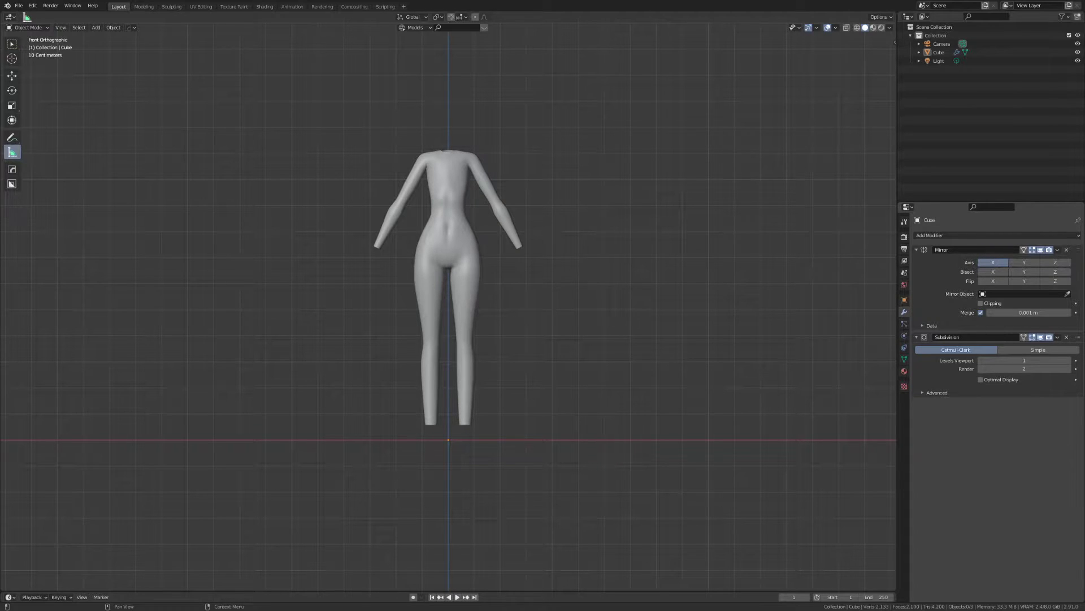
Shift the lower end of the leg slightly inward along X with proportional editing in the front wireframe view
{"action": "scroll", "coordinate": [458, 296], "scroll_direction": "up", "scroll_amount": 3}
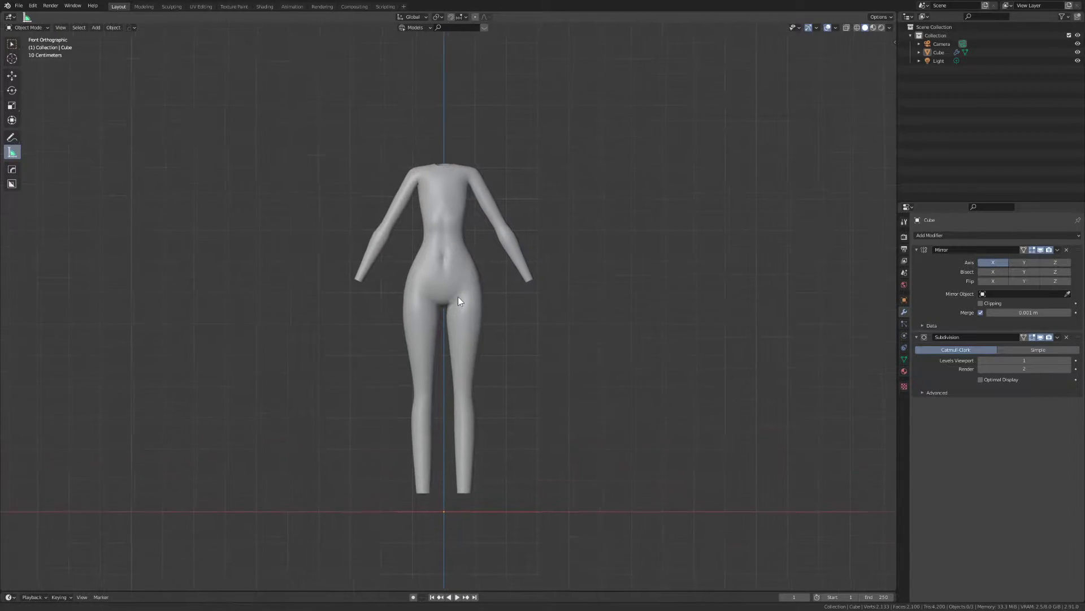
{"action": "middle_click_drag", "start_coordinate": [460, 331], "coordinate": [554, 281], "text": "shift"}
{"action": "scroll", "coordinate": [686, 357], "scroll_direction": "up", "scroll_amount": 2}
{"action": "key", "text": "Tab"}
{"action": "scroll", "coordinate": [554, 281], "scroll_direction": "down", "scroll_amount": 3}
{"action": "key", "text": "z"}
{"action": "left_click", "coordinate": [473, 368]}
{"action": "scroll", "coordinate": [536, 324], "scroll_direction": "down", "scroll_amount": 3}
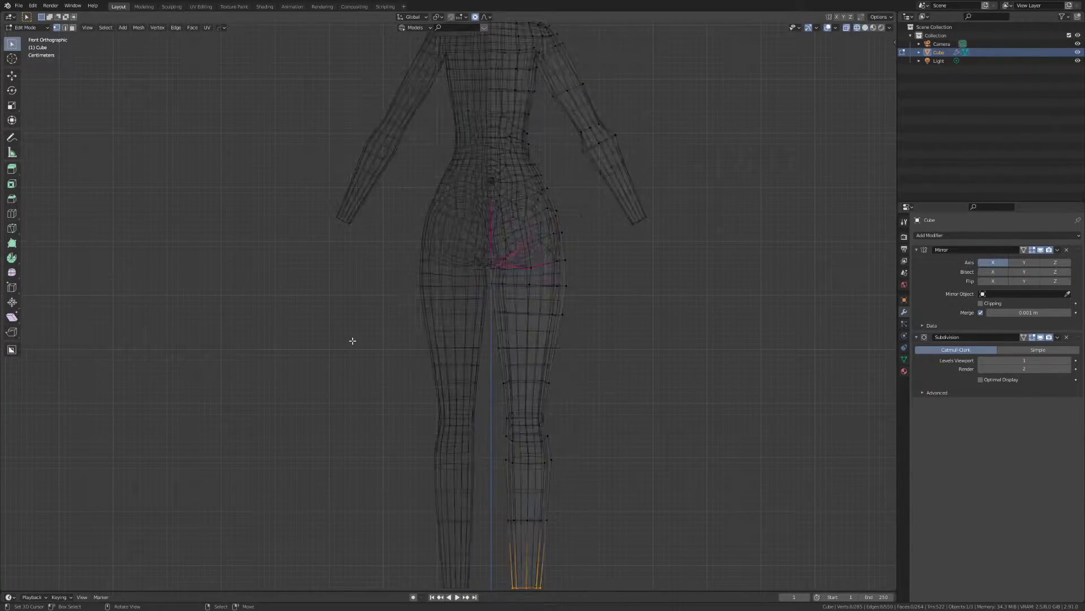
{"action": "key", "text": "shift+z"}
{"action": "scroll", "coordinate": [536, 324], "scroll_direction": "up", "scroll_amount": 2}
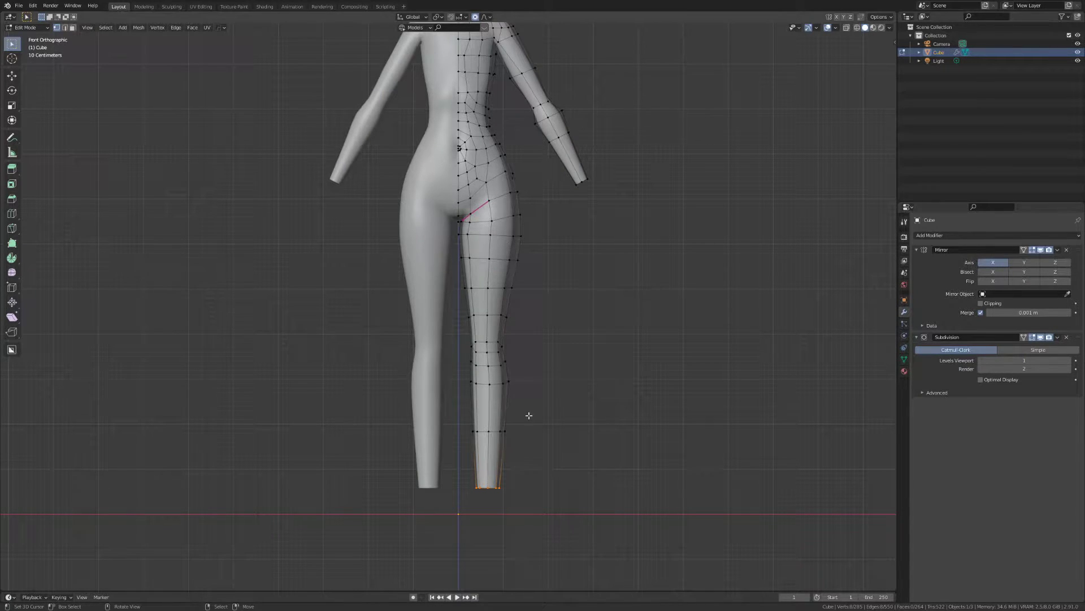
{"action": "key", "text": "shift+z"}
{"action": "key", "text": "g"}
{"action": "scroll", "coordinate": [558, 424], "scroll_direction": "up", "scroll_amount": 3}
{"action": "scroll", "coordinate": [558, 423], "scroll_direction": "down", "scroll_amount": 3}
{"action": "key", "text": "x"}
{"action": "left_click", "coordinate": [556, 423]}
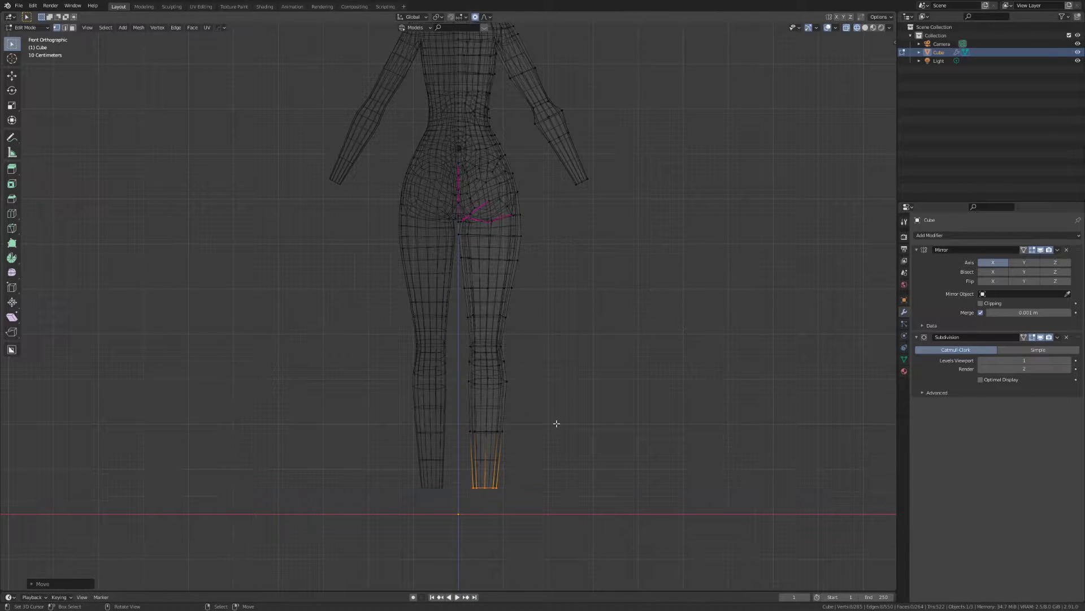
Circle-select the arm up to the shoulder and reposition it in the front view
{"action": "scroll", "coordinate": [534, 449], "scroll_direction": "up", "scroll_amount": 5, "text": "shift"}
{"action": "key", "text": "c"}
{"action": "scroll", "coordinate": [622, 390], "scroll_direction": "down", "scroll_amount": 5}
{"action": "left_click_drag", "start_coordinate": [622, 390], "coordinate": [547, 212]}
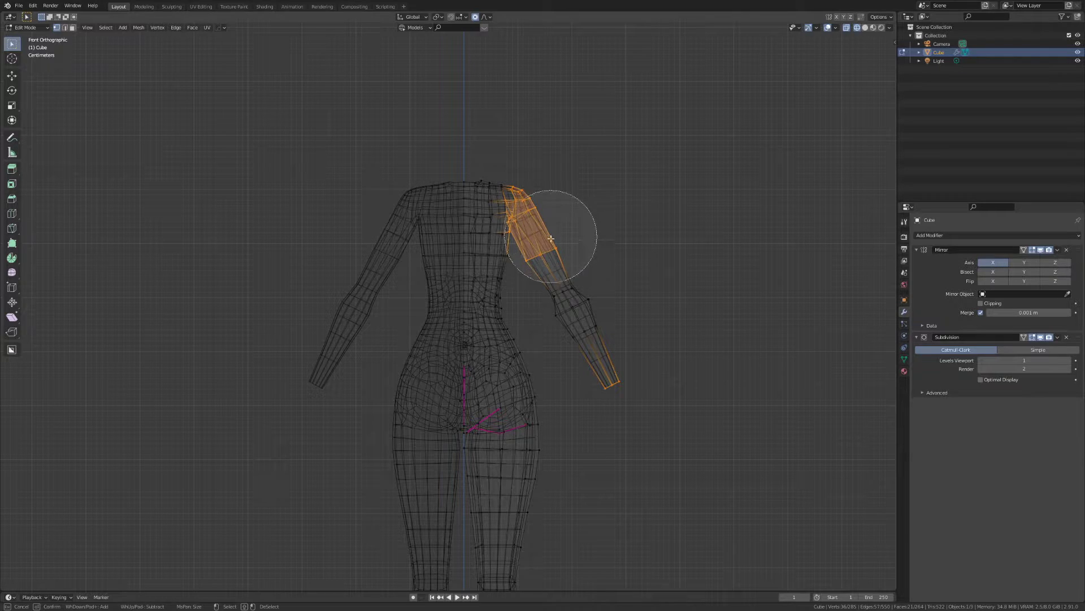
{"action": "key", "text": "Escape"}
{"action": "key", "text": "g"}
{"action": "left_click", "coordinate": [576, 288]}
Add the side of the torso to the selection and enable Clipping on the Mirror modifier
{"action": "key", "text": "c"}
{"action": "left_click_drag", "start_coordinate": [514, 271], "coordinate": [511, 305]}
{"action": "key", "text": "Escape"}
{"action": "key", "text": "g"}
{"action": "key", "text": "Escape"}
{"action": "left_click", "coordinate": [980, 303]}
{"action": "scroll", "coordinate": [474, 283], "scroll_direction": "up", "scroll_amount": 1}
{"action": "key", "text": "g"}
{"action": "key", "text": "Escape"}
{"action": "key", "text": "c"}
{"action": "key", "text": "Escape"}
{"action": "key", "text": "g"}
{"action": "key", "text": "x"}
{"action": "scroll", "coordinate": [612, 304], "scroll_direction": "up", "scroll_amount": 3}
{"action": "key", "text": "Escape"}
{"action": "key", "text": "g"}
{"action": "key", "text": "Escape"}
{"action": "key", "text": "g"}
{"action": "key", "text": "Escape"}
Extend the selection over the remaining elbow loops and move the arm and torso side about 0.005 m along X with proportional editing
{"action": "left_click", "coordinate": [614, 305], "text": "alt+shift"}
{"action": "left_click", "coordinate": [609, 306], "text": "alt+shift"}
{"action": "left_click", "coordinate": [592, 287], "text": "alt+shift"}
{"action": "key", "text": "g"}
{"action": "key", "text": "x"}
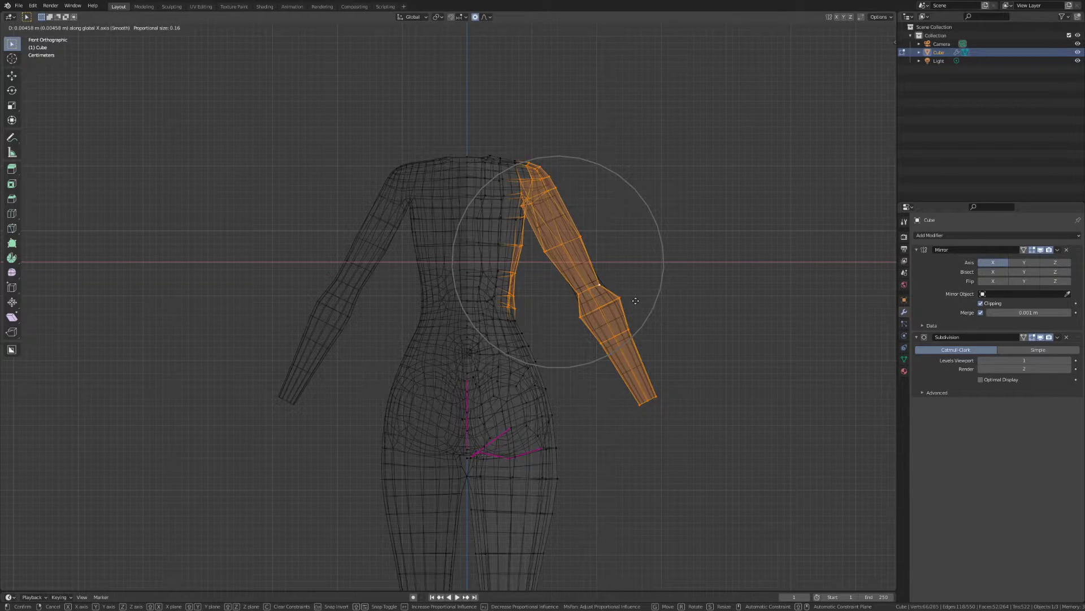
{"action": "left_click", "coordinate": [635, 301]}
Examine the body's side profile and back in solid and wireframe display
{"action": "key", "text": "alt+a"}
{"action": "key", "text": "shift+z"}
{"action": "mouse_move", "coordinate": [636, 300]}
{"action": "middle_mouse_down"}
{"action": "mouse_move", "coordinate": [559, 333]}
{"action": "mouse_move", "coordinate": [589, 344]}
{"action": "mouse_move", "coordinate": [320, 308]}
{"action": "mouse_move", "coordinate": [581, 364]}
{"action": "mouse_move", "coordinate": [543, 281]}
{"action": "middle_mouse_up"}
{"action": "key", "text": "Tab"}
{"action": "key", "text": "Tab"}
{"action": "key", "text": "KP_3"}
{"action": "key", "text": "shift+z"}
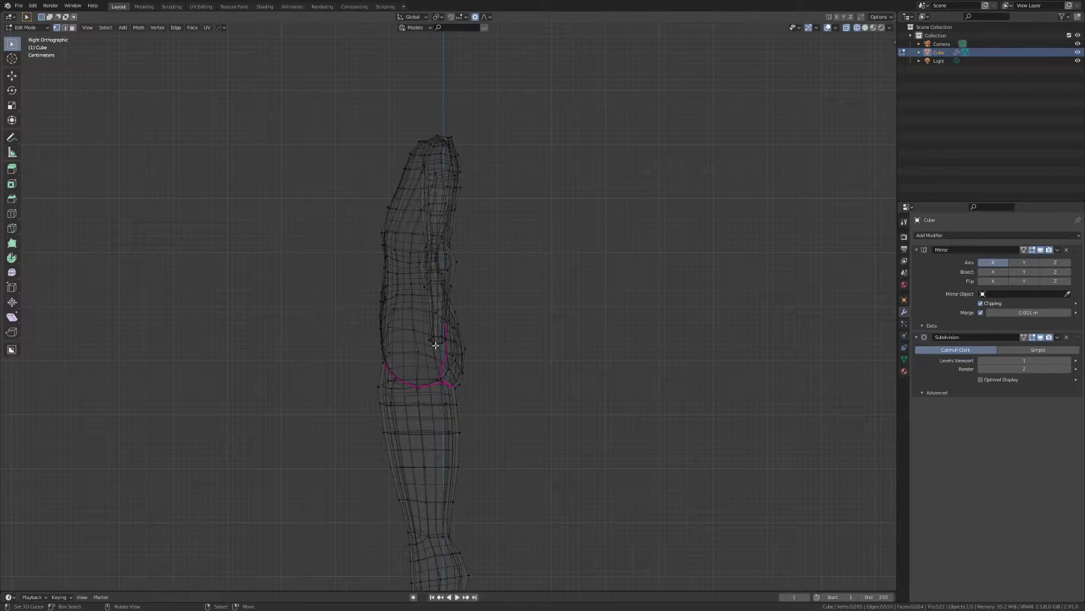
{"action": "key", "text": "shift+z"}
{"action": "scroll", "coordinate": [435, 345], "scroll_direction": "down", "scroll_amount": 5, "text": "shift"}
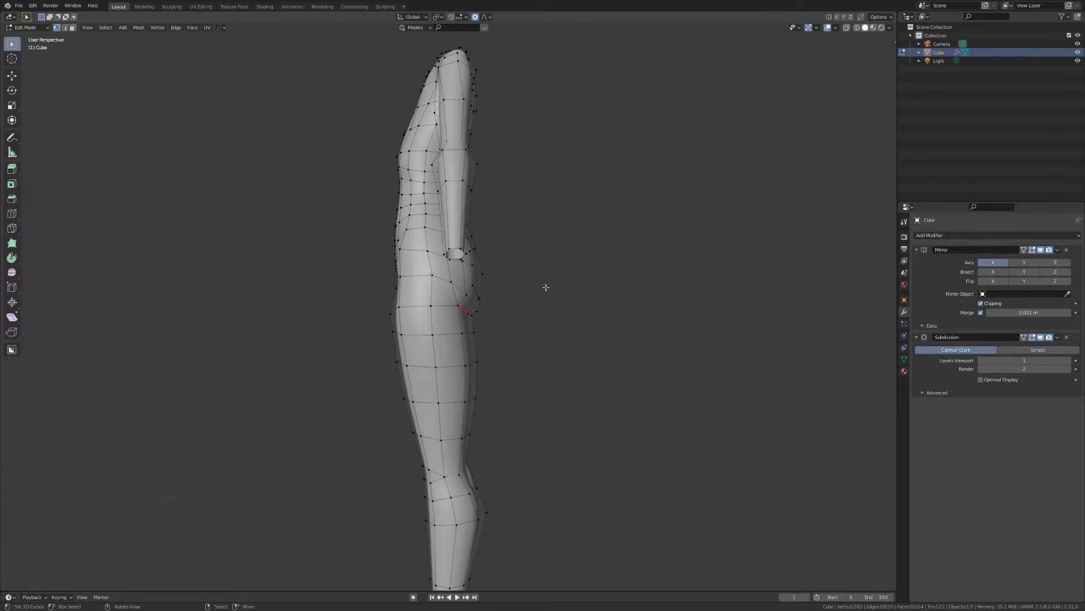
{"action": "mouse_move", "coordinate": [545, 287]}
{"action": "middle_mouse_down"}
{"action": "mouse_move", "coordinate": [584, 311]}
{"action": "mouse_move", "coordinate": [375, 303]}
{"action": "mouse_move", "coordinate": [339, 356]}
{"action": "mouse_move", "coordinate": [499, 312]}
{"action": "middle_mouse_up"}
{"action": "key", "text": "Tab"}
{"action": "key", "text": "Tab"}
{"action": "key", "text": "z"}
{"action": "left_click", "coordinate": [620, 339]}
{"action": "middle_click_drag", "start_coordinate": [620, 339], "coordinate": [640, 290], "text": "shift"}
{"action": "scroll", "coordinate": [640, 290], "scroll_direction": "up", "scroll_amount": 1}
{"action": "key", "text": "Tab"}
{"action": "middle_click_drag", "start_coordinate": [490, 302], "coordinate": [483, 354]}
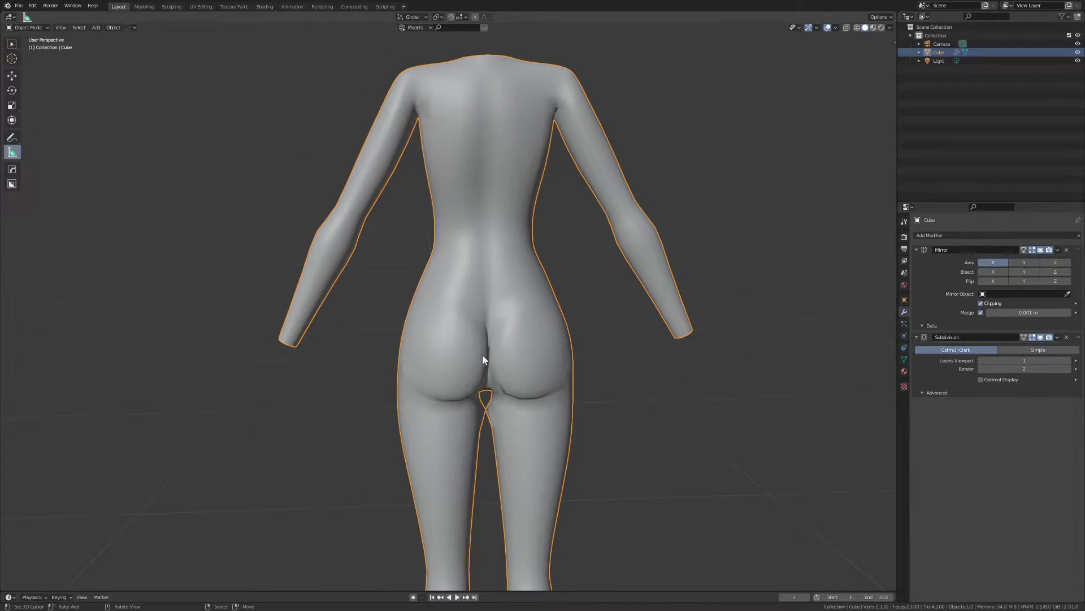
Push the lower-back centreline area about 0.014 m forward in the right side view with proportional editing
{"action": "key", "text": "KP_3"}
{"action": "key", "text": "Tab"}
{"action": "key", "text": "shift+z"}
{"action": "key", "text": "Tab"}
{"action": "key", "text": "Tab"}
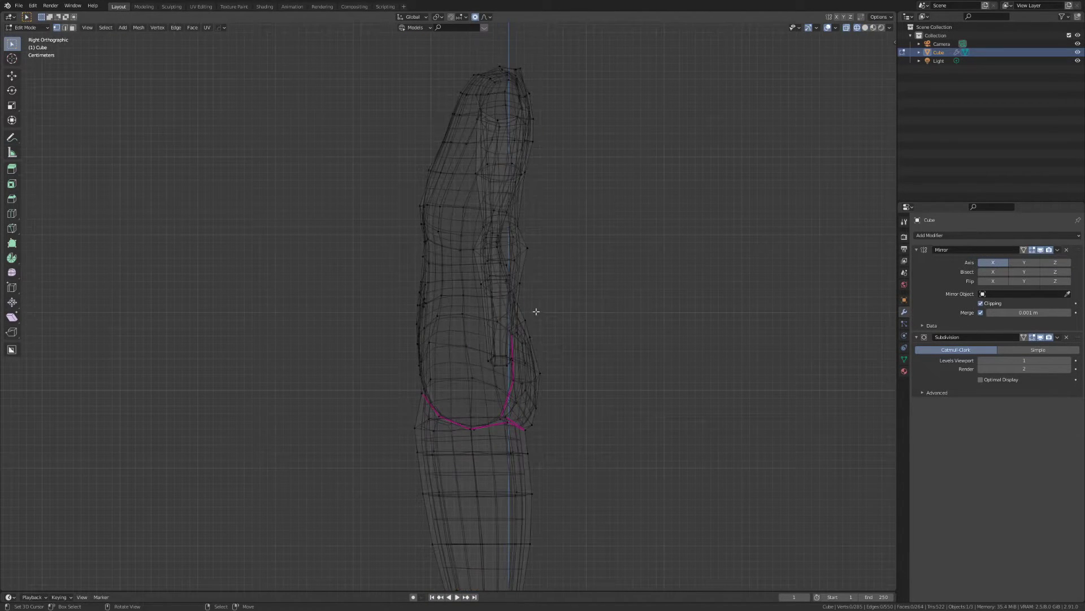
{"action": "key", "text": "Tab"}
{"action": "middle_click_drag", "start_coordinate": [526, 310], "coordinate": [507, 305]}
{"action": "key", "text": "shift+z"}
{"action": "key", "text": "Tab"}
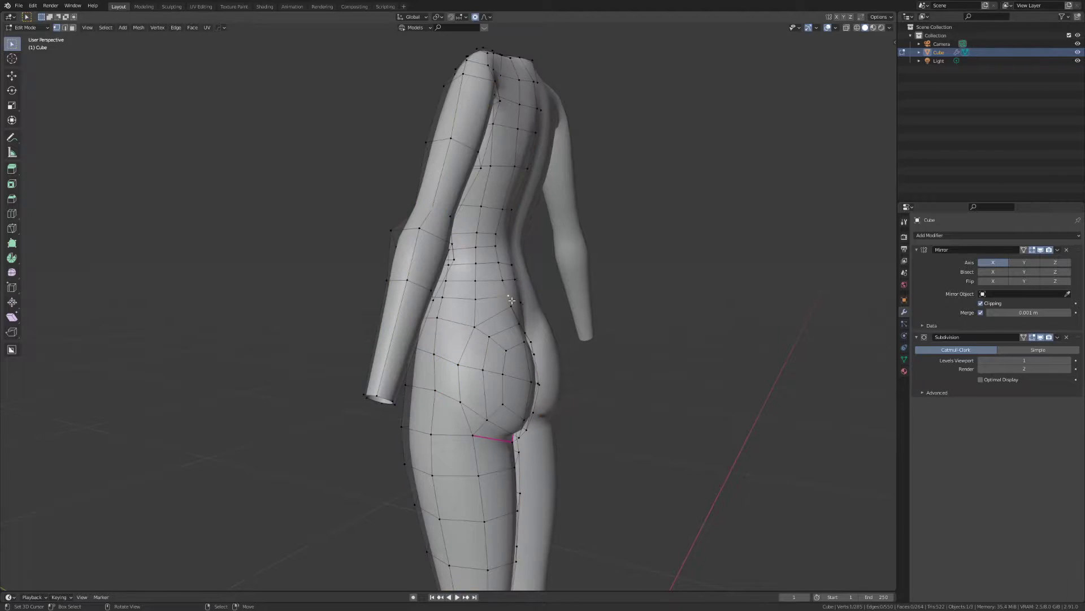
{"action": "left_click", "coordinate": [508, 305]}
{"action": "key", "text": "KP_3"}
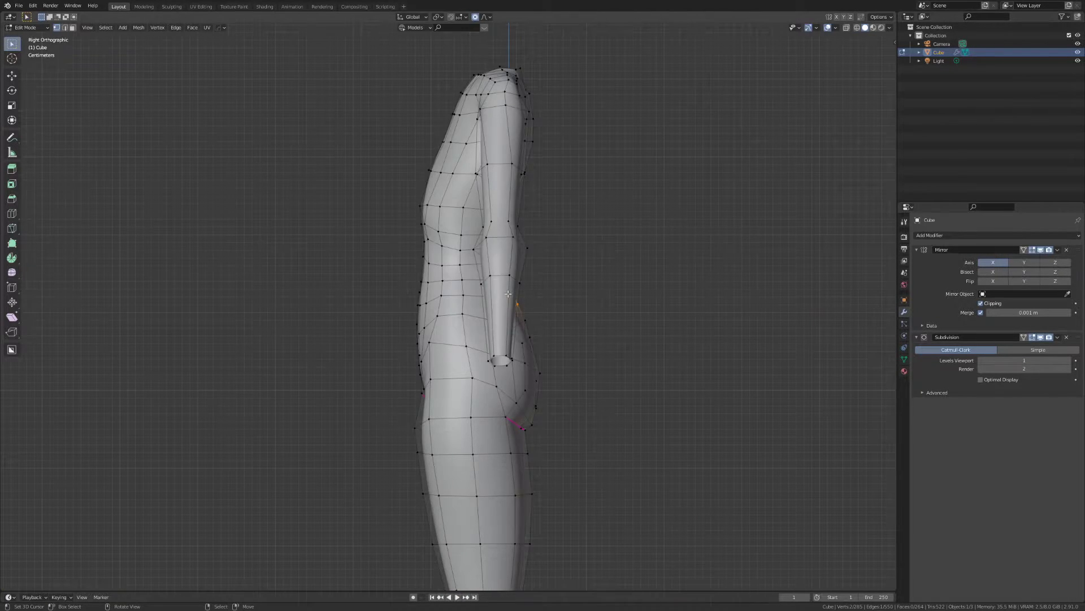
{"action": "key", "text": "shift+z"}
{"action": "key", "text": "g"}
{"action": "scroll", "coordinate": [546, 267], "scroll_direction": "up", "scroll_amount": 4}
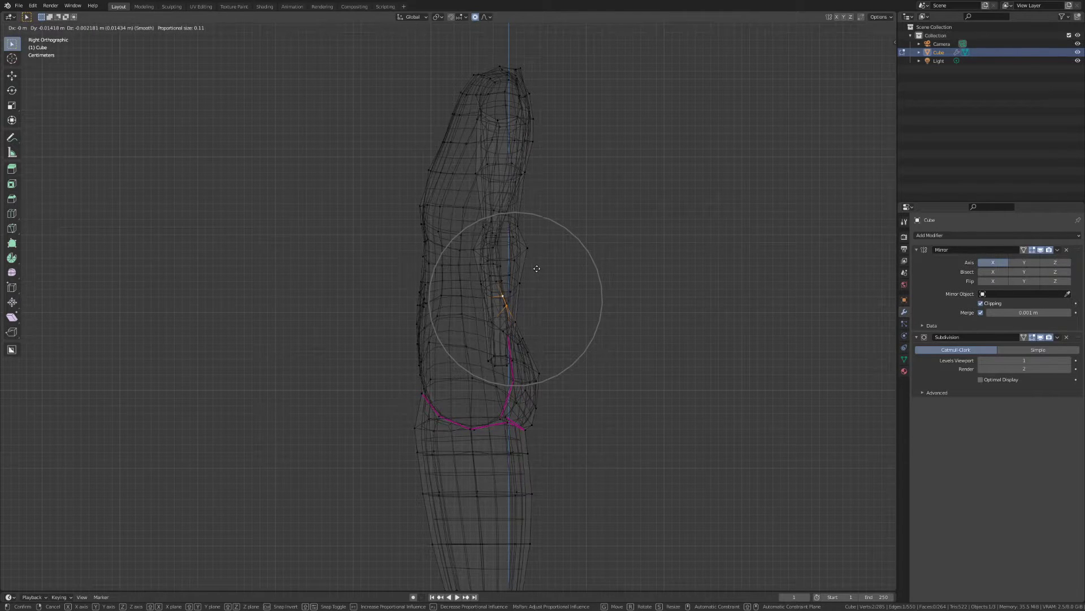
{"action": "left_click", "coordinate": [535, 269]}
Slide the upper-back vertex beside the spine toward the centreline and save the file
{"action": "mouse_move", "coordinate": [536, 270]}
{"action": "middle_mouse_down"}
{"action": "mouse_move", "coordinate": [432, 278]}
{"action": "mouse_move", "coordinate": [695, 320]}
{"action": "mouse_move", "coordinate": [497, 265]}
{"action": "mouse_move", "coordinate": [469, 303]}
{"action": "mouse_move", "coordinate": [509, 331]}
{"action": "mouse_move", "coordinate": [432, 361]}
{"action": "mouse_move", "coordinate": [486, 451]}
{"action": "mouse_move", "coordinate": [547, 430]}
{"action": "mouse_move", "coordinate": [518, 388]}
{"action": "mouse_move", "coordinate": [523, 359]}
{"action": "mouse_move", "coordinate": [531, 370]}
{"action": "mouse_move", "coordinate": [542, 344]}
{"action": "middle_mouse_up"}
{"action": "key", "text": "shift+z"}
{"action": "scroll", "coordinate": [397, 281], "scroll_direction": "up", "scroll_amount": 5}
{"action": "key", "text": "Tab"}
{"action": "key", "text": "Tab"}
{"action": "key", "text": "Tab"}
{"action": "key", "text": "Tab"}
{"action": "right_click", "coordinate": [451, 277]}
{"action": "key", "text": "g"}
{"action": "key", "text": "g"}
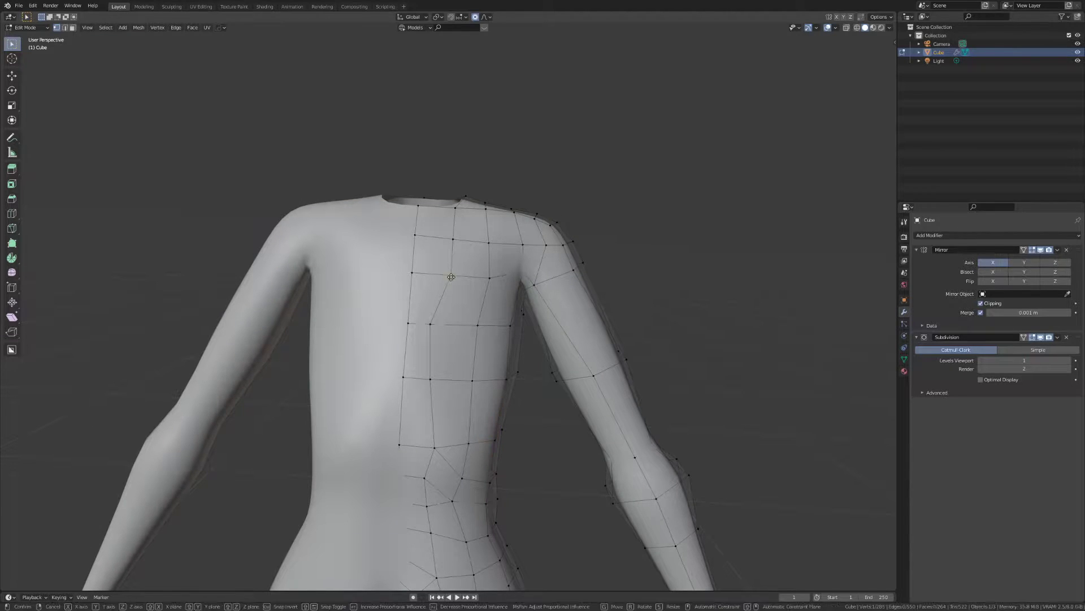
{"action": "left_click", "coordinate": [436, 276]}
{"action": "key", "text": "Tab"}
{"action": "key", "text": "ctrl+s"}
Bevel the horizontal edge loop across the middle of the back into two parallel loops
{"action": "middle_click_drag", "start_coordinate": [476, 309], "coordinate": [650, 362]}
{"action": "key", "text": "Tab"}
{"action": "left_click", "coordinate": [520, 316], "text": "alt"}
{"action": "key", "text": "ctrl+b"}
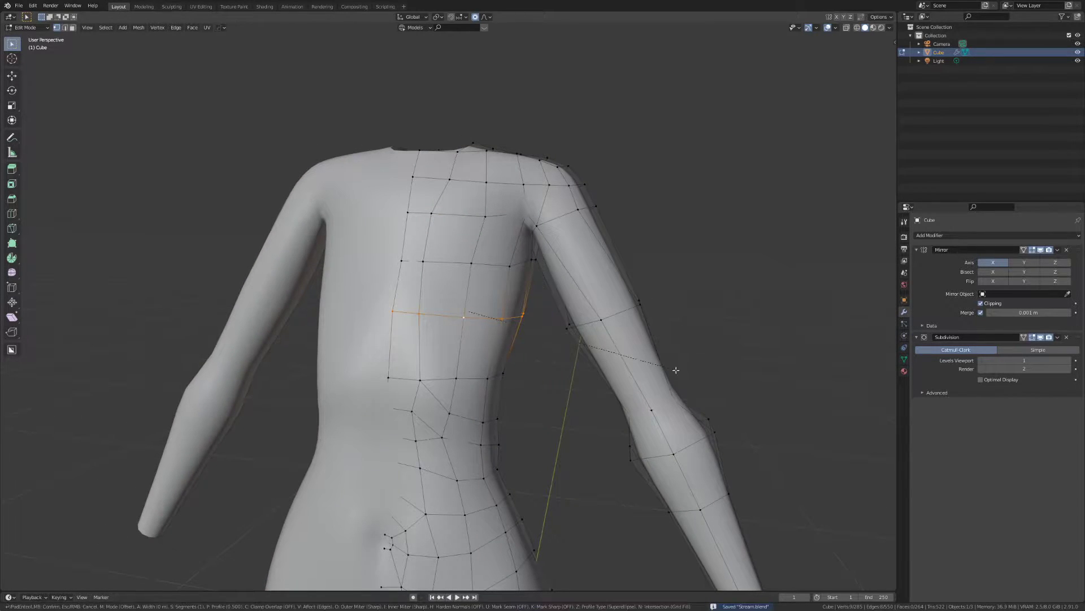
{"action": "left_click", "coordinate": [710, 385]}
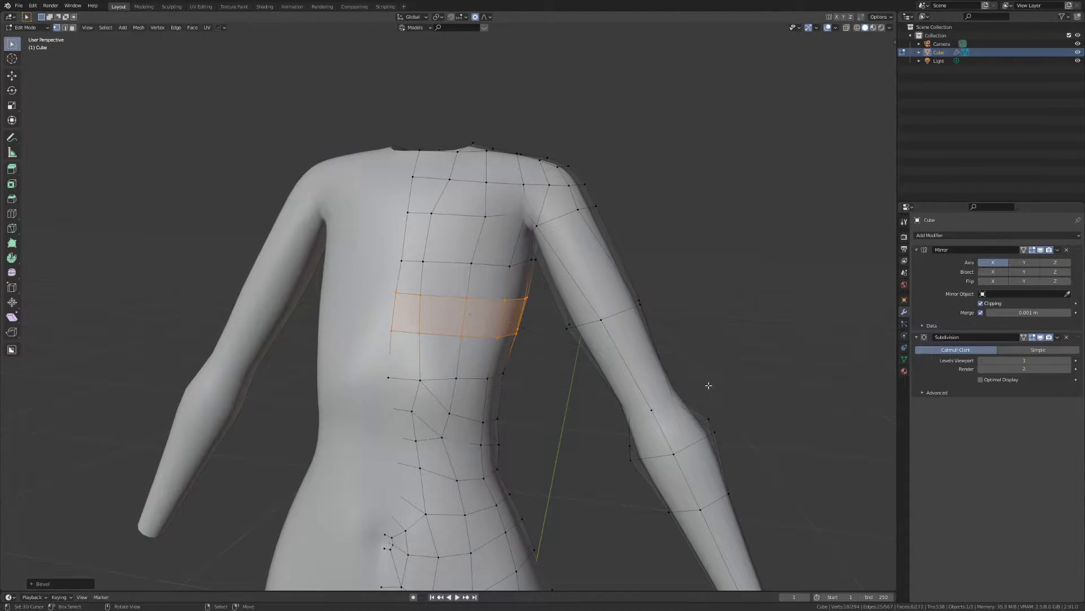
{"action": "key", "text": "a"}
{"action": "key", "text": "alt+a"}
{"action": "key", "text": "c"}
{"action": "key", "text": "Escape"}
{"action": "key", "text": "a"}
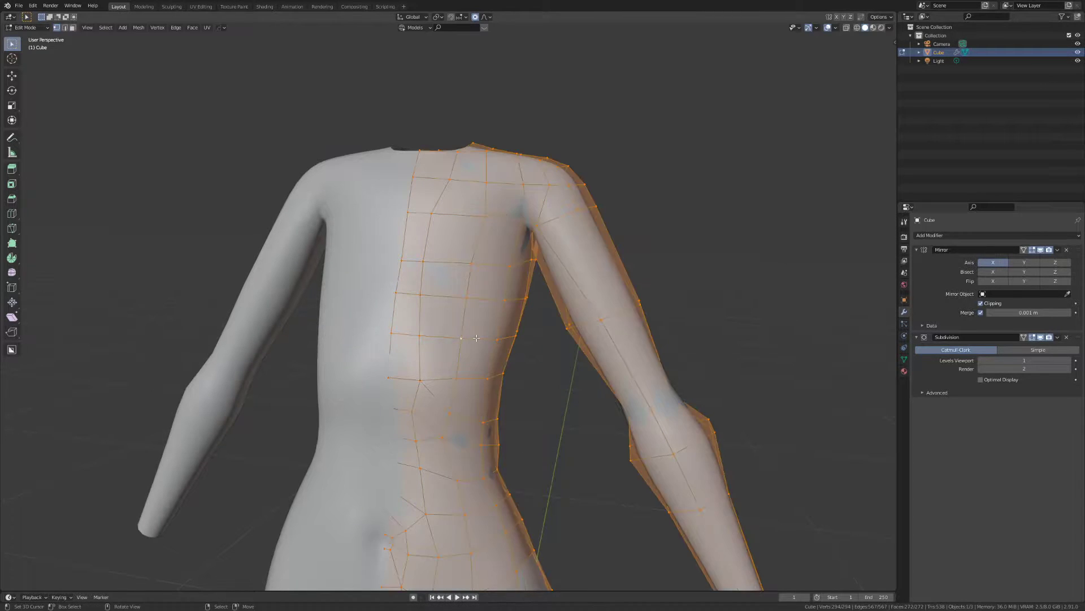
Slide the horizontal edges just above the bevelled band slightly upward, starting at the spine
{"action": "left_click", "coordinate": [451, 262], "text": "alt"}
{"action": "key", "text": "g"}
{"action": "key", "text": "g"}
{"action": "left_click", "coordinate": [450, 260]}
{"action": "right_click", "coordinate": [397, 257]}
{"action": "right_click", "coordinate": [470, 260], "text": "ctrl"}
{"action": "key", "text": "g"}
{"action": "key", "text": "g"}
{"action": "left_click", "coordinate": [408, 218]}
{"action": "right_click", "coordinate": [421, 246]}
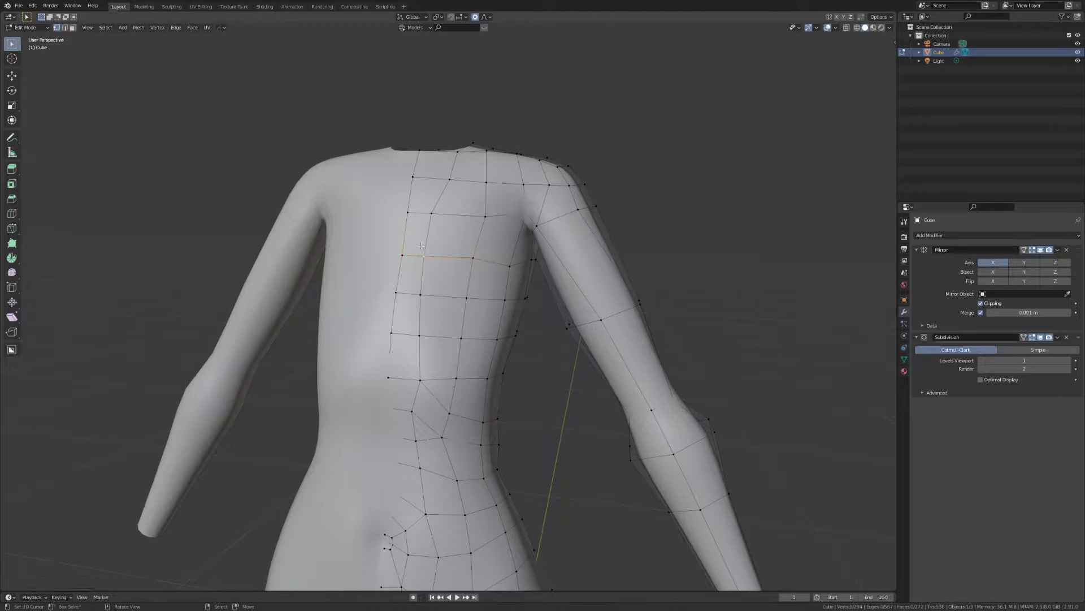
{"action": "key", "text": "c"}
{"action": "key", "text": "Escape"}
{"action": "key", "text": "c"}
{"action": "key", "text": "Escape"}
{"action": "key", "text": "a"}
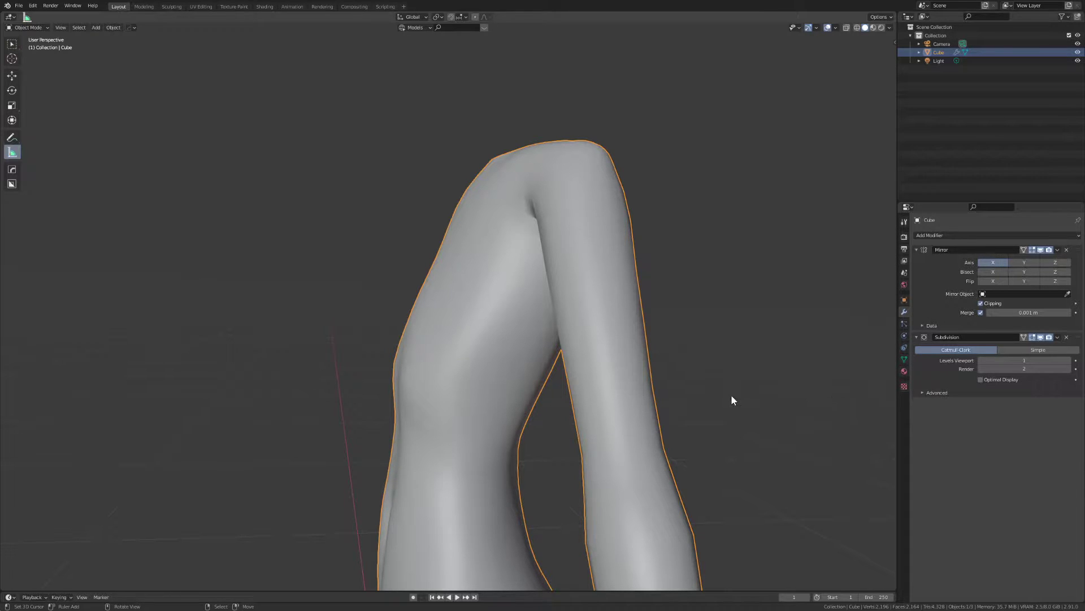
Select six faces on the middle of the back in face select mode, and clear the selection
{"action": "middle_click_drag", "start_coordinate": [310, 265], "coordinate": [339, 289]}
{"action": "key", "text": "Tab"}
{"action": "middle_click_drag", "start_coordinate": [356, 354], "coordinate": [459, 311]}
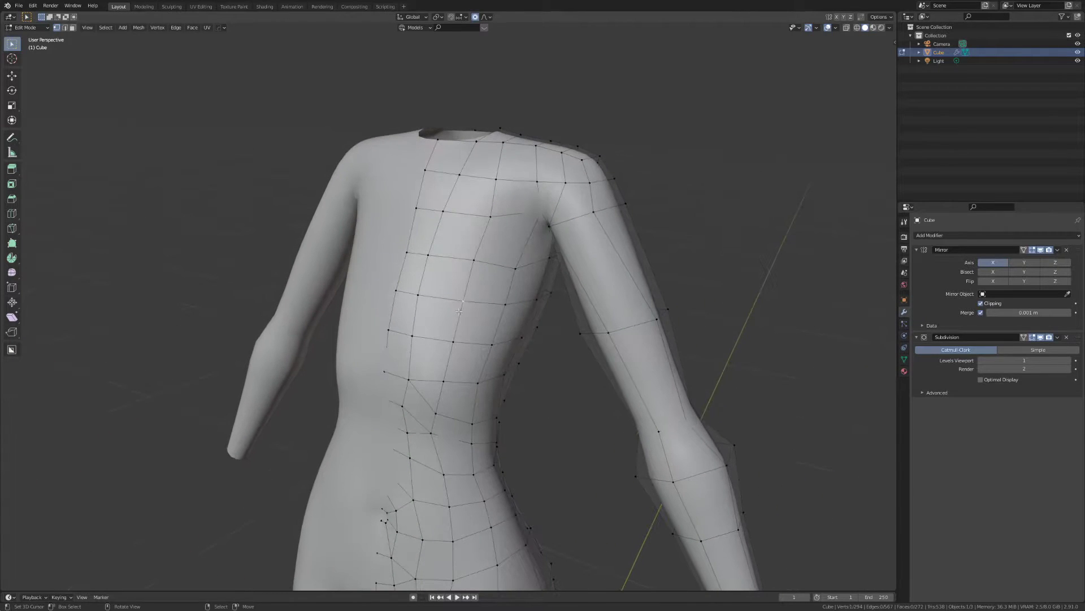
{"action": "key", "text": "3"}
{"action": "left_click", "coordinate": [464, 292]}
{"action": "left_click", "coordinate": [487, 283], "text": "shift"}
{"action": "left_click", "coordinate": [506, 237], "text": "shift"}
{"action": "left_click", "coordinate": [457, 235], "text": "shift"}
{"action": "left_click", "coordinate": [481, 322], "text": "shift"}
{"action": "left_click", "coordinate": [444, 319], "text": "shift"}
{"action": "middle_click_drag", "start_coordinate": [444, 319], "coordinate": [476, 348]}
{"action": "key", "text": "a"}
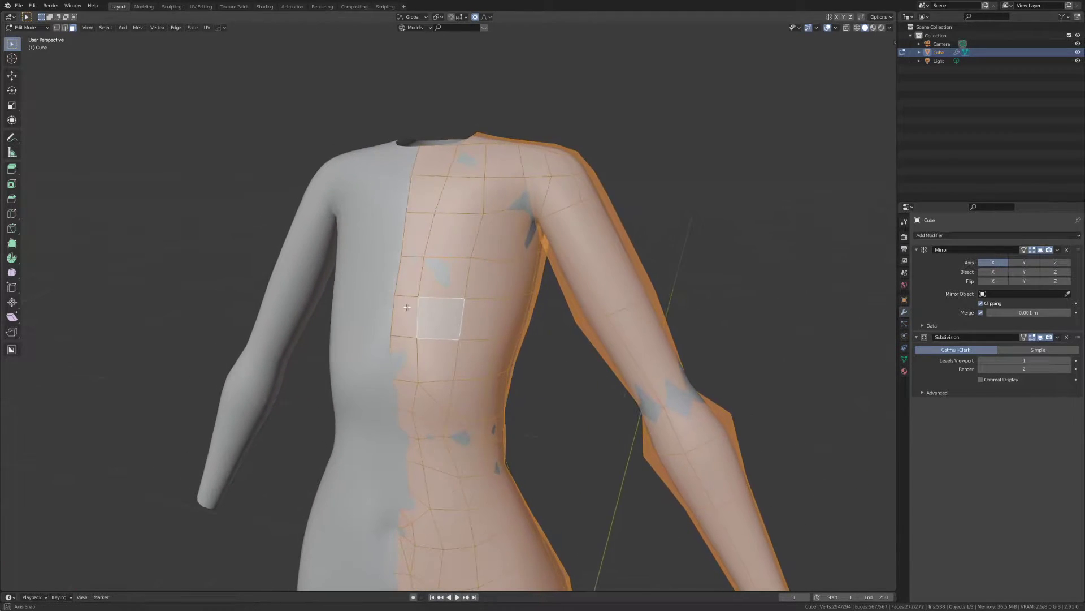
{"action": "key", "text": "alt+a"}
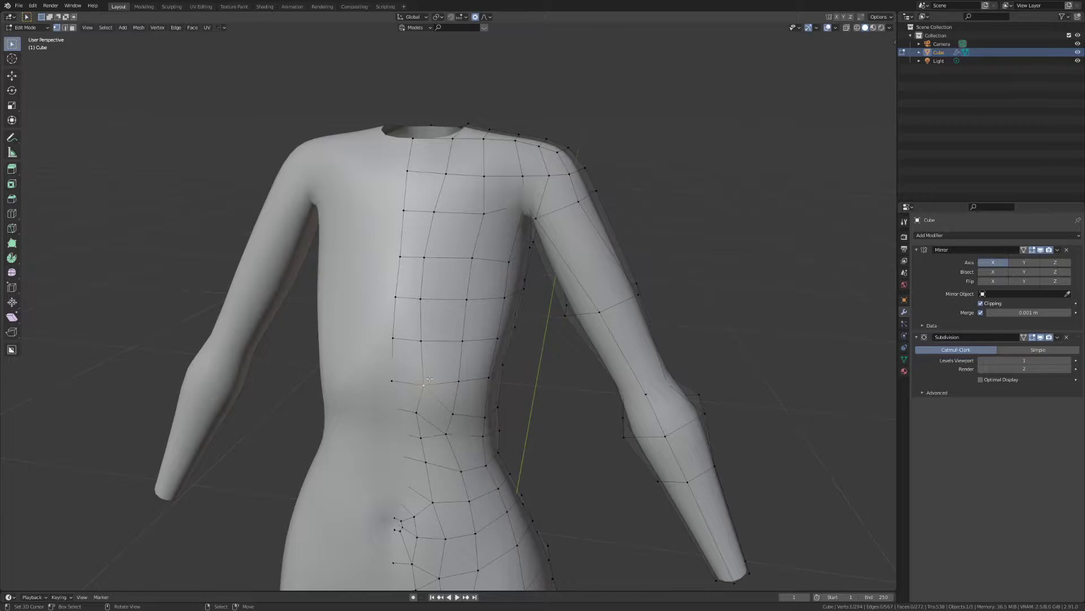
Slide the vertical edge column beside the spine outward, from the waist up to the shoulder blade
{"action": "left_click", "coordinate": [431, 212], "text": "ctrl"}
{"action": "key", "text": "g"}
{"action": "key", "text": "g"}
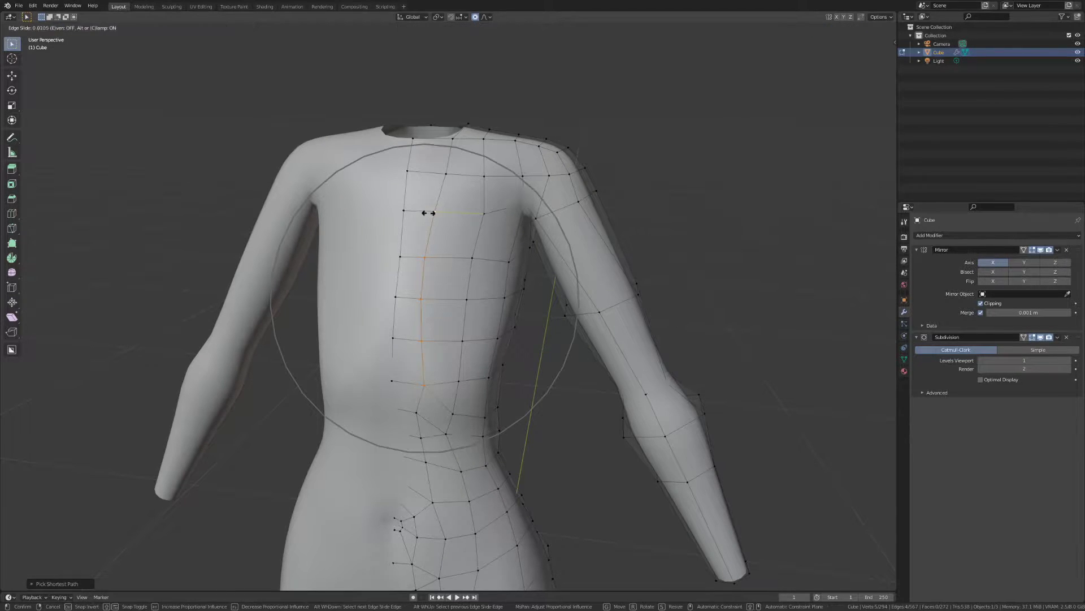
{"action": "left_click", "coordinate": [435, 215]}
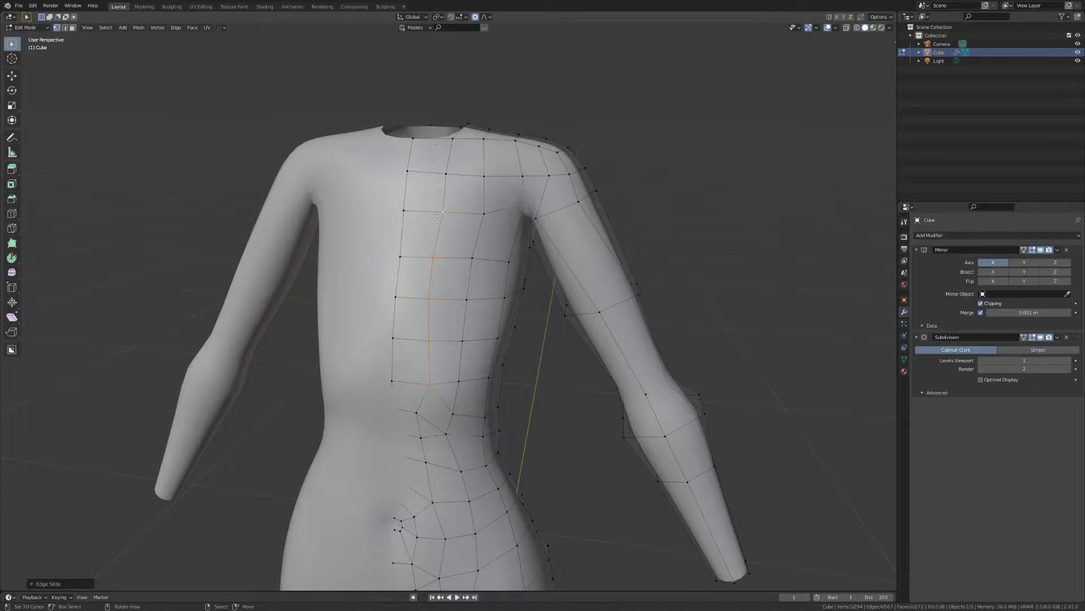
Nudge the mid-back vertex of the vertical column beside the spine slightly outward, and clear the selection
{"action": "middle_click_drag", "start_coordinate": [435, 232], "coordinate": [429, 215]}
{"action": "key", "text": "2"}
{"action": "left_click", "coordinate": [430, 316]}
{"action": "key", "text": "1"}
{"action": "left_click", "coordinate": [428, 298]}
{"action": "key", "text": "g"}
{"action": "left_click", "coordinate": [432, 298]}
{"action": "key", "text": "a"}
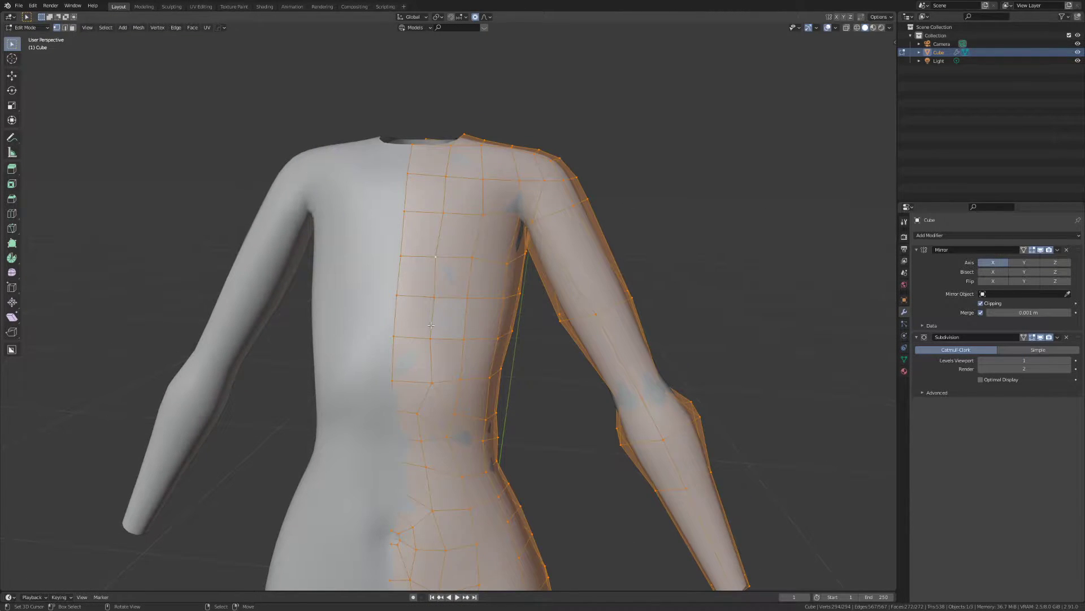
{"action": "key", "text": "alt+a"}
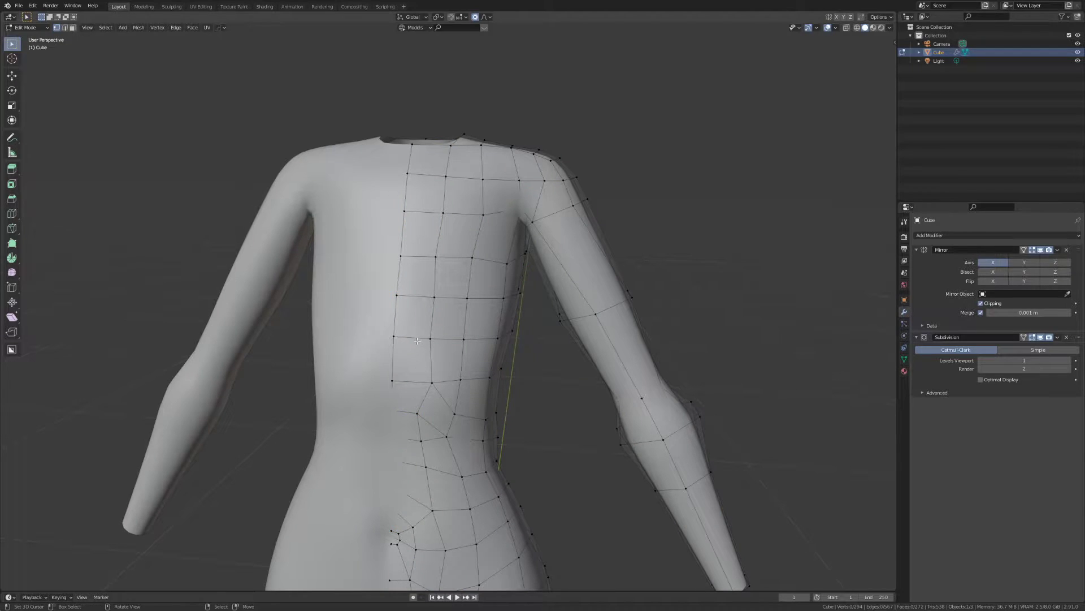
Cut a new vertical edge line down the back between the spine and the neighbouring edge column
{"action": "key", "text": "k"}
{"action": "left_click", "coordinate": [409, 381]}
{"action": "key", "text": "Return"}
{"action": "key", "text": "ctrl+r"}
{"action": "left_click", "coordinate": [411, 308]}
{"action": "right_click", "coordinate": [411, 308]}
{"action": "right_click", "coordinate": [411, 337]}
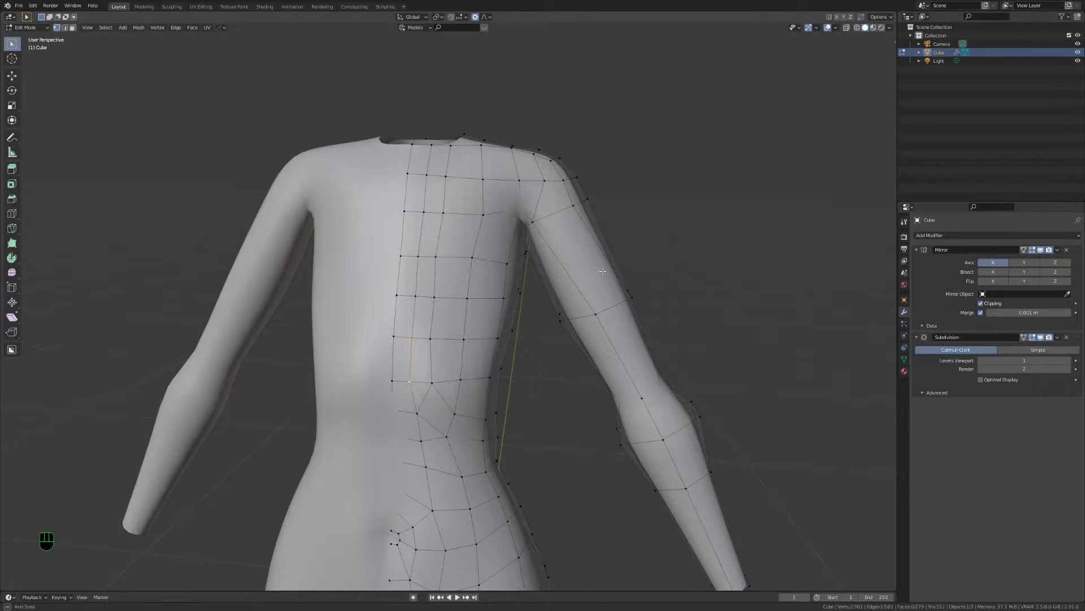
Clear the selection and shift the run of vertices in the chest's vertical column, from the lower ribs to mid-chest
{"action": "key", "text": "a"}
{"action": "key", "text": "a"}
{"action": "key", "text": "a"}
{"action": "middle_click_drag", "start_coordinate": [547, 310], "coordinate": [451, 394], "text": "shift"}
{"action": "scroll", "coordinate": [448, 387], "scroll_direction": "up", "scroll_amount": 1}
{"action": "key", "text": "a"}
{"action": "key", "text": "a"}
{"action": "key", "text": "a"}
{"action": "middle_click_drag", "start_coordinate": [446, 300], "coordinate": [454, 428], "text": "shift"}
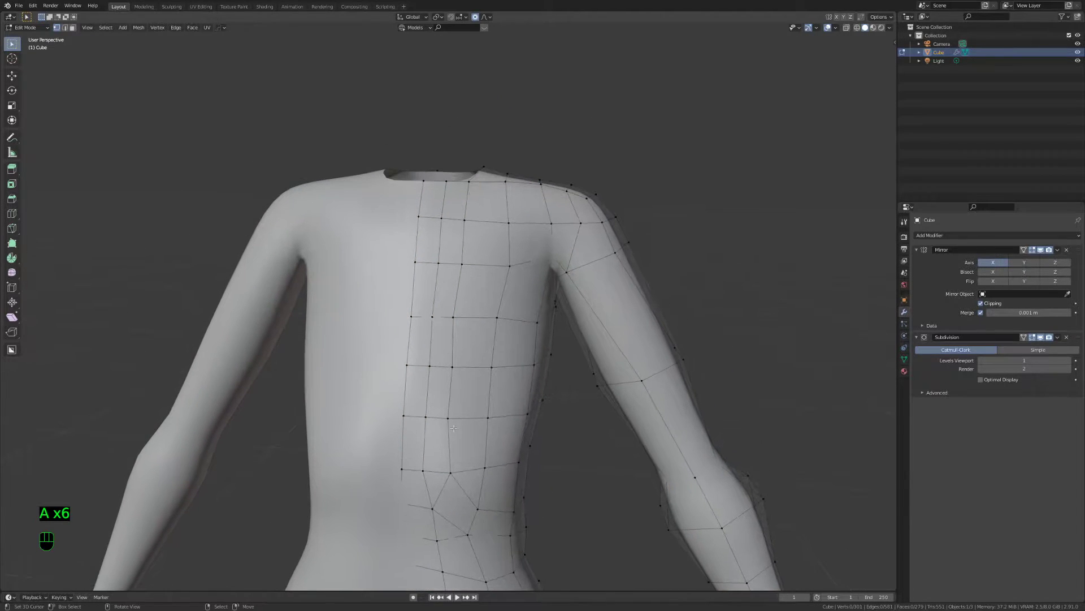
{"action": "left_click", "coordinate": [448, 419]}
{"action": "left_click", "coordinate": [453, 317], "text": "ctrl"}
{"action": "key", "text": "g"}
{"action": "left_click", "coordinate": [463, 273]}
Slide the upper chest vertex of the same column along its edge
{"action": "left_click", "coordinate": [465, 219]}
{"action": "key", "text": "g"}
{"action": "key", "text": "g"}
{"action": "left_click", "coordinate": [466, 227]}
Select the three-by-three block of chest faces beside the centre line and scale it along Z to about 0.92
{"action": "key", "text": "3"}
{"action": "left_click", "coordinate": [512, 390]}
{"action": "left_click", "coordinate": [511, 339], "text": "shift"}
{"action": "left_click", "coordinate": [523, 288], "text": "shift"}
{"action": "left_click", "coordinate": [486, 292], "text": "shift"}
{"action": "left_click", "coordinate": [478, 342], "text": "shift"}
{"action": "left_click", "coordinate": [471, 375]}
{"action": "left_click", "coordinate": [514, 375], "text": "shift"}
{"action": "left_click", "coordinate": [442, 387], "text": "shift"}
{"action": "left_click", "coordinate": [441, 339], "text": "shift"}
{"action": "left_click", "coordinate": [450, 288], "text": "shift"}
{"action": "left_click", "coordinate": [523, 291], "text": "shift"}
{"action": "left_click", "coordinate": [512, 339], "text": "shift"}
{"action": "left_click", "coordinate": [477, 339], "text": "shift"}
{"action": "left_click", "coordinate": [483, 290], "text": "shift"}
{"action": "middle_click_drag", "start_coordinate": [541, 360], "coordinate": [565, 365]}
{"action": "key", "text": "s"}
{"action": "key", "text": "z"}
{"action": "scroll", "coordinate": [614, 377], "scroll_direction": "up", "scroll_amount": 6}
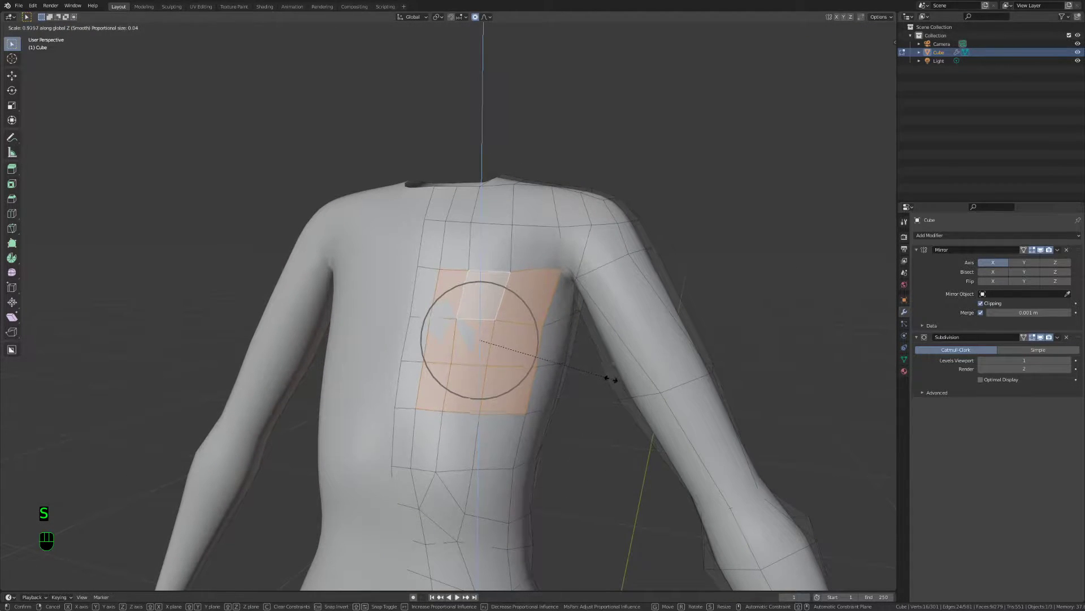
{"action": "left_click", "coordinate": [608, 378]}
Rotate the selected chest faces slightly in the right orthographic view
{"action": "key", "text": "KP_3"}
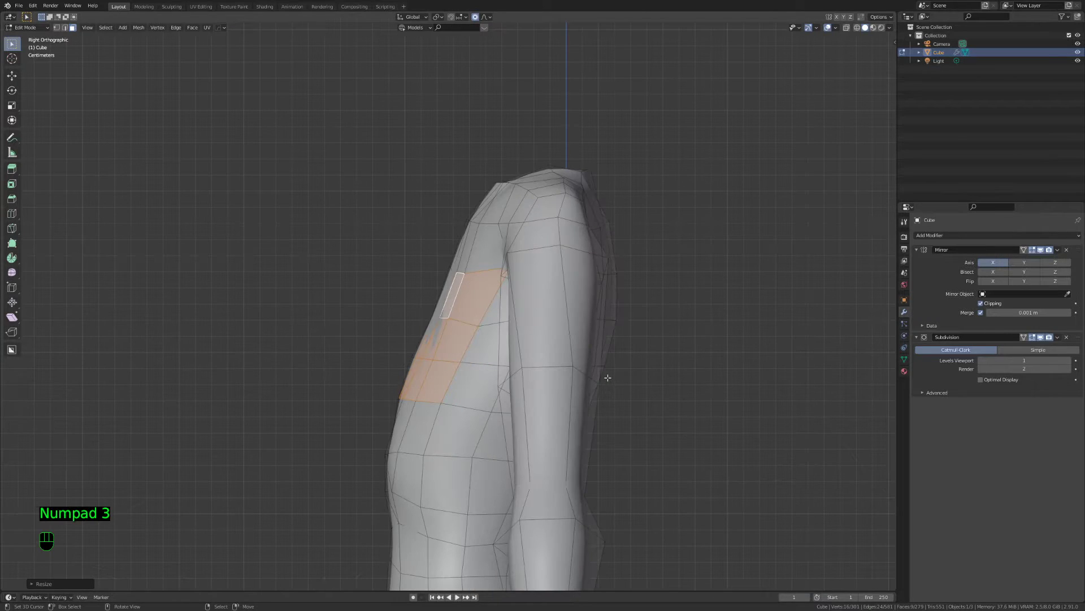
{"action": "key", "text": "s"}
{"action": "key", "text": "r"}
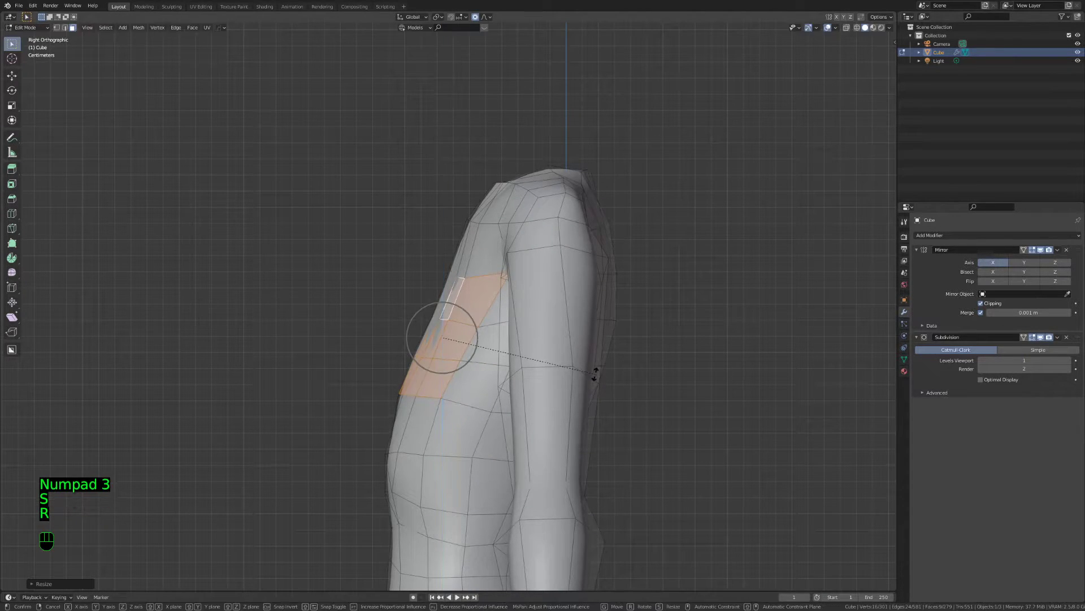
{"action": "left_click", "coordinate": [607, 363]}
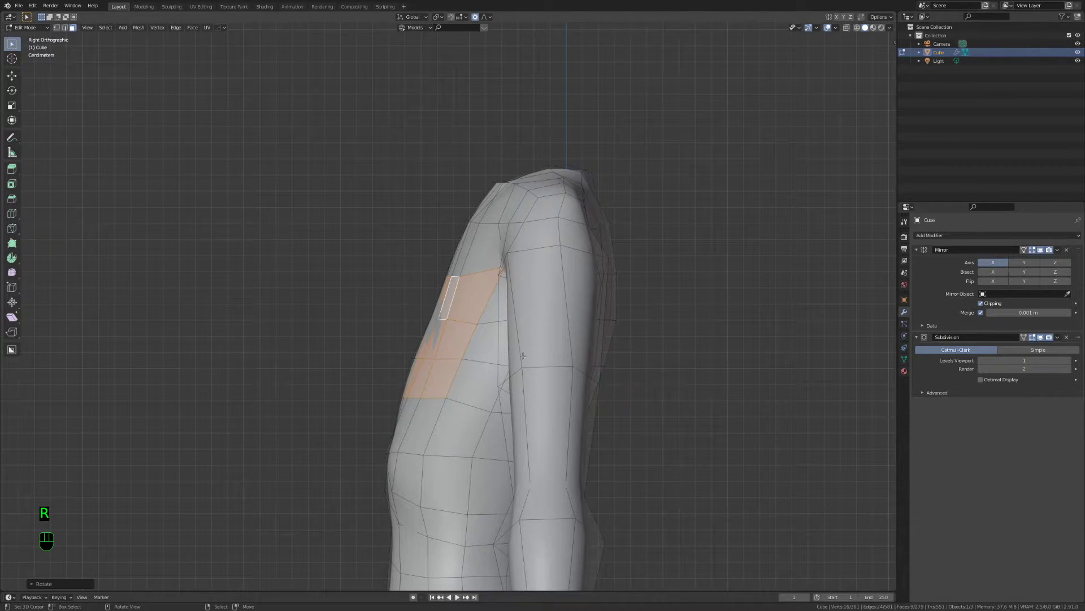
Inspect the smoothed body in object mode and the hip area from the front
{"action": "key", "text": "Tab"}
{"action": "key", "text": "KP_1"}
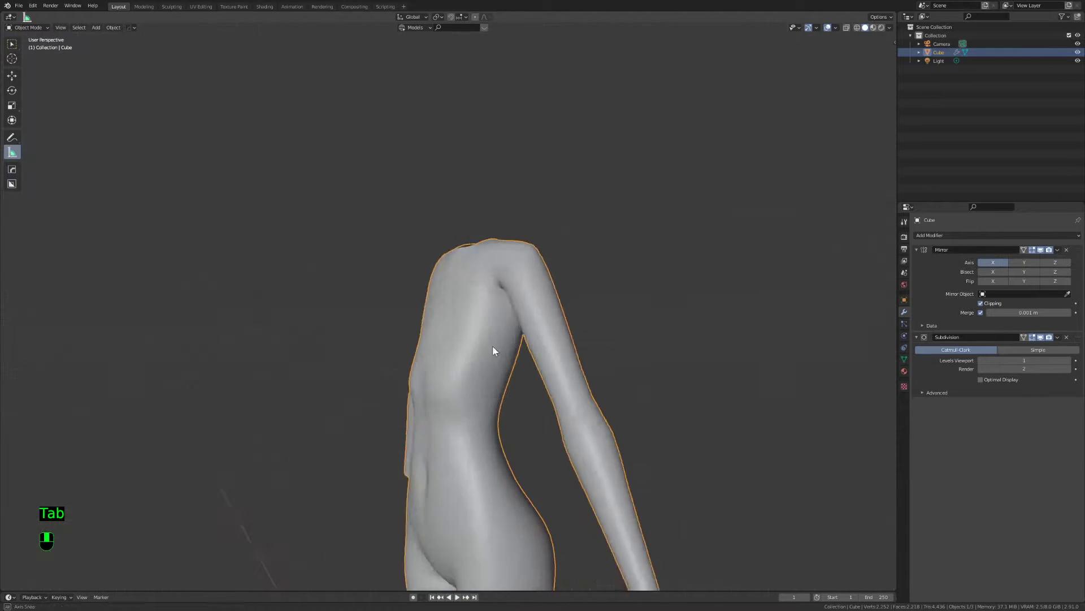
{"action": "key", "text": "Tab"}
{"action": "scroll", "coordinate": [592, 383], "scroll_direction": "down", "scroll_amount": 5}
{"action": "key", "text": "shift+z"}
{"action": "key", "text": "a"}
{"action": "key", "text": "z"}
{"action": "key", "text": "Tab"}
{"action": "key", "text": "Tab"}
{"action": "scroll", "coordinate": [560, 431], "scroll_direction": "up", "scroll_amount": 5}
Turn off Clipping in the Mirror modifier and move the inner-thigh vertex at the centre line in vertex select mode
{"action": "key", "text": "1"}
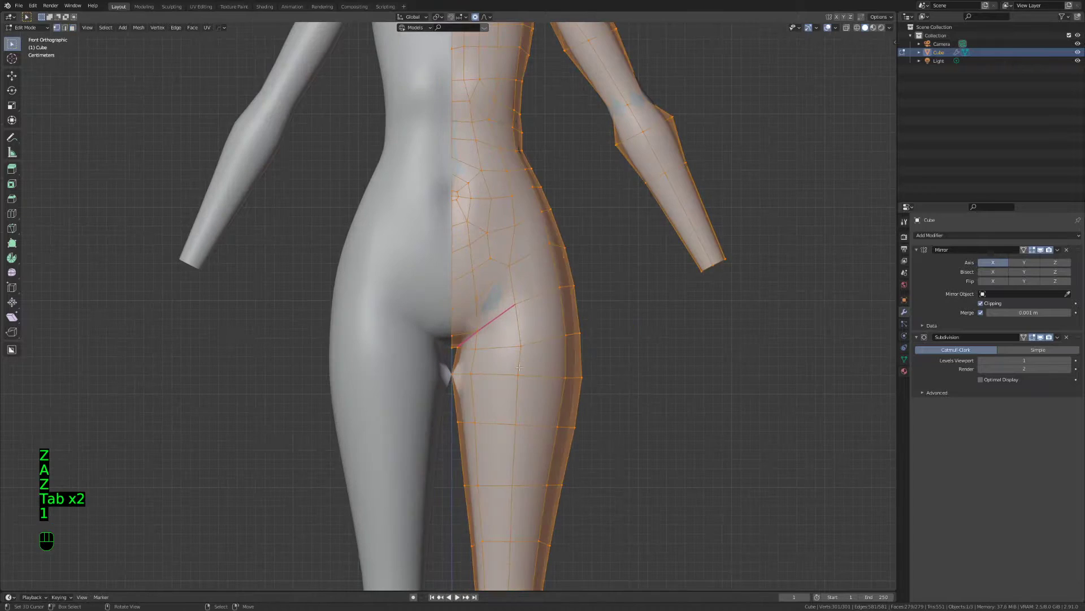
{"action": "left_click", "coordinate": [981, 303]}
{"action": "key", "text": "g"}
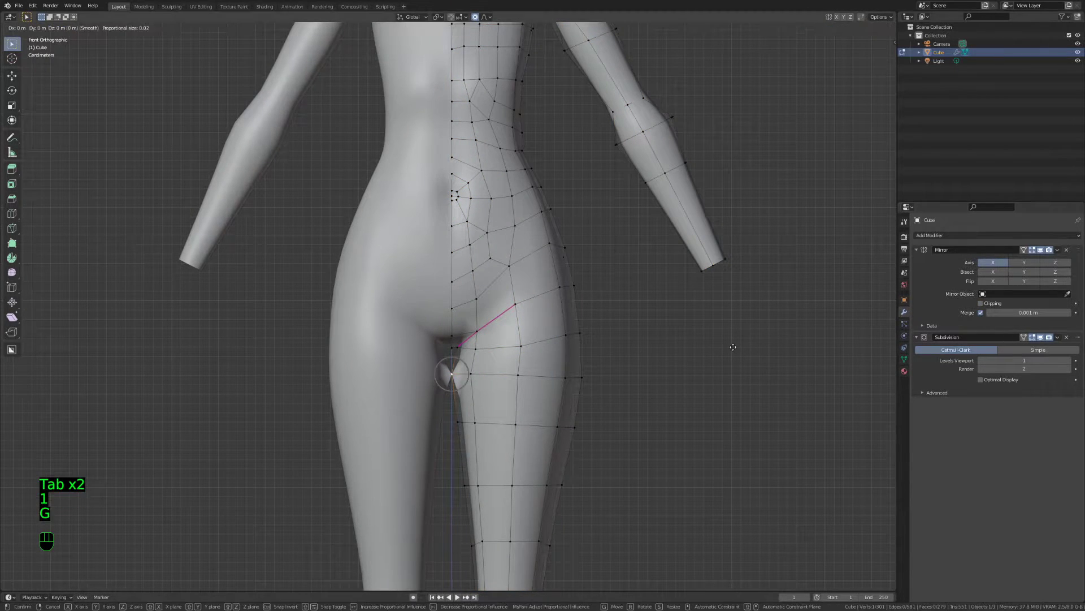
{"action": "left_click", "coordinate": [731, 347]}
Examine the full body silhouette from the front in object mode
{"action": "key", "text": "Tab"}
{"action": "middle_click_drag", "start_coordinate": [731, 347], "coordinate": [528, 378], "text": "shift"}
{"action": "scroll", "coordinate": [521, 361], "scroll_direction": "down", "scroll_amount": 4}
{"action": "key", "text": "Tab"}
{"action": "key", "text": "Tab"}
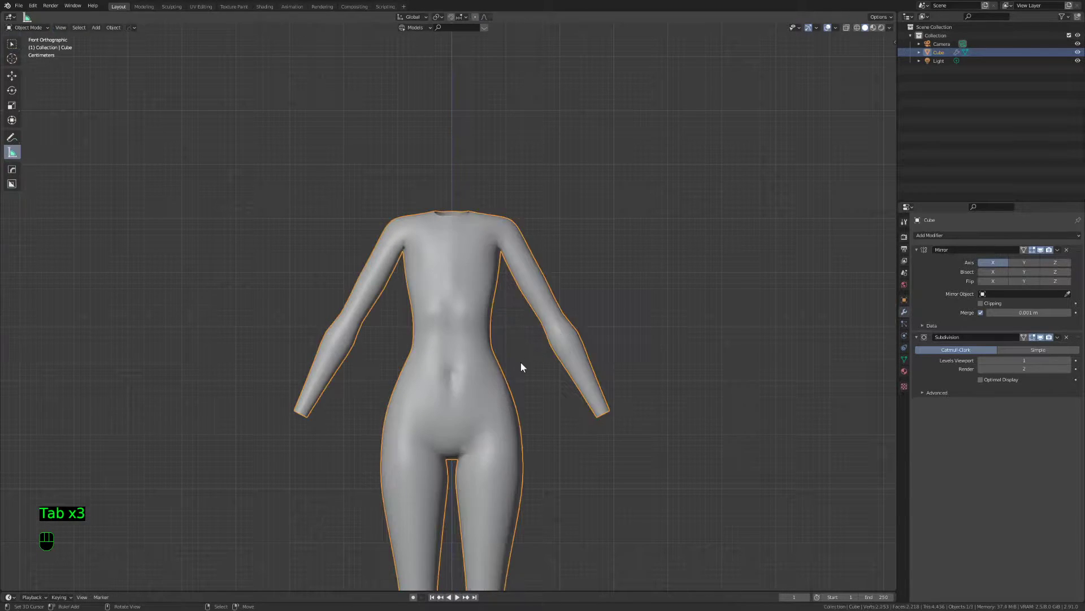
{"action": "scroll", "coordinate": [521, 362], "scroll_direction": "down", "scroll_amount": 3}
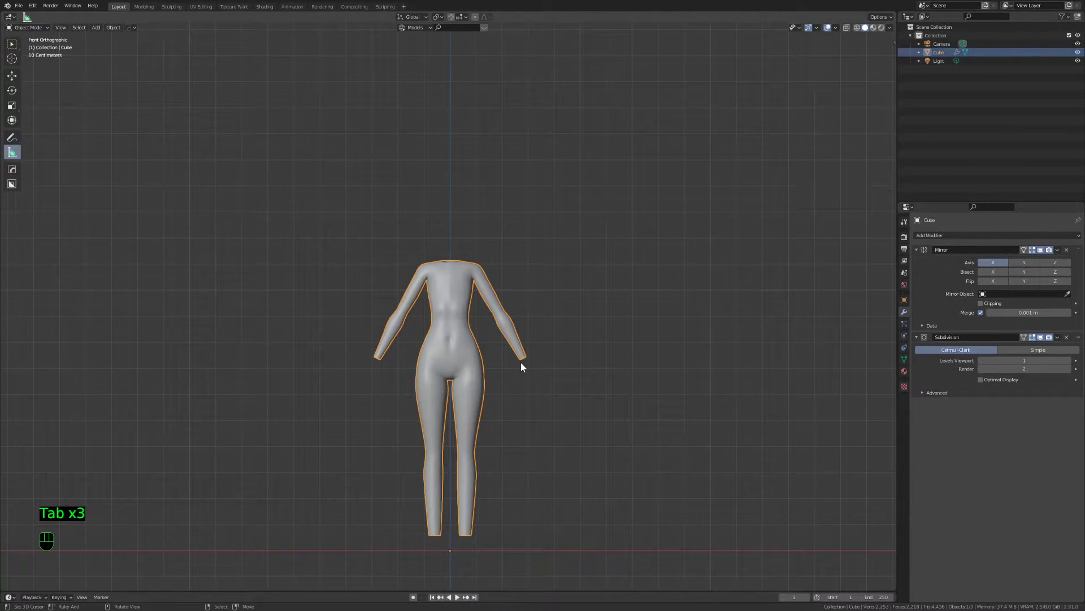
{"action": "scroll", "coordinate": [514, 362], "scroll_direction": "up", "scroll_amount": 3}
Nudge a vertex on the side of the chest in edit mode, and clear the selection
{"action": "key", "text": "Tab"}
{"action": "scroll", "coordinate": [514, 360], "scroll_direction": "up", "scroll_amount": 3}
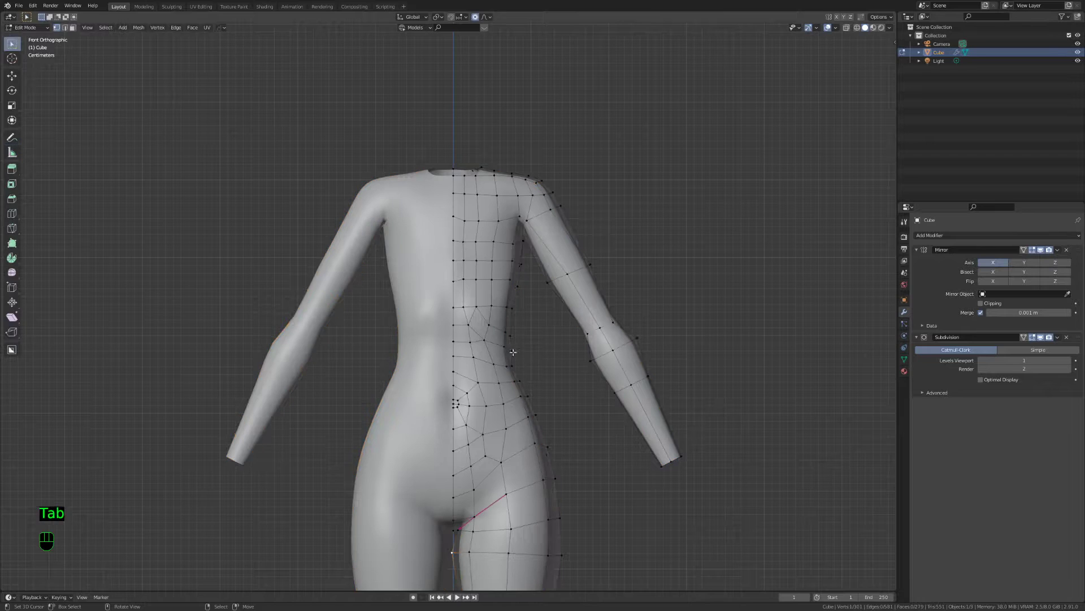
{"action": "middle_click_drag", "start_coordinate": [482, 369], "coordinate": [562, 461]}
{"action": "left_click", "coordinate": [526, 266], "text": "shift"}
{"action": "key", "text": "g"}
{"action": "left_click", "coordinate": [534, 268]}
{"action": "key", "text": "a"}
{"action": "key", "text": "a"}
{"action": "key", "text": "a"}
Select the block of chest faces beside the centre line in face select mode and check it from the side
{"action": "key", "text": "3"}
{"action": "left_click", "coordinate": [493, 368]}
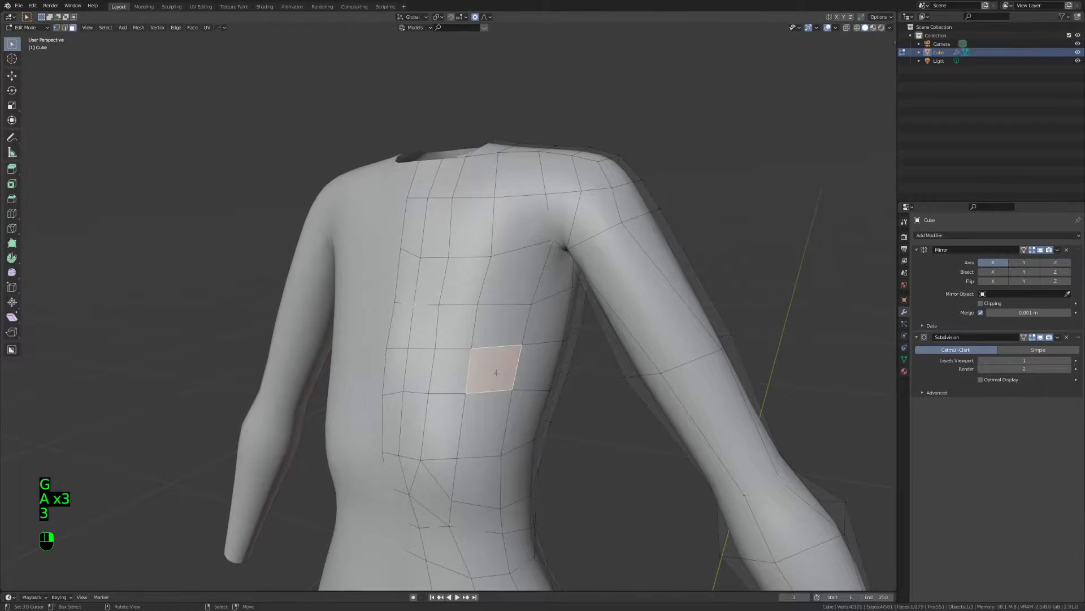
{"action": "left_click", "coordinate": [501, 324], "text": "shift"}
{"action": "left_click", "coordinate": [451, 321], "text": "shift"}
{"action": "left_click", "coordinate": [421, 326], "text": "shift"}
{"action": "left_click", "coordinate": [415, 370], "text": "shift"}
{"action": "left_click", "coordinate": [452, 371], "text": "shift"}
{"action": "middle_click_drag", "start_coordinate": [452, 370], "coordinate": [508, 317]}
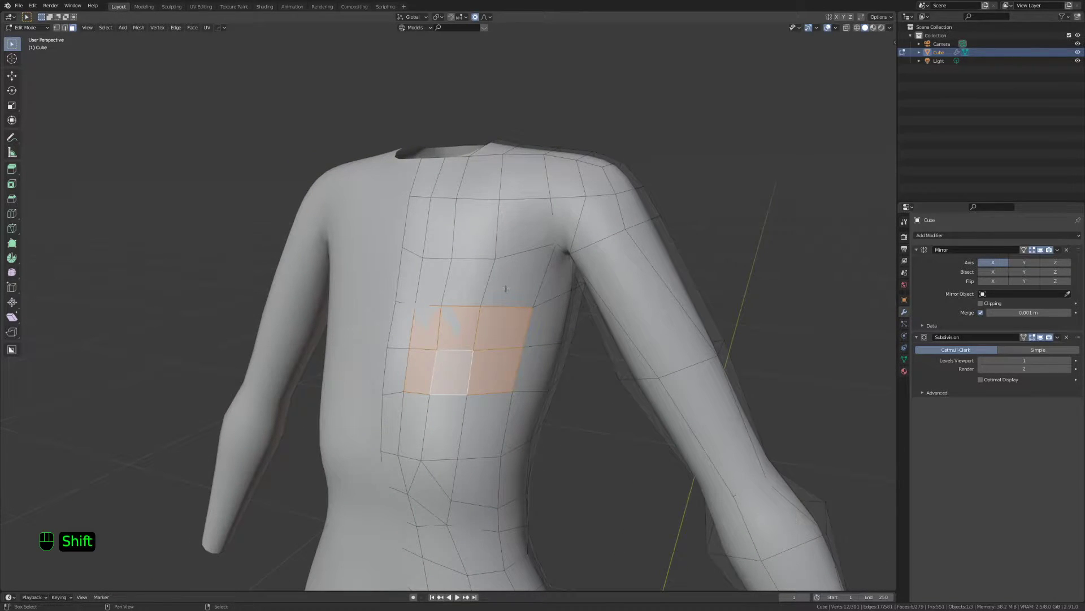
{"action": "left_click", "coordinate": [520, 277], "text": "shift"}
{"action": "left_click", "coordinate": [462, 290], "text": "shift"}
{"action": "left_click", "coordinate": [433, 283], "text": "shift"}
{"action": "key", "text": "KP_3"}
Slide the lower chest edge downward and nudge its outer vertex to round the base of the breast area
{"action": "middle_click_drag", "start_coordinate": [512, 334], "coordinate": [464, 396]}
{"action": "key", "text": "2"}
{"action": "left_click", "coordinate": [469, 401]}
{"action": "key", "text": "g"}
{"action": "key", "text": "g"}
{"action": "left_click", "coordinate": [474, 414]}
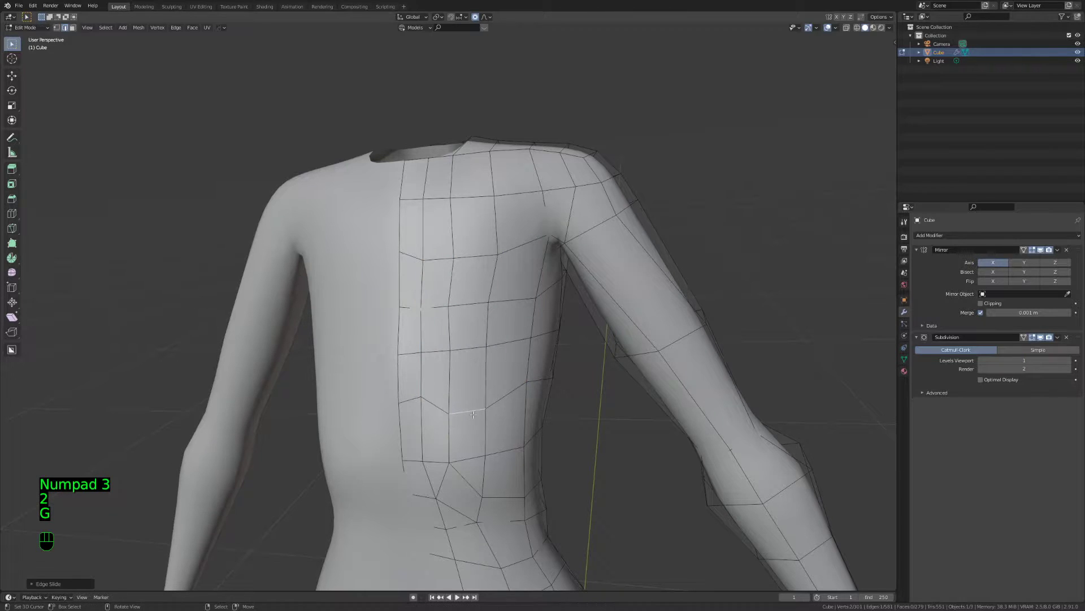
{"action": "key", "text": "1"}
{"action": "key", "text": "g"}
{"action": "left_click", "coordinate": [460, 408]}
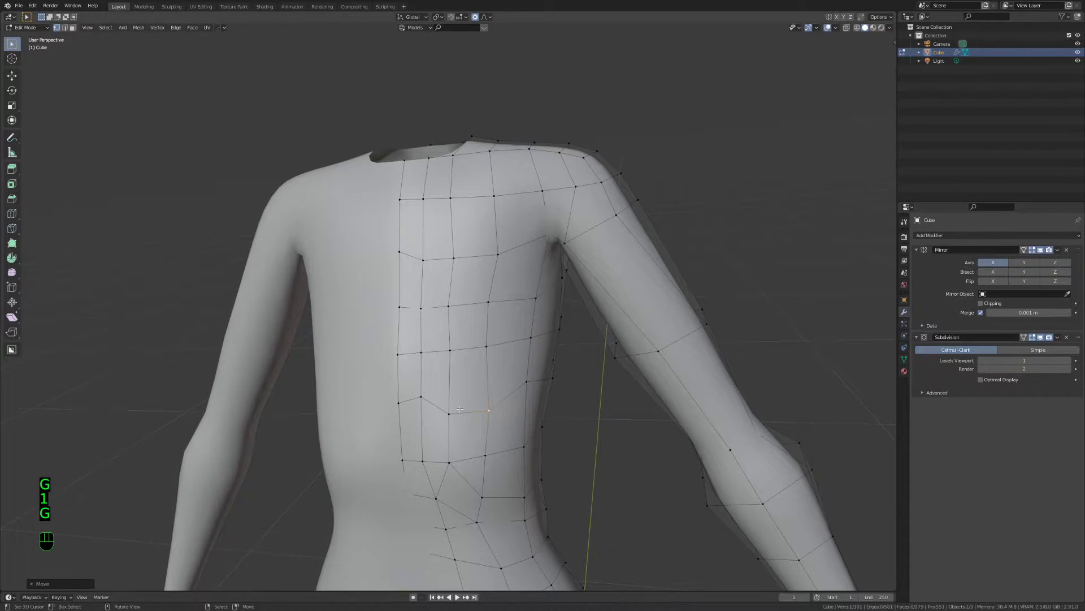
Adjust a vertex and an edge on the outer side of the breast area to round its outline
{"action": "right_click", "coordinate": [525, 337]}
{"action": "middle_click_drag", "start_coordinate": [525, 337], "coordinate": [542, 364]}
{"action": "key", "text": "g"}
{"action": "left_click", "coordinate": [518, 375]}
{"action": "right_click", "coordinate": [499, 320]}
{"action": "key", "text": "2"}
{"action": "right_click", "coordinate": [501, 321]}
{"action": "key", "text": "g"}
{"action": "left_click", "coordinate": [506, 328]}
Slide the upper outer chest vertex near the armpit and connect it to the side vertex below with a new edge
{"action": "key", "text": "1"}
{"action": "middle_click_drag", "start_coordinate": [486, 267], "coordinate": [516, 384]}
{"action": "key", "text": "g"}
{"action": "key", "text": "g"}
{"action": "left_click", "coordinate": [501, 273]}
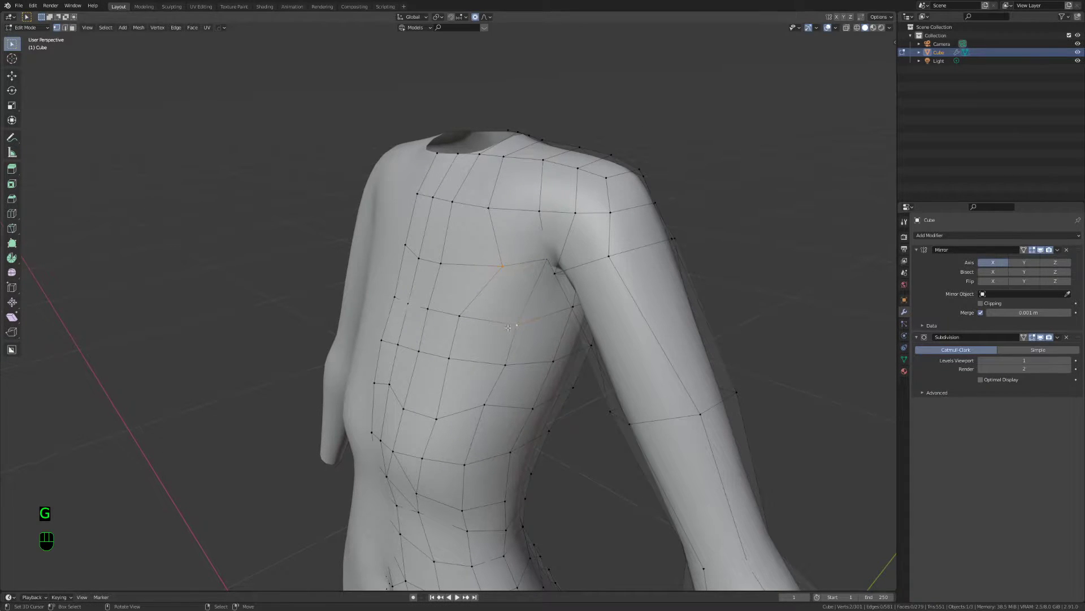
{"action": "key", "text": "j"}
Select the rounded block of nine faces forming the breast area and delete them
{"action": "middle_click_drag", "start_coordinate": [502, 274], "coordinate": [524, 364]}
{"action": "left_click", "coordinate": [481, 327]}
{"action": "middle_click_drag", "start_coordinate": [481, 327], "coordinate": [490, 336]}
{"action": "key", "text": "3"}
{"action": "left_click", "coordinate": [489, 336], "text": "shift"}
{"action": "left_click", "coordinate": [433, 325], "text": "shift"}
{"action": "left_click", "coordinate": [455, 368], "text": "shift"}
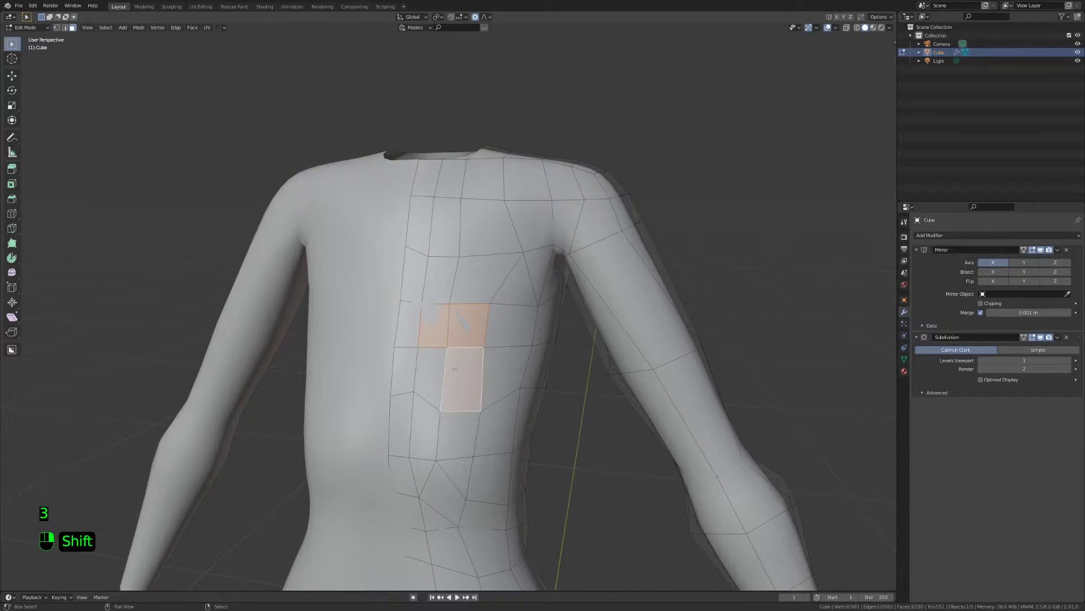
{"action": "left_click", "coordinate": [428, 378], "text": "shift"}
{"action": "left_click", "coordinate": [506, 378], "text": "shift"}
{"action": "left_click", "coordinate": [510, 317], "text": "shift"}
{"action": "left_click", "coordinate": [511, 274], "text": "shift"}
{"action": "left_click", "coordinate": [481, 279], "text": "shift"}
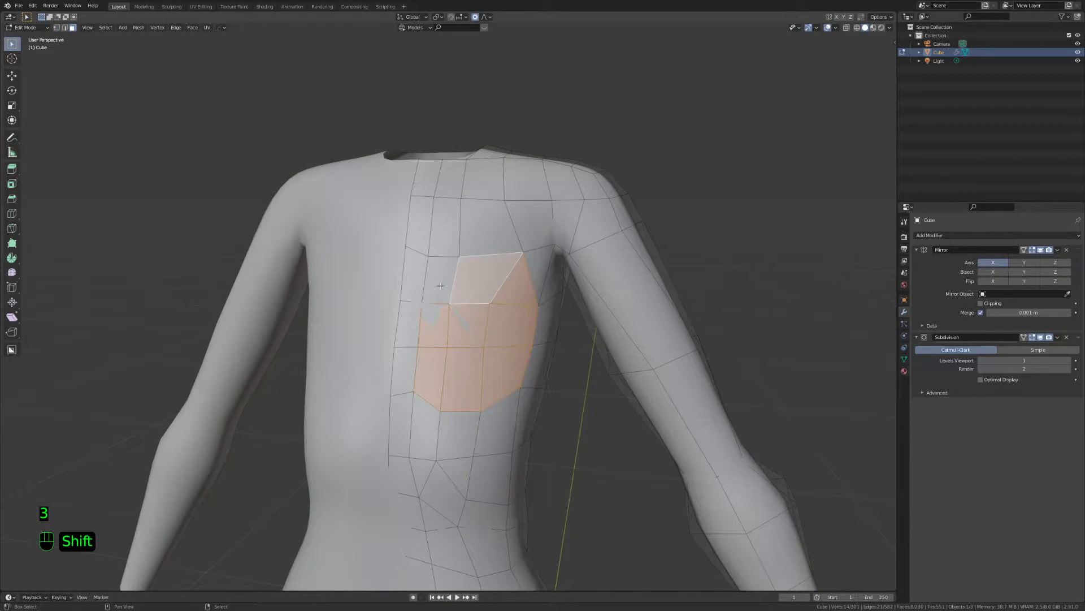
{"action": "left_click", "coordinate": [444, 264], "text": "shift"}
{"action": "key", "text": "x"}
{"action": "left_click", "coordinate": [435, 305]}
Reposition the vertices along the upper rim of the chest opening in vertex select mode
{"action": "key", "text": "a"}
{"action": "key", "text": "a"}
{"action": "key", "text": "a"}
{"action": "key", "text": "1"}
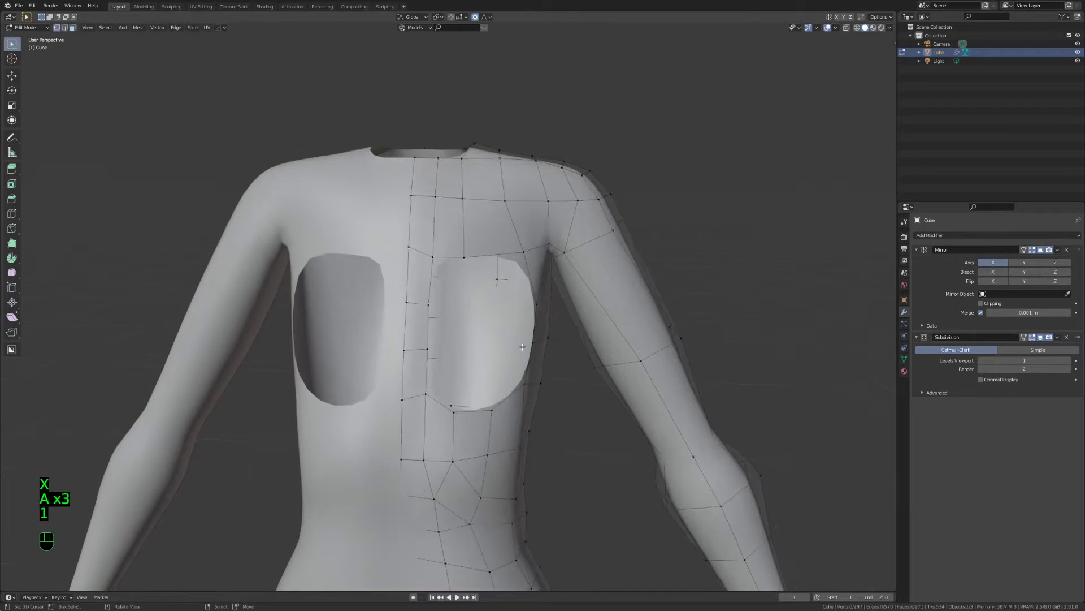
{"action": "key", "text": "g"}
{"action": "key", "text": "g"}
{"action": "key", "text": "g"}
{"action": "left_click", "coordinate": [444, 256]}
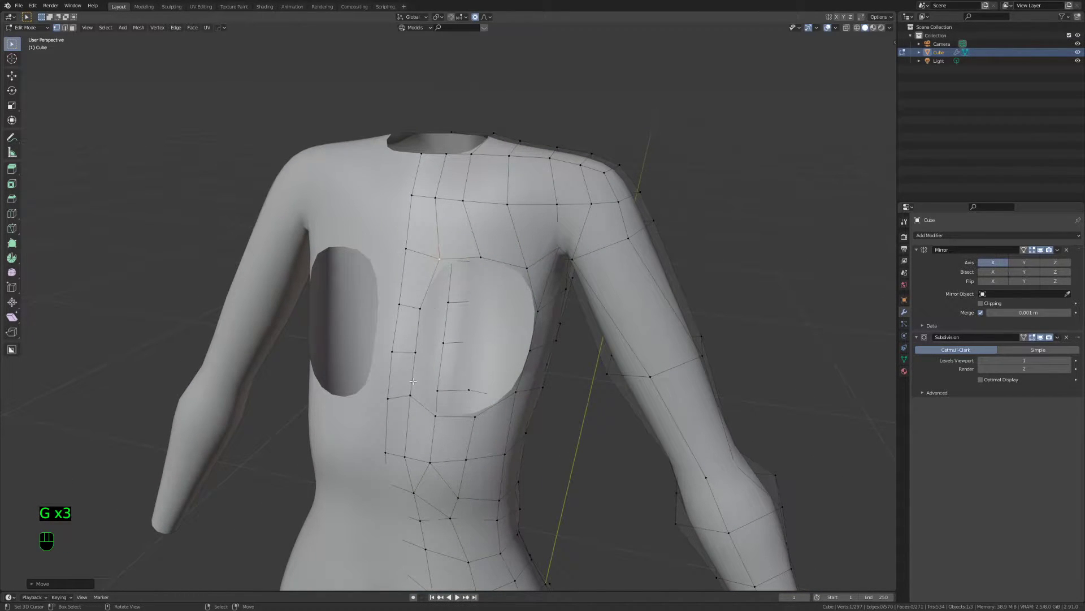
Move the lower inner rim vertices of the chest opening to make its outline rounder
{"action": "left_click", "coordinate": [410, 394]}
{"action": "key", "text": "g"}
{"action": "key", "text": "g"}
{"action": "key", "text": "g"}
{"action": "key", "text": "g"}
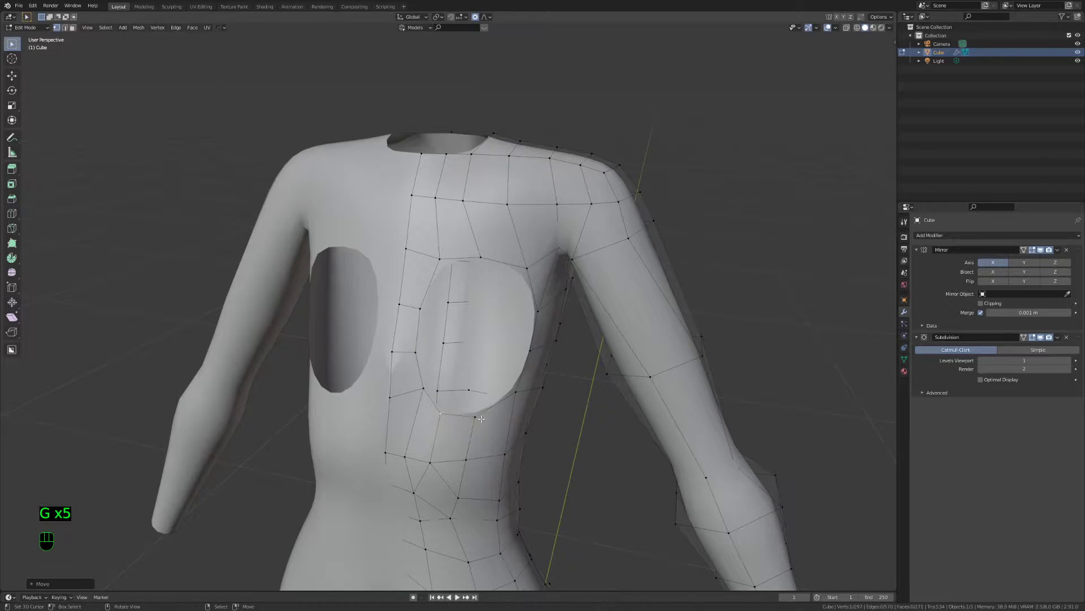
{"action": "left_click", "coordinate": [459, 493]}
Undo the last rim vertex move, reposition the vertex, and clear the selection
{"action": "key", "text": "g"}
{"action": "key", "text": "Escape"}
{"action": "key", "text": "ctrl+z"}
{"action": "key", "text": "g"}
{"action": "key", "text": "a"}
{"action": "key", "text": "a"}
{"action": "key", "text": "a"}
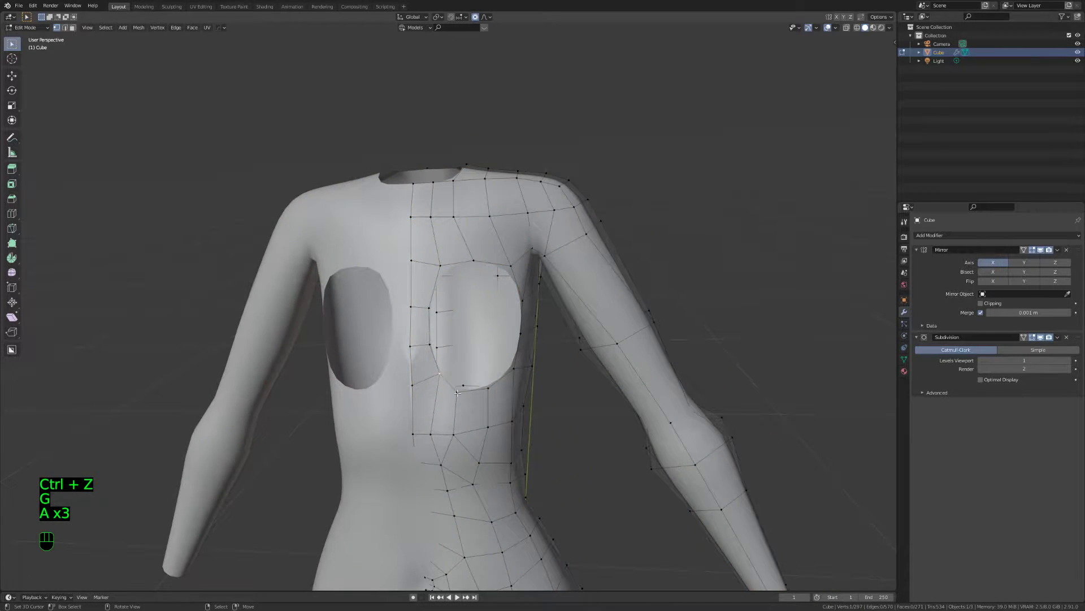
Fine-tune the vertices on the lower inner rim of the chest opening
{"action": "scroll", "coordinate": [457, 393], "scroll_direction": "up", "scroll_amount": 7}
{"action": "key", "text": "g"}
{"action": "right_click", "coordinate": [459, 390]}
{"action": "scroll", "coordinate": [461, 389], "scroll_direction": "down", "scroll_amount": 3}
{"action": "middle_click_drag", "start_coordinate": [463, 388], "coordinate": [486, 396]}
{"action": "scroll", "coordinate": [452, 371], "scroll_direction": "down", "scroll_amount": 2}
{"action": "key", "text": "g"}
{"action": "left_click", "coordinate": [450, 371]}
Move the bottom edge of the chest opening slightly in edge select mode and return to vertex select
{"action": "key", "text": "2"}
{"action": "key", "text": "g"}
{"action": "left_click", "coordinate": [503, 423]}
{"action": "key", "text": "1"}
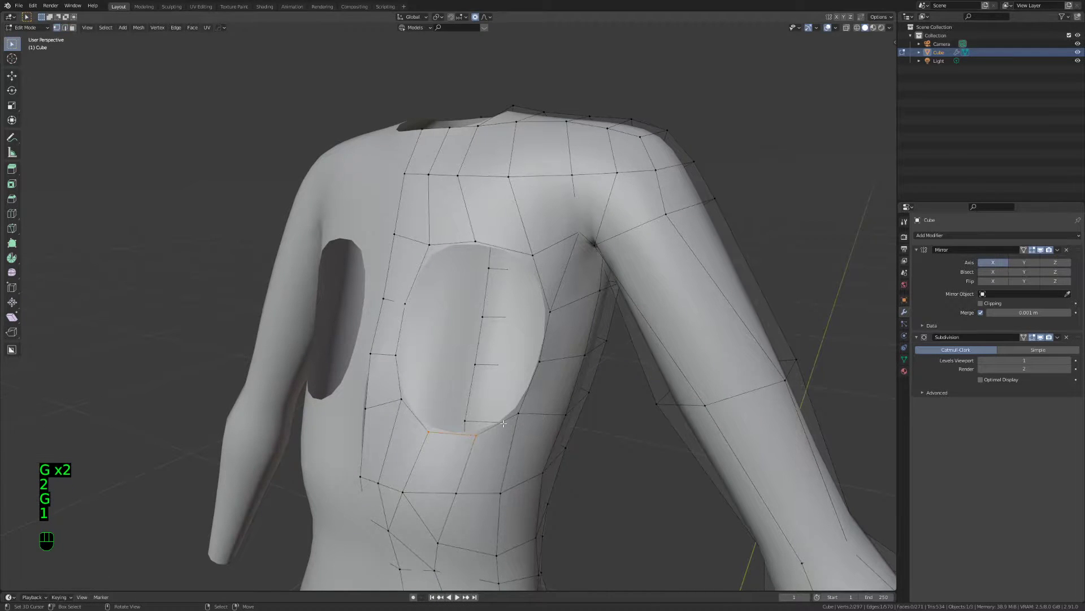
Examine the chest opening and the topology toward the armpit from several angles, selecting the armpit face and the opening's rim loop
{"action": "key", "text": "1"}
{"action": "middle_click_drag", "start_coordinate": [557, 400], "coordinate": [518, 326], "text": "shift"}
{"action": "key", "text": "Tab"}
{"action": "key", "text": "Tab"}
{"action": "key", "text": "3"}
{"action": "left_click", "coordinate": [529, 284]}
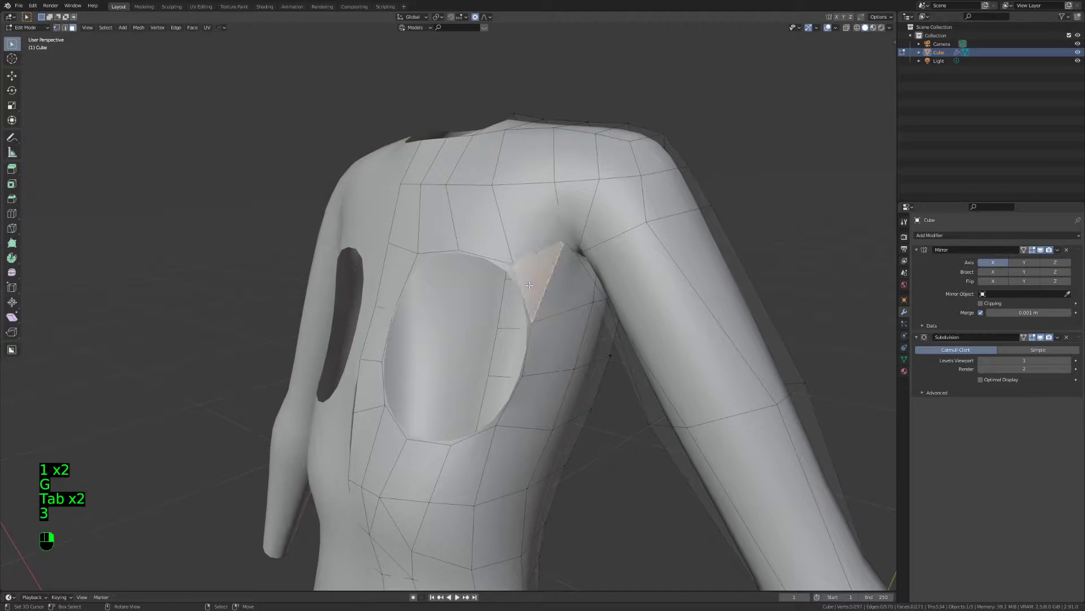
{"action": "key", "text": "Tab"}
{"action": "middle_click_drag", "start_coordinate": [464, 413], "coordinate": [447, 274]}
{"action": "key", "text": "Tab"}
{"action": "key", "text": "1"}
{"action": "left_click", "coordinate": [446, 275], "text": "alt"}
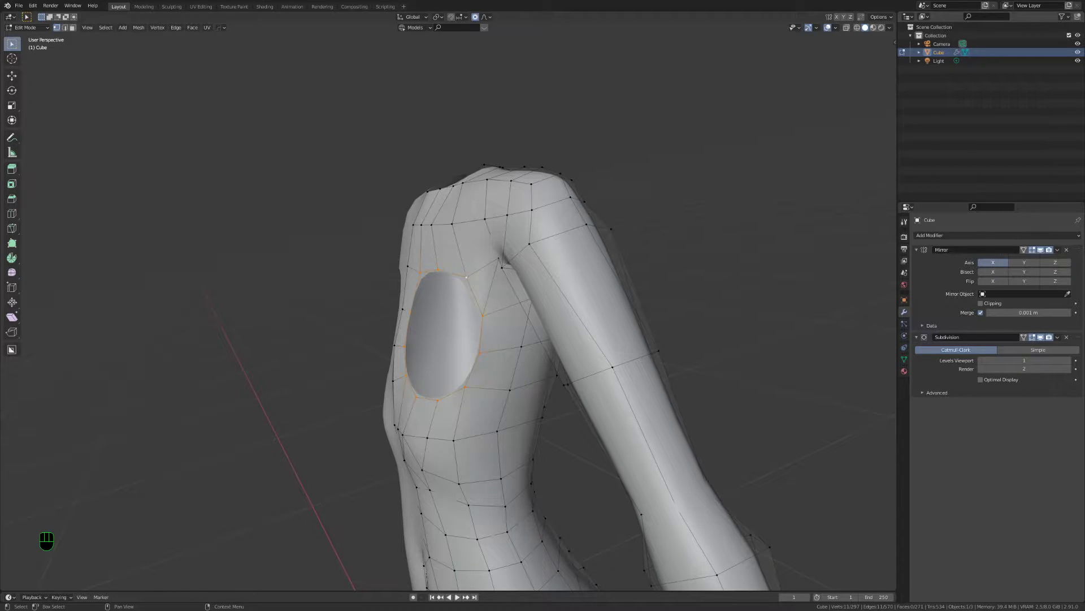
{"action": "middle_click_drag", "start_coordinate": [509, 361], "coordinate": [597, 352]}
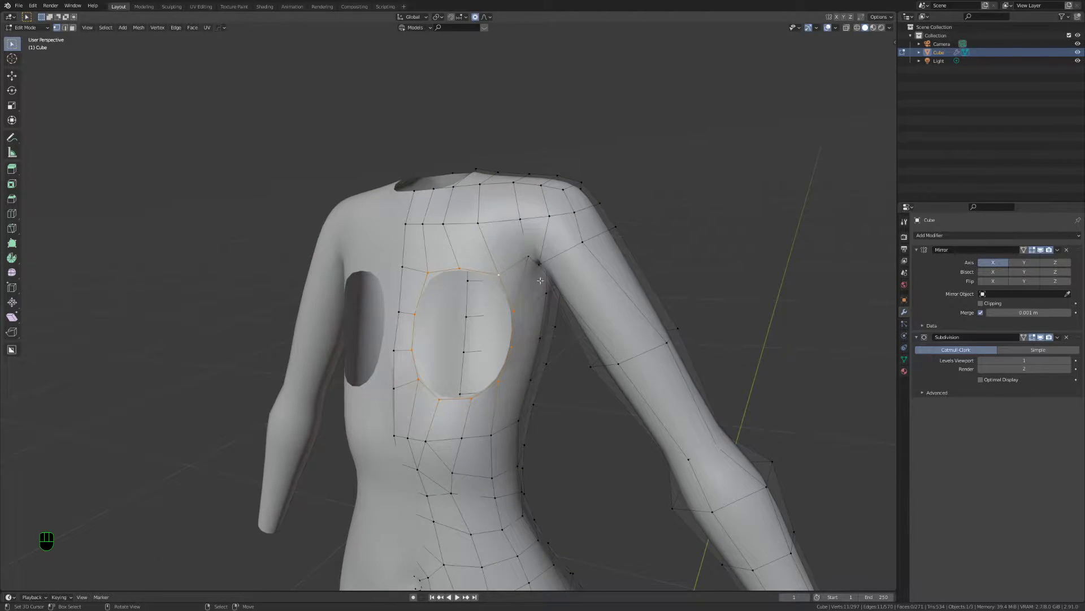
{"action": "middle_click_drag", "start_coordinate": [609, 303], "coordinate": [465, 157]}
Reposition the edge and a neighbouring vertex beside the armpit in the side view to smooth the chest-to-arm transition
{"action": "key", "text": "z"}
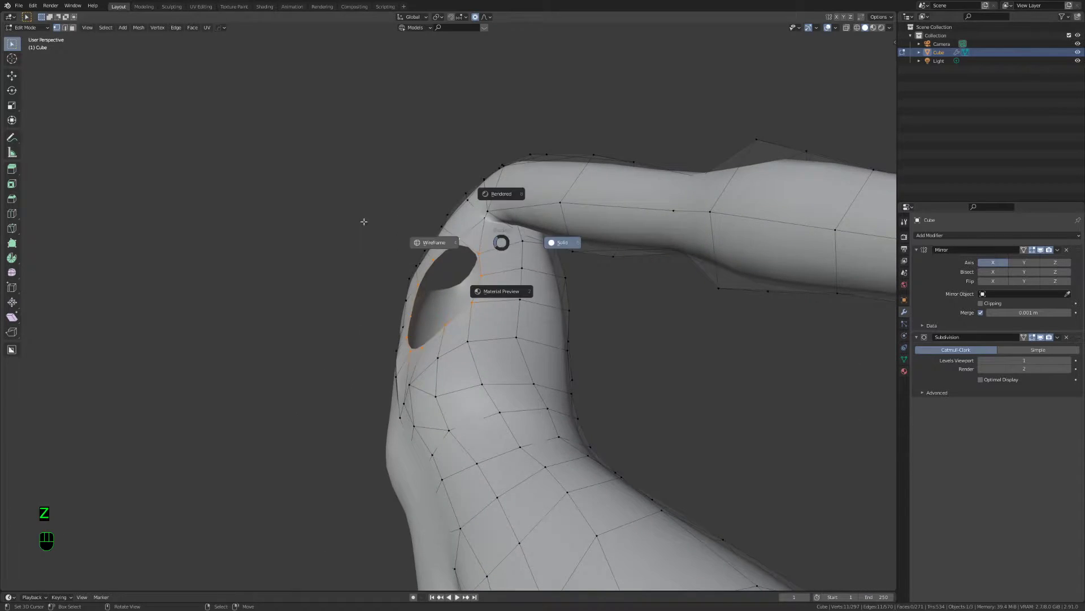
{"action": "key", "text": "2"}
{"action": "mouse_move", "coordinate": [537, 226]}
{"action": "middle_mouse_down"}
{"action": "mouse_move", "coordinate": [471, 307]}
{"action": "mouse_move", "coordinate": [495, 251]}
{"action": "middle_mouse_up"}
{"action": "left_click", "coordinate": [496, 250], "text": "shift"}
{"action": "key", "text": "KP_3"}
{"action": "key", "text": "g"}
{"action": "left_click", "coordinate": [500, 266]}
{"action": "key", "text": "1"}
{"action": "left_click", "coordinate": [504, 278]}
{"action": "key", "text": "g"}
{"action": "left_click", "coordinate": [504, 280]}
Select the upper arm's edge loop near the armpit in the front view, then scale and reposition it
{"action": "key", "text": "KP_1"}
{"action": "key", "text": "z"}
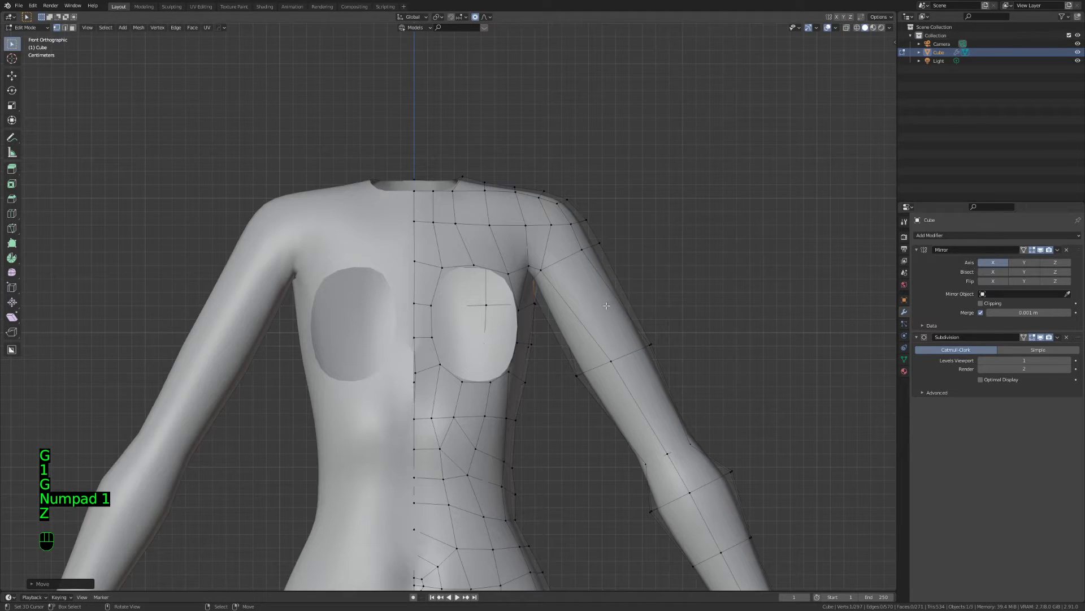
{"action": "key", "text": "z"}
{"action": "left_click", "coordinate": [561, 259], "text": "alt"}
{"action": "left_click", "coordinate": [562, 259], "text": "shift"}
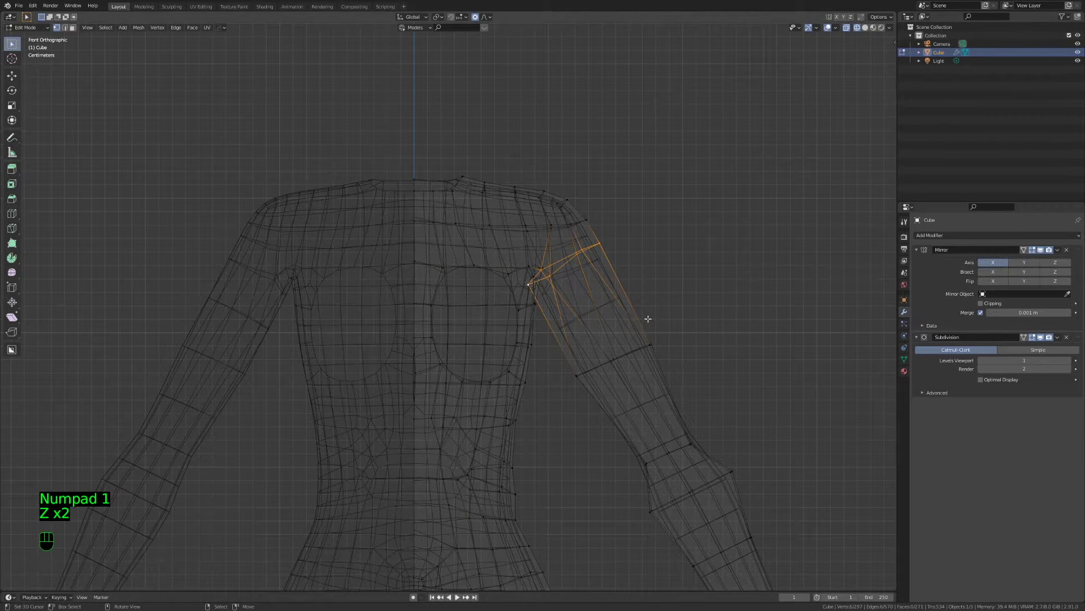
{"action": "key", "text": "z"}
{"action": "key", "text": "s"}
{"action": "left_click", "coordinate": [746, 335]}
{"action": "key", "text": "g"}
{"action": "left_click", "coordinate": [745, 334]}
Examine the smoothed shoulders, chest openings and overall body proportions in Object Mode from several angles
{"action": "key", "text": "Tab"}
{"action": "key", "text": "a"}
{"action": "key", "text": "a"}
{"action": "key", "text": "a"}
{"action": "middle_click_drag", "start_coordinate": [537, 308], "coordinate": [396, 333]}
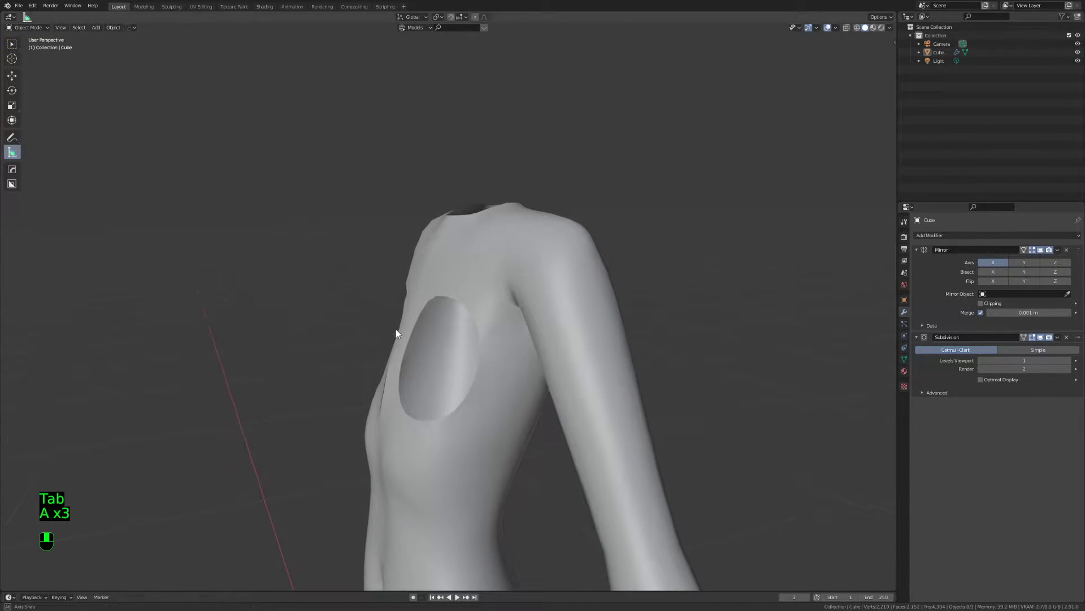
{"action": "left_click", "coordinate": [558, 349]}
{"action": "key", "text": "Tab"}
{"action": "scroll", "coordinate": [544, 384], "scroll_direction": "down", "scroll_amount": 3}
{"action": "middle_click_drag", "start_coordinate": [544, 383], "coordinate": [425, 363]}
{"action": "key", "text": "Tab"}
{"action": "key", "text": "Tab"}
{"action": "middle_click_drag", "start_coordinate": [425, 362], "coordinate": [432, 308], "text": "shift"}
{"action": "key", "text": "Tab"}
{"action": "scroll", "coordinate": [514, 334], "scroll_direction": "down", "scroll_amount": 3}
{"action": "middle_click_drag", "start_coordinate": [520, 333], "coordinate": [429, 339]}
{"action": "middle_click_drag", "start_coordinate": [565, 374], "coordinate": [526, 334]}
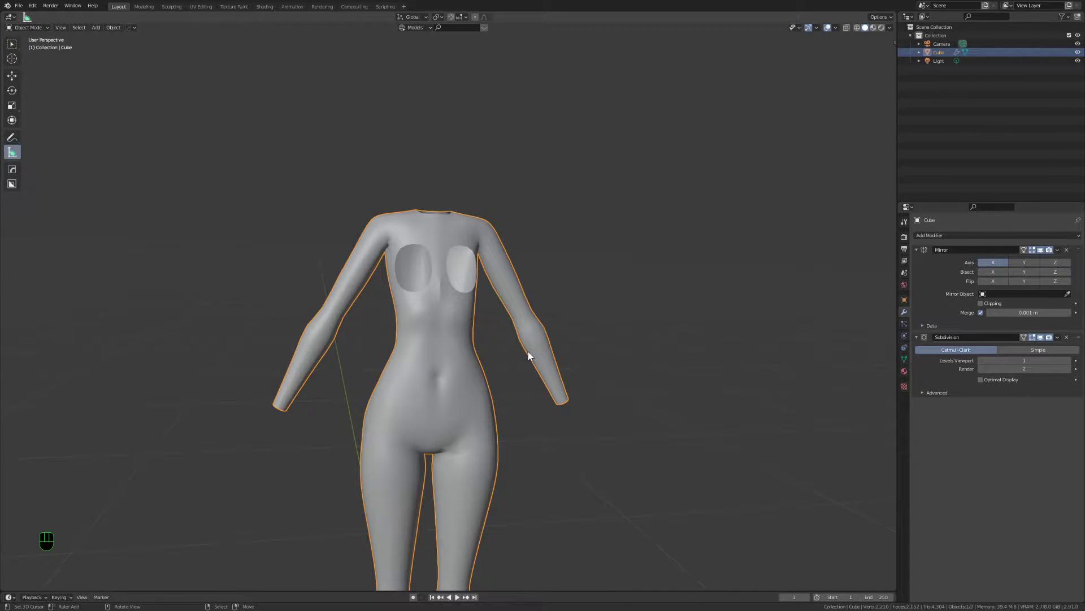
Try to shorten the figure by selecting the whole linked mesh and scaling it along Z
{"action": "key", "text": "Tab"}
{"action": "key", "text": "a"}
{"action": "middle_click_drag", "start_coordinate": [528, 351], "coordinate": [457, 342]}
{"action": "key", "text": "l"}
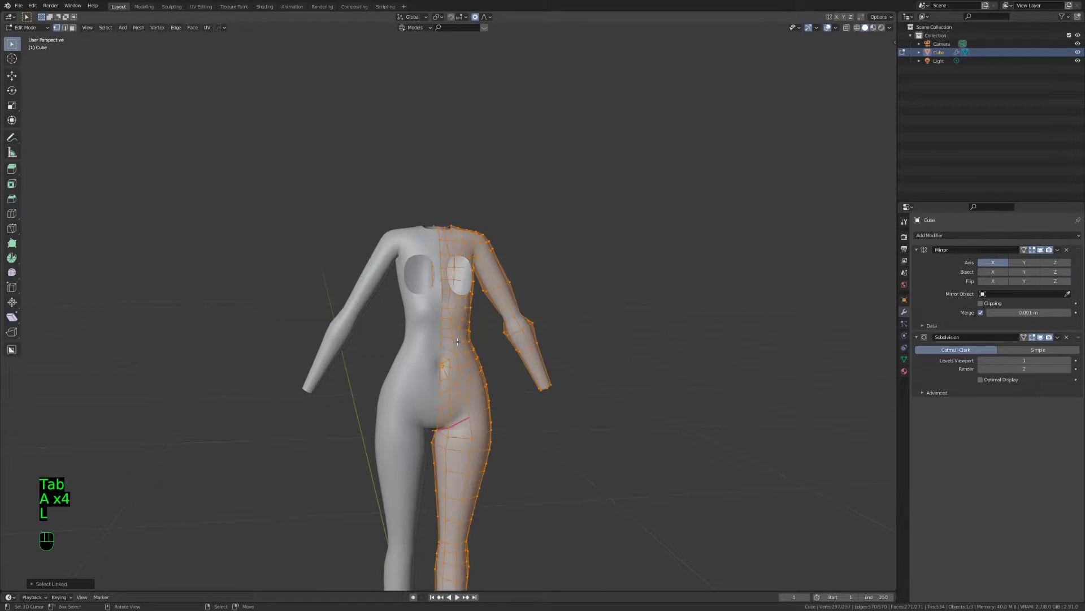
{"action": "key", "text": "s"}
{"action": "key", "text": "z"}
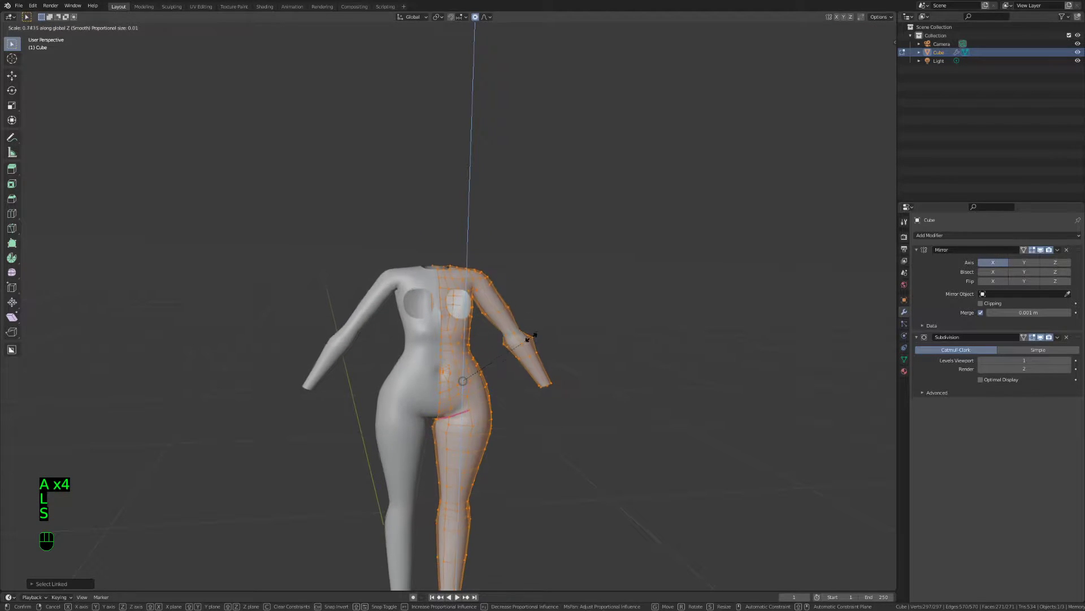
{"action": "left_click", "coordinate": [507, 350]}
{"action": "key", "text": "Tab"}
{"action": "scroll", "coordinate": [566, 339], "scroll_direction": "up", "scroll_amount": 3}
{"action": "middle_click_drag", "start_coordinate": [562, 310], "coordinate": [358, 351]}
Undo the vertical scaling of the whole body
{"action": "key", "text": "ctrl+z"}
{"action": "key", "text": "ctrl+z"}
{"action": "key", "text": "ctrl+z"}
{"action": "key", "text": "ctrl+z"}
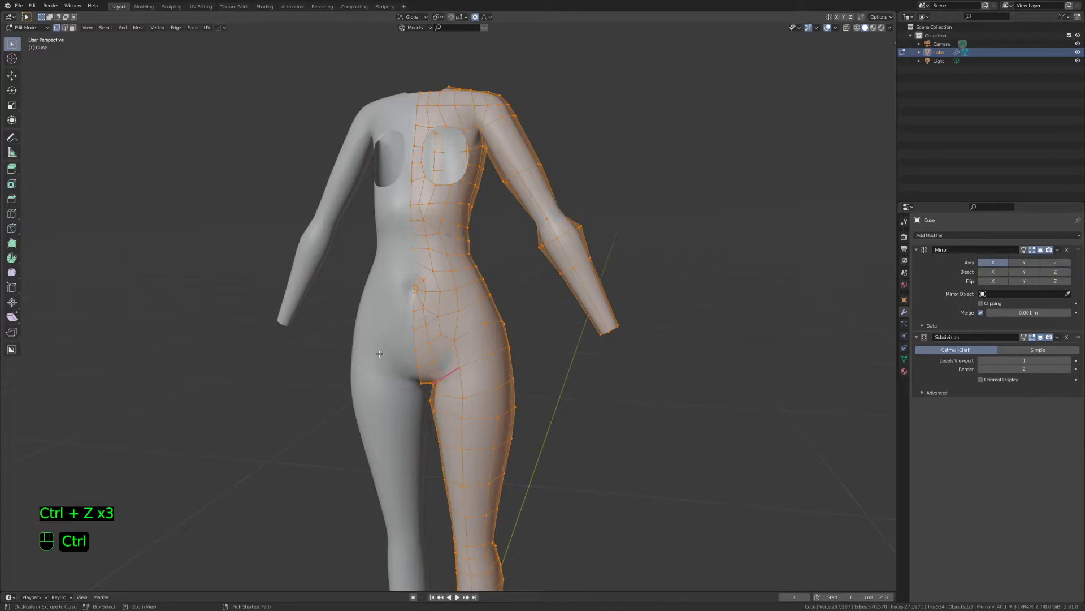
Circle-select the arm and upper torso vertices through the mesh in front wireframe view
{"action": "middle_click_drag", "start_coordinate": [504, 357], "coordinate": [455, 297]}
{"action": "key", "text": "KP_1"}
{"action": "key", "text": "z"}
{"action": "key", "text": "a"}
{"action": "key", "text": "a"}
{"action": "key", "text": "a"}
{"action": "key", "text": "c"}
{"action": "scroll", "coordinate": [593, 339], "scroll_direction": "down", "scroll_amount": 5}
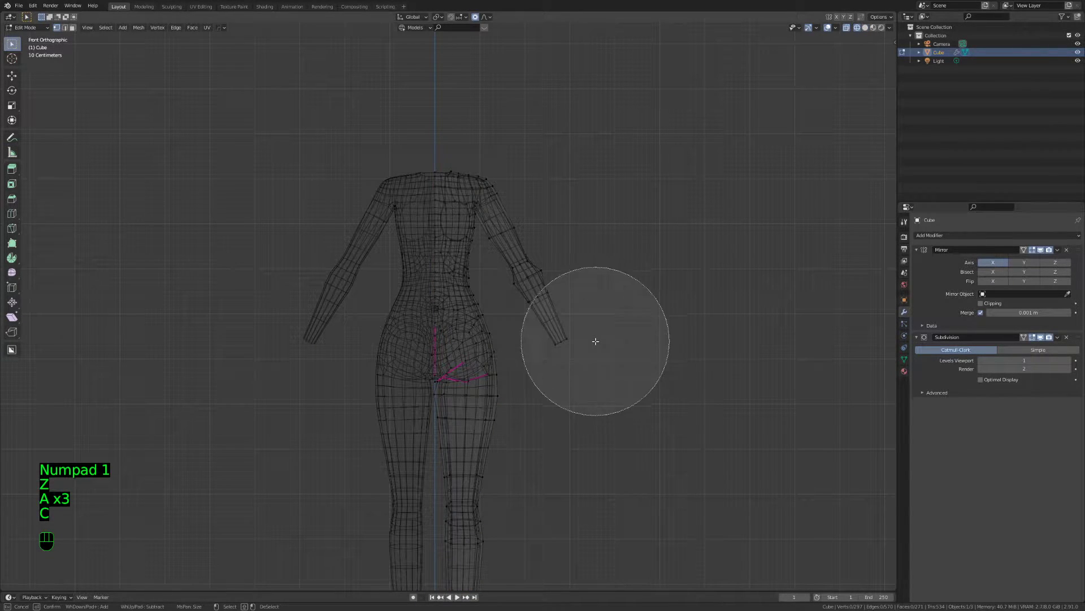
{"action": "left_click_drag", "start_coordinate": [593, 339], "coordinate": [579, 258]}
{"action": "left_click_drag", "start_coordinate": [443, 170], "coordinate": [482, 168]}
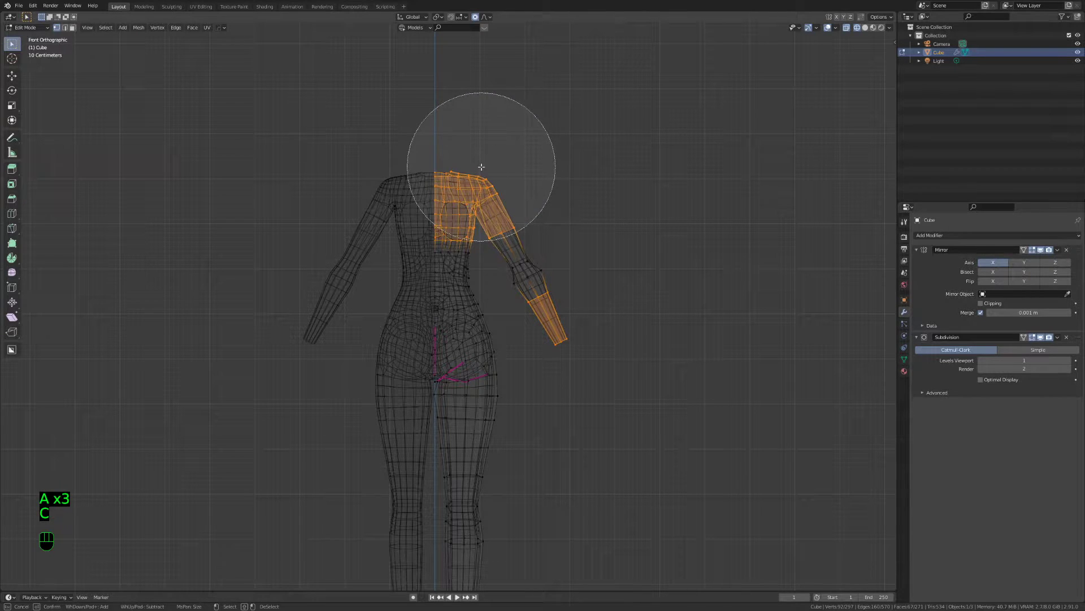
{"action": "right_click", "coordinate": [574, 249]}
Move the selected arm and upper torso slightly along Z to adjust the torso length, using soft proportional editing
{"action": "key", "text": "z"}
{"action": "scroll", "coordinate": [579, 271], "scroll_direction": "up", "scroll_amount": 4}
{"action": "key", "text": "g"}
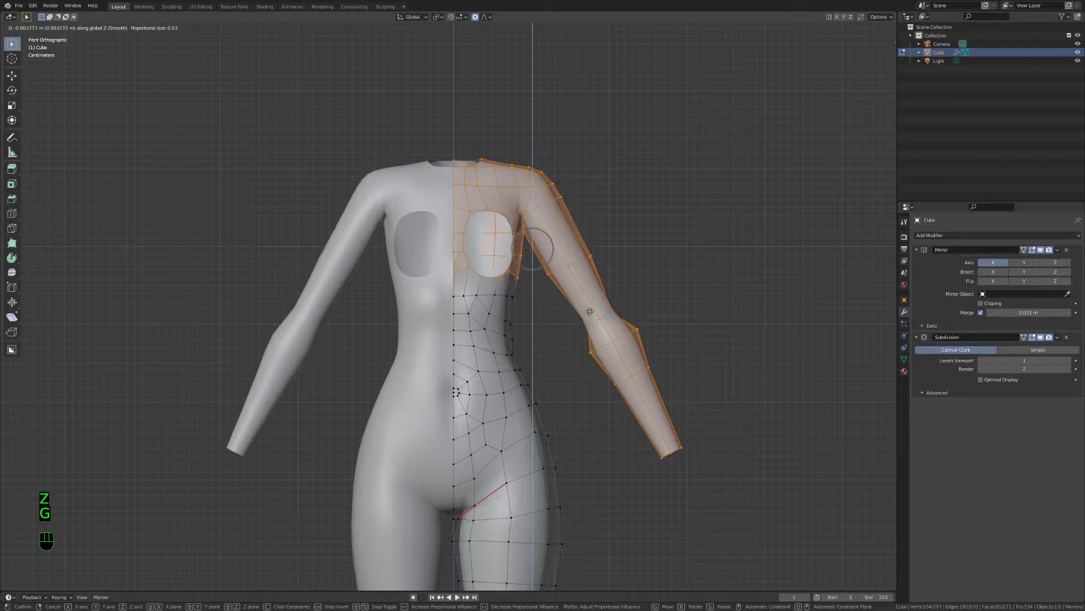
{"action": "right_click", "coordinate": [588, 317]}
{"action": "middle_click_drag", "start_coordinate": [589, 317], "coordinate": [673, 333]}
{"action": "key", "text": "g"}
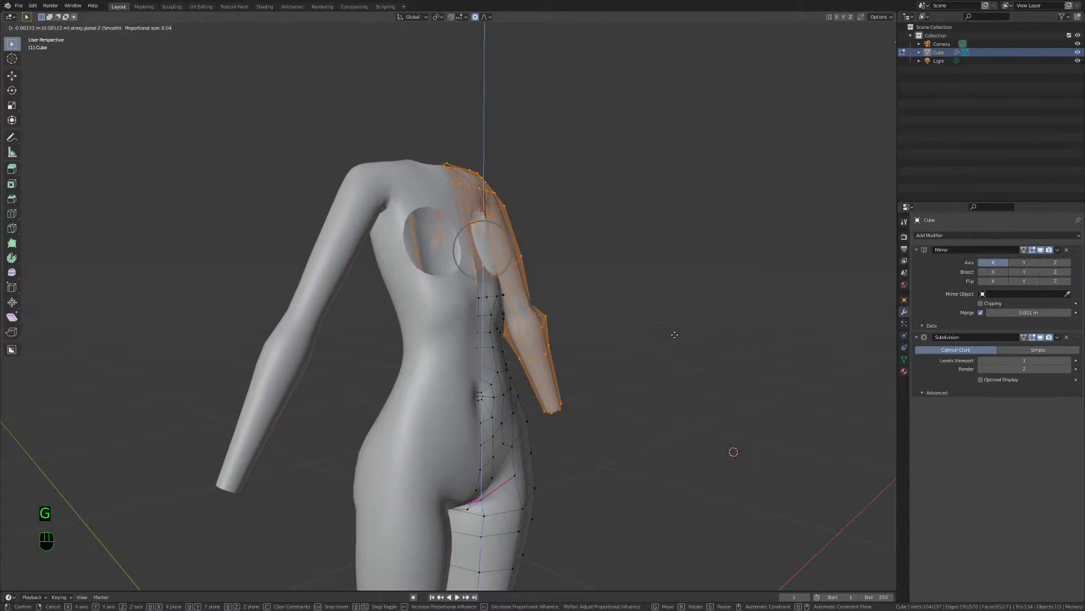
{"action": "scroll", "coordinate": [675, 338], "scroll_direction": "down", "scroll_amount": 2}
{"action": "left_click", "coordinate": [677, 345]}
{"action": "key", "text": "Tab"}
{"action": "key", "text": "Tab"}
Reposition the vertex on the side of the torso below the chest opening to refine the waist contour
{"action": "middle_click_drag", "start_coordinate": [552, 346], "coordinate": [404, 306]}
{"action": "left_click", "coordinate": [390, 295]}
{"action": "key", "text": "g"}
{"action": "left_click", "coordinate": [409, 307]}
{"action": "key", "text": "g"}
{"action": "left_click", "coordinate": [385, 311]}
Inspect the torso and the lower back, comparing the smoothed body with its edit mesh
{"action": "key", "text": "Tab"}
{"action": "middle_click_drag", "start_coordinate": [377, 315], "coordinate": [584, 349]}
{"action": "key", "text": "Tab"}
{"action": "key", "text": "Tab"}
{"action": "key", "text": "Tab"}
{"action": "key", "text": "Tab"}
{"action": "scroll", "coordinate": [572, 360], "scroll_direction": "up", "scroll_amount": 2}
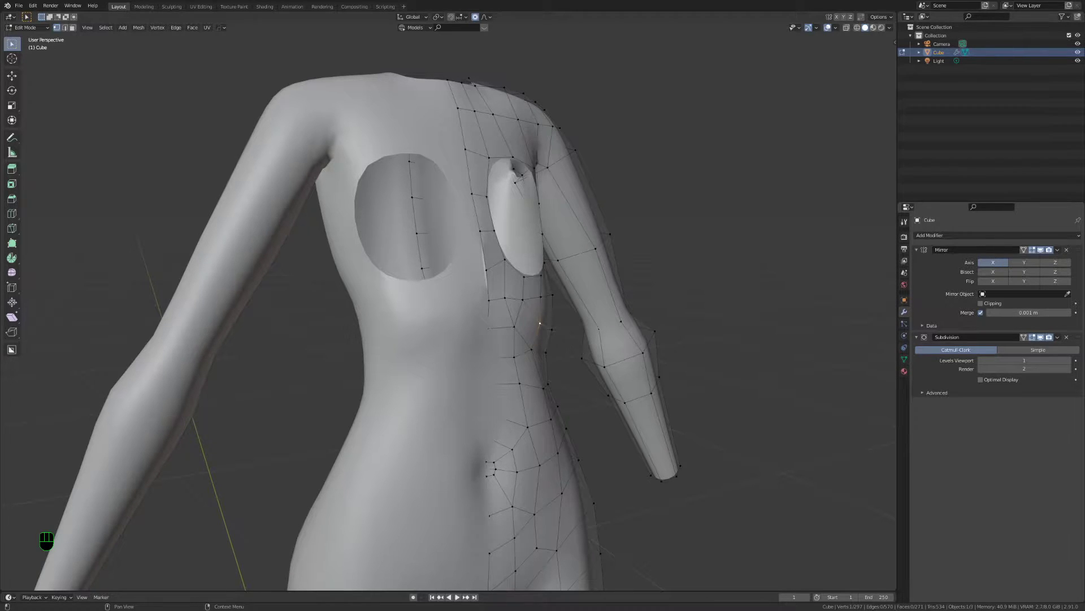
{"action": "middle_click_drag", "start_coordinate": [610, 283], "coordinate": [519, 354]}
{"action": "scroll", "coordinate": [599, 366], "scroll_direction": "up", "scroll_amount": 2}
{"action": "key", "text": "Tab"}
{"action": "key", "text": "Tab"}
{"action": "key", "text": "Tab"}
{"action": "key", "text": "Tab"}
{"action": "scroll", "coordinate": [535, 353], "scroll_direction": "up", "scroll_amount": 3}
{"action": "scroll", "coordinate": [542, 395], "scroll_direction": "up", "scroll_amount": 2}
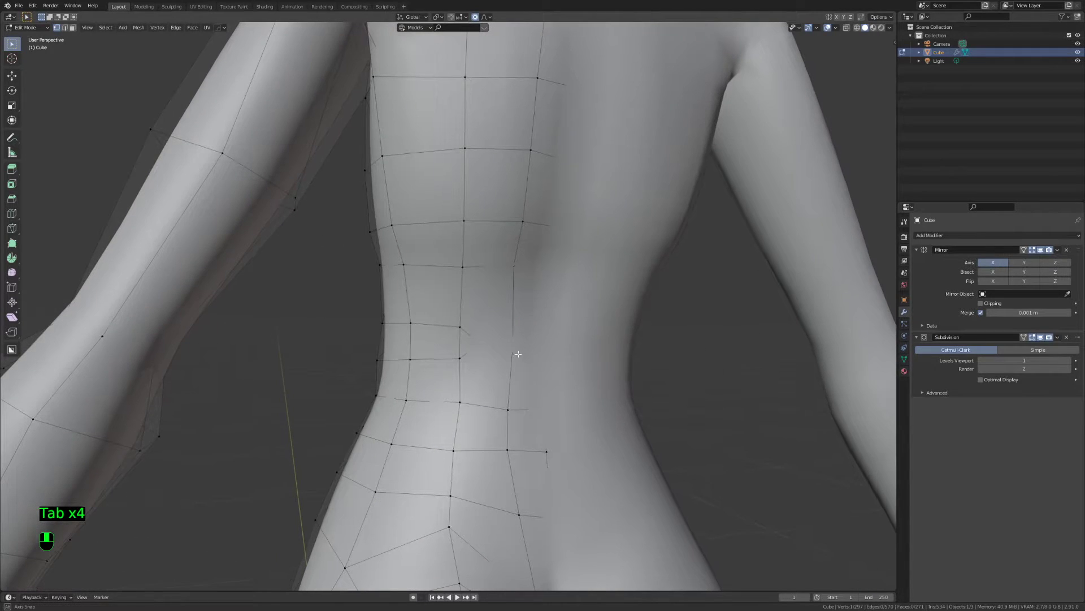
Bevel the lower-back geometry where two edge rows converge at the centre line, and merge the whole mesh by distance
{"action": "left_click", "coordinate": [283, 337]}
{"action": "key", "text": "z"}
{"action": "left_click", "coordinate": [570, 355]}
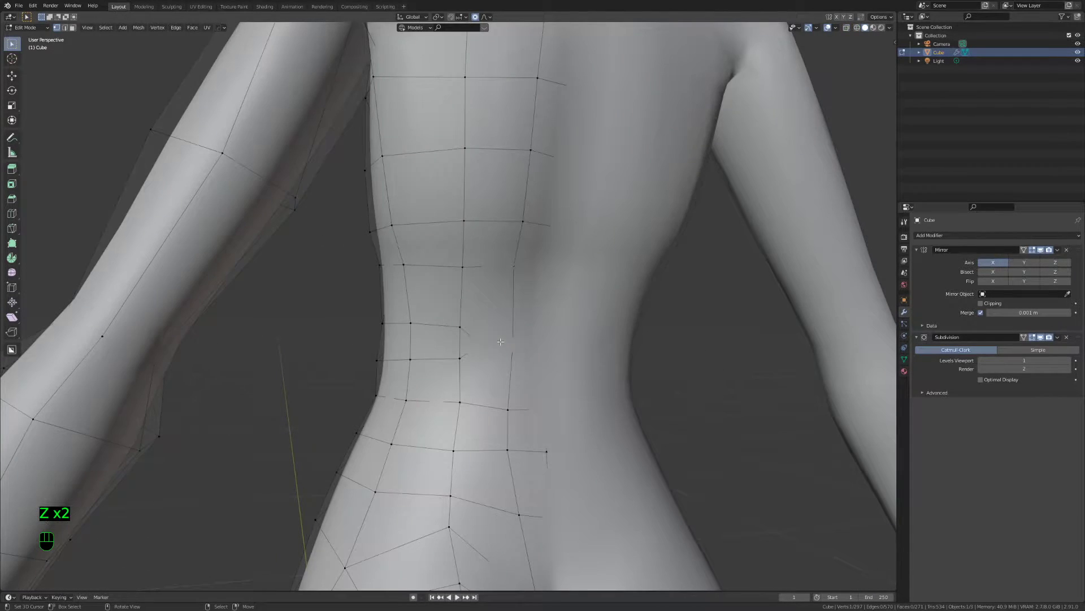
{"action": "left_click", "coordinate": [665, 394]}
{"action": "key", "text": "a"}
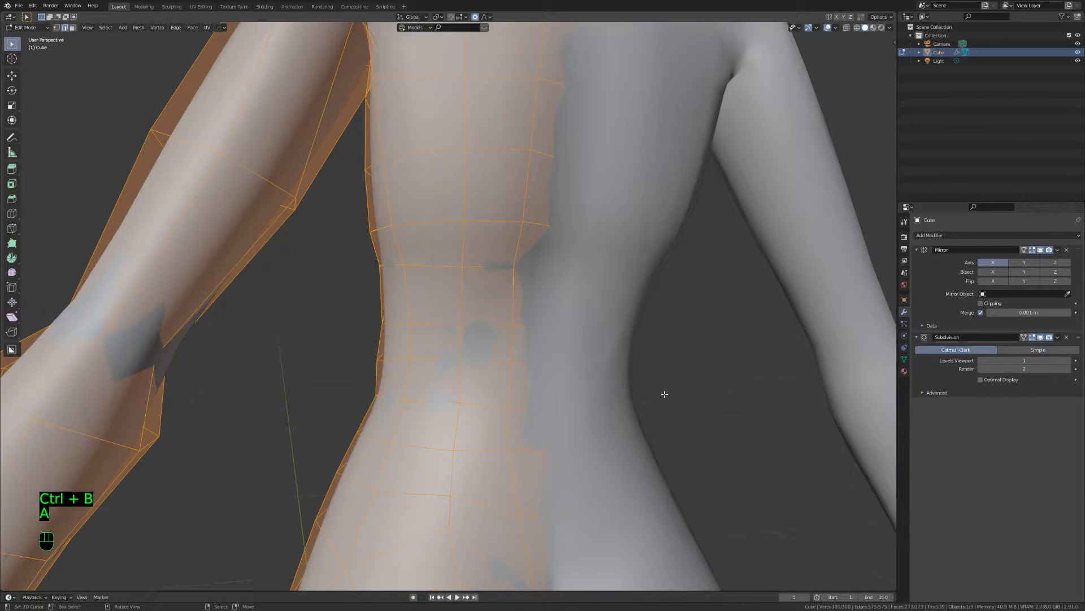
{"action": "left_click", "coordinate": [636, 425]}
{"action": "scroll", "coordinate": [452, 305], "scroll_direction": "down", "scroll_amount": 3}
{"action": "key", "text": "a"}
{"action": "key", "text": "a"}
{"action": "key", "text": "a"}
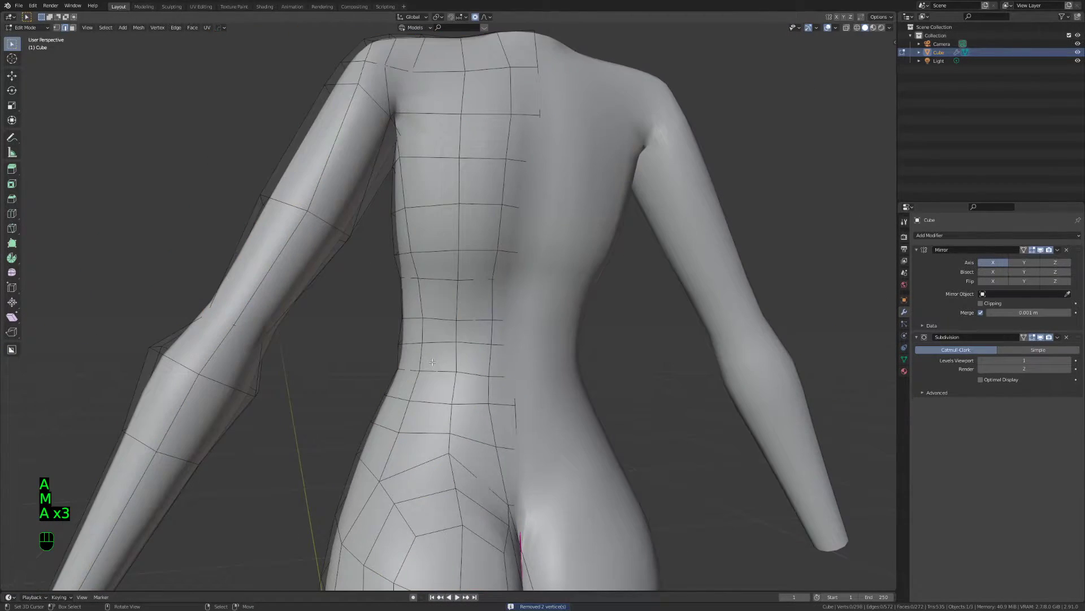
Slide the lower-back vertices and centre edge along the mesh to even out the rows, and clear the selection
{"action": "scroll", "coordinate": [452, 305], "scroll_direction": "up", "scroll_amount": 4}
{"action": "key", "text": "1"}
{"action": "left_click", "coordinate": [448, 324]}
{"action": "key", "text": "g"}
{"action": "key", "text": "g"}
{"action": "left_click", "coordinate": [509, 327]}
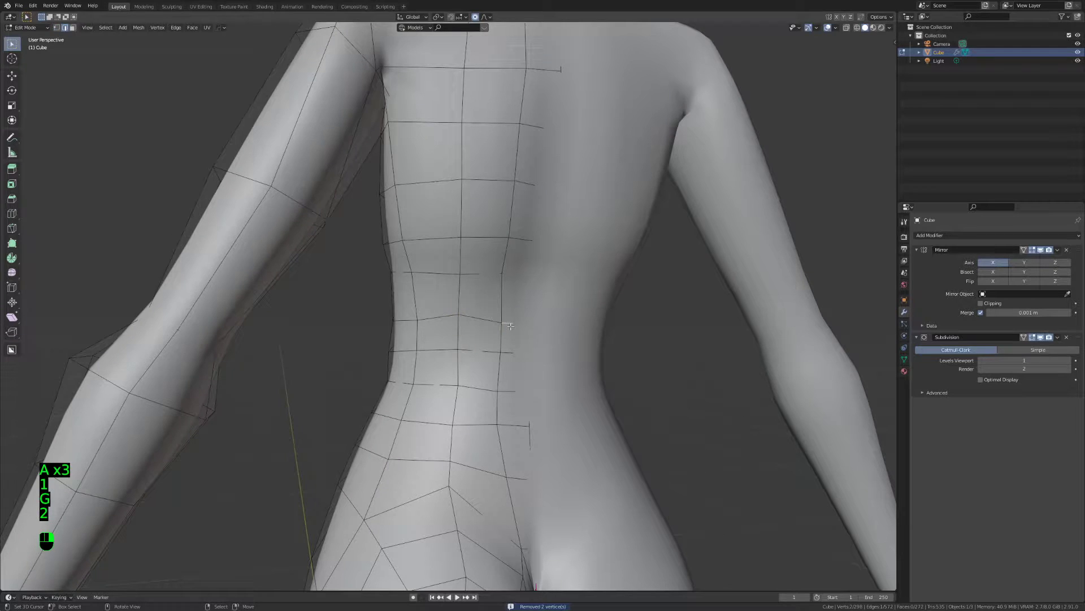
{"action": "left_click", "coordinate": [510, 326]}
{"action": "key", "text": "g"}
{"action": "key", "text": "g"}
{"action": "left_click", "coordinate": [514, 316]}
{"action": "key", "text": "a"}
{"action": "key", "text": "a"}
{"action": "key", "text": "a"}
Try compressing the entire body vertically by scaling all of the geometry, and view it in Object Mode
{"action": "middle_click_drag", "start_coordinate": [414, 328], "coordinate": [700, 340]}
{"action": "key", "text": "a"}
{"action": "scroll", "coordinate": [700, 340], "scroll_direction": "down", "scroll_amount": 10}
{"action": "middle_click_drag", "start_coordinate": [611, 383], "coordinate": [599, 384]}
{"action": "key", "text": "Tab"}
{"action": "middle_click_drag", "start_coordinate": [283, 297], "coordinate": [265, 296]}
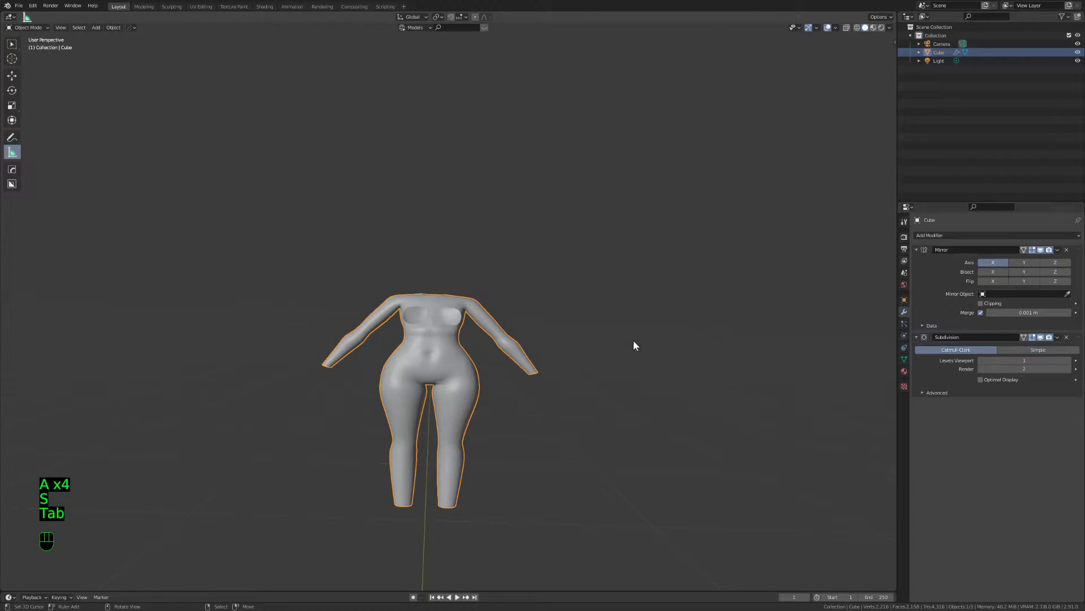
Undo the vertical compression of the body
{"action": "key", "text": "ctrl+z"}
{"action": "key", "text": "ctrl+z"}
{"action": "key", "text": "ctrl+z"}
Move the vertices on the upper rim of the chest opening to round its outline
{"action": "scroll", "coordinate": [414, 363], "scroll_direction": "up", "scroll_amount": 6}
{"action": "middle_click_drag", "start_coordinate": [413, 363], "coordinate": [447, 282]}
{"action": "left_click", "coordinate": [439, 278], "text": "alt"}
{"action": "key", "text": "g"}
{"action": "left_click", "coordinate": [473, 260]}
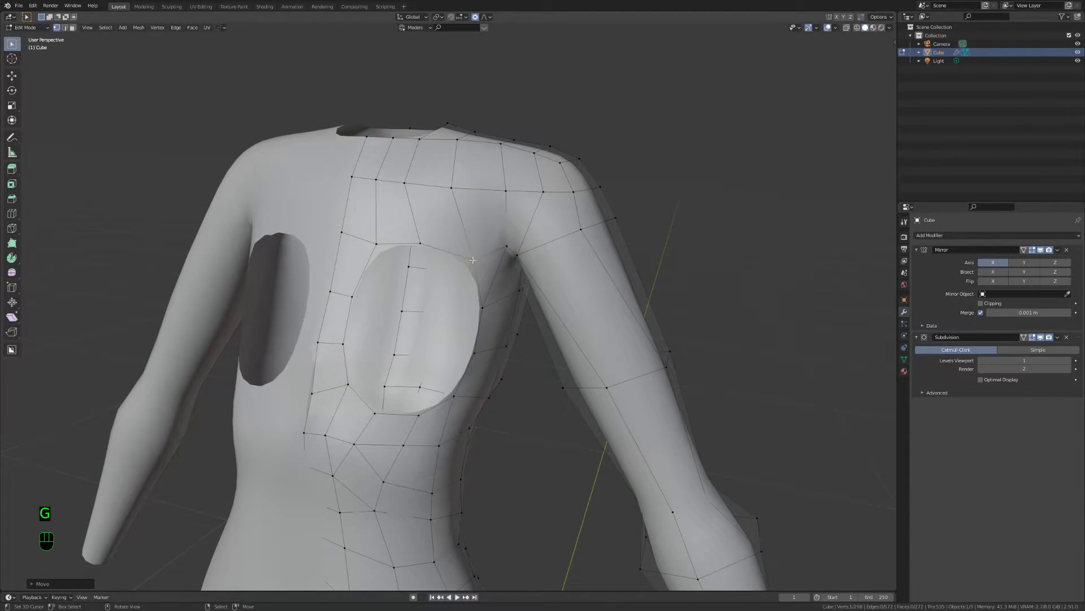
{"action": "key", "text": "g"}
{"action": "left_click", "coordinate": [359, 255]}
Shift the lower outer rim edge of the chest opening slightly outward in edge select mode
{"action": "middle_click_drag", "start_coordinate": [474, 390], "coordinate": [441, 366]}
{"action": "key", "text": "2"}
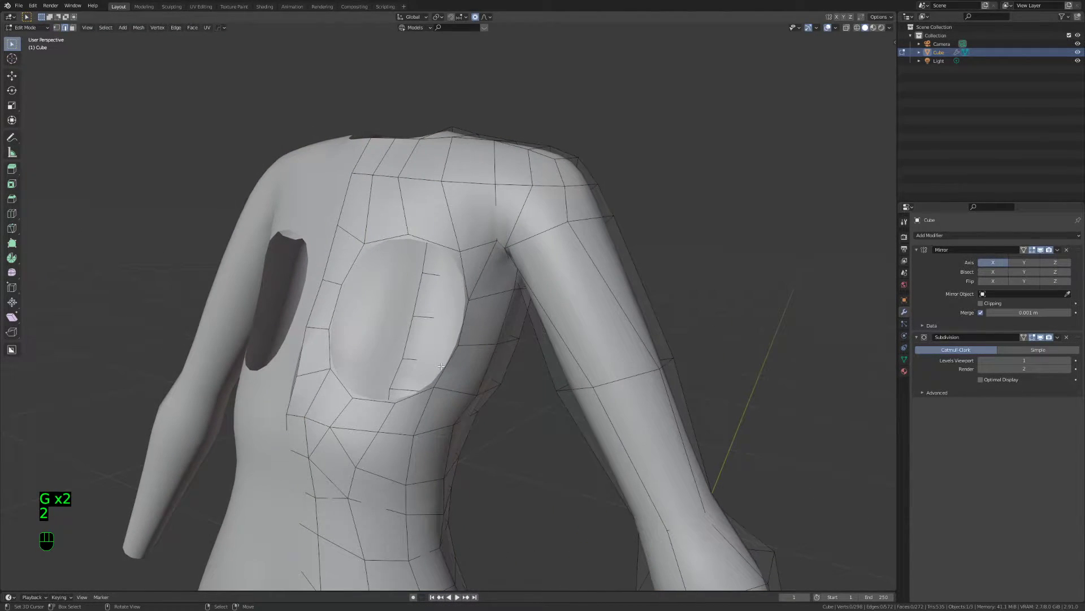
{"action": "key", "text": "g"}
{"action": "left_click", "coordinate": [450, 364]}
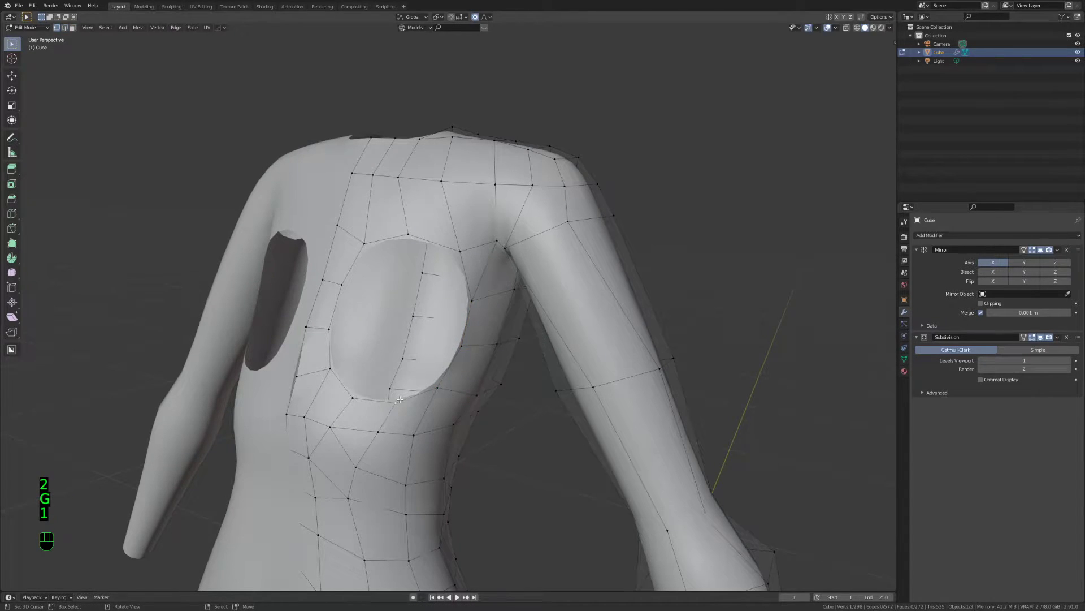
Extrude the chest opening's rim forward and reposition the new loop slightly downward, with proportional editing off
{"action": "middle_click_drag", "start_coordinate": [400, 399], "coordinate": [521, 330]}
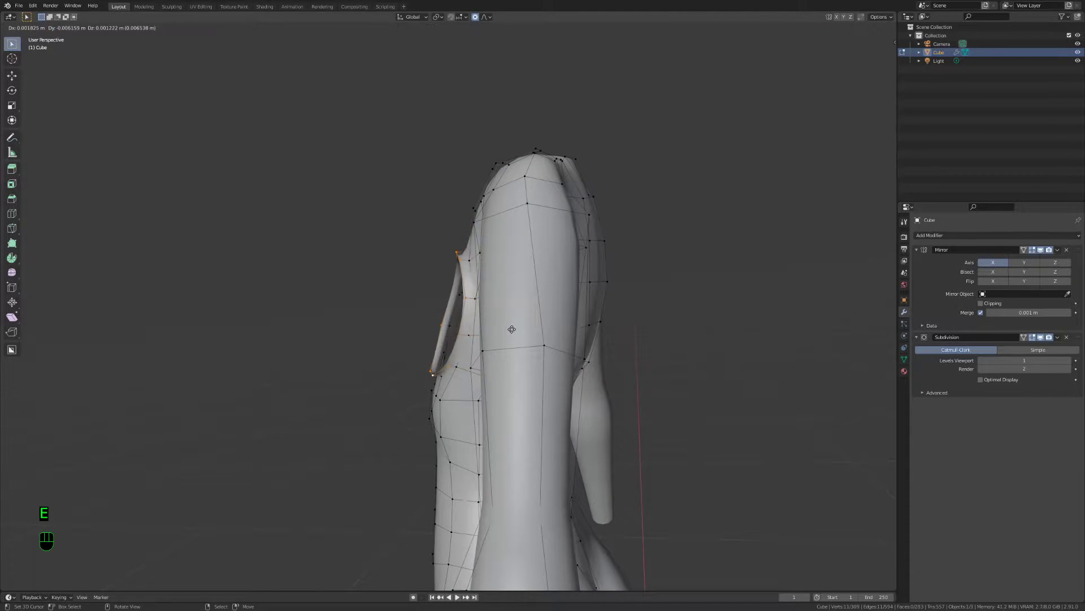
{"action": "key", "text": "g"}
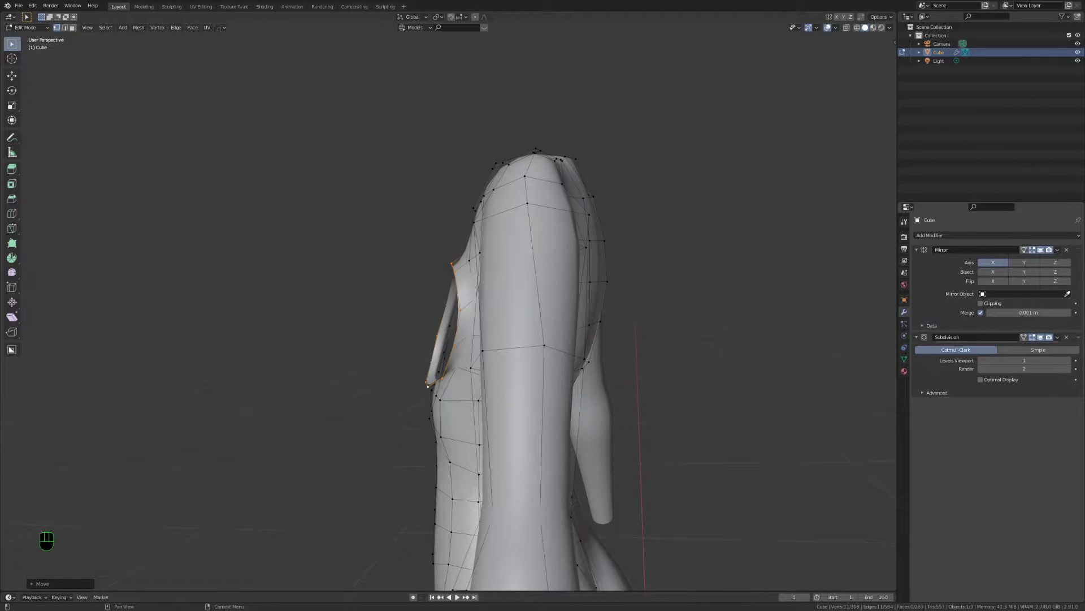
{"action": "scroll", "coordinate": [491, 294], "scroll_direction": "up", "scroll_amount": 2}
{"action": "key", "text": "g"}
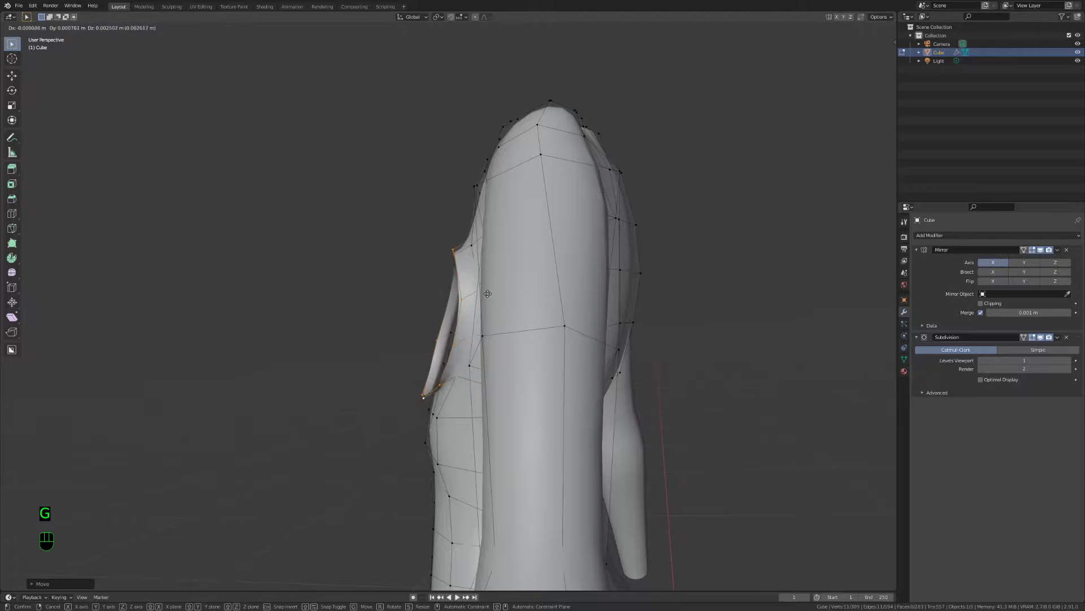
{"action": "left_click", "coordinate": [487, 293]}
{"action": "key", "text": "g"}
{"action": "left_click", "coordinate": [502, 298]}
Extrude the chest opening's rim forward again and scale the new loop down slightly
{"action": "middle_click_drag", "start_coordinate": [501, 298], "coordinate": [467, 290]}
{"action": "key", "text": "e"}
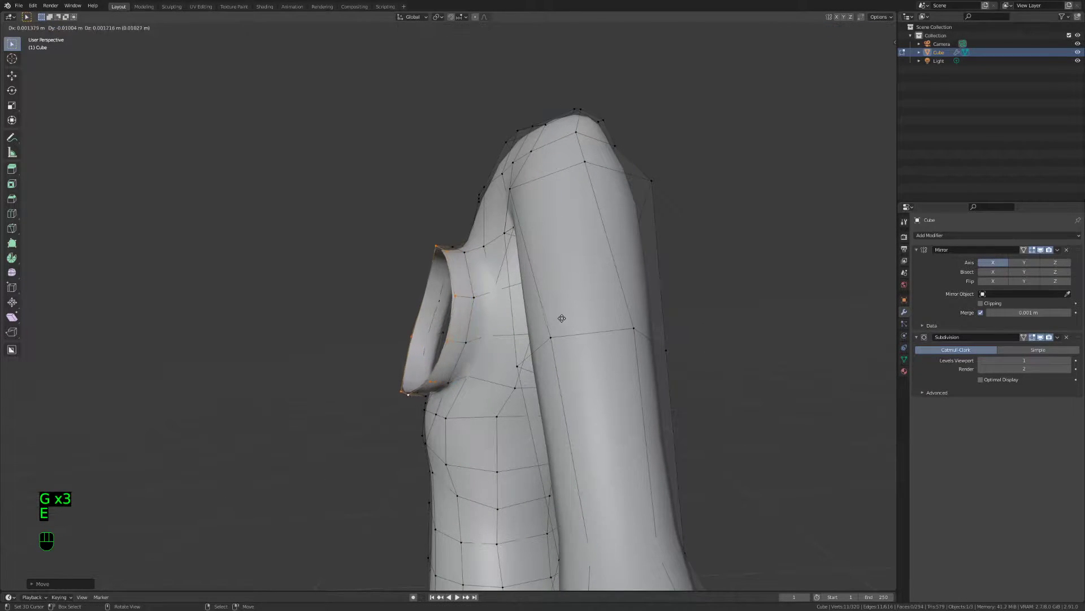
{"action": "left_click", "coordinate": [553, 319]}
{"action": "key", "text": "s"}
{"action": "left_click", "coordinate": [537, 311]}
{"action": "middle_click_drag", "start_coordinate": [537, 311], "coordinate": [518, 314]}
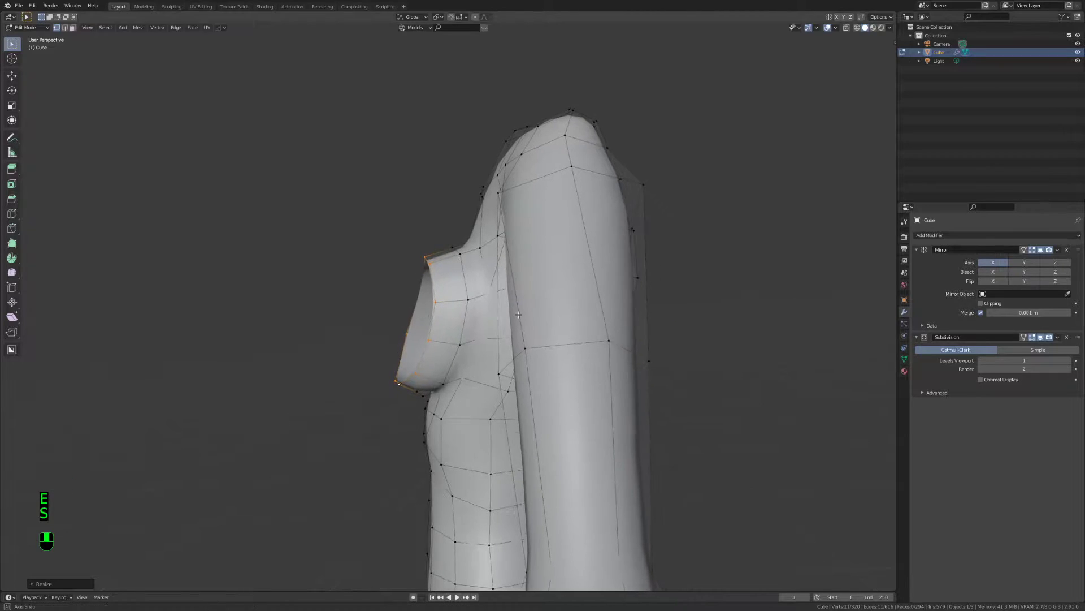
Extrude the rim two more times, shrinking and repositioning each new loop to taper the breast to a small front opening
{"action": "key", "text": "s"}
{"action": "key", "text": "e"}
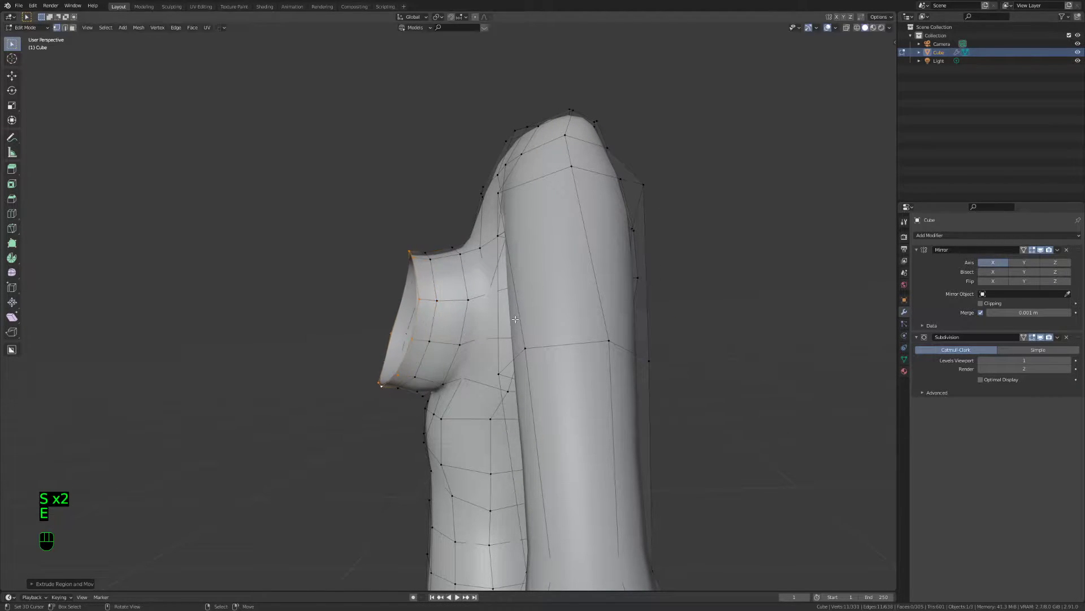
{"action": "left_click", "coordinate": [497, 308]}
{"action": "key", "text": "s"}
{"action": "left_click", "coordinate": [481, 303]}
{"action": "key", "text": "g"}
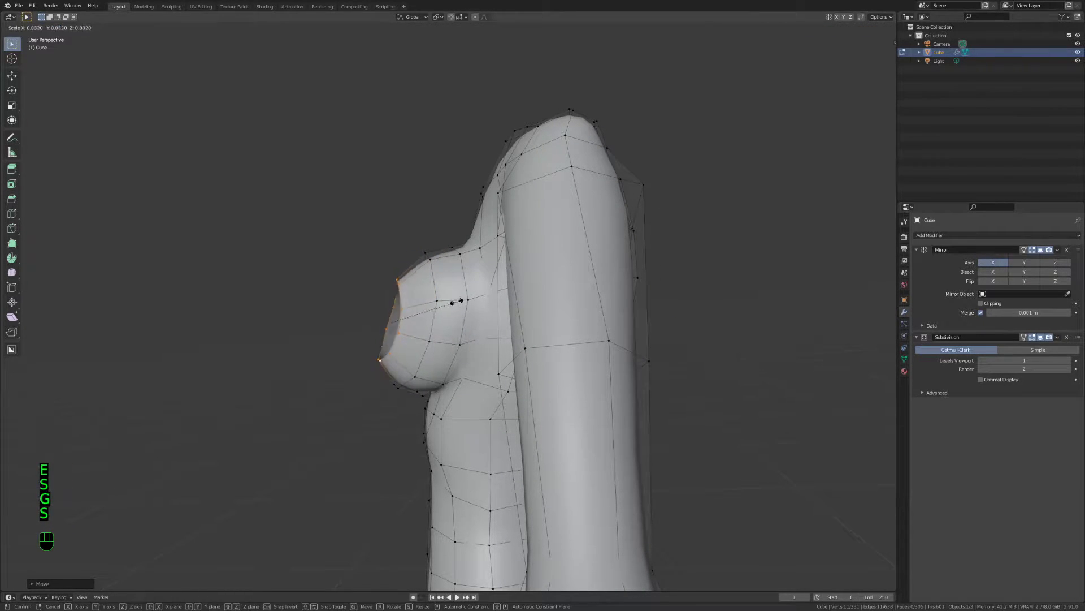
{"action": "left_click", "coordinate": [520, 324]}
{"action": "key", "text": "s"}
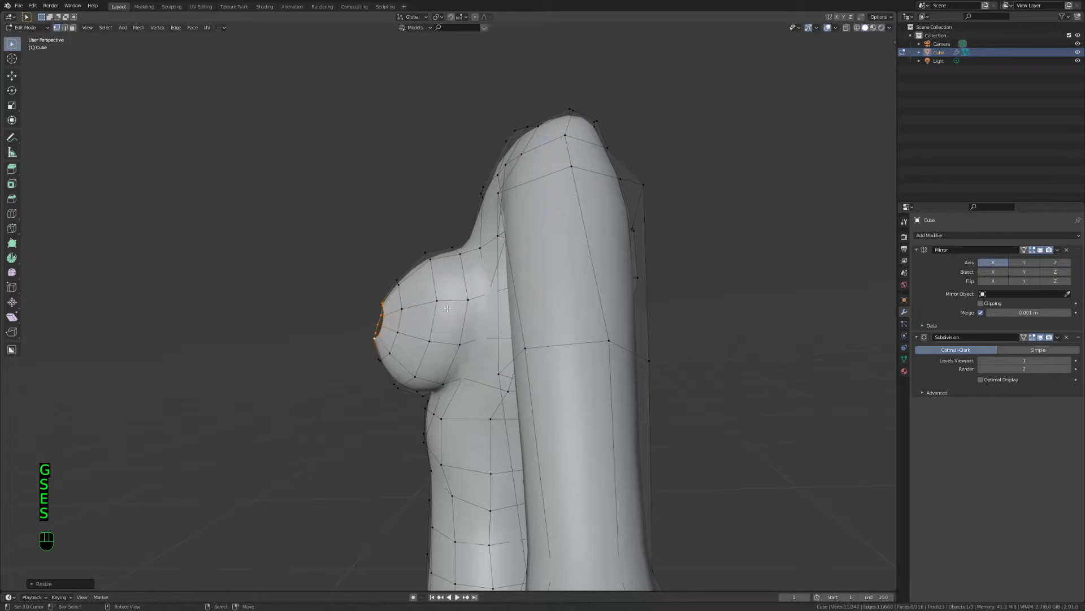
Fill the small front opening of the breast with a face and grow the selection over the whole breast
{"action": "key", "text": "Tab"}
{"action": "key", "text": "Tab"}
{"action": "middle_click_drag", "start_coordinate": [395, 328], "coordinate": [550, 354]}
{"action": "key", "text": "ctrl+KP_Add"}
{"action": "key", "text": "ctrl+KP_Add"}
{"action": "key", "text": "ctrl+KP_Add"}
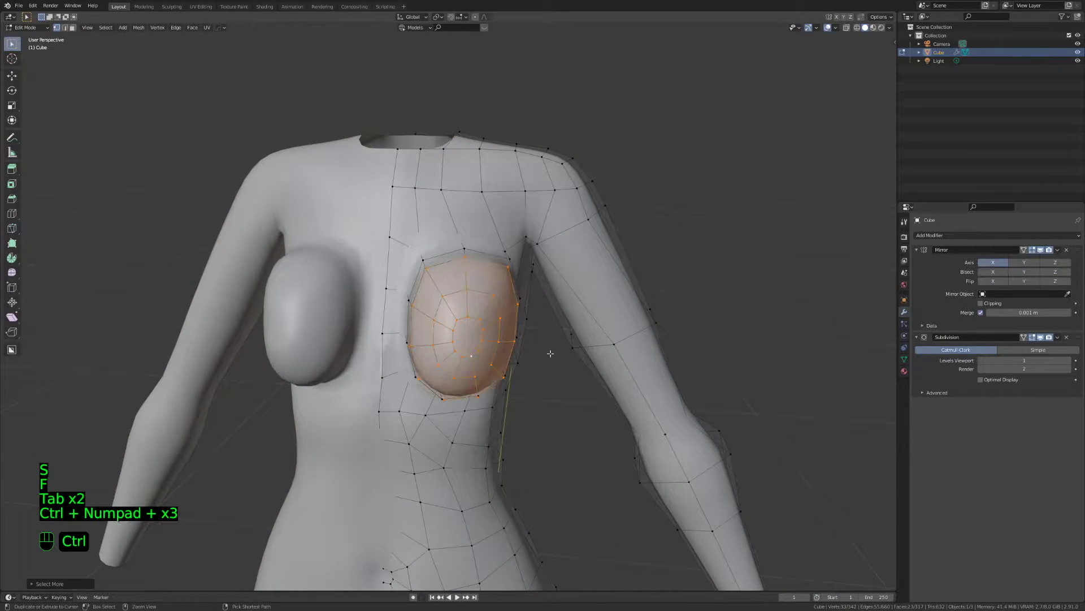
{"action": "key", "text": "ctrl+KP_Add"}
Select the breast's concentric edge loops in edge select mode and round them with LoopTools Circle
{"action": "key", "text": "2"}
{"action": "left_click", "coordinate": [469, 289], "text": "alt"}
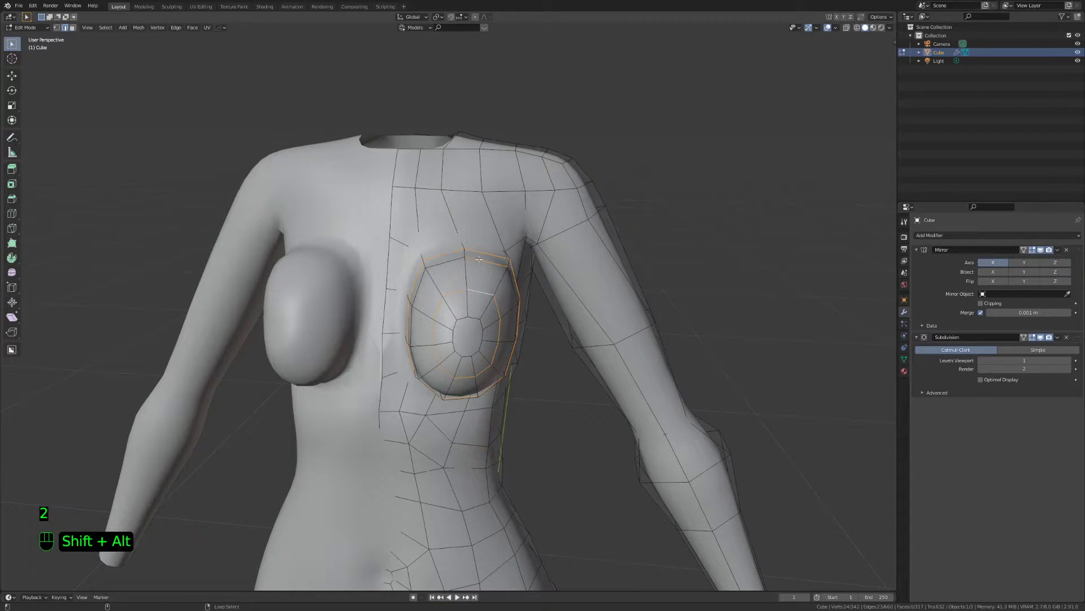
{"action": "key", "text": "w"}
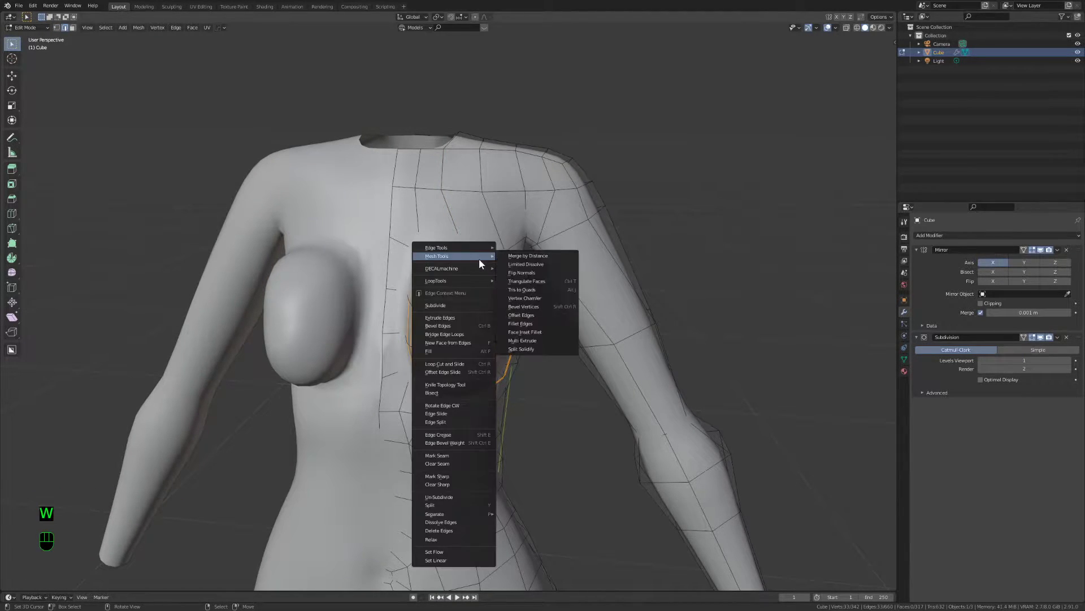
{"action": "key", "text": "w"}
{"action": "mouse_move", "coordinate": [472, 319]}
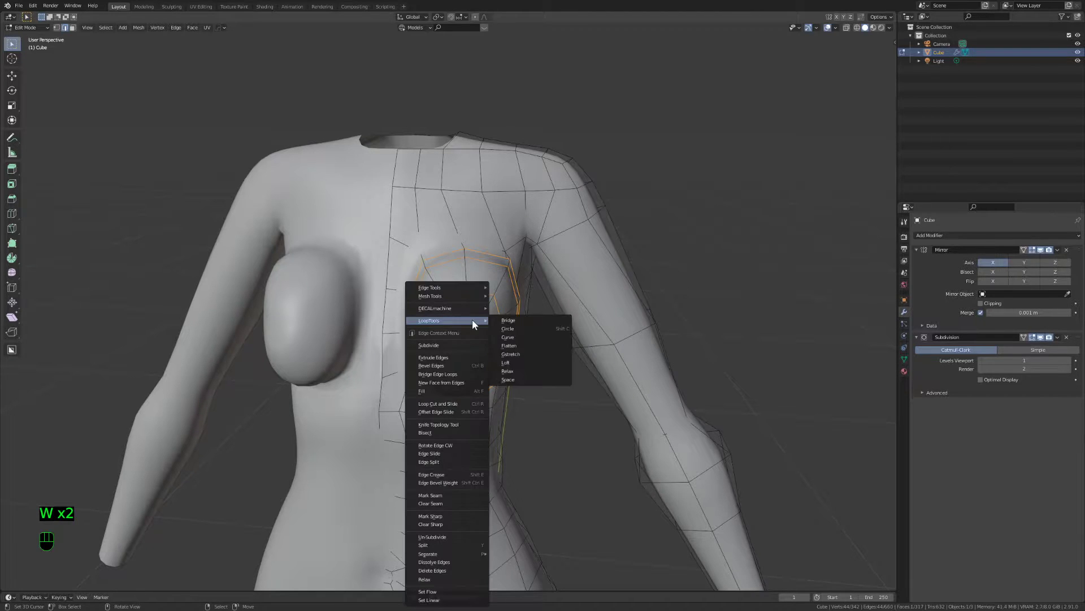
{"action": "left_click", "coordinate": [517, 327]}
{"action": "middle_click_drag", "start_coordinate": [517, 328], "coordinate": [565, 342]}
{"action": "key", "text": "s"}
{"action": "right_click", "coordinate": [577, 353]}
Slide the vertical edge beside the breast's inner side toward the body's centre line
{"action": "key", "text": "z"}
{"action": "left_click", "coordinate": [338, 319]}
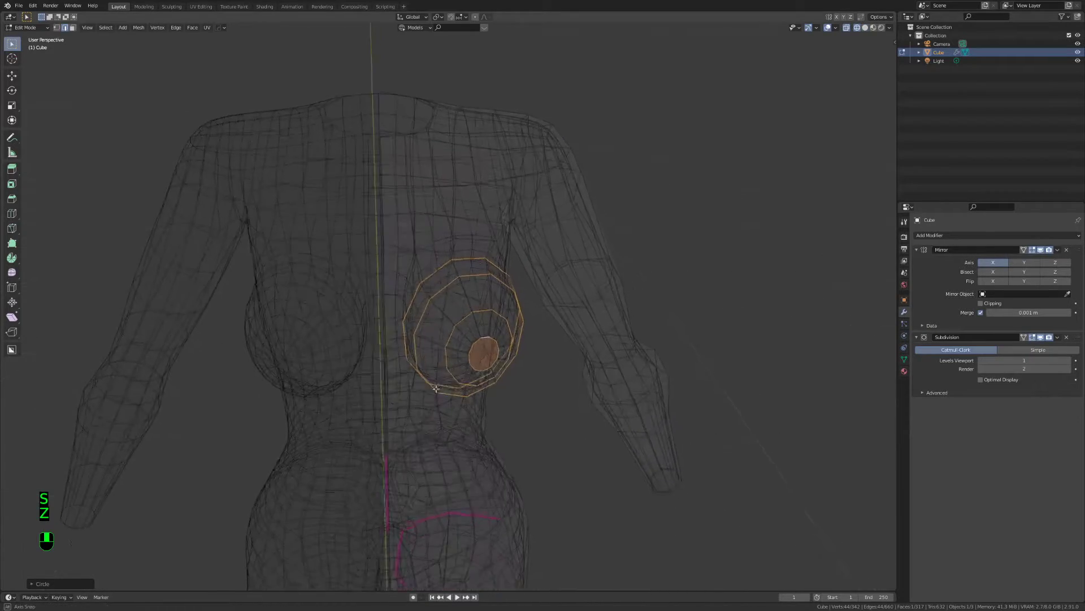
{"action": "key", "text": "2"}
{"action": "left_click", "coordinate": [446, 315]}
{"action": "scroll", "coordinate": [446, 315], "scroll_direction": "up", "scroll_amount": 2}
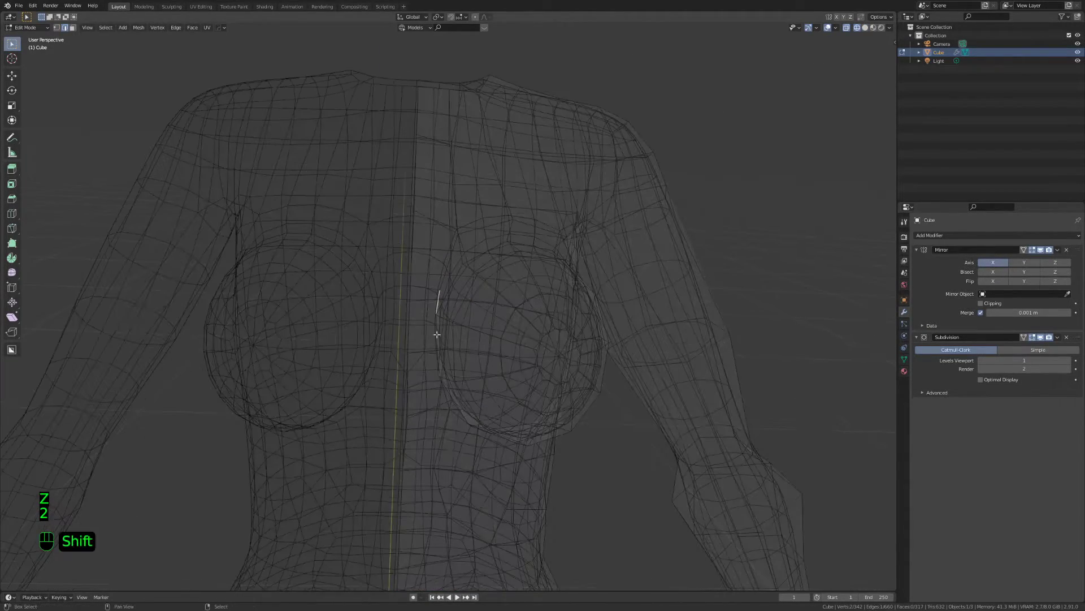
{"action": "key", "text": "z"}
{"action": "middle_click_drag", "start_coordinate": [503, 330], "coordinate": [581, 300]}
{"action": "scroll", "coordinate": [581, 300], "scroll_direction": "up", "scroll_amount": 1}
{"action": "key", "text": "z"}
{"action": "right_click", "coordinate": [454, 349]}
{"action": "middle_click_drag", "start_coordinate": [454, 350], "coordinate": [337, 388]}
{"action": "key", "text": "g"}
{"action": "key", "text": "g"}
{"action": "left_click", "coordinate": [317, 387]}
{"action": "scroll", "coordinate": [316, 386], "scroll_direction": "down", "scroll_amount": 3}
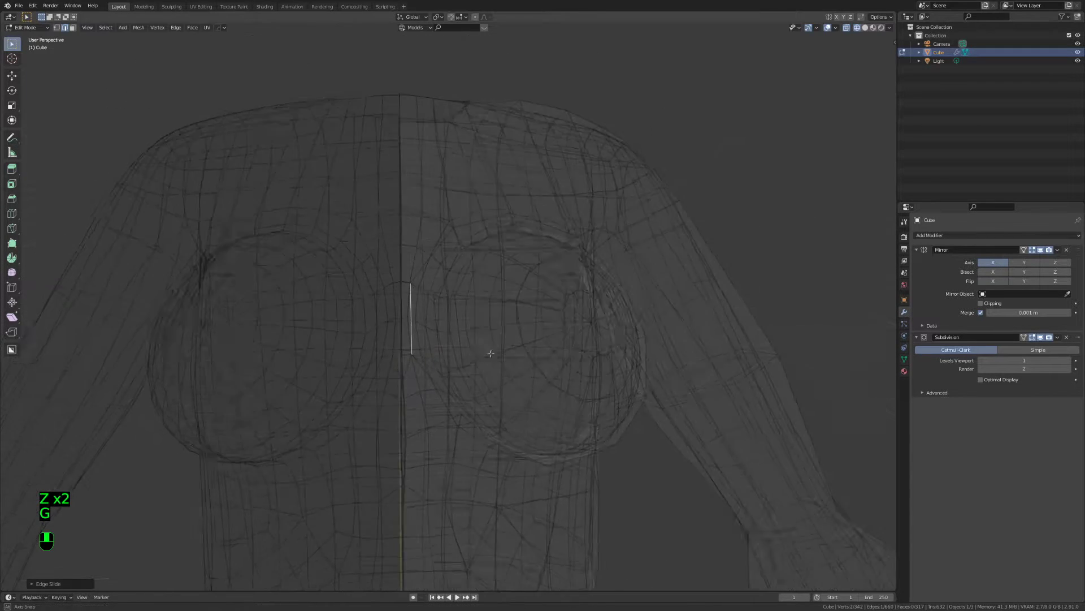
Slide the next edge between the breasts and the vertex beside the breast's lower inner rim to even out the spacing
{"action": "key", "text": "z"}
{"action": "left_click", "coordinate": [427, 295]}
{"action": "key", "text": "g"}
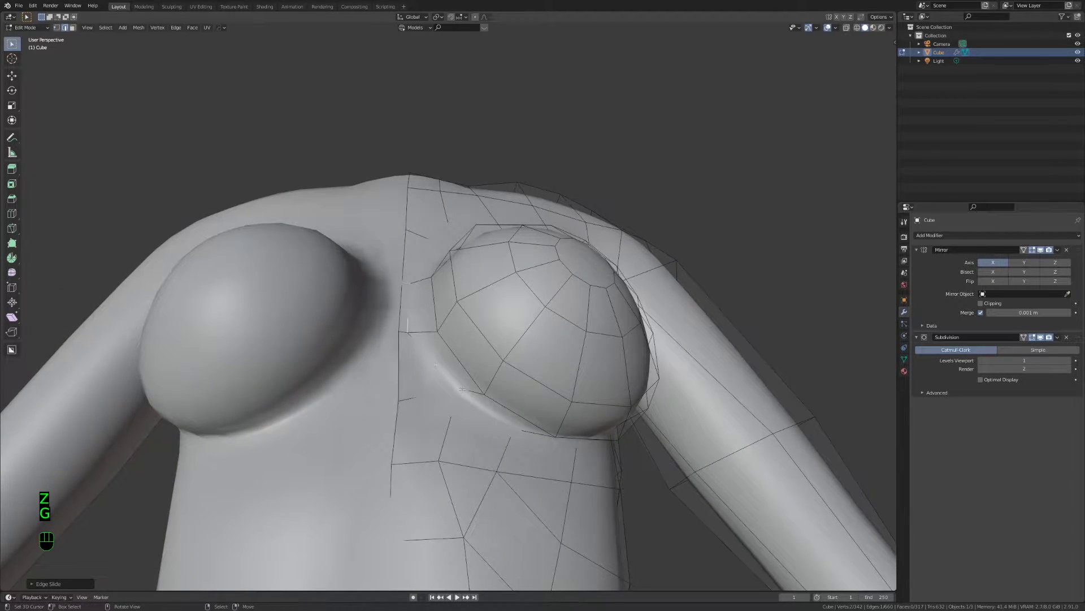
{"action": "key", "text": "z"}
{"action": "left_click", "coordinate": [376, 414]}
{"action": "key", "text": "g"}
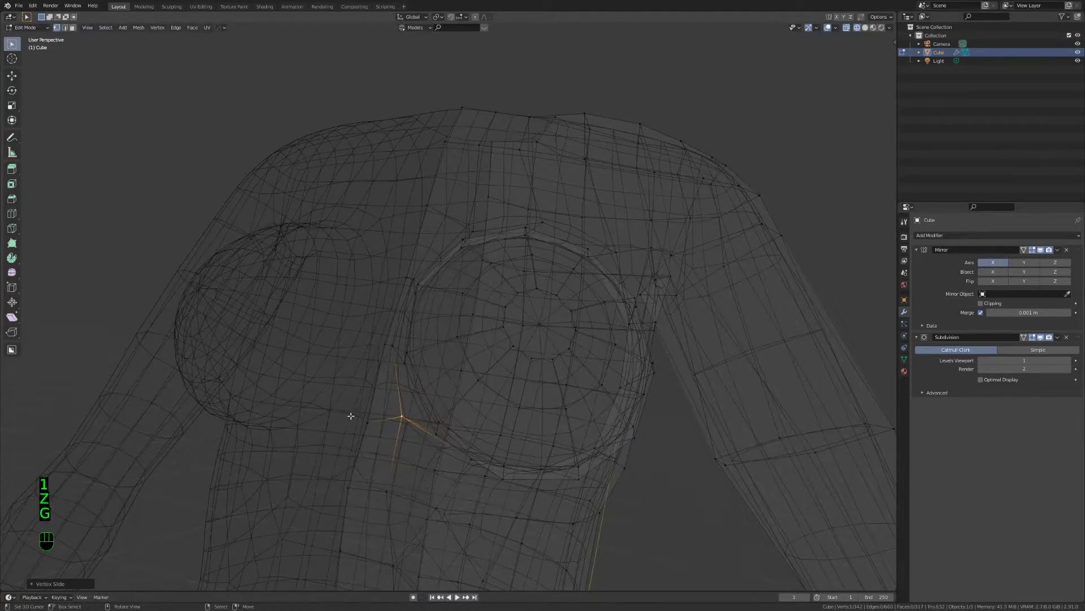
{"action": "left_click", "coordinate": [355, 425]}
Examine the breast's shape and edge flow in wireframe and solid shading
{"action": "key", "text": "Tab"}
{"action": "mouse_move", "coordinate": [565, 375]}
{"action": "middle_mouse_down"}
{"action": "mouse_move", "coordinate": [462, 308]}
{"action": "mouse_move", "coordinate": [509, 364]}
{"action": "middle_mouse_up"}
{"action": "key", "text": "z"}
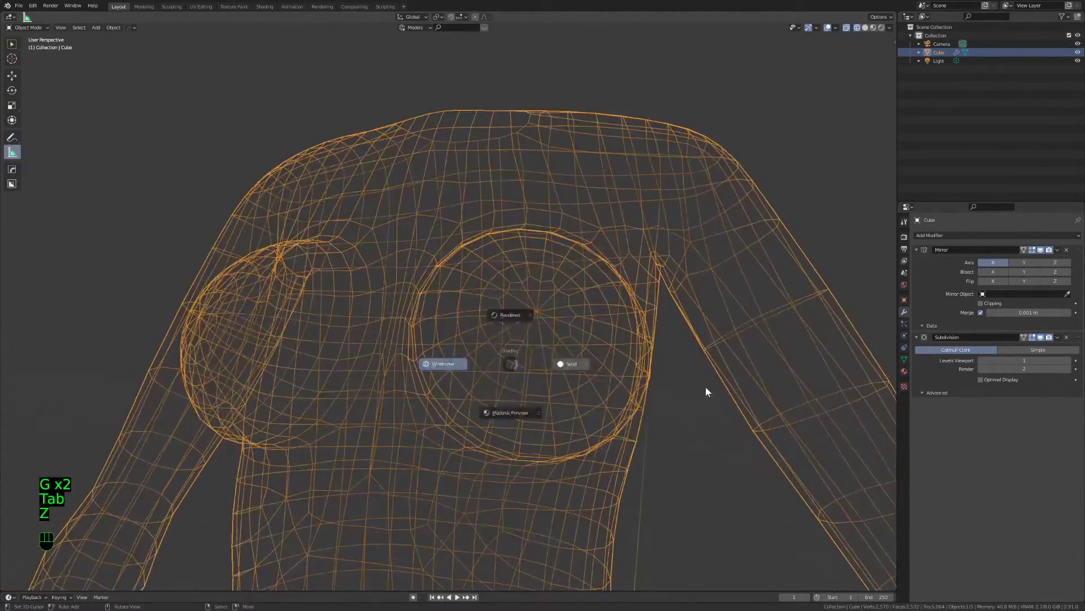
{"action": "left_click", "coordinate": [707, 388]}
{"action": "key", "text": "Tab"}
{"action": "scroll", "coordinate": [536, 365], "scroll_direction": "down", "scroll_amount": 2}
{"action": "key", "text": "z"}
{"action": "left_click", "coordinate": [359, 339]}
{"action": "mouse_move", "coordinate": [358, 339]}
{"action": "middle_mouse_down"}
{"action": "mouse_move", "coordinate": [438, 274]}
{"action": "mouse_move", "coordinate": [458, 461]}
{"action": "middle_mouse_up"}
{"action": "key", "text": "z"}
{"action": "left_click", "coordinate": [654, 462]}
In wireframe right view, select the vertices where the upper breast meets the chest and move them
{"action": "key", "text": "KP_3"}
{"action": "key", "text": "z"}
{"action": "left_click", "coordinate": [436, 278]}
{"action": "key", "text": "a"}
{"action": "key", "text": "a"}
{"action": "key", "text": "a"}
{"action": "key", "text": "c"}
{"action": "key", "text": "c"}
{"action": "key", "text": "g"}
{"action": "left_click", "coordinate": [389, 227]}
Smooth the selected vertices at the upper breast-to-chest transition four times and shift them slightly
{"action": "key", "text": "t"}
{"action": "key", "text": "g"}
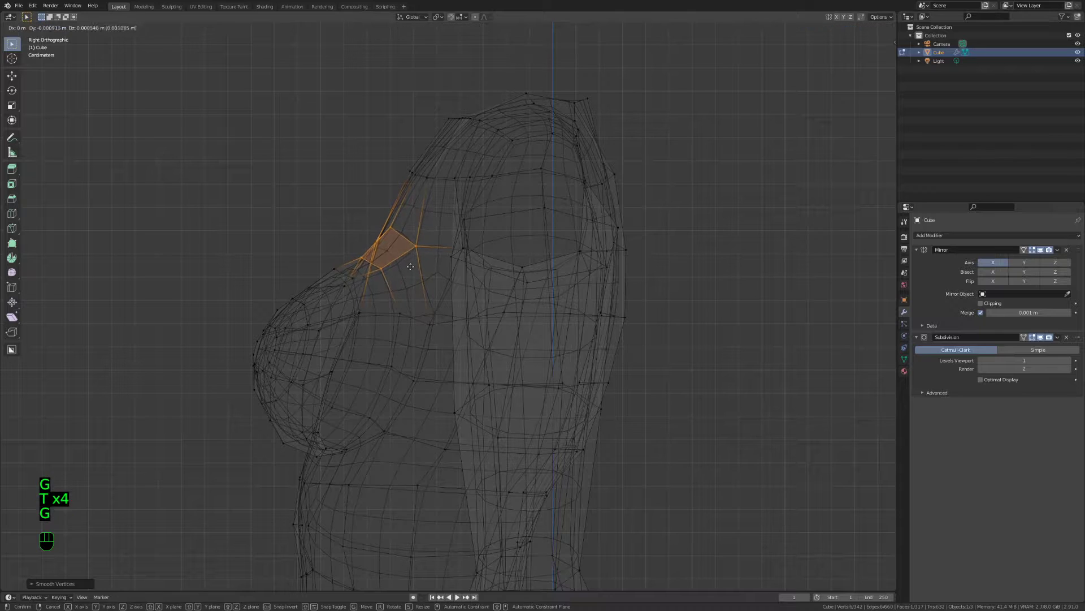
{"action": "key", "text": "z"}
{"action": "key", "text": "Tab"}
{"action": "key", "text": "Tab"}
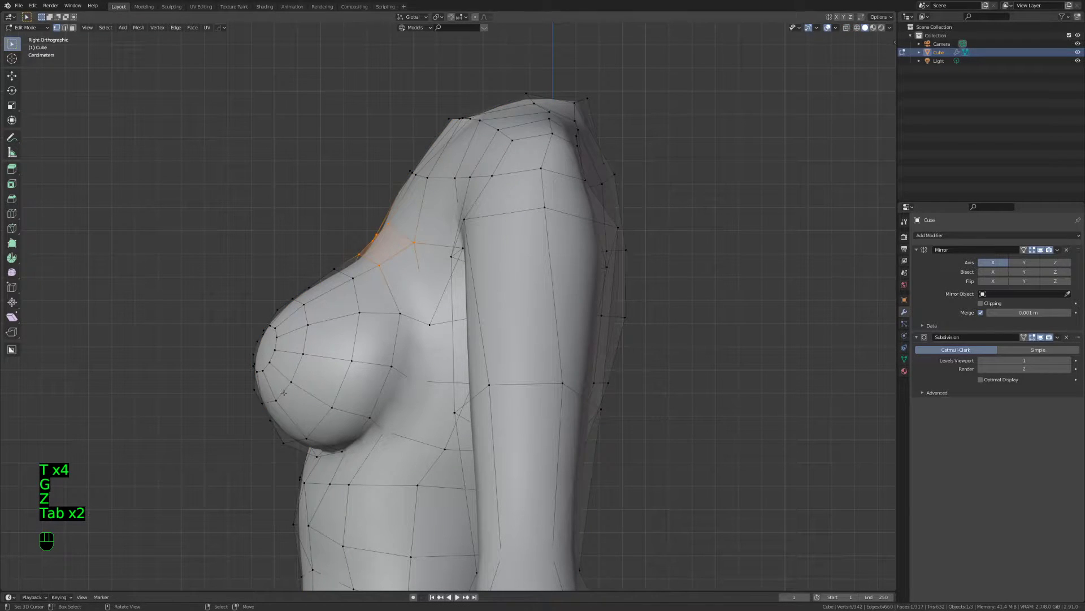
Scale the edge loop around the breast's front face and reposition it slightly
{"action": "middle_click_drag", "start_coordinate": [292, 389], "coordinate": [447, 354]}
{"action": "key", "text": "s"}
{"action": "left_click", "coordinate": [450, 351]}
{"action": "key", "text": "g"}
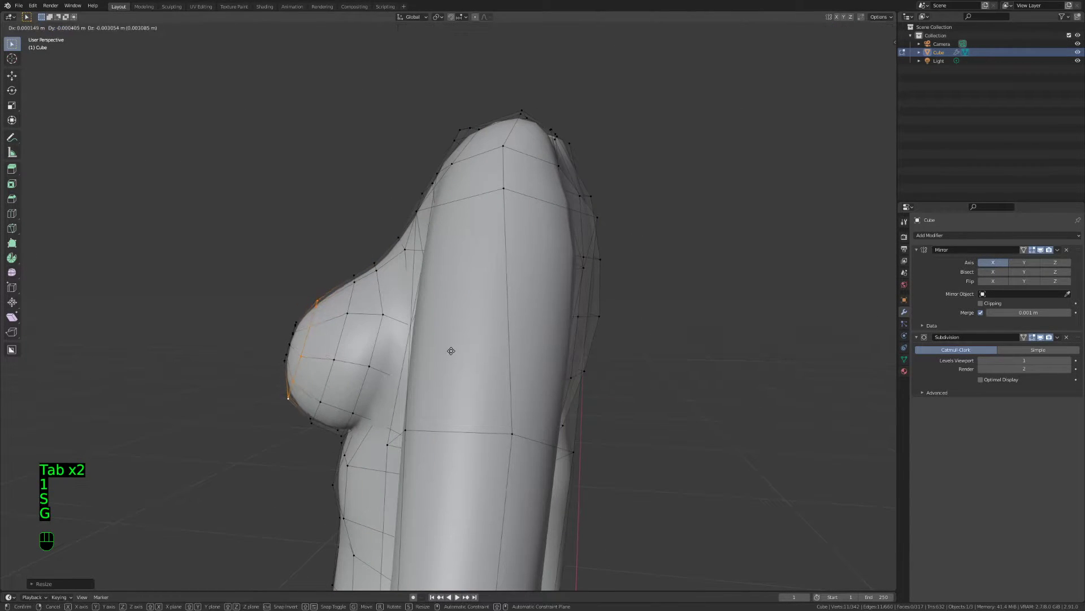
{"action": "left_click", "coordinate": [461, 350]}
{"action": "key", "text": "Tab"}
{"action": "key", "text": "Tab"}
{"action": "middle_click_drag", "start_coordinate": [459, 348], "coordinate": [426, 374]}
{"action": "key", "text": "Tab"}
{"action": "key", "text": "Tab"}
Enable Clipping in the Mirror modifier and move the chest's centre-line vertices onto the mirror plane
{"action": "key", "text": "g"}
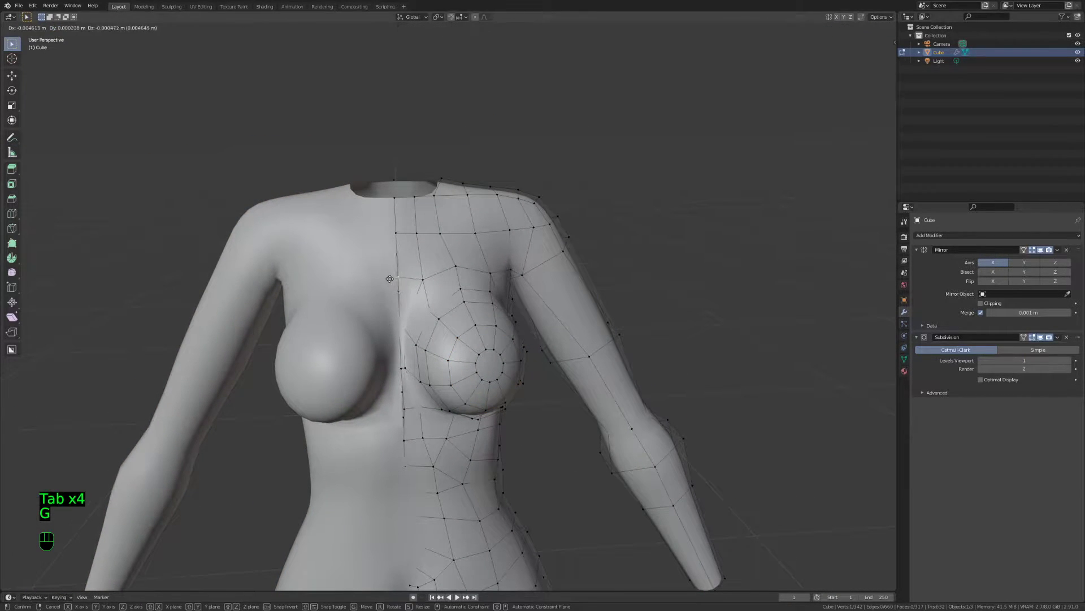
{"action": "left_click", "coordinate": [396, 277]}
{"action": "left_click", "coordinate": [982, 303]}
{"action": "scroll", "coordinate": [395, 364], "scroll_direction": "up", "scroll_amount": 2}
{"action": "key", "text": "g"}
{"action": "left_click", "coordinate": [387, 374]}
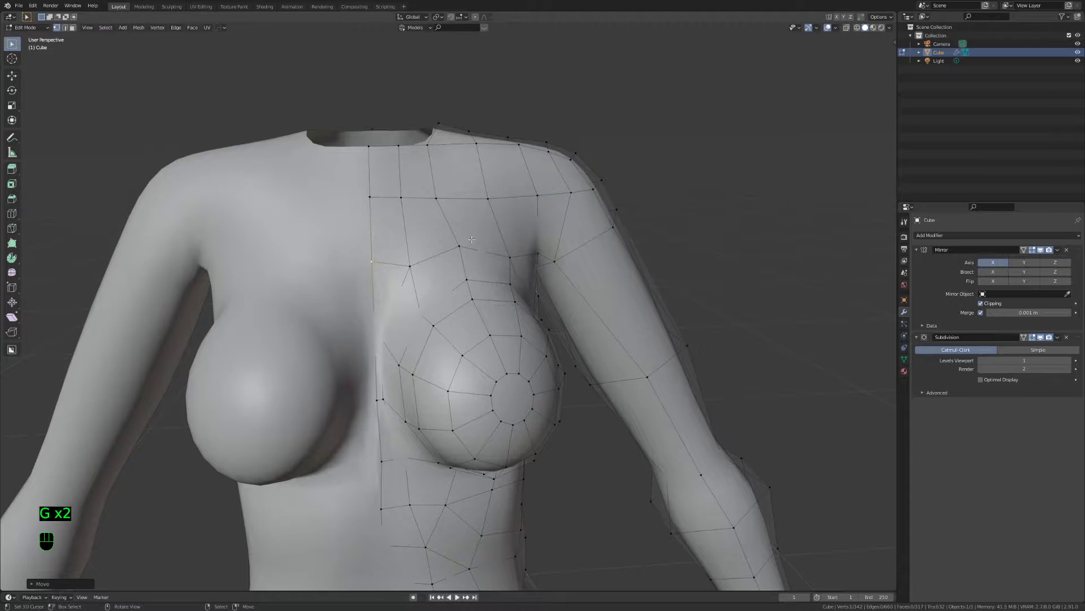
{"action": "middle_click_drag", "start_coordinate": [386, 374], "coordinate": [422, 298], "text": "shift"}
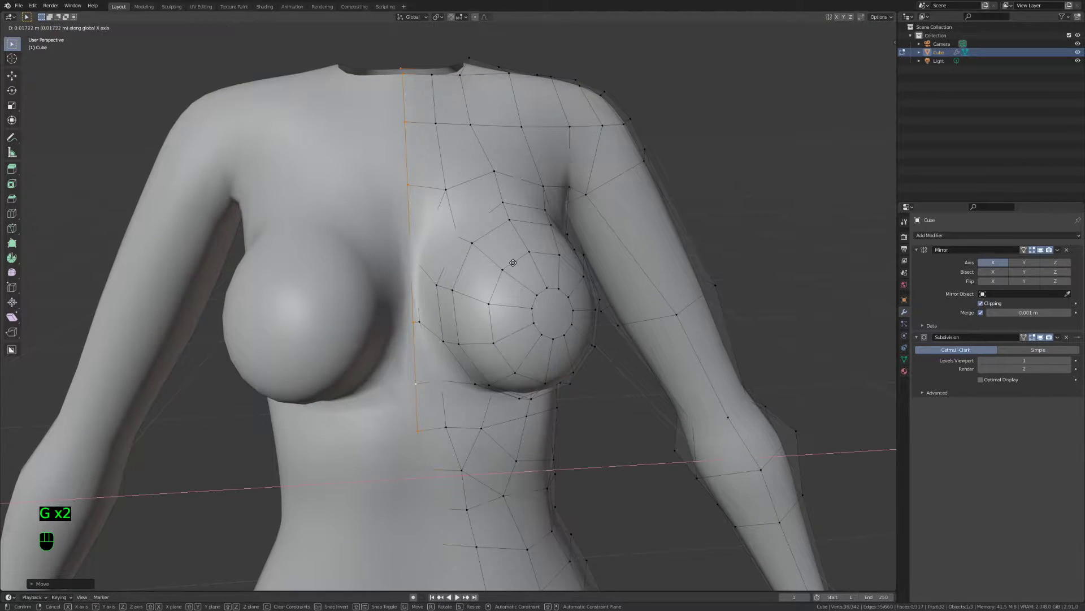
Examine the chest and breast contours from several angles, comparing the smoothed object with its edit cage
{"action": "key", "text": "Tab"}
{"action": "key", "text": "Tab"}
{"action": "middle_click_drag", "start_coordinate": [452, 332], "coordinate": [453, 277]}
{"action": "key", "text": "Tab"}
{"action": "key", "text": "Tab"}
{"action": "key", "text": "Tab"}
{"action": "key", "text": "Tab"}
{"action": "key", "text": "Tab"}
{"action": "scroll", "coordinate": [674, 328], "scroll_direction": "up", "scroll_amount": 2}
{"action": "key", "text": "Tab"}
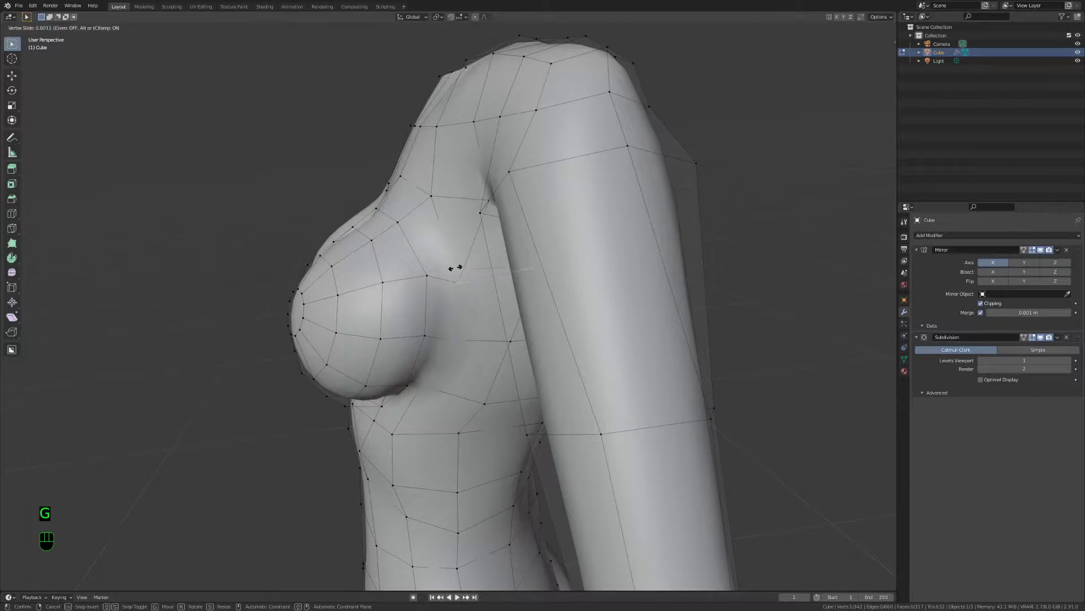
Slide the vertices along the breast's outer side where it meets the ribcage
{"action": "left_click", "coordinate": [443, 337]}
{"action": "middle_click_drag", "start_coordinate": [443, 337], "coordinate": [426, 318]}
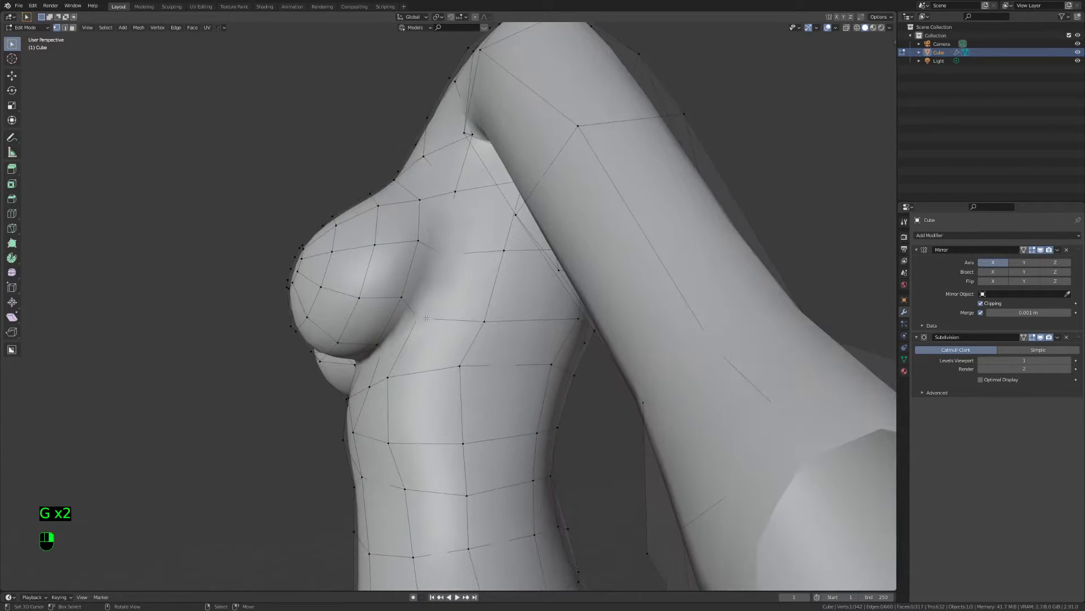
{"action": "left_click", "coordinate": [400, 300]}
{"action": "key", "text": "Tab"}
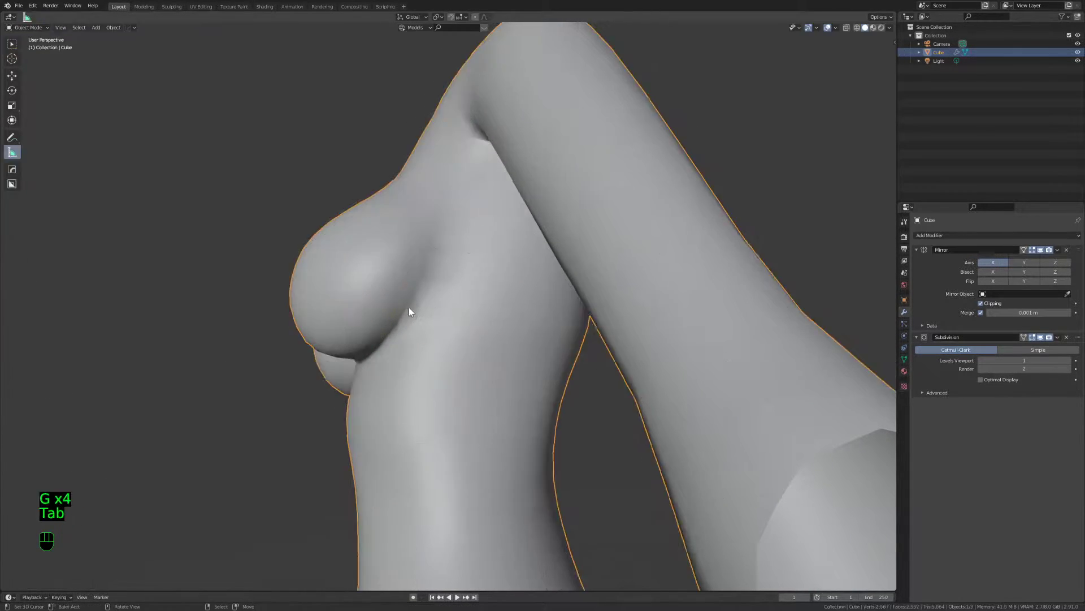
{"action": "middle_click_drag", "start_coordinate": [412, 311], "coordinate": [650, 375]}
Examine the underside and inner contours of the breasts in wireframe and solid shading
{"action": "key", "text": "z"}
{"action": "middle_click_drag", "start_coordinate": [390, 337], "coordinate": [429, 339]}
{"action": "key", "text": "z"}
{"action": "key", "text": "Tab"}
{"action": "key", "text": "z"}
{"action": "key", "text": "z"}
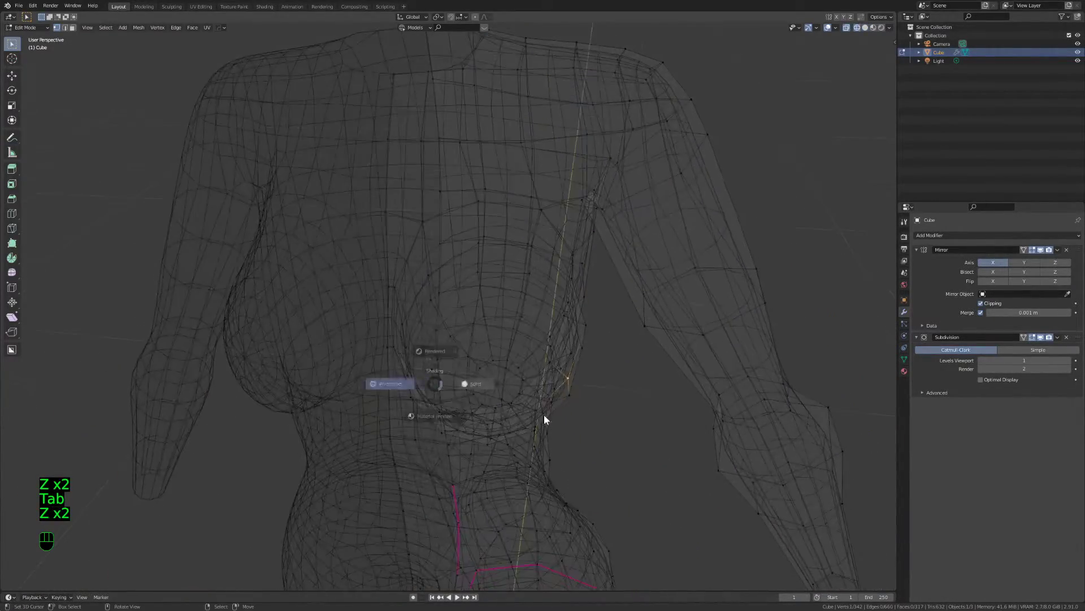
{"action": "mouse_move", "coordinate": [512, 404]}
{"action": "middle_mouse_down"}
{"action": "mouse_move", "coordinate": [508, 350]}
{"action": "mouse_move", "coordinate": [501, 412]}
{"action": "mouse_move", "coordinate": [632, 419]}
{"action": "mouse_move", "coordinate": [603, 408]}
{"action": "mouse_move", "coordinate": [594, 364]}
{"action": "mouse_move", "coordinate": [356, 138]}
{"action": "mouse_move", "coordinate": [337, 90]}
{"action": "mouse_move", "coordinate": [207, 86]}
{"action": "mouse_move", "coordinate": [361, 164]}
{"action": "mouse_move", "coordinate": [397, 279]}
{"action": "mouse_move", "coordinate": [577, 491]}
{"action": "mouse_move", "coordinate": [521, 356]}
{"action": "middle_mouse_up"}
{"action": "key", "text": "Tab"}
{"action": "key", "text": "z"}
{"action": "key", "text": "z"}
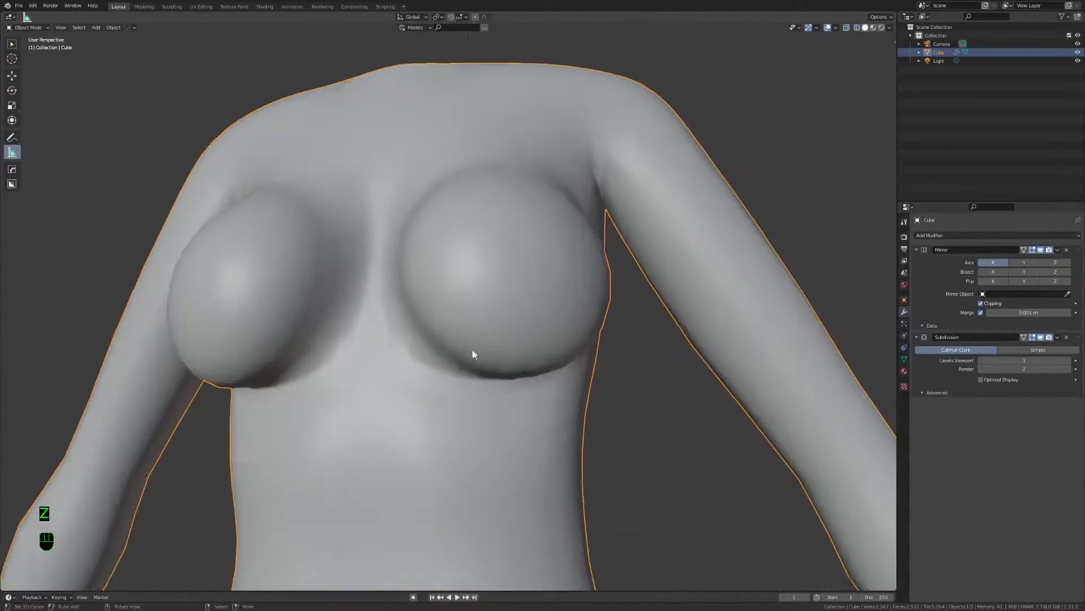
{"action": "key", "text": "Tab"}
{"action": "mouse_move", "coordinate": [335, 389]}
{"action": "middle_mouse_down"}
{"action": "mouse_move", "coordinate": [281, 153]}
{"action": "mouse_move", "coordinate": [659, 308]}
{"action": "mouse_move", "coordinate": [300, 220]}
{"action": "mouse_move", "coordinate": [380, 276]}
{"action": "mouse_move", "coordinate": [536, 233]}
{"action": "mouse_move", "coordinate": [667, 330]}
{"action": "mouse_move", "coordinate": [592, 338]}
{"action": "mouse_move", "coordinate": [558, 375]}
{"action": "mouse_move", "coordinate": [403, 364]}
{"action": "mouse_move", "coordinate": [427, 321]}
{"action": "middle_mouse_up"}
{"action": "key", "text": "Tab"}
{"action": "key", "text": "z"}
{"action": "key", "text": "z"}
{"action": "key", "text": "Tab"}
{"action": "key", "text": "z"}
{"action": "key", "text": "z"}
Shift the breast's front face and its surrounding vertex loop slightly outward
{"action": "key", "text": "3"}
{"action": "left_click", "coordinate": [415, 346]}
{"action": "key", "text": "g"}
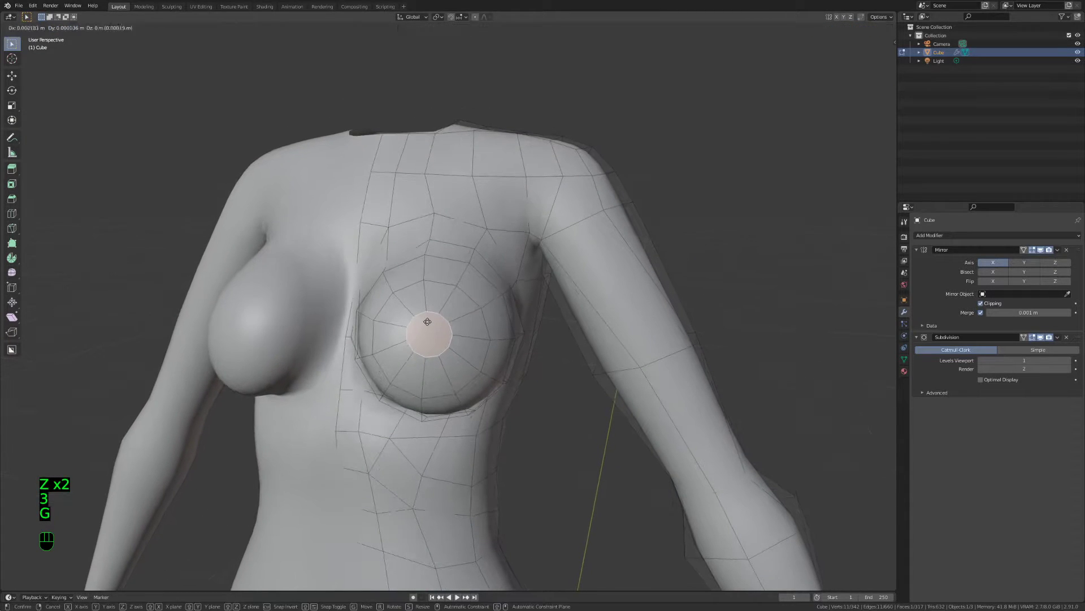
{"action": "key", "text": "g"}
{"action": "left_click", "coordinate": [498, 314]}
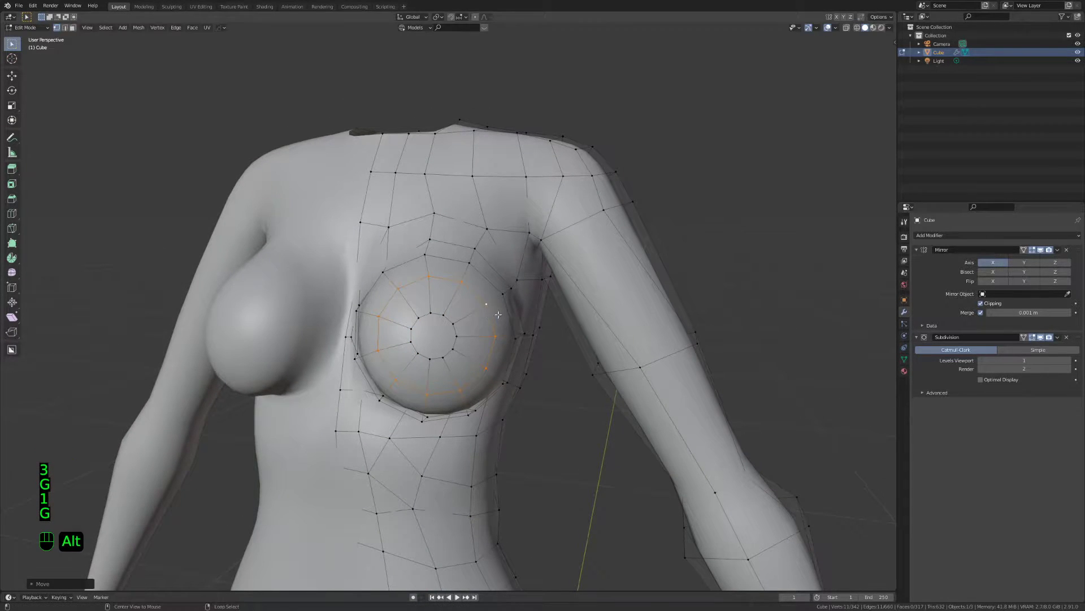
{"action": "key", "text": "g"}
{"action": "left_click", "coordinate": [505, 314]}
Enable proportional editing and nudge the vertex at the breast's upper inner edge with a small smooth falloff
{"action": "middle_click_drag", "start_coordinate": [504, 315], "coordinate": [463, 360]}
{"action": "scroll", "coordinate": [464, 361], "scroll_direction": "up", "scroll_amount": 1}
{"action": "middle_click_drag", "start_coordinate": [481, 173], "coordinate": [483, 154]}
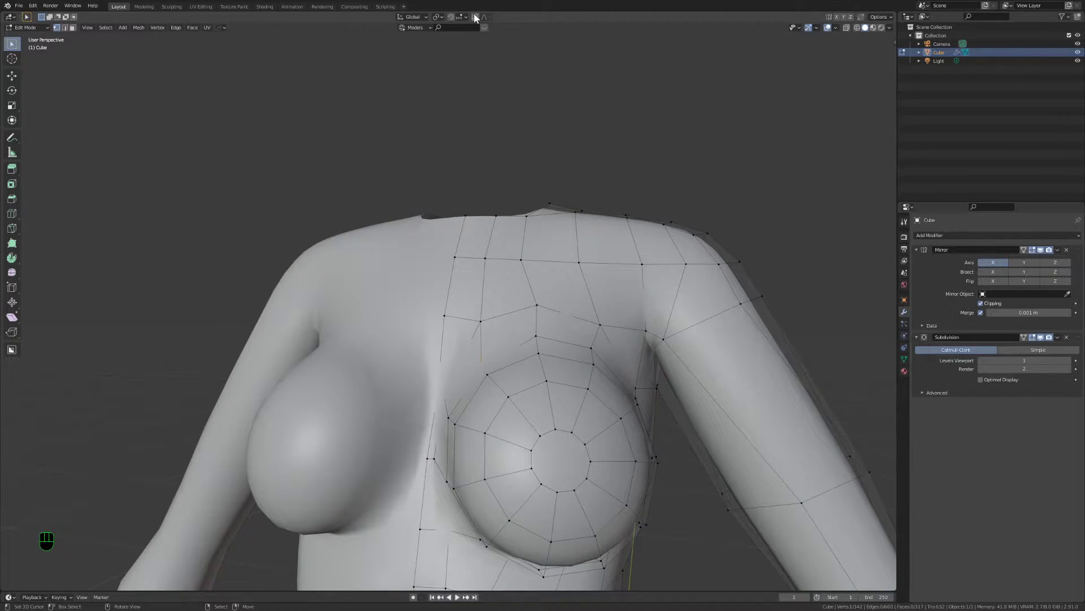
{"action": "left_click", "coordinate": [185, 180]}
{"action": "key", "text": "z"}
{"action": "key", "text": "g"}
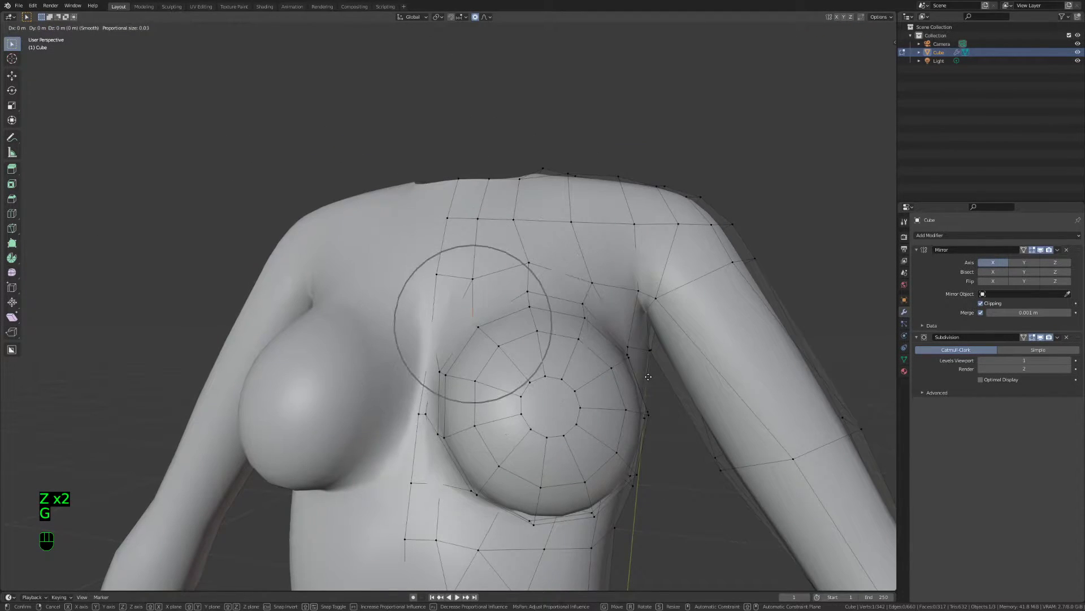
{"action": "left_click", "coordinate": [651, 357]}
{"action": "key", "text": "Tab"}
{"action": "key", "text": "Tab"}
Reposition neighbouring vertices along the breast's border with the chest using soft falloff to smooth the transition
{"action": "middle_click_drag", "start_coordinate": [650, 358], "coordinate": [548, 336]}
{"action": "key", "text": "g"}
{"action": "key", "text": "Tab"}
{"action": "key", "text": "Tab"}
{"action": "left_click", "coordinate": [537, 308]}
{"action": "key", "text": "g"}
{"action": "left_click", "coordinate": [532, 307]}
{"action": "left_click", "coordinate": [534, 331]}
{"action": "mouse_move", "coordinate": [535, 331]}
{"action": "middle_mouse_down"}
{"action": "mouse_move", "coordinate": [525, 336]}
{"action": "mouse_move", "coordinate": [535, 333]}
{"action": "middle_mouse_up"}
{"action": "key", "text": "g"}
{"action": "left_click", "coordinate": [535, 333]}
Nudge more vertices around the breast to even out its rounded contour
{"action": "scroll", "coordinate": [534, 333], "scroll_direction": "down", "scroll_amount": 3}
{"action": "key", "text": "g"}
{"action": "left_click", "coordinate": [509, 308]}
{"action": "key", "text": "g"}
{"action": "left_click", "coordinate": [537, 306]}
{"action": "scroll", "coordinate": [547, 331], "scroll_direction": "up", "scroll_amount": 3}
{"action": "key", "text": "g"}
{"action": "mouse_move", "coordinate": [546, 331]}
{"action": "middle_mouse_down"}
{"action": "mouse_move", "coordinate": [539, 316]}
{"action": "mouse_move", "coordinate": [546, 339]}
{"action": "middle_mouse_up"}
{"action": "left_click", "coordinate": [540, 316]}
Shift the vertices along the crease beneath the breast to round its underside
{"action": "key", "text": "g"}
{"action": "left_click", "coordinate": [550, 350]}
{"action": "key", "text": "g"}
{"action": "left_click", "coordinate": [514, 342]}
{"action": "left_click", "coordinate": [499, 357]}
{"action": "key", "text": "g"}
{"action": "left_click", "coordinate": [491, 361]}
{"action": "key", "text": "g"}
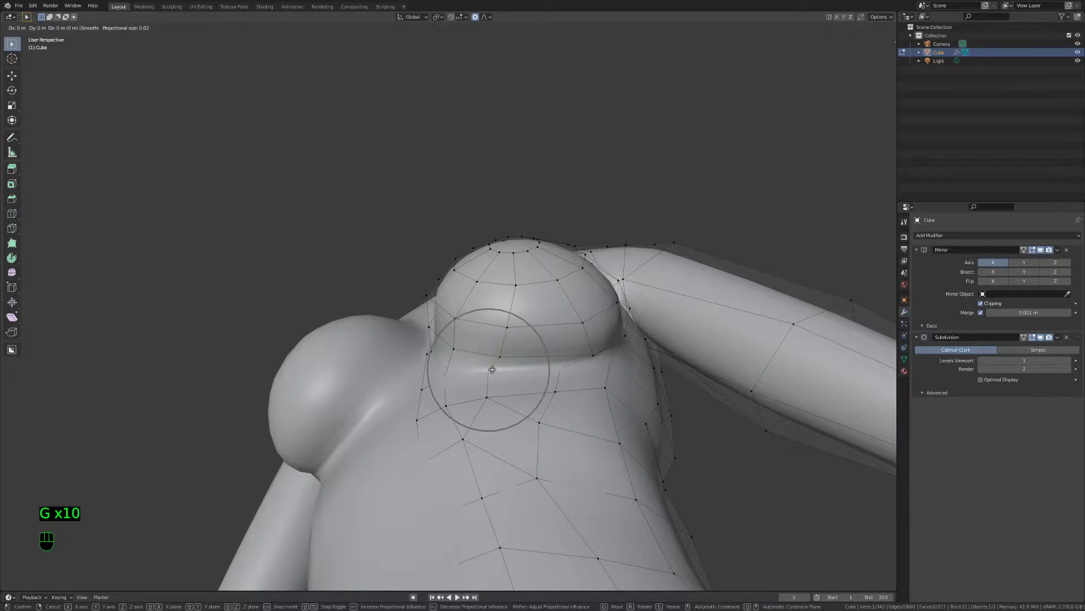
{"action": "left_click", "coordinate": [497, 358]}
{"action": "key", "text": "g"}
{"action": "left_click", "coordinate": [496, 339]}
Fine-tune the vertices beside the lower crease with small proportional moves
{"action": "middle_click_drag", "start_coordinate": [496, 340], "coordinate": [485, 337]}
{"action": "key", "text": "g"}
{"action": "left_click", "coordinate": [485, 336]}
{"action": "left_click", "coordinate": [465, 298]}
{"action": "key", "text": "g"}
{"action": "left_click", "coordinate": [465, 297]}
{"action": "key", "text": "g"}
{"action": "left_click", "coordinate": [465, 298]}
Move the ribcage vertices just below the breast to soften the underside transition, comparing the smoothed object with its cage
{"action": "middle_click_drag", "start_coordinate": [465, 298], "coordinate": [466, 416]}
{"action": "key", "text": "g"}
{"action": "left_click", "coordinate": [473, 327]}
{"action": "key", "text": "g"}
{"action": "left_click", "coordinate": [509, 317]}
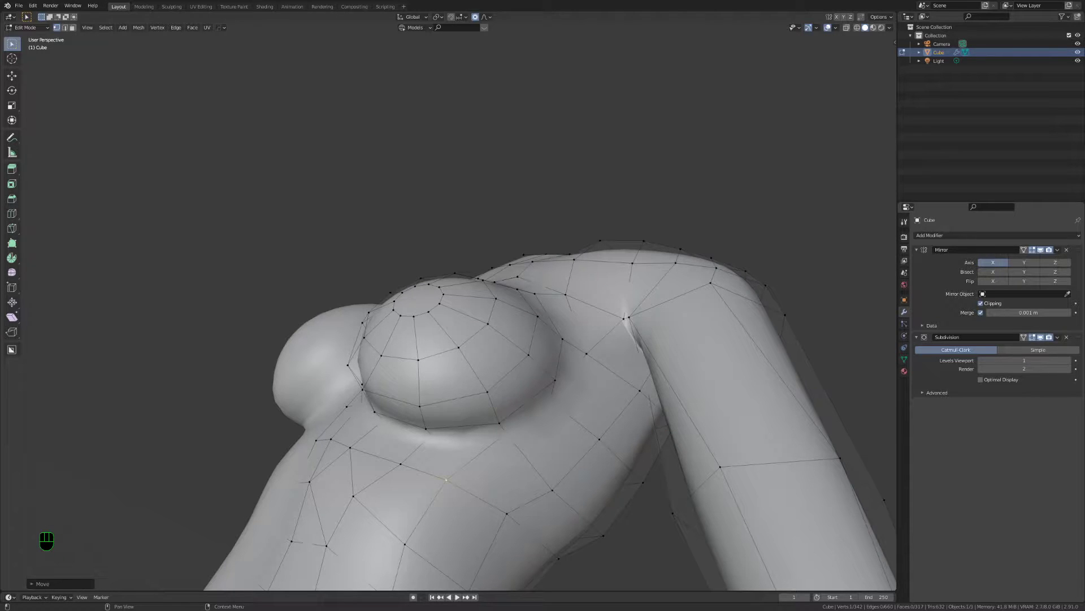
{"action": "middle_click_drag", "start_coordinate": [418, 430], "coordinate": [400, 339]}
{"action": "key", "text": "Tab"}
{"action": "key", "text": "Tab"}
{"action": "key", "text": "Tab"}
{"action": "key", "text": "Tab"}
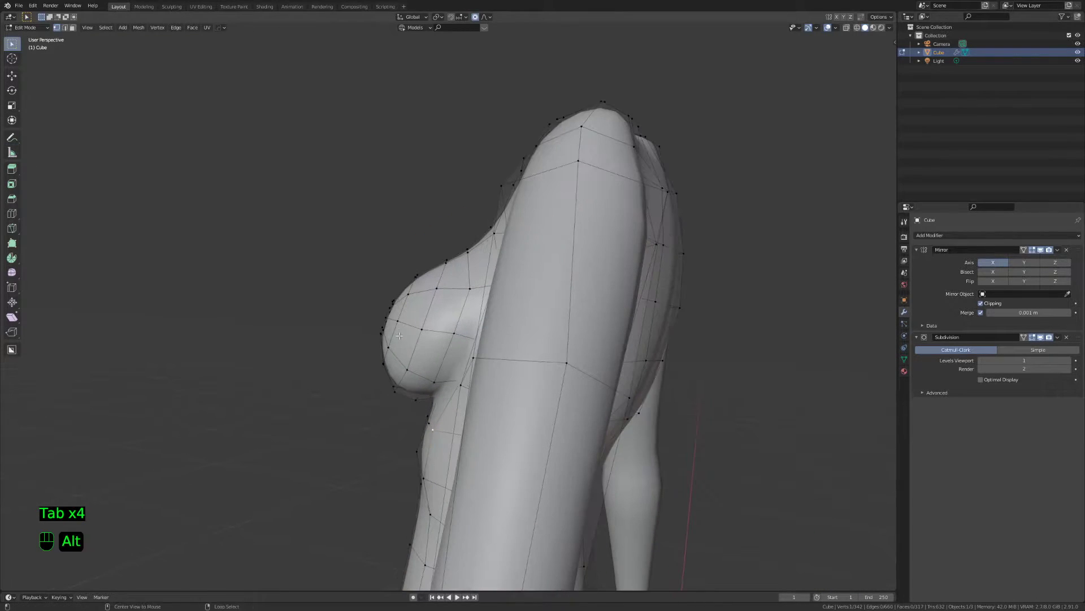
Scale, shift and tilt the edge loop around the breast's front face with soft falloff
{"action": "key", "text": "s"}
{"action": "key", "text": "g"}
{"action": "left_click", "coordinate": [497, 373]}
{"action": "key", "text": "s"}
{"action": "left_click", "coordinate": [494, 373]}
{"action": "key", "text": "r"}
{"action": "left_click", "coordinate": [522, 352]}
{"action": "key", "text": "r"}
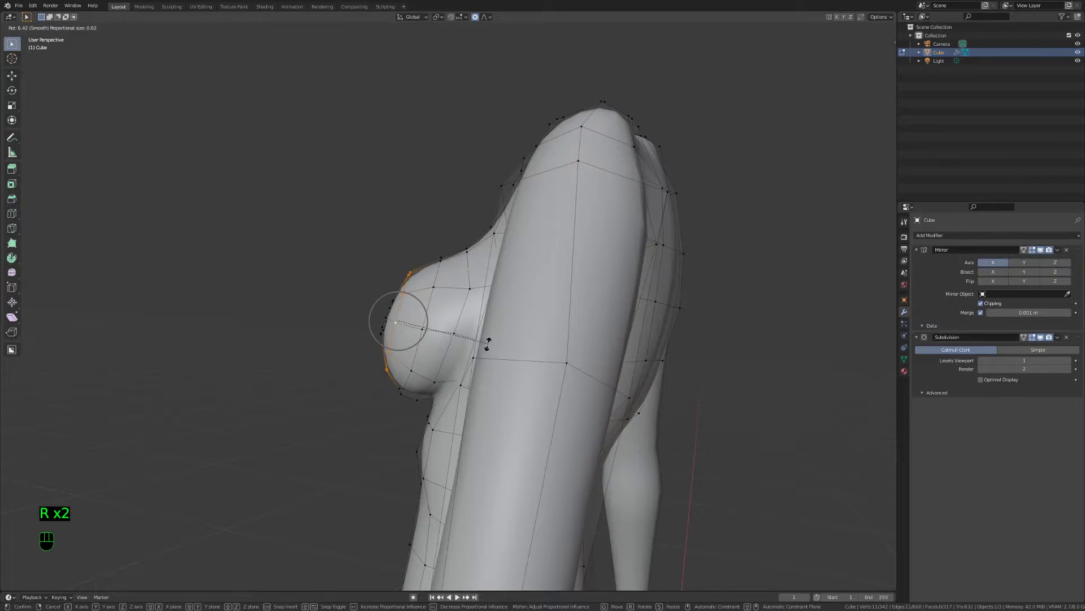
{"action": "left_click", "coordinate": [488, 342]}
Tilt the breast's front face by about 6.5 degrees and check the smoothed profile
{"action": "key", "text": "3"}
{"action": "middle_click_drag", "start_coordinate": [488, 342], "coordinate": [527, 308]}
{"action": "key", "text": "r"}
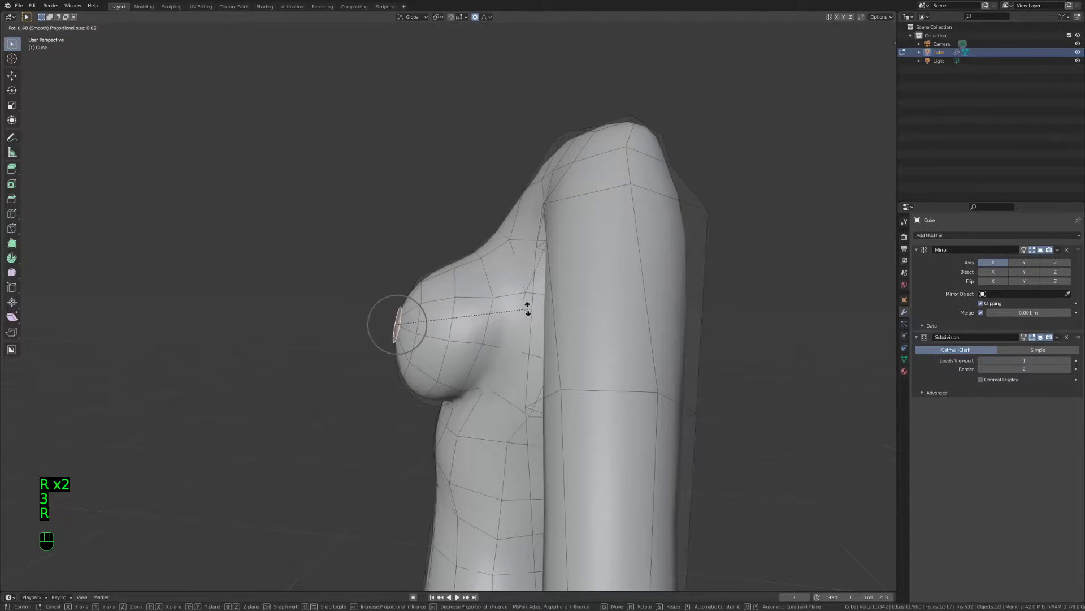
{"action": "left_click", "coordinate": [528, 309]}
{"action": "key", "text": "Tab"}
{"action": "middle_click_drag", "start_coordinate": [392, 325], "coordinate": [404, 331]}
{"action": "key", "text": "Tab"}
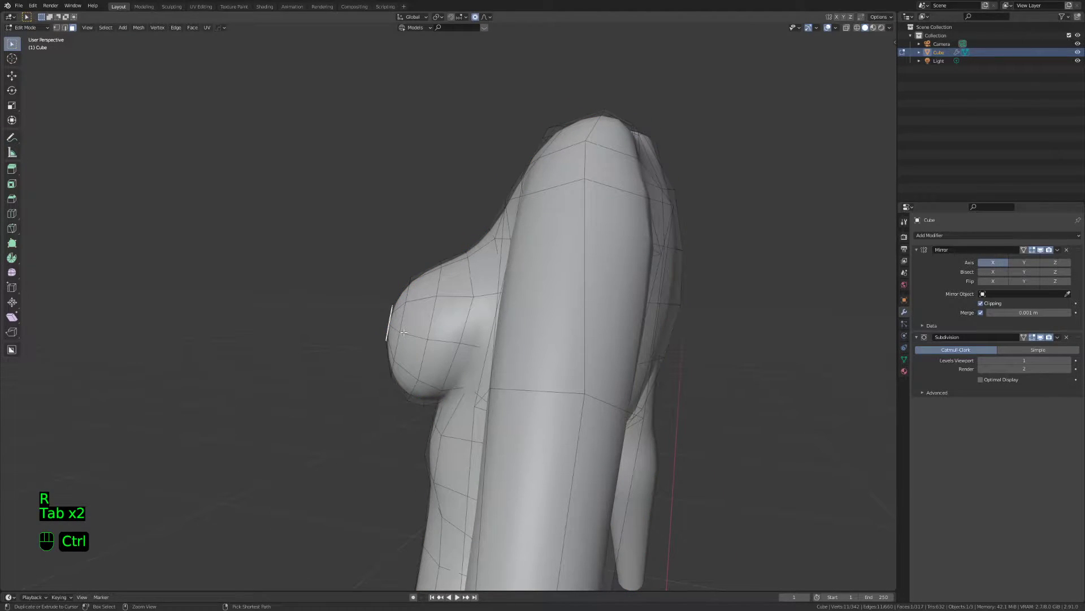
Expand the selection to the ring of faces around the front face, then scale and move it slightly
{"action": "key", "text": "ctrl+KP_Add"}
{"action": "key", "text": "s"}
{"action": "left_click", "coordinate": [466, 365]}
{"action": "key", "text": "g"}
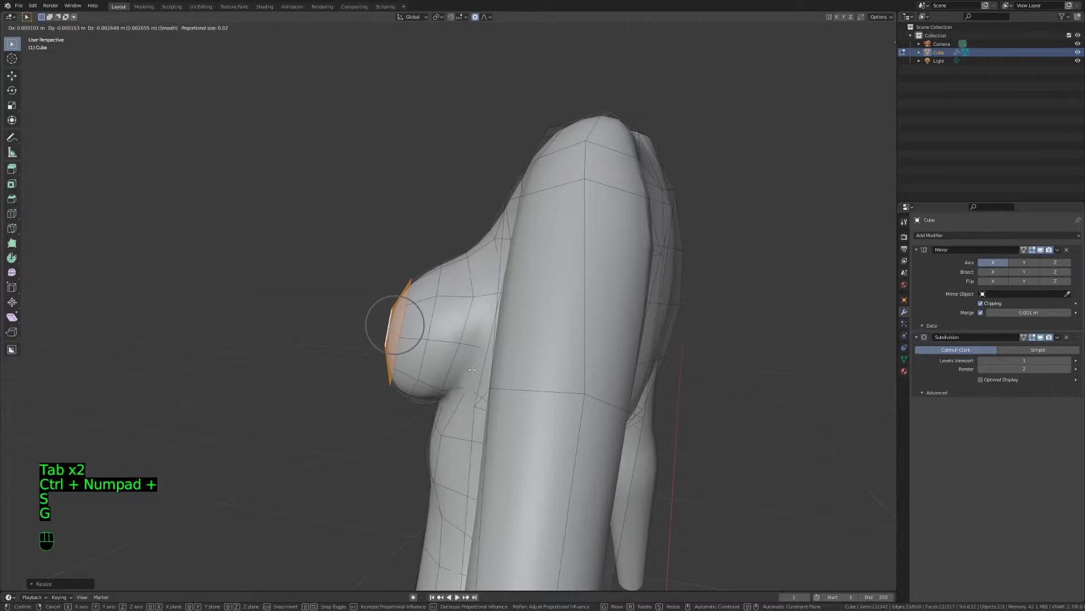
{"action": "left_click", "coordinate": [473, 369]}
{"action": "left_click", "coordinate": [480, 362], "text": "alt"}
{"action": "key", "text": "1"}
{"action": "key", "text": "r"}
{"action": "right_click", "coordinate": [495, 351]}
Insert an edge loop around the base of the breast and slide it along the surface
{"action": "key", "text": "ctrl+r"}
{"action": "left_click", "coordinate": [459, 342]}
{"action": "middle_click_drag", "start_coordinate": [459, 342], "coordinate": [472, 444]}
{"action": "key", "text": "g"}
{"action": "key", "text": "g"}
{"action": "left_click", "coordinate": [477, 283]}
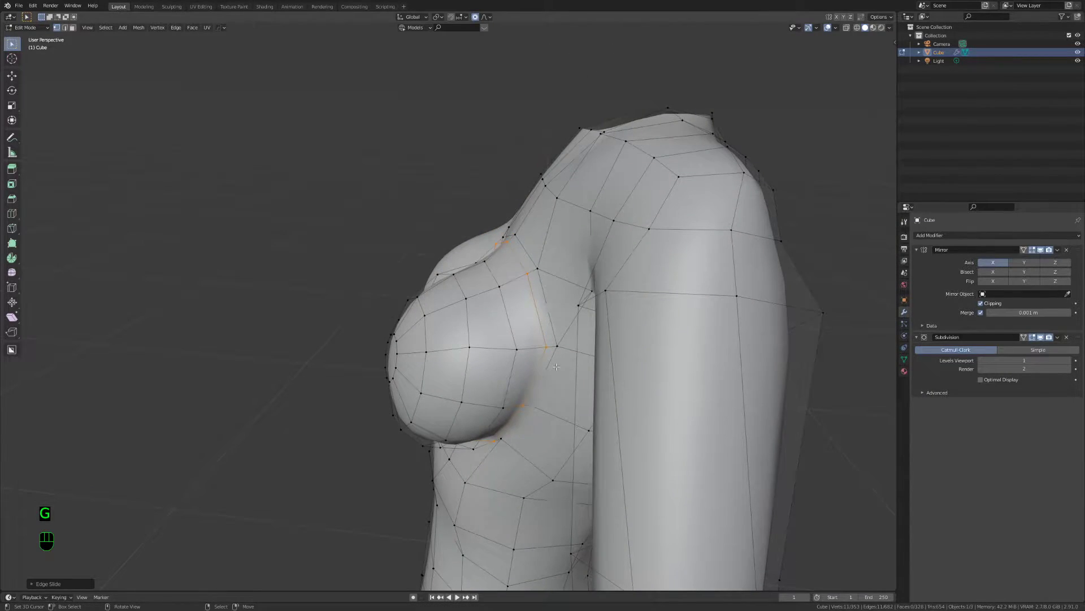
Adjust the base loop's vertex selection in wireframe and slide it along the surrounding edges
{"action": "key", "text": "z"}
{"action": "mouse_move", "coordinate": [478, 404]}
{"action": "middle_mouse_down"}
{"action": "mouse_move", "coordinate": [497, 380]}
{"action": "mouse_move", "coordinate": [477, 403]}
{"action": "mouse_move", "coordinate": [441, 329]}
{"action": "mouse_move", "coordinate": [560, 394]}
{"action": "mouse_move", "coordinate": [594, 351]}
{"action": "middle_mouse_up"}
{"action": "key", "text": "c"}
{"action": "key", "text": "z"}
{"action": "key", "text": "g"}
{"action": "key", "text": "g"}
{"action": "left_click", "coordinate": [441, 329]}
Limit the selection to the upper arc of the breast's base loop in wireframe and slide it along its edges
{"action": "key", "text": "z"}
{"action": "key", "text": "c"}
{"action": "right_click", "coordinate": [564, 388]}
{"action": "key", "text": "c"}
{"action": "right_click", "coordinate": [351, 374]}
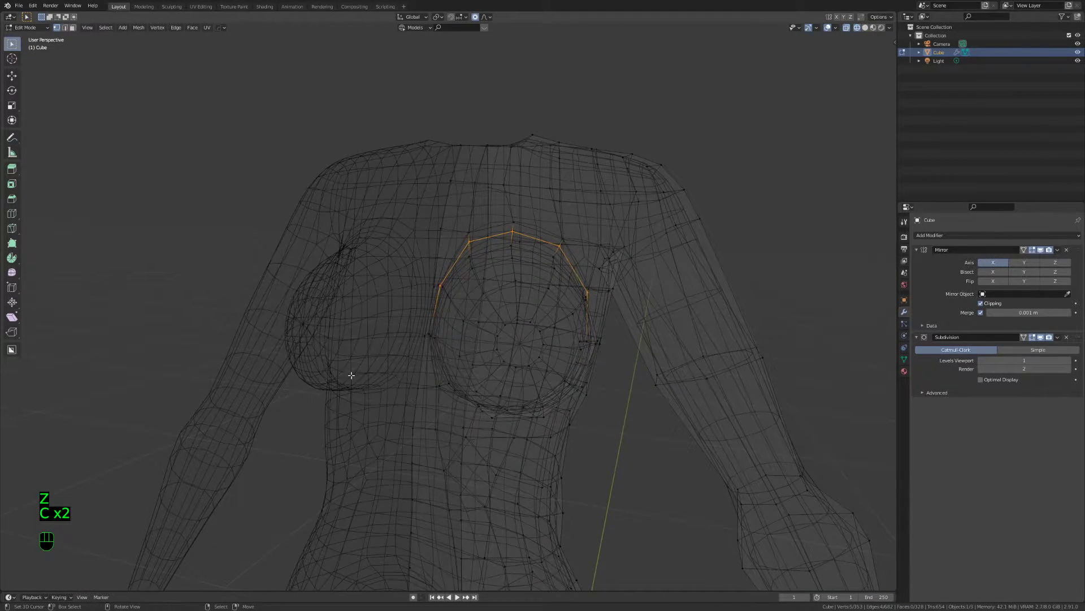
{"action": "middle_click_drag", "start_coordinate": [351, 375], "coordinate": [413, 359]}
{"action": "key", "text": "z"}
{"action": "key", "text": "g"}
{"action": "key", "text": "g"}
{"action": "left_click", "coordinate": [516, 380]}
{"action": "left_click", "coordinate": [516, 380]}
Slide the vertices of the breast's base loop further to even its spacing against the chest
{"action": "middle_click_drag", "start_coordinate": [517, 380], "coordinate": [515, 315]}
{"action": "key", "text": "g"}
{"action": "key", "text": "g"}
{"action": "left_click", "coordinate": [470, 266]}
{"action": "middle_click_drag", "start_coordinate": [470, 265], "coordinate": [478, 400]}
{"action": "key", "text": "a"}
{"action": "key", "text": "a"}
{"action": "key", "text": "a"}
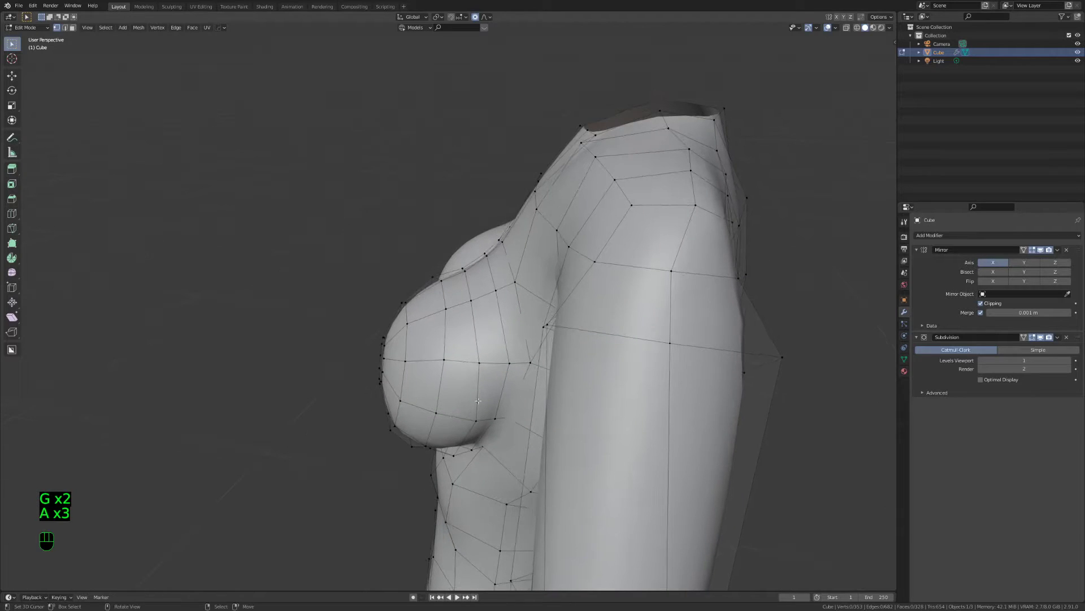
{"action": "key", "text": "g"}
{"action": "key", "text": "g"}
{"action": "left_click", "coordinate": [497, 356]}
Examine the breast and chest contours from several angles, comparing the smoothed object, its edit cage and different shading modes
{"action": "middle_click_drag", "start_coordinate": [497, 356], "coordinate": [523, 360]}
{"action": "key", "text": "a"}
{"action": "key", "text": "a"}
{"action": "key", "text": "a"}
{"action": "key", "text": "a"}
{"action": "key", "text": "a"}
{"action": "key", "text": "a"}
{"action": "mouse_move", "coordinate": [545, 281]}
{"action": "middle_mouse_down"}
{"action": "mouse_move", "coordinate": [328, 382]}
{"action": "mouse_move", "coordinate": [533, 339]}
{"action": "middle_mouse_up"}
{"action": "key", "text": "Tab"}
{"action": "key", "text": "z"}
{"action": "left_click", "coordinate": [475, 412]}
{"action": "key", "text": "z"}
{"action": "mouse_move", "coordinate": [692, 400]}
{"action": "middle_mouse_down", "text": "shift"}
{"action": "mouse_move", "coordinate": [692, 384]}
{"action": "mouse_move", "coordinate": [509, 339]}
{"action": "middle_mouse_up", "text": "shift"}
{"action": "key", "text": "z"}
{"action": "key", "text": "Tab"}
{"action": "key", "text": "z"}
Select all faces of the breast outward from its front face and round them with the To Sphere operation
{"action": "key", "text": "3"}
{"action": "left_click", "coordinate": [456, 323], "text": "ctrl"}
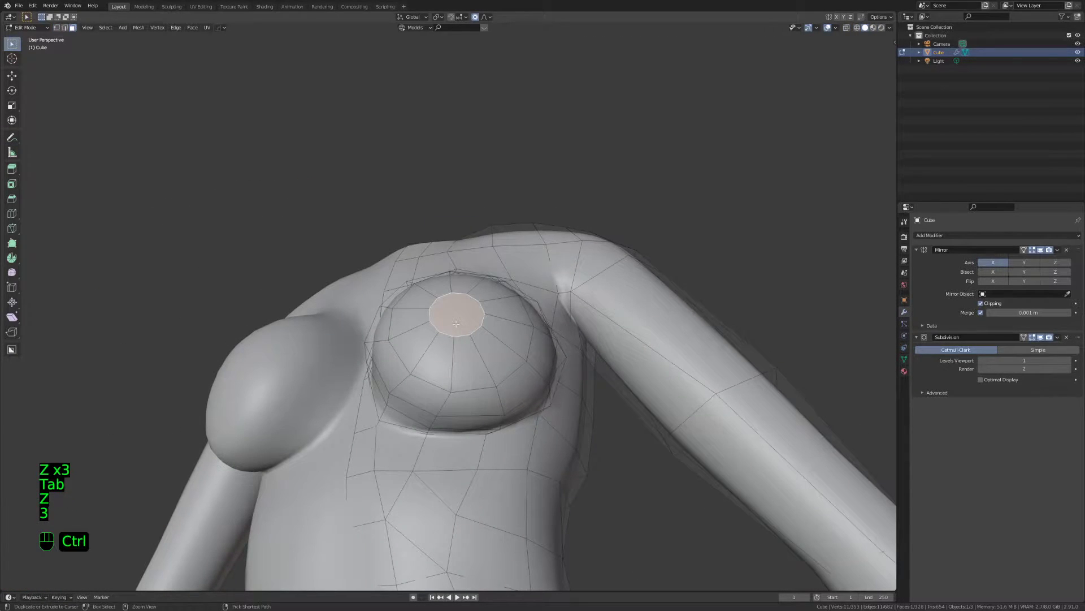
{"action": "key", "text": "ctrl+KP_Add"}
{"action": "key", "text": "ctrl+KP_Add"}
{"action": "key", "text": "ctrl+KP_Add"}
{"action": "key", "text": "ctrl+KP_Add"}
{"action": "key", "text": "ctrl+KP_Add"}
{"action": "key", "text": "ctrl+KP_Subtract"}
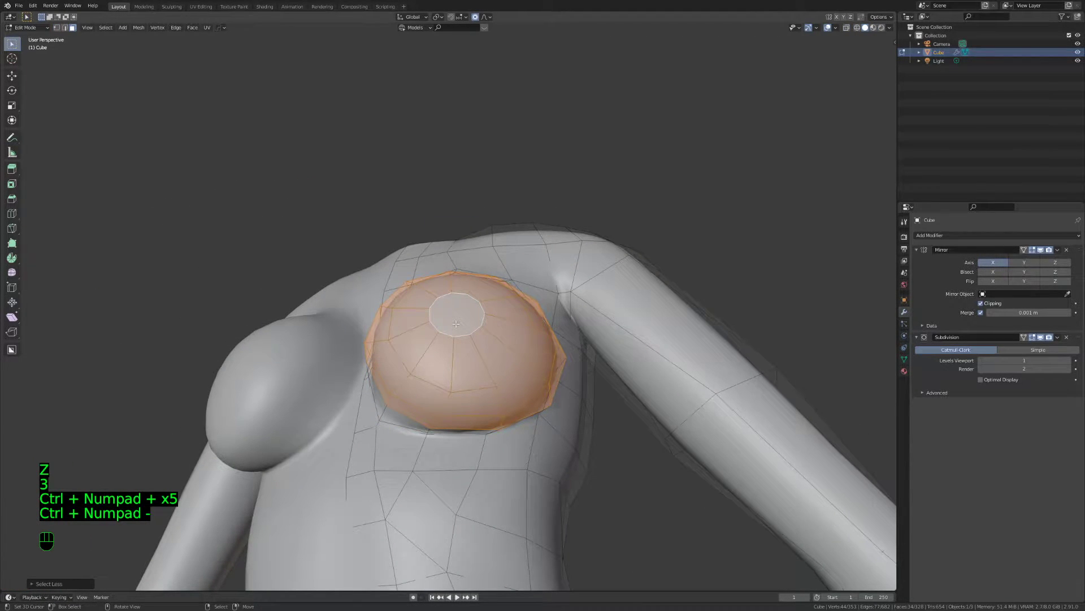
{"action": "key", "text": "space"}
{"action": "type", "text": "t"}
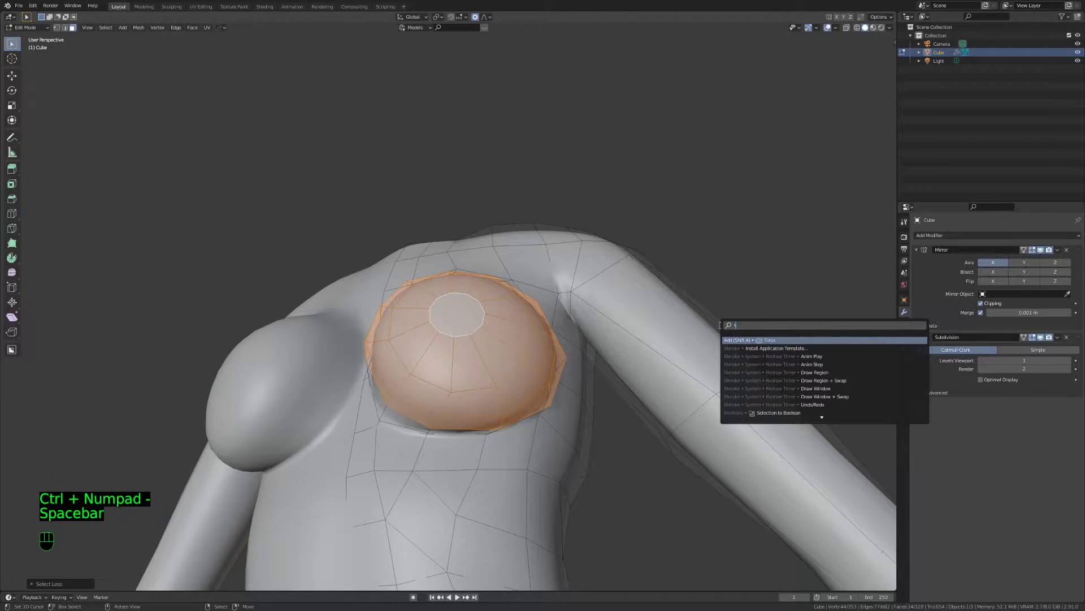
{"action": "type", "text": "o sph"}
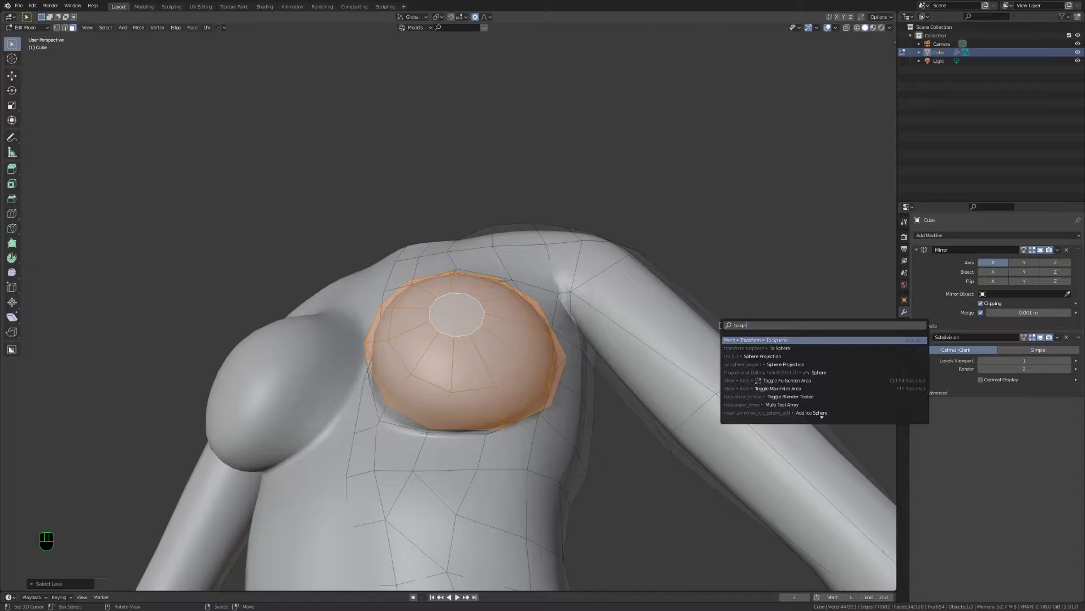
{"action": "key", "text": "Return"}
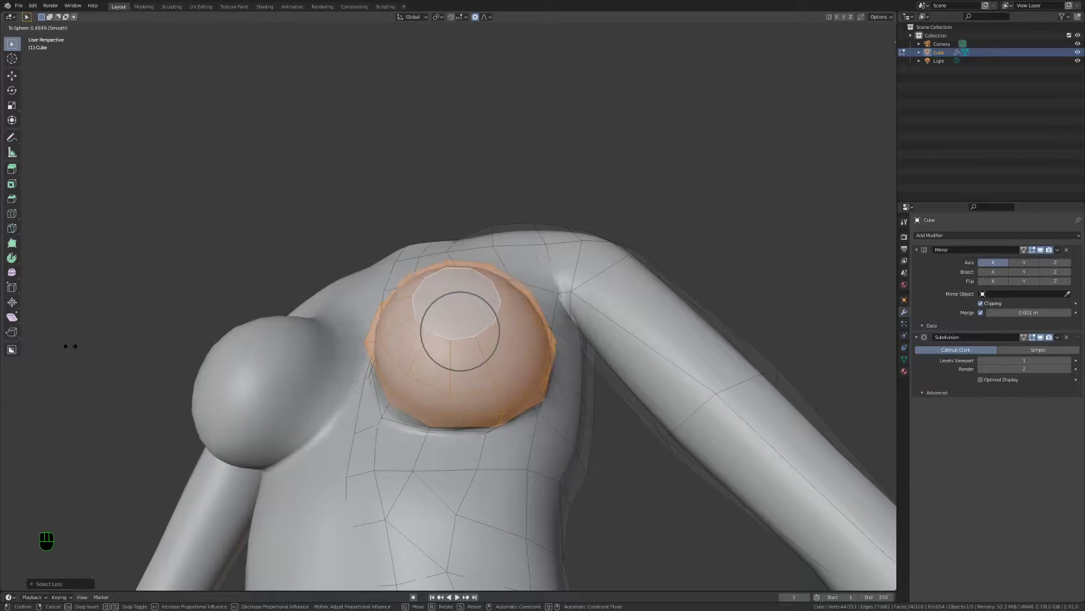
{"action": "mouse_move", "coordinate": [574, 392]}
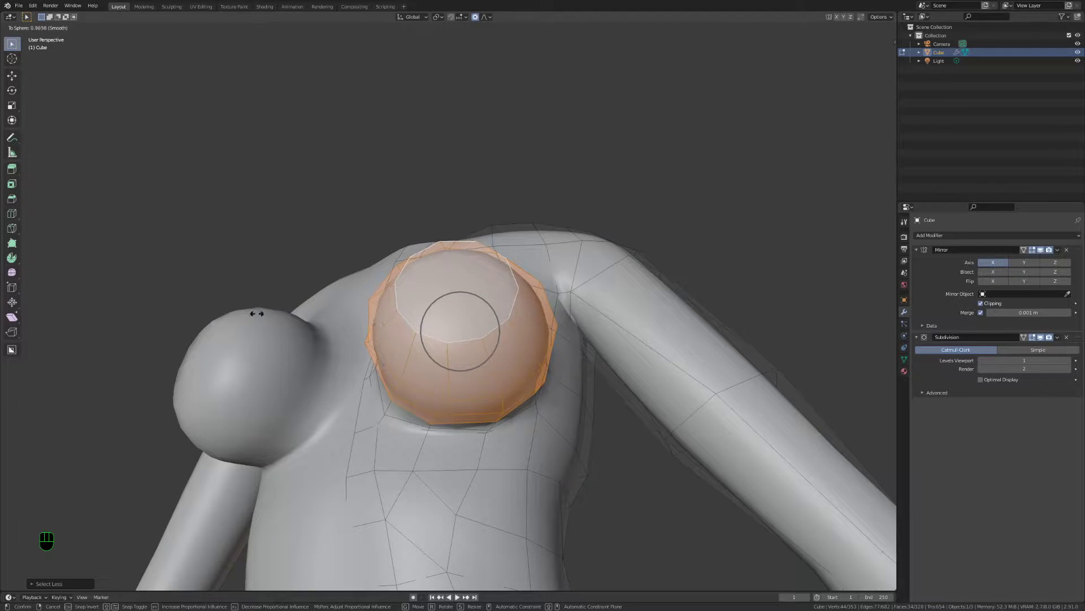
{"action": "left_click", "coordinate": [49, 296]}
Extrude the breast's front face outward, viewing the body from the side
{"action": "middle_click_drag", "start_coordinate": [48, 296], "coordinate": [596, 373]}
{"action": "key", "text": "Tab"}
{"action": "key", "text": "Tab"}
{"action": "key", "text": "3"}
{"action": "left_click", "coordinate": [402, 341]}
{"action": "key", "text": "e"}
{"action": "left_click", "coordinate": [596, 373]}
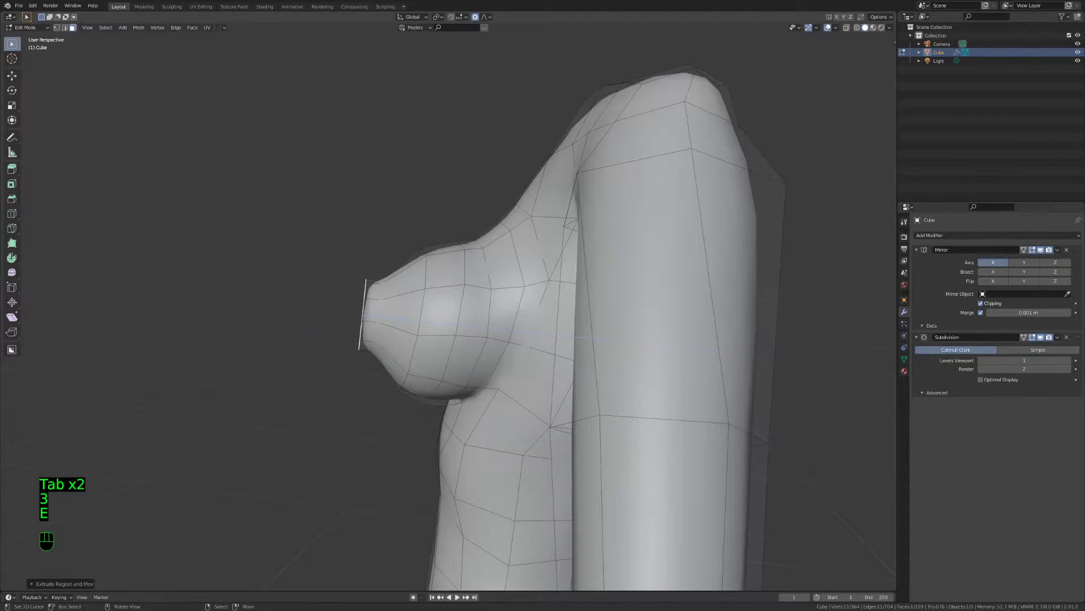
Resize the breast's extruded front face and slide the edge loop behind it along the breast surface
{"action": "key", "text": "s"}
{"action": "left_click", "coordinate": [436, 313]}
{"action": "key", "text": "t"}
{"action": "key", "text": "Tab"}
{"action": "key", "text": "Tab"}
{"action": "key", "text": "1"}
{"action": "left_click", "coordinate": [373, 330], "text": "alt"}
{"action": "key", "text": "g"}
{"action": "key", "text": "g"}
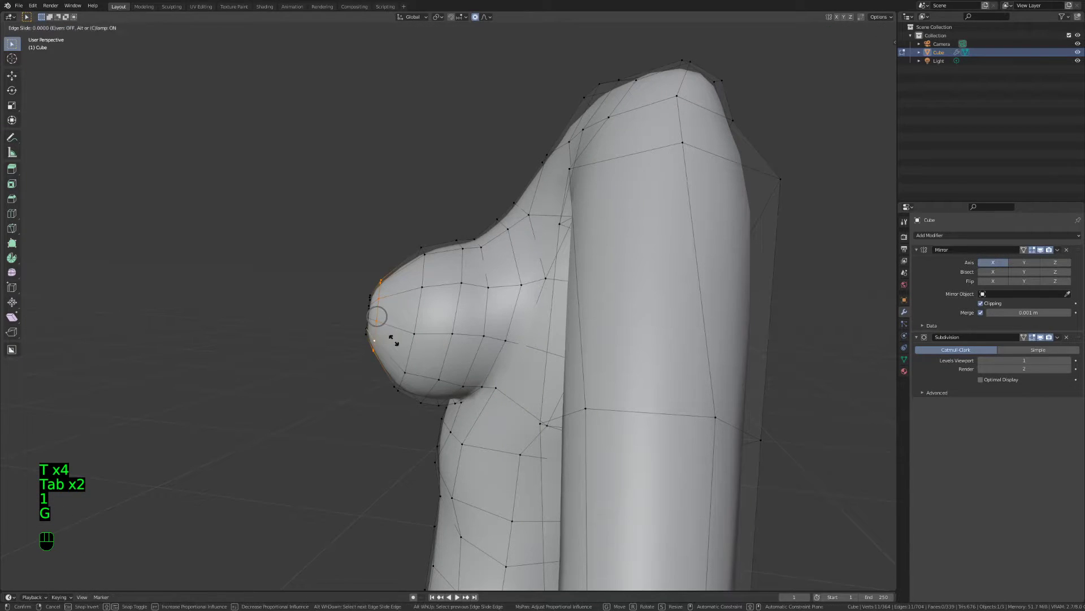
{"action": "left_click", "coordinate": [401, 341]}
Scale the edge loop near the breast's tip, overall and along Z, and reposition it to round the front
{"action": "key", "text": "s"}
{"action": "left_click", "coordinate": [475, 359]}
{"action": "key", "text": "g"}
{"action": "key", "text": "s"}
{"action": "left_click", "coordinate": [476, 359]}
{"action": "key", "text": "s"}
{"action": "key", "text": "z"}
{"action": "left_click", "coordinate": [492, 359]}
{"action": "key", "text": "g"}
{"action": "left_click", "coordinate": [494, 360]}
{"action": "key", "text": "s"}
{"action": "key", "text": "z"}
{"action": "left_click", "coordinate": [505, 360]}
Select the breast's faces outward from the small front face back to the chest
{"action": "key", "text": "3"}
{"action": "middle_click_drag", "start_coordinate": [505, 360], "coordinate": [418, 353]}
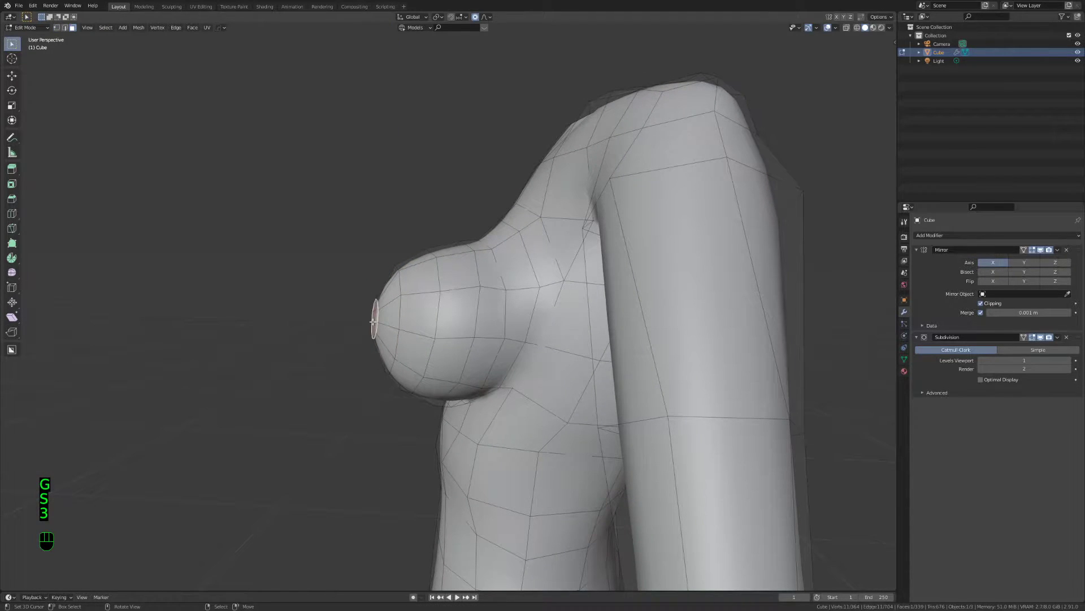
{"action": "key", "text": "ctrl+KP_Add"}
{"action": "key", "text": "ctrl+KP_Add"}
{"action": "key", "text": "ctrl+KP_Add"}
{"action": "key", "text": "ctrl+KP_Add"}
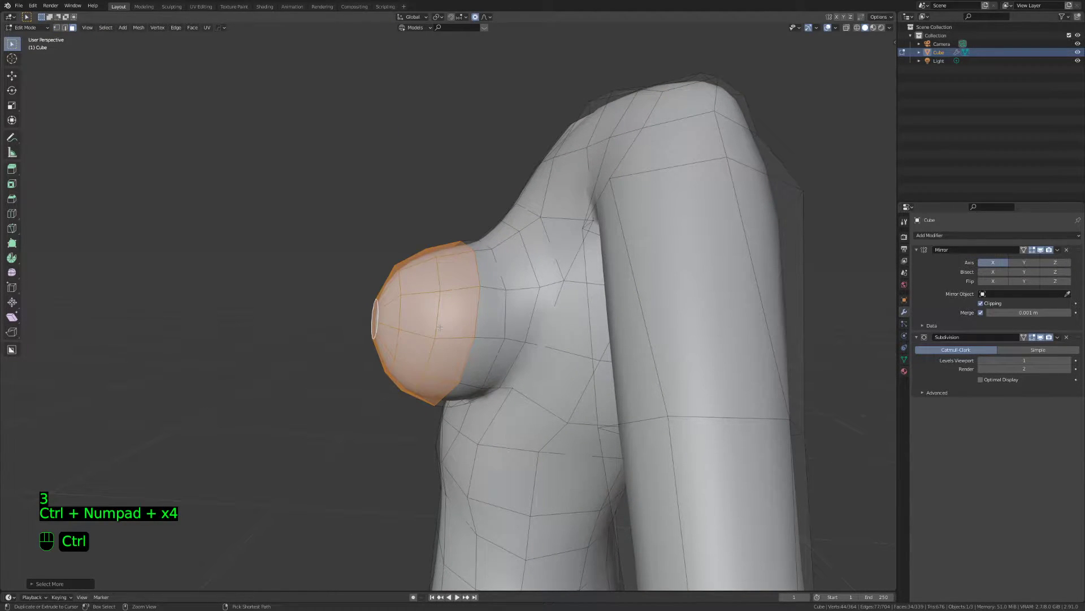
{"action": "key", "text": "ctrl+KP_Add"}
{"action": "key", "text": "ctrl+KP_Add"}
{"action": "key", "text": "ctrl+KP_Add"}
{"action": "middle_click_drag", "start_coordinate": [440, 328], "coordinate": [477, 348]}
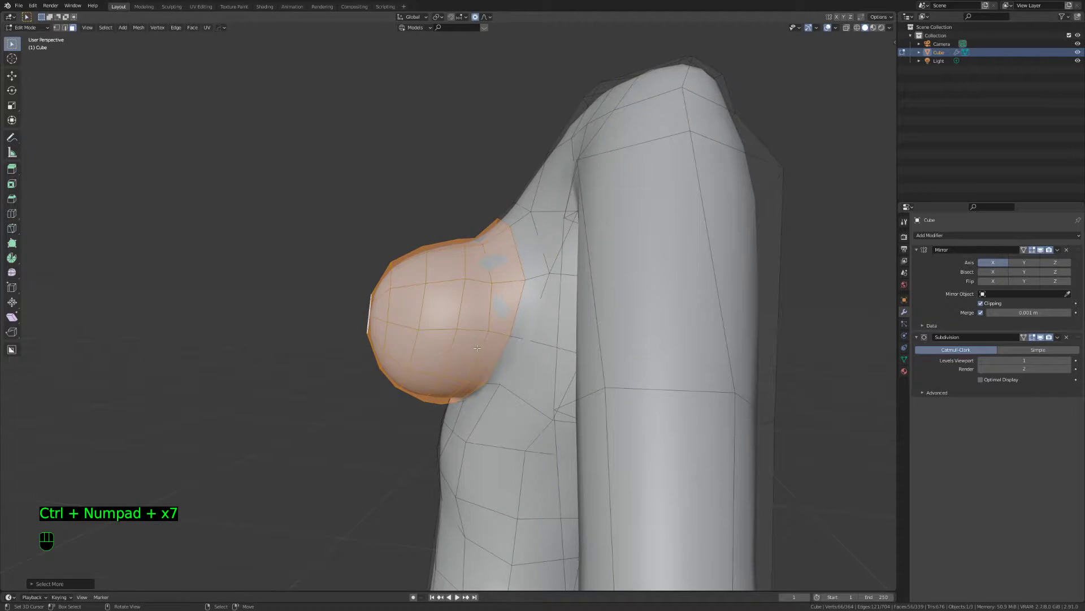
Scale the edge loop around the breast just in front of its base
{"action": "key", "text": "1"}
{"action": "key", "text": "s"}
{"action": "left_click", "coordinate": [507, 349]}
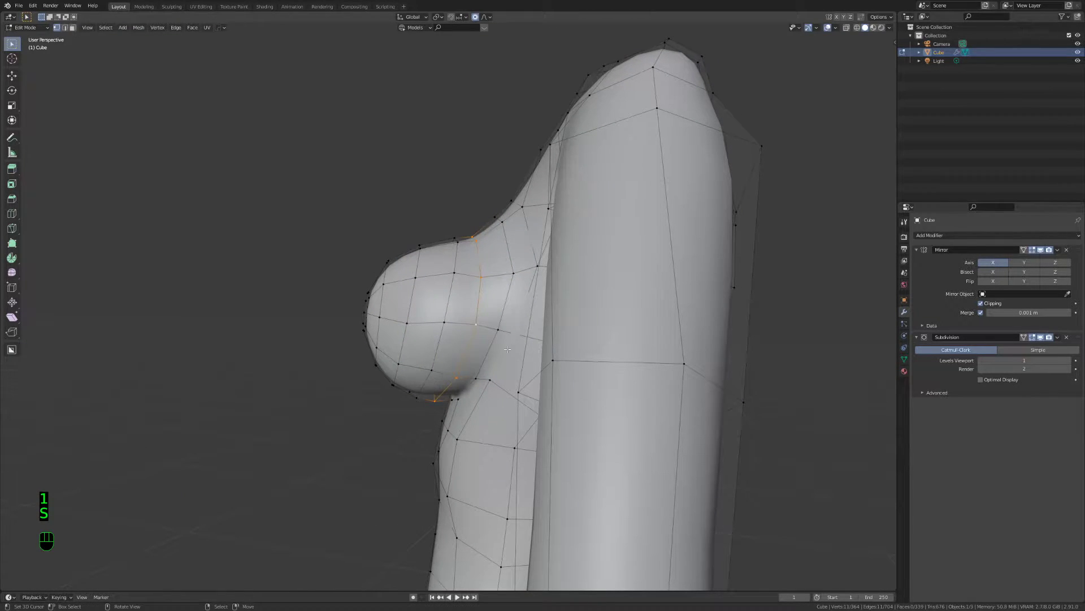
Select the front face with the three surrounding rings of faces and delete them, opening the breast's front
{"action": "key", "text": "3"}
{"action": "middle_click_drag", "start_coordinate": [394, 337], "coordinate": [440, 338]}
{"action": "key", "text": "ctrl+KP_Add"}
{"action": "key", "text": "ctrl+KP_Add"}
{"action": "key", "text": "ctrl+KP_Add"}
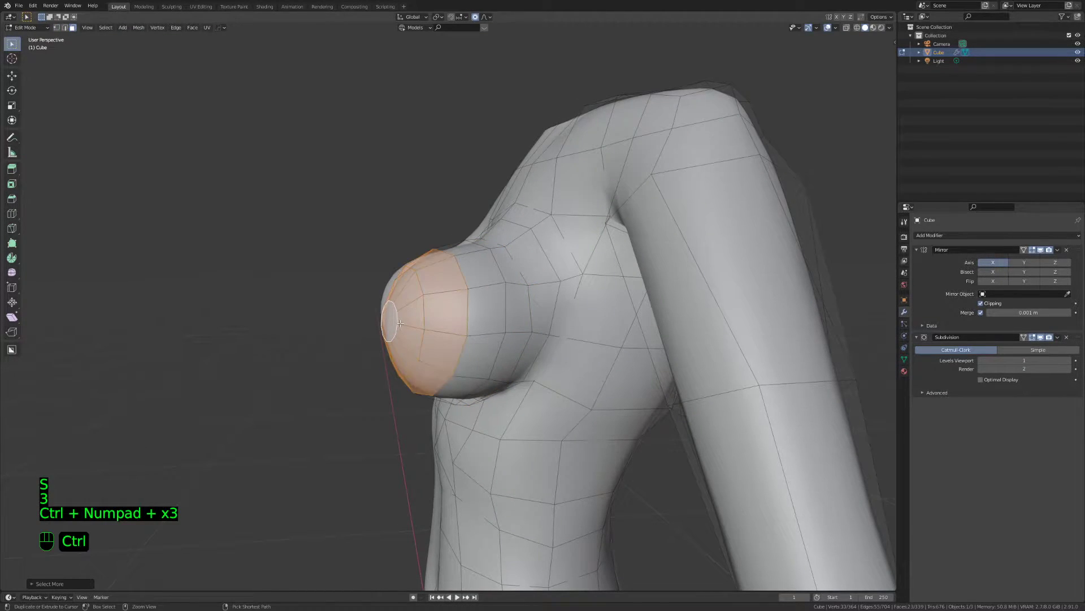
{"action": "key", "text": "x"}
{"action": "left_click", "coordinate": [363, 304]}
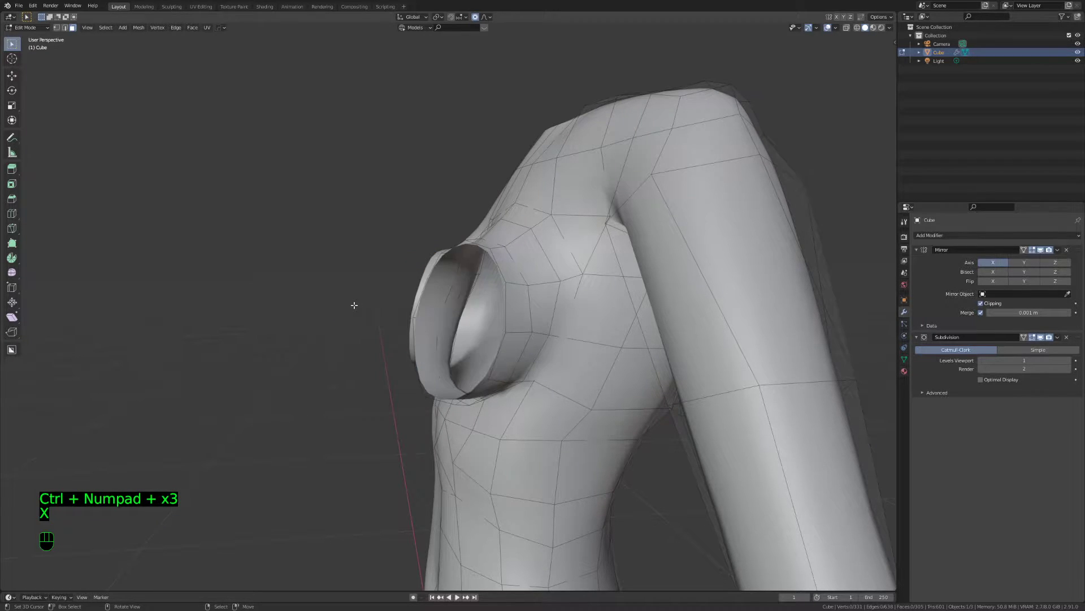
Examine the open breast and the surrounding chest topology from the front in object, edit and wireframe views
{"action": "key", "text": "Tab"}
{"action": "middle_click_drag", "start_coordinate": [354, 305], "coordinate": [605, 354]}
{"action": "key", "text": "Tab"}
{"action": "key", "text": "1"}
{"action": "scroll", "coordinate": [496, 367], "scroll_direction": "up", "scroll_amount": 3}
{"action": "middle_click_drag", "start_coordinate": [496, 367], "coordinate": [478, 380]}
{"action": "key", "text": "Tab"}
{"action": "scroll", "coordinate": [472, 369], "scroll_direction": "down", "scroll_amount": 3}
{"action": "scroll", "coordinate": [621, 351], "scroll_direction": "up", "scroll_amount": 3}
{"action": "key", "text": "Tab"}
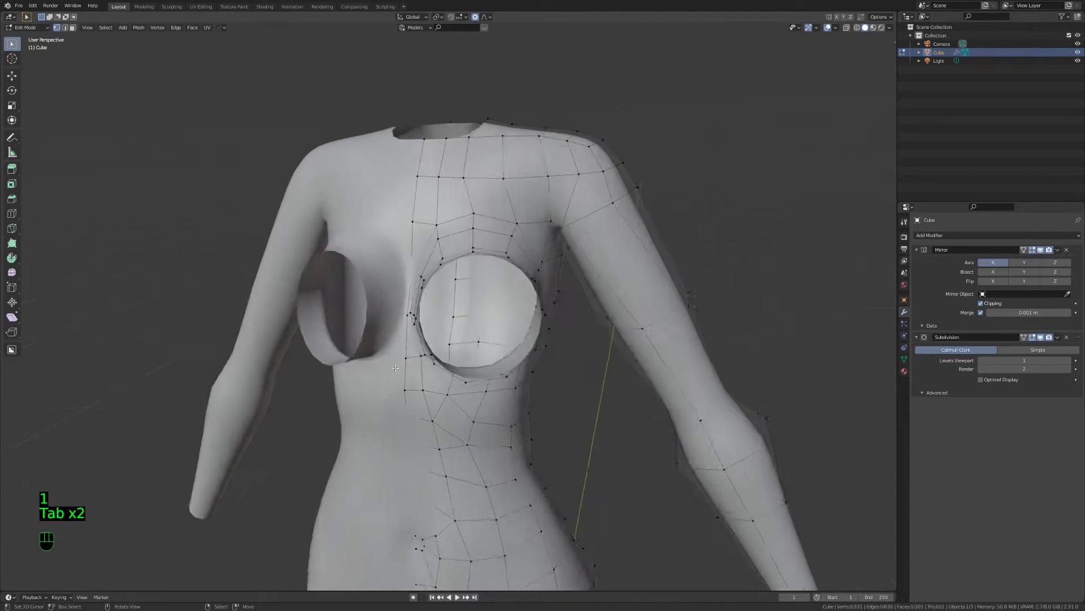
{"action": "scroll", "coordinate": [477, 379], "scroll_direction": "up", "scroll_amount": 2}
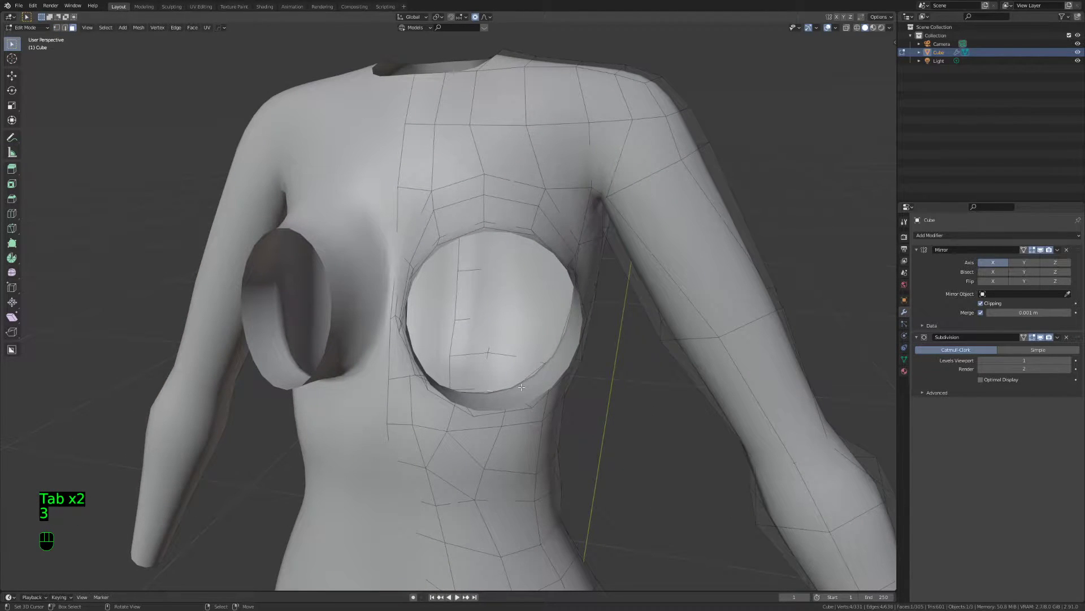
{"action": "key", "text": "z"}
{"action": "key", "text": "a"}
{"action": "key", "text": "a"}
{"action": "key", "text": "a"}
{"action": "key", "text": "2"}
{"action": "middle_click_drag", "start_coordinate": [475, 383], "coordinate": [466, 379], "text": "shift"}
{"action": "scroll", "coordinate": [466, 378], "scroll_direction": "up", "scroll_amount": 1}
{"action": "key", "text": "z"}
{"action": "key", "text": "z"}
{"action": "key", "text": "z"}
{"action": "scroll", "coordinate": [763, 481], "scroll_direction": "down", "scroll_amount": 2}
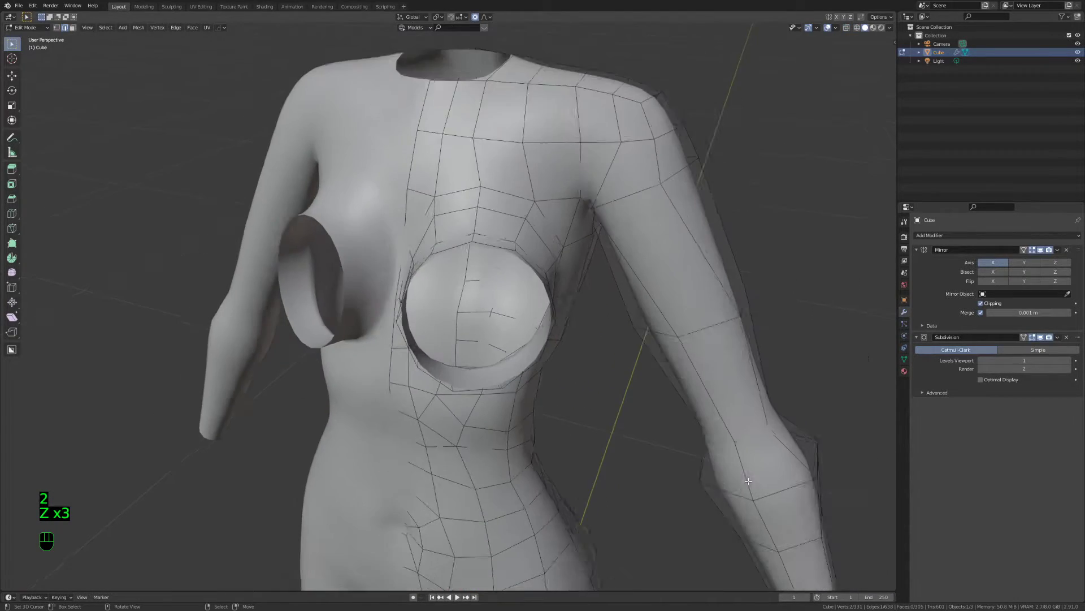
Select the edge at the underside of the breast opening in wireframe and move it downward
{"action": "key", "text": "z"}
{"action": "scroll", "coordinate": [468, 375], "scroll_direction": "up", "scroll_amount": 3}
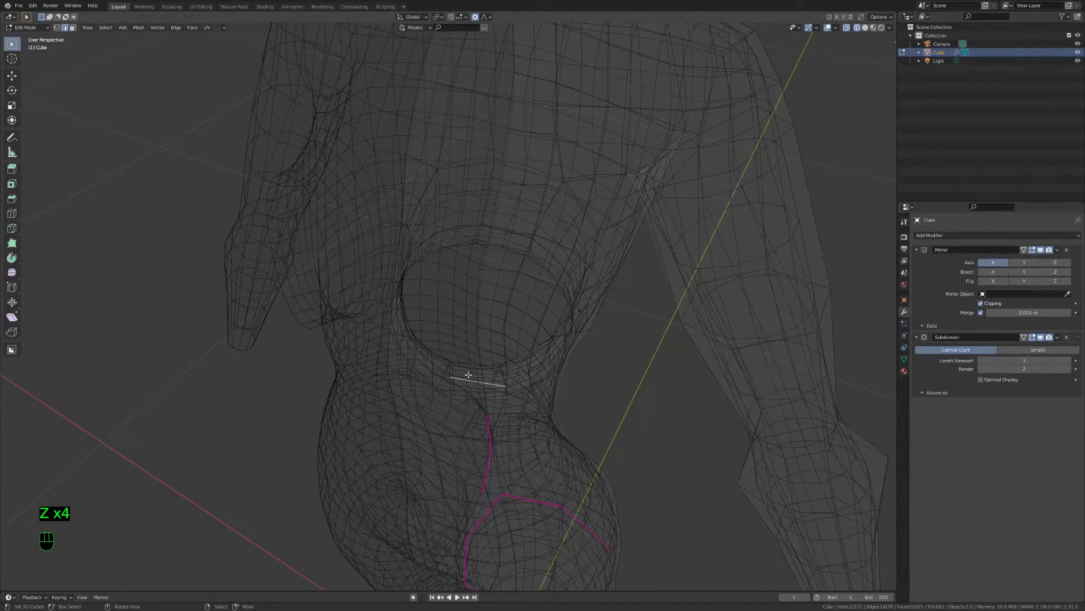
{"action": "scroll", "coordinate": [470, 361], "scroll_direction": "down", "scroll_amount": 3}
{"action": "key", "text": "z"}
{"action": "scroll", "coordinate": [611, 298], "scroll_direction": "up", "scroll_amount": 3}
{"action": "key", "text": "z"}
{"action": "left_click", "coordinate": [318, 299]}
{"action": "key", "text": "g"}
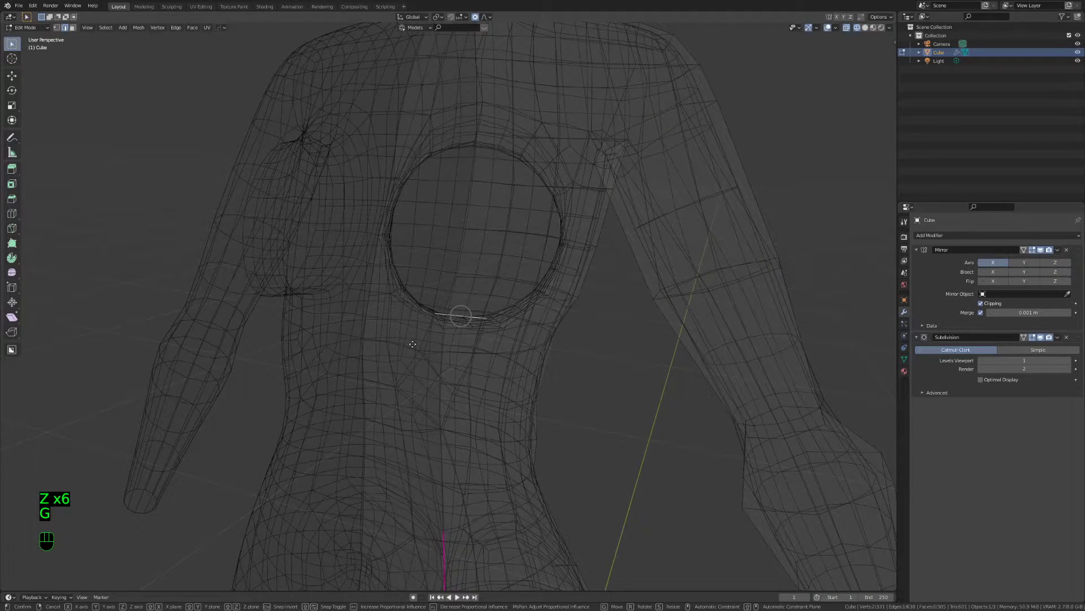
{"action": "scroll", "coordinate": [413, 343], "scroll_direction": "down", "scroll_amount": 3}
{"action": "left_click", "coordinate": [540, 307]}
Move individual vertices along the lower sides and underside of the breast opening to round its outline
{"action": "key", "text": "1"}
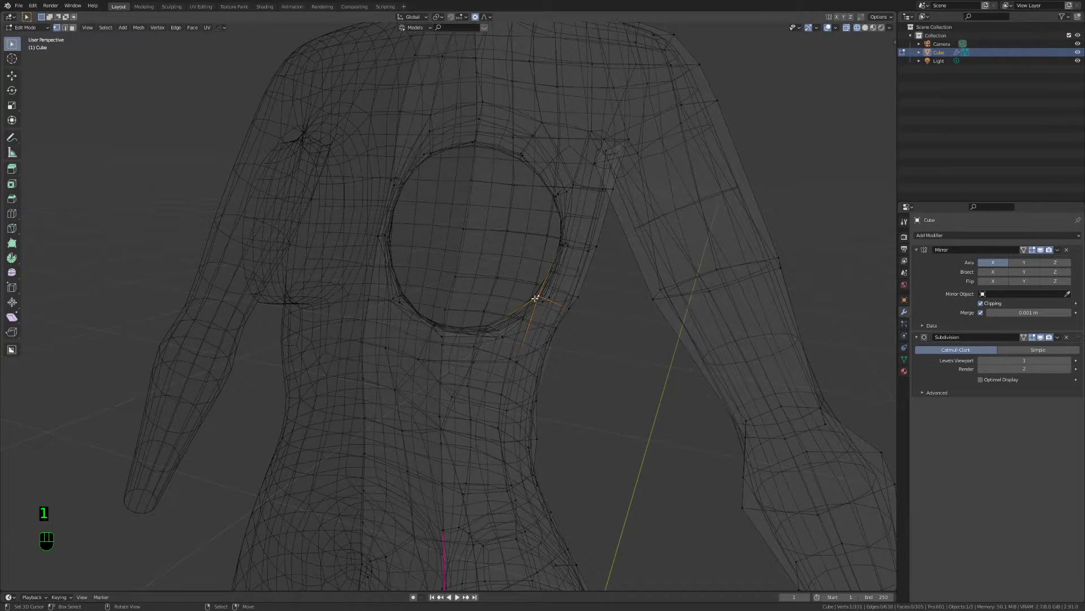
{"action": "key", "text": "g"}
{"action": "left_click", "coordinate": [537, 301]}
{"action": "middle_click_drag", "start_coordinate": [537, 301], "coordinate": [413, 340]}
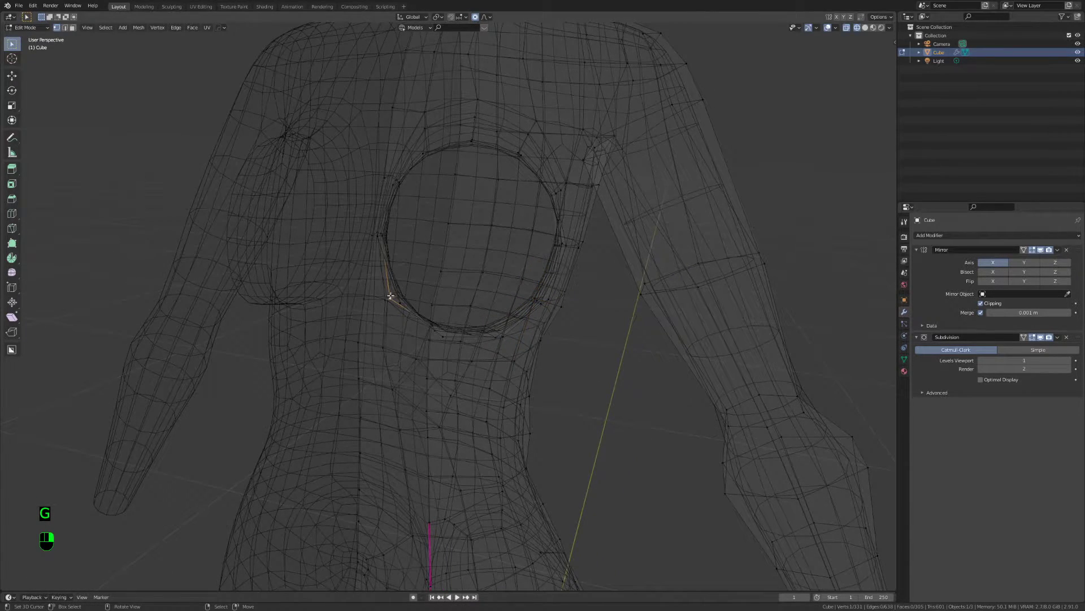
{"action": "key", "text": "g"}
{"action": "left_click", "coordinate": [541, 347]}
{"action": "key", "text": "Tab"}
{"action": "key", "text": "Tab"}
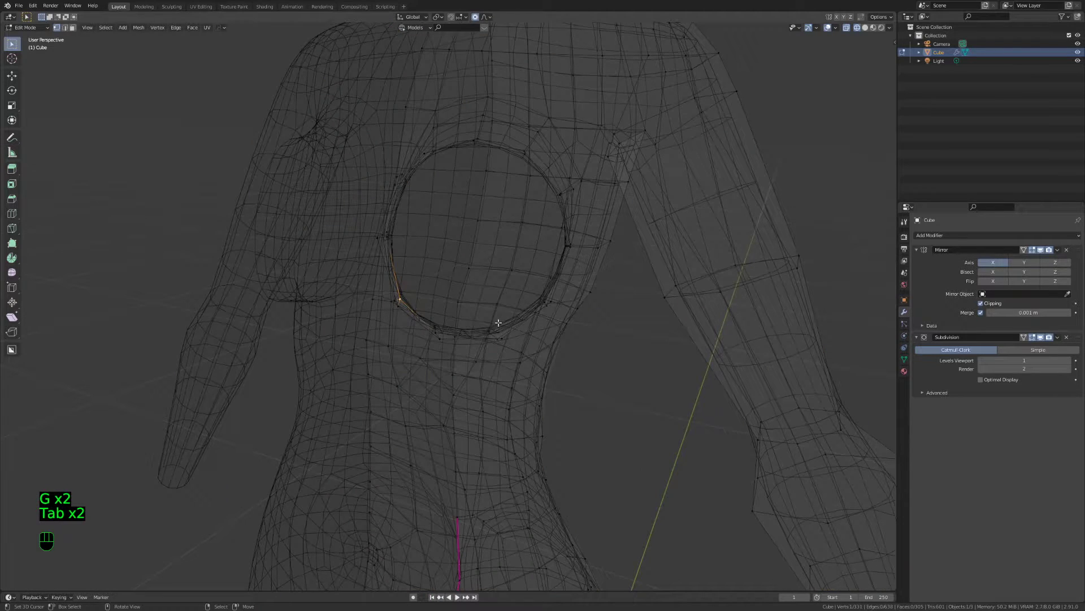
{"action": "key", "text": "g"}
{"action": "left_click", "coordinate": [504, 330]}
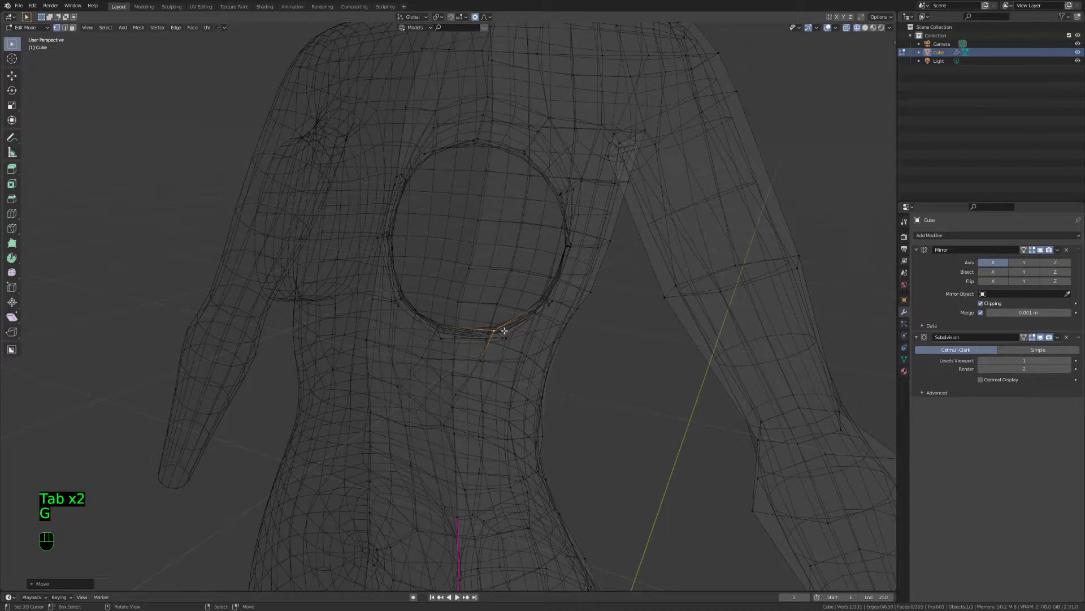
Select the edge loop behind the breast opening's rim and move it in a side view
{"action": "key", "text": "z"}
{"action": "middle_click_drag", "start_coordinate": [661, 352], "coordinate": [436, 307]}
{"action": "key", "text": "Tab"}
{"action": "key", "text": "Tab"}
{"action": "left_click", "coordinate": [514, 305], "text": "alt"}
{"action": "middle_click_drag", "start_coordinate": [515, 306], "coordinate": [347, 321]}
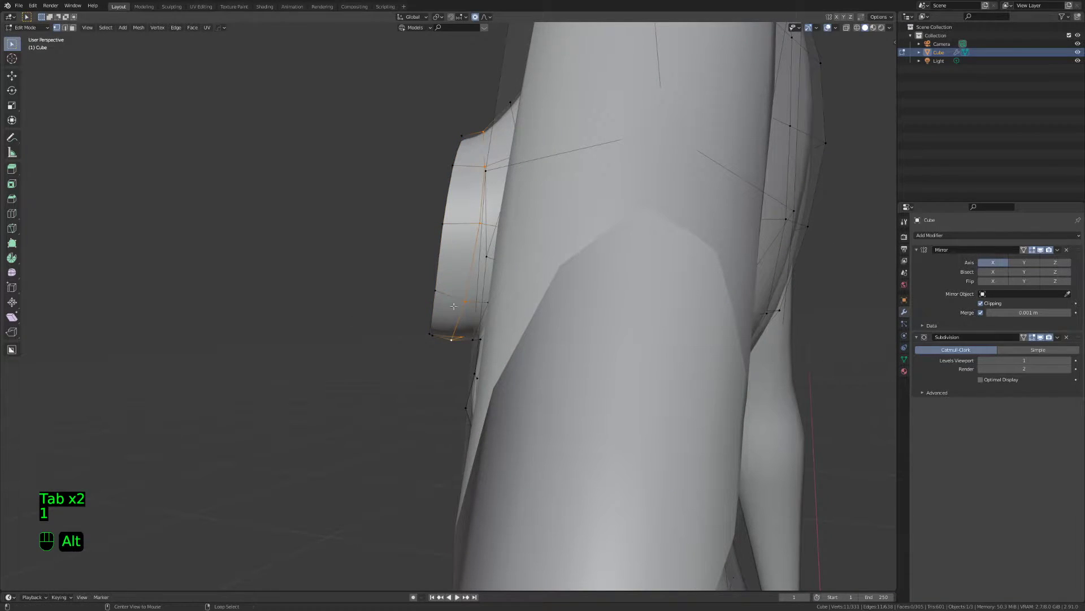
{"action": "key", "text": "z"}
{"action": "middle_click_drag", "start_coordinate": [565, 316], "coordinate": [650, 351]}
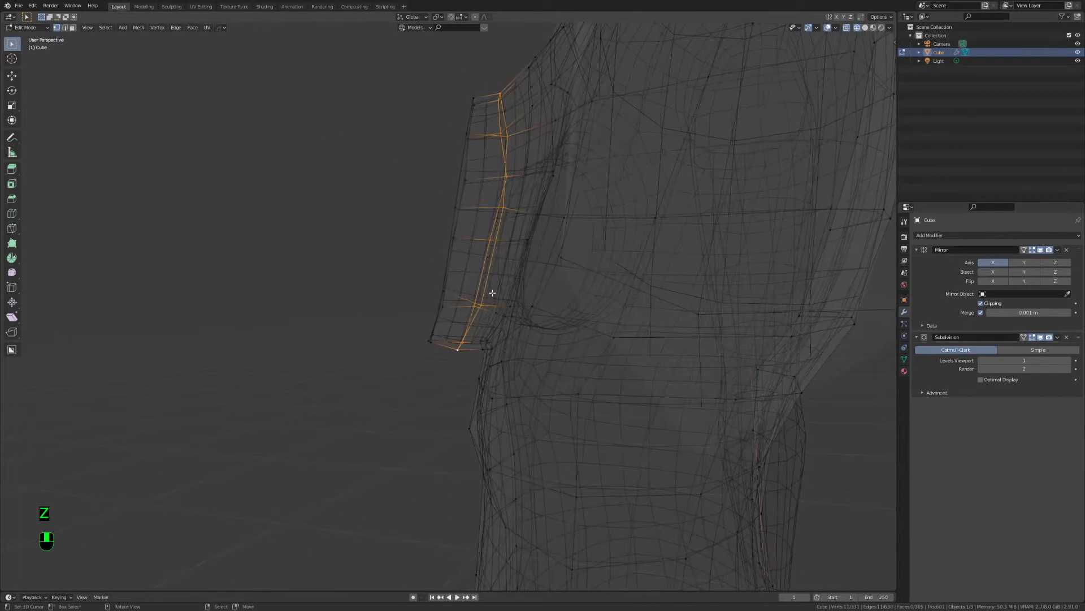
{"action": "key", "text": "z"}
{"action": "key", "text": "g"}
{"action": "left_click", "coordinate": [655, 353]}
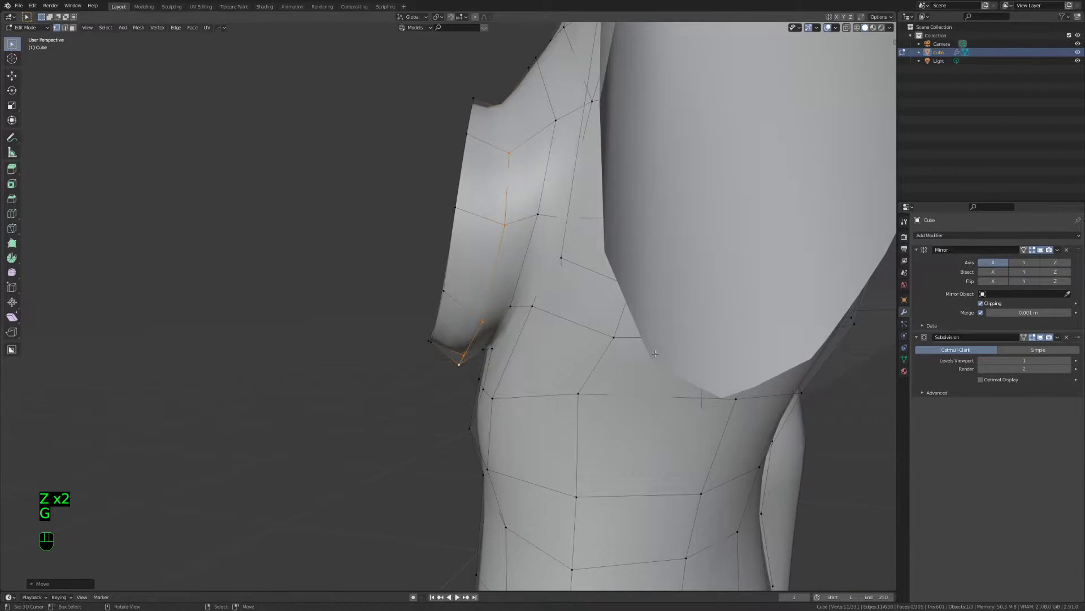
Move the opening's front rim loop, and try moving the loop at the breast's base
{"action": "left_click", "coordinate": [444, 260], "text": "alt"}
{"action": "key", "text": "g"}
{"action": "left_click", "coordinate": [444, 274]}
{"action": "right_click", "coordinate": [495, 323], "text": "alt"}
{"action": "middle_click_drag", "start_coordinate": [494, 332], "coordinate": [496, 318]}
{"action": "key", "text": "g"}
{"action": "right_click", "coordinate": [494, 324]}
{"action": "key", "text": "z"}
{"action": "left_click", "coordinate": [444, 347]}
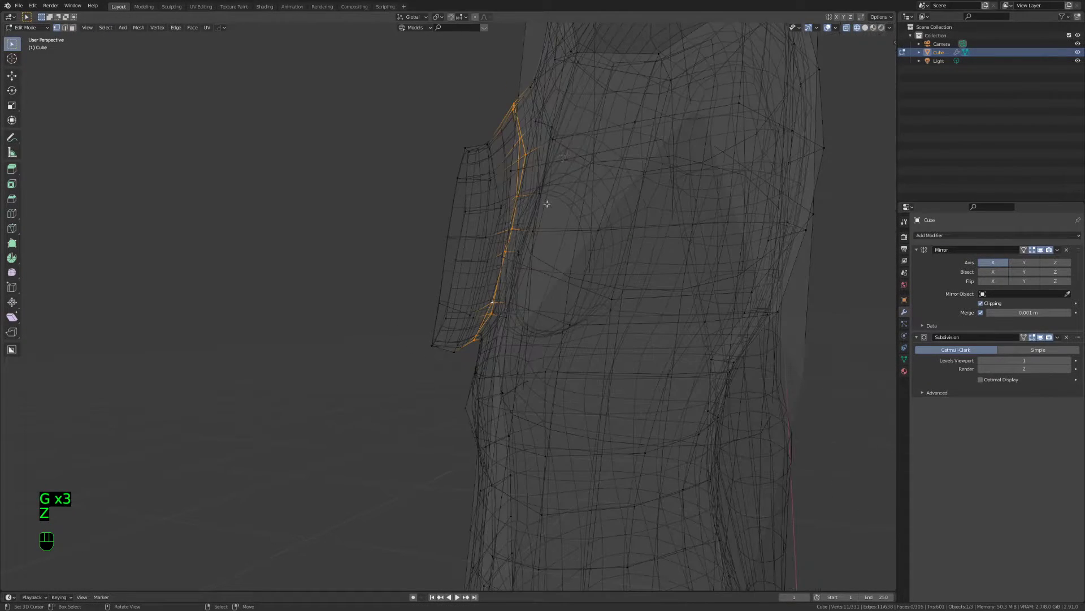
Keep only the lower vertices of the breast's base loop selected and slide them along their edges
{"action": "key", "text": "b"}
{"action": "left_click_drag", "start_coordinate": [592, 80], "coordinate": [419, 275]}
{"action": "key", "text": "z"}
{"action": "left_click", "coordinate": [469, 275]}
{"action": "key", "text": "g"}
{"action": "key", "text": "g"}
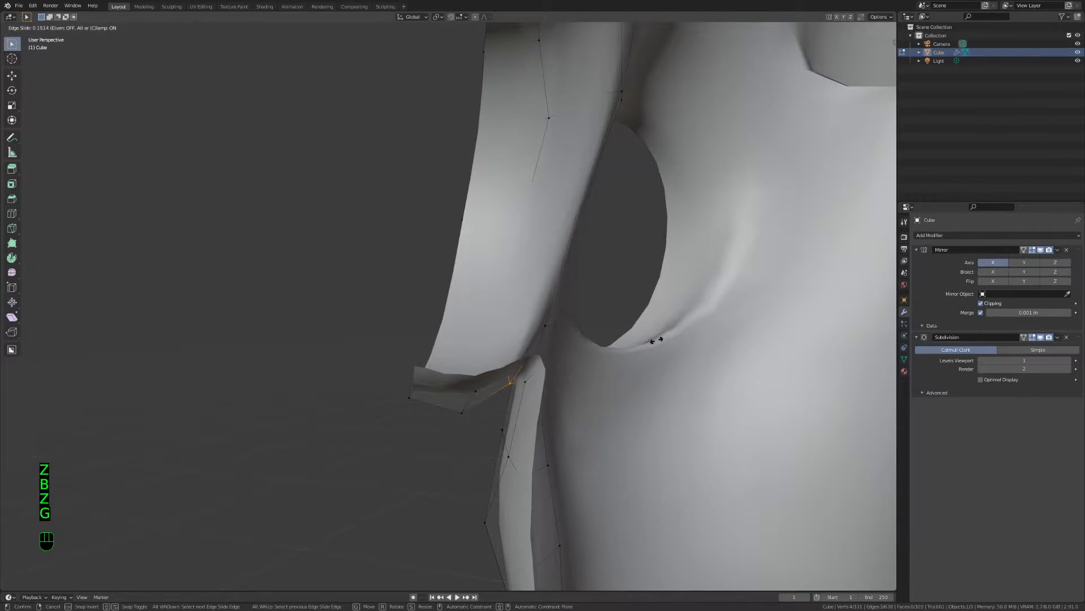
{"action": "left_click", "coordinate": [680, 339]}
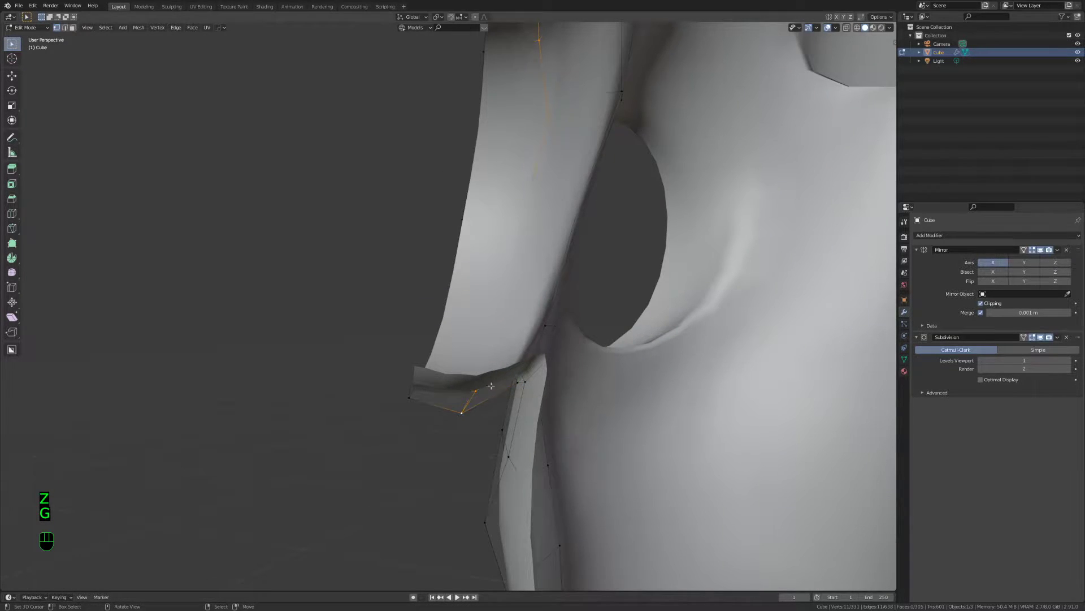
Scale the middle edge loop of the open breast to about 0.95 along Z
{"action": "scroll", "coordinate": [491, 385], "scroll_direction": "down", "scroll_amount": 3}
{"action": "key", "text": "z"}
{"action": "key", "text": "s"}
{"action": "key", "text": "z"}
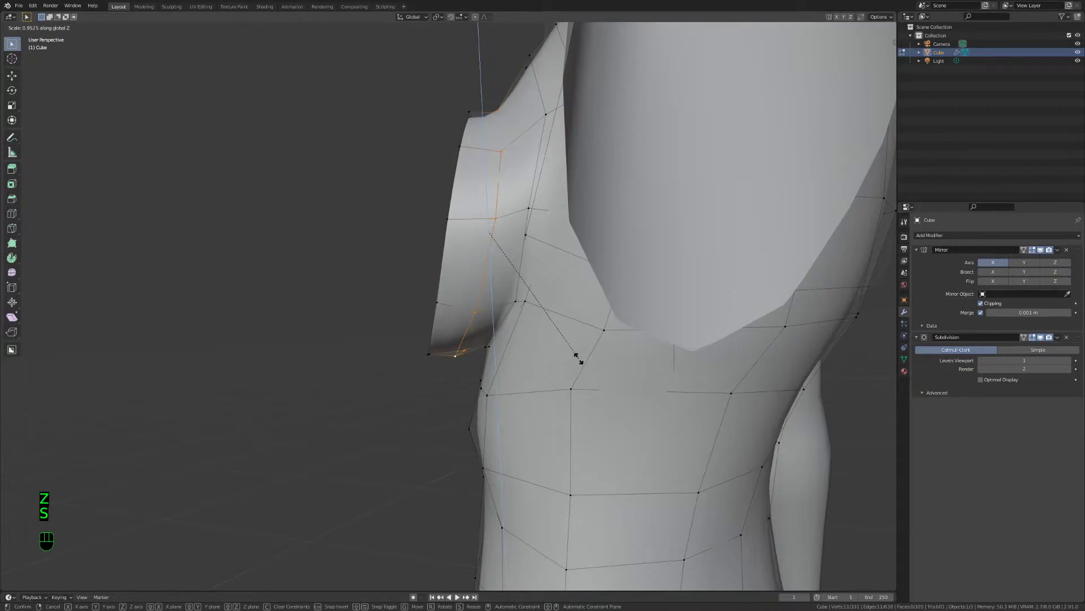
{"action": "left_click", "coordinate": [578, 357]}
{"action": "key", "text": "g"}
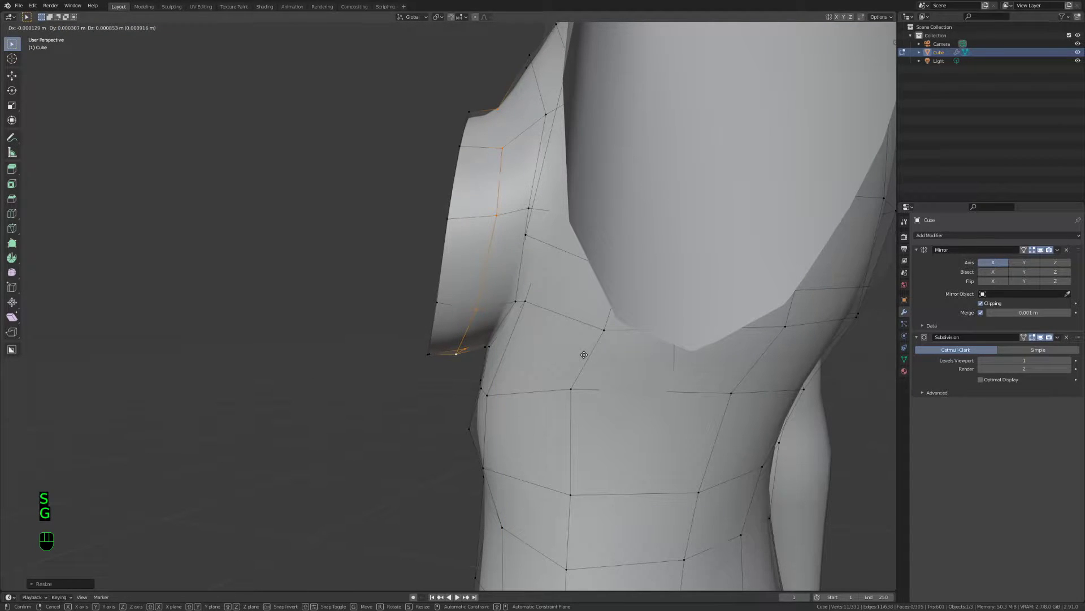
{"action": "right_click", "coordinate": [577, 346]}
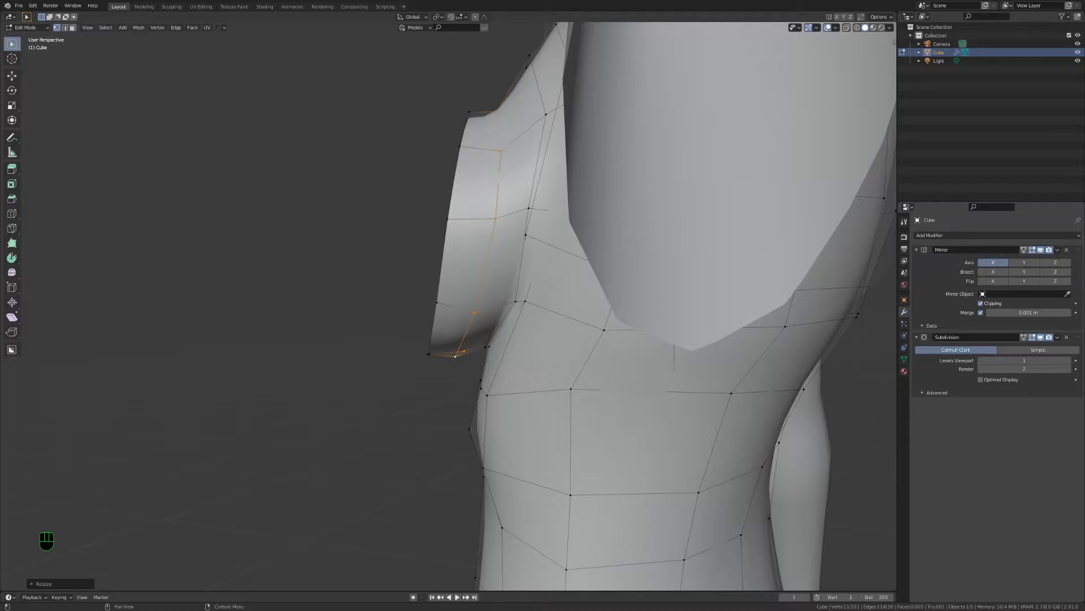
Try to scale the breast's base loop along Z, checking it in solid and wireframe shading
{"action": "middle_click_drag", "start_coordinate": [497, 350], "coordinate": [534, 354]}
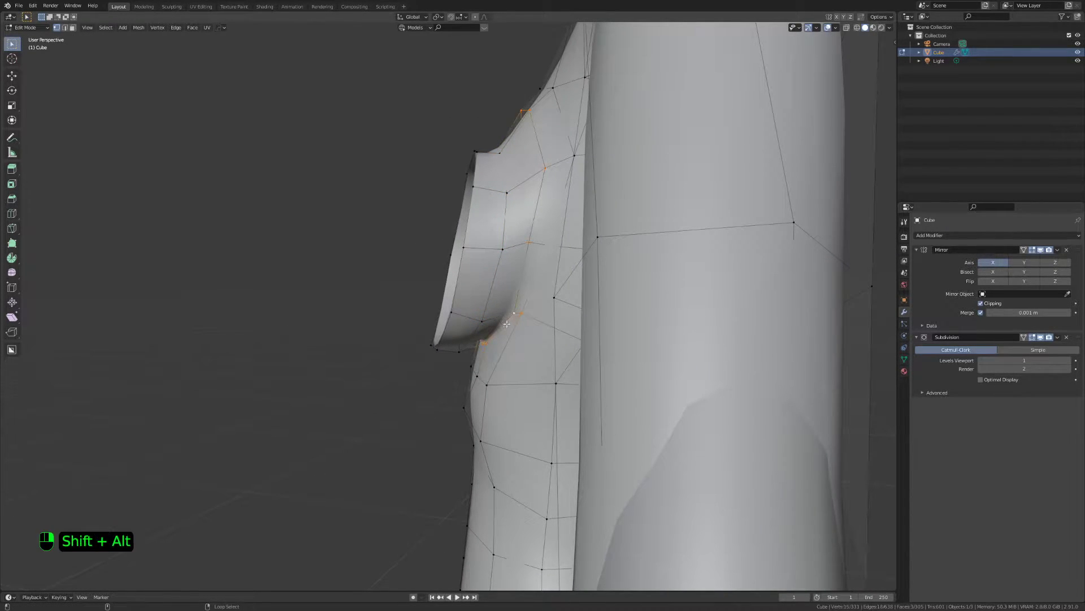
{"action": "key", "text": "s"}
{"action": "key", "text": "z"}
{"action": "right_click", "coordinate": [570, 341]}
{"action": "key", "text": "z"}
{"action": "middle_click_drag", "start_coordinate": [402, 307], "coordinate": [416, 315]}
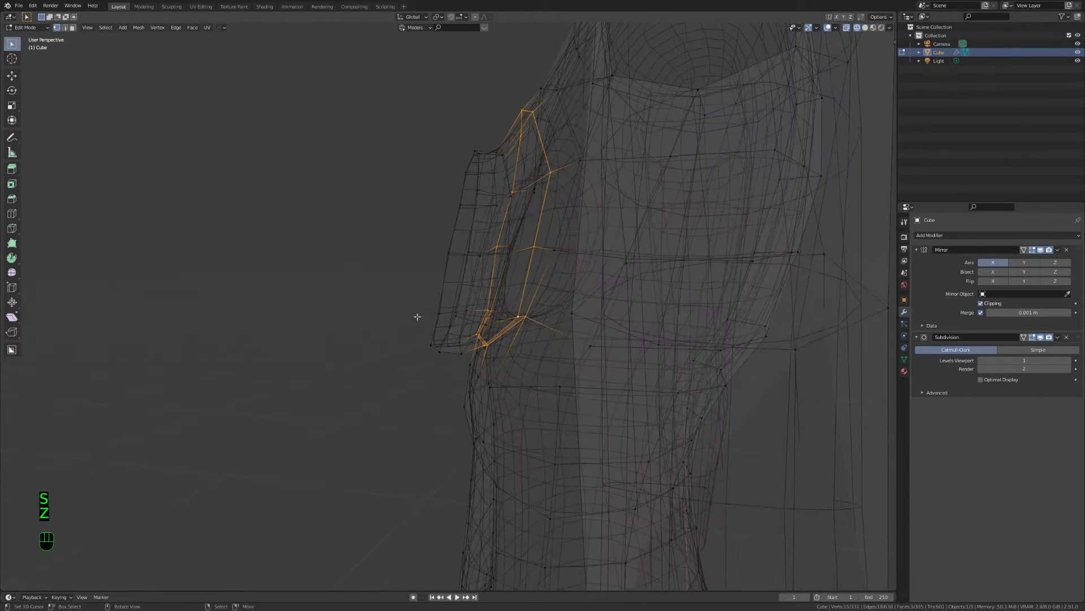
{"action": "key", "text": "z"}
{"action": "key", "text": "z"}
{"action": "middle_click_drag", "start_coordinate": [553, 307], "coordinate": [571, 308]}
Exclude the upper vertices of the breast's base loop from the selection and move the lower ones
{"action": "key", "text": "b"}
{"action": "middle_click_drag", "start_coordinate": [440, 56], "coordinate": [589, 283]}
{"action": "key", "text": "g"}
{"action": "left_click", "coordinate": [581, 321]}
Delete the two remaining front edge loops of the breast, leaving only the opening at its base
{"action": "key", "text": "z"}
{"action": "middle_click_drag", "start_coordinate": [501, 310], "coordinate": [538, 315]}
{"action": "right_click", "coordinate": [454, 302], "text": "alt"}
{"action": "key", "text": "x"}
{"action": "left_click", "coordinate": [491, 256]}
{"action": "right_click", "coordinate": [456, 255], "text": "alt"}
{"action": "key", "text": "x"}
{"action": "left_click", "coordinate": [457, 254]}
Select the rim loop of the chest opening, extrude it forward and scale the new ring
{"action": "key", "text": "a"}
{"action": "key", "text": "a"}
{"action": "key", "text": "a"}
{"action": "right_click", "coordinate": [516, 377], "text": "alt"}
{"action": "key", "text": "KP_3"}
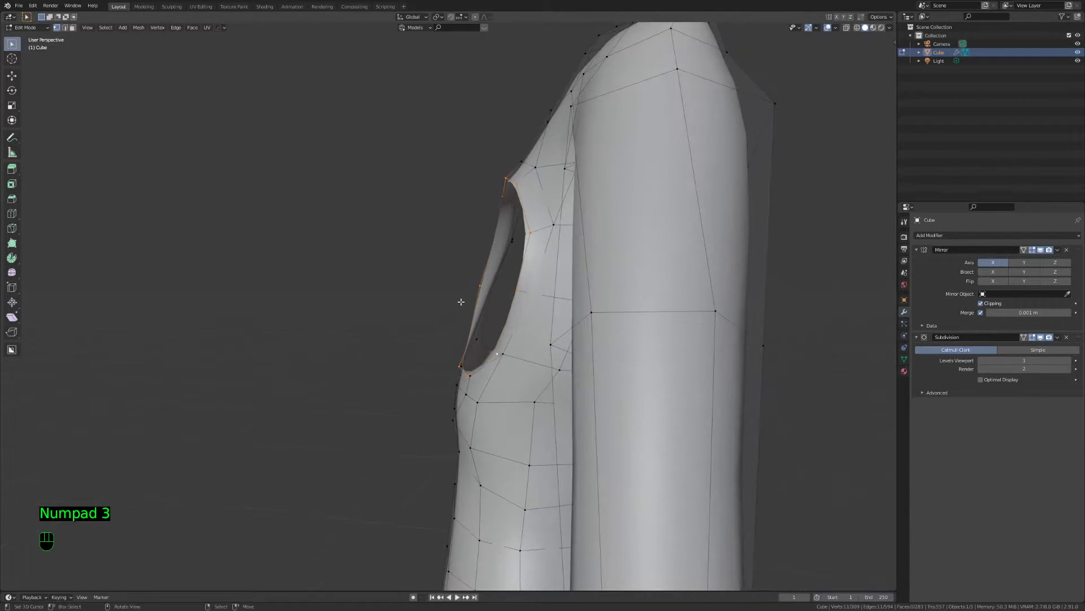
{"action": "key", "text": "e"}
{"action": "key", "text": "s"}
{"action": "left_click", "coordinate": [567, 323]}
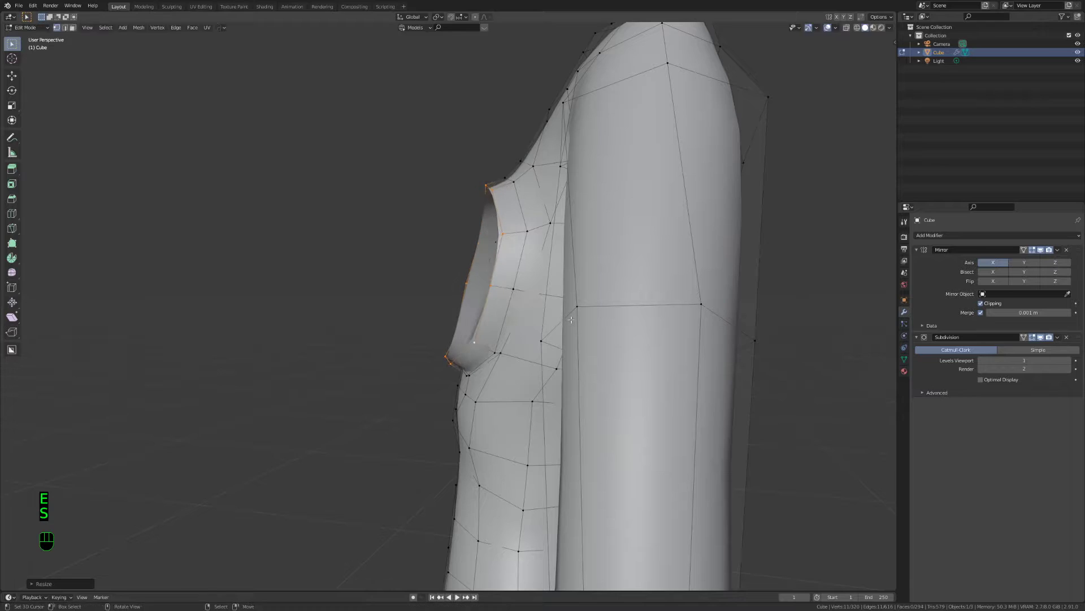
Fit the newly extruded chest ring by moving and scaling it in two rounds of adjustments
{"action": "key", "text": "g"}
{"action": "left_click", "coordinate": [559, 320]}
{"action": "key", "text": "s"}
{"action": "left_click", "coordinate": [558, 318]}
{"action": "key", "text": "g"}
{"action": "left_click", "coordinate": [563, 324]}
{"action": "key", "text": "s"}
{"action": "left_click", "coordinate": [569, 322]}
Extrude a second ring forward from the breast opening, scale it down and rotate it about the Z axis
{"action": "key", "text": "e"}
{"action": "left_click", "coordinate": [540, 319]}
{"action": "key", "text": "s"}
{"action": "left_click", "coordinate": [506, 311]}
{"action": "key", "text": "r"}
{"action": "key", "text": "z"}
{"action": "left_click", "coordinate": [507, 310]}
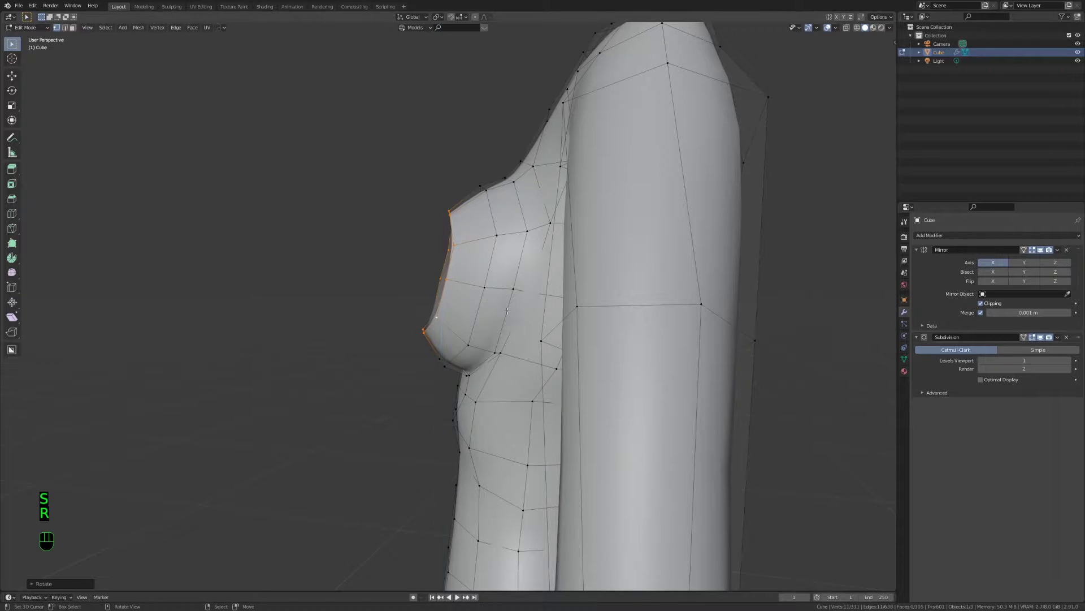
Extrude a third, smaller ring at the front of the breast and close its opening with a face
{"action": "key", "text": "e"}
{"action": "left_click", "coordinate": [486, 311]}
{"action": "key", "text": "s"}
{"action": "left_click", "coordinate": [456, 285]}
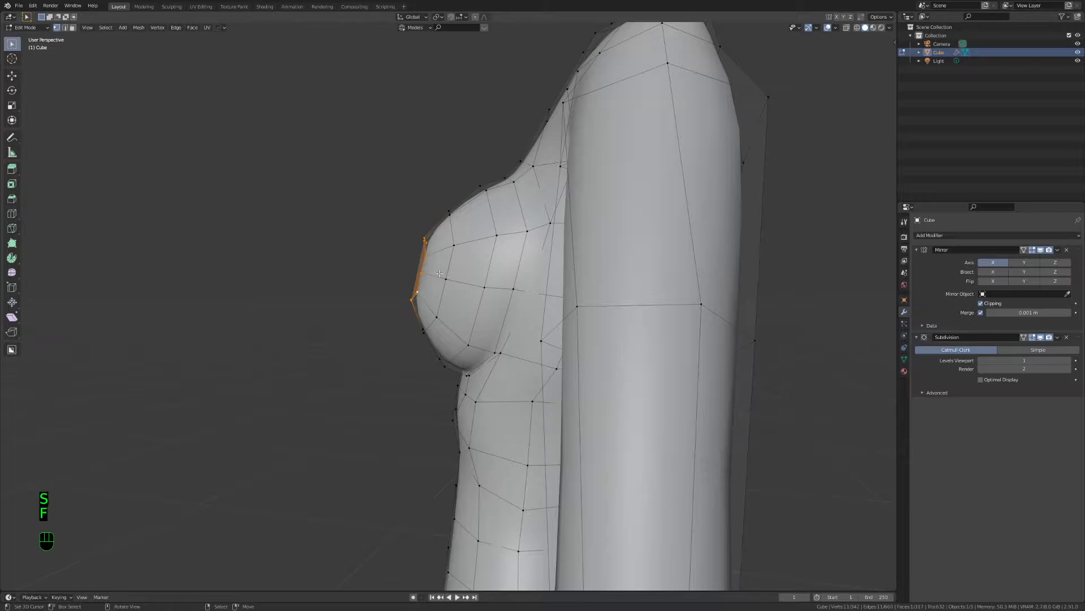
Round the selected breast ring loops with LoopTools Circle and adjust the operation's influence
{"action": "key", "text": "w"}
{"action": "mouse_move", "coordinate": [487, 271]}
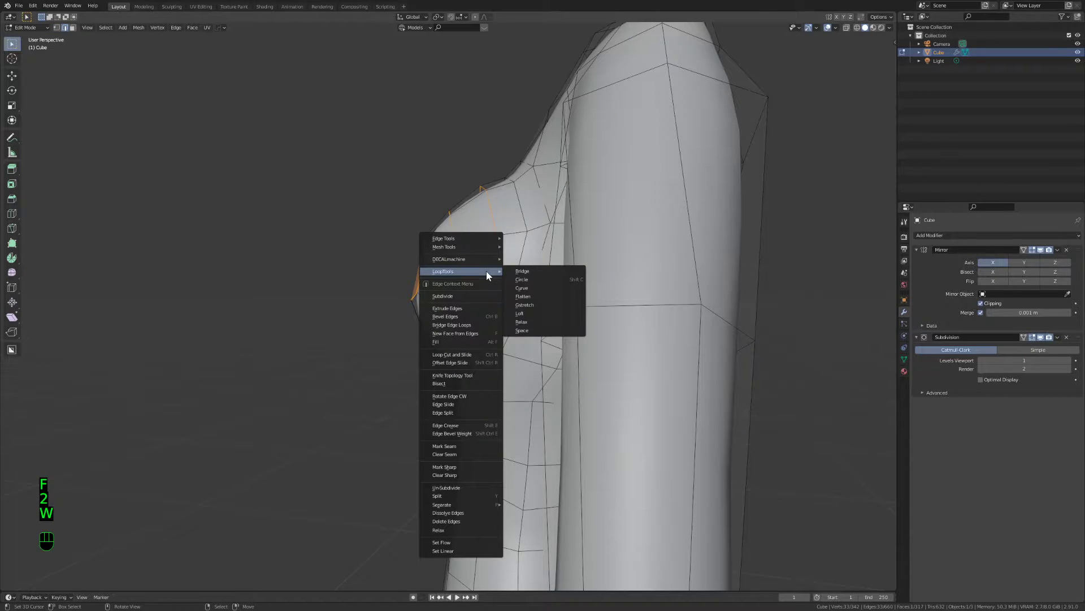
{"action": "left_click", "coordinate": [534, 280]}
{"action": "middle_click_drag", "start_coordinate": [341, 384], "coordinate": [170, 498]}
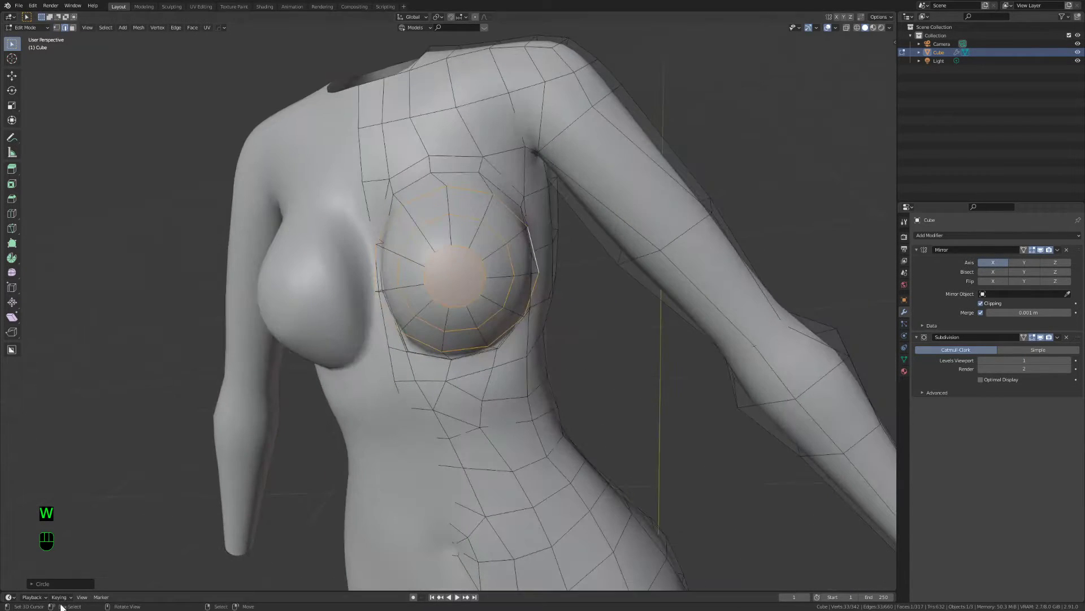
{"action": "left_click", "coordinate": [56, 583]}
{"action": "left_click_drag", "start_coordinate": [62, 580], "coordinate": [1060, 580]}
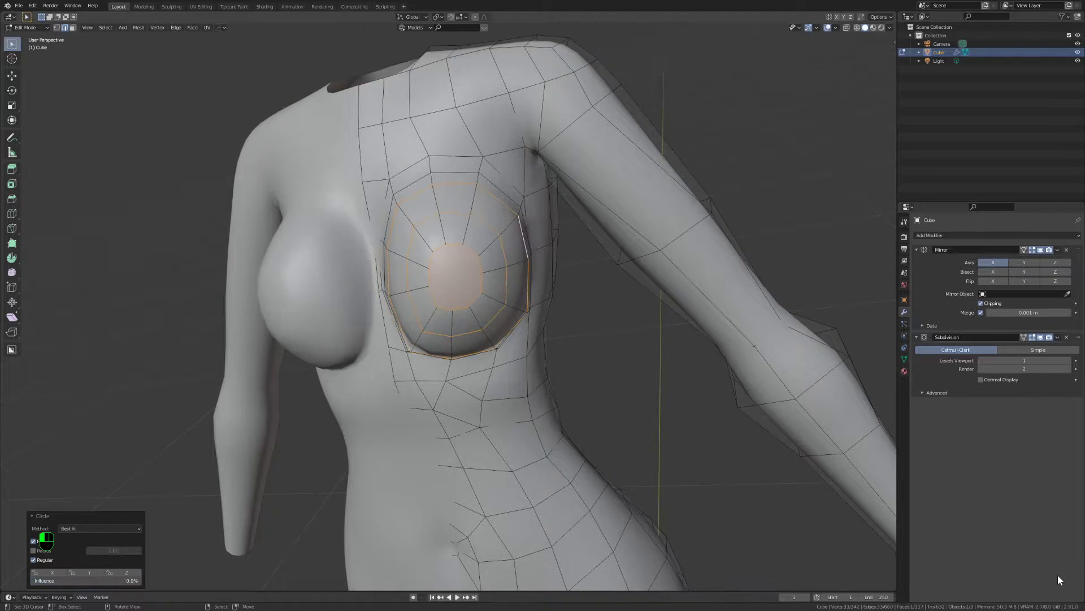
{"action": "left_click_drag", "start_coordinate": [39, 570], "coordinate": [43, 569]}
Round only the middle ring of the breast with LoopTools Circle at partial influence
{"action": "middle_click_drag", "start_coordinate": [395, 339], "coordinate": [477, 290]}
{"action": "key", "text": "w"}
{"action": "mouse_move", "coordinate": [518, 266]}
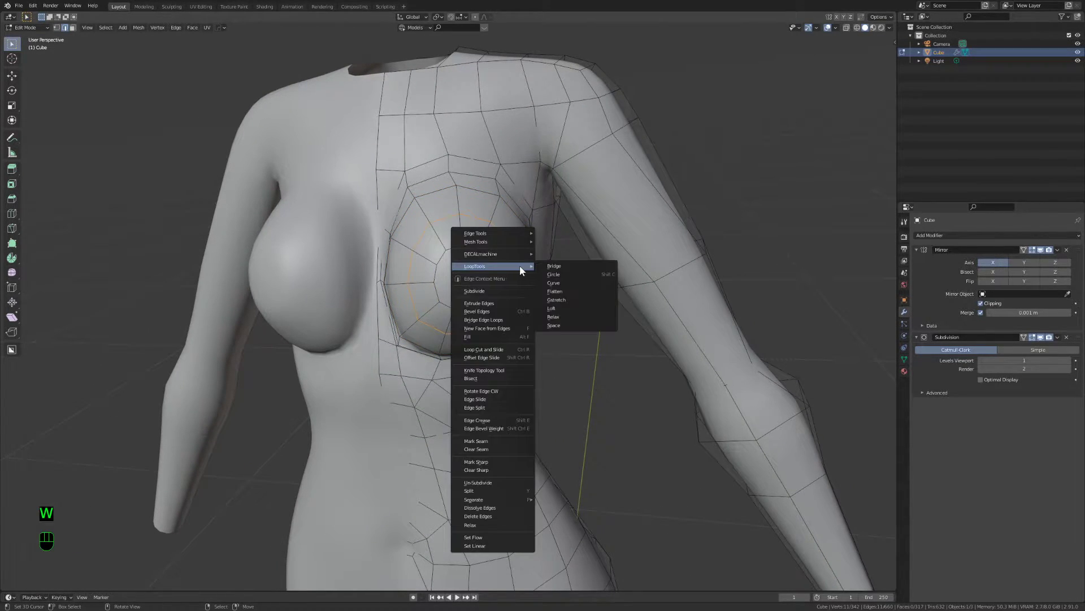
{"action": "left_click", "coordinate": [563, 273]}
{"action": "left_click", "coordinate": [106, 580]}
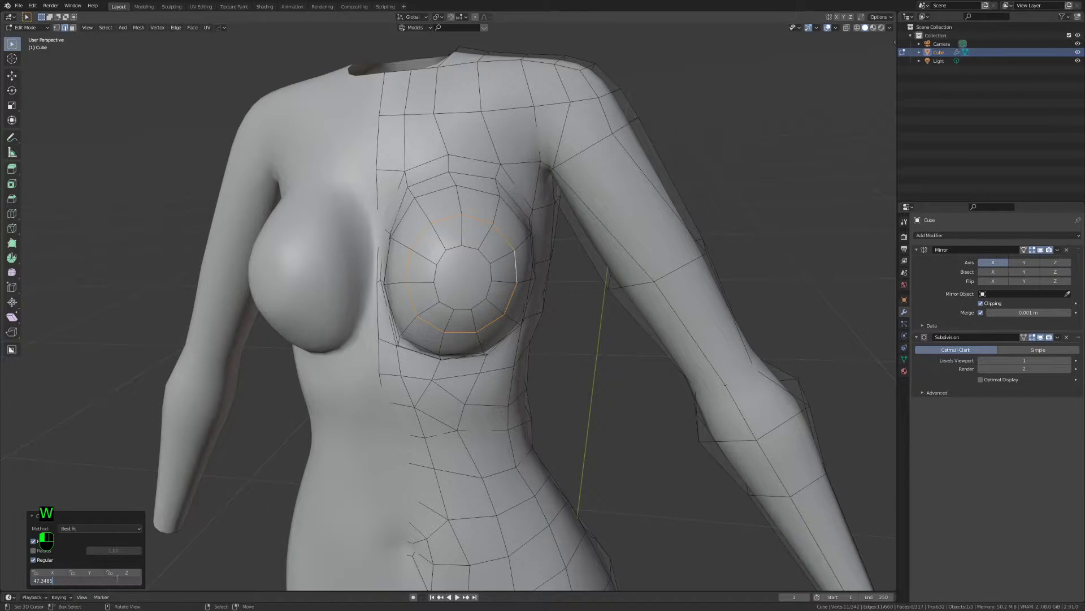
{"action": "left_click_drag", "start_coordinate": [100, 553], "coordinate": [247, 464]}
Select the breast's front face and round its outline with LoopTools Circle
{"action": "key", "text": "3"}
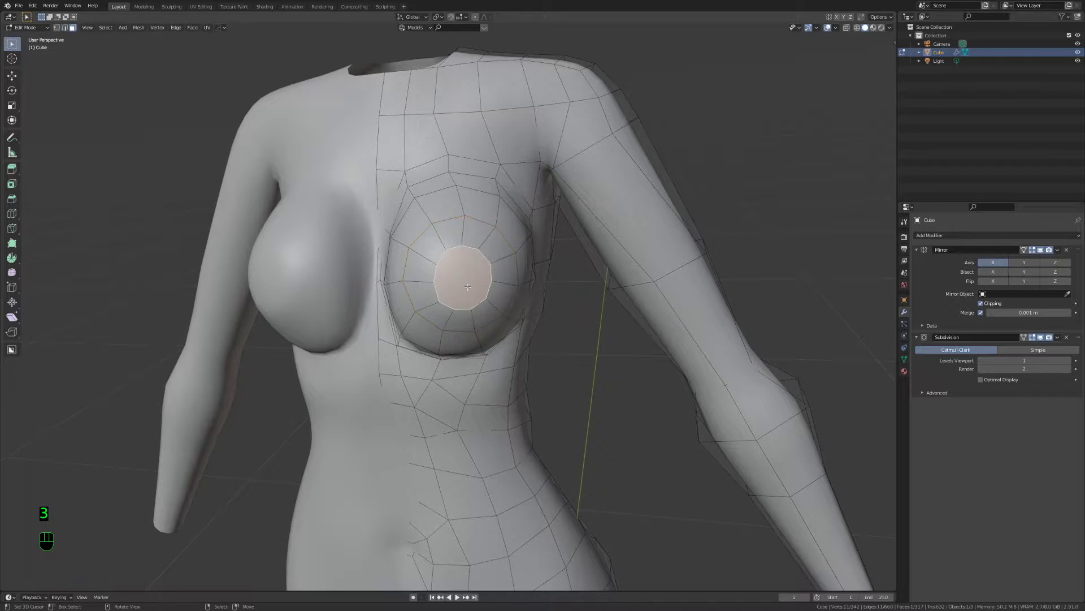
{"action": "key", "text": "w"}
{"action": "mouse_move", "coordinate": [468, 287]}
{"action": "left_click", "coordinate": [503, 295]}
Select the outer loop around the breast and try rounding it with LoopTools Circle
{"action": "key", "text": "1"}
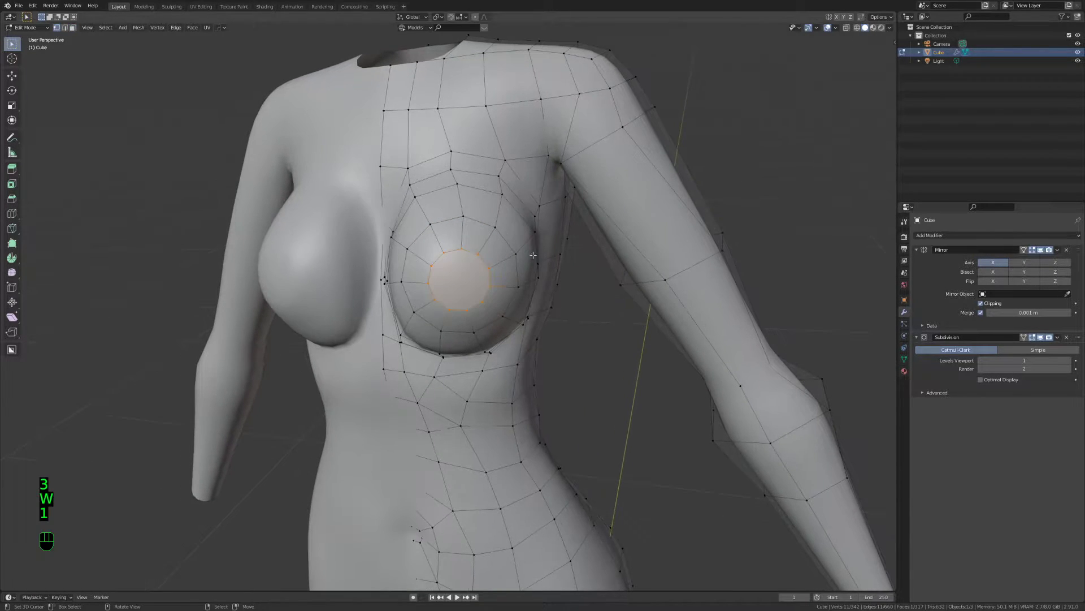
{"action": "middle_click", "coordinate": [521, 219], "text": "alt"}
{"action": "middle_click_drag", "start_coordinate": [513, 241], "coordinate": [487, 307]}
{"action": "key", "text": "w"}
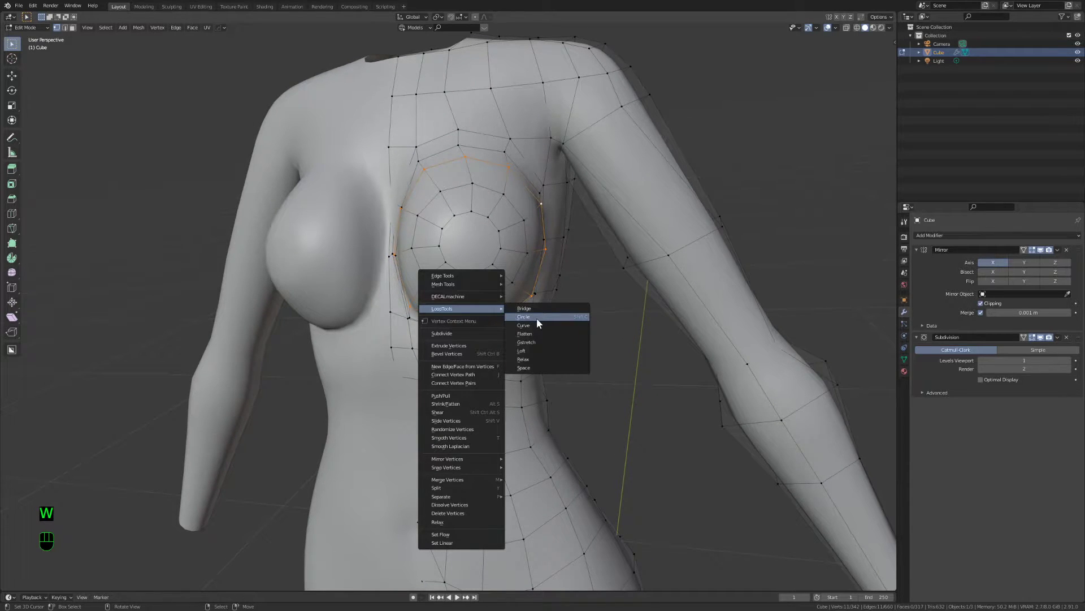
{"action": "middle_click_drag", "start_coordinate": [607, 239], "coordinate": [431, 353]}
Select the two neighbouring edge loops around the breast's base, using wireframe shading to check them
{"action": "key", "text": "2"}
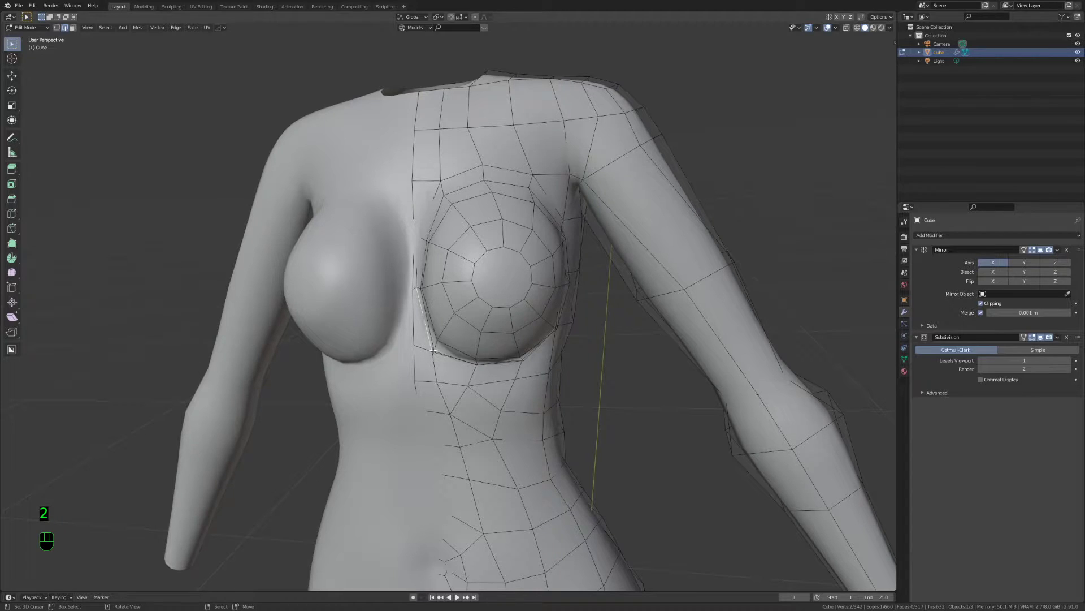
{"action": "middle_click_drag", "start_coordinate": [441, 354], "coordinate": [474, 349]}
{"action": "middle_click_drag", "start_coordinate": [494, 186], "coordinate": [613, 275]}
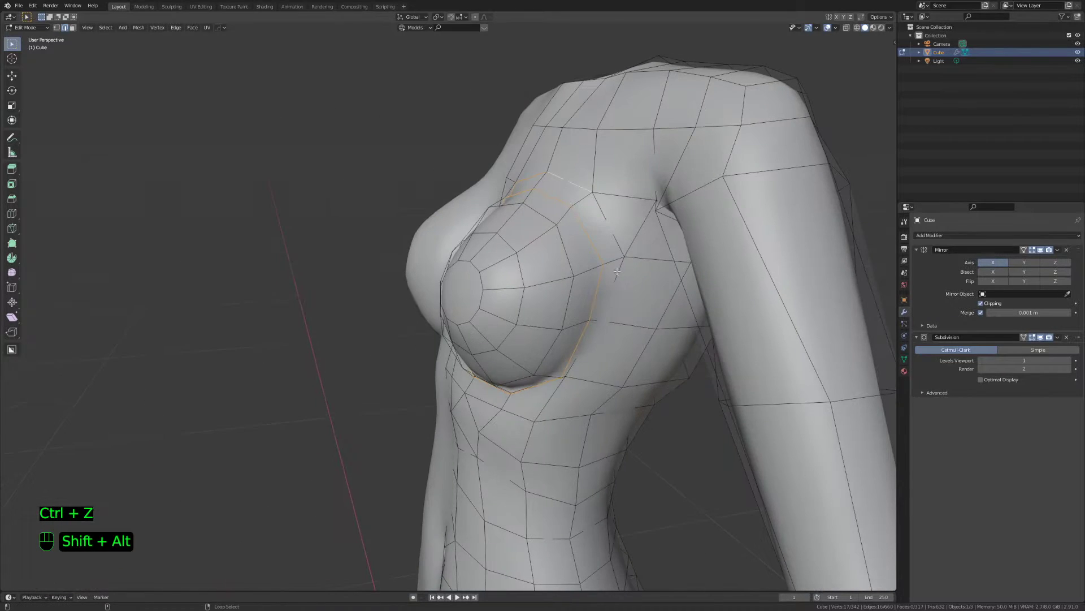
{"action": "key", "text": "z"}
{"action": "middle_click_drag", "start_coordinate": [319, 312], "coordinate": [511, 333]}
{"action": "key", "text": "w"}
{"action": "middle_click_drag", "start_coordinate": [694, 359], "coordinate": [439, 260]}
{"action": "key", "text": "z"}
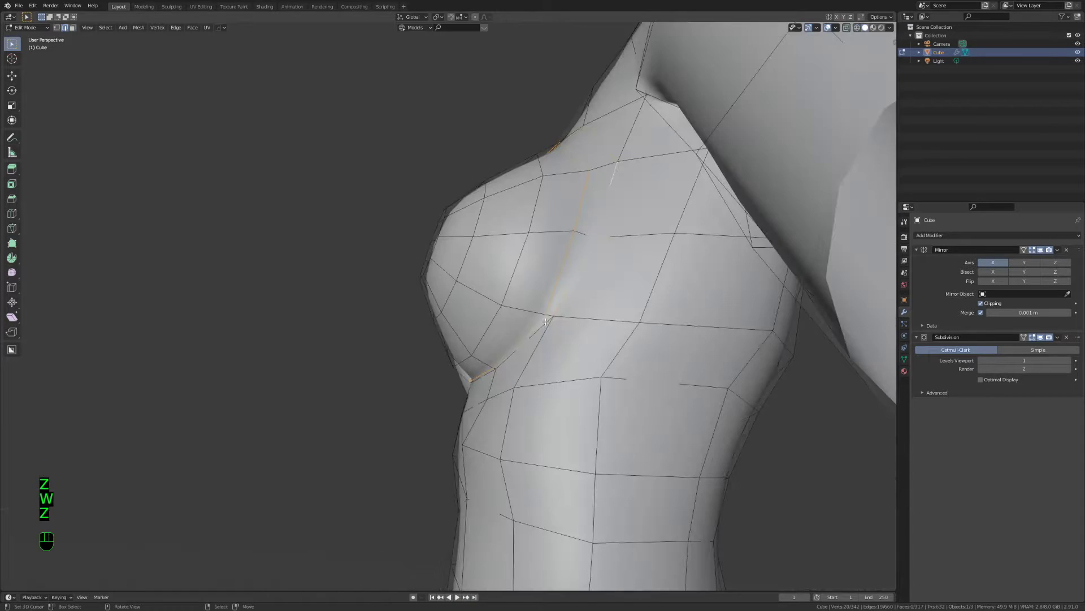
{"action": "key", "text": "z"}
{"action": "middle_click_drag", "start_coordinate": [543, 324], "coordinate": [569, 412]}
Try rounding both selected base loops with LoopTools Circle
{"action": "key", "text": "w"}
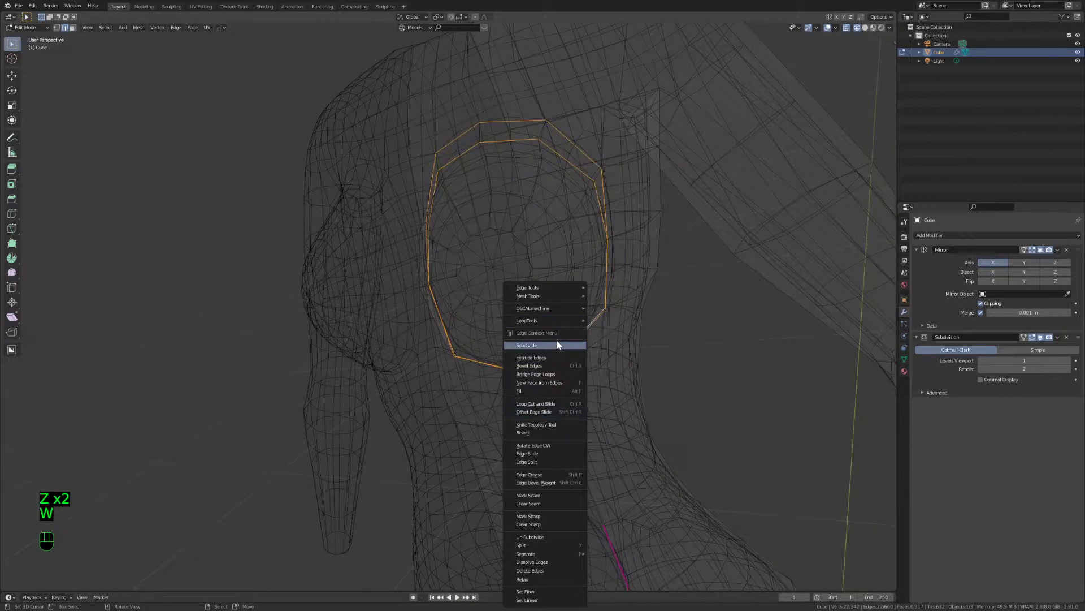
{"action": "mouse_move", "coordinate": [572, 318]}
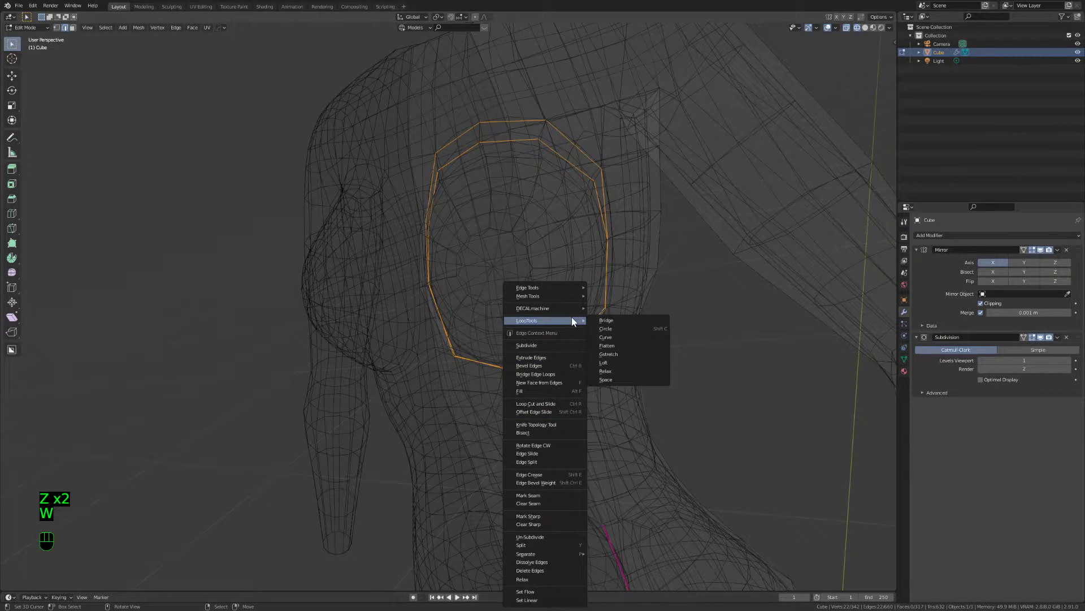
{"action": "left_click", "coordinate": [633, 329]}
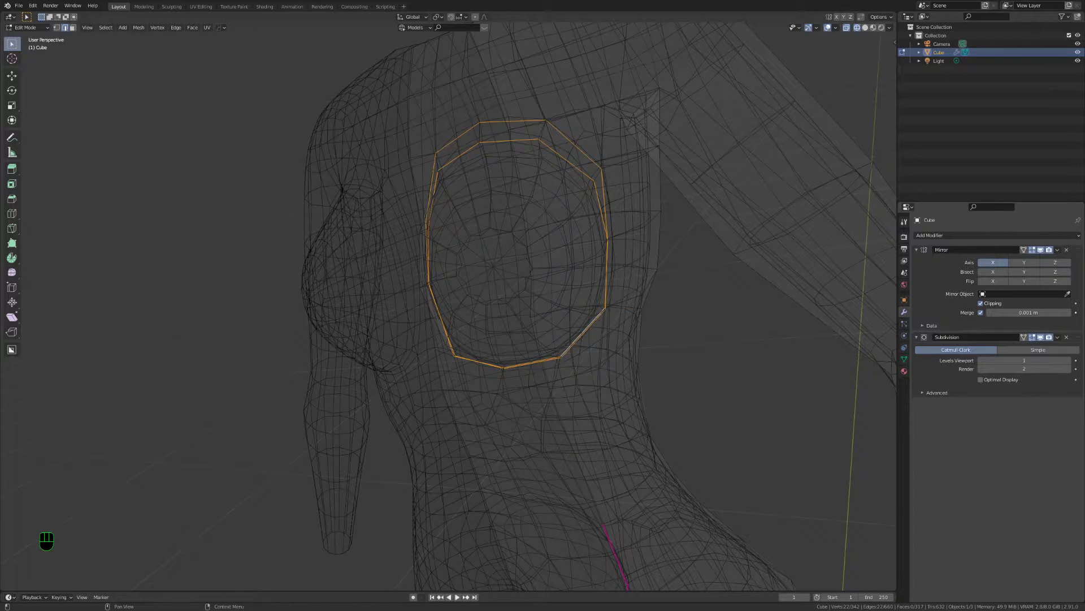
{"action": "middle_click_drag", "start_coordinate": [181, 294], "coordinate": [264, 246]}
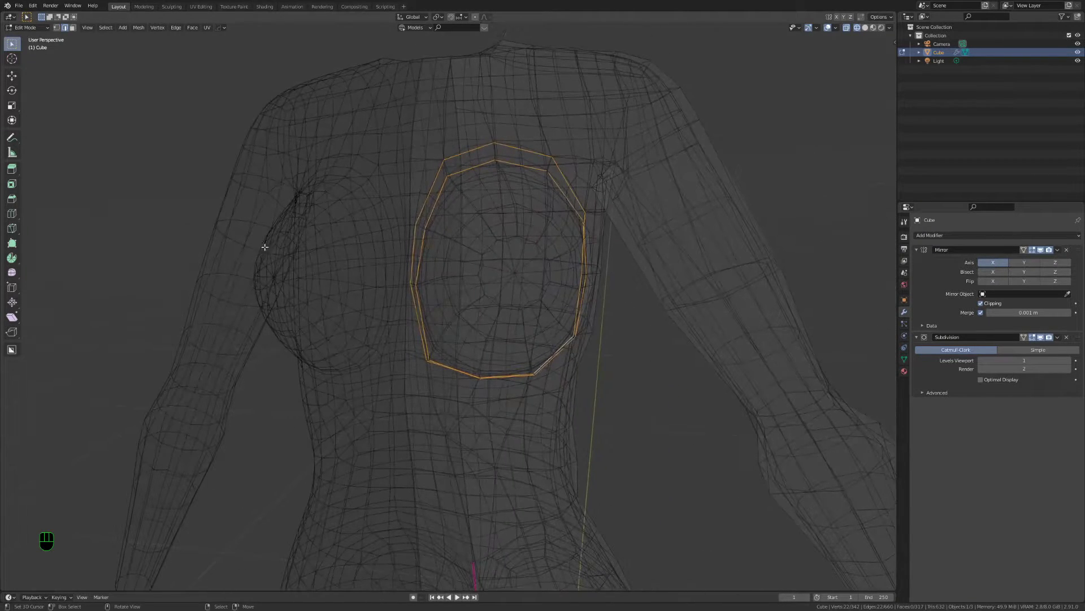
Apply LoopTools Circle to the two base loops of the breast at 100% influence
{"action": "key", "text": "w"}
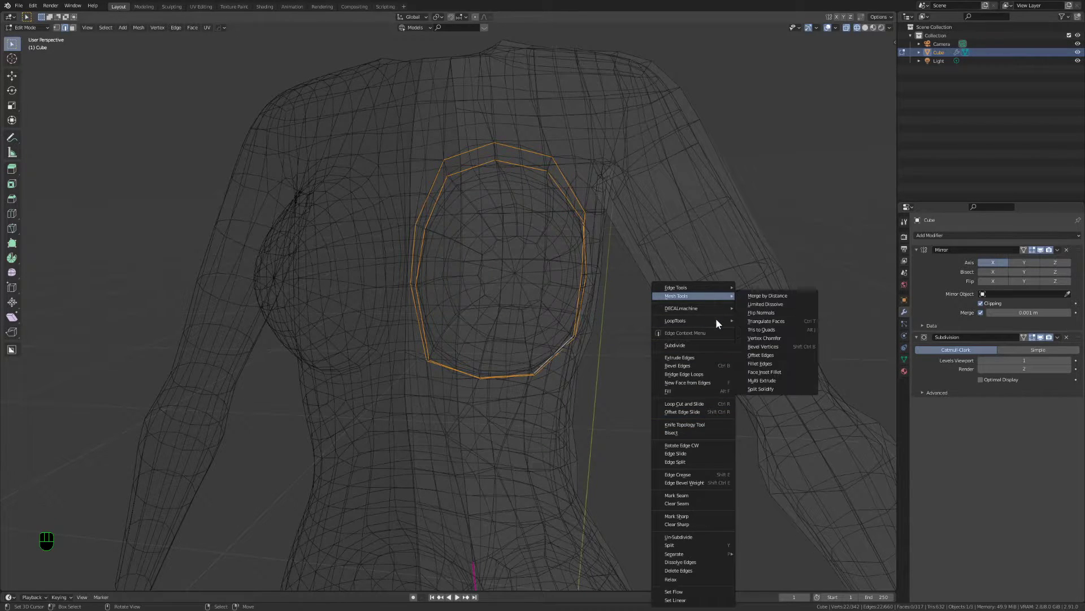
{"action": "mouse_move", "coordinate": [684, 321]}
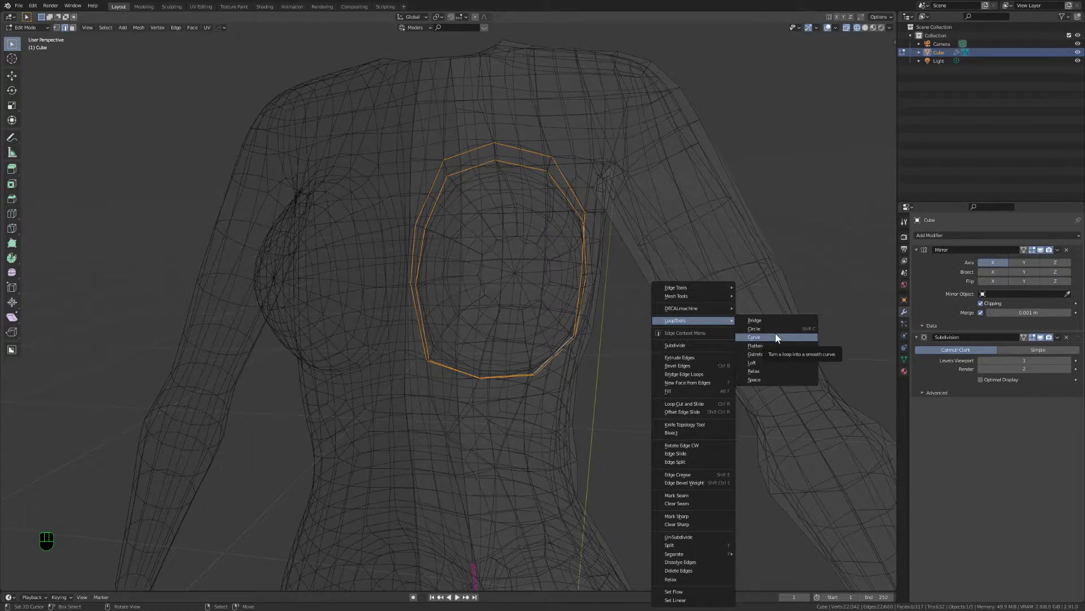
{"action": "left_click", "coordinate": [755, 328]}
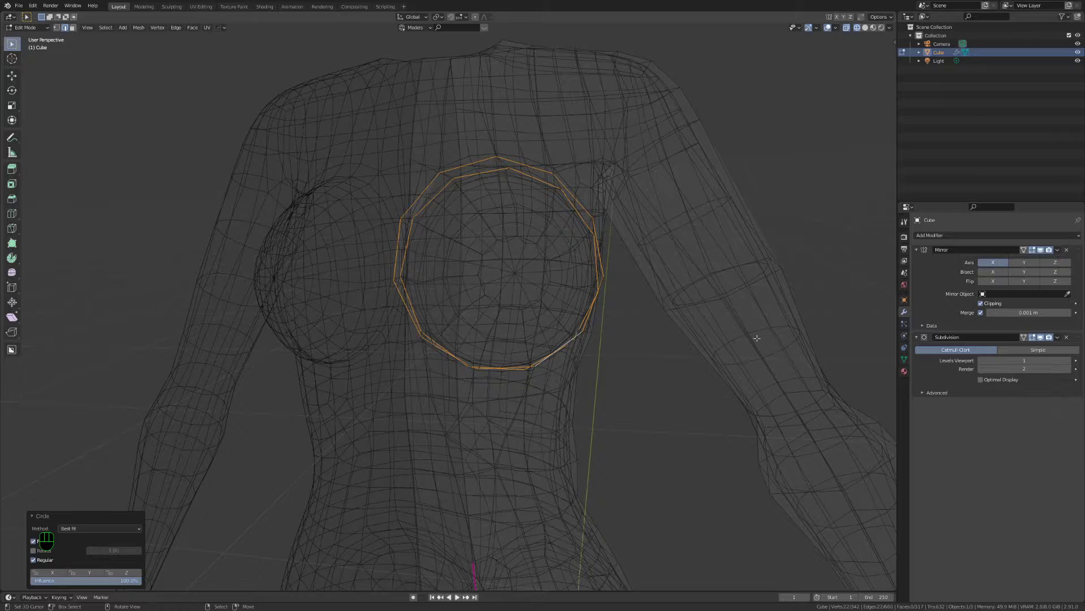
Turn off clipping in the Mirror modifier and narrow the two base loops along the X axis
{"action": "left_click", "coordinate": [981, 303]}
{"action": "key", "text": "s"}
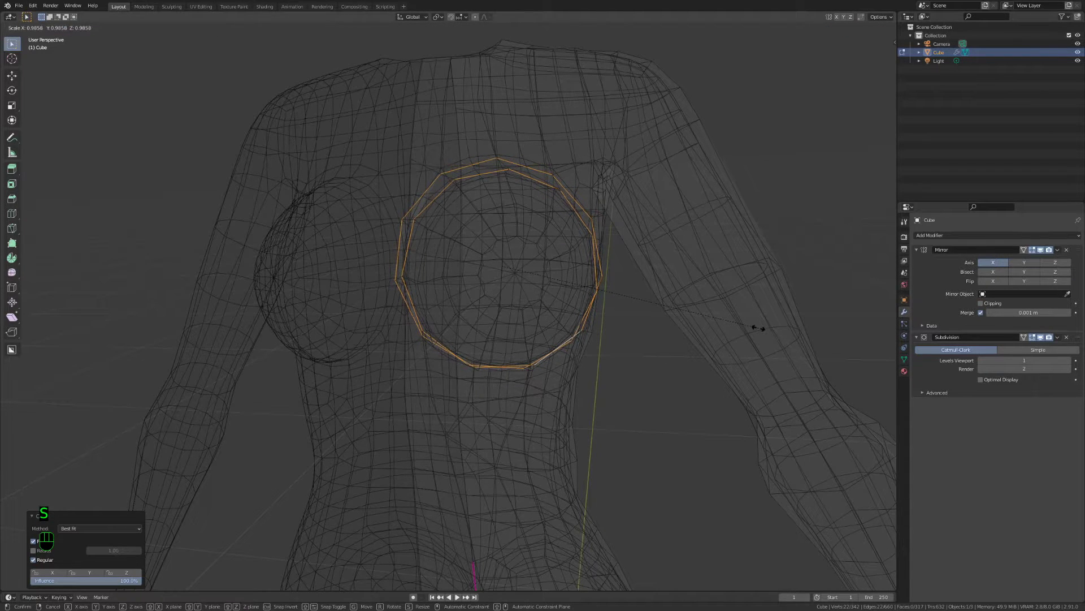
{"action": "key", "text": "x"}
{"action": "left_click", "coordinate": [715, 322]}
Rotate the two base loops about the Z axis to follow the chest, checking them from below in solid shading
{"action": "middle_click_drag", "start_coordinate": [716, 321], "coordinate": [453, 501]}
{"action": "key", "text": "r"}
{"action": "left_click", "coordinate": [439, 496]}
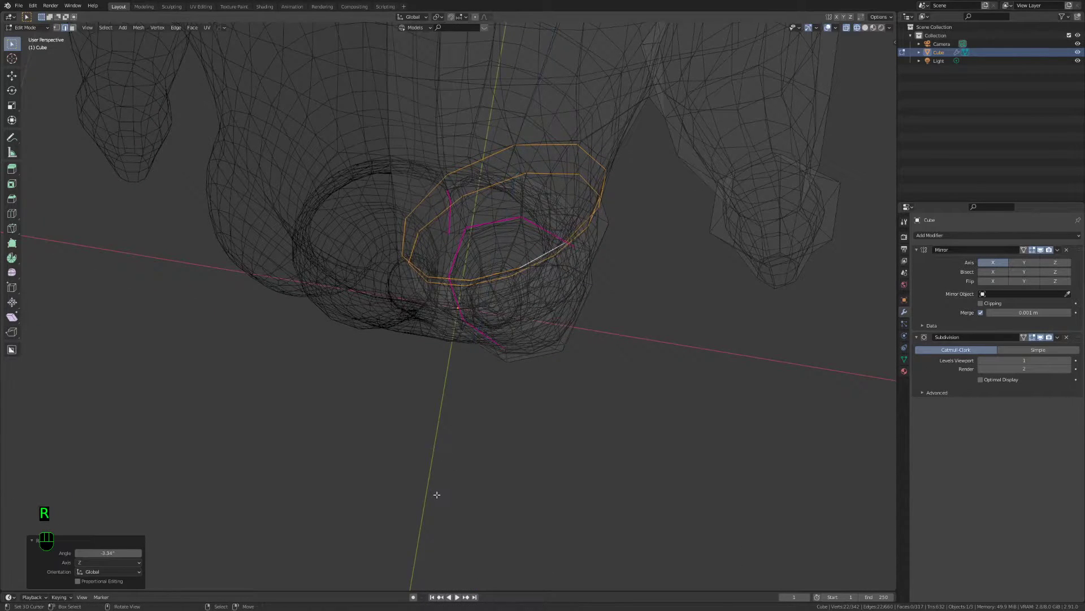
{"action": "left_click", "coordinate": [431, 493]}
{"action": "key", "text": "z"}
{"action": "middle_click_drag", "start_coordinate": [487, 470], "coordinate": [507, 379]}
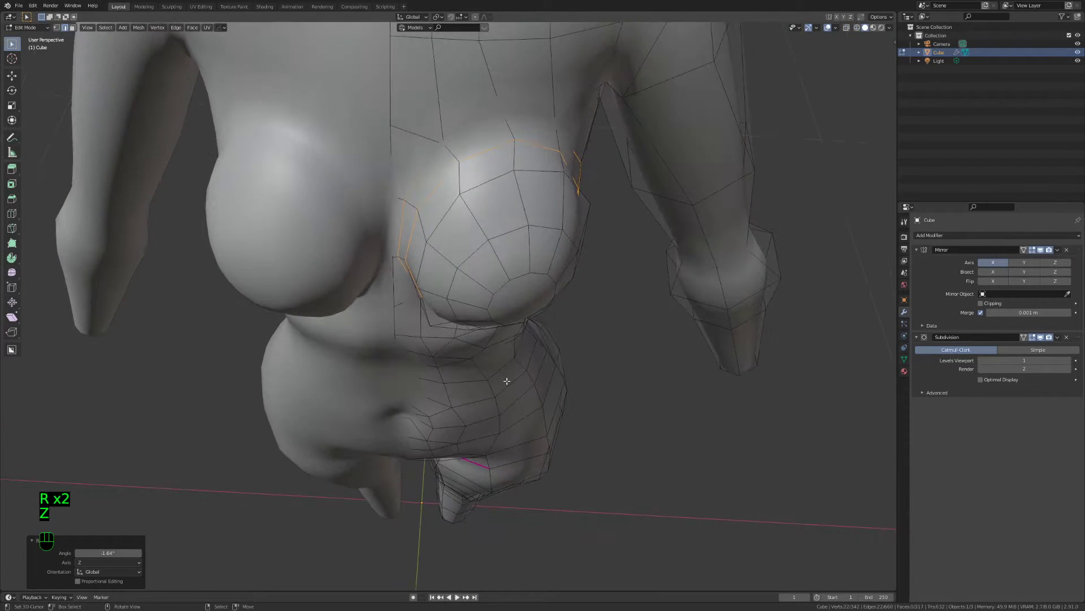
{"action": "key", "text": "r"}
{"action": "key", "text": "z"}
{"action": "left_click", "coordinate": [494, 376]}
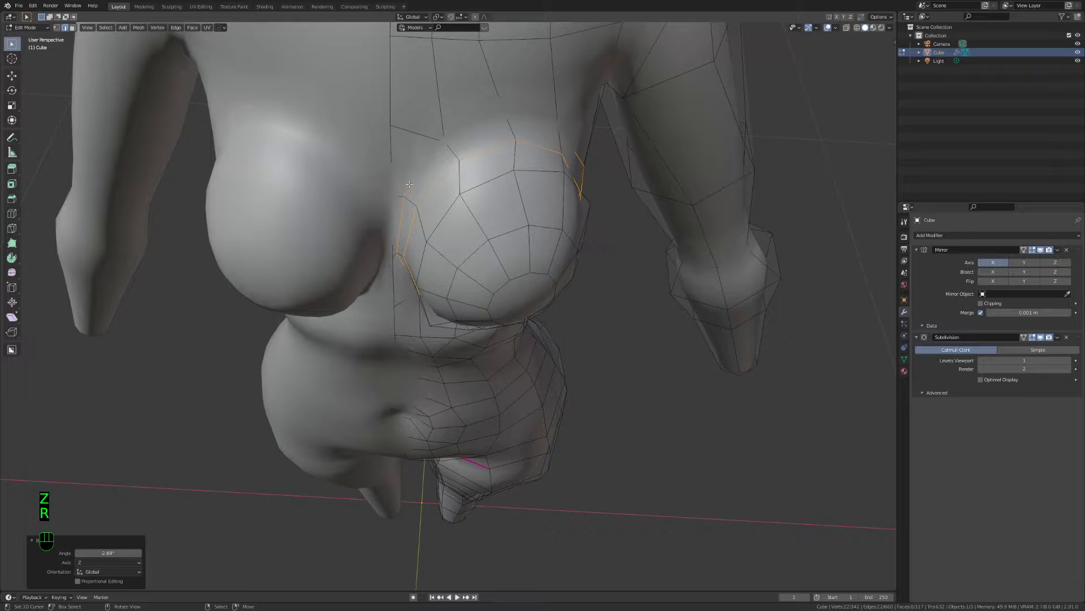
Slide a vertex at the inner upper rim of the breast along its edge
{"action": "middle_click_drag", "start_coordinate": [410, 170], "coordinate": [429, 124]}
{"action": "key", "text": "1"}
{"action": "key", "text": "g"}
{"action": "key", "text": "g"}
{"action": "left_click", "coordinate": [485, 184]}
{"action": "scroll", "coordinate": [485, 184], "scroll_direction": "up", "scroll_amount": 2}
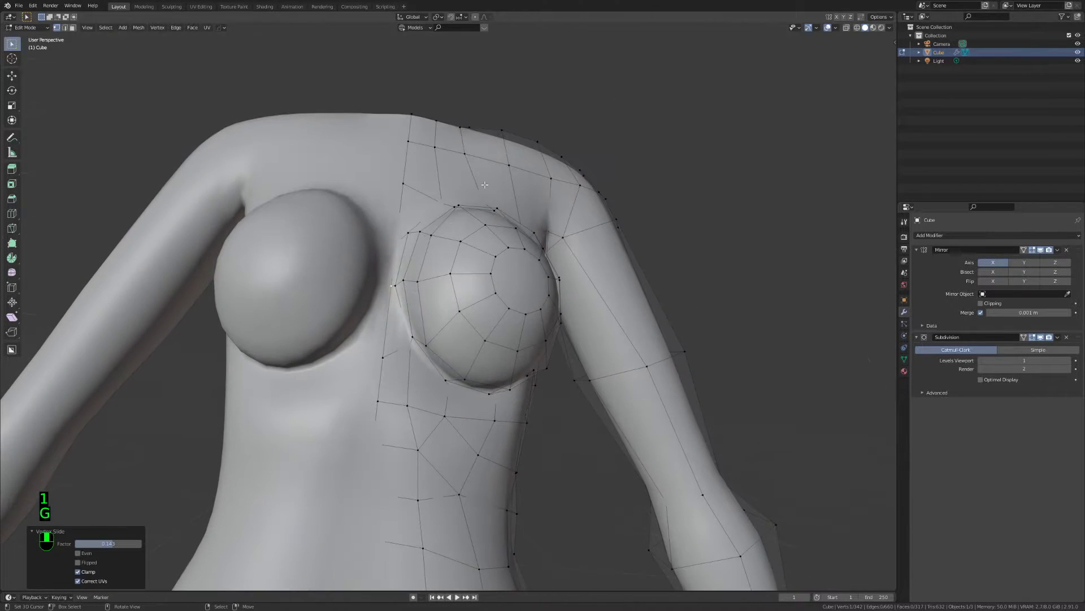
Rotate the vertices along the breast's inner rim about Z, scale them along X and preview the smoothed body
{"action": "left_click", "coordinate": [403, 257], "text": "alt"}
{"action": "key", "text": "r"}
{"action": "key", "text": "z"}
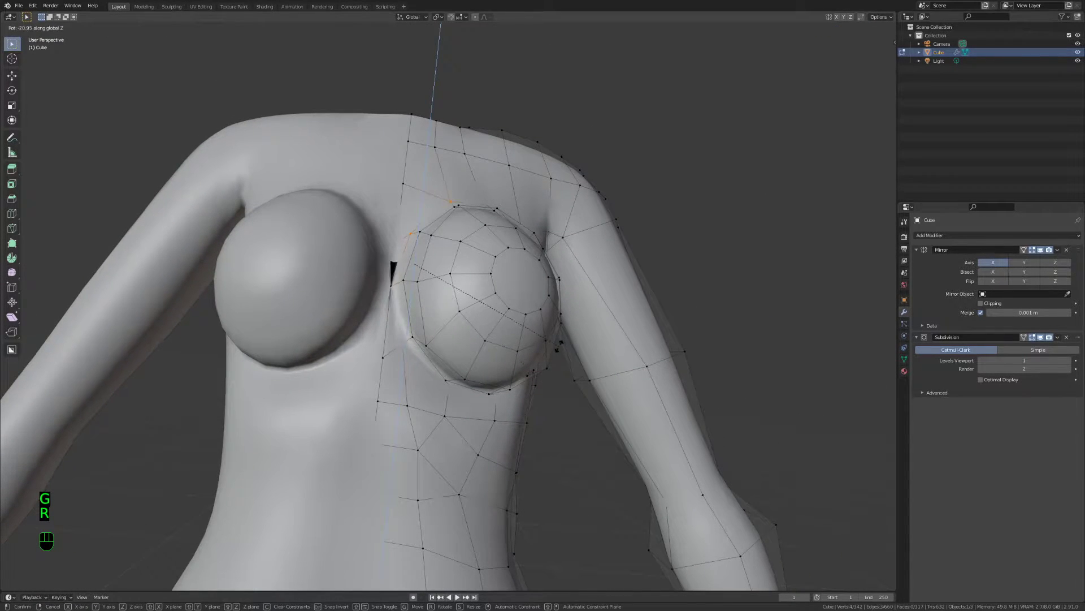
{"action": "left_click", "coordinate": [544, 362]}
{"action": "key", "text": "s"}
{"action": "key", "text": "x"}
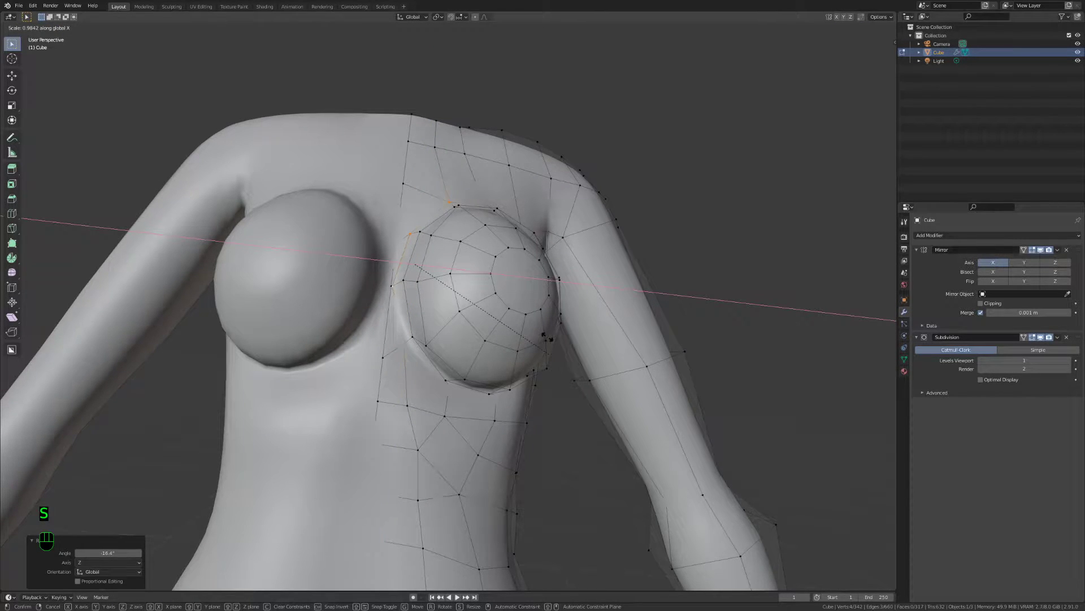
{"action": "left_click", "coordinate": [547, 337]}
{"action": "key", "text": "Tab"}
{"action": "key", "text": "Tab"}
Select the breast's front face, grow the selection three times and reposition the selected part from the side
{"action": "key", "text": "z"}
{"action": "middle_click_drag", "start_coordinate": [245, 327], "coordinate": [337, 371]}
{"action": "key", "text": "3"}
{"action": "right_click", "coordinate": [499, 334]}
{"action": "middle_click_drag", "start_coordinate": [492, 338], "coordinate": [479, 304]}
{"action": "key", "text": "z"}
{"action": "key", "text": "z"}
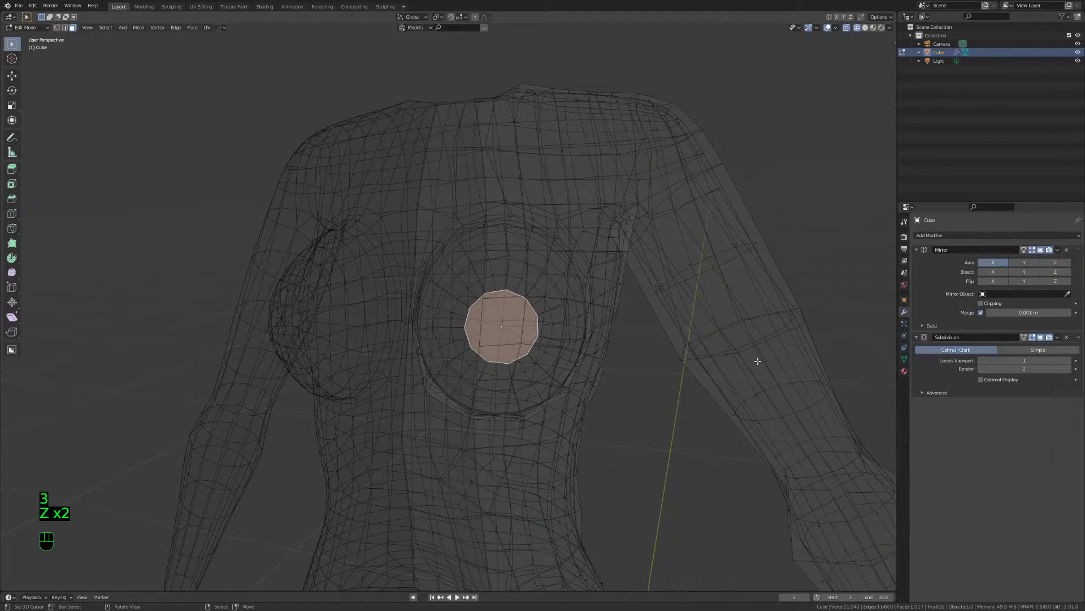
{"action": "mouse_move", "coordinate": [763, 352]}
{"action": "middle_mouse_down"}
{"action": "mouse_move", "coordinate": [664, 367]}
{"action": "mouse_move", "coordinate": [601, 337]}
{"action": "mouse_move", "coordinate": [699, 307]}
{"action": "mouse_move", "coordinate": [588, 327]}
{"action": "middle_mouse_up"}
{"action": "key", "text": "z"}
{"action": "key", "text": "ctrl+KP_Add"}
{"action": "key", "text": "ctrl+KP_Add"}
{"action": "key", "text": "ctrl+KP_Add"}
{"action": "key", "text": "g"}
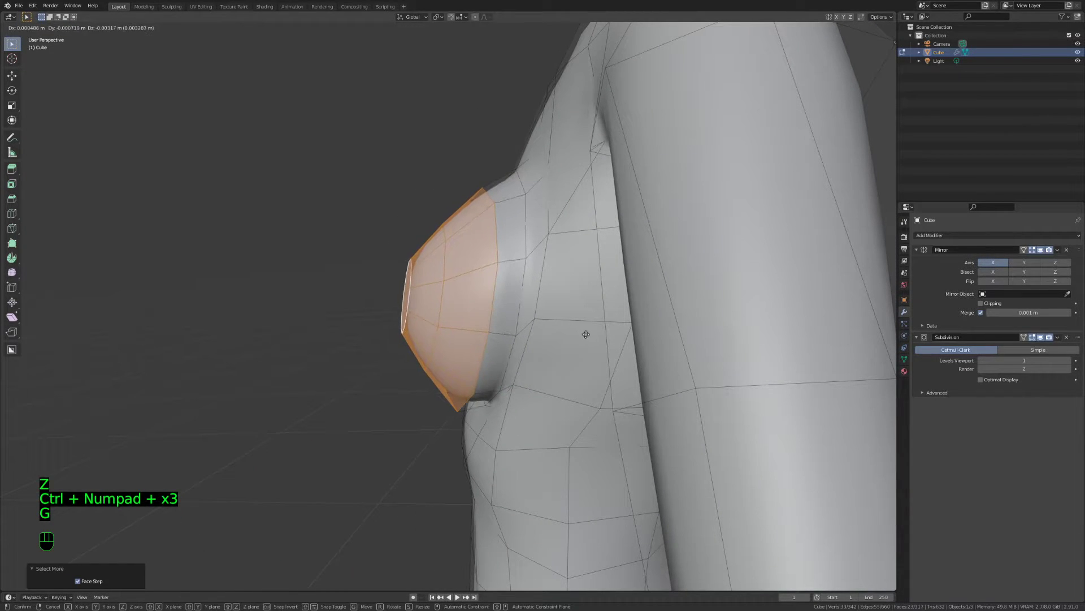
{"action": "left_click", "coordinate": [589, 336]}
Shrink the selection by one ring, enlarge the breast's front section and lower it slightly
{"action": "key", "text": "ctrl+KP_Subtract"}
{"action": "key", "text": "s"}
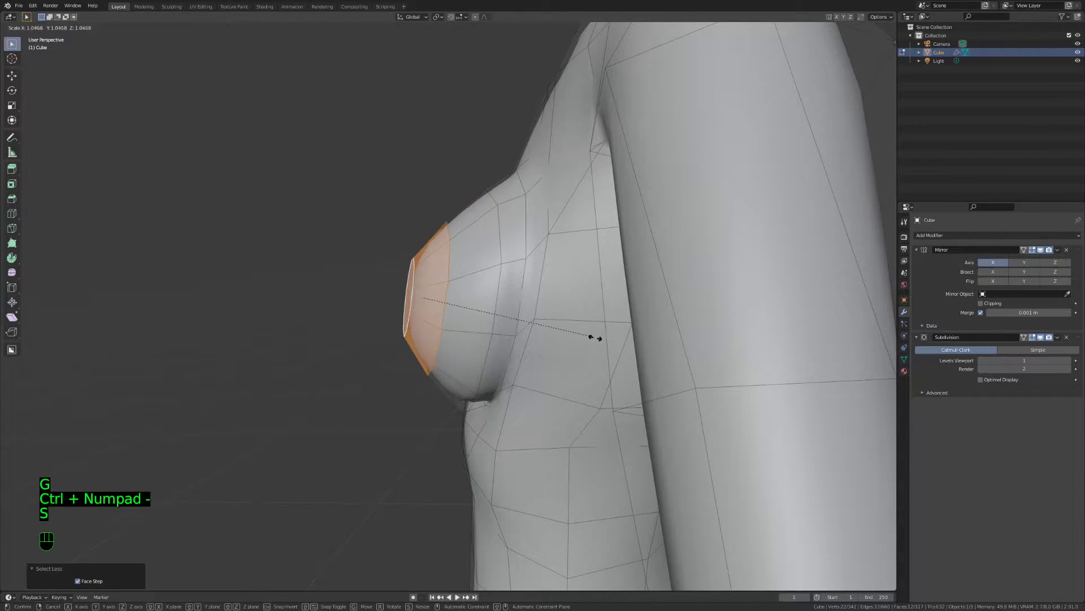
{"action": "left_click", "coordinate": [617, 351]}
{"action": "key", "text": "g"}
{"action": "left_click", "coordinate": [617, 361]}
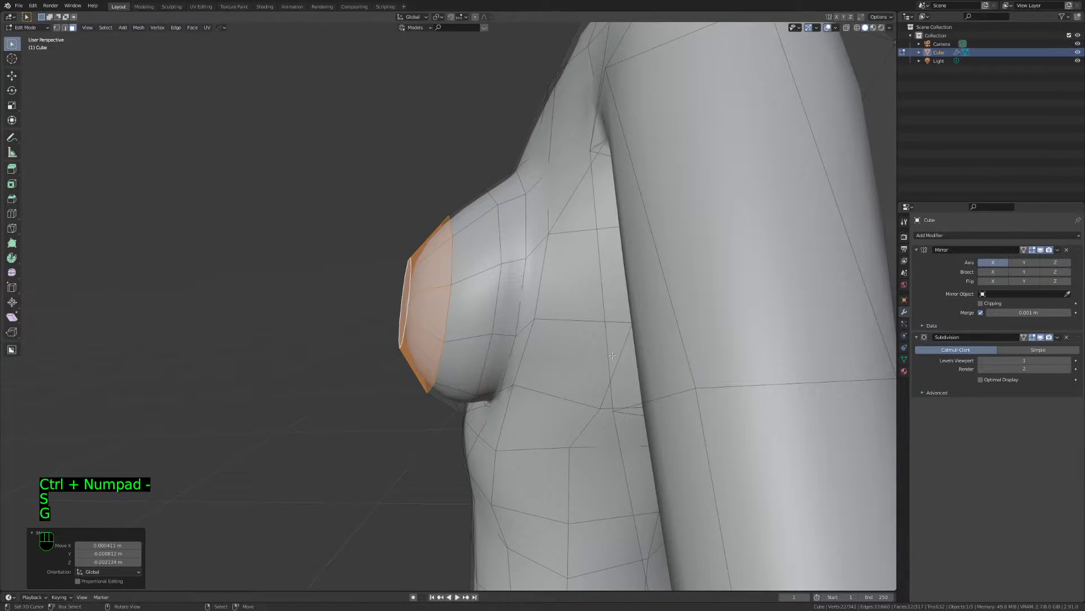
Preview the body, then refine the breast's front section by moving it, enlarging it and repositioning it
{"action": "key", "text": "Tab"}
{"action": "key", "text": "Tab"}
{"action": "middle_click_drag", "start_coordinate": [425, 337], "coordinate": [407, 327]}
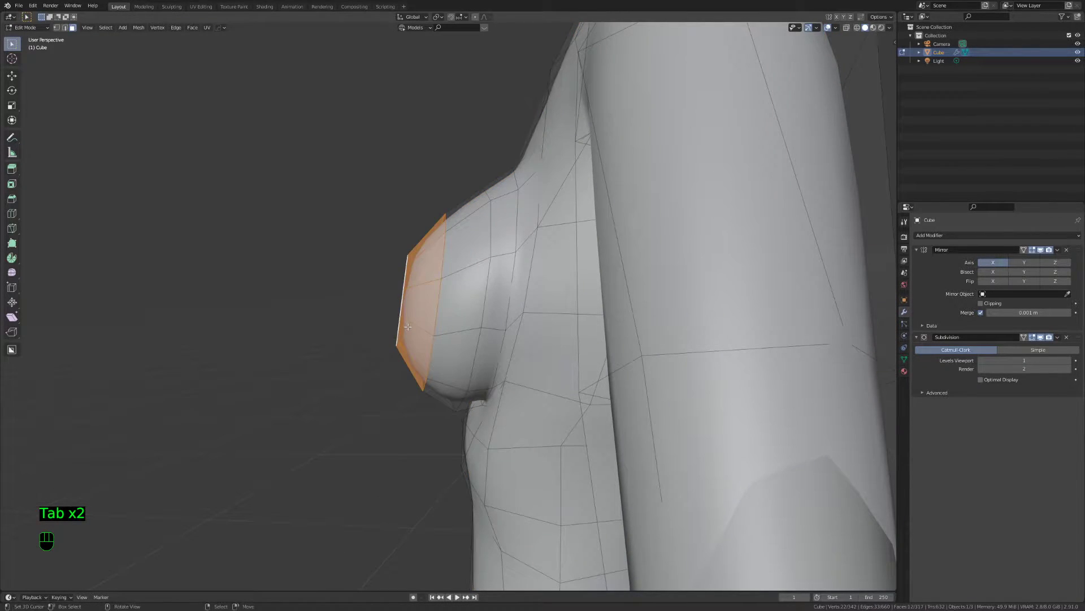
{"action": "key", "text": "g"}
{"action": "left_click", "coordinate": [502, 342]}
{"action": "key", "text": "s"}
{"action": "left_click", "coordinate": [503, 345]}
{"action": "key", "text": "g"}
{"action": "left_click", "coordinate": [508, 349]}
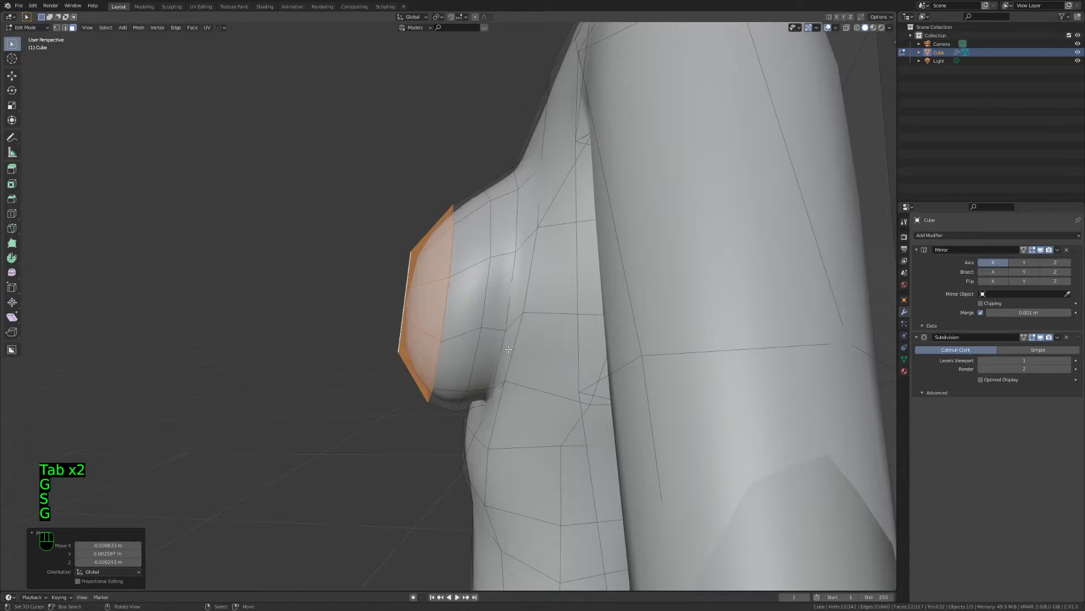
Select the vertex loop around the breast's rear section, scale it, preview the smoothed body and reposition the loop
{"action": "key", "text": "1"}
{"action": "left_click", "coordinate": [477, 348], "text": "alt"}
{"action": "key", "text": "s"}
{"action": "right_click", "coordinate": [571, 384]}
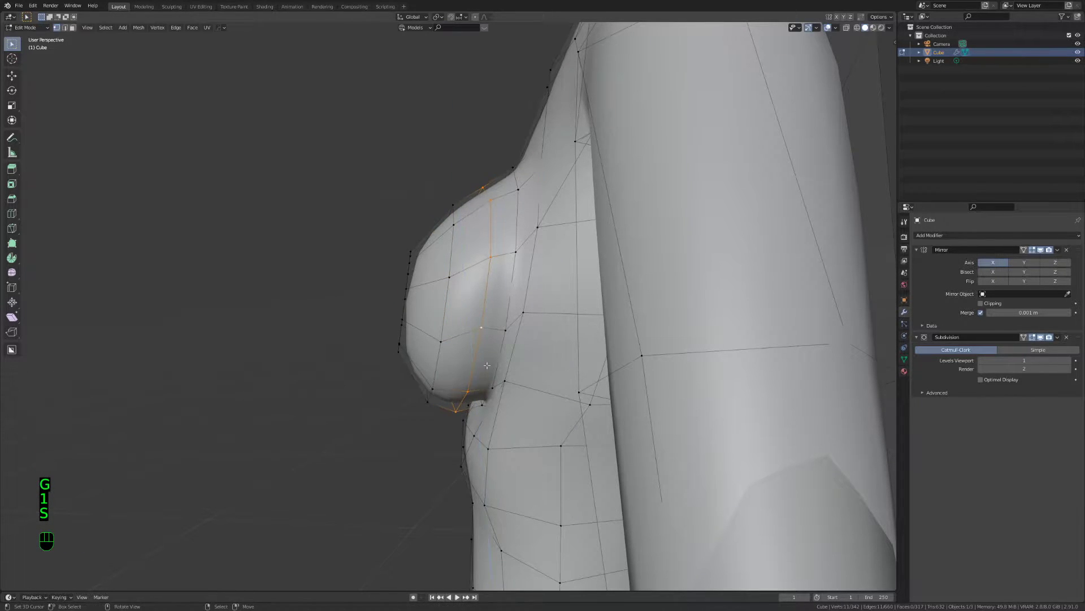
{"action": "key", "text": "Tab"}
{"action": "middle_click_drag", "start_coordinate": [571, 385], "coordinate": [531, 391]}
{"action": "key", "text": "Tab"}
{"action": "key", "text": "g"}
{"action": "middle_click_drag", "start_coordinate": [514, 349], "coordinate": [565, 269]}
Slide several vertices beside the breast along their edges to even out the mesh spacing
{"action": "right_click", "coordinate": [454, 500]}
{"action": "key", "text": "a"}
{"action": "key", "text": "a"}
{"action": "key", "text": "a"}
{"action": "key", "text": "1"}
{"action": "key", "text": "g"}
{"action": "key", "text": "g"}
{"action": "left_click", "coordinate": [589, 276]}
{"action": "left_click", "coordinate": [556, 330]}
{"action": "key", "text": "g"}
{"action": "key", "text": "g"}
{"action": "left_click", "coordinate": [578, 336]}
{"action": "key", "text": "g"}
{"action": "key", "text": "g"}
{"action": "left_click", "coordinate": [565, 357]}
Slide further vertices on the torso below the breast along their edges
{"action": "left_click", "coordinate": [517, 387]}
{"action": "key", "text": "g"}
{"action": "key", "text": "g"}
{"action": "right_click", "coordinate": [545, 400]}
{"action": "key", "text": "g"}
{"action": "key", "text": "g"}
{"action": "left_click", "coordinate": [557, 397]}
{"action": "right_click", "coordinate": [546, 470]}
{"action": "key", "text": "g"}
{"action": "key", "text": "g"}
{"action": "left_click", "coordinate": [558, 470]}
Reposition a vertex on the side of the torso, clear the selection and check the body in wireframe and smoothed views
{"action": "right_click", "coordinate": [620, 376]}
{"action": "key", "text": "g"}
{"action": "key", "text": "a"}
{"action": "key", "text": "a"}
{"action": "key", "text": "a"}
{"action": "key", "text": "Tab"}
{"action": "key", "text": "z"}
{"action": "key", "text": "Tab"}
{"action": "key", "text": "z"}
{"action": "left_click", "coordinate": [610, 285]}
{"action": "key", "text": "Tab"}
{"action": "key", "text": "Tab"}
{"action": "key", "text": "Tab"}
{"action": "key", "text": "z"}
Move a single vertex at the breast, then select one of its vertex loops and reposition it
{"action": "left_click", "coordinate": [408, 250]}
{"action": "right_click", "coordinate": [574, 243]}
{"action": "middle_click_drag", "start_coordinate": [408, 250], "coordinate": [465, 237]}
{"action": "key", "text": "g"}
{"action": "left_click", "coordinate": [540, 201]}
{"action": "left_click", "coordinate": [485, 230], "text": "alt"}
{"action": "key", "text": "g"}
Select the neighbouring vertex loop nearer the breast's front, scale it and rotate it to follow the form
{"action": "left_click", "coordinate": [457, 233], "text": "alt"}
{"action": "key", "text": "s"}
{"action": "middle_click", "coordinate": [589, 280]}
{"action": "left_click", "coordinate": [567, 274]}
{"action": "key", "text": "r"}
{"action": "left_click", "coordinate": [571, 266]}
{"action": "middle_click_drag", "start_coordinate": [565, 235], "coordinate": [400, 261]}
Extrude the breast's front cap face, scale it to 0.409 and reposition it
{"action": "key", "text": "3"}
{"action": "left_click", "coordinate": [401, 263]}
{"action": "key", "text": "z"}
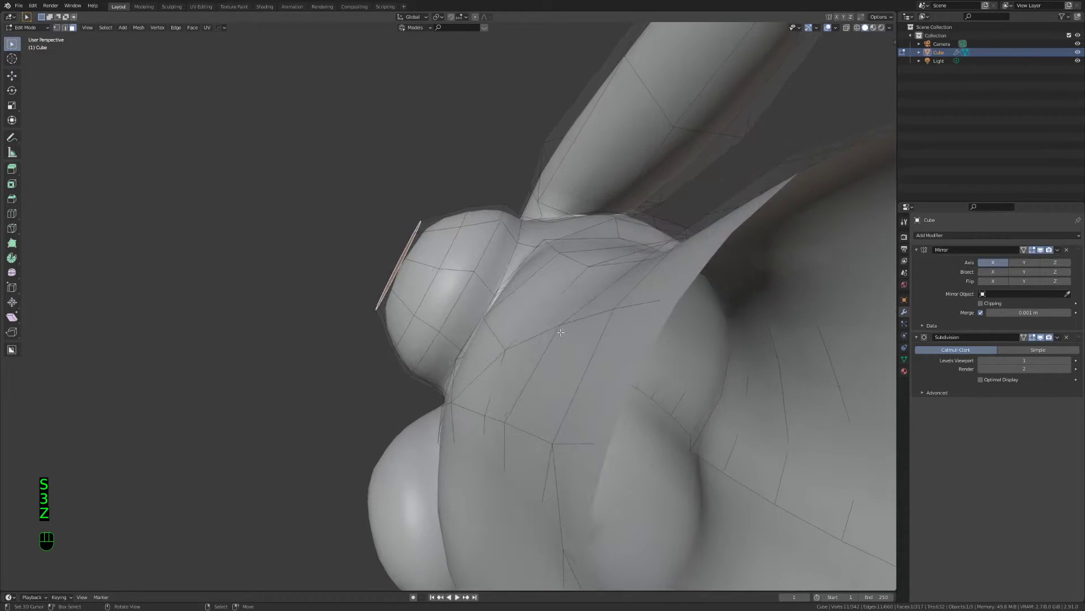
{"action": "key", "text": "e"}
{"action": "left_click", "coordinate": [551, 327]}
{"action": "key", "text": "s"}
{"action": "key", "text": "g"}
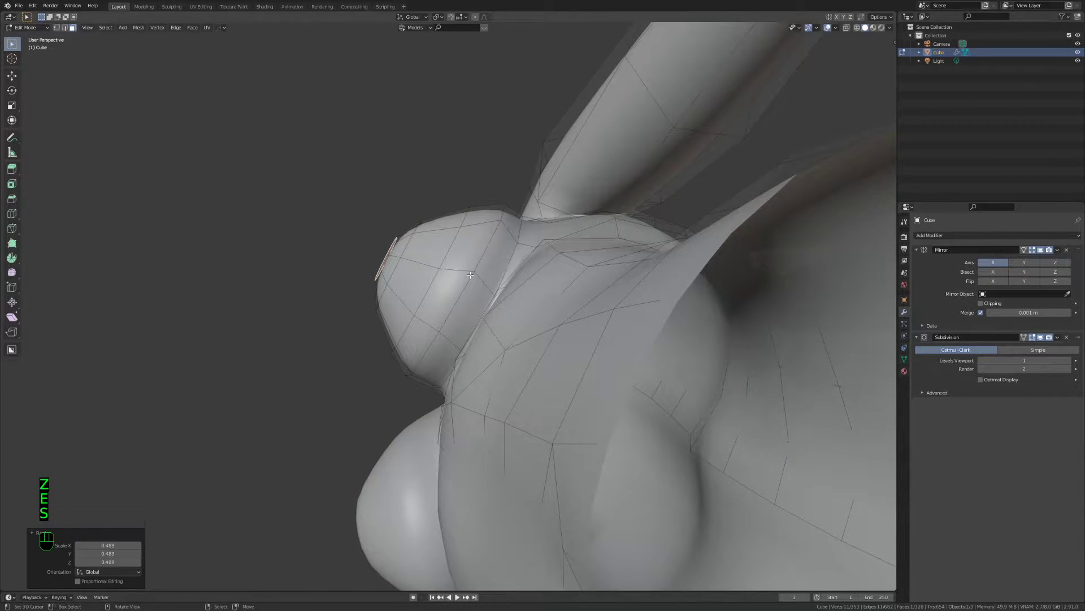
{"action": "left_click", "coordinate": [412, 276]}
Select the vertex loop behind the breast's front cap, reposition it and enlarge it slightly
{"action": "key", "text": "1"}
{"action": "left_click", "coordinate": [430, 285], "text": "alt"}
{"action": "key", "text": "g"}
{"action": "key", "text": "s"}
{"action": "key", "text": "s"}
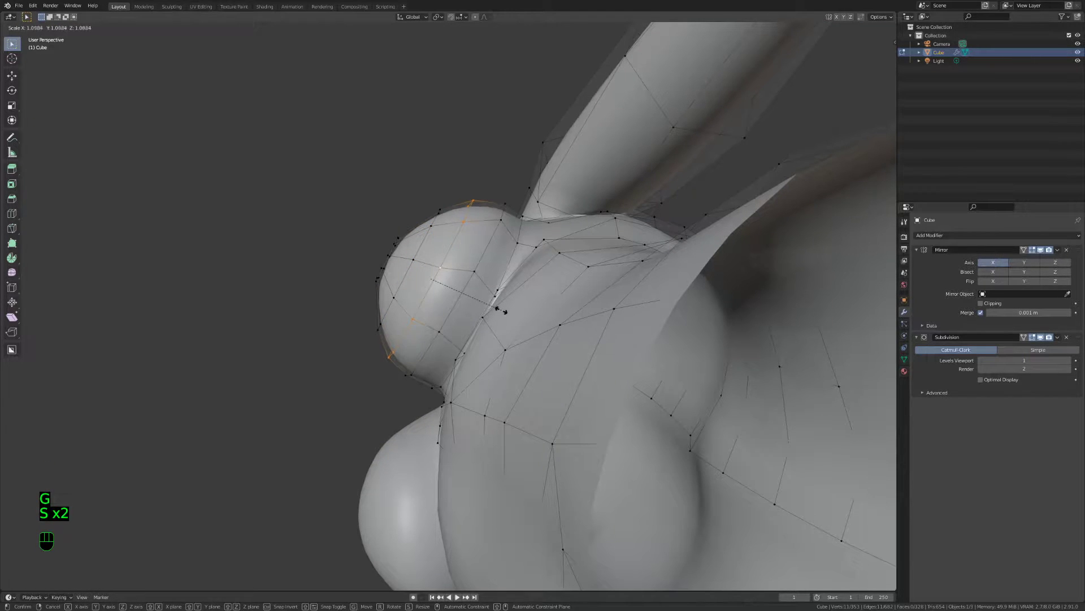
{"action": "left_click", "coordinate": [505, 306]}
Preview the smoothed body from the side and delete the selected edge loop near the breast's base
{"action": "key", "text": "Tab"}
{"action": "key", "text": "Tab"}
{"action": "middle_click_drag", "start_coordinate": [549, 249], "coordinate": [446, 425]}
{"action": "key", "text": "Tab"}
{"action": "key", "text": "Tab"}
{"action": "key", "text": "x"}
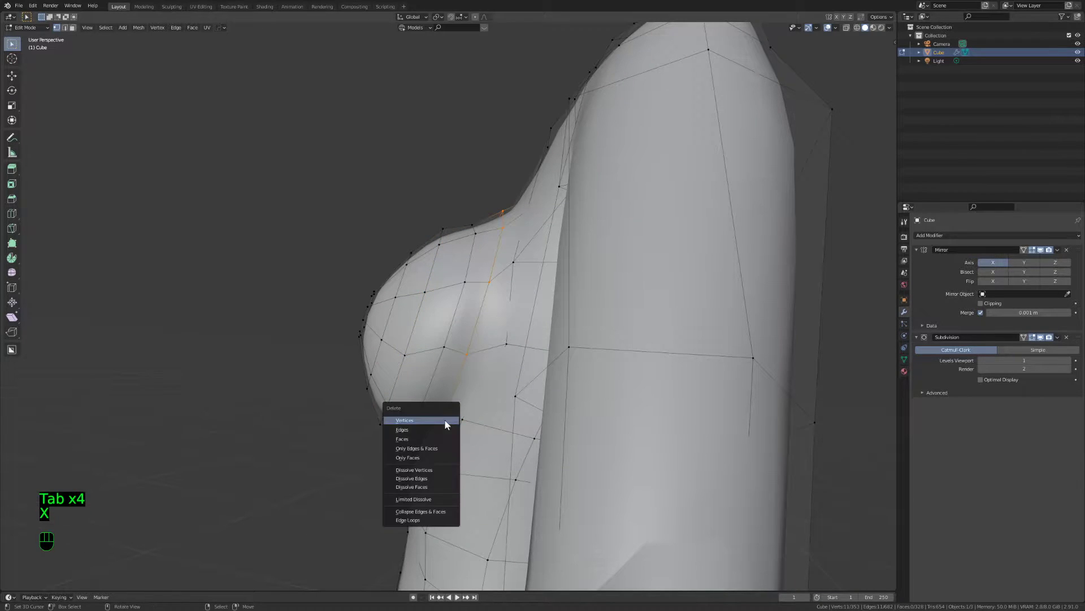
{"action": "left_click", "coordinate": [426, 518]}
Select the edges along the breast's underside, crease them and preview the smoothed fold
{"action": "middle_click_drag", "start_coordinate": [426, 518], "coordinate": [479, 382], "text": "shift"}
{"action": "key", "text": "shift+z"}
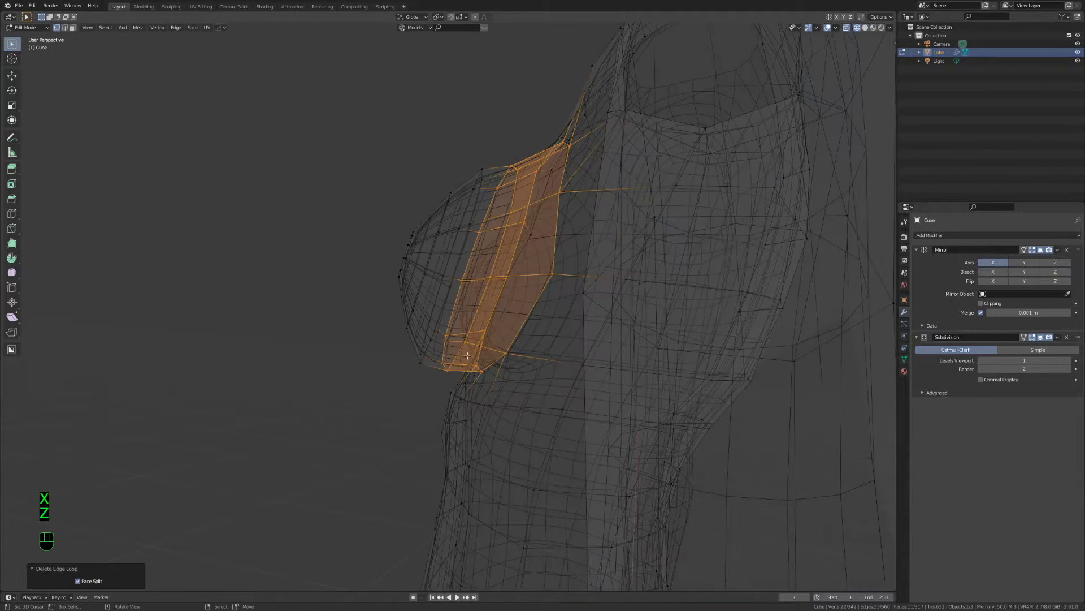
{"action": "left_click", "coordinate": [513, 387], "text": "alt"}
{"action": "key", "text": "shift+z"}
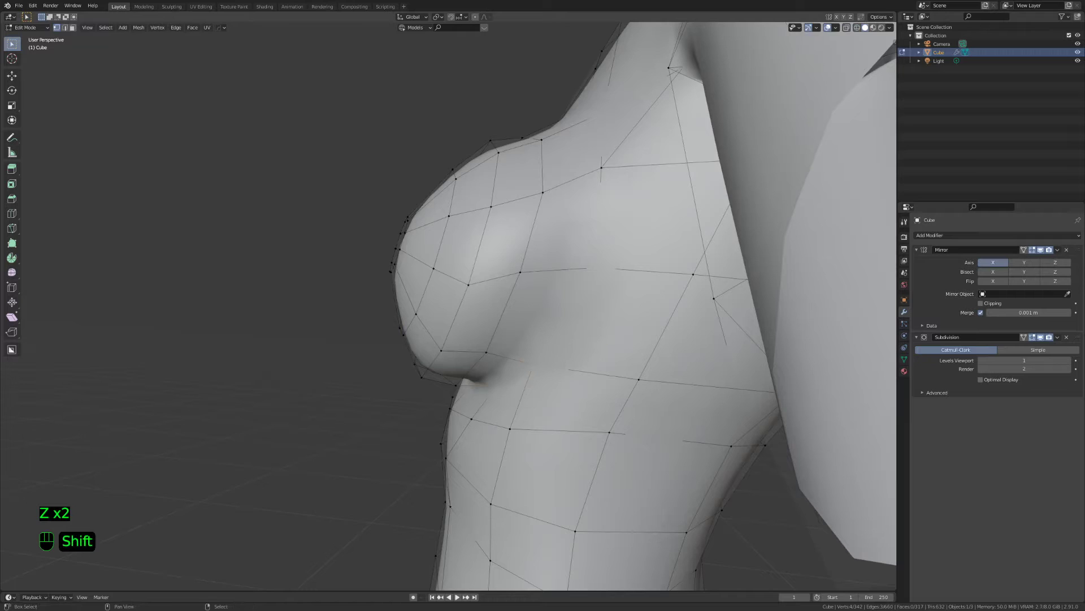
{"action": "key", "text": "shift+e"}
{"action": "left_click", "coordinate": [507, 391]}
{"action": "key", "text": "Tab"}
{"action": "key", "text": "Tab"}
Select an edge at the fold beneath the breast using the wireframe view and reposition it
{"action": "key", "text": "2"}
{"action": "mouse_move", "coordinate": [484, 375]}
{"action": "middle_mouse_down"}
{"action": "mouse_move", "coordinate": [683, 371]}
{"action": "mouse_move", "coordinate": [407, 328]}
{"action": "middle_mouse_up"}
{"action": "key", "text": "z"}
{"action": "key", "text": "g"}
{"action": "left_click", "coordinate": [589, 380]}
{"action": "middle_click_drag", "start_coordinate": [589, 381], "coordinate": [535, 284]}
Move a single vertex on the torso just below the breast and preview the smoothed shape
{"action": "key", "text": "z"}
{"action": "key", "text": "1"}
{"action": "middle_click_drag", "start_coordinate": [464, 369], "coordinate": [471, 291]}
{"action": "right_click", "coordinate": [454, 438]}
{"action": "key", "text": "g"}
{"action": "left_click", "coordinate": [455, 444]}
{"action": "key", "text": "Tab"}
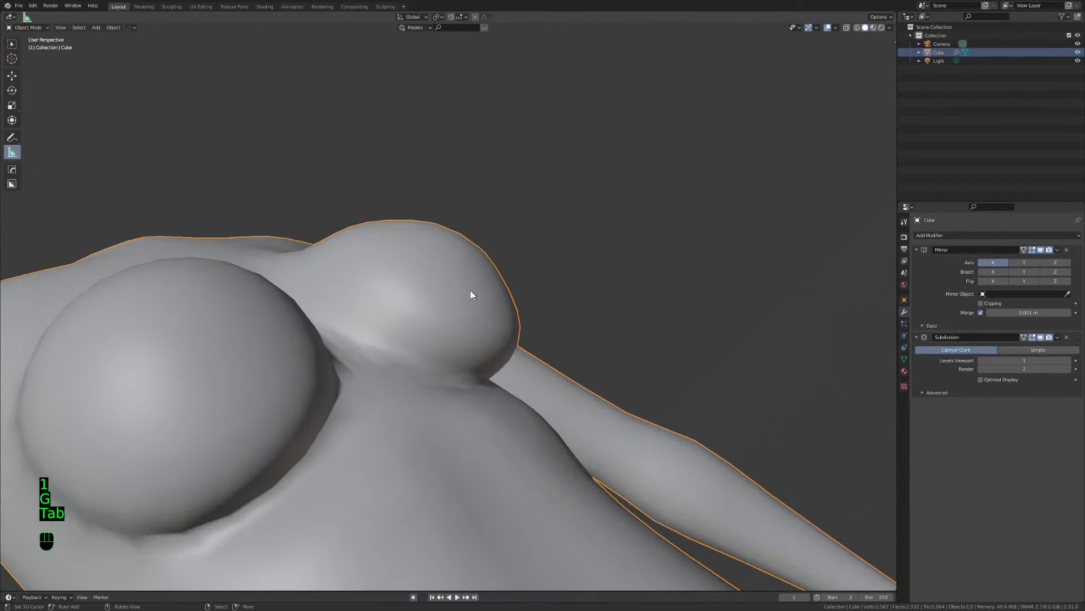
Adjust the crease on the edges beneath the breast and preview the body from the side
{"action": "key", "text": "Tab"}
{"action": "key", "text": "2"}
{"action": "key", "text": "z"}
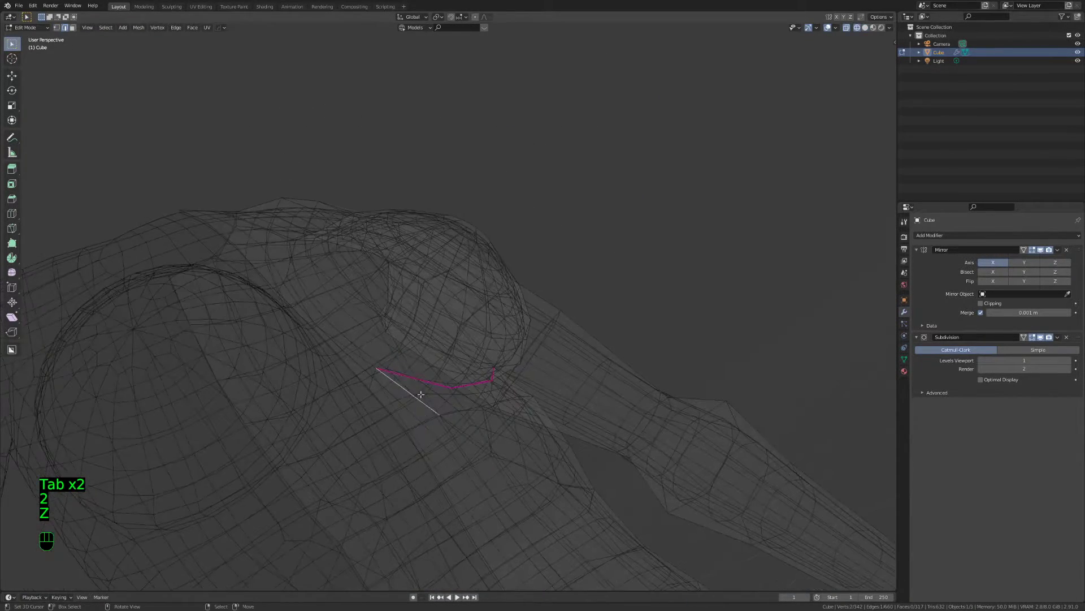
{"action": "key", "text": "z"}
{"action": "middle_click_drag", "start_coordinate": [405, 379], "coordinate": [664, 422]}
{"action": "key", "text": "shift+e"}
{"action": "left_click", "coordinate": [130, 472]}
{"action": "key", "text": "Tab"}
{"action": "middle_click_drag", "start_coordinate": [130, 473], "coordinate": [659, 328]}
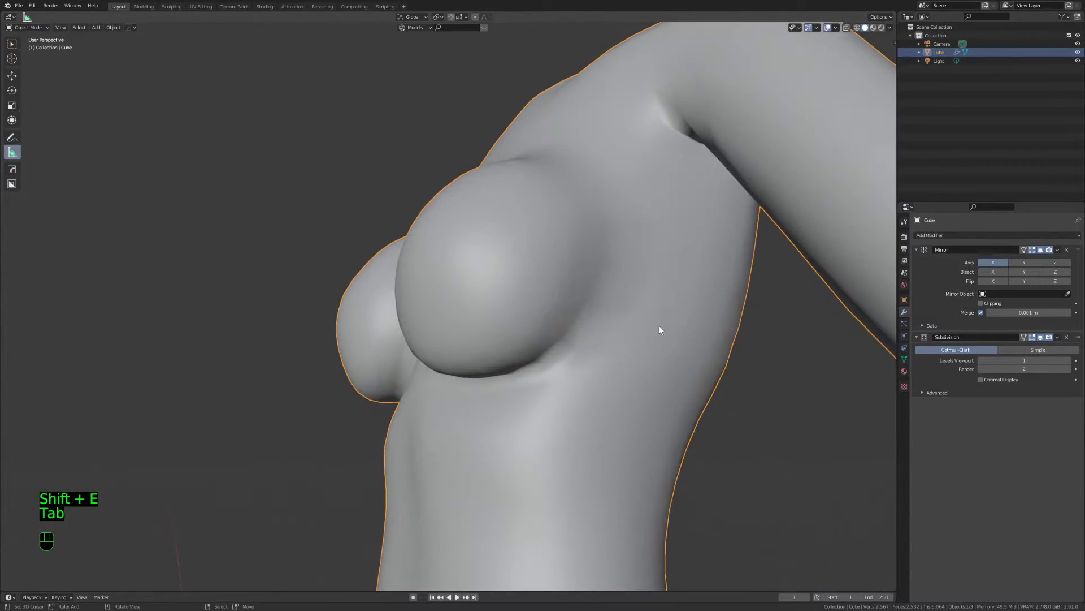
Adjust the crease at the breast's fold once more and check the smoothed result
{"action": "key", "text": "Tab"}
{"action": "key", "text": "shift+e"}
{"action": "left_click", "coordinate": [262, 475]}
{"action": "key", "text": "Tab"}
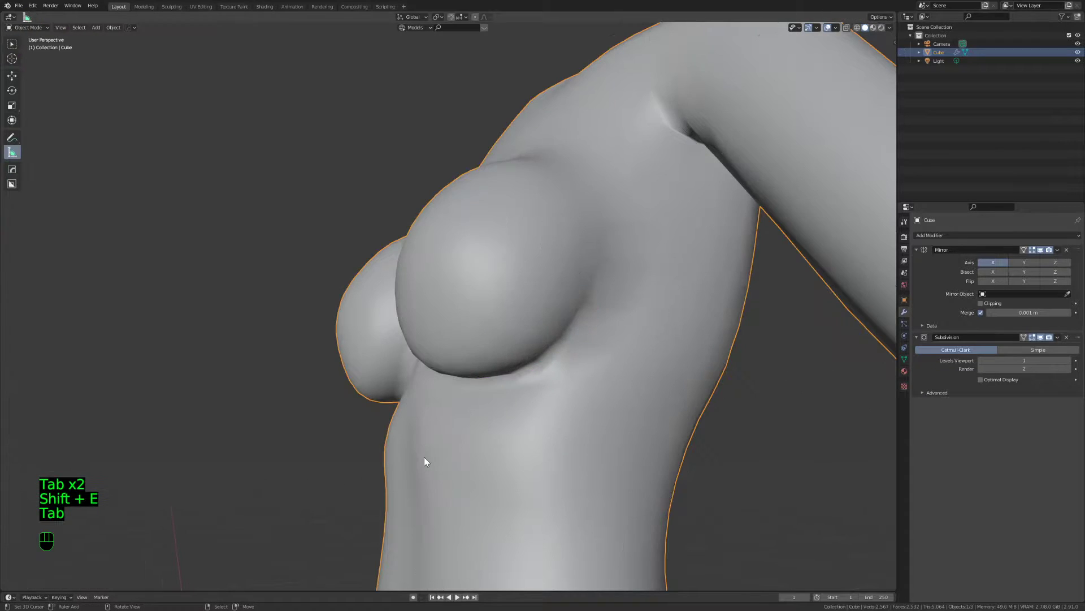
{"action": "middle_click_drag", "start_coordinate": [424, 456], "coordinate": [491, 349]}
Select the vertex loop around the middle of the breast, round it with LoopTools Circle and lower it slightly
{"action": "key", "text": "Tab"}
{"action": "key", "text": "2"}
{"action": "key", "text": "1"}
{"action": "key", "text": "w"}
{"action": "mouse_move", "coordinate": [490, 347]}
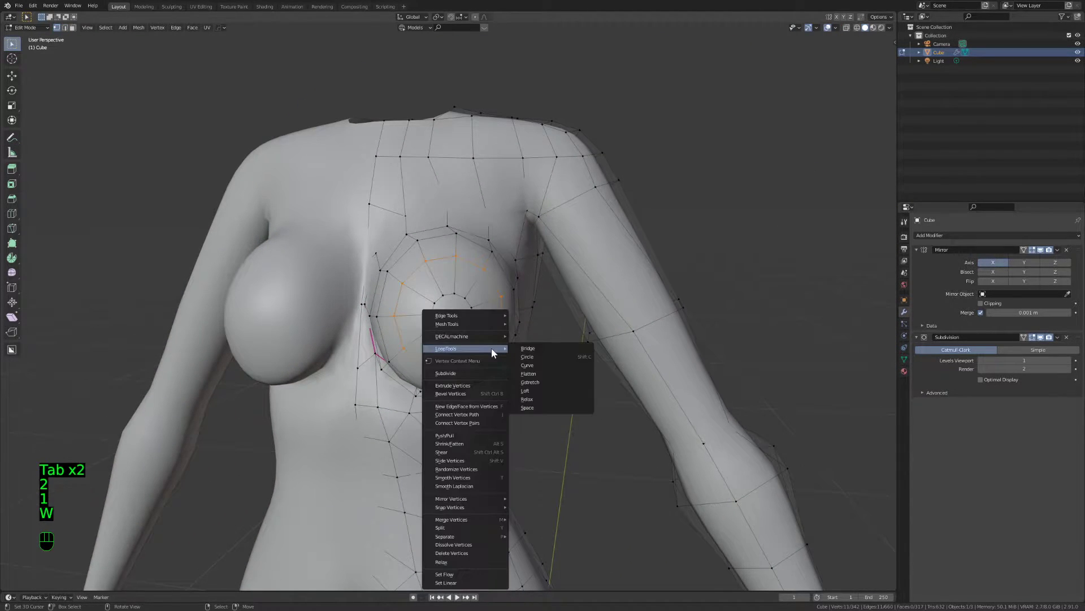
{"action": "left_click", "coordinate": [538, 362]}
{"action": "key", "text": "g"}
{"action": "left_click", "coordinate": [511, 374]}
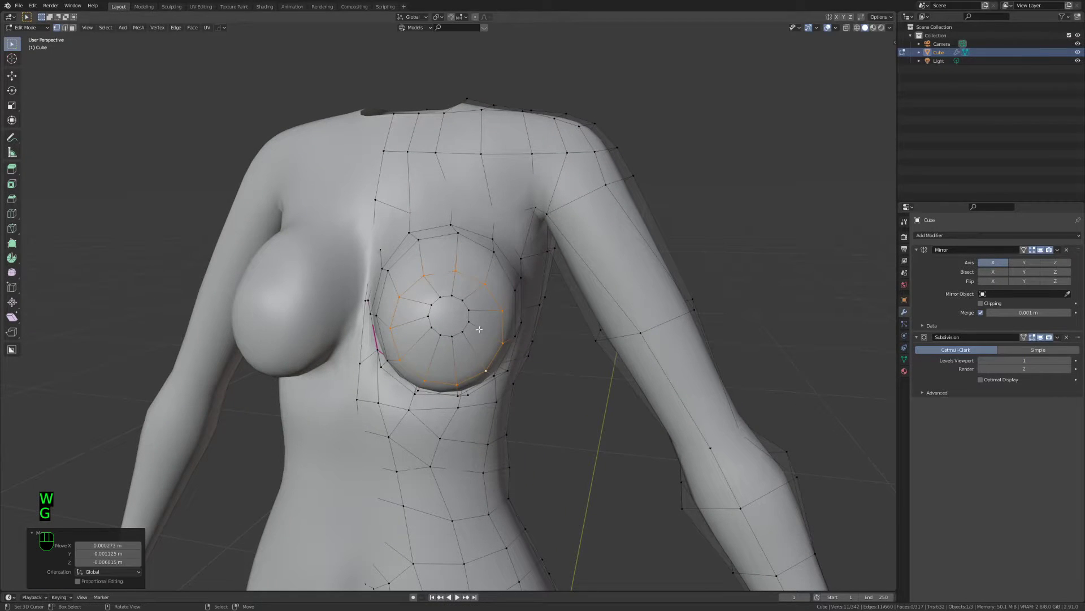
Lower the breast's front cap face, then select the surrounding vertex loop and adjust its position
{"action": "key", "text": "3"}
{"action": "right_click", "coordinate": [448, 318]}
{"action": "key", "text": "g"}
{"action": "left_click", "coordinate": [446, 330]}
{"action": "key", "text": "3"}
{"action": "key", "text": "1"}
{"action": "key", "text": "g"}
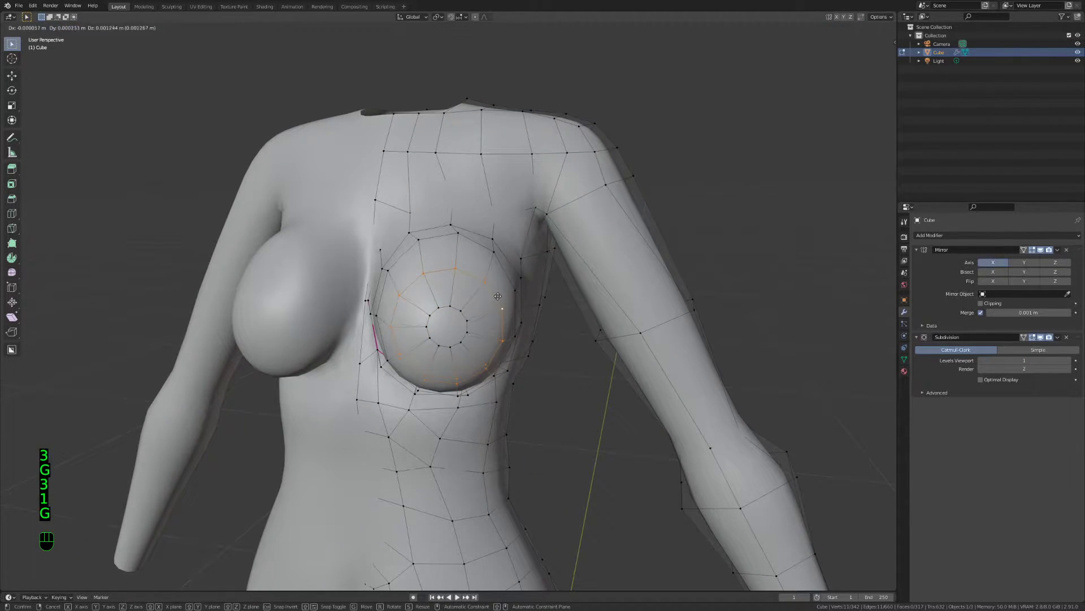
{"action": "key", "text": "g"}
Preview the smoothed body from the side and scale the selected breast loop
{"action": "key", "text": "Tab"}
{"action": "middle_click_drag", "start_coordinate": [473, 273], "coordinate": [574, 310]}
{"action": "key", "text": "Tab"}
{"action": "key", "text": "s"}
{"action": "left_click", "coordinate": [571, 314]}
Select another vertex loop around the breast, scale it and reposition it
{"action": "right_click", "coordinate": [443, 356], "text": "alt"}
{"action": "key", "text": "s"}
{"action": "middle_click", "coordinate": [541, 378]}
{"action": "left_click", "coordinate": [540, 378]}
{"action": "key", "text": "g"}
{"action": "left_click", "coordinate": [538, 378]}
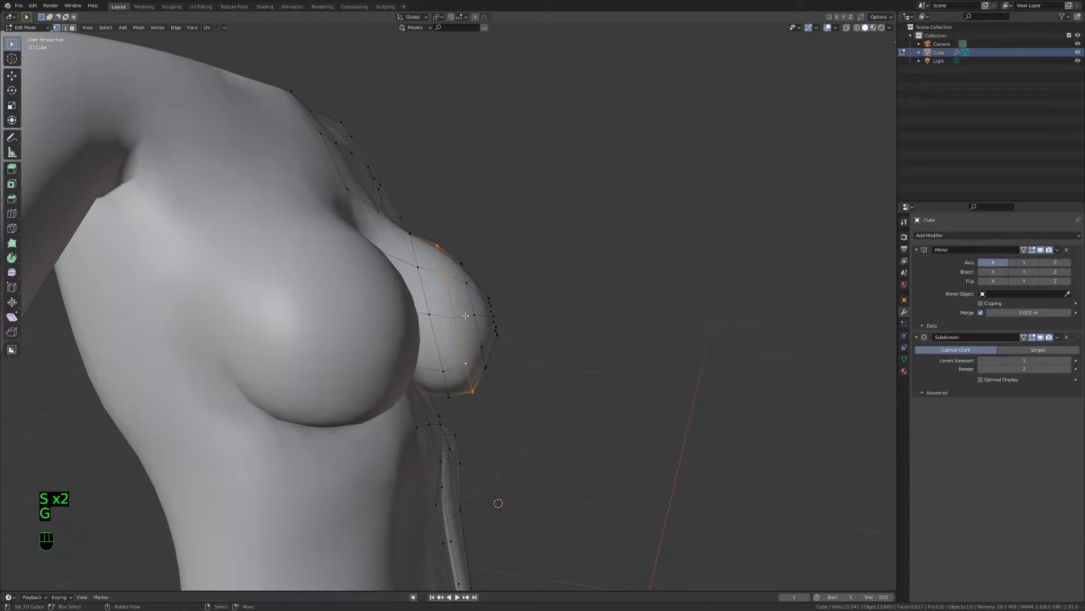
Select the face ring around the front of the breast, shift it slightly and clear the selection
{"action": "key", "text": "3"}
{"action": "left_click", "coordinate": [483, 312], "text": "alt"}
{"action": "key", "text": "g"}
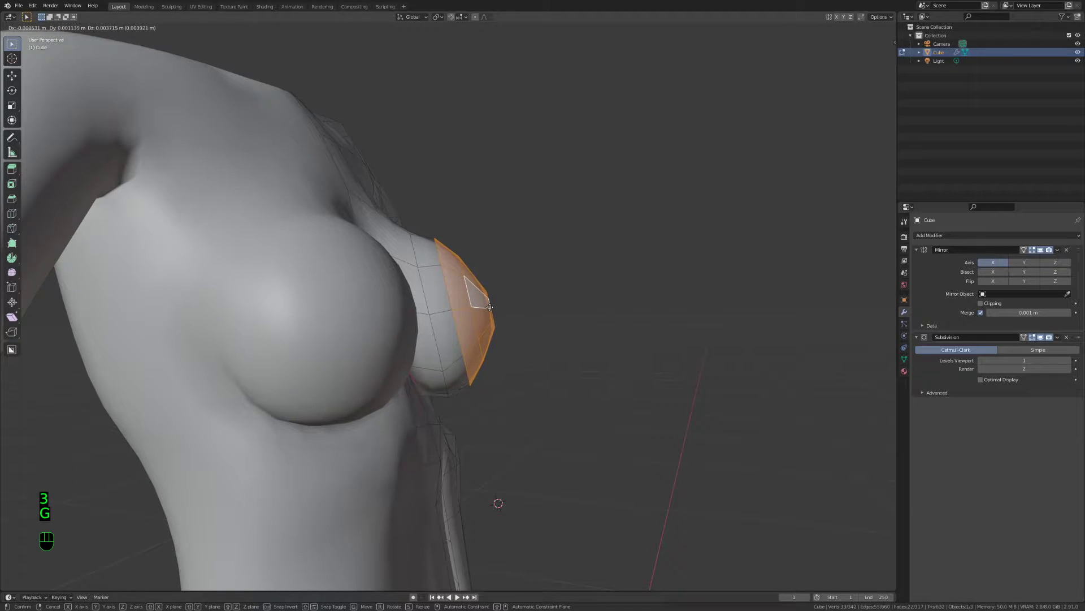
{"action": "left_click", "coordinate": [489, 307]}
{"action": "key", "text": "ctrl+KP_Subtract"}
{"action": "scroll", "coordinate": [373, 287], "scroll_direction": "down", "scroll_amount": 5}
{"action": "key", "text": "a"}
In wireframe display, rotate and reposition the selected vertices of the breast
{"action": "mouse_move", "coordinate": [489, 307]}
{"action": "middle_mouse_down"}
{"action": "mouse_move", "coordinate": [373, 287]}
{"action": "mouse_move", "coordinate": [591, 334]}
{"action": "mouse_move", "coordinate": [577, 517]}
{"action": "mouse_move", "coordinate": [329, 449]}
{"action": "mouse_move", "coordinate": [497, 468]}
{"action": "mouse_move", "coordinate": [486, 475]}
{"action": "mouse_move", "coordinate": [537, 458]}
{"action": "mouse_move", "coordinate": [555, 477]}
{"action": "mouse_move", "coordinate": [409, 398]}
{"action": "mouse_move", "coordinate": [659, 497]}
{"action": "mouse_move", "coordinate": [509, 429]}
{"action": "mouse_move", "coordinate": [439, 293]}
{"action": "middle_mouse_up"}
{"action": "key", "text": "a"}
{"action": "key", "text": "a"}
{"action": "key", "text": "1"}
{"action": "key", "text": "z"}
{"action": "key", "text": "r"}
{"action": "left_click", "coordinate": [499, 467]}
{"action": "key", "text": "g"}
{"action": "left_click", "coordinate": [541, 456]}
{"action": "key", "text": "r"}
{"action": "left_click", "coordinate": [509, 430]}
Select the breast's front cap face, grow the selection three times, then adjust the cap's position
{"action": "key", "text": "3"}
{"action": "left_click", "coordinate": [452, 274]}
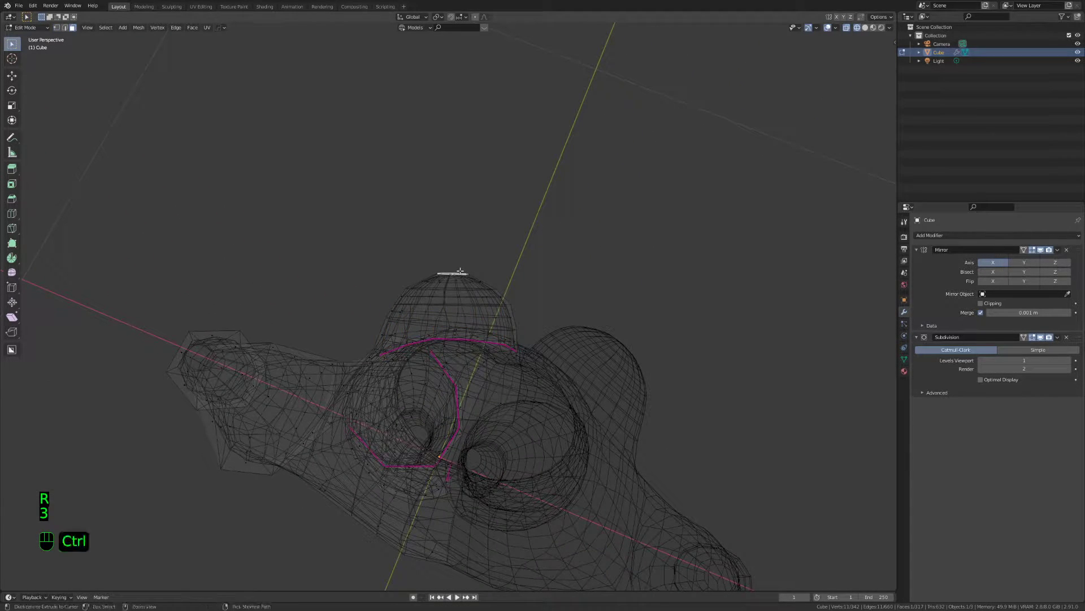
{"action": "key", "text": "ctrl+KP_Add"}
{"action": "key", "text": "ctrl+KP_Add"}
{"action": "key", "text": "ctrl+KP_Add"}
{"action": "key", "text": "r"}
{"action": "key", "text": "g"}
{"action": "left_click", "coordinate": [571, 385]}
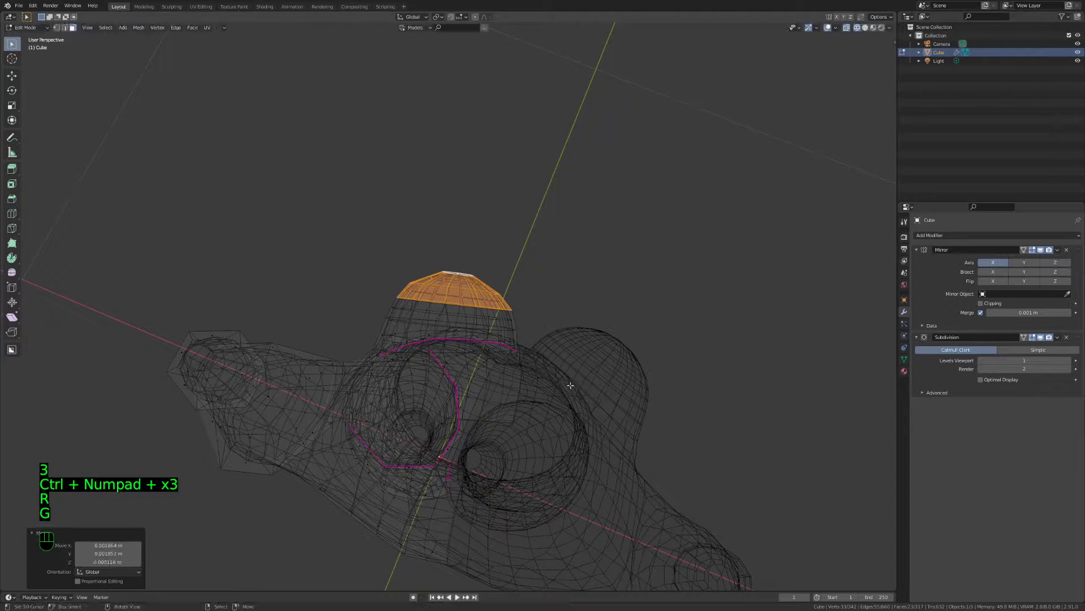
Select vertices at the base of the breast and reposition them to smooth its transition into the chest
{"action": "key", "text": "Tab"}
{"action": "key", "text": "Tab"}
{"action": "key", "text": "1"}
{"action": "left_click", "coordinate": [378, 338]}
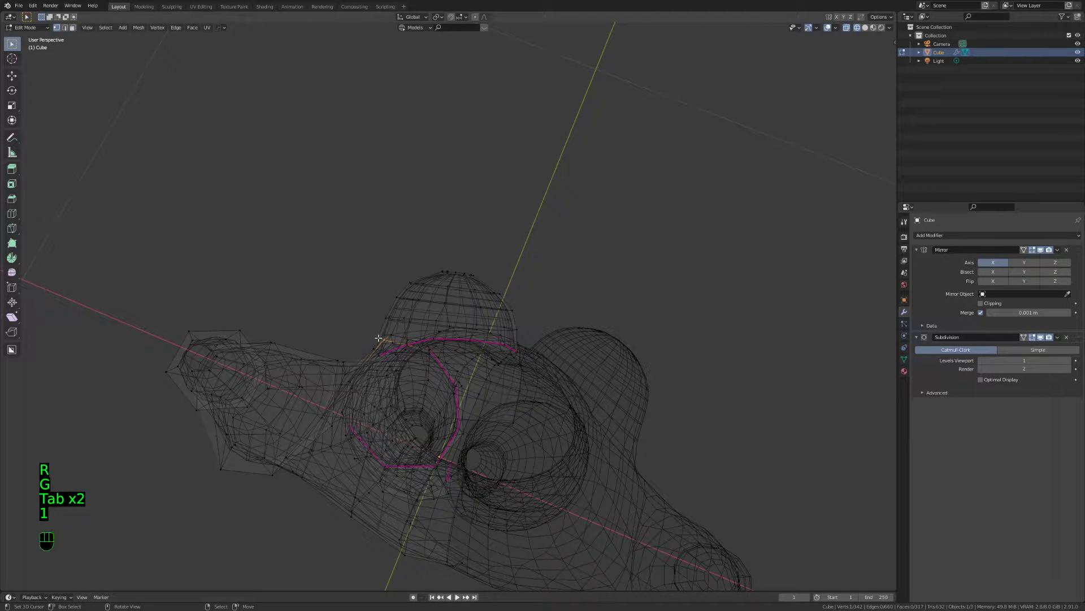
{"action": "key", "text": "z"}
{"action": "left_click", "coordinate": [486, 346]}
{"action": "mouse_move", "coordinate": [430, 362]}
{"action": "middle_mouse_down"}
{"action": "mouse_move", "coordinate": [370, 362]}
{"action": "mouse_move", "coordinate": [613, 390]}
{"action": "middle_mouse_up"}
{"action": "key", "text": "g"}
{"action": "left_click", "coordinate": [367, 364]}
{"action": "key", "text": "g"}
{"action": "left_click", "coordinate": [603, 394]}
Preview the smoothed chest and try moving the selected vertex above the breast
{"action": "key", "text": "Tab"}
{"action": "middle_click_drag", "start_coordinate": [588, 350], "coordinate": [455, 430]}
{"action": "scroll", "coordinate": [509, 407], "scroll_direction": "up", "scroll_amount": 1}
{"action": "key", "text": "Tab"}
{"action": "middle_click_drag", "start_coordinate": [420, 360], "coordinate": [486, 346]}
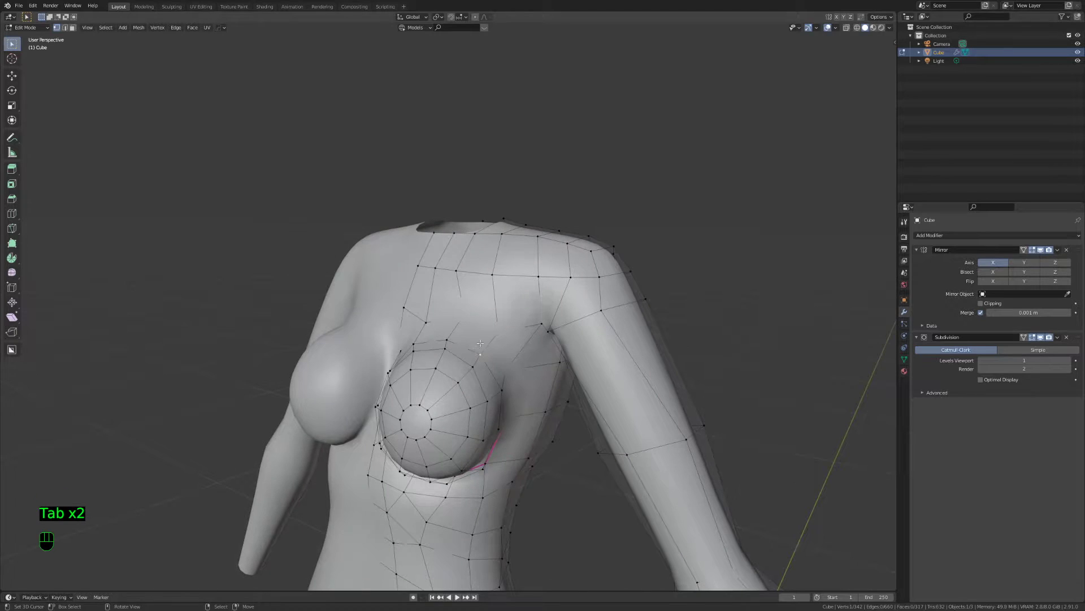
{"action": "key", "text": "g"}
{"action": "left_click", "coordinate": [489, 346]}
In the right wireframe view, circle-select the vertices just above the breast and raise them about 0.007 m
{"action": "key", "text": "KP_3"}
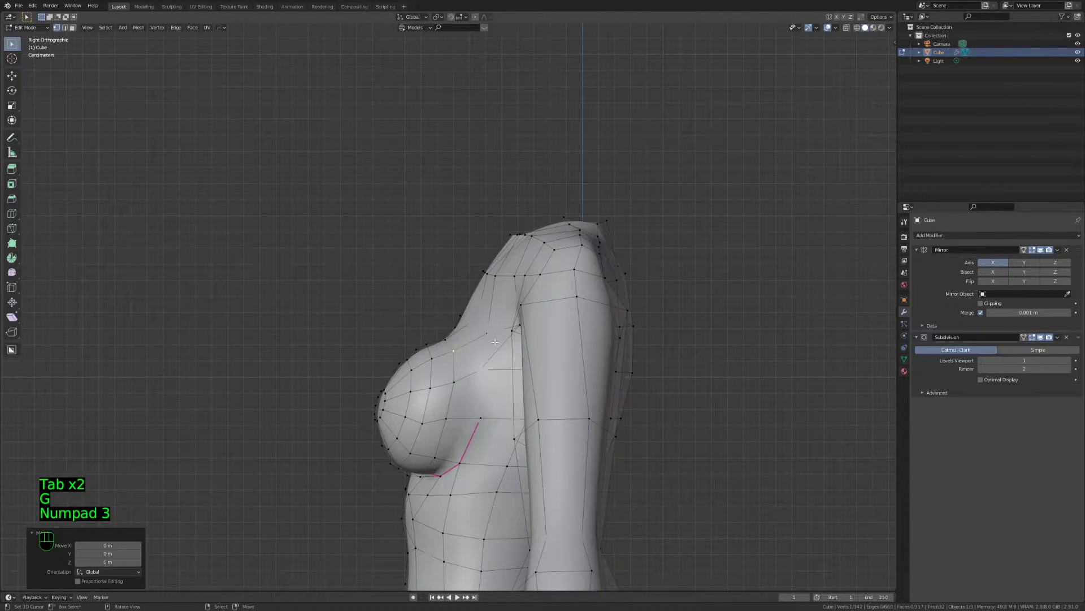
{"action": "key", "text": "z"}
{"action": "key", "text": "a"}
{"action": "key", "text": "a"}
{"action": "key", "text": "a"}
{"action": "key", "text": "c"}
{"action": "left_click", "coordinate": [465, 344]}
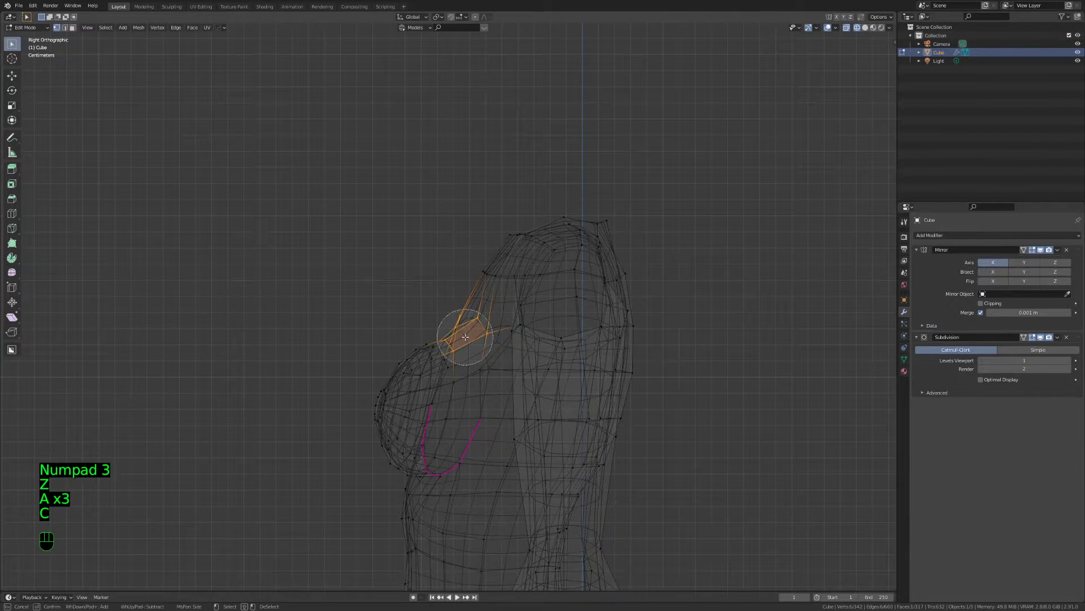
{"action": "key", "text": "c"}
{"action": "key", "text": "g"}
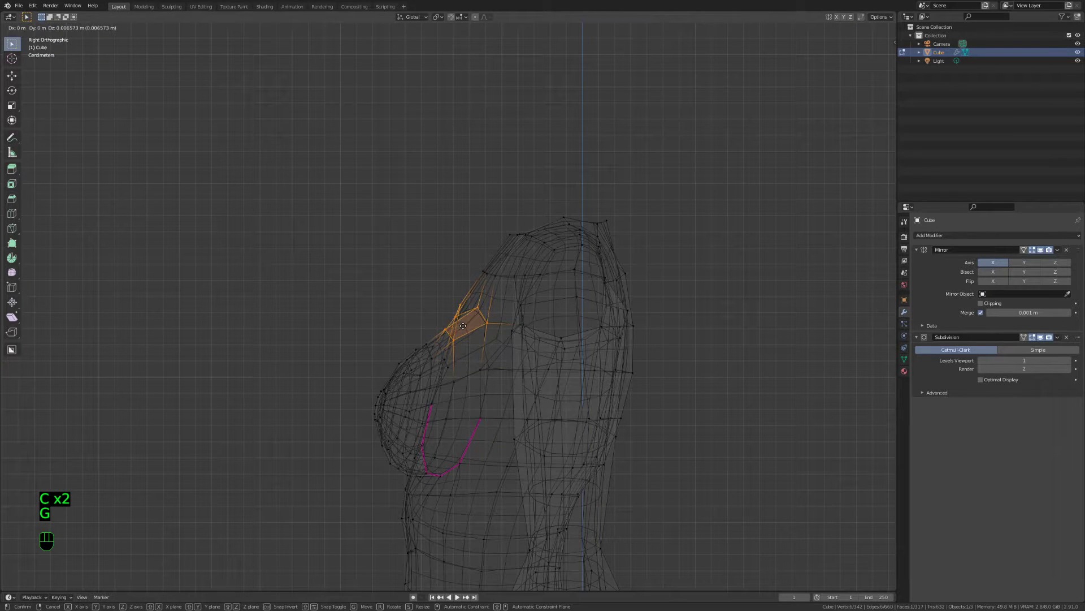
{"action": "left_click", "coordinate": [463, 325]}
Return to solid display, check the smoothed torso, save the file and deselect the body
{"action": "key", "text": "z"}
{"action": "key", "text": "Tab"}
{"action": "key", "text": "Tab"}
{"action": "left_click", "coordinate": [466, 418], "text": "alt"}
{"action": "key", "text": "Tab"}
{"action": "scroll", "coordinate": [315, 374], "scroll_direction": "down", "scroll_amount": 2}
{"action": "middle_click_drag", "start_coordinate": [315, 374], "coordinate": [425, 311]}
{"action": "key", "text": "Tab"}
{"action": "key", "text": "Tab"}
{"action": "key", "text": "ctrl+s"}
{"action": "middle_click_drag", "start_coordinate": [346, 352], "coordinate": [445, 434]}
{"action": "scroll", "coordinate": [435, 473], "scroll_direction": "up", "scroll_amount": 2}
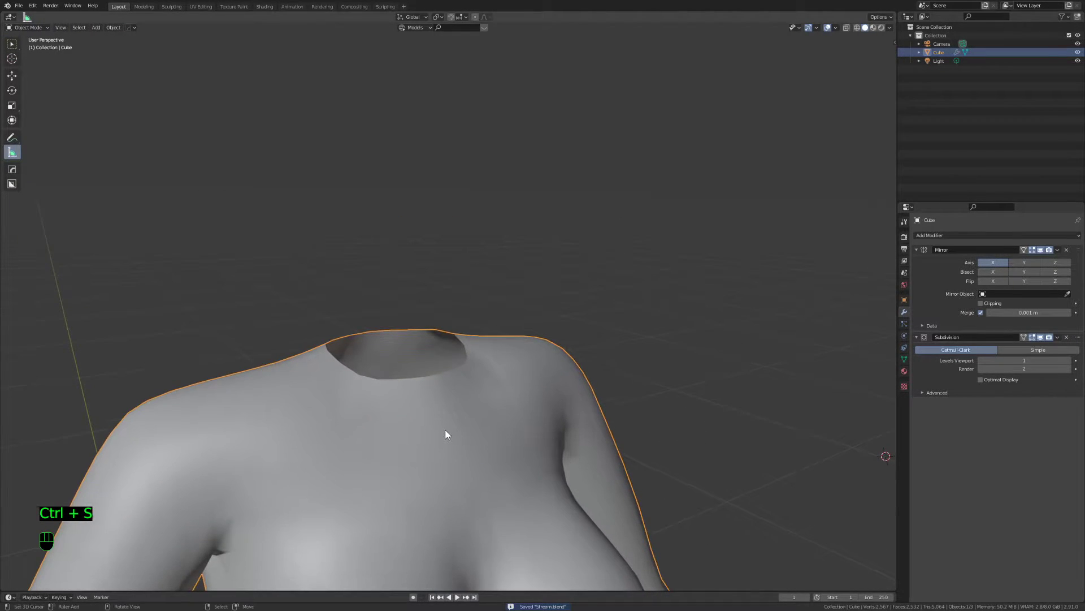
{"action": "key", "text": "a"}
{"action": "key", "text": "a"}
{"action": "key", "text": "a"}
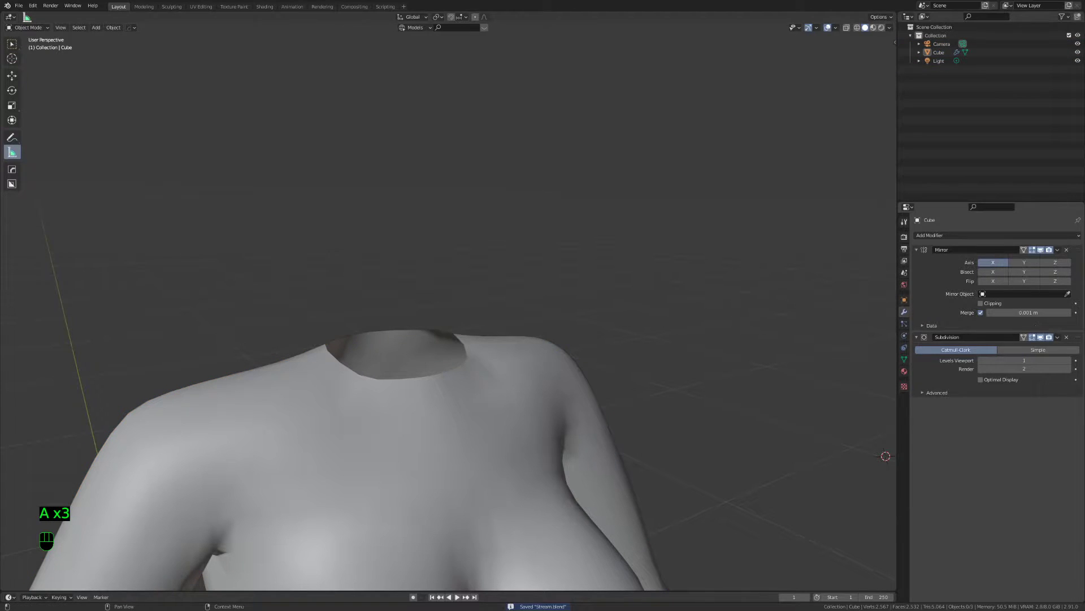
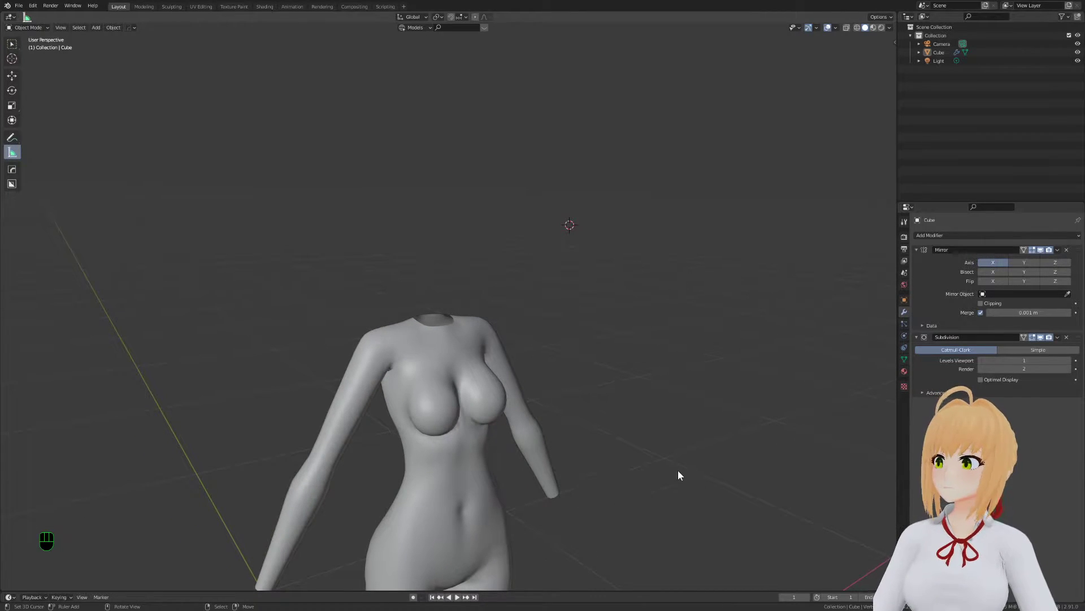
{"action": "scroll", "coordinate": [677, 468], "scroll_direction": "down", "scroll_amount": 2}
{"action": "left_click", "coordinate": [649, 443]}
{"action": "middle_click_drag", "start_coordinate": [602, 415], "coordinate": [554, 388]}
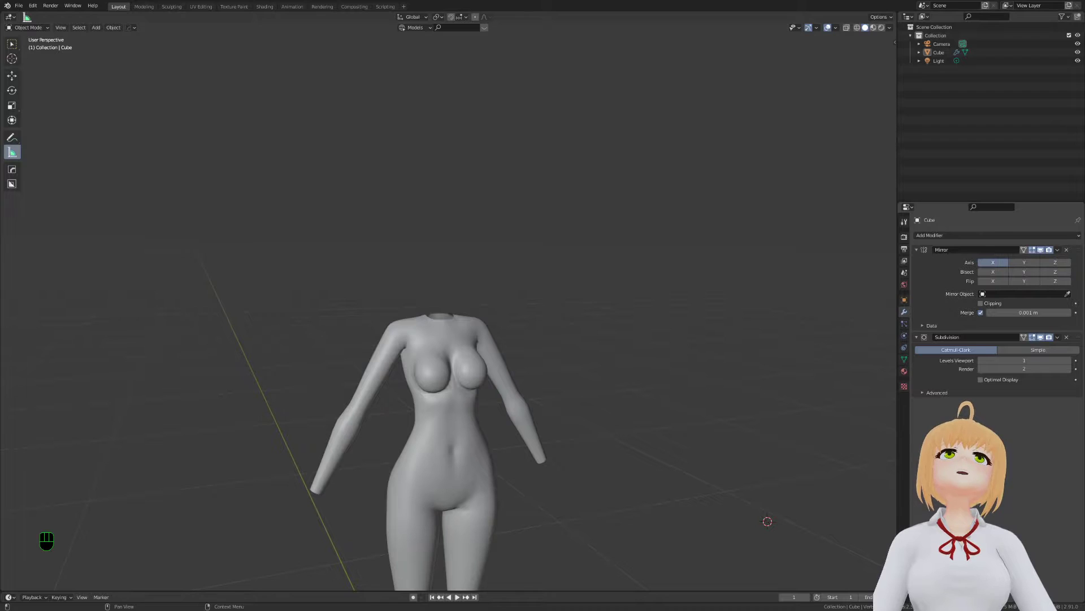
{"action": "middle_click_drag", "start_coordinate": [651, 262], "coordinate": [475, 514]}
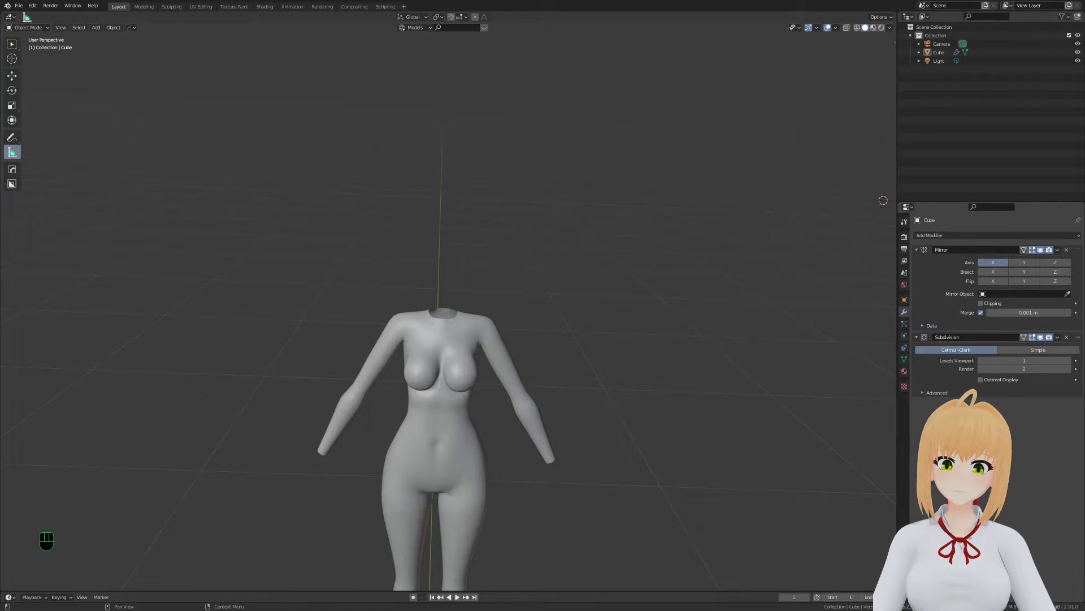
{"action": "key", "text": "End"}
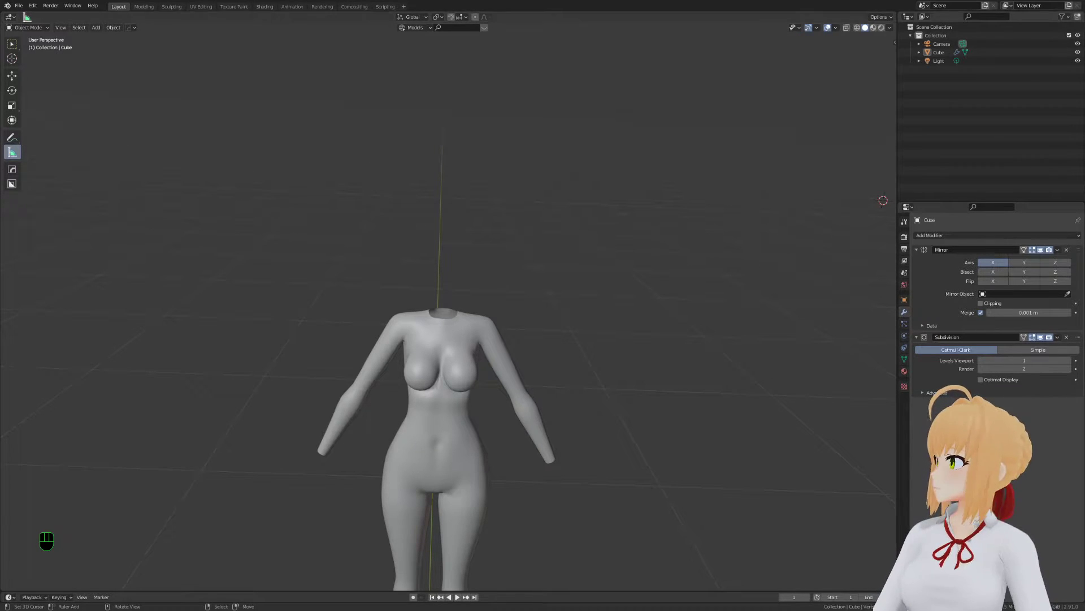
{"action": "middle_click_drag", "start_coordinate": [532, 324], "coordinate": [534, 390]}
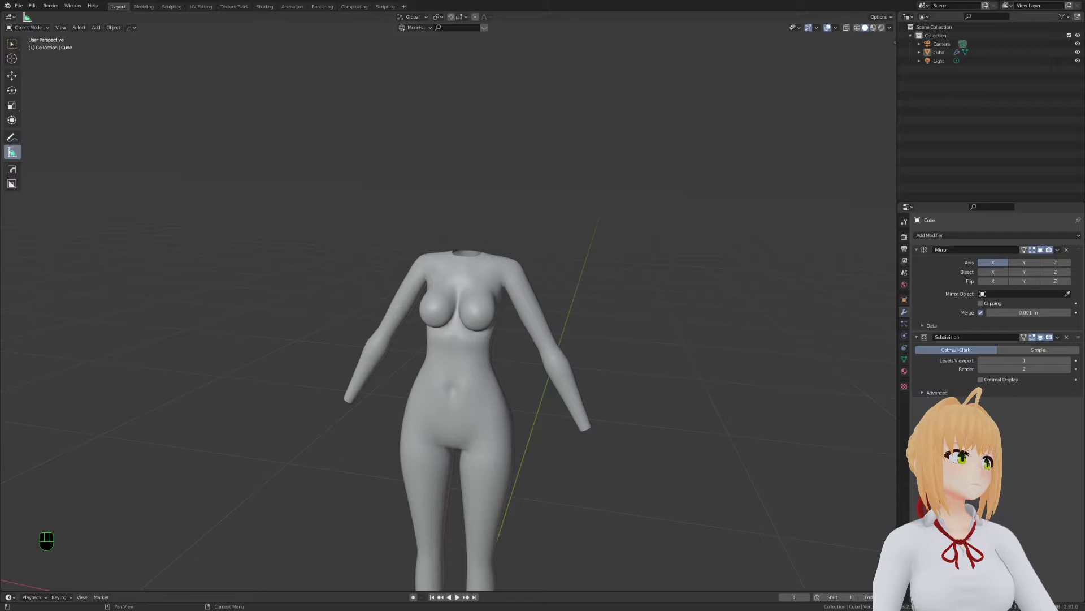
{"action": "middle_click_drag", "start_coordinate": [401, 343], "coordinate": [418, 327]}
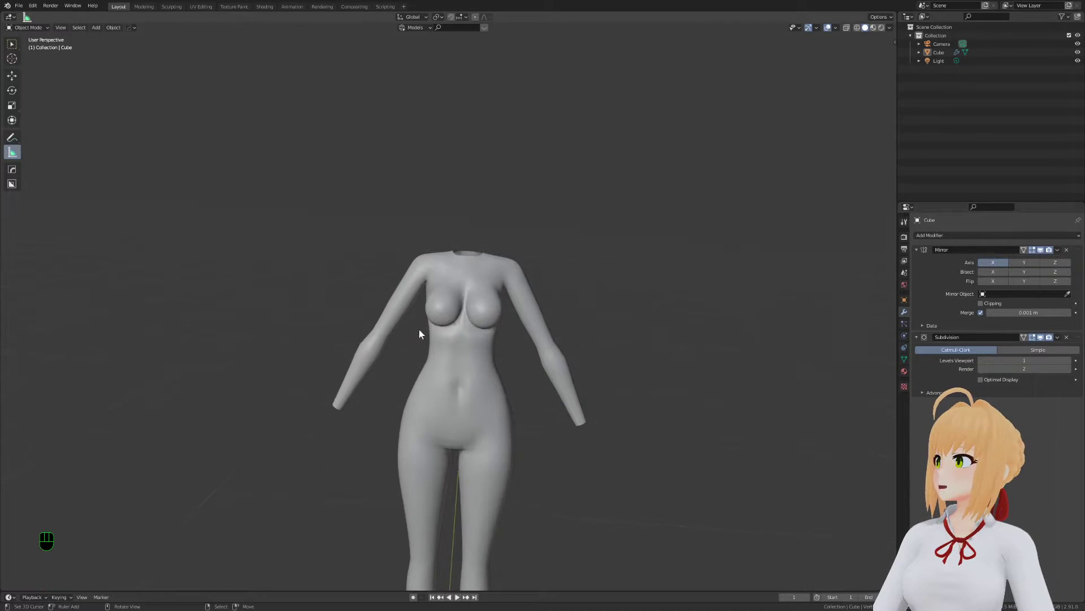
Open the body mesh for editing and slide two vertices on the breast along their edges
{"action": "left_click", "coordinate": [470, 317]}
{"action": "key", "text": "Tab"}
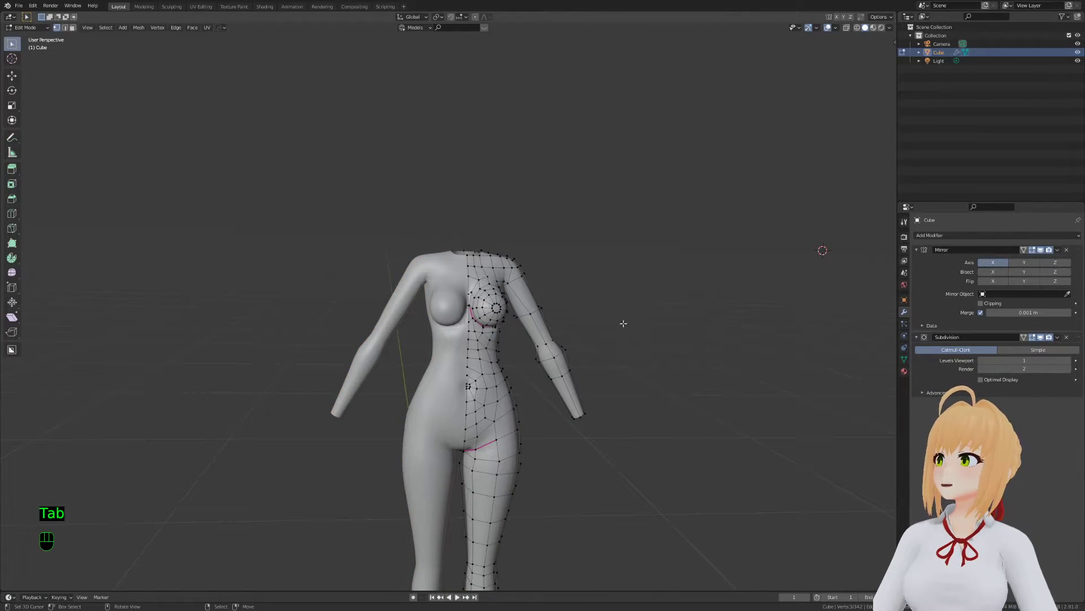
{"action": "mouse_move", "coordinate": [610, 317]}
{"action": "middle_mouse_down"}
{"action": "mouse_move", "coordinate": [553, 426]}
{"action": "mouse_move", "coordinate": [496, 366]}
{"action": "mouse_move", "coordinate": [412, 203]}
{"action": "mouse_move", "coordinate": [417, 175]}
{"action": "middle_mouse_up"}
{"action": "key", "text": "KP_1"}
{"action": "scroll", "coordinate": [573, 327], "scroll_direction": "up", "scroll_amount": 4}
{"action": "key", "text": "z"}
{"action": "key", "text": "z"}
{"action": "middle_click_drag", "start_coordinate": [649, 266], "coordinate": [656, 307], "text": "shift"}
{"action": "scroll", "coordinate": [656, 308], "scroll_direction": "up", "scroll_amount": 3}
{"action": "middle_click_drag", "start_coordinate": [564, 319], "coordinate": [559, 283]}
{"action": "left_click", "coordinate": [504, 316]}
{"action": "left_click", "coordinate": [528, 290], "text": "shift"}
{"action": "key", "text": "g"}
{"action": "key", "text": "g"}
{"action": "left_click", "coordinate": [501, 260]}
Select the vertex loop around the middle of the breast, then rotate and reposition it
{"action": "left_click", "coordinate": [535, 245], "text": "alt"}
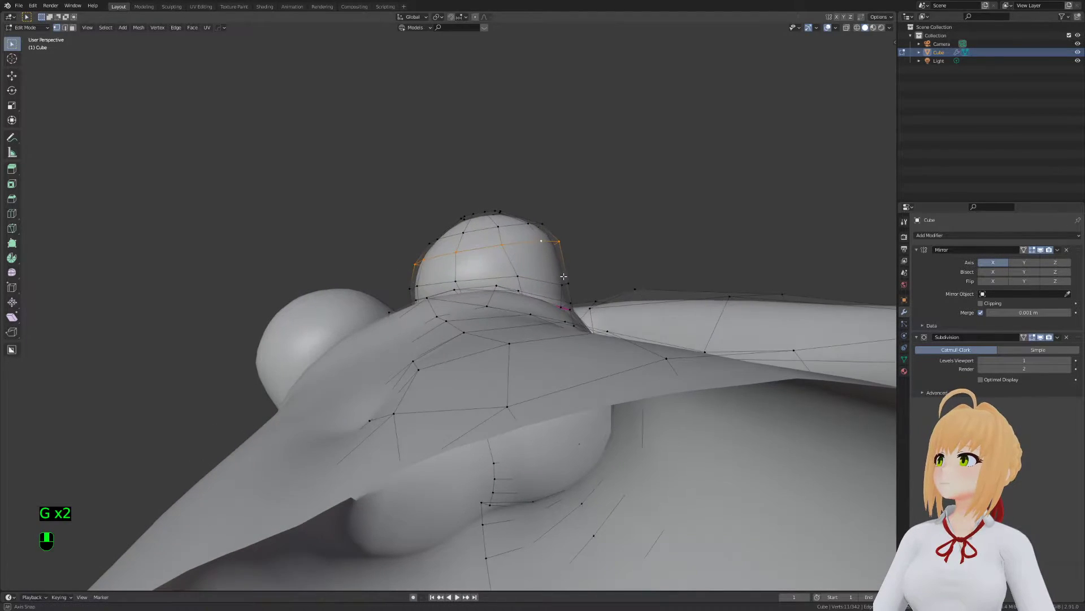
{"action": "key", "text": "r"}
{"action": "key", "text": "g"}
{"action": "key", "text": "r"}
{"action": "left_click", "coordinate": [586, 308]}
Select the breast's front cap with its surrounding faces, tilt it slightly and shift it into place
{"action": "middle_click_drag", "start_coordinate": [586, 308], "coordinate": [518, 221]}
{"action": "key", "text": "3"}
{"action": "left_click", "coordinate": [491, 268]}
{"action": "key", "text": "ctrl+KP_Add"}
{"action": "key", "text": "r"}
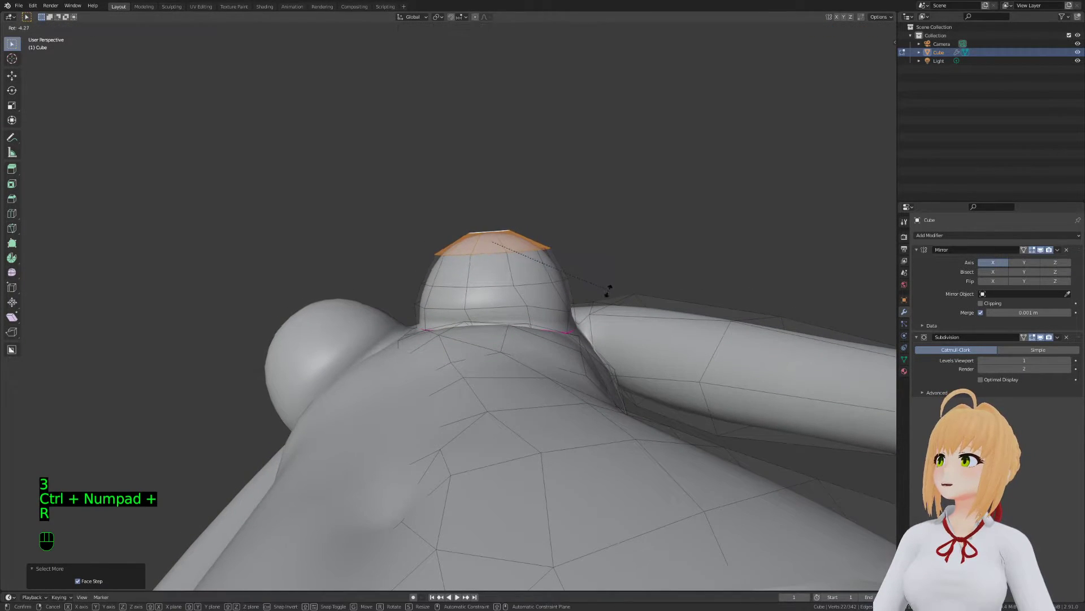
{"action": "left_click", "coordinate": [607, 292]}
{"action": "middle_click_drag", "start_coordinate": [607, 292], "coordinate": [567, 249]}
{"action": "key", "text": "g"}
{"action": "left_click", "coordinate": [572, 262]}
Nudge a single vertex on the breast and save the file
{"action": "key", "text": "1"}
{"action": "left_click", "coordinate": [526, 263]}
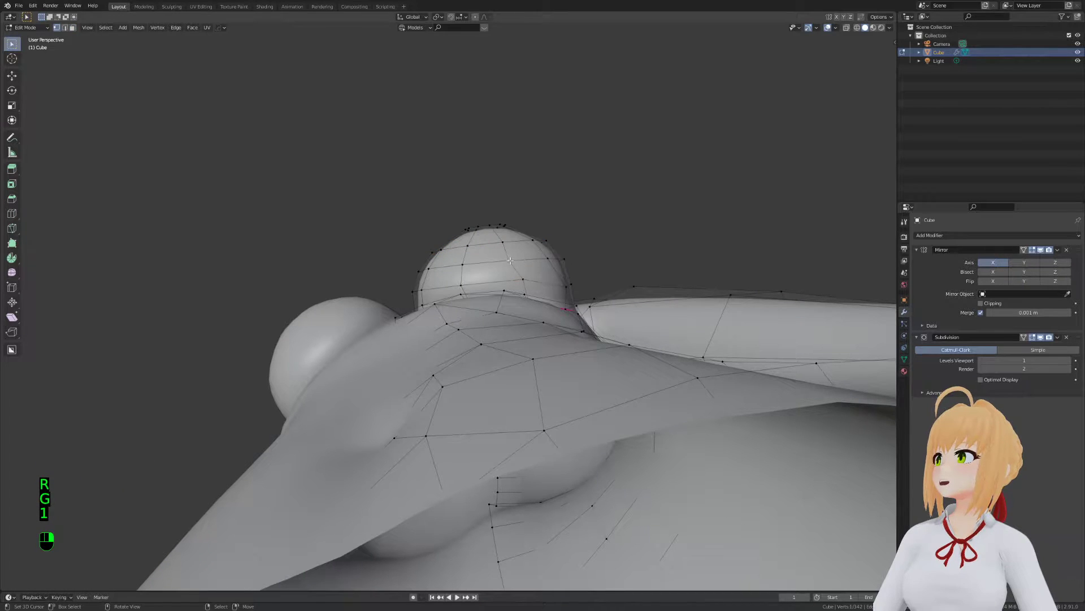
{"action": "key", "text": "g"}
{"action": "left_click", "coordinate": [526, 263]}
{"action": "middle_click_drag", "start_coordinate": [525, 263], "coordinate": [465, 279]}
{"action": "key", "text": "Tab"}
{"action": "key", "text": "ctrl+s"}
Check the shoulders and upper chest up close, switch to the front view and save the file
{"action": "key", "text": "Tab"}
{"action": "scroll", "coordinate": [428, 348], "scroll_direction": "up", "scroll_amount": 2}
{"action": "middle_click_drag", "start_coordinate": [428, 348], "coordinate": [564, 323]}
{"action": "scroll", "coordinate": [564, 322], "scroll_direction": "up", "scroll_amount": 3}
{"action": "key", "text": "Tab"}
{"action": "key", "text": "Tab"}
{"action": "scroll", "coordinate": [564, 322], "scroll_direction": "down", "scroll_amount": 1}
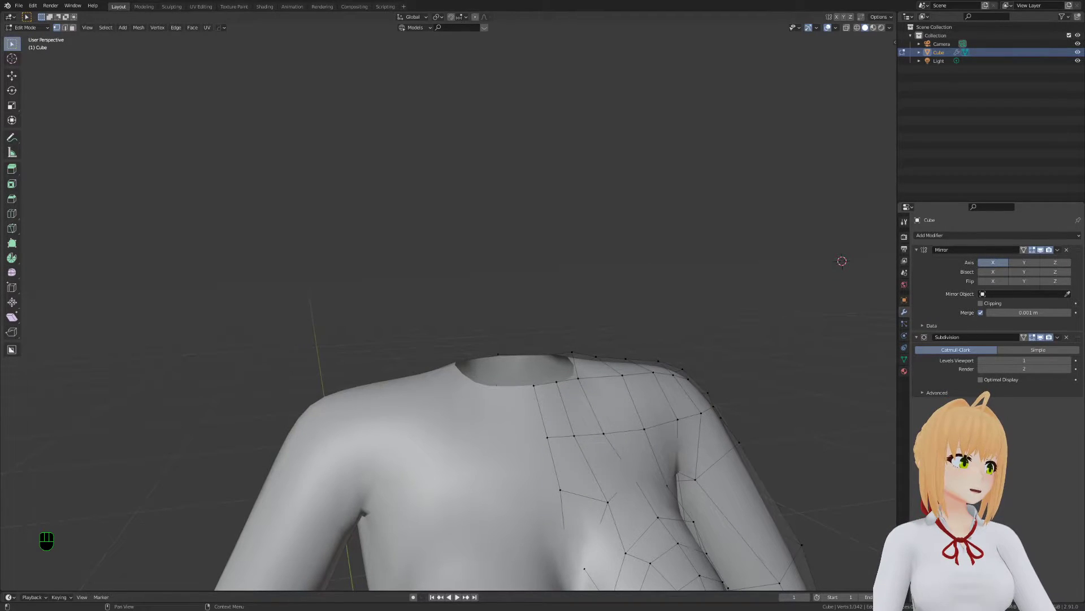
{"action": "left_click", "coordinate": [11, 152]}
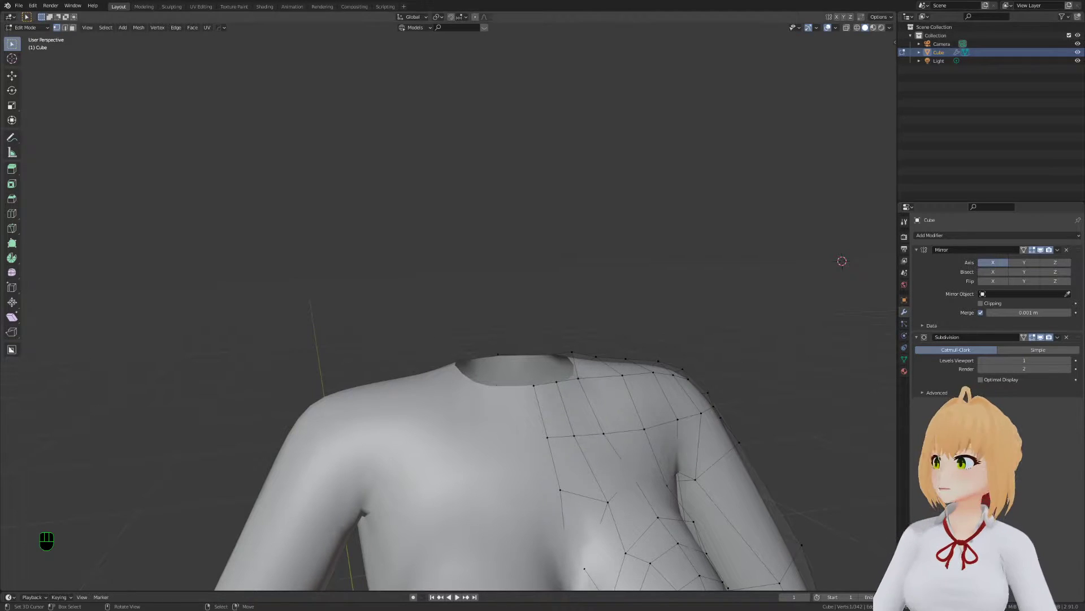
{"action": "key", "text": "KP_1"}
{"action": "key", "text": "Tab"}
{"action": "key", "text": "ctrl+s"}
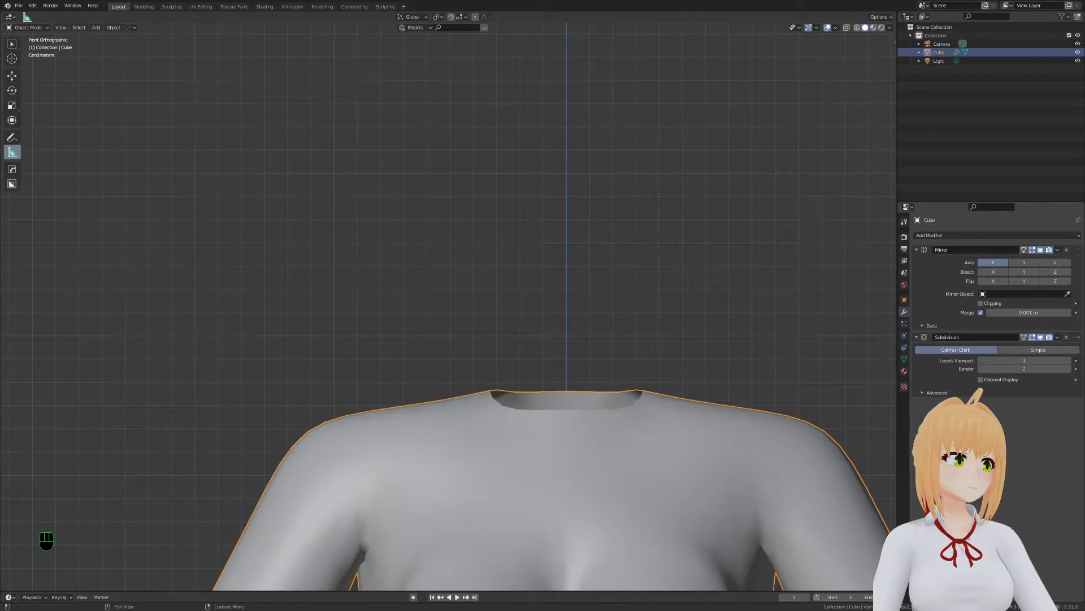
In the front wireframe view, adjust the selected vertex near the armpit and save the file
{"action": "scroll", "coordinate": [573, 259], "scroll_direction": "down", "scroll_amount": 4}
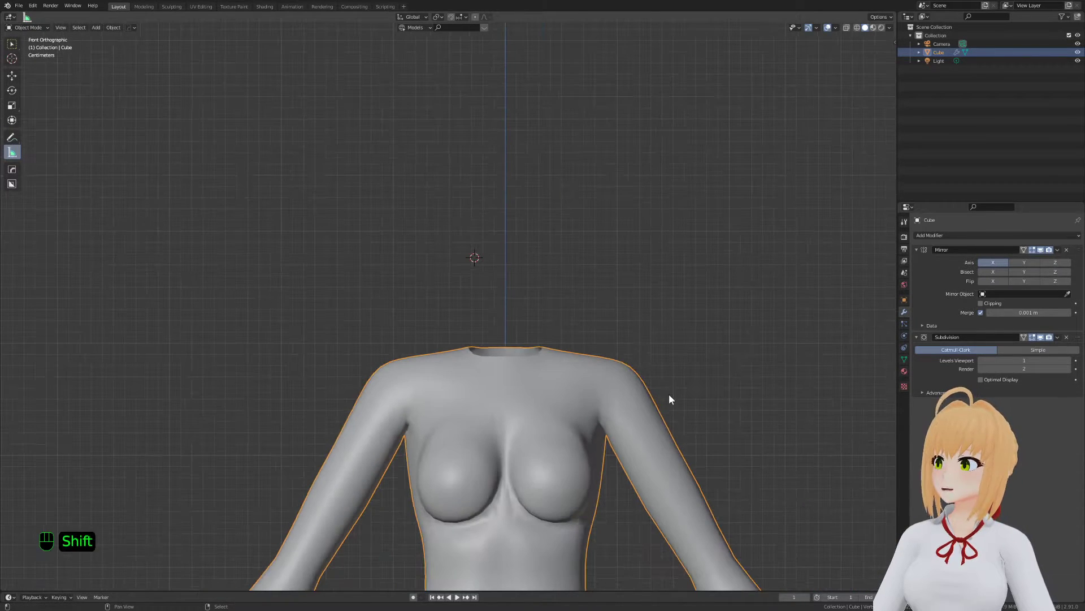
{"action": "middle_click_drag", "start_coordinate": [700, 421], "coordinate": [687, 384], "text": "shift"}
{"action": "key", "text": "Tab"}
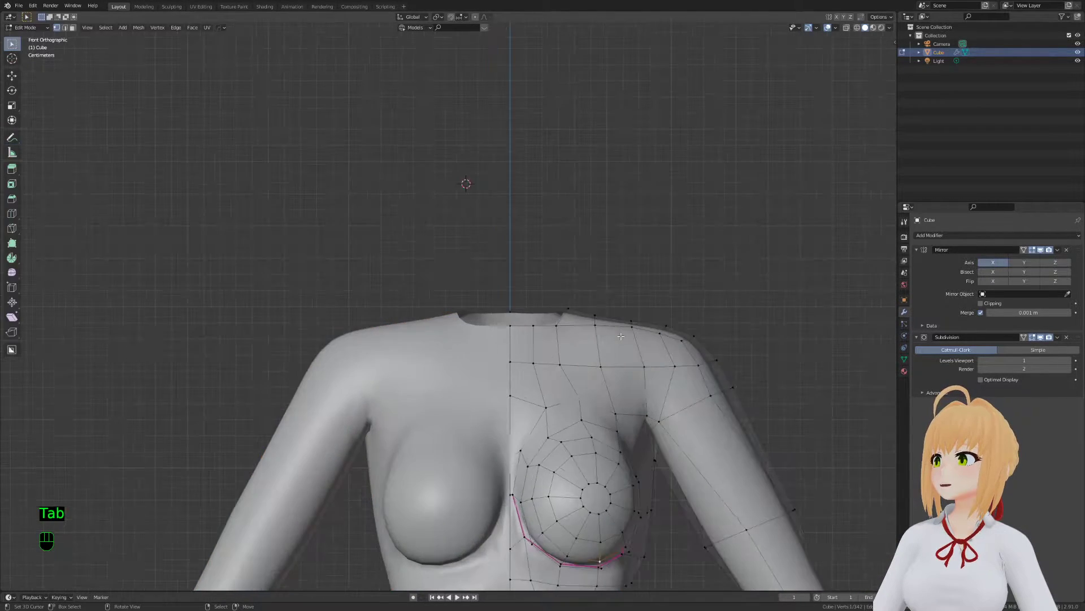
{"action": "key", "text": "Tab"}
{"action": "key", "text": "Tab"}
{"action": "mouse_move", "coordinate": [590, 357]}
{"action": "middle_mouse_down", "text": "shift"}
{"action": "mouse_move", "coordinate": [583, 274]}
{"action": "mouse_move", "coordinate": [613, 350]}
{"action": "middle_mouse_up", "text": "shift"}
{"action": "key", "text": "z"}
{"action": "scroll", "coordinate": [585, 333], "scroll_direction": "up", "scroll_amount": 2}
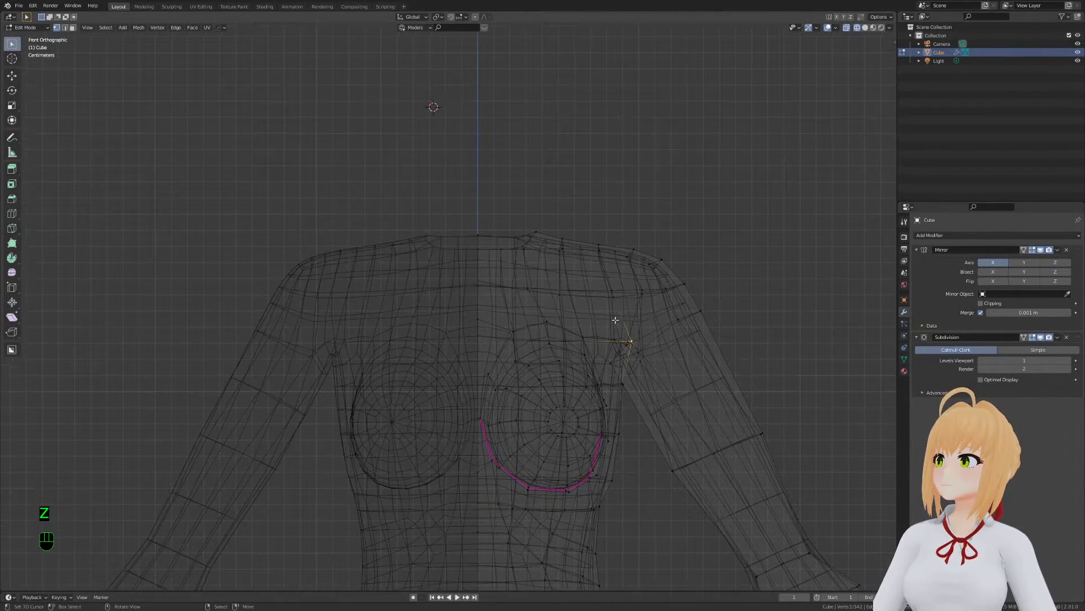
{"action": "key", "text": "g"}
{"action": "key", "text": "Tab"}
{"action": "middle_click_drag", "start_coordinate": [562, 235], "coordinate": [562, 274], "text": "shift"}
{"action": "key", "text": "ctrl+s"}
{"action": "scroll", "coordinate": [640, 286], "scroll_direction": "up", "scroll_amount": 1}
{"action": "middle_click_drag", "start_coordinate": [639, 286], "coordinate": [611, 311], "text": "shift"}
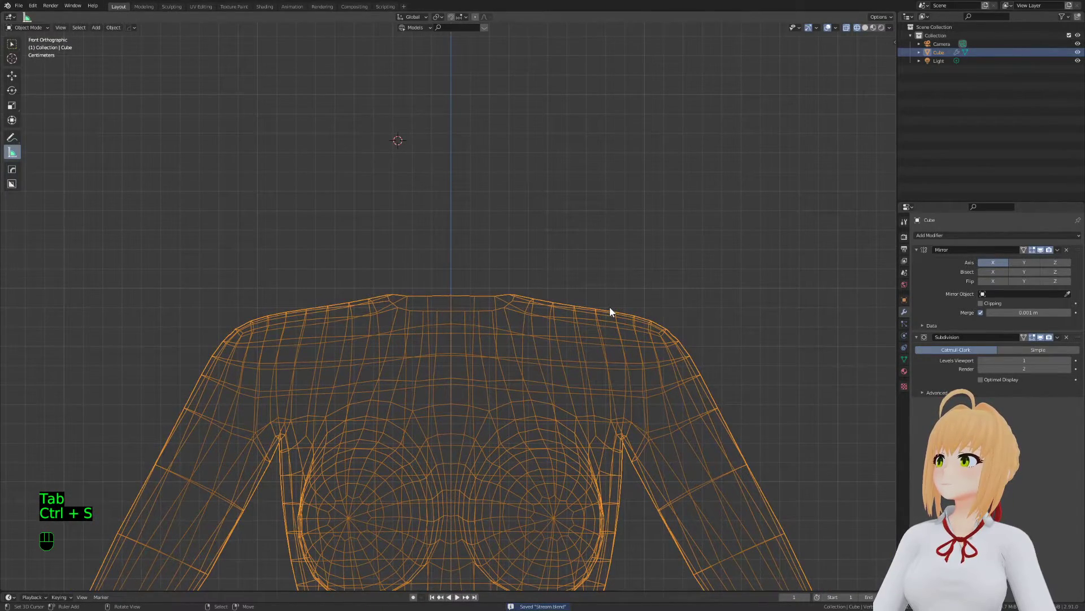
{"action": "scroll", "coordinate": [610, 306], "scroll_direction": "down", "scroll_amount": 1}
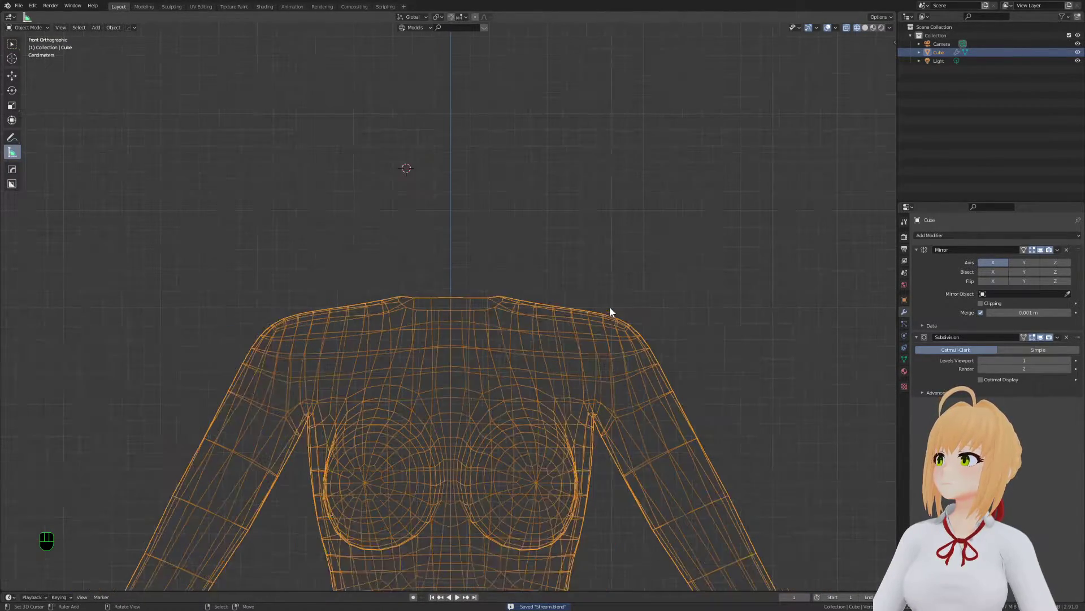
{"action": "middle_click_drag", "start_coordinate": [626, 320], "coordinate": [618, 293], "text": "shift"}
{"action": "key", "text": "Tab"}
{"action": "key", "text": "a"}
{"action": "key", "text": "a"}
{"action": "key", "text": "a"}
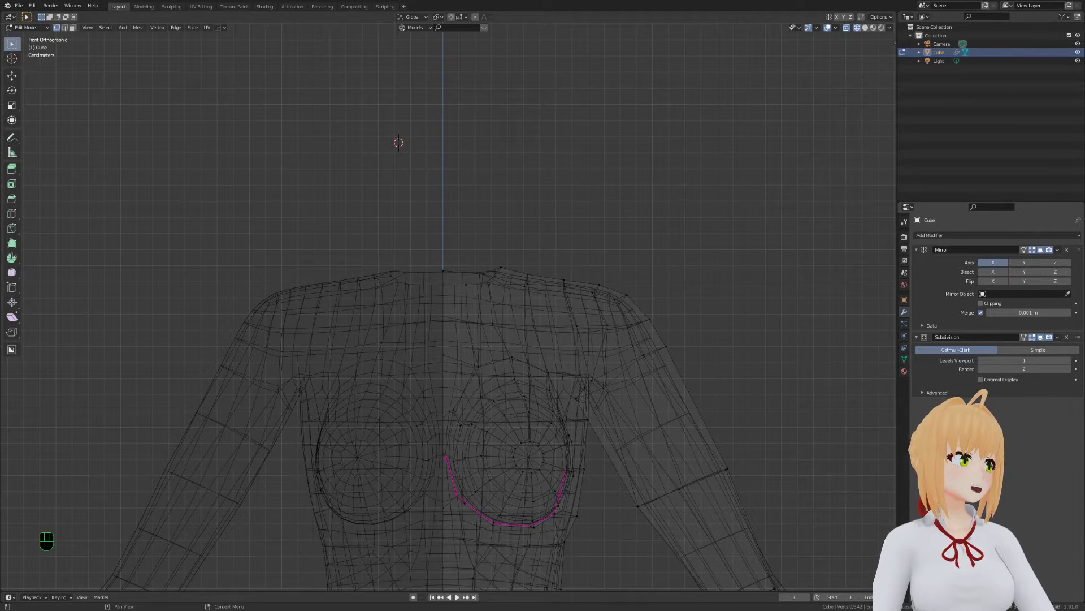
{"action": "key", "text": "Tab"}
{"action": "scroll", "coordinate": [591, 260], "scroll_direction": "down", "scroll_amount": 3}
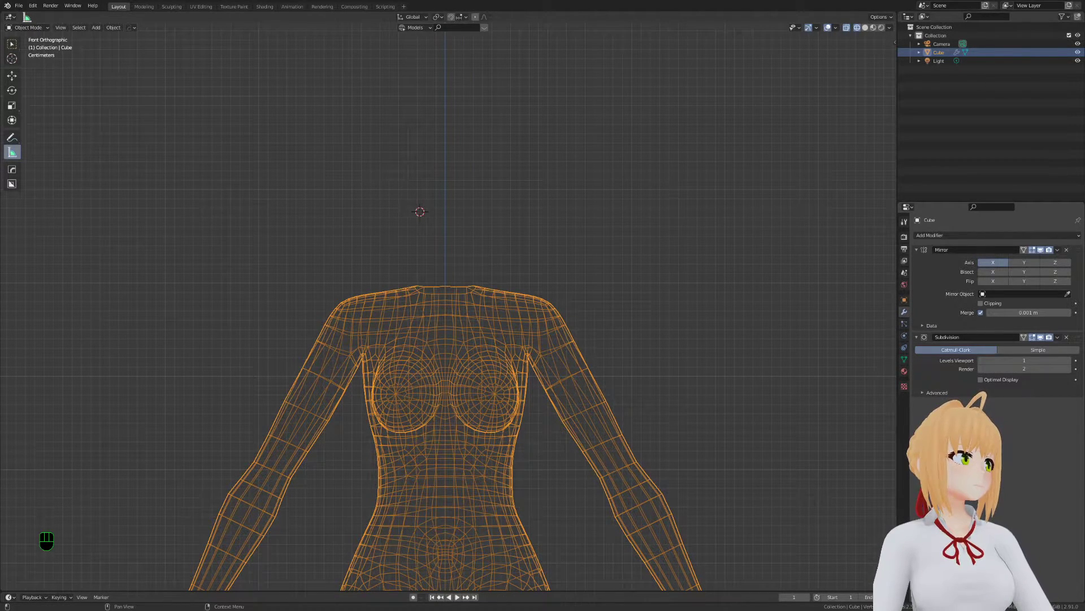
Import the character head reference sheet into the front view, scale it down and place it beside the body
{"action": "left_click_drag", "start_coordinate": [1, 193], "coordinate": [667, 204]}
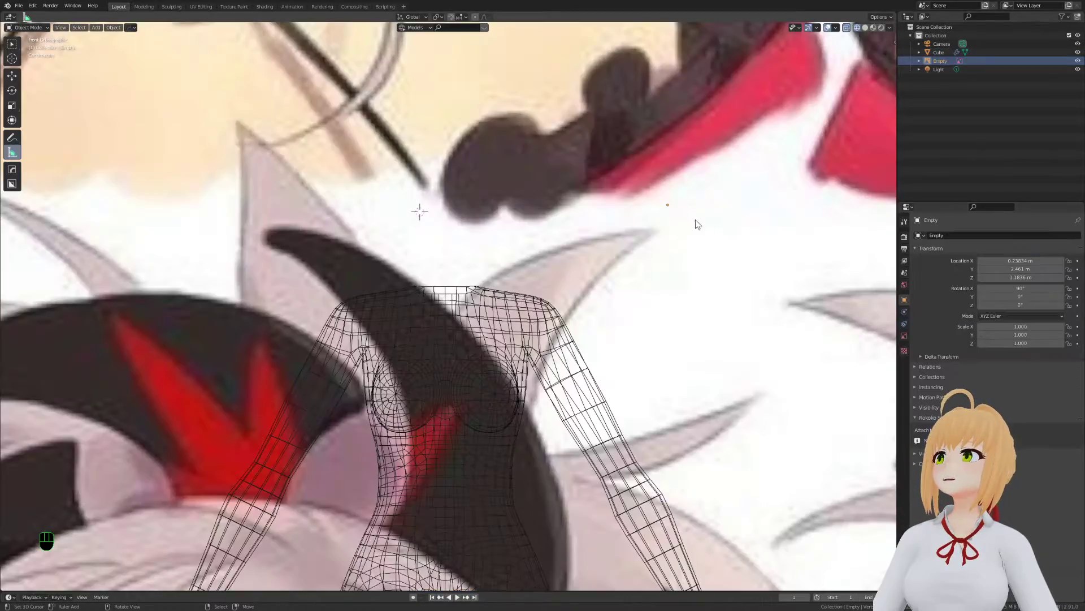
{"action": "scroll", "coordinate": [737, 248], "scroll_direction": "down", "scroll_amount": 3}
{"action": "key", "text": "s"}
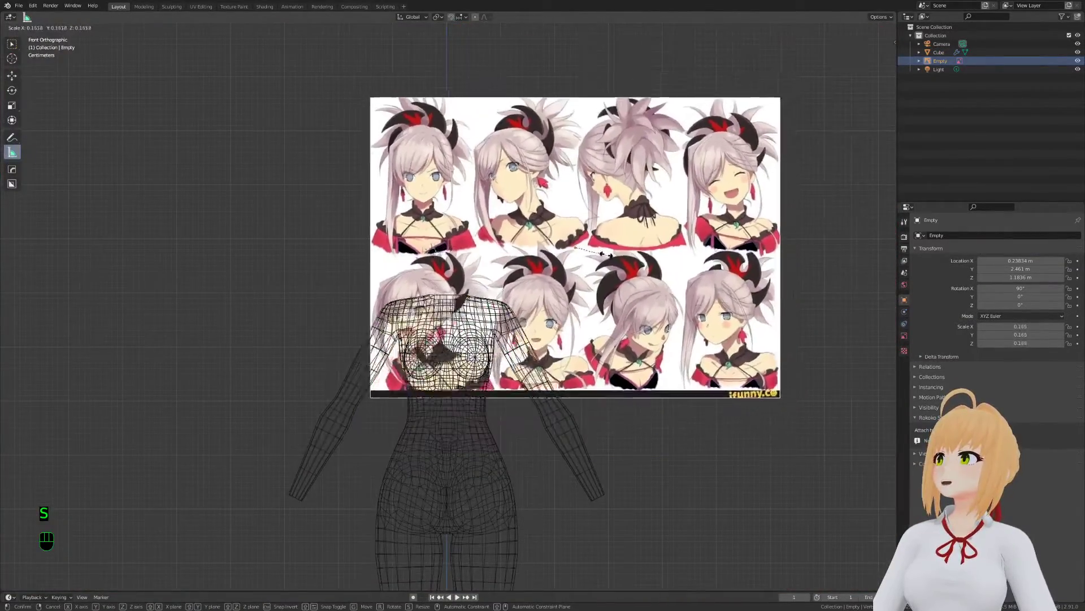
{"action": "left_click", "coordinate": [597, 255]}
{"action": "key", "text": "g"}
{"action": "left_click", "coordinate": [678, 305]}
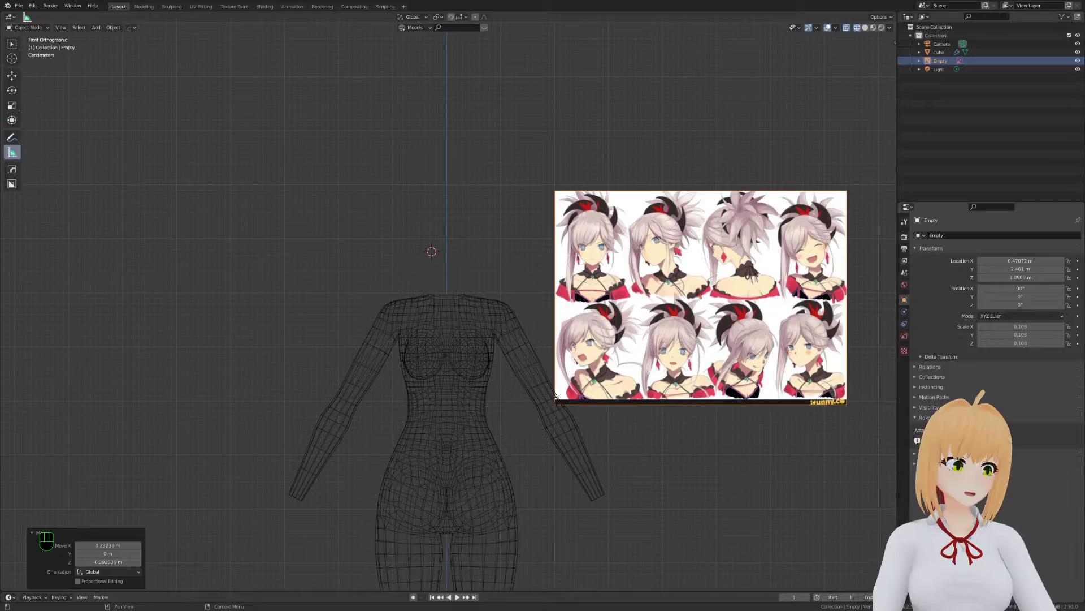
Import the back-view outfit sheet as a reference, scale it to 0.144, and replace its image with the red kimono costume sheet
{"action": "left_click_drag", "start_coordinate": [1084, 240], "coordinate": [292, 239]}
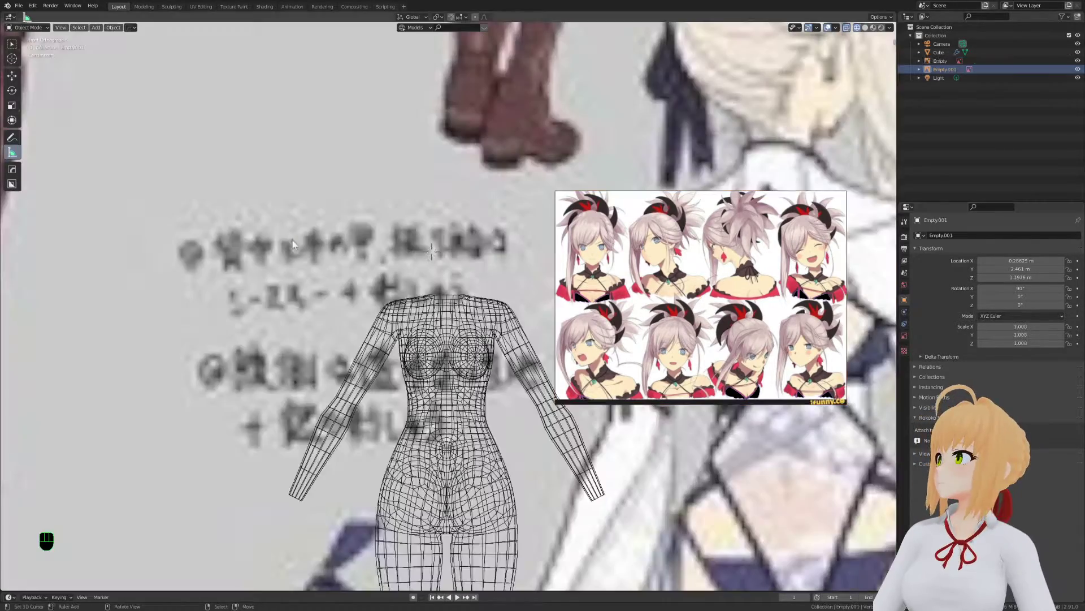
{"action": "key", "text": "s"}
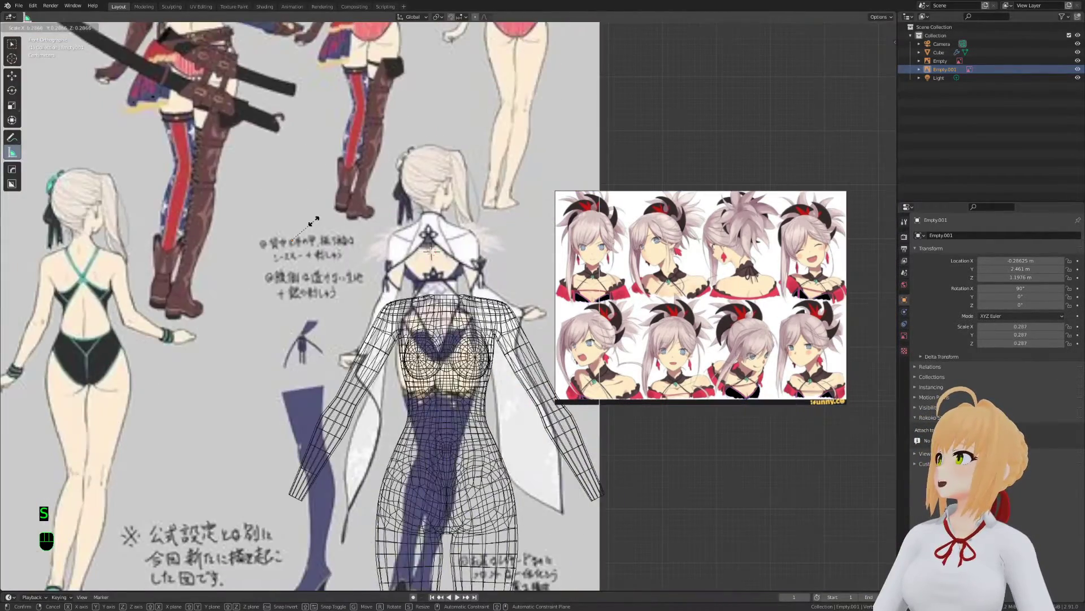
{"action": "key", "text": "Return"}
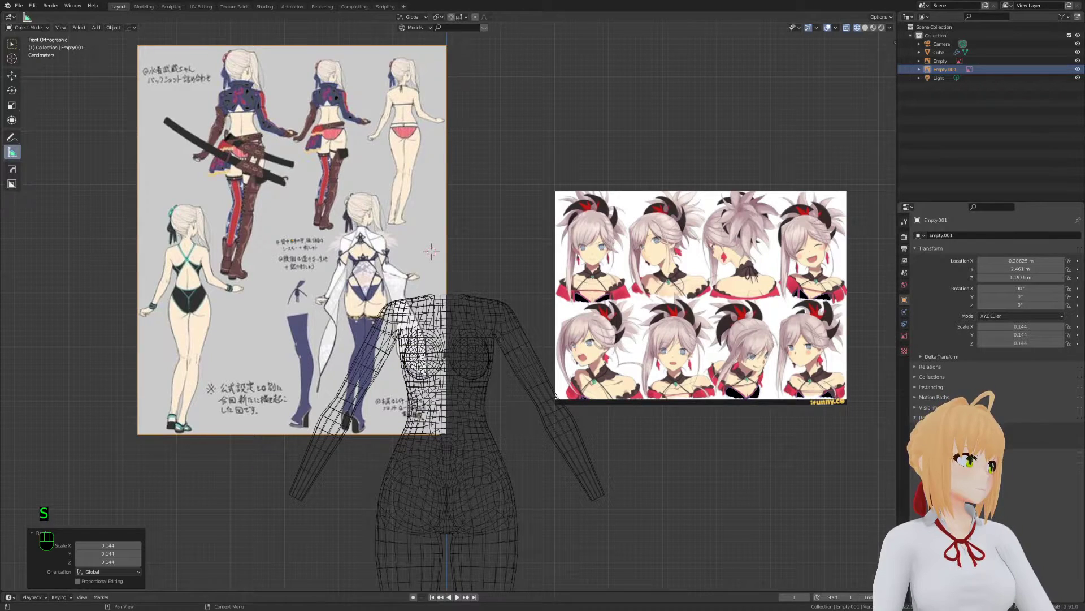
{"action": "left_click_drag", "start_coordinate": [1084, 243], "coordinate": [257, 240]}
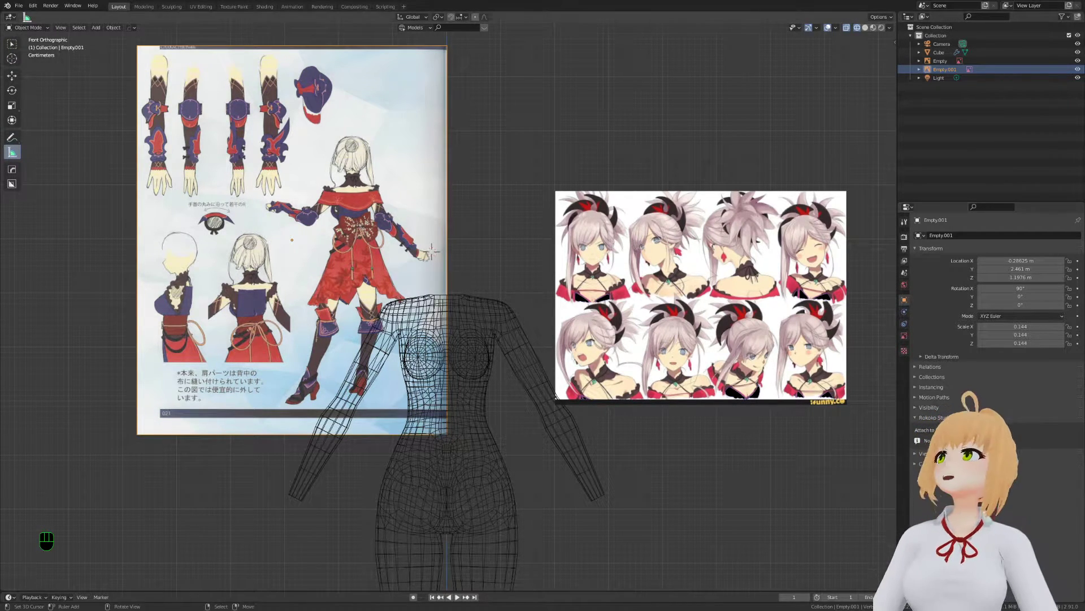
Move the costume sheet and the head reference sheet well clear of the body, one on each side
{"action": "scroll", "coordinate": [609, 177], "scroll_direction": "down", "scroll_amount": 2}
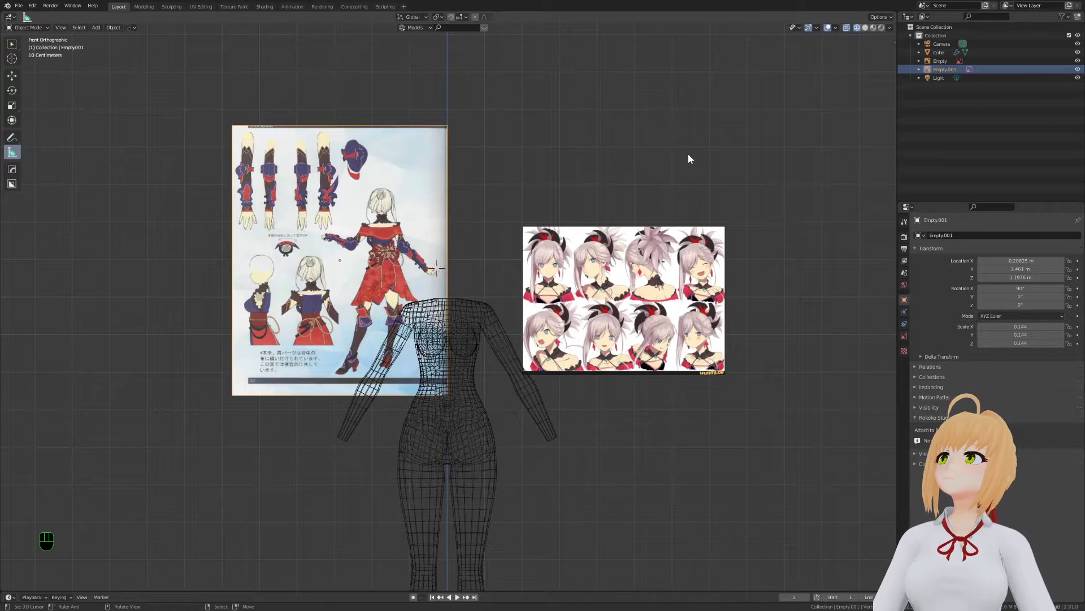
{"action": "key", "text": "g"}
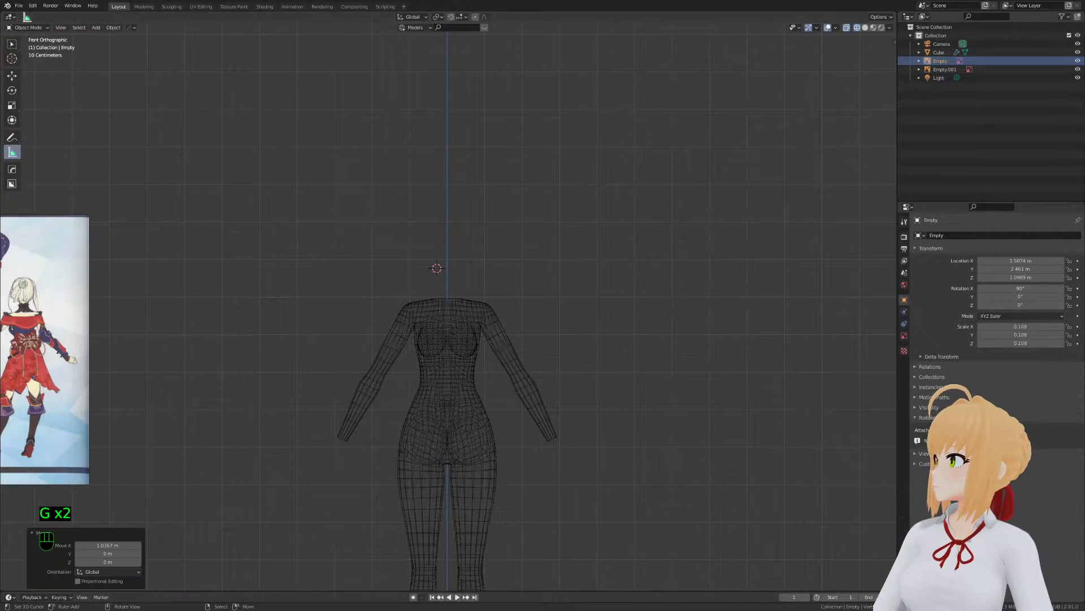
{"action": "key", "text": "g"}
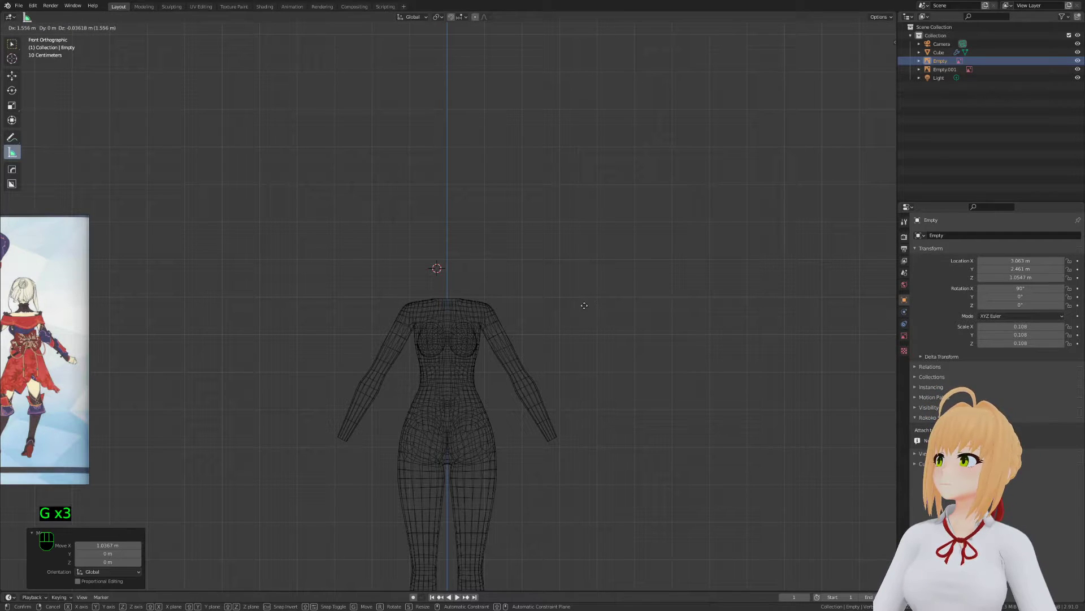
{"action": "left_click", "coordinate": [585, 306]}
{"action": "scroll", "coordinate": [626, 313], "scroll_direction": "down", "scroll_amount": 8}
{"action": "scroll", "coordinate": [651, 332], "scroll_direction": "up", "scroll_amount": 5}
{"action": "key", "text": "g"}
{"action": "left_click", "coordinate": [548, 344]}
Select the body mesh, switch to solid shading and frame the neck opening in the front view
{"action": "scroll", "coordinate": [548, 345], "scroll_direction": "up", "scroll_amount": 11}
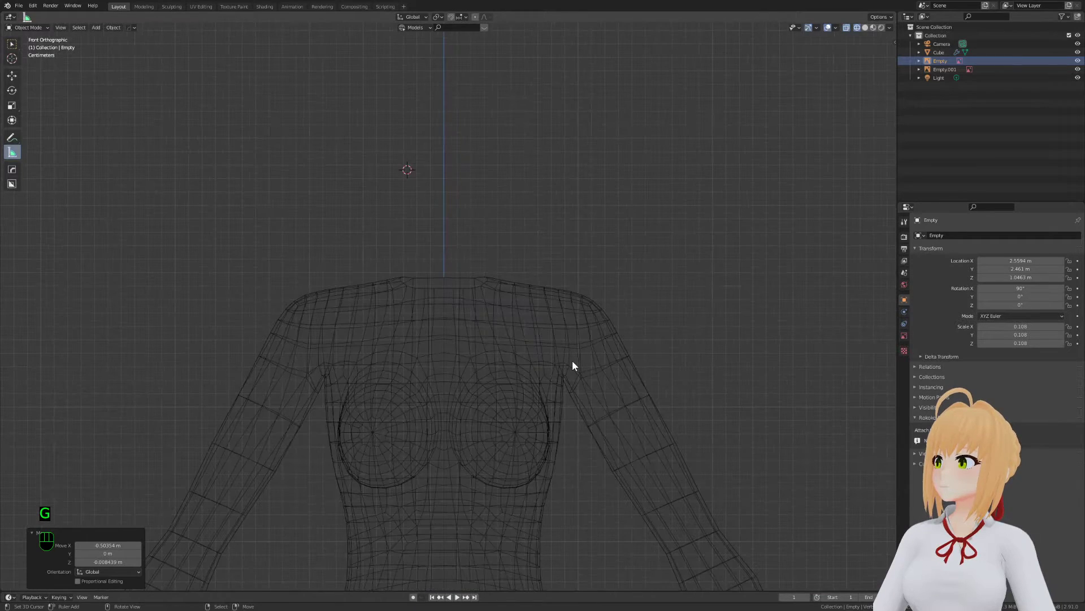
{"action": "left_click", "coordinate": [530, 408]}
{"action": "key", "text": "z"}
{"action": "left_click", "coordinate": [670, 406]}
{"action": "key", "text": "Tab"}
{"action": "mouse_move", "coordinate": [670, 405]}
{"action": "middle_mouse_down"}
{"action": "mouse_move", "coordinate": [499, 374]}
{"action": "mouse_move", "coordinate": [477, 321]}
{"action": "mouse_move", "coordinate": [487, 328]}
{"action": "mouse_move", "coordinate": [491, 399]}
{"action": "middle_mouse_up"}
{"action": "key", "text": "Tab"}
{"action": "key", "text": "KP_1"}
{"action": "scroll", "coordinate": [491, 399], "scroll_direction": "up", "scroll_amount": 3}
{"action": "key", "text": "Tab"}
{"action": "key", "text": "Tab"}
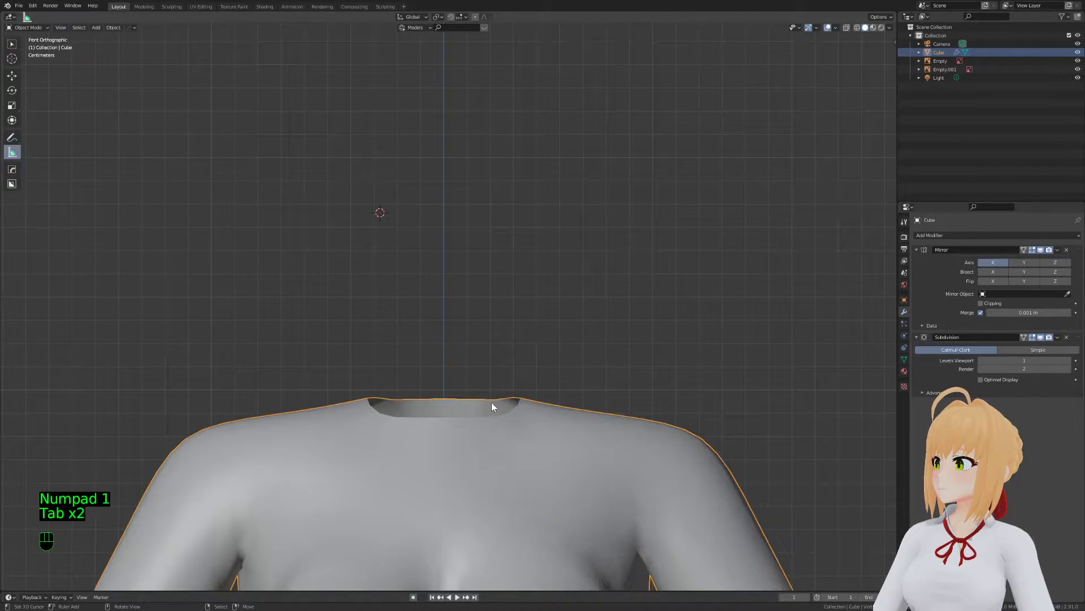
Extrude the edge loop around the neck opening straight up to form the base of the neck
{"action": "key", "text": "shift+a"}
{"action": "key", "text": "Tab"}
{"action": "key", "text": "2"}
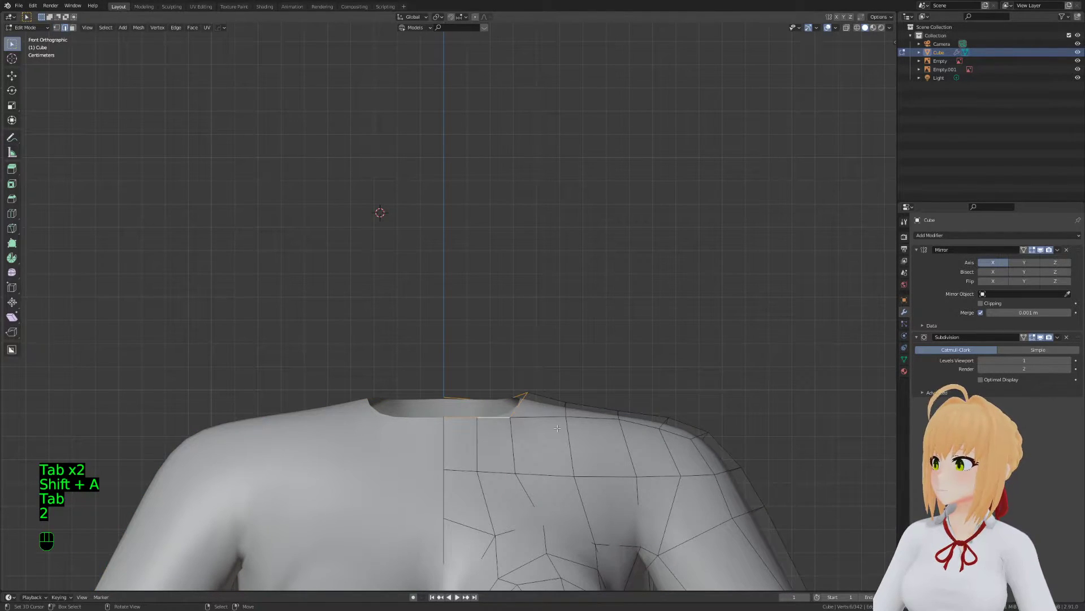
{"action": "key", "text": "e"}
{"action": "left_click", "coordinate": [554, 396]}
{"action": "key", "text": "g"}
{"action": "left_click", "coordinate": [610, 321]}
{"action": "key", "text": "s"}
{"action": "right_click", "coordinate": [625, 327]}
{"action": "key", "text": "w"}
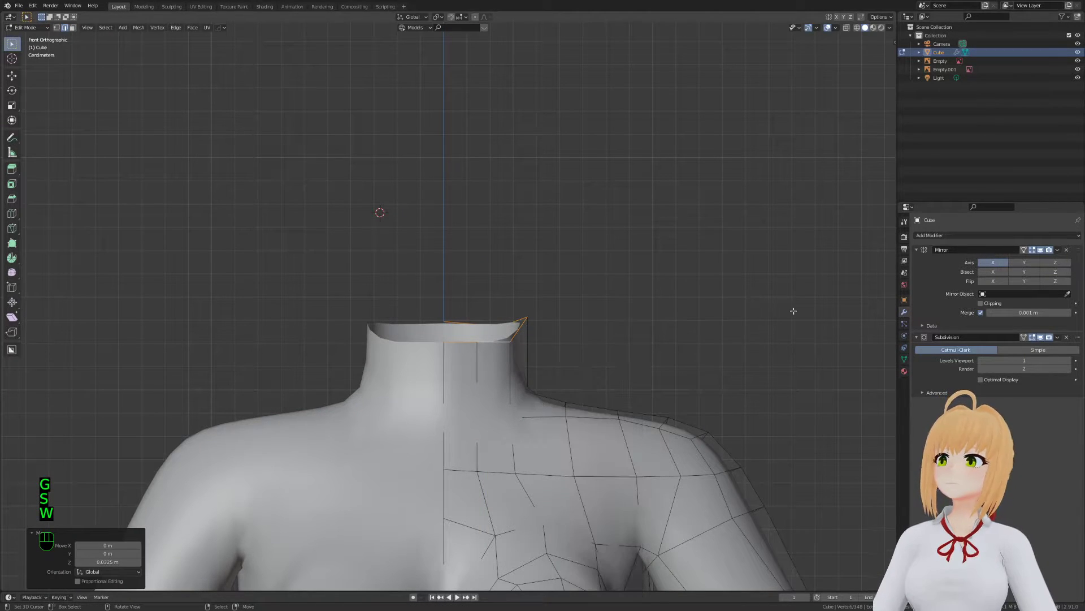
{"action": "key", "text": "g"}
{"action": "right_click", "coordinate": [671, 307]}
Enable clipping on the Mirror modifier and reposition the vertices at the side of the neck's rim
{"action": "left_click", "coordinate": [981, 303]}
{"action": "key", "text": "g"}
{"action": "key", "text": "g"}
{"action": "left_click", "coordinate": [534, 331]}
{"action": "key", "text": "1"}
{"action": "key", "text": "g"}
{"action": "left_click", "coordinate": [531, 344]}
Round the neck's top edge loop with the LoopTools Circle operation and rotate it about 19° around the Z axis
{"action": "middle_click_drag", "start_coordinate": [531, 344], "coordinate": [527, 391]}
{"action": "left_click", "coordinate": [481, 312], "text": "alt"}
{"action": "middle_click_drag", "start_coordinate": [481, 313], "coordinate": [444, 362], "text": "shift"}
{"action": "key", "text": "w"}
{"action": "mouse_move", "coordinate": [555, 355]}
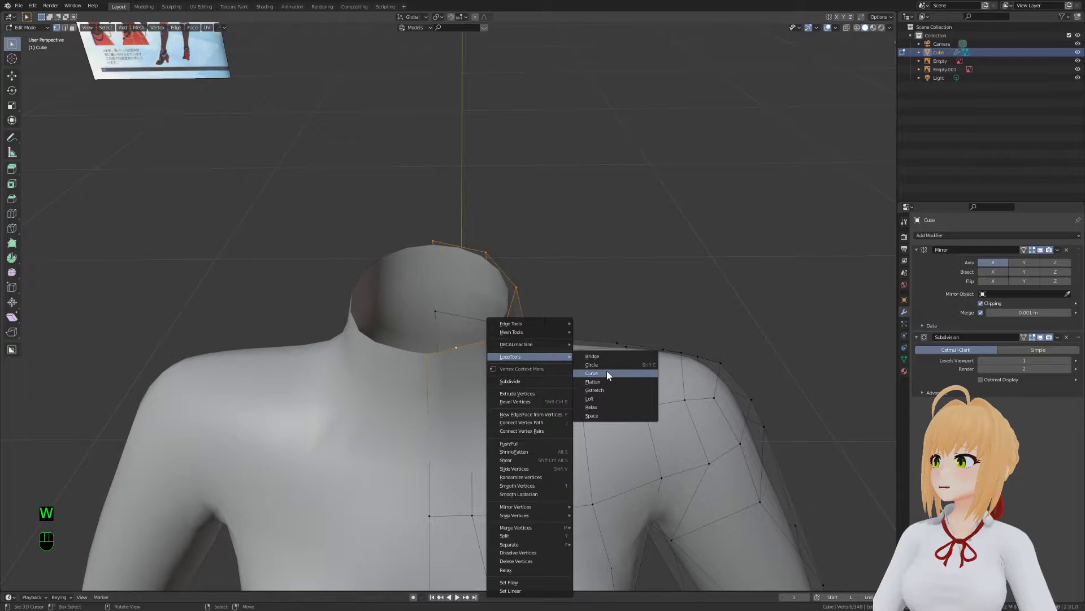
{"action": "left_click", "coordinate": [601, 365]}
{"action": "key", "text": "r"}
{"action": "key", "text": "z"}
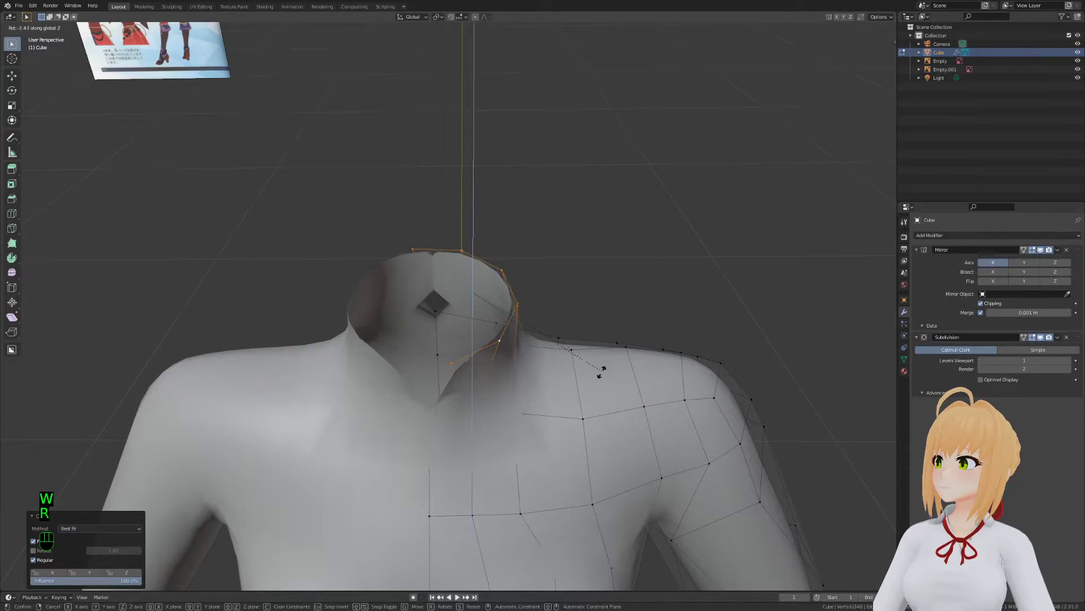
{"action": "left_click", "coordinate": [549, 416]}
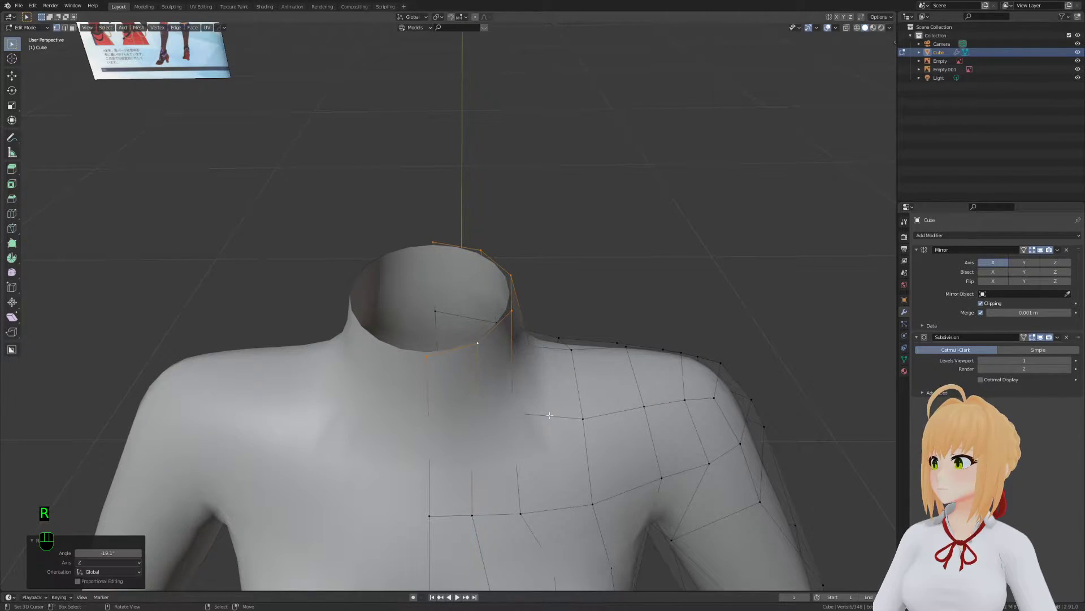
Scale the neck's rim loop narrower and lower it slightly in the front view
{"action": "scroll", "coordinate": [562, 334], "scroll_direction": "down", "scroll_amount": 3}
{"action": "key", "text": "KP_1"}
{"action": "scroll", "coordinate": [586, 334], "scroll_direction": "down", "scroll_amount": 2, "text": "shift"}
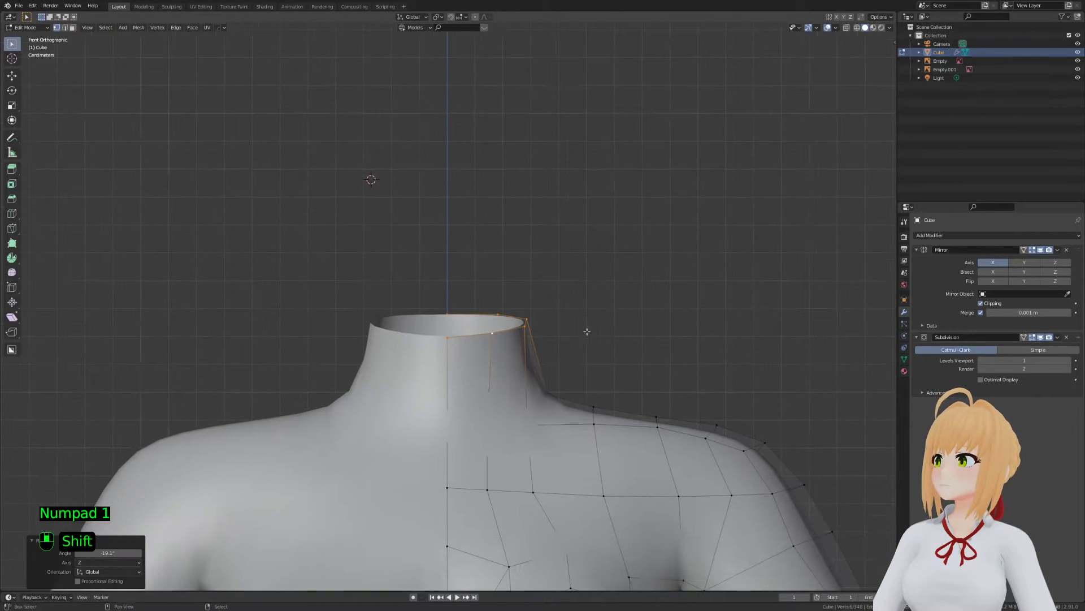
{"action": "key", "text": "s"}
{"action": "left_click", "coordinate": [574, 334]}
{"action": "key", "text": "g"}
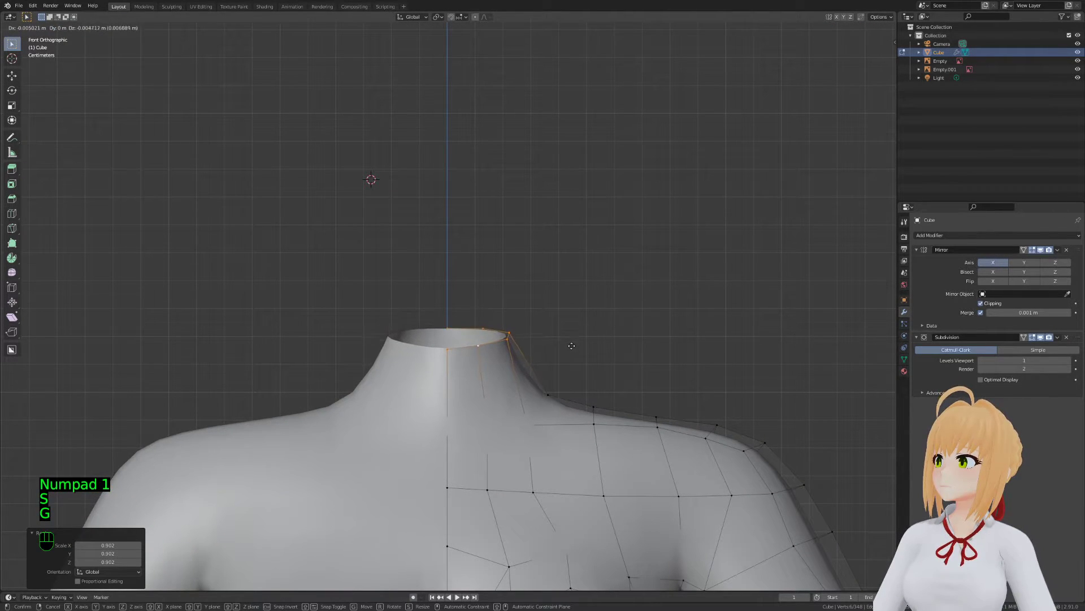
{"action": "left_click", "coordinate": [571, 357]}
Extrude the neck's rim upward to lengthen the neck, and shift the new loop forward in the side view
{"action": "key", "text": "e"}
{"action": "left_click", "coordinate": [573, 276]}
{"action": "key", "text": "g"}
{"action": "left_click", "coordinate": [574, 286]}
{"action": "key", "text": "Tab"}
{"action": "key", "text": "KP_3"}
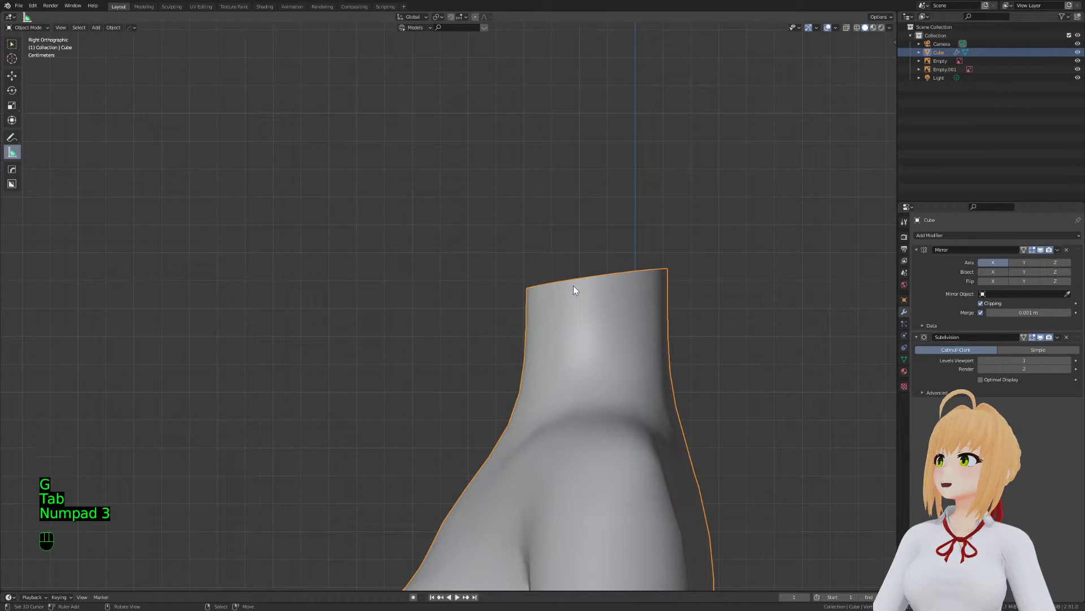
{"action": "key", "text": "Tab"}
{"action": "key", "text": "g"}
{"action": "left_click", "coordinate": [520, 298]}
{"action": "key", "text": "s"}
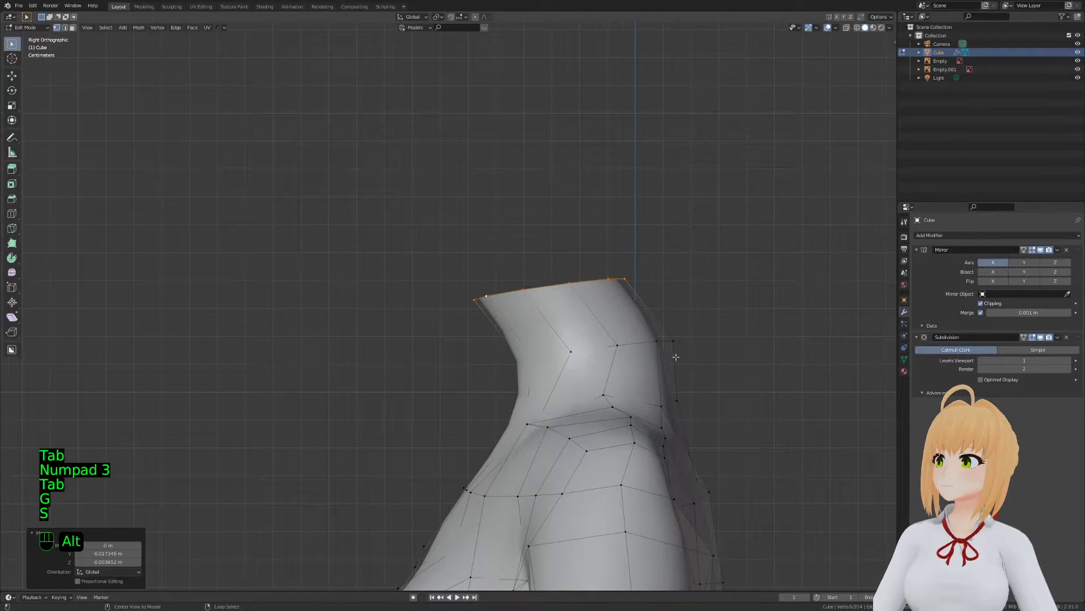
Move the middle neck loop forward, and scale the middle and top loops horizontally with the Z axis locked
{"action": "left_click", "coordinate": [667, 344], "text": "alt"}
{"action": "key", "text": "g"}
{"action": "left_click", "coordinate": [766, 360]}
{"action": "key", "text": "s"}
{"action": "key", "text": "shift+z"}
{"action": "left_click", "coordinate": [756, 362]}
{"action": "left_click", "coordinate": [592, 282], "text": "alt"}
{"action": "key", "text": "s"}
{"action": "key", "text": "shift+z"}
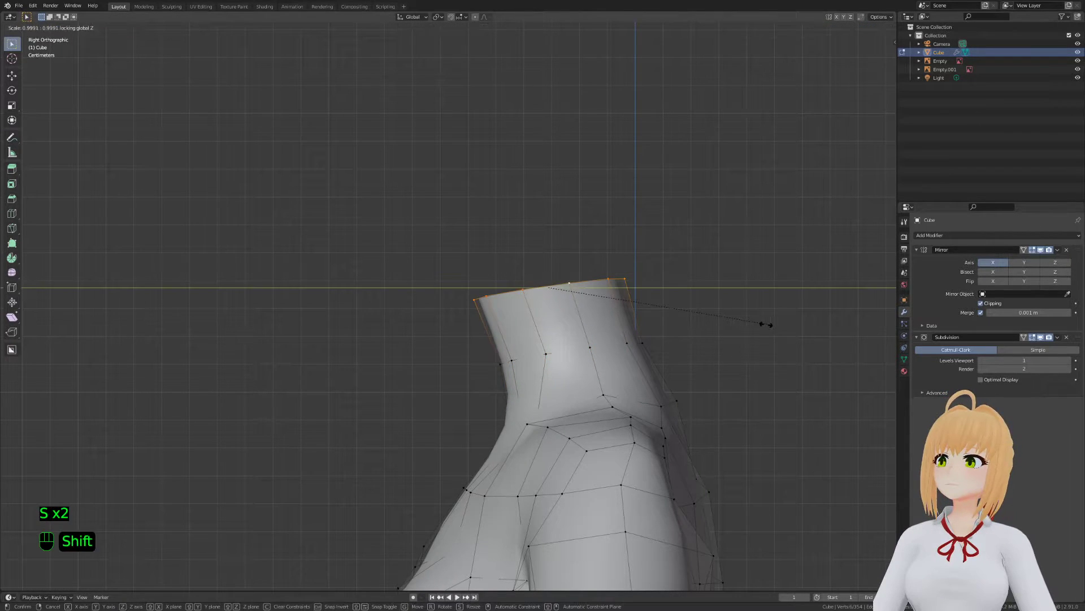
{"action": "left_click", "coordinate": [766, 324]}
Narrow the middle neck loop along Y, reposition it, and shift the top loop slightly back and up
{"action": "left_click", "coordinate": [644, 344], "text": "alt"}
{"action": "key", "text": "s"}
{"action": "key", "text": "y"}
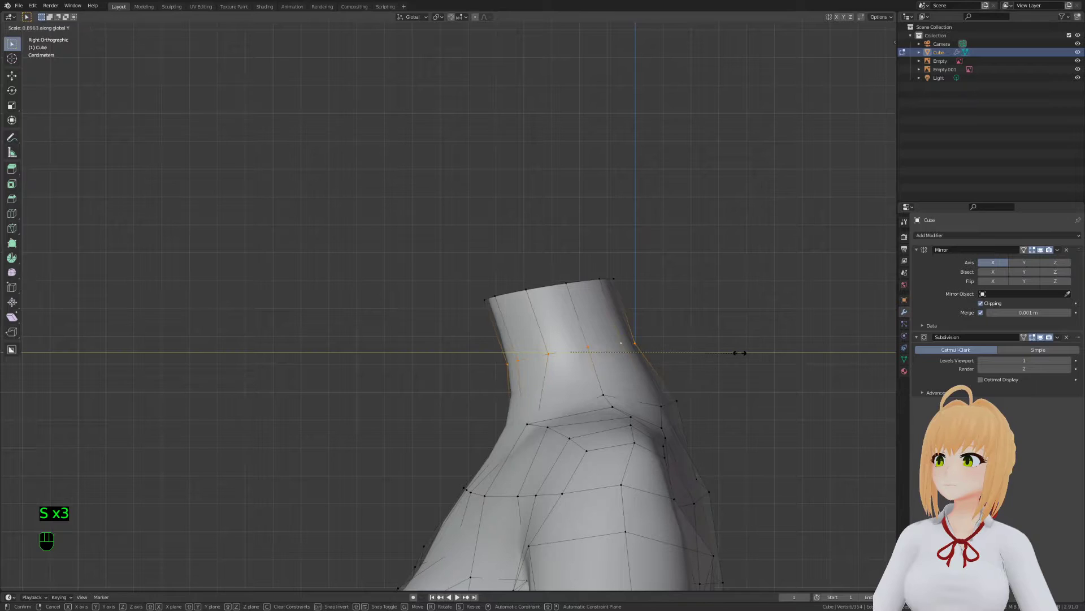
{"action": "left_click", "coordinate": [729, 352]}
{"action": "key", "text": "g"}
{"action": "left_click", "coordinate": [732, 361]}
{"action": "left_click", "coordinate": [579, 280], "text": "alt"}
{"action": "key", "text": "g"}
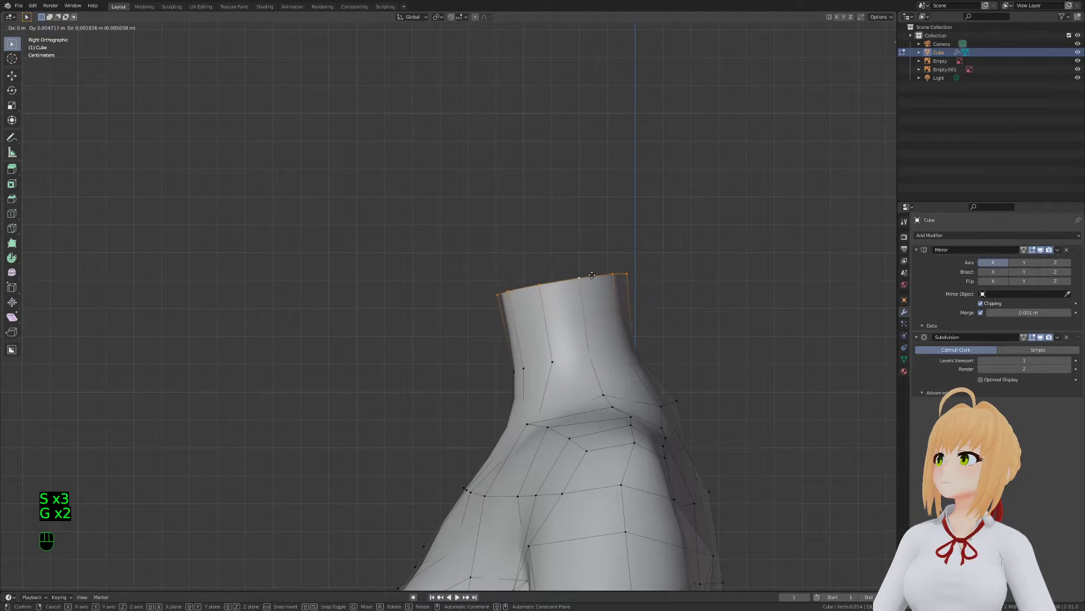
{"action": "left_click", "coordinate": [592, 275]}
Check the neck shape in Object Mode from the front, deselect everything and save the file
{"action": "key", "text": "Tab"}
{"action": "mouse_move", "coordinate": [624, 337]}
{"action": "middle_mouse_down"}
{"action": "mouse_move", "coordinate": [454, 303]}
{"action": "mouse_move", "coordinate": [559, 347]}
{"action": "mouse_move", "coordinate": [613, 334]}
{"action": "middle_mouse_up"}
{"action": "key", "text": "KP_1"}
{"action": "key", "text": "Tab"}
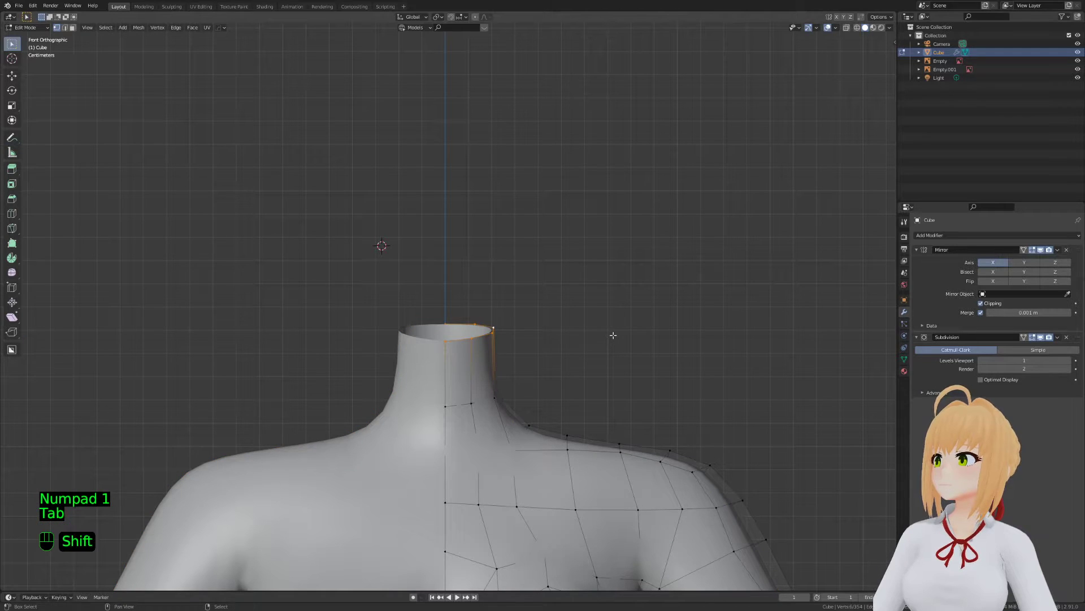
{"action": "key", "text": "Tab"}
{"action": "key", "text": "a"}
{"action": "key", "text": "a"}
{"action": "key", "text": "a"}
{"action": "key", "text": "ctrl+s"}
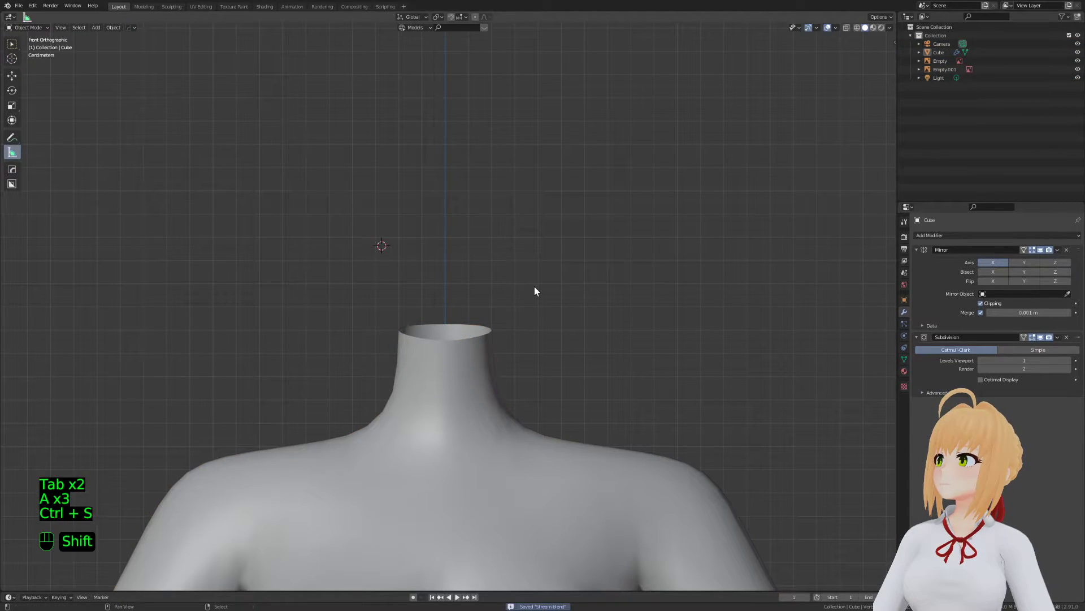
Add a plane mesh and reset its location to the world origin
{"action": "key", "text": "shift+a"}
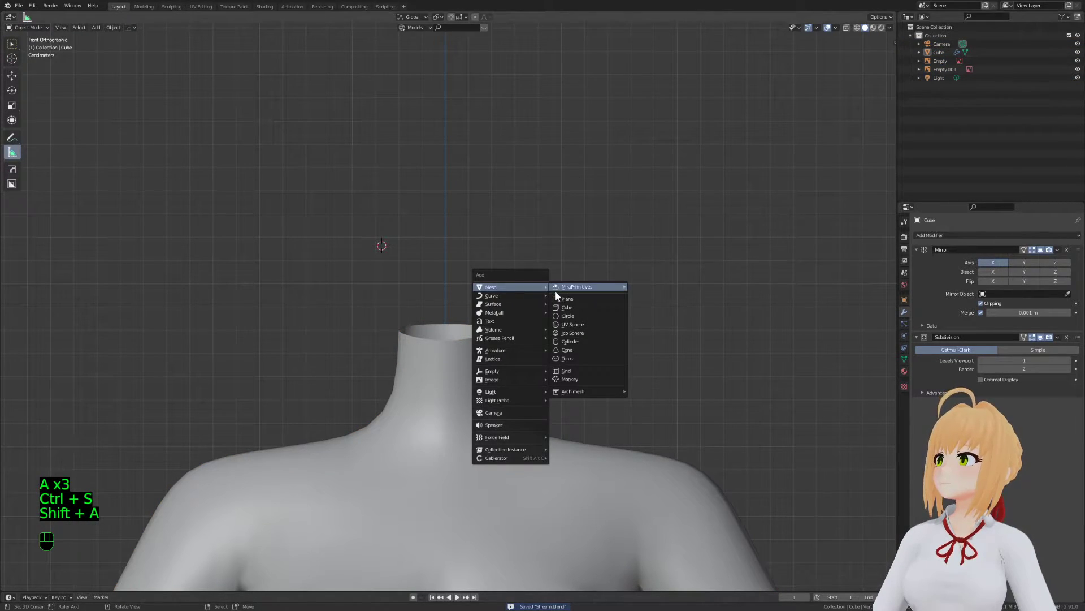
{"action": "left_click", "coordinate": [568, 299]}
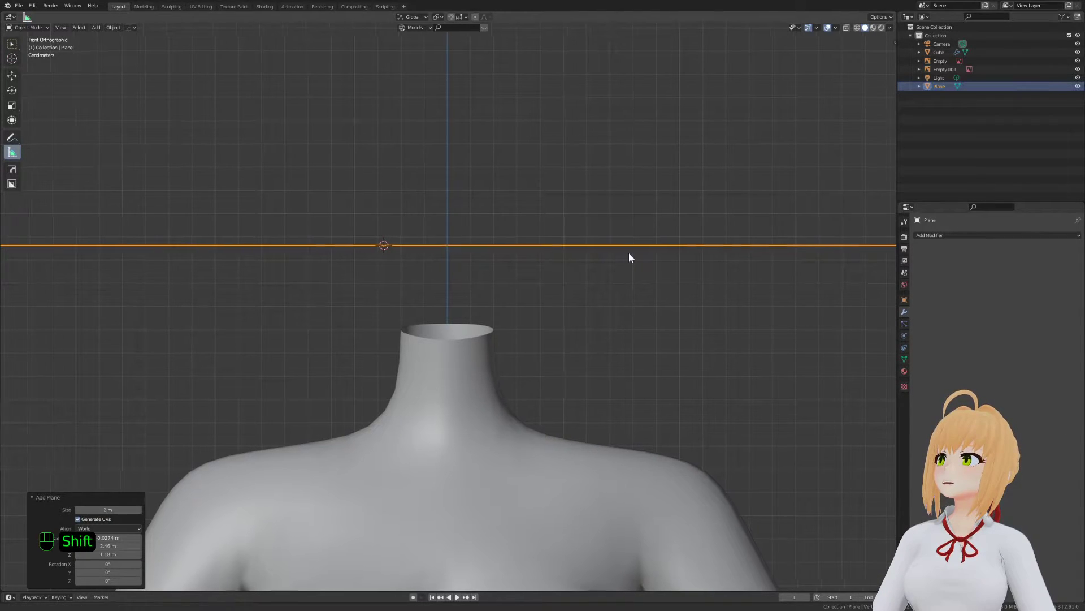
{"action": "middle_click_drag", "start_coordinate": [628, 258], "coordinate": [655, 257], "text": "shift"}
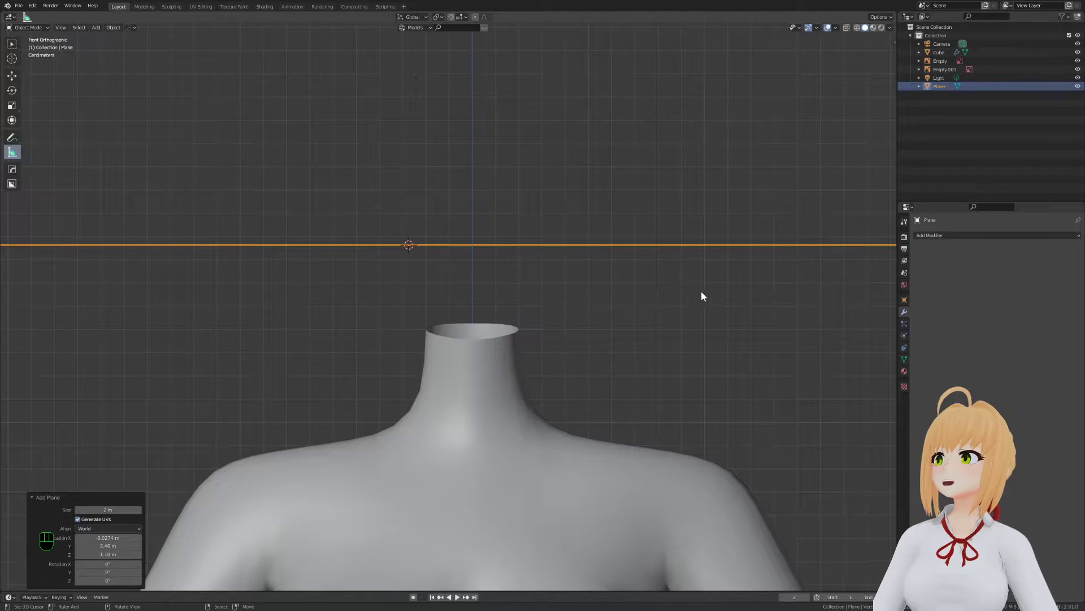
{"action": "middle_click_drag", "start_coordinate": [731, 298], "coordinate": [735, 337], "text": "shift"}
{"action": "left_click", "coordinate": [893, 40]}
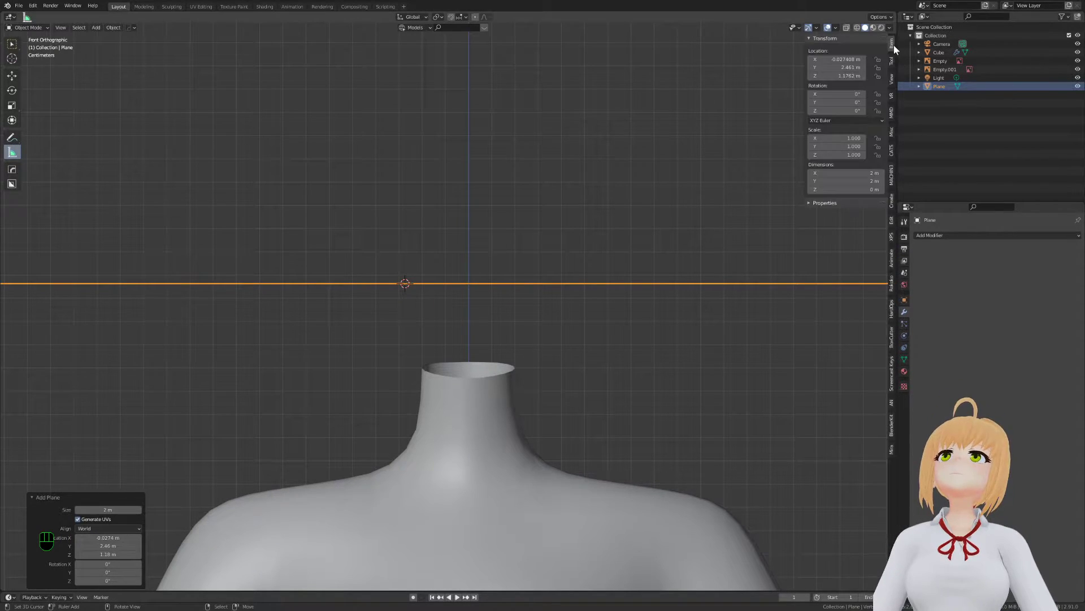
{"action": "key", "text": "BackSpace"}
Raise the plane along the Z axis from the origin to above the body
{"action": "scroll", "coordinate": [579, 334], "scroll_direction": "down", "scroll_amount": 5}
{"action": "key", "text": "g"}
{"action": "left_click", "coordinate": [625, 84]}
{"action": "key", "text": "g"}
{"action": "left_click", "coordinate": [620, 315]}
{"action": "key", "text": "g"}
{"action": "left_click", "coordinate": [608, 146]}
{"action": "key", "text": "g"}
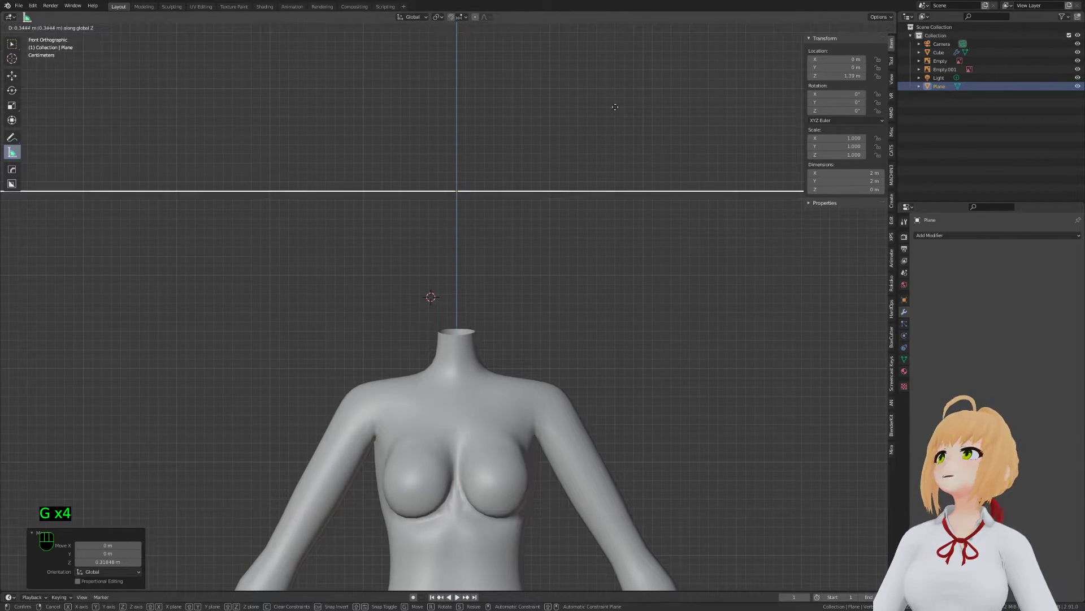
{"action": "left_click", "coordinate": [598, 229]}
Scale the plane down to 0.041 and place it just below the neck's top rim
{"action": "scroll", "coordinate": [598, 229], "scroll_direction": "up", "scroll_amount": 3}
{"action": "key", "text": "s"}
{"action": "left_click", "coordinate": [565, 205]}
{"action": "key", "text": "s"}
{"action": "left_click", "coordinate": [626, 230]}
{"action": "key", "text": "g"}
{"action": "left_click", "coordinate": [676, 506]}
Delete all of the plane's vertices, keeping the empty mesh object, and return to Object Mode
{"action": "key", "text": "Tab"}
{"action": "middle_click_drag", "start_coordinate": [677, 506], "coordinate": [674, 446], "text": "shift"}
{"action": "scroll", "coordinate": [642, 381], "scroll_direction": "up", "scroll_amount": 2}
{"action": "key", "text": "x"}
{"action": "left_click", "coordinate": [642, 382]}
{"action": "middle_click_drag", "start_coordinate": [603, 306], "coordinate": [603, 339], "text": "shift"}
{"action": "key", "text": "x"}
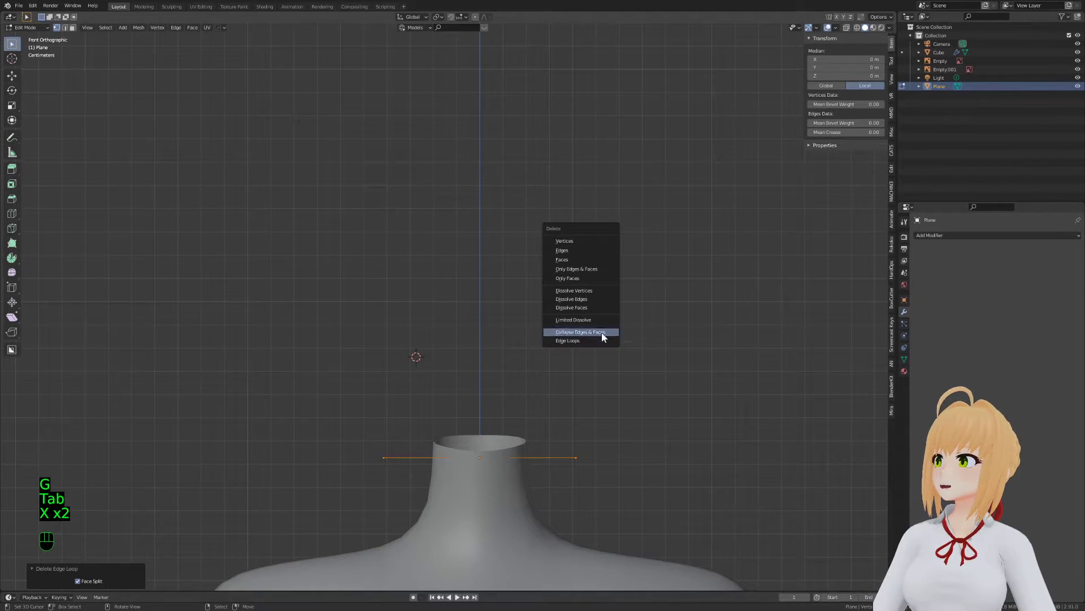
{"action": "left_click", "coordinate": [582, 241]}
{"action": "middle_click_drag", "start_coordinate": [431, 456], "coordinate": [425, 486], "text": "shift"}
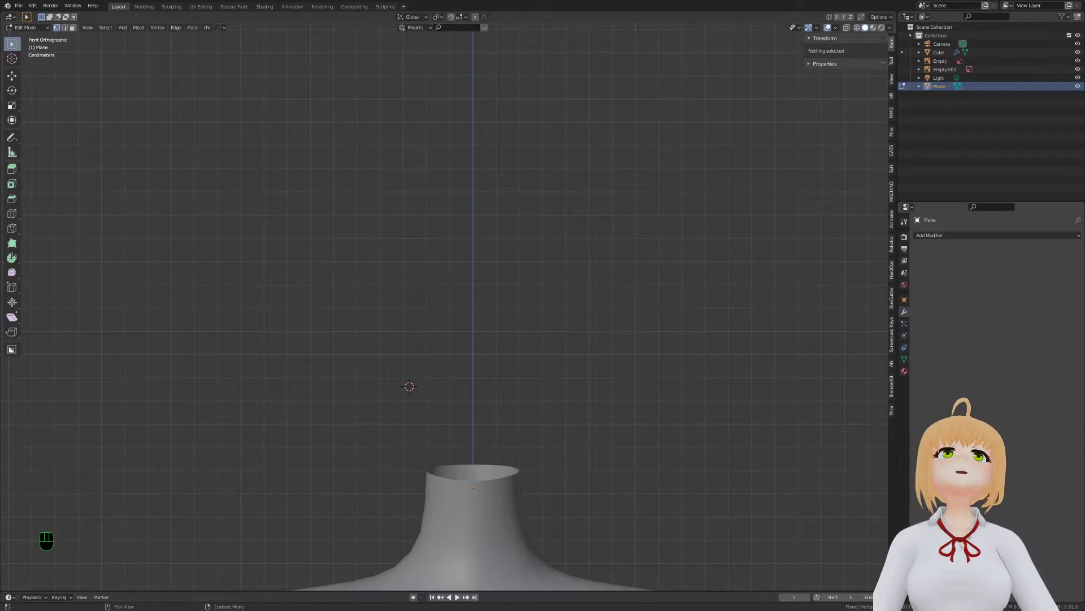
{"action": "key", "text": "Tab"}
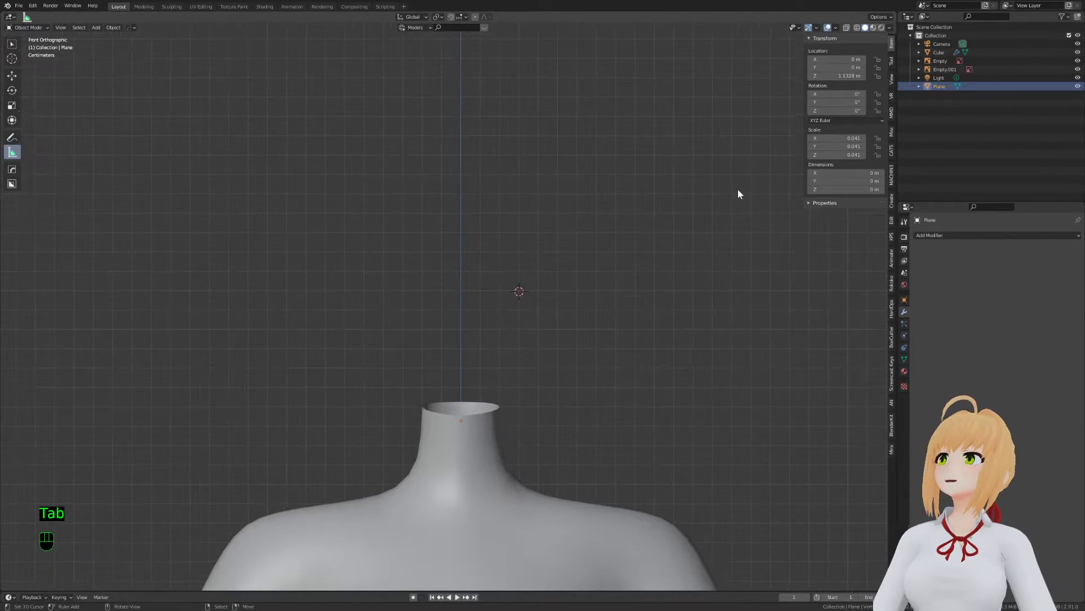
Select the costume sheet reference and move it back beside the body's neck and shoulders
{"action": "left_click", "coordinate": [944, 61]}
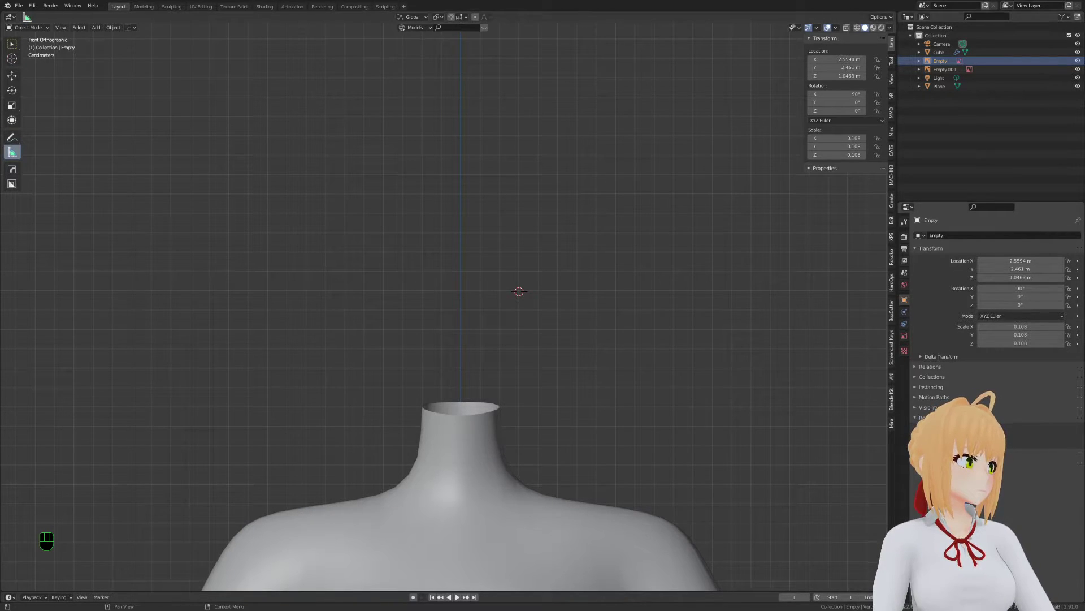
{"action": "scroll", "coordinate": [500, 281], "scroll_direction": "down", "scroll_amount": 8}
{"action": "left_click", "coordinate": [944, 69]}
{"action": "key", "text": "g"}
{"action": "left_click", "coordinate": [501, 281]}
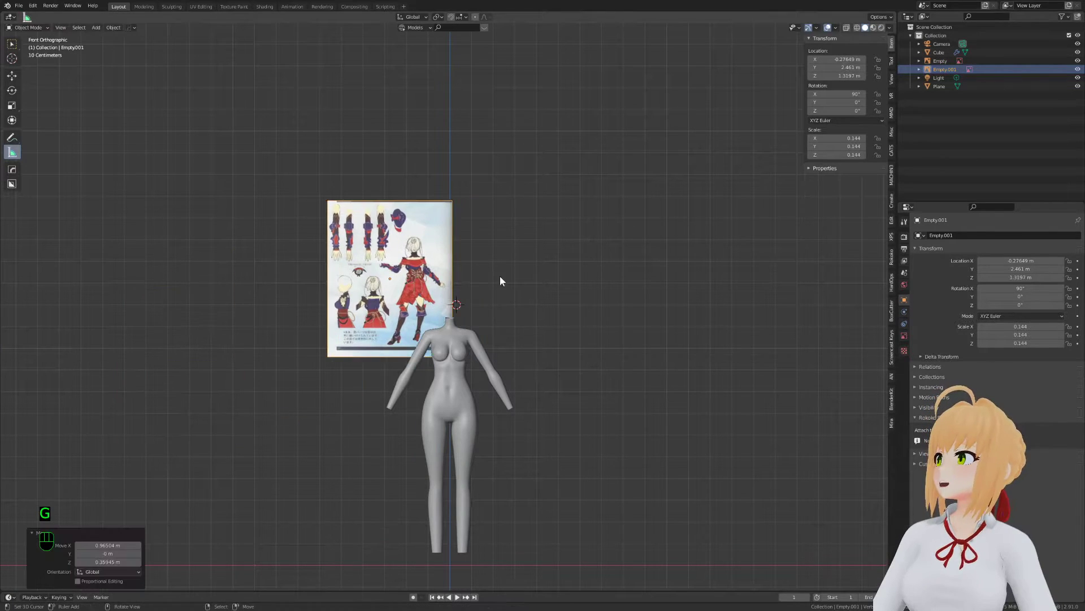
Move the head reference sheet closer to the body, opposite the costume sheet, to about X 1.30 m and Z 1.43 m
{"action": "middle_click_drag", "start_coordinate": [678, 311], "coordinate": [351, 436], "text": "shift"}
{"action": "right_click", "coordinate": [670, 458]}
{"action": "key", "text": "g"}
{"action": "left_click", "coordinate": [395, 378]}
{"action": "middle_click_drag", "start_coordinate": [396, 378], "coordinate": [637, 383], "text": "shift"}
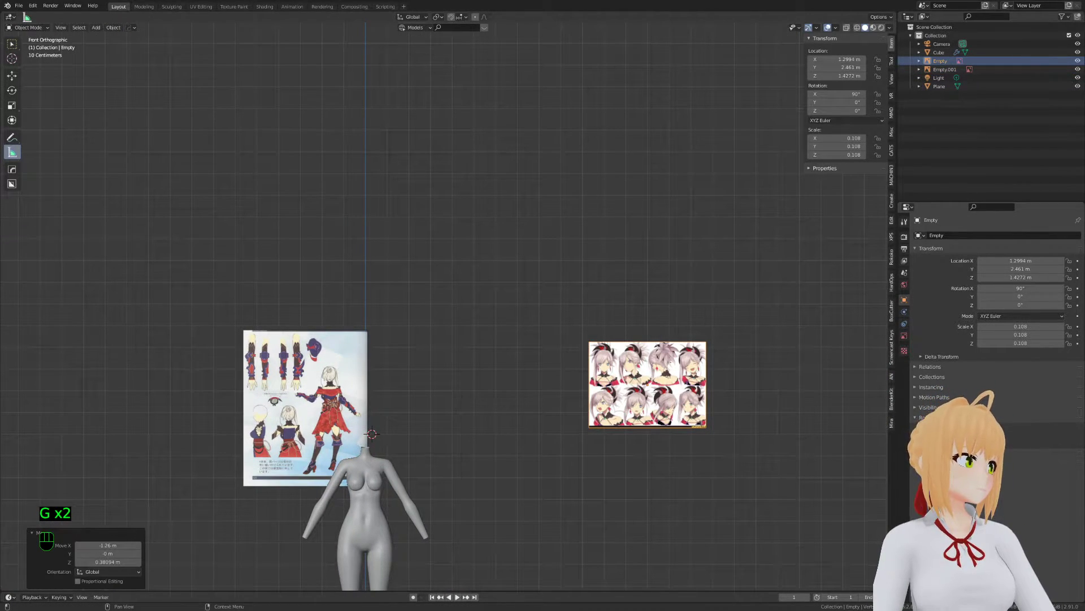
Add the rear-view outfit sheet as another reference image, scale it to 0.278 and place it beyond the costume sheet
{"action": "left_click_drag", "start_coordinate": [1084, 248], "coordinate": [428, 249]}
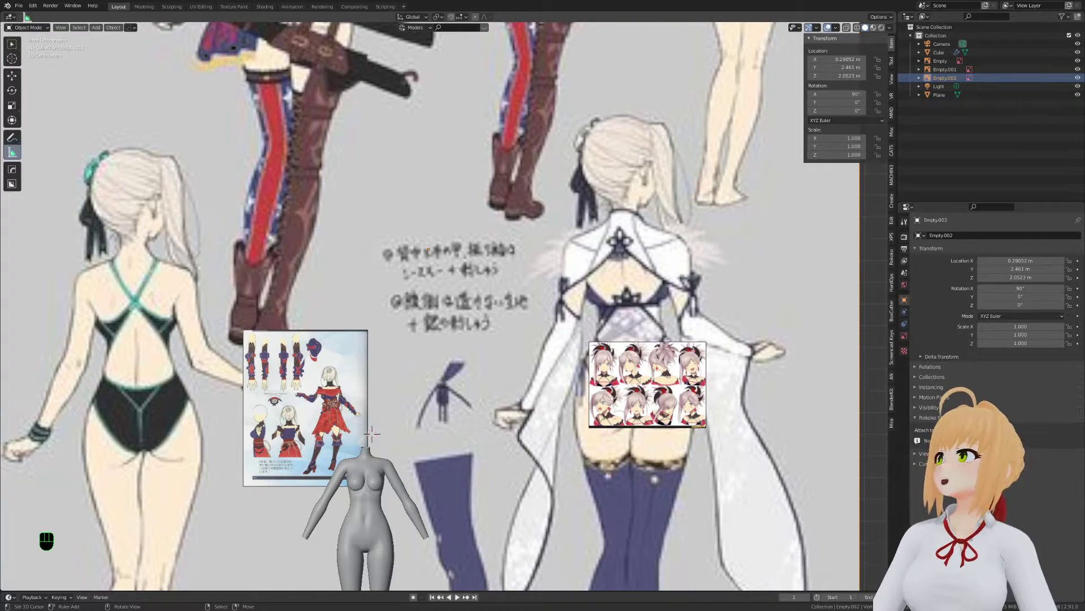
{"action": "key", "text": "s"}
{"action": "left_click", "coordinate": [643, 257]}
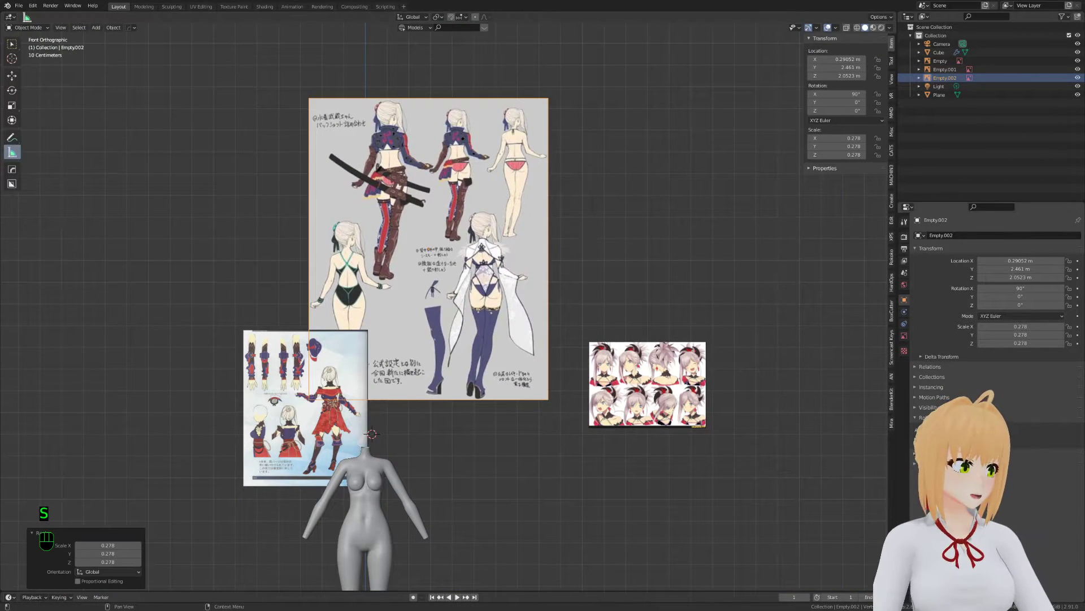
{"action": "key", "text": "KP_5"}
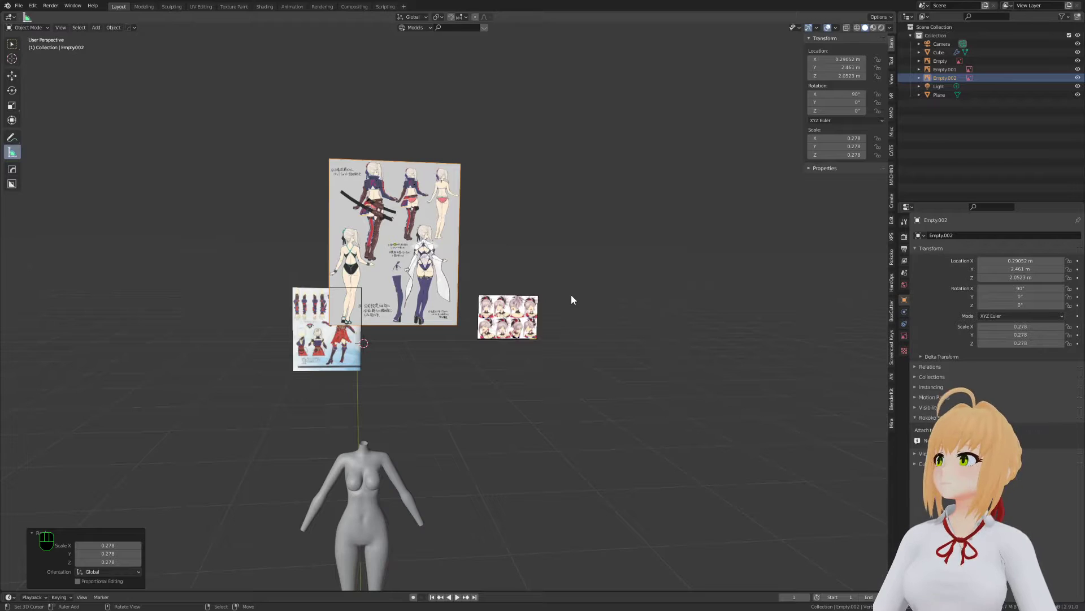
{"action": "key", "text": "KP_1"}
{"action": "key", "text": "g"}
{"action": "left_click", "coordinate": [79, 359]}
Move the costume sheet reference farther from the body, to about X -0.84 m and Z 1.40 m
{"action": "middle_click_drag", "start_coordinate": [412, 411], "coordinate": [493, 304], "text": "shift"}
{"action": "scroll", "coordinate": [492, 304], "scroll_direction": "up", "scroll_amount": 1}
{"action": "right_click", "coordinate": [432, 308]}
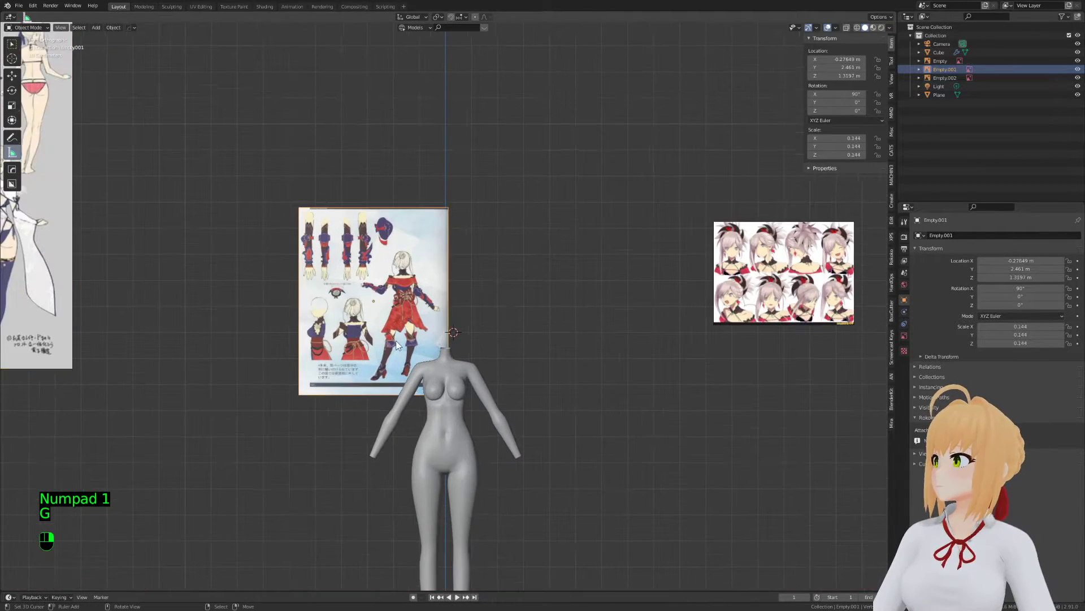
{"action": "scroll", "coordinate": [529, 358], "scroll_direction": "up", "scroll_amount": 4}
{"action": "middle_click_drag", "start_coordinate": [575, 362], "coordinate": [588, 368], "text": "shift"}
{"action": "middle_click_drag", "start_coordinate": [709, 346], "coordinate": [462, 371], "text": "shift"}
{"action": "key", "text": "g"}
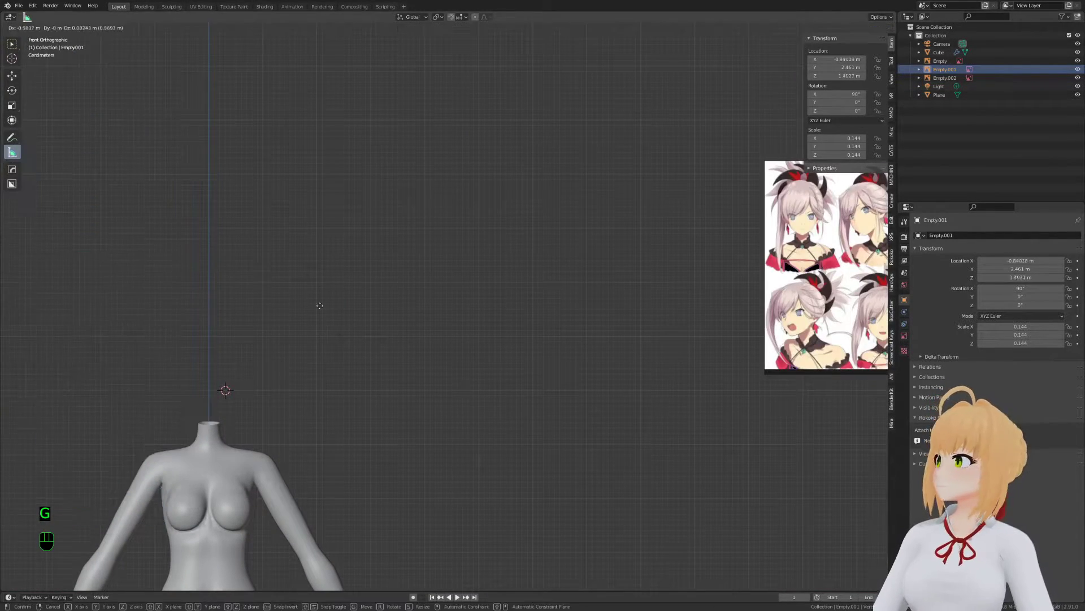
{"action": "left_click", "coordinate": [319, 306]}
Show the viewport in wireframe and enlarge the head reference sheet to scale 0.228, placing its front-view head over the body's neck
{"action": "right_click", "coordinate": [816, 273]}
{"action": "key", "text": "g"}
{"action": "key", "text": "z"}
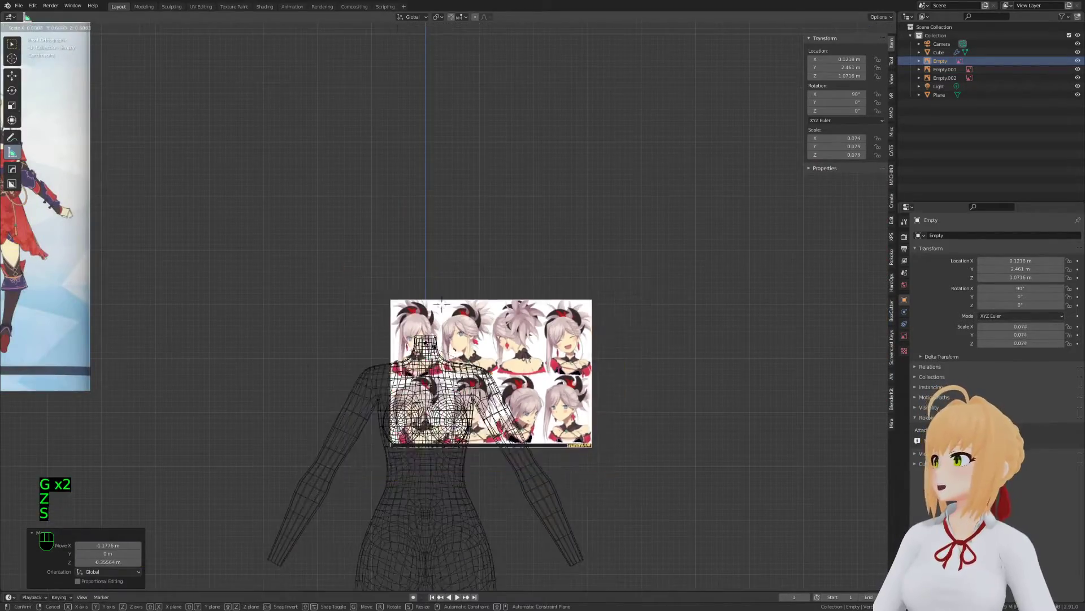
{"action": "key", "text": "s"}
{"action": "key", "text": "g"}
{"action": "key", "text": "s"}
{"action": "left_click", "coordinate": [382, 332]}
{"action": "key", "text": "g"}
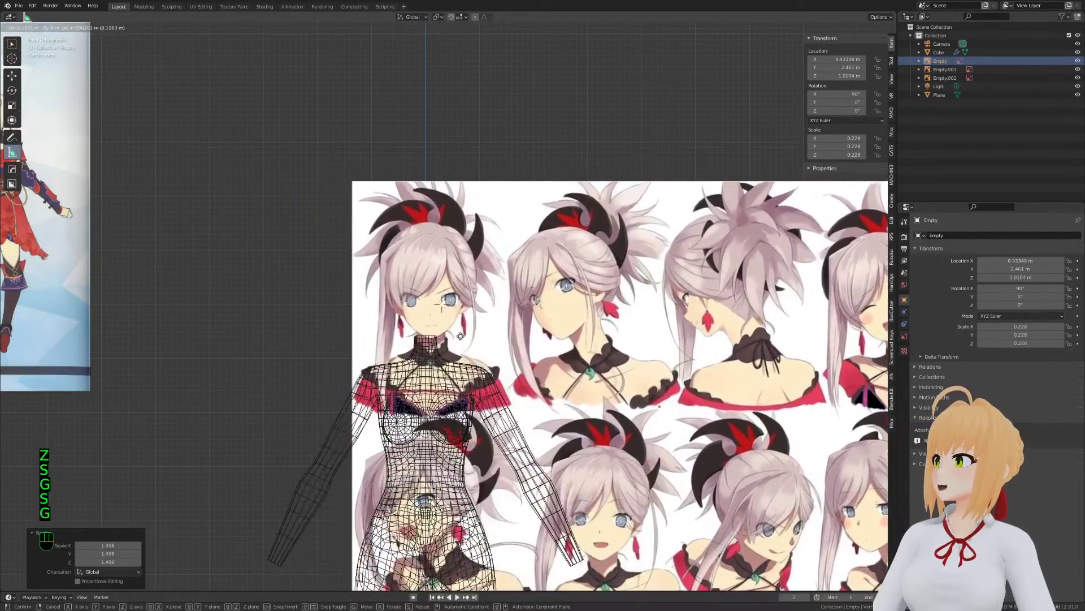
{"action": "left_click", "coordinate": [443, 339]}
Fine-tune the head sheet's position to about X 0.42 m and Z 1.00 m, lining up its drawn neck with the mesh
{"action": "scroll", "coordinate": [465, 348], "scroll_direction": "up", "scroll_amount": 2}
{"action": "middle_click_drag", "start_coordinate": [467, 348], "coordinate": [522, 331], "text": "shift"}
{"action": "scroll", "coordinate": [523, 331], "scroll_direction": "up", "scroll_amount": 3}
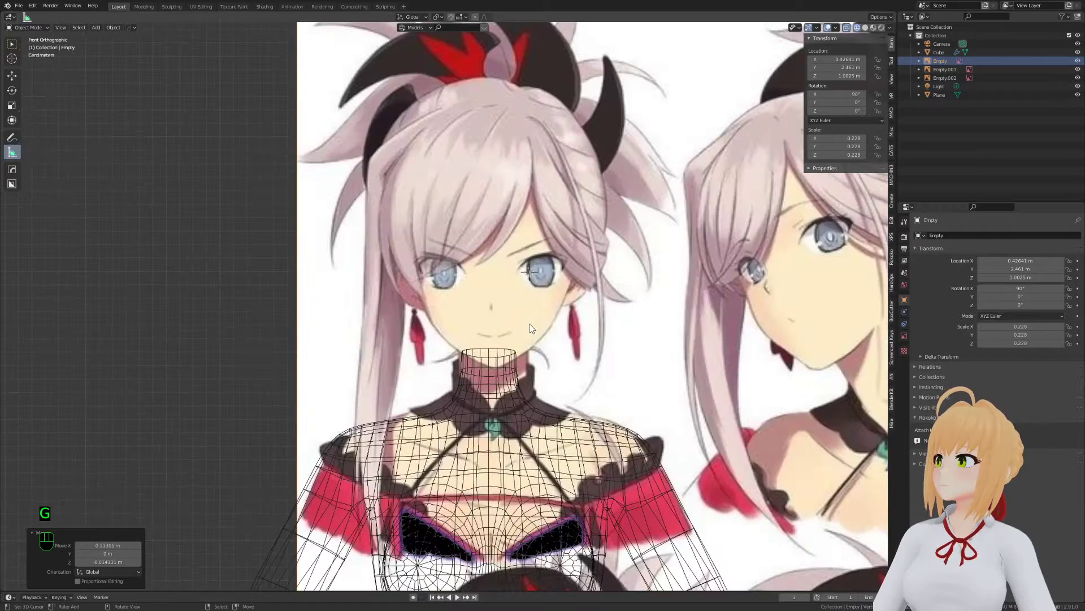
{"action": "key", "text": "g"}
{"action": "left_click", "coordinate": [524, 324]}
{"action": "key", "text": "g"}
{"action": "left_click", "coordinate": [512, 350]}
{"action": "key", "text": "g"}
{"action": "left_click", "coordinate": [502, 374]}
Select the upper neck loops of the body mesh and widen them along X to match the drawn neck
{"action": "left_click", "coordinate": [502, 373]}
{"action": "key", "text": "Tab"}
{"action": "key", "text": "2"}
{"action": "key", "text": "1"}
{"action": "left_click", "coordinate": [506, 354], "text": "alt"}
{"action": "left_click", "coordinate": [512, 390], "text": "ctrl"}
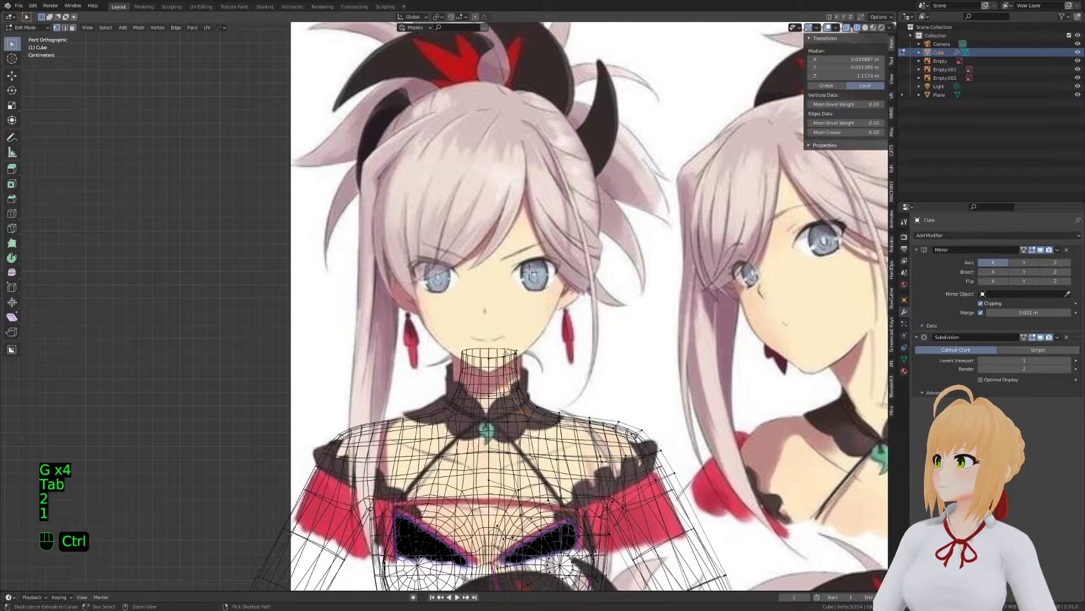
{"action": "key", "text": "ctrl+KP_Add"}
{"action": "left_click", "coordinate": [517, 395], "text": "alt"}
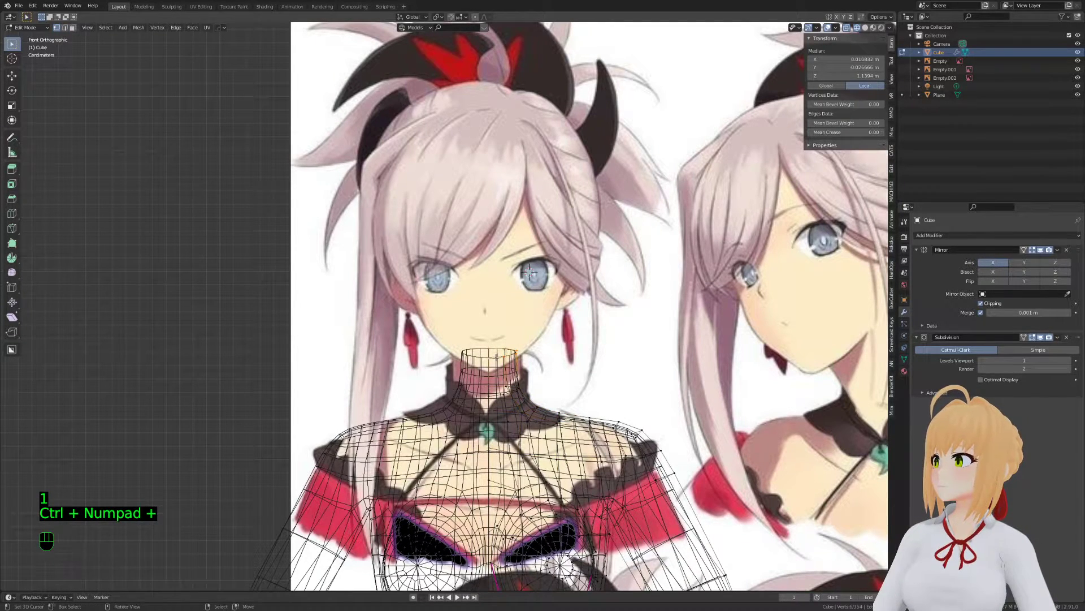
{"action": "key", "text": "ctrl+KP_Add"}
{"action": "key", "text": "s"}
{"action": "key", "text": "x"}
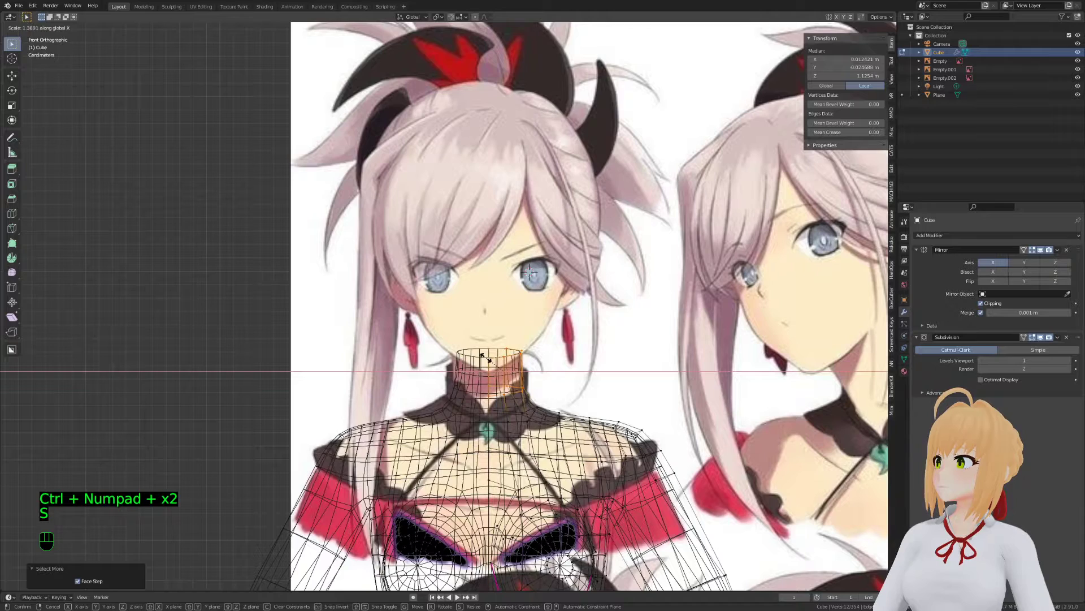
{"action": "left_click", "coordinate": [495, 358]}
{"action": "key", "text": "Tab"}
Raise the neck's top rim about 0.0075 m along Z and widen it along X
{"action": "scroll", "coordinate": [550, 354], "scroll_direction": "up", "scroll_amount": 3}
{"action": "key", "text": "Tab"}
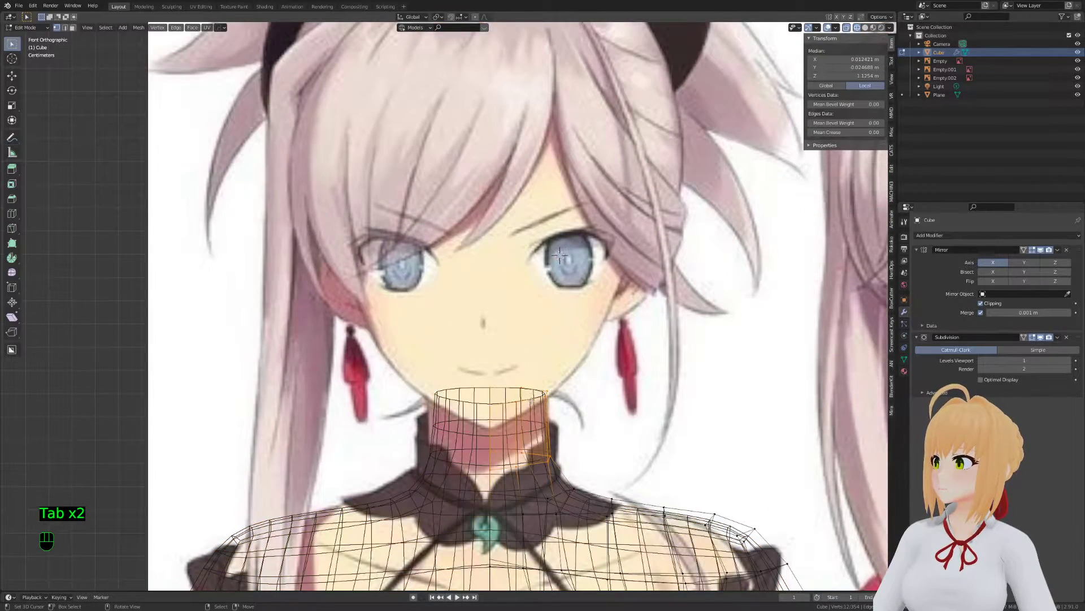
{"action": "key", "text": "1"}
{"action": "key", "text": "g"}
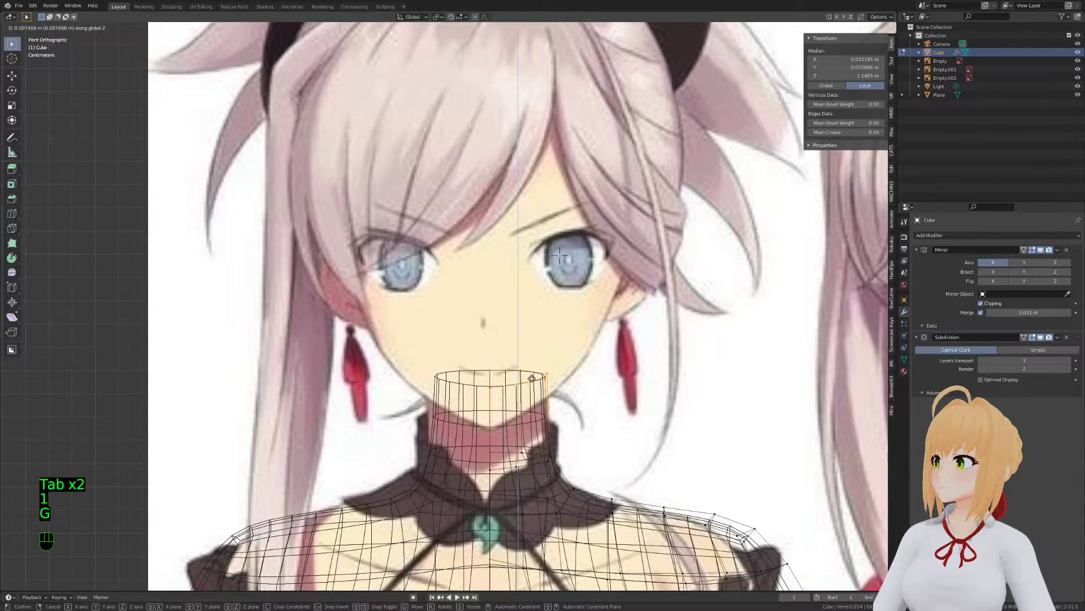
{"action": "left_click", "coordinate": [529, 379]}
{"action": "key", "text": "s"}
{"action": "key", "text": "x"}
{"action": "left_click", "coordinate": [536, 377]}
Add a loop cut around the neck and narrow it along X to 0.926, then return to Object Mode
{"action": "key", "text": "ctrl+r"}
{"action": "left_click", "coordinate": [529, 439]}
{"action": "right_click", "coordinate": [528, 438]}
{"action": "key", "text": "s"}
{"action": "key", "text": "x"}
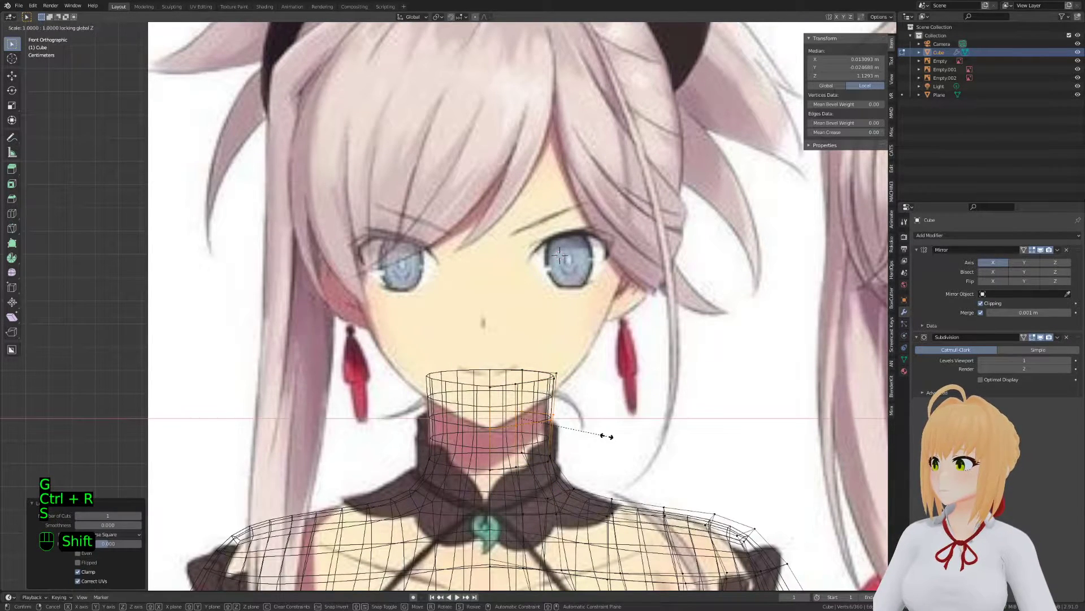
{"action": "left_click", "coordinate": [596, 435]}
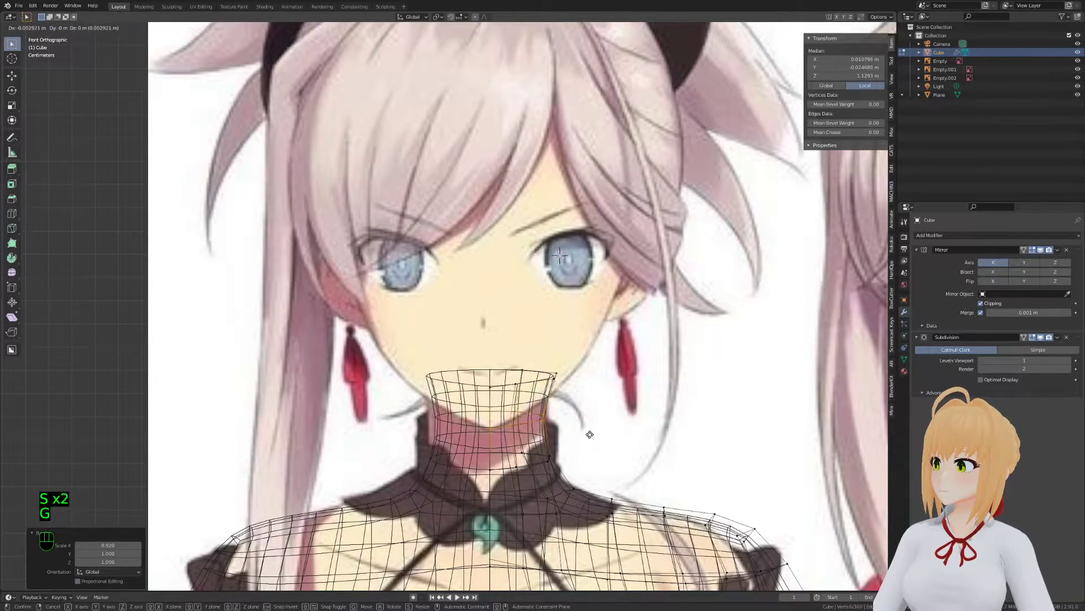
{"action": "key", "text": "g"}
{"action": "key", "text": "Tab"}
Edit the empty Plane mesh and trace a chain of vertices along the drawn jawline from the chin up to the ear
{"action": "middle_click_drag", "start_coordinate": [598, 403], "coordinate": [579, 409], "text": "shift"}
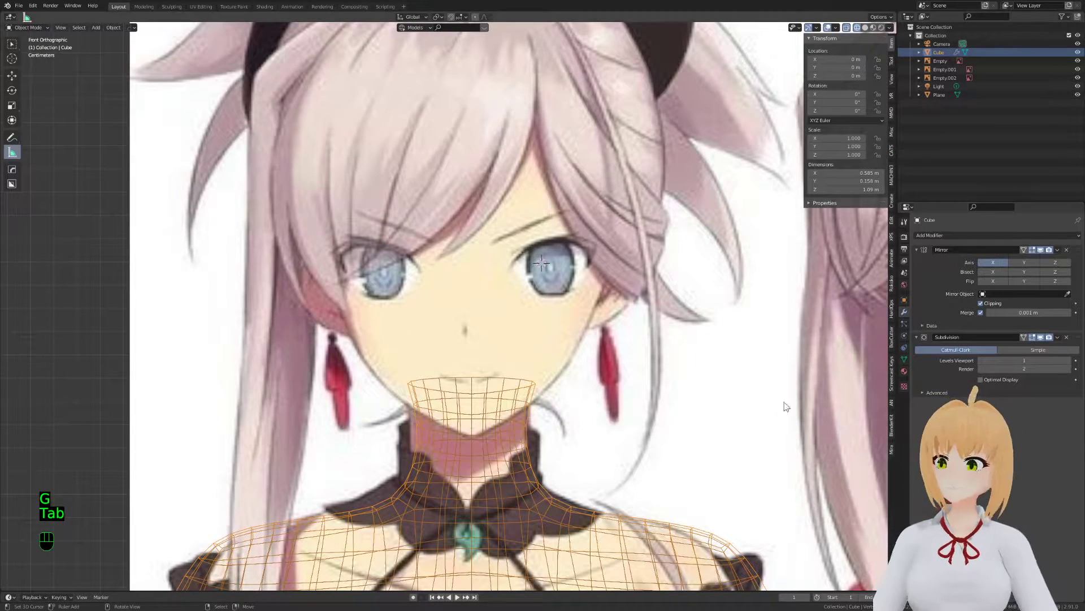
{"action": "key", "text": "Tab"}
{"action": "key", "text": "Tab"}
{"action": "key", "text": "Tab"}
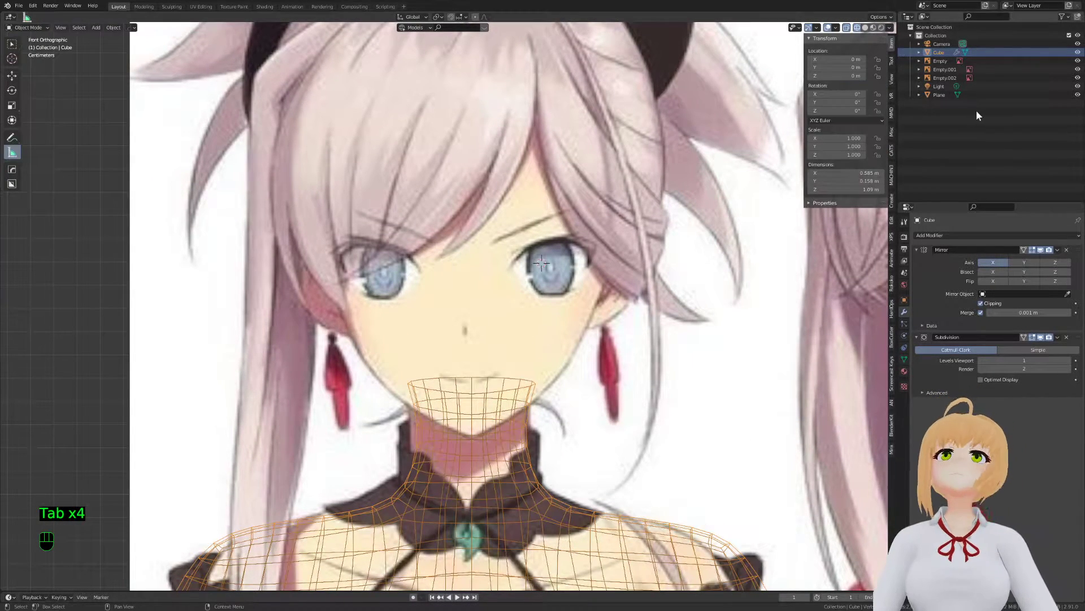
{"action": "left_click", "coordinate": [940, 96]}
{"action": "key", "text": "Tab"}
{"action": "scroll", "coordinate": [586, 348], "scroll_direction": "down", "scroll_amount": 4}
{"action": "scroll", "coordinate": [480, 463], "scroll_direction": "up", "scroll_amount": 5}
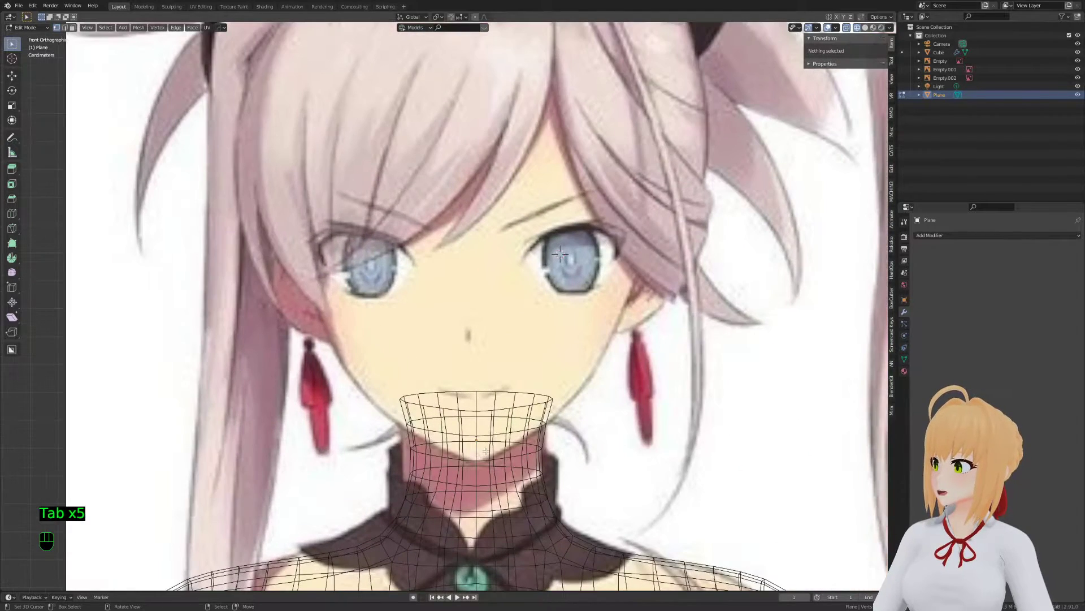
{"action": "left_click", "coordinate": [480, 463], "text": "ctrl"}
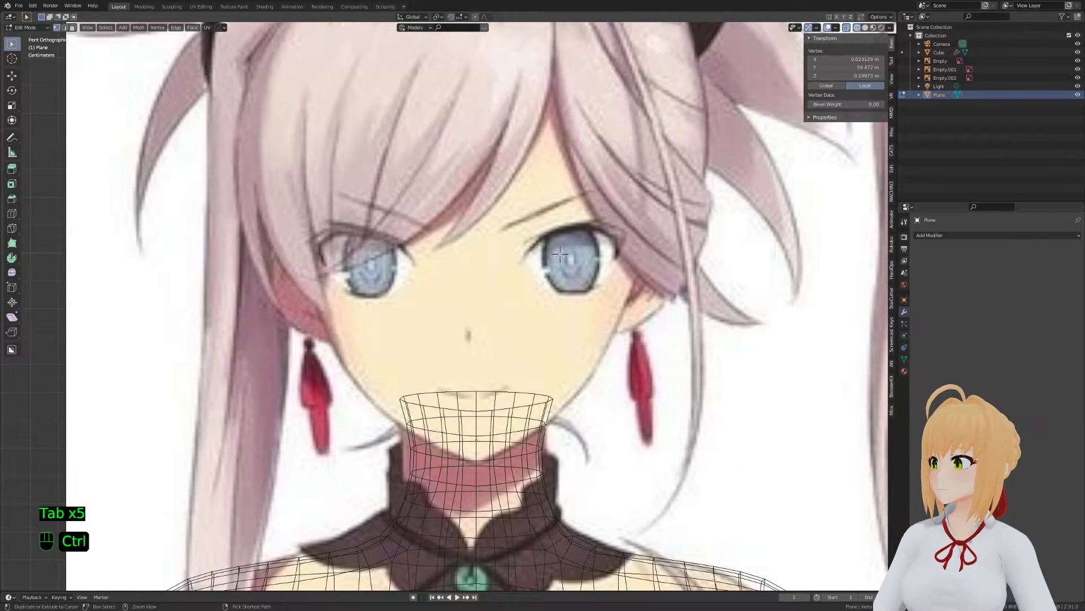
{"action": "left_click", "coordinate": [626, 306], "text": "ctrl"}
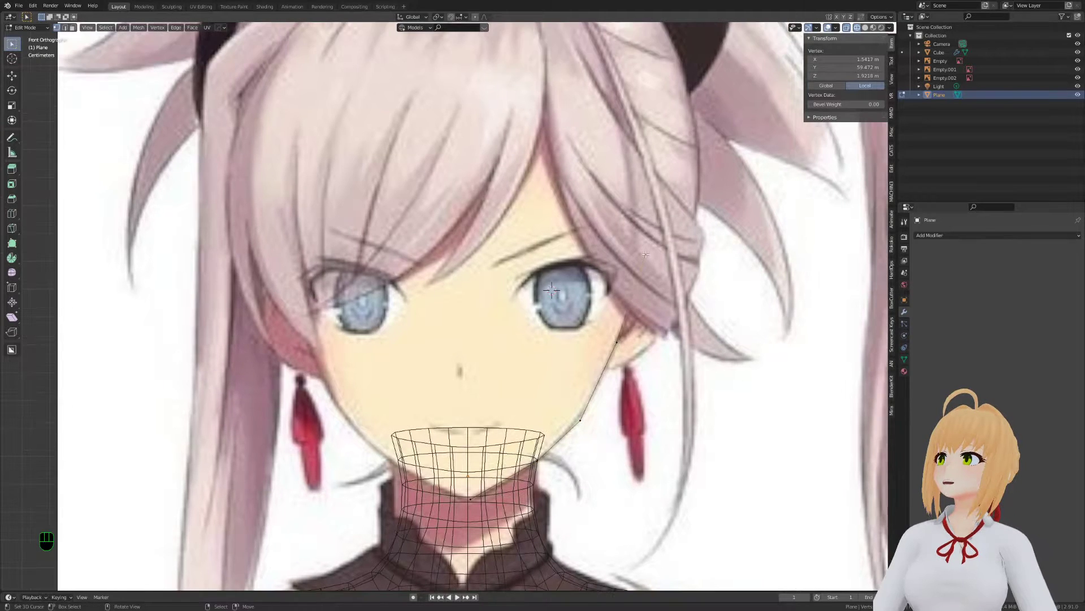
Adjust the jawline vertices to the drawn face outline and extend the chain up to the temple
{"action": "key", "text": "z"}
{"action": "middle_click_drag", "start_coordinate": [473, 465], "coordinate": [486, 426], "text": "shift"}
{"action": "key", "text": "g"}
{"action": "left_click", "coordinate": [523, 445]}
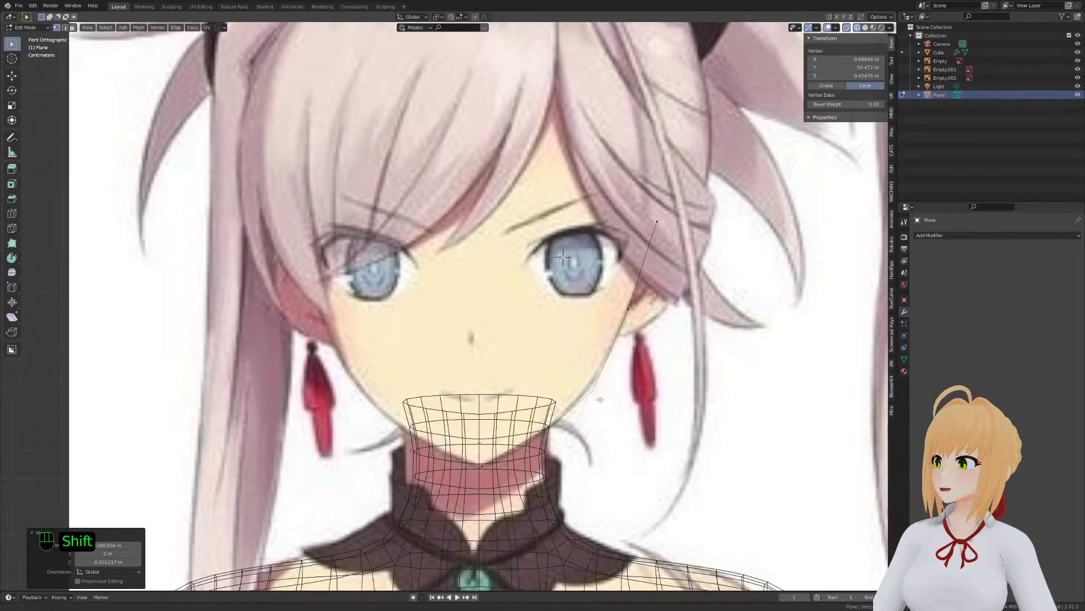
{"action": "middle_click_drag", "start_coordinate": [580, 399], "coordinate": [557, 466], "text": "shift"}
{"action": "key", "text": "g"}
{"action": "left_click", "coordinate": [589, 416]}
{"action": "scroll", "coordinate": [589, 416], "scroll_direction": "down", "scroll_amount": 4}
{"action": "key", "text": "ctrl+z"}
{"action": "scroll", "coordinate": [622, 406], "scroll_direction": "up", "scroll_amount": 3}
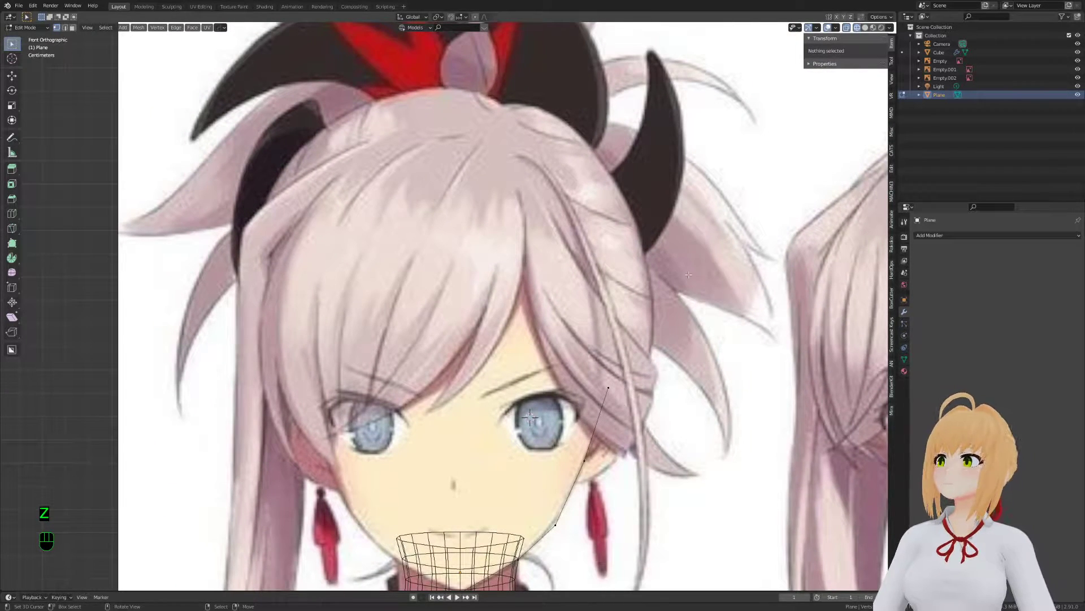
Set the viewport focal length to 100 mm and check the mesh against the references in perspective and orthographic views
{"action": "left_click", "coordinate": [892, 62]}
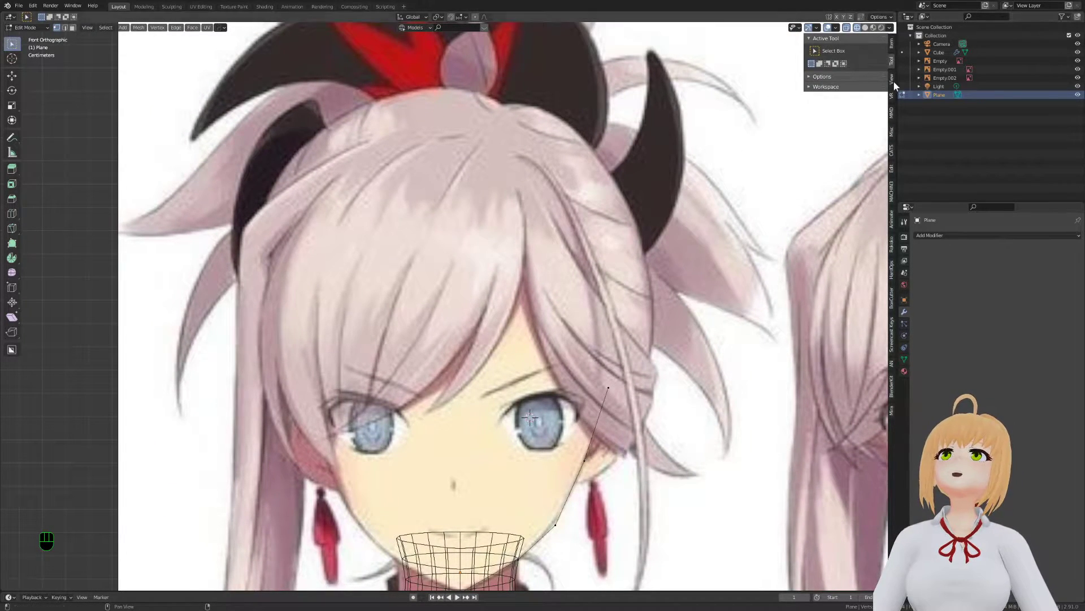
{"action": "left_click", "coordinate": [892, 84]}
{"action": "left_click", "coordinate": [856, 51]}
{"action": "type", "text": "1"}
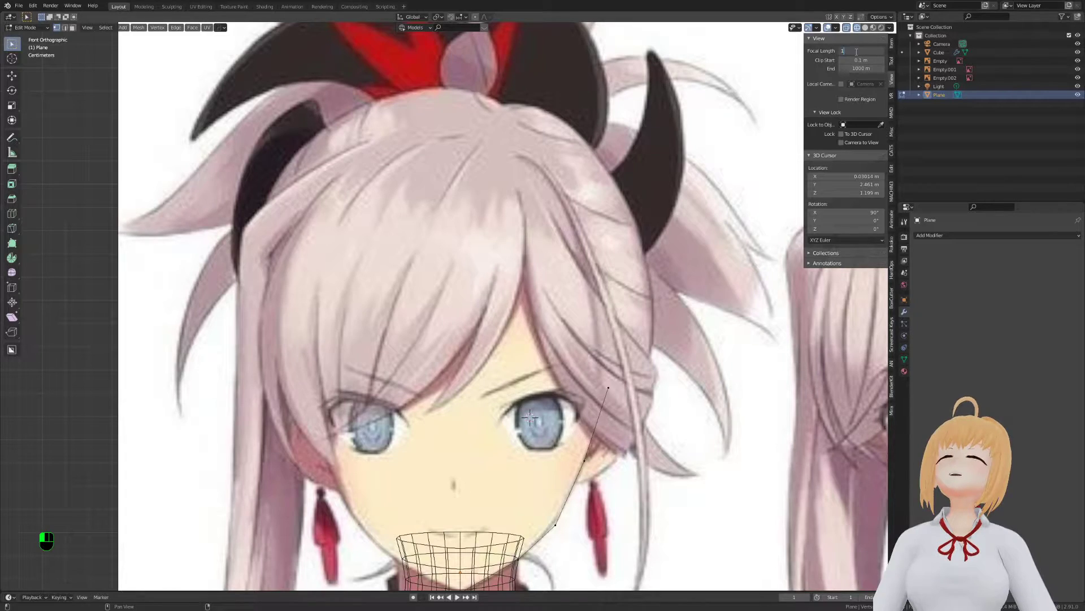
{"action": "type", "text": "00"}
{"action": "key", "text": "Return"}
{"action": "scroll", "coordinate": [582, 275], "scroll_direction": "down", "scroll_amount": 3}
{"action": "key", "text": "KP_5"}
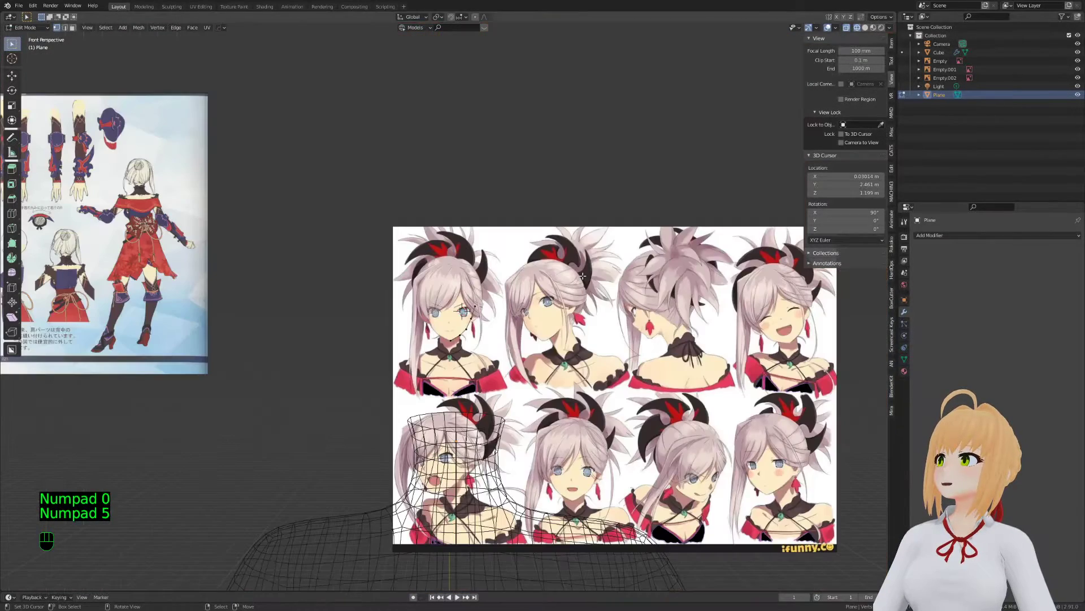
{"action": "key", "text": "KP_1"}
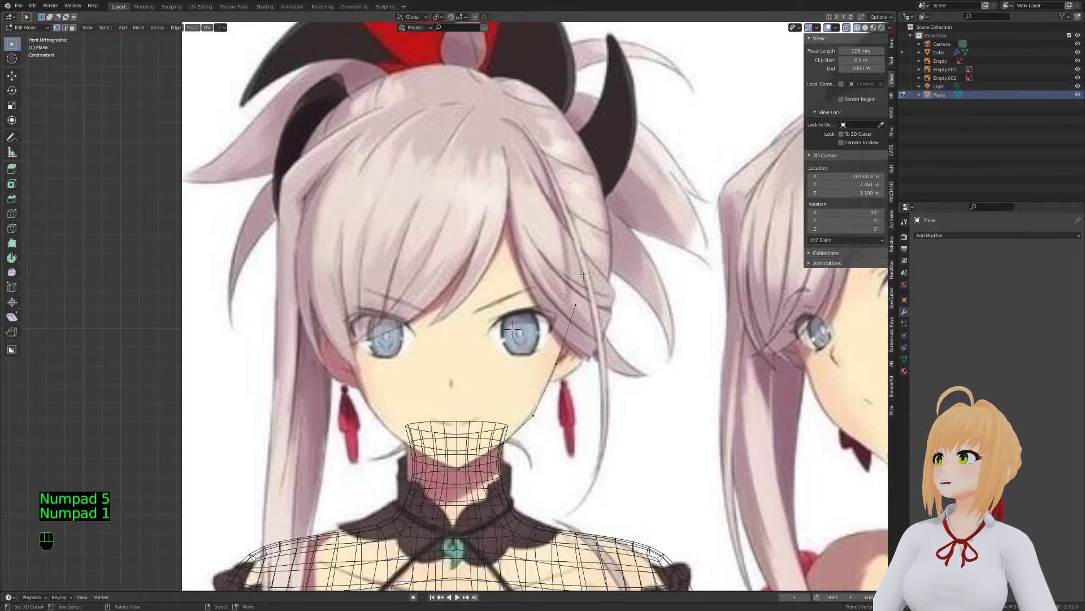
{"action": "key", "text": "KP_3"}
{"action": "key", "text": "KP_5"}
{"action": "middle_click_drag", "start_coordinate": [582, 275], "coordinate": [521, 344]}
Return to Object Mode and open the Blender preferences
{"action": "key", "text": "Tab"}
{"action": "left_click", "coordinate": [33, 6]}
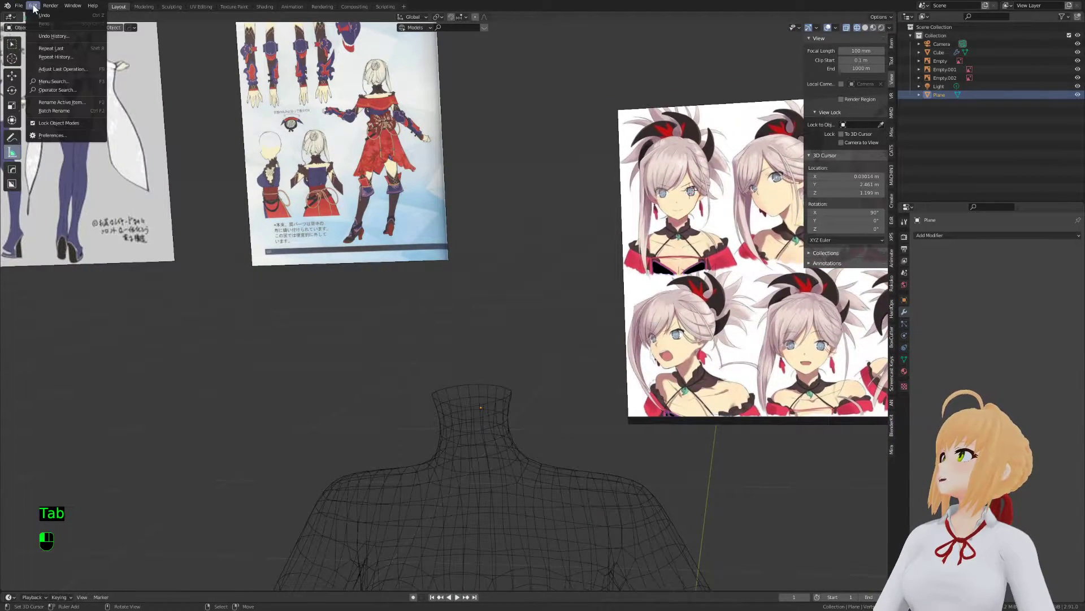
{"action": "left_click", "coordinate": [61, 134]}
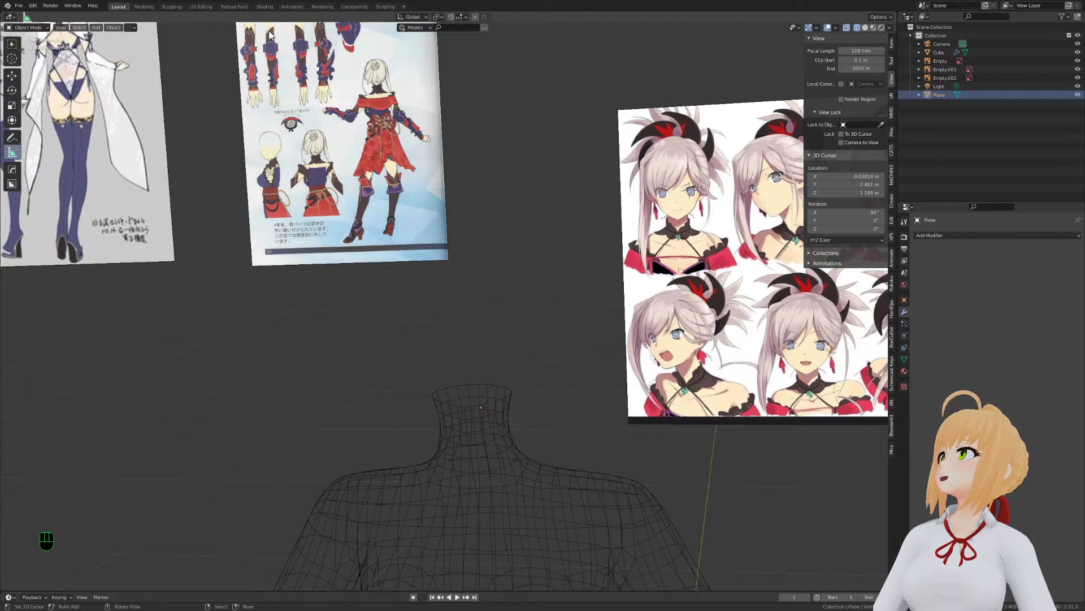
Compare how the neck lines up with the head reference sheet in front perspective and front orthographic views
{"action": "key", "text": "KP_1"}
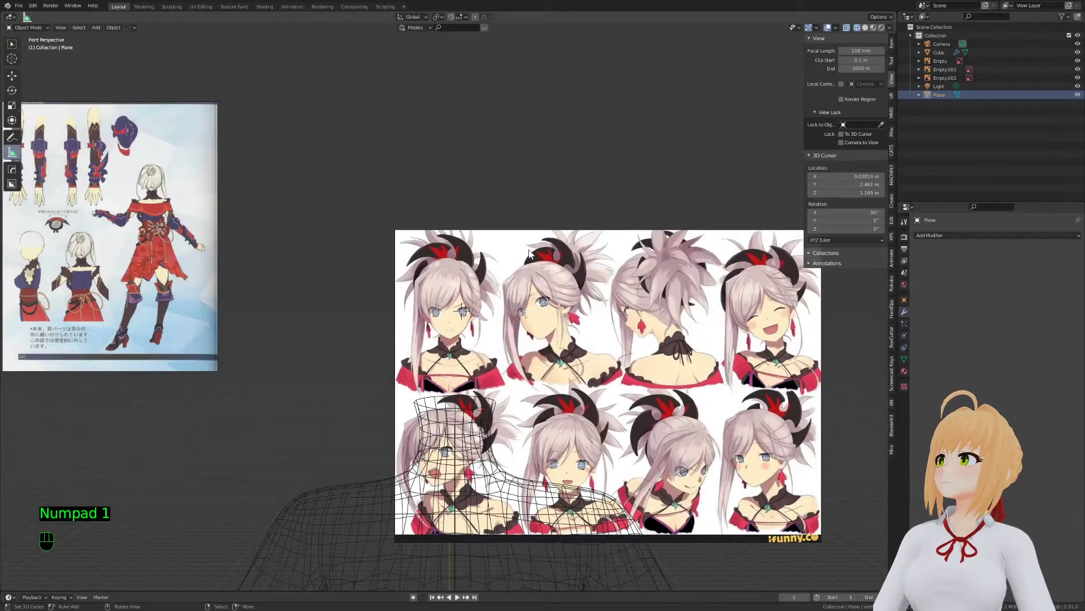
{"action": "key", "text": "KP_5"}
{"action": "key", "text": "KP_5"}
{"action": "key", "text": "KP_5"}
{"action": "key", "text": "KP_5"}
{"action": "key", "text": "KP_5"}
{"action": "key", "text": "KP_5"}
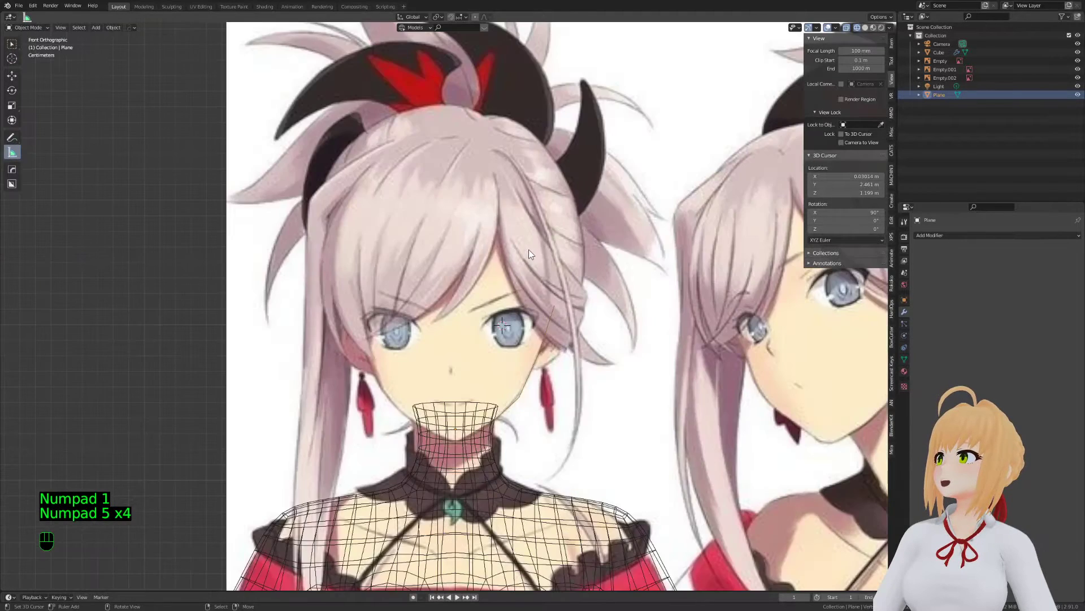
Select the head reference sheet, set its Y location to 0 m and return to the front orthographic view
{"action": "key", "text": "Tab"}
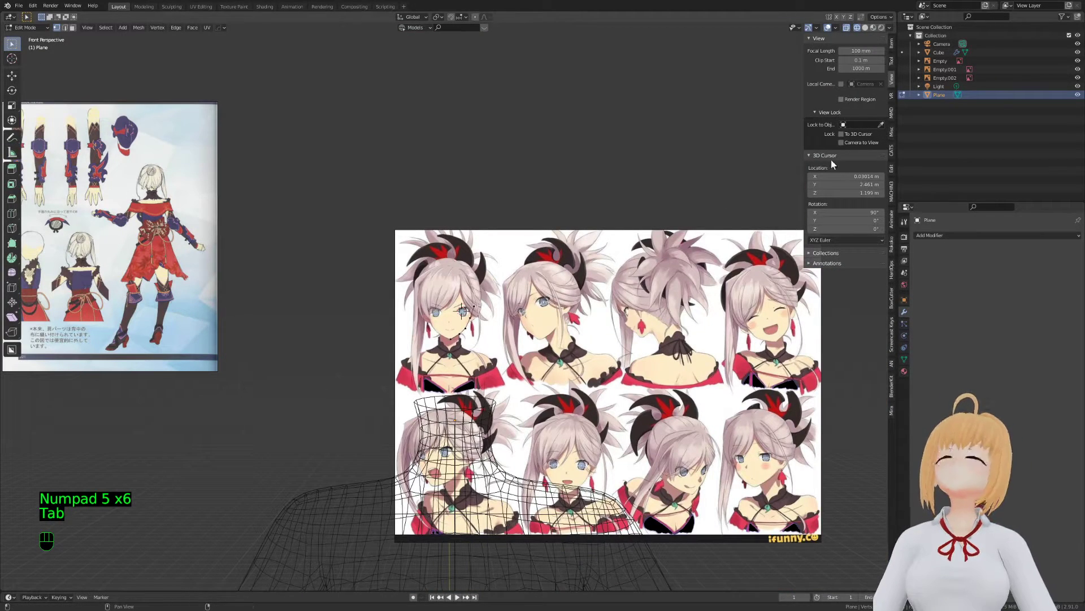
{"action": "key", "text": "g"}
{"action": "key", "text": "Tab"}
{"action": "left_click", "coordinate": [642, 316]}
{"action": "key", "text": "g"}
{"action": "right_click", "coordinate": [641, 317]}
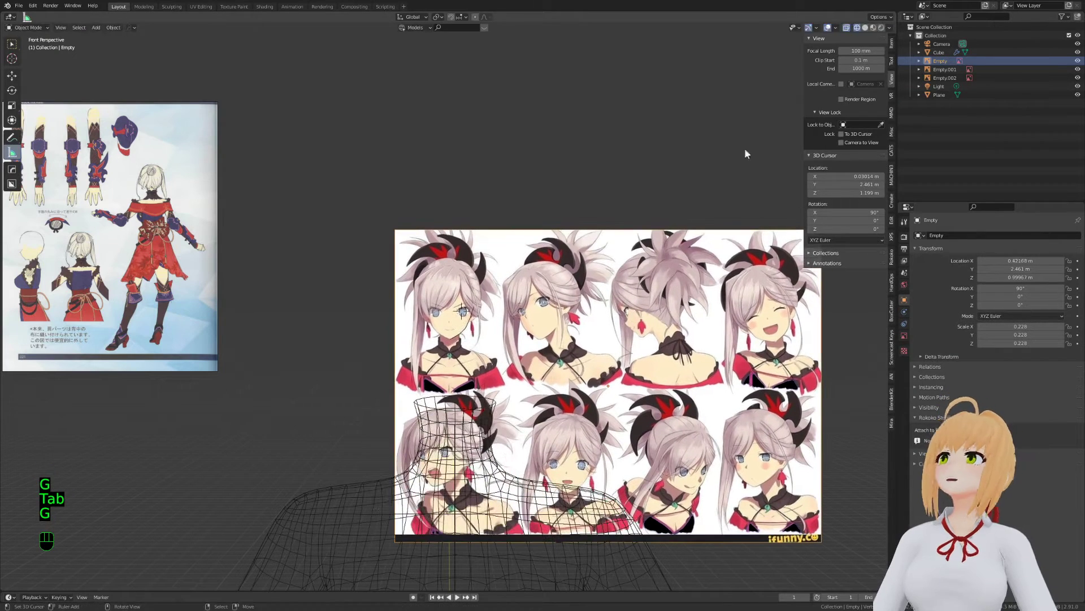
{"action": "left_click", "coordinate": [892, 43]}
{"action": "left_click", "coordinate": [838, 59]}
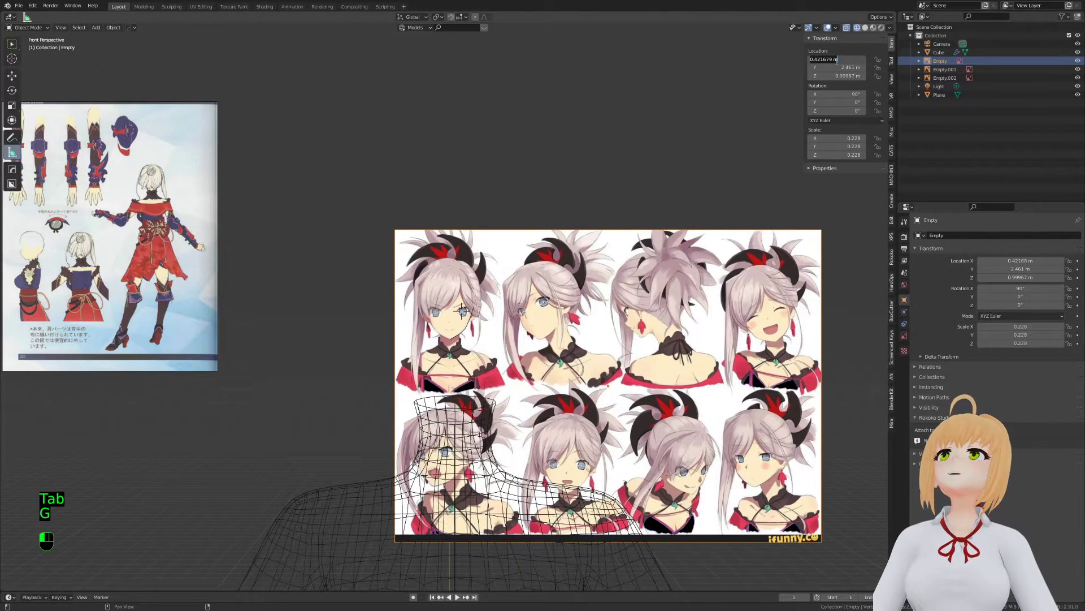
{"action": "key", "text": "Tab"}
{"action": "type", "text": "0"}
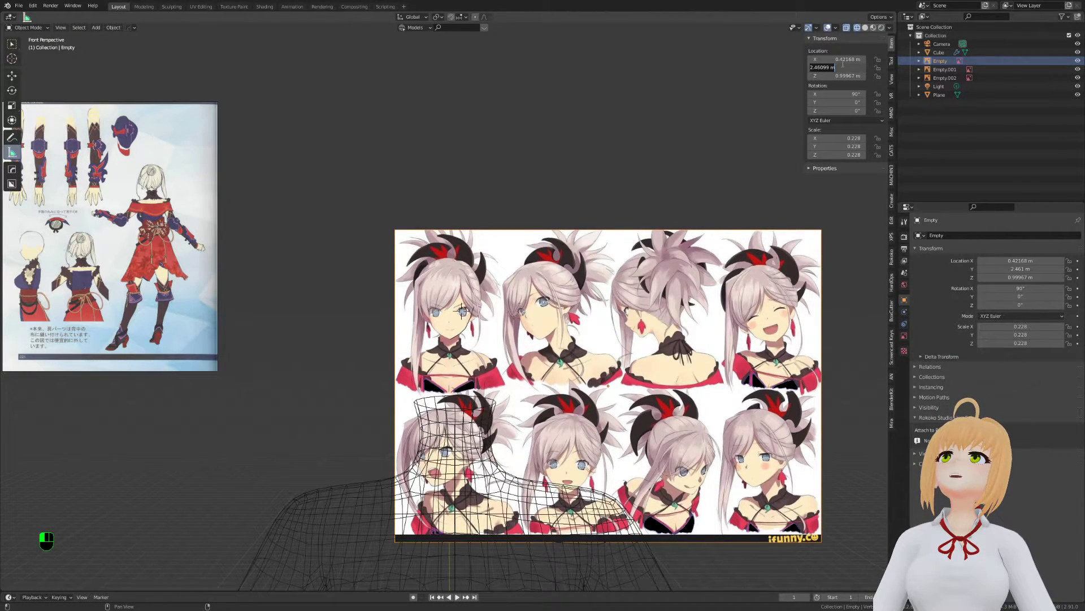
{"action": "key", "text": "Return"}
{"action": "key", "text": "KP_1"}
{"action": "key", "text": "KP_5"}
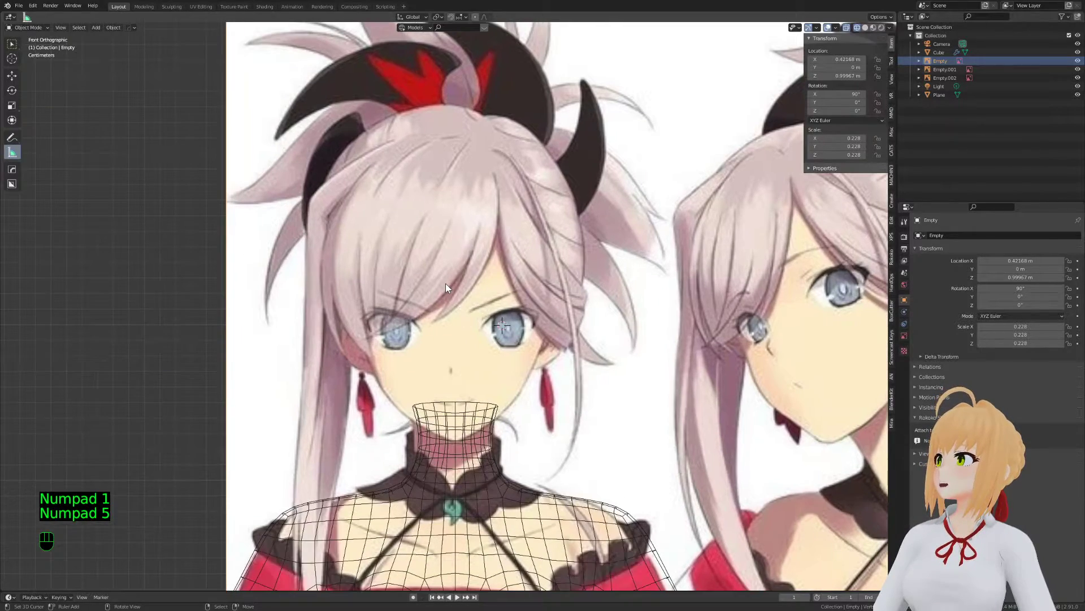
Select the face outline mesh and move all its vertices about -2.5 m along Y toward the head reference sheet
{"action": "scroll", "coordinate": [435, 317], "scroll_direction": "down", "scroll_amount": 2, "text": "shift"}
{"action": "key", "text": "z"}
{"action": "key", "text": "z"}
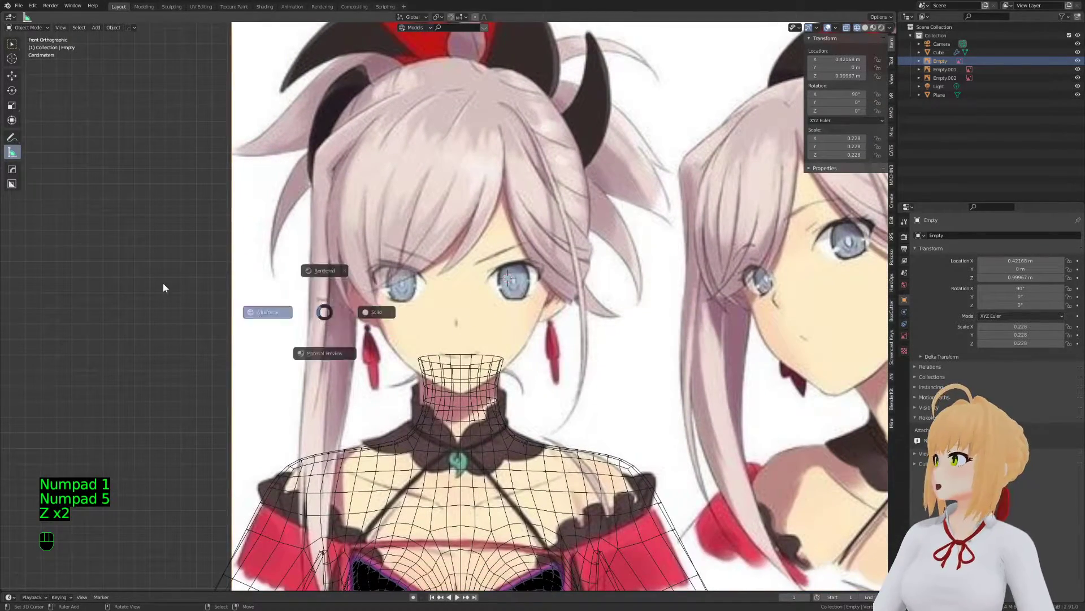
{"action": "scroll", "coordinate": [339, 316], "scroll_direction": "down", "scroll_amount": 5}
{"action": "middle_click_drag", "start_coordinate": [395, 328], "coordinate": [654, 354]}
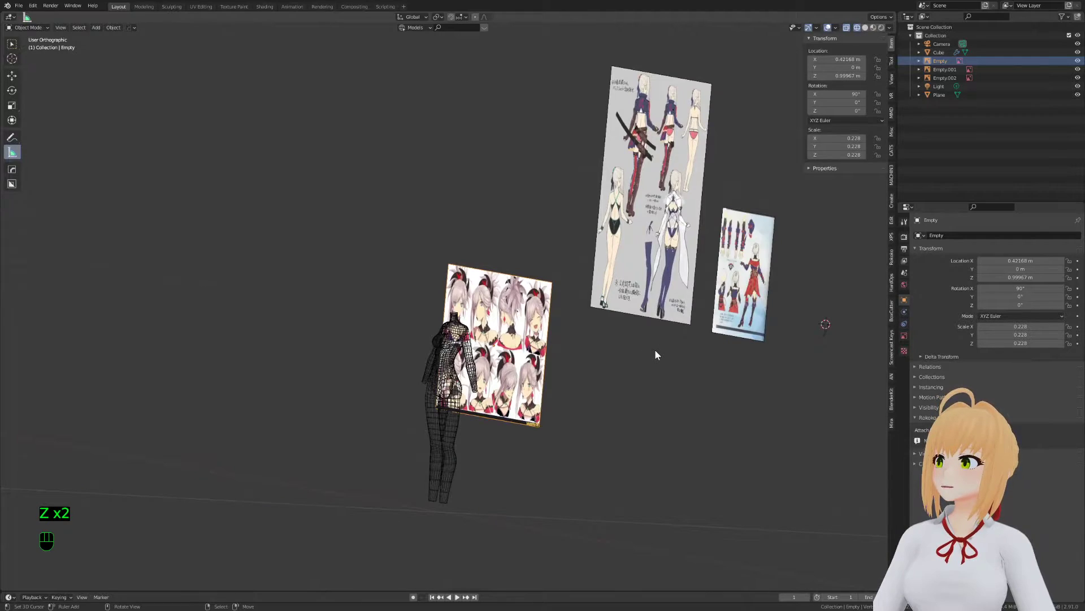
{"action": "key", "text": "KP_5"}
{"action": "left_click", "coordinate": [769, 322]}
{"action": "left_click", "coordinate": [839, 68]}
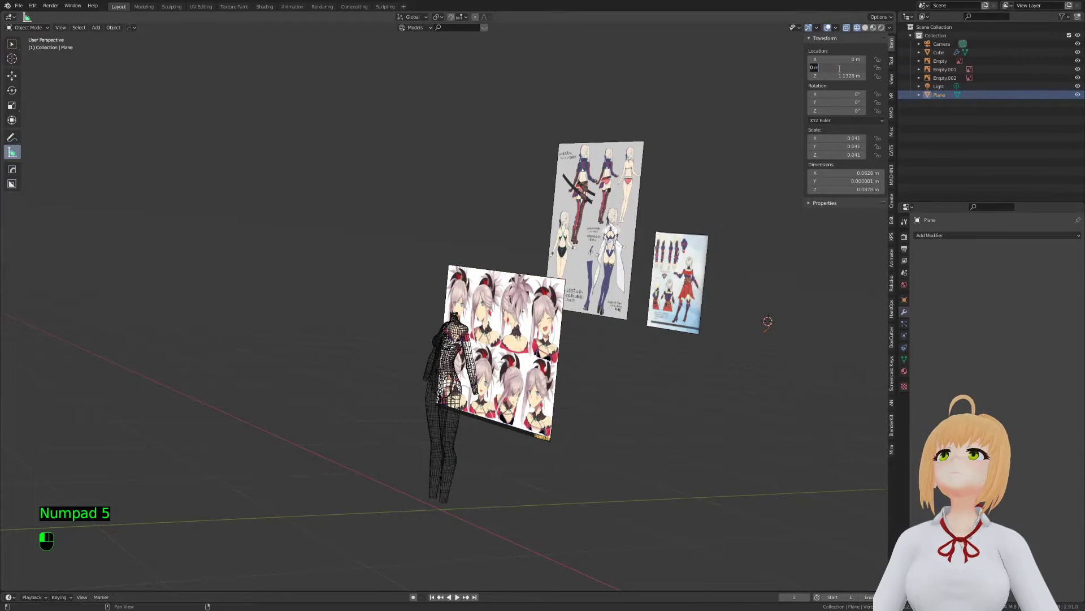
{"action": "key", "text": "Tab"}
{"action": "key", "text": "a"}
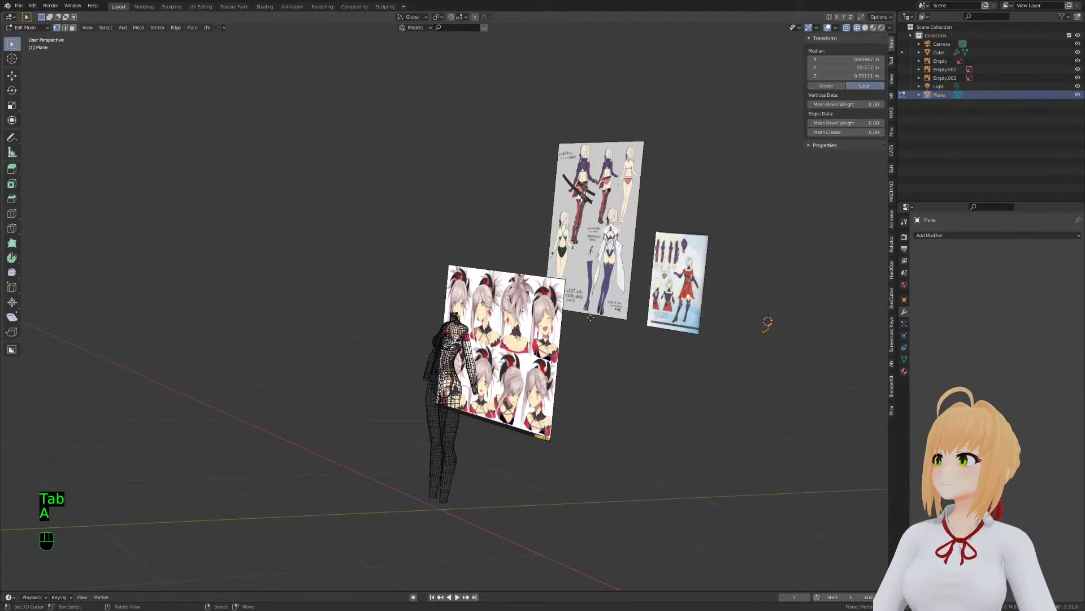
{"action": "key", "text": "g"}
{"action": "left_click", "coordinate": [269, 339]}
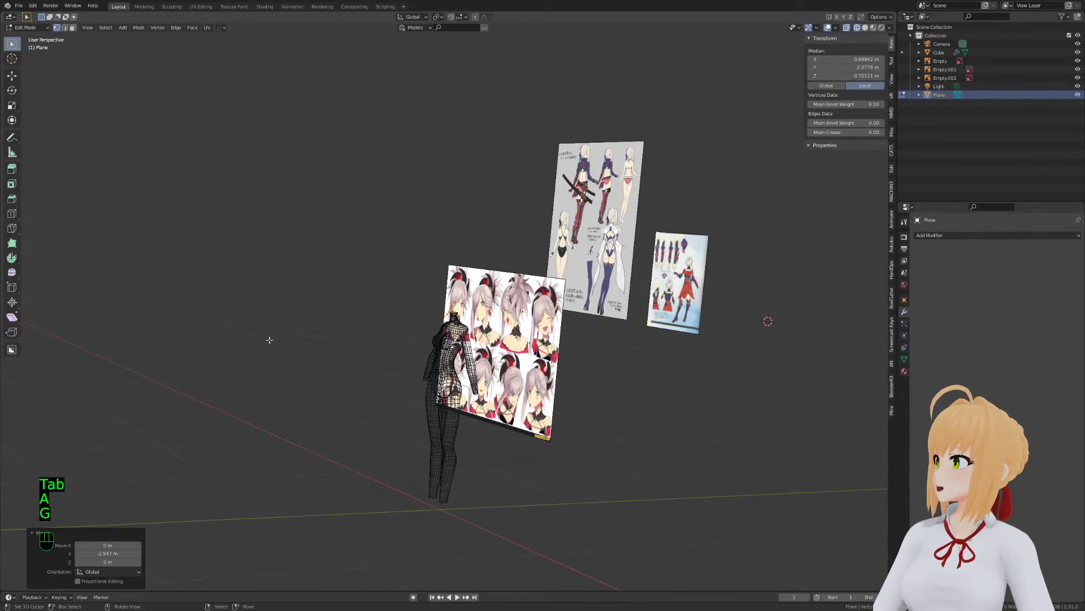
Fine-tune the face outline's depth along Y in the side view and return to the front perspective view
{"action": "key", "text": "KP_1"}
{"action": "key", "text": "KP_5"}
{"action": "key", "text": "KP_3"}
{"action": "key", "text": "g"}
{"action": "left_click", "coordinate": [316, 338]}
{"action": "key", "text": "KP_1"}
{"action": "key", "text": "KP_5"}
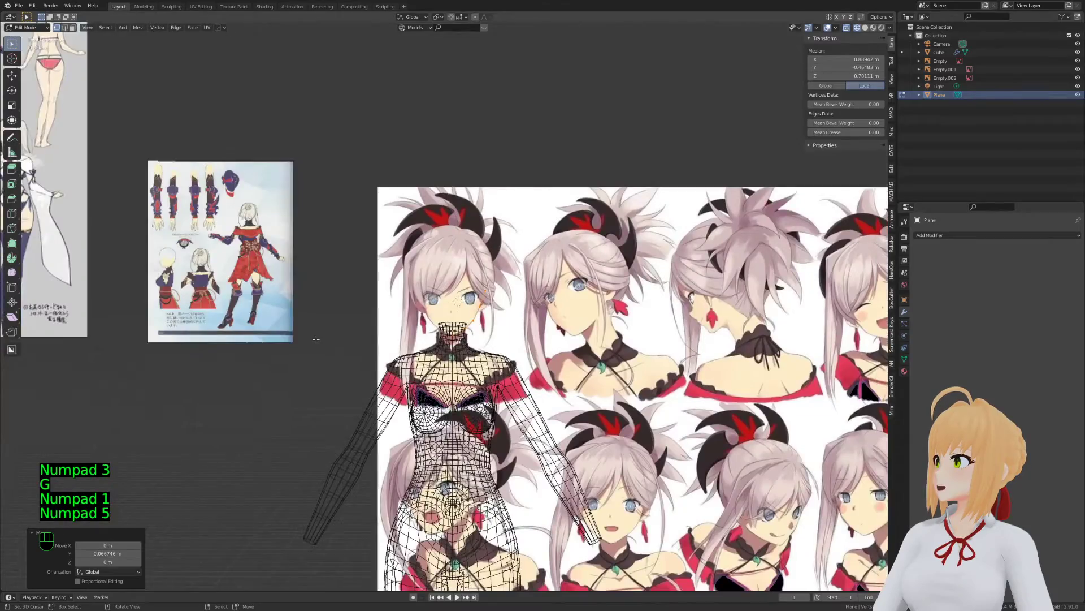
Extrude the face outline's upper end vertex repeatedly up the side of the head and over to the crown, following the reference
{"action": "scroll", "coordinate": [315, 337], "scroll_direction": "up", "scroll_amount": 5}
{"action": "middle_click_drag", "start_coordinate": [315, 337], "coordinate": [461, 296], "text": "shift"}
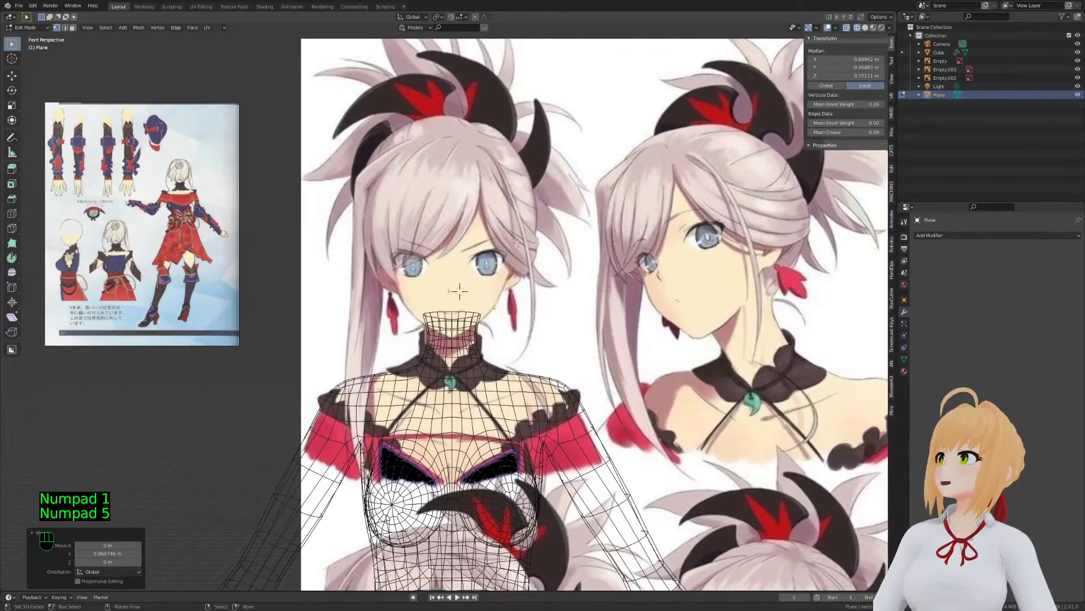
{"action": "left_click", "coordinate": [539, 273]}
{"action": "middle_click_drag", "start_coordinate": [539, 272], "coordinate": [533, 269], "text": "shift"}
{"action": "key", "text": "e"}
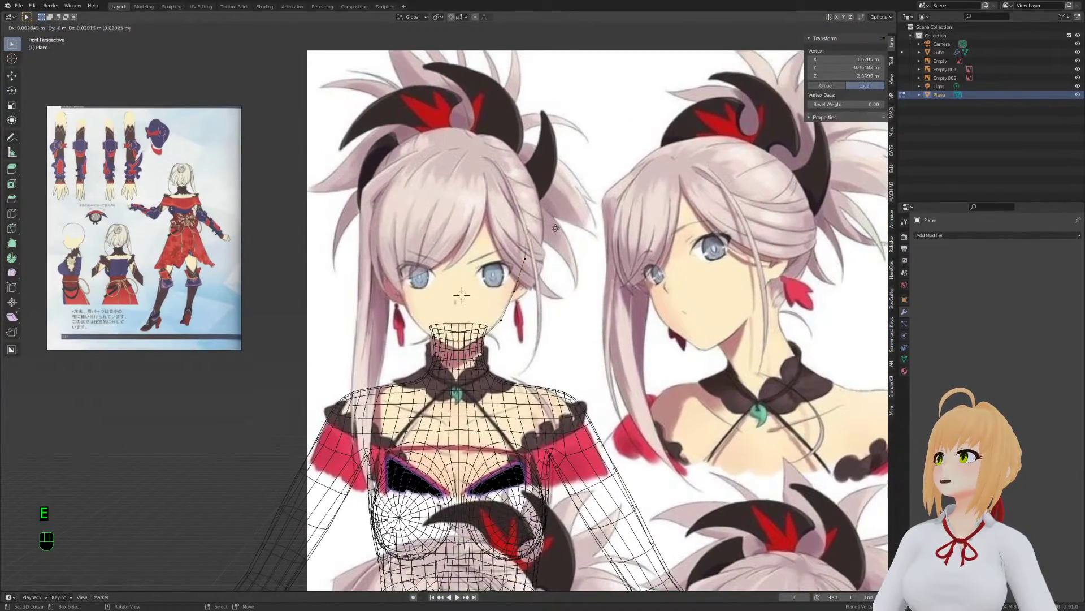
{"action": "left_click", "coordinate": [555, 227]}
{"action": "key", "text": "g"}
{"action": "left_click", "coordinate": [557, 212]}
{"action": "key", "text": "e"}
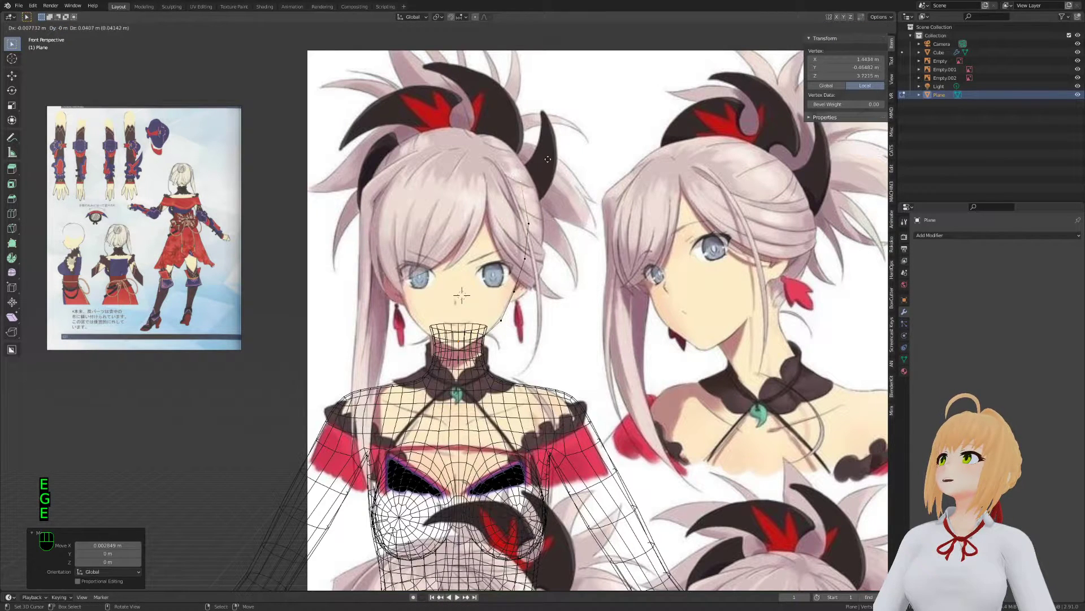
{"action": "left_click", "coordinate": [548, 176]}
{"action": "key", "text": "e"}
{"action": "left_click", "coordinate": [517, 131]}
{"action": "key", "text": "e"}
{"action": "left_click", "coordinate": [485, 125]}
{"action": "key", "text": "a"}
{"action": "left_click", "coordinate": [947, 235]}
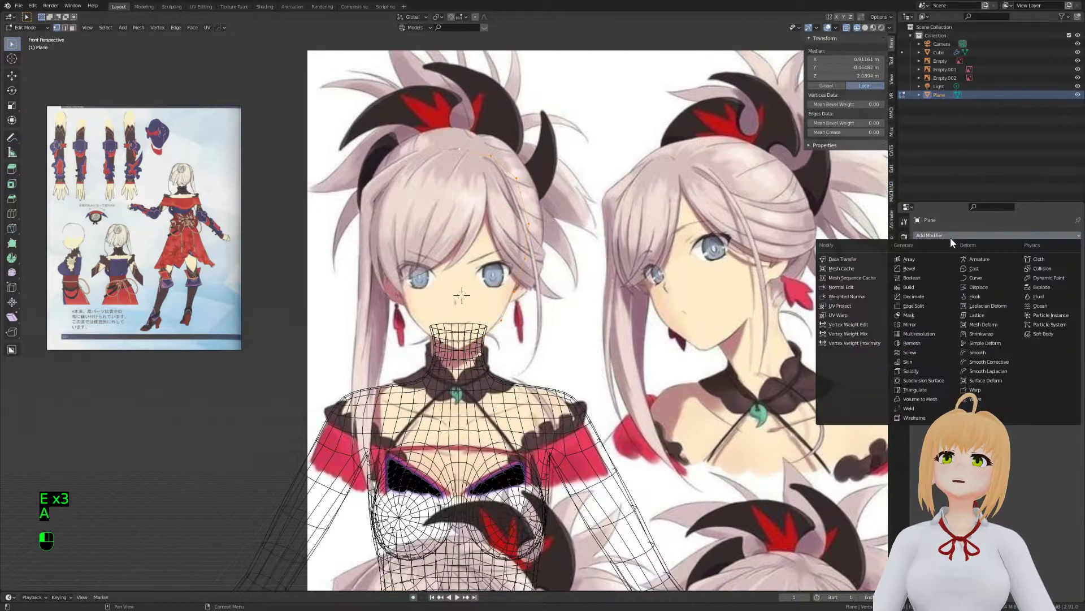
{"action": "left_click", "coordinate": [921, 314]}
{"action": "left_click", "coordinate": [1066, 249]}
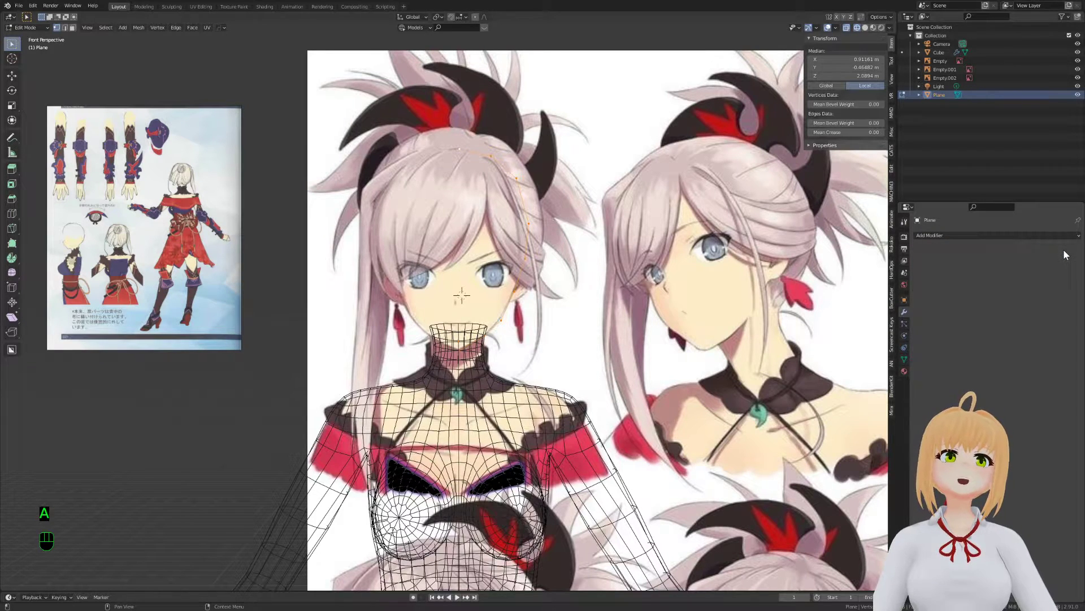
Add a Mirror modifier on the X axis with Clipping enabled to the face outline
{"action": "left_click", "coordinate": [1032, 234]}
{"action": "left_click", "coordinate": [920, 326]}
{"action": "key", "text": "Tab"}
{"action": "key", "text": "Tab"}
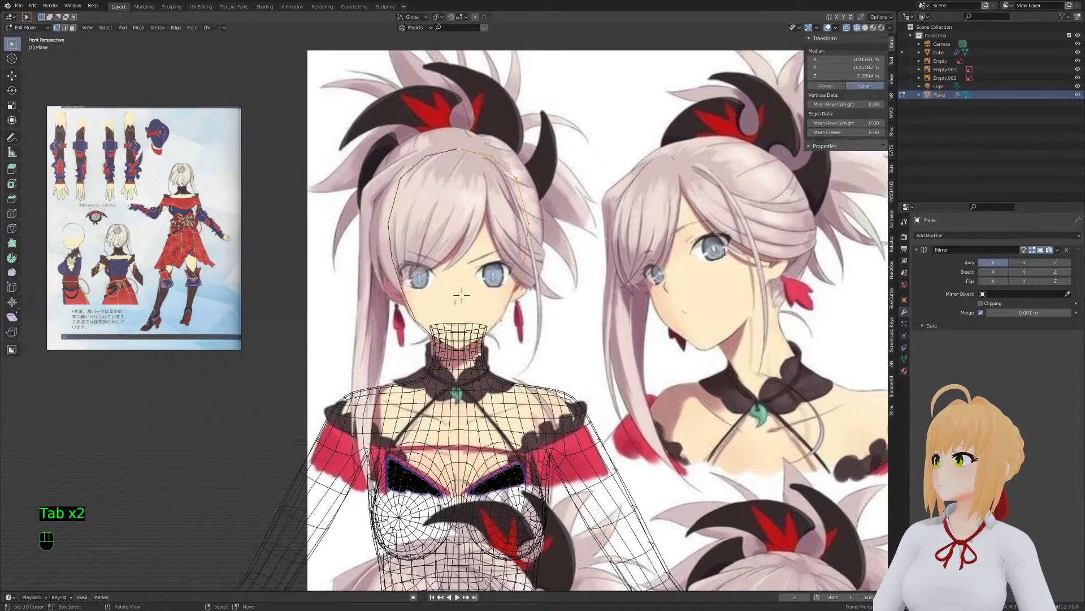
{"action": "key", "text": "z"}
{"action": "left_click", "coordinate": [981, 303]}
Move the outline's crown vertex onto the centre line so both mirrored halves meet at the top of the head
{"action": "key", "text": "g"}
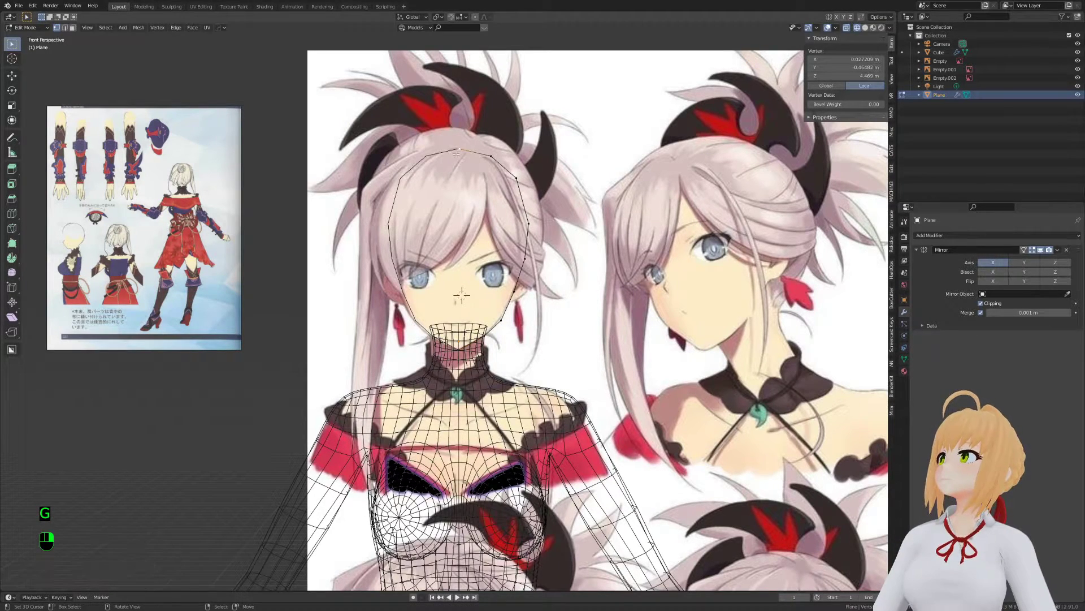
{"action": "key", "text": "g"}
{"action": "left_click", "coordinate": [451, 147]}
{"action": "key", "text": "a"}
{"action": "key", "text": "Tab"}
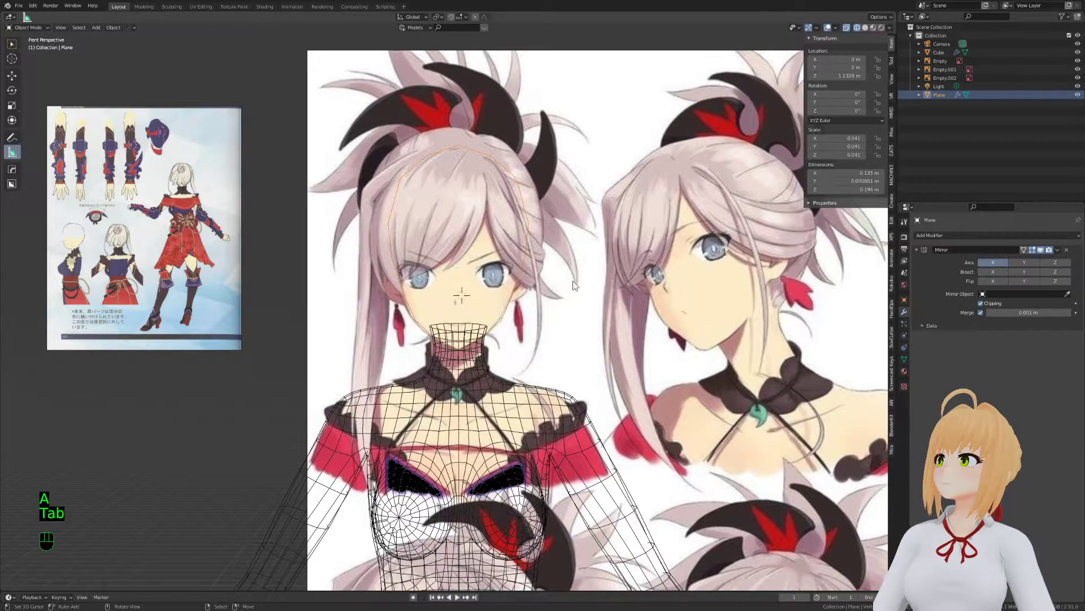
Adjust the outline's cheek vertex near the ear to follow the reference face contour
{"action": "key", "text": "Tab"}
{"action": "key", "text": "a"}
{"action": "key", "text": "a"}
{"action": "key", "text": "a"}
{"action": "key", "text": "a"}
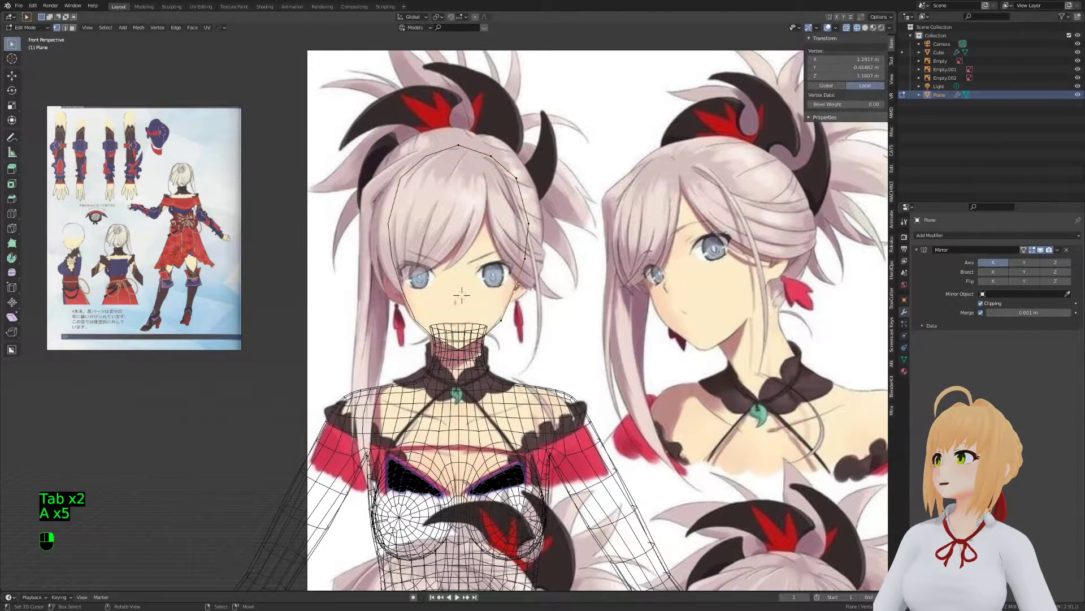
{"action": "left_click", "coordinate": [520, 284]}
{"action": "key", "text": "g"}
{"action": "left_click", "coordinate": [520, 284]}
{"action": "key", "text": "a"}
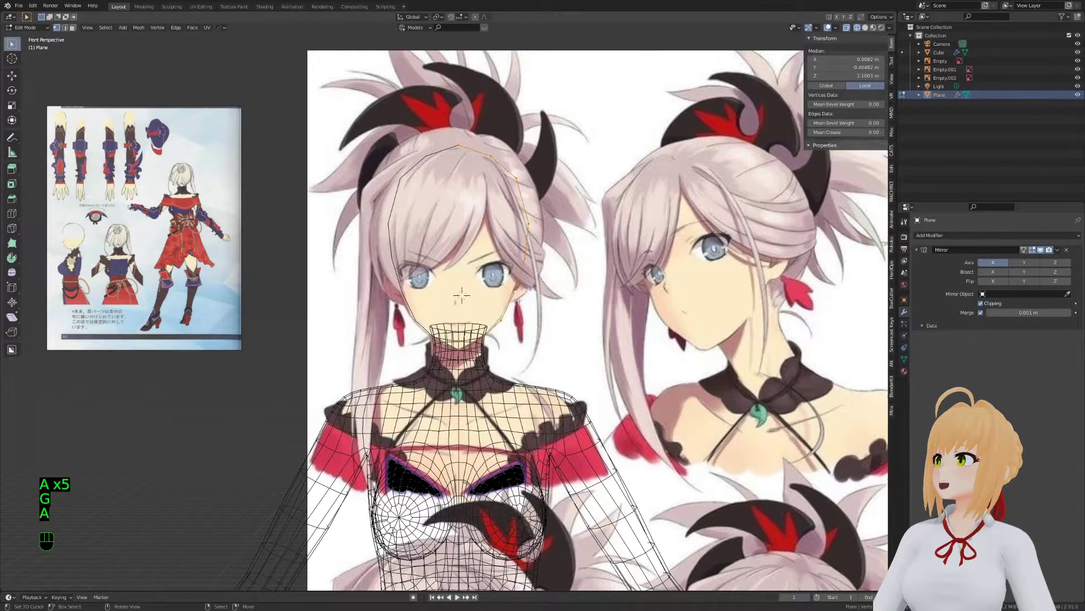
Extrude a new vertex from the chin, disable Mirror clipping and place the vertex along the jawline
{"action": "scroll", "coordinate": [525, 306], "scroll_direction": "up", "scroll_amount": 2}
{"action": "scroll", "coordinate": [524, 306], "scroll_direction": "down", "scroll_amount": 1}
{"action": "right_click", "coordinate": [461, 358]}
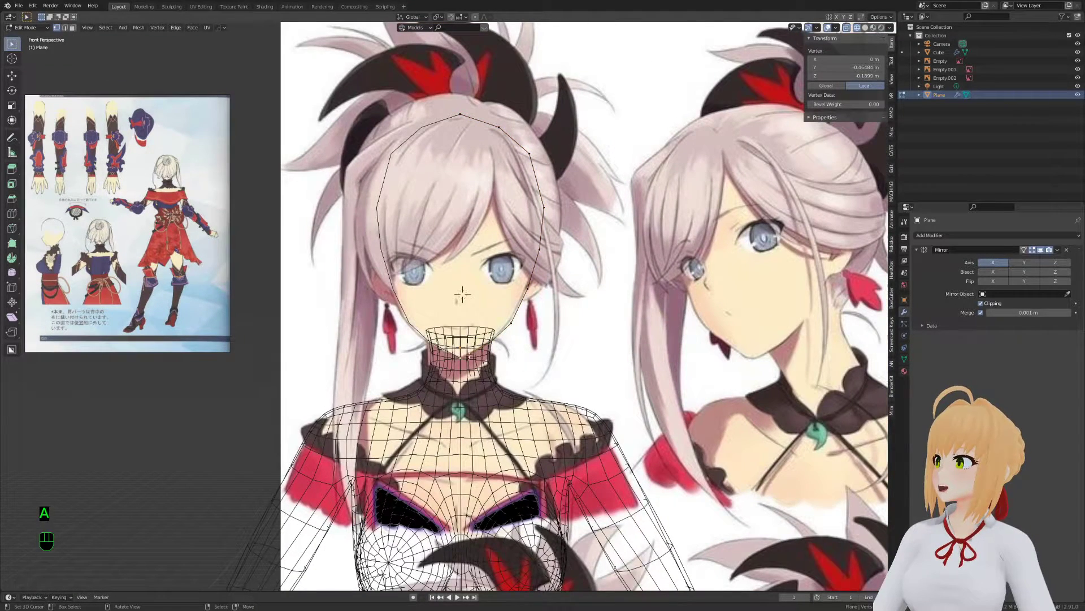
{"action": "key", "text": "e"}
{"action": "left_click", "coordinate": [545, 303]}
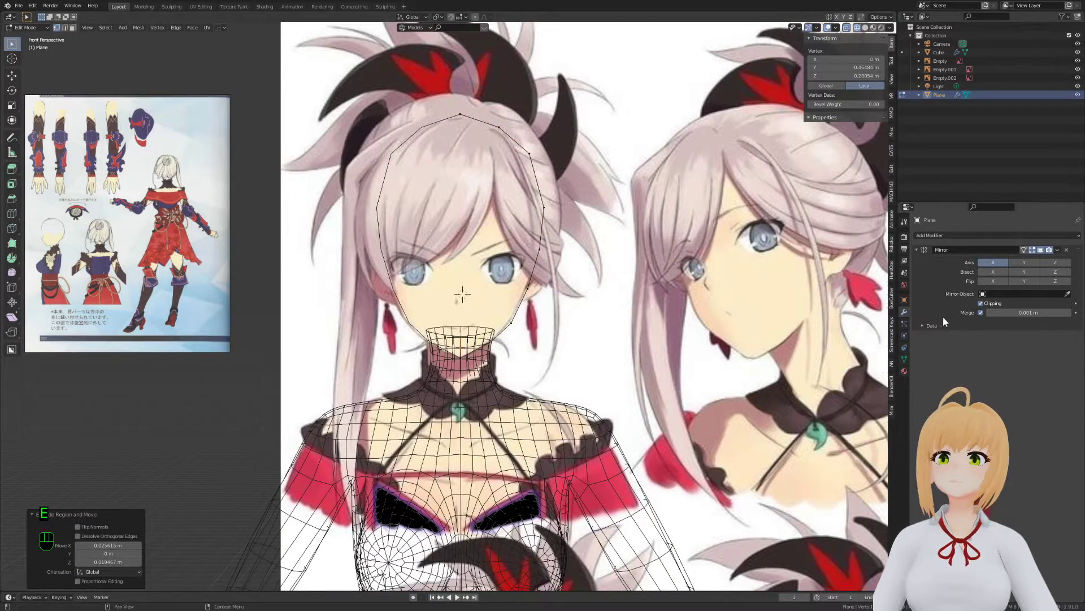
{"action": "left_click", "coordinate": [981, 303]}
{"action": "key", "text": "g"}
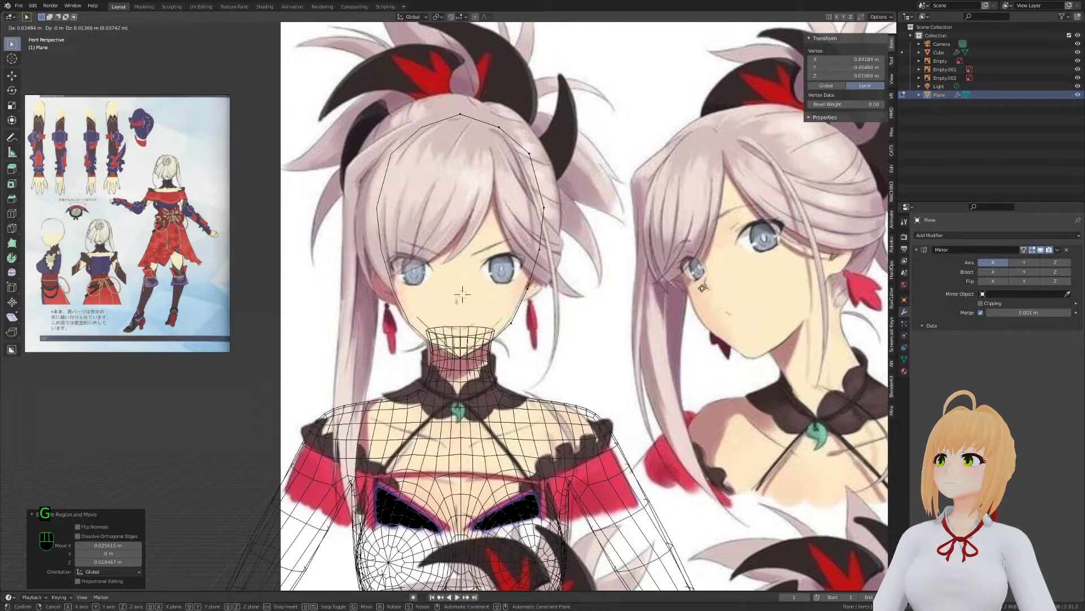
{"action": "left_click", "coordinate": [719, 257]}
Extrude a second outline from the jaw up the cheek and around the head to the crown, and return to Object Mode
{"action": "key", "text": "e"}
{"action": "left_click", "coordinate": [725, 224]}
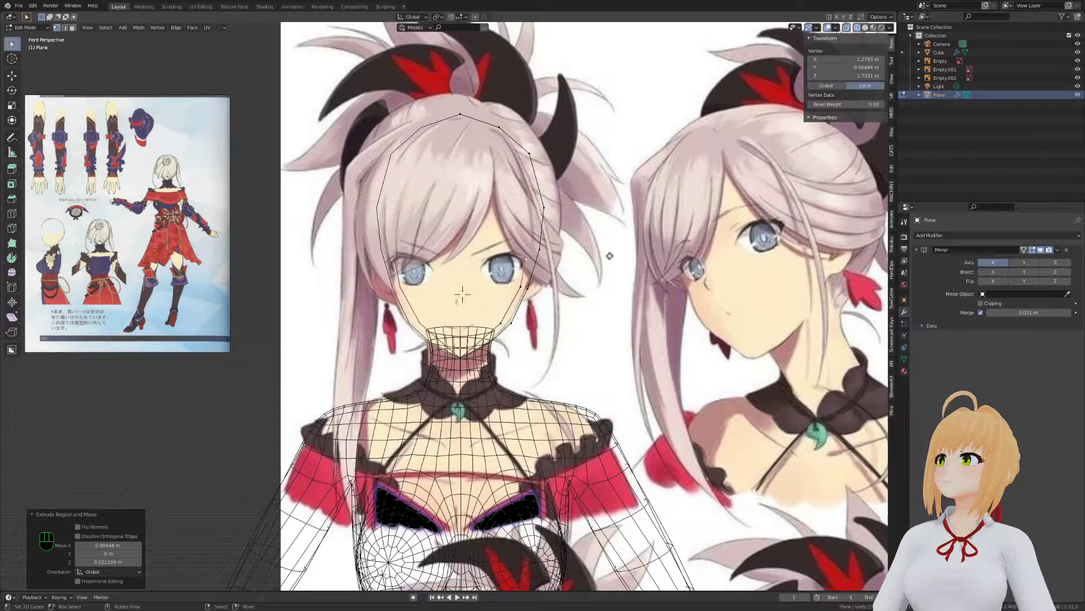
{"action": "key", "text": "e"}
{"action": "left_click", "coordinate": [612, 210]}
{"action": "key", "text": "e"}
{"action": "left_click", "coordinate": [601, 161]}
{"action": "key", "text": "e"}
{"action": "left_click", "coordinate": [571, 133]}
{"action": "key", "text": "e"}
{"action": "left_click", "coordinate": [463, 110]}
{"action": "key", "text": "Tab"}
{"action": "key", "text": "Tab"}
{"action": "key", "text": "a"}
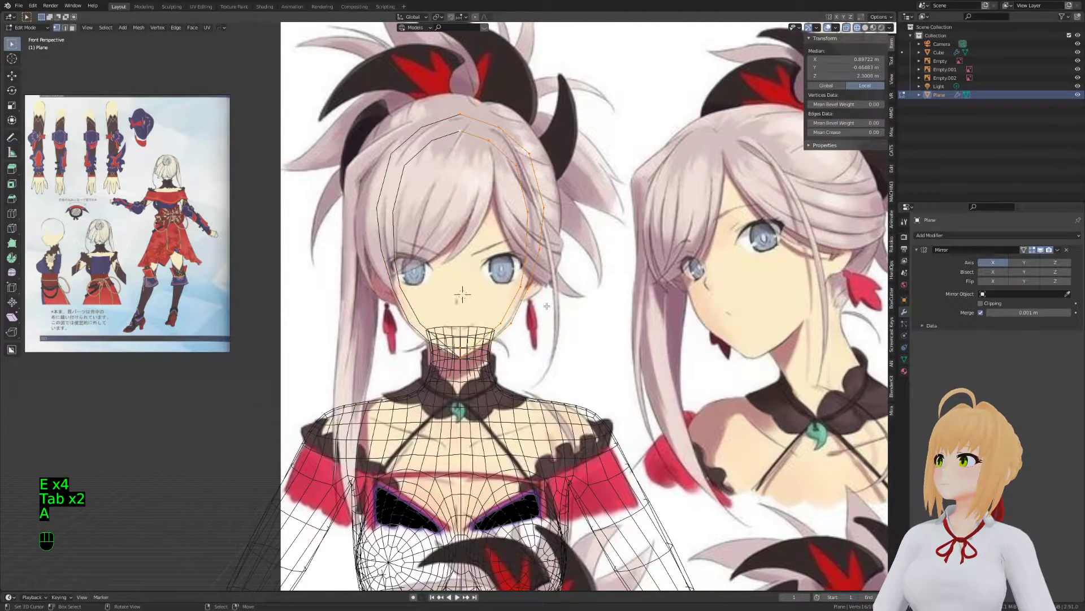
{"action": "scroll", "coordinate": [509, 310], "scroll_direction": "up", "scroll_amount": 1}
{"action": "key", "text": "Tab"}
{"action": "scroll", "coordinate": [508, 307], "scroll_direction": "down", "scroll_amount": 2}
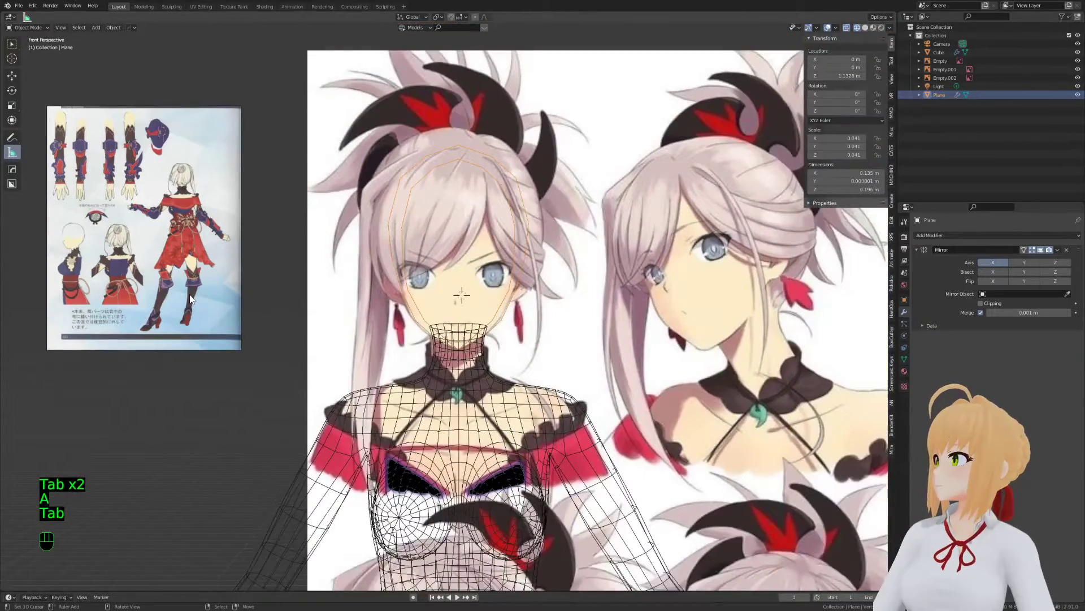
Select the small costume reference sheet beside the head sheet and try rotating it about the X axis
{"action": "right_click", "coordinate": [265, 308]}
{"action": "scroll", "coordinate": [307, 321], "scroll_direction": "down", "scroll_amount": 4}
{"action": "type", "text": "rx9"}
{"action": "key", "text": "BackSpace"}
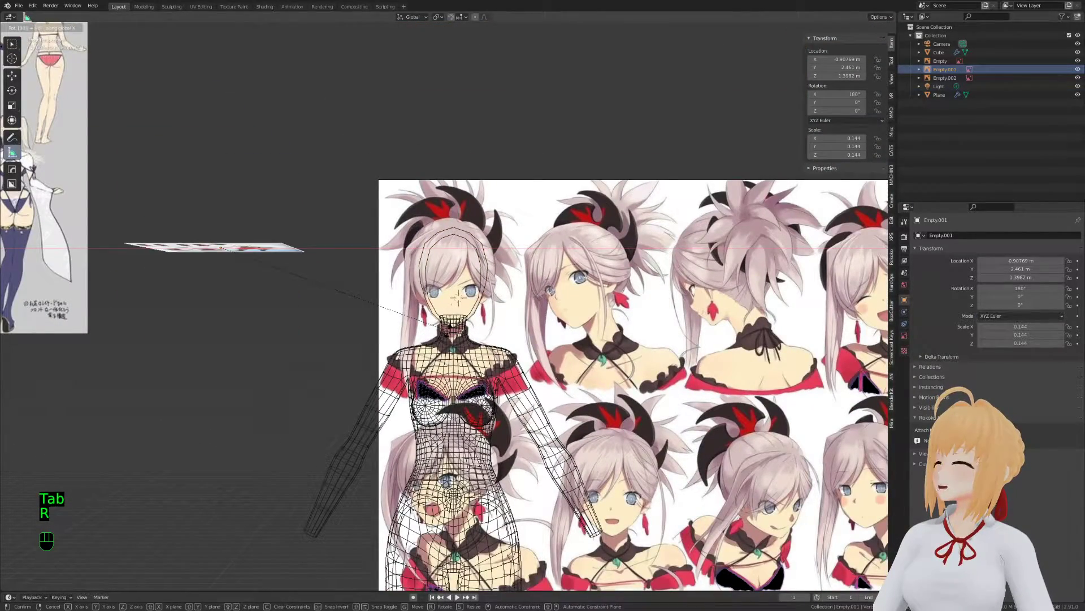
{"action": "type", "text": "0"}
{"action": "key", "text": "Return"}
{"action": "middle_click_drag", "start_coordinate": [683, 460], "coordinate": [515, 349], "text": "shift"}
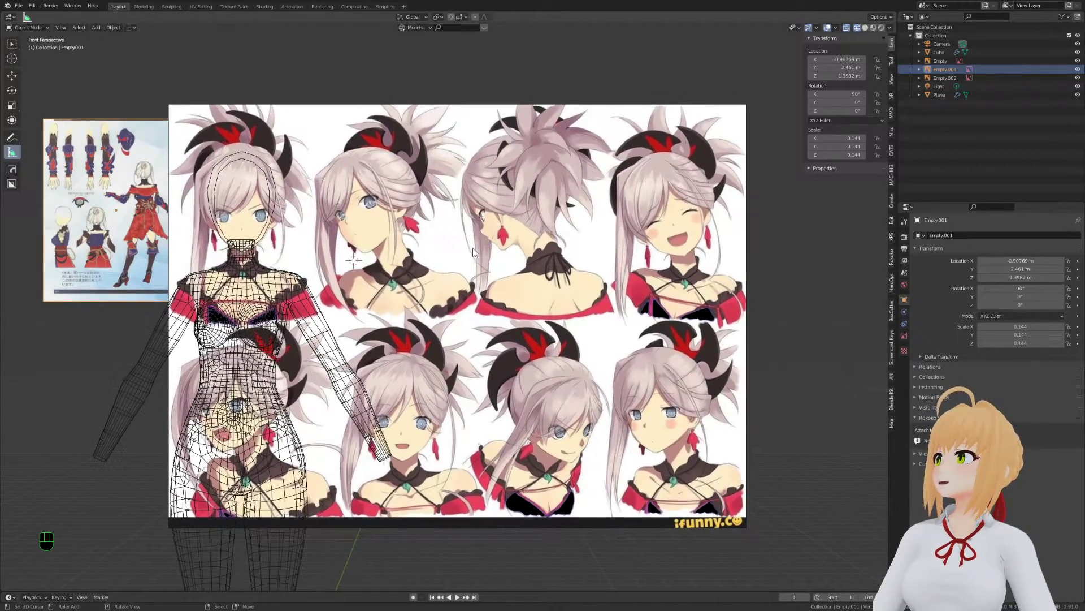
{"action": "middle_click_drag", "start_coordinate": [491, 229], "coordinate": [727, 308], "text": "ctrl"}
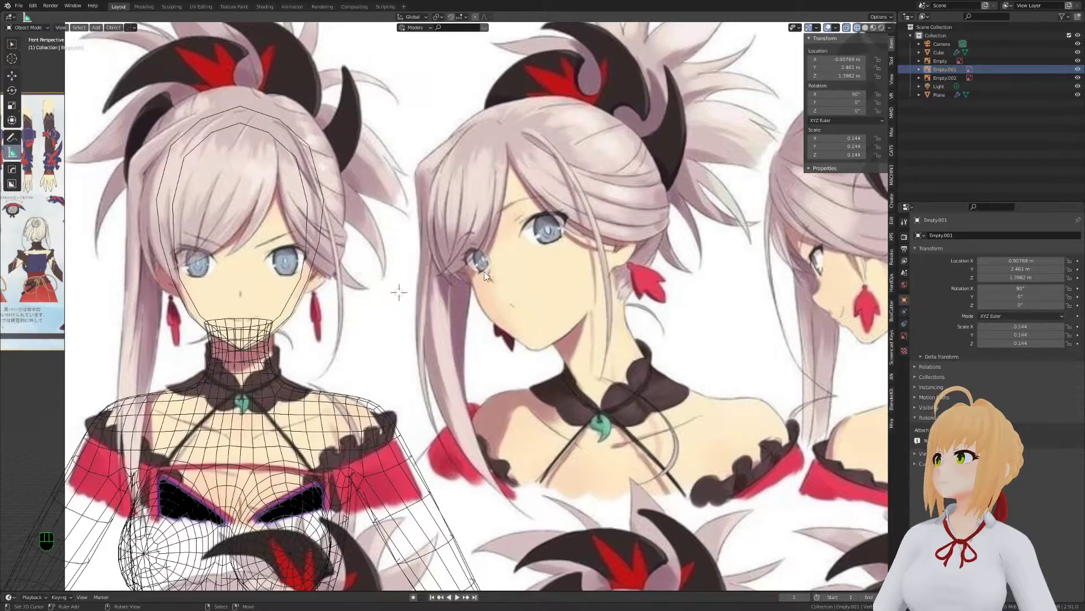
{"action": "middle_click_drag", "start_coordinate": [470, 285], "coordinate": [541, 350], "text": "ctrl"}
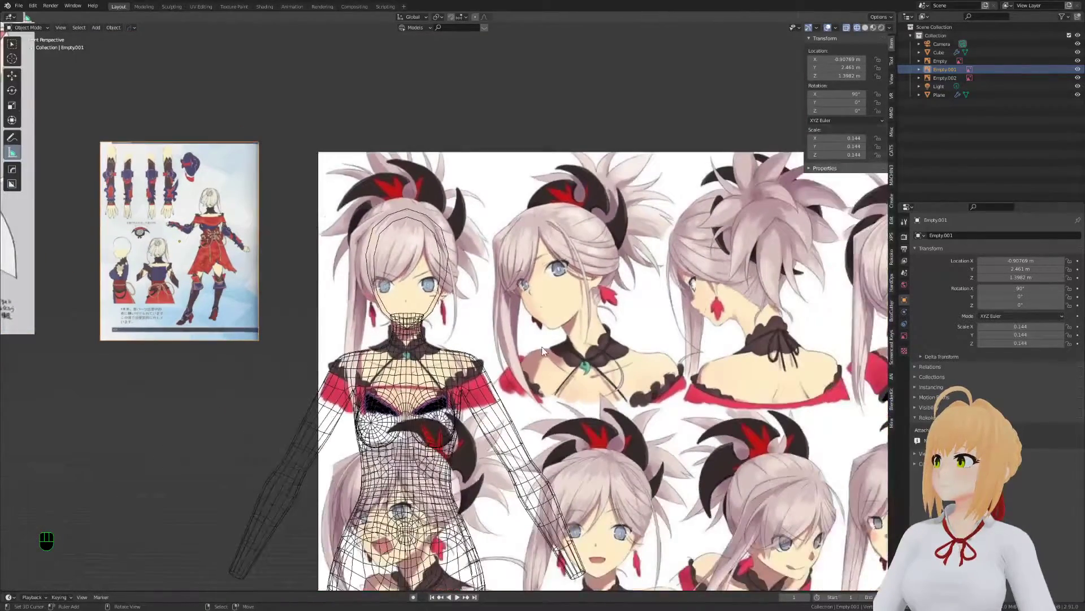
{"action": "scroll", "coordinate": [340, 297], "scroll_direction": "down", "scroll_amount": 4}
{"action": "key", "text": "r"}
{"action": "key", "text": "x"}
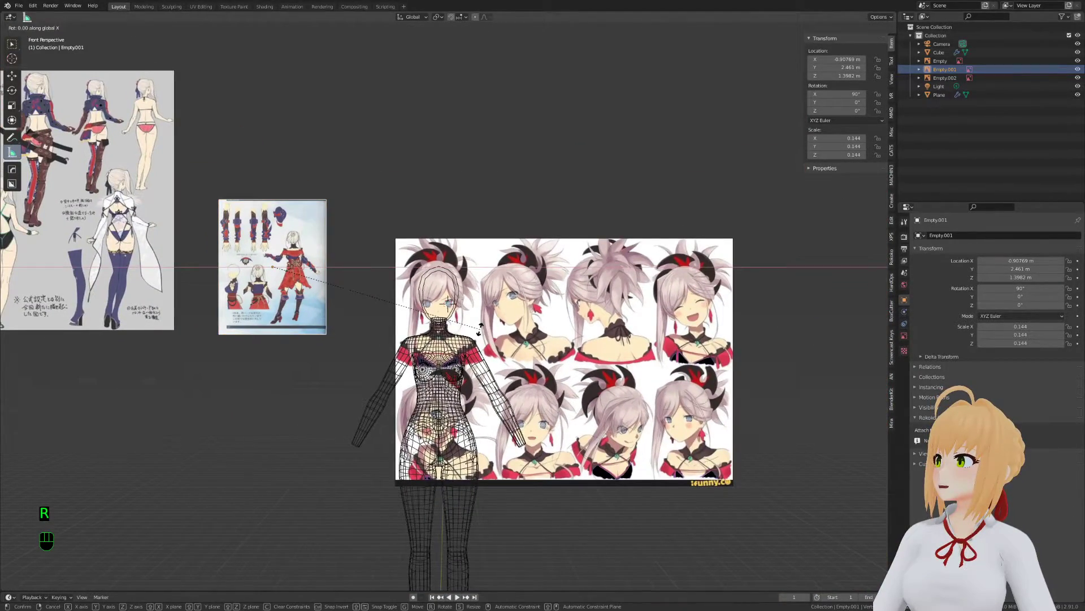
{"action": "right_click", "coordinate": [479, 328]}
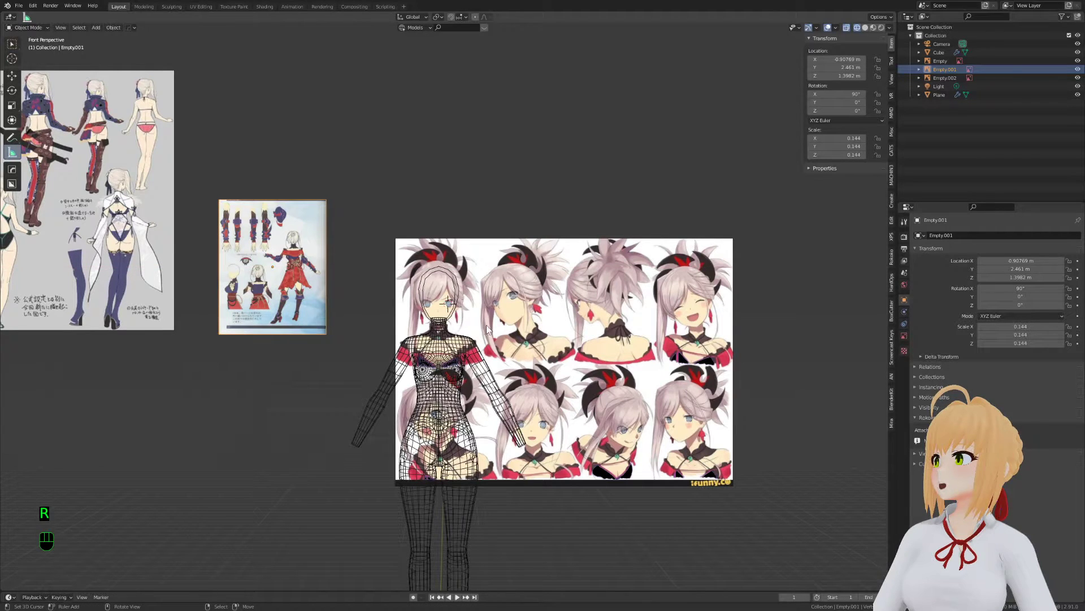
Rotate the costume reference sheet 90° about the Z axis
{"action": "scroll", "coordinate": [442, 220], "scroll_direction": "down", "scroll_amount": 6}
{"action": "scroll", "coordinate": [503, 264], "scroll_direction": "up", "scroll_amount": 8}
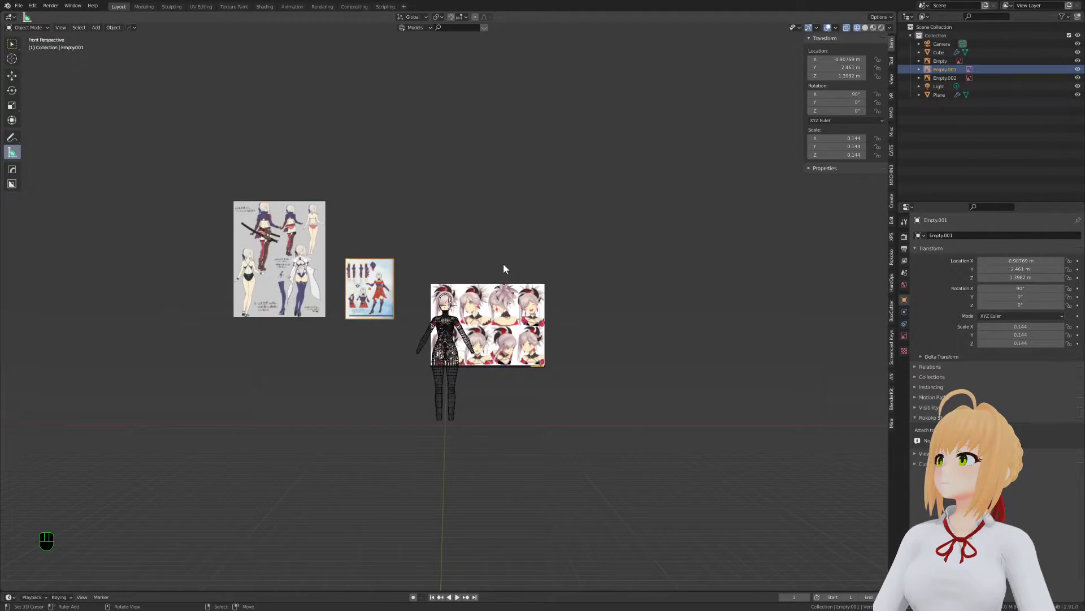
{"action": "type", "text": "r"}
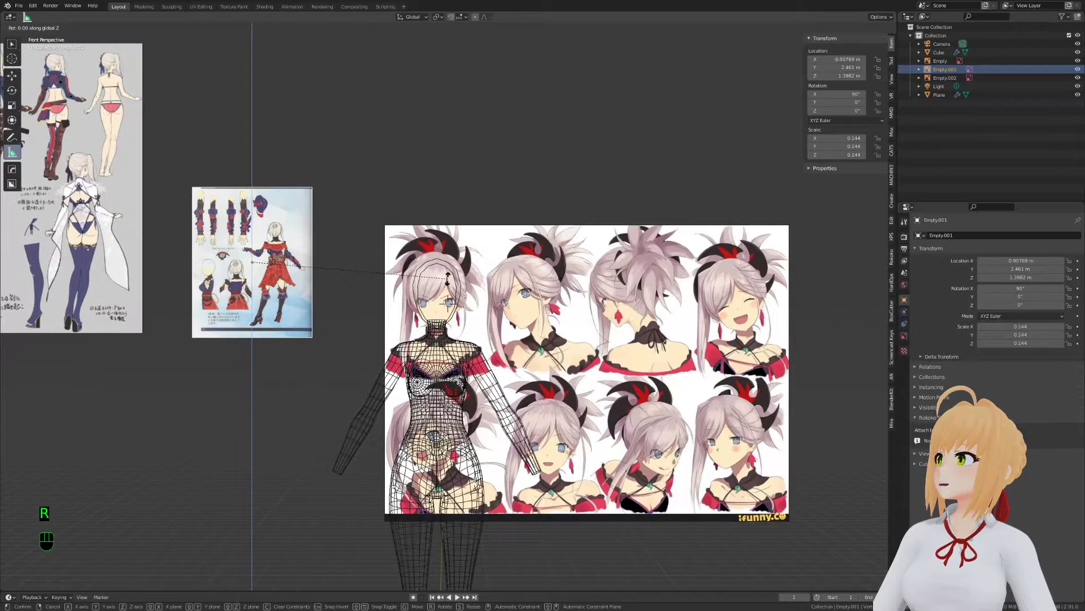
{"action": "type", "text": "z90"}
{"action": "key", "text": "Return"}
Move the costume reference sheet in the right side view to line it up with the body mesh
{"action": "key", "text": "KP_3"}
{"action": "key", "text": "z"}
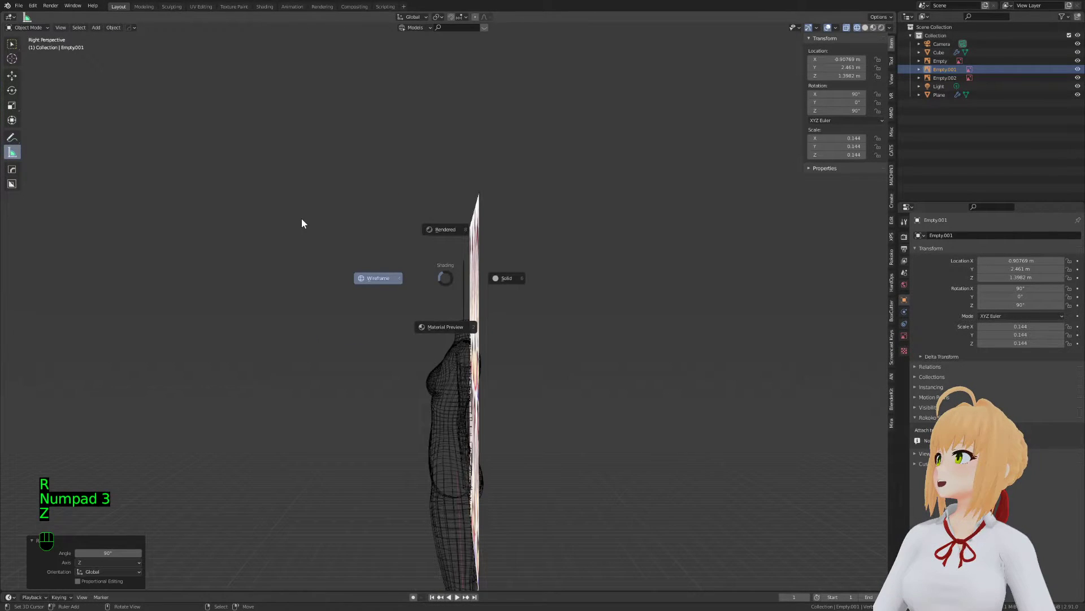
{"action": "left_click", "coordinate": [301, 223]}
{"action": "key", "text": "g"}
{"action": "key", "text": "g"}
Set the costume reference sheet's X location to 0 m, check it from the front and open its image display settings
{"action": "key", "text": "KP_1"}
{"action": "left_click", "coordinate": [848, 59]}
{"action": "type", "text": "0"}
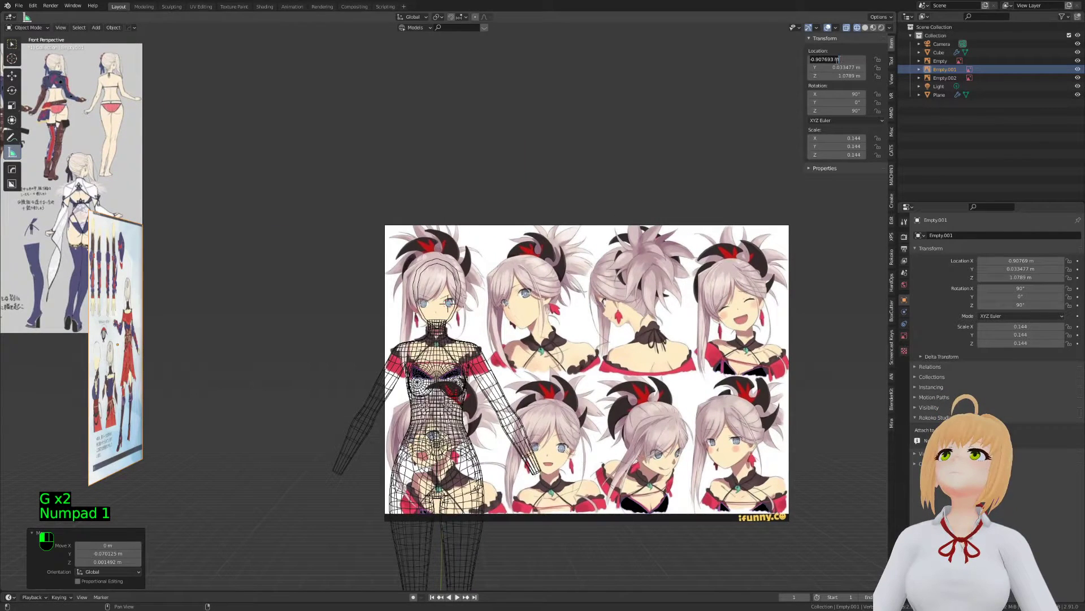
{"action": "key", "text": "Return"}
{"action": "key", "text": "KP_5"}
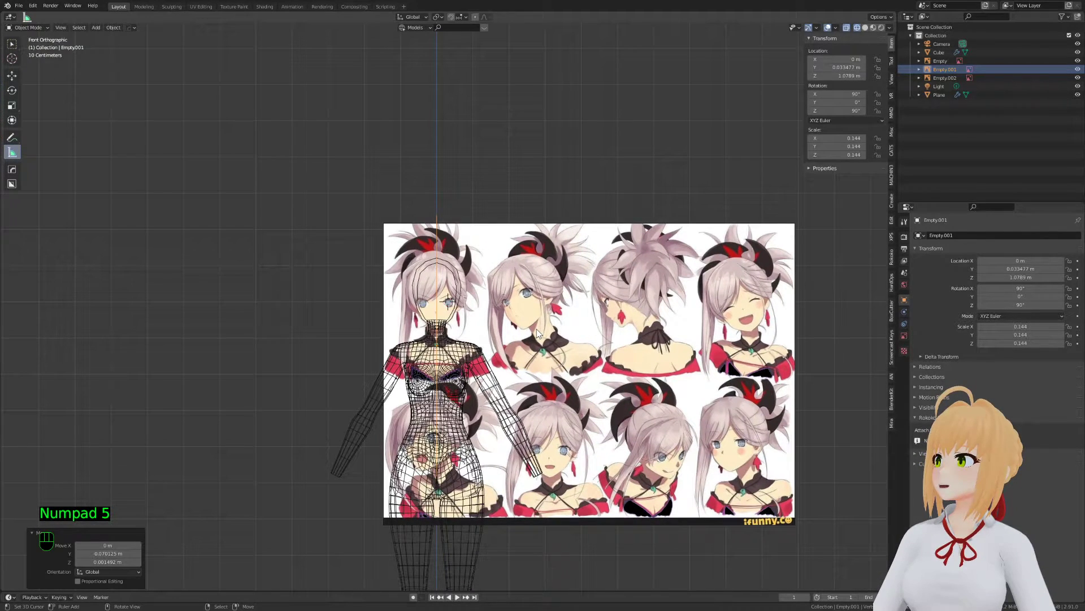
{"action": "key", "text": "KP_5"}
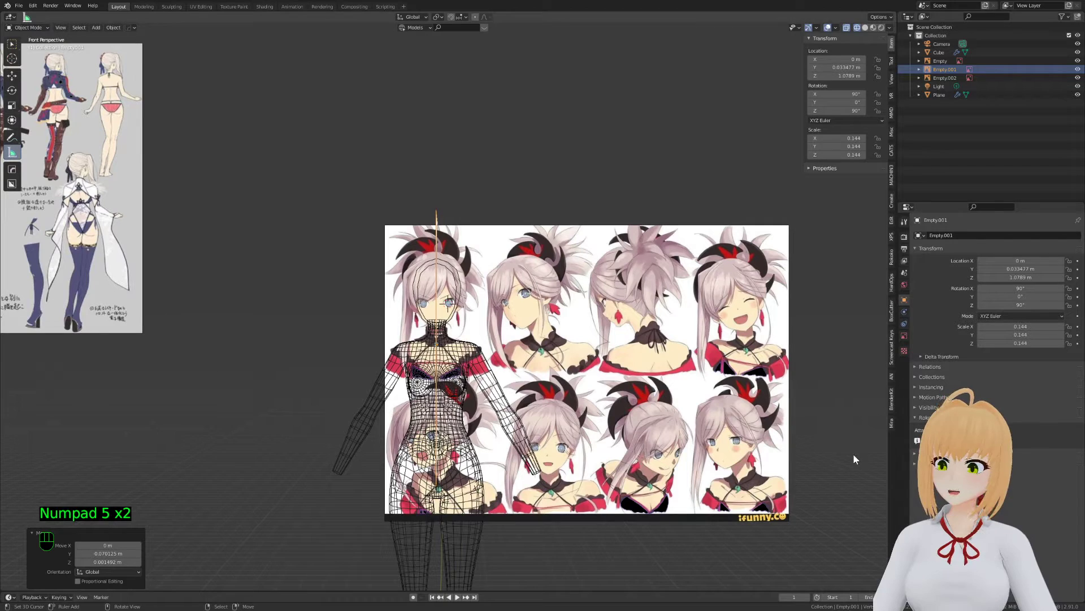
{"action": "left_click", "coordinate": [904, 336]}
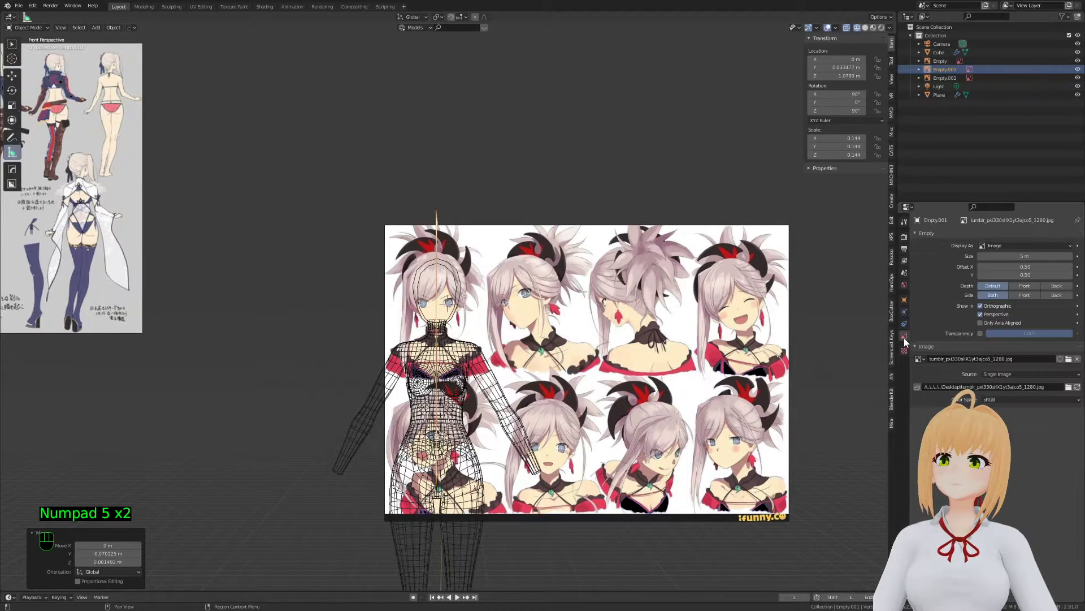
Set the costume reference sheet's depth to Back and check it from the right side
{"action": "left_click", "coordinate": [1057, 287]}
{"action": "key", "text": "KP_3"}
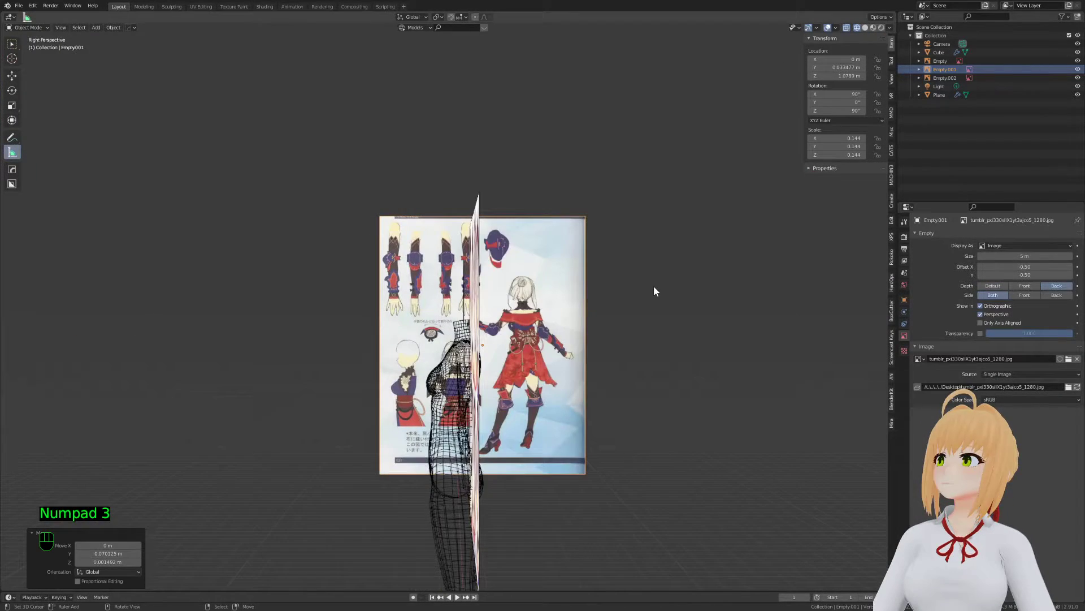
{"action": "scroll", "coordinate": [654, 286], "scroll_direction": "up", "scroll_amount": 4}
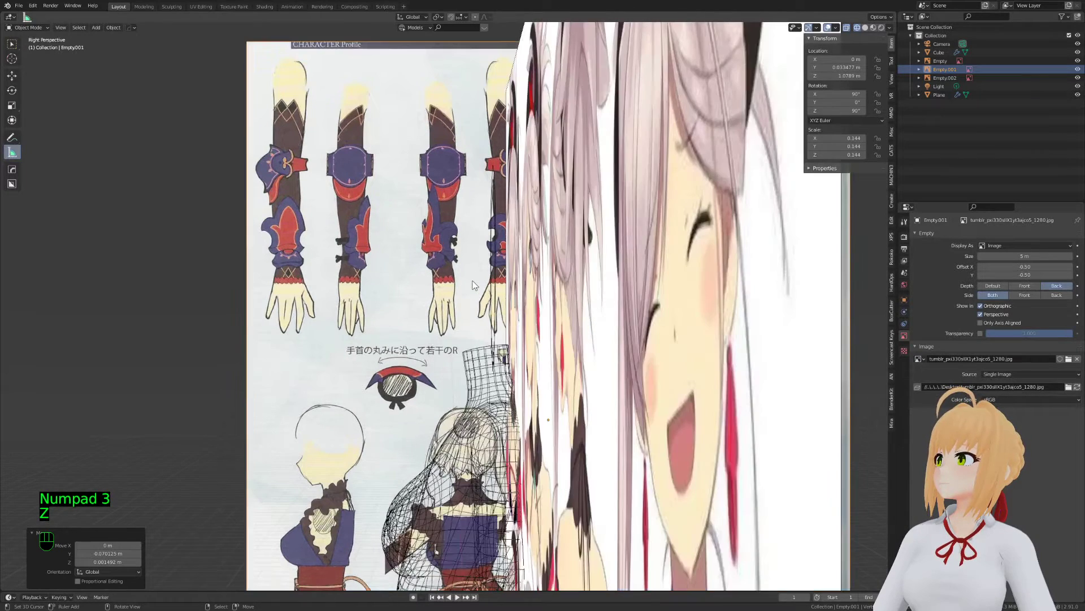
{"action": "scroll", "coordinate": [470, 282], "scroll_direction": "up", "scroll_amount": 1}
Hide the head reference sheet that blocks the side view of the body mesh
{"action": "left_click", "coordinate": [738, 320]}
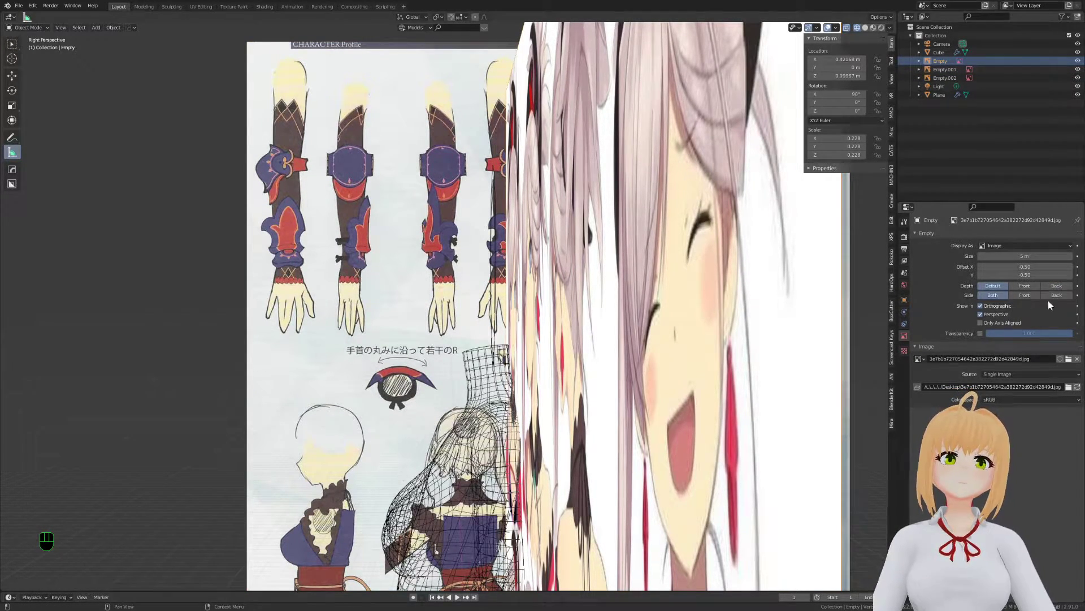
{"action": "left_click", "coordinate": [381, 266]}
{"action": "middle_click_drag", "start_coordinate": [437, 289], "coordinate": [519, 357], "text": "shift"}
{"action": "left_click", "coordinate": [488, 322]}
{"action": "key", "text": "h"}
Move the costume reference sheet toward the body mesh and enlarge it in the right view
{"action": "left_click", "coordinate": [493, 338]}
{"action": "scroll", "coordinate": [519, 356], "scroll_direction": "up", "scroll_amount": 2}
{"action": "key", "text": "g"}
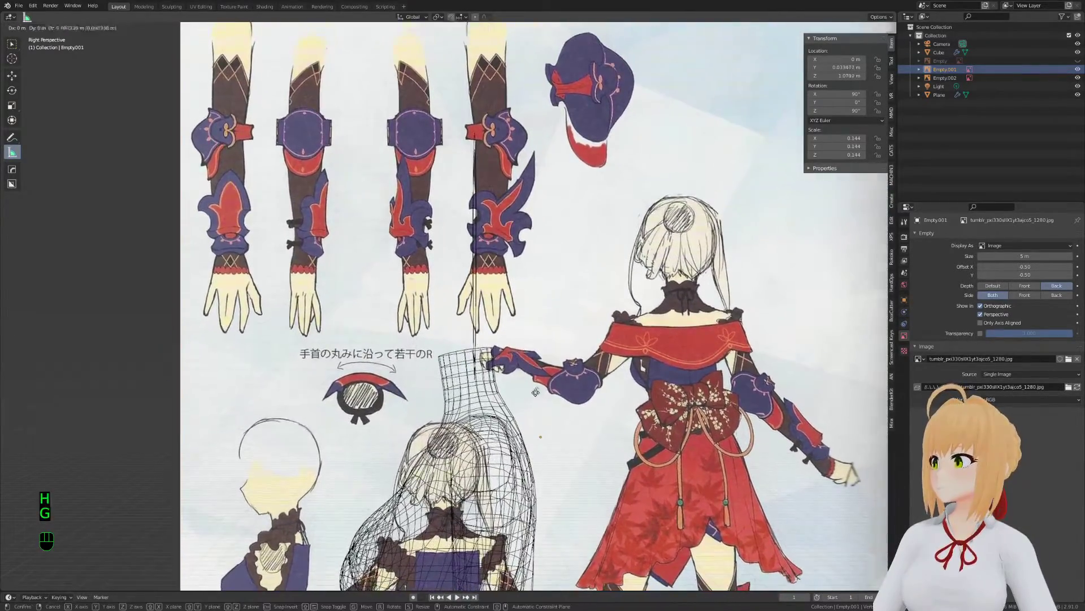
{"action": "left_click", "coordinate": [705, 218]}
{"action": "key", "text": "s"}
{"action": "left_click", "coordinate": [463, 281]}
Switch to orthographic projection, then enlarge and move the costume sheet until its side-view figure lies over the body mesh
{"action": "scroll", "coordinate": [473, 283], "scroll_direction": "down", "scroll_amount": 3}
{"action": "key", "text": "KP_5"}
{"action": "middle_click_drag", "start_coordinate": [474, 283], "coordinate": [473, 244], "text": "shift"}
{"action": "scroll", "coordinate": [474, 244], "scroll_direction": "up", "scroll_amount": 2}
{"action": "key", "text": "s"}
{"action": "key", "text": "g"}
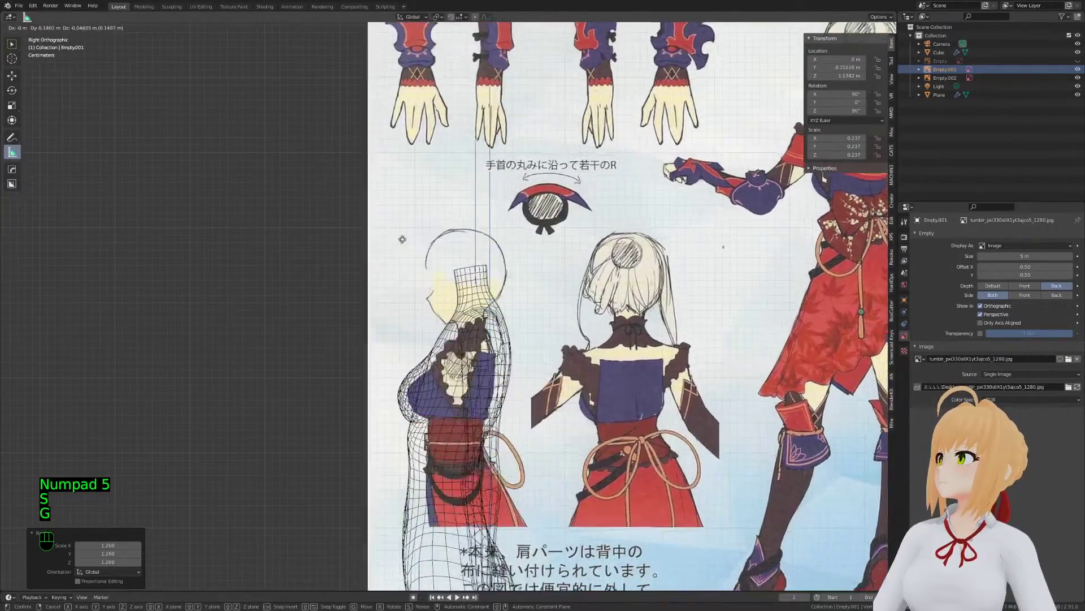
{"action": "key", "text": "s"}
{"action": "left_click", "coordinate": [312, 213]}
{"action": "key", "text": "g"}
{"action": "left_click", "coordinate": [332, 169]}
Fine-tune the costume sheet's scale to 0.352 and shift it so the side-view figure lines up with the neck and torso
{"action": "key", "text": "s"}
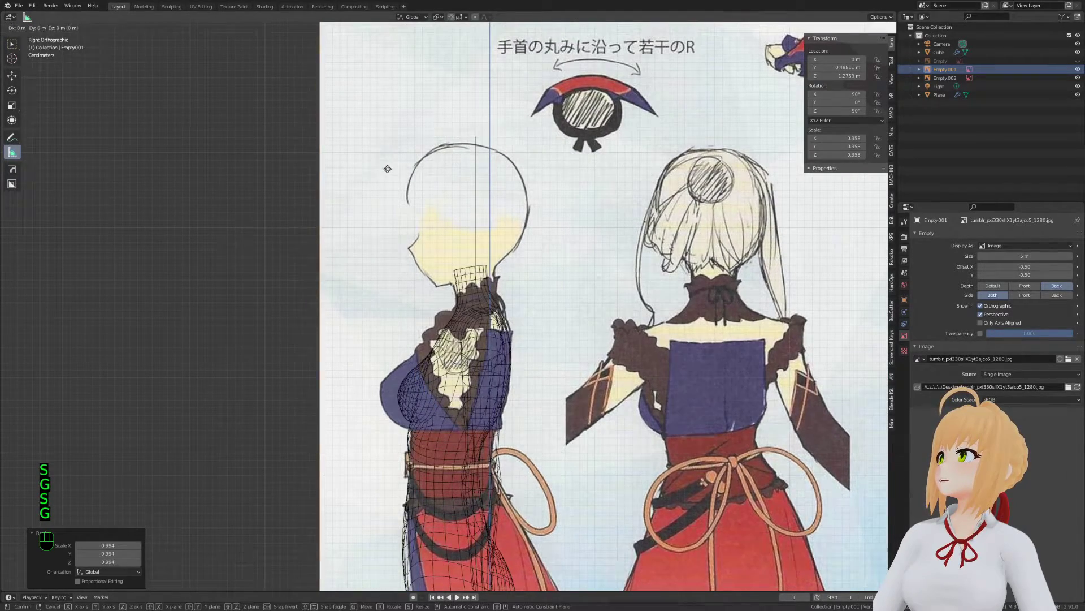
{"action": "left_click", "coordinate": [401, 178]}
{"action": "key", "text": "g"}
{"action": "left_click", "coordinate": [398, 180]}
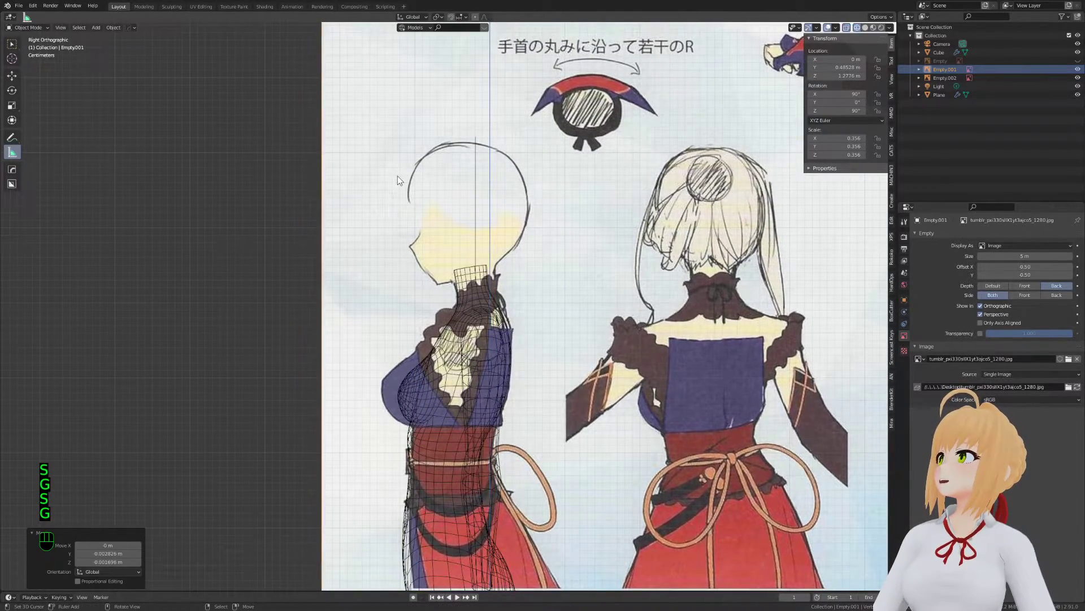
{"action": "key", "text": "s"}
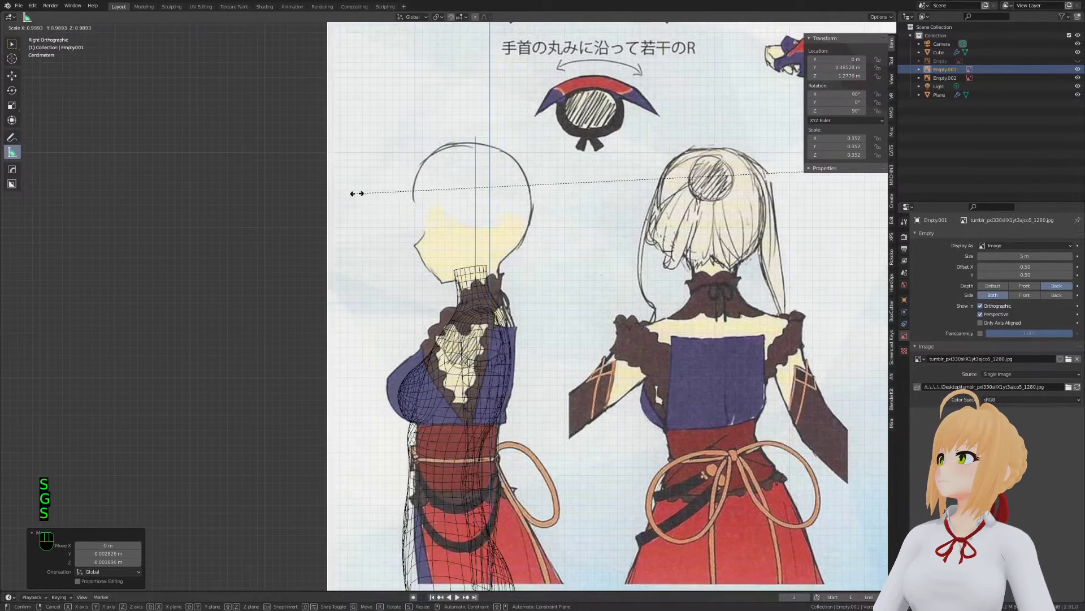
{"action": "left_click", "coordinate": [354, 191]}
{"action": "key", "text": "g"}
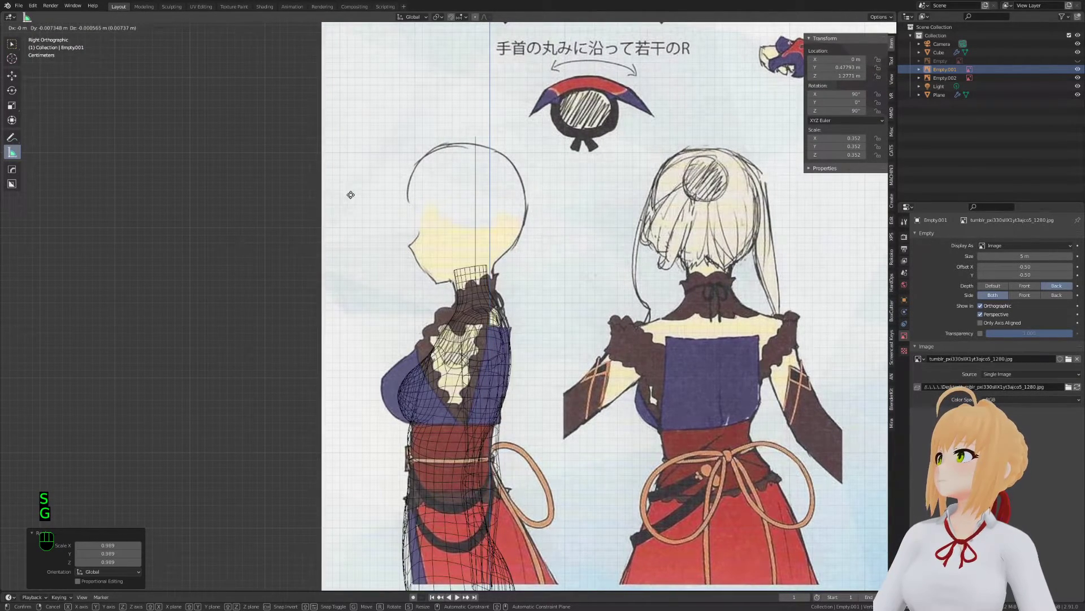
{"action": "left_click", "coordinate": [350, 195]}
Compare the body mesh with the side-view costume drawing by highlighting its full geometry in edit mode
{"action": "left_click", "coordinate": [493, 289]}
{"action": "scroll", "coordinate": [518, 283], "scroll_direction": "down", "scroll_amount": 2}
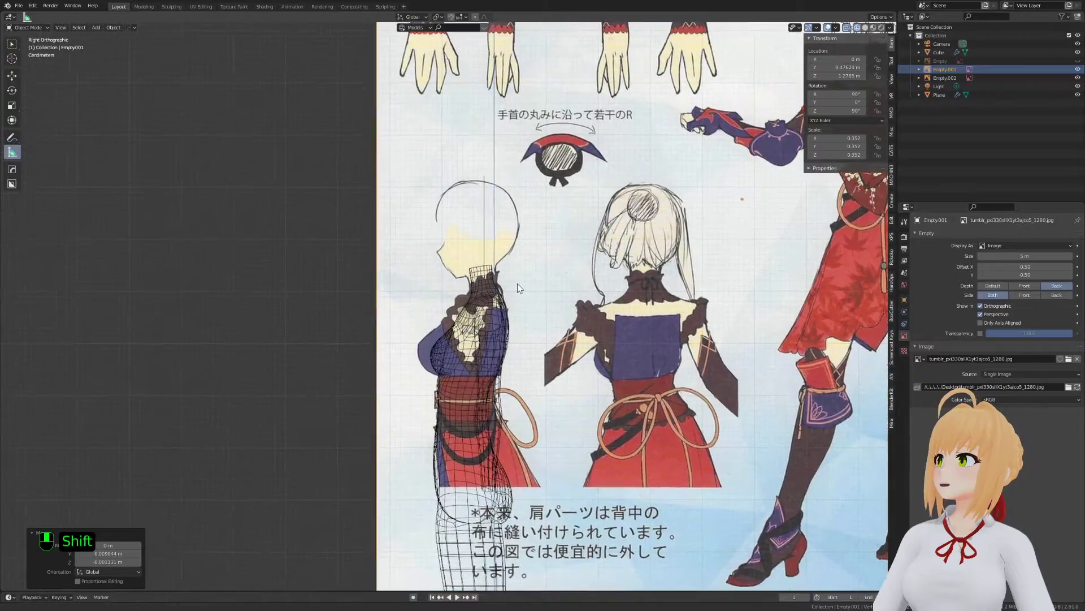
{"action": "scroll", "coordinate": [517, 283], "scroll_direction": "up", "scroll_amount": 3}
{"action": "key", "text": "Tab"}
{"action": "scroll", "coordinate": [489, 419], "scroll_direction": "up", "scroll_amount": 1}
{"action": "key", "text": "a"}
{"action": "key", "text": "a"}
{"action": "key", "text": "a"}
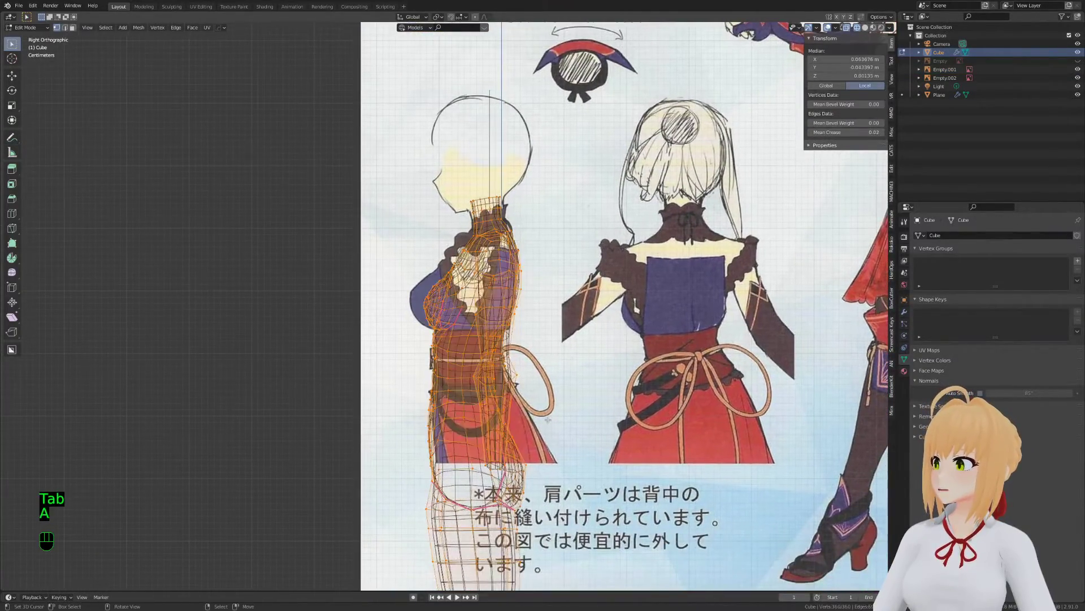
{"action": "key", "text": "Tab"}
{"action": "scroll", "coordinate": [504, 415], "scroll_direction": "down", "scroll_amount": 2}
{"action": "middle_click_drag", "start_coordinate": [531, 498], "coordinate": [488, 456], "text": "shift"}
{"action": "key", "text": "Tab"}
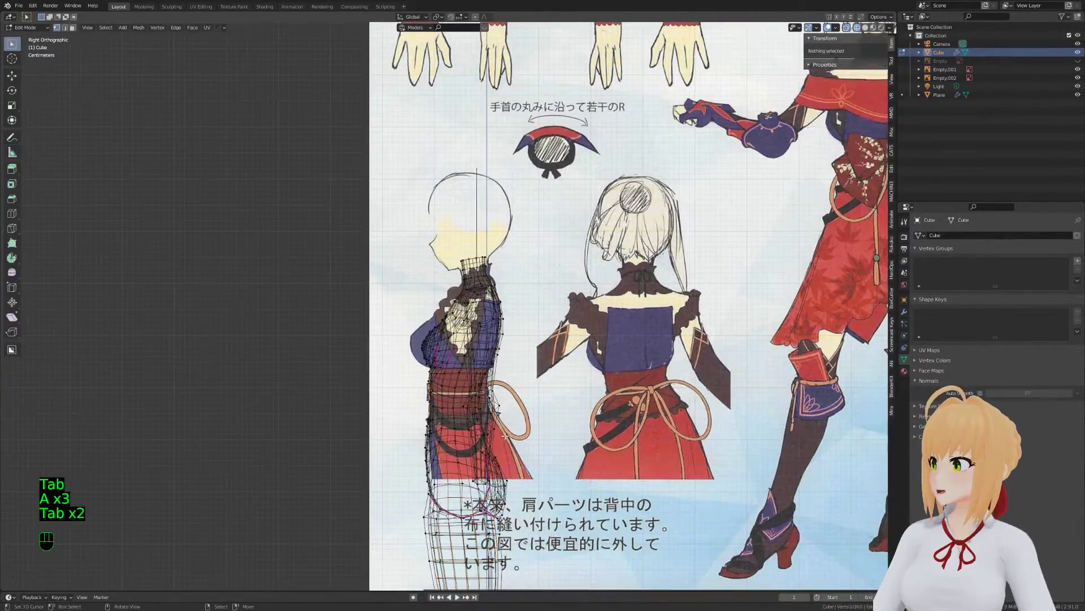
{"action": "key", "text": "a"}
{"action": "key", "text": "a"}
{"action": "key", "text": "a"}
{"action": "key", "text": "a"}
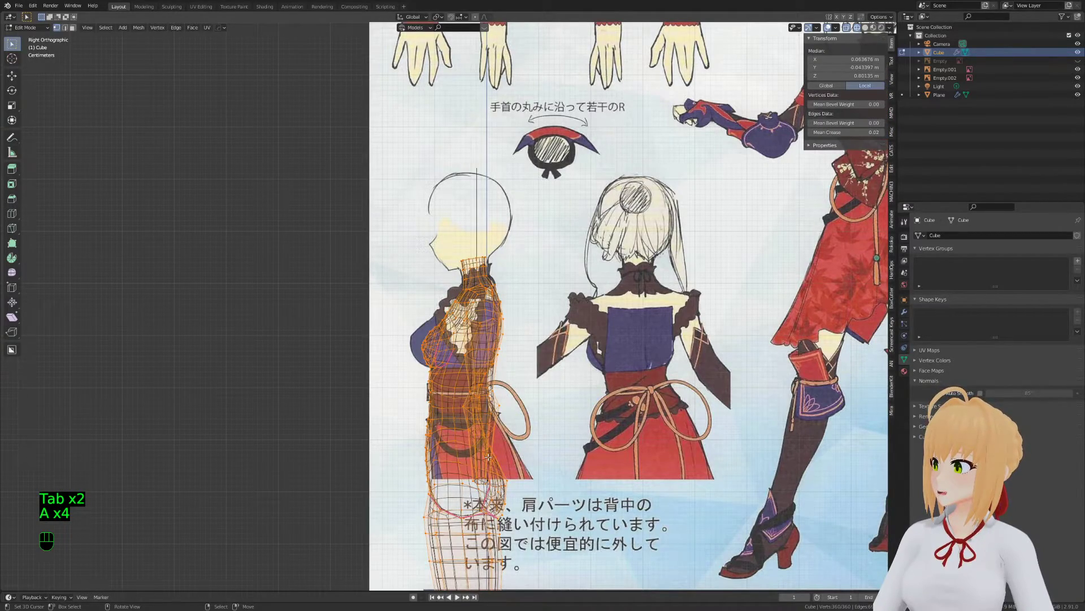
Scale the edge loop at the top of the neck against the side-view drawing
{"action": "middle_click_drag", "start_coordinate": [488, 456], "coordinate": [479, 489], "text": "shift"}
{"action": "scroll", "coordinate": [491, 307], "scroll_direction": "up", "scroll_amount": 4}
{"action": "key", "text": "Tab"}
{"action": "key", "text": "Tab"}
{"action": "key", "text": "2"}
{"action": "key", "text": "1"}
{"action": "left_click", "coordinate": [491, 320], "text": "alt"}
{"action": "key", "text": "s"}
{"action": "middle_click", "coordinate": [577, 352]}
{"action": "left_click", "coordinate": [577, 352]}
{"action": "middle_click", "coordinate": [466, 309], "text": "alt"}
Examine how the head outline, neck and costume sheet align from the right side and at an angle
{"action": "key", "text": "Tab"}
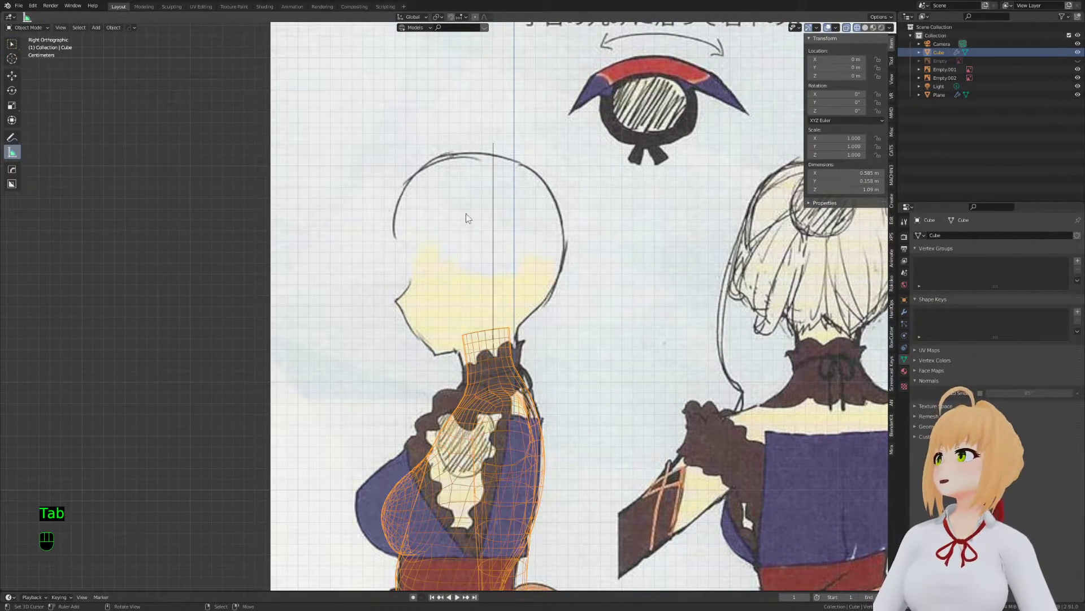
{"action": "scroll", "coordinate": [503, 294], "scroll_direction": "down", "scroll_amount": 1}
{"action": "key", "text": "a"}
{"action": "key", "text": "a"}
{"action": "key", "text": "a"}
{"action": "left_click", "coordinate": [488, 366]}
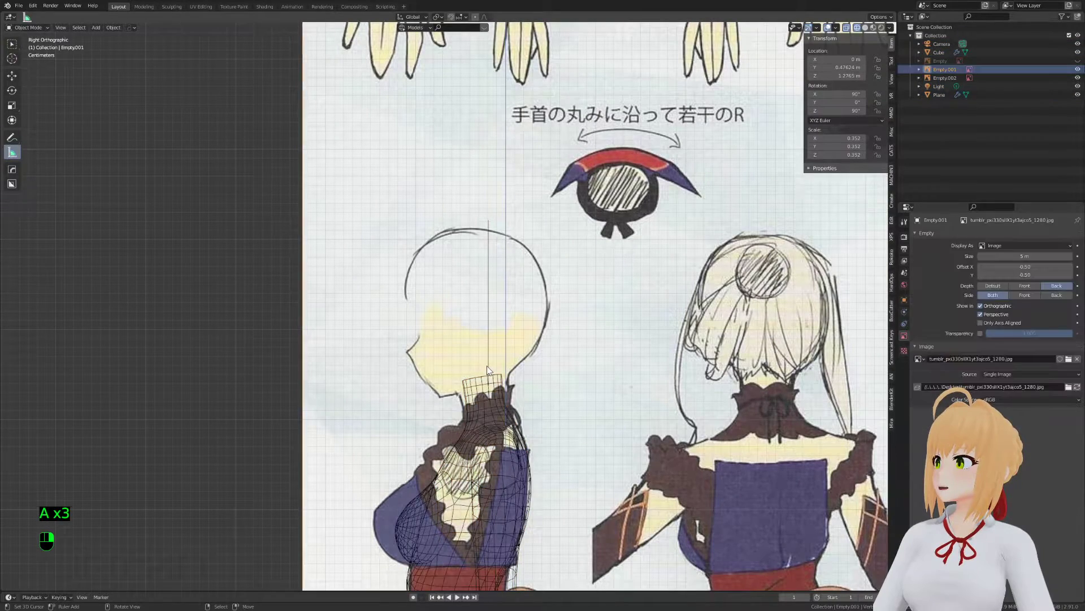
{"action": "key", "text": "Tab"}
{"action": "middle_click_drag", "start_coordinate": [488, 367], "coordinate": [525, 363]}
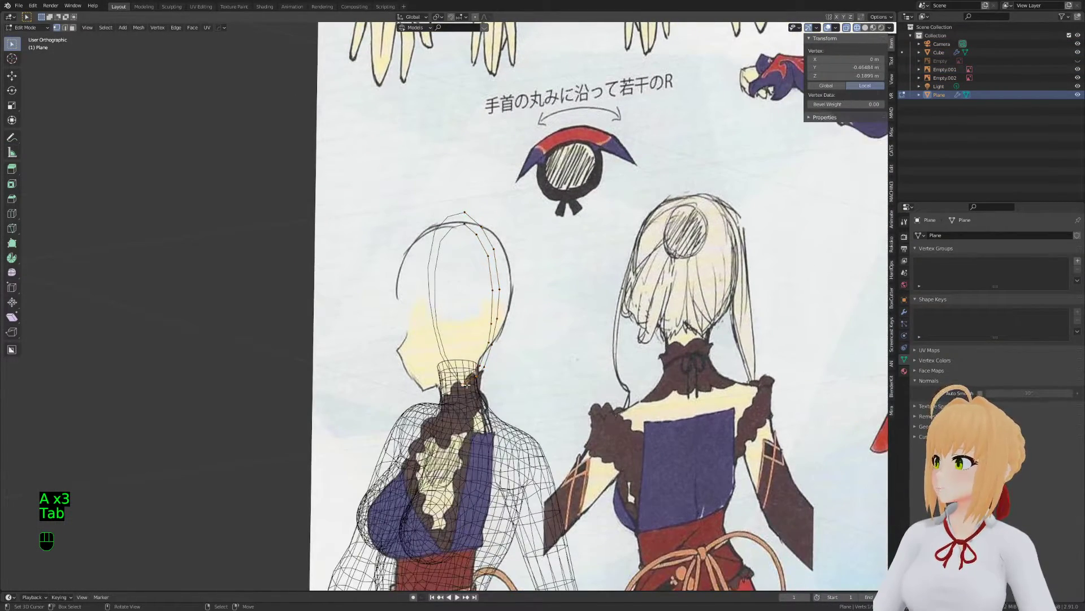
{"action": "key", "text": "KP_3"}
{"action": "key", "text": "Tab"}
{"action": "left_click", "coordinate": [609, 307]}
{"action": "scroll", "coordinate": [608, 307], "scroll_direction": "down", "scroll_amount": 3}
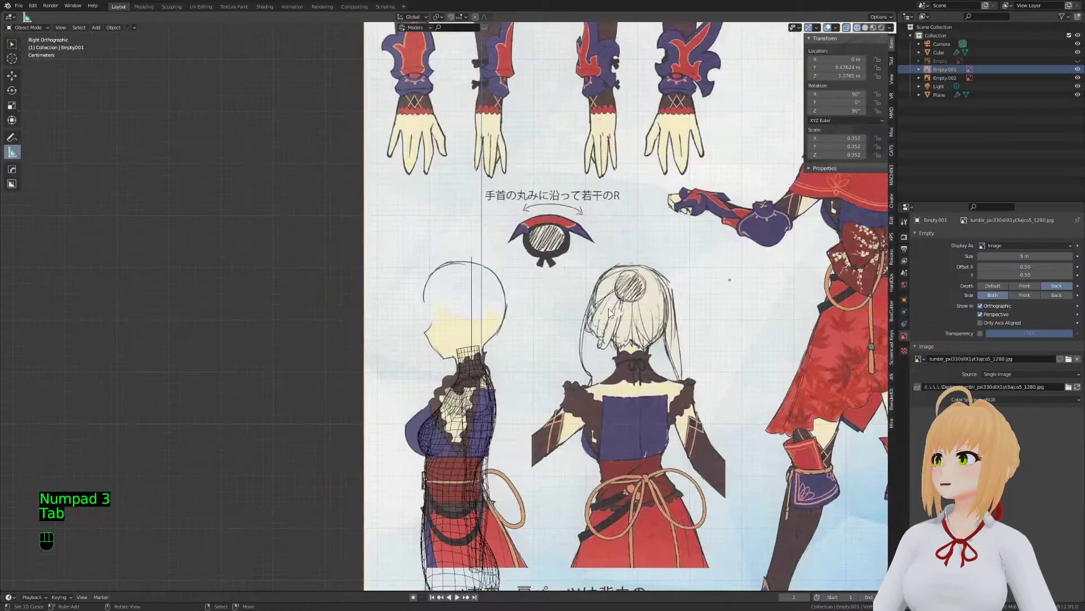
{"action": "middle_click_drag", "start_coordinate": [608, 307], "coordinate": [678, 368]}
{"action": "key", "text": "f"}
Open the body mesh for editing in the right view, framed on the chest area of the side drawing
{"action": "left_click", "coordinate": [494, 348]}
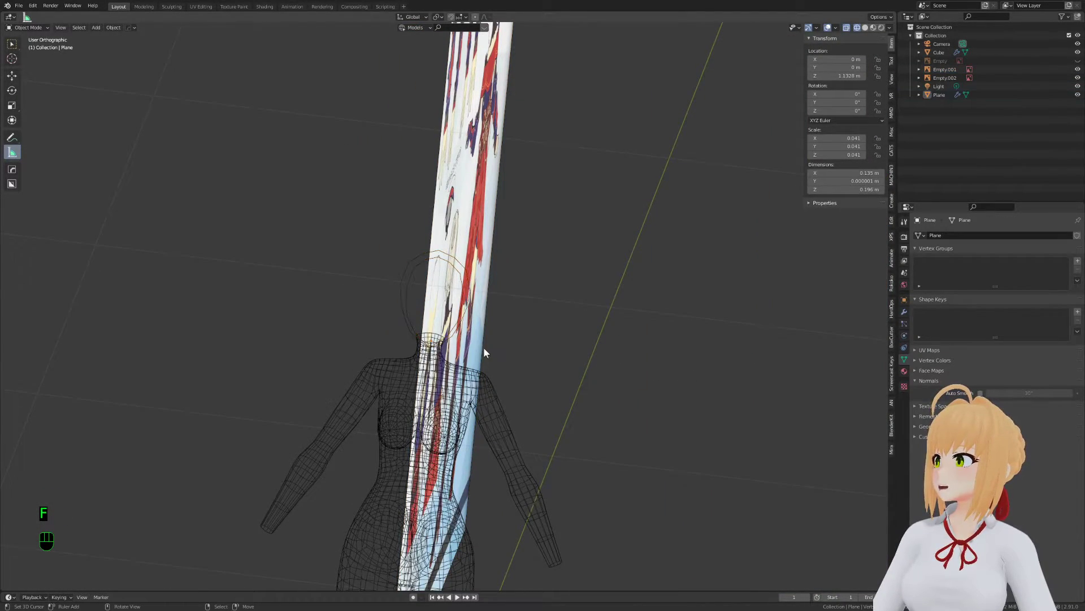
{"action": "left_click", "coordinate": [484, 374]}
{"action": "key", "text": "KP_3"}
{"action": "key", "text": "Tab"}
{"action": "key", "text": "z"}
{"action": "middle_click_drag", "start_coordinate": [442, 385], "coordinate": [442, 348], "text": "shift"}
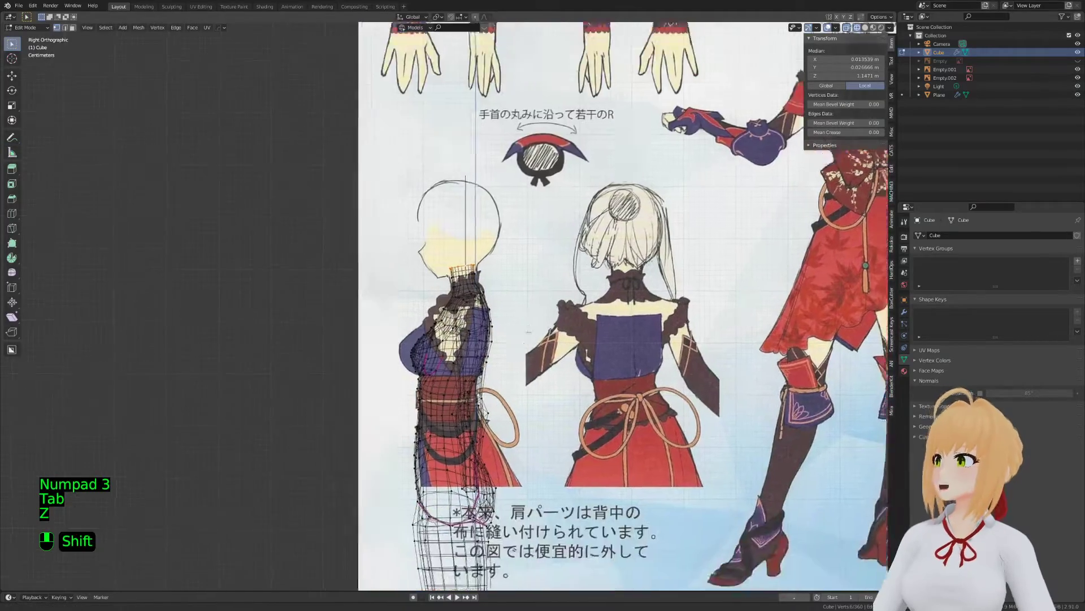
{"action": "scroll", "coordinate": [441, 349], "scroll_direction": "up", "scroll_amount": 4}
{"action": "scroll", "coordinate": [441, 349], "scroll_direction": "up", "scroll_amount": 1}
Move the faces at the breast tip forward about 0.022 m with proportional editing to meet the drawn chest outline
{"action": "key", "text": "a"}
{"action": "key", "text": "a"}
{"action": "key", "text": "a"}
{"action": "key", "text": "3"}
{"action": "key", "text": "g"}
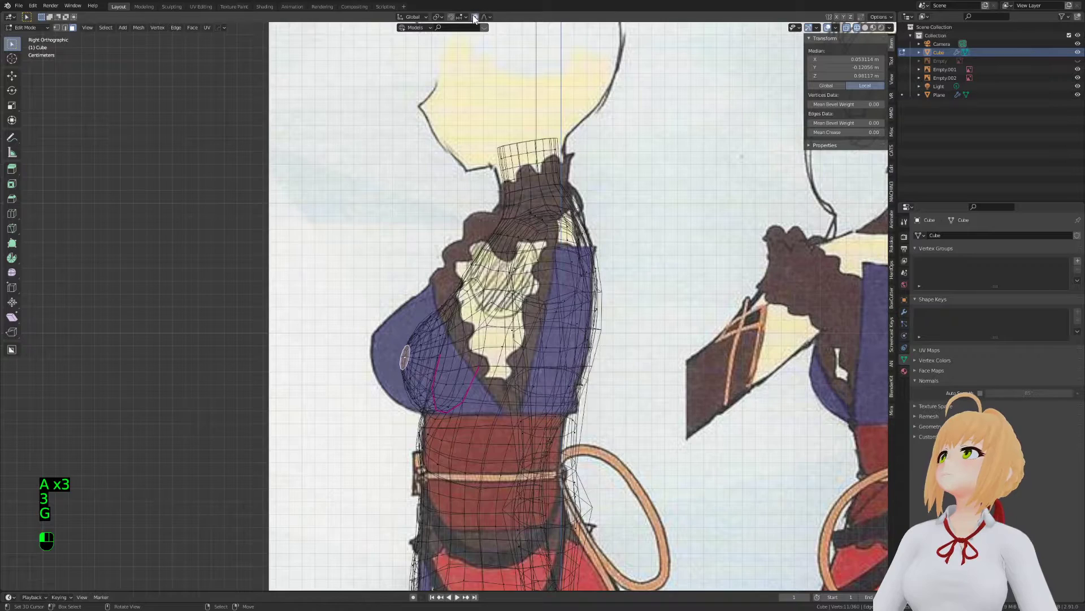
{"action": "left_click", "coordinate": [475, 17]}
{"action": "key", "text": "g"}
{"action": "scroll", "coordinate": [445, 287], "scroll_direction": "up", "scroll_amount": 3}
{"action": "left_click", "coordinate": [445, 287]}
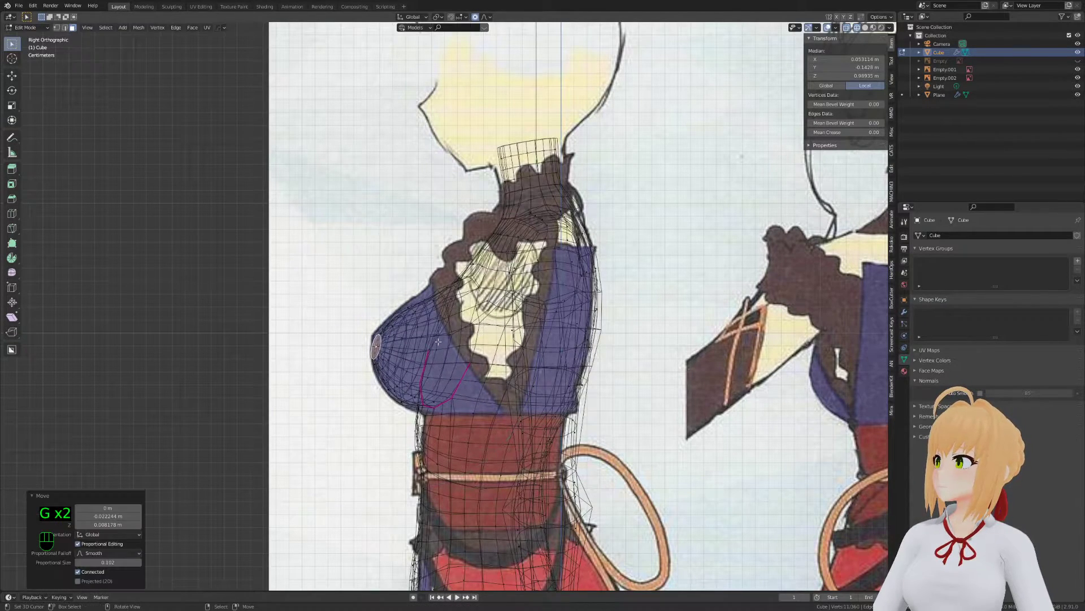
Scale the edge loop near the base of the breast along Z with proportional editing
{"action": "key", "text": "1"}
{"action": "key", "text": "a"}
{"action": "left_click", "coordinate": [433, 363], "text": "alt"}
{"action": "key", "text": "s"}
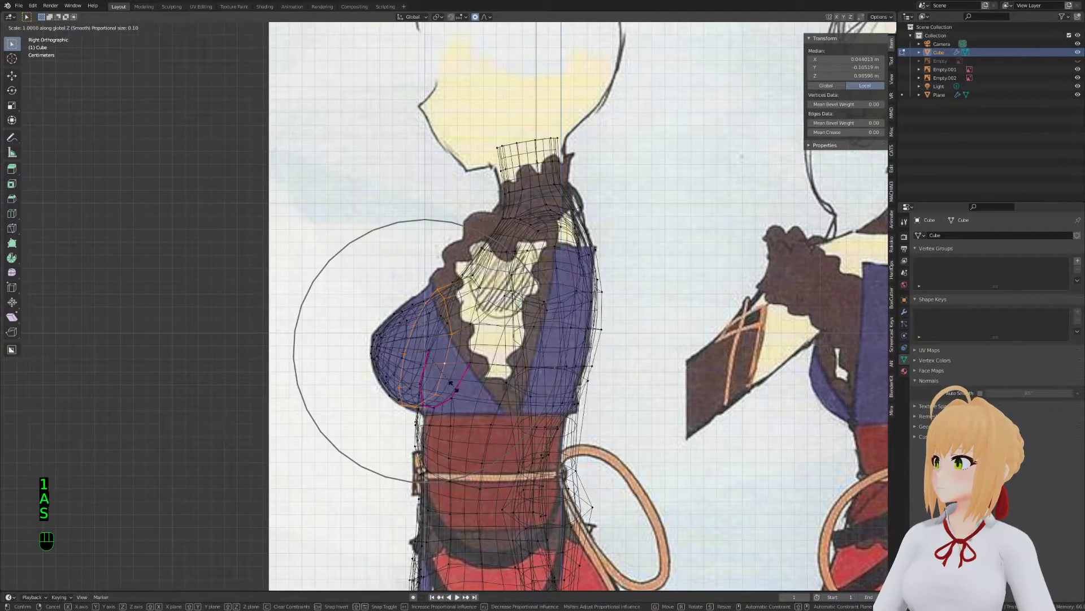
{"action": "left_click", "coordinate": [447, 382]}
Scale the middle edge loop of the breast slightly along Z, using a proportional size of 0.03
{"action": "left_click", "coordinate": [433, 384], "text": "alt"}
{"action": "left_click", "coordinate": [420, 374], "text": "alt"}
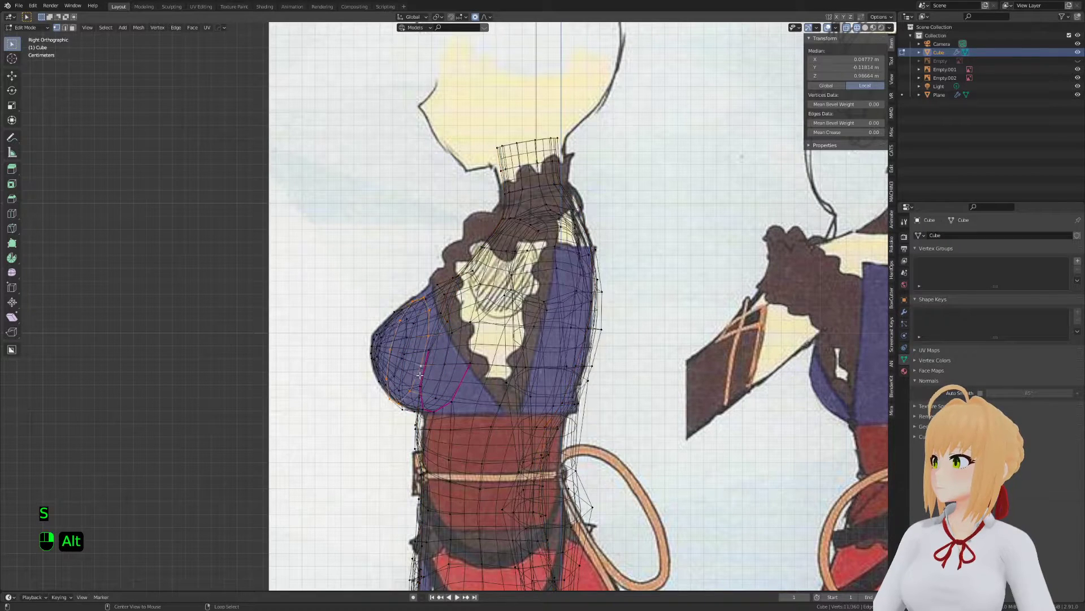
{"action": "key", "text": "s"}
{"action": "key", "text": "z"}
{"action": "scroll", "coordinate": [430, 378], "scroll_direction": "up", "scroll_amount": 5}
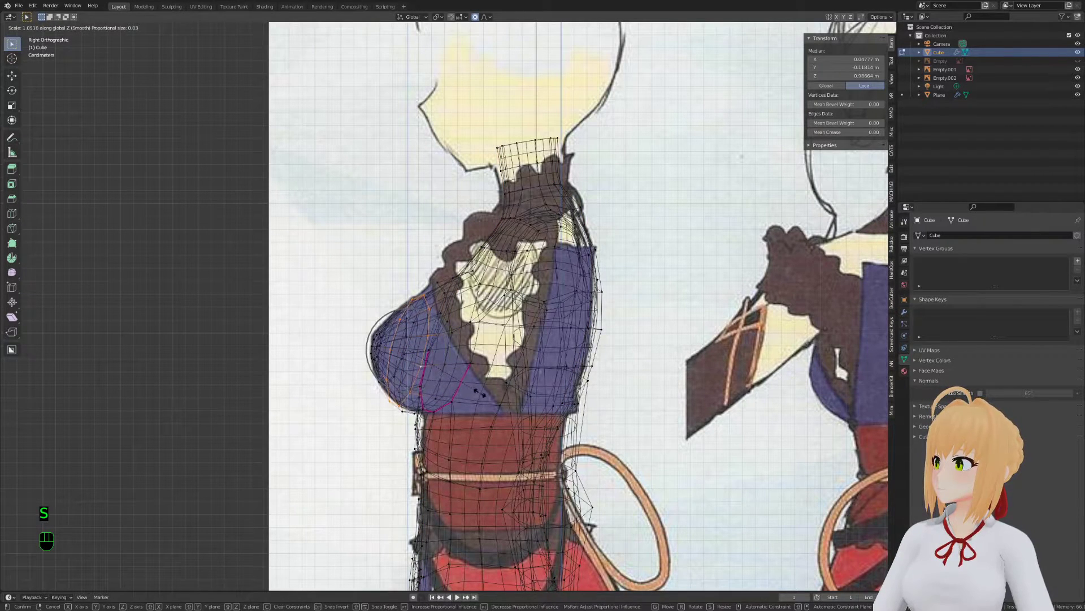
{"action": "left_click", "coordinate": [478, 391]}
Rescale the edge loop near the breast's base and compare the smoothed silhouette with the drawing in object mode
{"action": "left_click", "coordinate": [475, 388], "text": "alt"}
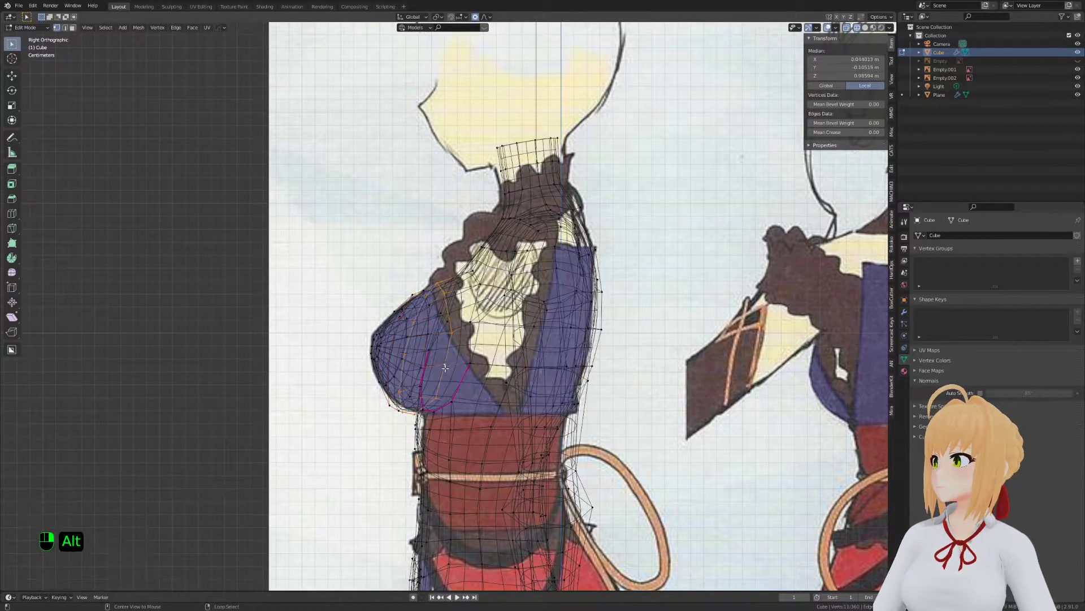
{"action": "key", "text": "s"}
{"action": "key", "text": "Tab"}
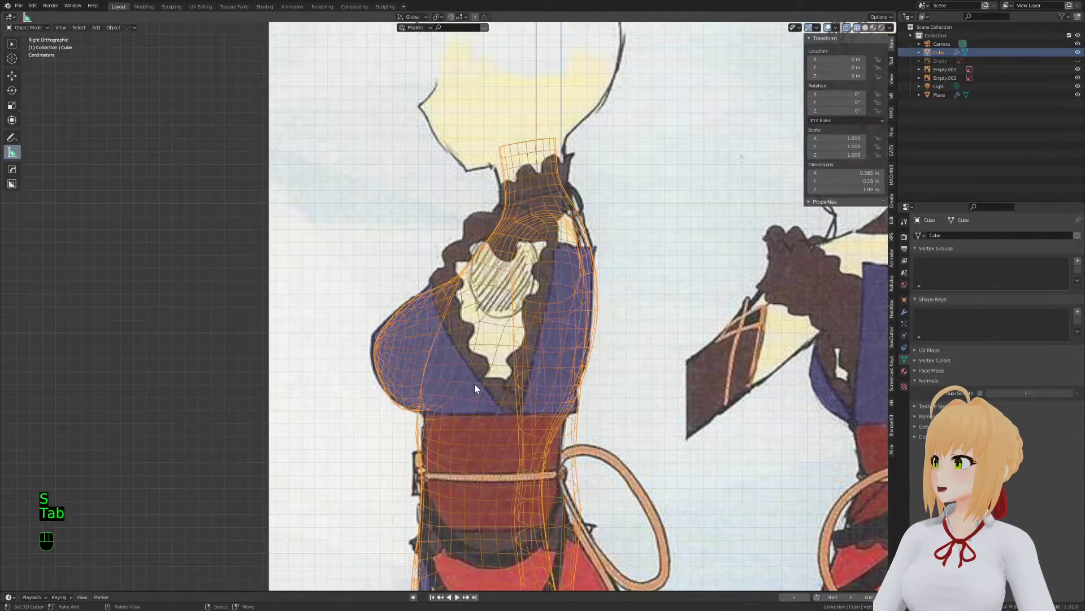
{"action": "key", "text": "Tab"}
{"action": "key", "text": "Tab"}
{"action": "key", "text": "Tab"}
Fatten the edge loop near the breast tip along its normals and check the silhouette in object mode
{"action": "left_click", "coordinate": [479, 386], "text": "alt"}
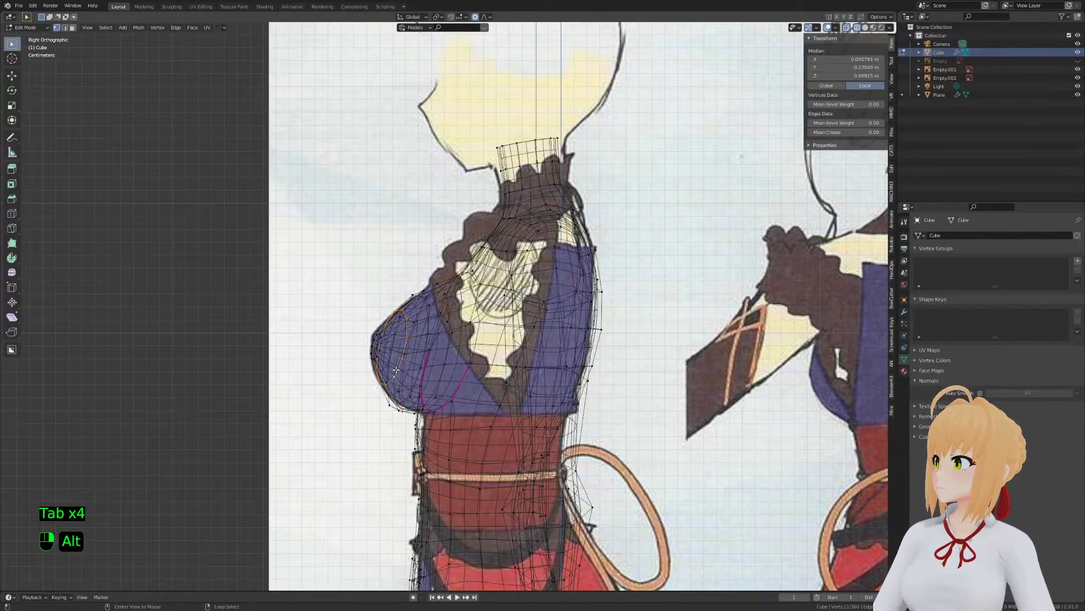
{"action": "key", "text": "alt+s"}
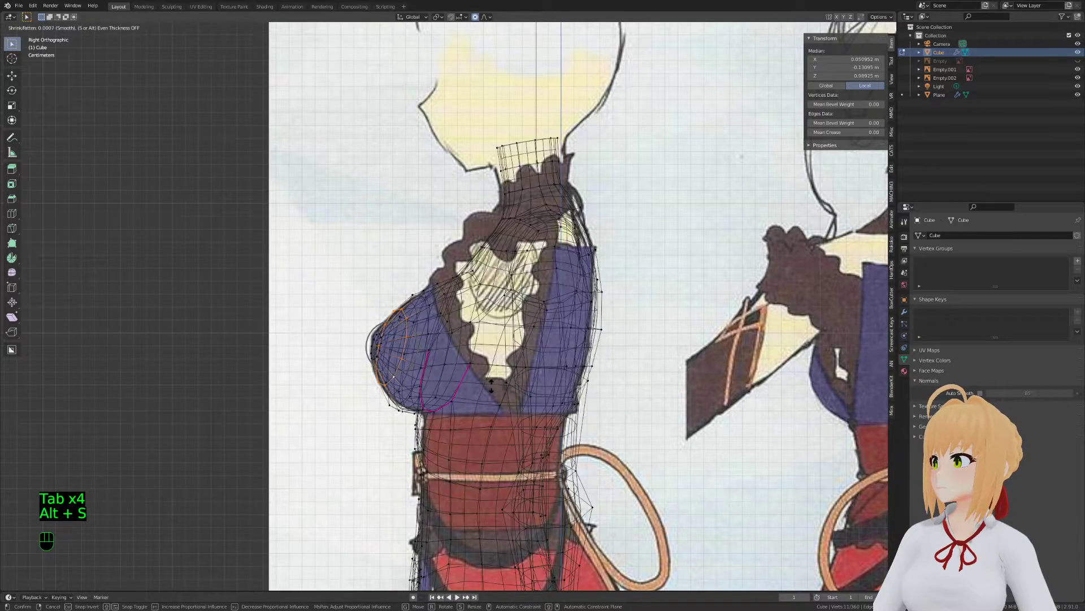
{"action": "left_click", "coordinate": [491, 386]}
{"action": "key", "text": "g"}
{"action": "key", "text": "Tab"}
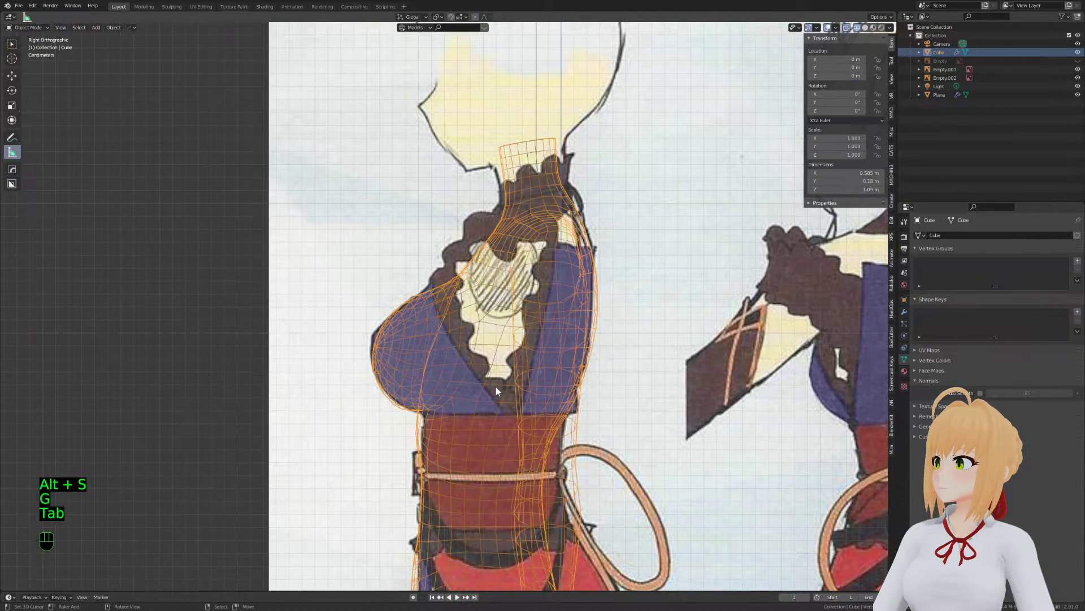
Show the body in solid shading, then scale and move the middle breast edge loop to round the profile
{"action": "key", "text": "z"}
{"action": "key", "text": "Tab"}
{"action": "key", "text": "Tab"}
{"action": "key", "text": "Tab"}
{"action": "key", "text": "Tab"}
{"action": "left_click", "coordinate": [417, 380], "text": "alt"}
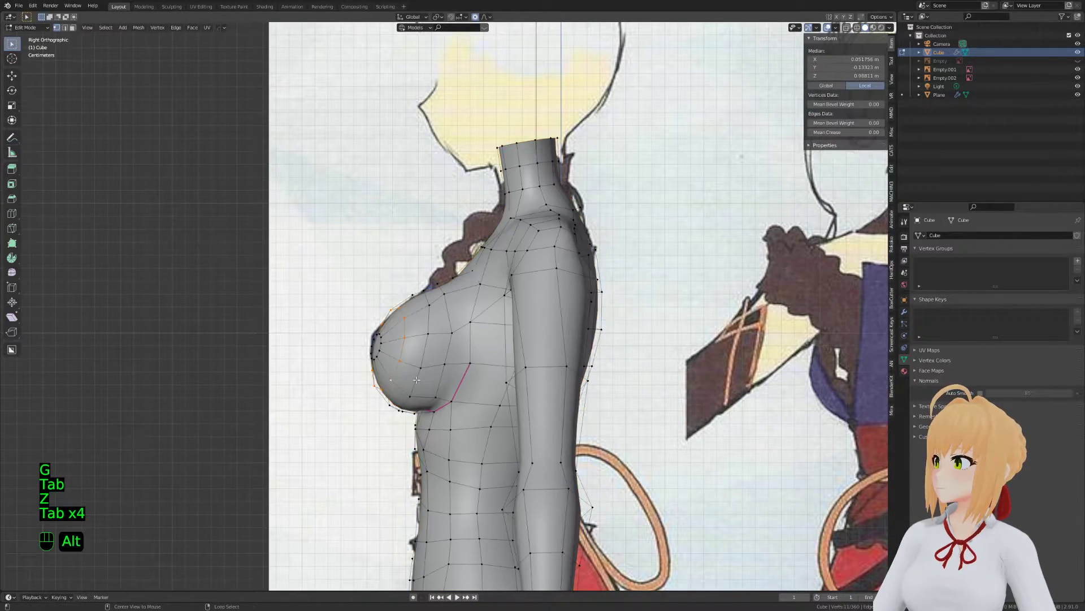
{"action": "key", "text": "s"}
{"action": "left_click", "coordinate": [536, 405]}
{"action": "key", "text": "g"}
{"action": "left_click", "coordinate": [534, 404]}
{"action": "key", "text": "Tab"}
{"action": "key", "text": "Tab"}
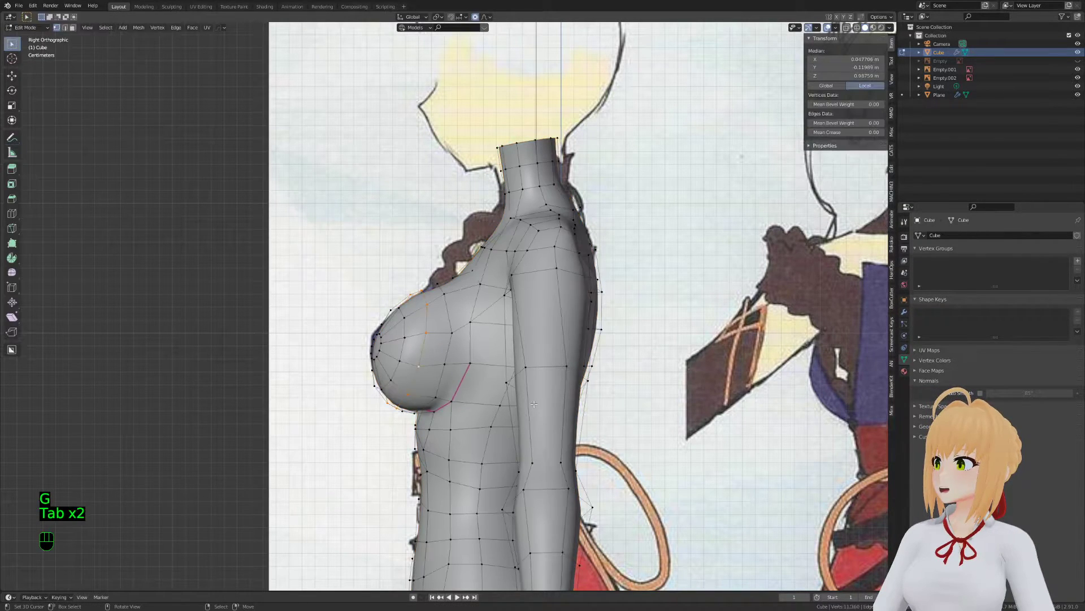
Slide the middle breast edge loop slightly and check the chest shape from below
{"action": "key", "text": "g"}
{"action": "key", "text": "g"}
{"action": "left_click", "coordinate": [535, 404]}
{"action": "key", "text": "Tab"}
{"action": "middle_click_drag", "start_coordinate": [534, 404], "coordinate": [536, 289]}
{"action": "key", "text": "Tab"}
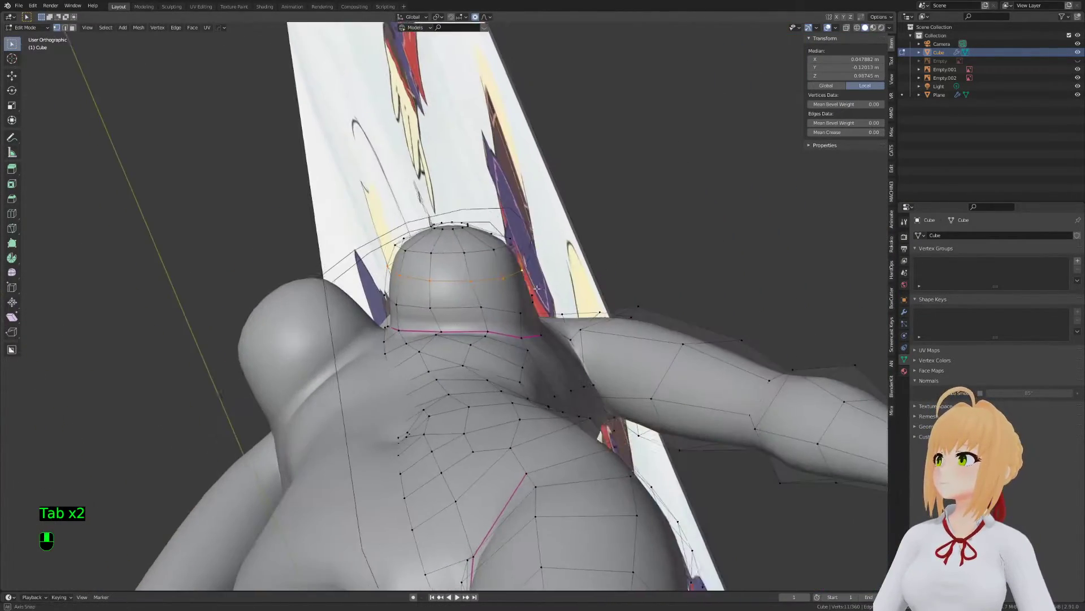
Set the transform orientation to View and widen the edge loop just above the breast's base along the view's X axis by about 1.21
{"action": "scroll", "coordinate": [536, 288], "scroll_direction": "up", "scroll_amount": 2}
{"action": "left_click", "coordinate": [412, 16]}
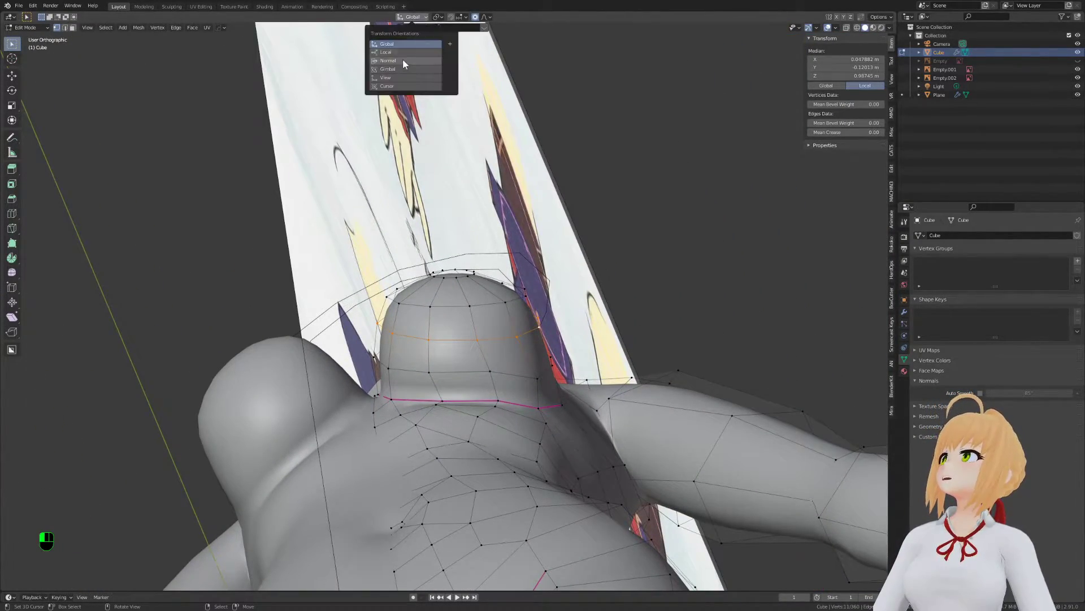
{"action": "left_click", "coordinate": [392, 77]}
{"action": "middle_click_drag", "start_coordinate": [429, 170], "coordinate": [568, 365]}
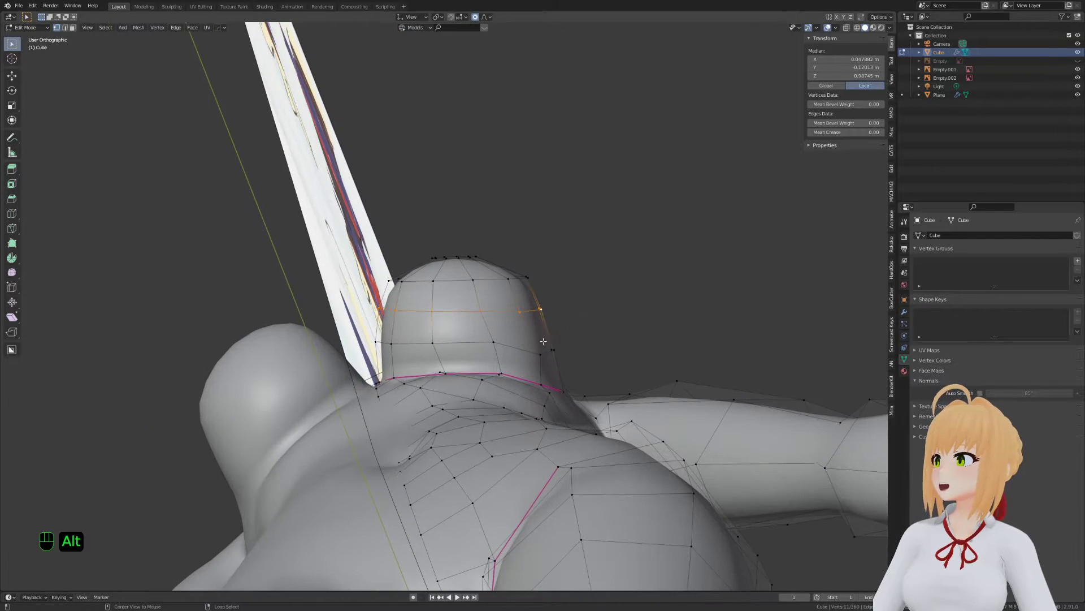
{"action": "key", "text": "s"}
{"action": "left_click", "coordinate": [566, 354]}
Try moving the widened loop towards the breast's base, undo the move, and disable Clipping on the Mirror modifier
{"action": "key", "text": "g"}
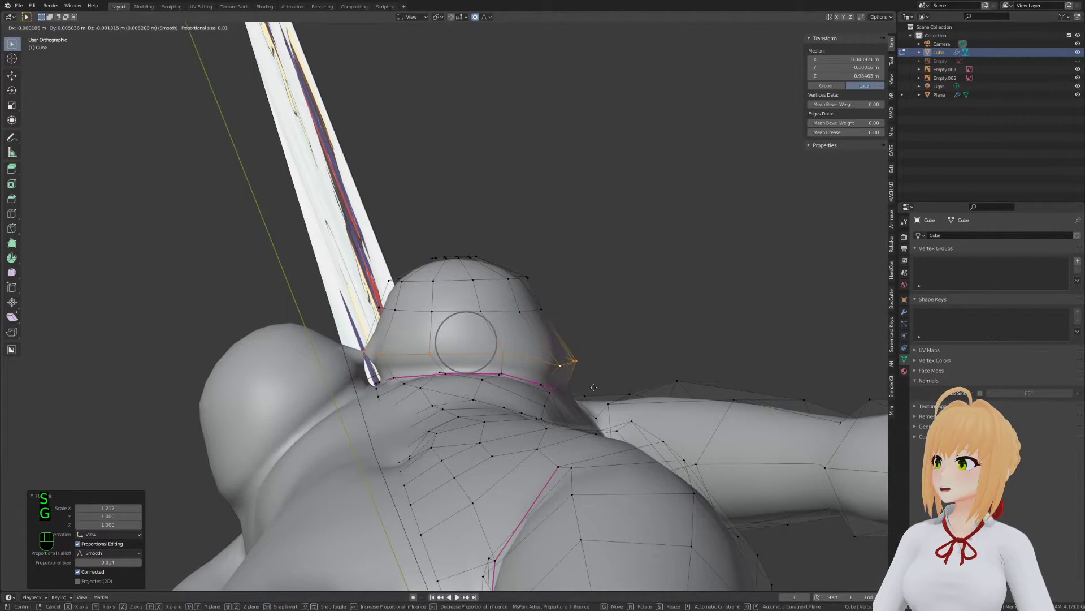
{"action": "left_click", "coordinate": [567, 356]}
{"action": "key", "text": "ctrl+z"}
{"action": "left_click", "coordinate": [904, 312]}
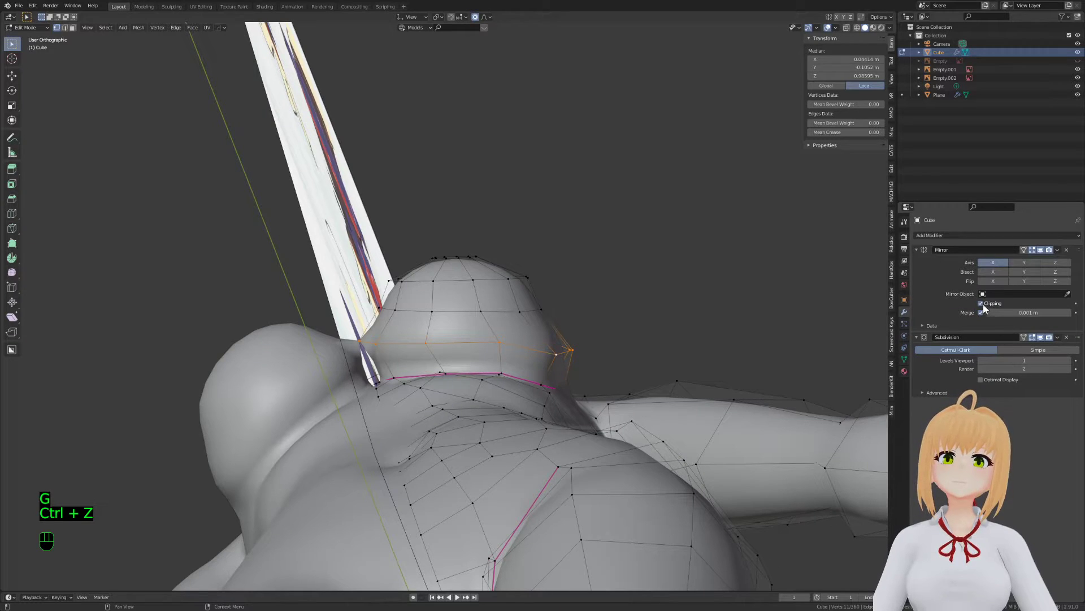
Scale the lower breast edge loop along the view's X axis and move it closer to the breast's base
{"action": "middle_click_drag", "start_coordinate": [430, 169], "coordinate": [558, 261]}
{"action": "key", "text": "s"}
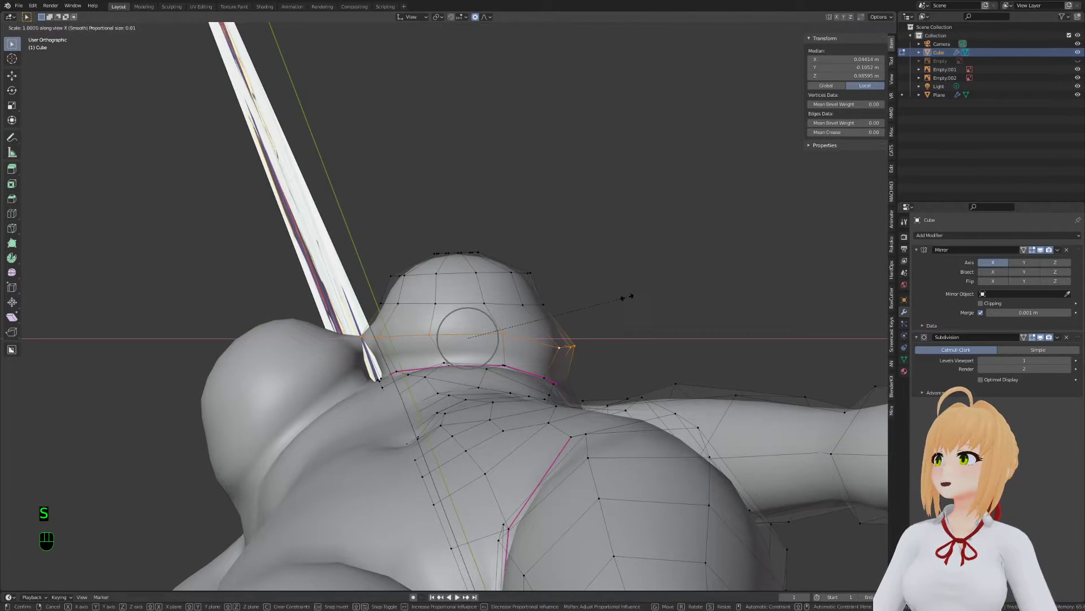
{"action": "left_click", "coordinate": [633, 303]}
{"action": "key", "text": "g"}
{"action": "left_click", "coordinate": [634, 310]}
{"action": "key", "text": "s"}
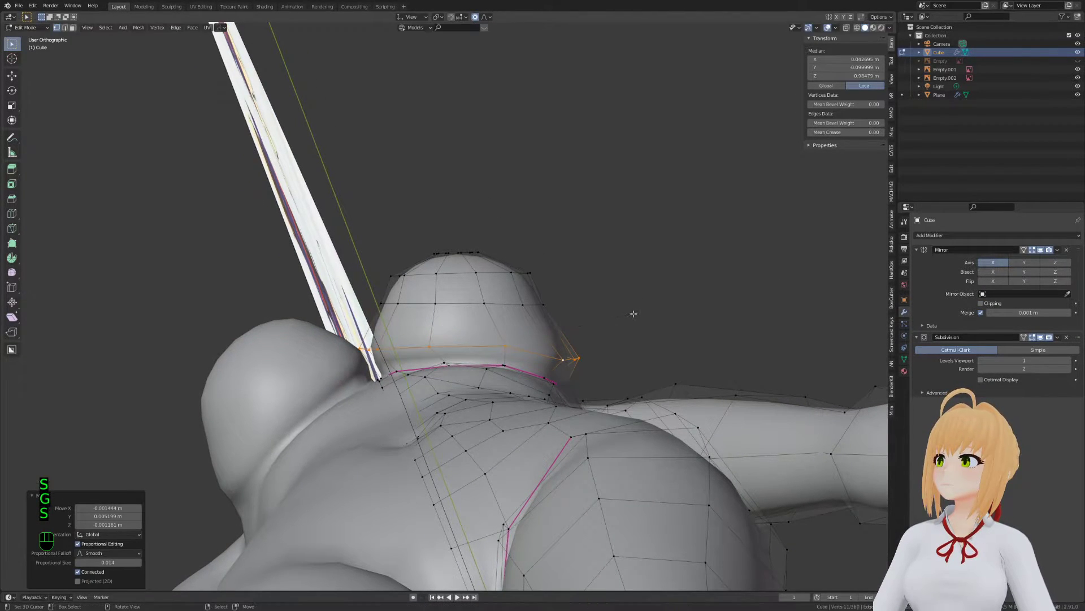
Widen the middle breast edge loop along the view's X axis and shift it slightly towards the base
{"action": "left_click", "coordinate": [504, 302]}
{"action": "key", "text": "s"}
{"action": "key", "text": "g"}
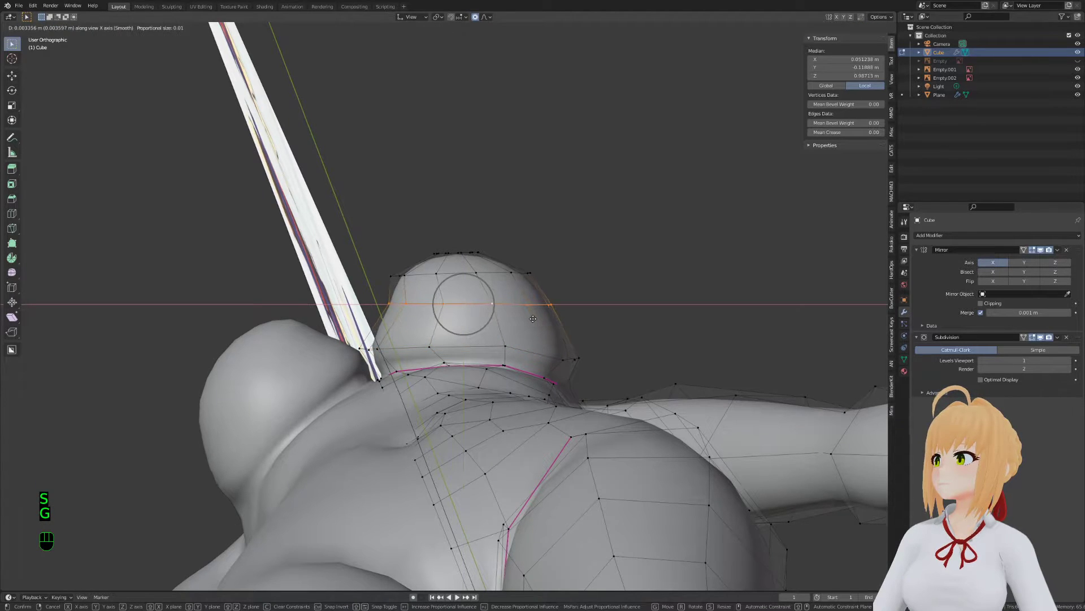
{"action": "right_click", "coordinate": [589, 338]}
{"action": "middle_click_drag", "start_coordinate": [589, 338], "coordinate": [592, 337]}
{"action": "key", "text": "s"}
{"action": "key", "text": "x"}
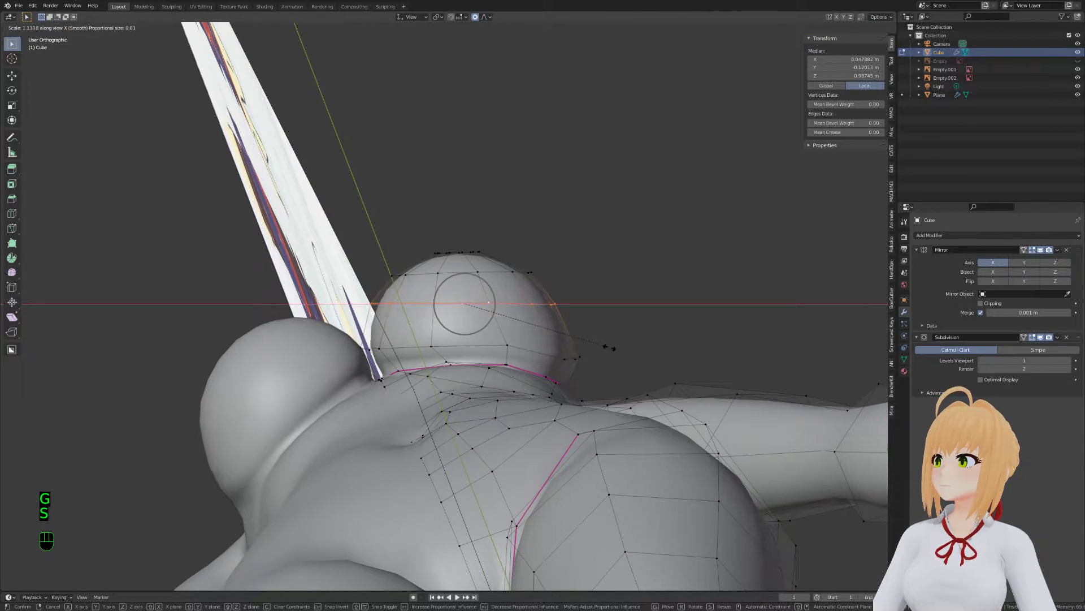
{"action": "left_click", "coordinate": [616, 351]}
{"action": "key", "text": "g"}
{"action": "left_click", "coordinate": [582, 306]}
Rescale the edge loop nearest the breast tip and check the rounded shape in object mode
{"action": "key", "text": "s"}
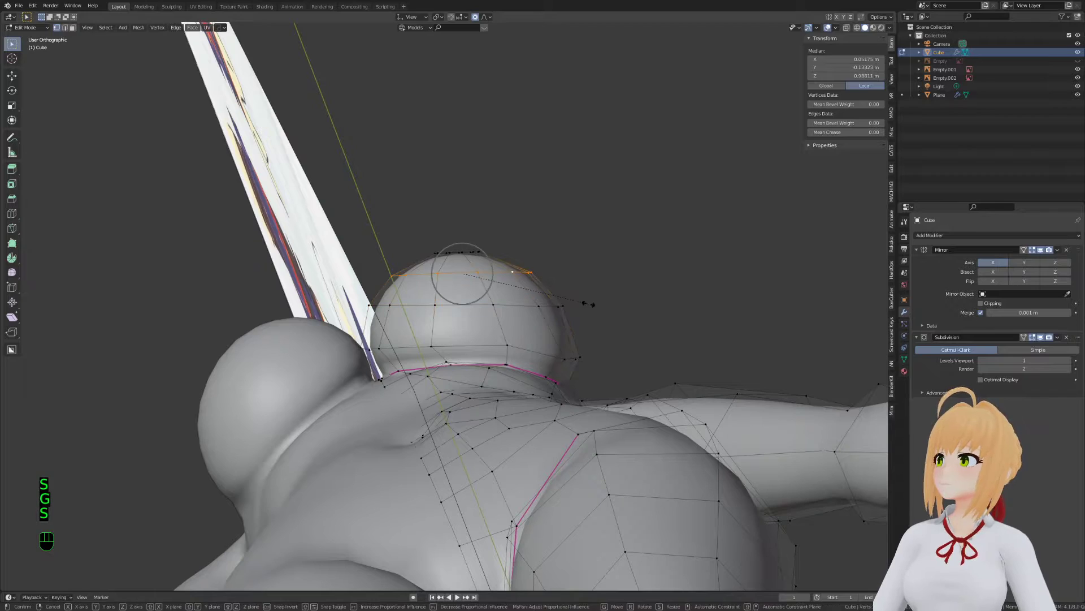
{"action": "left_click", "coordinate": [595, 307]}
{"action": "key", "text": "Tab"}
{"action": "key", "text": "Tab"}
{"action": "key", "text": "Tab"}
Reposition the vertex at the outer corner of the breast's base and check the smoothed chest from the side in object mode
{"action": "left_click", "coordinate": [559, 377]}
{"action": "key", "text": "g"}
{"action": "left_click", "coordinate": [560, 379]}
{"action": "right_click", "coordinate": [578, 360]}
{"action": "middle_click_drag", "start_coordinate": [582, 361], "coordinate": [619, 364]}
{"action": "key", "text": "g"}
{"action": "left_click", "coordinate": [636, 362]}
{"action": "key", "text": "Tab"}
{"action": "middle_click_drag", "start_coordinate": [517, 330], "coordinate": [329, 356]}
{"action": "key", "text": "Tab"}
{"action": "key", "text": "Tab"}
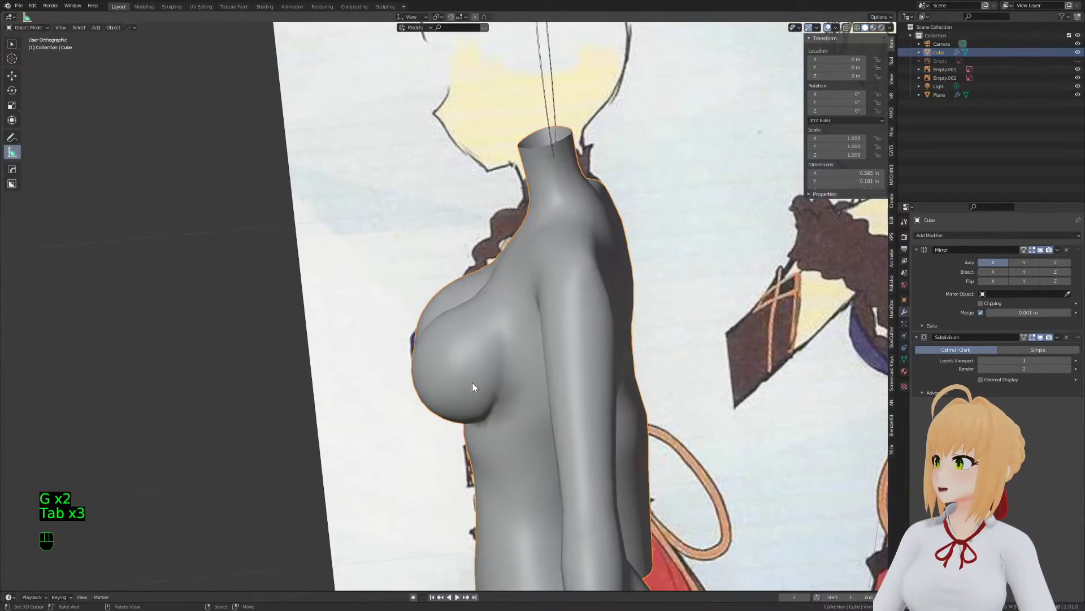
Adjust the edge crease at the outer base of the breast and inspect the smoothed transition in object mode
{"action": "key", "text": "Tab"}
{"action": "key", "text": "2"}
{"action": "right_click", "coordinate": [507, 396]}
{"action": "key", "text": "shift+e"}
{"action": "left_click", "coordinate": [508, 396]}
{"action": "key", "text": "shift+e"}
{"action": "middle_click_drag", "start_coordinate": [449, 331], "coordinate": [497, 334]}
{"action": "key", "text": "Tab"}
{"action": "middle_click_drag", "start_coordinate": [476, 373], "coordinate": [413, 369]}
{"action": "key", "text": "Tab"}
{"action": "key", "text": "Tab"}
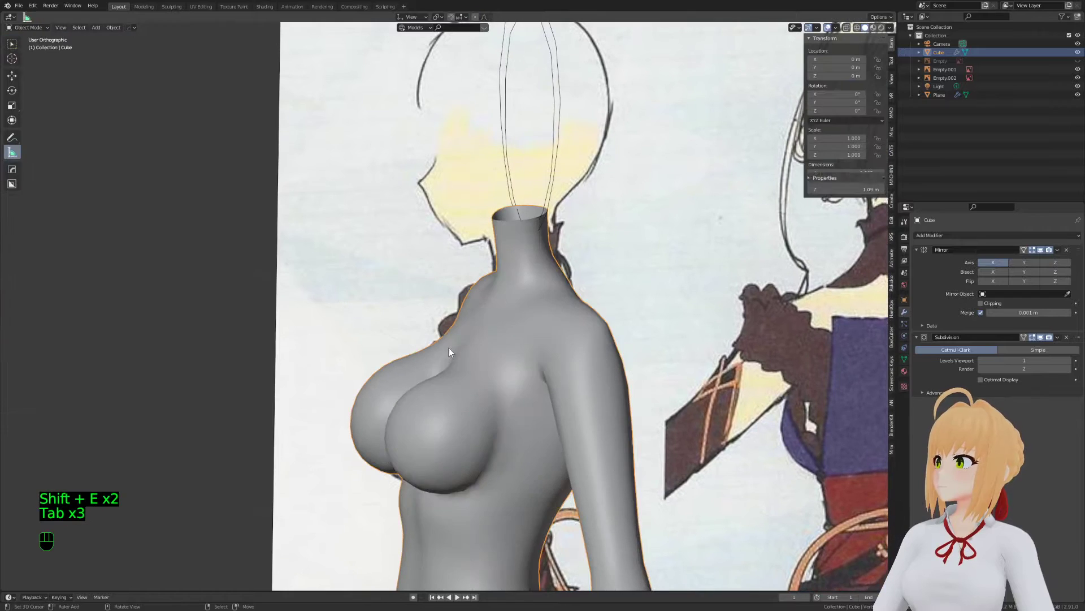
Frame the neck and head drawing in the right orthographic view and save the file
{"action": "middle_click_drag", "start_coordinate": [496, 355], "coordinate": [467, 444], "text": "shift"}
{"action": "key", "text": "KP_3"}
{"action": "key", "text": "ctrl+s"}
{"action": "middle_click_drag", "start_coordinate": [605, 395], "coordinate": [500, 364], "text": "shift"}
{"action": "left_click", "coordinate": [441, 331]}
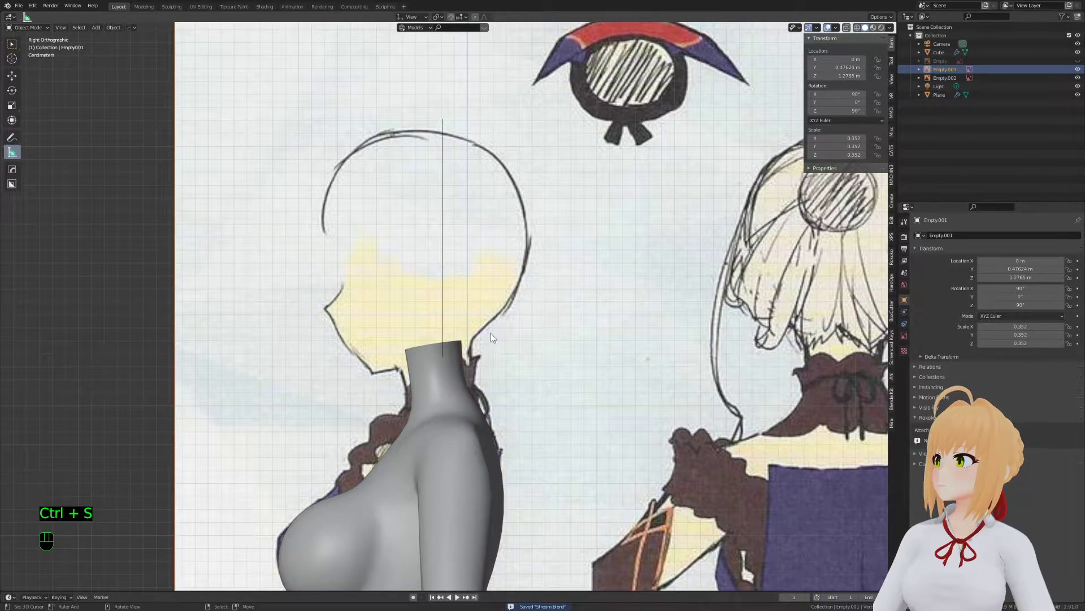
{"action": "key", "text": "h"}
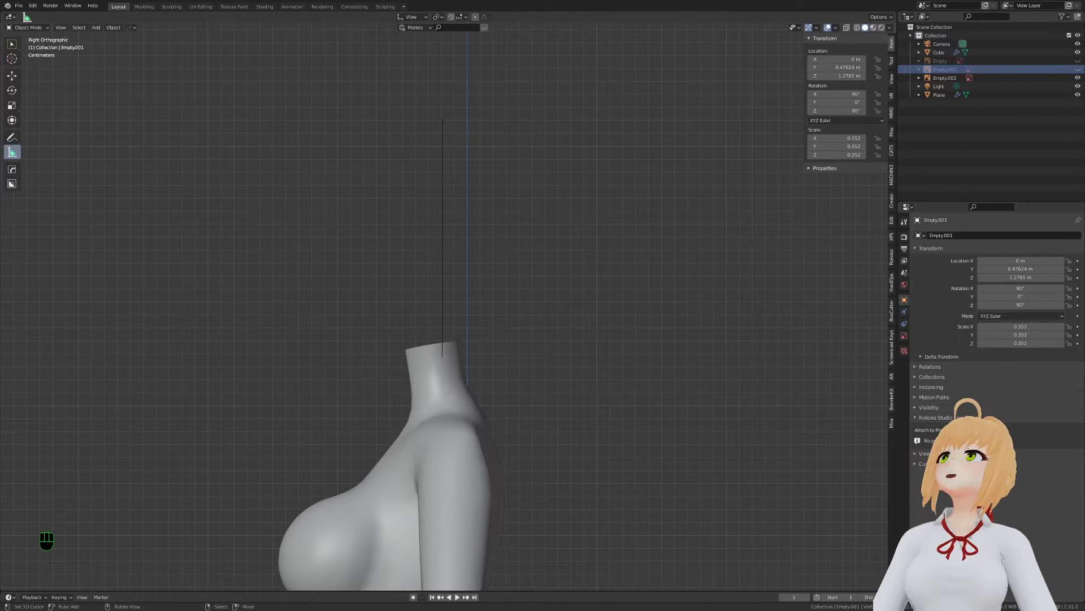
{"action": "left_click", "coordinate": [1078, 61]}
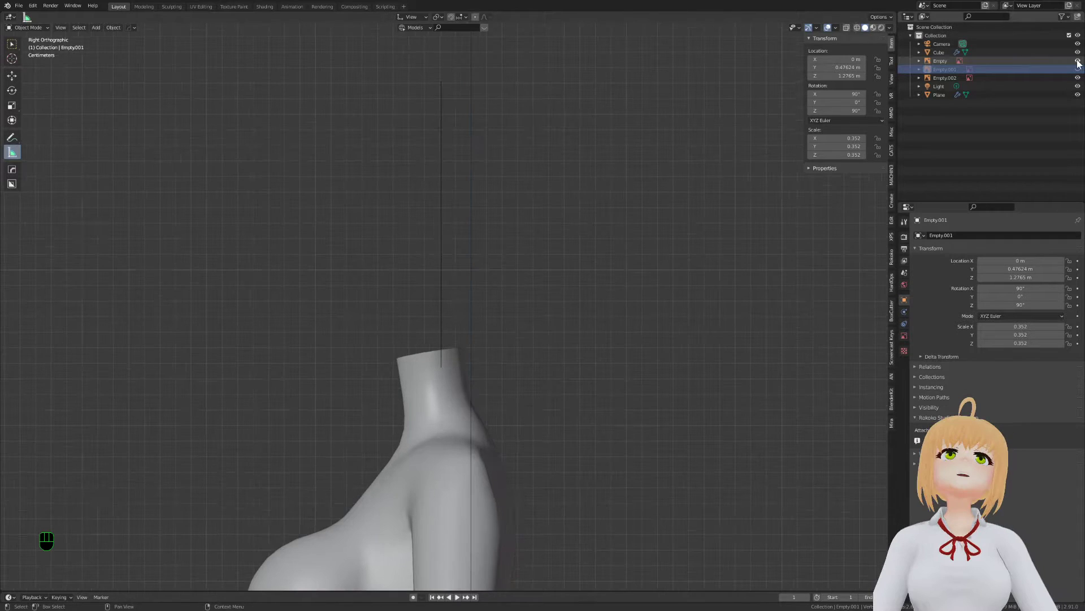
{"action": "key", "text": "ctrl+z"}
{"action": "key", "text": "ctrl+z"}
{"action": "key", "text": "ctrl+z"}
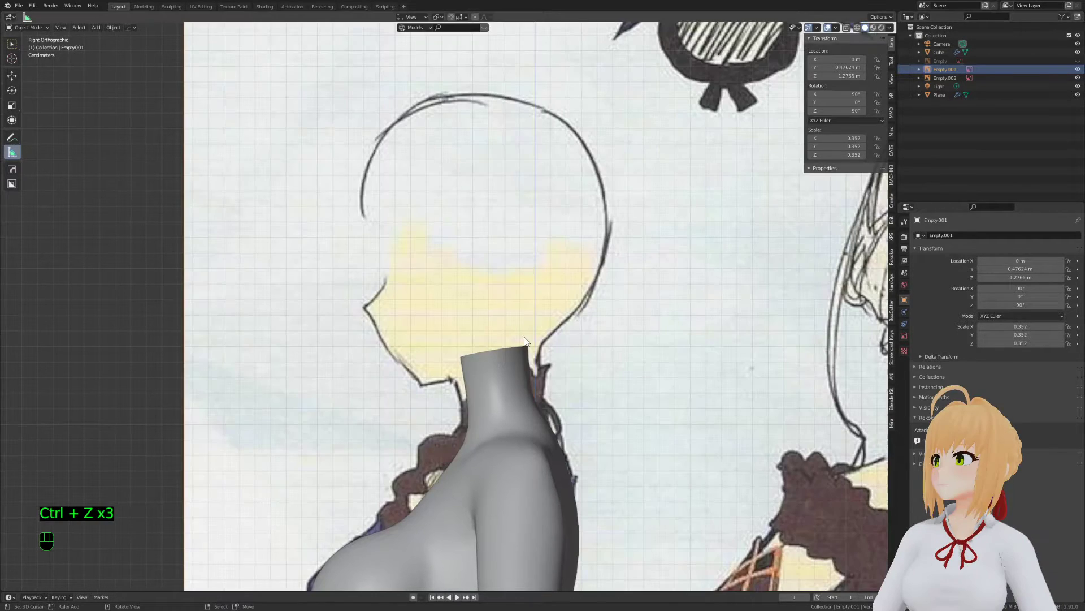
Open the head outline plane above the neck for editing, in wireframe shading and the right orthographic view
{"action": "left_click", "coordinate": [524, 337]}
{"action": "key", "text": "Tab"}
{"action": "key", "text": "z"}
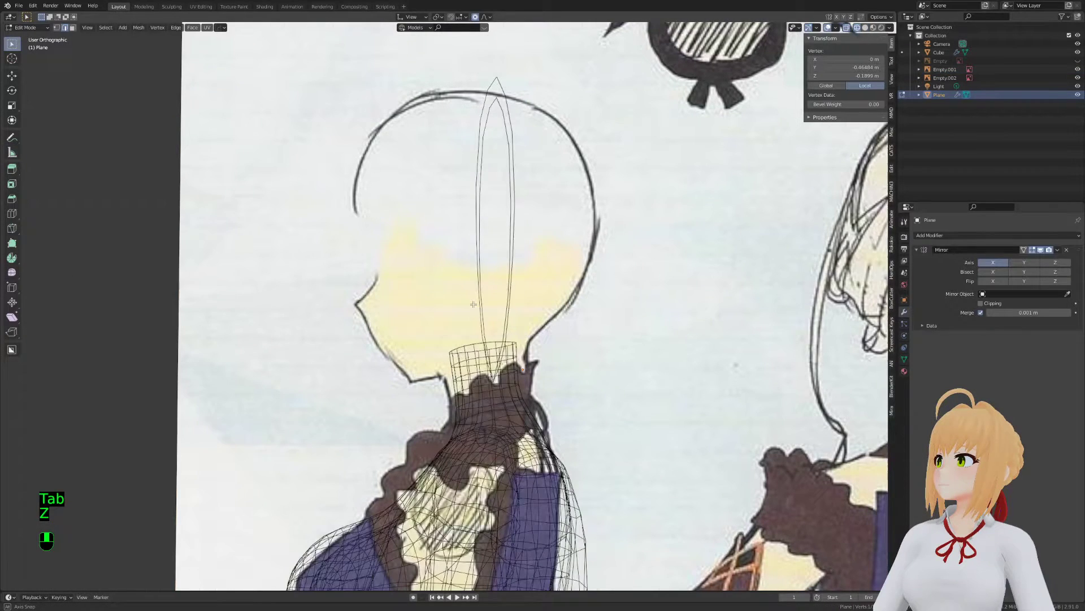
{"action": "key", "text": "Tab"}
{"action": "key", "text": "Tab"}
{"action": "key", "text": "KP_3"}
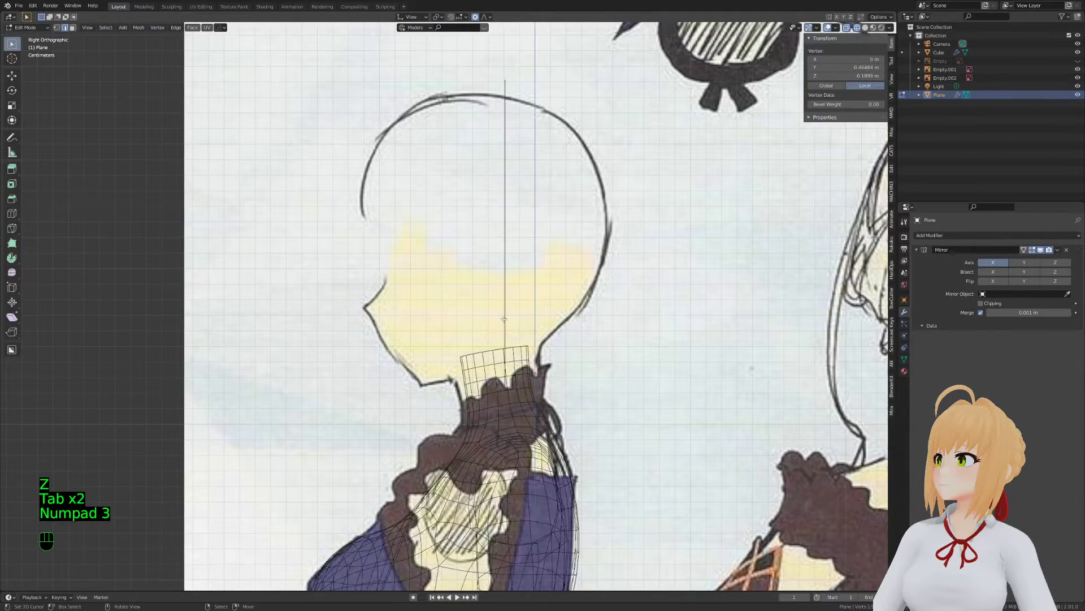
Move the lowest vertex of the head outline along the view's X axis towards the drawing's chin, using proportional editing
{"action": "key", "text": "1"}
{"action": "key", "text": "a"}
{"action": "key", "text": "a"}
{"action": "key", "text": "a"}
{"action": "key", "text": "g"}
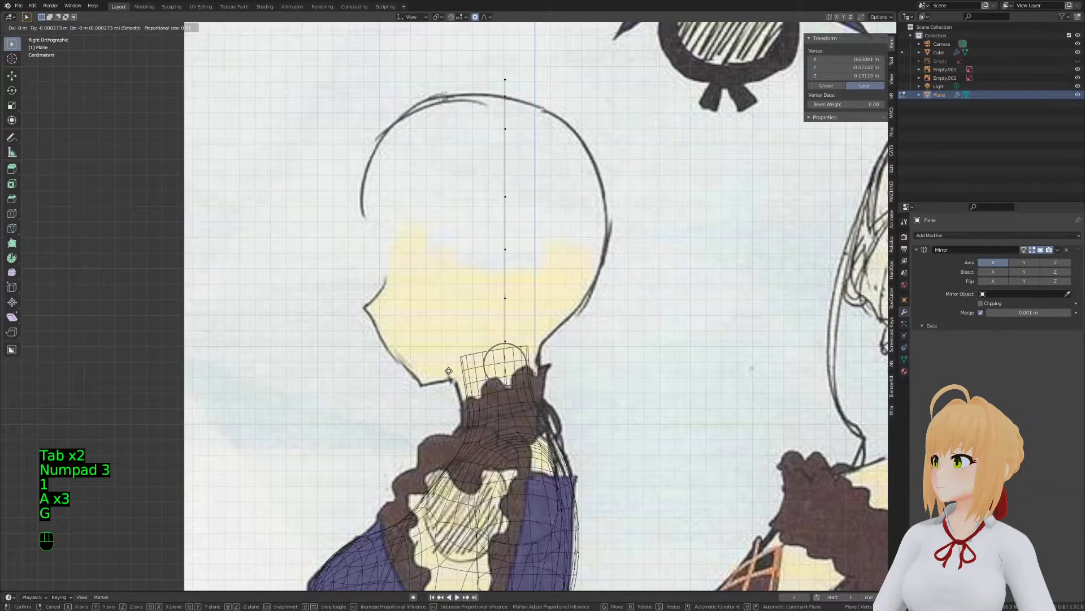
{"action": "middle_click_drag", "start_coordinate": [448, 370], "coordinate": [459, 387]}
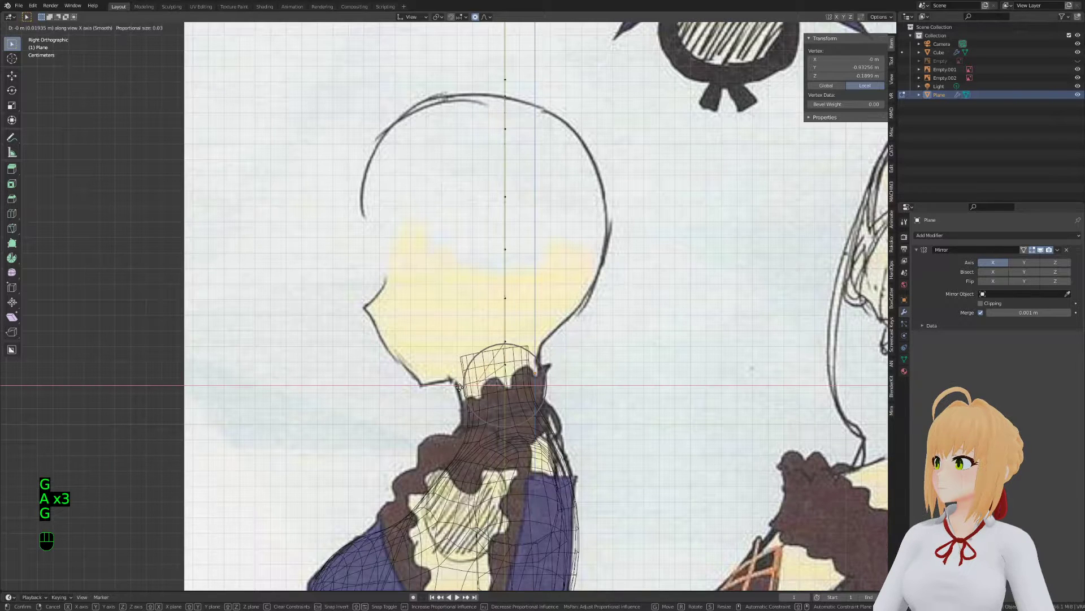
Set the proportional editing falloff to Sharp and pull the face outline's lowest vertex forward to the chin of the side sketch
{"action": "scroll", "coordinate": [429, 388], "scroll_direction": "down", "scroll_amount": 15}
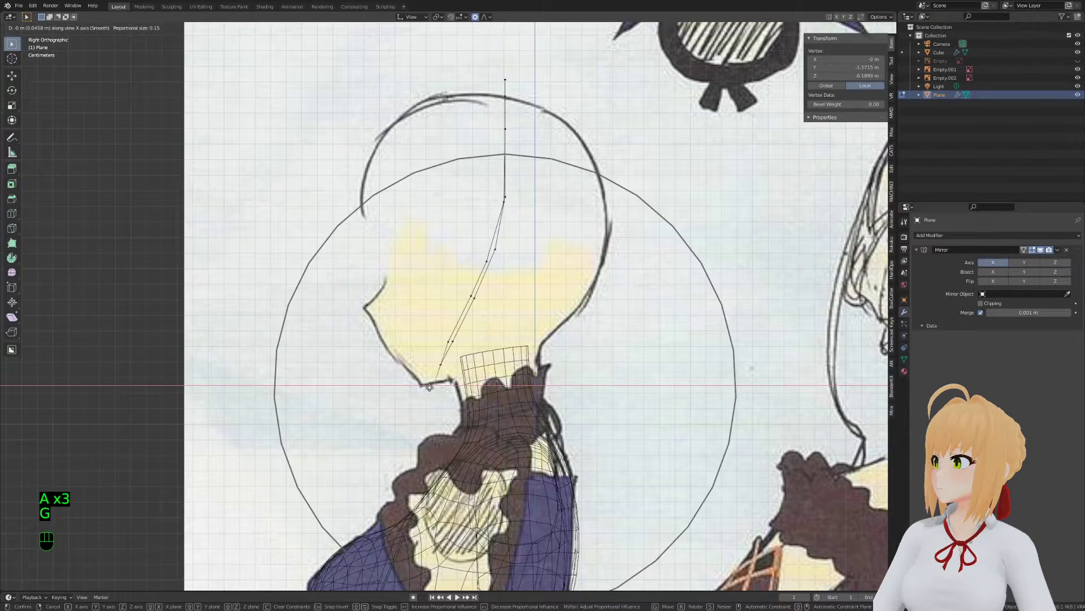
{"action": "right_click", "coordinate": [429, 387]}
{"action": "left_click", "coordinate": [486, 17]}
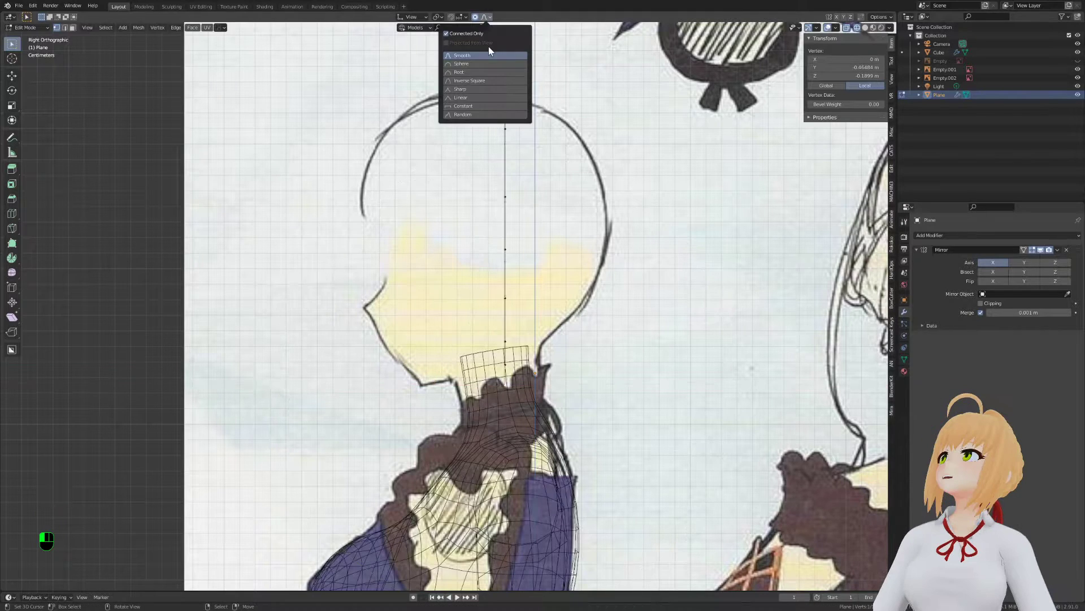
{"action": "left_click", "coordinate": [460, 89]}
{"action": "key", "text": "g"}
{"action": "middle_click_drag", "start_coordinate": [487, 316], "coordinate": [494, 322]}
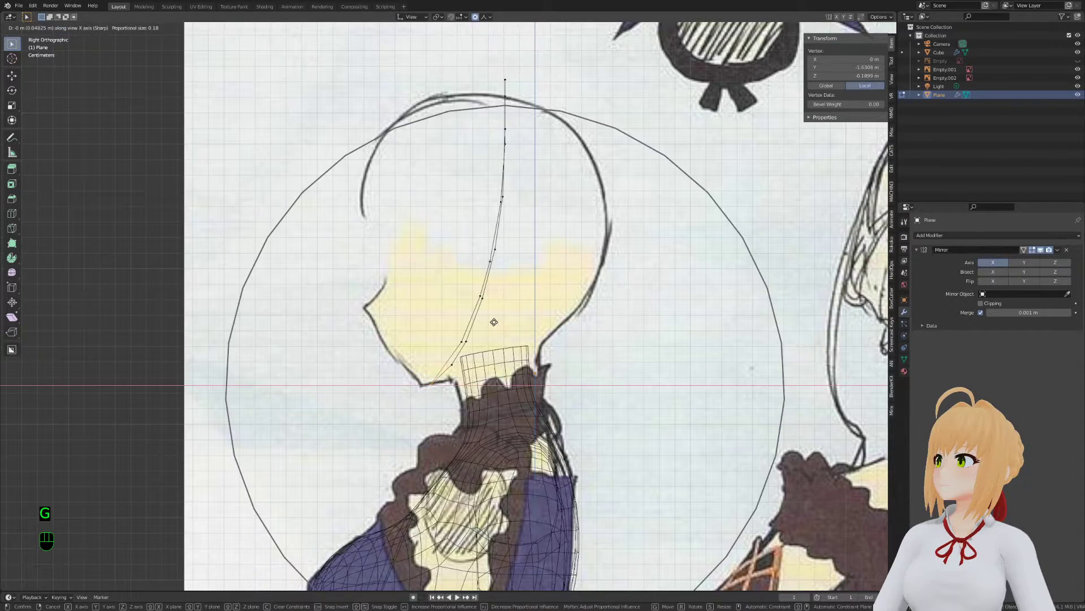
{"action": "left_click", "coordinate": [494, 322]}
{"action": "key", "text": "a"}
{"action": "key", "text": "a"}
{"action": "key", "text": "a"}
{"action": "scroll", "coordinate": [477, 341], "scroll_direction": "up", "scroll_amount": 2}
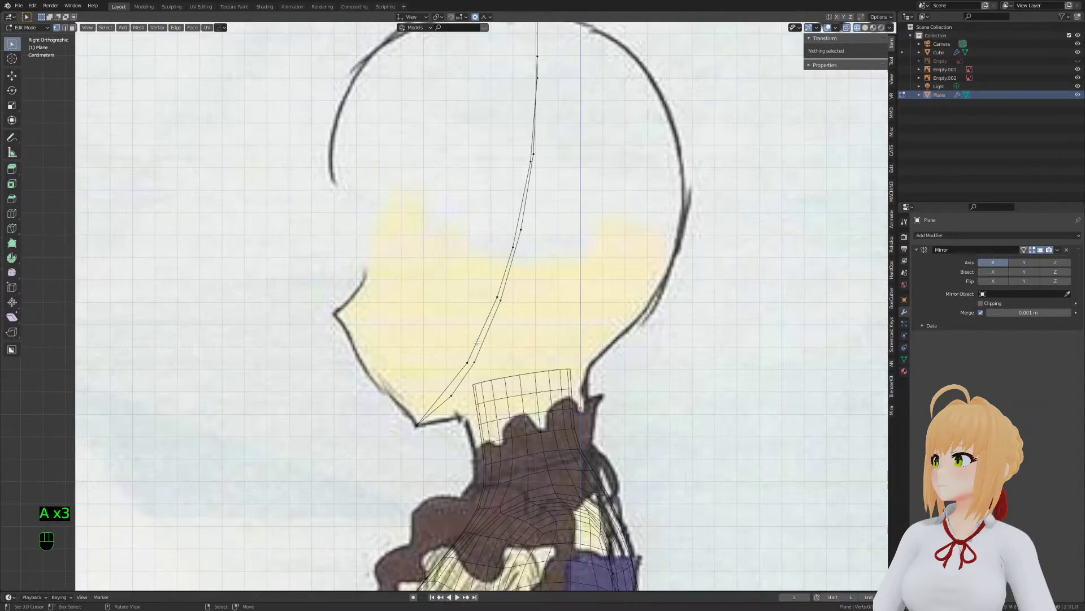
{"action": "key", "text": "b"}
{"action": "left_click_drag", "start_coordinate": [478, 351], "coordinate": [461, 371]}
{"action": "key", "text": "a"}
{"action": "key", "text": "a"}
{"action": "key", "text": "a"}
{"action": "key", "text": "b"}
{"action": "left_click_drag", "start_coordinate": [471, 355], "coordinate": [462, 368]}
{"action": "key", "text": "b"}
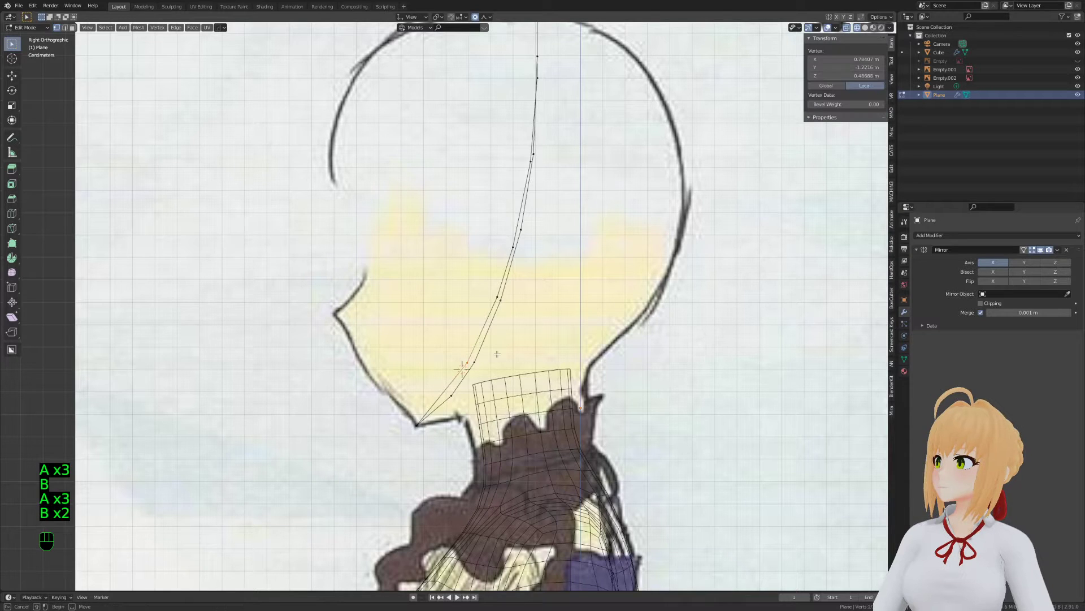
{"action": "key", "text": "g"}
Leave mesh editing and hide the side-view costume sketch behind the face outline
{"action": "key", "text": "Tab"}
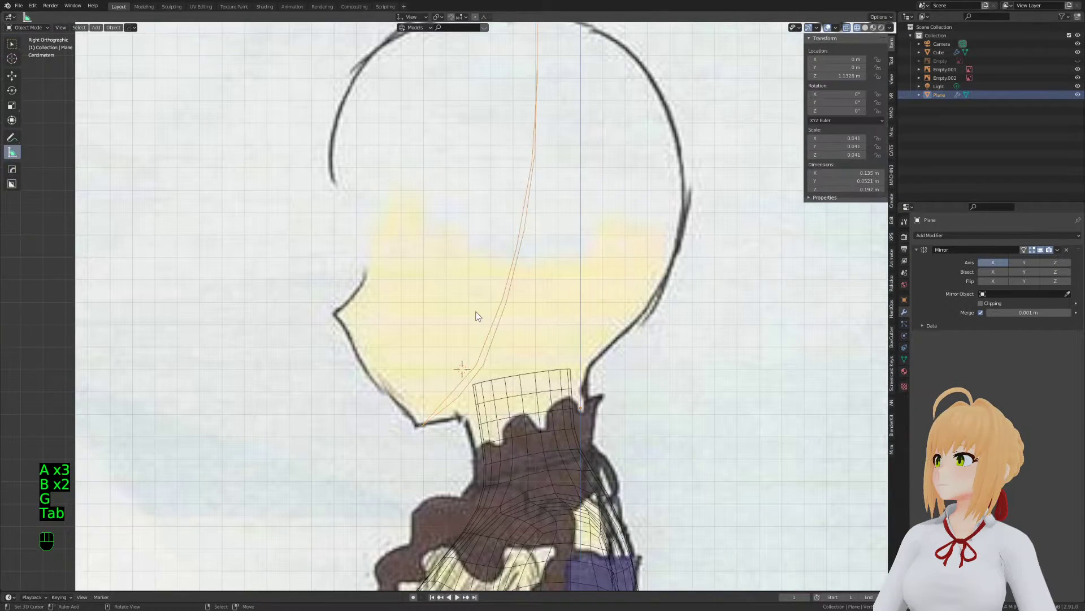
{"action": "left_click", "coordinate": [476, 316]}
{"action": "key", "text": "h"}
{"action": "scroll", "coordinate": [411, 485], "scroll_direction": "down", "scroll_amount": 2}
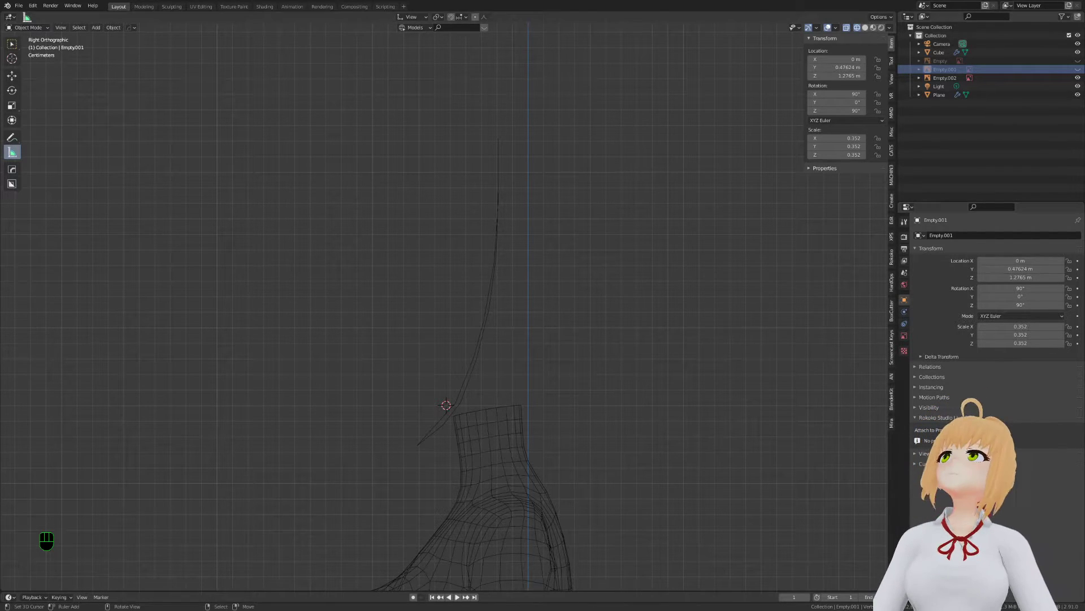
{"action": "key", "text": "Tab"}
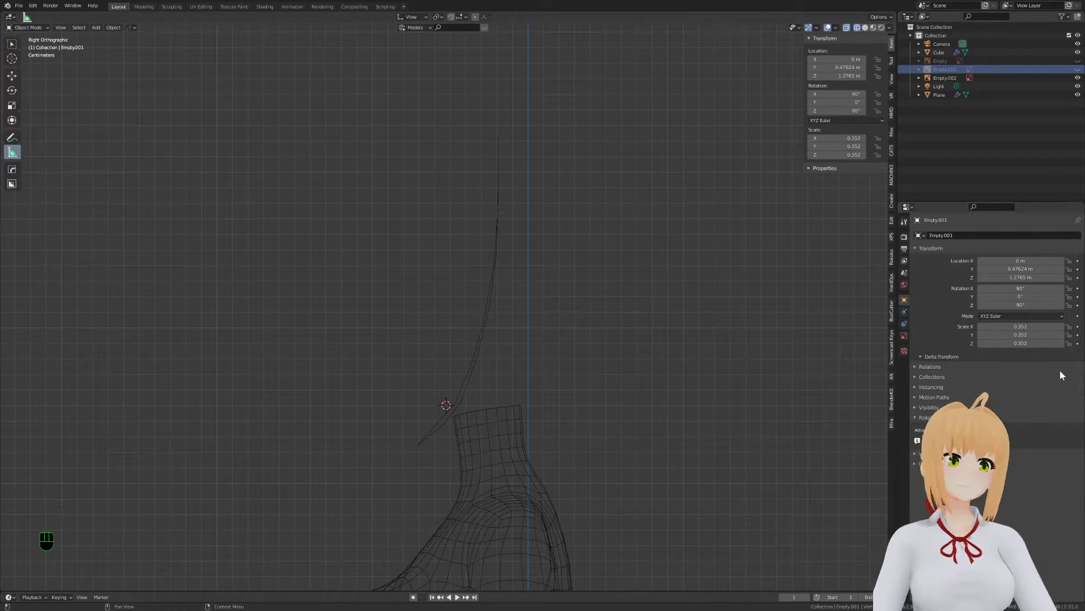
Bring in the head construction sketch as a reference image, mirror it horizontally with factor -1 and shrink it to about 0.098
{"action": "left_click_drag", "start_coordinate": [0, 305], "coordinate": [501, 306]}
{"action": "type", "text": "sy"}
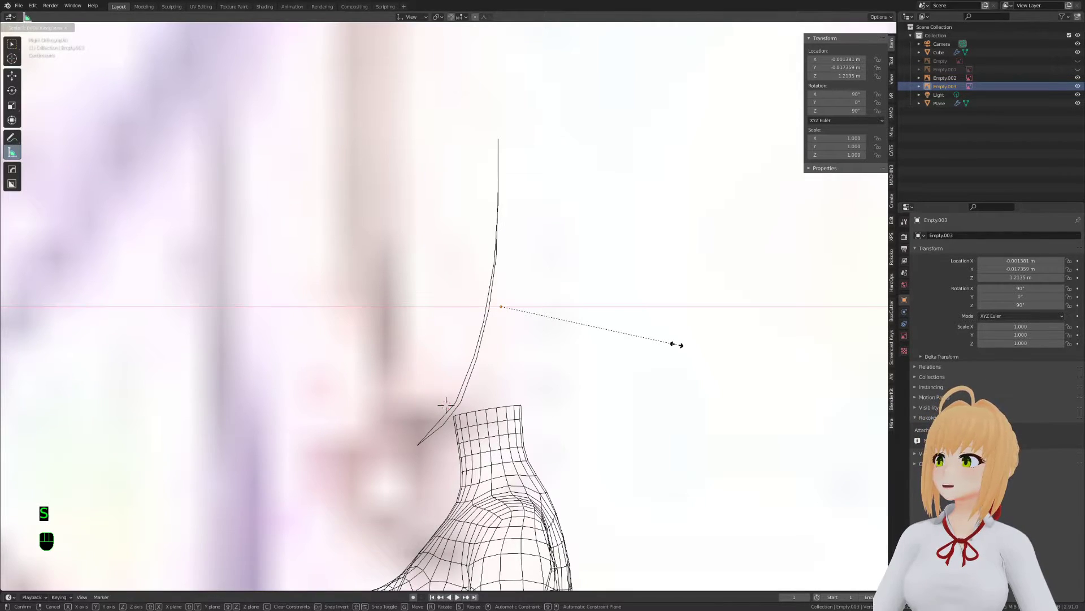
{"action": "type", "text": "-1"}
{"action": "key", "text": "Return"}
{"action": "key", "text": "s"}
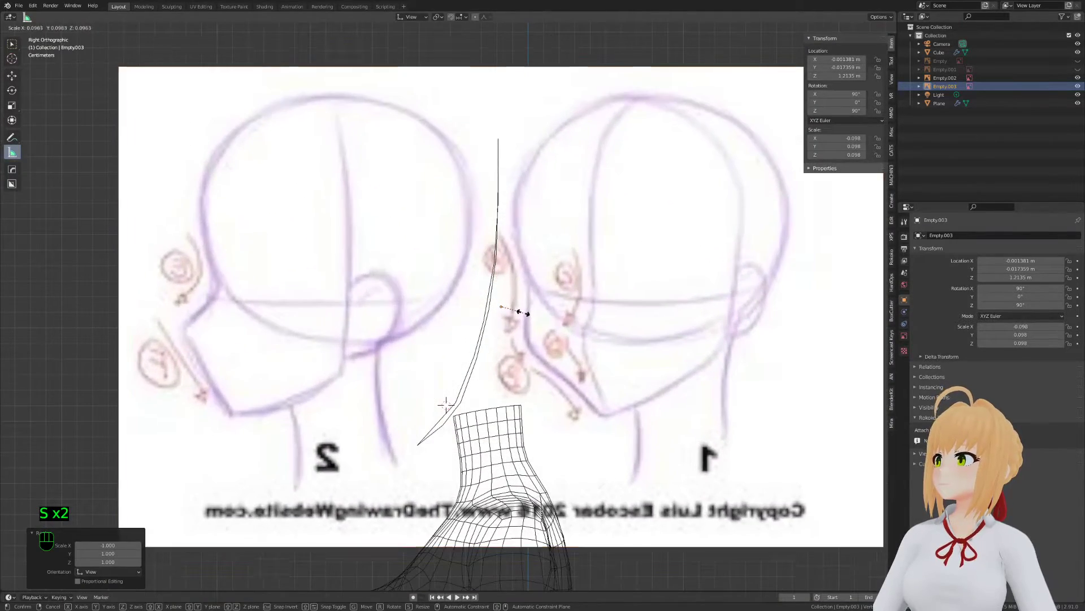
{"action": "left_click", "coordinate": [516, 310]}
Move and rescale the head construction sketch until its profile head sits over the face outline and the body's neck
{"action": "key", "text": "g"}
{"action": "left_click", "coordinate": [701, 343]}
{"action": "key", "text": "s"}
{"action": "left_click", "coordinate": [735, 350]}
{"action": "key", "text": "s"}
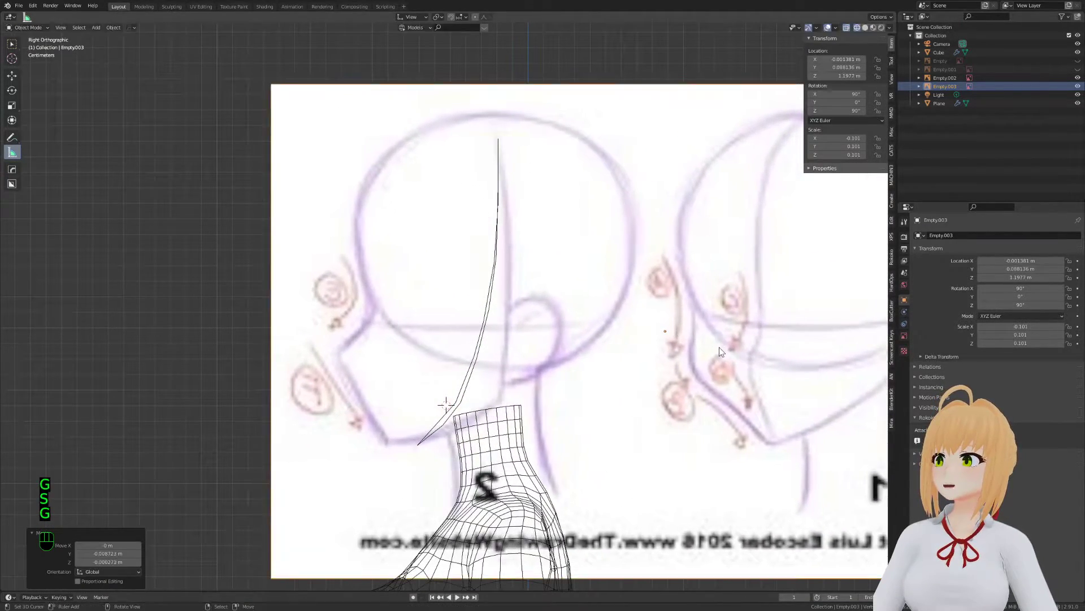
{"action": "left_click", "coordinate": [695, 353]}
{"action": "key", "text": "g"}
{"action": "left_click", "coordinate": [683, 356]}
{"action": "key", "text": "s"}
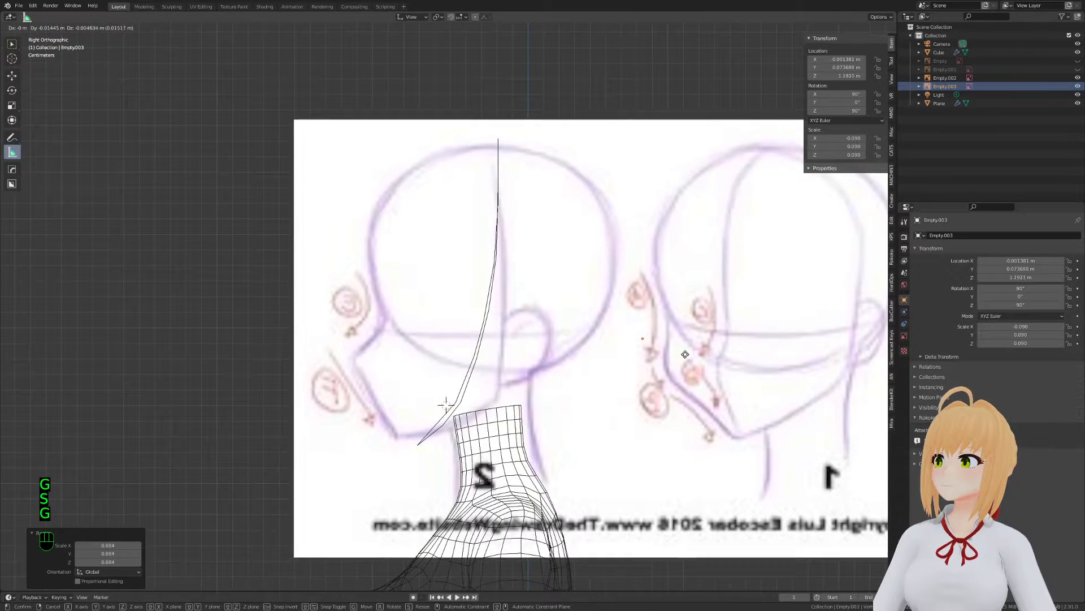
{"action": "left_click", "coordinate": [680, 354]}
{"action": "key", "text": "g"}
{"action": "left_click", "coordinate": [668, 357]}
{"action": "middle_click_drag", "start_coordinate": [487, 359], "coordinate": [522, 340], "text": "shift"}
{"action": "key", "text": "g"}
{"action": "left_click", "coordinate": [589, 340]}
Edit the face outline mesh and move its lowest vertex onto the chin of the profile sketch
{"action": "left_click", "coordinate": [489, 383]}
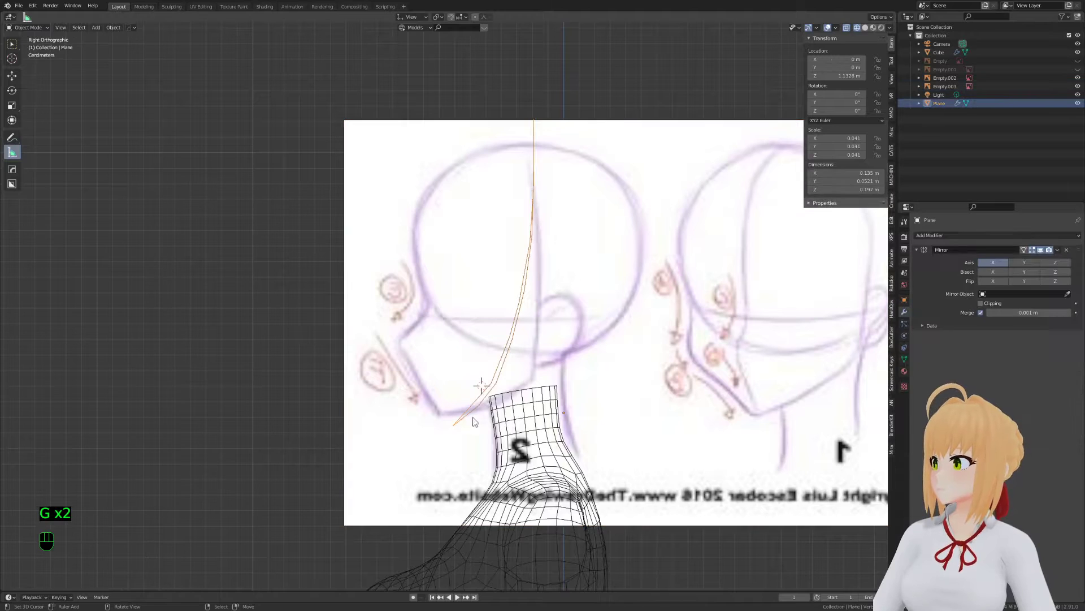
{"action": "key", "text": "Tab"}
{"action": "key", "text": "g"}
{"action": "left_click", "coordinate": [440, 413]}
{"action": "key", "text": "g"}
{"action": "left_click", "coordinate": [444, 416]}
Extrude three vertices from the chin up along the sketched profile to the nose point
{"action": "key", "text": "e"}
{"action": "left_click", "coordinate": [429, 380]}
{"action": "key", "text": "e"}
{"action": "left_click", "coordinate": [415, 349]}
{"action": "key", "text": "e"}
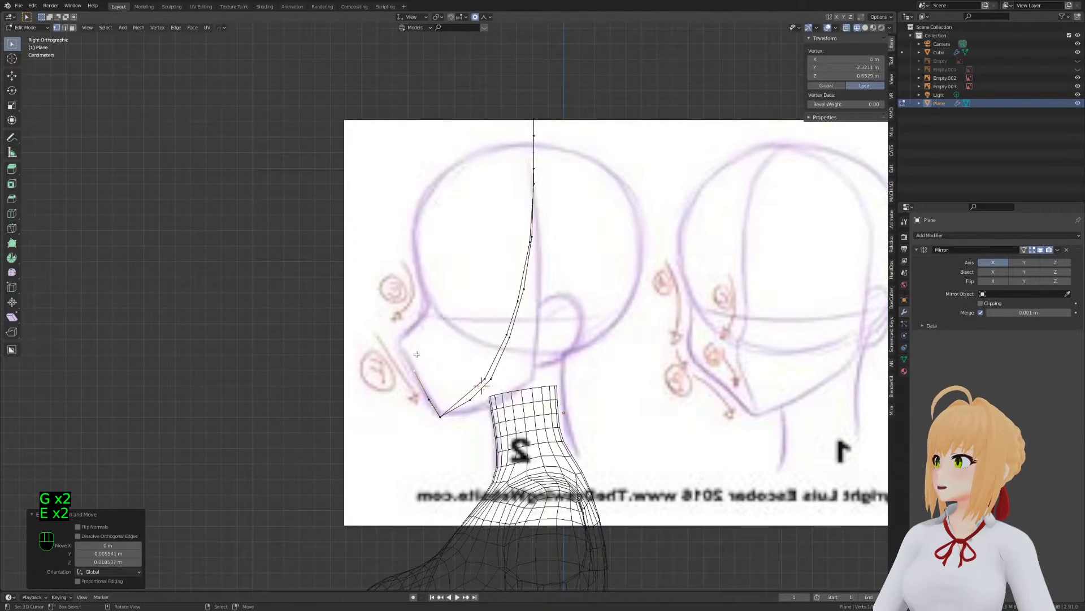
{"action": "left_click", "coordinate": [399, 320]}
Extrude five more vertices from the nose over the brow and forehead, and connect the last one to the outline's top vertex
{"action": "key", "text": "e"}
{"action": "left_click", "coordinate": [449, 261]}
{"action": "key", "text": "e"}
{"action": "left_click", "coordinate": [461, 244]}
{"action": "key", "text": "e"}
{"action": "left_click", "coordinate": [450, 213]}
{"action": "key", "text": "e"}
{"action": "left_click", "coordinate": [449, 142]}
{"action": "key", "text": "e"}
{"action": "key", "text": "shift"}
{"action": "left_click", "coordinate": [532, 110], "text": "shift"}
{"action": "key", "text": "f"}
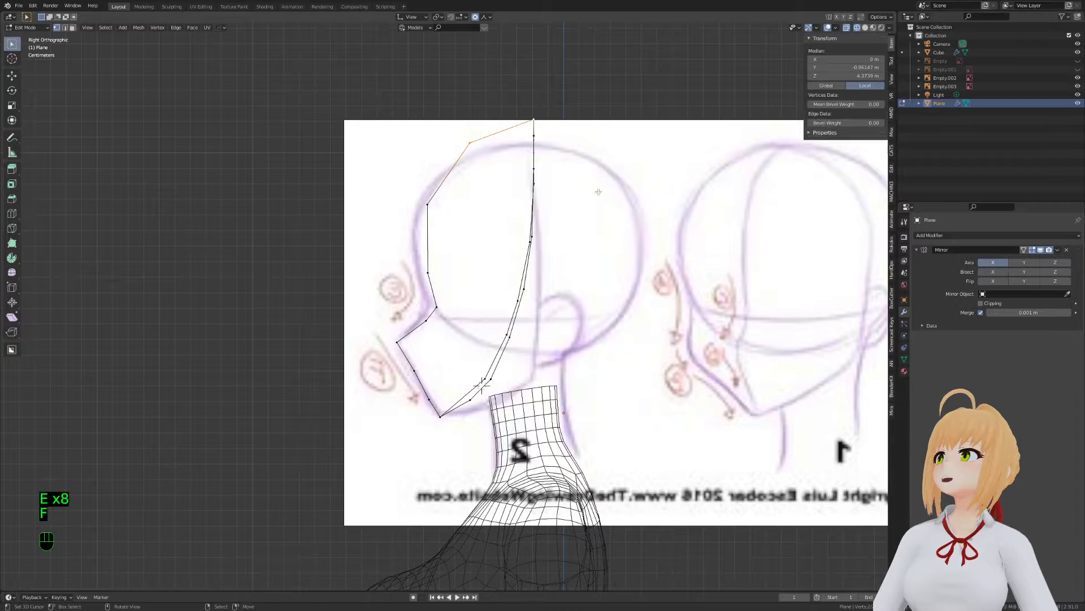
Enlarge the head construction sketch to a scale of about 0.09 and reposition it so its skull top meets the profile outline
{"action": "key", "text": "Tab"}
{"action": "left_click", "coordinate": [647, 255]}
{"action": "key", "text": "s"}
{"action": "left_click", "coordinate": [640, 246]}
{"action": "left_click", "coordinate": [655, 237]}
{"action": "key", "text": "g"}
{"action": "left_click", "coordinate": [505, 371]}
{"action": "left_click", "coordinate": [505, 371]}
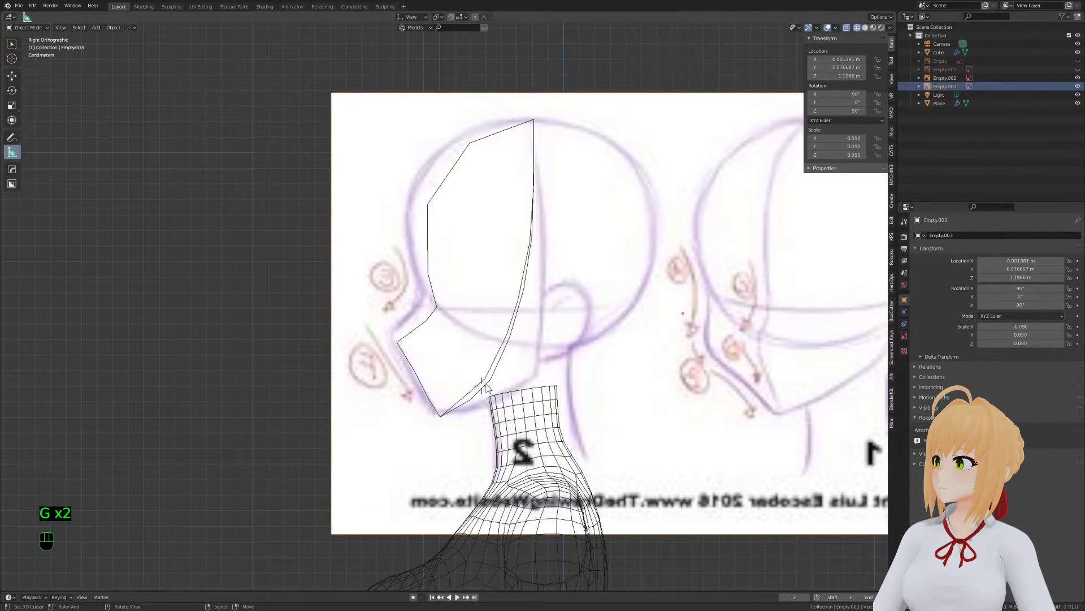
Move the nose and chin vertices of the profile onto the resized sketch with proportional editing
{"action": "key", "text": "Tab"}
{"action": "left_click", "coordinate": [396, 340]}
{"action": "key", "text": "g"}
{"action": "left_click", "coordinate": [383, 329]}
{"action": "left_click", "coordinate": [436, 414]}
{"action": "key", "text": "g"}
{"action": "scroll", "coordinate": [426, 292], "scroll_direction": "up", "scroll_amount": 5}
{"action": "left_click", "coordinate": [426, 293]}
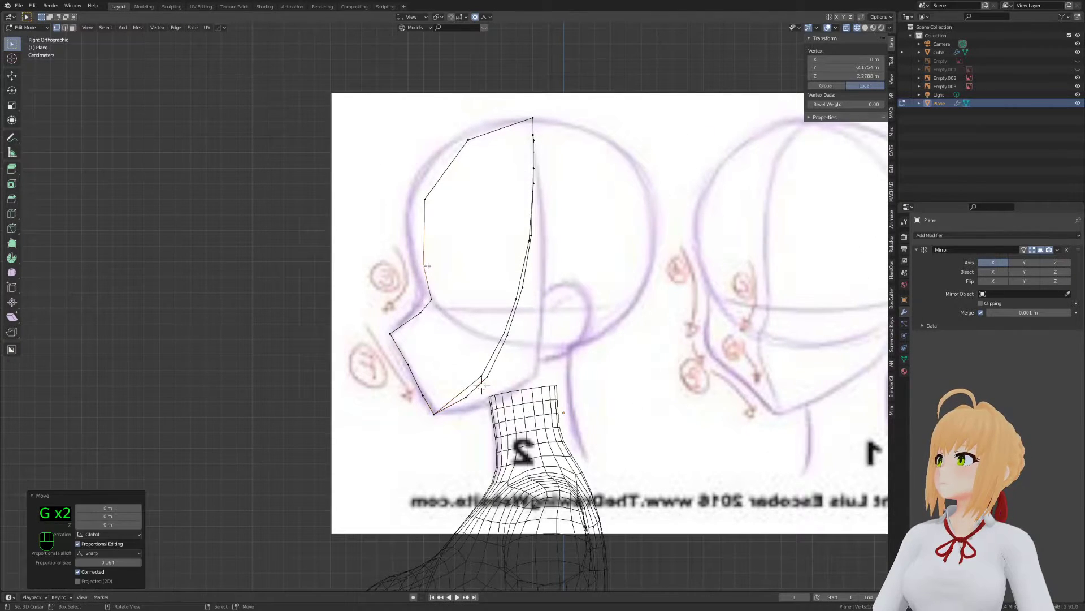
Shift the brow and forehead vertices outward toward the sketched front of the skull
{"action": "left_click", "coordinate": [427, 263]}
{"action": "key", "text": "g"}
{"action": "left_click", "coordinate": [423, 251]}
{"action": "left_click", "coordinate": [424, 197]}
{"action": "key", "text": "g"}
{"action": "left_click", "coordinate": [421, 188]}
{"action": "left_click", "coordinate": [421, 249]}
{"action": "key", "text": "g"}
{"action": "left_click", "coordinate": [418, 247]}
Extrude two vertices from the chin along the underside of the jaw to the front of the neck
{"action": "key", "text": "Tab"}
{"action": "key", "text": "Tab"}
{"action": "key", "text": "a"}
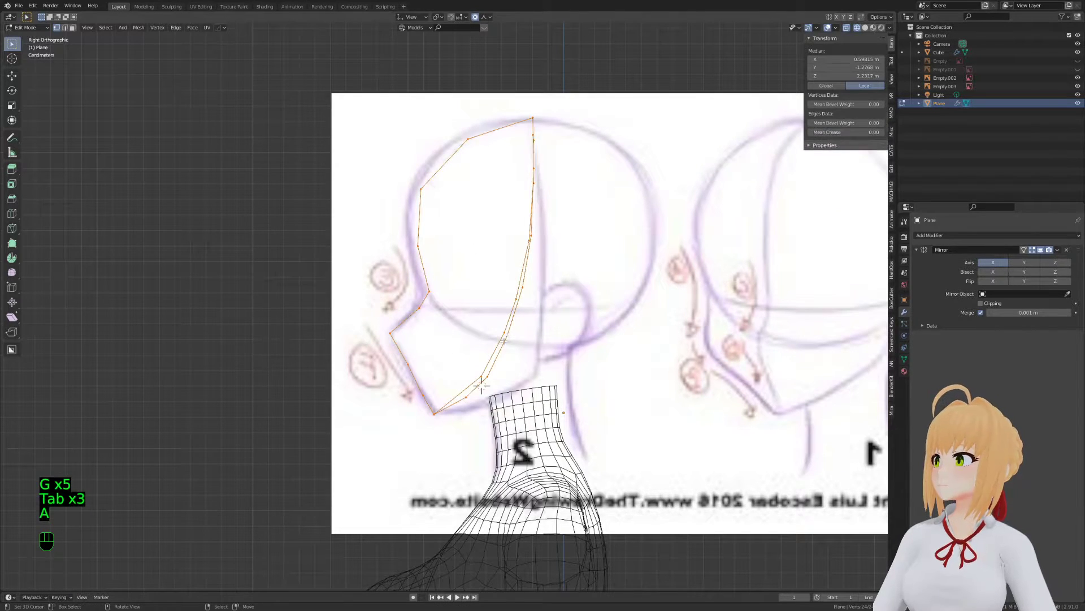
{"action": "key", "text": "a"}
{"action": "key", "text": "a"}
{"action": "key", "text": "e"}
{"action": "left_click", "coordinate": [516, 433]}
{"action": "key", "text": "e"}
{"action": "left_click", "coordinate": [574, 407]}
Extrude four vertices from the crown down the back of the skull, following the sketch
{"action": "key", "text": "e"}
{"action": "left_click", "coordinate": [611, 131]}
{"action": "key", "text": "e"}
{"action": "left_click", "coordinate": [654, 187]}
{"action": "key", "text": "e"}
{"action": "left_click", "coordinate": [650, 264]}
{"action": "key", "text": "e"}
{"action": "left_click", "coordinate": [659, 367]}
Extend the outline from the lower skull through the nape down to the back of the neck
{"action": "key", "text": "e"}
{"action": "key", "text": "e"}
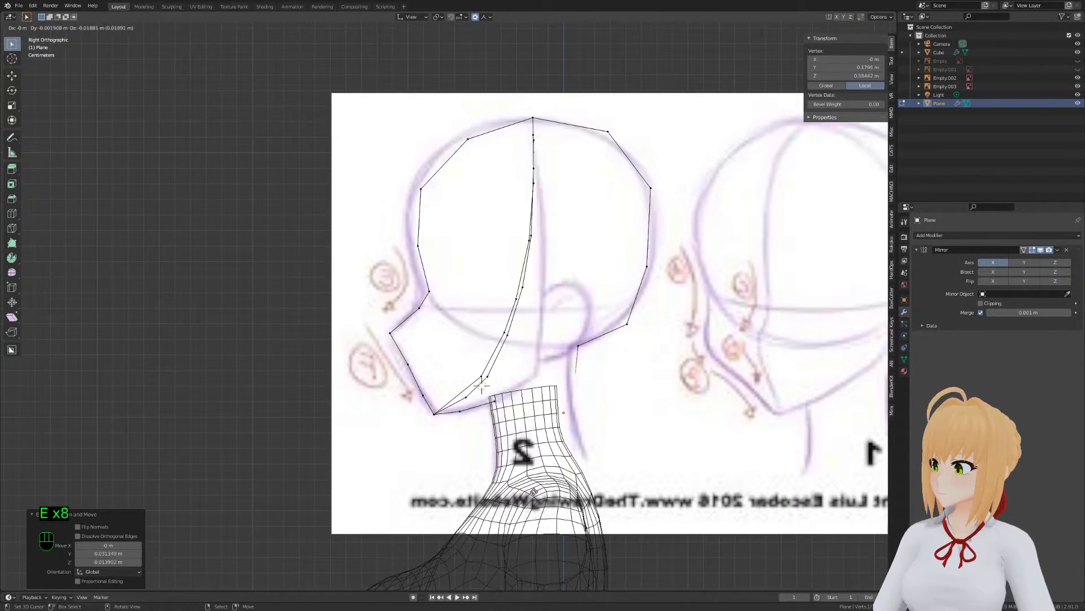
{"action": "left_click", "coordinate": [530, 494]}
{"action": "key", "text": "e"}
{"action": "left_click", "coordinate": [526, 523]}
Move the whole head outline slightly toward the face side and scale all its vertices to fit the sketch
{"action": "key", "text": "Tab"}
{"action": "key", "text": "g"}
{"action": "left_click", "coordinate": [590, 356]}
{"action": "key", "text": "Tab"}
{"action": "key", "text": "a"}
{"action": "key", "text": "s"}
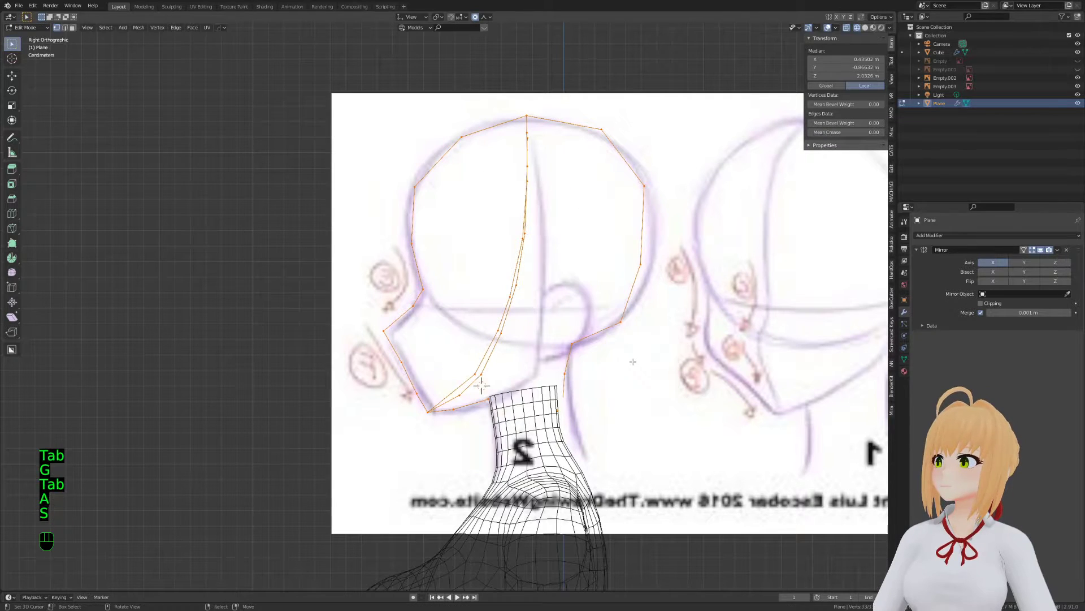
{"action": "key", "text": "s"}
{"action": "left_click", "coordinate": [629, 363]}
Adjust the nape and lower back-of-skull vertices to follow the sketched curve with proportional editing
{"action": "left_click", "coordinate": [588, 343]}
{"action": "key", "text": "g"}
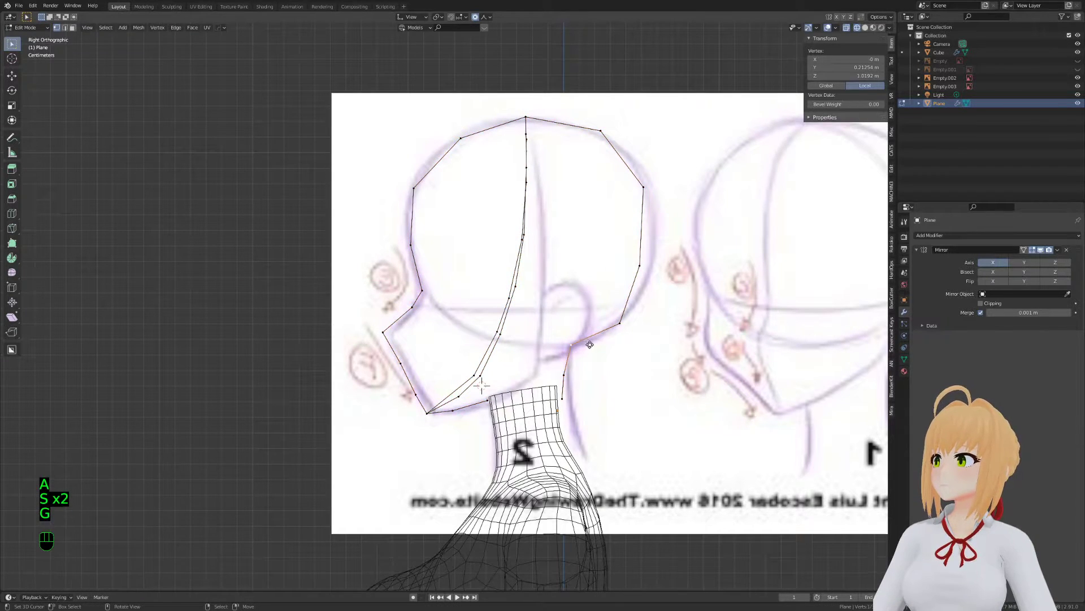
{"action": "left_click", "coordinate": [592, 346]}
{"action": "key", "text": "g"}
{"action": "left_click", "coordinate": [620, 323]}
{"action": "key", "text": "g"}
{"action": "left_click", "coordinate": [624, 312]}
{"action": "left_click", "coordinate": [639, 265]}
{"action": "key", "text": "g"}
{"action": "left_click", "coordinate": [651, 253]}
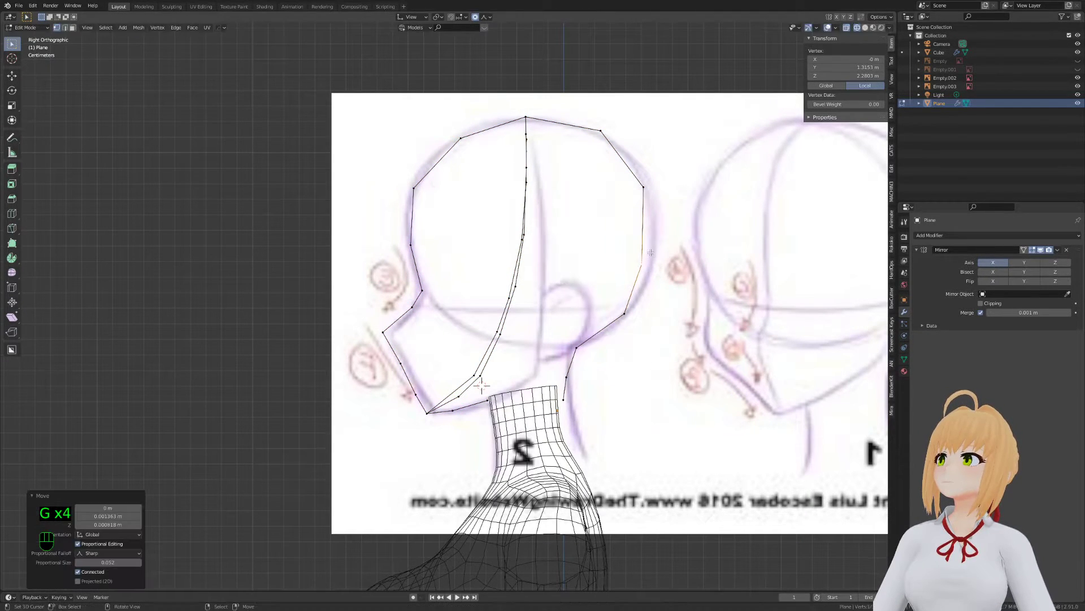
Leave mesh editing and hide the head construction sketch
{"action": "key", "text": "Tab"}
{"action": "left_click", "coordinate": [673, 401]}
{"action": "key", "text": "h"}
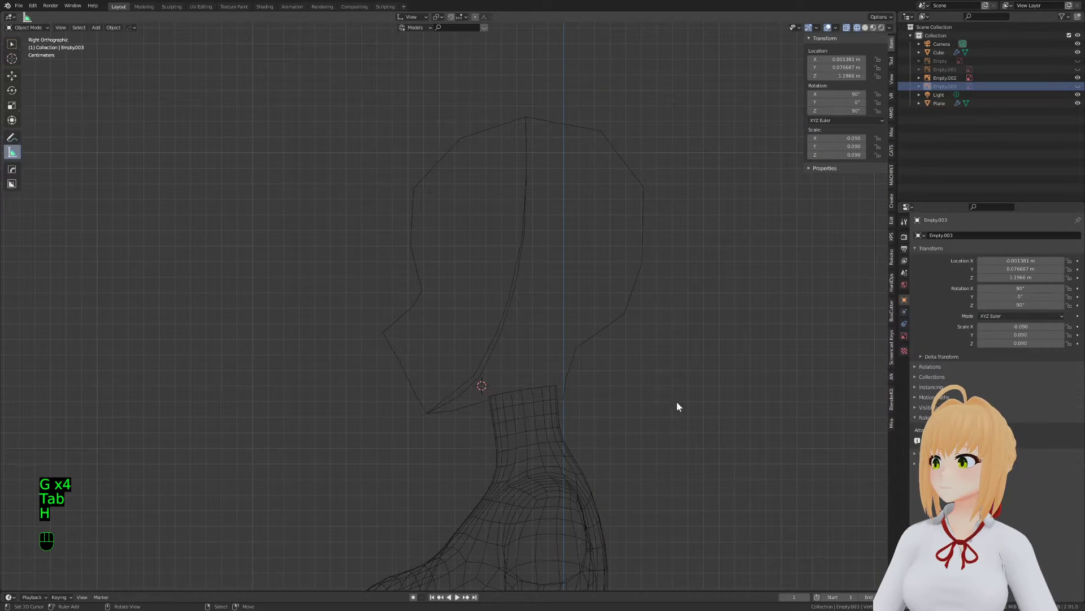
Examine the head outline above the neck from the front in solid shading and perspective
{"action": "left_click", "coordinate": [497, 349]}
{"action": "key", "text": "Tab"}
{"action": "key", "text": "KP_1"}
{"action": "key", "text": "z"}
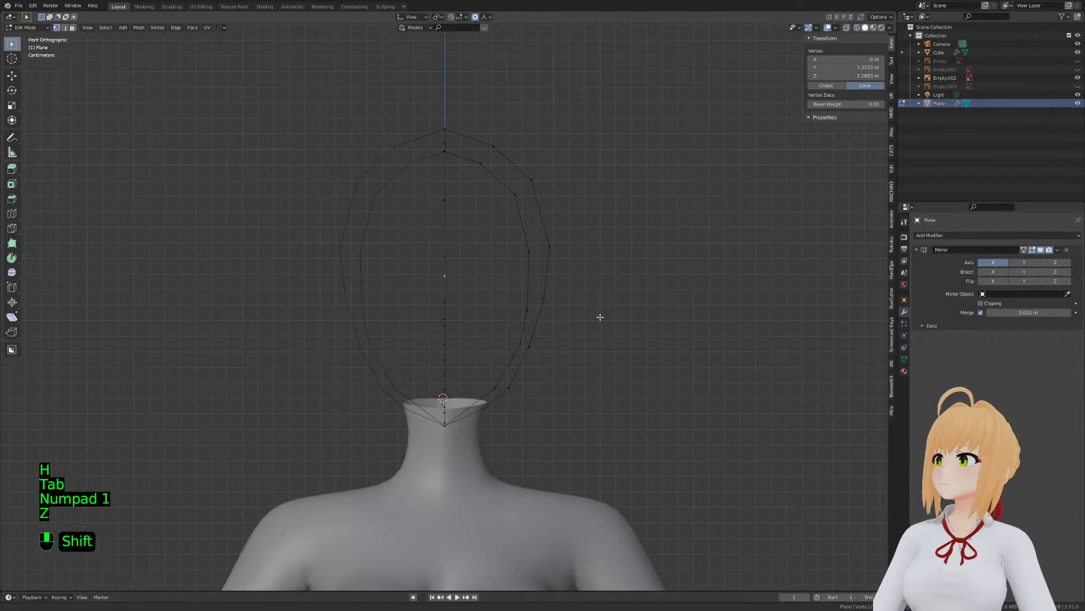
{"action": "key", "text": "Tab"}
{"action": "key", "text": "KP_5"}
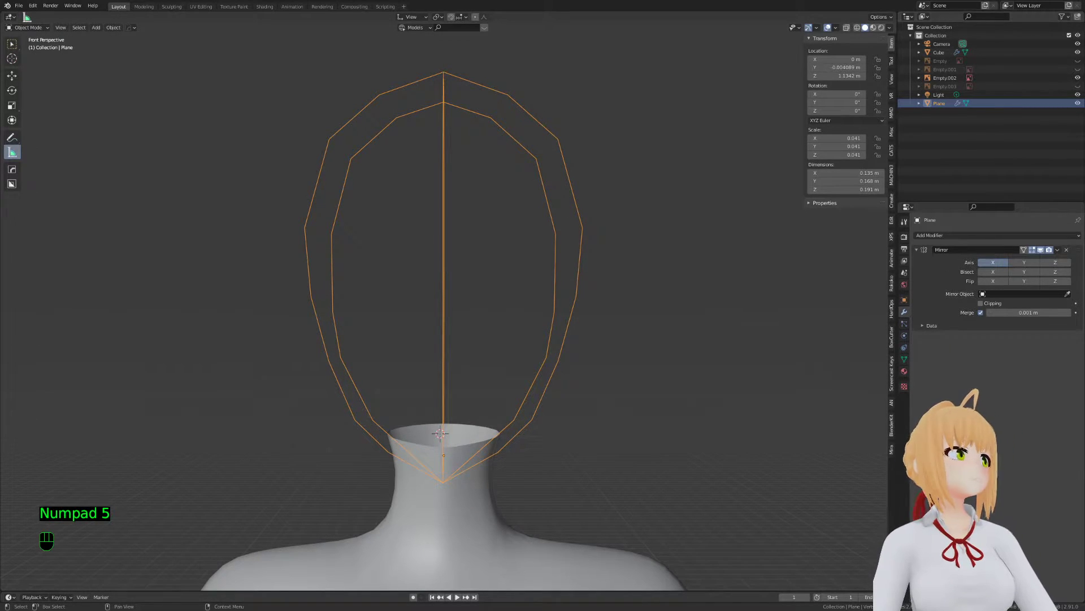
{"action": "scroll", "coordinate": [672, 353], "scroll_direction": "down", "scroll_amount": 1}
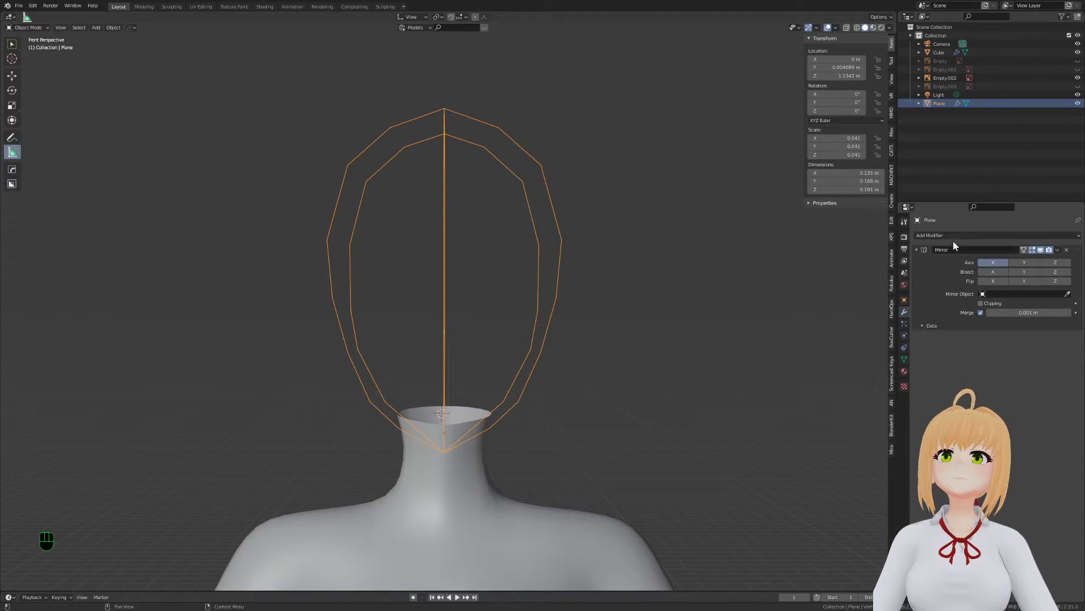
{"action": "key", "text": "Tab"}
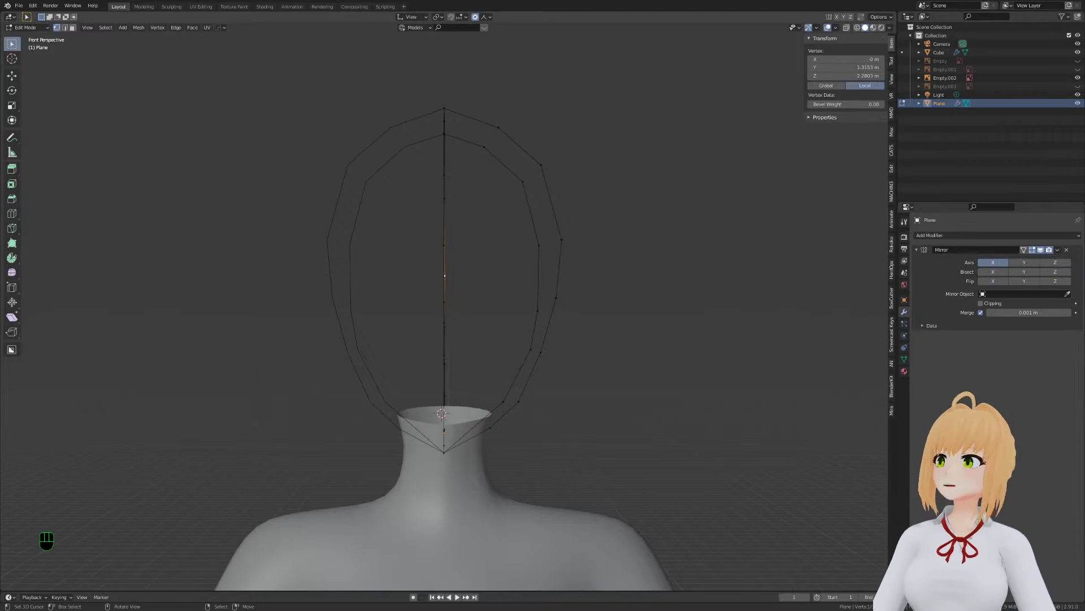
{"action": "left_click", "coordinate": [904, 371]}
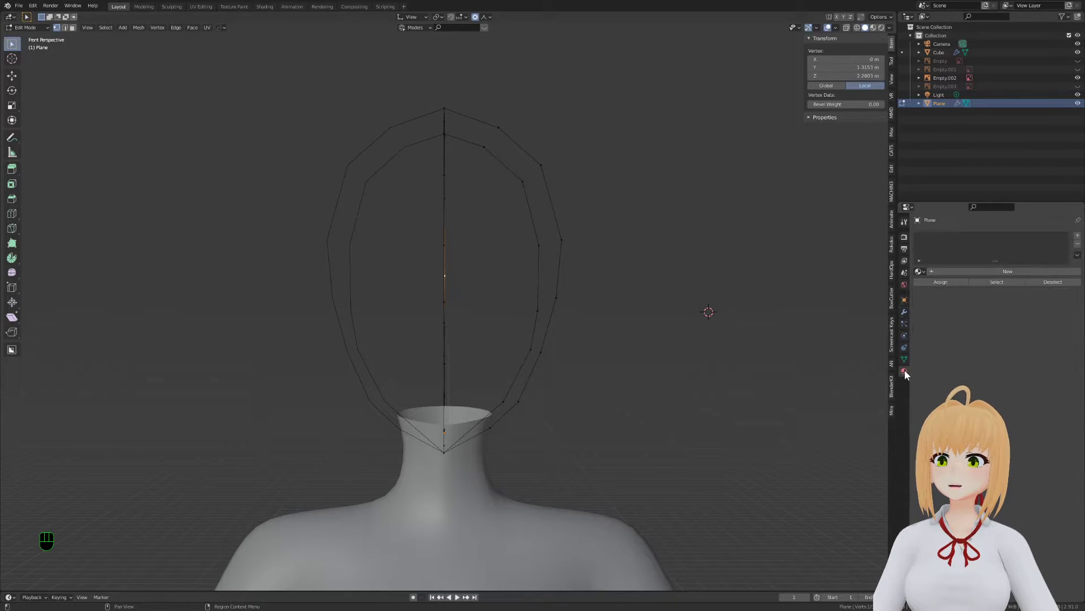
{"action": "left_click", "coordinate": [904, 313]}
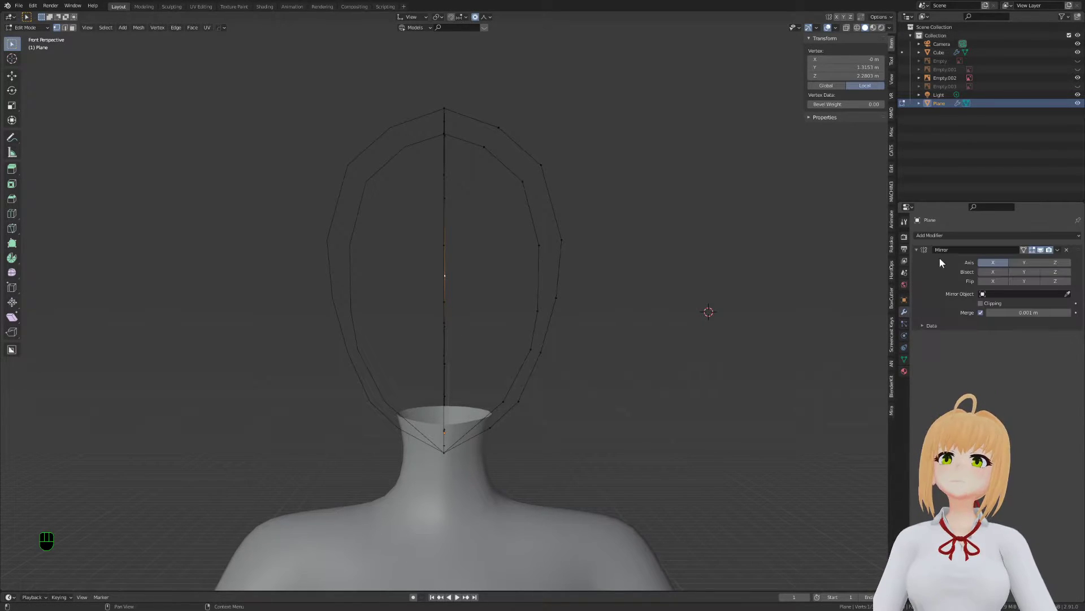
{"action": "left_click", "coordinate": [958, 234]}
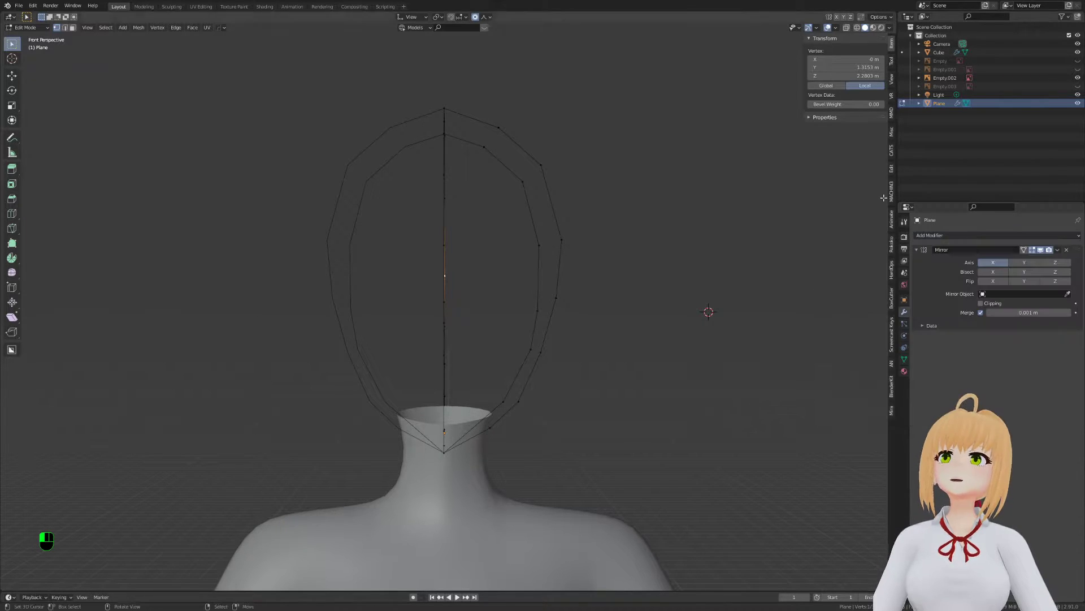
Show the front character reference image, keep the side sketches hidden, and display the head outline over it in wireframe
{"action": "left_click", "coordinate": [1078, 86]}
{"action": "left_click", "coordinate": [1078, 86]}
{"action": "left_click", "coordinate": [1078, 69]}
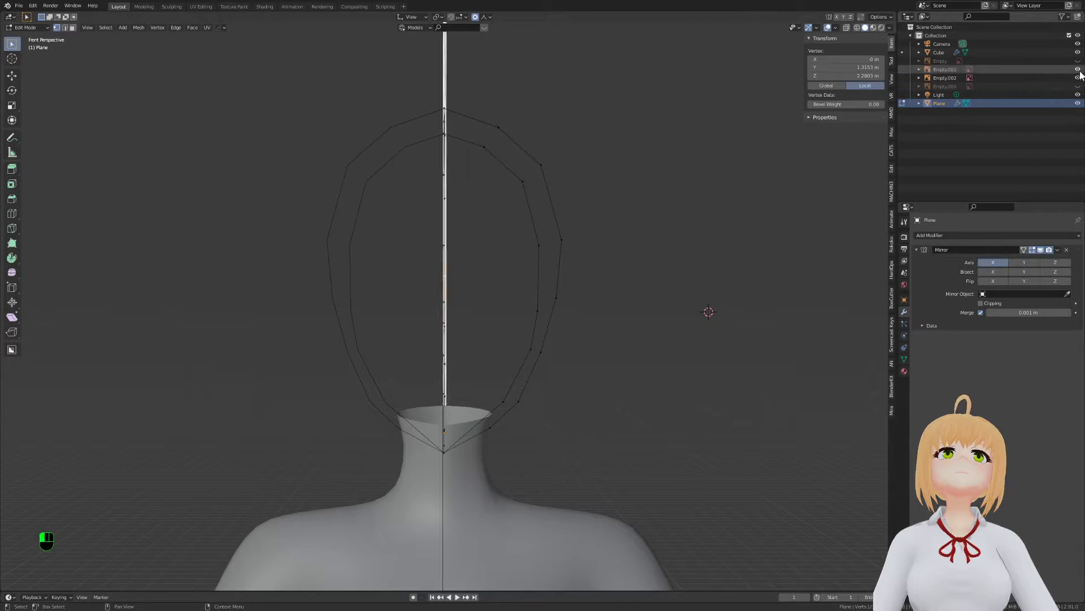
{"action": "left_click", "coordinate": [1078, 69]}
{"action": "left_click", "coordinate": [1078, 61]}
{"action": "mouse_move", "coordinate": [510, 289]}
{"action": "middle_mouse_down", "text": "shift"}
{"action": "mouse_move", "coordinate": [522, 216]}
{"action": "mouse_move", "coordinate": [514, 240]}
{"action": "middle_mouse_up", "text": "shift"}
{"action": "key", "text": "z"}
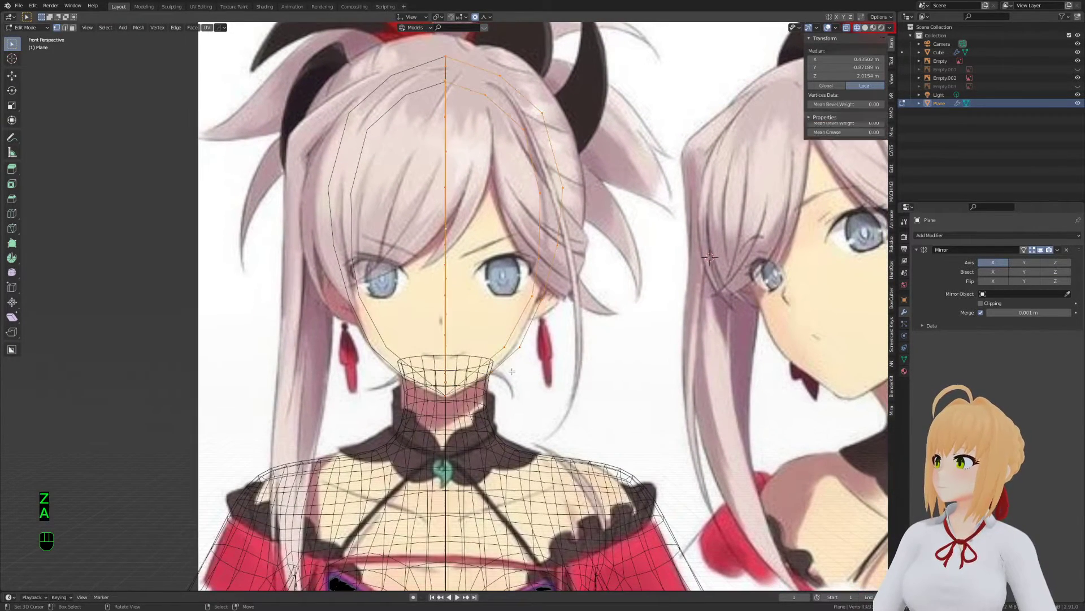
Switch back to solid shading and move the lower jaw vertex to follow the reference jawline
{"action": "key", "text": "a"}
{"action": "key", "text": "a"}
{"action": "key", "text": "a"}
{"action": "key", "text": "z"}
{"action": "left_click", "coordinate": [588, 380]}
{"action": "left_click", "coordinate": [509, 350]}
{"action": "key", "text": "g"}
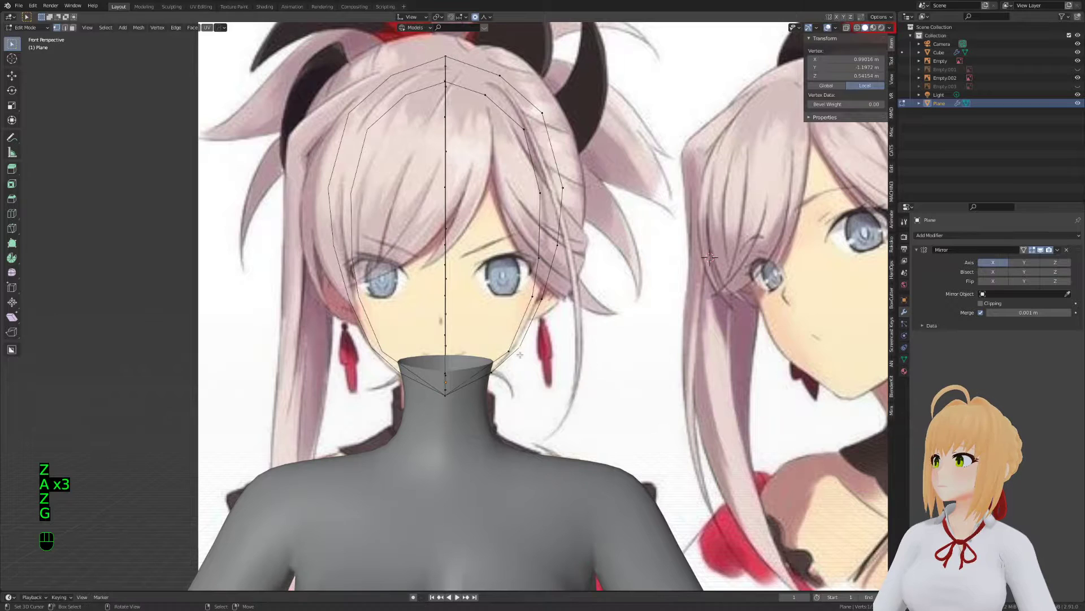
{"action": "key", "text": "g"}
{"action": "left_click", "coordinate": [508, 377]}
Move the cheek and temple vertices at ear and eye height outward to the reference's face edge
{"action": "right_click", "coordinate": [545, 301]}
{"action": "key", "text": "g"}
{"action": "left_click", "coordinate": [548, 302]}
{"action": "right_click", "coordinate": [562, 249]}
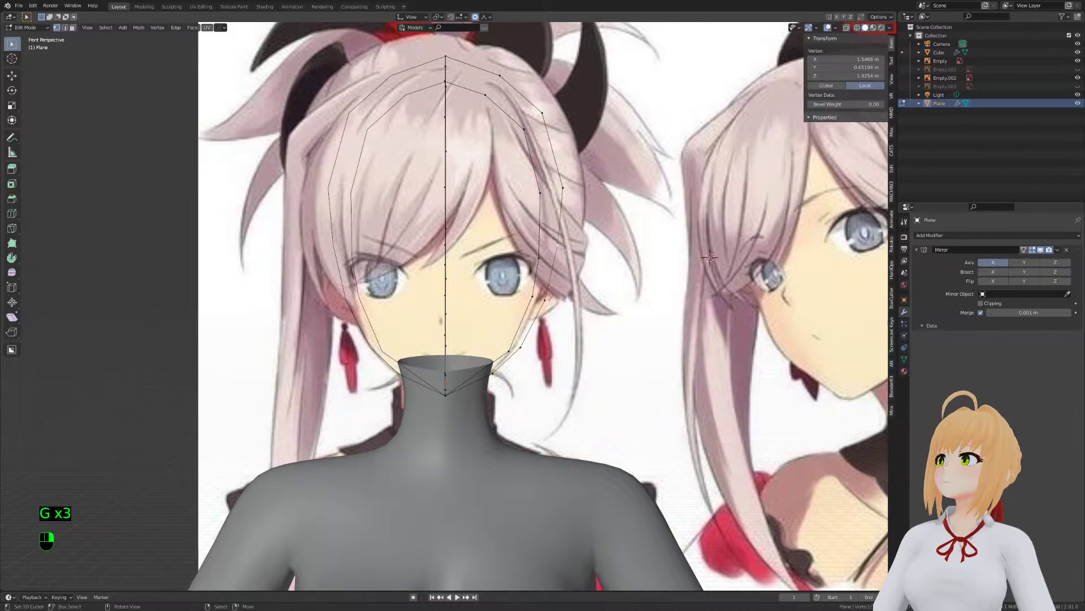
{"action": "right_click", "coordinate": [537, 260]}
{"action": "key", "text": "g"}
{"action": "left_click", "coordinate": [542, 262]}
{"action": "right_click", "coordinate": [536, 297]}
{"action": "key", "text": "g"}
{"action": "left_click", "coordinate": [539, 298]}
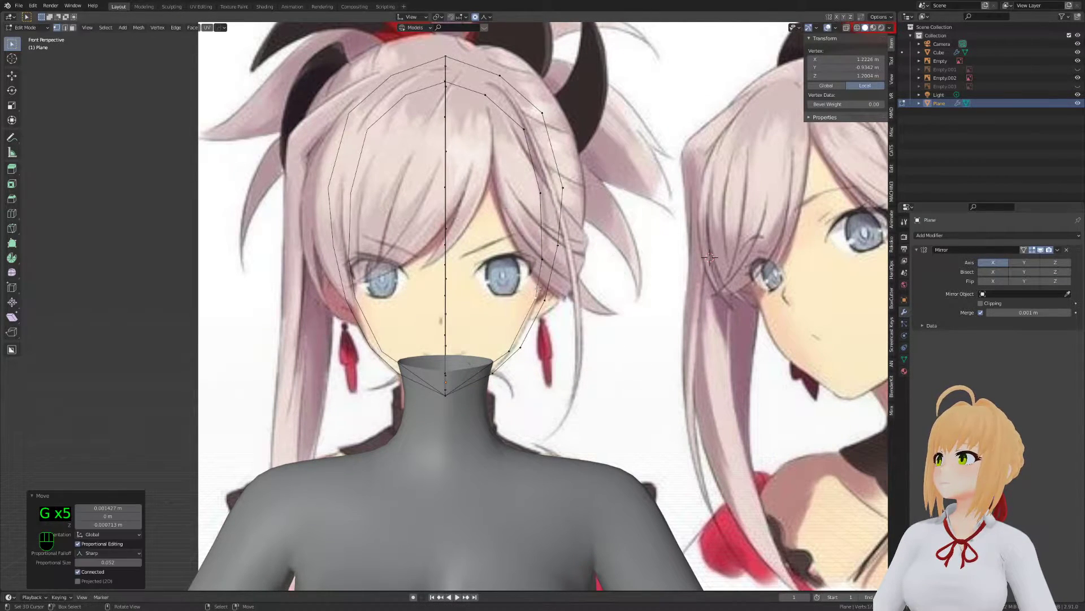
Widen the upper side of the head outlines by moving the forehead-height and upper skull vertices outward
{"action": "right_click", "coordinate": [546, 195]}
{"action": "key", "text": "g"}
{"action": "left_click", "coordinate": [551, 190]}
{"action": "right_click", "coordinate": [565, 187]}
{"action": "key", "text": "g"}
{"action": "left_click", "coordinate": [567, 162]}
{"action": "right_click", "coordinate": [542, 112]}
{"action": "key", "text": "g"}
{"action": "scroll", "coordinate": [546, 110], "scroll_direction": "down", "scroll_amount": 4}
{"action": "left_click", "coordinate": [550, 108]}
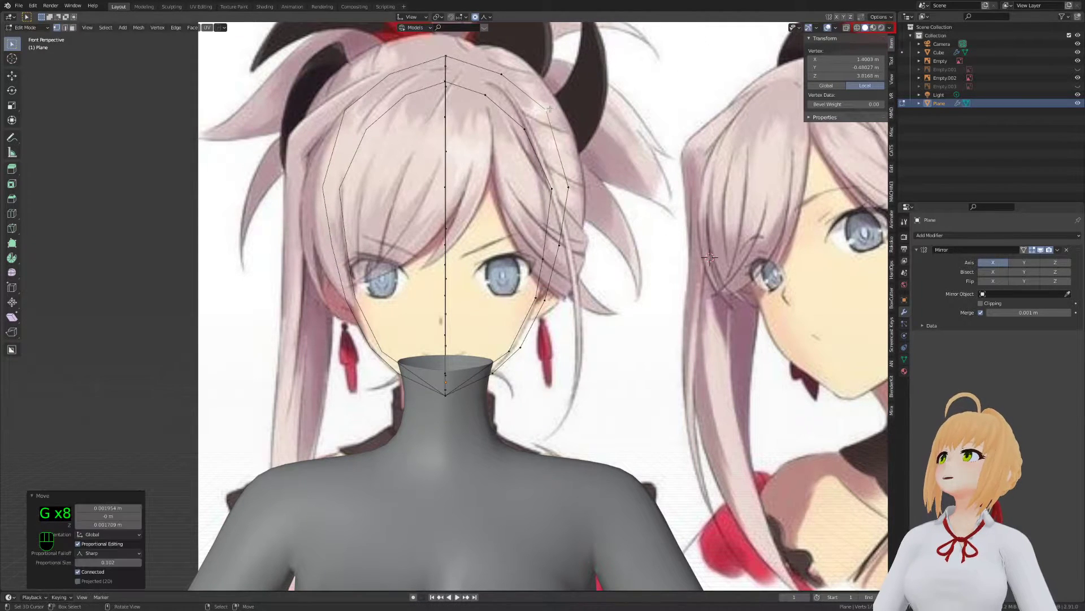
Round the crown by moving the upper side vertex outward and adjusting the top centre vertex with proportional editing
{"action": "right_click", "coordinate": [497, 71]}
{"action": "key", "text": "g"}
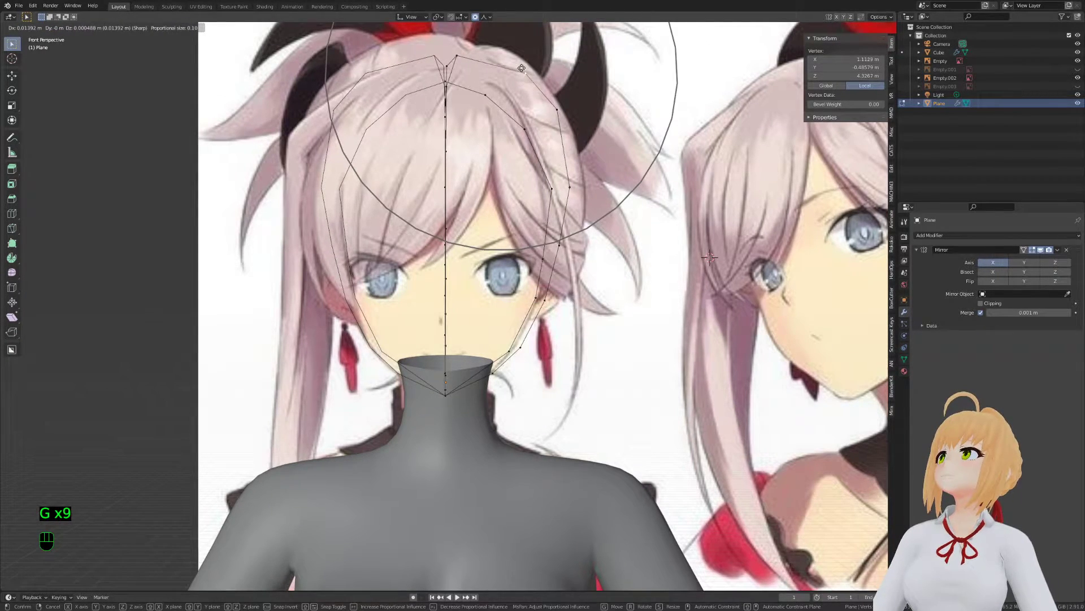
{"action": "left_click", "coordinate": [520, 68]}
{"action": "right_click", "coordinate": [446, 66]}
{"action": "key", "text": "g"}
{"action": "scroll", "coordinate": [438, 54], "scroll_direction": "up", "scroll_amount": 3}
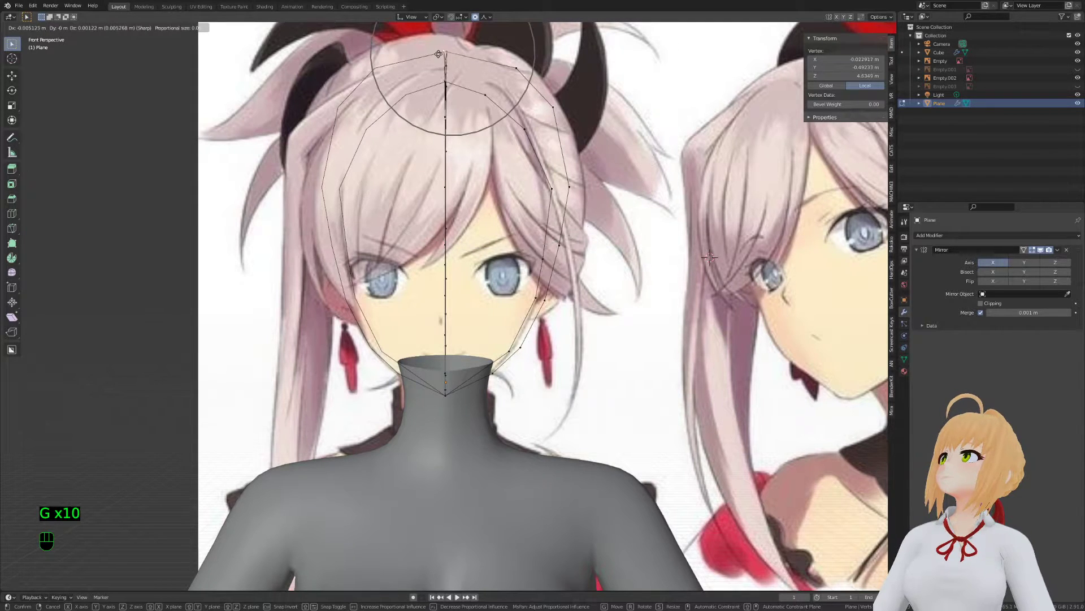
{"action": "left_click", "coordinate": [452, 54]}
Enable Clipping on the Mirror modifier and try moving the upper centreline vertices
{"action": "left_click", "coordinate": [980, 303]}
{"action": "key", "text": "g"}
{"action": "left_click", "coordinate": [509, 197]}
{"action": "key", "text": "g"}
{"action": "left_click", "coordinate": [507, 200]}
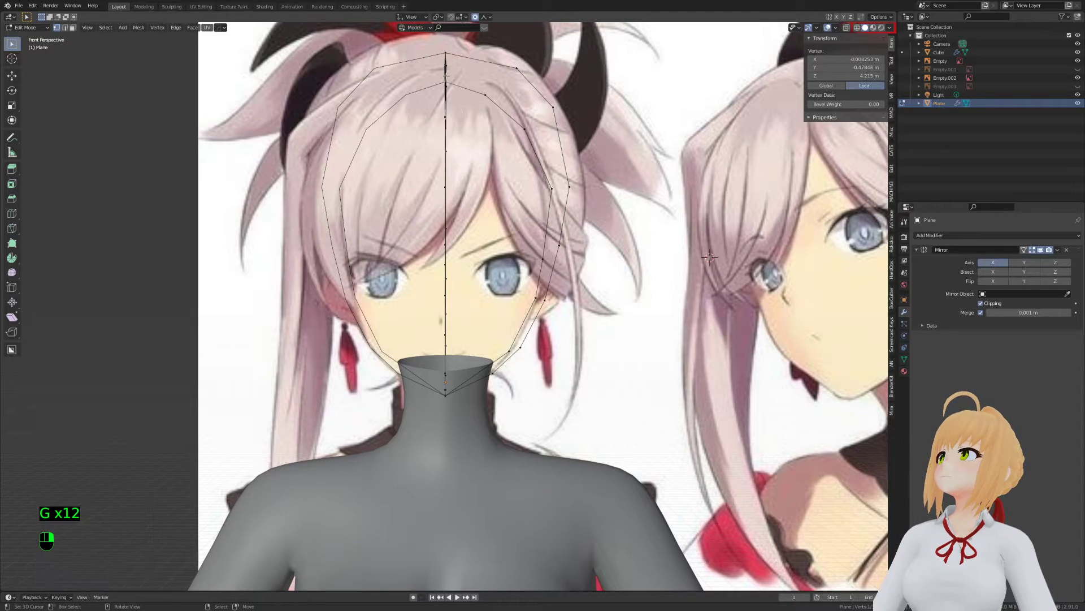
{"action": "left_click", "coordinate": [443, 75], "text": "alt"}
{"action": "key", "text": "g"}
{"action": "left_click", "coordinate": [443, 75]}
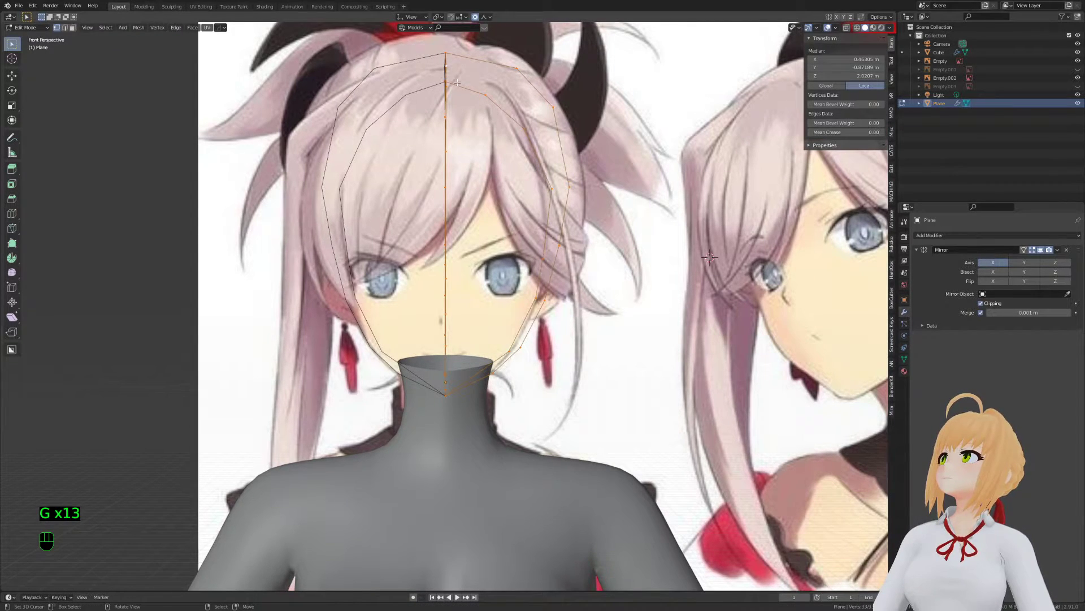
Select all centreline vertices, turn off proportional editing, and move them along X onto the mirror plane
{"action": "key", "text": "a"}
{"action": "key", "text": "a"}
{"action": "key", "text": "a"}
{"action": "key", "text": "b"}
{"action": "left_click_drag", "start_coordinate": [414, 43], "coordinate": [466, 417]}
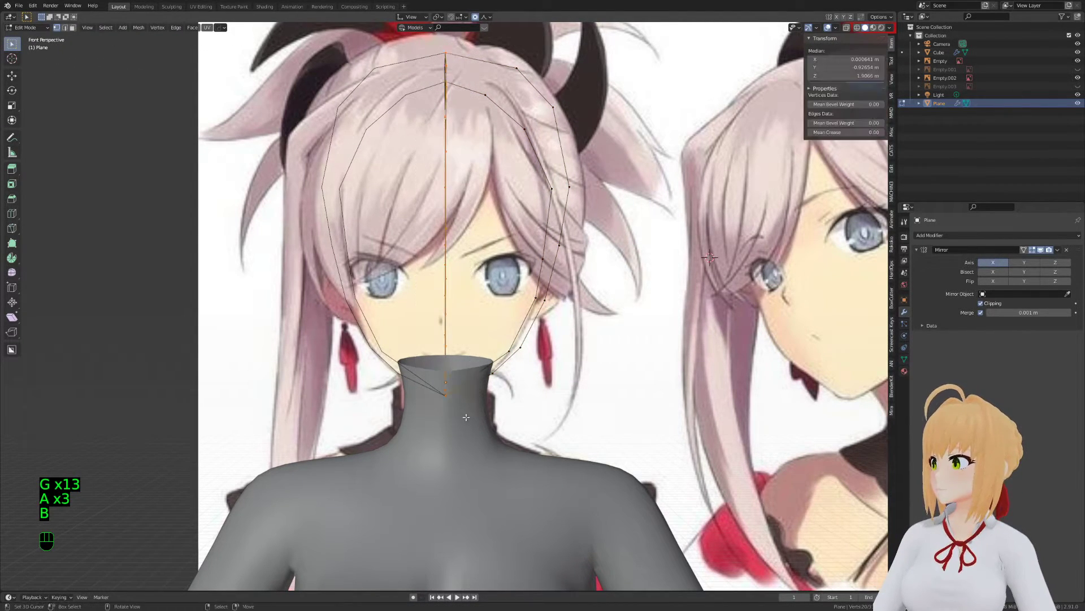
{"action": "left_click", "coordinate": [475, 17]}
{"action": "key", "text": "g"}
{"action": "left_click", "coordinate": [622, 252]}
{"action": "key", "text": "g"}
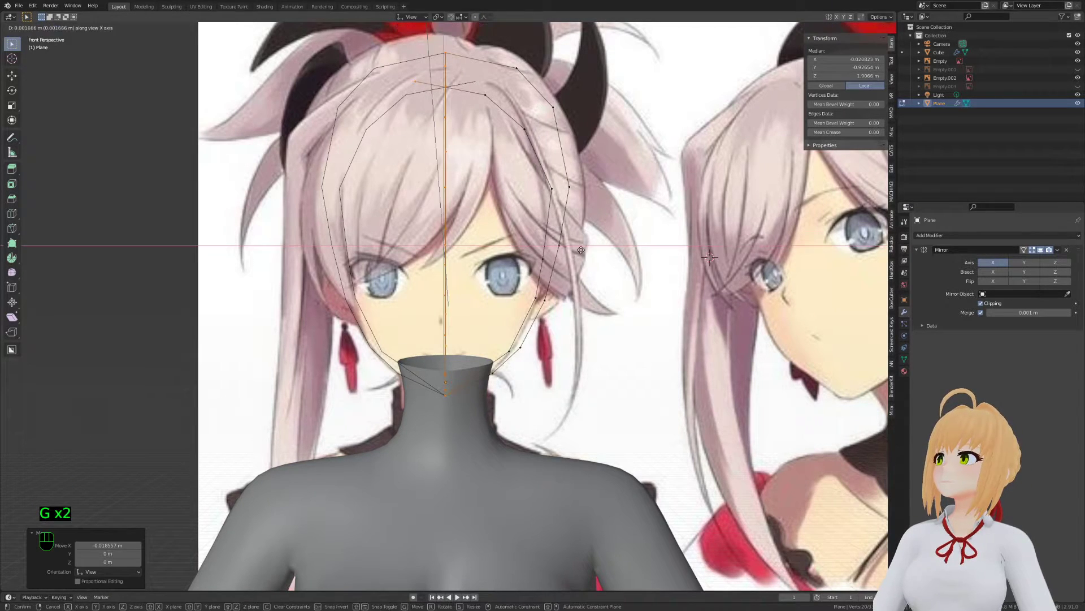
{"action": "left_click", "coordinate": [644, 251]}
{"action": "key", "text": "Tab"}
{"action": "key", "text": "Tab"}
Test-move the upper forehead centre vertex to check clipping, cancel the move, and turn proportional editing back on
{"action": "left_click", "coordinate": [451, 83]}
{"action": "key", "text": "g"}
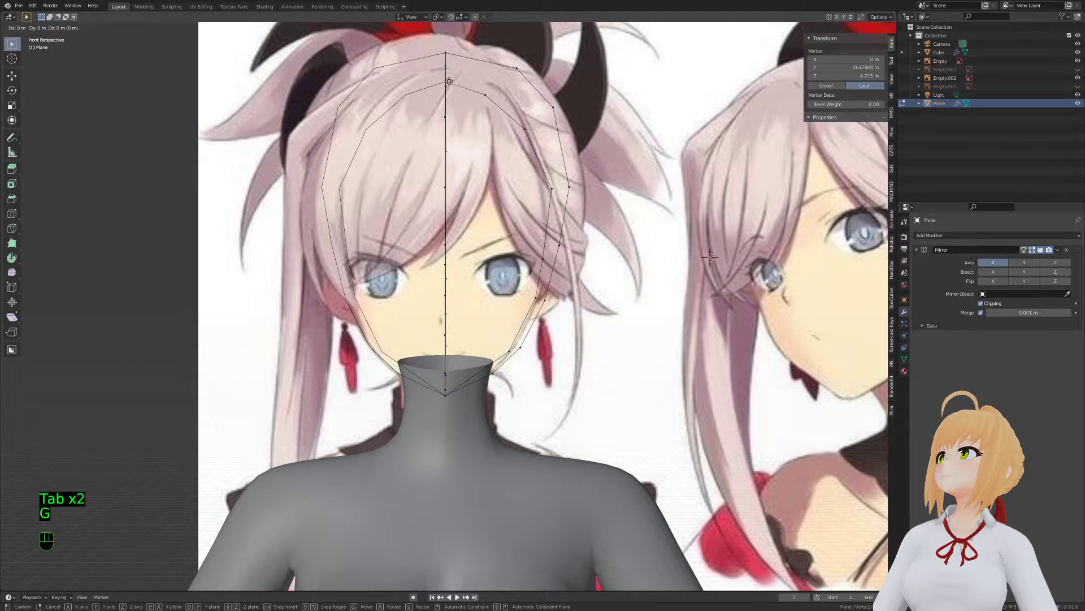
{"action": "right_click", "coordinate": [449, 77]}
{"action": "key", "text": "a"}
{"action": "key", "text": "a"}
{"action": "key", "text": "a"}
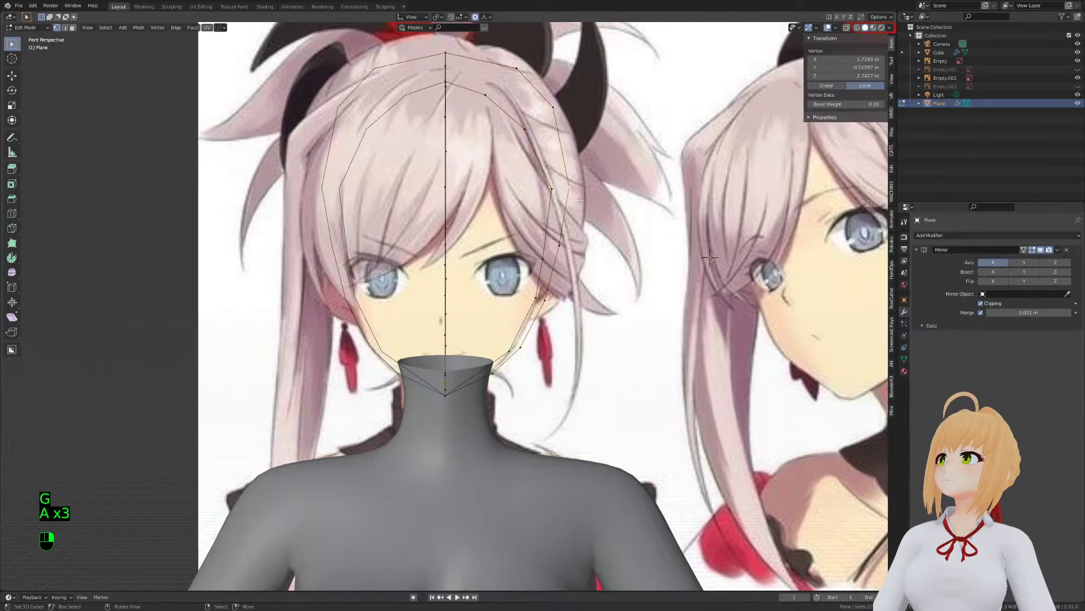
{"action": "key", "text": "Tab"}
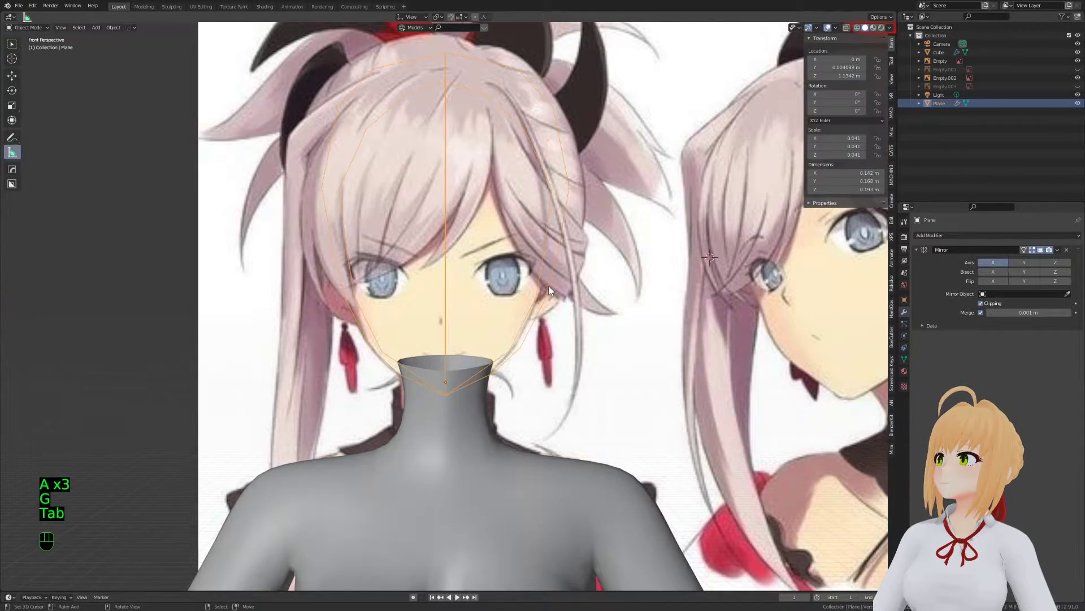
{"action": "key", "text": "Tab"}
Bevel the inner jaw vertex into two points with a width of 0.314 m
{"action": "middle_click_drag", "start_coordinate": [548, 286], "coordinate": [579, 260], "text": "shift"}
{"action": "key", "text": "a"}
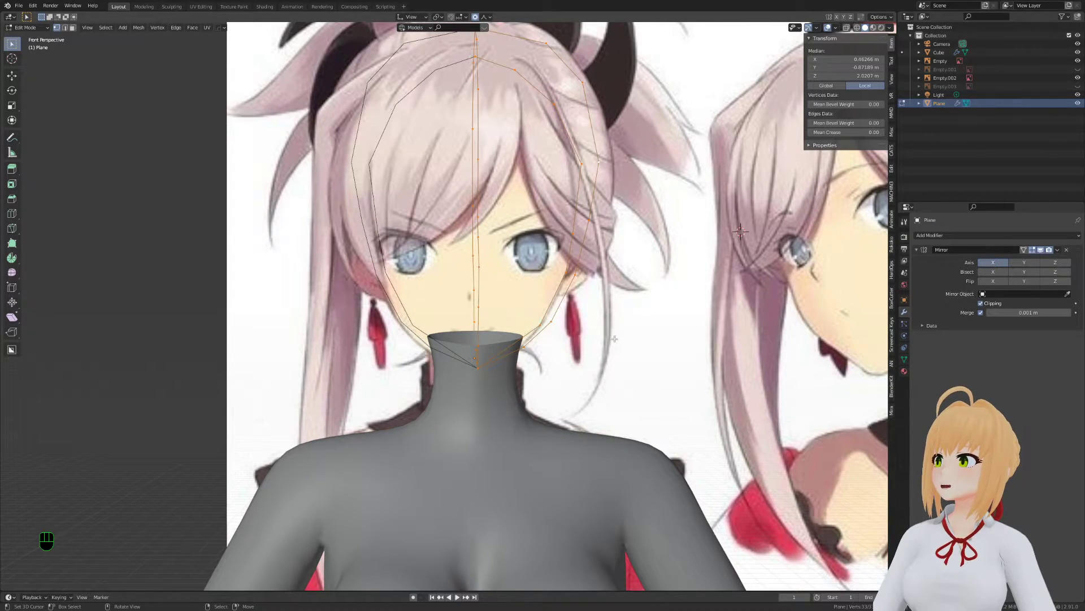
{"action": "middle_click_drag", "start_coordinate": [614, 339], "coordinate": [603, 349], "text": "shift"}
{"action": "key", "text": "a"}
{"action": "key", "text": "a"}
{"action": "key", "text": "a"}
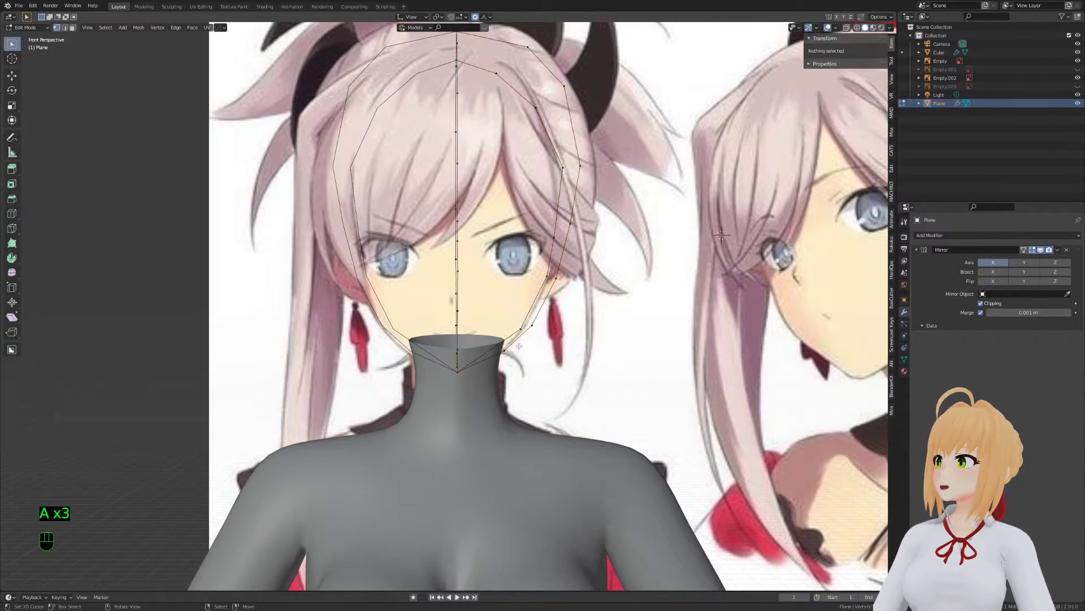
{"action": "key", "text": "ctrl+shift+b"}
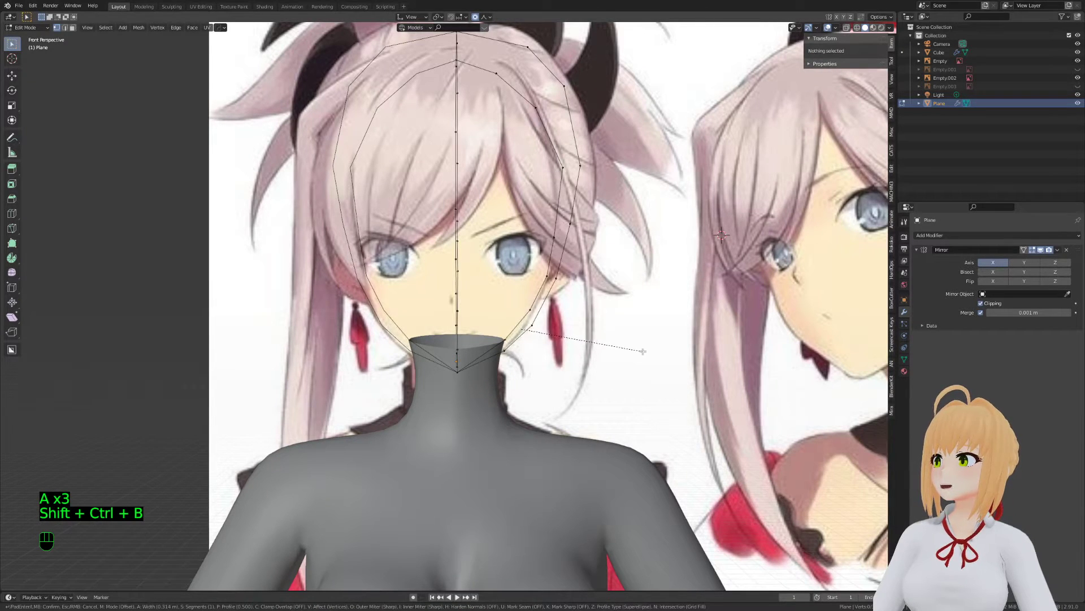
{"action": "left_click", "coordinate": [606, 346]}
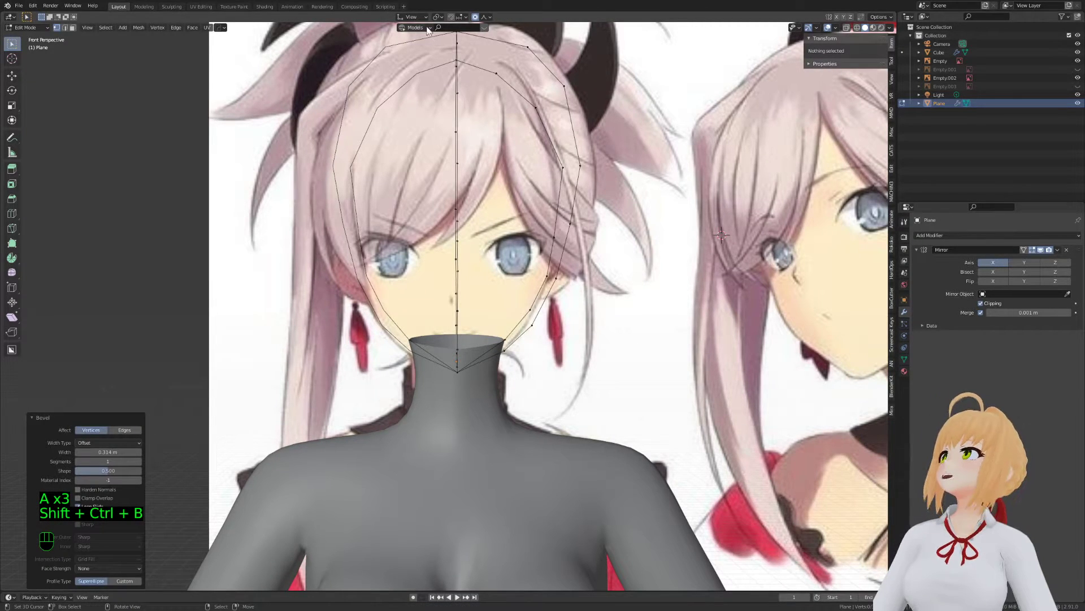
Set the proportional falloff to Smooth and adjust the beveled jaw vertices and the ear-height vertex to the face contour
{"action": "left_click", "coordinate": [484, 18]}
{"action": "left_click", "coordinate": [475, 53]}
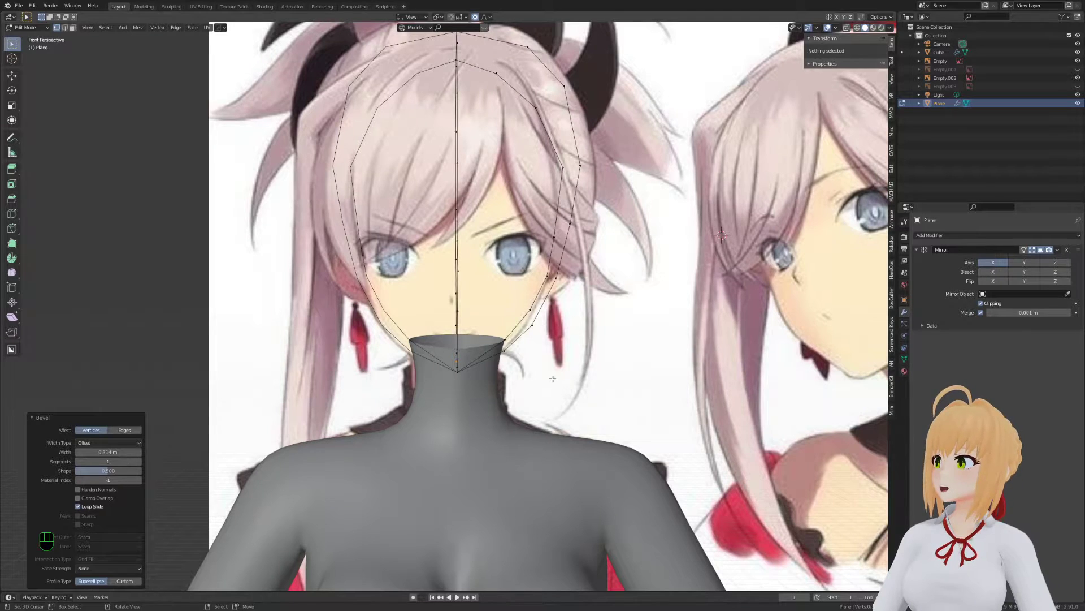
{"action": "right_click", "coordinate": [507, 341]}
{"action": "key", "text": "g"}
{"action": "left_click", "coordinate": [505, 344]}
{"action": "right_click", "coordinate": [525, 308]}
{"action": "key", "text": "g"}
{"action": "left_click", "coordinate": [524, 312]}
{"action": "right_click", "coordinate": [549, 278]}
{"action": "key", "text": "g"}
{"action": "scroll", "coordinate": [550, 277], "scroll_direction": "up", "scroll_amount": 4}
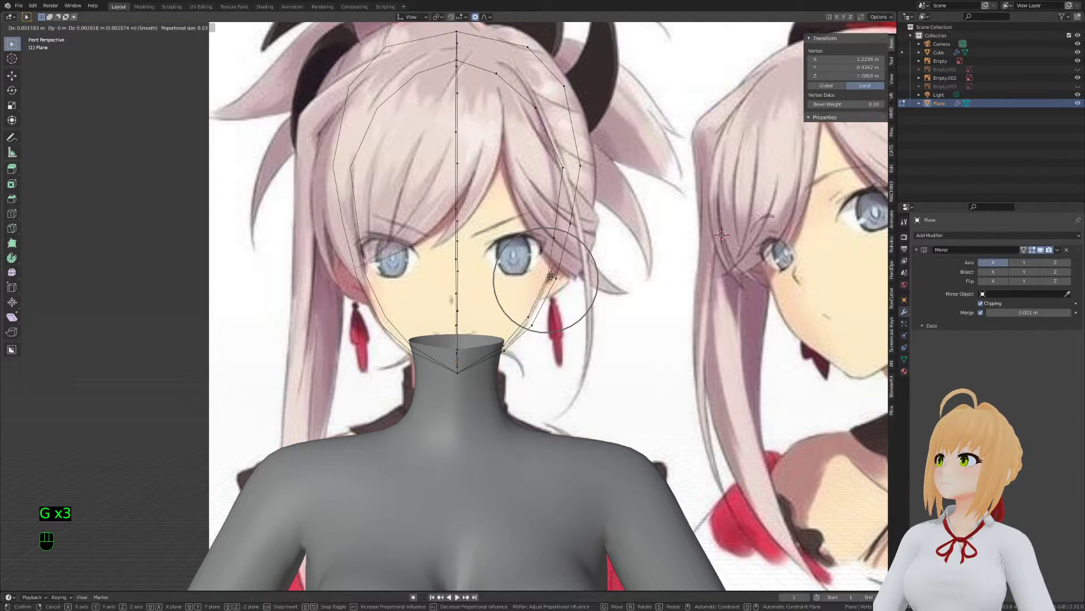
{"action": "left_click", "coordinate": [552, 276]}
Draw a vertex outline around the character's eye on the front reference and close it with an edge
{"action": "key", "text": "a"}
{"action": "key", "text": "a"}
{"action": "key", "text": "a"}
{"action": "key", "text": "a"}
{"action": "left_click", "coordinate": [481, 256], "text": "ctrl"}
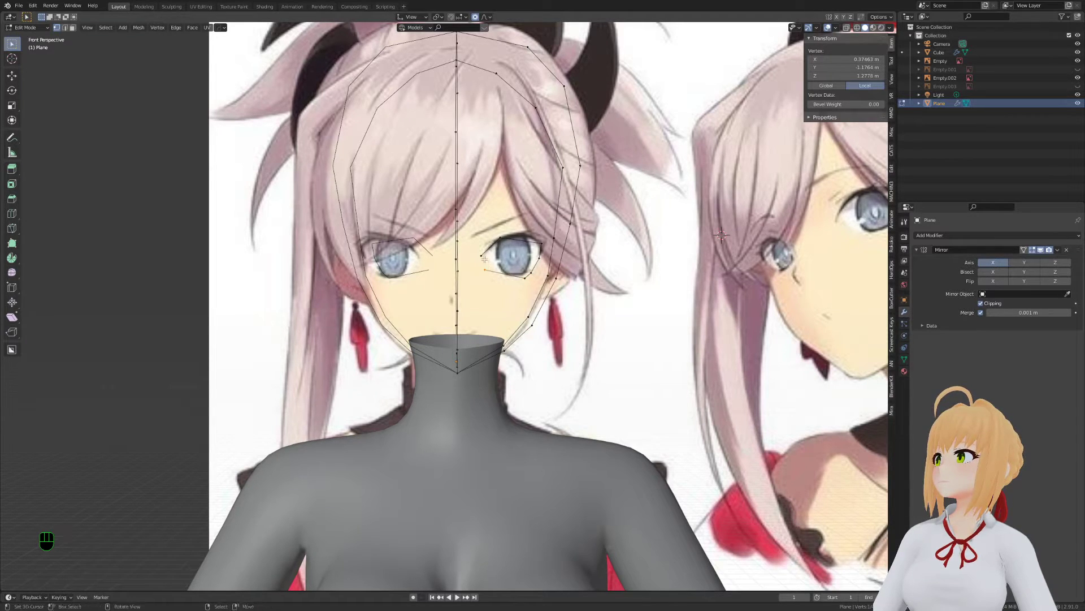
{"action": "key", "text": "f"}
Subdivide the lower edge of the eye outline and shape its vertices to the lower lid
{"action": "key", "text": "ctrl+r"}
{"action": "key", "text": "g"}
{"action": "scroll", "coordinate": [505, 279], "scroll_direction": "up", "scroll_amount": 10}
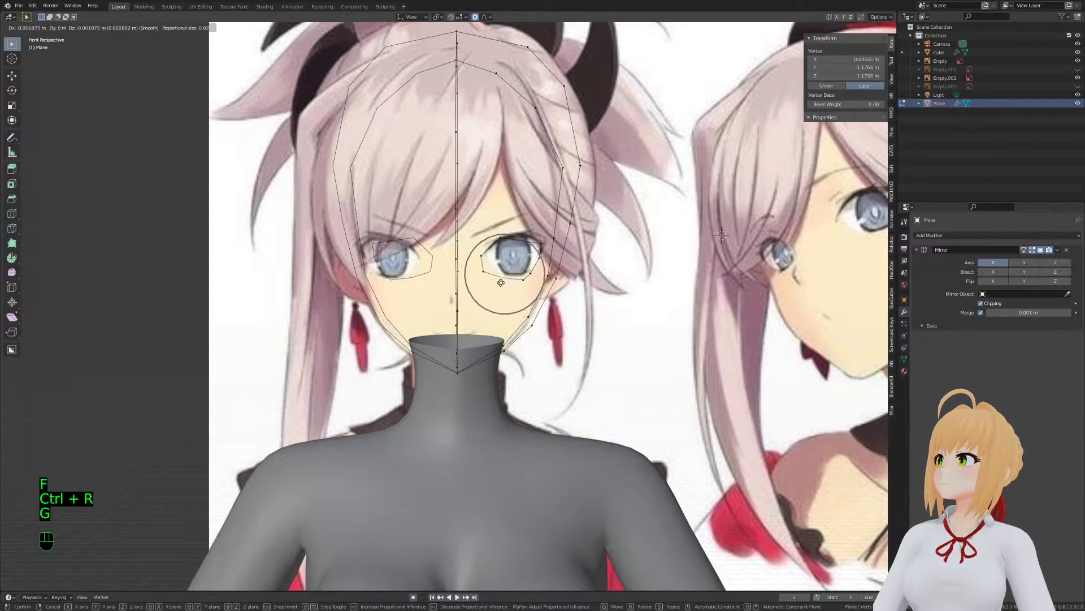
{"action": "left_click", "coordinate": [500, 285]}
{"action": "left_click", "coordinate": [524, 280]}
{"action": "key", "text": "g"}
{"action": "left_click", "coordinate": [524, 280]}
{"action": "left_click", "coordinate": [505, 279]}
{"action": "key", "text": "g"}
{"action": "left_click", "coordinate": [505, 279]}
Move the inner corner vertices and the upper outer vertex of the eye outline to fit the drawn eye
{"action": "left_click", "coordinate": [487, 269]}
{"action": "key", "text": "g"}
{"action": "left_click", "coordinate": [485, 255]}
{"action": "left_click", "coordinate": [483, 253]}
{"action": "key", "text": "g"}
{"action": "left_click", "coordinate": [486, 254]}
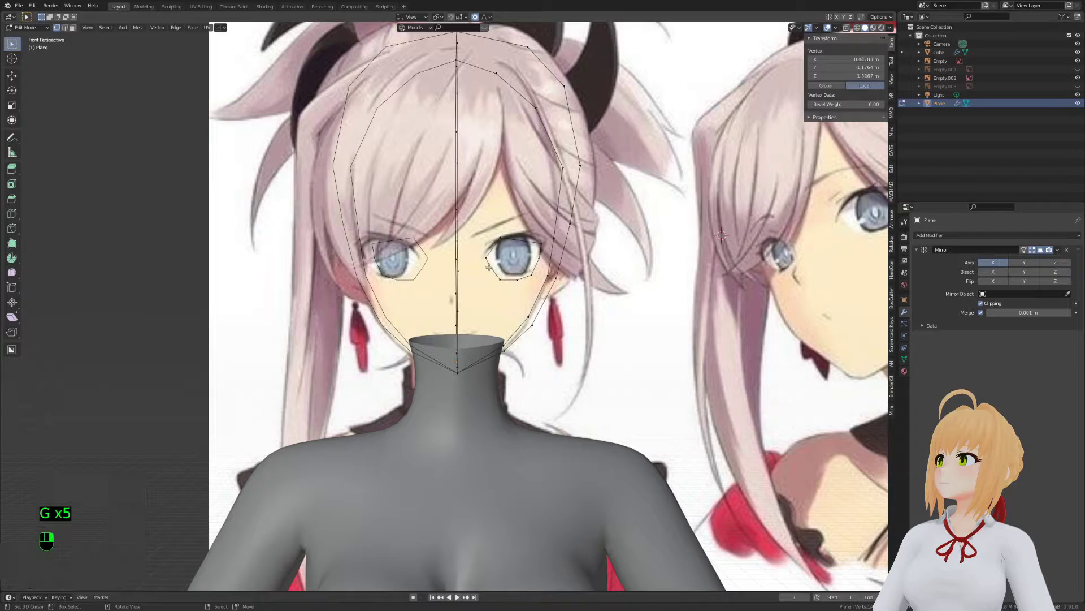
{"action": "left_click", "coordinate": [540, 242]}
{"action": "key", "text": "g"}
{"action": "left_click", "coordinate": [540, 241]}
Bevel the eye outline's upper outer vertex, subdivide the inner side, and position the inner corner vertices
{"action": "key", "text": "shift+ctrl+b"}
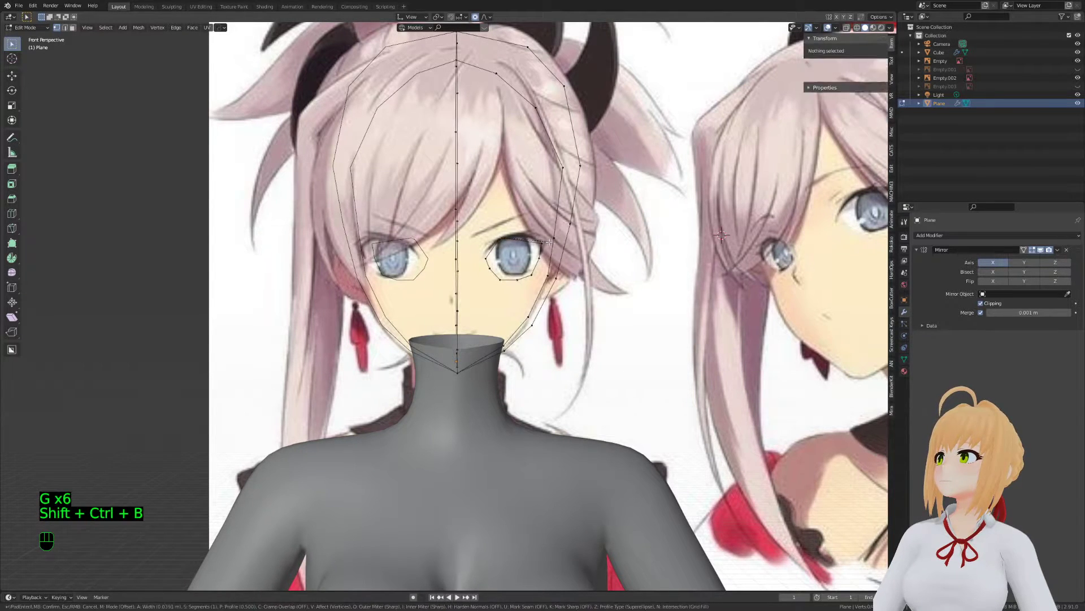
{"action": "key", "text": "ctrl+r"}
{"action": "key", "text": "g"}
{"action": "left_click", "coordinate": [490, 247]}
{"action": "left_click", "coordinate": [485, 260]}
{"action": "key", "text": "g"}
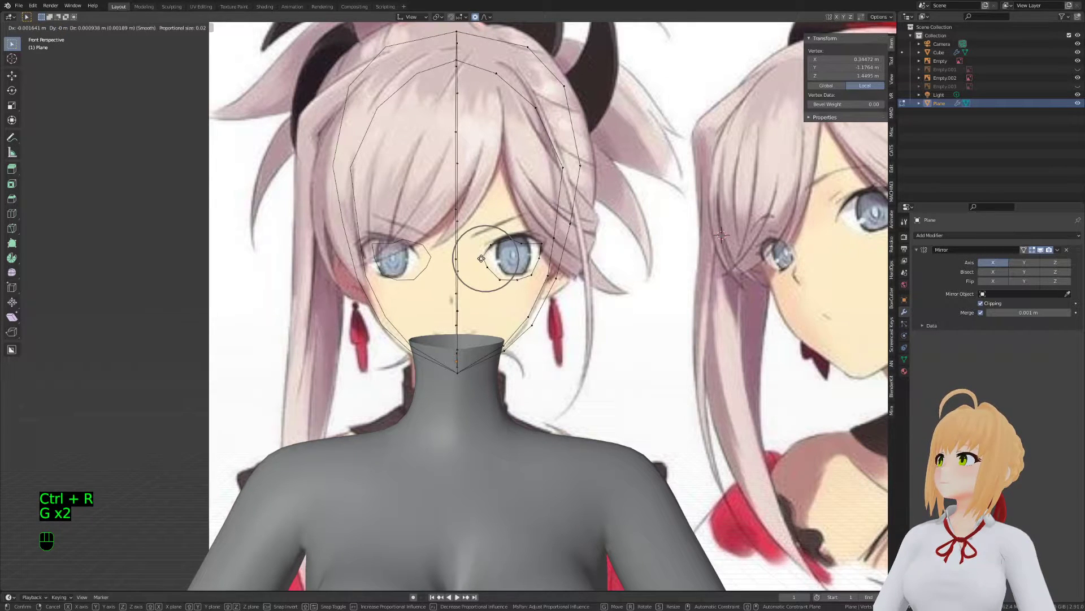
{"action": "left_click", "coordinate": [485, 260]}
{"action": "key", "text": "g"}
{"action": "left_click", "coordinate": [491, 268]}
{"action": "scroll", "coordinate": [499, 278], "scroll_direction": "down", "scroll_amount": 3}
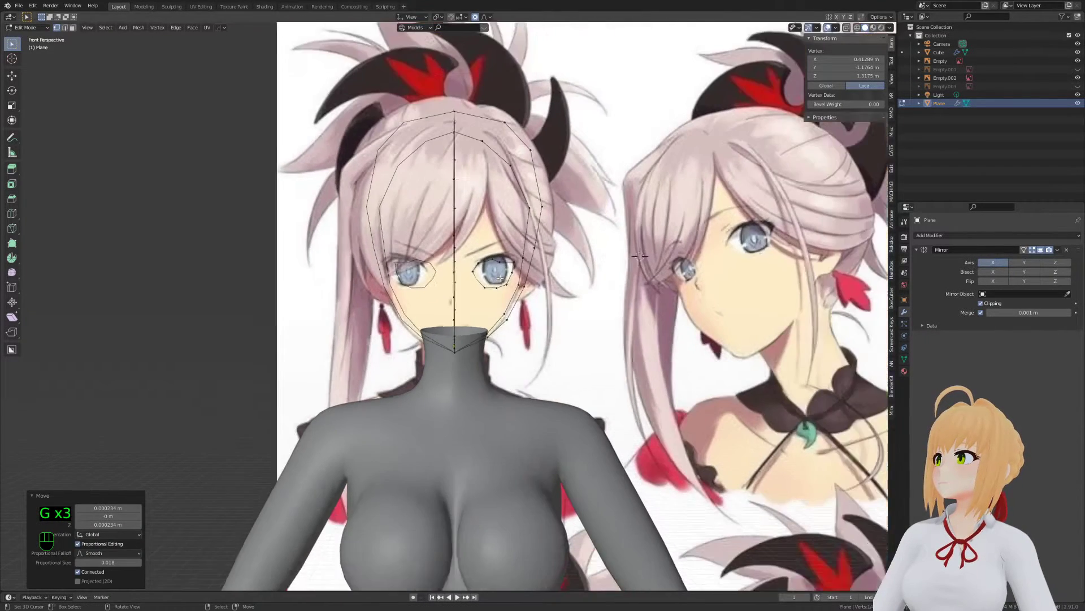
{"action": "key", "text": "Tab"}
{"action": "key", "text": "h"}
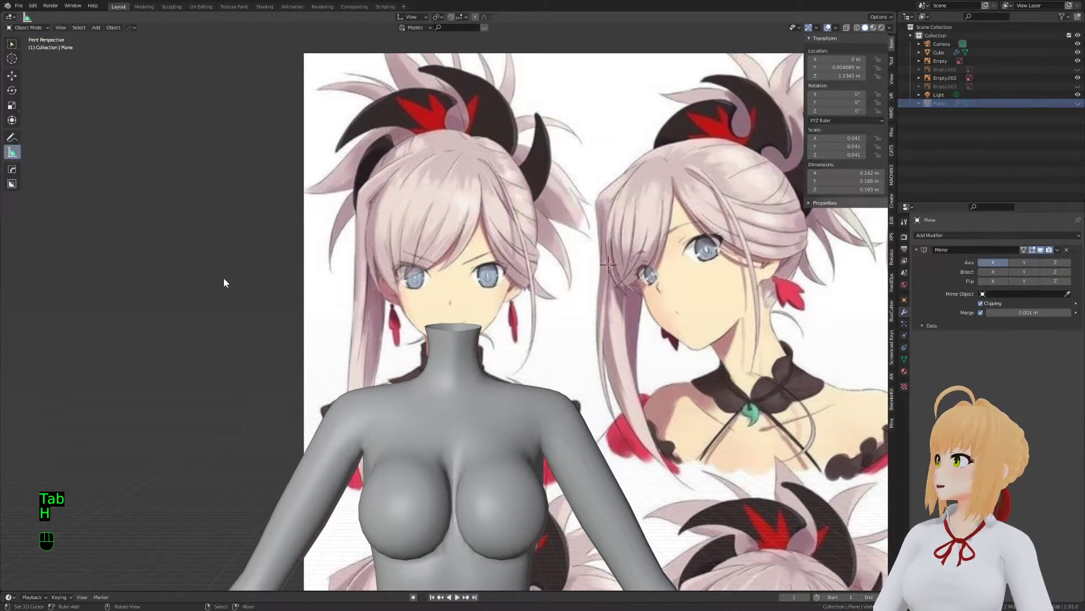
{"action": "key", "text": "z"}
{"action": "key", "text": "ctrl+z"}
{"action": "key", "text": "z"}
{"action": "key", "text": "z"}
{"action": "scroll", "coordinate": [580, 330], "scroll_direction": "up", "scroll_amount": 3}
{"action": "key", "text": "Tab"}
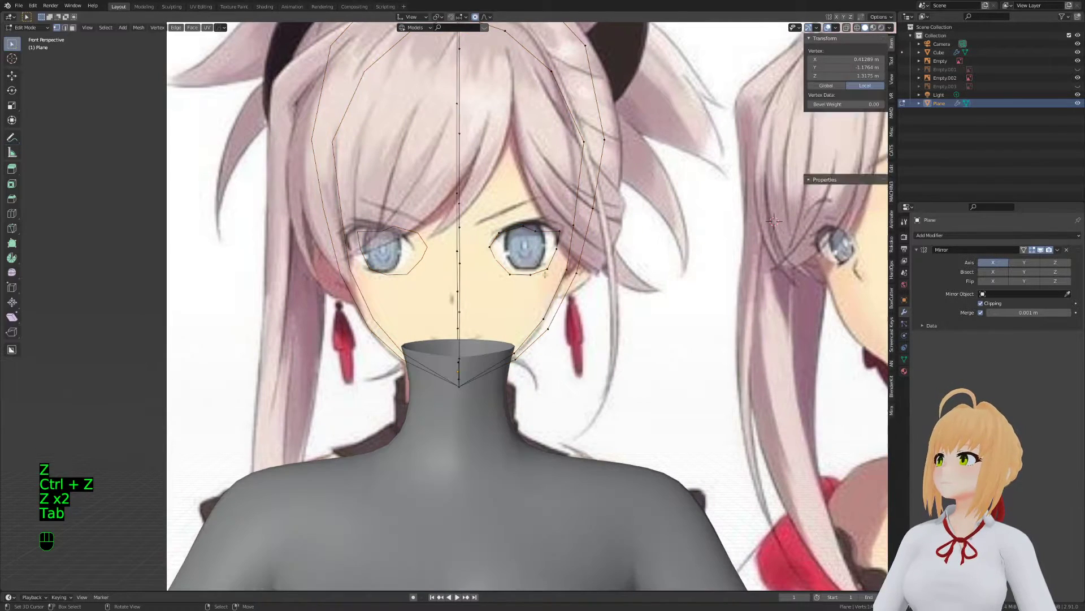
Refine the lower lid and upper lid vertices of the eye outline to follow the drawn eye
{"action": "key", "text": "g"}
{"action": "left_click", "coordinate": [506, 274]}
{"action": "key", "text": "g"}
{"action": "left_click", "coordinate": [538, 228]}
{"action": "key", "text": "g"}
{"action": "left_click", "coordinate": [536, 225]}
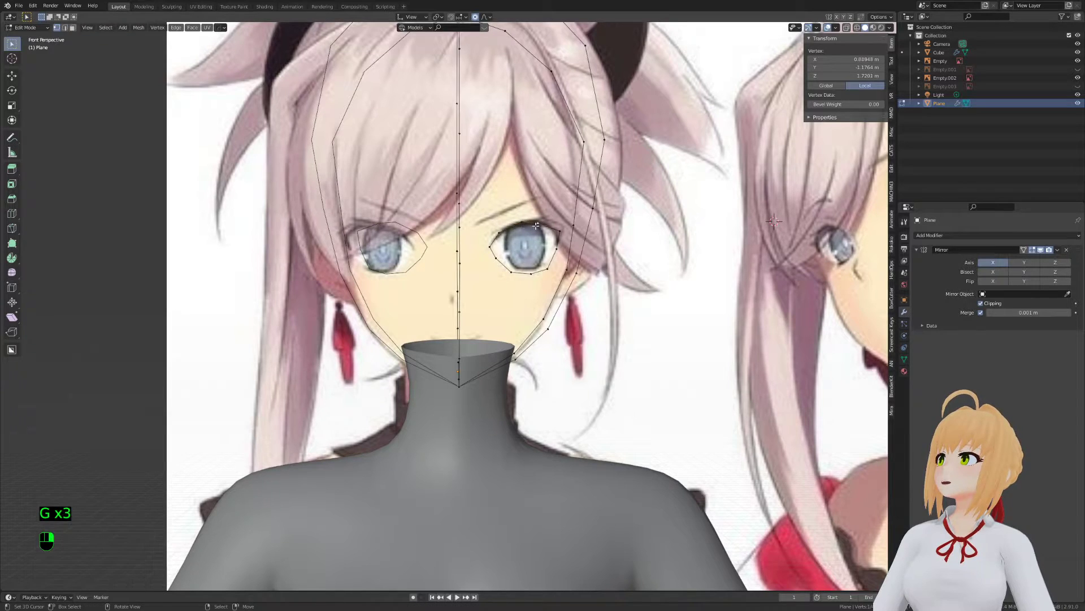
Adjust the outer corner and lower outer vertices of the eye outline, and leave mesh editing
{"action": "key", "text": "g"}
{"action": "left_click", "coordinate": [558, 234]}
{"action": "key", "text": "g"}
{"action": "left_click", "coordinate": [559, 235]}
{"action": "key", "text": "g"}
{"action": "left_click", "coordinate": [558, 251]}
{"action": "key", "text": "g"}
{"action": "left_click", "coordinate": [543, 269]}
{"action": "key", "text": "g"}
{"action": "left_click", "coordinate": [541, 270]}
{"action": "key", "text": "Tab"}
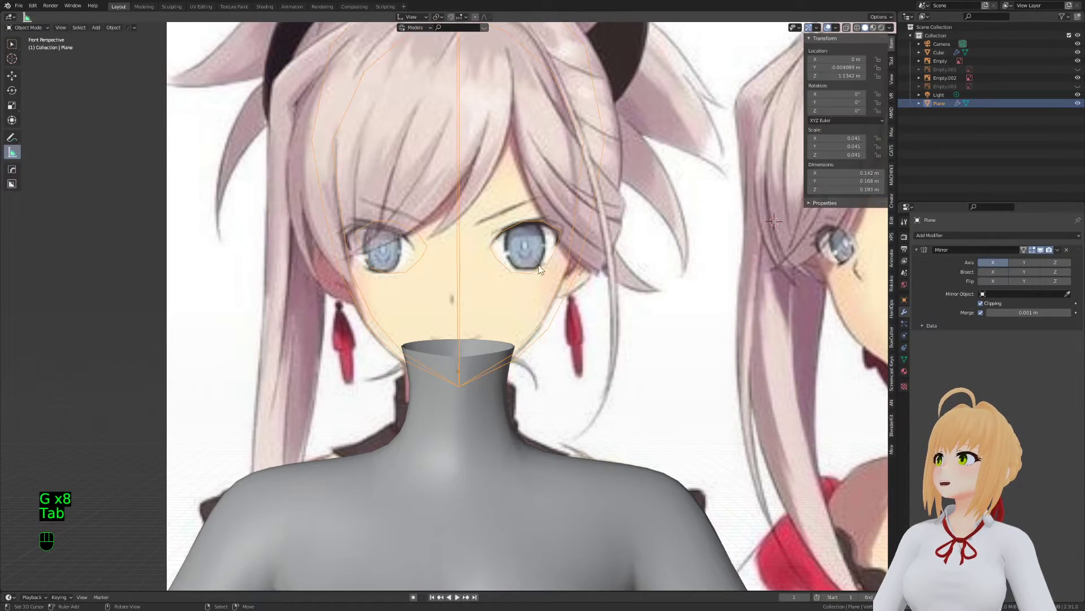
Select the whole eye outline and examine its depth against the head profile from the right in orthographic view
{"action": "key", "text": "Tab"}
{"action": "key", "text": "a"}
{"action": "key", "text": "a"}
{"action": "key", "text": "a"}
{"action": "key", "text": "l"}
{"action": "key", "text": "KP_3"}
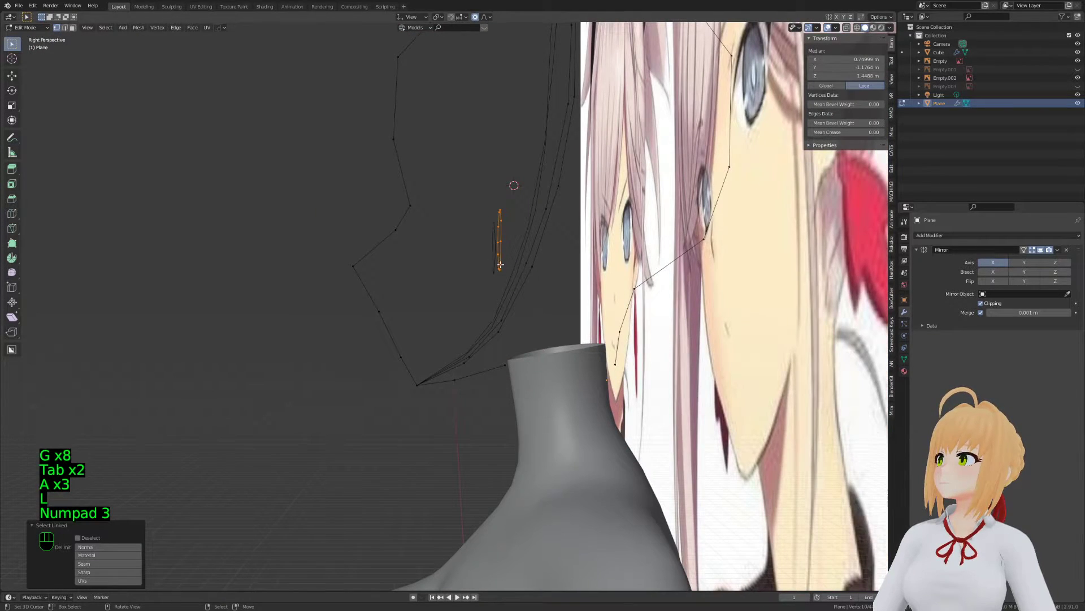
{"action": "key", "text": "KP_5"}
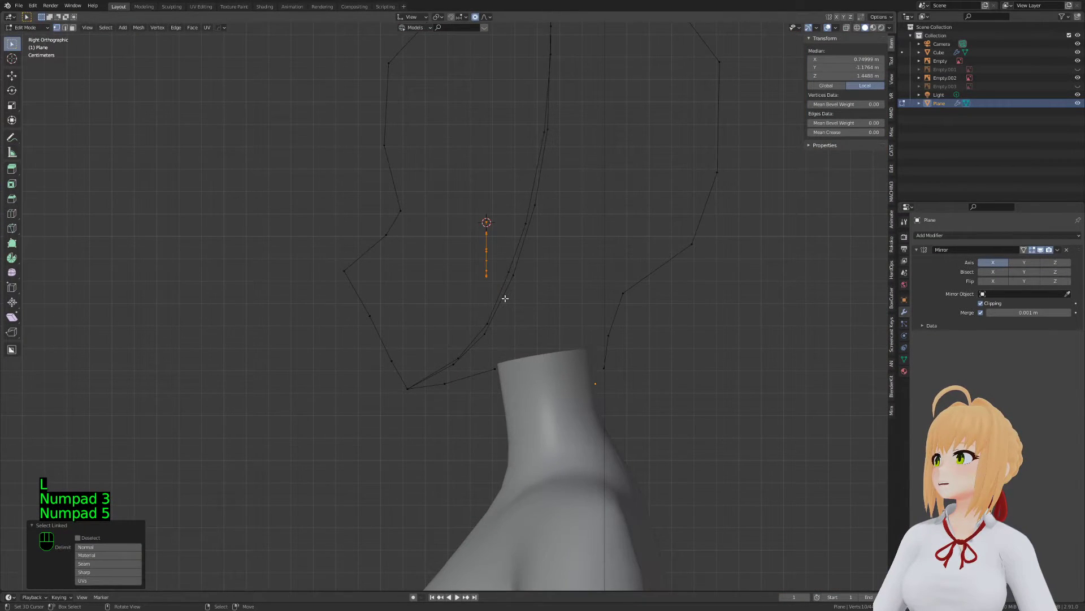
{"action": "key", "text": "KP_1"}
{"action": "key", "text": "KP_3"}
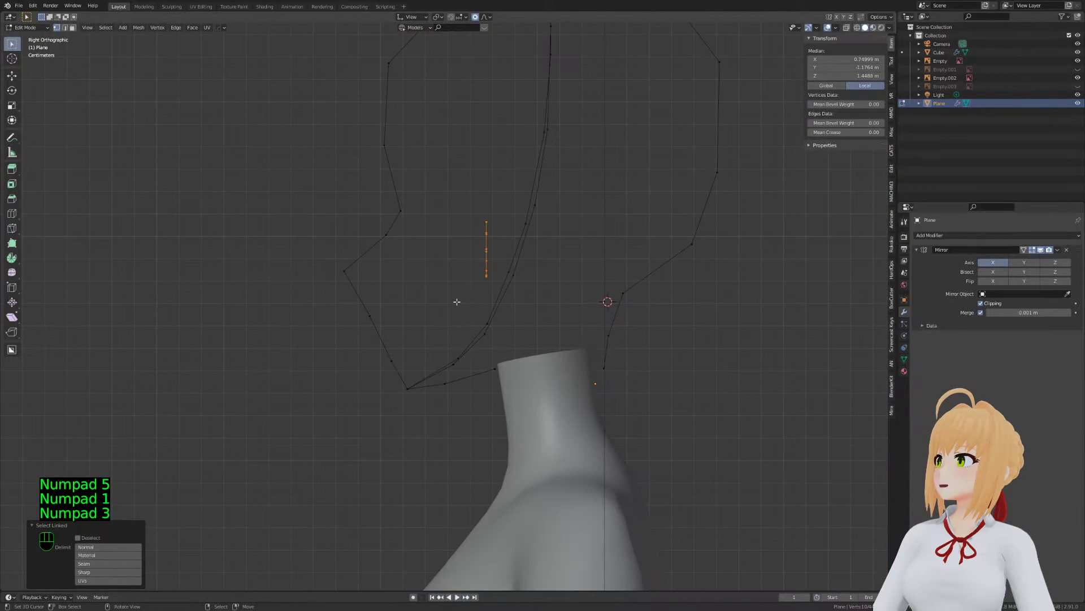
Lower the nose tip vertex in the side profile with a larger proportional radius, and return to the front view
{"action": "key", "text": "Tab"}
{"action": "key", "text": "Tab"}
{"action": "left_click", "coordinate": [343, 271]}
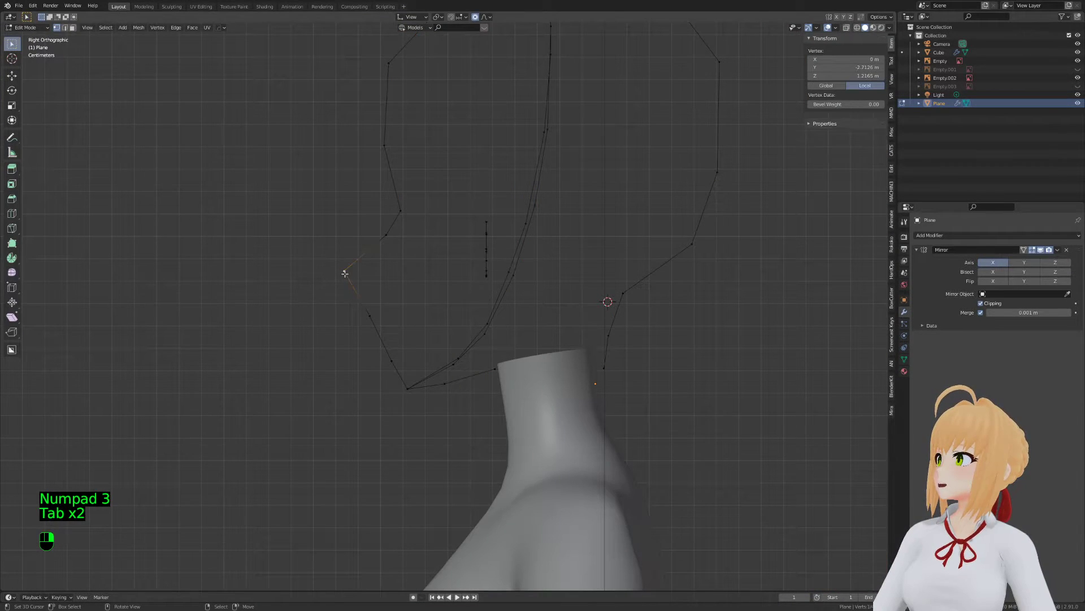
{"action": "key", "text": "g"}
{"action": "scroll", "coordinate": [346, 283], "scroll_direction": "down", "scroll_amount": 7}
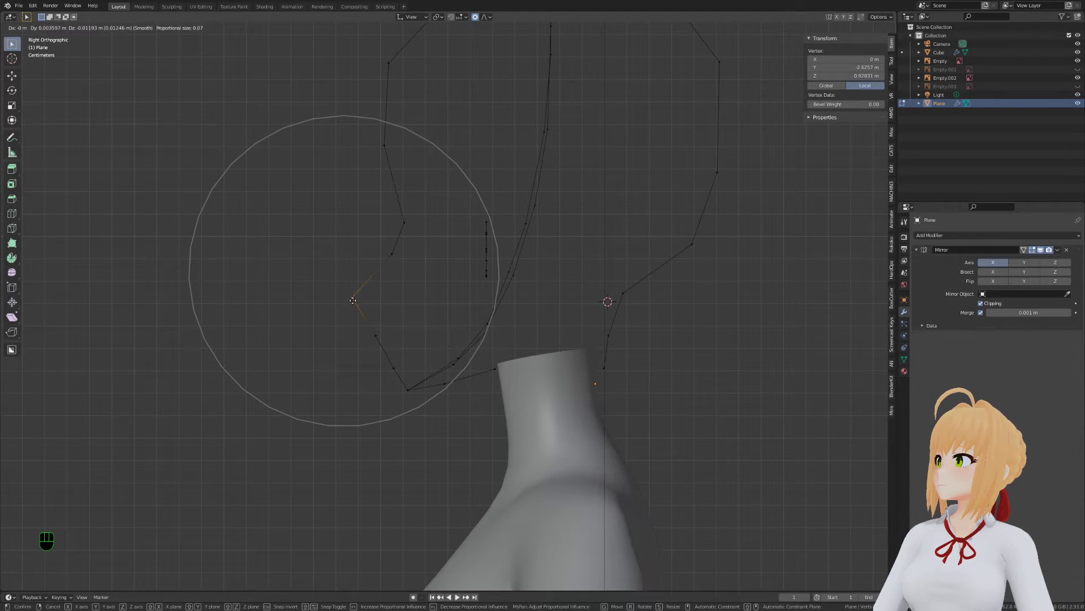
{"action": "left_click", "coordinate": [352, 300]}
{"action": "key", "text": "KP_1"}
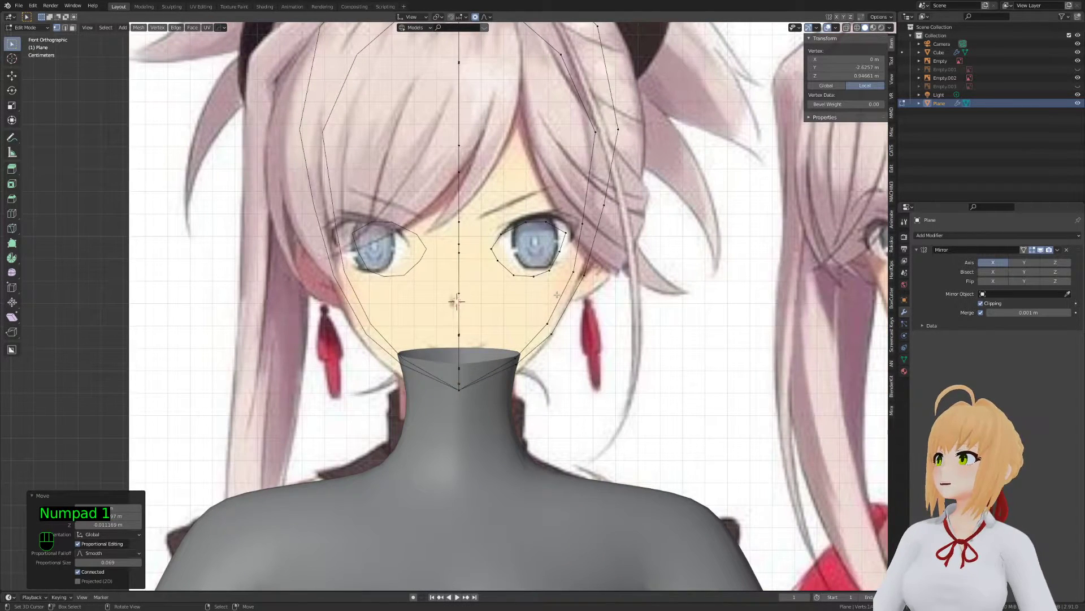
Lower the nose bridge vertex in the side profile with proportional editing, and compare the head outline from the front and right
{"action": "key", "text": "KP_3"}
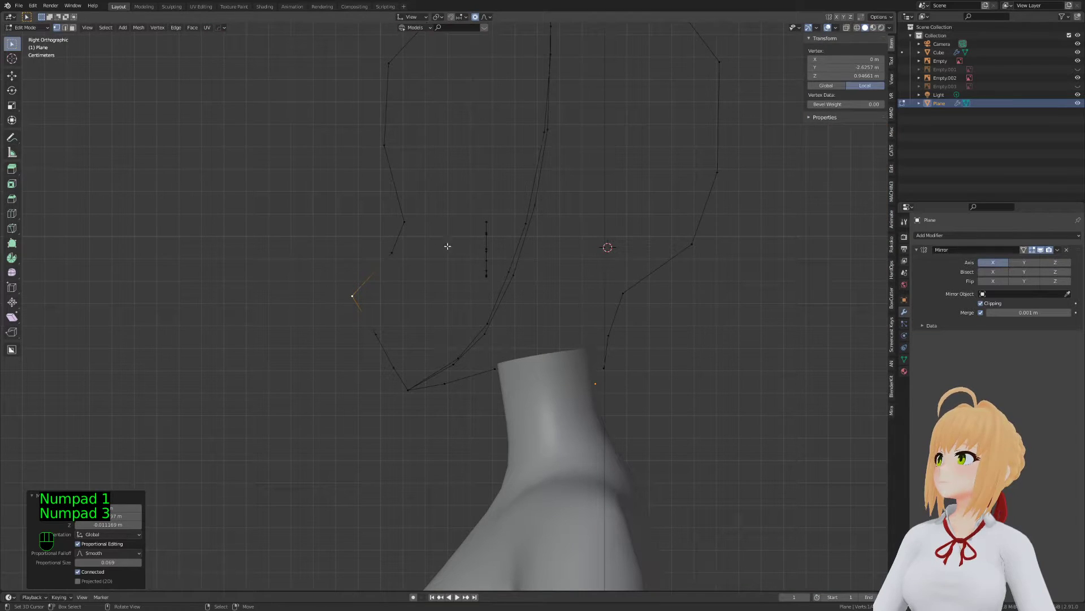
{"action": "left_click", "coordinate": [404, 222]}
{"action": "key", "text": "g"}
{"action": "left_click", "coordinate": [400, 253]}
{"action": "right_click", "coordinate": [384, 153]}
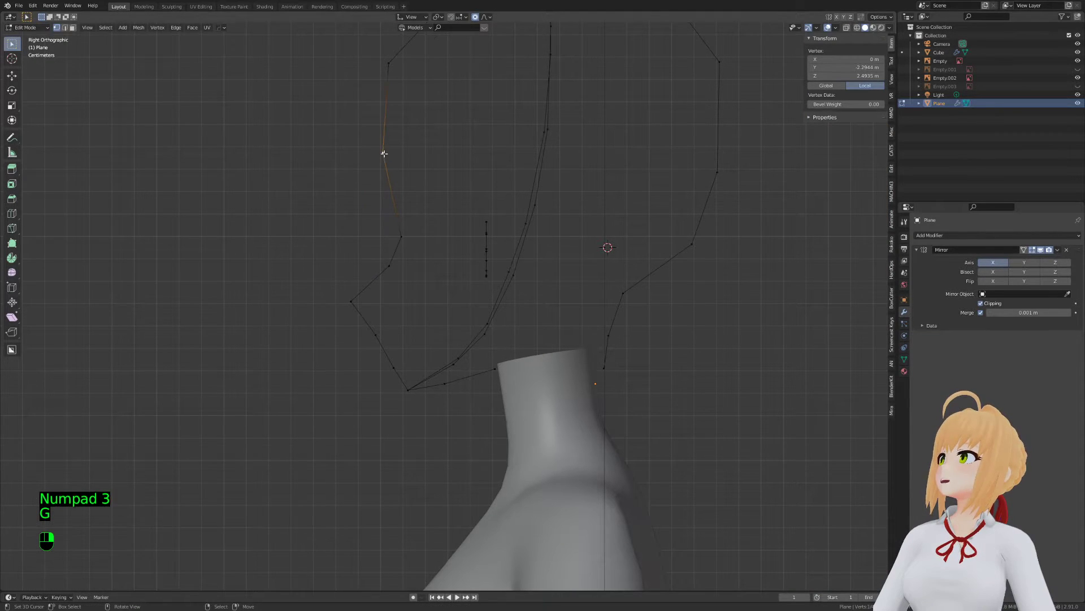
{"action": "key", "text": "KP_1"}
{"action": "scroll", "coordinate": [435, 152], "scroll_direction": "down", "scroll_amount": 1}
{"action": "middle_click_drag", "start_coordinate": [441, 142], "coordinate": [444, 193], "text": "shift"}
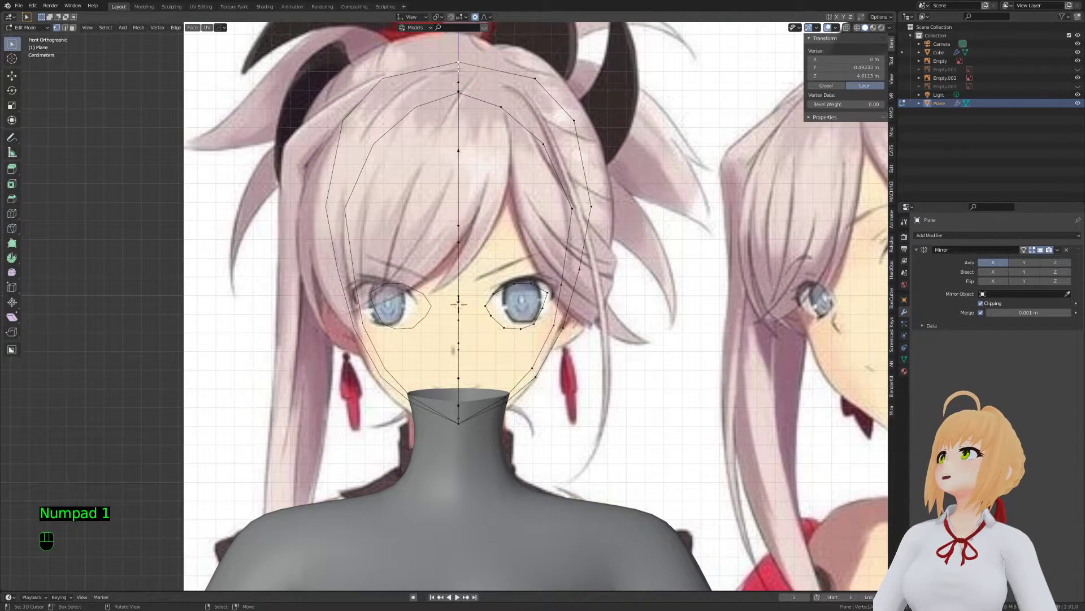
{"action": "key", "text": "KP_3"}
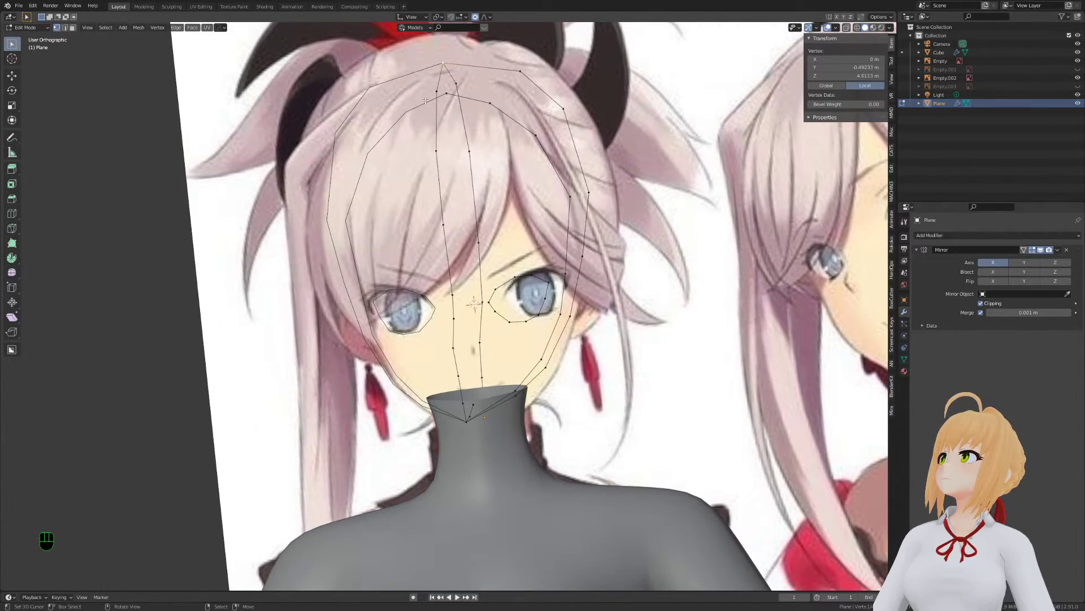
{"action": "key", "text": "KP_1"}
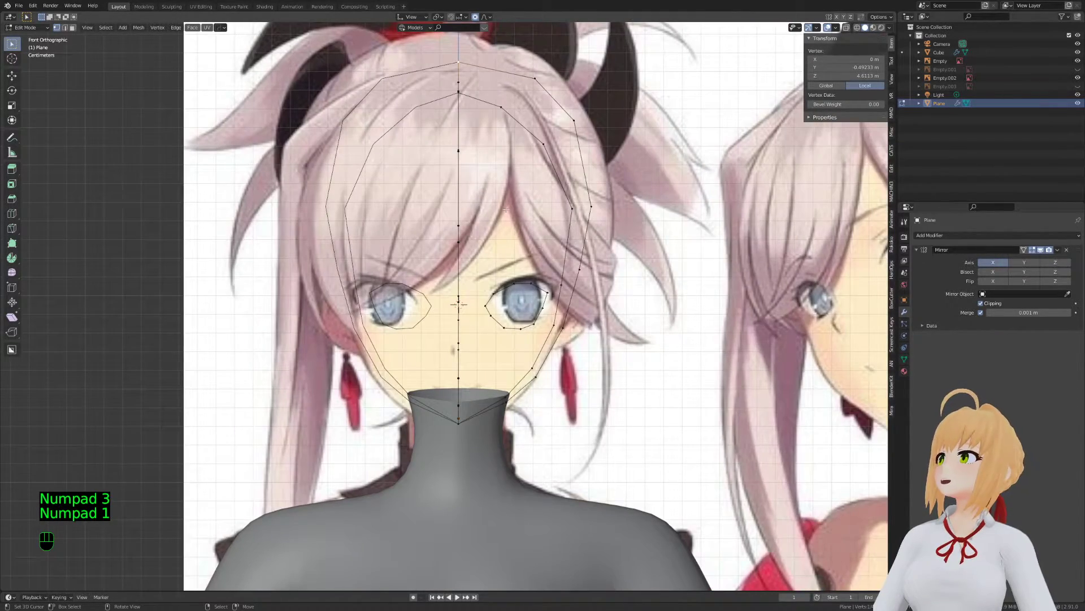
{"action": "scroll", "coordinate": [484, 191], "scroll_direction": "down", "scroll_amount": 2}
{"action": "middle_click_drag", "start_coordinate": [485, 195], "coordinate": [489, 168], "text": "shift"}
Select the linked eye outline in the right view and set the transform orientation to Global
{"action": "scroll", "coordinate": [491, 175], "scroll_direction": "up", "scroll_amount": 2}
{"action": "key", "text": "KP_3"}
{"action": "key", "text": "a"}
{"action": "key", "text": "a"}
{"action": "key", "text": "a"}
{"action": "key", "text": "l"}
{"action": "key", "text": "r"}
{"action": "key", "text": "r"}
{"action": "right_click", "coordinate": [575, 302]}
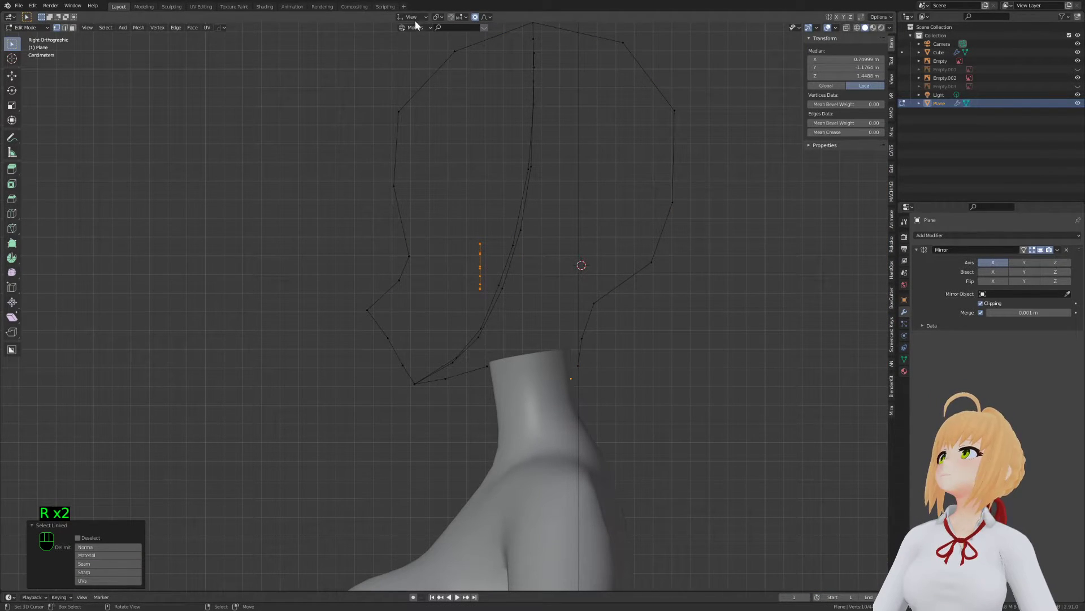
{"action": "left_click", "coordinate": [408, 39]}
Rotate the eye outline about the Z axis and move it forward along Y toward the face profile
{"action": "key", "text": "r"}
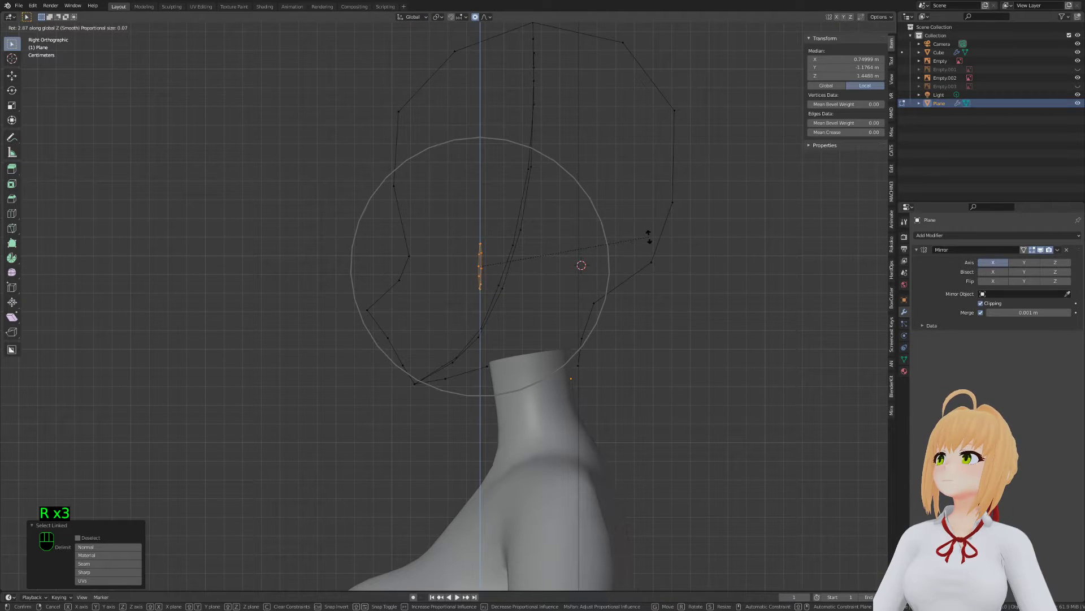
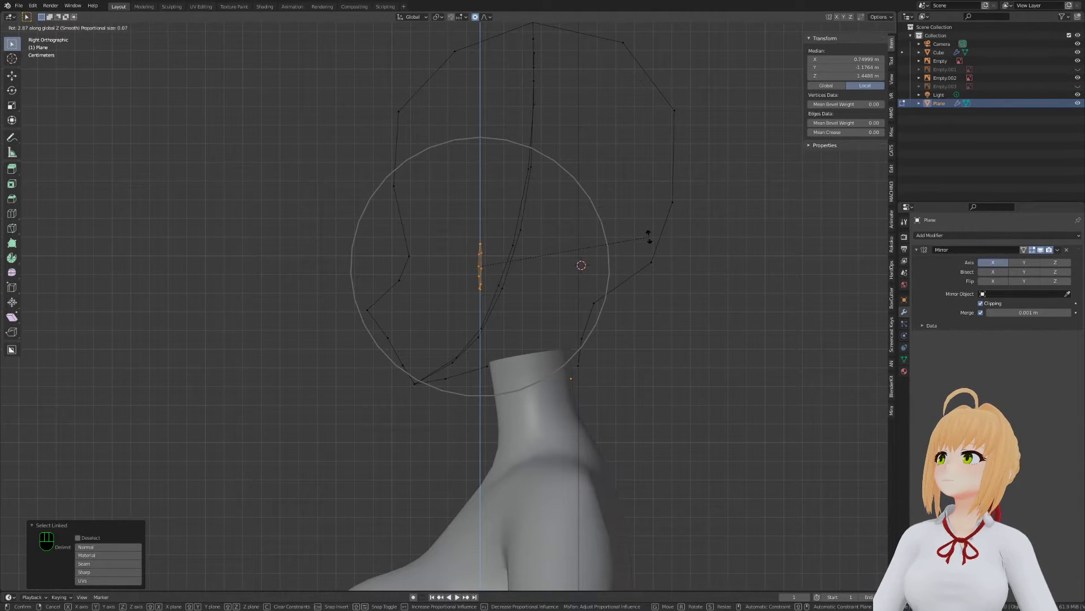
{"action": "right_click", "coordinate": [626, 247]}
{"action": "middle_click_drag", "start_coordinate": [596, 247], "coordinate": [625, 280], "text": "shift"}
{"action": "key", "text": "r"}
{"action": "left_click", "coordinate": [644, 254]}
{"action": "key", "text": "g"}
{"action": "key", "text": "y"}
{"action": "left_click", "coordinate": [597, 254]}
{"action": "key", "text": "KP_1"}
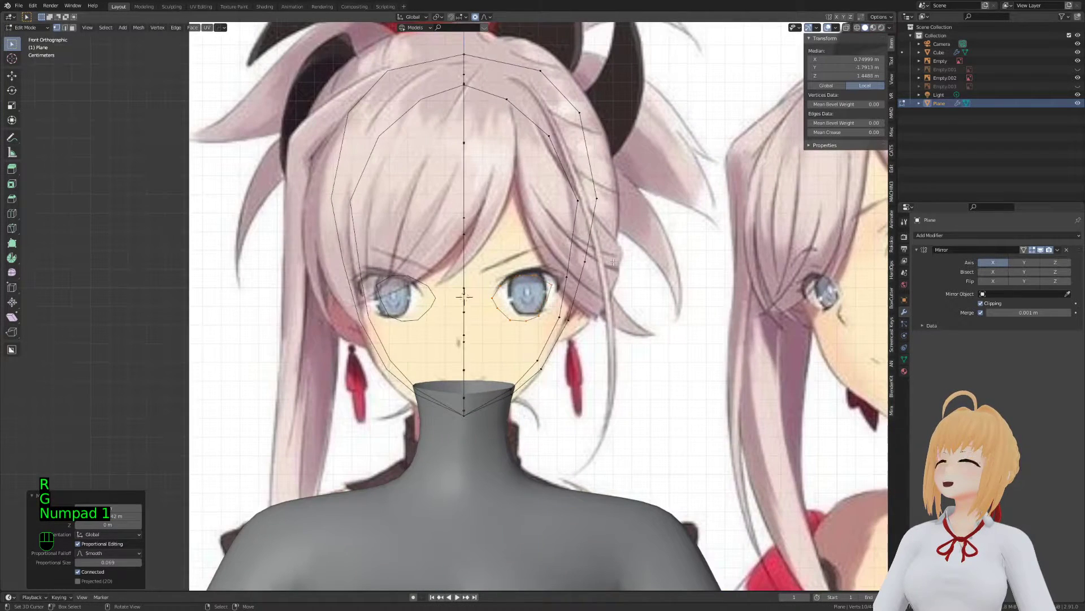
Pull the vertex above the nose ridge back and reposition the nose bridge vertex in the side profile with proportional editing
{"action": "left_click", "coordinate": [469, 316]}
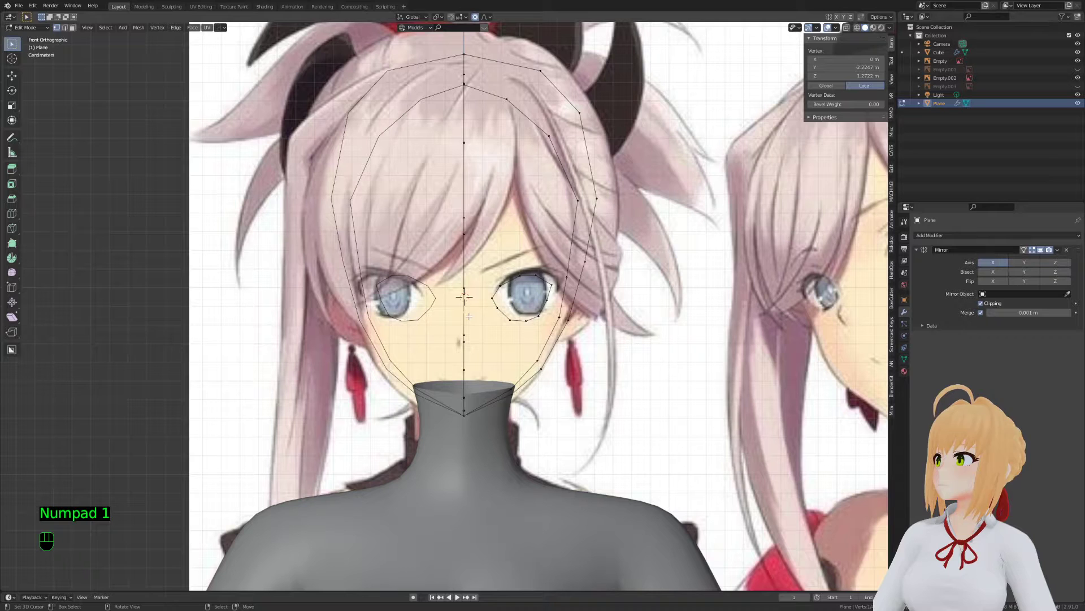
{"action": "left_click", "coordinate": [458, 314]}
{"action": "key", "text": "KP_3"}
{"action": "key", "text": "g"}
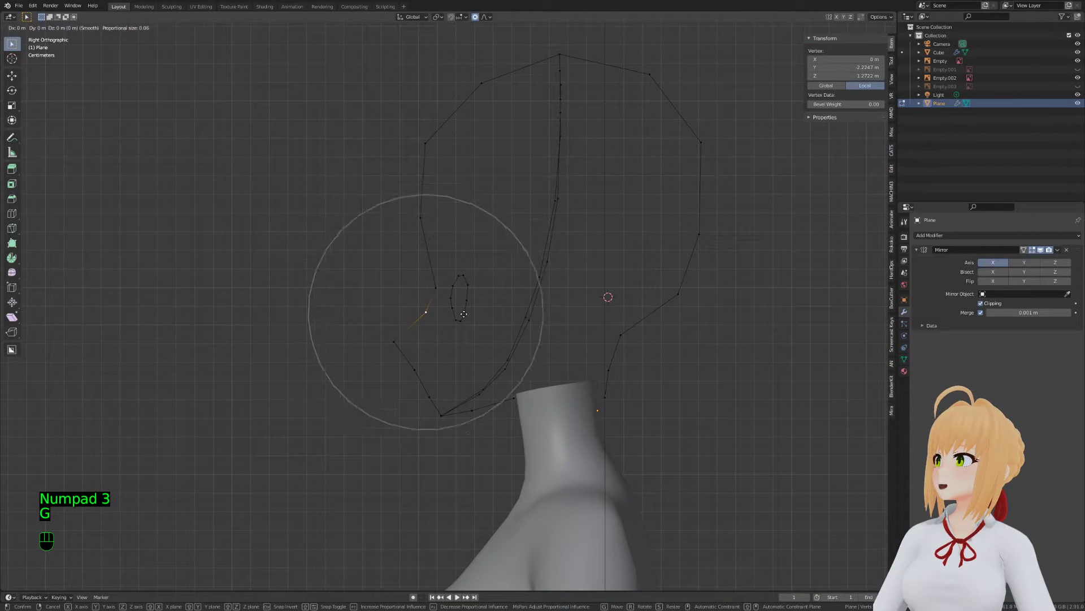
{"action": "scroll", "coordinate": [472, 317], "scroll_direction": "down", "scroll_amount": 10}
{"action": "key", "text": "g"}
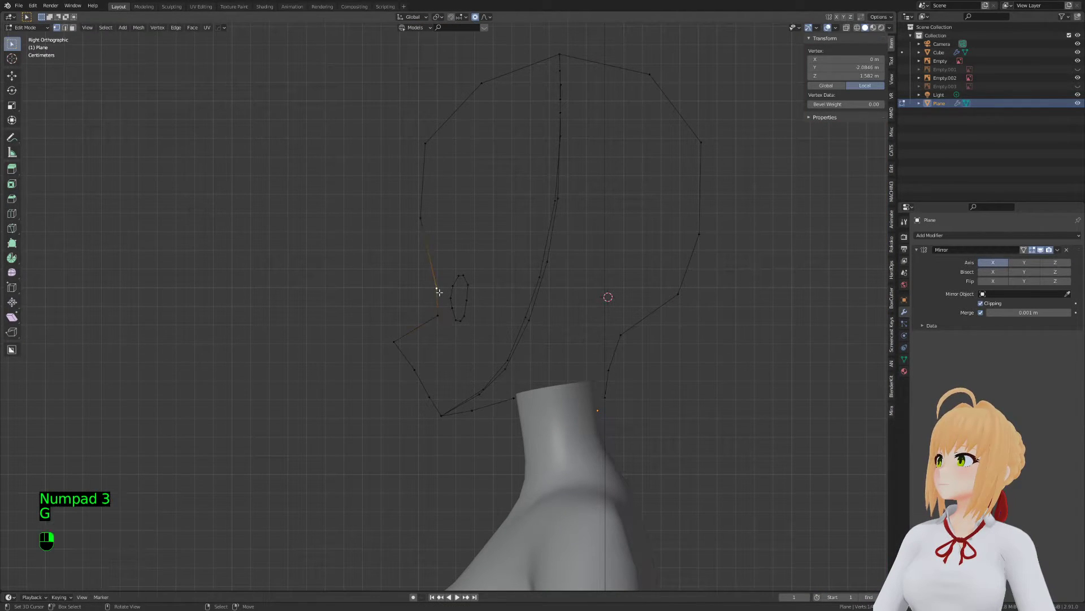
{"action": "scroll", "coordinate": [436, 284], "scroll_direction": "up", "scroll_amount": 10}
{"action": "left_click", "coordinate": [435, 285]}
Insert a vertex on the nose ridge between the bridge and the tip, and adjust its position in the profile
{"action": "key", "text": "ctrl+r"}
{"action": "left_click", "coordinate": [436, 284]}
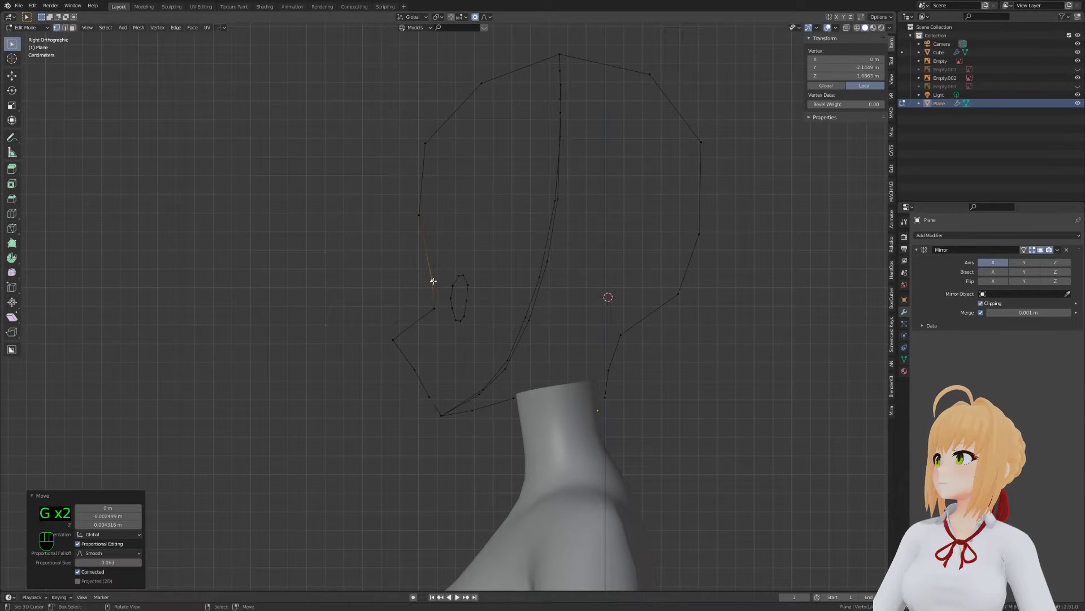
{"action": "scroll", "coordinate": [410, 325], "scroll_direction": "up", "scroll_amount": 3}
{"action": "key", "text": "g"}
{"action": "scroll", "coordinate": [432, 350], "scroll_direction": "down", "scroll_amount": 6}
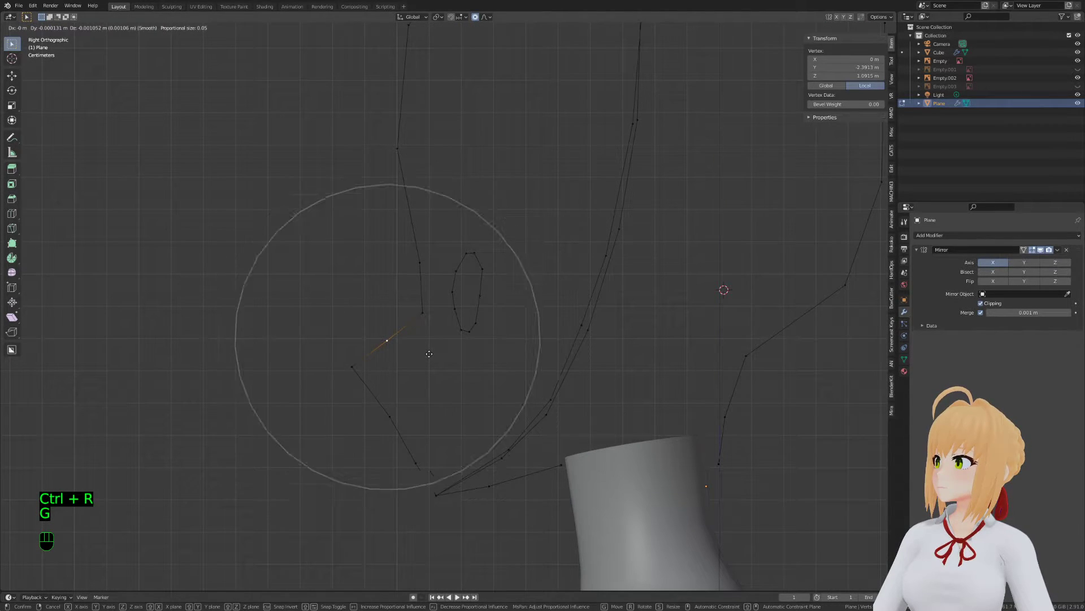
{"action": "left_click", "coordinate": [436, 356]}
Insert a vertex just below the nose tip and reposition it and the neighbouring upper lip vertex
{"action": "key", "text": "ctrl+r"}
{"action": "left_click", "coordinate": [374, 389]}
{"action": "key", "text": "g"}
{"action": "left_click", "coordinate": [384, 404]}
{"action": "right_click", "coordinate": [396, 419]}
{"action": "key", "text": "g"}
{"action": "left_click", "coordinate": [410, 439]}
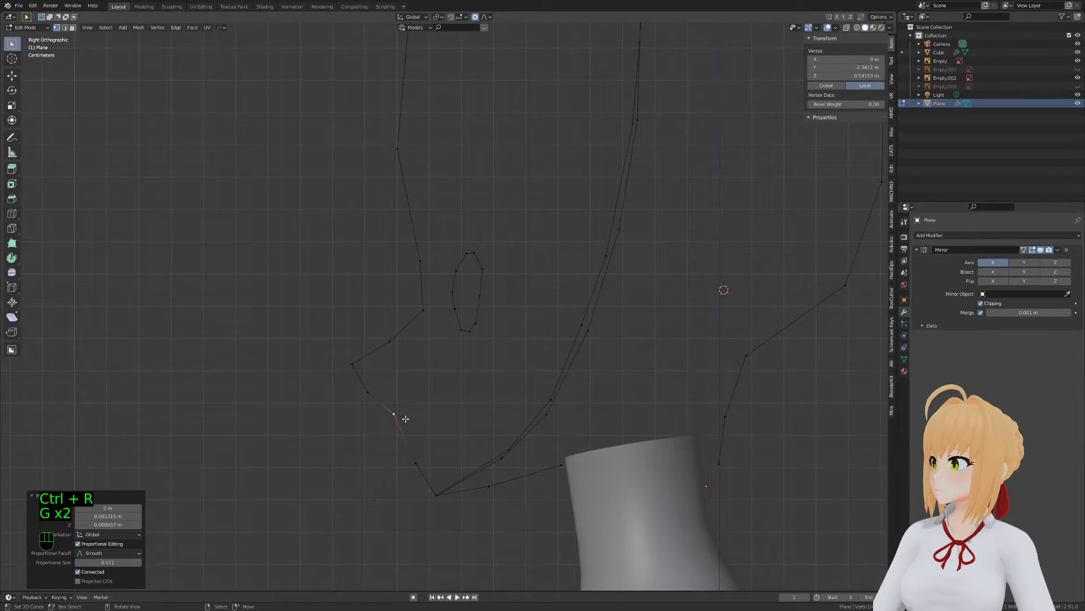
Show the model in wireframe, box-select the chin vertices from the front and lower them along Z with a larger proportional radius
{"action": "key", "text": "KP_1"}
{"action": "key", "text": "z"}
{"action": "left_click", "coordinate": [317, 341]}
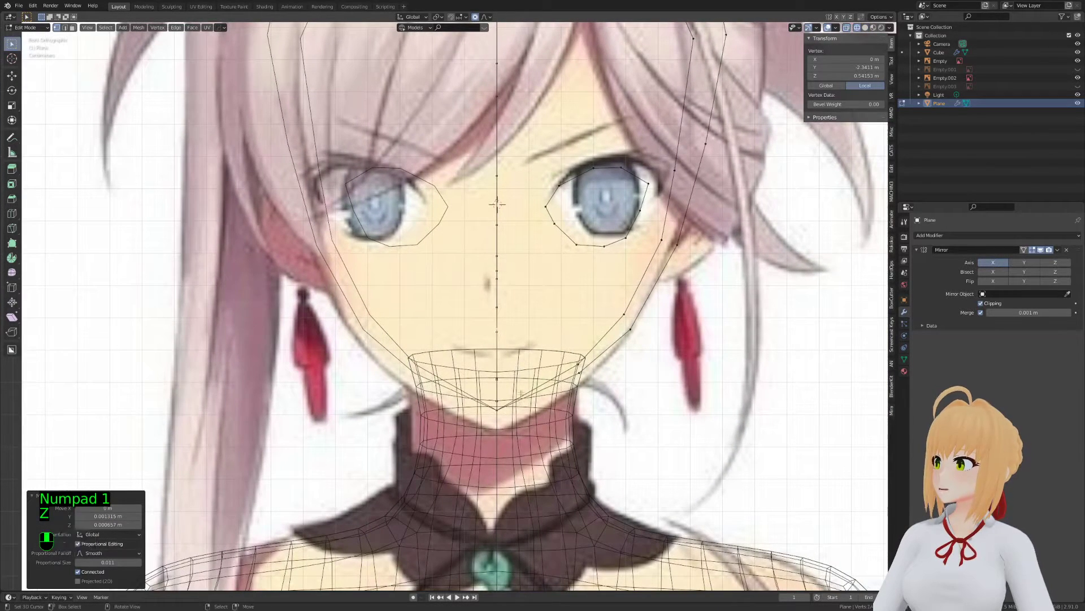
{"action": "key", "text": "a"}
{"action": "key", "text": "a"}
{"action": "key", "text": "a"}
{"action": "key", "text": "a"}
{"action": "key", "text": "a"}
{"action": "key", "text": "a"}
{"action": "key", "text": "b"}
{"action": "left_click_drag", "start_coordinate": [560, 373], "coordinate": [434, 463]}
{"action": "key", "text": "g"}
{"action": "scroll", "coordinate": [435, 467], "scroll_direction": "down", "scroll_amount": 20}
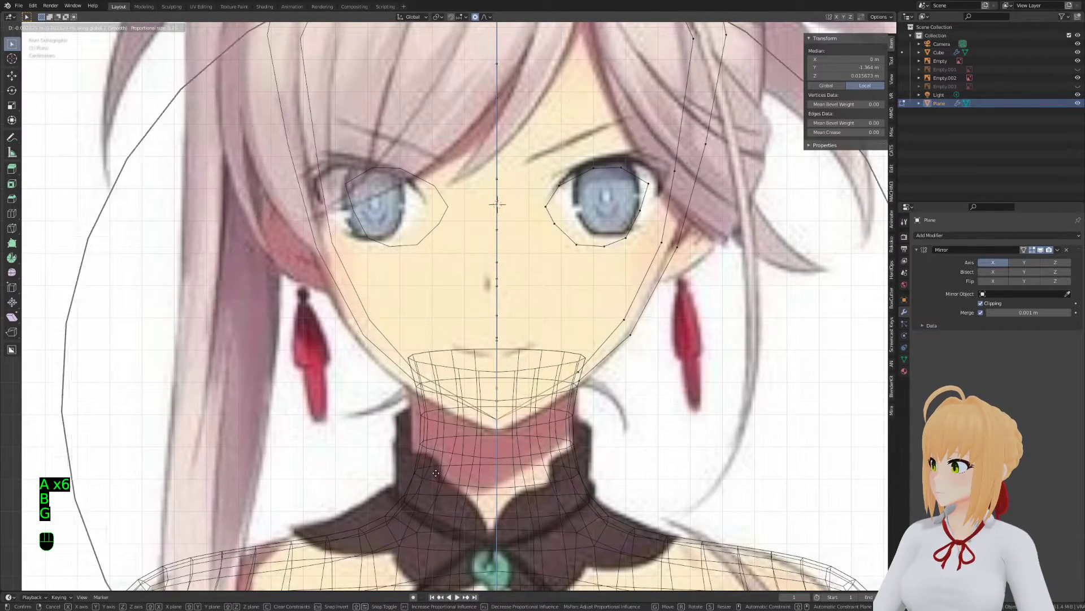
{"action": "left_click", "coordinate": [434, 482]}
{"action": "key", "text": "KP_3"}
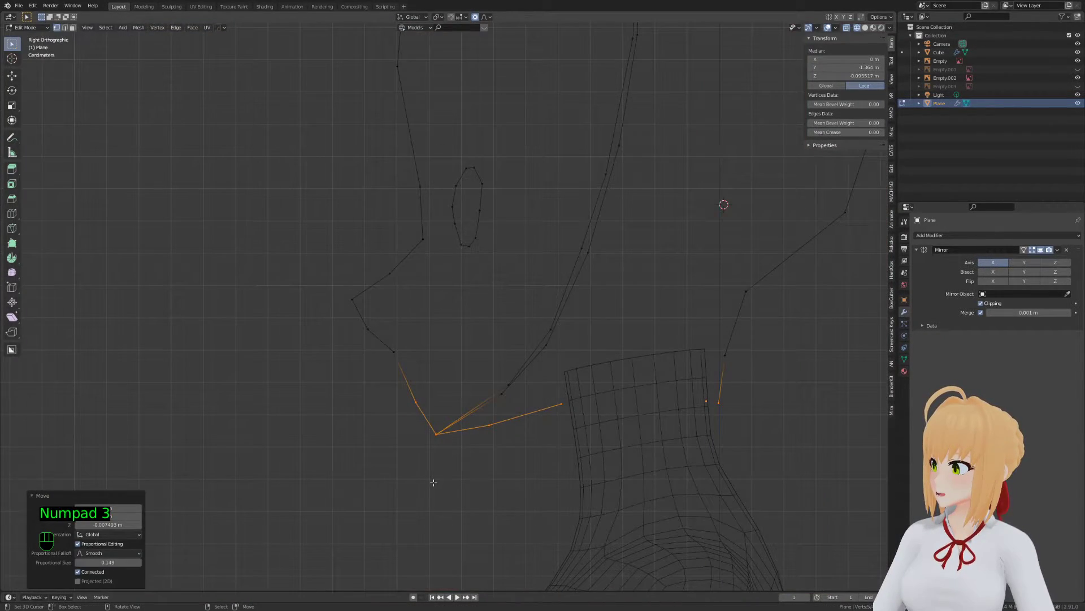
Restore solid shading and reposition the mouth vertex in the side profile with a smaller proportional radius
{"action": "key", "text": "z"}
{"action": "scroll", "coordinate": [433, 358], "scroll_direction": "up", "scroll_amount": 2}
{"action": "key", "text": "g"}
{"action": "scroll", "coordinate": [435, 361], "scroll_direction": "up", "scroll_amount": 20}
{"action": "left_click", "coordinate": [439, 365]}
{"action": "key", "text": "KP_1"}
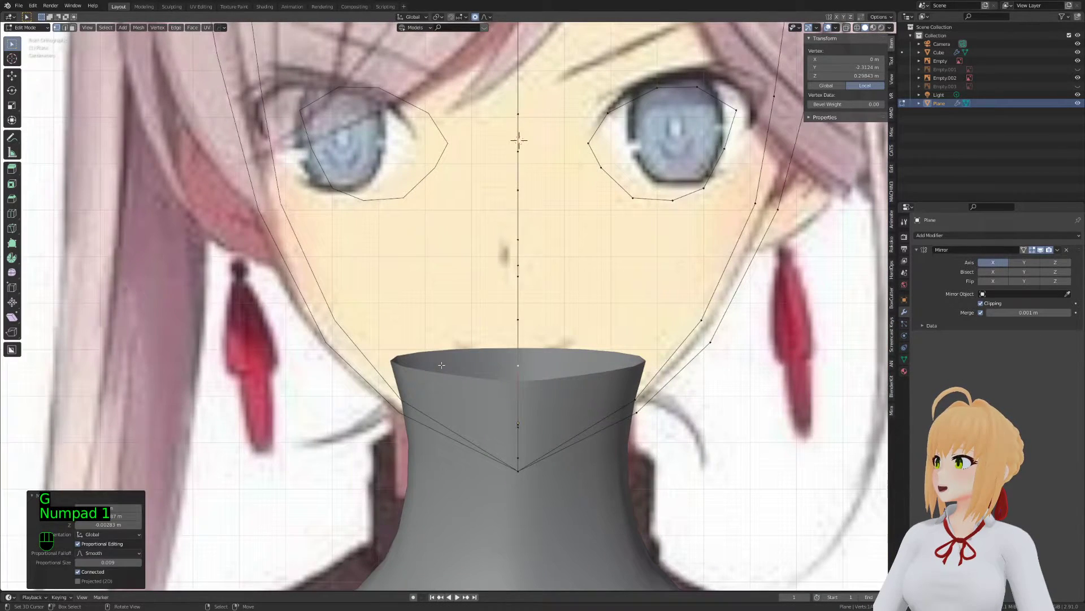
Hide the body mesh, reselect the head outline and resume editing its mesh in the front view
{"action": "key", "text": "a"}
{"action": "key", "text": "a"}
{"action": "key", "text": "a"}
{"action": "key", "text": "Tab"}
{"action": "left_click", "coordinate": [547, 388]}
{"action": "key", "text": "h"}
{"action": "left_click", "coordinate": [520, 409]}
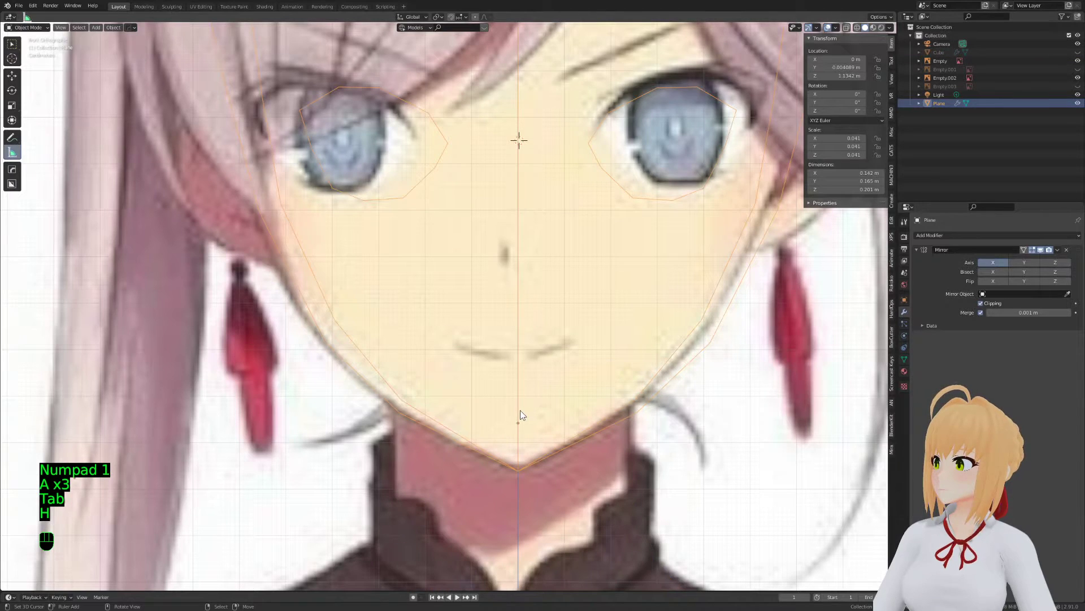
{"action": "key", "text": "Tab"}
{"action": "key", "text": "KP_3"}
{"action": "key", "text": "KP_1"}
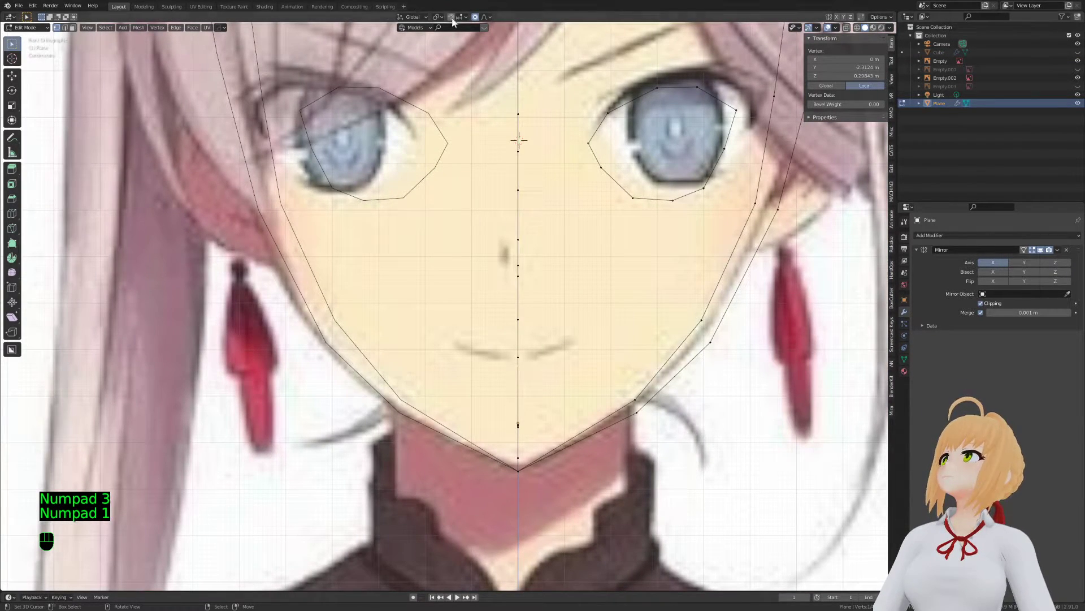
Rip the centre mouth vertex apart vertically, adjust its position in the side profile and select both lip vertices
{"action": "key", "text": "v"}
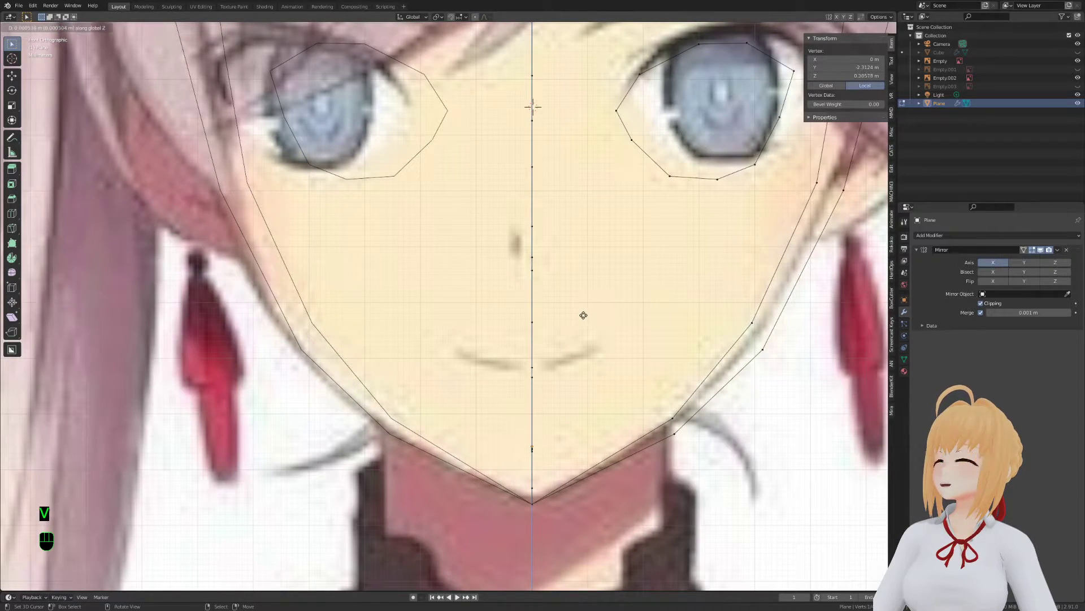
{"action": "left_click", "coordinate": [586, 313]}
{"action": "key", "text": "KP_3"}
{"action": "key", "text": "g"}
{"action": "left_click", "coordinate": [426, 367]}
{"action": "left_click", "coordinate": [434, 376], "text": "shift"}
{"action": "key", "text": "KP_1"}
{"action": "key", "text": "e"}
{"action": "left_click", "coordinate": [640, 396]}
{"action": "key", "text": "ctrl+z"}
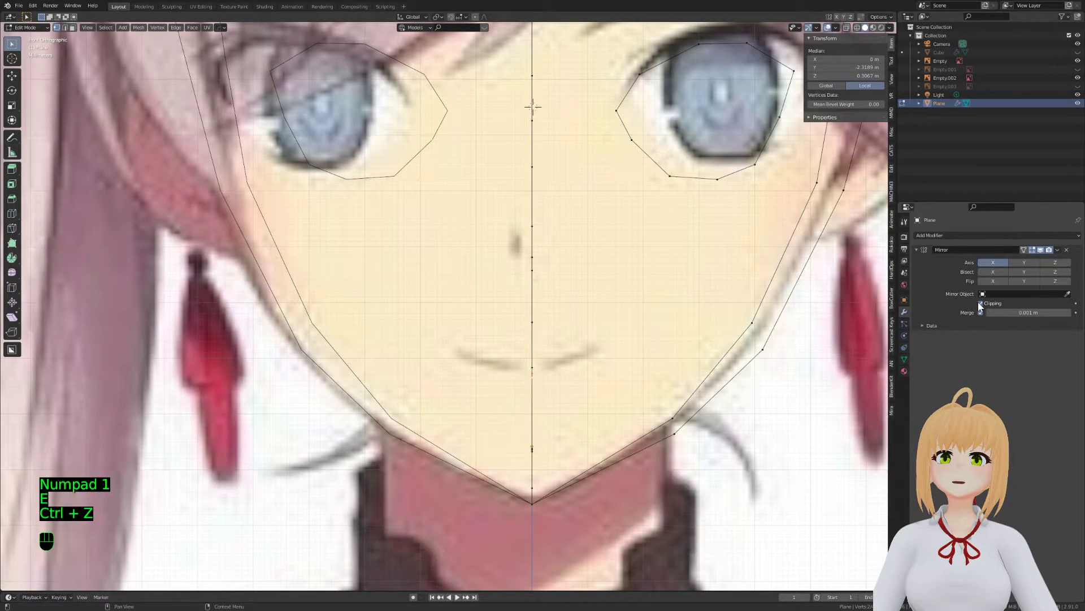
Disable Clipping on the Mirror modifier, extrude both lip vertices out to the mouth corner and join their ends along the drawn mouth
{"action": "left_click", "coordinate": [981, 305]}
{"action": "key", "text": "e"}
{"action": "key", "text": "r"}
{"action": "key", "text": "s"}
{"action": "left_click", "coordinate": [653, 355]}
{"action": "key", "text": "g"}
{"action": "left_click", "coordinate": [651, 353]}
{"action": "key", "text": "f"}
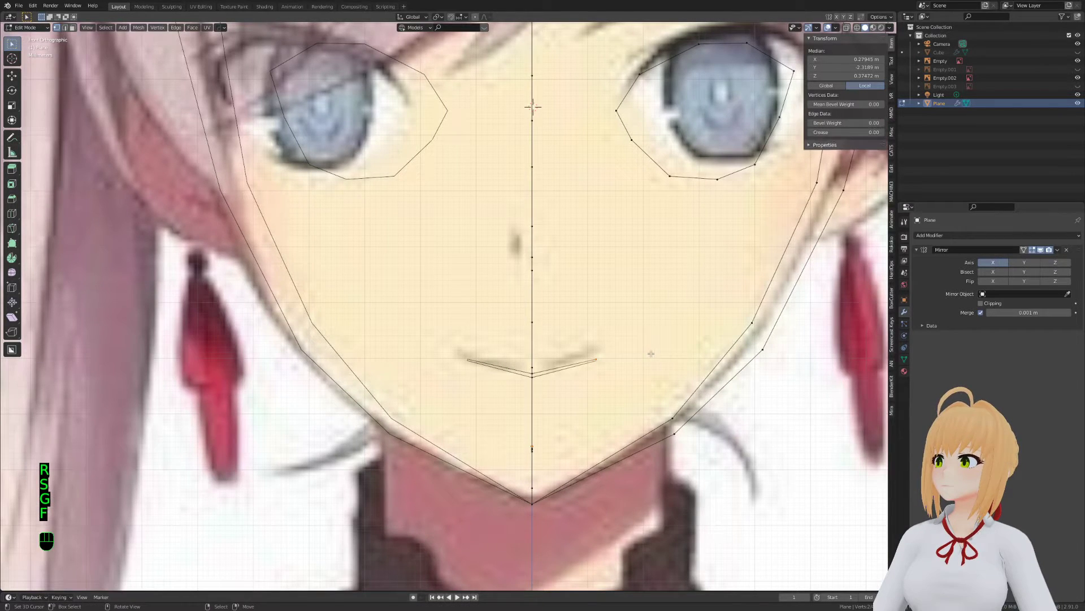
{"action": "key", "text": "g"}
{"action": "left_click", "coordinate": [659, 364]}
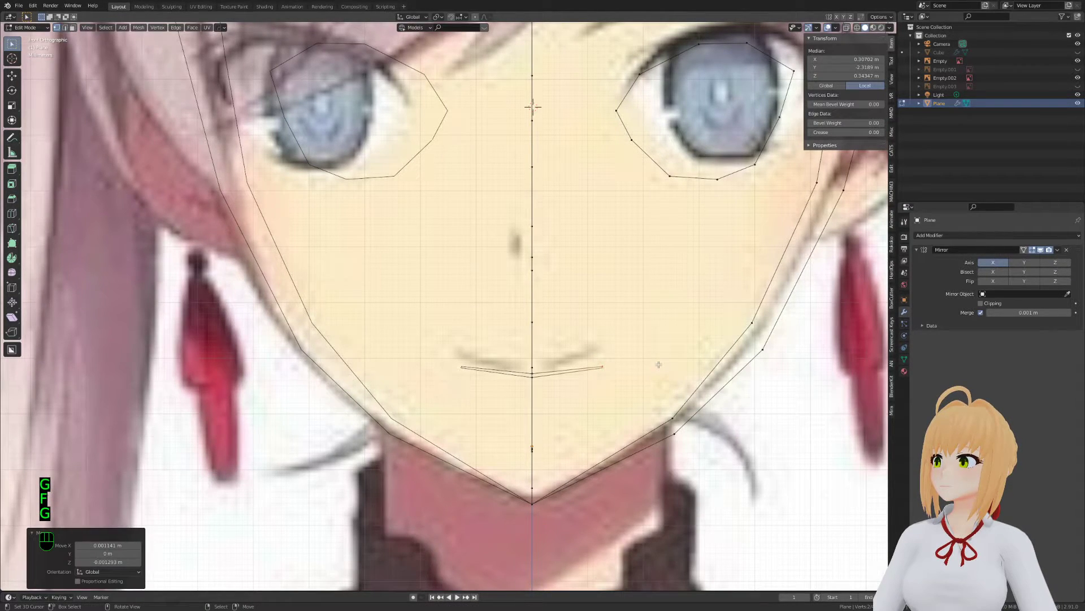
Fine-tune the mouth outline's vertices against the drawn mouth line, and leave mesh editing
{"action": "key", "text": "a"}
{"action": "key", "text": "a"}
{"action": "key", "text": "a"}
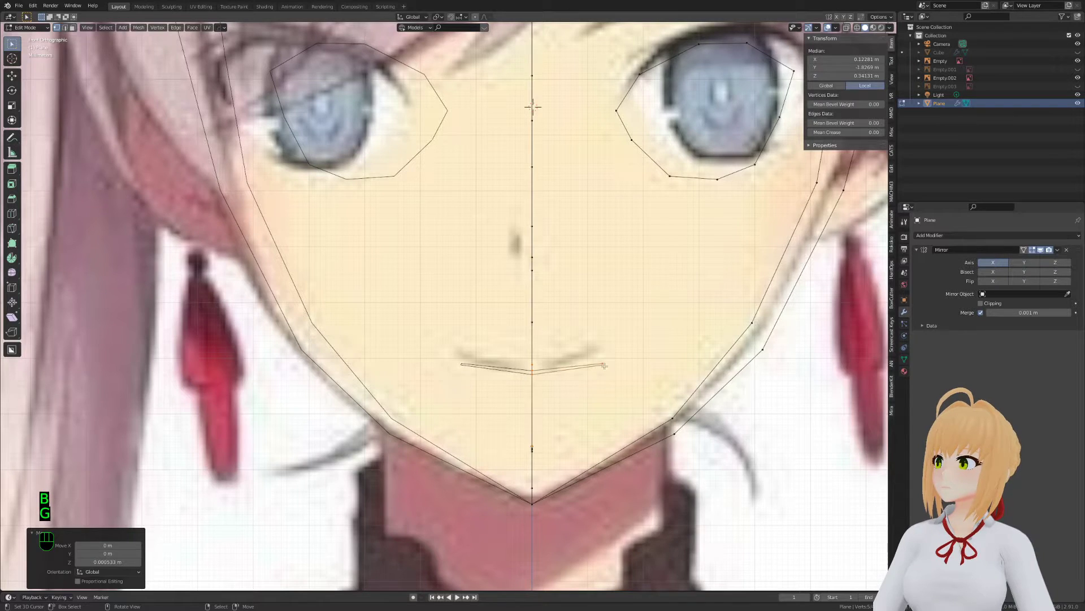
{"action": "key", "text": "b"}
{"action": "left_click_drag", "start_coordinate": [615, 353], "coordinate": [594, 375]}
{"action": "key", "text": "g"}
{"action": "left_click", "coordinate": [604, 373]}
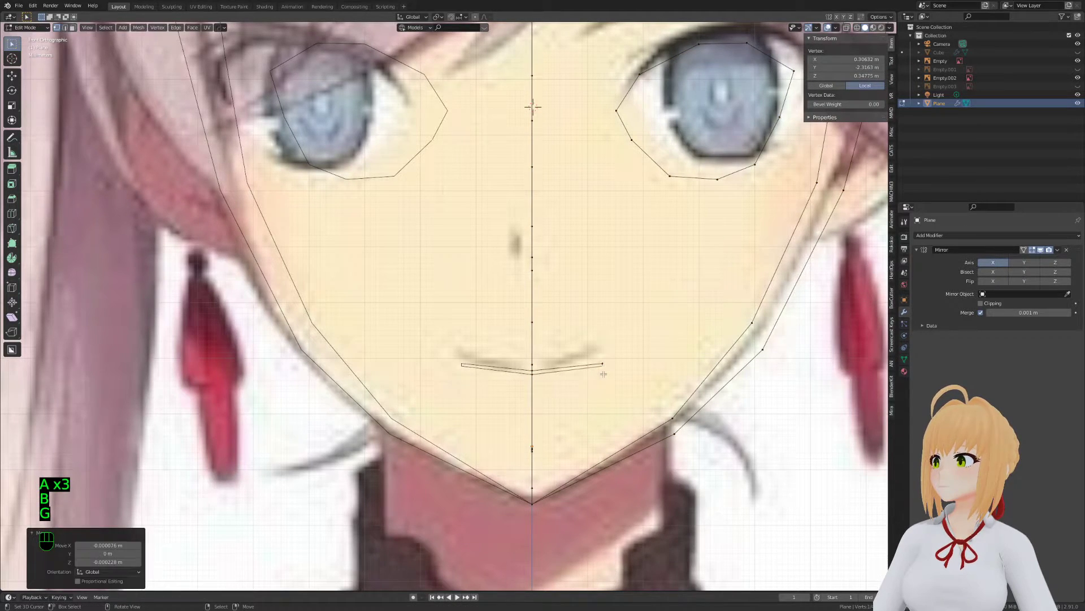
{"action": "key", "text": "Tab"}
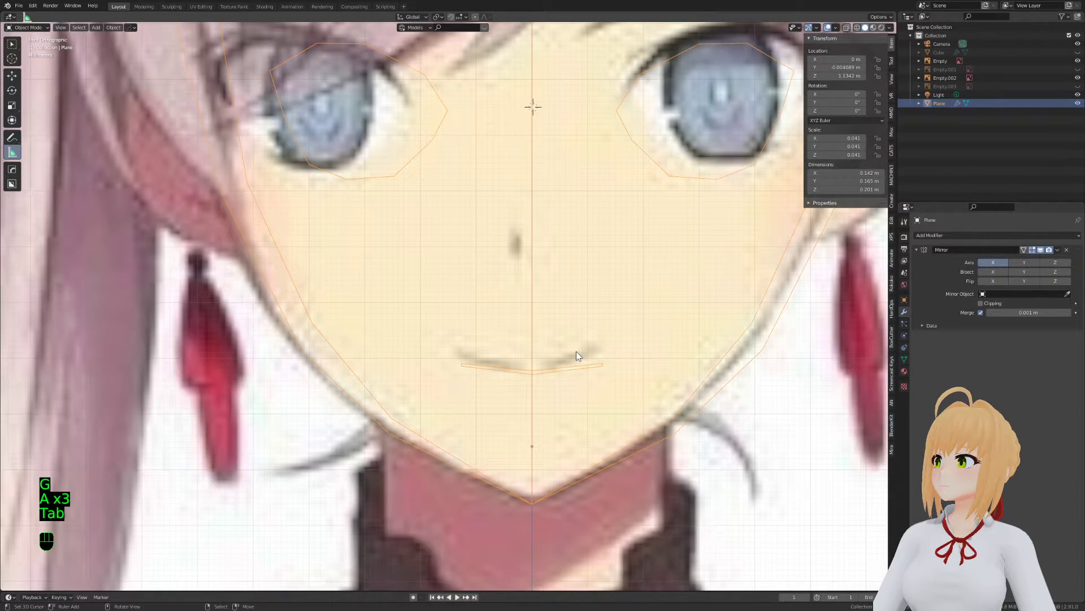
Resume mesh editing in the right view and move the upper lip vertex back toward the mouth
{"action": "key", "text": "KP_3"}
{"action": "key", "text": "Tab"}
{"action": "key", "text": "g"}
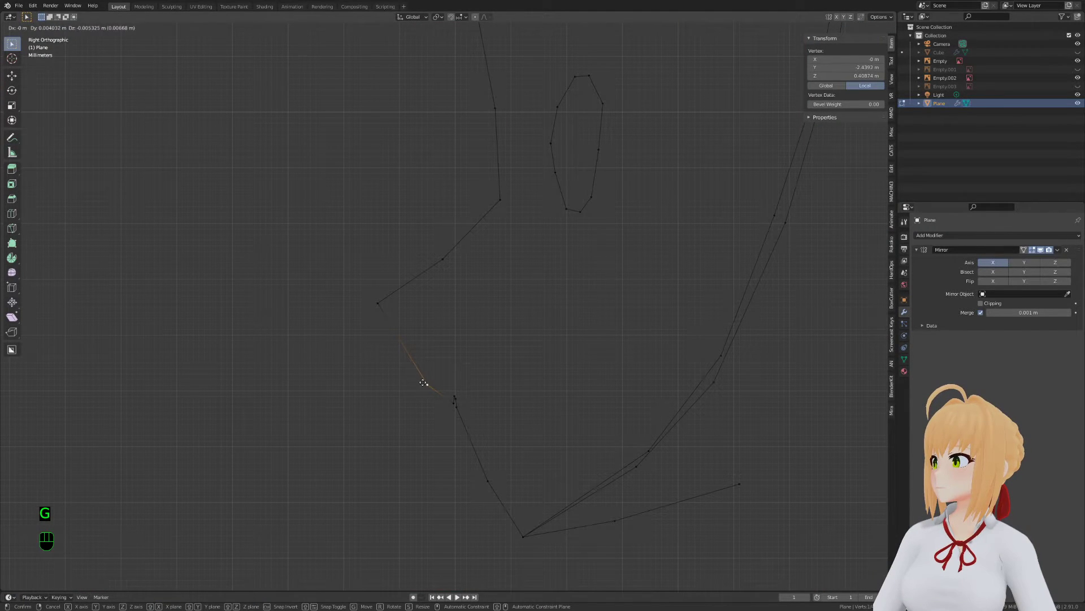
{"action": "left_click", "coordinate": [426, 382]}
Shift the mouth vertices slightly back in the side profile and lower the upper lip vertex
{"action": "key", "text": "a"}
{"action": "key", "text": "a"}
{"action": "key", "text": "a"}
{"action": "key", "text": "b"}
{"action": "key", "text": "b"}
{"action": "left_click_drag", "start_coordinate": [486, 388], "coordinate": [430, 427]}
{"action": "key", "text": "g"}
{"action": "left_click", "coordinate": [433, 424]}
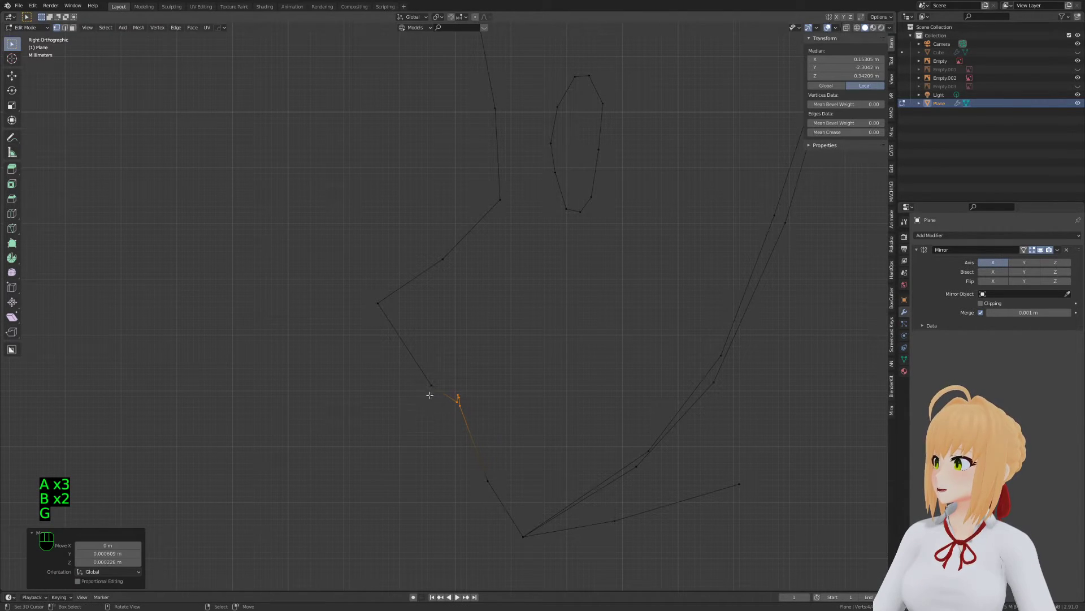
{"action": "key", "text": "b"}
{"action": "left_click_drag", "start_coordinate": [418, 370], "coordinate": [441, 396]}
{"action": "key", "text": "g"}
{"action": "left_click", "coordinate": [427, 388]}
Insert two vertices between the upper lip and the nose tip, and position them to curve the profile inward
{"action": "key", "text": "ctrl+r"}
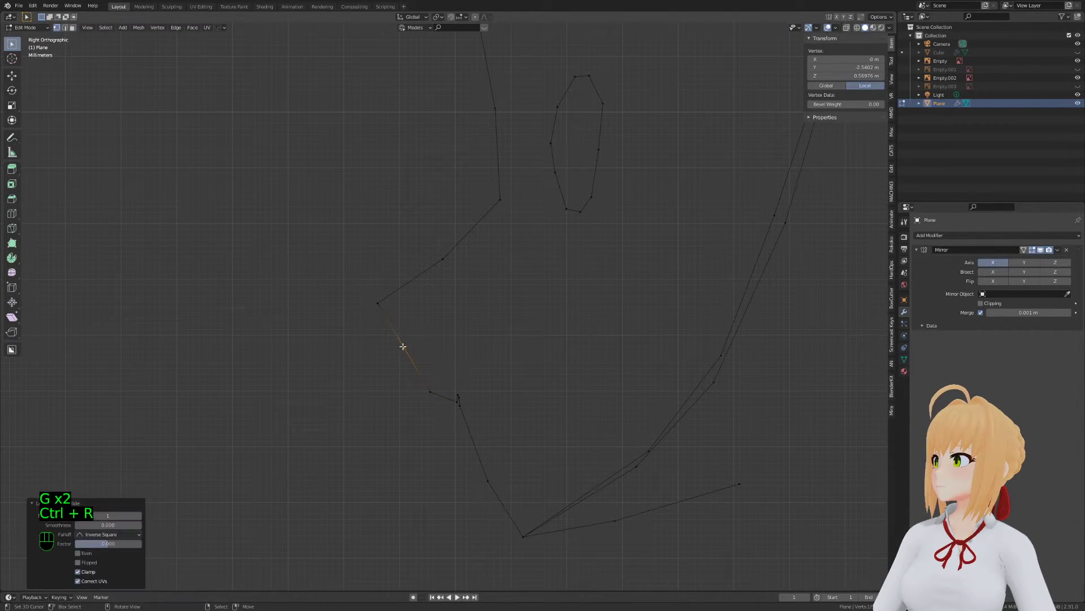
{"action": "key", "text": "g"}
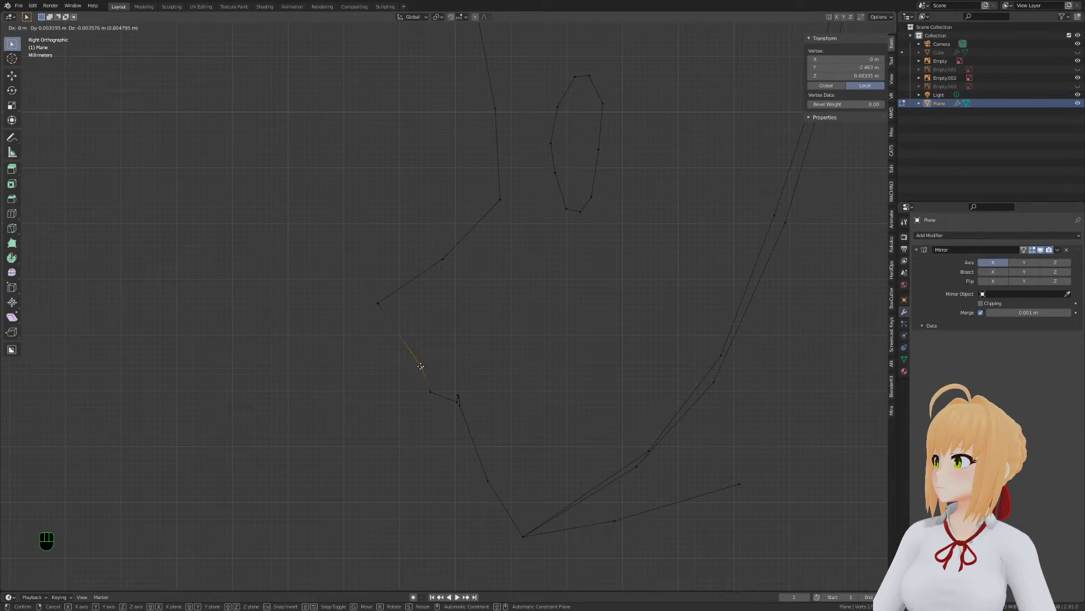
{"action": "left_click", "coordinate": [421, 366]}
{"action": "key", "text": "ctrl+r"}
{"action": "key", "text": "g"}
{"action": "left_click", "coordinate": [390, 327]}
{"action": "key", "text": "Tab"}
{"action": "key", "text": "Tab"}
Adjust the lip vertices in the side profile and lower the mouth corner vertices slightly
{"action": "scroll", "coordinate": [453, 323], "scroll_direction": "up", "scroll_amount": 2}
{"action": "middle_click_drag", "start_coordinate": [452, 323], "coordinate": [490, 351], "text": "shift"}
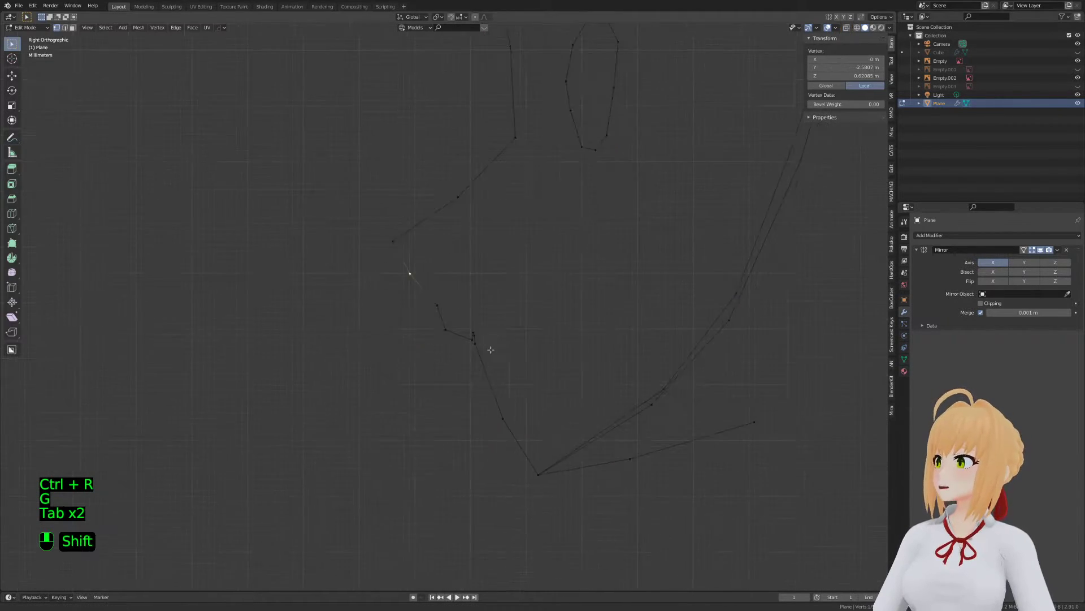
{"action": "key", "text": "g"}
{"action": "left_click", "coordinate": [483, 358]}
{"action": "key", "text": "a"}
{"action": "key", "text": "a"}
{"action": "key", "text": "a"}
{"action": "key", "text": "b"}
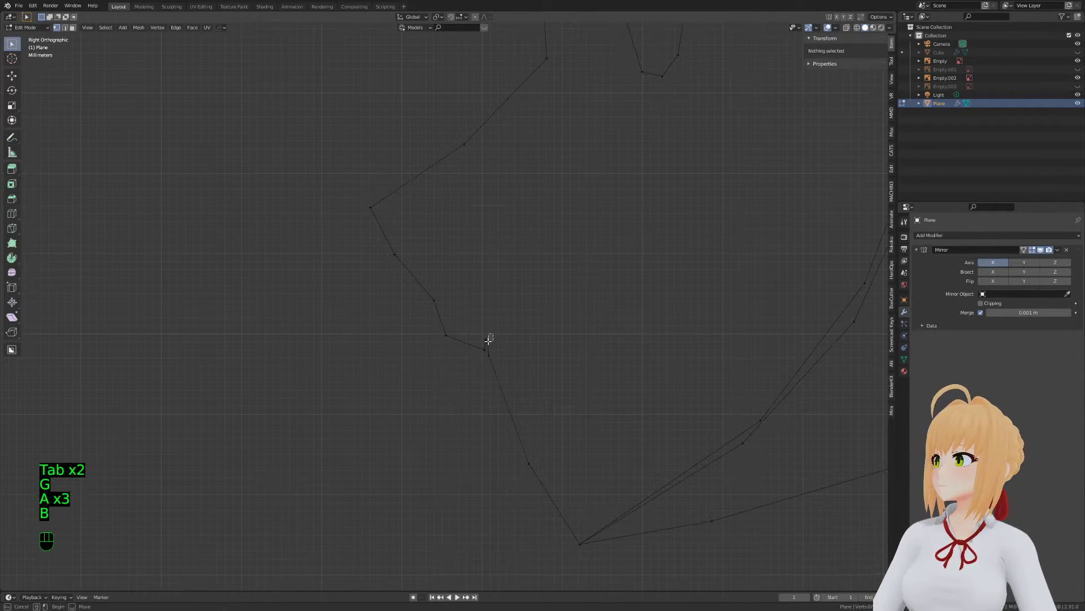
{"action": "left_click_drag", "start_coordinate": [489, 338], "coordinate": [482, 349]}
{"action": "key", "text": "g"}
{"action": "left_click", "coordinate": [484, 347]}
Insert two vertices into the profile edge below the mouth and position them to shape the lower lip and the hollow beneath it
{"action": "key", "text": "KP_1"}
{"action": "key", "text": "a"}
{"action": "key", "text": "a"}
{"action": "key", "text": "a"}
{"action": "key", "text": "b"}
{"action": "key", "text": "KP_3"}
{"action": "key", "text": "ctrl+r"}
{"action": "left_click_drag", "start_coordinate": [479, 345], "coordinate": [497, 376]}
{"action": "key", "text": "g"}
{"action": "key", "text": "g"}
{"action": "left_click", "coordinate": [501, 359]}
{"action": "key", "text": "ctrl+r"}
{"action": "key", "text": "g"}
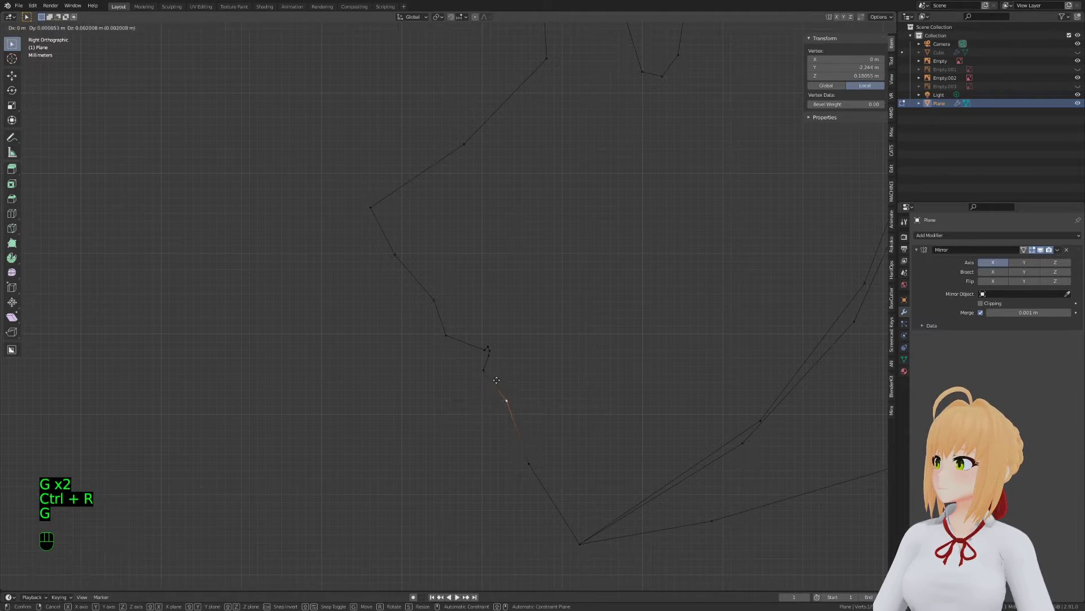
{"action": "left_click", "coordinate": [491, 373]}
Select the mouth-line vertices in the side profile and scale them along Z
{"action": "key", "text": "a"}
{"action": "key", "text": "Tab"}
{"action": "scroll", "coordinate": [598, 449], "scroll_direction": "down", "scroll_amount": 3}
{"action": "scroll", "coordinate": [470, 370], "scroll_direction": "up", "scroll_amount": 1}
{"action": "key", "text": "Tab"}
{"action": "scroll", "coordinate": [470, 369], "scroll_direction": "up", "scroll_amount": 2}
{"action": "key", "text": "a"}
{"action": "key", "text": "a"}
{"action": "key", "text": "a"}
{"action": "key", "text": "b"}
{"action": "left_click_drag", "start_coordinate": [461, 338], "coordinate": [528, 380]}
{"action": "key", "text": "s"}
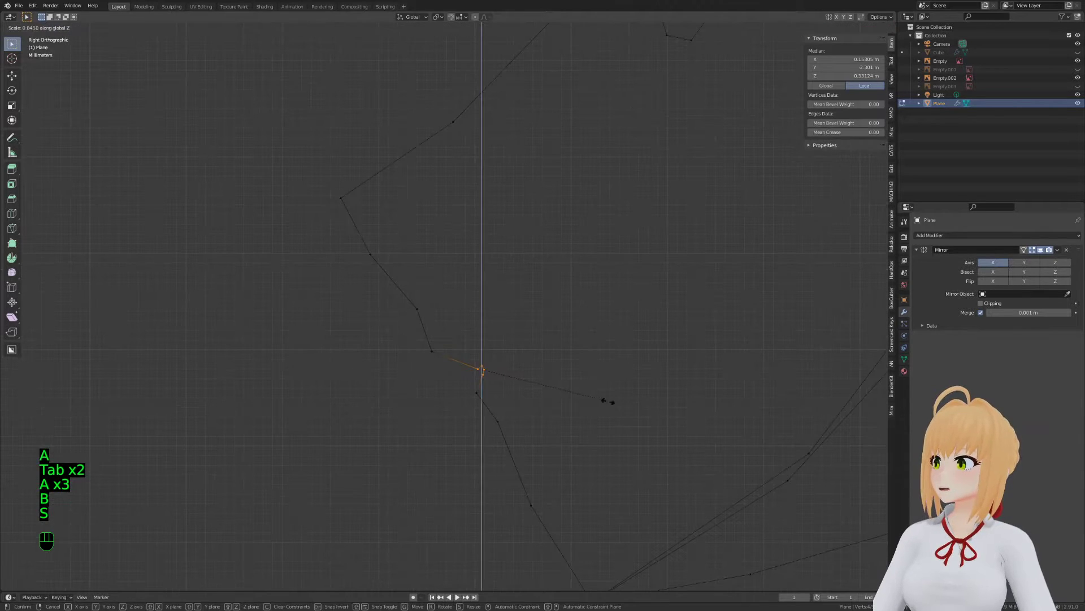
{"action": "left_click", "coordinate": [542, 383]}
Rotate the mouth-line vertices, flatten them along Z, and move them slightly forward and down
{"action": "key", "text": "r"}
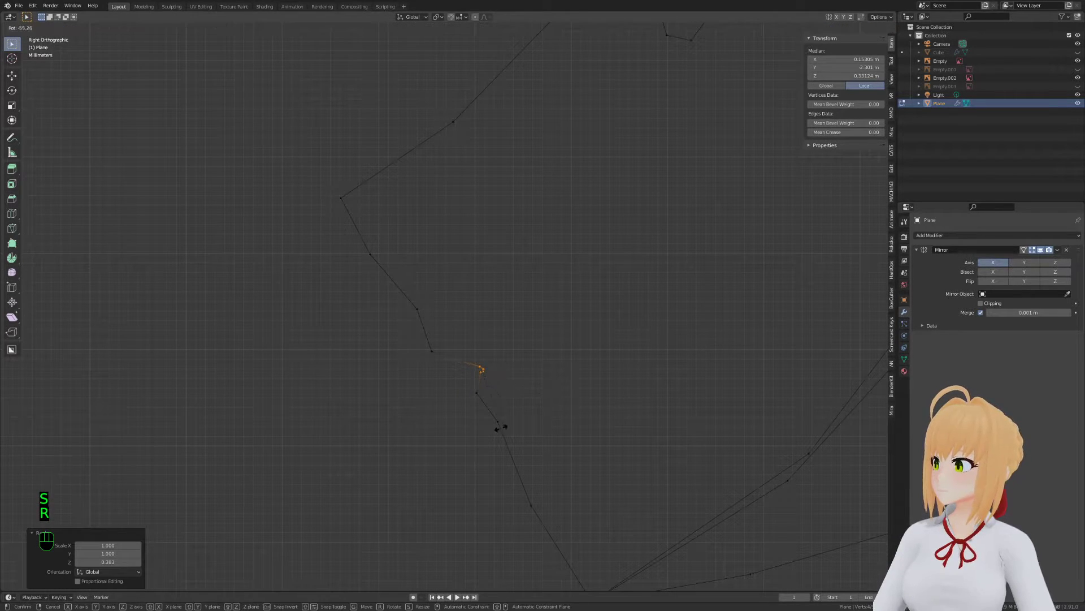
{"action": "left_click", "coordinate": [499, 429]}
{"action": "key", "text": "s"}
{"action": "key", "text": "z"}
{"action": "left_click", "coordinate": [512, 401]}
{"action": "key", "text": "g"}
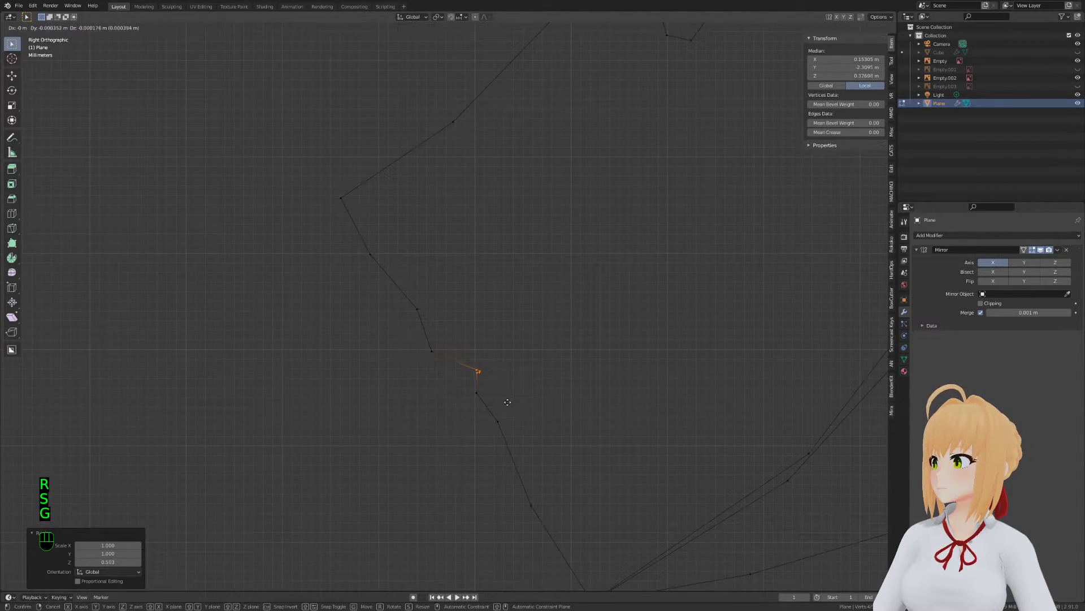
{"action": "left_click", "coordinate": [497, 399]}
Move the upper lip vertex and the profile vertex above it back toward the face
{"action": "key", "text": "Tab"}
{"action": "key", "text": "Tab"}
{"action": "scroll", "coordinate": [449, 330], "scroll_direction": "down", "scroll_amount": 3}
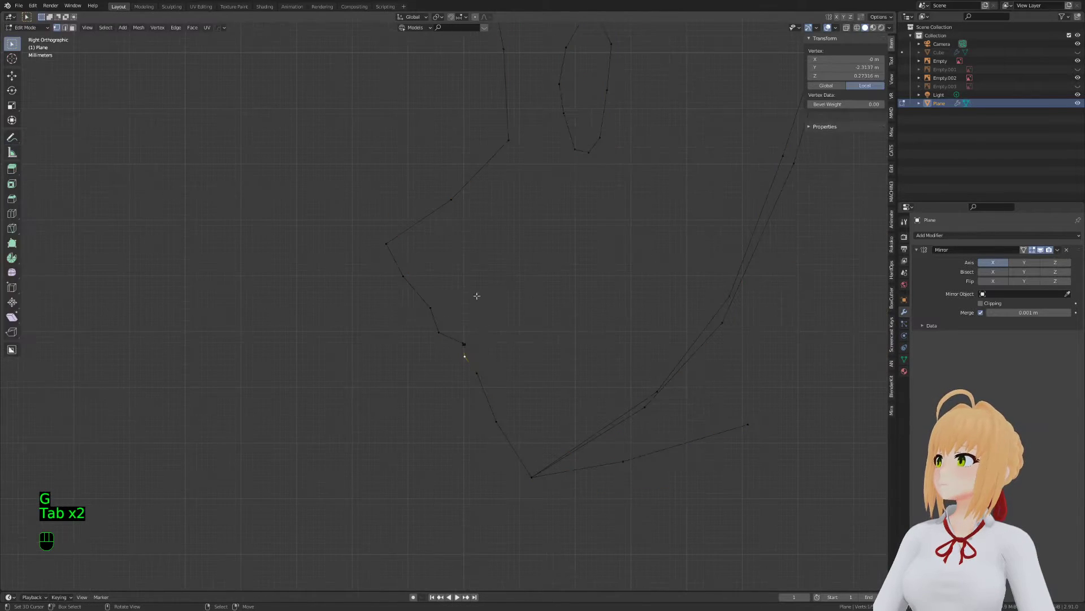
{"action": "left_click", "coordinate": [440, 339]}
{"action": "key", "text": "g"}
{"action": "left_click", "coordinate": [446, 342]}
{"action": "left_click", "coordinate": [433, 318]}
{"action": "key", "text": "g"}
{"action": "left_click", "coordinate": [451, 328]}
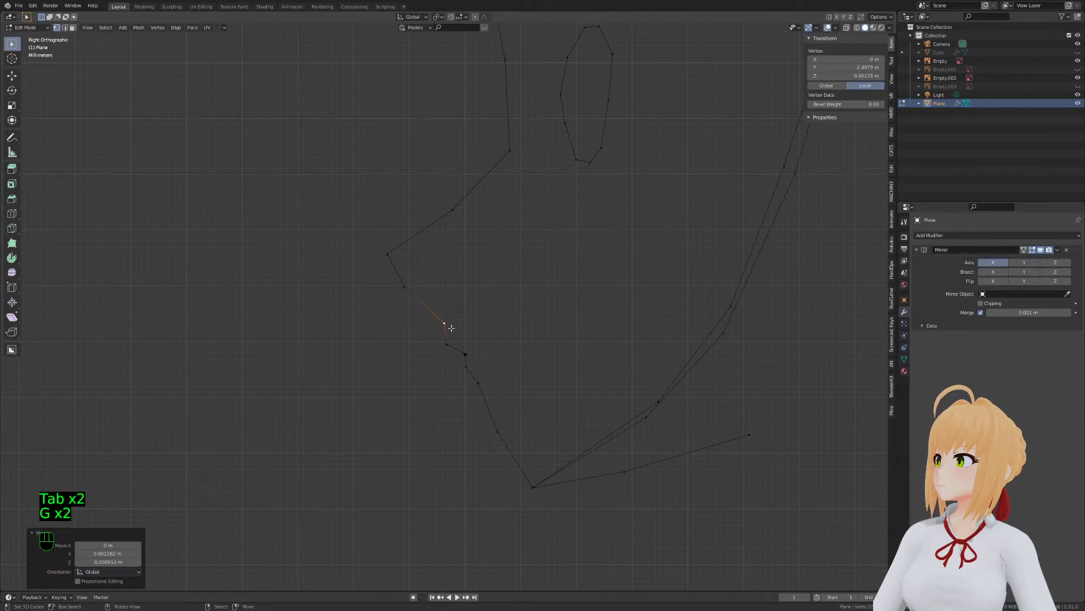
Shift the nose tip and the vertex below it back, and adjust the profile vertex under the nose
{"action": "key", "text": "Tab"}
{"action": "scroll", "coordinate": [498, 331], "scroll_direction": "up", "scroll_amount": 5, "text": "shift"}
{"action": "key", "text": "Tab"}
{"action": "key", "text": "a"}
{"action": "key", "text": "a"}
{"action": "key", "text": "a"}
{"action": "key", "text": "b"}
{"action": "left_click_drag", "start_coordinate": [371, 290], "coordinate": [396, 350]}
{"action": "key", "text": "g"}
{"action": "left_click", "coordinate": [424, 363]}
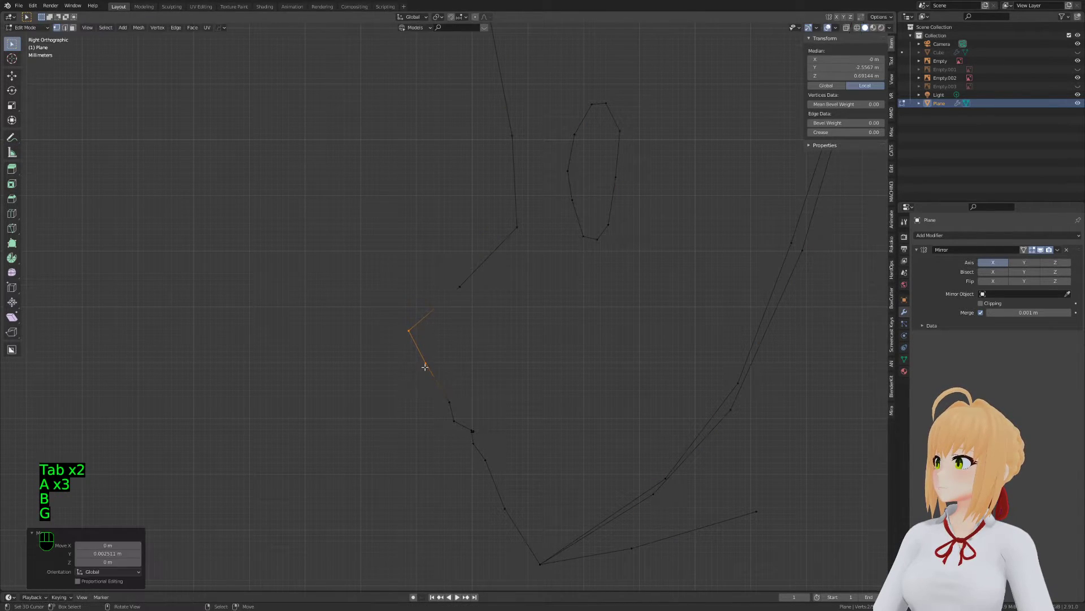
{"action": "key", "text": "g"}
{"action": "left_click", "coordinate": [449, 392]}
Move the nose bridge vertex inward and bevel it into two vertices to round the bridge
{"action": "key", "text": "Tab"}
{"action": "scroll", "coordinate": [449, 367], "scroll_direction": "up", "scroll_amount": 4, "text": "shift"}
{"action": "key", "text": "Tab"}
{"action": "key", "text": "g"}
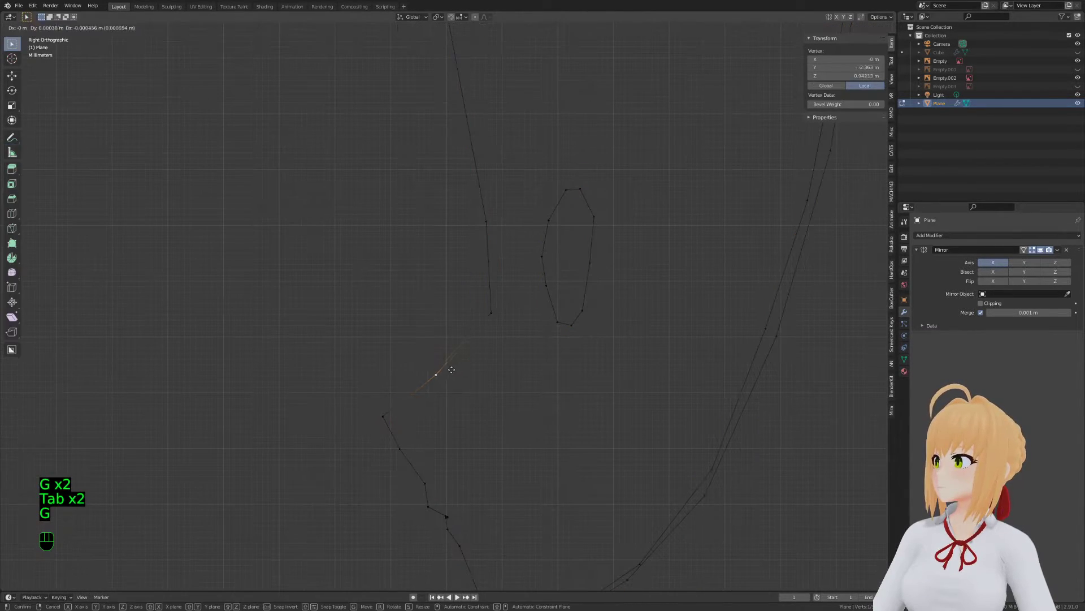
{"action": "left_click", "coordinate": [461, 375]}
{"action": "key", "text": "ctrl+shift+b"}
{"action": "left_click", "coordinate": [524, 388]}
Insert a vertex in the profile edge just above the nose bridge and move it to smooth the brow curve
{"action": "key", "text": "a"}
{"action": "key", "text": "a"}
{"action": "key", "text": "a"}
{"action": "scroll", "coordinate": [491, 368], "scroll_direction": "up", "scroll_amount": 4, "text": "shift"}
{"action": "key", "text": "a"}
{"action": "key", "text": "a"}
{"action": "key", "text": "a"}
{"action": "key", "text": "ctrl+r"}
{"action": "key", "text": "g"}
{"action": "scroll", "coordinate": [491, 370], "scroll_direction": "up", "scroll_amount": 4, "text": "shift"}
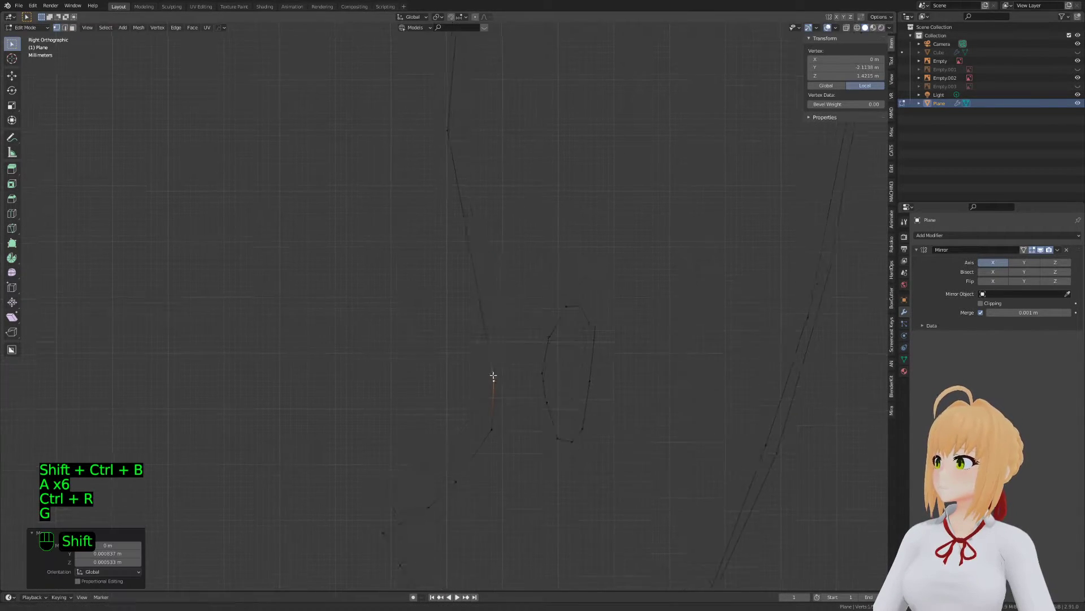
Insert more vertices along the lower forehead profile and adjust their positions to smooth the curve
{"action": "key", "text": "a"}
{"action": "key", "text": "a"}
{"action": "key", "text": "a"}
{"action": "key", "text": "ctrl+r"}
{"action": "key", "text": "g"}
{"action": "key", "text": "a"}
{"action": "left_click", "coordinate": [473, 259]}
{"action": "key", "text": "1"}
{"action": "key", "text": "a"}
{"action": "key", "text": "a"}
{"action": "key", "text": "a"}
{"action": "key", "text": "ctrl+r"}
{"action": "key", "text": "g"}
{"action": "key", "text": "Tab"}
{"action": "scroll", "coordinate": [519, 346], "scroll_direction": "down", "scroll_amount": 2}
{"action": "scroll", "coordinate": [527, 348], "scroll_direction": "down", "scroll_amount": 2}
{"action": "key", "text": "Tab"}
{"action": "key", "text": "Tab"}
{"action": "key", "text": "Tab"}
{"action": "key", "text": "Tab"}
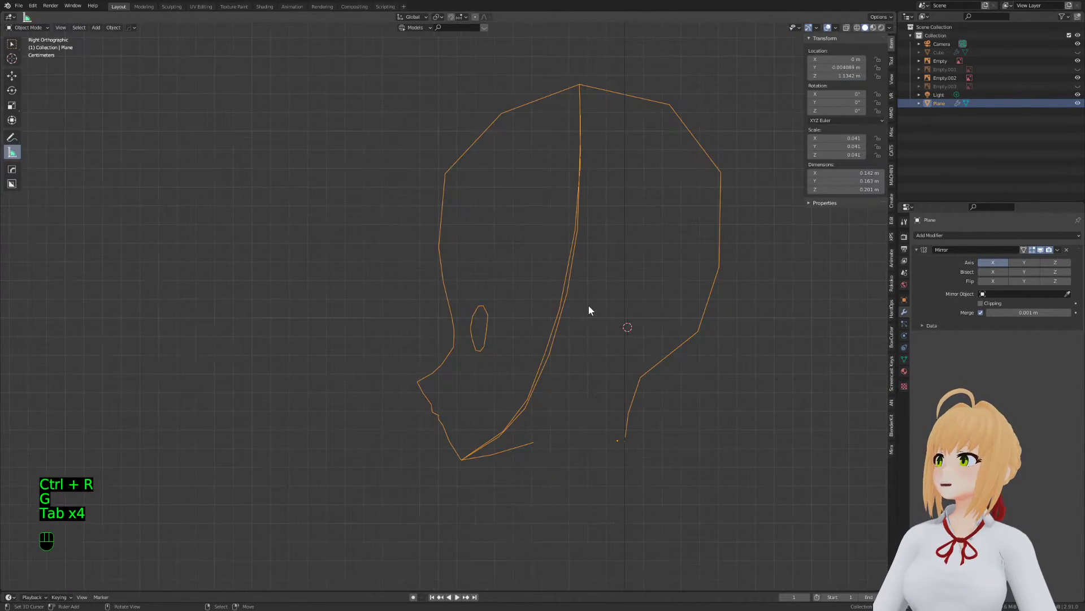
Select the vertices at the top of the skull and lower them with proportional editing to flatten the crown
{"action": "key", "text": "z"}
{"action": "key", "text": "a"}
{"action": "key", "text": "a"}
{"action": "key", "text": "a"}
{"action": "key", "text": "c"}
{"action": "mouse_move", "coordinate": [688, 145]}
{"action": "left_mouse_down"}
{"action": "mouse_move", "coordinate": [577, 117]}
{"action": "mouse_move", "coordinate": [514, 119]}
{"action": "left_mouse_up"}
{"action": "left_click", "coordinate": [476, 16]}
{"action": "key", "text": "c"}
{"action": "middle_click_drag", "start_coordinate": [516, 179], "coordinate": [526, 189]}
{"action": "key", "text": "g"}
{"action": "scroll", "coordinate": [611, 225], "scroll_direction": "down", "scroll_amount": 20}
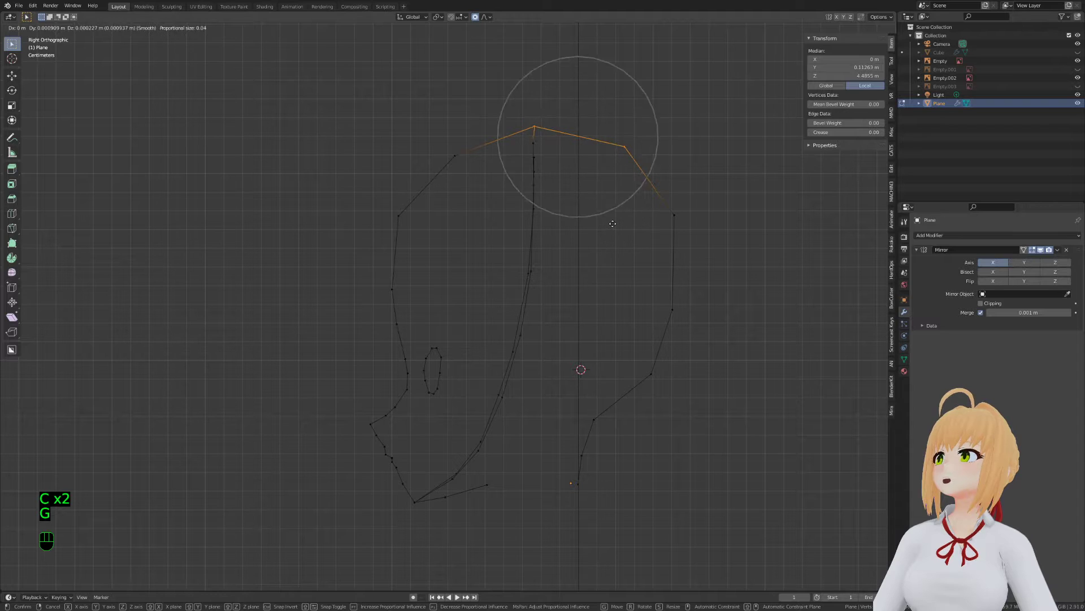
{"action": "scroll", "coordinate": [611, 226], "scroll_direction": "down", "scroll_amount": 3}
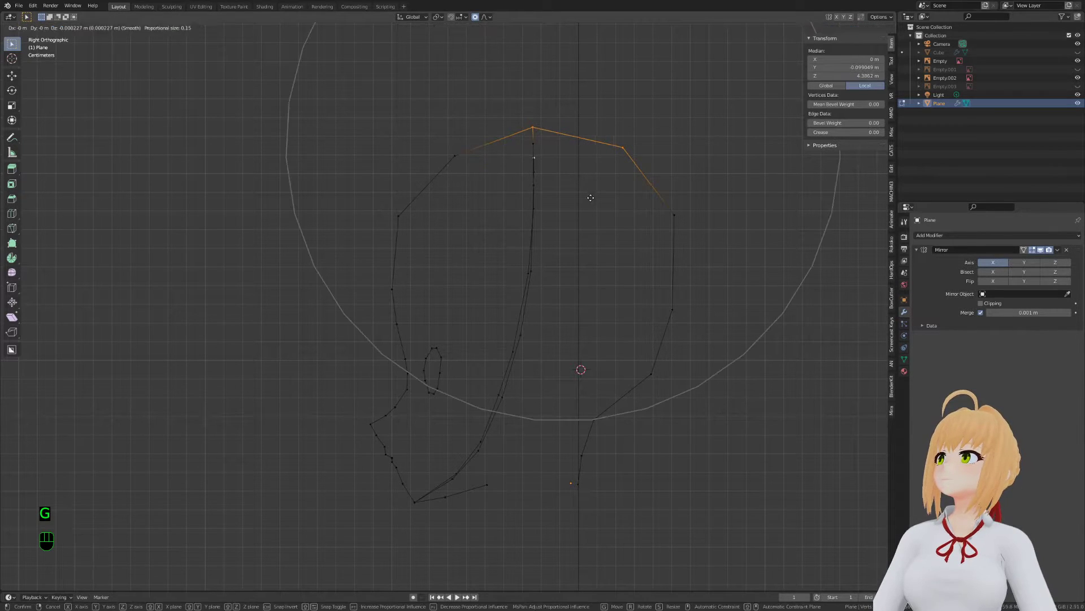
{"action": "key", "text": "Tab"}
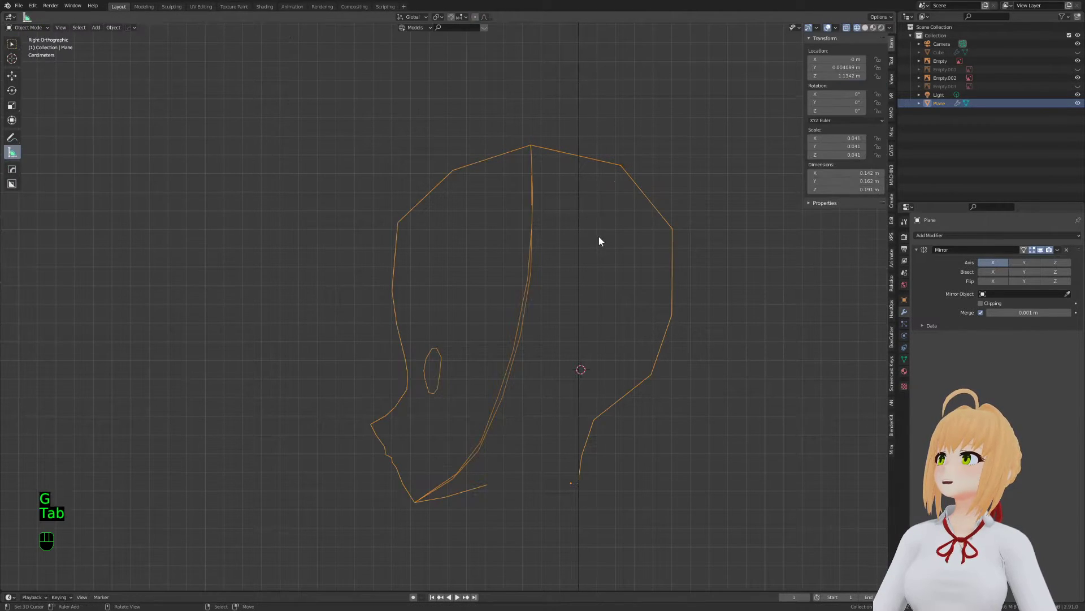
Examine the outer vertices of the eye outline in the side view and against the front reference
{"action": "scroll", "coordinate": [563, 283], "scroll_direction": "up", "scroll_amount": 3}
{"action": "key", "text": "Tab"}
{"action": "middle_click_drag", "start_coordinate": [569, 303], "coordinate": [583, 286], "text": "shift"}
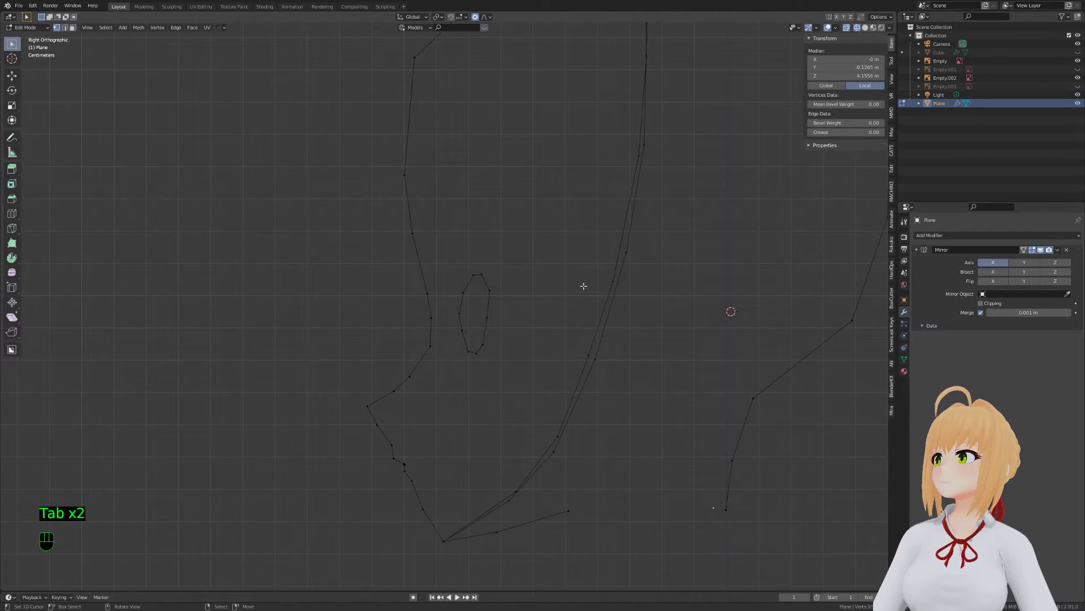
{"action": "scroll", "coordinate": [552, 283], "scroll_direction": "up", "scroll_amount": 2}
{"action": "left_click", "coordinate": [528, 328]}
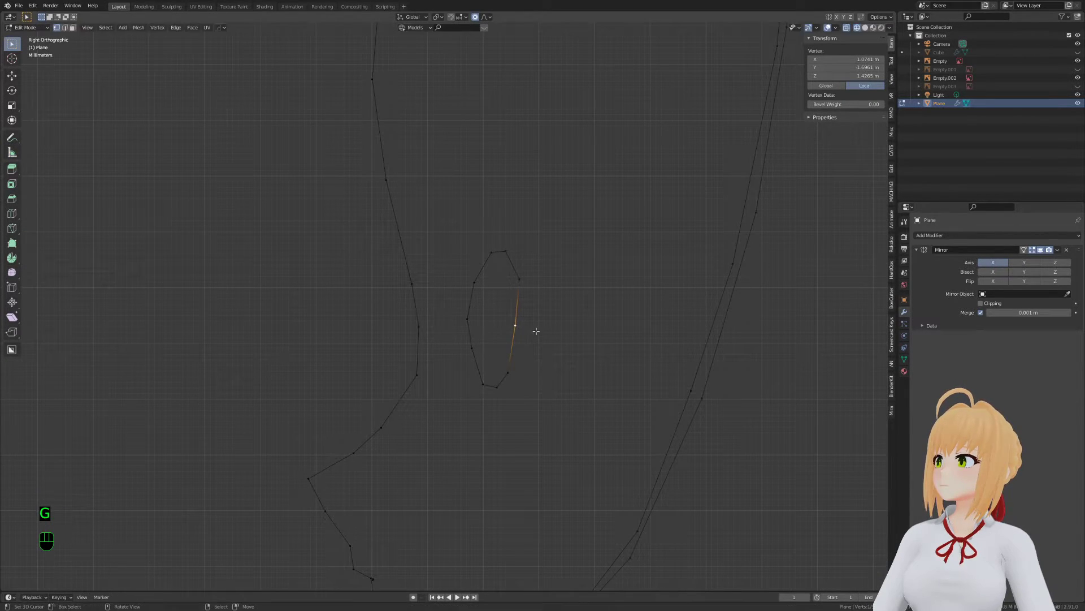
{"action": "key", "text": "g"}
{"action": "key", "text": "KP_1"}
{"action": "middle_click_drag", "start_coordinate": [795, 279], "coordinate": [656, 270], "text": "shift"}
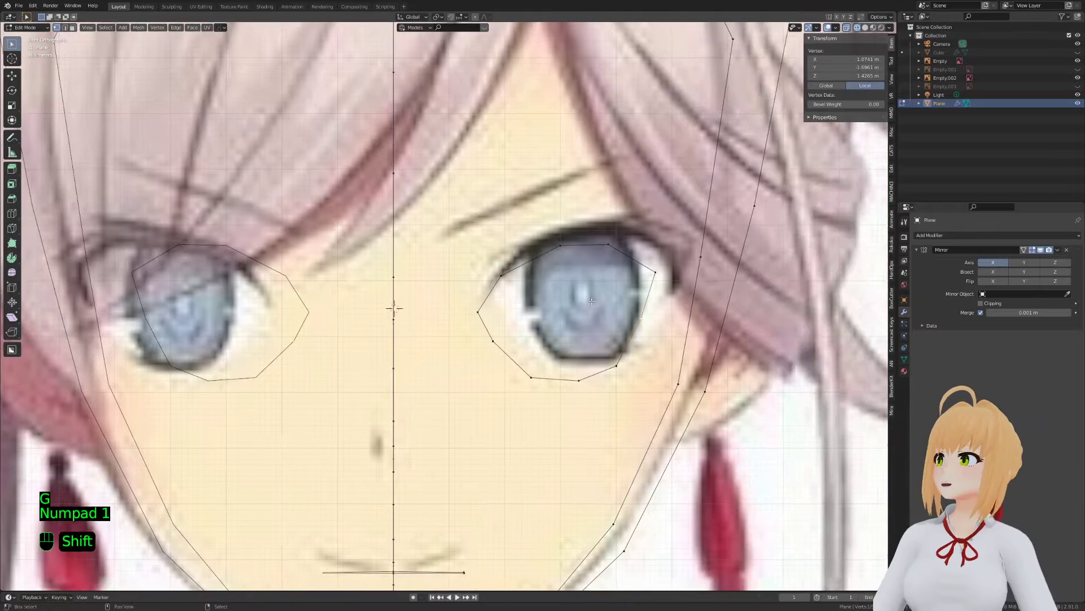
{"action": "key", "text": "KP_3"}
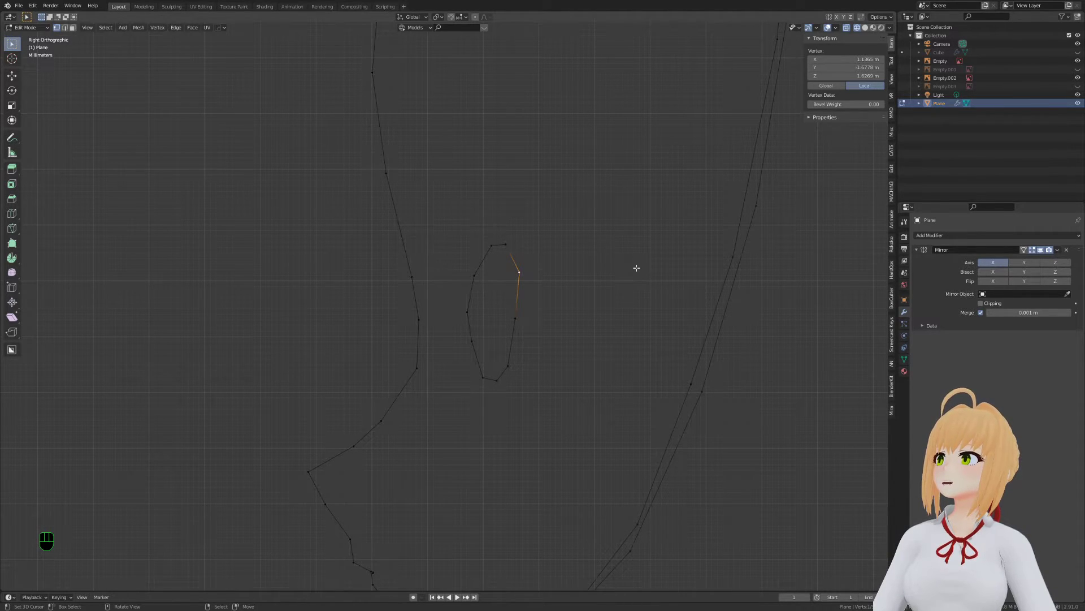
Move the upper outer vertex of the eye outline back along the Y axis
{"action": "middle_click_drag", "start_coordinate": [596, 345], "coordinate": [560, 319], "text": "shift"}
{"action": "key", "text": "g"}
{"action": "key", "text": "y"}
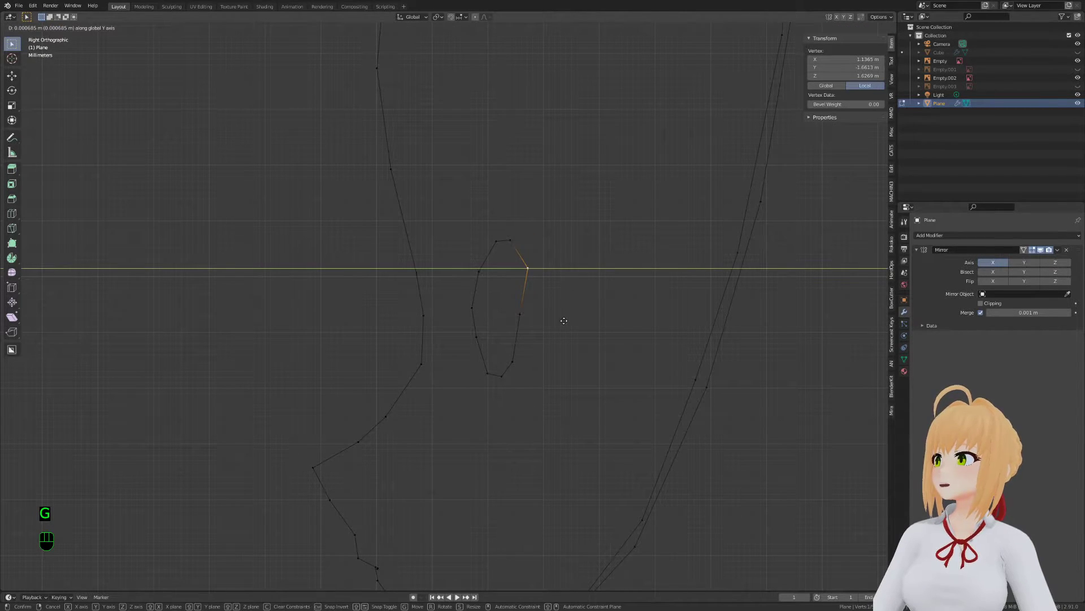
{"action": "left_click", "coordinate": [564, 320]}
{"action": "key", "text": "g"}
{"action": "key", "text": "y"}
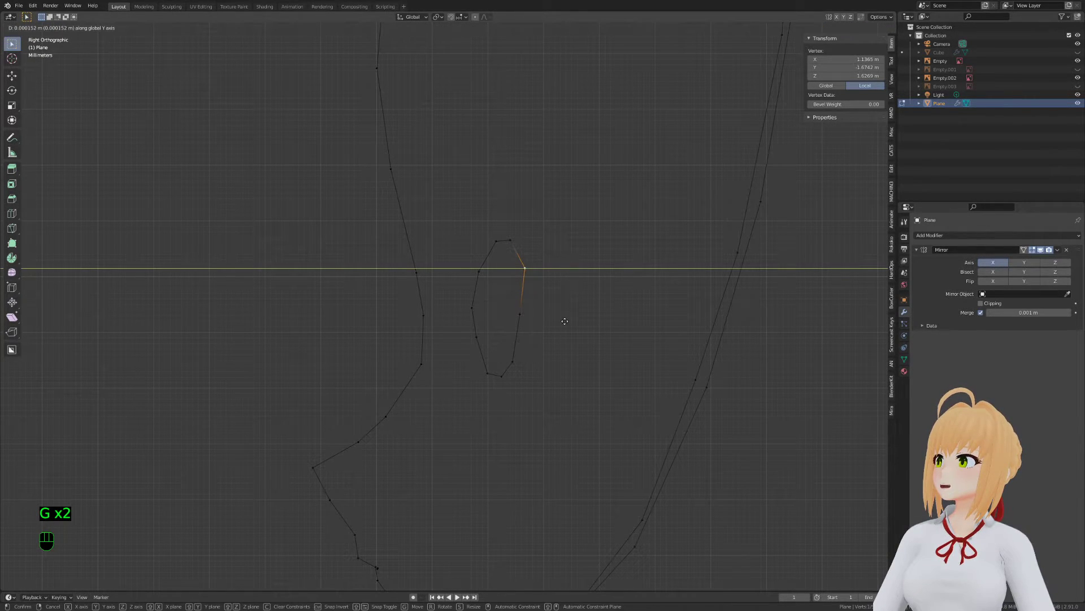
{"action": "left_click", "coordinate": [564, 321]}
Move the middle outer vertex of the eye outline slightly back along the Y axis
{"action": "left_click", "coordinate": [532, 326]}
{"action": "key", "text": "g"}
{"action": "key", "text": "y"}
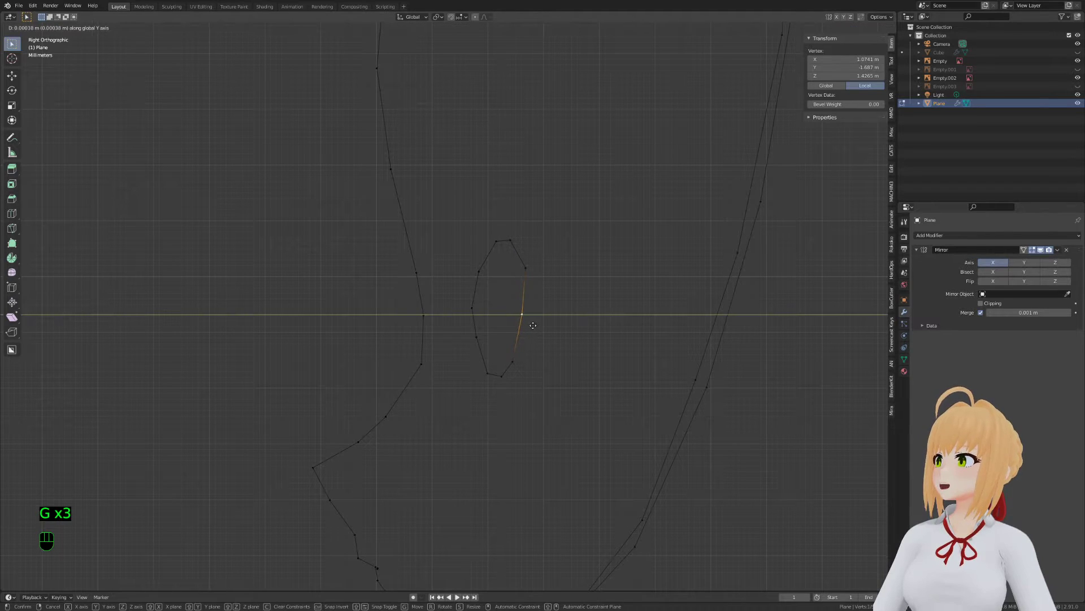
{"action": "left_click", "coordinate": [535, 325]}
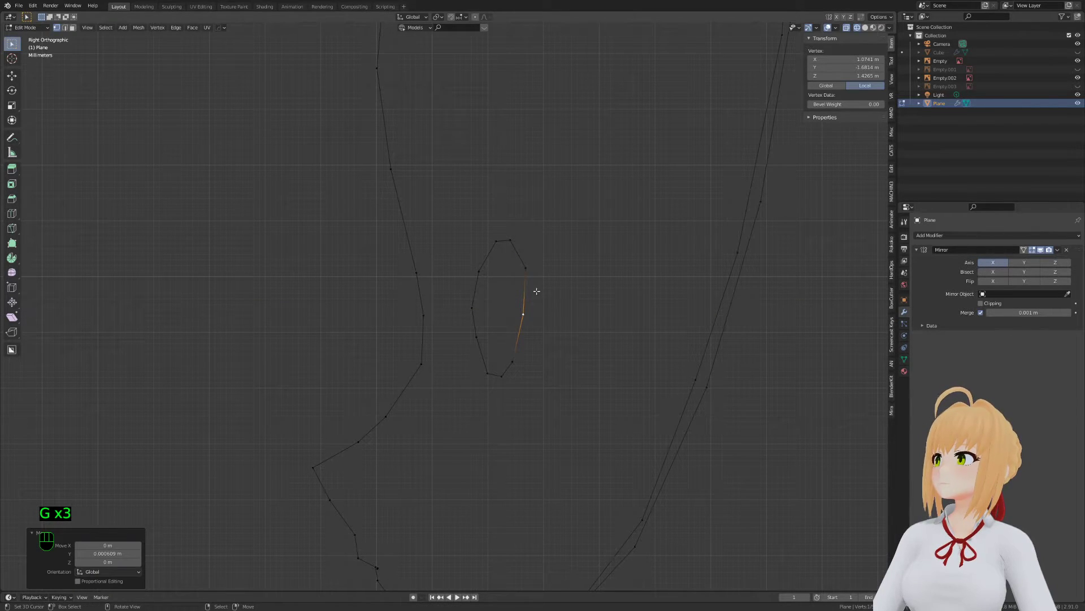
{"action": "left_click", "coordinate": [510, 364]}
{"action": "middle_click_drag", "start_coordinate": [502, 249], "coordinate": [480, 332]}
Leave mesh editing, hide the front reference image, and reselect the head outline
{"action": "key", "text": "Tab"}
{"action": "mouse_move", "coordinate": [403, 297]}
{"action": "middle_mouse_down"}
{"action": "mouse_move", "coordinate": [569, 374]}
{"action": "mouse_move", "coordinate": [738, 343]}
{"action": "mouse_move", "coordinate": [599, 325]}
{"action": "middle_mouse_up"}
{"action": "key", "text": "z"}
{"action": "middle_click_drag", "start_coordinate": [405, 364], "coordinate": [632, 356]}
{"action": "key", "text": "z"}
{"action": "key", "text": "z"}
{"action": "middle_click_drag", "start_coordinate": [486, 386], "coordinate": [533, 368]}
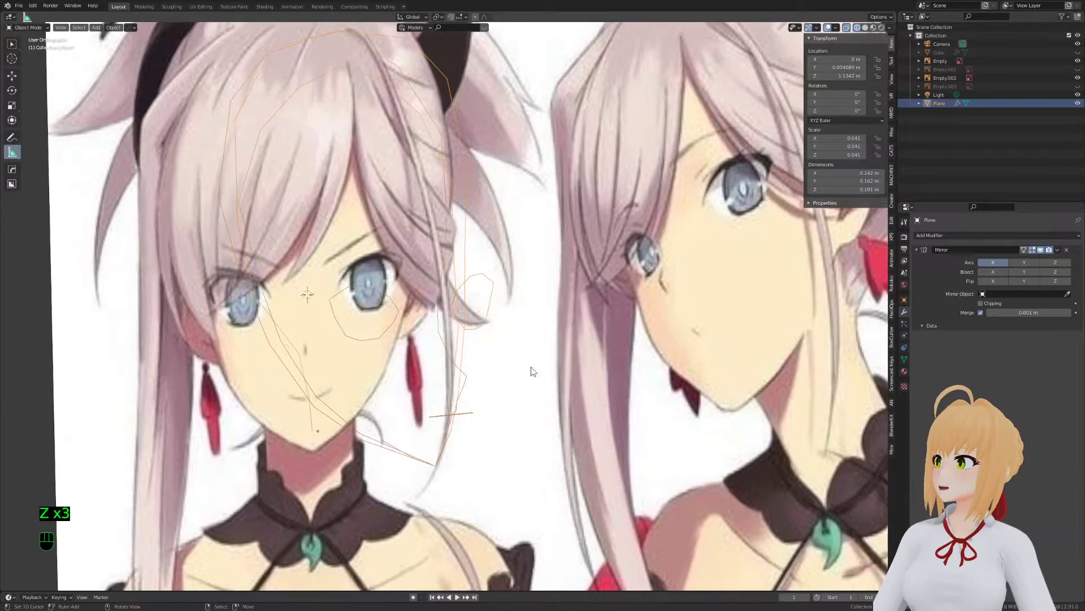
{"action": "left_click", "coordinate": [583, 383]}
{"action": "key", "text": "z"}
{"action": "key", "text": "h"}
{"action": "left_click", "coordinate": [494, 324]}
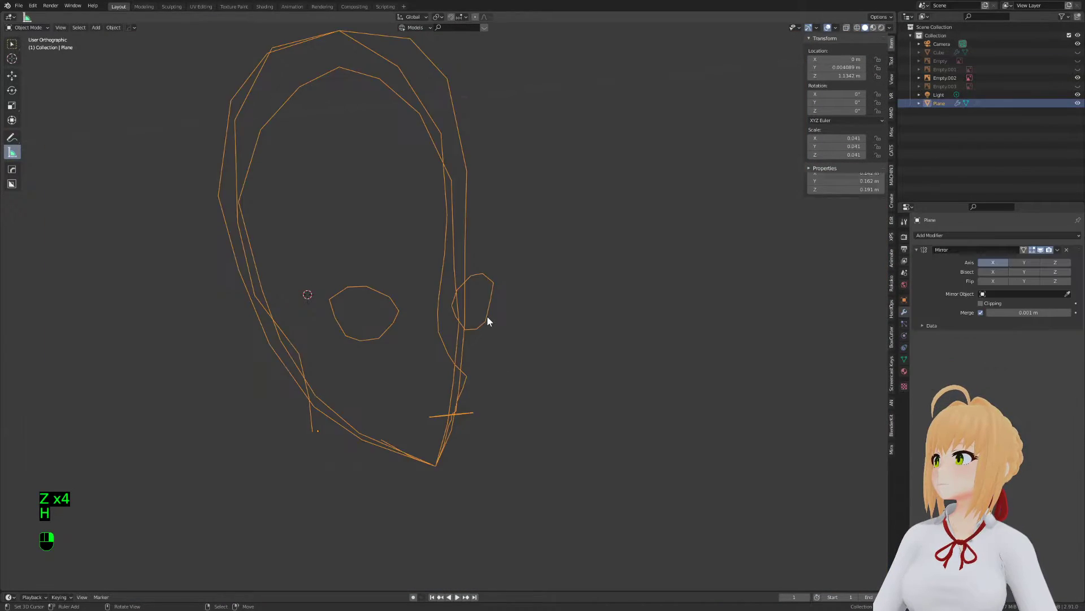
Resume editing the head mesh with nothing selected and activate the Annotate tool
{"action": "key", "text": "Tab"}
{"action": "key", "text": "a"}
{"action": "key", "text": "a"}
{"action": "key", "text": "a"}
{"action": "middle_click_drag", "start_coordinate": [462, 393], "coordinate": [454, 435]}
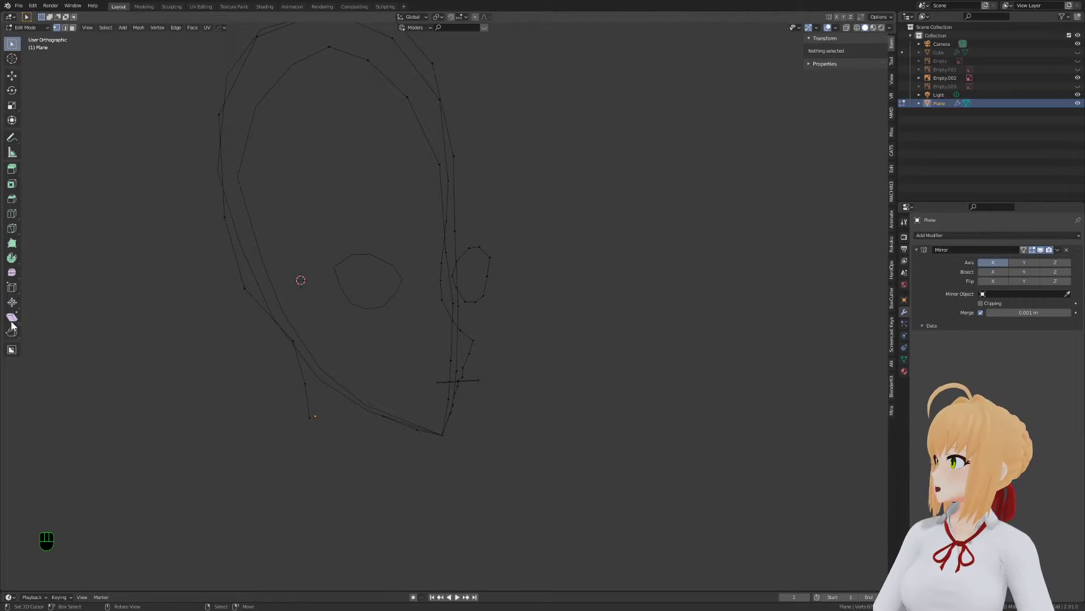
{"action": "left_click", "coordinate": [12, 140]}
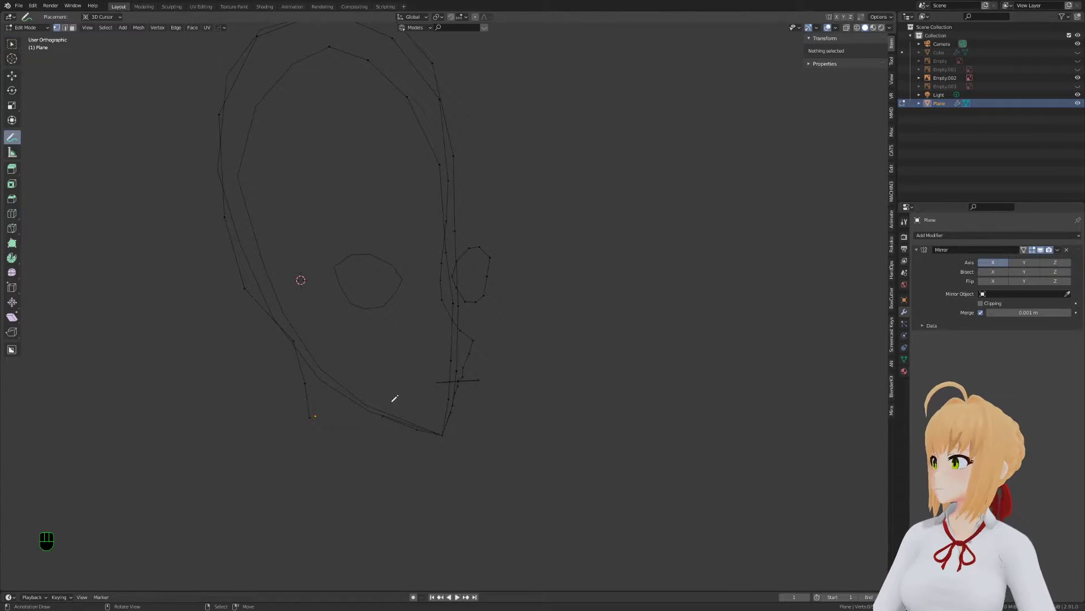
Try sketching a cheek contour annotation from the chin up past the eye, and delete the annotation layer
{"action": "left_click_drag", "start_coordinate": [465, 412], "coordinate": [469, 407]}
{"action": "key", "text": "ctrl+z"}
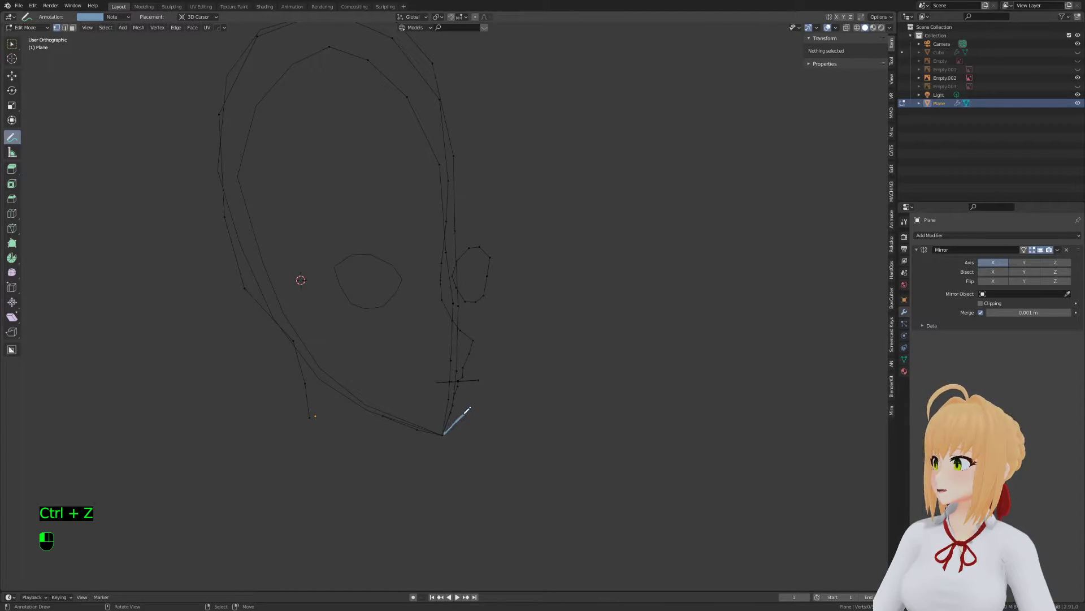
{"action": "left_click_drag", "start_coordinate": [506, 338], "coordinate": [501, 294]}
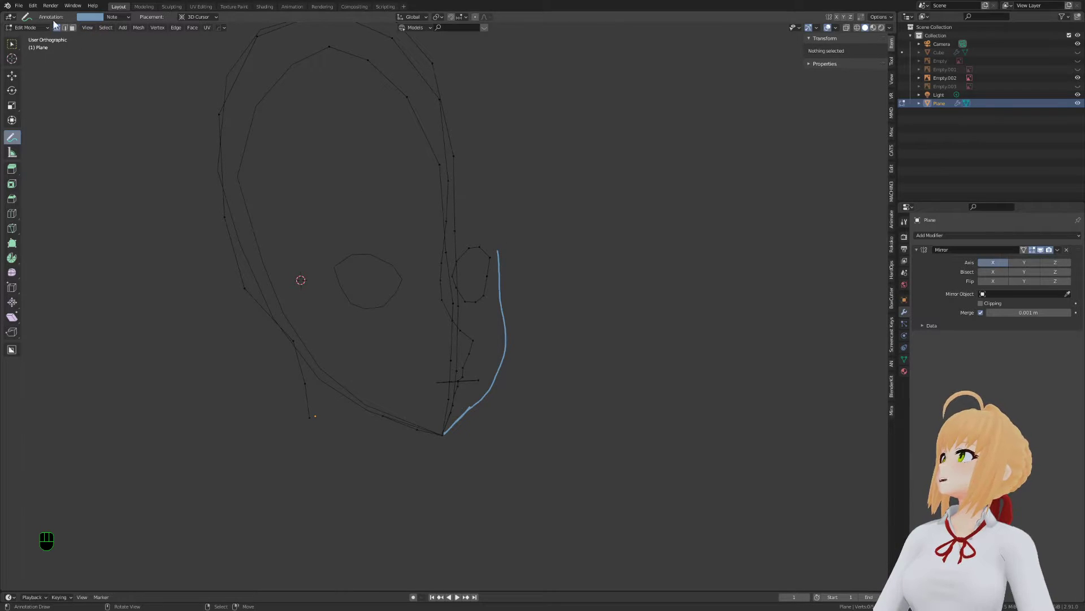
{"action": "left_click", "coordinate": [127, 19]}
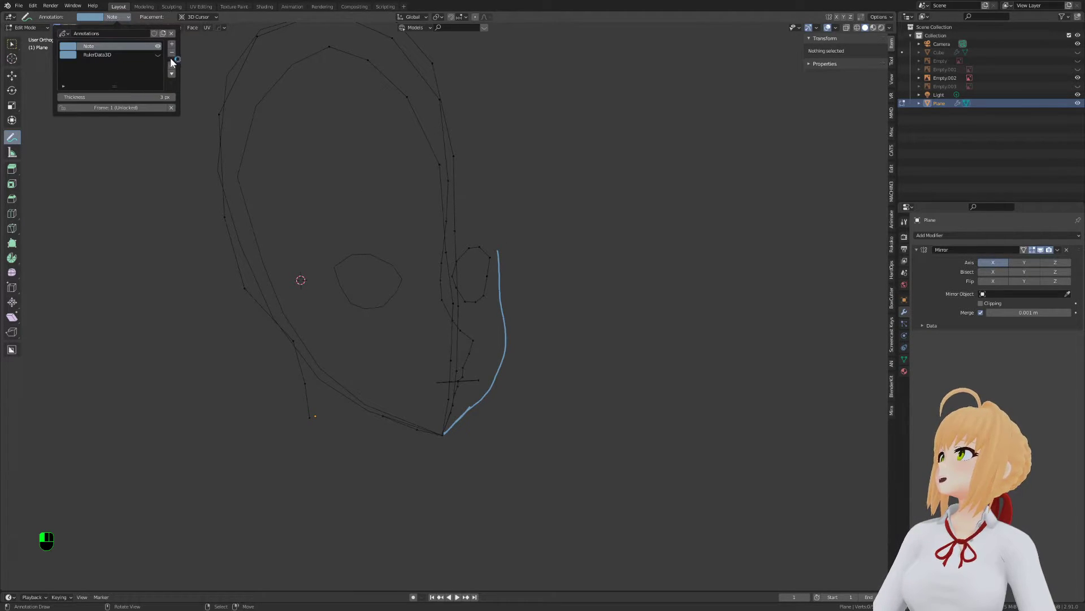
{"action": "left_click", "coordinate": [127, 19]}
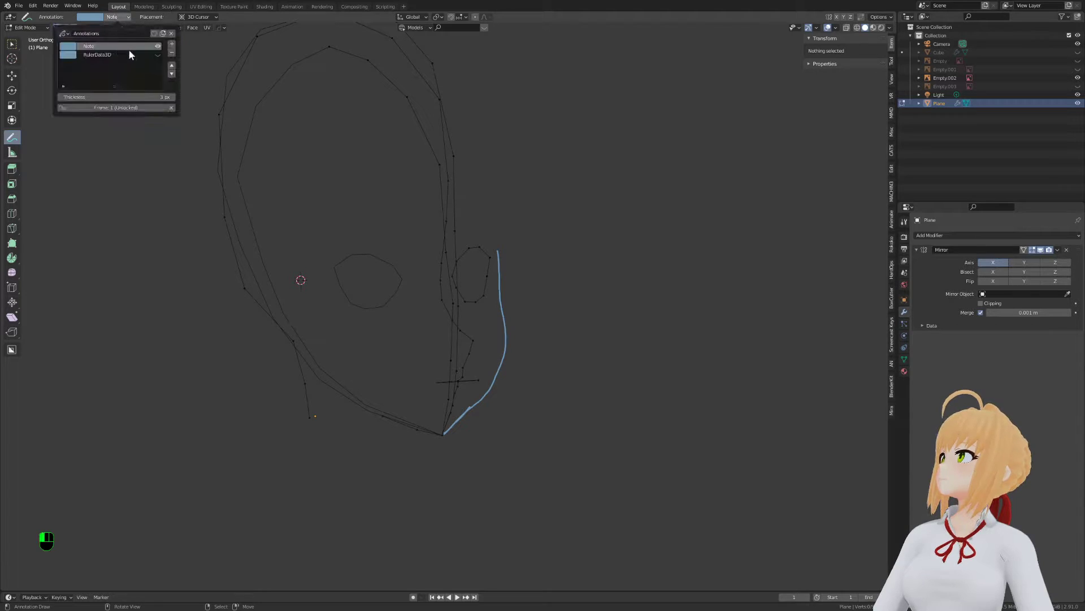
{"action": "left_click", "coordinate": [173, 53]}
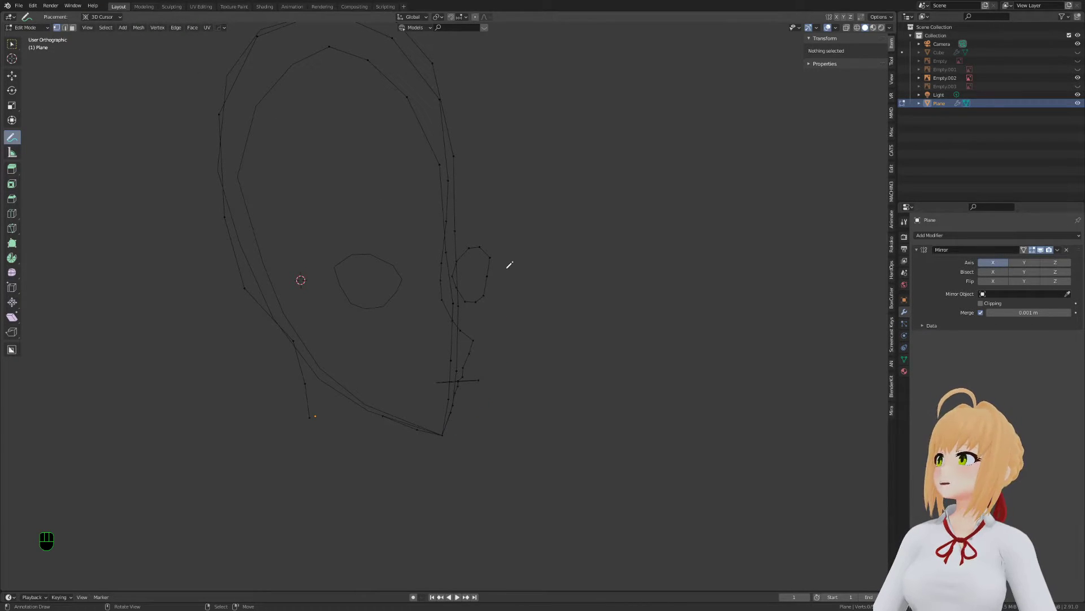
Sketch an annotation of the cheek contour from the eye's outer edge down to the chin, and remove its annotation layer
{"action": "left_click_drag", "start_coordinate": [496, 256], "coordinate": [496, 302]}
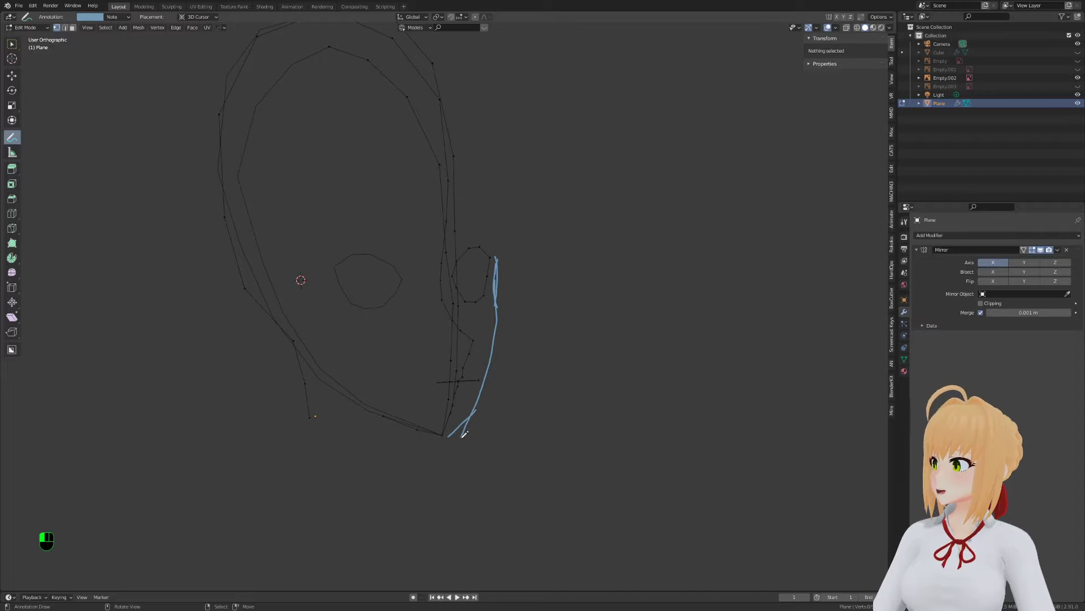
{"action": "mouse_move", "coordinate": [609, 385]}
{"action": "middle_mouse_down"}
{"action": "mouse_move", "coordinate": [528, 307]}
{"action": "mouse_move", "coordinate": [563, 299]}
{"action": "middle_mouse_up"}
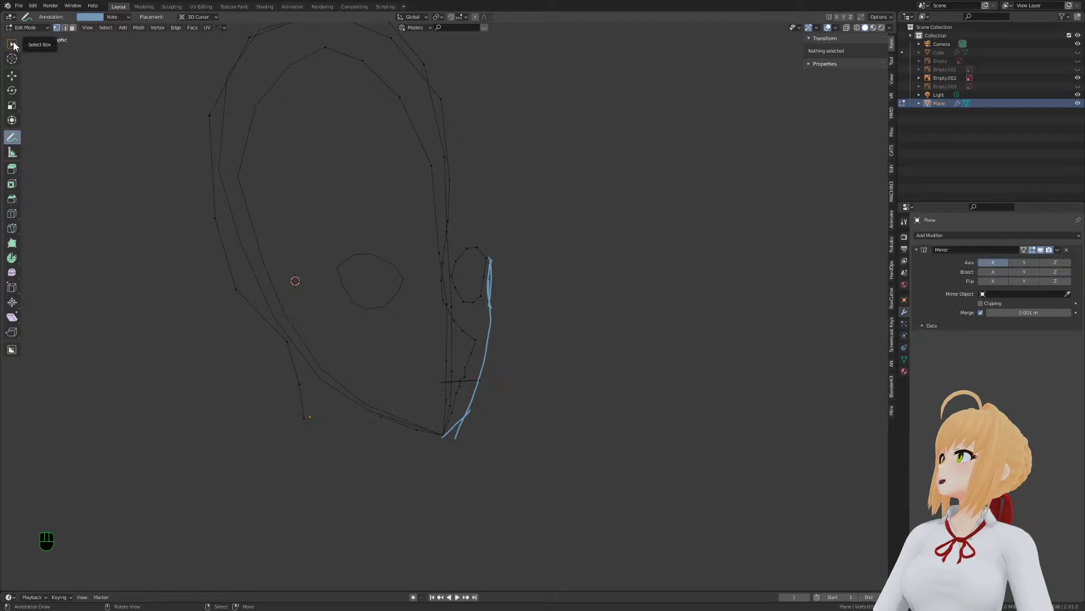
{"action": "left_click", "coordinate": [127, 18]}
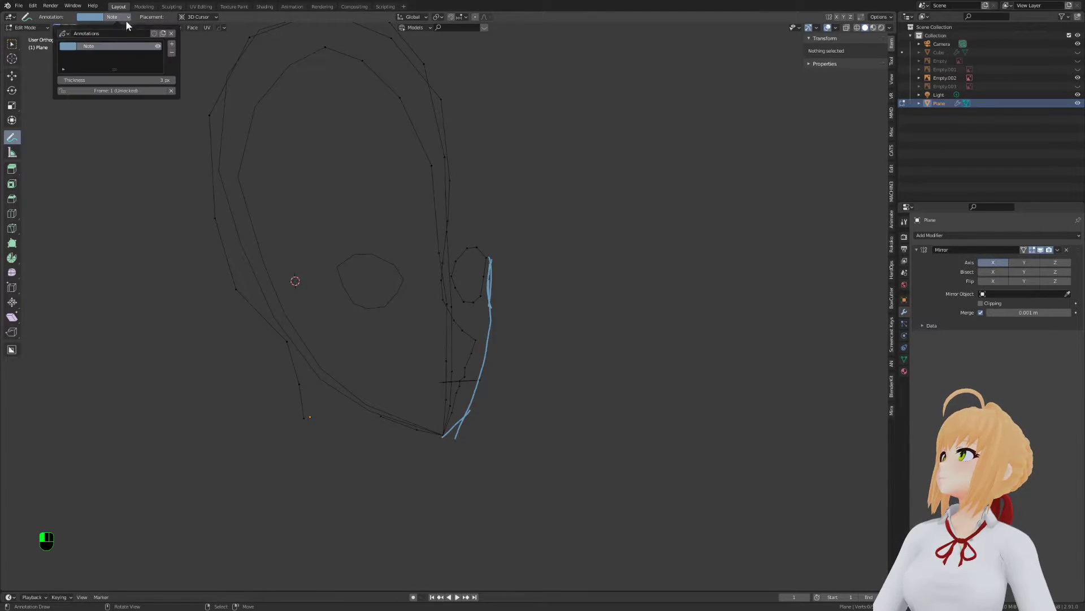
{"action": "left_click", "coordinate": [171, 53]}
Return to the Select Box tool and show the head outlines from the top view with nothing selected
{"action": "left_click", "coordinate": [11, 48]}
{"action": "middle_click_drag", "start_coordinate": [550, 297], "coordinate": [506, 301]}
{"action": "scroll", "coordinate": [527, 262], "scroll_direction": "up", "scroll_amount": 2}
{"action": "left_click", "coordinate": [528, 258]}
{"action": "middle_click_drag", "start_coordinate": [593, 305], "coordinate": [441, 357]}
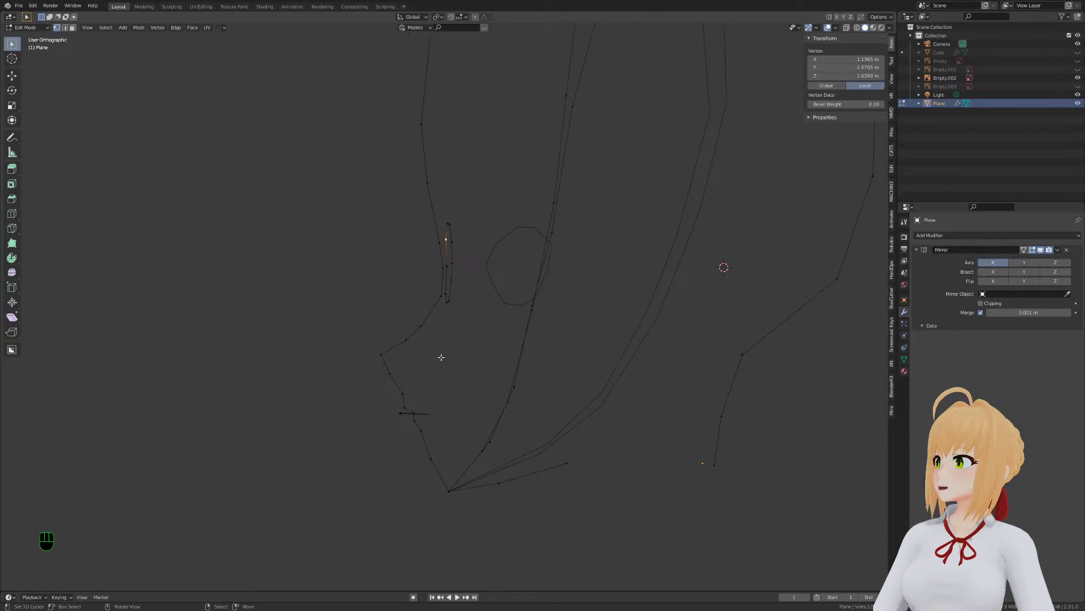
{"action": "key", "text": "g"}
{"action": "key", "text": "Tab"}
{"action": "key", "text": "Tab"}
{"action": "key", "text": "KP_7"}
{"action": "key", "text": "a"}
{"action": "key", "text": "a"}
{"action": "key", "text": "a"}
Box-select the inner part of the eye outline, move it slightly and rotate it in top view
{"action": "key", "text": "b"}
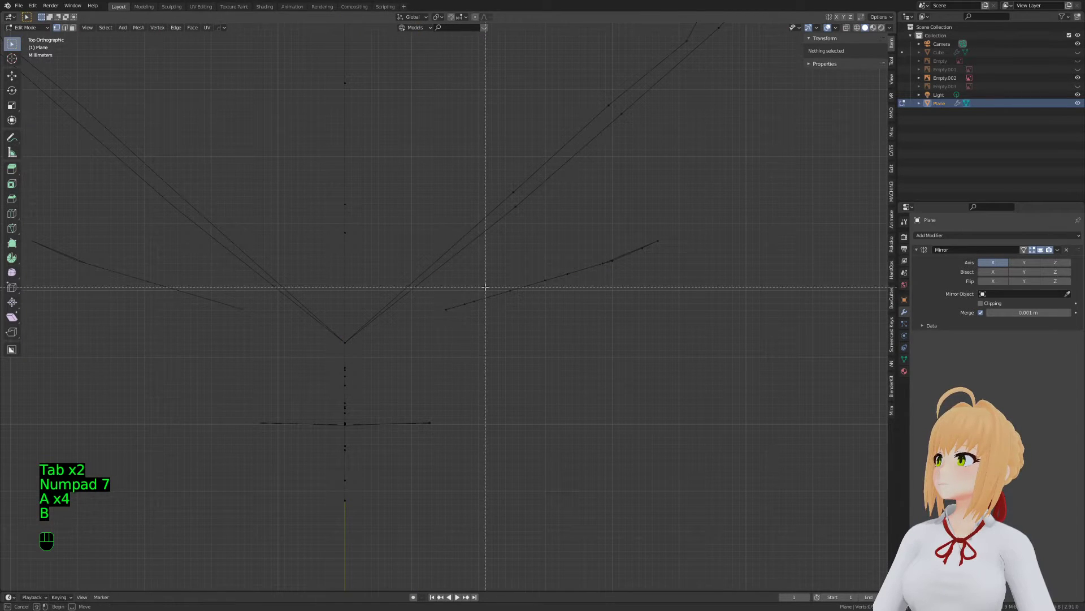
{"action": "key", "text": "a"}
{"action": "key", "text": "a"}
{"action": "key", "text": "a"}
{"action": "key", "text": "b"}
{"action": "left_click_drag", "start_coordinate": [485, 287], "coordinate": [456, 320]}
{"action": "key", "text": "g"}
{"action": "key", "text": "g"}
{"action": "left_click", "coordinate": [467, 345]}
{"action": "key", "text": "r"}
{"action": "left_click", "coordinate": [495, 388]}
Reposition two vertices near the middle of the eye outline slightly in top view
{"action": "key", "text": "a"}
{"action": "key", "text": "a"}
{"action": "key", "text": "a"}
{"action": "left_click", "coordinate": [512, 300]}
{"action": "key", "text": "g"}
{"action": "left_click", "coordinate": [512, 304]}
{"action": "left_click", "coordinate": [542, 284]}
{"action": "key", "text": "g"}
{"action": "left_click", "coordinate": [543, 283]}
{"action": "key", "text": "g"}
{"action": "left_click", "coordinate": [540, 285]}
Box-select groups of vertices in the inner half of the eye outline and shift them to smooth its curve
{"action": "middle_click_drag", "start_coordinate": [539, 286], "coordinate": [477, 317], "text": "shift"}
{"action": "key", "text": "a"}
{"action": "key", "text": "a"}
{"action": "key", "text": "a"}
{"action": "key", "text": "b"}
{"action": "left_click_drag", "start_coordinate": [491, 311], "coordinate": [448, 358]}
{"action": "key", "text": "g"}
{"action": "left_click", "coordinate": [443, 345]}
{"action": "key", "text": "a"}
{"action": "key", "text": "a"}
{"action": "key", "text": "a"}
{"action": "key", "text": "b"}
{"action": "key", "text": "a"}
{"action": "key", "text": "a"}
{"action": "key", "text": "a"}
{"action": "key", "text": "b"}
{"action": "key", "text": "g"}
{"action": "left_click", "coordinate": [448, 360]}
Shift the vertices in the outer half of the eye outline and rotate the group nearest the outer corner
{"action": "key", "text": "a"}
{"action": "key", "text": "a"}
{"action": "key", "text": "a"}
{"action": "key", "text": "b"}
{"action": "left_click_drag", "start_coordinate": [543, 294], "coordinate": [497, 328]}
{"action": "key", "text": "g"}
{"action": "left_click", "coordinate": [509, 320]}
{"action": "key", "text": "a"}
{"action": "key", "text": "a"}
{"action": "key", "text": "a"}
{"action": "key", "text": "b"}
{"action": "left_click_drag", "start_coordinate": [584, 275], "coordinate": [528, 324]}
{"action": "key", "text": "r"}
Examine the reshaped eye outline and its fit with the head contours from several angles, in perspective and orthographic views
{"action": "key", "text": "Tab"}
{"action": "mouse_move", "coordinate": [470, 422]}
{"action": "middle_mouse_down"}
{"action": "mouse_move", "coordinate": [435, 420]}
{"action": "mouse_move", "coordinate": [441, 313]}
{"action": "mouse_move", "coordinate": [487, 373]}
{"action": "mouse_move", "coordinate": [463, 328]}
{"action": "middle_mouse_up"}
{"action": "key", "text": "Tab"}
{"action": "key", "text": "z"}
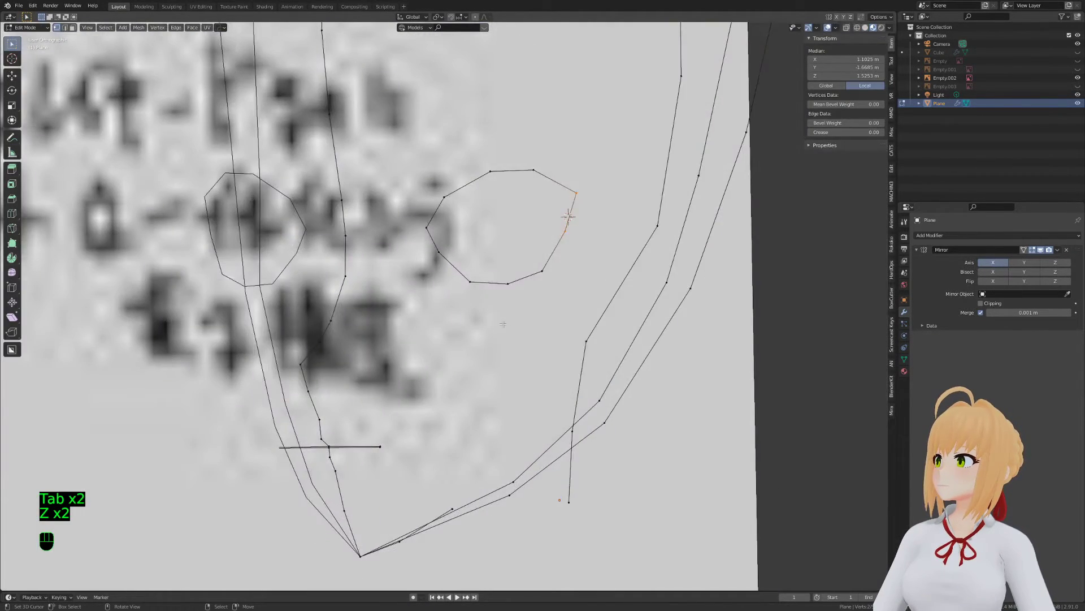
{"action": "middle_click_drag", "start_coordinate": [419, 336], "coordinate": [441, 359]}
{"action": "key", "text": "Tab"}
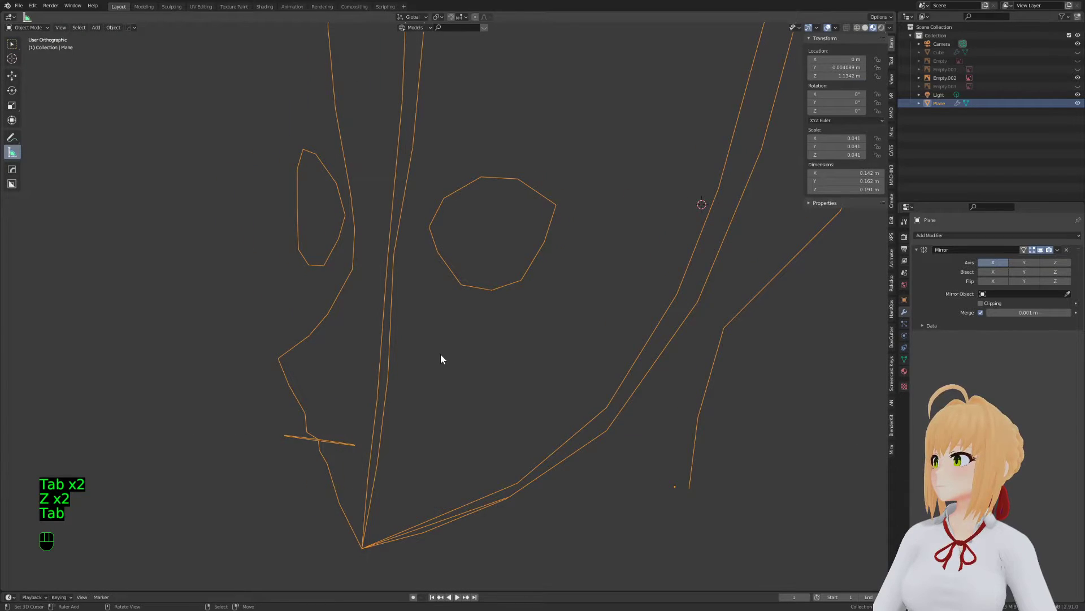
{"action": "key", "text": "Tab"}
{"action": "key", "text": "KP_5"}
{"action": "middle_click_drag", "start_coordinate": [567, 328], "coordinate": [358, 339]}
{"action": "key", "text": "a"}
{"action": "key", "text": "a"}
{"action": "key", "text": "a"}
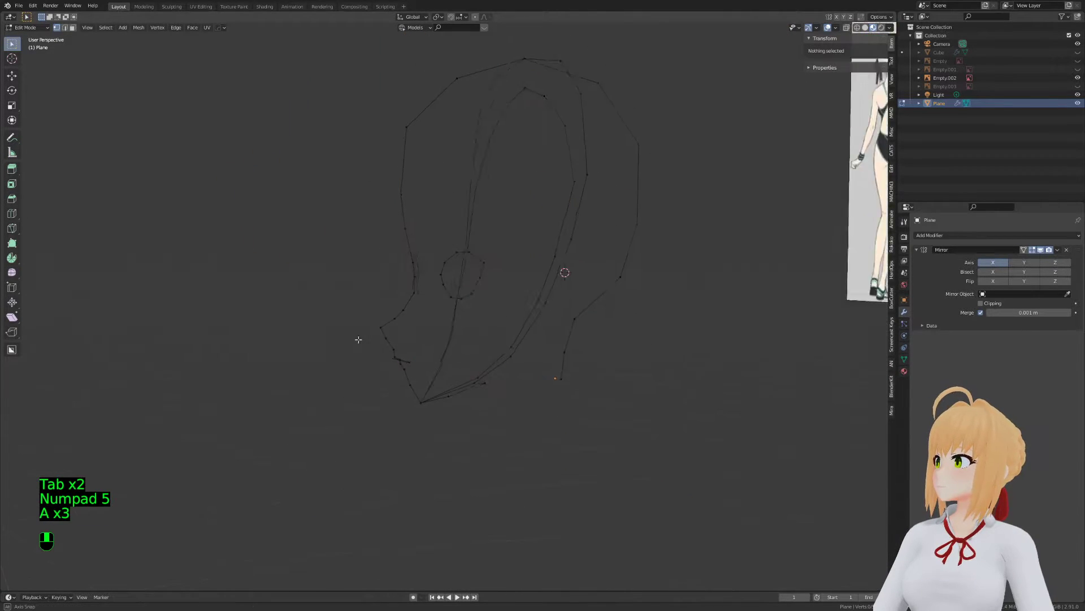
{"action": "key", "text": "Tab"}
{"action": "middle_click_drag", "start_coordinate": [446, 303], "coordinate": [484, 286]}
{"action": "key", "text": "KP_3"}
{"action": "key", "text": "Tab"}
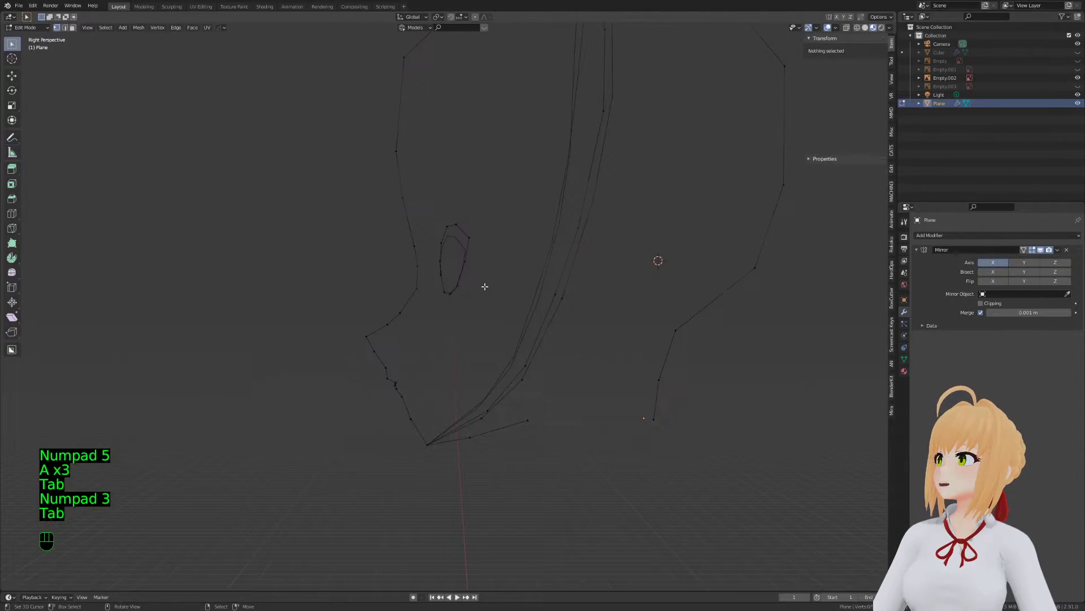
{"action": "key", "text": "KP_5"}
{"action": "middle_click_drag", "start_coordinate": [472, 356], "coordinate": [390, 347]}
{"action": "key", "text": "a"}
{"action": "key", "text": "a"}
{"action": "key", "text": "a"}
{"action": "middle_click_drag", "start_coordinate": [526, 296], "coordinate": [490, 359]}
Select the upper vertices of the inner face contour and move them about 0.031 m forward along Y in the right view
{"action": "left_click", "coordinate": [623, 287]}
{"action": "middle_click_drag", "start_coordinate": [625, 286], "coordinate": [639, 278]}
{"action": "left_click", "coordinate": [680, 193], "text": "shift"}
{"action": "left_click", "coordinate": [684, 142], "text": "shift"}
{"action": "middle_click_drag", "start_coordinate": [685, 147], "coordinate": [699, 263], "text": "shift"}
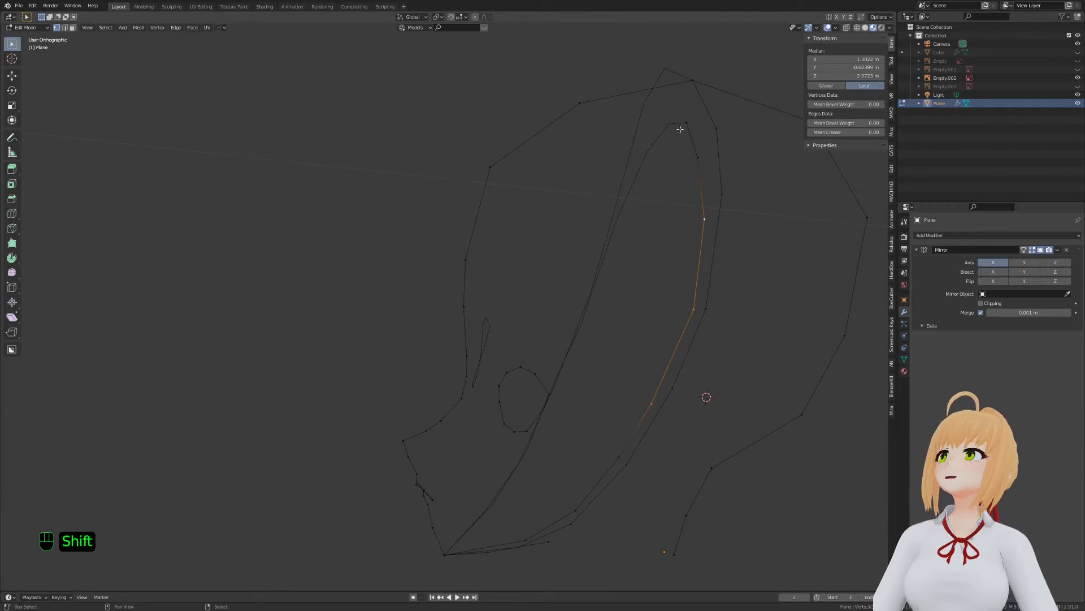
{"action": "key", "text": "KP_3"}
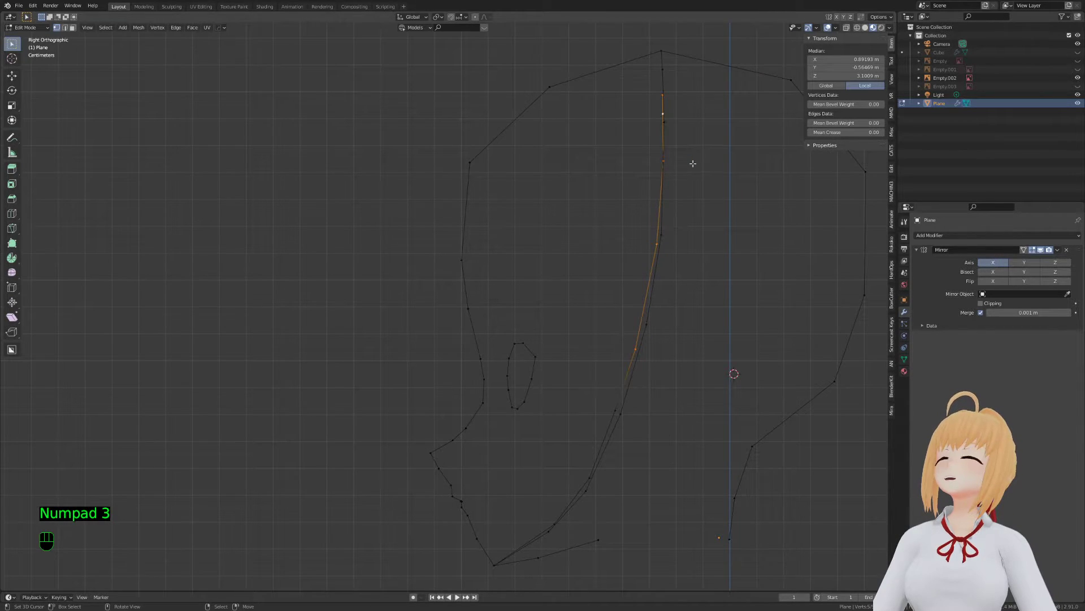
{"action": "key", "text": "g"}
{"action": "left_click", "coordinate": [609, 177]}
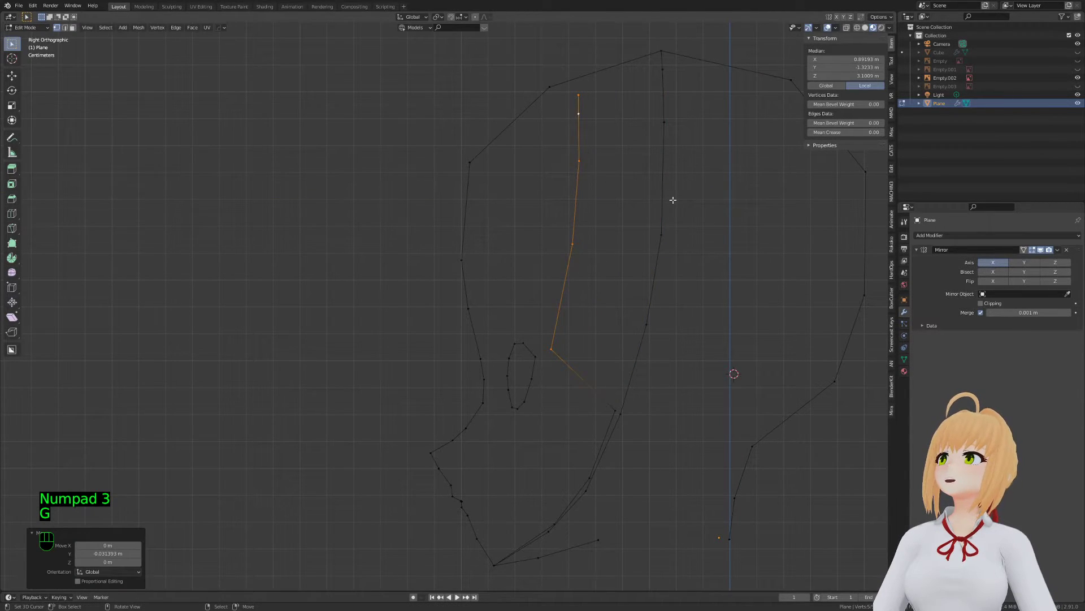
Bring the three lower cheek vertices of the contour about 0.022 m forward along Y and rotate them about 14.6°
{"action": "left_click", "coordinate": [615, 410]}
{"action": "left_click", "coordinate": [589, 477], "text": "shift"}
{"action": "scroll", "coordinate": [565, 478], "scroll_direction": "up", "scroll_amount": 1}
{"action": "middle_click_drag", "start_coordinate": [565, 478], "coordinate": [657, 282], "text": "shift"}
{"action": "key", "text": "g"}
{"action": "left_click", "coordinate": [588, 292]}
{"action": "key", "text": "r"}
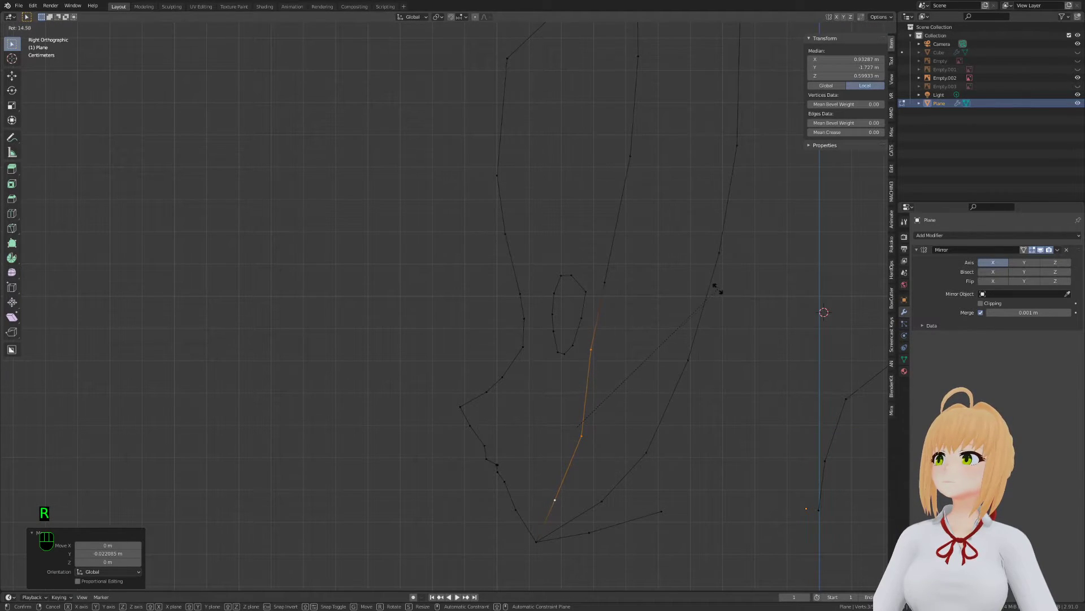
{"action": "left_click", "coordinate": [718, 289]}
{"action": "key", "text": "g"}
{"action": "key", "text": "y"}
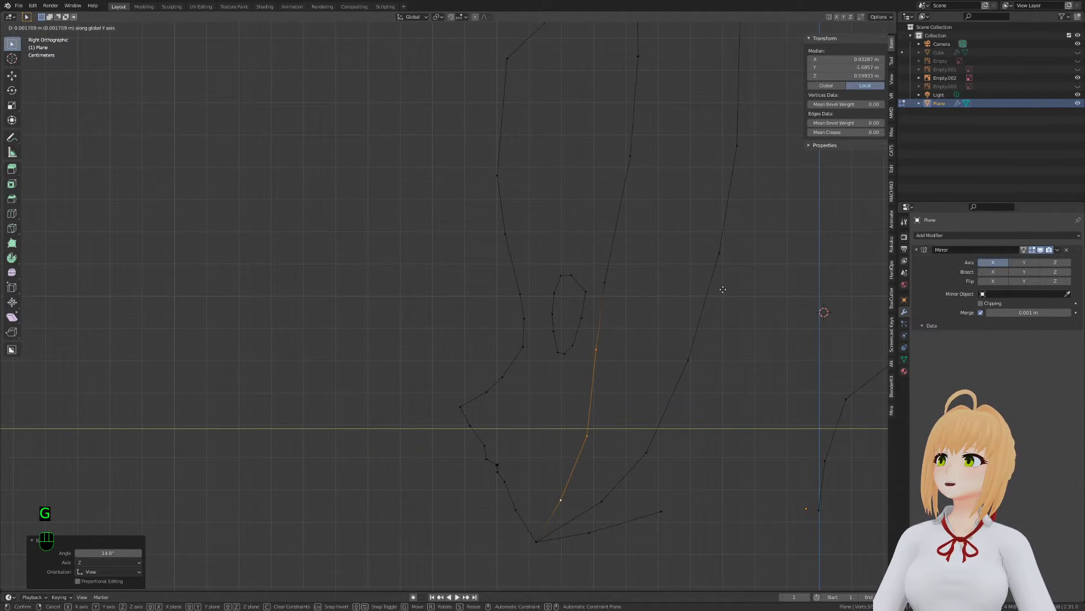
{"action": "left_click", "coordinate": [723, 290]}
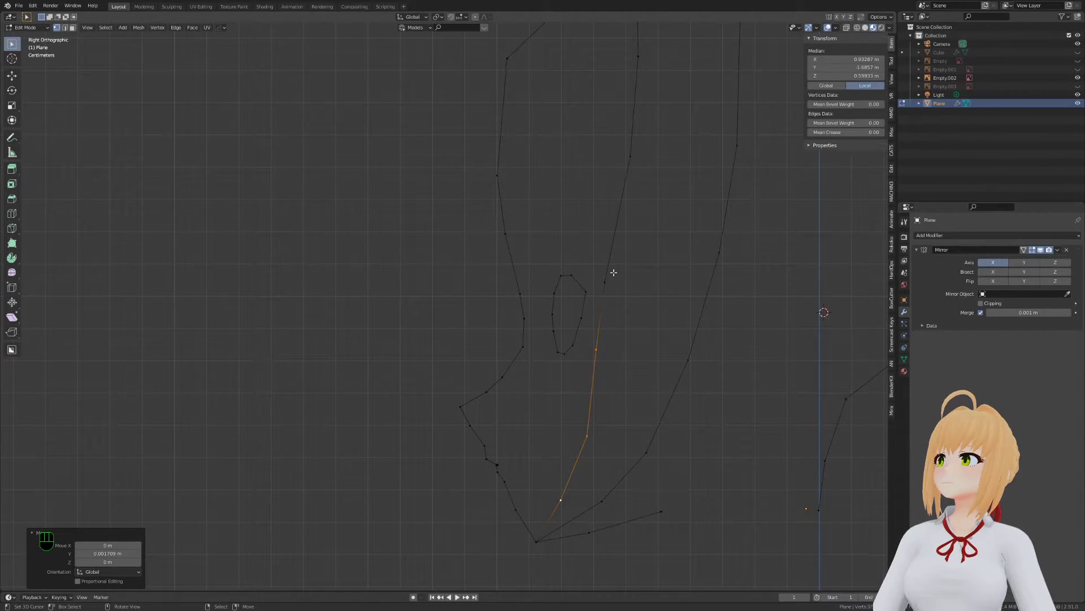
Move the cheek contour vertex just below eye level about 0.0025 m back along Y
{"action": "middle_click_drag", "start_coordinate": [624, 157], "coordinate": [609, 189], "text": "shift"}
{"action": "left_click", "coordinate": [583, 381]}
{"action": "key", "text": "g"}
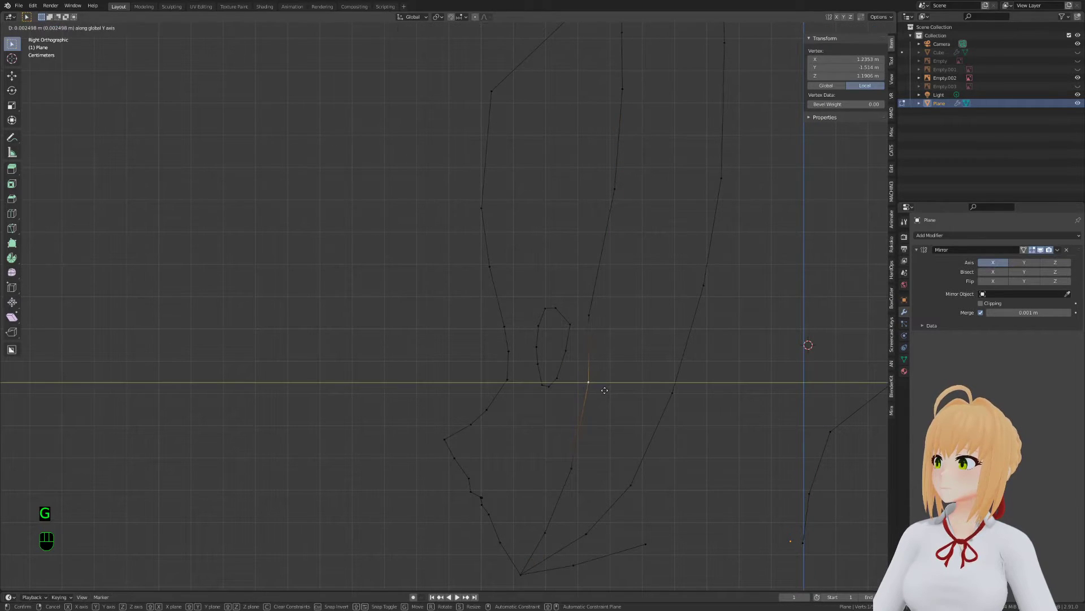
{"action": "left_click", "coordinate": [603, 390]}
Select the entire linked eye outline and move it slightly back along Y
{"action": "key", "text": "a"}
{"action": "key", "text": "a"}
{"action": "key", "text": "a"}
{"action": "key", "text": "k"}
{"action": "key", "text": "l"}
{"action": "scroll", "coordinate": [573, 354], "scroll_direction": "down", "scroll_amount": 4}
{"action": "key", "text": "g"}
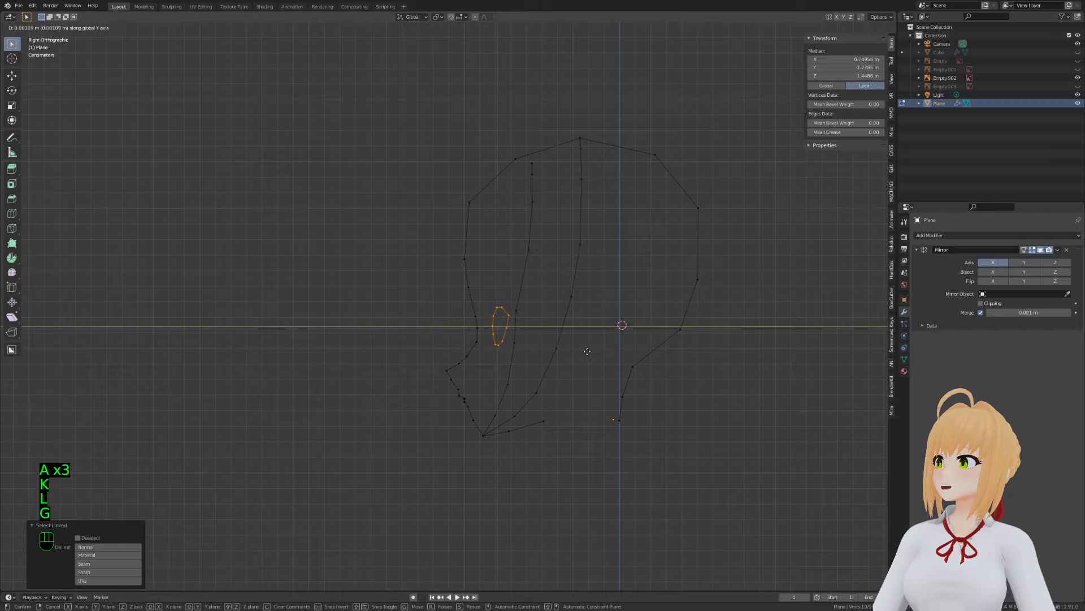
{"action": "left_click", "coordinate": [589, 351]}
Adjust the position of the two cheek contour vertices directly behind the eye
{"action": "left_click", "coordinate": [516, 343]}
{"action": "left_click", "coordinate": [518, 310], "text": "shift"}
{"action": "key", "text": "g"}
{"action": "left_click", "coordinate": [531, 304]}
Move the upper forehead vertices of the cheek contour about 0.003 m forward along Y
{"action": "middle_click_drag", "start_coordinate": [531, 304], "coordinate": [513, 360], "text": "shift"}
{"action": "scroll", "coordinate": [540, 227], "scroll_direction": "up", "scroll_amount": 1}
{"action": "left_click", "coordinate": [530, 212]}
{"action": "left_click", "coordinate": [529, 178], "text": "shift"}
{"action": "key", "text": "g"}
{"action": "left_click", "coordinate": [538, 176]}
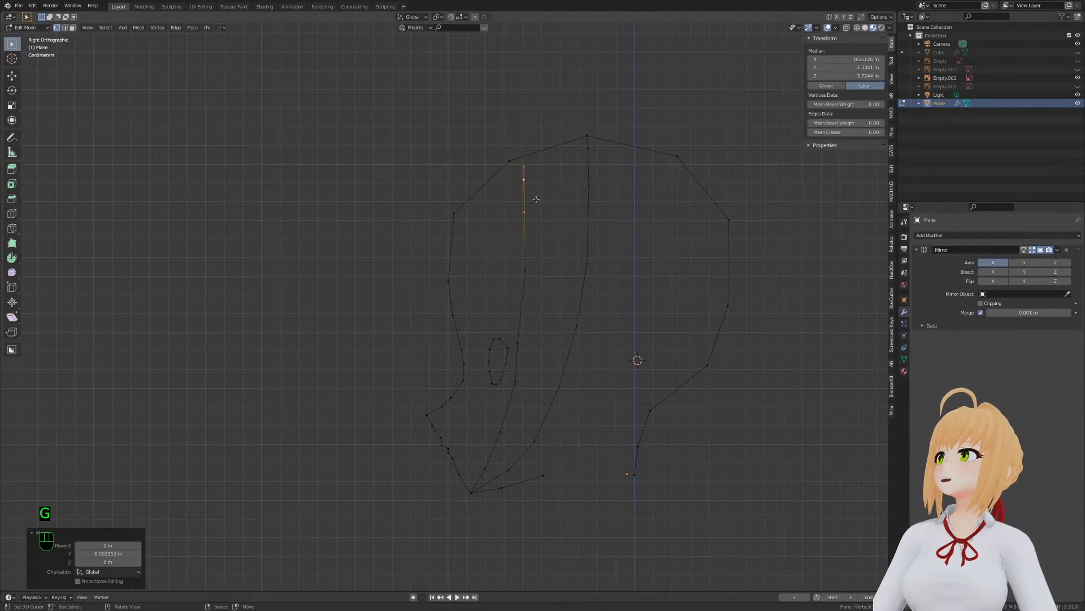
Nudge the contour's mid-forehead vertex and its vertex behind the eye individually along Y to even out the curve
{"action": "right_click", "coordinate": [531, 268]}
{"action": "key", "text": "g"}
{"action": "key", "text": "y"}
{"action": "left_click", "coordinate": [528, 268]}
{"action": "right_click", "coordinate": [531, 344]}
{"action": "key", "text": "g"}
{"action": "key", "text": "y"}
{"action": "left_click", "coordinate": [533, 344]}
Merge the contour's topmost vertex into the adjacent upper forehead vertex of the profile line using At Last
{"action": "key", "text": "a"}
{"action": "key", "text": "a"}
{"action": "key", "text": "a"}
{"action": "right_click", "coordinate": [524, 167]}
{"action": "right_click", "coordinate": [510, 161], "text": "shift"}
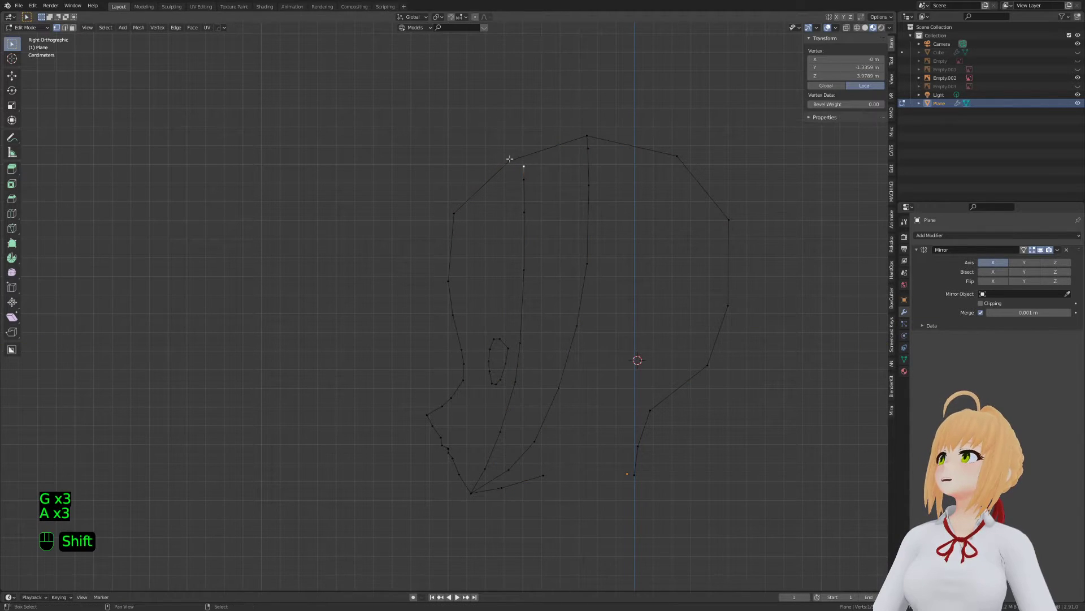
{"action": "key", "text": "m"}
{"action": "left_click", "coordinate": [502, 118]}
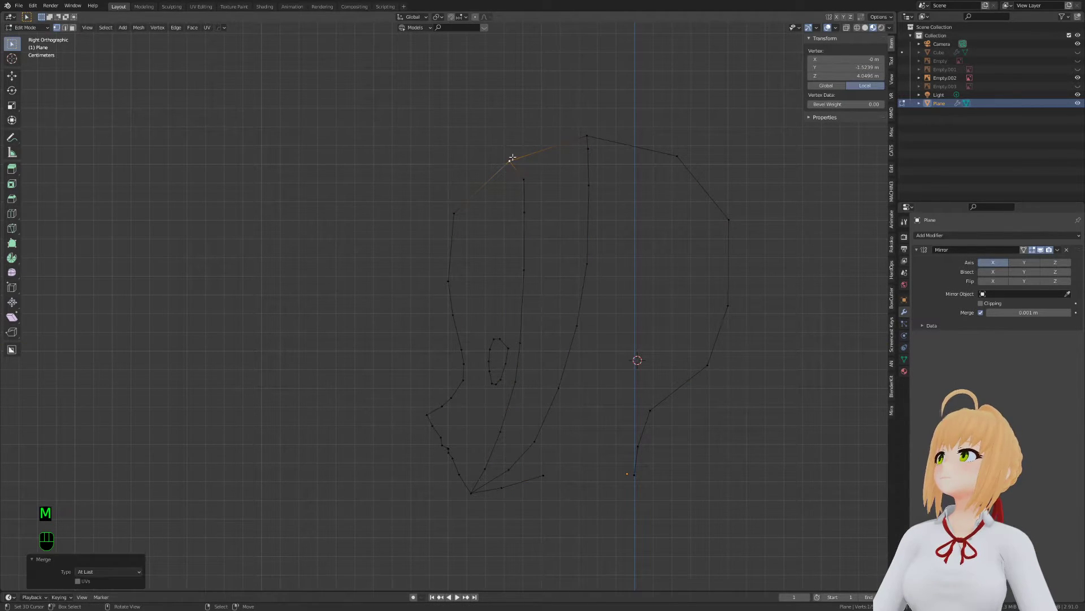
Slide the merged vertex slightly along the profile line and reposition the forehead vertex below it to round the profile
{"action": "key", "text": "g"}
{"action": "key", "text": "g"}
{"action": "left_click", "coordinate": [516, 160]}
{"action": "right_click", "coordinate": [454, 213]}
{"action": "key", "text": "g"}
{"action": "left_click", "coordinate": [461, 208]}
{"action": "key", "text": "Tab"}
{"action": "scroll", "coordinate": [644, 392], "scroll_direction": "up", "scroll_amount": 2}
{"action": "key", "text": "Tab"}
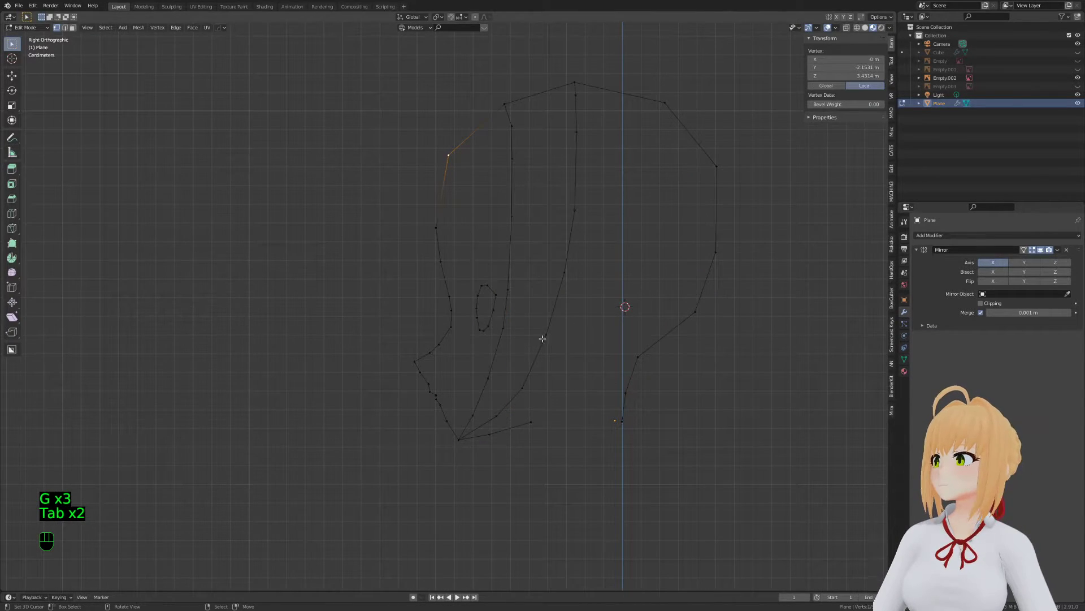
Save the file and clear the vertex selection
{"action": "key", "text": "ctrl+s"}
{"action": "scroll", "coordinate": [553, 353], "scroll_direction": "up", "scroll_amount": 3}
{"action": "scroll", "coordinate": [553, 353], "scroll_direction": "up", "scroll_amount": 2}
{"action": "key", "text": "a"}
{"action": "key", "text": "a"}
{"action": "key", "text": "a"}
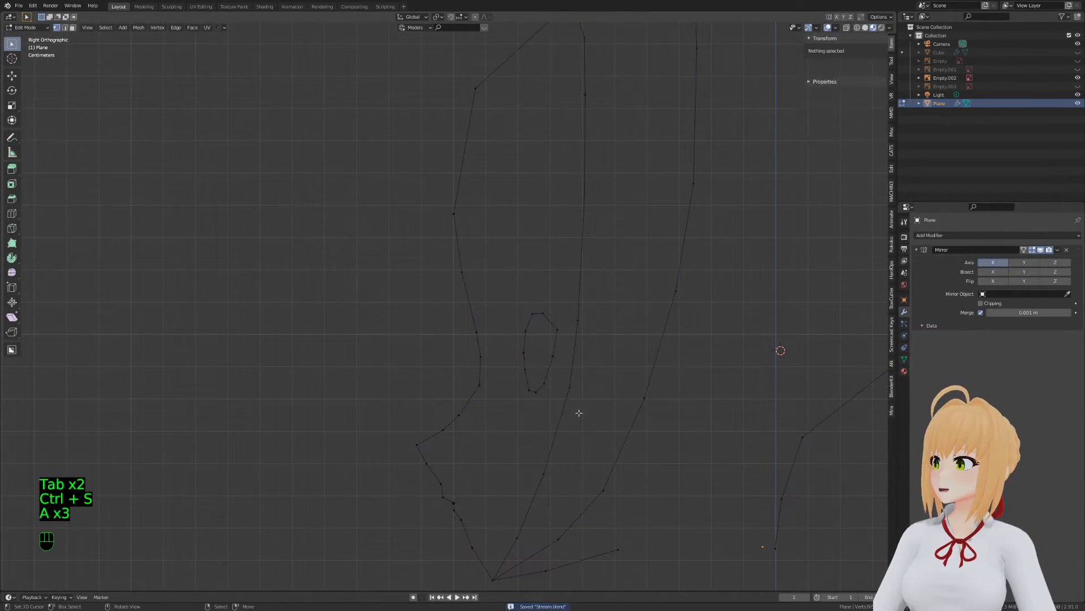
{"action": "scroll", "coordinate": [593, 368], "scroll_direction": "down", "scroll_amount": 3}
{"action": "key", "text": "a"}
{"action": "key", "text": "a"}
{"action": "key", "text": "a"}
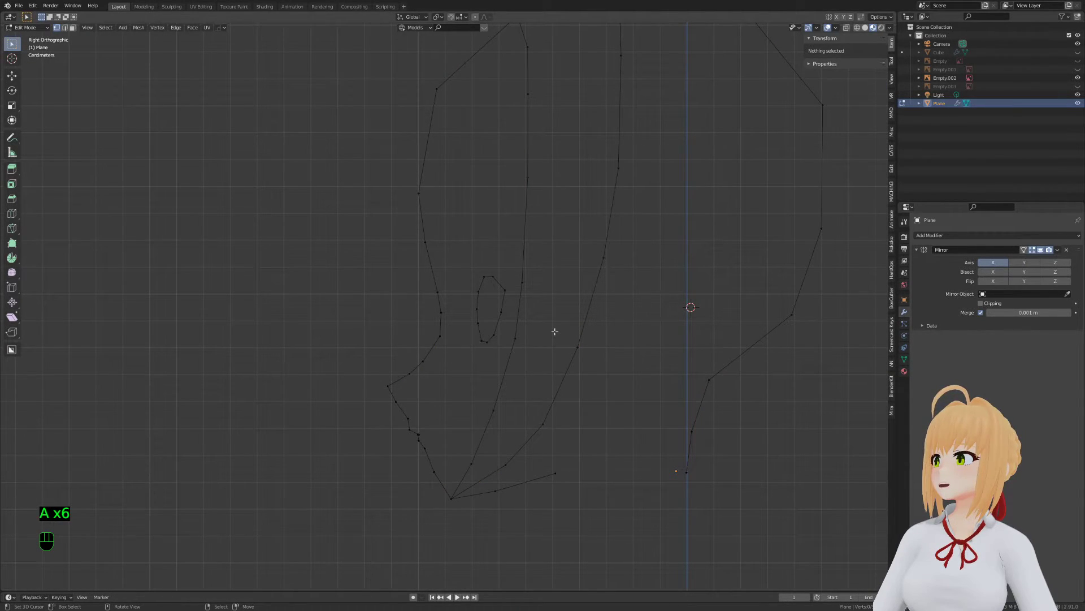
{"action": "middle_click_drag", "start_coordinate": [555, 332], "coordinate": [558, 381], "text": "shift"}
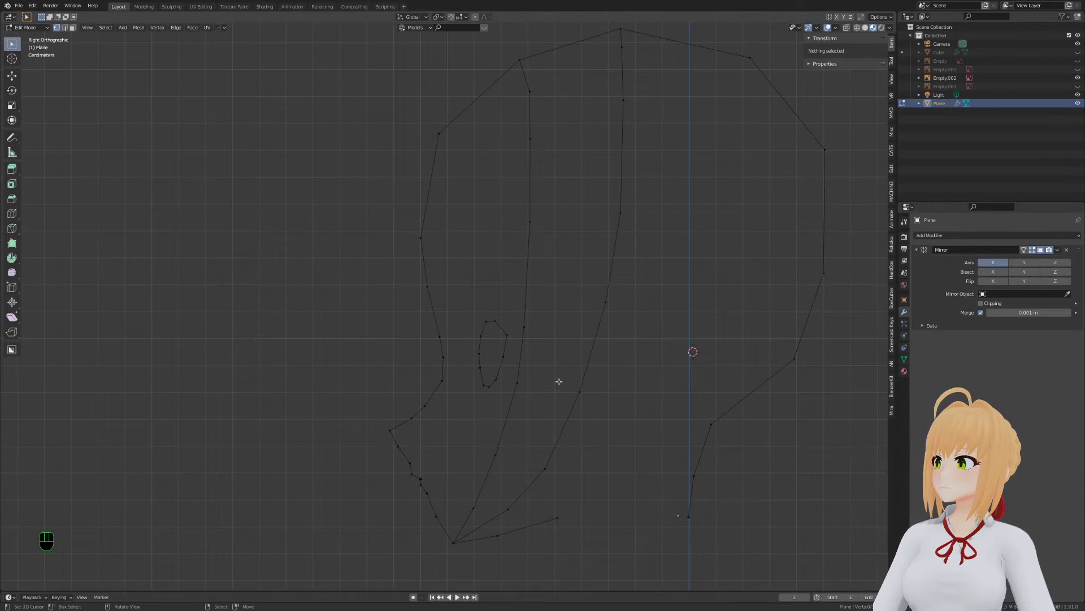
Extrude the throat end of the jaw line downward to start the front neck line
{"action": "middle_click_drag", "start_coordinate": [569, 243], "coordinate": [531, 363], "text": "shift"}
{"action": "left_click", "coordinate": [521, 359]}
{"action": "key", "text": "e"}
{"action": "left_click", "coordinate": [556, 454]}
Lower the bottom vertex of the back neck line and reposition the vertex above it to smooth the curve
{"action": "right_click", "coordinate": [652, 366]}
{"action": "key", "text": "g"}
{"action": "left_click", "coordinate": [649, 407]}
{"action": "key", "text": "a"}
{"action": "key", "text": "a"}
{"action": "key", "text": "a"}
{"action": "right_click", "coordinate": [660, 263]}
{"action": "key", "text": "g"}
{"action": "left_click", "coordinate": [673, 259]}
{"action": "key", "text": "Tab"}
{"action": "middle_click_drag", "start_coordinate": [673, 259], "coordinate": [670, 233], "text": "shift"}
{"action": "scroll", "coordinate": [664, 380], "scroll_direction": "down", "scroll_amount": 2}
{"action": "key", "text": "Tab"}
In front view, move the two upper forehead vertices of the inner contour outward and upward to round it
{"action": "key", "text": "KP_1"}
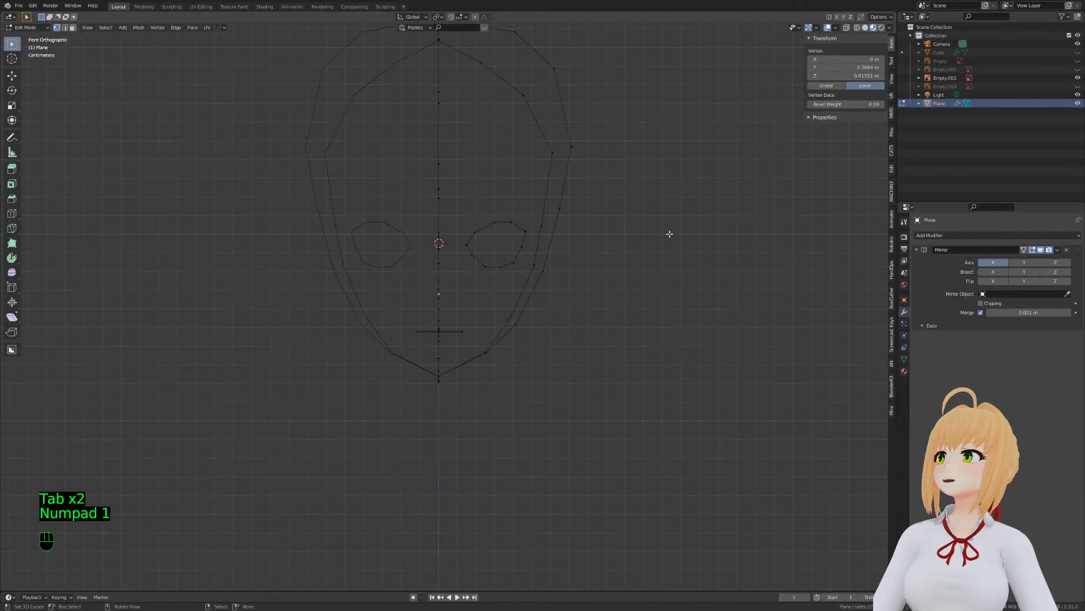
{"action": "key", "text": "a"}
{"action": "key", "text": "a"}
{"action": "key", "text": "a"}
{"action": "scroll", "coordinate": [663, 252], "scroll_direction": "up", "scroll_amount": 2}
{"action": "mouse_move", "coordinate": [664, 253]}
{"action": "middle_mouse_down", "text": "shift"}
{"action": "mouse_move", "coordinate": [582, 307]}
{"action": "mouse_move", "coordinate": [735, 360]}
{"action": "middle_mouse_up", "text": "shift"}
{"action": "key", "text": "z"}
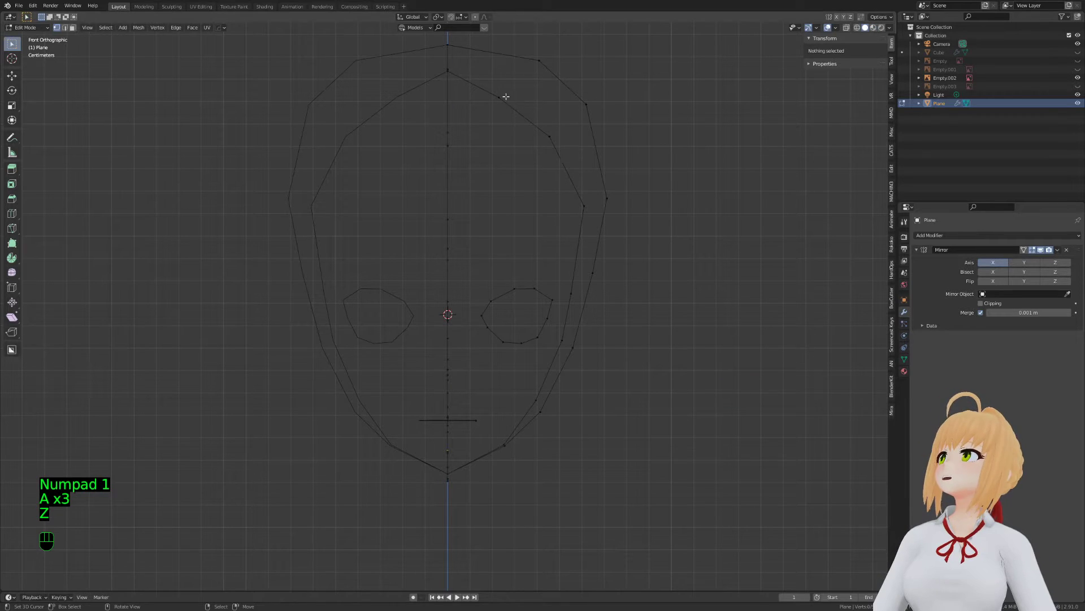
{"action": "right_click", "coordinate": [501, 96]}
{"action": "key", "text": "g"}
{"action": "key", "text": "g"}
{"action": "key", "text": "g"}
{"action": "left_click", "coordinate": [577, 224]}
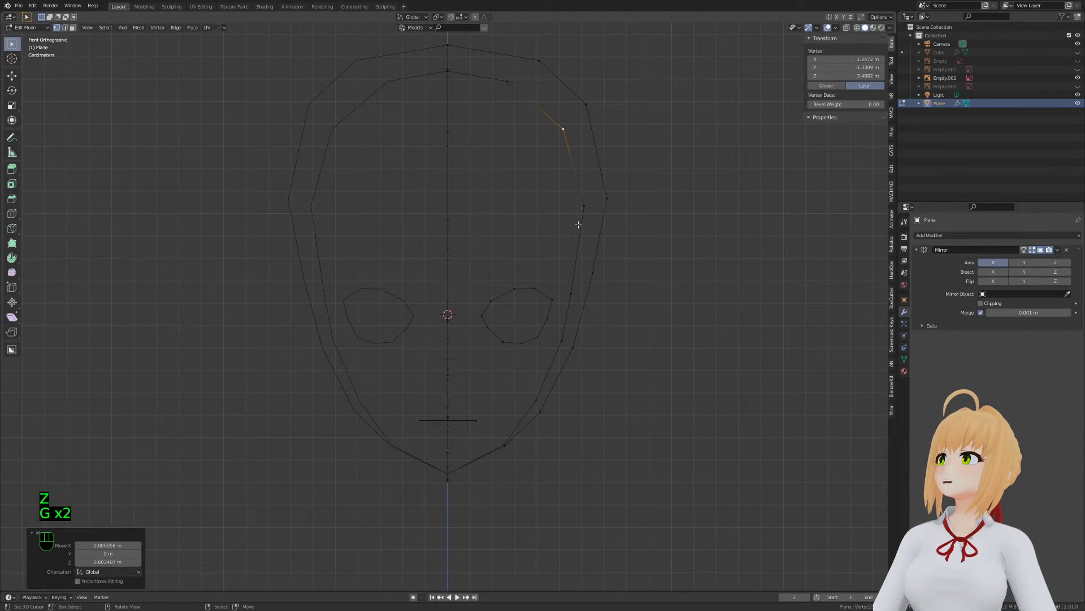
{"action": "key", "text": "Tab"}
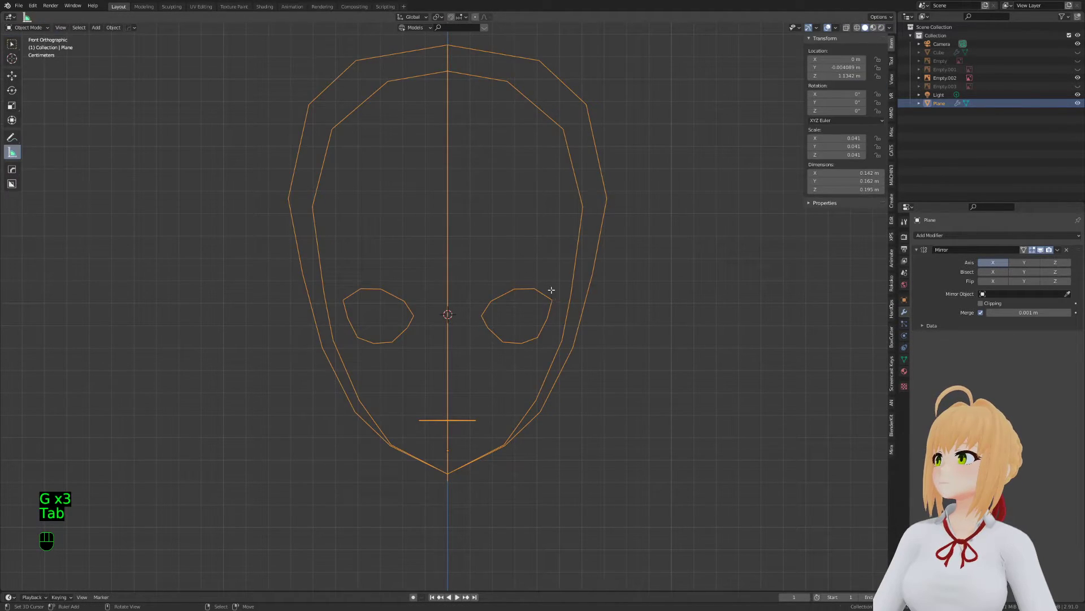
{"action": "key", "text": "Tab"}
{"action": "key", "text": "a"}
{"action": "key", "text": "a"}
{"action": "key", "text": "a"}
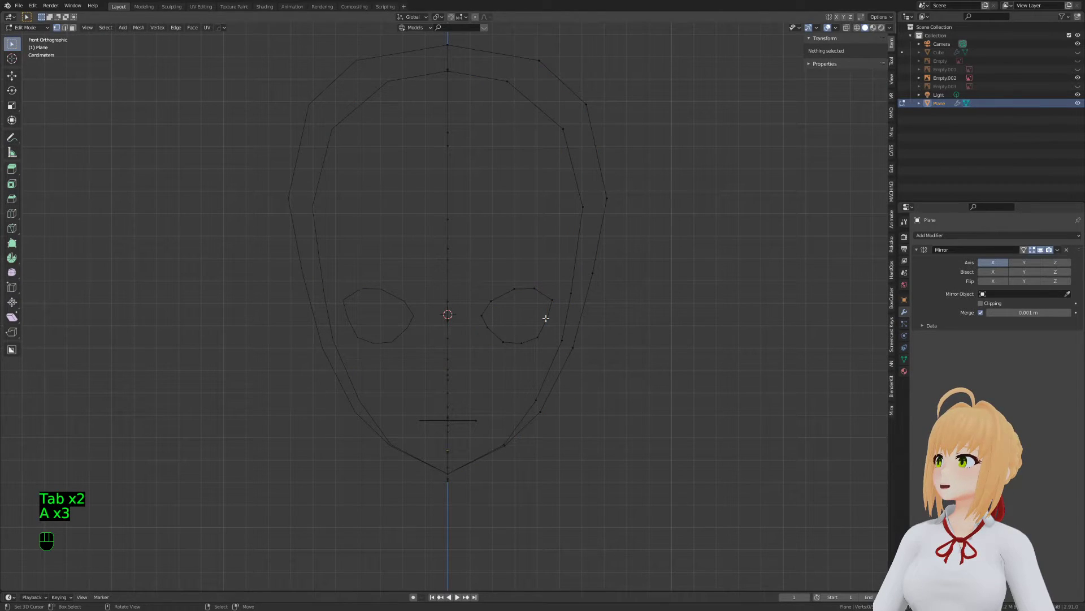
Show the Empty.003, Empty.001 and Empty reference images and switch the front view to perspective
{"action": "left_click", "coordinate": [1076, 86]}
{"action": "key", "text": "KP_5"}
{"action": "left_click", "coordinate": [1077, 69]}
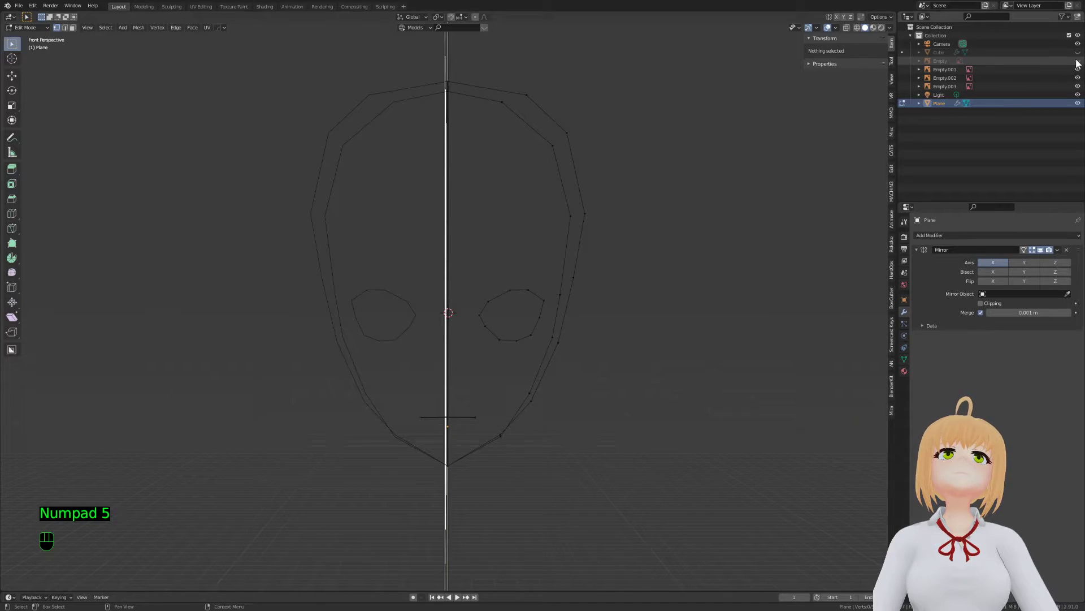
{"action": "left_click", "coordinate": [1077, 61]}
{"action": "middle_click_drag", "start_coordinate": [593, 246], "coordinate": [592, 210], "text": "shift"}
{"action": "middle_click_drag", "start_coordinate": [550, 331], "coordinate": [546, 272], "text": "shift"}
{"action": "scroll", "coordinate": [534, 282], "scroll_direction": "up", "scroll_amount": 2}
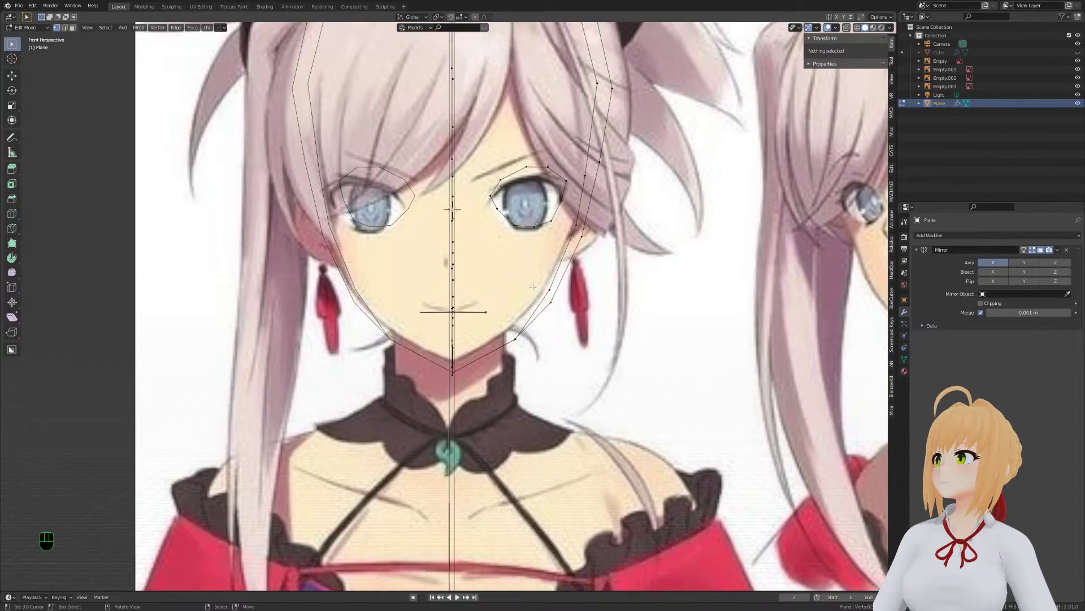
Box-select the chin vertices and raise them along Z with proportional editing to match the chin and mouth of the front reference
{"action": "key", "text": "a"}
{"action": "key", "text": "a"}
{"action": "key", "text": "a"}
{"action": "key", "text": "a"}
{"action": "key", "text": "a"}
{"action": "key", "text": "a"}
{"action": "key", "text": "b"}
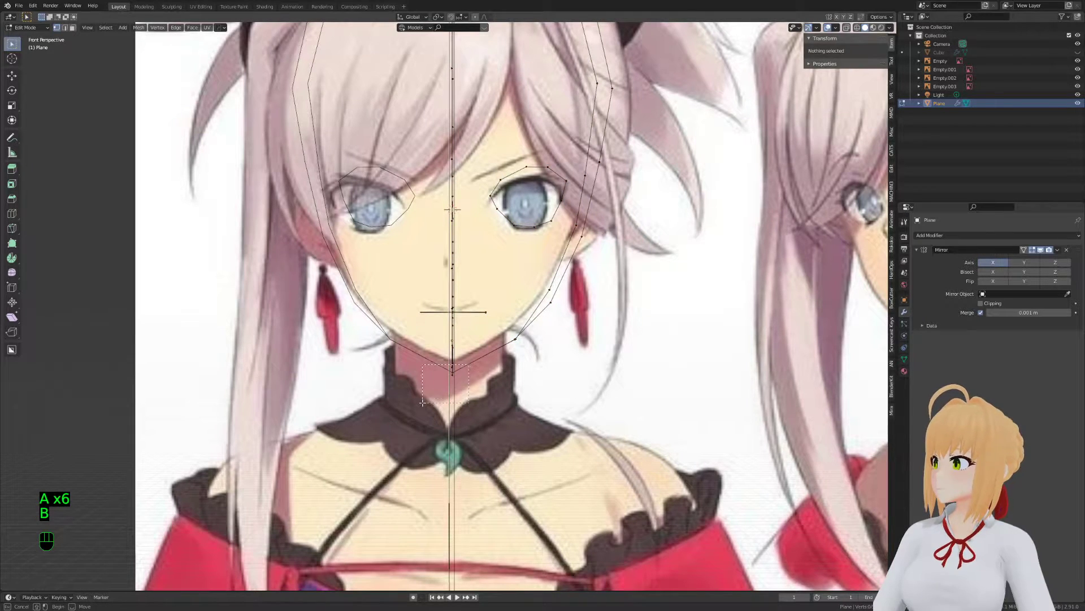
{"action": "left_click", "coordinate": [473, 19]}
{"action": "key", "text": "g"}
{"action": "scroll", "coordinate": [509, 170], "scroll_direction": "up", "scroll_amount": 3}
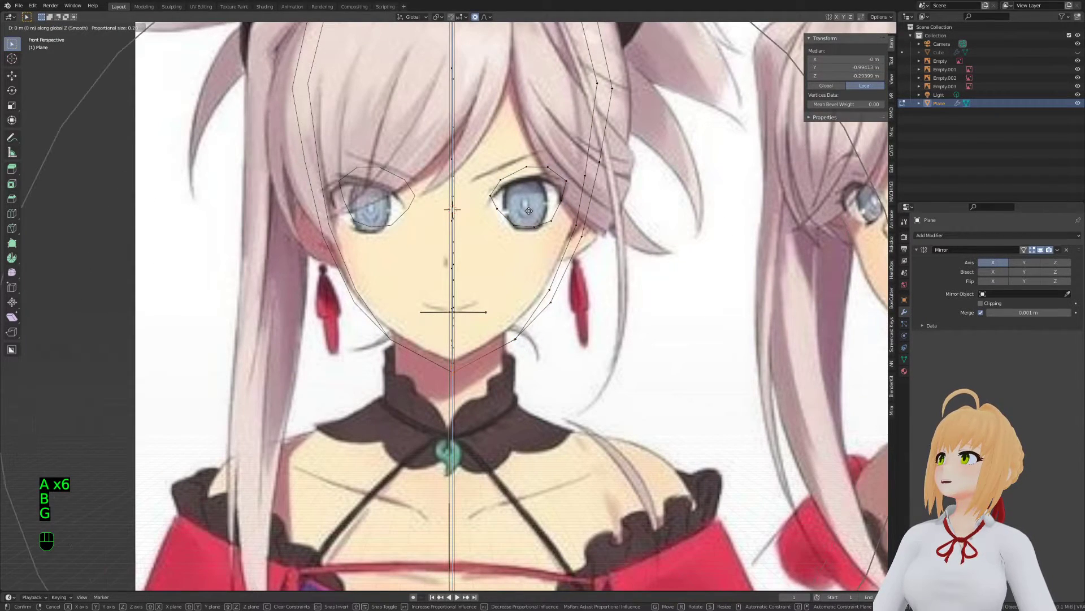
{"action": "left_click", "coordinate": [532, 203]}
{"action": "key", "text": "g"}
{"action": "key", "text": "b"}
{"action": "key", "text": "g"}
Move the lower jaw contour vertices slightly inward and upward with proportional editing to follow the reference jawline
{"action": "right_click", "coordinate": [511, 338]}
{"action": "key", "text": "a"}
{"action": "key", "text": "a"}
{"action": "key", "text": "a"}
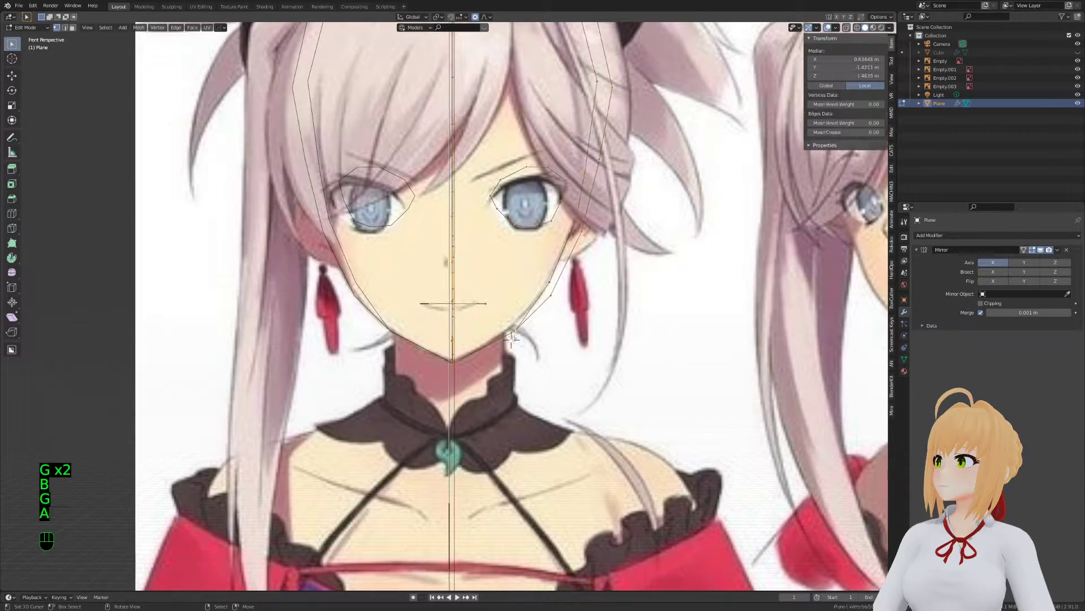
{"action": "key", "text": "g"}
{"action": "left_click", "coordinate": [518, 332]}
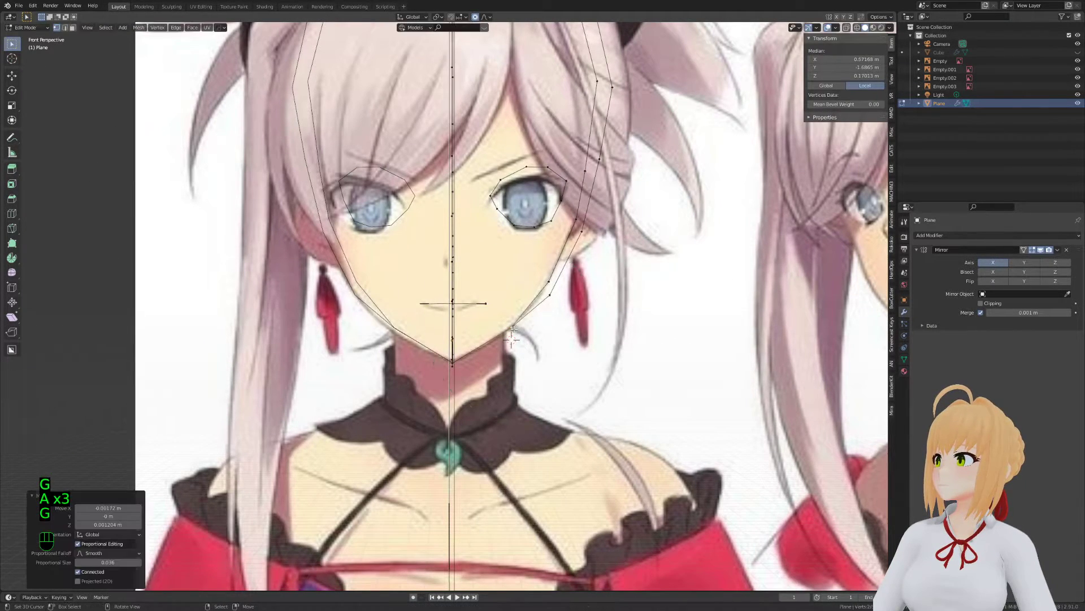
{"action": "key", "text": "g"}
{"action": "left_click", "coordinate": [547, 270]}
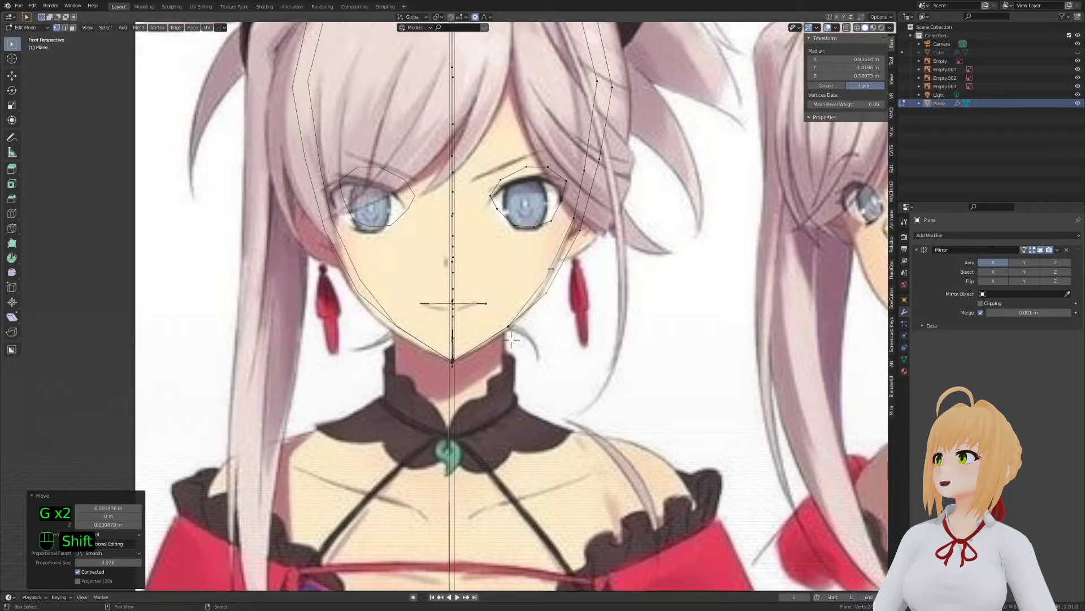
{"action": "middle_click_drag", "start_coordinate": [551, 270], "coordinate": [552, 300], "text": "shift"}
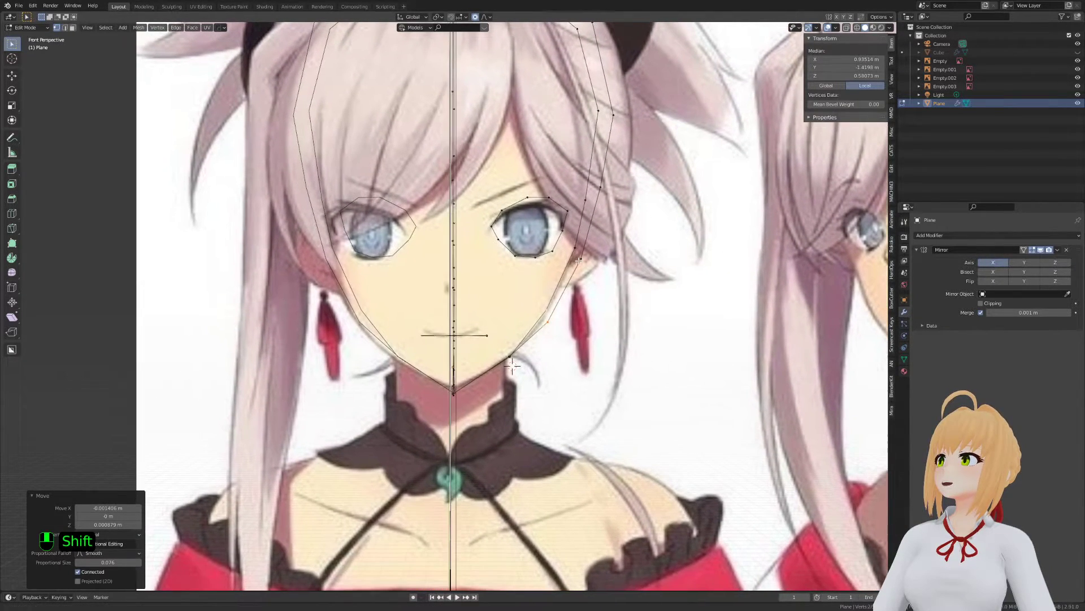
Nudge the contour vertex below the outer eye corner outward and the temple vertex slightly inward
{"action": "left_click", "coordinate": [579, 260]}
{"action": "key", "text": "g"}
{"action": "left_click", "coordinate": [580, 261]}
{"action": "middle_click_drag", "start_coordinate": [579, 261], "coordinate": [574, 284], "text": "shift"}
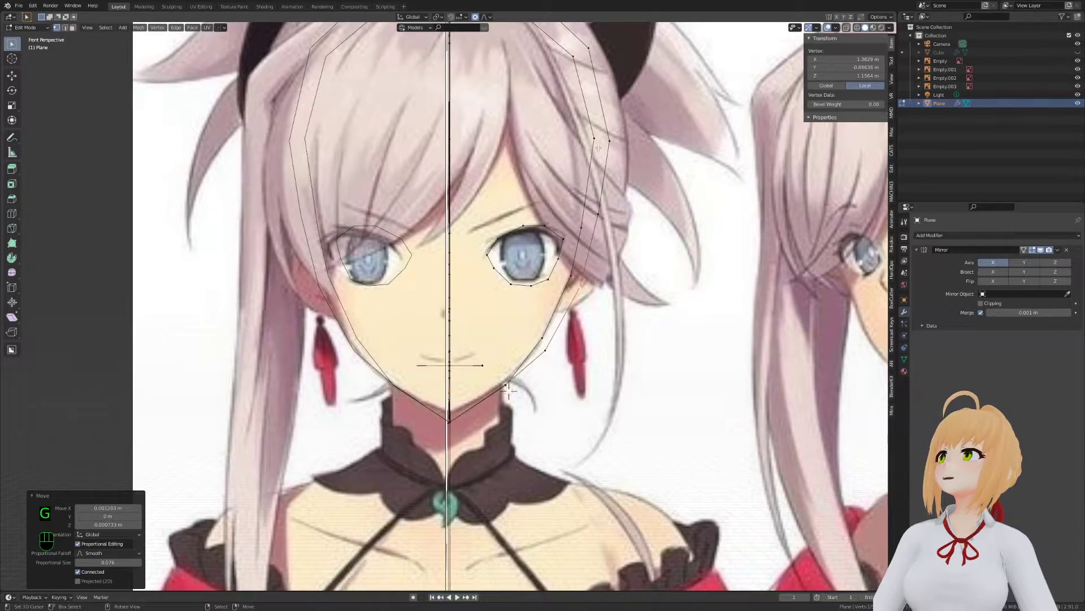
{"action": "left_click", "coordinate": [592, 135]}
{"action": "key", "text": "g"}
{"action": "left_click", "coordinate": [591, 136]}
{"action": "key", "text": "Tab"}
{"action": "key", "text": "Tab"}
{"action": "key", "text": "Tab"}
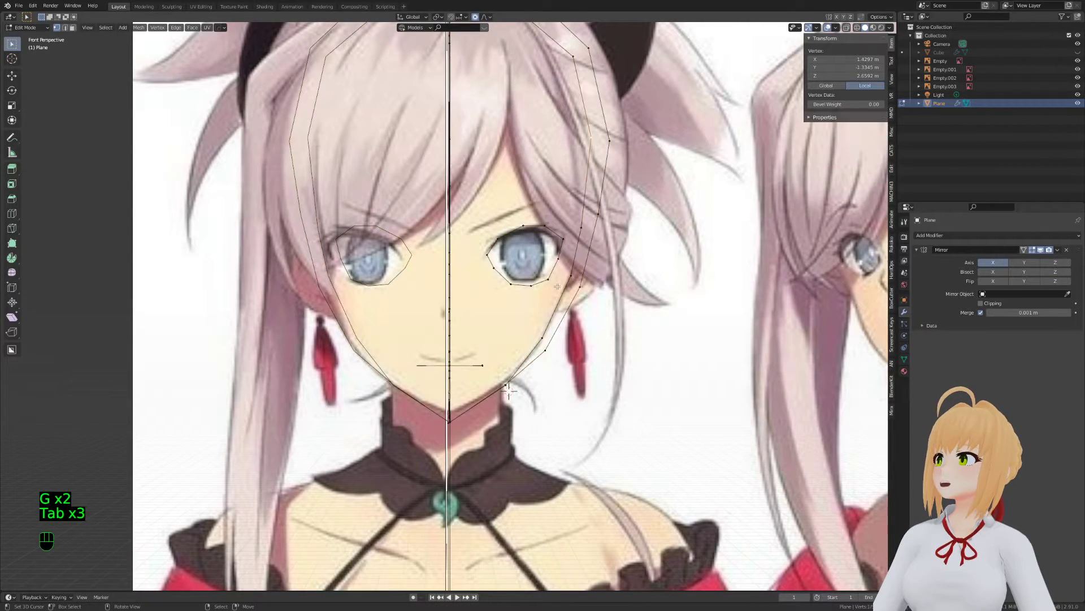
Adjust the contour vertex level with the lower eyelid and raise the one beside the brow
{"action": "key", "text": "g"}
{"action": "left_click", "coordinate": [563, 288]}
{"action": "right_click", "coordinate": [583, 226]}
{"action": "key", "text": "g"}
{"action": "left_click", "coordinate": [585, 206]}
Nudge the upper outer vertices of the eye outline to fit the eye in the front reference
{"action": "key", "text": "a"}
{"action": "key", "text": "a"}
{"action": "key", "text": "a"}
{"action": "key", "text": "a"}
{"action": "key", "text": "a"}
{"action": "key", "text": "a"}
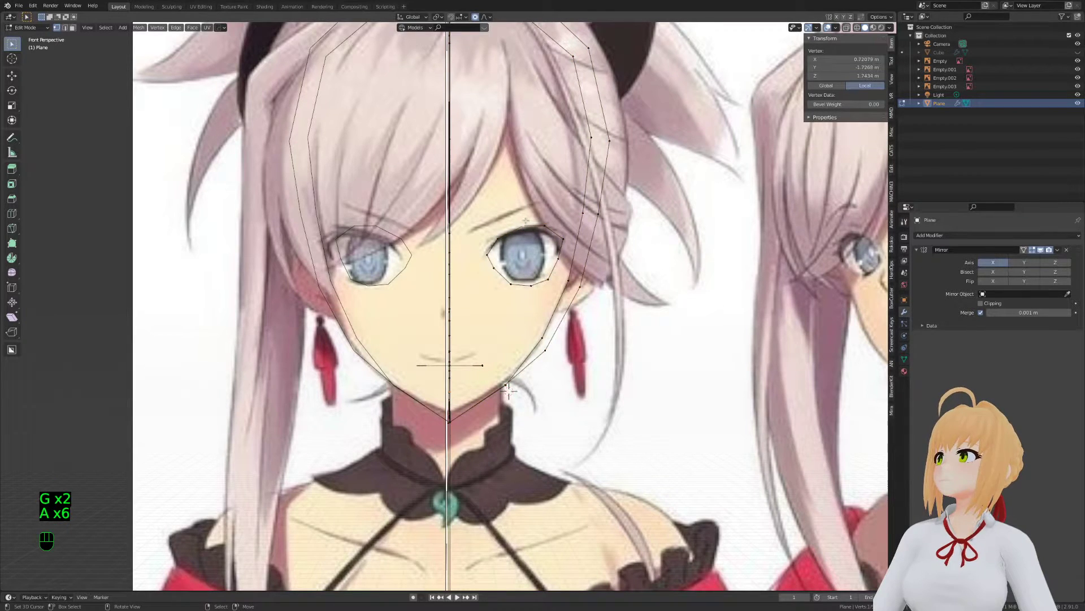
{"action": "left_click", "coordinate": [544, 223]}
{"action": "key", "text": "g"}
{"action": "left_click", "coordinate": [544, 224]}
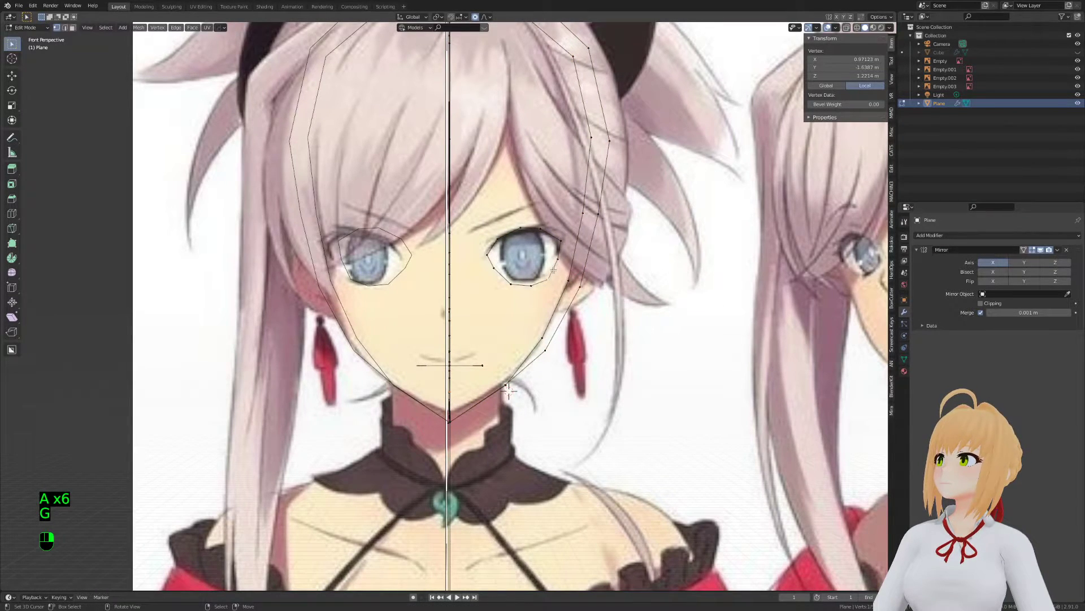
Box-select the chin-tip vertices and adjust them along Z with proportional editing to match the reference chin
{"action": "key", "text": "Tab"}
{"action": "middle_click_drag", "start_coordinate": [571, 285], "coordinate": [580, 270], "text": "shift"}
{"action": "key", "text": "Tab"}
{"action": "middle_click_drag", "start_coordinate": [454, 410], "coordinate": [447, 415], "text": "shift"}
{"action": "key", "text": "Tab"}
{"action": "key", "text": "Tab"}
{"action": "key", "text": "Tab"}
{"action": "right_click", "coordinate": [447, 414]}
{"action": "key", "text": "g"}
{"action": "right_click", "coordinate": [447, 415]}
{"action": "key", "text": "b"}
{"action": "left_click_drag", "start_coordinate": [445, 406], "coordinate": [456, 420]}
{"action": "key", "text": "g"}
{"action": "middle_click", "coordinate": [439, 421]}
{"action": "left_click", "coordinate": [439, 419]}
{"action": "key", "text": "g"}
{"action": "middle_click", "coordinate": [446, 415]}
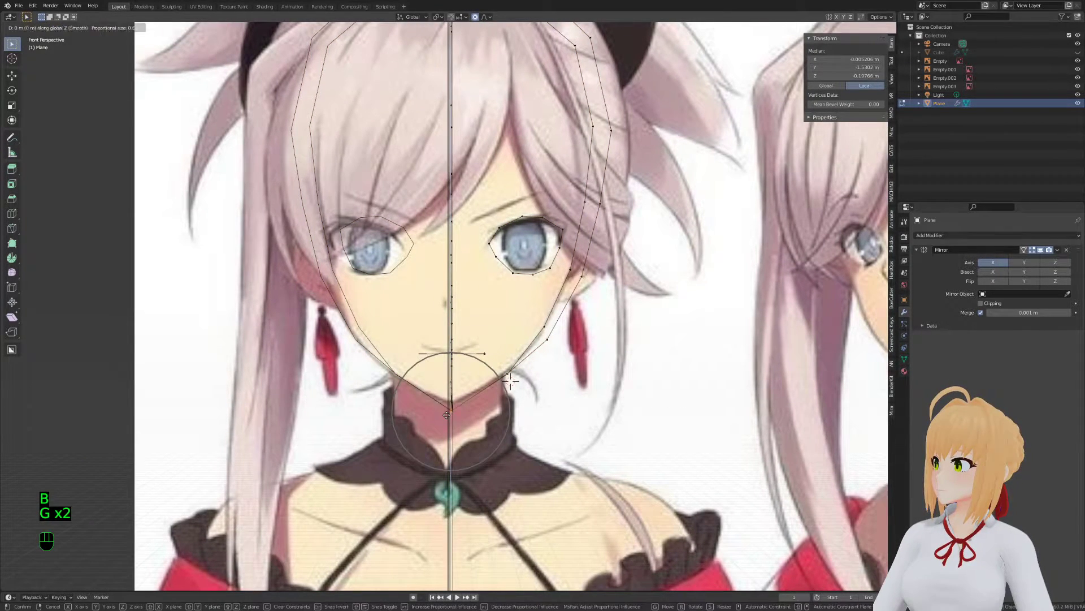
{"action": "left_click", "coordinate": [510, 382]}
Save the file and hide the Empty.003 and Empty.001 reference images
{"action": "key", "text": "Tab"}
{"action": "middle_click_drag", "start_coordinate": [511, 381], "coordinate": [697, 394]}
{"action": "key", "text": "Tab"}
{"action": "key", "text": "a"}
{"action": "middle_click_drag", "start_coordinate": [444, 321], "coordinate": [520, 339]}
{"action": "key", "text": "a"}
{"action": "key", "text": "a"}
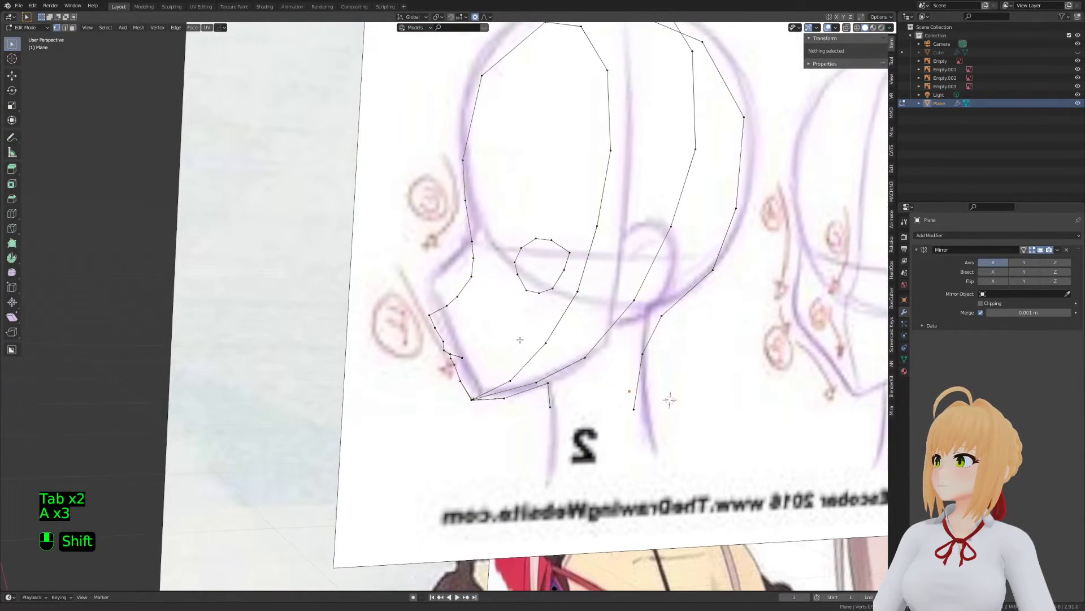
{"action": "key", "text": "ctrl+s"}
{"action": "key", "text": "Tab"}
{"action": "key", "text": "h"}
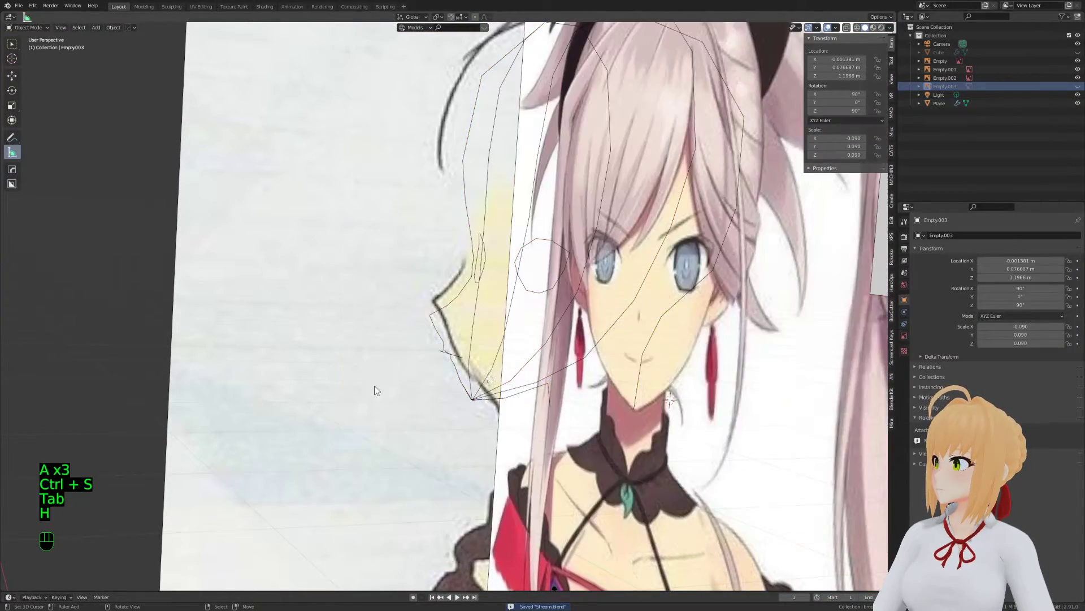
{"action": "key", "text": "h"}
{"action": "key", "text": "ctrl+z"}
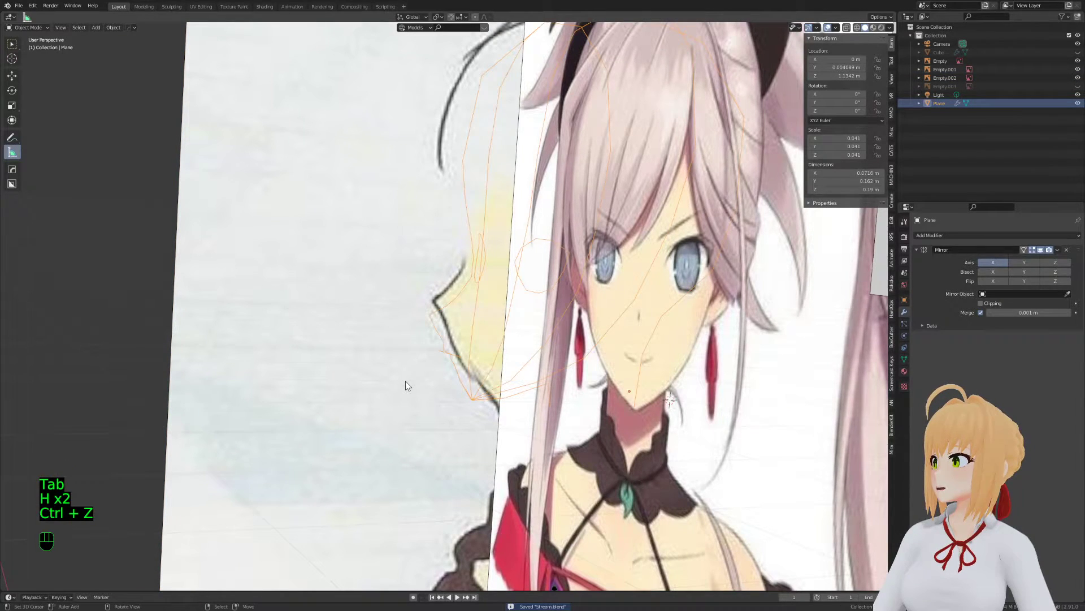
{"action": "key", "text": "h"}
{"action": "key", "text": "Tab"}
{"action": "key", "text": "a"}
{"action": "key", "text": "a"}
{"action": "key", "text": "a"}
In right orthographic view, add a vertex to the profile edge just above the chin tip
{"action": "key", "text": "KP_3"}
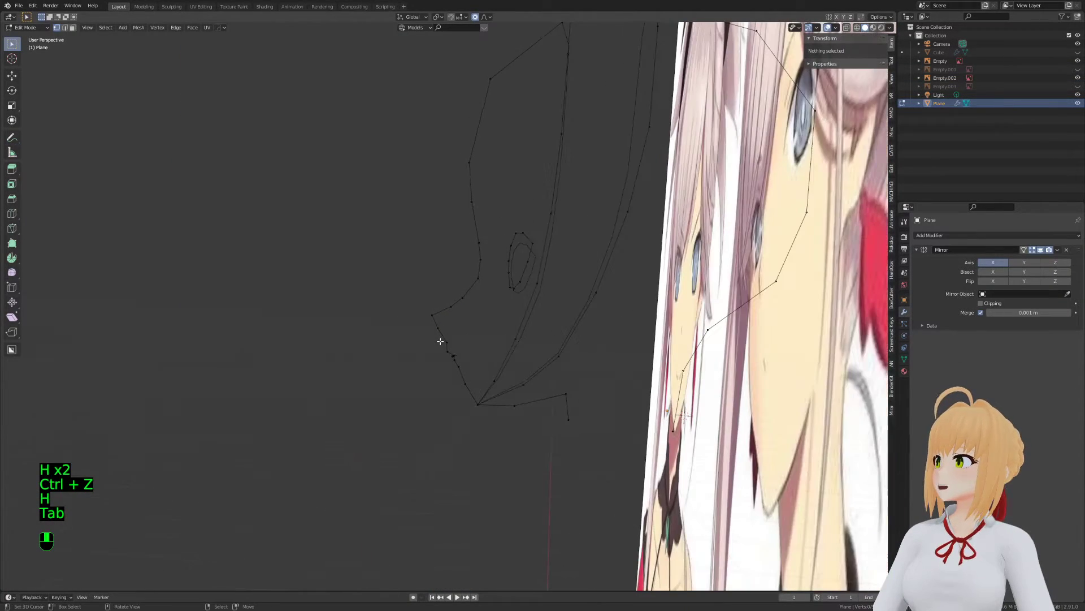
{"action": "key", "text": "KP_5"}
{"action": "middle_click_drag", "start_coordinate": [499, 443], "coordinate": [470, 396], "text": "shift"}
{"action": "scroll", "coordinate": [468, 391], "scroll_direction": "up", "scroll_amount": 4}
{"action": "key", "text": "a"}
{"action": "key", "text": "a"}
{"action": "key", "text": "a"}
{"action": "left_click", "coordinate": [479, 342]}
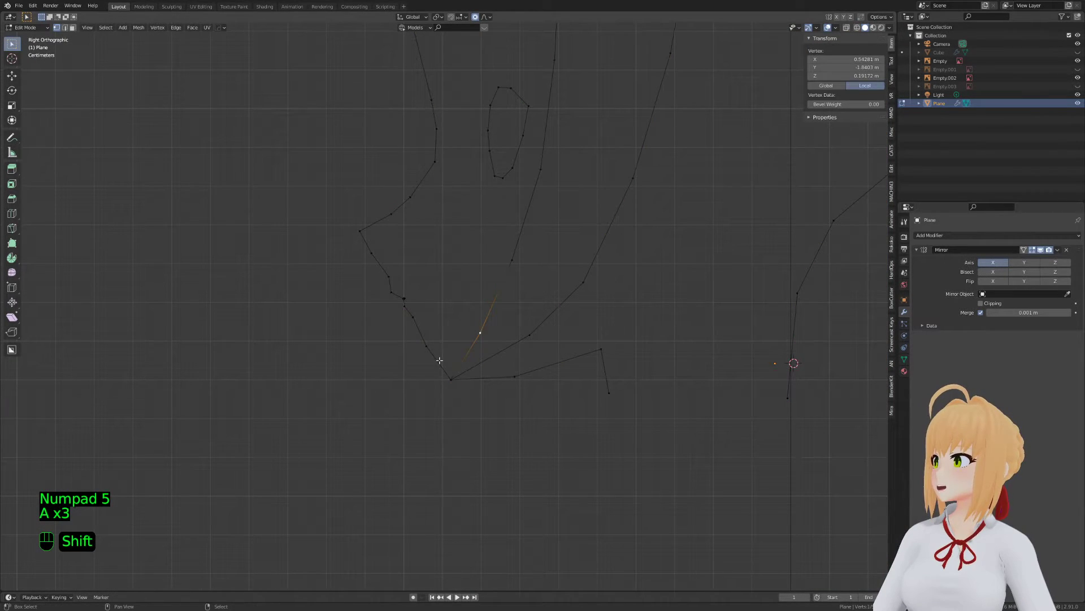
{"action": "left_click", "coordinate": [424, 349]}
{"action": "scroll", "coordinate": [425, 349], "scroll_direction": "up", "scroll_amount": 2}
{"action": "key", "text": "g"}
{"action": "key", "text": "g"}
{"action": "left_click", "coordinate": [454, 401]}
{"action": "key", "text": "ctrl+r"}
{"action": "right_click", "coordinate": [474, 356]}
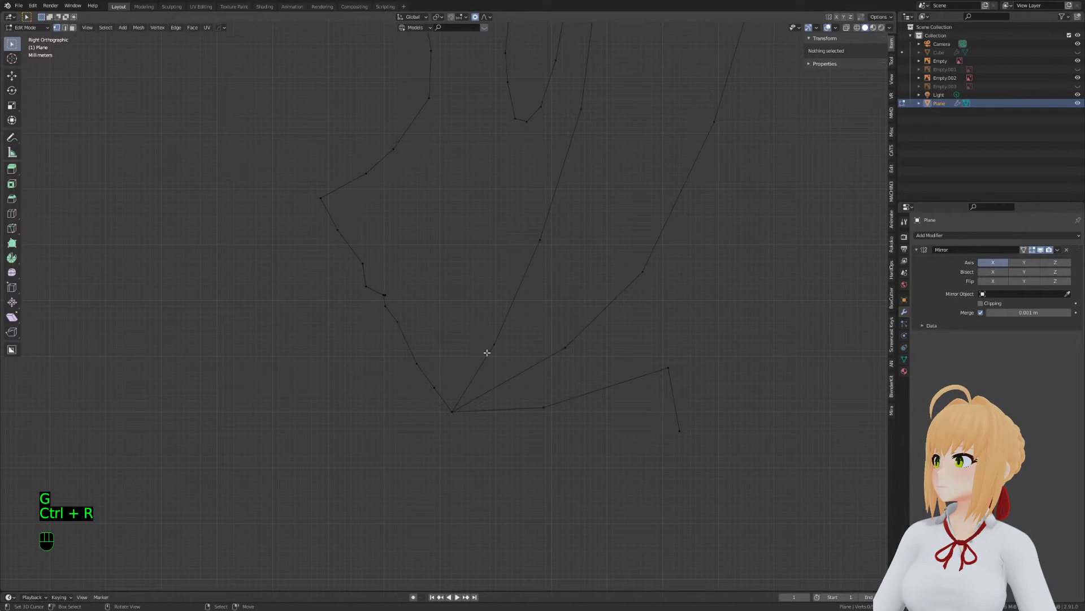
Connect the cheek contour's lowest vertex to the profile vertex above the chin tip and delete its edge to the chin
{"action": "key", "text": "x"}
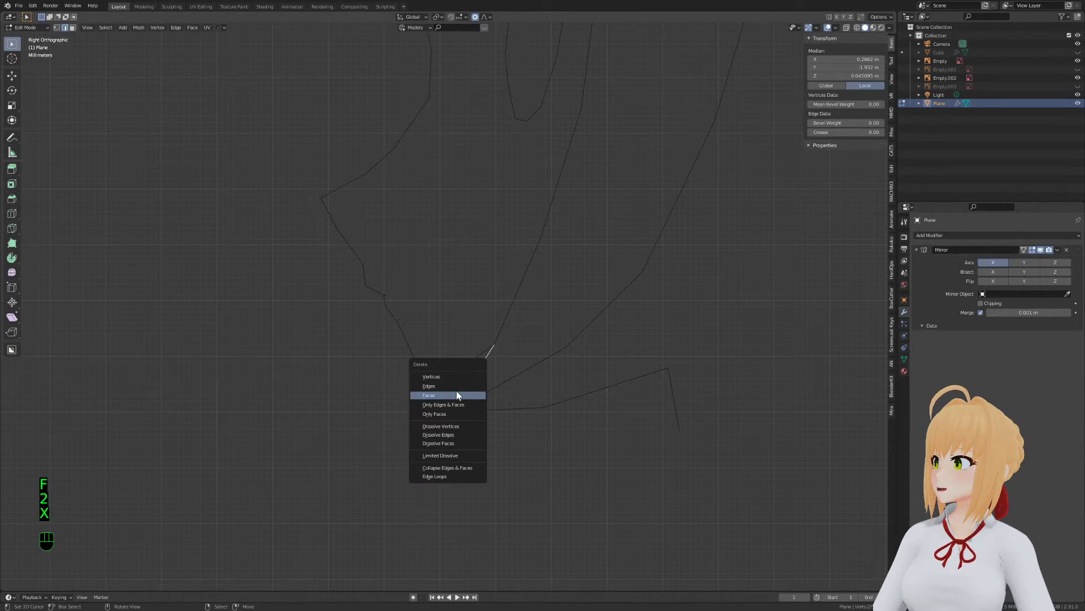
{"action": "left_click", "coordinate": [453, 387]}
{"action": "key", "text": "1"}
{"action": "key", "text": "a"}
{"action": "key", "text": "a"}
{"action": "key", "text": "a"}
Add a vertex to the jaw contour's edge near the chin and fill a face between it and the cheek contour
{"action": "left_click", "coordinate": [565, 359]}
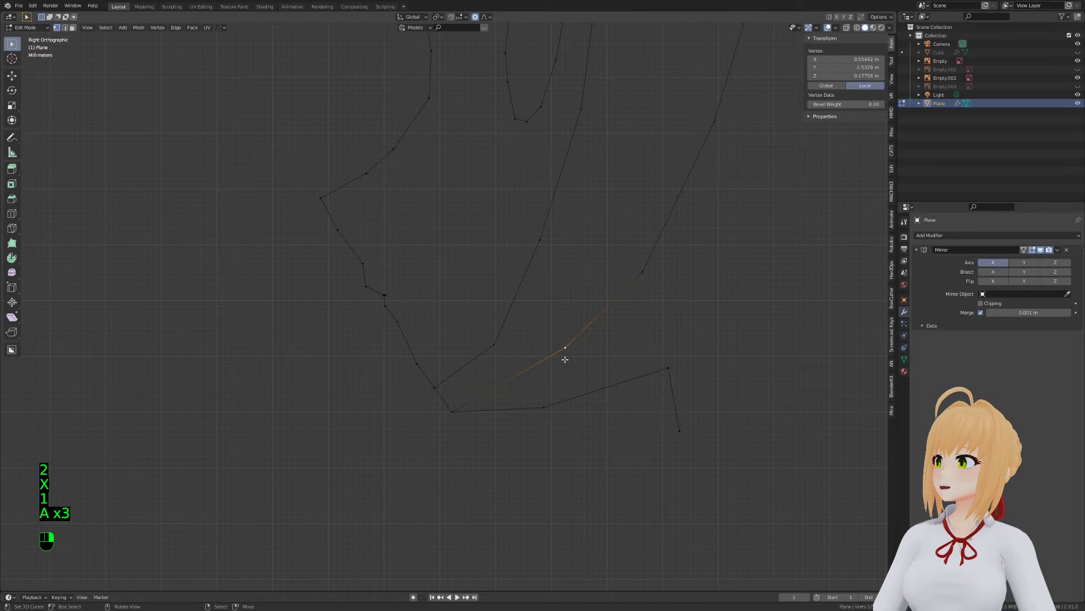
{"action": "key", "text": "2"}
{"action": "left_click", "coordinate": [486, 392]}
{"action": "left_click", "coordinate": [465, 366], "text": "shift"}
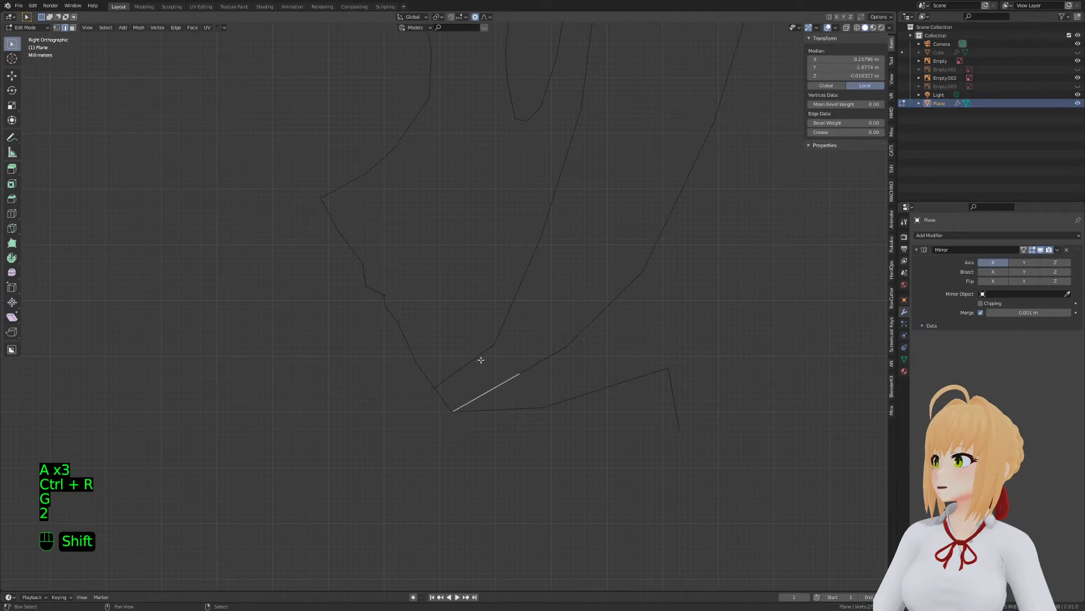
{"action": "key", "text": "f"}
{"action": "middle_click_drag", "start_coordinate": [480, 357], "coordinate": [473, 379], "text": "shift"}
{"action": "key", "text": "1"}
{"action": "key", "text": "a"}
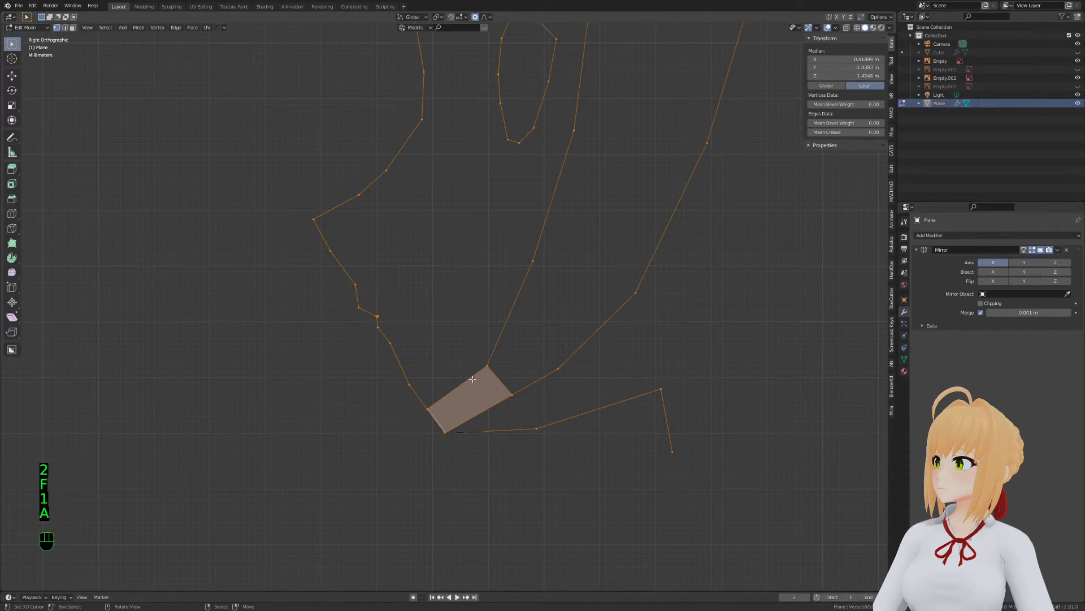
In right orthographic view, add a vertex to the cheek contour above the chin face and move the lower cheek vertices into a smooth curve
{"action": "key", "text": "a"}
{"action": "key", "text": "2"}
{"action": "middle_click_drag", "start_coordinate": [473, 379], "coordinate": [423, 310]}
{"action": "key", "text": "ctrl+z"}
{"action": "key", "text": "KP_3"}
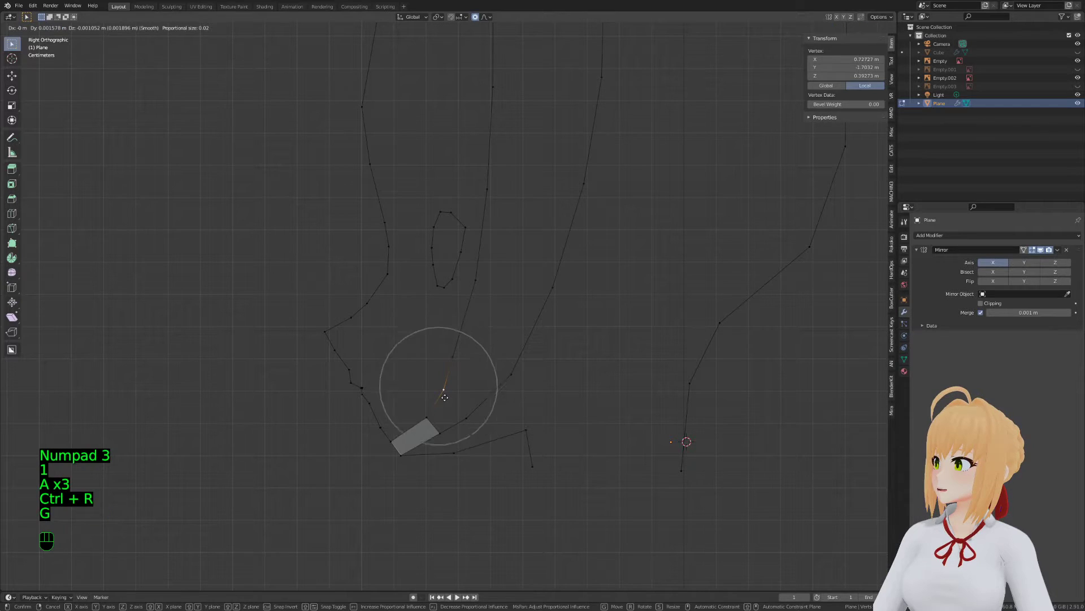
{"action": "key", "text": "g"}
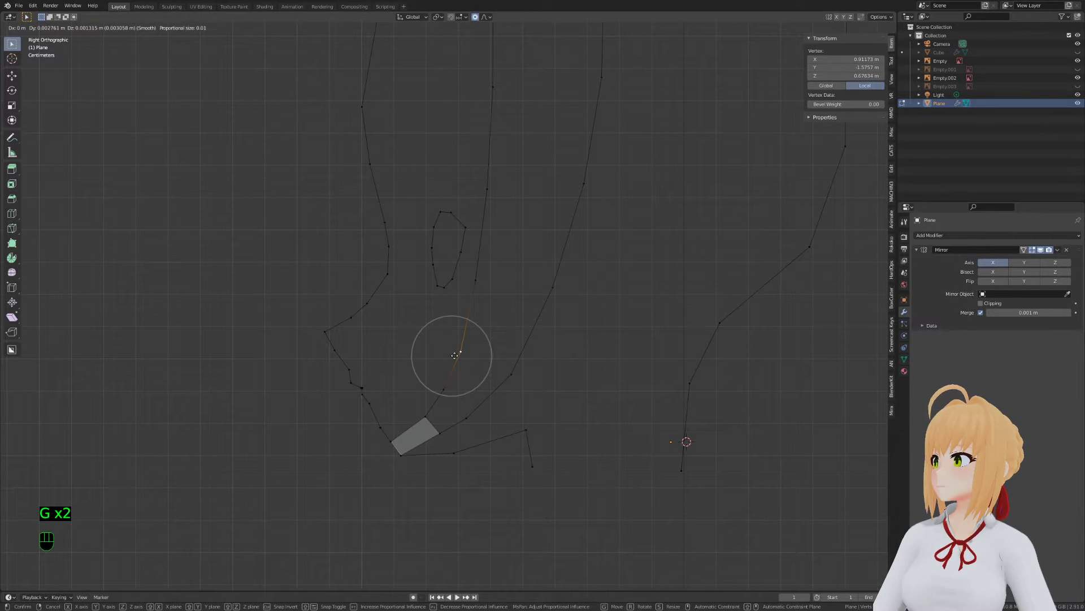
{"action": "left_click", "coordinate": [455, 354]}
{"action": "key", "text": "a"}
{"action": "key", "text": "a"}
{"action": "key", "text": "a"}
{"action": "key", "text": "g"}
{"action": "left_click", "coordinate": [444, 381]}
{"action": "key", "text": "a"}
{"action": "key", "text": "a"}
{"action": "key", "text": "a"}
Fill consecutive faces upward between the cheek and jaw contours, forming a strip from the chin to behind the eye
{"action": "middle_click_drag", "start_coordinate": [438, 365], "coordinate": [476, 394], "text": "shift"}
{"action": "key", "text": "2"}
{"action": "left_click", "coordinate": [473, 453]}
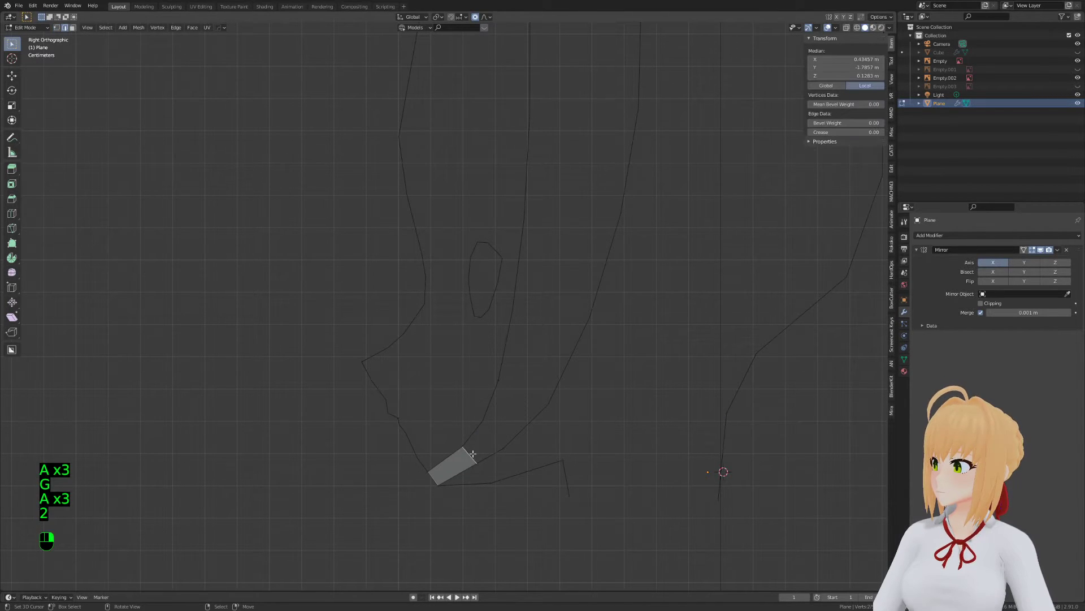
{"action": "key", "text": "f"}
{"action": "key", "text": "f"}
{"action": "key", "text": "f"}
{"action": "key", "text": "f"}
{"action": "key", "text": "f"}
{"action": "key", "text": "f"}
{"action": "middle_click_drag", "start_coordinate": [468, 345], "coordinate": [538, 315], "text": "shift"}
{"action": "key", "text": "Tab"}
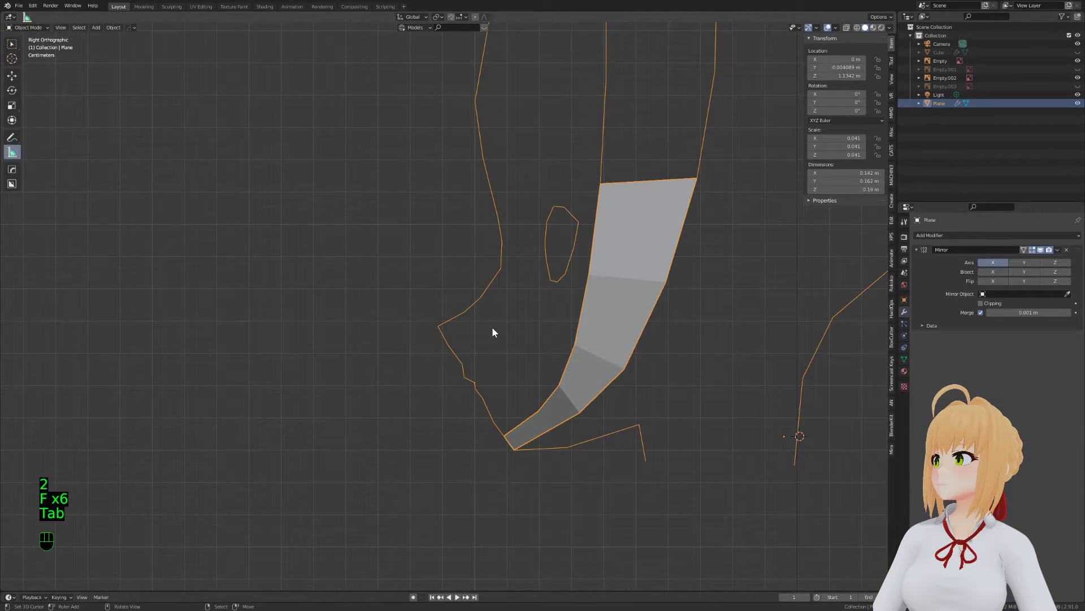
Examine the mirrored jaw strip against the front reference and from an oblique angle
{"action": "key", "text": "Tab"}
{"action": "key", "text": "KP_1"}
{"action": "key", "text": "Tab"}
{"action": "key", "text": "Tab"}
{"action": "key", "text": "Tab"}
{"action": "key", "text": "1"}
{"action": "middle_click_drag", "start_coordinate": [484, 366], "coordinate": [530, 367], "text": "shift"}
{"action": "scroll", "coordinate": [512, 338], "scroll_direction": "up", "scroll_amount": 2}
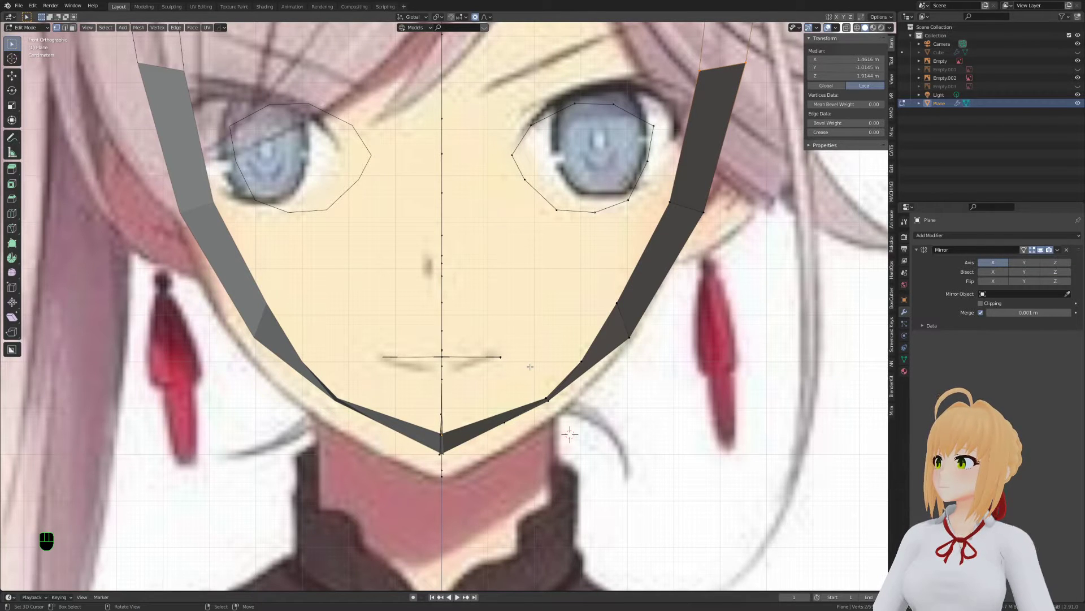
{"action": "scroll", "coordinate": [530, 367], "scroll_direction": "down", "scroll_amount": 1}
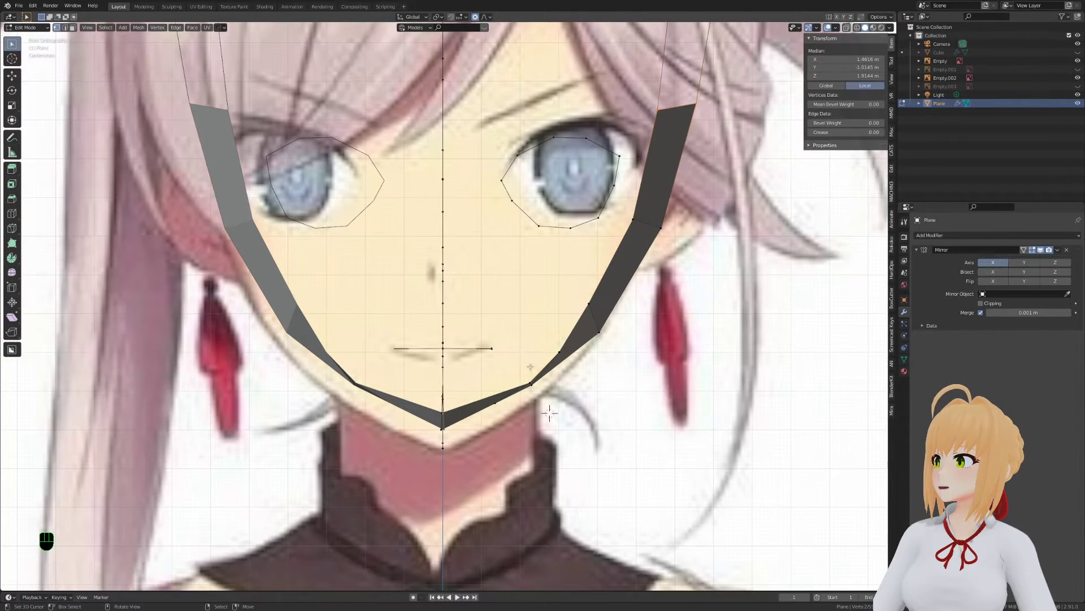
{"action": "middle_click_drag", "start_coordinate": [530, 367], "coordinate": [521, 392], "text": "shift"}
{"action": "middle_click_drag", "start_coordinate": [493, 354], "coordinate": [485, 349], "text": "shift"}
{"action": "middle_click_drag", "start_coordinate": [601, 367], "coordinate": [390, 338]}
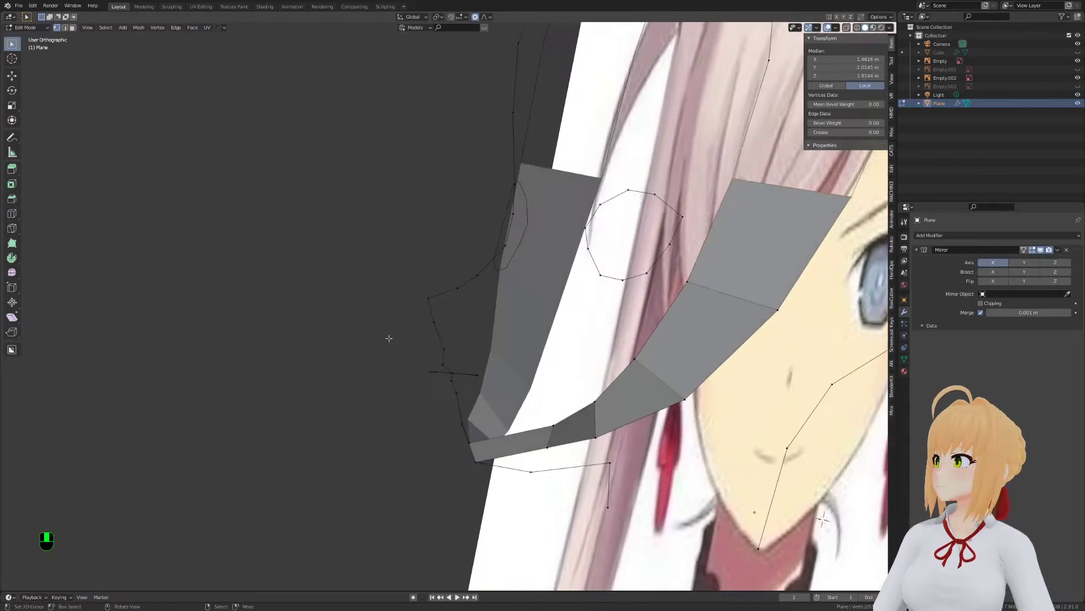
{"action": "middle_click_drag", "start_coordinate": [528, 368], "coordinate": [482, 320]}
Slide the inner vertices of the lower jaw strip along their edges to even out its faces
{"action": "left_click", "coordinate": [543, 413]}
{"action": "middle_click_drag", "start_coordinate": [545, 409], "coordinate": [605, 392]}
{"action": "key", "text": "g"}
{"action": "key", "text": "g"}
{"action": "left_click", "coordinate": [594, 398]}
{"action": "key", "text": "g"}
{"action": "key", "text": "g"}
{"action": "left_click", "coordinate": [588, 364]}
{"action": "key", "text": "Tab"}
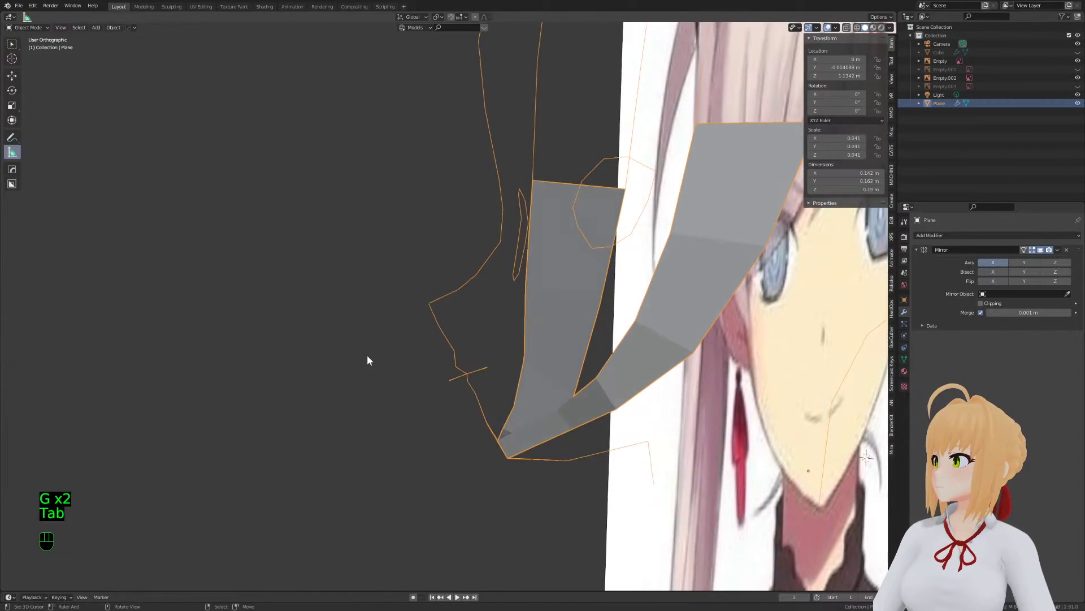
{"action": "key", "text": "Tab"}
Box-select the mouth line's vertices and move them in right orthographic view to fit the lip profile
{"action": "key", "text": "KP_3"}
{"action": "key", "text": "a"}
{"action": "key", "text": "a"}
{"action": "key", "text": "a"}
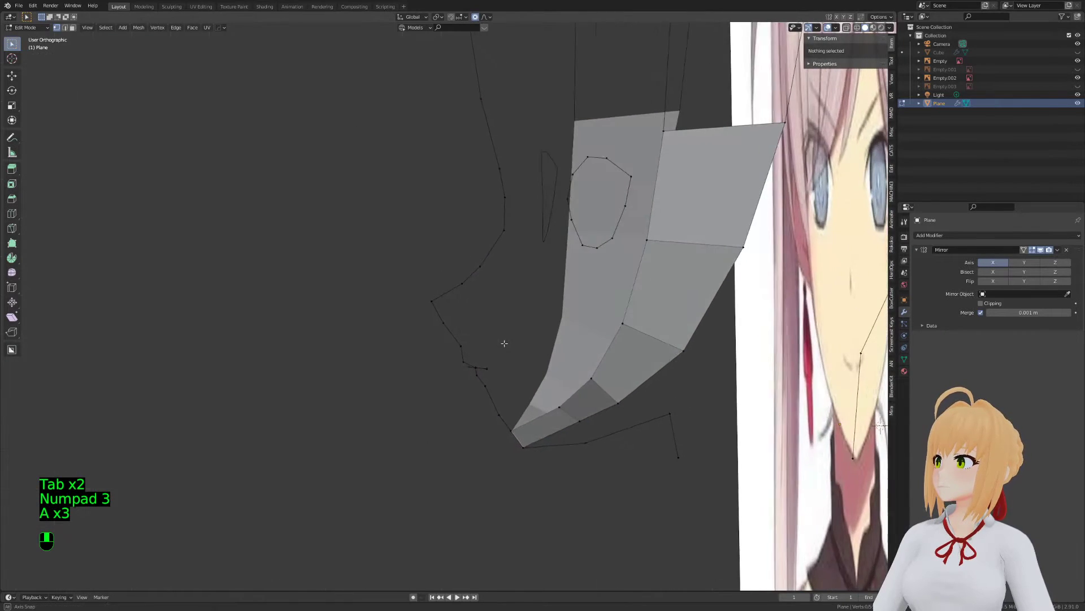
{"action": "key", "text": "b"}
{"action": "left_click_drag", "start_coordinate": [493, 386], "coordinate": [493, 386]}
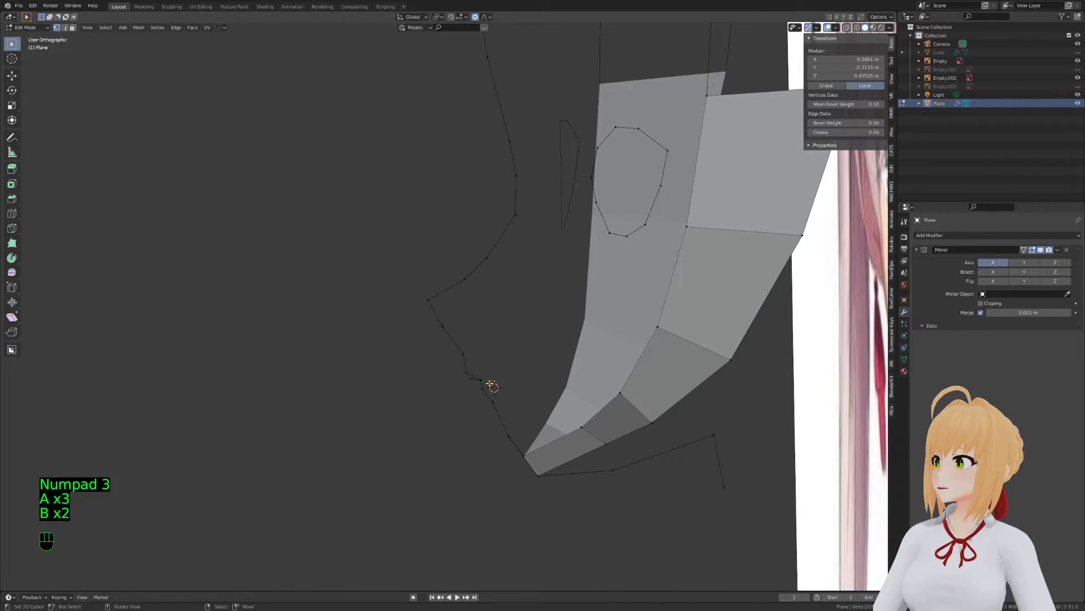
{"action": "key", "text": "KP_3"}
{"action": "key", "text": "g"}
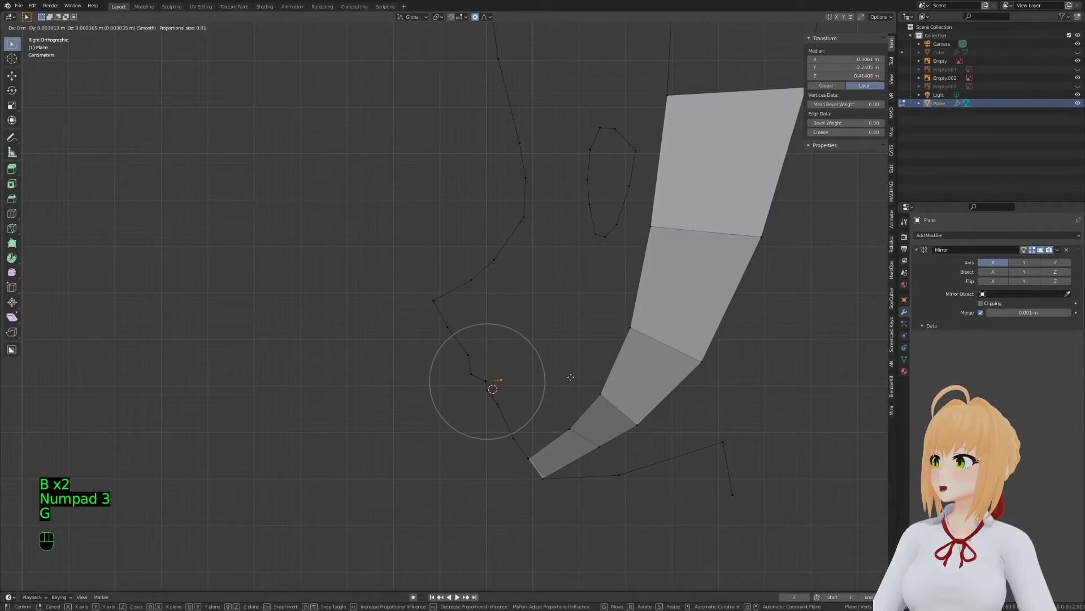
{"action": "left_click", "coordinate": [573, 378]}
{"action": "key", "text": "Tab"}
{"action": "key", "text": "Tab"}
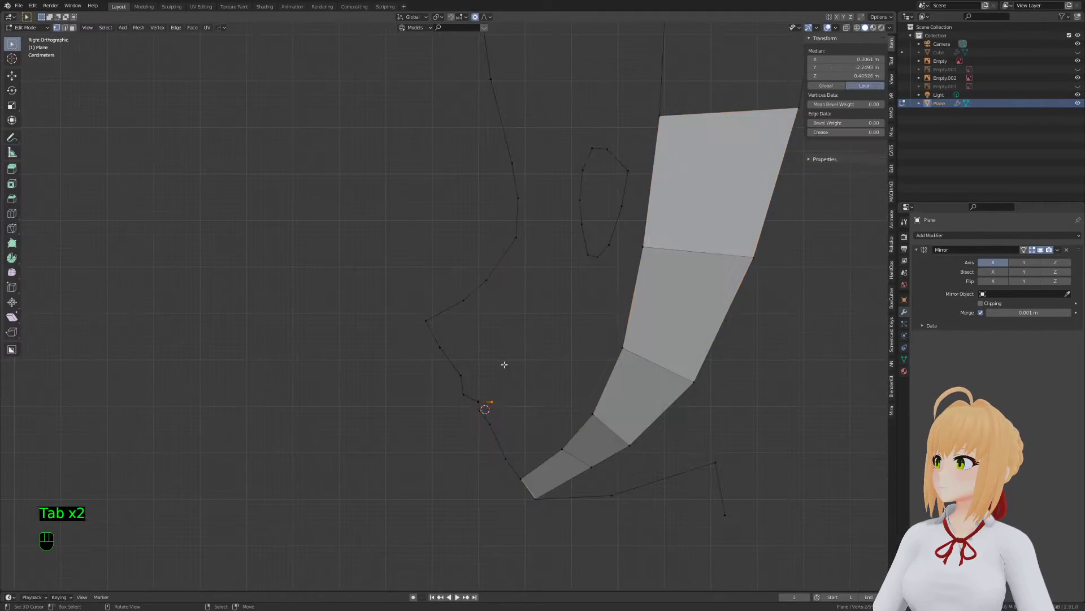
Try to fill two faces between the nose-bridge profile and the inner side of the eye outline
{"action": "scroll", "coordinate": [503, 364], "scroll_direction": "up", "scroll_amount": 3, "text": "shift"}
{"action": "key", "text": "a"}
{"action": "key", "text": "a"}
{"action": "key", "text": "a"}
{"action": "key", "text": "2"}
{"action": "key", "text": "f"}
{"action": "key", "text": "a"}
{"action": "key", "text": "a"}
{"action": "key", "text": "a"}
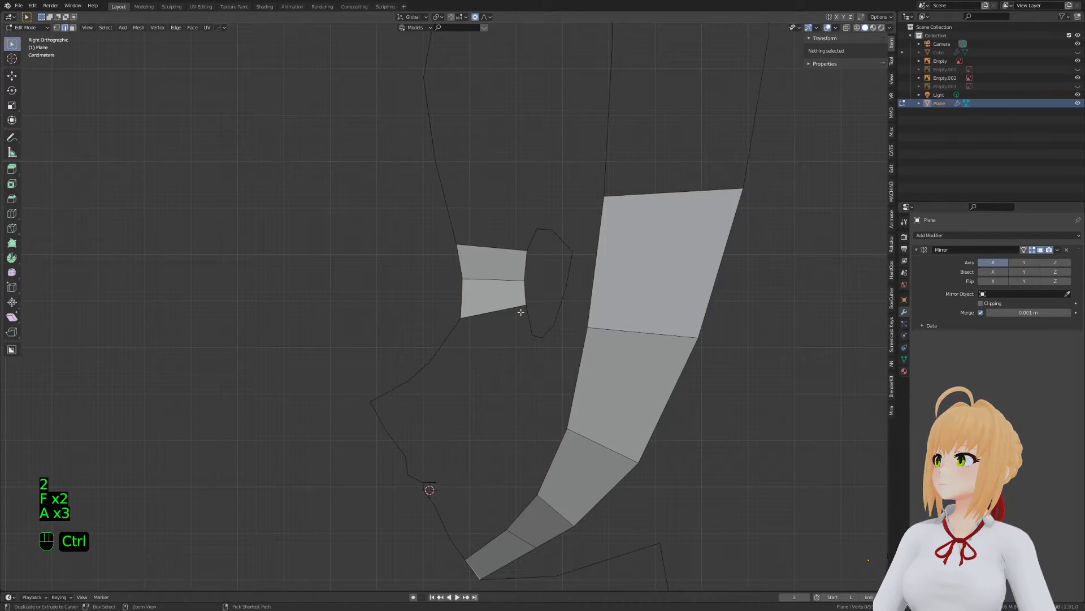
Undo the two faces between the nose bridge and the eye outline
{"action": "key", "text": "ctrl+z"}
{"action": "key", "text": "ctrl+z"}
{"action": "key", "text": "ctrl+z"}
{"action": "key", "text": "KP_1"}
{"action": "key", "text": "ctrl+z"}
In front perspective view, extrude the eye outline loop and scale it outward into a ring of faces
{"action": "key", "text": "1"}
{"action": "key", "text": "KP_5"}
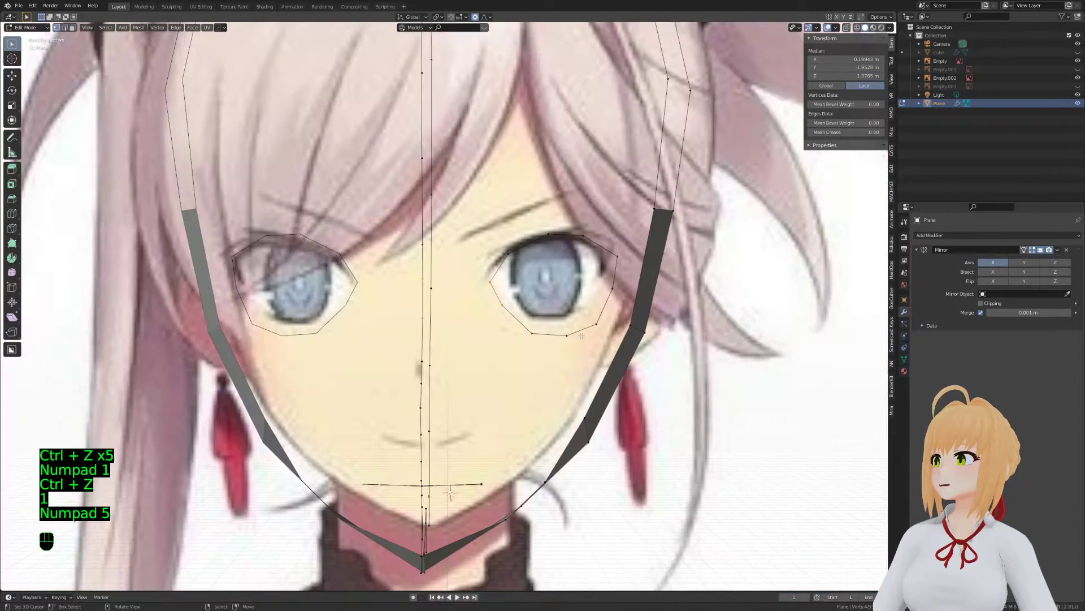
{"action": "scroll", "coordinate": [574, 344], "scroll_direction": "down", "scroll_amount": 4}
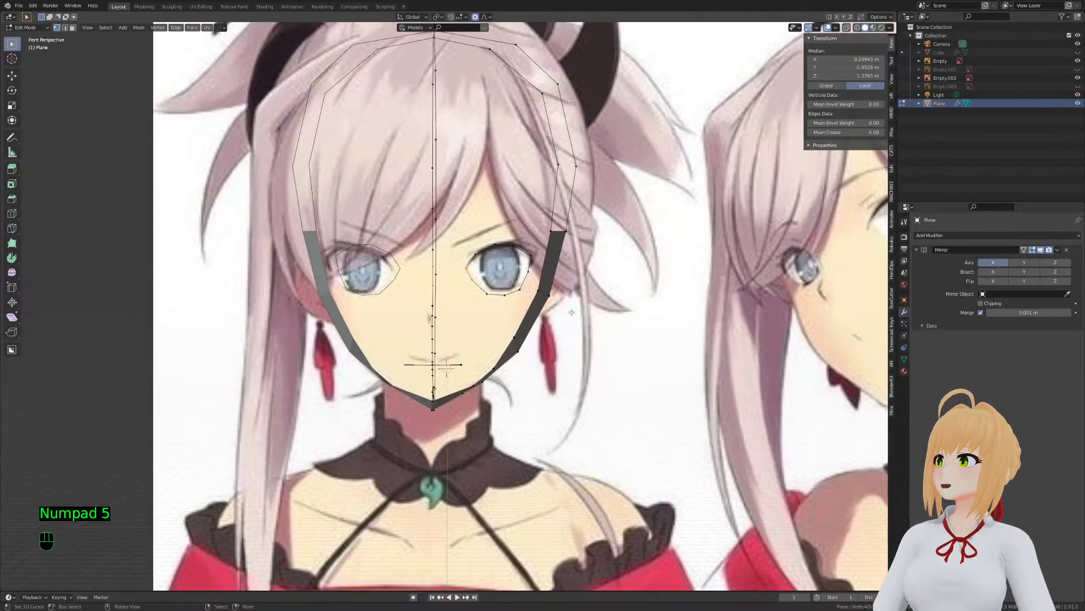
{"action": "key", "text": "a"}
{"action": "key", "text": "alt+a"}
{"action": "left_click", "coordinate": [505, 293], "text": "alt"}
{"action": "key", "text": "e"}
{"action": "key", "text": "s"}
{"action": "right_click", "coordinate": [619, 348]}
{"action": "key", "text": "s"}
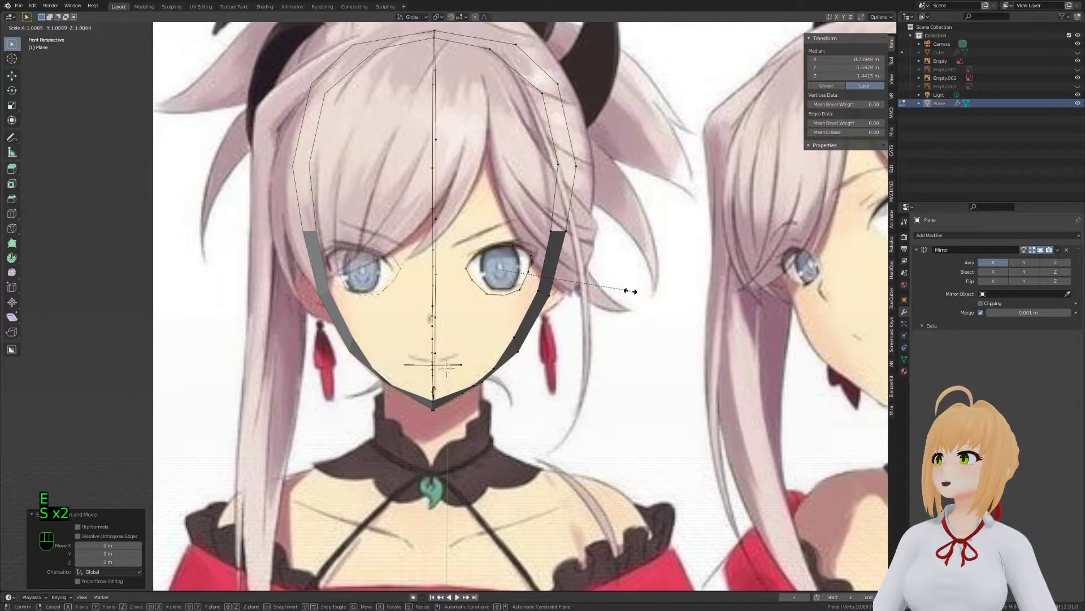
{"action": "left_click", "coordinate": [672, 326]}
Nudge the outer eye loop into place and rotate it in top view to follow the face's curvature
{"action": "key", "text": "s"}
{"action": "key", "text": "g"}
{"action": "left_click", "coordinate": [673, 326]}
{"action": "middle_click_drag", "start_coordinate": [673, 326], "coordinate": [488, 489]}
{"action": "key", "text": "KP_7"}
{"action": "scroll", "coordinate": [698, 468], "scroll_direction": "up", "scroll_amount": 2}
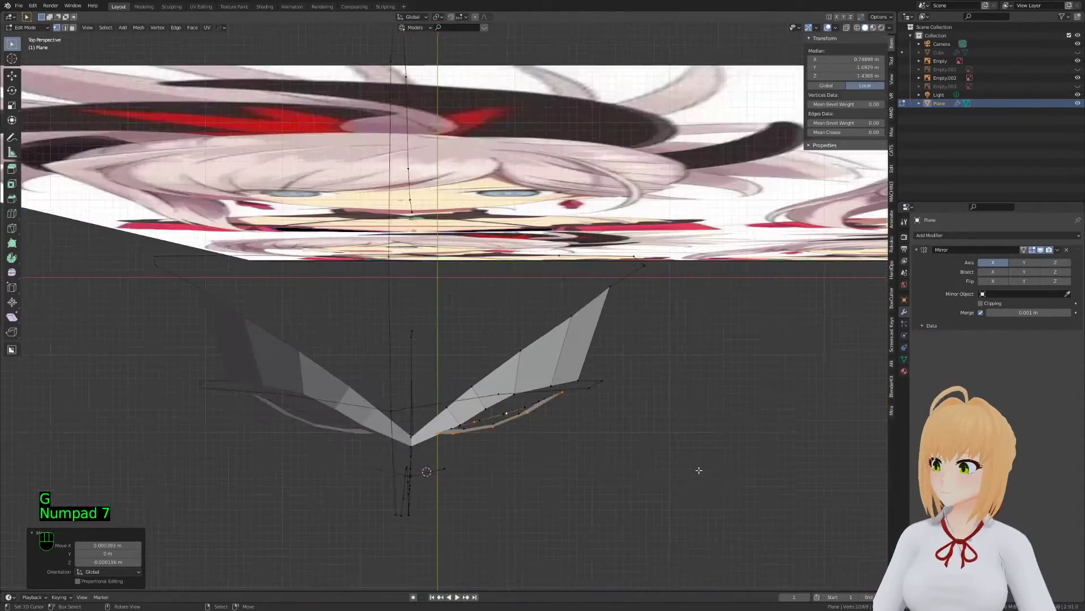
{"action": "key", "text": "r"}
{"action": "left_click", "coordinate": [711, 459]}
Add a loop cut across the jaw strip beside the eye and bevel it into two edge loops
{"action": "middle_click_drag", "start_coordinate": [450, 513], "coordinate": [540, 373]}
{"action": "scroll", "coordinate": [540, 374], "scroll_direction": "up", "scroll_amount": 3}
{"action": "key", "text": "2"}
{"action": "key", "text": "ctrl+r"}
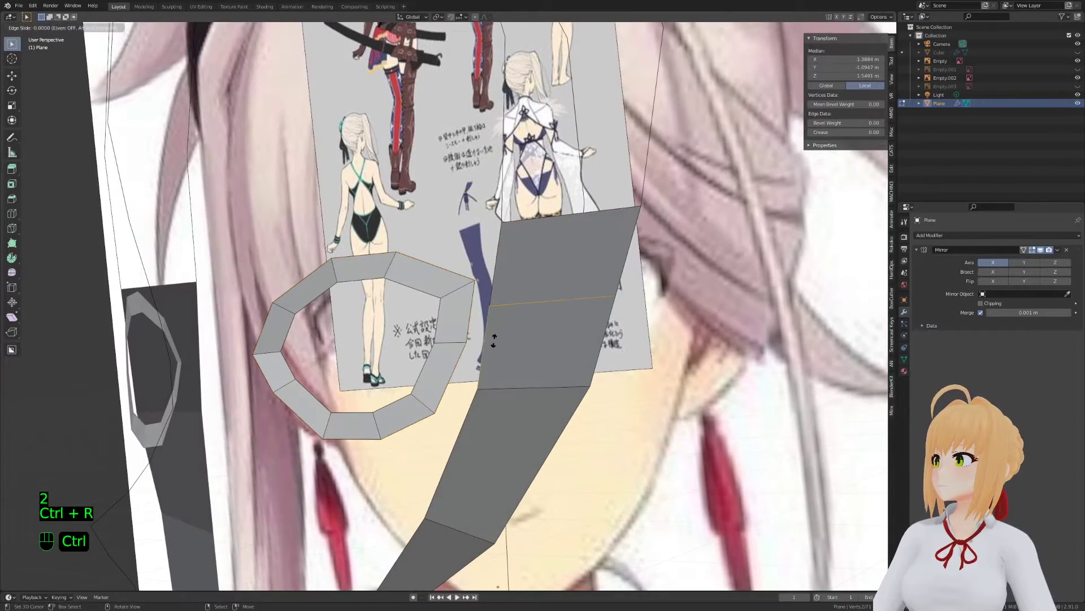
{"action": "left_click", "coordinate": [582, 362]}
{"action": "right_click", "coordinate": [582, 362]}
{"action": "key", "text": "ctrl+b"}
{"action": "left_click", "coordinate": [534, 333]}
Slide the new edge loops along the jaw strip to line up with the eye ring's outer edge
{"action": "left_click", "coordinate": [534, 328], "text": "alt"}
{"action": "key", "text": "g"}
{"action": "left_click", "coordinate": [531, 267]}
{"action": "key", "text": "g"}
{"action": "key", "text": "2"}
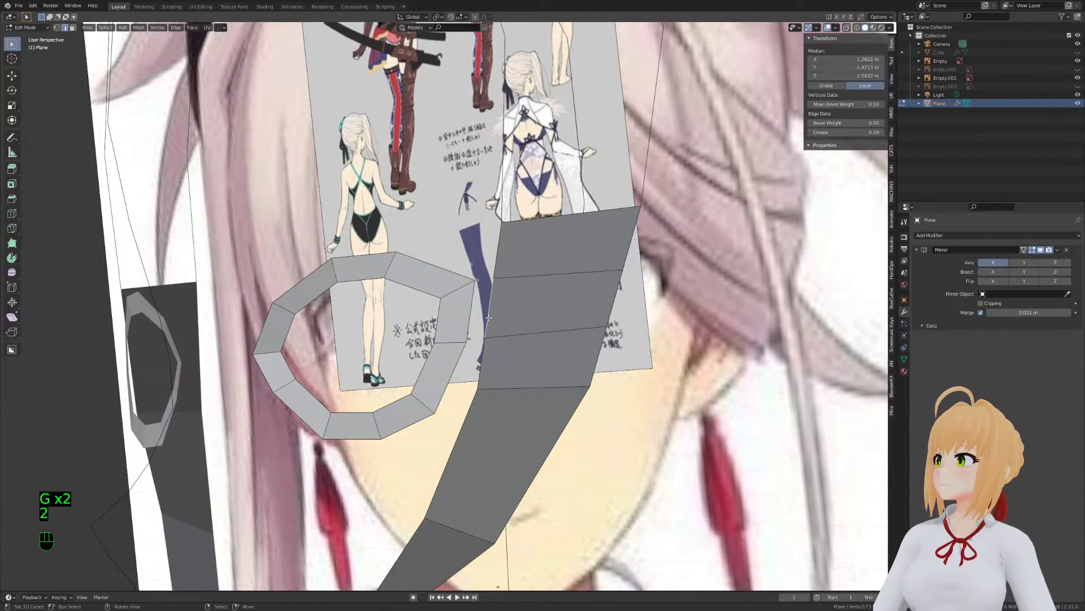
Fill a face joining the eye ring's outer edge to the jaw strip
{"action": "key", "text": "f"}
{"action": "middle_click_drag", "start_coordinate": [470, 312], "coordinate": [516, 318], "text": "shift"}
{"action": "key", "text": "a"}
{"action": "key", "text": "a"}
{"action": "key", "text": "a"}
Adjust the jaw strip's edge loop below the eye and fill the gap to the lower outer eye ring
{"action": "left_click", "coordinate": [517, 341]}
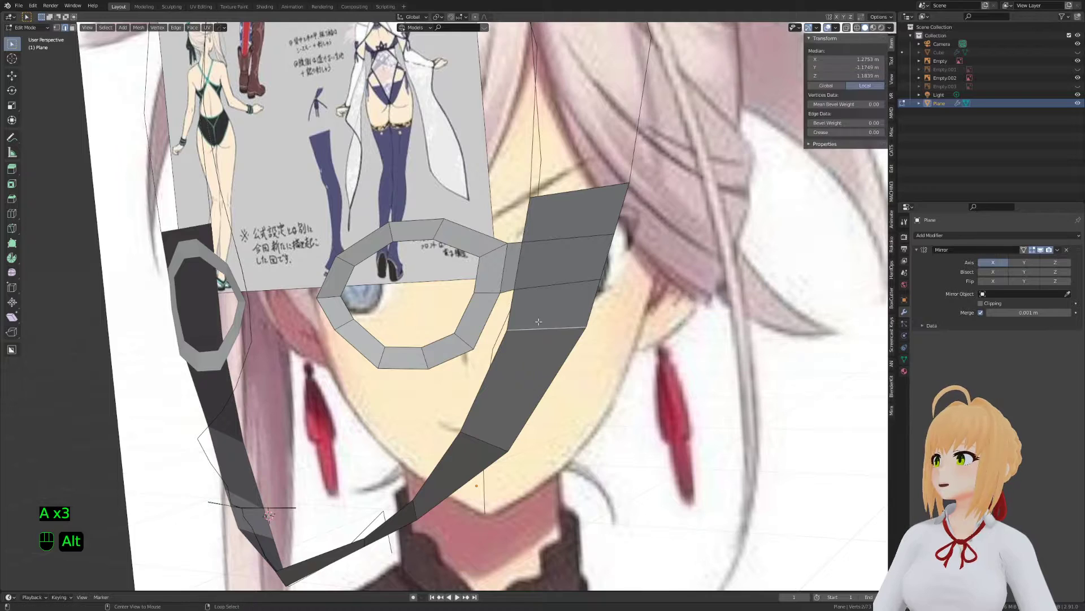
{"action": "key", "text": "g"}
{"action": "key", "text": "2"}
{"action": "key", "text": "ctrl+z"}
{"action": "key", "text": "f"}
{"action": "key", "text": "a"}
{"action": "key", "text": "a"}
{"action": "middle_click_drag", "start_coordinate": [503, 322], "coordinate": [484, 400], "text": "shift"}
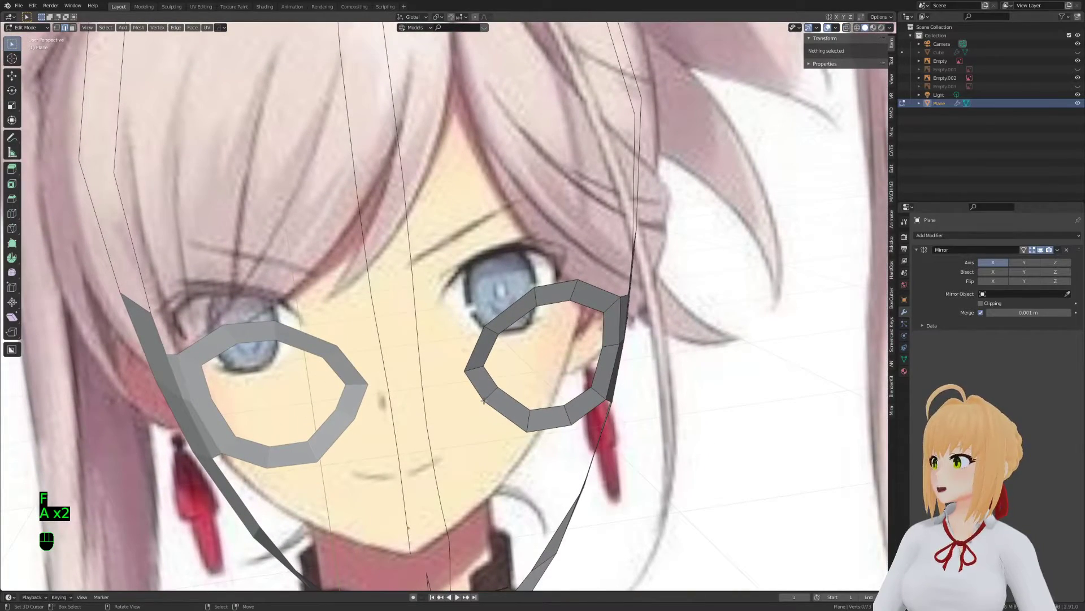
Examine the eye rings and jaw strips against the front reference in orthographic and perspective views
{"action": "key", "text": "KP_1"}
{"action": "key", "text": "KP_5"}
{"action": "key", "text": "KP_5"}
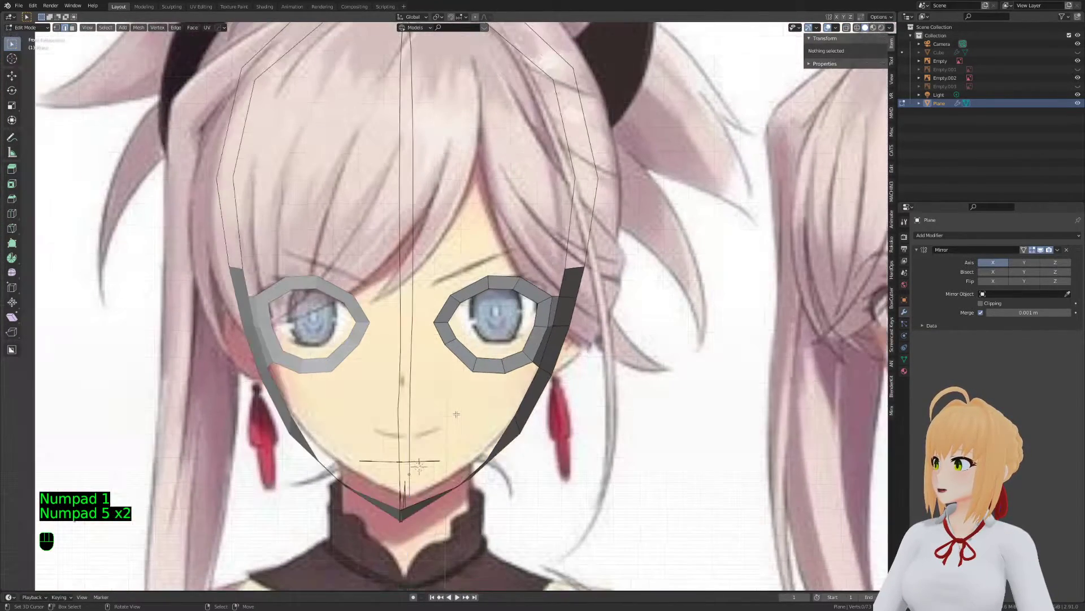
{"action": "key", "text": "Tab"}
{"action": "scroll", "coordinate": [456, 414], "scroll_direction": "down", "scroll_amount": 3}
{"action": "key", "text": "Tab"}
{"action": "middle_click_drag", "start_coordinate": [456, 414], "coordinate": [455, 354], "text": "shift"}
{"action": "scroll", "coordinate": [452, 353], "scroll_direction": "up", "scroll_amount": 3}
Box-select the mouth line's vertices and move them slightly up along Z with proportional editing to match the reference mouth
{"action": "key", "text": "1"}
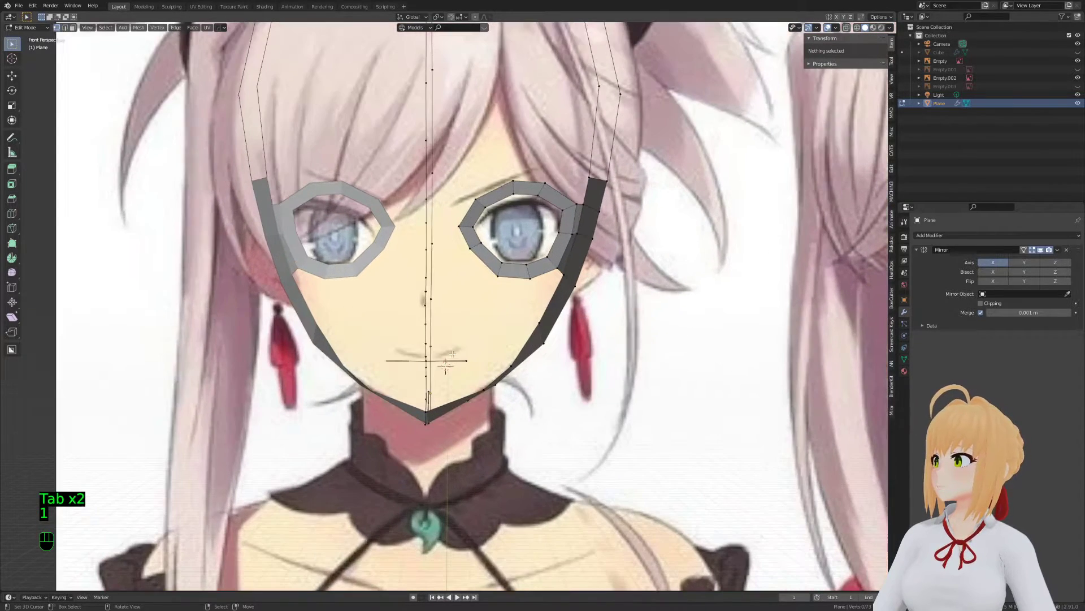
{"action": "key", "text": "a"}
{"action": "key", "text": "a"}
{"action": "key", "text": "a"}
{"action": "key", "text": "b"}
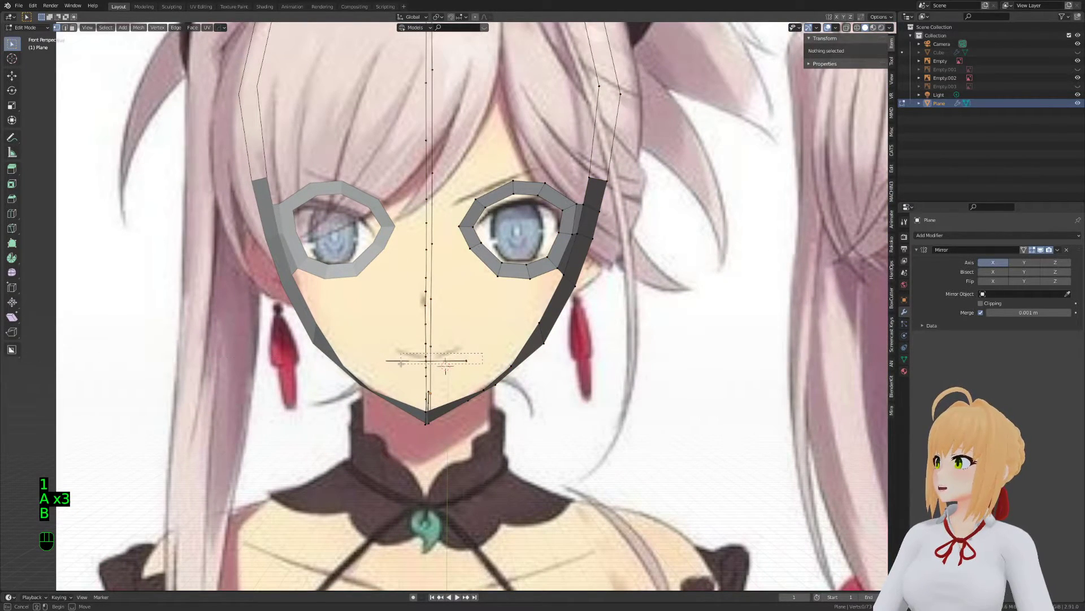
{"action": "left_click_drag", "start_coordinate": [400, 362], "coordinate": [402, 363]}
{"action": "key", "text": "g"}
{"action": "right_click", "coordinate": [496, 341]}
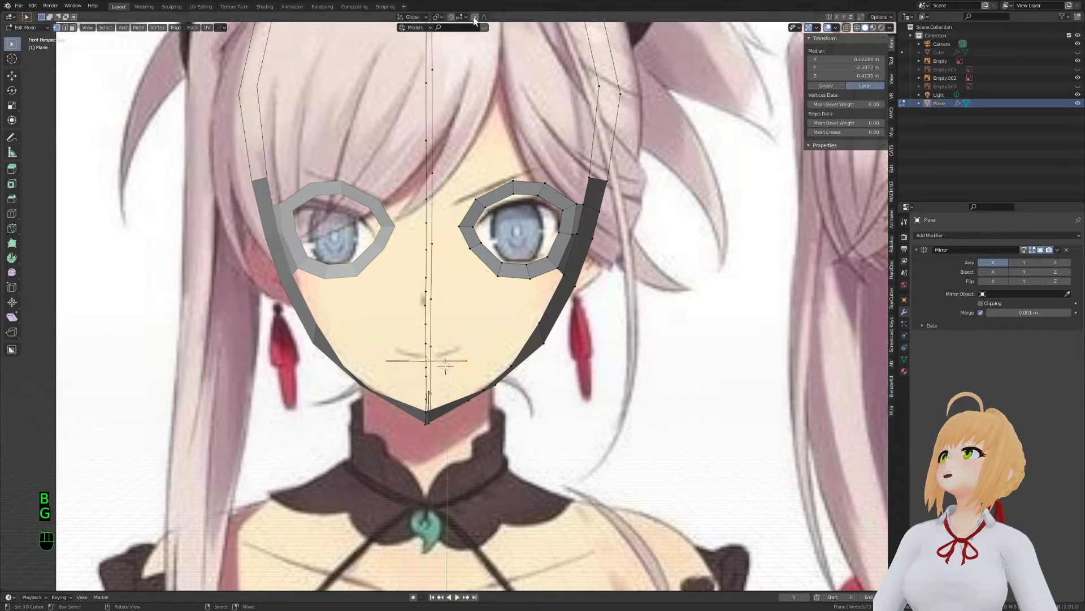
{"action": "key", "text": "g"}
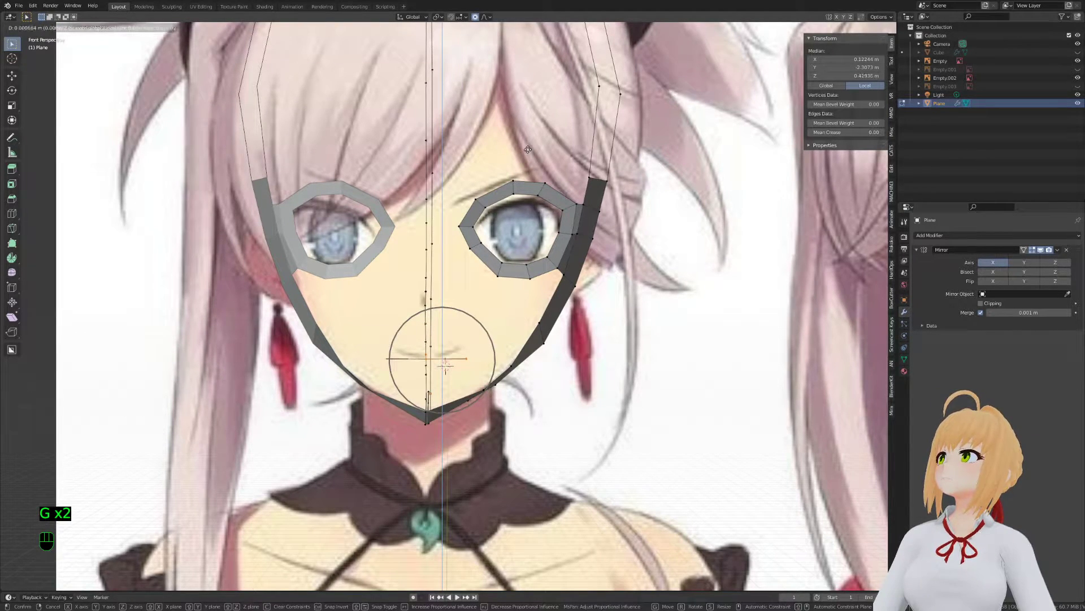
{"action": "left_click", "coordinate": [528, 149]}
{"action": "key", "text": "a"}
{"action": "key", "text": "a"}
{"action": "key", "text": "a"}
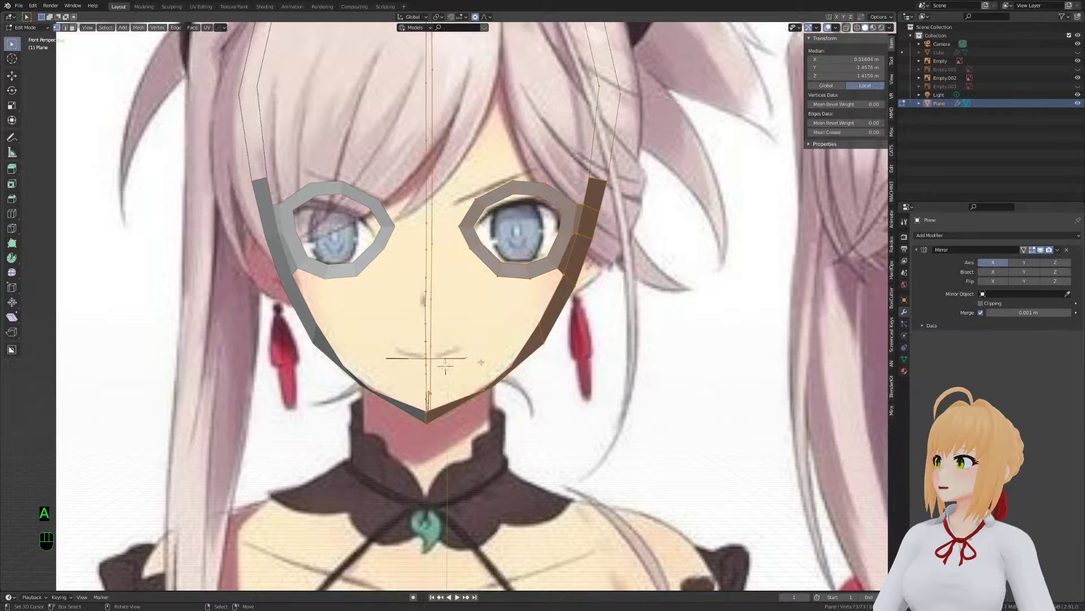
Save the file and return to editing the head mesh
{"action": "key", "text": "Tab"}
{"action": "key", "text": "ctrl+s"}
{"action": "key", "text": "Tab"}
{"action": "key", "text": "a"}
{"action": "key", "text": "a"}
{"action": "key", "text": "a"}
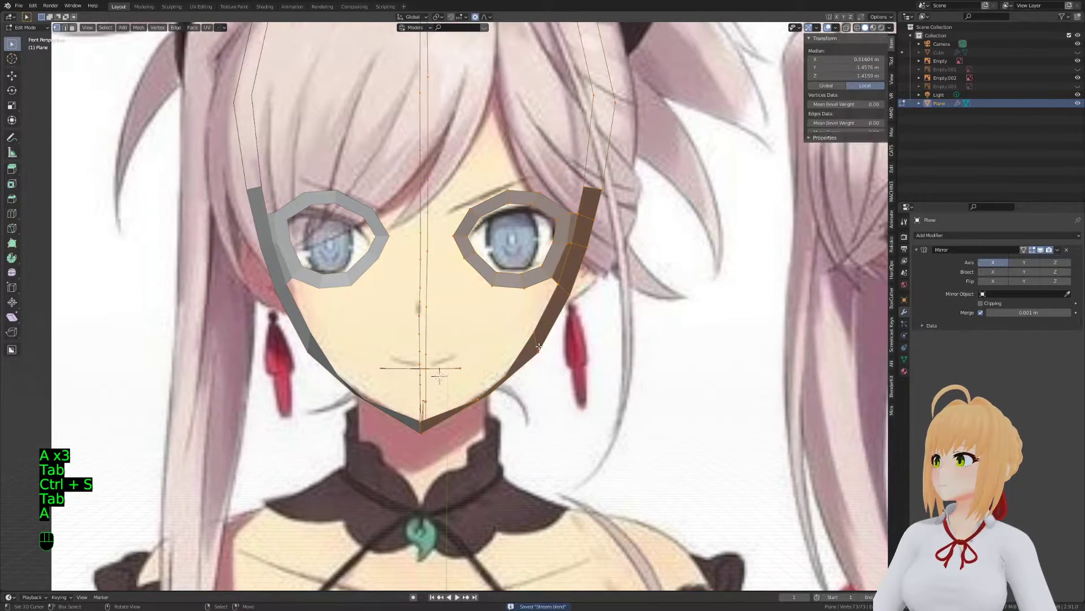
Extrude an outline from the centre profile vertex above the mouth line sideways past the mouth corner and bend it downward
{"action": "middle_click_drag", "start_coordinate": [529, 333], "coordinate": [461, 335]}
{"action": "key", "text": "KP_3"}
{"action": "key", "text": "a"}
{"action": "key", "text": "a"}
{"action": "key", "text": "a"}
{"action": "key", "text": "KP_1"}
{"action": "scroll", "coordinate": [460, 337], "scroll_direction": "up", "scroll_amount": 3}
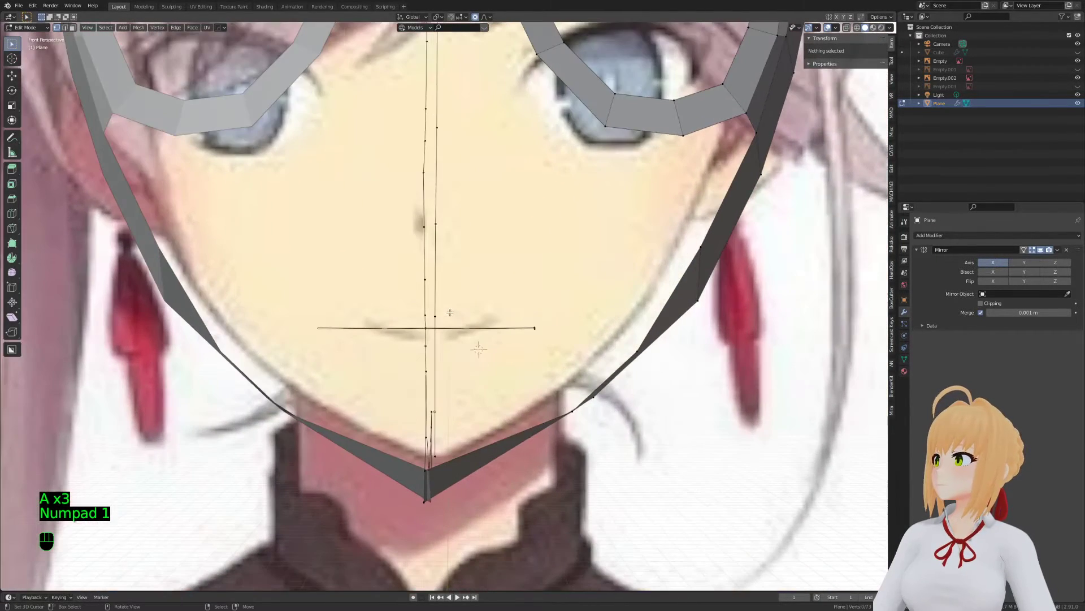
{"action": "left_click", "coordinate": [424, 317]}
{"action": "key", "text": "e"}
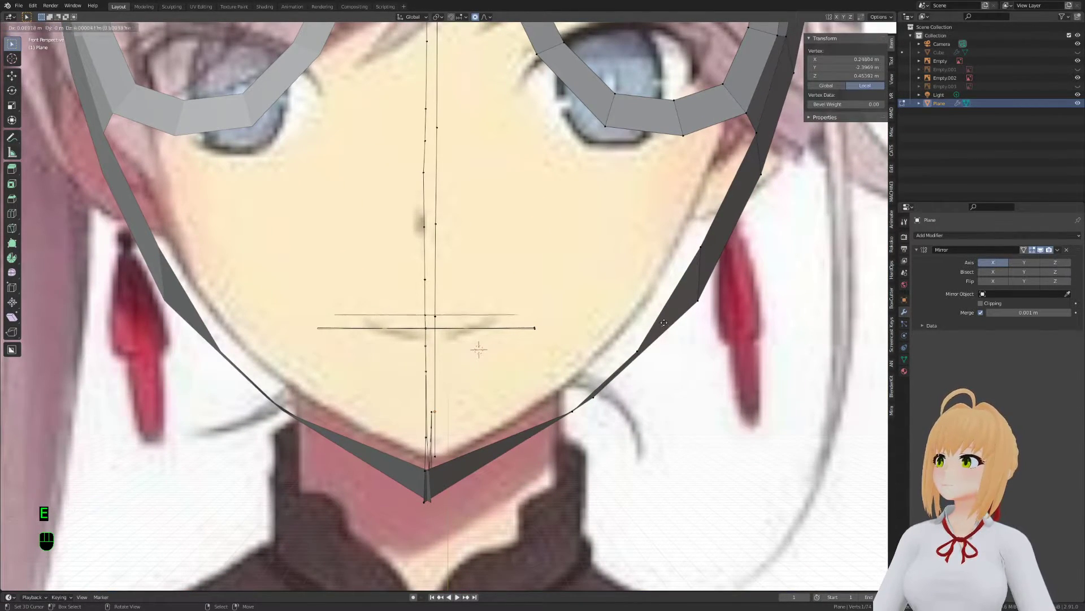
{"action": "left_click", "coordinate": [680, 321]}
{"action": "key", "text": "g"}
{"action": "scroll", "coordinate": [565, 337], "scroll_direction": "up", "scroll_amount": 8}
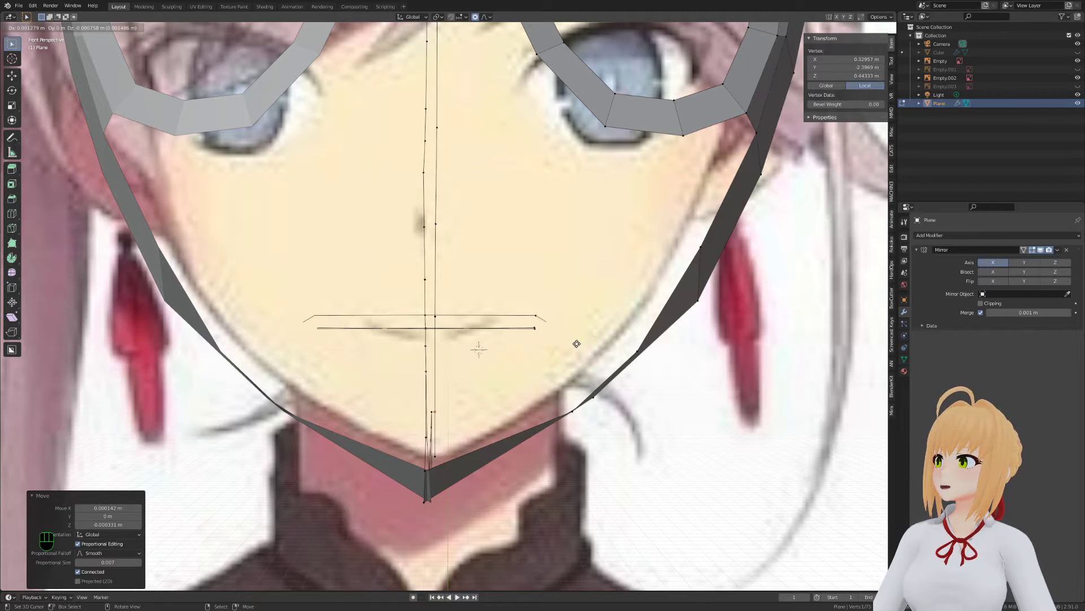
{"action": "left_click", "coordinate": [576, 344]}
Extrude the outline around the mouth corner and join it to the centre profile vertex below the mouth line
{"action": "key", "text": "e"}
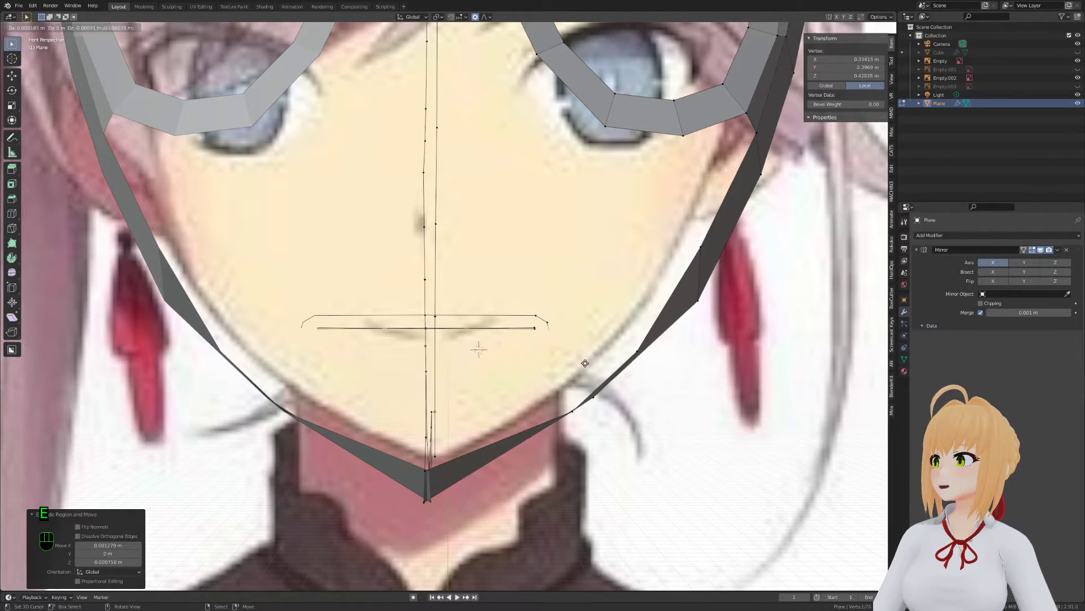
{"action": "left_click", "coordinate": [584, 371]}
{"action": "key", "text": "e"}
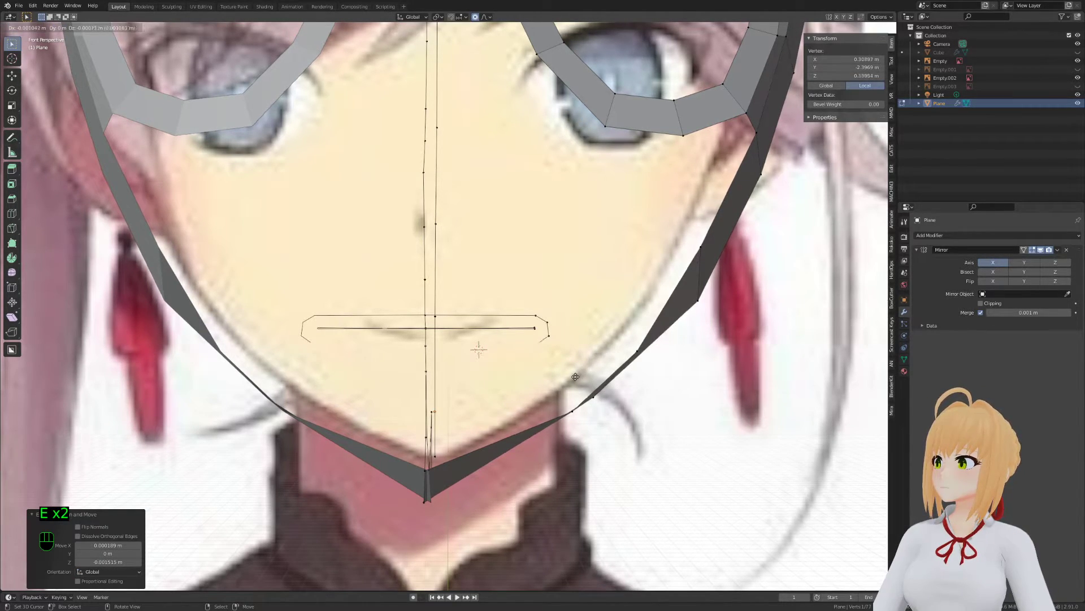
{"action": "left_click", "coordinate": [575, 377]}
{"action": "key", "text": "f"}
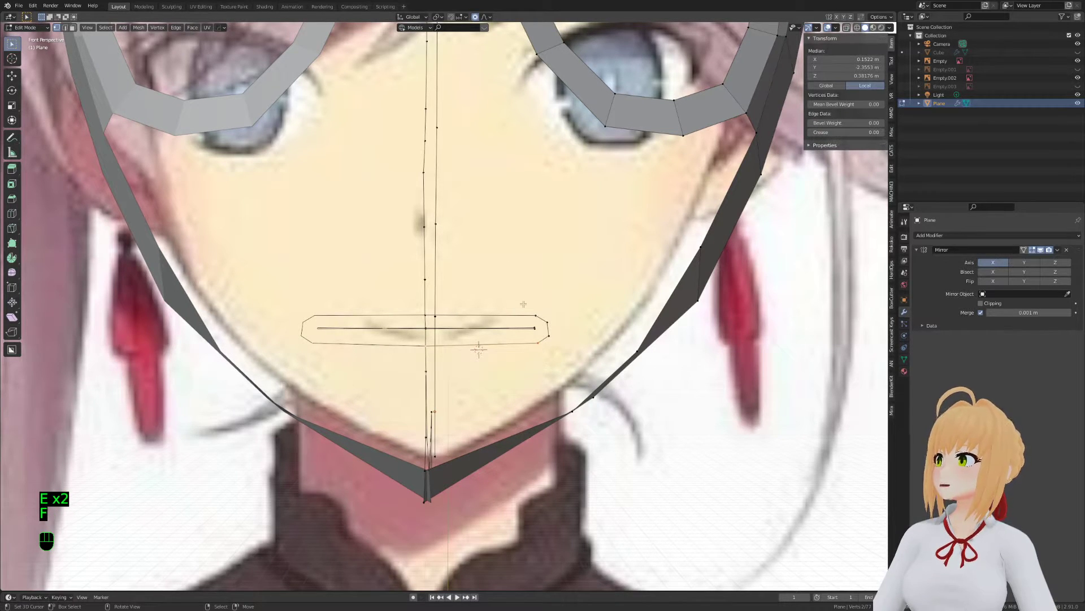
Rotate and move the mouth outline's corner vertices in the top view to follow the mouth line's angle
{"action": "middle_click_drag", "start_coordinate": [474, 40], "coordinate": [478, 358]}
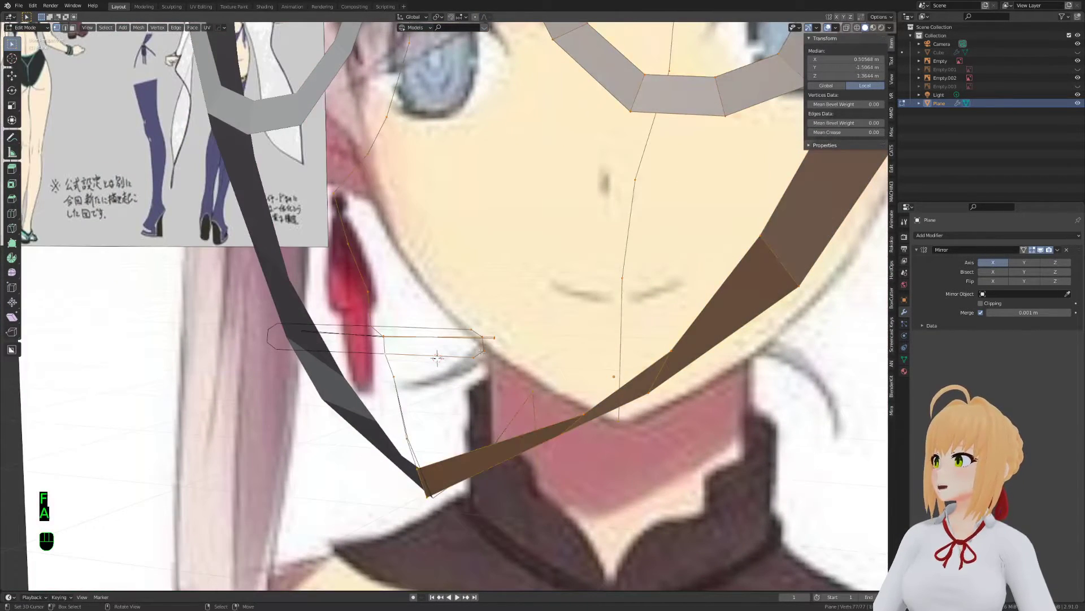
{"action": "key", "text": "a"}
{"action": "key", "text": "a"}
{"action": "key", "text": "a"}
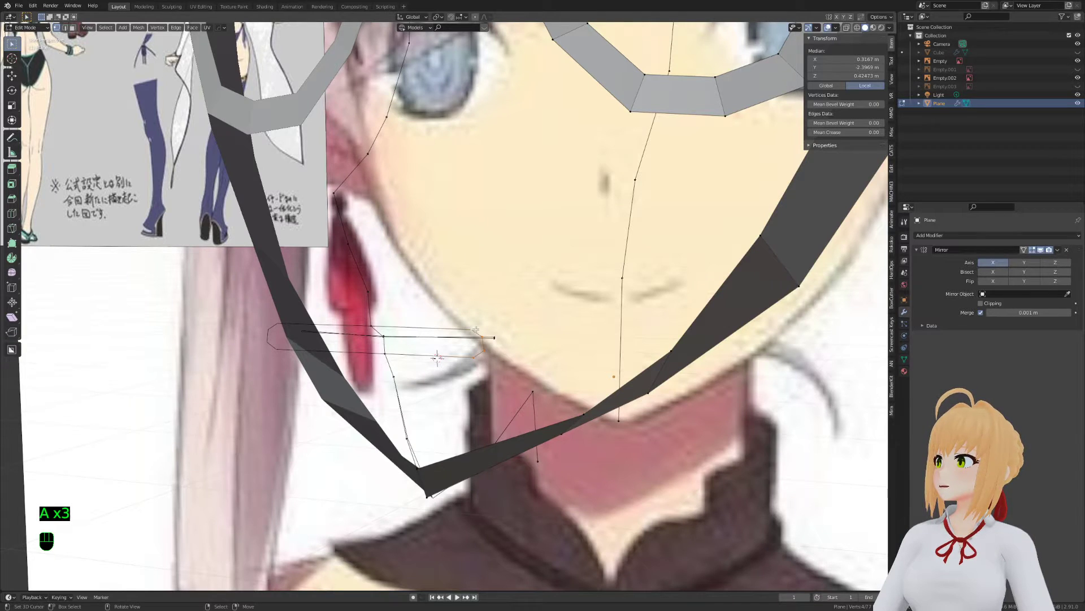
{"action": "key", "text": "KP_7"}
{"action": "key", "text": "z"}
{"action": "key", "text": "g"}
{"action": "key", "text": "r"}
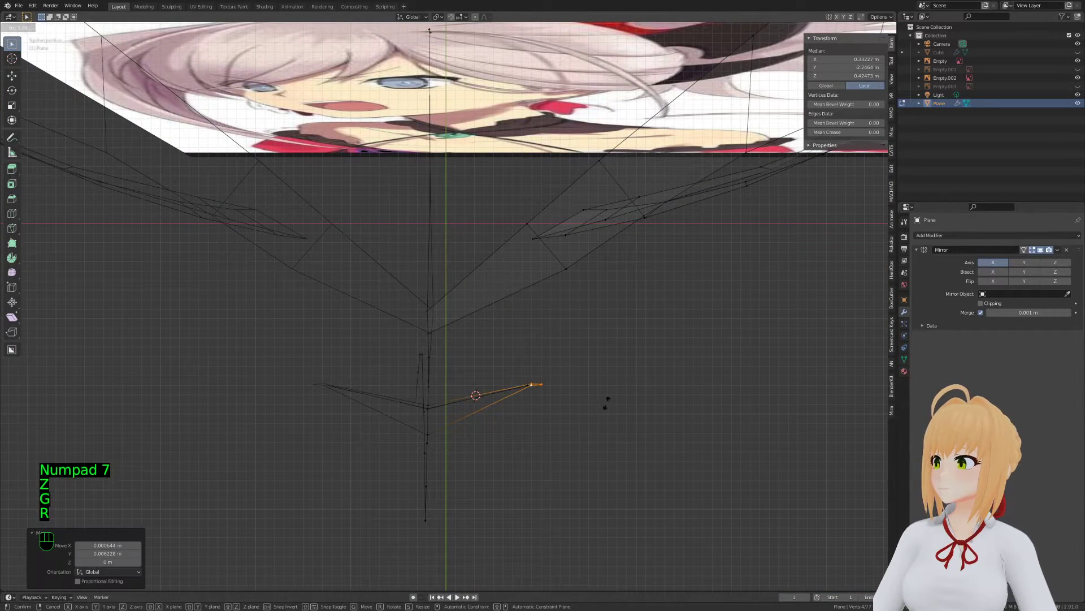
{"action": "left_click", "coordinate": [620, 359]}
{"action": "key", "text": "g"}
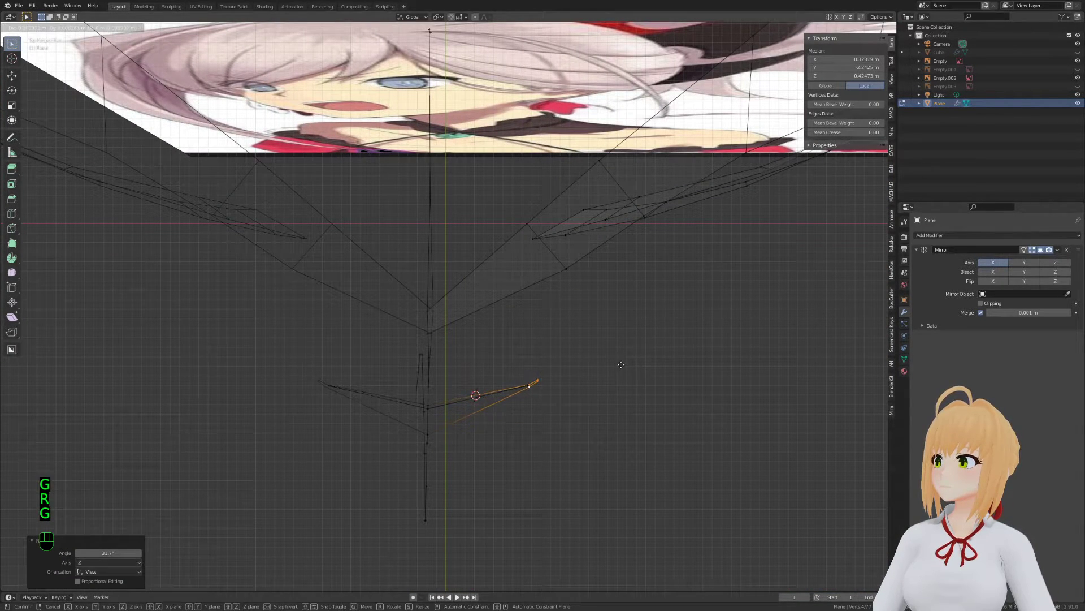
{"action": "left_click", "coordinate": [621, 364]}
Reposition the mouth outline's corner vertices from the side and angled views so they surround the mouth corner
{"action": "key", "text": "KP_3"}
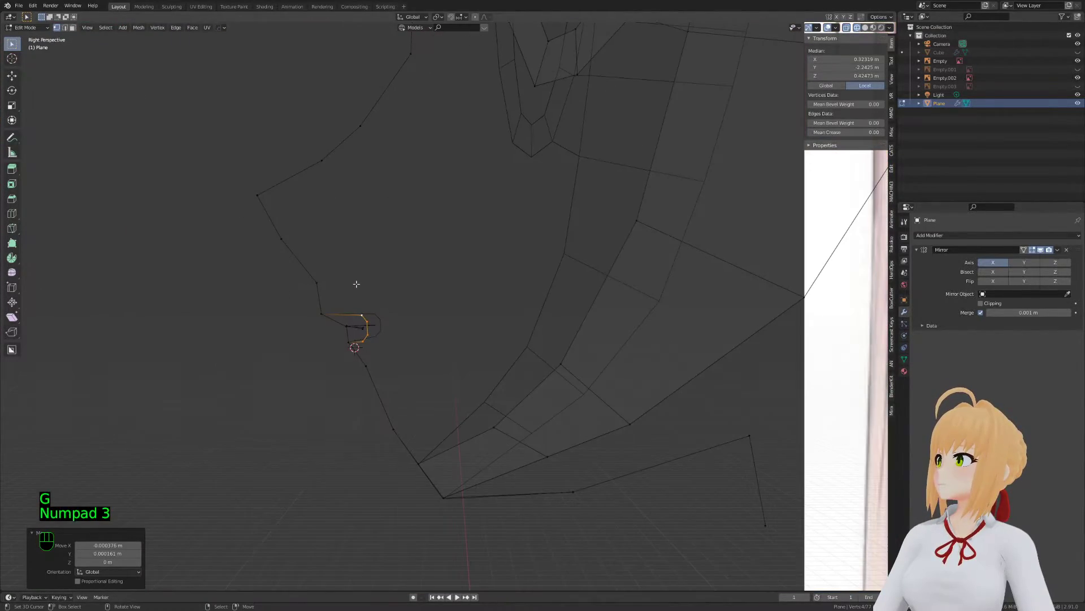
{"action": "key", "text": "z"}
{"action": "mouse_move", "coordinate": [357, 283]}
{"action": "middle_mouse_down"}
{"action": "mouse_move", "coordinate": [538, 315]}
{"action": "mouse_move", "coordinate": [485, 310]}
{"action": "mouse_move", "coordinate": [606, 377]}
{"action": "mouse_move", "coordinate": [492, 321]}
{"action": "middle_mouse_up"}
{"action": "key", "text": "g"}
{"action": "left_click", "coordinate": [501, 317]}
{"action": "key", "text": "a"}
{"action": "key", "text": "a"}
{"action": "key", "text": "a"}
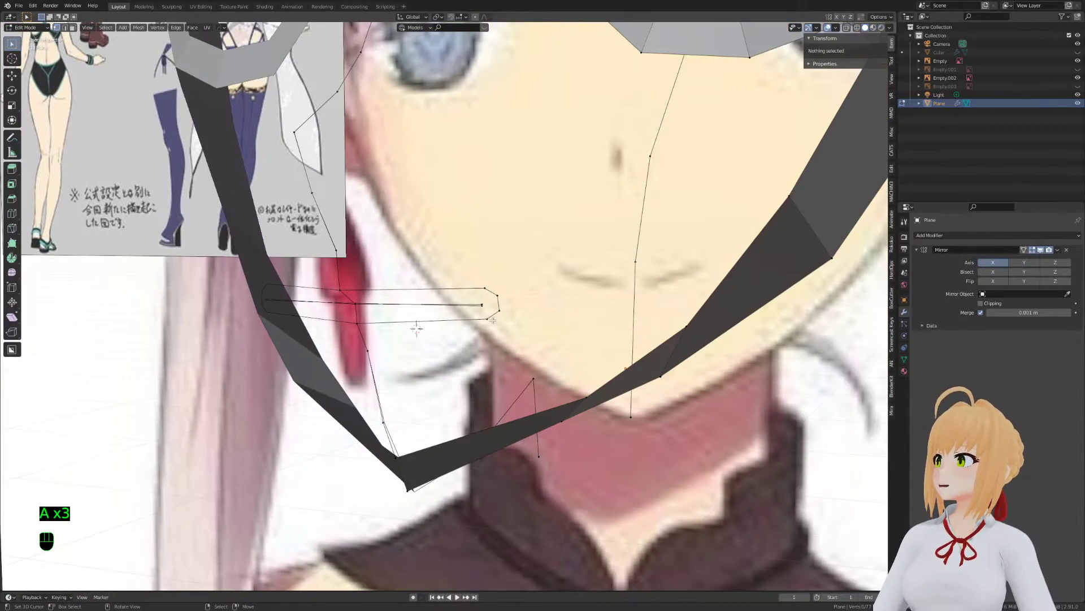
Set the viewport's clip start to 0.001 m
{"action": "left_click", "coordinate": [891, 78]}
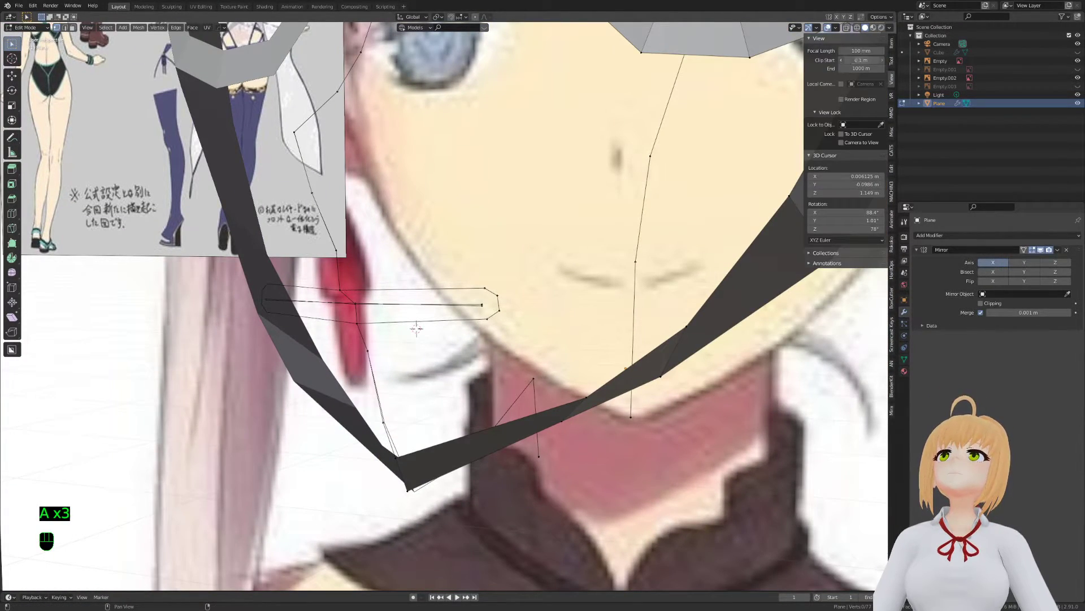
{"action": "scroll", "coordinate": [529, 308], "scroll_direction": "up", "scroll_amount": 5}
{"action": "mouse_move", "coordinate": [529, 308]}
{"action": "middle_mouse_down"}
{"action": "mouse_move", "coordinate": [497, 313]}
{"action": "mouse_move", "coordinate": [543, 315]}
{"action": "mouse_move", "coordinate": [527, 325]}
{"action": "middle_mouse_up"}
Fill faces between the mouth line and its surrounding outline, covering the corner and the upper and lower lip strips
{"action": "key", "text": "a"}
{"action": "key", "text": "a"}
{"action": "key", "text": "a"}
{"action": "key", "text": "f"}
{"action": "key", "text": "a"}
{"action": "key", "text": "a"}
{"action": "key", "text": "a"}
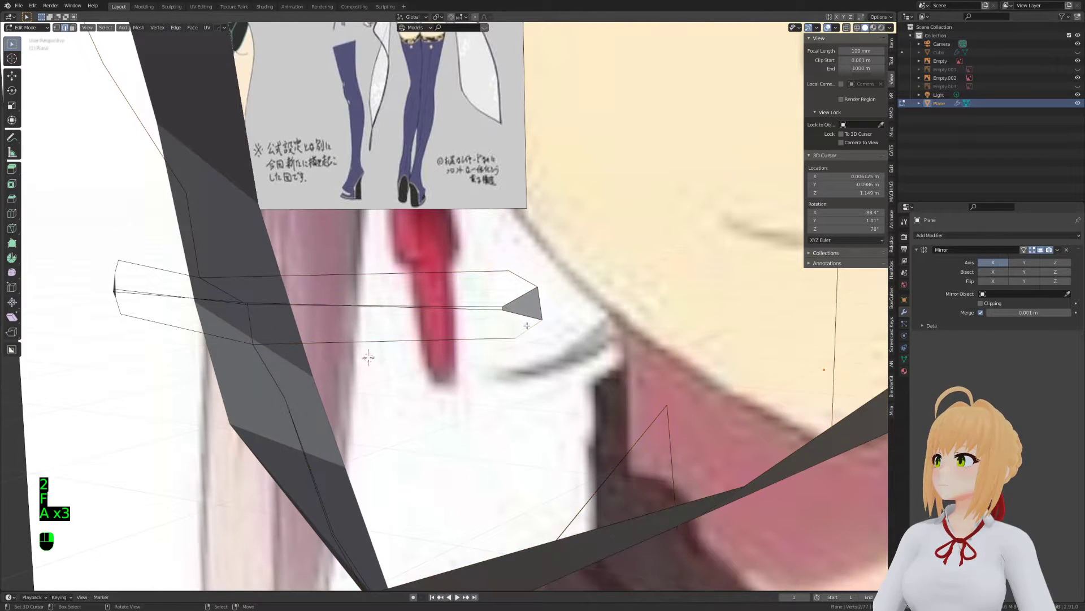
{"action": "key", "text": "f"}
{"action": "middle_click_drag", "start_coordinate": [505, 293], "coordinate": [555, 334]}
{"action": "key", "text": "f"}
{"action": "key", "text": "a"}
{"action": "key", "text": "a"}
{"action": "key", "text": "a"}
{"action": "scroll", "coordinate": [490, 319], "scroll_direction": "up", "scroll_amount": 3}
{"action": "key", "text": "1"}
{"action": "key", "text": "a"}
{"action": "key", "text": "a"}
{"action": "key", "text": "a"}
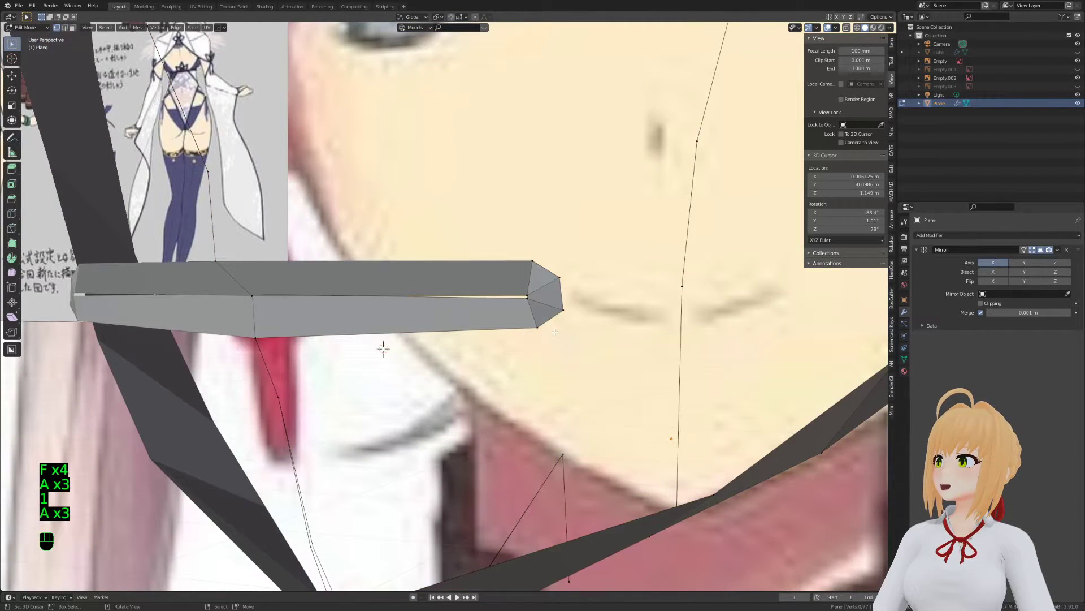
{"action": "key", "text": "2"}
{"action": "key", "text": "g"}
{"action": "key", "text": "Tab"}
{"action": "key", "text": "Tab"}
{"action": "key", "text": "Tab"}
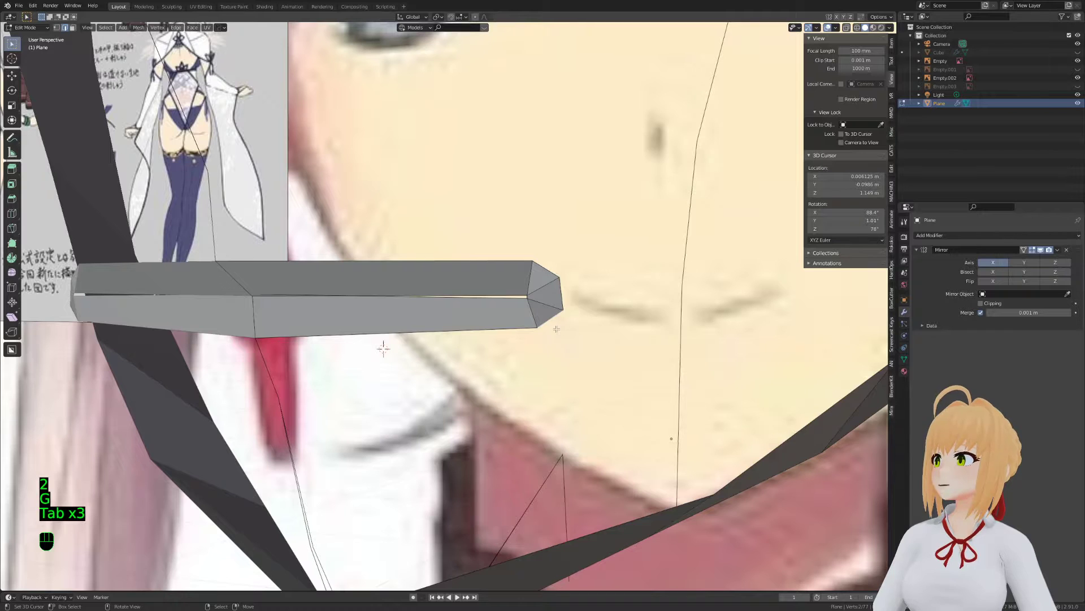
{"action": "key", "text": "a"}
{"action": "key", "text": "a"}
{"action": "key", "text": "a"}
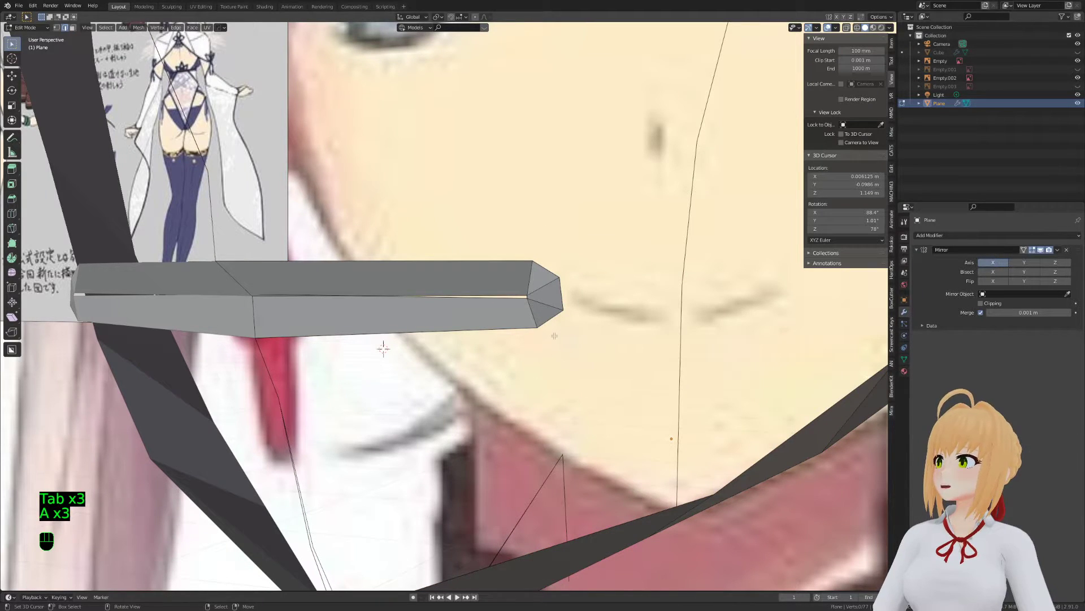
{"action": "scroll", "coordinate": [554, 336], "scroll_direction": "down", "scroll_amount": 3}
{"action": "key", "text": "Tab"}
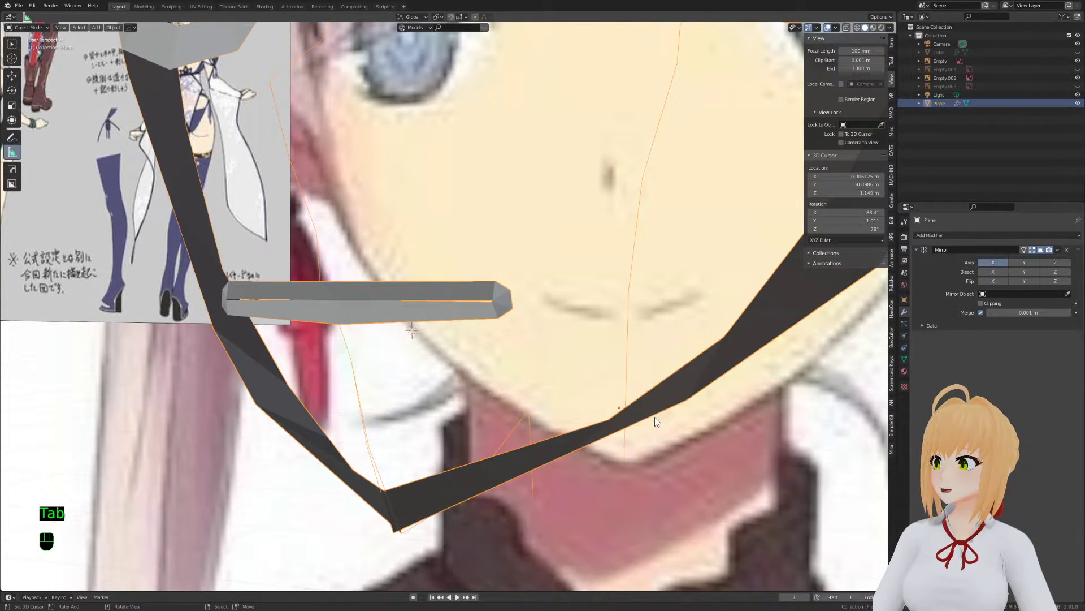
{"action": "key", "text": "Tab"}
{"action": "key", "text": "1"}
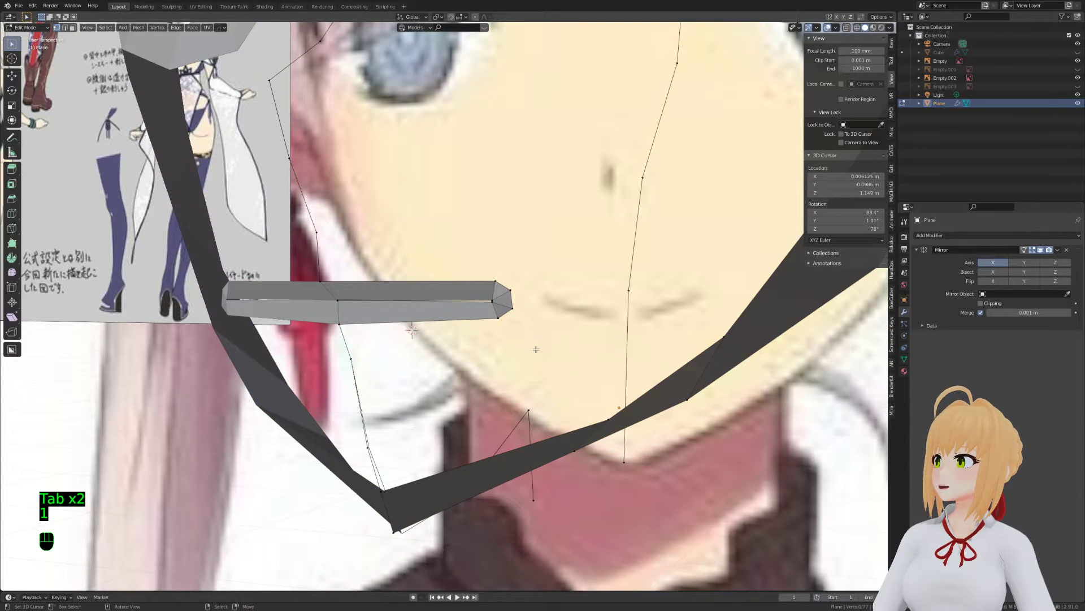
Add a centred loop cut across the upper lip strip and another across the lower lip strip
{"action": "key", "text": "KP_1"}
{"action": "key", "text": "a"}
{"action": "key", "text": "a"}
{"action": "key", "text": "a"}
{"action": "key", "text": "ctrl+r"}
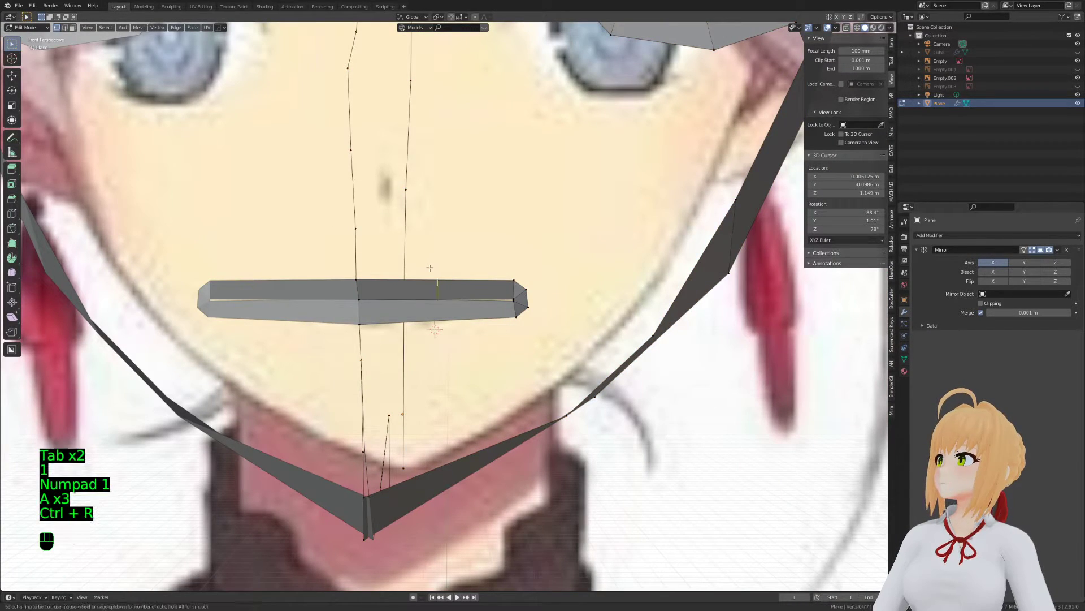
{"action": "left_click", "coordinate": [437, 304]}
{"action": "right_click", "coordinate": [437, 303]}
{"action": "key", "text": "ctrl+r"}
{"action": "left_click", "coordinate": [438, 304]}
{"action": "right_click", "coordinate": [437, 304]}
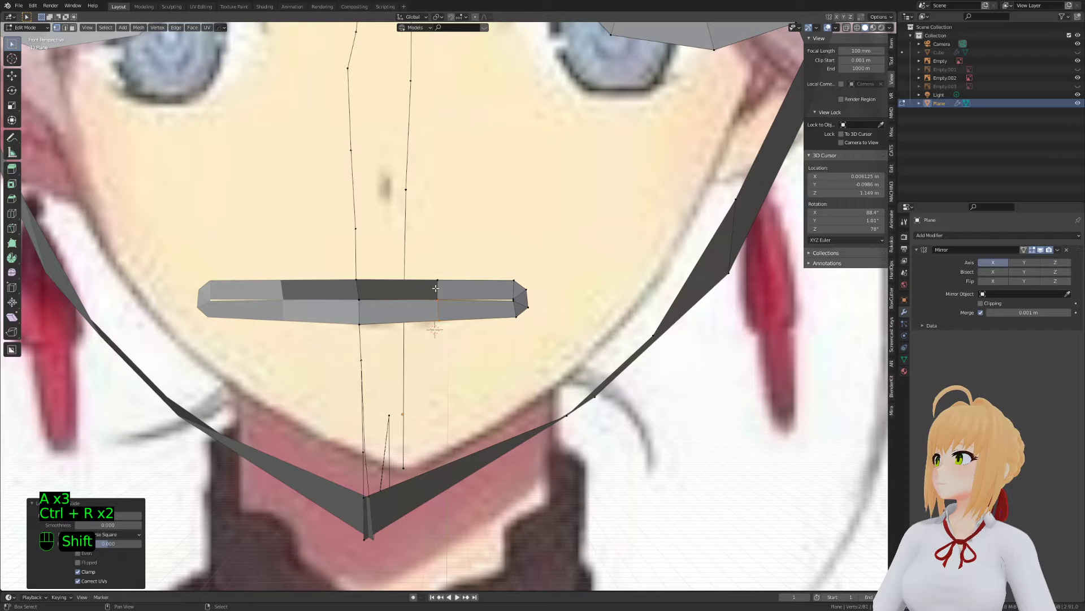
Box-select the new lip cuts' vertices and move them forward in the top view to round the mouth
{"action": "key", "text": "b"}
{"action": "left_click_drag", "start_coordinate": [452, 267], "coordinate": [417, 362]}
{"action": "key", "text": "KP_7"}
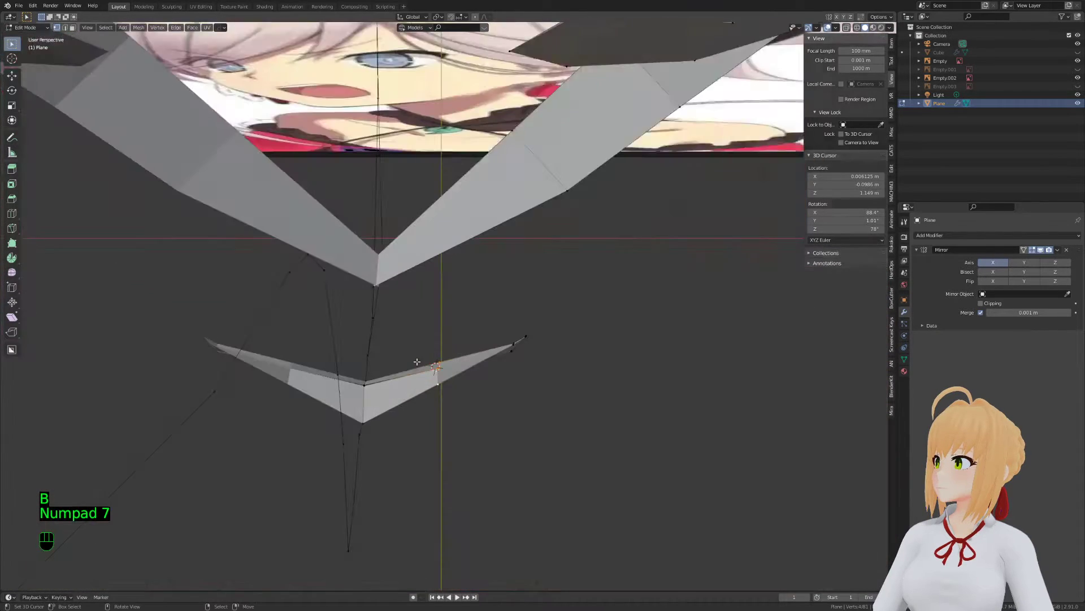
{"action": "middle_click_drag", "start_coordinate": [375, 345], "coordinate": [403, 278], "text": "shift"}
{"action": "key", "text": "g"}
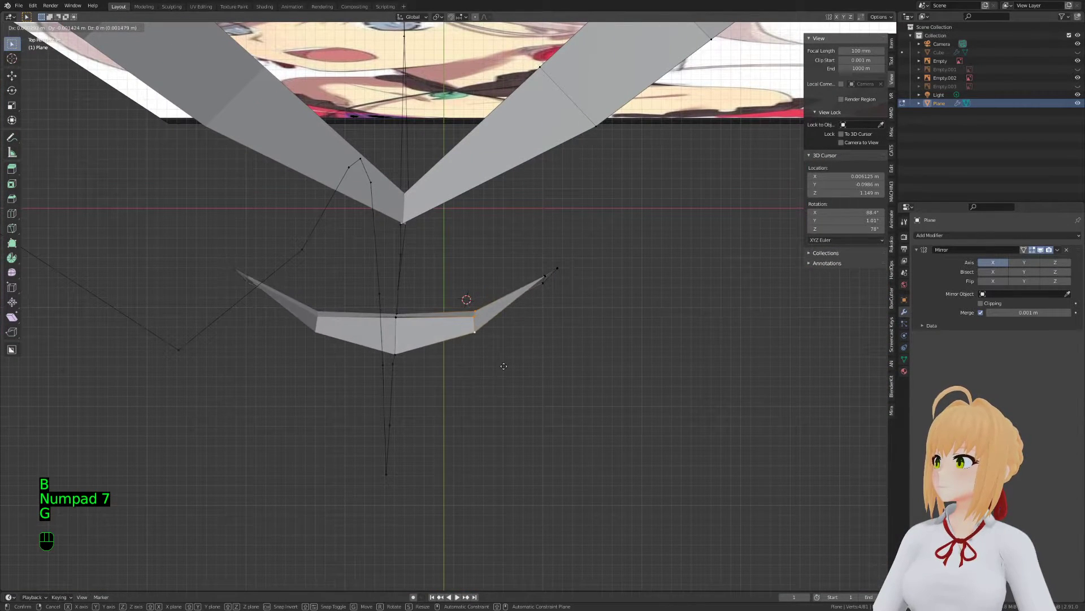
{"action": "left_click", "coordinate": [504, 366]}
Adjust the positions of the lip strip vertices from angled views to smooth the mouth's curve
{"action": "middle_click_drag", "start_coordinate": [429, 420], "coordinate": [428, 283]}
{"action": "left_click", "coordinate": [391, 301]}
{"action": "middle_click_drag", "start_coordinate": [396, 317], "coordinate": [577, 315]}
{"action": "key", "text": "g"}
{"action": "left_click", "coordinate": [501, 285]}
{"action": "middle_click_drag", "start_coordinate": [502, 285], "coordinate": [516, 425]}
{"action": "key", "text": "g"}
{"action": "left_click", "coordinate": [514, 430]}
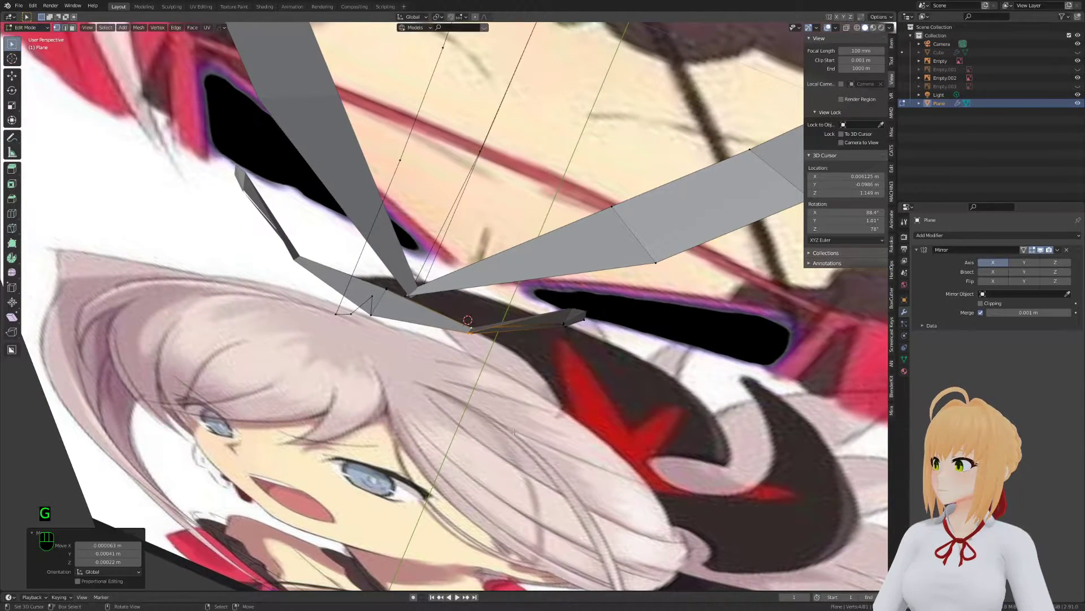
Bevel the selected middle cut of the lip strips to round the mouth's curve further
{"action": "key", "text": "ctrl+b"}
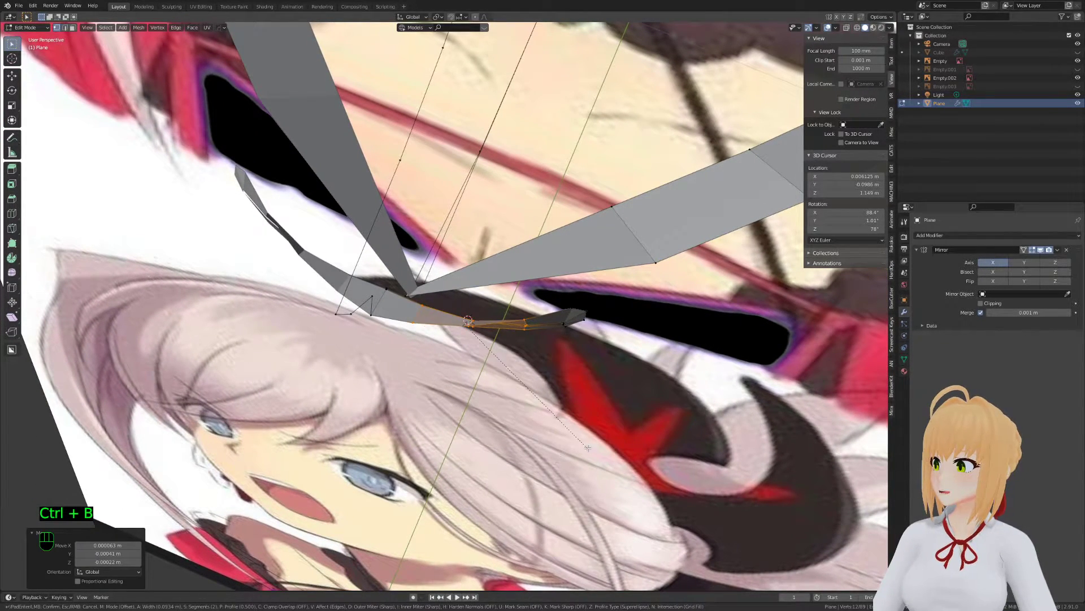
{"action": "left_click", "coordinate": [588, 447]}
{"action": "key", "text": "a"}
{"action": "key", "text": "a"}
{"action": "key", "text": "a"}
{"action": "middle_click_drag", "start_coordinate": [588, 448], "coordinate": [717, 443]}
Check the rounded mouth from the side in object mode and save the file
{"action": "key", "text": "Tab"}
{"action": "mouse_move", "coordinate": [567, 370]}
{"action": "middle_mouse_down"}
{"action": "mouse_move", "coordinate": [464, 342]}
{"action": "mouse_move", "coordinate": [525, 331]}
{"action": "mouse_move", "coordinate": [520, 351]}
{"action": "mouse_move", "coordinate": [435, 357]}
{"action": "middle_mouse_up"}
{"action": "key", "text": "Tab"}
{"action": "key", "text": "Tab"}
{"action": "key", "text": "ctrl+s"}
{"action": "key", "text": "Tab"}
{"action": "key", "text": "Tab"}
Set the SummerMusashiDesign.jpg reference image's depth to Back and reselect the head mesh
{"action": "right_click", "coordinate": [827, 266]}
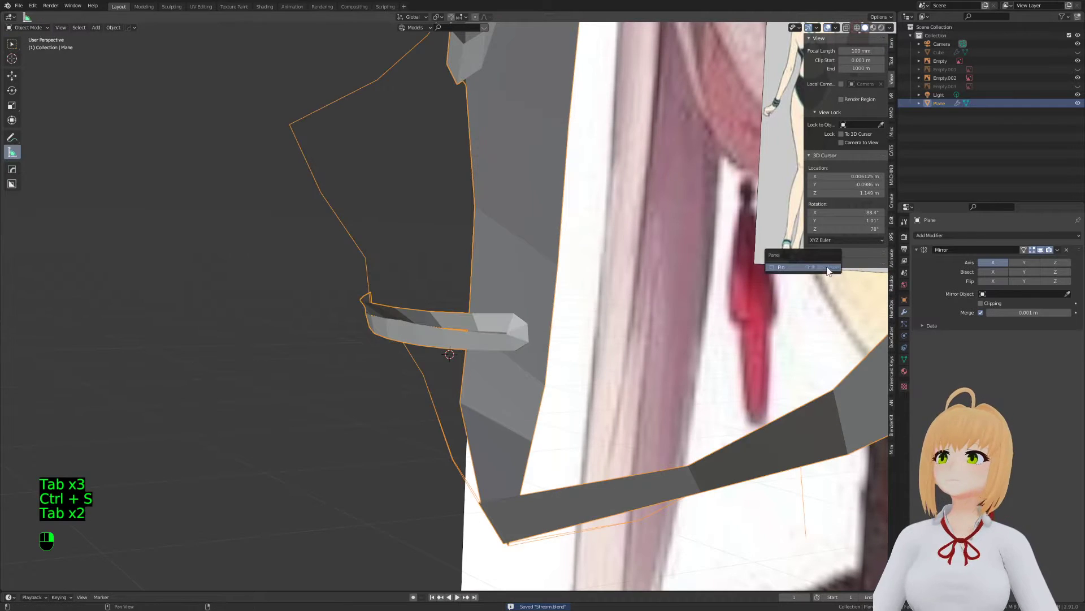
{"action": "left_click", "coordinate": [766, 218]}
{"action": "left_click", "coordinate": [904, 336]}
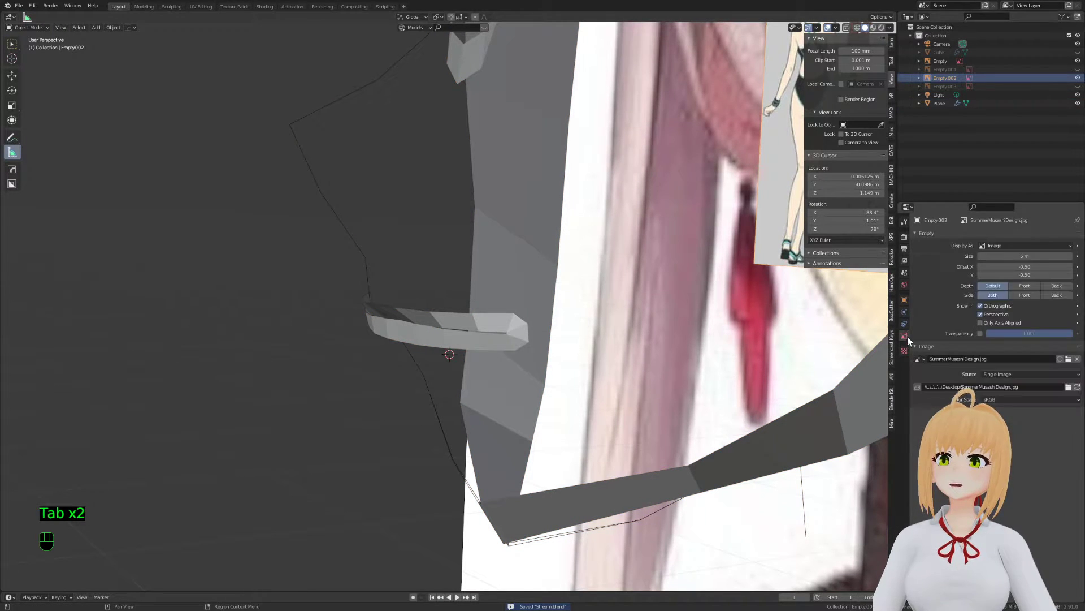
{"action": "left_click", "coordinate": [1054, 289]}
{"action": "left_click", "coordinate": [401, 345]}
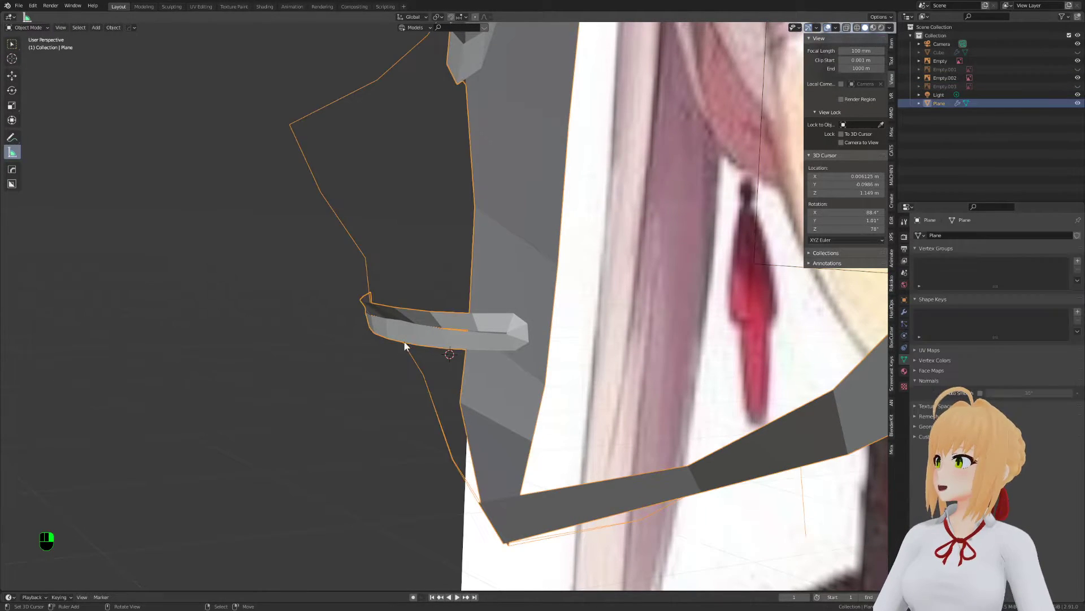
Extrude a vertex chain from the upper lip outline up to the nose tip, parallel to the face profile in the orthographic side view
{"action": "key", "text": "Tab"}
{"action": "key", "text": "Tab"}
{"action": "scroll", "coordinate": [487, 339], "scroll_direction": "up", "scroll_amount": 4}
{"action": "key", "text": "Tab"}
{"action": "middle_click_drag", "start_coordinate": [487, 340], "coordinate": [465, 439]}
{"action": "key", "text": "a"}
{"action": "key", "text": "a"}
{"action": "key", "text": "a"}
{"action": "key", "text": "KP_3"}
{"action": "key", "text": "KP_5"}
{"action": "scroll", "coordinate": [474, 451], "scroll_direction": "up", "scroll_amount": 1}
{"action": "key", "text": "e"}
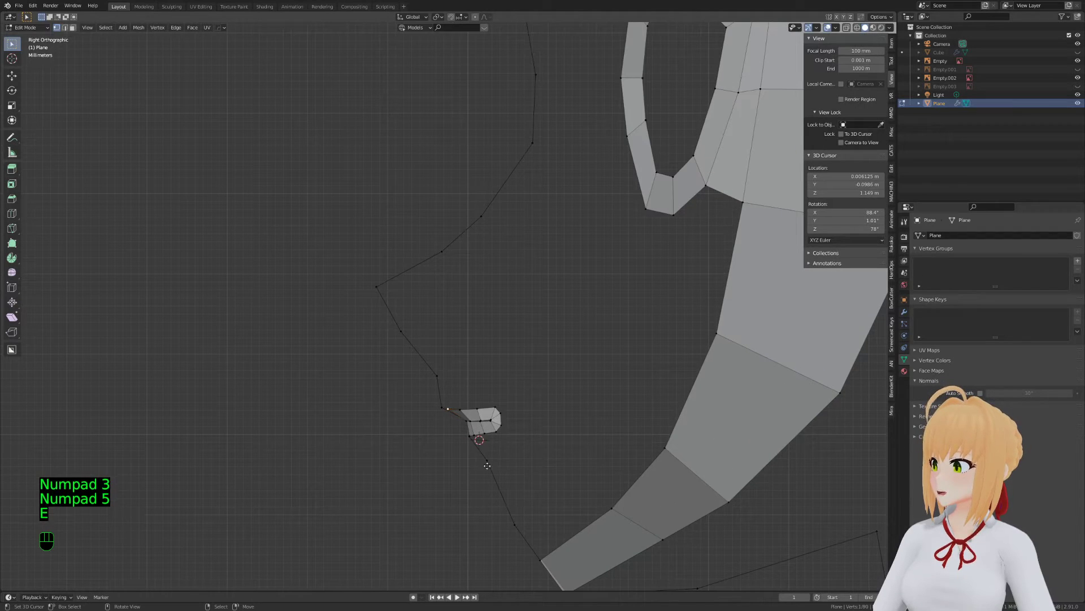
{"action": "left_click", "coordinate": [485, 430]}
{"action": "key", "text": "e"}
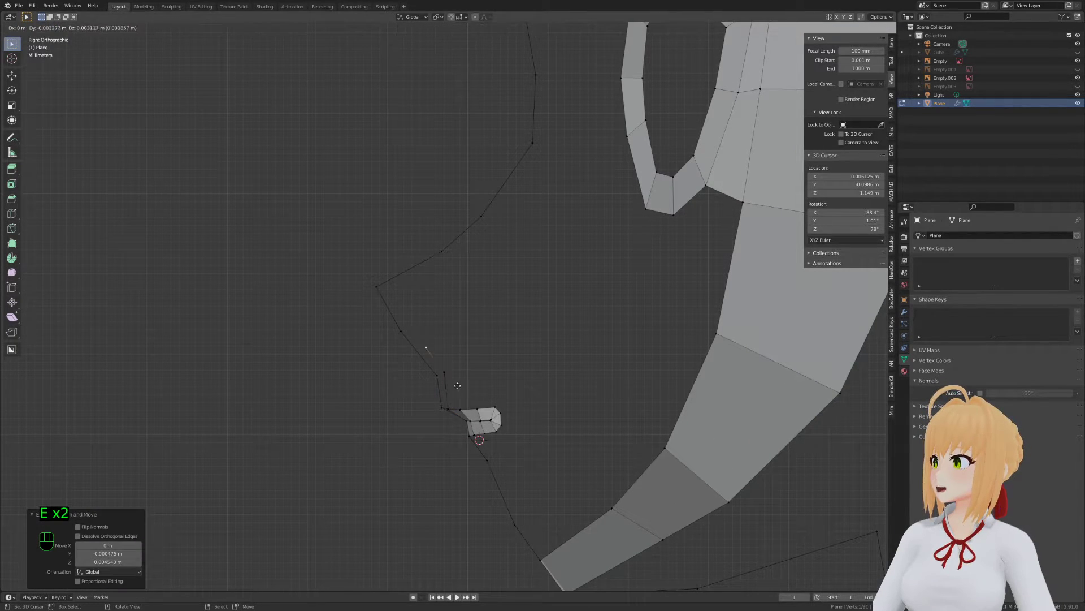
{"action": "left_click", "coordinate": [439, 368]}
{"action": "key", "text": "e"}
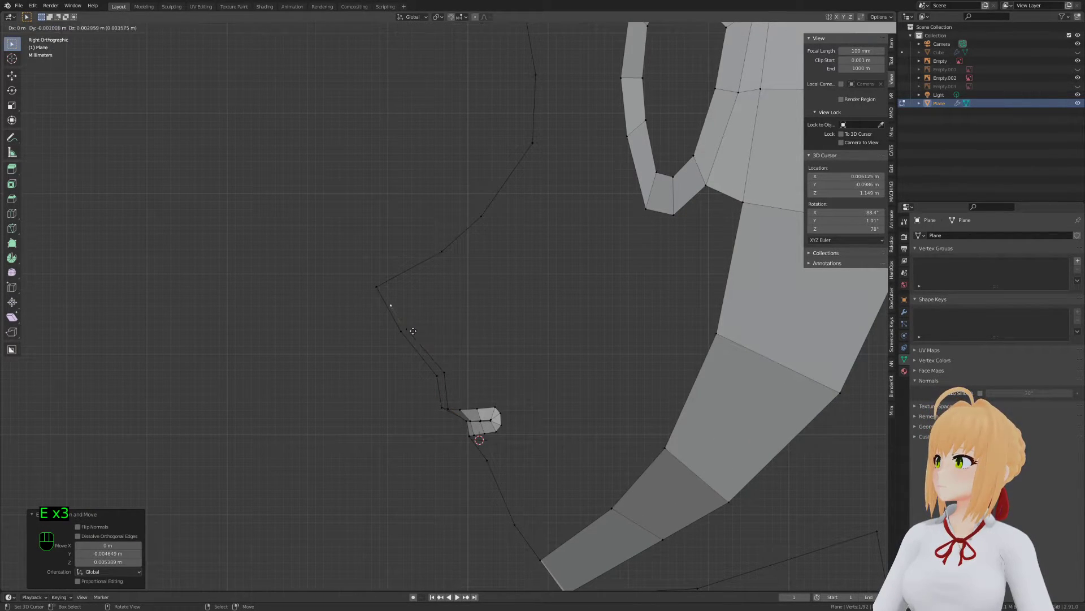
{"action": "left_click", "coordinate": [404, 317]}
Continue extruding the vertex chain from the nose tip along the profile up to the nose bridge
{"action": "key", "text": "e"}
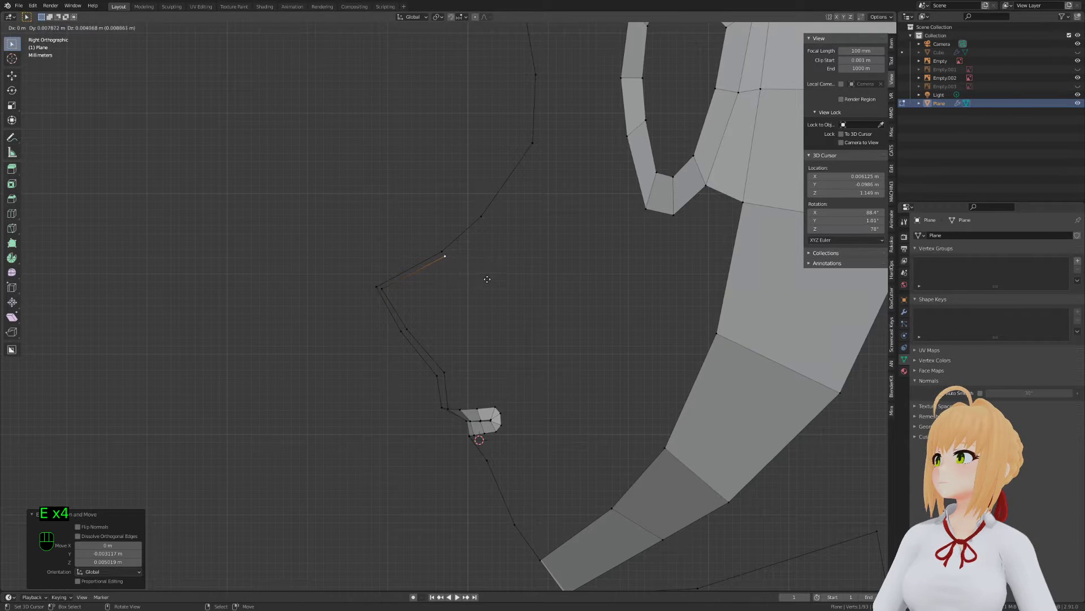
{"action": "left_click", "coordinate": [488, 279]}
{"action": "key", "text": "e"}
{"action": "left_click", "coordinate": [540, 237]}
{"action": "middle_click_drag", "start_coordinate": [540, 236], "coordinate": [485, 357], "text": "shift"}
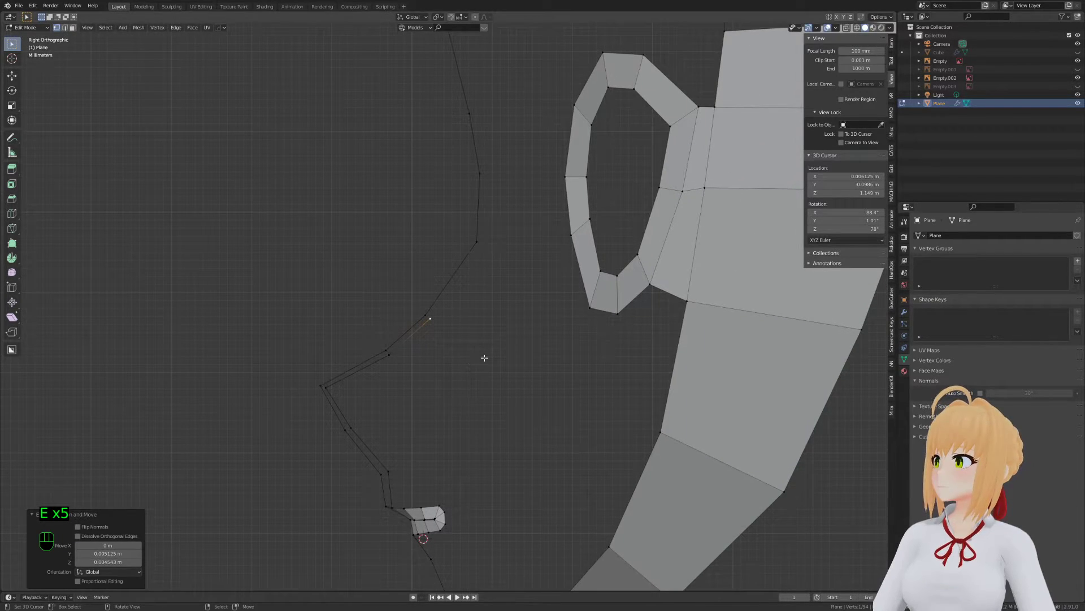
{"action": "key", "text": "e"}
{"action": "left_click", "coordinate": [559, 258]}
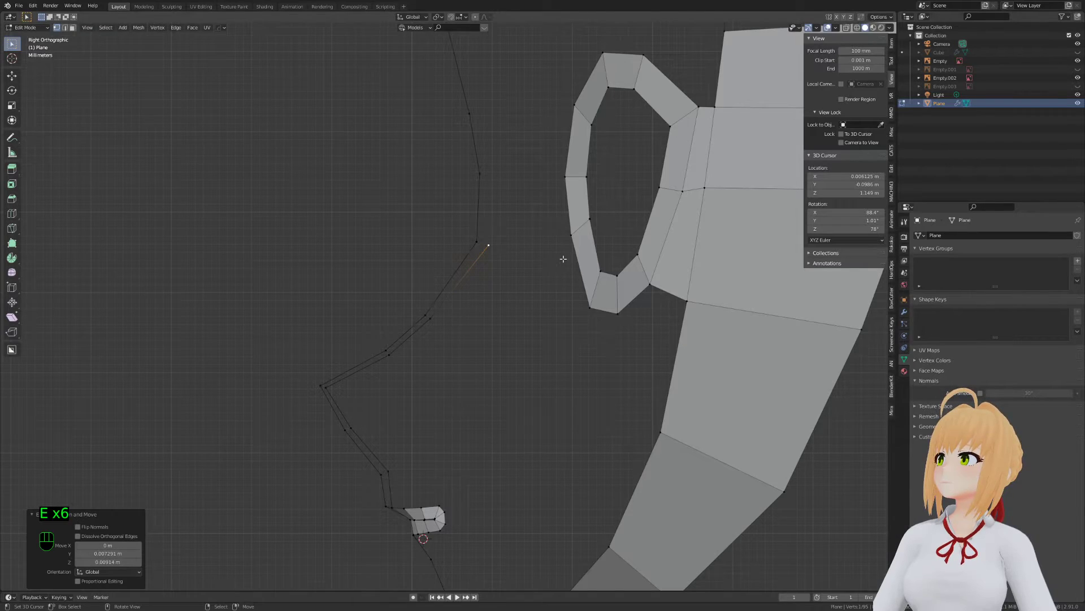
Reposition the chain's top vertex in the front perspective view
{"action": "key", "text": "KP_1"}
{"action": "key", "text": "KP_5"}
{"action": "key", "text": "g"}
{"action": "left_click", "coordinate": [536, 376]}
Fill faces between the centre profile line and the extruded parallel chain, from the upper lip up to the nose bridge
{"action": "middle_click_drag", "start_coordinate": [536, 417], "coordinate": [557, 325], "text": "shift"}
{"action": "middle_click_drag", "start_coordinate": [542, 333], "coordinate": [463, 367]}
{"action": "key", "text": "2"}
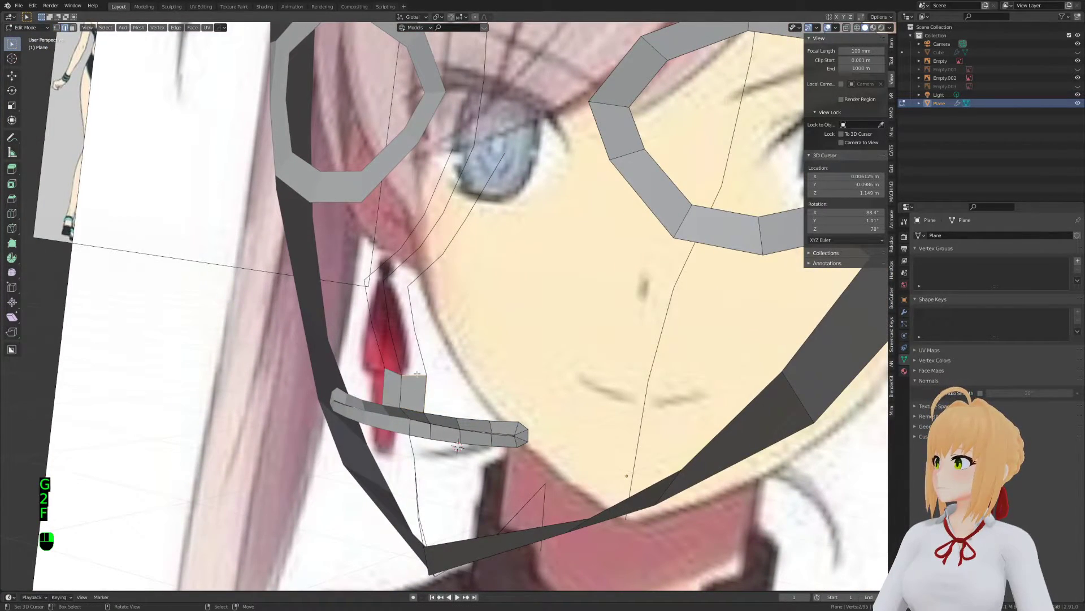
{"action": "key", "text": "f"}
{"action": "key", "text": "f"}
{"action": "key", "text": "f"}
{"action": "middle_click_drag", "start_coordinate": [403, 341], "coordinate": [427, 378]}
{"action": "key", "text": "f"}
{"action": "key", "text": "f"}
{"action": "scroll", "coordinate": [511, 359], "scroll_direction": "down", "scroll_amount": 2}
{"action": "middle_click_drag", "start_coordinate": [531, 391], "coordinate": [452, 345]}
{"action": "key", "text": "a"}
{"action": "key", "text": "a"}
{"action": "key", "text": "a"}
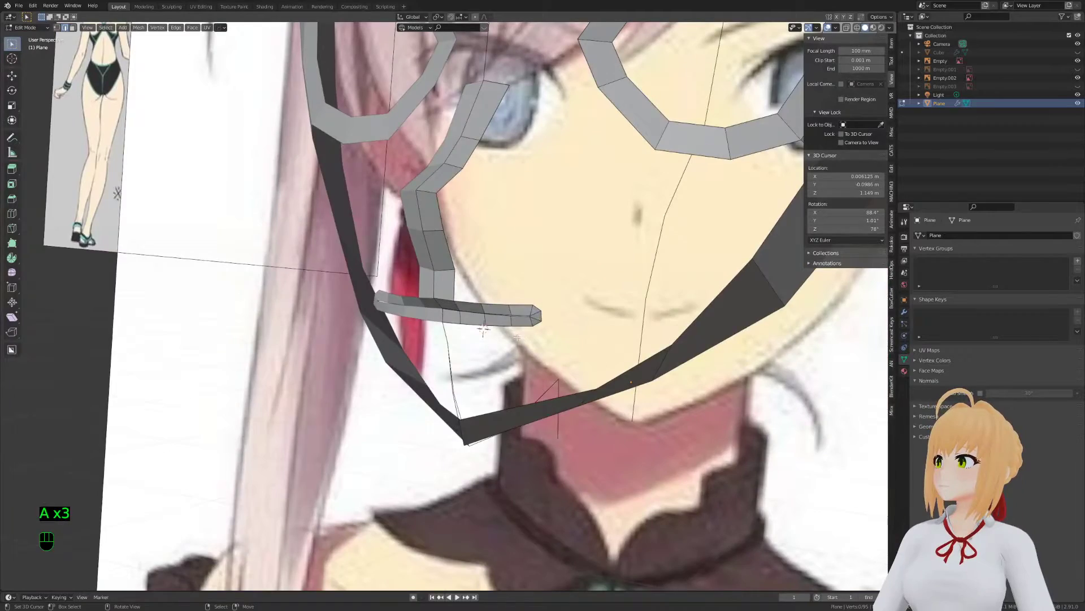
Extrude another vertex at the top of the nose bridge strip and reposition it against the face reference
{"action": "key", "text": "KP_1"}
{"action": "key", "text": "1"}
{"action": "middle_click_drag", "start_coordinate": [531, 342], "coordinate": [521, 340], "text": "shift"}
{"action": "scroll", "coordinate": [503, 302], "scroll_direction": "down", "scroll_amount": 3}
{"action": "key", "text": "Tab"}
{"action": "key", "text": "Tab"}
{"action": "middle_click_drag", "start_coordinate": [503, 302], "coordinate": [245, 342]}
{"action": "key", "text": "1"}
{"action": "key", "text": "e"}
{"action": "left_click", "coordinate": [513, 241]}
{"action": "key", "text": "g"}
{"action": "middle_click_drag", "start_coordinate": [503, 346], "coordinate": [544, 343]}
Fill the face at the top of the nose bridge strip using the newly extruded vertex
{"action": "key", "text": "2"}
{"action": "key", "text": "f"}
{"action": "middle_click_drag", "start_coordinate": [390, 283], "coordinate": [610, 341]}
{"action": "key", "text": "a"}
{"action": "key", "text": "a"}
{"action": "key", "text": "a"}
{"action": "key", "text": "Tab"}
{"action": "key", "text": "Tab"}
Extrude a side vertex from the centre line above the nose bridge strip and reposition it
{"action": "key", "text": "1"}
{"action": "left_click", "coordinate": [519, 290]}
{"action": "key", "text": "g"}
{"action": "left_click", "coordinate": [617, 338]}
{"action": "key", "text": "2"}
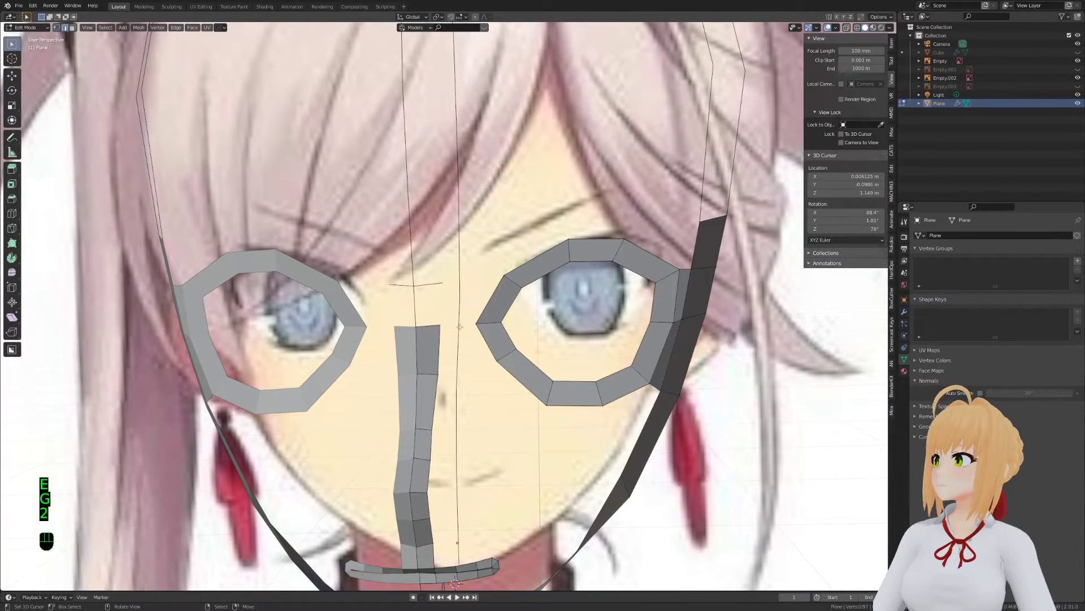
{"action": "key", "text": "Tab"}
{"action": "middle_click_drag", "start_coordinate": [457, 403], "coordinate": [475, 283], "text": "shift"}
{"action": "middle_click_drag", "start_coordinate": [537, 362], "coordinate": [480, 340]}
{"action": "key", "text": "Tab"}
{"action": "key", "text": "Tab"}
{"action": "key", "text": "Tab"}
{"action": "scroll", "coordinate": [468, 361], "scroll_direction": "up", "scroll_amount": 2}
{"action": "key", "text": "1"}
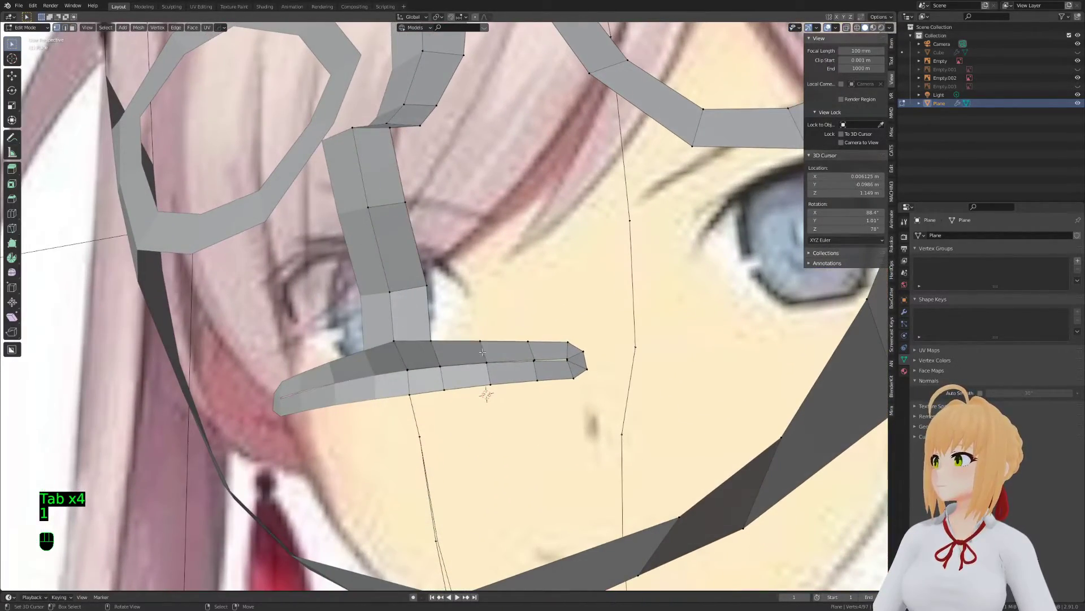
Examine the shape of the lips and nose strip from the front and the side
{"action": "key", "text": "g"}
{"action": "right_click", "coordinate": [480, 341]}
{"action": "key", "text": "a"}
{"action": "middle_click_drag", "start_coordinate": [495, 290], "coordinate": [495, 321]}
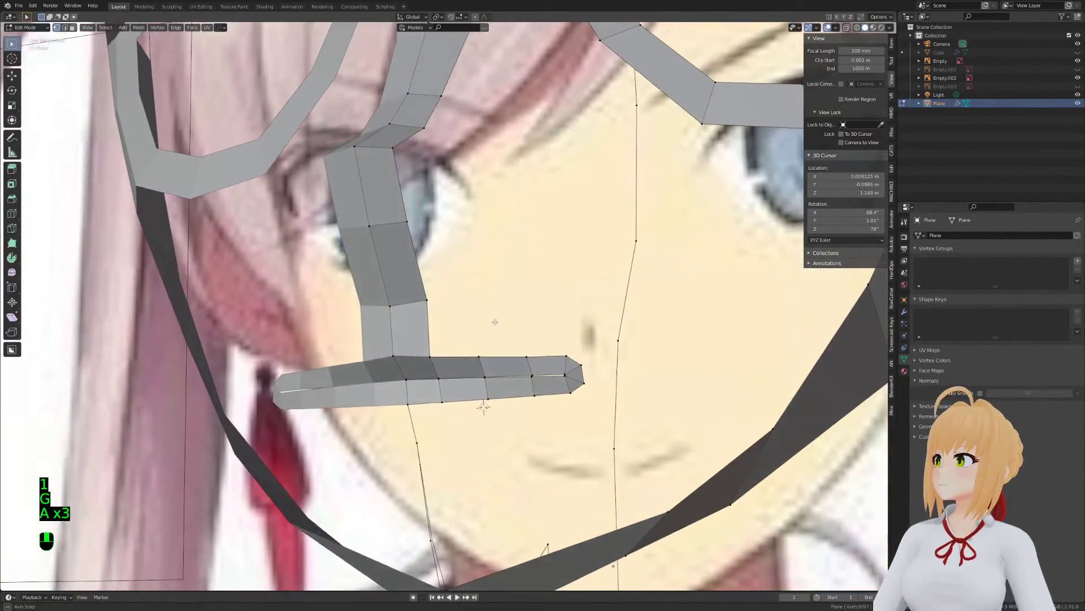
{"action": "middle_click_drag", "start_coordinate": [560, 291], "coordinate": [528, 337]}
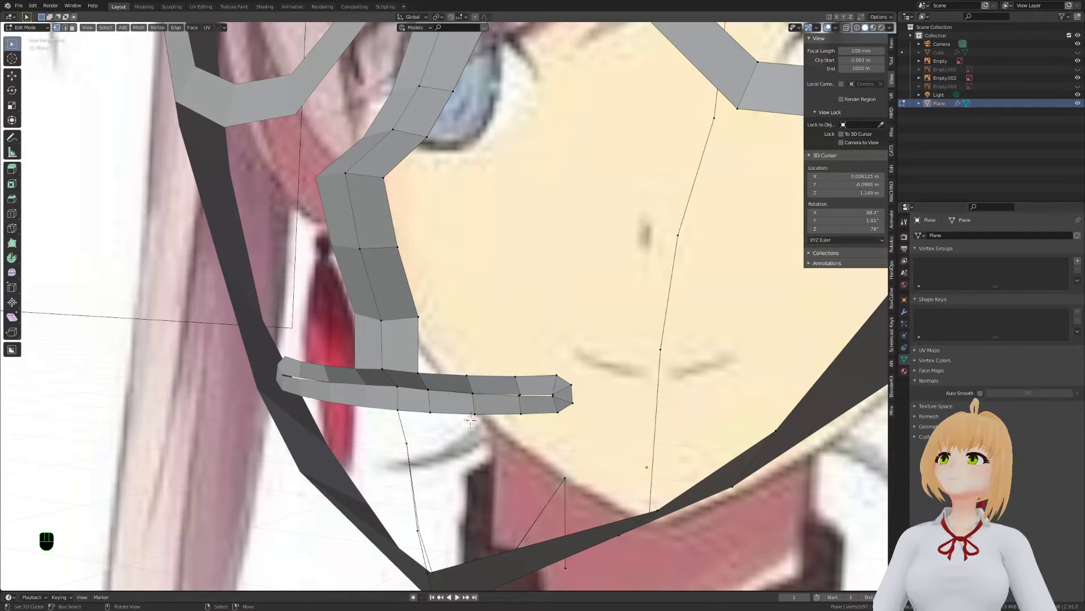
{"action": "middle_click_drag", "start_coordinate": [523, 317], "coordinate": [349, 388]}
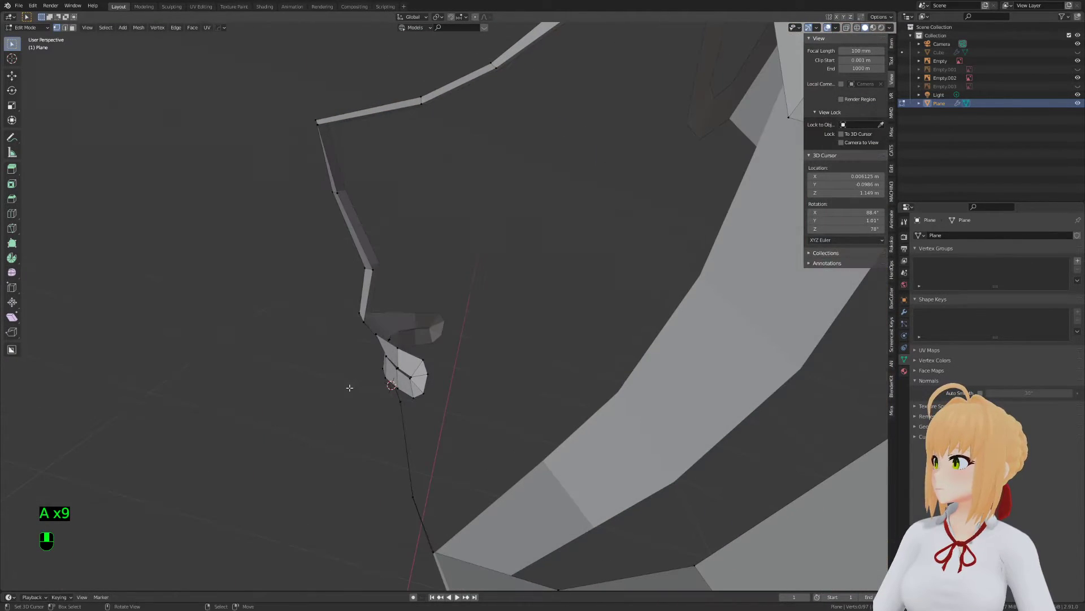
{"action": "middle_click_drag", "start_coordinate": [410, 352], "coordinate": [506, 357]}
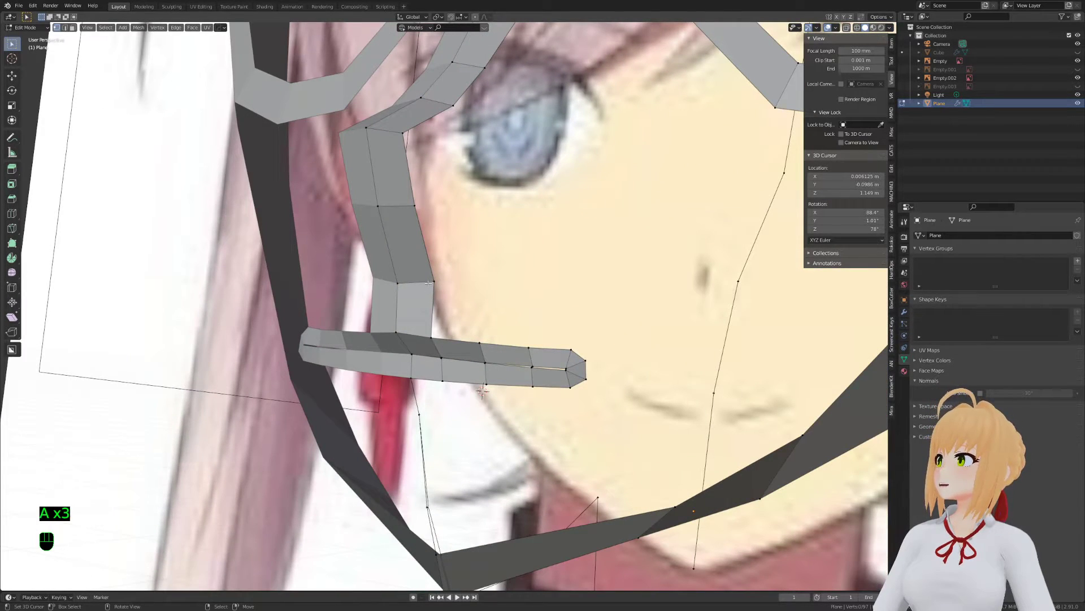
{"action": "middle_click_drag", "start_coordinate": [476, 321], "coordinate": [594, 339]}
Save the blend file
{"action": "key", "text": "g"}
{"action": "key", "text": "a"}
{"action": "key", "text": "a"}
{"action": "key", "text": "a"}
{"action": "key", "text": "ctrl+s"}
{"action": "key", "text": "a"}
{"action": "key", "text": "a"}
{"action": "key", "text": "a"}
{"action": "key", "text": "b"}
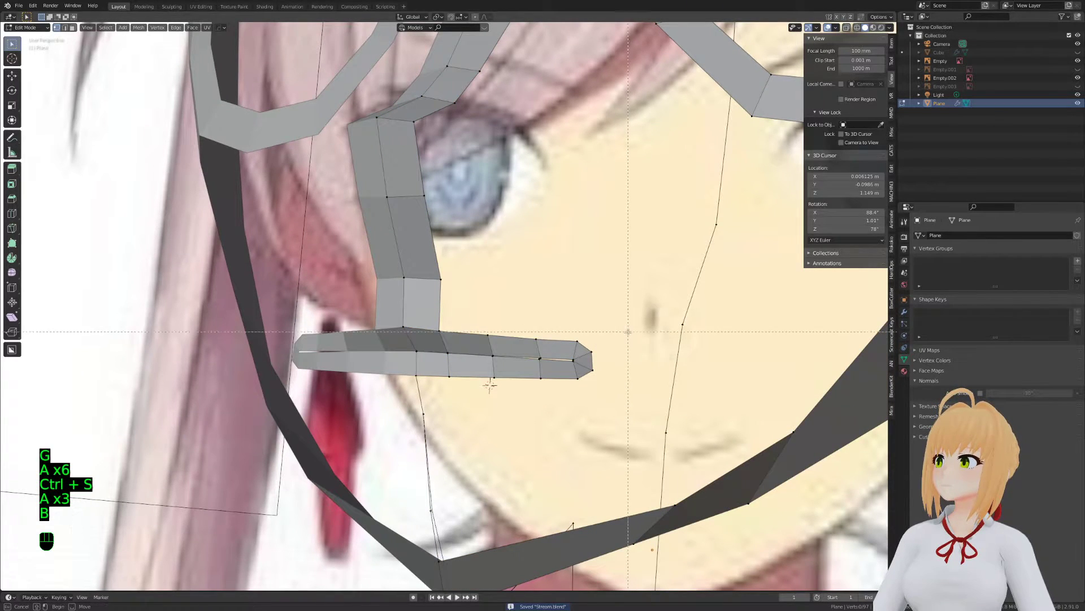
{"action": "key", "text": "c"}
{"action": "key", "text": "a"}
{"action": "key", "text": "a"}
{"action": "key", "text": "a"}
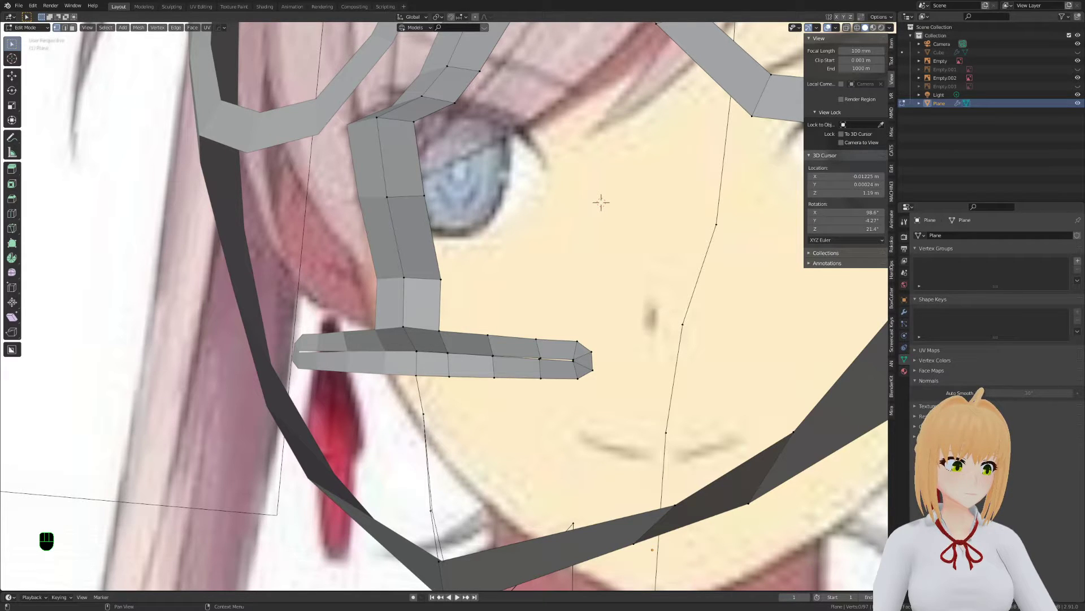
Extrude the outer lip edges around the mouth corner, leaving the centre open, and scale them outward along Z
{"action": "middle_click_drag", "start_coordinate": [497, 339], "coordinate": [396, 355]}
{"action": "key", "text": "2"}
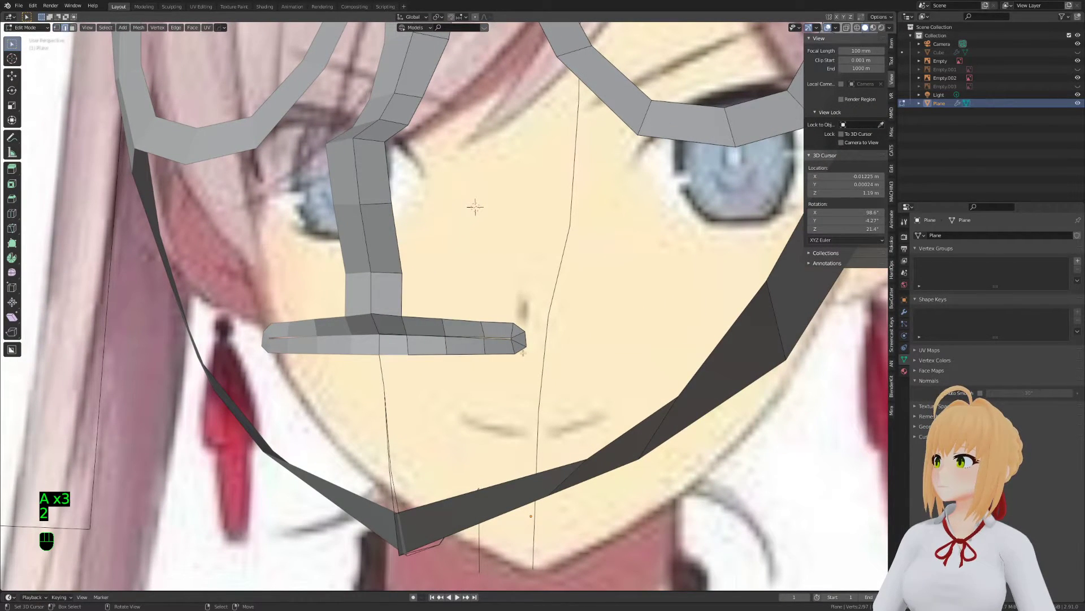
{"action": "key", "text": "a"}
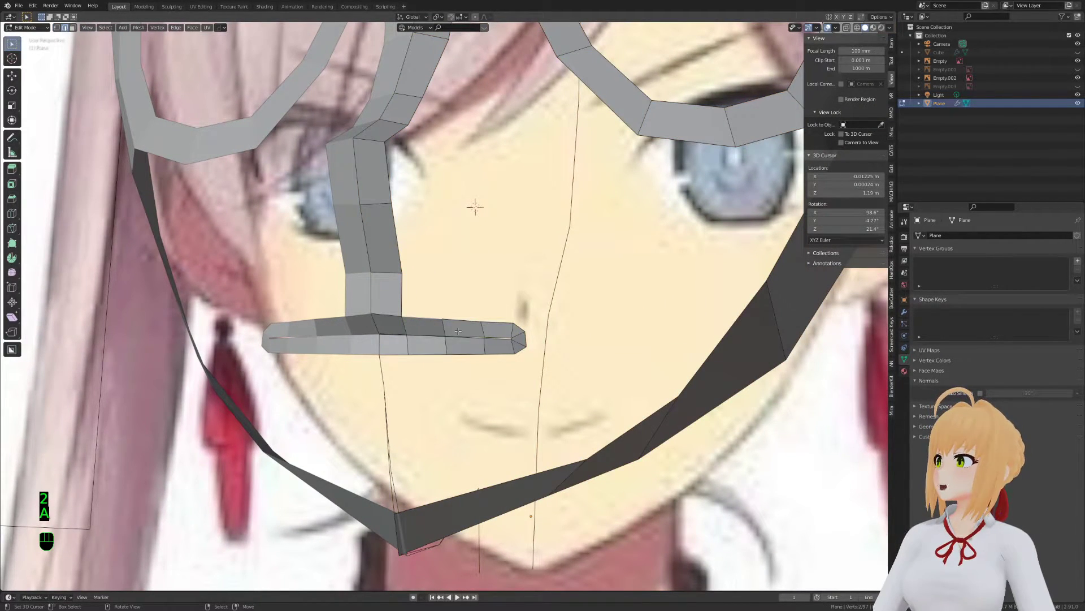
{"action": "left_click", "coordinate": [523, 353], "text": "ctrl"}
{"action": "middle_click_drag", "start_coordinate": [395, 349], "coordinate": [613, 397]}
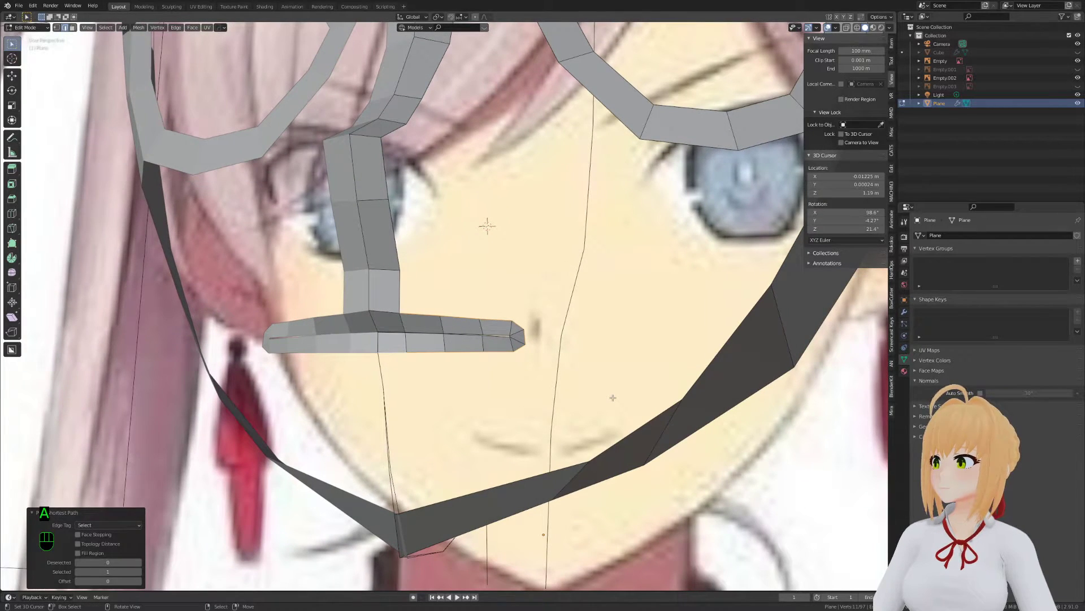
{"action": "left_click", "coordinate": [506, 368], "text": "shift"}
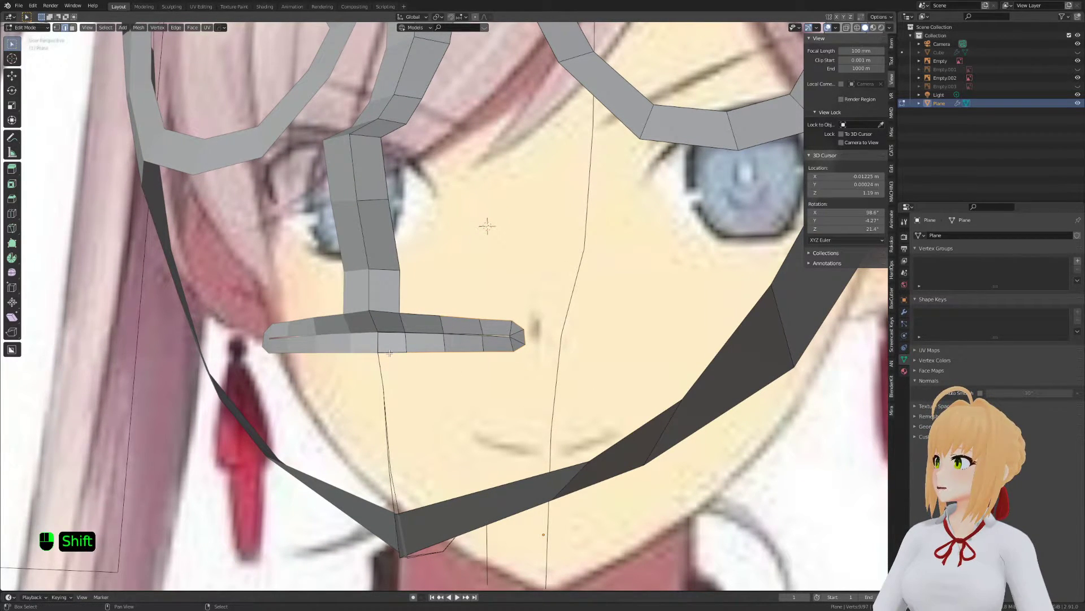
{"action": "key", "text": "e"}
{"action": "key", "text": "s"}
{"action": "key", "text": "z"}
{"action": "left_click", "coordinate": [707, 461]}
Move the extruded lip ring slightly outward and widen it along X around the mouth corner
{"action": "key", "text": "g"}
{"action": "left_click", "coordinate": [735, 475]}
{"action": "key", "text": "s"}
{"action": "key", "text": "x"}
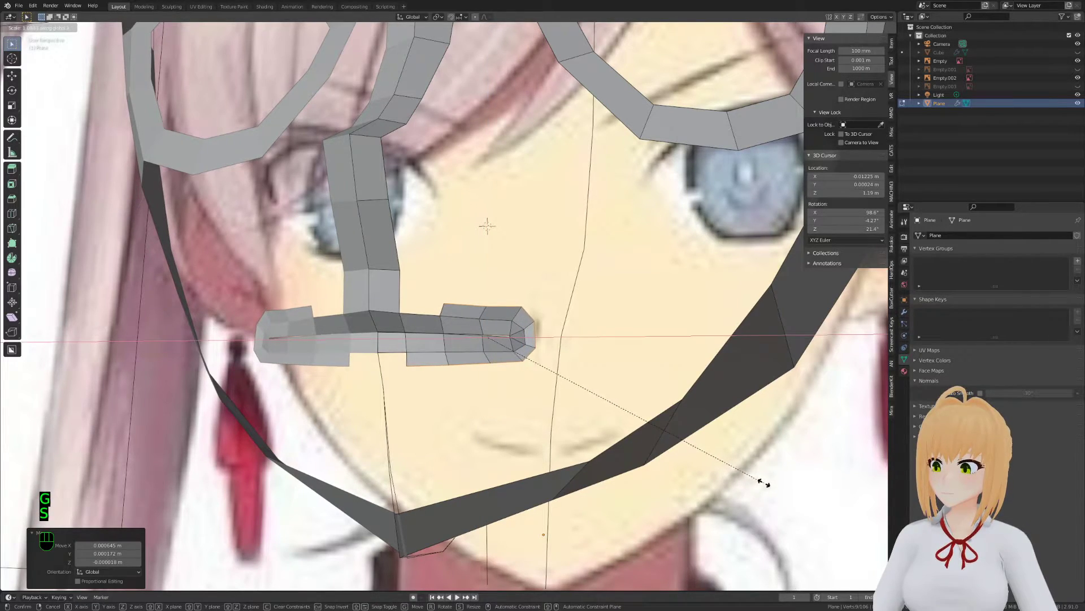
{"action": "left_click", "coordinate": [763, 481]}
Try to fill the gap beneath the lower lip's centre with a face spanning the existing chin edge
{"action": "middle_click_drag", "start_coordinate": [763, 482], "coordinate": [387, 400]}
{"action": "left_click", "coordinate": [428, 364], "text": "shift"}
{"action": "key", "text": "f"}
{"action": "key", "text": "1"}
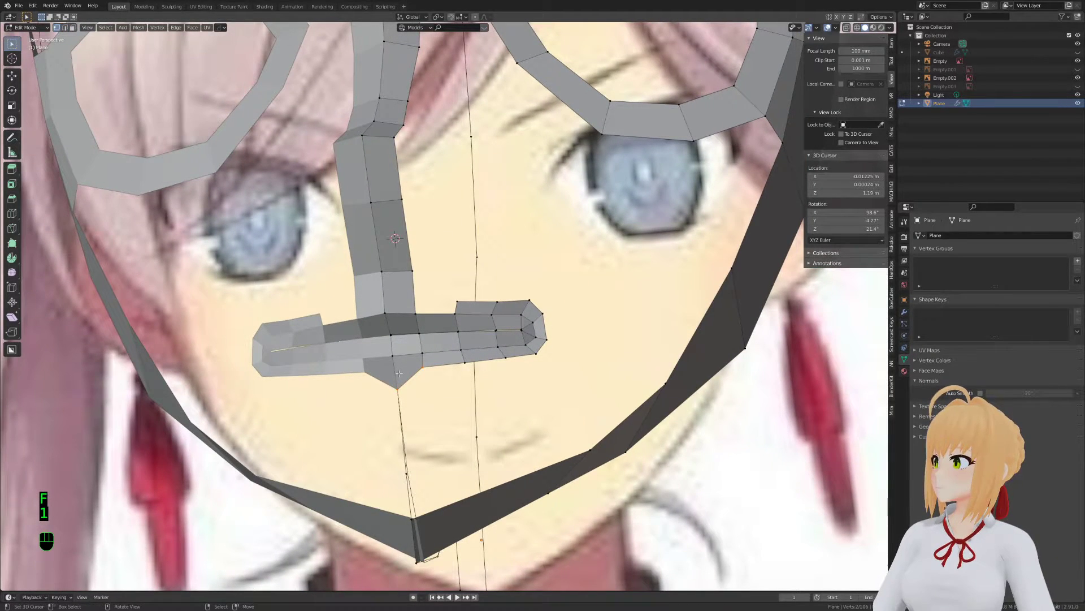
{"action": "key", "text": "ctrl+z"}
{"action": "key", "text": "ctrl+z"}
Cut the centre chin edge just below the lower lip and fill the gap in the lower lip's outer ring
{"action": "key", "text": "ctrl+r"}
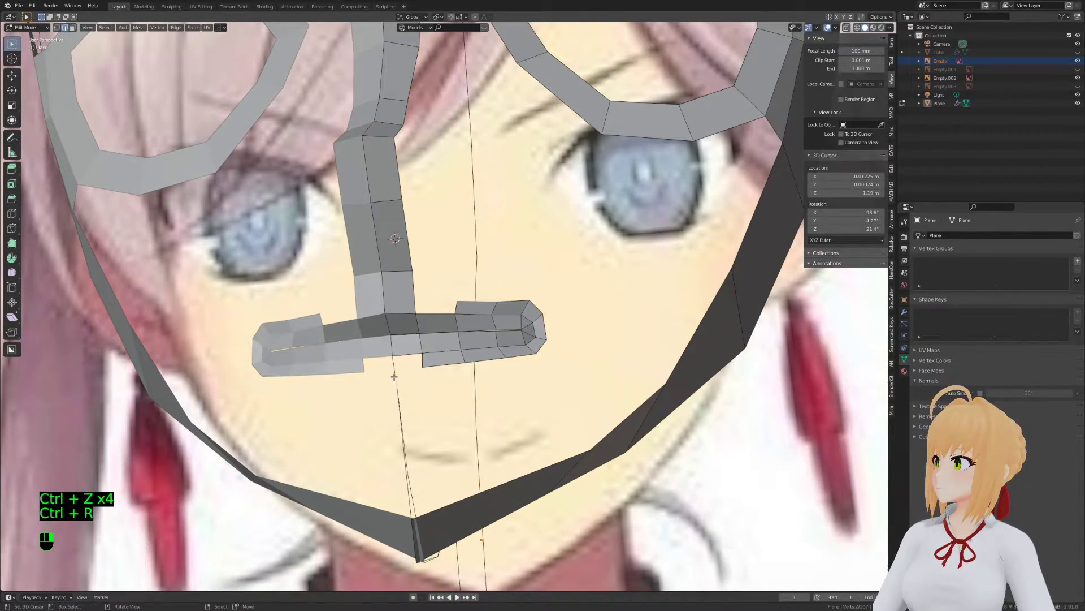
{"action": "key", "text": "2"}
{"action": "key", "text": "f"}
Add a loop cut across the faces just above the upper lip and fill the neighbouring gap in the lip ring
{"action": "key", "text": "f"}
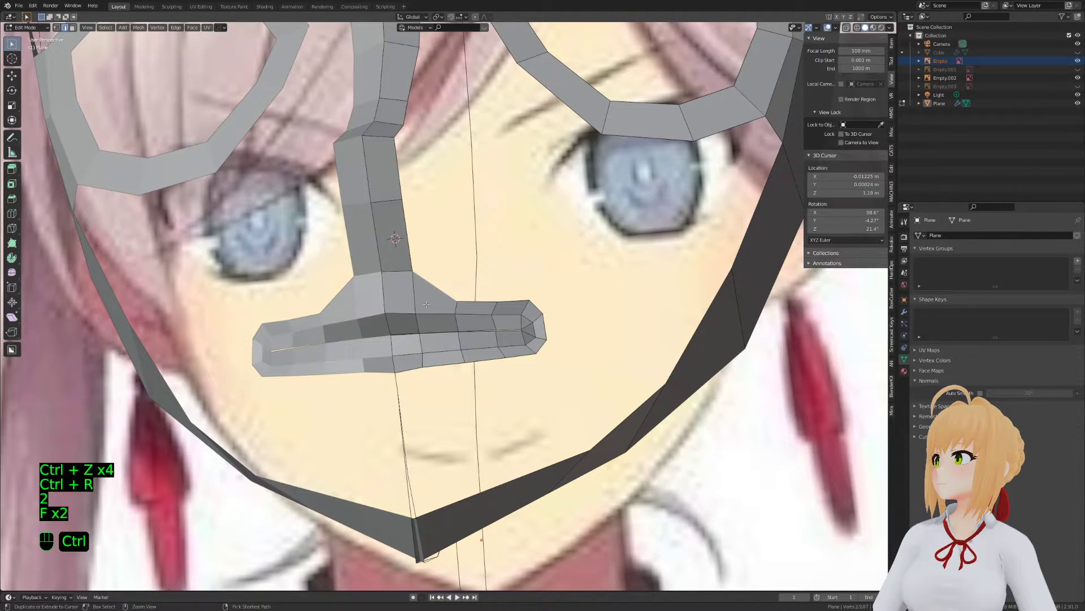
{"action": "key", "text": "ctrl+z"}
{"action": "key", "text": "ctrl+r"}
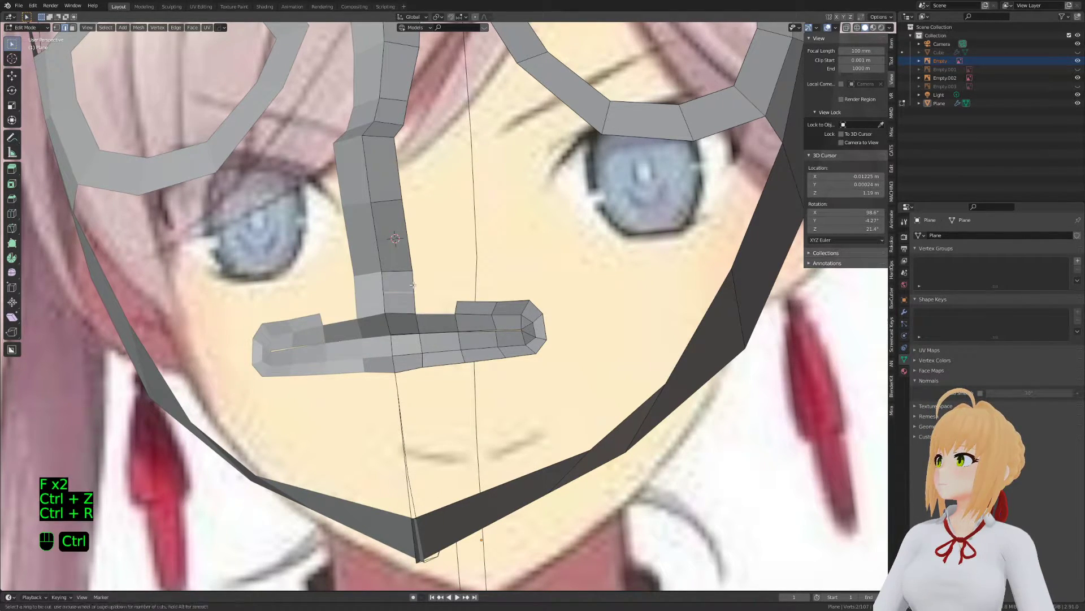
{"action": "key", "text": "f"}
{"action": "key", "text": "a"}
{"action": "key", "text": "a"}
{"action": "key", "text": "a"}
Reposition vertices of the outer lip ring near the mouth corner, viewed from below
{"action": "middle_click_drag", "start_coordinate": [439, 316], "coordinate": [472, 289]}
{"action": "key", "text": "1"}
{"action": "key", "text": "g"}
{"action": "key", "text": "Tab"}
{"action": "key", "text": "Tab"}
{"action": "key", "text": "2"}
{"action": "key", "text": "g"}
{"action": "right_click", "coordinate": [439, 294]}
{"action": "key", "text": "1"}
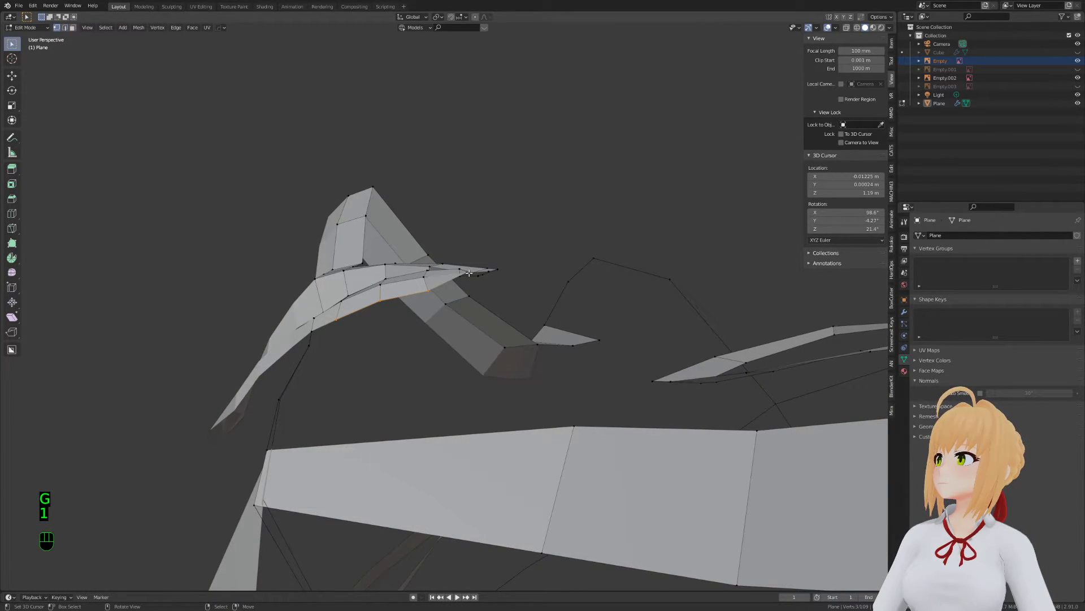
{"action": "key", "text": "g"}
{"action": "left_click", "coordinate": [472, 290]}
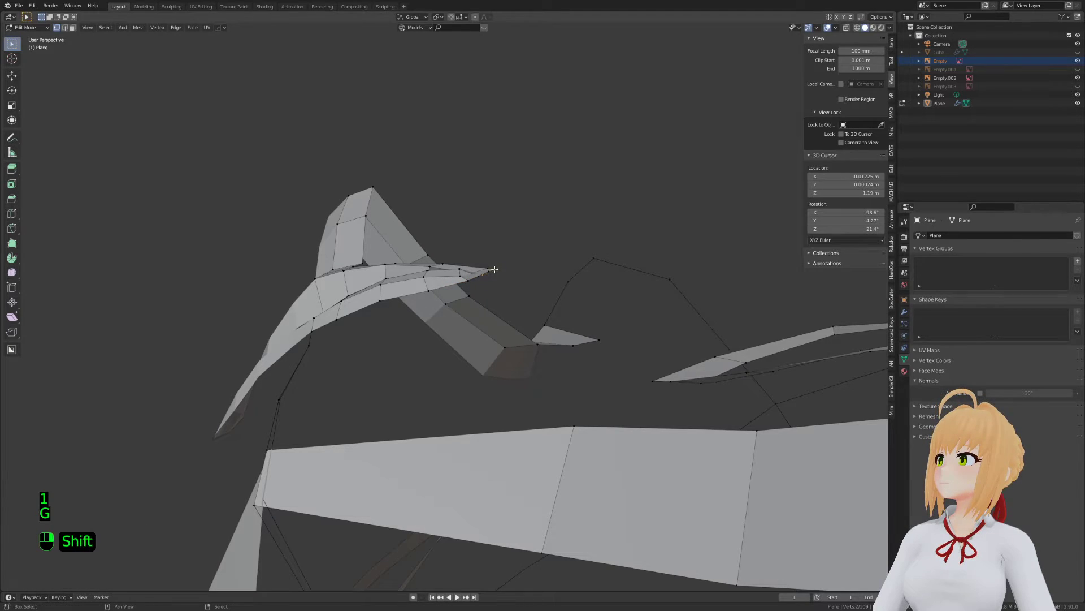
Adjust further vertices around the mouth from below to follow the curve of the lips
{"action": "middle_click_drag", "start_coordinate": [500, 277], "coordinate": [418, 323]}
{"action": "key", "text": "g"}
{"action": "left_click", "coordinate": [518, 284]}
{"action": "right_click", "coordinate": [310, 398]}
{"action": "key", "text": "g"}
{"action": "left_click", "coordinate": [335, 389]}
Rotate the inner lip edge near the centre of the mouth by 25° and shift it into place
{"action": "middle_click_drag", "start_coordinate": [334, 388], "coordinate": [424, 288]}
{"action": "scroll", "coordinate": [525, 398], "scroll_direction": "up", "scroll_amount": 3}
{"action": "key", "text": "a"}
{"action": "key", "text": "a"}
{"action": "key", "text": "a"}
{"action": "key", "text": "b"}
{"action": "key", "text": "r"}
{"action": "left_click", "coordinate": [380, 232]}
{"action": "key", "text": "g"}
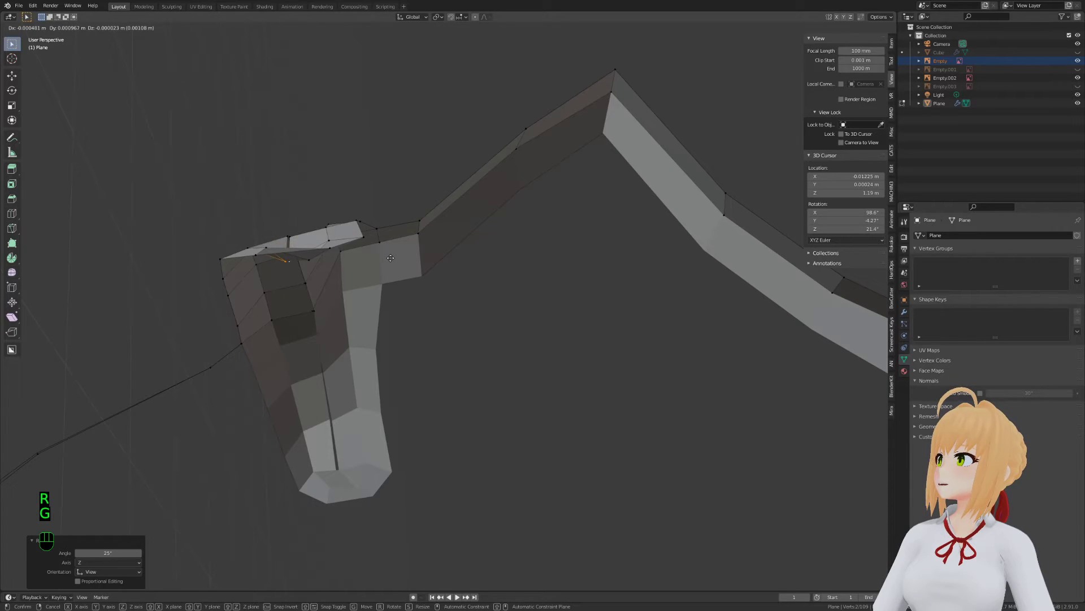
{"action": "left_click", "coordinate": [390, 257]}
Reposition the upper lip's outer edges slightly and check the mouth shape against the face reference
{"action": "key", "text": "Tab"}
{"action": "key", "text": "Tab"}
{"action": "key", "text": "Tab"}
{"action": "key", "text": "g"}
{"action": "key", "text": "Tab"}
{"action": "key", "text": "Tab"}
{"action": "key", "text": "2"}
{"action": "right_click", "coordinate": [373, 354]}
{"action": "key", "text": "g"}
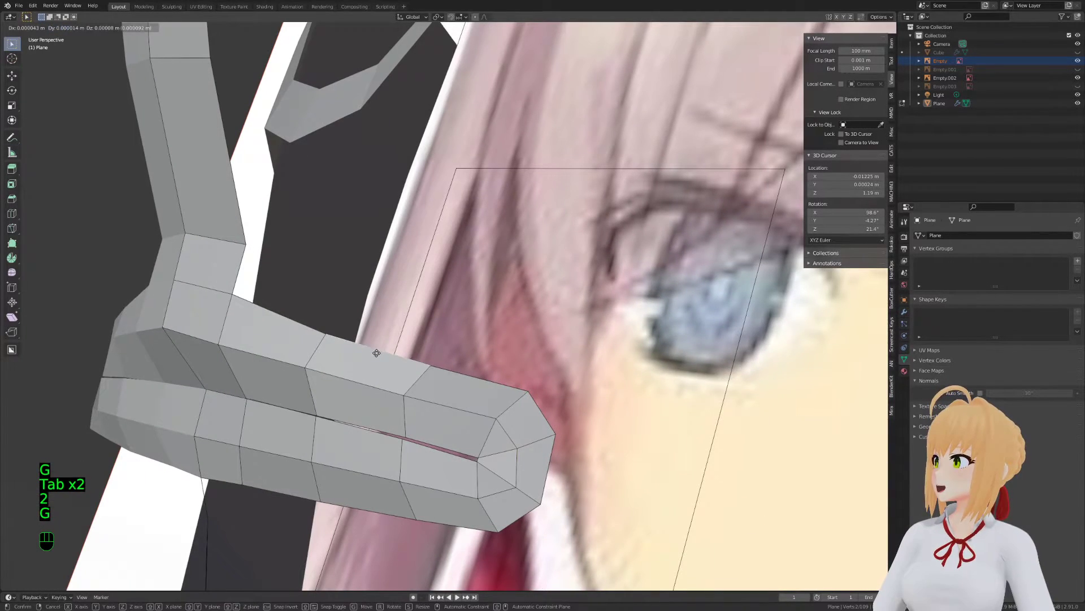
{"action": "left_click", "coordinate": [381, 354]}
{"action": "key", "text": "Tab"}
{"action": "scroll", "coordinate": [381, 355], "scroll_direction": "down", "scroll_amount": 3}
{"action": "middle_click_drag", "start_coordinate": [381, 355], "coordinate": [463, 411]}
{"action": "key", "text": "Tab"}
{"action": "scroll", "coordinate": [513, 368], "scroll_direction": "up", "scroll_amount": 2}
{"action": "key", "text": "1"}
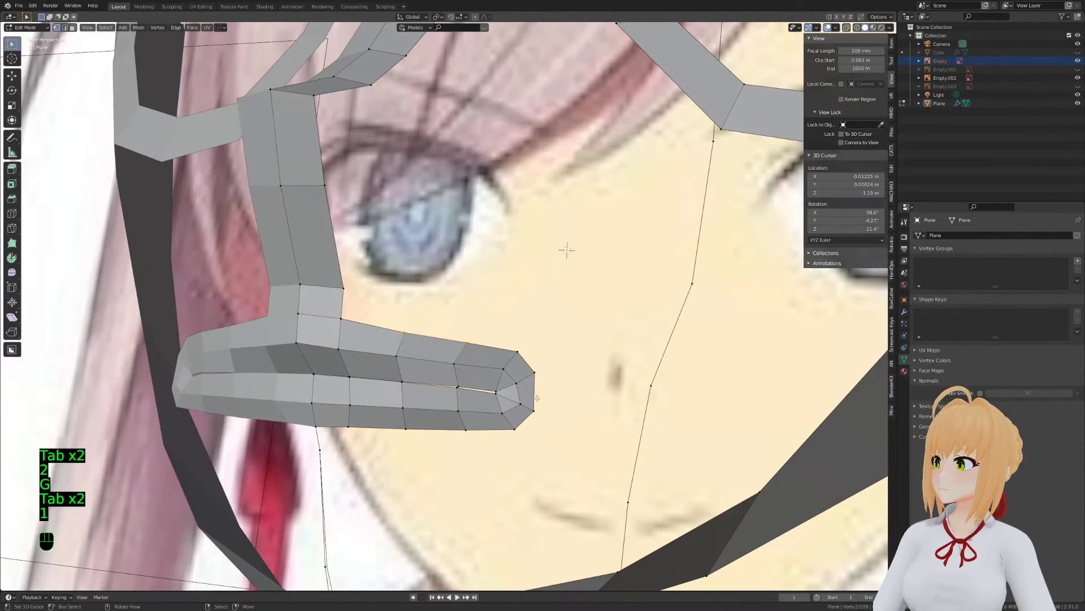
Move, scale and rotate the edges at the corner of the mouth to round off the end of the lips
{"action": "key", "text": "2"}
{"action": "right_click", "coordinate": [533, 393]}
{"action": "key", "text": "g"}
{"action": "left_click", "coordinate": [543, 399]}
{"action": "key", "text": "s"}
{"action": "left_click", "coordinate": [582, 404]}
{"action": "right_click", "coordinate": [515, 390]}
{"action": "key", "text": "s"}
{"action": "left_click", "coordinate": [546, 408]}
{"action": "key", "text": "r"}
{"action": "left_click", "coordinate": [554, 440]}
Check the mouth, nose and eye outlines against the face reference in front view
{"action": "key", "text": "Tab"}
{"action": "middle_click_drag", "start_coordinate": [433, 382], "coordinate": [497, 380]}
{"action": "key", "text": "Tab"}
{"action": "scroll", "coordinate": [470, 295], "scroll_direction": "down", "scroll_amount": 3}
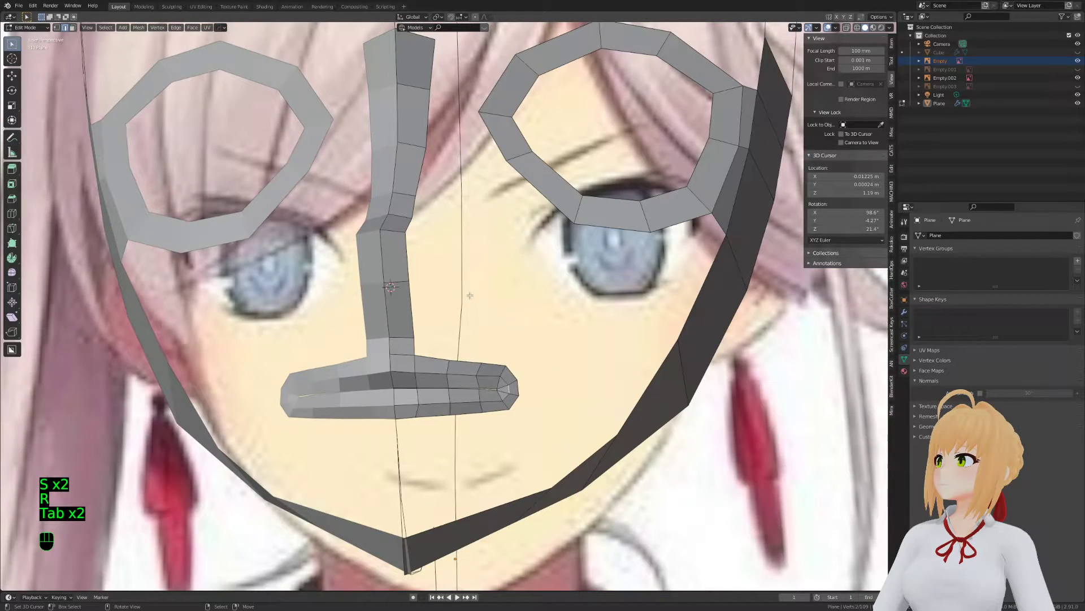
{"action": "key", "text": "Tab"}
{"action": "key", "text": "KP_1"}
{"action": "key", "text": "KP_5"}
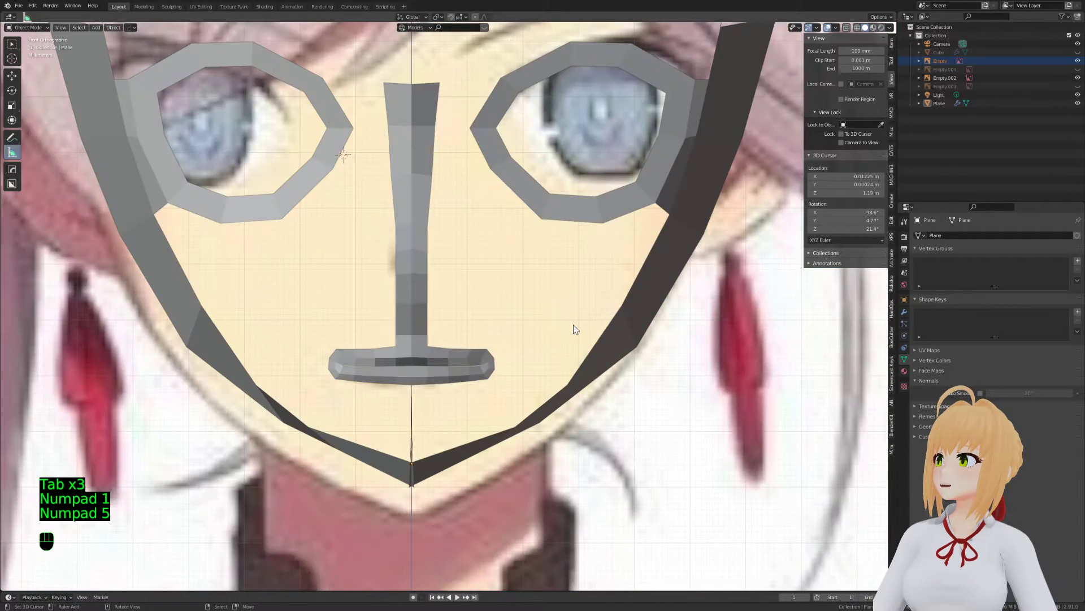
{"action": "key", "text": "KP_5"}
{"action": "scroll", "coordinate": [494, 340], "scroll_direction": "down", "scroll_amount": 3}
{"action": "middle_click_drag", "start_coordinate": [494, 340], "coordinate": [480, 384], "text": "shift"}
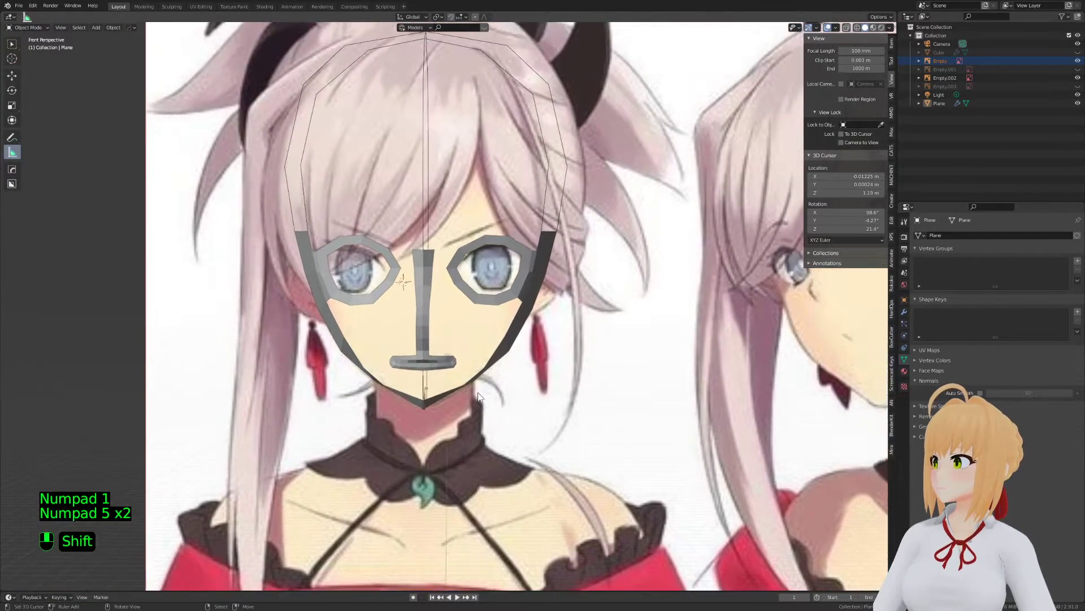
{"action": "scroll", "coordinate": [544, 332], "scroll_direction": "up", "scroll_amount": 3}
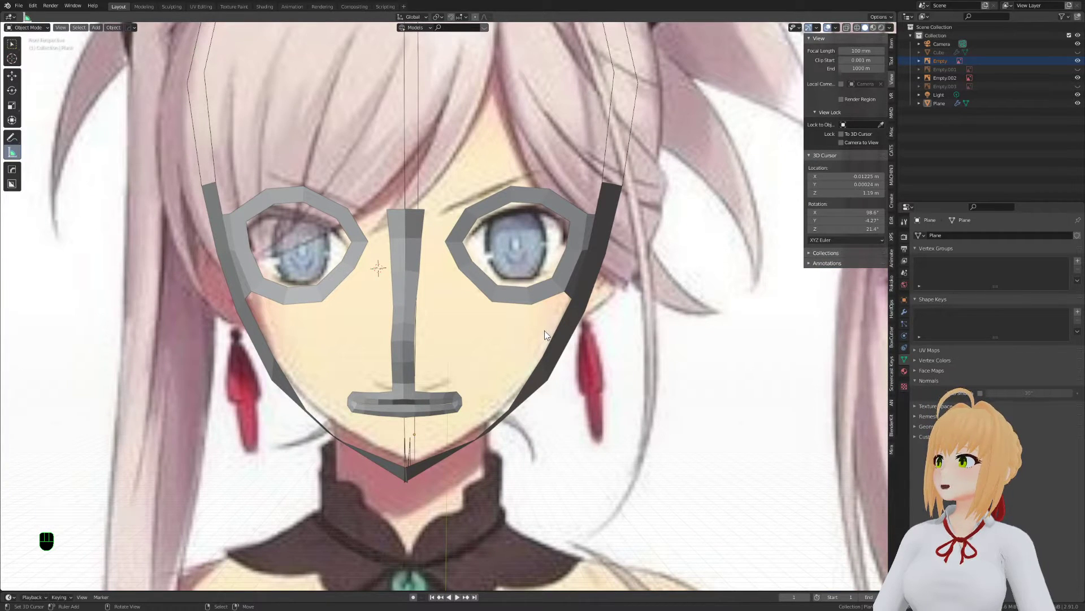
Fill two faces bridging the nose strip and the inner edges of the eye ring
{"action": "key", "text": "Tab"}
{"action": "key", "text": "a"}
{"action": "key", "text": "a"}
{"action": "key", "text": "a"}
{"action": "key", "text": "2"}
{"action": "left_click", "coordinate": [426, 253], "text": "shift"}
{"action": "key", "text": "f"}
{"action": "key", "text": "f"}
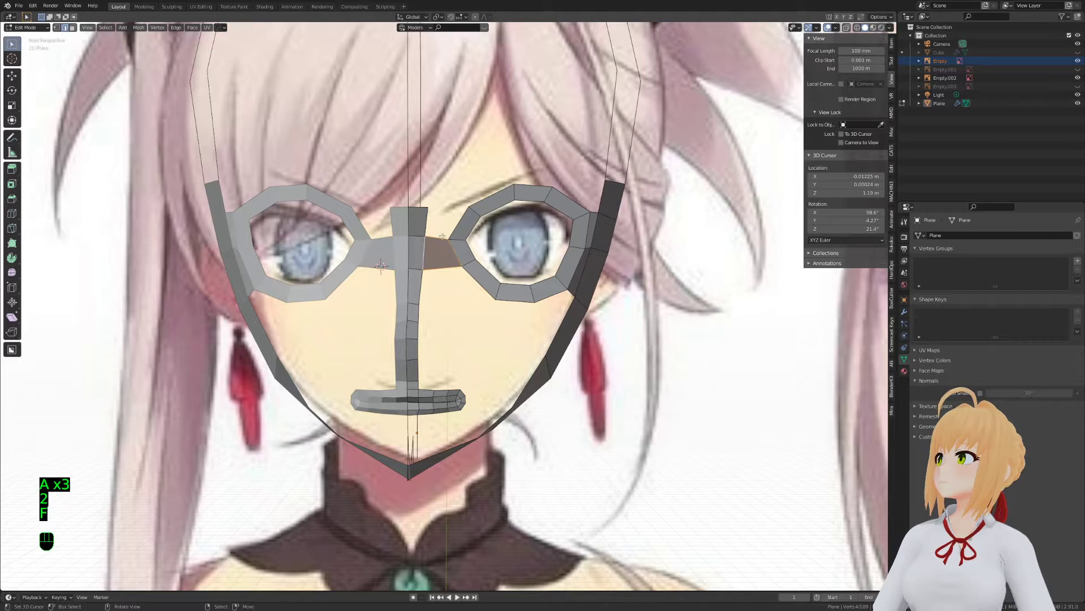
{"action": "key", "text": "a"}
{"action": "key", "text": "a"}
{"action": "key", "text": "a"}
{"action": "key", "text": "1"}
Examine the new bridge faces between the nose and eyes from the front and the side
{"action": "middle_click_drag", "start_coordinate": [459, 349], "coordinate": [481, 383], "text": "shift"}
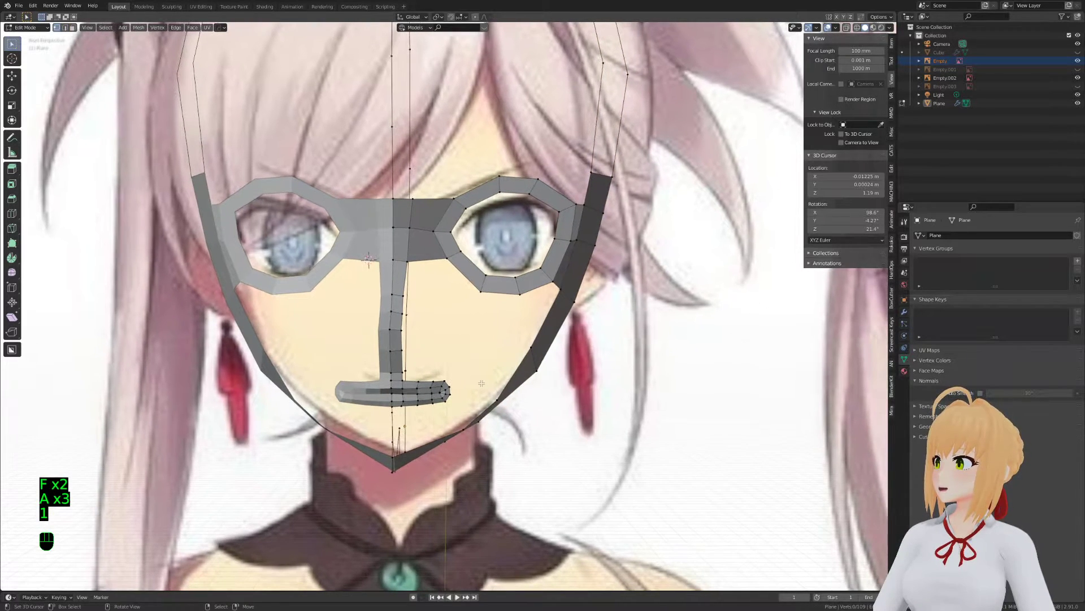
{"action": "middle_click_drag", "start_coordinate": [457, 462], "coordinate": [479, 423], "text": "shift"}
{"action": "middle_click_drag", "start_coordinate": [570, 364], "coordinate": [399, 355]}
{"action": "key", "text": "KP_3"}
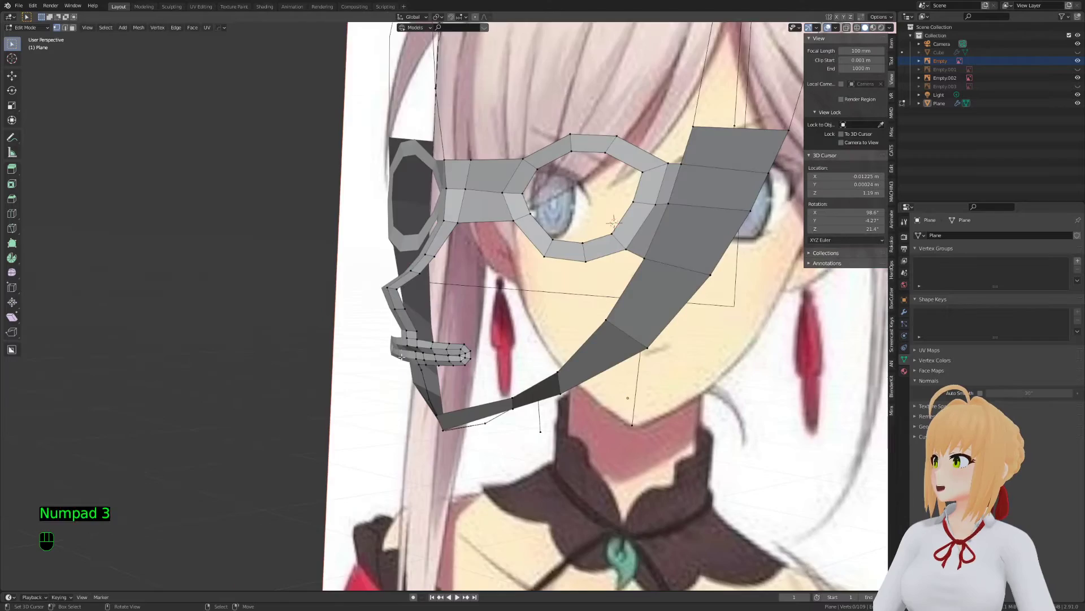
{"action": "key", "text": "KP_5"}
{"action": "key", "text": "KP_5"}
{"action": "middle_click_drag", "start_coordinate": [397, 292], "coordinate": [420, 365]}
{"action": "key", "text": "Tab"}
{"action": "key", "text": "Tab"}
{"action": "key", "text": "a"}
{"action": "key", "text": "a"}
{"action": "key", "text": "a"}
Clear the selection and save the file
{"action": "scroll", "coordinate": [457, 326], "scroll_direction": "up", "scroll_amount": 1}
{"action": "key", "text": "a"}
{"action": "key", "text": "a"}
{"action": "key", "text": "a"}
{"action": "key", "text": "ctrl+s"}
{"action": "key", "text": "a"}
{"action": "key", "text": "a"}
{"action": "key", "text": "a"}
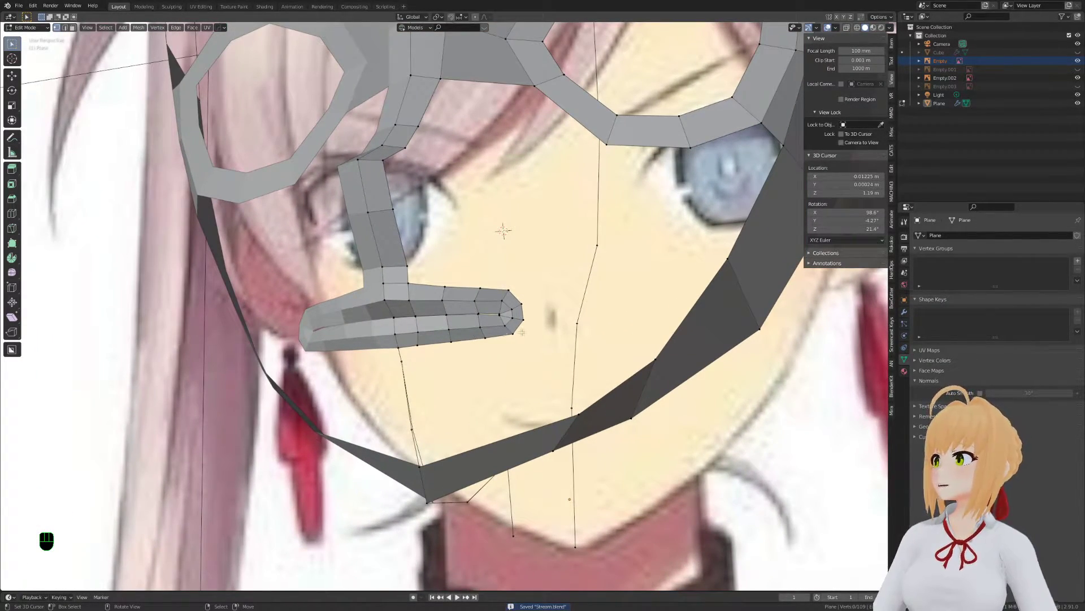
Try to insert an edge loop in the strip between the nose and the upper lip
{"action": "key", "text": "ctrl+r"}
{"action": "middle_click_drag", "start_coordinate": [412, 359], "coordinate": [362, 393]}
{"action": "left_click", "coordinate": [389, 272]}
{"action": "left_click", "coordinate": [390, 272]}
{"action": "key", "text": "Tab"}
Examine the eye, nose, mouth and jaw strips from several angles to judge the remaining gaps
{"action": "scroll", "coordinate": [446, 288], "scroll_direction": "down", "scroll_amount": 2}
{"action": "key", "text": "Tab"}
{"action": "middle_click_drag", "start_coordinate": [362, 393], "coordinate": [477, 344]}
{"action": "key", "text": "Tab"}
{"action": "key", "text": "Tab"}
{"action": "key", "text": "a"}
{"action": "key", "text": "a"}
{"action": "key", "text": "a"}
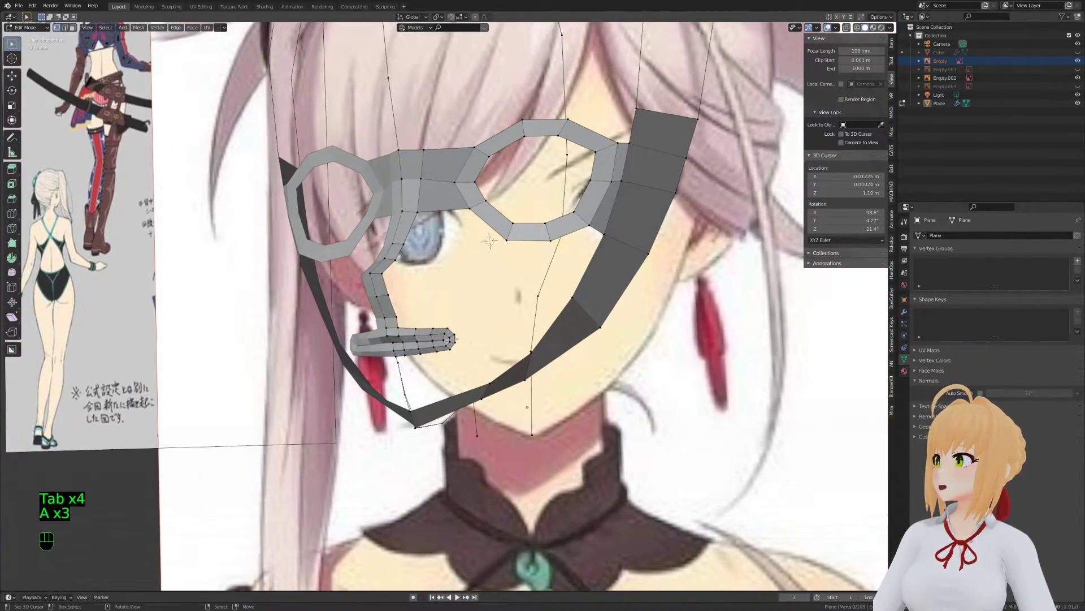
{"action": "middle_click_drag", "start_coordinate": [572, 382], "coordinate": [418, 293]}
{"action": "middle_click_drag", "start_coordinate": [486, 439], "coordinate": [475, 348]}
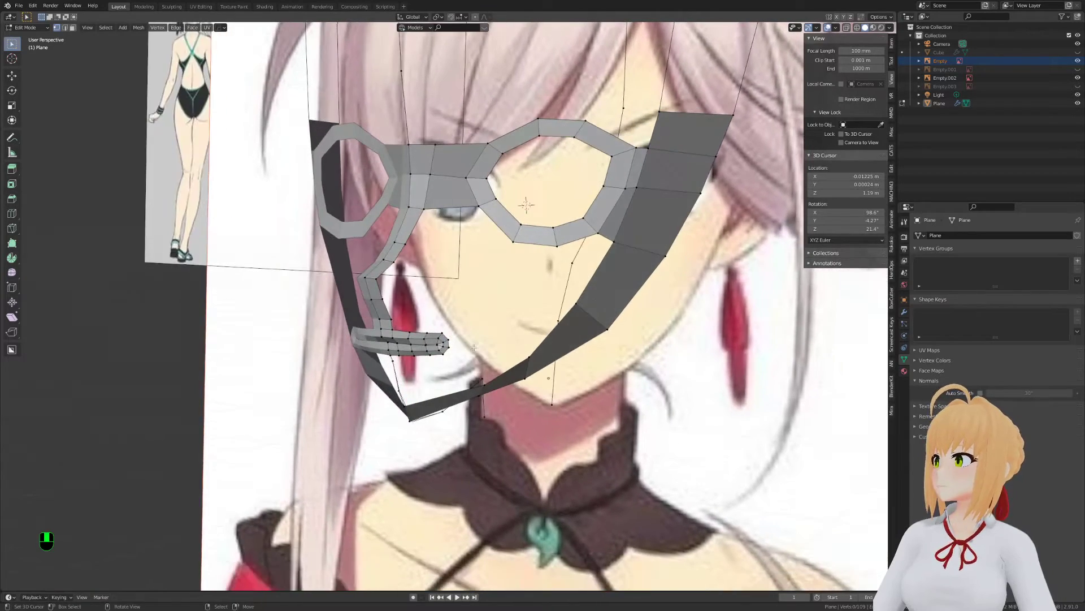
Try to extrude the outer edges of the mouth corner towards the jaw strip and undo the attempts
{"action": "middle_click_drag", "start_coordinate": [481, 230], "coordinate": [425, 338]}
{"action": "left_click", "coordinate": [428, 333], "text": "shift"}
{"action": "key", "text": "e"}
{"action": "right_click", "coordinate": [443, 340]}
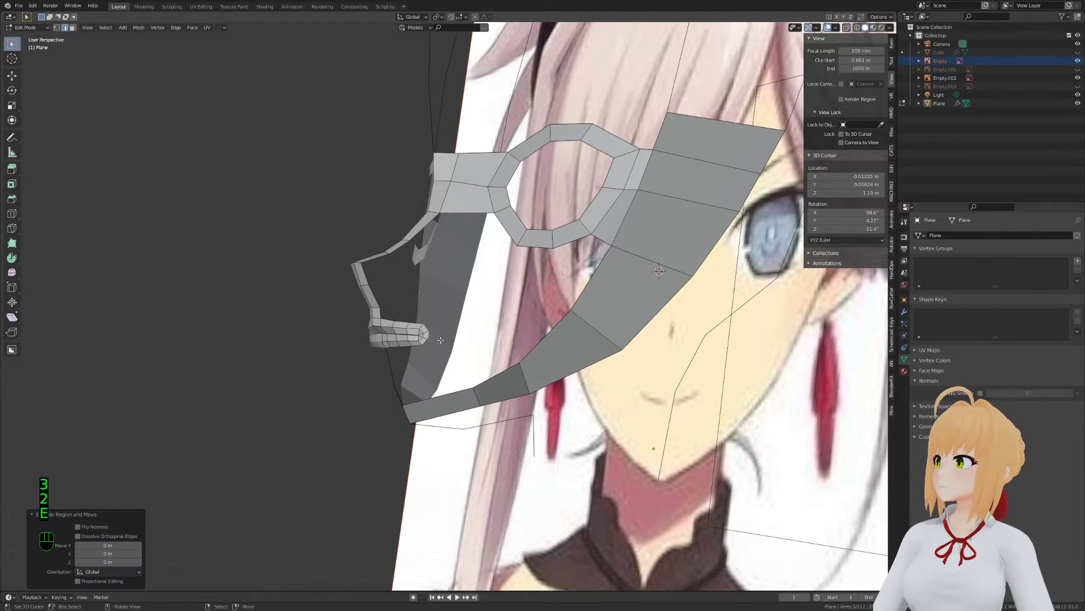
{"action": "left_click", "coordinate": [421, 344], "text": "shift"}
{"action": "key", "text": "e"}
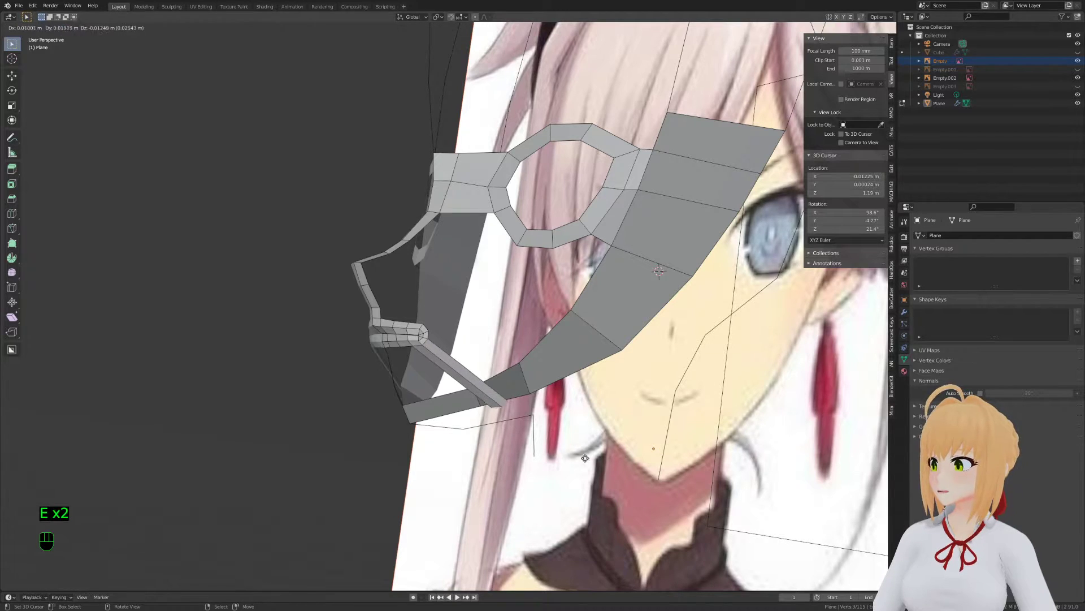
{"action": "right_click", "coordinate": [584, 476]}
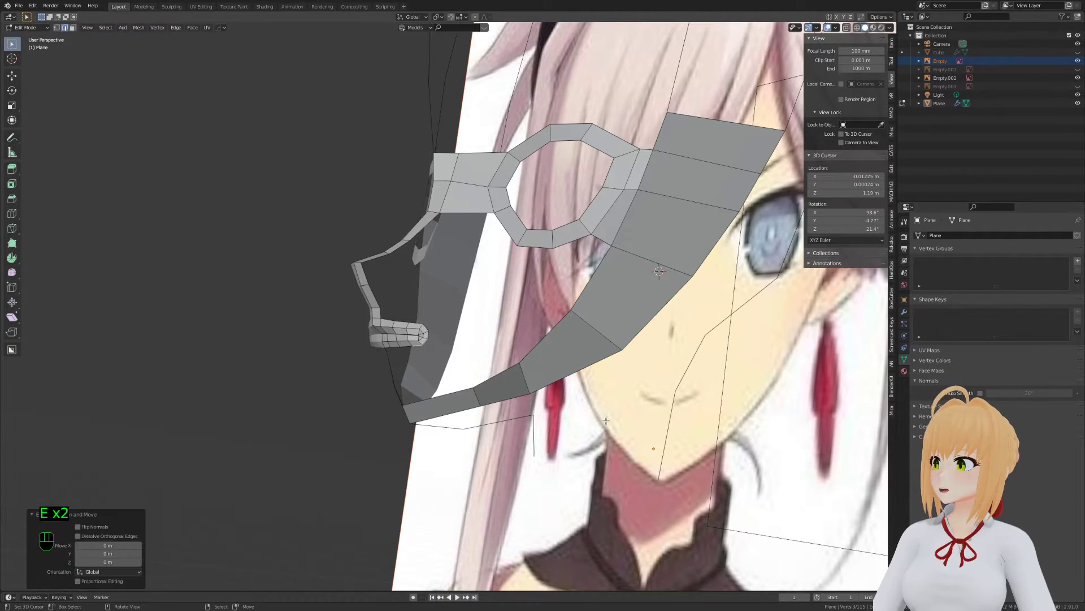
{"action": "left_click", "coordinate": [433, 335], "text": "shift"}
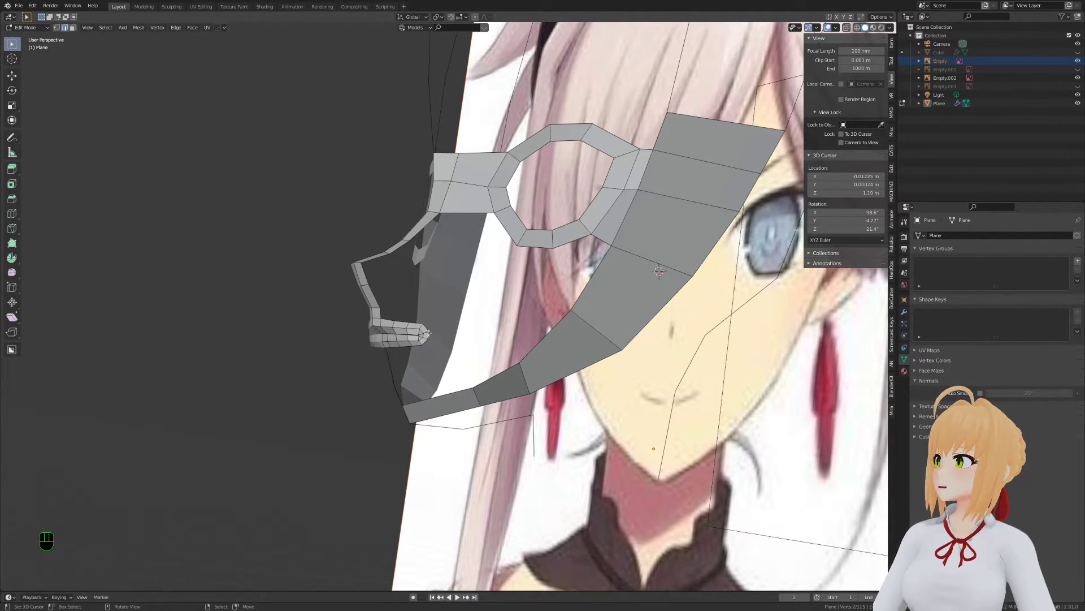
{"action": "key", "text": "e"}
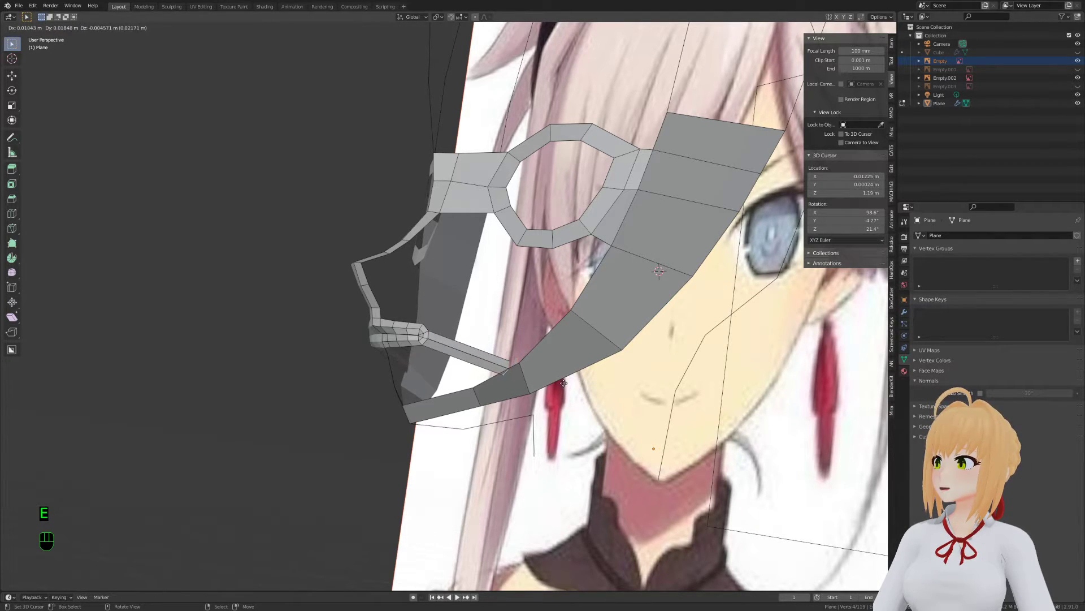
{"action": "left_click", "coordinate": [555, 393]}
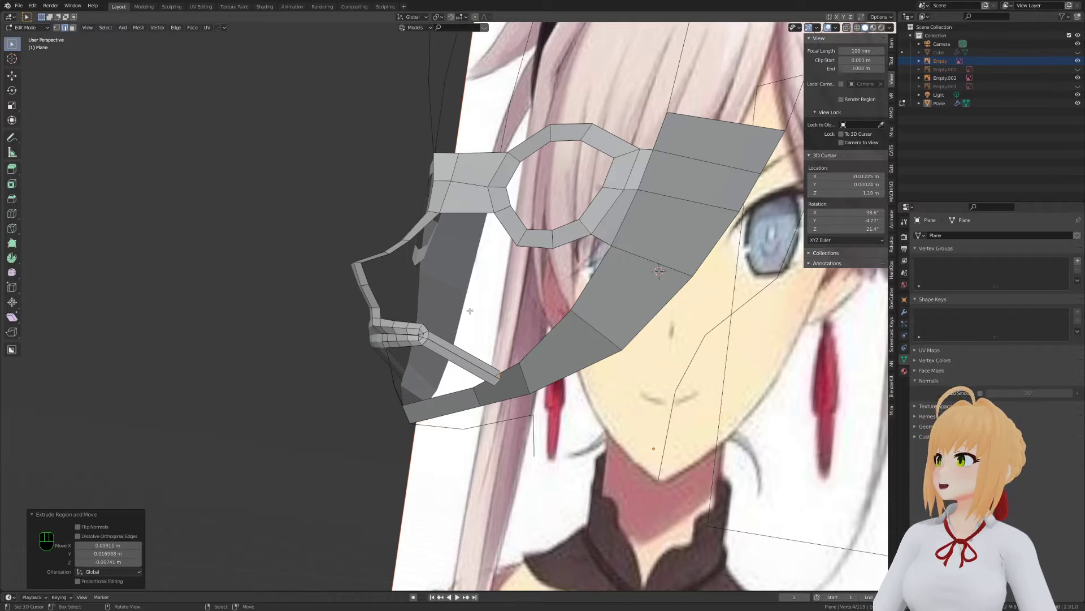
{"action": "key", "text": "ctrl+z"}
{"action": "middle_click_drag", "start_coordinate": [526, 332], "coordinate": [486, 311]}
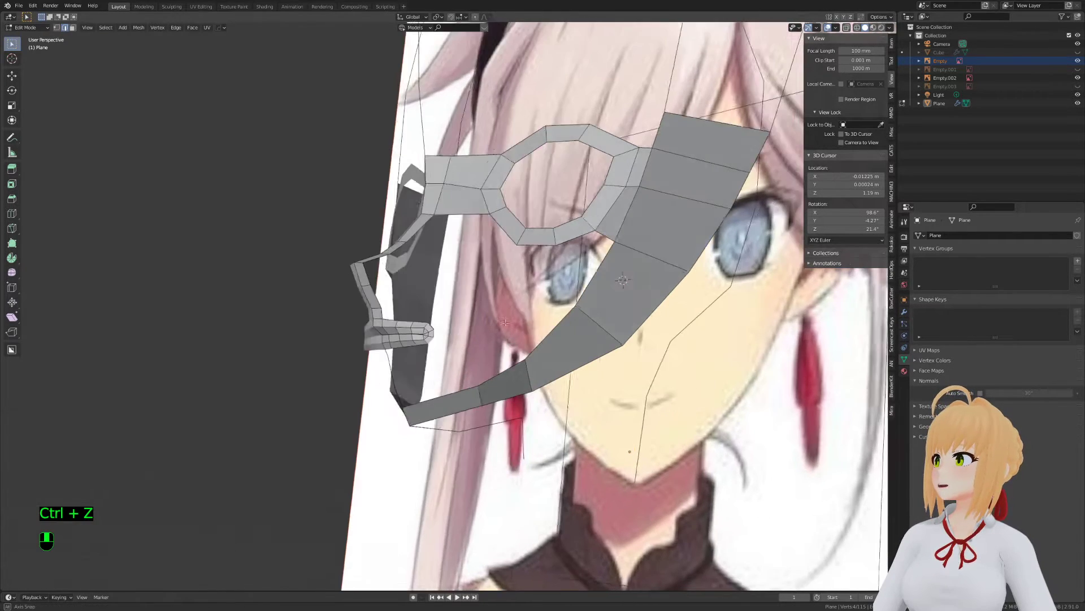
{"action": "scroll", "coordinate": [465, 301], "scroll_direction": "up", "scroll_amount": 5}
{"action": "key", "text": "g"}
{"action": "key", "text": "g"}
{"action": "left_click", "coordinate": [534, 377]}
{"action": "key", "text": "a"}
{"action": "key", "text": "ctrl+z"}
{"action": "key", "text": "ctrl+z"}
{"action": "key", "text": "ctrl+z"}
Merge all vertices by distance and connect the mouth corner to the jaw strip with an edge
{"action": "key", "text": "a"}
{"action": "key", "text": "m"}
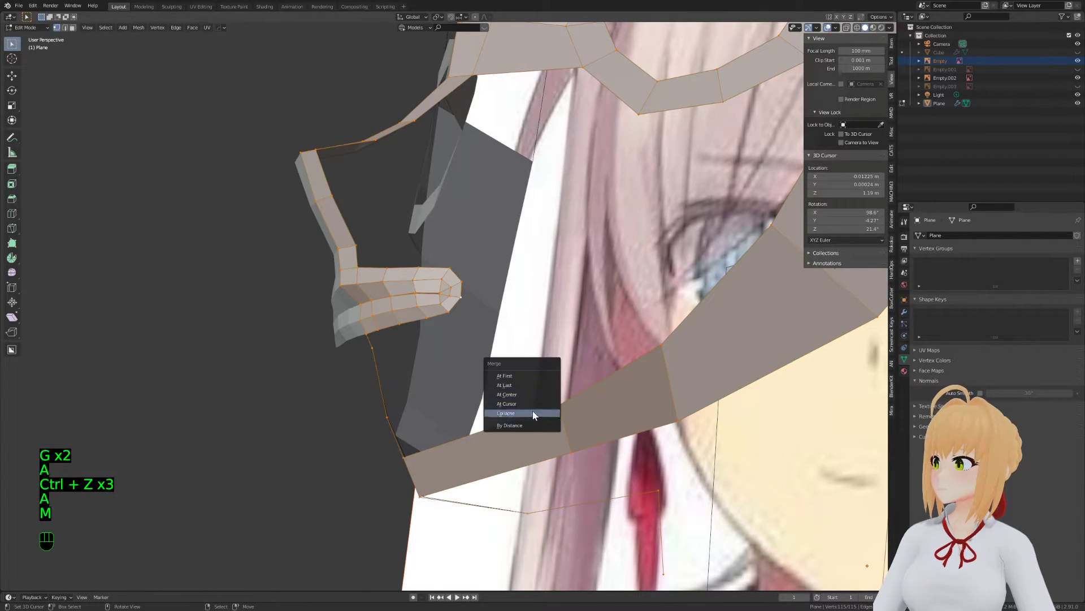
{"action": "left_click", "coordinate": [520, 419]}
{"action": "left_click", "coordinate": [473, 321]}
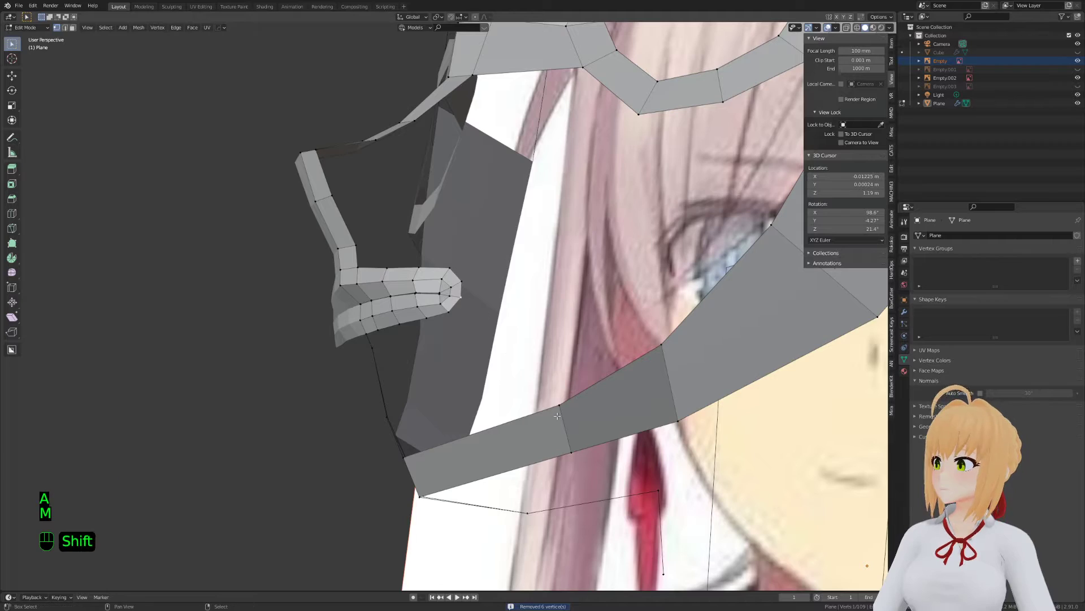
{"action": "key", "text": "f"}
{"action": "middle_click_drag", "start_coordinate": [565, 404], "coordinate": [495, 443]}
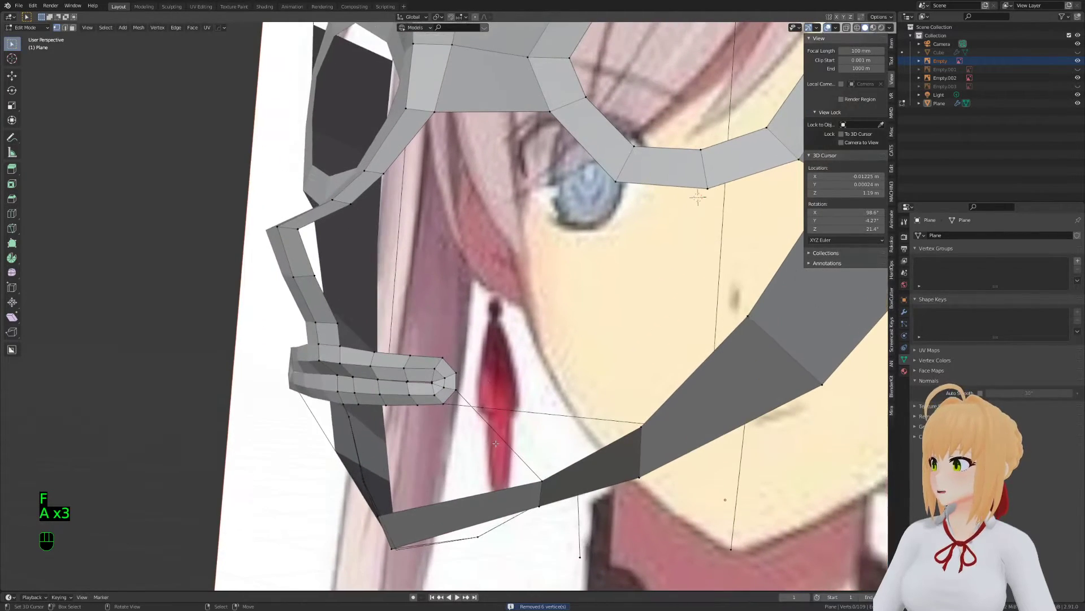
Try to fill a face between the lower inner edge of the eye ring and the mouth corner
{"action": "middle_click_drag", "start_coordinate": [459, 348], "coordinate": [452, 378]}
{"action": "key", "text": "ctrl+z"}
{"action": "key", "text": "ctrl+z"}
{"action": "key", "text": "ctrl+z"}
{"action": "key", "text": "ctrl+z"}
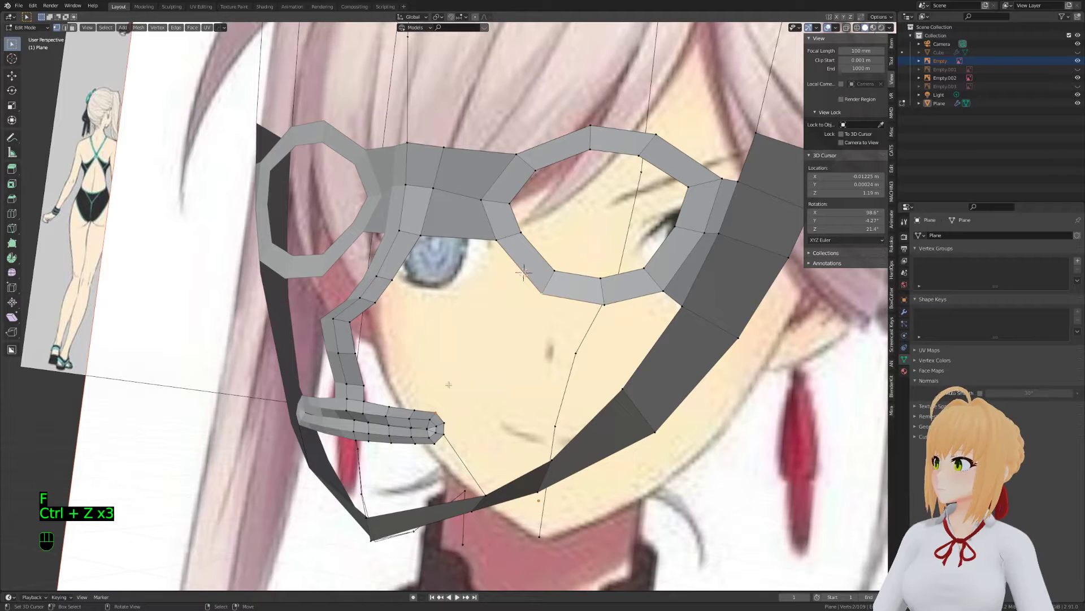
{"action": "key", "text": "f"}
{"action": "key", "text": "a"}
{"action": "mouse_move", "coordinate": [493, 260]}
{"action": "middle_mouse_down"}
{"action": "mouse_move", "coordinate": [523, 235]}
{"action": "mouse_move", "coordinate": [501, 249]}
{"action": "middle_mouse_up"}
{"action": "key", "text": "a"}
{"action": "key", "text": "a"}
{"action": "key", "text": "ctrl+z"}
{"action": "key", "text": "ctrl+z"}
{"action": "key", "text": "ctrl+z"}
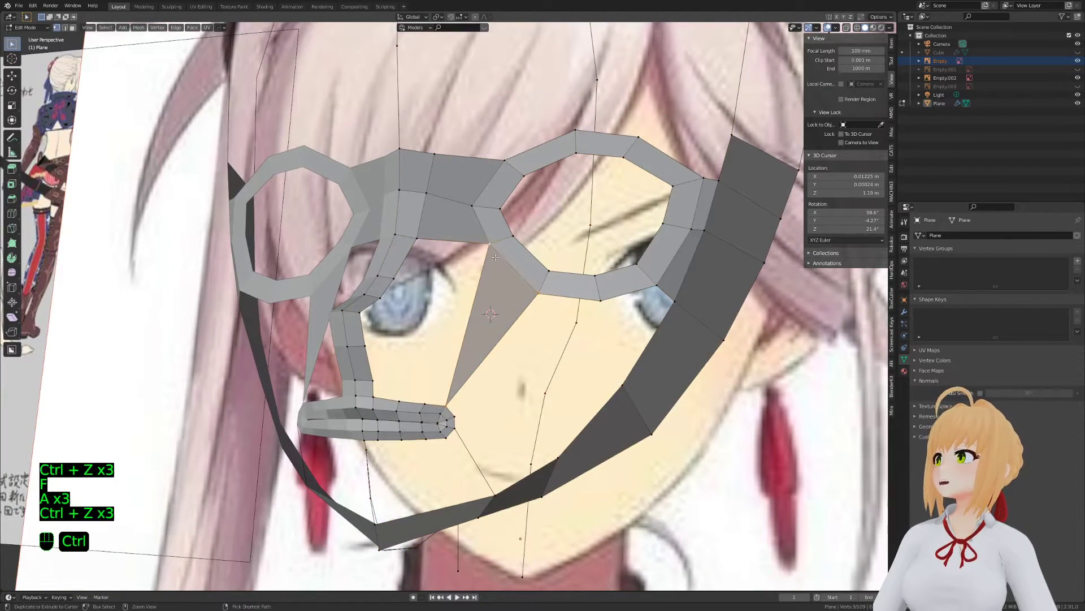
{"action": "key", "text": "ctrl+z"}
Connect the eye ring's lower inner vertex to the upper mouth corner with an edge and save the file
{"action": "right_click", "coordinate": [493, 248]}
{"action": "right_click", "coordinate": [447, 405], "text": "shift"}
{"action": "key", "text": "f"}
{"action": "key", "text": "a"}
{"action": "key", "text": "a"}
{"action": "key", "text": "a"}
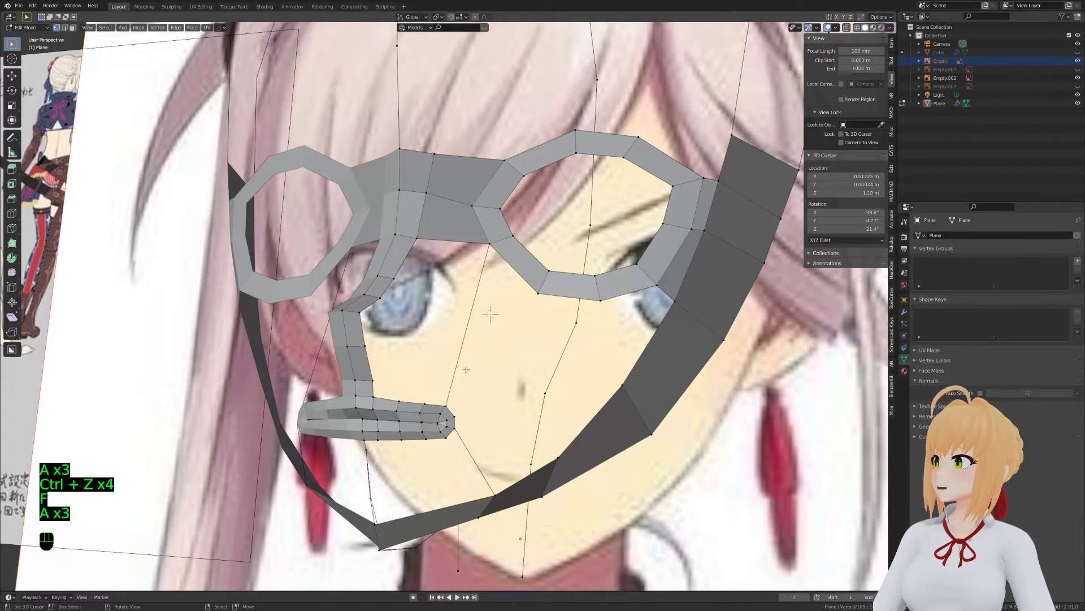
{"action": "key", "text": "ctrl+s"}
Slide the outer vertices at the nose tip and just below it towards the centre line
{"action": "middle_click_drag", "start_coordinate": [469, 363], "coordinate": [404, 227]}
{"action": "middle_click_drag", "start_coordinate": [404, 227], "coordinate": [417, 250], "text": "shift"}
{"action": "scroll", "coordinate": [417, 252], "scroll_direction": "up", "scroll_amount": 2}
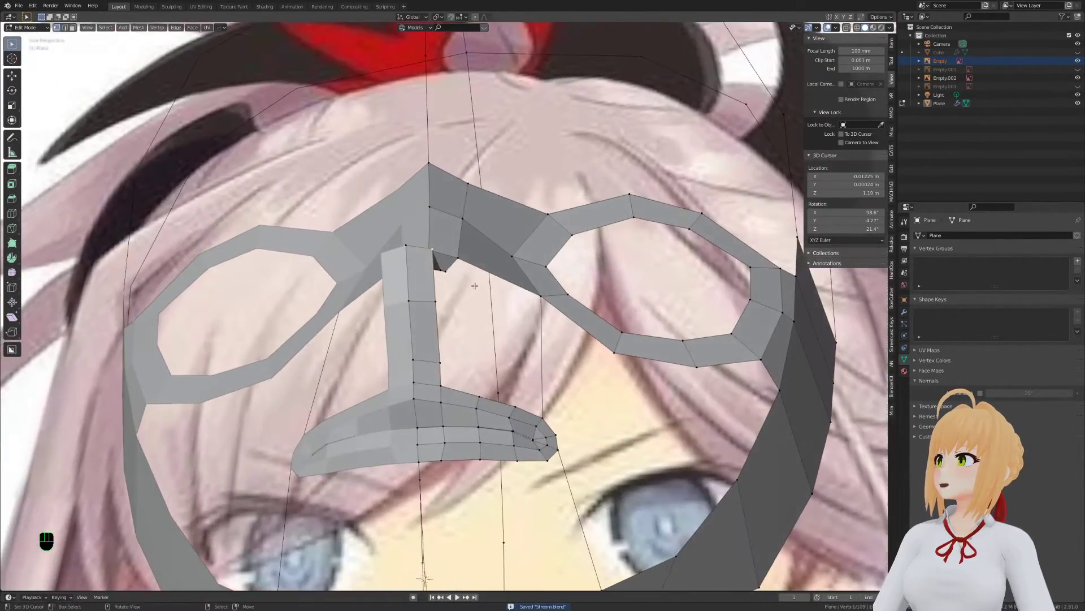
{"action": "right_click", "coordinate": [435, 252]}
{"action": "key", "text": "g"}
{"action": "key", "text": "g"}
{"action": "key", "text": "g"}
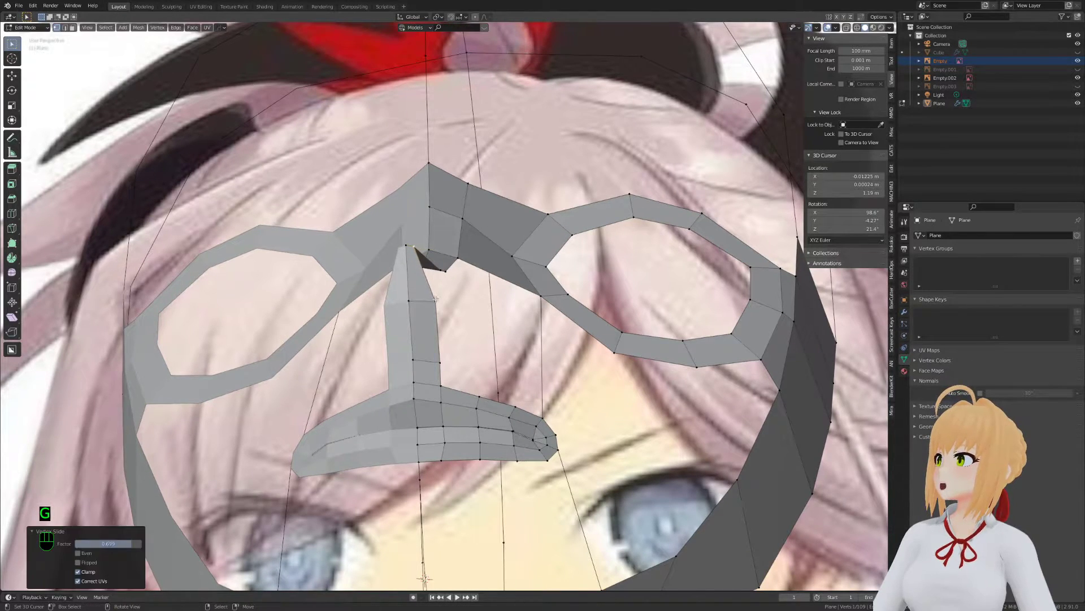
{"action": "key", "text": "g"}
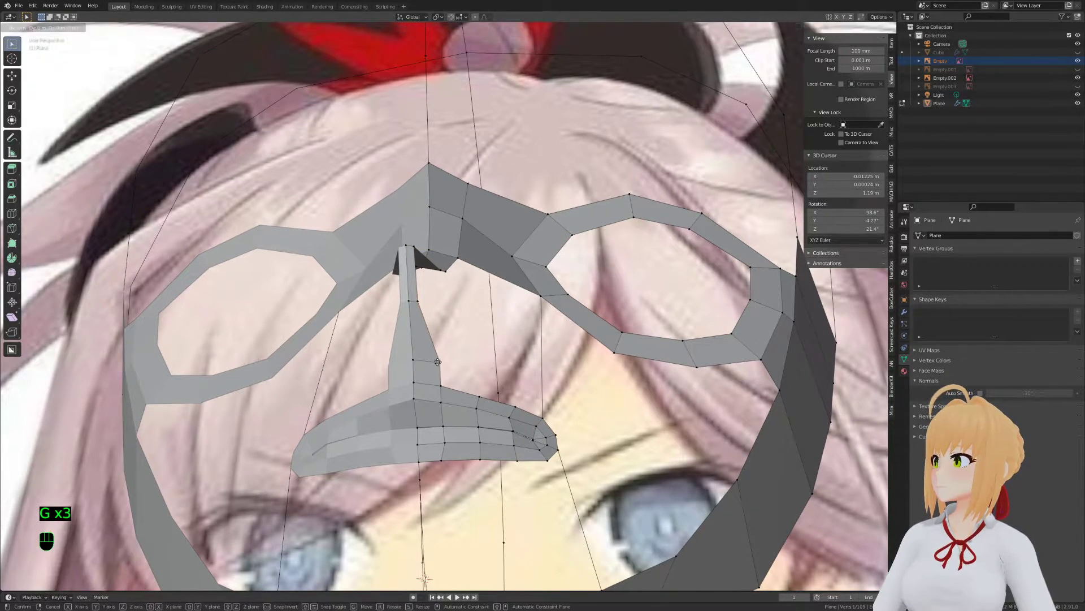
{"action": "left_click", "coordinate": [416, 252]}
Reposition the outer vertices along the underside of the nose to slim the strip above the upper lip
{"action": "key", "text": "Tab"}
{"action": "key", "text": "Tab"}
{"action": "key", "text": "Tab"}
{"action": "middle_click_drag", "start_coordinate": [417, 252], "coordinate": [491, 249]}
{"action": "key", "text": "g"}
{"action": "left_click", "coordinate": [492, 237]}
{"action": "key", "text": "Tab"}
{"action": "key", "text": "Tab"}
{"action": "key", "text": "g"}
{"action": "left_click", "coordinate": [471, 298]}
{"action": "key", "text": "a"}
{"action": "key", "text": "a"}
{"action": "key", "text": "a"}
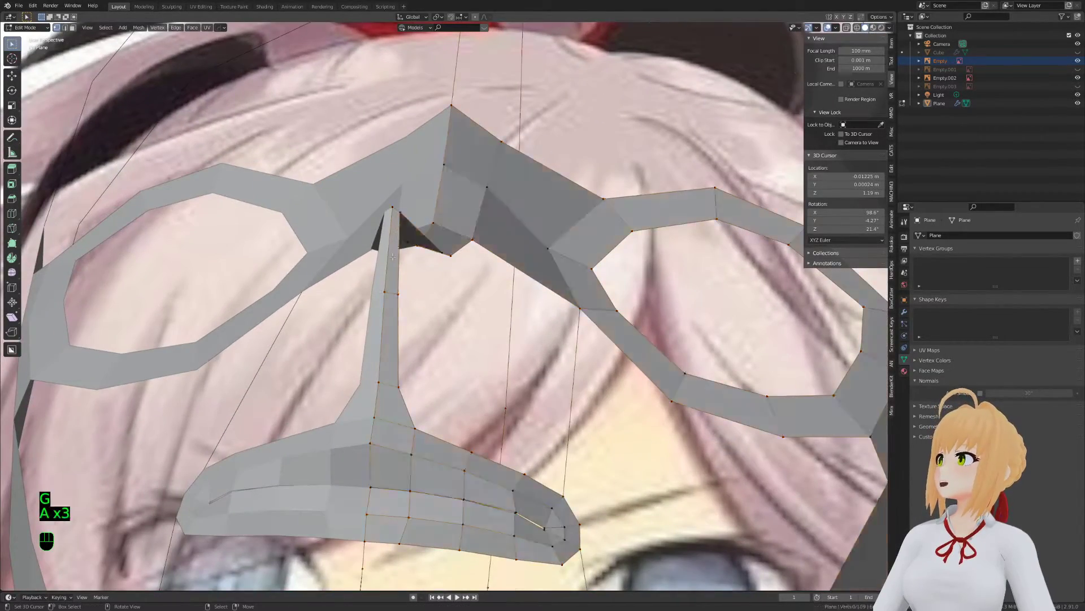
Slide the outer vertex just above the nose tip towards the centre line to taper the nose bridge
{"action": "scroll", "coordinate": [491, 249], "scroll_direction": "up", "scroll_amount": 4}
{"action": "mouse_move", "coordinate": [447, 387]}
{"action": "middle_mouse_down", "text": "shift"}
{"action": "mouse_move", "coordinate": [435, 418]}
{"action": "mouse_move", "coordinate": [435, 373]}
{"action": "middle_mouse_up", "text": "shift"}
{"action": "key", "text": "a"}
{"action": "key", "text": "a"}
{"action": "key", "text": "a"}
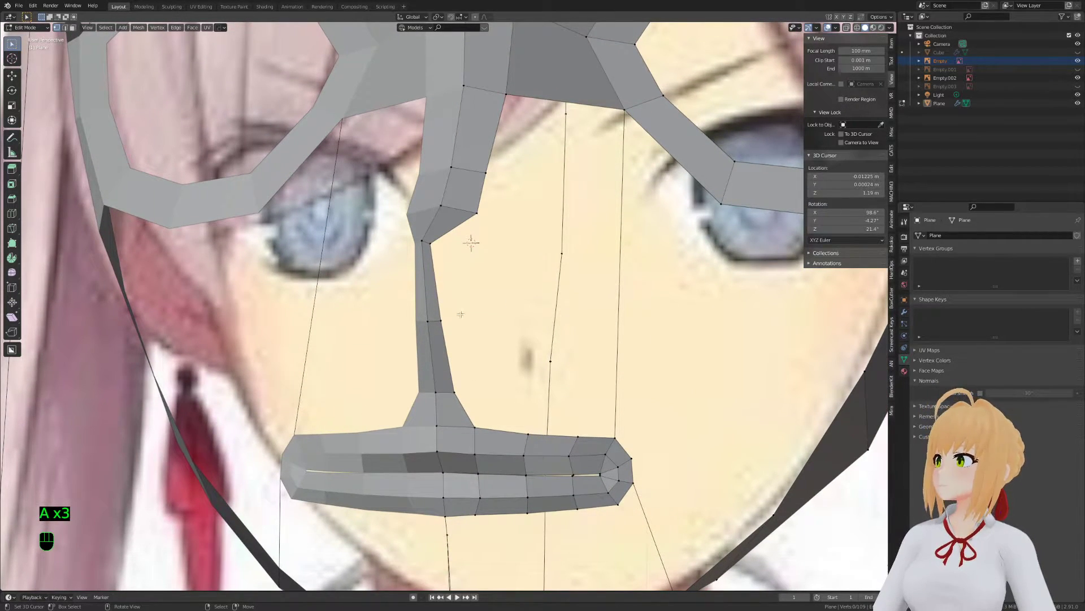
{"action": "middle_click_drag", "start_coordinate": [471, 242], "coordinate": [452, 317]}
{"action": "key", "text": "g"}
{"action": "key", "text": "g"}
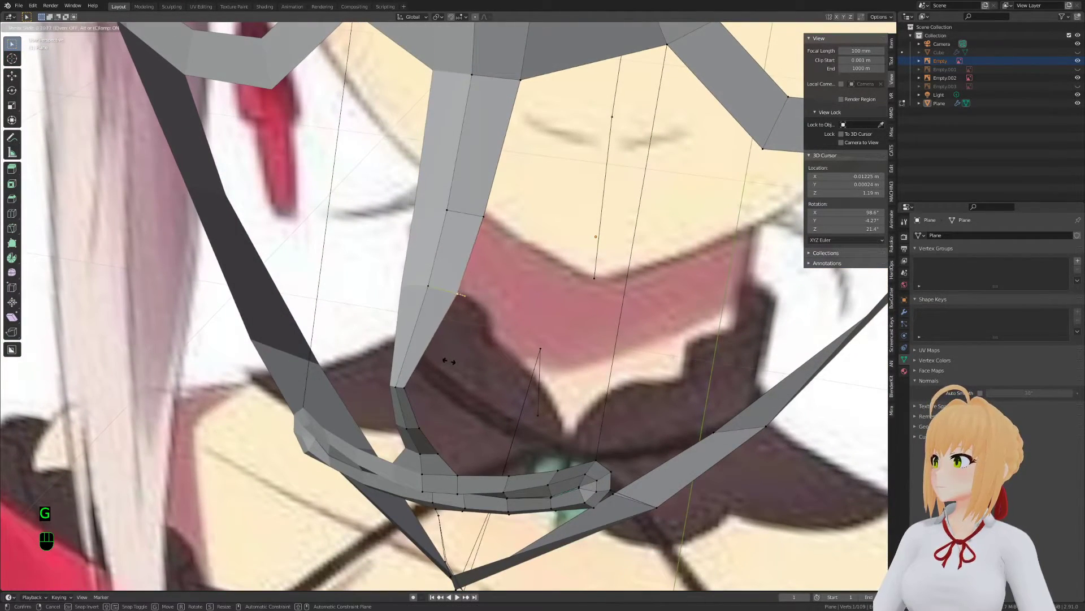
{"action": "key", "text": "Tab"}
{"action": "key", "text": "Tab"}
{"action": "middle_click_drag", "start_coordinate": [441, 388], "coordinate": [443, 366]}
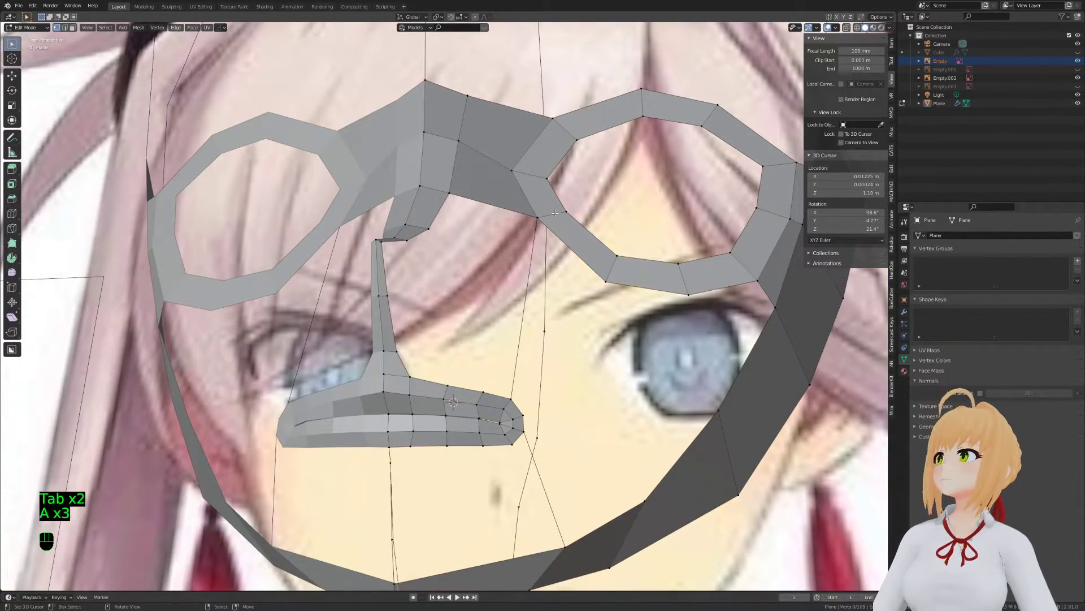
{"action": "middle_click_drag", "start_coordinate": [507, 251], "coordinate": [470, 230]}
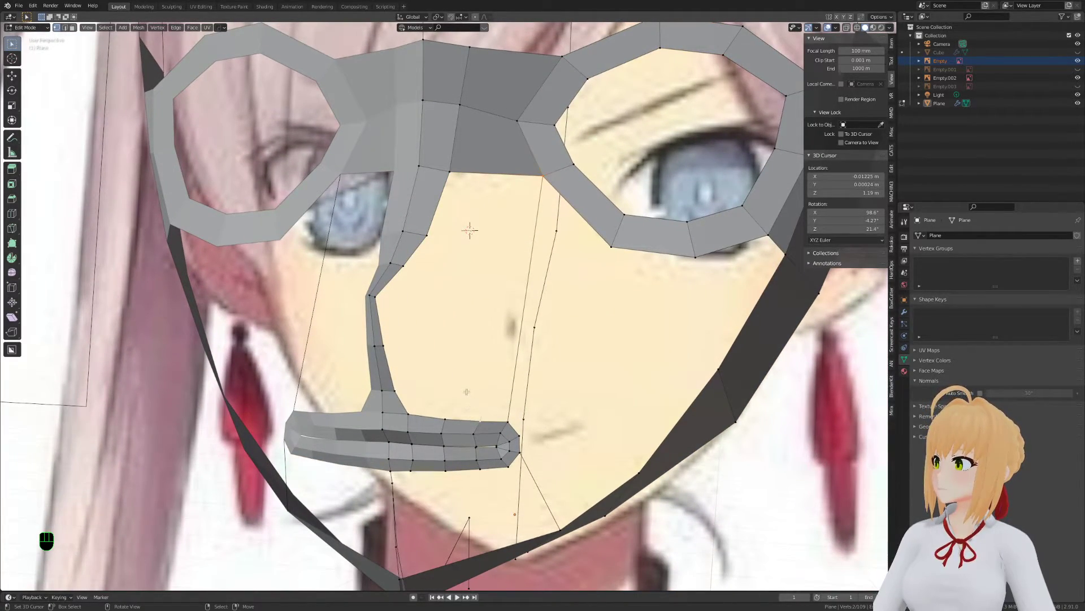
{"action": "middle_click_drag", "start_coordinate": [466, 391], "coordinate": [483, 304]}
{"action": "key", "text": "f"}
{"action": "key", "text": "ctrl+z"}
{"action": "key", "text": "a"}
{"action": "key", "text": "a"}
{"action": "key", "text": "a"}
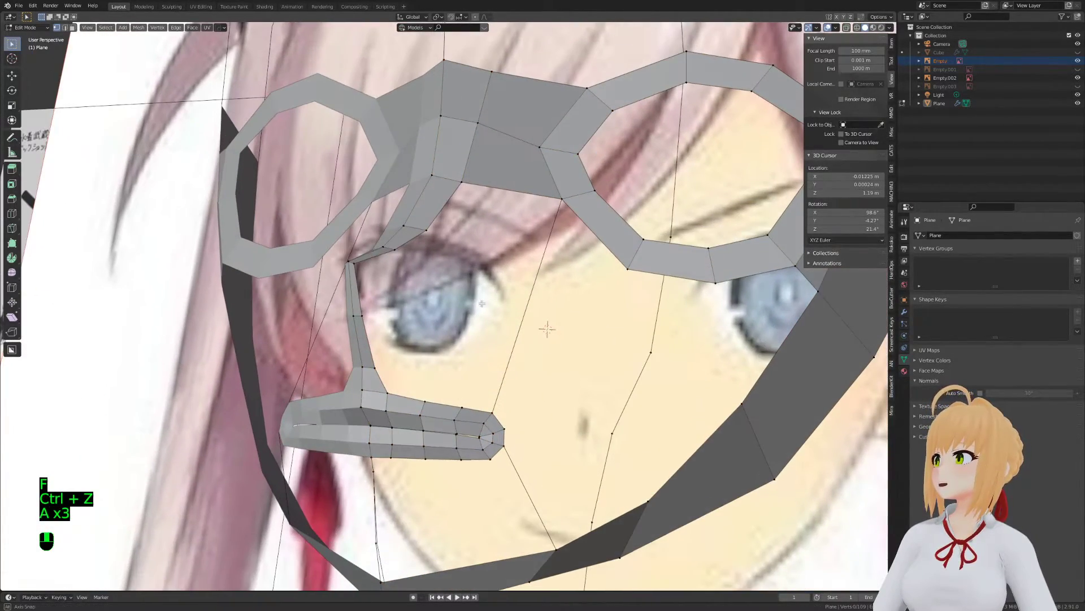
Insert an edge loop through the bridge faces between the nose and the eye ring
{"action": "key", "text": "ctrl+r"}
{"action": "key", "text": "ctrl+r"}
{"action": "left_click", "coordinate": [531, 85]}
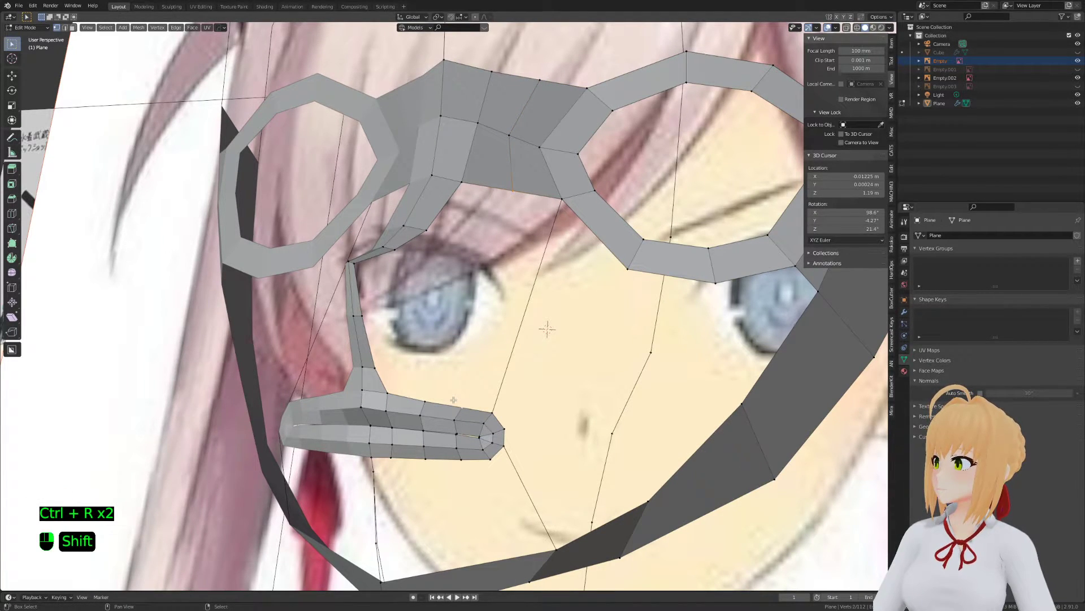
Bevel the two vertical edge loops running across the lips beside the centre, splitting each into a narrow pair
{"action": "key", "text": "a"}
{"action": "key", "text": "a"}
{"action": "key", "text": "a"}
{"action": "middle_click_drag", "start_coordinate": [441, 411], "coordinate": [498, 427]}
{"action": "scroll", "coordinate": [498, 426], "scroll_direction": "up", "scroll_amount": 2}
{"action": "key", "text": "2"}
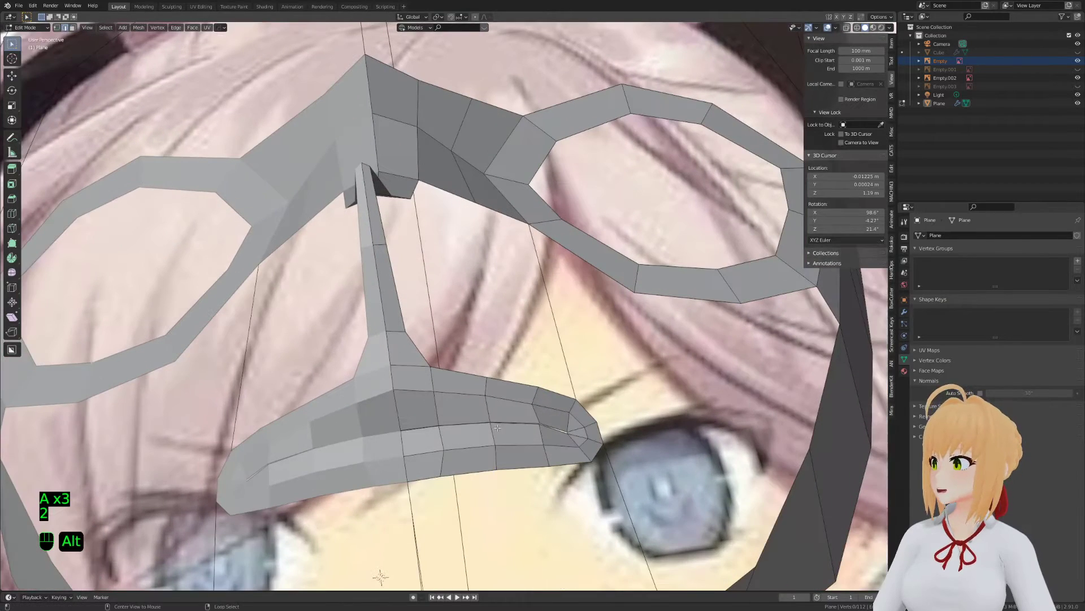
{"action": "scroll", "coordinate": [465, 330], "scroll_direction": "down", "scroll_amount": 2}
{"action": "middle_click_drag", "start_coordinate": [465, 330], "coordinate": [470, 360], "text": "shift"}
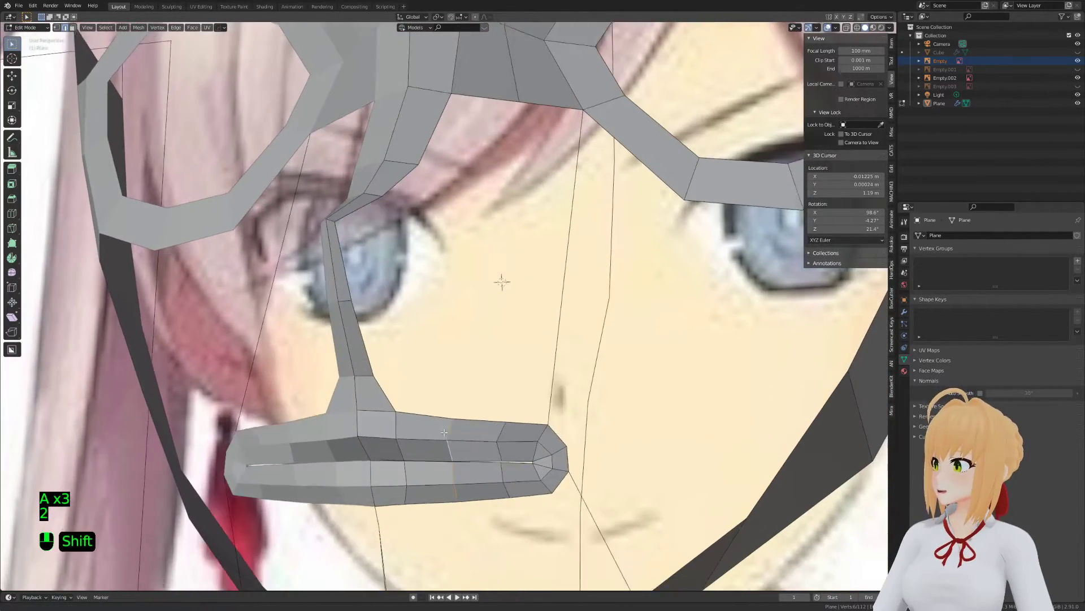
{"action": "scroll", "coordinate": [470, 360], "scroll_direction": "up", "scroll_amount": 2}
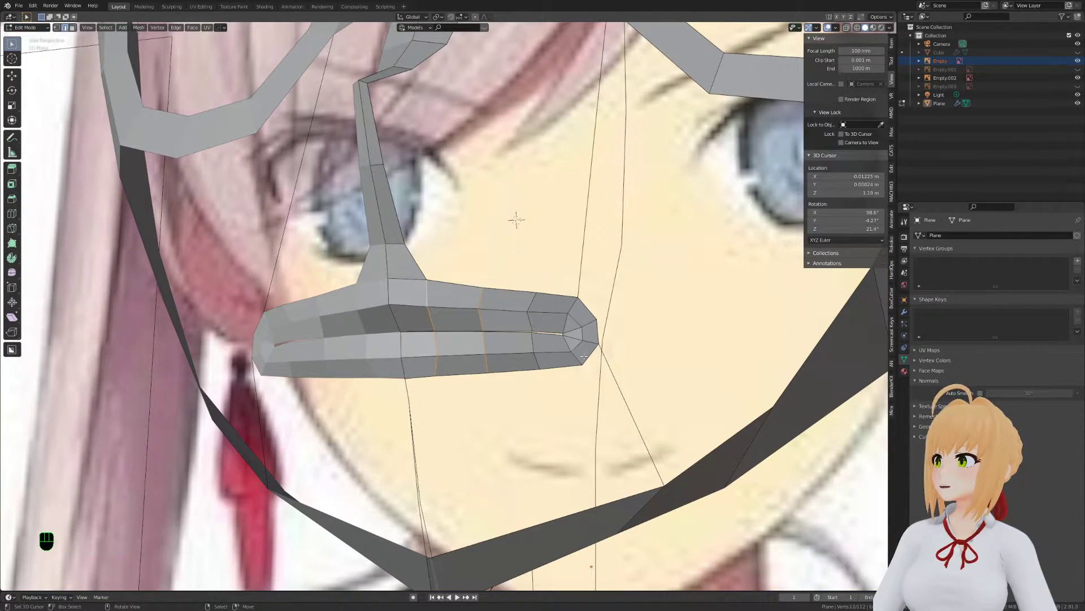
{"action": "key", "text": "ctrl+b"}
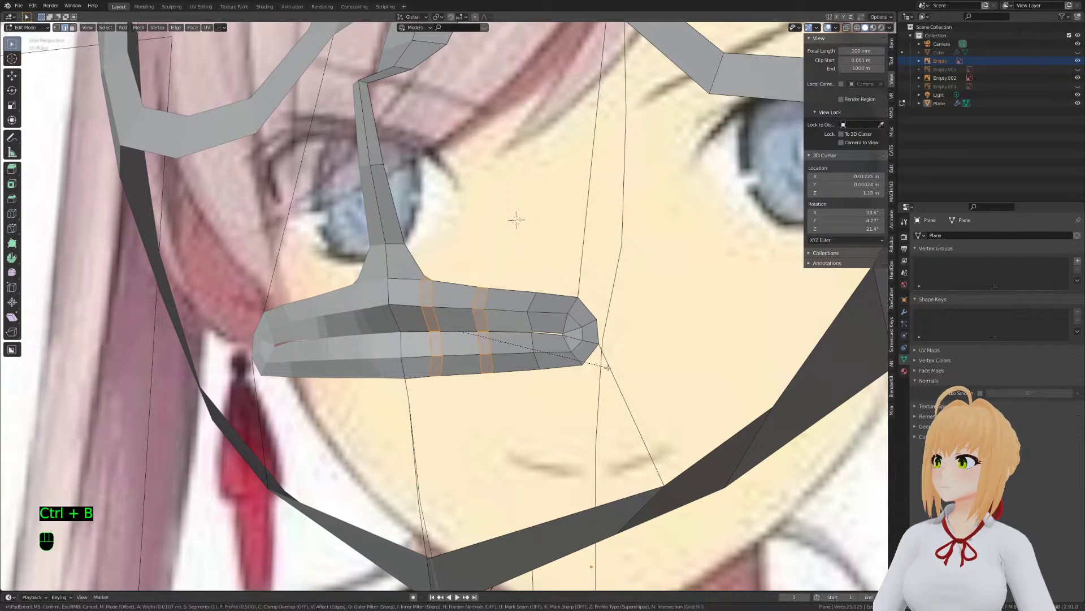
{"action": "left_click", "coordinate": [606, 368]}
Slide the outer loop of each bevelled pair along the lips towards the mouth corner
{"action": "left_click", "coordinate": [440, 323], "text": "alt"}
{"action": "left_click", "coordinate": [435, 350], "text": "alt+shift"}
{"action": "key", "text": "g"}
{"action": "key", "text": "g"}
{"action": "right_click", "coordinate": [450, 349]}
{"action": "left_click", "coordinate": [499, 327], "text": "alt"}
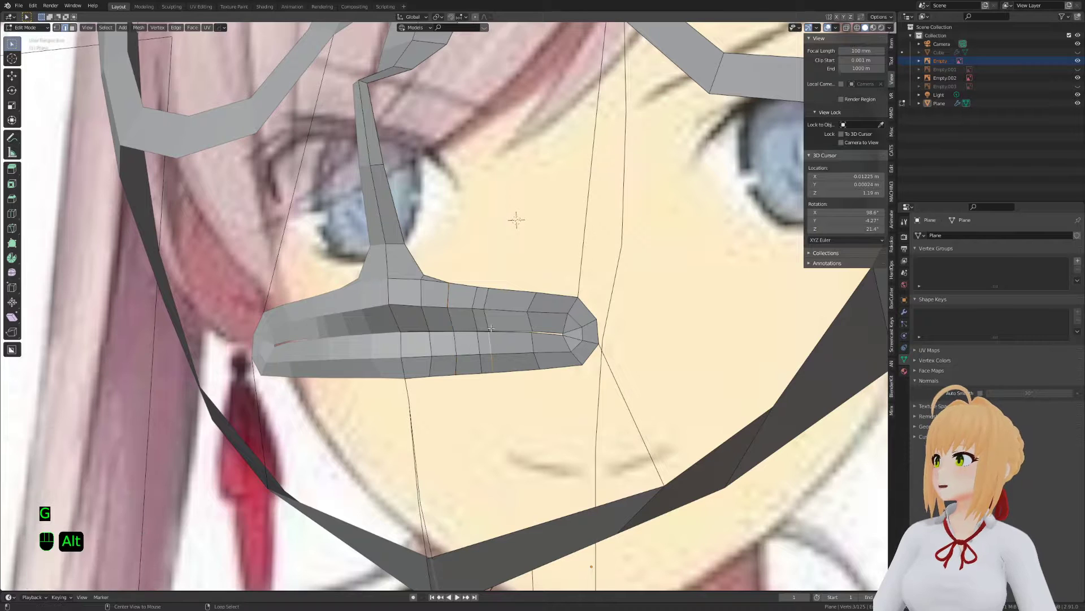
{"action": "key", "text": "g"}
{"action": "key", "text": "g"}
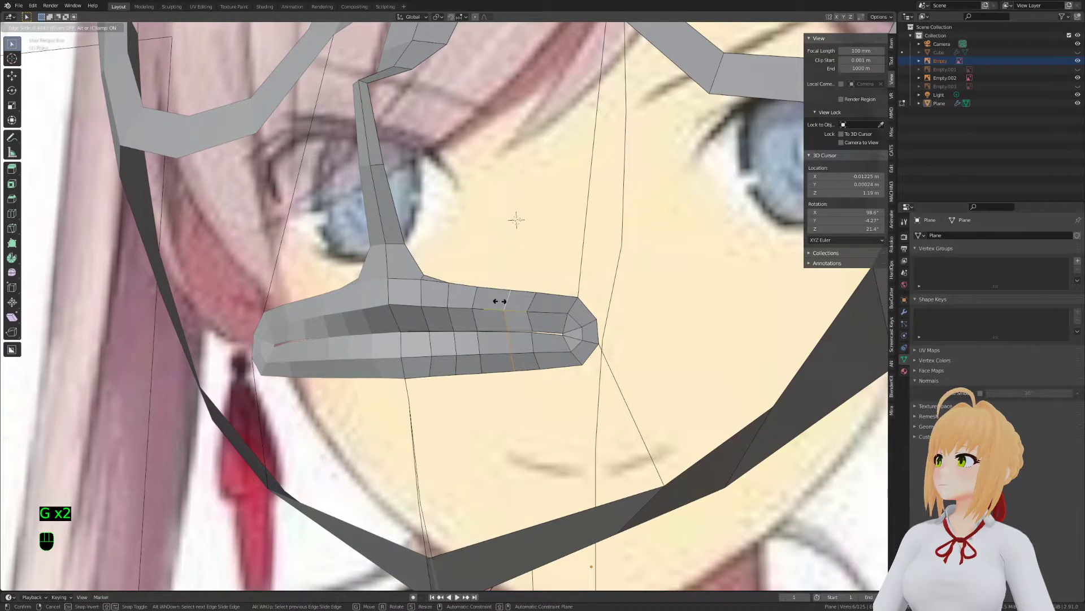
{"action": "right_click", "coordinate": [499, 301]}
Slide the remaining vertical lip loops to spread them evenly between the centre line and the mouth corner
{"action": "left_click", "coordinate": [479, 301], "text": "alt"}
{"action": "key", "text": "g"}
{"action": "key", "text": "g"}
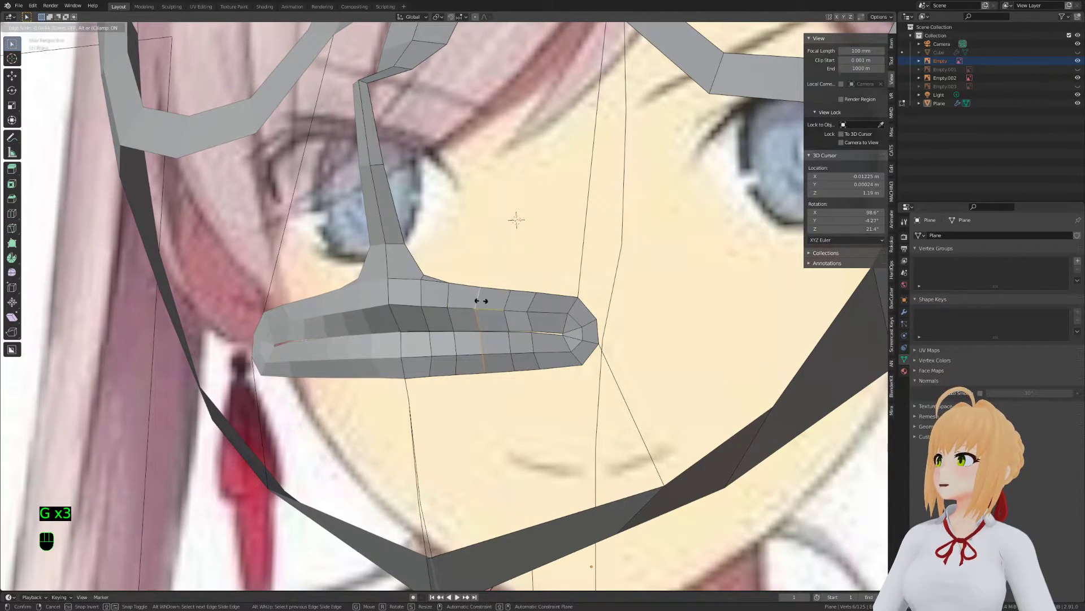
{"action": "right_click", "coordinate": [481, 301]}
{"action": "left_click", "coordinate": [450, 303], "text": "alt"}
{"action": "key", "text": "g"}
{"action": "key", "text": "g"}
{"action": "left_click", "coordinate": [450, 303]}
{"action": "left_click", "coordinate": [423, 353], "text": "alt+shift"}
{"action": "middle_click_drag", "start_coordinate": [431, 344], "coordinate": [441, 348]}
{"action": "key", "text": "g"}
{"action": "key", "text": "g"}
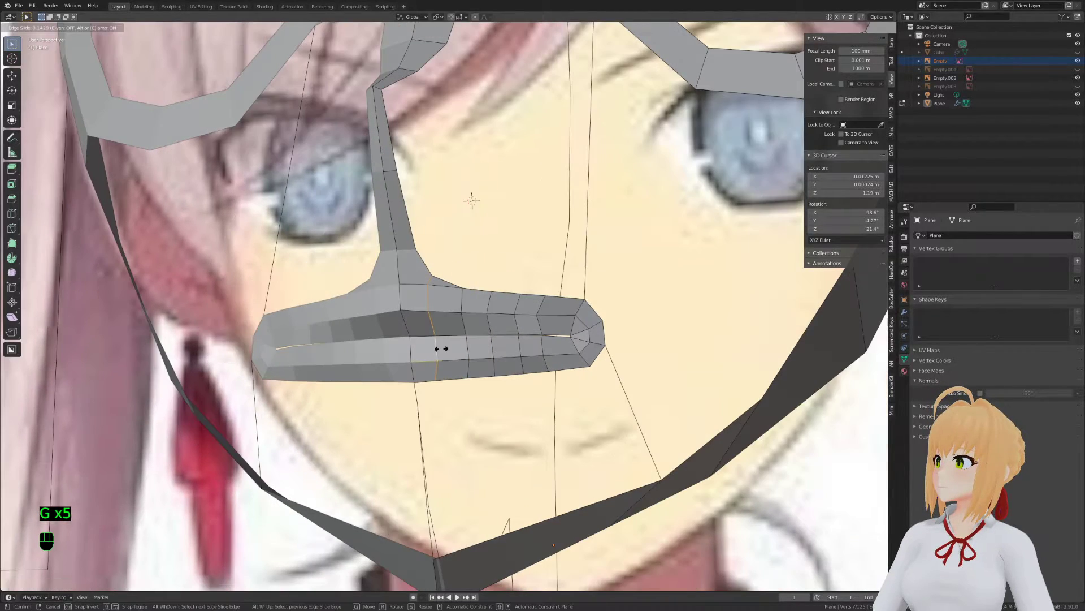
{"action": "left_click", "coordinate": [442, 349]}
Delete the faces joining the nose base to the upper lip and merge the loose lip vertex at the last selected one
{"action": "key", "text": "1"}
{"action": "key", "text": "3"}
{"action": "key", "text": "x"}
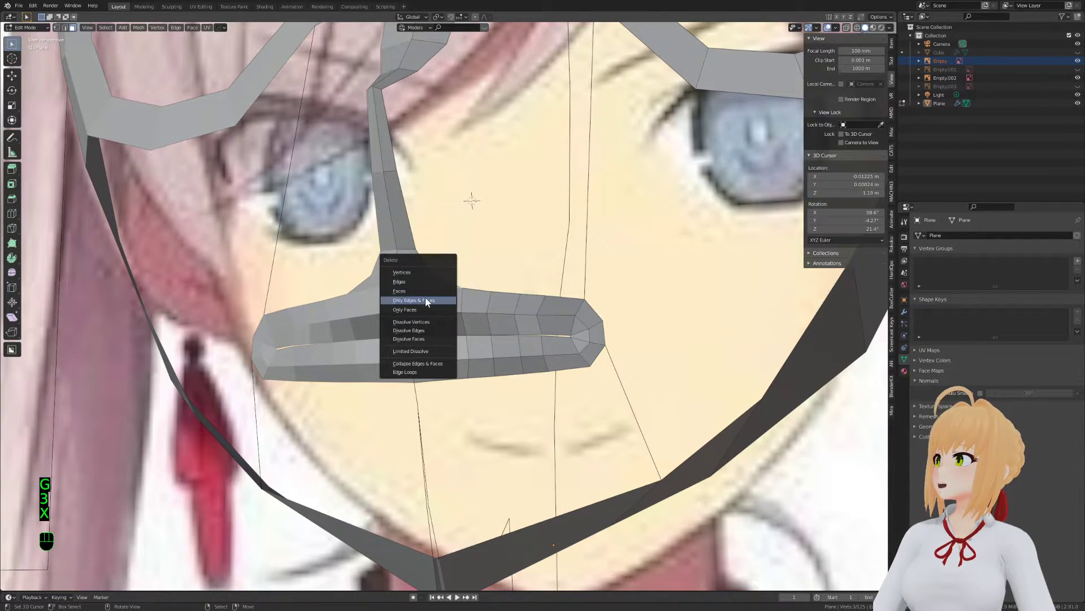
{"action": "left_click", "coordinate": [418, 283]}
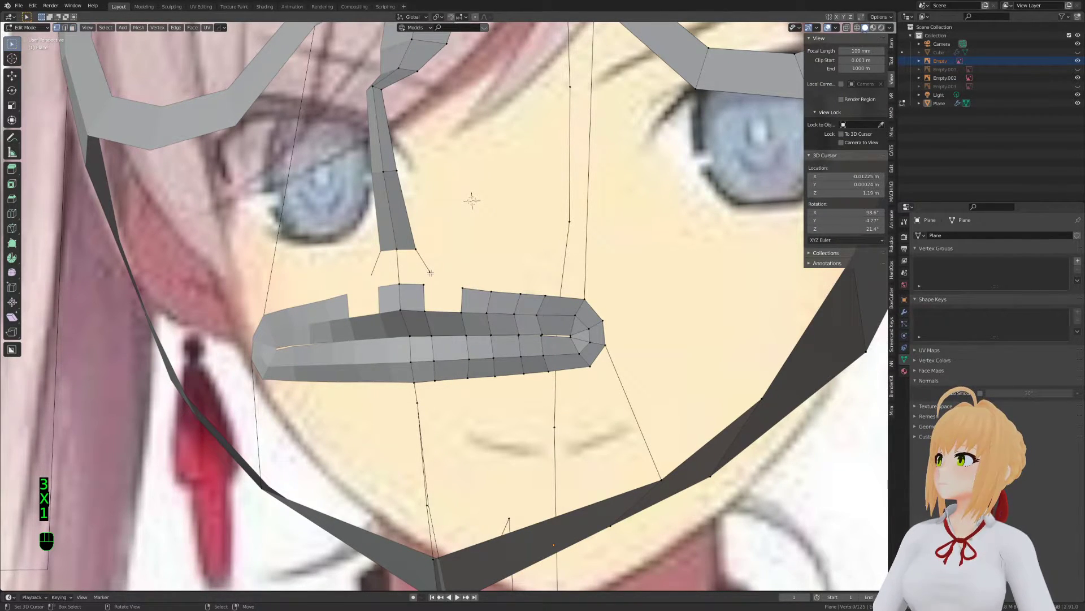
{"action": "key", "text": "m"}
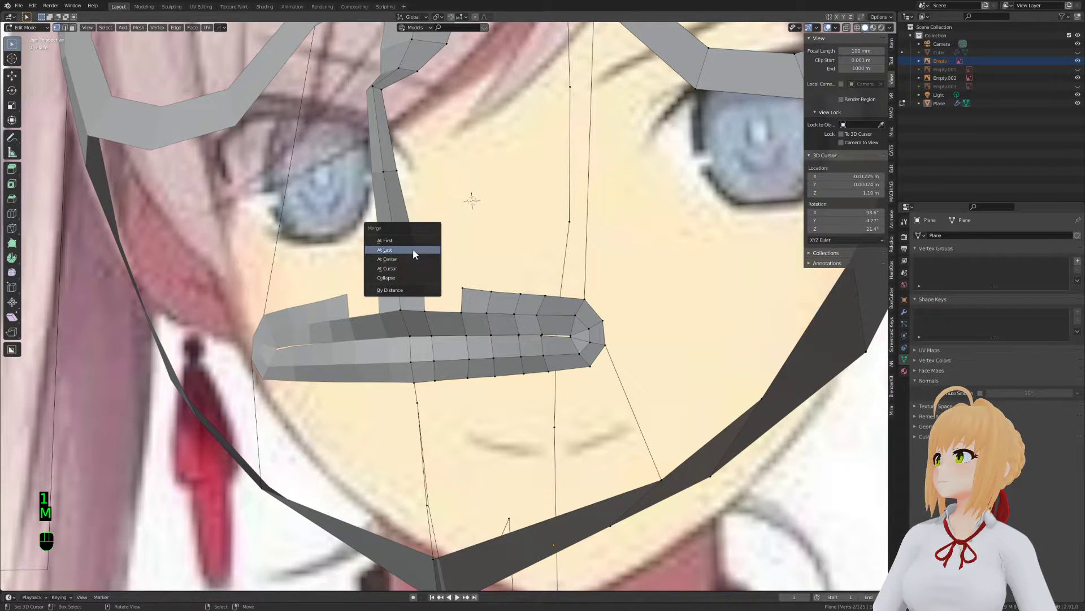
{"action": "left_click", "coordinate": [414, 250]}
Fill the gaps between the nose base and the upper lip with faces and recalculate the mesh normals
{"action": "key", "text": "2"}
{"action": "key", "text": "f"}
{"action": "key", "text": "ctrl+z"}
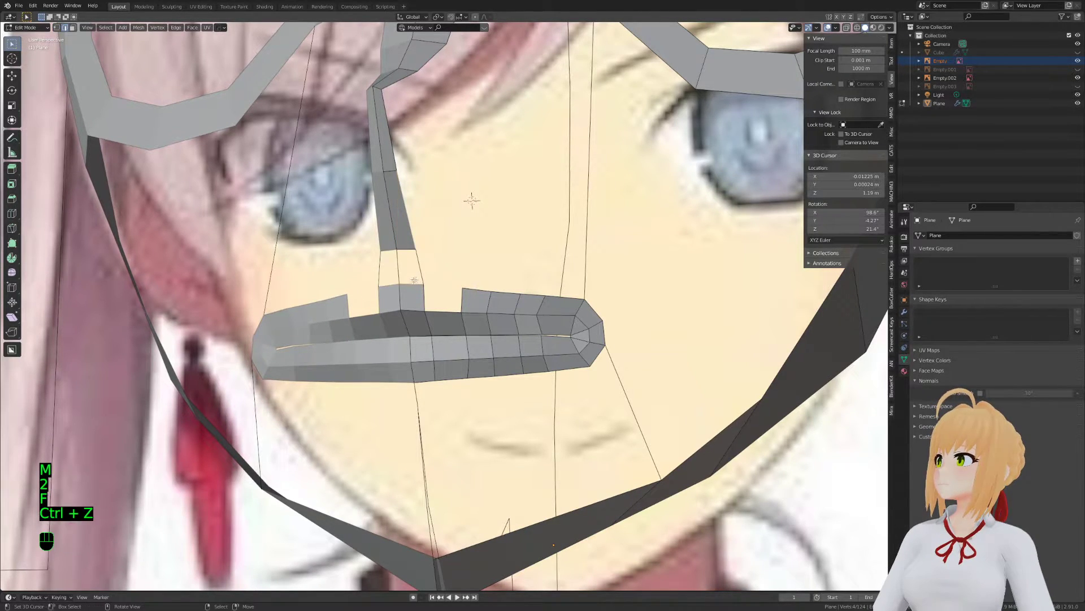
{"action": "key", "text": "f"}
{"action": "key", "text": "f"}
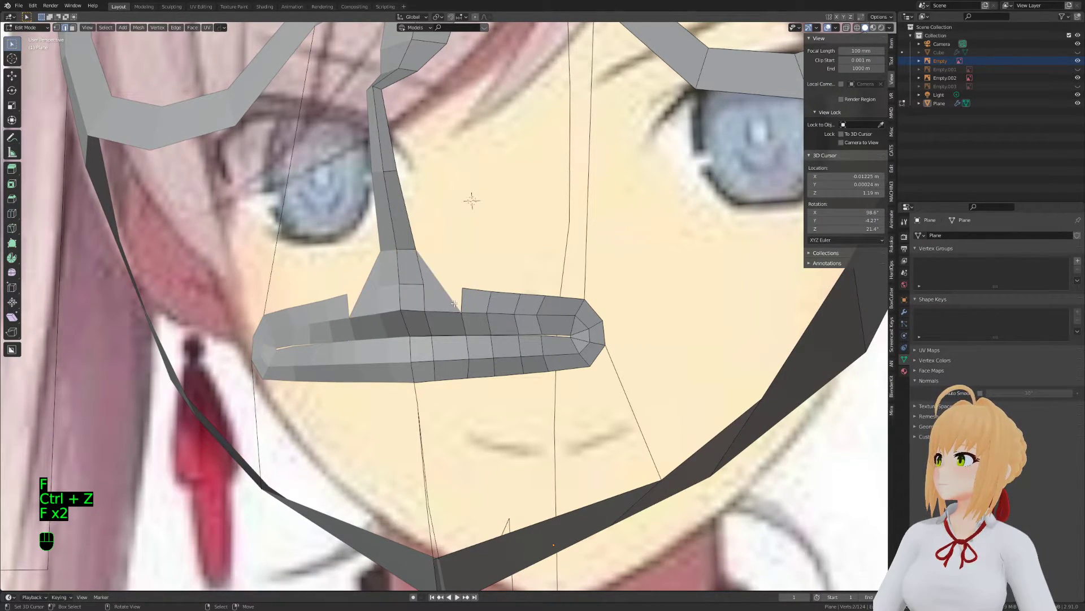
{"action": "key", "text": "a"}
{"action": "key", "text": "a"}
{"action": "key", "text": "a"}
{"action": "key", "text": "a"}
{"action": "key", "text": "shift+n"}
{"action": "key", "text": "Tab"}
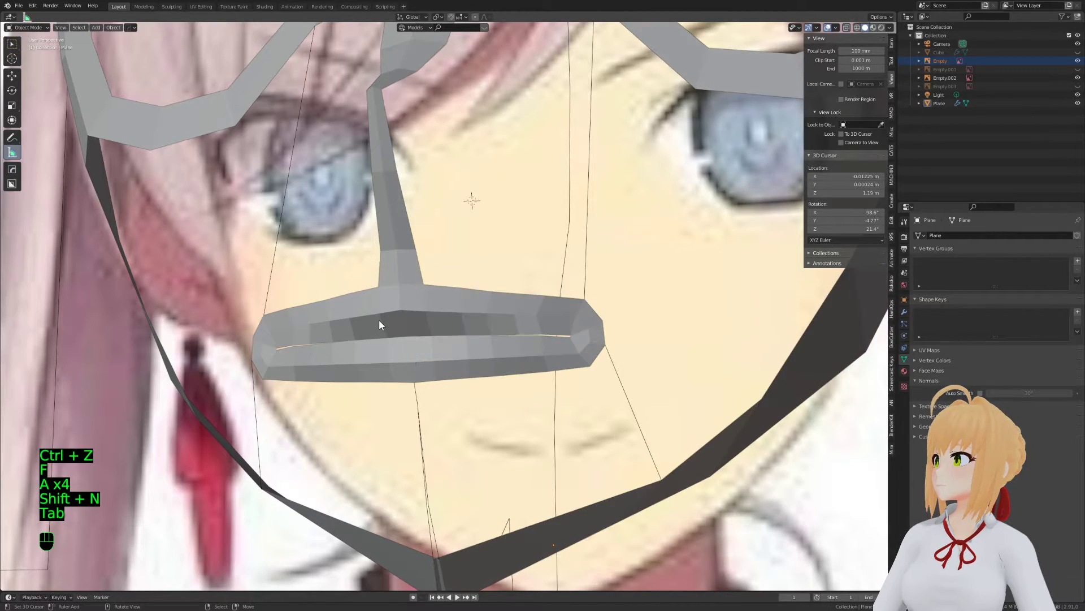
{"action": "key", "text": "Tab"}
Move the inner lip vertices near the mouth corner to smooth the lip curve as seen from below
{"action": "middle_click_drag", "start_coordinate": [616, 381], "coordinate": [371, 393]}
{"action": "key", "text": "1"}
{"action": "key", "text": "a"}
{"action": "key", "text": "a"}
{"action": "key", "text": "a"}
{"action": "left_click", "coordinate": [506, 279]}
{"action": "key", "text": "g"}
{"action": "left_click", "coordinate": [497, 280]}
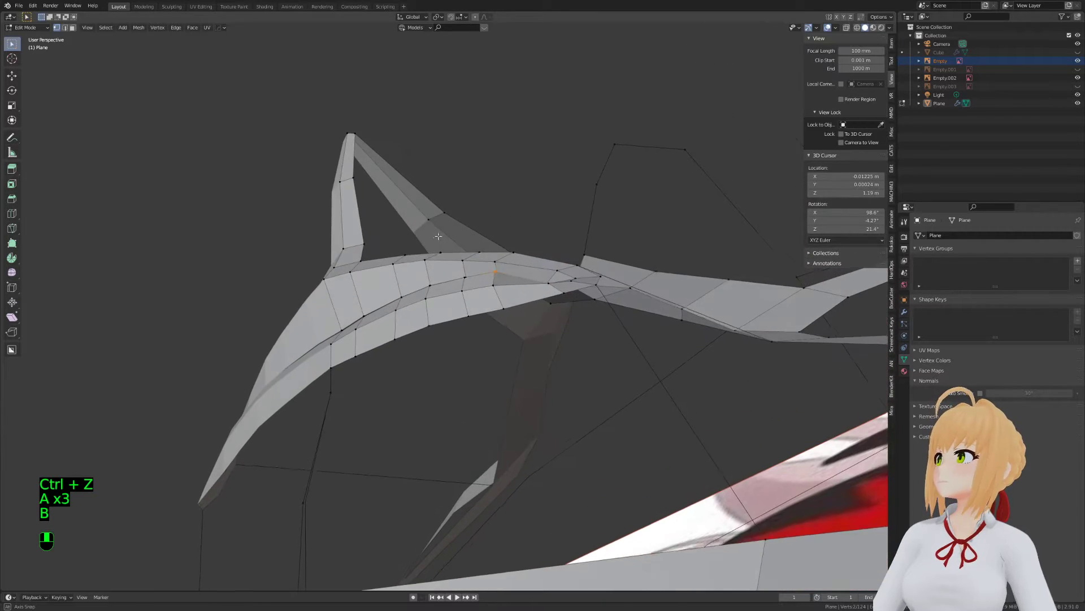
{"action": "key", "text": "z"}
{"action": "mouse_move", "coordinate": [422, 261]}
{"action": "middle_mouse_down"}
{"action": "mouse_move", "coordinate": [424, 274]}
{"action": "mouse_move", "coordinate": [450, 271]}
{"action": "middle_mouse_up"}
{"action": "key", "text": "g"}
{"action": "left_click", "coordinate": [457, 280]}
Box-select the next inner lip vertices in wireframe and shift them back into the curve of the mouth
{"action": "key", "text": "a"}
{"action": "key", "text": "a"}
{"action": "key", "text": "a"}
{"action": "key", "text": "b"}
{"action": "left_click_drag", "start_coordinate": [484, 253], "coordinate": [500, 267]}
{"action": "middle_click_drag", "start_coordinate": [487, 260], "coordinate": [453, 265]}
{"action": "key", "text": "a"}
{"action": "key", "text": "a"}
{"action": "key", "text": "a"}
{"action": "key", "text": "b"}
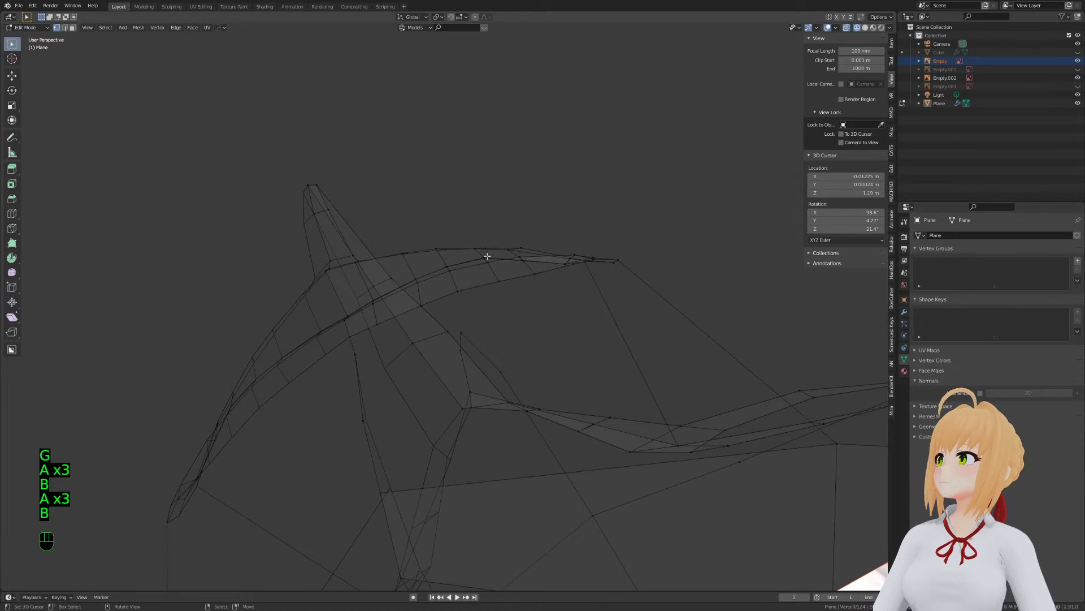
{"action": "key", "text": "g"}
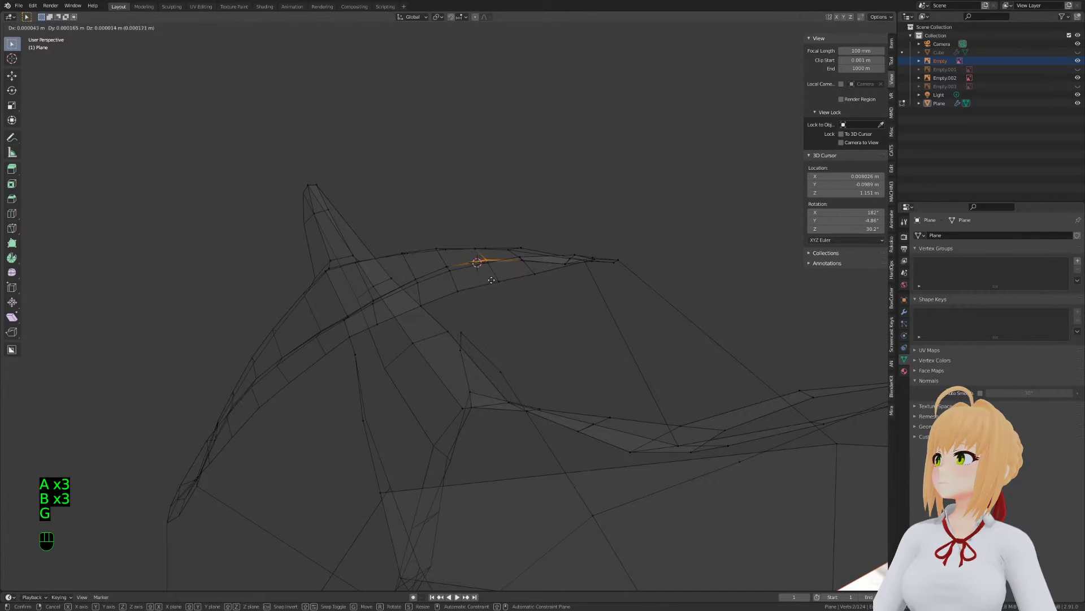
{"action": "left_click", "coordinate": [491, 283]}
Circle-select the inner lip vertices closer to the centre and nudge them in line with the mouth curve
{"action": "key", "text": "a"}
{"action": "key", "text": "a"}
{"action": "key", "text": "a"}
{"action": "key", "text": "c"}
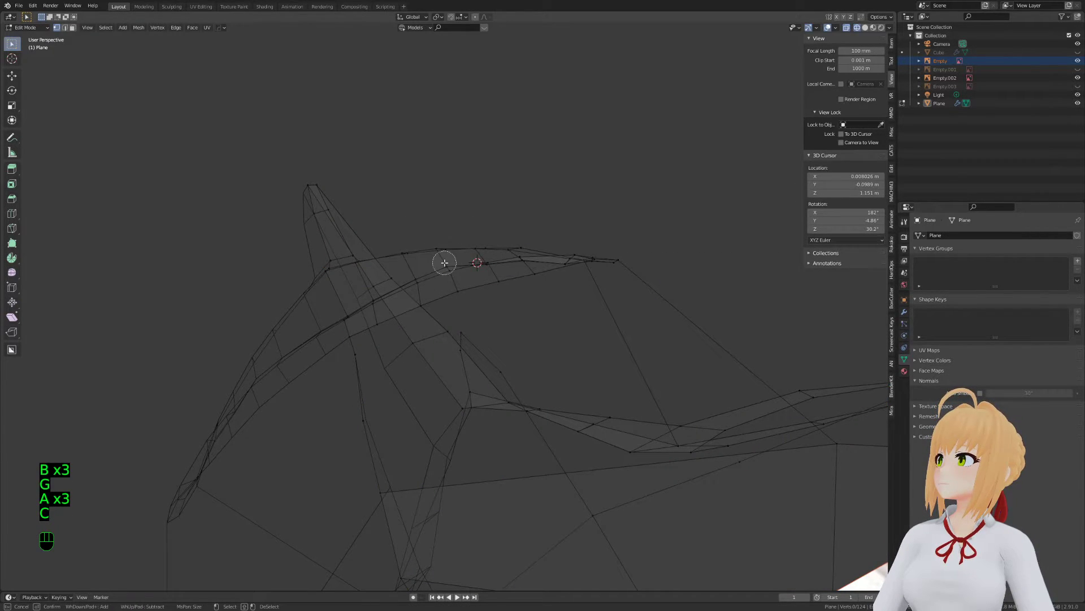
{"action": "key", "text": "g"}
{"action": "left_click", "coordinate": [447, 266]}
{"action": "key", "text": "a"}
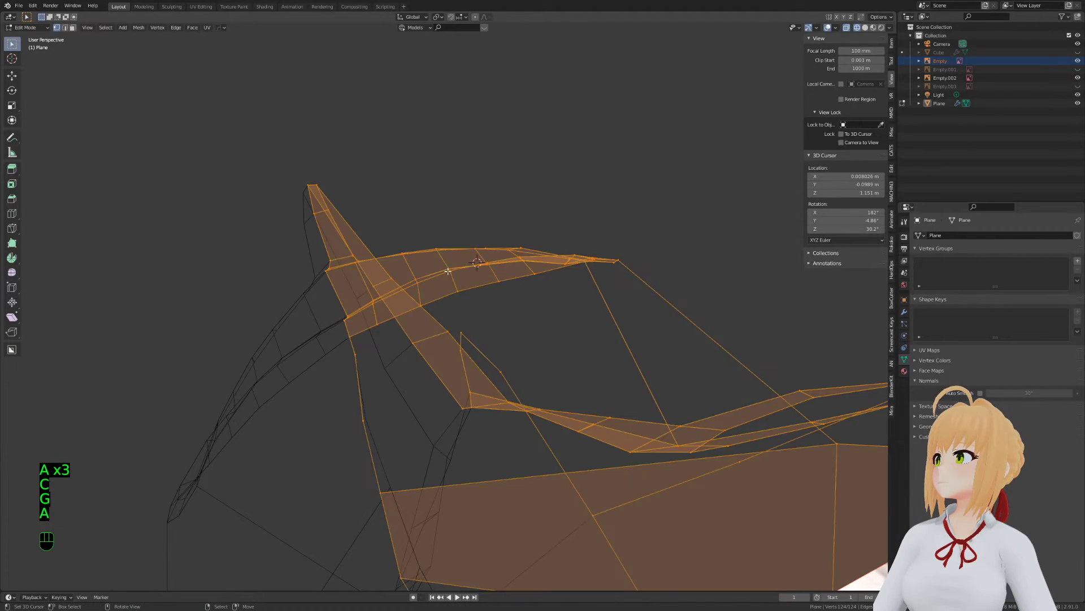
Save the Blender file and return the viewport to solid shading
{"action": "key", "text": "Tab"}
{"action": "scroll", "coordinate": [431, 394], "scroll_direction": "up", "scroll_amount": 5}
{"action": "key", "text": "ctrl+s"}
{"action": "middle_click_drag", "start_coordinate": [407, 369], "coordinate": [404, 399]}
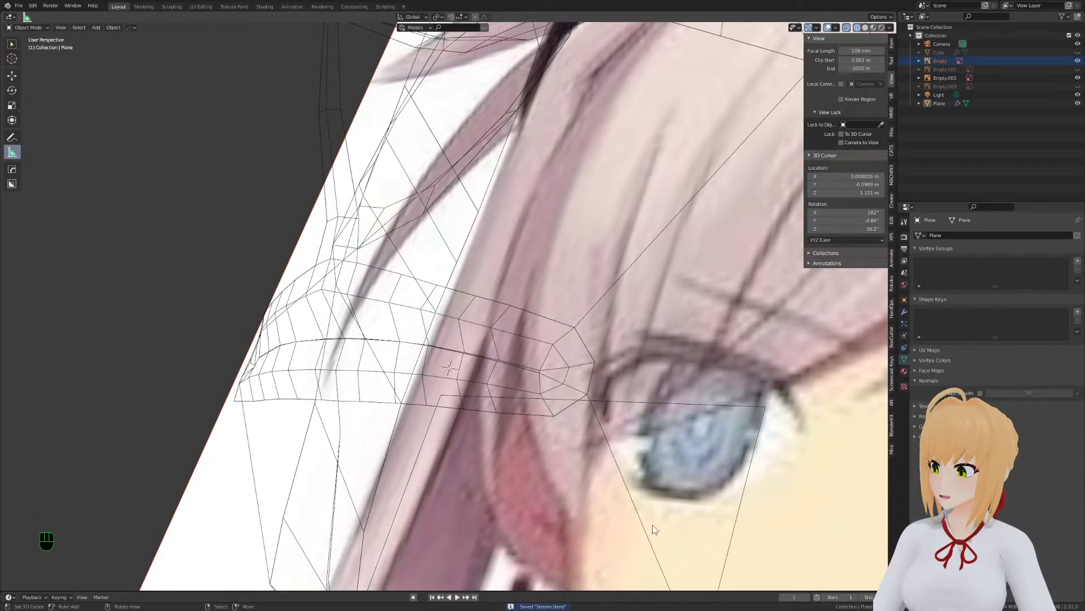
{"action": "key", "text": "z"}
Examine the reshaped lips and nose from several angles against the reference drawing
{"action": "mouse_move", "coordinate": [667, 417]}
{"action": "middle_mouse_down", "text": "shift"}
{"action": "mouse_move", "coordinate": [460, 421]}
{"action": "mouse_move", "coordinate": [422, 493]}
{"action": "middle_mouse_up", "text": "shift"}
{"action": "key", "text": "Tab"}
{"action": "key", "text": "a"}
{"action": "key", "text": "a"}
{"action": "key", "text": "a"}
{"action": "key", "text": "a"}
{"action": "middle_click_drag", "start_coordinate": [431, 382], "coordinate": [442, 255]}
{"action": "key", "text": "Tab"}
{"action": "key", "text": "Tab"}
{"action": "key", "text": "a"}
{"action": "key", "text": "a"}
{"action": "key", "text": "a"}
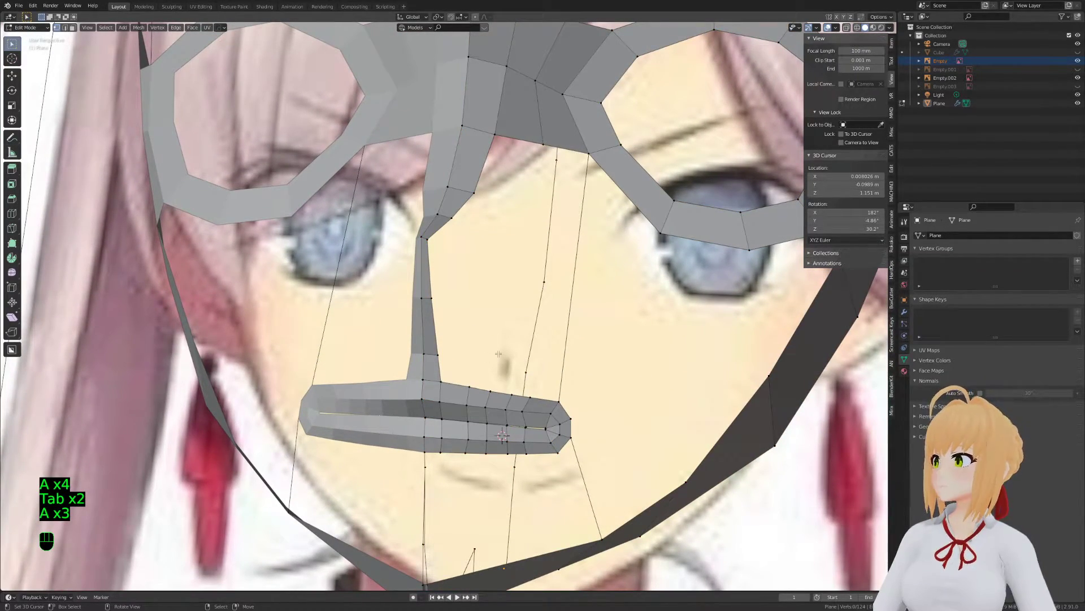
Extrude an edge chain from the mouth corner across the cheek and merge its end into the eye ring's lower edge
{"action": "middle_click_drag", "start_coordinate": [638, 335], "coordinate": [541, 380], "text": "shift"}
{"action": "scroll", "coordinate": [540, 380], "scroll_direction": "up", "scroll_amount": 3}
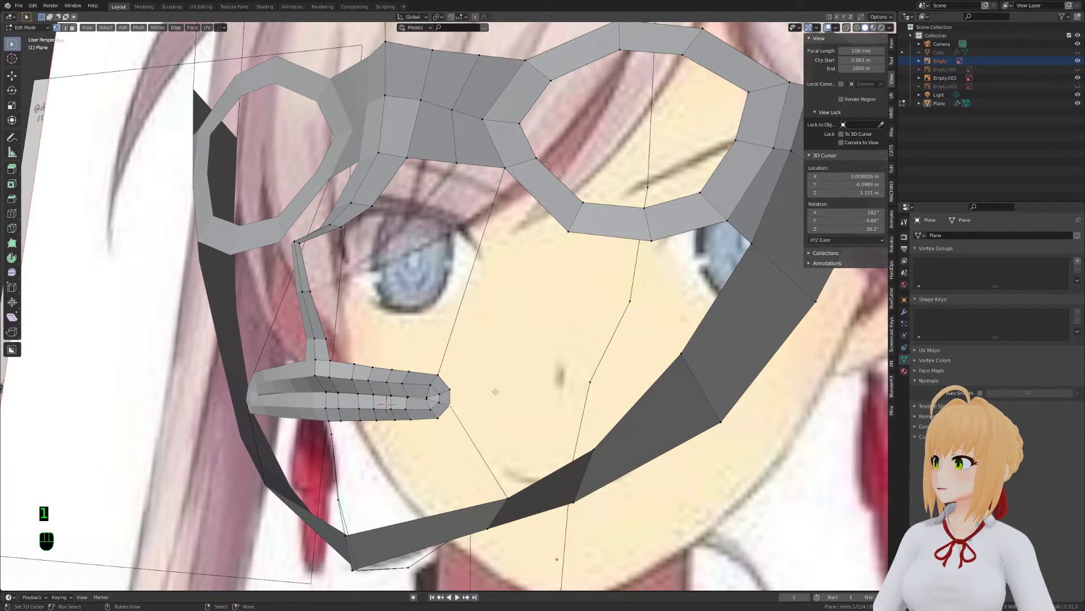
{"action": "key", "text": "e"}
{"action": "key", "text": "e"}
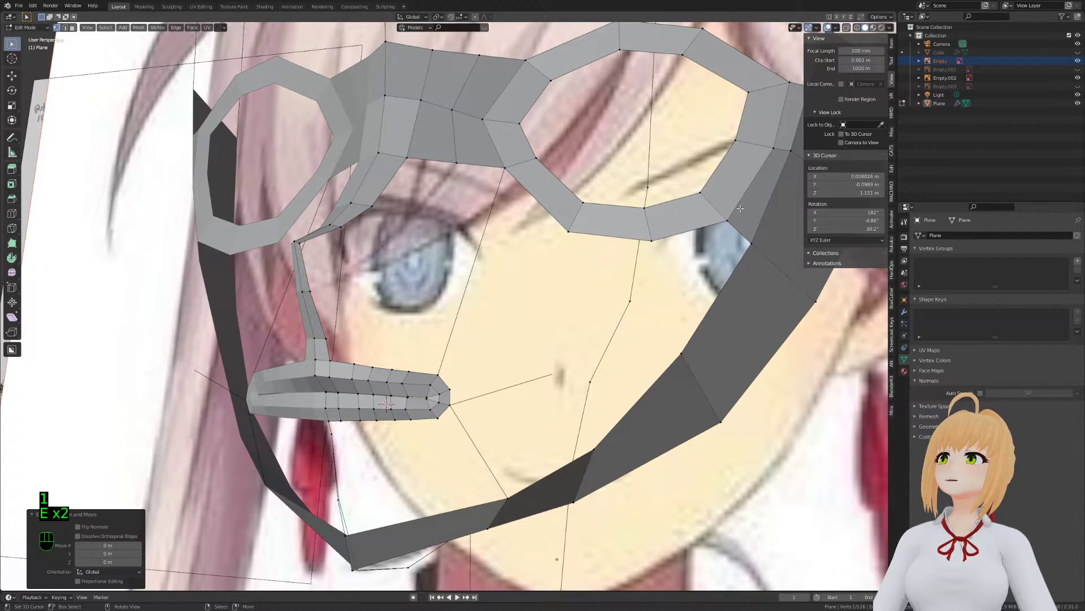
{"action": "left_click", "coordinate": [650, 242], "text": "shift"}
{"action": "key", "text": "m"}
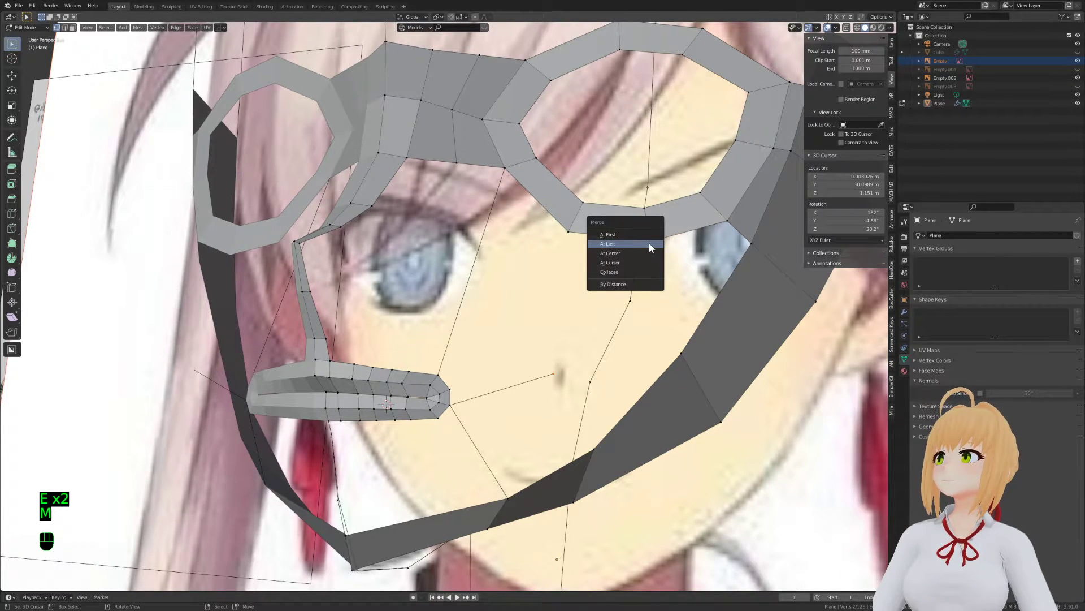
{"action": "left_click", "coordinate": [650, 243]}
{"action": "key", "text": "a"}
{"action": "key", "text": "a"}
{"action": "key", "text": "a"}
Reposition the new cheek vertex between the mouth corner and the eye ring from a side angle
{"action": "middle_click_drag", "start_coordinate": [649, 247], "coordinate": [441, 344]}
{"action": "key", "text": "g"}
{"action": "left_click", "coordinate": [464, 332]}
{"action": "middle_click_drag", "start_coordinate": [354, 335], "coordinate": [418, 339]}
{"action": "key", "text": "2"}
{"action": "scroll", "coordinate": [427, 336], "scroll_direction": "up", "scroll_amount": 2}
{"action": "scroll", "coordinate": [428, 335], "scroll_direction": "down", "scroll_amount": 1}
{"action": "key", "text": "1"}
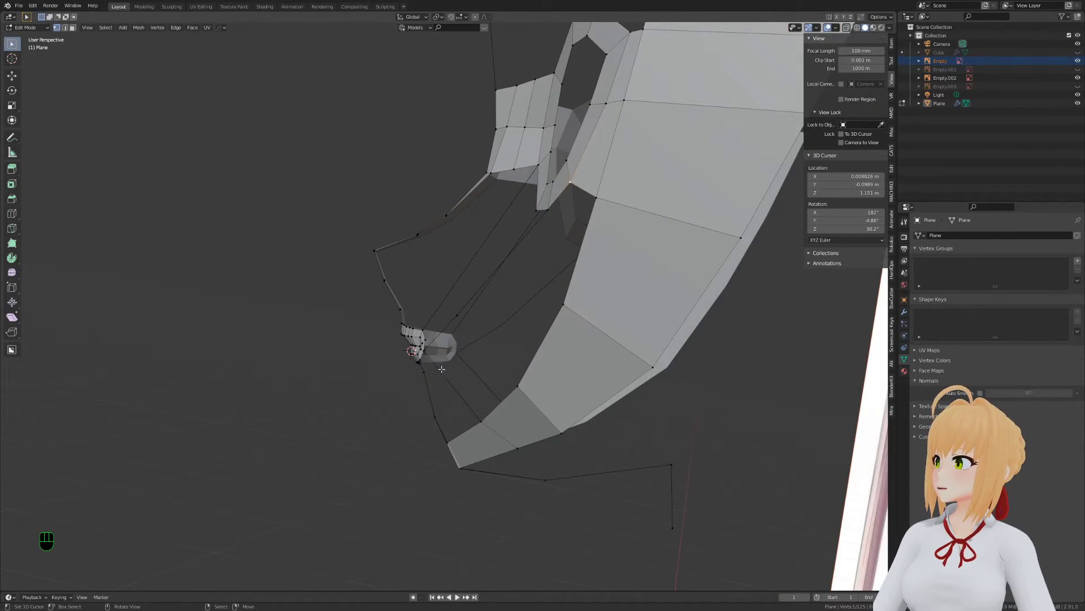
Extrude a chain of edges down the outer cheek from the eye ring's outer corner towards the chin
{"action": "left_click", "coordinate": [390, 454]}
{"action": "middle_click_drag", "start_coordinate": [388, 454], "coordinate": [603, 324]}
{"action": "scroll", "coordinate": [473, 351], "scroll_direction": "up", "scroll_amount": 2}
{"action": "scroll", "coordinate": [529, 332], "scroll_direction": "down", "scroll_amount": 2}
{"action": "key", "text": "g"}
{"action": "left_click", "coordinate": [438, 419]}
{"action": "key", "text": "e"}
{"action": "left_click", "coordinate": [393, 367]}
{"action": "key", "text": "g"}
{"action": "left_click", "coordinate": [609, 329]}
{"action": "middle_click_drag", "start_coordinate": [469, 302], "coordinate": [487, 315], "text": "shift"}
Move the middle and upper vertices of the outer cheek chain outwards to round the cheek outline
{"action": "left_click", "coordinate": [459, 264]}
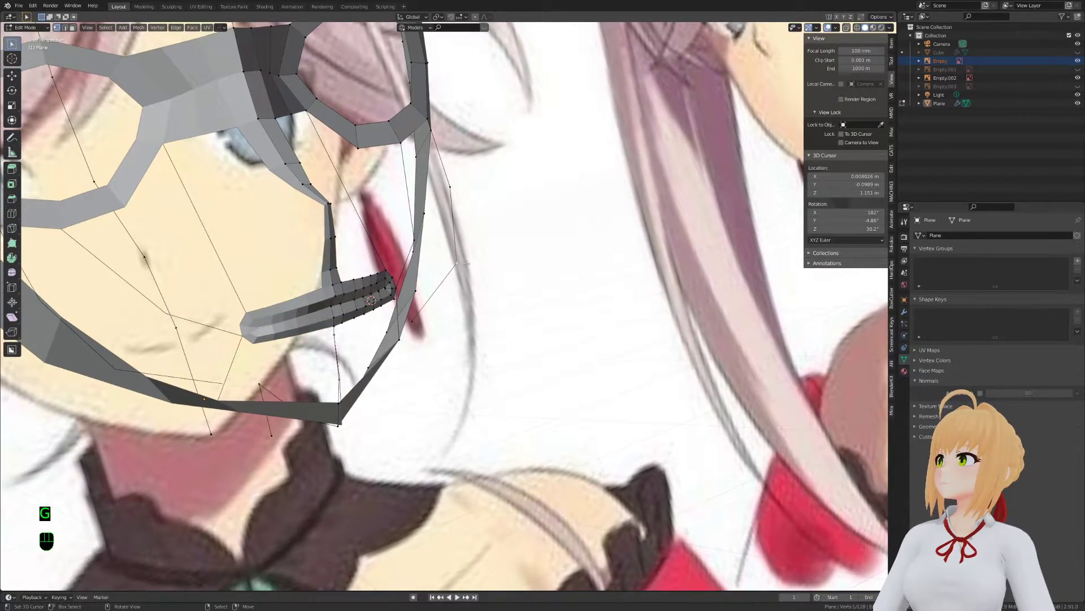
{"action": "key", "text": "g"}
{"action": "left_click", "coordinate": [466, 263]}
{"action": "left_click", "coordinate": [455, 191]}
{"action": "key", "text": "g"}
{"action": "left_click", "coordinate": [477, 211]}
{"action": "scroll", "coordinate": [477, 212], "scroll_direction": "down", "scroll_amount": 5}
{"action": "key", "text": "Tab"}
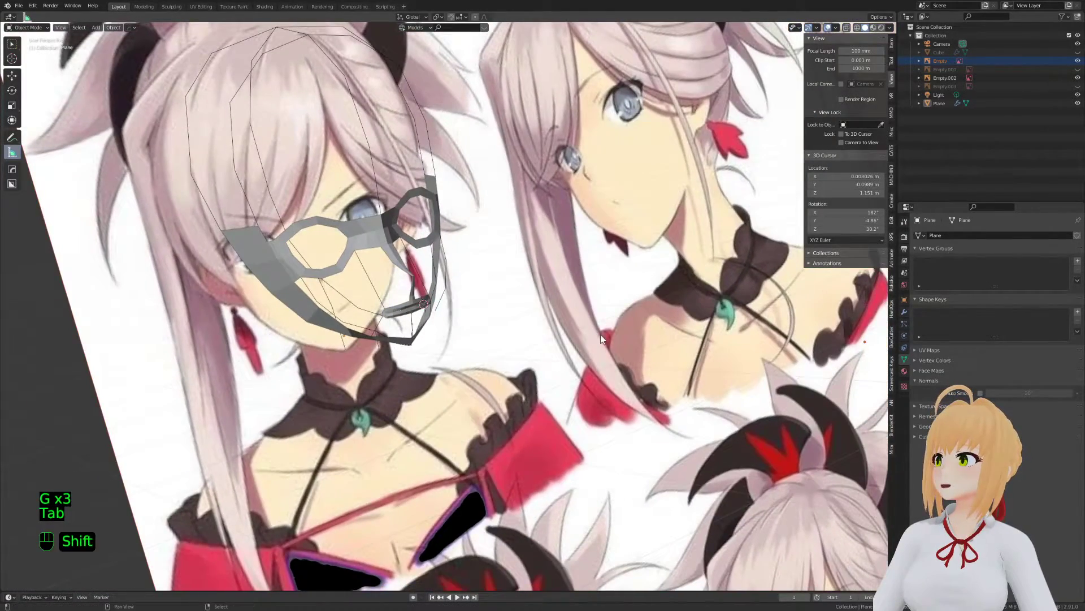
Refine the outer cheek chain's vertices to match the cheek contour in the three-quarter reference
{"action": "middle_click_drag", "start_coordinate": [601, 334], "coordinate": [650, 340], "text": "shift"}
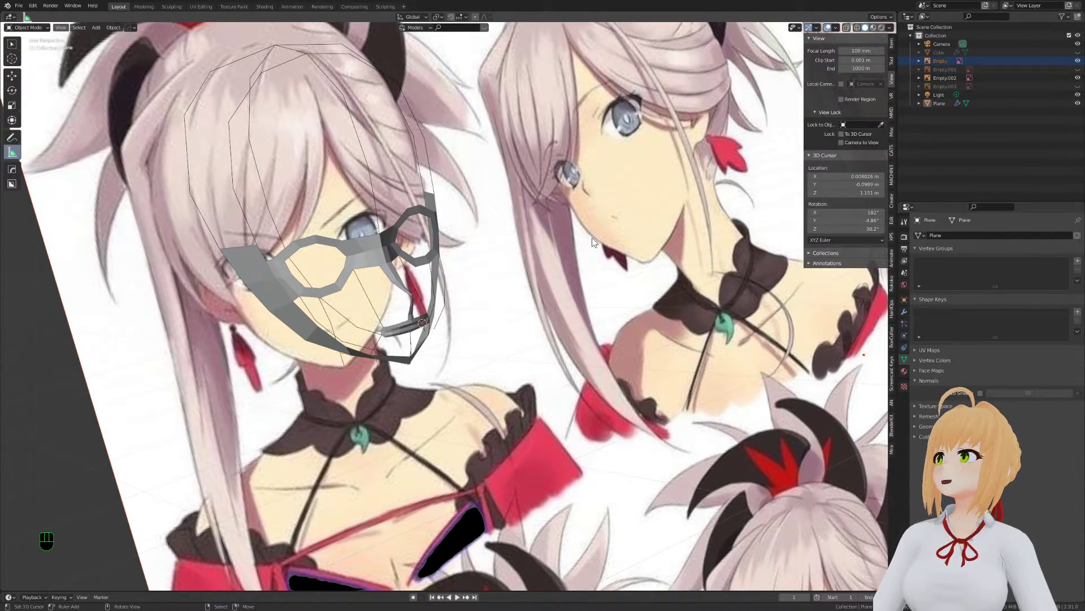
{"action": "middle_click_drag", "start_coordinate": [637, 259], "coordinate": [664, 317]}
{"action": "scroll", "coordinate": [434, 314], "scroll_direction": "up", "scroll_amount": 5}
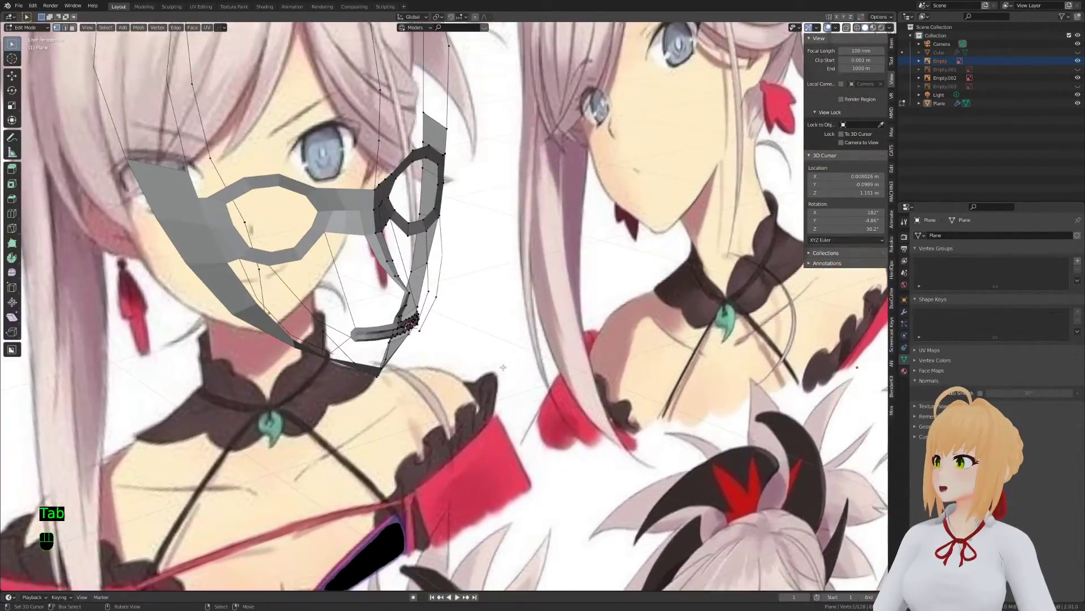
{"action": "key", "text": "Tab"}
{"action": "key", "text": "g"}
{"action": "key", "text": "g"}
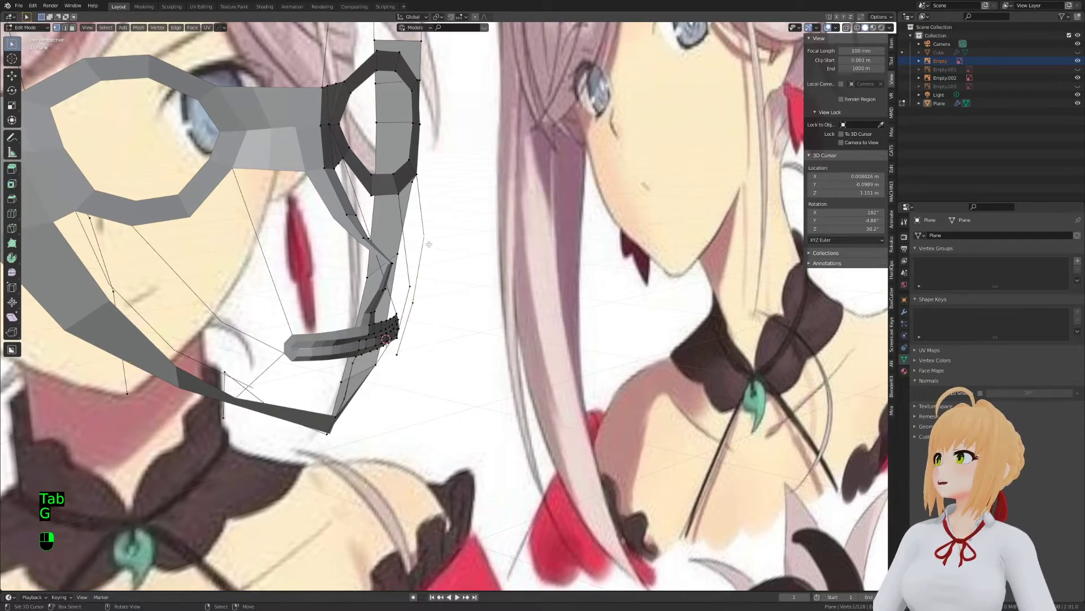
{"action": "key", "text": "g"}
{"action": "left_click", "coordinate": [425, 296]}
{"action": "key", "text": "g"}
{"action": "left_click", "coordinate": [426, 298]}
Rebuild the edge linking the outer cheek chain to the centre-line vertex above the chin, and display the mesh in wireframe
{"action": "middle_click_drag", "start_coordinate": [426, 297], "coordinate": [373, 329]}
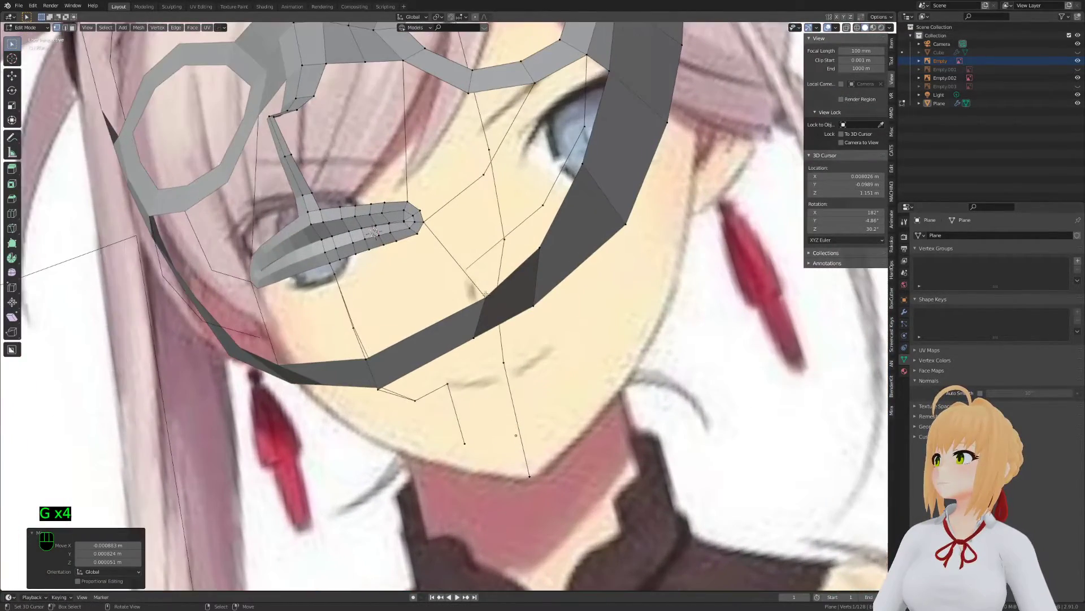
{"action": "middle_click_drag", "start_coordinate": [488, 298], "coordinate": [441, 336]}
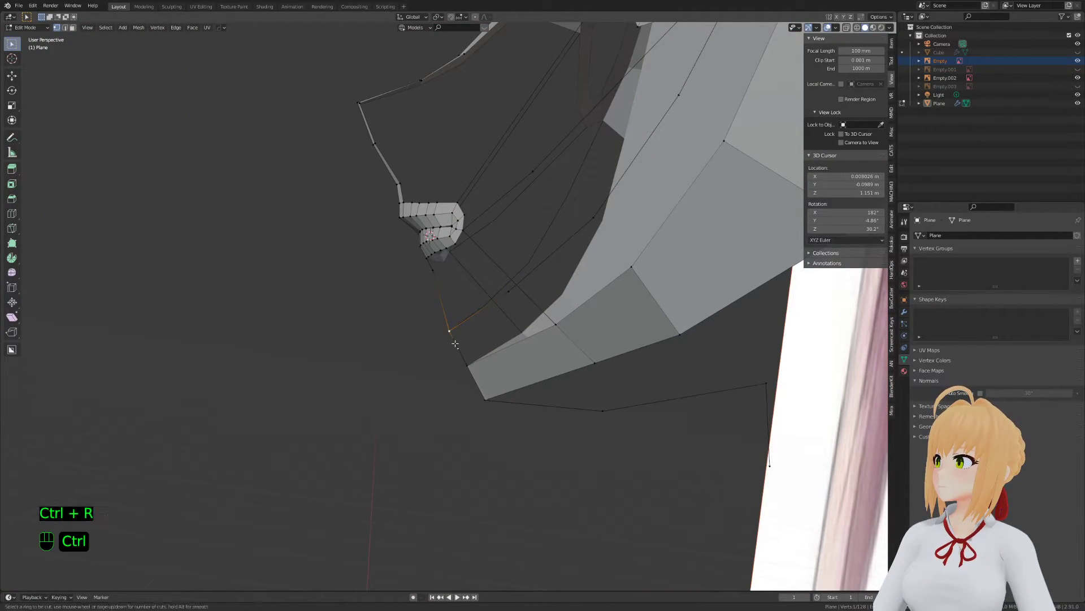
{"action": "middle_click_drag", "start_coordinate": [480, 315], "coordinate": [551, 344]}
{"action": "key", "text": "x"}
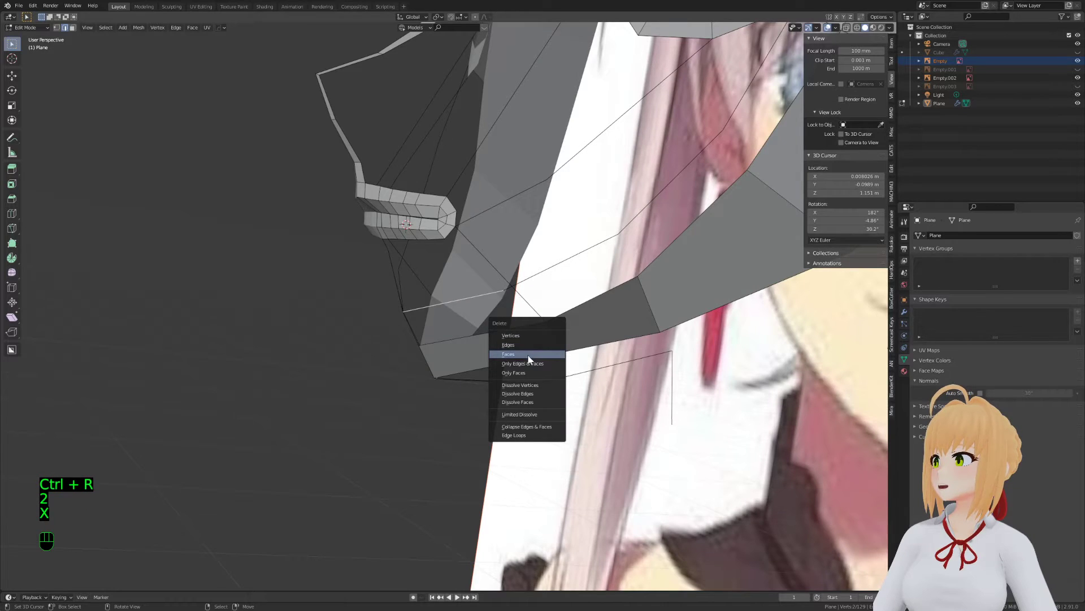
{"action": "key", "text": "1"}
{"action": "middle_click_drag", "start_coordinate": [399, 323], "coordinate": [532, 307]}
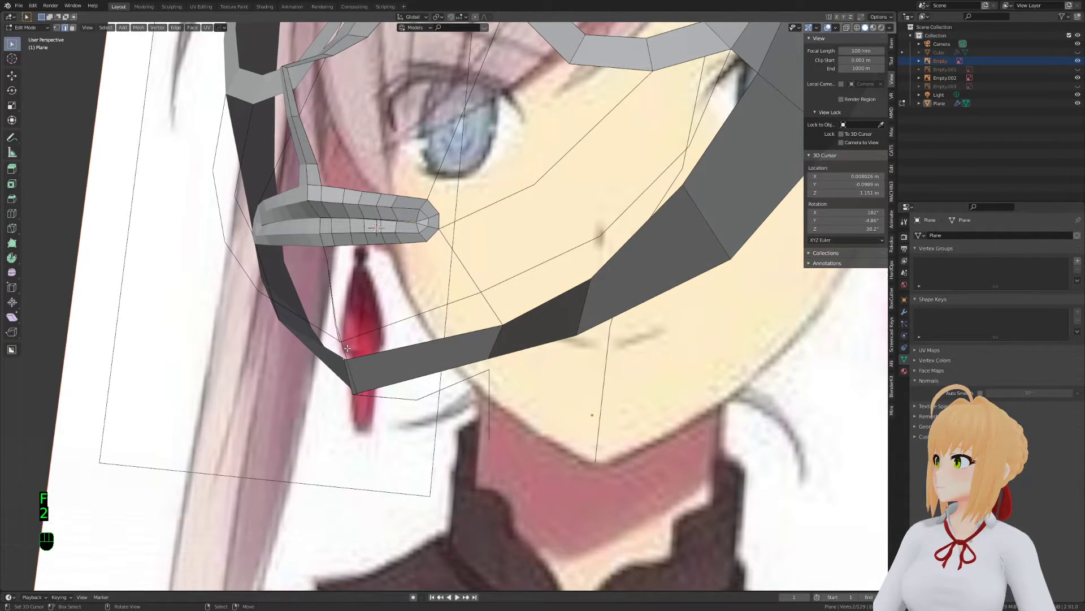
{"action": "key", "text": "z"}
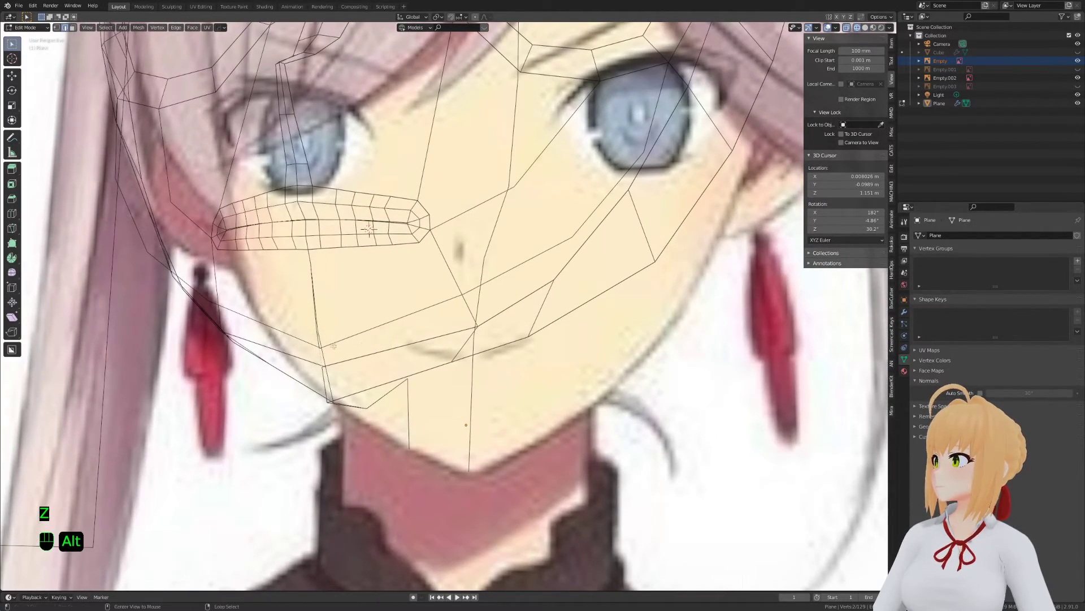
Switch to the front orthographic wireframe view and box-select the vertices along the face's centre line from nose to chin
{"action": "key", "text": "KP_1"}
{"action": "key", "text": "z"}
{"action": "key", "text": "1"}
{"action": "key", "text": "KP_1"}
{"action": "key", "text": "KP_5"}
{"action": "key", "text": "z"}
{"action": "scroll", "coordinate": [513, 355], "scroll_direction": "down", "scroll_amount": 8}
{"action": "key", "text": "a"}
{"action": "key", "text": "a"}
{"action": "key", "text": "a"}
{"action": "key", "text": "b"}
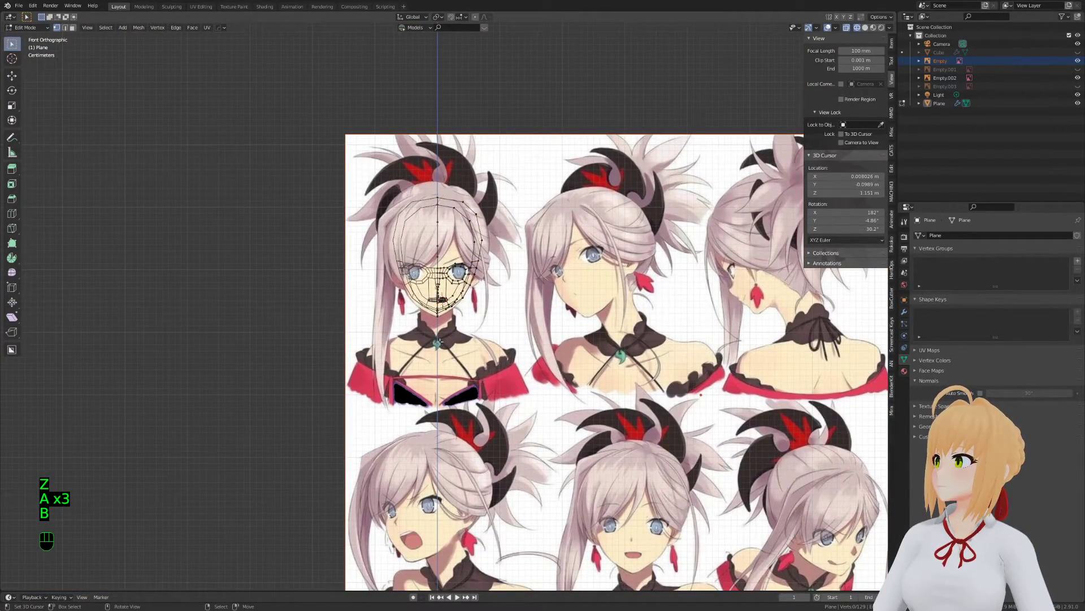
{"action": "scroll", "coordinate": [439, 341], "scroll_direction": "up", "scroll_amount": 10}
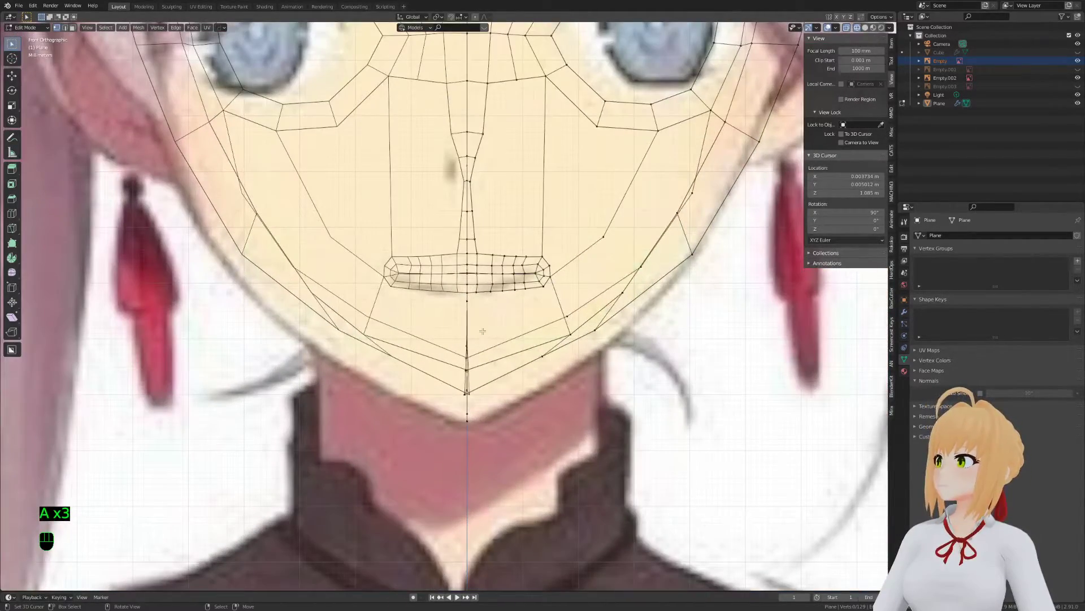
{"action": "scroll", "coordinate": [458, 383], "scroll_direction": "down", "scroll_amount": 2}
{"action": "key", "text": "b"}
{"action": "left_click_drag", "start_coordinate": [393, 169], "coordinate": [465, 414]}
{"action": "scroll", "coordinate": [466, 414], "scroll_direction": "up", "scroll_amount": 2}
{"action": "key", "text": "g"}
{"action": "key", "text": "x"}
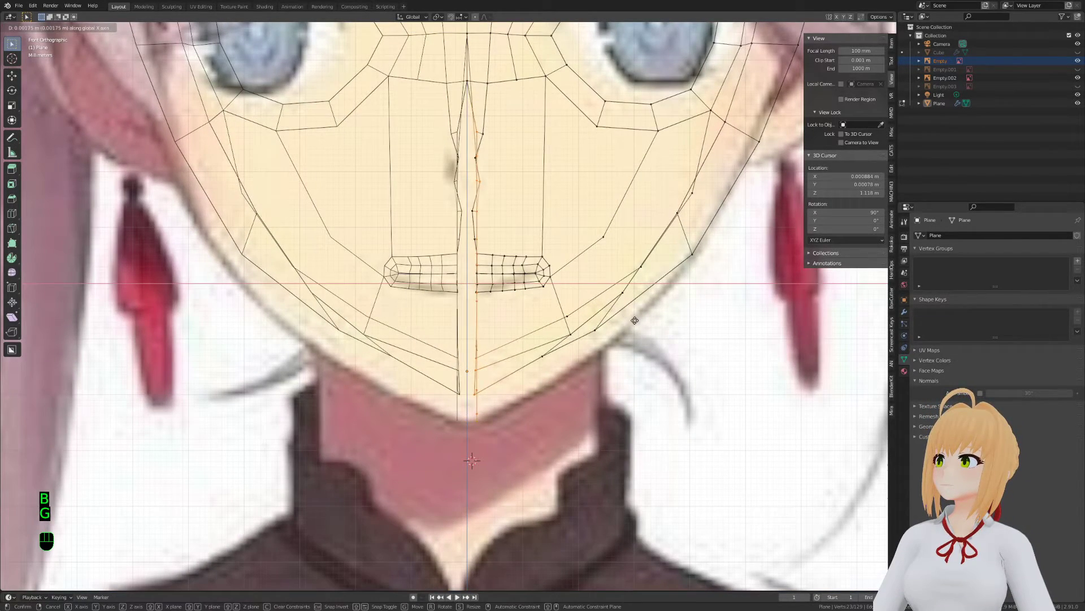
{"action": "right_click", "coordinate": [622, 318]}
{"action": "key", "text": "g"}
{"action": "key", "text": "x"}
{"action": "right_click", "coordinate": [759, 323]}
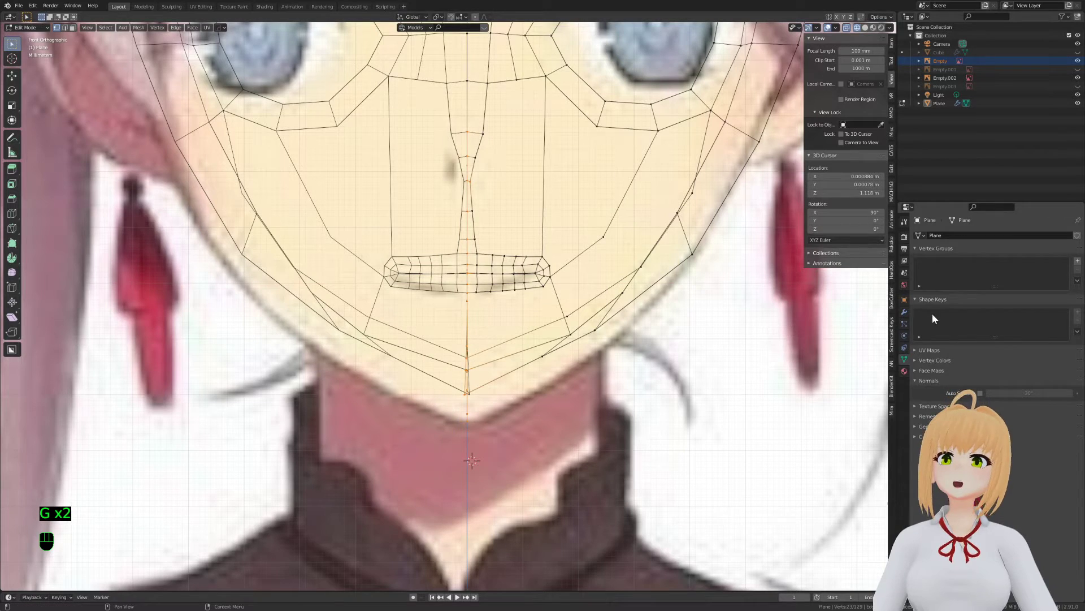
Bring up the Mirror modifier settings and, with Clipping on, move the selected centre-line vertices along X onto the mirror plane
{"action": "left_click", "coordinate": [905, 311]}
{"action": "key", "text": "g"}
{"action": "key", "text": "x"}
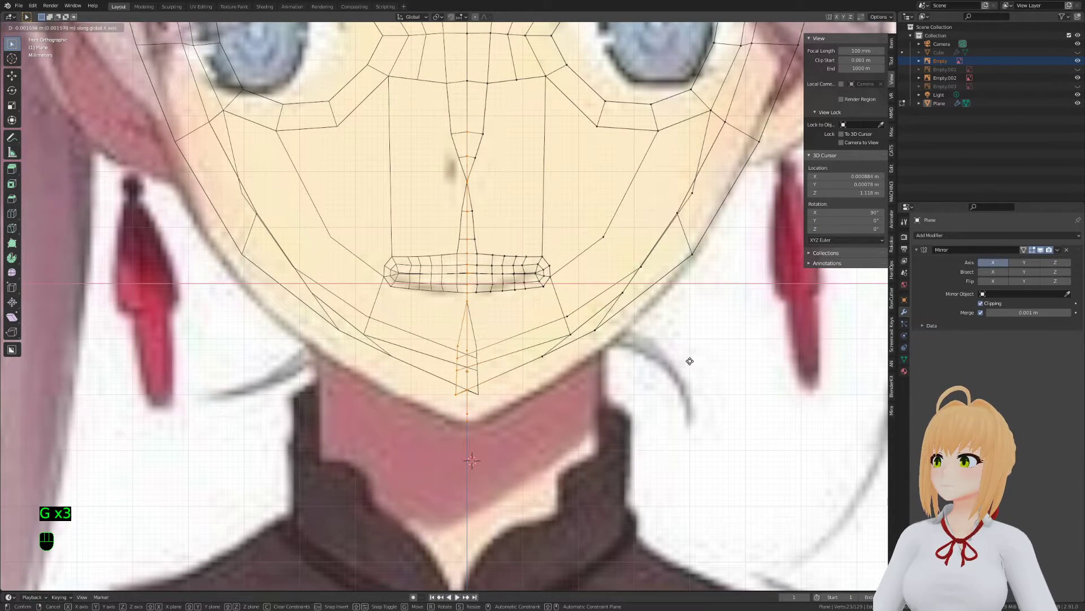
{"action": "left_click", "coordinate": [690, 361]}
{"action": "key", "text": "g"}
{"action": "key", "text": "x"}
{"action": "left_click", "coordinate": [721, 364]}
{"action": "key", "text": "z"}
Cut a vertex into the edge from the mouth corner to the jaw strip and move it towards the crossing cheek chain
{"action": "scroll", "coordinate": [427, 334], "scroll_direction": "down", "scroll_amount": 2}
{"action": "key", "text": "Tab"}
{"action": "middle_click_drag", "start_coordinate": [426, 334], "coordinate": [375, 351]}
{"action": "key", "text": "Tab"}
{"action": "middle_click_drag", "start_coordinate": [375, 350], "coordinate": [393, 385], "text": "shift"}
{"action": "key", "text": "a"}
{"action": "key", "text": "a"}
{"action": "key", "text": "a"}
{"action": "scroll", "coordinate": [399, 396], "scroll_direction": "up", "scroll_amount": 4}
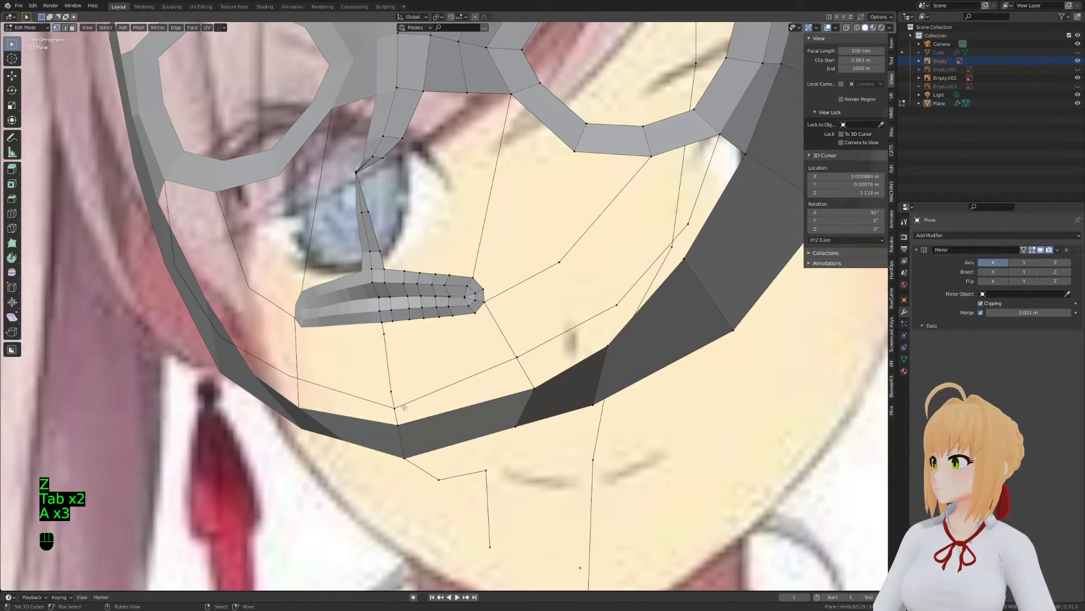
{"action": "key", "text": "g"}
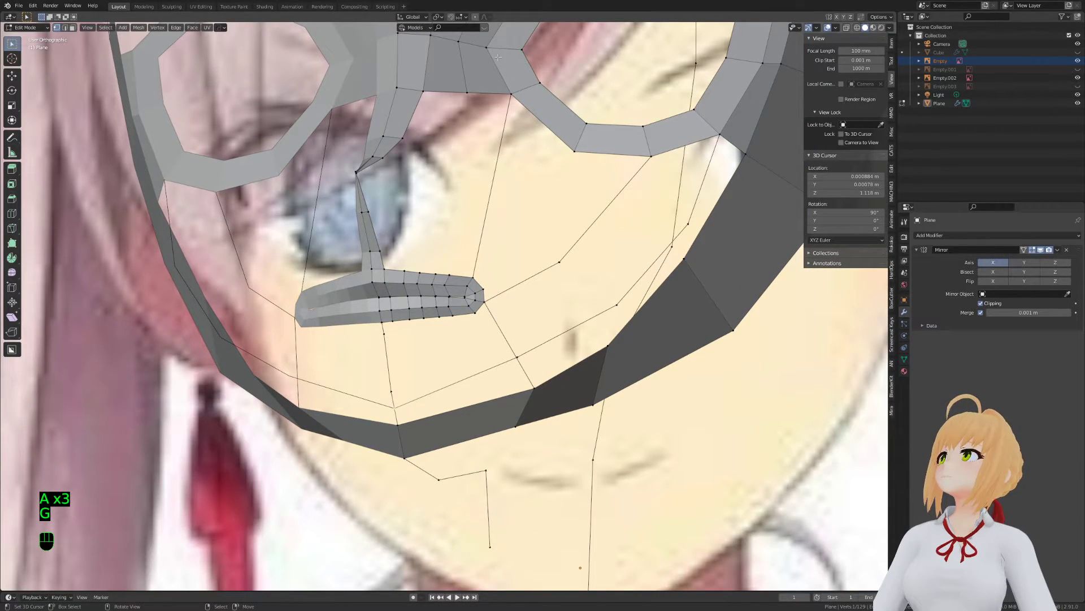
{"action": "scroll", "coordinate": [536, 346], "scroll_direction": "down", "scroll_amount": 2, "text": "shift"}
{"action": "middle_click_drag", "start_coordinate": [503, 368], "coordinate": [497, 307]}
{"action": "key", "text": "ctrl+r"}
{"action": "left_click", "coordinate": [497, 307]}
{"action": "key", "text": "g"}
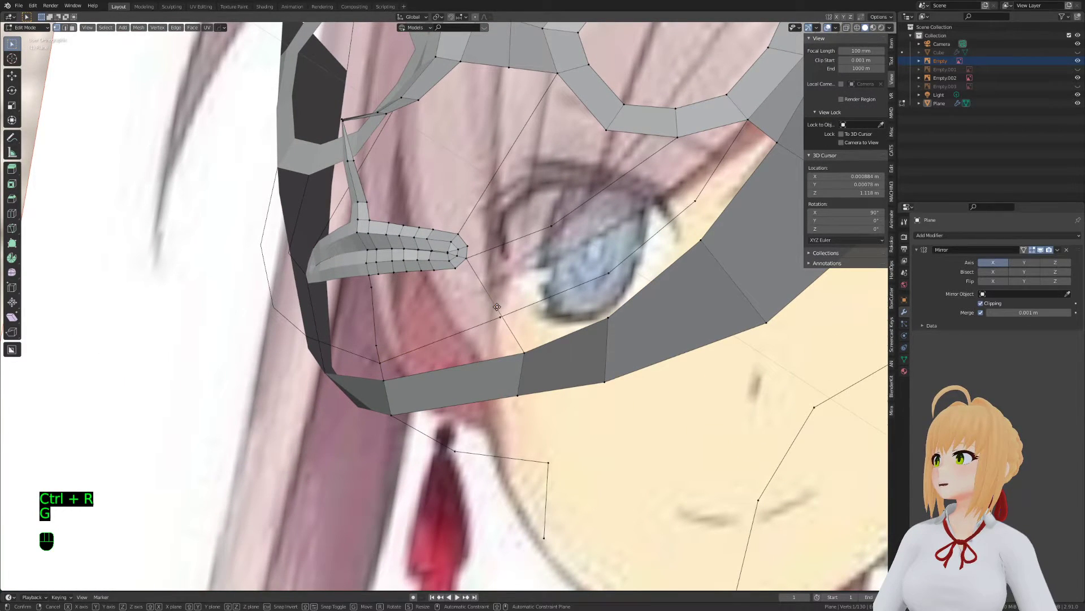
{"action": "left_click", "coordinate": [506, 321]}
Hide the sidebar and merge the added vertex with the cheek chain's vertex so the crossing edges connect
{"action": "key", "text": "n"}
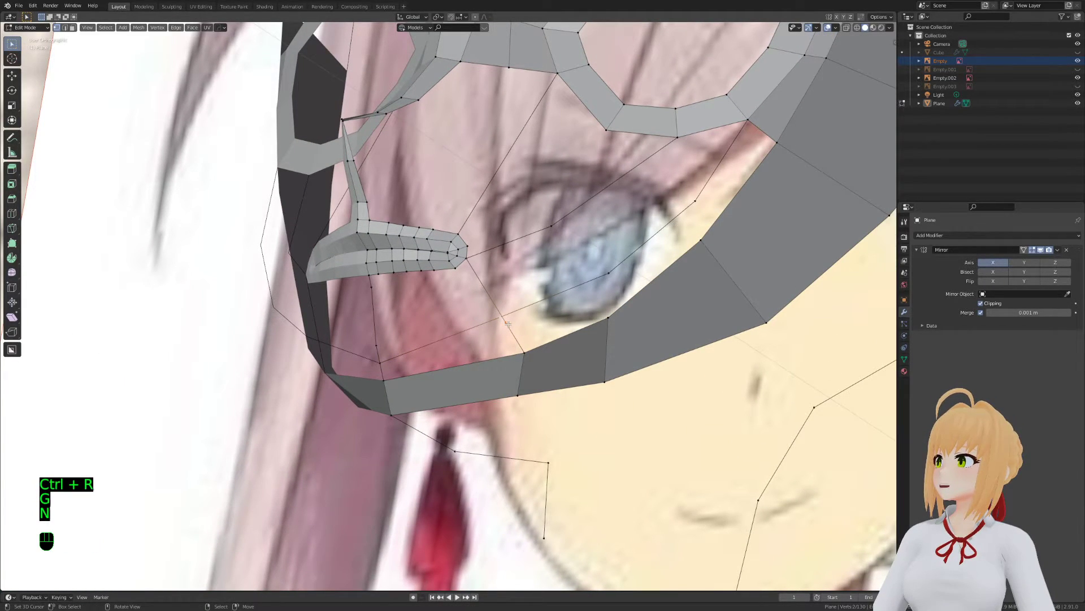
{"action": "key", "text": "m"}
{"action": "left_click", "coordinate": [487, 333]}
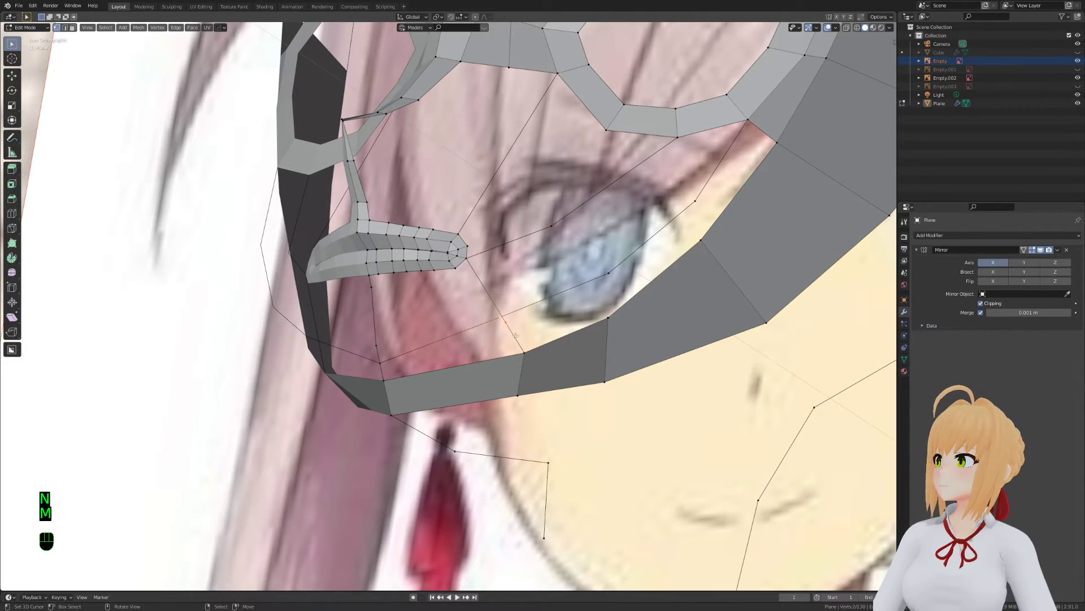
{"action": "key", "text": "m"}
{"action": "left_click", "coordinate": [496, 316]}
{"action": "key", "text": "a"}
{"action": "key", "text": "a"}
{"action": "key", "text": "a"}
Reposition the merged cheek vertex below the mouth corner and check the cheek from several angles
{"action": "middle_click_drag", "start_coordinate": [495, 318], "coordinate": [481, 339]}
{"action": "scroll", "coordinate": [567, 345], "scroll_direction": "down", "scroll_amount": 4}
{"action": "key", "text": "Tab"}
{"action": "middle_click_drag", "start_coordinate": [480, 339], "coordinate": [489, 318], "text": "shift"}
{"action": "key", "text": "Tab"}
{"action": "scroll", "coordinate": [491, 318], "scroll_direction": "up", "scroll_amount": 3}
{"action": "right_click", "coordinate": [501, 326]}
{"action": "key", "text": "g"}
{"action": "left_click", "coordinate": [496, 324]}
{"action": "right_click", "coordinate": [465, 362]}
{"action": "key", "text": "Tab"}
{"action": "key", "text": "Tab"}
{"action": "key", "text": "Tab"}
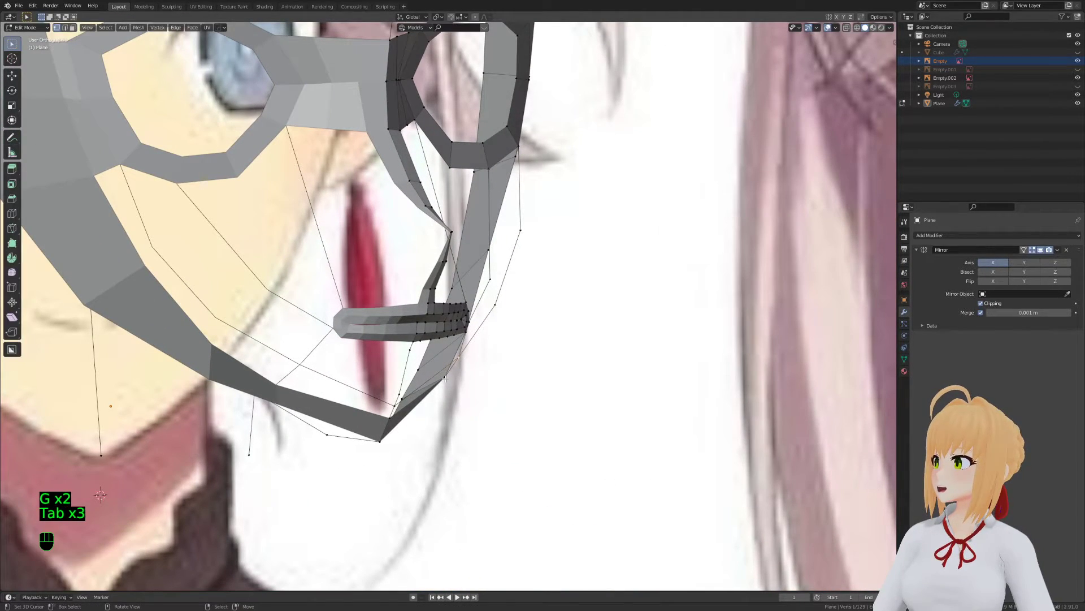
Adjust the outer cheek chain's vertices below the eye to smooth the cheek silhouette
{"action": "key", "text": "g"}
{"action": "key", "text": "Tab"}
{"action": "scroll", "coordinate": [500, 317], "scroll_direction": "down", "scroll_amount": 2}
{"action": "key", "text": "Tab"}
{"action": "scroll", "coordinate": [500, 316], "scroll_direction": "up", "scroll_amount": 1}
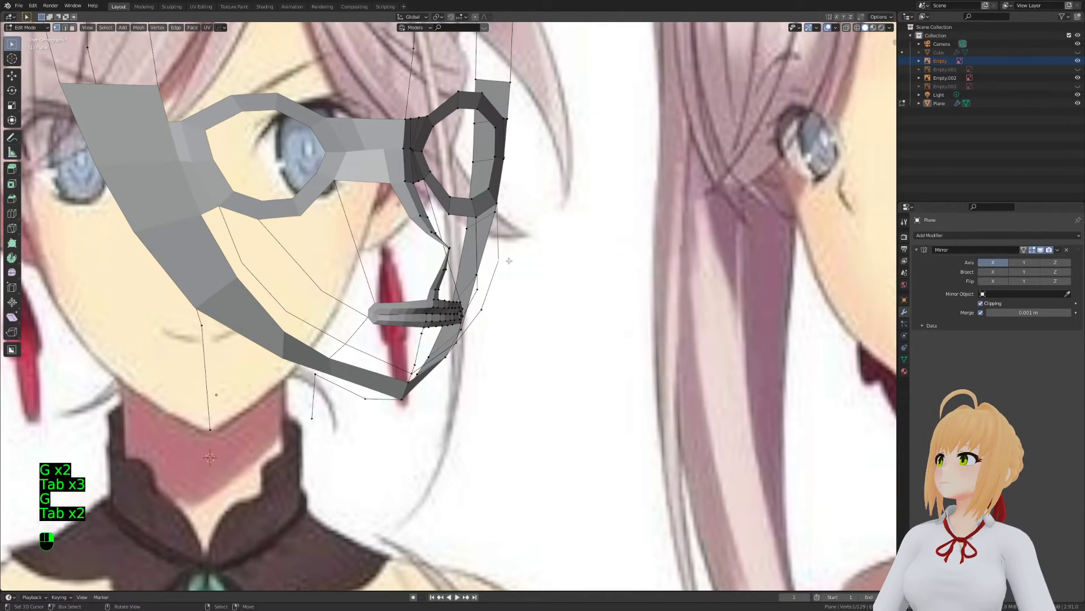
{"action": "key", "text": "g"}
{"action": "scroll", "coordinate": [510, 205], "scroll_direction": "up", "scroll_amount": 2}
{"action": "key", "text": "a"}
{"action": "key", "text": "a"}
{"action": "key", "text": "a"}
Move the outer-edge vertices of the side-of-face strip beside the eye and at the strip's upper end
{"action": "key", "text": "b"}
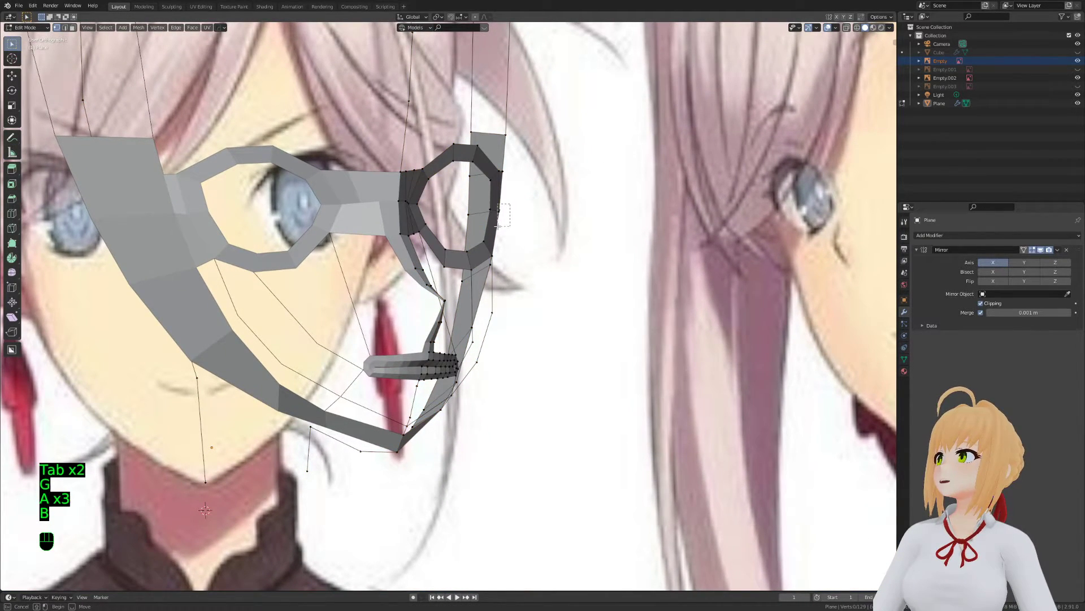
{"action": "key", "text": "g"}
{"action": "key", "text": "Tab"}
{"action": "scroll", "coordinate": [528, 252], "scroll_direction": "up", "scroll_amount": 1, "text": "shift"}
{"action": "key", "text": "Tab"}
{"action": "scroll", "coordinate": [494, 218], "scroll_direction": "up", "scroll_amount": 3, "text": "shift"}
{"action": "key", "text": "g"}
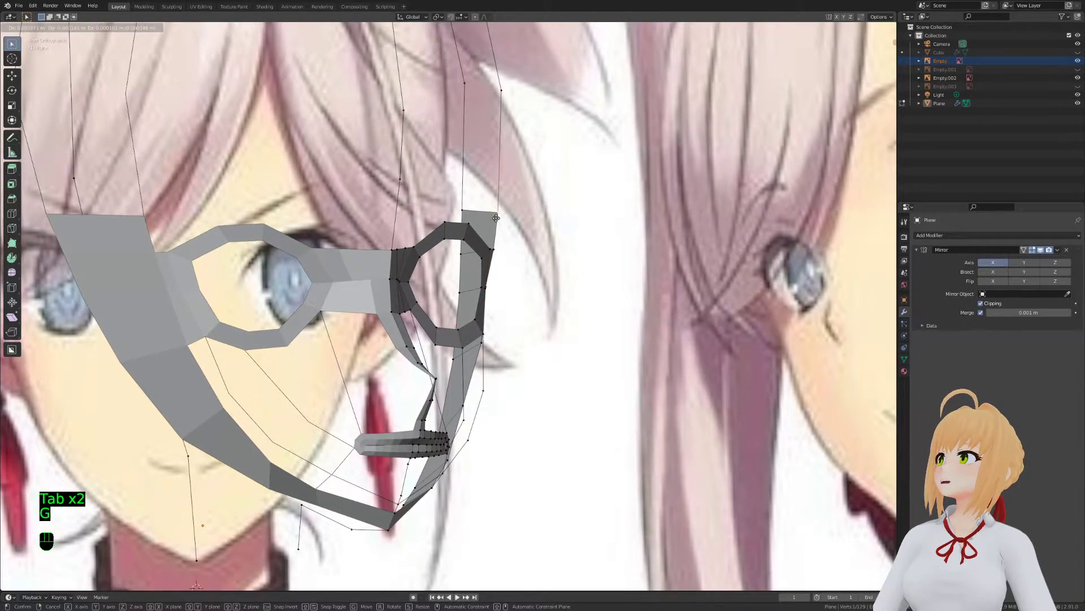
{"action": "left_click", "coordinate": [495, 221]}
Fill a face between the outer cheek chain and the jaw strip near the mouth corner and reposition its upper vertex
{"action": "key", "text": "Tab"}
{"action": "scroll", "coordinate": [549, 330], "scroll_direction": "down", "scroll_amount": 2}
{"action": "middle_click_drag", "start_coordinate": [549, 330], "coordinate": [254, 322]}
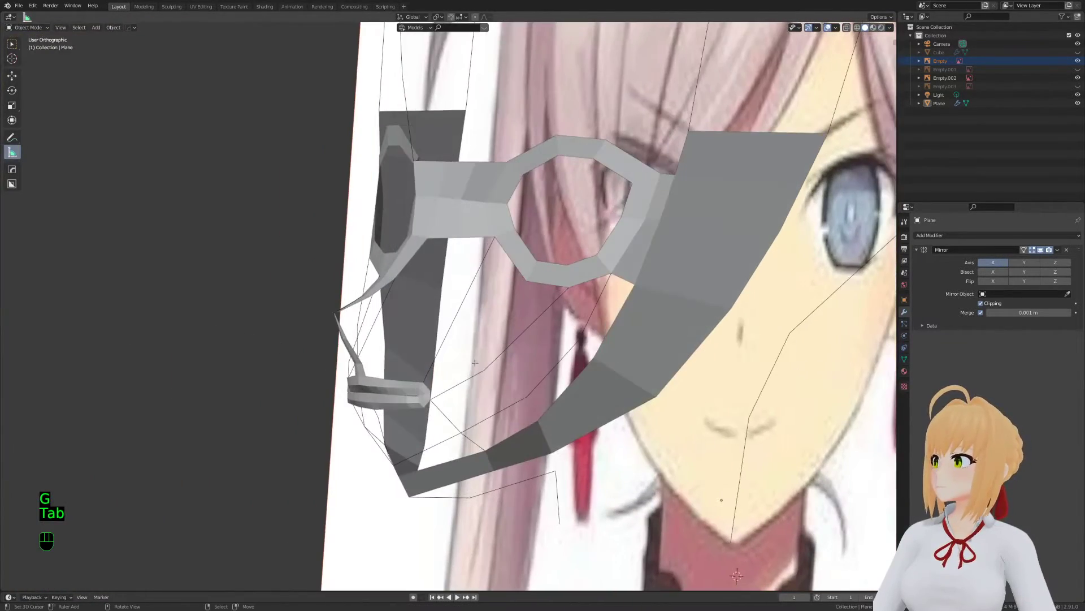
{"action": "key", "text": "Tab"}
{"action": "key", "text": "z"}
{"action": "key", "text": "a"}
{"action": "scroll", "coordinate": [537, 283], "scroll_direction": "up", "scroll_amount": 3}
{"action": "scroll", "coordinate": [537, 282], "scroll_direction": "up", "scroll_amount": 3}
{"action": "key", "text": "a"}
{"action": "key", "text": "a"}
{"action": "key", "text": "2"}
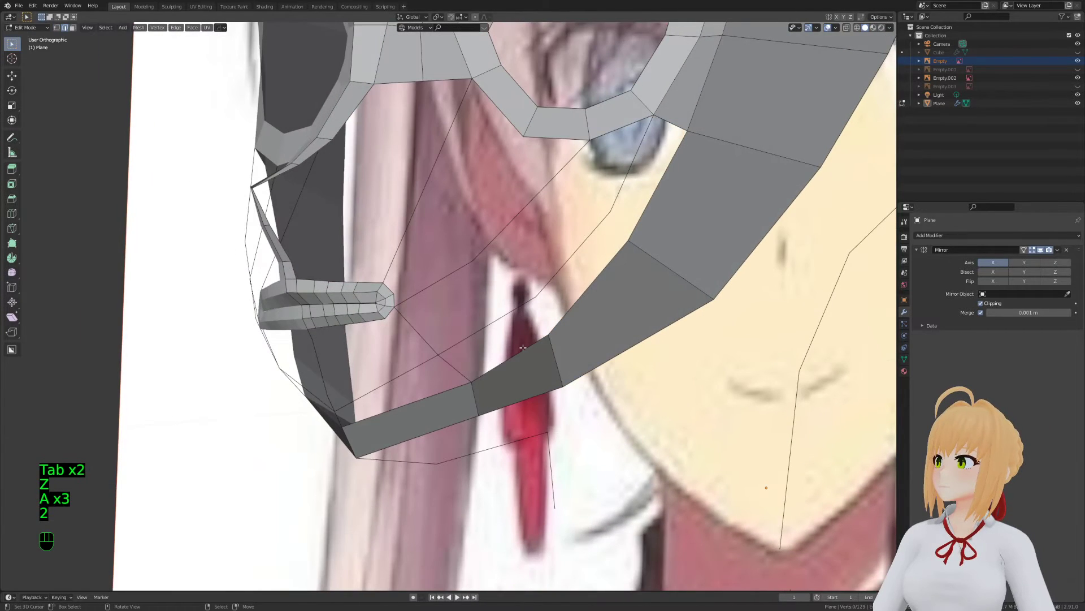
{"action": "scroll", "coordinate": [523, 347], "scroll_direction": "down", "scroll_amount": 1}
{"action": "key", "text": "f"}
{"action": "key", "text": "1"}
{"action": "key", "text": "g"}
{"action": "left_click", "coordinate": [542, 277]}
Fill the next face up between the outer cheek chain and the jaw strip and slide its upper vertex along the edge
{"action": "key", "text": "2"}
{"action": "key", "text": "f"}
{"action": "key", "text": "1"}
{"action": "key", "text": "g"}
{"action": "key", "text": "g"}
{"action": "left_click", "coordinate": [574, 229]}
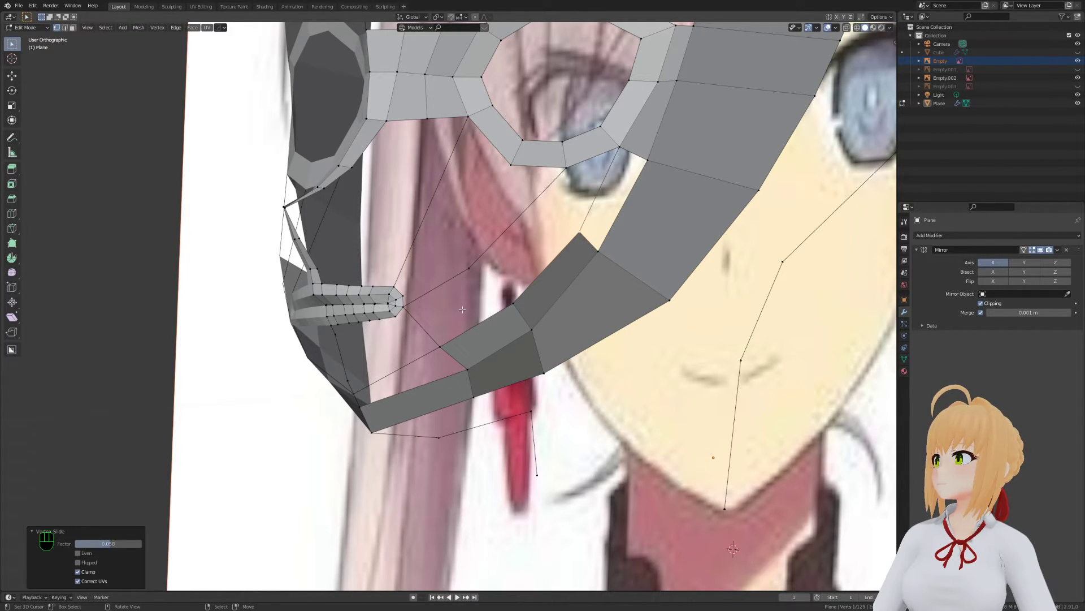
Slide a vertex of the new cheek faces along its edge to even out their widths
{"action": "scroll", "coordinate": [463, 309], "scroll_direction": "down", "scroll_amount": 4}
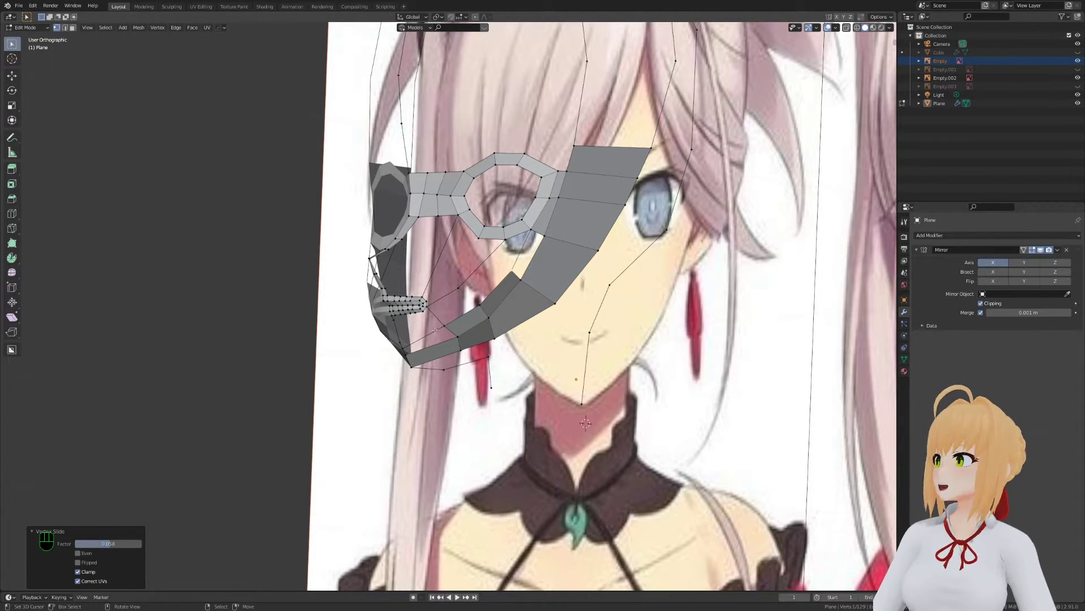
{"action": "middle_click_drag", "start_coordinate": [467, 297], "coordinate": [470, 359], "text": "shift"}
{"action": "scroll", "coordinate": [469, 358], "scroll_direction": "up", "scroll_amount": 2}
{"action": "key", "text": "g"}
{"action": "key", "text": "g"}
{"action": "left_click", "coordinate": [537, 359]}
{"action": "key", "text": "Tab"}
{"action": "key", "text": "Tab"}
{"action": "middle_click_drag", "start_coordinate": [538, 359], "coordinate": [401, 363]}
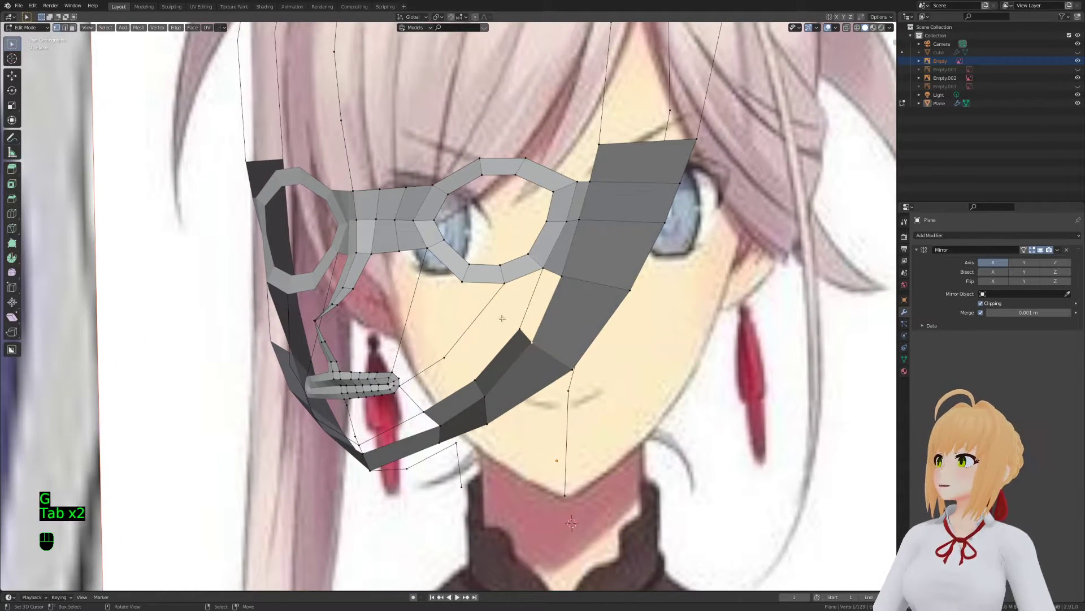
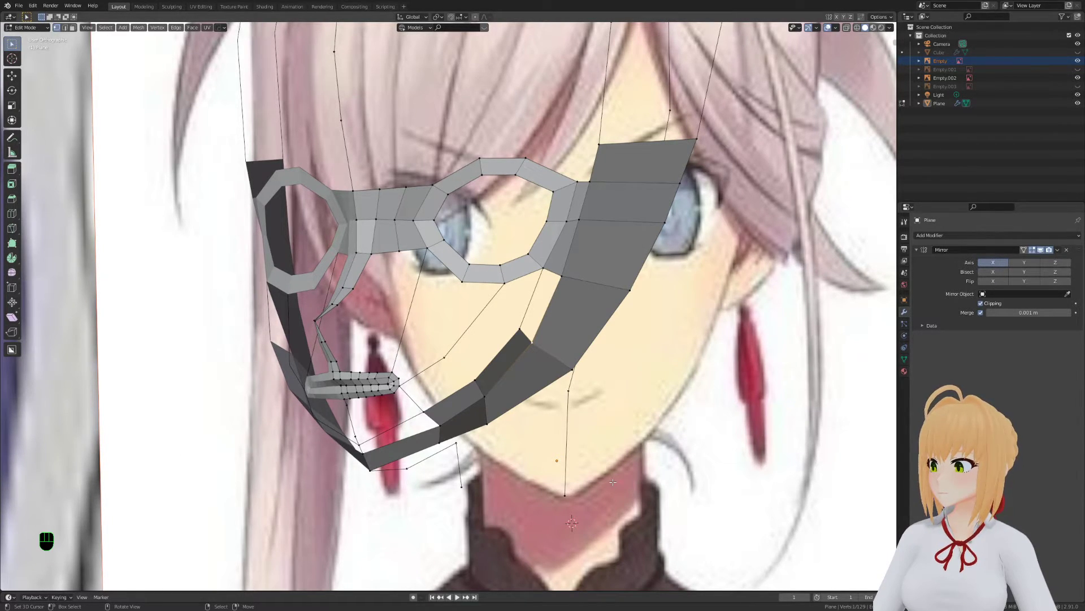
Refine the vertices on the inner border of the new cheek faces to follow the cheek curve in three-quarter view
{"action": "scroll", "coordinate": [602, 489], "scroll_direction": "down", "scroll_amount": 2}
{"action": "middle_click_drag", "start_coordinate": [602, 490], "coordinate": [548, 364]}
{"action": "key", "text": "g"}
{"action": "key", "text": "a"}
{"action": "key", "text": "a"}
{"action": "key", "text": "a"}
{"action": "middle_click_drag", "start_coordinate": [562, 389], "coordinate": [694, 384]}
{"action": "left_click", "coordinate": [541, 360]}
{"action": "key", "text": "g"}
{"action": "key", "text": "g"}
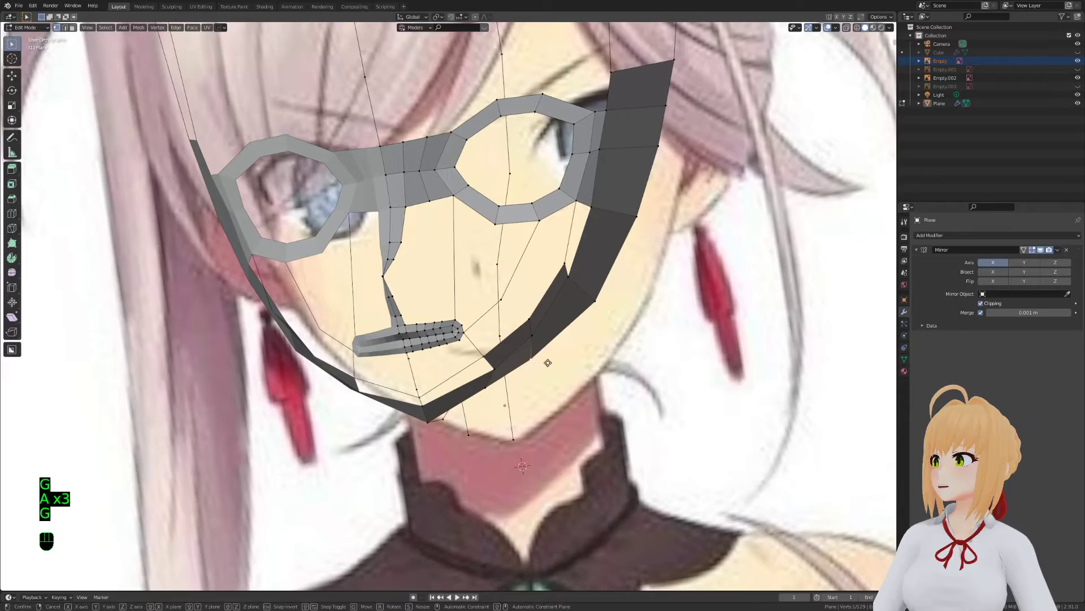
{"action": "left_click", "coordinate": [540, 361]}
Fill a face beside the mouth corner between the inner and outer cheek chains
{"action": "middle_click_drag", "start_coordinate": [540, 361], "coordinate": [547, 322]}
{"action": "key", "text": "Tab"}
{"action": "key", "text": "Tab"}
{"action": "key", "text": "2"}
{"action": "key", "text": "f"}
{"action": "key", "text": "a"}
{"action": "key", "text": "a"}
{"action": "key", "text": "a"}
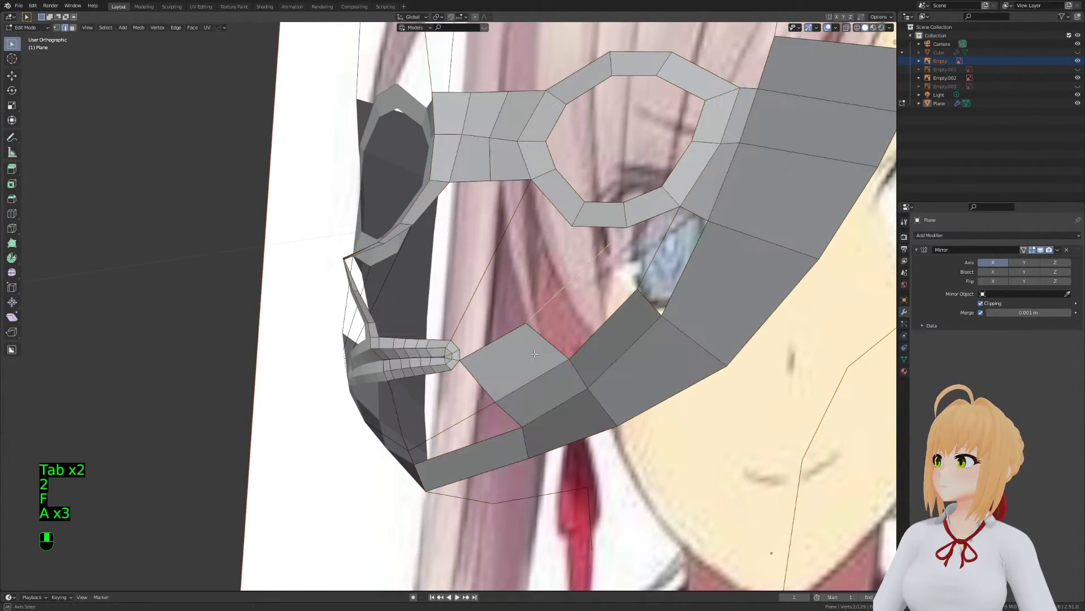
Connect the mouth corner to the eye ring's lower vertex with a new edge
{"action": "middle_click_drag", "start_coordinate": [657, 307], "coordinate": [630, 353]}
{"action": "key", "text": "1"}
{"action": "right_click", "coordinate": [470, 354]}
{"action": "right_click", "coordinate": [572, 206], "text": "shift"}
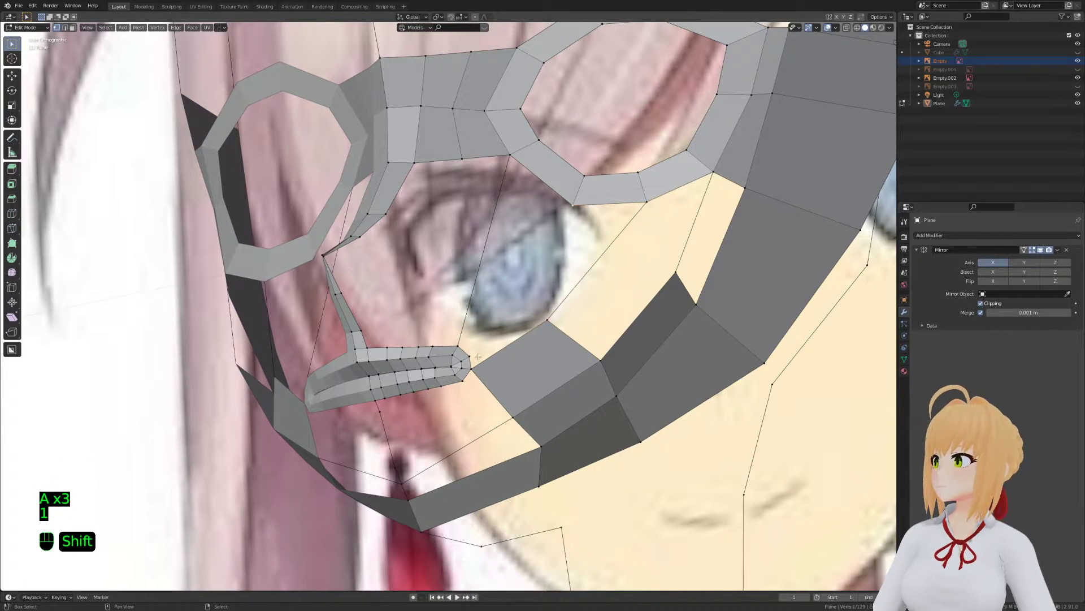
{"action": "key", "text": "f"}
Cut one vertex into the inner cheek edge and two into the new mouth-to-eye edge, sliding the upper one into place
{"action": "key", "text": "ctrl+r"}
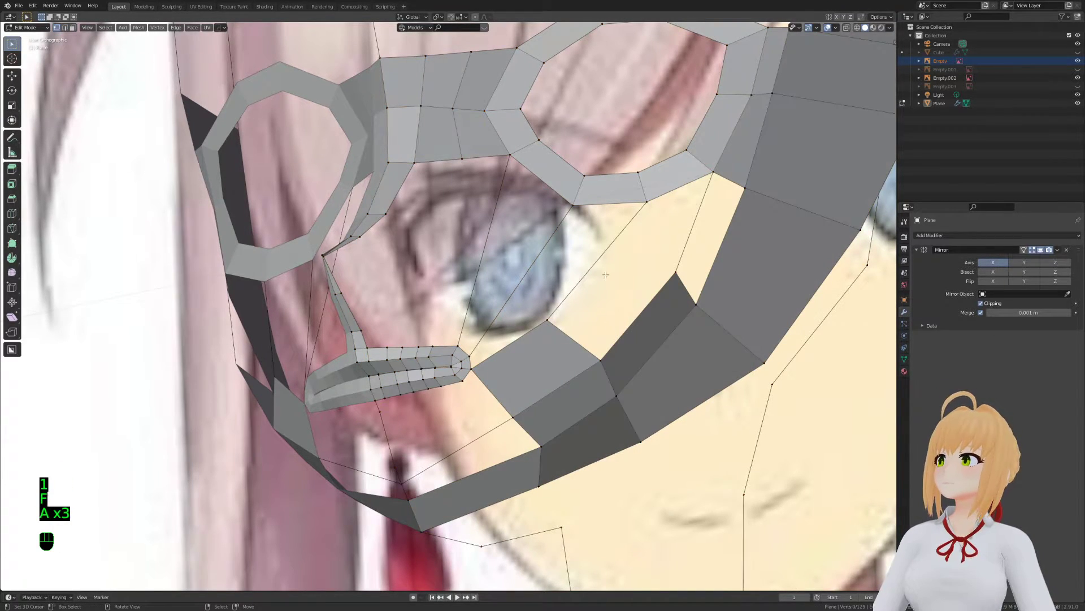
{"action": "left_click", "coordinate": [562, 243]}
{"action": "right_click", "coordinate": [561, 244]}
{"action": "key", "text": "g"}
{"action": "key", "text": "g"}
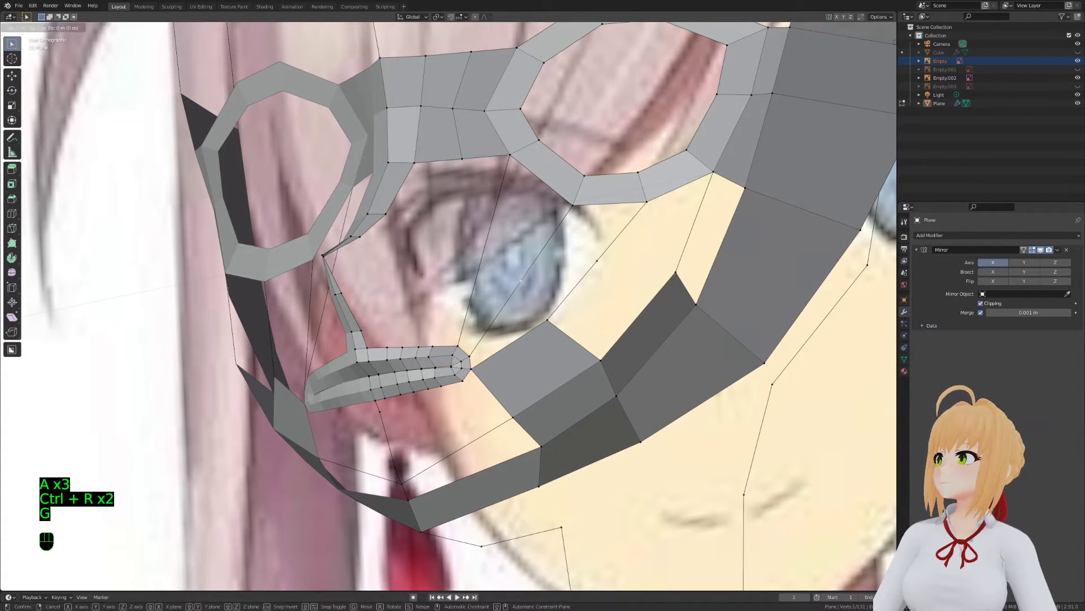
{"action": "left_click", "coordinate": [544, 243]}
{"action": "key", "text": "ctrl+r"}
{"action": "left_click", "coordinate": [546, 275]}
{"action": "right_click", "coordinate": [545, 275]}
Fill the gap between the mouth-to-eye edge and the inner cheek chain with faces
{"action": "key", "text": "2"}
{"action": "key", "text": "f"}
{"action": "key", "text": "f"}
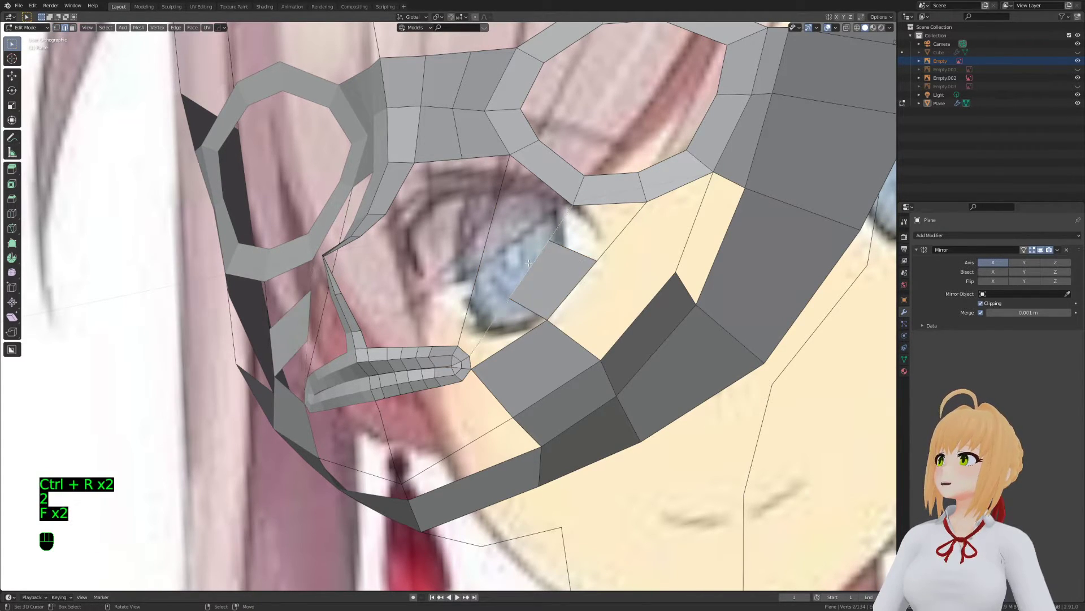
{"action": "key", "text": "f"}
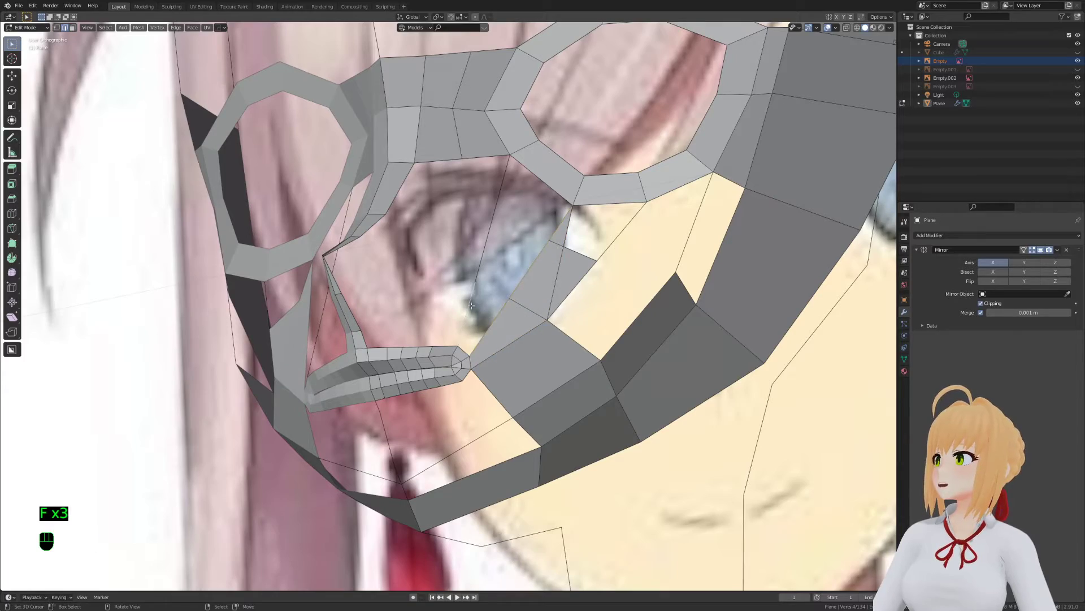
Fill a face beside the mouth-to-eye edge and nudge the nearby lower cheek vertices into a smoother curve
{"action": "key", "text": "f"}
{"action": "middle_click_drag", "start_coordinate": [471, 305], "coordinate": [621, 447]}
{"action": "key", "text": "1"}
{"action": "key", "text": "g"}
{"action": "left_click", "coordinate": [553, 358]}
{"action": "key", "text": "g"}
{"action": "left_click", "coordinate": [567, 375]}
{"action": "key", "text": "g"}
{"action": "left_click", "coordinate": [612, 480]}
{"action": "key", "text": "g"}
{"action": "key", "text": "z"}
{"action": "key", "text": "z"}
{"action": "left_click", "coordinate": [645, 450]}
{"action": "key", "text": "r"}
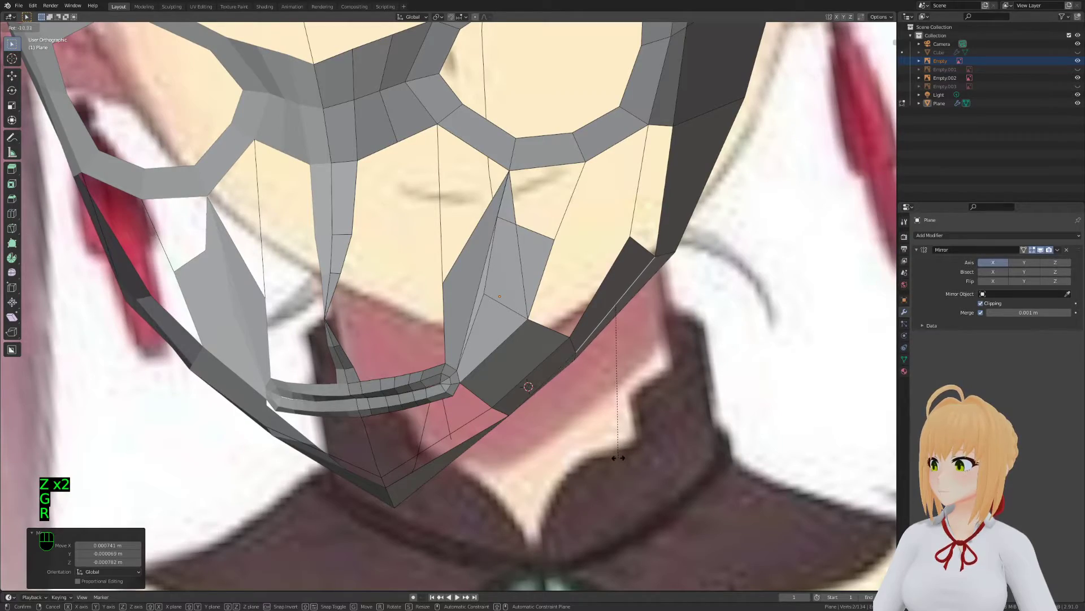
Slide the cheek vertex below the eye ring's outer corner slightly downward along its edge
{"action": "key", "text": "Tab"}
{"action": "middle_click_drag", "start_coordinate": [622, 405], "coordinate": [460, 328], "text": "shift"}
{"action": "key", "text": "Tab"}
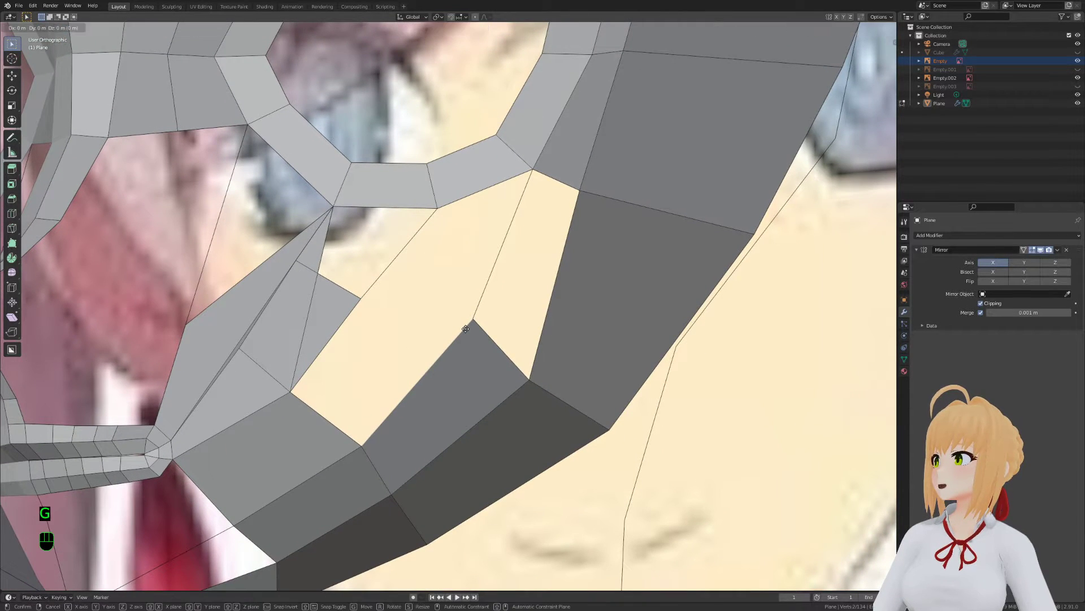
{"action": "key", "text": "g"}
{"action": "left_click", "coordinate": [447, 328]}
{"action": "key", "text": "ctrl+z"}
{"action": "key", "text": "g"}
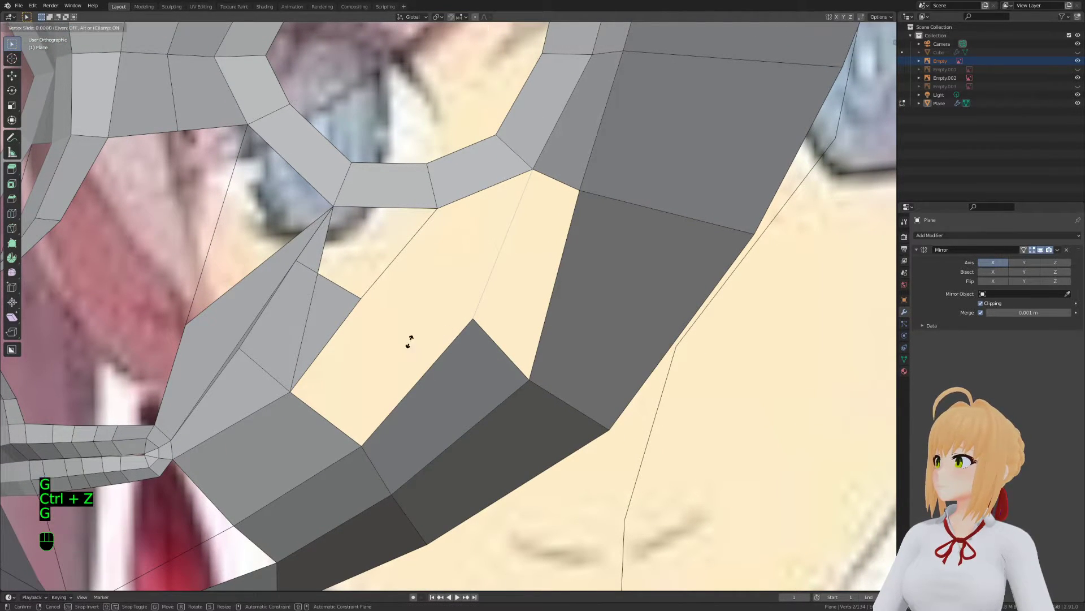
{"action": "key", "text": "a"}
{"action": "key", "text": "a"}
{"action": "key", "text": "a"}
Fill the face between the eye ring's outer corner and the jaw-side cheek strip
{"action": "middle_click_drag", "start_coordinate": [403, 353], "coordinate": [504, 369], "text": "shift"}
{"action": "key", "text": "2"}
{"action": "left_click", "coordinate": [560, 376]}
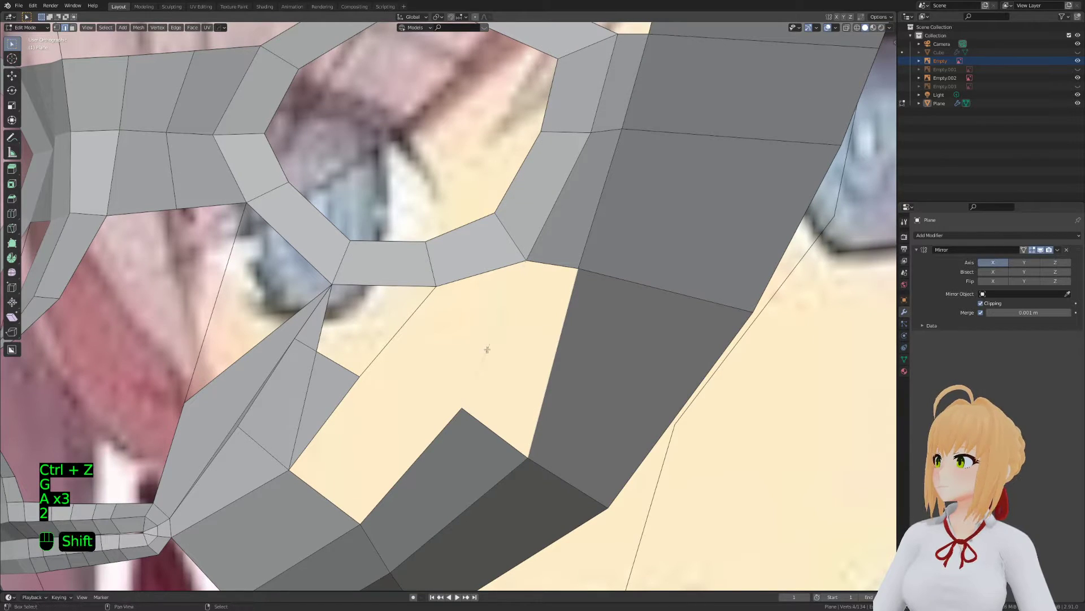
{"action": "key", "text": "f"}
{"action": "middle_click_drag", "start_coordinate": [502, 369], "coordinate": [598, 305], "text": "shift"}
{"action": "key", "text": "a"}
{"action": "key", "text": "a"}
{"action": "key", "text": "a"}
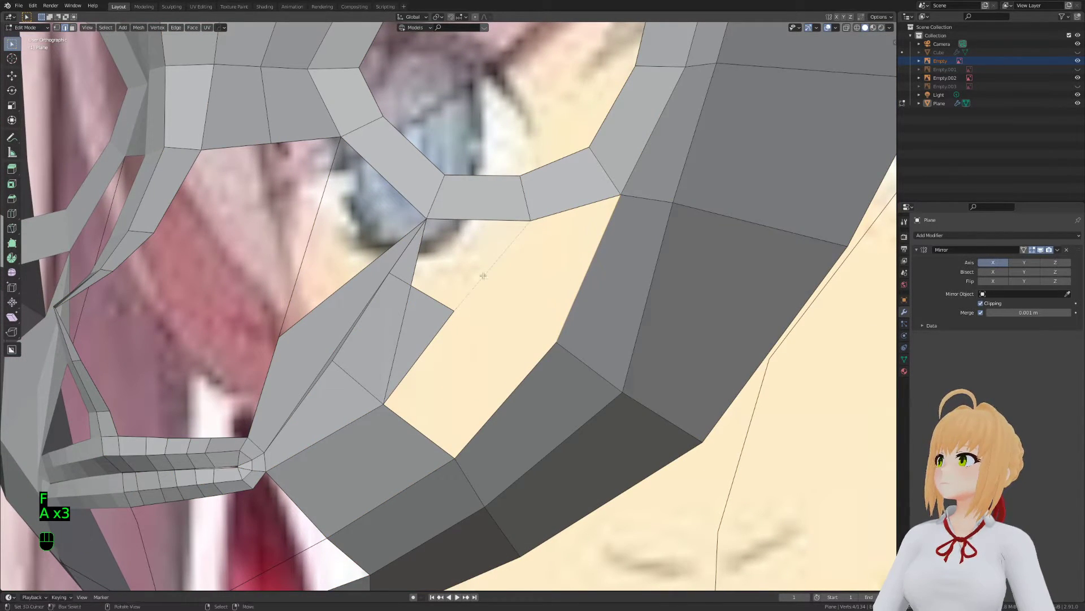
Fill the remaining openings between the eye ring's lower outer side and the lower cheek with faces
{"action": "key", "text": "f"}
{"action": "scroll", "coordinate": [550, 321], "scroll_direction": "down", "scroll_amount": 4}
{"action": "middle_click_drag", "start_coordinate": [526, 360], "coordinate": [548, 382], "text": "shift"}
{"action": "key", "text": "f"}
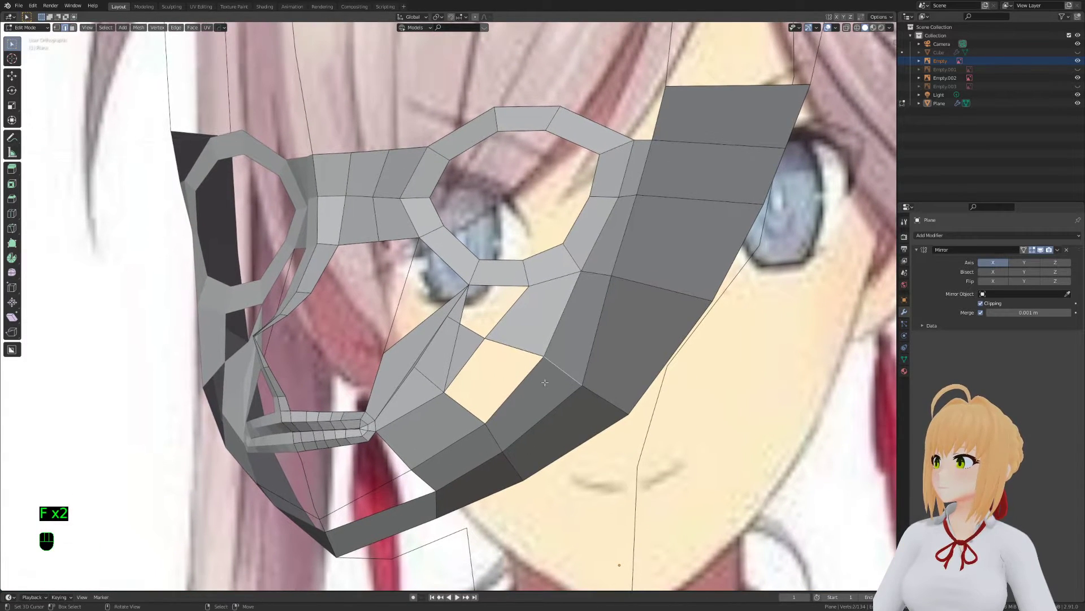
{"action": "key", "text": "f"}
Delete the thin face running from the mouth corner to the eye ring's lower vertex
{"action": "middle_click_drag", "start_coordinate": [402, 381], "coordinate": [428, 381], "text": "shift"}
{"action": "scroll", "coordinate": [427, 381], "scroll_direction": "up", "scroll_amount": 2}
{"action": "key", "text": "a"}
{"action": "key", "text": "a"}
{"action": "key", "text": "a"}
{"action": "key", "text": "3"}
{"action": "left_click", "coordinate": [427, 381]}
{"action": "scroll", "coordinate": [427, 381], "scroll_direction": "up", "scroll_amount": 2}
{"action": "key", "text": "x"}
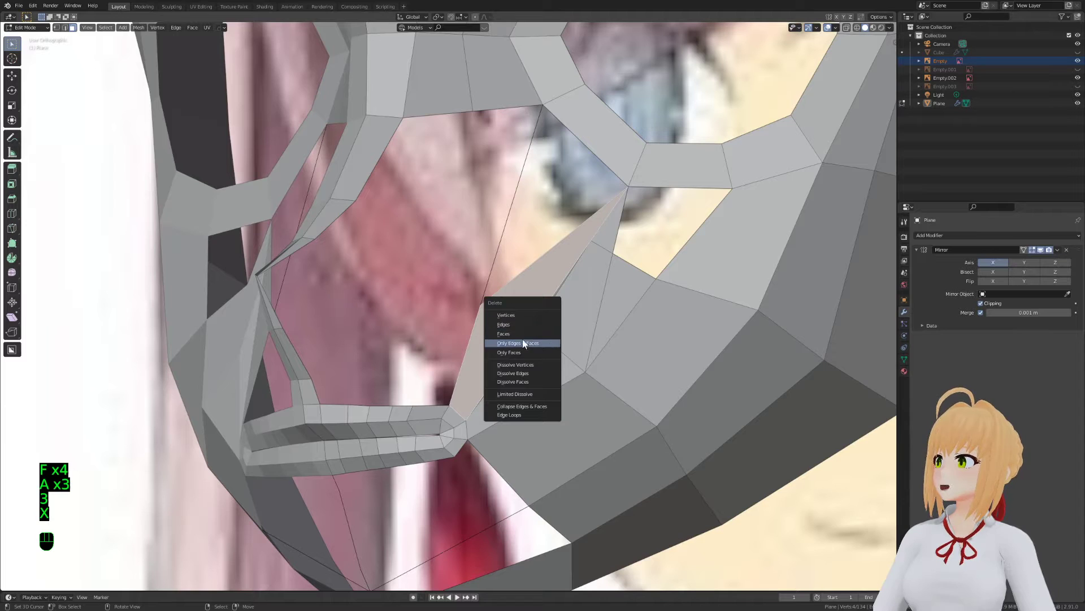
{"action": "left_click", "coordinate": [521, 334]}
Delete the overlapping triangular faces between the eye ring and the mouth corner, keeping the inner cheek quad
{"action": "key", "text": "3"}
{"action": "key", "text": "x"}
{"action": "left_click", "coordinate": [531, 328]}
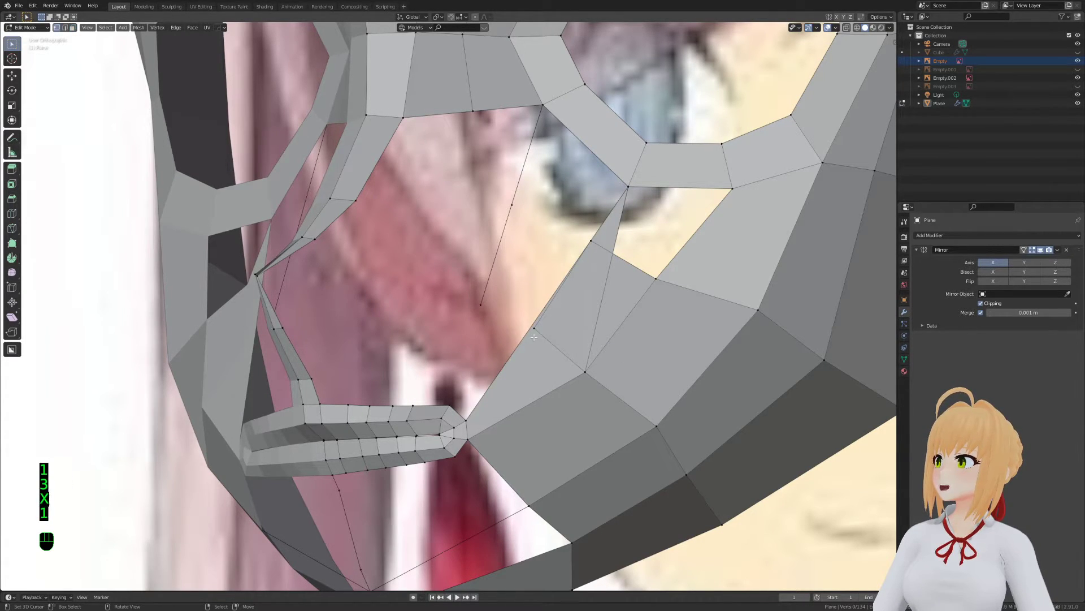
{"action": "left_click", "coordinate": [530, 328]}
{"action": "key", "text": "x"}
{"action": "left_click", "coordinate": [533, 374]}
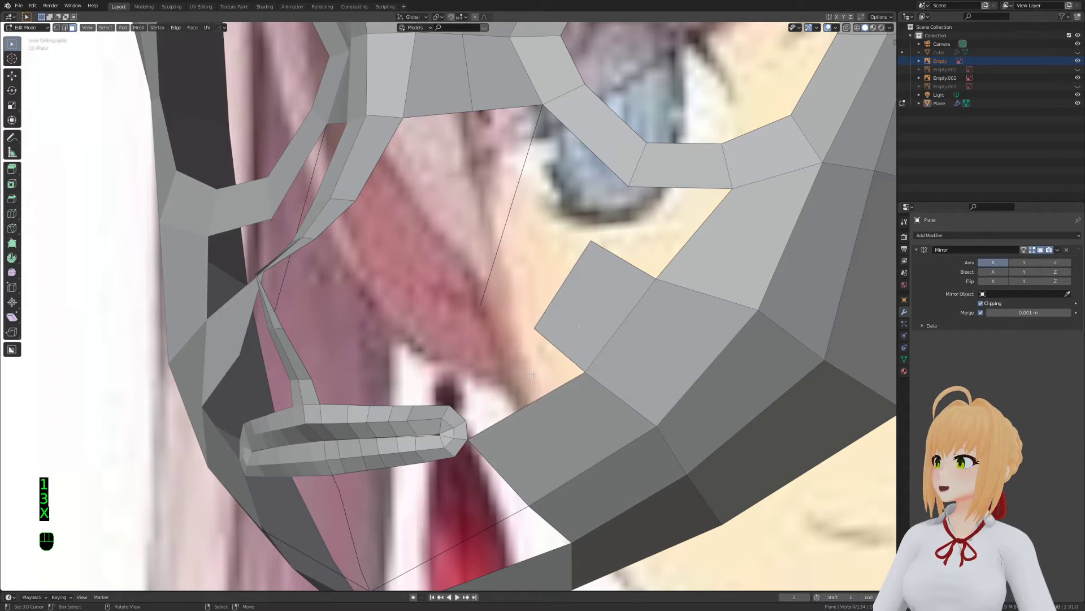
Refill the face between the mouth corner, the inner cheek quad and the lower cheek
{"action": "key", "text": "2"}
{"action": "left_click", "coordinate": [487, 427], "text": "alt"}
{"action": "key", "text": "f"}
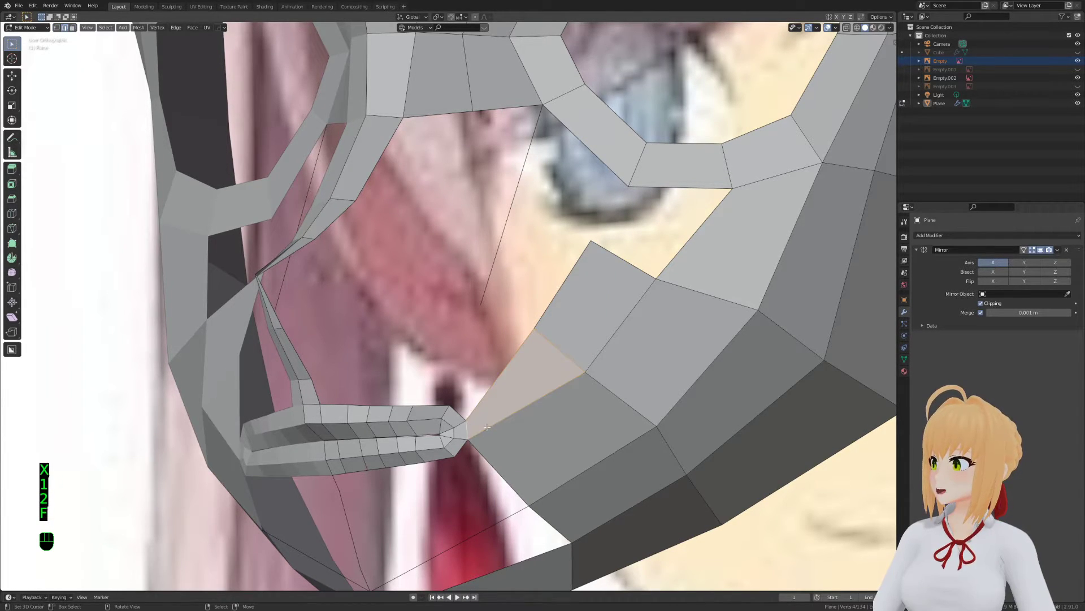
{"action": "key", "text": "1"}
{"action": "key", "text": "a"}
{"action": "key", "text": "a"}
{"action": "key", "text": "a"}
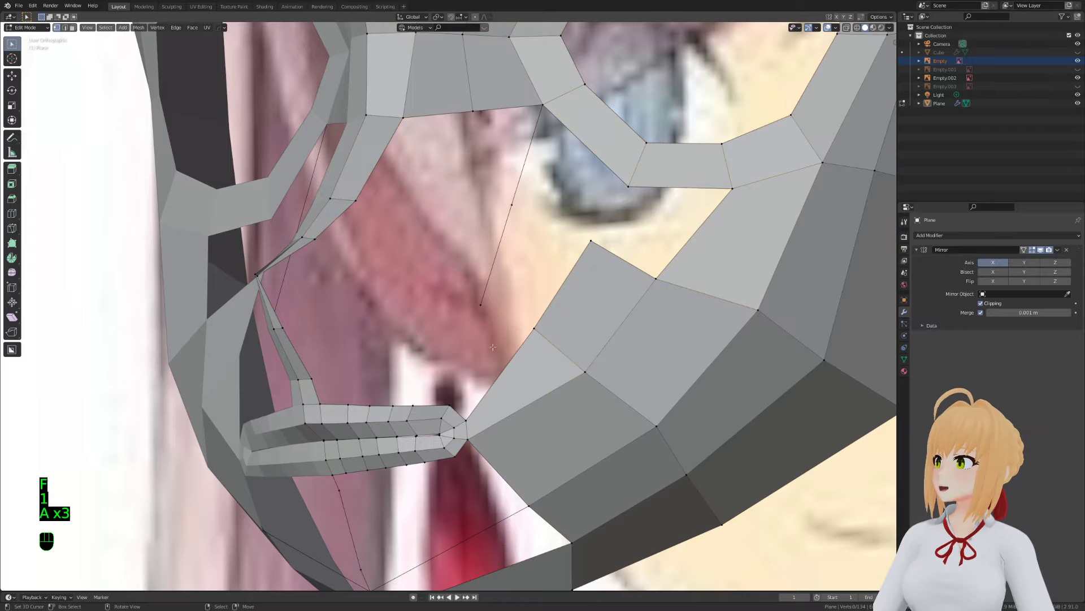
Fill a face between the mouth corner and the free end of the chain descending from the inner eye
{"action": "key", "text": "2"}
{"action": "key", "text": "1"}
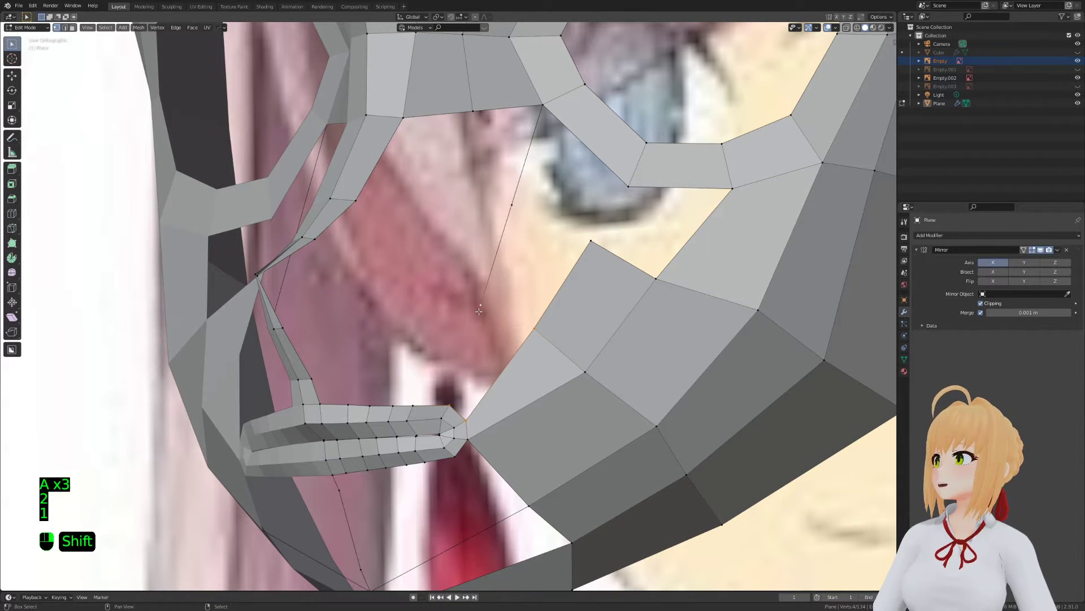
{"action": "middle_click_drag", "start_coordinate": [478, 311], "coordinate": [405, 411], "text": "shift"}
{"action": "key", "text": "2"}
Fill the openings below the eye ring and between the inner cheek and the chain from the inner eye
{"action": "left_click", "coordinate": [619, 348]}
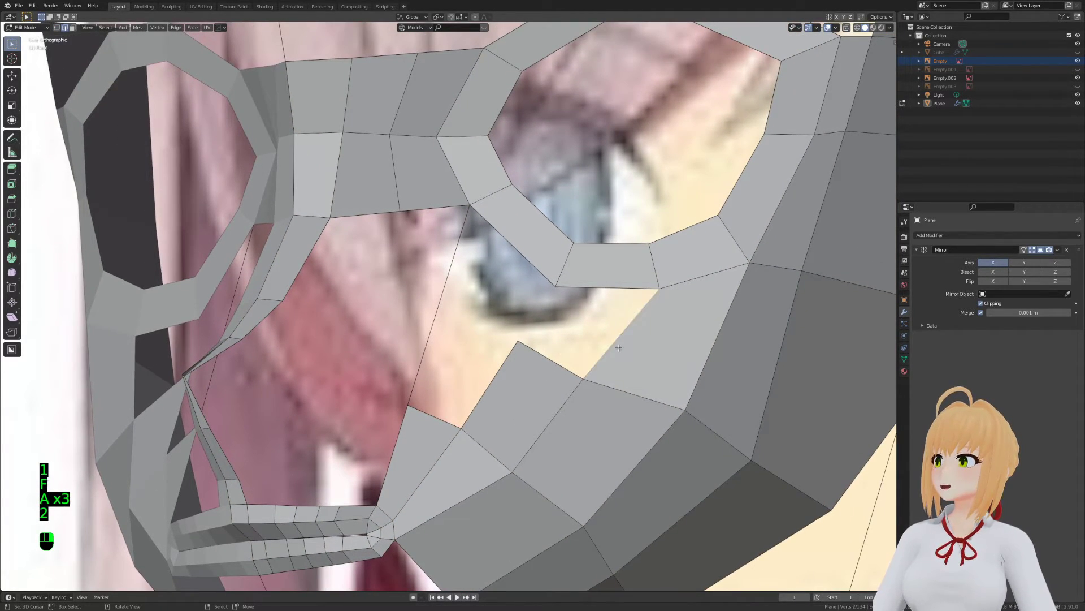
{"action": "key", "text": "f"}
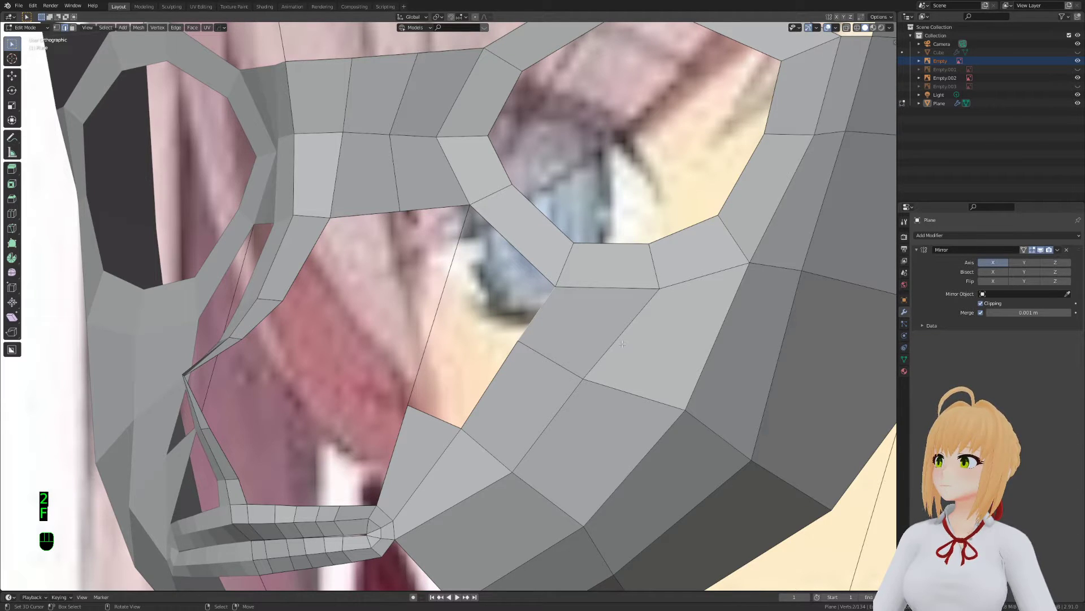
{"action": "key", "text": "1"}
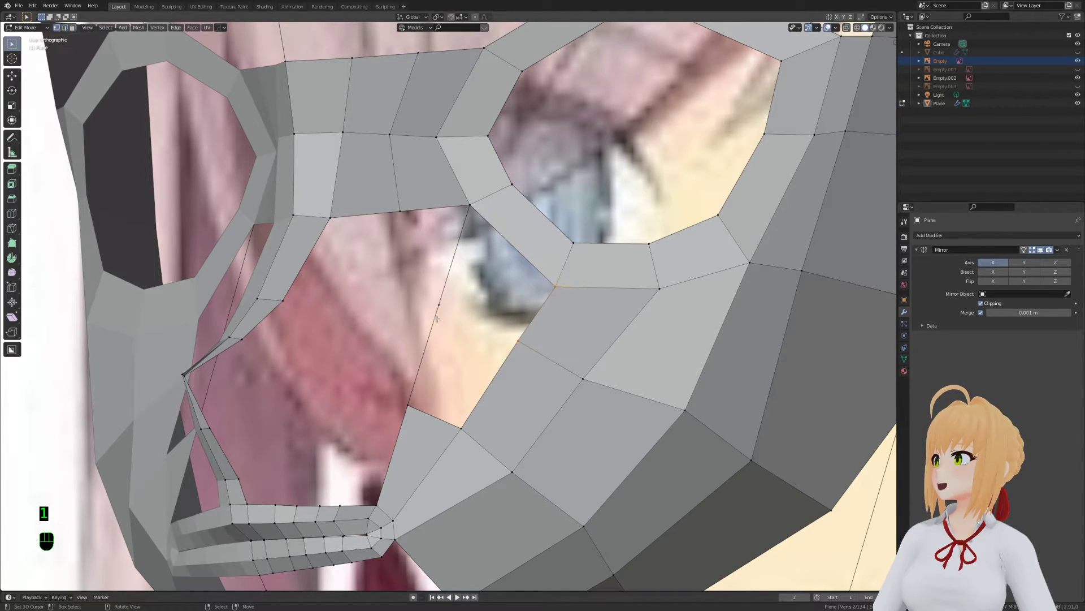
{"action": "left_click", "coordinate": [494, 372]}
{"action": "left_click", "coordinate": [424, 350], "text": "shift"}
{"action": "key", "text": "f"}
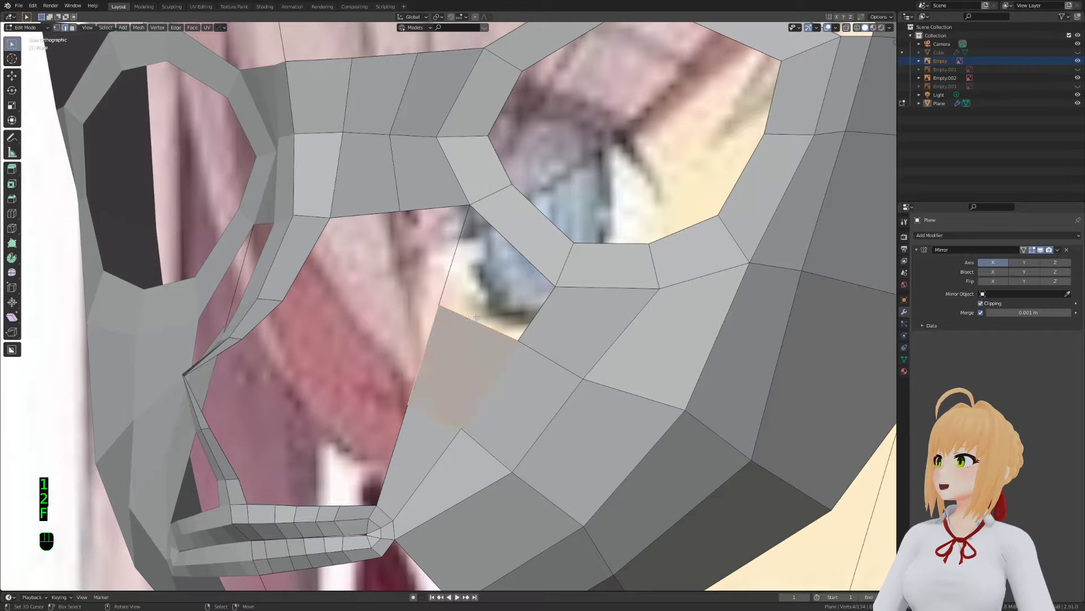
{"action": "key", "text": "f"}
Examine the filled cheek surface from several angles for uneven spots
{"action": "middle_click_drag", "start_coordinate": [473, 318], "coordinate": [549, 331], "text": "shift"}
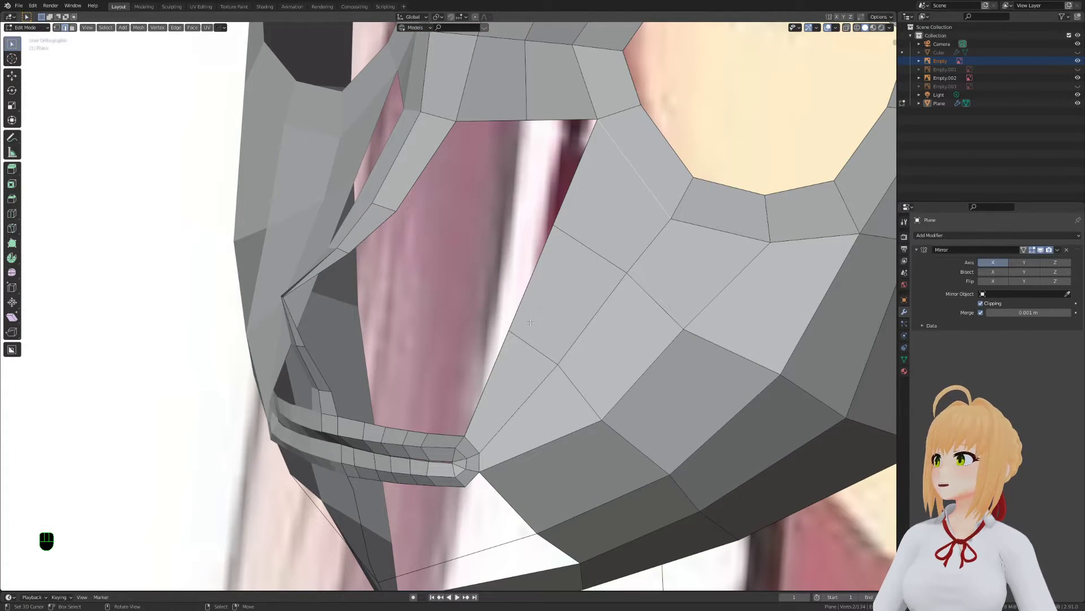
{"action": "middle_click_drag", "start_coordinate": [526, 366], "coordinate": [588, 316], "text": "shift"}
{"action": "key", "text": "a"}
{"action": "key", "text": "a"}
{"action": "key", "text": "a"}
{"action": "key", "text": "1"}
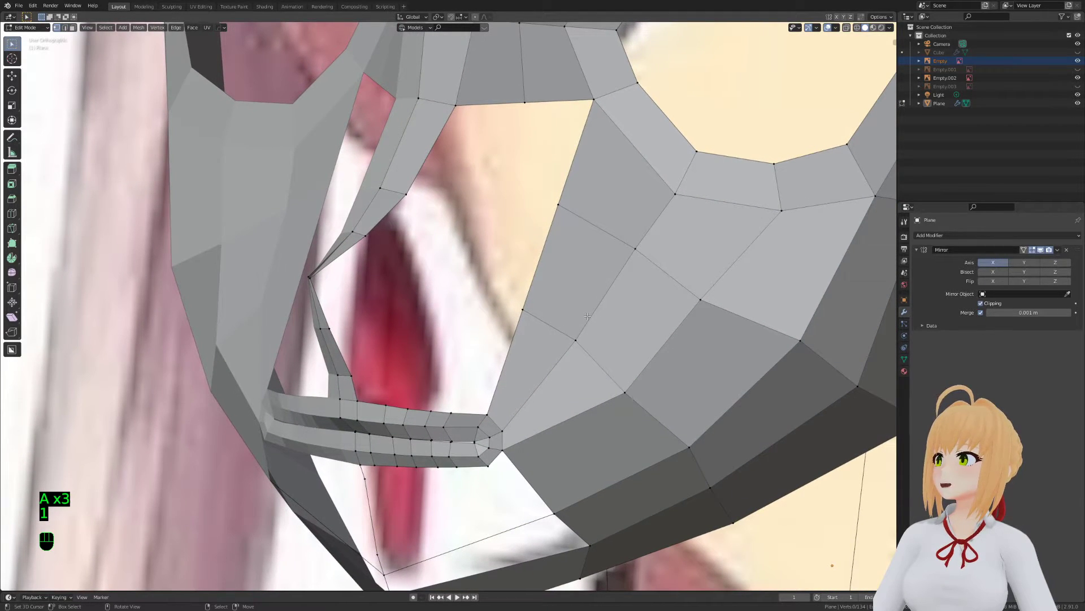
{"action": "scroll", "coordinate": [557, 163], "scroll_direction": "down", "scroll_amount": 2}
{"action": "middle_click_drag", "start_coordinate": [559, 404], "coordinate": [527, 213], "text": "shift"}
{"action": "middle_click_drag", "start_coordinate": [527, 213], "coordinate": [527, 170]}
{"action": "scroll", "coordinate": [521, 349], "scroll_direction": "up", "scroll_amount": 3}
{"action": "middle_click_drag", "start_coordinate": [521, 350], "coordinate": [527, 326], "text": "shift"}
{"action": "scroll", "coordinate": [529, 322], "scroll_direction": "down", "scroll_amount": 2}
{"action": "middle_click_drag", "start_coordinate": [539, 289], "coordinate": [554, 306], "text": "shift"}
{"action": "middle_click_drag", "start_coordinate": [423, 404], "coordinate": [431, 355], "text": "shift"}
{"action": "scroll", "coordinate": [431, 355], "scroll_direction": "up", "scroll_amount": 1}
{"action": "middle_click_drag", "start_coordinate": [532, 306], "coordinate": [552, 366]}
Move the cheek vertex beyond the eye ring's lower outer corner outward to even the face widths
{"action": "key", "text": "g"}
{"action": "key", "text": "a"}
{"action": "key", "text": "a"}
{"action": "key", "text": "a"}
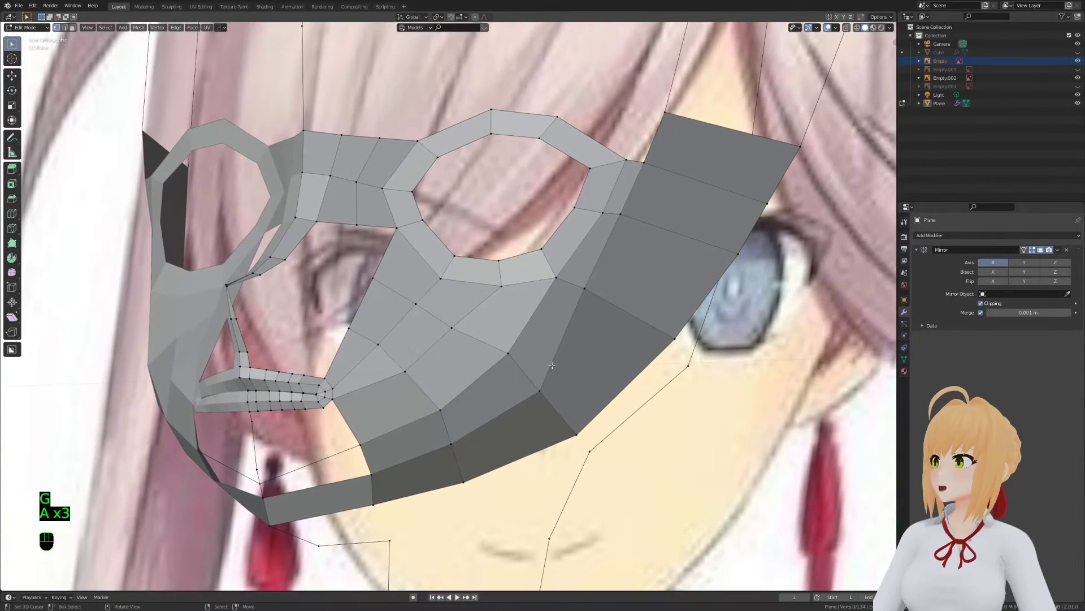
{"action": "left_click", "coordinate": [589, 319]}
{"action": "key", "text": "g"}
{"action": "left_click", "coordinate": [618, 314]}
Shift the two vertices beside the eye ring's outer edge outward toward the side of the head
{"action": "left_click", "coordinate": [622, 227]}
{"action": "middle_click_drag", "start_coordinate": [623, 227], "coordinate": [603, 207]}
{"action": "key", "text": "g"}
{"action": "key", "text": "g"}
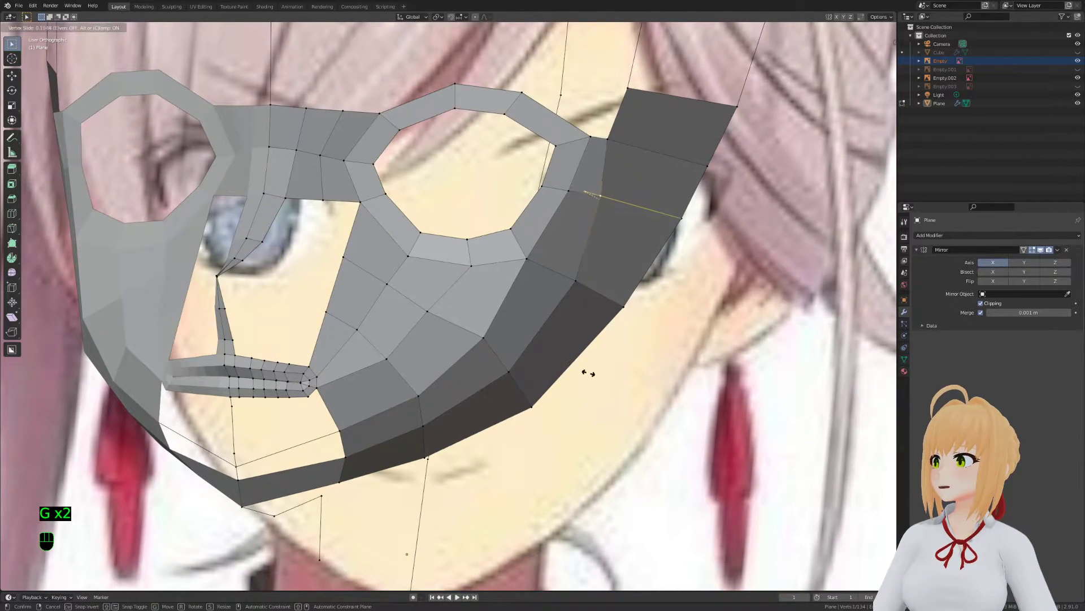
{"action": "left_click", "coordinate": [603, 207]}
{"action": "left_click", "coordinate": [609, 140]}
{"action": "key", "text": "g"}
{"action": "left_click", "coordinate": [623, 143]}
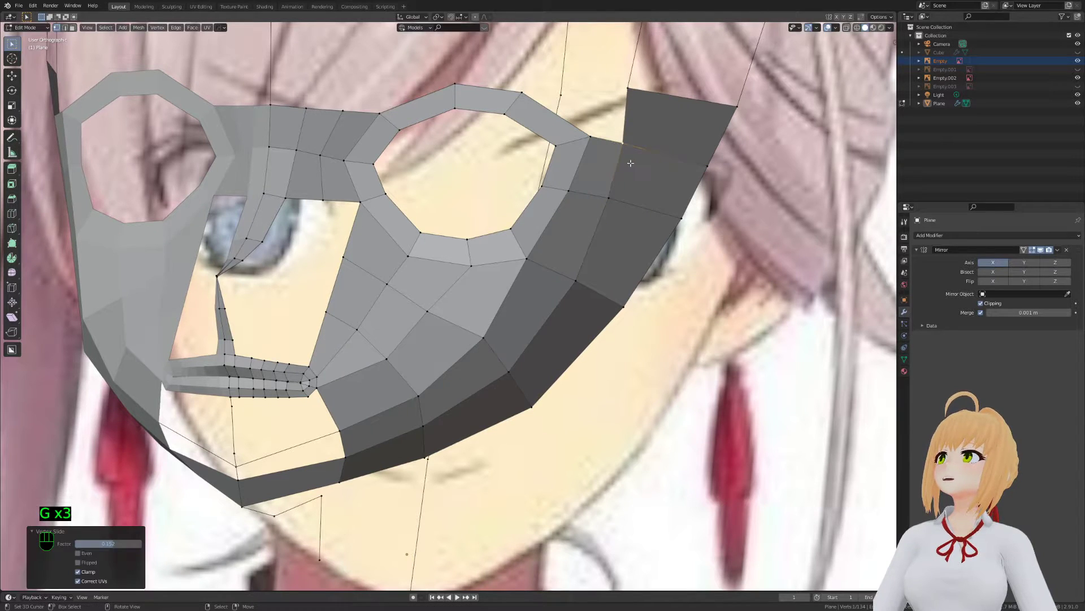
{"action": "key", "text": "a"}
{"action": "key", "text": "a"}
{"action": "key", "text": "a"}
Inspect the whole face mesh against the reference, viewing it in full and close up
{"action": "middle_click_drag", "start_coordinate": [560, 209], "coordinate": [629, 208], "text": "shift"}
{"action": "key", "text": "Tab"}
{"action": "key", "text": "Tab"}
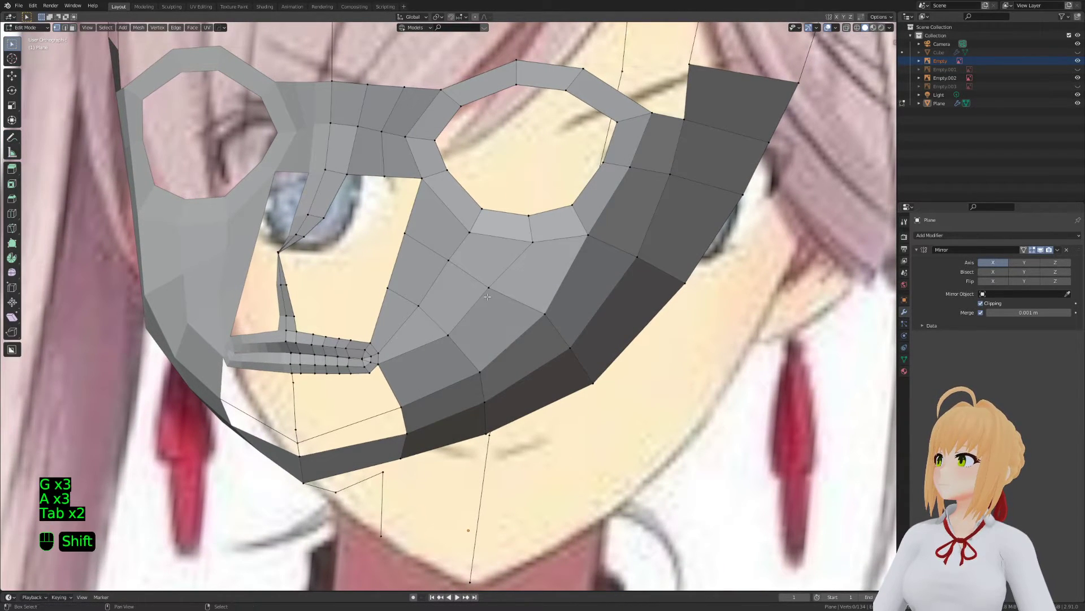
{"action": "middle_click_drag", "start_coordinate": [498, 317], "coordinate": [489, 299], "text": "shift"}
{"action": "key", "text": "a"}
{"action": "key", "text": "a"}
{"action": "key", "text": "a"}
{"action": "key", "text": "a"}
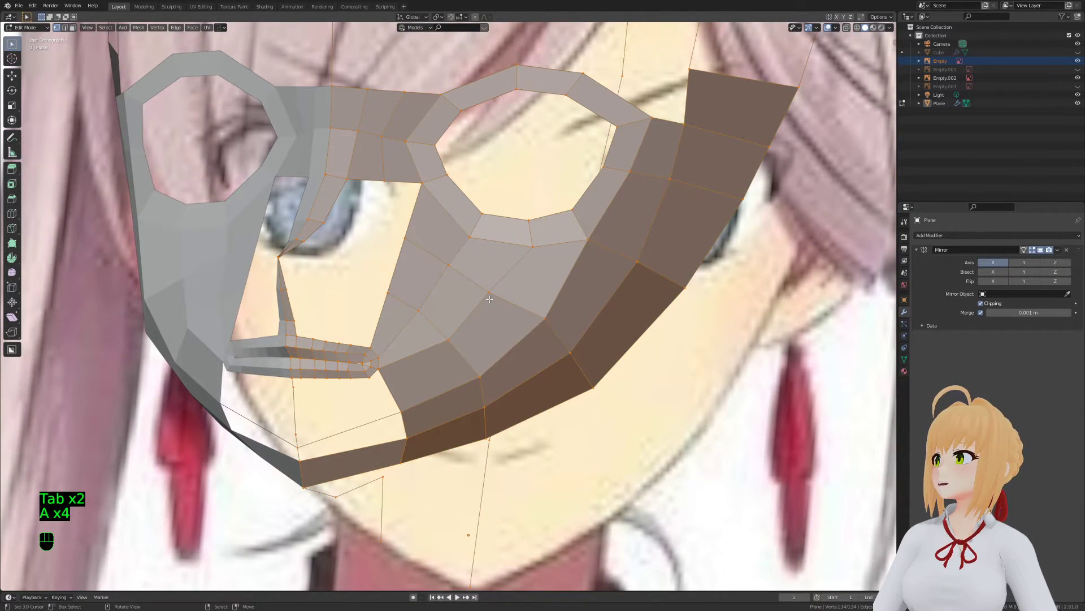
{"action": "key", "text": "KP_Decimal"}
{"action": "key", "text": "KP_Decimal"}
{"action": "key", "text": "KP_Decimal"}
{"action": "middle_click_drag", "start_coordinate": [489, 299], "coordinate": [514, 270], "text": "shift"}
{"action": "scroll", "coordinate": [458, 398], "scroll_direction": "up", "scroll_amount": 4}
{"action": "key", "text": "a"}
{"action": "key", "text": "a"}
{"action": "key", "text": "a"}
Adjust the position of a single edge on the lower cheek
{"action": "middle_click_drag", "start_coordinate": [457, 398], "coordinate": [501, 322], "text": "shift"}
{"action": "key", "text": "Tab"}
{"action": "key", "text": "Tab"}
{"action": "key", "text": "Tab"}
{"action": "scroll", "coordinate": [500, 316], "scroll_direction": "up", "scroll_amount": 2}
{"action": "key", "text": "2"}
{"action": "key", "text": "g"}
{"action": "left_click", "coordinate": [497, 304]}
{"action": "key", "text": "Tab"}
{"action": "middle_click_drag", "start_coordinate": [458, 294], "coordinate": [459, 364]}
{"action": "key", "text": "Tab"}
Adjust the midline vertex between the lower lip and the chin, using the right side view
{"action": "middle_click_drag", "start_coordinate": [459, 364], "coordinate": [463, 263], "text": "shift"}
{"action": "key", "text": "a"}
{"action": "key", "text": "1"}
{"action": "key", "text": "KP_Decimal"}
{"action": "scroll", "coordinate": [507, 382], "scroll_direction": "up", "scroll_amount": 3}
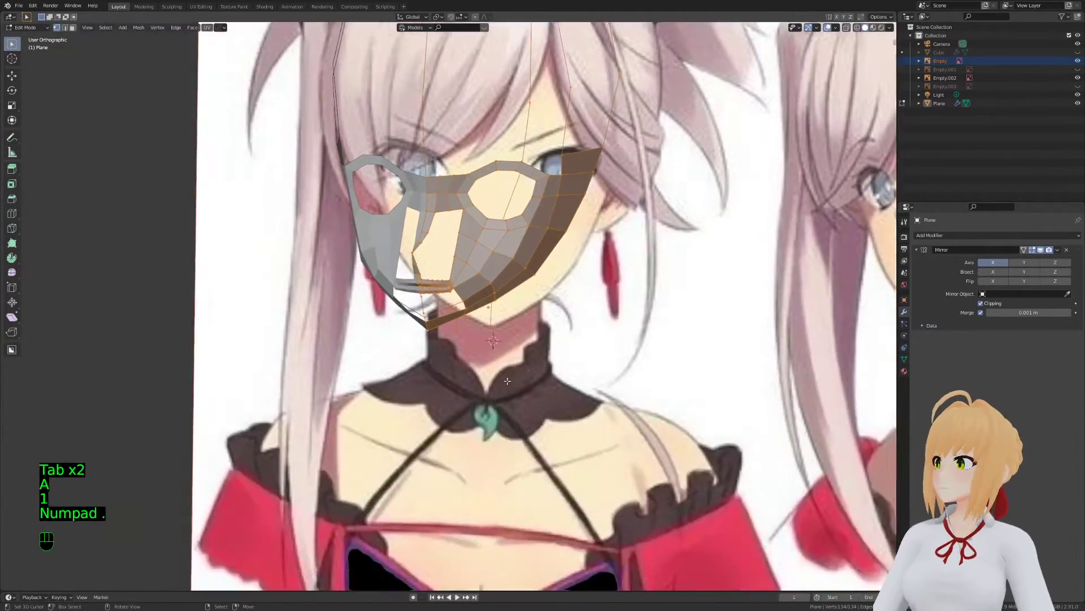
{"action": "scroll", "coordinate": [507, 382], "scroll_direction": "up", "scroll_amount": 5}
{"action": "key", "text": "a"}
{"action": "key", "text": "a"}
{"action": "key", "text": "a"}
{"action": "middle_click_drag", "start_coordinate": [390, 283], "coordinate": [391, 347], "text": "shift"}
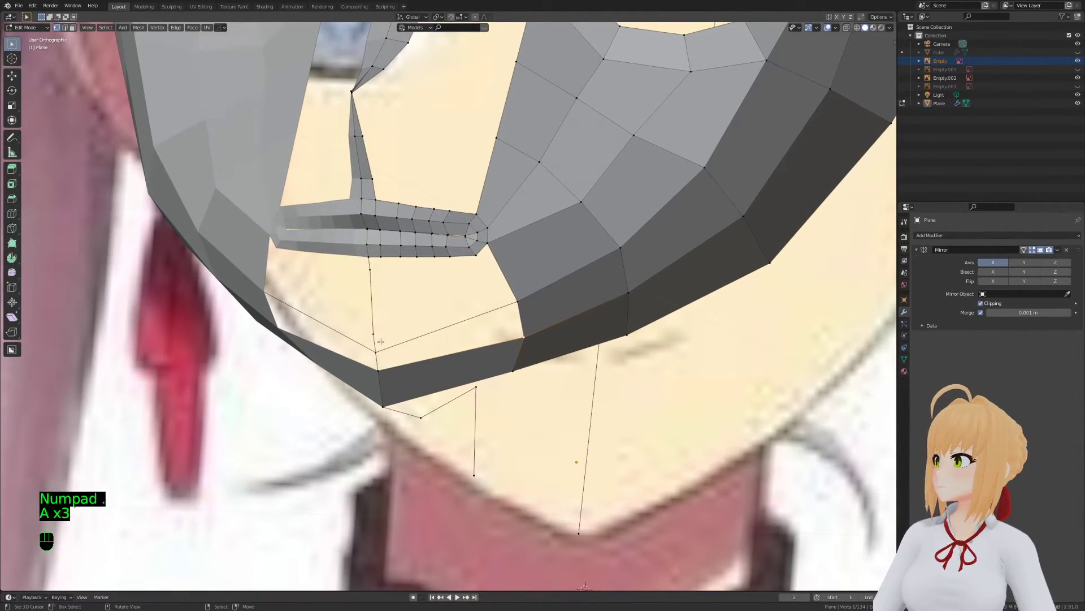
{"action": "key", "text": "g"}
{"action": "key", "text": "KP_3"}
{"action": "middle_click_drag", "start_coordinate": [201, 335], "coordinate": [406, 343], "text": "shift"}
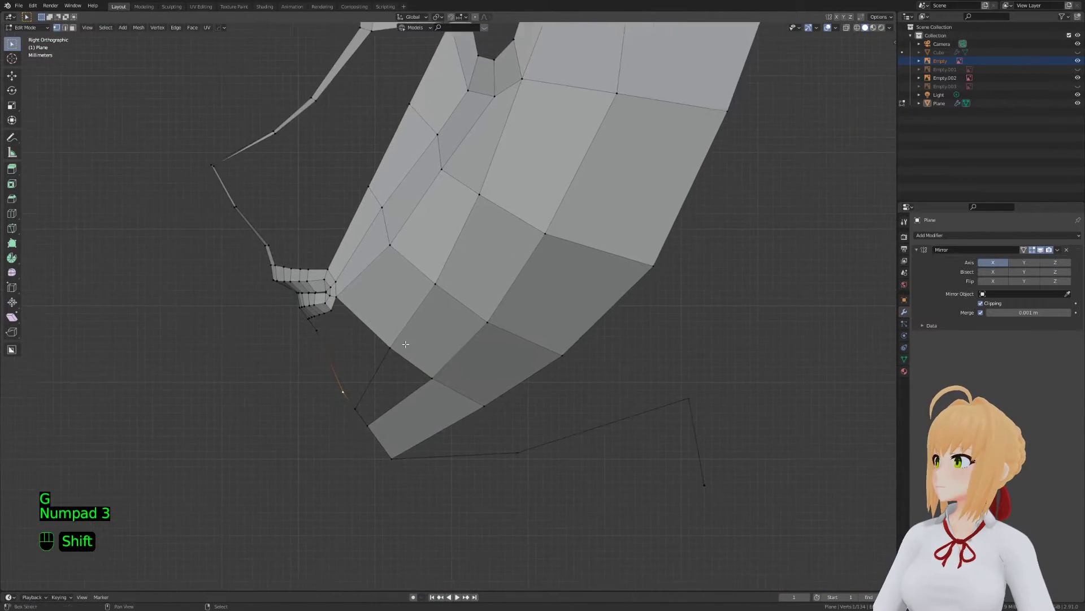
Reposition the two chin profile vertices between the lower lip and the bottom chin strip in the side view
{"action": "scroll", "coordinate": [406, 344], "scroll_direction": "up", "scroll_amount": 1}
{"action": "key", "text": "g"}
{"action": "key", "text": "g"}
{"action": "key", "text": "g"}
{"action": "left_click", "coordinate": [391, 280]}
{"action": "left_click", "coordinate": [328, 428]}
{"action": "key", "text": "g"}
{"action": "left_click", "coordinate": [330, 407]}
Move the bottom chin strip's upper front vertex down toward the chin tip and nudge its upper rear vertex toward the jaw
{"action": "left_click", "coordinate": [348, 453]}
{"action": "key", "text": "g"}
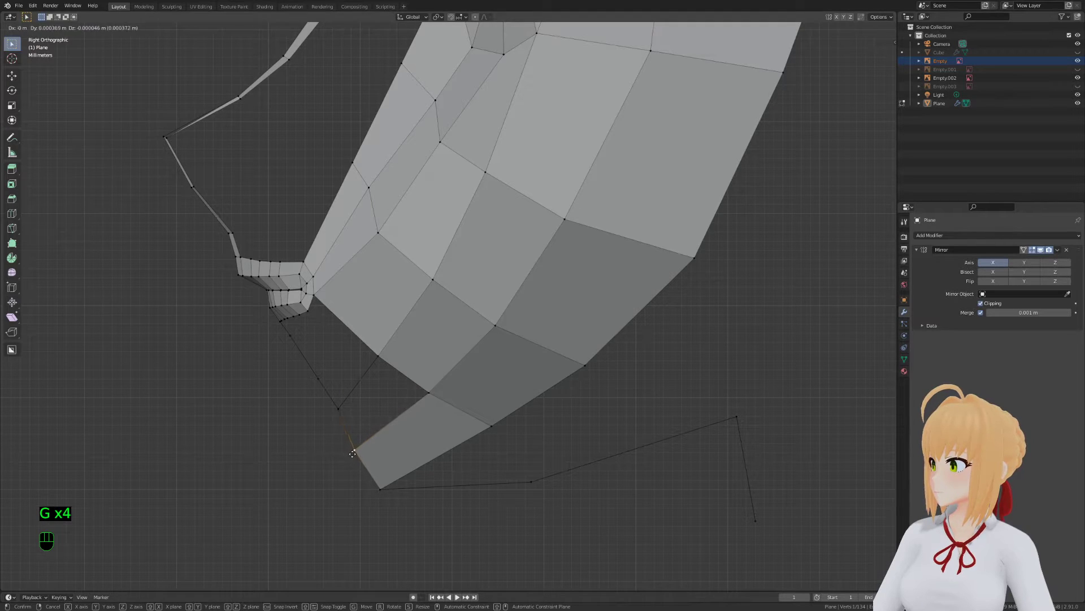
{"action": "left_click", "coordinate": [353, 455]}
{"action": "key", "text": "g"}
{"action": "left_click", "coordinate": [366, 476]}
{"action": "left_click", "coordinate": [429, 392]}
{"action": "key", "text": "g"}
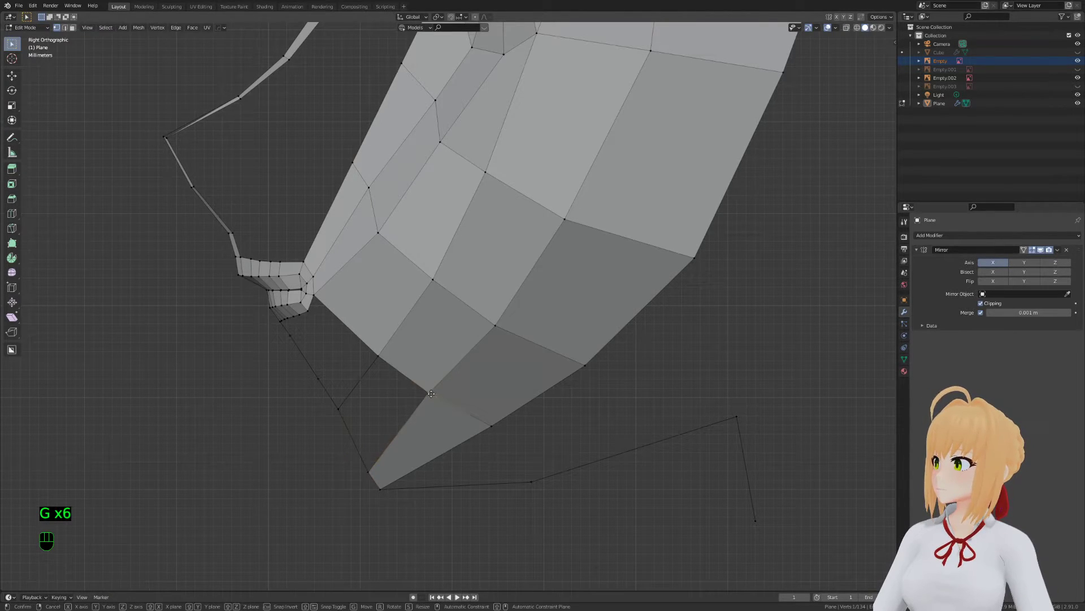
{"action": "left_click", "coordinate": [440, 401]}
Lower the chin profile vertex where the cross edge joins, and save the file
{"action": "left_click", "coordinate": [337, 407]}
{"action": "key", "text": "g"}
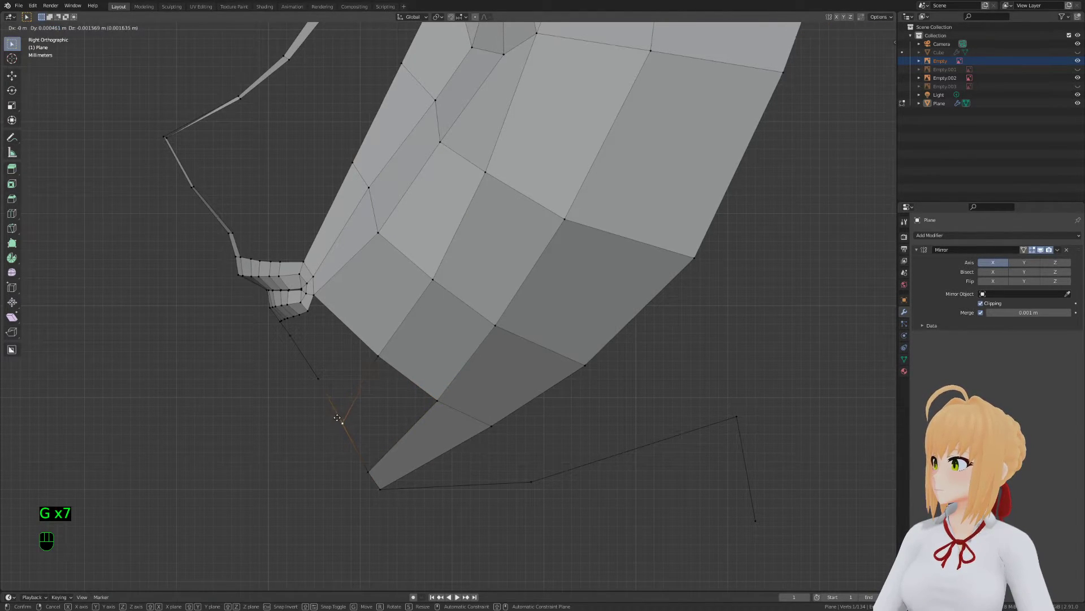
{"action": "left_click", "coordinate": [339, 416]}
{"action": "key", "text": "Tab"}
{"action": "middle_click_drag", "start_coordinate": [332, 388], "coordinate": [454, 349], "text": "shift"}
{"action": "key", "text": "ctrl+s"}
Nudge the vertex at the lower lip's outer corner slightly forward in the side view
{"action": "key", "text": "Tab"}
{"action": "scroll", "coordinate": [379, 334], "scroll_direction": "down", "scroll_amount": 1}
{"action": "scroll", "coordinate": [423, 323], "scroll_direction": "down", "scroll_amount": 1}
{"action": "middle_click_drag", "start_coordinate": [400, 295], "coordinate": [447, 294]}
{"action": "key", "text": "Tab"}
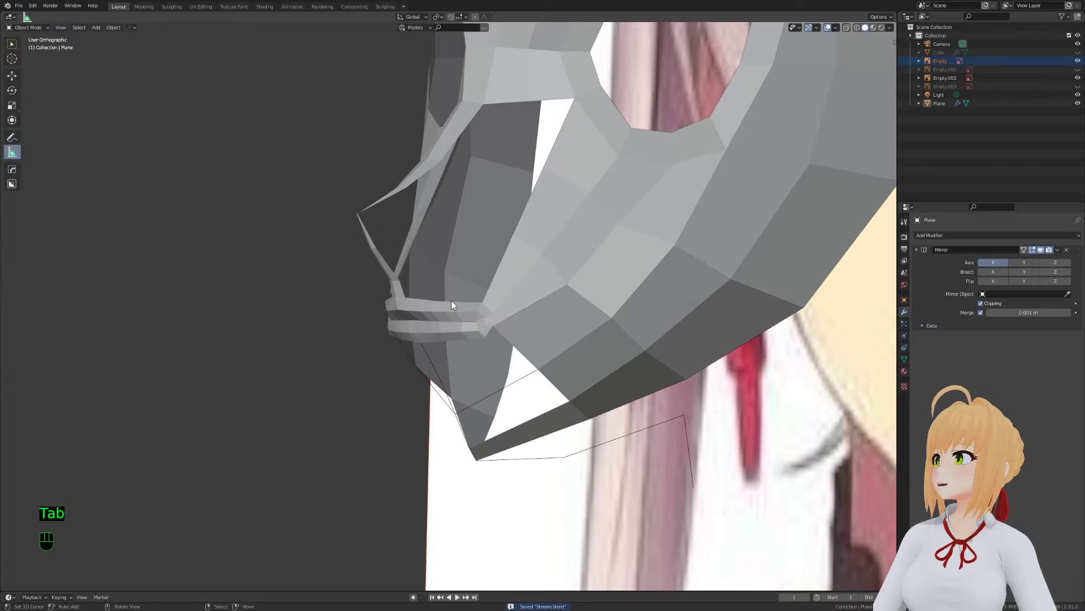
{"action": "key", "text": "KP_3"}
{"action": "key", "text": "Tab"}
{"action": "middle_click_drag", "start_coordinate": [439, 405], "coordinate": [451, 382], "text": "shift"}
{"action": "scroll", "coordinate": [451, 382], "scroll_direction": "up", "scroll_amount": 3}
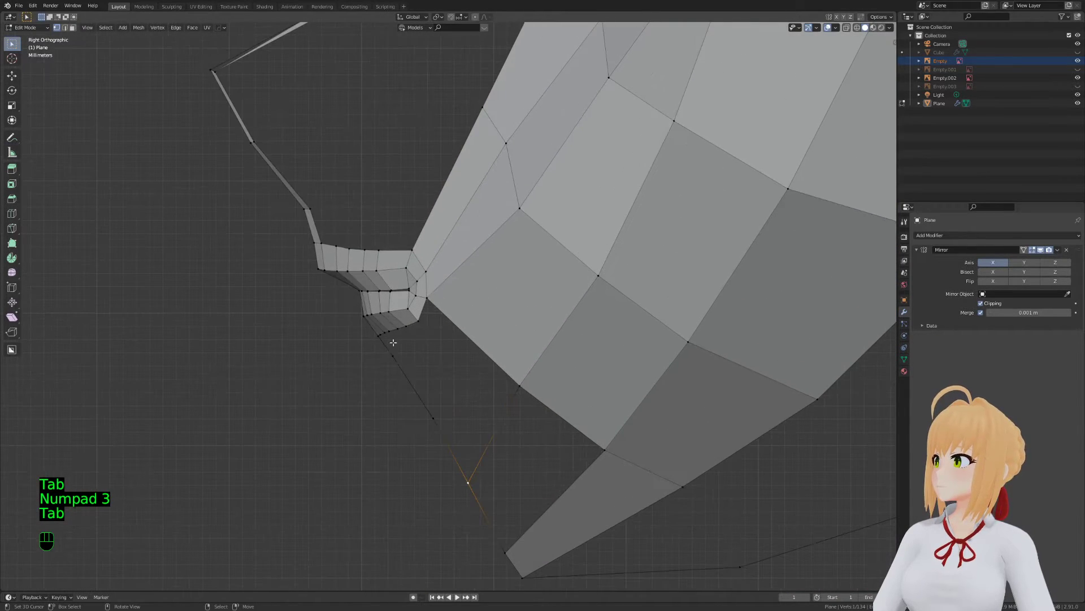
{"action": "left_click", "coordinate": [424, 325], "text": "ctrl"}
{"action": "key", "text": "g"}
{"action": "left_click", "coordinate": [417, 324]}
Deselect everything and save the file
{"action": "key", "text": "a"}
{"action": "key", "text": "a"}
{"action": "key", "text": "a"}
{"action": "key", "text": "Tab"}
{"action": "middle_click_drag", "start_coordinate": [394, 356], "coordinate": [450, 402]}
{"action": "key", "text": "ctrl+s"}
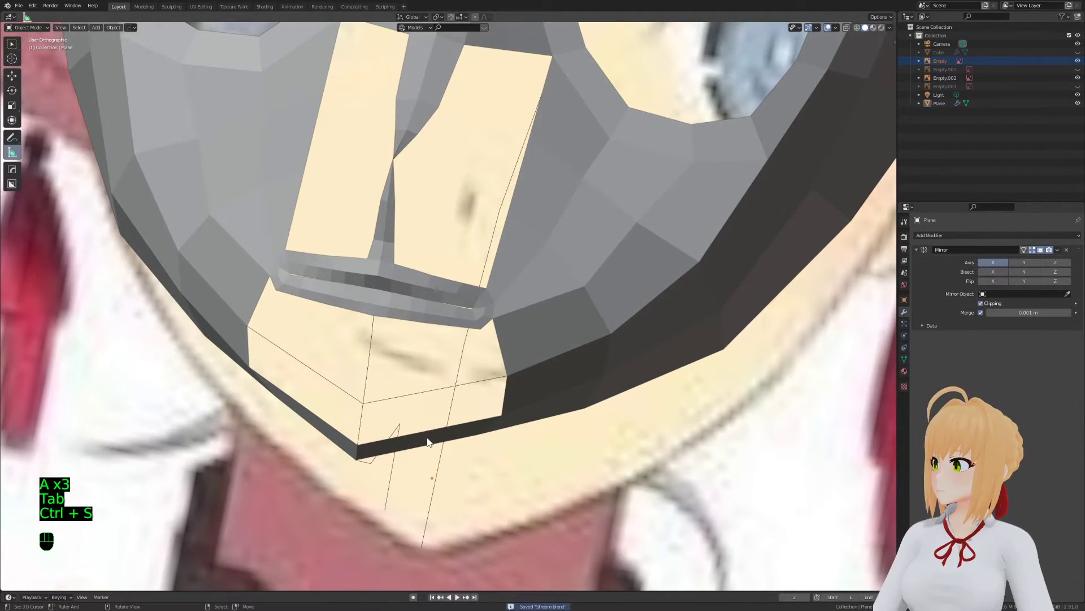
Try adding four loop cuts across the front chin strip
{"action": "key", "text": "Tab"}
{"action": "key", "text": "ctrl+r"}
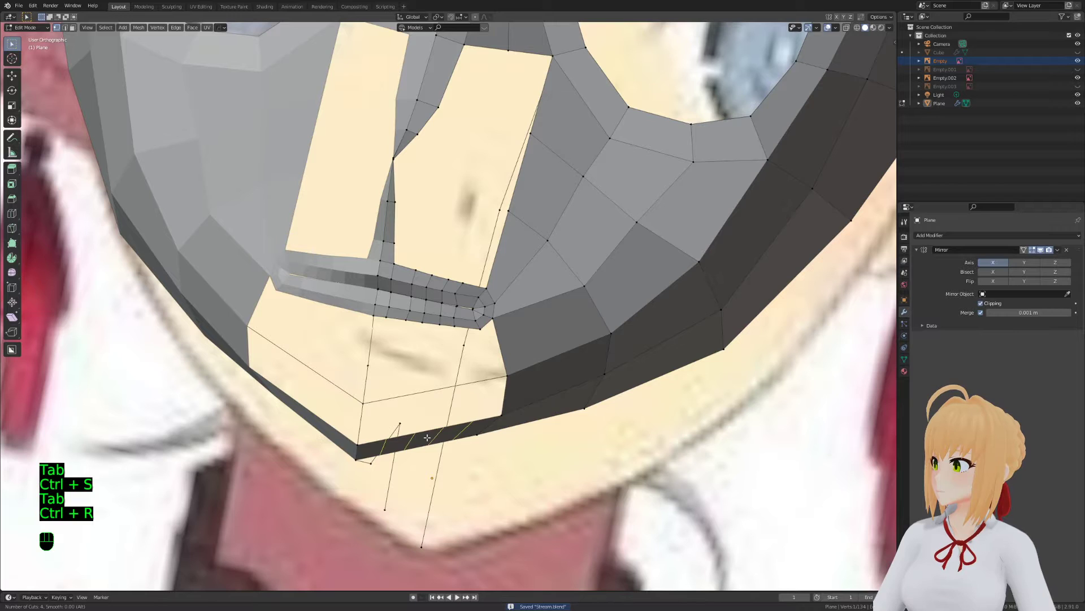
{"action": "left_click", "coordinate": [427, 437]}
{"action": "right_click", "coordinate": [428, 437]}
{"action": "middle_click_drag", "start_coordinate": [428, 437], "coordinate": [422, 311]}
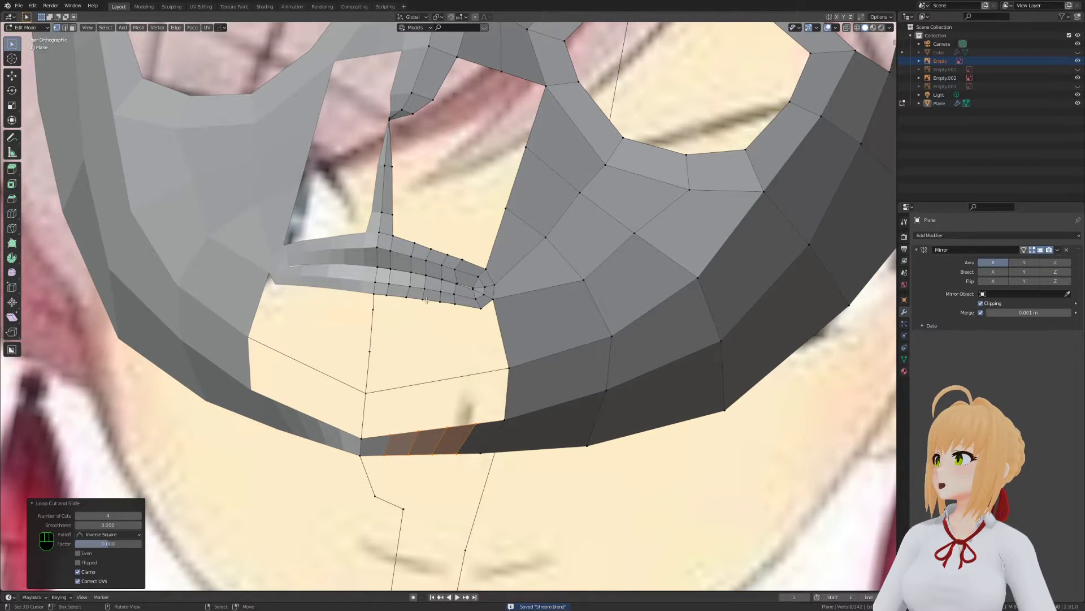
{"action": "key", "text": "ctrl+z"}
{"action": "key", "text": "ctrl+z"}
{"action": "key", "text": "ctrl+z"}
{"action": "key", "text": "ctrl+z"}
{"action": "middle_click_drag", "start_coordinate": [481, 311], "coordinate": [428, 436]}
Add five loop cuts across the front section of the bottom chin strip
{"action": "key", "text": "Tab"}
{"action": "key", "text": "a"}
{"action": "key", "text": "a"}
{"action": "key", "text": "a"}
{"action": "key", "text": "ctrl+r"}
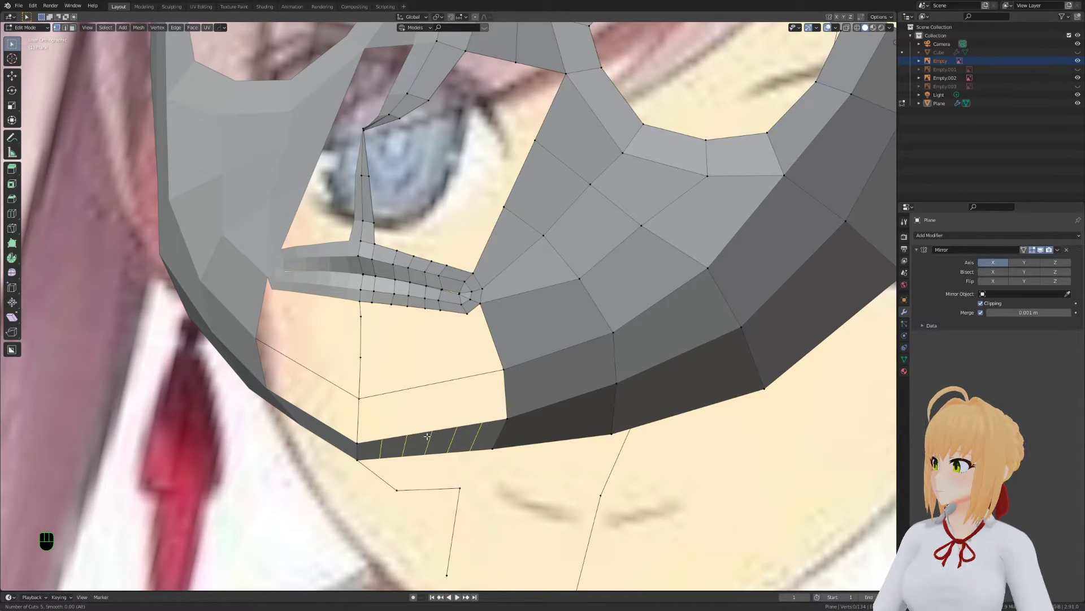
{"action": "left_click", "coordinate": [427, 436]}
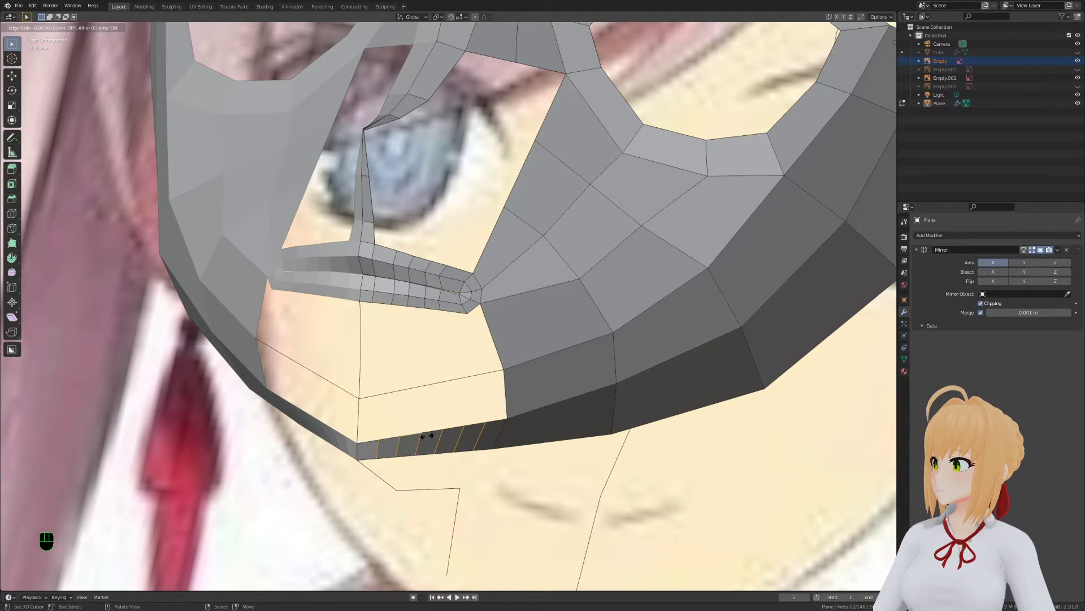
{"action": "scroll", "coordinate": [509, 424], "scroll_direction": "down", "scroll_amount": 4}
{"action": "key", "text": "Tab"}
{"action": "key", "text": "Tab"}
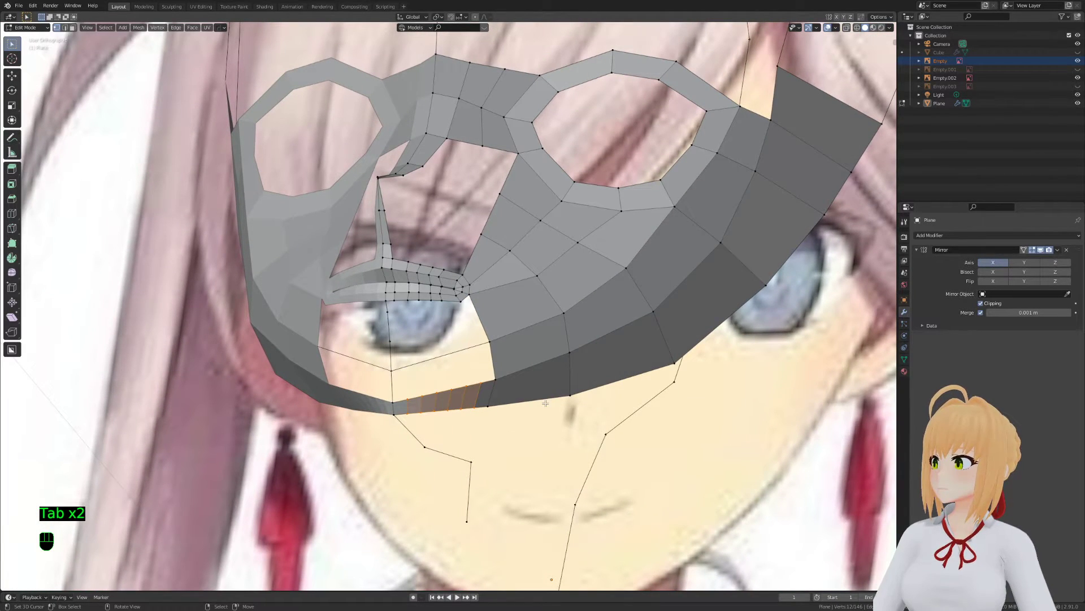
Slide the lower vertices of the outer cuts outward along the chin strip's bottom edge
{"action": "middle_click_drag", "start_coordinate": [481, 360], "coordinate": [456, 383]}
{"action": "key", "text": "g"}
{"action": "key", "text": "g"}
{"action": "left_click", "coordinate": [474, 407]}
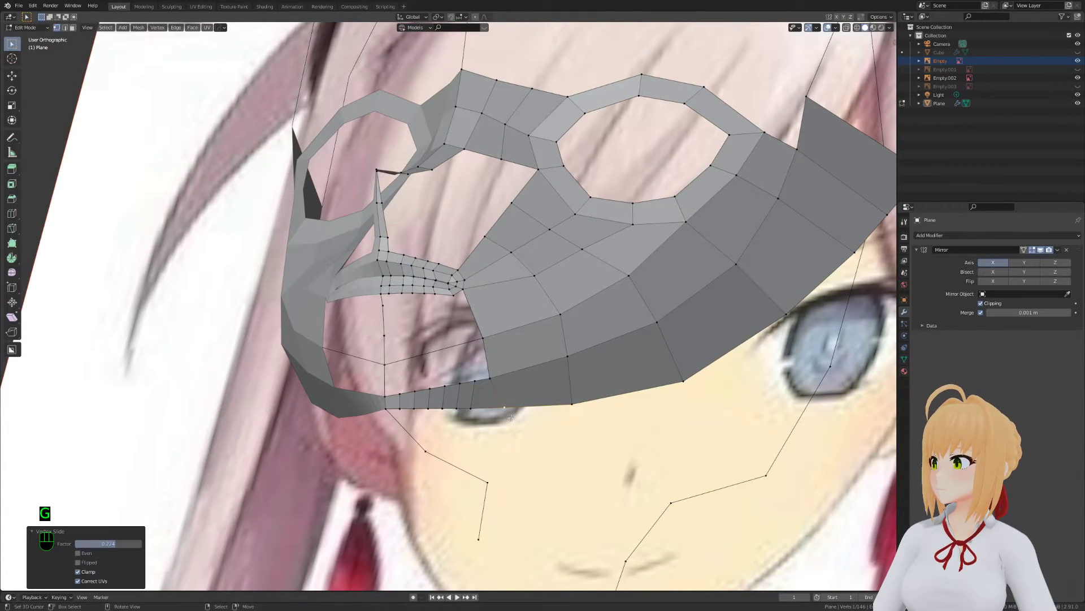
{"action": "key", "text": "g"}
{"action": "key", "text": "g"}
{"action": "key", "text": "g"}
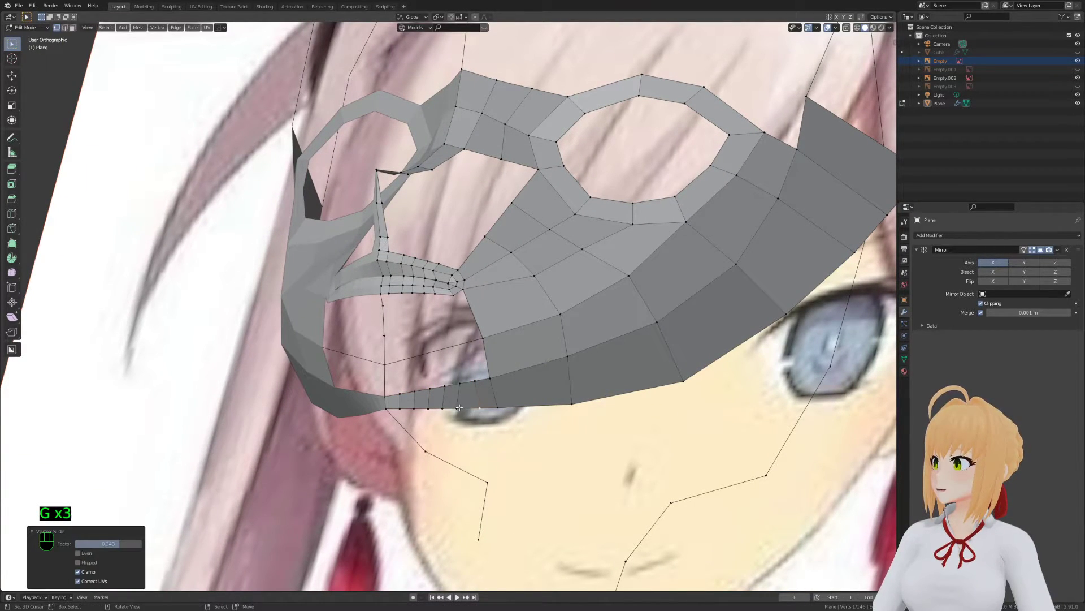
{"action": "left_click", "coordinate": [467, 412]}
{"action": "key", "text": "g"}
{"action": "key", "text": "g"}
{"action": "left_click", "coordinate": [428, 411]}
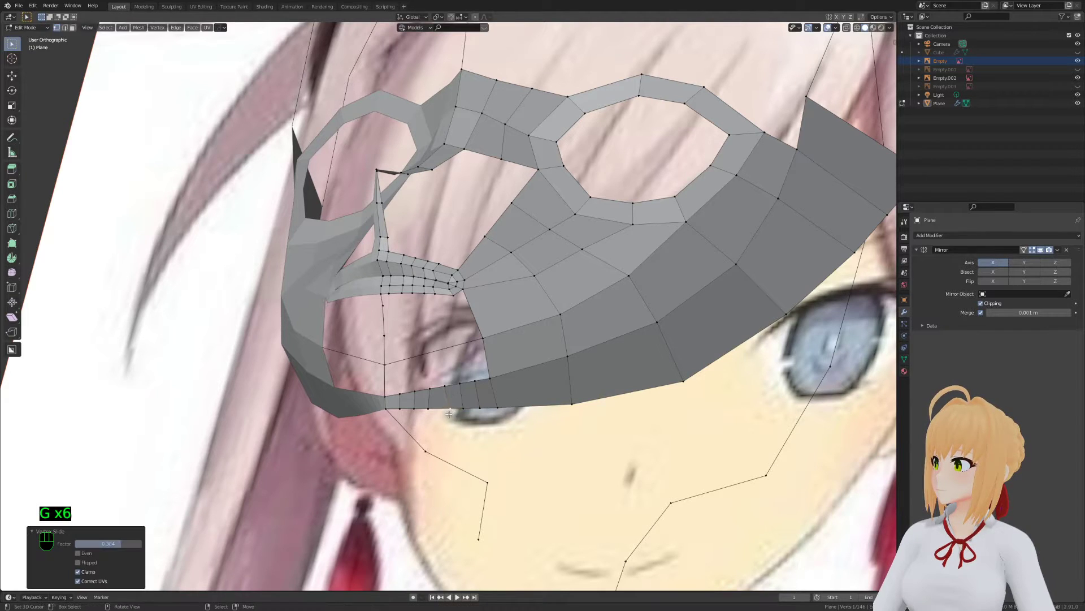
Slide the lower vertices of the cuts nearest the centreline along the chin strip's bottom edge to space them evenly
{"action": "key", "text": "g"}
{"action": "right_click", "coordinate": [429, 411]}
{"action": "right_click", "coordinate": [428, 411]}
{"action": "key", "text": "g"}
{"action": "key", "text": "g"}
{"action": "left_click", "coordinate": [432, 410]}
{"action": "right_click", "coordinate": [410, 411]}
{"action": "key", "text": "g"}
{"action": "key", "text": "g"}
{"action": "left_click", "coordinate": [410, 411]}
{"action": "key", "text": "a"}
{"action": "key", "text": "a"}
{"action": "key", "text": "a"}
Dissolve three alternating vertical edges in the front chin strip
{"action": "scroll", "coordinate": [410, 411], "scroll_direction": "up", "scroll_amount": 2}
{"action": "middle_click_drag", "start_coordinate": [410, 411], "coordinate": [478, 380]}
{"action": "key", "text": "a"}
{"action": "key", "text": "a"}
{"action": "key", "text": "a"}
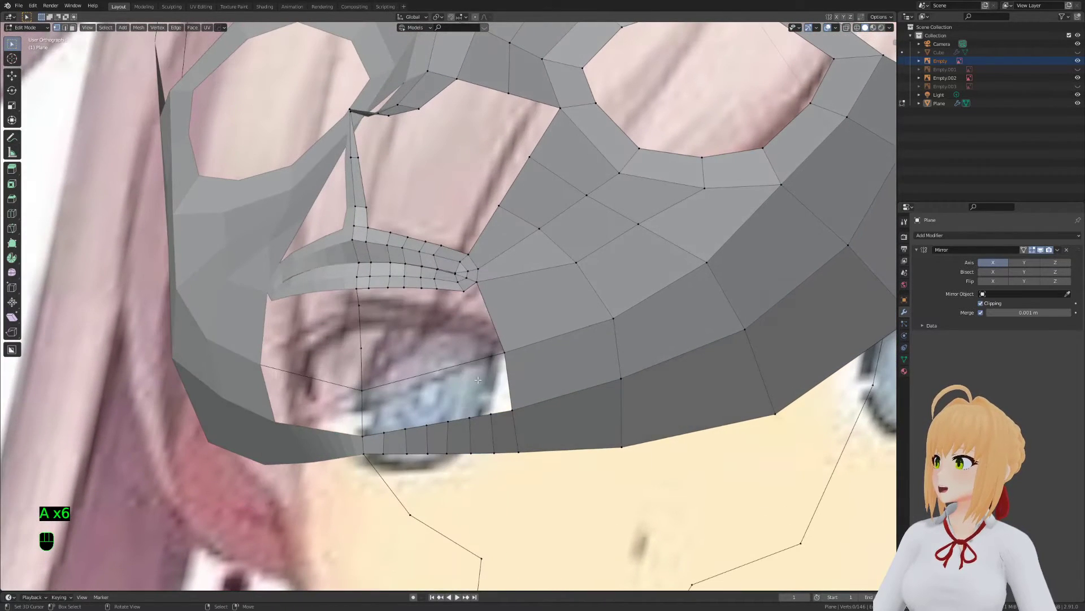
{"action": "key", "text": "ctrl+r"}
{"action": "scroll", "coordinate": [475, 363], "scroll_direction": "up", "scroll_amount": 1}
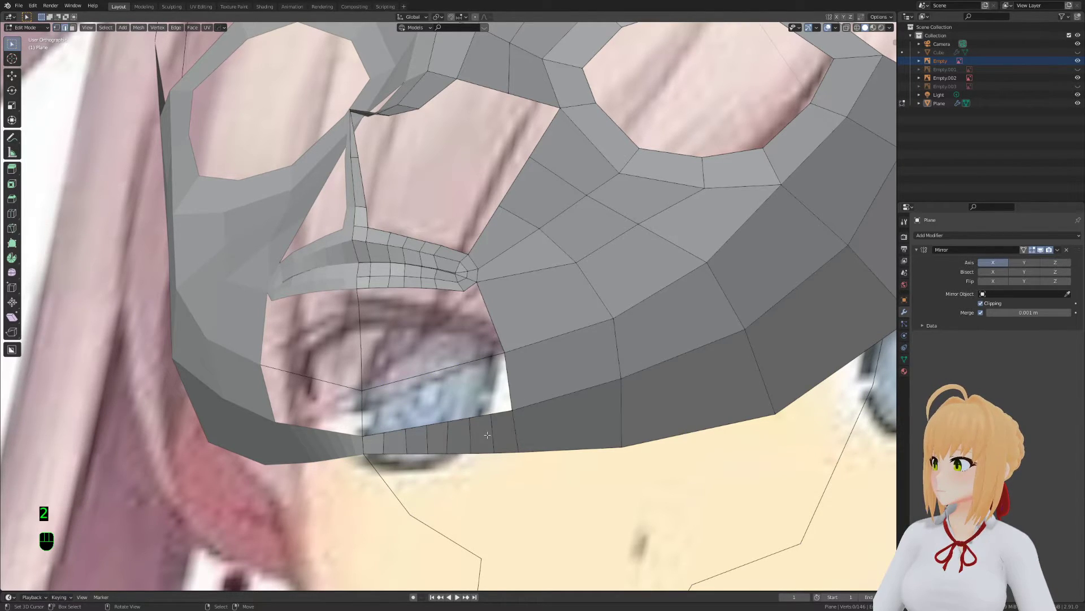
{"action": "left_click", "coordinate": [405, 441], "text": "shift"}
{"action": "key", "text": "x"}
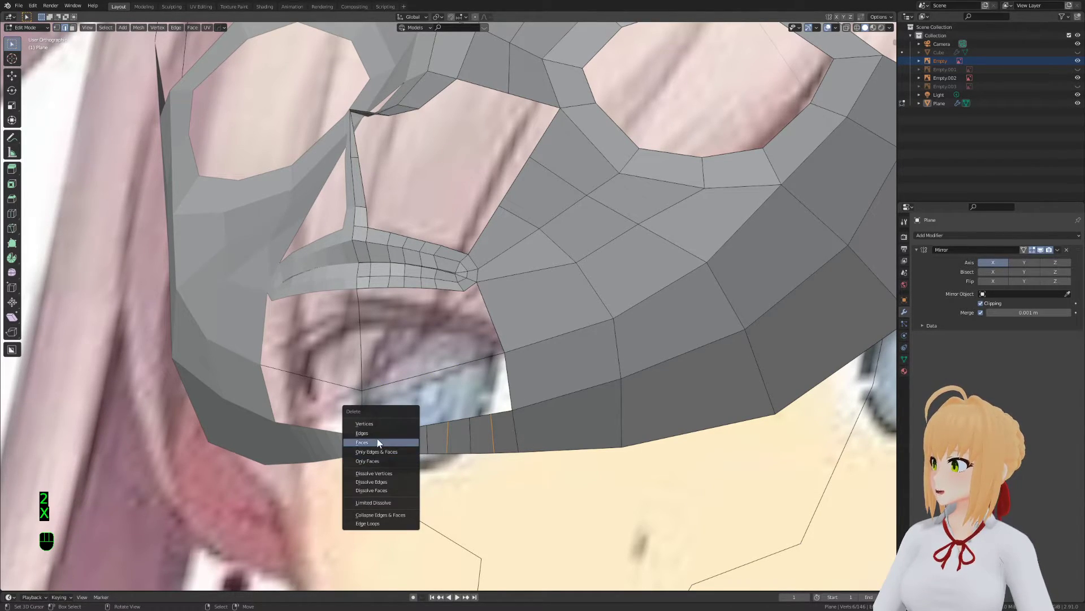
{"action": "left_click", "coordinate": [371, 482]}
{"action": "key", "text": "a"}
{"action": "key", "text": "a"}
{"action": "key", "text": "a"}
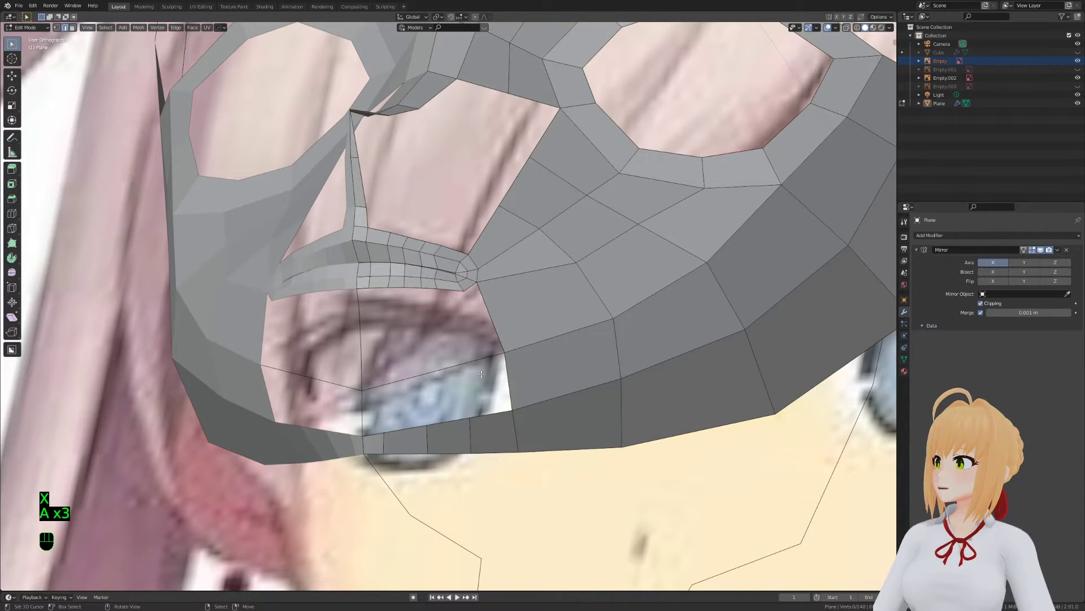
Divide the cross edge above the chin strip with three cuts and fill four faces between it and the strip
{"action": "key", "text": "ctrl+r"}
{"action": "left_click", "coordinate": [448, 371]}
{"action": "key", "text": "1"}
{"action": "key", "text": "2"}
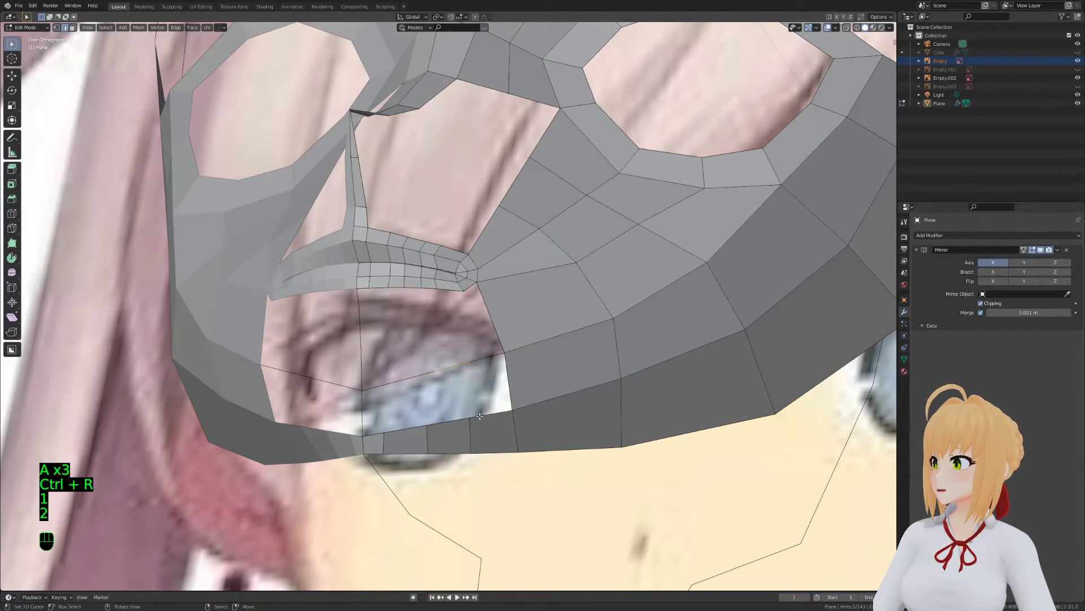
{"action": "key", "text": "f"}
{"action": "key", "text": "f"}
{"action": "key", "text": "f"}
{"action": "key", "text": "f"}
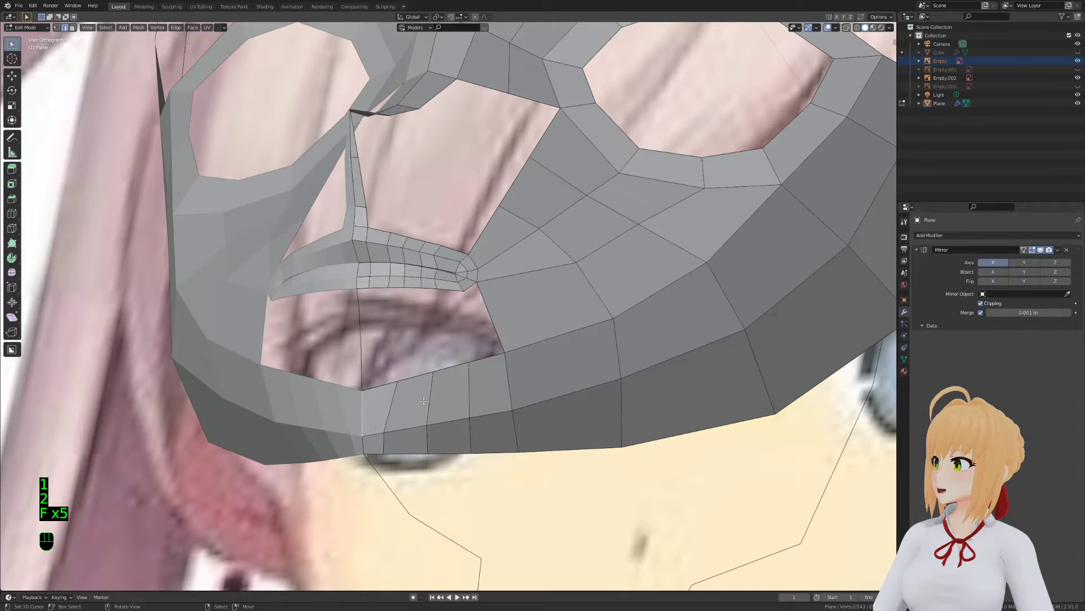
Slide the chin strip's vertical edges sideways to line up with the new faces above, and save the file
{"action": "left_click", "coordinate": [387, 441]}
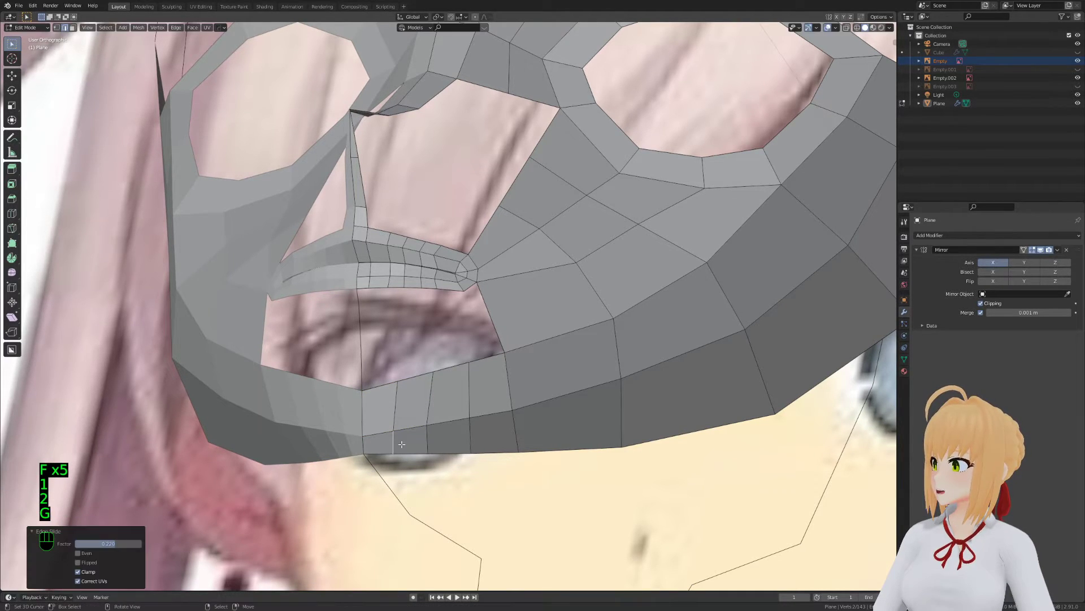
{"action": "key", "text": "g"}
{"action": "key", "text": "g"}
{"action": "left_click", "coordinate": [463, 444]}
{"action": "key", "text": "g"}
{"action": "key", "text": "a"}
{"action": "key", "text": "a"}
{"action": "key", "text": "a"}
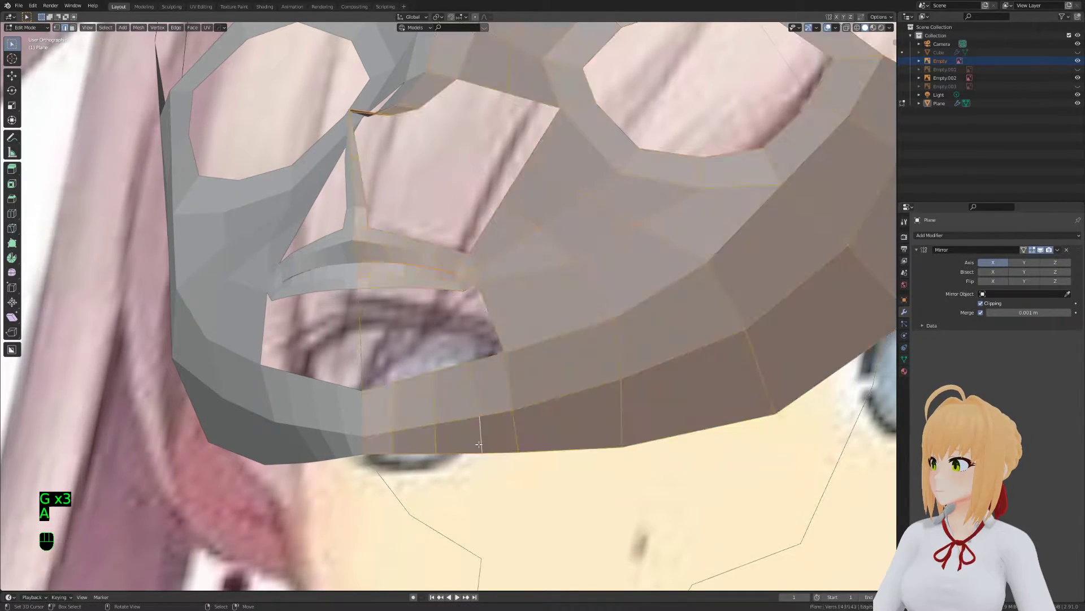
{"action": "key", "text": "Tab"}
{"action": "middle_click_drag", "start_coordinate": [472, 438], "coordinate": [475, 394], "text": "ctrl"}
{"action": "key", "text": "ctrl+s"}
Fill a face beside the mouth corner and another bridging the middle of the lower lip to the chin row
{"action": "key", "text": "Tab"}
{"action": "key", "text": "1"}
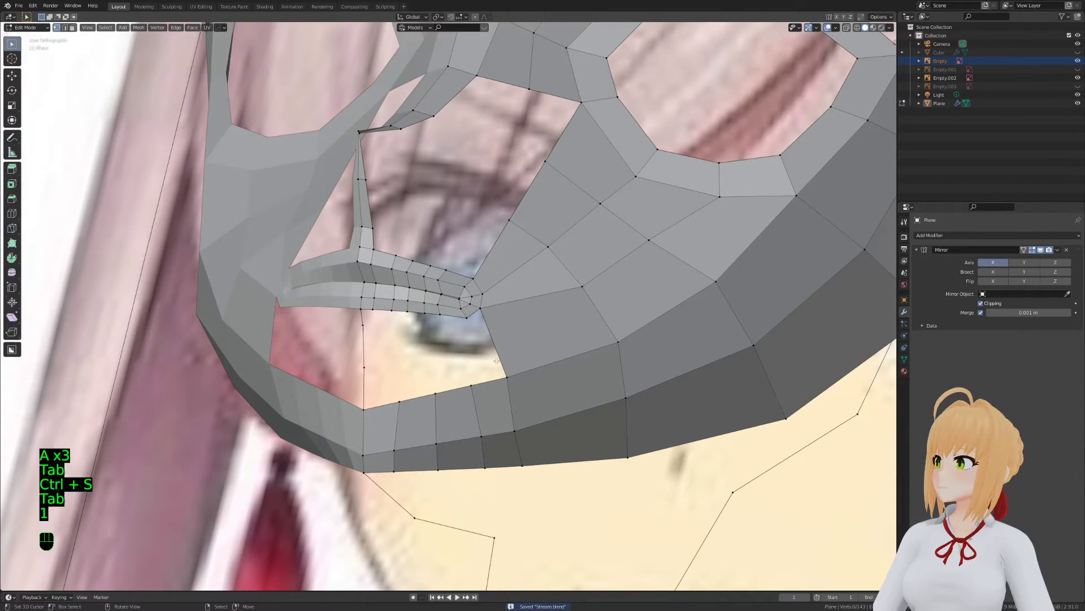
{"action": "key", "text": "2"}
{"action": "scroll", "coordinate": [521, 330], "scroll_direction": "up", "scroll_amount": 1}
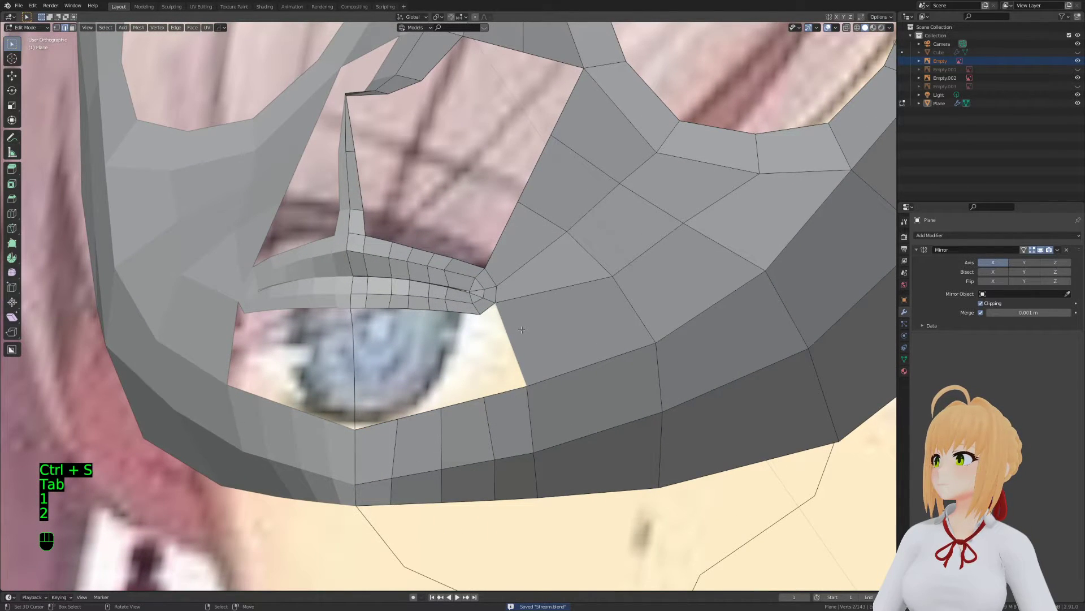
{"action": "key", "text": "f"}
{"action": "middle_click_drag", "start_coordinate": [521, 330], "coordinate": [372, 336]}
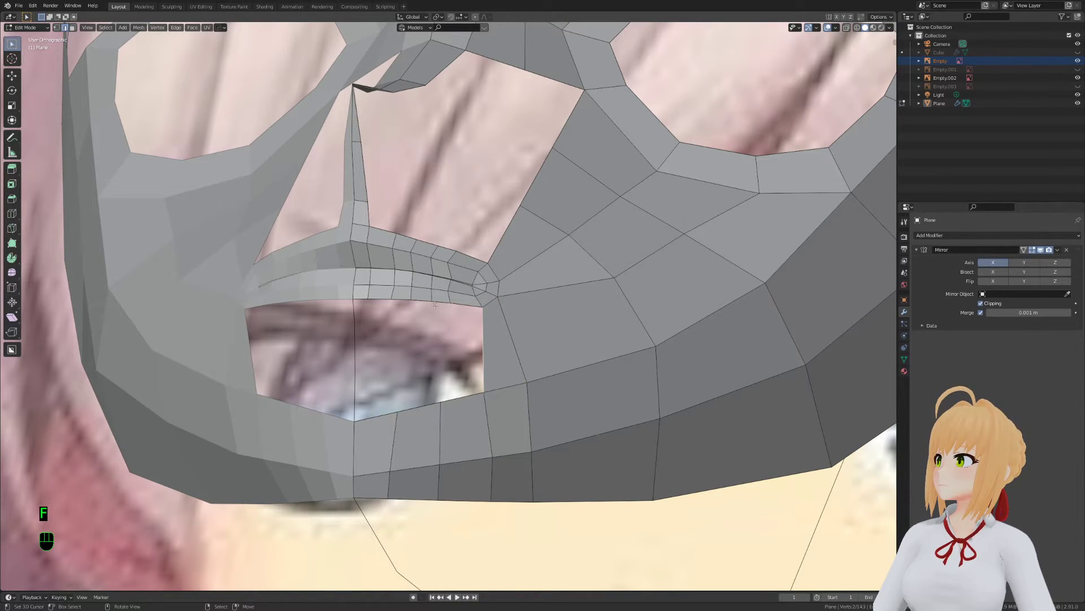
{"action": "middle_click_drag", "start_coordinate": [435, 304], "coordinate": [443, 314]}
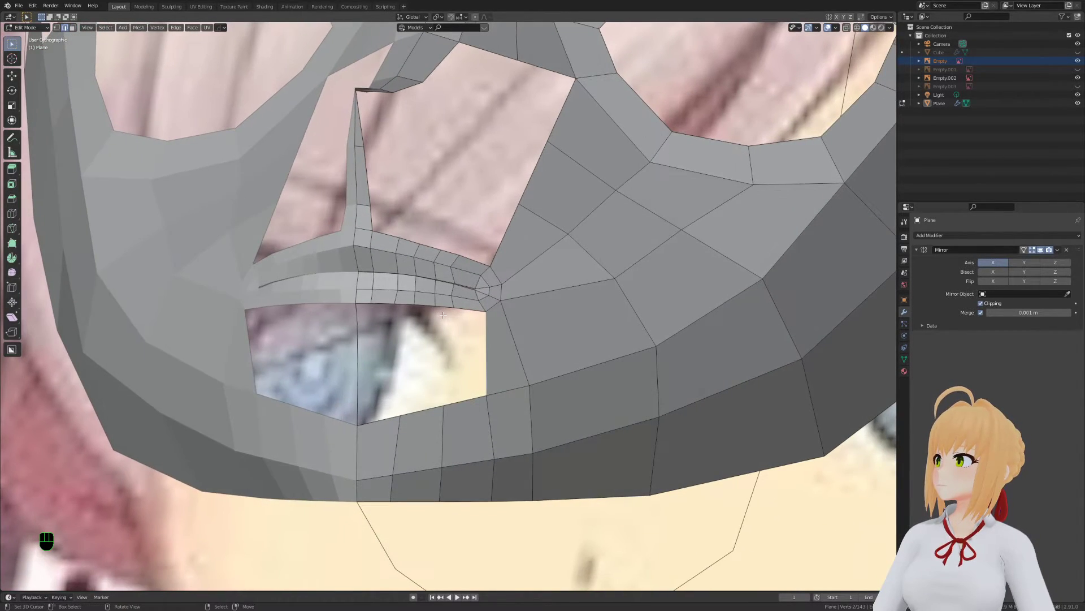
{"action": "left_click", "coordinate": [420, 414], "text": "shift"}
{"action": "key", "text": "f"}
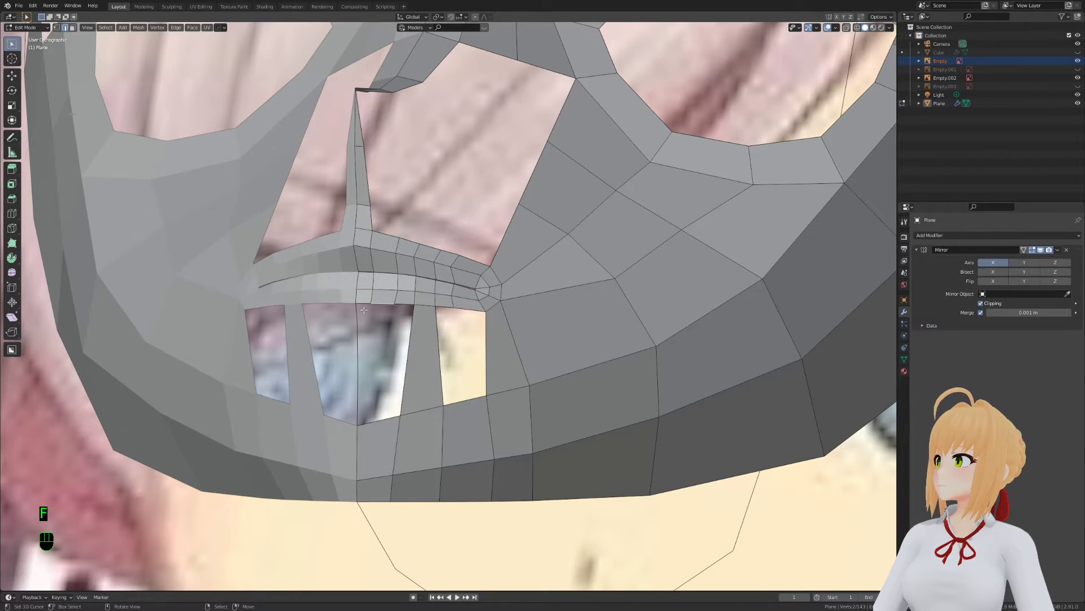
Cut a loop beside the chin centreline, fill the central face up to the lower lip, and shift the loop's edge toward the centre
{"action": "key", "text": "ctrl+r"}
{"action": "left_click", "coordinate": [372, 423]}
{"action": "left_click", "coordinate": [370, 339]}
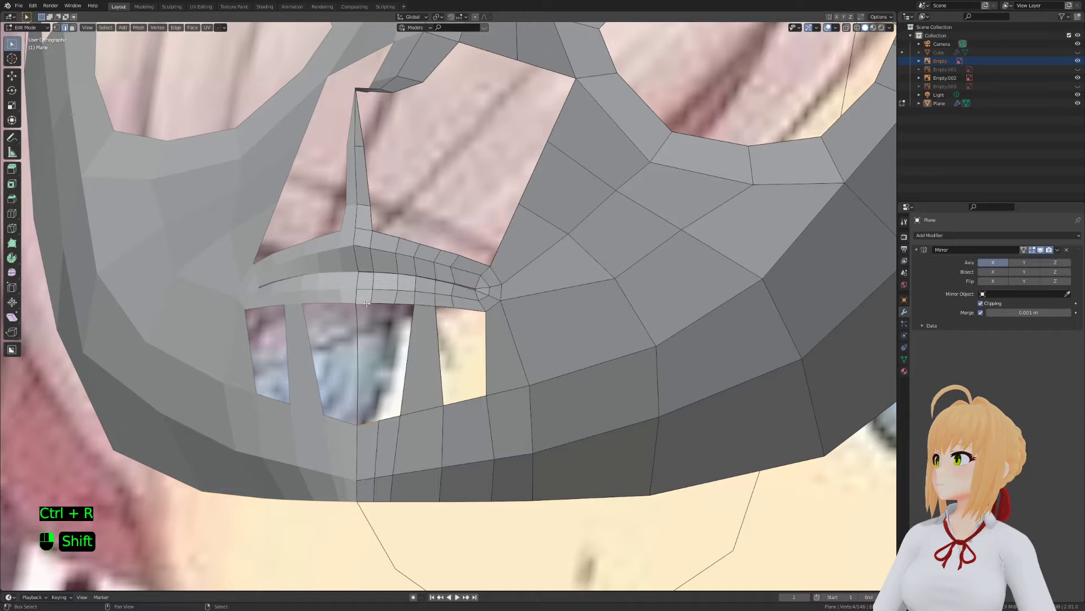
{"action": "key", "text": "f"}
{"action": "key", "text": "g"}
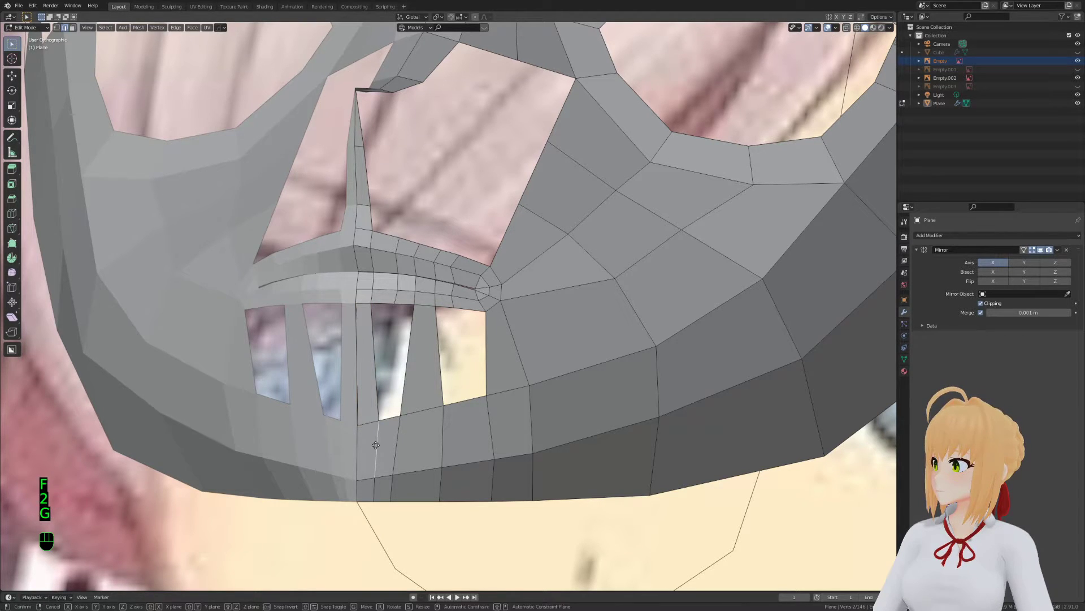
{"action": "left_click", "coordinate": [368, 446]}
{"action": "key", "text": "Tab"}
{"action": "key", "text": "Tab"}
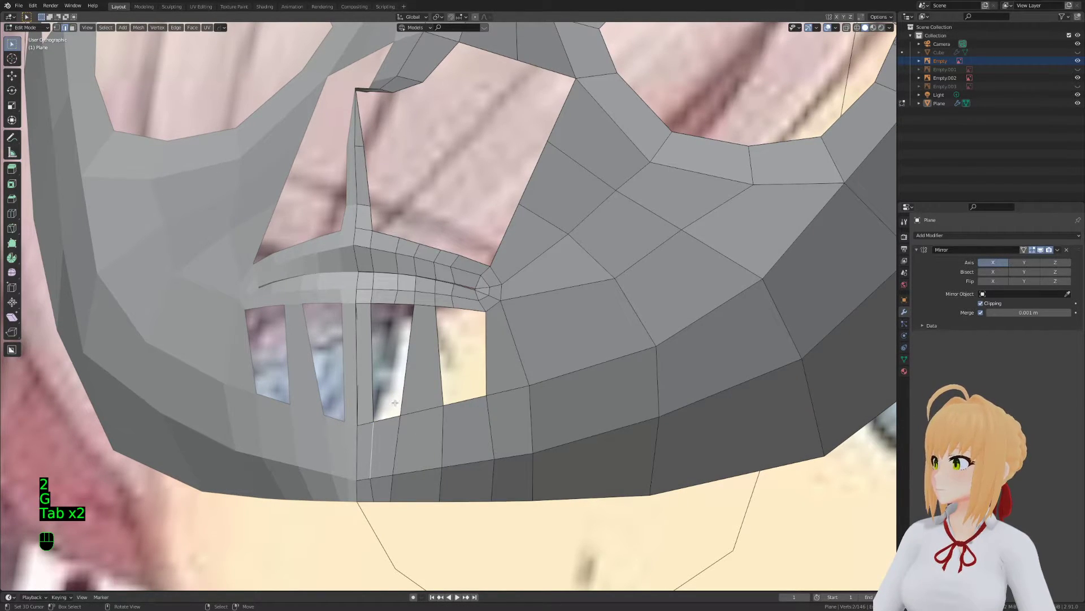
Slide the vertices of the neighbouring vertical chin edge outward, away from the centreline
{"action": "key", "text": "1"}
{"action": "key", "text": "g"}
{"action": "key", "text": "g"}
{"action": "left_click", "coordinate": [415, 473]}
{"action": "left_click", "coordinate": [400, 416]}
{"action": "key", "text": "g"}
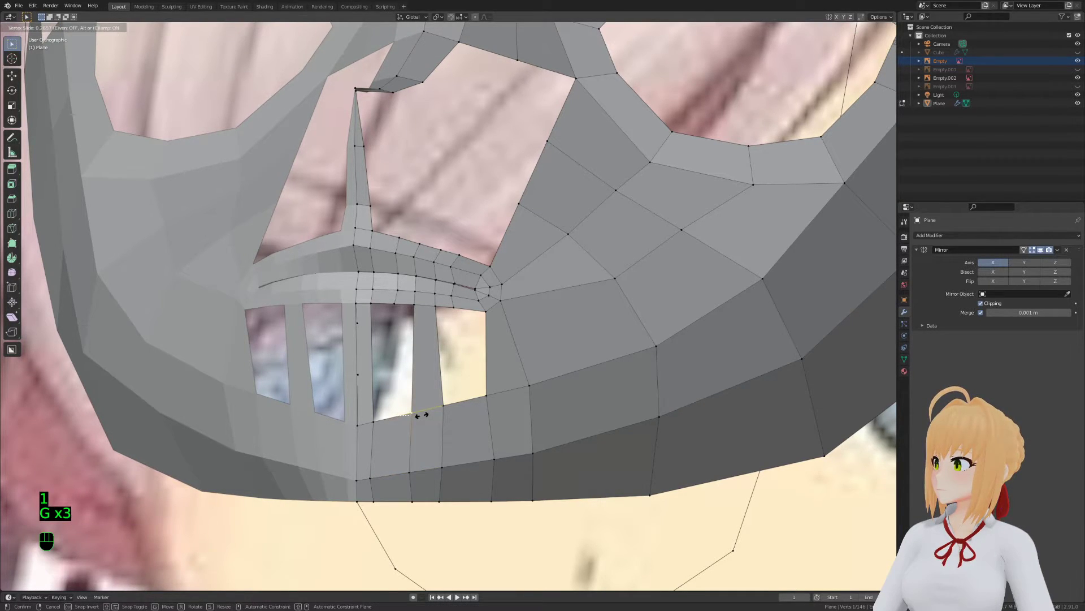
{"action": "left_click", "coordinate": [408, 413]}
Add a loop cut in the wide inner chin column and fill the three faces between it and the lower lip
{"action": "key", "text": "a"}
{"action": "key", "text": "a"}
{"action": "key", "text": "a"}
{"action": "key", "text": "ctrl+r"}
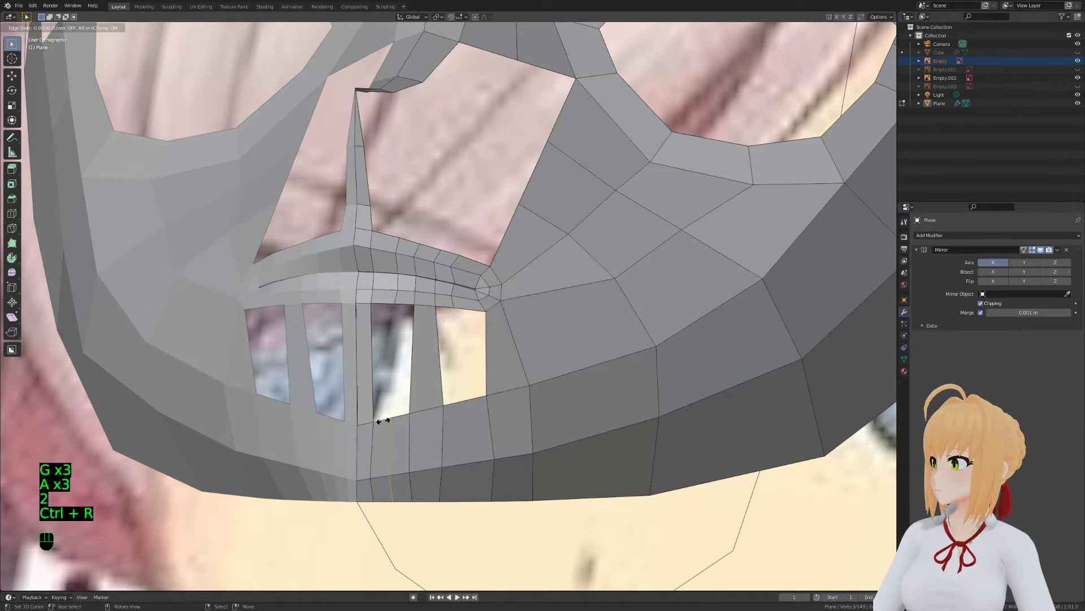
{"action": "left_click", "coordinate": [410, 418]}
{"action": "key", "text": "2"}
{"action": "key", "text": "f"}
{"action": "key", "text": "f"}
{"action": "key", "text": "f"}
{"action": "key", "text": "a"}
{"action": "key", "text": "a"}
{"action": "key", "text": "a"}
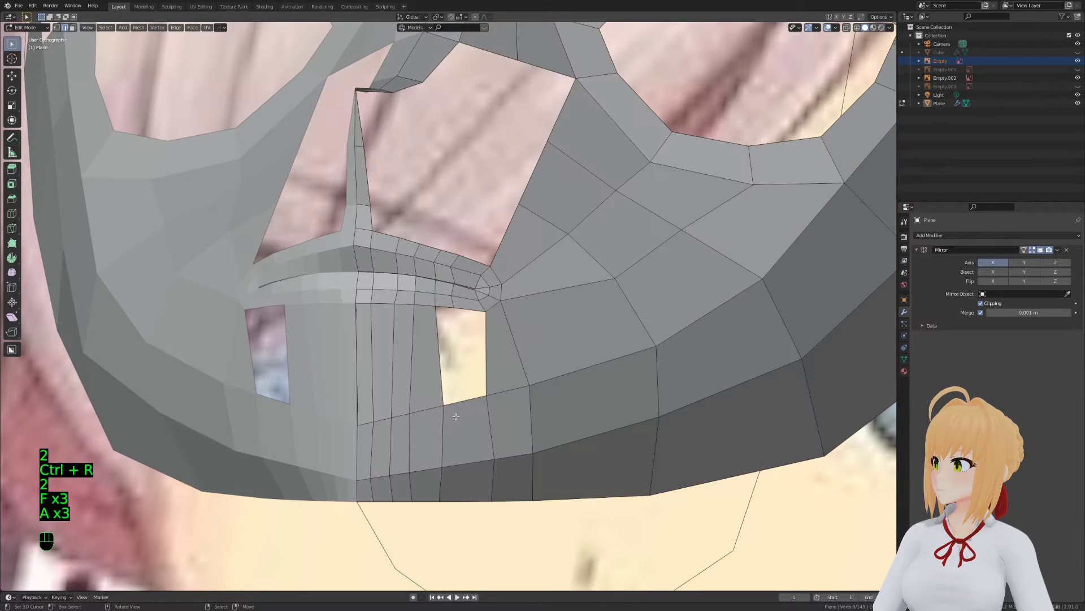
Add a loop cut in the outer open chin column and fill the remaining gap up to the lower lip with faces
{"action": "key", "text": "ctrl+r"}
{"action": "left_click", "coordinate": [458, 413]}
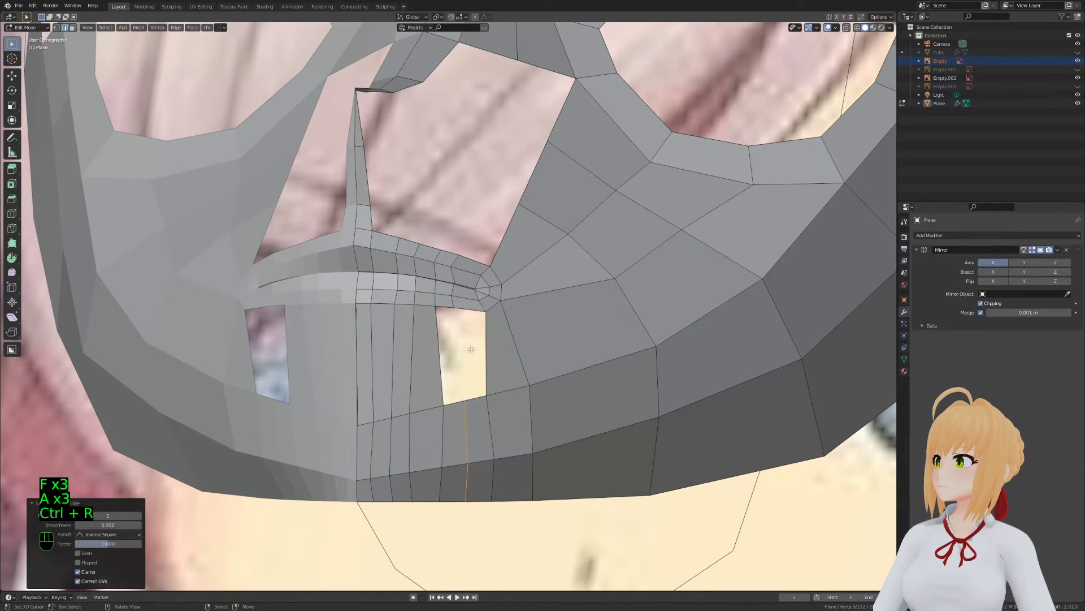
{"action": "key", "text": "f"}
{"action": "key", "text": "f"}
{"action": "key", "text": "f"}
Slide the inner vertex of the newly filled chin area toward the centre and nudge the next vertical chin edge outward
{"action": "key", "text": "1"}
{"action": "left_click", "coordinate": [443, 405]}
{"action": "key", "text": "g"}
{"action": "key", "text": "g"}
{"action": "left_click", "coordinate": [431, 415]}
{"action": "key", "text": "2"}
{"action": "left_click", "coordinate": [409, 454]}
{"action": "key", "text": "g"}
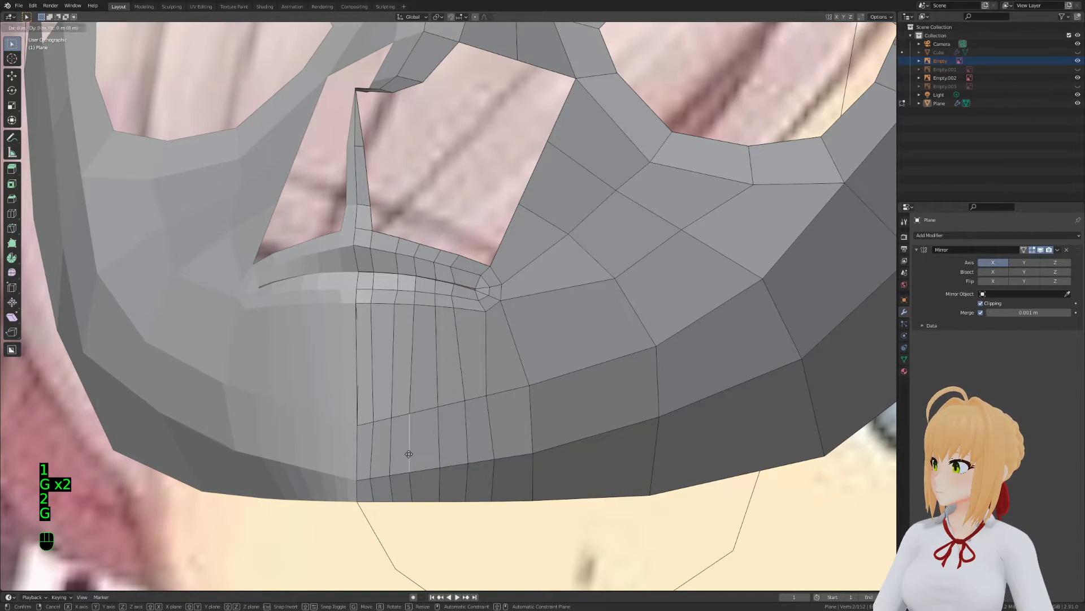
{"action": "left_click", "coordinate": [412, 453]}
Reposition the bottom-edge vertex below that chin edge and the neighbouring lower-row vertex to even out the chin column spacing
{"action": "key", "text": "1"}
{"action": "key", "text": "g"}
{"action": "key", "text": "g"}
{"action": "left_click", "coordinate": [412, 498]}
{"action": "left_click", "coordinate": [391, 475]}
{"action": "key", "text": "g"}
{"action": "left_click", "coordinate": [391, 467]}
{"action": "key", "text": "g"}
{"action": "left_click", "coordinate": [379, 474]}
{"action": "key", "text": "a"}
{"action": "key", "text": "a"}
{"action": "key", "text": "a"}
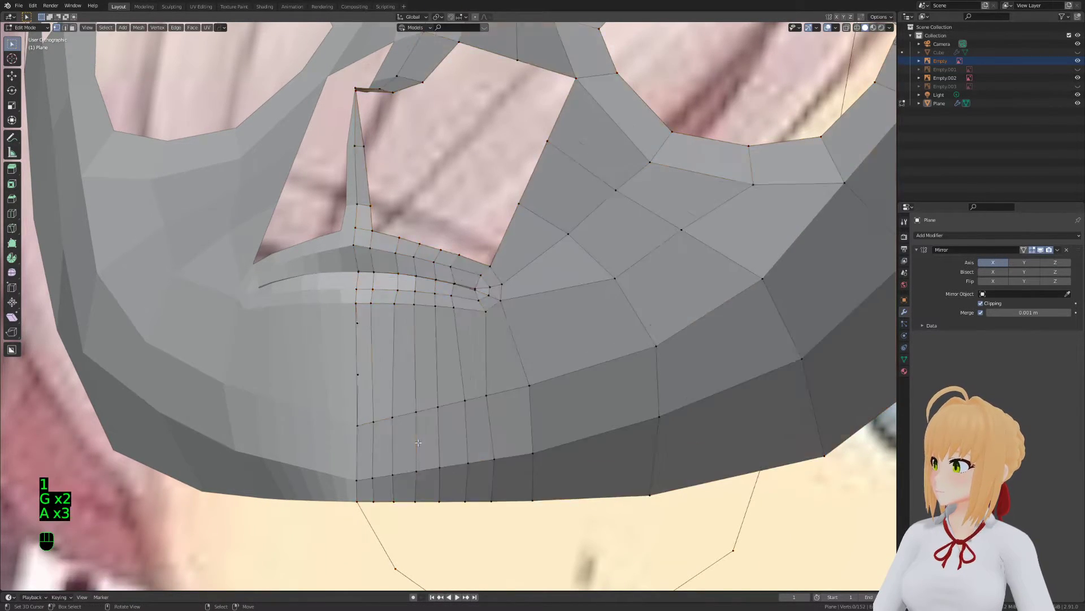
Delete three alternate vertical edge loops running down from the lower lip through the chin to simplify its columns
{"action": "key", "text": "Tab"}
{"action": "key", "text": "Tab"}
{"action": "scroll", "coordinate": [419, 443], "scroll_direction": "down", "scroll_amount": 5}
{"action": "scroll", "coordinate": [521, 317], "scroll_direction": "up", "scroll_amount": 4}
{"action": "middle_click_drag", "start_coordinate": [521, 317], "coordinate": [417, 283]}
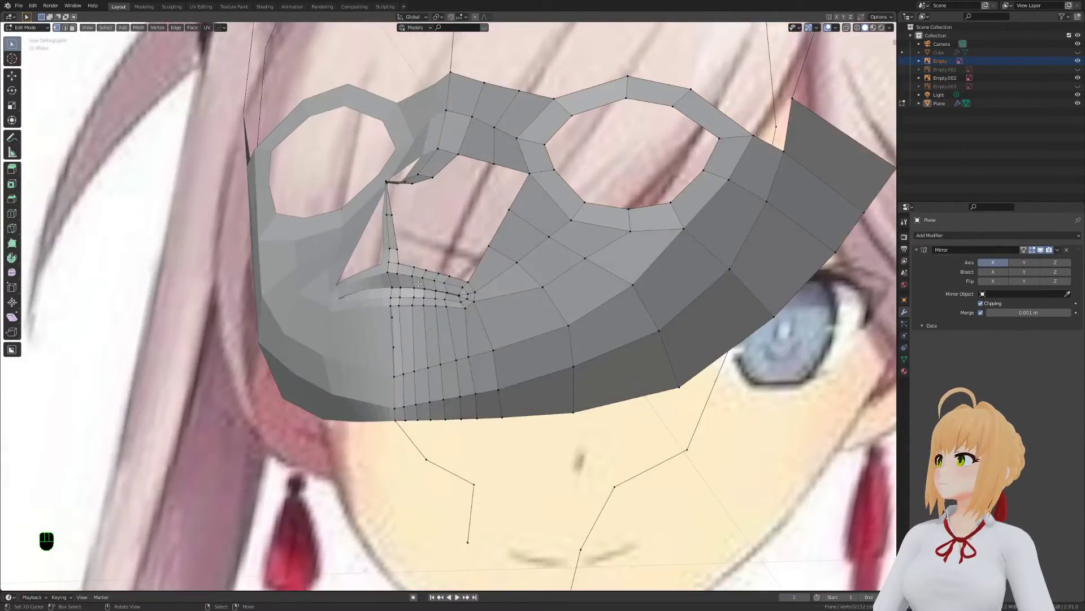
{"action": "scroll", "coordinate": [452, 294], "scroll_direction": "up", "scroll_amount": 2}
{"action": "key", "text": "a"}
{"action": "key", "text": "a"}
{"action": "key", "text": "a"}
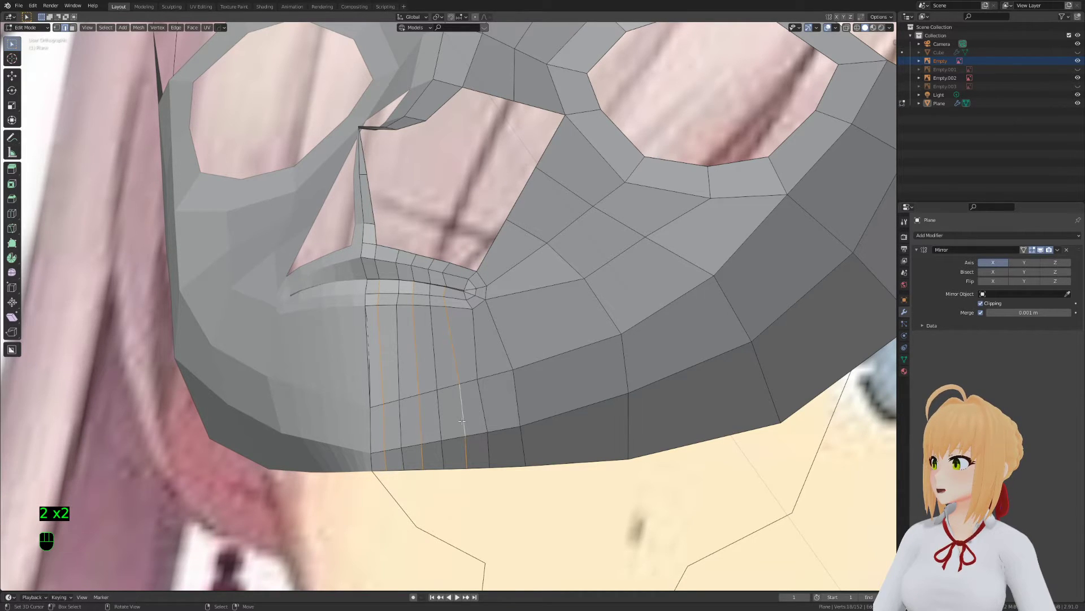
{"action": "key", "text": "x"}
{"action": "left_click", "coordinate": [450, 463]}
{"action": "key", "text": "a"}
{"action": "key", "text": "a"}
{"action": "key", "text": "a"}
Delete the chin face beside the centreline directly below the lower lip, selecting it in wireframe
{"action": "middle_click_drag", "start_coordinate": [447, 459], "coordinate": [384, 400]}
{"action": "key", "text": "a"}
{"action": "key", "text": "z"}
{"action": "key", "text": "2"}
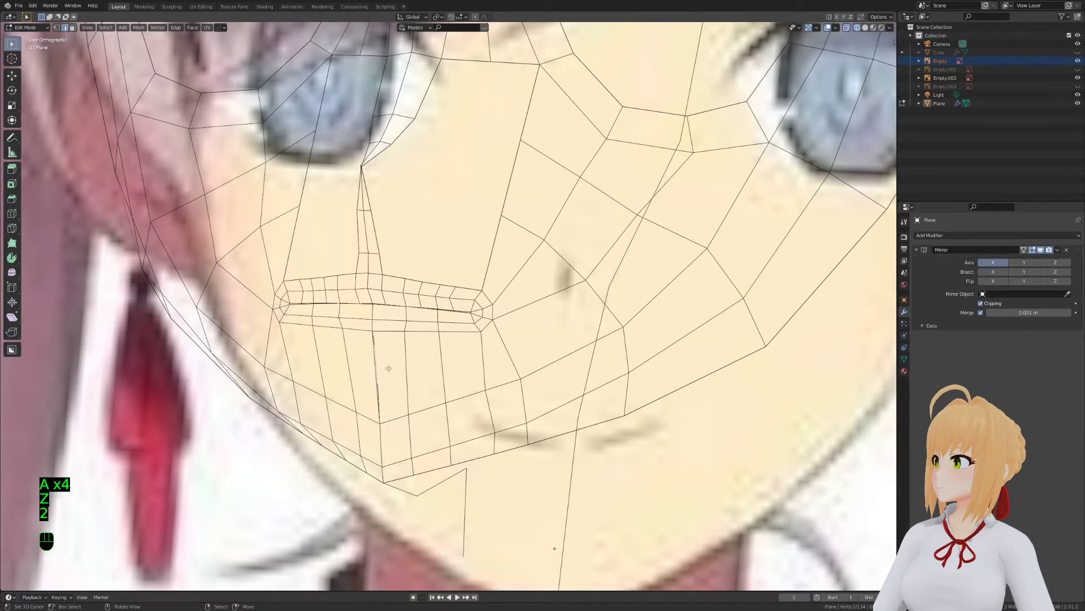
{"action": "key", "text": "3"}
{"action": "key", "text": "x"}
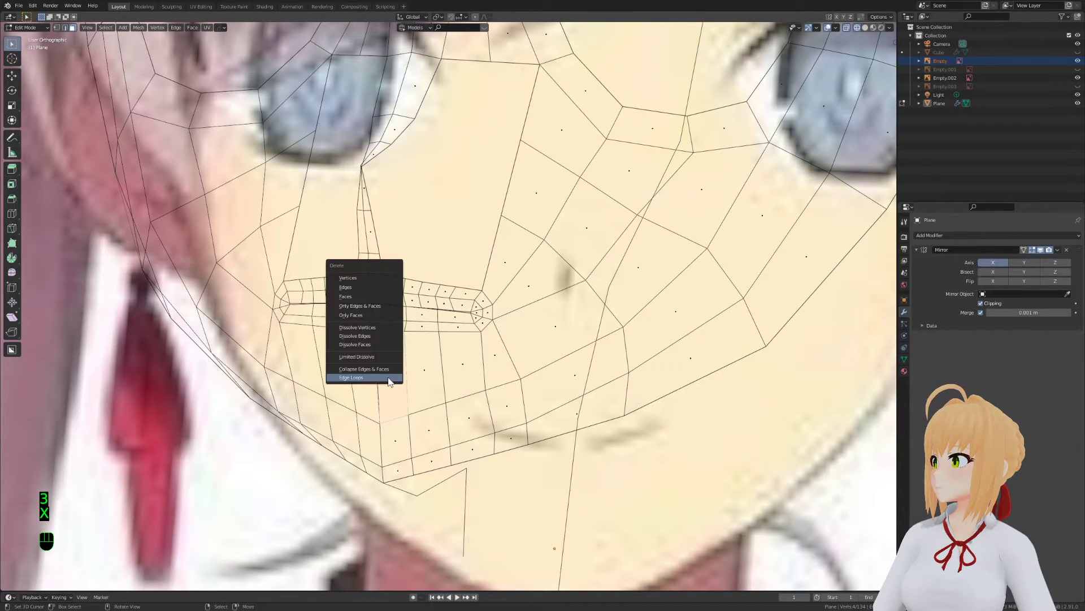
{"action": "left_click", "coordinate": [366, 297]}
{"action": "key", "text": "z"}
{"action": "key", "text": "a"}
{"action": "key", "text": "1"}
{"action": "key", "text": "a"}
{"action": "key", "text": "a"}
{"action": "key", "text": "a"}
Turn on proportional editing and move the circle-selected vertices along the lower jaw edge beside the chin
{"action": "mouse_move", "coordinate": [366, 298]}
{"action": "middle_mouse_down"}
{"action": "mouse_move", "coordinate": [465, 374]}
{"action": "mouse_move", "coordinate": [436, 378]}
{"action": "middle_mouse_up"}
{"action": "scroll", "coordinate": [435, 377], "scroll_direction": "down", "scroll_amount": 2}
{"action": "middle_click_drag", "start_coordinate": [435, 378], "coordinate": [456, 391], "text": "shift"}
{"action": "scroll", "coordinate": [418, 390], "scroll_direction": "up", "scroll_amount": 1}
{"action": "scroll", "coordinate": [430, 396], "scroll_direction": "up", "scroll_amount": 1}
{"action": "key", "text": "g"}
{"action": "middle_click_drag", "start_coordinate": [414, 441], "coordinate": [441, 453]}
{"action": "key", "text": "1"}
{"action": "key", "text": "z"}
{"action": "key", "text": "a"}
{"action": "key", "text": "a"}
{"action": "key", "text": "a"}
{"action": "key", "text": "c"}
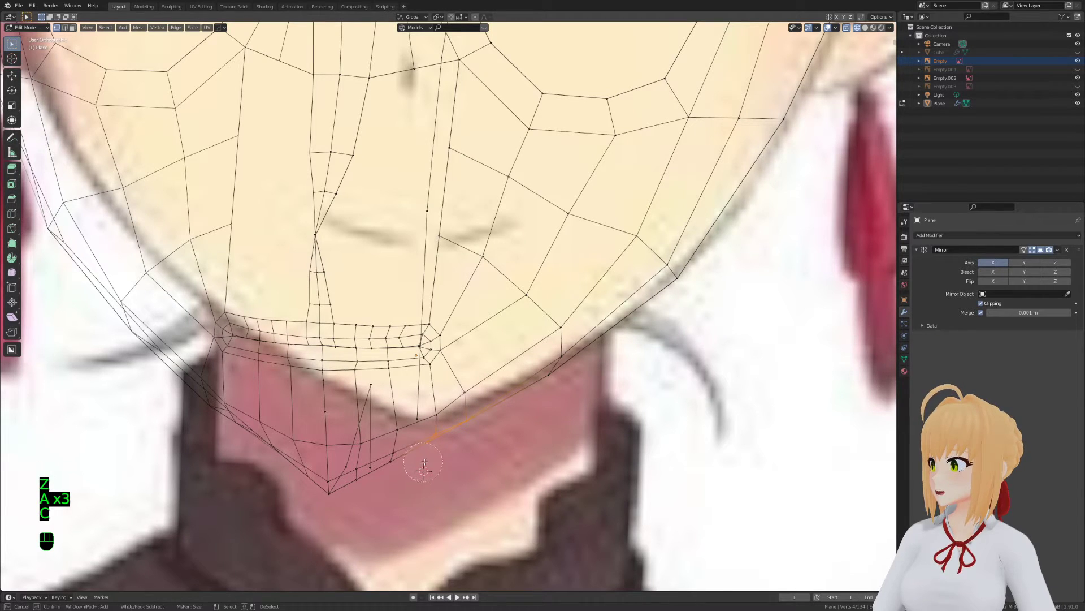
{"action": "key", "text": "o"}
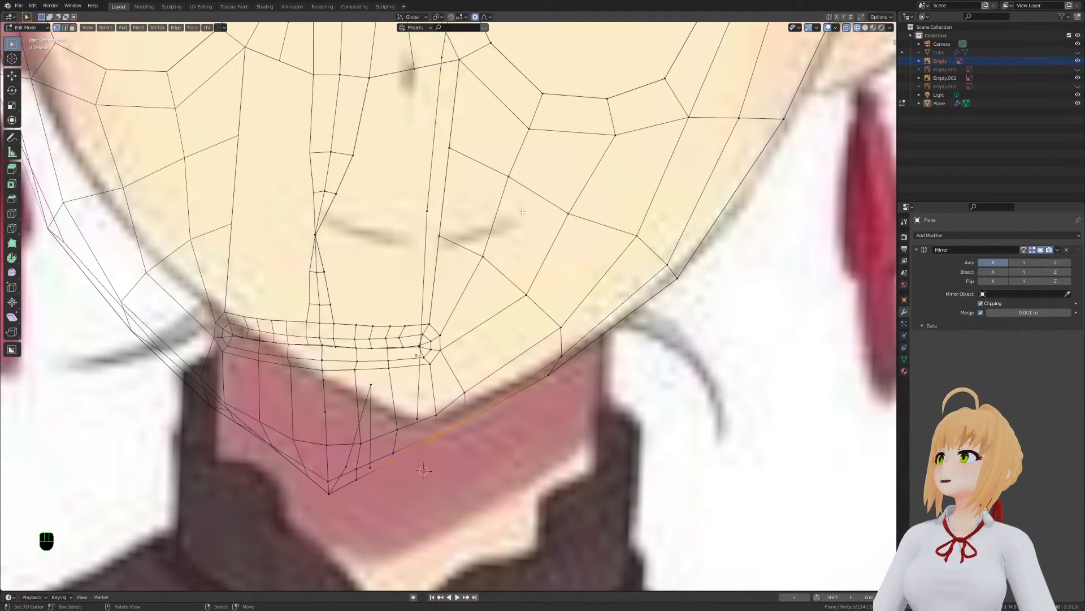
{"action": "key", "text": "g"}
{"action": "left_click", "coordinate": [554, 315]}
Reposition the lower jaw-edge vertices closest to the chin tip with proportional editing
{"action": "left_click", "coordinate": [371, 469]}
{"action": "key", "text": "g"}
{"action": "right_click", "coordinate": [371, 476]}
{"action": "key", "text": "g"}
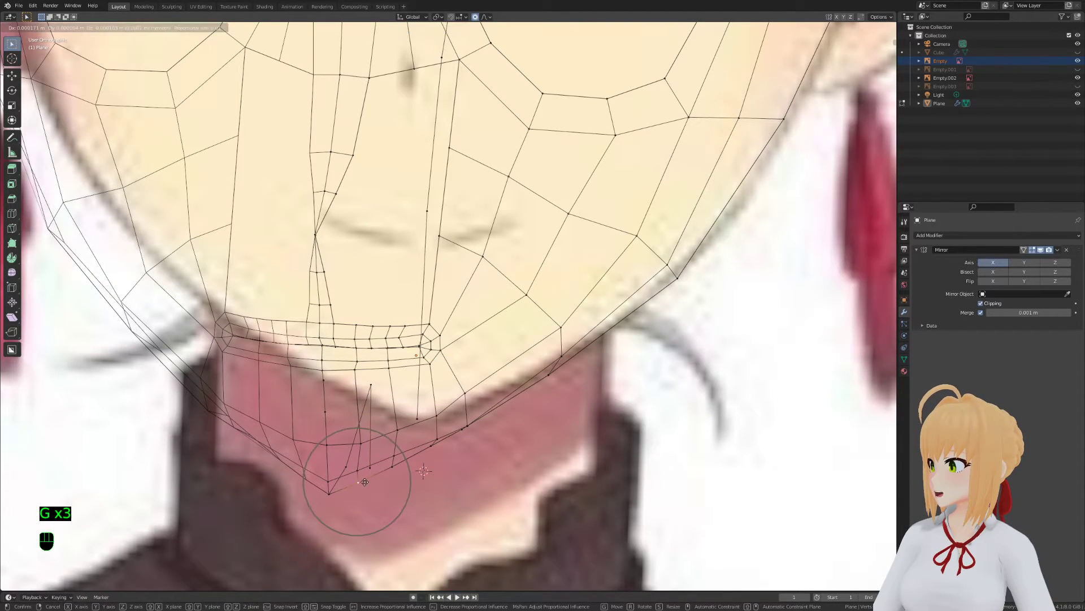
{"action": "left_click", "coordinate": [367, 477]}
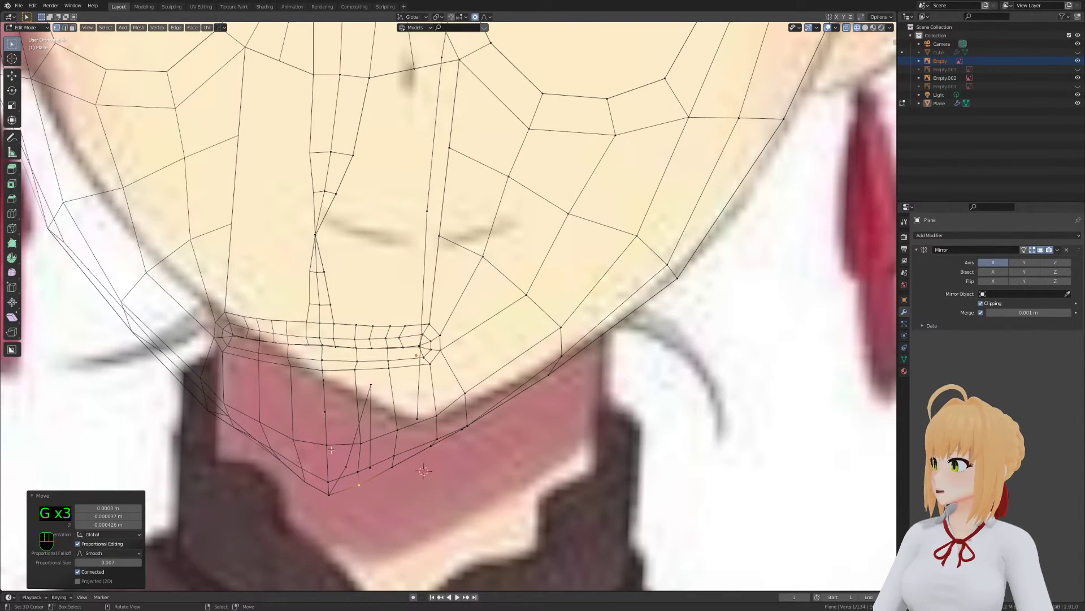
{"action": "key", "text": "g"}
{"action": "left_click", "coordinate": [350, 485]}
Adjust the next lower jaw-edge vertices one by one, working outward from the chin to smooth the jawline
{"action": "right_click", "coordinate": [395, 471]}
{"action": "key", "text": "g"}
{"action": "left_click", "coordinate": [396, 471]}
{"action": "right_click", "coordinate": [448, 445]}
{"action": "key", "text": "g"}
{"action": "left_click", "coordinate": [453, 448]}
{"action": "right_click", "coordinate": [464, 432]}
{"action": "middle_click_drag", "start_coordinate": [465, 432], "coordinate": [472, 445]}
{"action": "key", "text": "g"}
{"action": "left_click", "coordinate": [473, 446]}
Fine-tune the lower jaw-edge vertices again, working back from the side of the jaw to the chin tip
{"action": "right_click", "coordinate": [428, 439]}
{"action": "key", "text": "g"}
{"action": "left_click", "coordinate": [432, 441]}
{"action": "key", "text": "g"}
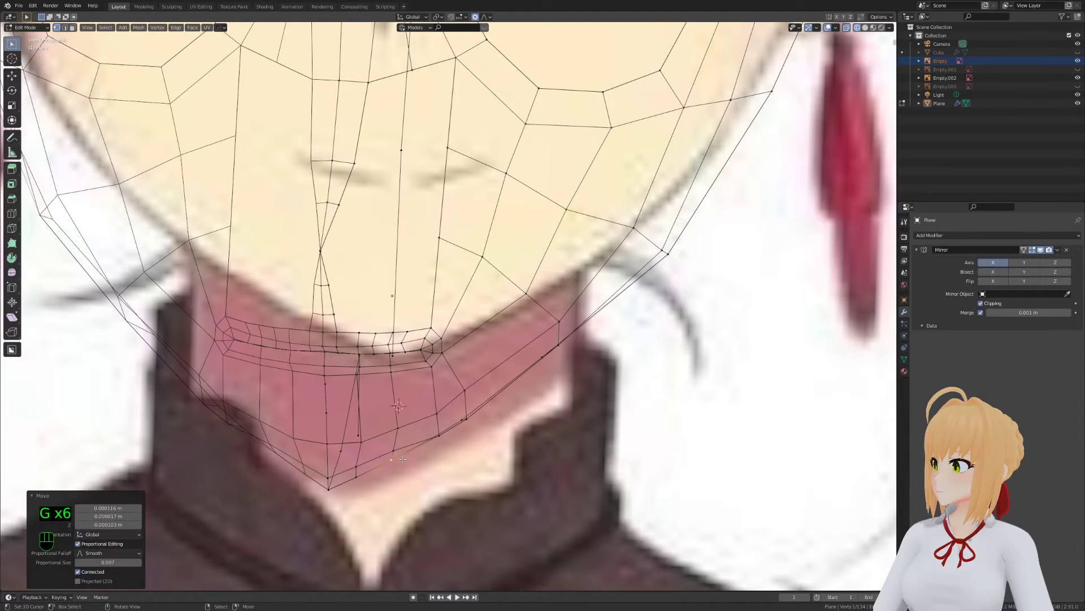
{"action": "left_click", "coordinate": [437, 444]}
{"action": "key", "text": "g"}
{"action": "left_click", "coordinate": [391, 451]}
{"action": "right_click", "coordinate": [359, 468]}
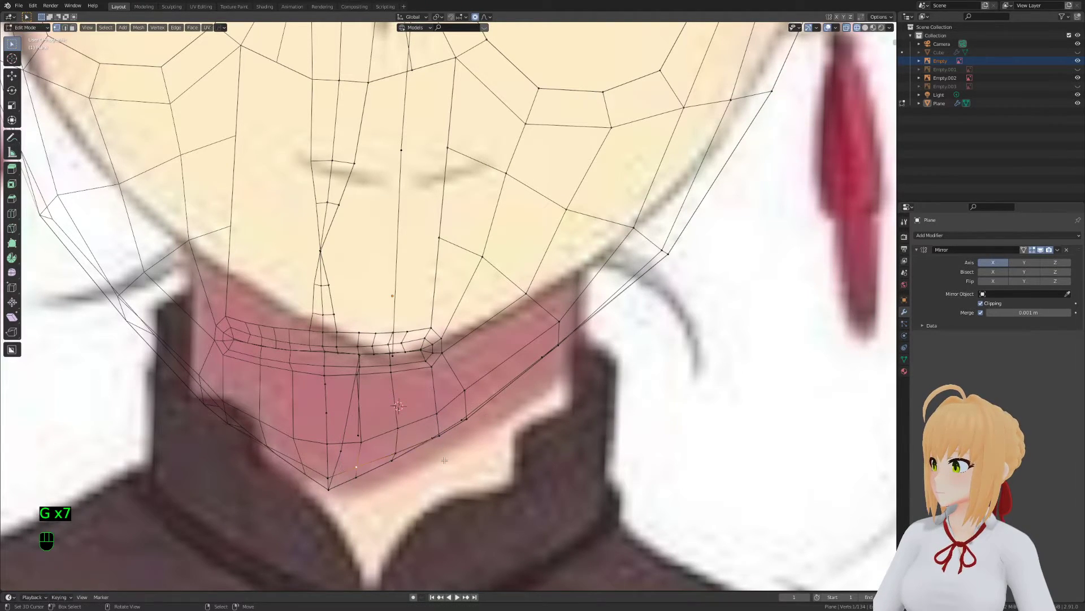
{"action": "middle_click_drag", "start_coordinate": [358, 469], "coordinate": [356, 481]}
{"action": "key", "text": "g"}
{"action": "left_click", "coordinate": [358, 481]}
Switch back to solid display and shift the side of the jaw using smooth proportional editing with a size of 0.02
{"action": "middle_click_drag", "start_coordinate": [475, 457], "coordinate": [492, 429]}
{"action": "key", "text": "alt+z"}
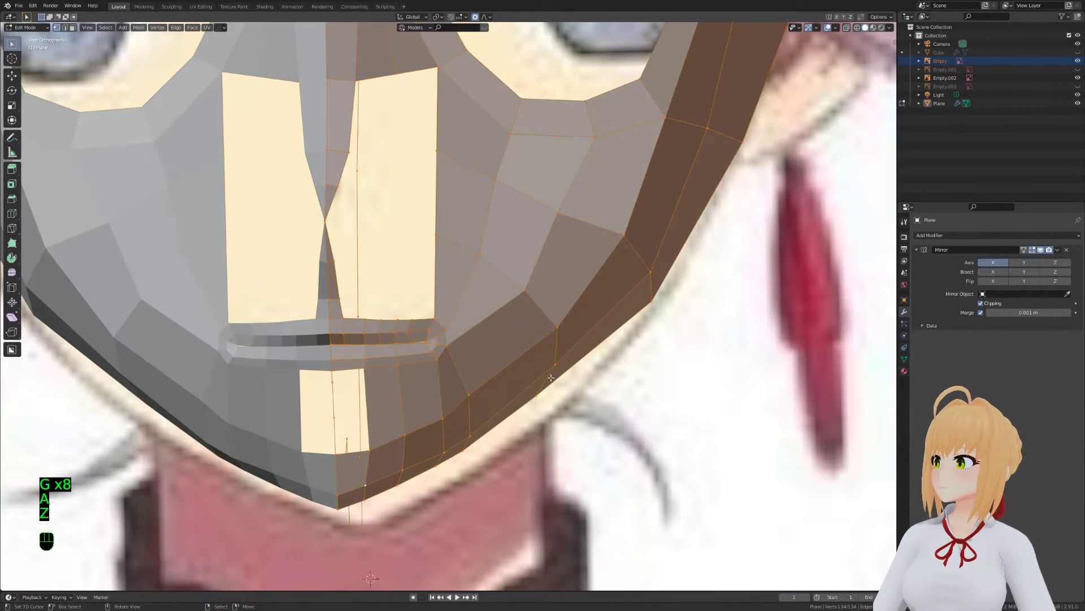
{"action": "key", "text": "g"}
{"action": "scroll", "coordinate": [540, 398], "scroll_direction": "down", "scroll_amount": 2}
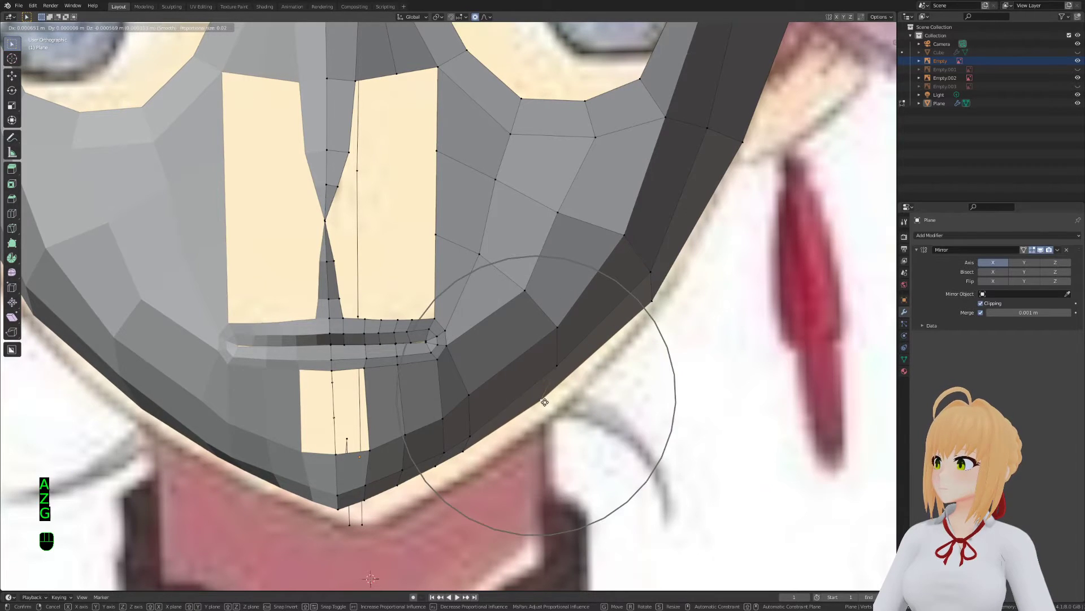
{"action": "left_click", "coordinate": [541, 402]}
Compare the face shape and jawline with the reference from the front and at an angle in Object Mode
{"action": "key", "text": "Tab"}
{"action": "scroll", "coordinate": [542, 407], "scroll_direction": "down", "scroll_amount": 6}
{"action": "key", "text": "KP_1"}
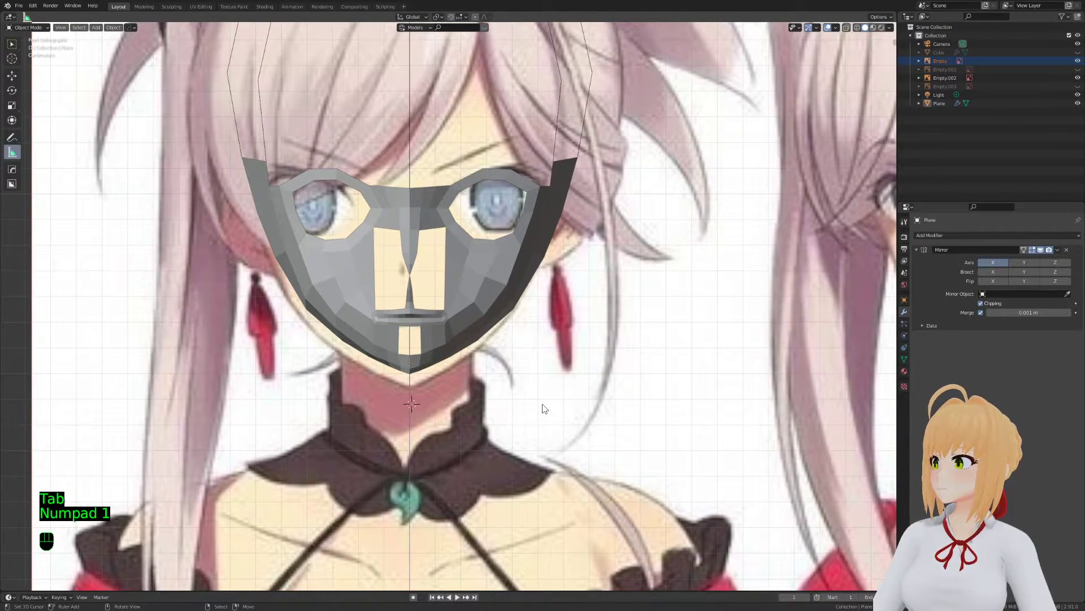
{"action": "key", "text": "KP_5"}
{"action": "scroll", "coordinate": [535, 406], "scroll_direction": "up", "scroll_amount": 2}
{"action": "key", "text": "Tab"}
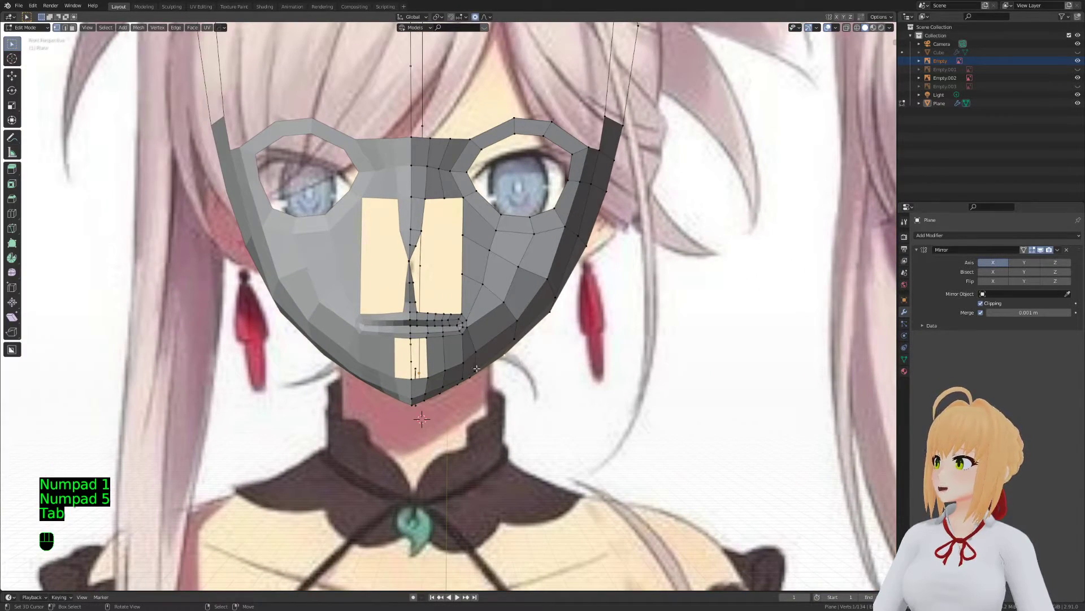
{"action": "key", "text": "Tab"}
{"action": "key", "text": "Tab"}
{"action": "key", "text": "Tab"}
{"action": "middle_click_drag", "start_coordinate": [533, 356], "coordinate": [429, 417]}
{"action": "middle_click_drag", "start_coordinate": [527, 401], "coordinate": [653, 330]}
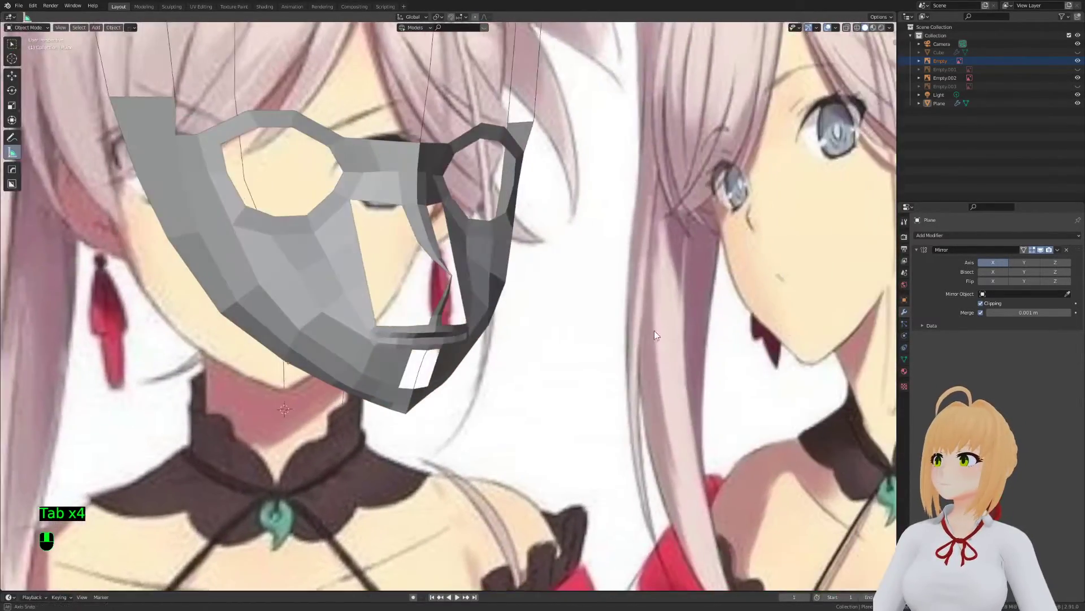
{"action": "key", "text": "Tab"}
{"action": "scroll", "coordinate": [478, 384], "scroll_direction": "up", "scroll_amount": 3}
{"action": "scroll", "coordinate": [478, 384], "scroll_direction": "up", "scroll_amount": 1}
{"action": "key", "text": "2"}
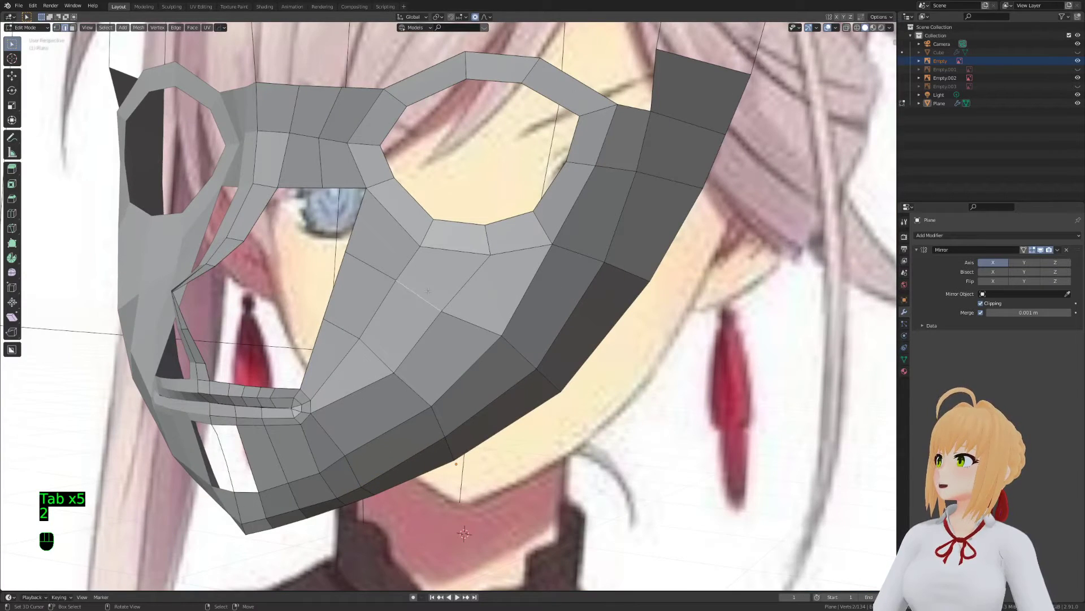
{"action": "key", "text": "KP_3"}
{"action": "key", "text": "g"}
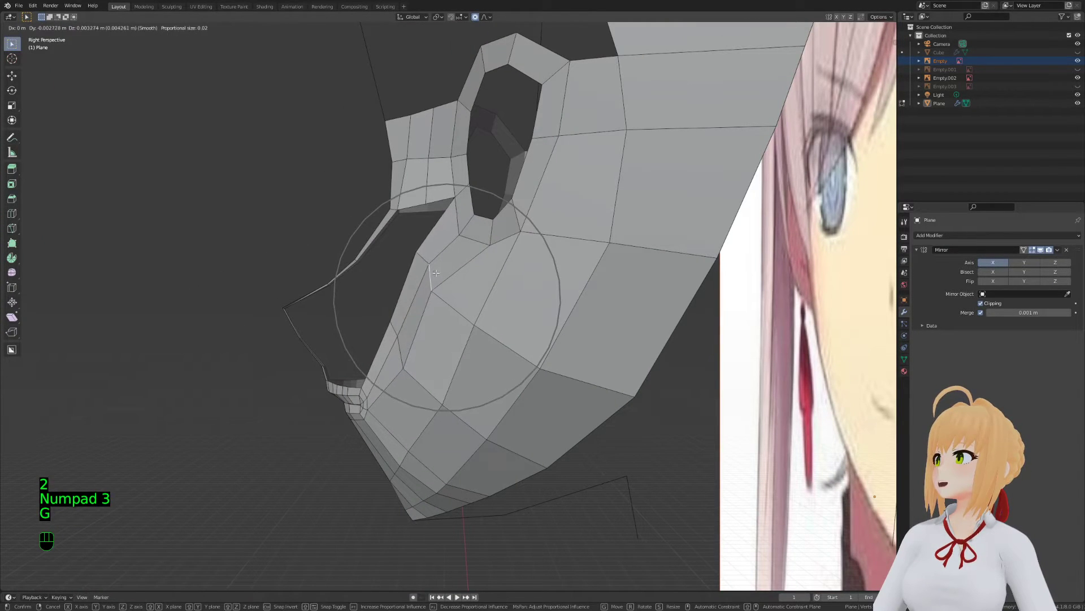
{"action": "right_click", "coordinate": [436, 274]}
Change the proportional falloff to Sharp and move the mouth corner vertices in the right view with a smaller influence radius
{"action": "key", "text": "1"}
{"action": "middle_click_drag", "start_coordinate": [397, 396], "coordinate": [437, 317], "text": "shift"}
{"action": "key", "text": "g"}
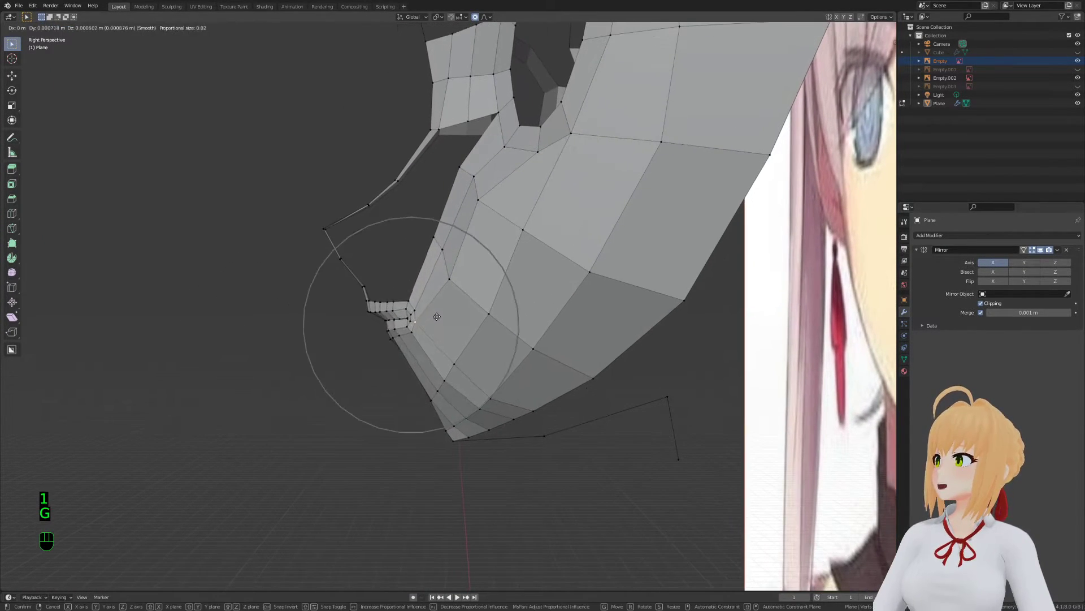
{"action": "right_click", "coordinate": [436, 314]}
{"action": "left_click", "coordinate": [490, 17]}
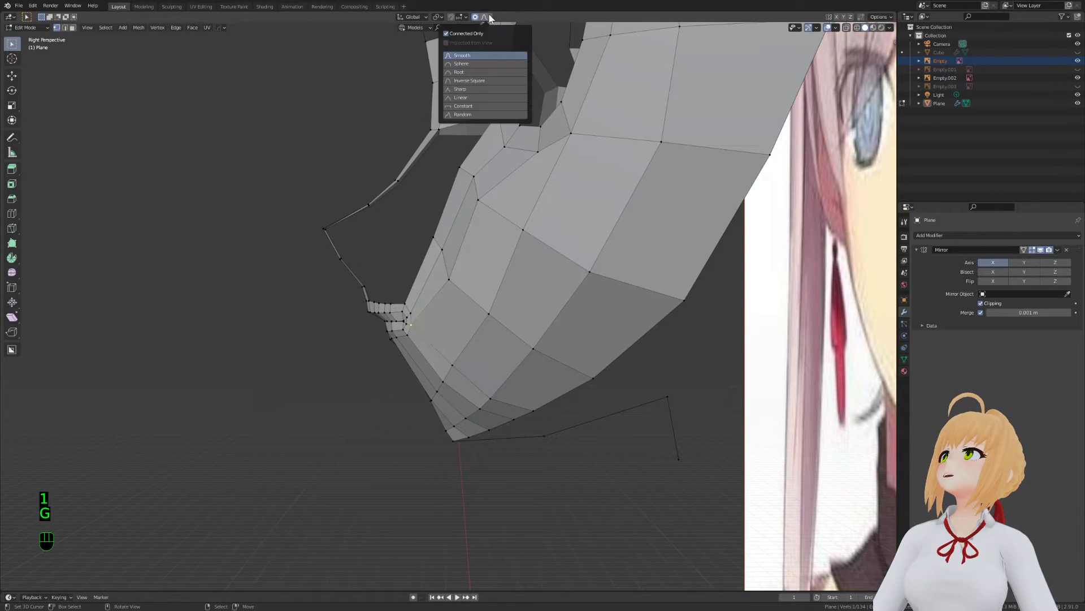
{"action": "left_click", "coordinate": [461, 99]}
{"action": "scroll", "coordinate": [457, 320], "scroll_direction": "up", "scroll_amount": 2}
{"action": "key", "text": "g"}
{"action": "scroll", "coordinate": [438, 307], "scroll_direction": "up", "scroll_amount": 5}
{"action": "left_click", "coordinate": [443, 308]}
Rotate and move the mouth corner vertices in the top orthographic wireframe view with Sharp falloff and a proportional size of 0.01
{"action": "key", "text": "z"}
{"action": "middle_click_drag", "start_coordinate": [445, 311], "coordinate": [480, 442]}
{"action": "key", "text": "KP_7"}
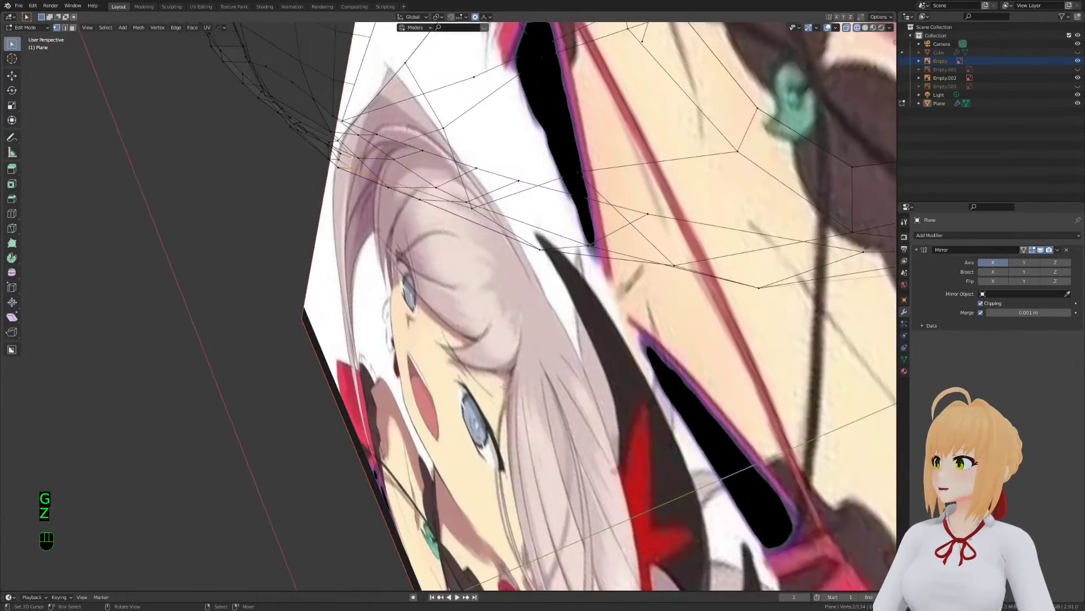
{"action": "key", "text": "KP_5"}
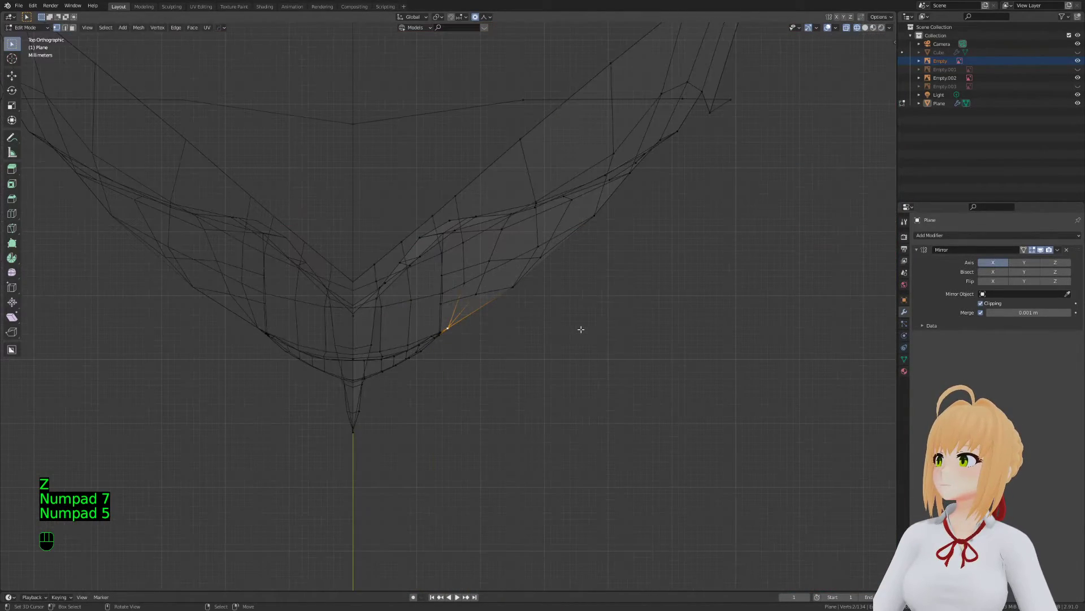
{"action": "scroll", "coordinate": [581, 329], "scroll_direction": "up", "scroll_amount": 2}
{"action": "key", "text": "r"}
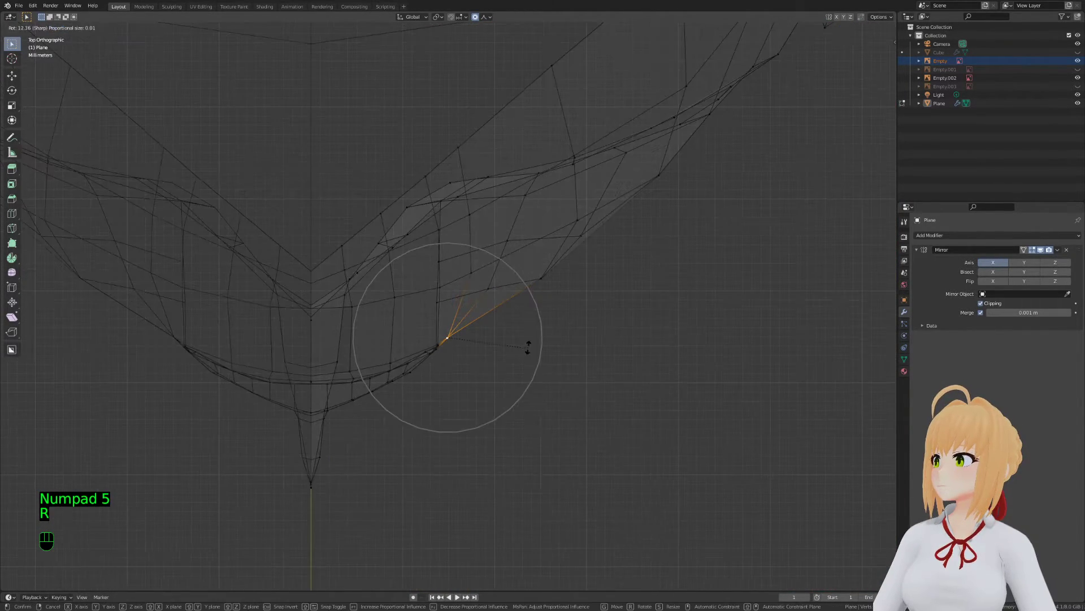
{"action": "left_click", "coordinate": [526, 344]}
{"action": "key", "text": "g"}
{"action": "left_click", "coordinate": [523, 334]}
{"action": "key", "text": "r"}
{"action": "left_click", "coordinate": [524, 342]}
Inspect the mouth corner and face profile in solid display from the right, comparing orthographic and perspective projection
{"action": "key", "text": "z"}
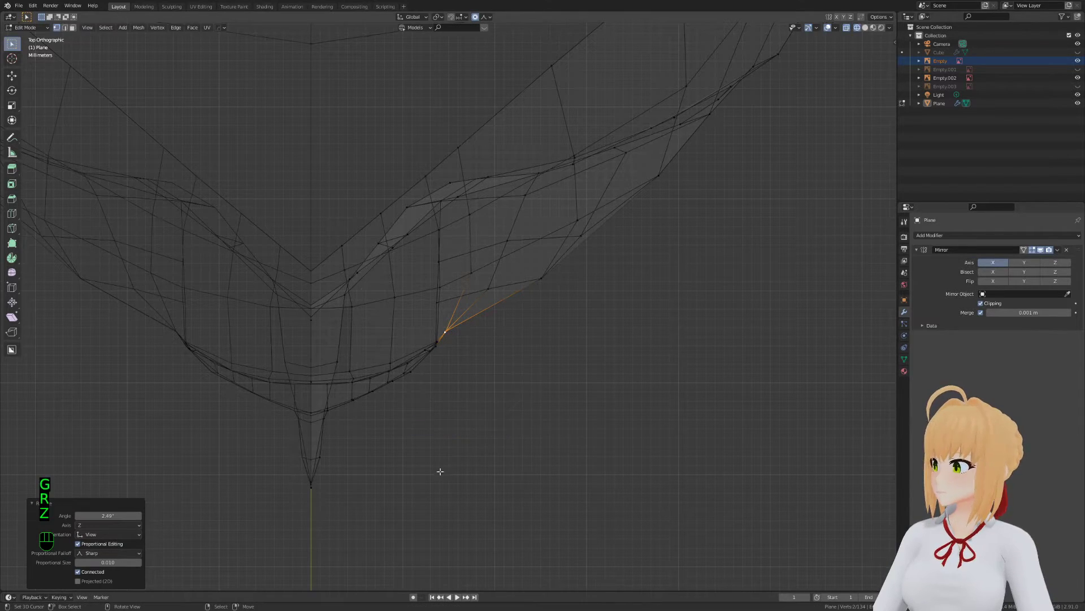
{"action": "key", "text": "z"}
{"action": "middle_click_drag", "start_coordinate": [666, 524], "coordinate": [365, 391]}
{"action": "key", "text": "KP_3"}
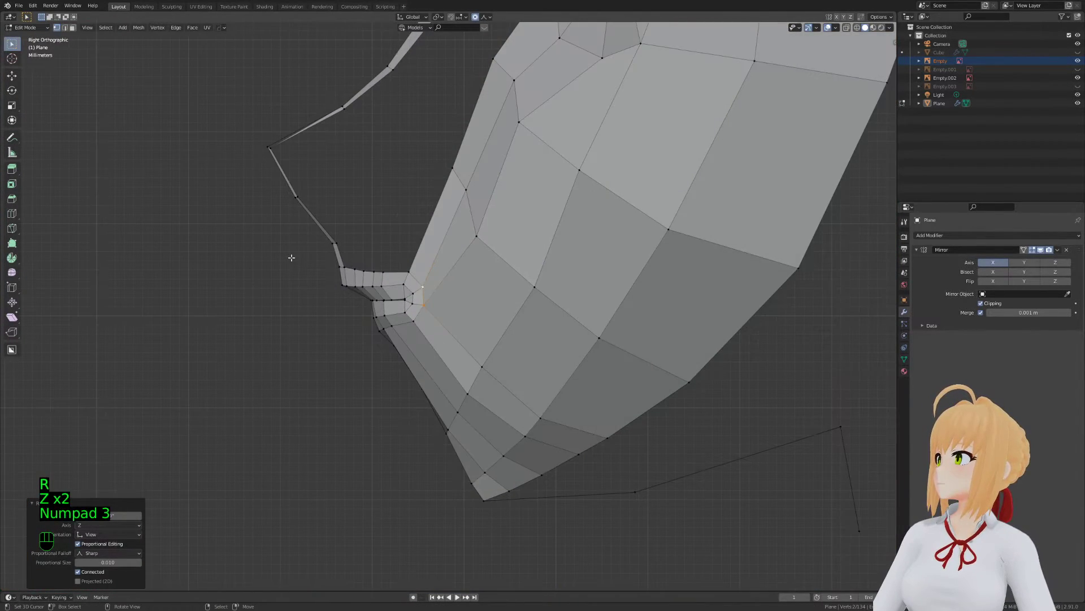
{"action": "key", "text": "KP_5"}
{"action": "key", "text": "KP_5"}
{"action": "key", "text": "KP_5"}
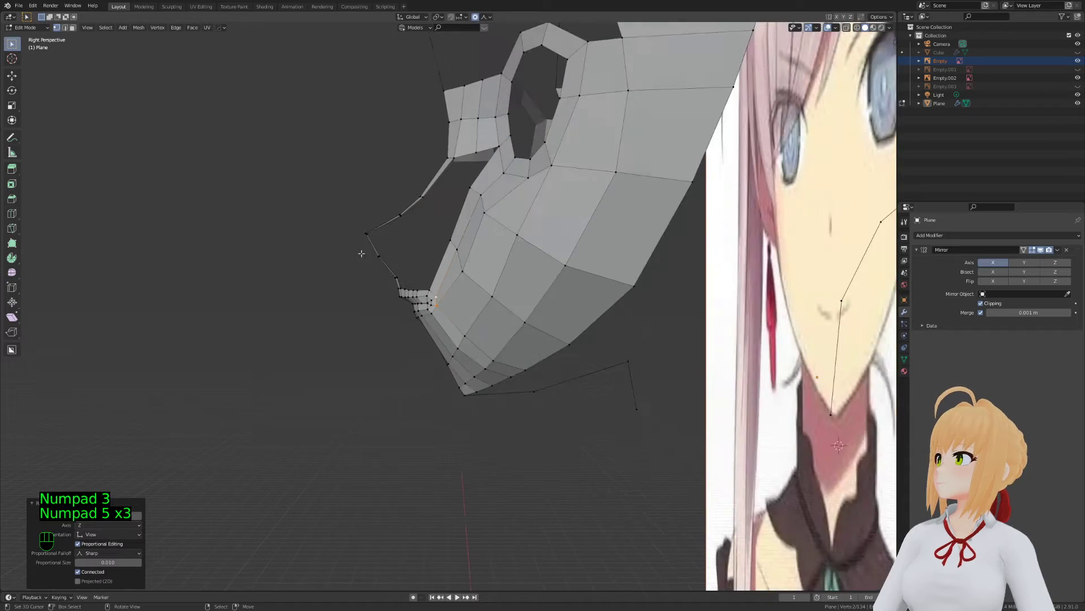
Adjust a vertex on the side contour of the face and check the shape from the right in Object Mode
{"action": "key", "text": "Tab"}
{"action": "key", "text": "Tab"}
{"action": "middle_click_drag", "start_coordinate": [514, 140], "coordinate": [475, 368]}
{"action": "key", "text": "Tab"}
{"action": "key", "text": "g"}
{"action": "key", "text": "Tab"}
{"action": "key", "text": "g"}
{"action": "key", "text": "g"}
{"action": "left_click", "coordinate": [538, 259]}
{"action": "key", "text": "a"}
{"action": "key", "text": "a"}
{"action": "key", "text": "a"}
{"action": "key", "text": "Tab"}
{"action": "key", "text": "KP_3"}
{"action": "key", "text": "Tab"}
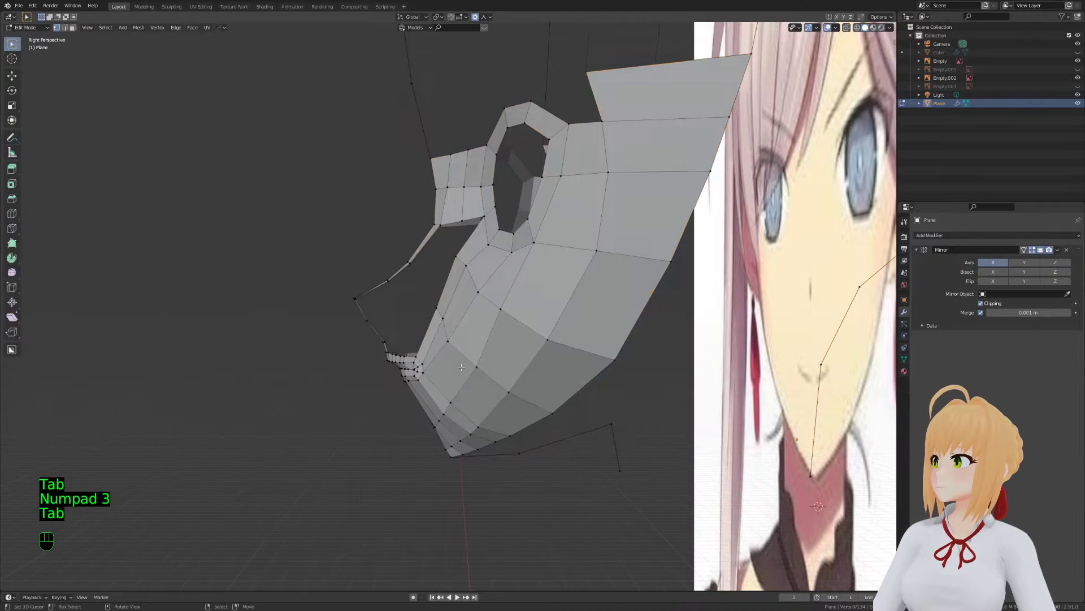
Box-select the nose and mouth vertices in right orthographic wireframe and move them back, finishing with about 0.0028 m along Y
{"action": "key", "text": "KP_5"}
{"action": "key", "text": "z"}
{"action": "left_click", "coordinate": [424, 372]}
{"action": "key", "text": "a"}
{"action": "key", "text": "a"}
{"action": "key", "text": "a"}
{"action": "key", "text": "b"}
{"action": "left_click_drag", "start_coordinate": [300, 240], "coordinate": [446, 398]}
{"action": "key", "text": "g"}
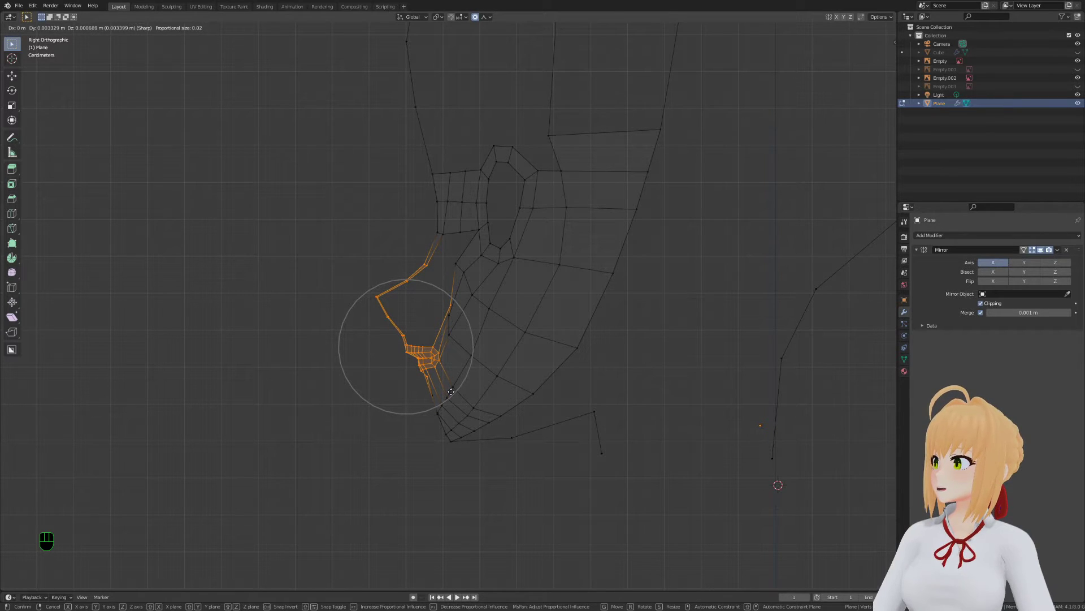
{"action": "left_click", "coordinate": [451, 391]}
{"action": "key", "text": "g"}
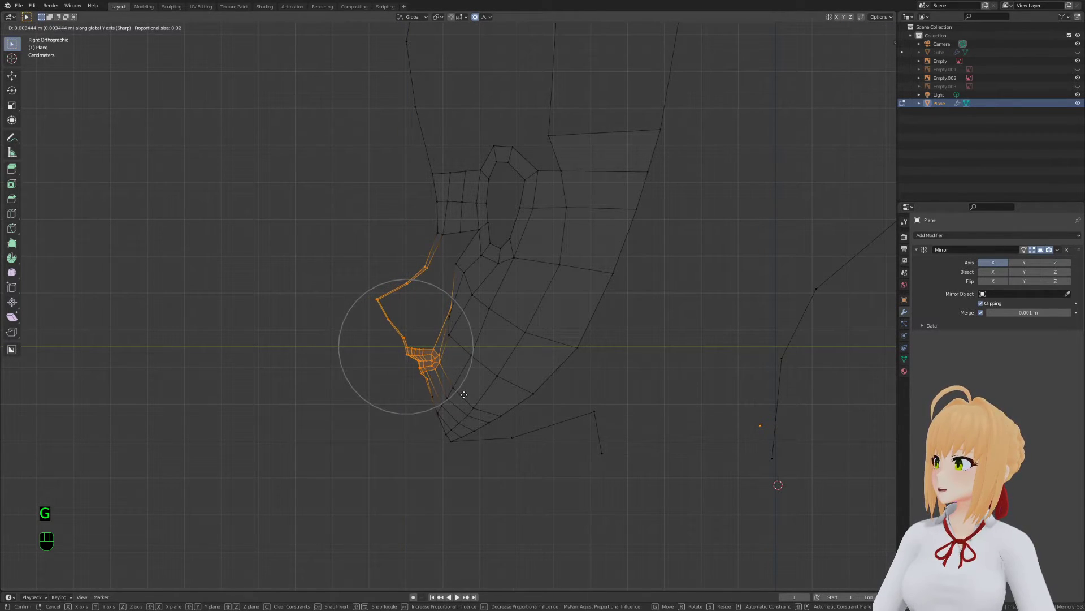
{"action": "left_click", "coordinate": [464, 394]}
{"action": "scroll", "coordinate": [452, 397], "scroll_direction": "up", "scroll_amount": 2}
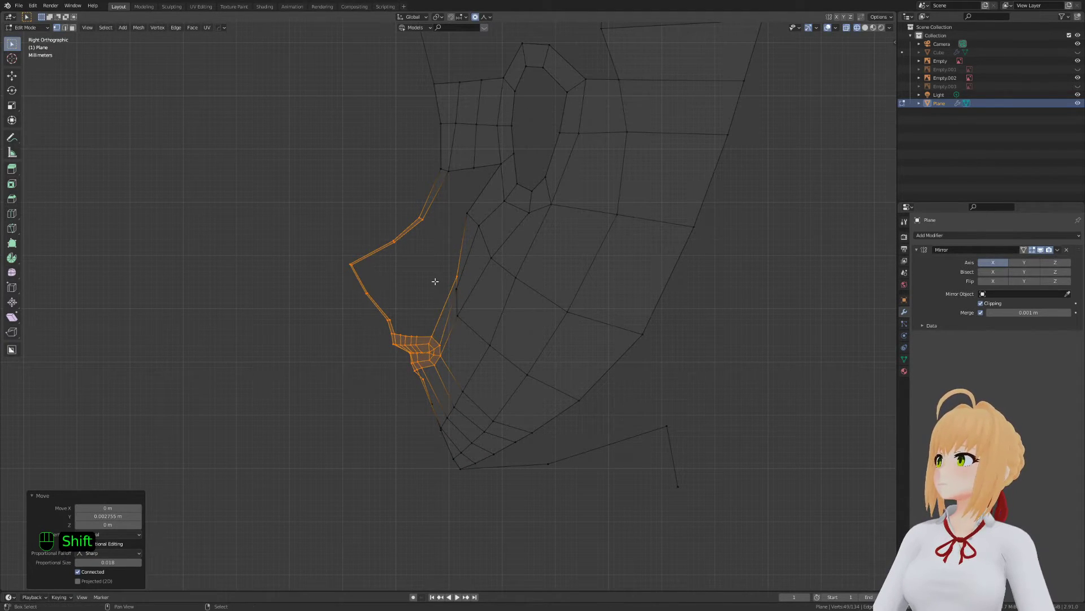
{"action": "middle_click_drag", "start_coordinate": [435, 281], "coordinate": [439, 364], "text": "shift"}
{"action": "key", "text": "a"}
{"action": "key", "text": "a"}
{"action": "key", "text": "a"}
Reposition the inner cheek vertices beside the nose in solid display from the right, shifting them slightly backward
{"action": "key", "text": "z"}
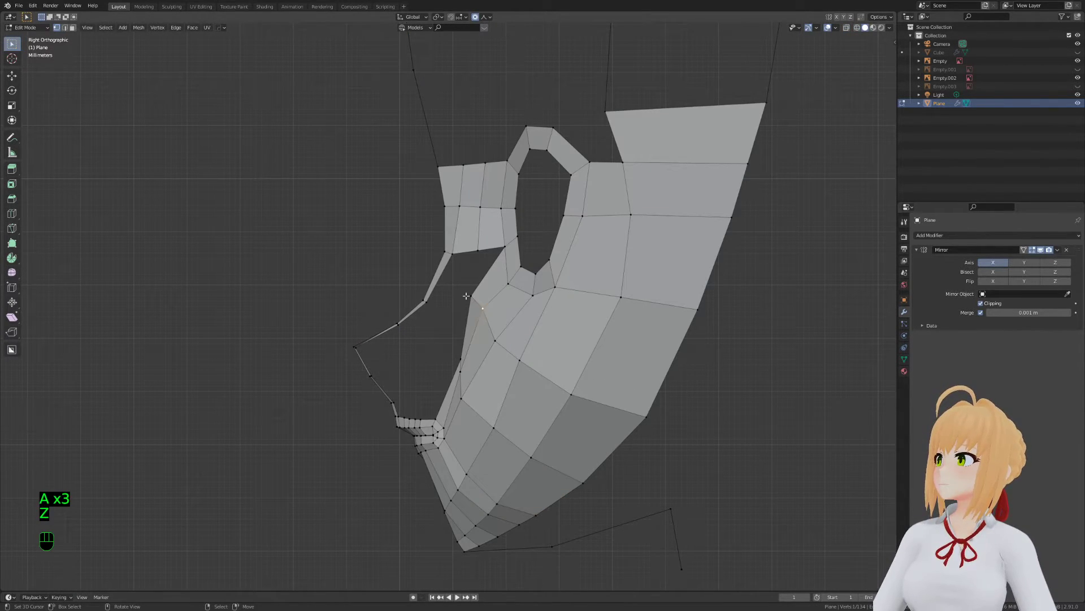
{"action": "key", "text": "g"}
{"action": "left_click", "coordinate": [469, 297]}
{"action": "key", "text": "g"}
{"action": "right_click", "coordinate": [495, 339]}
{"action": "key", "text": "1"}
{"action": "key", "text": "g"}
{"action": "right_click", "coordinate": [498, 430]}
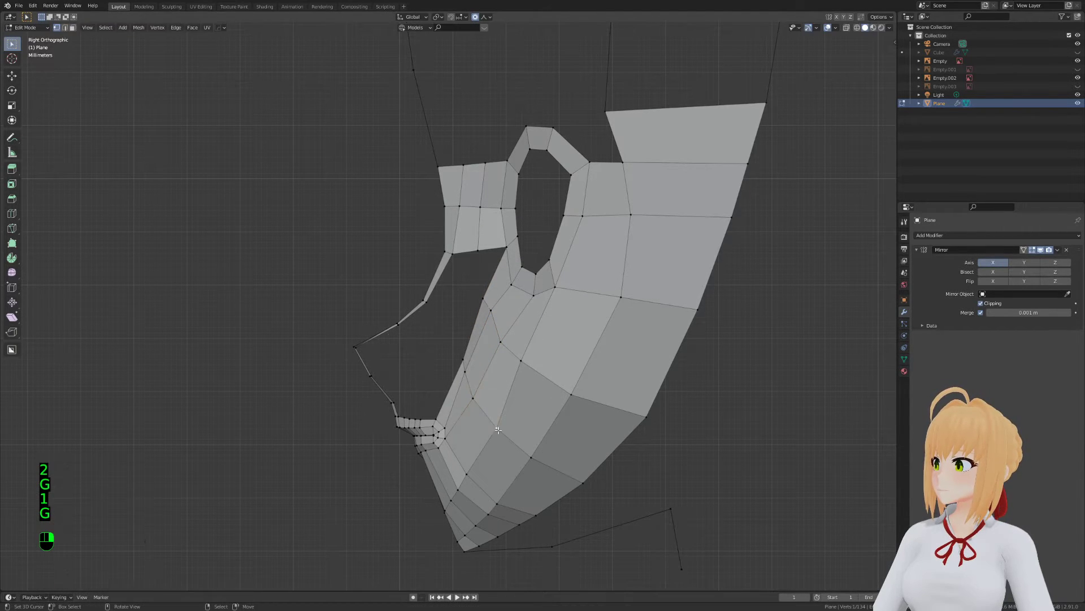
{"action": "key", "text": "g"}
{"action": "left_click", "coordinate": [476, 402]}
{"action": "right_click", "coordinate": [504, 353]}
Move the upper cheek edge and the lower eye-rim edge in the right orthographic view using proportional editing
{"action": "key", "text": "2"}
{"action": "right_click", "coordinate": [514, 354]}
{"action": "key", "text": "g"}
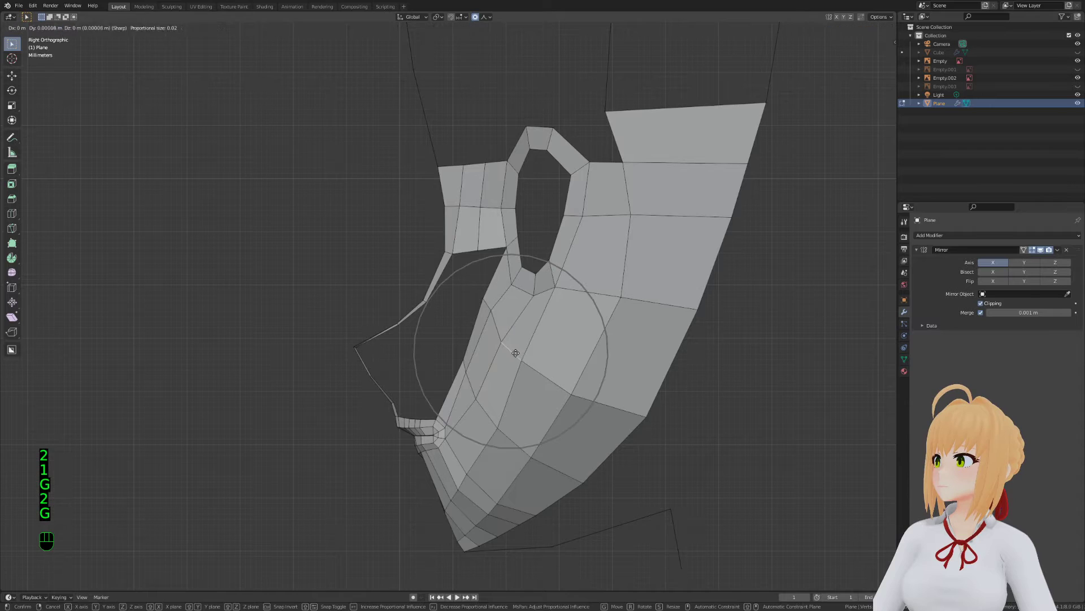
{"action": "left_click", "coordinate": [522, 351]}
{"action": "right_click", "coordinate": [534, 290]}
{"action": "key", "text": "g"}
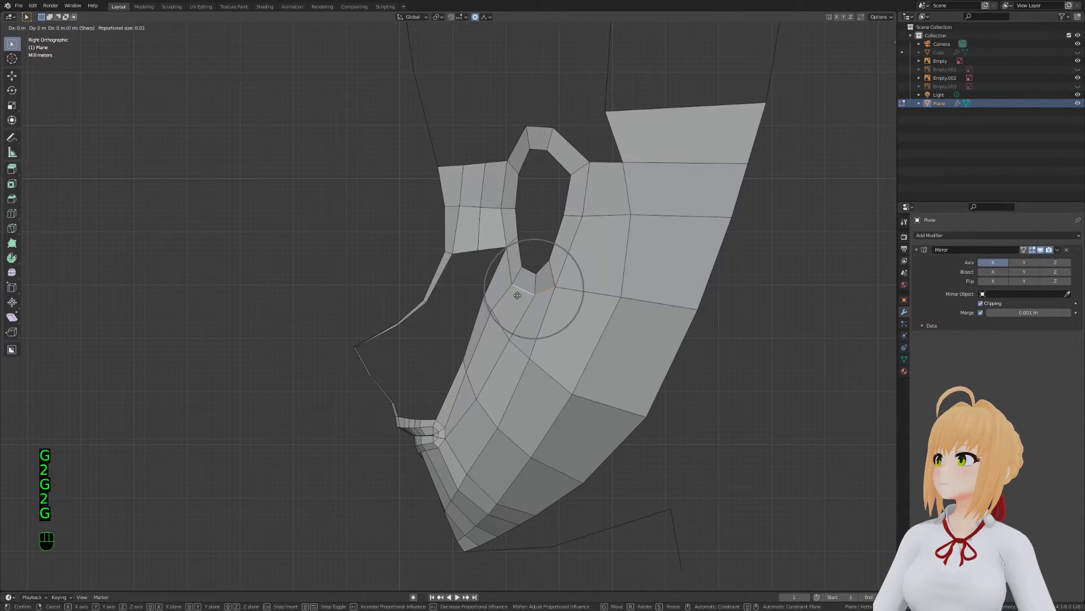
{"action": "left_click", "coordinate": [509, 294]}
Inspect the cheek and mouth shape at an angle, comparing the mesh in Object Mode and Edit Mode
{"action": "key", "text": "1"}
{"action": "middle_click_drag", "start_coordinate": [498, 308], "coordinate": [560, 330]}
{"action": "middle_click_drag", "start_coordinate": [492, 342], "coordinate": [539, 355], "text": "shift"}
{"action": "scroll", "coordinate": [540, 355], "scroll_direction": "up", "scroll_amount": 2}
{"action": "key", "text": "Tab"}
{"action": "key", "text": "Tab"}
{"action": "key", "text": "Tab"}
{"action": "key", "text": "Tab"}
{"action": "middle_click_drag", "start_coordinate": [484, 387], "coordinate": [501, 434]}
{"action": "scroll", "coordinate": [501, 435], "scroll_direction": "up", "scroll_amount": 3}
{"action": "key", "text": "Tab"}
{"action": "key", "text": "Tab"}
{"action": "key", "text": "Tab"}
Move a vertex near the mouth, then a lower cheek contour vertex and edge from an angled view with proportional editing
{"action": "key", "text": "1"}
{"action": "key", "text": "g"}
{"action": "left_click", "coordinate": [443, 431]}
{"action": "middle_click_drag", "start_coordinate": [442, 432], "coordinate": [462, 381]}
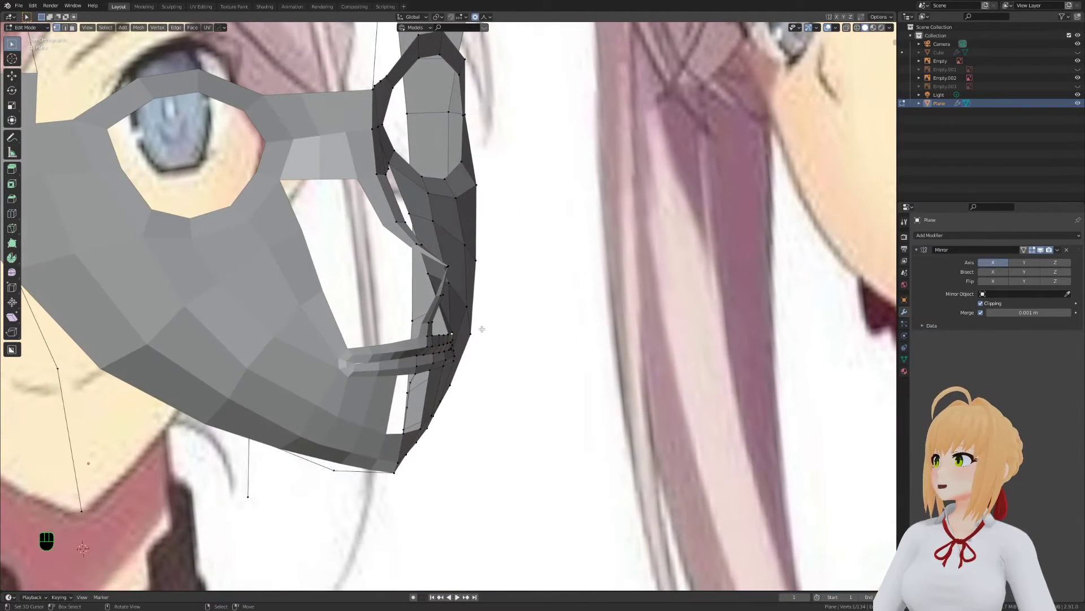
{"action": "key", "text": "g"}
{"action": "scroll", "coordinate": [479, 349], "scroll_direction": "down", "scroll_amount": 4}
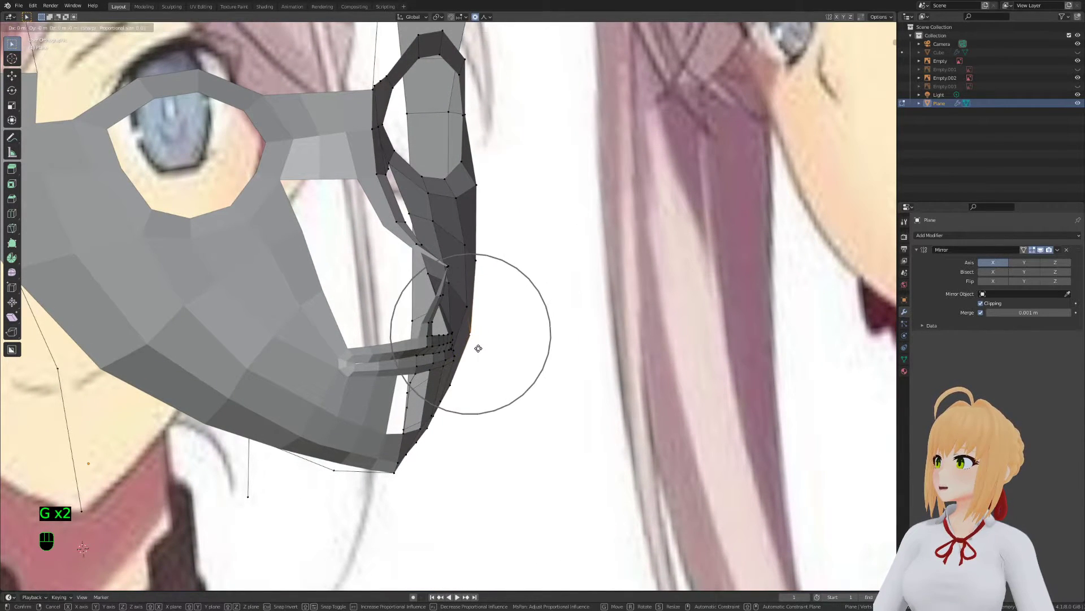
{"action": "left_click", "coordinate": [480, 333]}
{"action": "key", "text": "2"}
{"action": "key", "text": "g"}
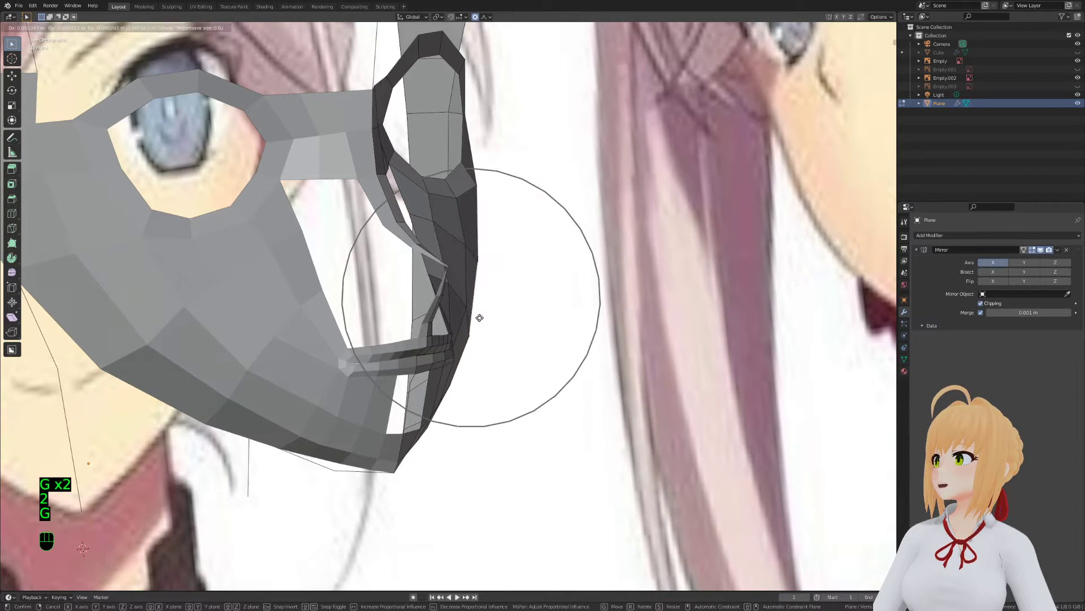
{"action": "left_click", "coordinate": [512, 335]}
Shift the cheek and outer eye contour vertices from a three-quarter view to smooth the silhouette
{"action": "middle_click_drag", "start_coordinate": [382, 428], "coordinate": [521, 359]}
{"action": "key", "text": "Tab"}
{"action": "key", "text": "Tab"}
{"action": "key", "text": "Tab"}
{"action": "key", "text": "1"}
{"action": "key", "text": "g"}
{"action": "left_click", "coordinate": [502, 251]}
{"action": "right_click", "coordinate": [500, 200]}
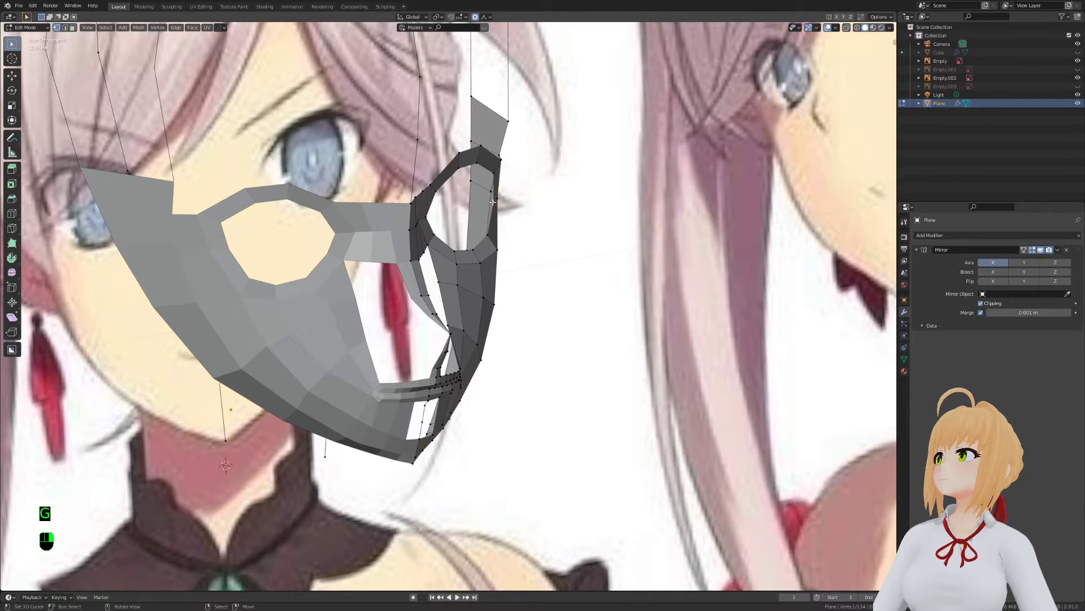
{"action": "key", "text": "g"}
{"action": "key", "text": "g"}
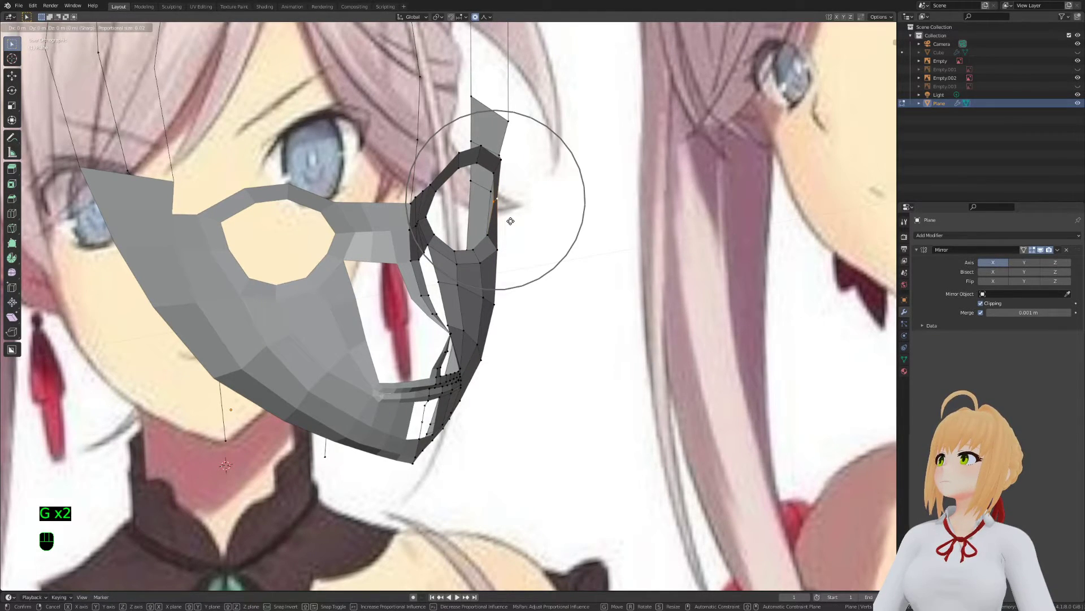
{"action": "left_click", "coordinate": [509, 220]}
{"action": "key", "text": "g"}
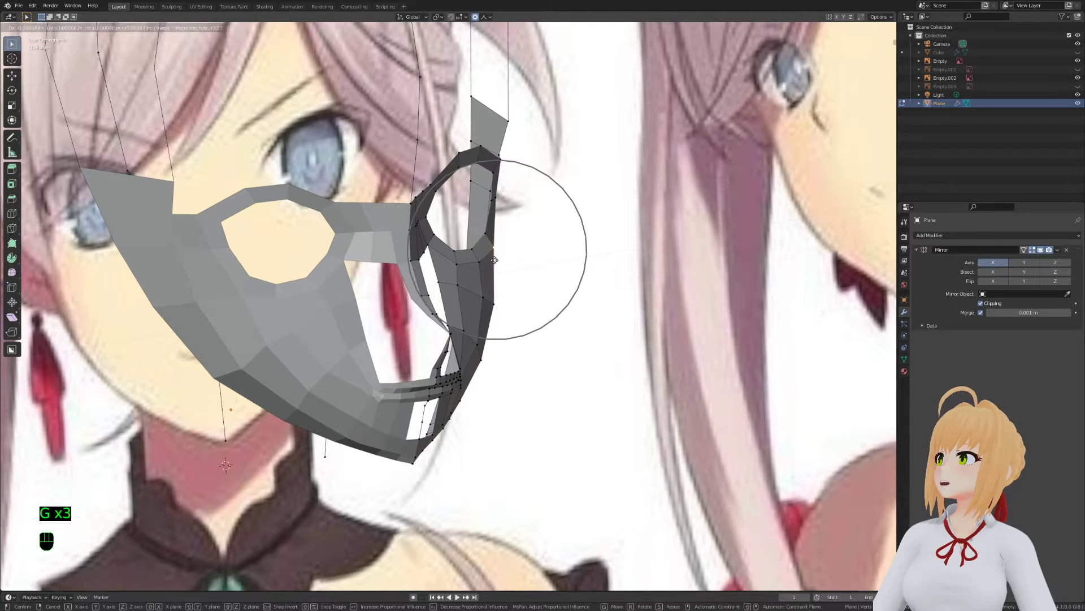
{"action": "left_click", "coordinate": [494, 260]}
{"action": "key", "text": "g"}
{"action": "left_click", "coordinate": [497, 254]}
Move the vertices between the mouth corner and the chin to refine the lower jaw contour from three-quarter view
{"action": "key", "text": "Tab"}
{"action": "right_click", "coordinate": [473, 409]}
{"action": "key", "text": "Tab"}
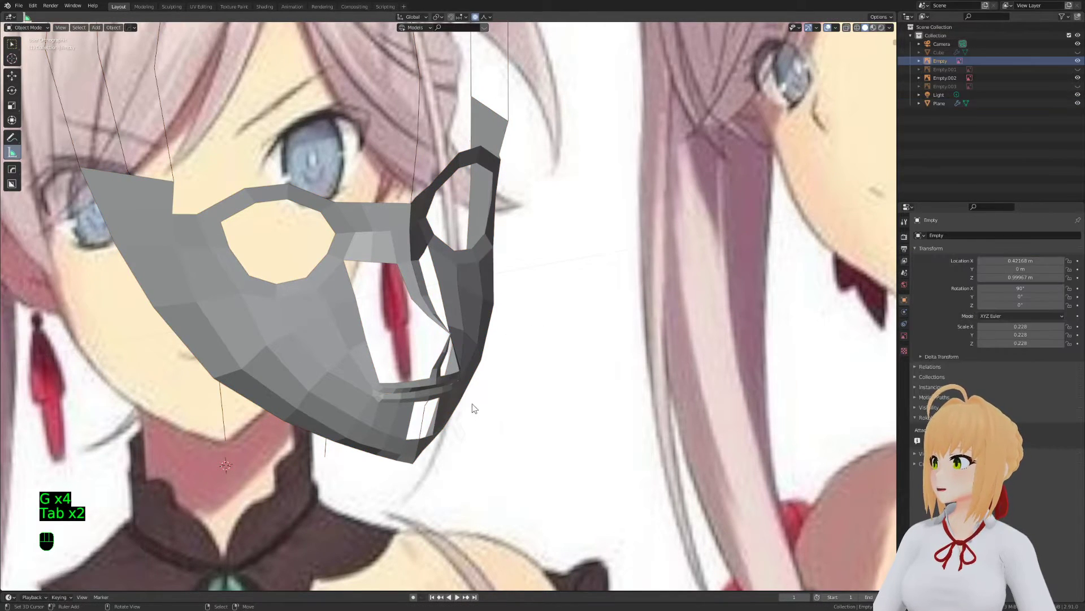
{"action": "left_click", "coordinate": [456, 411]}
{"action": "key", "text": "Tab"}
{"action": "key", "text": "g"}
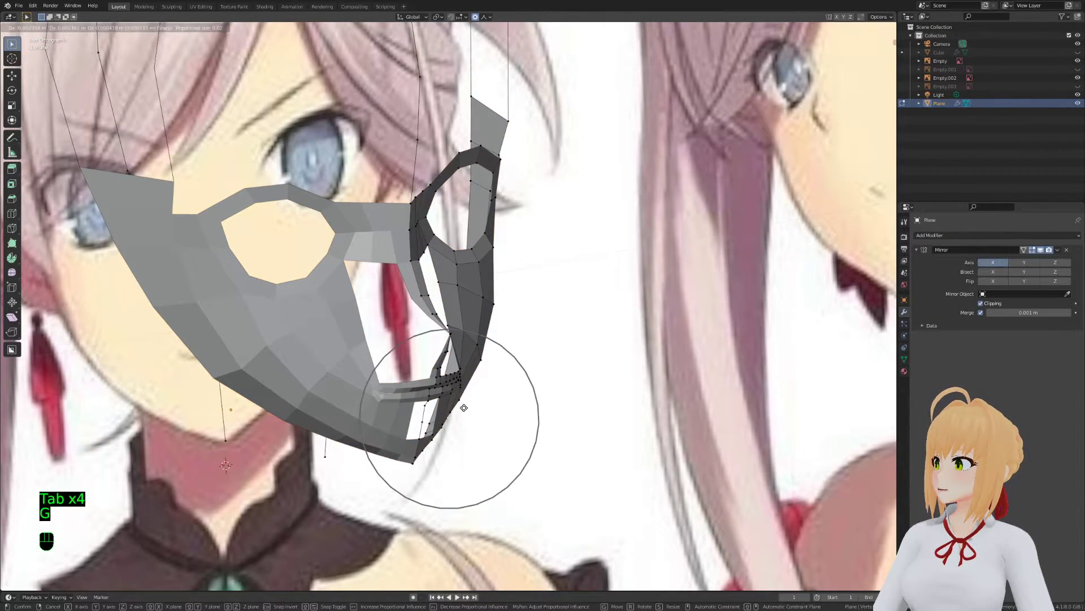
{"action": "left_click", "coordinate": [463, 408]}
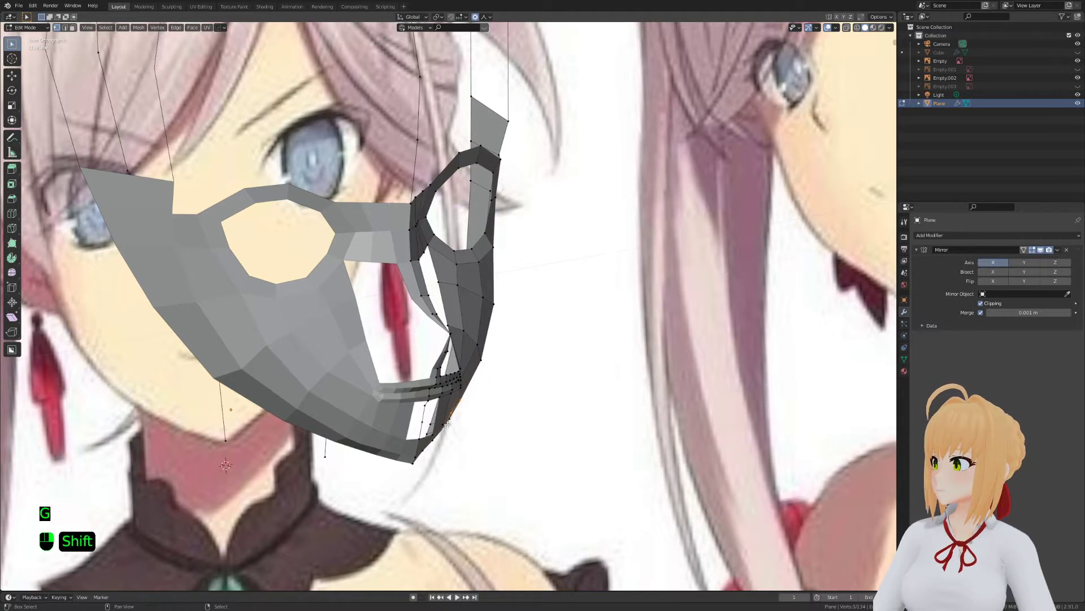
{"action": "key", "text": "g"}
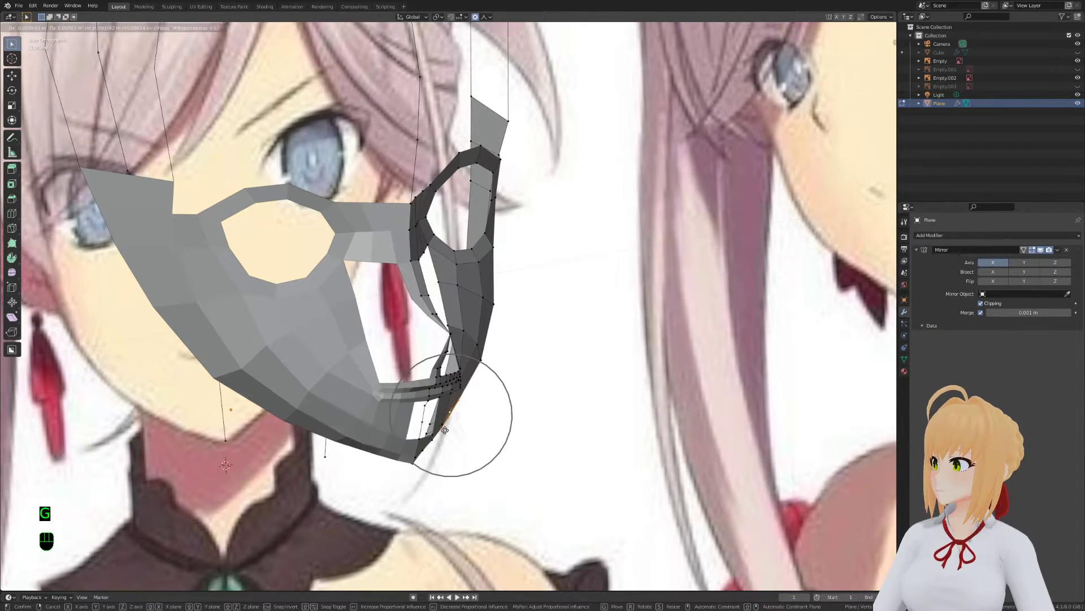
{"action": "left_click", "coordinate": [445, 429]}
Compare the face shape with the reference from near the front in Object Mode and clear the selection
{"action": "middle_click_drag", "start_coordinate": [536, 322], "coordinate": [447, 365]}
{"action": "key", "text": "Tab"}
{"action": "key", "text": "Tab"}
{"action": "key", "text": "Tab"}
{"action": "key", "text": "Tab"}
{"action": "key", "text": "Tab"}
{"action": "key", "text": "a"}
{"action": "key", "text": "a"}
{"action": "key", "text": "a"}
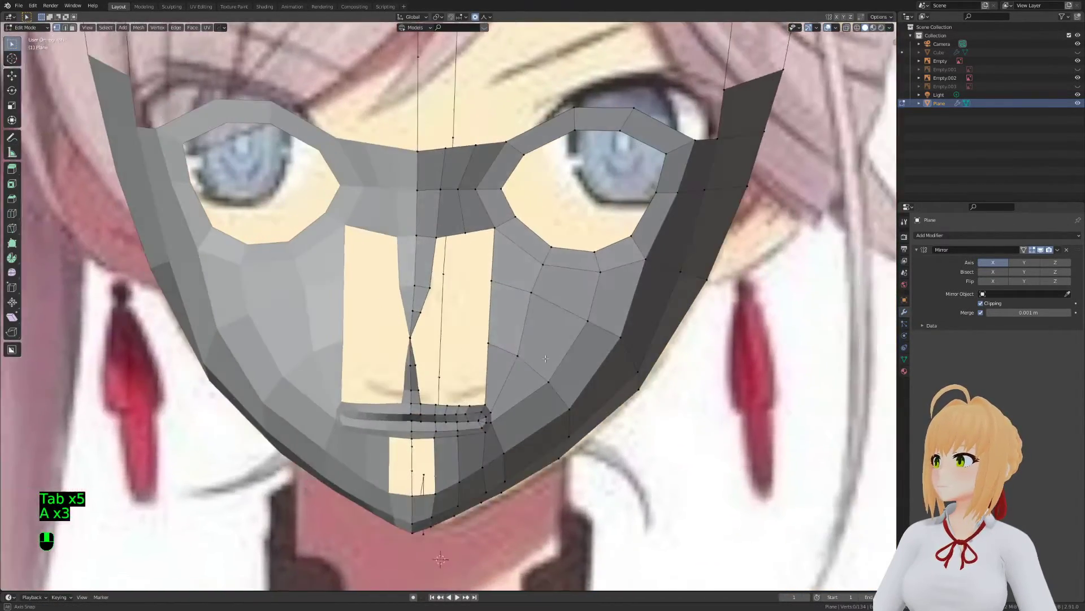
Turn off proportional editing and try to move the nose tip vertex away from the centre line
{"action": "scroll", "coordinate": [439, 360], "scroll_direction": "up", "scroll_amount": 10}
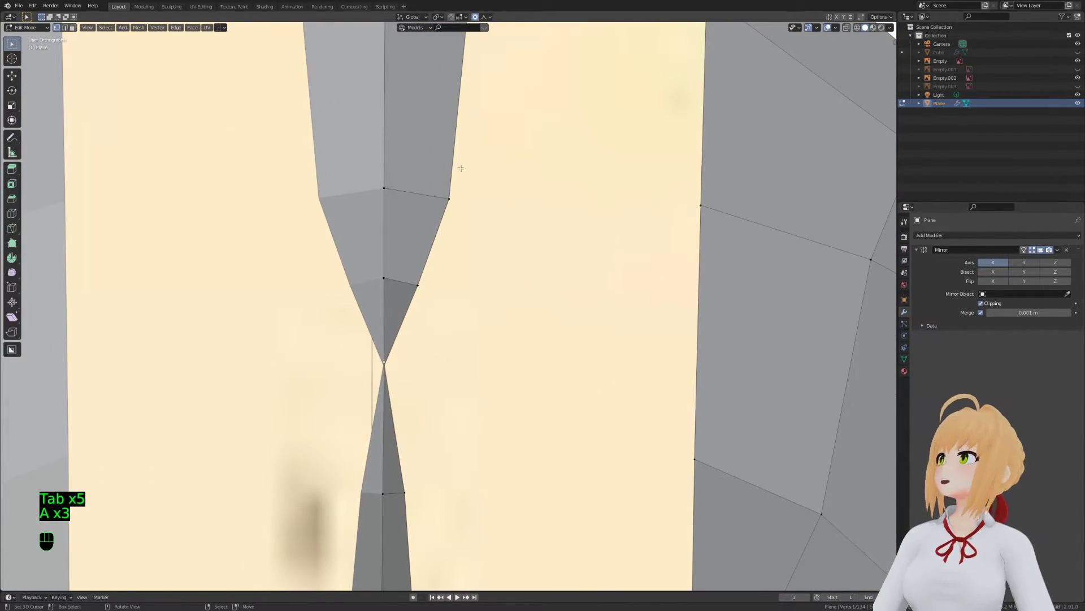
{"action": "left_click", "coordinate": [476, 17]}
{"action": "key", "text": "g"}
{"action": "left_click", "coordinate": [536, 277]}
{"action": "key", "text": "z"}
{"action": "key", "text": "z"}
{"action": "key", "text": "g"}
{"action": "left_click", "coordinate": [588, 375]}
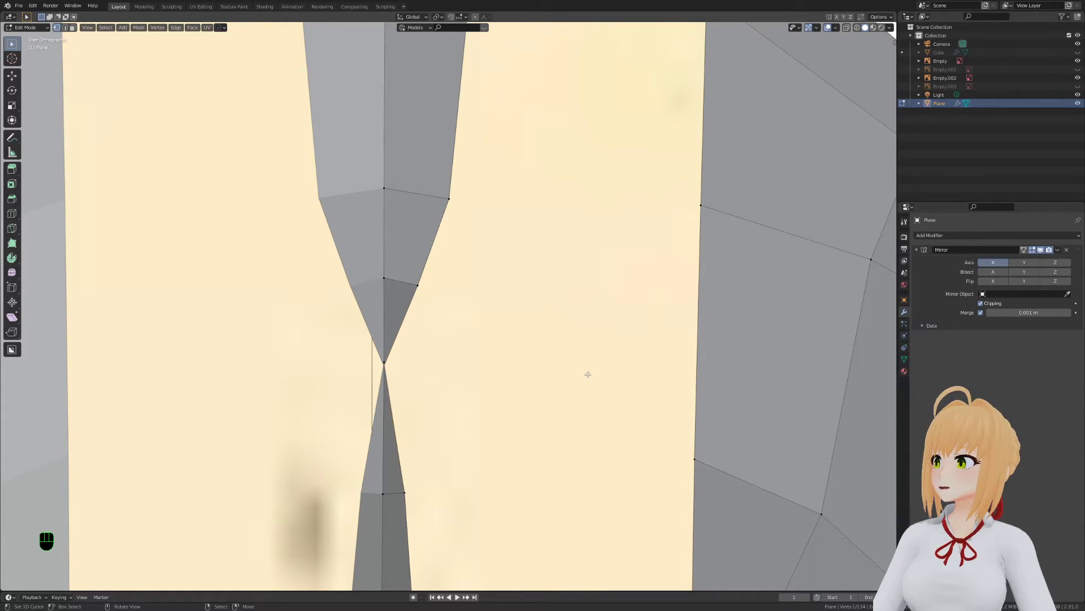
Disable Clipping on the Mirror modifier and move the nose tip's side vertex about 0.0004 m along X off the centre line
{"action": "scroll", "coordinate": [433, 366], "scroll_direction": "down", "scroll_amount": 6}
{"action": "mouse_move", "coordinate": [453, 351]}
{"action": "middle_mouse_down"}
{"action": "mouse_move", "coordinate": [582, 374]}
{"action": "mouse_move", "coordinate": [453, 368]}
{"action": "middle_mouse_up"}
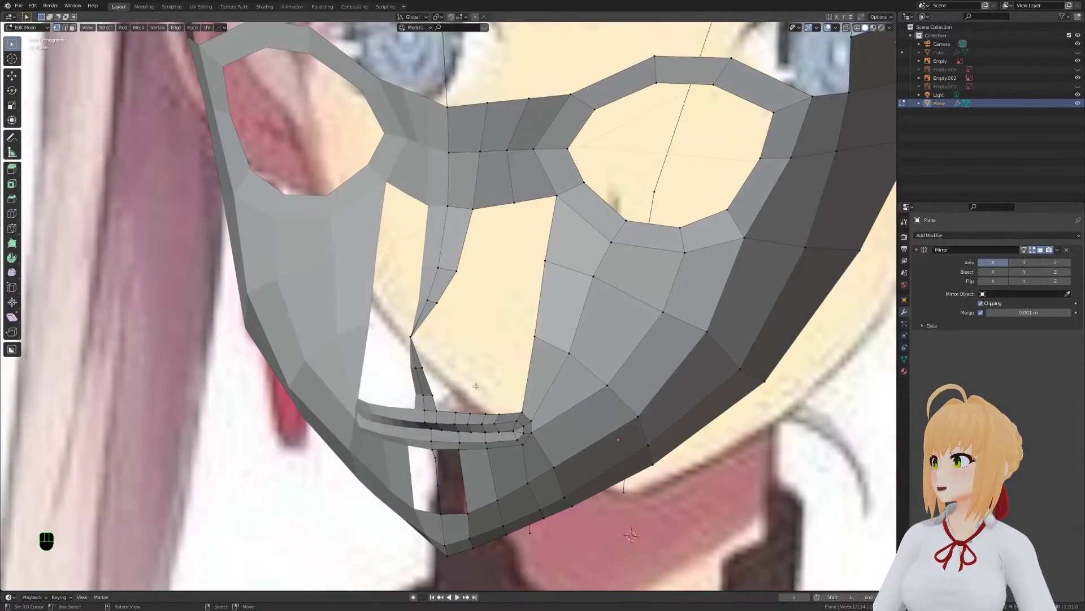
{"action": "scroll", "coordinate": [453, 368], "scroll_direction": "up", "scroll_amount": 6}
{"action": "key", "text": "g"}
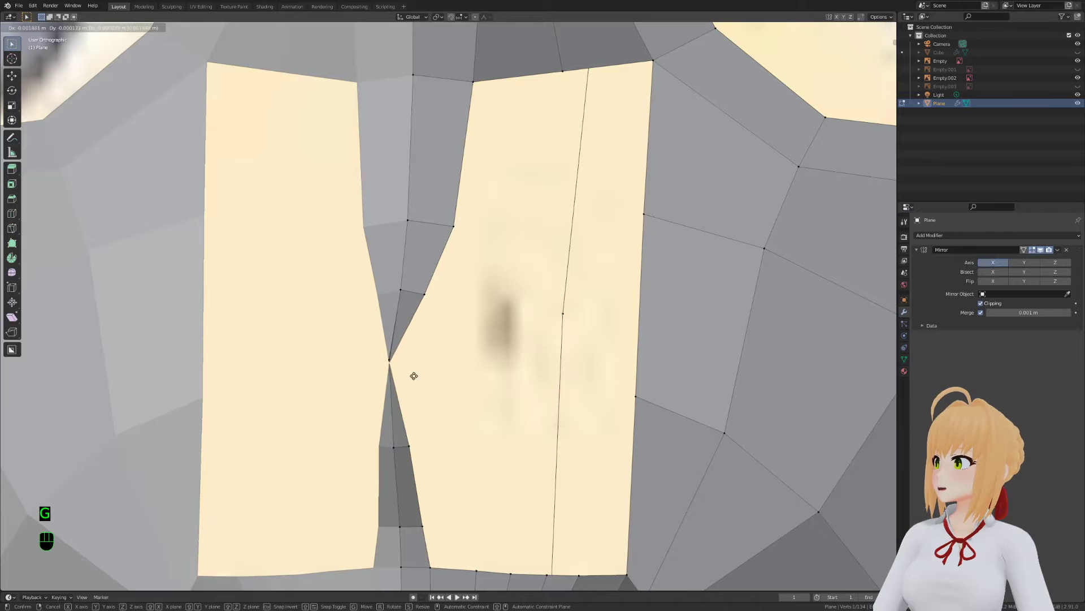
{"action": "left_click", "coordinate": [981, 303]}
{"action": "key", "text": "g"}
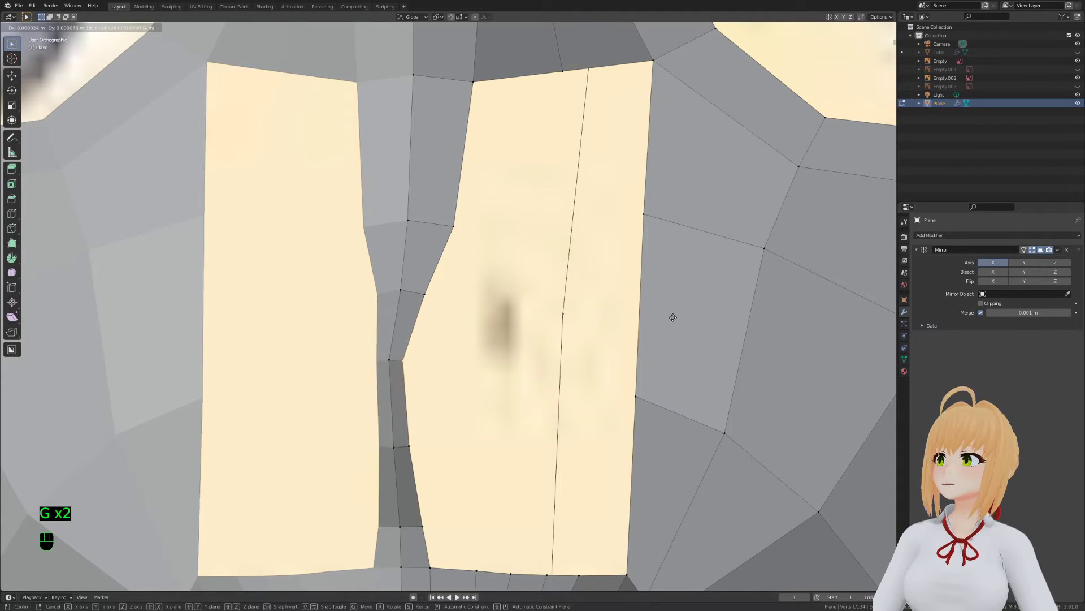
{"action": "left_click", "coordinate": [667, 317]}
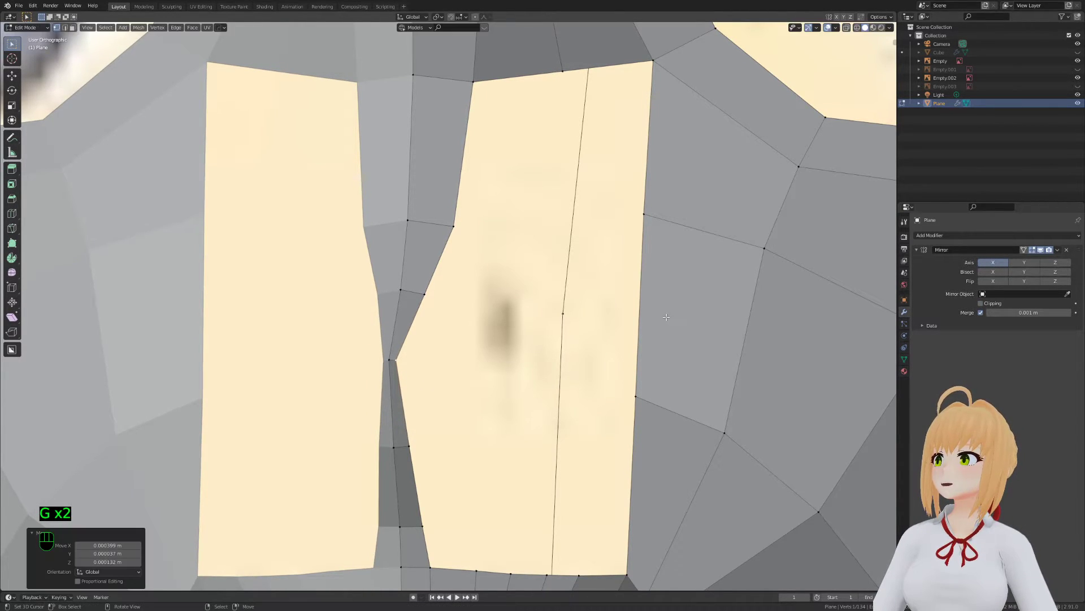
Connect the nose tip's side vertex to the inner cheek vertex with a new edge
{"action": "scroll", "coordinate": [576, 341], "scroll_direction": "down", "scroll_amount": 6}
{"action": "key", "text": "Tab"}
{"action": "key", "text": "Tab"}
{"action": "key", "text": "Tab"}
{"action": "scroll", "coordinate": [439, 380], "scroll_direction": "up", "scroll_amount": 3}
{"action": "key", "text": "Tab"}
{"action": "middle_click_drag", "start_coordinate": [439, 380], "coordinate": [511, 443]}
{"action": "key", "text": "g"}
{"action": "key", "text": "Tab"}
{"action": "key", "text": "Tab"}
{"action": "scroll", "coordinate": [580, 344], "scroll_direction": "down", "scroll_amount": 3}
{"action": "scroll", "coordinate": [443, 356], "scroll_direction": "up", "scroll_amount": 3}
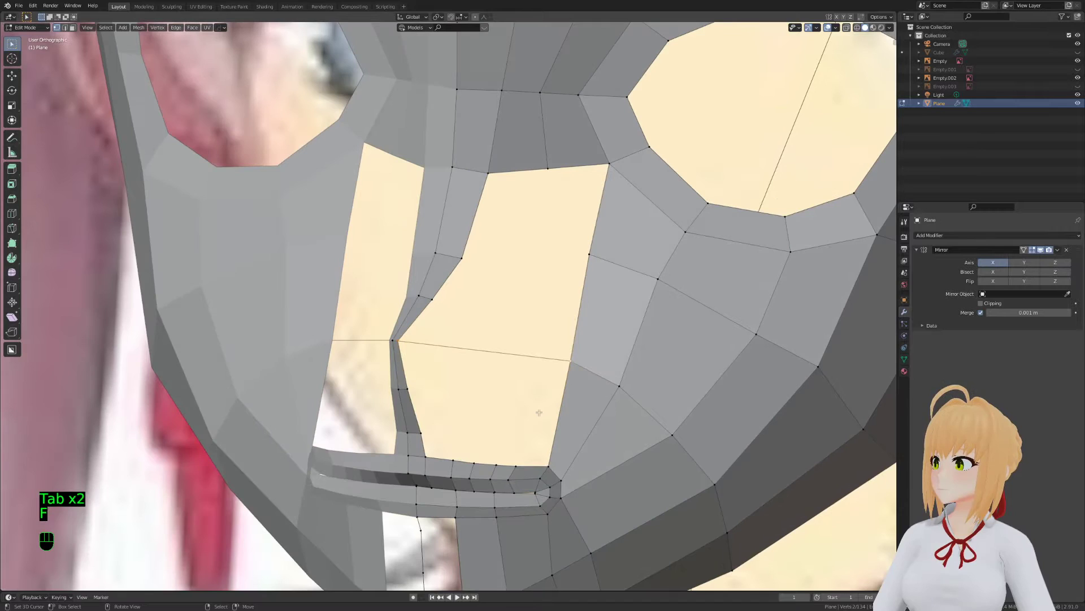
{"action": "key", "text": "f"}
Cut the nose-to-cheek edge with a loop cut and move the new vertex to shape the side of the nose
{"action": "key", "text": "g"}
{"action": "key", "text": "g"}
{"action": "left_click", "coordinate": [524, 363]}
{"action": "key", "text": "ctrl+r"}
{"action": "middle_click_drag", "start_coordinate": [430, 381], "coordinate": [385, 323]}
{"action": "key", "text": "g"}
{"action": "left_click", "coordinate": [445, 312]}
Select the inner cheek face beside the nose and enable proportional editing with Smooth falloff
{"action": "key", "text": "3"}
{"action": "right_click", "coordinate": [534, 411]}
{"action": "middle_click_drag", "start_coordinate": [534, 412], "coordinate": [446, 388]}
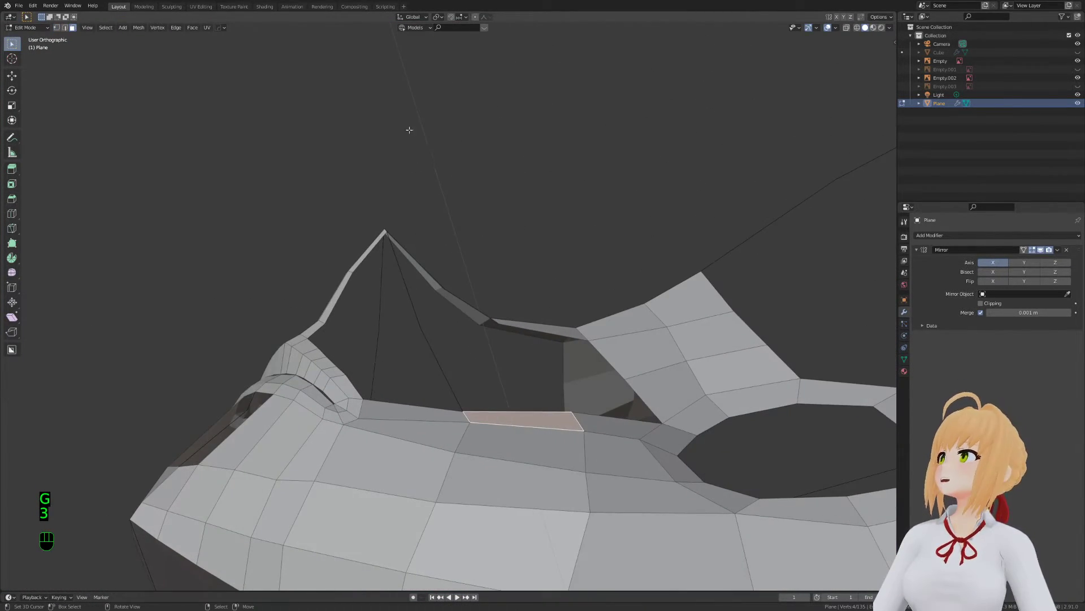
{"action": "left_click", "coordinate": [472, 16]}
{"action": "left_click", "coordinate": [485, 17]}
{"action": "left_click", "coordinate": [462, 54]}
{"action": "middle_click_drag", "start_coordinate": [525, 244], "coordinate": [545, 267]}
Move the inner cheek edges beside the nose with Smooth proportional editing to even out the cheek surface
{"action": "key", "text": "g"}
{"action": "key", "text": "2"}
{"action": "key", "text": "g"}
{"action": "key", "text": "g"}
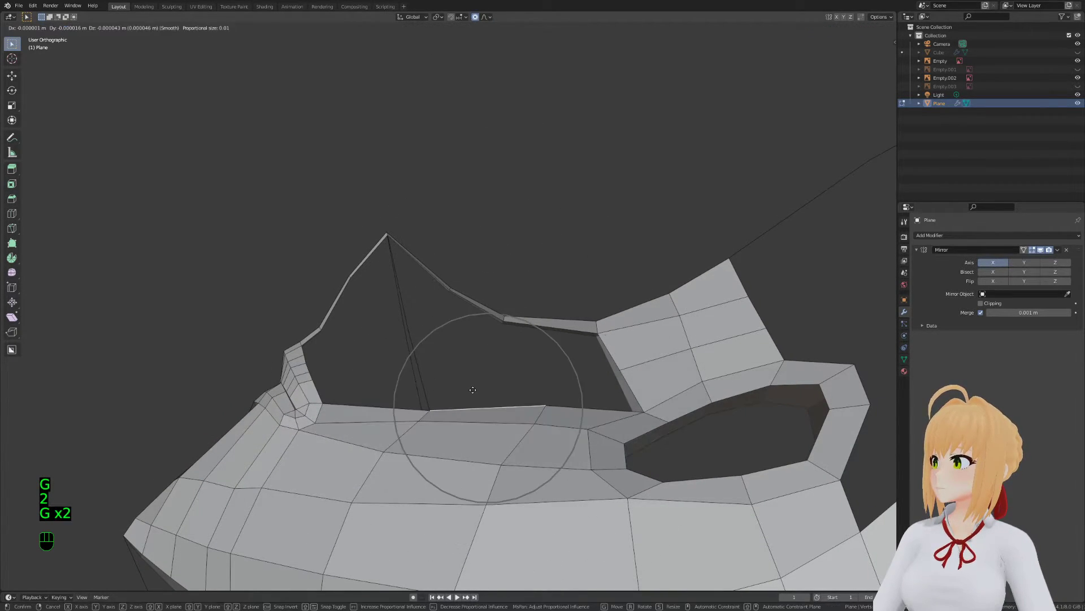
{"action": "left_click", "coordinate": [474, 391]}
{"action": "key", "text": "g"}
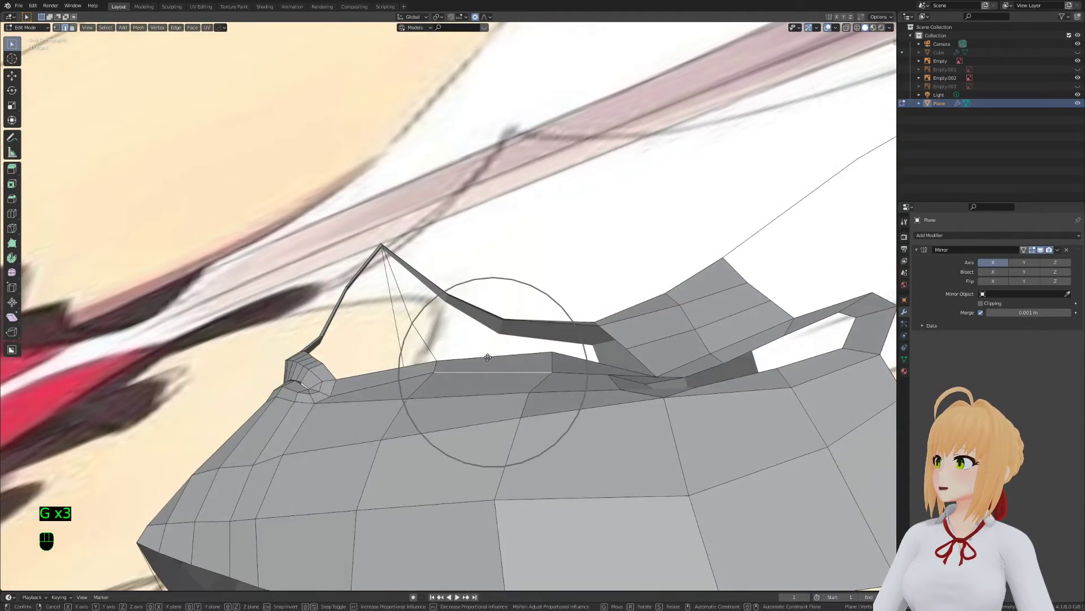
{"action": "left_click", "coordinate": [476, 391]}
{"action": "key", "text": "g"}
{"action": "left_click", "coordinate": [478, 393]}
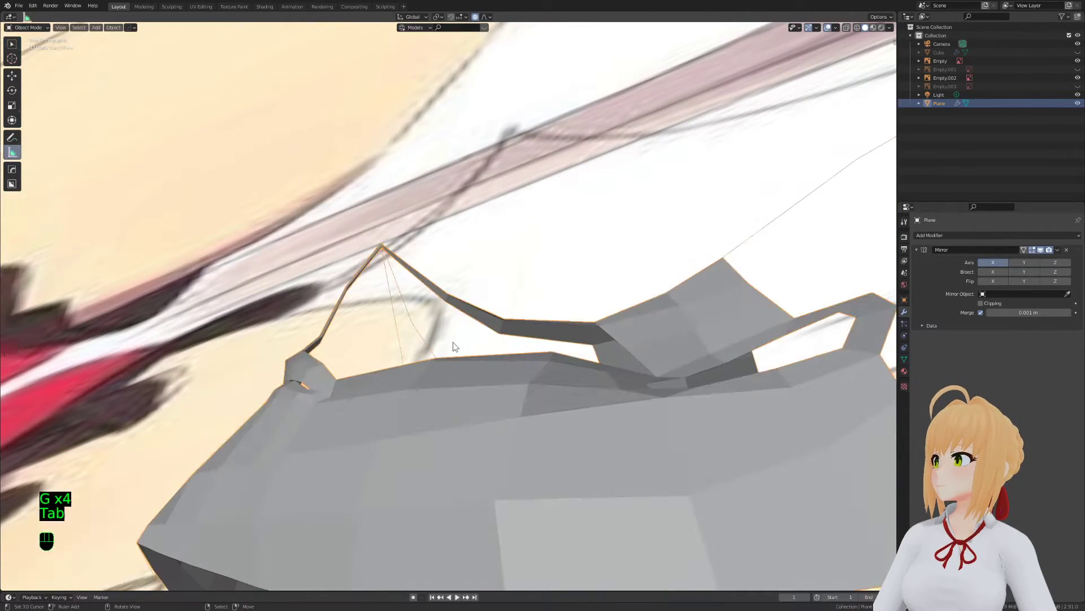
Adjust the inner cheek edge beside the nose to even out the cheek contour seen from below
{"action": "key", "text": "Tab"}
{"action": "key", "text": "Tab"}
{"action": "middle_click_drag", "start_coordinate": [452, 341], "coordinate": [519, 377]}
{"action": "mouse_move", "coordinate": [491, 337]}
{"action": "middle_mouse_down"}
{"action": "mouse_move", "coordinate": [537, 355]}
{"action": "mouse_move", "coordinate": [526, 353]}
{"action": "mouse_move", "coordinate": [537, 450]}
{"action": "mouse_move", "coordinate": [271, 419]}
{"action": "mouse_move", "coordinate": [779, 432]}
{"action": "mouse_move", "coordinate": [536, 371]}
{"action": "middle_mouse_up"}
{"action": "key", "text": "g"}
{"action": "left_click", "coordinate": [561, 364]}
Examine the whole face shape from the front and at an angle, clear the selection and save the file
{"action": "key", "text": "Tab"}
{"action": "scroll", "coordinate": [538, 450], "scroll_direction": "down", "scroll_amount": 2}
{"action": "key", "text": "z"}
{"action": "mouse_move", "coordinate": [690, 441]}
{"action": "middle_mouse_down"}
{"action": "mouse_move", "coordinate": [383, 333]}
{"action": "mouse_move", "coordinate": [569, 384]}
{"action": "middle_mouse_up"}
{"action": "scroll", "coordinate": [391, 359], "scroll_direction": "up", "scroll_amount": 2}
{"action": "key", "text": "Tab"}
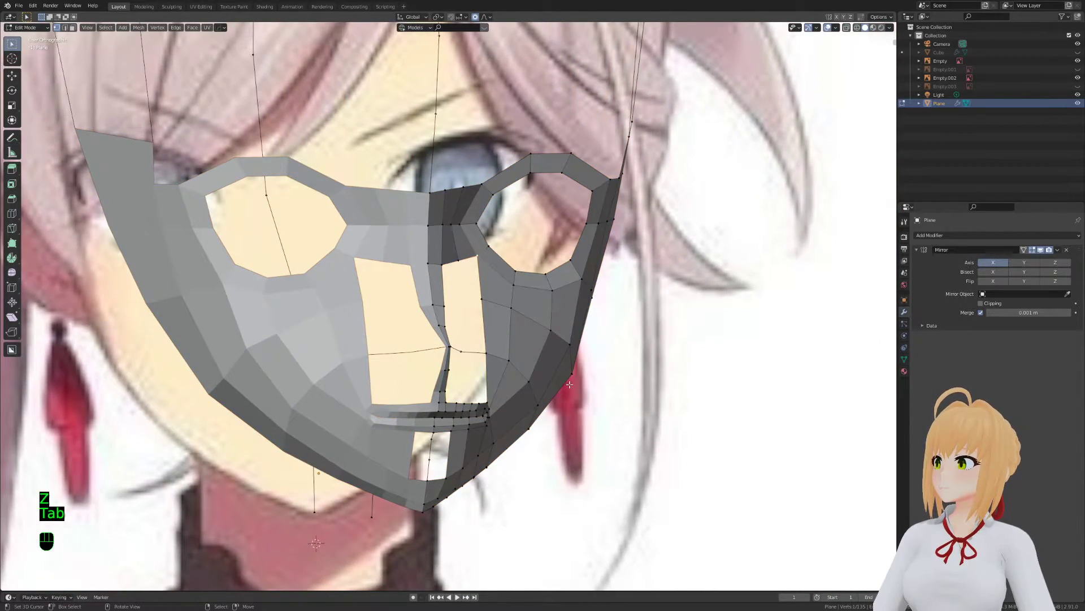
{"action": "key", "text": "KP_5"}
{"action": "key", "text": "KP_1"}
{"action": "scroll", "coordinate": [510, 391], "scroll_direction": "up", "scroll_amount": 2}
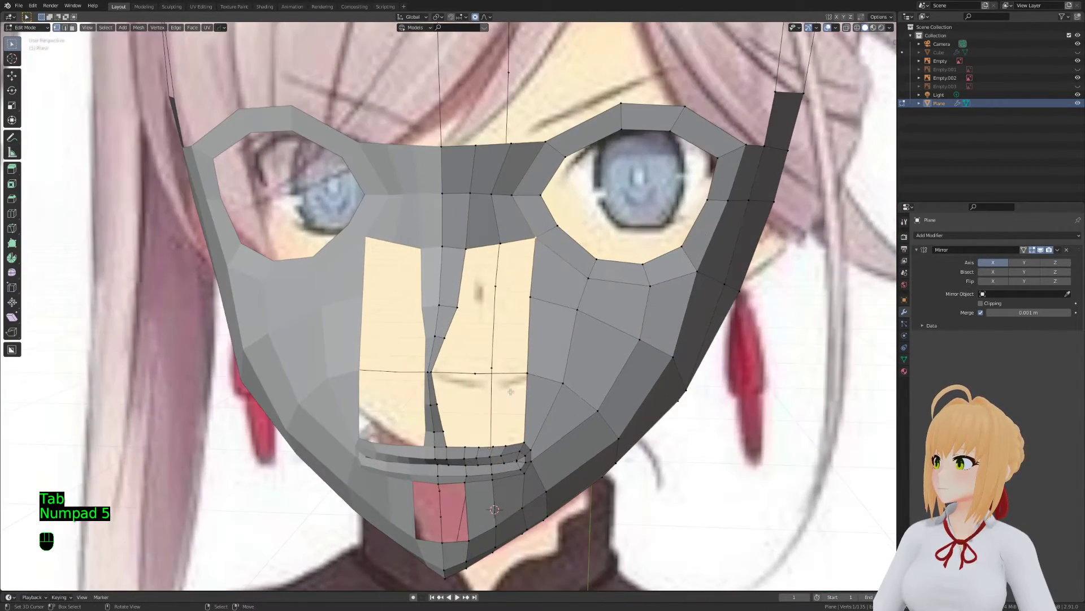
{"action": "middle_click_drag", "start_coordinate": [510, 381], "coordinate": [497, 322]}
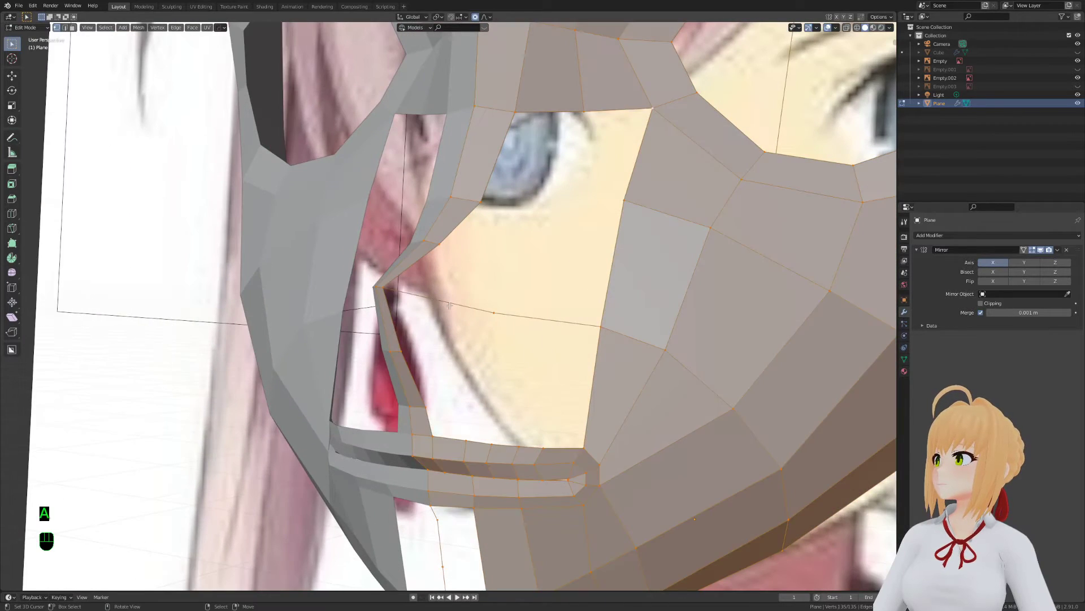
{"action": "key", "text": "a"}
{"action": "key", "text": "a"}
{"action": "key", "text": "a"}
{"action": "key", "text": "ctrl+s"}
Slide the upper inner cheek vertex along its edge to even out the spacing beside the nose
{"action": "scroll", "coordinate": [491, 295], "scroll_direction": "up", "scroll_amount": 2}
{"action": "key", "text": "g"}
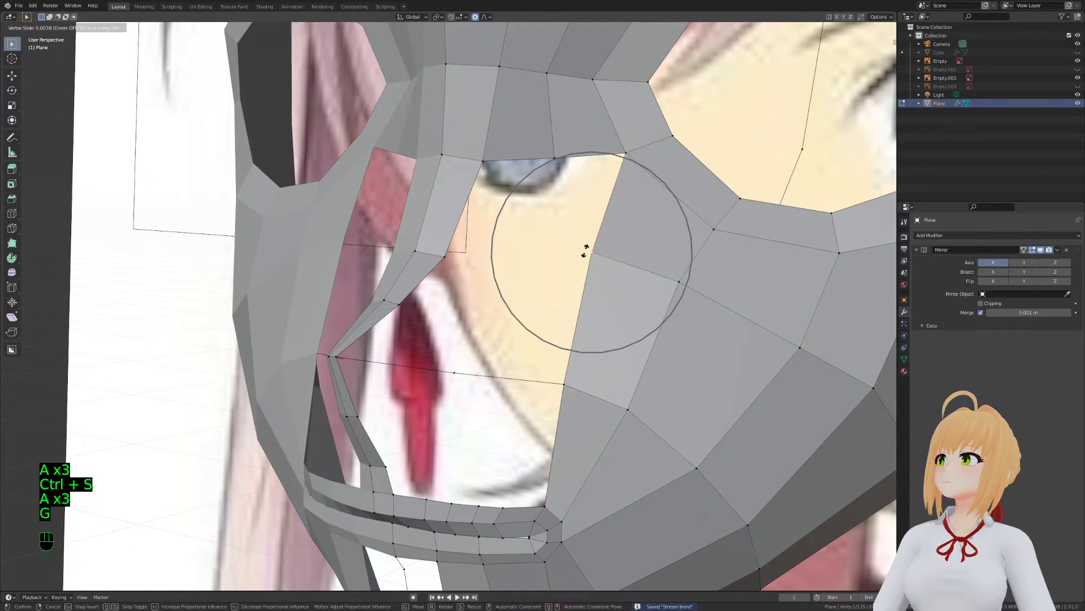
{"action": "key", "text": "g"}
{"action": "left_click", "coordinate": [586, 261]}
Connect the side of the nose to the inner cheek with a subdivided edge and fill faces in the gap
{"action": "key", "text": "2"}
{"action": "left_click", "coordinate": [599, 204]}
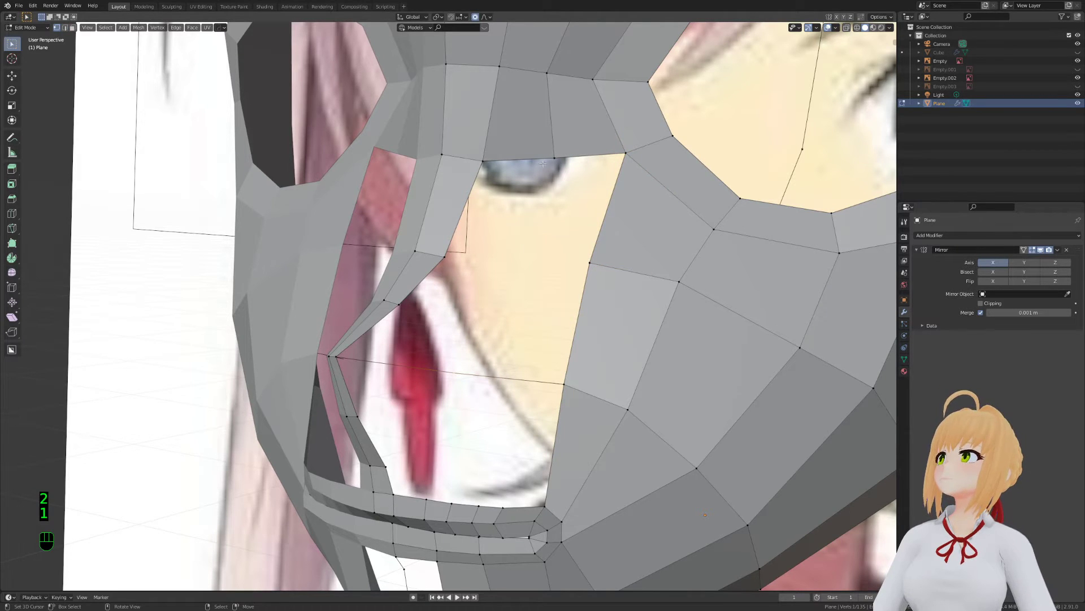
{"action": "key", "text": "f"}
{"action": "key", "text": "ctrl+r"}
{"action": "middle_click_drag", "start_coordinate": [557, 179], "coordinate": [564, 274]}
{"action": "key", "text": "2"}
{"action": "left_click", "coordinate": [558, 225]}
{"action": "key", "text": "f"}
{"action": "key", "text": "f"}
{"action": "middle_click_drag", "start_coordinate": [582, 143], "coordinate": [707, 407]}
{"action": "key", "text": "f"}
Add a centred loop cut across the lower cheek row and adjust its fullness with Shrink/Fatten
{"action": "scroll", "coordinate": [540, 331], "scroll_direction": "down", "scroll_amount": 3}
{"action": "key", "text": "a"}
{"action": "key", "text": "a"}
{"action": "key", "text": "a"}
{"action": "key", "text": "ctrl+r"}
{"action": "left_click", "coordinate": [625, 332]}
{"action": "right_click", "coordinate": [626, 333]}
{"action": "scroll", "coordinate": [725, 425], "scroll_direction": "up", "scroll_amount": 3}
{"action": "key", "text": "alt+s"}
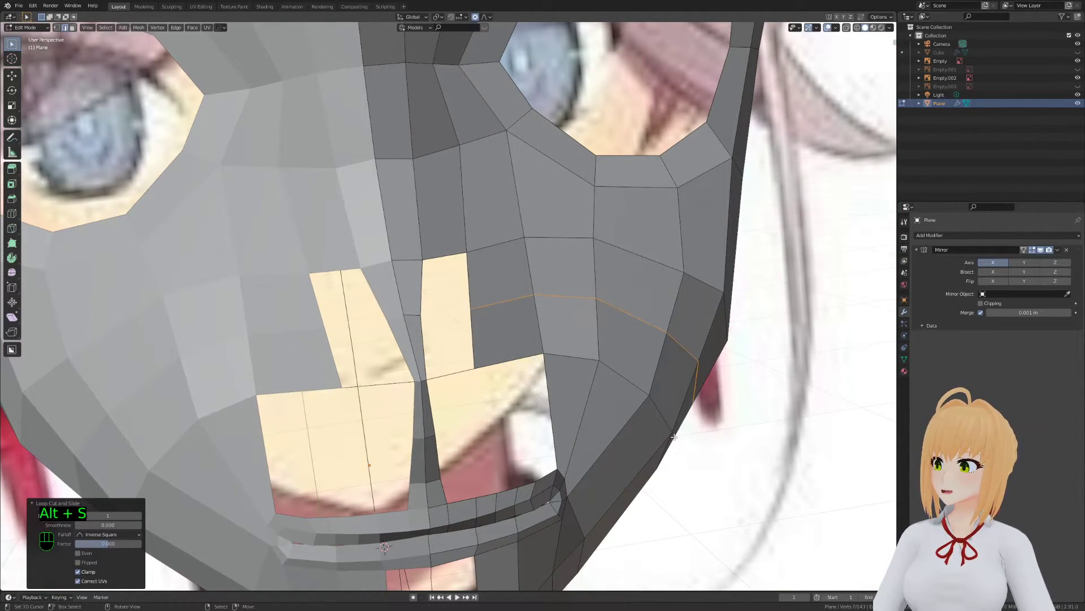
{"action": "scroll", "coordinate": [691, 416], "scroll_direction": "down", "scroll_amount": 4}
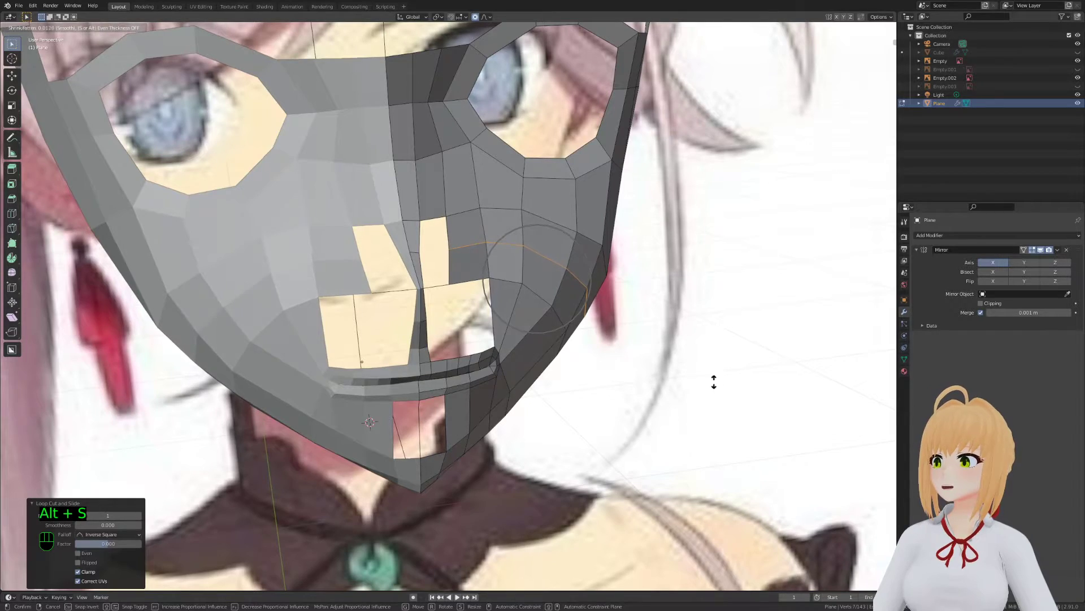
{"action": "scroll", "coordinate": [721, 373], "scroll_direction": "down", "scroll_amount": 2}
{"action": "key", "text": "alt+s"}
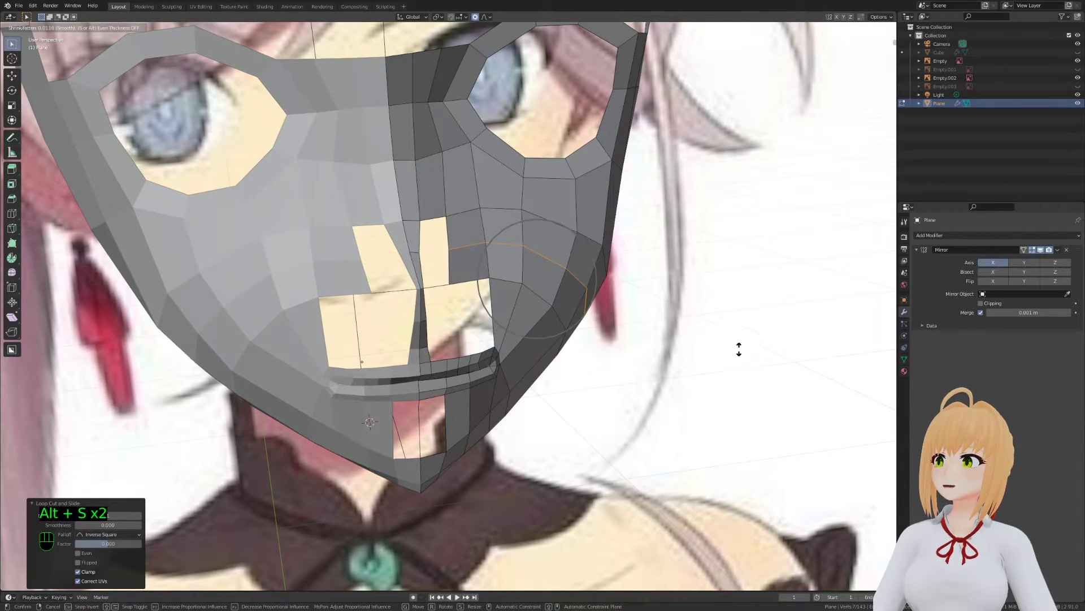
{"action": "left_click", "coordinate": [739, 349]}
Fill the remaining open faces between the side of the nose and the inner cheek above the nose tip
{"action": "middle_click_drag", "start_coordinate": [739, 349], "coordinate": [449, 356]}
{"action": "key", "text": "Tab"}
{"action": "key", "text": "Tab"}
{"action": "key", "text": "a"}
{"action": "key", "text": "a"}
{"action": "key", "text": "a"}
{"action": "scroll", "coordinate": [546, 354], "scroll_direction": "up", "scroll_amount": 3}
{"action": "key", "text": "f"}
{"action": "key", "text": "f"}
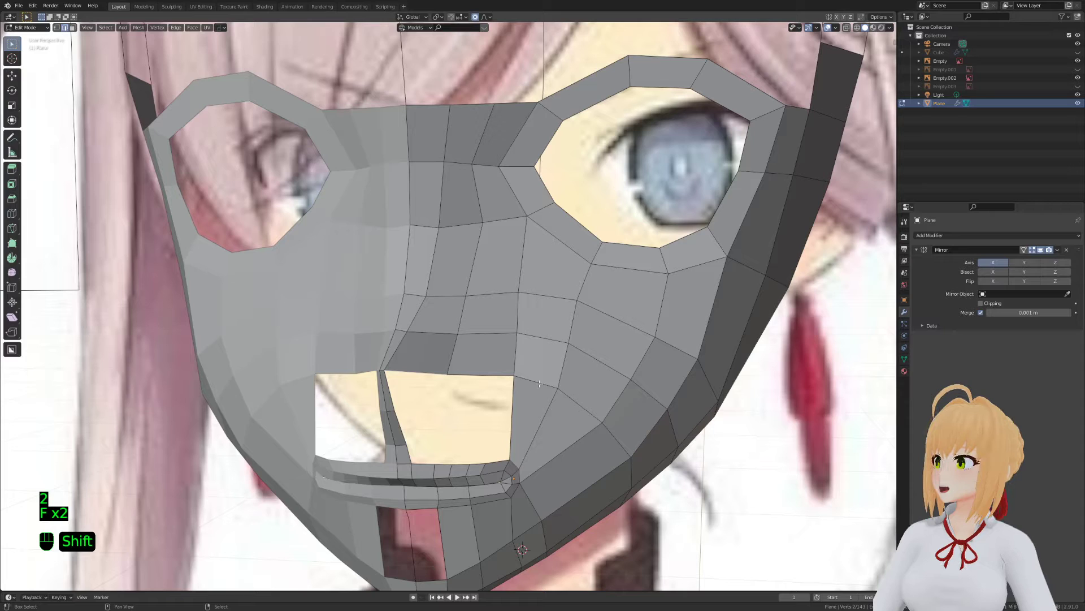
Connect the middle vertex of the nose's lower edge to the upper lip with an edge, and reposition that middle vertex
{"action": "middle_click_drag", "start_coordinate": [539, 383], "coordinate": [432, 374]}
{"action": "middle_click_drag", "start_coordinate": [495, 438], "coordinate": [478, 373], "text": "shift"}
{"action": "key", "text": "a"}
{"action": "key", "text": "a"}
{"action": "key", "text": "a"}
{"action": "middle_click_drag", "start_coordinate": [389, 364], "coordinate": [503, 378]}
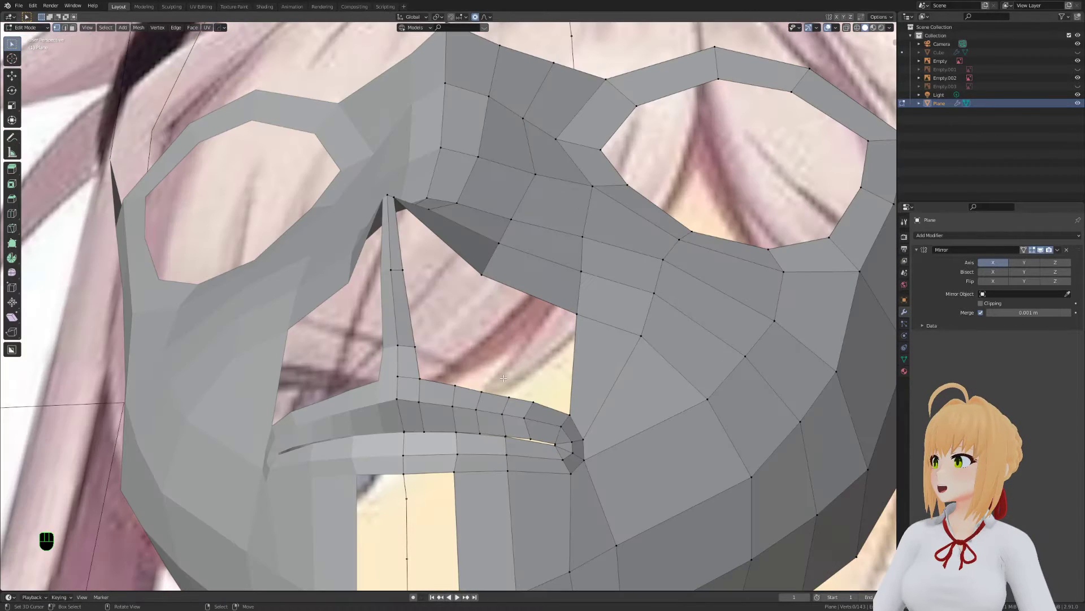
{"action": "right_click", "coordinate": [482, 391]}
{"action": "right_click", "coordinate": [481, 275], "text": "shift"}
{"action": "key", "text": "f"}
{"action": "right_click", "coordinate": [482, 275]}
{"action": "key", "text": "g"}
{"action": "left_click", "coordinate": [493, 278]}
{"action": "key", "text": "a"}
{"action": "key", "text": "a"}
{"action": "key", "text": "a"}
Select the vertex path from the inner cheek down to the jaw, slide it to even the face spacing, and save the file
{"action": "middle_click_drag", "start_coordinate": [487, 405], "coordinate": [477, 463]}
{"action": "scroll", "coordinate": [477, 464], "scroll_direction": "down", "scroll_amount": 4}
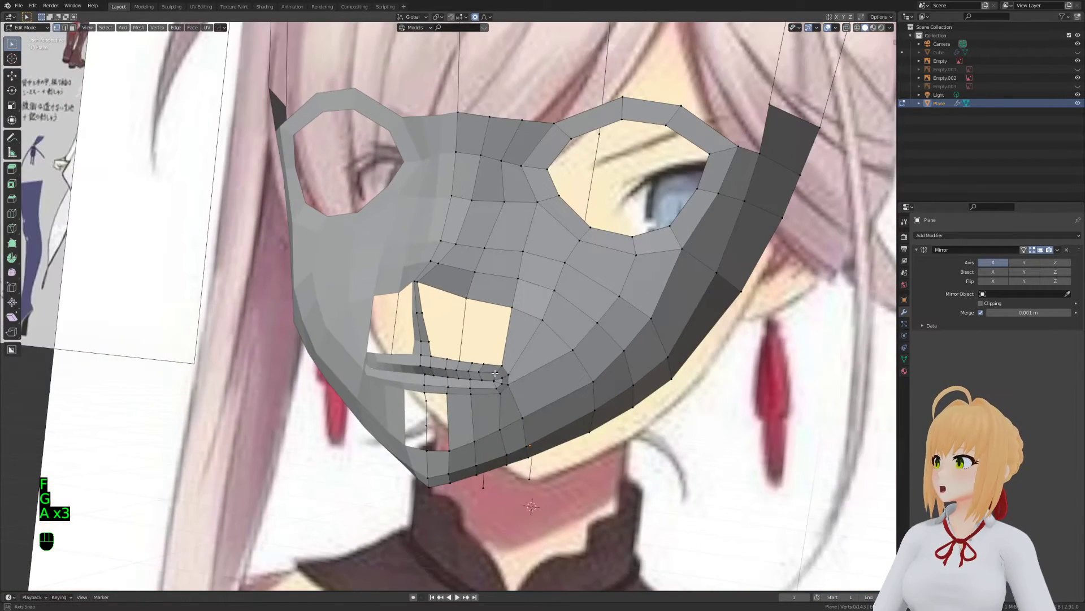
{"action": "middle_click_drag", "start_coordinate": [570, 311], "coordinate": [555, 327]}
{"action": "right_click", "coordinate": [606, 426], "text": "ctrl"}
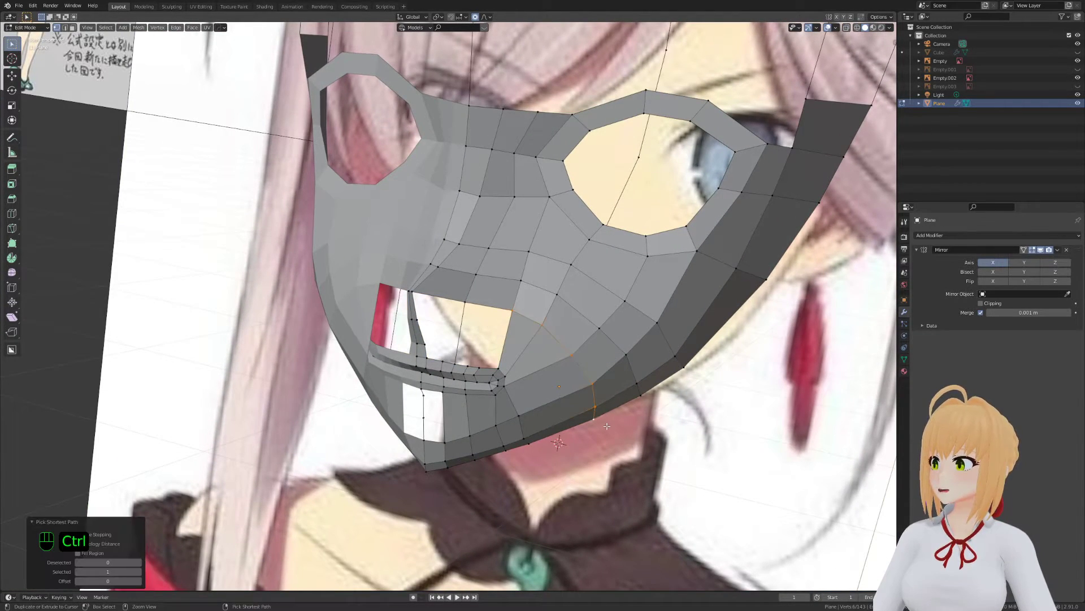
{"action": "key", "text": "g"}
{"action": "key", "text": "g"}
{"action": "key", "text": "a"}
{"action": "key", "text": "a"}
{"action": "key", "text": "a"}
{"action": "key", "text": "ctrl+s"}
Slide the vertices along the outer lower cheek and jaw to smooth the face flow
{"action": "middle_click_drag", "start_coordinate": [561, 419], "coordinate": [746, 415]}
{"action": "key", "text": "g"}
{"action": "key", "text": "g"}
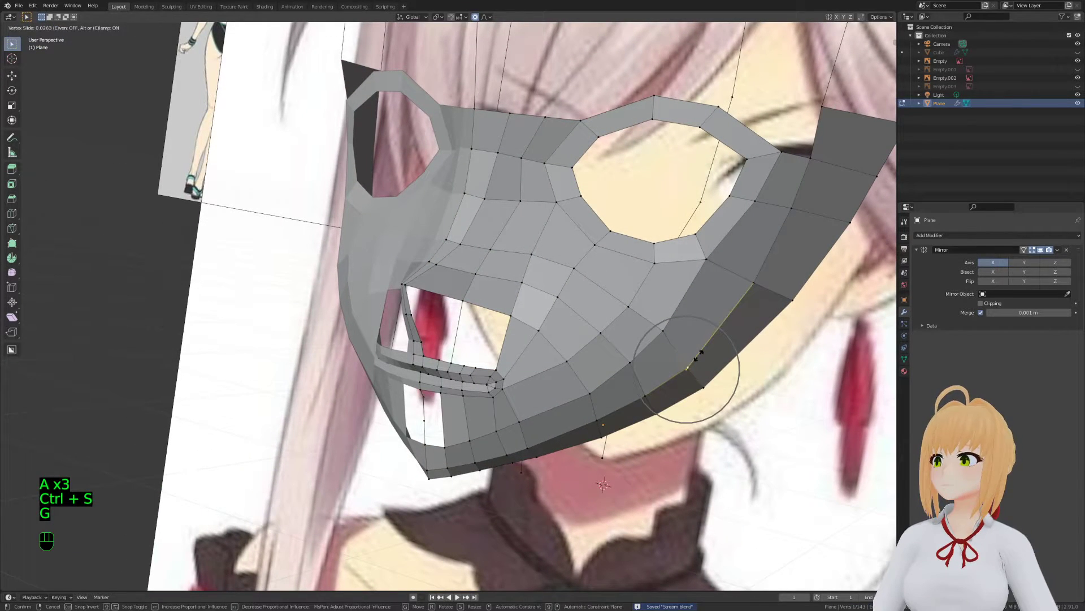
{"action": "left_click", "coordinate": [701, 354]}
{"action": "middle_click_drag", "start_coordinate": [701, 353], "coordinate": [591, 417]}
{"action": "key", "text": "a"}
{"action": "key", "text": "a"}
{"action": "key", "text": "a"}
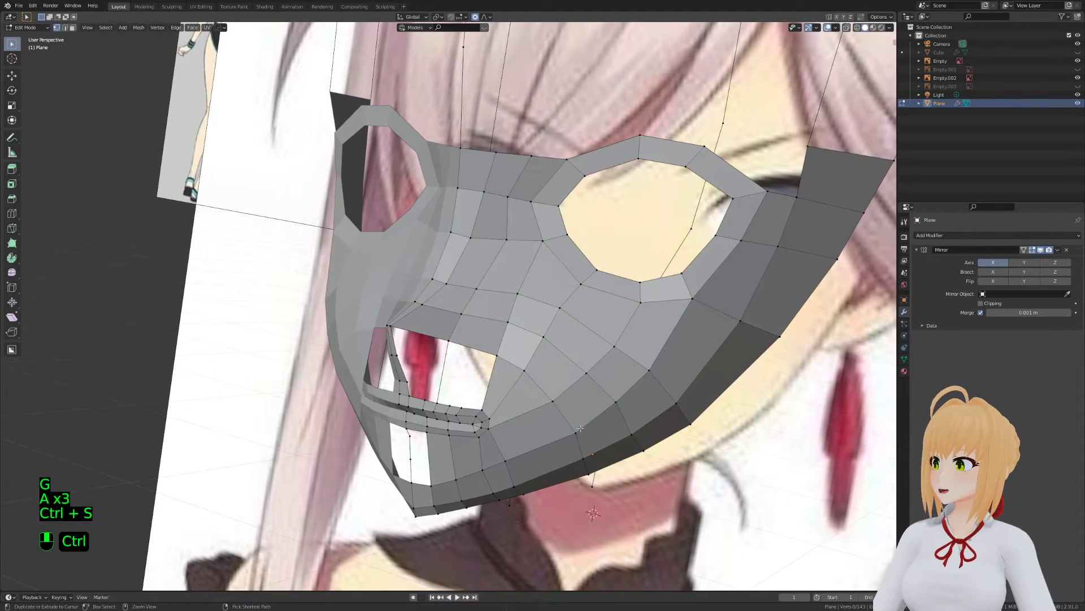
Add a loop cut across the nose bridge and cheek below the eye and try Shrink/Fatten on the loop
{"action": "key", "text": "ctrl+r"}
{"action": "left_click", "coordinate": [673, 350]}
{"action": "key", "text": "a"}
{"action": "key", "text": "a"}
{"action": "key", "text": "a"}
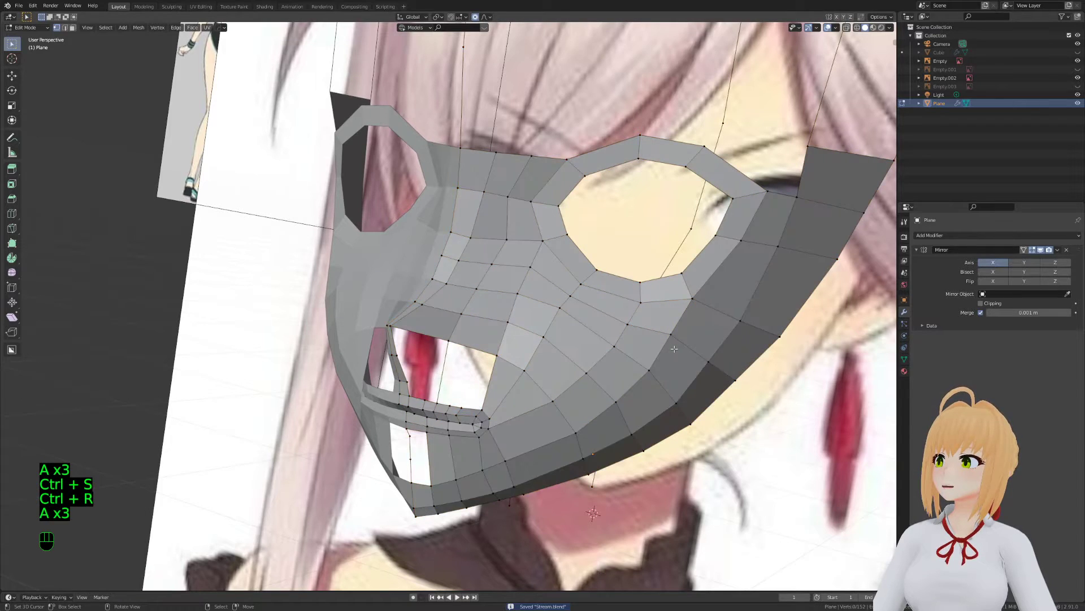
{"action": "key", "text": "alt+s"}
{"action": "right_click", "coordinate": [752, 334]}
Deselect the inner part of the new loop in wireframe and adjust the outer cheek vertices with Shrink/Fatten
{"action": "key", "text": "z"}
{"action": "key", "text": "z"}
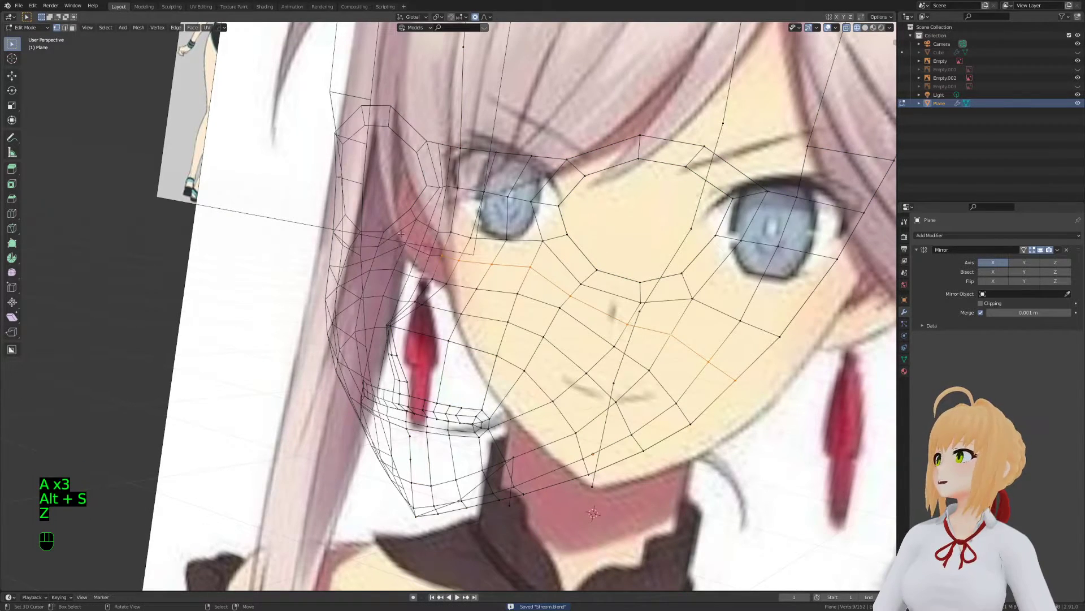
{"action": "key", "text": "b"}
{"action": "middle_click_drag", "start_coordinate": [594, 347], "coordinate": [594, 346]}
{"action": "middle_click_drag", "start_coordinate": [595, 346], "coordinate": [710, 415]}
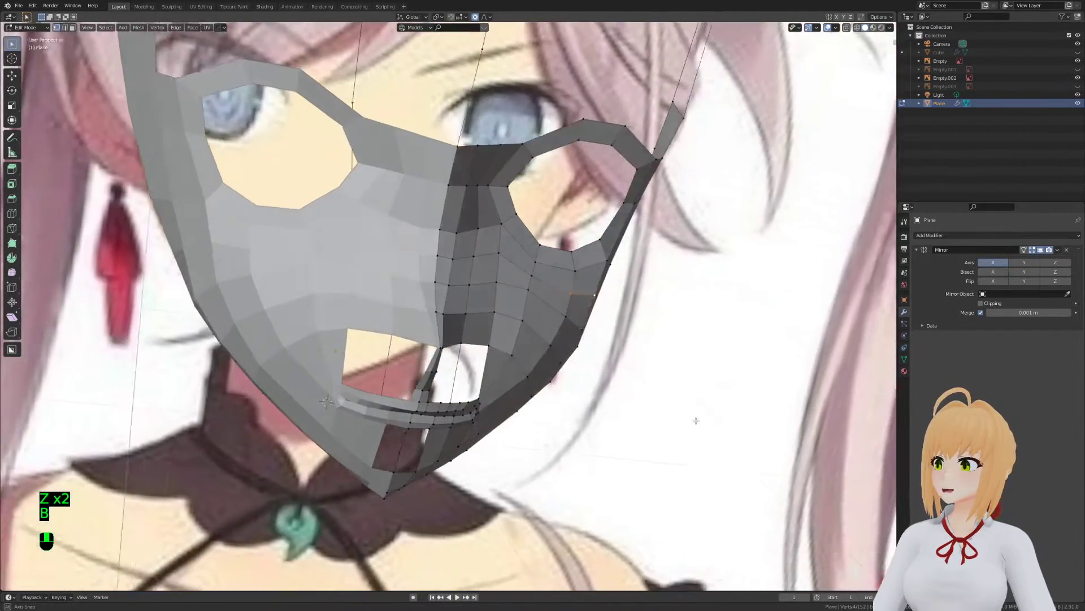
{"action": "key", "text": "alt+s"}
{"action": "right_click", "coordinate": [718, 412]}
{"action": "key", "text": "alt+s"}
{"action": "left_click", "coordinate": [758, 411]}
Check the reshaped cheek in Object Mode, return to editing with nothing selected, and save the file
{"action": "key", "text": "Tab"}
{"action": "middle_click_drag", "start_coordinate": [641, 476], "coordinate": [531, 441]}
{"action": "key", "text": "Tab"}
{"action": "key", "text": "a"}
{"action": "key", "text": "a"}
{"action": "key", "text": "a"}
{"action": "middle_click_drag", "start_coordinate": [475, 418], "coordinate": [427, 407]}
{"action": "key", "text": "ctrl+s"}
Slide a vertex on the upper lip's inner edge outward toward the mouth corner
{"action": "middle_click_drag", "start_coordinate": [486, 465], "coordinate": [534, 424], "text": "shift"}
{"action": "scroll", "coordinate": [535, 426], "scroll_direction": "up", "scroll_amount": 1}
{"action": "key", "text": "a"}
{"action": "key", "text": "a"}
{"action": "key", "text": "a"}
{"action": "key", "text": "a"}
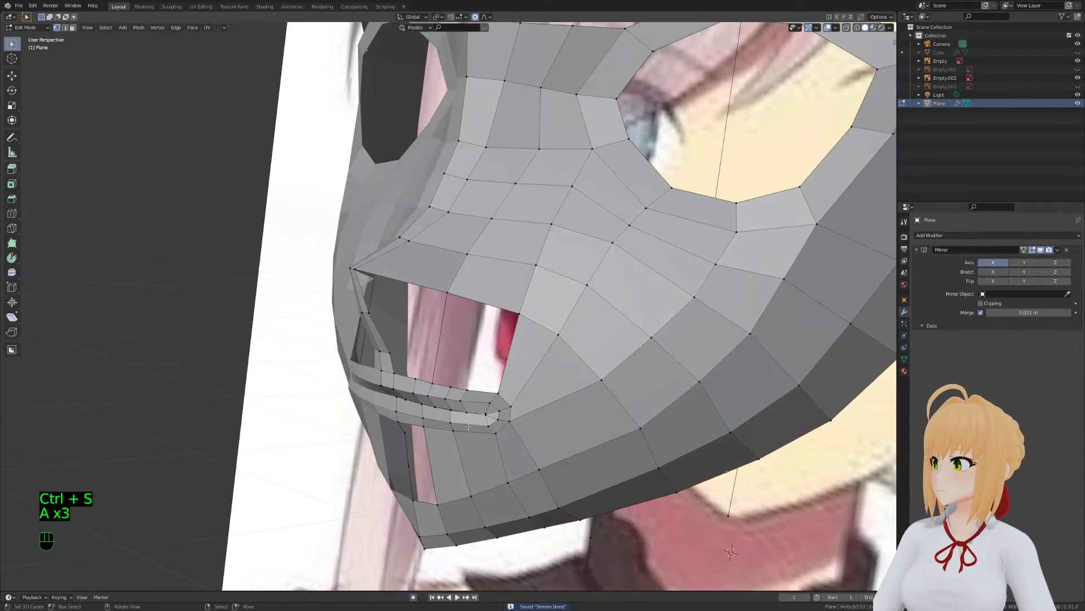
{"action": "scroll", "coordinate": [509, 410], "scroll_direction": "up", "scroll_amount": 6}
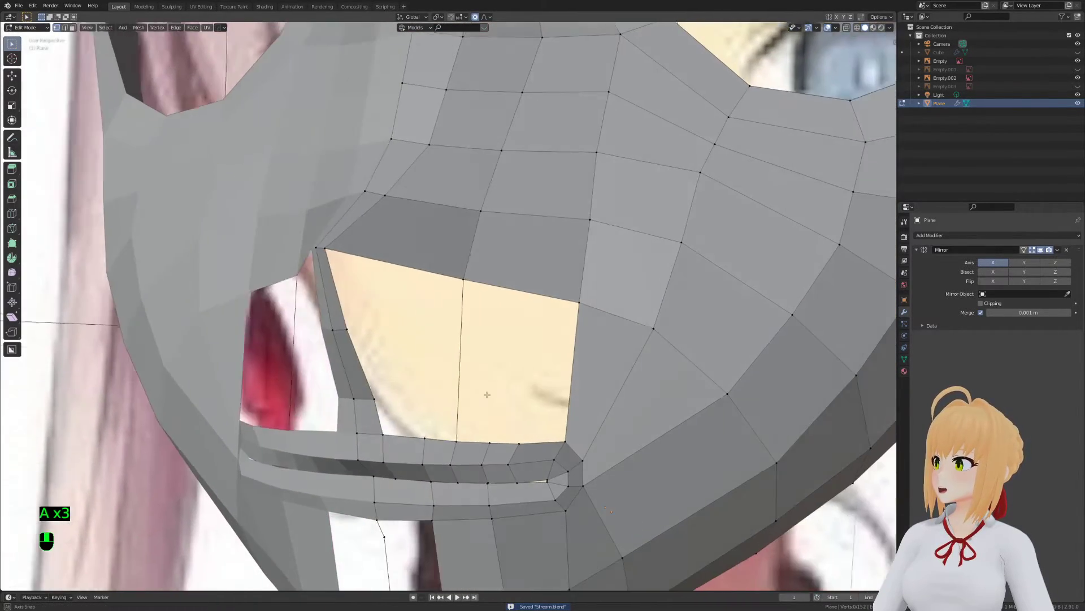
{"action": "middle_click_drag", "start_coordinate": [487, 394], "coordinate": [493, 408]}
{"action": "right_click", "coordinate": [448, 462]}
{"action": "key", "text": "g"}
{"action": "key", "text": "g"}
{"action": "left_click", "coordinate": [458, 469]}
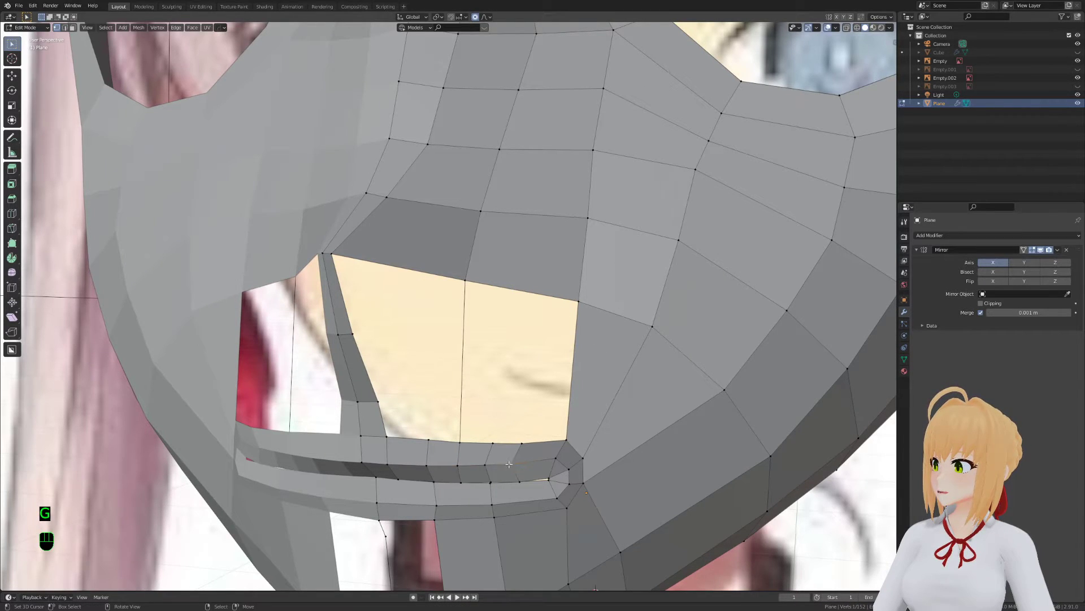
Slide the neighbouring inner-edge vertices of the upper lip outward to even out their spacing
{"action": "key", "text": "g"}
{"action": "key", "text": "g"}
{"action": "right_click", "coordinate": [485, 464]}
{"action": "key", "text": "g"}
{"action": "left_click", "coordinate": [492, 465]}
{"action": "key", "text": "a"}
{"action": "key", "text": "a"}
{"action": "key", "text": "a"}
Slide the upper-lip vertices beside the nose base to space out the lip faces
{"action": "middle_click_drag", "start_coordinate": [490, 465], "coordinate": [459, 385]}
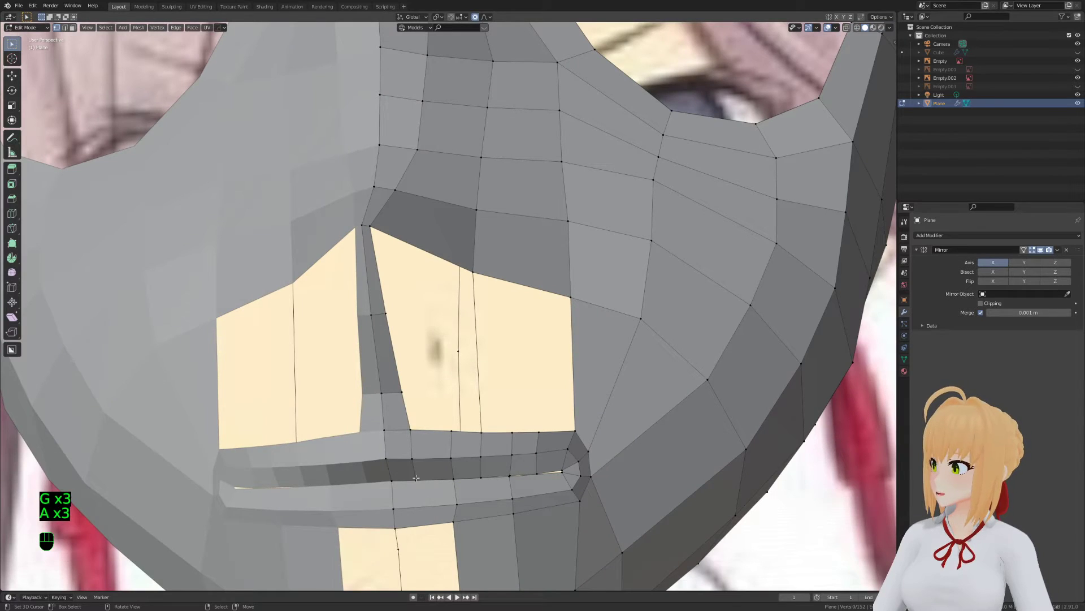
{"action": "left_click", "coordinate": [417, 476], "text": "ctrl"}
{"action": "key", "text": "g"}
{"action": "key", "text": "g"}
{"action": "left_click", "coordinate": [431, 432]}
{"action": "middle_click_drag", "start_coordinate": [431, 432], "coordinate": [451, 359]}
{"action": "key", "text": "a"}
{"action": "key", "text": "a"}
{"action": "key", "text": "a"}
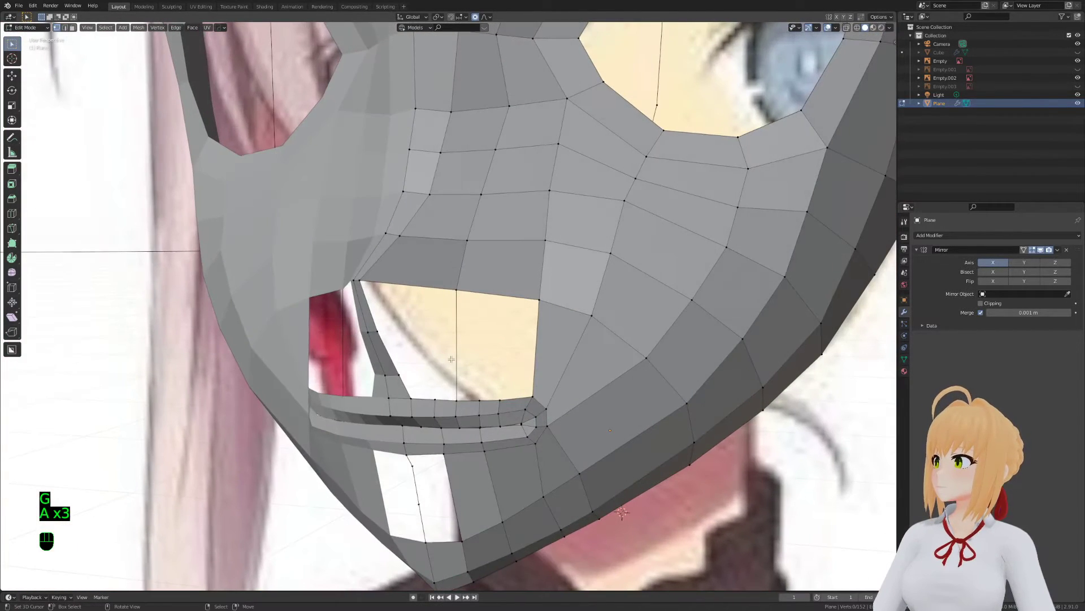
Add an edge loop from the side of the upper-lip opening across the cheek to the jaw and adjust its end vertex
{"action": "left_click", "coordinate": [534, 366]}
{"action": "key", "text": "2"}
{"action": "key", "text": "ctrl+r"}
{"action": "key", "text": "1"}
{"action": "key", "text": "g"}
{"action": "left_click", "coordinate": [458, 334]}
{"action": "key", "text": "g"}
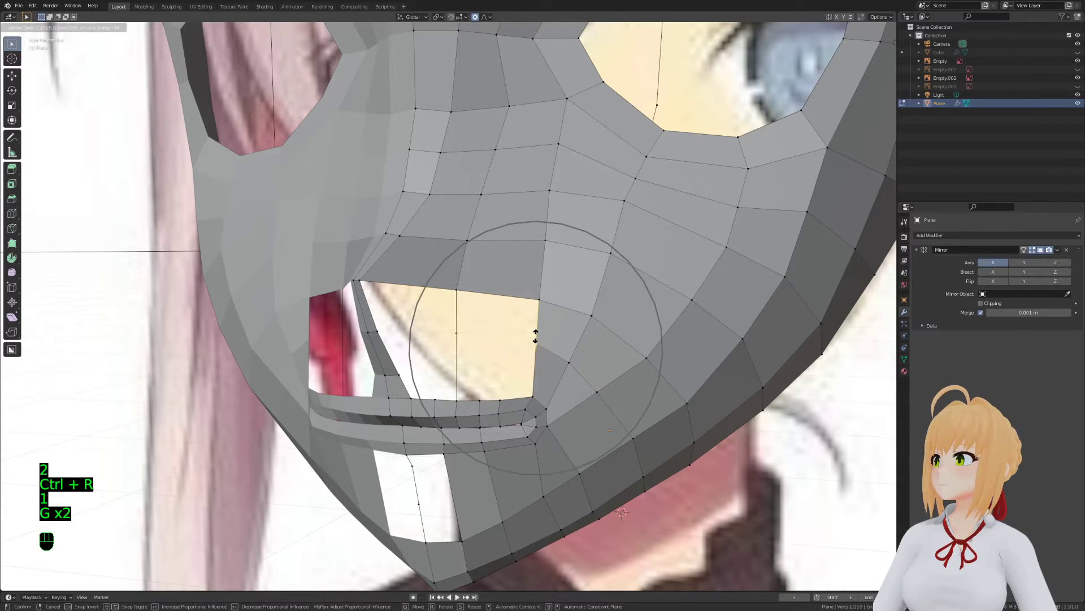
{"action": "left_click", "coordinate": [537, 329]}
Fill a row of two faces below the nose, between the cheek's new edge and the narrow centre strip
{"action": "key", "text": "2"}
{"action": "key", "text": "f"}
{"action": "key", "text": "f"}
Adjust a vertex on the narrow strip beneath the nose and check the shape in Object Mode
{"action": "middle_click_drag", "start_coordinate": [513, 299], "coordinate": [394, 378]}
{"action": "key", "text": "1"}
{"action": "key", "text": "g"}
{"action": "left_click", "coordinate": [395, 371]}
{"action": "key", "text": "a"}
{"action": "key", "text": "a"}
{"action": "key", "text": "a"}
{"action": "middle_click_drag", "start_coordinate": [491, 293], "coordinate": [537, 325]}
{"action": "key", "text": "Tab"}
{"action": "key", "text": "Tab"}
{"action": "scroll", "coordinate": [537, 325], "scroll_direction": "up", "scroll_amount": 5}
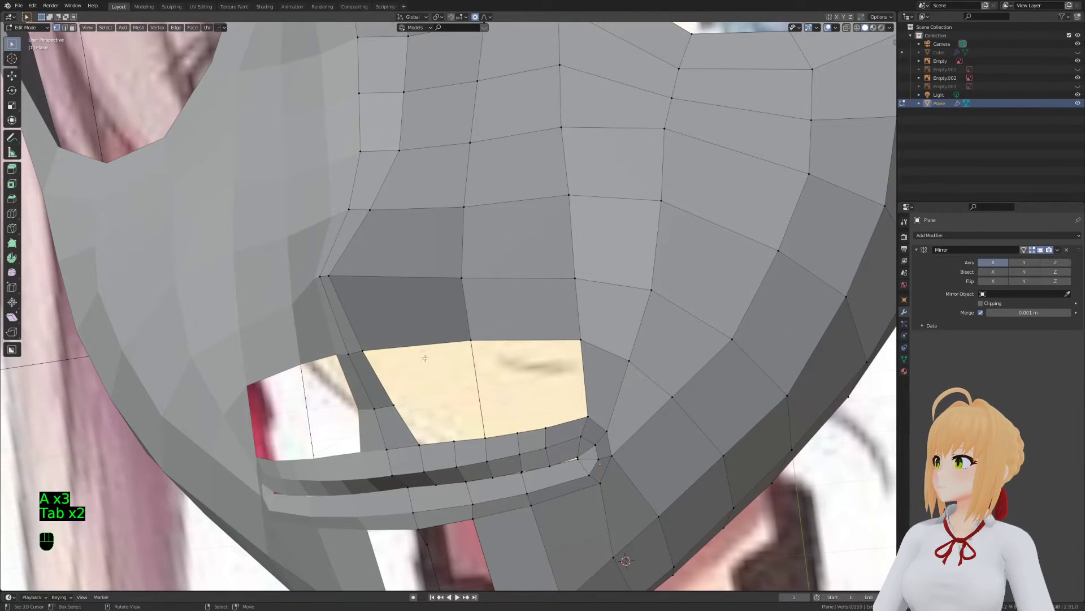
Try to fill another row of faces in the upper-lip gap without an extra cheek loop, and undo the fill
{"action": "key", "text": "ctrl+r"}
{"action": "left_click", "coordinate": [481, 406]}
{"action": "key", "text": "f"}
{"action": "key", "text": "f"}
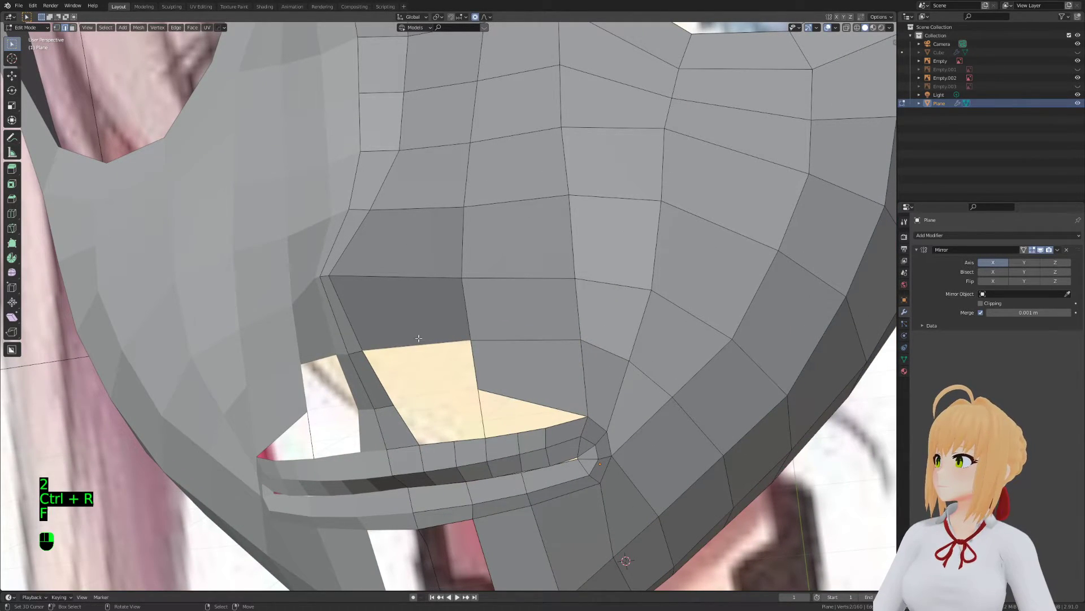
{"action": "middle_click_drag", "start_coordinate": [532, 402], "coordinate": [509, 376]}
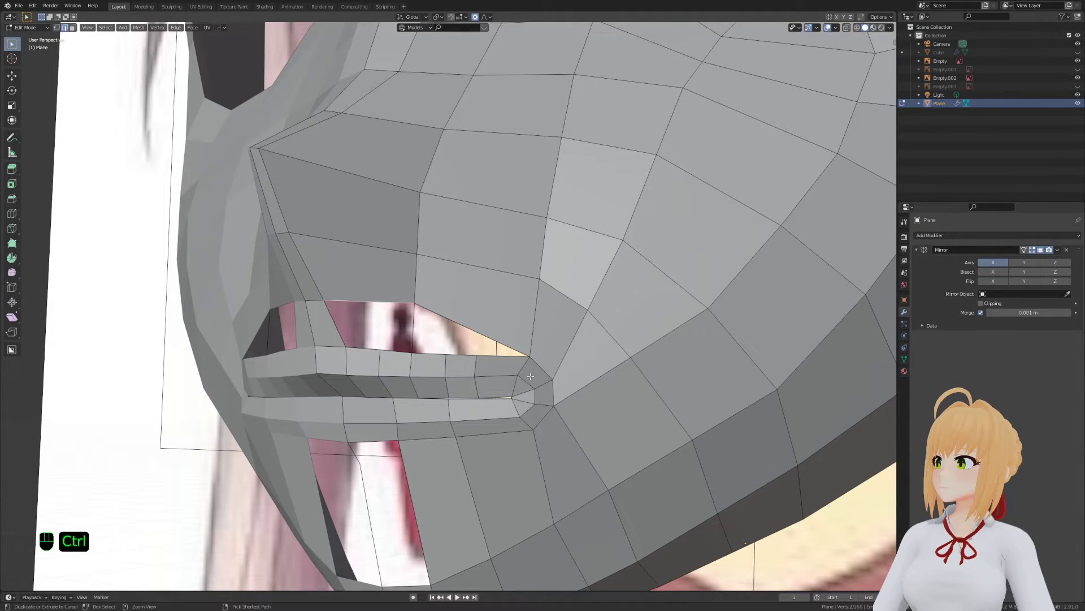
{"action": "key", "text": "ctrl+z"}
{"action": "key", "text": "ctrl+z"}
{"action": "key", "text": "ctrl+z"}
{"action": "key", "text": "ctrl+z"}
Add another edge loop between the upper-lip gap and the mouth corner, running across the cheek to the jaw
{"action": "key", "text": "ctrl+r"}
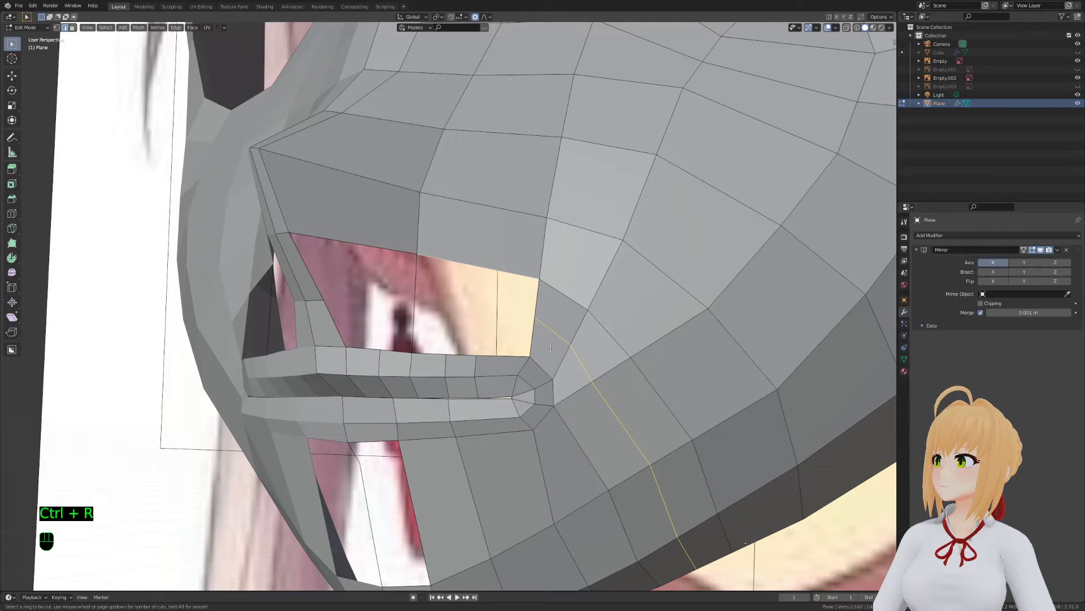
{"action": "left_click", "coordinate": [550, 347]}
{"action": "key", "text": "a"}
{"action": "key", "text": "a"}
{"action": "key", "text": "a"}
Fill the second row of faces in the gap between the nose base and the upper lip
{"action": "key", "text": "2"}
{"action": "left_click", "coordinate": [477, 274]}
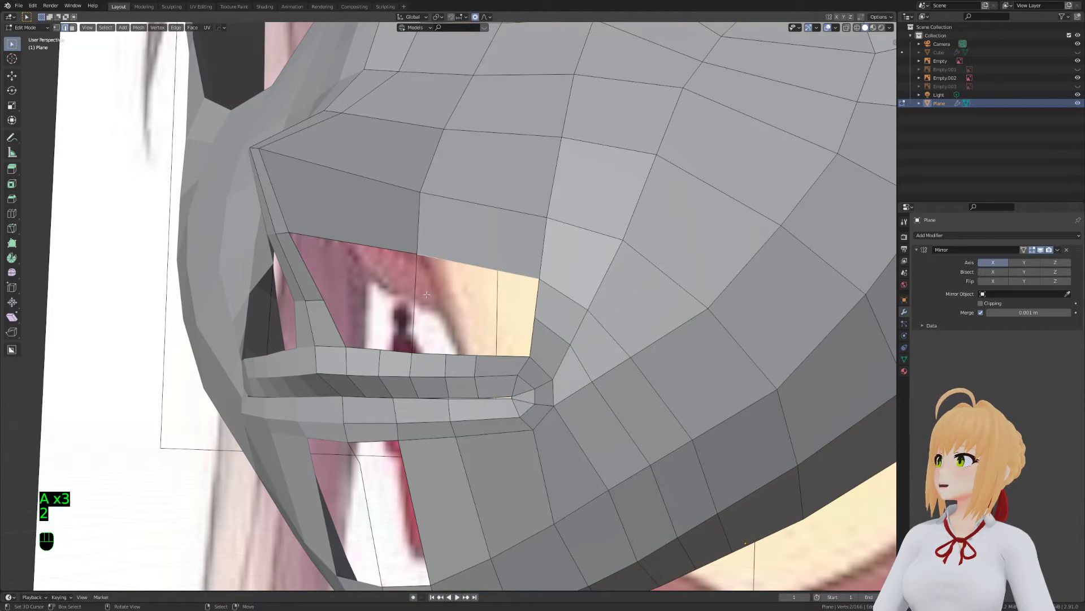
{"action": "key", "text": "f"}
{"action": "key", "text": "f"}
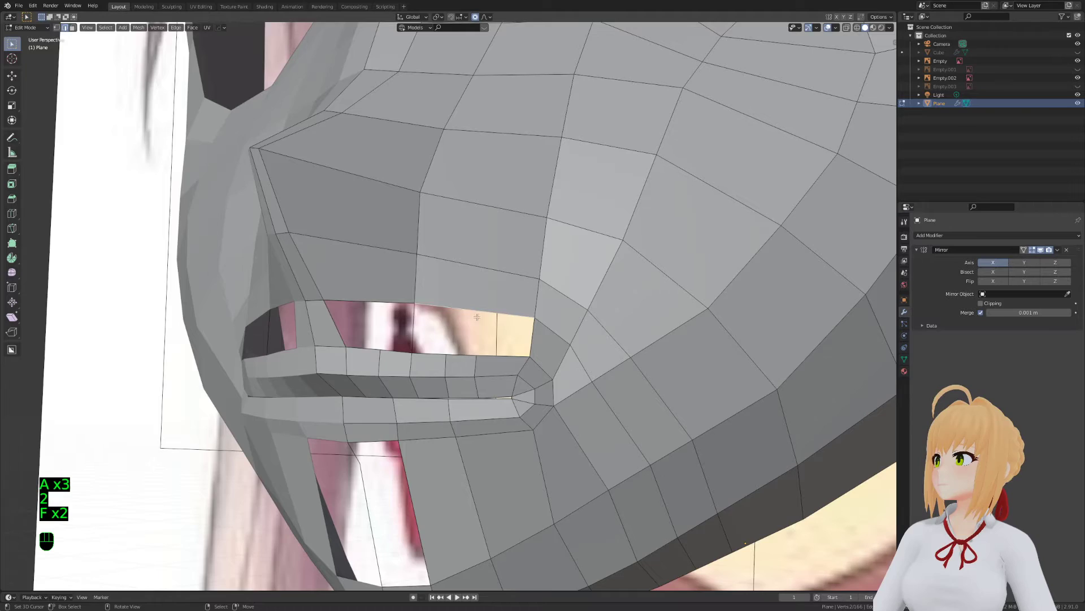
Add two vertical edge loops running from the nose bridge down through the nose side to the upper-lip gap
{"action": "scroll", "coordinate": [477, 317], "scroll_direction": "down", "scroll_amount": 5}
{"action": "key", "text": "a"}
{"action": "key", "text": "a"}
{"action": "key", "text": "a"}
{"action": "key", "text": "ctrl+r"}
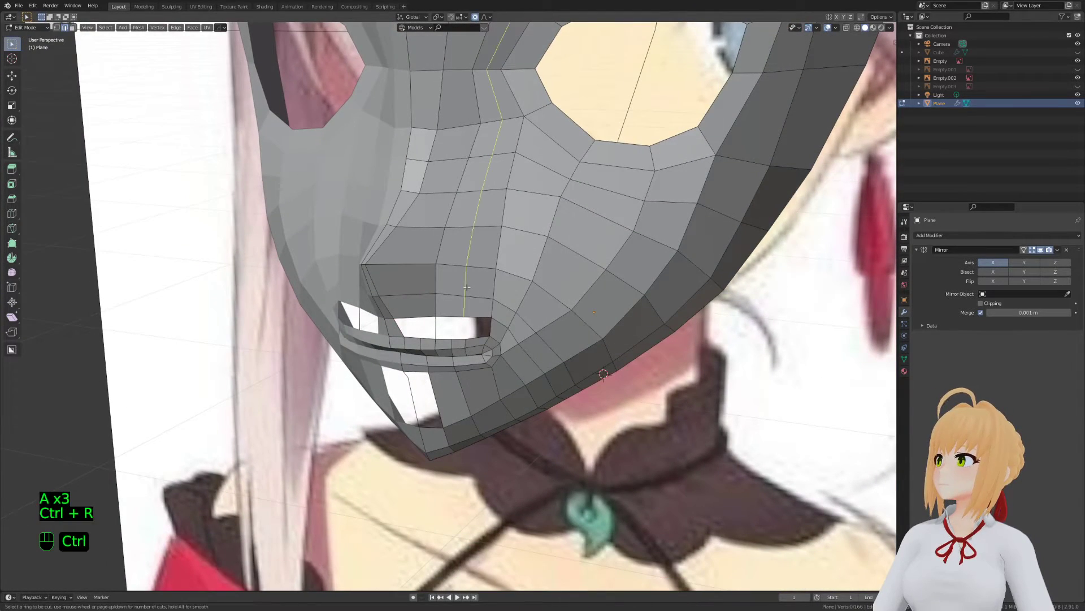
{"action": "left_click", "coordinate": [466, 287]}
{"action": "key", "text": "ctrl+r"}
{"action": "scroll", "coordinate": [437, 282], "scroll_direction": "down", "scroll_amount": 3}
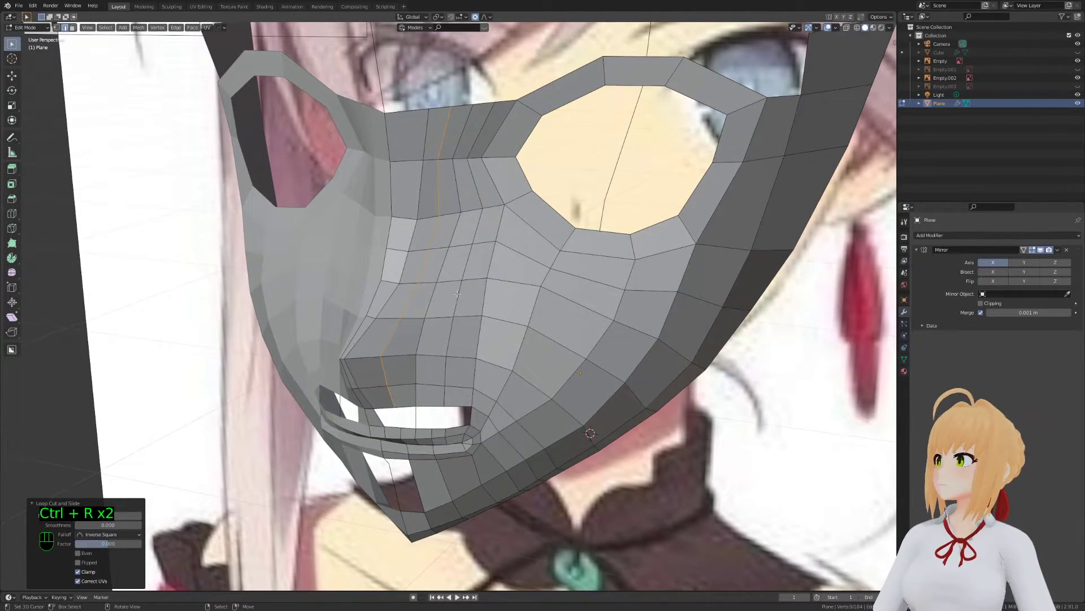
Merge the new loop's vertex below the inner eye corner into its neighbour on the eye side, using At Last
{"action": "key", "text": "1"}
{"action": "key", "text": "m"}
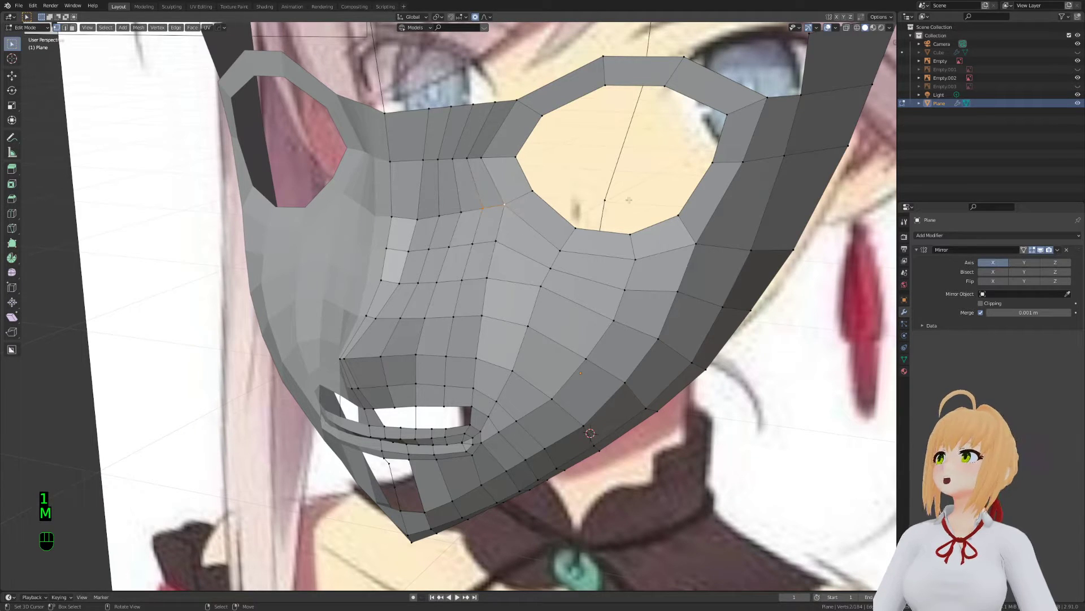
{"action": "key", "text": "m"}
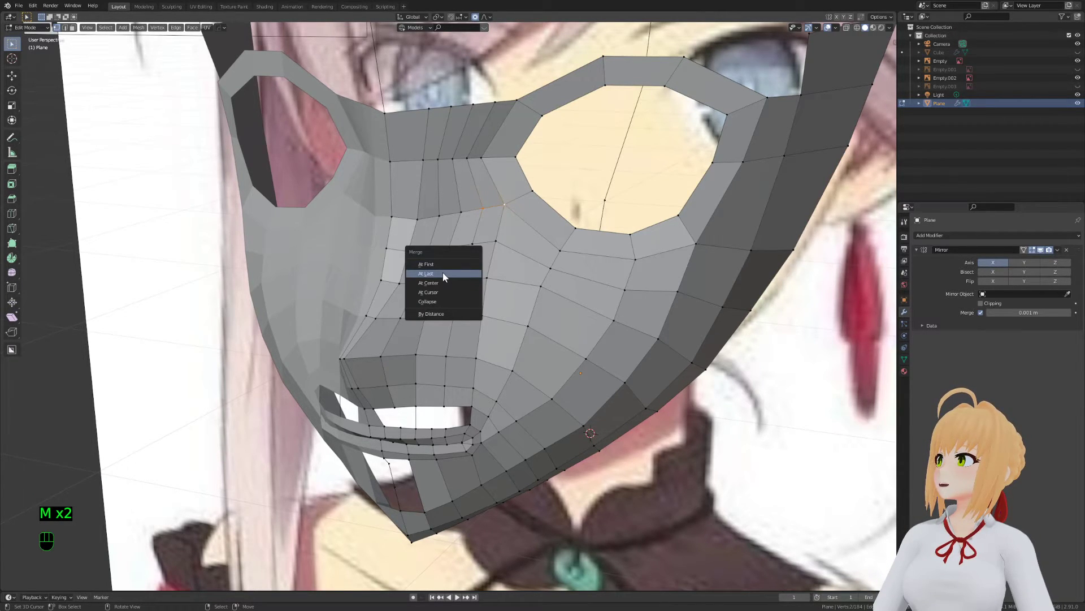
{"action": "left_click", "coordinate": [443, 272]}
{"action": "scroll", "coordinate": [481, 268], "scroll_direction": "up", "scroll_amount": 2}
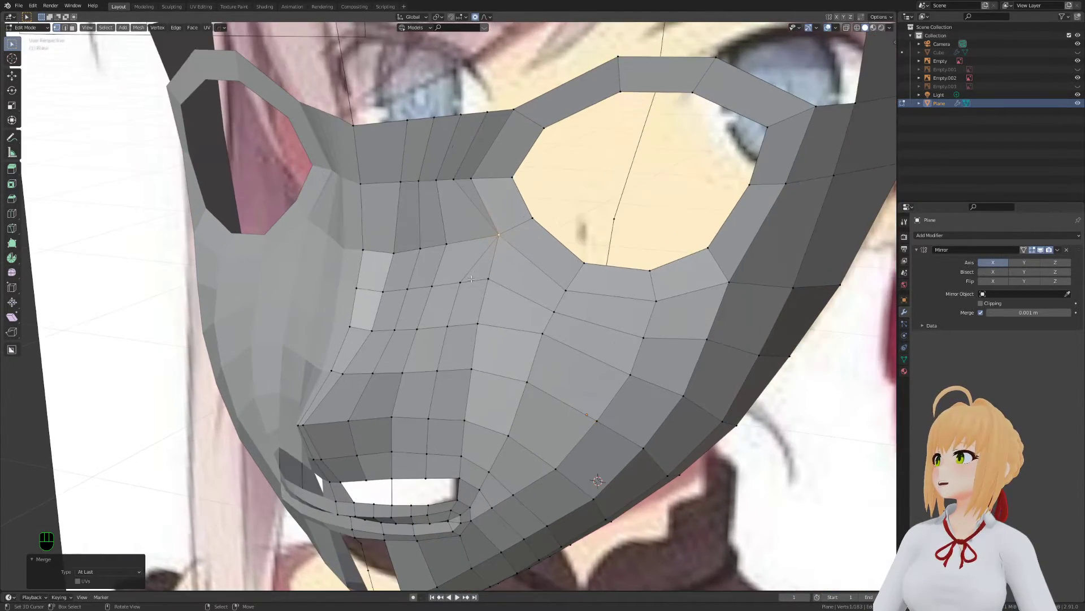
Knife-cut an edge from the nose-side vertex to the diagonal edge below the inner eye corner, and clear the selection
{"action": "left_click", "coordinate": [447, 245]}
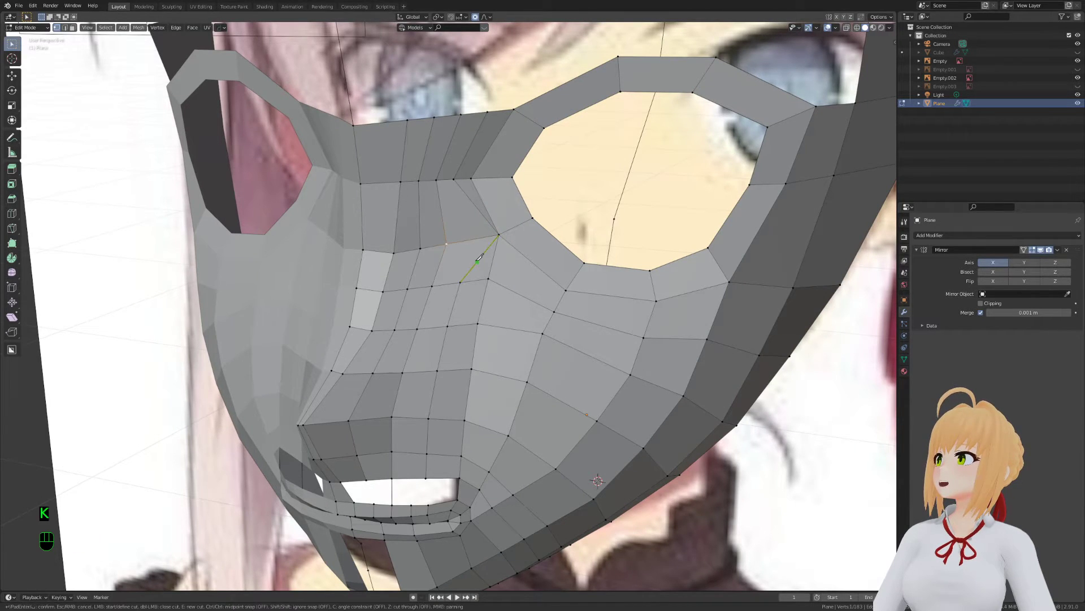
{"action": "key", "text": "g"}
{"action": "left_click", "coordinate": [444, 249]}
{"action": "key", "text": "a"}
{"action": "middle_click_drag", "start_coordinate": [443, 249], "coordinate": [471, 245], "text": "shift"}
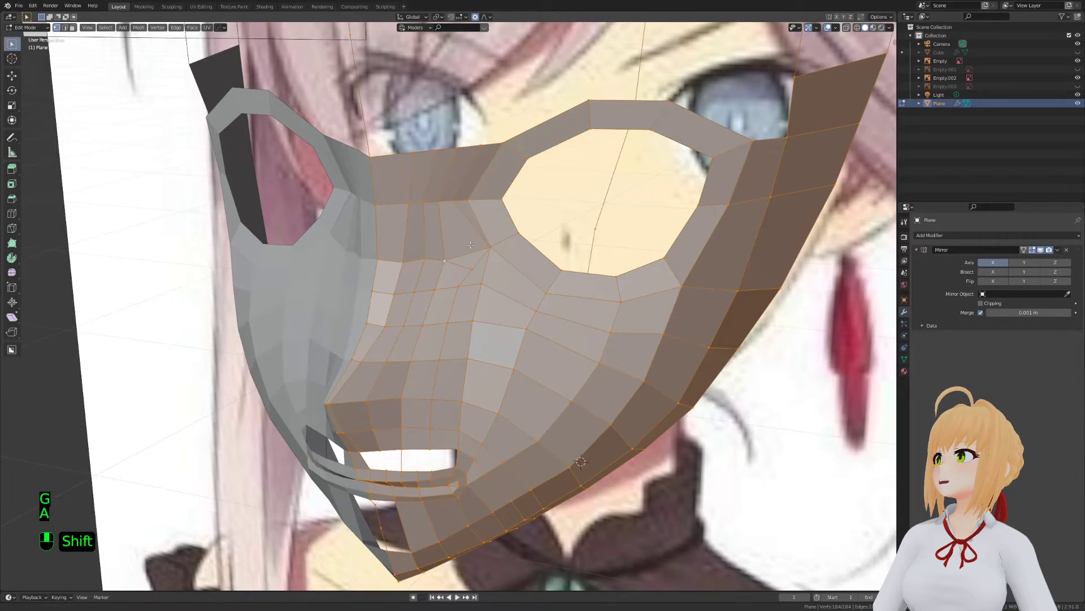
{"action": "key", "text": "a"}
{"action": "key", "text": "a"}
{"action": "key", "text": "a"}
{"action": "scroll", "coordinate": [475, 260], "scroll_direction": "up", "scroll_amount": 2}
Dissolve the two surplus edges between the nose bridge and the inner eye corner
{"action": "right_click", "coordinate": [467, 233]}
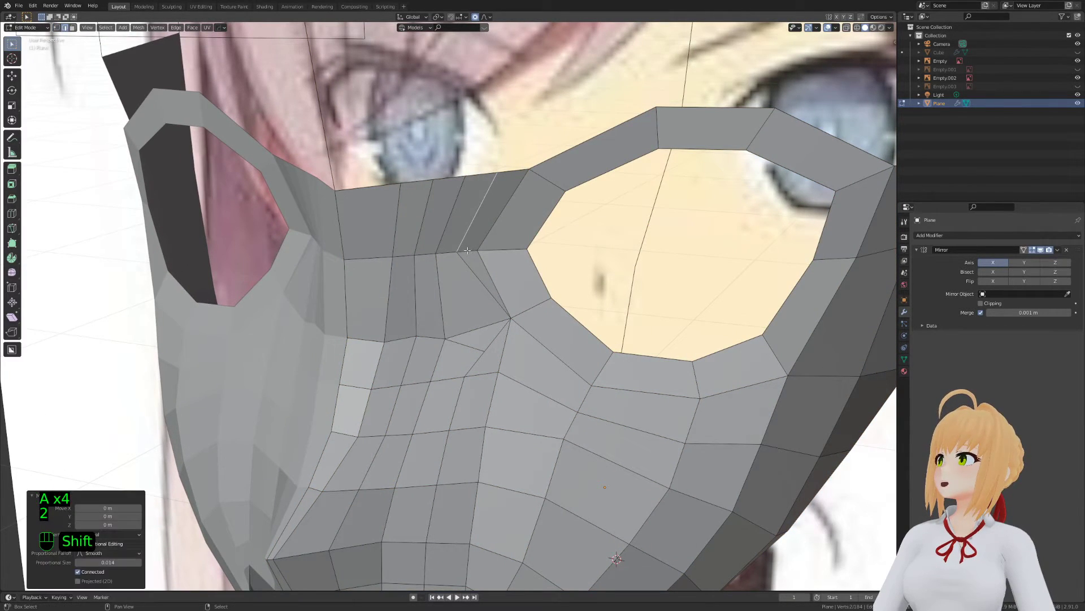
{"action": "right_click", "coordinate": [471, 269]}
{"action": "right_click", "coordinate": [467, 231], "text": "shift"}
{"action": "key", "text": "x"}
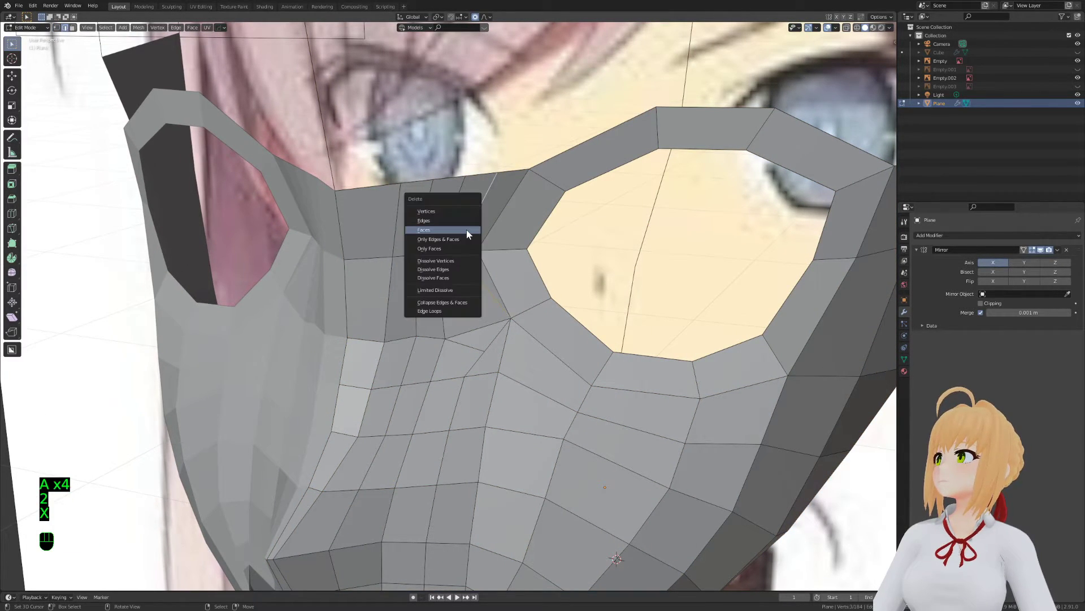
{"action": "left_click", "coordinate": [449, 270]}
{"action": "middle_click_drag", "start_coordinate": [444, 337], "coordinate": [444, 307], "text": "shift"}
Merge the knife-cut vertex into the neighbouring nose-side vertex, using At Last
{"action": "key", "text": "1"}
{"action": "left_click", "coordinate": [446, 310]}
{"action": "key", "text": "g"}
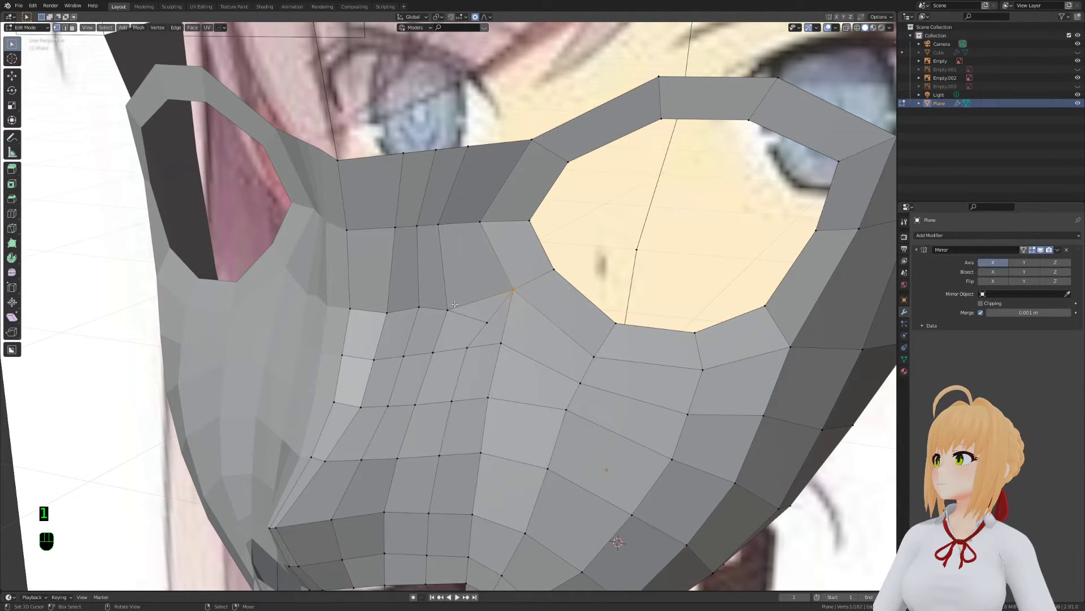
{"action": "key", "text": "g"}
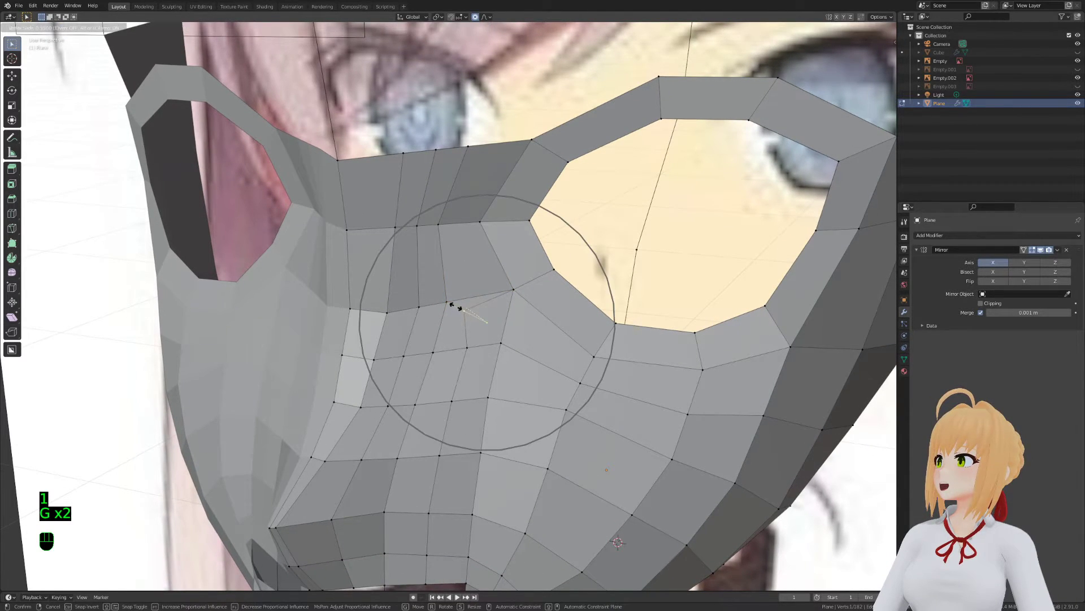
{"action": "left_click", "coordinate": [455, 305]}
{"action": "key", "text": "m"}
{"action": "left_click", "coordinate": [446, 300]}
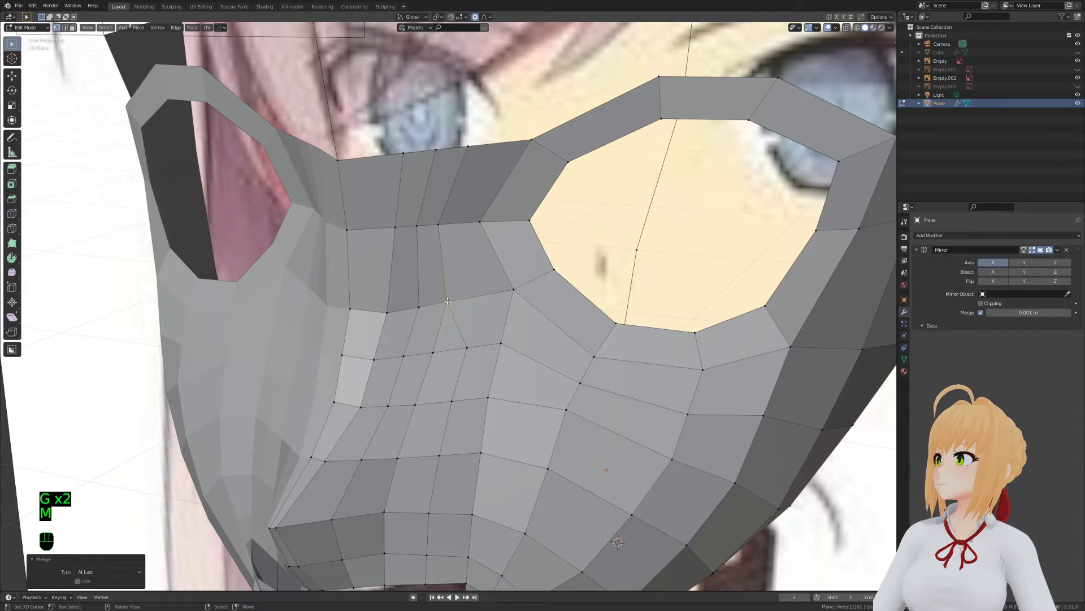
Slide the vertices across the side of the nose bridge upward to make room for another edge row
{"action": "middle_click_drag", "start_coordinate": [464, 338], "coordinate": [407, 302]}
{"action": "key", "text": "g"}
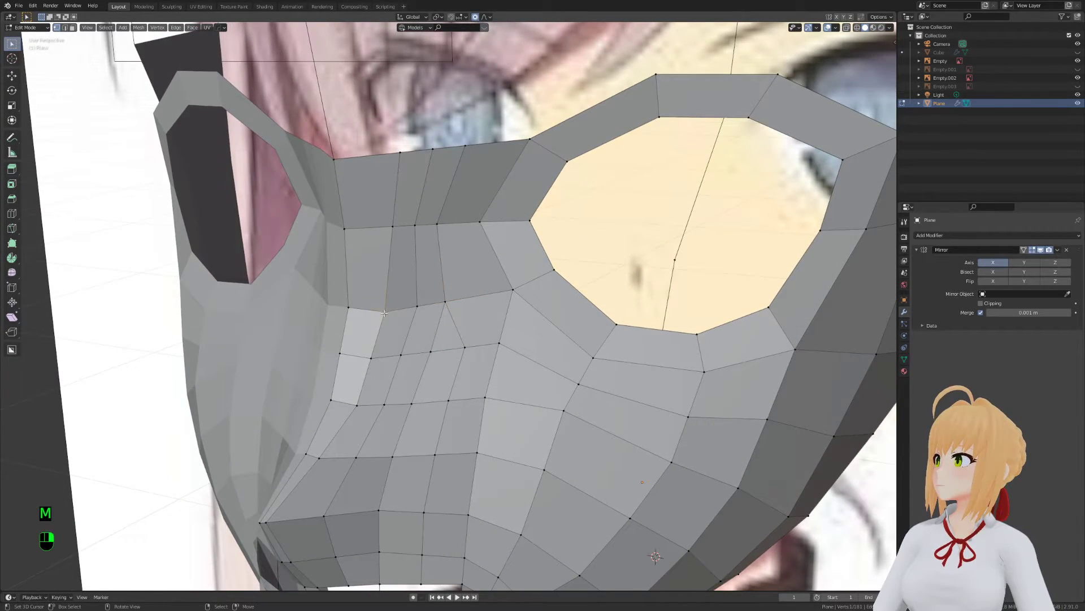
{"action": "right_click", "coordinate": [407, 294]}
{"action": "key", "text": "g"}
{"action": "key", "text": "g"}
{"action": "left_click", "coordinate": [344, 307]}
{"action": "key", "text": "g"}
{"action": "key", "text": "g"}
{"action": "left_click", "coordinate": [352, 277]}
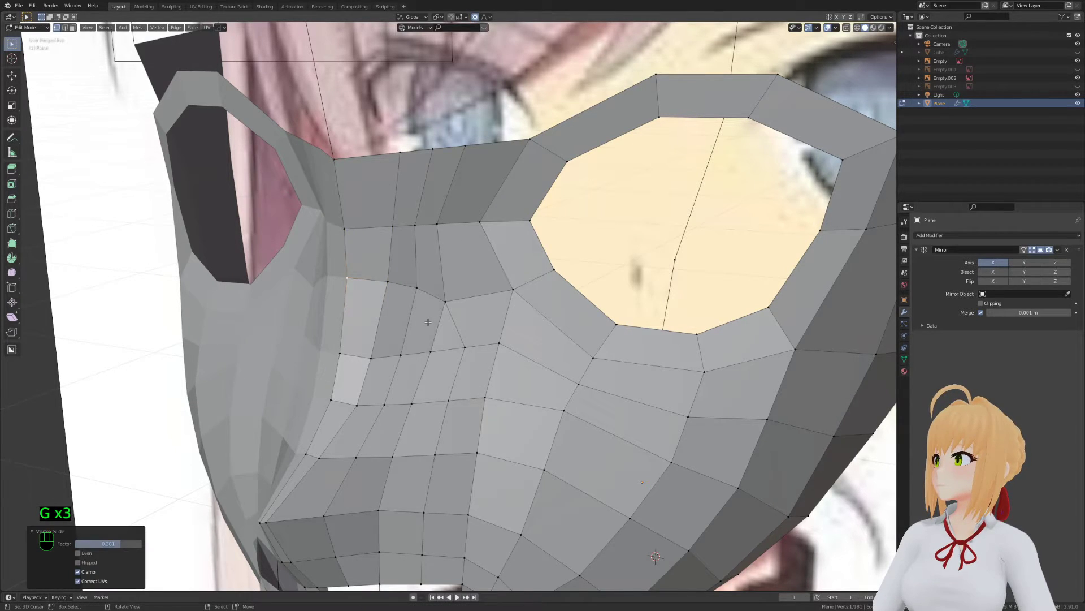
Knife-cut a new horizontal edge row across the side of the nose bridge
{"action": "key", "text": "a"}
{"action": "key", "text": "a"}
{"action": "key", "text": "a"}
{"action": "key", "text": "k"}
{"action": "left_click", "coordinate": [345, 315]}
{"action": "key", "text": "Return"}
Slide the vertices of the new nose-side row to even out their spacing
{"action": "left_click", "coordinate": [436, 331]}
{"action": "key", "text": "g"}
{"action": "key", "text": "g"}
{"action": "left_click", "coordinate": [424, 328]}
{"action": "left_click", "coordinate": [407, 326]}
{"action": "key", "text": "g"}
{"action": "key", "text": "g"}
{"action": "left_click", "coordinate": [380, 321]}
{"action": "key", "text": "g"}
{"action": "left_click", "coordinate": [372, 321]}
Move a vertex in the row above the new cut beside the nose bridge, and clear the selection
{"action": "left_click", "coordinate": [388, 281]}
{"action": "key", "text": "g"}
{"action": "left_click", "coordinate": [371, 279]}
{"action": "key", "text": "a"}
{"action": "key", "text": "a"}
{"action": "key", "text": "a"}
{"action": "key", "text": "c"}
{"action": "left_click_drag", "start_coordinate": [424, 315], "coordinate": [420, 266]}
{"action": "right_click", "coordinate": [421, 265]}
{"action": "key", "text": "t"}
{"action": "key", "text": "t"}
{"action": "key", "text": "a"}
Examine the nose and mouth shape in Object Mode with nothing selected, and return to Edit Mode
{"action": "mouse_move", "coordinate": [434, 400]}
{"action": "middle_mouse_down", "text": "shift"}
{"action": "mouse_move", "coordinate": [434, 332]}
{"action": "mouse_move", "coordinate": [455, 380]}
{"action": "mouse_move", "coordinate": [417, 331]}
{"action": "mouse_move", "coordinate": [439, 412]}
{"action": "mouse_move", "coordinate": [446, 390]}
{"action": "middle_mouse_up", "text": "shift"}
{"action": "key", "text": "a"}
{"action": "key", "text": "a"}
{"action": "scroll", "coordinate": [435, 332], "scroll_direction": "down", "scroll_amount": 3}
{"action": "key", "text": "Tab"}
{"action": "key", "text": "Tab"}
{"action": "key", "text": "a"}
{"action": "key", "text": "a"}
{"action": "key", "text": "a"}
{"action": "key", "text": "Tab"}
{"action": "scroll", "coordinate": [480, 363], "scroll_direction": "up", "scroll_amount": 5}
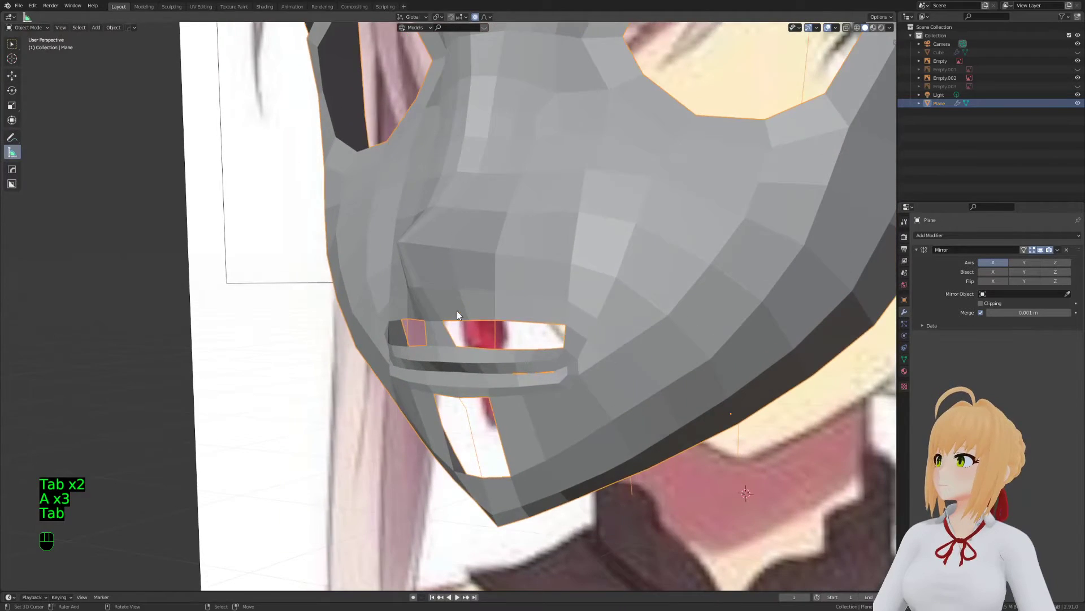
{"action": "key", "text": "Tab"}
Fill the outermost face of the upper-lip gap at the mouth corner, and clear the selection
{"action": "middle_click_drag", "start_coordinate": [457, 314], "coordinate": [456, 346]}
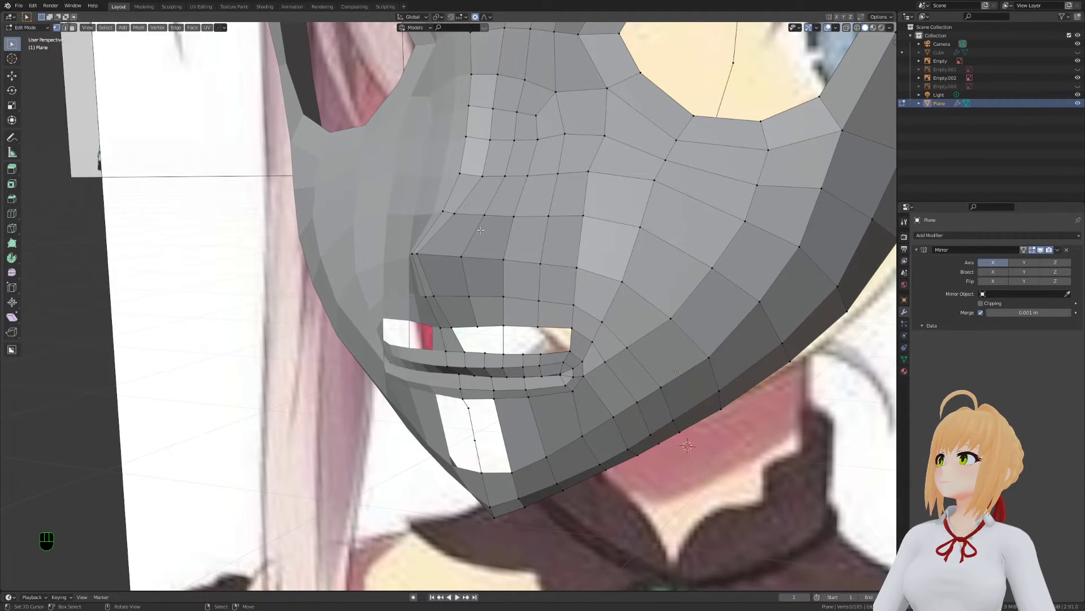
{"action": "middle_click_drag", "start_coordinate": [480, 230], "coordinate": [422, 373]}
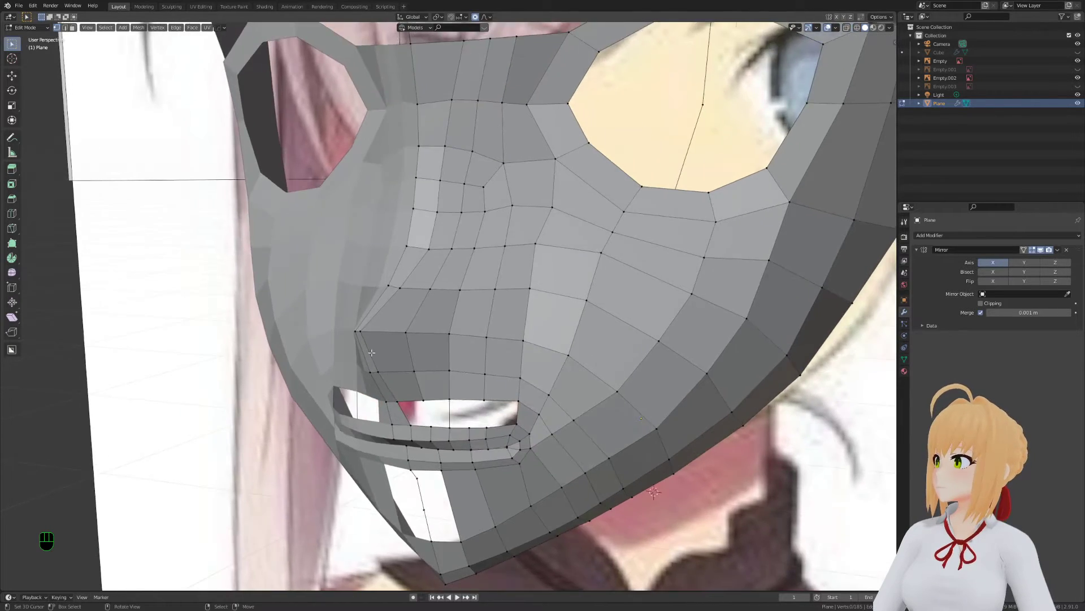
{"action": "scroll", "coordinate": [418, 379], "scroll_direction": "up", "scroll_amount": 4}
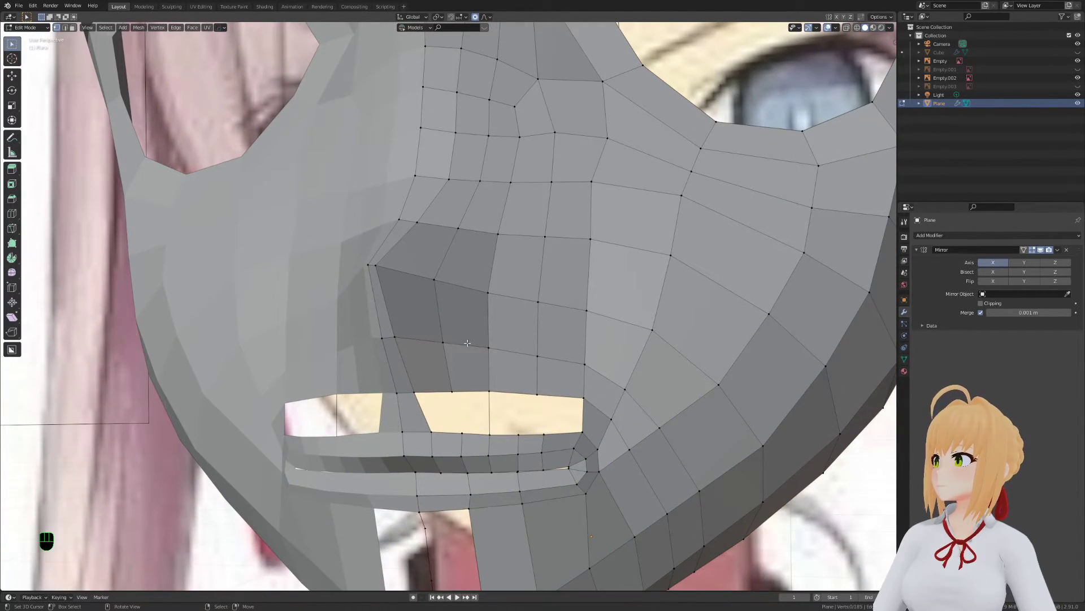
{"action": "key", "text": "a"}
{"action": "key", "text": "a"}
{"action": "key", "text": "alt+a"}
{"action": "middle_click_drag", "start_coordinate": [526, 390], "coordinate": [559, 413]}
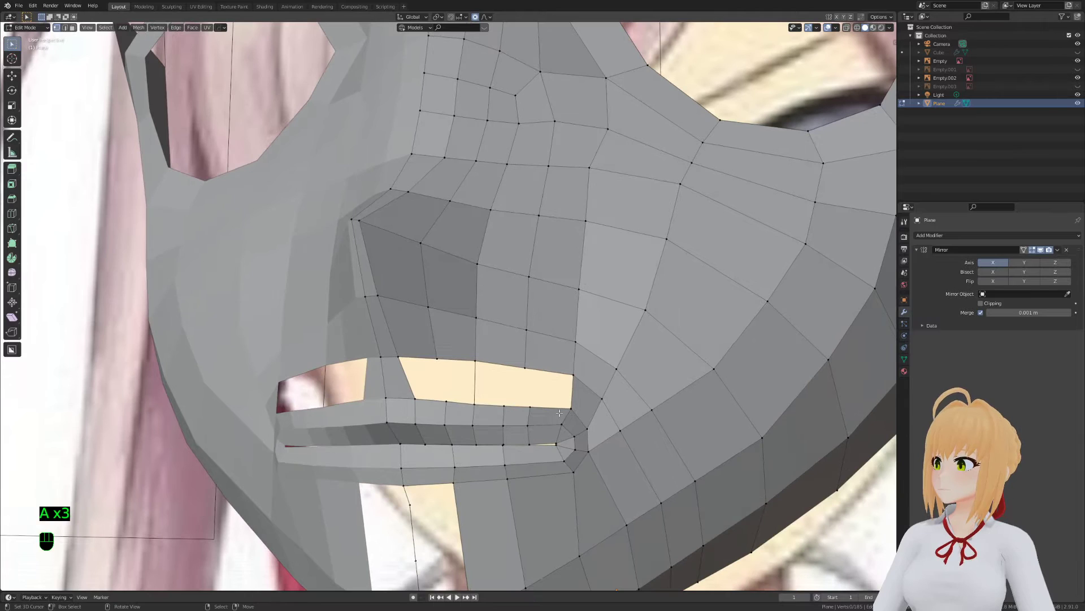
{"action": "key", "text": "f"}
{"action": "key", "text": "a"}
{"action": "key", "text": "a"}
{"action": "key", "text": "a"}
{"action": "middle_click_drag", "start_coordinate": [517, 414], "coordinate": [478, 357]}
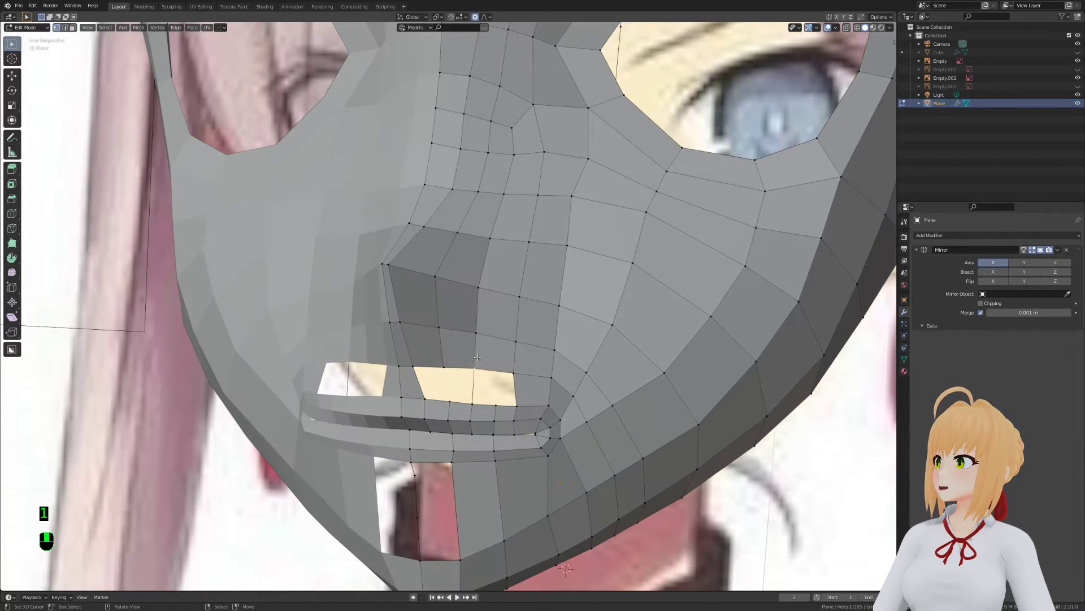
Adjust the vertices along the upper edge of the remaining lip gap below the nose, and clear the selection
{"action": "key", "text": "g"}
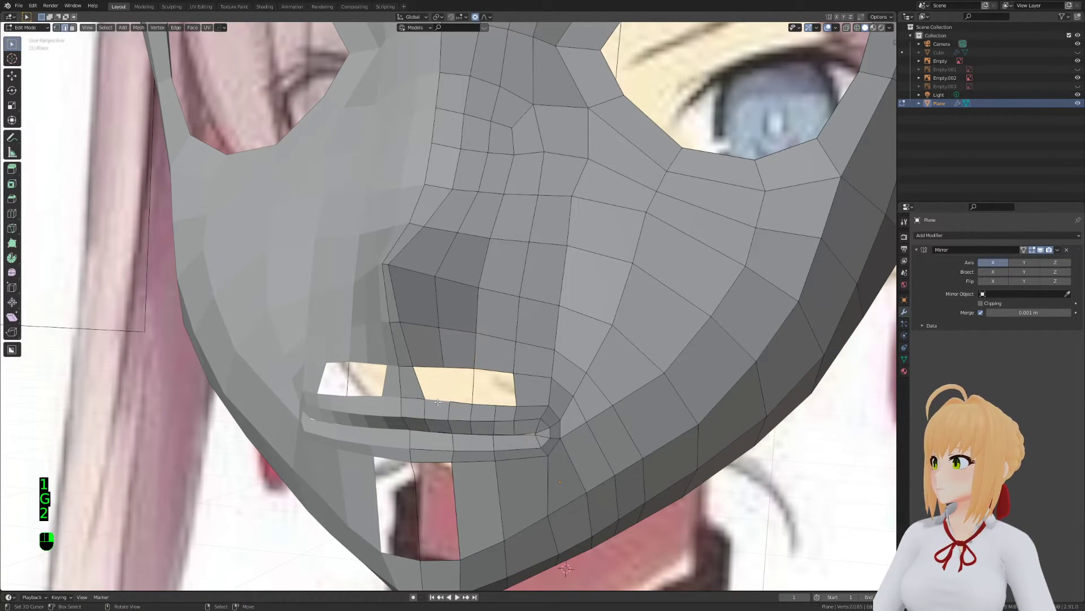
{"action": "middle_click_drag", "start_coordinate": [415, 378], "coordinate": [440, 310]}
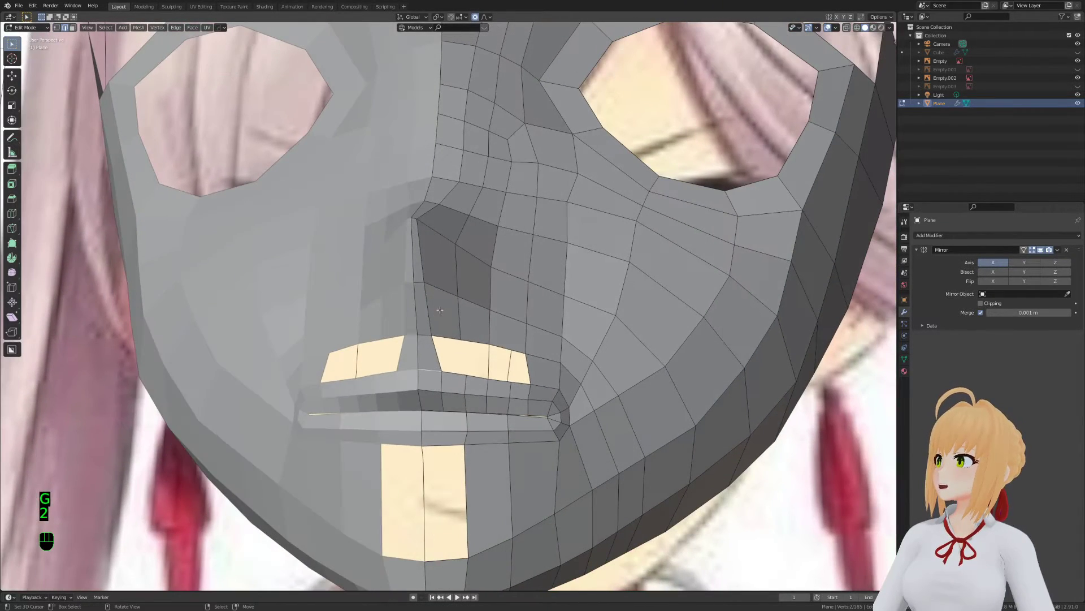
{"action": "key", "text": "g"}
{"action": "left_click", "coordinate": [439, 375]}
{"action": "middle_click_drag", "start_coordinate": [440, 375], "coordinate": [467, 415]}
{"action": "key", "text": "a"}
{"action": "key", "text": "a"}
{"action": "key", "text": "a"}
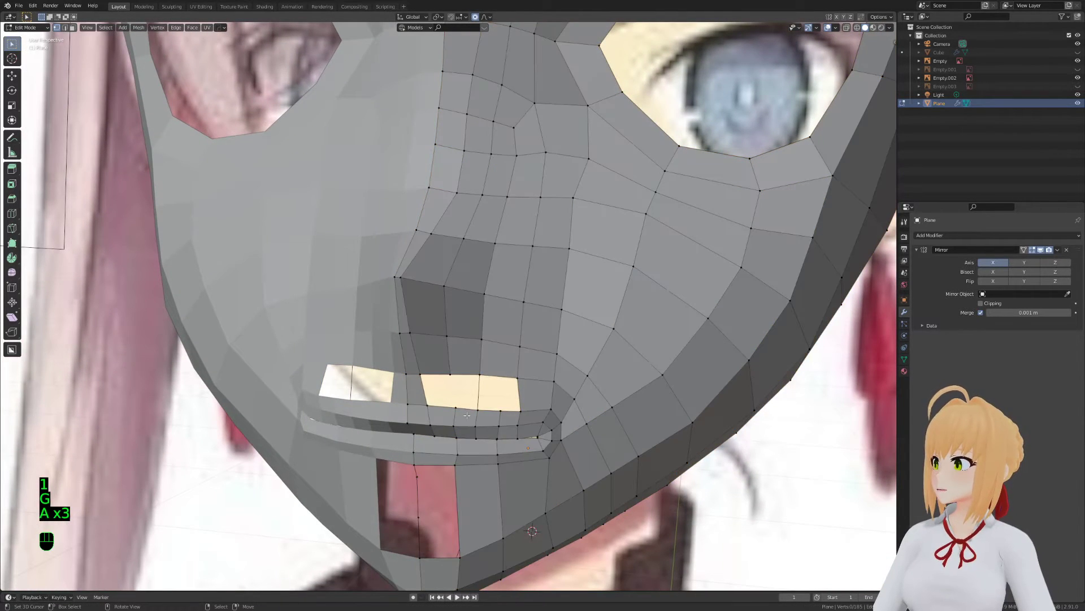
{"action": "key", "text": "2"}
{"action": "left_click", "coordinate": [444, 405], "text": "shift"}
{"action": "key", "text": "g"}
{"action": "right_click", "coordinate": [526, 390]}
{"action": "key", "text": "e"}
{"action": "right_click", "coordinate": [525, 371]}
{"action": "key", "text": "ctrl+z"}
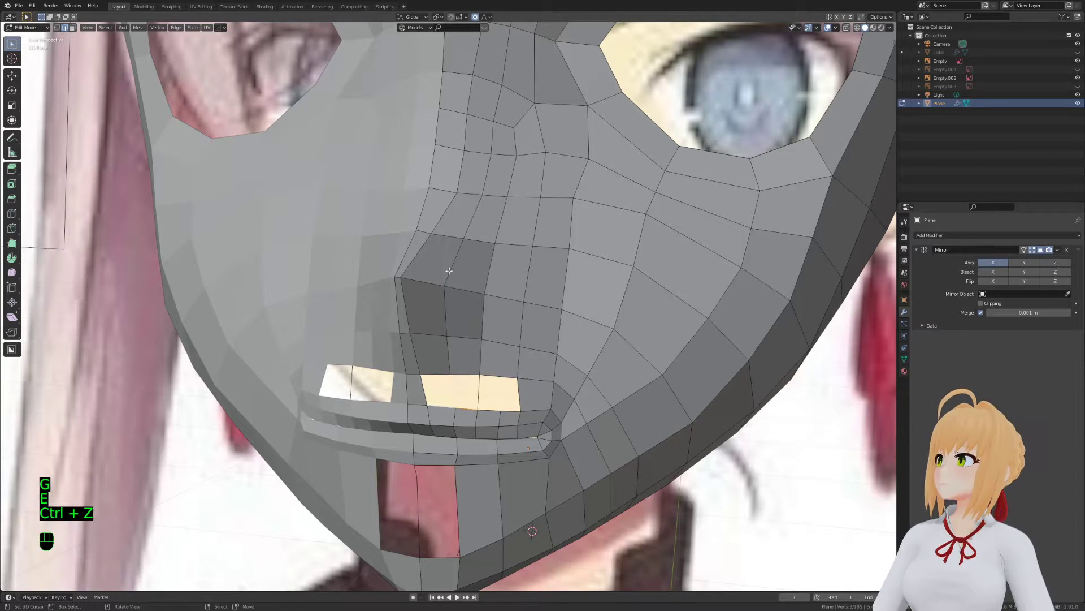
Slide the vertex beside the nose base, just above the remaining lip gap, slightly to even out the faces
{"action": "middle_click_drag", "start_coordinate": [362, 248], "coordinate": [446, 379]}
{"action": "key", "text": "1"}
{"action": "key", "text": "a"}
{"action": "key", "text": "a"}
{"action": "key", "text": "a"}
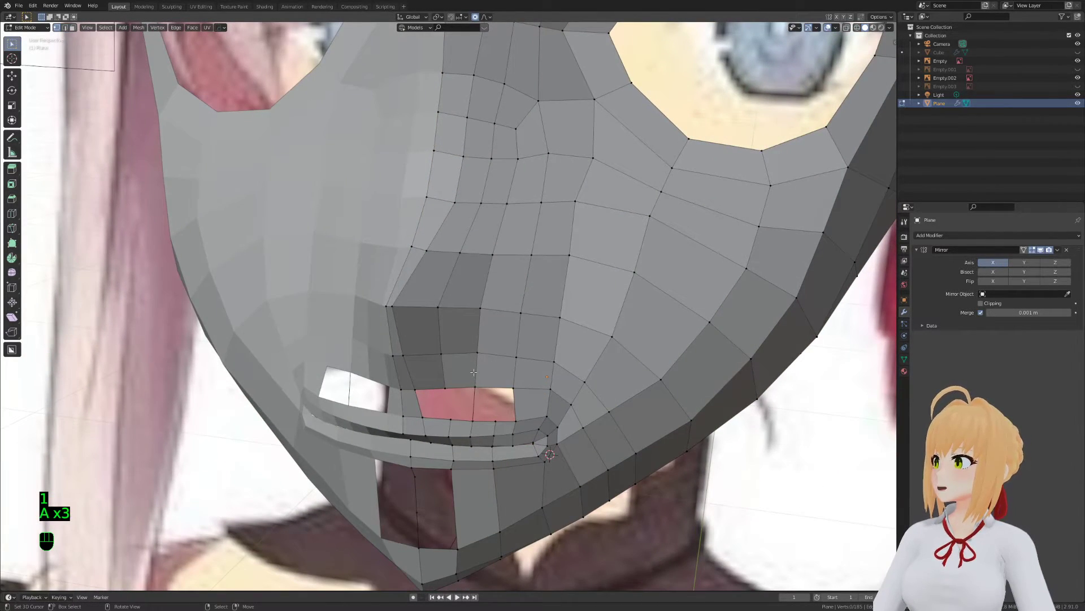
{"action": "left_click", "coordinate": [477, 357]}
{"action": "key", "text": "g"}
{"action": "key", "text": "g"}
{"action": "left_click", "coordinate": [474, 356]}
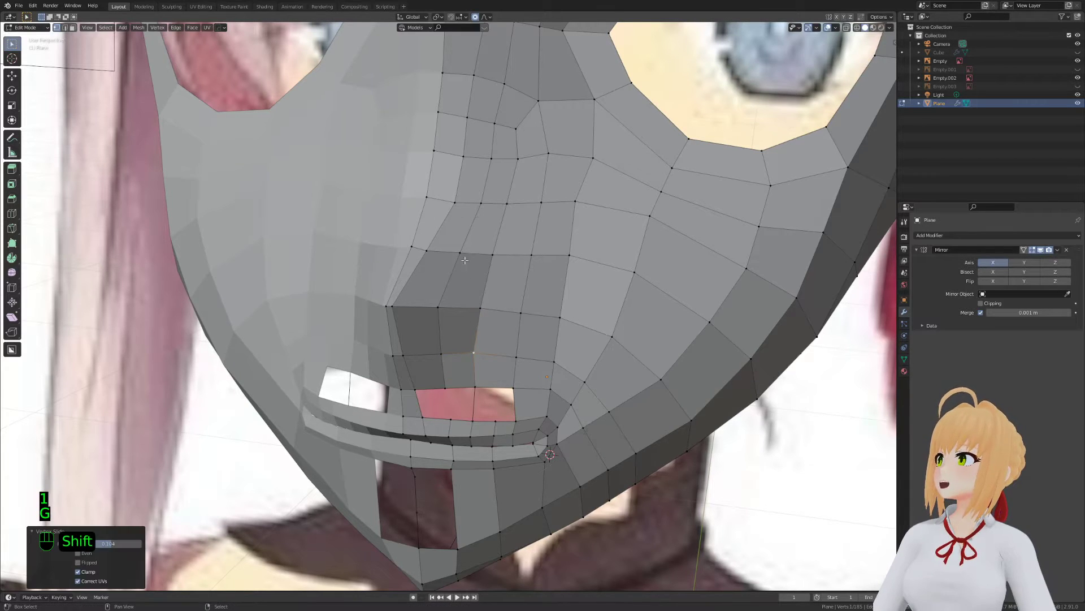
Add an edge down the side of the nose to its base, and shift the adjacent base vertex outward
{"action": "left_click", "coordinate": [466, 263], "text": "shift"}
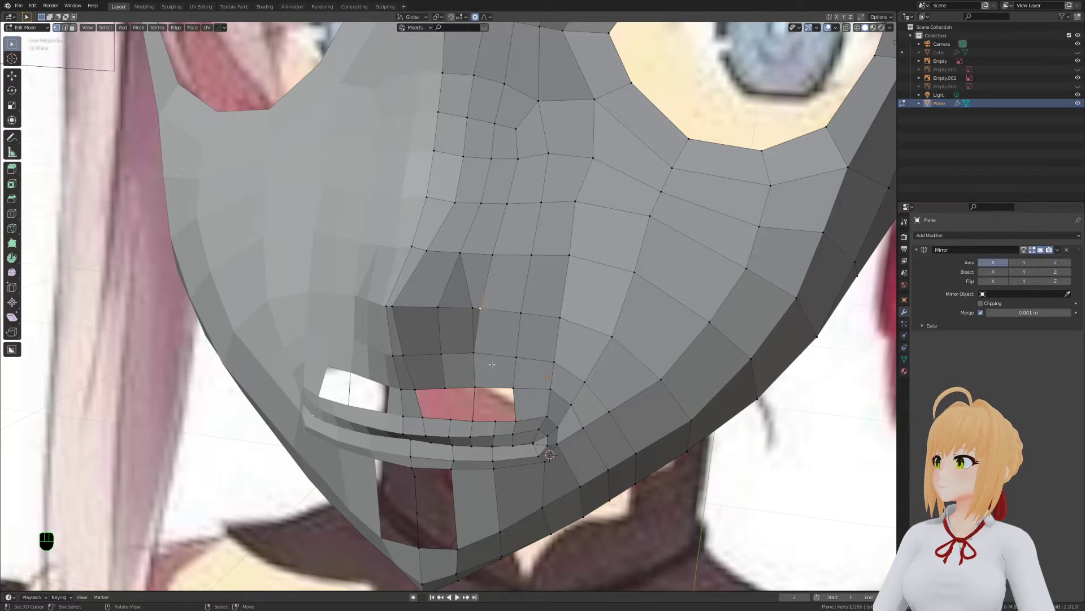
{"action": "key", "text": "g"}
{"action": "left_click", "coordinate": [505, 334]}
{"action": "key", "text": "a"}
{"action": "key", "text": "a"}
{"action": "key", "text": "a"}
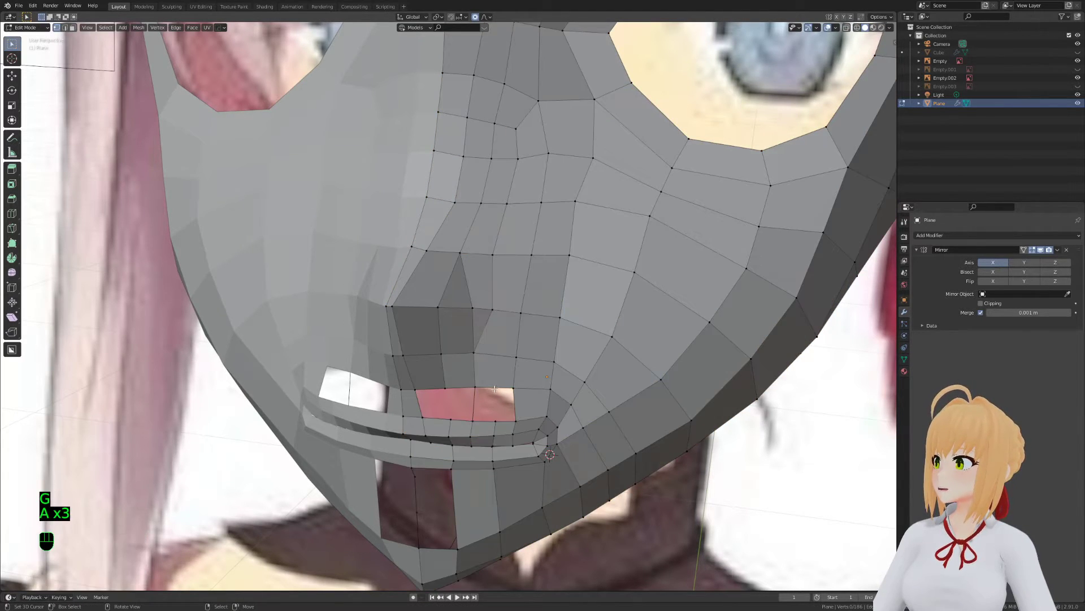
{"action": "key", "text": "ctrl+r"}
{"action": "right_click", "coordinate": [495, 340]}
{"action": "key", "text": "a"}
{"action": "key", "text": "a"}
{"action": "key", "text": "a"}
Knife-cut a vertical edge from beside the nose base down to the lip gap, and dissolve the leftover diagonal edge
{"action": "key", "text": "k"}
{"action": "left_click", "coordinate": [495, 386]}
{"action": "key", "text": "Return"}
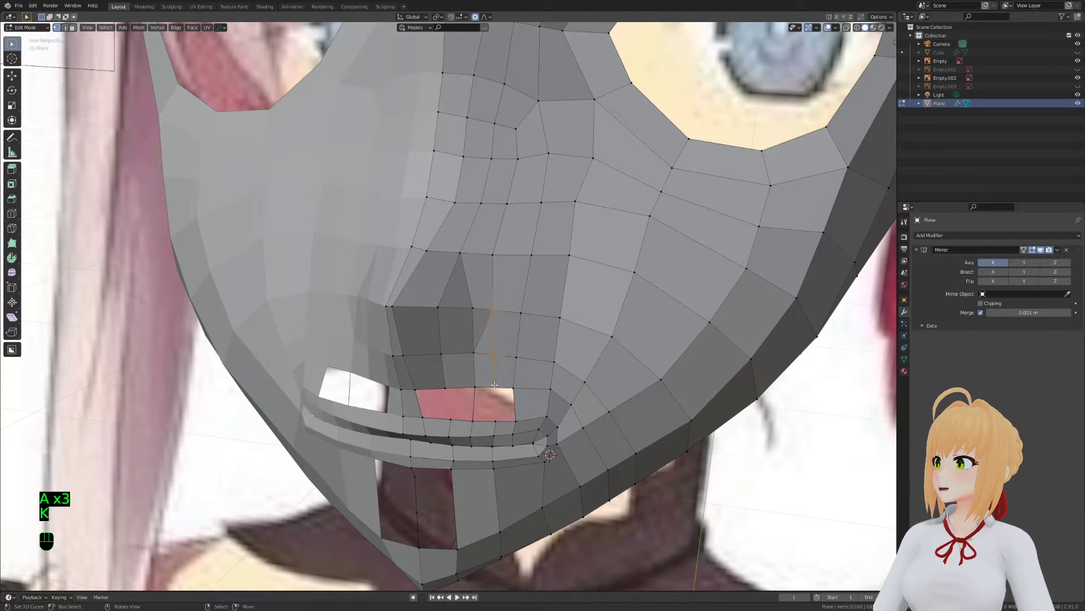
{"action": "key", "text": "x"}
{"action": "key", "text": "2"}
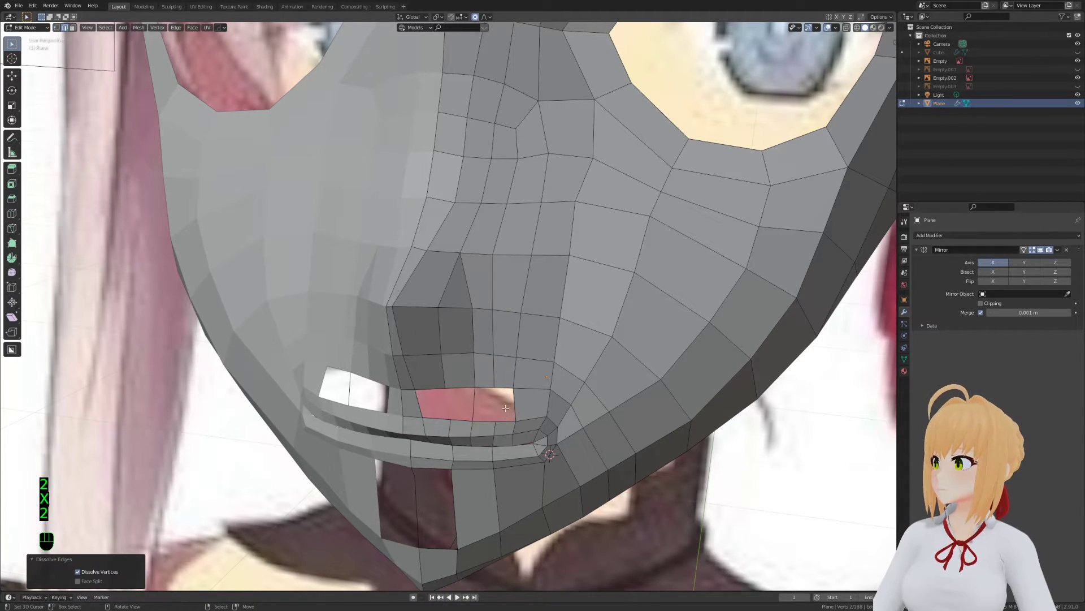
Fill the outer part of the remaining upper-lip gap, and recalculate the face normals
{"action": "key", "text": "f"}
{"action": "key", "text": "a"}
{"action": "key", "text": "shift+n"}
{"action": "key", "text": "a"}
{"action": "key", "text": "a"}
{"action": "key", "text": "a"}
Slide the vertex at the upper outer corner of the remaining lip gap slightly along its edge
{"action": "middle_click_drag", "start_coordinate": [479, 386], "coordinate": [471, 333]}
{"action": "scroll", "coordinate": [472, 334], "scroll_direction": "down", "scroll_amount": 4}
{"action": "key", "text": "1"}
{"action": "left_click", "coordinate": [457, 368]}
{"action": "key", "text": "g"}
{"action": "key", "text": "g"}
{"action": "left_click", "coordinate": [453, 348]}
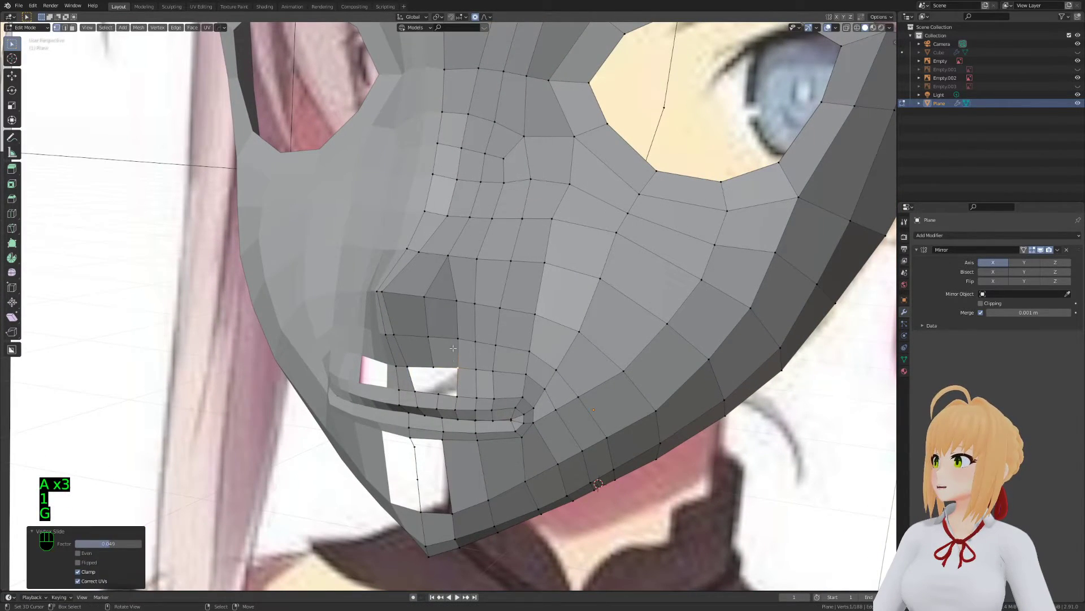
Slide the vertical edge on the outer side of the nose base slightly toward the nose, and clear the selection
{"action": "key", "text": "2"}
{"action": "left_click", "coordinate": [456, 319]}
{"action": "key", "text": "g"}
{"action": "key", "text": "g"}
{"action": "left_click", "coordinate": [425, 288]}
{"action": "key", "text": "1"}
{"action": "key", "text": "a"}
{"action": "key", "text": "a"}
{"action": "key", "text": "a"}
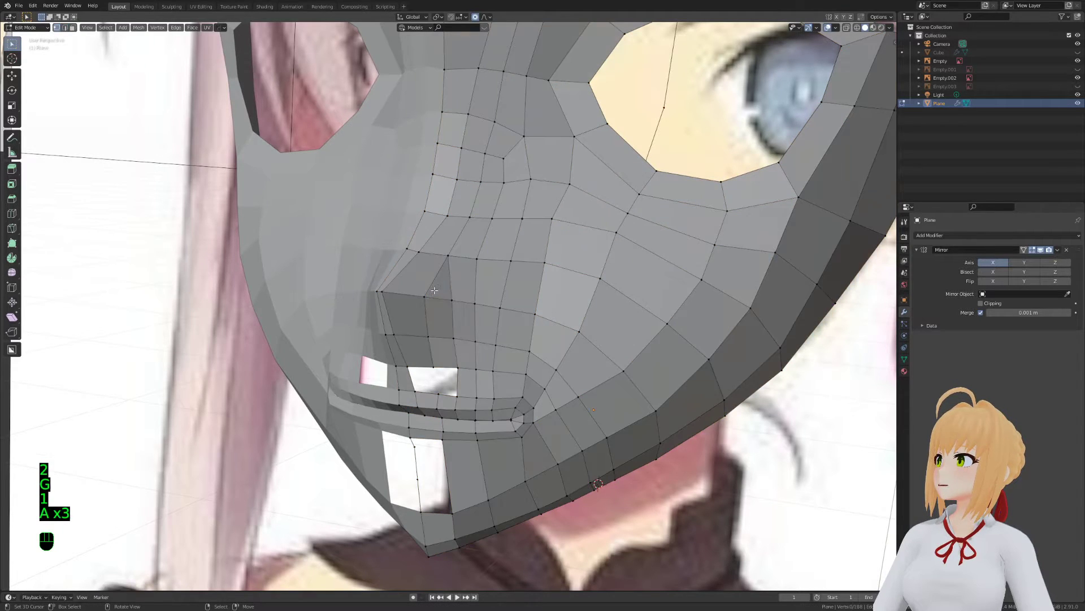
Knife-cut a short edge across the lower side of the nose just above its tip, and shift the new vertices slightly
{"action": "key", "text": "k"}
{"action": "left_click", "coordinate": [399, 265]}
{"action": "key", "text": "Return"}
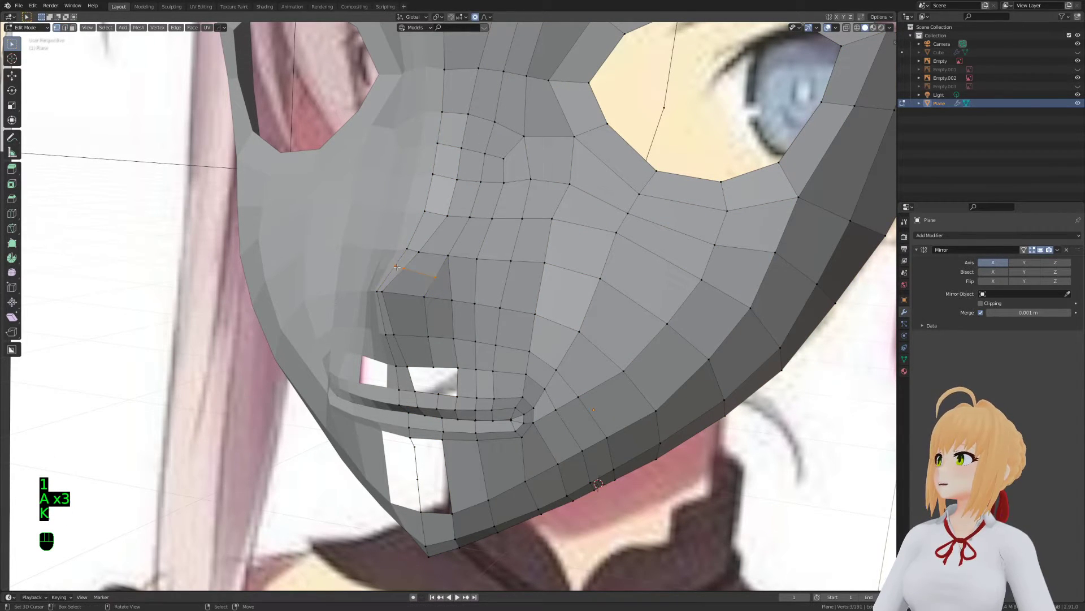
{"action": "key", "text": "g"}
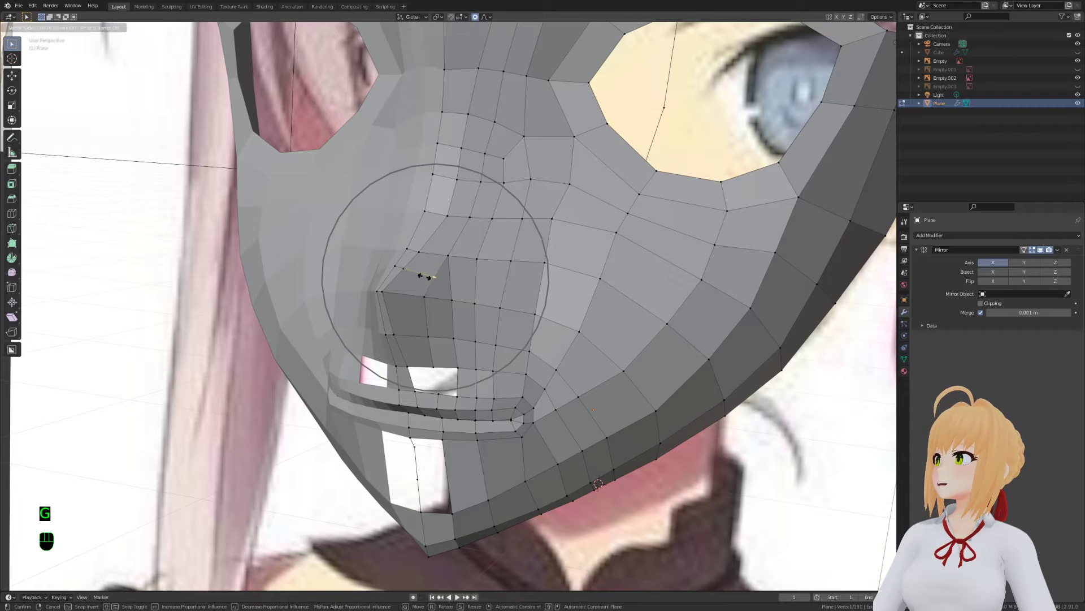
{"action": "left_click", "coordinate": [418, 275]}
Slide the new geometry above the nose tip along its edges to even out the faces, and clear the selection
{"action": "middle_click_drag", "start_coordinate": [418, 274], "coordinate": [407, 291]}
{"action": "key", "text": "g"}
{"action": "key", "text": "g"}
{"action": "left_click", "coordinate": [411, 277]}
{"action": "key", "text": "a"}
{"action": "key", "text": "a"}
{"action": "key", "text": "a"}
{"action": "key", "text": "ctrl+r"}
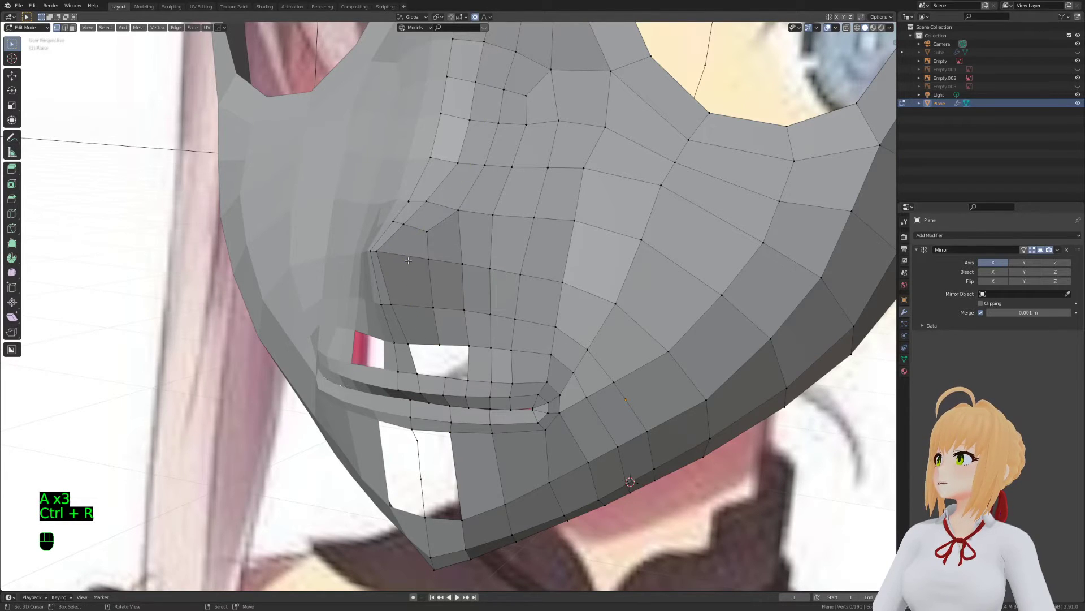
{"action": "middle_click_drag", "start_coordinate": [409, 260], "coordinate": [415, 255]}
{"action": "key", "text": "k"}
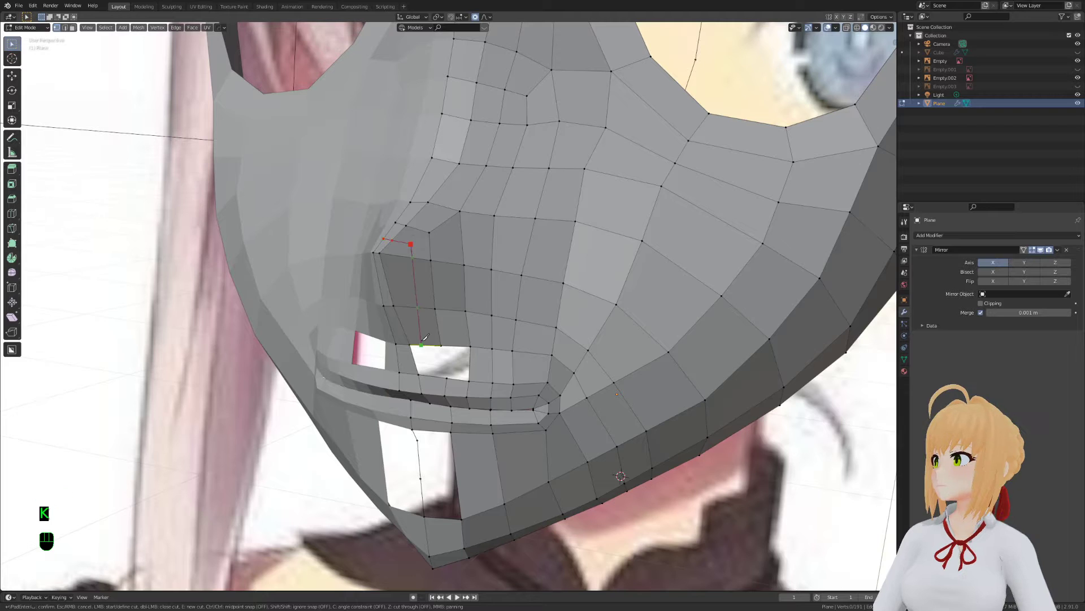
{"action": "right_click", "coordinate": [408, 265]}
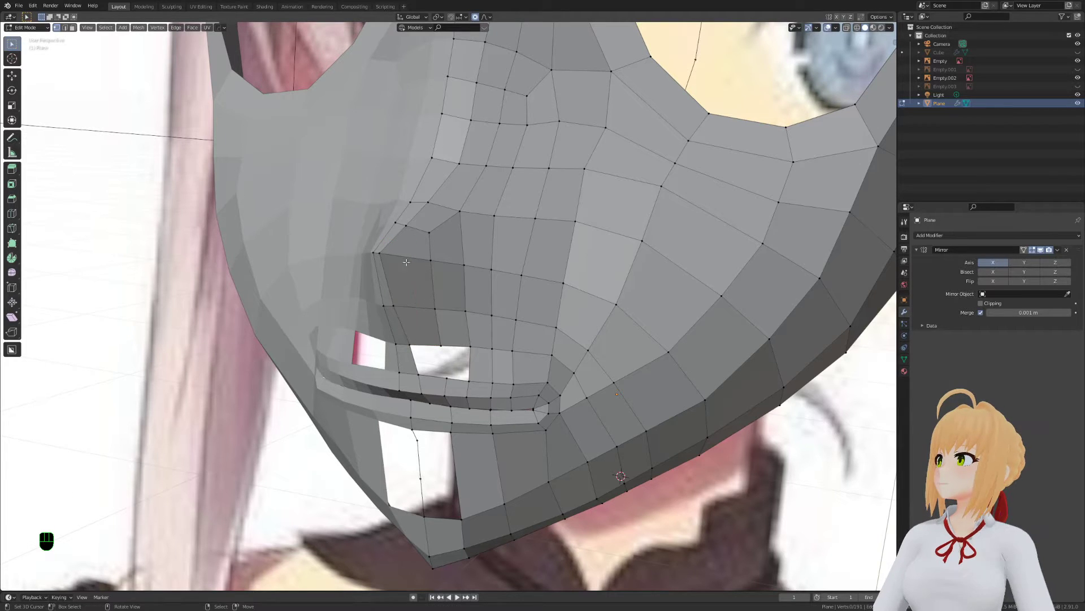
Reposition a vertex on the underside of the nose, and check the shape in Object Mode
{"action": "middle_click_drag", "start_coordinate": [400, 291], "coordinate": [411, 281]}
{"action": "key", "text": "g"}
{"action": "left_click", "coordinate": [426, 305]}
{"action": "key", "text": "Tab"}
{"action": "key", "text": "Tab"}
Fill the remaining faces of the gap between the nose and upper lip, and switch to vertex selection
{"action": "key", "text": "2"}
{"action": "right_click", "coordinate": [481, 357]}
{"action": "key", "text": "f"}
{"action": "key", "text": "f"}
{"action": "key", "text": "f"}
{"action": "key", "text": "1"}
{"action": "key", "text": "a"}
{"action": "key", "text": "1"}
{"action": "key", "text": "1"}
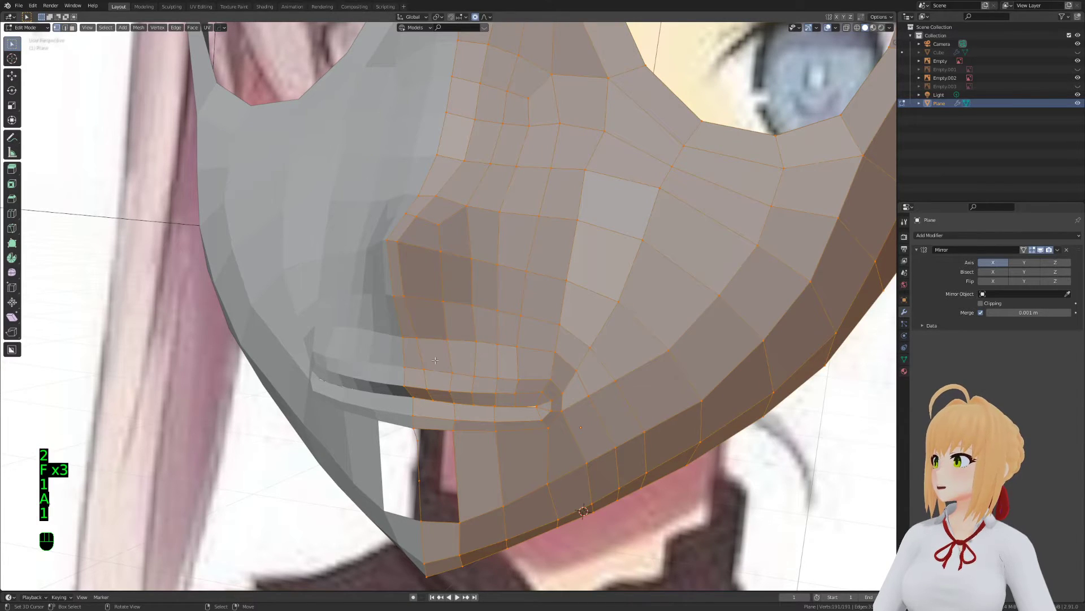
Slide the vertex on the underside of the nose slightly to even out the faces, and clear the selection
{"action": "left_click", "coordinate": [444, 287]}
{"action": "key", "text": "g"}
{"action": "key", "text": "g"}
{"action": "left_click", "coordinate": [449, 290]}
{"action": "middle_click_drag", "start_coordinate": [448, 290], "coordinate": [466, 358]}
{"action": "key", "text": "alt+a"}
Circle-select the vertices across the side of the nose and inner cheek, from above the upper lip to below the eye
{"action": "key", "text": "c"}
{"action": "left_click_drag", "start_coordinate": [466, 359], "coordinate": [453, 313]}
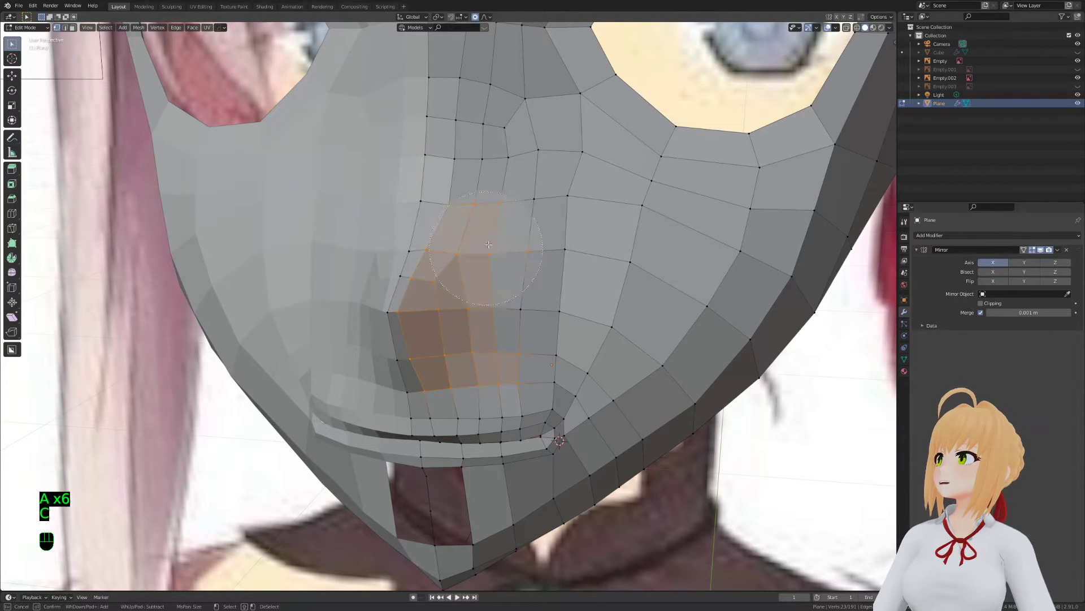
{"action": "left_click_drag", "start_coordinate": [540, 247], "coordinate": [527, 335]}
{"action": "mouse_move", "coordinate": [605, 347]}
{"action": "left_mouse_down"}
{"action": "mouse_move", "coordinate": [695, 317]}
{"action": "mouse_move", "coordinate": [654, 225]}
{"action": "left_mouse_up"}
{"action": "mouse_move", "coordinate": [616, 339]}
{"action": "middle_mouse_down"}
{"action": "mouse_move", "coordinate": [588, 436]}
{"action": "mouse_move", "coordinate": [534, 347]}
{"action": "middle_mouse_up"}
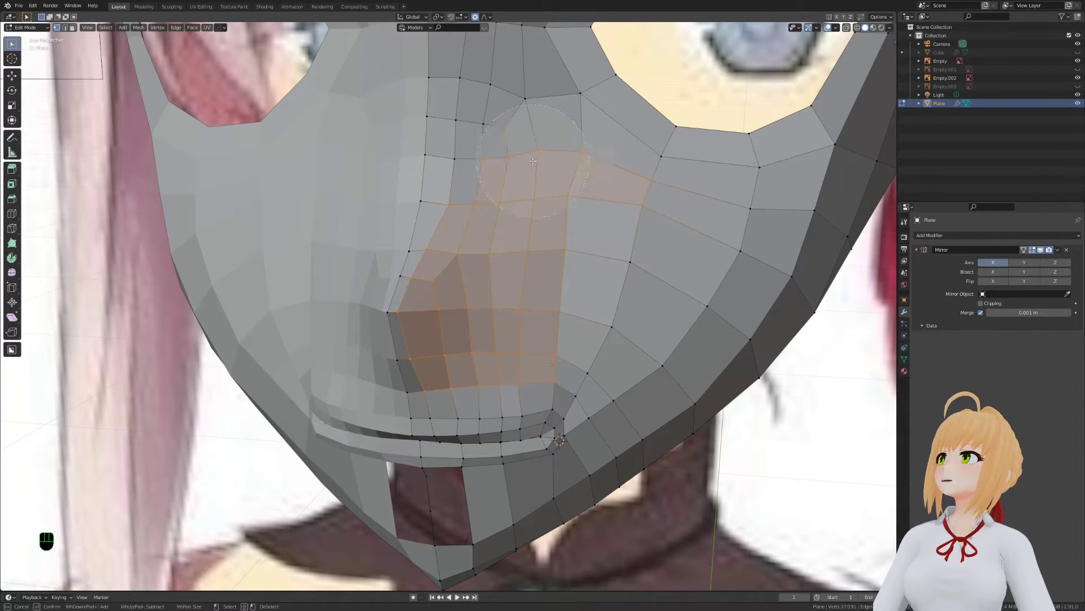
Try smoothing the selected nose-side and cheek vertices three times, and undo the smoothing
{"action": "key", "text": "t"}
{"action": "key", "text": "t"}
{"action": "key", "text": "t"}
{"action": "middle_click_drag", "start_coordinate": [493, 134], "coordinate": [413, 276]}
{"action": "key", "text": "ctrl+z"}
{"action": "key", "text": "ctrl+z"}
{"action": "key", "text": "ctrl+z"}
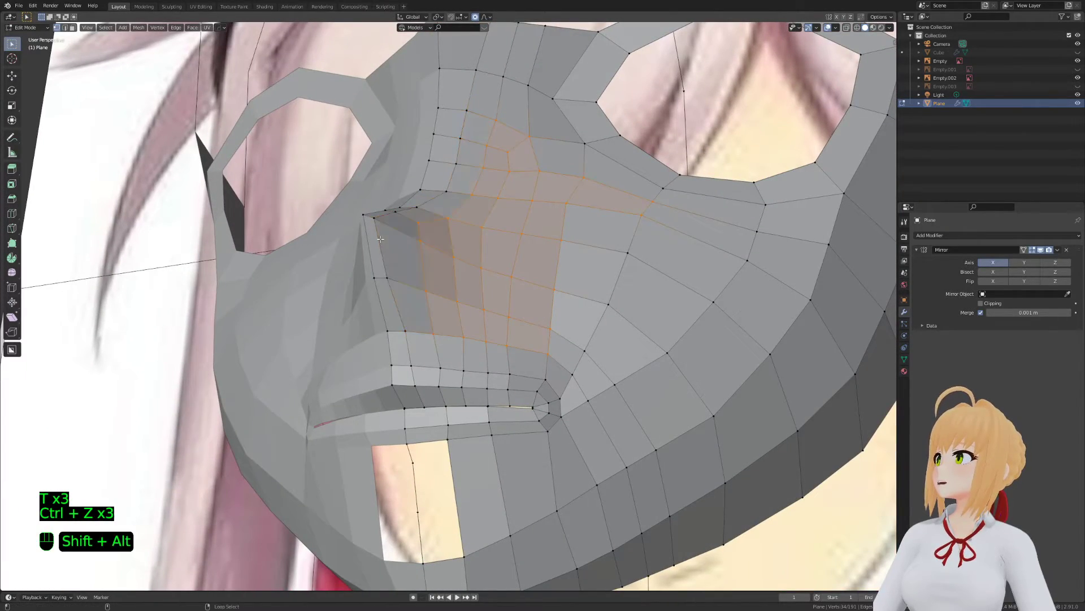
Smooth the selected nose-side and cheek vertices once, and clear the selection
{"action": "key", "text": "t"}
{"action": "key", "text": "a"}
{"action": "key", "text": "a"}
{"action": "key", "text": "a"}
Examine the nose and mouth area in Object Mode and from beneath the chin in Edit Mode with nothing selected
{"action": "middle_click_drag", "start_coordinate": [482, 295], "coordinate": [470, 350]}
{"action": "key", "text": "Tab"}
{"action": "key", "text": "Tab"}
{"action": "key", "text": "t"}
{"action": "key", "text": "Tab"}
{"action": "scroll", "coordinate": [552, 338], "scroll_direction": "down", "scroll_amount": 4}
{"action": "middle_click_drag", "start_coordinate": [552, 338], "coordinate": [509, 396]}
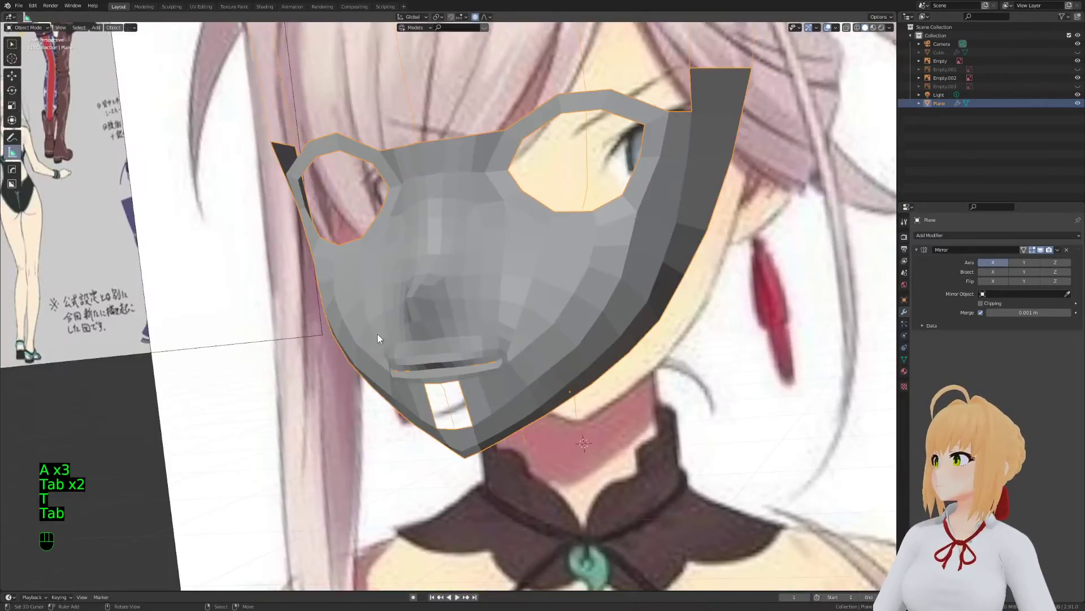
{"action": "scroll", "coordinate": [563, 418], "scroll_direction": "up", "scroll_amount": 5}
{"action": "key", "text": "Tab"}
{"action": "scroll", "coordinate": [528, 335], "scroll_direction": "up", "scroll_amount": 3}
{"action": "middle_click_drag", "start_coordinate": [507, 368], "coordinate": [444, 401]}
{"action": "key", "text": "a"}
{"action": "key", "text": "a"}
{"action": "key", "text": "a"}
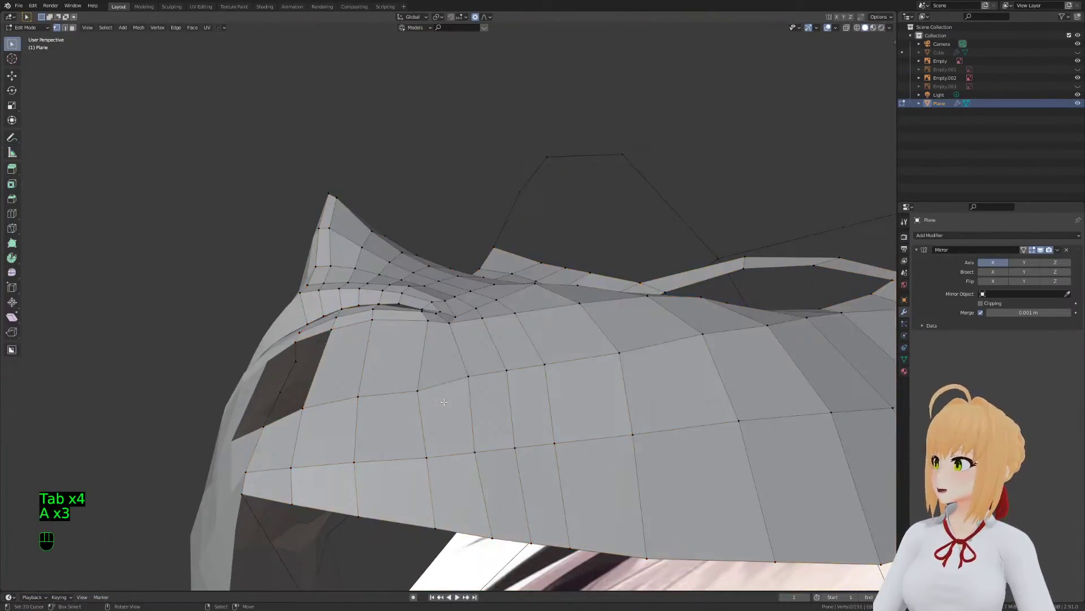
Move the chin vertex one row below the outer lower lip with proportional editing to round the contour
{"action": "key", "text": "g"}
{"action": "scroll", "coordinate": [398, 345], "scroll_direction": "up", "scroll_amount": 3}
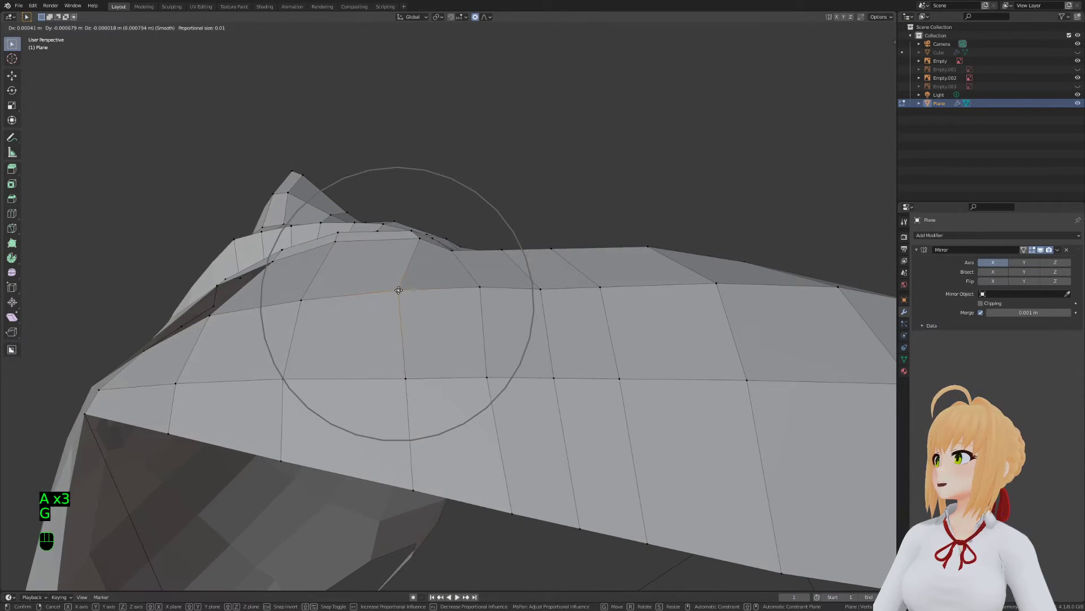
{"action": "left_click", "coordinate": [394, 323]}
{"action": "middle_click_drag", "start_coordinate": [394, 323], "coordinate": [393, 337]}
Select the edge along the middle of the lower lip and reposition it with a small proportional falloff
{"action": "key", "text": "3"}
{"action": "left_click", "coordinate": [371, 298]}
{"action": "middle_click_drag", "start_coordinate": [371, 298], "coordinate": [404, 334]}
{"action": "key", "text": "2"}
{"action": "key", "text": "g"}
{"action": "left_click", "coordinate": [397, 254]}
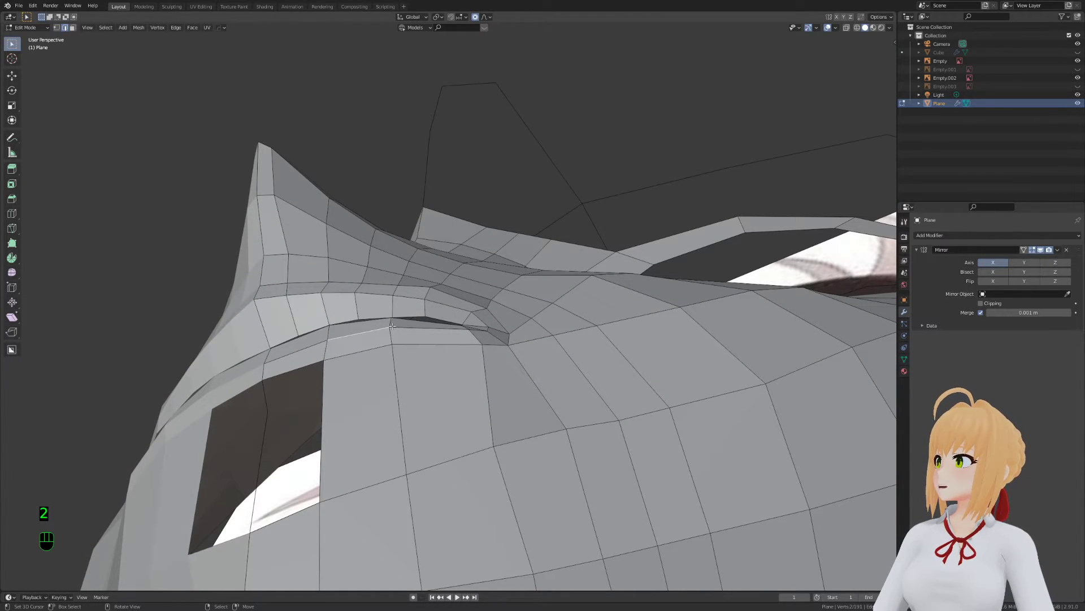
{"action": "middle_click_drag", "start_coordinate": [390, 323], "coordinate": [396, 254]}
{"action": "key", "text": "g"}
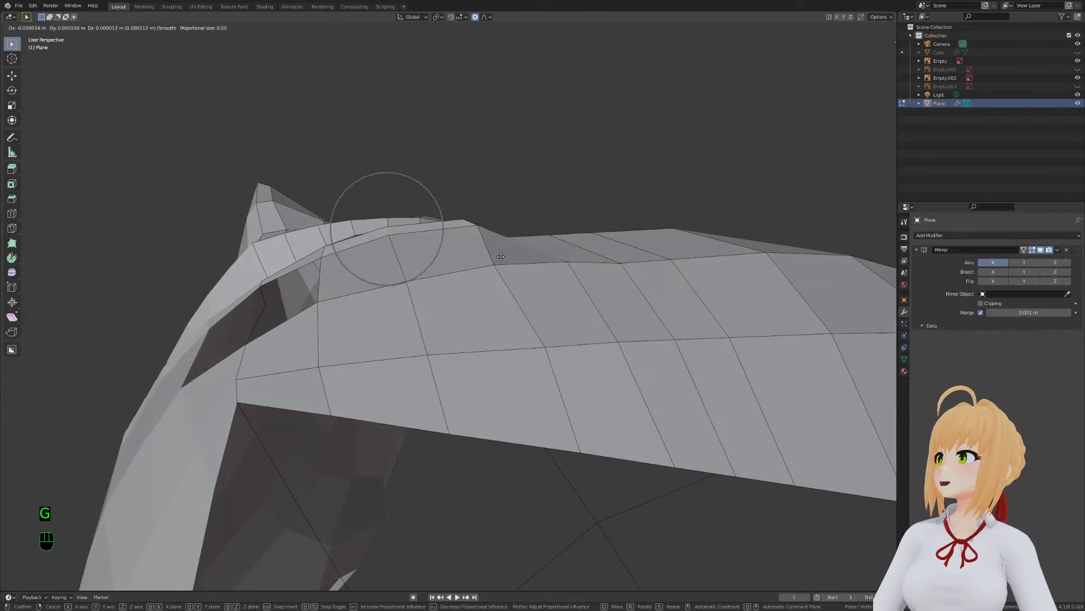
{"action": "scroll", "coordinate": [502, 264], "scroll_direction": "down", "scroll_amount": 2}
{"action": "left_click", "coordinate": [502, 264]}
Move the lower-lip geometry nearer the mouth corner with proportional editing, and save the file
{"action": "middle_click_drag", "start_coordinate": [502, 264], "coordinate": [423, 254]}
{"action": "key", "text": "g"}
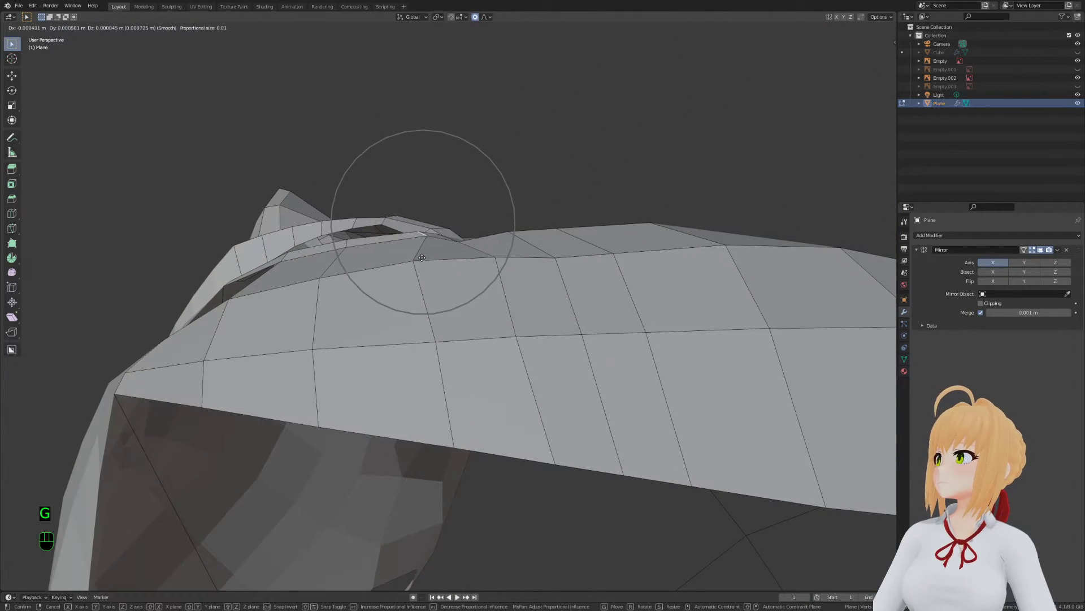
{"action": "left_click", "coordinate": [421, 258]}
{"action": "key", "text": "Tab"}
{"action": "key", "text": "ctrl+s"}
Move the upper-lip vertex near the mouth corner with proportional editing to refine the lip's curve from below
{"action": "middle_click_drag", "start_coordinate": [421, 258], "coordinate": [476, 259]}
{"action": "key", "text": "Tab"}
{"action": "key", "text": "Tab"}
{"action": "key", "text": "Tab"}
{"action": "key", "text": "2"}
{"action": "key", "text": "1"}
{"action": "left_click", "coordinate": [476, 259]}
{"action": "key", "text": "g"}
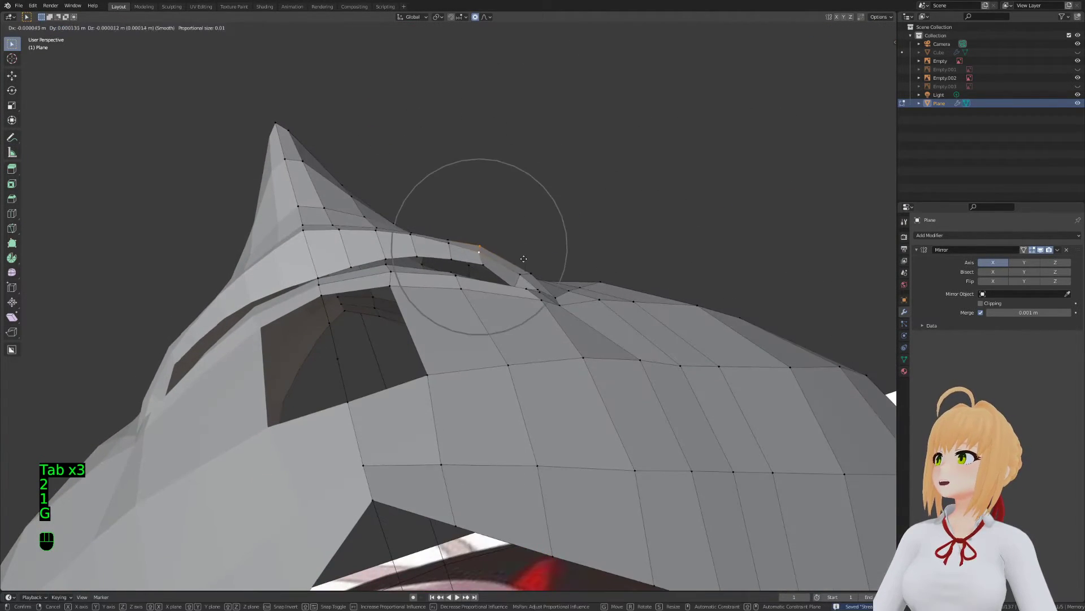
{"action": "left_click", "coordinate": [524, 264]}
{"action": "key", "text": "g"}
{"action": "left_click", "coordinate": [497, 255]}
{"action": "key", "text": "g"}
{"action": "left_click", "coordinate": [482, 249]}
Adjust the next vertices along the top of the upper lip toward the centre to even out its curve
{"action": "left_click", "coordinate": [447, 247]}
{"action": "key", "text": "g"}
{"action": "left_click", "coordinate": [444, 244]}
{"action": "key", "text": "g"}
{"action": "left_click", "coordinate": [430, 241]}
{"action": "left_click", "coordinate": [410, 238], "text": "shift"}
{"action": "key", "text": "g"}
{"action": "left_click", "coordinate": [409, 240]}
Adjust the vertices on the lower edge of the outer upper lip, just above the mouth opening
{"action": "key", "text": "2"}
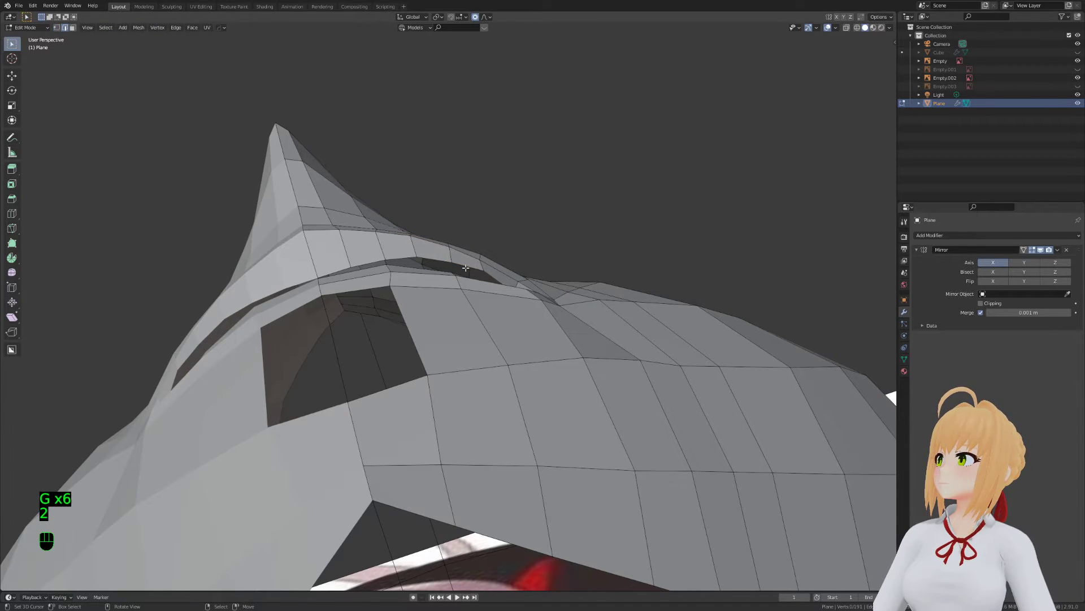
{"action": "middle_click_drag", "start_coordinate": [458, 264], "coordinate": [430, 226]}
{"action": "key", "text": "g"}
{"action": "left_click", "coordinate": [480, 261]}
{"action": "key", "text": "g"}
{"action": "left_click", "coordinate": [478, 263]}
Move the upper-lip vertices one by one from the outer part toward the centre line to round the lip contour
{"action": "key", "text": "g"}
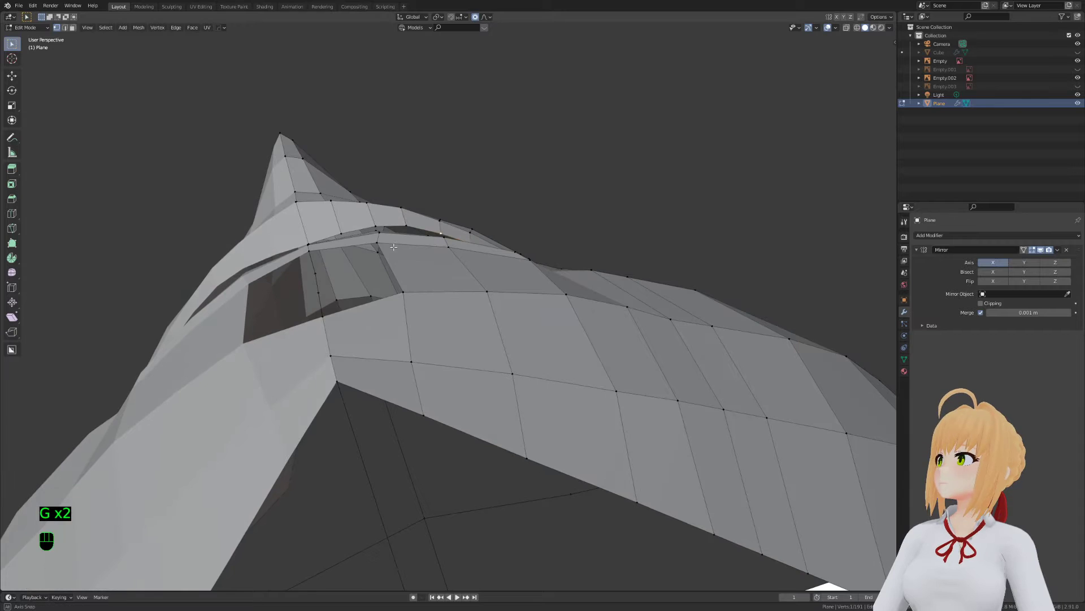
{"action": "left_click", "coordinate": [397, 208]}
{"action": "key", "text": "g"}
{"action": "left_click", "coordinate": [379, 212]}
{"action": "key", "text": "g"}
{"action": "left_click", "coordinate": [361, 216]}
{"action": "key", "text": "g"}
{"action": "left_click", "coordinate": [343, 219]}
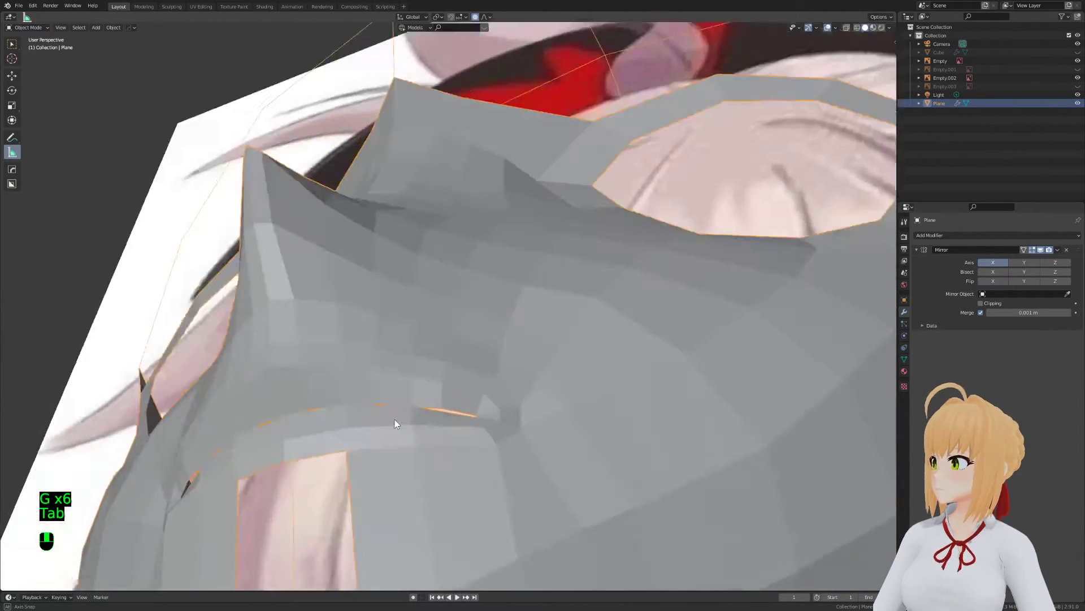
Check the lip's lower edge loop in Object Mode and save the file
{"action": "key", "text": "Tab"}
{"action": "key", "text": "Tab"}
{"action": "left_click", "coordinate": [424, 465], "text": "alt"}
{"action": "middle_click_drag", "start_coordinate": [424, 464], "coordinate": [469, 398]}
{"action": "key", "text": "a"}
{"action": "key", "text": "a"}
{"action": "key", "text": "a"}
{"action": "key", "text": "Tab"}
{"action": "key", "text": "ctrl+s"}
{"action": "key", "text": "Tab"}
{"action": "middle_click_drag", "start_coordinate": [471, 437], "coordinate": [440, 331]}
{"action": "scroll", "coordinate": [478, 384], "scroll_direction": "down", "scroll_amount": 3}
Bevel the edge loop running from the nose tip across the cheek to the jaw into a narrow one-segment strip
{"action": "key", "text": "Tab"}
{"action": "scroll", "coordinate": [440, 331], "scroll_direction": "up", "scroll_amount": 6}
{"action": "key", "text": "Tab"}
{"action": "key", "text": "a"}
{"action": "key", "text": "a"}
{"action": "key", "text": "a"}
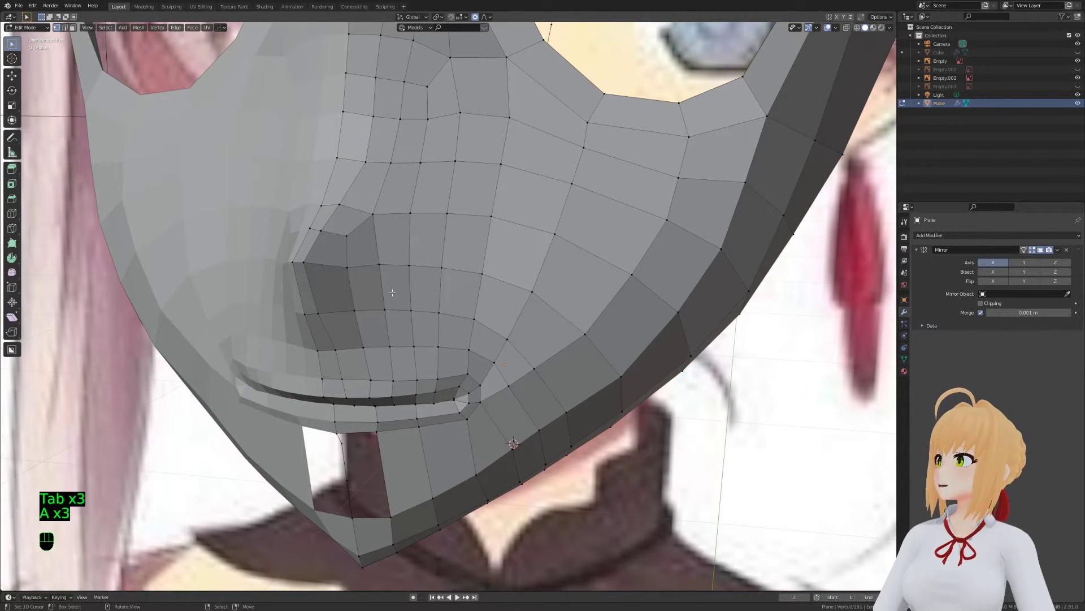
{"action": "key", "text": "a"}
{"action": "key", "text": "a"}
{"action": "key", "text": "a"}
{"action": "scroll", "coordinate": [500, 289], "scroll_direction": "down", "scroll_amount": 4}
{"action": "scroll", "coordinate": [465, 353], "scroll_direction": "up", "scroll_amount": 2}
{"action": "key", "text": "ctrl+b"}
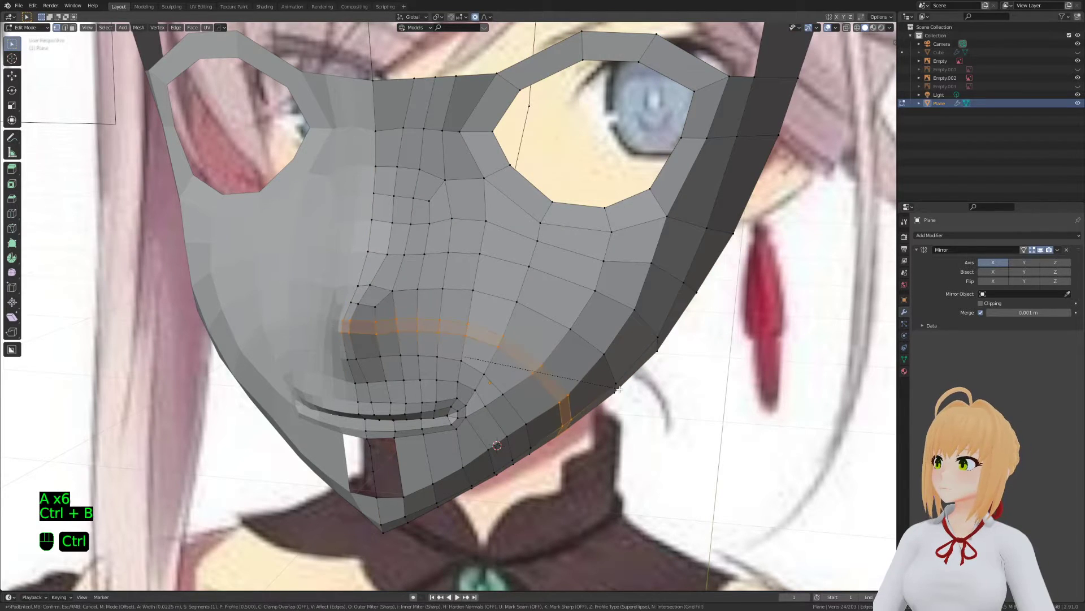
{"action": "left_click", "coordinate": [616, 389]}
Slide an edge loop of the bevelled strip, leaving out the nose-tip edges, to spread the strip across the cheek
{"action": "middle_click_drag", "start_coordinate": [616, 389], "coordinate": [329, 309]}
{"action": "key", "text": "b"}
{"action": "middle_click_drag", "start_coordinate": [266, 299], "coordinate": [315, 345]}
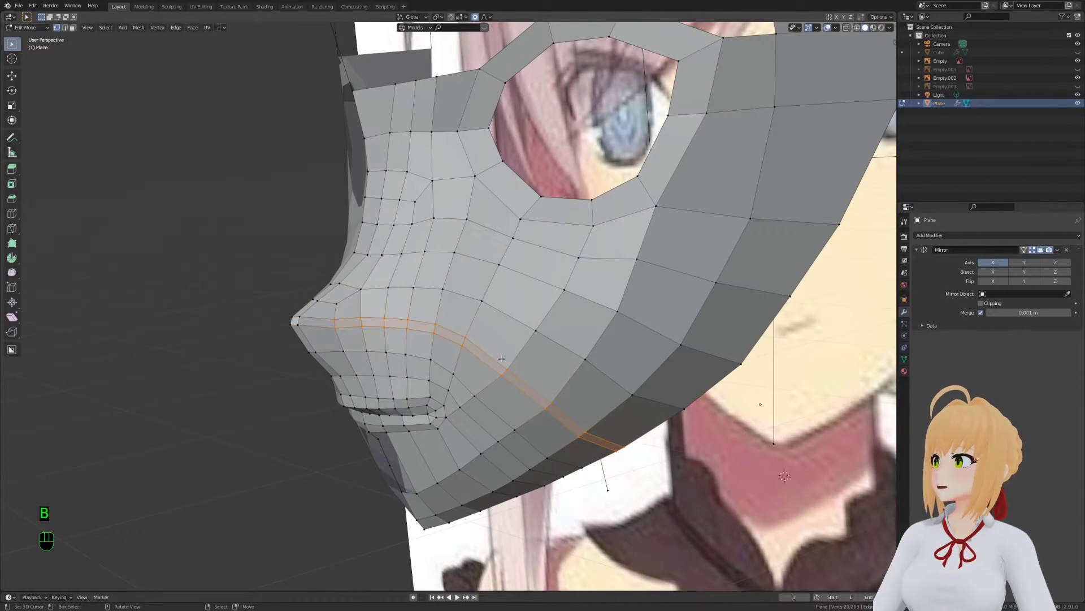
{"action": "right_click", "coordinate": [497, 362], "text": "alt"}
{"action": "key", "text": "b"}
{"action": "middle_click_drag", "start_coordinate": [310, 303], "coordinate": [283, 338]}
{"action": "key", "text": "g"}
{"action": "key", "text": "g"}
{"action": "left_click", "coordinate": [326, 342]}
{"action": "left_click", "coordinate": [324, 329]}
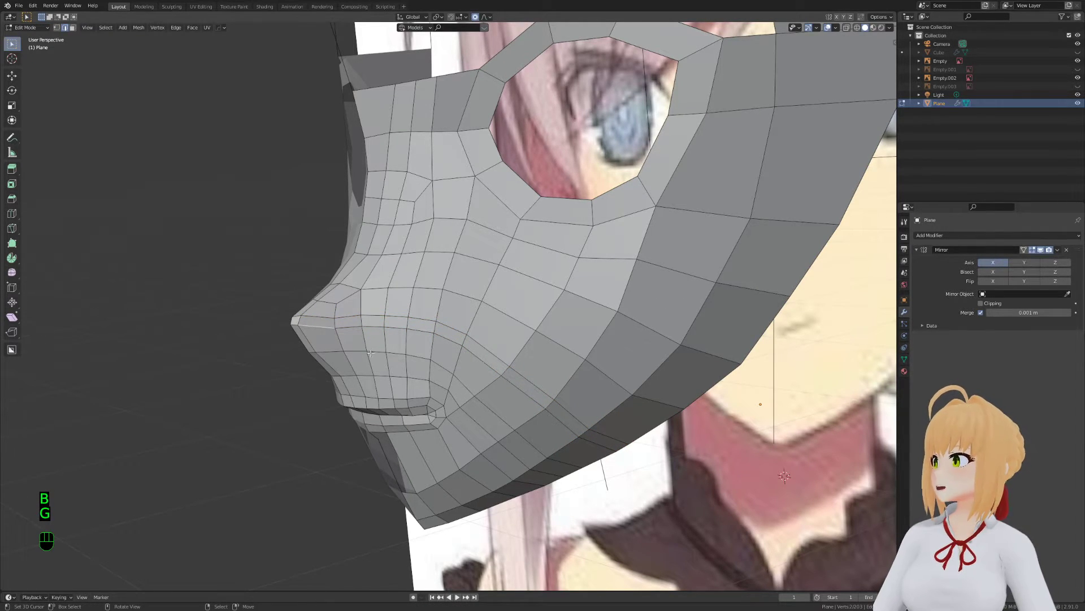
Edge-slide the strip's lower run from the nose side to the jaw to widen its spacing
{"action": "right_click", "coordinate": [600, 443], "text": "ctrl"}
{"action": "key", "text": "g"}
{"action": "key", "text": "g"}
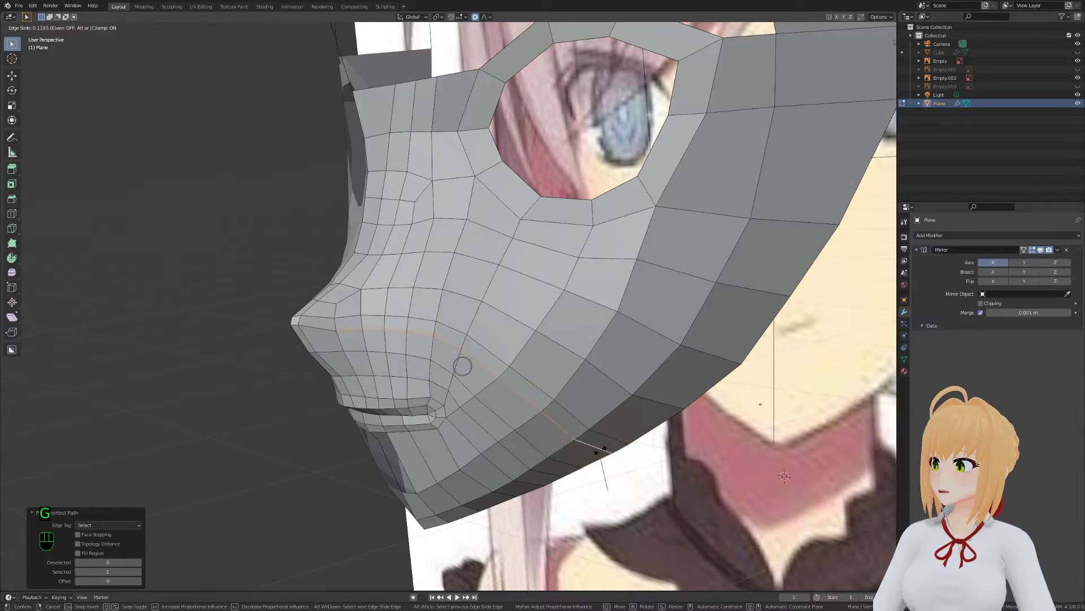
{"action": "left_click", "coordinate": [598, 447]}
Slide the neighbouring upper edge runs on the cheek and nose side to even out the loop spacing
{"action": "right_click", "coordinate": [604, 436]}
{"action": "left_click", "coordinate": [532, 378], "text": "ctrl"}
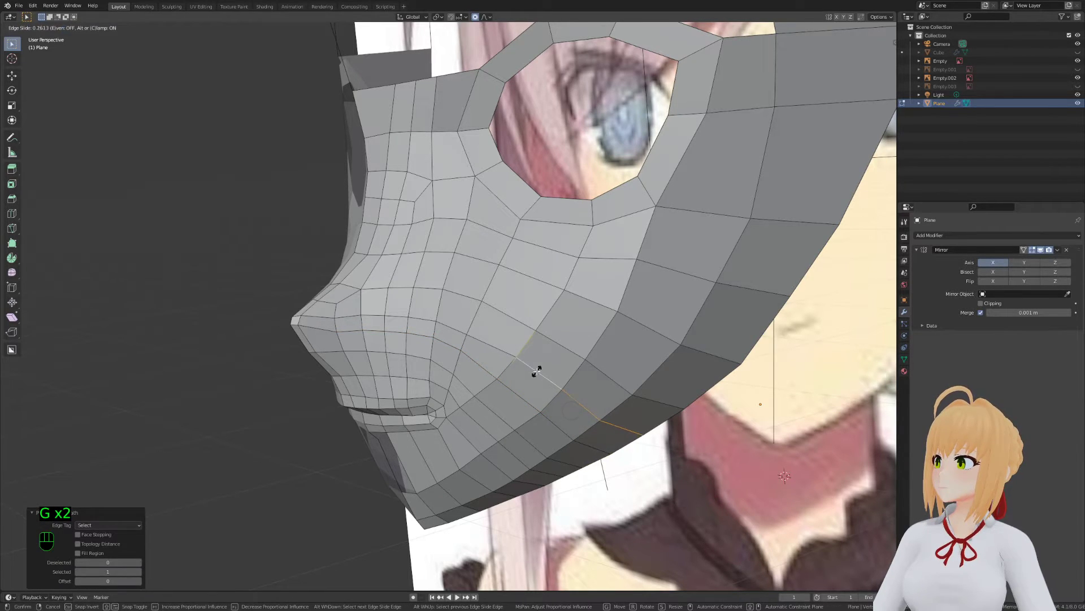
{"action": "key", "text": "g"}
{"action": "key", "text": "g"}
{"action": "left_click", "coordinate": [451, 327]}
{"action": "key", "text": "g"}
{"action": "key", "text": "g"}
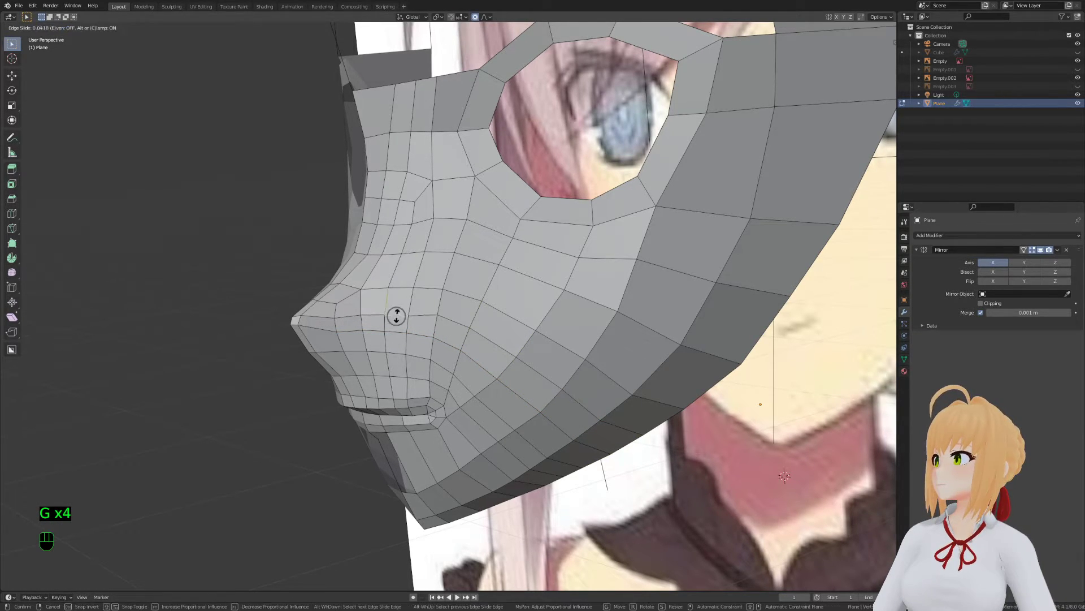
{"action": "left_click", "coordinate": [396, 316]}
Check the face in Object Mode and set up the right orthographic view in wireframe with vertex selection
{"action": "key", "text": "Tab"}
{"action": "key", "text": "Tab"}
{"action": "middle_click_drag", "start_coordinate": [417, 375], "coordinate": [377, 354]}
{"action": "key", "text": "a"}
{"action": "key", "text": "a"}
{"action": "key", "text": "a"}
{"action": "key", "text": "Tab"}
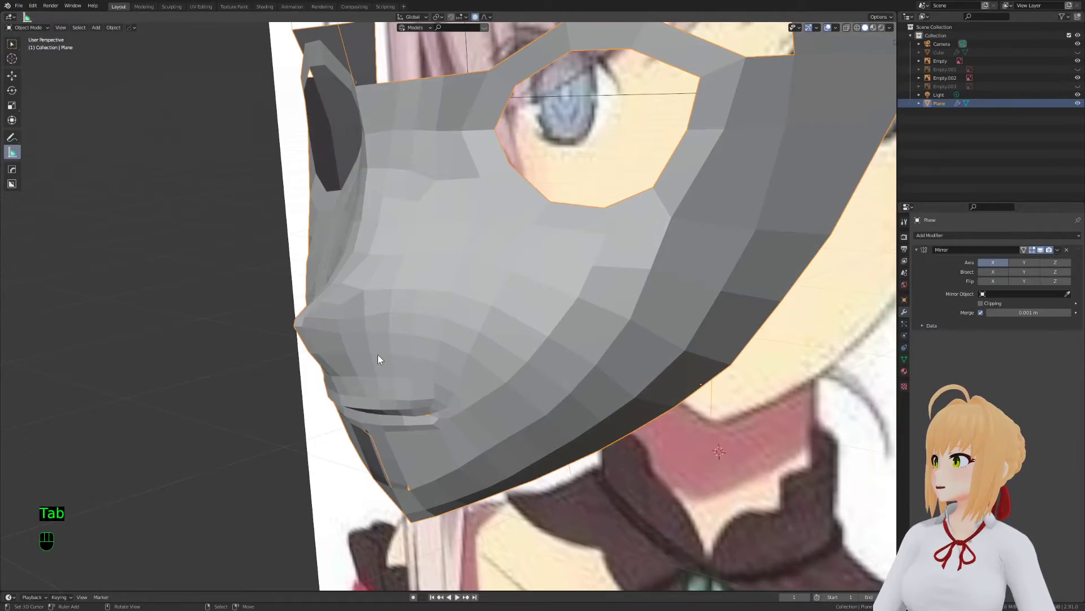
{"action": "key", "text": "KP_3"}
{"action": "key", "text": "Tab"}
{"action": "key", "text": "KP_5"}
{"action": "key", "text": "Tab"}
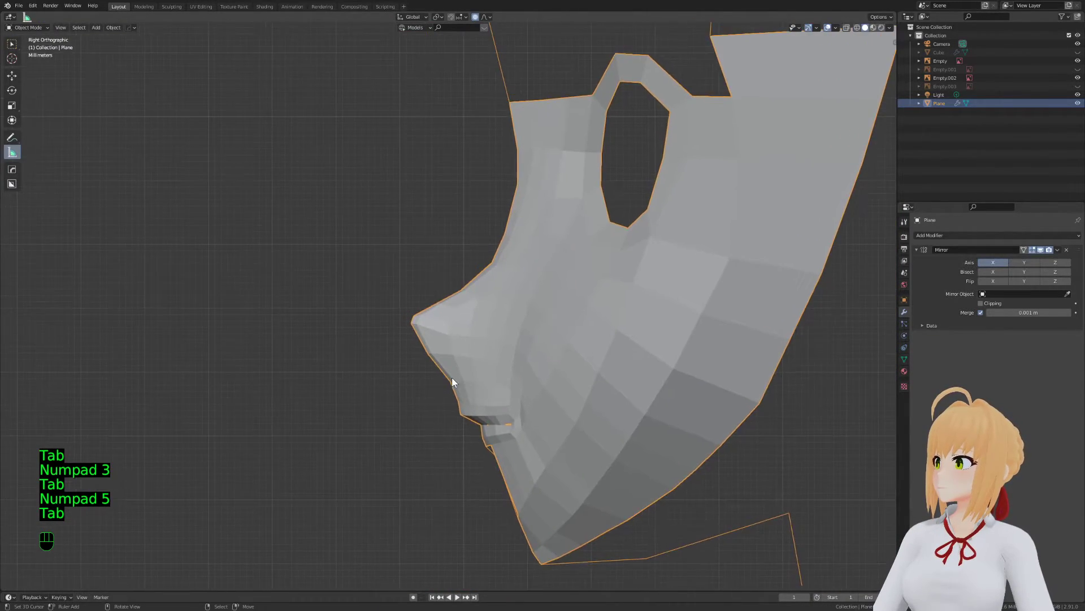
{"action": "key", "text": "Tab"}
{"action": "key", "text": "z"}
{"action": "scroll", "coordinate": [371, 355], "scroll_direction": "up", "scroll_amount": 2}
{"action": "key", "text": "1"}
Try to flatten the nose-tip vertices vertically and rotate them, and undo the changes
{"action": "key", "text": "a"}
{"action": "key", "text": "a"}
{"action": "key", "text": "a"}
{"action": "key", "text": "b"}
{"action": "left_click_drag", "start_coordinate": [388, 304], "coordinate": [410, 339]}
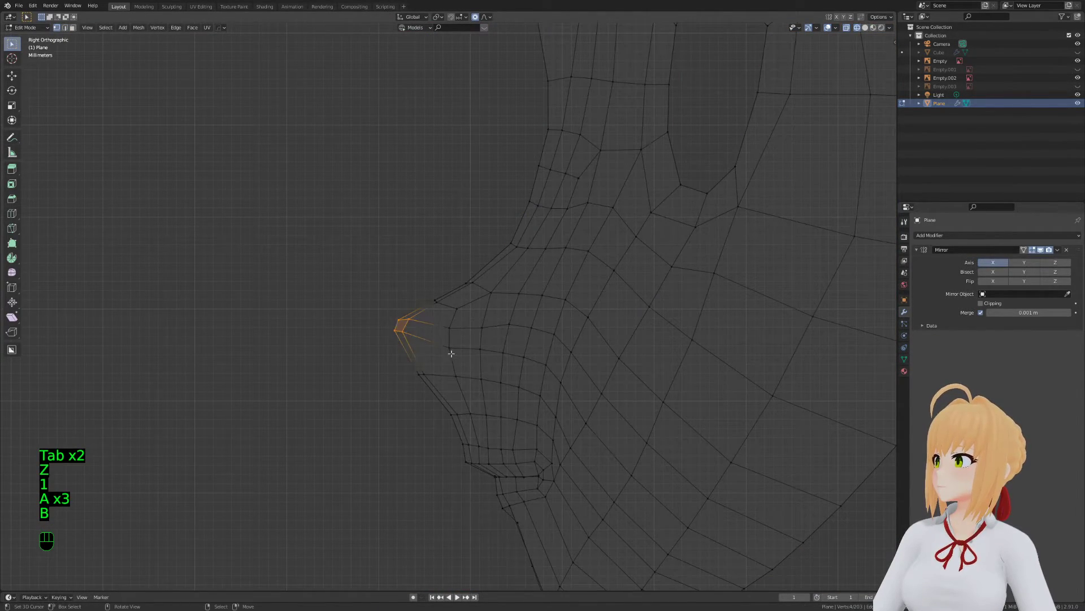
{"action": "scroll", "coordinate": [441, 351], "scroll_direction": "up", "scroll_amount": 2}
{"action": "key", "text": "s"}
{"action": "left_click", "coordinate": [425, 342]}
{"action": "left_click", "coordinate": [431, 336]}
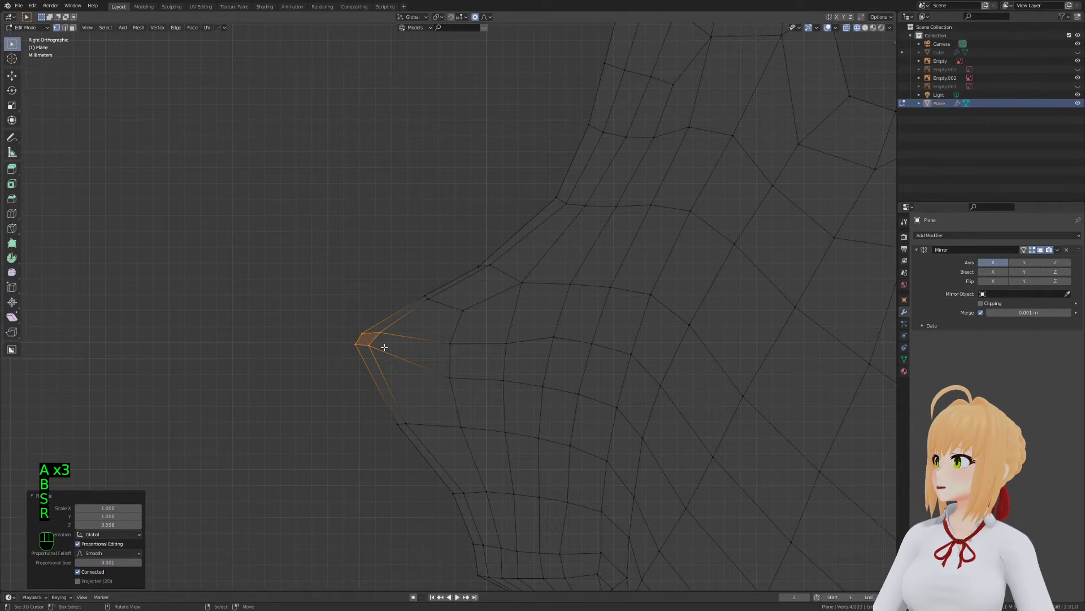
{"action": "key", "text": "ctrl+z"}
{"action": "key", "text": "ctrl+z"}
{"action": "key", "text": "ctrl+z"}
Scale the front nose-tip edge to 0.536 and the edge behind it to 0.717
{"action": "key", "text": "2"}
{"action": "key", "text": "s"}
{"action": "left_click", "coordinate": [398, 349]}
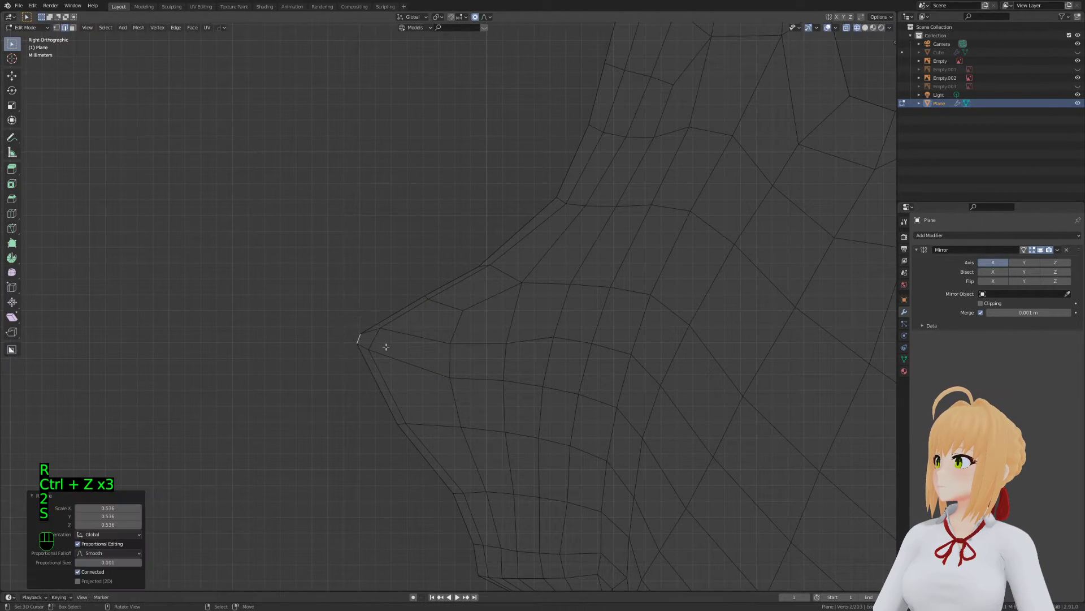
{"action": "key", "text": "s"}
{"action": "left_click", "coordinate": [425, 351]}
Return to solid shading and slide the lower nose-tip vertices down along the nose's underside
{"action": "key", "text": "z"}
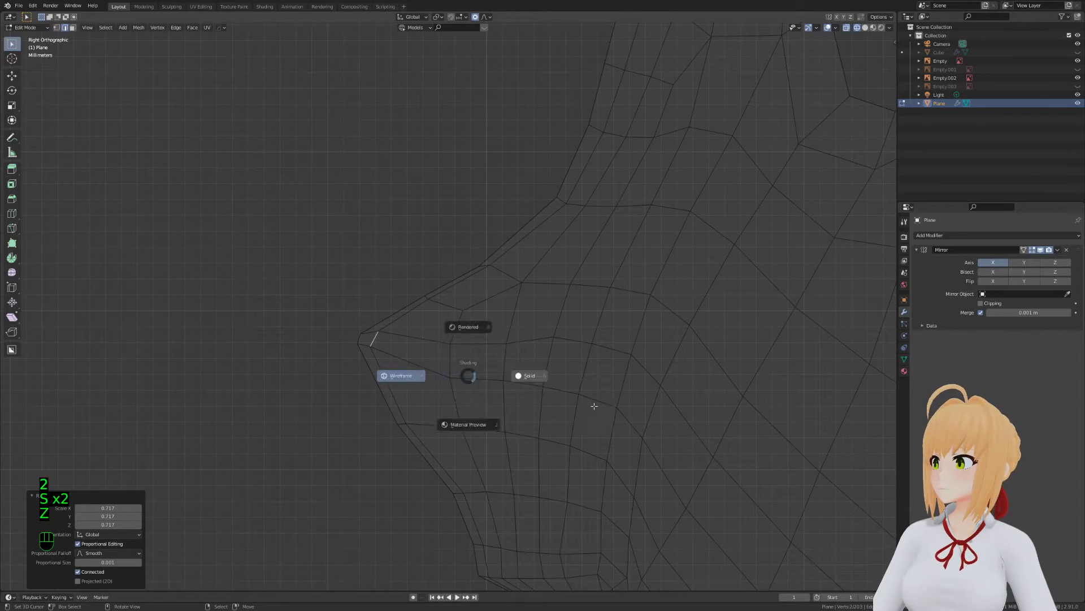
{"action": "key", "text": "z"}
{"action": "key", "text": "1"}
{"action": "scroll", "coordinate": [446, 366], "scroll_direction": "down", "scroll_amount": 1}
{"action": "key", "text": "alt+a"}
{"action": "left_click", "coordinate": [439, 320], "text": "alt"}
{"action": "key", "text": "z"}
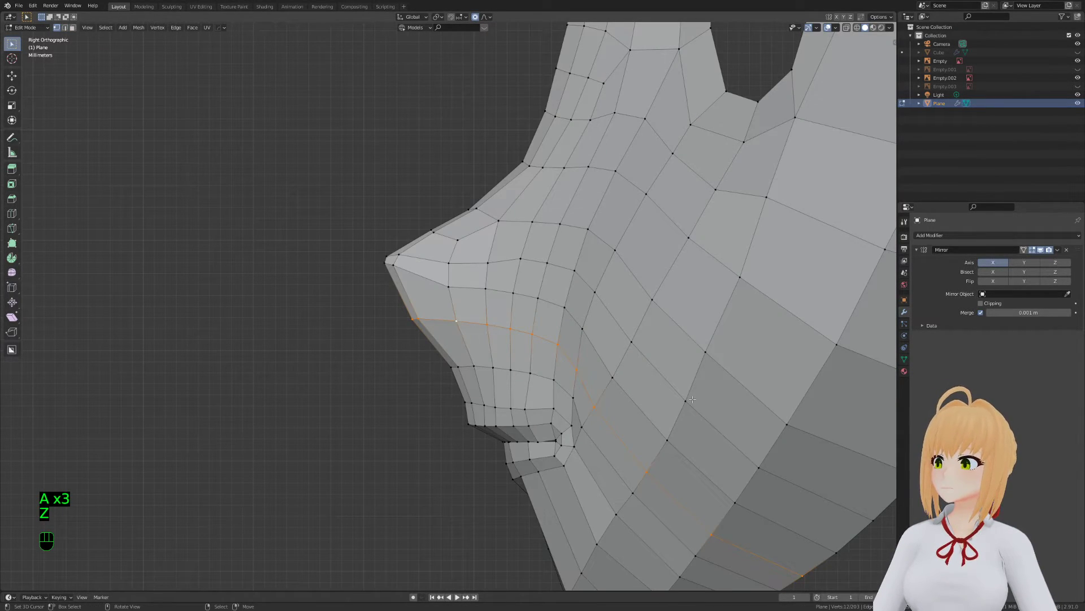
{"action": "left_click", "coordinate": [391, 267]}
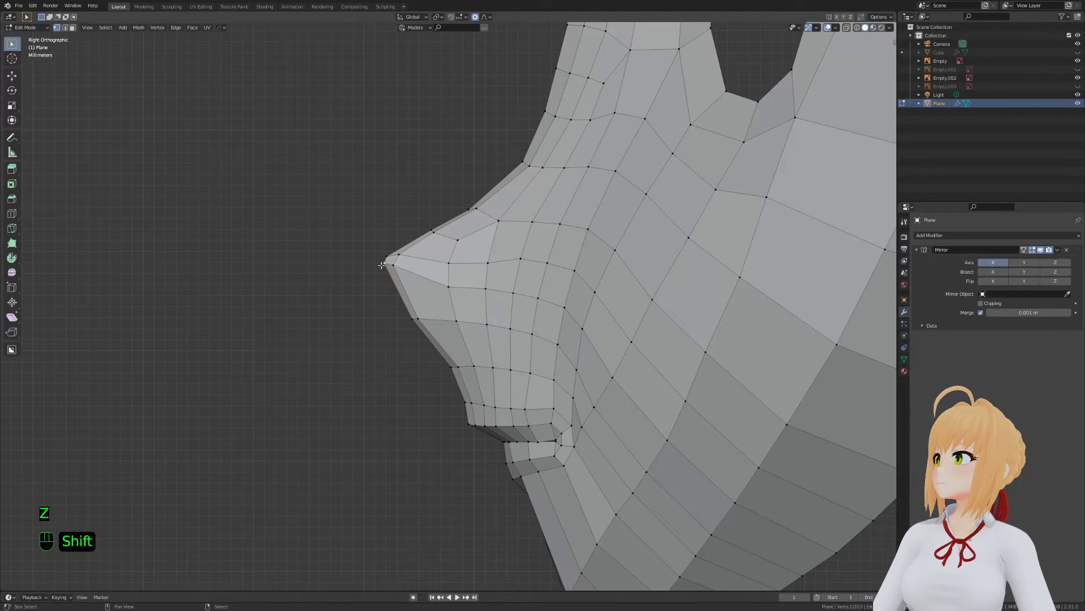
{"action": "key", "text": "g"}
{"action": "key", "text": "g"}
{"action": "left_click", "coordinate": [396, 283]}
{"action": "left_click", "coordinate": [388, 256]}
Reposition the upper nose-tip vertices and rotate them by about 15° to level their edge in profile
{"action": "key", "text": "g"}
{"action": "left_click", "coordinate": [386, 264]}
{"action": "key", "text": "r"}
{"action": "left_click", "coordinate": [434, 327]}
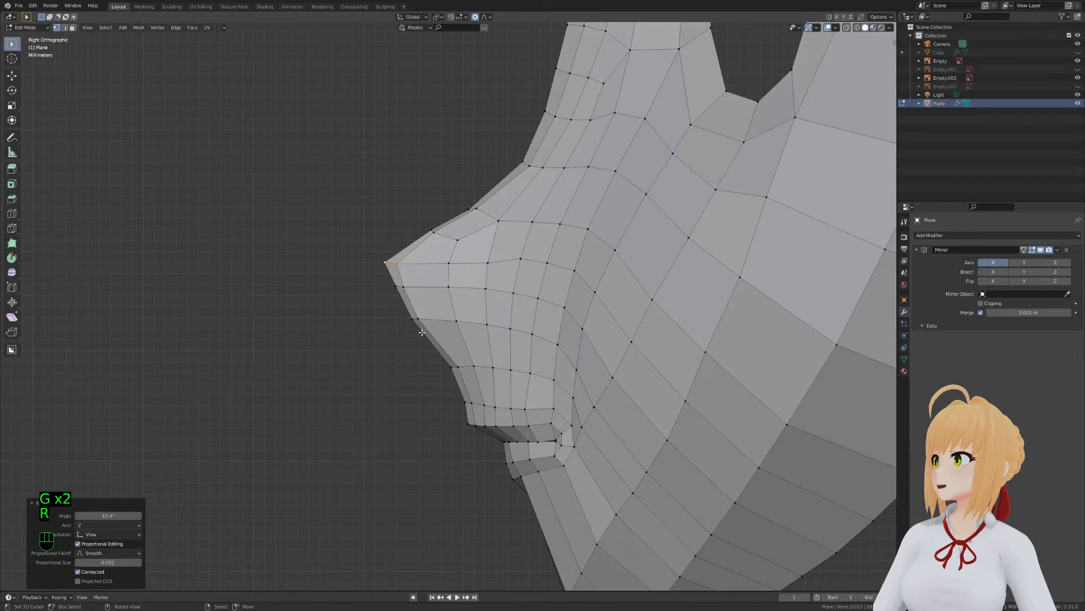
Move the vertex row on the nose's underside, midway between tip and upper lip, down and inward
{"action": "key", "text": "a"}
{"action": "key", "text": "a"}
{"action": "key", "text": "a"}
{"action": "key", "text": "b"}
{"action": "key", "text": "g"}
{"action": "key", "text": "b"}
{"action": "left_click_drag", "start_coordinate": [464, 318], "coordinate": [403, 344]}
{"action": "key", "text": "g"}
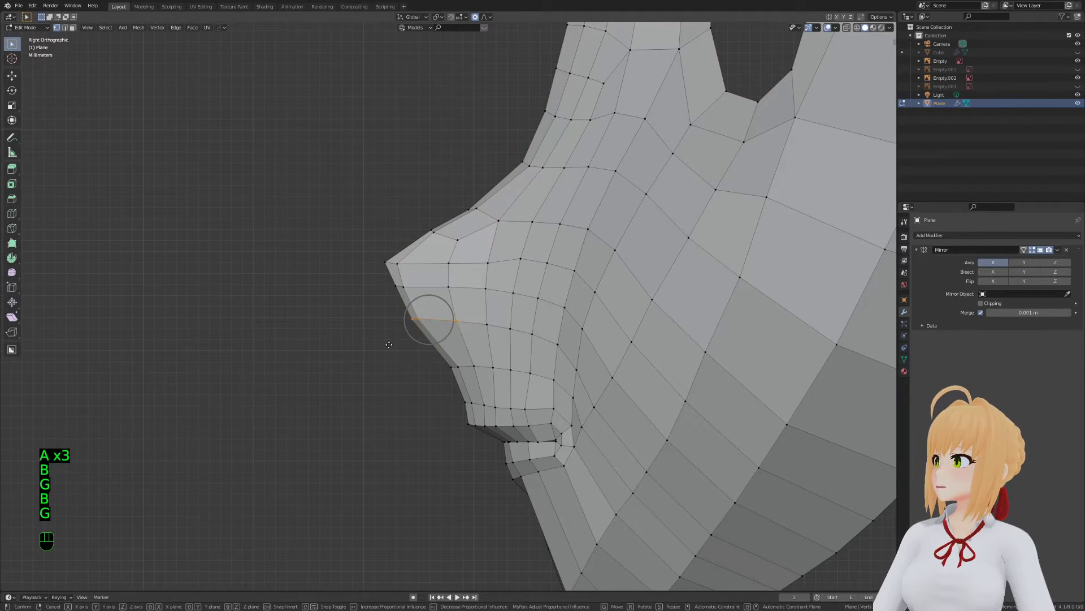
{"action": "left_click", "coordinate": [394, 356]}
Move the vertex row directly below the nose tip to smooth the profile of the underside
{"action": "key", "text": "a"}
{"action": "key", "text": "a"}
{"action": "key", "text": "a"}
{"action": "key", "text": "b"}
{"action": "left_click_drag", "start_coordinate": [418, 282], "coordinate": [370, 295]}
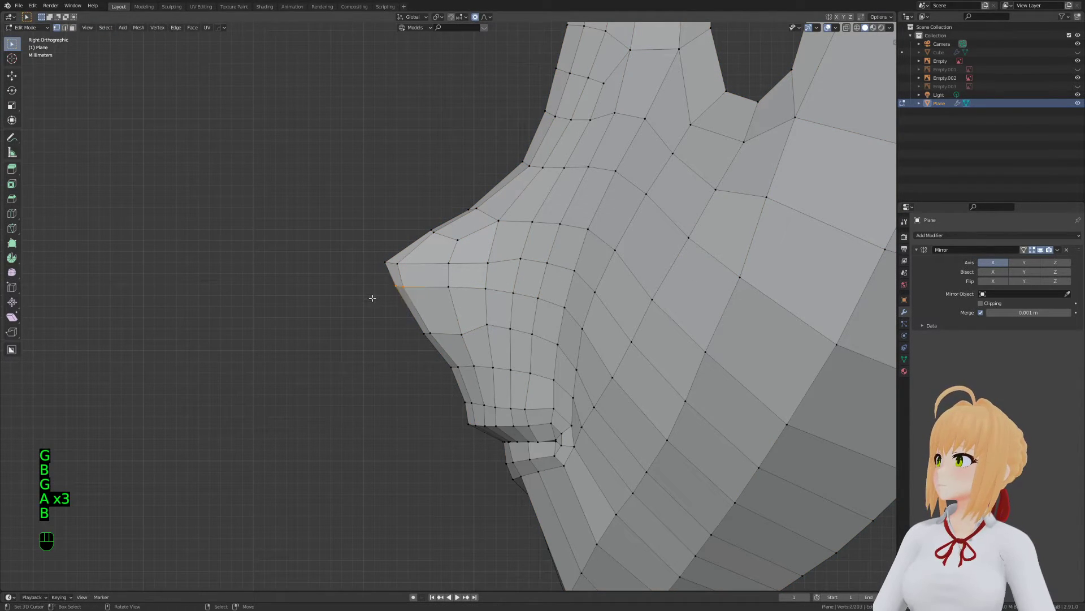
{"action": "key", "text": "g"}
{"action": "left_click", "coordinate": [375, 303]}
{"action": "key", "text": "g"}
{"action": "left_click", "coordinate": [383, 317]}
Shift the second vertex row below the nose tip further inward to curve the profile toward the lip
{"action": "key", "text": "a"}
{"action": "key", "text": "a"}
{"action": "key", "text": "a"}
{"action": "key", "text": "b"}
{"action": "key", "text": "a"}
{"action": "key", "text": "a"}
{"action": "key", "text": "a"}
{"action": "key", "text": "b"}
{"action": "left_click_drag", "start_coordinate": [407, 339], "coordinate": [441, 319]}
{"action": "key", "text": "g"}
{"action": "left_click", "coordinate": [401, 348]}
Nudge the vertex row just below the nose tip down and inward again, and check the shape in Object Mode
{"action": "key", "text": "a"}
{"action": "key", "text": "a"}
{"action": "key", "text": "a"}
{"action": "key", "text": "b"}
{"action": "left_click_drag", "start_coordinate": [390, 283], "coordinate": [415, 308]}
{"action": "key", "text": "g"}
{"action": "left_click", "coordinate": [410, 334]}
{"action": "key", "text": "Tab"}
{"action": "key", "text": "Tab"}
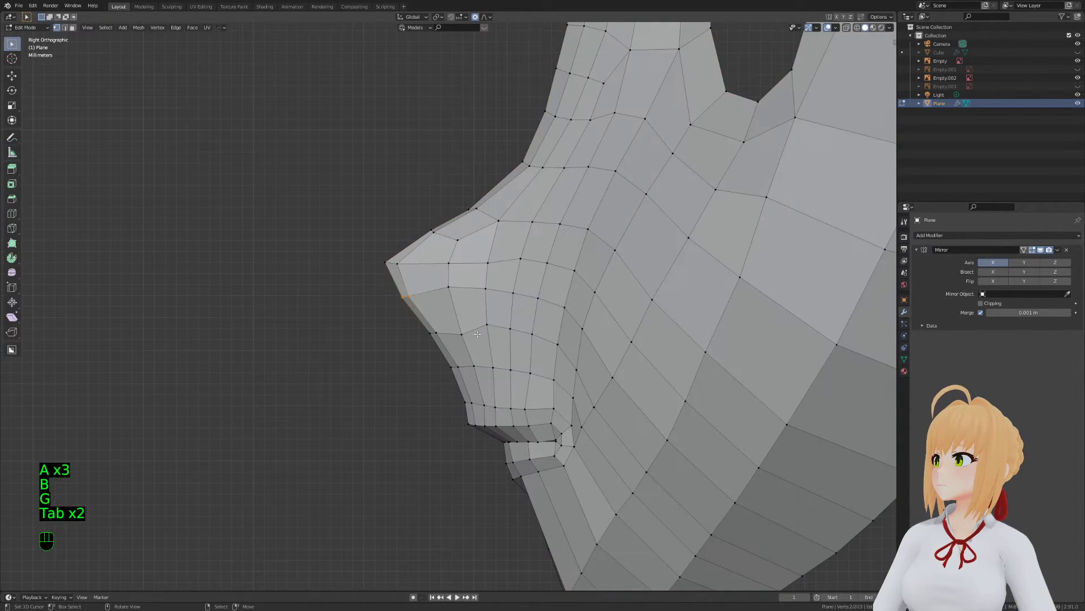
Move the vertex on the side of the nose's underside to line up with its lowered row
{"action": "key", "text": "g"}
{"action": "left_click", "coordinate": [481, 336]}
{"action": "key", "text": "g"}
{"action": "left_click", "coordinate": [460, 334]}
Slide the two nose-side vertices behind the tip slightly downward to even out the row
{"action": "key", "text": "a"}
{"action": "right_click", "coordinate": [453, 289]}
{"action": "key", "text": "g"}
{"action": "key", "text": "g"}
{"action": "left_click", "coordinate": [454, 294]}
{"action": "right_click", "coordinate": [483, 289]}
{"action": "key", "text": "g"}
{"action": "key", "text": "g"}
{"action": "left_click", "coordinate": [475, 295]}
{"action": "middle_click_drag", "start_coordinate": [473, 298], "coordinate": [440, 336], "text": "shift"}
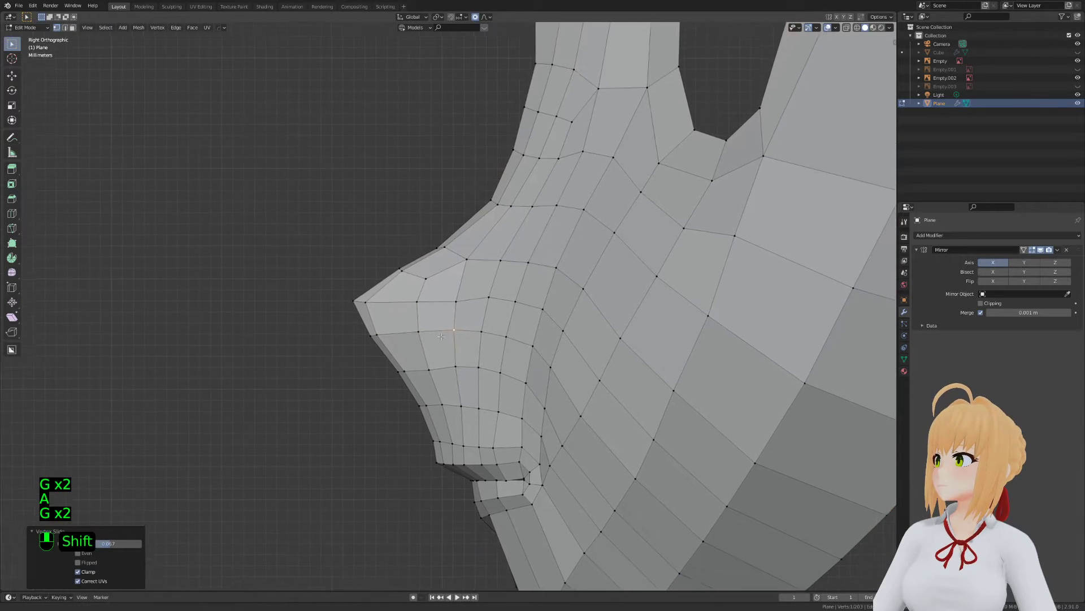
Move the first vertex row below the nose tip slightly downward, and check the underside profile in Object Mode
{"action": "key", "text": "a"}
{"action": "key", "text": "a"}
{"action": "key", "text": "a"}
{"action": "key", "text": "Tab"}
{"action": "key", "text": "Tab"}
{"action": "key", "text": "a"}
{"action": "key", "text": "a"}
{"action": "key", "text": "a"}
{"action": "key", "text": "b"}
{"action": "left_click_drag", "start_coordinate": [389, 319], "coordinate": [341, 351]}
{"action": "key", "text": "g"}
{"action": "left_click", "coordinate": [371, 351]}
{"action": "key", "text": "a"}
{"action": "key", "text": "a"}
{"action": "key", "text": "a"}
{"action": "key", "text": "b"}
{"action": "key", "text": "Tab"}
{"action": "key", "text": "Tab"}
{"action": "middle_click_drag", "start_coordinate": [470, 434], "coordinate": [491, 362], "text": "shift"}
{"action": "key", "text": "Tab"}
{"action": "key", "text": "Tab"}
{"action": "key", "text": "Tab"}
Adjust the front vertices just above the upper lip with Shrink/Fatten, and check the face in perspective against the references
{"action": "scroll", "coordinate": [443, 341], "scroll_direction": "up", "scroll_amount": 1}
{"action": "key", "text": "a"}
{"action": "key", "text": "a"}
{"action": "key", "text": "a"}
{"action": "key", "text": "b"}
{"action": "left_click_drag", "start_coordinate": [439, 358], "coordinate": [486, 387]}
{"action": "key", "text": "alt+s"}
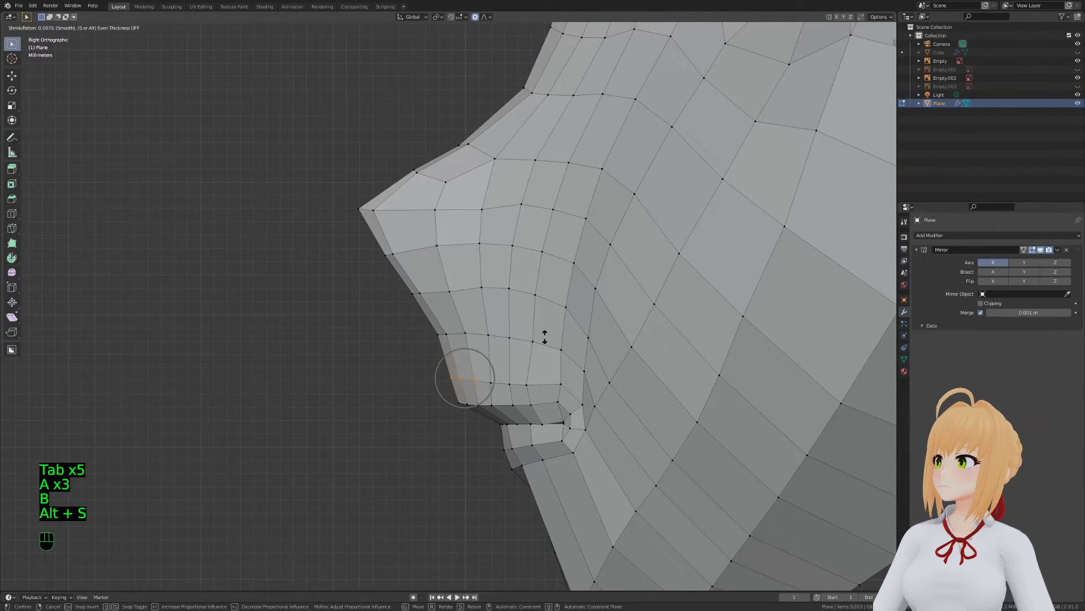
{"action": "left_click", "coordinate": [534, 333]}
{"action": "key", "text": "Tab"}
{"action": "key", "text": "Tab"}
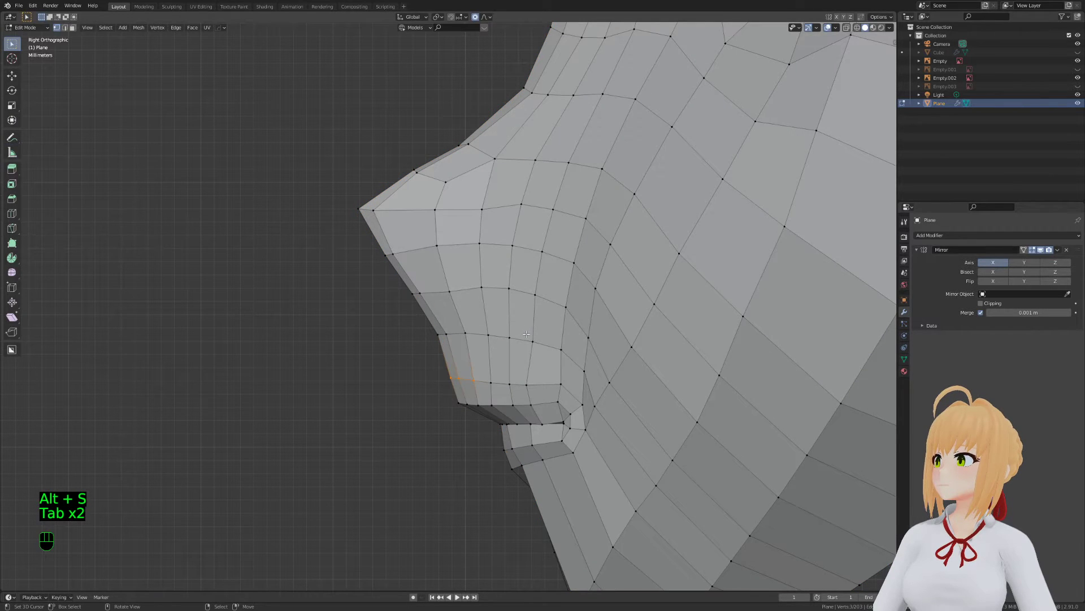
{"action": "key", "text": "Tab"}
{"action": "key", "text": "Tab"}
{"action": "key", "text": "Tab"}
{"action": "middle_click_drag", "start_coordinate": [526, 333], "coordinate": [421, 373]}
{"action": "key", "text": "KP_5"}
{"action": "key", "text": "Tab"}
{"action": "key", "text": "g"}
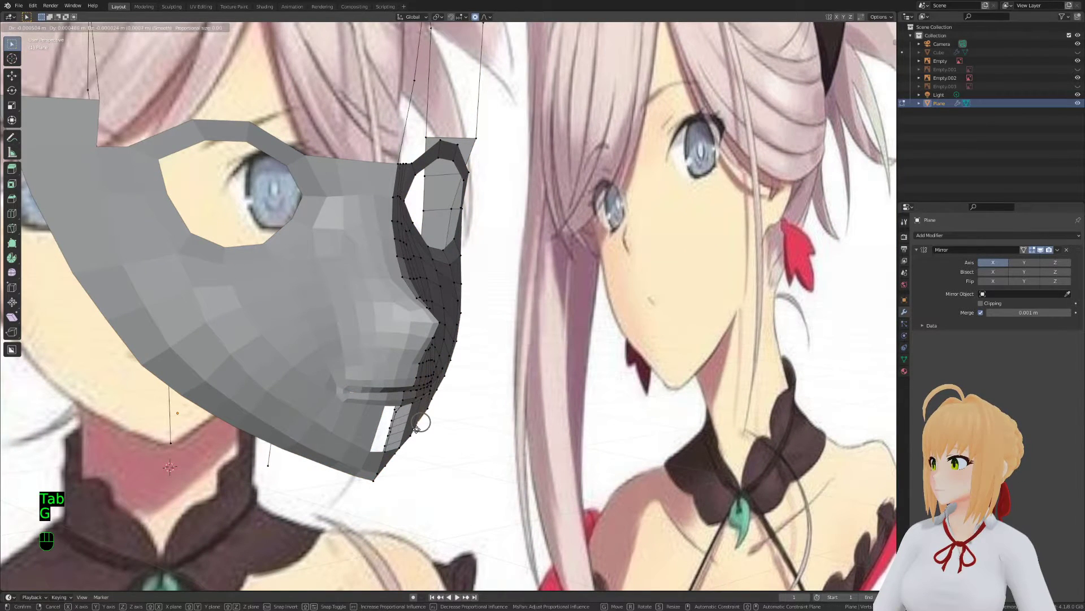
{"action": "right_click", "coordinate": [419, 429]}
{"action": "key", "text": "2"}
{"action": "key", "text": "g"}
{"action": "right_click", "coordinate": [417, 429]}
{"action": "key", "text": "r"}
{"action": "right_click", "coordinate": [460, 437]}
Save the file and bring the mesh into front view in vertex select mode
{"action": "key", "text": "Tab"}
{"action": "key", "text": "ctrl+s"}
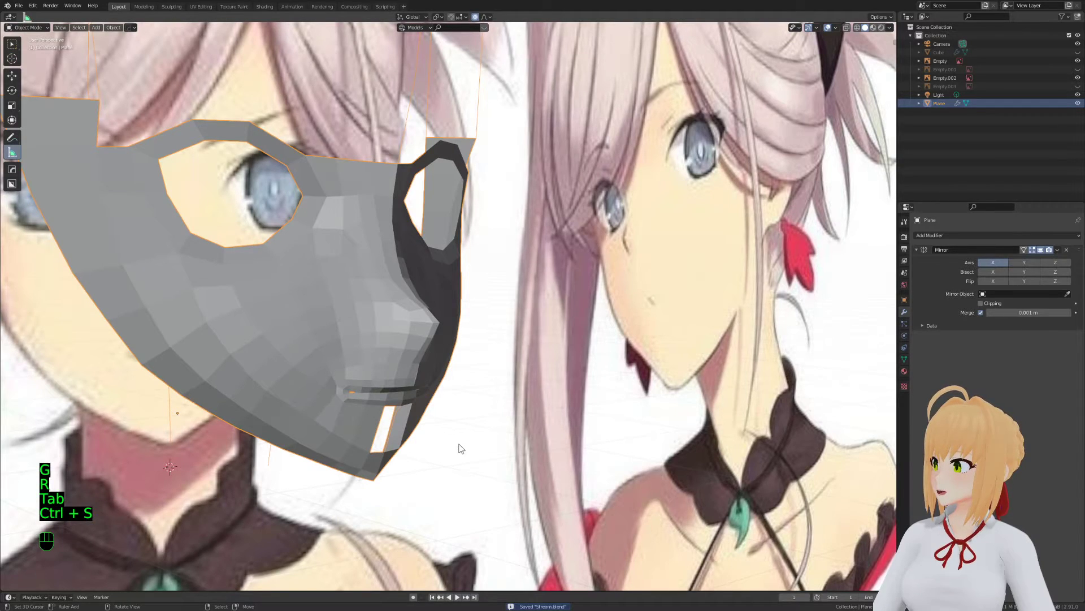
{"action": "key", "text": "Tab"}
{"action": "middle_click_drag", "start_coordinate": [457, 364], "coordinate": [412, 342]}
{"action": "key", "text": "Tab"}
{"action": "scroll", "coordinate": [419, 405], "scroll_direction": "up", "scroll_amount": 3}
{"action": "key", "text": "Tab"}
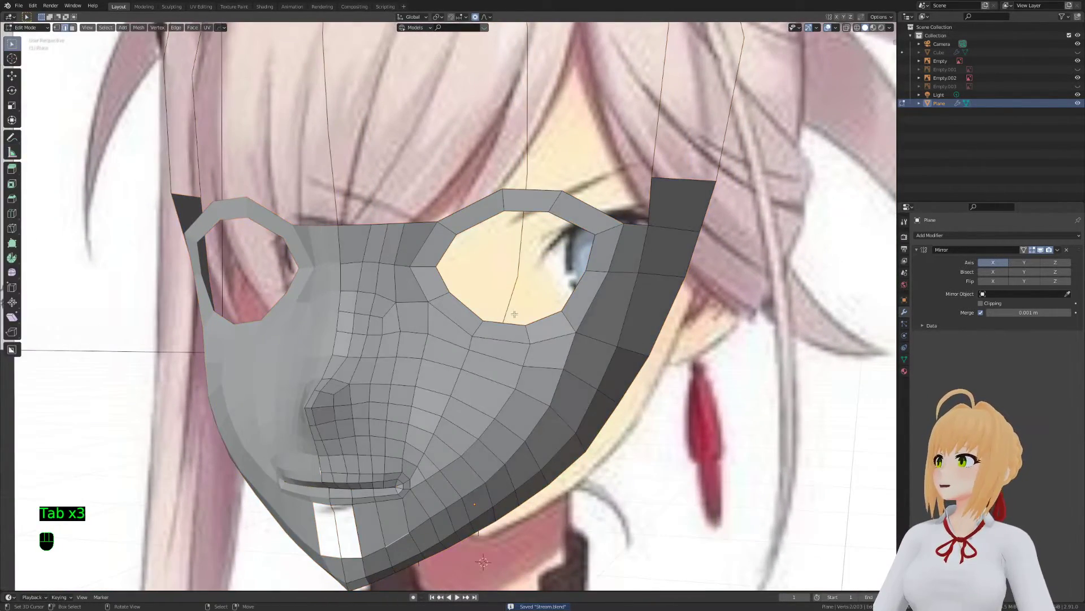
{"action": "key", "text": "1"}
{"action": "key", "text": "KP_1"}
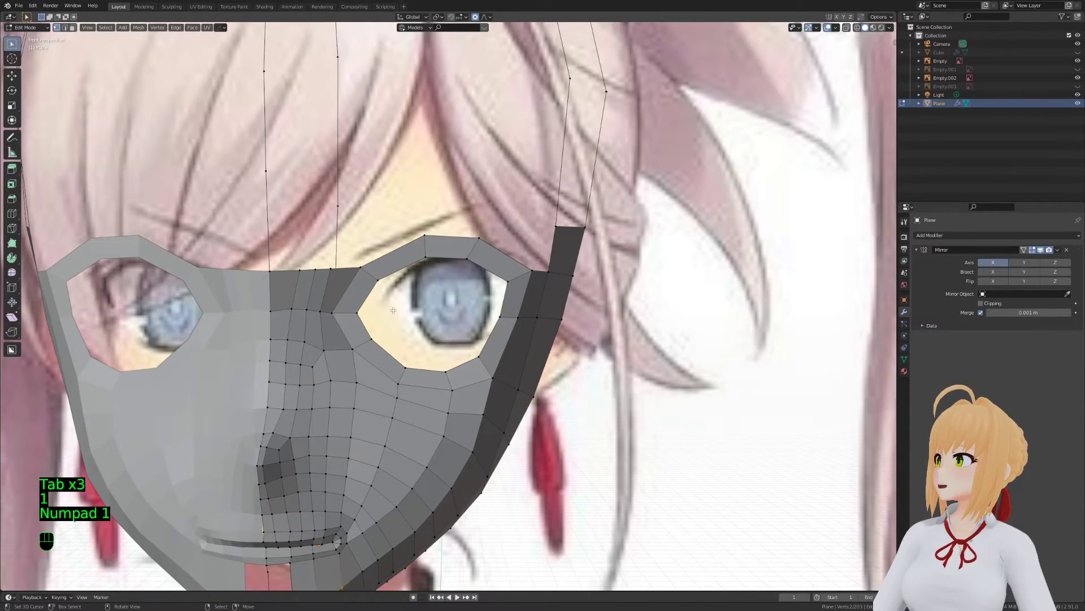
Move the inner eye-corner vertex slightly to follow the reference eye, and check it in Object Mode
{"action": "scroll", "coordinate": [393, 310], "scroll_direction": "down", "scroll_amount": 6}
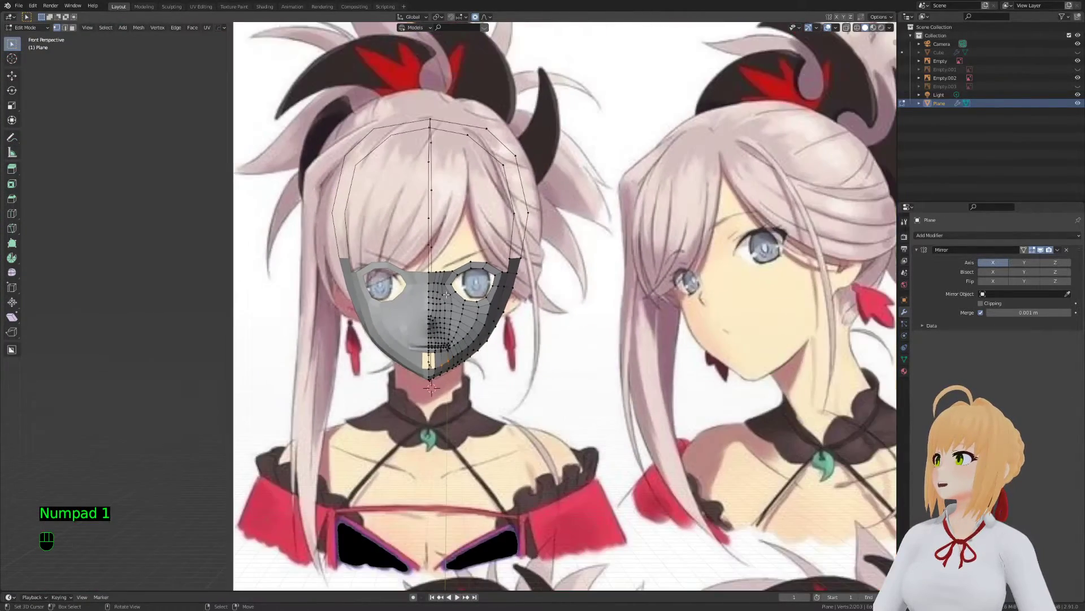
{"action": "scroll", "coordinate": [458, 302], "scroll_direction": "up", "scroll_amount": 2}
{"action": "scroll", "coordinate": [457, 302], "scroll_direction": "down", "scroll_amount": 2}
{"action": "scroll", "coordinate": [466, 270], "scroll_direction": "up", "scroll_amount": 2}
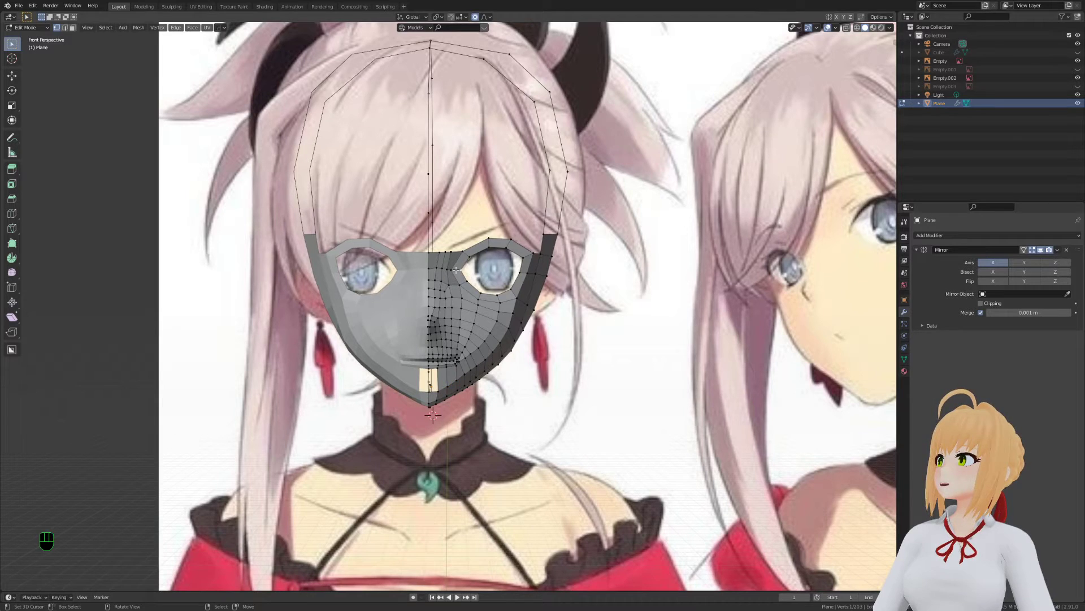
{"action": "key", "text": "g"}
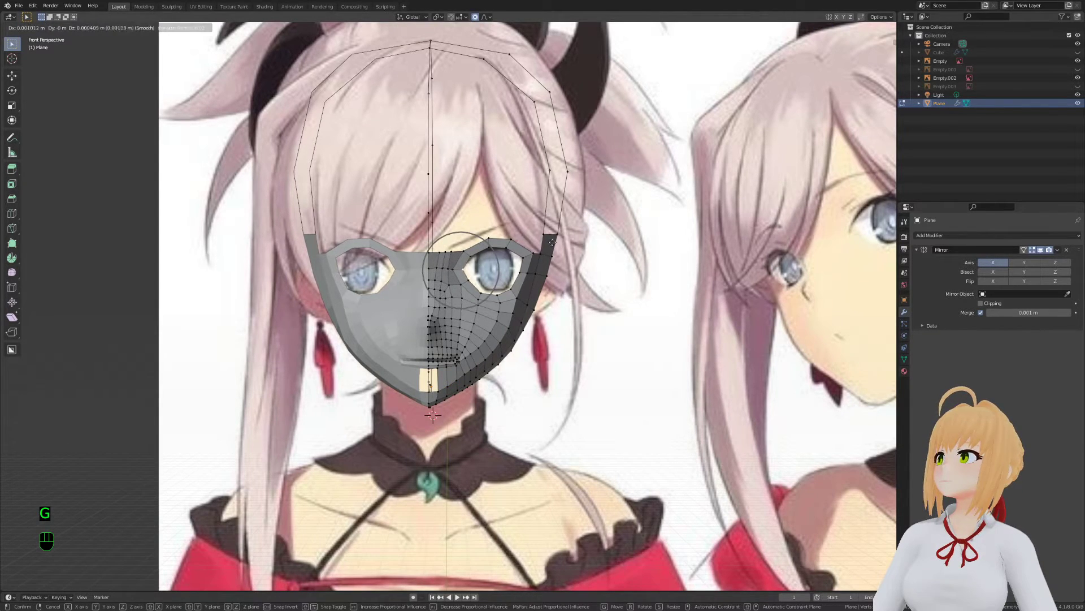
{"action": "left_click", "coordinate": [553, 241]}
{"action": "key", "text": "Tab"}
{"action": "key", "text": "Tab"}
{"action": "key", "text": "Tab"}
Adjust the vertices along the outer side of the eye opening to fit the reference, then save the file
{"action": "key", "text": "g"}
{"action": "left_click", "coordinate": [524, 278]}
{"action": "key", "text": "g"}
{"action": "left_click", "coordinate": [506, 283]}
{"action": "key", "text": "Tab"}
{"action": "key", "text": "Tab"}
{"action": "key", "text": "Tab"}
{"action": "key", "text": "Tab"}
{"action": "key", "text": "Tab"}
{"action": "key", "text": "Tab"}
{"action": "key", "text": "ctrl+s"}
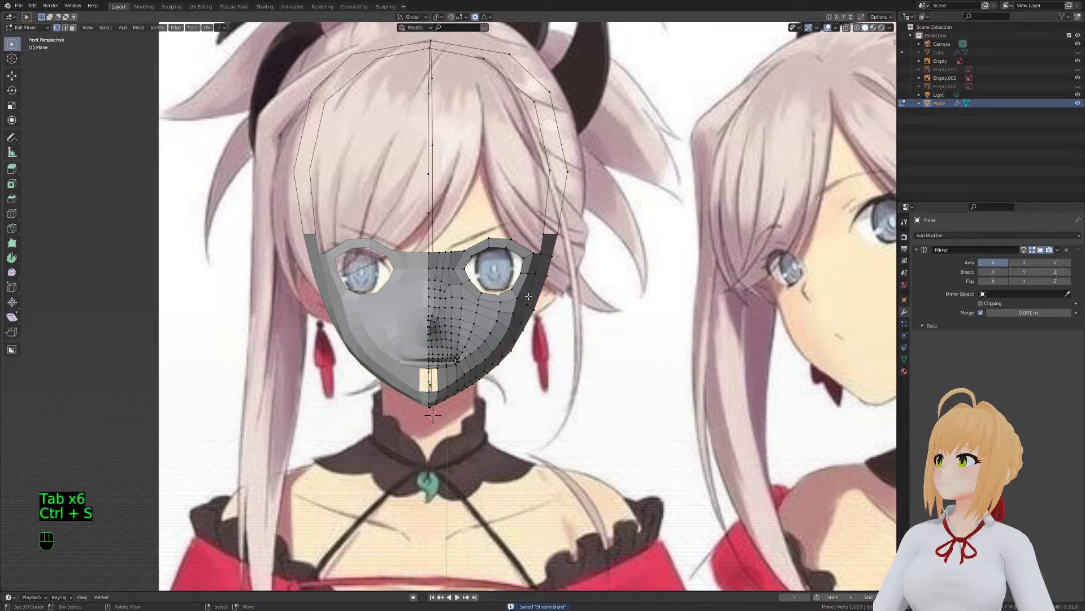
Extrude a vertex from the temple strip's upper inner corner and fill a face toward the outer eye ring
{"action": "key", "text": "Tab"}
{"action": "key", "text": "Tab"}
{"action": "middle_click_drag", "start_coordinate": [528, 295], "coordinate": [470, 277]}
{"action": "key", "text": "e"}
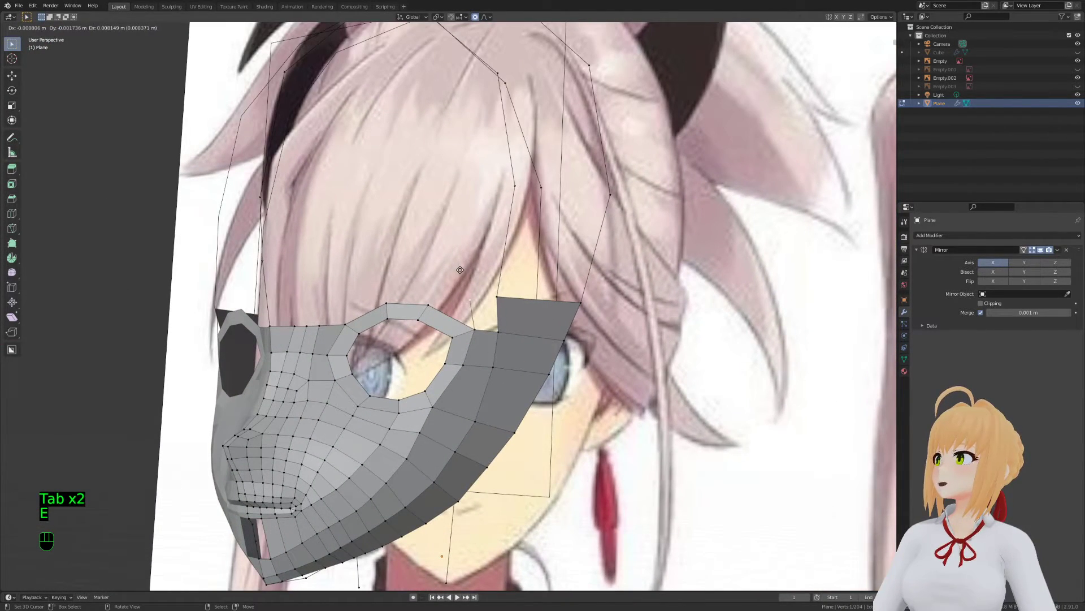
{"action": "left_click", "coordinate": [461, 270]}
{"action": "key", "text": "2"}
{"action": "key", "text": "f"}
{"action": "key", "text": "a"}
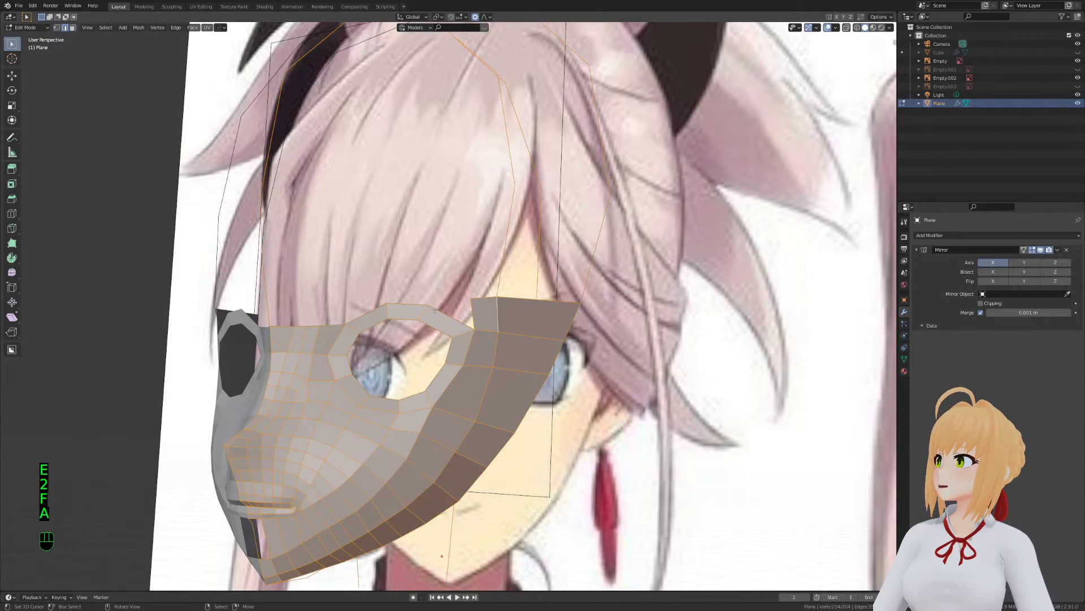
{"action": "key", "text": "a"}
{"action": "key", "text": "a"}
Extrude the new corner vertex inward above the eye and fill a second face along the eye ring
{"action": "middle_click_drag", "start_coordinate": [434, 310], "coordinate": [458, 307]}
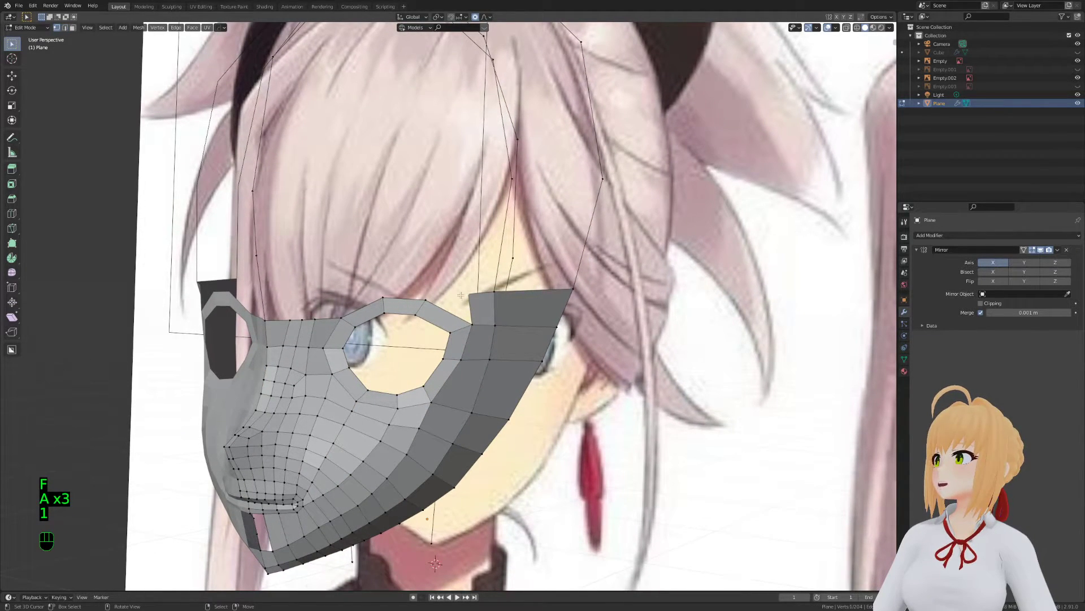
{"action": "key", "text": "1"}
{"action": "left_click", "coordinate": [470, 293]}
{"action": "key", "text": "e"}
{"action": "left_click", "coordinate": [430, 287]}
{"action": "key", "text": "2"}
{"action": "key", "text": "f"}
{"action": "key", "text": "1"}
Move the upper outer eye-ring edge in depth to line up with the neighbouring faces
{"action": "middle_click_drag", "start_coordinate": [450, 313], "coordinate": [441, 327]}
{"action": "scroll", "coordinate": [441, 326], "scroll_direction": "up", "scroll_amount": 2}
{"action": "key", "text": "2"}
{"action": "left_click", "coordinate": [491, 319]}
{"action": "left_click", "coordinate": [508, 331], "text": "shift"}
{"action": "key", "text": "g"}
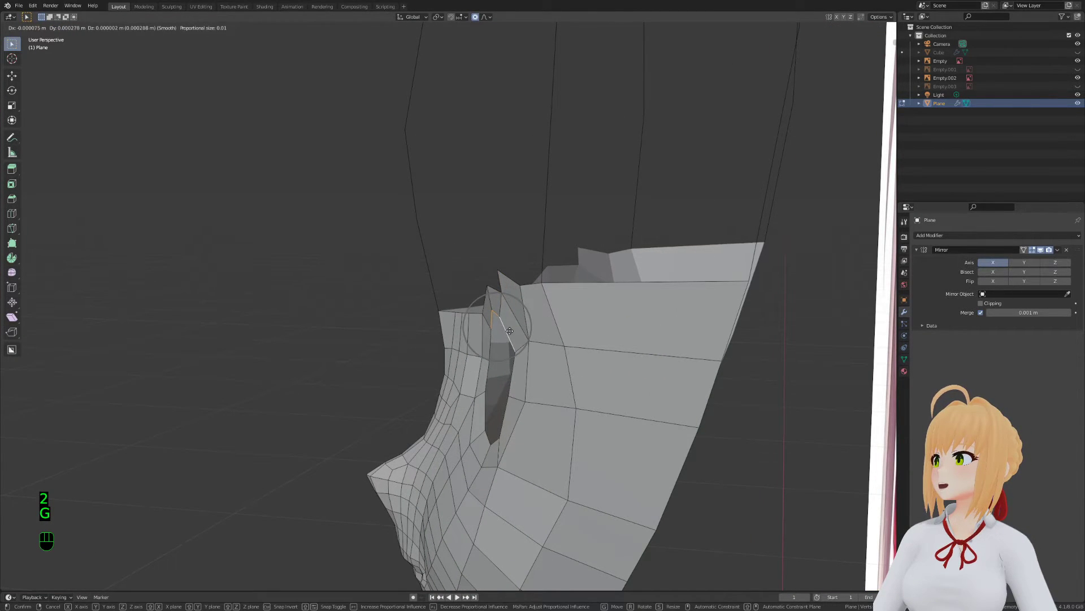
{"action": "left_click", "coordinate": [506, 392]}
Nudge the individual outer eye-ring vertices and the newest corner vertex above the eye into a smoother curve
{"action": "key", "text": "1"}
{"action": "right_click", "coordinate": [506, 393]}
{"action": "key", "text": "g"}
{"action": "left_click", "coordinate": [509, 395]}
{"action": "right_click", "coordinate": [515, 353]}
{"action": "key", "text": "g"}
{"action": "left_click", "coordinate": [513, 353]}
{"action": "right_click", "coordinate": [501, 277]}
{"action": "middle_click_drag", "start_coordinate": [501, 276], "coordinate": [481, 400]}
{"action": "key", "text": "g"}
{"action": "left_click", "coordinate": [480, 376]}
Extrude a three-segment brow line from the corner above the eye to the face's centre profile and merge it At Last
{"action": "key", "text": "e"}
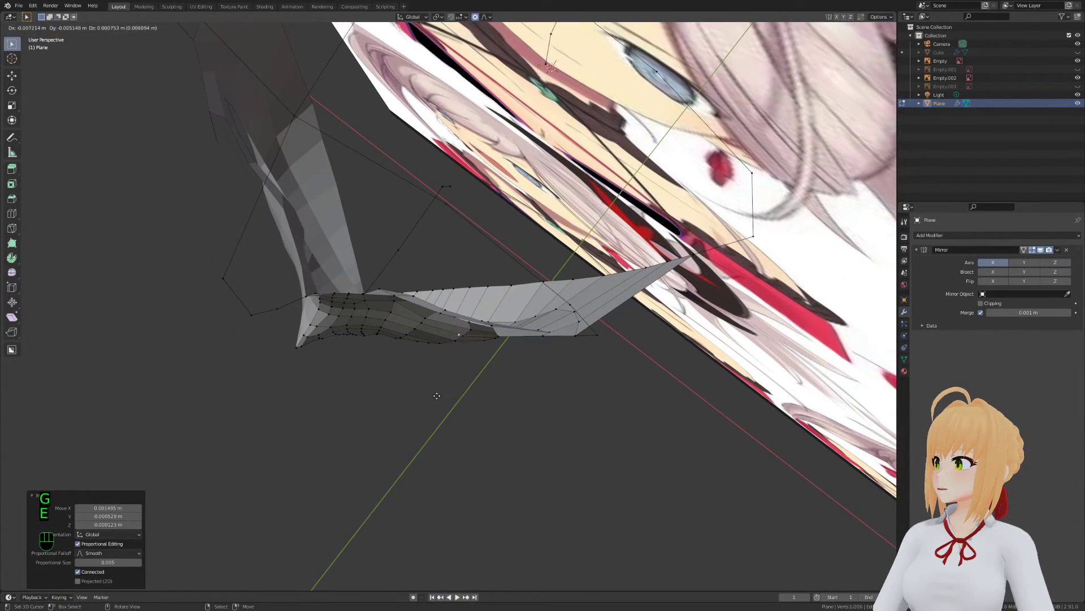
{"action": "left_click", "coordinate": [417, 392]}
{"action": "key", "text": "e"}
{"action": "left_click", "coordinate": [331, 377]}
{"action": "key", "text": "e"}
{"action": "left_click", "coordinate": [308, 351]}
{"action": "middle_click_drag", "start_coordinate": [308, 350], "coordinate": [296, 258]}
{"action": "key", "text": "m"}
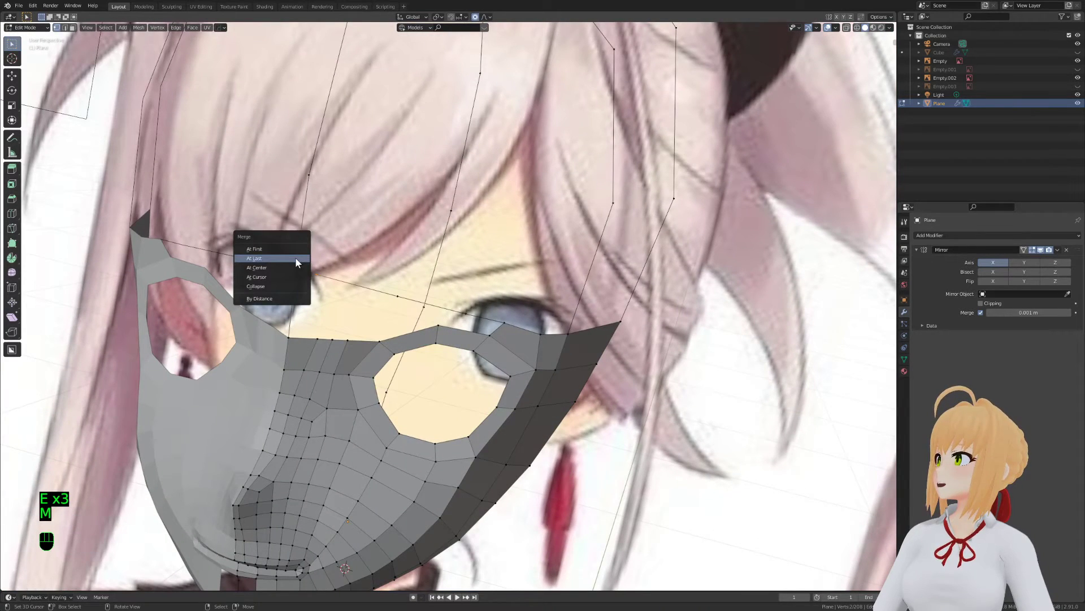
{"action": "left_click", "coordinate": [295, 256]}
Add a vertex to the centre profile above the brow line and slide the line's centre vertex down to brow height
{"action": "key", "text": "KP_1"}
{"action": "key", "text": "g"}
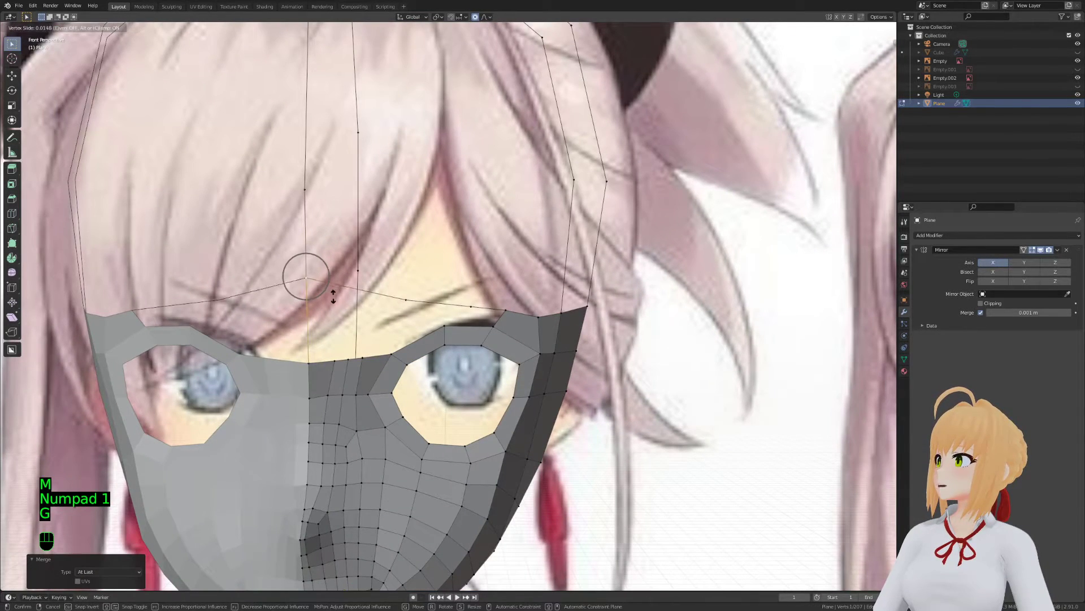
{"action": "right_click", "coordinate": [331, 315]}
{"action": "key", "text": "ctrl+r"}
{"action": "left_click", "coordinate": [298, 250]}
{"action": "right_click", "coordinate": [298, 251]}
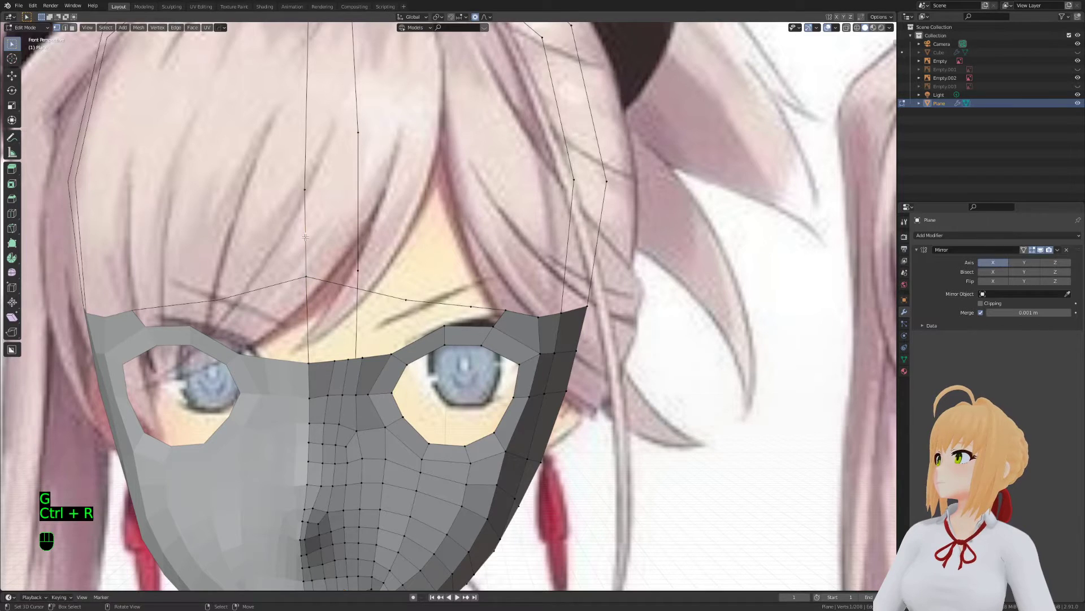
{"action": "key", "text": "g"}
{"action": "key", "text": "g"}
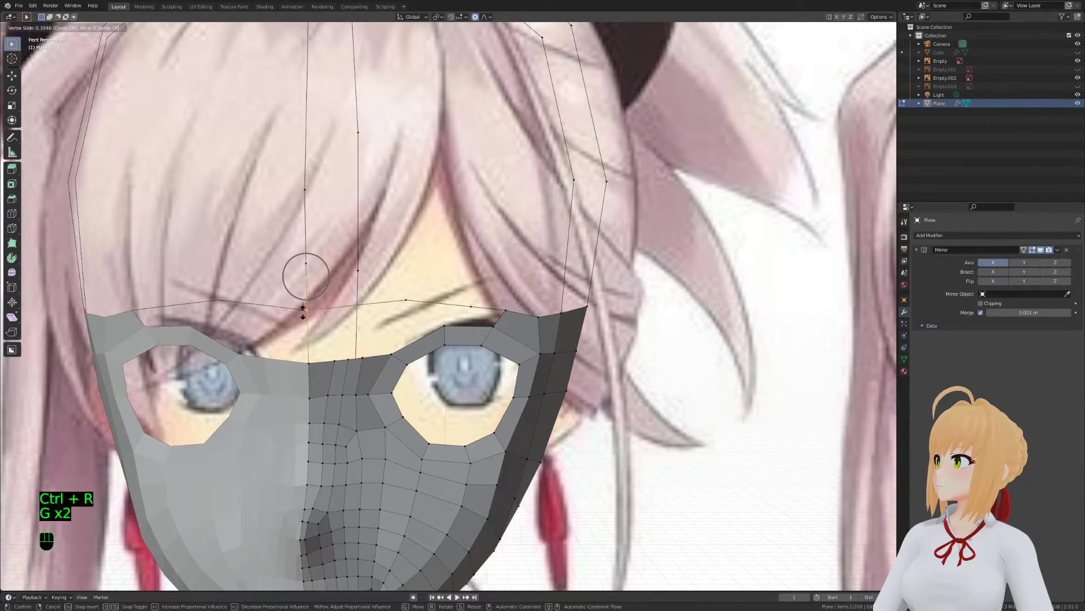
{"action": "left_click", "coordinate": [304, 294]}
Shift the two temple-side vertices at the outer end of the brow line to level the upper edge
{"action": "key", "text": "g"}
{"action": "left_click", "coordinate": [532, 306]}
{"action": "right_click", "coordinate": [508, 310]}
{"action": "key", "text": "g"}
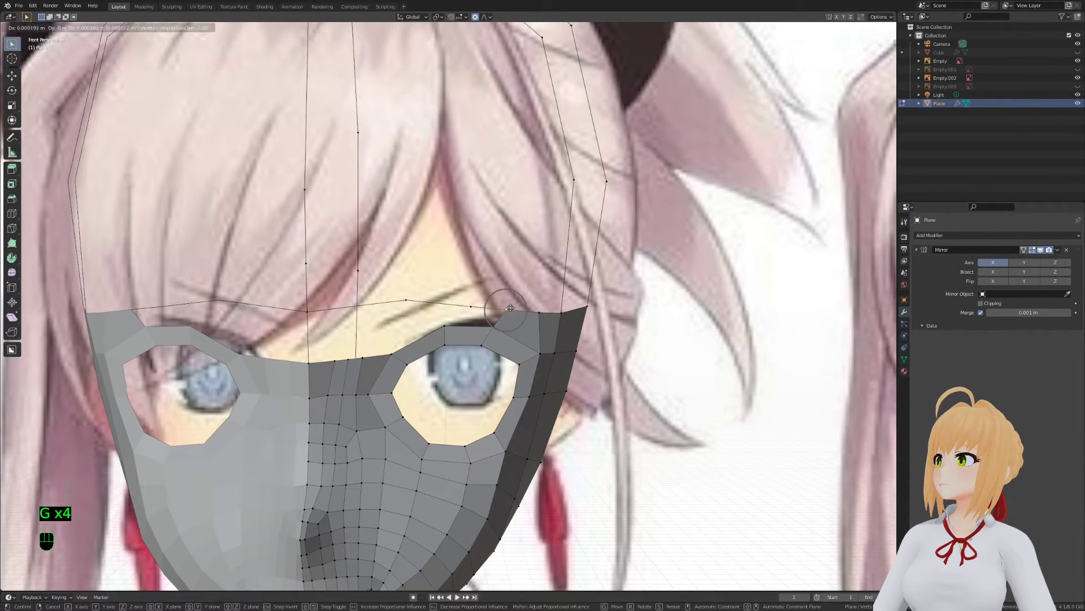
{"action": "left_click", "coordinate": [510, 306]}
Reposition the brow line's vertices above the eye in front view to even out its curve
{"action": "right_click", "coordinate": [474, 307]}
{"action": "key", "text": "g"}
{"action": "left_click", "coordinate": [473, 302]}
{"action": "right_click", "coordinate": [425, 304]}
{"action": "key", "text": "g"}
{"action": "left_click", "coordinate": [430, 305]}
{"action": "key", "text": "g"}
{"action": "left_click", "coordinate": [461, 311]}
Move the brow line's middle vertices in depth from an overhead angle to round the forehead contour
{"action": "key", "text": "a"}
{"action": "key", "text": "a"}
{"action": "key", "text": "a"}
{"action": "middle_click_drag", "start_coordinate": [425, 323], "coordinate": [390, 355]}
{"action": "key", "text": "g"}
{"action": "left_click", "coordinate": [389, 355]}
{"action": "key", "text": "g"}
{"action": "left_click", "coordinate": [459, 339]}
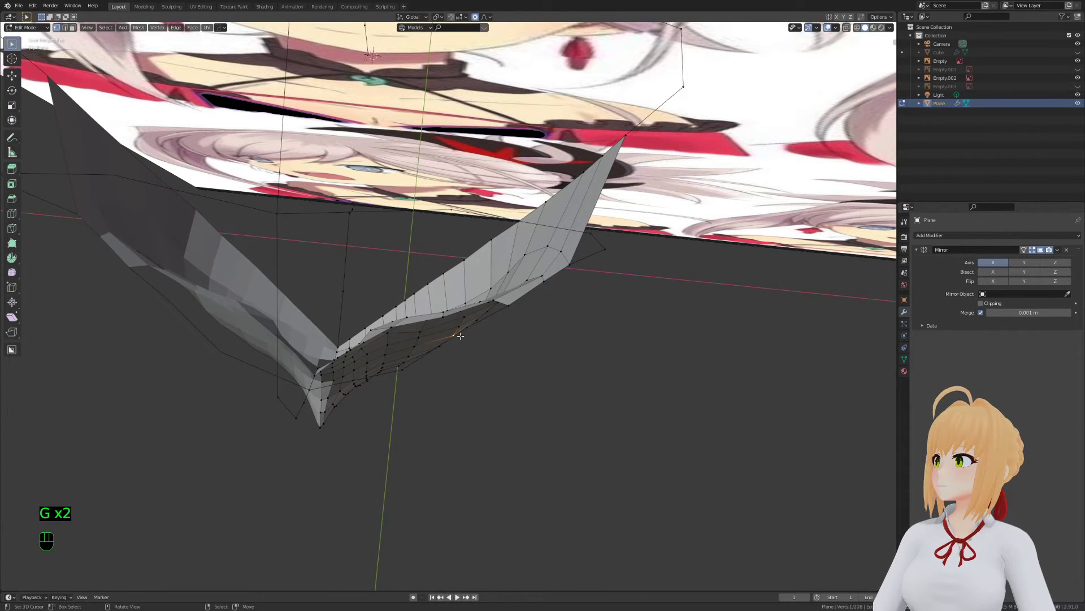
Reposition the vertices along the upper cheek in depth from an overhead angle to even out the face's curve
{"action": "key", "text": "g"}
{"action": "left_click", "coordinate": [512, 308]}
{"action": "key", "text": "g"}
{"action": "left_click", "coordinate": [516, 310]}
{"action": "key", "text": "Tab"}
{"action": "key", "text": "Tab"}
{"action": "key", "text": "Tab"}
{"action": "left_click", "coordinate": [400, 337]}
{"action": "key", "text": "g"}
{"action": "scroll", "coordinate": [390, 331], "scroll_direction": "down", "scroll_amount": 5}
{"action": "left_click", "coordinate": [390, 339]}
Move and rotate an edge on the upper face near the eye opening to smooth the surface
{"action": "key", "text": "Tab"}
{"action": "middle_click_drag", "start_coordinate": [395, 387], "coordinate": [350, 255]}
{"action": "key", "text": "Tab"}
{"action": "key", "text": "Tab"}
{"action": "middle_click_drag", "start_coordinate": [332, 353], "coordinate": [436, 249]}
{"action": "key", "text": "Tab"}
{"action": "scroll", "coordinate": [418, 342], "scroll_direction": "down", "scroll_amount": 3}
{"action": "scroll", "coordinate": [436, 249], "scroll_direction": "up", "scroll_amount": 4}
{"action": "key", "text": "2"}
{"action": "key", "text": "g"}
{"action": "left_click", "coordinate": [455, 280]}
{"action": "key", "text": "r"}
{"action": "left_click", "coordinate": [474, 310]}
Nudge the edge at the upper outer brow corner beside the eye opening and save the file
{"action": "key", "text": "Tab"}
{"action": "middle_click_drag", "start_coordinate": [474, 310], "coordinate": [385, 330], "text": "shift"}
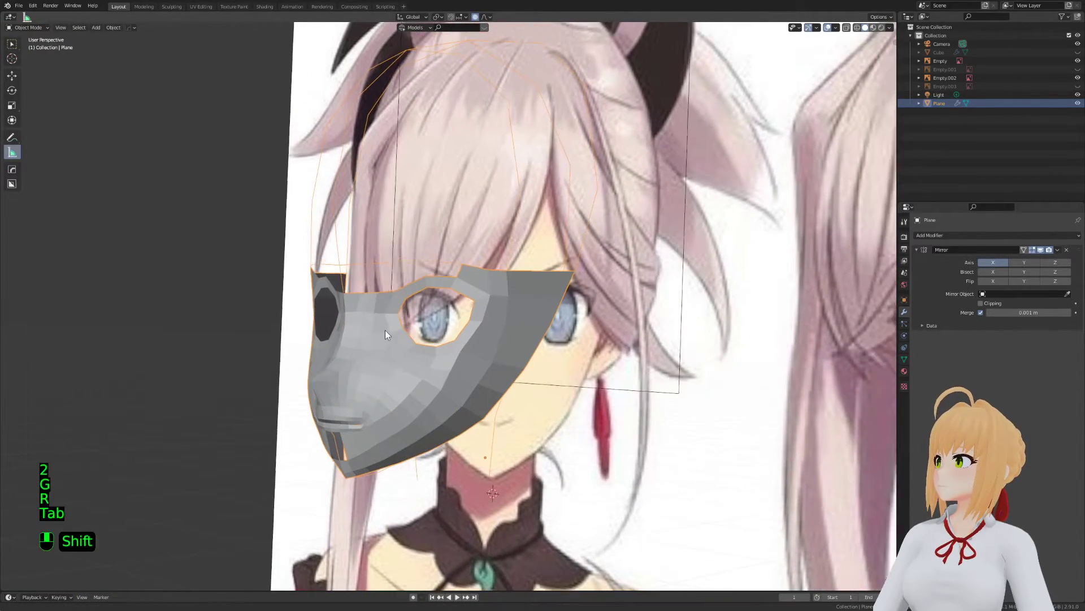
{"action": "key", "text": "Tab"}
{"action": "key", "text": "1"}
{"action": "scroll", "coordinate": [385, 330], "scroll_direction": "up", "scroll_amount": 2}
{"action": "key", "text": "2"}
{"action": "key", "text": "g"}
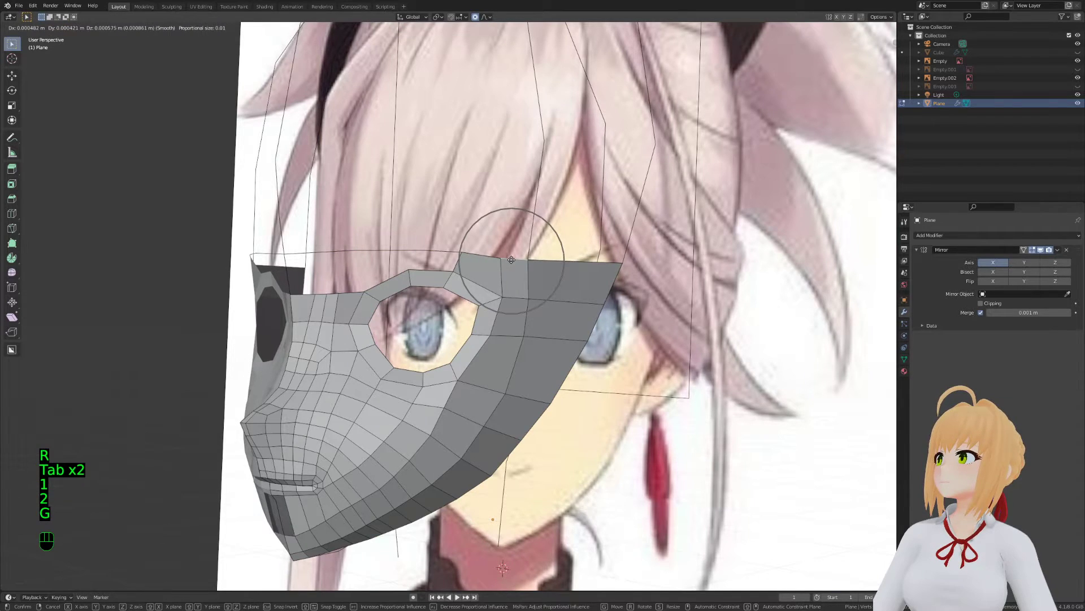
{"action": "left_click", "coordinate": [509, 262]}
{"action": "key", "text": "Tab"}
{"action": "key", "text": "ctrl+s"}
Apply smooth shading to the mirrored face mesh
{"action": "middle_click_drag", "start_coordinate": [351, 336], "coordinate": [582, 344]}
{"action": "key", "text": "Tab"}
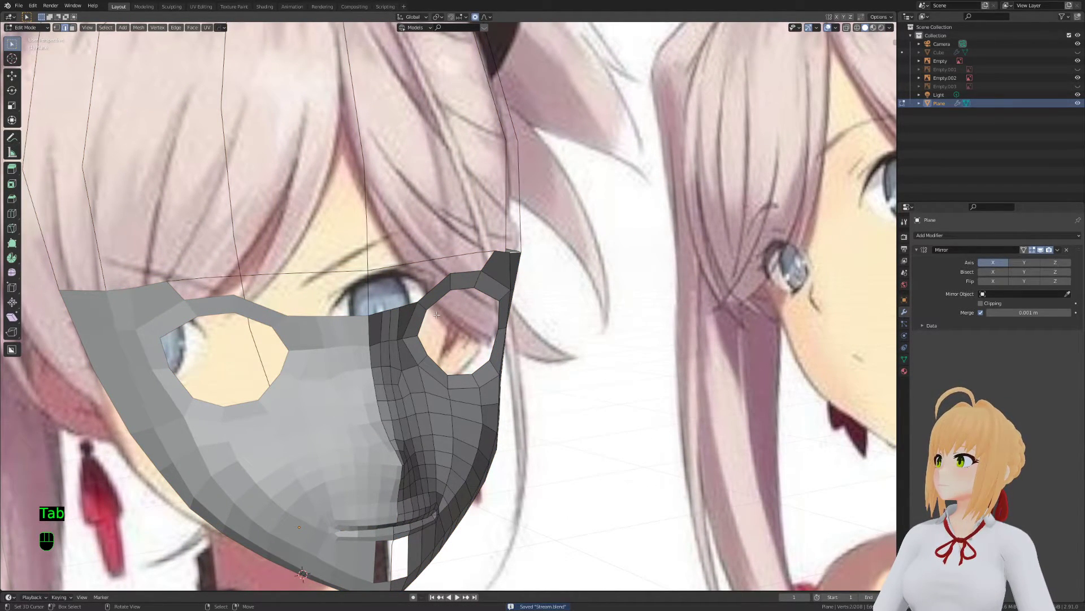
{"action": "middle_click_drag", "start_coordinate": [437, 314], "coordinate": [388, 289]}
{"action": "key", "text": "Tab"}
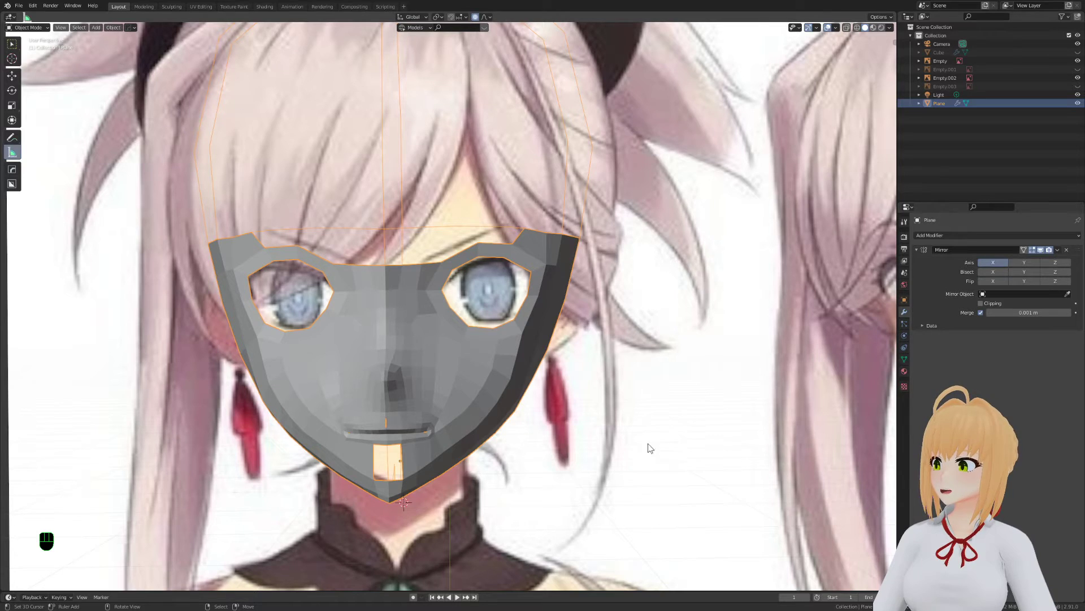
{"action": "key", "text": "w"}
{"action": "left_click", "coordinate": [446, 382]}
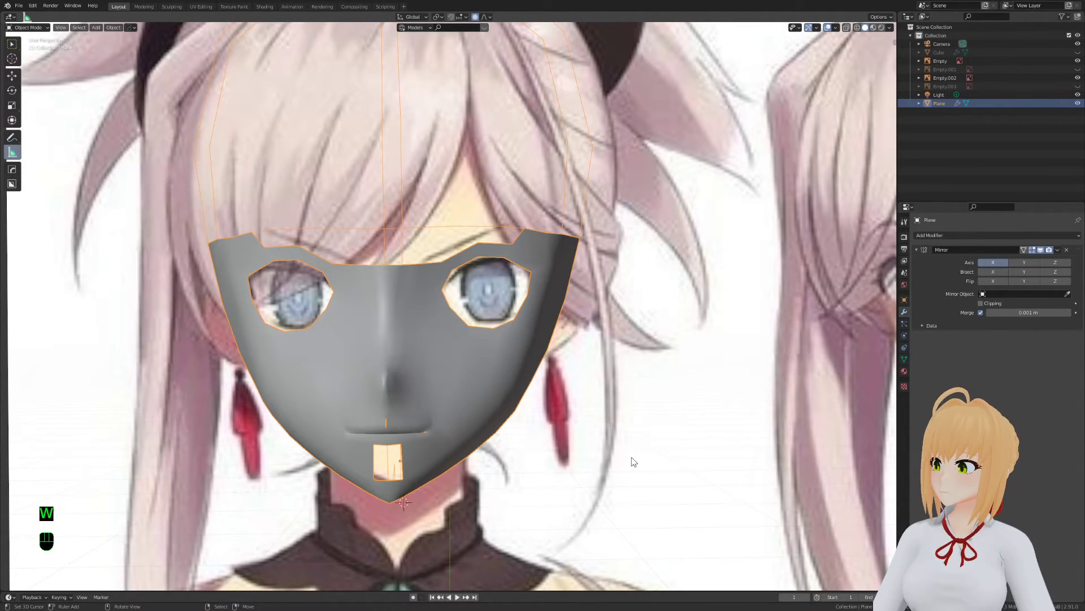
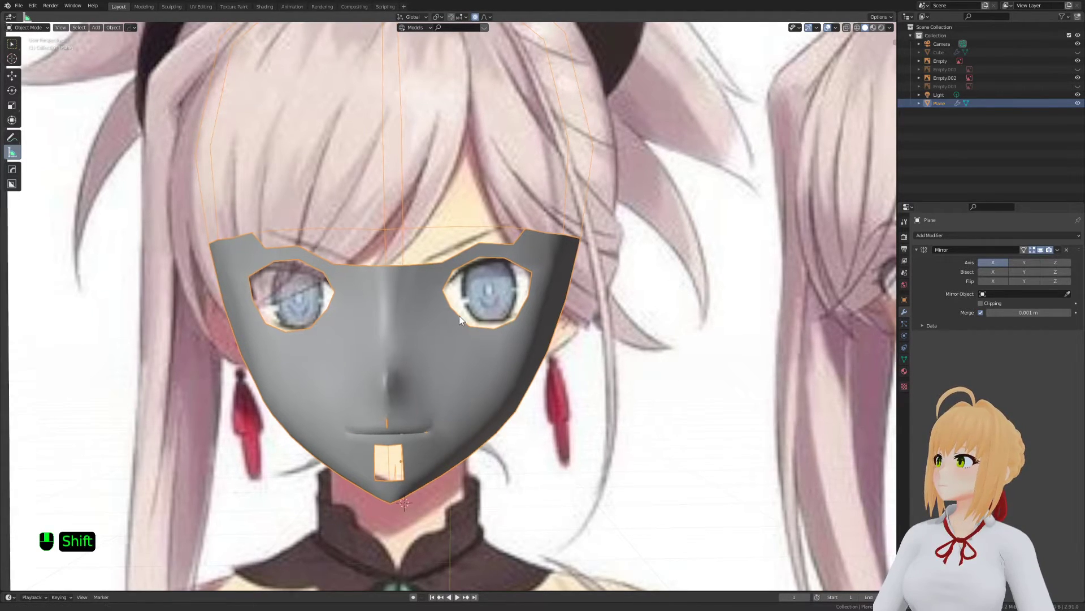
{"action": "key", "text": "Tab"}
{"action": "middle_click_drag", "start_coordinate": [459, 315], "coordinate": [561, 331], "text": "shift"}
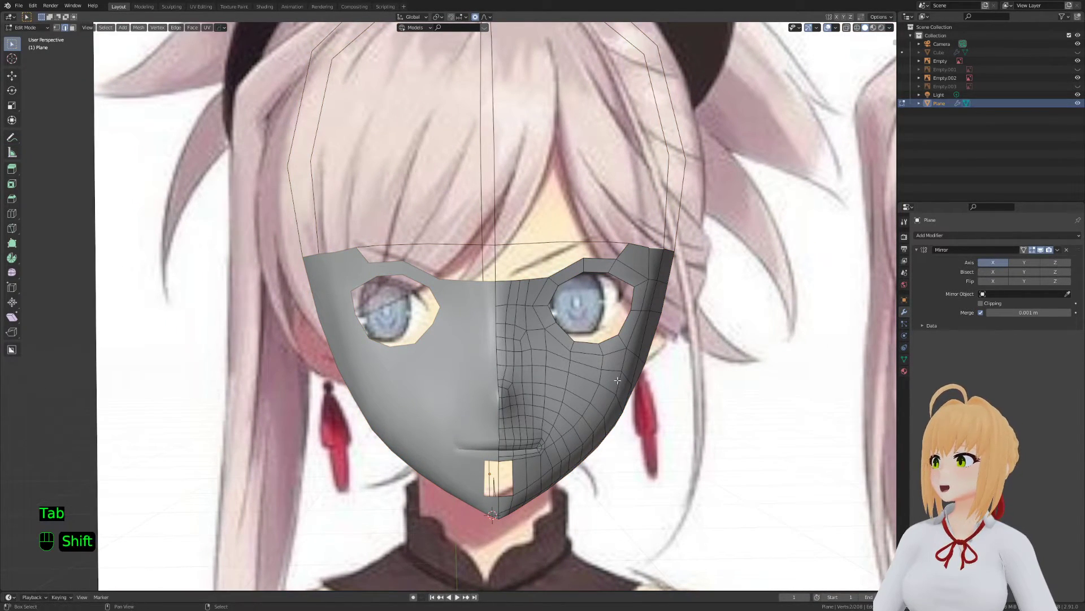
{"action": "middle_click_drag", "start_coordinate": [740, 374], "coordinate": [610, 336], "text": "shift"}
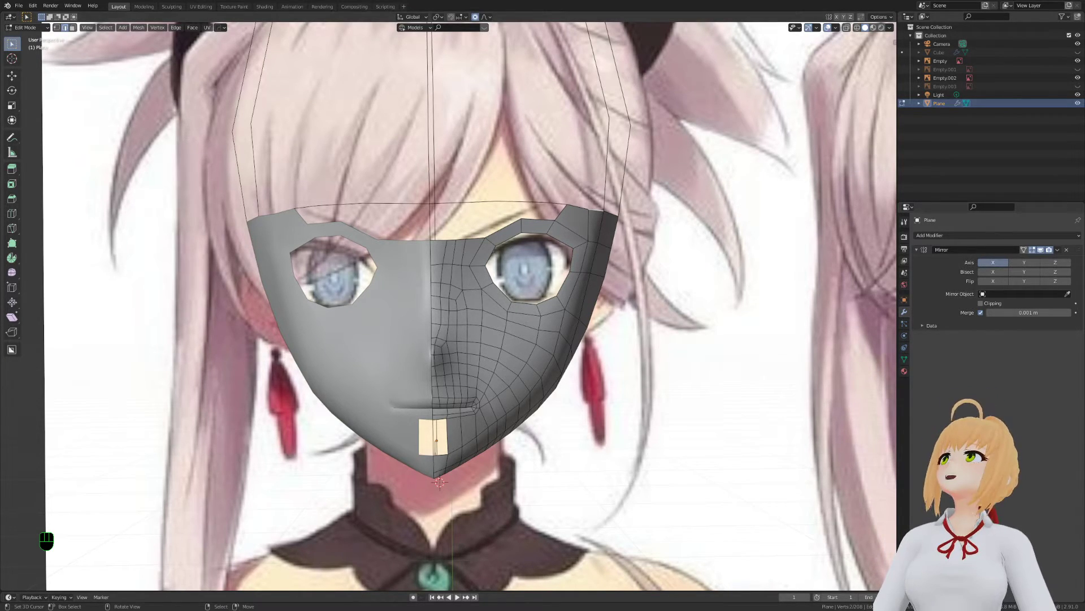
{"action": "middle_click_drag", "start_coordinate": [483, 301], "coordinate": [512, 318], "text": "shift"}
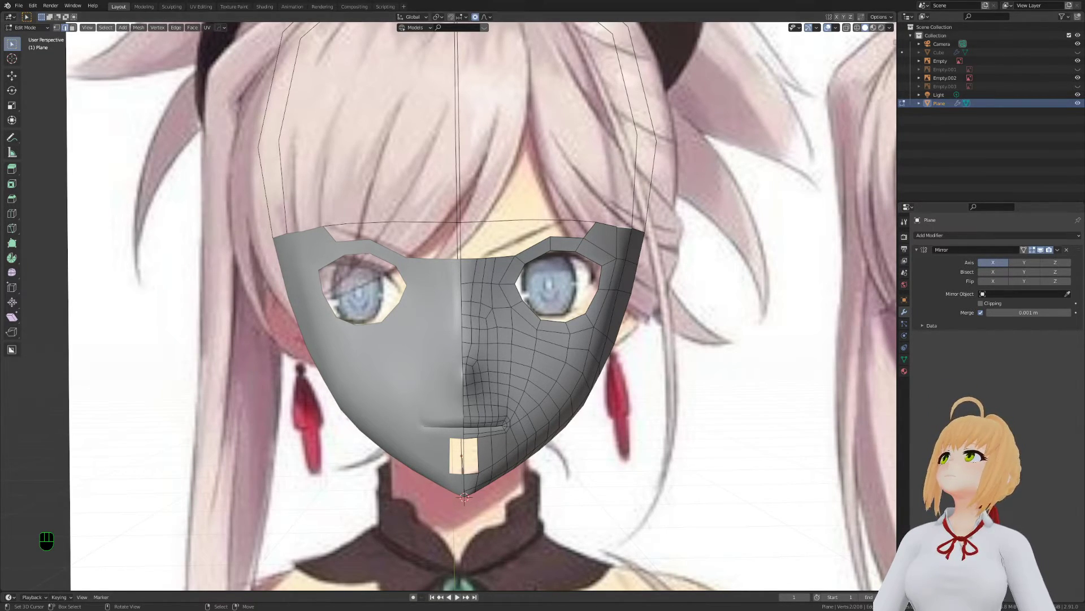
{"action": "mouse_move", "coordinate": [546, 301]}
{"action": "middle_mouse_down", "text": "shift"}
{"action": "mouse_move", "coordinate": [554, 296]}
{"action": "mouse_move", "coordinate": [554, 319]}
{"action": "middle_mouse_up", "text": "shift"}
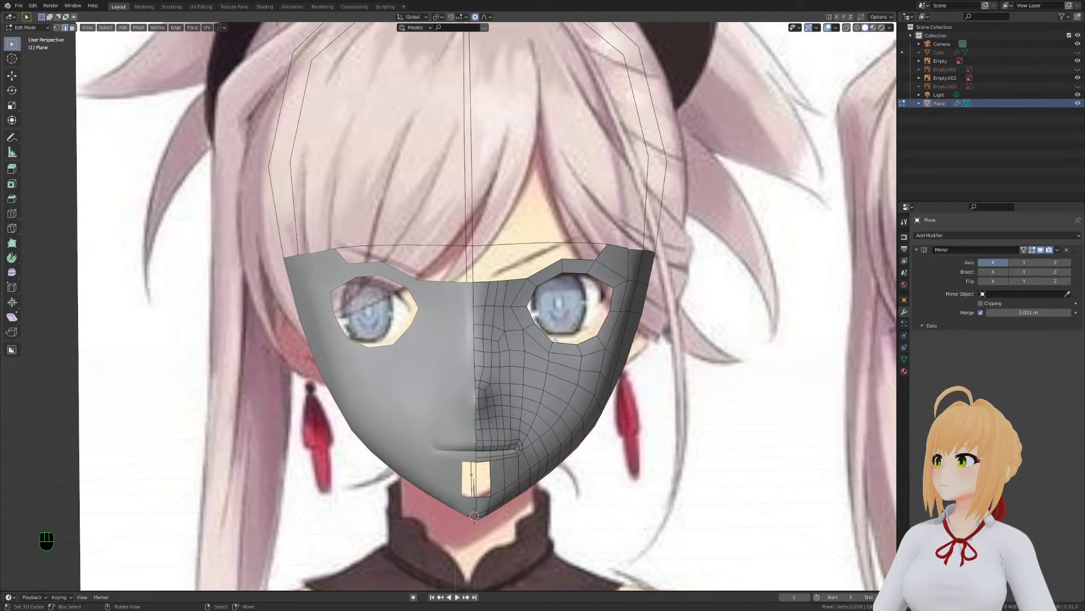
{"action": "scroll", "coordinate": [554, 319], "scroll_direction": "up", "scroll_amount": 1}
{"action": "key", "text": "a"}
{"action": "key", "text": "a"}
{"action": "key", "text": "a"}
{"action": "key", "text": "1"}
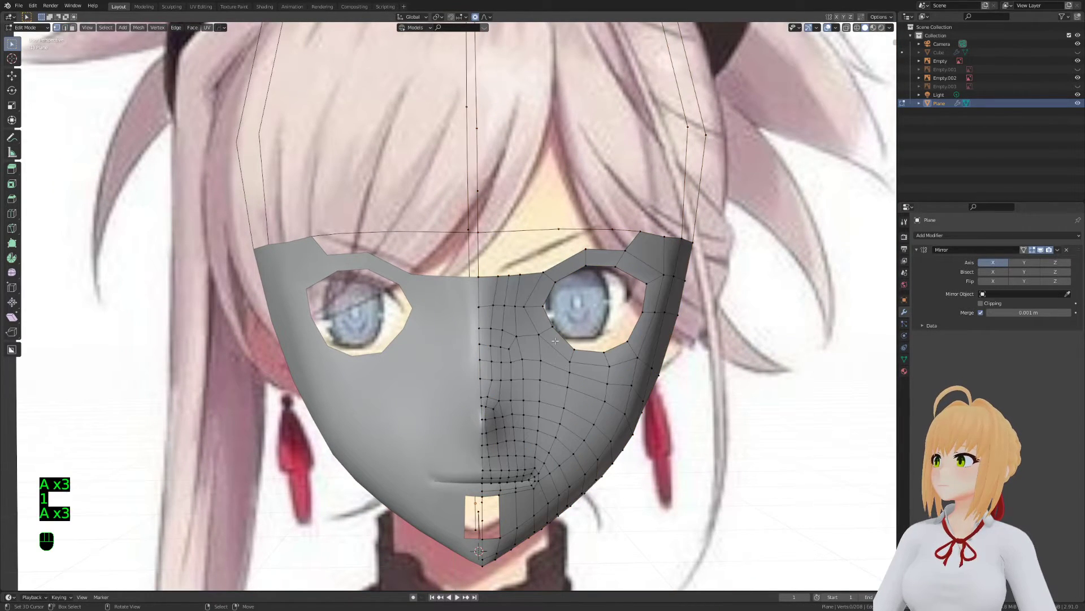
Save the file with the smooth-shaded face mesh
{"action": "key", "text": "ctrl+s"}
{"action": "key", "text": "Tab"}
{"action": "key", "text": "Tab"}
{"action": "key", "text": "Tab"}
{"action": "middle_click_drag", "start_coordinate": [555, 340], "coordinate": [545, 394]}
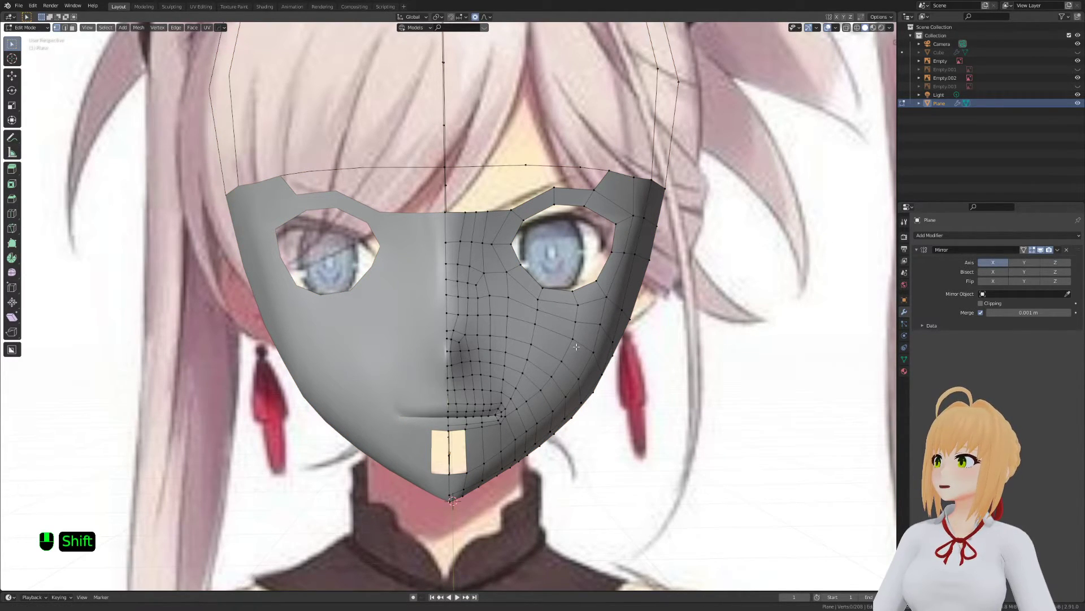
{"action": "scroll", "coordinate": [573, 359], "scroll_direction": "down", "scroll_amount": 1}
{"action": "scroll", "coordinate": [536, 338], "scroll_direction": "down", "scroll_amount": 1}
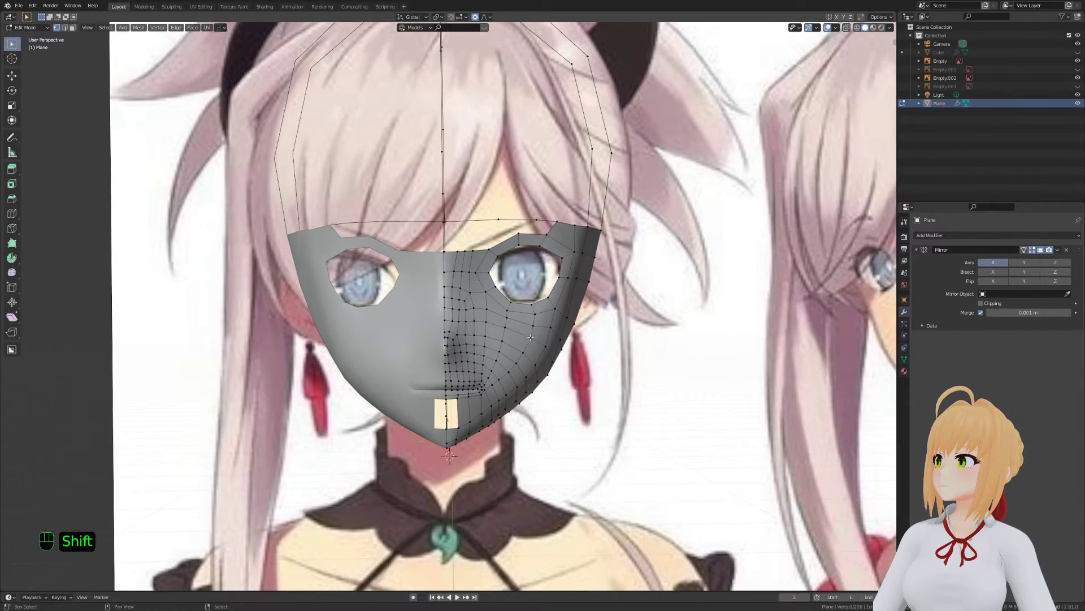
Move the edge on the lower cheek just below the mouth corner to soften the surface there
{"action": "middle_click_drag", "start_coordinate": [537, 338], "coordinate": [537, 261], "text": "shift"}
{"action": "scroll", "coordinate": [509, 316], "scroll_direction": "up", "scroll_amount": 4}
{"action": "middle_click_drag", "start_coordinate": [480, 365], "coordinate": [482, 306]}
{"action": "key", "text": "a"}
{"action": "key", "text": "a"}
{"action": "key", "text": "a"}
{"action": "key", "text": "2"}
{"action": "left_click", "coordinate": [506, 329]}
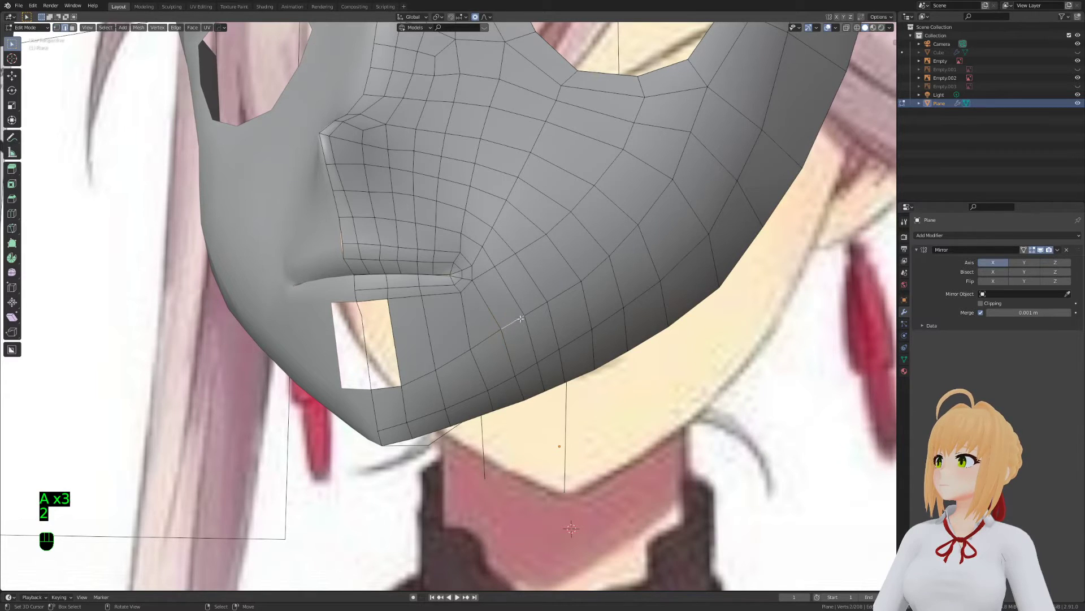
{"action": "middle_click_drag", "start_coordinate": [506, 329], "coordinate": [489, 355]}
{"action": "key", "text": "g"}
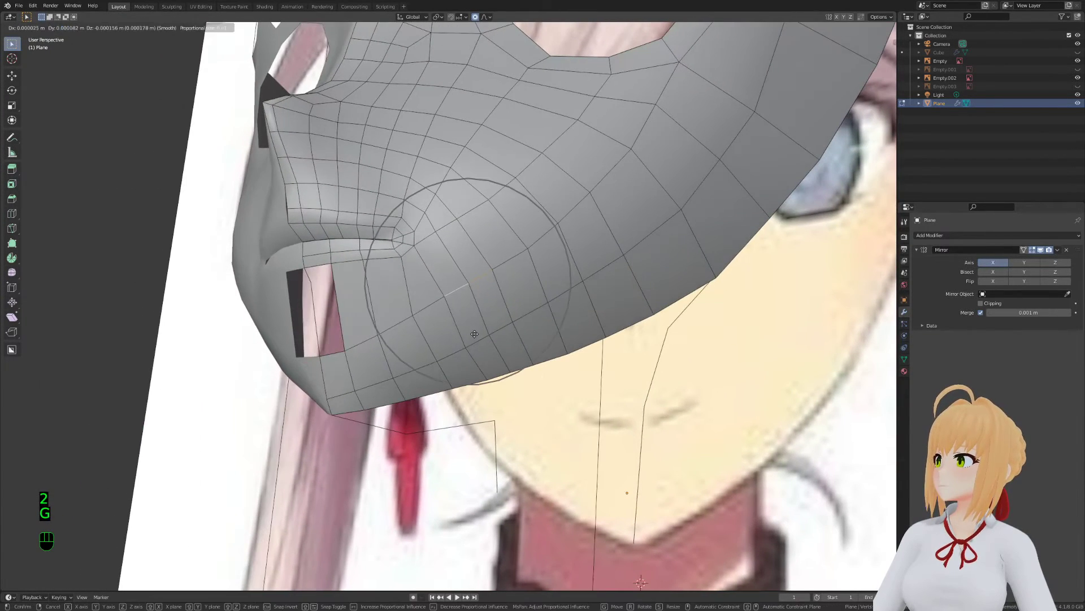
{"action": "left_click", "coordinate": [480, 360]}
{"action": "key", "text": "g"}
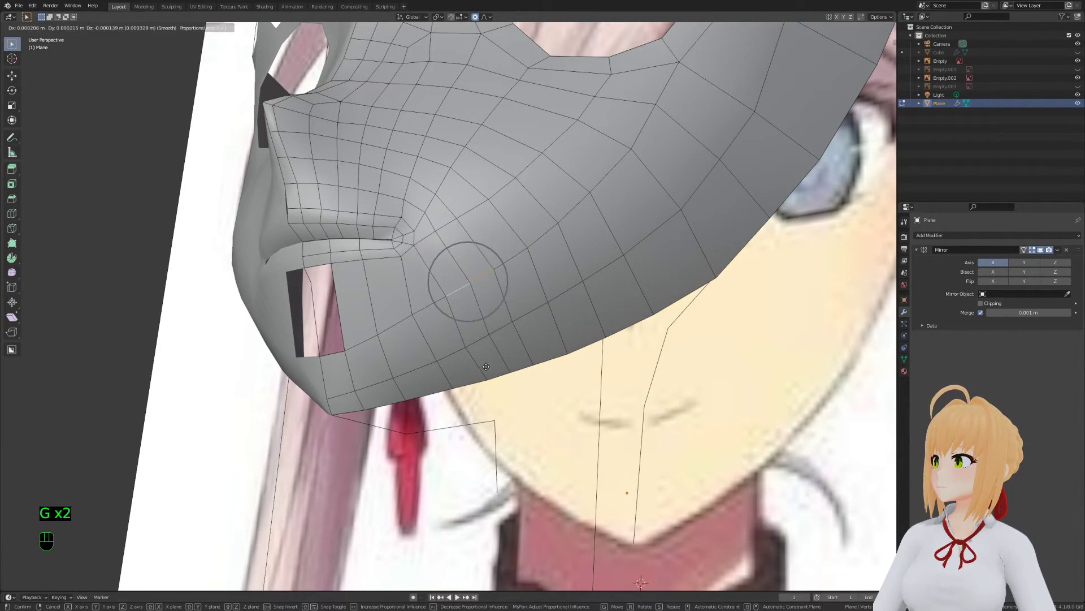
{"action": "left_click", "coordinate": [447, 345]}
Reposition a single vertex on the chin surface below the mouth corner
{"action": "key", "text": "1"}
{"action": "key", "text": "g"}
{"action": "left_click", "coordinate": [422, 330]}
{"action": "key", "text": "g"}
{"action": "left_click", "coordinate": [430, 333]}
Shift two cheek vertices below the outer half of the eye opening to even out the grid
{"action": "middle_click_drag", "start_coordinate": [533, 261], "coordinate": [457, 351], "text": "shift"}
{"action": "right_click", "coordinate": [557, 258], "text": "ctrl"}
{"action": "key", "text": "g"}
{"action": "left_click", "coordinate": [567, 271]}
{"action": "right_click", "coordinate": [584, 214]}
{"action": "key", "text": "g"}
{"action": "left_click", "coordinate": [587, 216]}
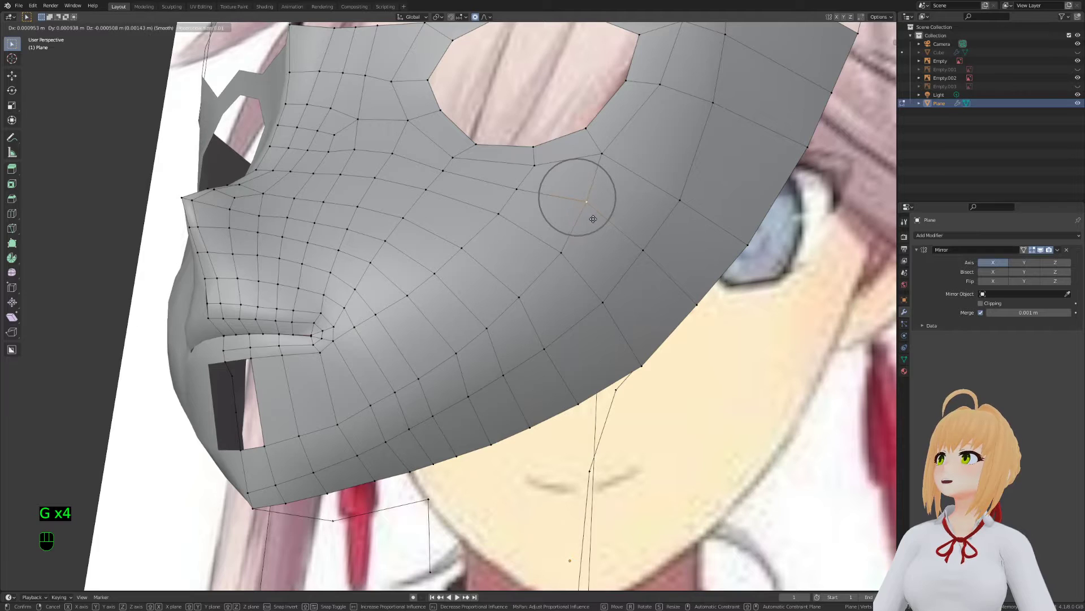
Add a centred loop cut through the long faces between the mouth and the chin
{"action": "key", "text": "a"}
{"action": "key", "text": "a"}
{"action": "key", "text": "a"}
{"action": "middle_click_drag", "start_coordinate": [588, 213], "coordinate": [377, 373]}
{"action": "key", "text": "ctrl+r"}
{"action": "left_click", "coordinate": [474, 318]}
{"action": "right_click", "coordinate": [475, 318]}
Fill the lower part of the centre gap beneath the lower lip with faces and adjust its corner vertex
{"action": "key", "text": "2"}
{"action": "right_click", "coordinate": [366, 371]}
{"action": "right_click", "coordinate": [341, 376], "text": "shift"}
{"action": "key", "text": "f"}
{"action": "key", "text": "1"}
{"action": "right_click", "coordinate": [377, 373]}
{"action": "key", "text": "g"}
{"action": "left_click", "coordinate": [364, 365]}
{"action": "key", "text": "2"}
{"action": "right_click", "coordinate": [362, 349], "text": "shift"}
{"action": "key", "text": "f"}
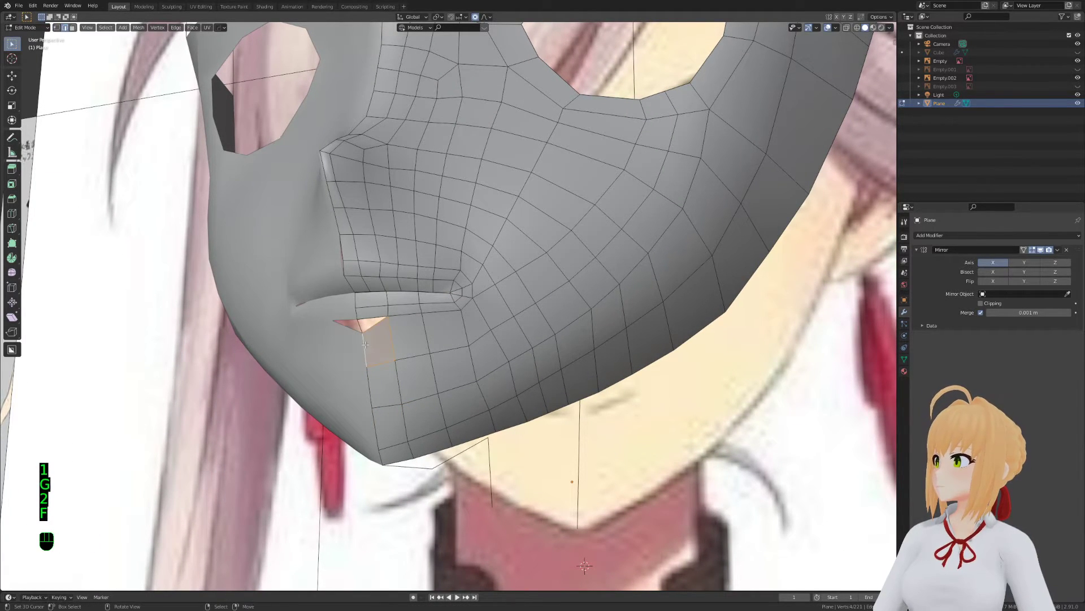
{"action": "key", "text": "1"}
{"action": "right_click", "coordinate": [360, 331]}
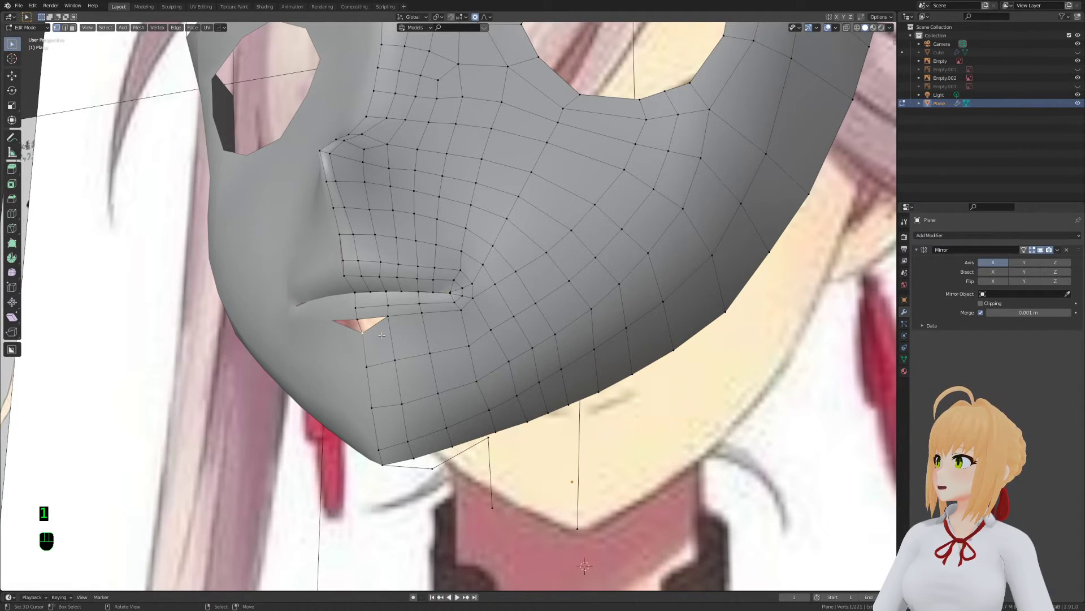
Slide the vertical edge beyond the eye's outer corner outward toward the temple
{"action": "scroll", "coordinate": [387, 328], "scroll_direction": "down", "scroll_amount": 5}
{"action": "mouse_move", "coordinate": [387, 329]}
{"action": "middle_mouse_down"}
{"action": "mouse_move", "coordinate": [350, 333]}
{"action": "mouse_move", "coordinate": [375, 336]}
{"action": "middle_mouse_up"}
{"action": "scroll", "coordinate": [375, 337], "scroll_direction": "up", "scroll_amount": 2}
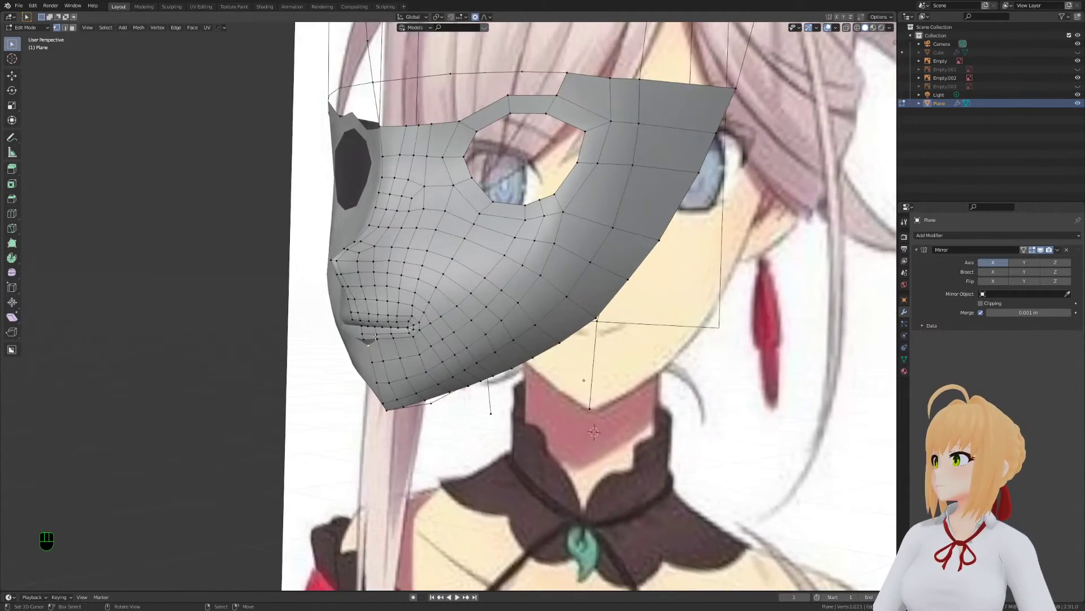
{"action": "middle_click_drag", "start_coordinate": [573, 320], "coordinate": [597, 138]}
{"action": "key", "text": "a"}
{"action": "key", "text": "a"}
{"action": "key", "text": "a"}
{"action": "key", "text": "a"}
{"action": "key", "text": "a"}
{"action": "key", "text": "a"}
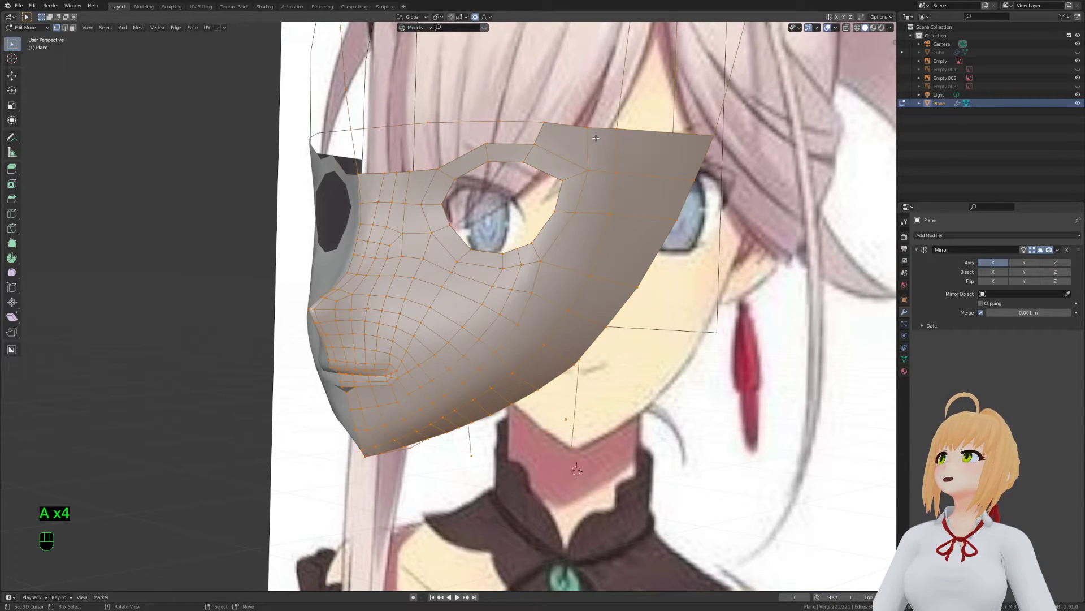
{"action": "key", "text": "k"}
{"action": "key", "text": "2"}
{"action": "key", "text": "g"}
{"action": "key", "text": "g"}
{"action": "left_click", "coordinate": [631, 172]}
Slide the vertex level with the lower half of the eye opening outward along its edge
{"action": "key", "text": "1"}
{"action": "left_click", "coordinate": [612, 214]}
{"action": "key", "text": "g"}
{"action": "key", "text": "g"}
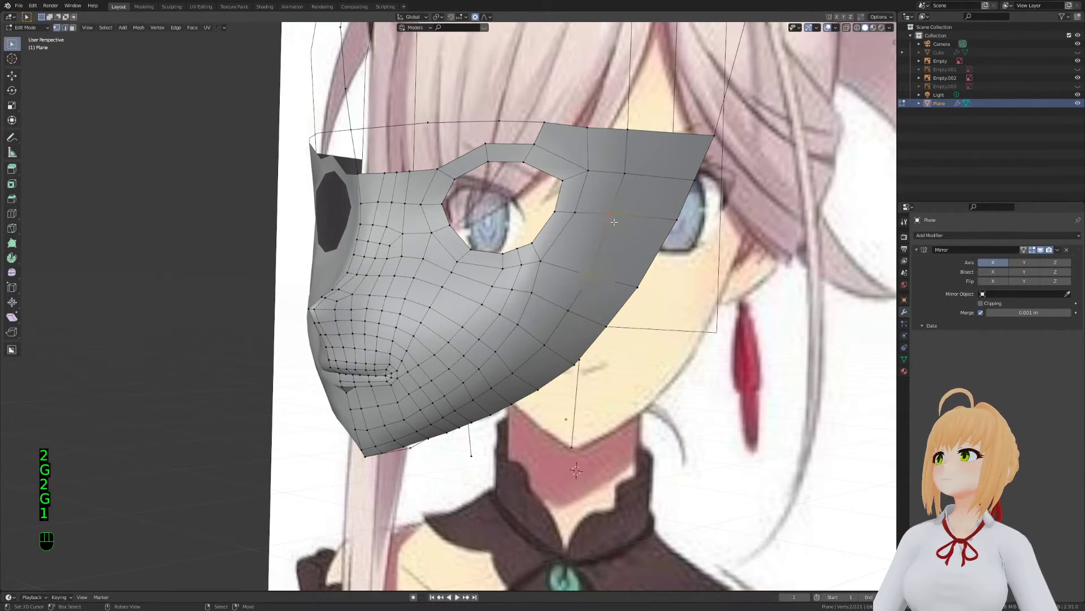
{"action": "left_click", "coordinate": [620, 222]}
Knife-cut a new edge line from the upper temple edge past the eye's outer corner down onto the cheek
{"action": "key", "text": "a"}
{"action": "key", "text": "a"}
{"action": "key", "text": "a"}
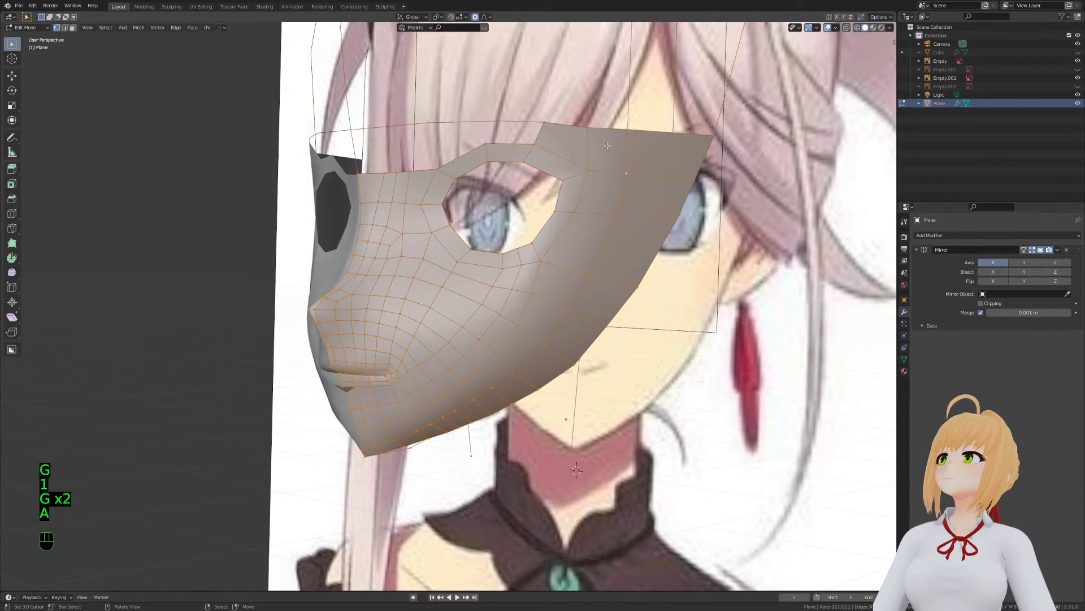
{"action": "key", "text": "k"}
{"action": "left_click", "coordinate": [611, 130]}
{"action": "left_click", "coordinate": [599, 214]}
{"action": "left_click", "coordinate": [567, 267]}
{"action": "left_click", "coordinate": [544, 298]}
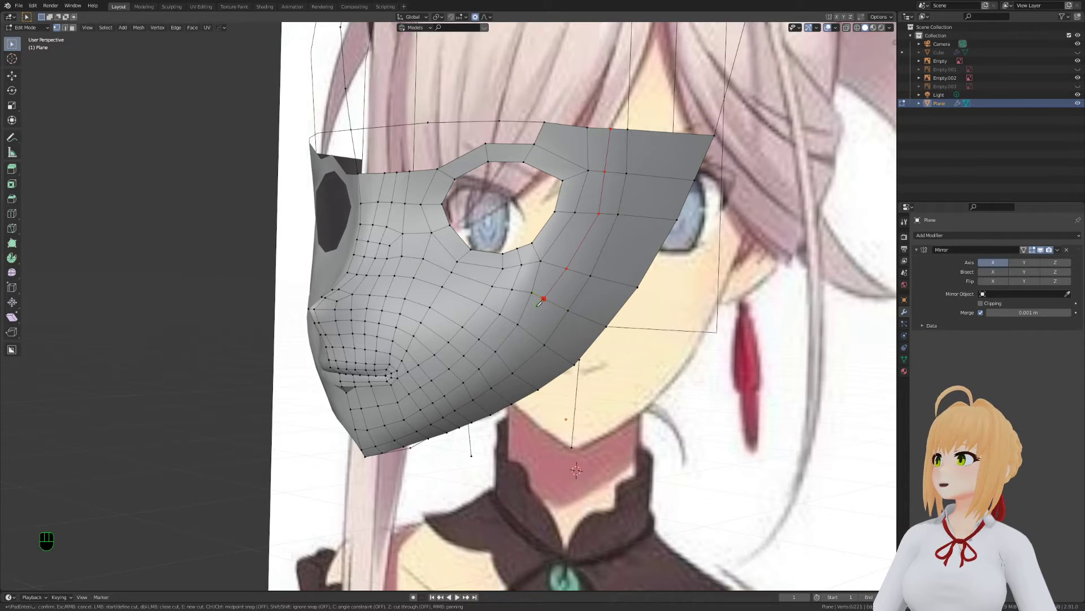
{"action": "left_click", "coordinate": [519, 324]}
{"action": "key", "text": "Return"}
{"action": "key", "text": "2"}
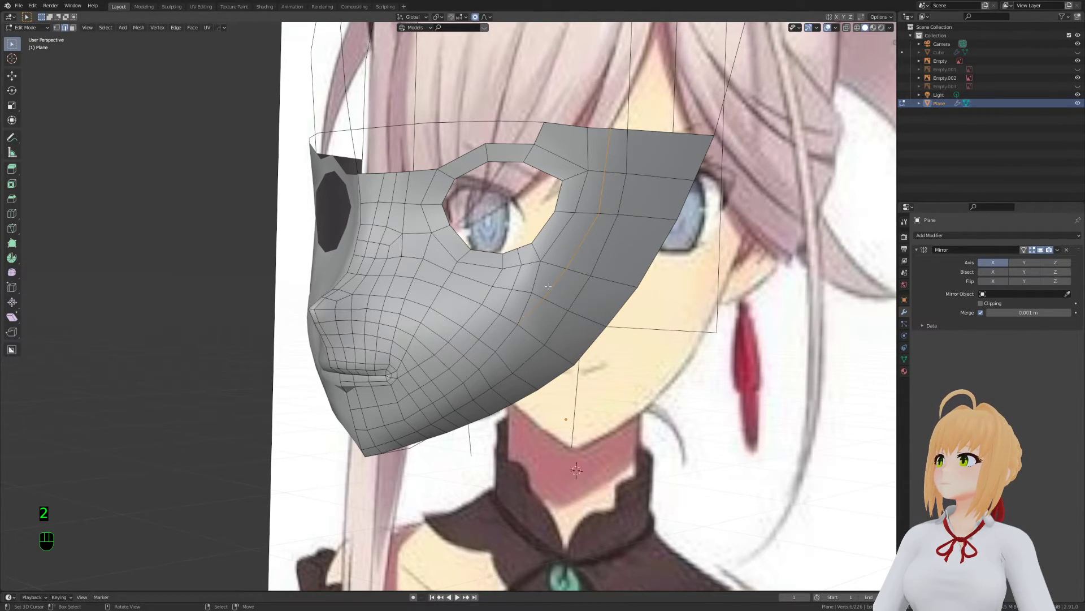
Connect two vertices at the lower end of the cheek cut and adjust the neighbouring cheek vertex
{"action": "key", "text": "1"}
{"action": "key", "text": "g"}
{"action": "key", "text": "a"}
{"action": "key", "text": "a"}
{"action": "key", "text": "a"}
{"action": "key", "text": "k"}
{"action": "right_click", "coordinate": [530, 293]}
{"action": "right_click", "coordinate": [501, 314]}
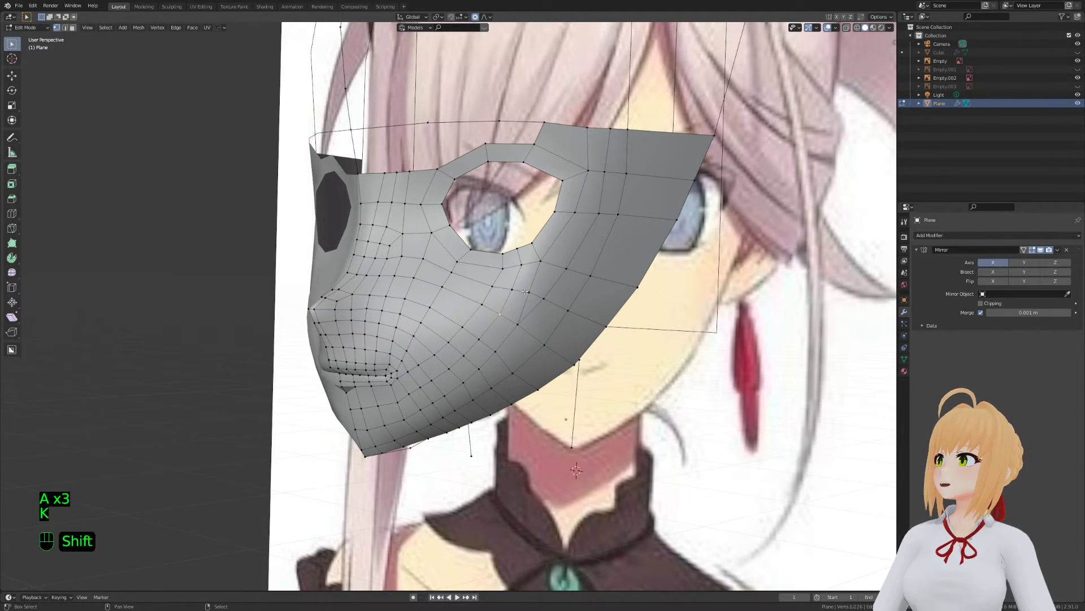
{"action": "key", "text": "j"}
{"action": "key", "text": "g"}
{"action": "key", "text": "g"}
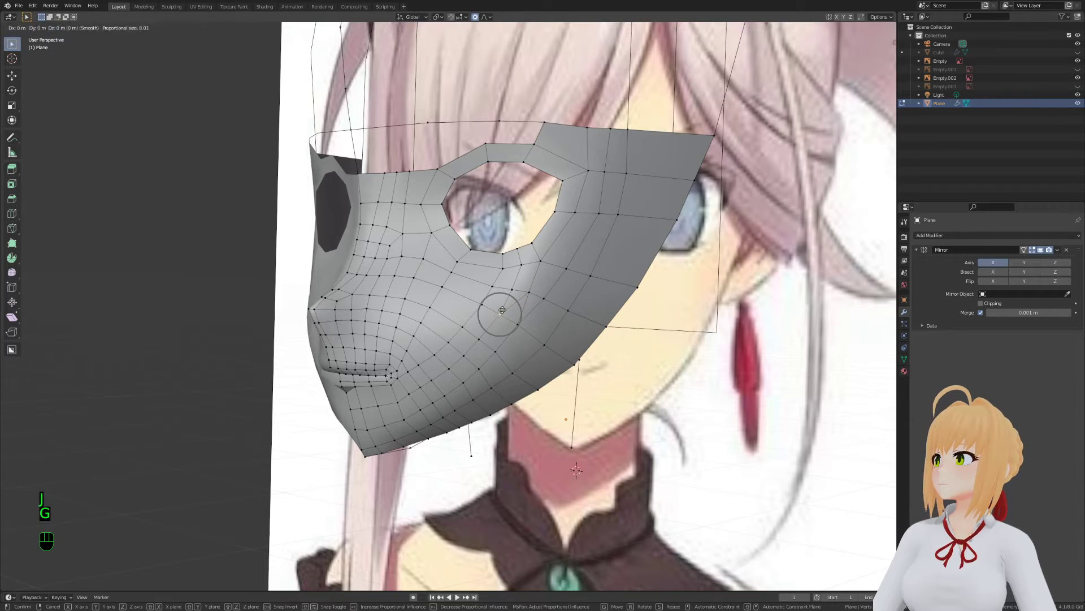
{"action": "left_click", "coordinate": [480, 342]}
Try dissolving an edge at the lower end of the cheek cut, and undo the last changes
{"action": "key", "text": "2"}
{"action": "key", "text": "x"}
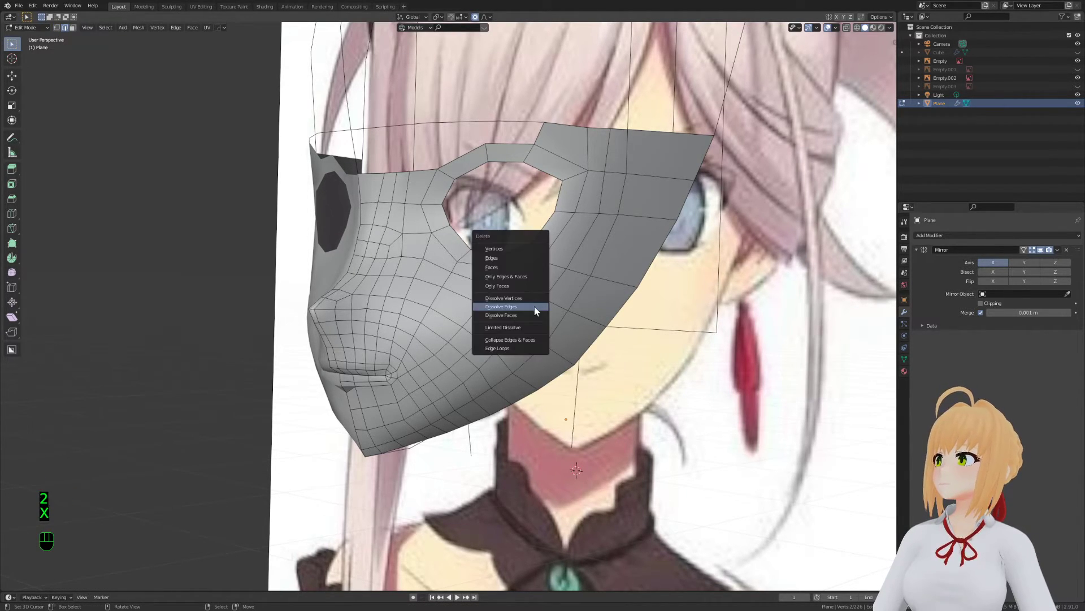
{"action": "left_click", "coordinate": [534, 306]}
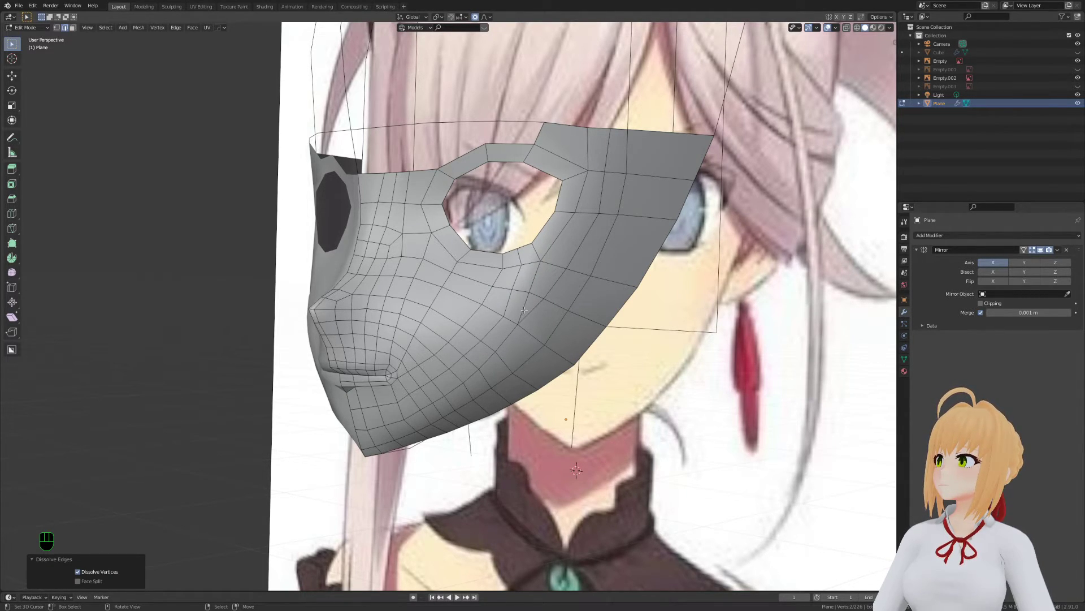
{"action": "key", "text": "ctrl+z"}
{"action": "key", "text": "ctrl+z"}
{"action": "key", "text": "ctrl+z"}
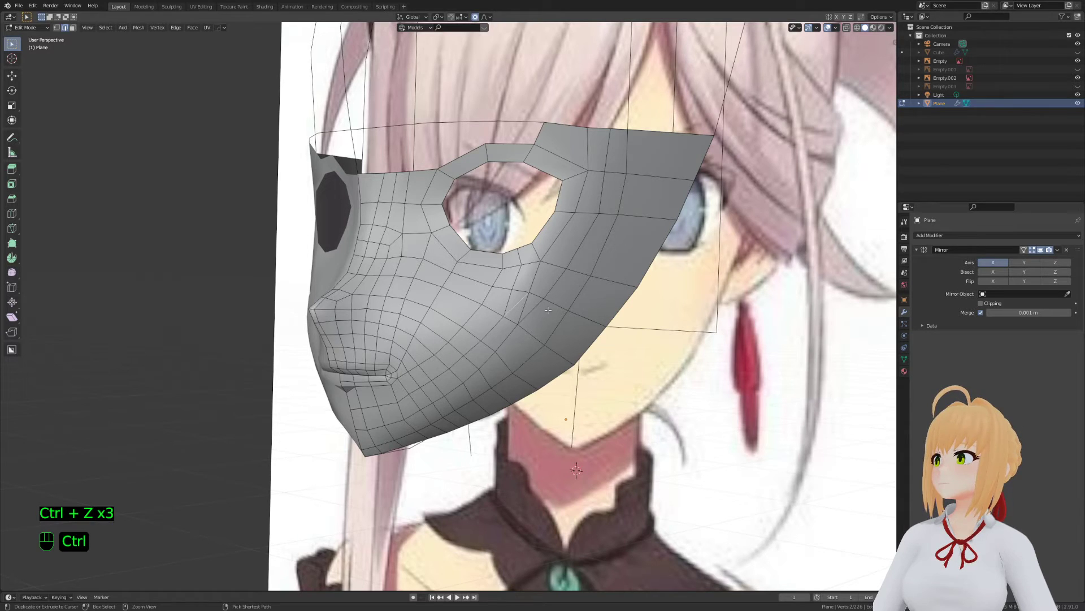
Dissolve the edge at the lower end of the cheek cut and reposition the neighbouring lower-cheek vertices to even out the spacing
{"action": "key", "text": "x"}
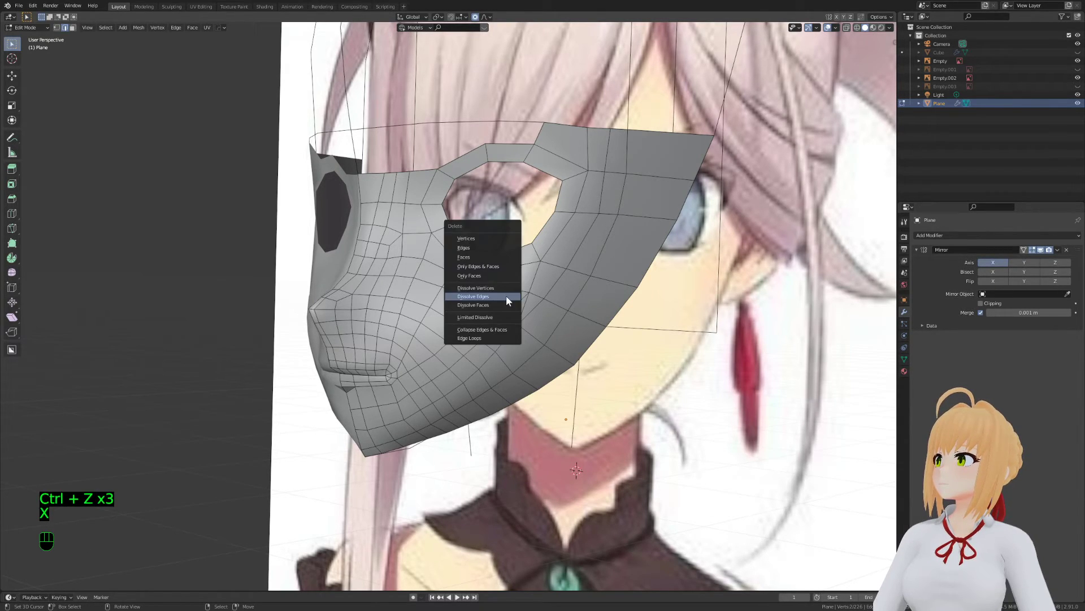
{"action": "left_click", "coordinate": [507, 295]}
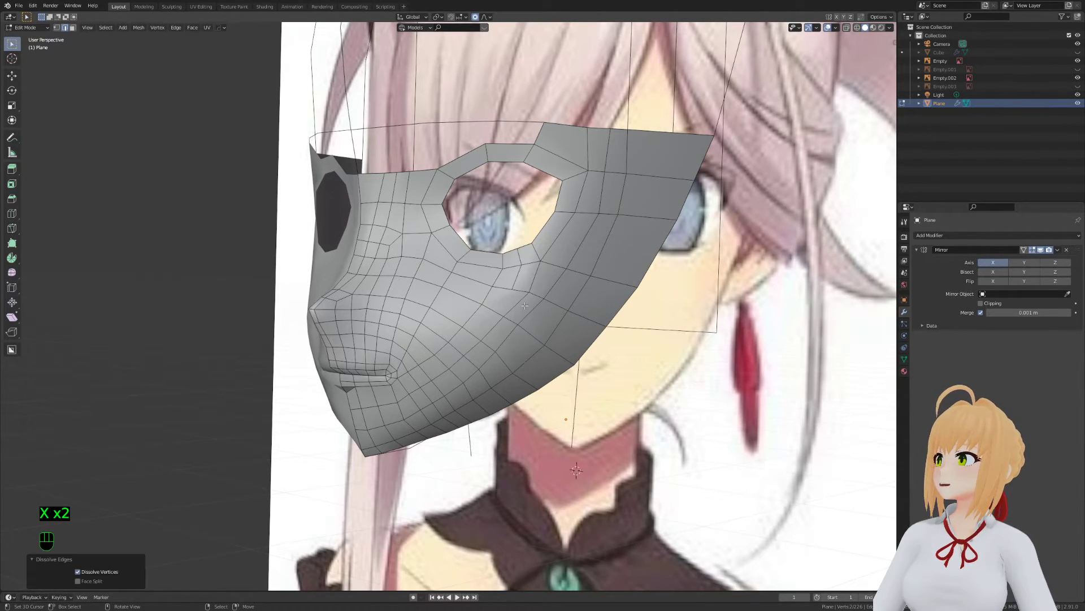
{"action": "key", "text": "1"}
{"action": "key", "text": "g"}
{"action": "left_click", "coordinate": [520, 326]}
{"action": "key", "text": "g"}
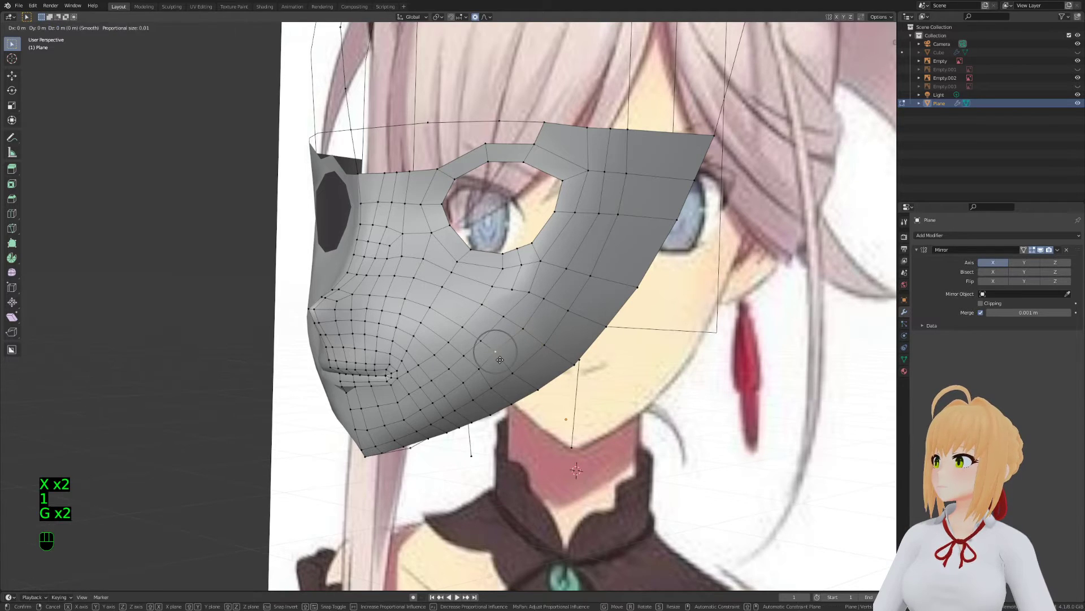
{"action": "left_click", "coordinate": [500, 360]}
{"action": "key", "text": "g"}
{"action": "left_click", "coordinate": [480, 367]}
{"action": "key", "text": "a"}
{"action": "key", "text": "a"}
{"action": "key", "text": "a"}
Select the edge path running down the lower cheek to the jaw and slide it to even the face widths
{"action": "middle_click_drag", "start_coordinate": [453, 341], "coordinate": [503, 390]}
{"action": "left_click", "coordinate": [528, 383]}
{"action": "left_click", "coordinate": [480, 307], "text": "ctrl"}
{"action": "key", "text": "g"}
{"action": "left_click", "coordinate": [468, 321]}
{"action": "key", "text": "g"}
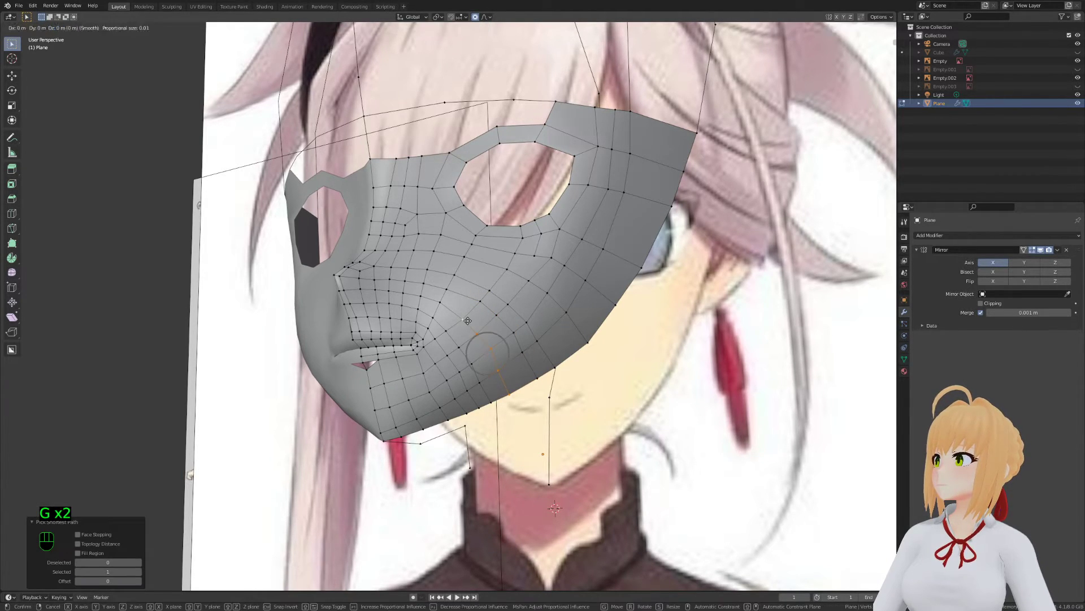
{"action": "key", "text": "g"}
{"action": "left_click", "coordinate": [481, 403]}
{"action": "right_click", "coordinate": [481, 404]}
Select the edge paths between the mouth corner and the jaw and slide each one to space them evenly
{"action": "right_click", "coordinate": [446, 330], "text": "ctrl"}
{"action": "key", "text": "g"}
{"action": "right_click", "coordinate": [446, 330]}
{"action": "right_click", "coordinate": [446, 331]}
{"action": "right_click", "coordinate": [490, 402], "text": "ctrl"}
{"action": "key", "text": "g"}
{"action": "right_click", "coordinate": [490, 401]}
{"action": "right_click", "coordinate": [490, 401], "text": "ctrl"}
{"action": "key", "text": "g"}
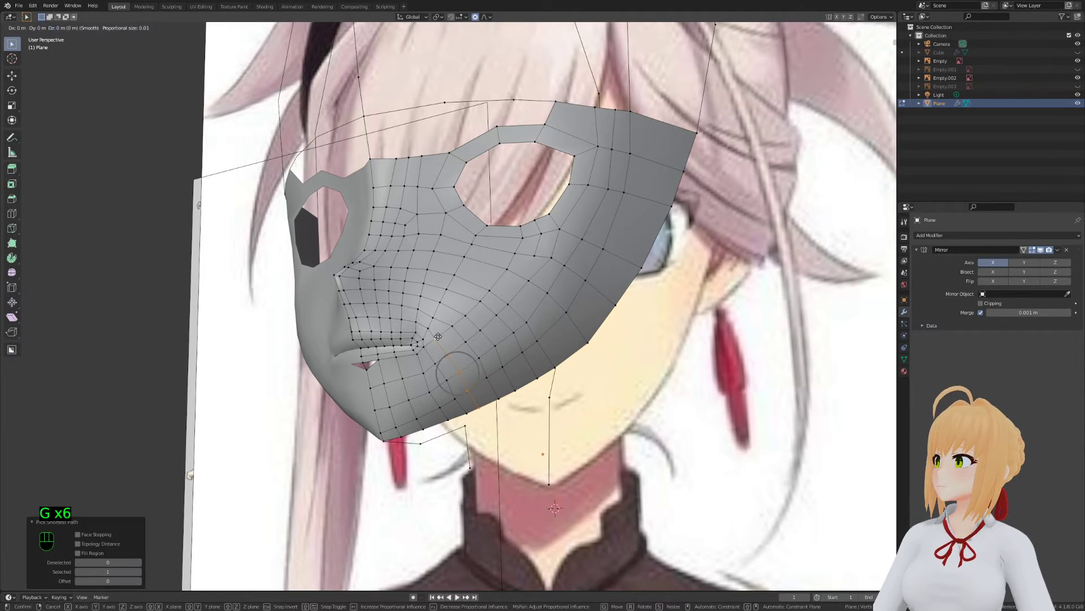
{"action": "key", "text": "g"}
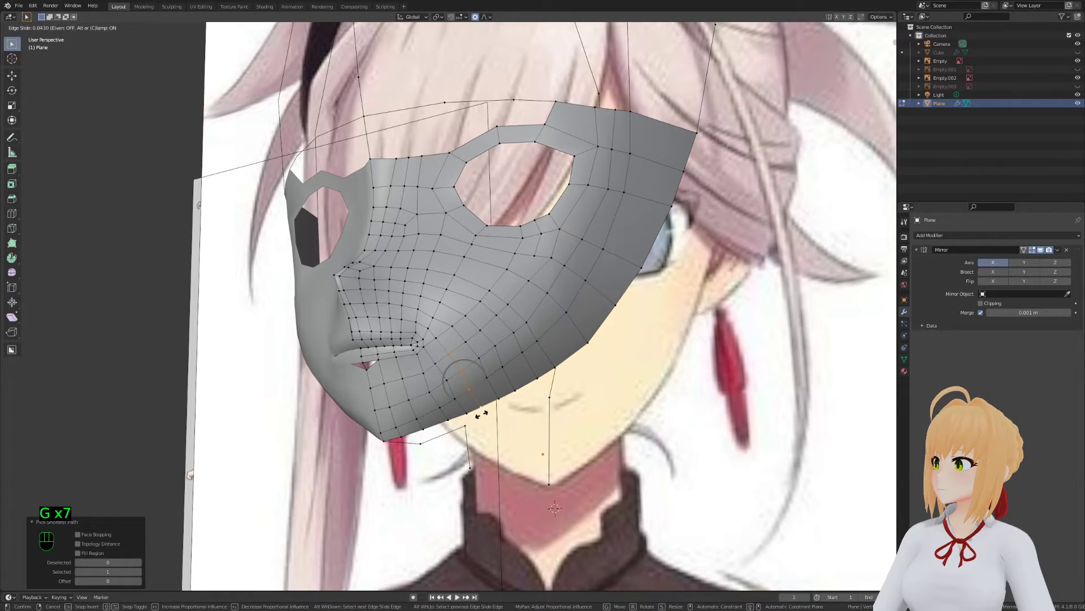
{"action": "right_click", "coordinate": [482, 414]}
Slide the remaining lower-cheek edge path and the short edge beside the nose, checking the surface in Object Mode
{"action": "right_click", "coordinate": [473, 323], "text": "ctrl"}
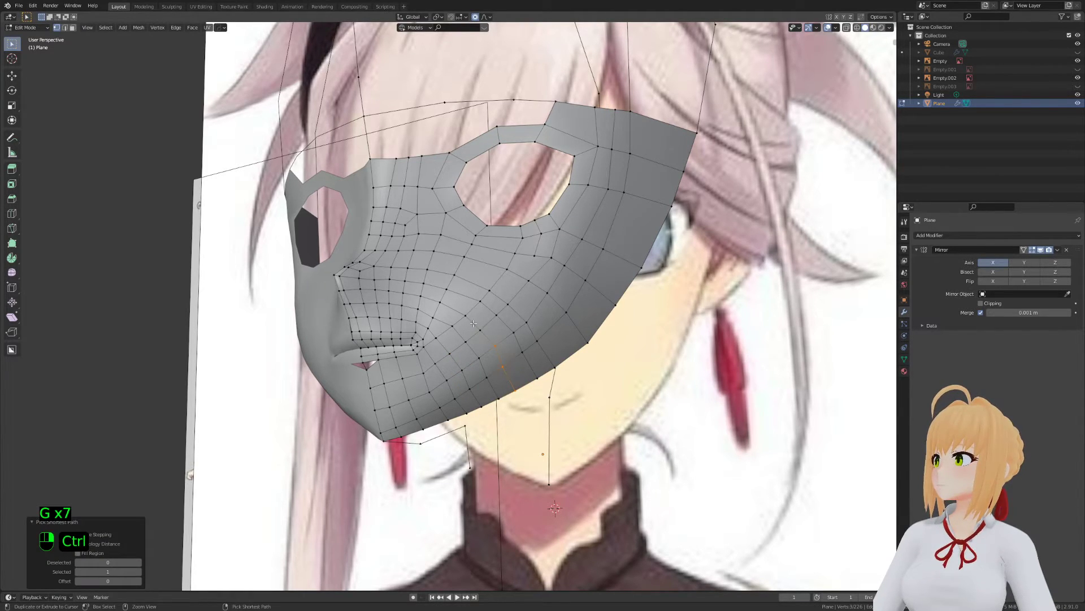
{"action": "right_click", "coordinate": [473, 323]}
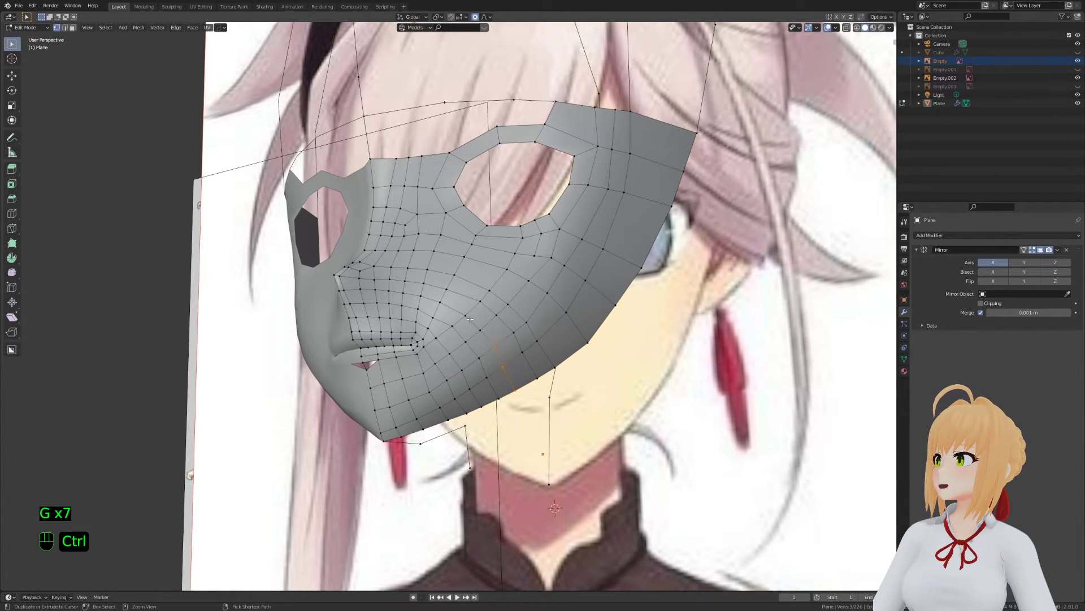
{"action": "right_click", "coordinate": [512, 392], "text": "ctrl"}
{"action": "right_click", "coordinate": [512, 391]}
{"action": "right_click", "coordinate": [493, 291], "text": "ctrl"}
{"action": "key", "text": "g"}
{"action": "key", "text": "g"}
{"action": "left_click", "coordinate": [498, 290]}
{"action": "middle_click_drag", "start_coordinate": [497, 294], "coordinate": [491, 360], "text": "shift"}
{"action": "key", "text": "a"}
{"action": "key", "text": "a"}
{"action": "key", "text": "a"}
{"action": "middle_click_drag", "start_coordinate": [481, 390], "coordinate": [468, 432]}
{"action": "key", "text": "Tab"}
{"action": "key", "text": "Tab"}
{"action": "key", "text": "Tab"}
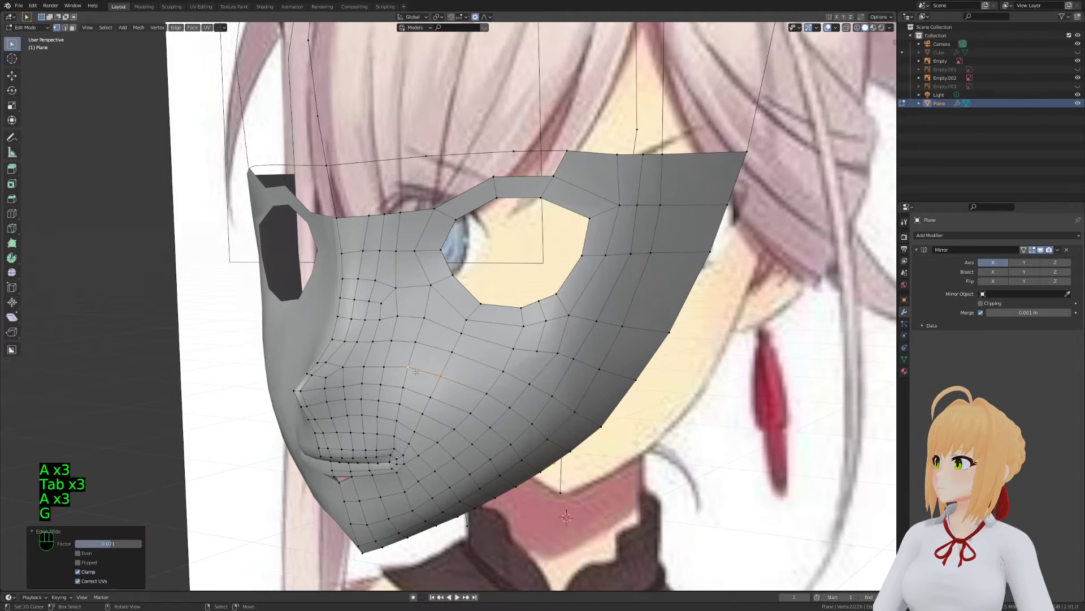
Add a loop cut across the chin and lower cheek, and connect two vertices on the cheek below the eye opening
{"action": "key", "text": "a"}
{"action": "key", "text": "a"}
{"action": "key", "text": "a"}
{"action": "middle_click_drag", "start_coordinate": [524, 372], "coordinate": [538, 315], "text": "shift"}
{"action": "key", "text": "a"}
{"action": "key", "text": "a"}
{"action": "key", "text": "a"}
{"action": "key", "text": "ctrl+r"}
{"action": "double_click", "coordinate": [347, 444]}
{"action": "left_click", "coordinate": [520, 322]}
{"action": "left_click", "coordinate": [541, 295], "text": "shift"}
{"action": "key", "text": "j"}
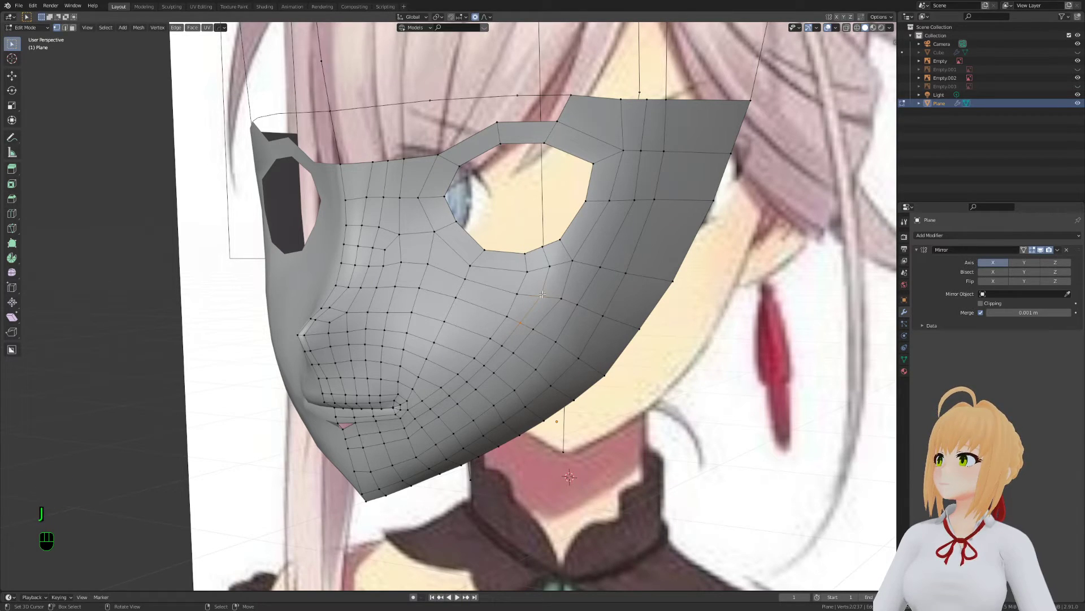
Slide the vertices at and just below the lower rim of the eye opening along their edges
{"action": "left_click", "coordinate": [544, 252]}
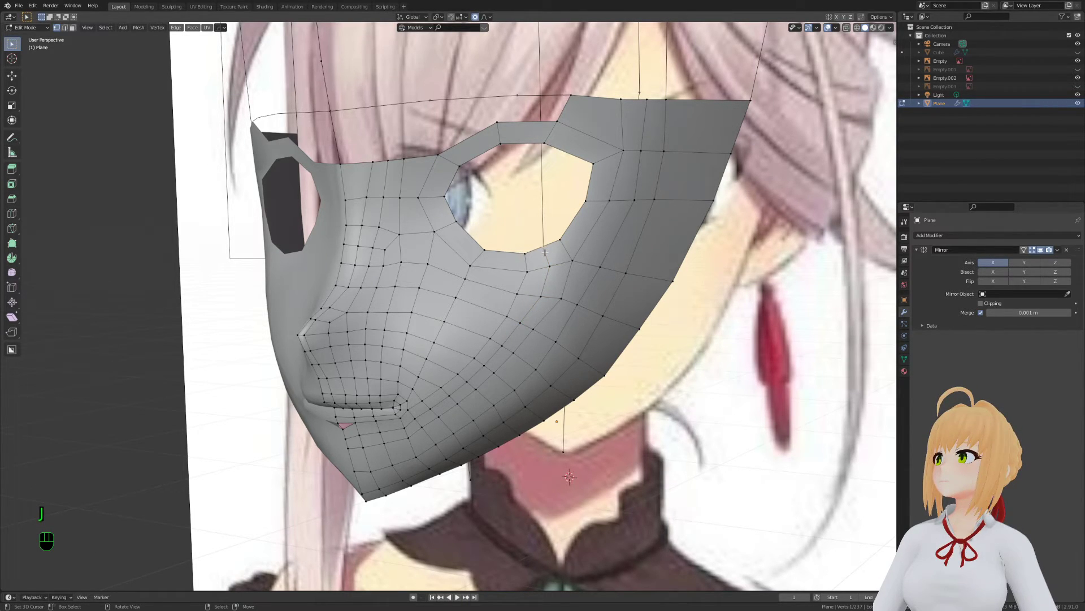
{"action": "key", "text": "g"}
{"action": "key", "text": "g"}
{"action": "key", "text": "2"}
{"action": "key", "text": "g"}
{"action": "key", "text": "1"}
{"action": "key", "text": "g"}
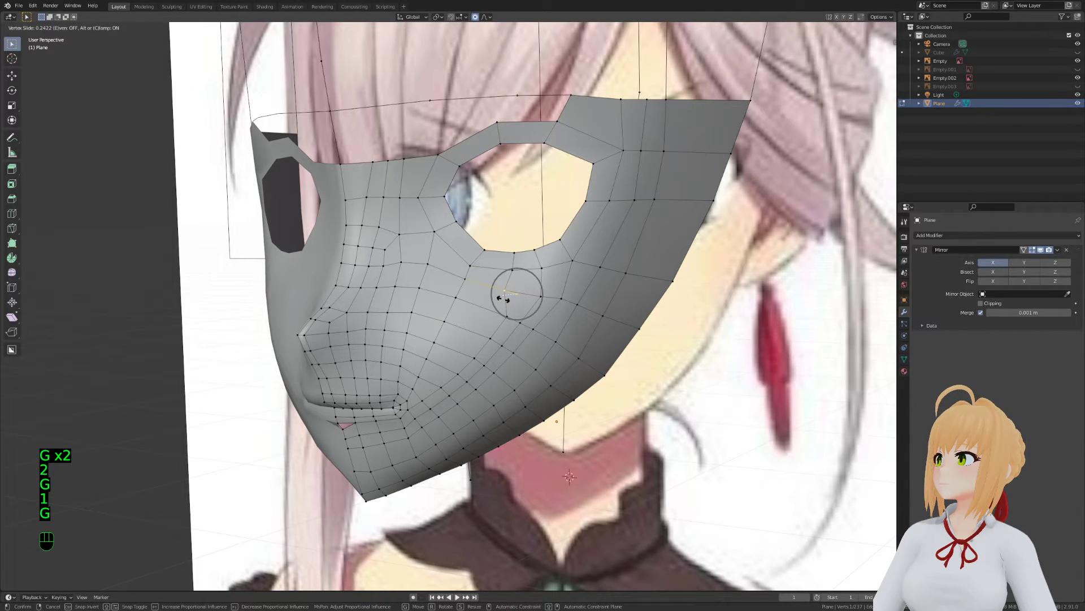
{"action": "left_click", "coordinate": [503, 298]}
Slide the edge path running diagonally across the middle of the cheek toward the mouth to smooth the flow
{"action": "left_click", "coordinate": [473, 354], "text": "ctrl"}
{"action": "key", "text": "g"}
{"action": "key", "text": "g"}
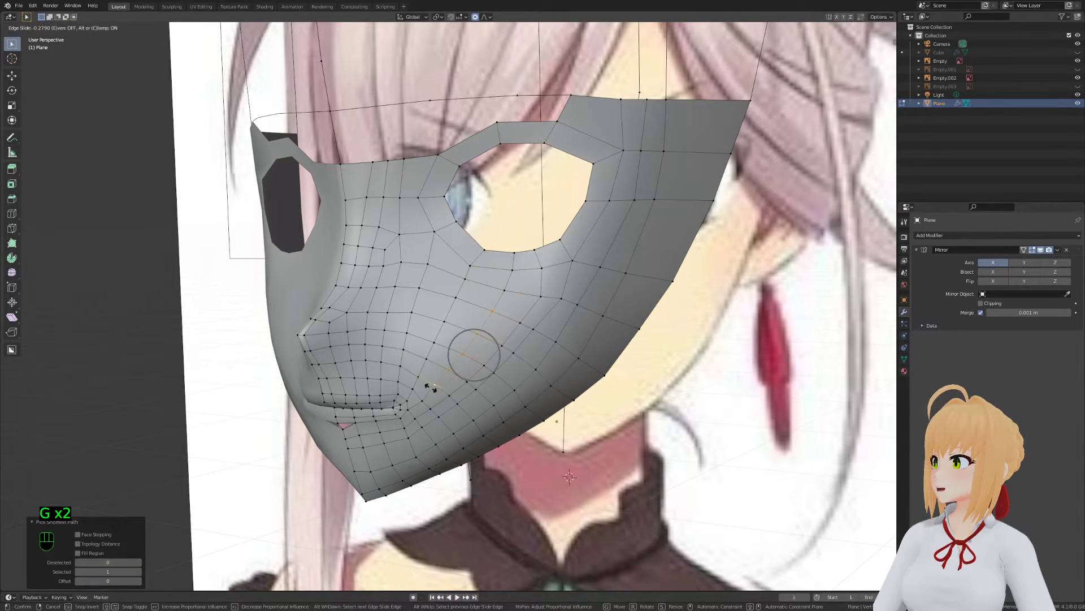
{"action": "left_click", "coordinate": [441, 373]}
{"action": "key", "text": "a"}
{"action": "key", "text": "a"}
{"action": "key", "text": "a"}
{"action": "key", "text": "a"}
{"action": "key", "text": "a"}
{"action": "key", "text": "a"}
{"action": "middle_click_drag", "start_coordinate": [484, 272], "coordinate": [572, 349]}
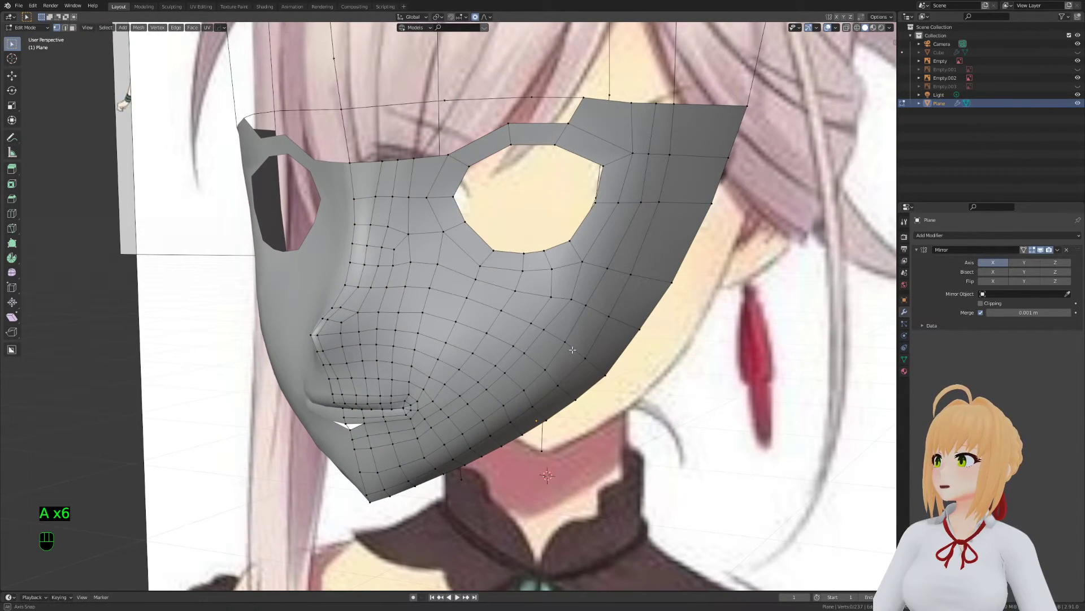
Try a loop cut near the inner lower corner of the eye opening, and save the file
{"action": "key", "text": "ctrl+r"}
{"action": "right_click", "coordinate": [475, 245]}
{"action": "key", "text": "a"}
{"action": "key", "text": "a"}
{"action": "key", "text": "a"}
{"action": "key", "text": "ctrl+s"}
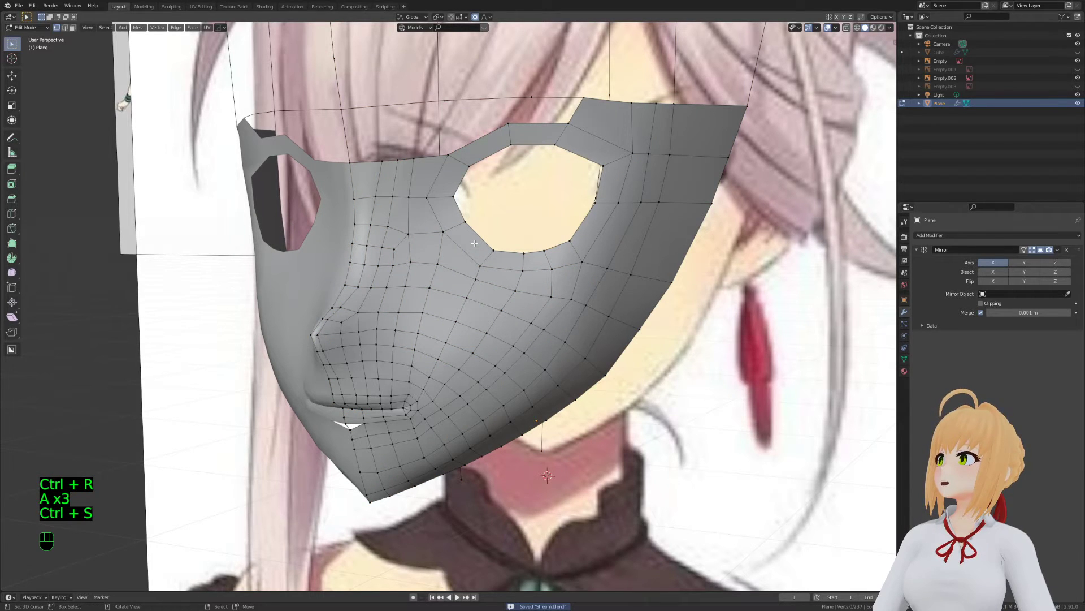
Knife-cut an edge from the eye opening's inner lower rim down to the cheek vertex beside the nose, and nudge that vertex
{"action": "middle_click_drag", "start_coordinate": [474, 243], "coordinate": [476, 252], "text": "shift"}
{"action": "scroll", "coordinate": [476, 252], "scroll_direction": "up", "scroll_amount": 3}
{"action": "key", "text": "k"}
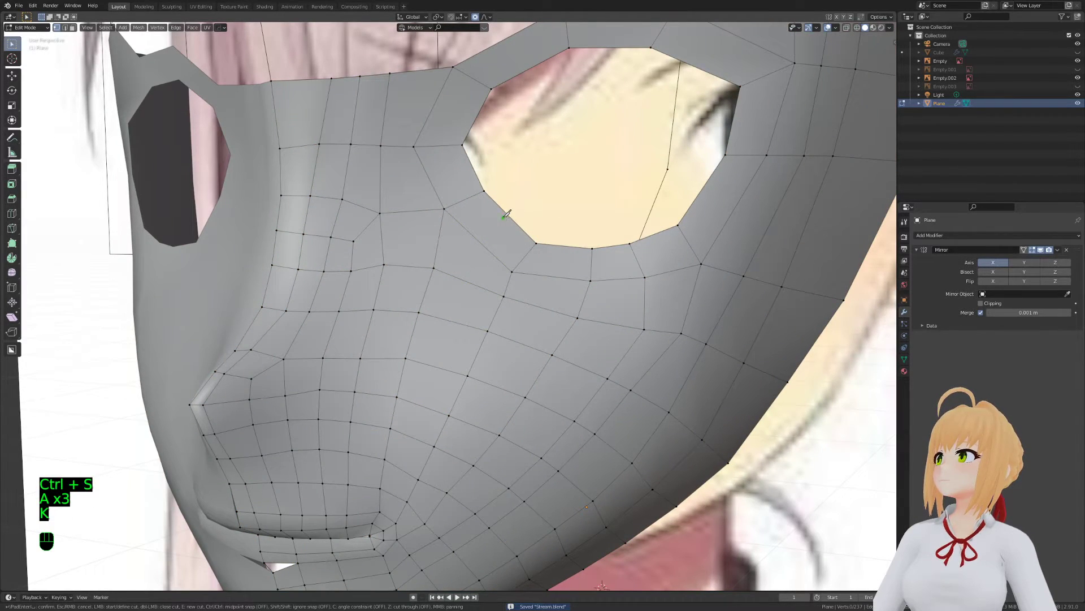
{"action": "left_click", "coordinate": [505, 212]}
{"action": "left_click", "coordinate": [473, 237]}
{"action": "left_click", "coordinate": [435, 268]}
{"action": "key", "text": "Return"}
{"action": "key", "text": "g"}
{"action": "left_click", "coordinate": [446, 274]}
Select the edge path from below the eye's inner corner down to the mouth corner and slide it slightly outward
{"action": "right_click", "coordinate": [420, 312]}
{"action": "key", "text": "g"}
{"action": "right_click", "coordinate": [428, 324]}
{"action": "key", "text": "2"}
{"action": "right_click", "coordinate": [412, 339]}
{"action": "right_click", "coordinate": [405, 397], "text": "shift"}
{"action": "right_click", "coordinate": [401, 400]}
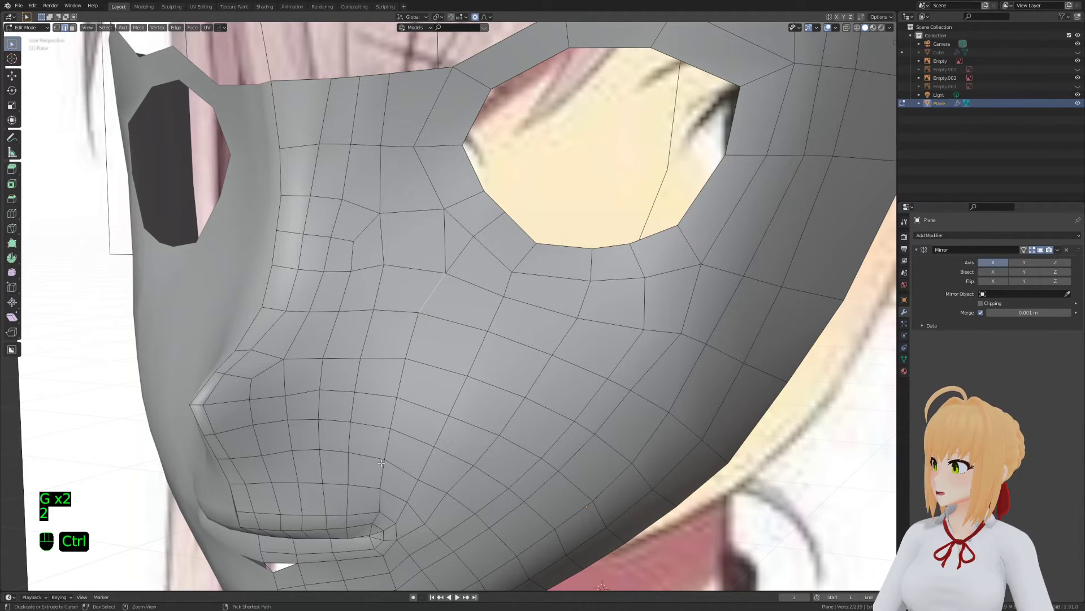
{"action": "right_click", "coordinate": [425, 303], "text": "ctrl"}
{"action": "key", "text": "g"}
{"action": "key", "text": "g"}
{"action": "left_click", "coordinate": [383, 467]}
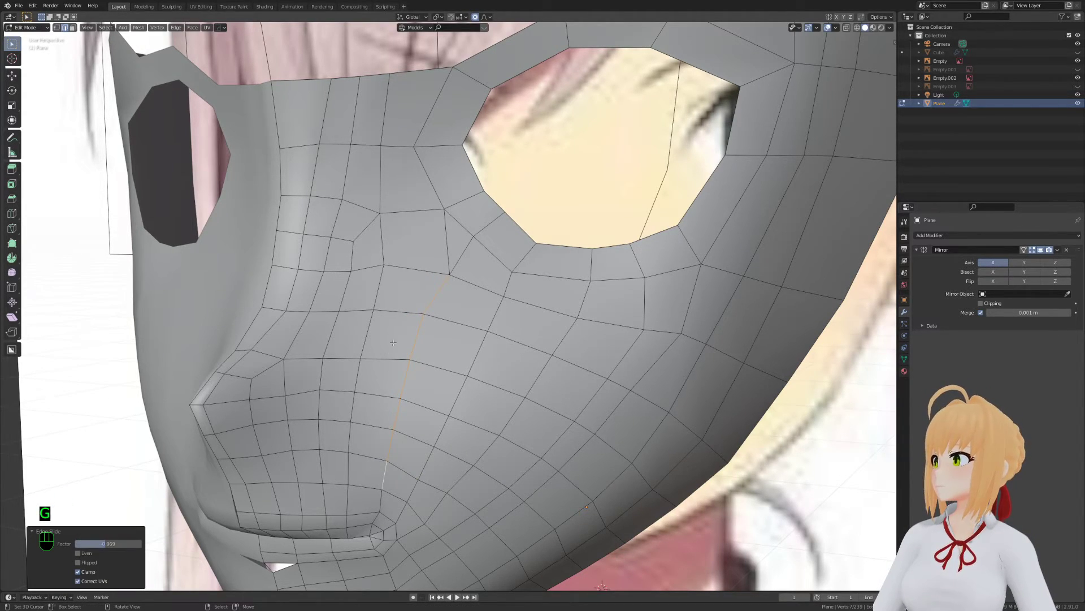
Slide the edges beside the nose once more and adjust a single vertex on the line toward the mouth corner
{"action": "key", "text": "g"}
{"action": "key", "text": "g"}
{"action": "left_click", "coordinate": [424, 329]}
{"action": "key", "text": "a"}
{"action": "key", "text": "a"}
{"action": "key", "text": "a"}
{"action": "key", "text": "1"}
{"action": "key", "text": "g"}
{"action": "right_click", "coordinate": [396, 392]}
{"action": "key", "text": "a"}
{"action": "key", "text": "a"}
{"action": "key", "text": "a"}
{"action": "middle_click_drag", "start_coordinate": [402, 404], "coordinate": [438, 374]}
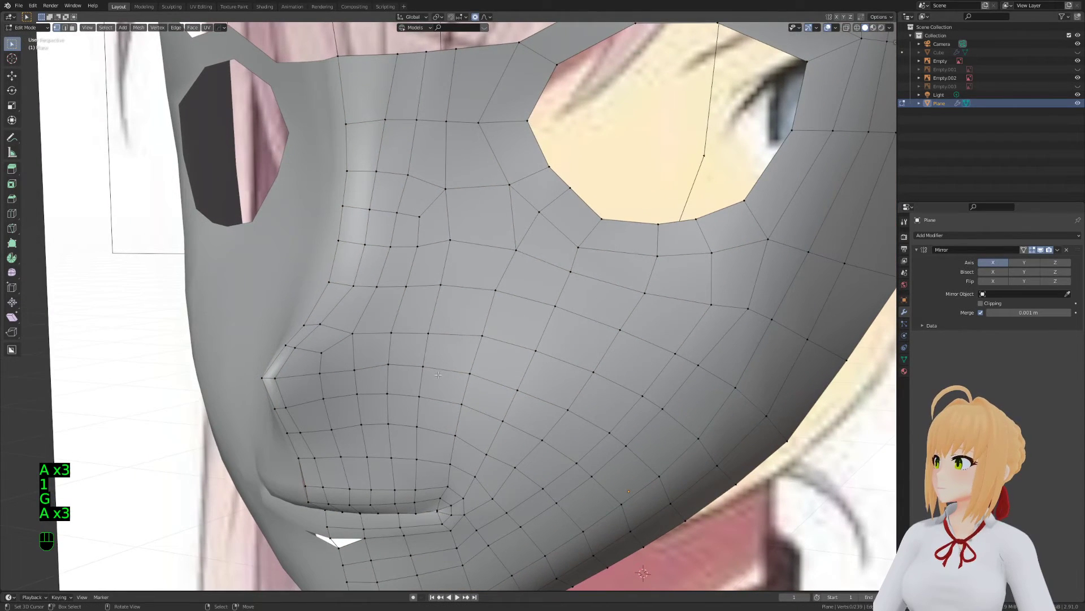
Connect two vertices diagonally below the eye's inner corner, move the lower one outward, and slide the edge path beneath it
{"action": "left_click", "coordinate": [455, 247]}
{"action": "key", "text": "g"}
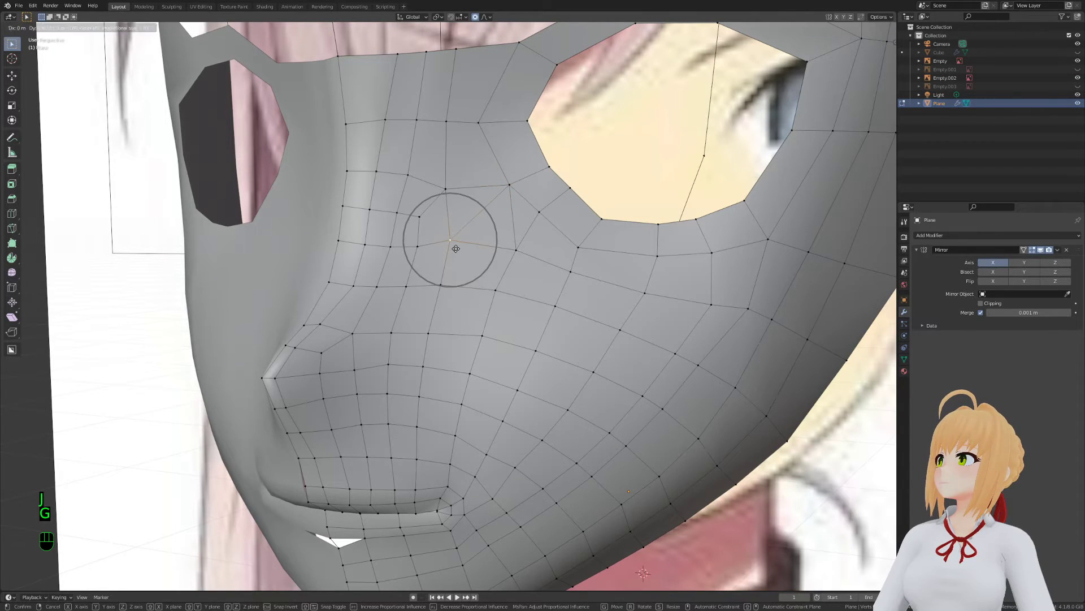
{"action": "left_click", "coordinate": [461, 248]}
{"action": "key", "text": "2"}
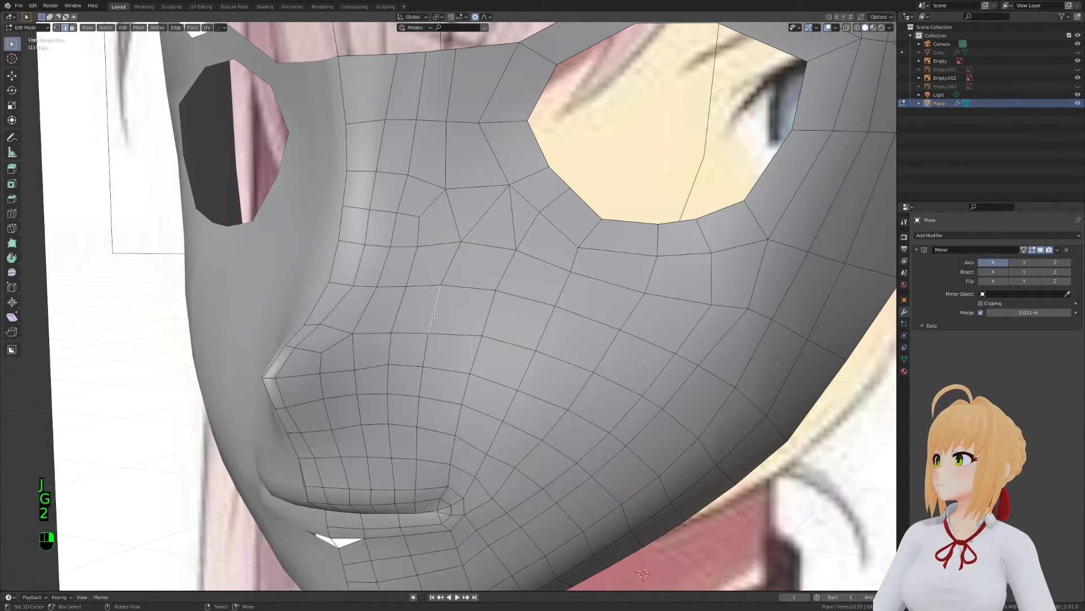
{"action": "right_click", "coordinate": [417, 439], "text": "ctrl"}
{"action": "key", "text": "g"}
{"action": "left_click", "coordinate": [417, 436]}
{"action": "key", "text": "a"}
{"action": "key", "text": "a"}
{"action": "key", "text": "a"}
{"action": "middle_click_drag", "start_coordinate": [450, 293], "coordinate": [469, 318]}
Dissolve the vertical edge segments between the upper nose bridge and the eye opening's inner corner
{"action": "key", "text": "2"}
{"action": "key", "text": "1"}
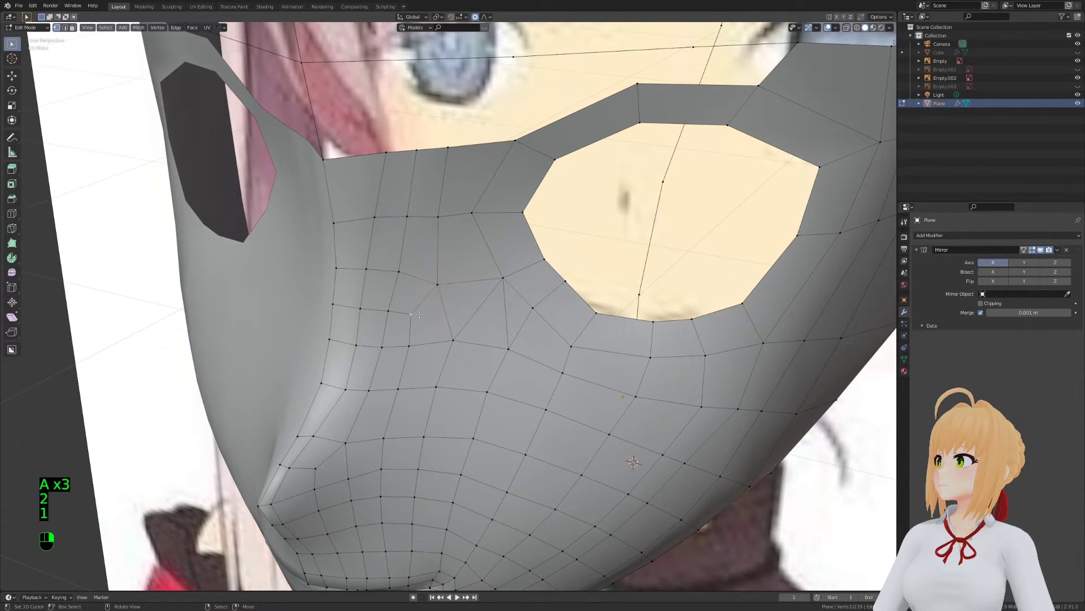
{"action": "middle_click_drag", "start_coordinate": [423, 319], "coordinate": [446, 277]}
{"action": "key", "text": "2"}
{"action": "left_click", "coordinate": [455, 177]}
{"action": "key", "text": "x"}
{"action": "left_click", "coordinate": [439, 209]}
{"action": "key", "text": "2"}
{"action": "left_click", "coordinate": [423, 220]}
{"action": "key", "text": "x"}
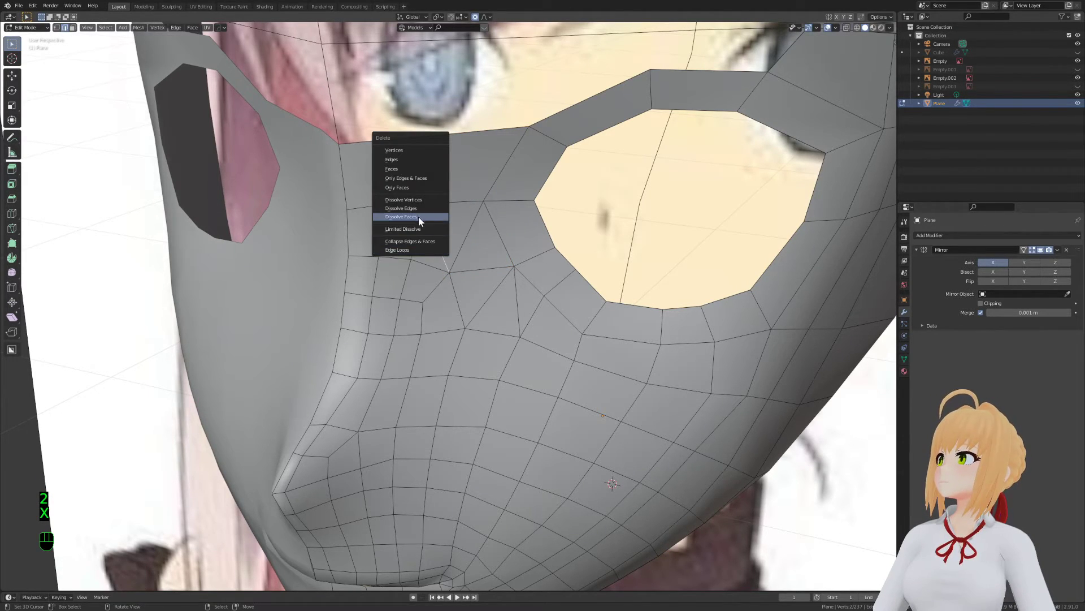
{"action": "left_click", "coordinate": [420, 214]}
Dissolve the surplus edge beside the diagonal below the eye's inner corner and move the junction vertex beneath it
{"action": "left_click", "coordinate": [458, 298]}
{"action": "key", "text": "x"}
{"action": "left_click", "coordinate": [464, 270]}
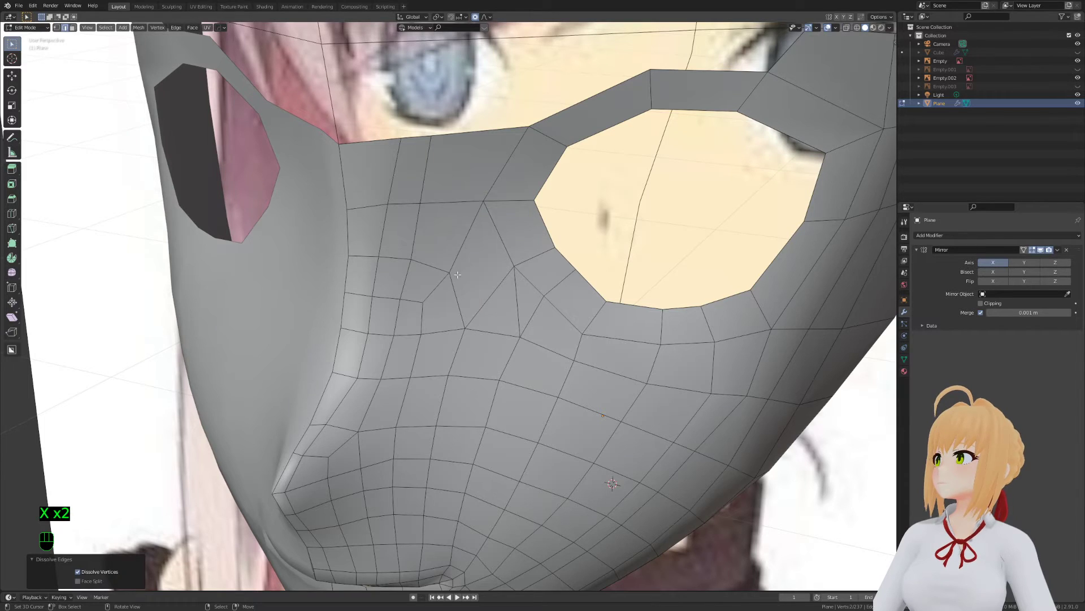
{"action": "key", "text": "1"}
{"action": "key", "text": "g"}
{"action": "left_click", "coordinate": [475, 328]}
Dissolve the short vertical edge just below the eye opening's inner rim and adjust the junction vertex beside the nose
{"action": "key", "text": "2"}
{"action": "left_click", "coordinate": [517, 301]}
{"action": "key", "text": "x"}
{"action": "left_click", "coordinate": [518, 296]}
{"action": "key", "text": "1"}
{"action": "key", "text": "g"}
{"action": "key", "text": "g"}
{"action": "key", "text": "g"}
{"action": "left_click", "coordinate": [441, 320]}
Dissolve the short horizontal edge row on the side of the nose bridge
{"action": "right_click", "coordinate": [415, 302]}
{"action": "key", "text": "x"}
{"action": "left_click", "coordinate": [393, 301]}
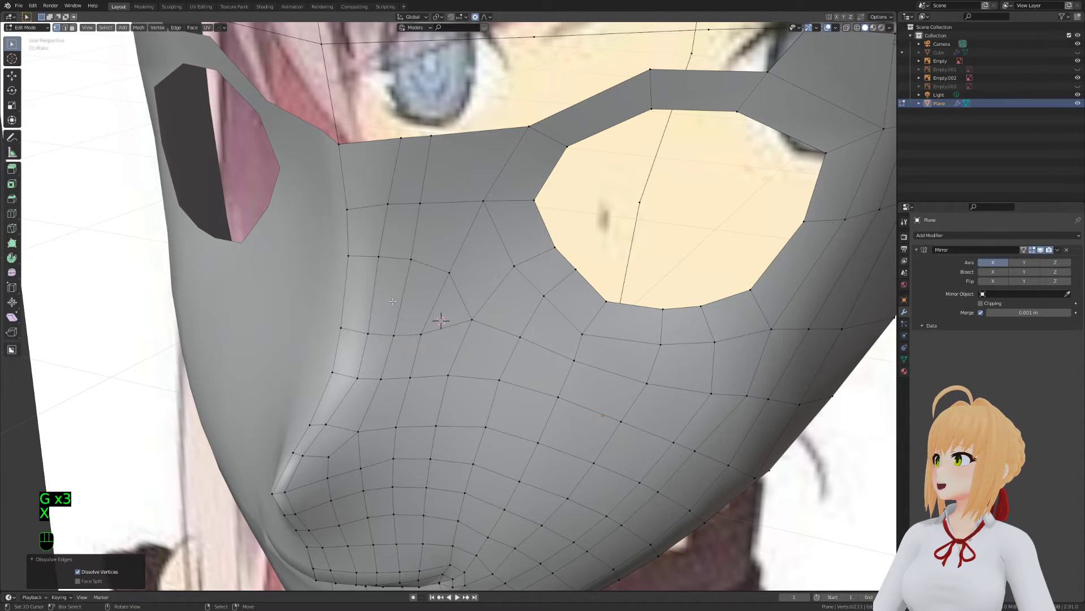
{"action": "middle_click_drag", "start_coordinate": [392, 300], "coordinate": [412, 352]}
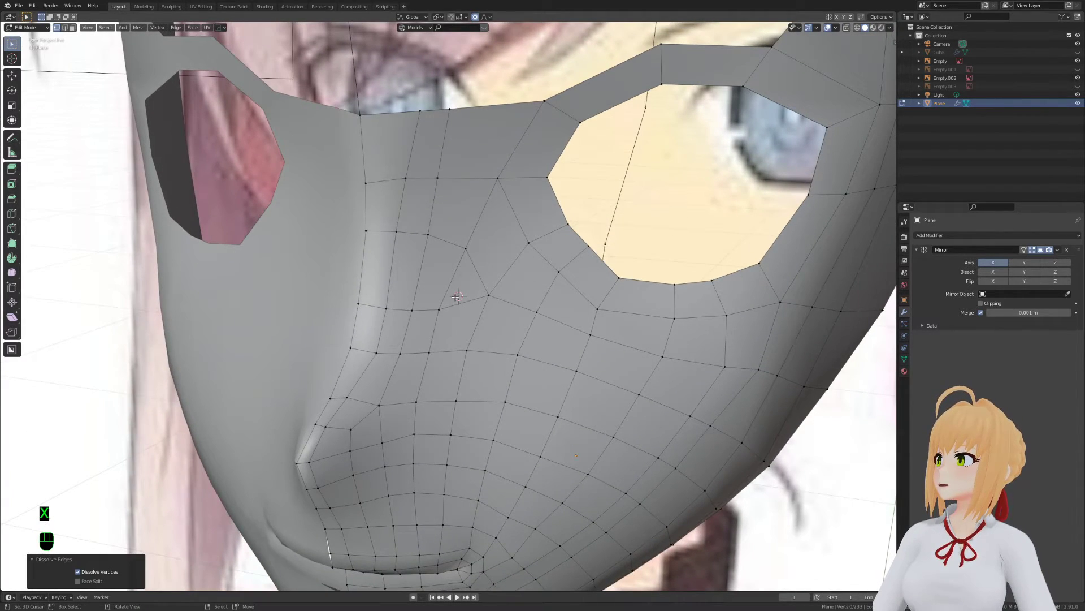
Slide the horizontal edge row across the side of the nose bridge upward, from the bridge toward the triangle below the eye's inner corner
{"action": "key", "text": "3"}
{"action": "left_click", "coordinate": [458, 296]}
{"action": "scroll", "coordinate": [498, 346], "scroll_direction": "down", "scroll_amount": 3}
{"action": "scroll", "coordinate": [412, 352], "scroll_direction": "up", "scroll_amount": 3}
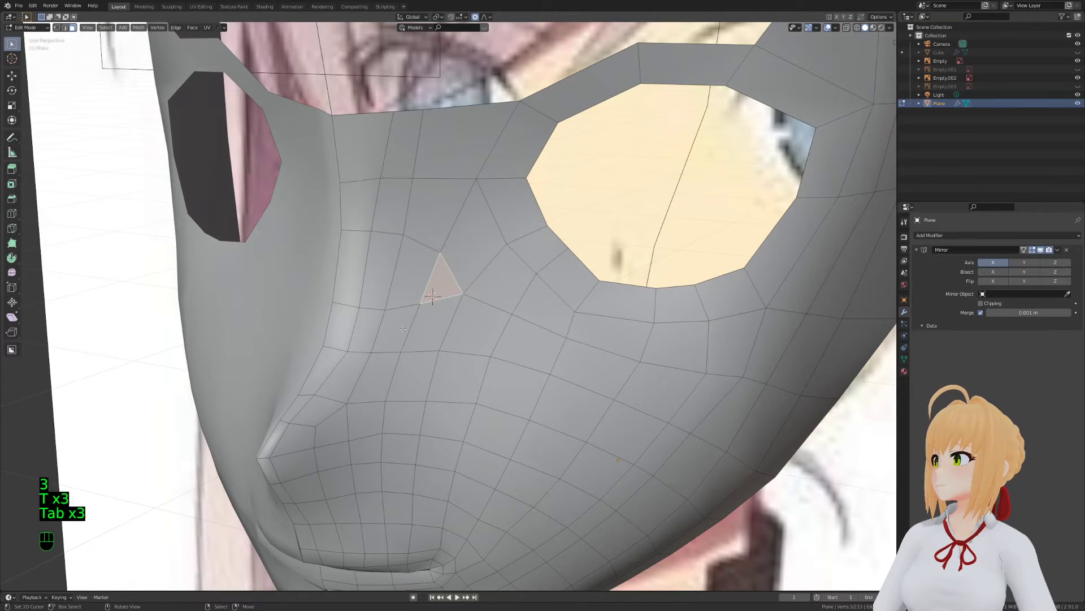
{"action": "key", "text": "2"}
{"action": "left_click", "coordinate": [378, 304], "text": "shift"}
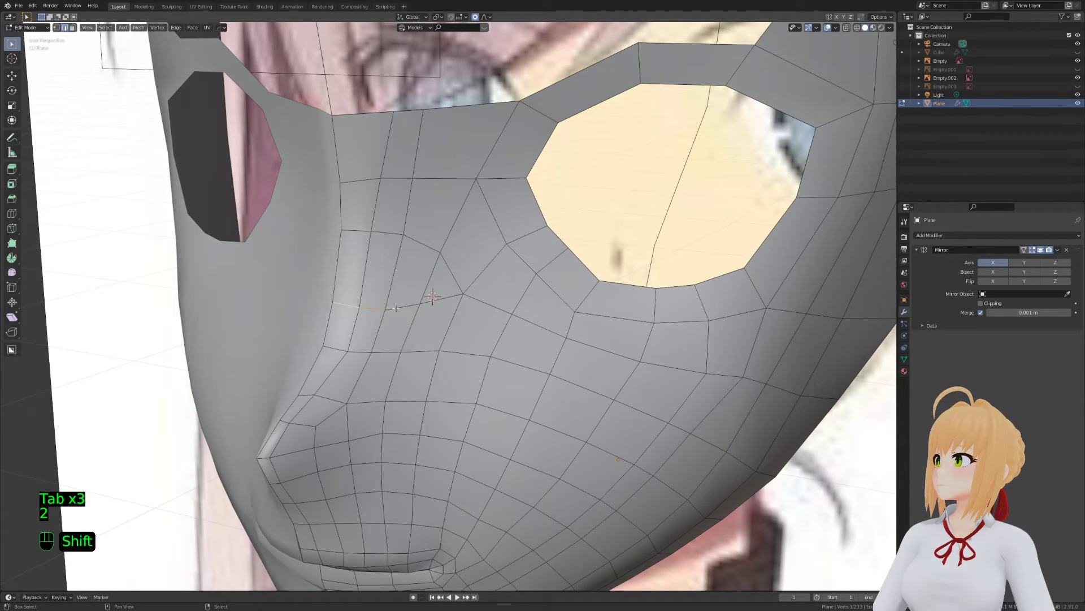
{"action": "key", "text": "g"}
{"action": "key", "text": "g"}
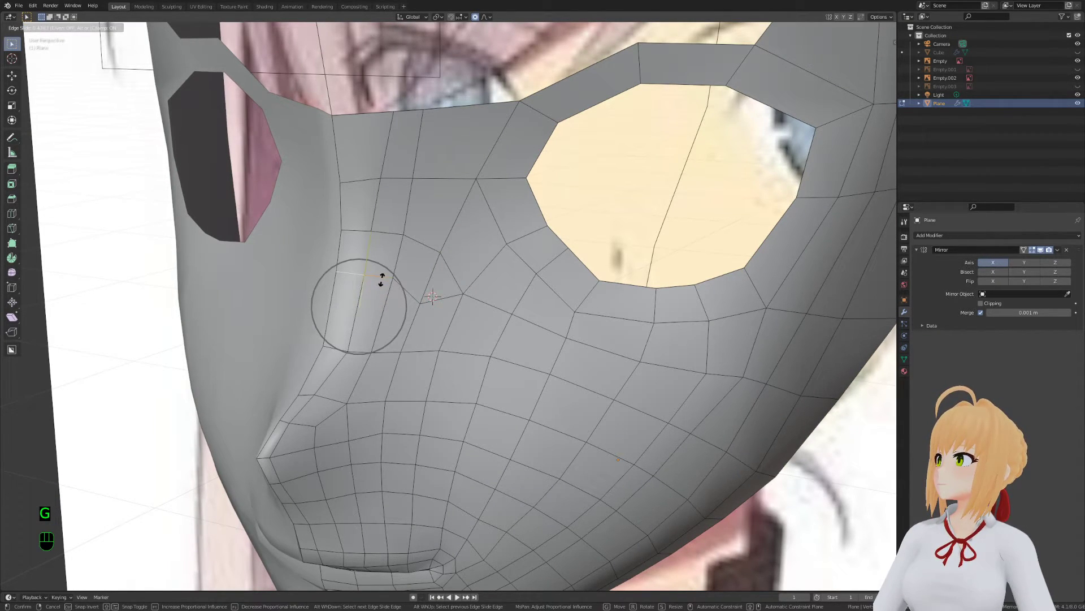
{"action": "left_click", "coordinate": [380, 286]}
Fine-tune the nose-side vertex row by sliding its four vertices slightly back down along their edges
{"action": "key", "text": "1"}
{"action": "left_click", "coordinate": [400, 351], "text": "ctrl"}
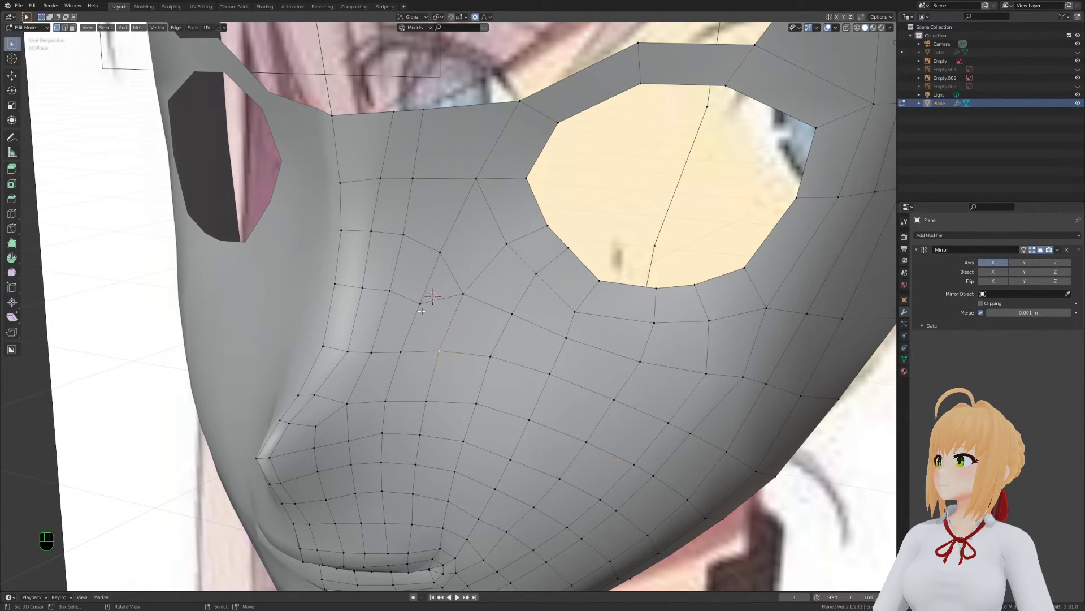
{"action": "left_click", "coordinate": [333, 287], "text": "ctrl"}
{"action": "key", "text": "g"}
{"action": "key", "text": "g"}
{"action": "left_click", "coordinate": [453, 352]}
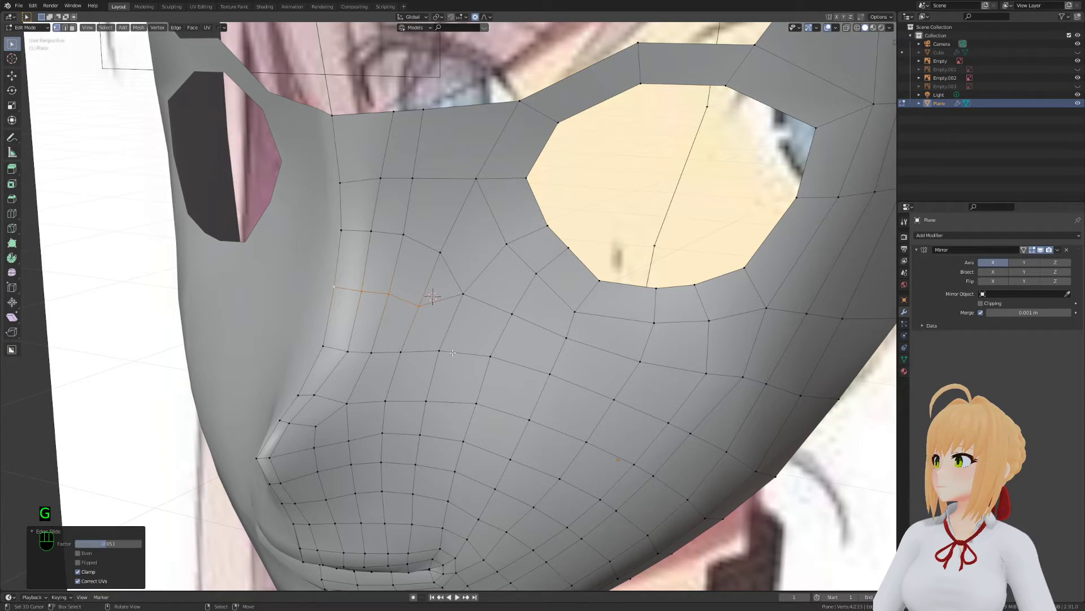
Adjust the single vertex below the nose-side triangle sideways to even out the spacing of its row
{"action": "key", "text": "g"}
{"action": "right_click", "coordinate": [446, 351]}
{"action": "key", "text": "a"}
{"action": "key", "text": "a"}
{"action": "key", "text": "a"}
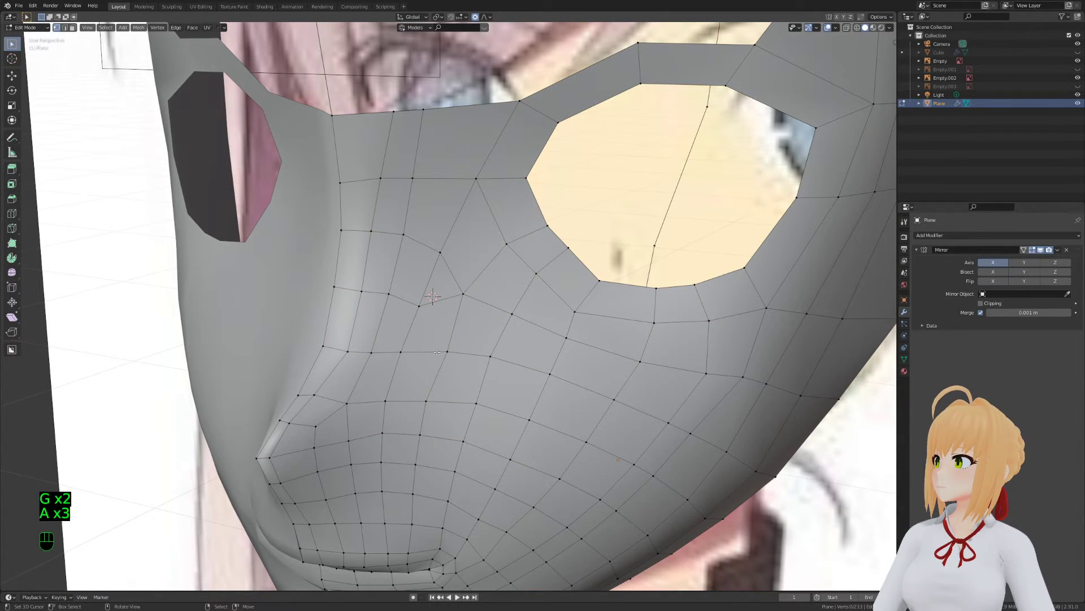
{"action": "key", "text": "g"}
{"action": "left_click", "coordinate": [438, 351]}
{"action": "key", "text": "a"}
{"action": "key", "text": "a"}
{"action": "key", "text": "a"}
{"action": "key", "text": "k"}
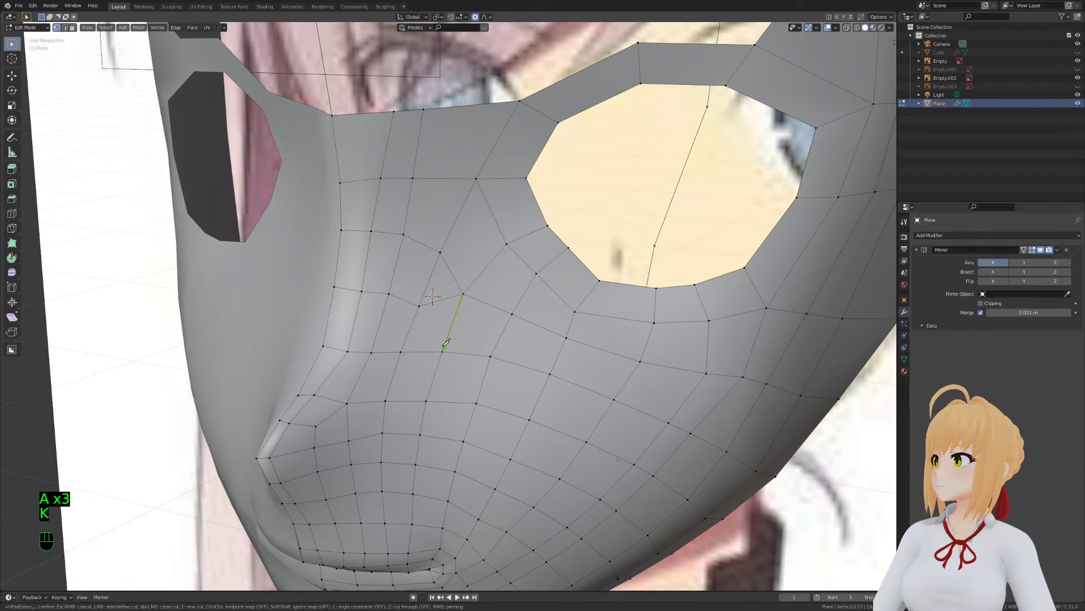
{"action": "right_click", "coordinate": [444, 344]}
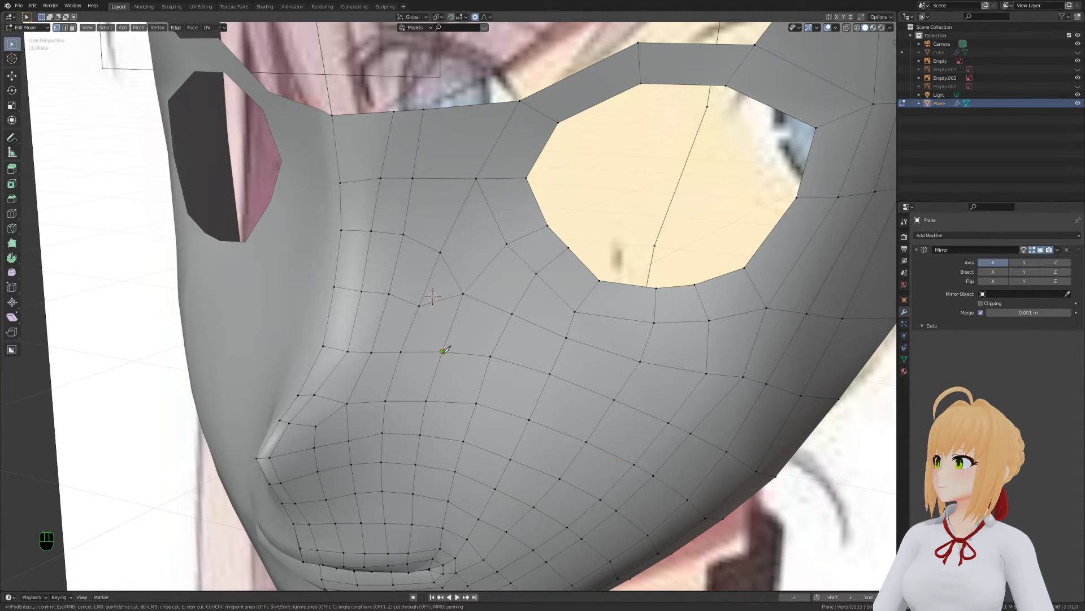
{"action": "right_click", "coordinate": [460, 331]}
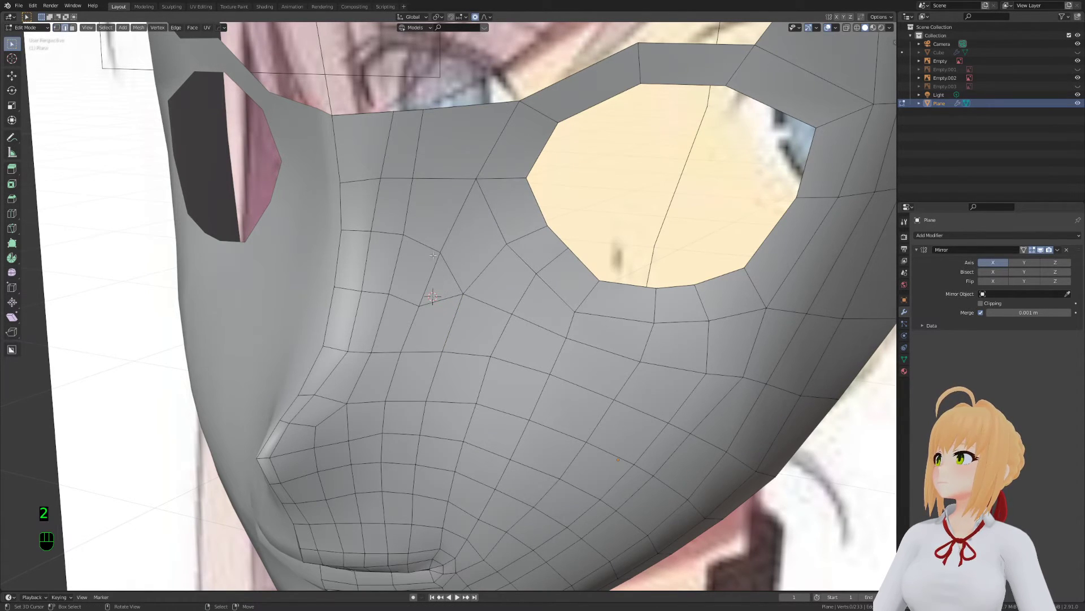
{"action": "left_click", "coordinate": [353, 234], "text": "ctrl"}
{"action": "key", "text": "g"}
{"action": "key", "text": "g"}
{"action": "right_click", "coordinate": [444, 265]}
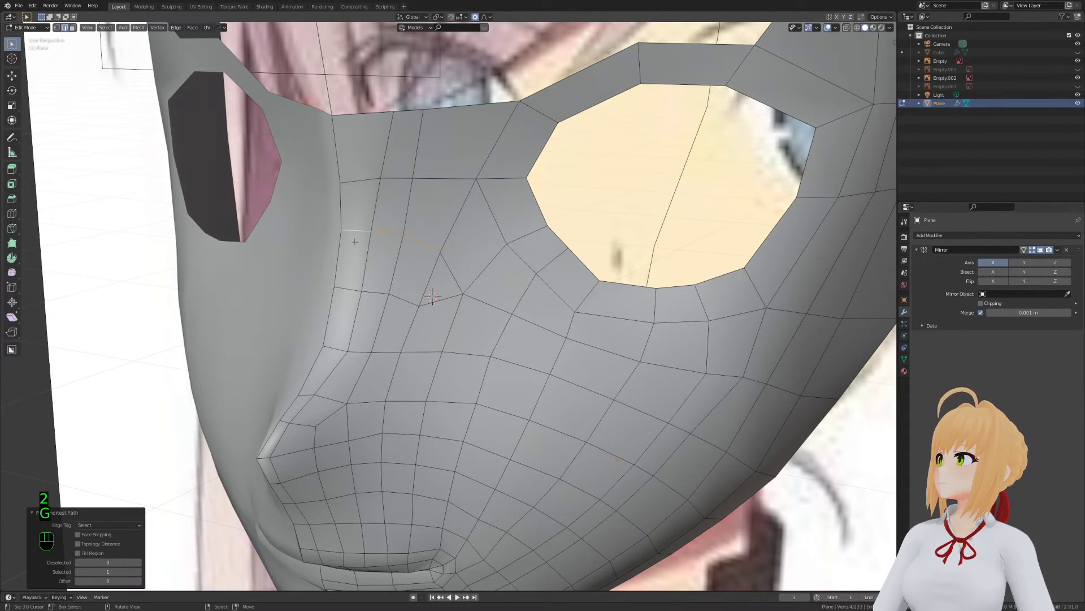
{"action": "key", "text": "1"}
{"action": "key", "text": "a"}
{"action": "key", "text": "a"}
{"action": "key", "text": "a"}
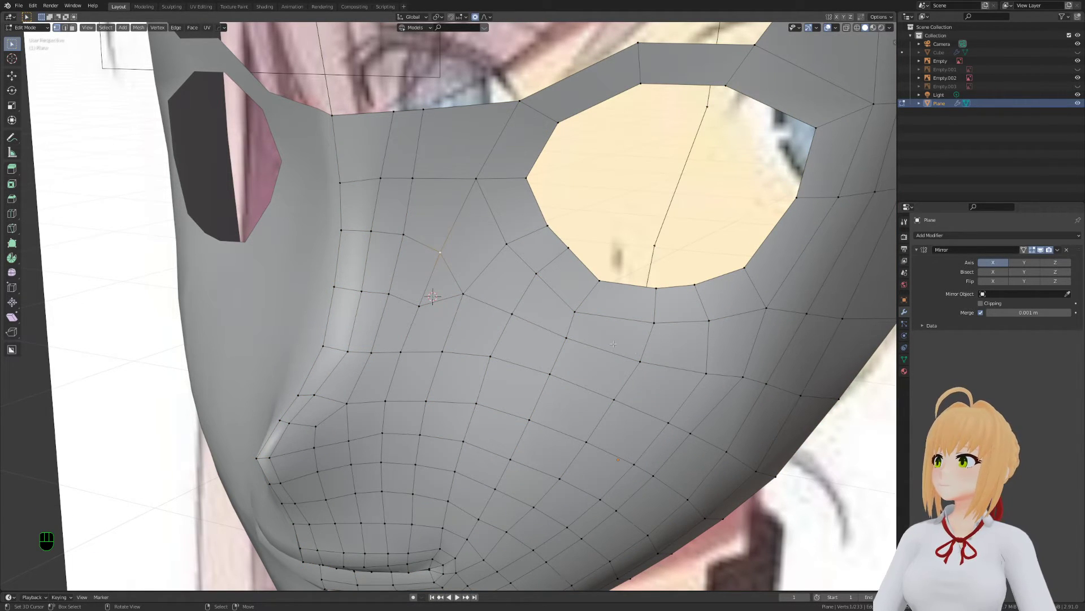
Bevel the edge loop running beneath the eye opening from the nose side to the jaw edge into two parallel loops
{"action": "left_click", "coordinate": [730, 379], "text": "alt"}
{"action": "scroll", "coordinate": [732, 380], "scroll_direction": "down", "scroll_amount": 5}
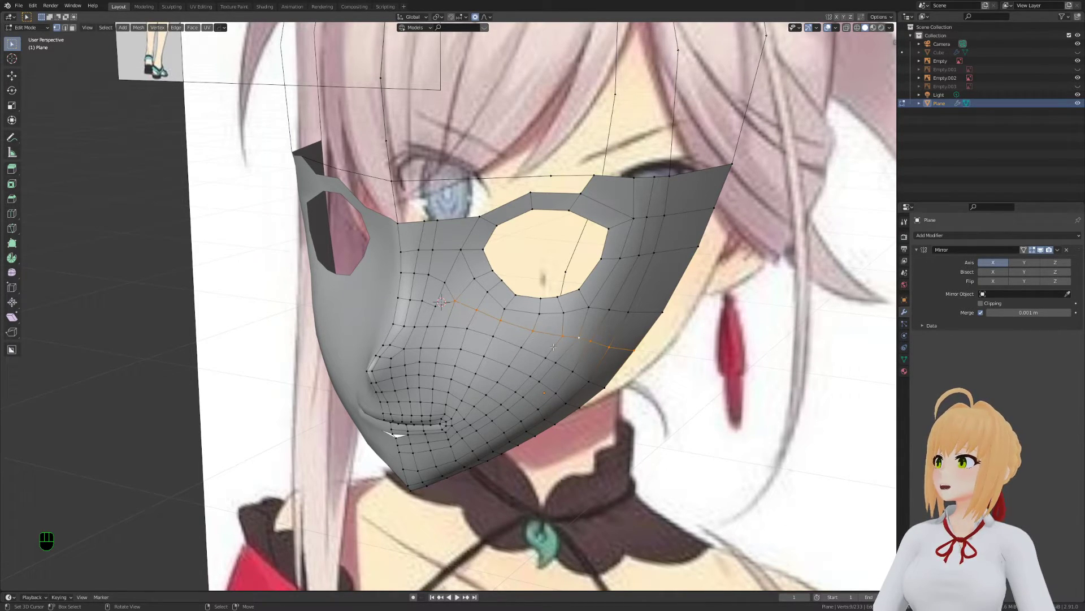
{"action": "scroll", "coordinate": [554, 347], "scroll_direction": "up", "scroll_amount": 3}
{"action": "key", "text": "ctrl+b"}
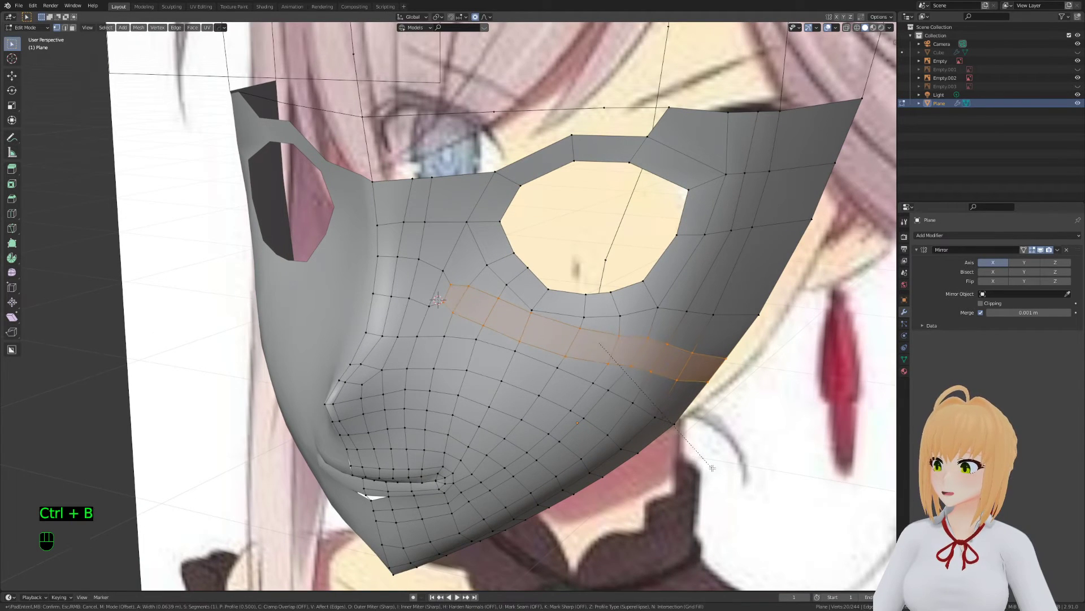
{"action": "left_click", "coordinate": [707, 468]}
Merge the vertices at the bevel's inner end beside the nose using At Last
{"action": "key", "text": "2"}
{"action": "left_click", "coordinate": [442, 268]}
{"action": "key", "text": "1"}
{"action": "key", "text": "m"}
{"action": "left_click", "coordinate": [446, 274]}
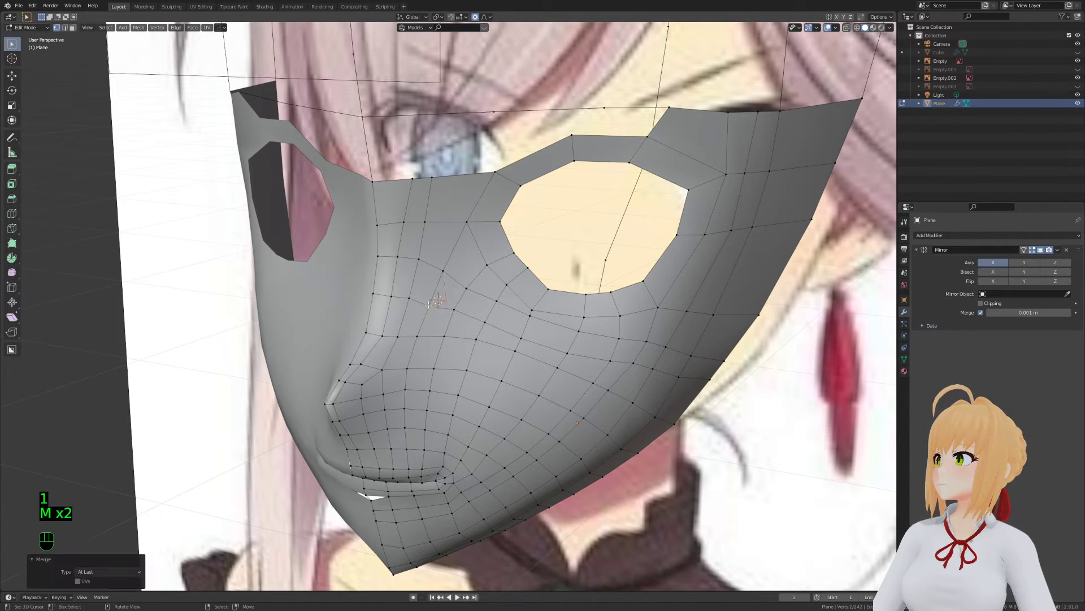
Slide the vertex on the upper nose bridge slightly along its edge
{"action": "left_click", "coordinate": [375, 224]}
{"action": "key", "text": "g"}
{"action": "left_click", "coordinate": [376, 230]}
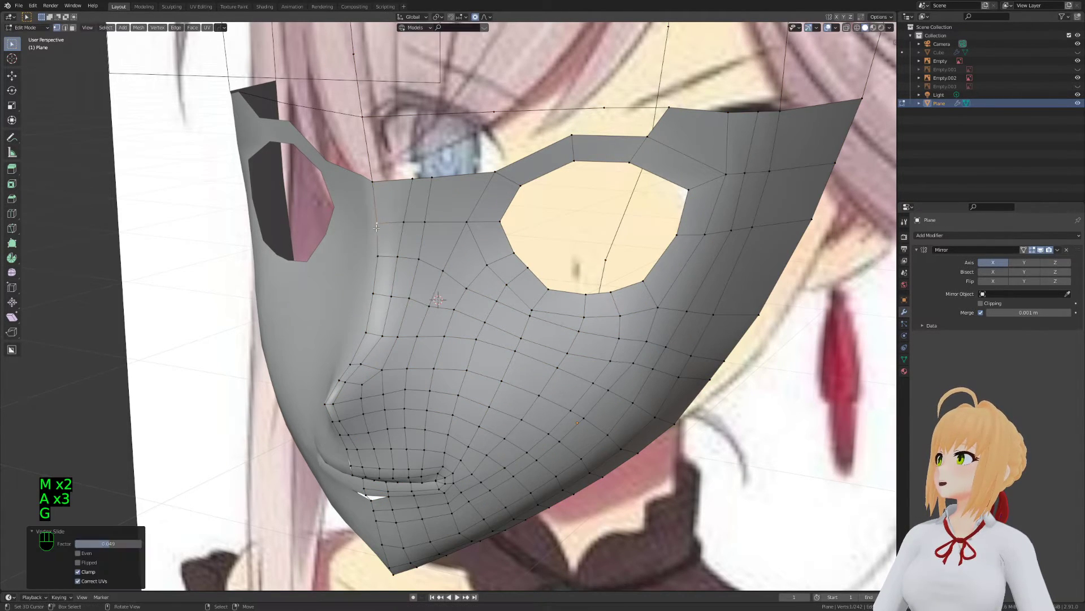
{"action": "key", "text": "a"}
{"action": "key", "text": "a"}
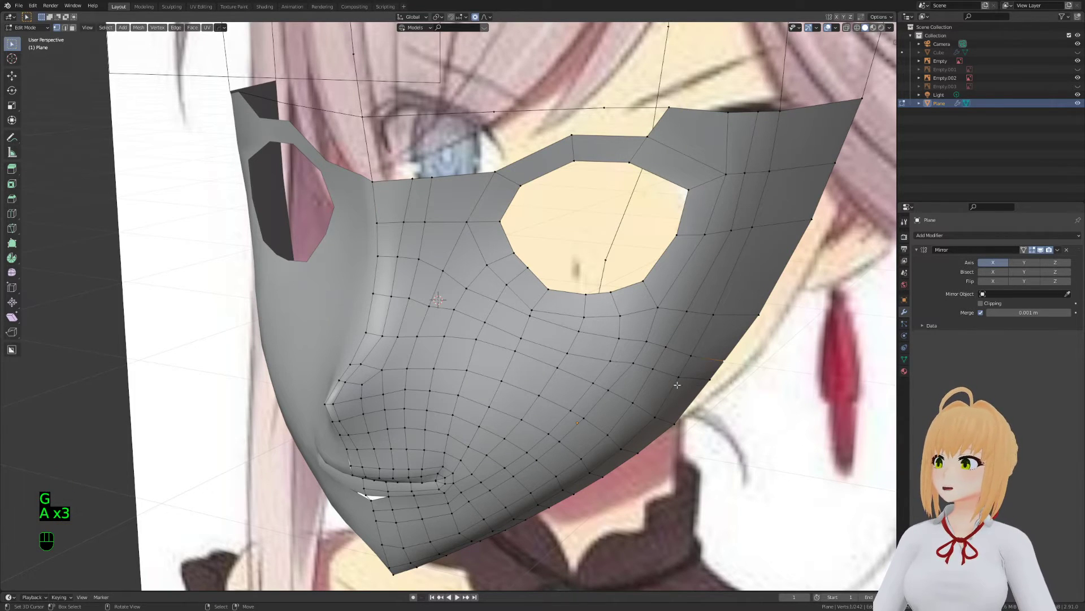
Reposition the vertices on the outer cheek and jaw edge to even out the spacing of the new loops
{"action": "key", "text": "g"}
{"action": "left_click", "coordinate": [703, 393]}
{"action": "key", "text": "g"}
{"action": "left_click", "coordinate": [725, 360]}
{"action": "key", "text": "g"}
{"action": "left_click", "coordinate": [697, 351]}
{"action": "key", "text": "g"}
{"action": "left_click", "coordinate": [678, 377]}
Slide the edge segments on the outer and middle cheek to even out the face columns
{"action": "key", "text": "2"}
{"action": "key", "text": "g"}
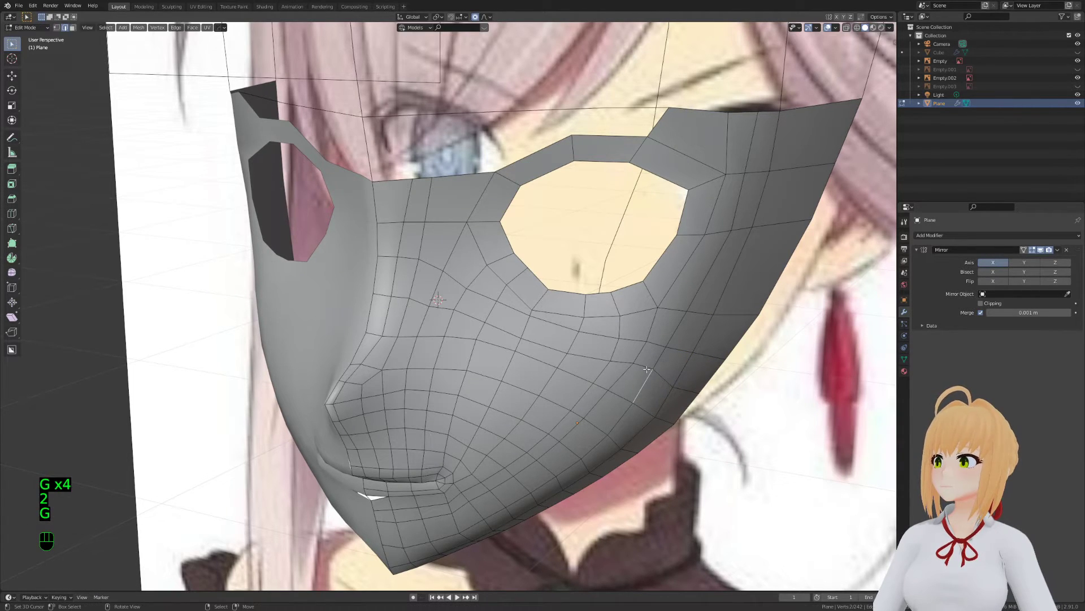
{"action": "key", "text": "g"}
{"action": "left_click", "coordinate": [633, 367]}
{"action": "key", "text": "1"}
{"action": "key", "text": "2"}
{"action": "left_click", "coordinate": [571, 396], "text": "ctrl"}
{"action": "key", "text": "g"}
{"action": "key", "text": "g"}
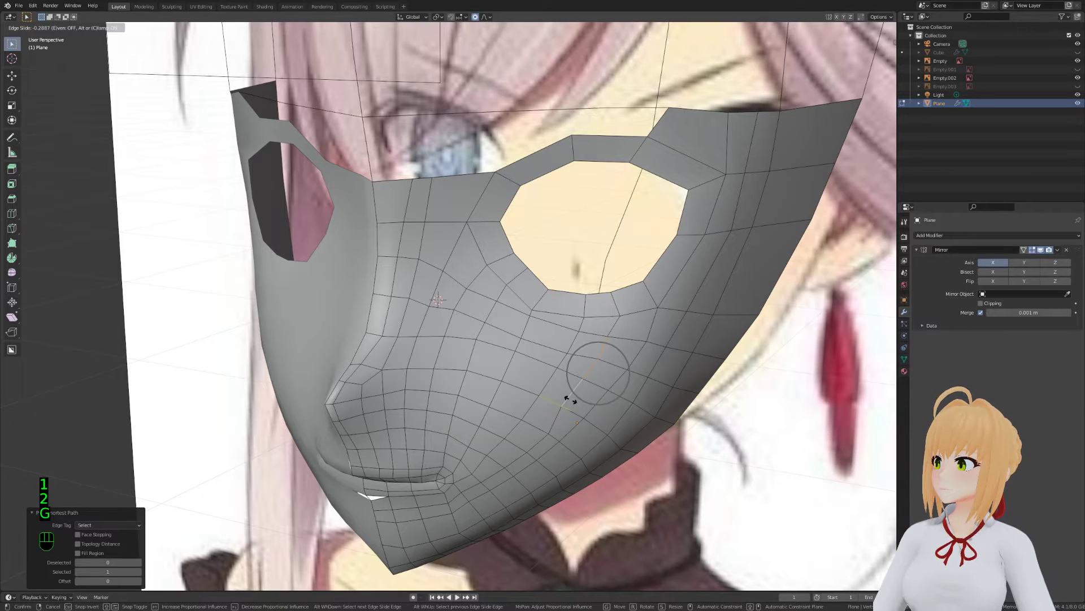
{"action": "left_click", "coordinate": [571, 399]}
Slide the edge row on the lower cheek beyond the mouth corner upward
{"action": "left_click", "coordinate": [528, 459], "text": "ctrl"}
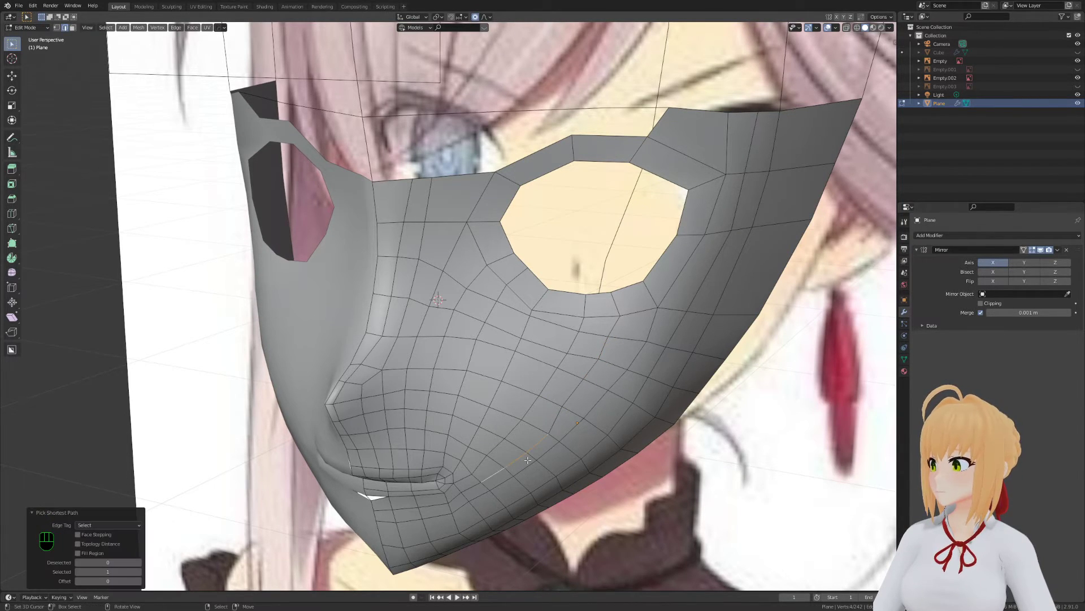
{"action": "key", "text": "g"}
{"action": "key", "text": "g"}
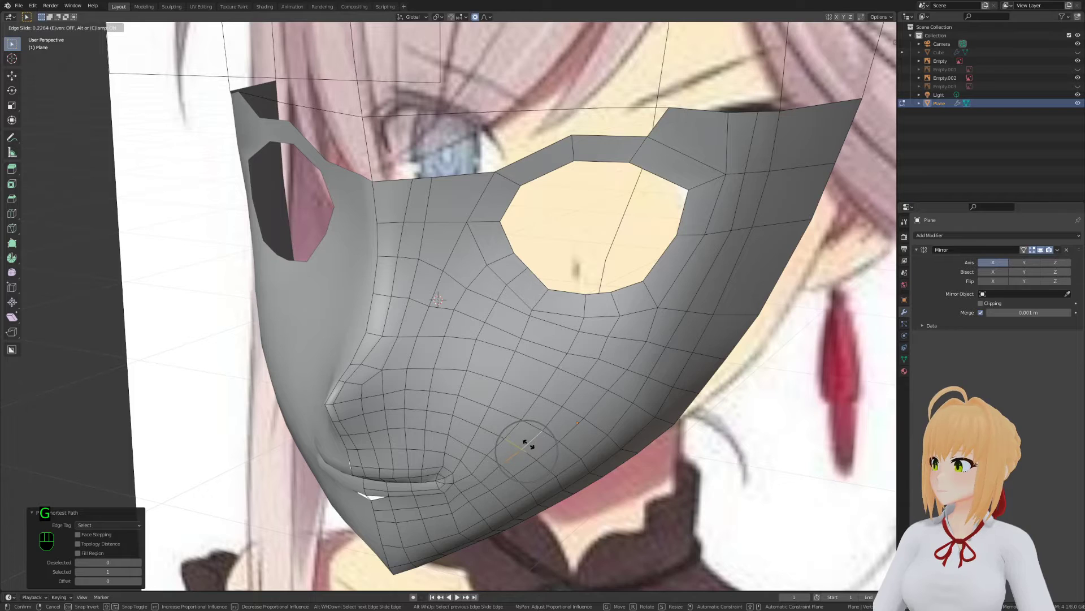
{"action": "key", "text": "a"}
{"action": "key", "text": "a"}
{"action": "key", "text": "a"}
{"action": "key", "text": "1"}
Slide the individual vertices beside and just below the mouth corner along their edges
{"action": "key", "text": "g"}
{"action": "key", "text": "g"}
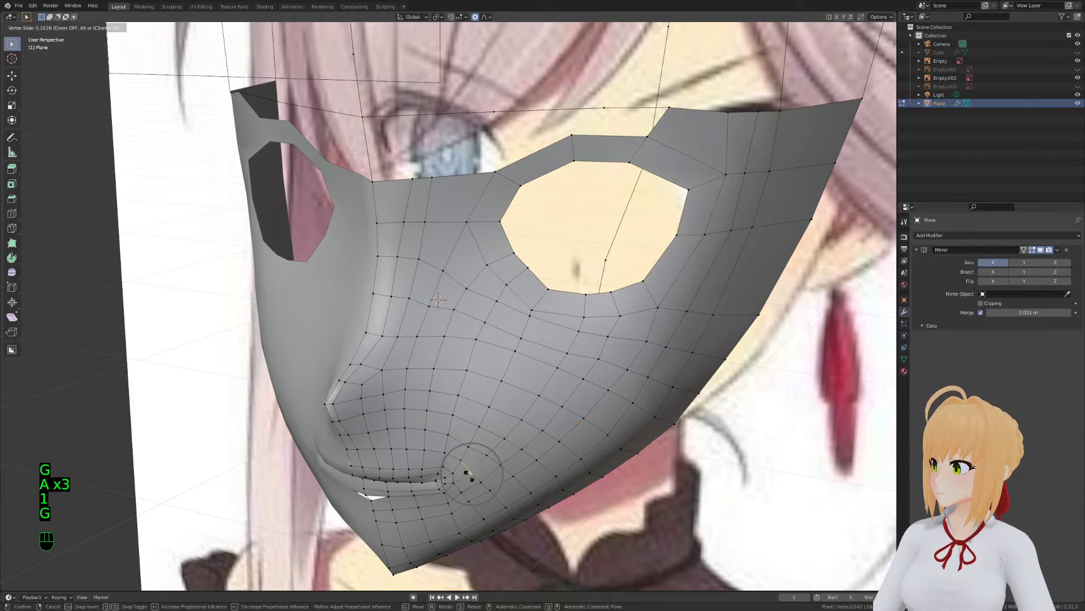
{"action": "left_click", "coordinate": [469, 476]}
{"action": "key", "text": "a"}
{"action": "key", "text": "a"}
{"action": "key", "text": "a"}
{"action": "left_click", "coordinate": [475, 493]}
{"action": "key", "text": "g"}
{"action": "key", "text": "g"}
{"action": "left_click", "coordinate": [473, 504]}
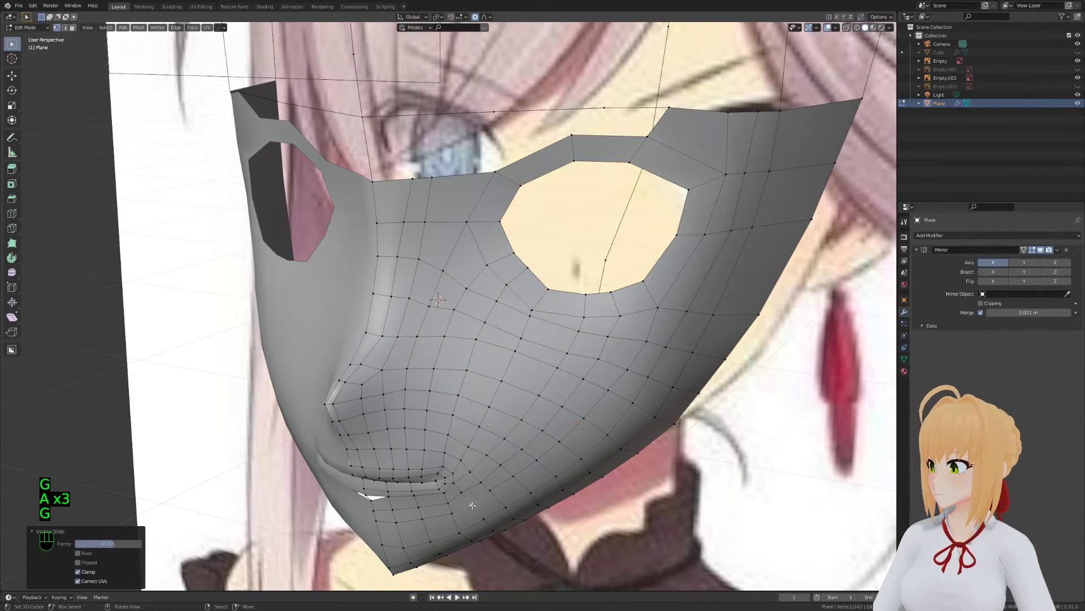
Slide the vertex row below the lower lip and adjust the neighbouring vertices below the mouth corner
{"action": "left_click", "coordinate": [400, 524], "text": "ctrl"}
{"action": "scroll", "coordinate": [396, 542], "scroll_direction": "up", "scroll_amount": 5}
{"action": "key", "text": "g"}
{"action": "key", "text": "g"}
{"action": "left_click", "coordinate": [425, 368]}
{"action": "left_click", "coordinate": [521, 276]}
{"action": "key", "text": "g"}
{"action": "key", "text": "g"}
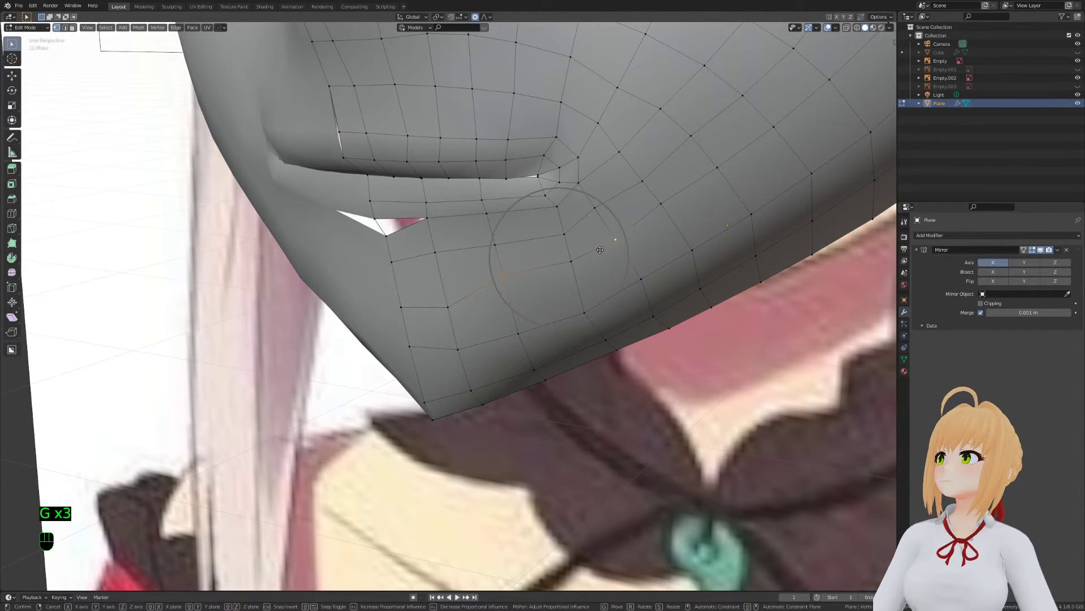
{"action": "left_click", "coordinate": [605, 260]}
Slide the vertices near the chin's centre line and underside to even out the chin rows
{"action": "left_click", "coordinate": [405, 349]}
{"action": "key", "text": "g"}
{"action": "key", "text": "g"}
{"action": "left_click", "coordinate": [391, 363]}
{"action": "middle_click_drag", "start_coordinate": [536, 322], "coordinate": [509, 373], "text": "shift"}
{"action": "left_click", "coordinate": [533, 334]}
{"action": "key", "text": "g"}
{"action": "left_click", "coordinate": [533, 336]}
Slide the vertex path from the lower cheek to the mouth corner and adjust the vertex near the chin's centre
{"action": "middle_click_drag", "start_coordinate": [533, 336], "coordinate": [565, 255]}
{"action": "scroll", "coordinate": [566, 255], "scroll_direction": "down", "scroll_amount": 3}
{"action": "left_click", "coordinate": [491, 329], "text": "ctrl"}
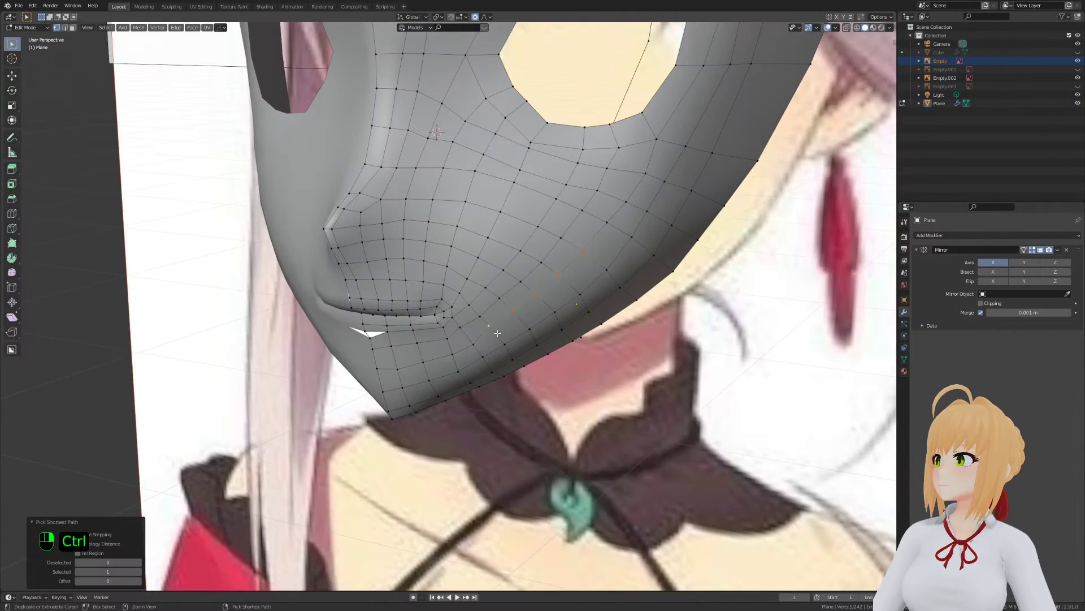
{"action": "key", "text": "g"}
{"action": "key", "text": "g"}
{"action": "left_click", "coordinate": [499, 336]}
{"action": "left_click", "coordinate": [380, 371]}
{"action": "key", "text": "g"}
{"action": "key", "text": "g"}
{"action": "left_click", "coordinate": [380, 373]}
Adjust the middle cheek vertices by moving one and sliding the short row above it
{"action": "middle_click_drag", "start_coordinate": [380, 373], "coordinate": [572, 294]}
{"action": "key", "text": "a"}
{"action": "key", "text": "a"}
{"action": "key", "text": "a"}
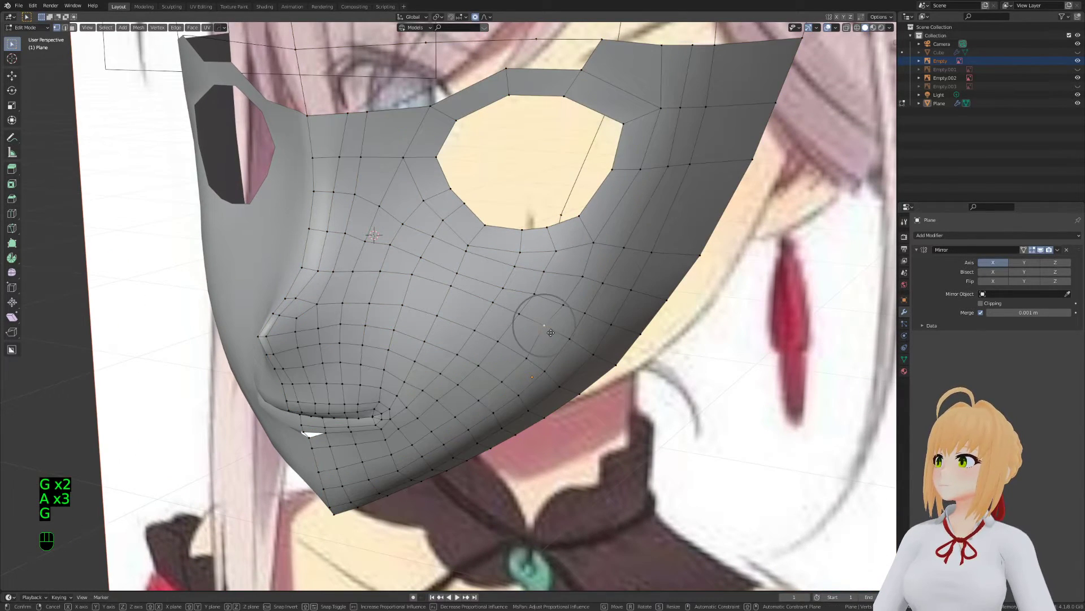
{"action": "key", "text": "g"}
{"action": "left_click", "coordinate": [572, 295], "text": "ctrl"}
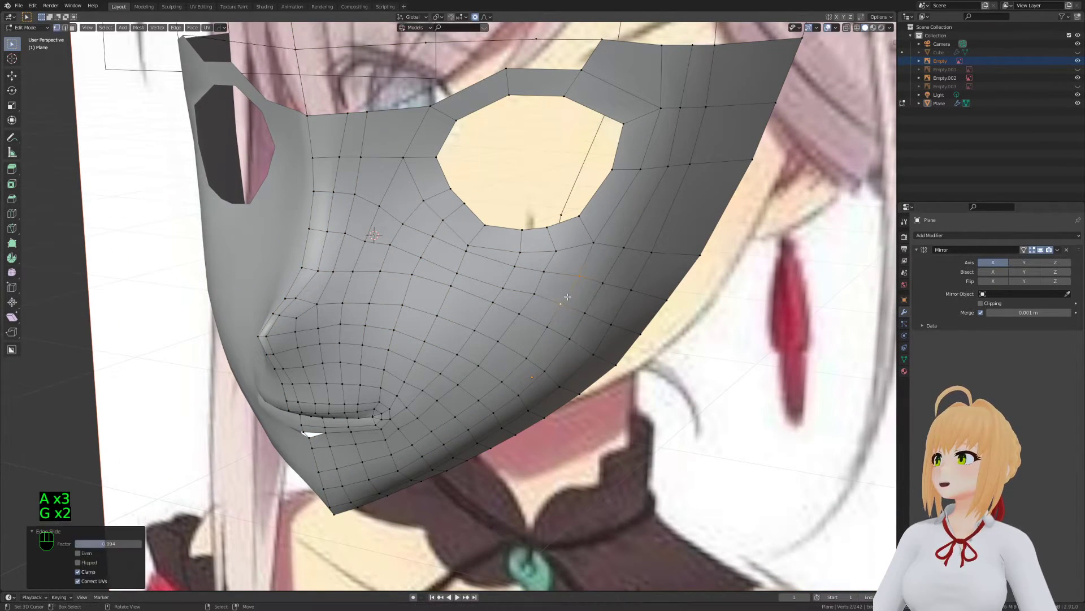
{"action": "key", "text": "a"}
{"action": "middle_click_drag", "start_coordinate": [571, 295], "coordinate": [534, 382]}
Bevel the horizontal edge row from the eye opening's outer side to the face edge into two parallel rows
{"action": "key", "text": "alt+a"}
{"action": "left_click", "coordinate": [676, 287], "text": "alt"}
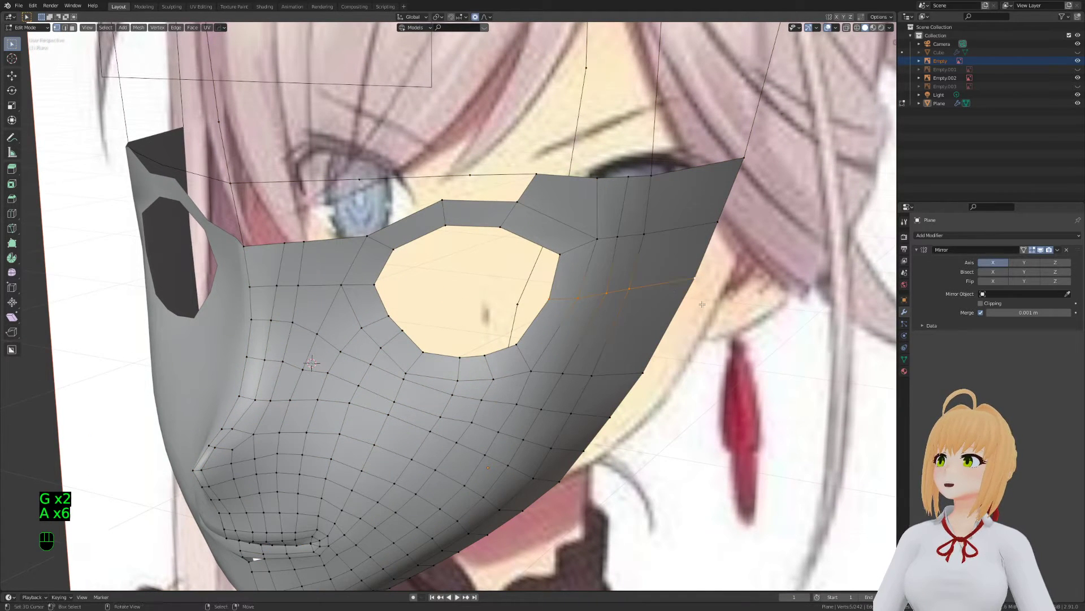
{"action": "key", "text": "ctrl+b"}
{"action": "left_click", "coordinate": [676, 299]}
{"action": "middle_click_drag", "start_coordinate": [676, 299], "coordinate": [660, 398], "text": "shift"}
{"action": "scroll", "coordinate": [660, 398], "scroll_direction": "up", "scroll_amount": 2}
Slide the edge row crossing the middle cheek below the eye opening to even out the face rows
{"action": "key", "text": "2"}
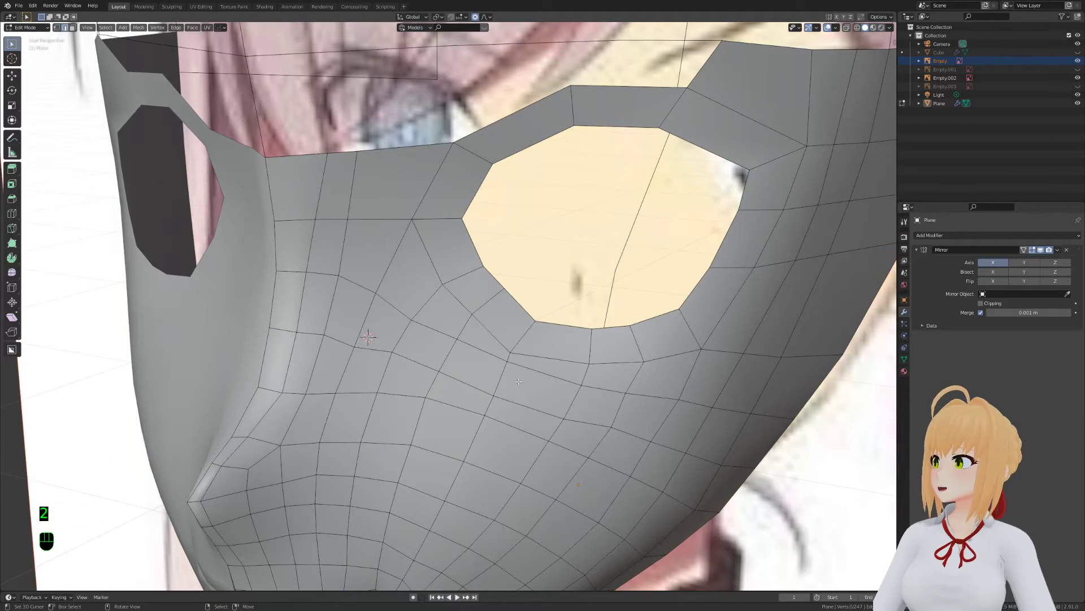
{"action": "key", "text": "s"}
{"action": "right_click", "coordinate": [532, 419]}
{"action": "key", "text": "2"}
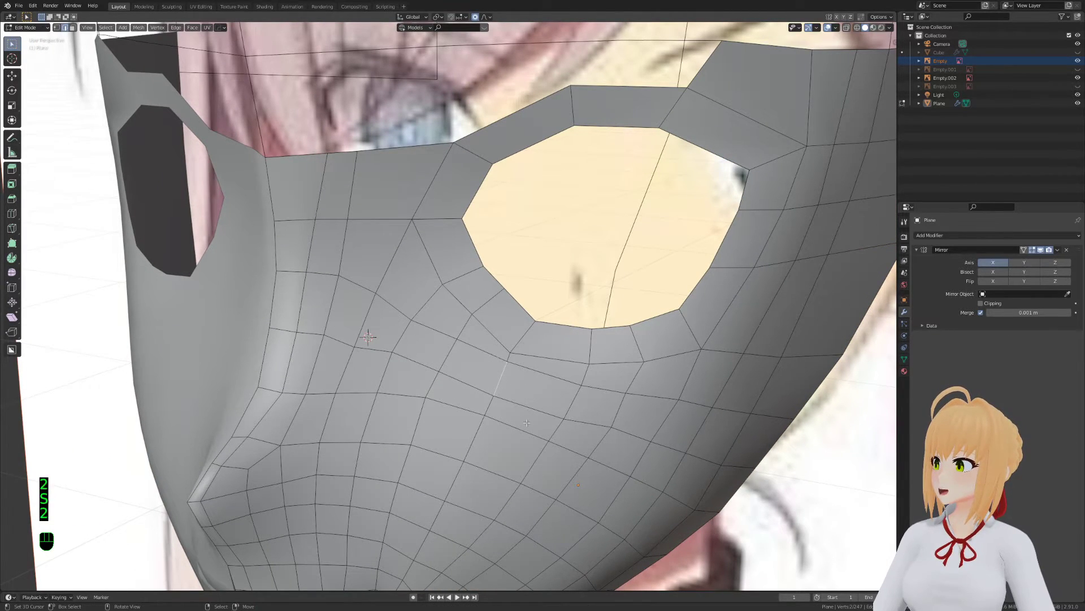
{"action": "scroll", "coordinate": [529, 421], "scroll_direction": "down", "scroll_amount": 2}
{"action": "left_click", "coordinate": [541, 417], "text": "ctrl"}
{"action": "key", "text": "g"}
{"action": "key", "text": "g"}
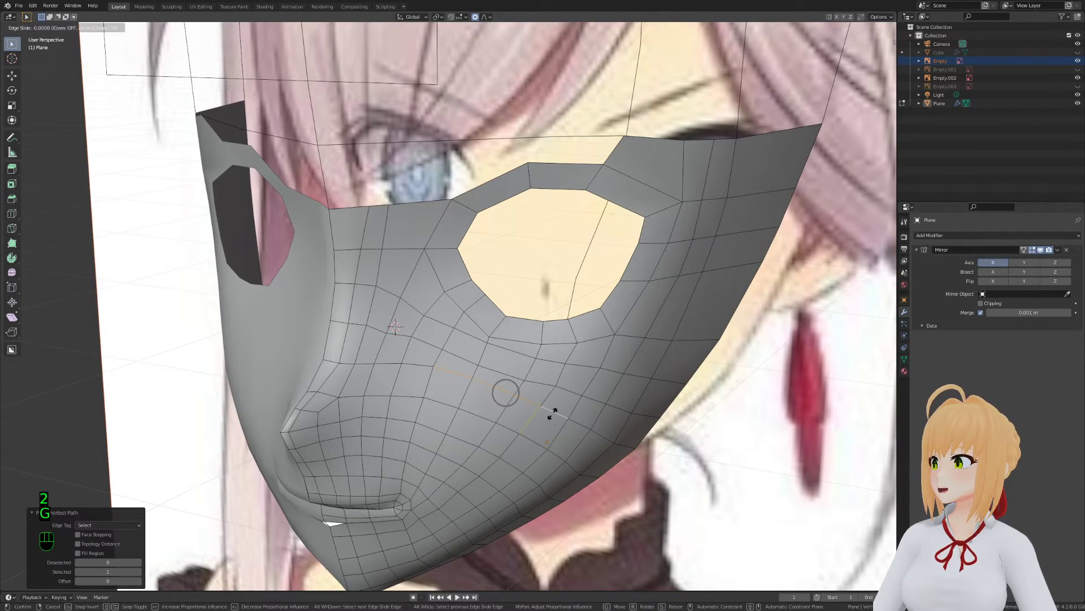
{"action": "left_click", "coordinate": [551, 414]}
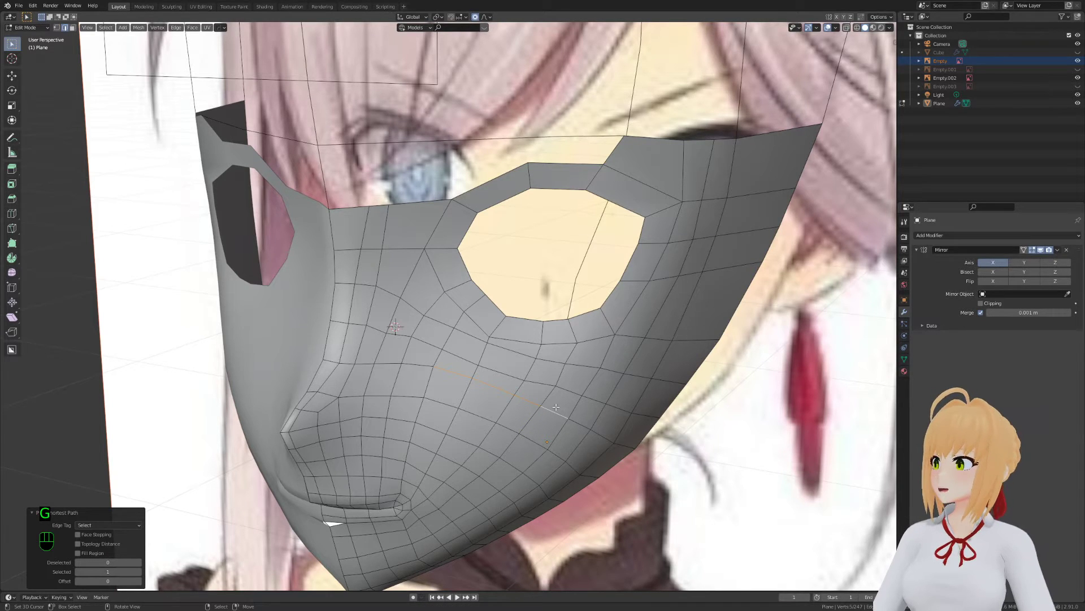
{"action": "key", "text": "g"}
{"action": "left_click", "coordinate": [585, 428]}
{"action": "key", "text": "1"}
{"action": "key", "text": "1"}
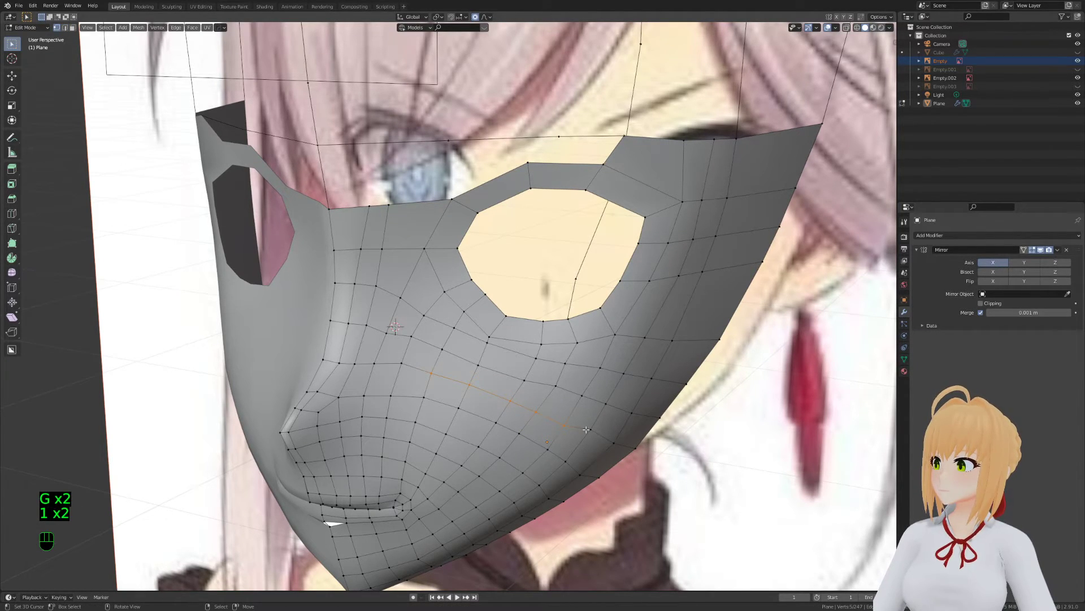
{"action": "key", "text": "g"}
{"action": "right_click", "coordinate": [585, 430]}
{"action": "key", "text": "a"}
{"action": "key", "text": "a"}
{"action": "key", "text": "a"}
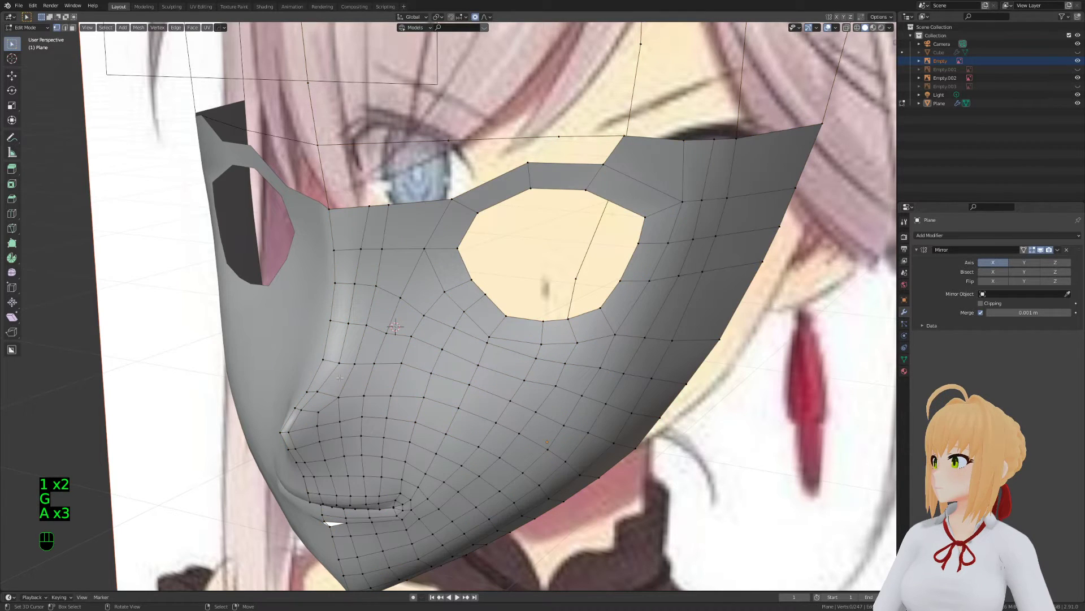
Slide the short vertex row on the lower side of the nose bridge slightly upward
{"action": "right_click", "coordinate": [323, 360]}
{"action": "right_click", "coordinate": [374, 364], "text": "ctrl"}
{"action": "key", "text": "g"}
{"action": "key", "text": "g"}
{"action": "left_click", "coordinate": [374, 360]}
{"action": "key", "text": "a"}
{"action": "key", "text": "a"}
{"action": "key", "text": "a"}
Slide the vertices beside the nose bridge and below the eye opening's inner corner along their edges
{"action": "right_click", "coordinate": [387, 333]}
{"action": "key", "text": "g"}
{"action": "key", "text": "g"}
{"action": "left_click", "coordinate": [393, 328]}
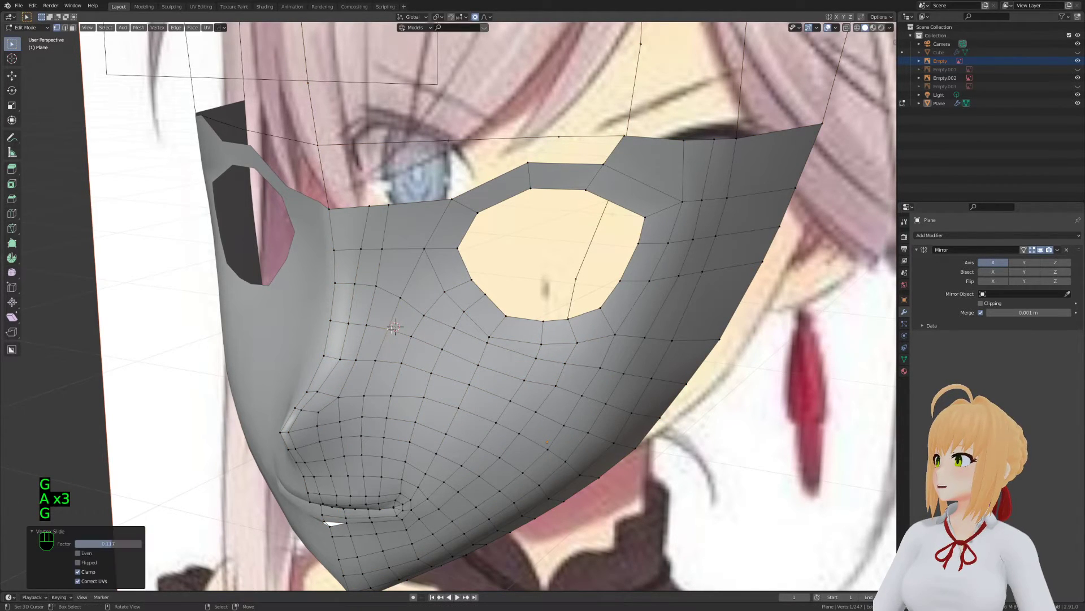
{"action": "right_click", "coordinate": [477, 346]}
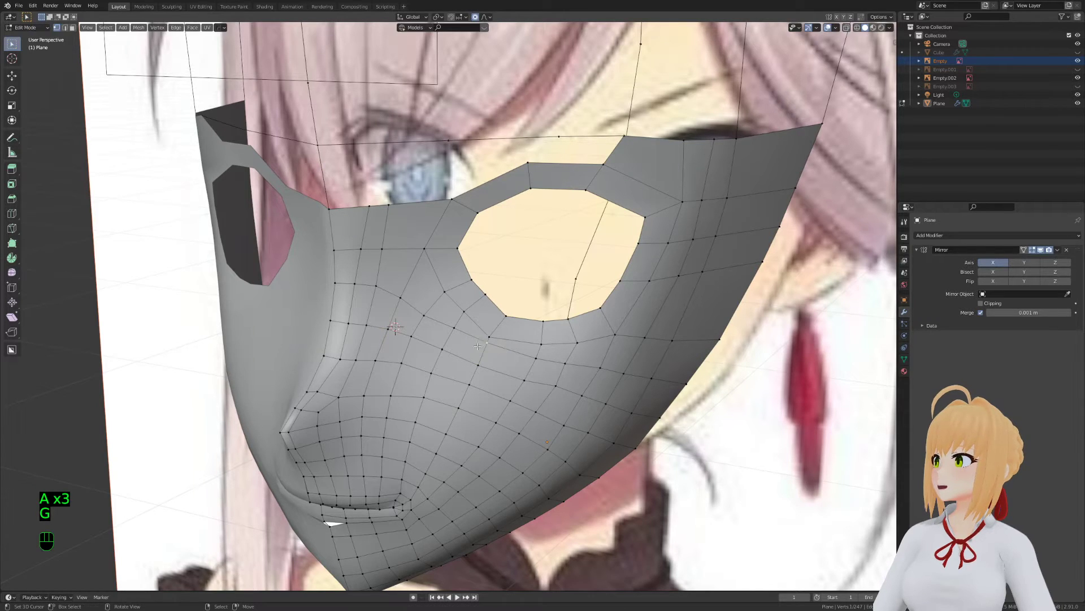
Slide the vertices of the first edge row below the eye opening along their edges to even out the spacing
{"action": "right_click", "coordinate": [543, 339], "text": "ctrl"}
{"action": "key", "text": "g"}
{"action": "key", "text": "g"}
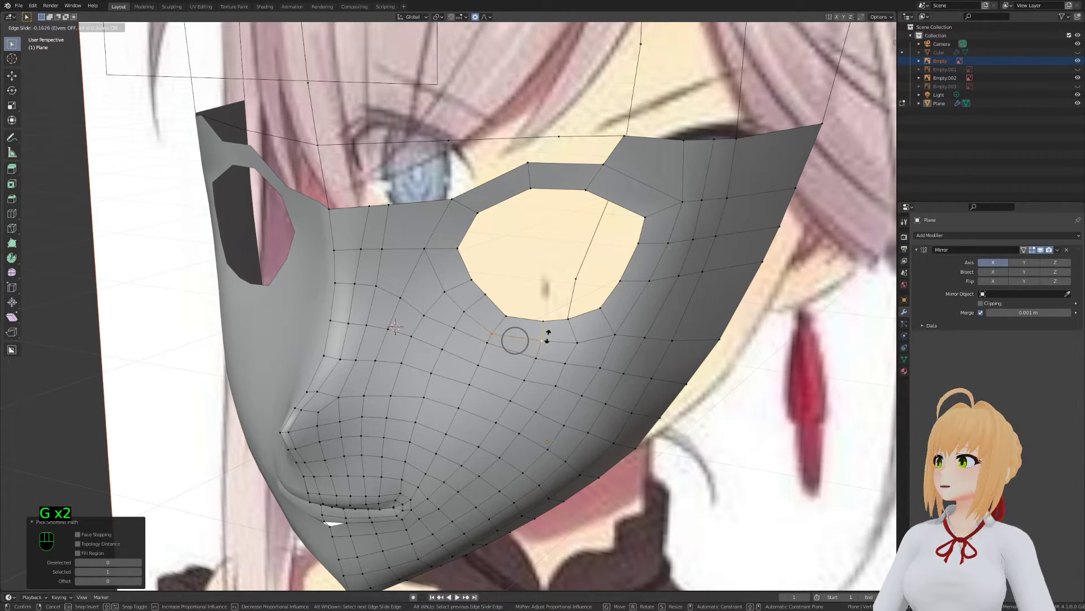
{"action": "left_click", "coordinate": [570, 339]}
{"action": "key", "text": "g"}
{"action": "left_click", "coordinate": [572, 352]}
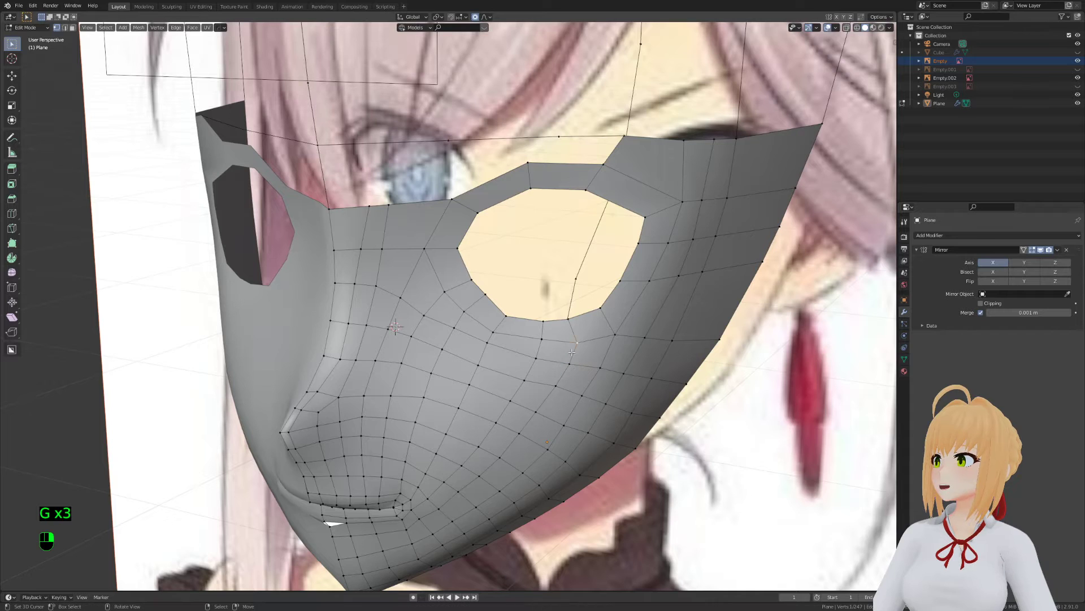
{"action": "key", "text": "g"}
{"action": "key", "text": "g"}
{"action": "key", "text": "a"}
{"action": "key", "text": "a"}
{"action": "key", "text": "a"}
Shift the short edge column below the middle of the eye opening toward the nose and adjust its neighbouring cheek vertices
{"action": "right_click", "coordinate": [519, 391], "text": "ctrl"}
{"action": "key", "text": "g"}
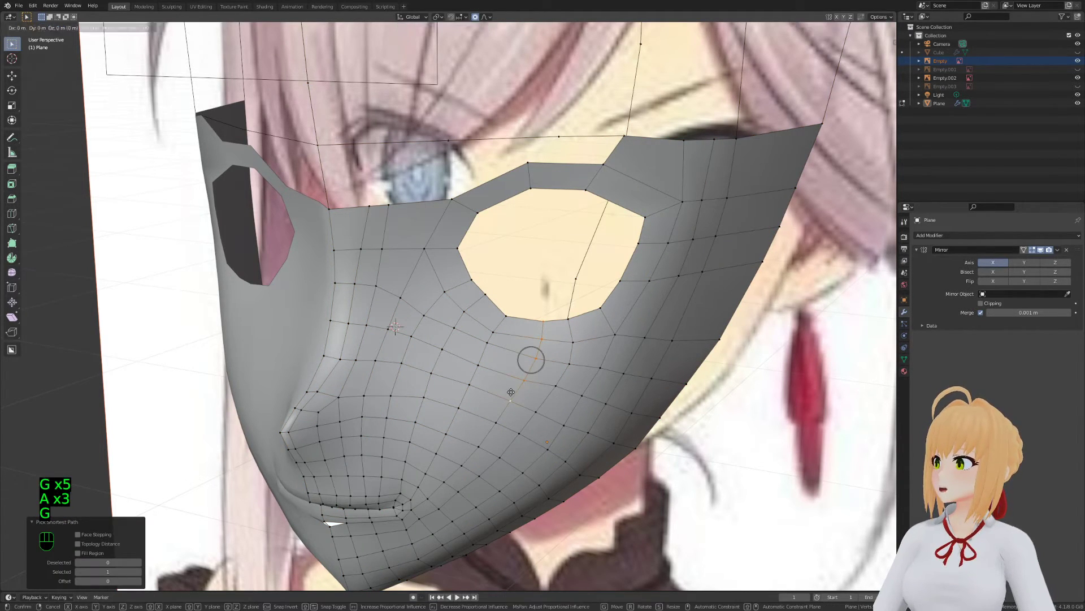
{"action": "left_click", "coordinate": [502, 390]}
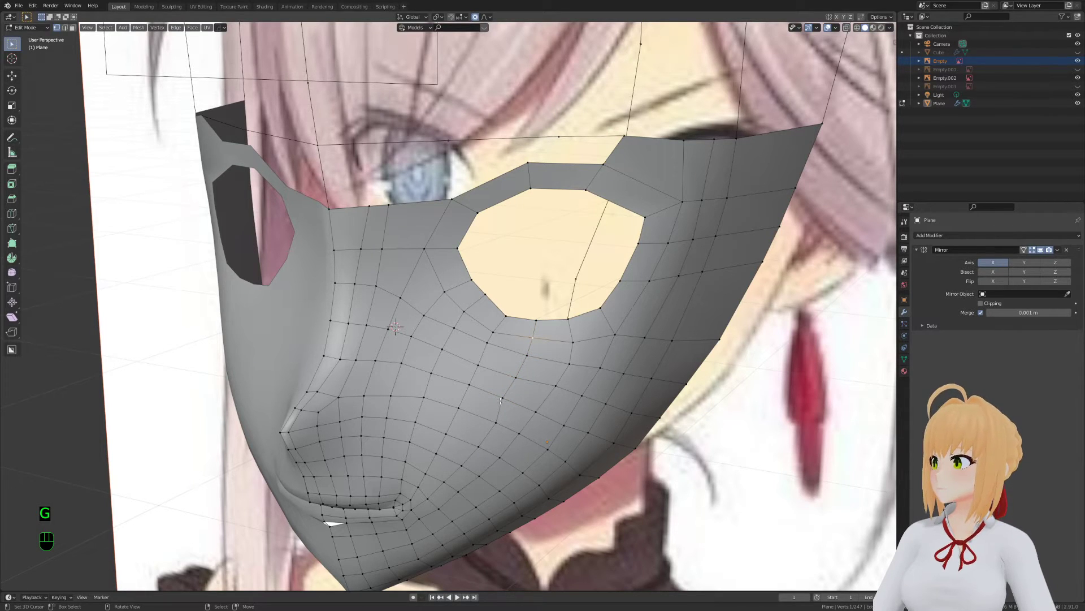
{"action": "key", "text": "g"}
{"action": "key", "text": "g"}
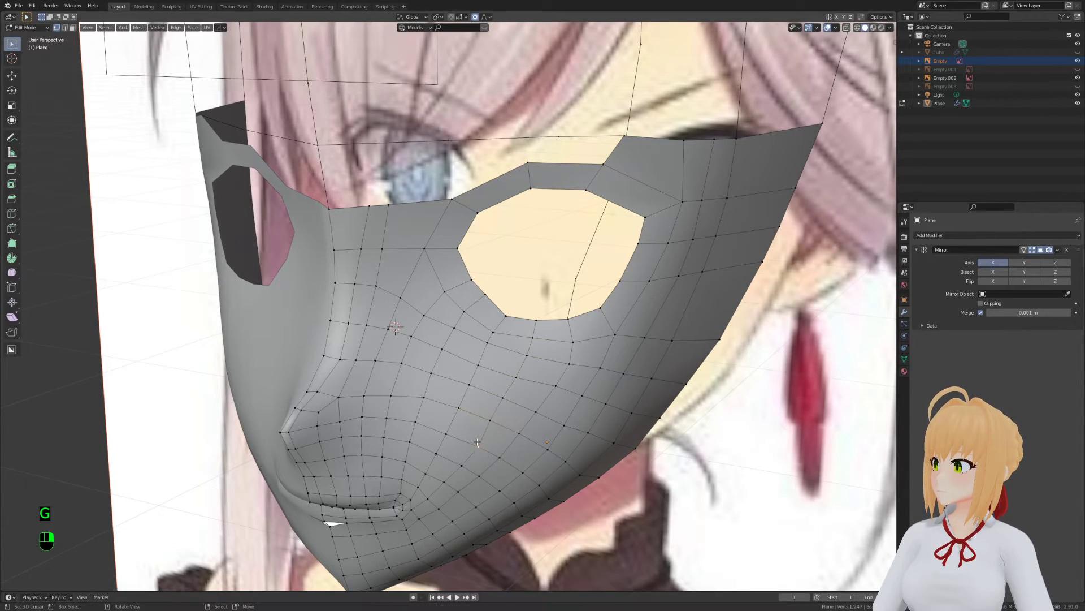
{"action": "key", "text": "a"}
{"action": "key", "text": "a"}
{"action": "key", "text": "a"}
{"action": "key", "text": "g"}
{"action": "left_click", "coordinate": [490, 360]}
{"action": "key", "text": "a"}
{"action": "key", "text": "a"}
{"action": "key", "text": "a"}
Examine the shading and smoothness of the cheek and nose side in Object Mode and in Edit Mode
{"action": "middle_click_drag", "start_coordinate": [466, 358], "coordinate": [451, 315], "text": "shift"}
{"action": "key", "text": "a"}
{"action": "key", "text": "a"}
{"action": "key", "text": "a"}
{"action": "scroll", "coordinate": [484, 398], "scroll_direction": "down", "scroll_amount": 2}
{"action": "key", "text": "Tab"}
{"action": "key", "text": "Tab"}
{"action": "key", "text": "Tab"}
{"action": "key", "text": "a"}
{"action": "key", "text": "a"}
{"action": "key", "text": "a"}
{"action": "key", "text": "a"}
{"action": "key", "text": "a"}
{"action": "key", "text": "a"}
Knife-cut a new edge from the vertex beside the nose bridge up to the mesh's upper border near the eye's inner corner
{"action": "key", "text": "k"}
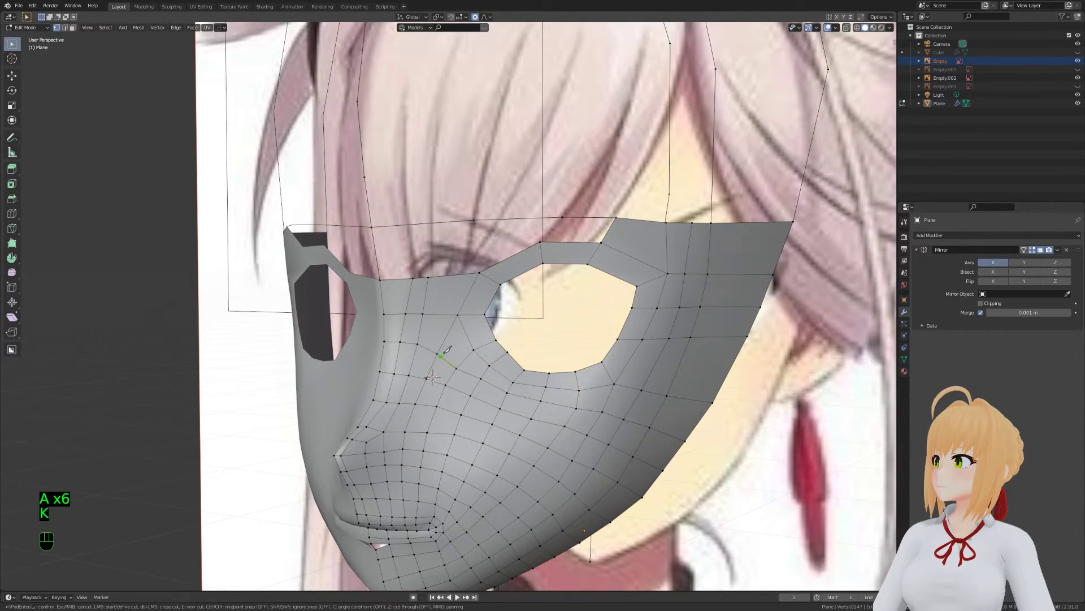
{"action": "left_click", "coordinate": [437, 353]}
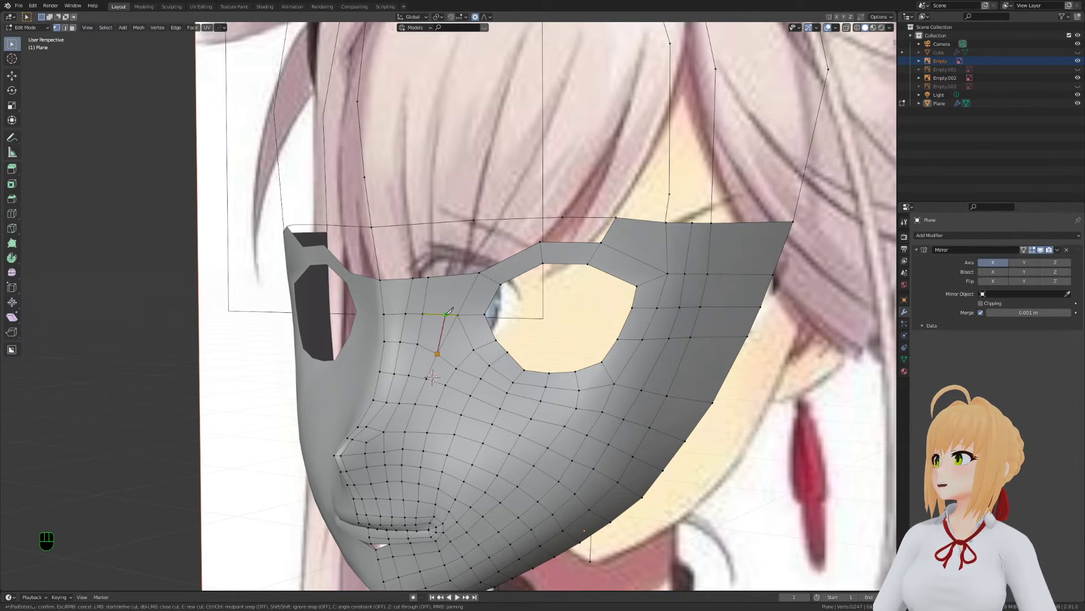
{"action": "left_click", "coordinate": [453, 277]}
{"action": "key", "text": "Return"}
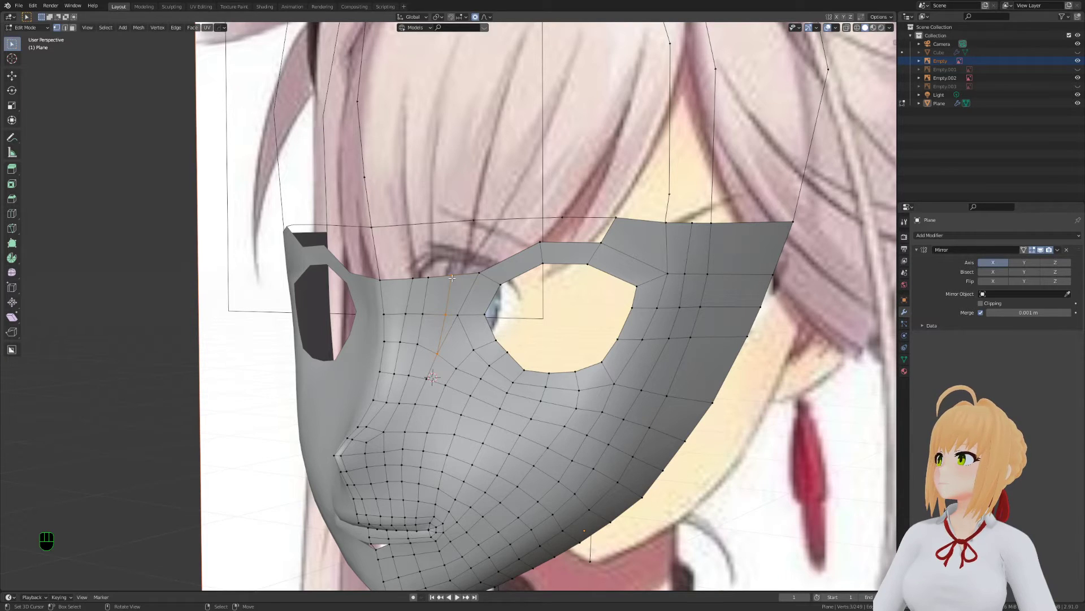
{"action": "scroll", "coordinate": [498, 283], "scroll_direction": "up", "scroll_amount": 3, "text": "shift"}
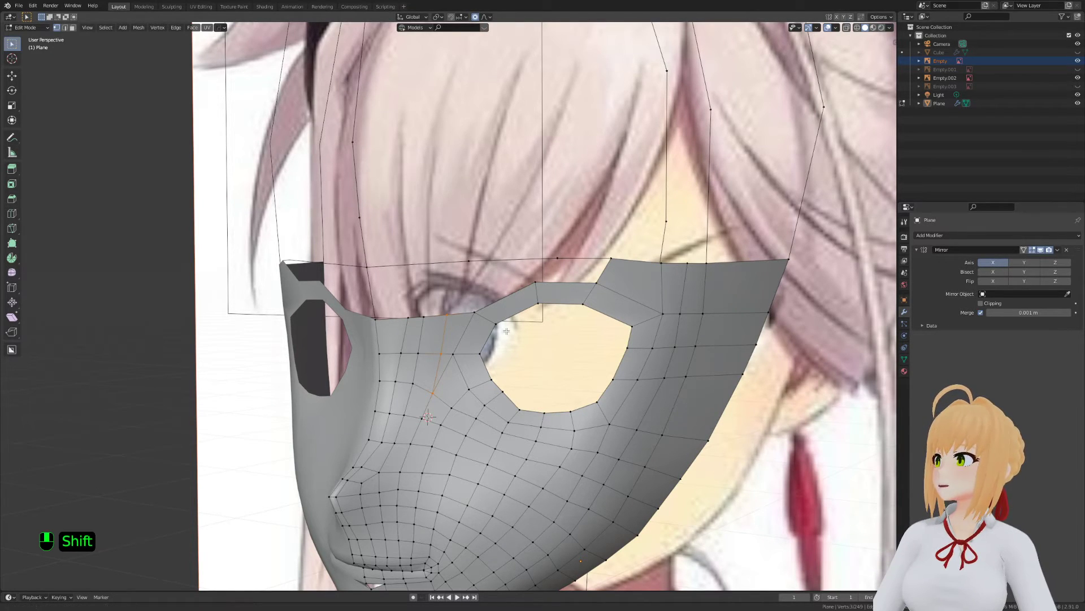
{"action": "middle_click_drag", "start_coordinate": [471, 334], "coordinate": [511, 268], "text": "shift"}
{"action": "scroll", "coordinate": [510, 267], "scroll_direction": "up", "scroll_amount": 2}
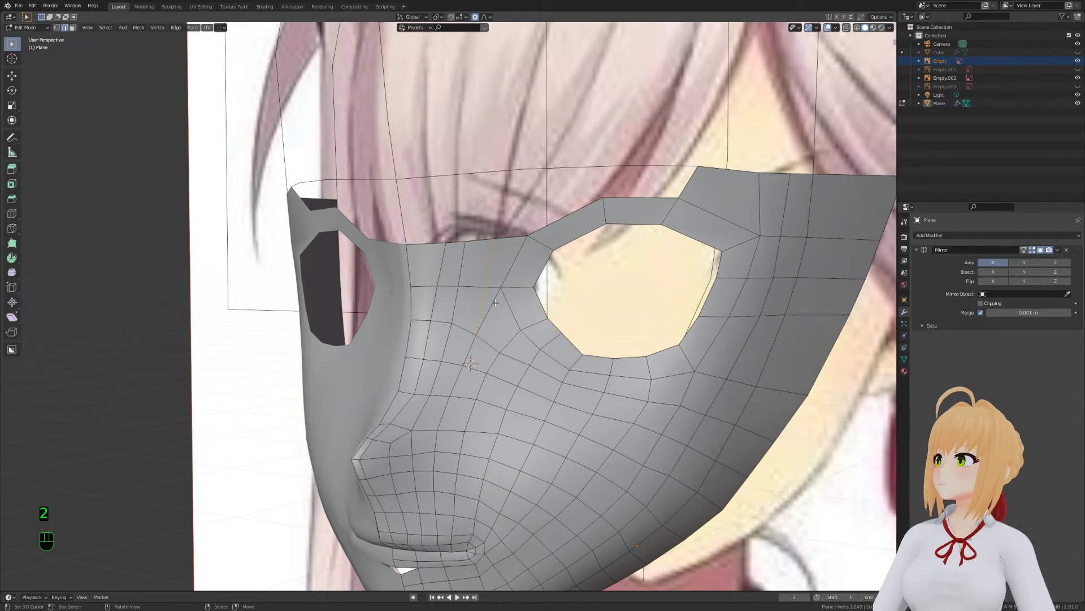
{"action": "scroll", "coordinate": [479, 330], "scroll_direction": "up", "scroll_amount": 3, "text": "shift"}
{"action": "key", "text": "a"}
{"action": "key", "text": "a"}
{"action": "key", "text": "a"}
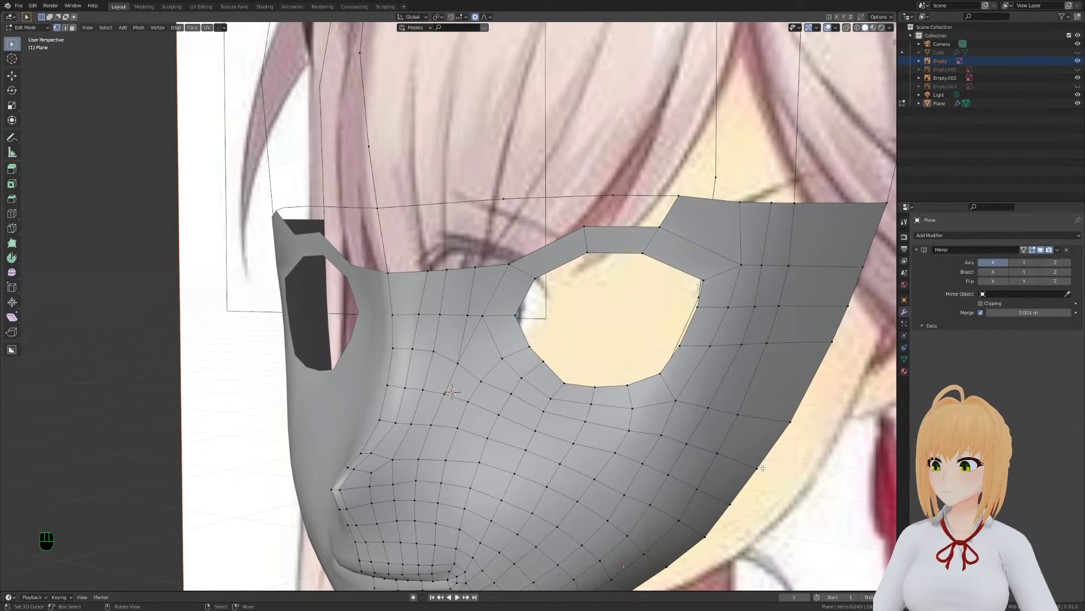
Select several edge loops across the cheek, chin and eye side to examine how the topology flows
{"action": "scroll", "coordinate": [762, 468], "scroll_direction": "down", "scroll_amount": 4}
{"action": "scroll", "coordinate": [550, 429], "scroll_direction": "up", "scroll_amount": 3}
{"action": "key", "text": "2"}
{"action": "left_click", "coordinate": [550, 429], "text": "alt"}
{"action": "right_click", "coordinate": [519, 408], "text": "alt+shift"}
{"action": "right_click", "coordinate": [511, 371], "text": "alt+shift"}
{"action": "right_click", "coordinate": [506, 332], "text": "alt+shift"}
{"action": "right_click", "coordinate": [511, 328], "text": "alt+shift"}
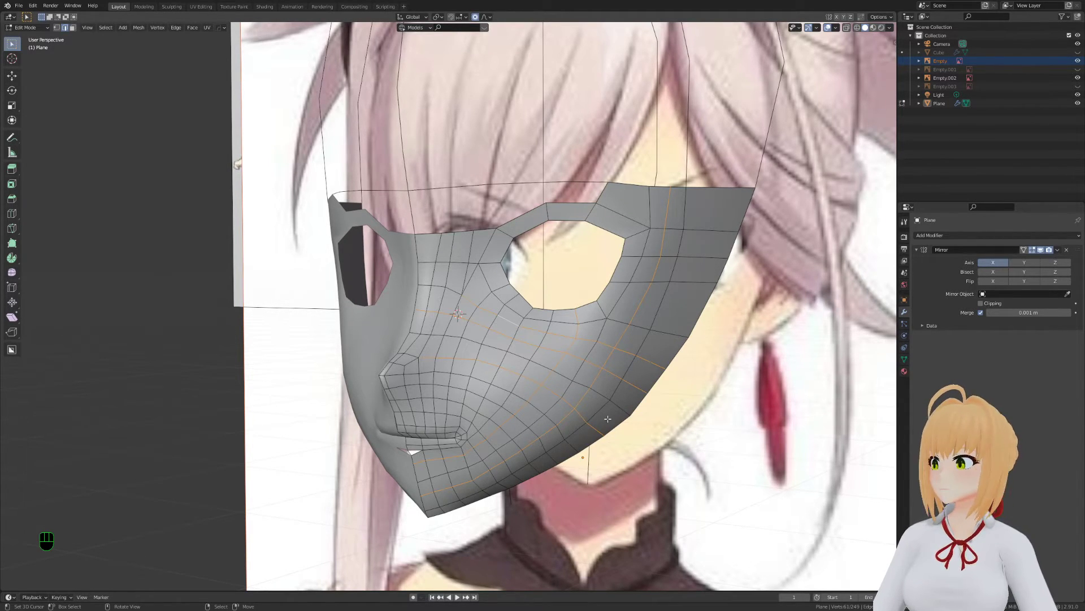
{"action": "key", "text": "a"}
{"action": "key", "text": "a"}
{"action": "key", "text": "a"}
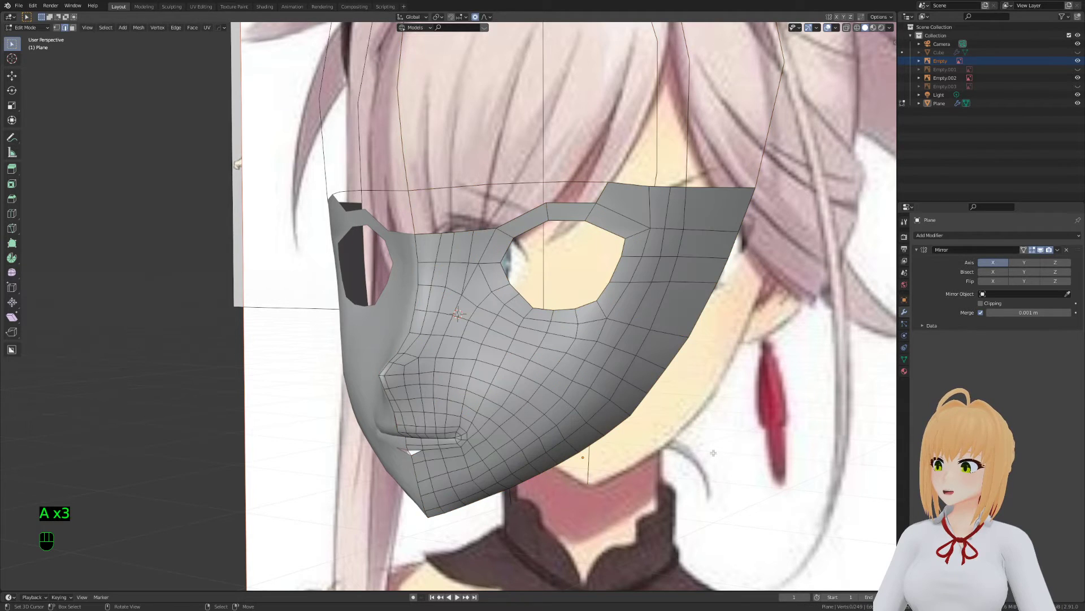
{"action": "middle_click_drag", "start_coordinate": [519, 390], "coordinate": [537, 398], "text": "shift"}
{"action": "scroll", "coordinate": [539, 399], "scroll_direction": "up", "scroll_amount": 2}
{"action": "key", "text": "a"}
{"action": "key", "text": "a"}
{"action": "key", "text": "a"}
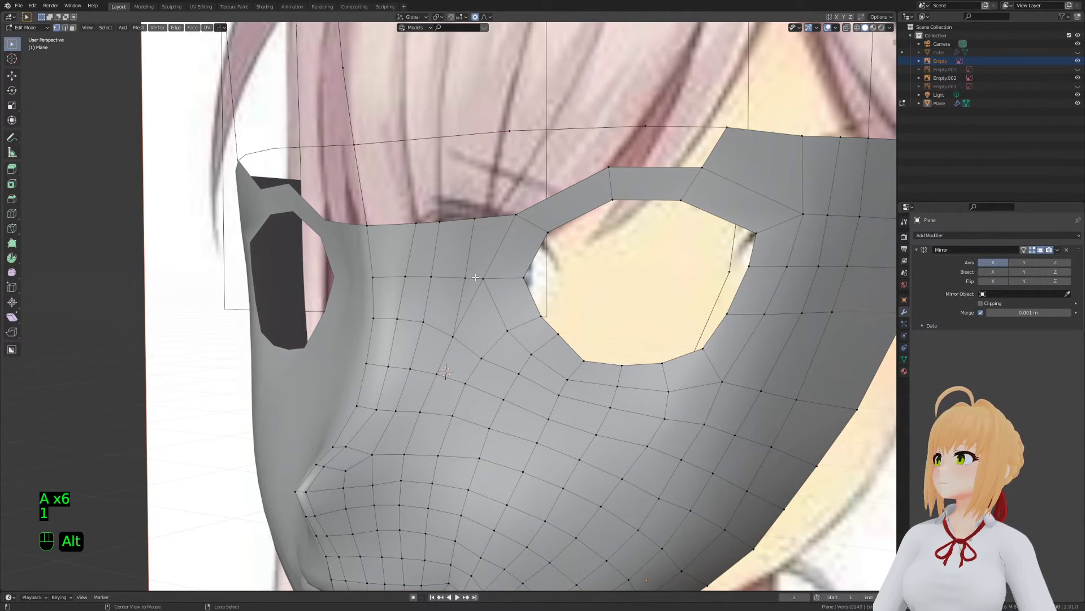
Bevel the horizontal edge row between the nose bridge and the eye opening's inner corner into two rows
{"action": "key", "text": "ctrl+b"}
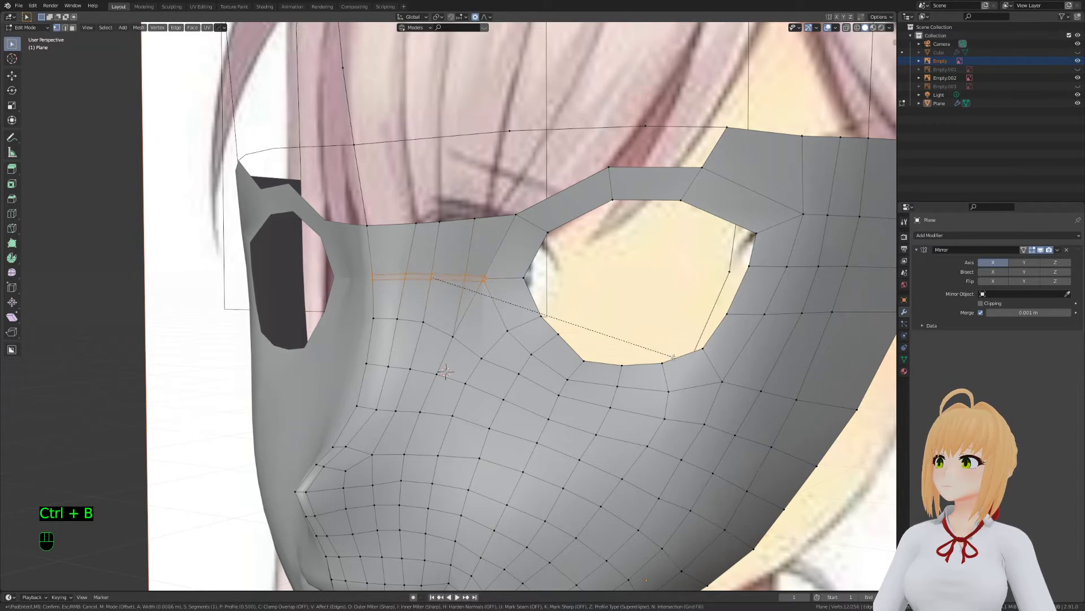
{"action": "left_click", "coordinate": [676, 358]}
{"action": "key", "text": "ctrl+b"}
{"action": "left_click", "coordinate": [582, 309]}
Move the upper of the two beveled rows beside the nose bridge upward to space the rows evenly
{"action": "left_click", "coordinate": [365, 272], "text": "ctrl"}
{"action": "key", "text": "g"}
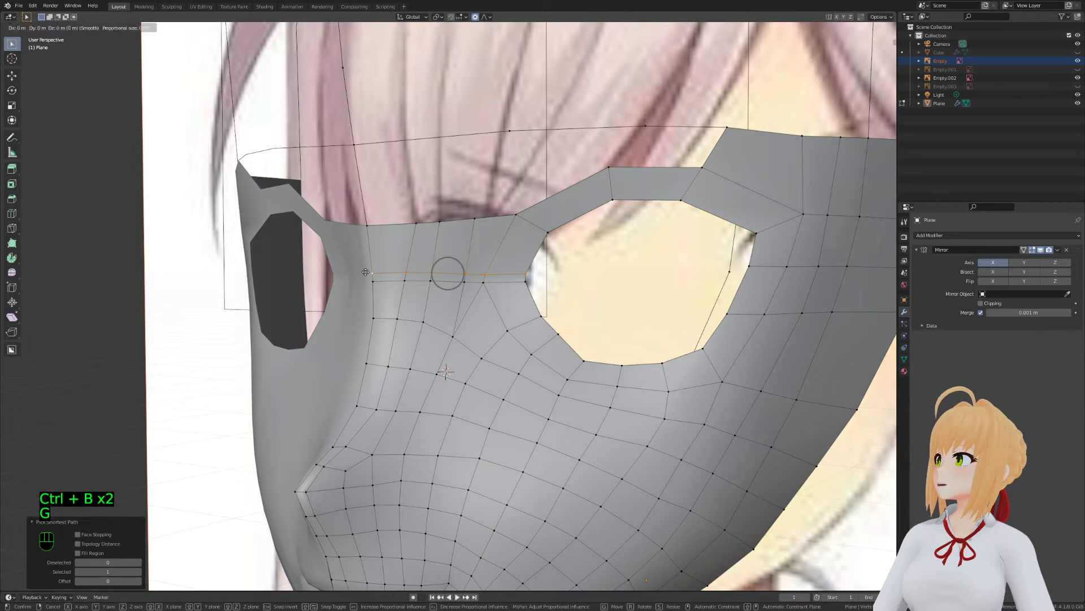
{"action": "left_click", "coordinate": [374, 257]}
{"action": "key", "text": "a"}
{"action": "key", "text": "a"}
{"action": "key", "text": "a"}
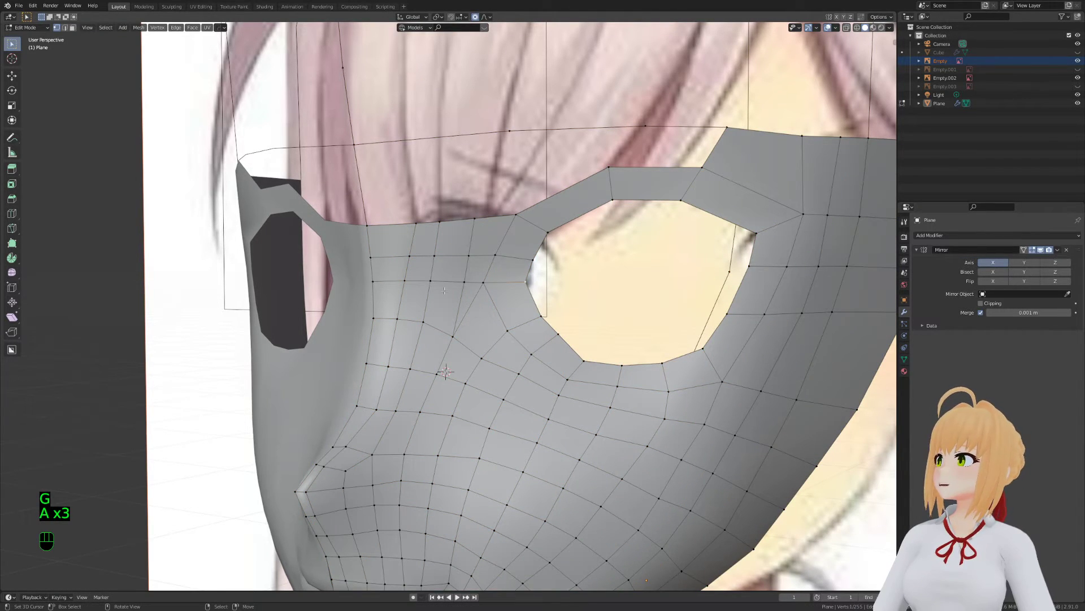
Merge the short edge in the lower beveled row near the eye's inner corner and slide the merged vertex slightly downward
{"action": "left_click", "coordinate": [494, 340], "text": "ctrl"}
{"action": "key", "text": "2"}
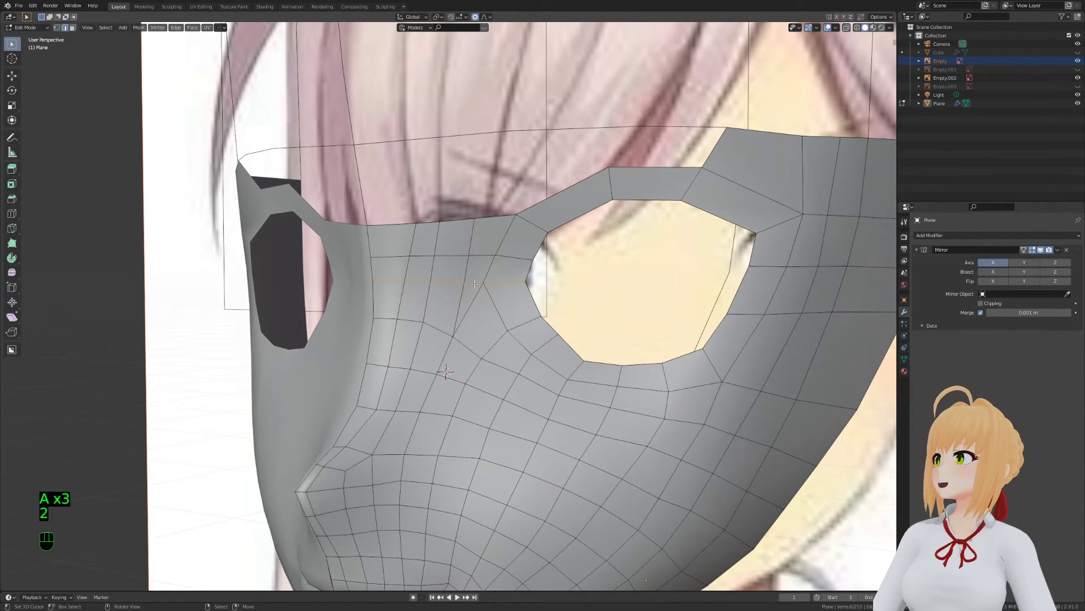
{"action": "key", "text": "m"}
{"action": "left_click", "coordinate": [474, 283]}
{"action": "key", "text": "1"}
{"action": "key", "text": "g"}
{"action": "key", "text": "g"}
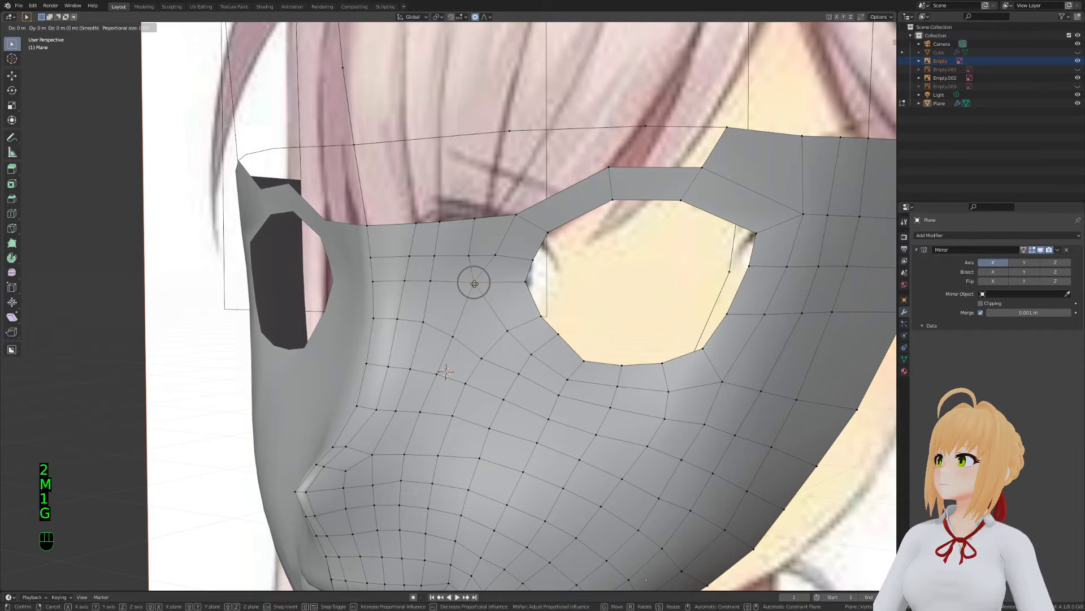
{"action": "left_click", "coordinate": [476, 293]}
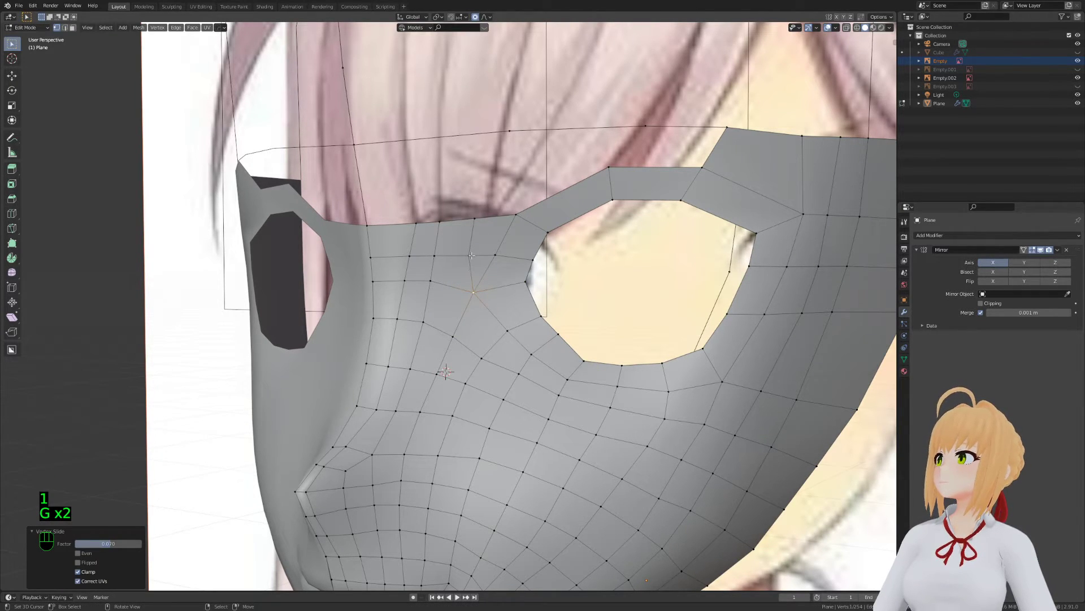
Dissolve the vertical edges running from the merged vertex up to the mesh's upper border
{"action": "key", "text": "2"}
{"action": "key", "text": "x"}
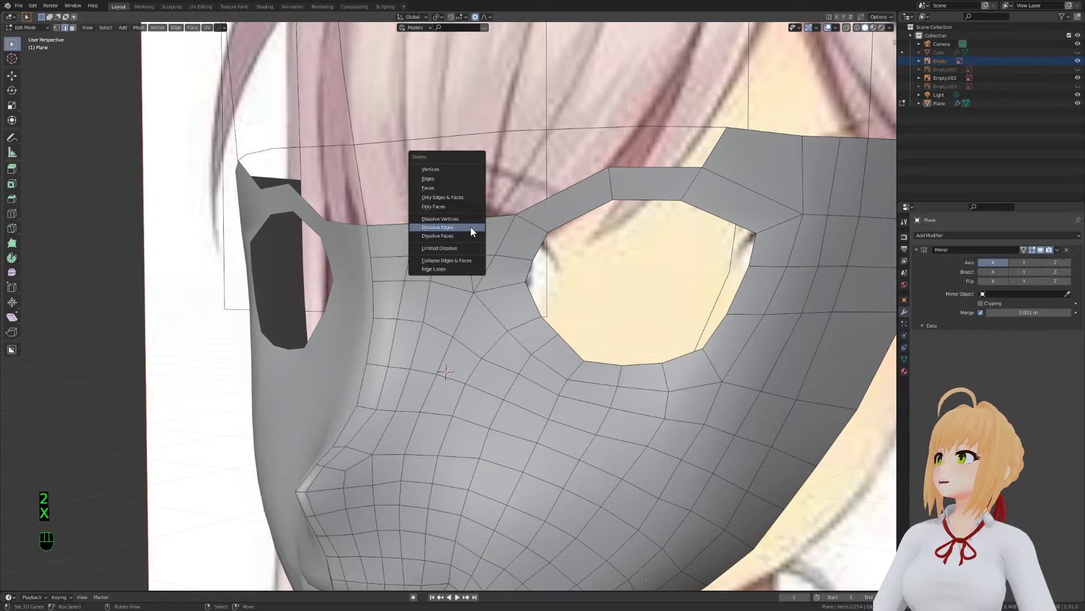
{"action": "left_click", "coordinate": [470, 226]}
{"action": "key", "text": "x"}
{"action": "left_click", "coordinate": [470, 266]}
{"action": "key", "text": "1"}
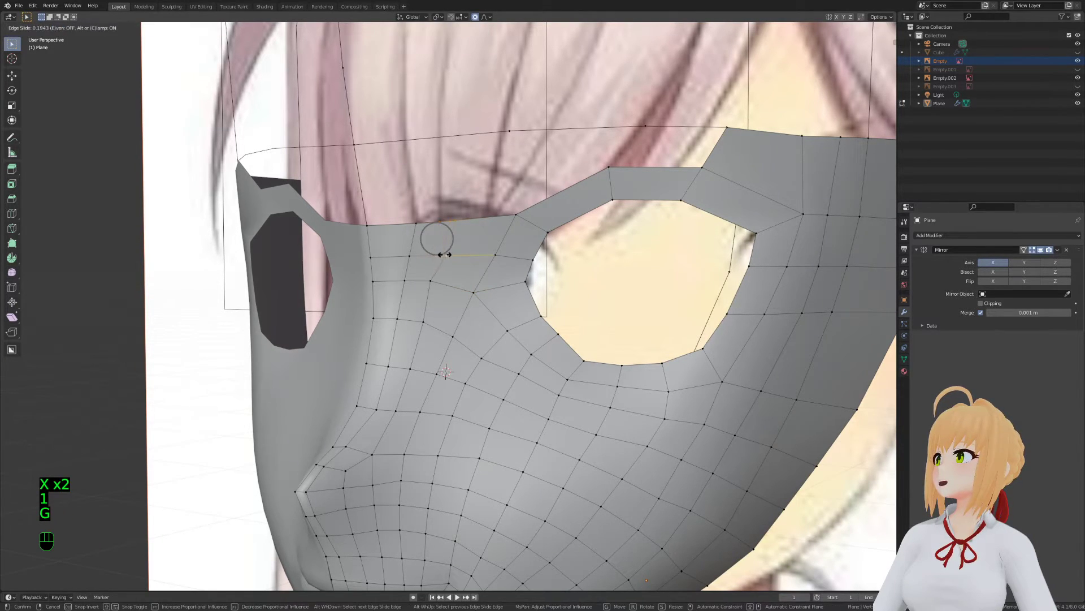
Slide the adjacent short vertical edge row toward the eye opening to even out the upper nose-side faces
{"action": "key", "text": "g"}
{"action": "key", "text": "g"}
{"action": "left_click", "coordinate": [431, 278]}
{"action": "key", "text": "a"}
{"action": "key", "text": "a"}
{"action": "key", "text": "a"}
Save the file from Object Mode and return to editing the face mesh
{"action": "key", "text": "Tab"}
{"action": "scroll", "coordinate": [646, 375], "scroll_direction": "down", "scroll_amount": 3}
{"action": "key", "text": "ctrl+s"}
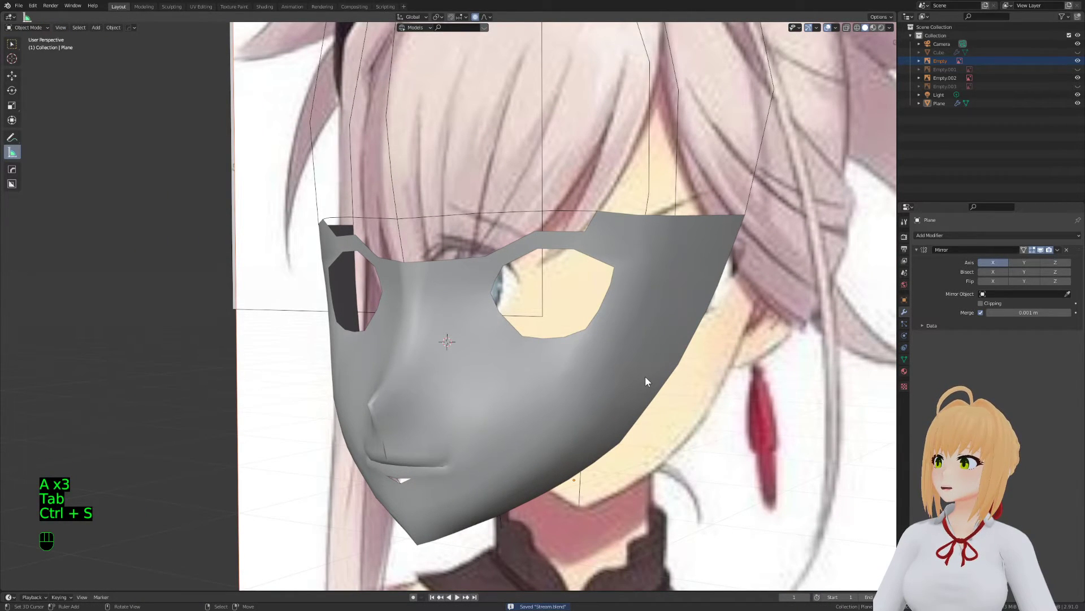
{"action": "key", "text": "a"}
{"action": "key", "text": "a"}
{"action": "key", "text": "a"}
{"action": "key", "text": "Tab"}
{"action": "scroll", "coordinate": [413, 396], "scroll_direction": "up", "scroll_amount": 3}
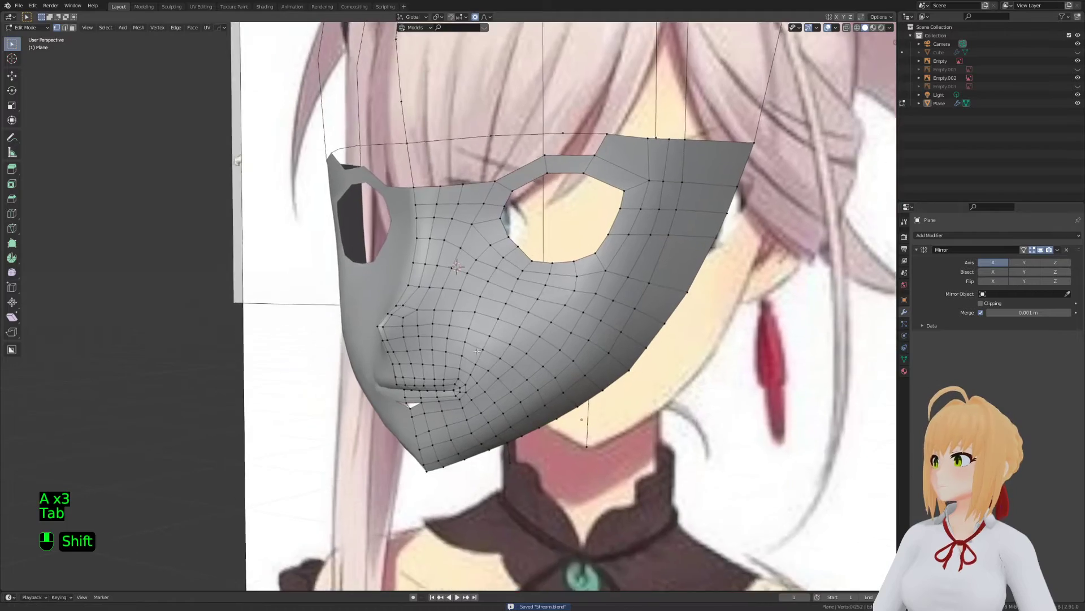
{"action": "key", "text": "Tab"}
{"action": "key", "text": "Tab"}
Slide the vertex just below the lower lip near the centreline slightly downward along its edge
{"action": "scroll", "coordinate": [403, 377], "scroll_direction": "up", "scroll_amount": 4}
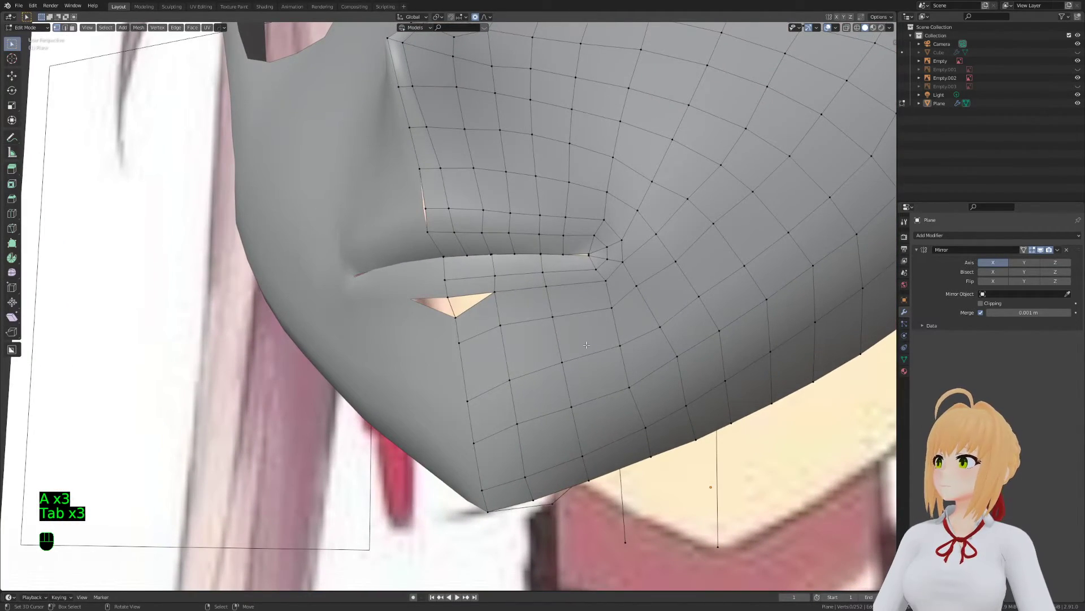
{"action": "key", "text": "2"}
{"action": "middle_click_drag", "start_coordinate": [498, 334], "coordinate": [549, 422]}
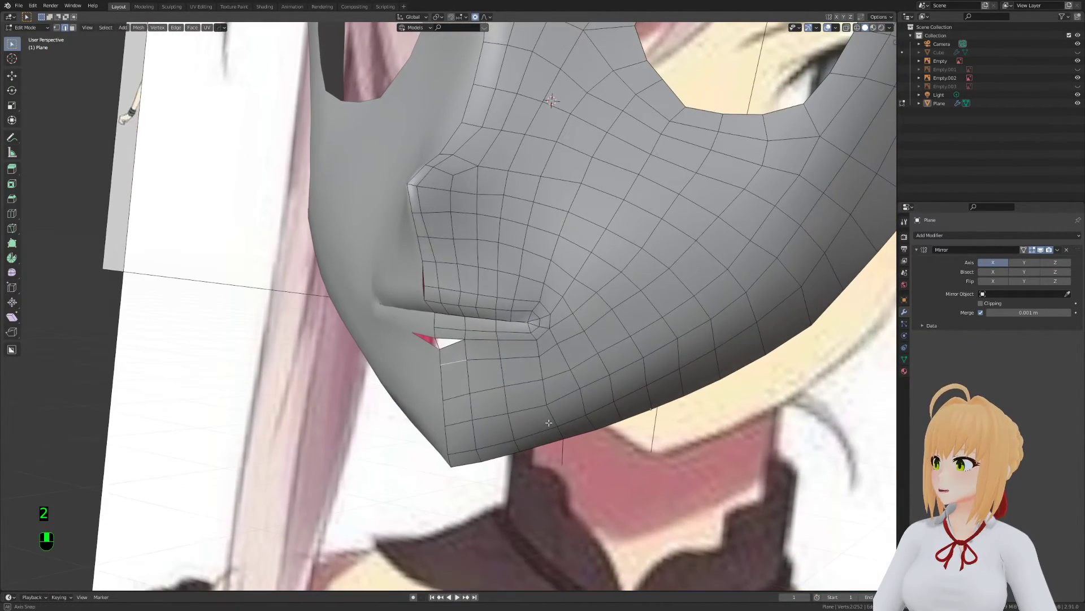
{"action": "key", "text": "g"}
{"action": "key", "text": "g"}
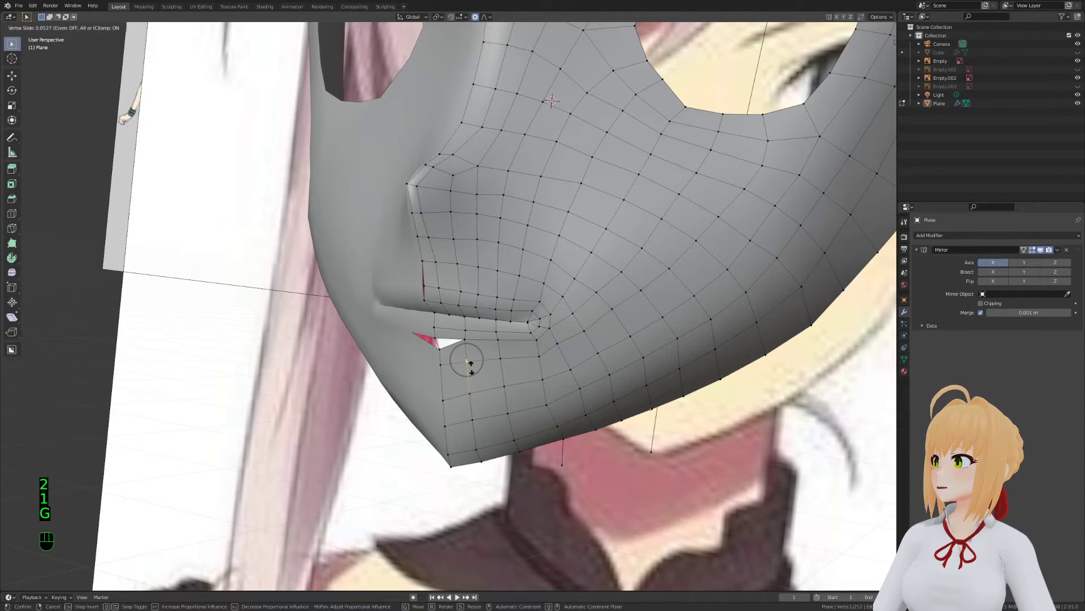
{"action": "left_click", "coordinate": [470, 364]}
Slide the edge row below the lower lip, from the centreline past the mouth corner, downward and smooth its vertices
{"action": "key", "text": "2"}
{"action": "left_click", "coordinate": [602, 318], "text": "ctrl"}
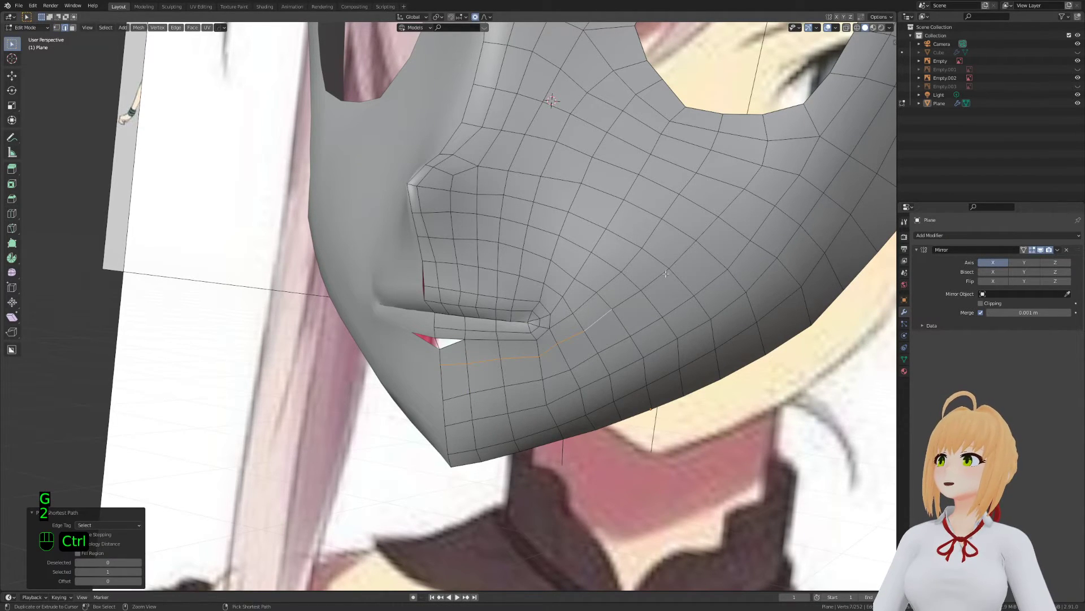
{"action": "key", "text": "g"}
{"action": "key", "text": "g"}
{"action": "left_click", "coordinate": [672, 282]}
{"action": "key", "text": "t"}
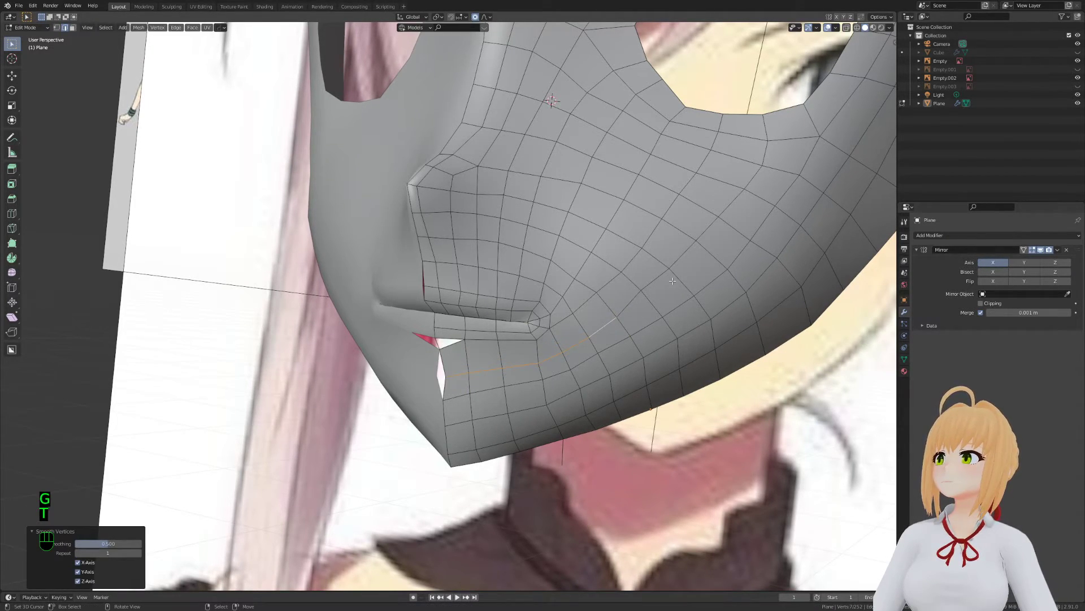
Slide individual vertices of the edge row below the lower lip along their edges
{"action": "key", "text": "1"}
{"action": "left_click", "coordinate": [542, 379]}
{"action": "key", "text": "g"}
{"action": "key", "text": "g"}
{"action": "left_click", "coordinate": [468, 399]}
{"action": "key", "text": "g"}
{"action": "key", "text": "a"}
{"action": "key", "text": "a"}
{"action": "key", "text": "a"}
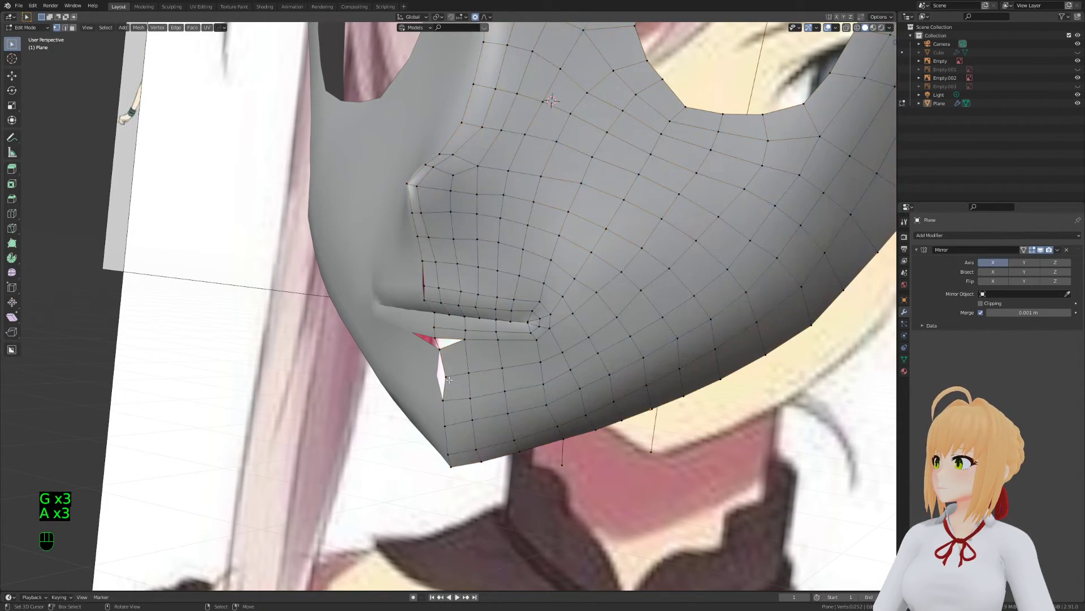
Move the centre vertex below the lower lip back to the mirror line to close the seam
{"action": "middle_click_drag", "start_coordinate": [386, 373], "coordinate": [576, 317]}
{"action": "key", "text": "g"}
{"action": "left_click", "coordinate": [449, 363]}
{"action": "key", "text": "g"}
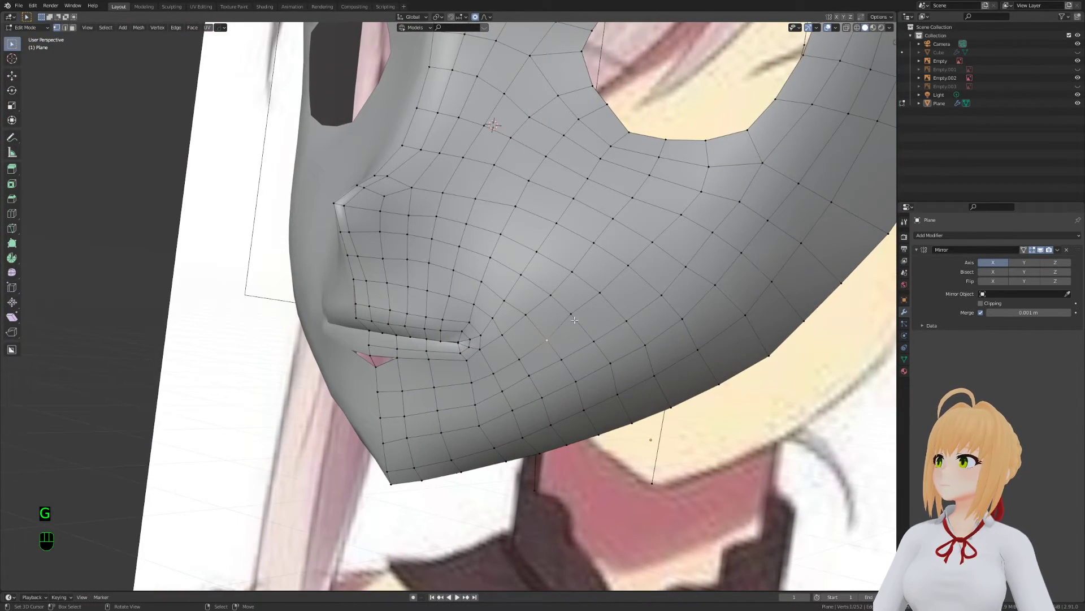
{"action": "right_click", "coordinate": [574, 313]}
{"action": "key", "text": "a"}
{"action": "key", "text": "a"}
{"action": "key", "text": "a"}
Merge the edge beside the triangular opening under the middle of the lower lip to close the hole
{"action": "middle_click_drag", "start_coordinate": [574, 312], "coordinate": [433, 327]}
{"action": "key", "text": "2"}
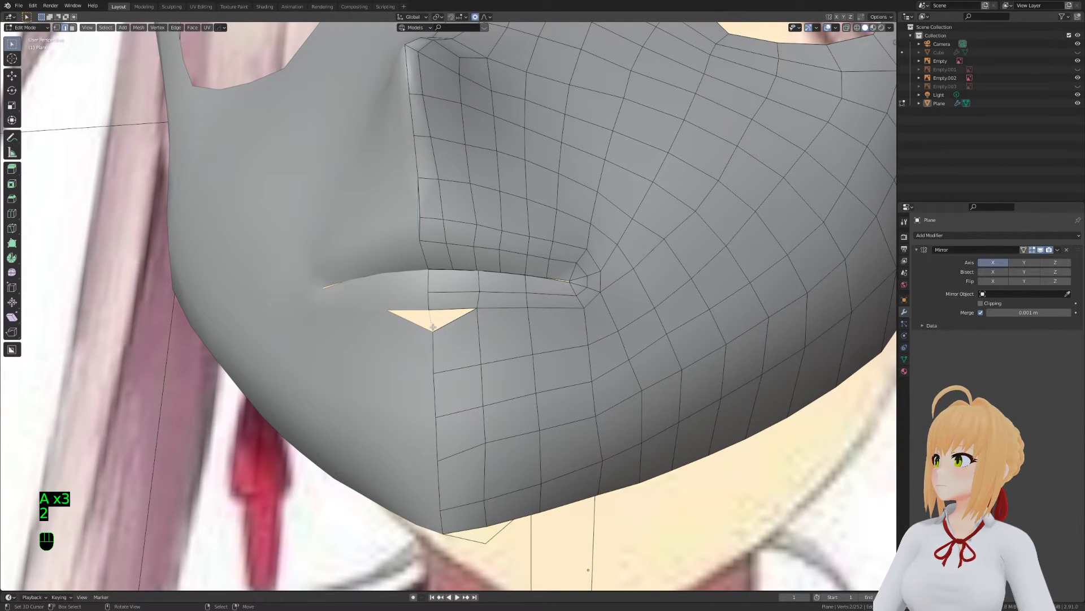
{"action": "key", "text": "m"}
{"action": "left_click", "coordinate": [433, 326]}
{"action": "key", "text": "1"}
Move the merged centre vertex under the lower lip to refine the lip's profile
{"action": "middle_click_drag", "start_coordinate": [432, 327], "coordinate": [243, 339]}
{"action": "left_click", "coordinate": [224, 330]}
{"action": "key", "text": "g"}
{"action": "left_click", "coordinate": [240, 338]}
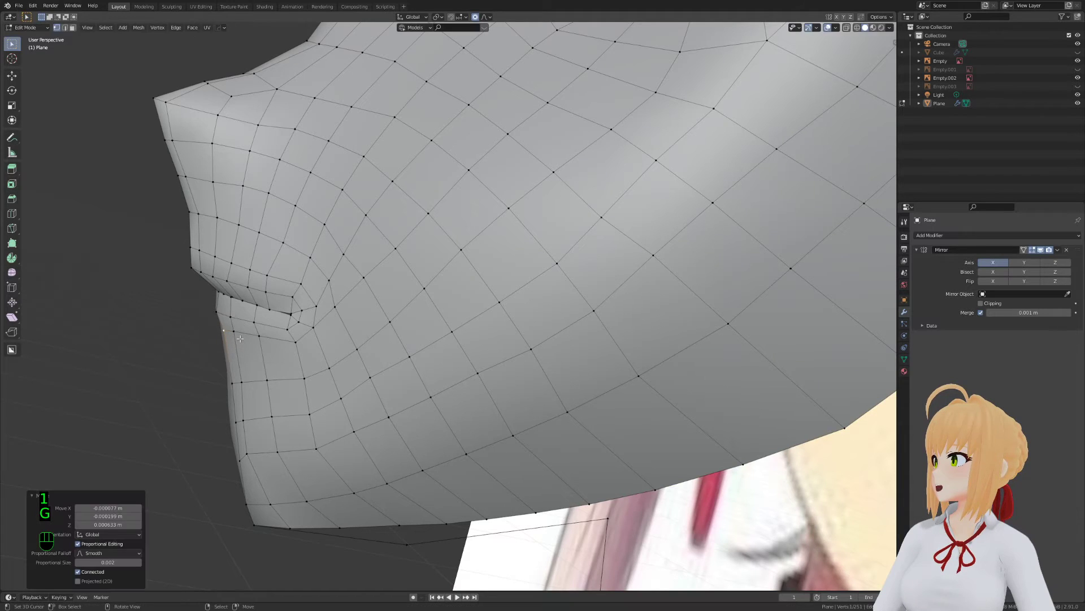
Move the centre vertex below the lower lip along the profile, working in the orthographic side view with wireframe shading
{"action": "key", "text": "KP_3"}
{"action": "key", "text": "KP_5"}
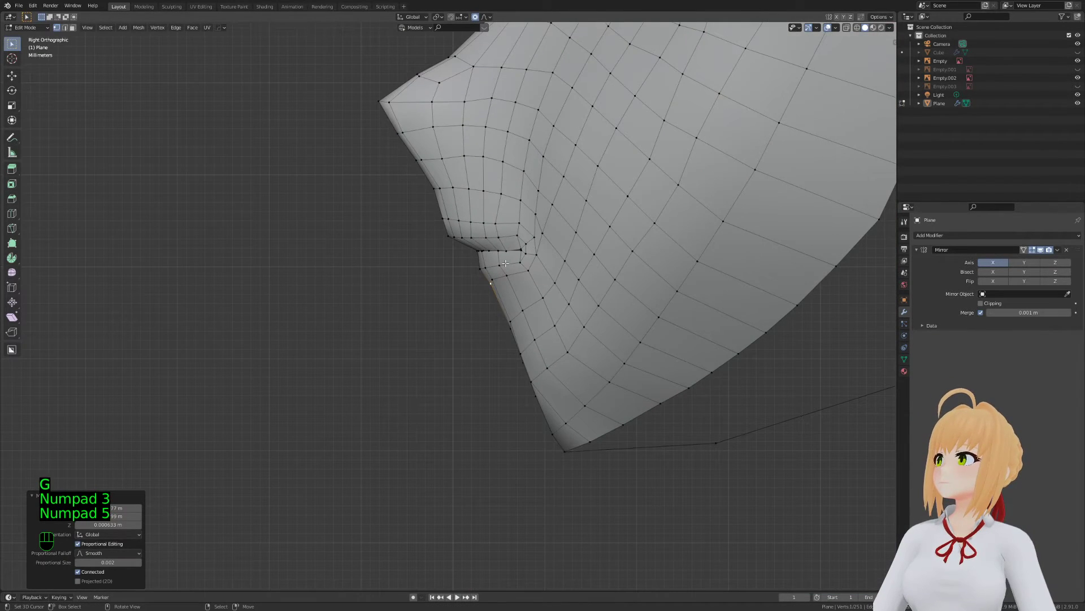
{"action": "key", "text": "shift+z"}
{"action": "scroll", "coordinate": [402, 389], "scroll_direction": "up", "scroll_amount": 2}
{"action": "key", "text": "g"}
{"action": "key", "text": "g"}
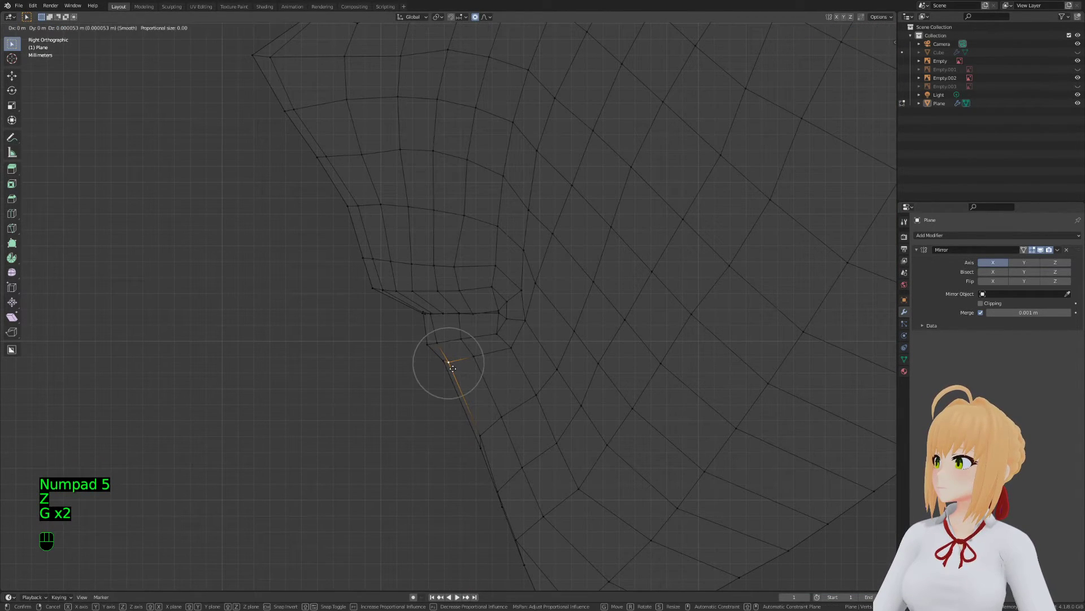
{"action": "left_click", "coordinate": [455, 367]}
{"action": "key", "text": "KP_5"}
{"action": "key", "text": "z"}
{"action": "left_click", "coordinate": [557, 358]}
{"action": "mouse_move", "coordinate": [557, 359]}
{"action": "middle_mouse_down"}
{"action": "mouse_move", "coordinate": [525, 418]}
{"action": "mouse_move", "coordinate": [565, 367]}
{"action": "middle_mouse_up"}
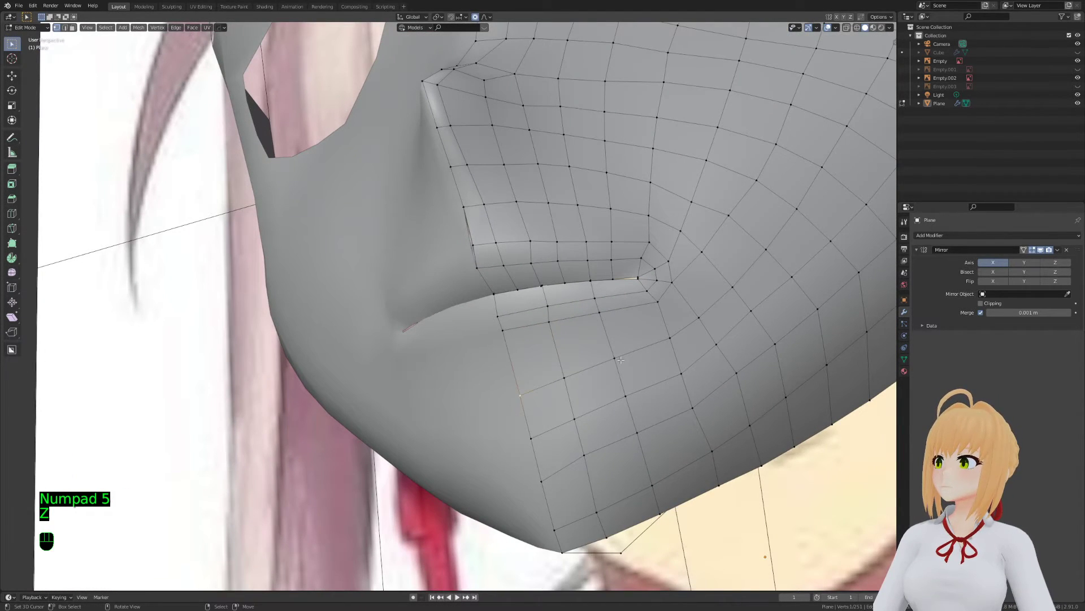
Slide the first edge row below the lower lip upward, and rotate and move it into even spacing
{"action": "left_click", "coordinate": [610, 345], "text": "ctrl"}
{"action": "key", "text": "g"}
{"action": "key", "text": "g"}
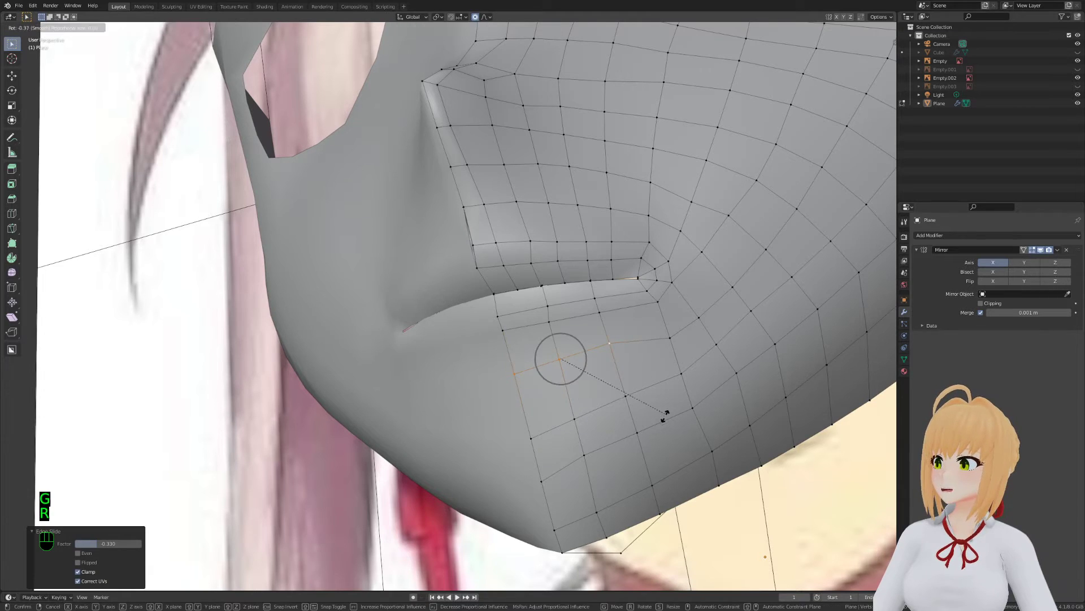
{"action": "key", "text": "r"}
{"action": "key", "text": "g"}
{"action": "left_click", "coordinate": [514, 419]}
Slide two vertices of the next chin row below the lower lip along their edges to even out the row
{"action": "right_click", "coordinate": [574, 419]}
{"action": "key", "text": "g"}
{"action": "key", "text": "g"}
{"action": "left_click", "coordinate": [571, 407]}
{"action": "right_click", "coordinate": [625, 396]}
{"action": "key", "text": "g"}
{"action": "key", "text": "g"}
{"action": "left_click", "coordinate": [624, 392]}
Move the lower vertex on the chin's centre line to even out the spacing above the chin tip
{"action": "key", "text": "g"}
{"action": "left_click", "coordinate": [538, 478]}
{"action": "key", "text": "a"}
{"action": "key", "text": "a"}
{"action": "key", "text": "a"}
{"action": "middle_click_drag", "start_coordinate": [537, 478], "coordinate": [564, 376], "text": "shift"}
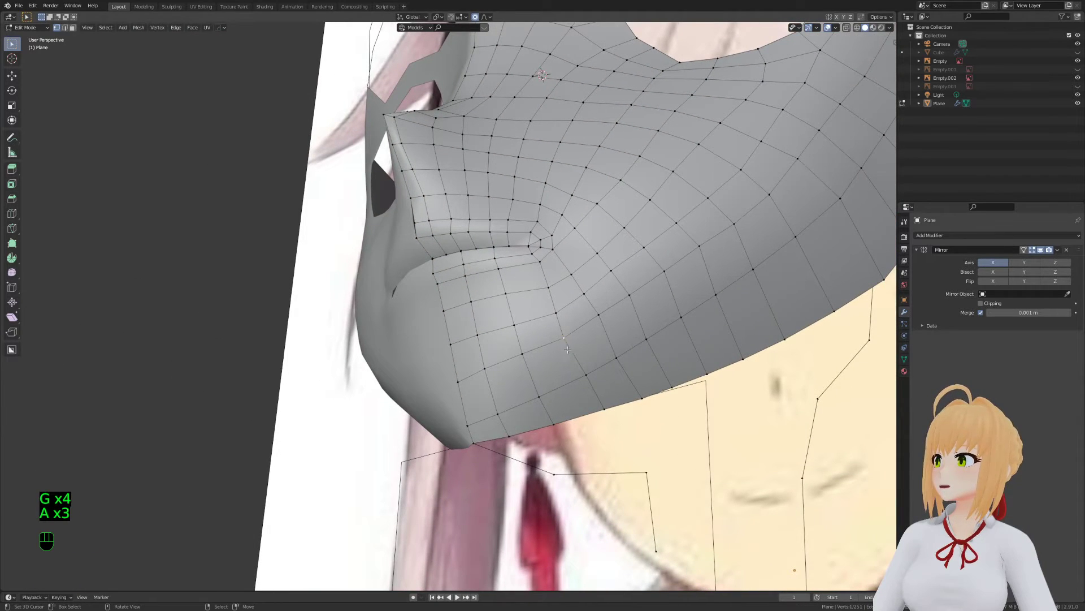
Slide two vertices of the lower chin rows beside the centre line along their edges
{"action": "right_click", "coordinate": [529, 360]}
{"action": "key", "text": "g"}
{"action": "key", "text": "g"}
{"action": "left_click", "coordinate": [531, 362]}
{"action": "right_click", "coordinate": [484, 368]}
{"action": "key", "text": "g"}
{"action": "key", "text": "g"}
{"action": "left_click", "coordinate": [492, 382]}
{"action": "scroll", "coordinate": [604, 328], "scroll_direction": "down", "scroll_amount": 3}
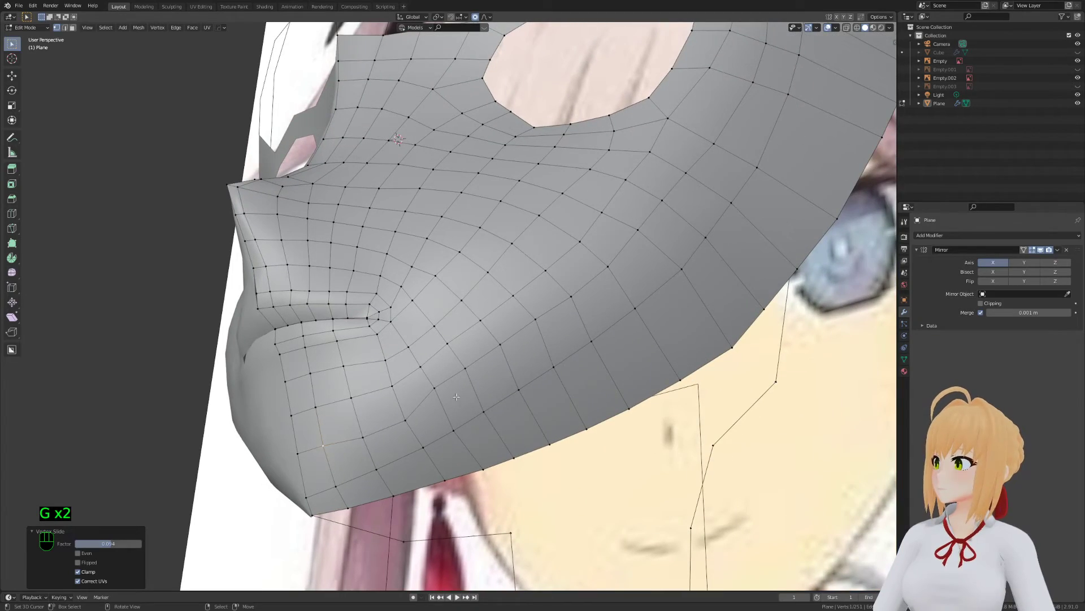
Move the vertices beside the outer eye corner into a smoother line and save the file
{"action": "middle_click_drag", "start_coordinate": [604, 328], "coordinate": [482, 335]}
{"action": "right_click", "coordinate": [613, 212], "text": "ctrl"}
{"action": "key", "text": "g"}
{"action": "left_click", "coordinate": [618, 200]}
{"action": "key", "text": "a"}
{"action": "key", "text": "a"}
{"action": "key", "text": "a"}
{"action": "key", "text": "Tab"}
{"action": "key", "text": "ctrl+s"}
{"action": "key", "text": "Tab"}
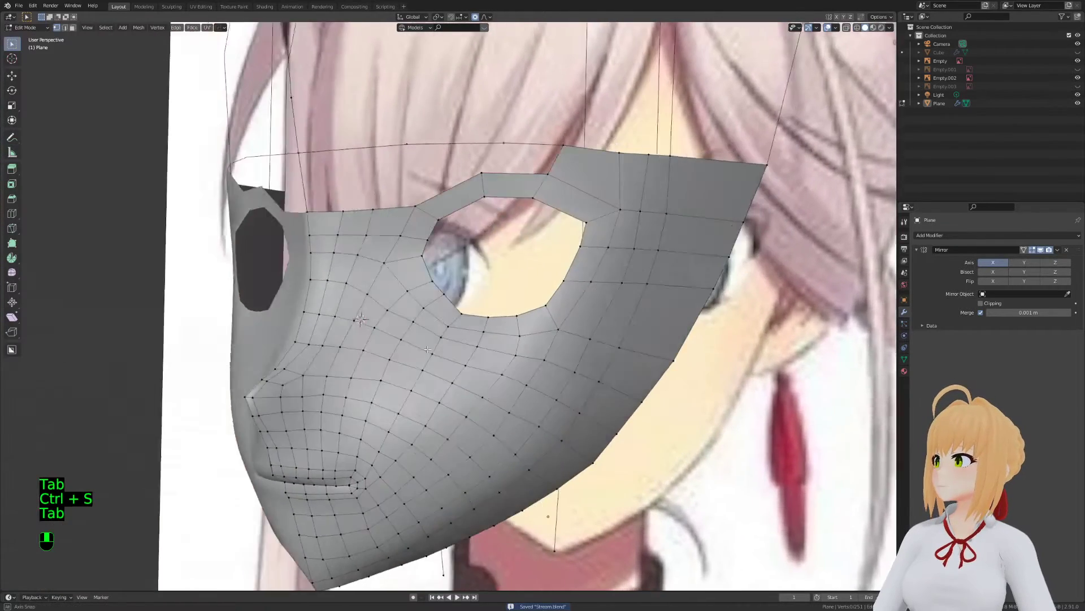
Slide the edge row directly below the eye opening to even out the upper cheek
{"action": "key", "text": "a"}
{"action": "key", "text": "a"}
{"action": "key", "text": "a"}
{"action": "key", "text": "g"}
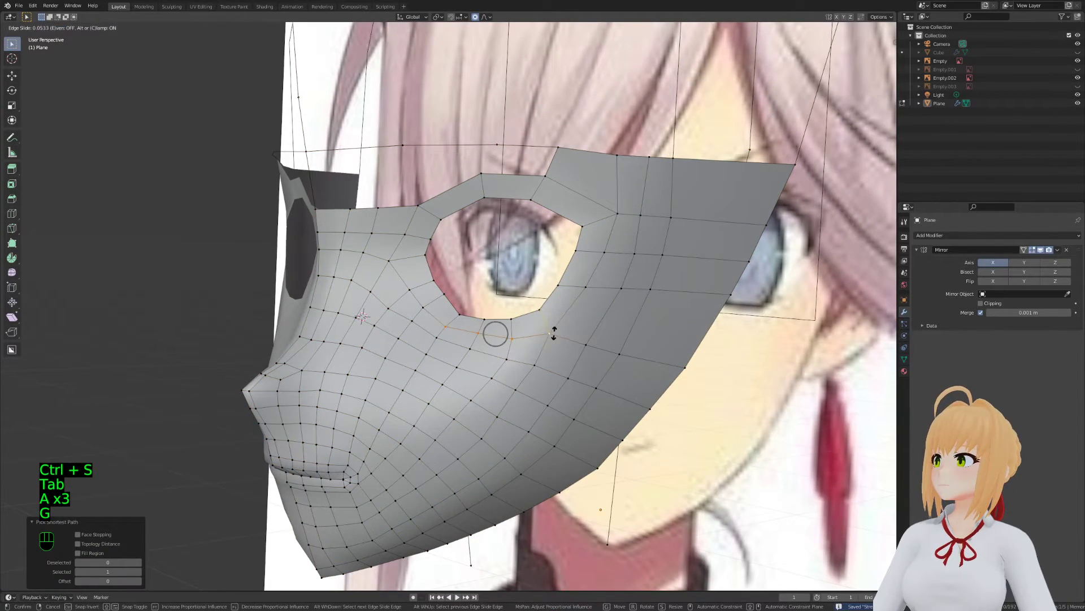
{"action": "middle_click_drag", "start_coordinate": [442, 324], "coordinate": [440, 362], "text": "shift"}
{"action": "key", "text": "a"}
{"action": "key", "text": "a"}
{"action": "key", "text": "a"}
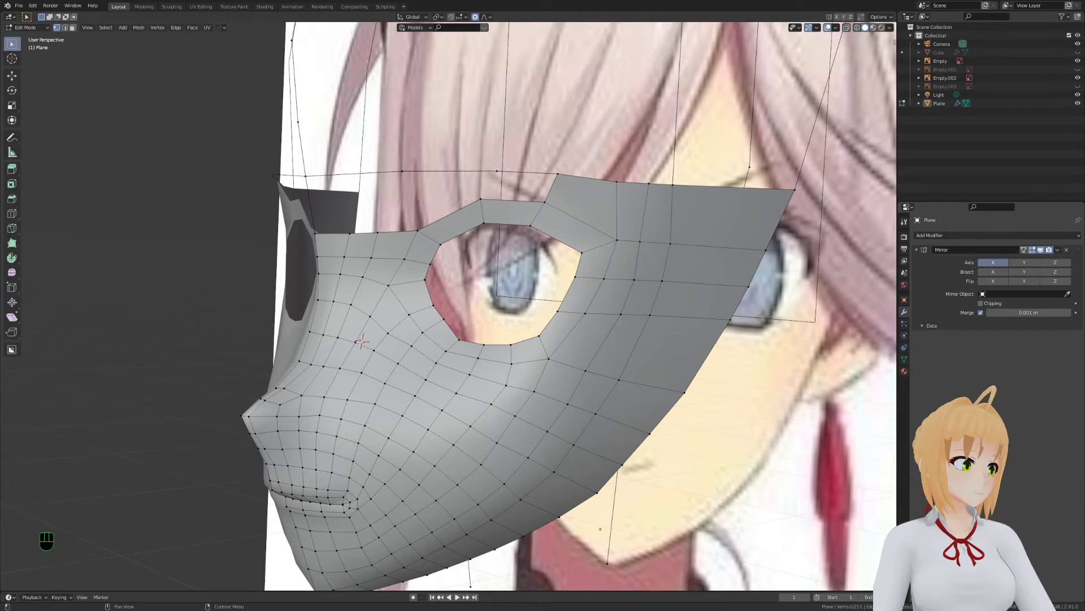
Move and slightly rotate a single edge on the cheek below the outer eye corner
{"action": "middle_click_drag", "start_coordinate": [430, 373], "coordinate": [509, 350]}
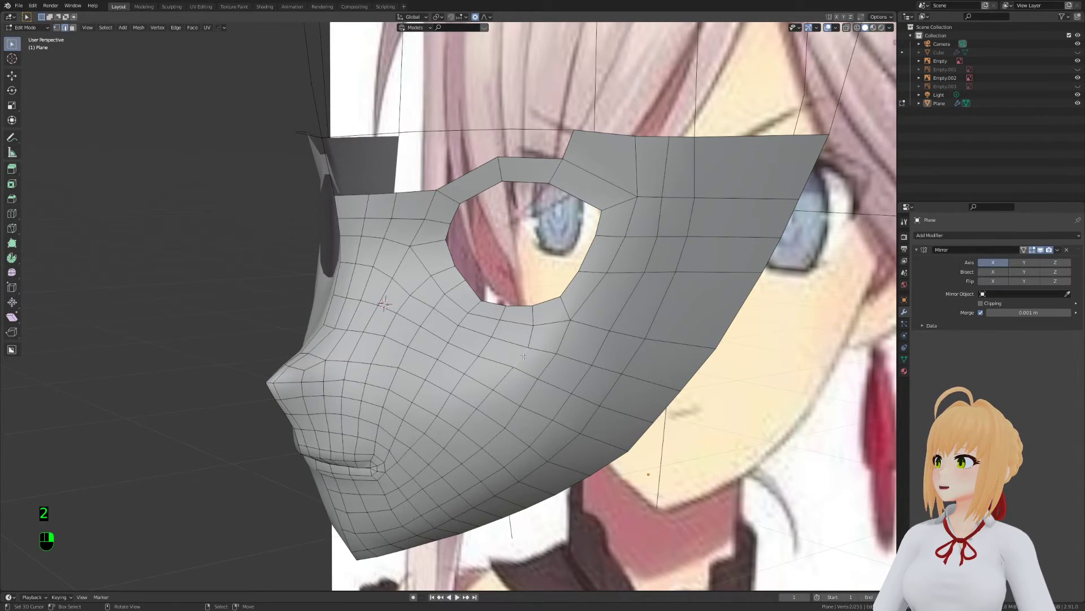
{"action": "left_click", "coordinate": [523, 356]}
{"action": "key", "text": "g"}
{"action": "left_click", "coordinate": [567, 371]}
{"action": "key", "text": "r"}
{"action": "left_click", "coordinate": [561, 368]}
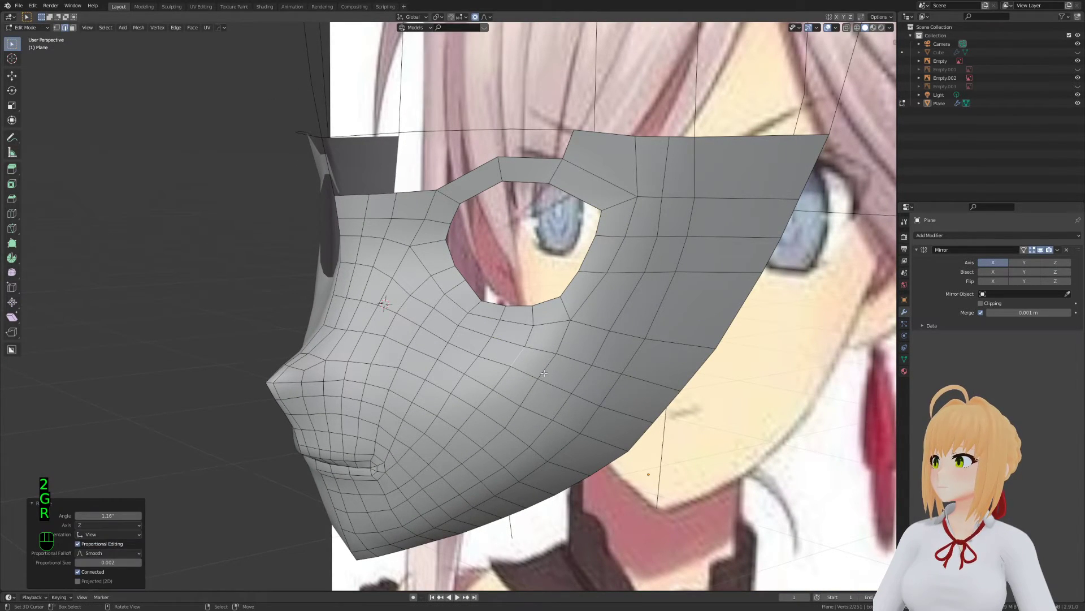
{"action": "key", "text": "a"}
{"action": "key", "text": "a"}
{"action": "key", "text": "a"}
Adjust a cheek vertex in vertex select mode and save the file
{"action": "key", "text": "1"}
{"action": "key", "text": "g"}
{"action": "key", "text": "Tab"}
{"action": "key", "text": "ctrl+s"}
{"action": "middle_click_drag", "start_coordinate": [526, 416], "coordinate": [467, 232], "text": "shift"}
{"action": "key", "text": "Tab"}
{"action": "scroll", "coordinate": [603, 364], "scroll_direction": "down", "scroll_amount": 3}
Move a vertex on the upper border above the eye's outer corner and slide a temple vertex along its edge
{"action": "key", "text": "g"}
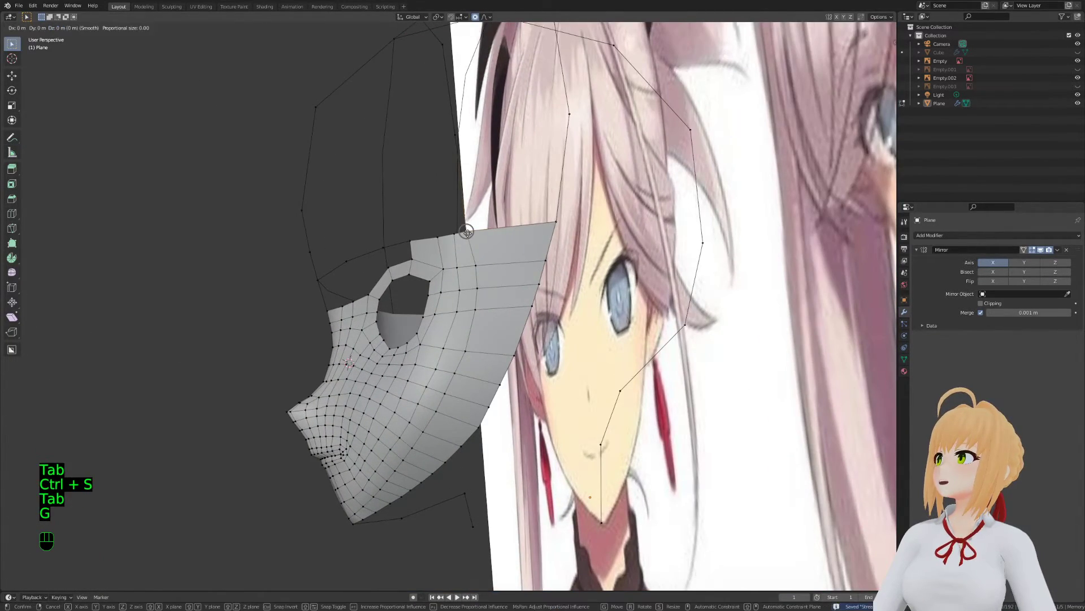
{"action": "left_click", "coordinate": [481, 230]}
{"action": "key", "text": "g"}
{"action": "key", "text": "g"}
{"action": "left_click", "coordinate": [487, 270]}
Slide an edge on the temple beside the eye opening in edge select mode
{"action": "key", "text": "2"}
{"action": "left_click", "coordinate": [479, 298]}
{"action": "key", "text": "g"}
{"action": "key", "text": "g"}
{"action": "left_click", "coordinate": [477, 299]}
{"action": "middle_click_drag", "start_coordinate": [472, 360], "coordinate": [462, 323]}
{"action": "key", "text": "Tab"}
{"action": "key", "text": "Tab"}
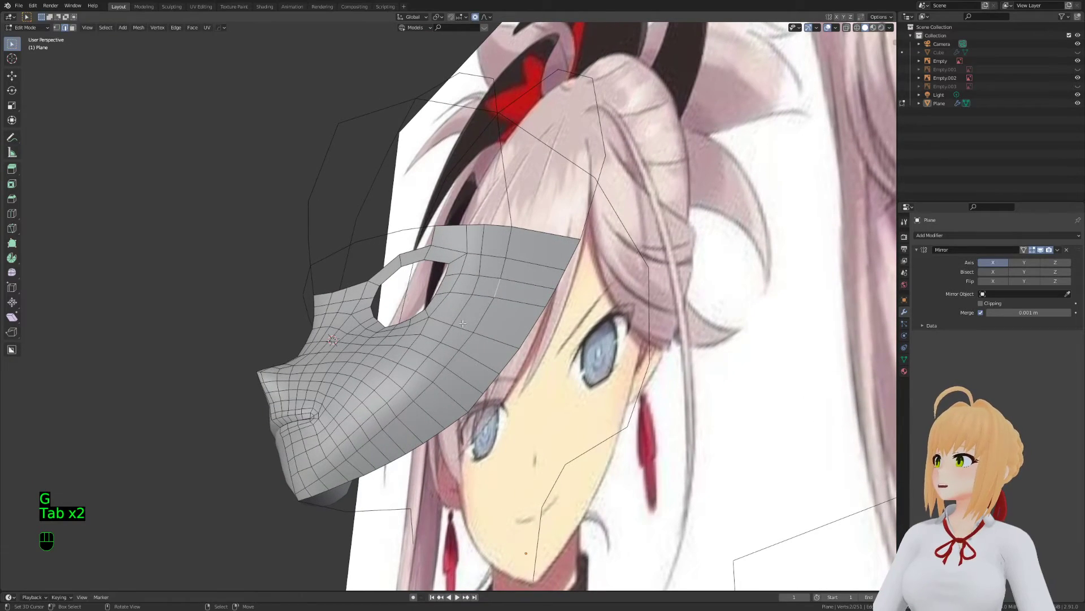
{"action": "key", "text": "ctrl+r"}
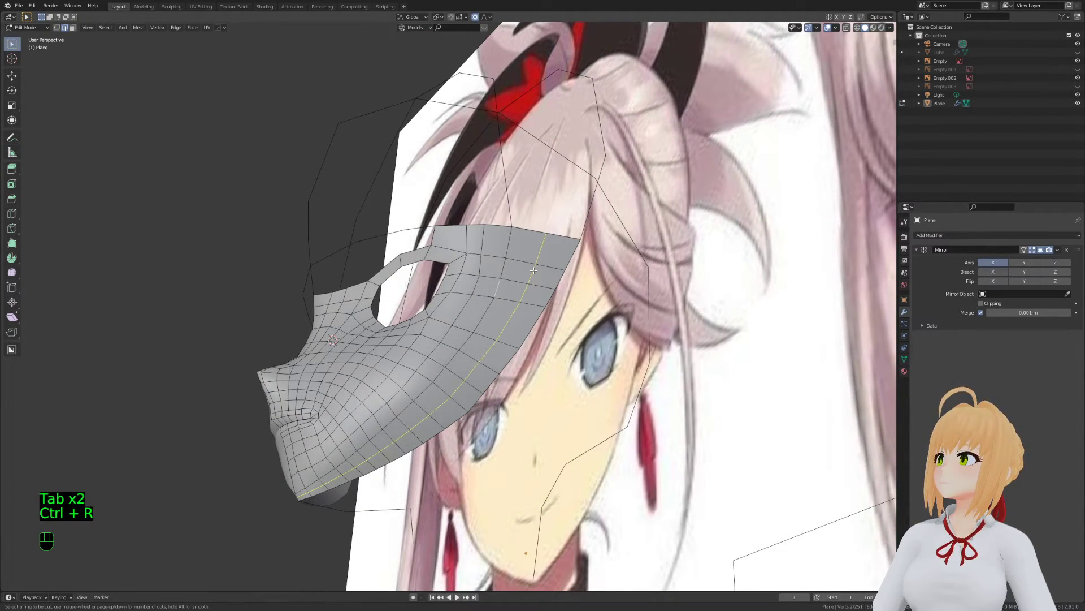
{"action": "middle_click_drag", "start_coordinate": [534, 271], "coordinate": [532, 373]}
{"action": "key", "text": "a"}
{"action": "key", "text": "a"}
{"action": "key", "text": "a"}
Save the file and inspect the smooth-shaded face from the opposite three-quarter view
{"action": "key", "text": "Tab"}
{"action": "scroll", "coordinate": [551, 288], "scroll_direction": "up", "scroll_amount": 2}
{"action": "key", "text": "ctrl+s"}
{"action": "scroll", "coordinate": [552, 290], "scroll_direction": "up", "scroll_amount": 2}
{"action": "scroll", "coordinate": [553, 290], "scroll_direction": "down", "scroll_amount": 3}
{"action": "key", "text": "Tab"}
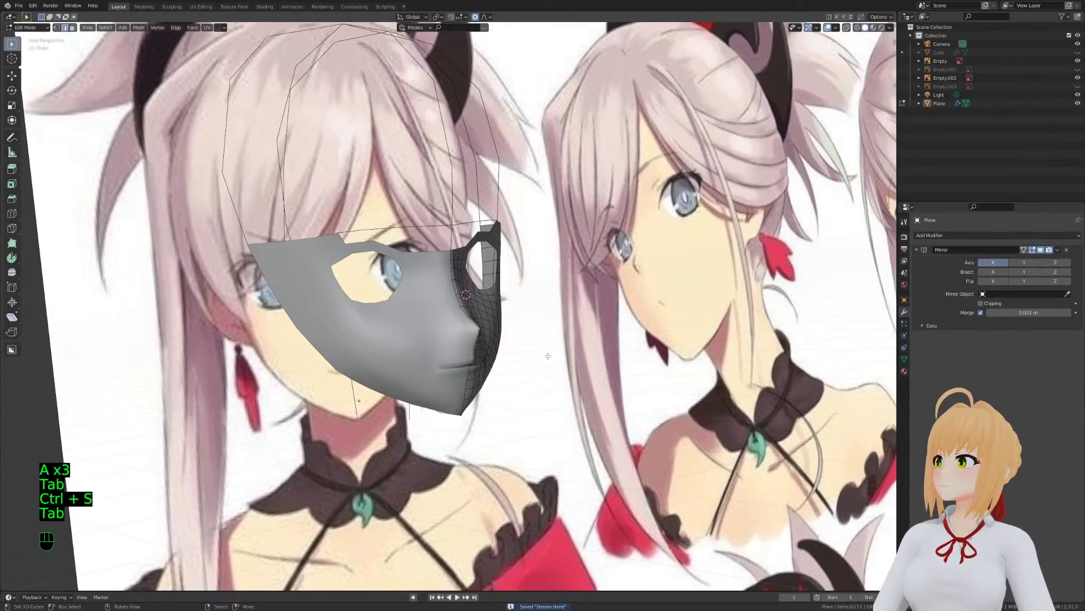
{"action": "scroll", "coordinate": [492, 399], "scroll_direction": "up", "scroll_amount": 3}
{"action": "middle_click_drag", "start_coordinate": [477, 403], "coordinate": [479, 381]}
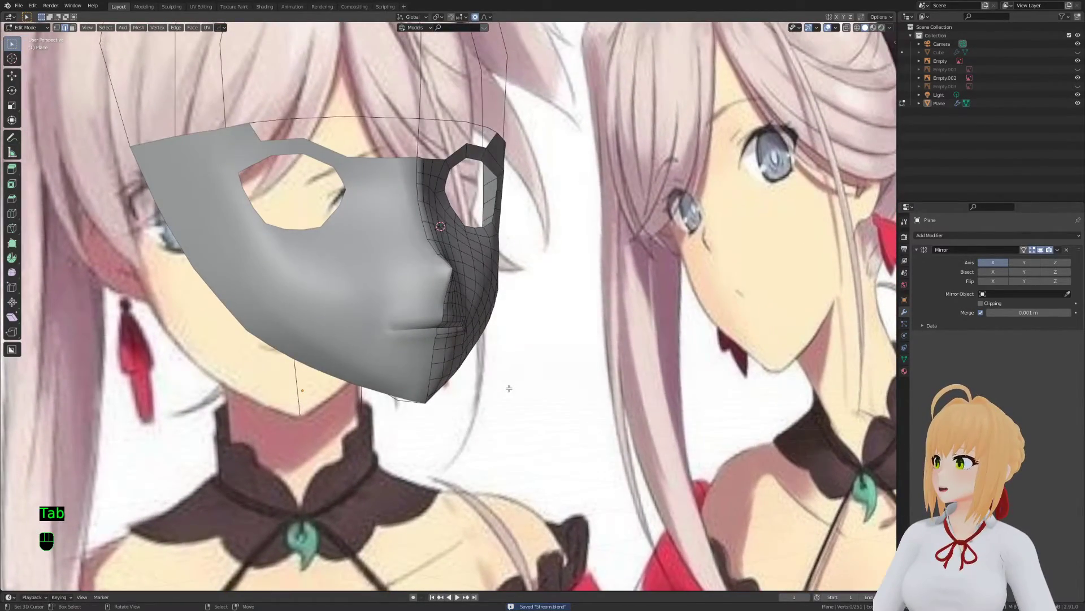
{"action": "key", "text": "Tab"}
{"action": "key", "text": "Tab"}
{"action": "key", "text": "1"}
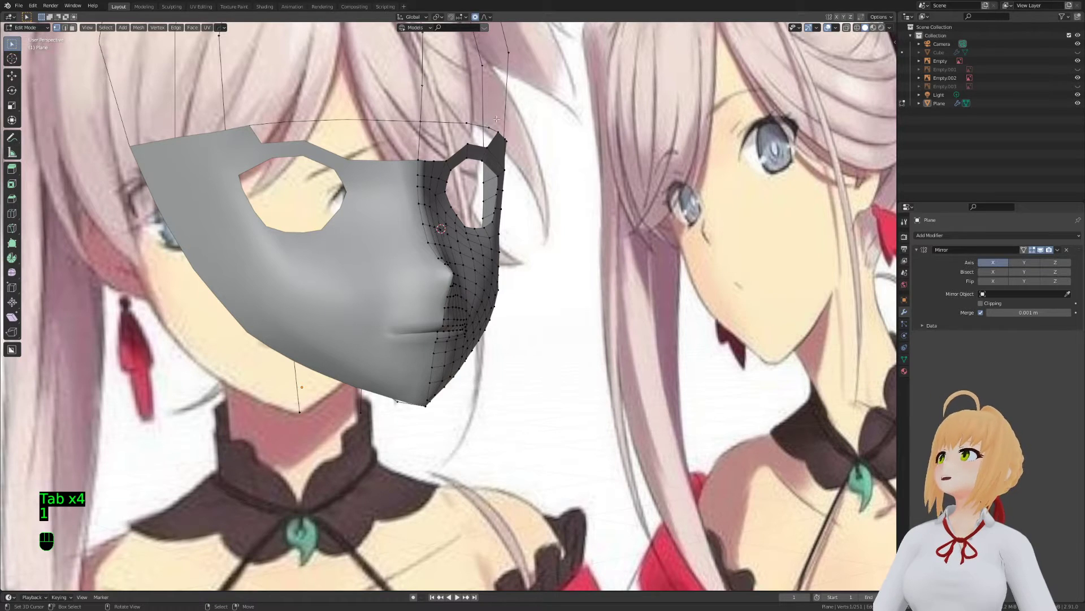
{"action": "scroll", "coordinate": [537, 350], "scroll_direction": "down", "scroll_amount": 1}
Move a vertex on the lower cheek silhouette beside the mouth with proportional editing
{"action": "key", "text": "g"}
{"action": "right_click", "coordinate": [535, 351]}
{"action": "scroll", "coordinate": [531, 353], "scroll_direction": "up", "scroll_amount": 1}
{"action": "middle_click_drag", "start_coordinate": [525, 371], "coordinate": [516, 342], "text": "shift"}
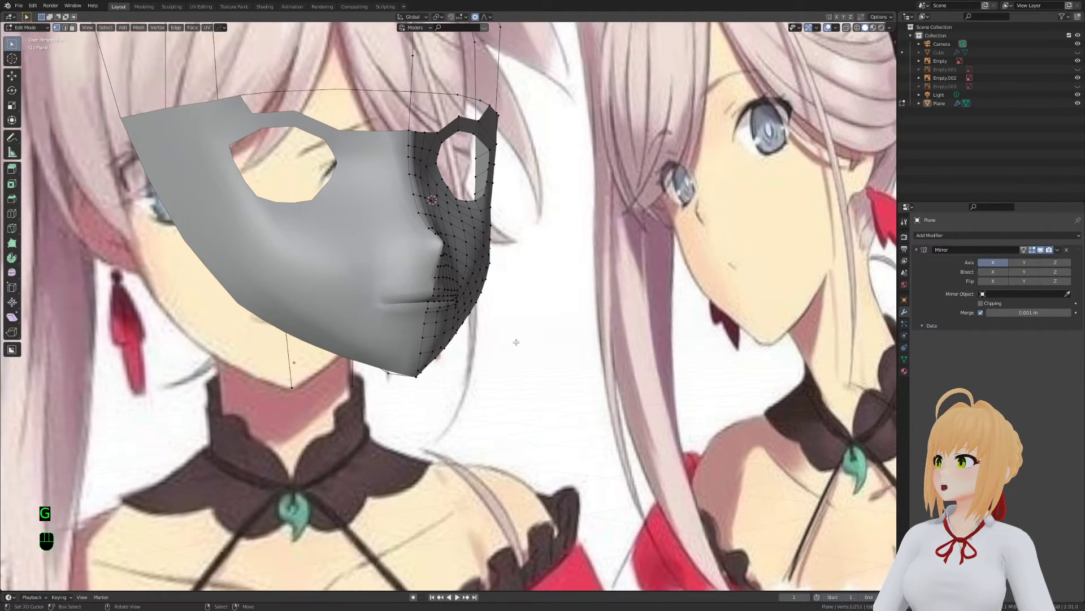
{"action": "scroll", "coordinate": [516, 342], "scroll_direction": "up", "scroll_amount": 2}
{"action": "key", "text": "g"}
{"action": "scroll", "coordinate": [511, 363], "scroll_direction": "down", "scroll_amount": 3}
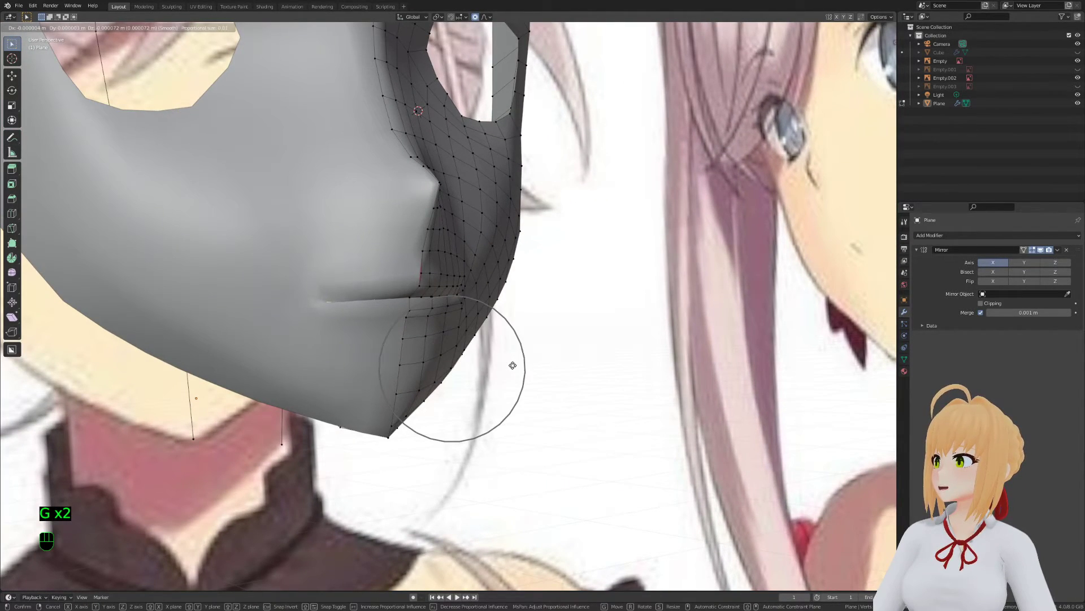
{"action": "left_click", "coordinate": [502, 368]}
Move three vertices along the chin-to-cheek silhouette with proportional editing to smooth the outline
{"action": "key", "text": "g"}
{"action": "left_click", "coordinate": [441, 390]}
{"action": "key", "text": "g"}
{"action": "left_click", "coordinate": [427, 401]}
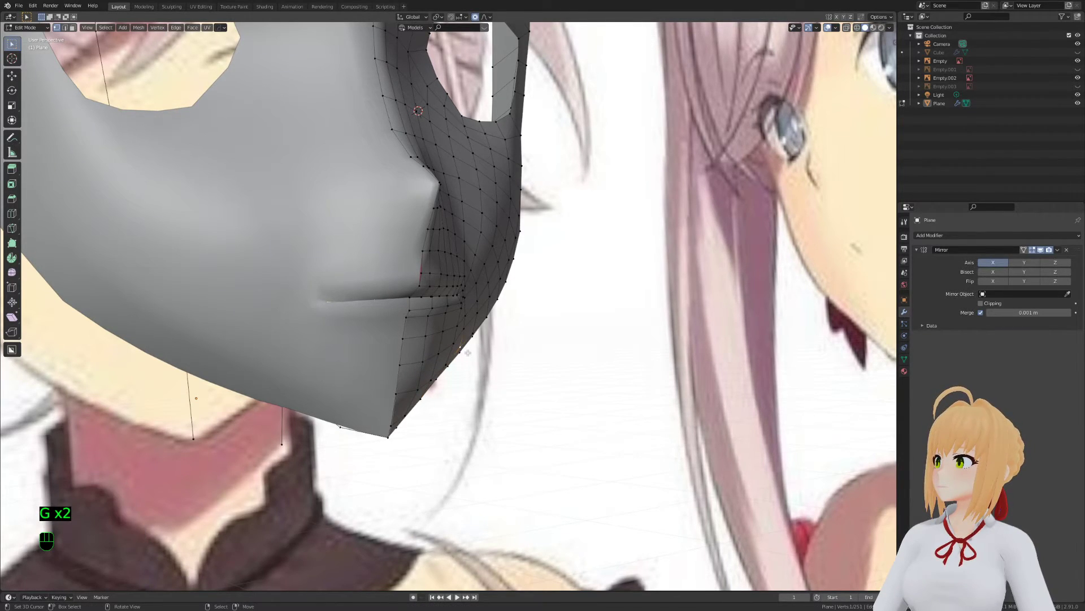
{"action": "key", "text": "g"}
{"action": "left_click", "coordinate": [469, 355]}
{"action": "scroll", "coordinate": [468, 354], "scroll_direction": "down", "scroll_amount": 4}
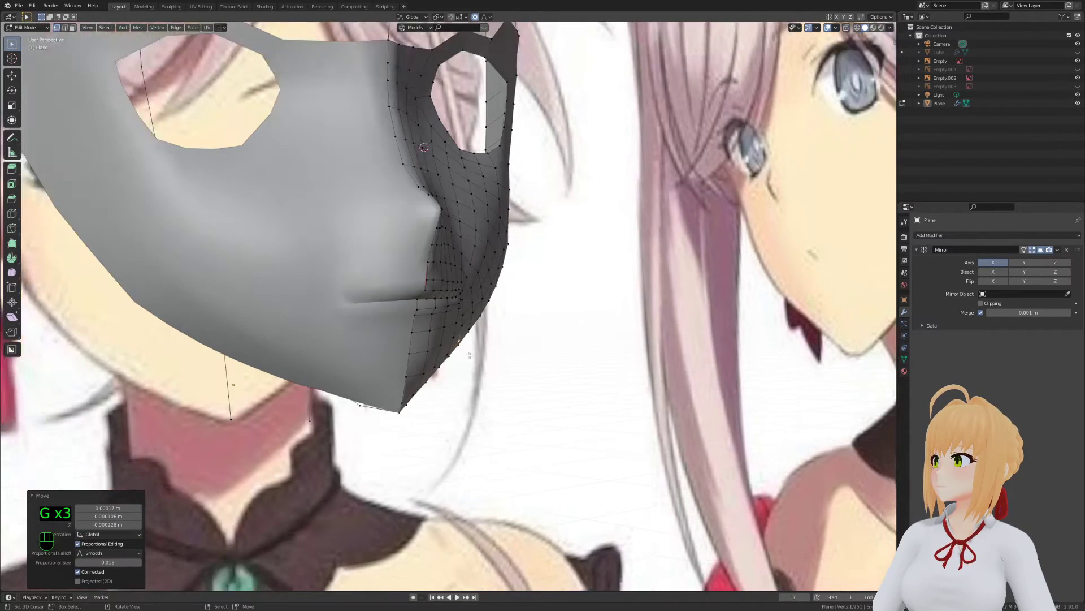
Move a vertex and an edge on the side of the chin with proportional editing to refine its outline
{"action": "key", "text": "Tab"}
{"action": "key", "text": "Tab"}
{"action": "key", "text": "Tab"}
{"action": "key", "text": "g"}
{"action": "left_click", "coordinate": [439, 373]}
{"action": "key", "text": "2"}
{"action": "key", "text": "g"}
{"action": "scroll", "coordinate": [446, 362], "scroll_direction": "up", "scroll_amount": 6}
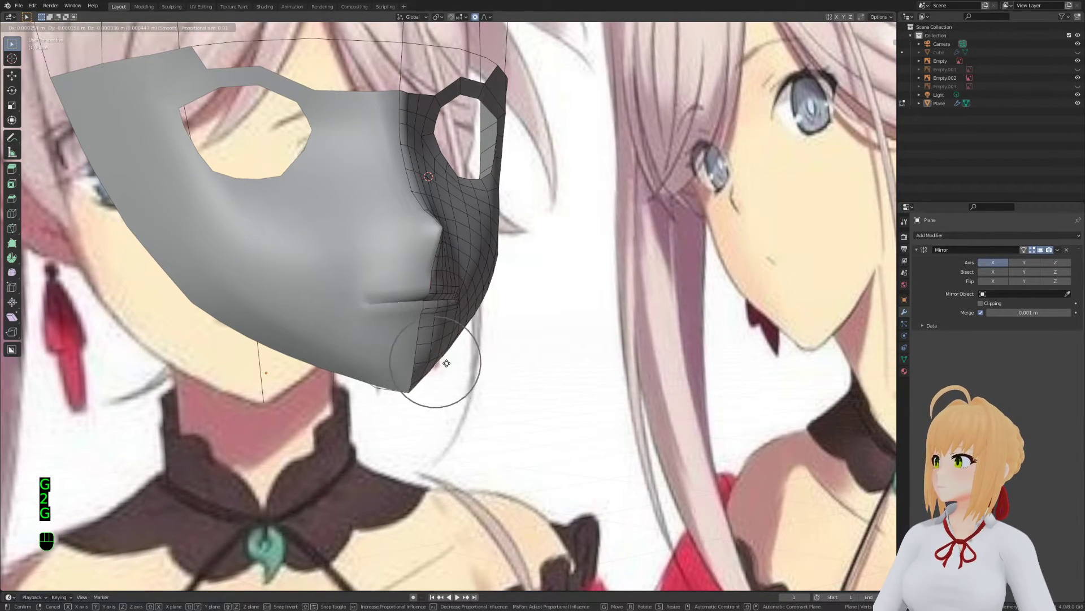
{"action": "right_click", "coordinate": [447, 362]}
Enable Clipping on the Mirror modifier and refine the chin outline with further small proportional moves
{"action": "left_click", "coordinate": [981, 303]}
{"action": "key", "text": "g"}
{"action": "right_click", "coordinate": [595, 348]}
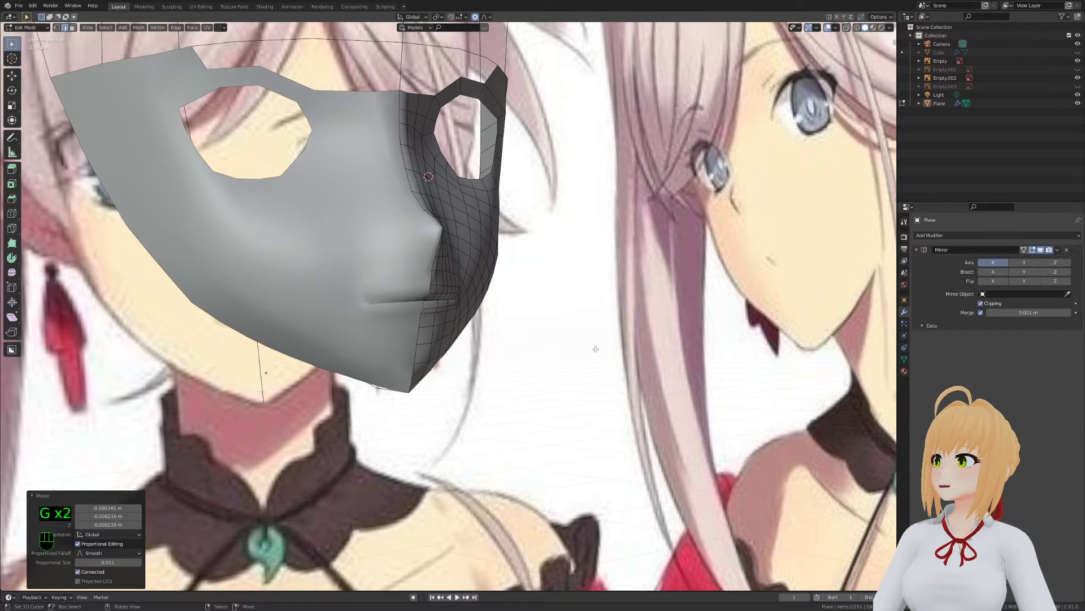
{"action": "key", "text": "1"}
{"action": "key", "text": "g"}
{"action": "key", "text": "g"}
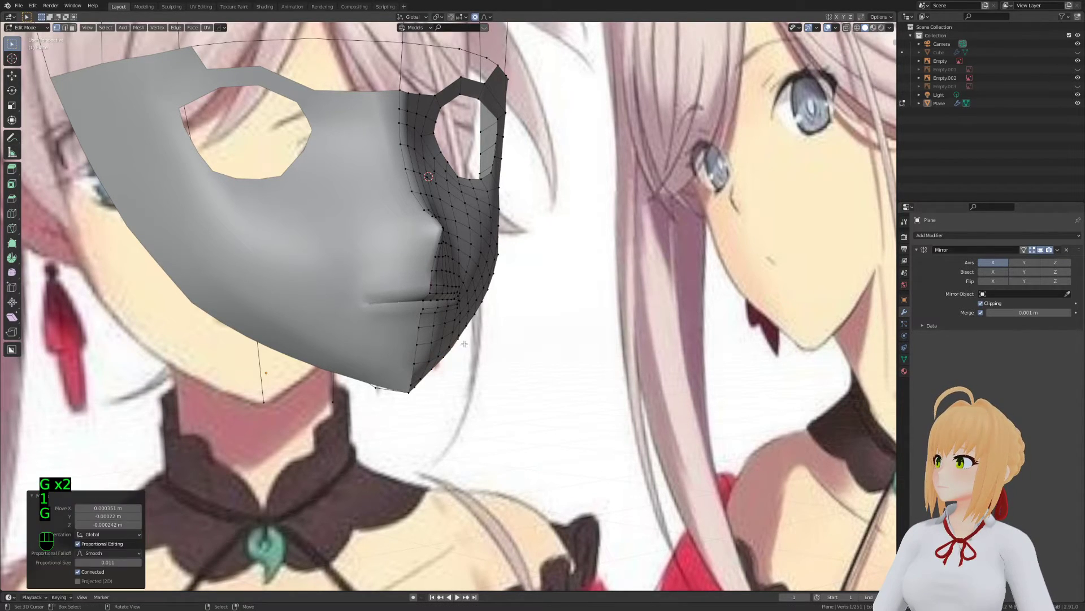
{"action": "right_click", "coordinate": [465, 335]}
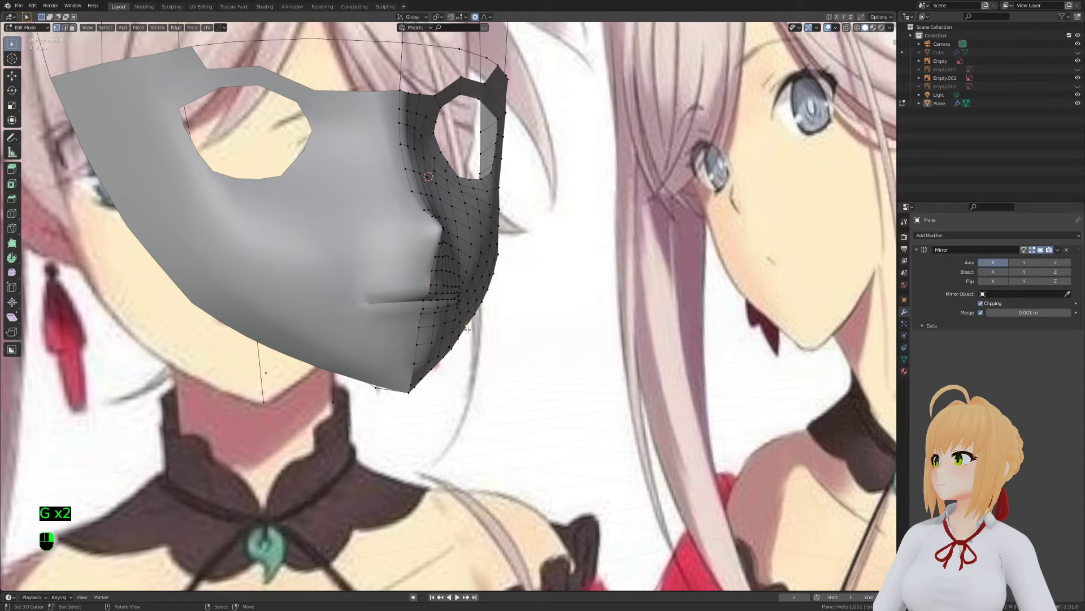
Move the vertices on the side of the chin near its tip, checking the outline in wireframe shading
{"action": "key", "text": "z"}
{"action": "key", "text": "z"}
{"action": "key", "text": "g"}
{"action": "left_click", "coordinate": [427, 378]}
{"action": "key", "text": "g"}
{"action": "right_click", "coordinate": [433, 373]}
{"action": "key", "text": "z"}
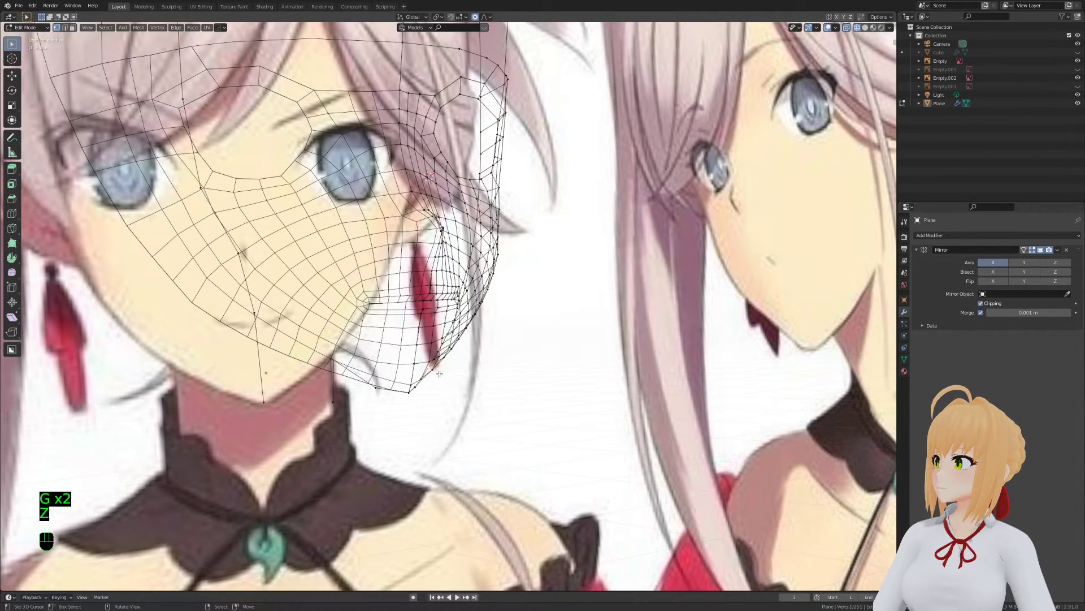
Return to solid shading and fine-tune the silhouette vertices between the chin and the mouth corner
{"action": "key", "text": "z"}
{"action": "key", "text": "g"}
{"action": "right_click", "coordinate": [447, 379]}
{"action": "key", "text": "g"}
{"action": "right_click", "coordinate": [555, 402]}
{"action": "key", "text": "Tab"}
{"action": "key", "text": "Tab"}
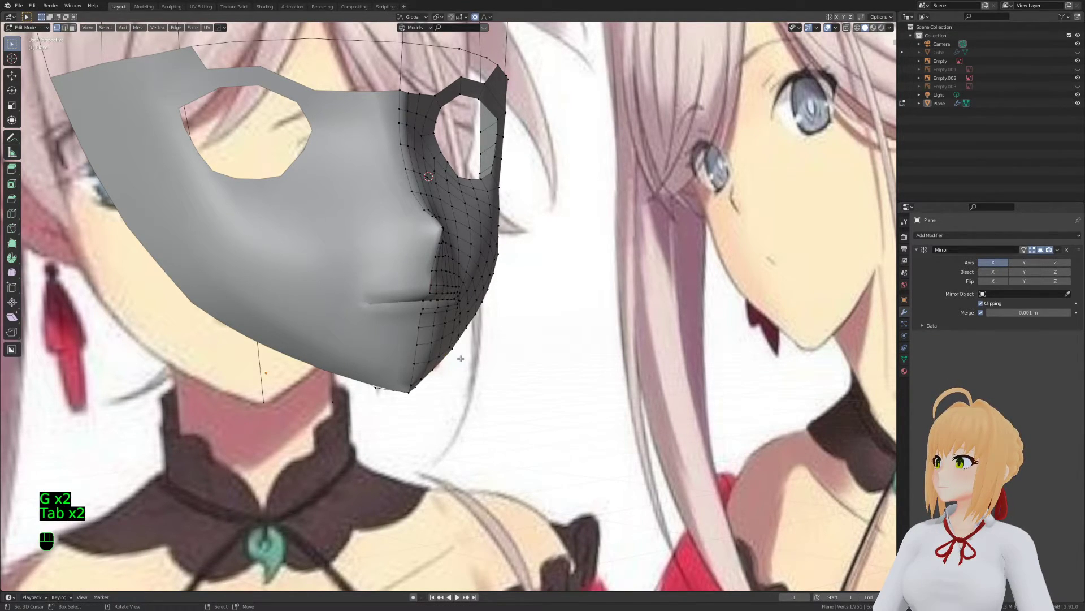
{"action": "key", "text": "g"}
{"action": "right_click", "coordinate": [460, 357]}
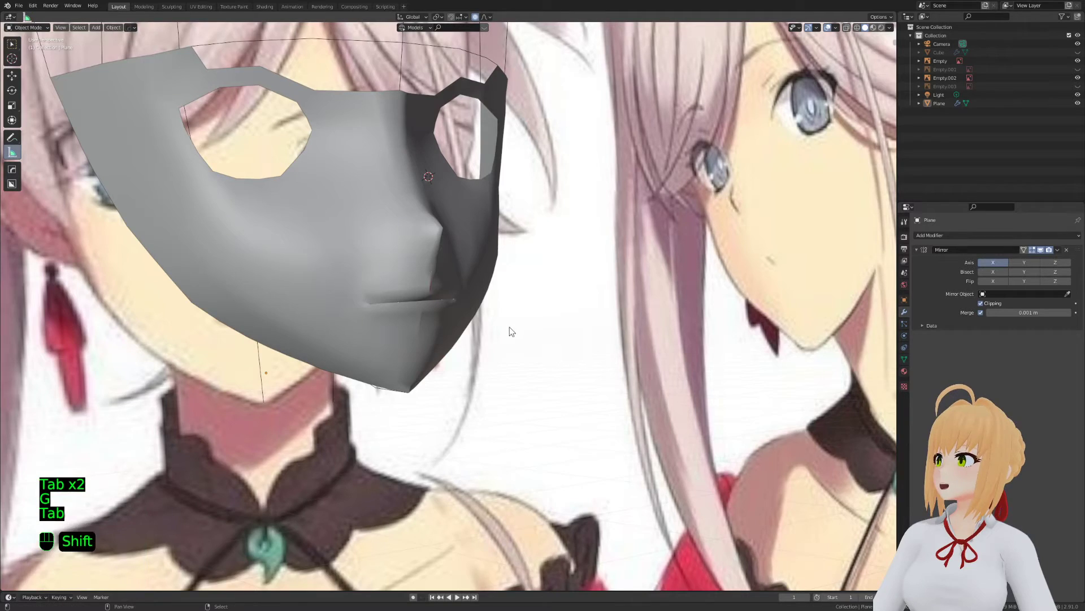
Check the face outside mesh editing and move a cheek silhouette vertex below the eye with proportional editing
{"action": "scroll", "coordinate": [509, 327], "scroll_direction": "up", "scroll_amount": 2, "text": "shift"}
{"action": "key", "text": "g"}
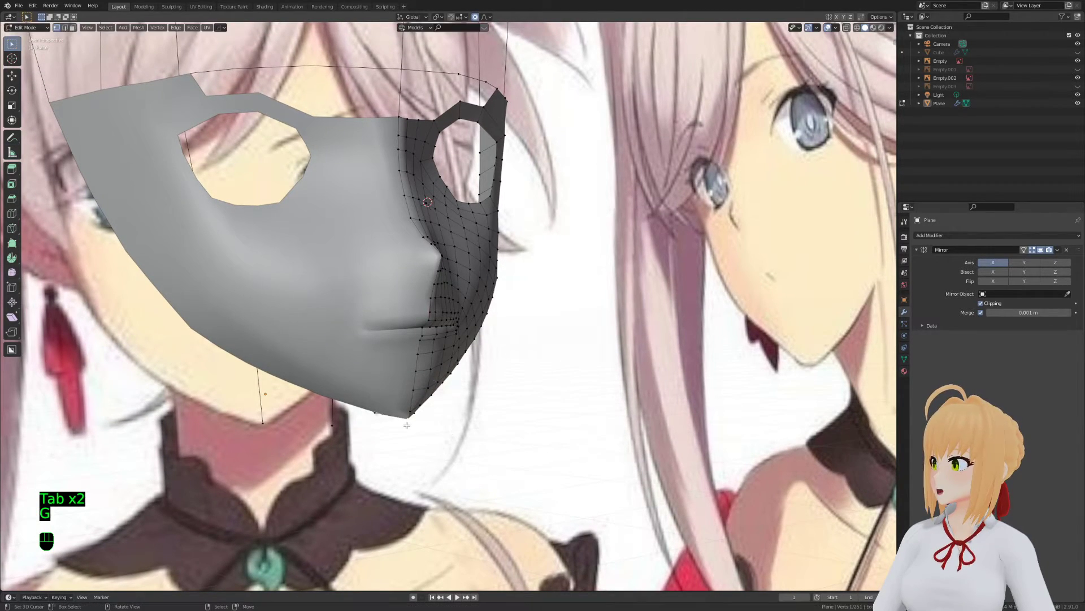
{"action": "key", "text": "Tab"}
{"action": "key", "text": "Tab"}
{"action": "key", "text": "Tab"}
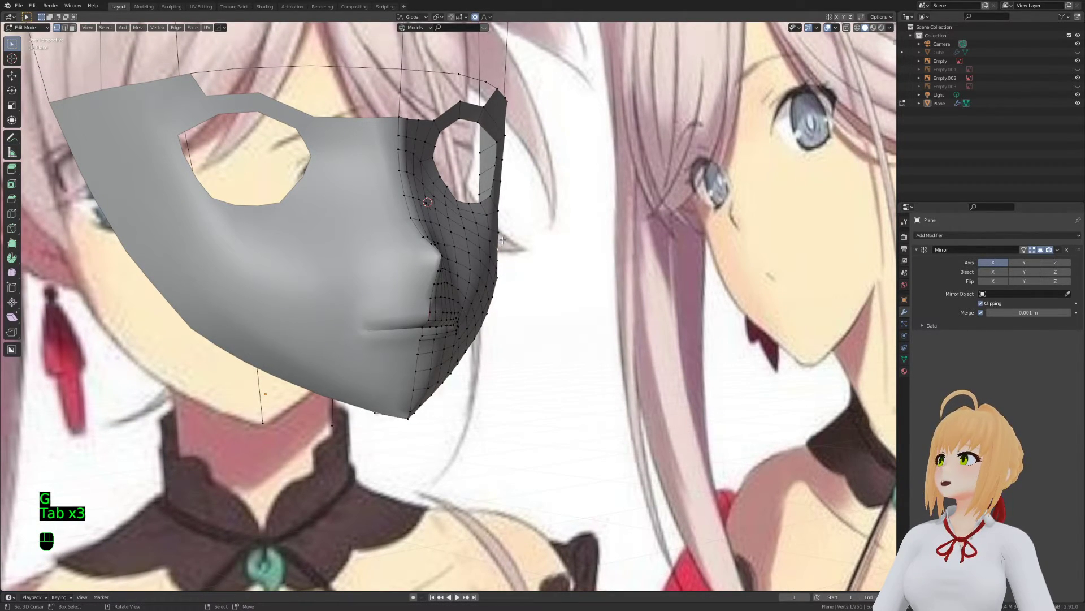
{"action": "key", "text": "g"}
{"action": "right_click", "coordinate": [486, 243]}
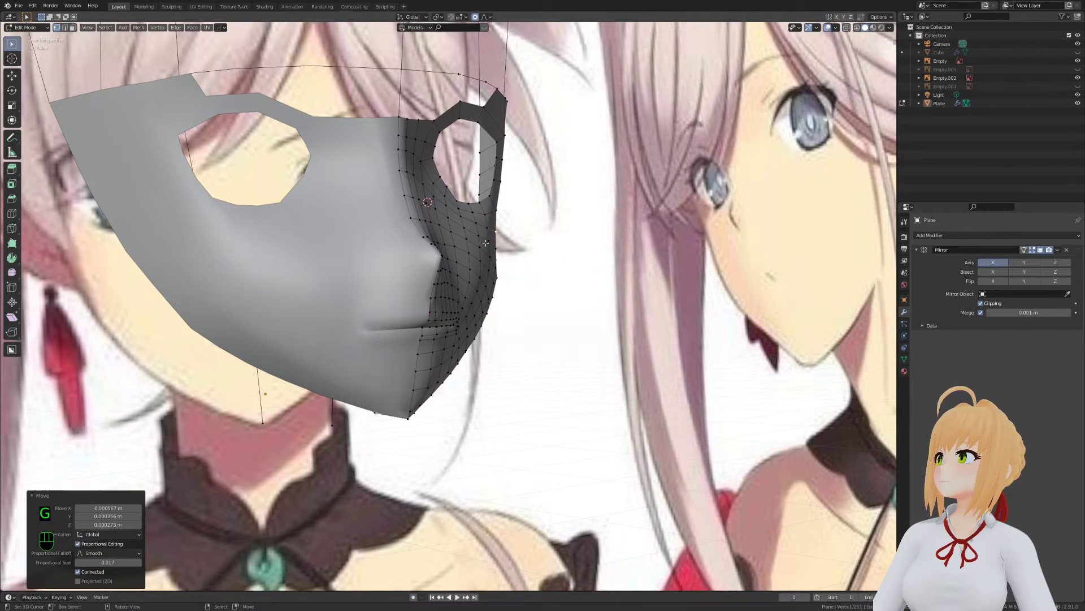
Move the silhouette vertices on the far cheek just below the eye with small proportional moves
{"action": "scroll", "coordinate": [486, 243], "scroll_direction": "up", "scroll_amount": 5, "text": "shift"}
{"action": "key", "text": "g"}
{"action": "right_click", "coordinate": [485, 285]}
{"action": "key", "text": "g"}
{"action": "left_click", "coordinate": [484, 284]}
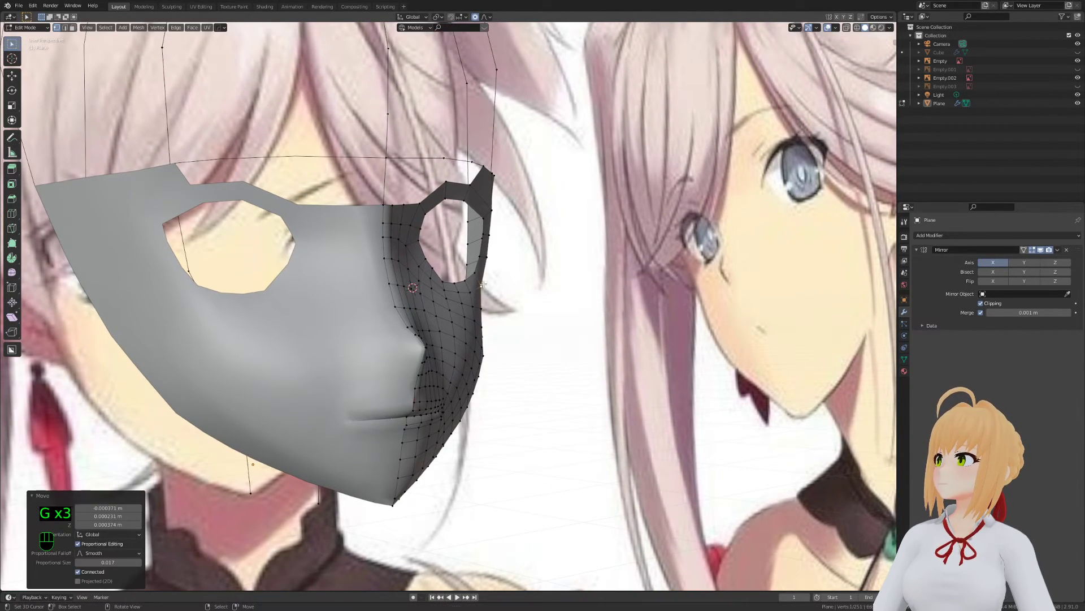
{"action": "key", "text": "g"}
{"action": "right_click", "coordinate": [494, 265]}
Box-select the silhouette vertex beside the far eye in wireframe shading and move it with proportional editing in solid shading
{"action": "key", "text": "2"}
{"action": "key", "text": "z"}
{"action": "key", "text": "a"}
{"action": "key", "text": "a"}
{"action": "key", "text": "a"}
{"action": "key", "text": "b"}
{"action": "key", "text": "1"}
{"action": "key", "text": "b"}
{"action": "left_click_drag", "start_coordinate": [479, 241], "coordinate": [479, 242]}
{"action": "key", "text": "z"}
{"action": "key", "text": "g"}
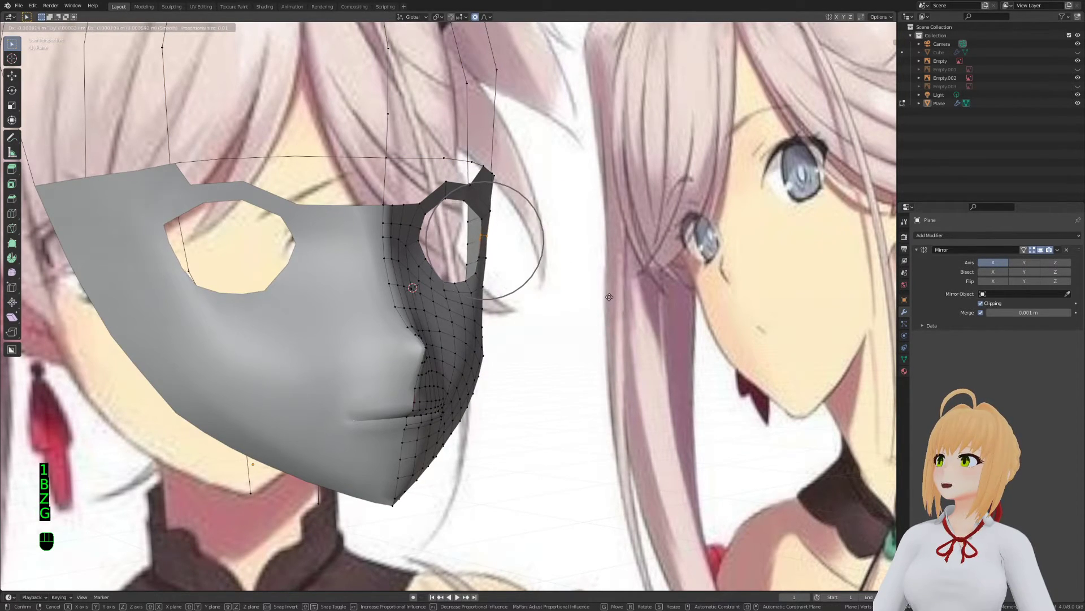
{"action": "left_click", "coordinate": [424, 259]}
Box-select the next lower silhouette vertex beside the eye's outer corner and adjust it with proportional editing
{"action": "key", "text": "a"}
{"action": "key", "text": "a"}
{"action": "key", "text": "a"}
{"action": "key", "text": "b"}
{"action": "key", "text": "z"}
{"action": "key", "text": "b"}
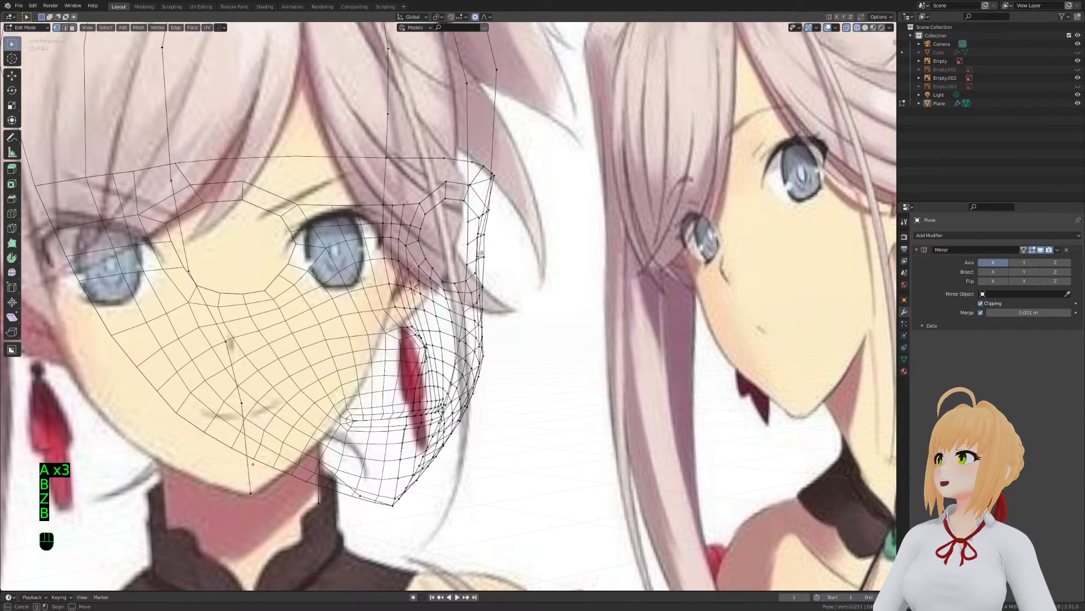
{"action": "key", "text": "z"}
{"action": "key", "text": "g"}
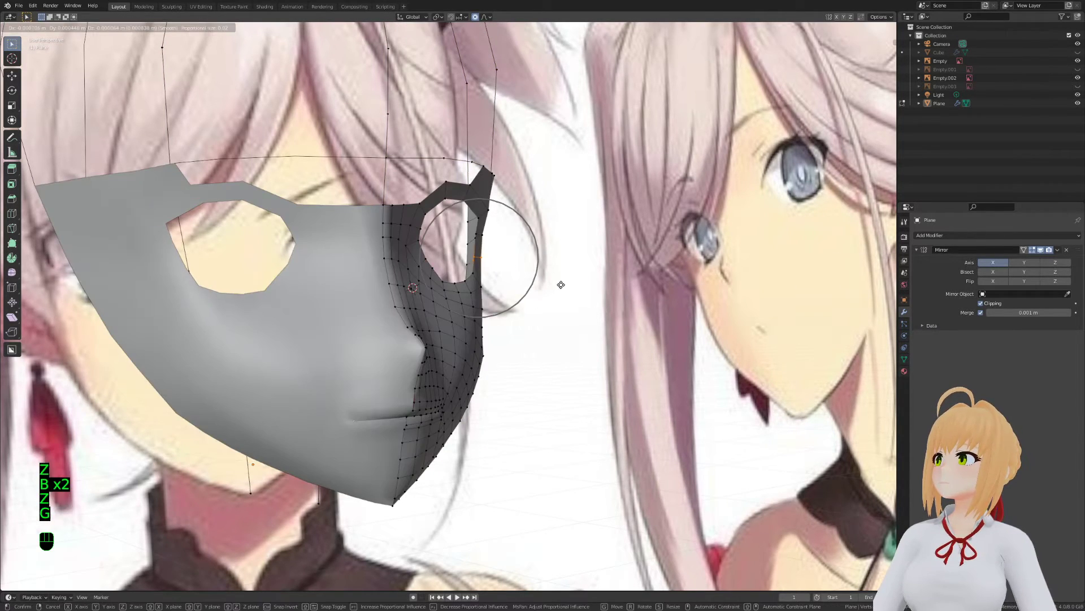
{"action": "left_click", "coordinate": [560, 284]}
Select the cheek silhouette vertex level with the nose and move it using a reduced proportional radius
{"action": "key", "text": "a"}
{"action": "key", "text": "a"}
{"action": "key", "text": "a"}
{"action": "key", "text": "z"}
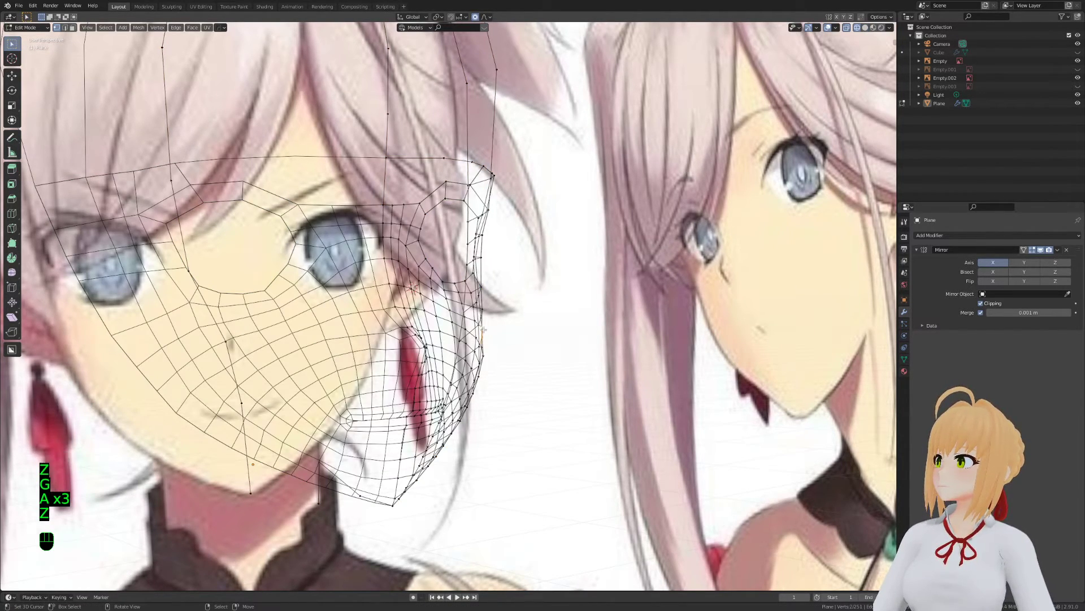
{"action": "key", "text": "z"}
{"action": "key", "text": "g"}
{"action": "scroll", "coordinate": [547, 333], "scroll_direction": "up", "scroll_amount": 5}
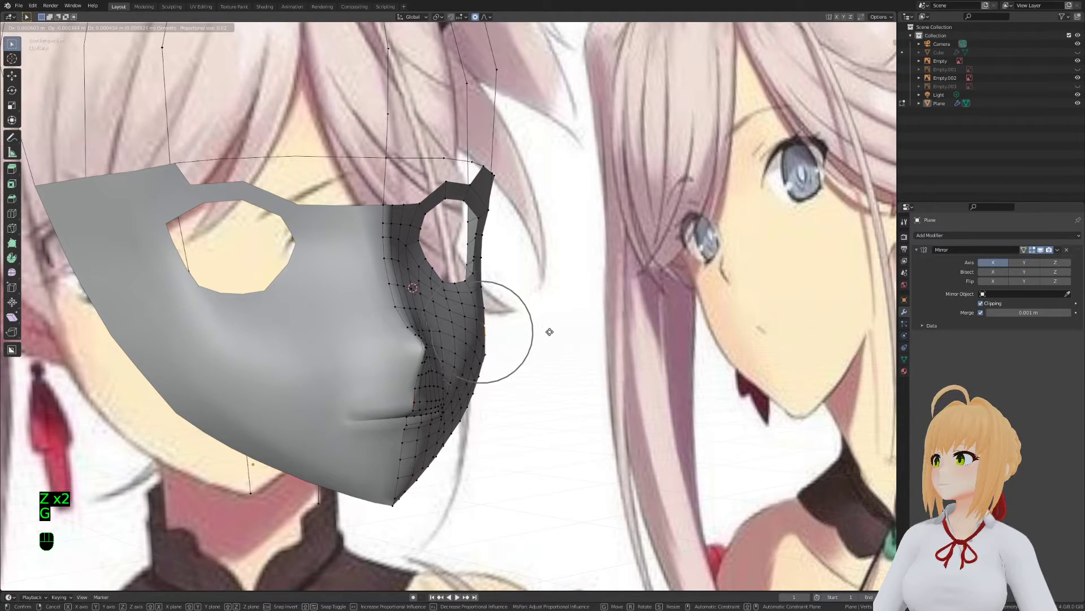
{"action": "left_click", "coordinate": [549, 332]}
{"action": "key", "text": "g"}
{"action": "left_click", "coordinate": [549, 332]}
Nudge the silhouette vertex near the eye's lower edge, check the face outside mesh editing and save the file
{"action": "key", "text": "a"}
{"action": "key", "text": "a"}
{"action": "key", "text": "a"}
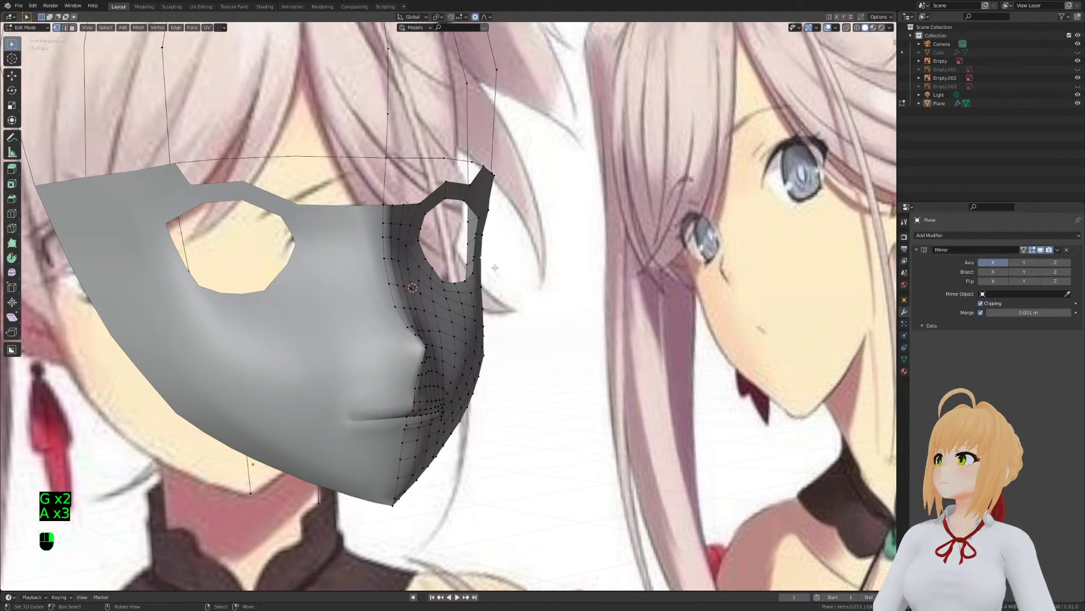
{"action": "key", "text": "g"}
{"action": "key", "text": "Tab"}
{"action": "key", "text": "Tab"}
{"action": "key", "text": "Tab"}
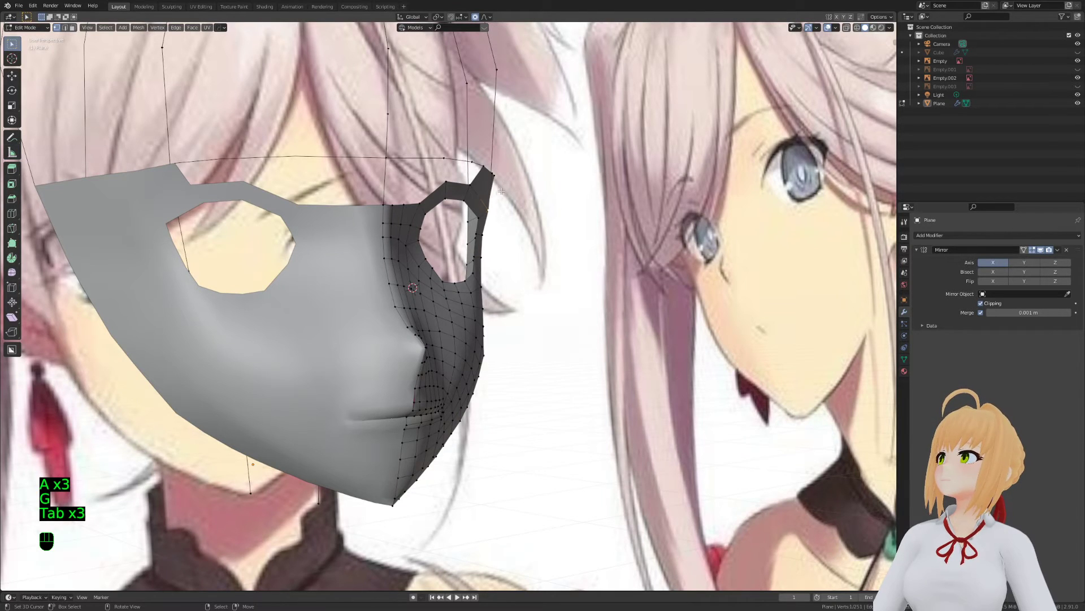
{"action": "key", "text": "Tab"}
{"action": "key", "text": "ctrl+s"}
{"action": "middle_click_drag", "start_coordinate": [563, 256], "coordinate": [514, 337]}
{"action": "key", "text": "Tab"}
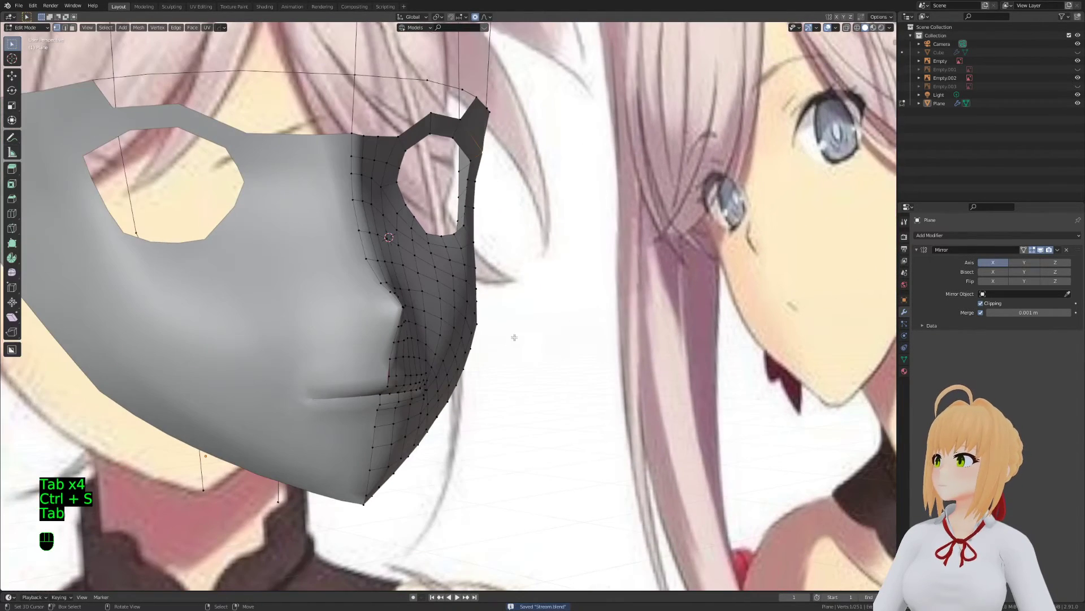
Fine-tune the cheek silhouette vertices between eye and nose height from a slightly turned view, checking the shape outside mesh editing
{"action": "key", "text": "g"}
{"action": "left_click", "coordinate": [482, 320]}
{"action": "right_click", "coordinate": [481, 310]}
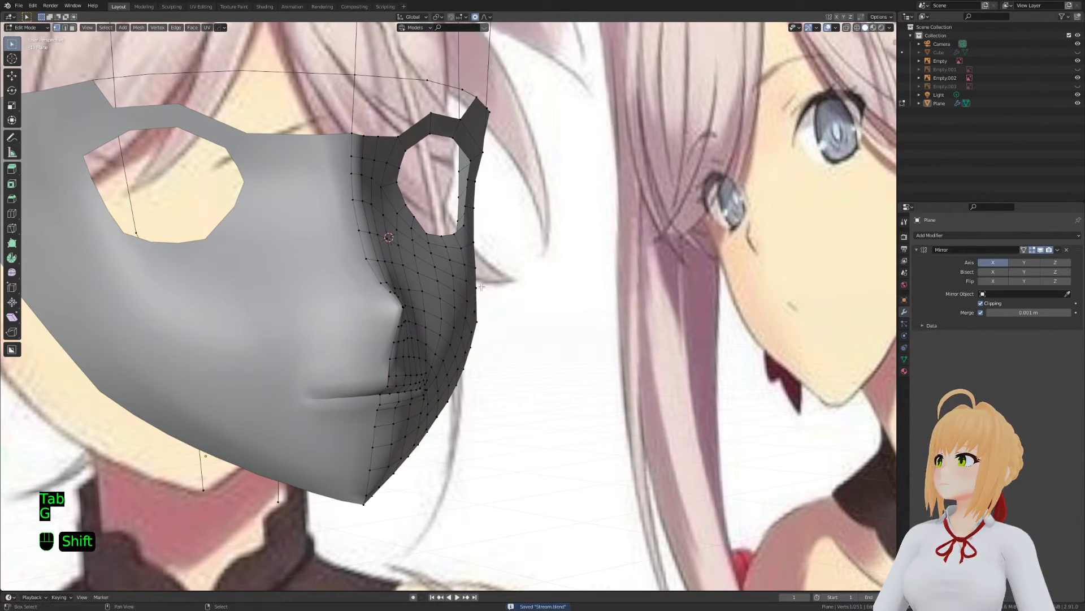
{"action": "key", "text": "g"}
{"action": "key", "text": "Tab"}
{"action": "key", "text": "Tab"}
{"action": "key", "text": "Tab"}
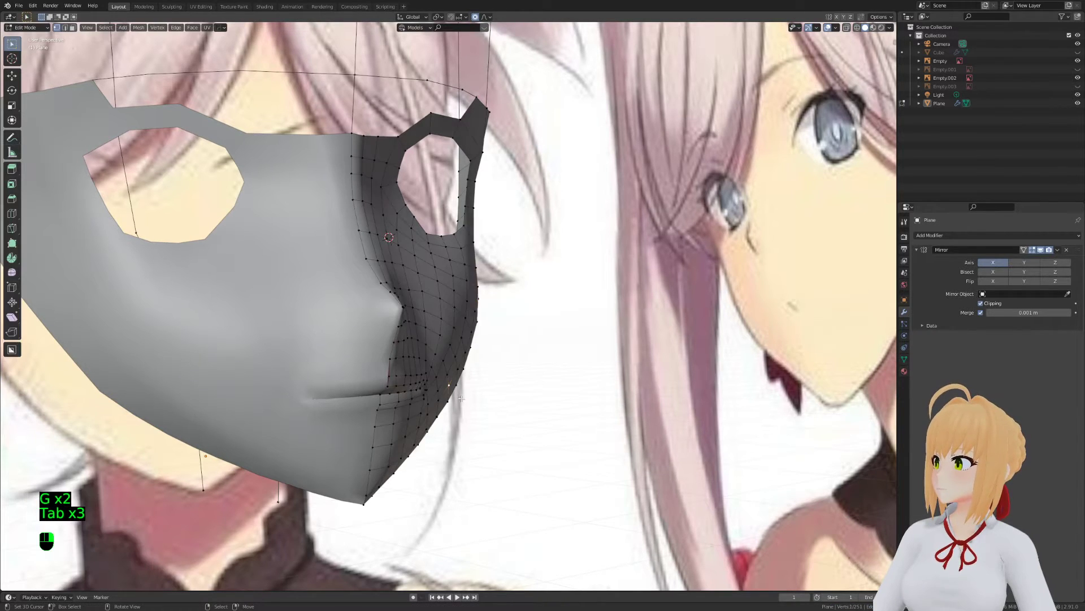
Move the silhouette vertices between the mouth corner and the chin tip with proportional editing
{"action": "key", "text": "g"}
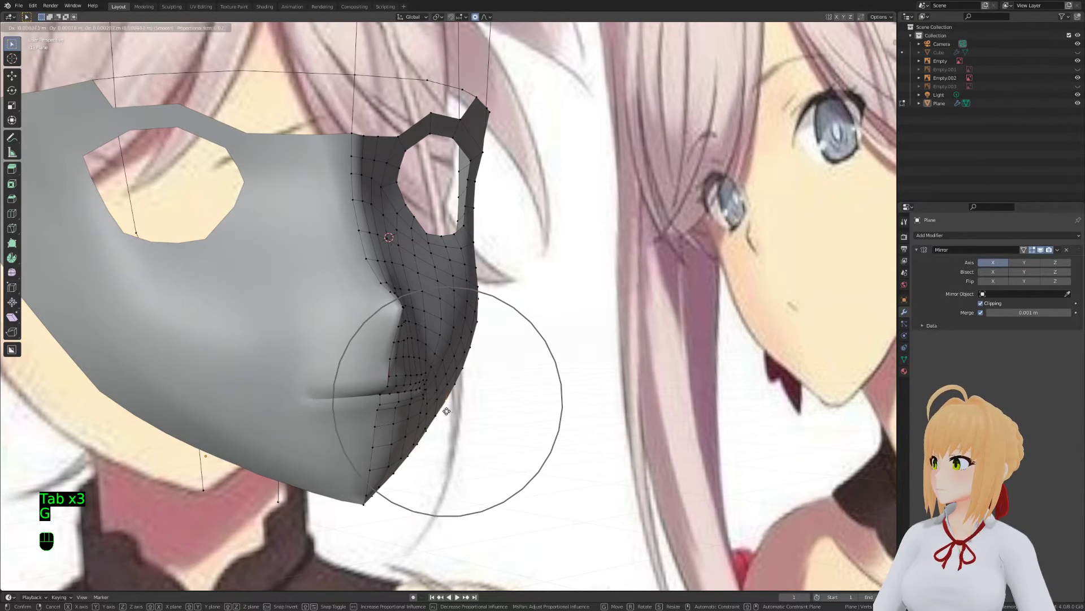
{"action": "left_click", "coordinate": [445, 412]}
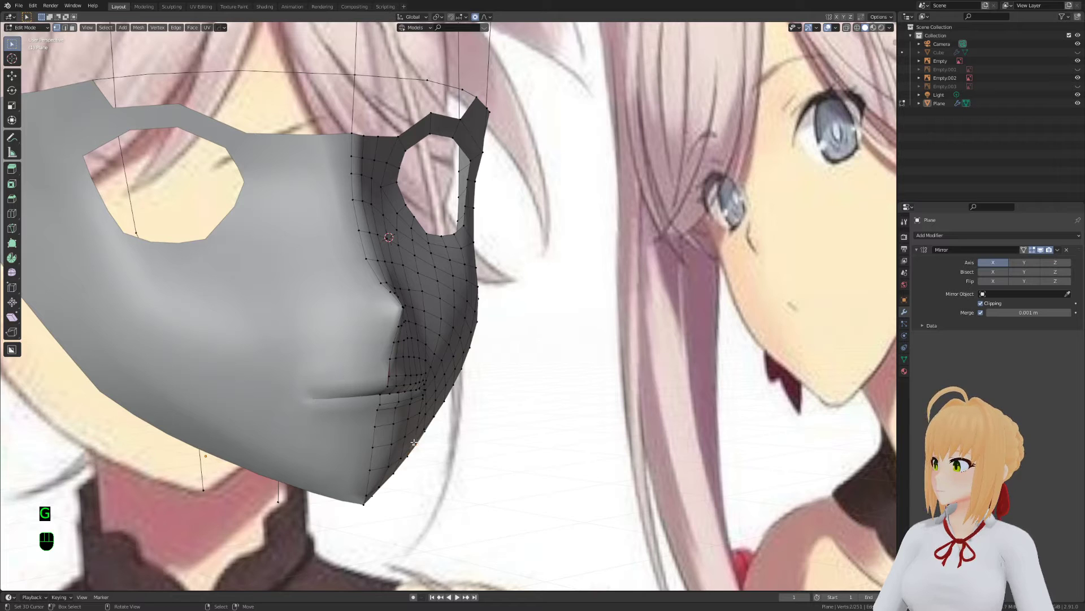
{"action": "key", "text": "g"}
{"action": "left_click", "coordinate": [411, 440]}
{"action": "key", "text": "g"}
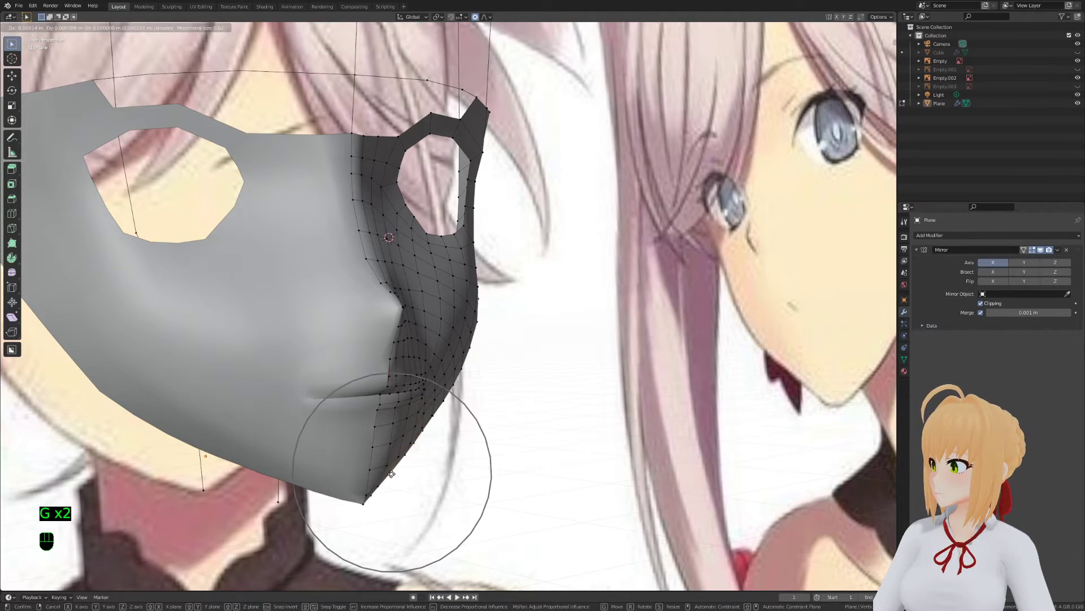
{"action": "left_click", "coordinate": [391, 474]}
Move the jaw silhouette vertex just below the mouth corner and leave mesh editing
{"action": "middle_click_drag", "start_coordinate": [500, 454], "coordinate": [554, 357], "text": "shift"}
{"action": "key", "text": "Tab"}
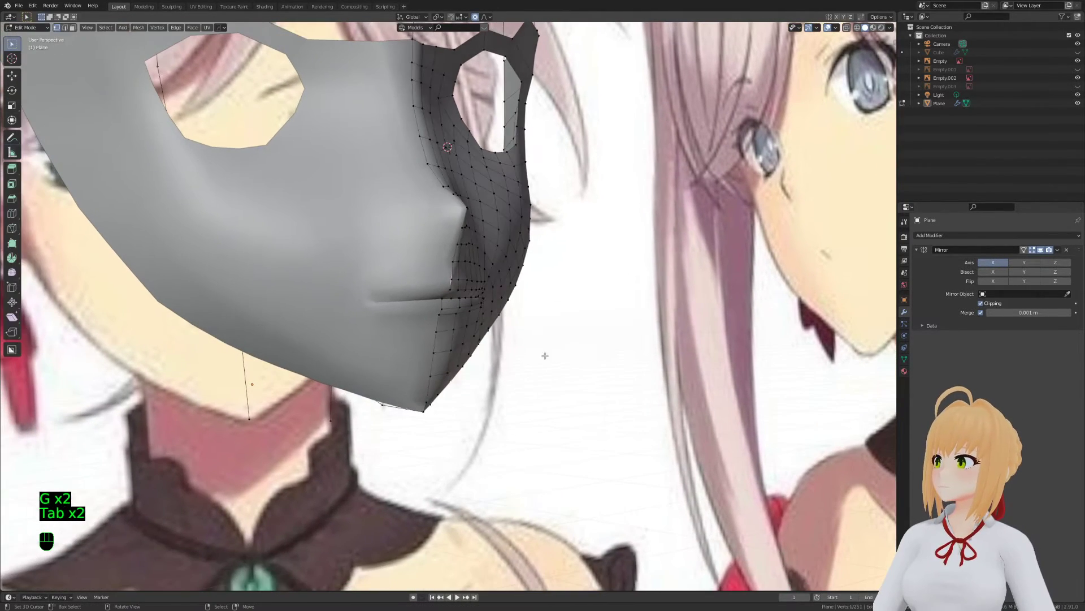
{"action": "key", "text": "g"}
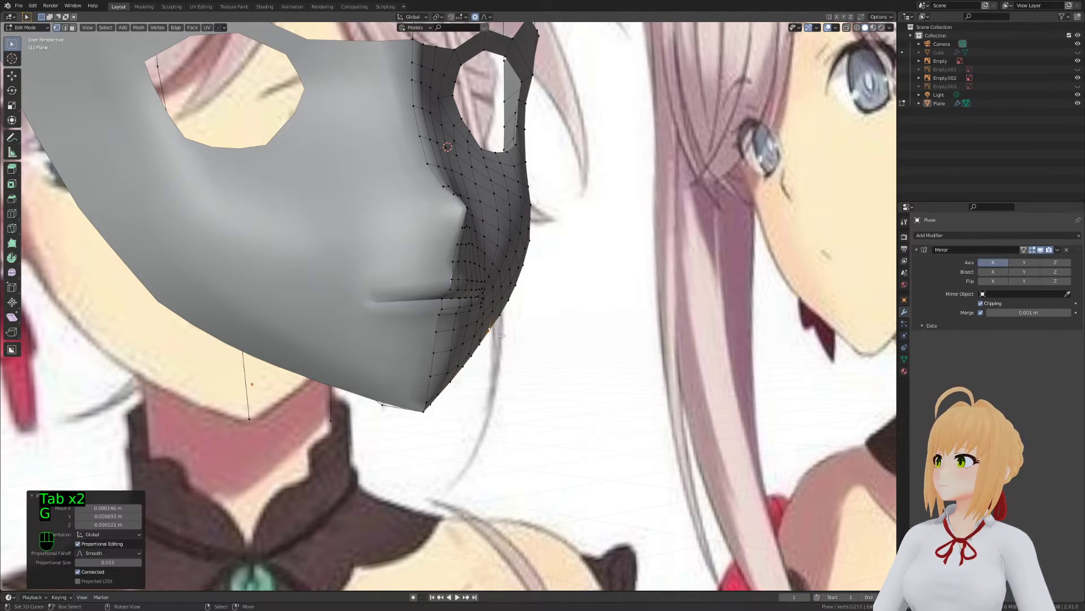
{"action": "key", "text": "Tab"}
Switch to the right orthographic view and move the middle vertex of the guide line under the jaw
{"action": "middle_click_drag", "start_coordinate": [503, 338], "coordinate": [274, 305]}
{"action": "key", "text": "Tab"}
{"action": "key", "text": "KP_3"}
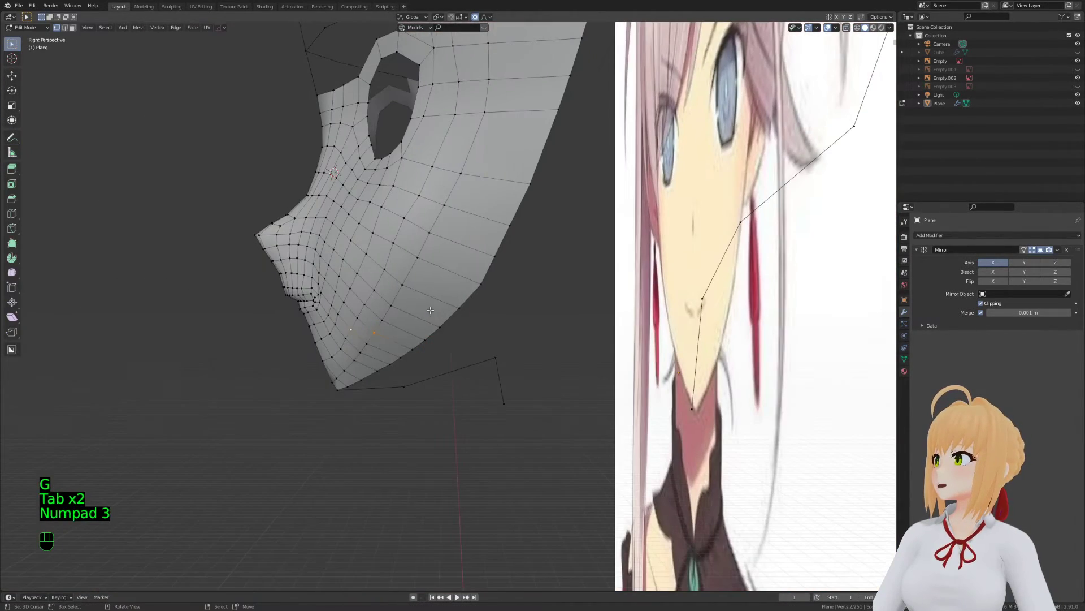
{"action": "key", "text": "KP_5"}
{"action": "scroll", "coordinate": [529, 328], "scroll_direction": "up", "scroll_amount": 2}
{"action": "key", "text": "a"}
{"action": "key", "text": "a"}
{"action": "key", "text": "a"}
{"action": "left_click", "coordinate": [457, 341]}
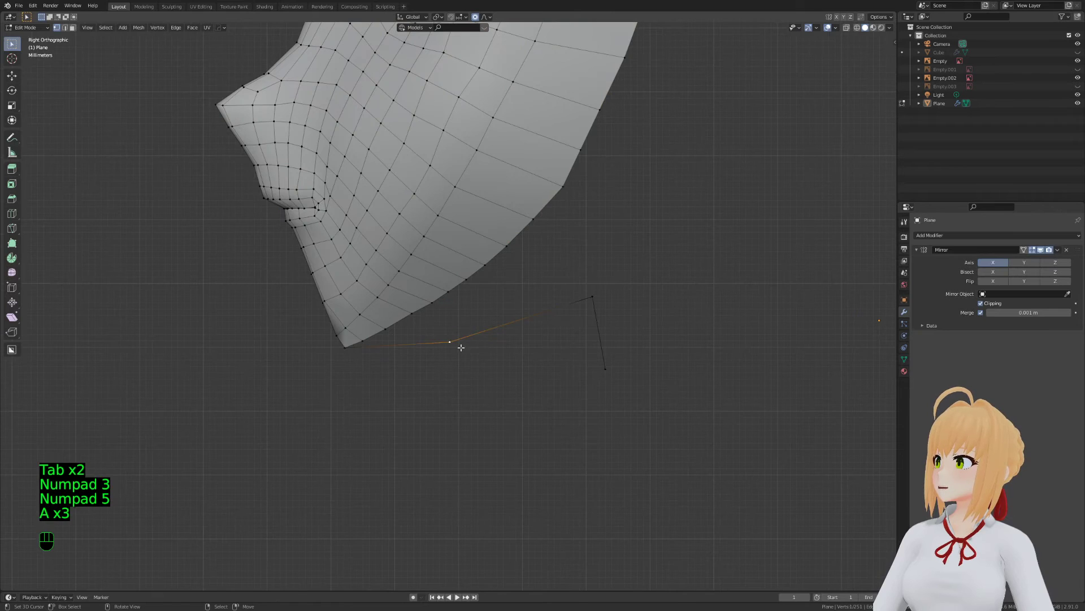
{"action": "key", "text": "g"}
{"action": "left_click", "coordinate": [471, 344]}
{"action": "key", "text": "g"}
{"action": "left_click", "coordinate": [477, 347]}
Vertex-bevel the moved guide-line point with two segments, leave mesh editing and save the file
{"action": "key", "text": "ctrl+shift+b"}
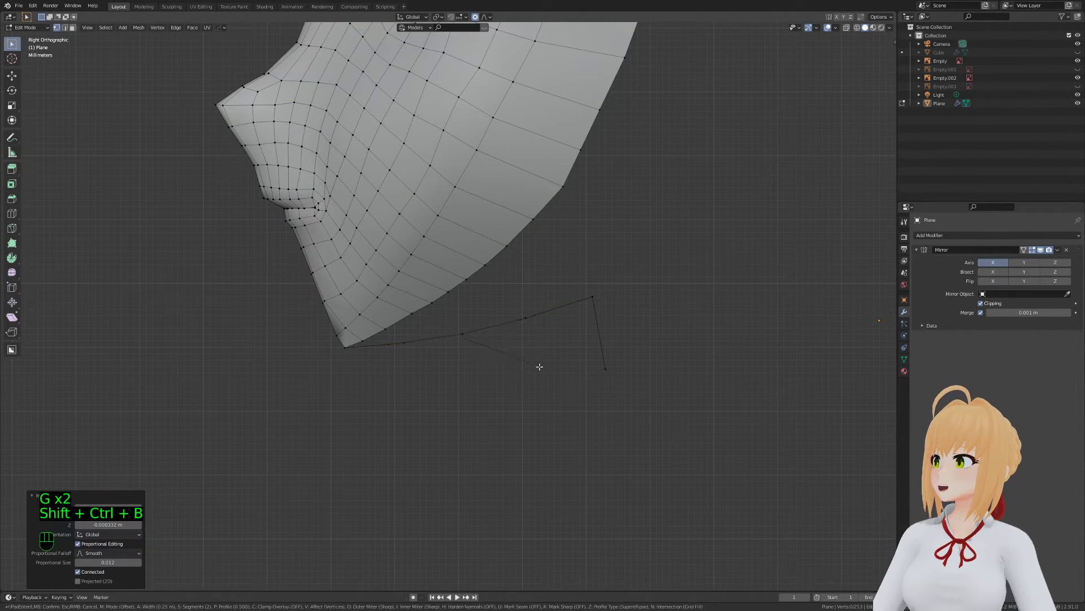
{"action": "right_click", "coordinate": [535, 365]}
{"action": "scroll", "coordinate": [531, 368], "scroll_direction": "down", "scroll_amount": 3}
{"action": "key", "text": "a"}
{"action": "key", "text": "a"}
{"action": "key", "text": "a"}
{"action": "key", "text": "Tab"}
{"action": "middle_click_drag", "start_coordinate": [531, 369], "coordinate": [497, 359], "text": "shift"}
{"action": "key", "text": "ctrl+s"}
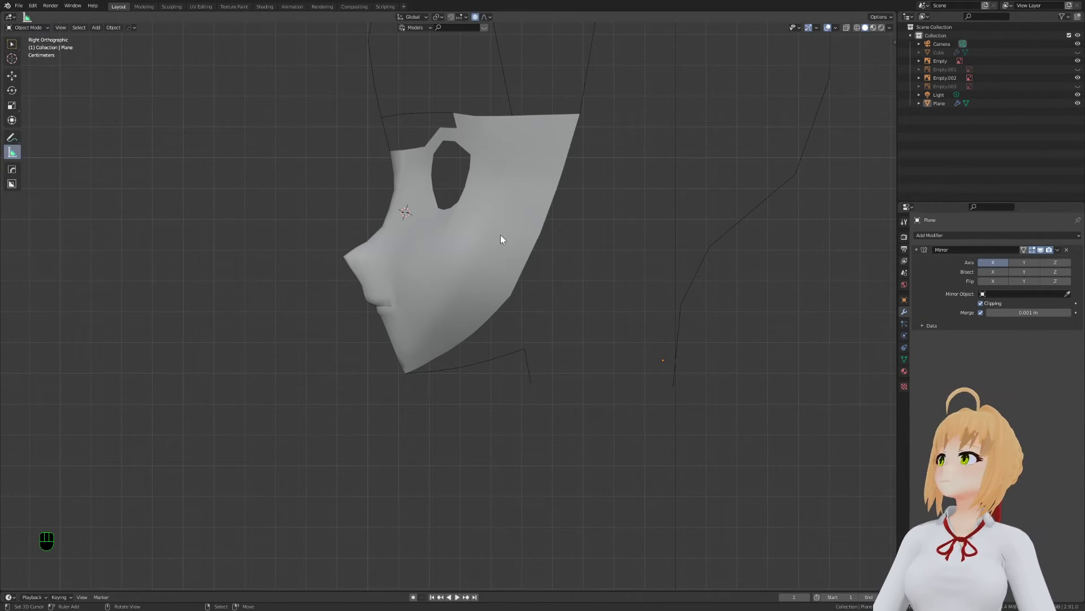
Box-select the profile vertices midway between nose and upper lip and move them about 0.0004 m back with a small proportional radius
{"action": "scroll", "coordinate": [491, 366], "scroll_direction": "up", "scroll_amount": 1}
{"action": "middle_click_drag", "start_coordinate": [492, 374], "coordinate": [523, 340], "text": "shift"}
{"action": "scroll", "coordinate": [492, 359], "scroll_direction": "up", "scroll_amount": 3}
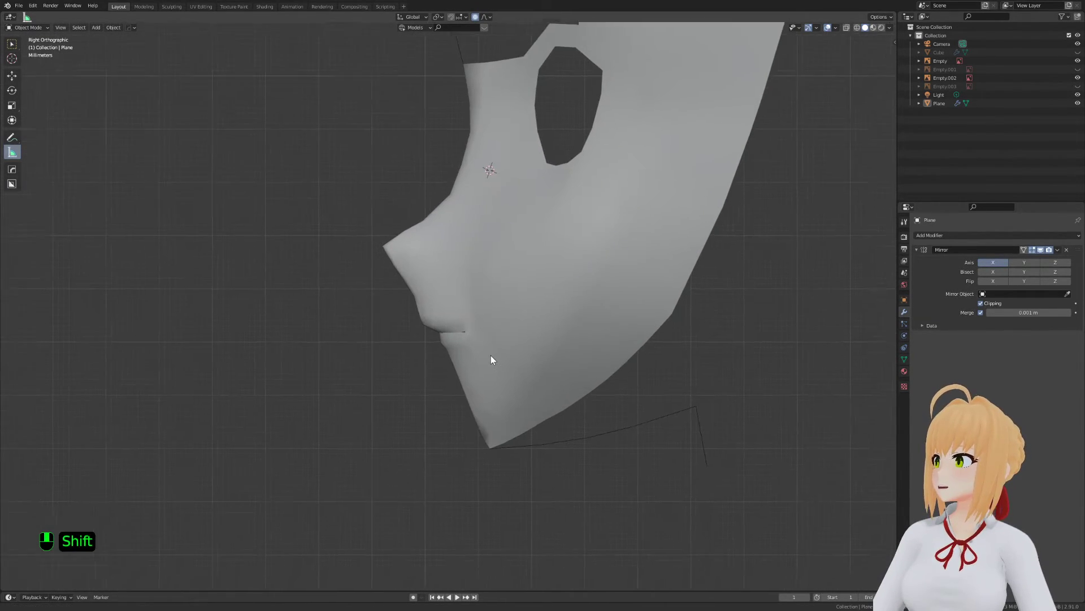
{"action": "key", "text": "Tab"}
{"action": "scroll", "coordinate": [492, 358], "scroll_direction": "up", "scroll_amount": 2}
{"action": "key", "text": "z"}
{"action": "key", "text": "a"}
{"action": "key", "text": "a"}
{"action": "key", "text": "a"}
{"action": "key", "text": "b"}
{"action": "left_click_drag", "start_coordinate": [382, 246], "coordinate": [496, 271]}
{"action": "key", "text": "b"}
{"action": "key", "text": "b"}
{"action": "left_click", "coordinate": [399, 261]}
{"action": "key", "text": "b"}
{"action": "key", "text": "b"}
{"action": "key", "text": "b"}
{"action": "left_click_drag", "start_coordinate": [390, 254], "coordinate": [414, 272]}
{"action": "key", "text": "b"}
{"action": "key", "text": "b"}
{"action": "key", "text": "z"}
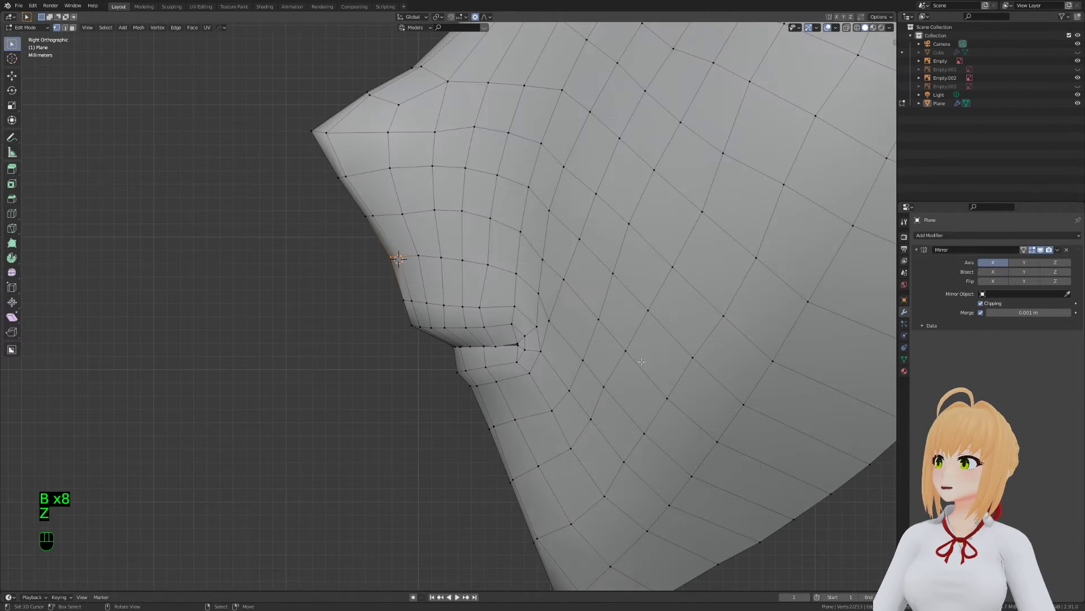
{"action": "key", "text": "g"}
{"action": "scroll", "coordinate": [647, 363], "scroll_direction": "up", "scroll_amount": 4}
{"action": "scroll", "coordinate": [649, 364], "scroll_direction": "up", "scroll_amount": 4}
{"action": "left_click", "coordinate": [583, 377]}
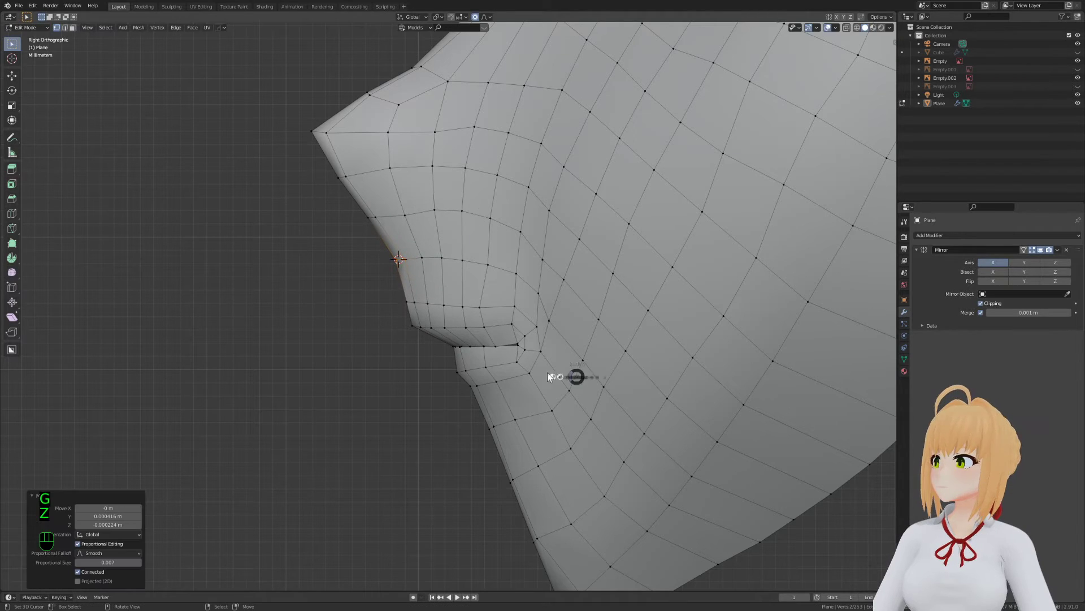
Box-select the front vertices of the edge row just above the upper lip in wireframe and return to solid shading
{"action": "key", "text": "z"}
{"action": "key", "text": "a"}
{"action": "key", "text": "a"}
{"action": "key", "text": "a"}
{"action": "key", "text": "b"}
{"action": "left_click_drag", "start_coordinate": [386, 285], "coordinate": [469, 310]}
{"action": "key", "text": "z"}
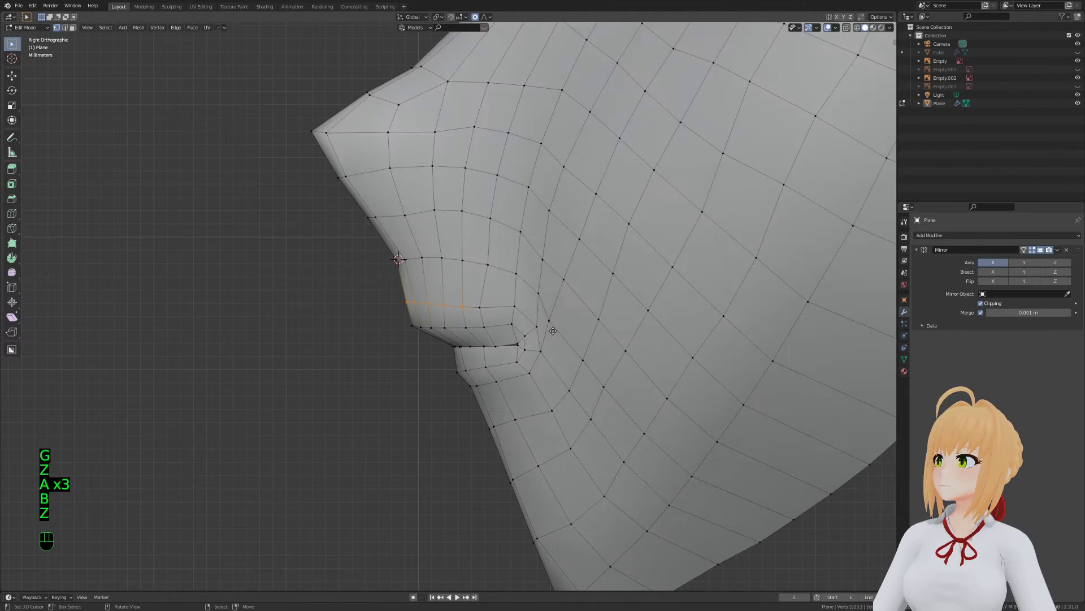
Adjust the vertex row above the upper lip in the side view to refine the mouth profile
{"action": "key", "text": "g"}
{"action": "key", "text": "g"}
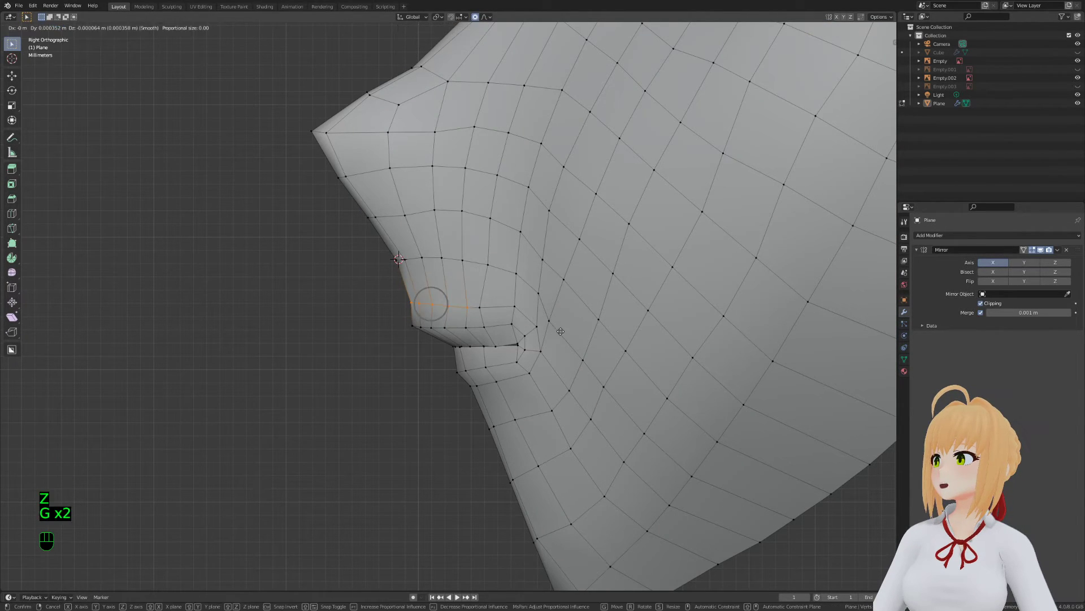
{"action": "key", "text": "Tab"}
{"action": "key", "text": "Tab"}
{"action": "key", "text": "Tab"}
{"action": "key", "text": "g"}
{"action": "key", "text": "g"}
{"action": "key", "text": "Tab"}
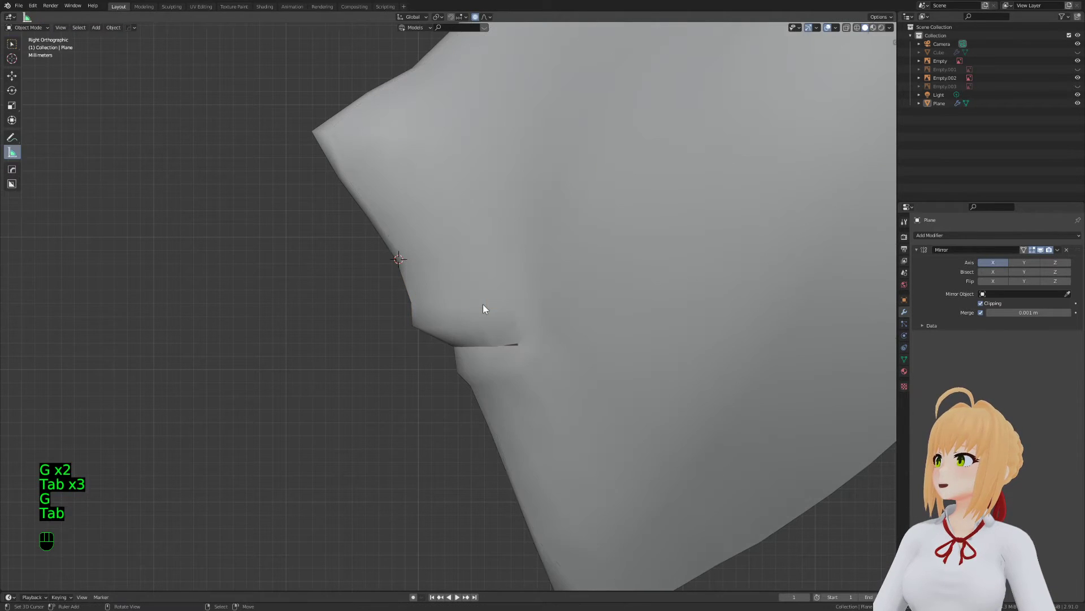
{"action": "middle_click_drag", "start_coordinate": [483, 304], "coordinate": [474, 299], "text": "shift"}
{"action": "key", "text": "Tab"}
{"action": "key", "text": "Tab"}
{"action": "key", "text": "Tab"}
{"action": "key", "text": "Tab"}
Add a loop cut along the upper lip and another along the lower lip, joining them around the mouth corner with a knife cut
{"action": "scroll", "coordinate": [493, 326], "scroll_direction": "up", "scroll_amount": 3}
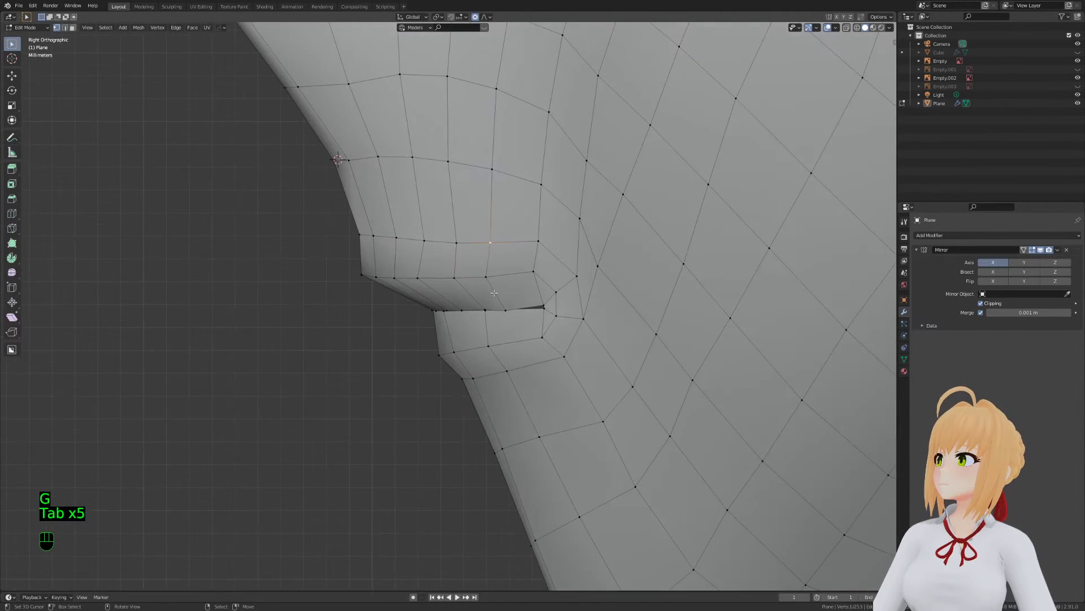
{"action": "key", "text": "ctrl+r"}
{"action": "left_click", "coordinate": [509, 296]}
{"action": "key", "text": "ctrl+r"}
{"action": "left_click", "coordinate": [492, 332]}
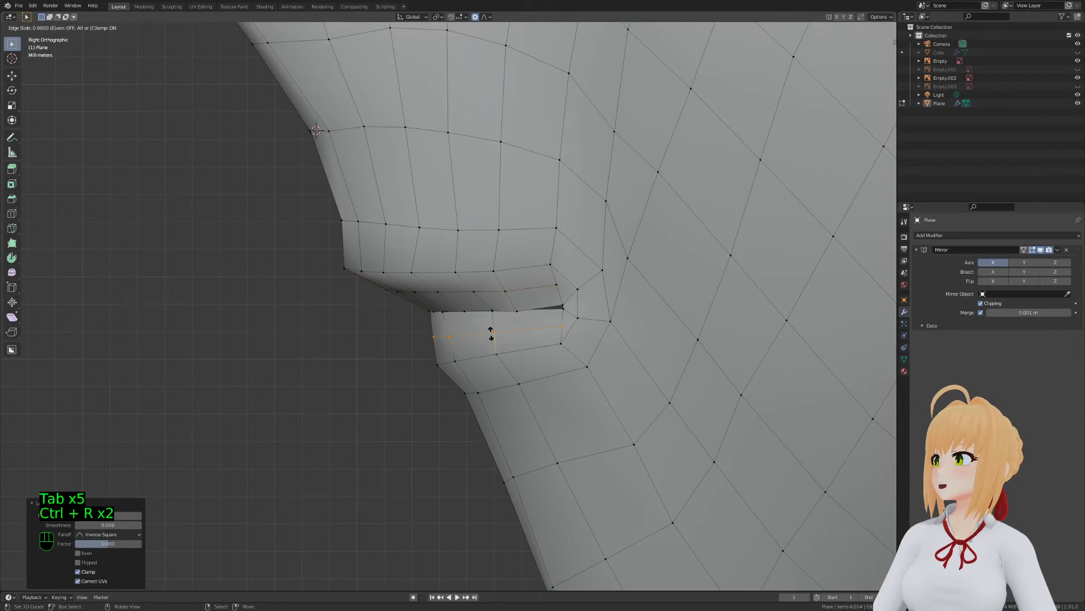
{"action": "key", "text": "a"}
{"action": "key", "text": "a"}
{"action": "key", "text": "a"}
{"action": "key", "text": "k"}
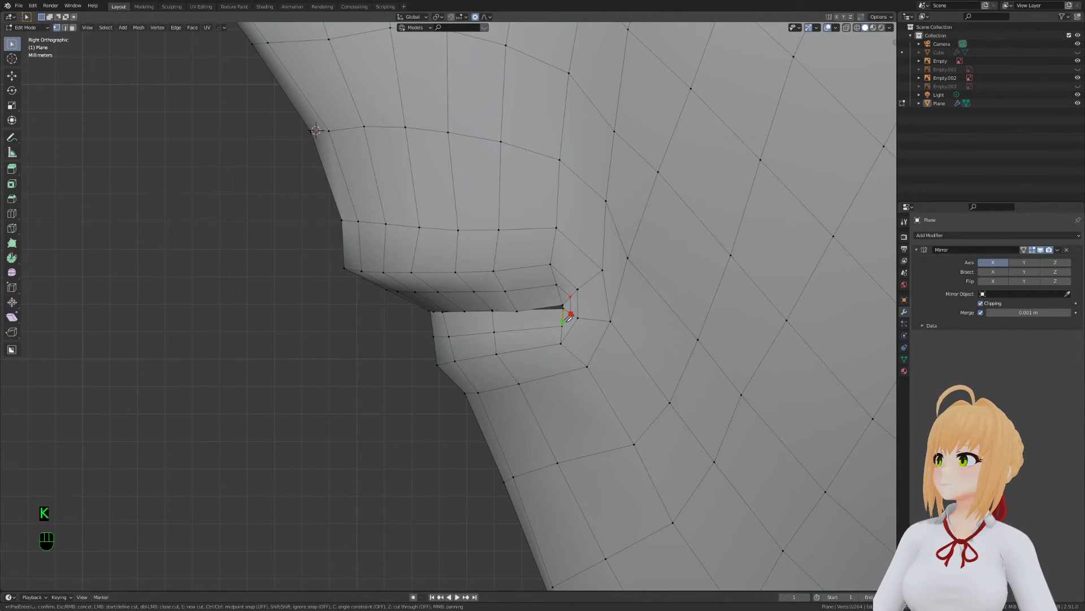
{"action": "key", "text": "Return"}
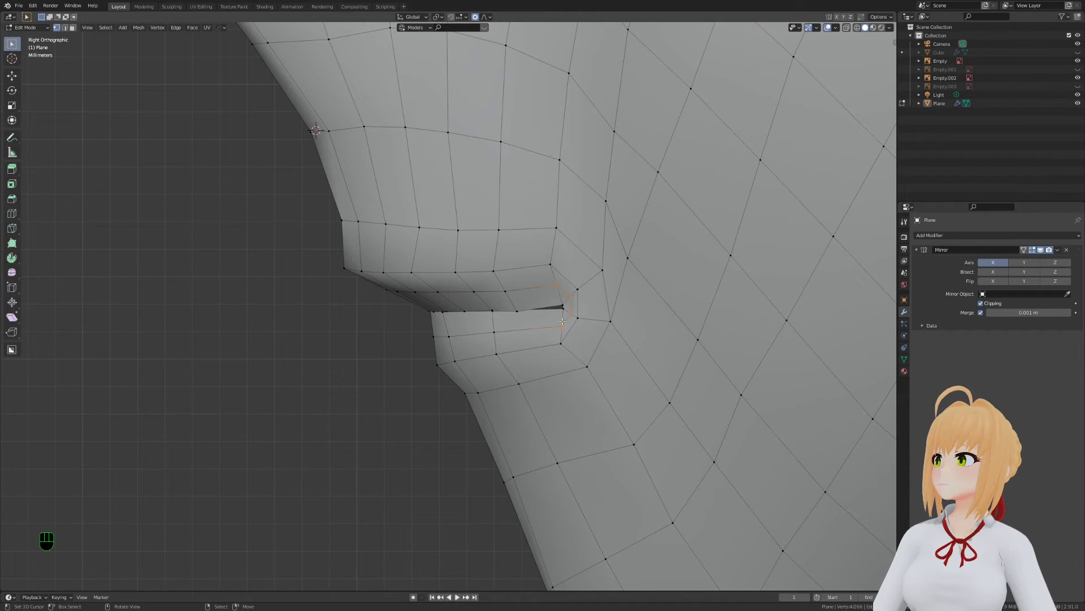
{"action": "key", "text": "3"}
{"action": "left_click", "coordinate": [585, 339]}
{"action": "left_click", "coordinate": [591, 294], "text": "shift"}
{"action": "left_click", "coordinate": [576, 306], "text": "shift"}
{"action": "left_click", "coordinate": [582, 280], "text": "shift"}
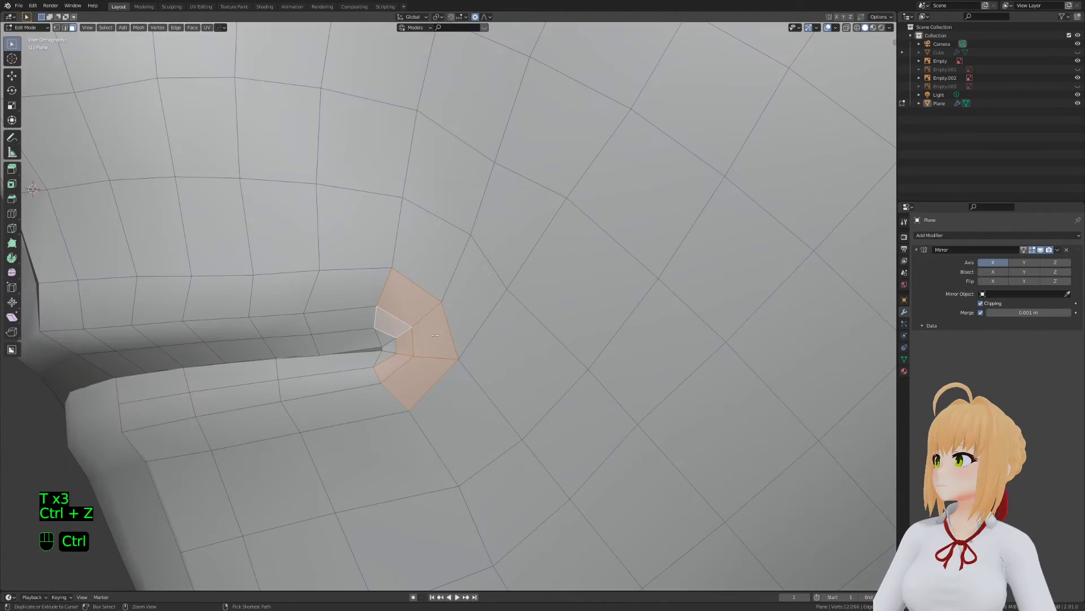
{"action": "key", "text": "ctrl+z"}
{"action": "key", "text": "ctrl+z"}
{"action": "middle_click_drag", "start_coordinate": [435, 344], "coordinate": [385, 351]}
{"action": "key", "text": "1"}
{"action": "key", "text": "3"}
{"action": "right_click", "coordinate": [373, 359]}
{"action": "key", "text": "t"}
{"action": "key", "text": "t"}
{"action": "key", "text": "t"}
Slide the small edges at the inner mouth corner and scale the selection down to tighten the corner
{"action": "key", "text": "2"}
{"action": "right_click", "coordinate": [376, 354]}
{"action": "key", "text": "g"}
{"action": "key", "text": "g"}
{"action": "left_click", "coordinate": [364, 354]}
{"action": "right_click", "coordinate": [358, 356]}
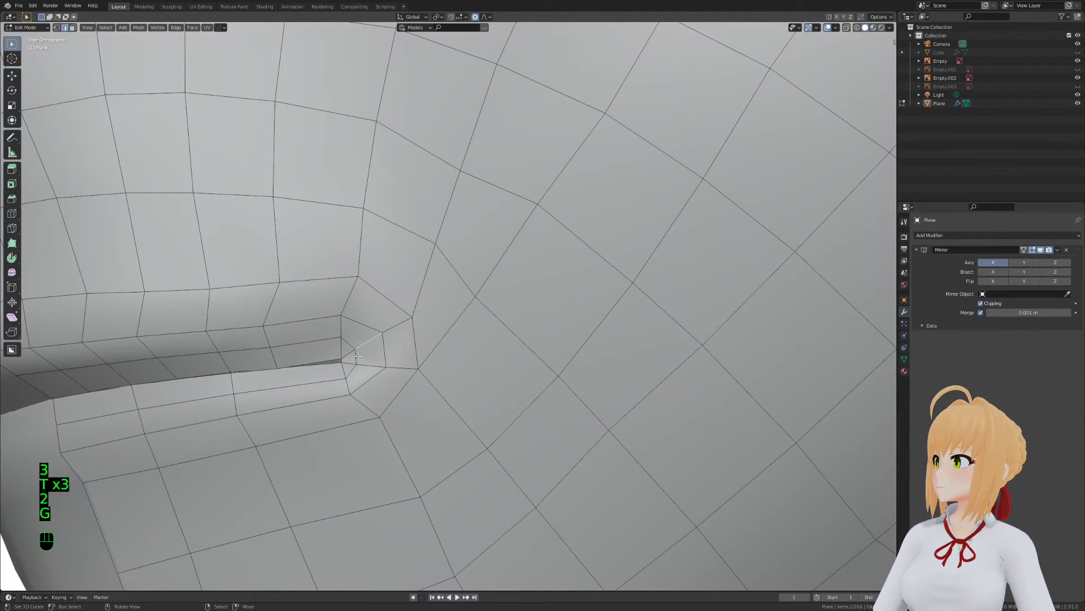
{"action": "key", "text": "g"}
{"action": "key", "text": "g"}
{"action": "key", "text": "s"}
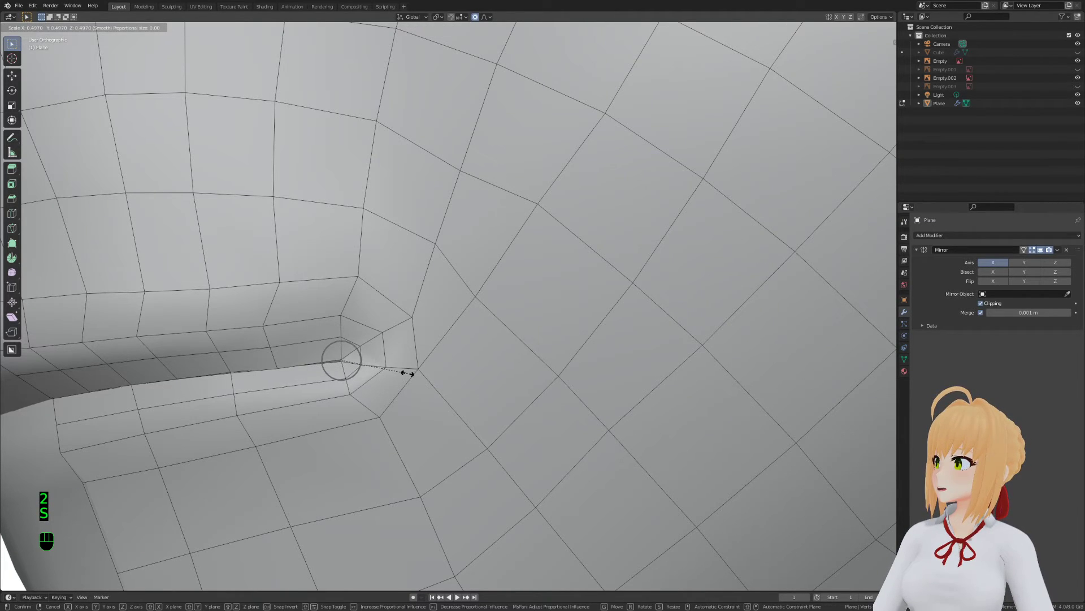
{"action": "left_click", "coordinate": [407, 373]}
Add a vertical loop cut running from the lower lip to the jaw edge
{"action": "scroll", "coordinate": [407, 373], "scroll_direction": "down", "scroll_amount": 3}
{"action": "key", "text": "Tab"}
{"action": "key", "text": "Tab"}
{"action": "mouse_move", "coordinate": [407, 373]}
{"action": "middle_mouse_down"}
{"action": "mouse_move", "coordinate": [642, 424]}
{"action": "mouse_move", "coordinate": [423, 367]}
{"action": "mouse_move", "coordinate": [406, 375]}
{"action": "middle_mouse_up"}
{"action": "key", "text": "ctrl+r"}
{"action": "left_click", "coordinate": [406, 374]}
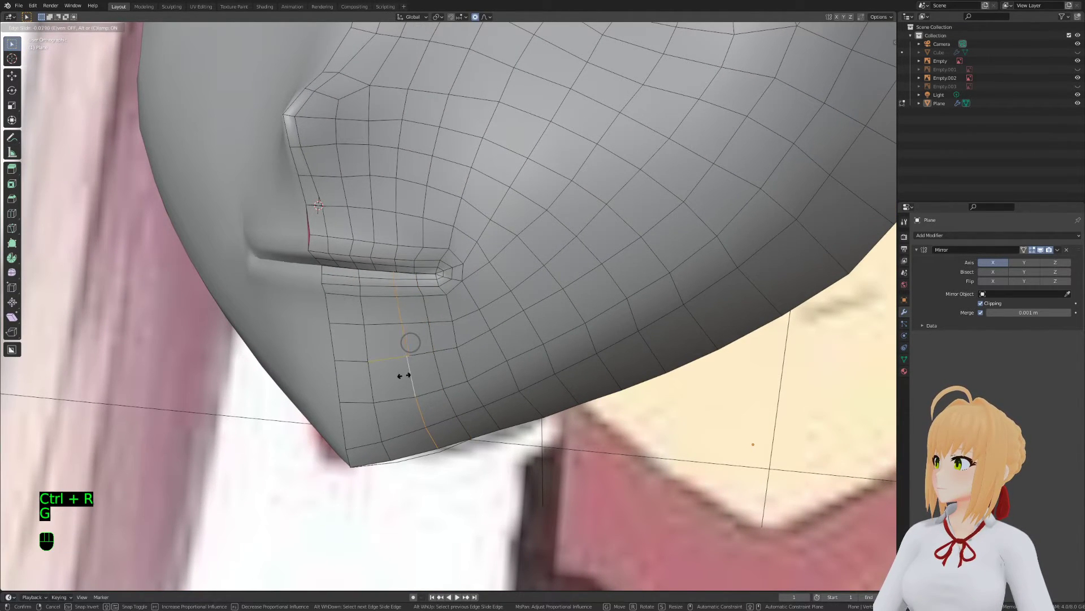
{"action": "left_click", "coordinate": [407, 375]}
Slide the edge loop running from the mouth corner down to the jaw to even out its spacing
{"action": "left_click", "coordinate": [480, 382], "text": "alt"}
{"action": "left_click", "coordinate": [463, 367], "text": "alt"}
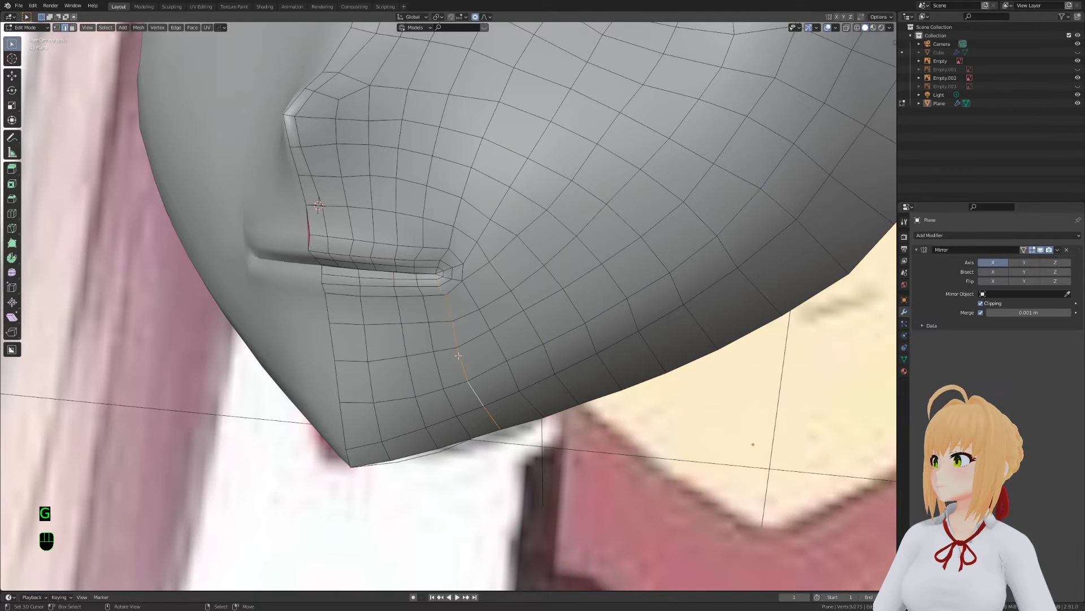
{"action": "key", "text": "g"}
{"action": "key", "text": "g"}
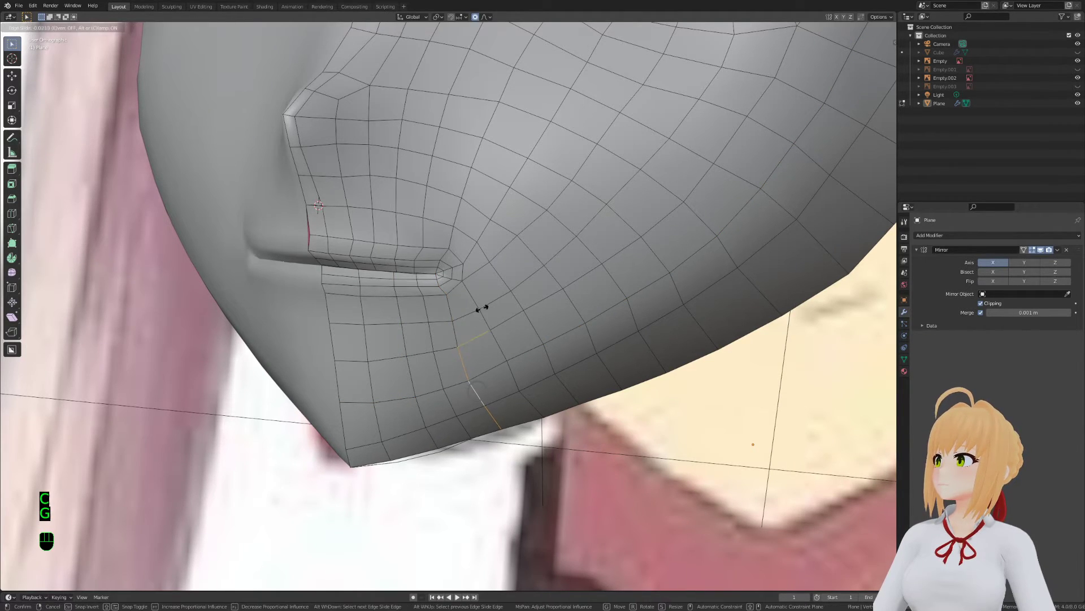
{"action": "left_click", "coordinate": [486, 309]}
Slide a single vertex near the jaw below the mouth corner and save the file
{"action": "key", "text": "1"}
{"action": "key", "text": "g"}
{"action": "key", "text": "g"}
{"action": "left_click", "coordinate": [499, 427]}
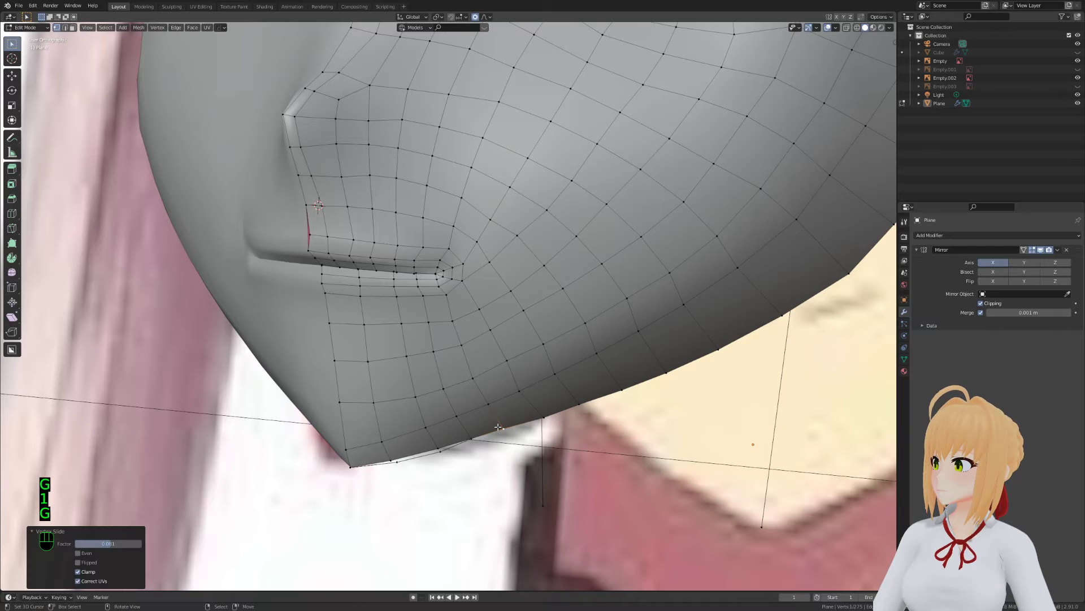
{"action": "key", "text": "2"}
{"action": "key", "text": "ctrl+s"}
{"action": "middle_click_drag", "start_coordinate": [499, 427], "coordinate": [470, 398], "text": "shift"}
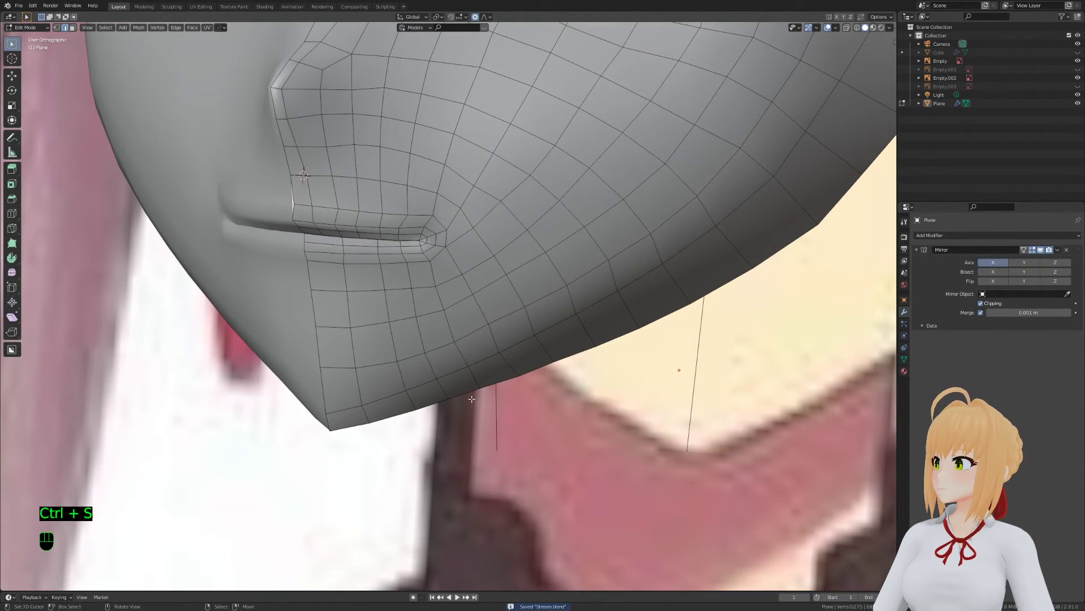
{"action": "key", "text": "g"}
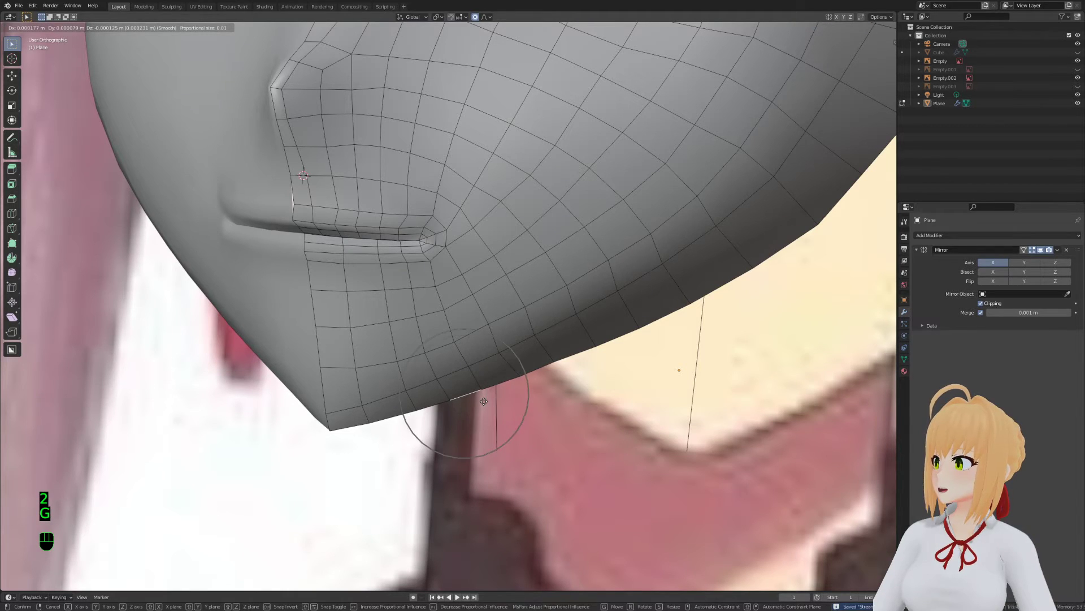
{"action": "right_click", "coordinate": [520, 424]}
{"action": "scroll", "coordinate": [521, 424], "scroll_direction": "down", "scroll_amount": 1}
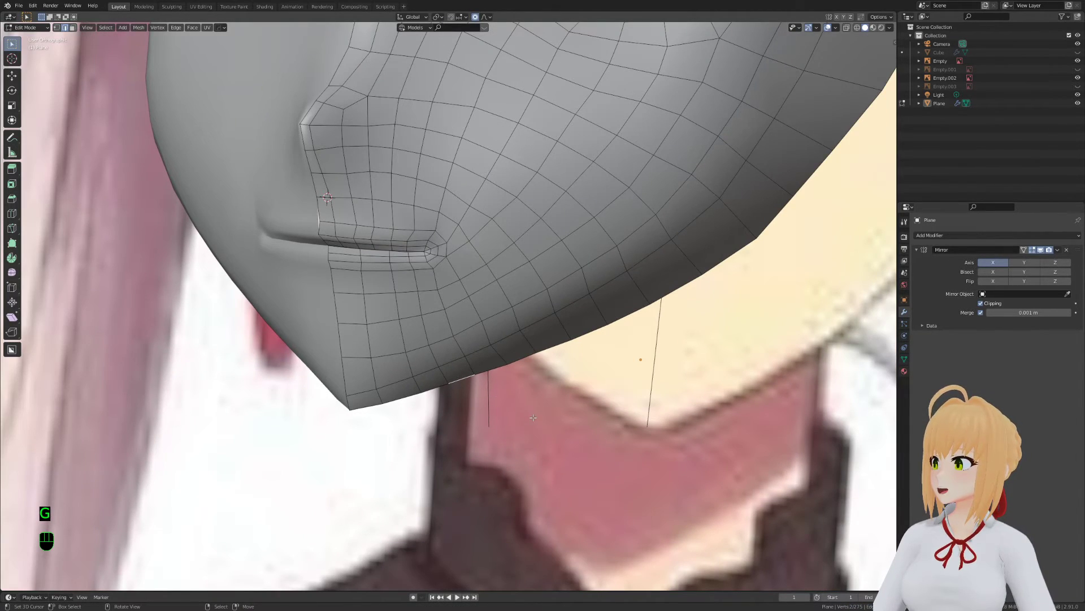
{"action": "key", "text": "g"}
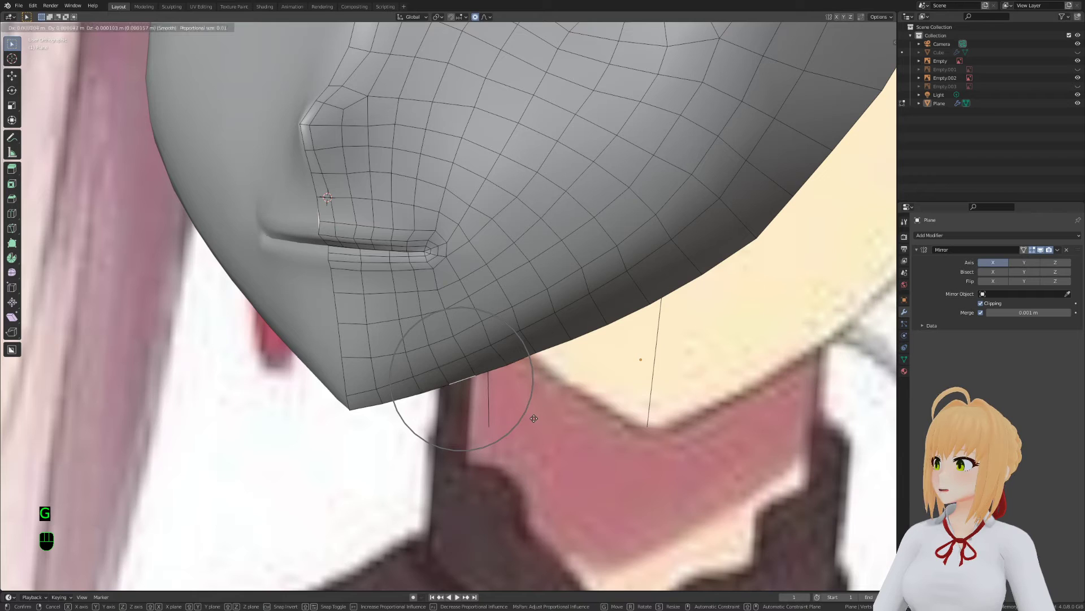
{"action": "right_click", "coordinate": [525, 407]}
Move a vertex on the lower jaw edge slightly with proportional editing to smooth the jawline
{"action": "key", "text": "1"}
{"action": "key", "text": "g"}
{"action": "scroll", "coordinate": [531, 363], "scroll_direction": "up", "scroll_amount": 4}
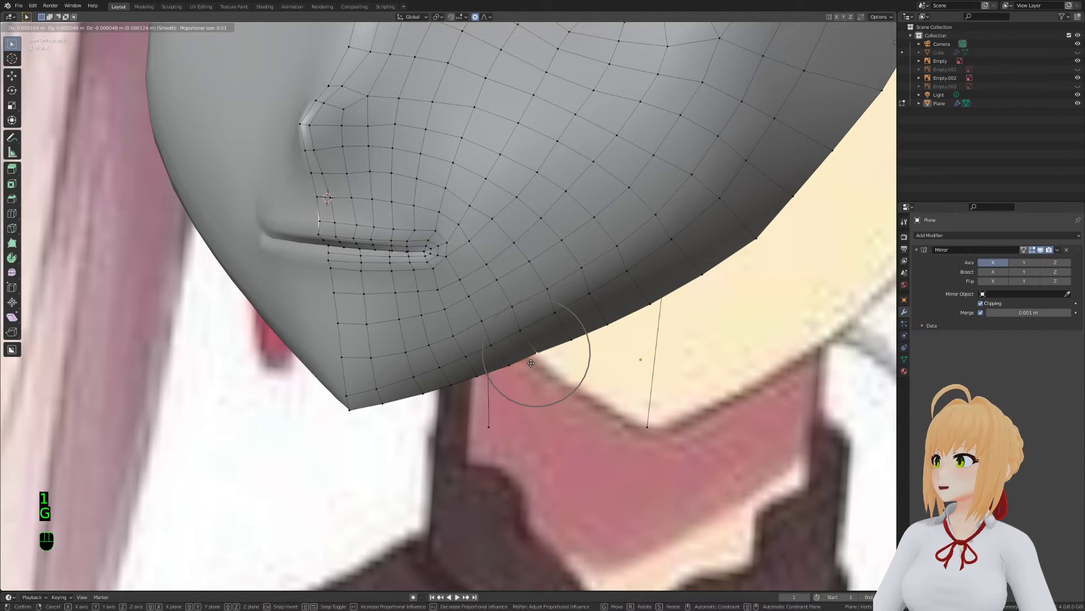
{"action": "left_click", "coordinate": [532, 364]}
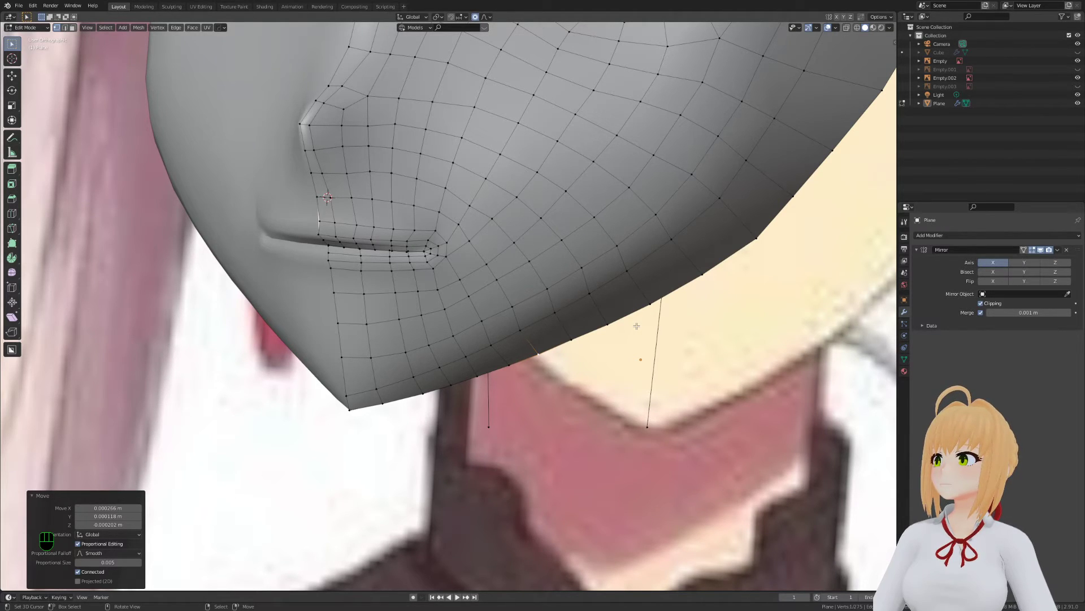
Slide the vertices below the lower lip near the mouth corner along their edges
{"action": "scroll", "coordinate": [629, 329], "scroll_direction": "up", "scroll_amount": 3}
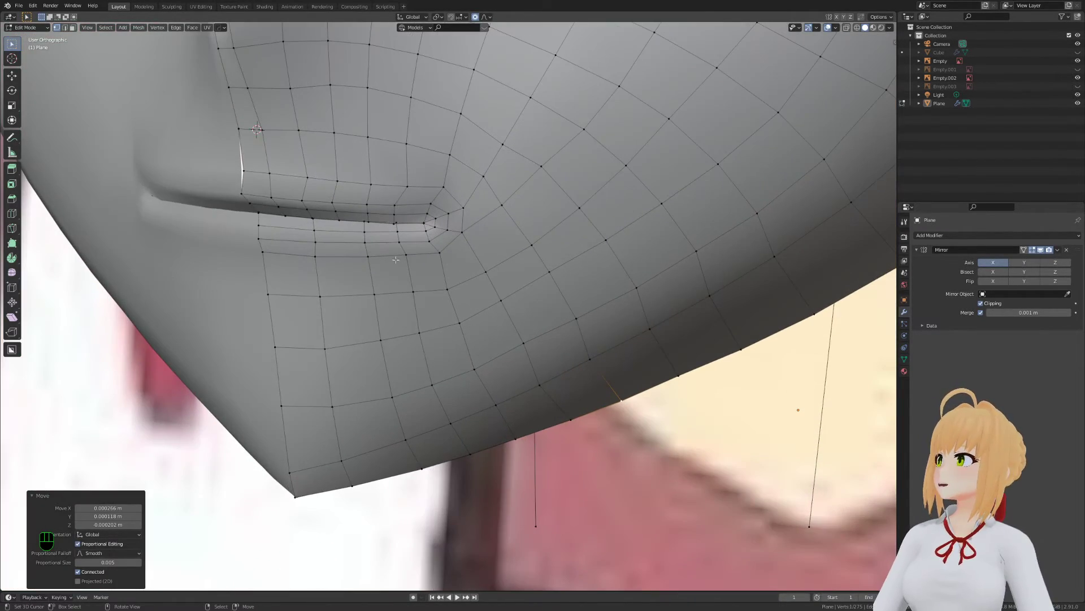
{"action": "left_click", "coordinate": [438, 253]}
{"action": "key", "text": "g"}
{"action": "key", "text": "g"}
{"action": "left_click", "coordinate": [435, 265]}
{"action": "key", "text": "g"}
{"action": "key", "text": "g"}
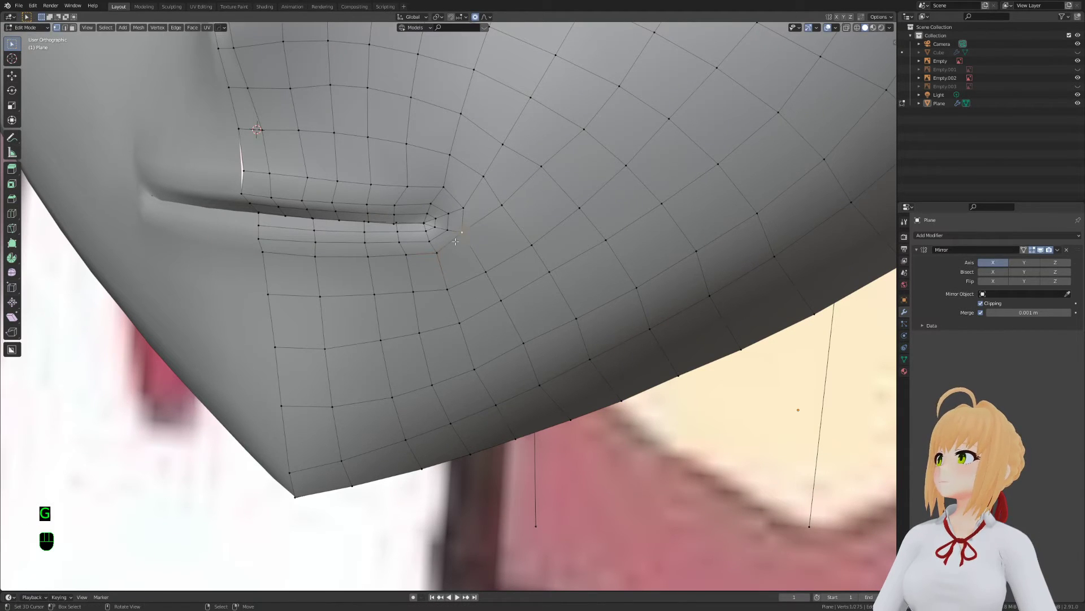
{"action": "left_click", "coordinate": [433, 246]}
Reposition a vertex beside the mouth corner and save the file
{"action": "key", "text": "g"}
{"action": "middle_click_drag", "start_coordinate": [433, 245], "coordinate": [551, 338]}
{"action": "left_click", "coordinate": [479, 275]}
{"action": "key", "text": "Tab"}
{"action": "key", "text": "ctrl+s"}
{"action": "scroll", "coordinate": [550, 338], "scroll_direction": "down", "scroll_amount": 3}
{"action": "scroll", "coordinate": [519, 378], "scroll_direction": "up", "scroll_amount": 5}
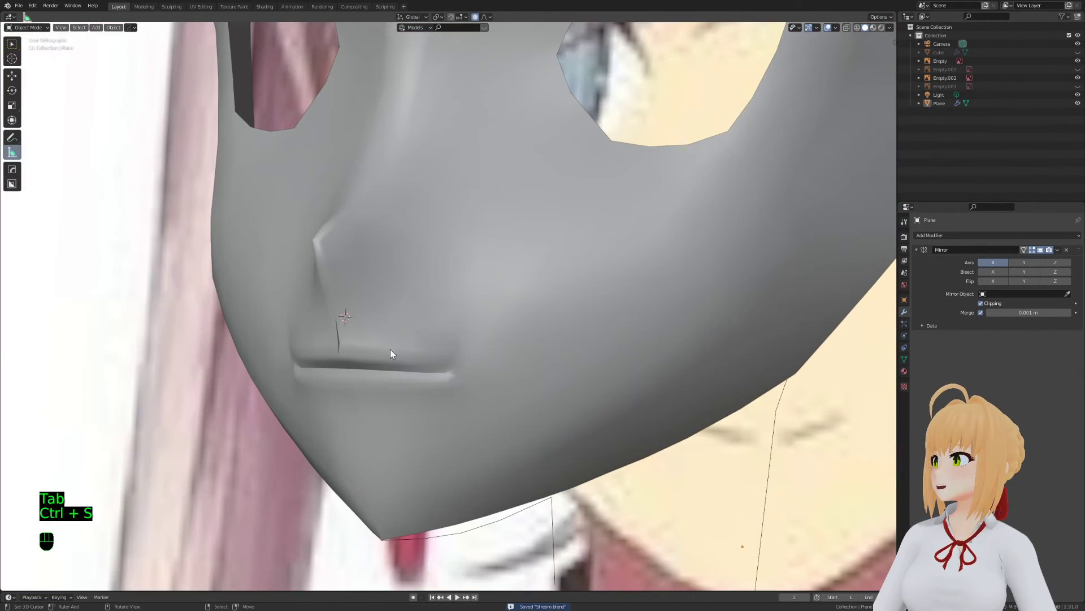
Turn off proportional editing and move the centre-line vertices onto the mirror plane in front view to close the gap above the mouth
{"action": "key", "text": "Tab"}
{"action": "left_click", "coordinate": [344, 333], "text": "alt"}
{"action": "key", "text": "KP_1"}
{"action": "middle_click_drag", "start_coordinate": [343, 332], "coordinate": [481, 278], "text": "shift"}
{"action": "scroll", "coordinate": [461, 284], "scroll_direction": "up", "scroll_amount": 3}
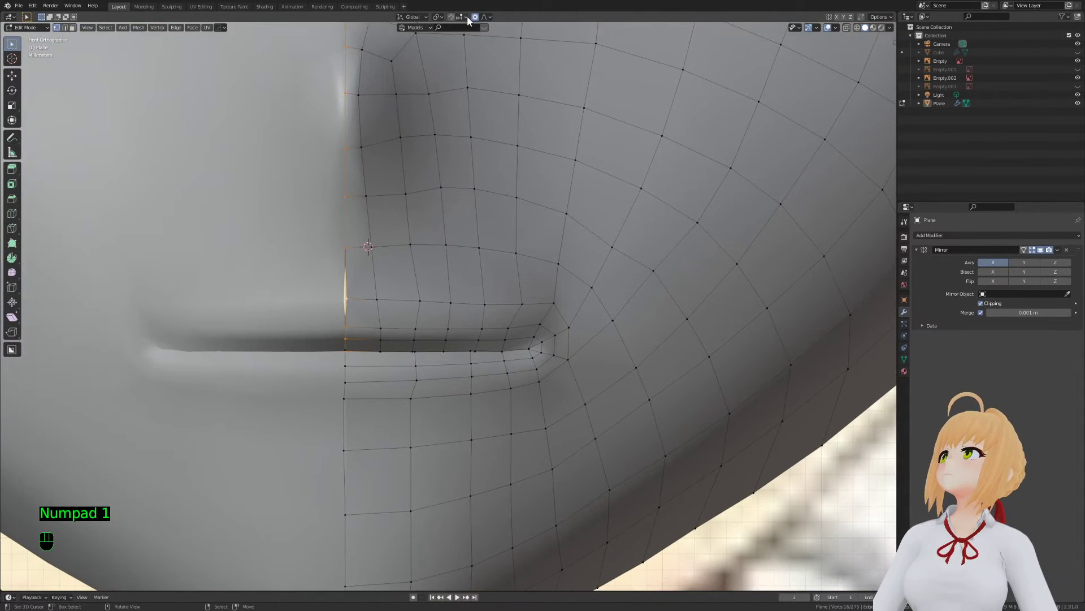
{"action": "key", "text": "g"}
{"action": "left_click", "coordinate": [529, 304]}
{"action": "scroll", "coordinate": [528, 304], "scroll_direction": "down", "scroll_amount": 3}
{"action": "key", "text": "Tab"}
{"action": "key", "text": "Tab"}
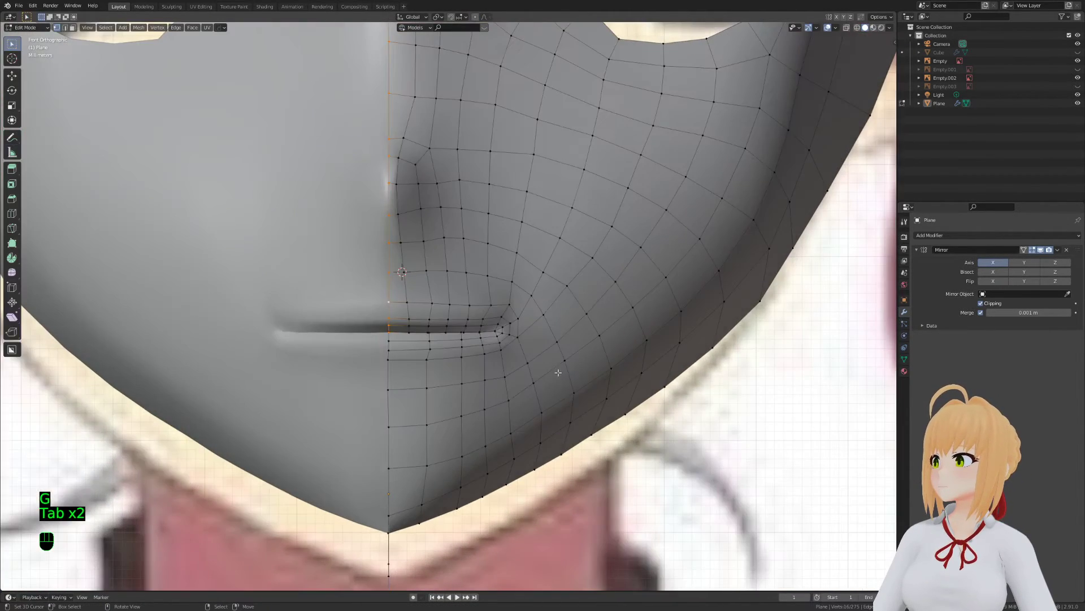
Slide a vertex above the upper lip near the mouth corner along its edge
{"action": "scroll", "coordinate": [558, 372], "scroll_direction": "up", "scroll_amount": 4}
{"action": "key", "text": "1"}
{"action": "left_click", "coordinate": [535, 305]}
{"action": "key", "text": "g"}
{"action": "key", "text": "g"}
{"action": "left_click", "coordinate": [532, 310]}
{"action": "key", "text": "Tab"}
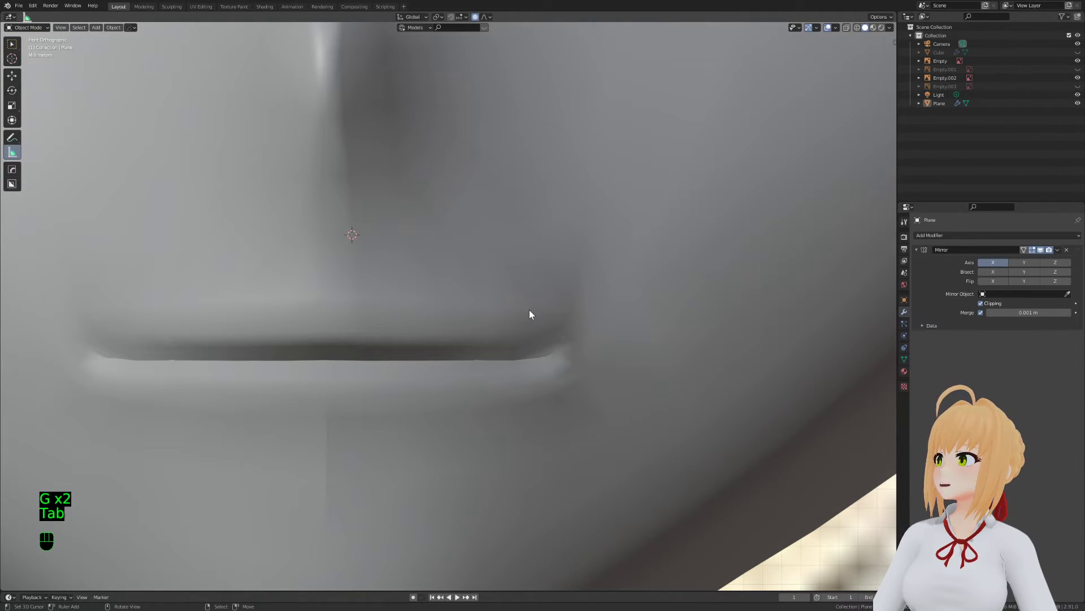
{"action": "key", "text": "Tab"}
Save the file, deselect all vertices and return to Object Mode
{"action": "scroll", "coordinate": [530, 313], "scroll_direction": "down", "scroll_amount": 5}
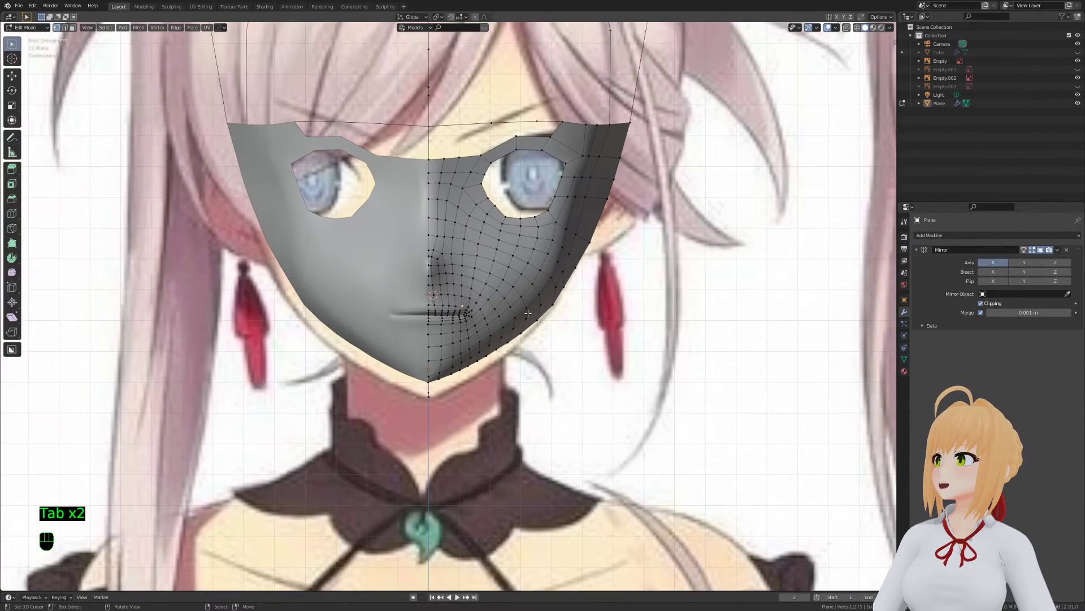
{"action": "scroll", "coordinate": [527, 313], "scroll_direction": "up", "scroll_amount": 1}
{"action": "key", "text": "ctrl+s"}
{"action": "scroll", "coordinate": [528, 313], "scroll_direction": "up", "scroll_amount": 2}
{"action": "key", "text": "a"}
{"action": "key", "text": "a"}
{"action": "key", "text": "a"}
{"action": "scroll", "coordinate": [528, 312], "scroll_direction": "down", "scroll_amount": 2}
{"action": "key", "text": "Tab"}
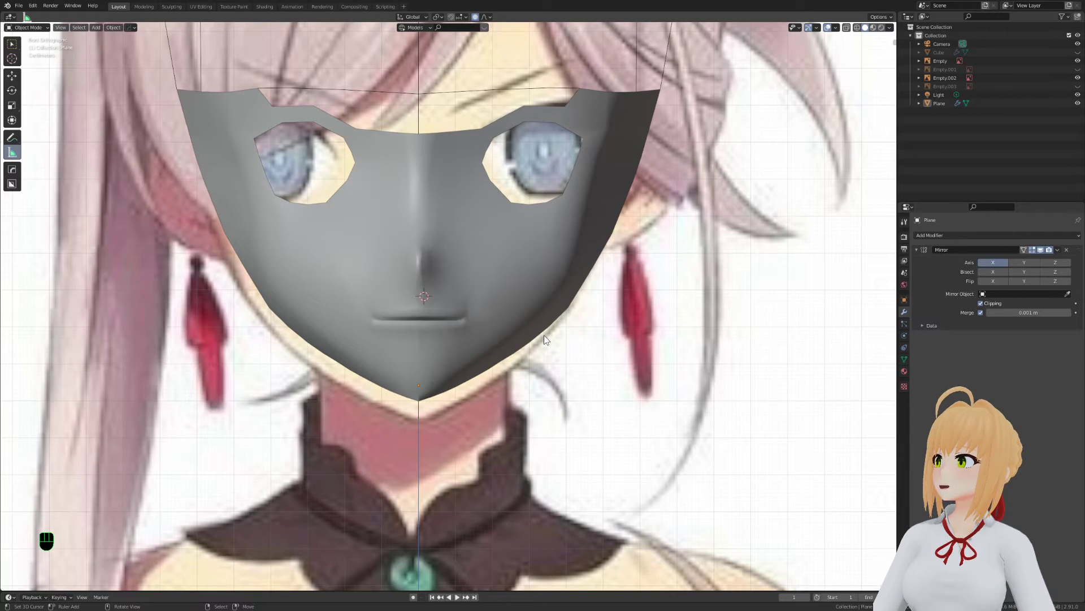
Switch to perspective view and examine the face mesh against the front reference image in Edit Mode
{"action": "key", "text": "KP_5"}
{"action": "key", "text": "Tab"}
{"action": "key", "text": "z"}
{"action": "left_click", "coordinate": [293, 296]}
{"action": "mouse_move", "coordinate": [294, 296]}
{"action": "middle_mouse_down", "text": "shift"}
{"action": "mouse_move", "coordinate": [294, 284]}
{"action": "mouse_move", "coordinate": [294, 307]}
{"action": "middle_mouse_up", "text": "shift"}
{"action": "key", "text": "z"}
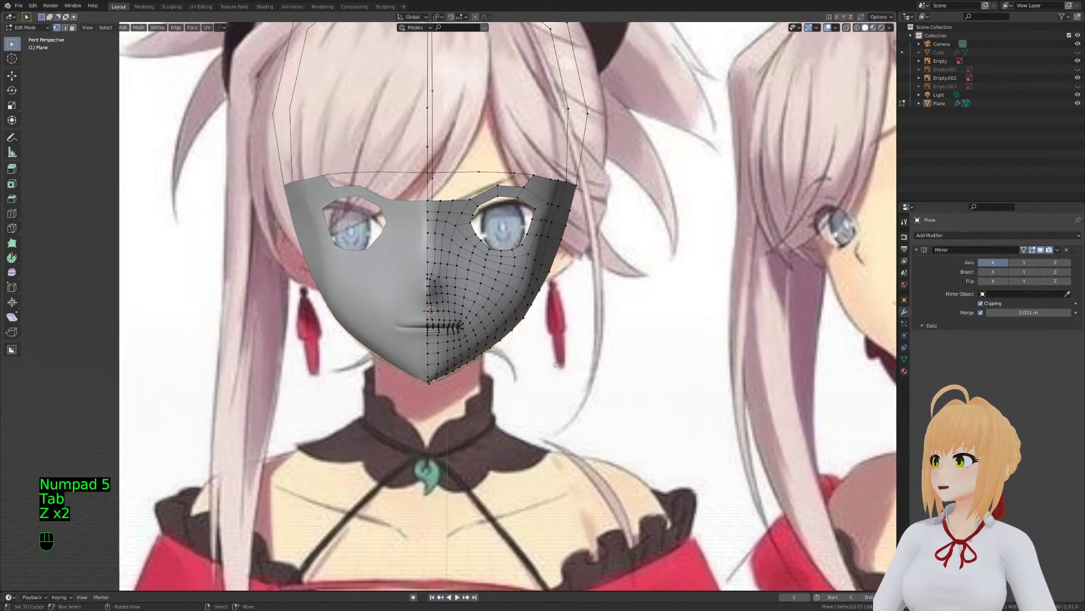
{"action": "key", "text": "z"}
{"action": "key", "text": "z"}
{"action": "scroll", "coordinate": [607, 312], "scroll_direction": "up", "scroll_amount": 2}
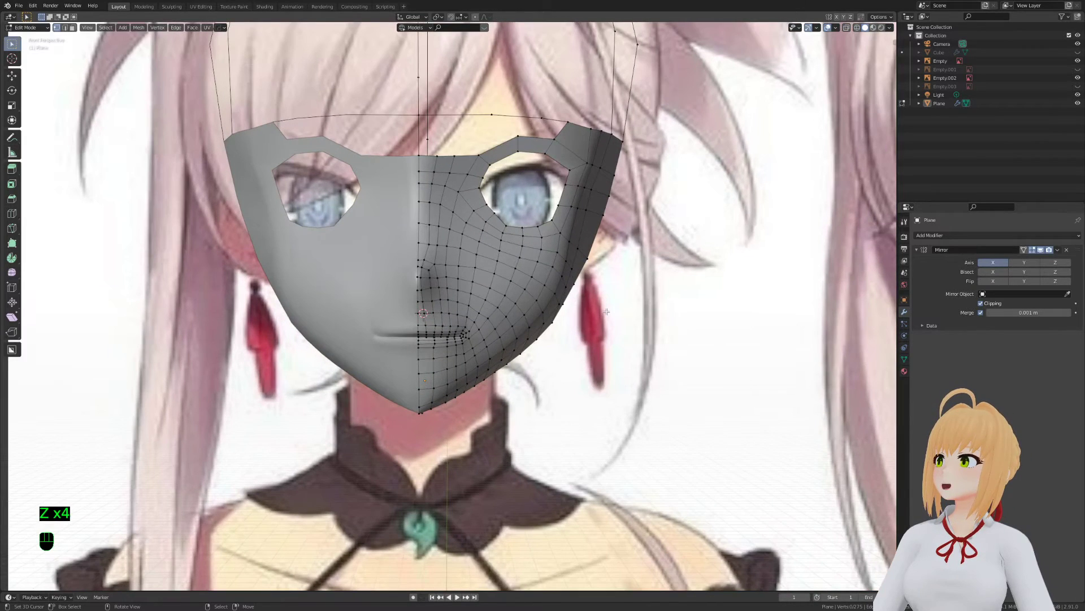
Move the centre-line vertex below the nose tip along the X axis
{"action": "key", "text": "g"}
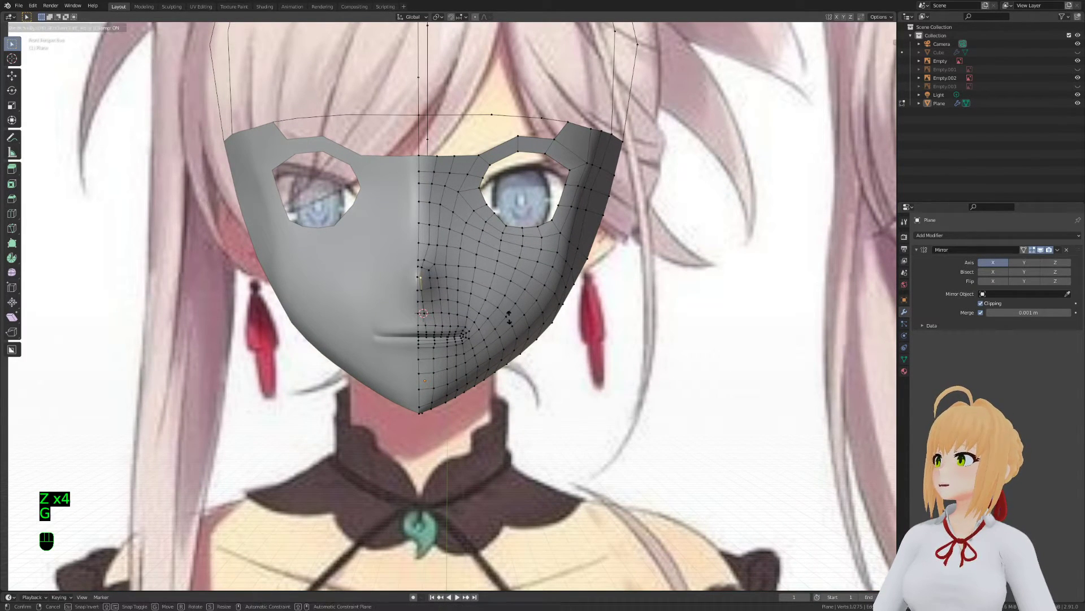
{"action": "key", "text": "g"}
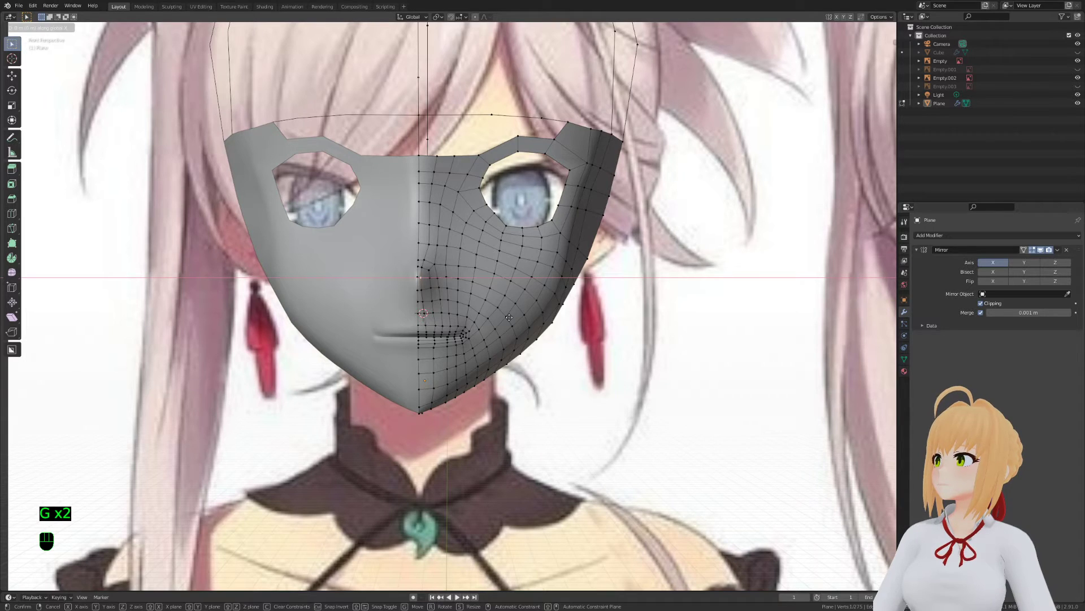
{"action": "left_click", "coordinate": [509, 317]}
{"action": "key", "text": "Tab"}
{"action": "key", "text": "Tab"}
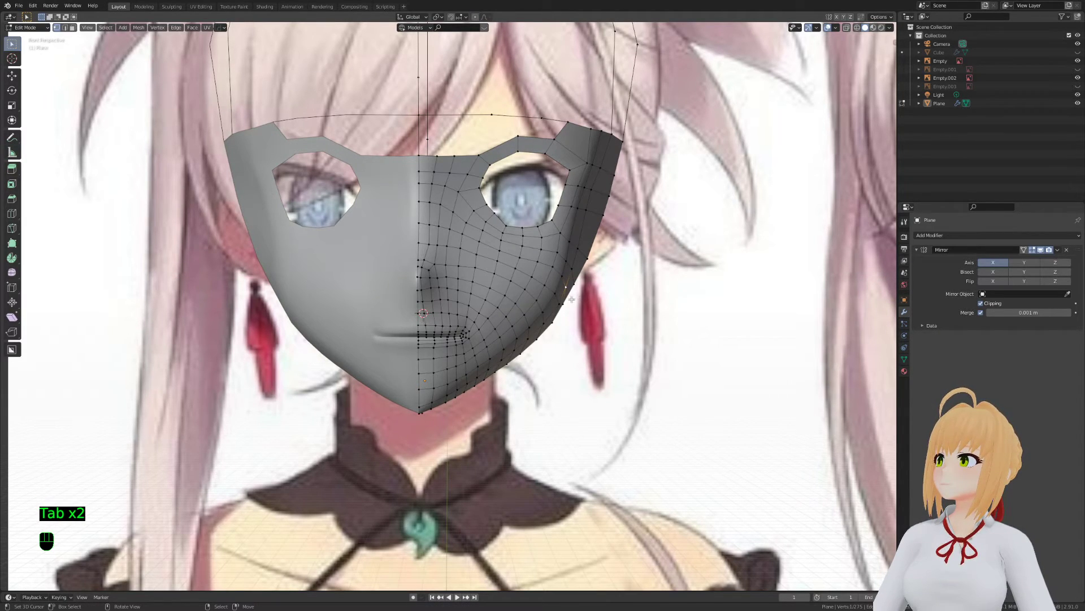
Enable proportional editing and move the vertices along the side jawline to follow the reference outline
{"action": "left_click", "coordinate": [475, 16]}
{"action": "key", "text": "g"}
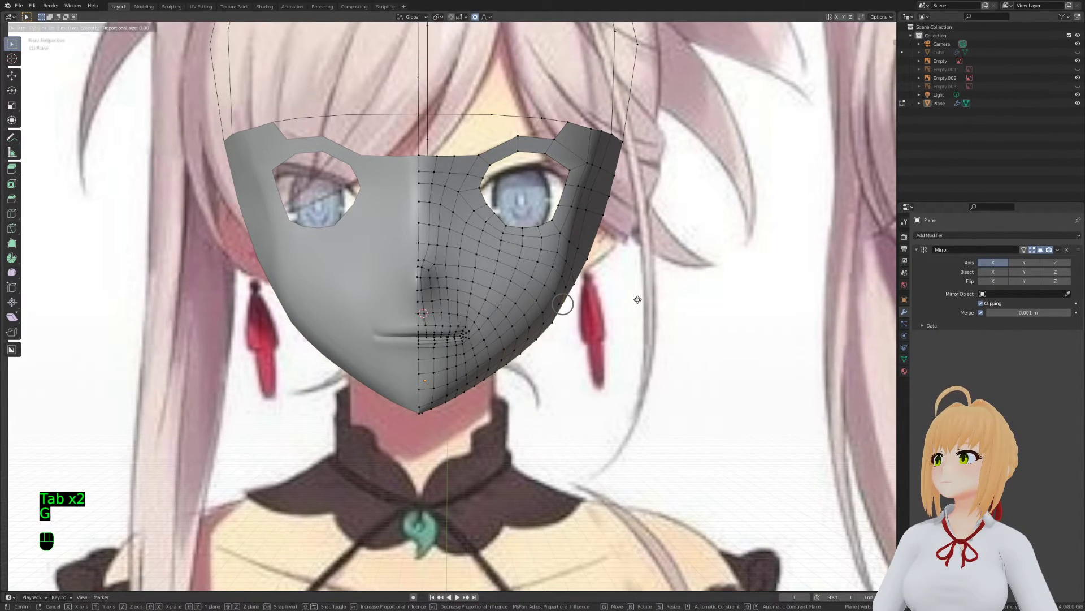
{"action": "left_click", "coordinate": [641, 301]}
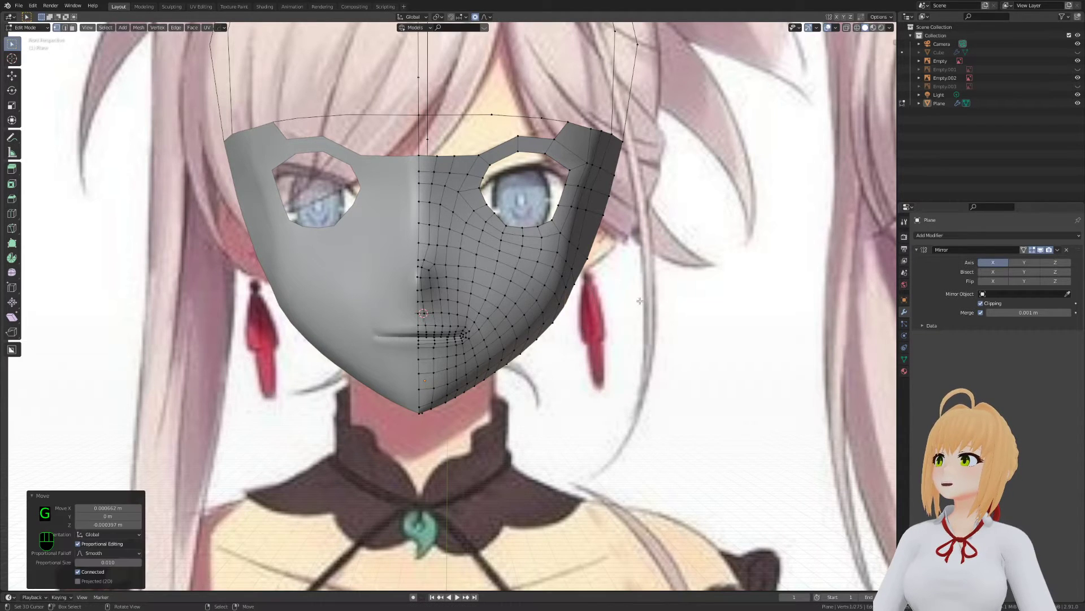
{"action": "key", "text": "g"}
{"action": "right_click", "coordinate": [559, 301]}
{"action": "key", "text": "g"}
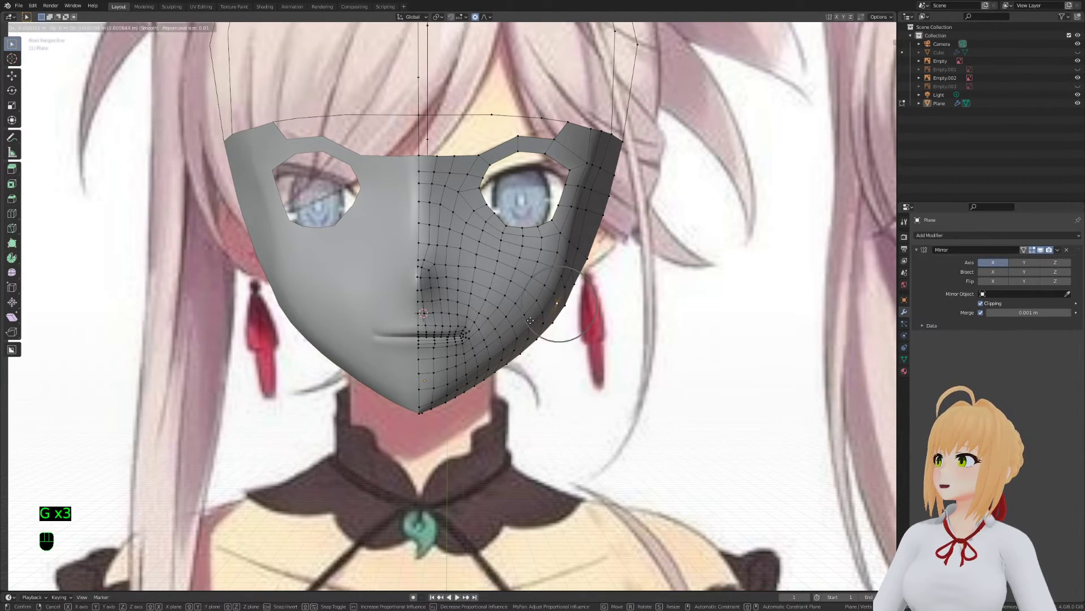
{"action": "left_click", "coordinate": [530, 321]}
{"action": "key", "text": "Tab"}
{"action": "key", "text": "Tab"}
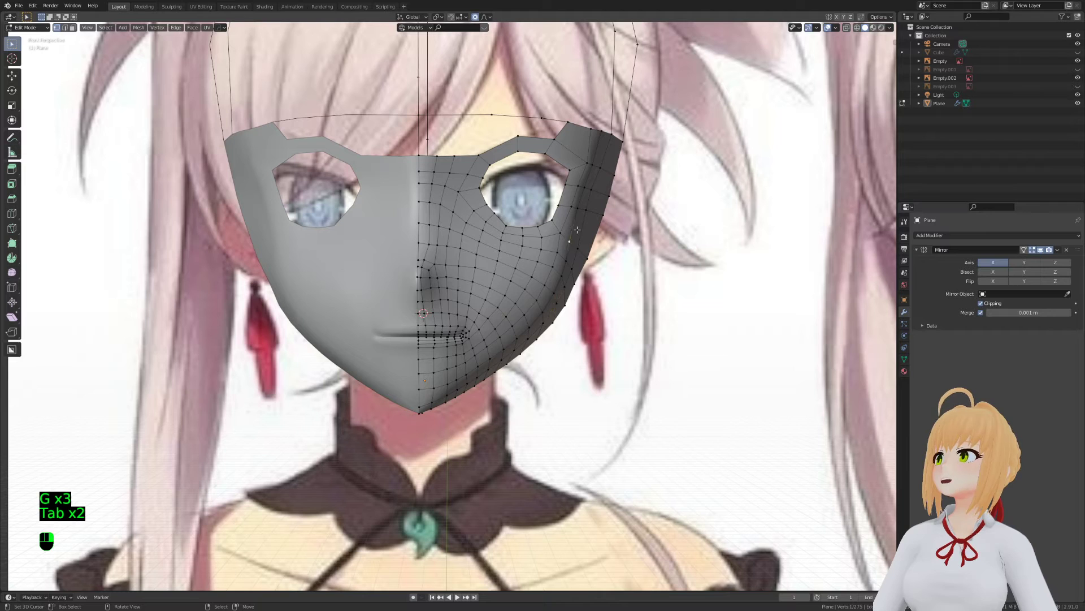
Reposition the edges on the outer cheek beside the eye by moving, sliding and rotating them slightly
{"action": "left_click", "coordinate": [578, 250], "text": "ctrl"}
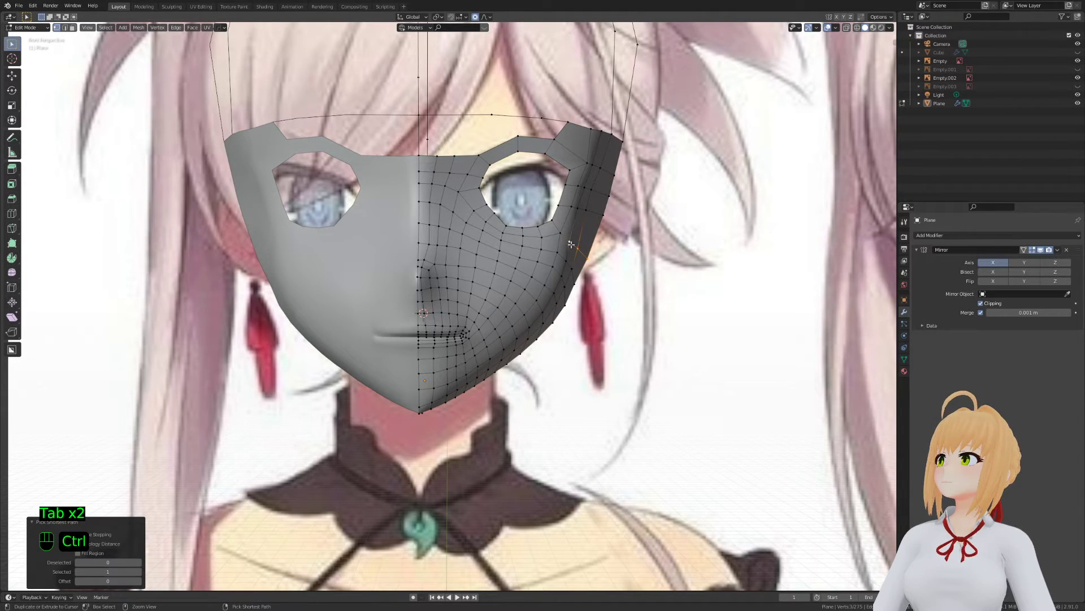
{"action": "key", "text": "g"}
{"action": "left_click", "coordinate": [608, 270]}
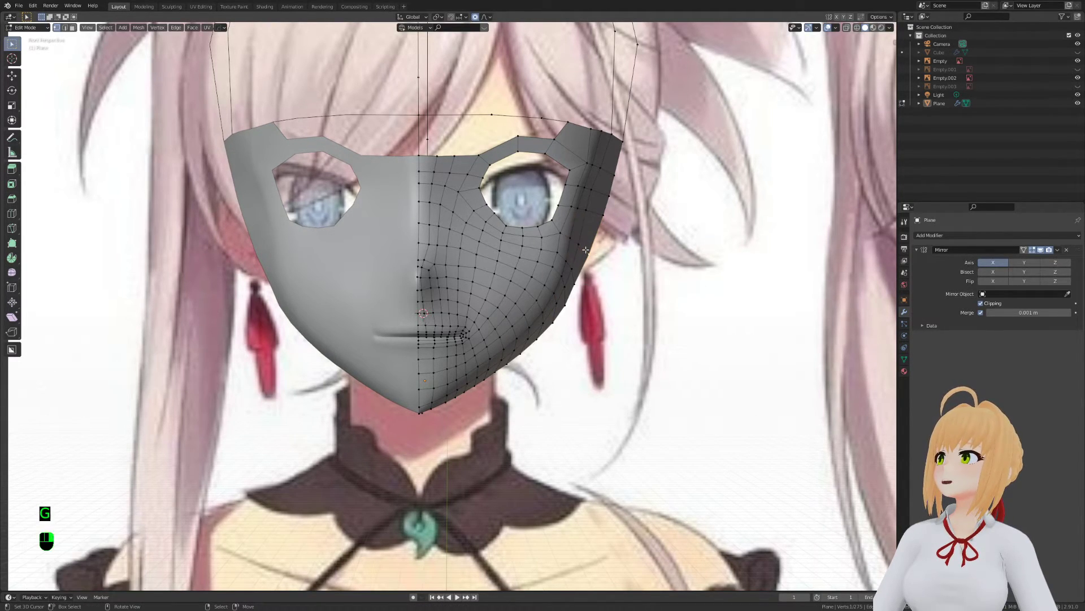
{"action": "key", "text": "g"}
{"action": "left_click", "coordinate": [606, 224]}
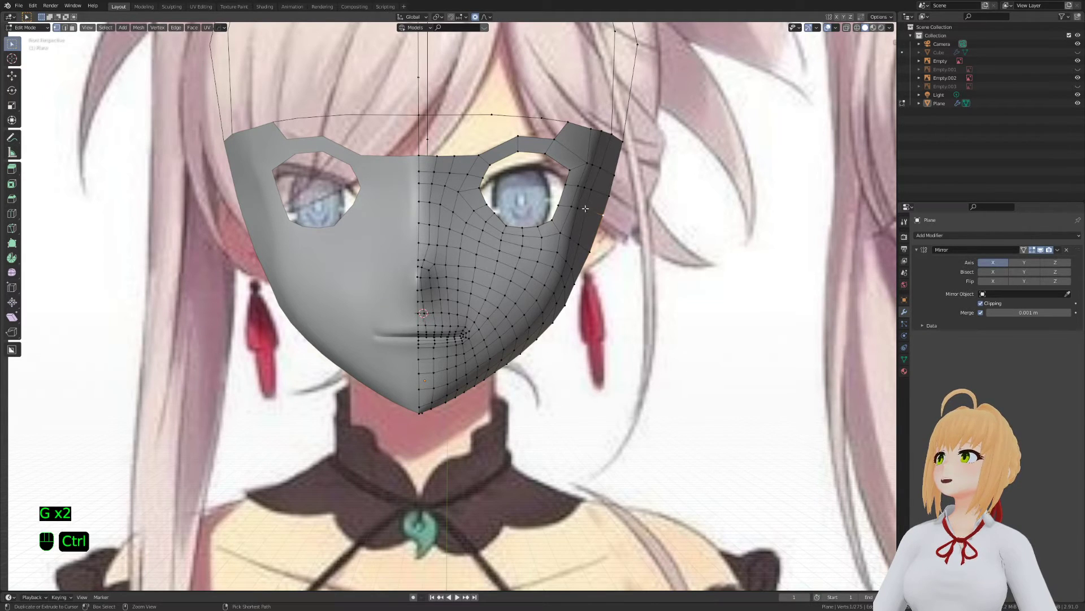
{"action": "key", "text": "g"}
{"action": "key", "text": "r"}
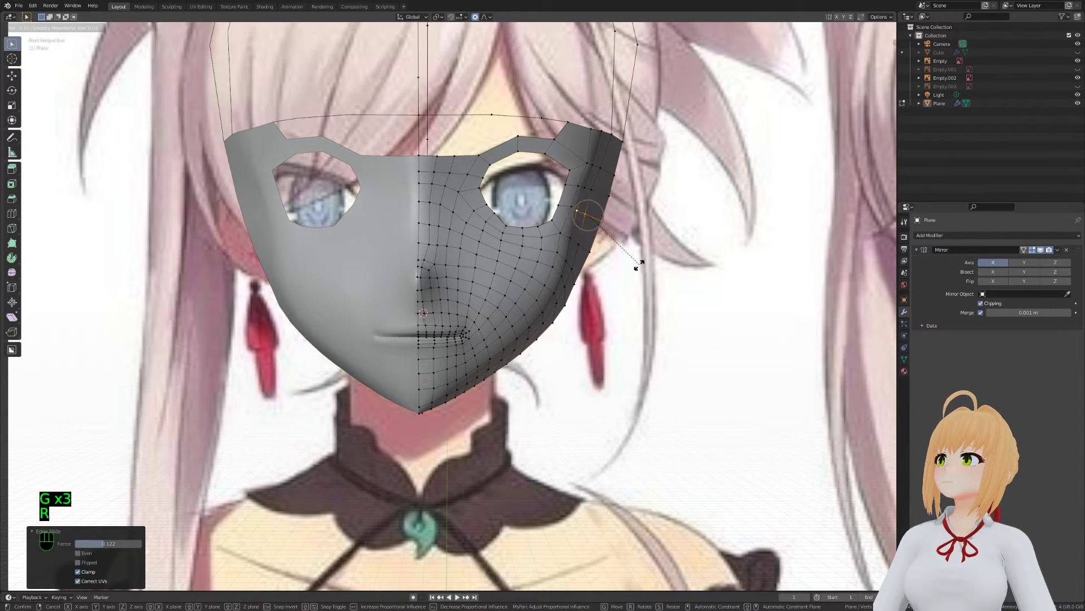
{"action": "left_click", "coordinate": [631, 261]}
Try to even out the outer cheek beside the eye by sliding vertices and moving an edge
{"action": "scroll", "coordinate": [547, 290], "scroll_direction": "up", "scroll_amount": 2}
{"action": "key", "text": "g"}
{"action": "key", "text": "g"}
{"action": "left_click", "coordinate": [571, 245]}
{"action": "key", "text": "g"}
{"action": "key", "text": "g"}
{"action": "left_click", "coordinate": [564, 271]}
{"action": "right_click", "coordinate": [581, 305]}
{"action": "key", "text": "2"}
{"action": "right_click", "coordinate": [579, 303]}
{"action": "key", "text": "g"}
{"action": "left_click", "coordinate": [582, 306]}
Try small moves of single vertices around the outer and lower-outer side of the eye opening
{"action": "key", "text": "1"}
{"action": "right_click", "coordinate": [565, 345]}
{"action": "key", "text": "g"}
{"action": "left_click", "coordinate": [568, 349]}
{"action": "right_click", "coordinate": [579, 350]}
{"action": "key", "text": "g"}
{"action": "left_click", "coordinate": [576, 351]}
{"action": "right_click", "coordinate": [589, 309]}
{"action": "key", "text": "g"}
{"action": "left_click", "coordinate": [588, 308]}
{"action": "right_click", "coordinate": [574, 303]}
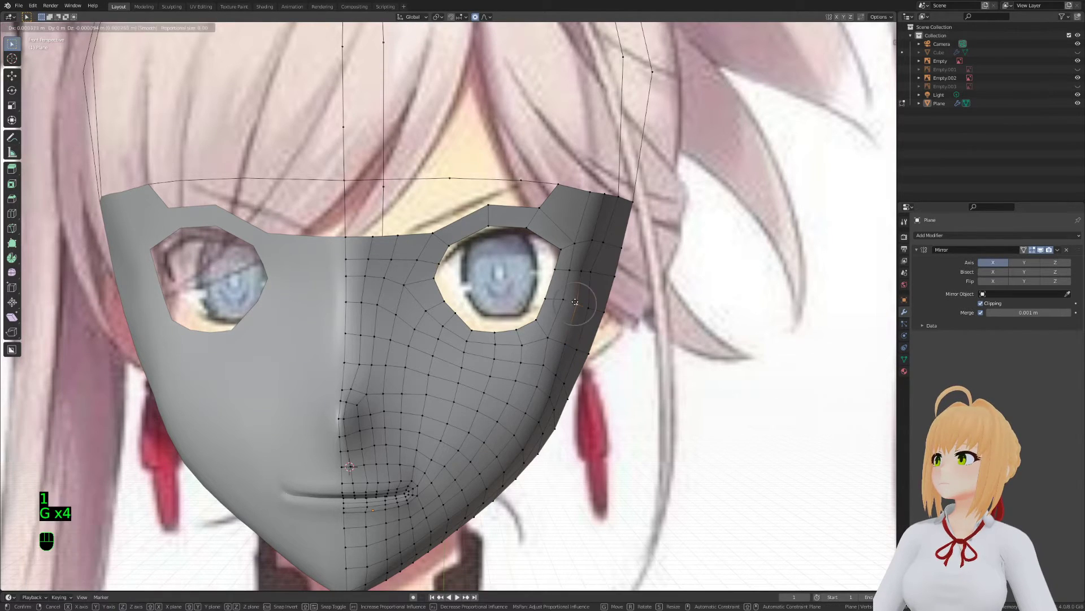
{"action": "left_click", "coordinate": [575, 303]}
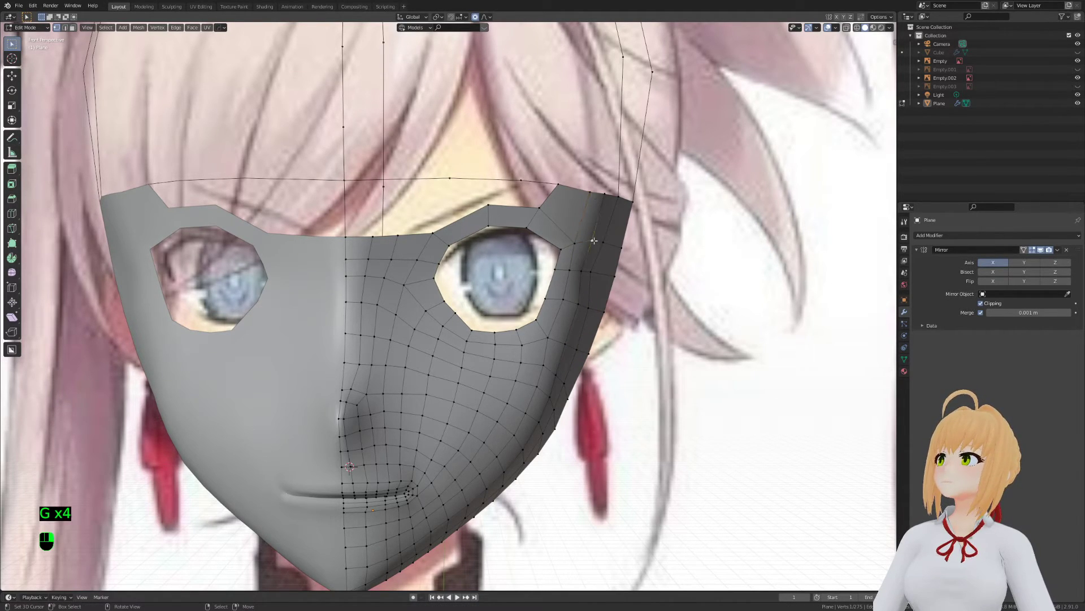
Try to shift the cross edges on the side of the face level with the eye
{"action": "key", "text": "2"}
{"action": "right_click", "coordinate": [588, 277]}
{"action": "key", "text": "g"}
{"action": "left_click", "coordinate": [589, 275]}
{"action": "key", "text": "1"}
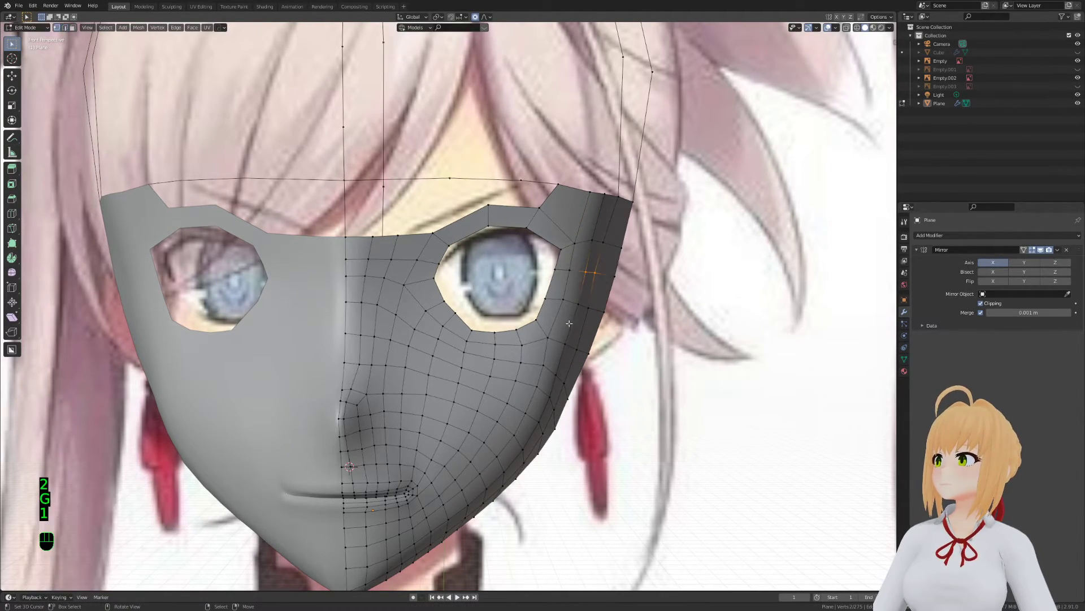
{"action": "key", "text": "3"}
{"action": "key", "text": "2"}
{"action": "key", "text": "g"}
{"action": "key", "text": "Tab"}
{"action": "mouse_move", "coordinate": [571, 337]}
{"action": "middle_mouse_down"}
{"action": "mouse_move", "coordinate": [604, 338]}
{"action": "mouse_move", "coordinate": [567, 317]}
{"action": "middle_mouse_up"}
{"action": "key", "text": "Tab"}
{"action": "key", "text": "Tab"}
{"action": "key", "text": "1"}
{"action": "key", "text": "2"}
Undo the recent series of vertex and edge moves on the side of the face
{"action": "key", "text": "ctrl+z"}
{"action": "key", "text": "ctrl+z"}
{"action": "key", "text": "ctrl+z"}
{"action": "key", "text": "ctrl+z"}
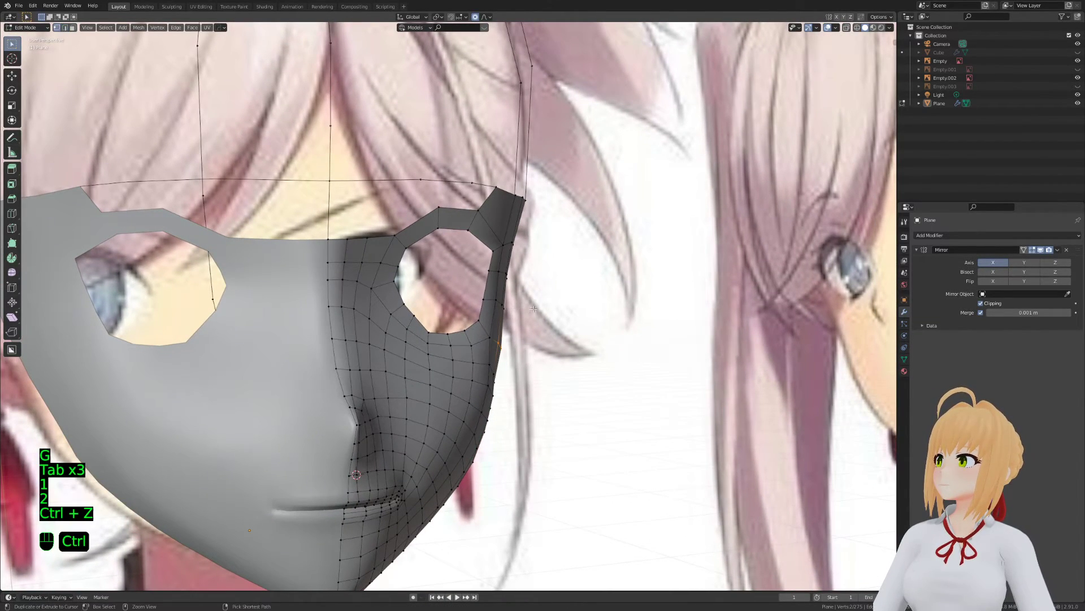
{"action": "key", "text": "ctrl+z"}
{"action": "key", "text": "ctrl+z"}
{"action": "key", "text": "ctrl+z"}
{"action": "key", "text": "ctrl+z"}
{"action": "key", "text": "ctrl+z"}
{"action": "key", "text": "ctrl+z"}
{"action": "key", "text": "ctrl+z"}
{"action": "key", "text": "ctrl+z"}
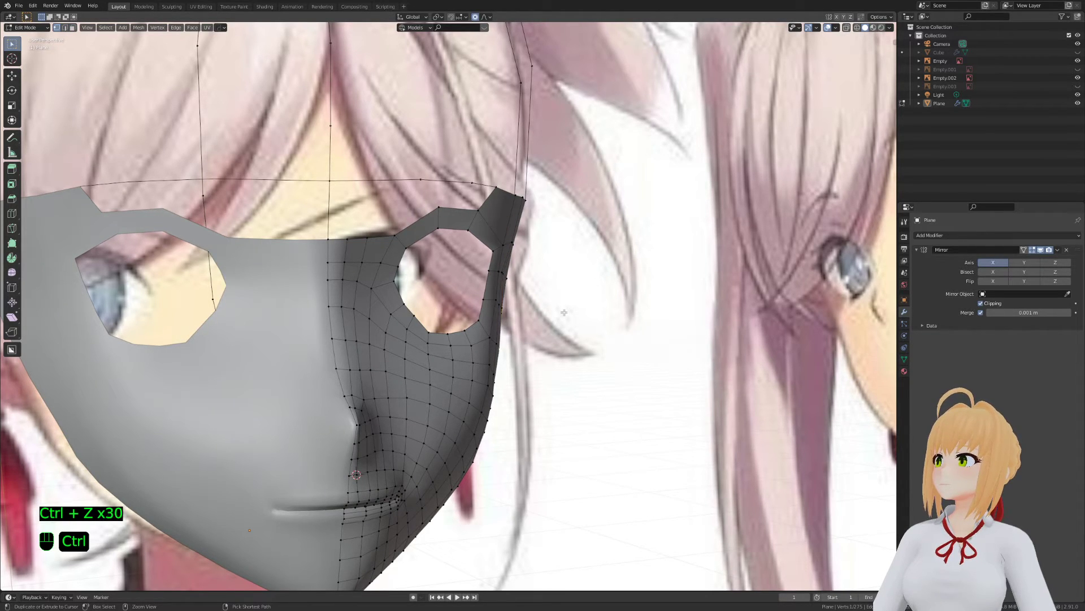
{"action": "key", "text": "ctrl+z"}
Inspect the face surface in Object Mode, clear the mesh selection and save the file
{"action": "key", "text": "Tab"}
{"action": "middle_click_drag", "start_coordinate": [563, 312], "coordinate": [480, 275]}
{"action": "key", "text": "Tab"}
{"action": "key", "text": "Tab"}
{"action": "key", "text": "Tab"}
{"action": "key", "text": "1"}
{"action": "key", "text": "1"}
{"action": "key", "text": "a"}
{"action": "key", "text": "Tab"}
{"action": "key", "text": "ctrl+s"}
Add a centred loop cut beside the eye opening and move the surrounding vertices to round its nose-side rim
{"action": "key", "text": "Tab"}
{"action": "key", "text": "ctrl+r"}
{"action": "left_click", "coordinate": [480, 276]}
{"action": "right_click", "coordinate": [480, 275]}
{"action": "key", "text": "1"}
{"action": "key", "text": "g"}
{"action": "scroll", "coordinate": [482, 282], "scroll_direction": "up", "scroll_amount": 3}
{"action": "right_click", "coordinate": [469, 289]}
{"action": "key", "text": "g"}
{"action": "left_click", "coordinate": [449, 296]}
{"action": "key", "text": "g"}
{"action": "left_click", "coordinate": [458, 358]}
{"action": "key", "text": "g"}
{"action": "left_click", "coordinate": [461, 351]}
{"action": "key", "text": "g"}
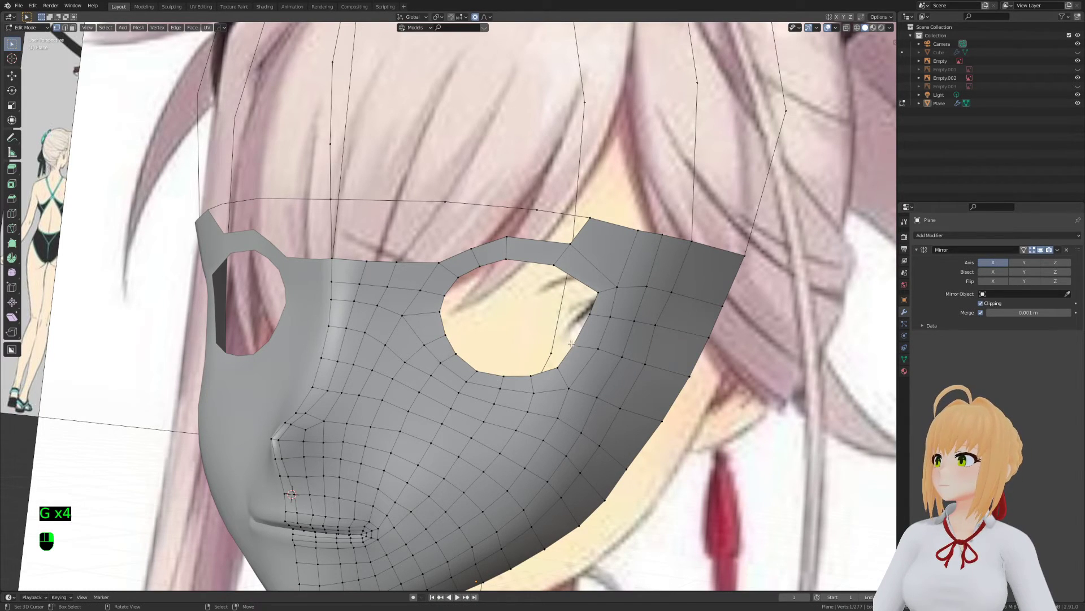
Move the vertices on the lower outer rim of the eye opening into a smoother curve and save the file
{"action": "right_click", "coordinate": [577, 345]}
{"action": "middle_click_drag", "start_coordinate": [576, 346], "coordinate": [588, 316]}
{"action": "key", "text": "g"}
{"action": "left_click", "coordinate": [588, 316]}
{"action": "key", "text": "g"}
{"action": "left_click", "coordinate": [567, 358]}
{"action": "key", "text": "g"}
{"action": "left_click", "coordinate": [572, 349]}
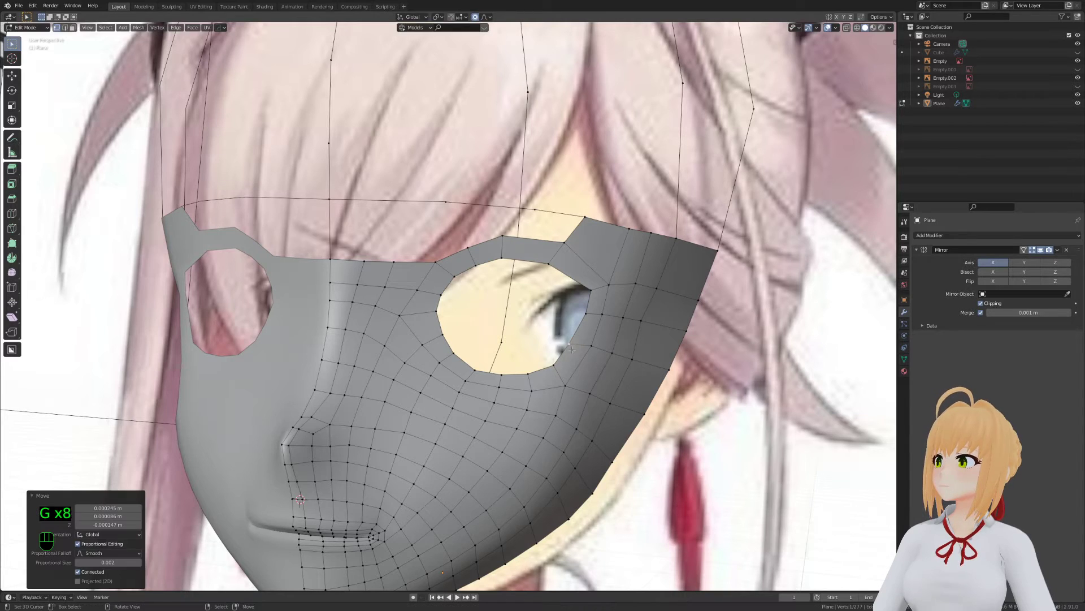
{"action": "key", "text": "Tab"}
{"action": "key", "text": "ctrl+s"}
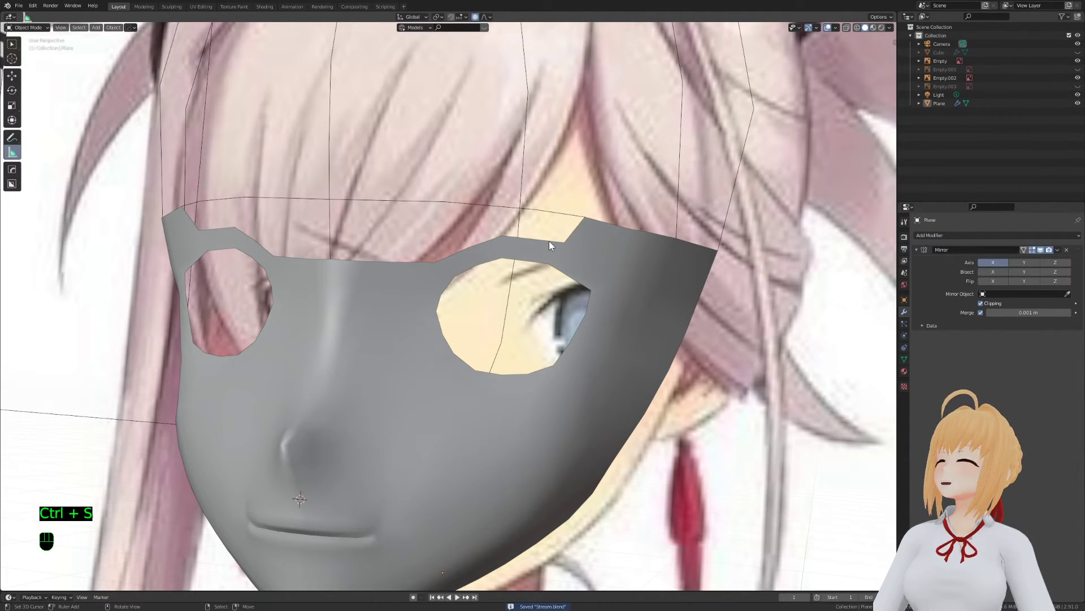
Insert a vertex into the open forehead edge above the eye with a loop cut and slide it into place
{"action": "key", "text": "Tab"}
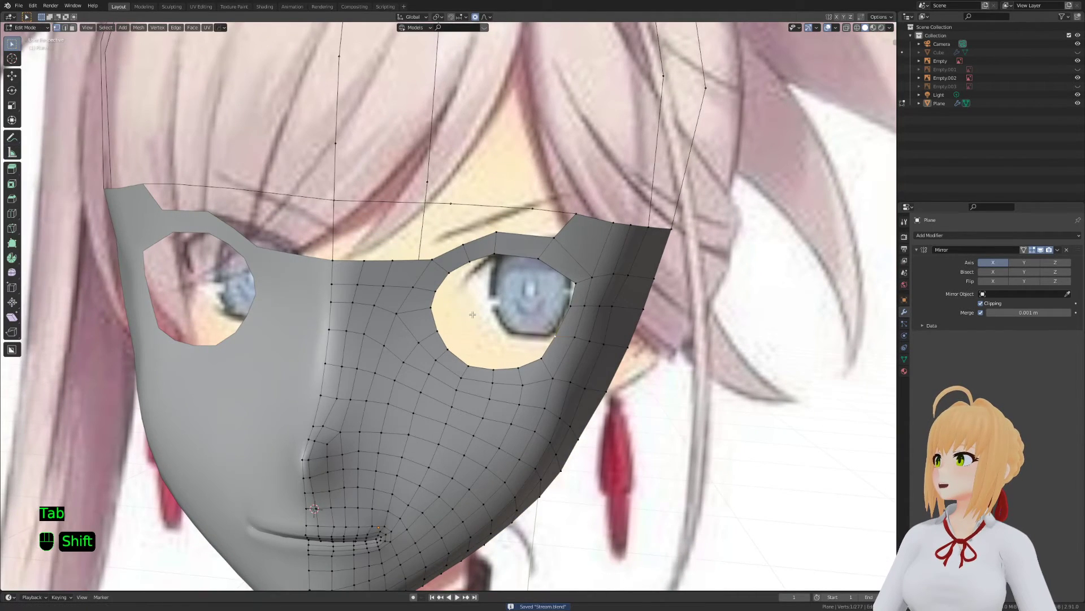
{"action": "scroll", "coordinate": [466, 314], "scroll_direction": "up", "scroll_amount": 4}
{"action": "middle_click_drag", "start_coordinate": [509, 407], "coordinate": [513, 394], "text": "shift"}
{"action": "key", "text": "1"}
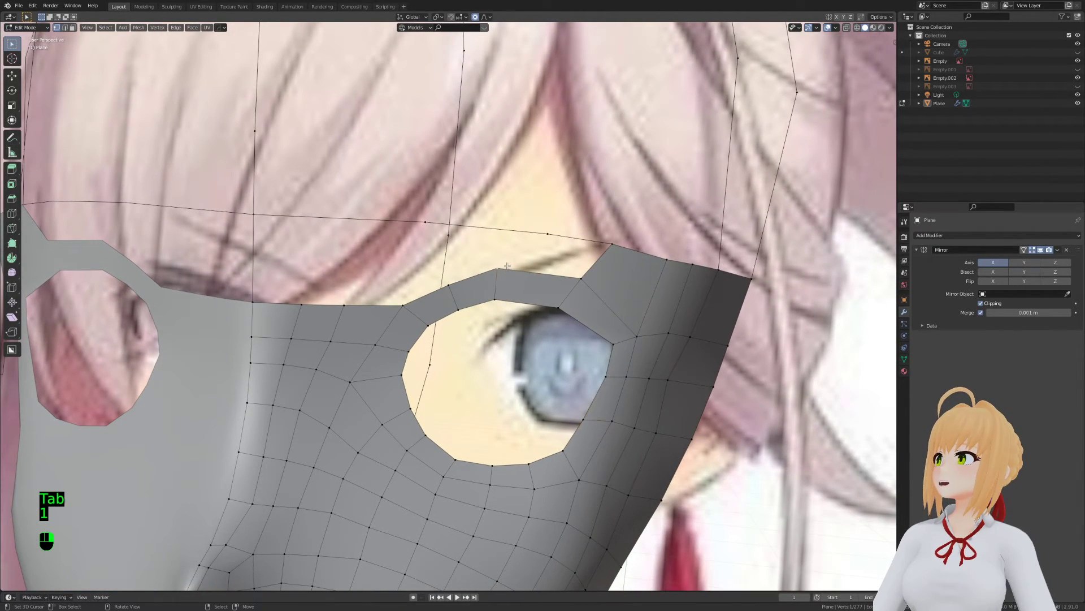
{"action": "key", "text": "ctrl+r"}
{"action": "left_click", "coordinate": [497, 231]}
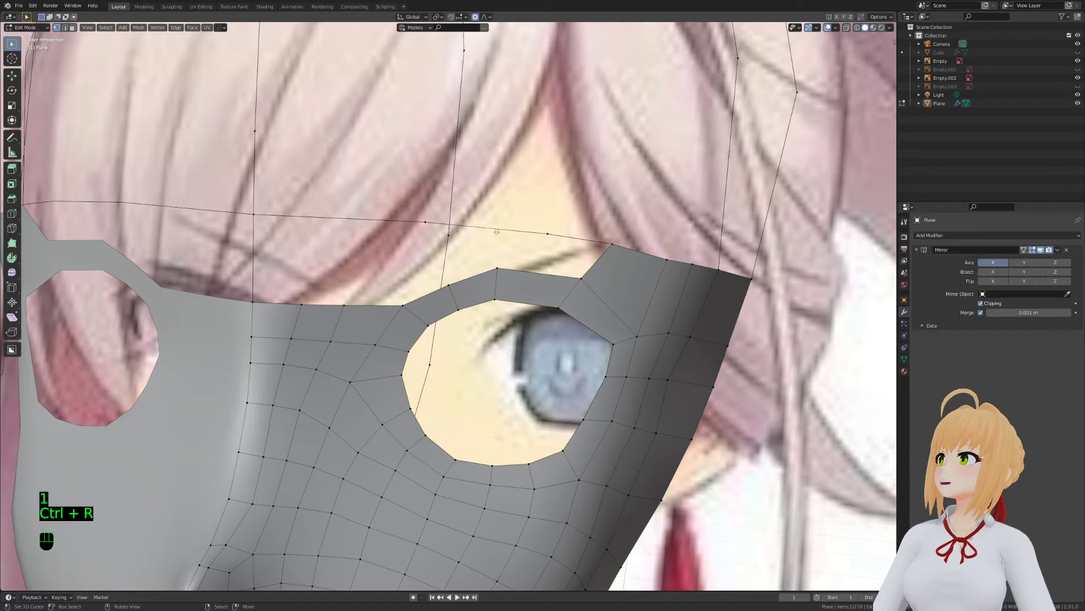
{"action": "key", "text": "g"}
{"action": "key", "text": "g"}
{"action": "left_click", "coordinate": [508, 240]}
Add a loop cut across the strip above the eye opening and move it along the Z axis
{"action": "key", "text": "ctrl+r"}
{"action": "left_click", "coordinate": [528, 276]}
{"action": "key", "text": "g"}
{"action": "key", "text": "z"}
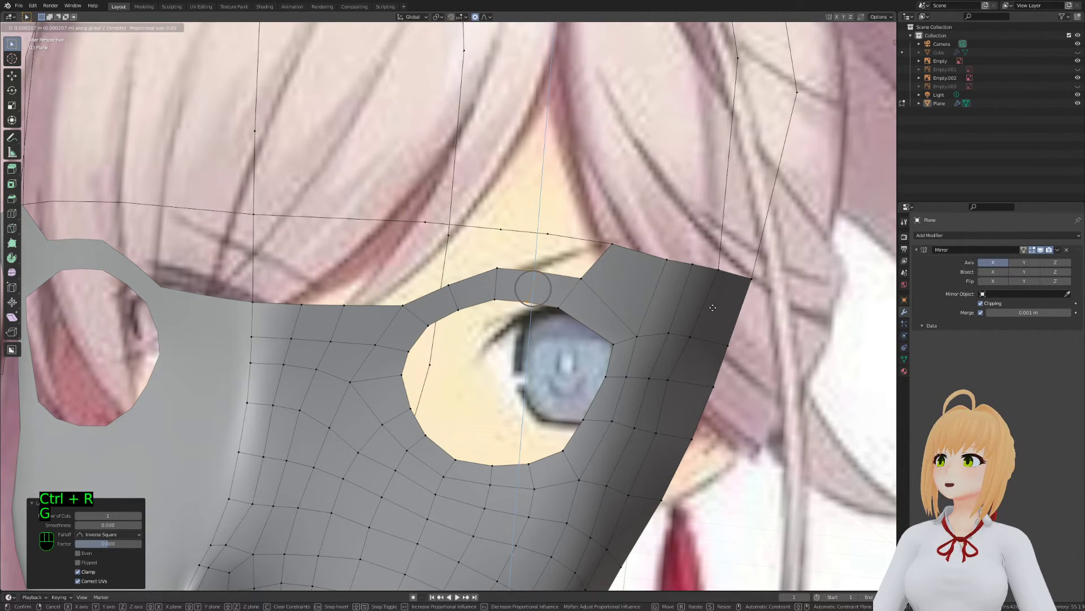
{"action": "left_click", "coordinate": [712, 307]}
Fill the gap between the upper eye strip and the forehead edge with two faces
{"action": "key", "text": "1"}
{"action": "key", "text": "2"}
{"action": "key", "text": "f"}
{"action": "key", "text": "f"}
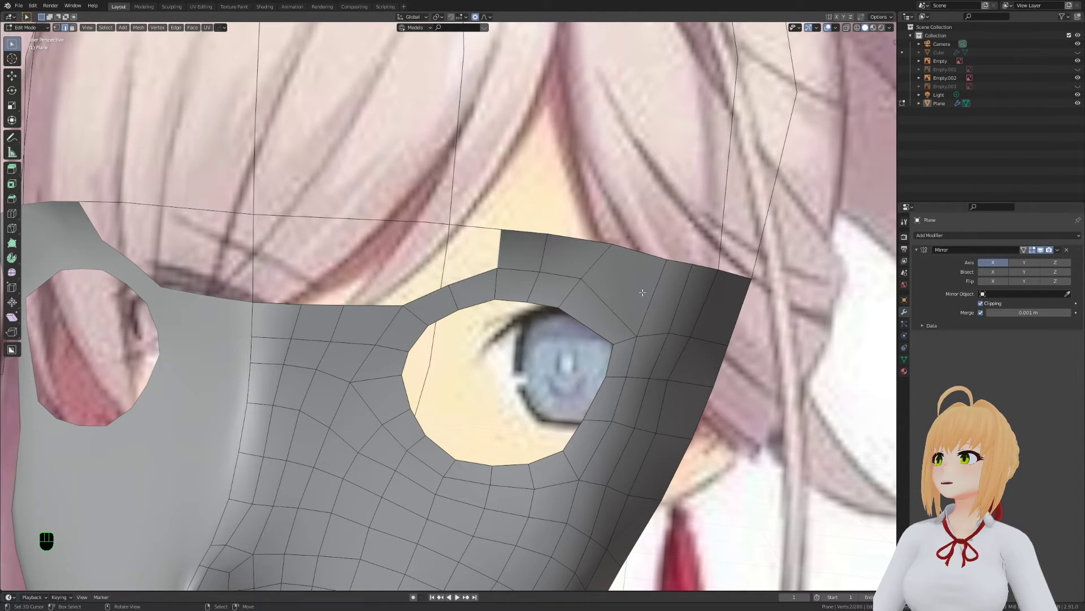
{"action": "key", "text": "Tab"}
{"action": "key", "text": "Tab"}
Move the edge beside the eye and the edge below it on the outer cheek to smooth the side profile
{"action": "key", "text": "2"}
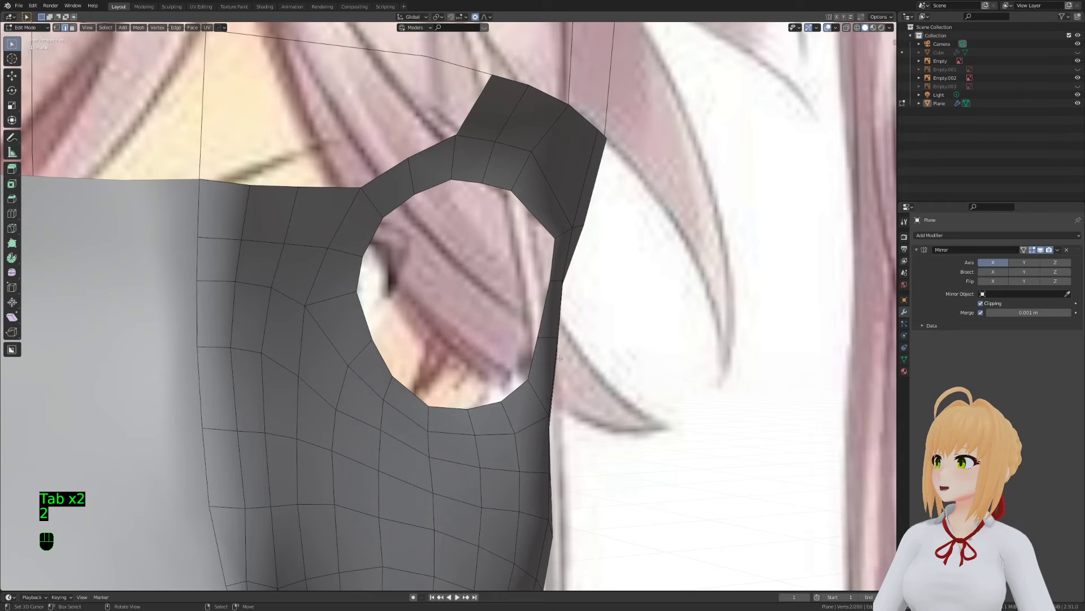
{"action": "key", "text": "g"}
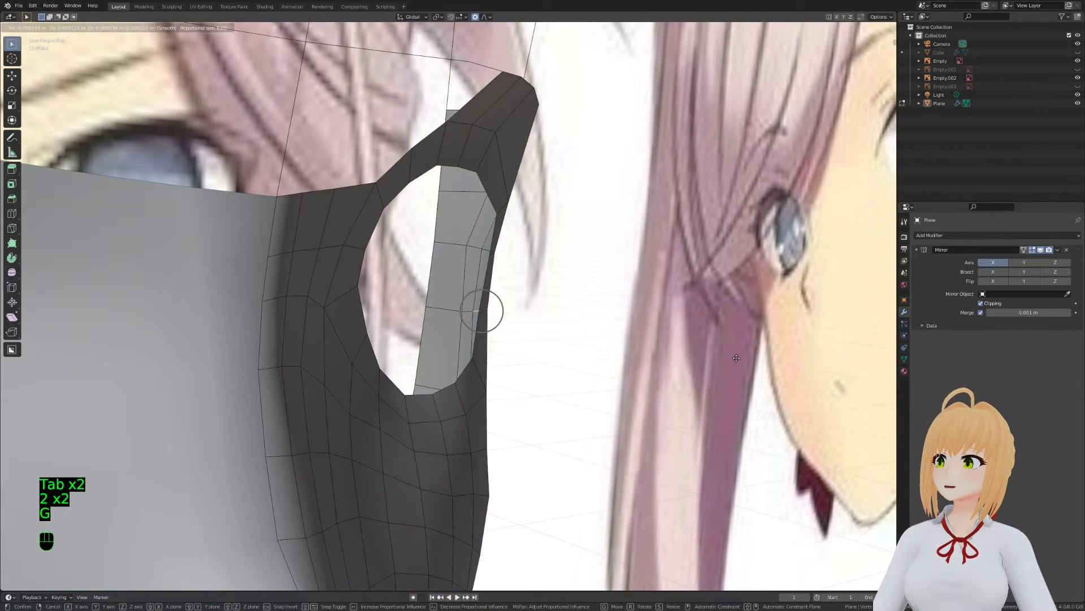
{"action": "left_click", "coordinate": [485, 308]}
{"action": "key", "text": "1"}
{"action": "key", "text": "shift+z"}
{"action": "key", "text": "a"}
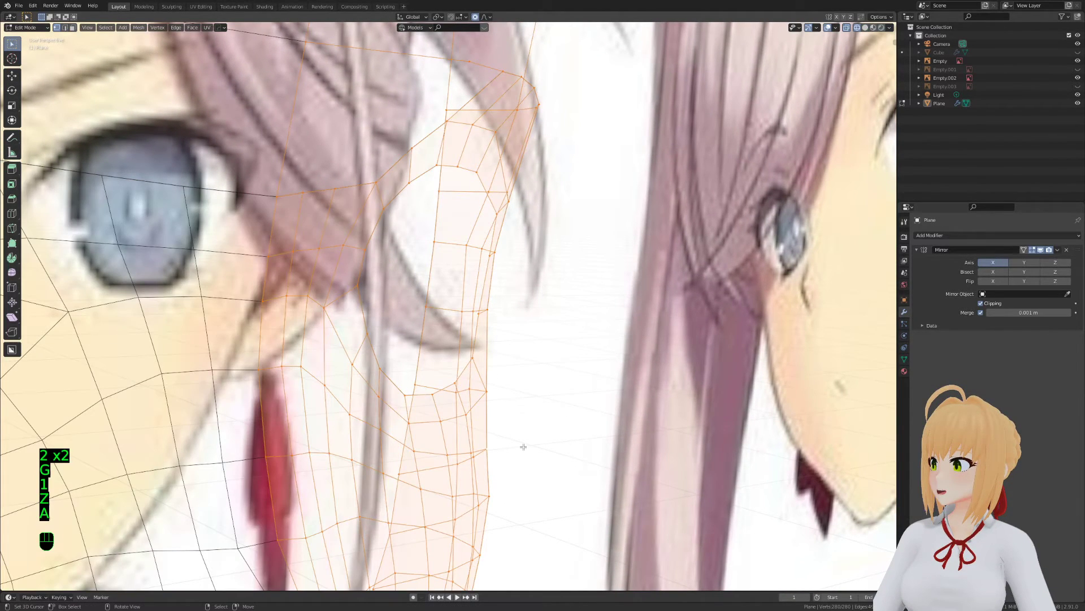
{"action": "key", "text": "shift+z"}
{"action": "left_click", "coordinate": [473, 452]}
{"action": "key", "text": "g"}
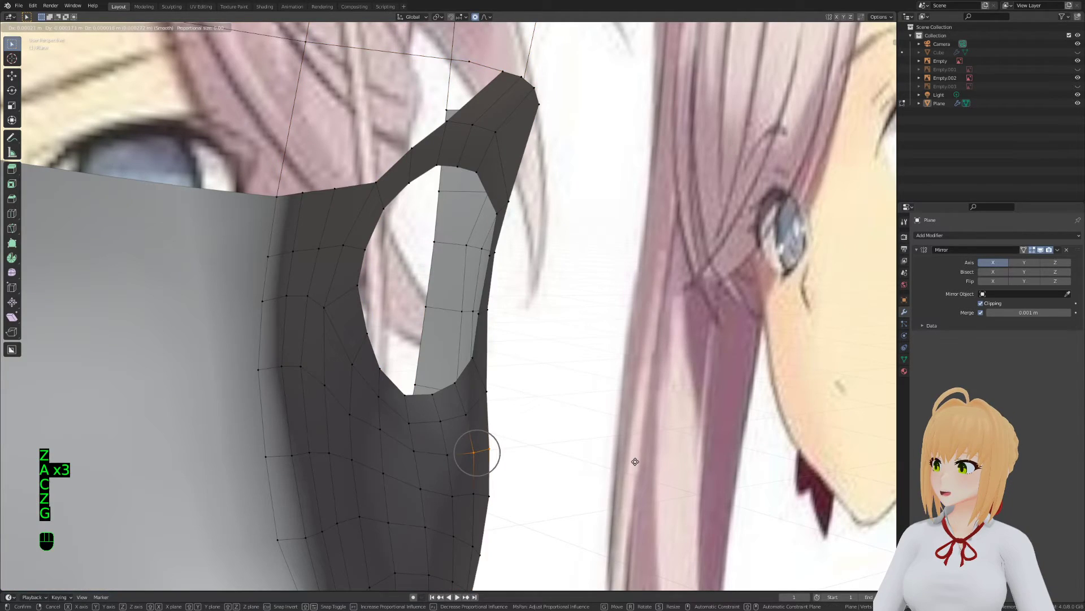
{"action": "left_click", "coordinate": [637, 461]}
Add a loop cut through the faces between the forehead edge and the upper outer rim of the eye opening
{"action": "key", "text": "Tab"}
{"action": "key", "text": "Tab"}
{"action": "middle_click_drag", "start_coordinate": [637, 461], "coordinate": [524, 380]}
{"action": "key", "text": "a"}
{"action": "key", "text": "a"}
{"action": "key", "text": "a"}
{"action": "scroll", "coordinate": [524, 379], "scroll_direction": "up", "scroll_amount": 1}
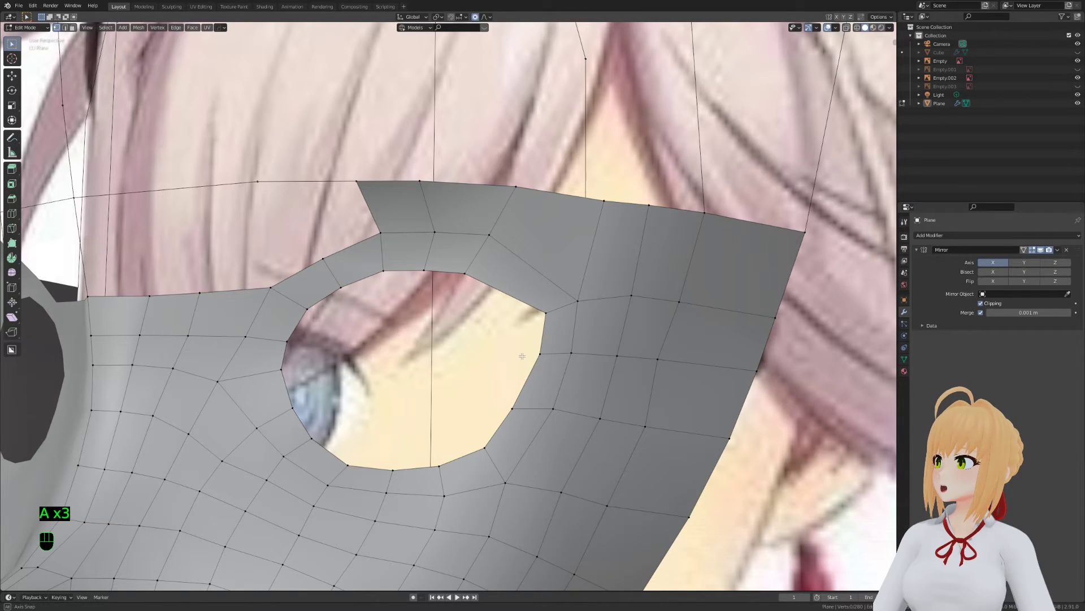
{"action": "middle_click_drag", "start_coordinate": [522, 357], "coordinate": [520, 201]}
{"action": "key", "text": "ctrl+r"}
{"action": "key", "text": "ctrl+r"}
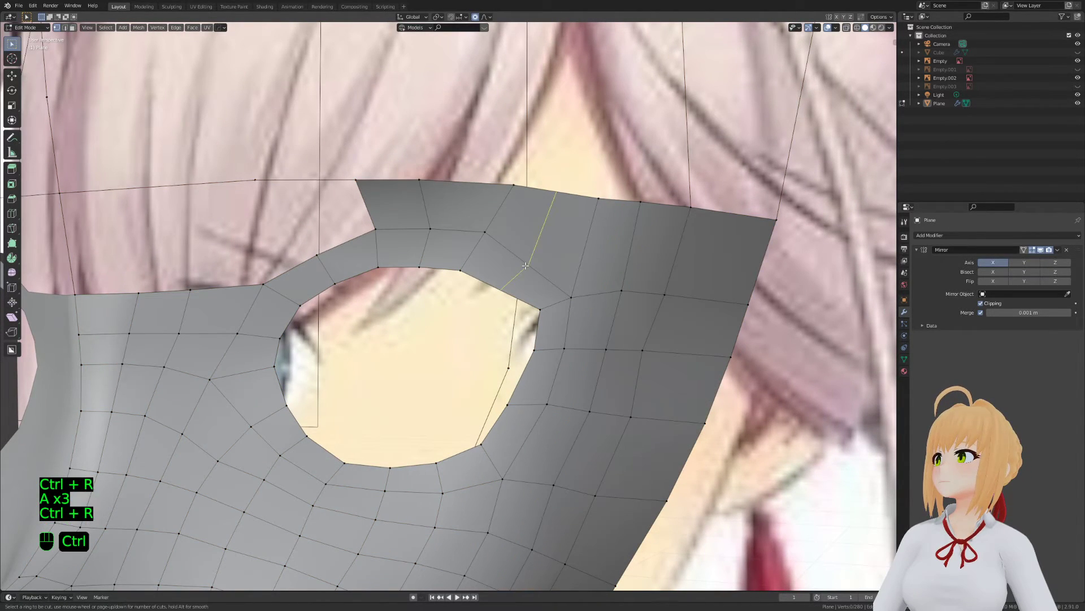
{"action": "left_click", "coordinate": [526, 223]}
Move the new vertex on the upper outer eye rim to round the opening's outline
{"action": "middle_click_drag", "start_coordinate": [610, 254], "coordinate": [622, 261], "text": "shift"}
{"action": "key", "text": "g"}
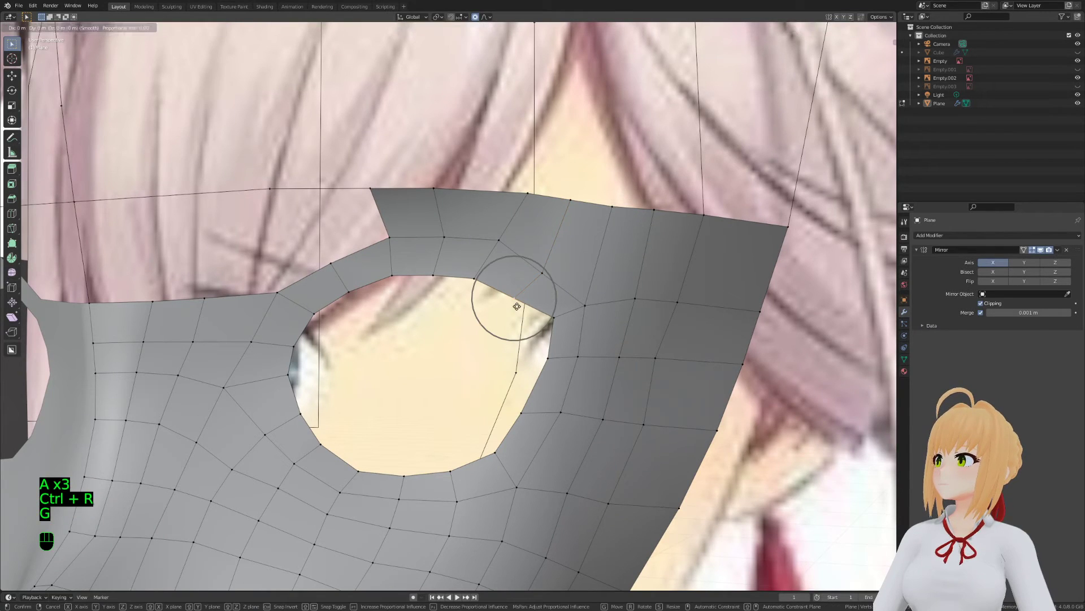
{"action": "left_click", "coordinate": [512, 297]}
{"action": "middle_click_drag", "start_coordinate": [494, 287], "coordinate": [497, 271]}
{"action": "key", "text": "g"}
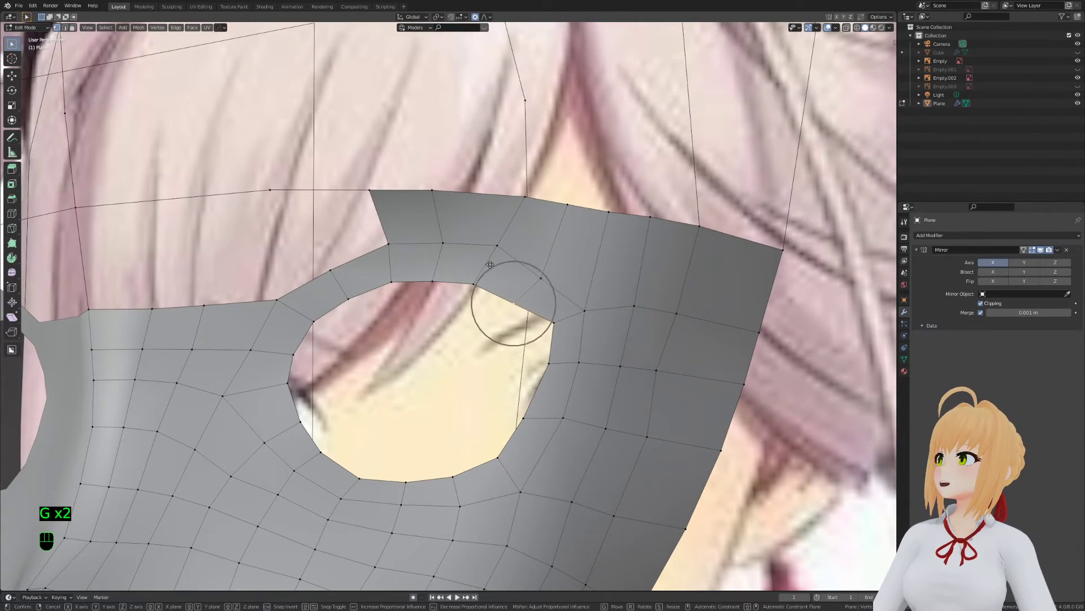
{"action": "left_click", "coordinate": [494, 258]}
{"action": "key", "text": "g"}
{"action": "left_click", "coordinate": [513, 303]}
Clear the selection and insert a vertex into the open forehead edge above the inner brow with a loop cut
{"action": "middle_click_drag", "start_coordinate": [513, 303], "coordinate": [485, 190]}
{"action": "key", "text": "a"}
{"action": "key", "text": "a"}
{"action": "key", "text": "a"}
{"action": "key", "text": "ctrl+r"}
{"action": "left_click", "coordinate": [485, 189]}
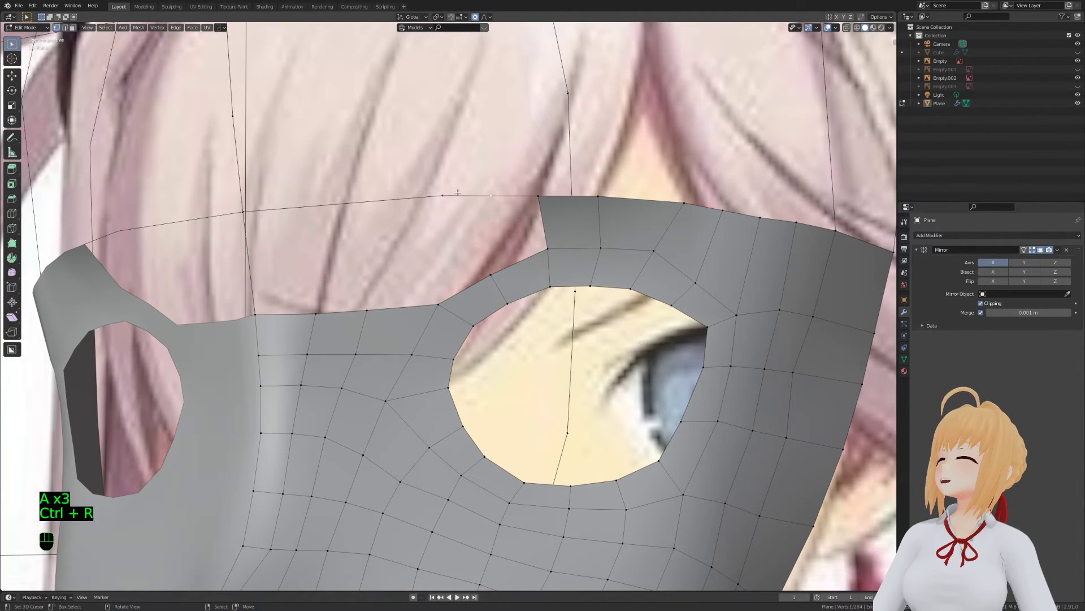
Slide the new forehead-edge vertex along its edge, fill the open gap above the inner brow with faces, and save the file
{"action": "key", "text": "g"}
{"action": "left_click", "coordinate": [447, 191]}
{"action": "key", "text": "g"}
{"action": "left_click", "coordinate": [481, 203]}
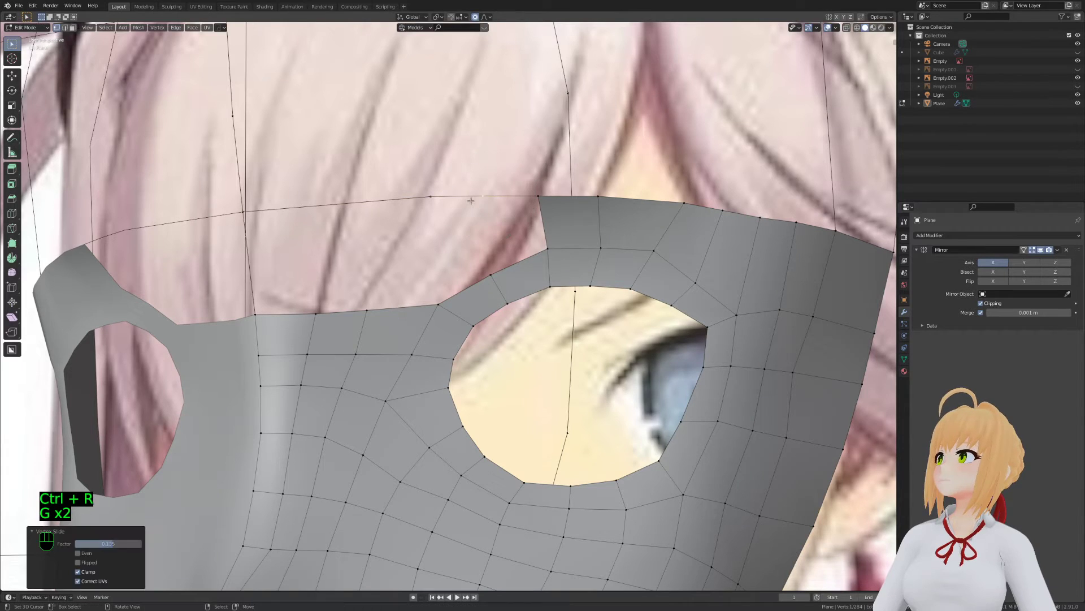
{"action": "key", "text": "2"}
{"action": "key", "text": "f"}
{"action": "middle_click_drag", "start_coordinate": [469, 271], "coordinate": [531, 274], "text": "shift"}
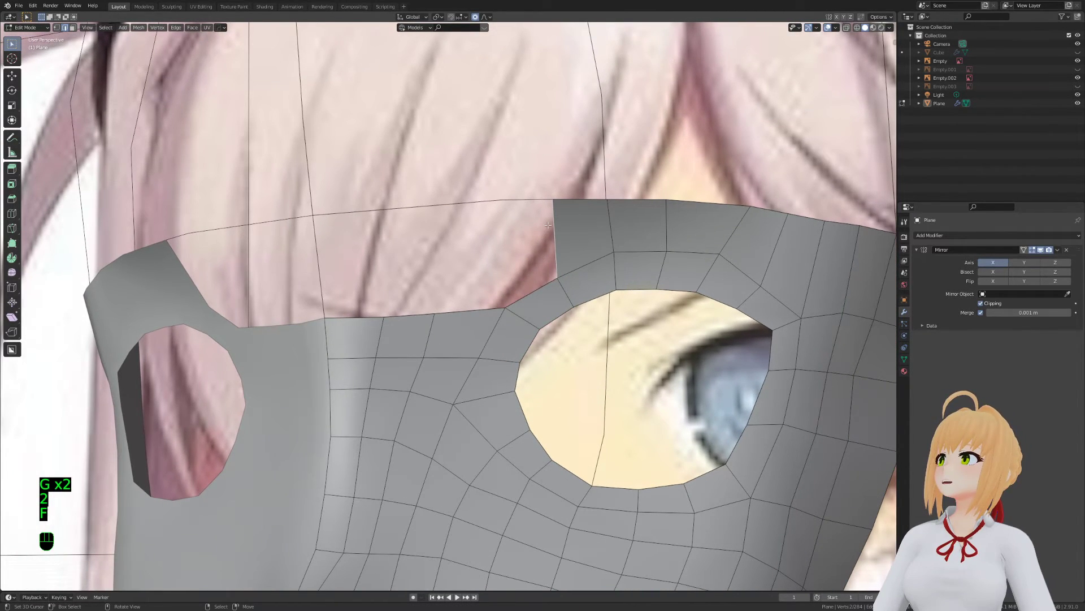
{"action": "key", "text": "f"}
{"action": "middle_click_drag", "start_coordinate": [461, 276], "coordinate": [500, 297], "text": "shift"}
{"action": "key", "text": "1"}
{"action": "key", "text": "a"}
{"action": "key", "text": "a"}
{"action": "key", "text": "a"}
{"action": "key", "text": "ctrl+s"}
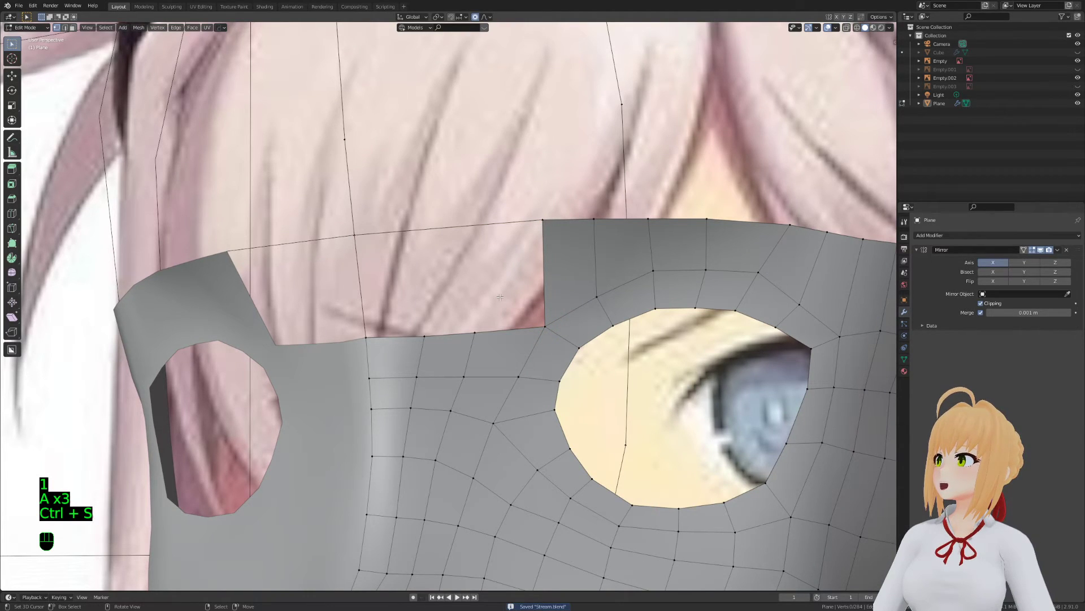
Try to extrude a vertex from the inner brow corner into the open forehead gap and reposition it
{"action": "key", "text": "a"}
{"action": "key", "text": "a"}
{"action": "key", "text": "a"}
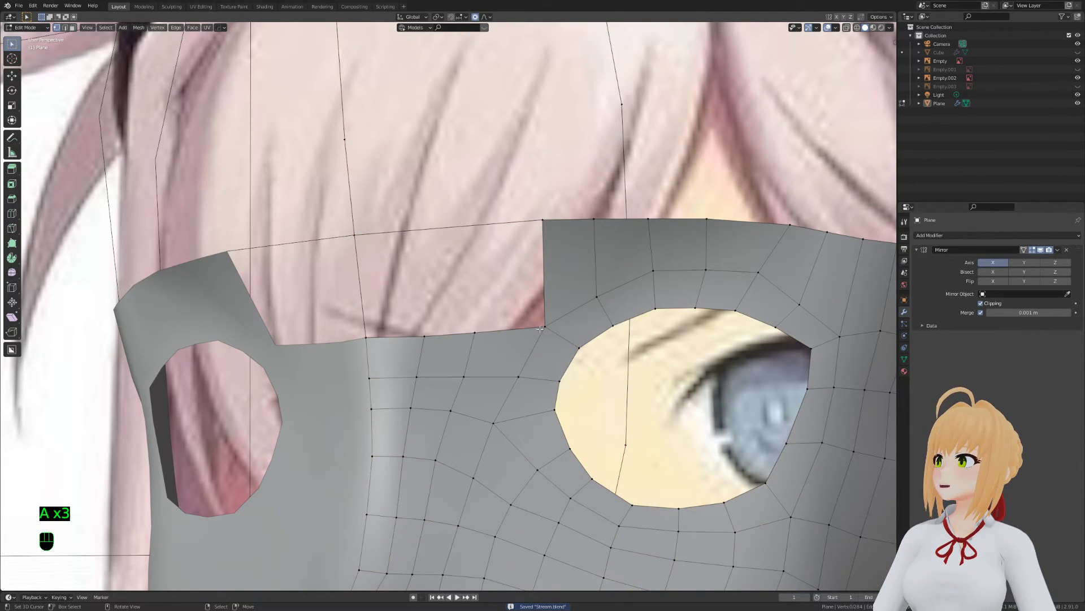
{"action": "middle_click_drag", "start_coordinate": [443, 301], "coordinate": [434, 281]}
{"action": "key", "text": "e"}
{"action": "left_click", "coordinate": [383, 247]}
{"action": "middle_click_drag", "start_coordinate": [534, 346], "coordinate": [552, 331]}
{"action": "key", "text": "g"}
{"action": "left_click", "coordinate": [509, 317]}
{"action": "key", "text": "g"}
{"action": "left_click", "coordinate": [518, 335]}
{"action": "key", "text": "g"}
{"action": "left_click", "coordinate": [542, 325]}
{"action": "middle_click_drag", "start_coordinate": [633, 337], "coordinate": [545, 335]}
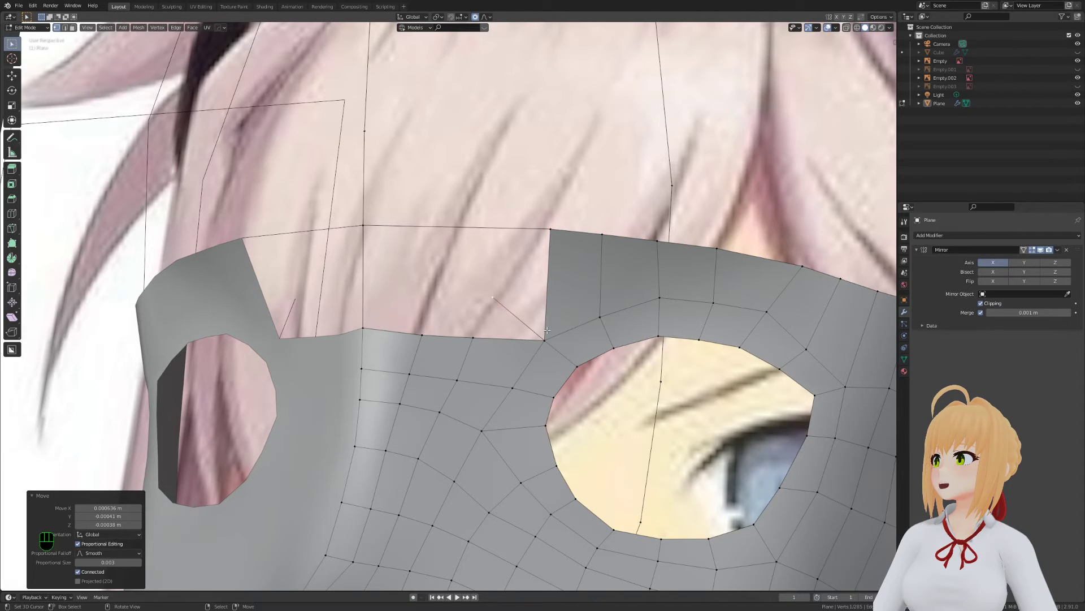
{"action": "key", "text": "x"}
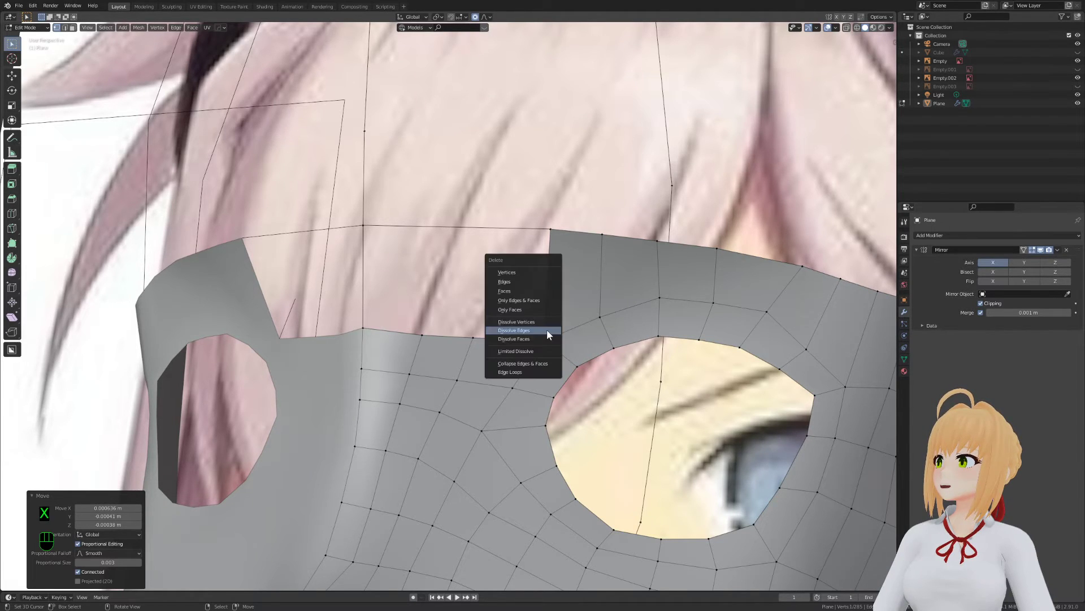
{"action": "left_click", "coordinate": [527, 277]}
{"action": "key", "text": "ctrl+z"}
{"action": "key", "text": "ctrl+z"}
Clear the selection and save the file
{"action": "key", "text": "a"}
{"action": "key", "text": "a"}
{"action": "key", "text": "a"}
{"action": "middle_click_drag", "start_coordinate": [494, 344], "coordinate": [403, 376]}
{"action": "scroll", "coordinate": [520, 365], "scroll_direction": "up", "scroll_amount": 5}
{"action": "key", "text": "Tab"}
{"action": "key", "text": "Tab"}
{"action": "key", "text": "a"}
{"action": "key", "text": "a"}
{"action": "key", "text": "a"}
{"action": "key", "text": "ctrl+s"}
{"action": "key", "text": "1"}
{"action": "key", "text": "a"}
{"action": "key", "text": "a"}
{"action": "key", "text": "a"}
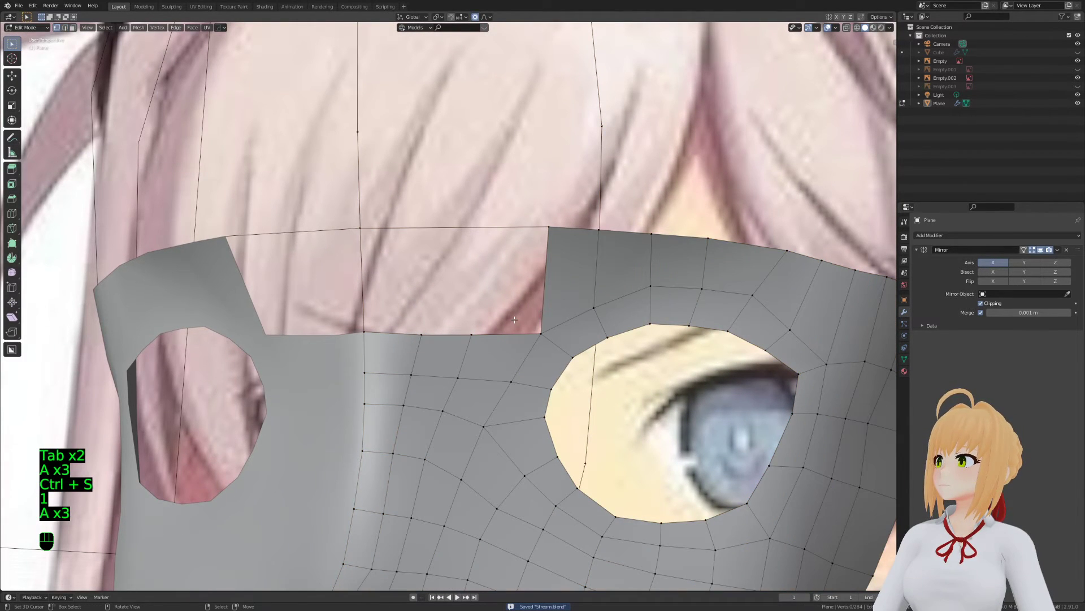
Move the inner brow corner vertex towards the eye, knife a cut beneath it, and delete the small face beside the corner
{"action": "left_click", "coordinate": [540, 333]}
{"action": "key", "text": "g"}
{"action": "left_click", "coordinate": [549, 323]}
{"action": "key", "text": "a"}
{"action": "key", "text": "a"}
{"action": "key", "text": "a"}
{"action": "key", "text": "k"}
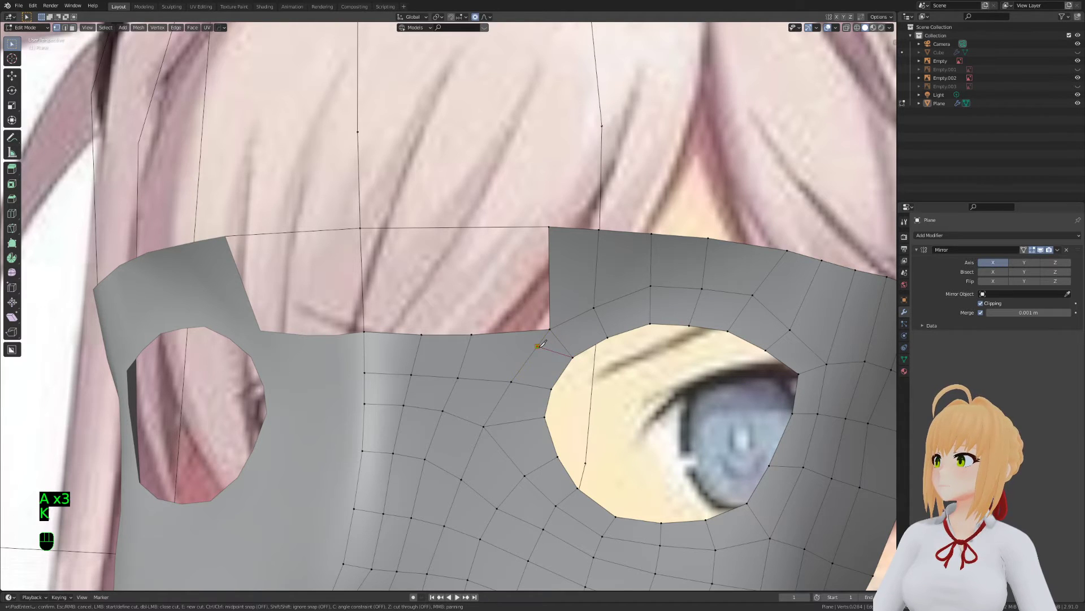
{"action": "left_click", "coordinate": [538, 346]}
{"action": "key", "text": "Return"}
{"action": "key", "text": "3"}
{"action": "key", "text": "x"}
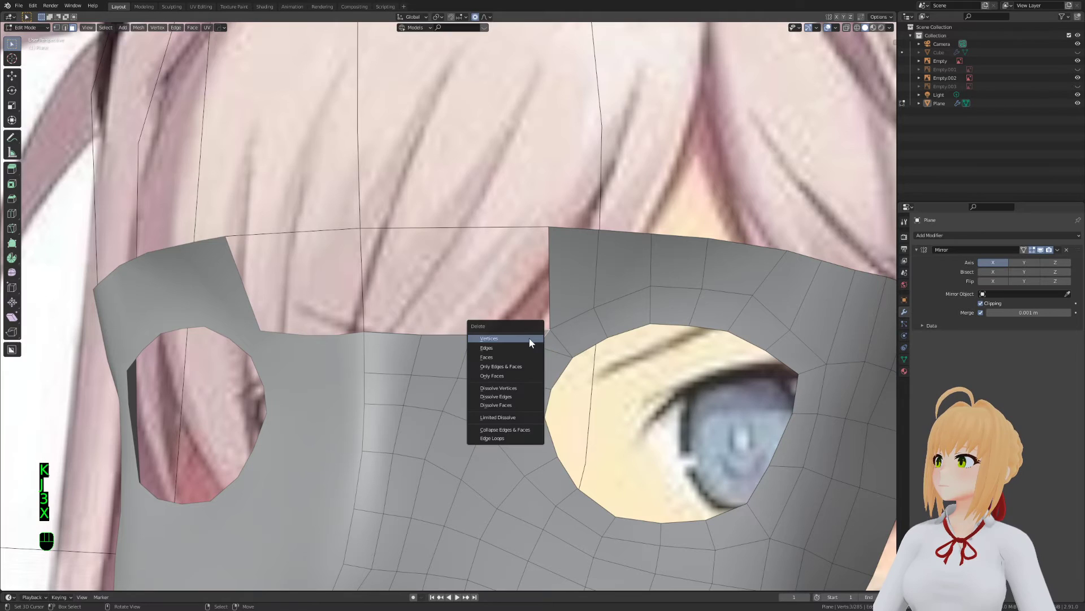
{"action": "left_click", "coordinate": [505, 349]}
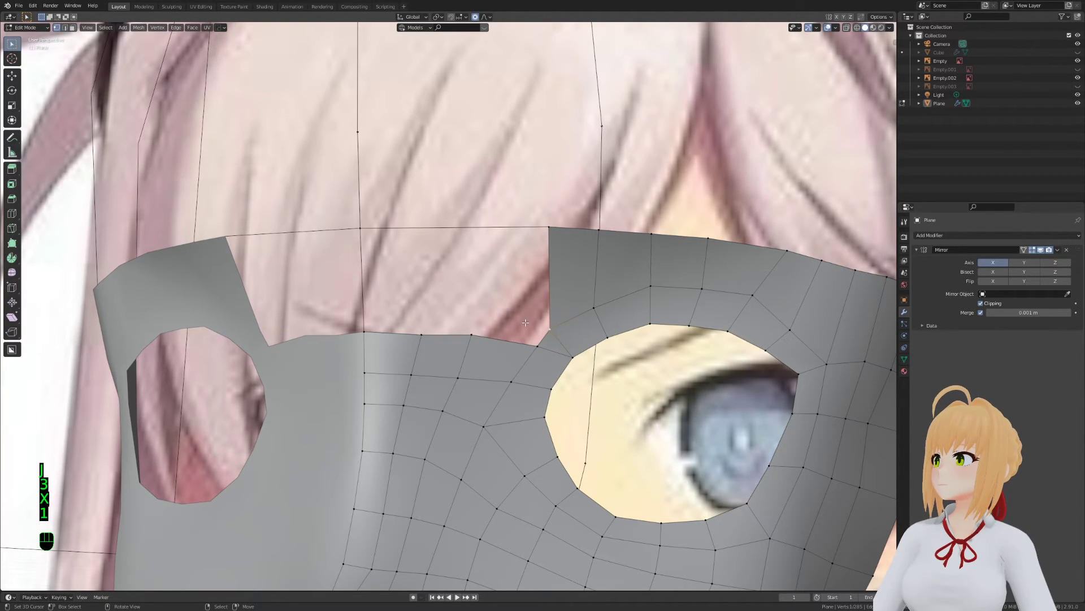
Extrude two vertices from the brow corner in an arc and join them to a new vertex on the centre edge
{"action": "key", "text": "e"}
{"action": "left_click", "coordinate": [447, 274]}
{"action": "key", "text": "e"}
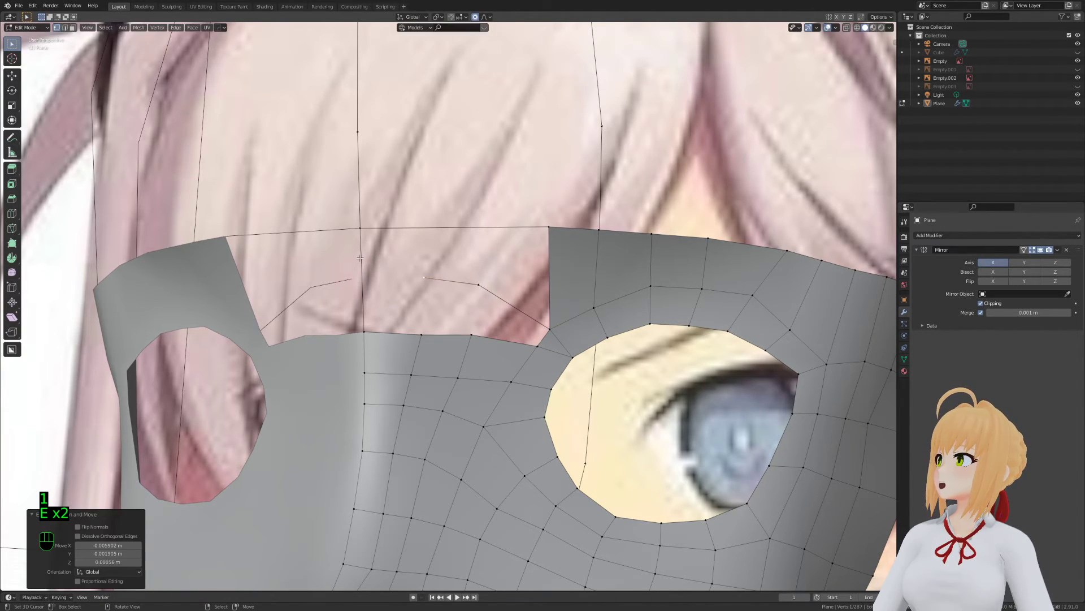
{"action": "left_click", "coordinate": [361, 270]}
{"action": "key", "text": "ctrl+r"}
{"action": "left_click", "coordinate": [424, 277], "text": "shift"}
{"action": "key", "text": "f"}
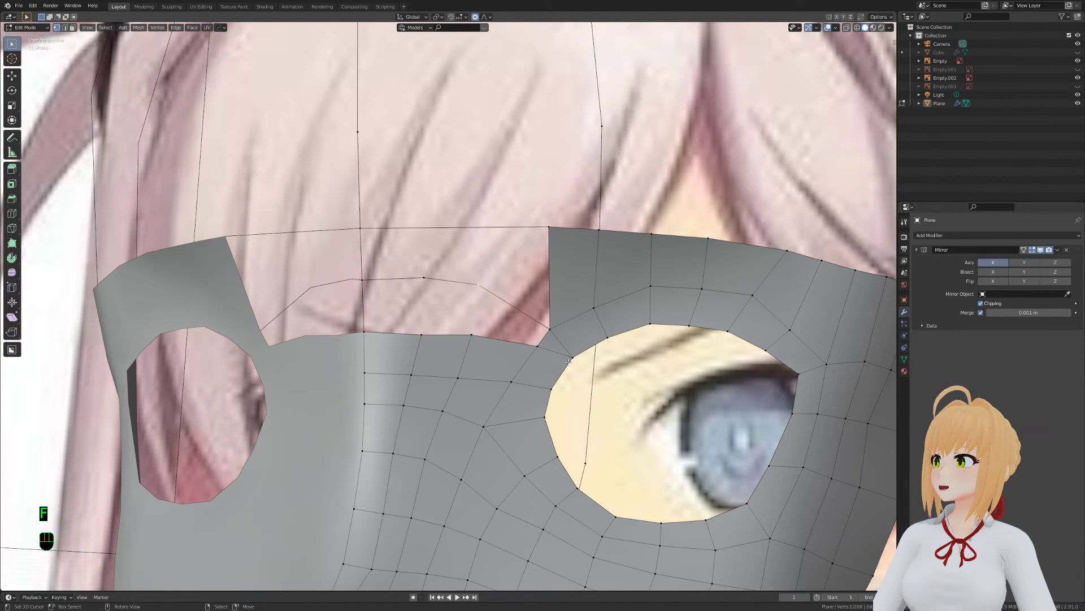
Knife a new edge from the brow corner to the eye rim and dissolve the redundant edge beside it
{"action": "key", "text": "a"}
{"action": "key", "text": "a"}
{"action": "key", "text": "a"}
{"action": "key", "text": "k"}
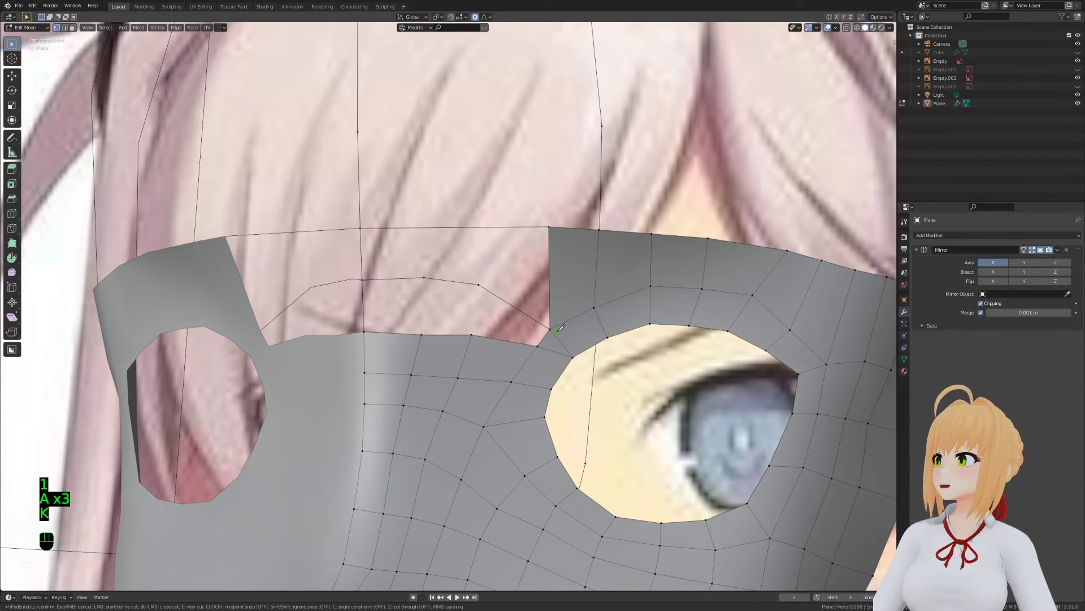
{"action": "left_click", "coordinate": [580, 351]}
{"action": "key", "text": "Return"}
{"action": "key", "text": "g"}
{"action": "right_click", "coordinate": [569, 358]}
{"action": "key", "text": "2"}
{"action": "key", "text": "x"}
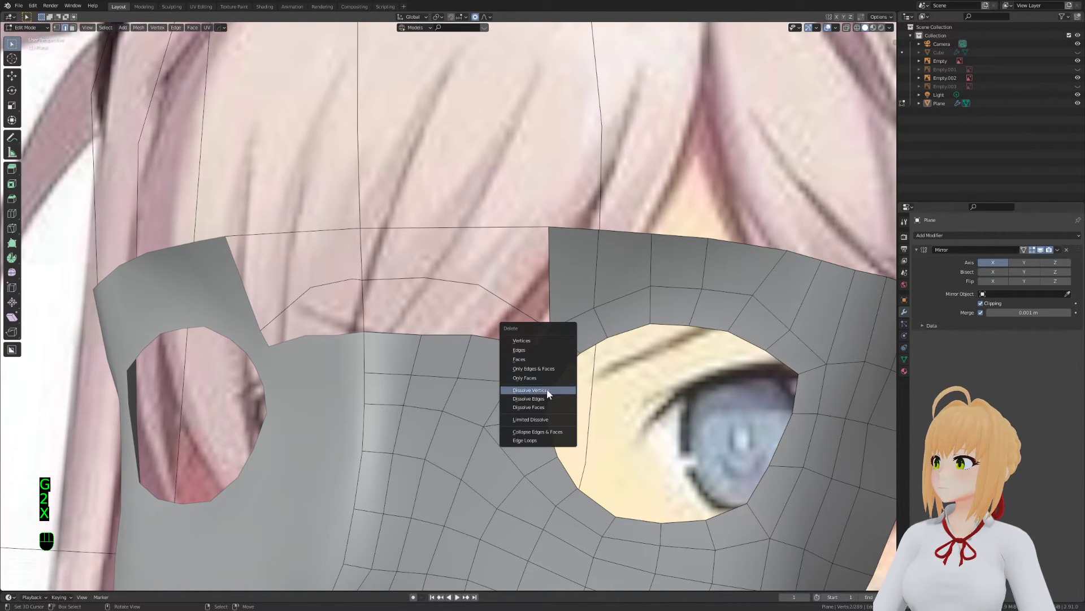
{"action": "left_click", "coordinate": [544, 398]}
{"action": "key", "text": "1"}
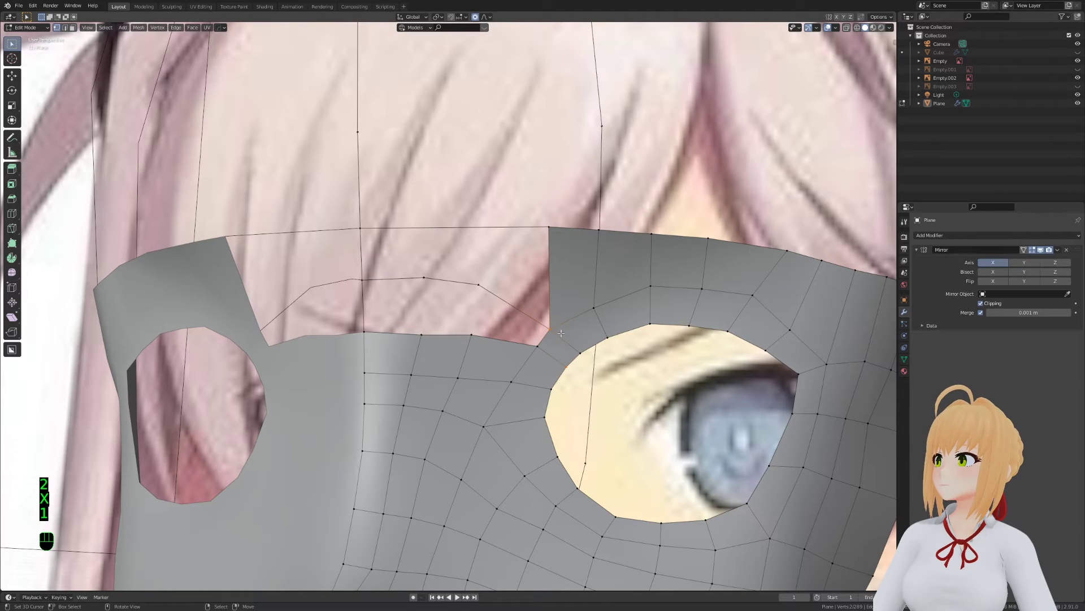
Move the inner upper eye rim edge and vertex and the adjoining brow corner to even out the spacing around the opening
{"action": "key", "text": "2"}
{"action": "right_click", "coordinate": [571, 362]}
{"action": "key", "text": "g"}
{"action": "scroll", "coordinate": [570, 362], "scroll_direction": "down", "scroll_amount": 5}
{"action": "left_click", "coordinate": [570, 363]}
{"action": "key", "text": "1"}
{"action": "right_click", "coordinate": [579, 355]}
{"action": "key", "text": "g"}
{"action": "key", "text": "g"}
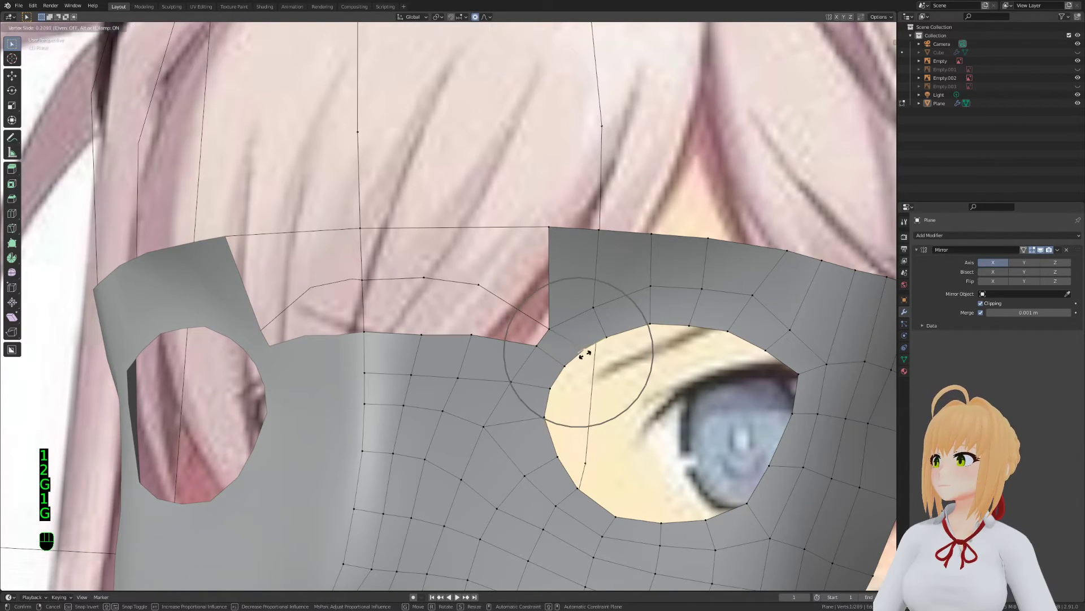
{"action": "left_click", "coordinate": [555, 322]}
{"action": "key", "text": "2"}
{"action": "key", "text": "g"}
{"action": "left_click", "coordinate": [544, 335]}
Fill the strip between the nose bridge's upper edge and the extruded arc with faces
{"action": "key", "text": "1"}
{"action": "left_click", "coordinate": [514, 333]}
{"action": "key", "text": "2"}
{"action": "key", "text": "f"}
{"action": "key", "text": "f"}
{"action": "key", "text": "f"}
{"action": "key", "text": "f"}
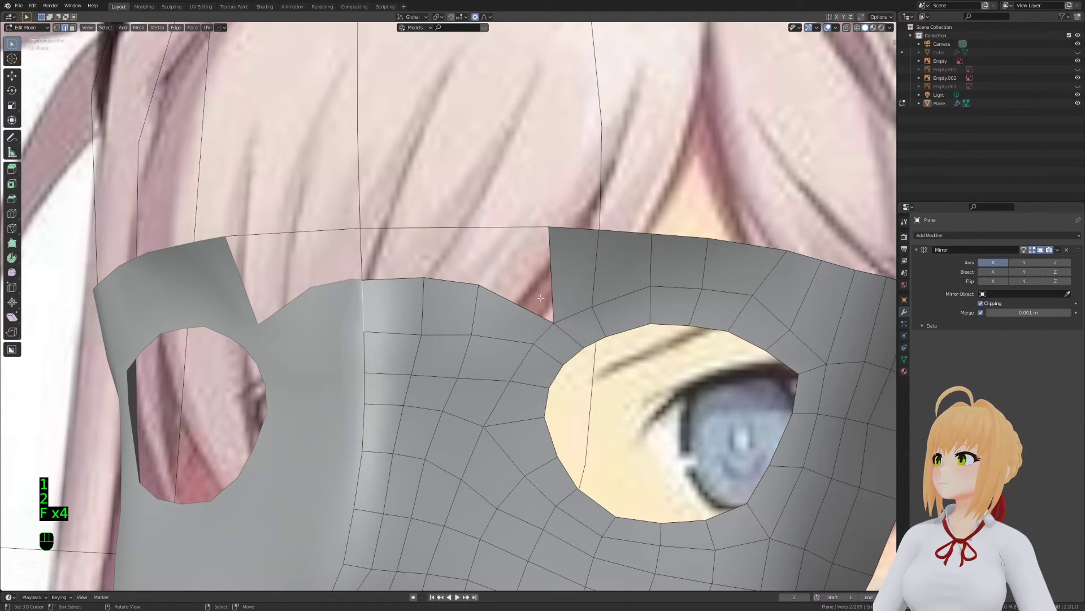
Try to fill the gap between the brow arc and the forehead edge with a face
{"action": "key", "text": "f"}
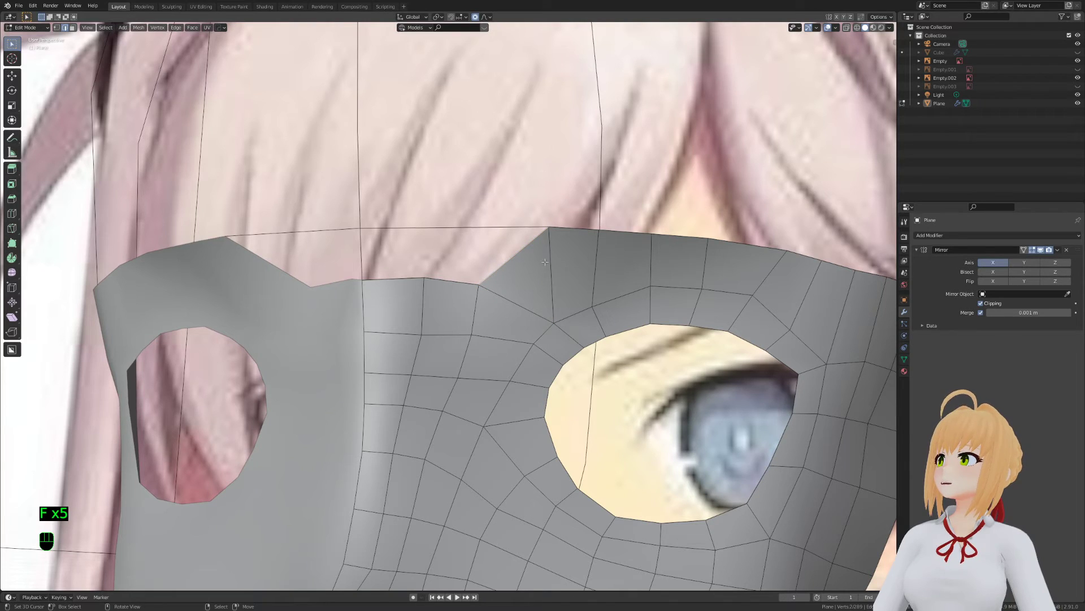
{"action": "key", "text": "ctrl+z"}
{"action": "key", "text": "ctrl+z"}
{"action": "key", "text": "ctrl+z"}
Insert a vertex into the open forehead edge near the centre and split it into two with a vertex bevel
{"action": "key", "text": "ctrl+r"}
{"action": "key", "text": "1"}
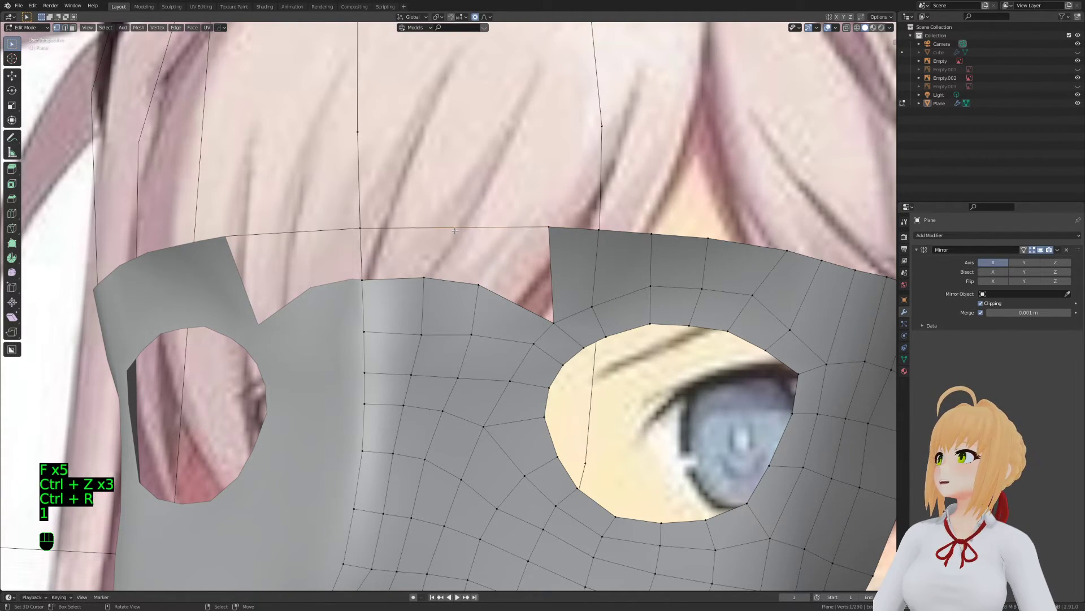
{"action": "key", "text": "shift+ctrl+b"}
{"action": "left_click", "coordinate": [552, 263]}
{"action": "key", "text": "2"}
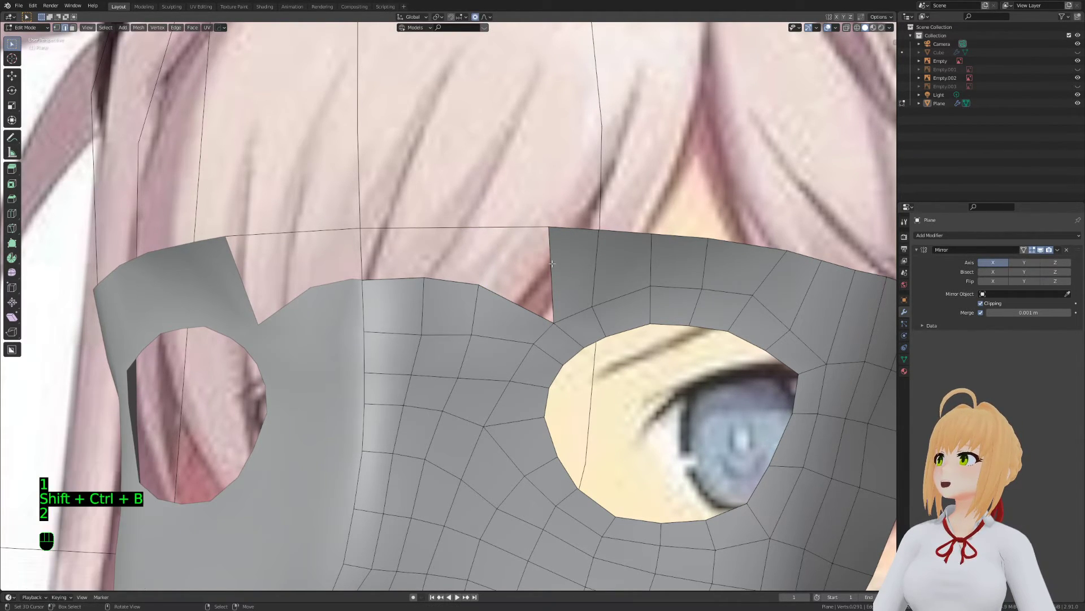
Fill the remaining gap between the brow arc and the forehead edge with faces
{"action": "key", "text": "f"}
{"action": "key", "text": "f"}
{"action": "key", "text": "f"}
{"action": "key", "text": "f"}
Slide and move the inner brow corner vertex and the vertex below it to even out the surrounding faces
{"action": "key", "text": "1"}
{"action": "key", "text": "g"}
{"action": "key", "text": "g"}
{"action": "key", "text": "g"}
{"action": "key", "text": "g"}
{"action": "key", "text": "g"}
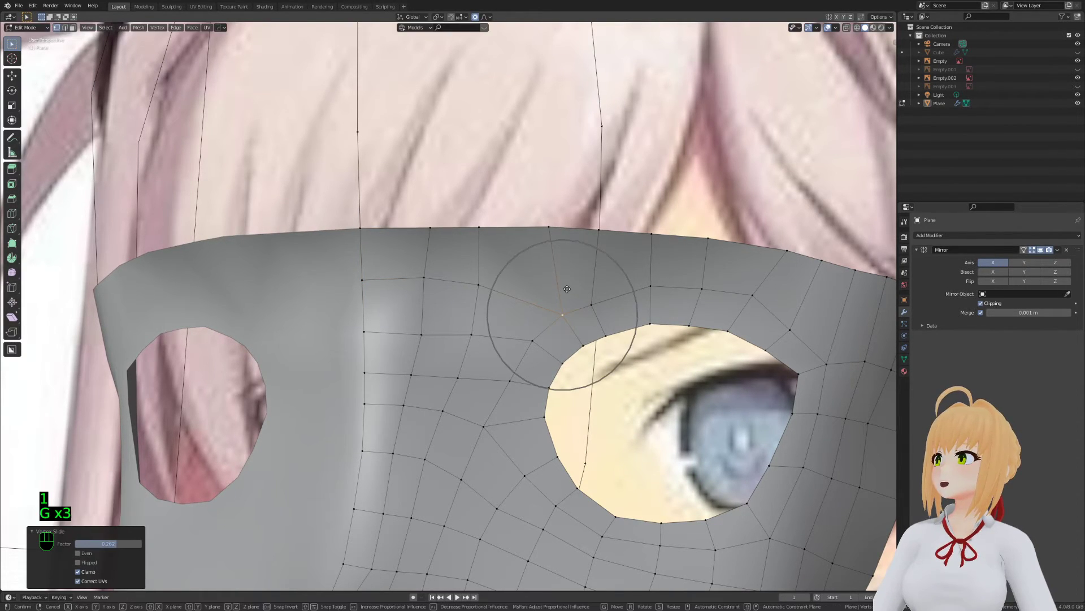
{"action": "key", "text": "g"}
{"action": "left_click", "coordinate": [516, 343]}
Slide the inner upper eye rim vertex along the opening and raise the vertex above it towards the forehead
{"action": "right_click", "coordinate": [599, 312]}
{"action": "right_click", "coordinate": [602, 334], "text": "shift"}
{"action": "key", "text": "g"}
{"action": "key", "text": "g"}
{"action": "left_click", "coordinate": [615, 329]}
{"action": "key", "text": "g"}
{"action": "left_click", "coordinate": [611, 328]}
{"action": "key", "text": "g"}
{"action": "left_click", "coordinate": [601, 289]}
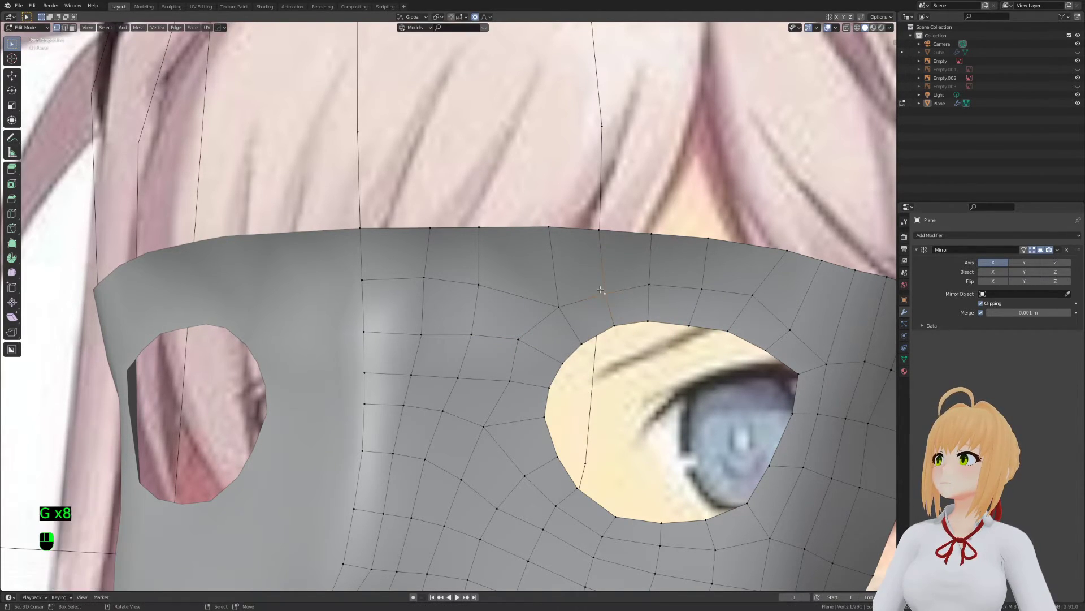
Clear the selection, then move and slide the inner brow corner vertex to smooth the surface above the eye
{"action": "middle_click_drag", "start_coordinate": [531, 313], "coordinate": [535, 314]}
{"action": "key", "text": "a"}
{"action": "key", "text": "a"}
{"action": "key", "text": "a"}
{"action": "left_click", "coordinate": [551, 308]}
{"action": "key", "text": "g"}
{"action": "left_click", "coordinate": [536, 316]}
{"action": "key", "text": "g"}
{"action": "key", "text": "g"}
{"action": "left_click", "coordinate": [535, 313]}
{"action": "key", "text": "Tab"}
{"action": "key", "text": "Tab"}
{"action": "key", "text": "Tab"}
{"action": "key", "text": "2"}
{"action": "left_click", "coordinate": [444, 283]}
{"action": "key", "text": "t"}
{"action": "key", "text": "1"}
{"action": "left_click", "coordinate": [485, 416]}
{"action": "key", "text": "t"}
{"action": "key", "text": "a"}
{"action": "key", "text": "a"}
{"action": "key", "text": "a"}
{"action": "key", "text": "a"}
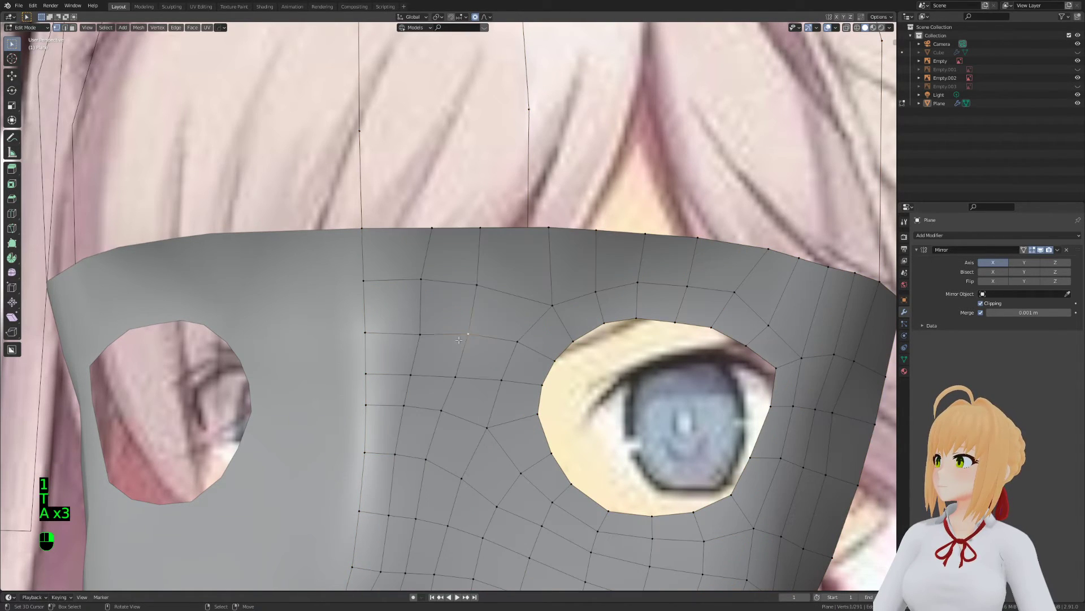
Circle-select the inner vertices between the brow and the nose bridge, smooth them, clear the selection and check the shading
{"action": "key", "text": "a"}
{"action": "key", "text": "a"}
{"action": "key", "text": "c"}
{"action": "left_click_drag", "start_coordinate": [476, 343], "coordinate": [442, 408]}
{"action": "right_click", "coordinate": [475, 391]}
{"action": "key", "text": "t"}
{"action": "key", "text": "a"}
{"action": "key", "text": "a"}
{"action": "key", "text": "a"}
{"action": "scroll", "coordinate": [479, 394], "scroll_direction": "down", "scroll_amount": 3}
{"action": "key", "text": "Tab"}
{"action": "middle_click_drag", "start_coordinate": [499, 394], "coordinate": [488, 403]}
{"action": "key", "text": "Tab"}
{"action": "scroll", "coordinate": [488, 403], "scroll_direction": "up", "scroll_amount": 4}
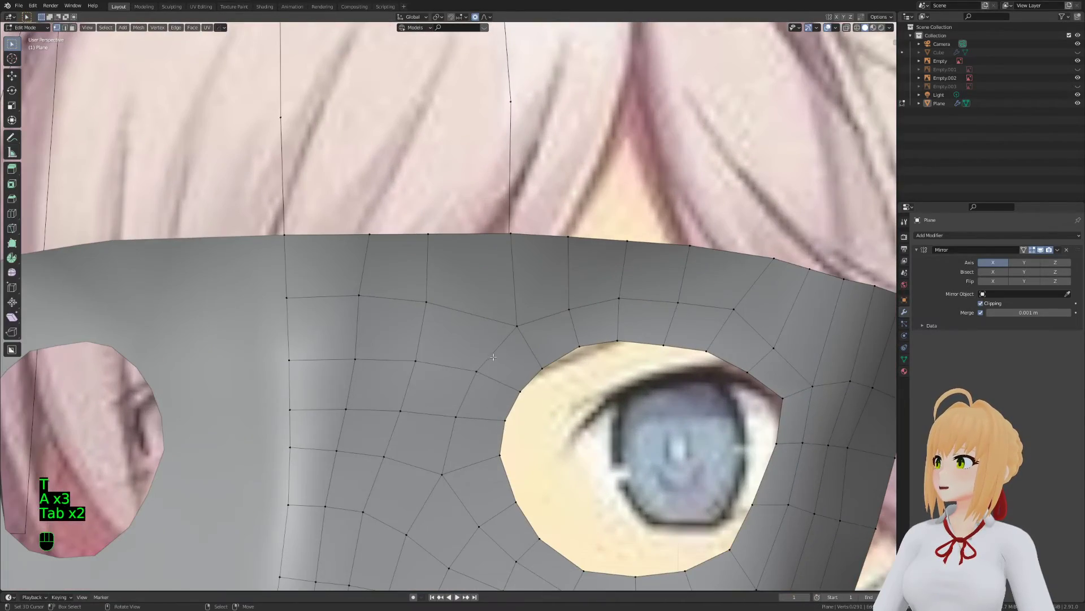
Move the inner brow edge beside the centreline slightly forward with proportional editing to even out the profile
{"action": "scroll", "coordinate": [493, 357], "scroll_direction": "down", "scroll_amount": 5}
{"action": "key", "text": "Tab"}
{"action": "middle_click_drag", "start_coordinate": [493, 357], "coordinate": [461, 305]}
{"action": "scroll", "coordinate": [459, 399], "scroll_direction": "up", "scroll_amount": 4}
{"action": "key", "text": "Tab"}
{"action": "scroll", "coordinate": [459, 399], "scroll_direction": "up", "scroll_amount": 2}
{"action": "key", "text": "2"}
{"action": "left_click", "coordinate": [461, 304]}
{"action": "key", "text": "g"}
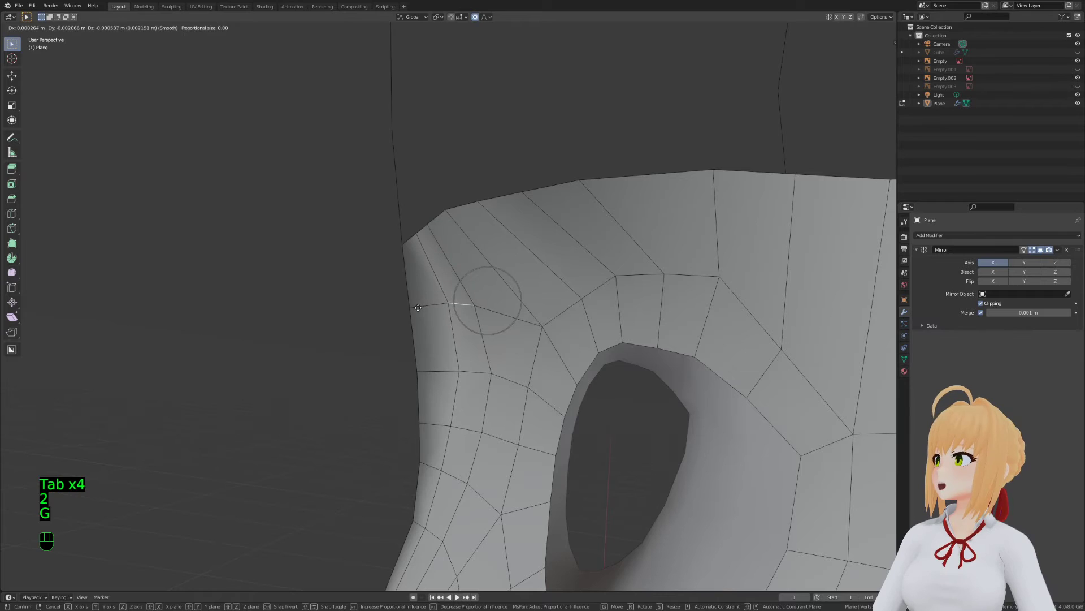
{"action": "left_click", "coordinate": [419, 307]}
Select the edge path arching above the eye opening, from the inner brow to the outer side, and smooth its vertices
{"action": "left_click", "coordinate": [488, 317], "text": "ctrl"}
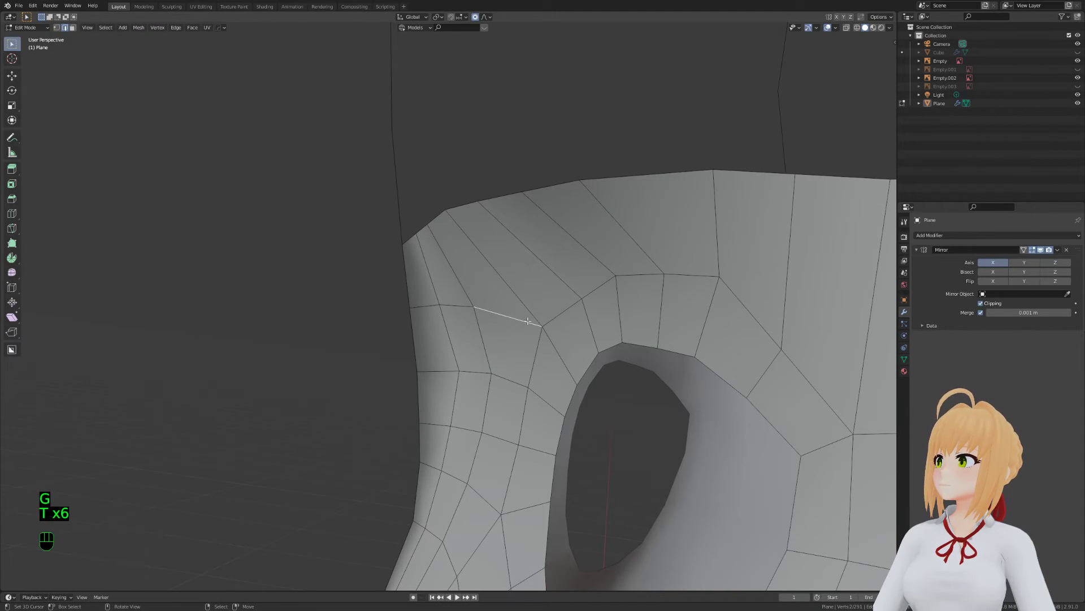
{"action": "left_click", "coordinate": [825, 381], "text": "ctrl"}
{"action": "left_click", "coordinate": [569, 311], "text": "ctrl"}
{"action": "key", "text": "t"}
{"action": "key", "text": "t"}
{"action": "key", "text": "t"}
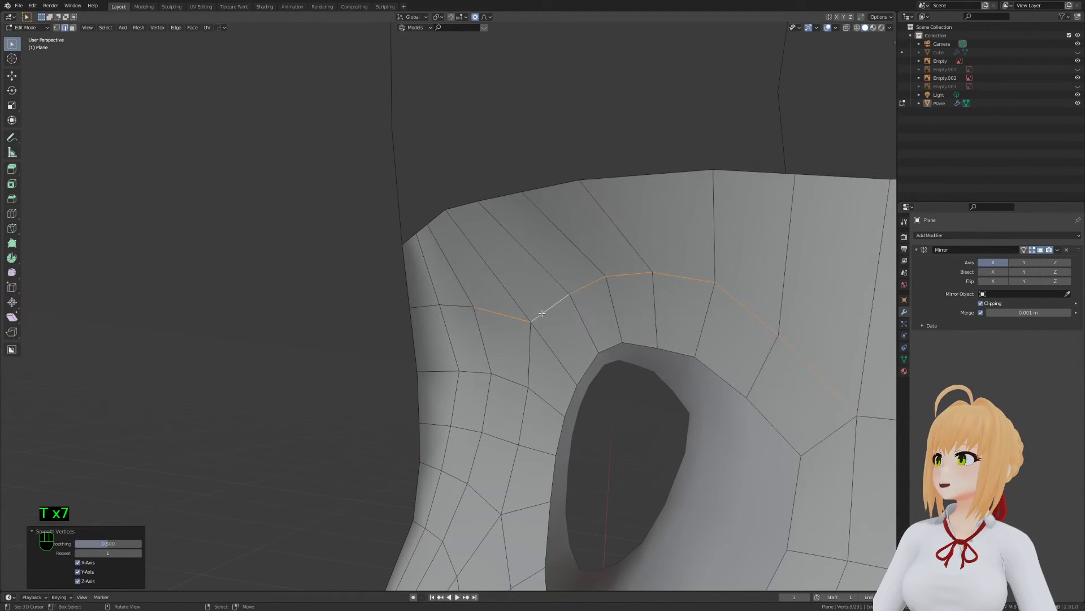
{"action": "key", "text": "a"}
{"action": "key", "text": "a"}
{"action": "key", "text": "a"}
Inspect the face's shading from the side outside Edit Mode and save the file
{"action": "key", "text": "Tab"}
{"action": "scroll", "coordinate": [390, 332], "scroll_direction": "down", "scroll_amount": 2}
{"action": "middle_click_drag", "start_coordinate": [390, 331], "coordinate": [417, 353]}
{"action": "key", "text": "Tab"}
{"action": "key", "text": "Tab"}
{"action": "key", "text": "ctrl+s"}
{"action": "key", "text": "Tab"}
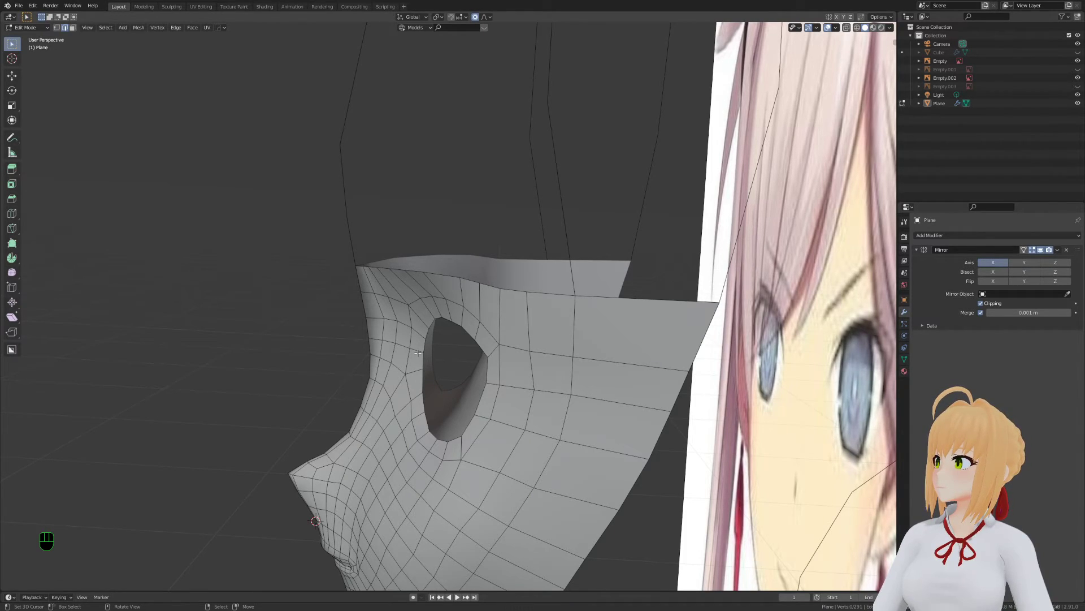
{"action": "key", "text": "Tab"}
{"action": "middle_click_drag", "start_coordinate": [390, 355], "coordinate": [510, 318]}
{"action": "key", "text": "Tab"}
In the right side view, move the brow vertex beside the centreline towards the front profile using a reduced proportional radius
{"action": "key", "text": "KP_3"}
{"action": "key", "text": "1"}
{"action": "scroll", "coordinate": [481, 271], "scroll_direction": "up", "scroll_amount": 4}
{"action": "left_click", "coordinate": [481, 266]}
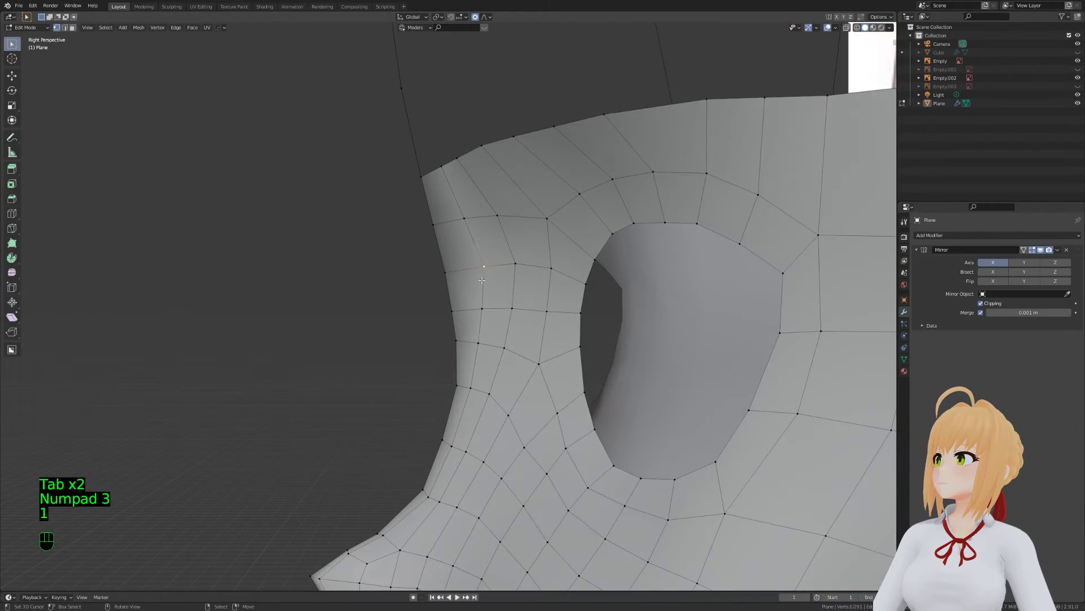
{"action": "key", "text": "g"}
{"action": "scroll", "coordinate": [478, 277], "scroll_direction": "down", "scroll_amount": 8}
{"action": "scroll", "coordinate": [465, 271], "scroll_direction": "up", "scroll_amount": 6}
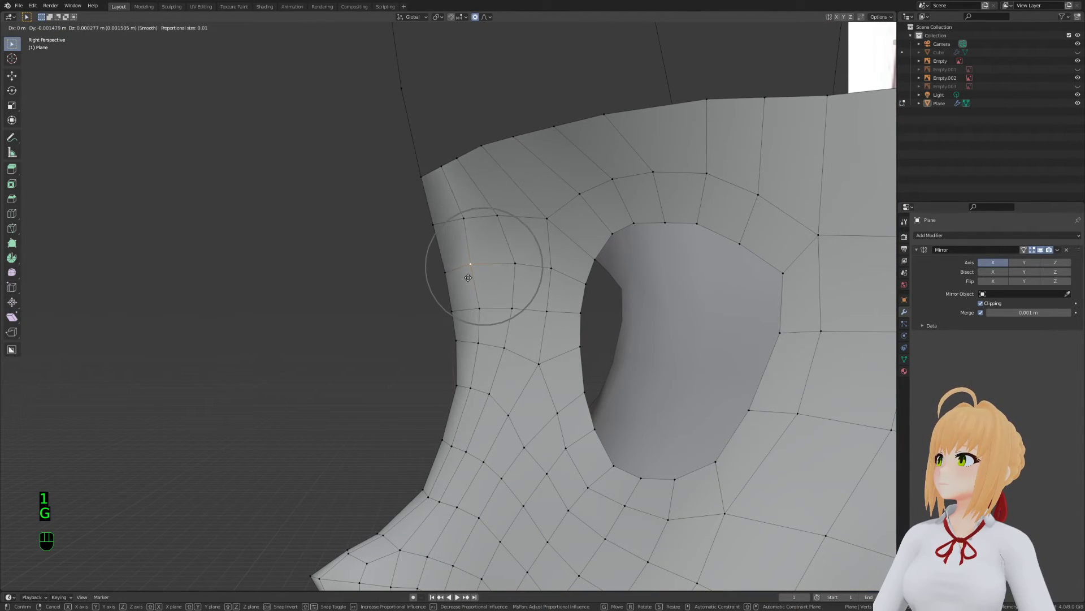
{"action": "left_click", "coordinate": [446, 288]}
Adjust the centreline edge at the top of the nose bridge with proportional editing to smooth the profile curve
{"action": "key", "text": "g"}
{"action": "key", "text": "g"}
{"action": "key", "text": "2"}
{"action": "key", "text": "g"}
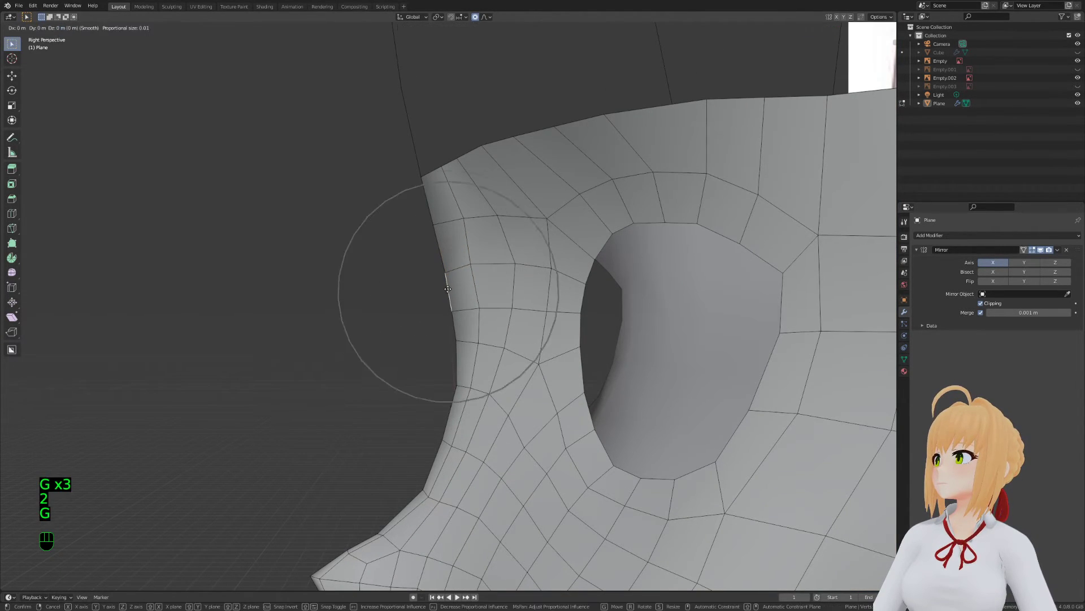
{"action": "left_click", "coordinate": [451, 279]}
Move the vertex near the forehead centre and a vertex at the inner brow to refine the side profile
{"action": "key", "text": "1"}
{"action": "right_click", "coordinate": [462, 217]}
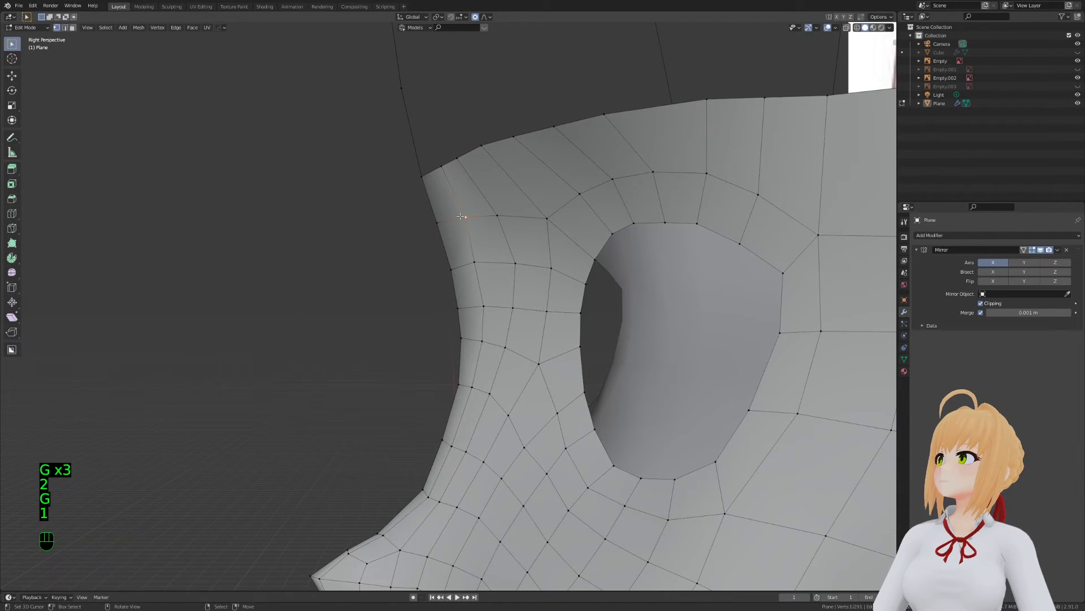
{"action": "scroll", "coordinate": [462, 215], "scroll_direction": "up", "scroll_amount": 1}
{"action": "key", "text": "g"}
{"action": "left_click", "coordinate": [458, 209]}
{"action": "right_click", "coordinate": [526, 264]}
{"action": "key", "text": "g"}
{"action": "scroll", "coordinate": [525, 265], "scroll_direction": "up", "scroll_amount": 10}
{"action": "key", "text": "g"}
{"action": "left_click", "coordinate": [523, 372]}
Save the file and compare the mesh with the front reference in wireframe and solid display
{"action": "key", "text": "Tab"}
{"action": "middle_click_drag", "start_coordinate": [523, 372], "coordinate": [481, 350]}
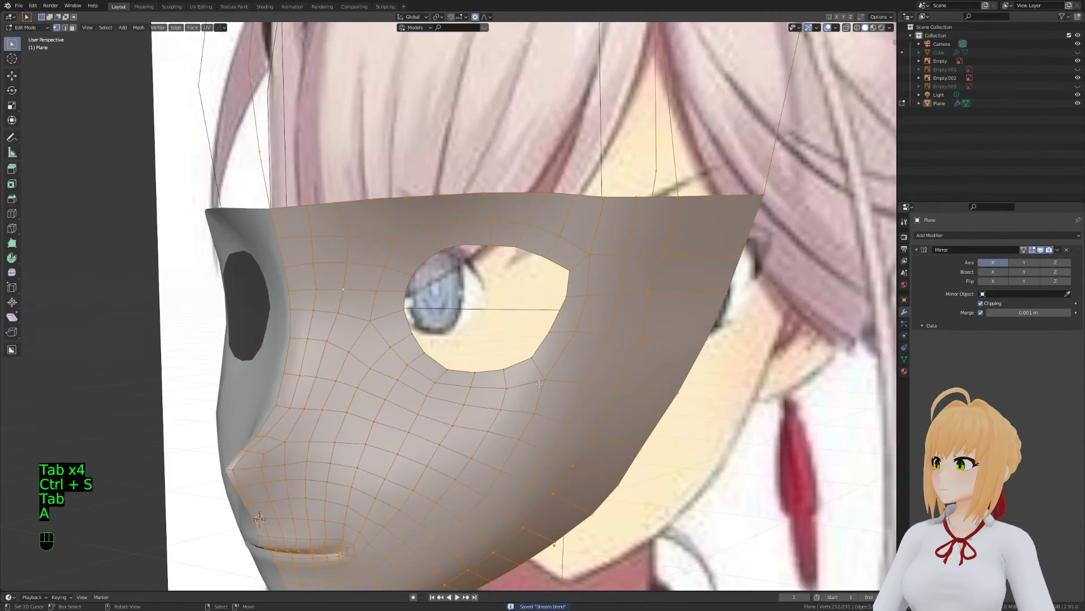
{"action": "key", "text": "a"}
{"action": "key", "text": "a"}
{"action": "key", "text": "KP_0"}
{"action": "key", "text": "KP_1"}
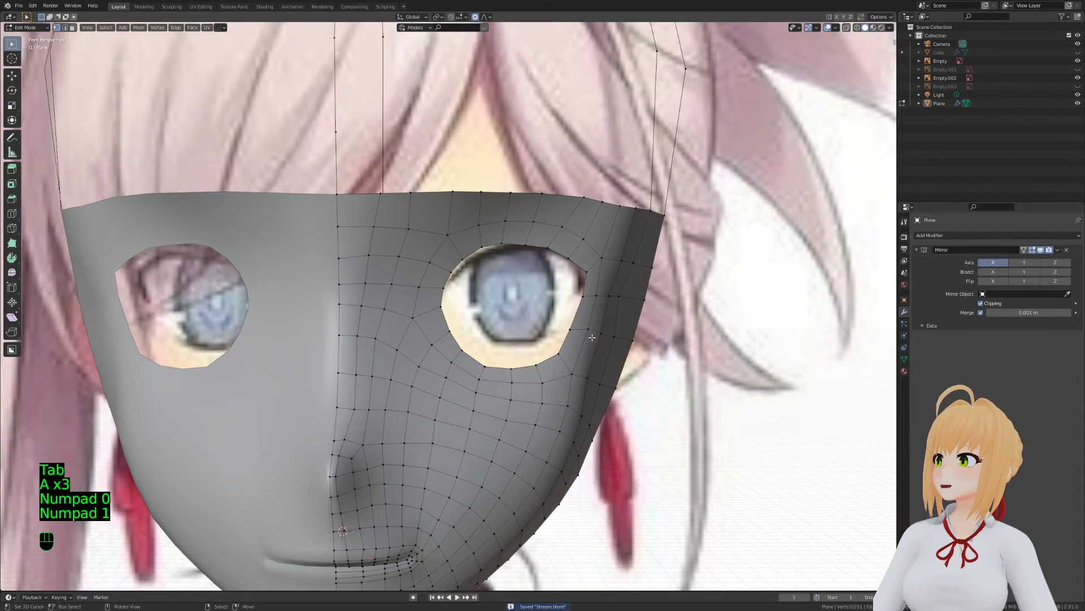
{"action": "key", "text": "KP_5"}
{"action": "key", "text": "z"}
{"action": "key", "text": "z"}
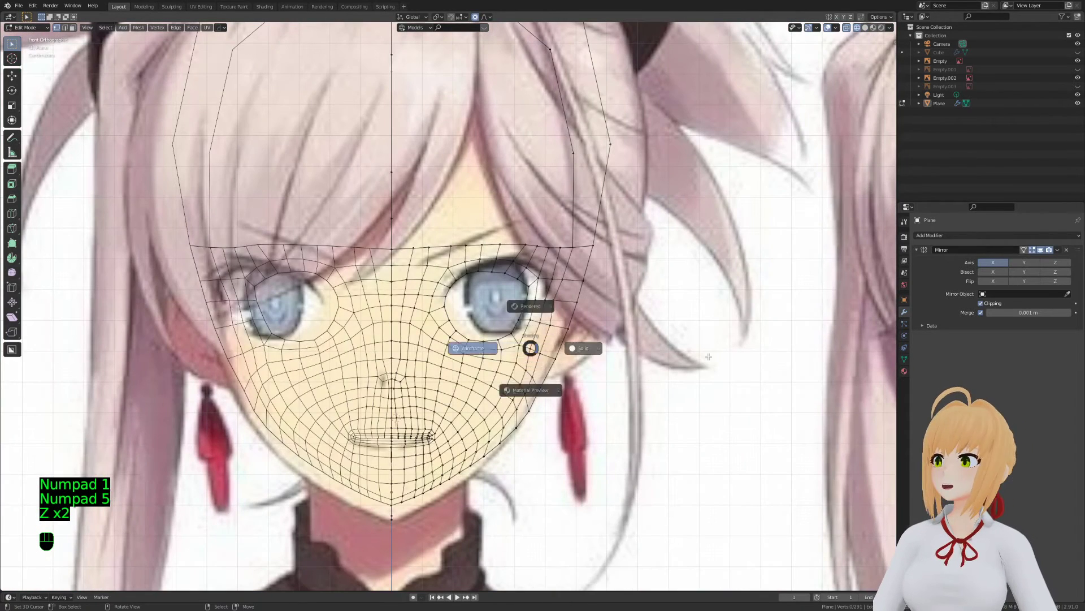
{"action": "key", "text": "KP_5"}
{"action": "scroll", "coordinate": [416, 386], "scroll_direction": "down", "scroll_amount": 5}
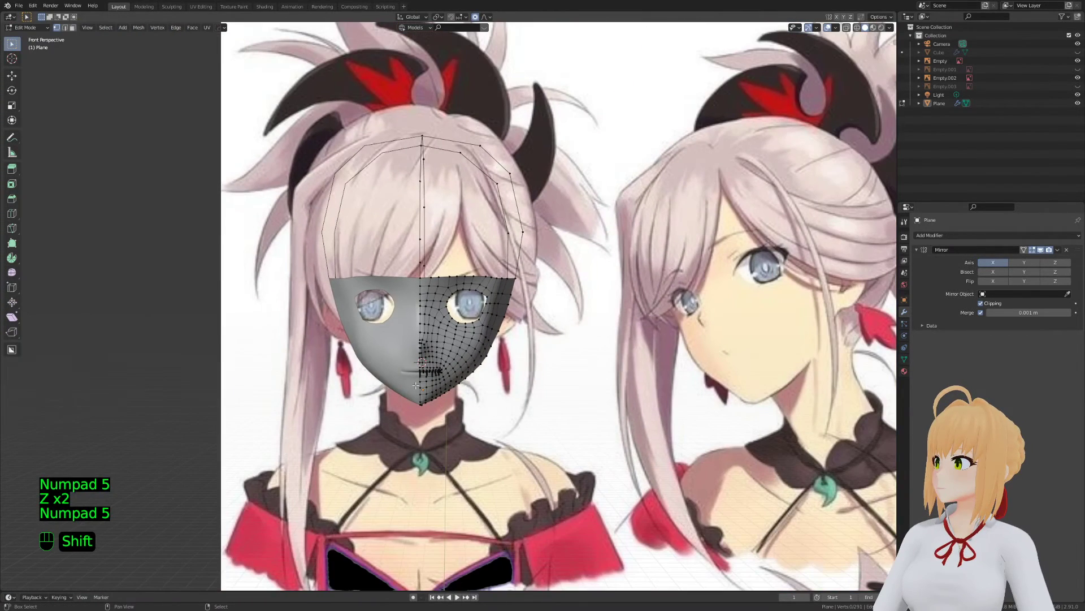
{"action": "scroll", "coordinate": [416, 385], "scroll_direction": "up", "scroll_amount": 3}
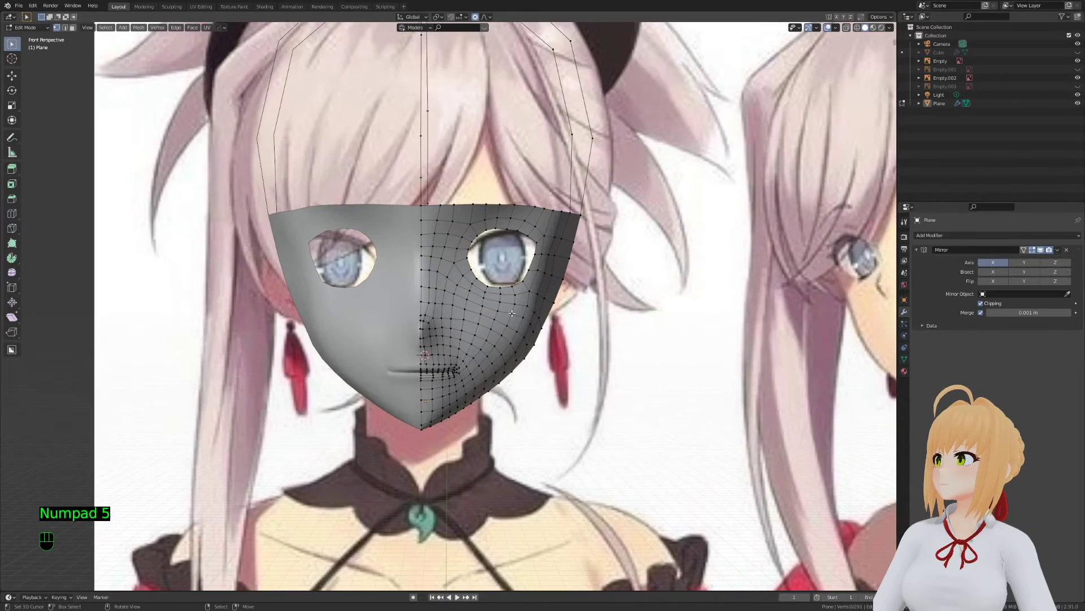
{"action": "key", "text": "2"}
{"action": "key", "text": "g"}
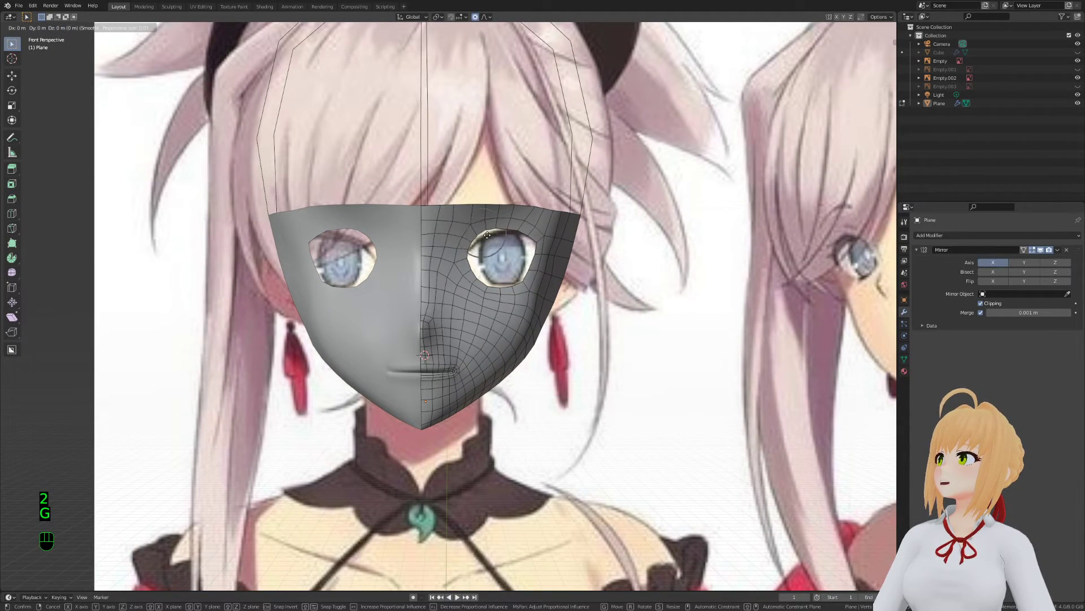
{"action": "key", "text": "Escape"}
In wireframe display, move the upper and outer eye rim vertices to match the eye outline in the front reference
{"action": "key", "text": "1"}
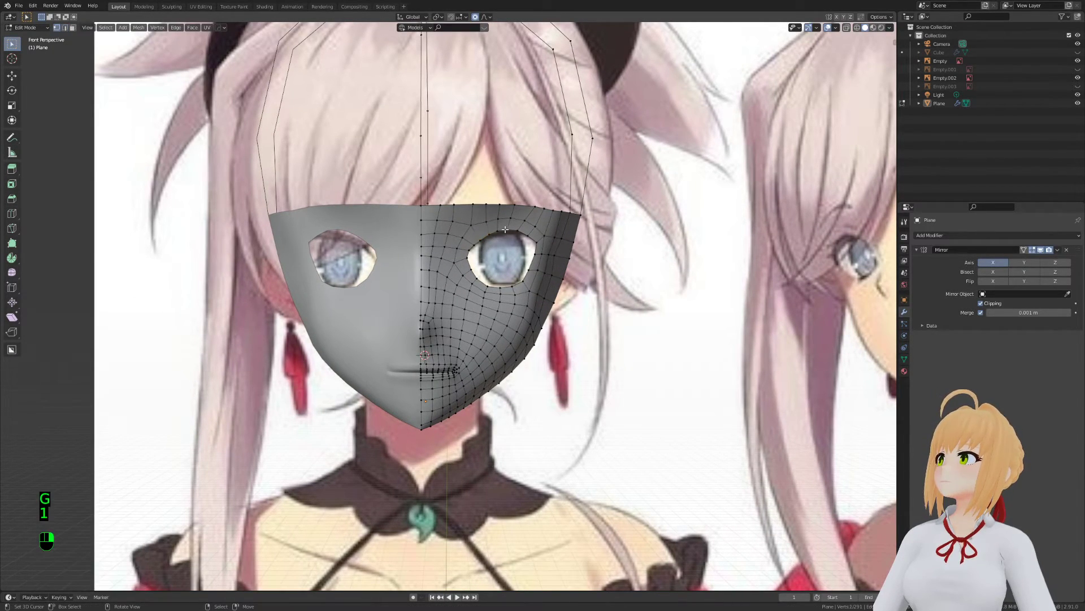
{"action": "key", "text": "g"}
{"action": "key", "text": "alt+z"}
{"action": "key", "text": "g"}
{"action": "right_click", "coordinate": [524, 234]}
{"action": "key", "text": "g"}
{"action": "left_click", "coordinate": [533, 249]}
{"action": "right_click", "coordinate": [537, 250]}
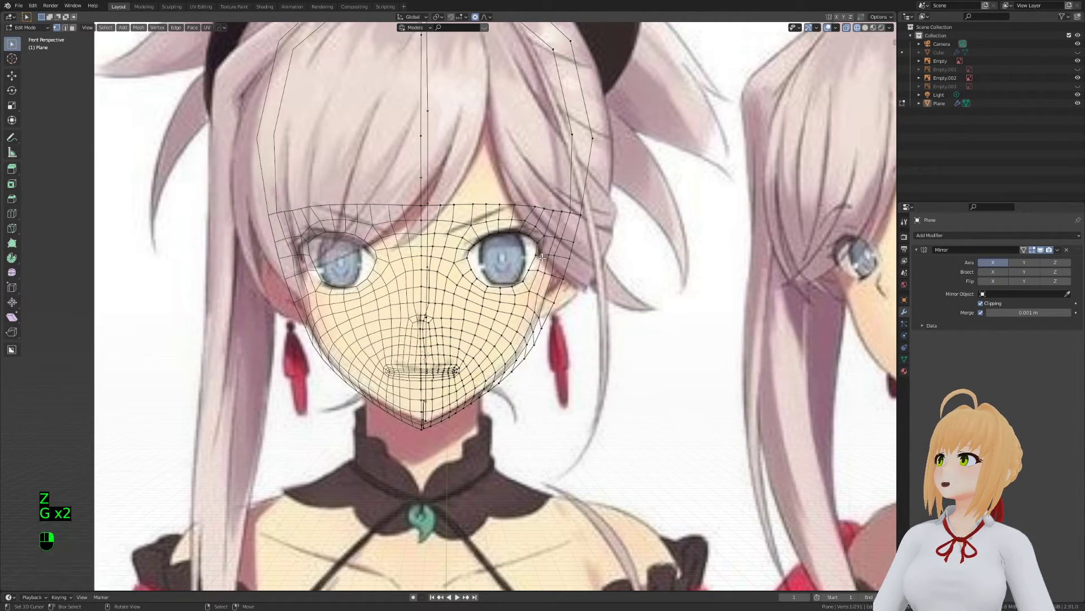
{"action": "key", "text": "g"}
{"action": "left_click", "coordinate": [545, 256]}
Push the edge beside the outer eye corner along its normals with Shrink/Fatten and smooth its vertices
{"action": "key", "text": "2"}
{"action": "left_click", "coordinate": [552, 258]}
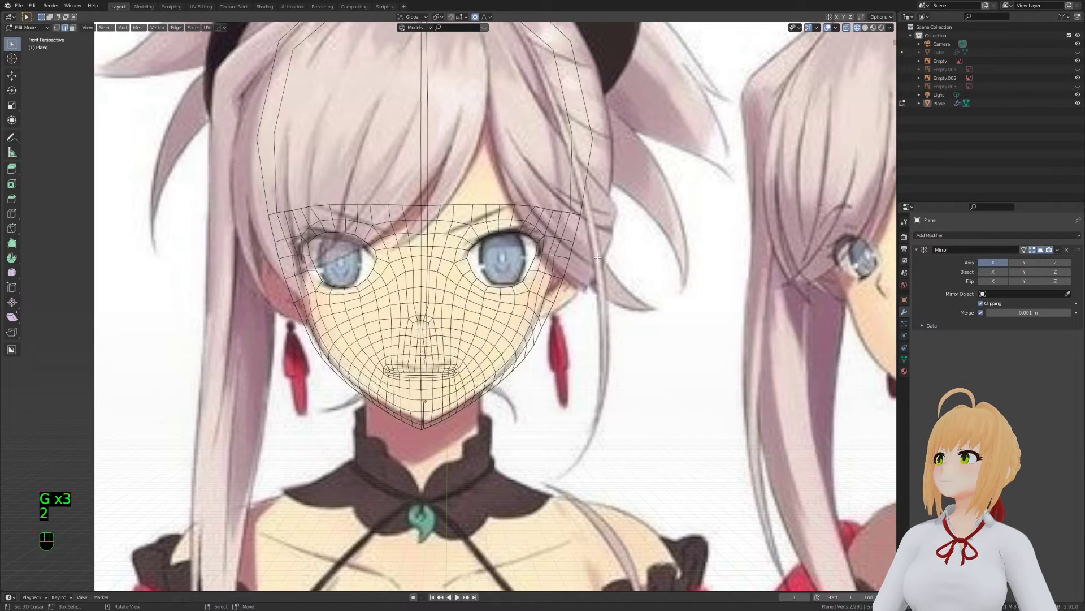
{"action": "key", "text": "alt+z"}
{"action": "key", "text": "alt+s"}
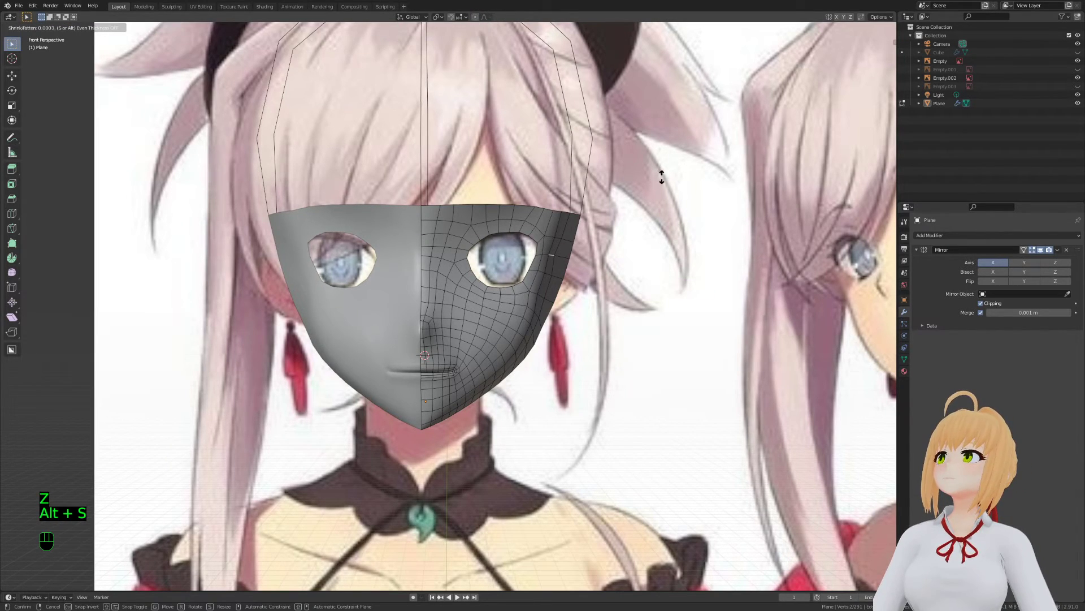
{"action": "left_click", "coordinate": [668, 168]}
{"action": "key", "text": "t"}
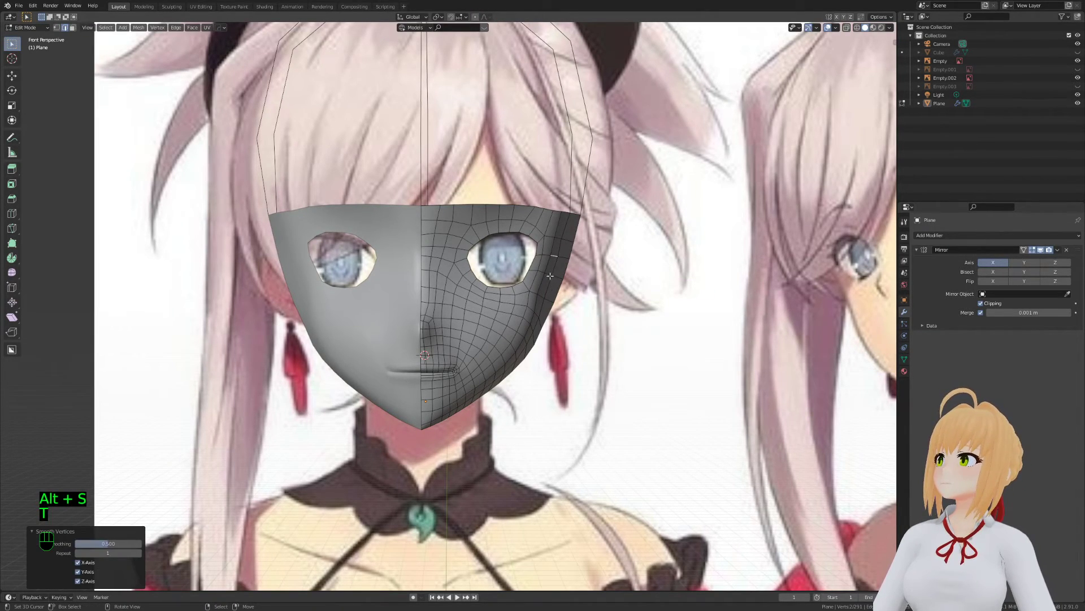
Shrink/Fatten the next edge down beside the eye, smooth it and clear the selection
{"action": "key", "text": "alt+s"}
{"action": "left_click", "coordinate": [638, 276]}
{"action": "key", "text": "alt+t"}
{"action": "key", "text": "t"}
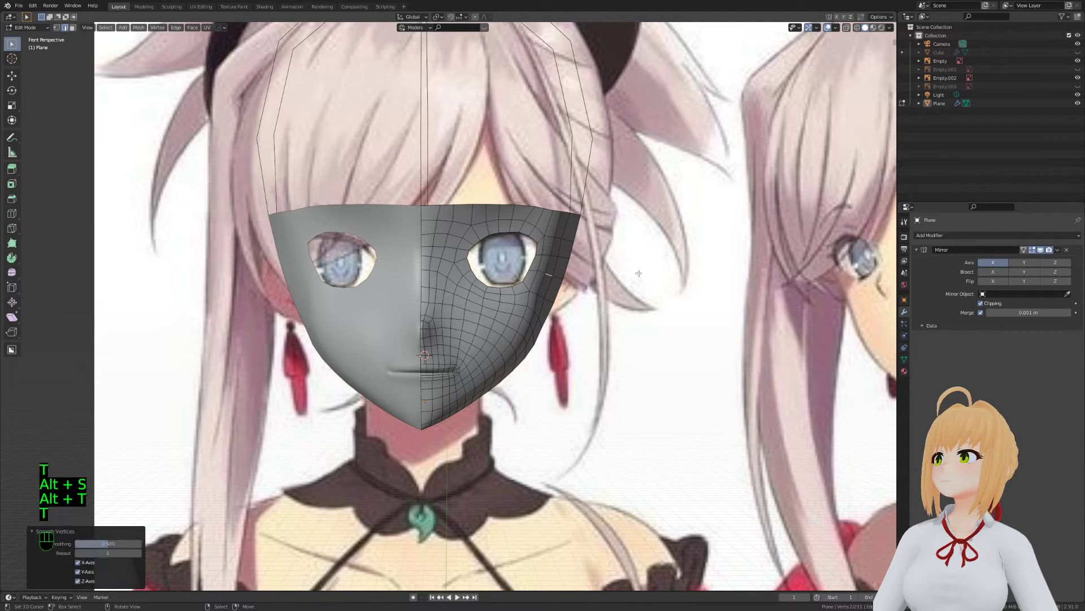
{"action": "key", "text": "a"}
{"action": "key", "text": "a"}
{"action": "key", "text": "a"}
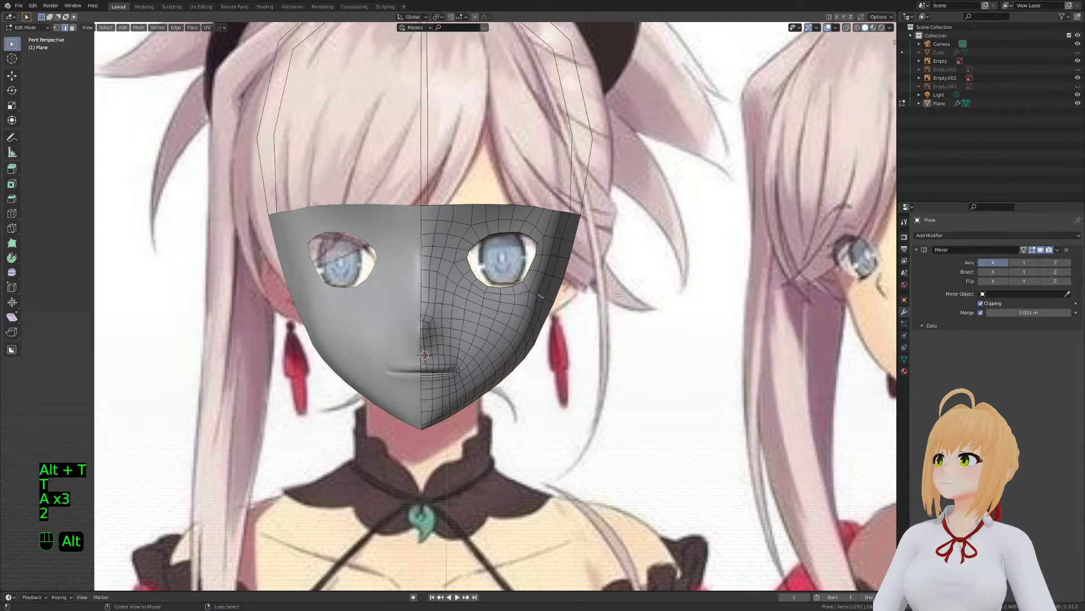
Shrink/Fatten and smooth the edge below the outer eye corner, then clear the selection
{"action": "key", "text": "alt+s"}
{"action": "key", "text": "t"}
{"action": "key", "text": "a"}
{"action": "key", "text": "a"}
{"action": "key", "text": "a"}
Switch to vertex selection in wireframe display and turn proportional editing back on
{"action": "key", "text": "1"}
{"action": "key", "text": "z"}
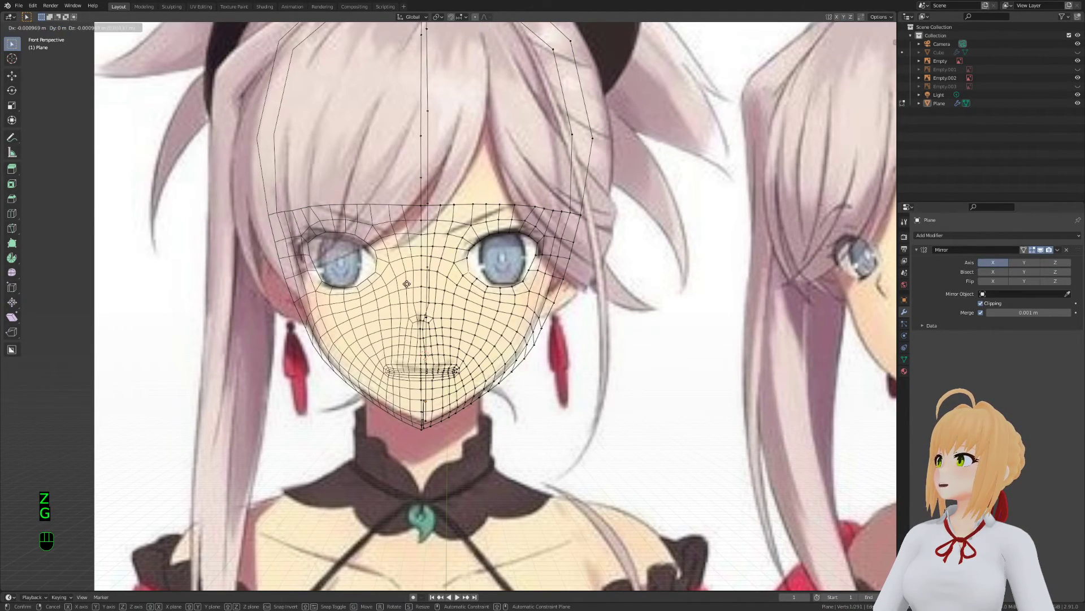
{"action": "key", "text": "g"}
{"action": "left_click", "coordinate": [475, 16]}
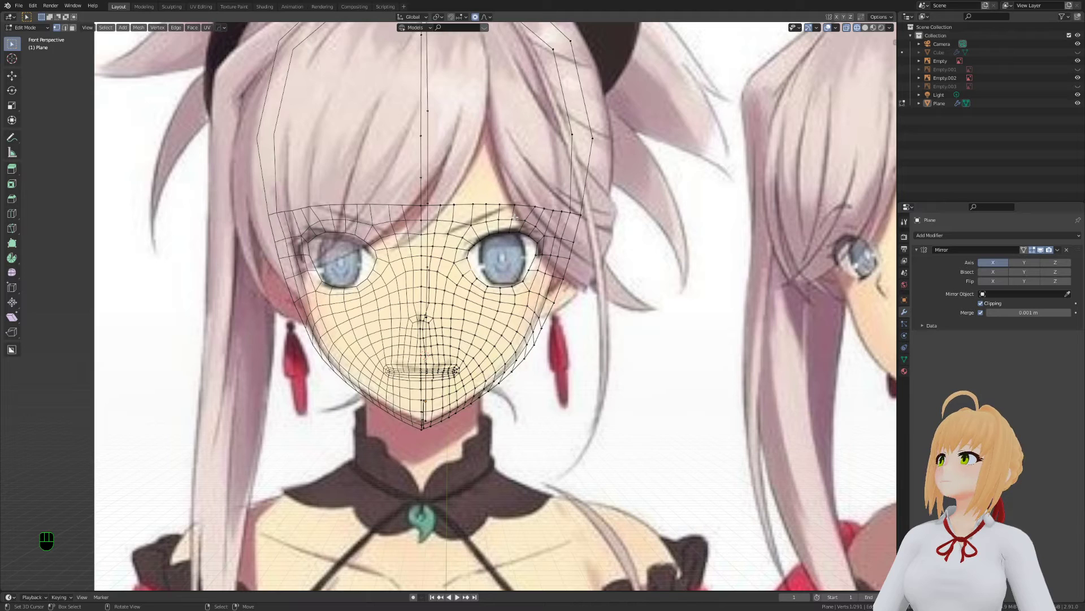
Return to solid display, circle-select the cheek vertices below the eye, smooth them and clear the selection
{"action": "key", "text": "z"}
{"action": "scroll", "coordinate": [471, 311], "scroll_direction": "up", "scroll_amount": 1}
{"action": "key", "text": "a"}
{"action": "key", "text": "a"}
{"action": "key", "text": "a"}
{"action": "key", "text": "c"}
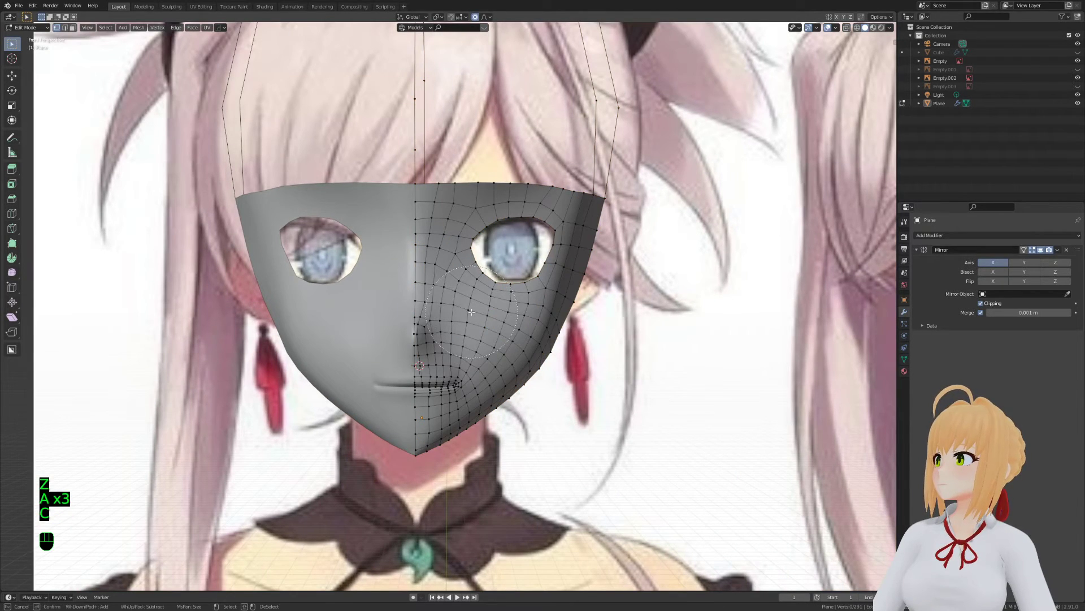
{"action": "left_click_drag", "start_coordinate": [464, 273], "coordinate": [526, 310]}
{"action": "key", "text": "Escape"}
{"action": "key", "text": "a"}
{"action": "key", "text": "a"}
{"action": "key", "text": "a"}
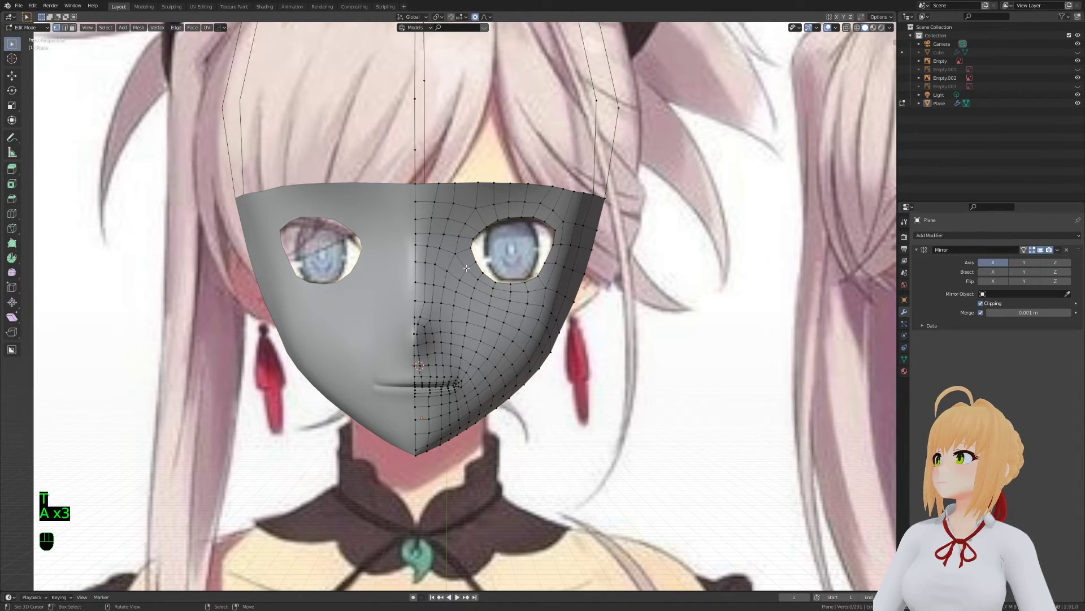
Raise the lower eye rim edge slightly with proportional editing and check the shape outside Edit Mode
{"action": "key", "text": "z"}
{"action": "key", "text": "z"}
{"action": "key", "text": "2"}
{"action": "key", "text": "g"}
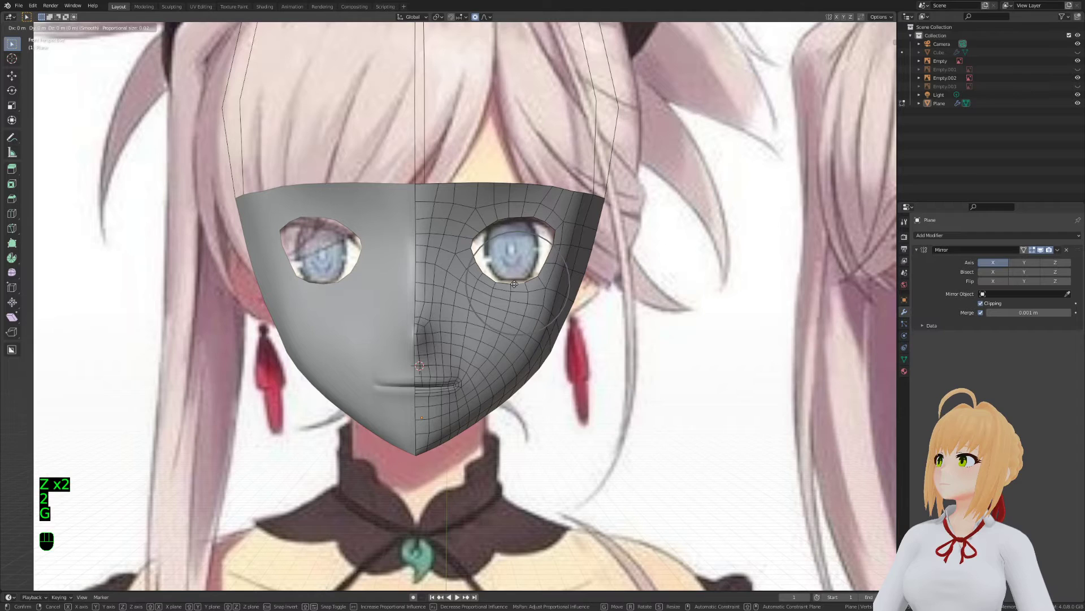
{"action": "left_click", "coordinate": [512, 278]}
{"action": "key", "text": "Tab"}
{"action": "key", "text": "Tab"}
{"action": "key", "text": "Tab"}
Move the inner upper eye rim edge to refine the curve of the eye opening
{"action": "key", "text": "1"}
{"action": "key", "text": "2"}
{"action": "key", "text": "g"}
{"action": "left_click", "coordinate": [490, 228]}
{"action": "key", "text": "g"}
{"action": "left_click", "coordinate": [496, 228]}
Adjust the middle edge and the inner vertex of the upper eye rim to follow the reference eyelid
{"action": "key", "text": "1"}
{"action": "key", "text": "2"}
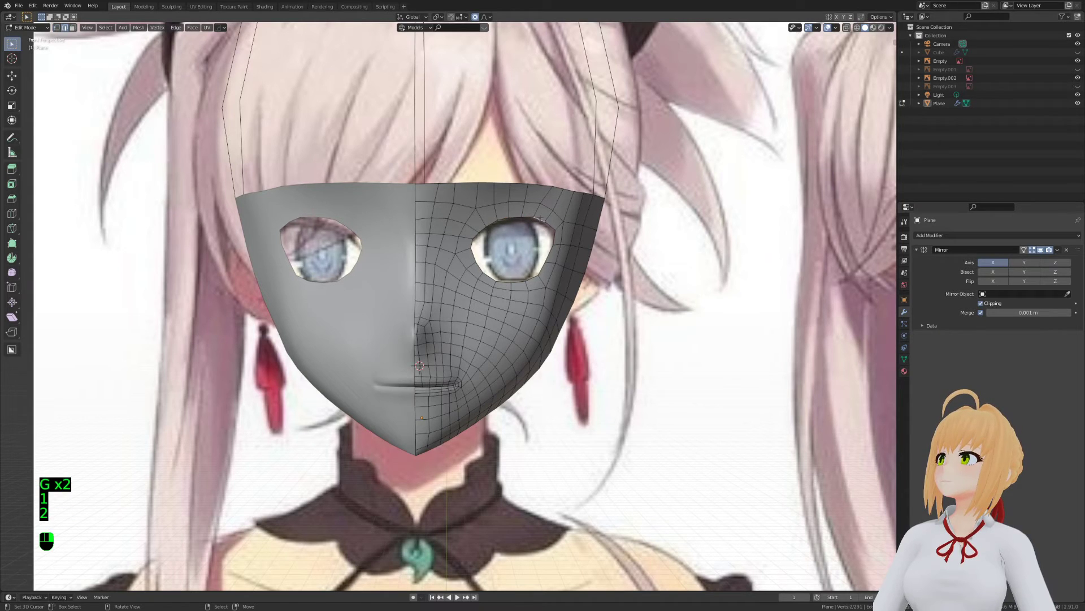
{"action": "key", "text": "g"}
{"action": "left_click", "coordinate": [523, 217]}
{"action": "left_click", "coordinate": [521, 216]}
{"action": "key", "text": "1"}
{"action": "key", "text": "g"}
{"action": "left_click", "coordinate": [496, 223]}
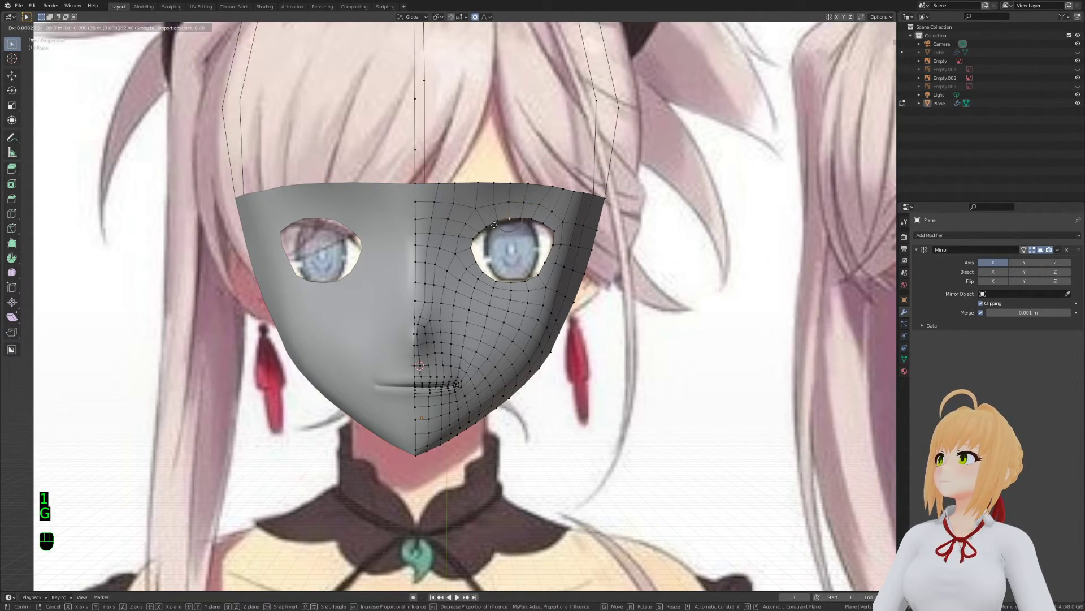
{"action": "key", "text": "g"}
Check the smoothed face, save the file and leave Edit Mode
{"action": "key", "text": "Tab"}
{"action": "key", "text": "Tab"}
{"action": "key", "text": "Tab"}
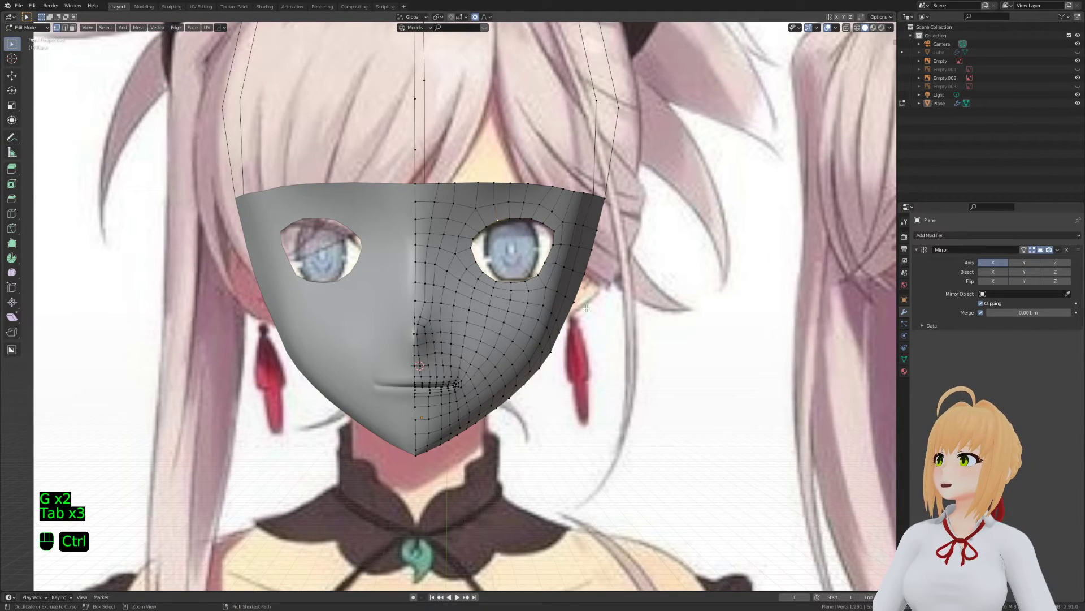
{"action": "key", "text": "ctrl+s"}
{"action": "key", "text": "Tab"}
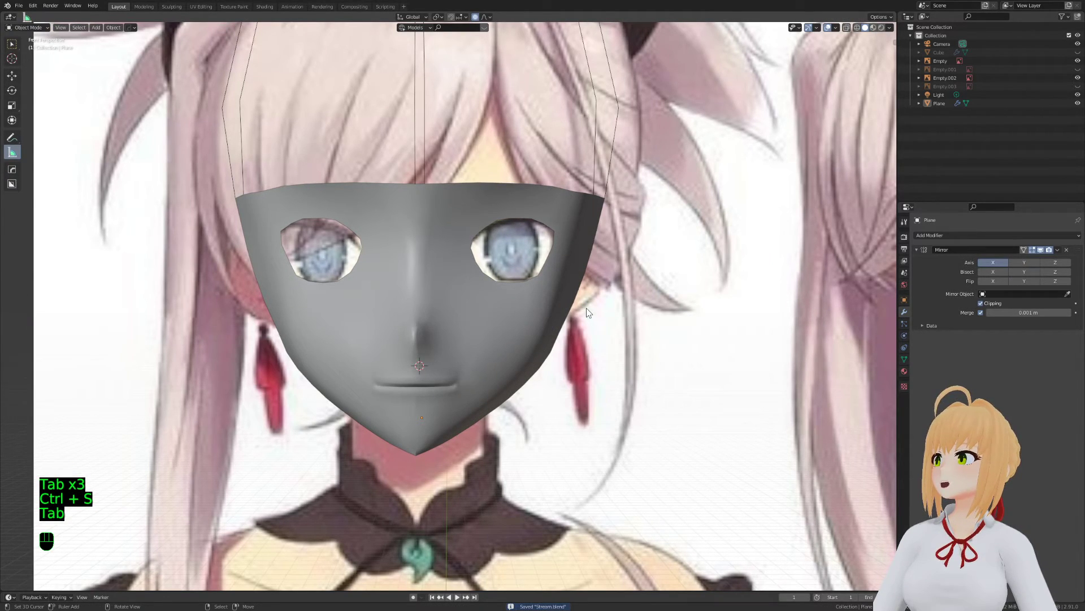
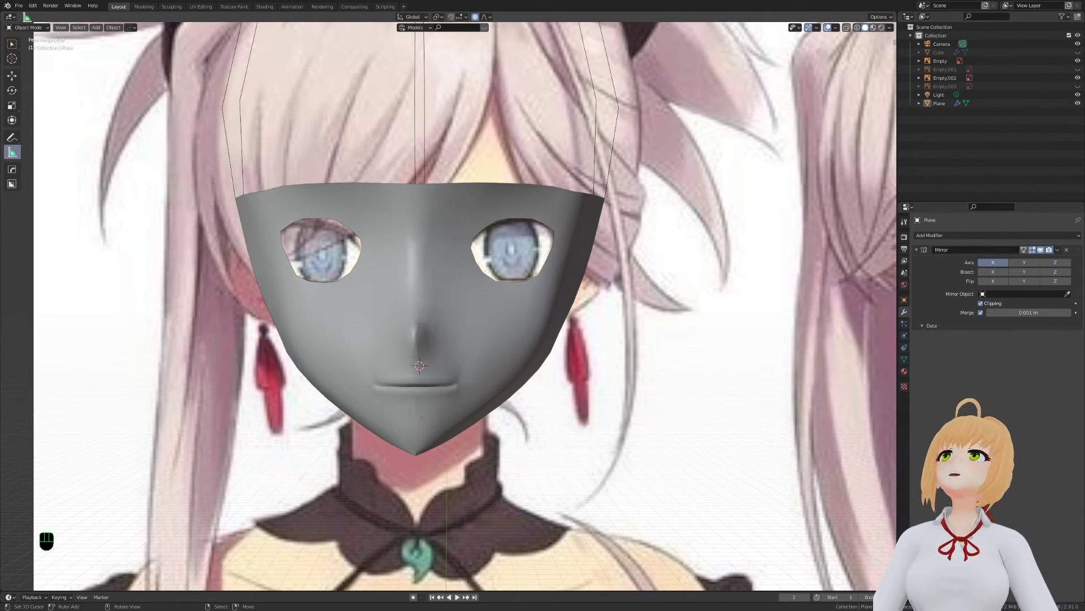
Turn off the floor grid in the viewport overlays
{"action": "left_click", "coordinate": [890, 27]}
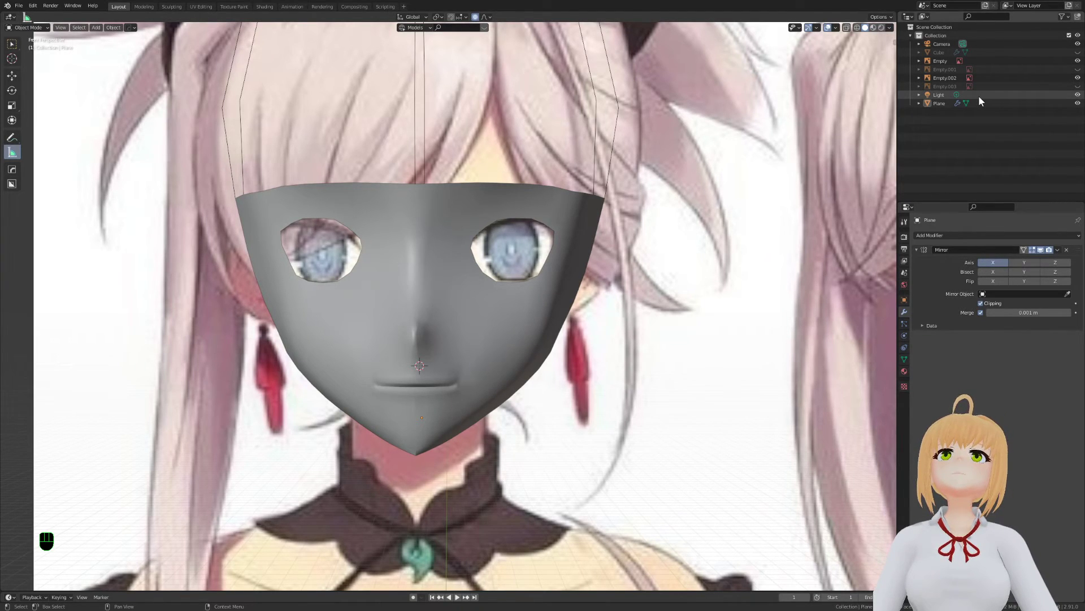
{"action": "left_click", "coordinate": [889, 27]}
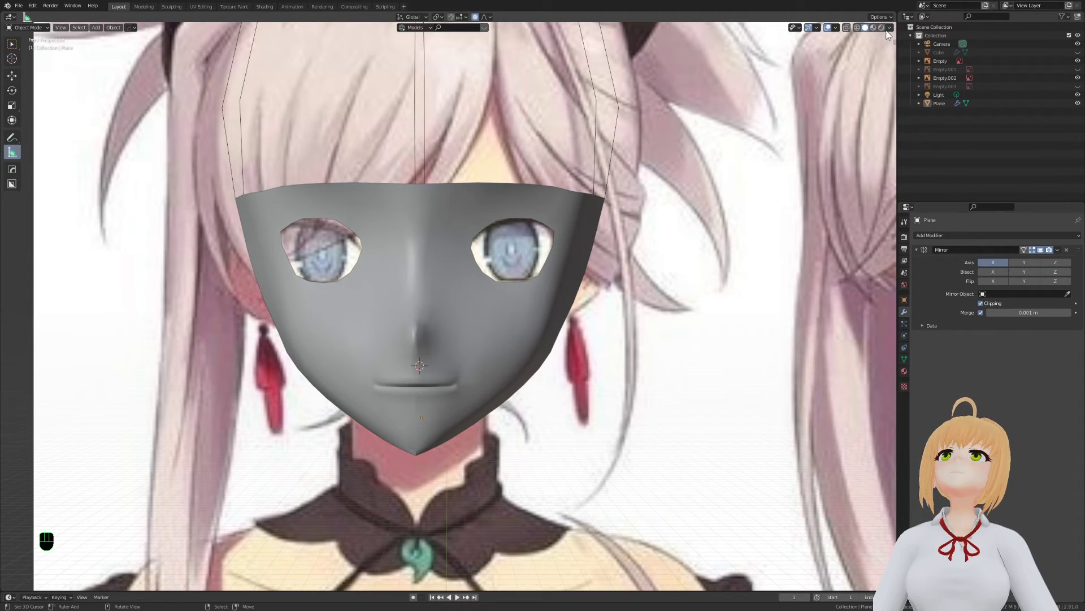
{"action": "left_click", "coordinate": [889, 28]}
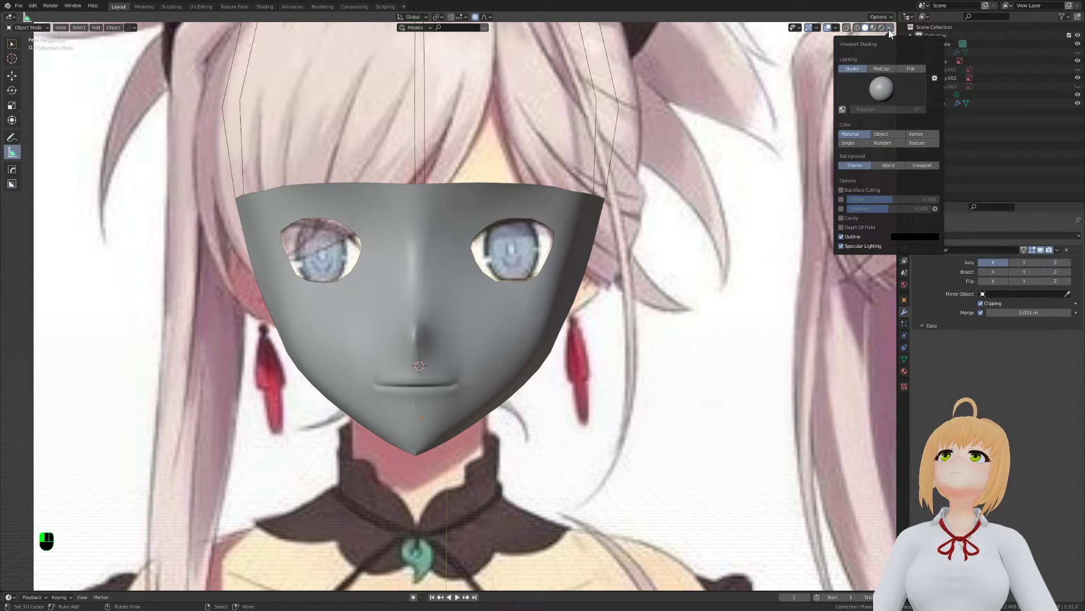
{"action": "left_click", "coordinate": [836, 27]}
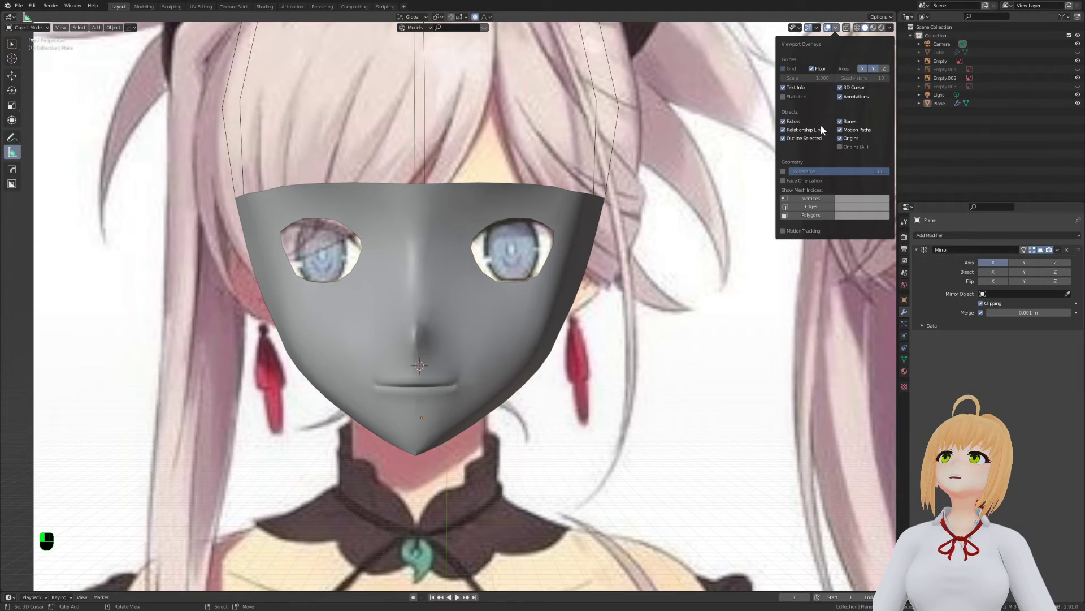
{"action": "left_click", "coordinate": [889, 27]}
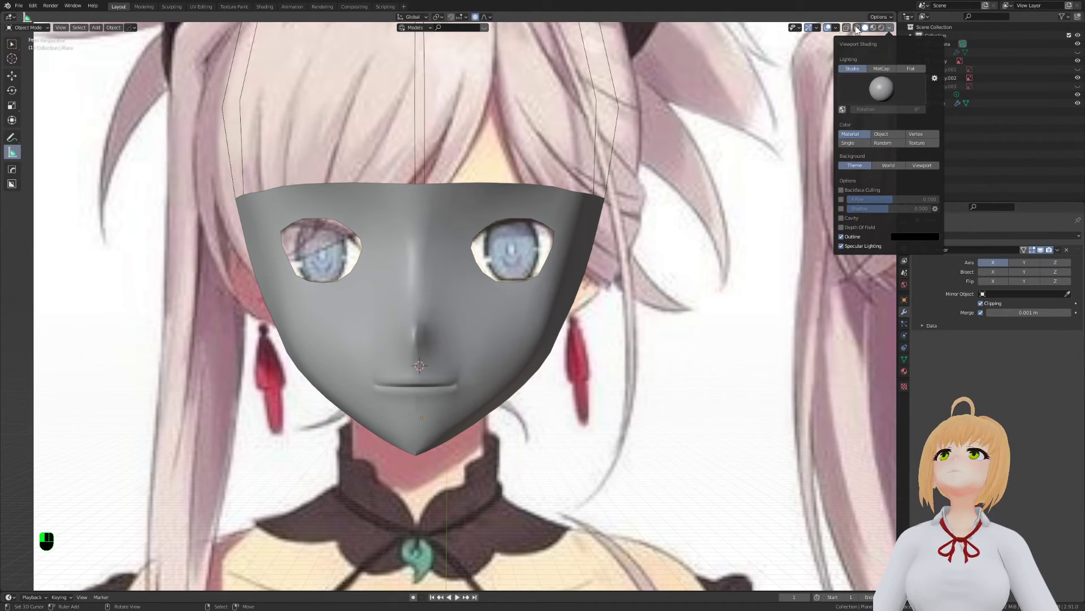
{"action": "left_click", "coordinate": [836, 28]}
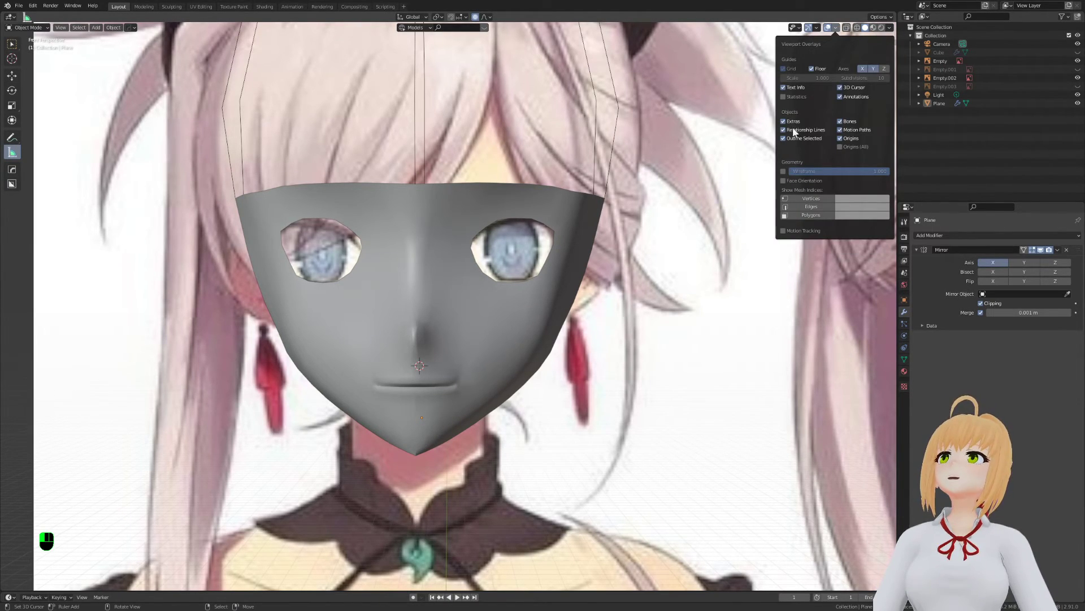
{"action": "left_click", "coordinate": [812, 69]}
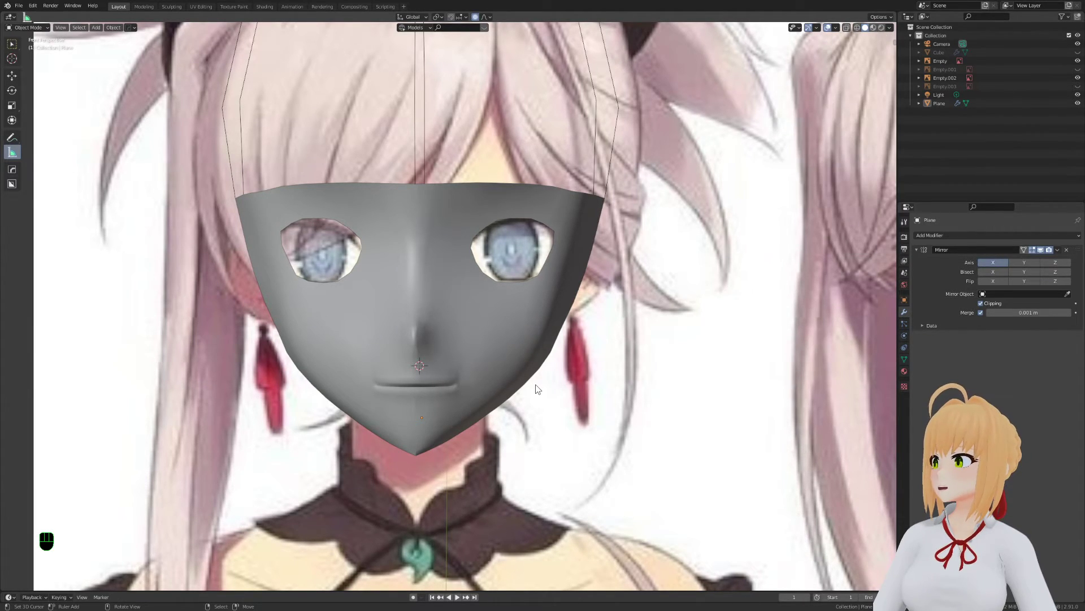
Move the outer edge of the face beside the eye with proportional editing, working in wireframe from the front
{"action": "scroll", "coordinate": [534, 385], "scroll_direction": "down", "scroll_amount": 5}
{"action": "middle_click_drag", "start_coordinate": [447, 345], "coordinate": [503, 326], "text": "shift"}
{"action": "scroll", "coordinate": [517, 330], "scroll_direction": "up", "scroll_amount": 2}
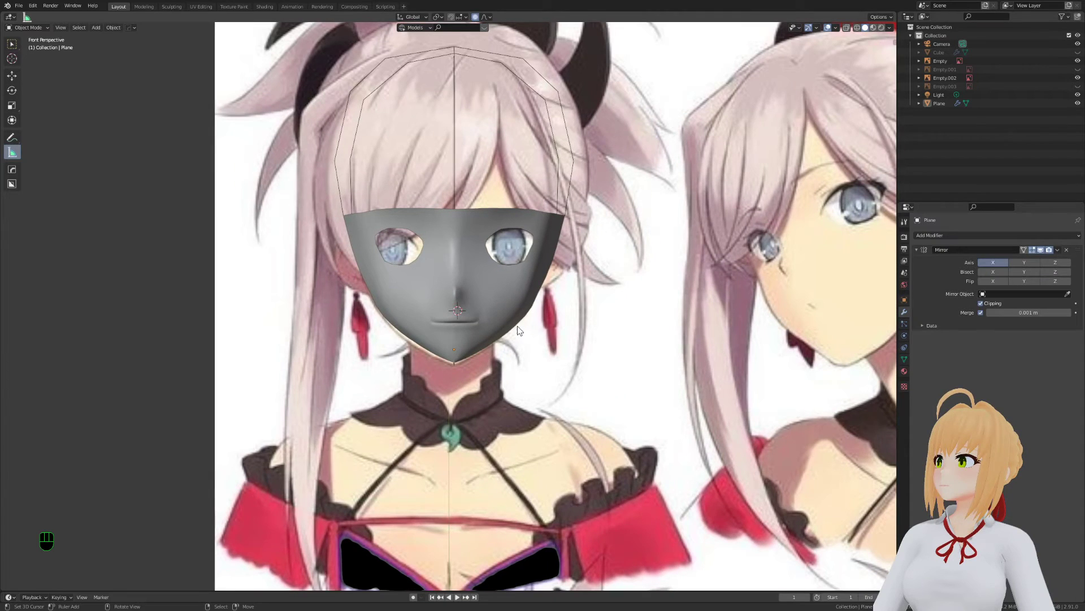
{"action": "scroll", "coordinate": [517, 327], "scroll_direction": "up", "scroll_amount": 1}
{"action": "key", "text": "Tab"}
{"action": "right_click", "coordinate": [464, 368]}
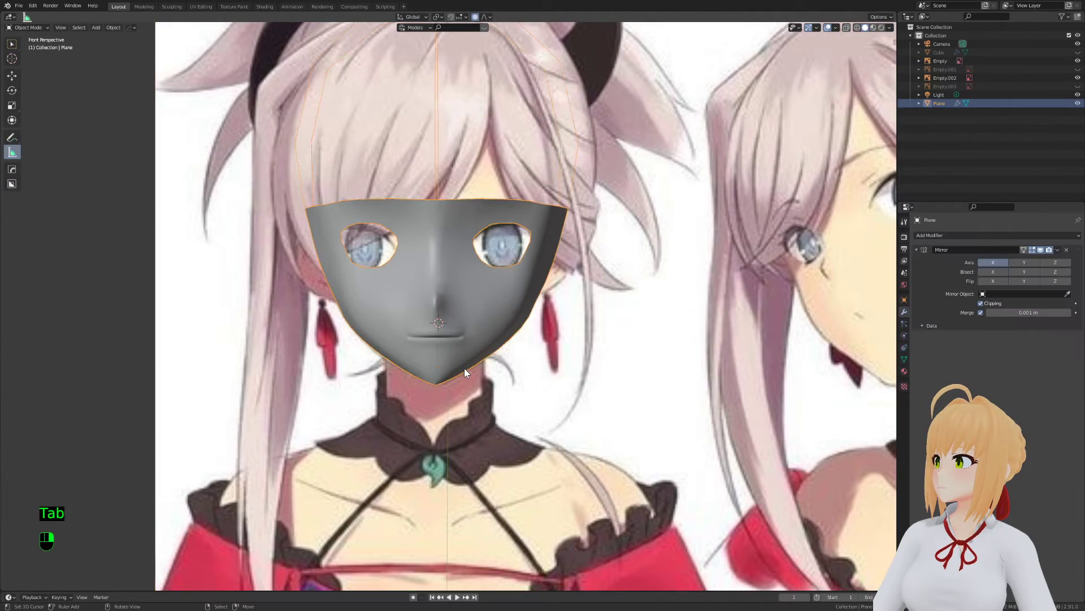
{"action": "key", "text": "Tab"}
{"action": "key", "text": "z"}
{"action": "middle_click_drag", "start_coordinate": [478, 387], "coordinate": [479, 368], "text": "shift"}
{"action": "scroll", "coordinate": [479, 368], "scroll_direction": "up", "scroll_amount": 2}
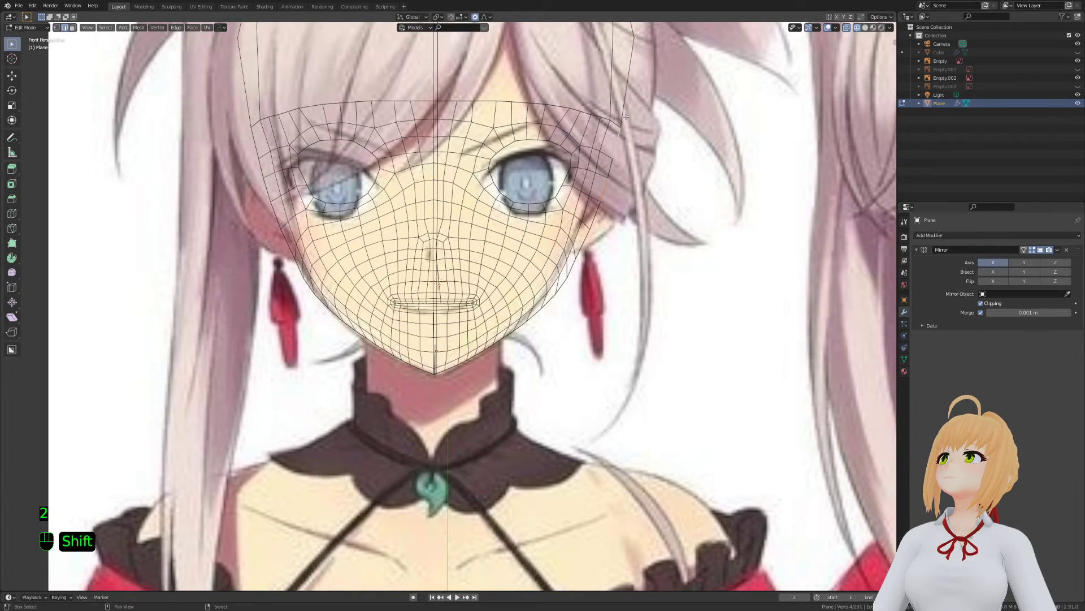
{"action": "key", "text": "2"}
{"action": "scroll", "coordinate": [643, 122], "scroll_direction": "down", "scroll_amount": 1}
{"action": "middle_click_drag", "start_coordinate": [644, 130], "coordinate": [651, 164], "text": "shift"}
{"action": "key", "text": "g"}
{"action": "scroll", "coordinate": [667, 238], "scroll_direction": "down", "scroll_amount": 8}
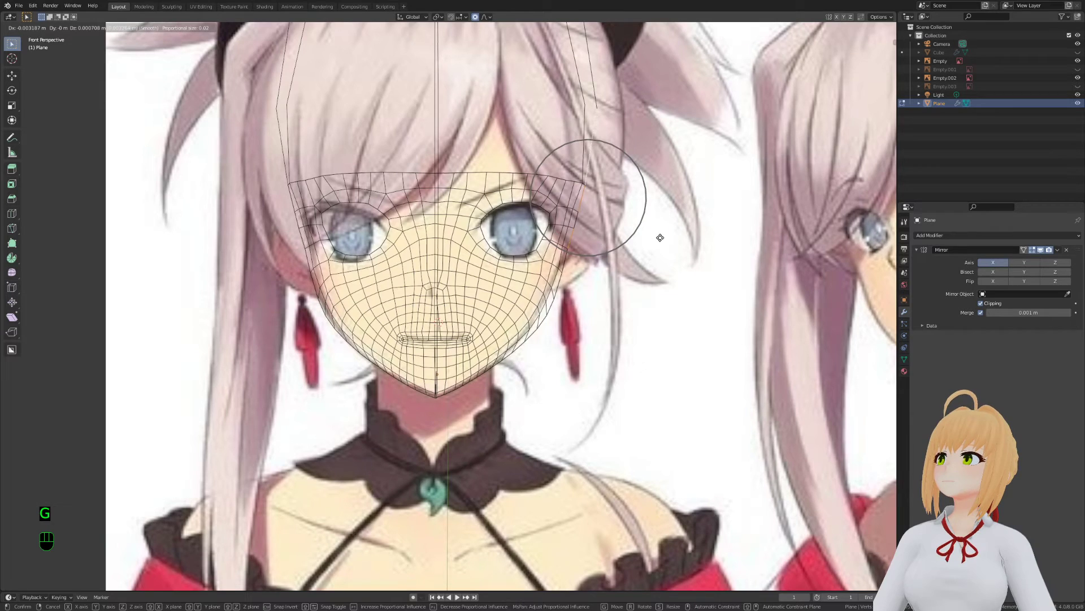
{"action": "left_click", "coordinate": [658, 237]}
Move the vertices of the cheek outline level with the mouth to follow the reference contour
{"action": "key", "text": "1"}
{"action": "key", "text": "g"}
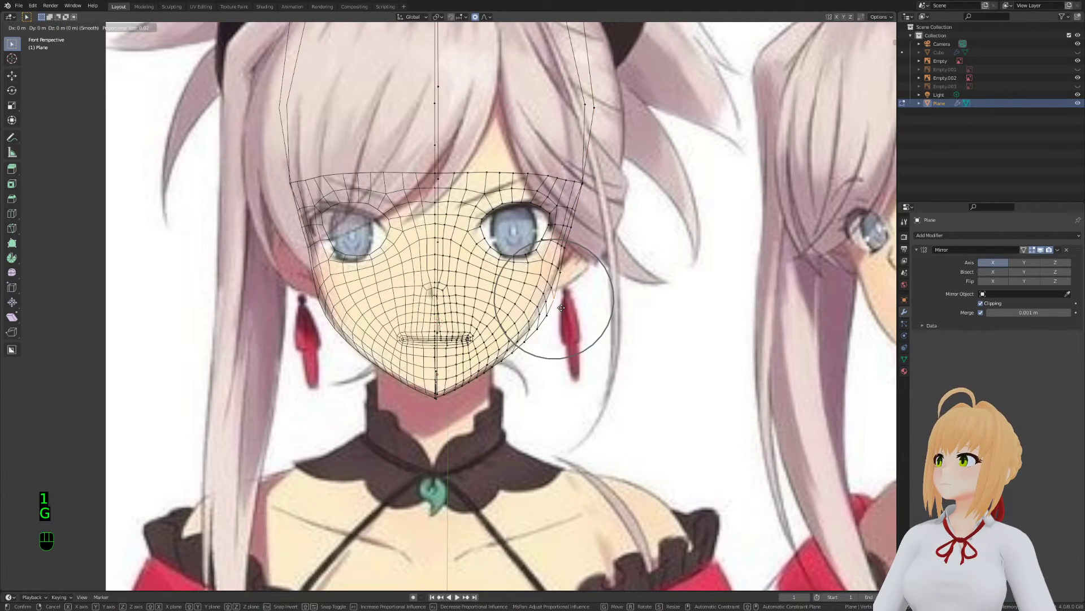
{"action": "left_click", "coordinate": [545, 326]}
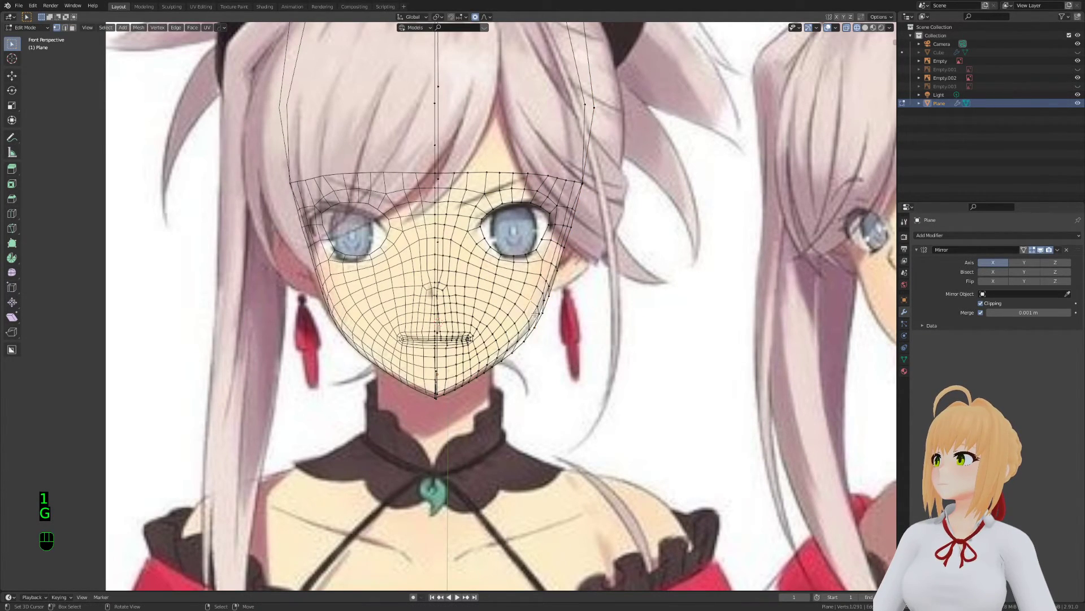
{"action": "key", "text": "g"}
{"action": "key", "text": "g"}
{"action": "left_click", "coordinate": [536, 329]}
Adjust the lower jaw outline vertices between the cheek and the chin and check the contour outside Edit Mode
{"action": "key", "text": "g"}
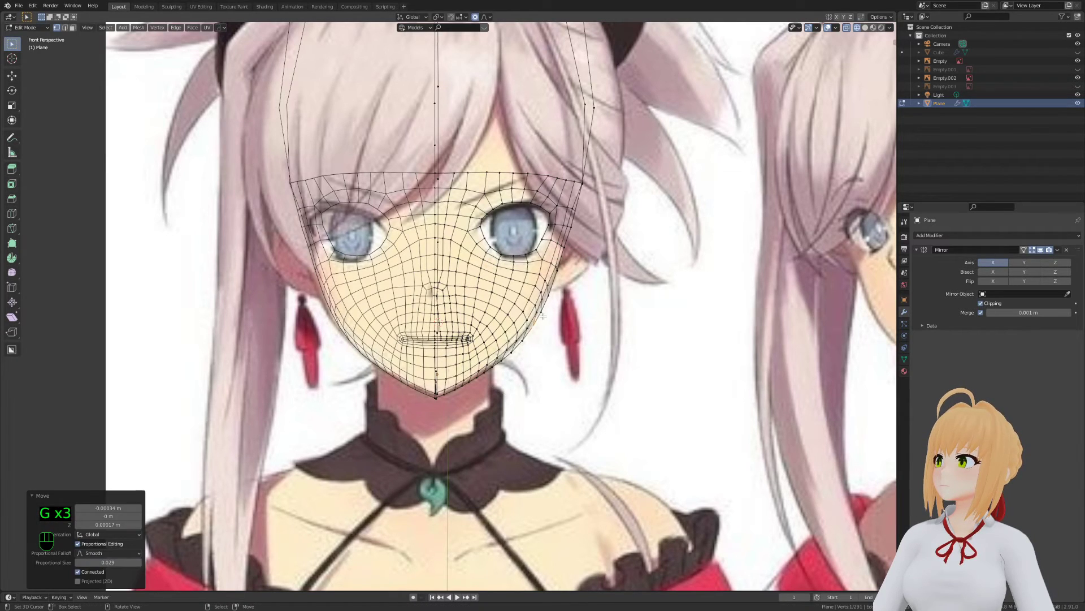
{"action": "left_click", "coordinate": [498, 377]}
{"action": "key", "text": "g"}
{"action": "left_click", "coordinate": [512, 362]}
{"action": "key", "text": "Tab"}
{"action": "key", "text": "Tab"}
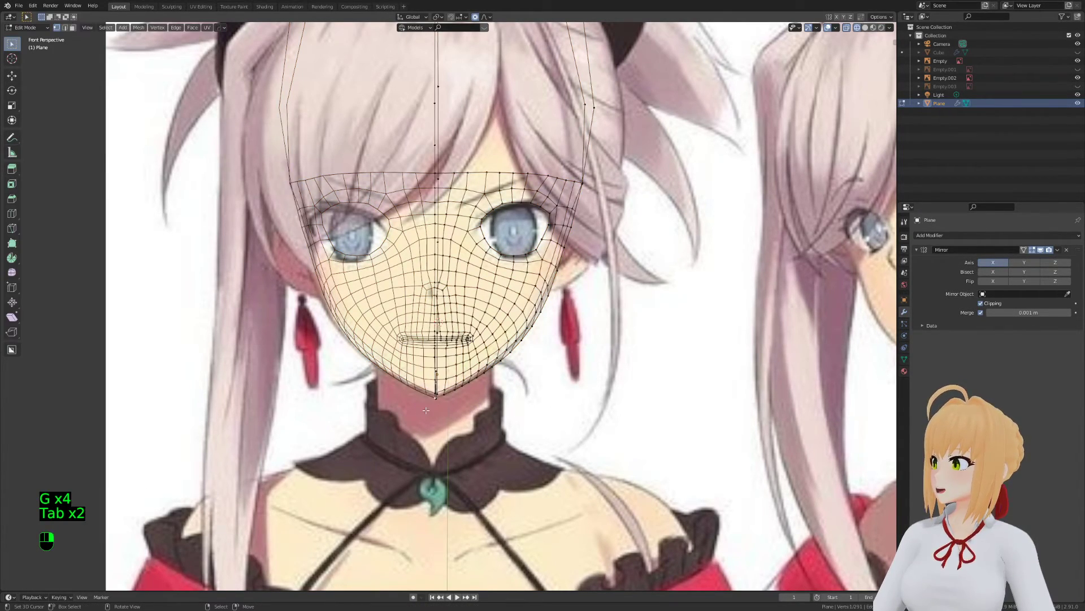
Move the chin tip vertex slightly along the Z axis and return to solid shading in Object Mode
{"action": "left_click", "coordinate": [434, 406]}
{"action": "key", "text": "g"}
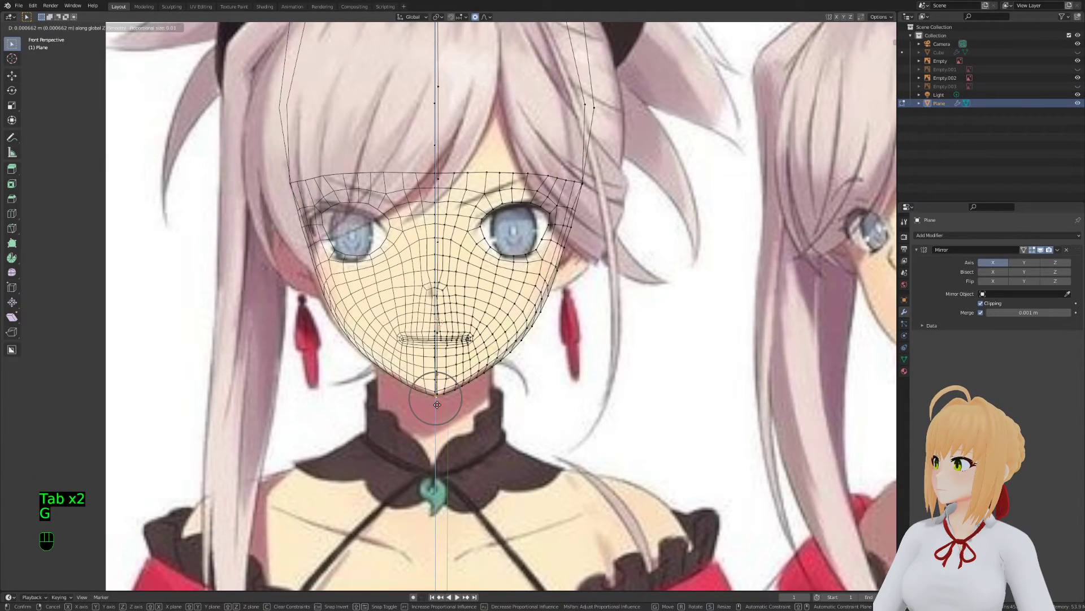
{"action": "left_click", "coordinate": [437, 404]}
{"action": "key", "text": "shift+z"}
{"action": "key", "text": "Tab"}
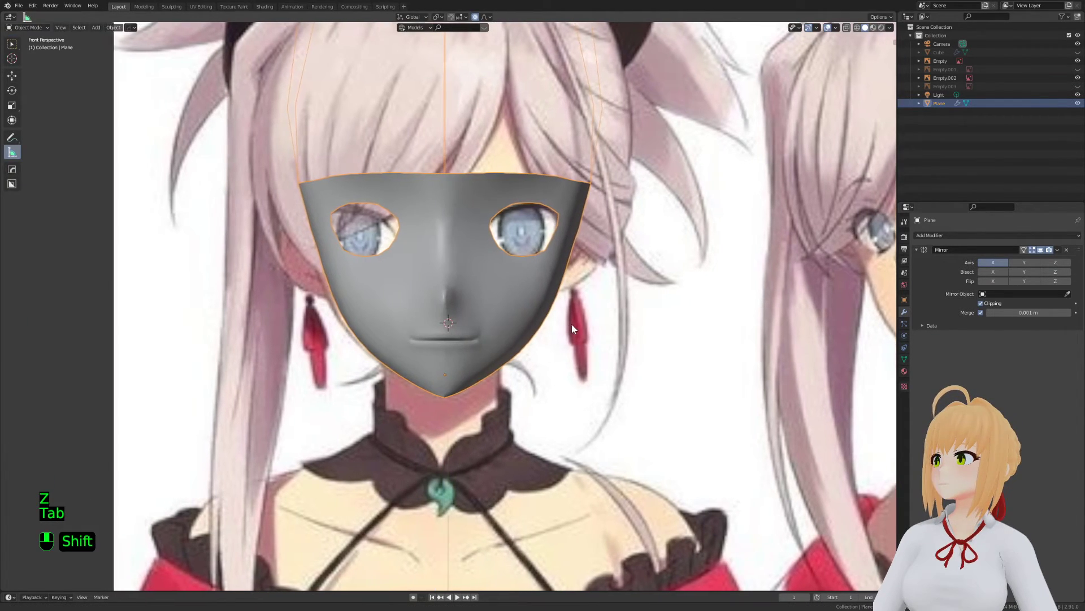
Save the file and inspect the smoothed face from a three-quarter angle against the reference
{"action": "key", "text": "ctrl+s"}
{"action": "key", "text": "Tab"}
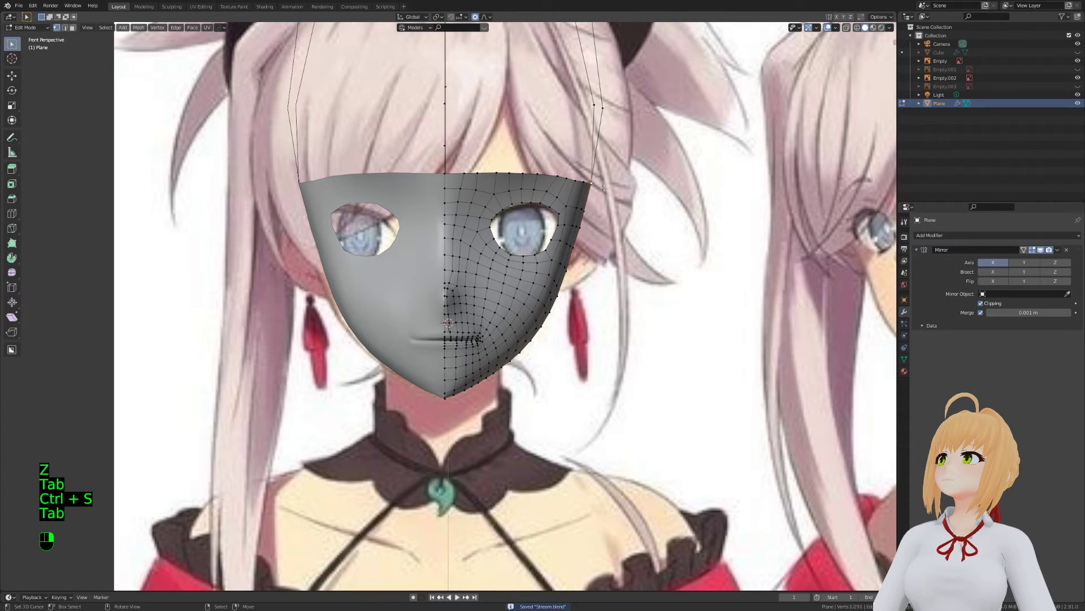
{"action": "key", "text": "Tab"}
{"action": "key", "text": "Tab"}
{"action": "middle_click_drag", "start_coordinate": [604, 187], "coordinate": [493, 337]}
{"action": "key", "text": "Tab"}
{"action": "key", "text": "Tab"}
{"action": "key", "text": "ctrl+s"}
{"action": "key", "text": "Tab"}
{"action": "key", "text": "Tab"}
{"action": "key", "text": "Tab"}
{"action": "key", "text": "Tab"}
Move the far cheek contour edge beside the mouth slightly in the three-quarter view
{"action": "key", "text": "2"}
{"action": "key", "text": "g"}
{"action": "left_click", "coordinate": [497, 336]}
{"action": "middle_click_drag", "start_coordinate": [497, 337], "coordinate": [481, 334]}
{"action": "key", "text": "1"}
{"action": "key", "text": "g"}
{"action": "right_click", "coordinate": [489, 331]}
Circle-select the far cheek vertices beside the mouth through the mesh and move them with a smaller proportional influence
{"action": "key", "text": "c"}
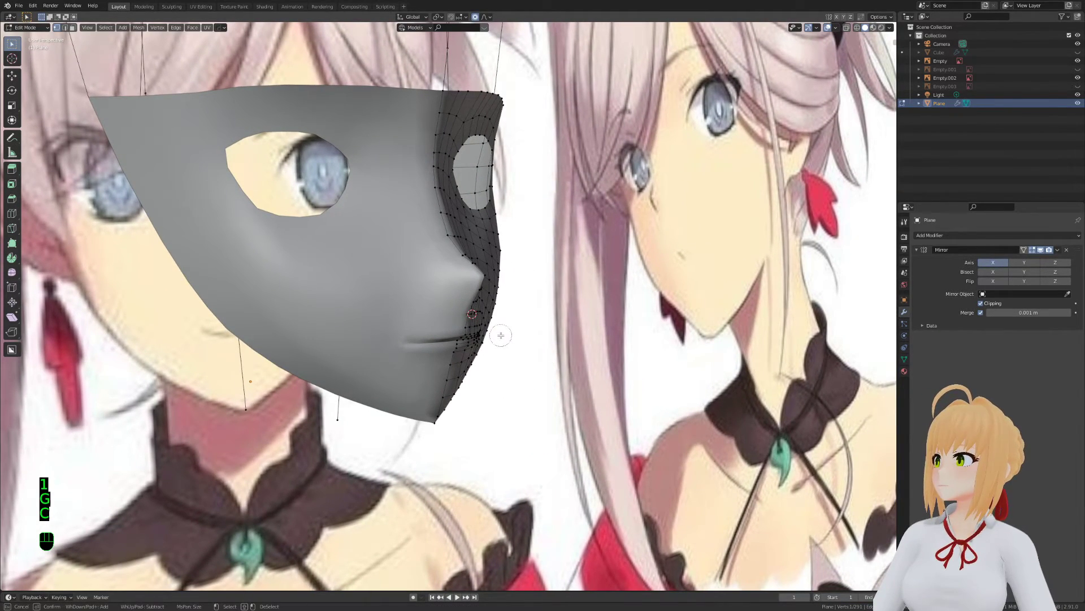
{"action": "key", "text": "z"}
{"action": "key", "text": "c"}
{"action": "left_click", "coordinate": [490, 333]}
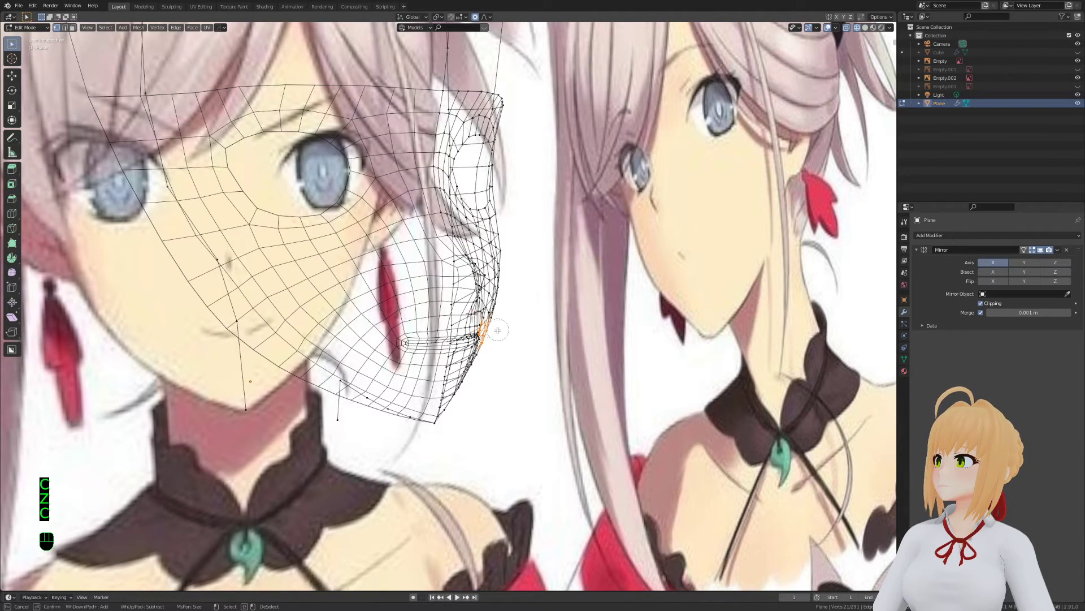
{"action": "middle_click", "coordinate": [477, 321]}
{"action": "right_click", "coordinate": [478, 328]}
{"action": "key", "text": "z"}
{"action": "key", "text": "g"}
{"action": "scroll", "coordinate": [613, 354], "scroll_direction": "up", "scroll_amount": 6}
{"action": "key", "text": "g"}
{"action": "left_click", "coordinate": [610, 353]}
Circle-select the far jaw contour vertices below the mouth through the mesh and nudge them with proportional editing
{"action": "key", "text": "1"}
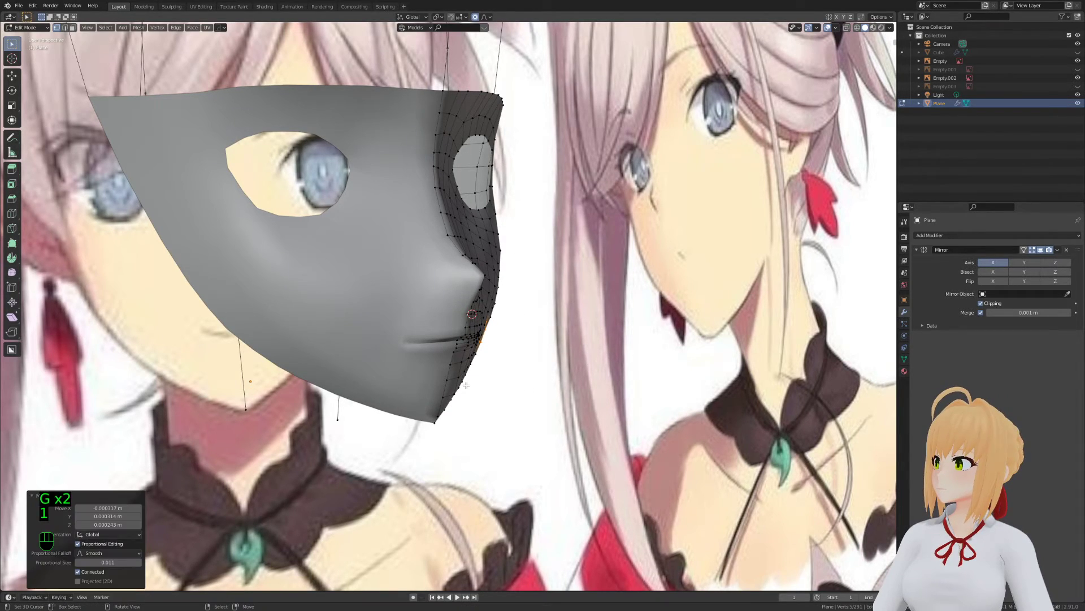
{"action": "key", "text": "z"}
{"action": "key", "text": "a"}
{"action": "key", "text": "a"}
{"action": "key", "text": "a"}
{"action": "key", "text": "c"}
{"action": "left_click", "coordinate": [480, 377]}
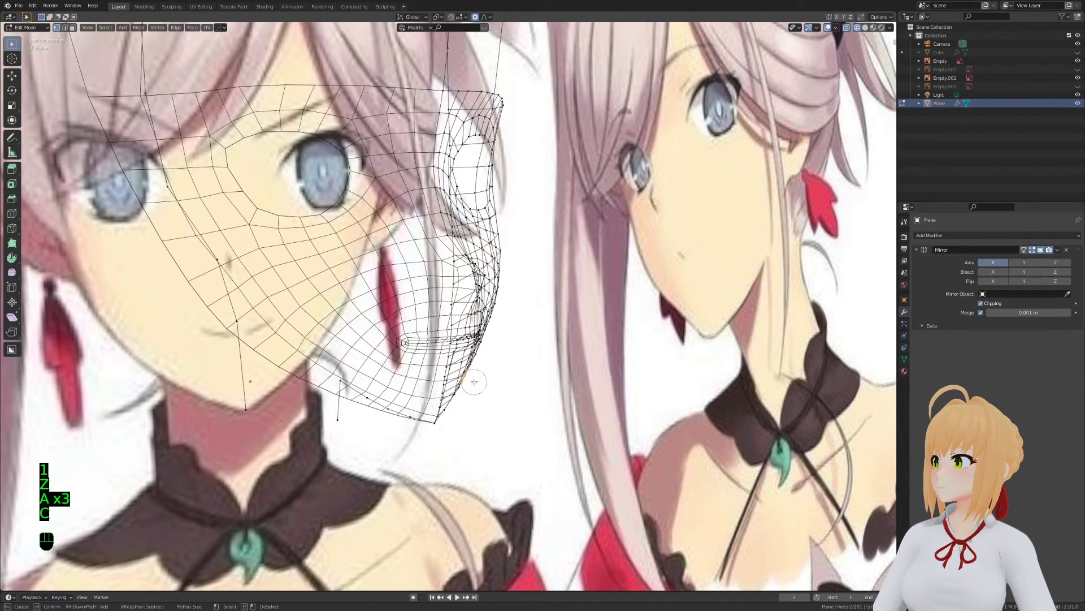
{"action": "right_click", "coordinate": [478, 375]}
{"action": "key", "text": "z"}
{"action": "key", "text": "g"}
{"action": "left_click", "coordinate": [718, 412]}
Refine the far jaw contour near the chin by nudging its vertices in the three-quarter view
{"action": "key", "text": "r"}
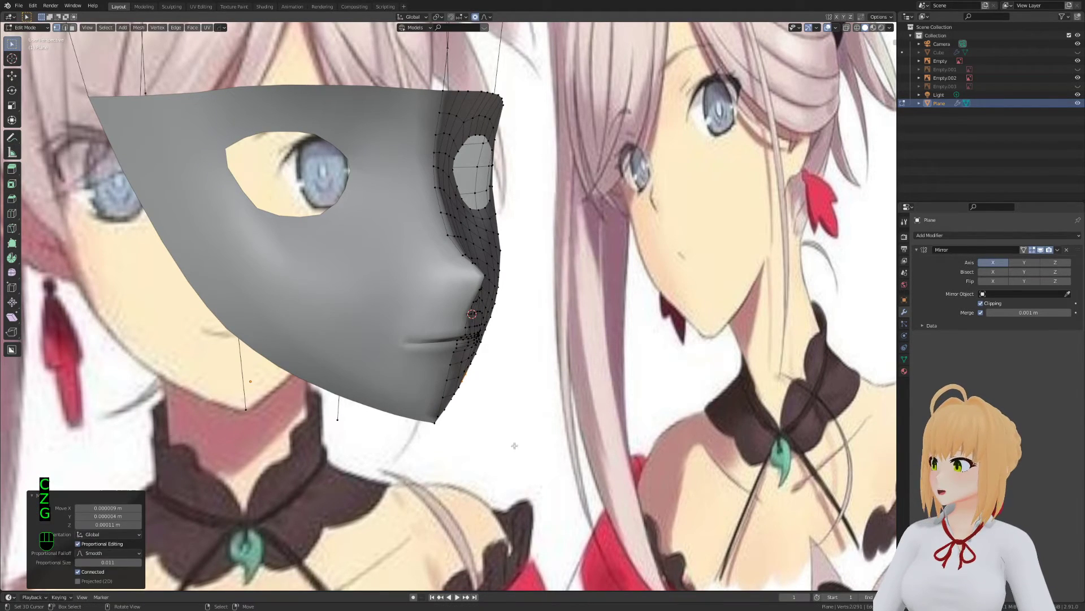
{"action": "left_click", "coordinate": [465, 432]}
{"action": "key", "text": "g"}
{"action": "left_click", "coordinate": [466, 422]}
{"action": "key", "text": "1"}
{"action": "key", "text": "g"}
{"action": "left_click", "coordinate": [455, 403]}
{"action": "left_click", "coordinate": [456, 402]}
{"action": "key", "text": "g"}
{"action": "left_click", "coordinate": [450, 400]}
Nudge the far jaw contour just below the mouth corner and compare the face with the reference in Object Mode
{"action": "key", "text": "Tab"}
{"action": "key", "text": "Tab"}
{"action": "key", "text": "Tab"}
{"action": "key", "text": "g"}
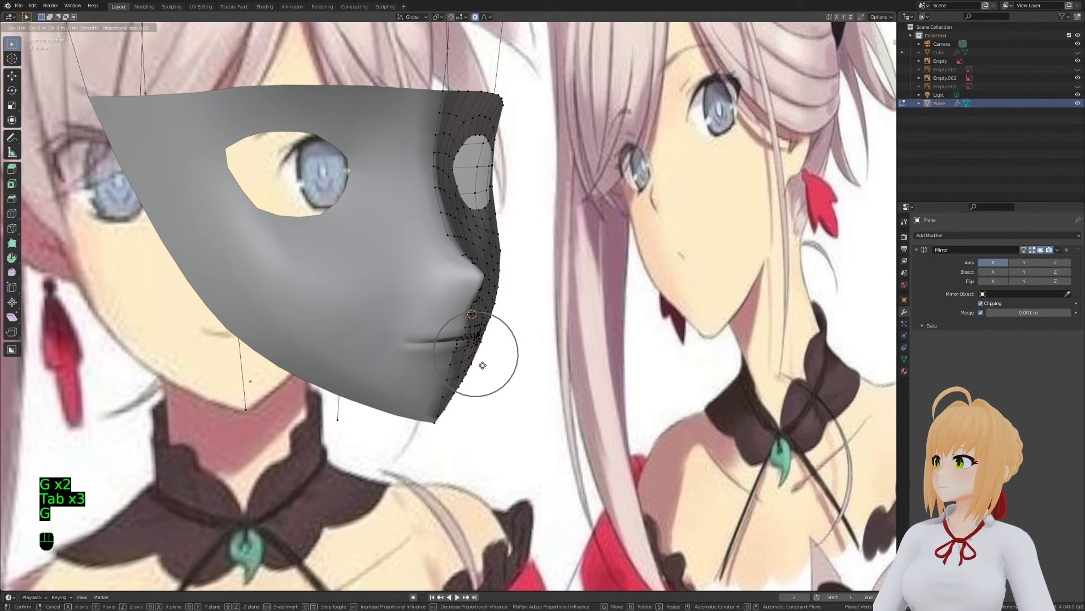
{"action": "left_click", "coordinate": [482, 364]}
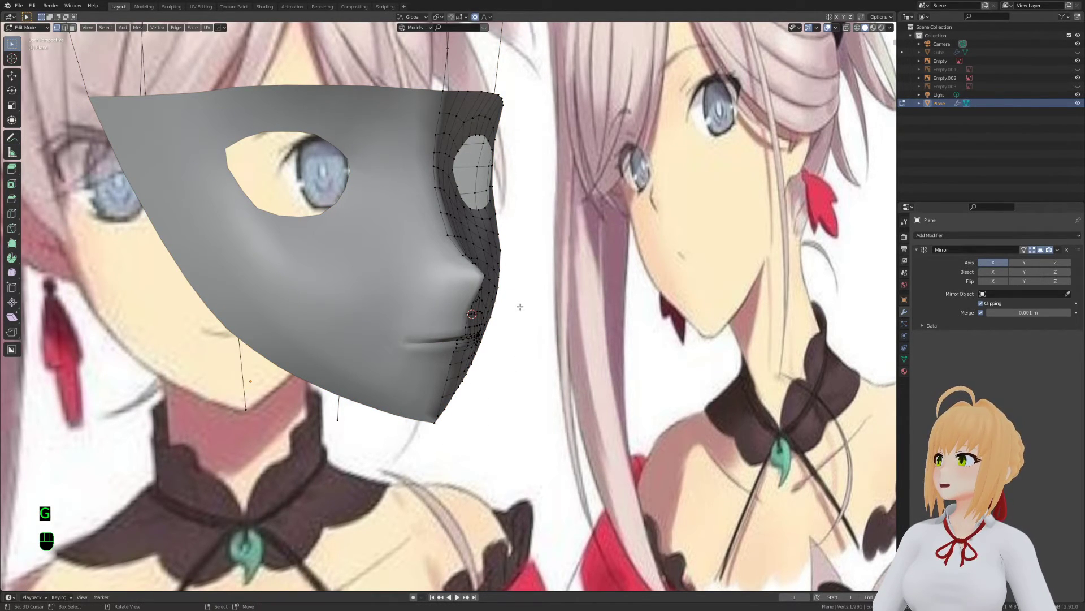
{"action": "key", "text": "Tab"}
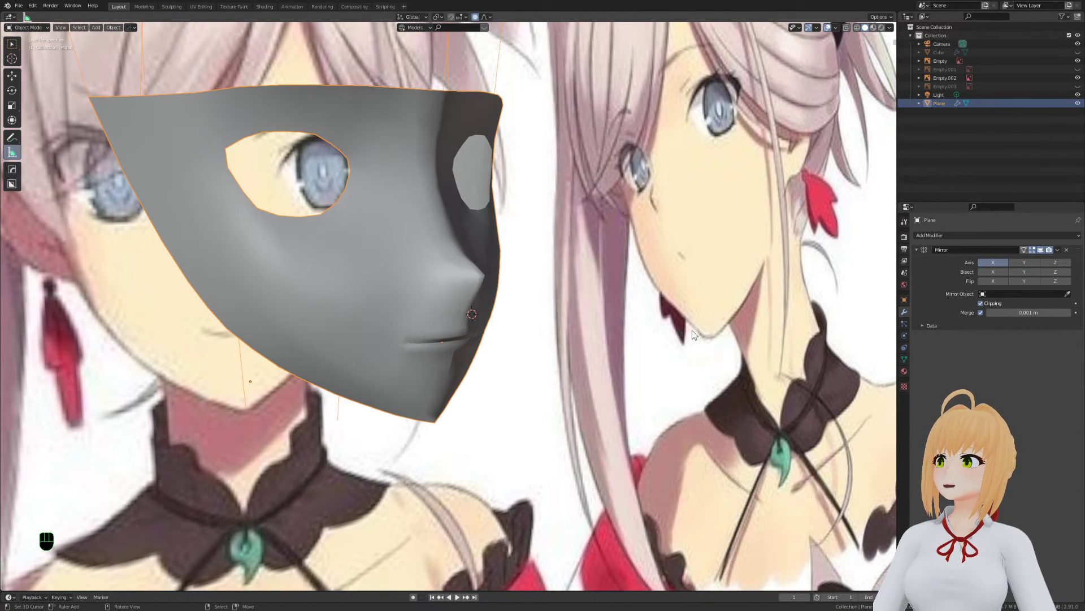
{"action": "scroll", "coordinate": [571, 366], "scroll_direction": "down", "scroll_amount": 3}
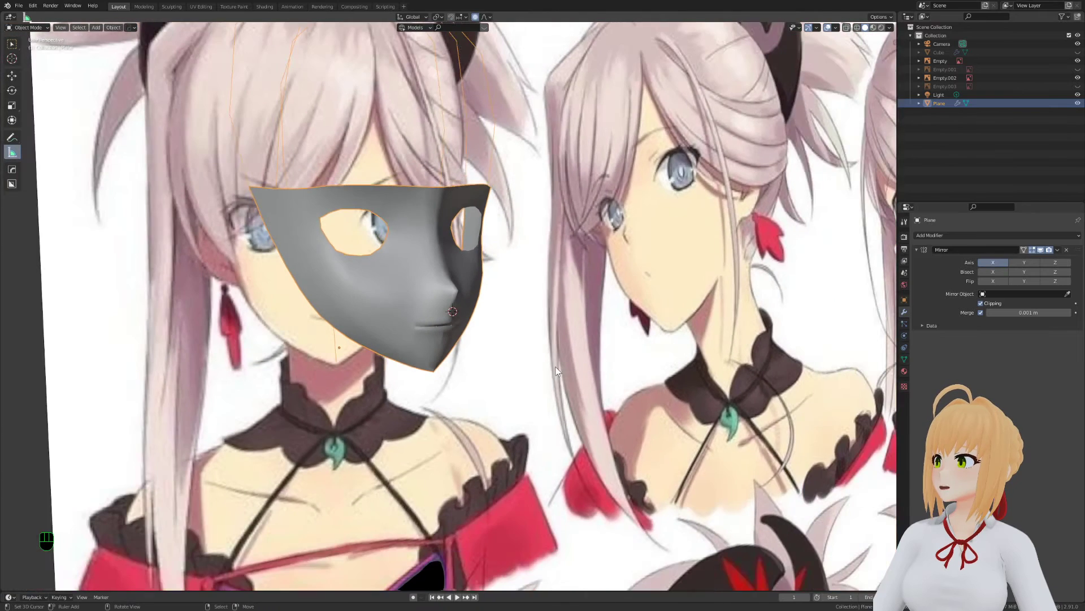
{"action": "middle_click_drag", "start_coordinate": [491, 360], "coordinate": [492, 357]}
{"action": "mouse_move", "coordinate": [480, 405]}
{"action": "middle_mouse_down"}
{"action": "mouse_move", "coordinate": [509, 384]}
{"action": "mouse_move", "coordinate": [499, 400]}
{"action": "middle_mouse_up"}
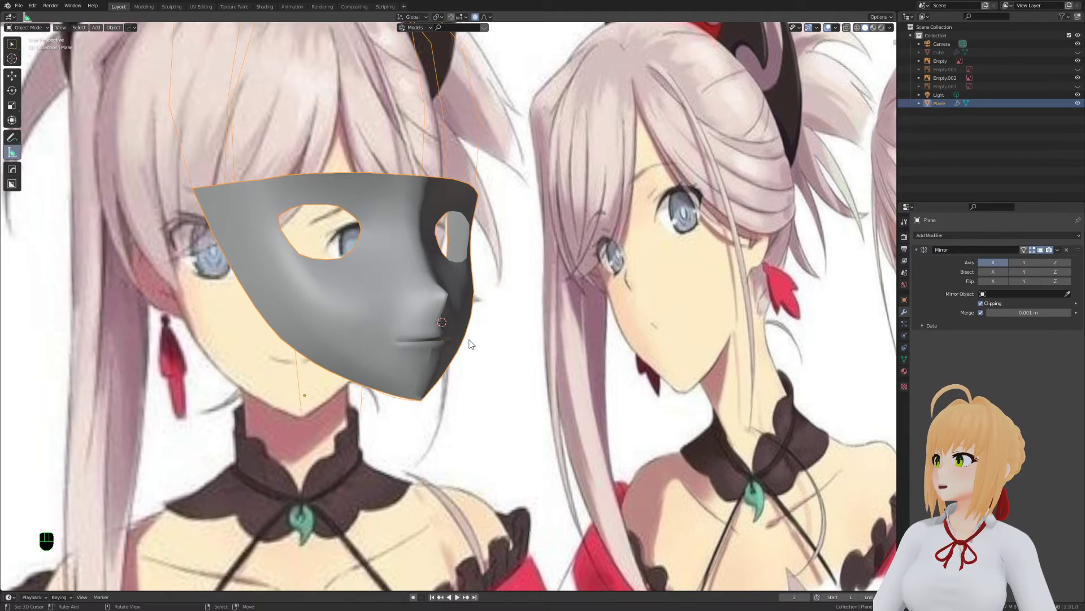
Circle-select the far jaw vertices below the mouth corner through the mesh and move them with proportional editing
{"action": "key", "text": "Tab"}
{"action": "key", "text": "z"}
{"action": "key", "text": "a"}
{"action": "key", "text": "a"}
{"action": "key", "text": "a"}
{"action": "key", "text": "c"}
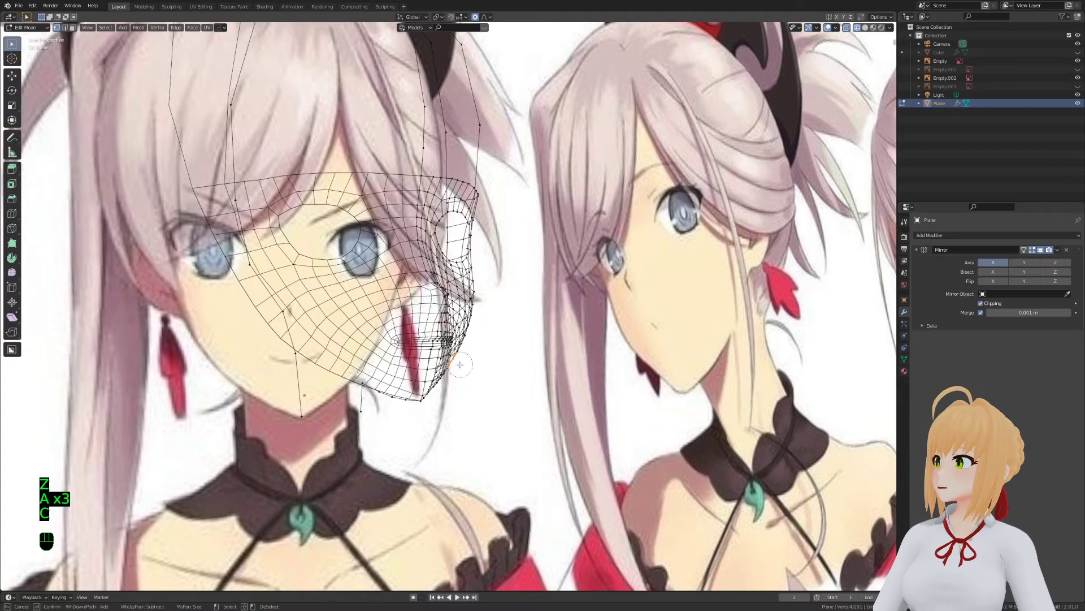
{"action": "right_click", "coordinate": [460, 364]}
{"action": "key", "text": "z"}
{"action": "key", "text": "g"}
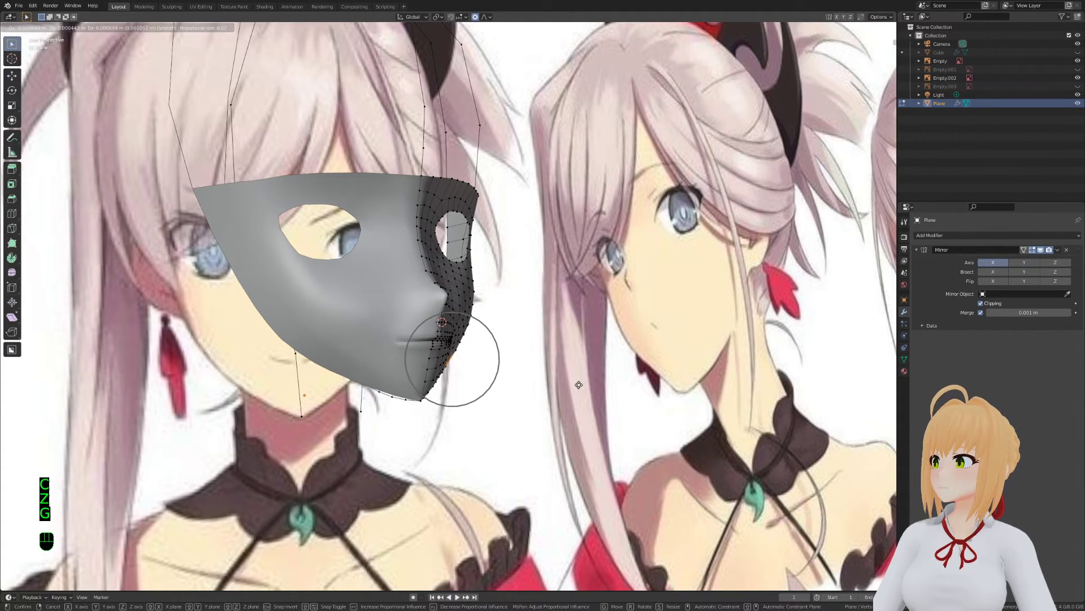
{"action": "left_click", "coordinate": [579, 384]}
Move the far jaw vertex near the chin, clear the selection and check the contour from a slightly different angle
{"action": "key", "text": "g"}
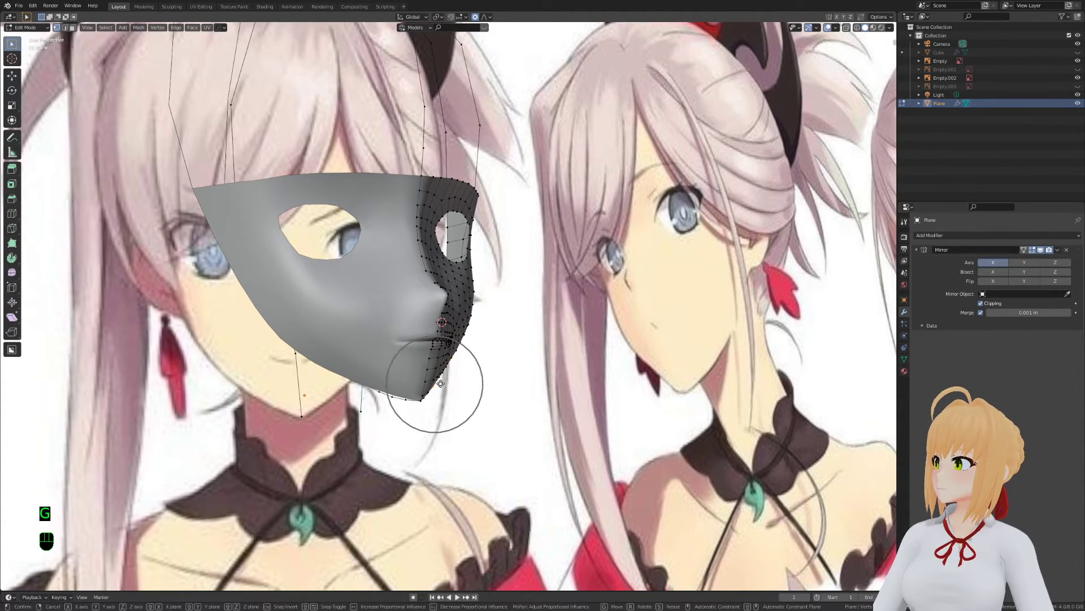
{"action": "left_click", "coordinate": [440, 383]}
{"action": "key", "text": "a"}
{"action": "key", "text": "a"}
{"action": "key", "text": "a"}
{"action": "key", "text": "Tab"}
{"action": "middle_click_drag", "start_coordinate": [478, 342], "coordinate": [492, 357]}
{"action": "key", "text": "Tab"}
{"action": "scroll", "coordinate": [439, 403], "scroll_direction": "up", "scroll_amount": 4}
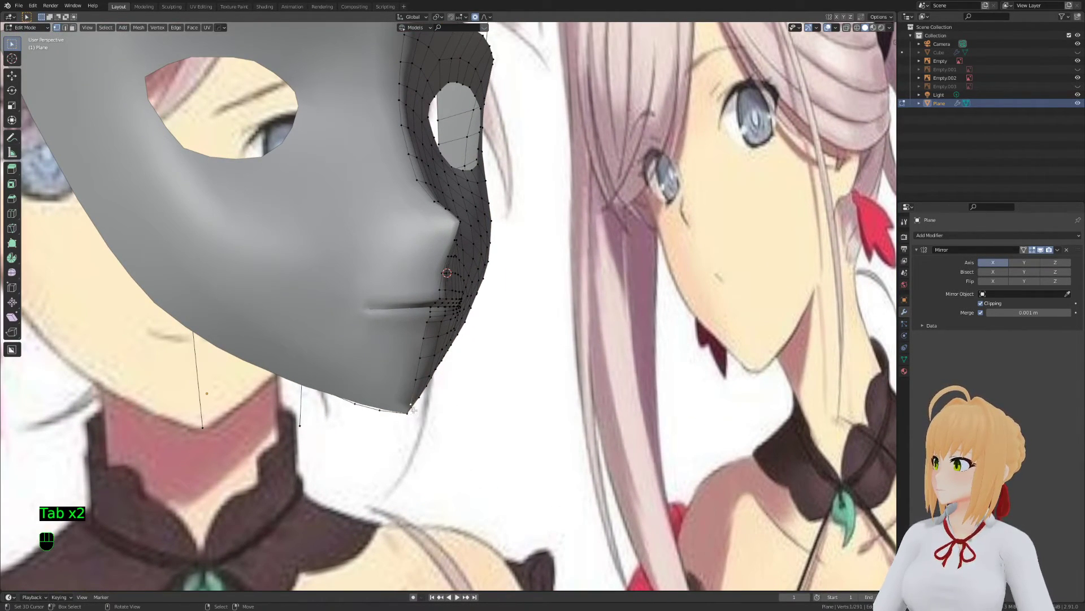
Add a vertical edge loop beside the centre line between the mouth and chin in front orthographic view
{"action": "key", "text": "z"}
{"action": "key", "text": "KP_1"}
{"action": "key", "text": "z"}
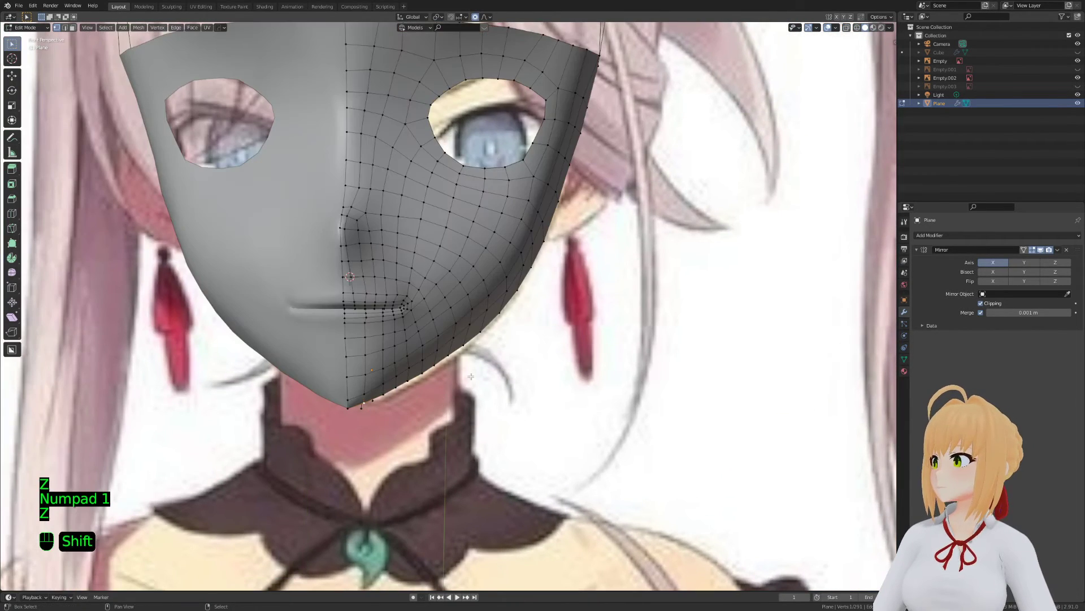
{"action": "middle_click_drag", "start_coordinate": [490, 370], "coordinate": [537, 310], "text": "shift"}
{"action": "key", "text": "KP_1"}
{"action": "key", "text": "KP_5"}
{"action": "scroll", "coordinate": [538, 311], "scroll_direction": "up", "scroll_amount": 4}
{"action": "key", "text": "a"}
{"action": "key", "text": "a"}
{"action": "key", "text": "a"}
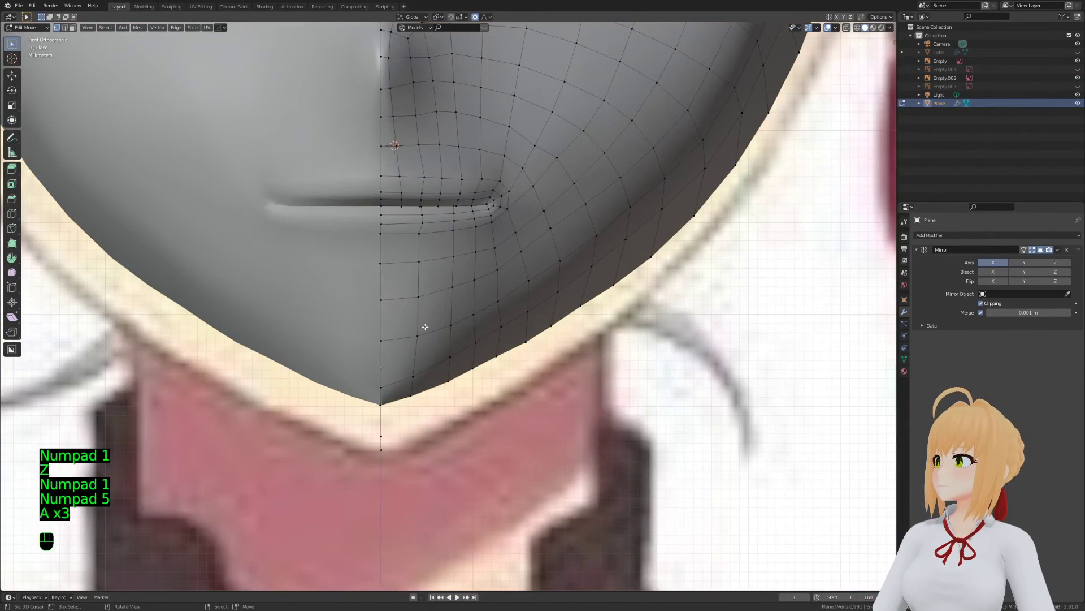
{"action": "key", "text": "ctrl+r"}
{"action": "left_click", "coordinate": [396, 224]}
{"action": "middle_click_drag", "start_coordinate": [465, 363], "coordinate": [457, 317], "text": "shift"}
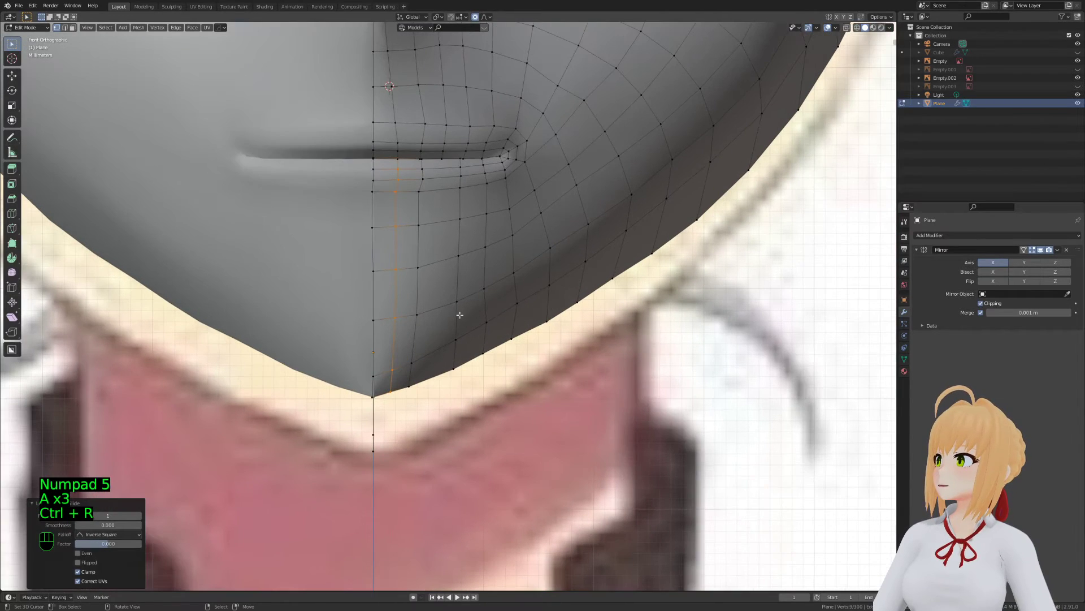
{"action": "key", "text": "g"}
{"action": "key", "text": "g"}
{"action": "right_click", "coordinate": [456, 317]}
{"action": "key", "text": "alt+s"}
{"action": "right_click", "coordinate": [490, 317]}
{"action": "key", "text": "z"}
{"action": "key", "text": "b"}
{"action": "middle_click_drag", "start_coordinate": [354, 326], "coordinate": [354, 326]}
{"action": "key", "text": "z"}
{"action": "key", "text": "alt+s"}
{"action": "right_click", "coordinate": [624, 303]}
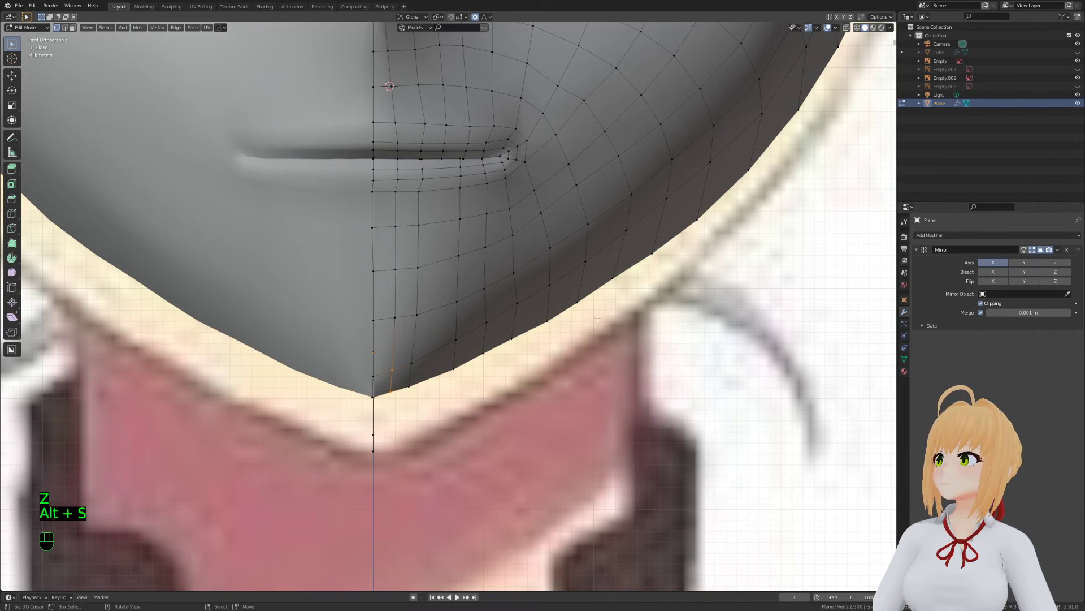
Slide the new edge loop's lowest vertices closer to the centre line and slightly shift the chin tip vertex
{"action": "key", "text": "g"}
{"action": "key", "text": "g"}
{"action": "left_click", "coordinate": [516, 333]}
{"action": "key", "text": "alt+s"}
{"action": "scroll", "coordinate": [520, 336], "scroll_direction": "up", "scroll_amount": 7}
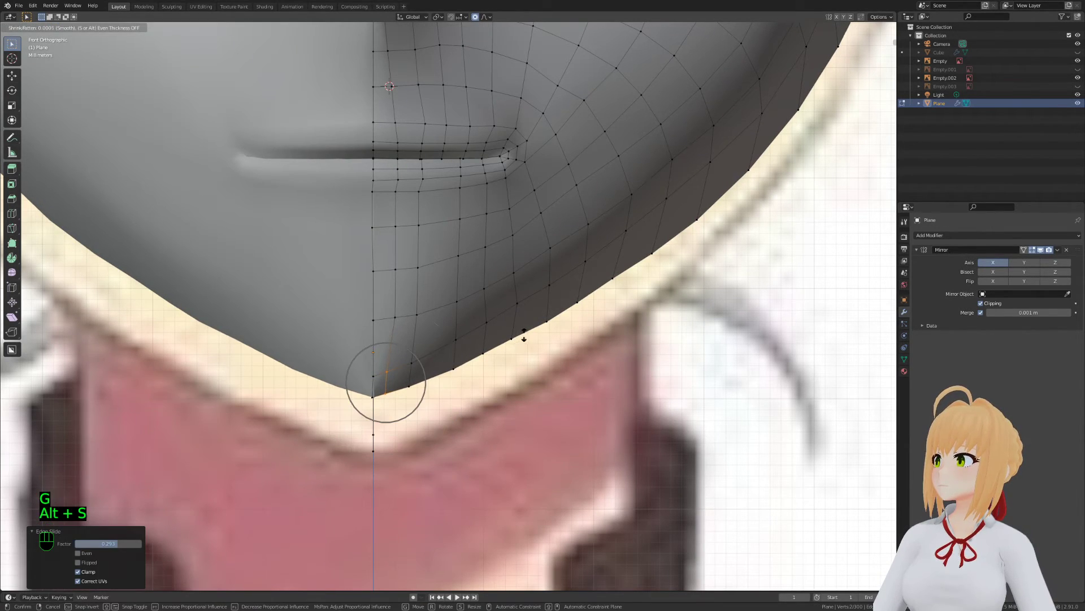
{"action": "right_click", "coordinate": [542, 310]}
{"action": "left_click", "coordinate": [373, 398]}
{"action": "key", "text": "g"}
{"action": "key", "text": "g"}
{"action": "left_click", "coordinate": [371, 401]}
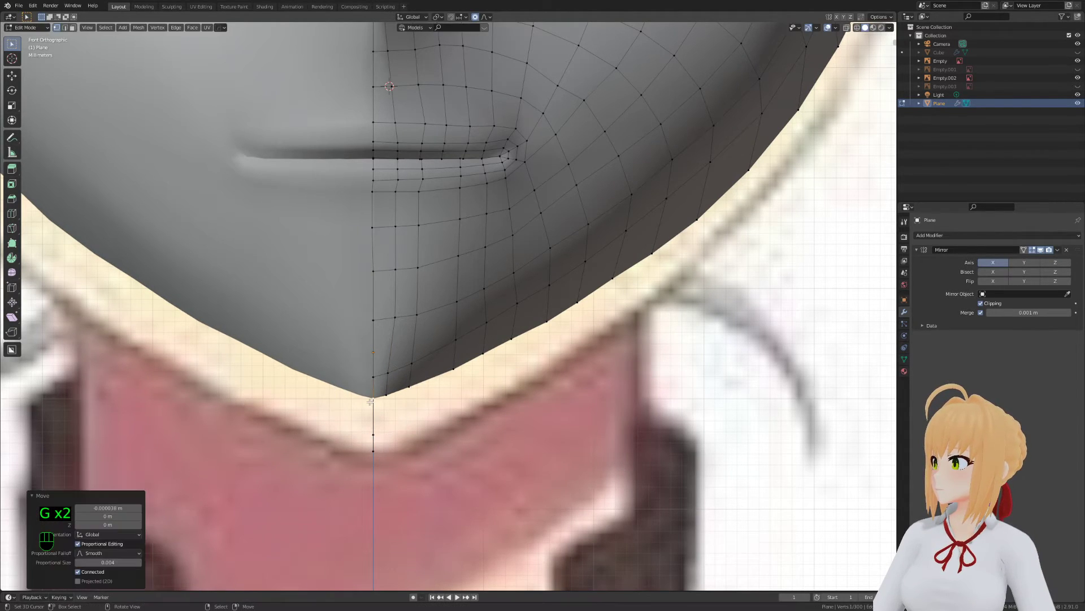
Check the smoothed chin and mouth in Object Mode from a three-quarter angle and save the file
{"action": "scroll", "coordinate": [374, 400], "scroll_direction": "down", "scroll_amount": 5}
{"action": "middle_click_drag", "start_coordinate": [374, 401], "coordinate": [538, 304]}
{"action": "key", "text": "Tab"}
{"action": "key", "text": "Tab"}
{"action": "key", "text": "Tab"}
{"action": "key", "text": "Tab"}
{"action": "key", "text": "Tab"}
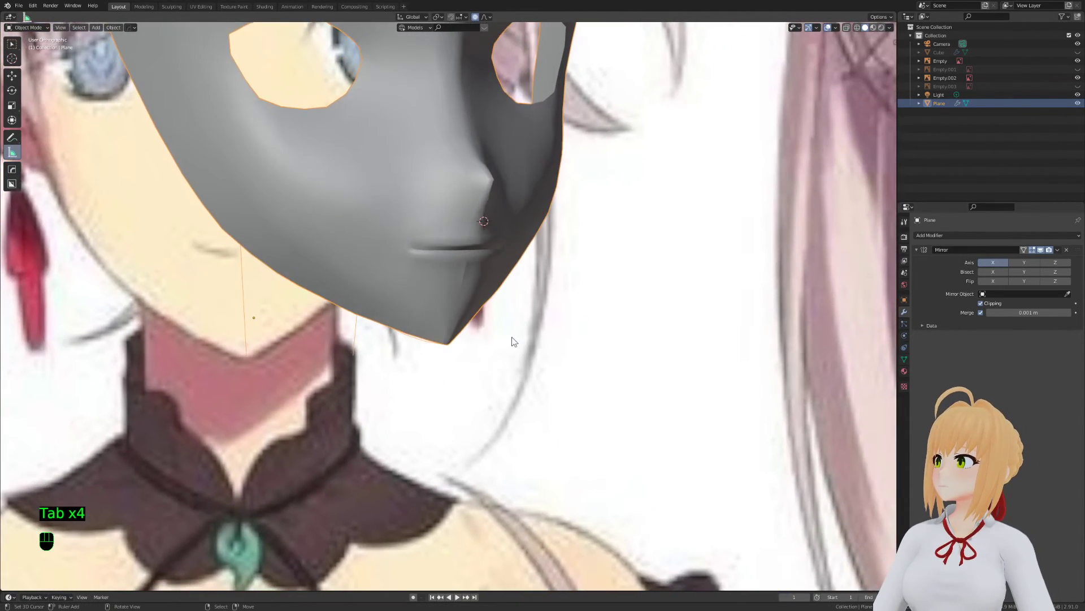
{"action": "scroll", "coordinate": [484, 348], "scroll_direction": "up", "scroll_amount": 2}
{"action": "key", "text": "Tab"}
{"action": "middle_click_drag", "start_coordinate": [484, 347], "coordinate": [387, 344]}
{"action": "key", "text": "ctrl+s"}
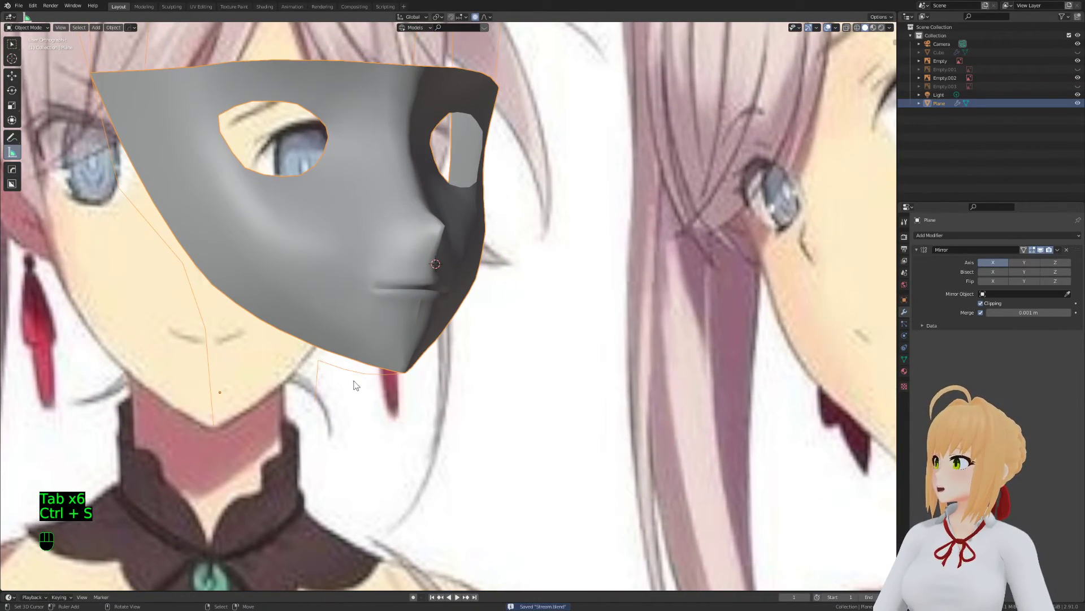
Extrude the jaw-border edge beside the chin tip backward along the under-jaw guide line in right orthographic view
{"action": "middle_click_drag", "start_coordinate": [523, 318], "coordinate": [524, 327], "text": "shift"}
{"action": "key", "text": "KP_3"}
{"action": "key", "text": "Tab"}
{"action": "middle_click_drag", "start_coordinate": [497, 256], "coordinate": [487, 323]}
{"action": "key", "text": "a"}
{"action": "key", "text": "a"}
{"action": "key", "text": "a"}
{"action": "key", "text": "2"}
{"action": "left_click", "coordinate": [416, 332]}
{"action": "middle_click_drag", "start_coordinate": [416, 332], "coordinate": [367, 353]}
{"action": "key", "text": "1"}
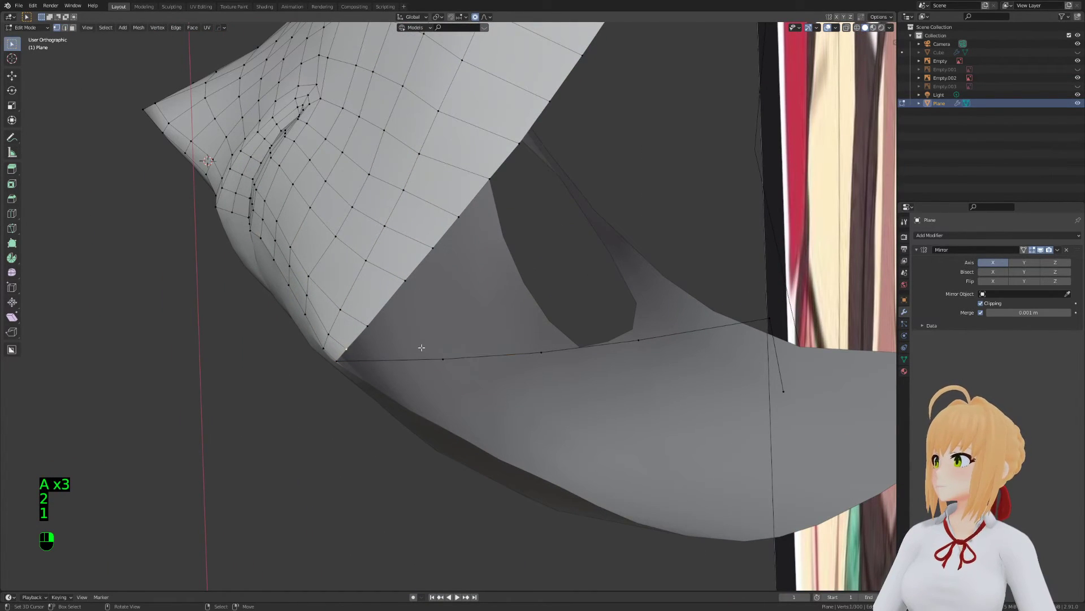
{"action": "left_click", "coordinate": [369, 327], "text": "shift"}
{"action": "key", "text": "KP_3"}
{"action": "key", "text": "e"}
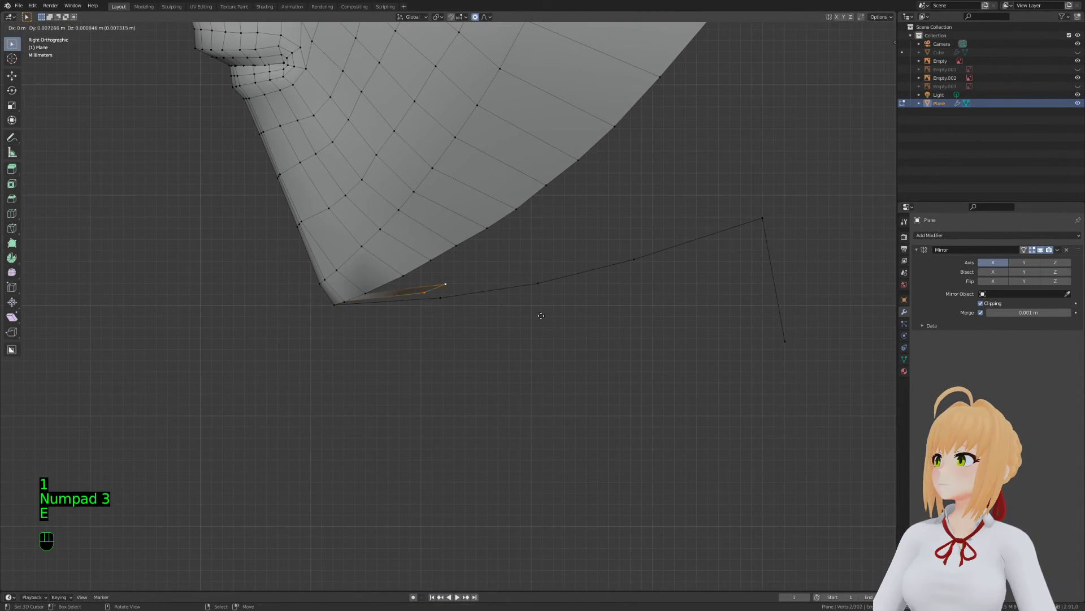
{"action": "left_click", "coordinate": [556, 318]}
Try to flatten the extruded edge by scaling it to 0 on the X axis
{"action": "key", "text": "s"}
{"action": "key", "text": "x"}
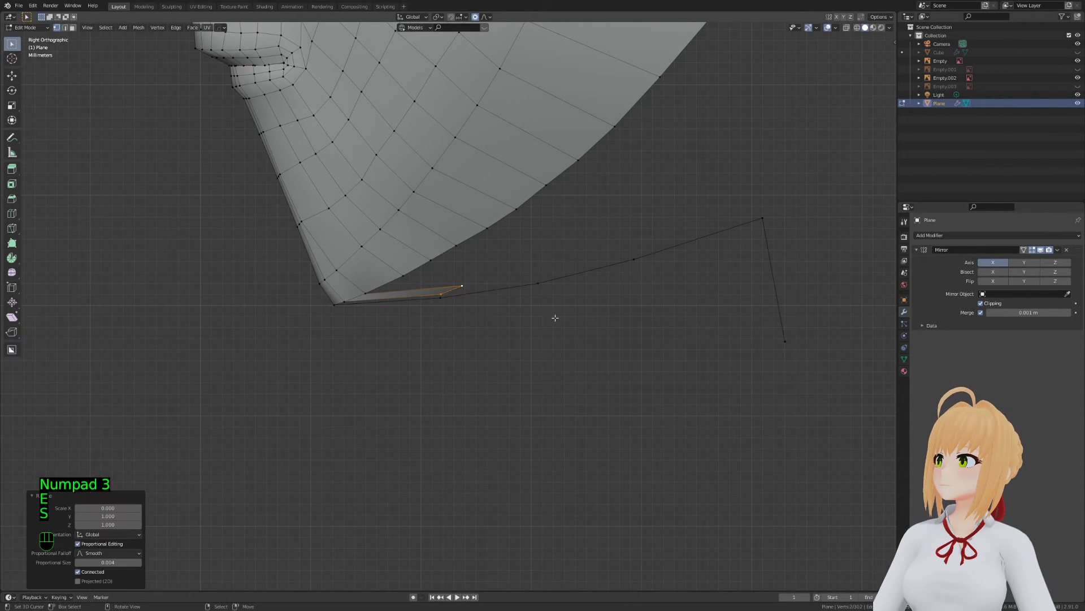
{"action": "left_click", "coordinate": [555, 318]}
{"action": "key", "text": "ctrl+z"}
Scale the extruded edge to 0 on Y, reduce its height, and move it onto the first guide-line vertex
{"action": "key", "text": "s"}
{"action": "key", "text": "y"}
{"action": "key", "text": "0"}
{"action": "left_click", "coordinate": [555, 318]}
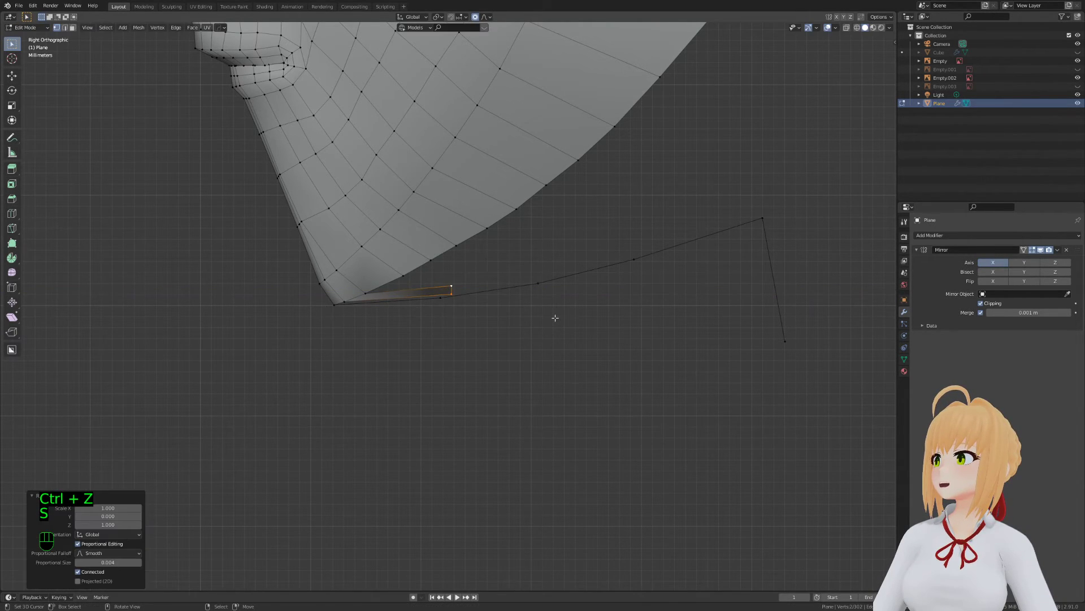
{"action": "key", "text": "g"}
{"action": "key", "text": "s"}
{"action": "scroll", "coordinate": [593, 339], "scroll_direction": "up", "scroll_amount": 2}
{"action": "key", "text": "z"}
{"action": "left_click", "coordinate": [513, 307]}
{"action": "key", "text": "g"}
{"action": "left_click", "coordinate": [512, 309]}
Extrude the edge backward three more times, following the guide-line vertices to the end of the under-jaw profile
{"action": "key", "text": "e"}
{"action": "left_click", "coordinate": [641, 299]}
{"action": "key", "text": "e"}
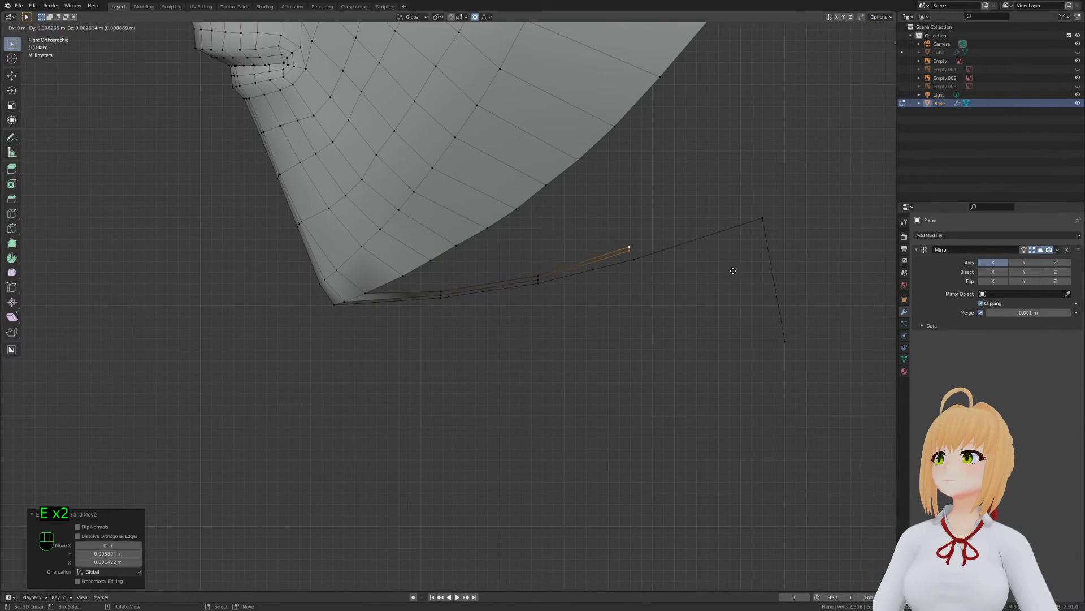
{"action": "left_click", "coordinate": [735, 272]}
{"action": "key", "text": "e"}
{"action": "left_click", "coordinate": [789, 237]}
Fill the gap between the centre guide line and the extruded under-chin strip with faces along its whole length
{"action": "middle_click_drag", "start_coordinate": [676, 260], "coordinate": [415, 362]}
{"action": "key", "text": "2"}
{"action": "left_click", "coordinate": [416, 362]}
{"action": "left_click", "coordinate": [405, 363], "text": "shift"}
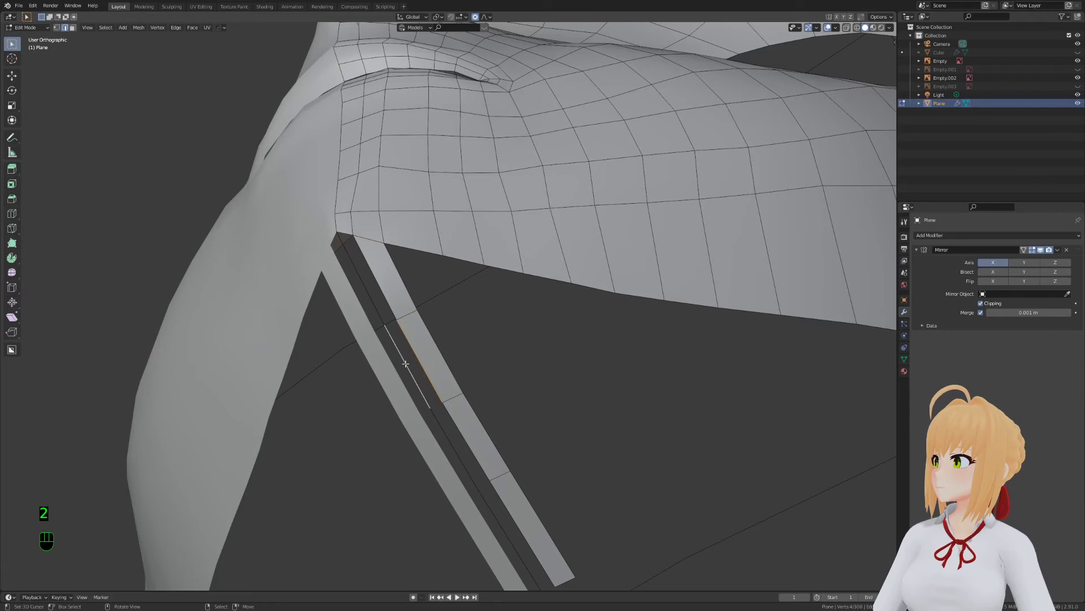
{"action": "left_click", "coordinate": [438, 408], "text": "shift"}
{"action": "key", "text": "f"}
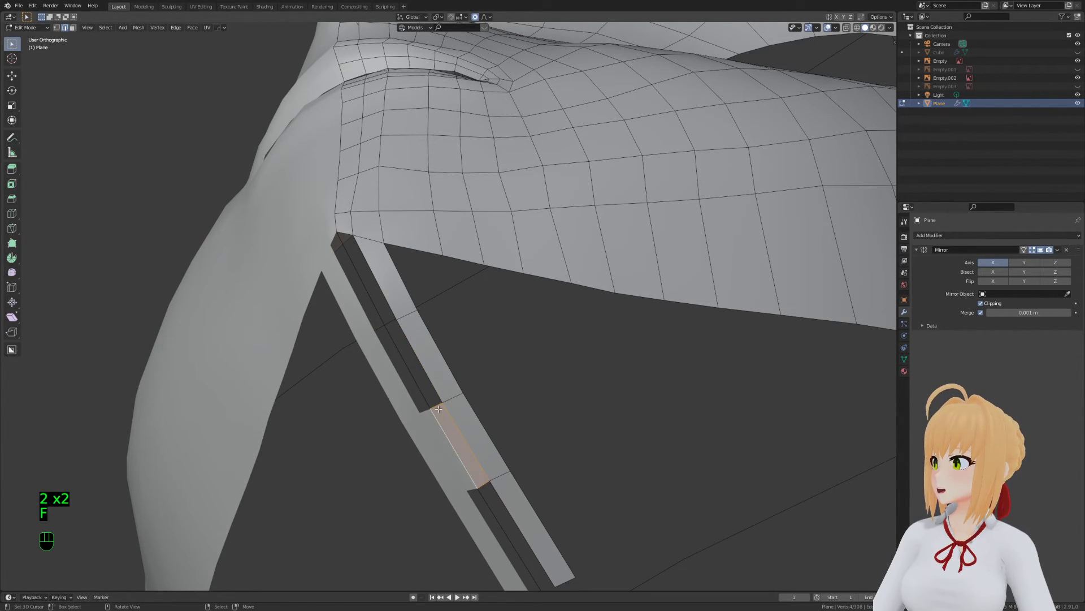
{"action": "key", "text": "f"}
{"action": "key", "text": "f"}
{"action": "middle_click_drag", "start_coordinate": [514, 540], "coordinate": [500, 495], "text": "shift"}
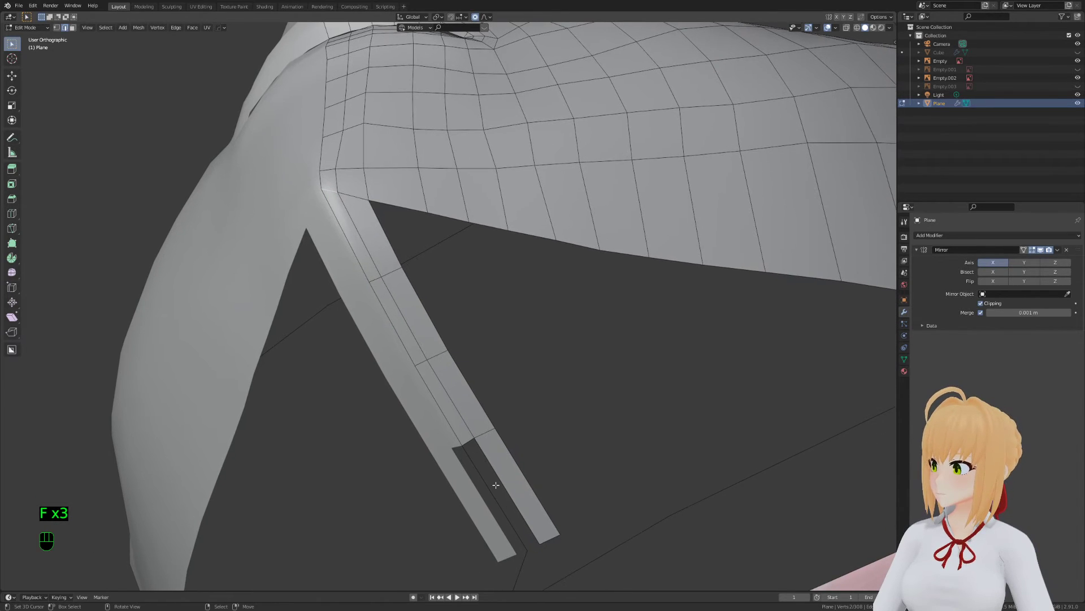
{"action": "key", "text": "f"}
Merge the two neighbouring inner strip vertices nearest the chin at the last one and clear the selection
{"action": "middle_click_drag", "start_coordinate": [468, 440], "coordinate": [413, 326]}
{"action": "key", "text": "1"}
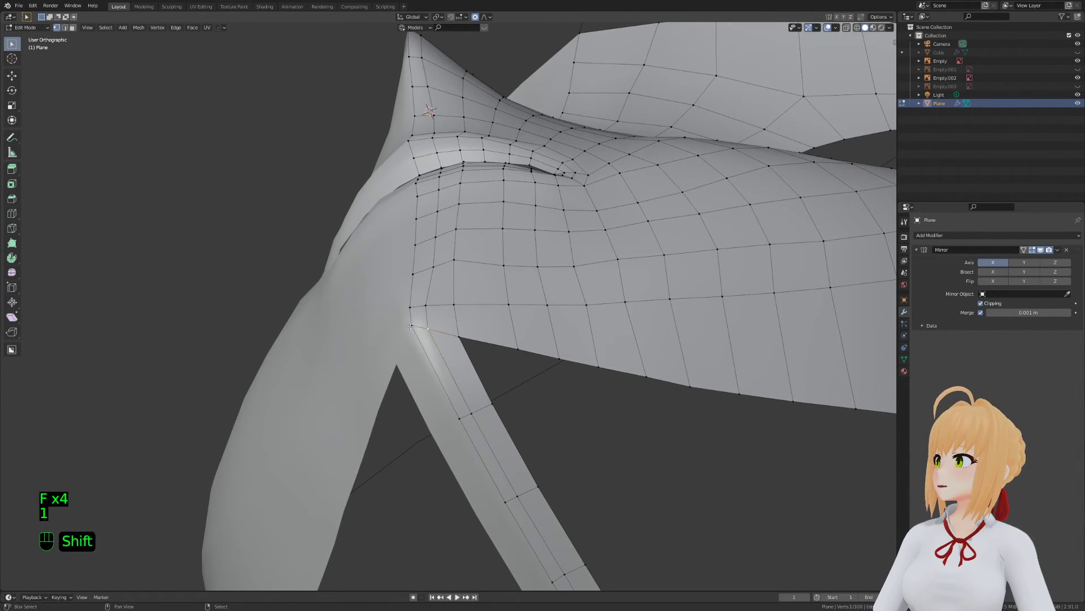
{"action": "key", "text": "m"}
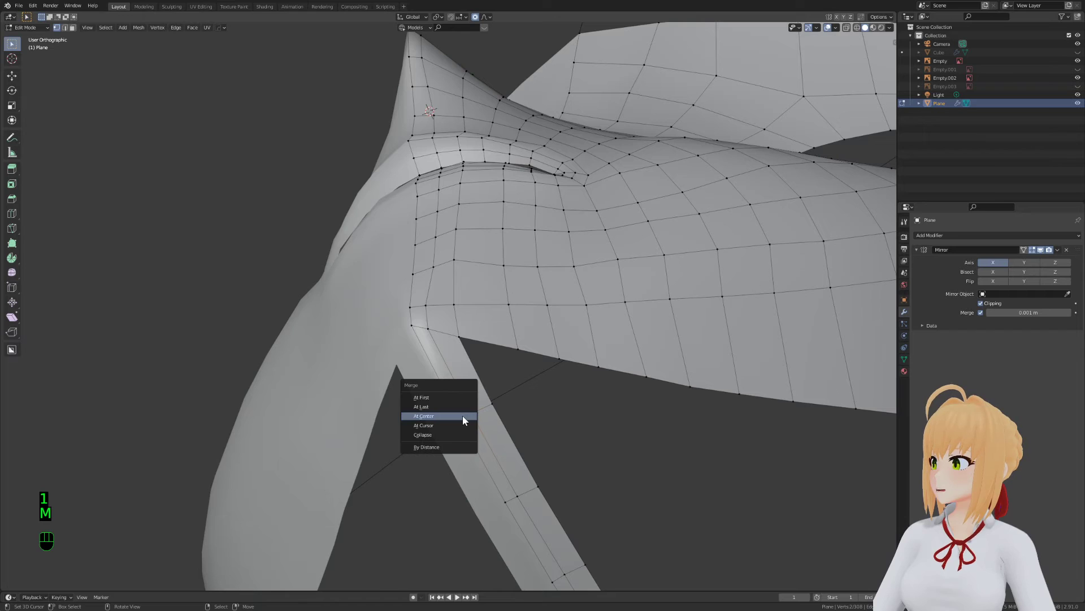
{"action": "left_click", "coordinate": [451, 408]}
{"action": "key", "text": "a"}
{"action": "key", "text": "a"}
{"action": "key", "text": "a"}
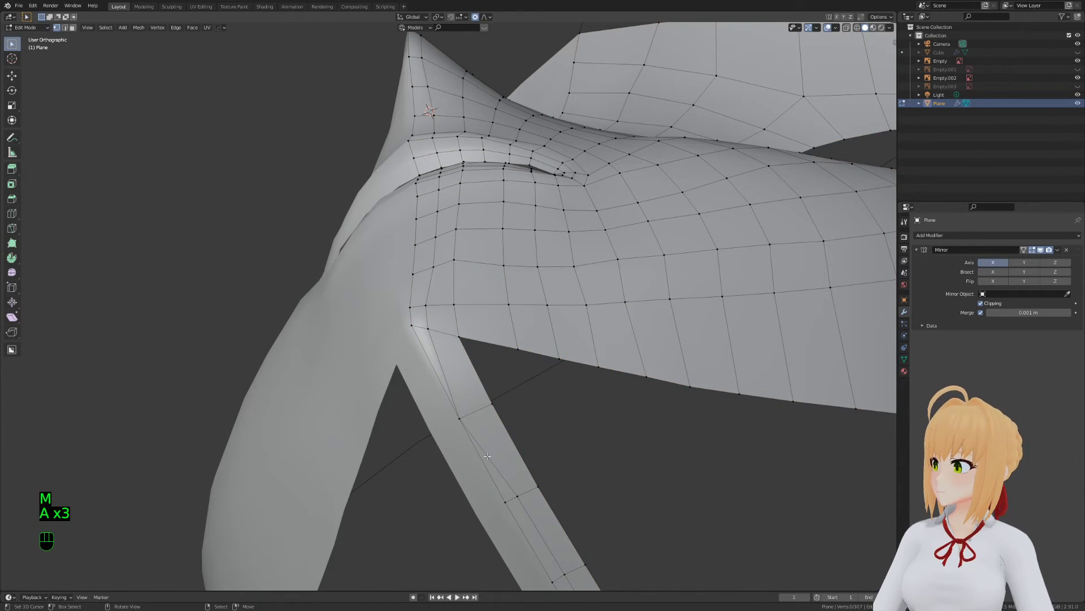
Select the run of inner edges along the under-chin strip and delete it as an edge loop
{"action": "key", "text": "2"}
{"action": "middle_click_drag", "start_coordinate": [513, 504], "coordinate": [481, 353]}
{"action": "left_click", "coordinate": [480, 353]}
{"action": "left_click", "coordinate": [529, 462], "text": "ctrl"}
{"action": "key", "text": "x"}
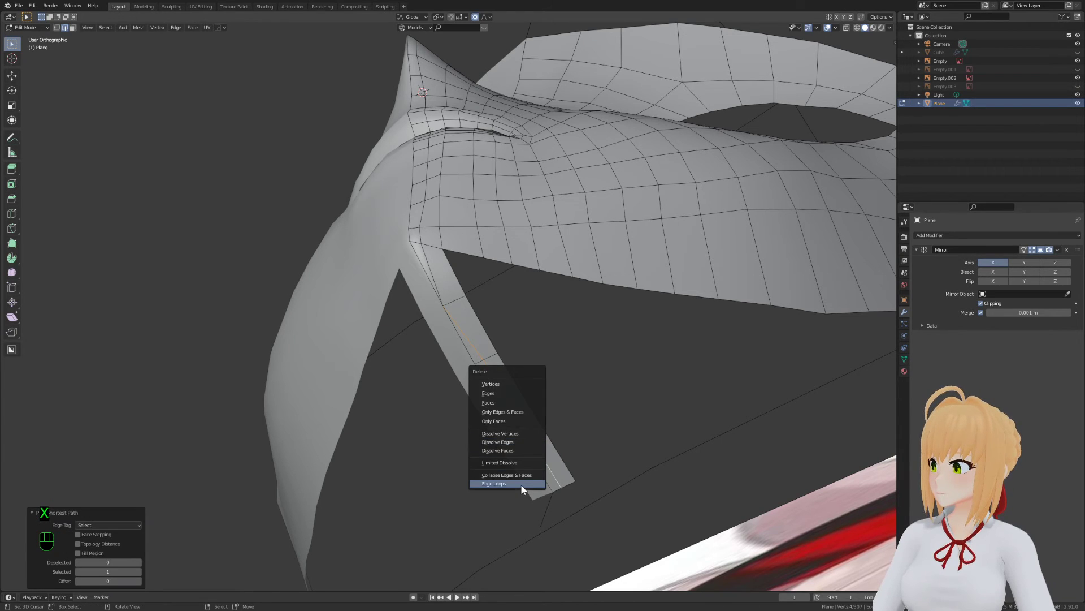
{"action": "left_click", "coordinate": [520, 484]}
Dissolve the leftover edge in the under-chin strip near the chin and check the surface from below
{"action": "key", "text": "a"}
{"action": "left_click", "coordinate": [462, 323]}
{"action": "key", "text": "2"}
{"action": "key", "text": "x"}
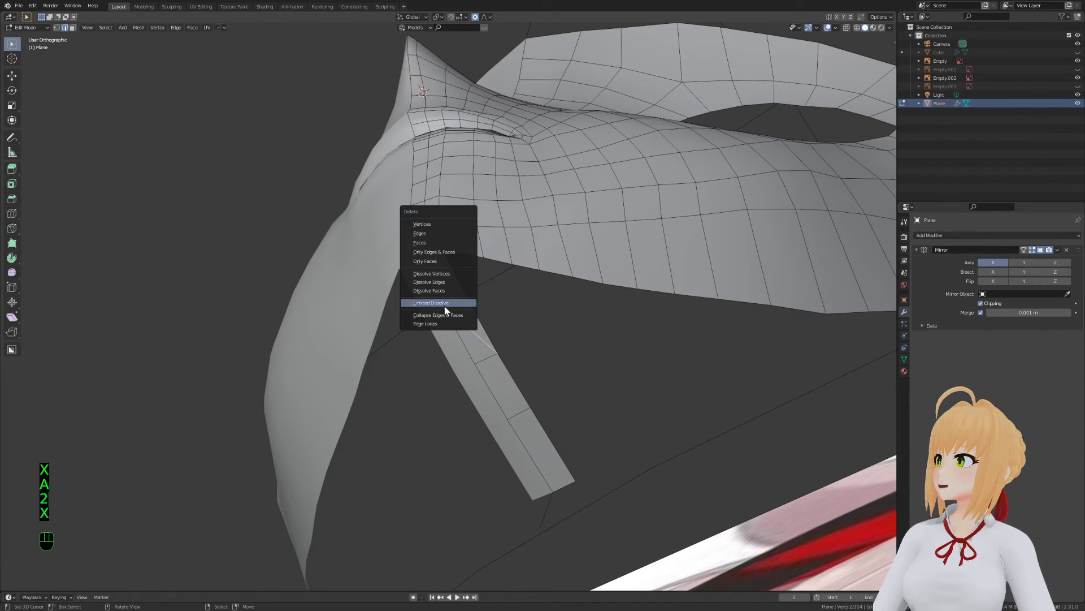
{"action": "left_click", "coordinate": [439, 283]}
{"action": "key", "text": "a"}
{"action": "key", "text": "a"}
{"action": "key", "text": "a"}
{"action": "middle_click_drag", "start_coordinate": [438, 284], "coordinate": [468, 391]}
{"action": "key", "text": "Tab"}
{"action": "key", "text": "Tab"}
{"action": "middle_click_drag", "start_coordinate": [476, 320], "coordinate": [478, 342], "text": "shift"}
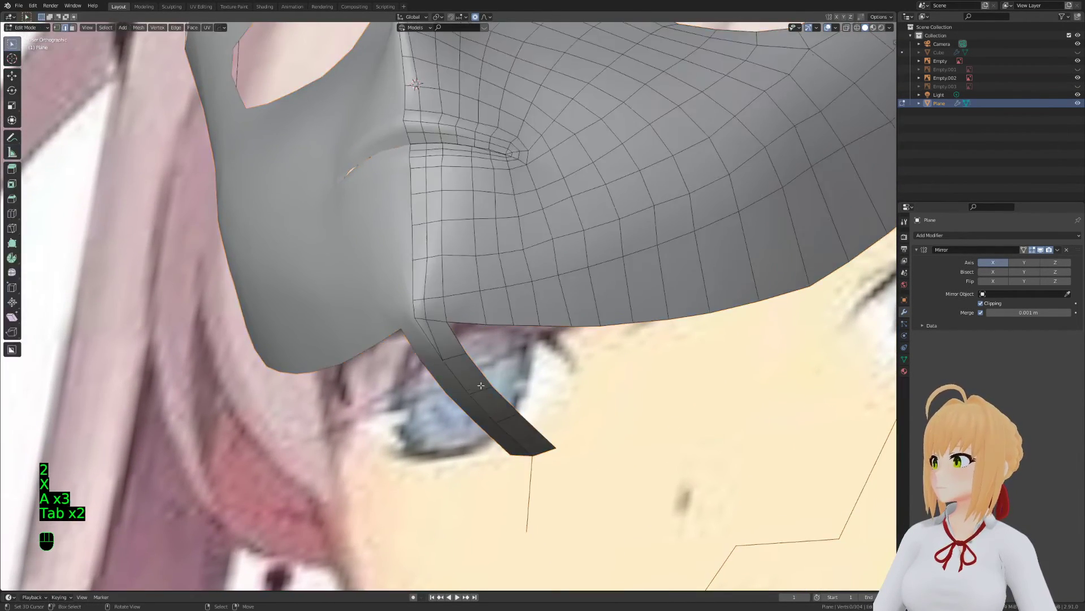
Extrude a vertex from the jaw border near the chin and fill a face between it and the strip's outer edge
{"action": "key", "text": "2"}
{"action": "key", "text": "1"}
{"action": "key", "text": "e"}
{"action": "left_click", "coordinate": [514, 375]}
{"action": "key", "text": "2"}
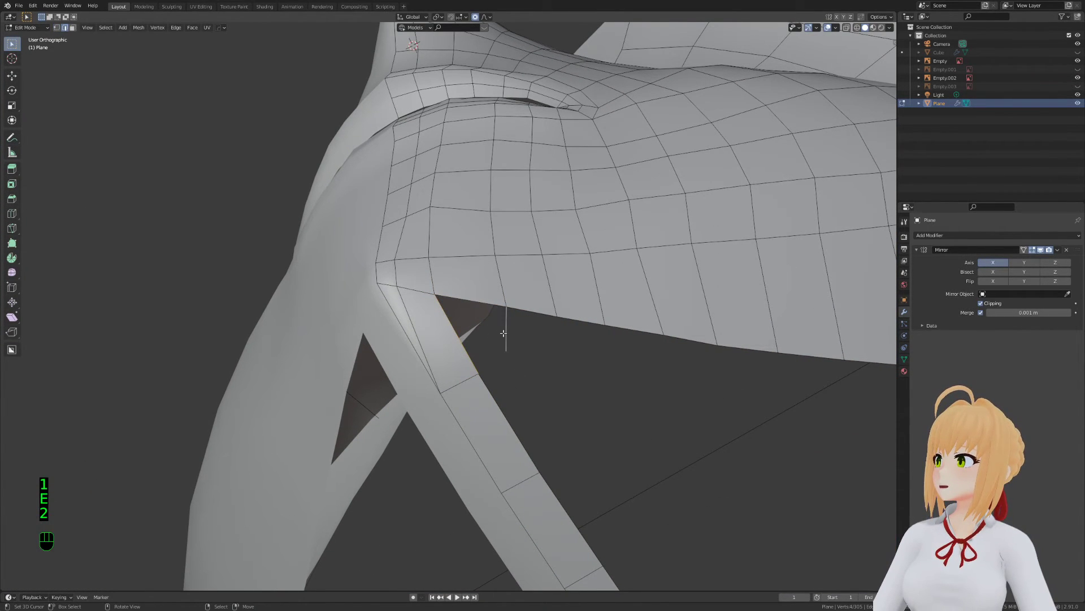
{"action": "key", "text": "f"}
Extrude the outer edges of the strip's rear segments sideways and fill the gap toward the new chin-side face
{"action": "key", "text": "1"}
{"action": "middle_click_drag", "start_coordinate": [520, 342], "coordinate": [466, 293]}
{"action": "key", "text": "2"}
{"action": "left_click", "coordinate": [439, 358], "text": "alt"}
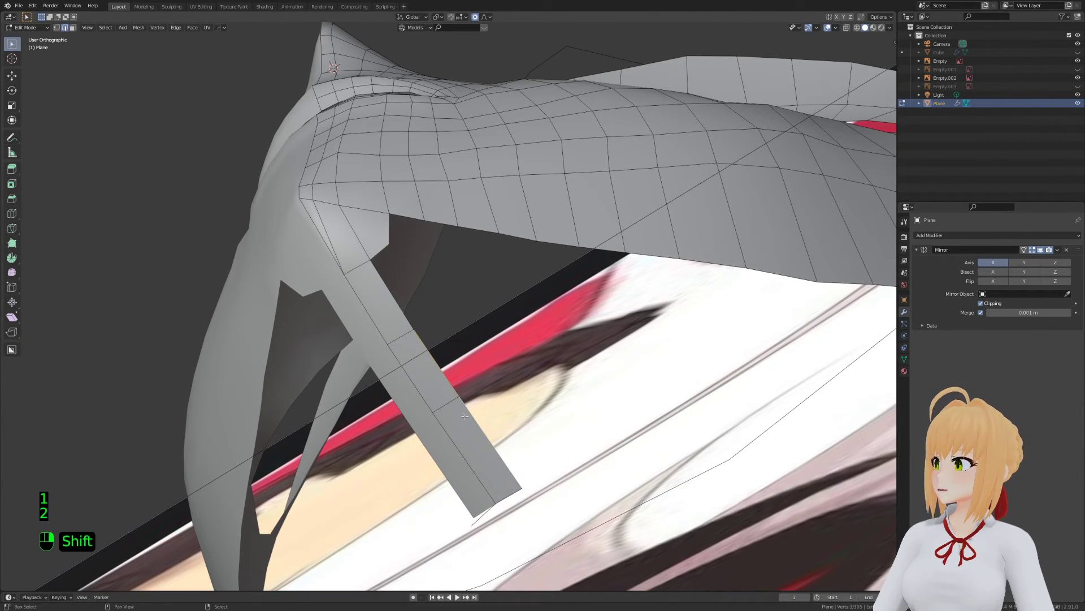
{"action": "middle_click_drag", "start_coordinate": [439, 358], "coordinate": [508, 362]}
{"action": "key", "text": "e"}
{"action": "left_click", "coordinate": [579, 357]}
{"action": "key", "text": "r"}
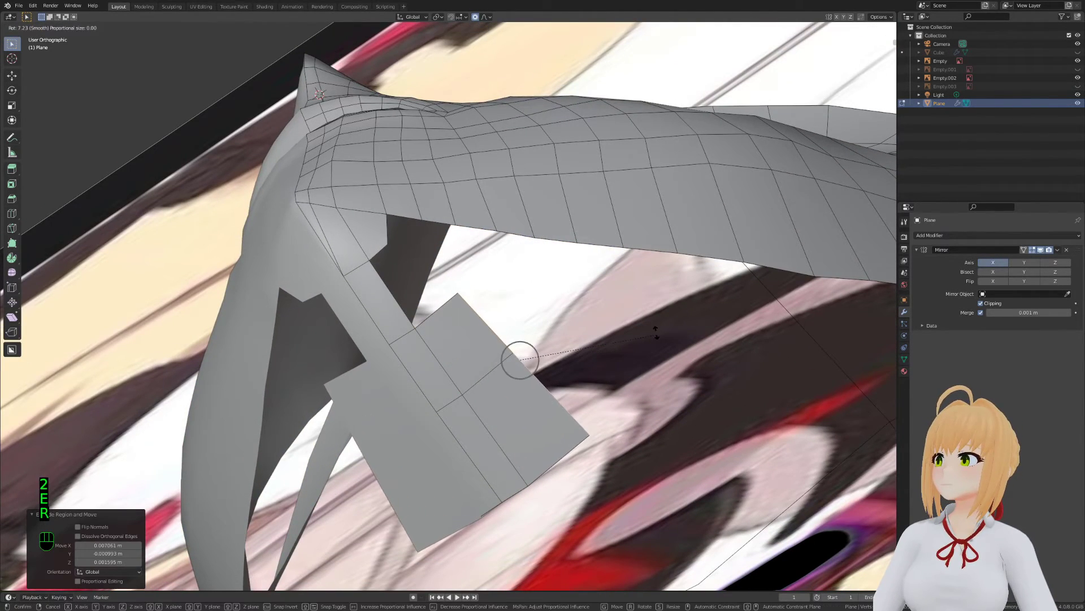
{"action": "right_click", "coordinate": [520, 360]}
{"action": "key", "text": "ctrl+z"}
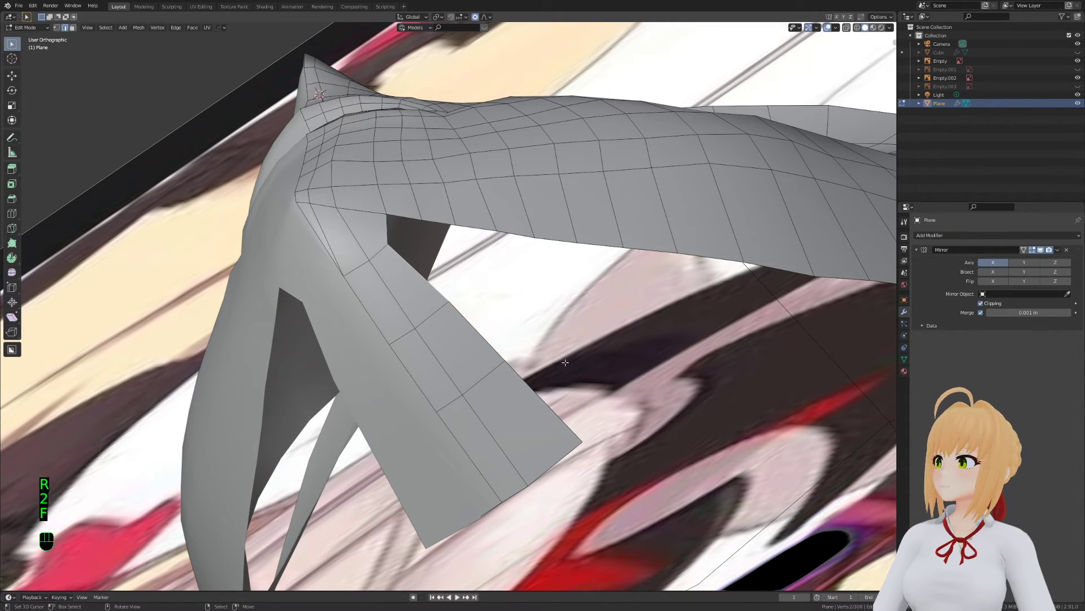
Slide the rear lengthwise edge within the widened under-chin strip, check it in Object Mode and save the file
{"action": "key", "text": "g"}
{"action": "key", "text": "g"}
{"action": "left_click", "coordinate": [514, 457]}
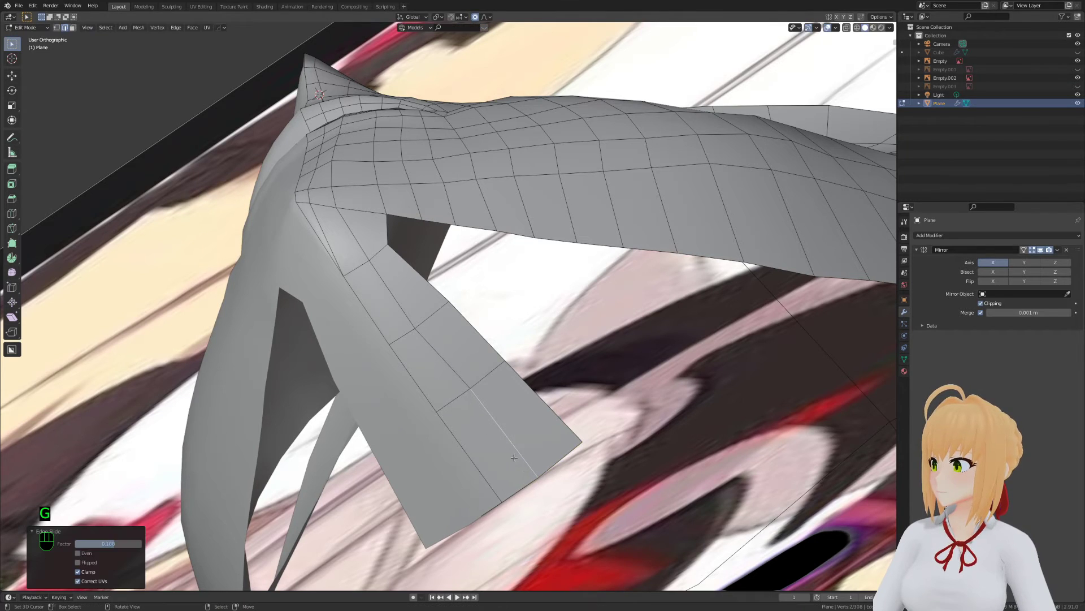
{"action": "key", "text": "1"}
{"action": "key", "text": "Tab"}
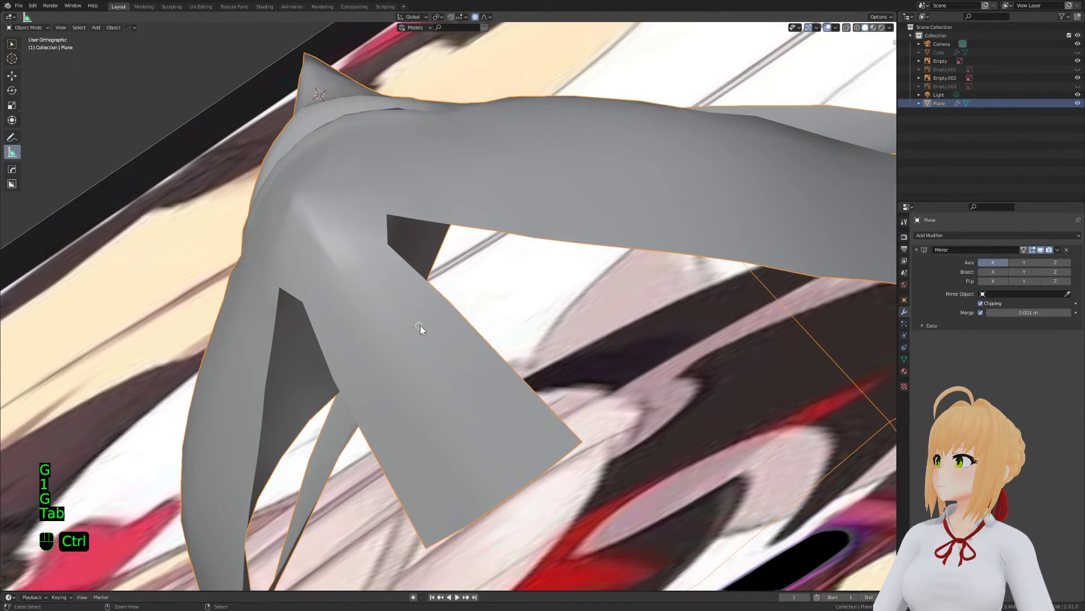
{"action": "key", "text": "ctrl+s"}
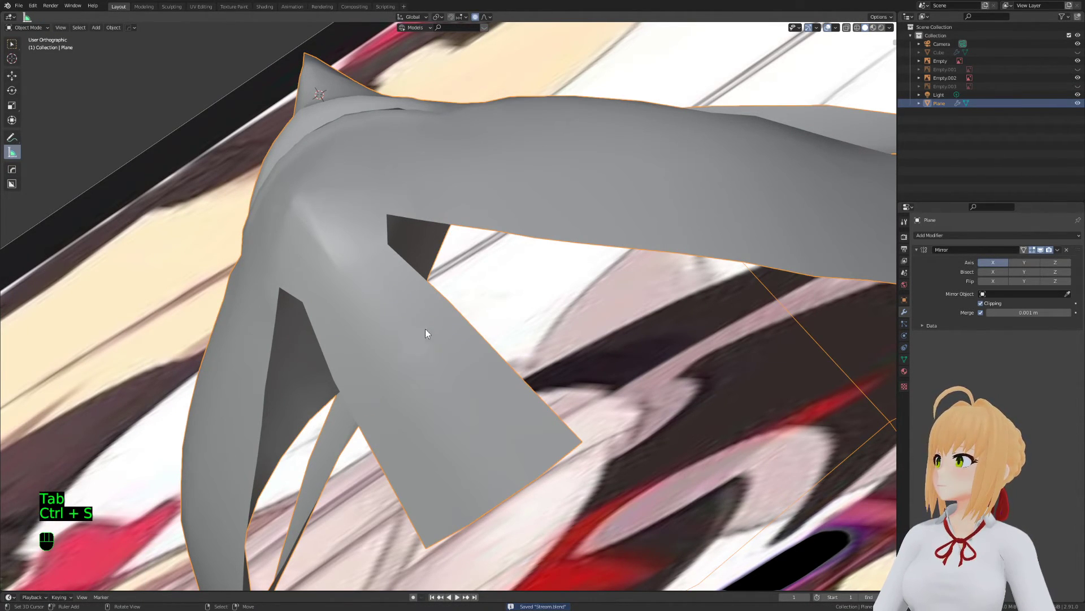
Add a crosswise edge loop through the under-chin strip's segment closest to the chin
{"action": "key", "text": "Tab"}
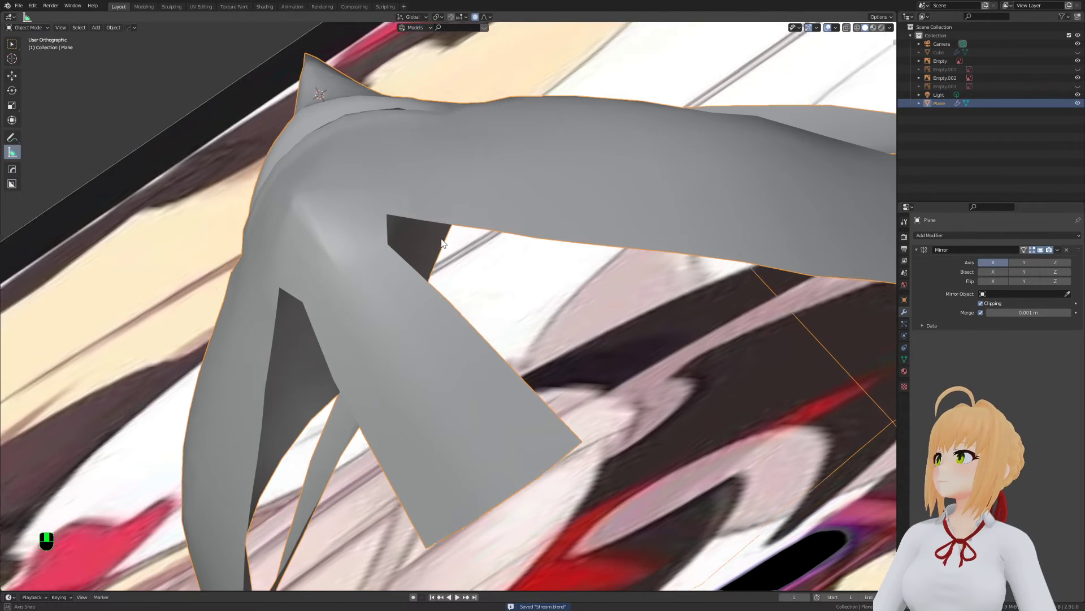
{"action": "middle_click_drag", "start_coordinate": [392, 293], "coordinate": [402, 310]}
{"action": "key", "text": "Tab"}
{"action": "key", "text": "Tab"}
{"action": "key", "text": "Tab"}
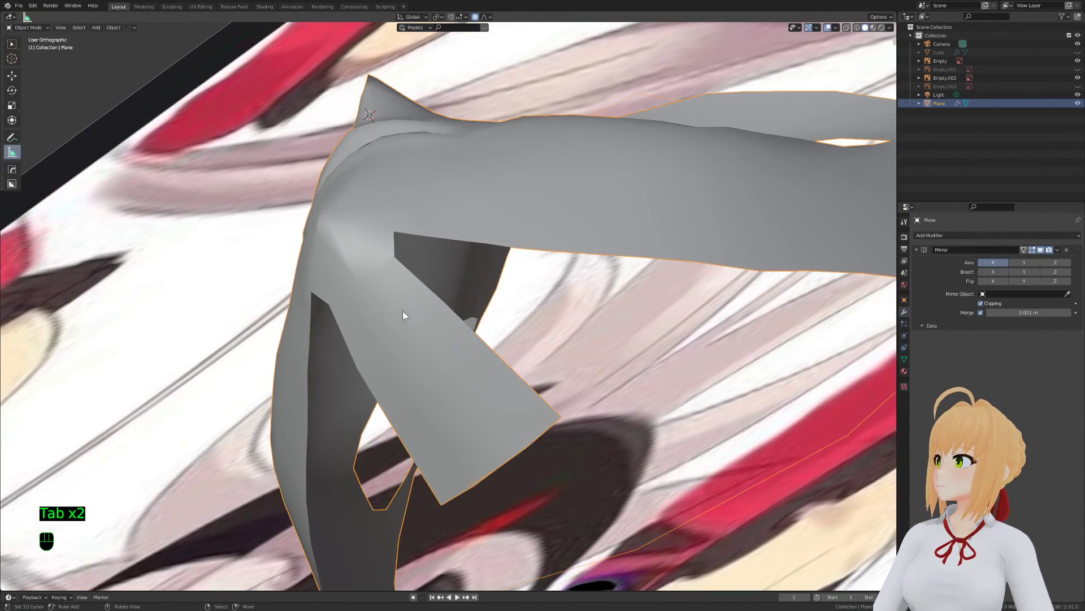
{"action": "key", "text": "2"}
{"action": "middle_click_drag", "start_coordinate": [485, 278], "coordinate": [479, 293], "text": "shift"}
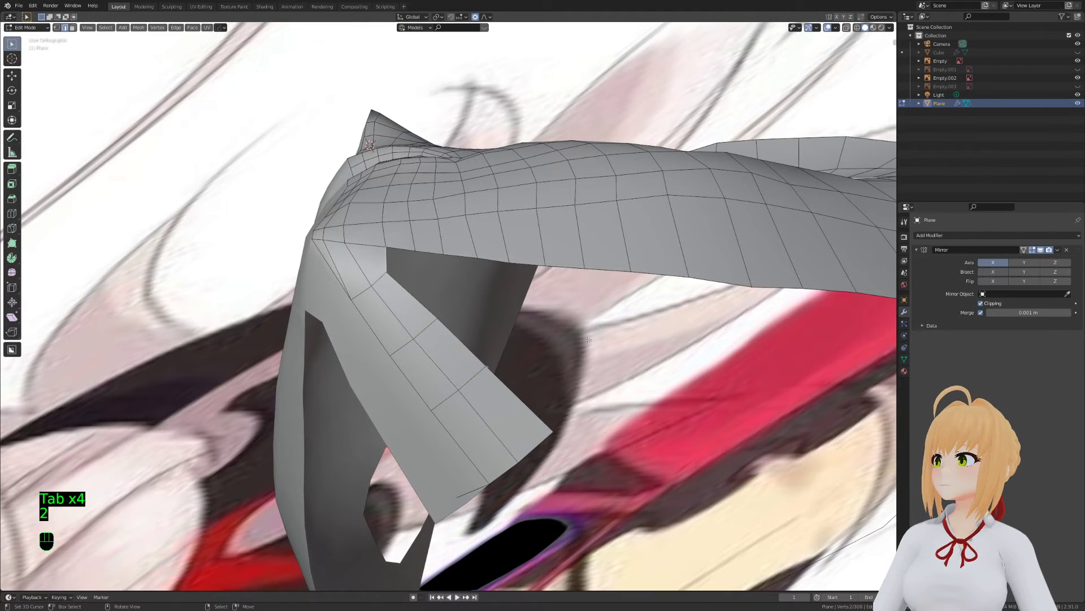
{"action": "key", "text": "ctrl+r"}
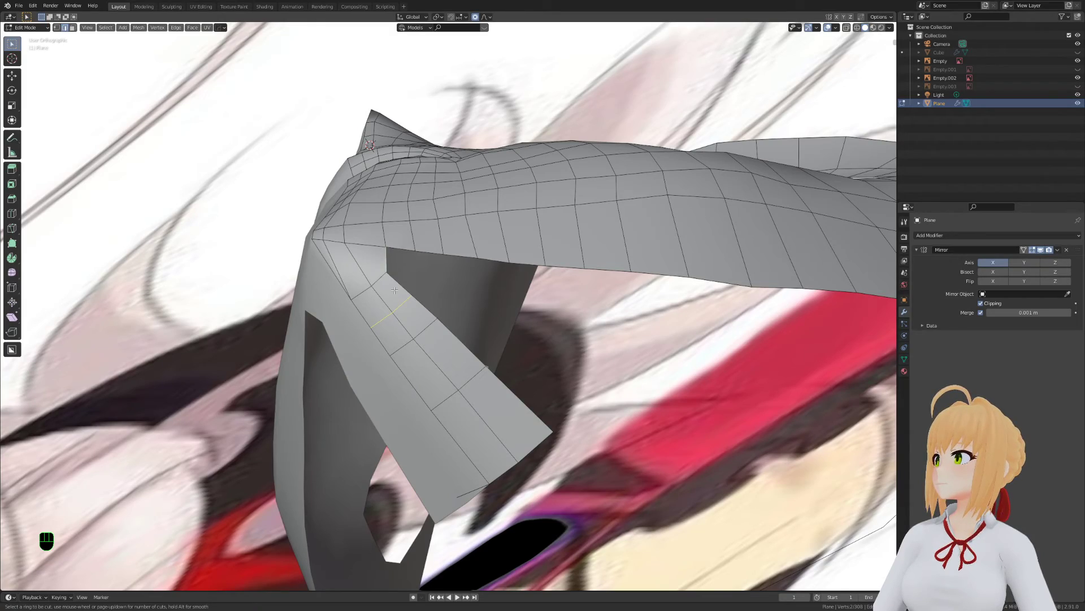
{"action": "middle_click_drag", "start_coordinate": [395, 290], "coordinate": [444, 305]}
{"action": "middle_click_drag", "start_coordinate": [431, 377], "coordinate": [396, 358]}
{"action": "scroll", "coordinate": [436, 341], "scroll_direction": "up", "scroll_amount": 3}
{"action": "key", "text": "1"}
{"action": "key", "text": "ctrl+r"}
{"action": "double_click", "coordinate": [392, 356]}
Fill a face between the jaw border and the new outer strip edge near the chin, then clear the selection
{"action": "key", "text": "2"}
{"action": "left_click", "coordinate": [343, 312], "text": "shift"}
{"action": "key", "text": "f"}
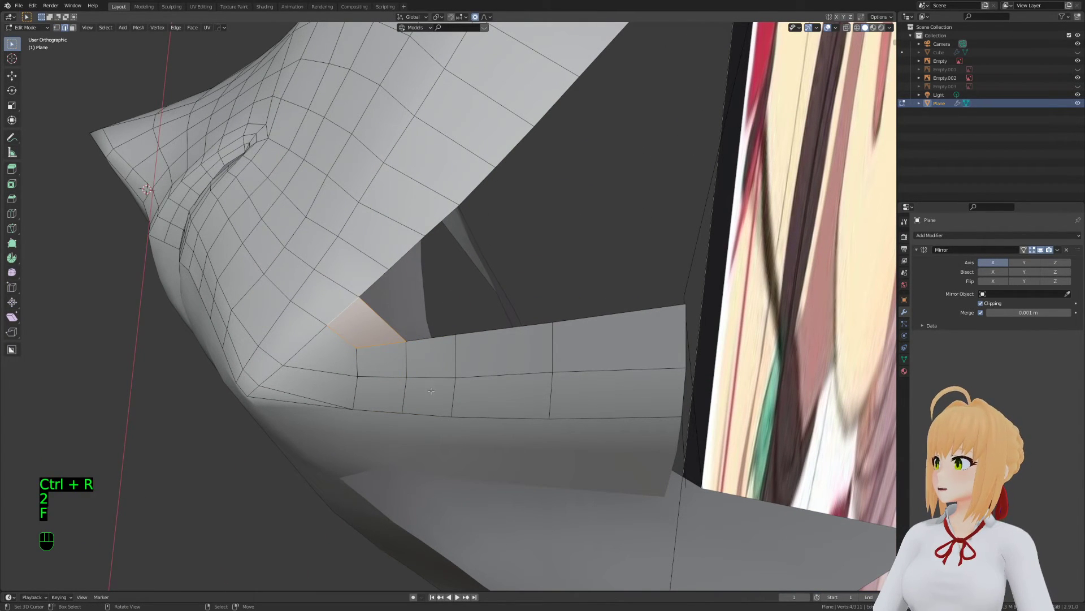
{"action": "key", "text": "a"}
{"action": "key", "text": "a"}
{"action": "key", "text": "a"}
{"action": "middle_click_drag", "start_coordinate": [430, 390], "coordinate": [384, 281]}
{"action": "key", "text": "1"}
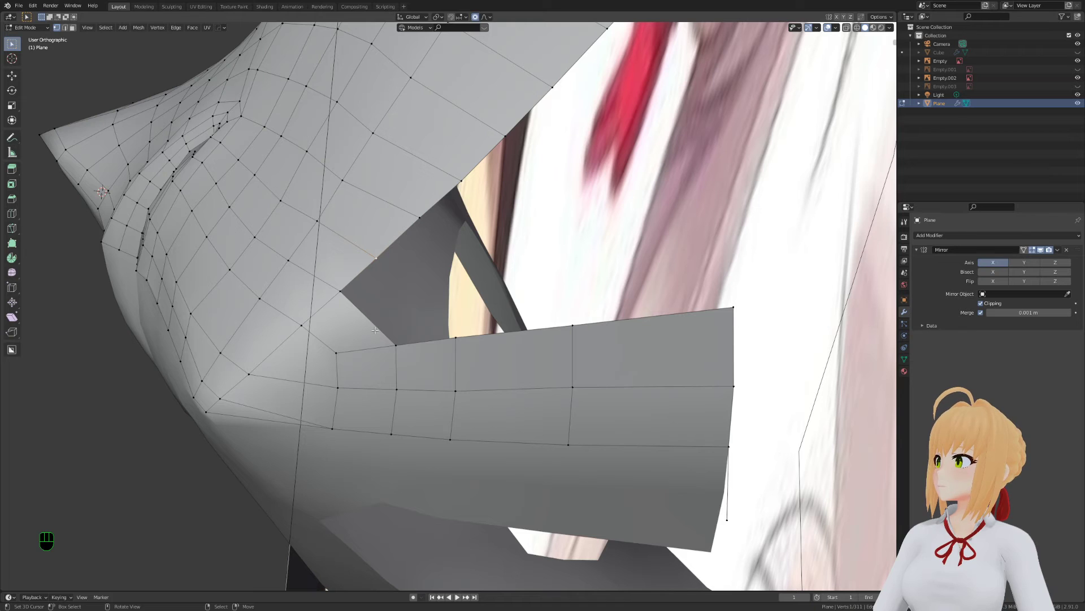
Try to fill the next gap between the jaw border and the under-chin strip
{"action": "key", "text": "f"}
{"action": "key", "text": "ctrl+z"}
{"action": "key", "text": "ctrl+z"}
{"action": "key", "text": "ctrl+z"}
Extrude the jaw border's corner vertex beside the under-chin strip, fill the first face, and extrude the vertex into an edge chain running rearward
{"action": "middle_click_drag", "start_coordinate": [415, 338], "coordinate": [390, 272]}
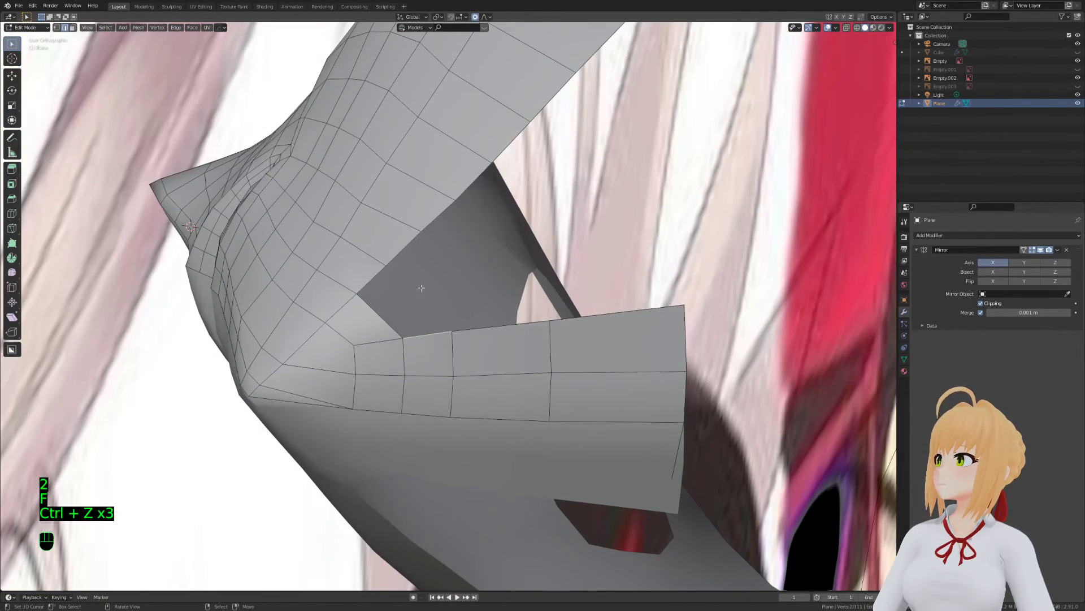
{"action": "key", "text": "1"}
{"action": "left_click", "coordinate": [386, 265]}
{"action": "key", "text": "e"}
{"action": "left_click", "coordinate": [430, 326]}
{"action": "key", "text": "2"}
{"action": "key", "text": "f"}
{"action": "key", "text": "e"}
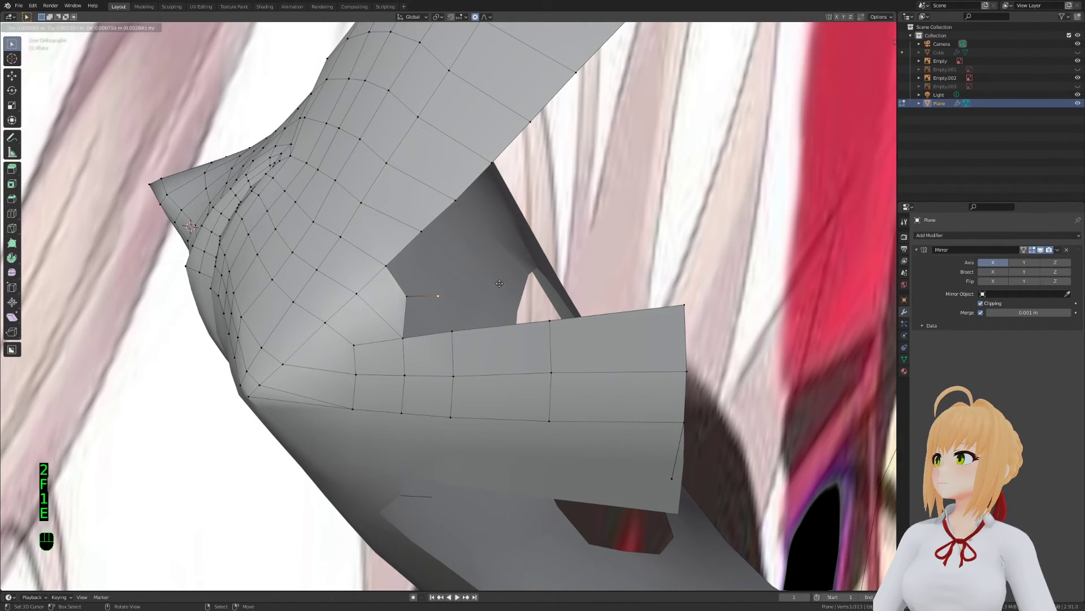
{"action": "left_click", "coordinate": [503, 281]}
{"action": "key", "text": "e"}
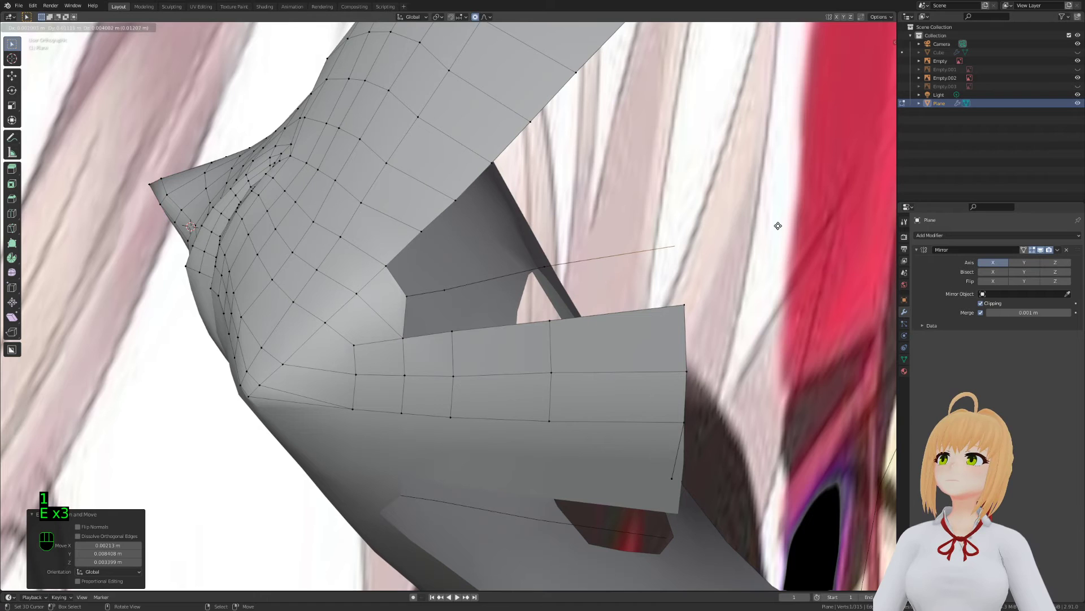
{"action": "left_click", "coordinate": [780, 224]}
Fill the row of faces between the extruded edge chain and the under-chin strip, plus the corner face against the jaw border
{"action": "key", "text": "2"}
{"action": "key", "text": "f"}
{"action": "key", "text": "f"}
{"action": "key", "text": "f"}
{"action": "key", "text": "f"}
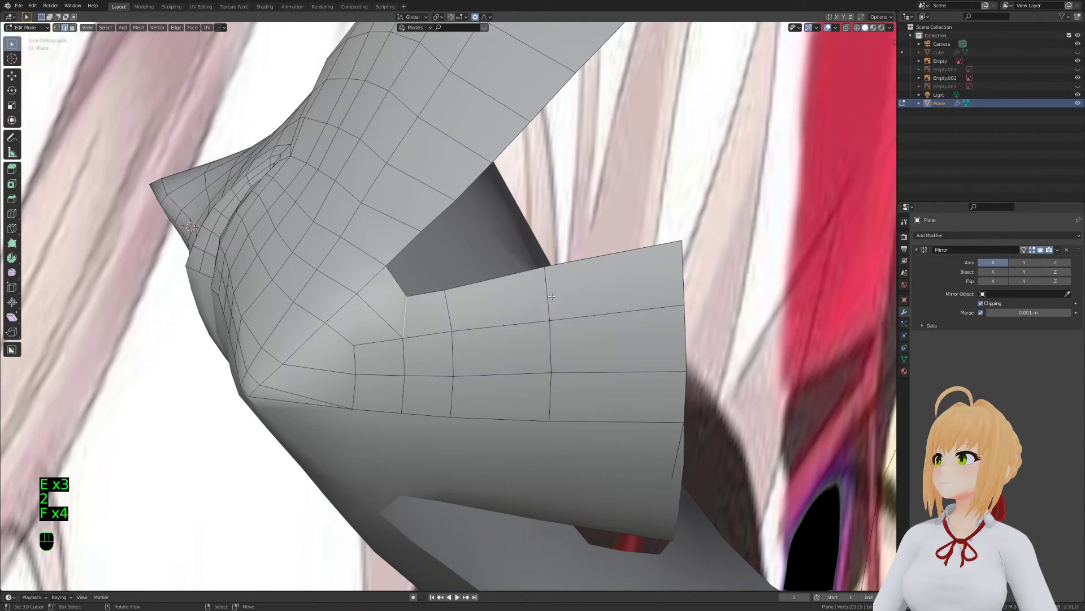
{"action": "left_click", "coordinate": [419, 292], "text": "shift"}
{"action": "key", "text": "f"}
Try to dissolve the edge between the new corner face and the adjoining row beside the jaw border
{"action": "middle_click_drag", "start_coordinate": [419, 291], "coordinate": [457, 327]}
{"action": "key", "text": "Tab"}
{"action": "key", "text": "Tab"}
{"action": "key", "text": "a"}
{"action": "key", "text": "a"}
{"action": "key", "text": "a"}
{"action": "left_click", "coordinate": [492, 328], "text": "shift"}
{"action": "left_click", "coordinate": [429, 300]}
{"action": "key", "text": "x"}
{"action": "left_click", "coordinate": [491, 294]}
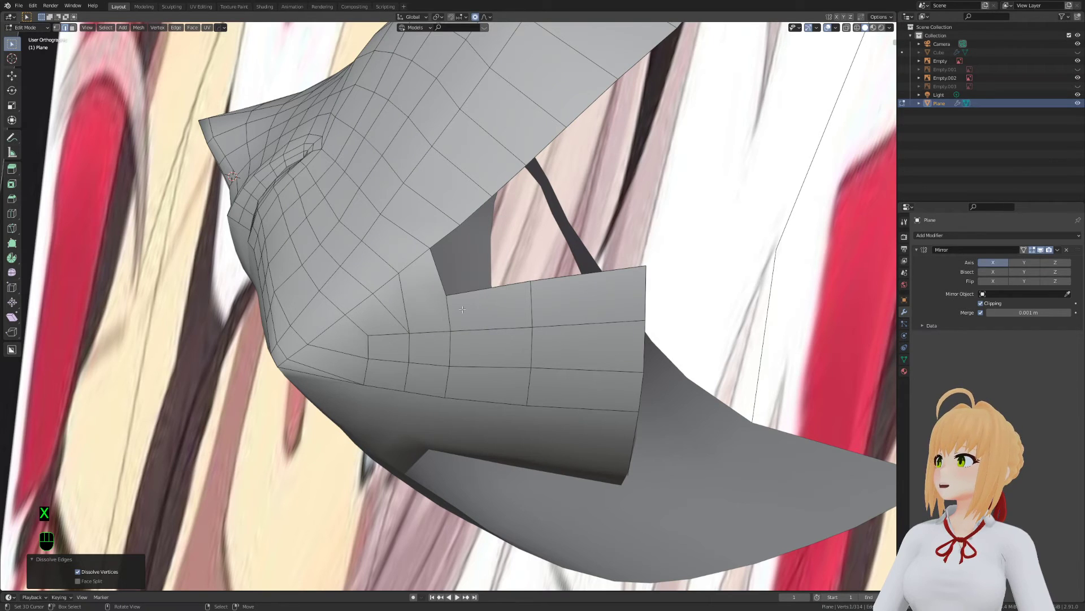
{"action": "key", "text": "1"}
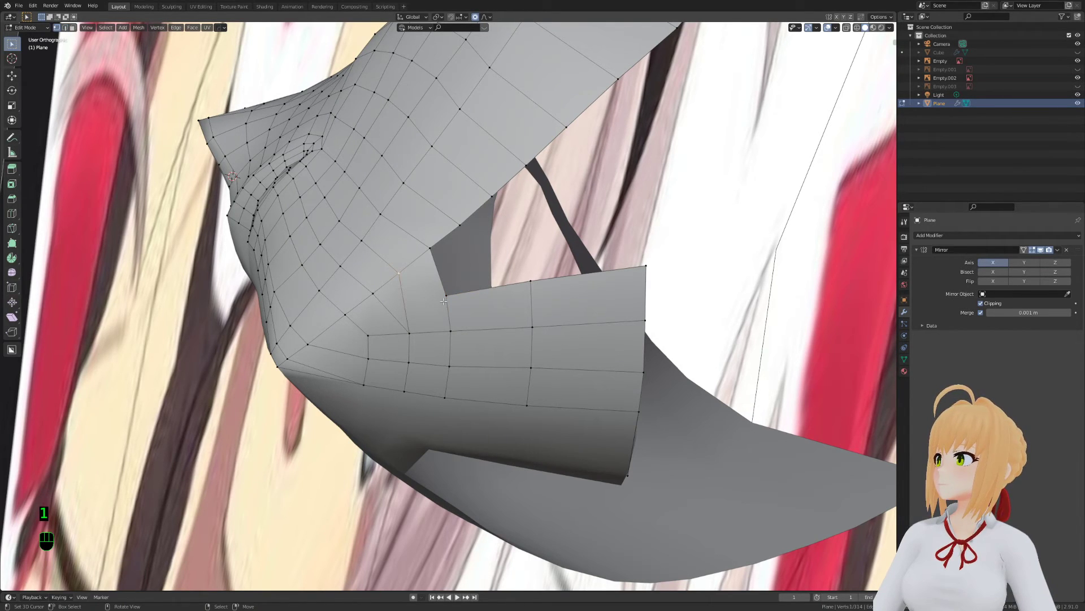
{"action": "key", "text": "ctrl+z"}
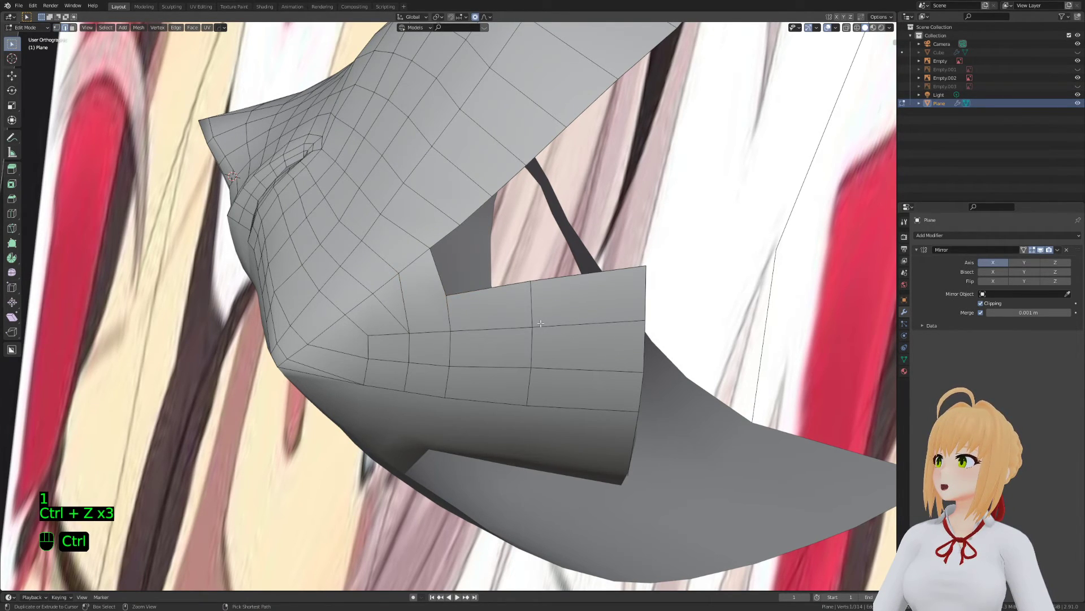
{"action": "key", "text": "ctrl+z"}
Clear the selection, switch back to vertex selection, check the mesh in Object Mode and save the file
{"action": "key", "text": "a"}
{"action": "key", "text": "a"}
{"action": "key", "text": "a"}
{"action": "key", "text": "1"}
{"action": "key", "text": "Tab"}
{"action": "key", "text": "ctrl+s"}
{"action": "middle_click_drag", "start_coordinate": [565, 319], "coordinate": [439, 320], "text": "shift"}
Bevel the middle crosswise edge loop of the under-chin strip into two parallel loops, then clear the selection
{"action": "key", "text": "Tab"}
{"action": "scroll", "coordinate": [439, 320], "scroll_direction": "up", "scroll_amount": 1}
{"action": "key", "text": "a"}
{"action": "key", "text": "a"}
{"action": "key", "text": "a"}
{"action": "left_click", "coordinate": [467, 390], "text": "alt"}
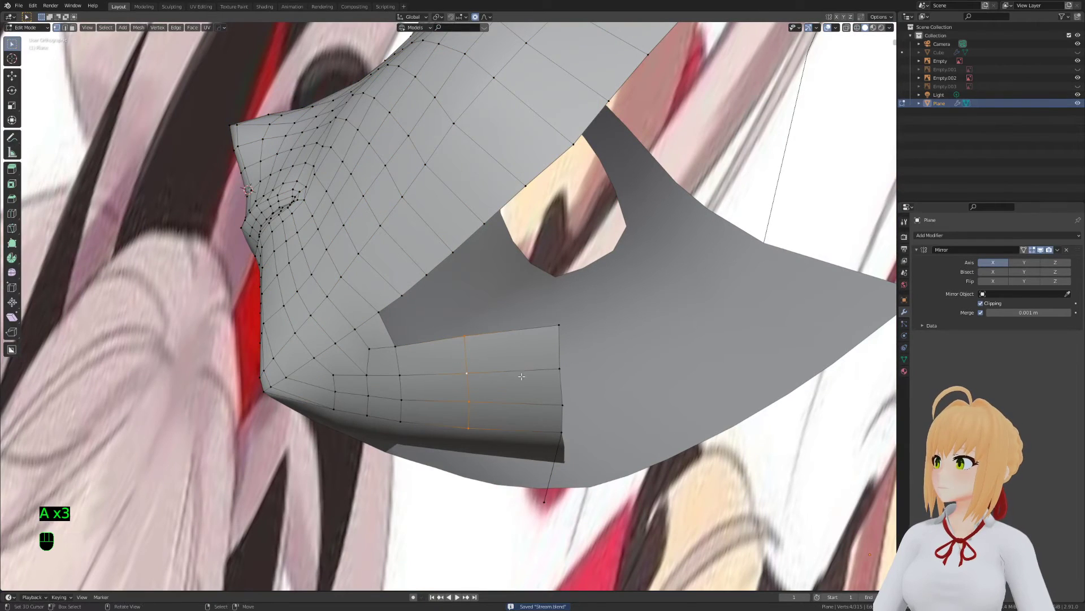
{"action": "key", "text": "ctrl+b"}
{"action": "left_click", "coordinate": [612, 405]}
{"action": "key", "text": "a"}
{"action": "key", "text": "a"}
{"action": "key", "text": "a"}
Fill the next face between the jaw border and the strip's outer edge, undoing the surplus fills beyond it
{"action": "key", "text": "2"}
{"action": "key", "text": "f"}
{"action": "key", "text": "f"}
{"action": "key", "text": "f"}
{"action": "key", "text": "f"}
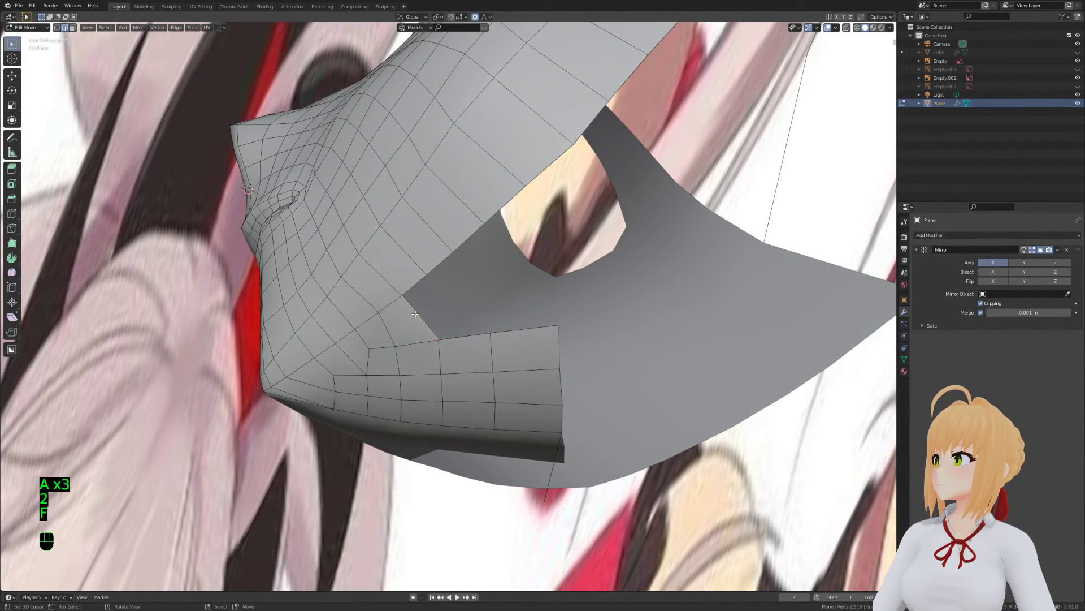
{"action": "key", "text": "ctrl+z"}
{"action": "key", "text": "ctrl+z"}
Add two crosswise edge loops to the under-chin strip, one between the bevelled loops and one in the rear segment
{"action": "key", "text": "ctrl+r"}
{"action": "left_click", "coordinate": [505, 342]}
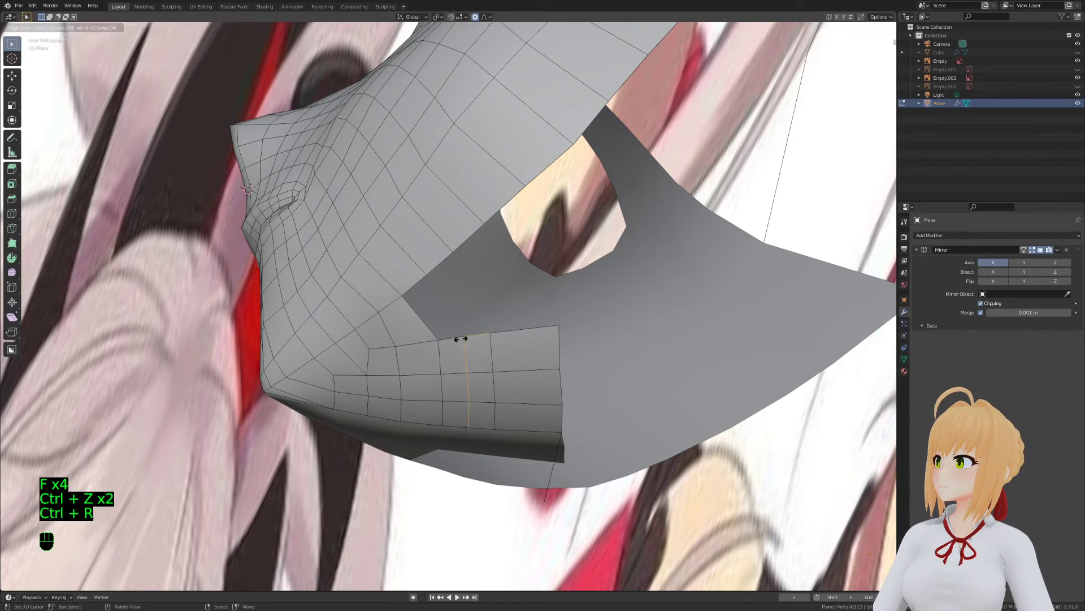
{"action": "right_click", "coordinate": [497, 340]}
{"action": "key", "text": "ctrl+r"}
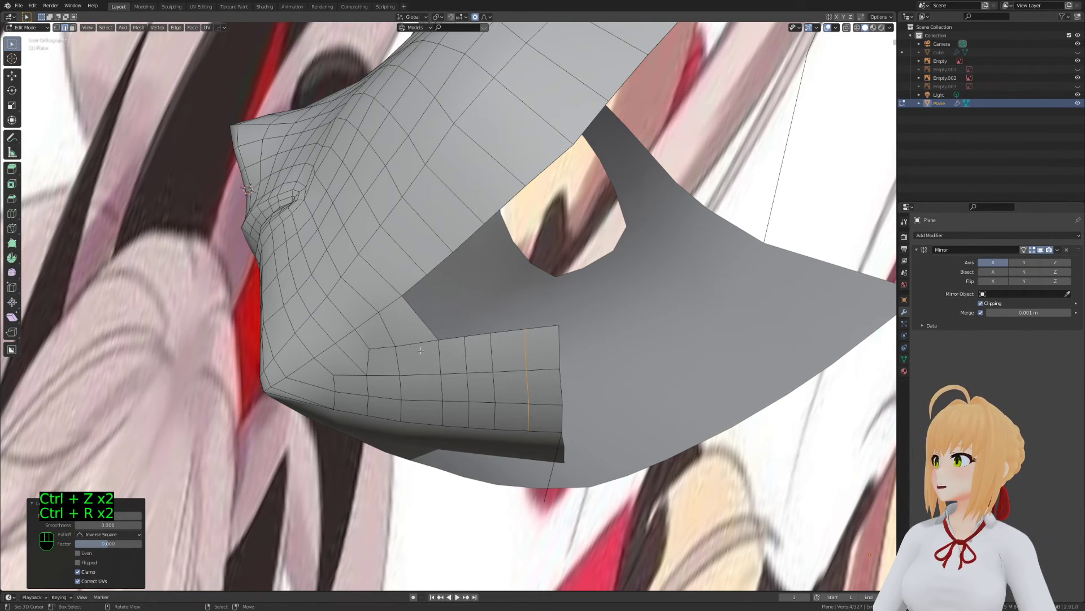
Fill the remaining gap between the jaw border and the under-chin strip with a row of faces
{"action": "key", "text": "f"}
{"action": "key", "text": "f"}
{"action": "key", "text": "f"}
{"action": "key", "text": "f"}
{"action": "key", "text": "f"}
{"action": "middle_click_drag", "start_coordinate": [412, 311], "coordinate": [543, 319]}
Circle-select the under-chin strip's outer rows from the rear border toward the chin and smooth their vertices repeatedly
{"action": "key", "text": "a"}
{"action": "key", "text": "a"}
{"action": "key", "text": "a"}
{"action": "key", "text": "1"}
{"action": "key", "text": "a"}
{"action": "key", "text": "a"}
{"action": "key", "text": "a"}
{"action": "key", "text": "c"}
{"action": "left_click_drag", "start_coordinate": [511, 365], "coordinate": [565, 344]}
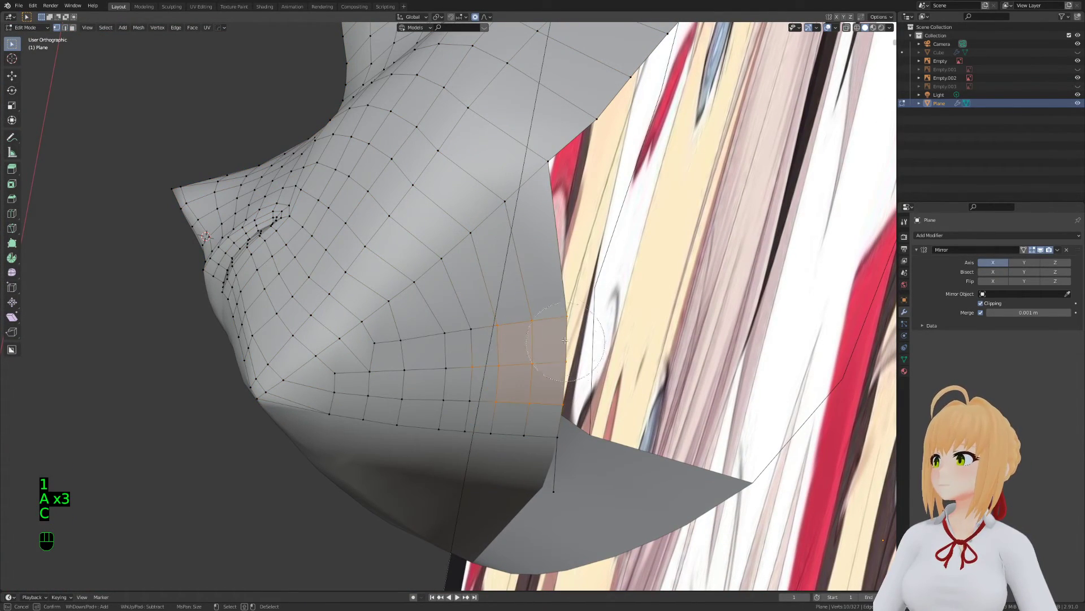
{"action": "left_click_drag", "start_coordinate": [433, 362], "coordinate": [396, 367]}
{"action": "key", "text": "Return"}
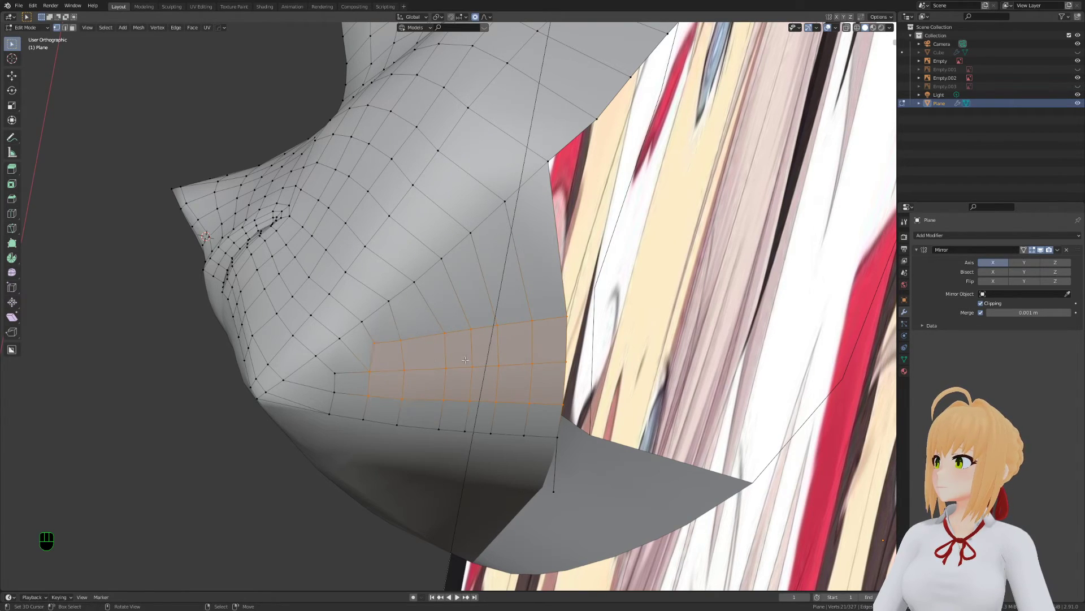
{"action": "key", "text": "t"}
{"action": "key", "text": "t"}
{"action": "key", "text": "t"}
{"action": "key", "text": "t"}
{"action": "key", "text": "t"}
{"action": "key", "text": "t"}
{"action": "key", "text": "t"}
{"action": "key", "text": "t"}
{"action": "key", "text": "t"}
{"action": "key", "text": "t"}
{"action": "key", "text": "t"}
{"action": "key", "text": "t"}
Move the rear border vertices of the under-chin patch into an even line with proportional editing, and check the shape in Object Mode
{"action": "mouse_move", "coordinate": [563, 338]}
{"action": "middle_mouse_down"}
{"action": "mouse_move", "coordinate": [577, 310]}
{"action": "mouse_move", "coordinate": [593, 315]}
{"action": "mouse_move", "coordinate": [551, 339]}
{"action": "middle_mouse_up"}
{"action": "key", "text": "2"}
{"action": "right_click", "coordinate": [553, 341]}
{"action": "key", "text": "1"}
{"action": "key", "text": "g"}
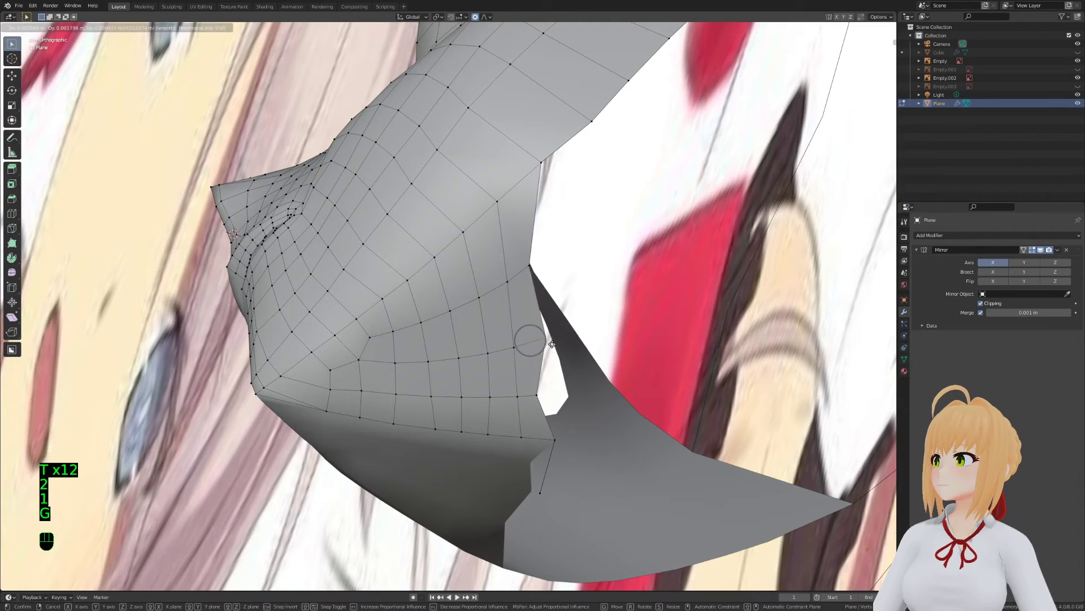
{"action": "left_click", "coordinate": [540, 340]}
{"action": "key", "text": "g"}
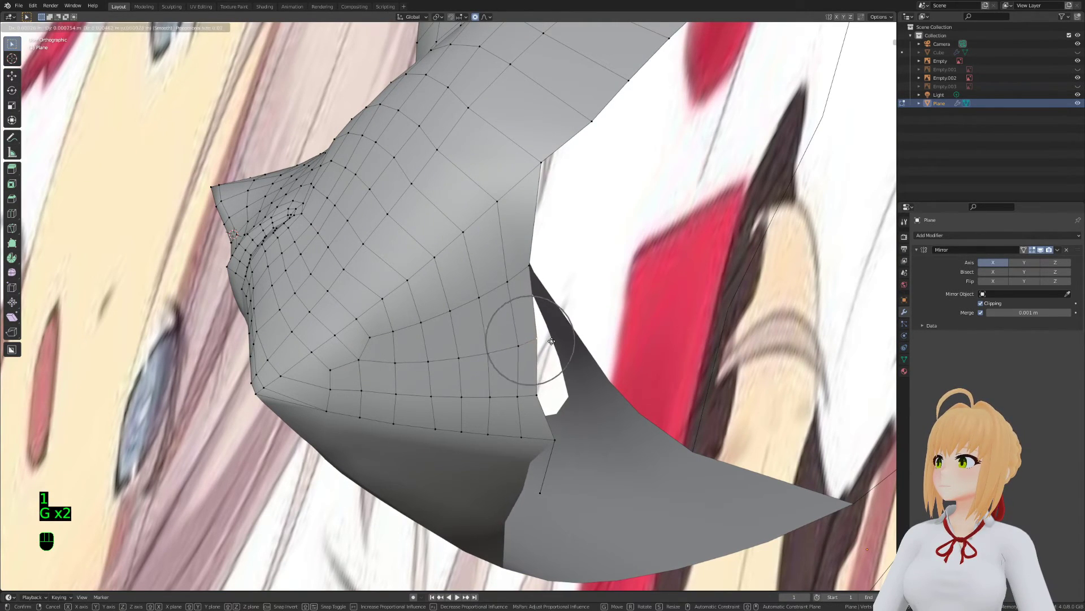
{"action": "left_click", "coordinate": [537, 384]}
{"action": "key", "text": "g"}
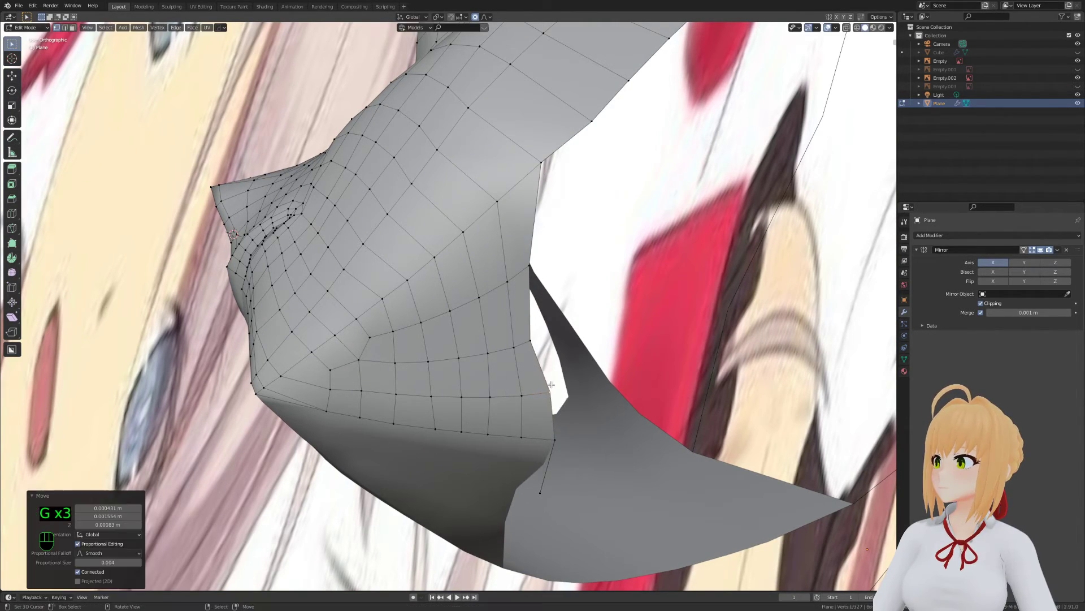
{"action": "left_click", "coordinate": [546, 334]}
{"action": "key", "text": "g"}
{"action": "left_click", "coordinate": [540, 258]}
{"action": "key", "text": "g"}
{"action": "left_click", "coordinate": [551, 325]}
{"action": "key", "text": "g"}
{"action": "left_click", "coordinate": [540, 257]}
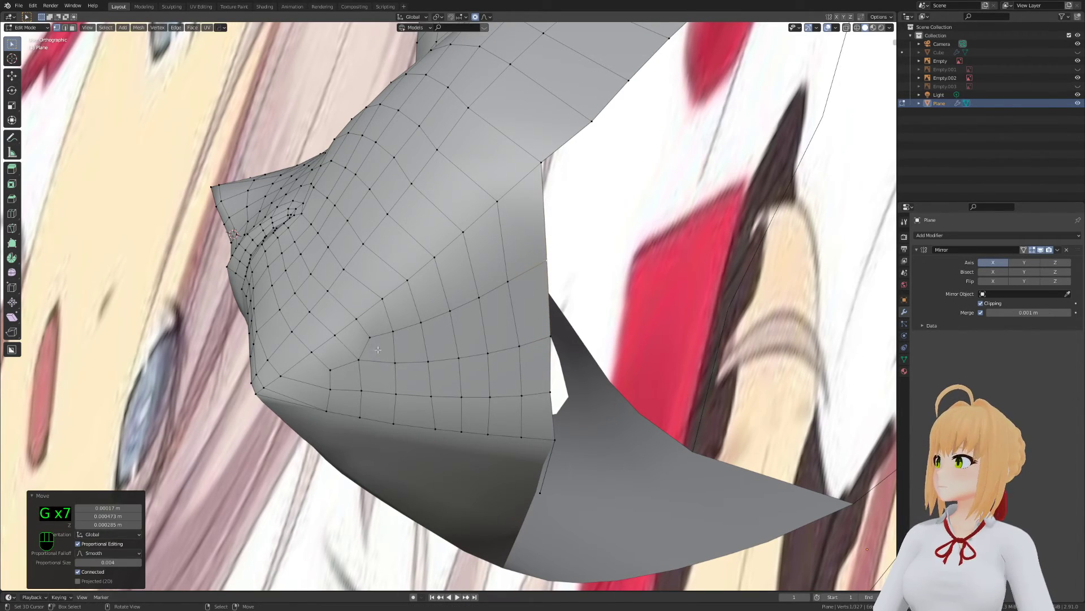
{"action": "middle_click_drag", "start_coordinate": [540, 258], "coordinate": [664, 399]}
{"action": "key", "text": "Tab"}
{"action": "scroll", "coordinate": [664, 399], "scroll_direction": "down", "scroll_amount": 4}
{"action": "key", "text": "Tab"}
Slide the short crosswise edge nearest the chin on the underside forward toward the chin tip
{"action": "middle_click_drag", "start_coordinate": [492, 198], "coordinate": [402, 218]}
{"action": "key", "text": "a"}
{"action": "key", "text": "a"}
{"action": "key", "text": "a"}
{"action": "scroll", "coordinate": [402, 217], "scroll_direction": "up", "scroll_amount": 3}
{"action": "scroll", "coordinate": [317, 272], "scroll_direction": "up", "scroll_amount": 3}
{"action": "left_click", "coordinate": [415, 287]}
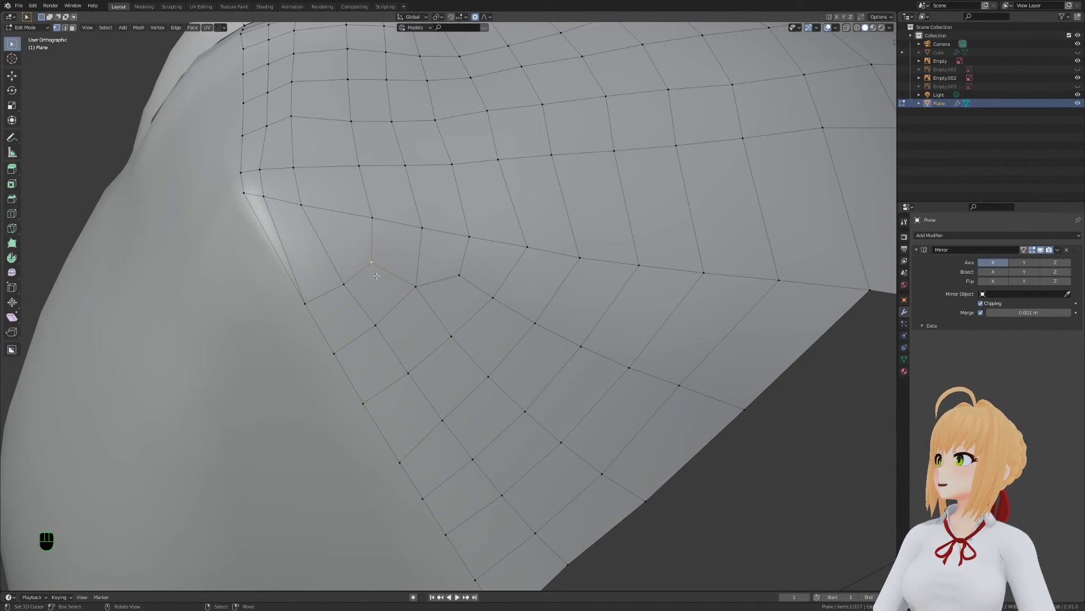
{"action": "right_click", "coordinate": [362, 287], "text": "shift"}
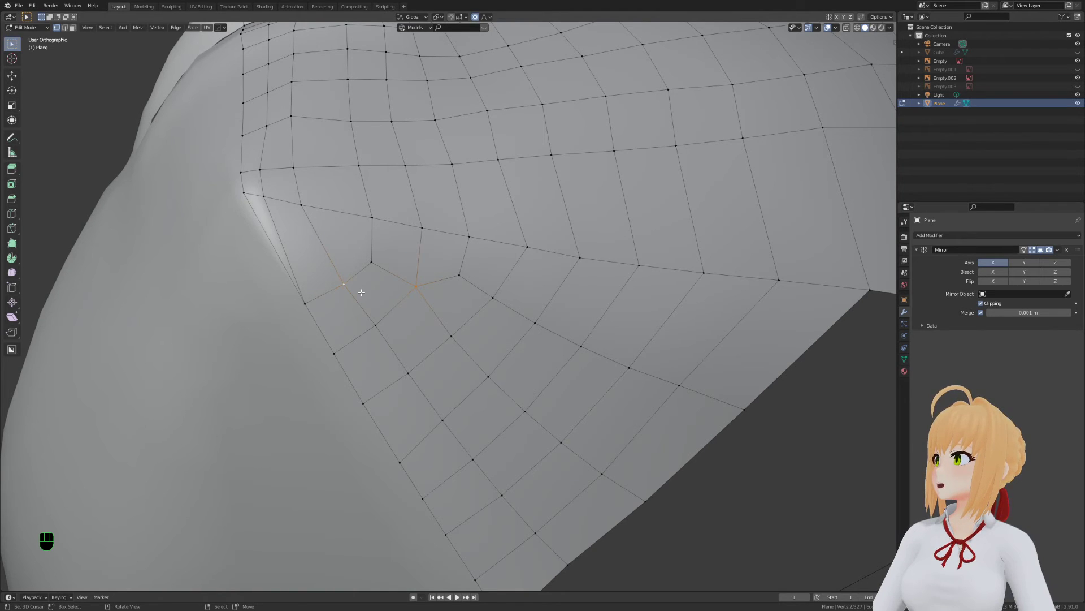
{"action": "key", "text": "g"}
{"action": "right_click", "coordinate": [334, 273]}
{"action": "key", "text": "g"}
{"action": "left_click", "coordinate": [388, 265]}
Merge the neighbouring vertex below the jawline into the moved edge's outer vertex, and slide the adjacent pole vertex slightly
{"action": "right_click", "coordinate": [336, 268], "text": "shift"}
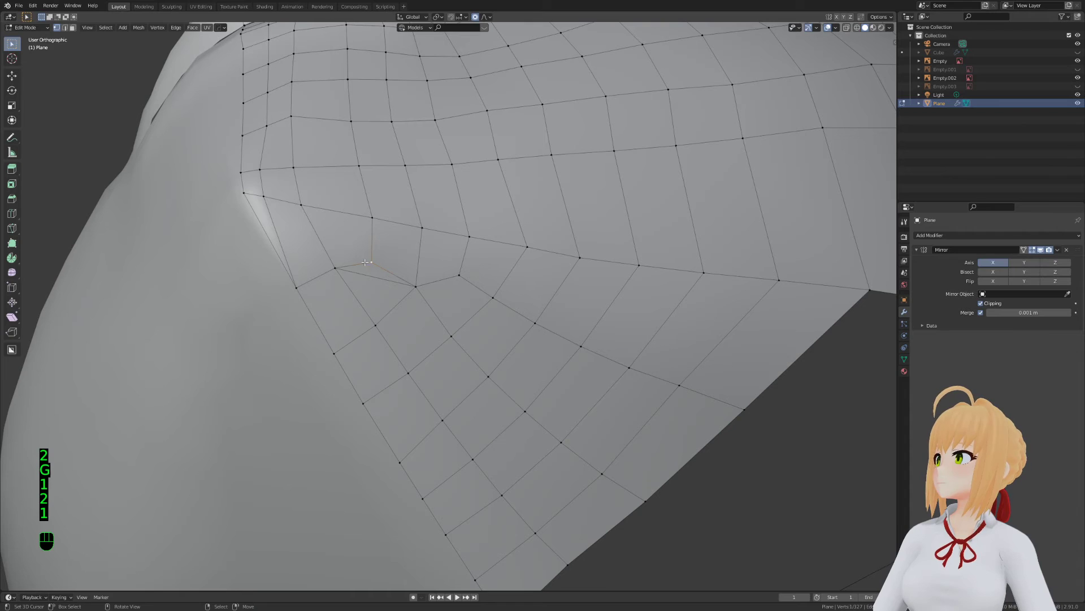
{"action": "key", "text": "m"}
{"action": "left_click", "coordinate": [341, 266]}
{"action": "key", "text": "g"}
{"action": "key", "text": "g"}
{"action": "key", "text": "g"}
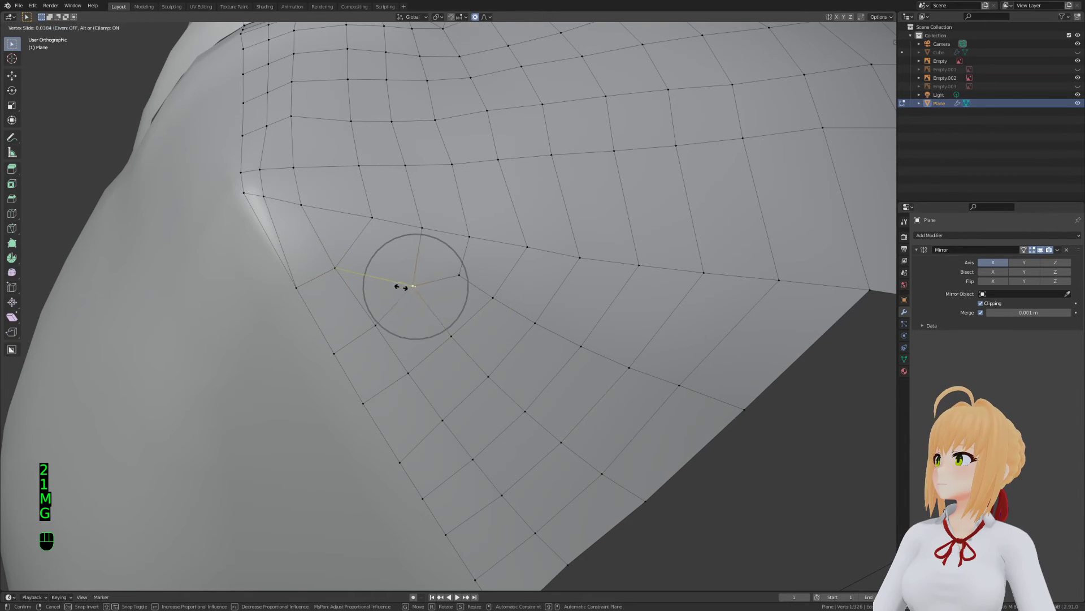
{"action": "left_click", "coordinate": [410, 291]}
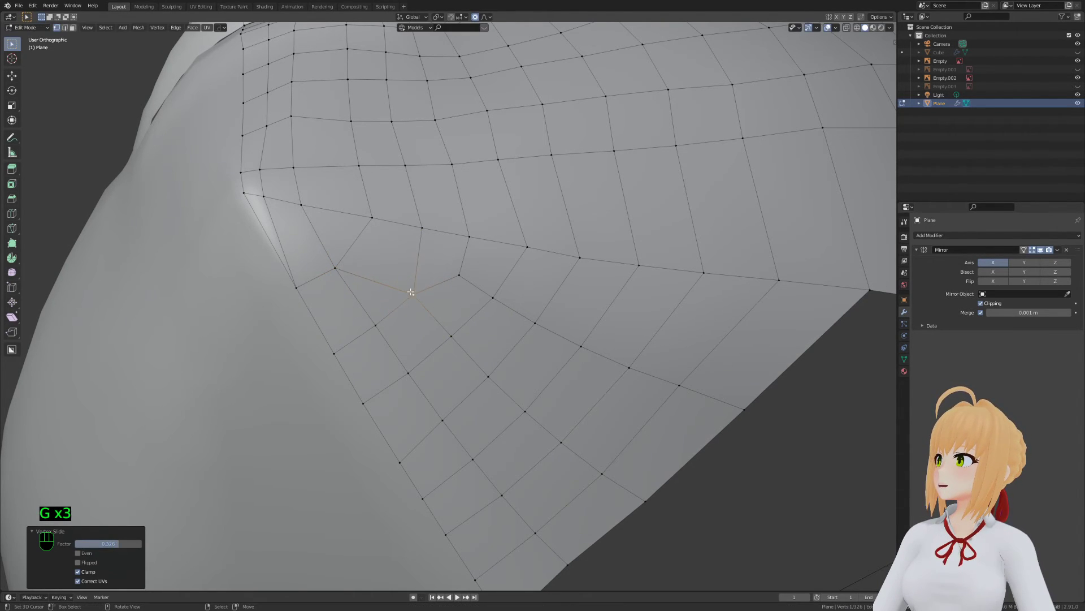
Add a crosswise edge loop behind the moved edge and connect it across the adjoining faces to the jawline vertex
{"action": "key", "text": "ctrl+r"}
{"action": "left_click", "coordinate": [332, 298]}
{"action": "right_click", "coordinate": [332, 298]}
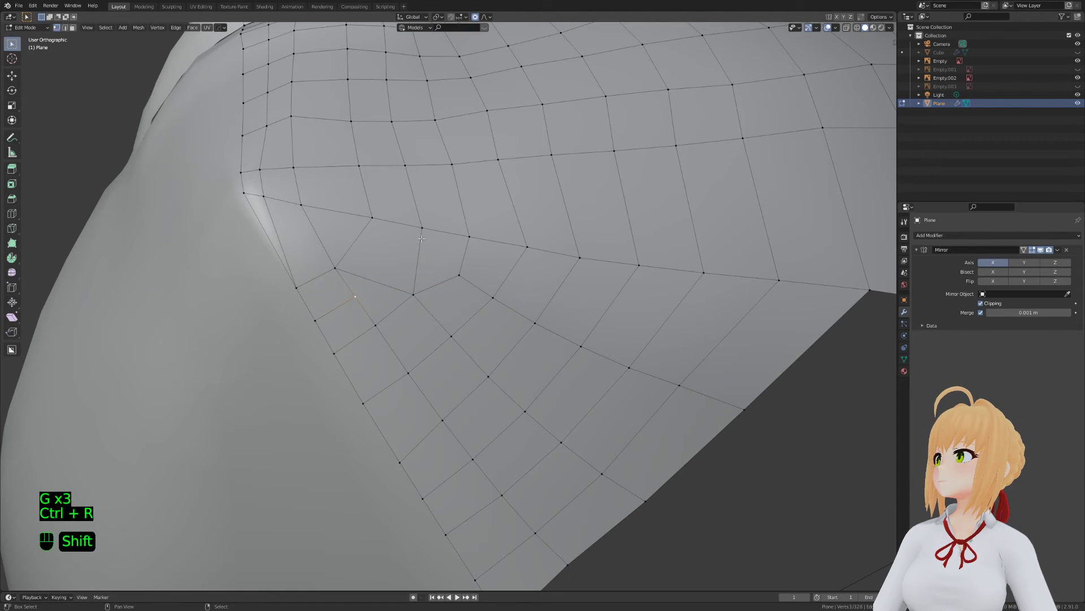
{"action": "right_click", "coordinate": [413, 294], "text": "shift"}
{"action": "key", "text": "j"}
{"action": "key", "text": "2"}
{"action": "key", "text": "1"}
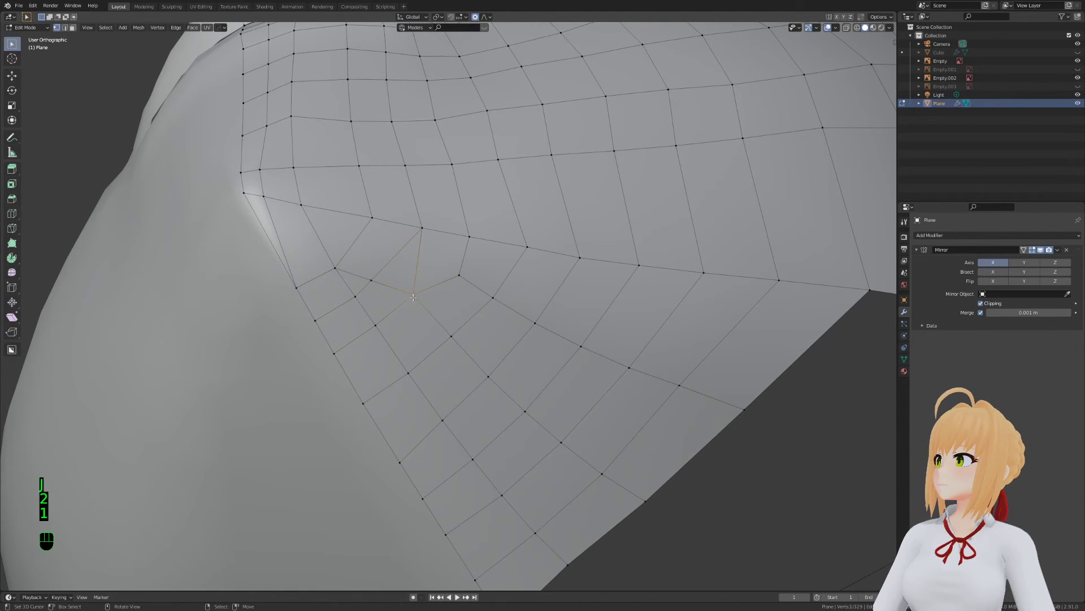
Slide the vertex in the middle of the new connecting edge toward the jawline
{"action": "key", "text": "g"}
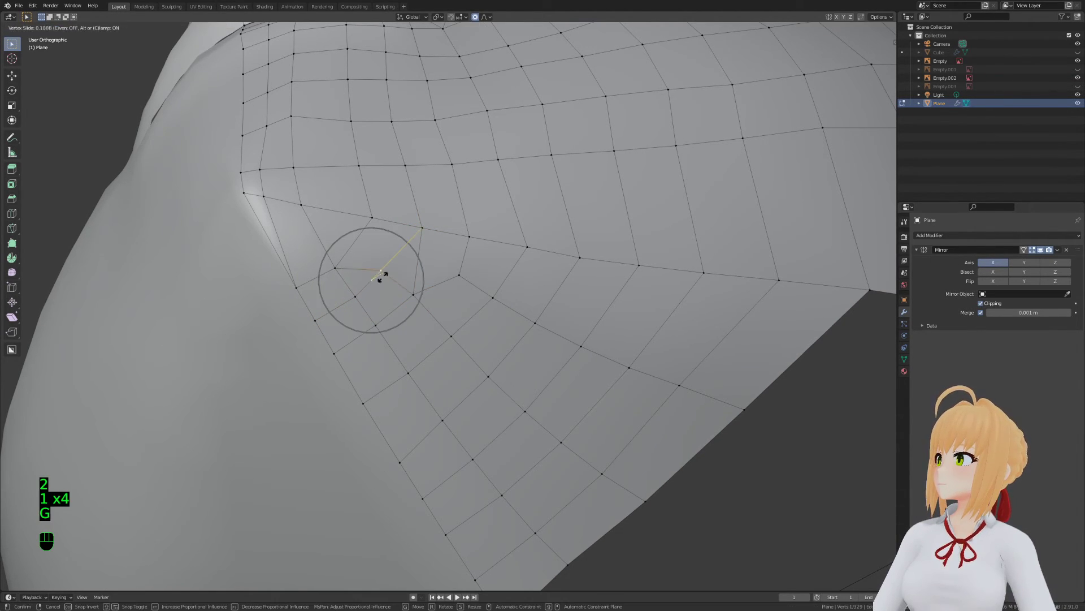
{"action": "key", "text": "g"}
{"action": "left_click", "coordinate": [369, 276]}
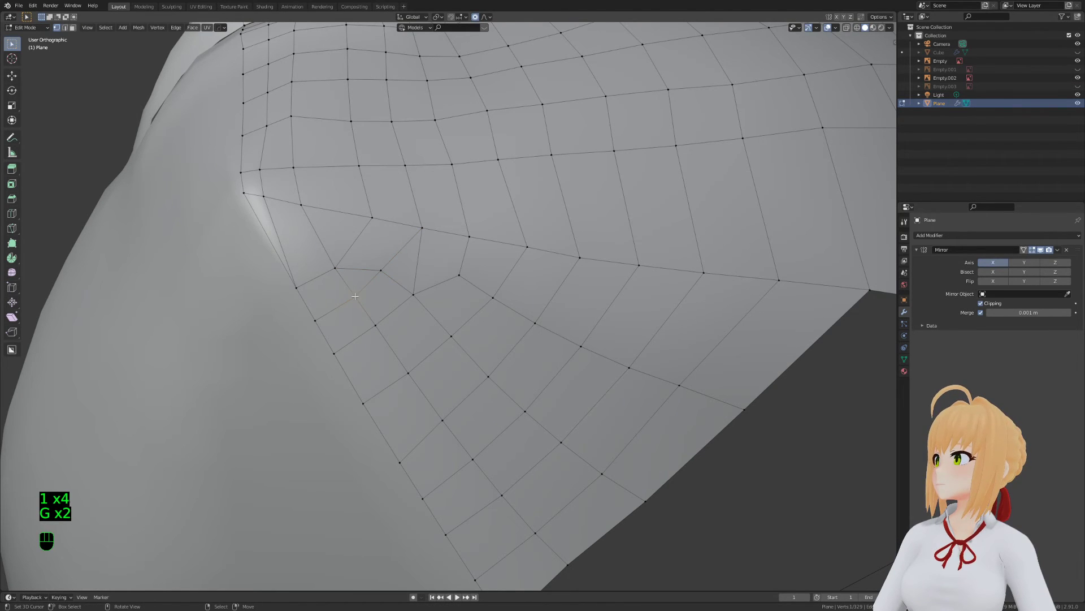
{"action": "key", "text": "g"}
Slide and move the neighbouring pole vertex to even out the spacing of the surrounding faces
{"action": "right_click", "coordinate": [396, 287]}
{"action": "key", "text": "g"}
{"action": "key", "text": "g"}
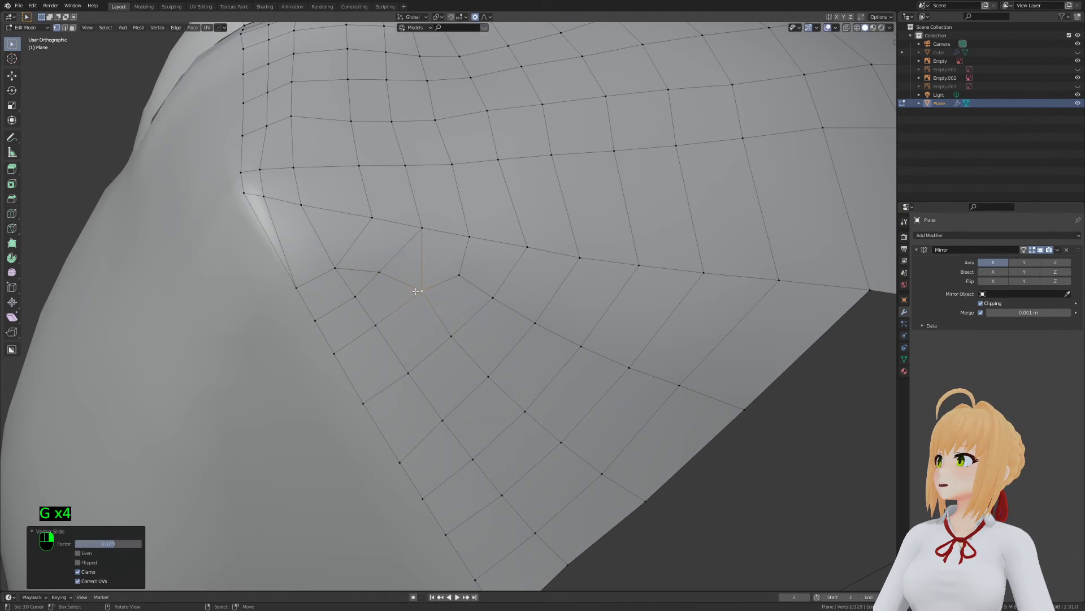
{"action": "key", "text": "g"}
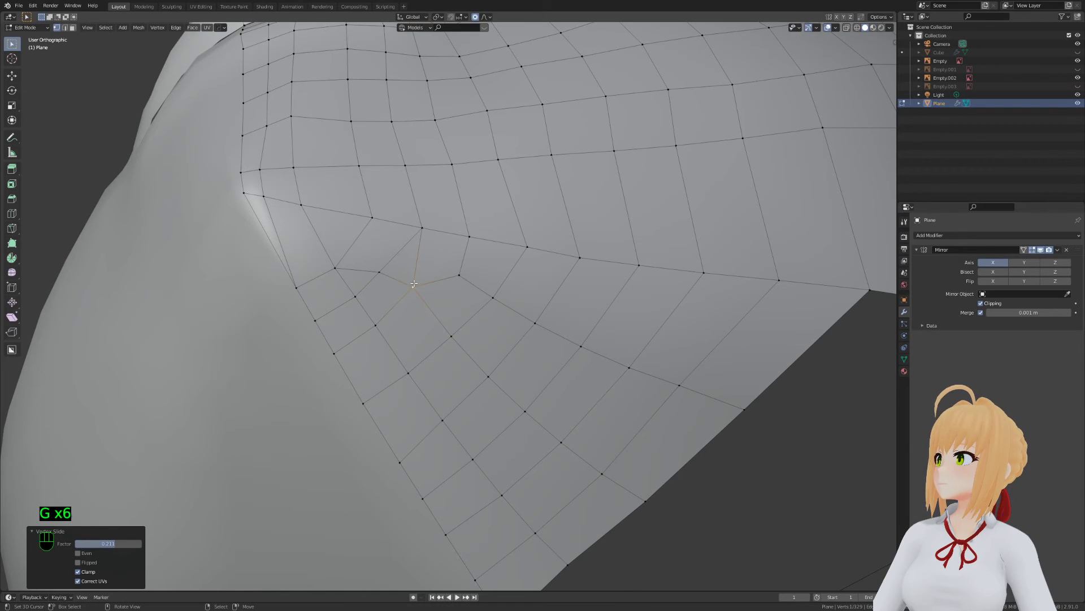
{"action": "right_click", "coordinate": [459, 271]}
{"action": "key", "text": "g"}
{"action": "key", "text": "g"}
{"action": "left_click", "coordinate": [433, 282]}
{"action": "key", "text": "g"}
{"action": "left_click", "coordinate": [434, 286]}
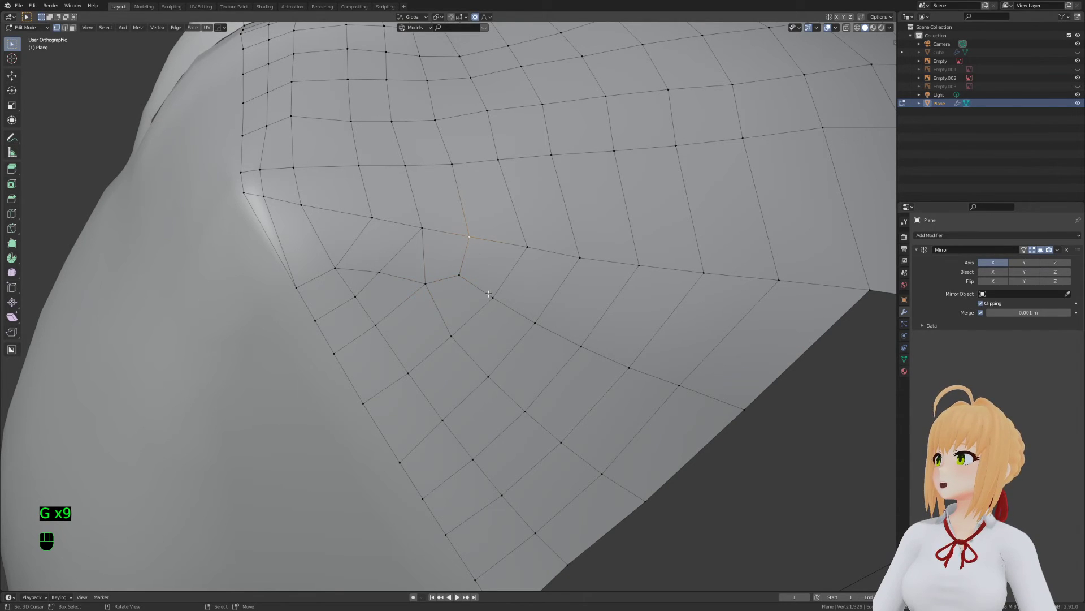
Merge the vertex behind the pole into the pole vertex using At Last, and slide the merged vertex toward the jawline
{"action": "left_click", "coordinate": [458, 275]}
{"action": "left_click", "coordinate": [426, 283], "text": "shift"}
{"action": "key", "text": "m"}
{"action": "left_click", "coordinate": [420, 289]}
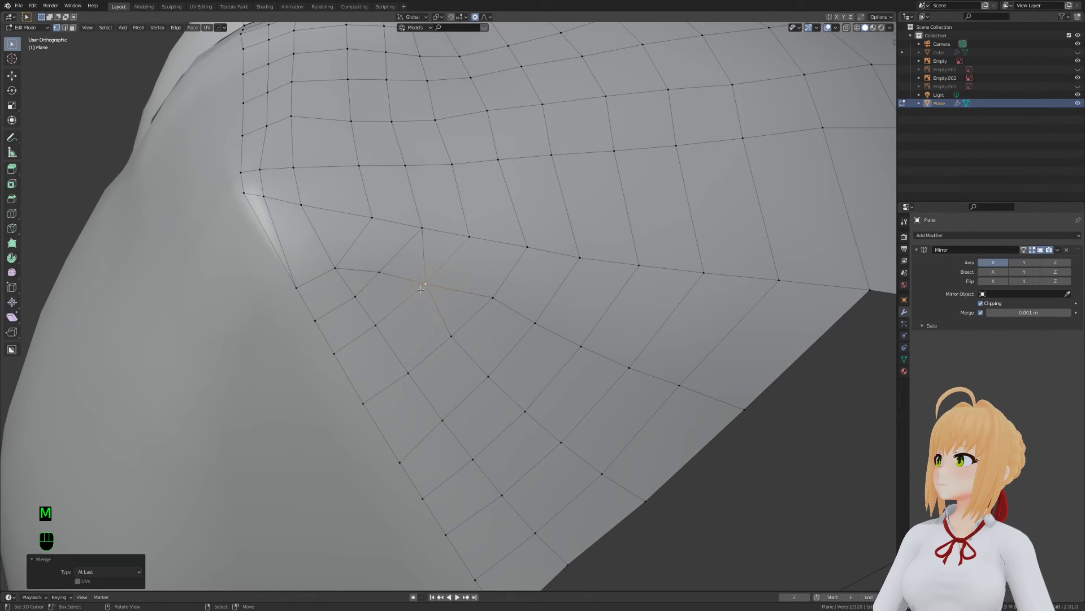
{"action": "key", "text": "g"}
{"action": "key", "text": "g"}
{"action": "left_click", "coordinate": [425, 284]}
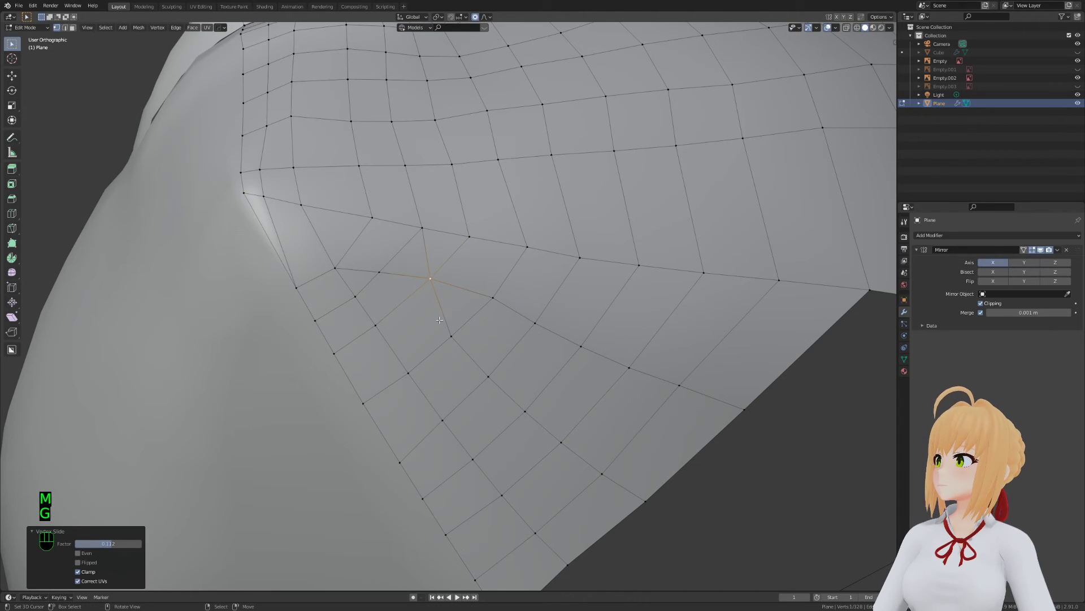
Connect the vertices around the pole behind the chin and remove the two redundant edges to reroute the underside topology
{"action": "left_click", "coordinate": [449, 334], "text": "shift"}
{"action": "left_click", "coordinate": [384, 282], "text": "shift"}
{"action": "key", "text": "2"}
{"action": "key", "text": "x"}
{"action": "left_click", "coordinate": [426, 291]}
{"action": "key", "text": "x"}
{"action": "left_click", "coordinate": [429, 266]}
{"action": "key", "text": "1"}
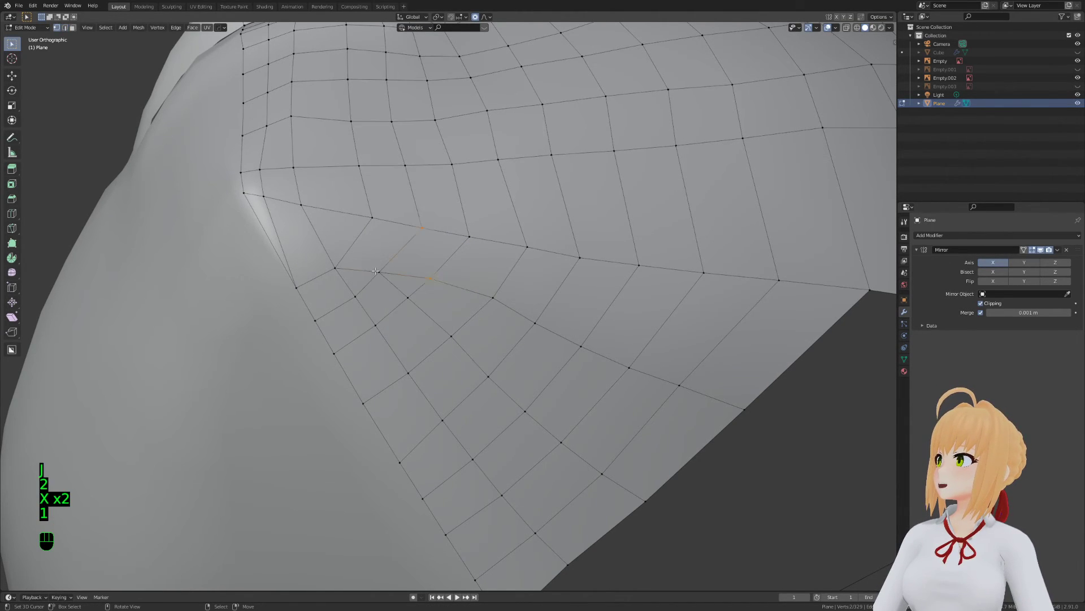
Move the vertex at the rerouted edge corner away from the mirror seam to widen the faces beside it
{"action": "key", "text": "a"}
{"action": "key", "text": "a"}
{"action": "key", "text": "a"}
{"action": "right_click", "coordinate": [382, 273]}
{"action": "key", "text": "g"}
{"action": "left_click", "coordinate": [400, 270]}
Move and slide the adjacent vertex nearer the mirror seam to even out the surrounding faces
{"action": "right_click", "coordinate": [341, 269]}
{"action": "key", "text": "g"}
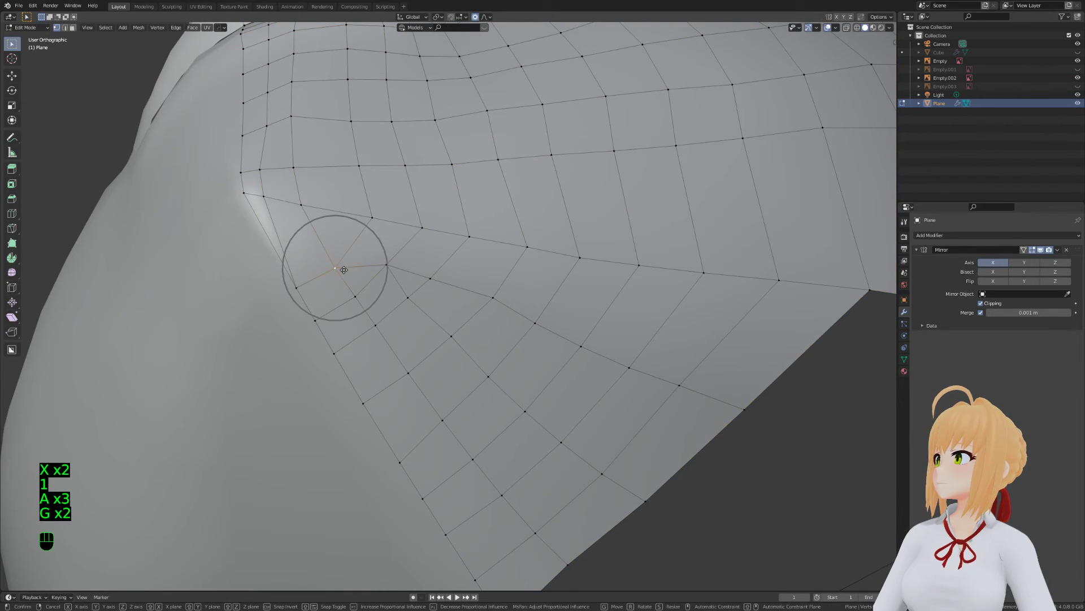
{"action": "key", "text": "g"}
{"action": "left_click", "coordinate": [358, 257]}
{"action": "key", "text": "g"}
{"action": "key", "text": "g"}
{"action": "left_click", "coordinate": [346, 259]}
{"action": "key", "text": "g"}
{"action": "left_click", "coordinate": [340, 260]}
Examine the shading of the chin underside in Object Mode from several angles
{"action": "key", "text": "a"}
{"action": "key", "text": "a"}
{"action": "key", "text": "a"}
{"action": "key", "text": "c"}
{"action": "key", "text": "Escape"}
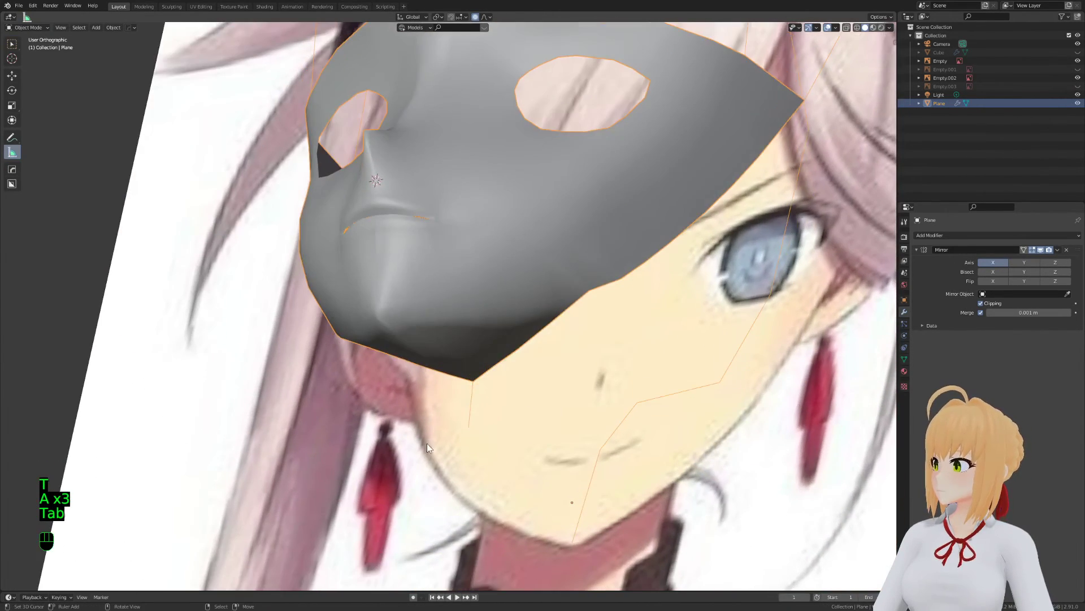
{"action": "key", "text": "Tab"}
{"action": "middle_click_drag", "start_coordinate": [426, 444], "coordinate": [512, 368]}
{"action": "key", "text": "a"}
{"action": "key", "text": "a"}
{"action": "key", "text": "a"}
{"action": "key", "text": "Tab"}
{"action": "key", "text": "Tab"}
Circle-select the underside faces between chin and jaw, push them out along their normals with Shrink/Fatten, and smooth the vertices
{"action": "left_click", "coordinate": [496, 379], "text": "ctrl"}
{"action": "key", "text": "3"}
{"action": "key", "text": "c"}
{"action": "mouse_move", "coordinate": [508, 358]}
{"action": "left_mouse_down"}
{"action": "mouse_move", "coordinate": [495, 369]}
{"action": "mouse_move", "coordinate": [469, 351]}
{"action": "left_mouse_up"}
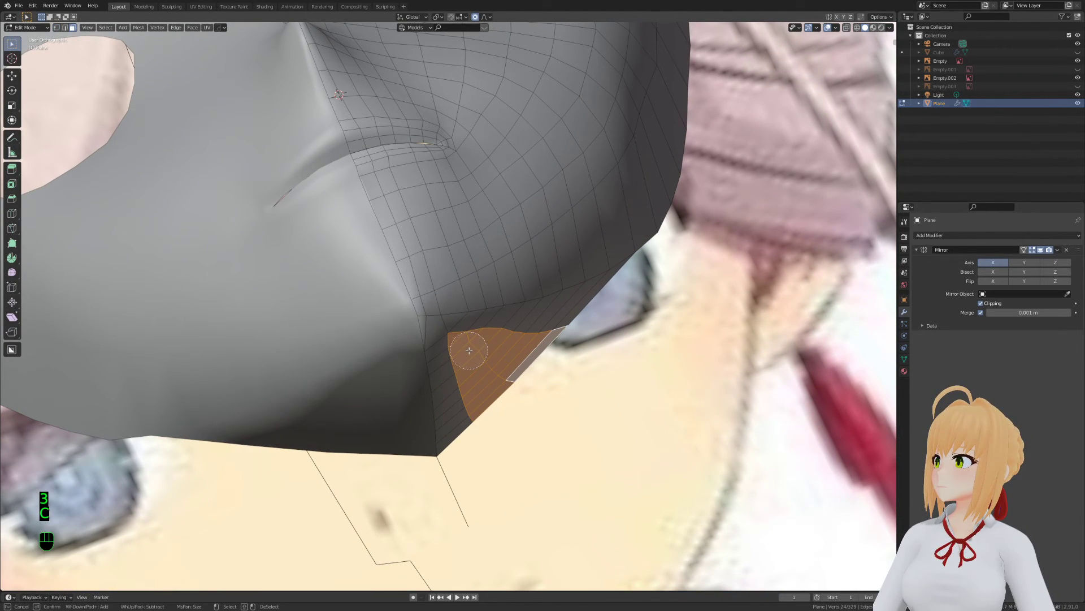
{"action": "key", "text": "alt+s"}
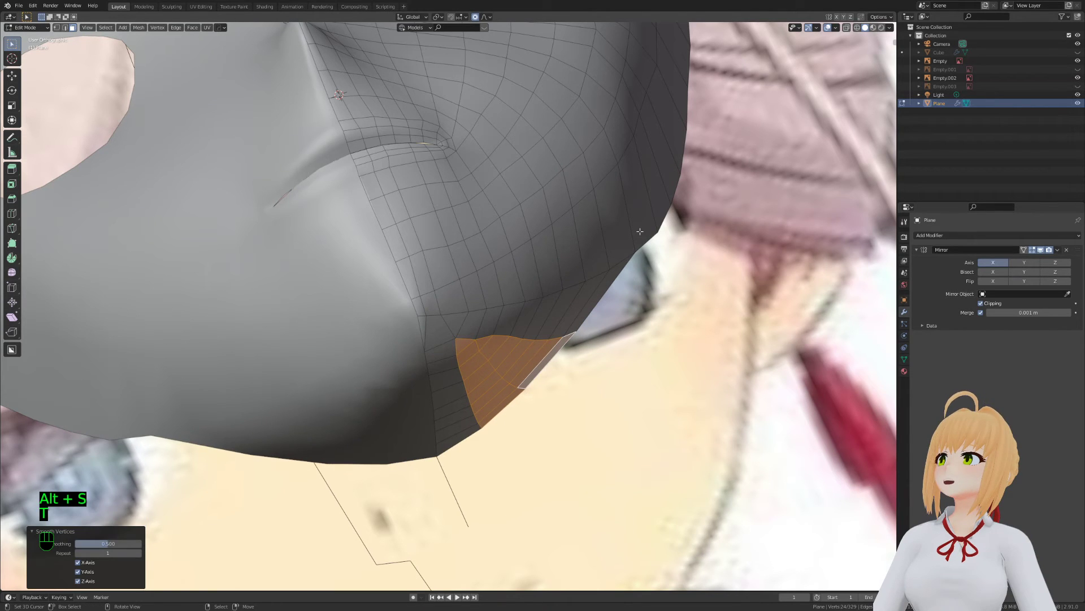
{"action": "middle_click_drag", "start_coordinate": [652, 334], "coordinate": [589, 333]}
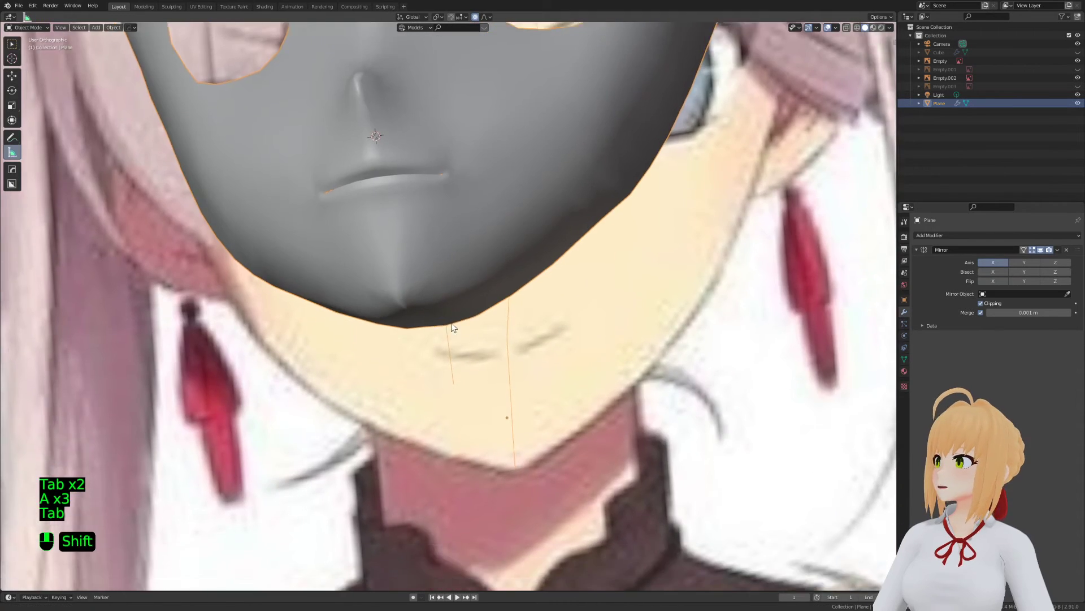
Smooth the vertices of a single face on the lower jaw edge beside the chin four times
{"action": "scroll", "coordinate": [453, 331], "scroll_direction": "up", "scroll_amount": 3}
{"action": "key", "text": "Tab"}
{"action": "middle_click_drag", "start_coordinate": [453, 325], "coordinate": [492, 275], "text": "shift"}
{"action": "scroll", "coordinate": [450, 253], "scroll_direction": "up", "scroll_amount": 1}
{"action": "key", "text": "3"}
{"action": "right_click", "coordinate": [451, 253]}
{"action": "key", "text": "t"}
{"action": "key", "text": "t"}
{"action": "key", "text": "t"}
{"action": "key", "text": "t"}
Select three adjoining faces along the lower jaw edge and smooth their vertices four times
{"action": "right_click", "coordinate": [446, 262]}
{"action": "right_click", "coordinate": [478, 280], "text": "shift"}
{"action": "right_click", "coordinate": [461, 270], "text": "shift"}
{"action": "key", "text": "t"}
{"action": "key", "text": "t"}
{"action": "key", "text": "t"}
{"action": "key", "text": "t"}
Reposition the vertices along the lower jaw edge near the chin and smooth them three times
{"action": "key", "text": "1"}
{"action": "key", "text": "g"}
{"action": "left_click", "coordinate": [491, 276]}
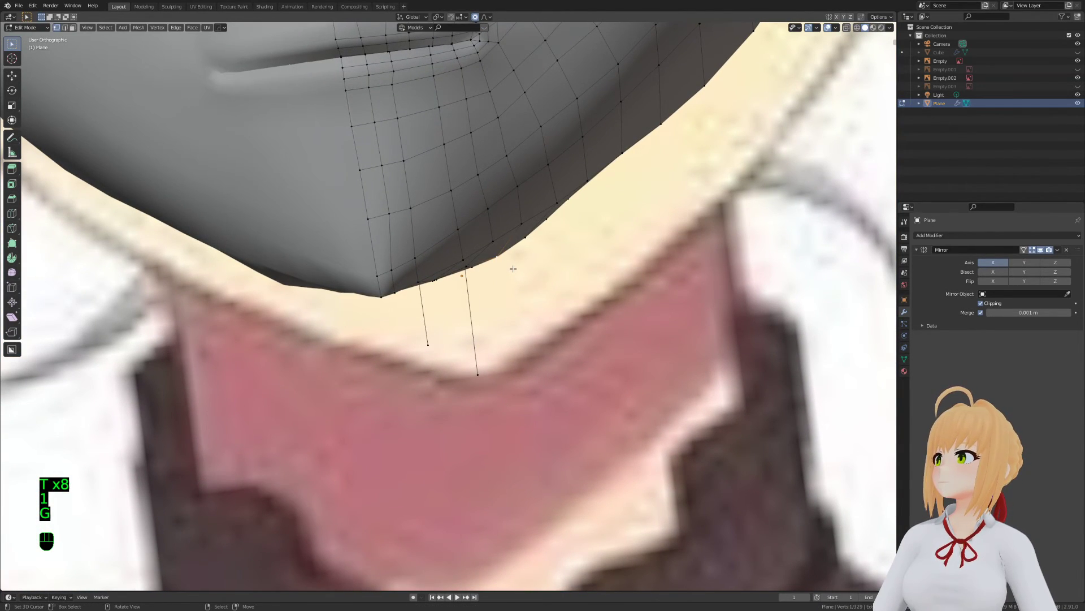
{"action": "key", "text": "g"}
{"action": "scroll", "coordinate": [511, 267], "scroll_direction": "down", "scroll_amount": 2}
{"action": "left_click", "coordinate": [509, 259]}
{"action": "middle_click_drag", "start_coordinate": [509, 260], "coordinate": [559, 194]}
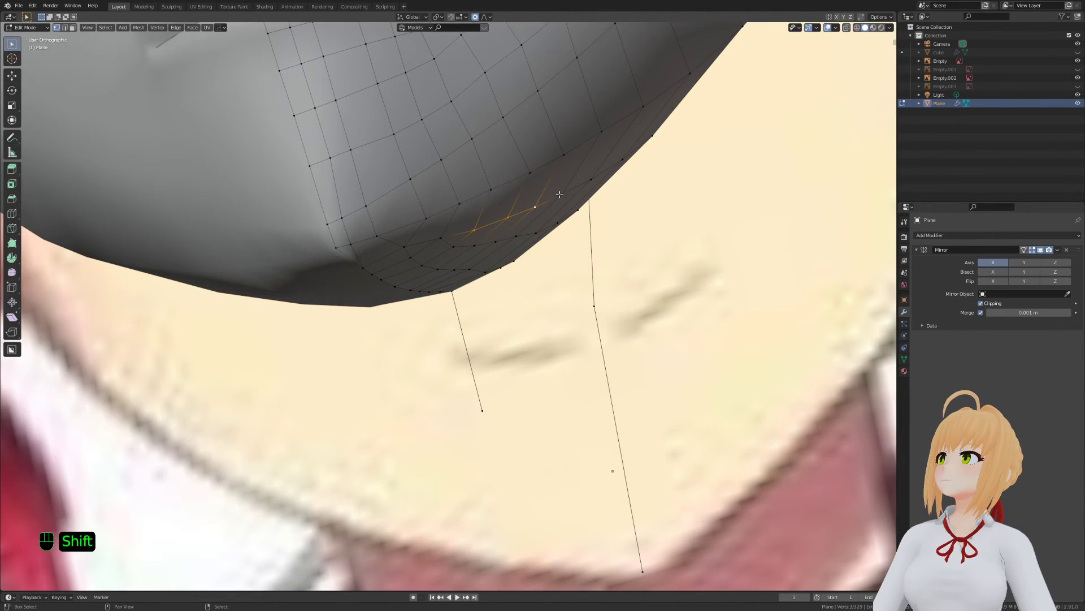
{"action": "key", "text": "t"}
{"action": "key", "text": "t"}
{"action": "key", "text": "t"}
Circle-select the row of vertices running behind the jawline from chin to outer edge and smooth it
{"action": "right_click", "coordinate": [443, 238]}
{"action": "key", "text": "a"}
{"action": "key", "text": "a"}
{"action": "key", "text": "a"}
{"action": "middle_click_drag", "start_coordinate": [445, 280], "coordinate": [454, 231]}
{"action": "key", "text": "c"}
{"action": "left_click_drag", "start_coordinate": [393, 197], "coordinate": [635, 230]}
{"action": "right_click", "coordinate": [635, 230]}
{"action": "key", "text": "t"}
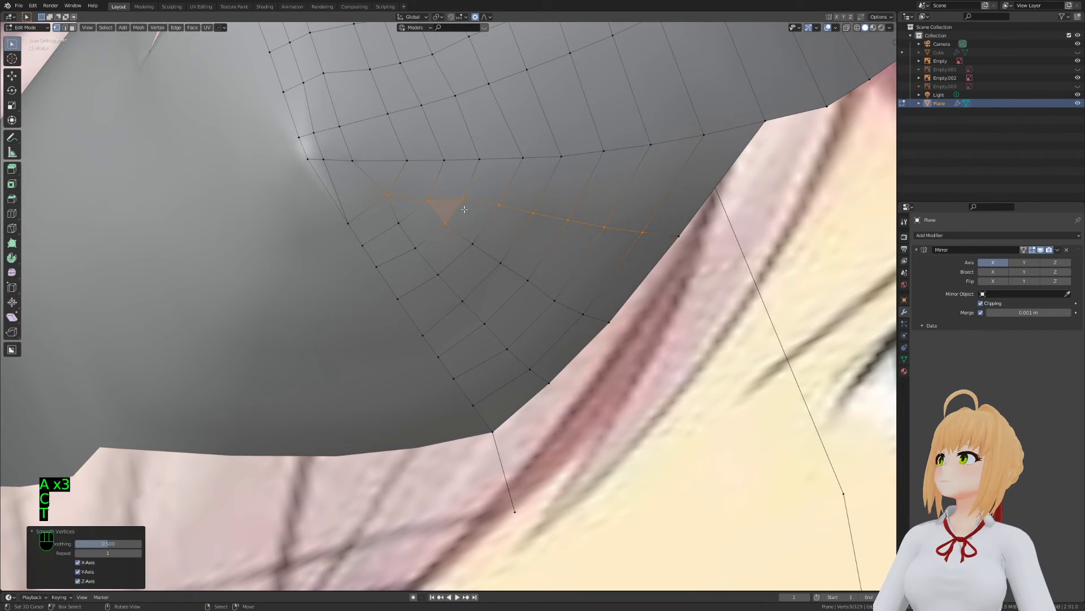
Circle-select the four vertices around the pole behind the chin and smooth them
{"action": "middle_click_drag", "start_coordinate": [461, 209], "coordinate": [434, 227]}
{"action": "key", "text": "a"}
{"action": "key", "text": "a"}
{"action": "key", "text": "a"}
{"action": "key", "text": "c"}
{"action": "left_click_drag", "start_coordinate": [401, 206], "coordinate": [436, 226]}
{"action": "right_click", "coordinate": [444, 213]}
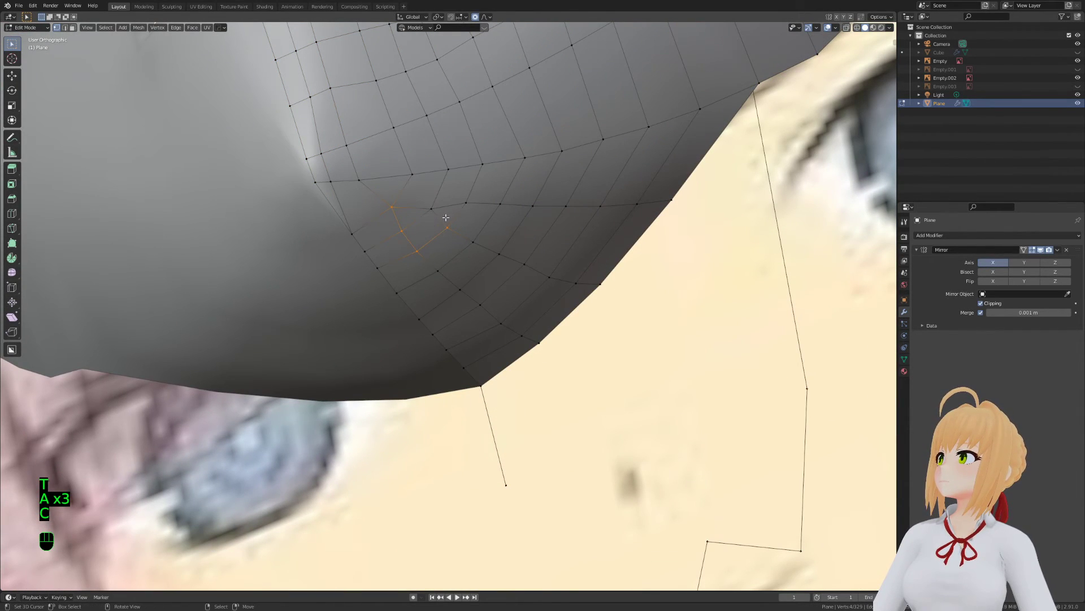
{"action": "key", "text": "t"}
Check the smoothed chin underside in Object Mode and examine its edge flow near the mirror seam
{"action": "key", "text": "a"}
{"action": "key", "text": "a"}
{"action": "key", "text": "a"}
{"action": "middle_click_drag", "start_coordinate": [376, 228], "coordinate": [412, 206]}
{"action": "key", "text": "Tab"}
{"action": "scroll", "coordinate": [531, 446], "scroll_direction": "down", "scroll_amount": 2}
{"action": "key", "text": "Tab"}
{"action": "scroll", "coordinate": [494, 310], "scroll_direction": "up", "scroll_amount": 2}
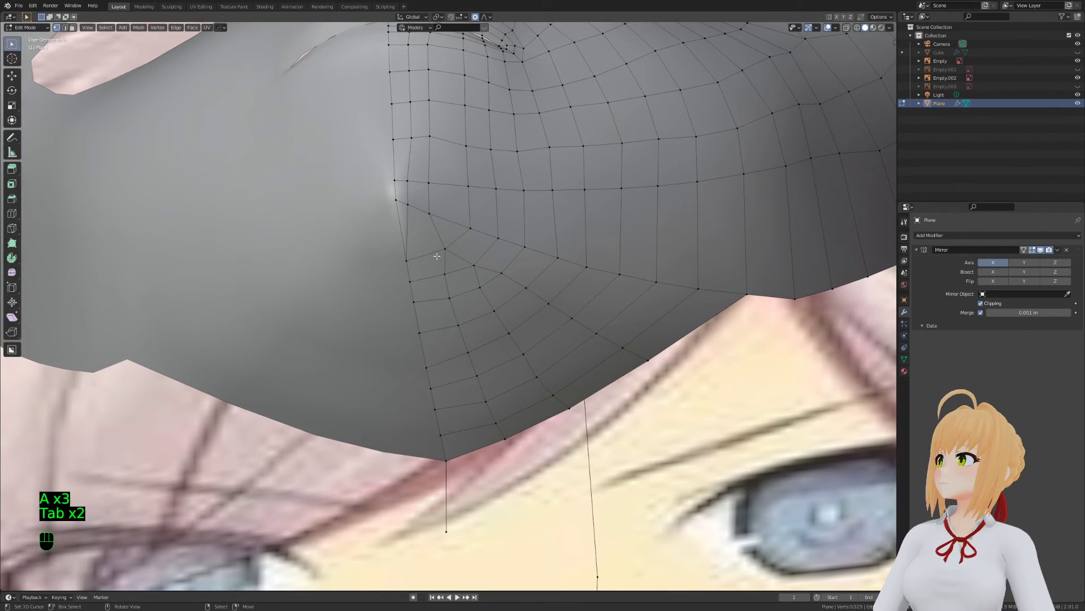
Slide the vertex below the pole sideways toward the mirror seam
{"action": "scroll", "coordinate": [452, 273], "scroll_direction": "up", "scroll_amount": 2}
{"action": "key", "text": "a"}
{"action": "key", "text": "a"}
{"action": "key", "text": "a"}
{"action": "right_click", "coordinate": [435, 264]}
{"action": "key", "text": "g"}
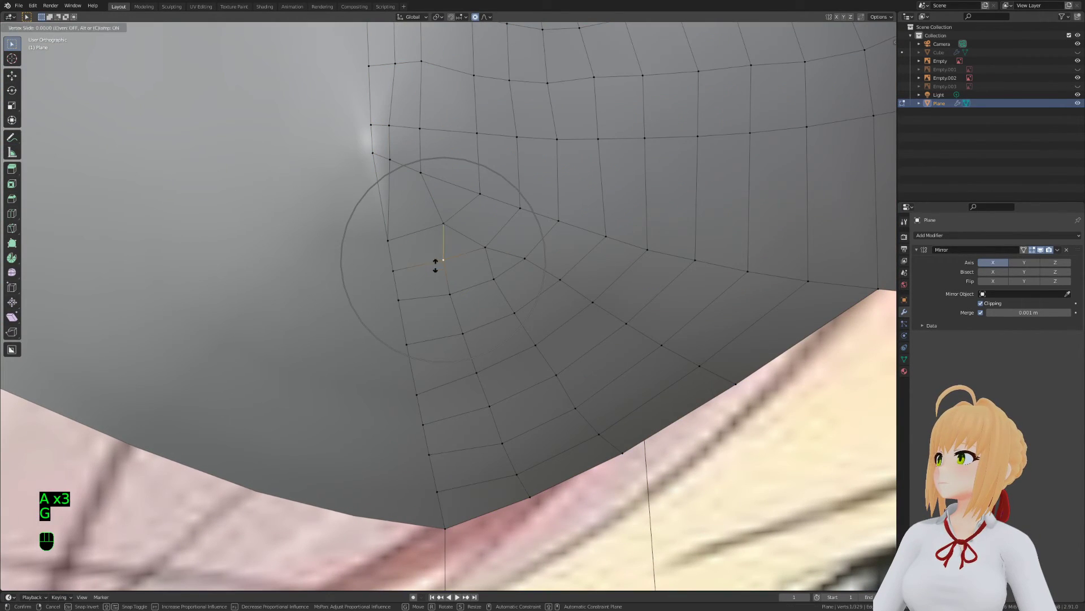
{"action": "key", "text": "g"}
{"action": "left_click", "coordinate": [430, 266]}
Connect the moved vertex to the jawline vertex beside the chin tip and remove the redundant edge next to the seam
{"action": "right_click", "coordinate": [390, 160], "text": "shift"}
{"action": "key", "text": "j"}
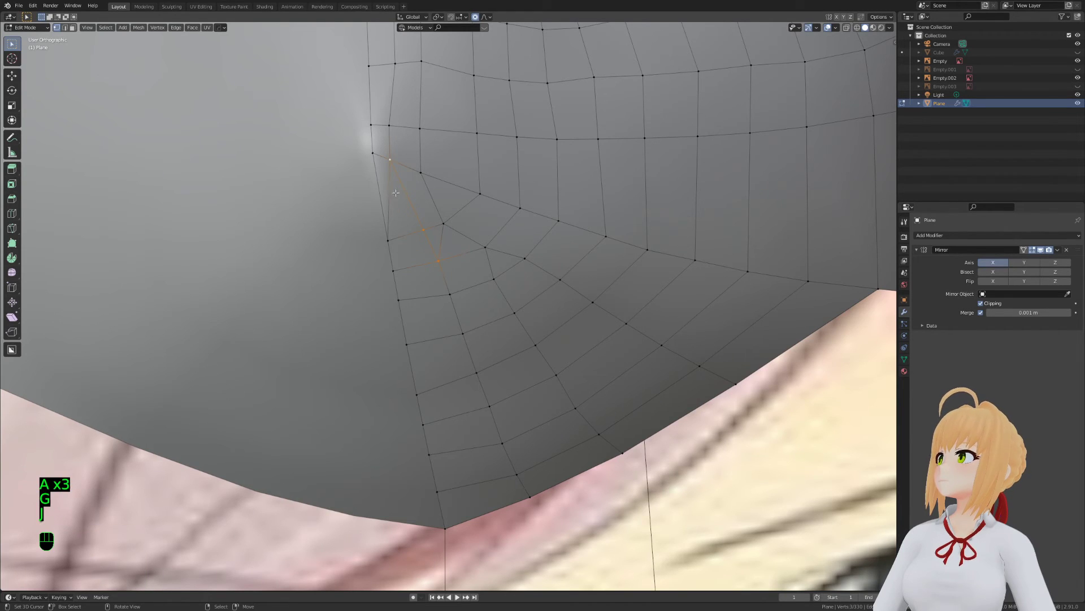
{"action": "key", "text": "2"}
{"action": "right_click", "coordinate": [390, 207]}
{"action": "key", "text": "x"}
{"action": "left_click", "coordinate": [390, 207]}
{"action": "key", "text": "1"}
Slide the new vertex in the middle of the connecting edge toward the mirror seam
{"action": "right_click", "coordinate": [419, 232]}
{"action": "key", "text": "g"}
{"action": "key", "text": "g"}
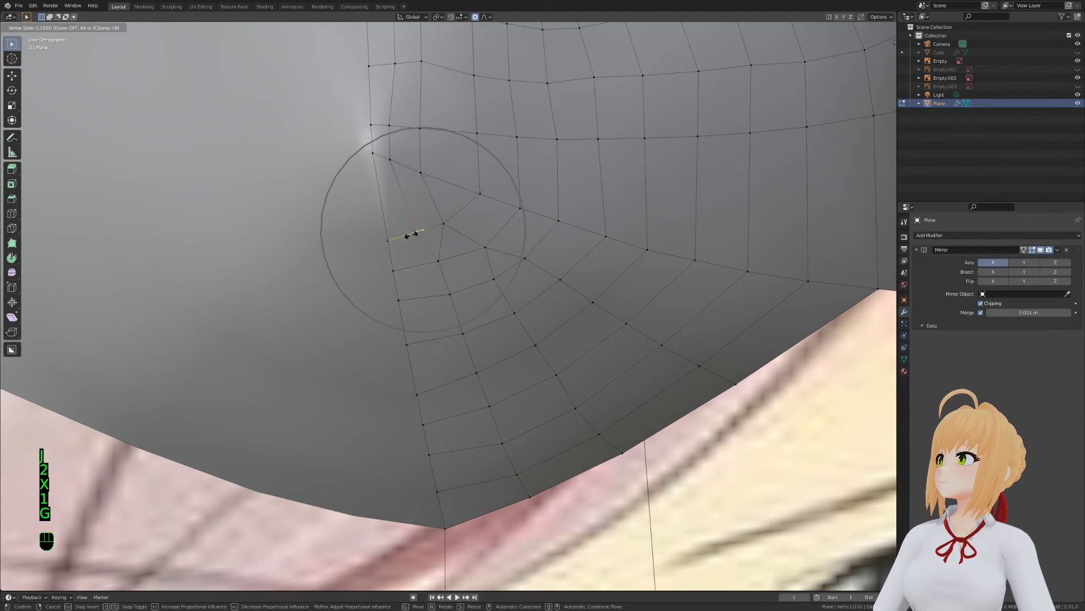
{"action": "left_click", "coordinate": [412, 235]}
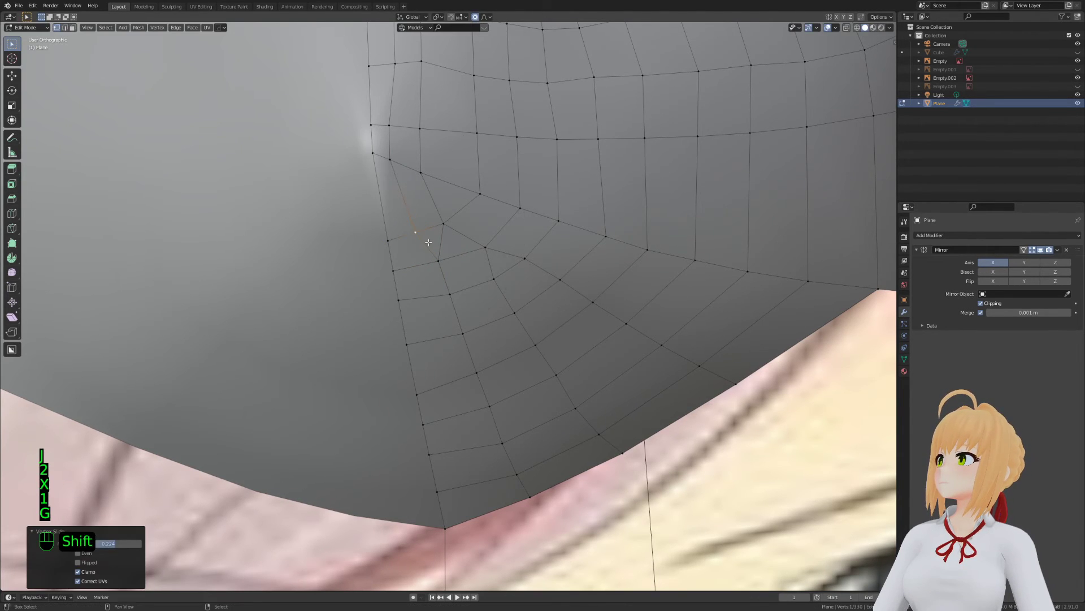
{"action": "middle_click_drag", "start_coordinate": [428, 242], "coordinate": [428, 301], "text": "shift"}
{"action": "key", "text": "x"}
{"action": "key", "text": "Escape"}
Slide the vertex below it toward the mirror seam, and slide the outer pole vertex slightly toward its inner neighbour
{"action": "right_click", "coordinate": [438, 319]}
{"action": "key", "text": "g"}
{"action": "key", "text": "g"}
{"action": "left_click", "coordinate": [439, 328]}
{"action": "key", "text": "Tab"}
{"action": "key", "text": "Tab"}
{"action": "key", "text": "Tab"}
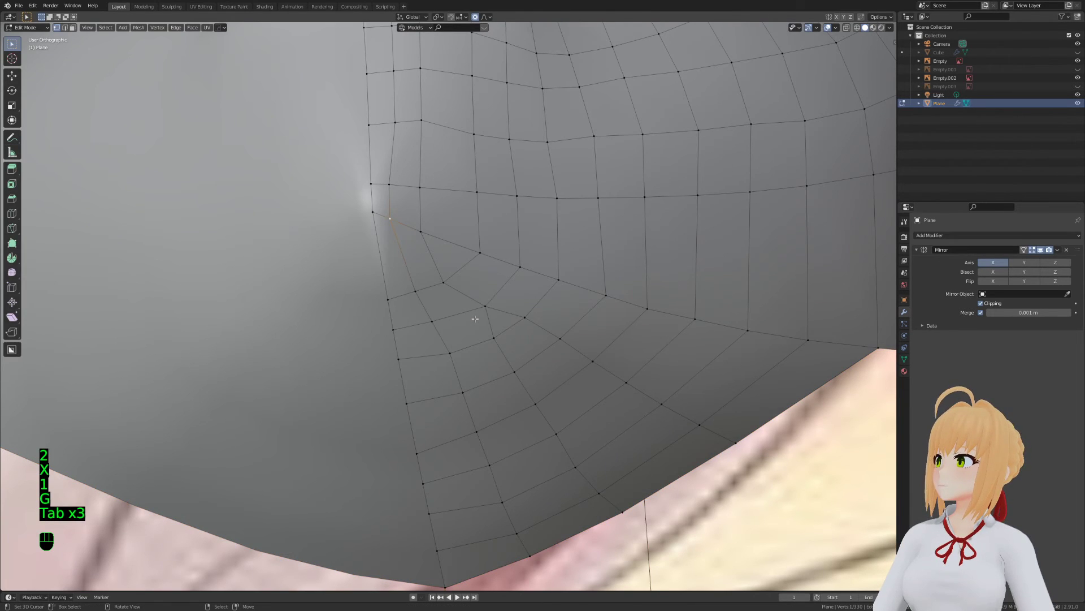
{"action": "key", "text": "g"}
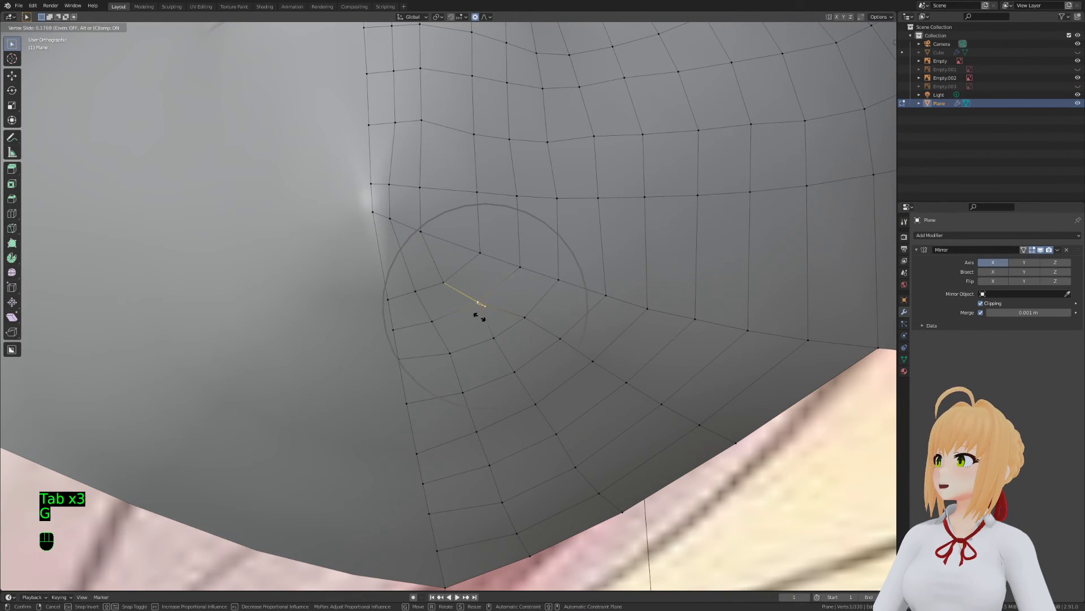
{"action": "left_click", "coordinate": [477, 315]}
Move the vertex beside the chin tip, seen from the front, to refine the lower chin outline
{"action": "key", "text": "Tab"}
{"action": "scroll", "coordinate": [483, 339], "scroll_direction": "down", "scroll_amount": 5}
{"action": "key", "text": "Tab"}
{"action": "middle_click_drag", "start_coordinate": [491, 390], "coordinate": [472, 430]}
{"action": "scroll", "coordinate": [419, 396], "scroll_direction": "up", "scroll_amount": 4}
{"action": "right_click", "coordinate": [405, 398]}
{"action": "key", "text": "g"}
{"action": "scroll", "coordinate": [477, 432], "scroll_direction": "up", "scroll_amount": 4}
{"action": "left_click", "coordinate": [480, 434]}
{"action": "key", "text": "g"}
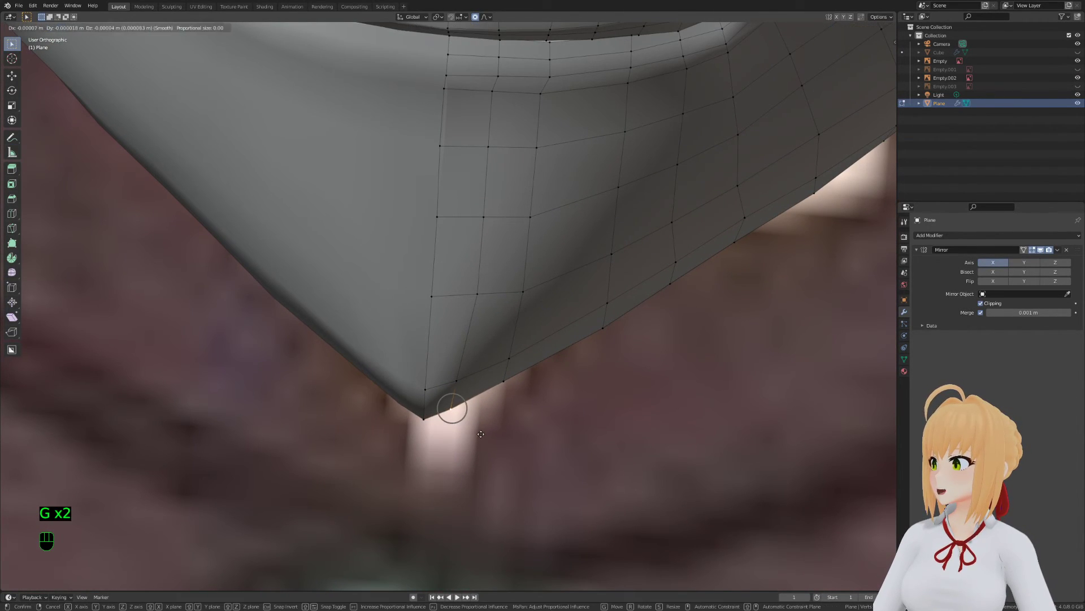
{"action": "left_click", "coordinate": [477, 437]}
Adjust the position of the same chin vertex in the right side view
{"action": "key", "text": "KP_3"}
{"action": "key", "text": "g"}
{"action": "left_click", "coordinate": [431, 414]}
Box-select the chin profile vertices in wireframe display, move them to reshape the profile, and check the result in solid shading
{"action": "key", "text": "a"}
{"action": "key", "text": "a"}
{"action": "key", "text": "a"}
{"action": "key", "text": "z"}
{"action": "key", "text": "a"}
{"action": "key", "text": "a"}
{"action": "key", "text": "a"}
{"action": "key", "text": "b"}
{"action": "left_click_drag", "start_coordinate": [204, 273], "coordinate": [166, 312]}
{"action": "key", "text": "g"}
{"action": "left_click", "coordinate": [304, 291]}
{"action": "key", "text": "z"}
{"action": "key", "text": "Tab"}
{"action": "key", "text": "Tab"}
{"action": "key", "text": "Tab"}
{"action": "key", "text": "Tab"}
{"action": "key", "text": "Tab"}
{"action": "key", "text": "Tab"}
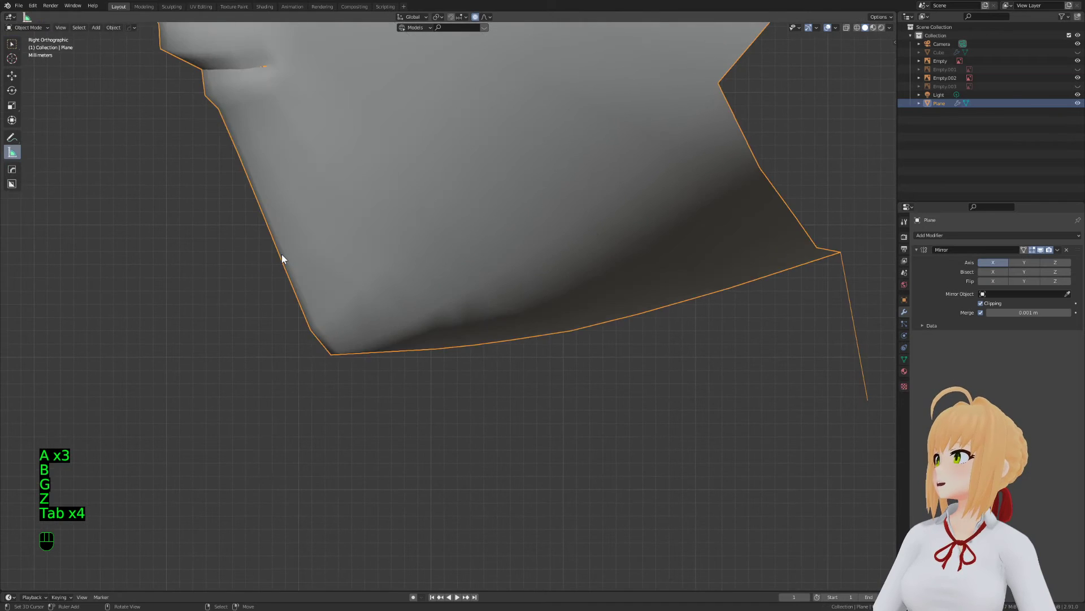
{"action": "key", "text": "z"}
{"action": "key", "text": "a"}
{"action": "key", "text": "a"}
{"action": "key", "text": "a"}
{"action": "key", "text": "b"}
{"action": "left_click_drag", "start_coordinate": [291, 187], "coordinate": [228, 264]}
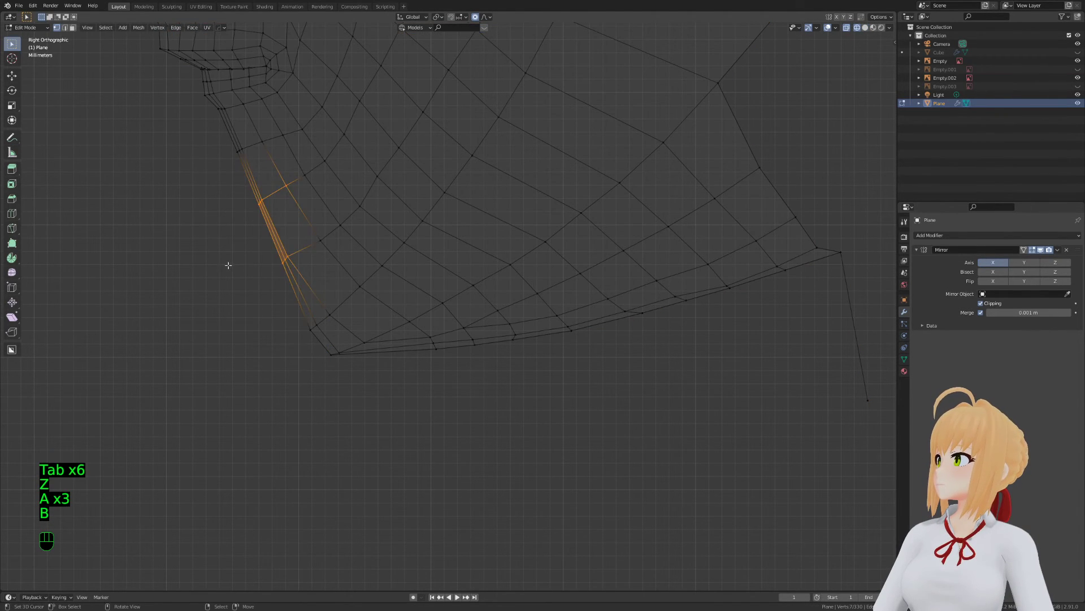
Edge-slide the short vertical edge between the mouth and chin tip toward the mirror seam to even out the edge flow
{"action": "key", "text": "z"}
{"action": "key", "text": "KP_2"}
{"action": "left_click", "coordinate": [359, 256]}
{"action": "key", "text": "g"}
{"action": "key", "text": "g"}
{"action": "left_click", "coordinate": [383, 242]}
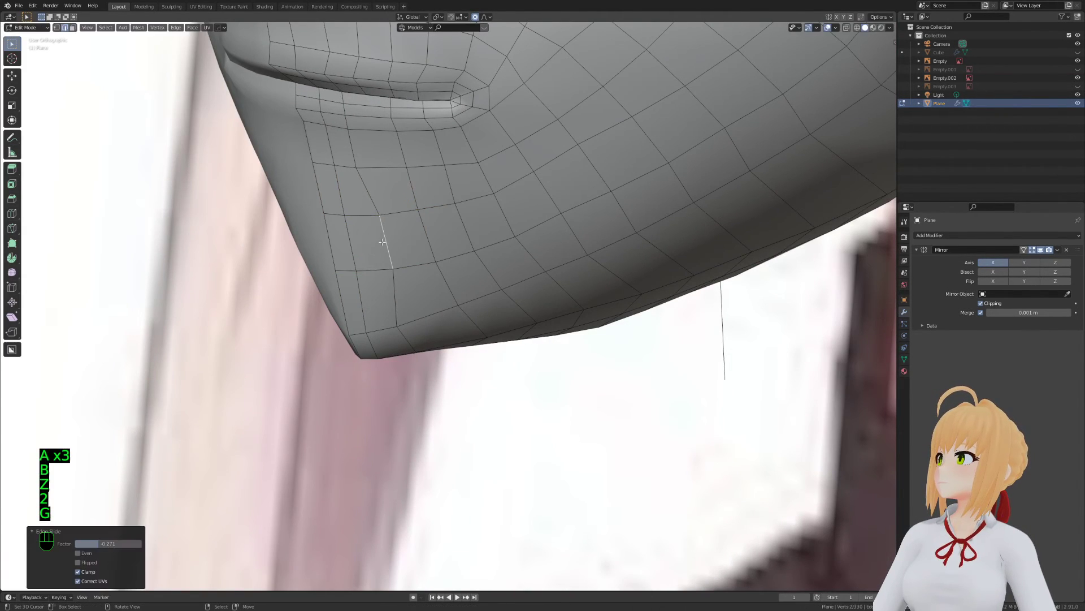
{"action": "middle_click_drag", "start_coordinate": [357, 149], "coordinate": [410, 206]}
{"action": "middle_click_drag", "start_coordinate": [424, 281], "coordinate": [421, 203]}
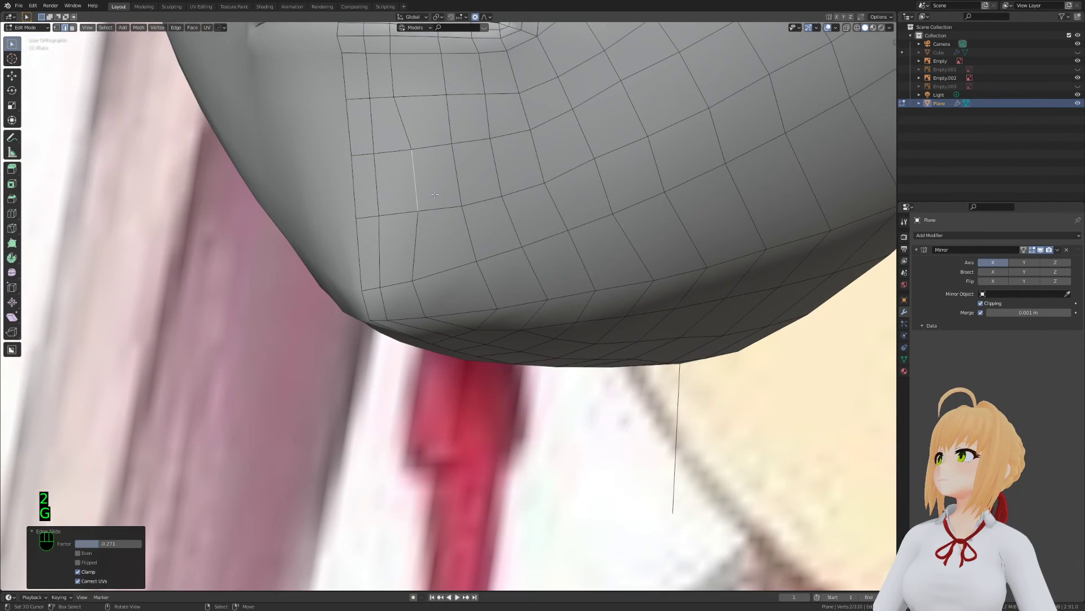
{"action": "key", "text": "g"}
{"action": "key", "text": "g"}
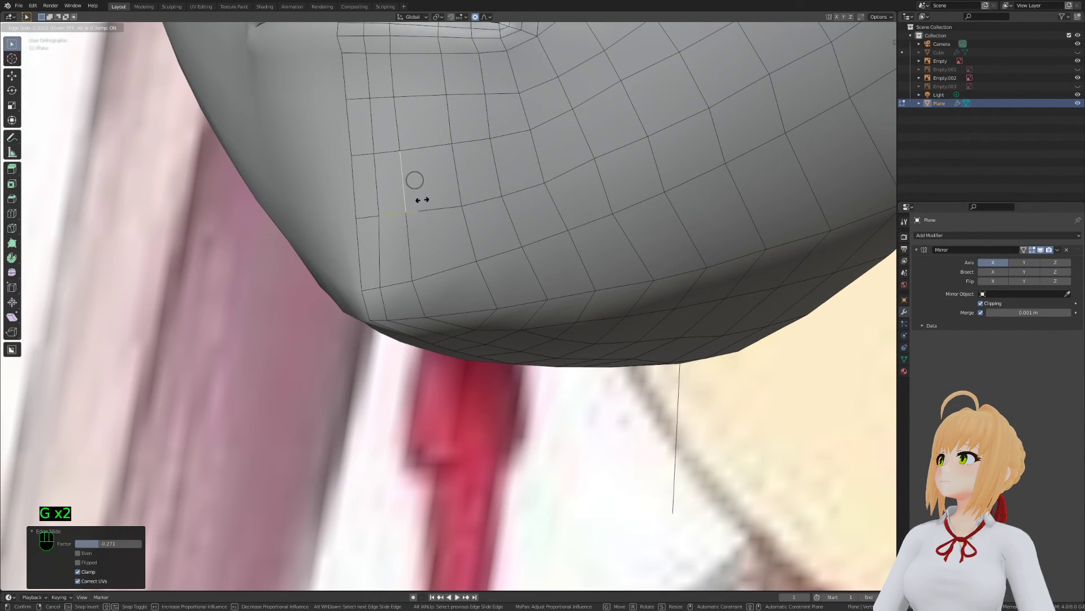
{"action": "left_click", "coordinate": [419, 201]}
Vertex-slide the vertex at the lower end of that edge column slightly away from the mirror seam
{"action": "key", "text": "1"}
{"action": "left_click", "coordinate": [415, 280]}
{"action": "key", "text": "g"}
{"action": "key", "text": "g"}
{"action": "left_click", "coordinate": [412, 281]}
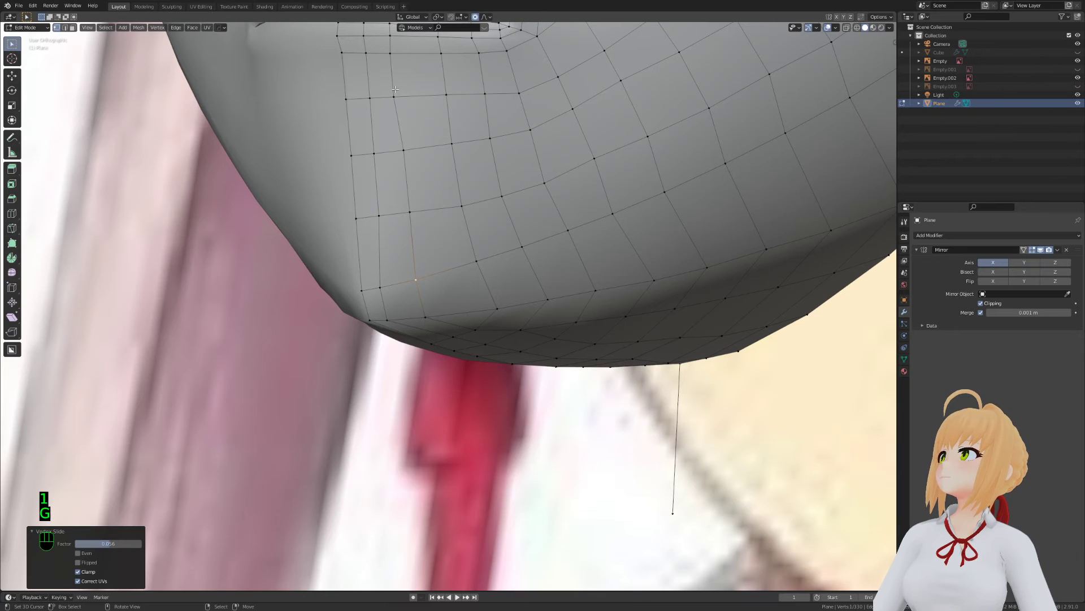
Check the whole face in object mode without the wire overlay and save the file
{"action": "middle_click_drag", "start_coordinate": [395, 90], "coordinate": [591, 462]}
{"action": "left_click", "coordinate": [404, 126], "text": "ctrl"}
{"action": "key", "text": "a"}
{"action": "key", "text": "a"}
{"action": "key", "text": "a"}
{"action": "key", "text": "Tab"}
{"action": "key", "text": "Tab"}
{"action": "key", "text": "Tab"}
{"action": "key", "text": "ctrl+s"}
{"action": "key", "text": "Tab"}
{"action": "key", "text": "Tab"}
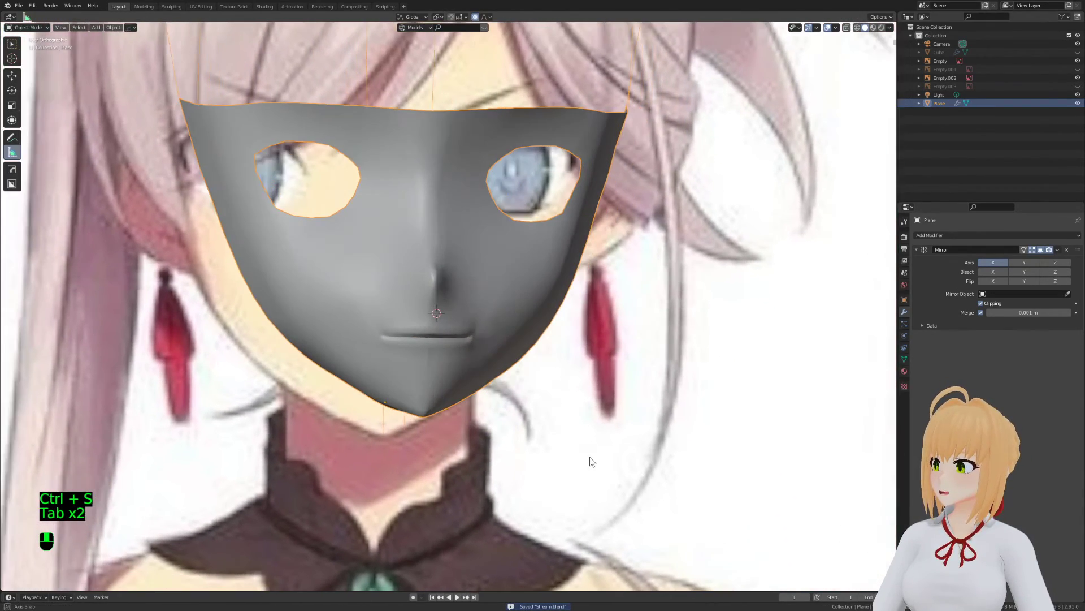
With proportional editing off, move the chin's centreline vertices along X onto the mirror seam in front view, and save the file
{"action": "key", "text": "Tab"}
{"action": "scroll", "coordinate": [618, 458], "scroll_direction": "up", "scroll_amount": 5}
{"action": "scroll", "coordinate": [376, 307], "scroll_direction": "up", "scroll_amount": 4}
{"action": "key", "text": "a"}
{"action": "key", "text": "a"}
{"action": "key", "text": "a"}
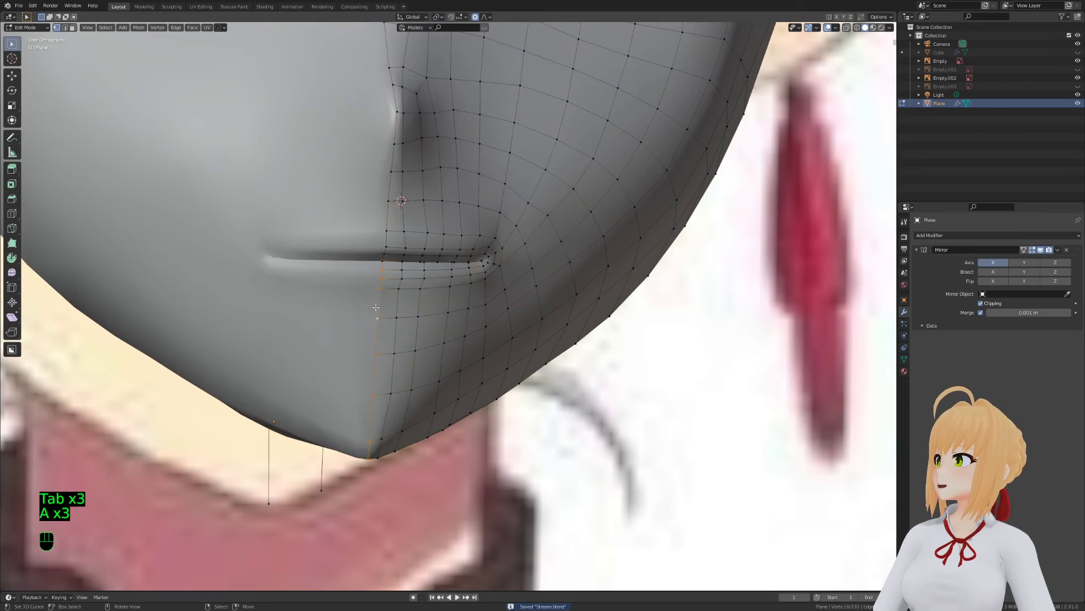
{"action": "key", "text": "KP_1"}
{"action": "left_click", "coordinate": [475, 16]}
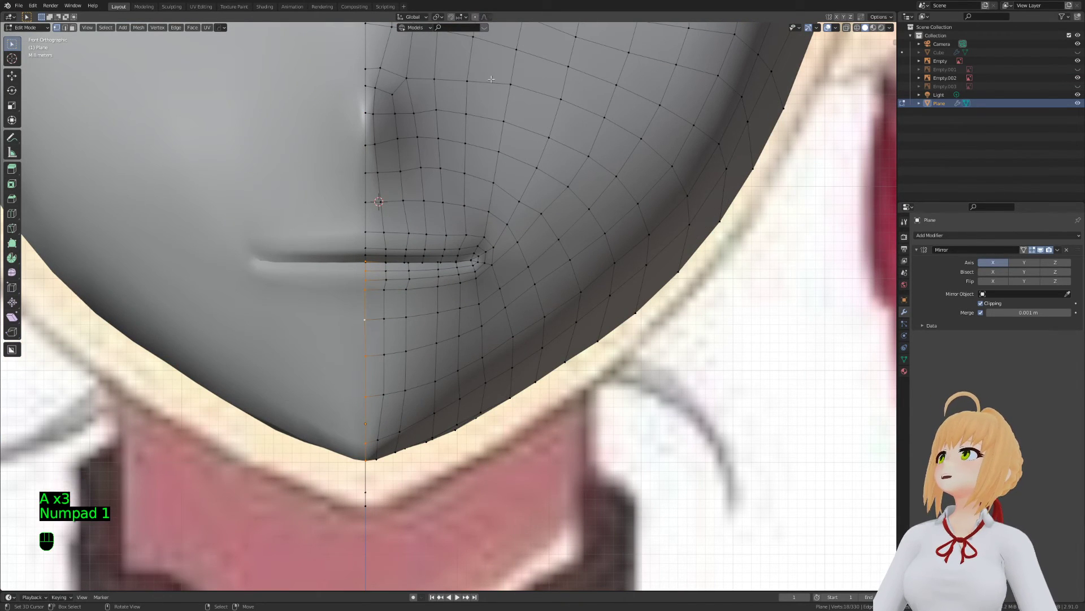
{"action": "key", "text": "g"}
{"action": "left_click", "coordinate": [535, 253]}
{"action": "key", "text": "g"}
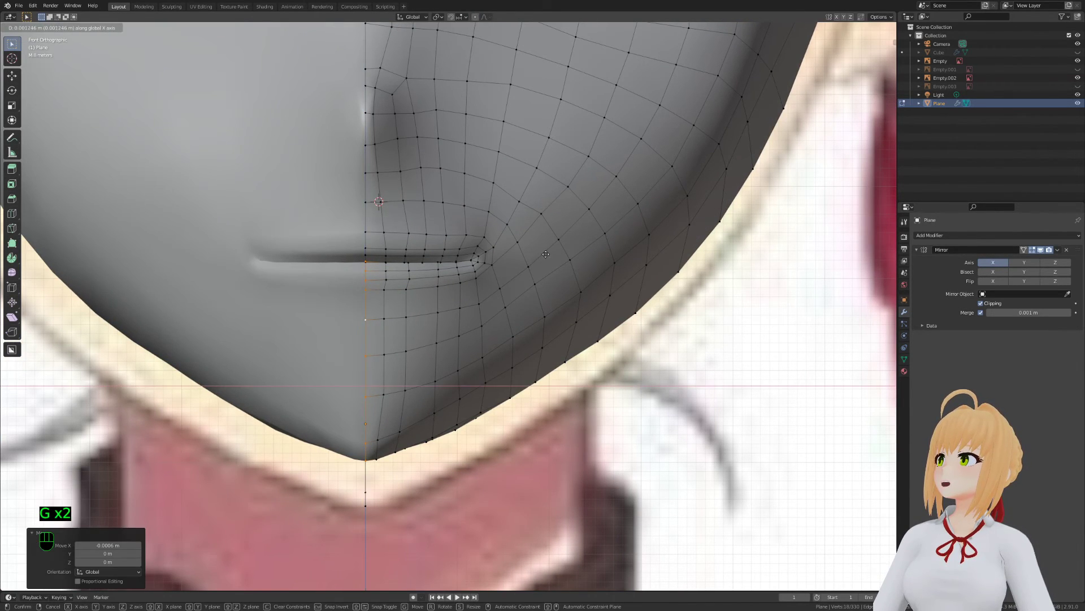
{"action": "left_click", "coordinate": [545, 254]}
{"action": "key", "text": "Tab"}
{"action": "key", "text": "ctrl+s"}
Compare the face mesh's chin and jaw outline with the front reference drawing, up close and at full-head scale
{"action": "scroll", "coordinate": [545, 253], "scroll_direction": "down", "scroll_amount": 3}
{"action": "key", "text": "Tab"}
{"action": "key", "text": "1"}
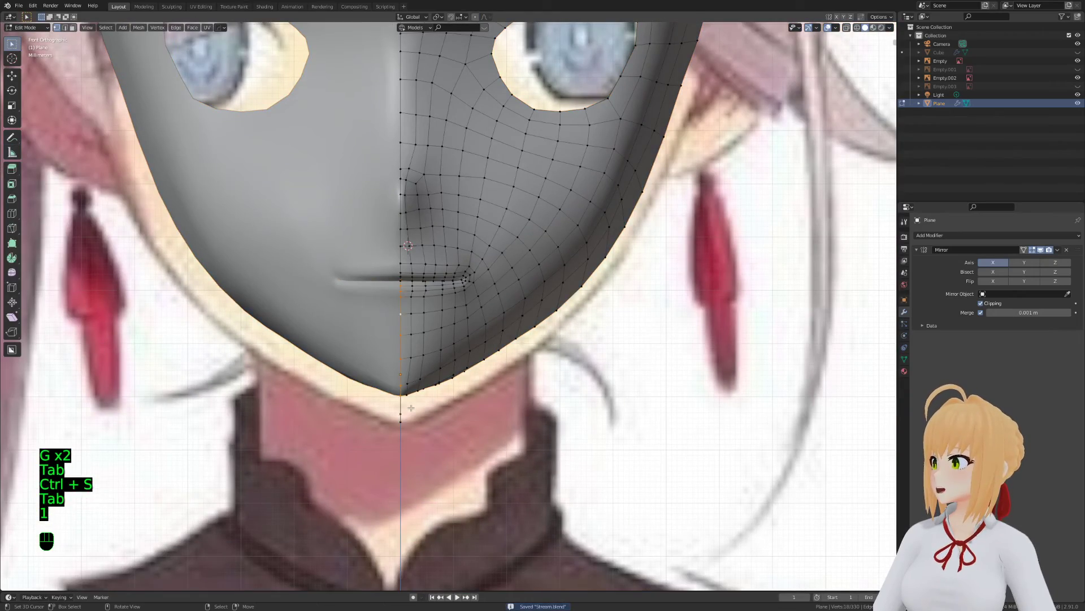
{"action": "middle_click_drag", "start_coordinate": [410, 407], "coordinate": [434, 332], "text": "shift"}
{"action": "scroll", "coordinate": [443, 336], "scroll_direction": "up", "scroll_amount": 3}
{"action": "scroll", "coordinate": [444, 338], "scroll_direction": "down", "scroll_amount": 7}
{"action": "key", "text": "Tab"}
{"action": "middle_click_drag", "start_coordinate": [546, 263], "coordinate": [548, 324], "text": "shift"}
{"action": "scroll", "coordinate": [548, 325], "scroll_direction": "down", "scroll_amount": 3}
{"action": "middle_click_drag", "start_coordinate": [613, 296], "coordinate": [616, 362], "text": "shift"}
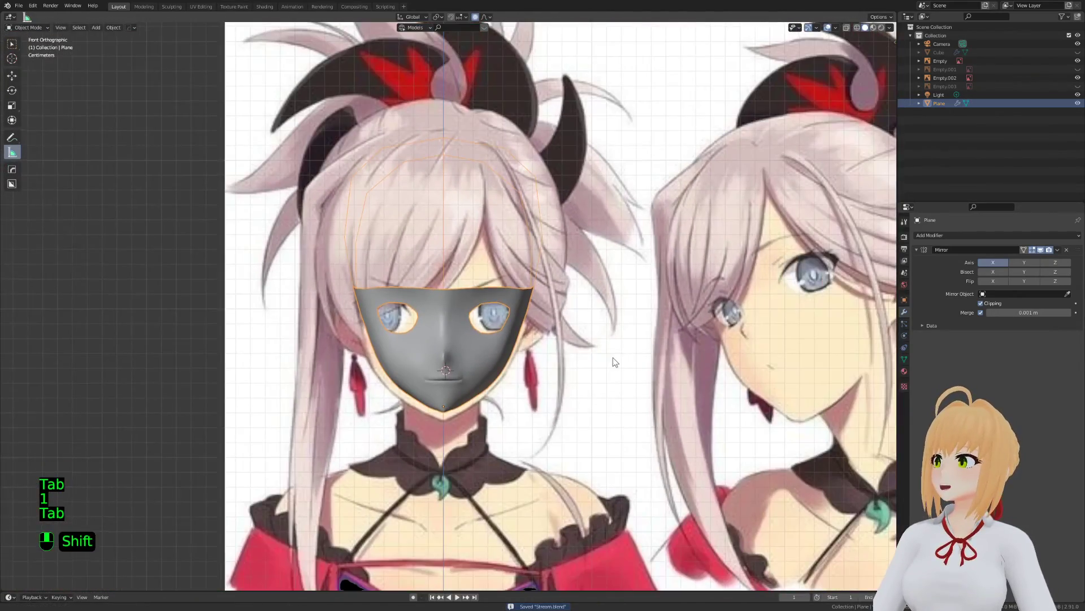
{"action": "scroll", "coordinate": [612, 357], "scroll_direction": "down", "scroll_amount": 5}
Try hiding the front reference image and undo it
{"action": "left_click", "coordinate": [613, 273]}
{"action": "key", "text": "h"}
{"action": "key", "text": "ctrl+z"}
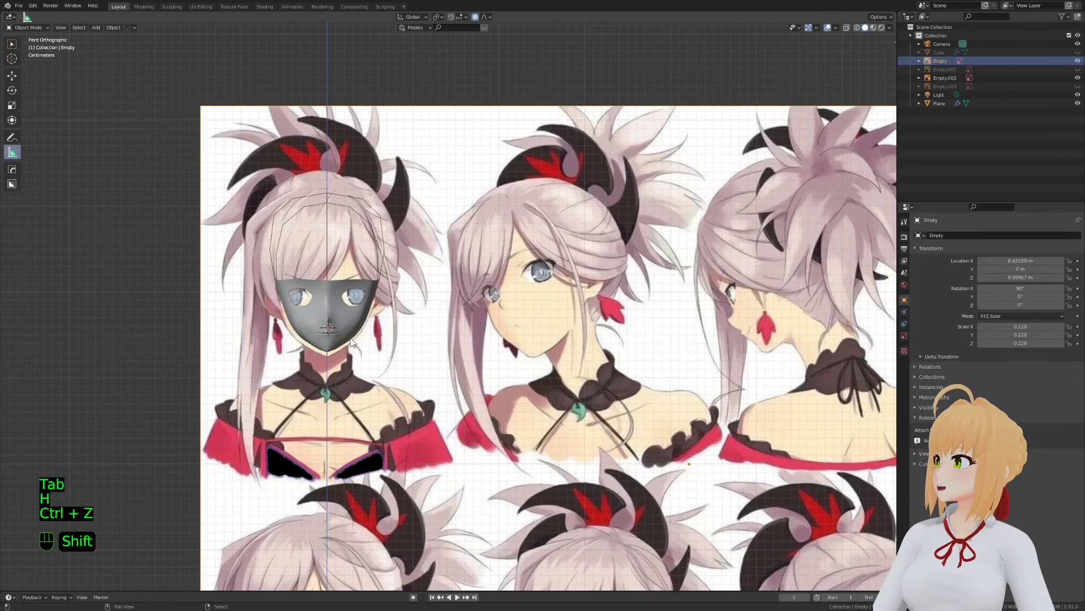
{"action": "middle_click_drag", "start_coordinate": [351, 342], "coordinate": [586, 340], "text": "shift"}
{"action": "scroll", "coordinate": [585, 340], "scroll_direction": "up", "scroll_amount": 2}
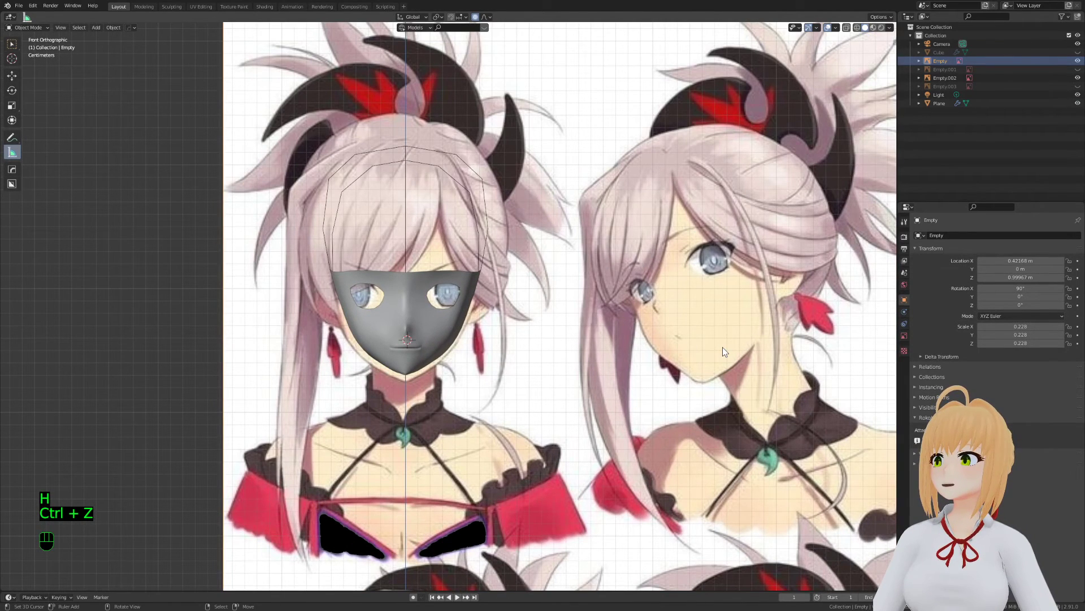
Move the front reference image away to view the face mesh against the empty background, and undo the move
{"action": "key", "text": "g"}
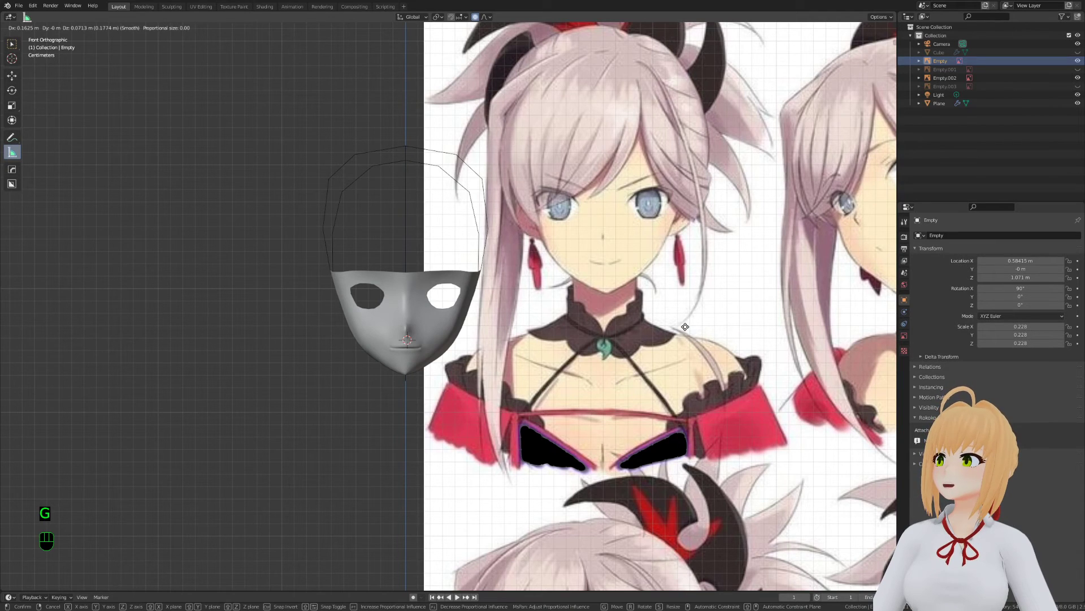
{"action": "left_click", "coordinate": [685, 327]}
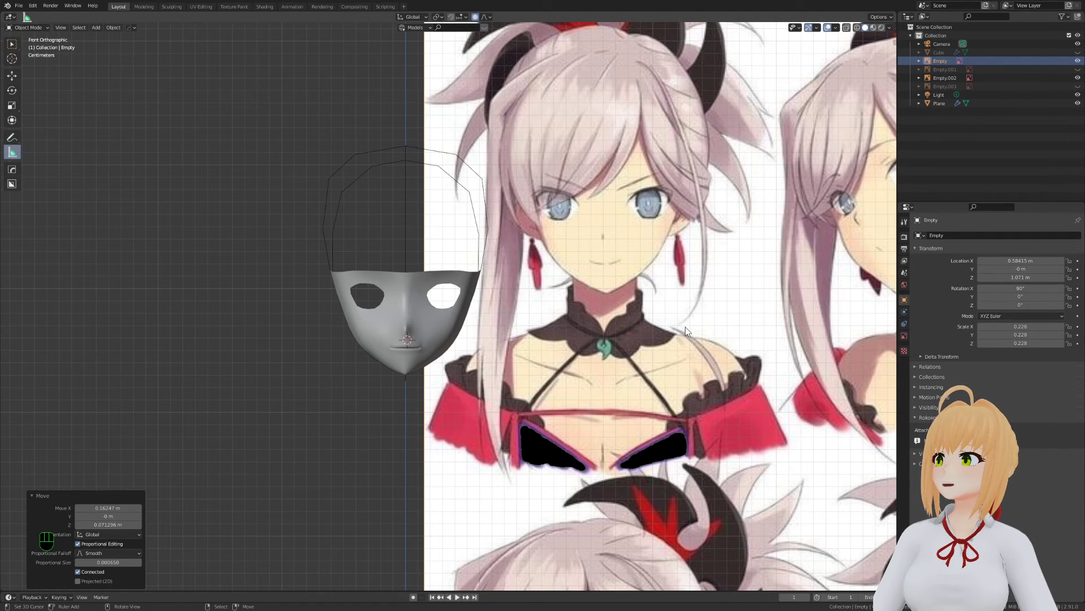
{"action": "key", "text": "ctrl+z"}
{"action": "key", "text": "ctrl+z"}
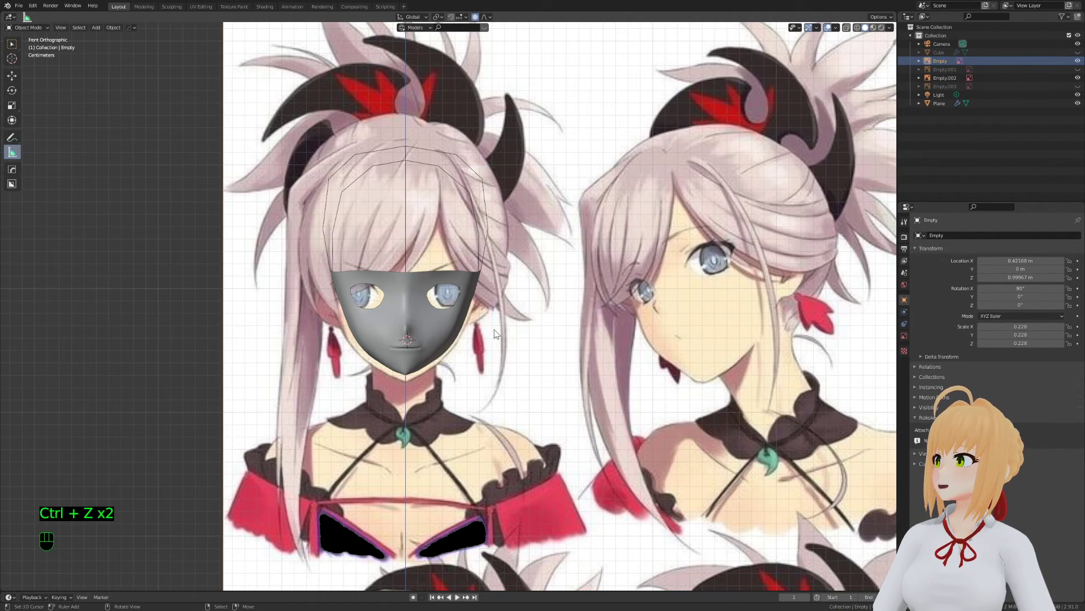
{"action": "key", "text": "ctrl+z"}
{"action": "scroll", "coordinate": [497, 330], "scroll_direction": "up", "scroll_amount": 3}
{"action": "scroll", "coordinate": [542, 329], "scroll_direction": "up", "scroll_amount": 1}
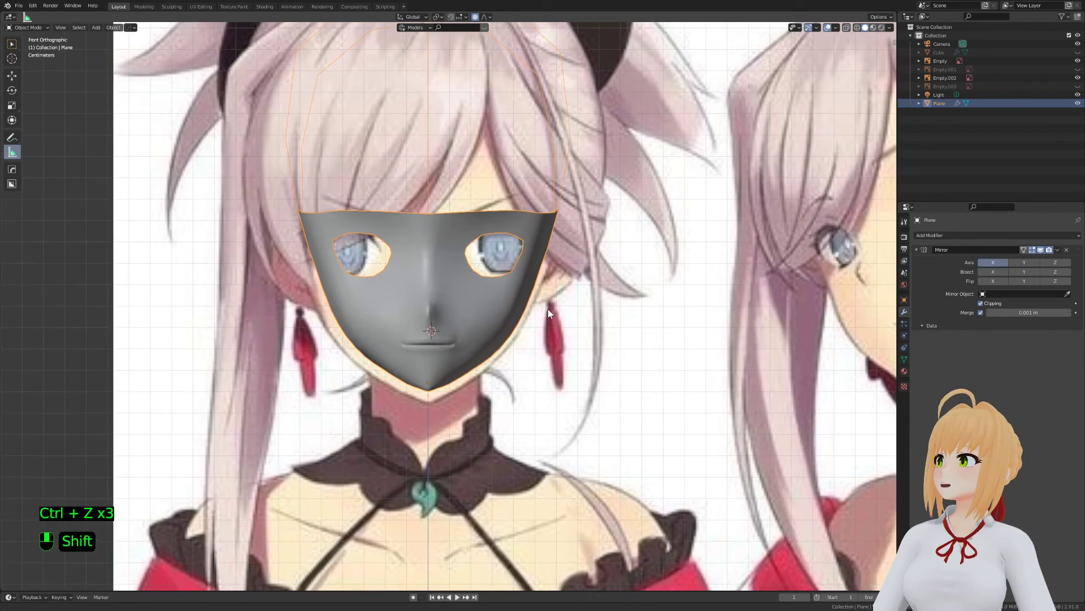
Switch the front view to perspective, inspect the face in object mode, and save the file
{"action": "key", "text": "KP_5"}
{"action": "key", "text": "Tab"}
{"action": "key", "text": "Tab"}
{"action": "key", "text": "a"}
{"action": "key", "text": "a"}
{"action": "key", "text": "a"}
{"action": "key", "text": "ctrl+s"}
{"action": "left_click", "coordinate": [480, 323]}
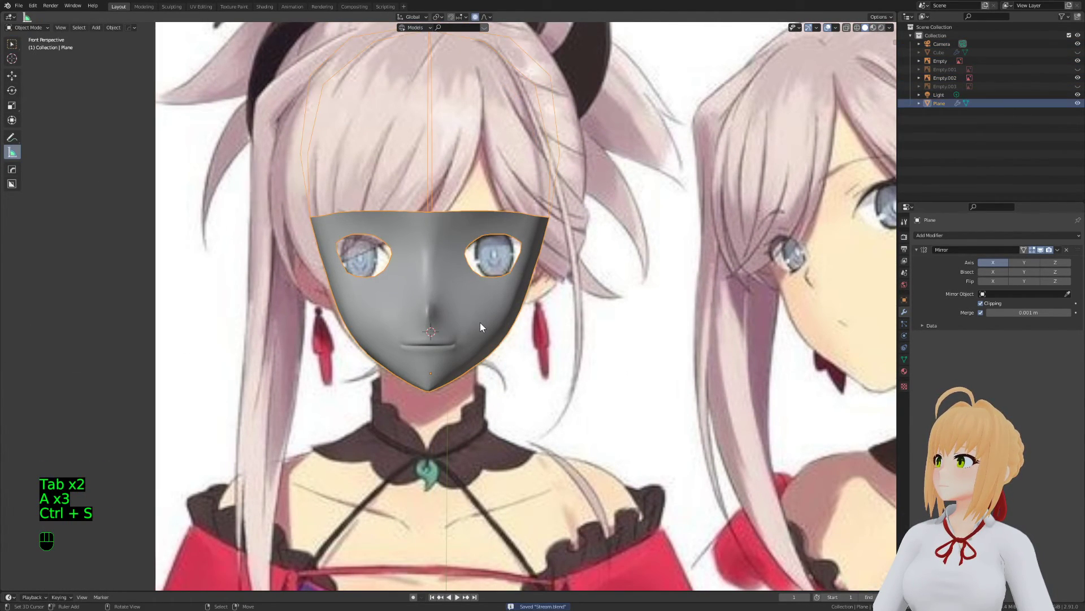
{"action": "key", "text": "Tab"}
{"action": "scroll", "coordinate": [480, 323], "scroll_direction": "up", "scroll_amount": 3}
{"action": "key", "text": "1"}
{"action": "key", "text": "Tab"}
{"action": "key", "text": "ctrl+s"}
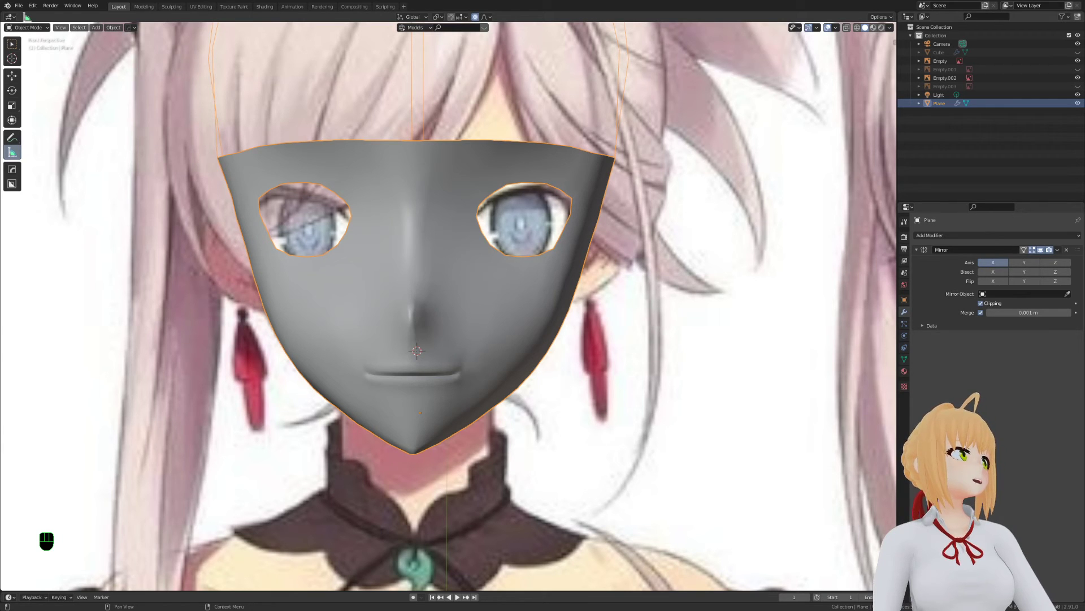
Open the face mesh for editing in right orthographic view with all vertices deselected
{"action": "scroll", "coordinate": [375, 368], "scroll_direction": "down", "scroll_amount": 3}
{"action": "middle_click_drag", "start_coordinate": [362, 368], "coordinate": [375, 368]}
{"action": "key", "text": "KP_3"}
{"action": "key", "text": "Tab"}
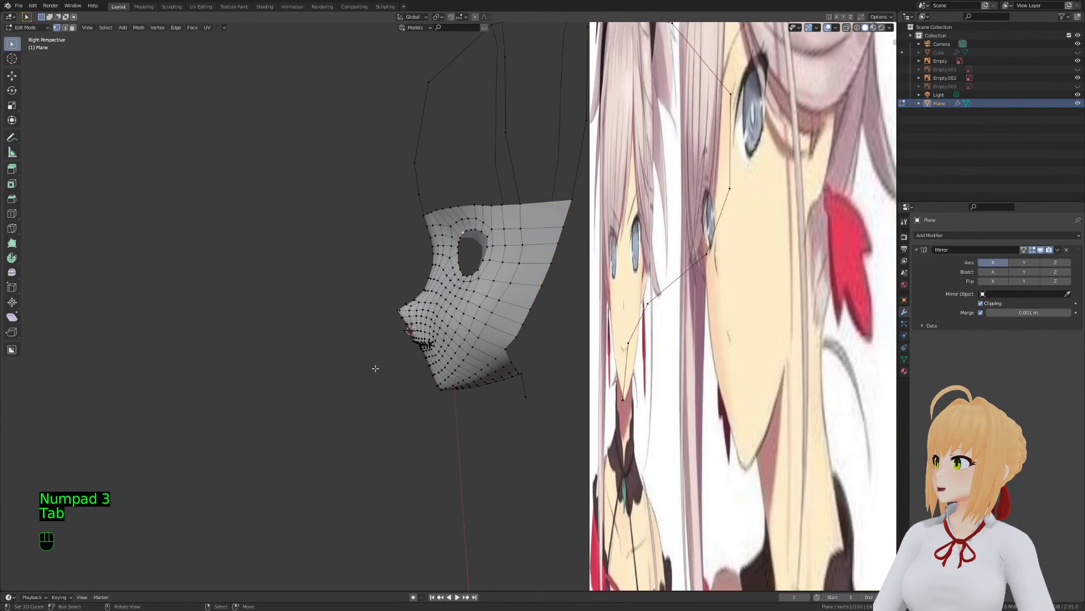
{"action": "key", "text": "KP_5"}
{"action": "key", "text": "a"}
{"action": "key", "text": "a"}
{"action": "key", "text": "a"}
{"action": "scroll", "coordinate": [390, 390], "scroll_direction": "up", "scroll_amount": 2}
{"action": "mouse_move", "coordinate": [390, 391]}
{"action": "middle_mouse_down", "text": "shift"}
{"action": "mouse_move", "coordinate": [485, 351]}
{"action": "mouse_move", "coordinate": [583, 367]}
{"action": "mouse_move", "coordinate": [497, 376]}
{"action": "middle_mouse_up", "text": "shift"}
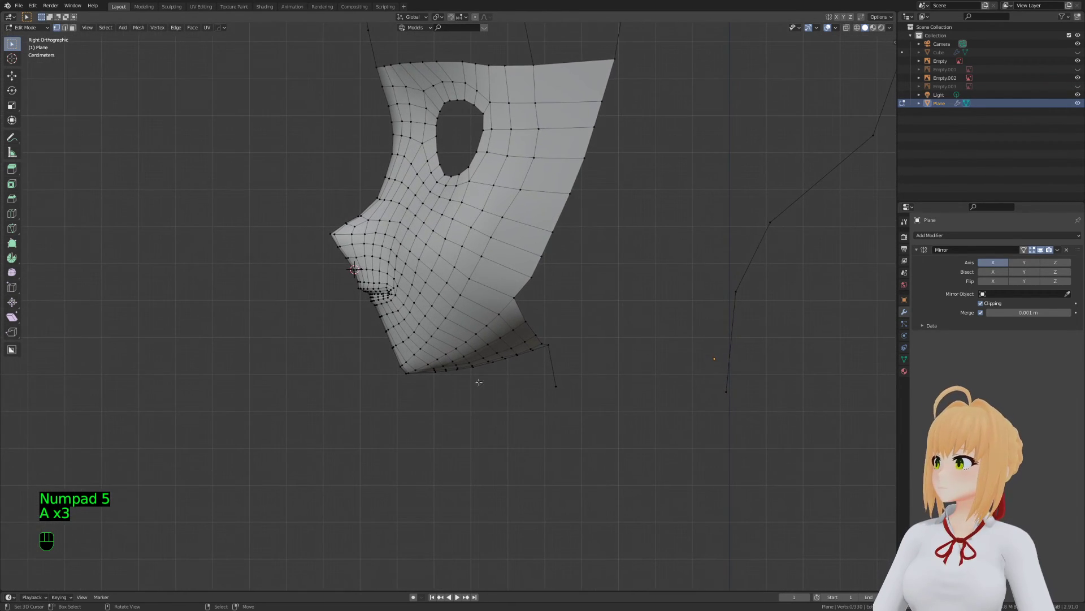
In wireframe display, move the profile vertices midway between the lower lip and chin tip slightly backward with proportional editing
{"action": "scroll", "coordinate": [360, 368], "scroll_direction": "up", "scroll_amount": 2}
{"action": "key", "text": "shift+z"}
{"action": "scroll", "coordinate": [359, 368], "scroll_direction": "up", "scroll_amount": 2}
{"action": "left_click", "coordinate": [376, 331], "text": "ctrl"}
{"action": "key", "text": "g"}
{"action": "key", "text": "g"}
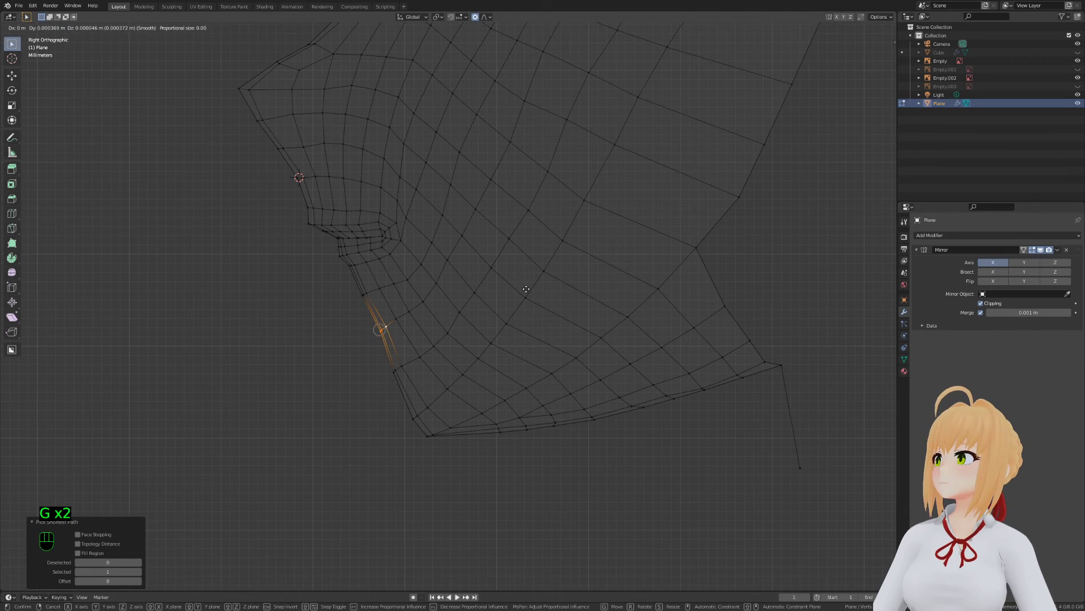
{"action": "scroll", "coordinate": [526, 289], "scroll_direction": "up", "scroll_amount": 2}
{"action": "left_click", "coordinate": [526, 288]}
{"action": "key", "text": "g"}
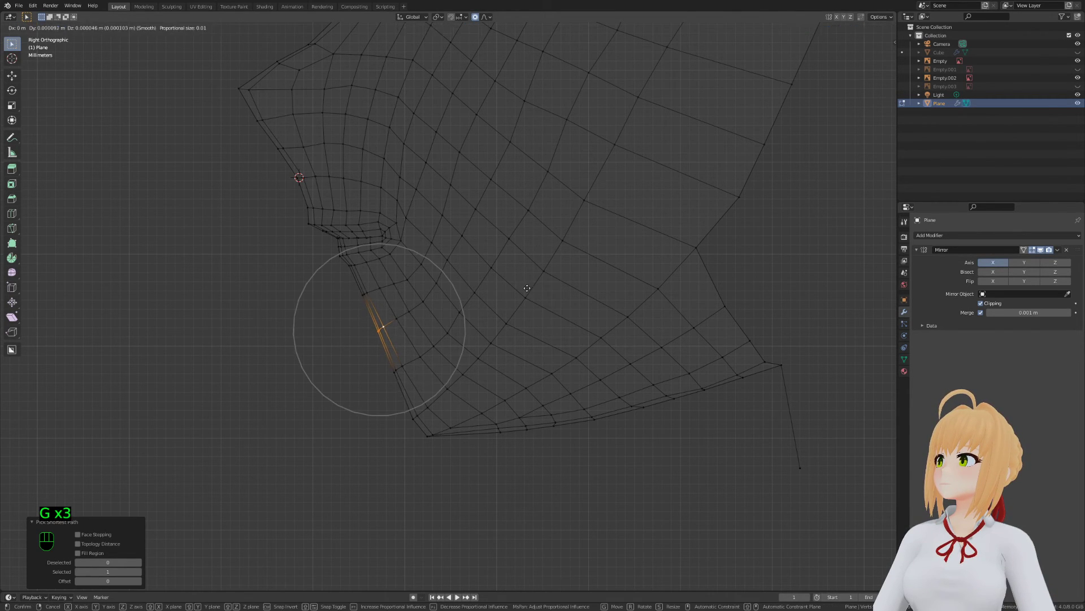
{"action": "left_click", "coordinate": [531, 287]}
Box-select the next profile vertices down toward the chin tip and move them back about 0.3 mm
{"action": "key", "text": "a"}
{"action": "key", "text": "a"}
{"action": "key", "text": "a"}
{"action": "key", "text": "b"}
{"action": "left_click_drag", "start_coordinate": [385, 352], "coordinate": [411, 385]}
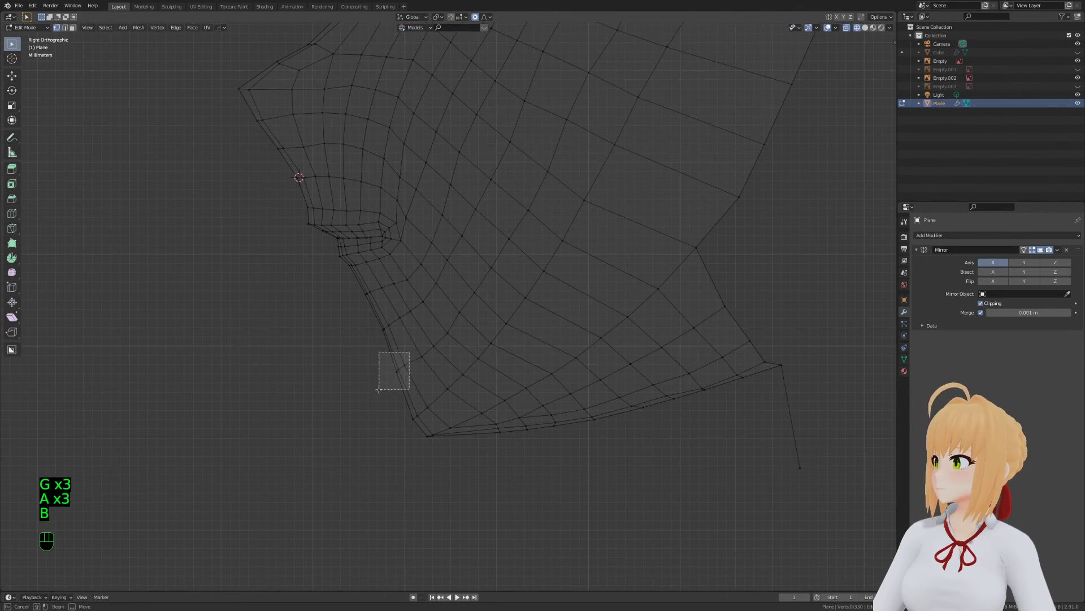
{"action": "key", "text": "g"}
{"action": "left_click", "coordinate": [373, 396]}
{"action": "key", "text": "z"}
{"action": "key", "text": "z"}
Adjust the lowest front profile vertices just above the chin tip, and check the side profile in solid shading in object mode
{"action": "key", "text": "a"}
{"action": "key", "text": "a"}
{"action": "key", "text": "a"}
{"action": "key", "text": "b"}
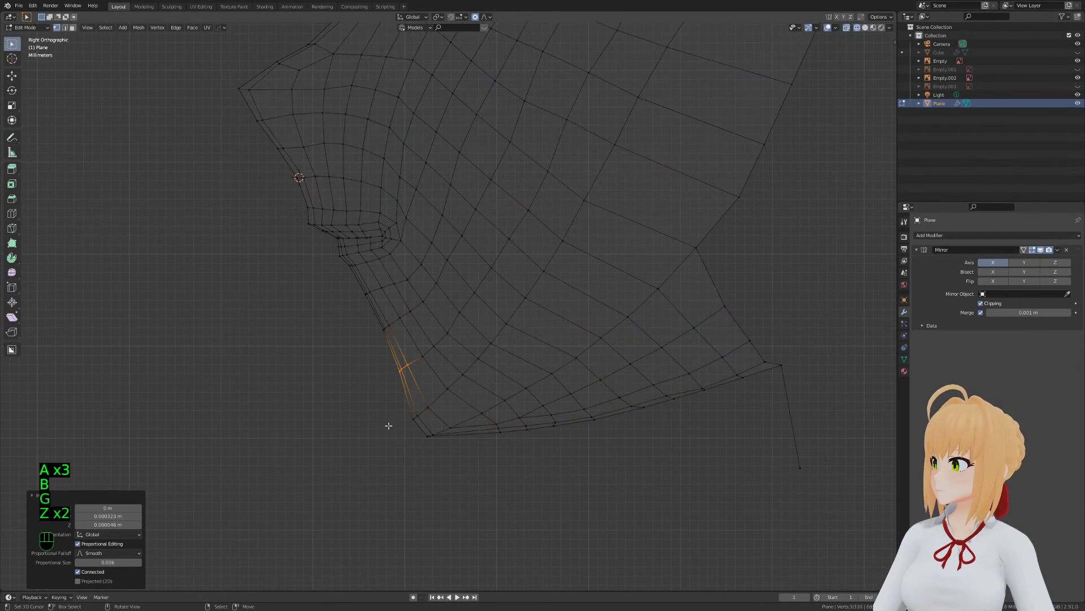
{"action": "left_click_drag", "start_coordinate": [385, 401], "coordinate": [434, 416]}
{"action": "key", "text": "g"}
{"action": "scroll", "coordinate": [438, 416], "scroll_direction": "up", "scroll_amount": 9}
{"action": "left_click", "coordinate": [440, 416]}
{"action": "key", "text": "z"}
{"action": "left_click", "coordinate": [595, 293]}
{"action": "scroll", "coordinate": [595, 293], "scroll_direction": "down", "scroll_amount": 4}
{"action": "key", "text": "Tab"}
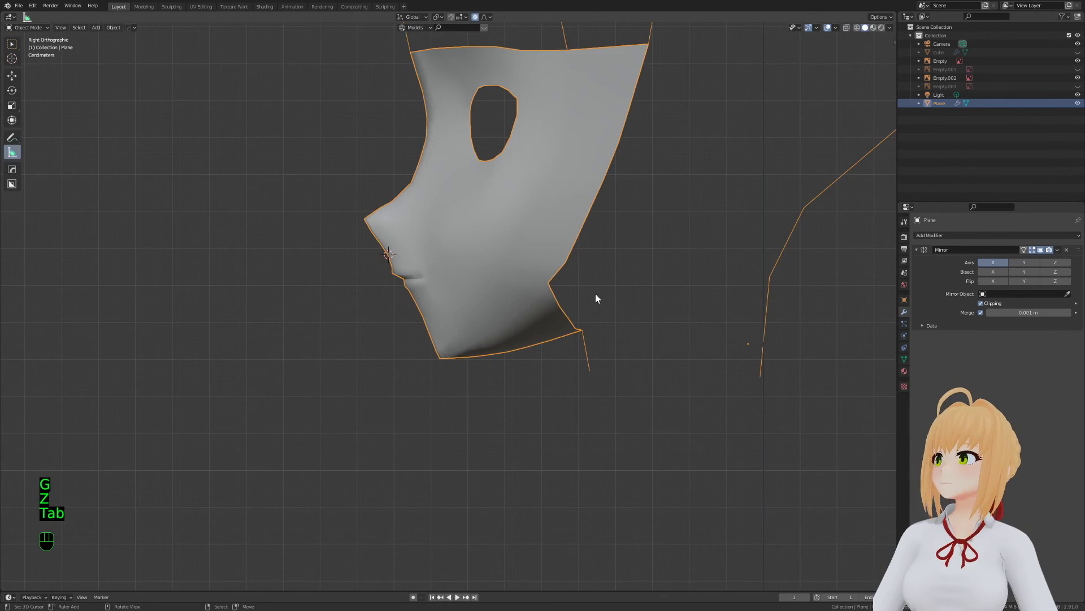
Bevel the edge loop running from the side of the brow down the jaw to the chin with one segment
{"action": "key", "text": "Tab"}
{"action": "key", "text": "a"}
{"action": "key", "text": "a"}
{"action": "key", "text": "a"}
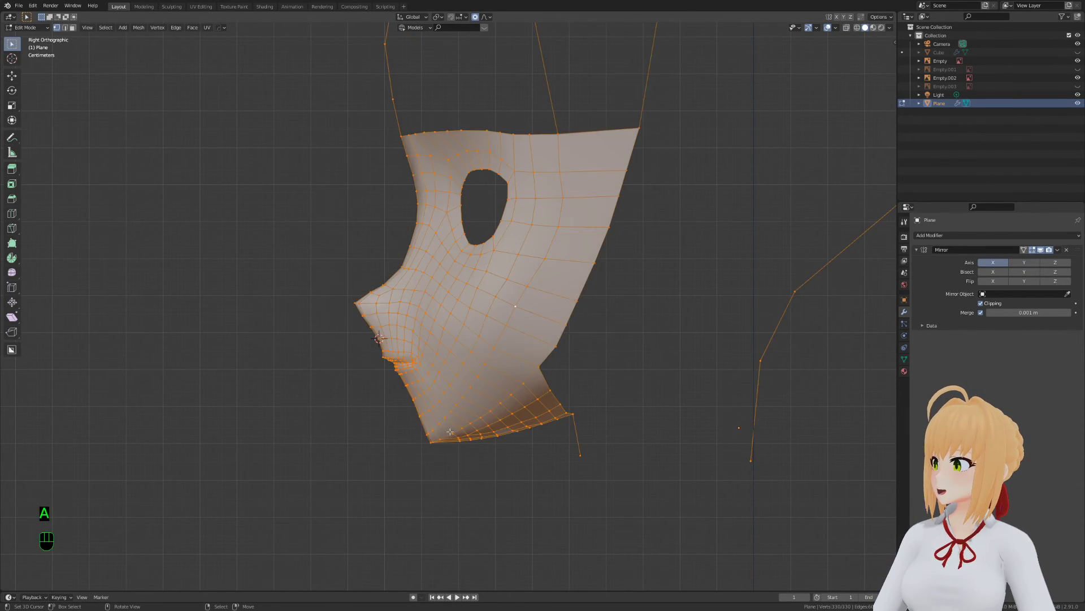
{"action": "key", "text": "ctrl+b"}
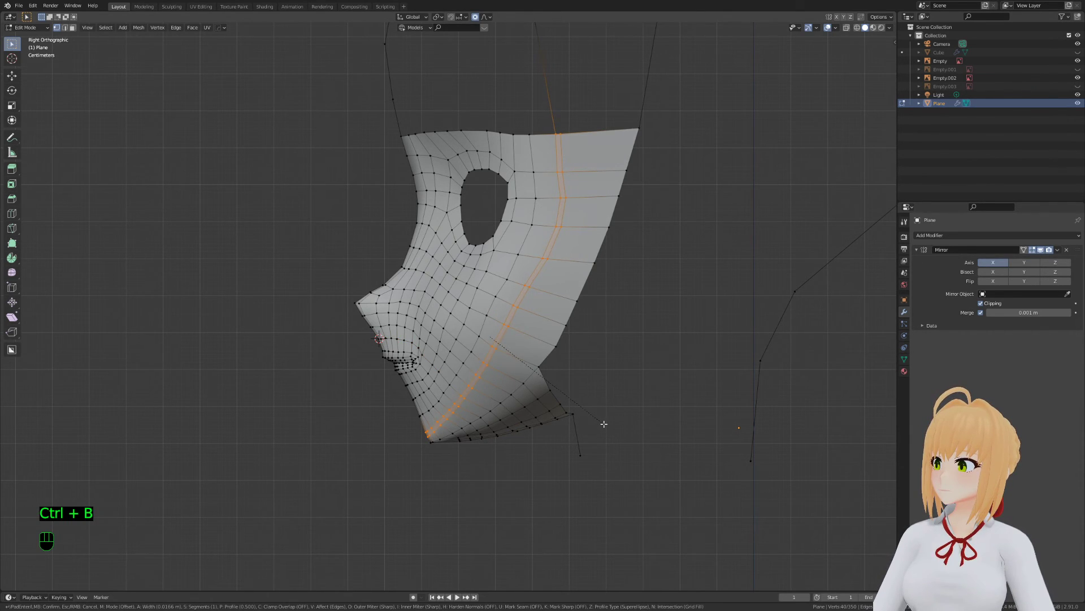
{"action": "left_click", "coordinate": [604, 423]}
Restrict the selection to the upper part of the bevel's rear loop and edge-slide it backward to even the cheek spacing
{"action": "key", "text": "b"}
{"action": "key", "text": "z"}
{"action": "key", "text": "b"}
{"action": "left_click_drag", "start_coordinate": [333, 378], "coordinate": [469, 463]}
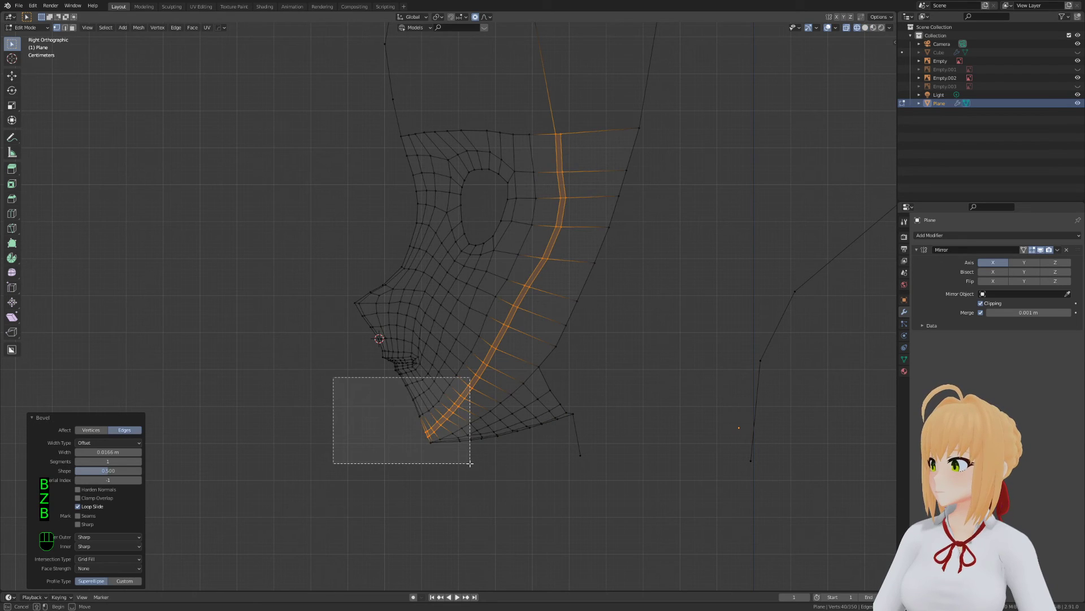
{"action": "left_click", "coordinate": [488, 358], "text": "alt+shift"}
{"action": "key", "text": "z"}
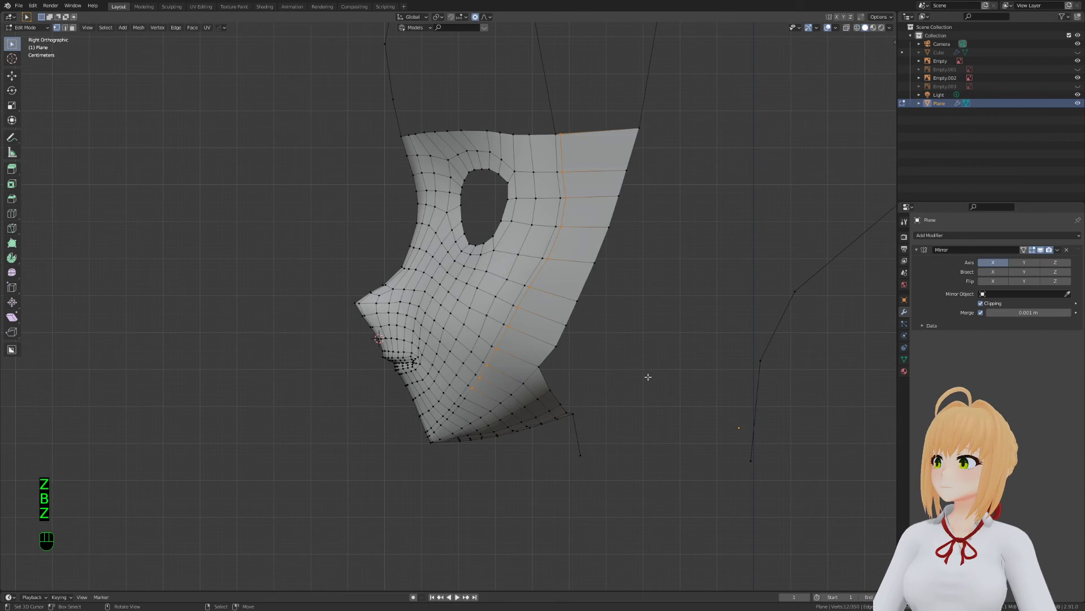
{"action": "key", "text": "g"}
{"action": "key", "text": "g"}
{"action": "left_click", "coordinate": [656, 381]}
Select the remaining lower part of the new loop toward the chin and edge-slide it to match the spacing above
{"action": "middle_click_drag", "start_coordinate": [537, 417], "coordinate": [529, 305], "text": "shift"}
{"action": "scroll", "coordinate": [526, 301], "scroll_direction": "up", "scroll_amount": 2}
{"action": "right_click", "coordinate": [459, 288]}
{"action": "scroll", "coordinate": [444, 324], "scroll_direction": "up", "scroll_amount": 2}
{"action": "left_click", "coordinate": [396, 352], "text": "ctrl"}
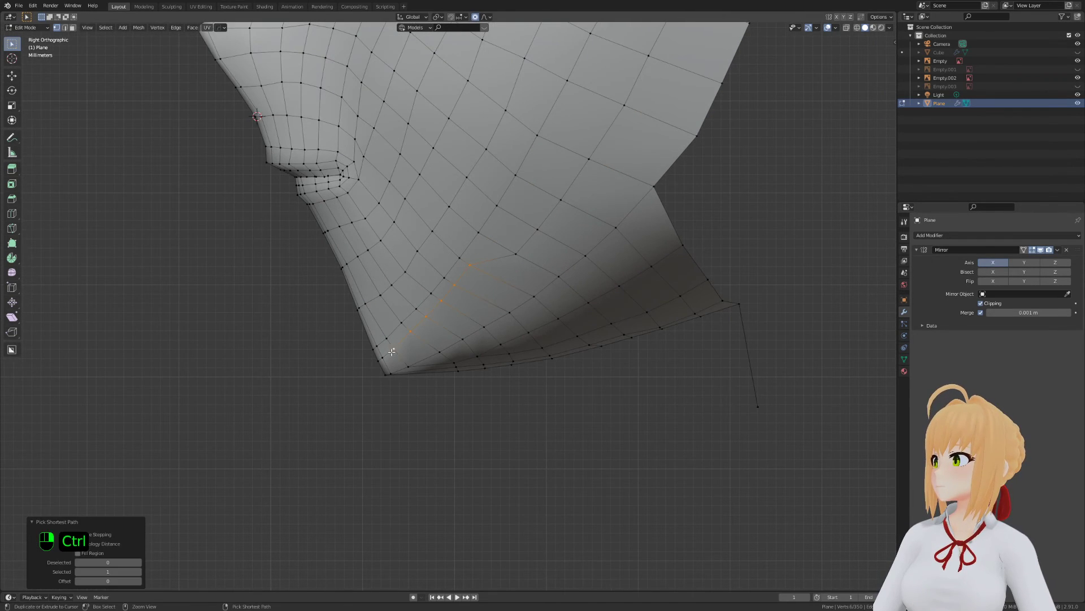
{"action": "key", "text": "g"}
{"action": "key", "text": "g"}
{"action": "right_click", "coordinate": [388, 353]}
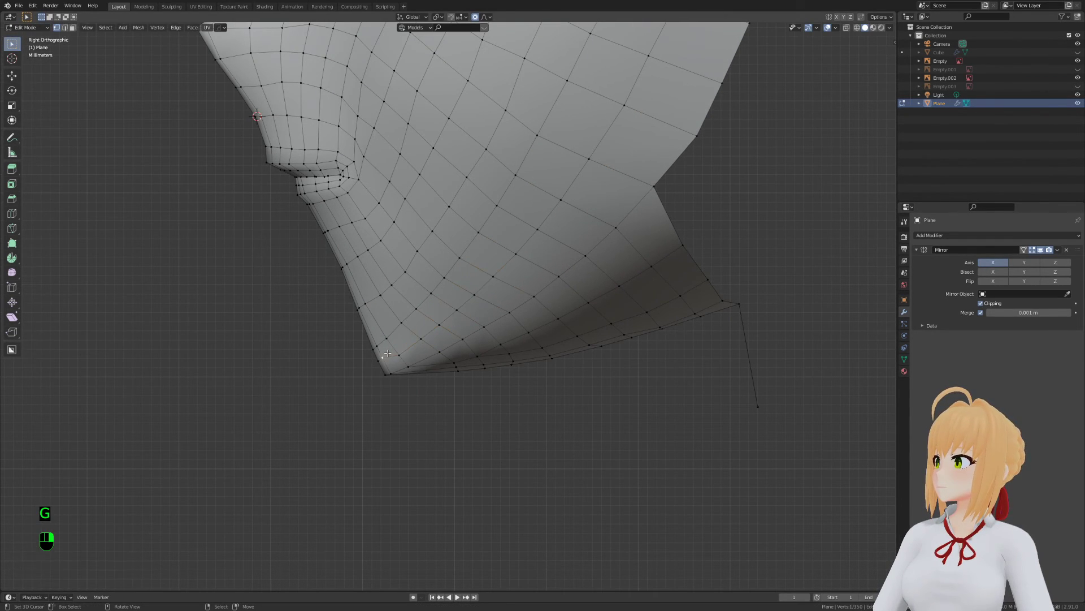
Edge-slide the end of the new loop beside the chin tip, and check the whole face from the side in object mode
{"action": "key", "text": "g"}
{"action": "left_click", "coordinate": [377, 362]}
{"action": "key", "text": "g"}
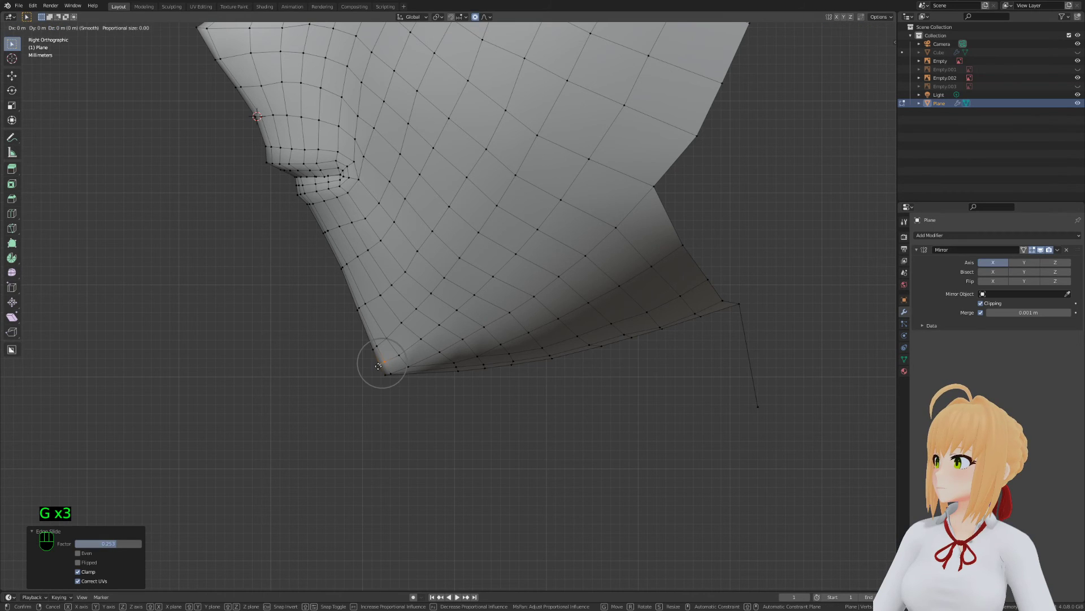
{"action": "key", "text": "g"}
{"action": "right_click", "coordinate": [410, 306]}
{"action": "key", "text": "g"}
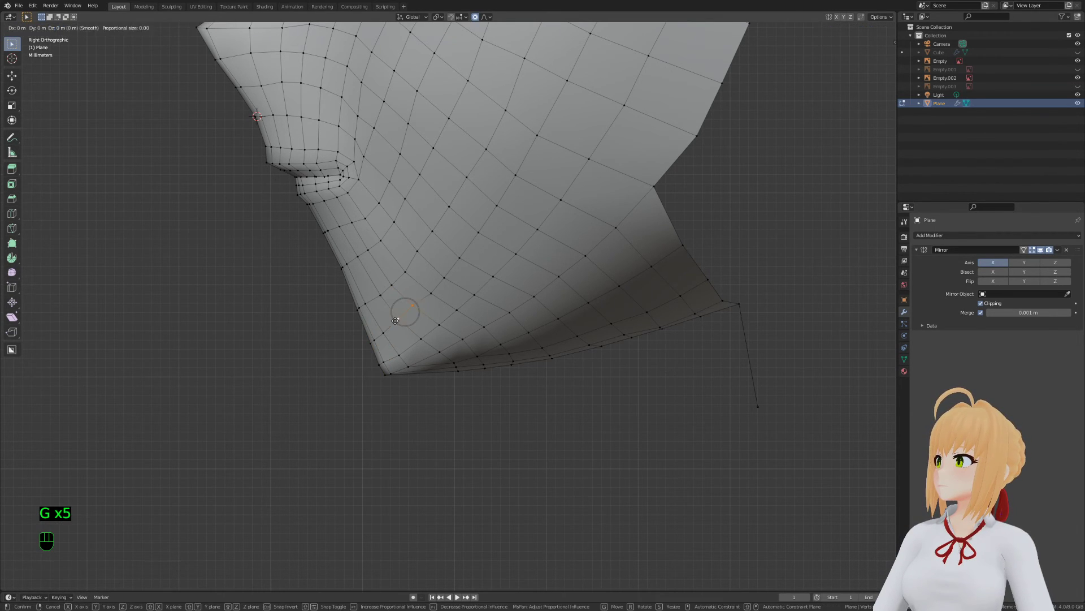
{"action": "right_click", "coordinate": [395, 317]}
{"action": "key", "text": "a"}
{"action": "key", "text": "a"}
{"action": "key", "text": "a"}
{"action": "key", "text": "Tab"}
{"action": "scroll", "coordinate": [467, 275], "scroll_direction": "down", "scroll_amount": 5}
{"action": "key", "text": "Tab"}
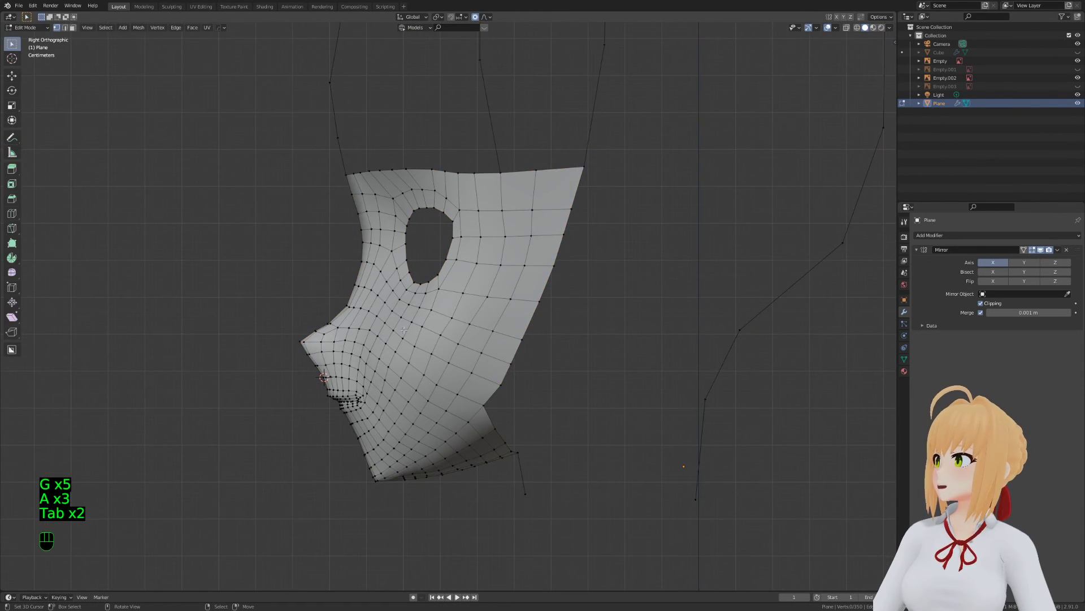
Edge-slide single edges on the cheek between the eye opening and the jaw to even out the spacing
{"action": "key", "text": "a"}
{"action": "key", "text": "a"}
{"action": "key", "text": "a"}
{"action": "key", "text": "2"}
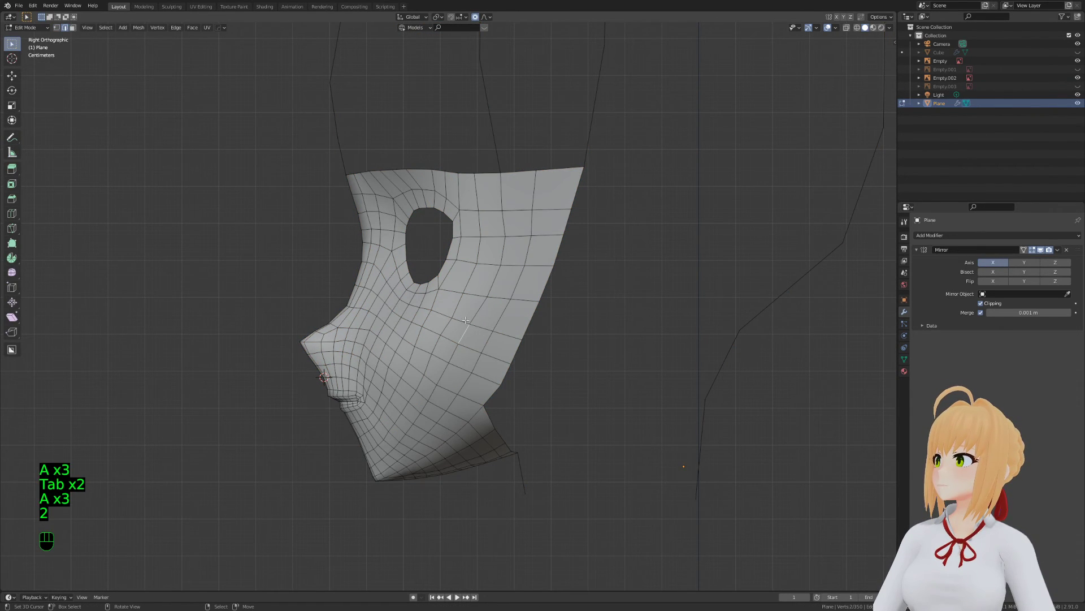
{"action": "left_click", "coordinate": [459, 339], "text": "ctrl"}
{"action": "key", "text": "g"}
{"action": "key", "text": "g"}
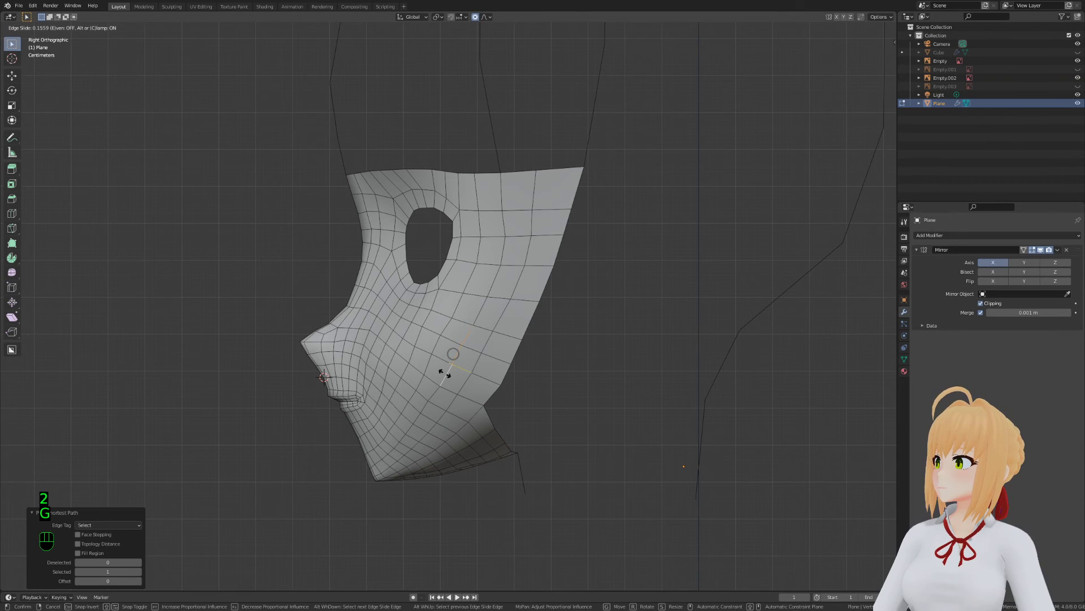
{"action": "left_click", "coordinate": [459, 351]}
{"action": "key", "text": "g"}
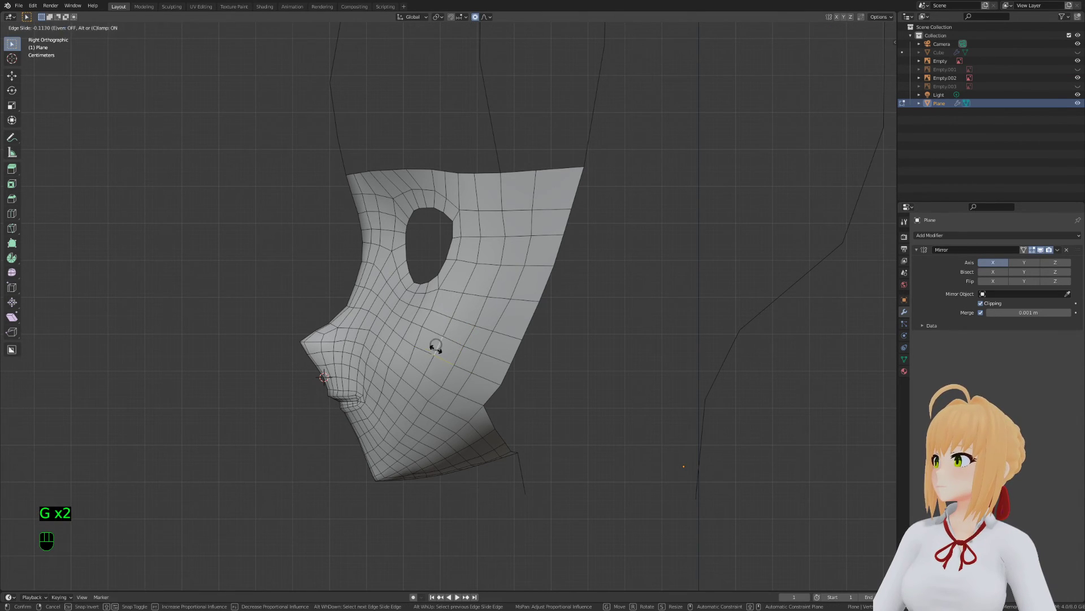
{"action": "right_click", "coordinate": [432, 352]}
Nudge a cheek edge just below the eye opening and try sliding a vertex beside it
{"action": "key", "text": "a"}
{"action": "key", "text": "a"}
{"action": "key", "text": "a"}
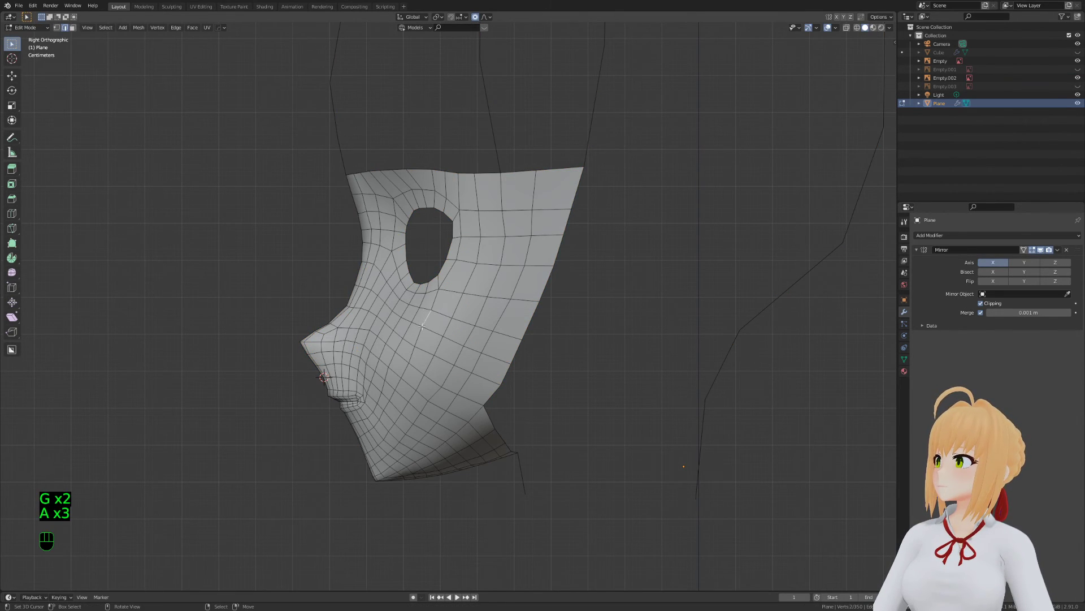
{"action": "key", "text": "g"}
{"action": "left_click", "coordinate": [419, 327]}
{"action": "key", "text": "1"}
{"action": "key", "text": "g"}
{"action": "key", "text": "g"}
{"action": "right_click", "coordinate": [422, 325]}
{"action": "key", "text": "a"}
{"action": "key", "text": "a"}
{"action": "key", "text": "a"}
Examine the shading of the lower face, mouth and jaw from several angles in object mode
{"action": "middle_click_drag", "start_coordinate": [405, 383], "coordinate": [448, 247]}
{"action": "key", "text": "Tab"}
{"action": "key", "text": "Tab"}
{"action": "key", "text": "Tab"}
{"action": "scroll", "coordinate": [448, 247], "scroll_direction": "up", "scroll_amount": 5}
{"action": "key", "text": "g"}
{"action": "key", "text": "Tab"}
{"action": "scroll", "coordinate": [433, 341], "scroll_direction": "down", "scroll_amount": 5}
{"action": "key", "text": "Tab"}
{"action": "key", "text": "Tab"}
{"action": "middle_click_drag", "start_coordinate": [432, 341], "coordinate": [392, 332]}
{"action": "key", "text": "Tab"}
{"action": "scroll", "coordinate": [424, 322], "scroll_direction": "up", "scroll_amount": 3}
{"action": "key", "text": "Tab"}
{"action": "scroll", "coordinate": [460, 314], "scroll_direction": "up", "scroll_amount": 2}
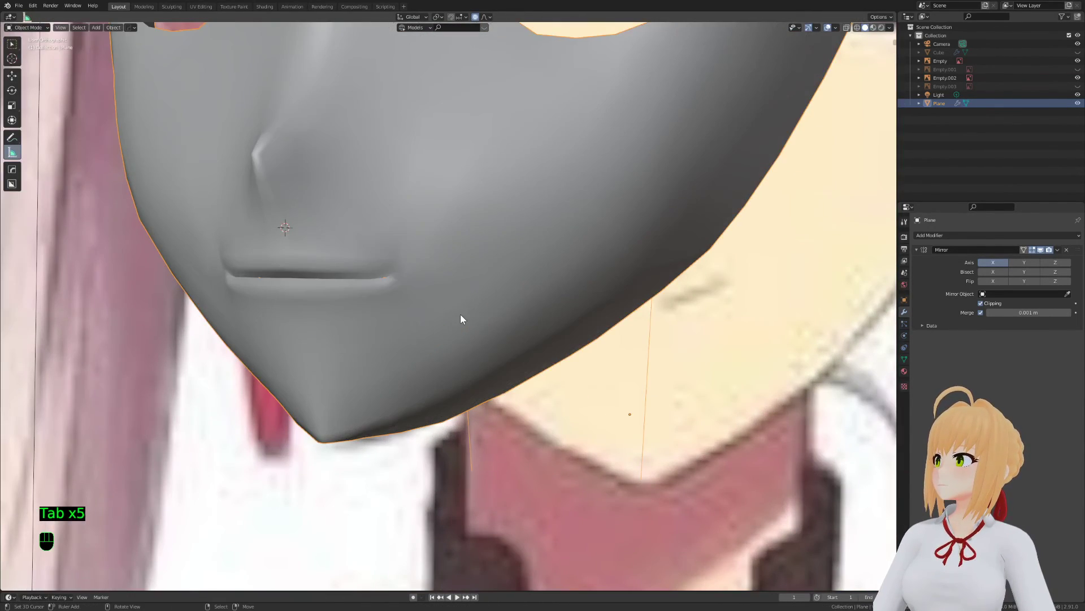
In front view, adjust the lower lip vertex next to the mouth corner with proportional editing
{"action": "key", "text": "KP_1"}
{"action": "key", "text": "Tab"}
{"action": "scroll", "coordinate": [460, 314], "scroll_direction": "up", "scroll_amount": 2}
{"action": "scroll", "coordinate": [461, 314], "scroll_direction": "up", "scroll_amount": 2}
{"action": "scroll", "coordinate": [502, 276], "scroll_direction": "up", "scroll_amount": 2}
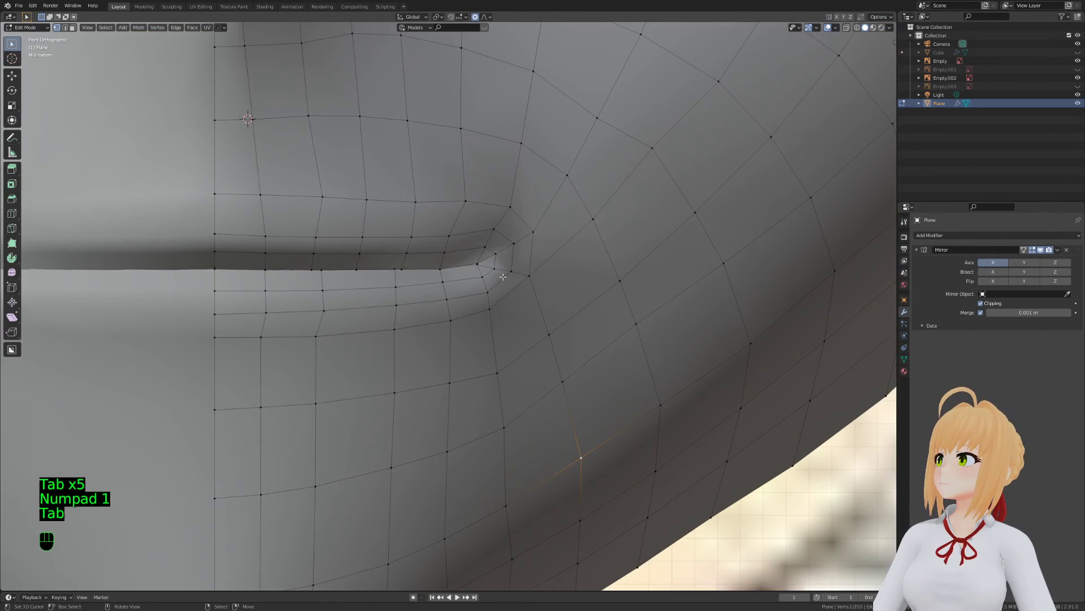
{"action": "key", "text": "g"}
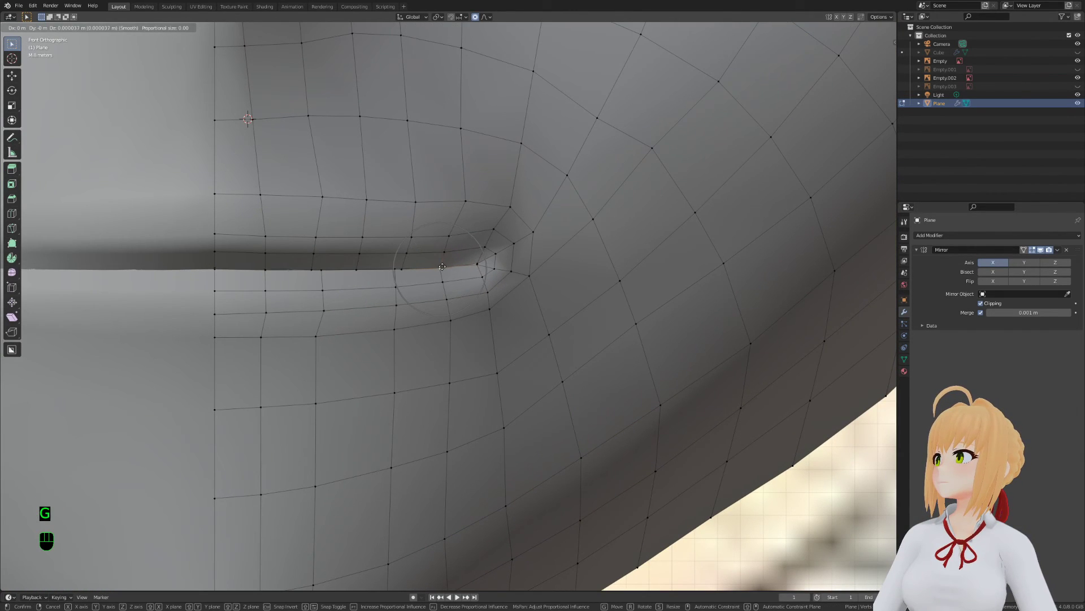
{"action": "left_click", "coordinate": [441, 265]}
Select the small faces at the mouth corner and move them slightly downward
{"action": "key", "text": "a"}
{"action": "key", "text": "a"}
{"action": "key", "text": "a"}
{"action": "key", "text": "b"}
{"action": "key", "text": "3"}
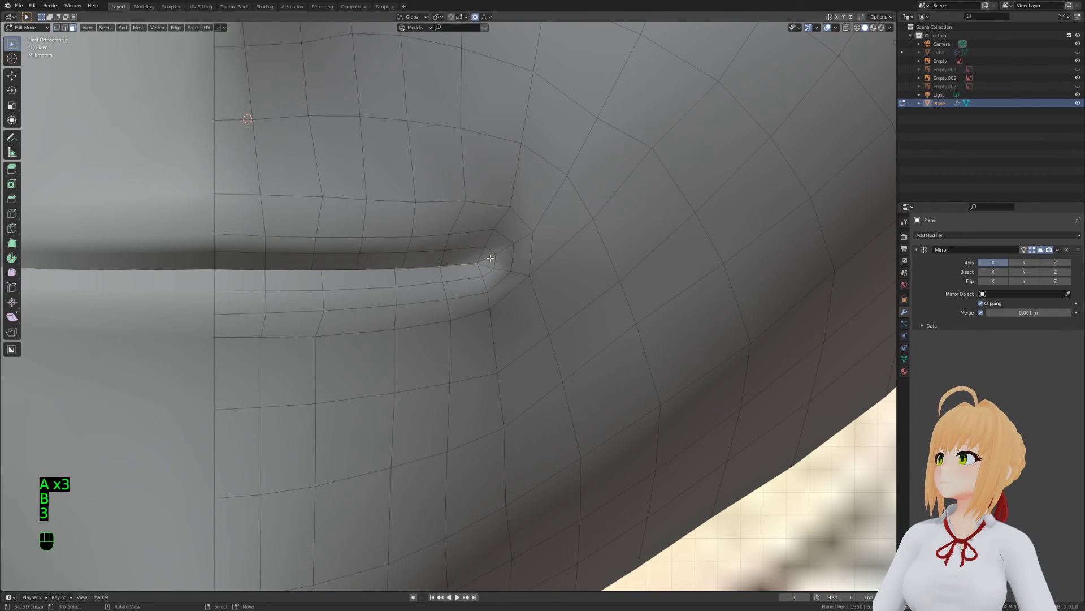
{"action": "key", "text": "g"}
{"action": "right_click", "coordinate": [537, 294]}
{"action": "left_click", "coordinate": [505, 258], "text": "shift"}
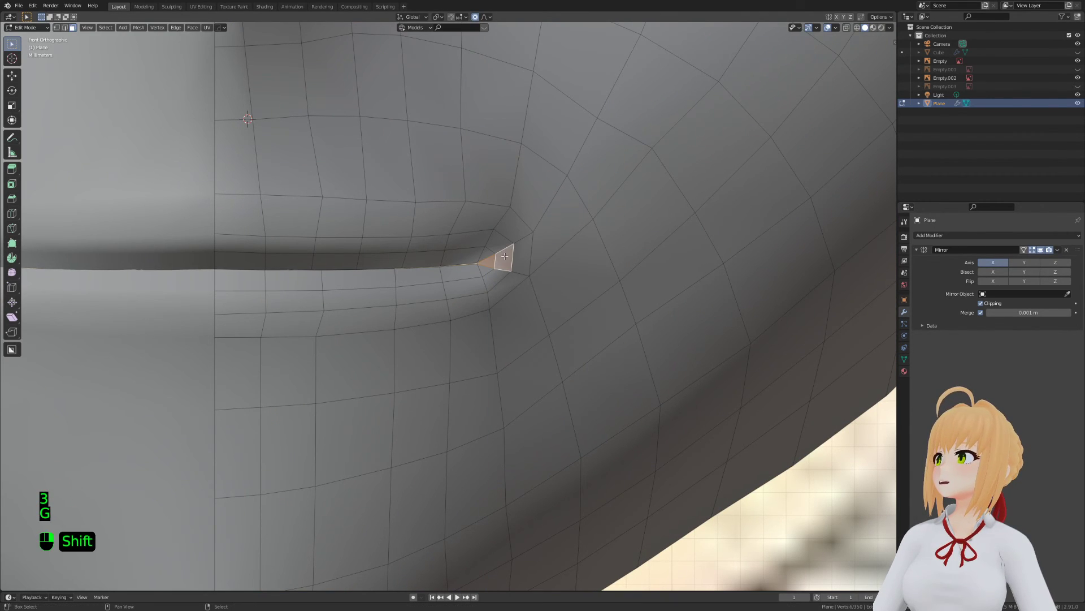
{"action": "key", "text": "g"}
{"action": "left_click", "coordinate": [553, 290]}
{"action": "key", "text": "g"}
{"action": "left_click", "coordinate": [528, 281]}
Move the lower lip's edge vertices near the mouth corner slightly downward to straighten the lip line
{"action": "key", "text": "1"}
{"action": "left_click", "coordinate": [478, 266]}
{"action": "key", "text": "g"}
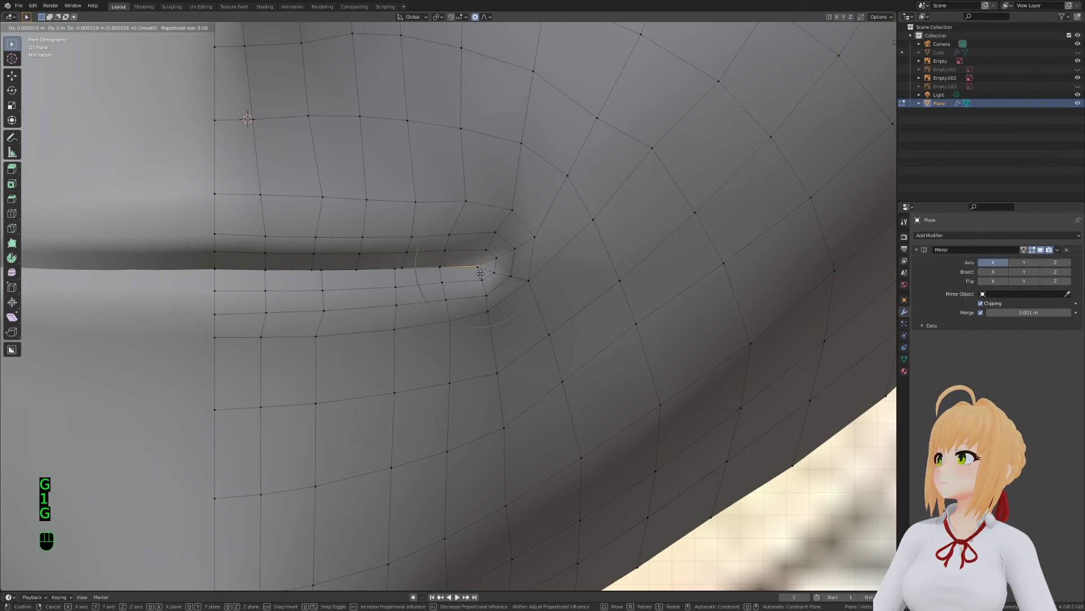
{"action": "left_click", "coordinate": [481, 275]}
{"action": "left_click", "coordinate": [402, 268]}
{"action": "key", "text": "g"}
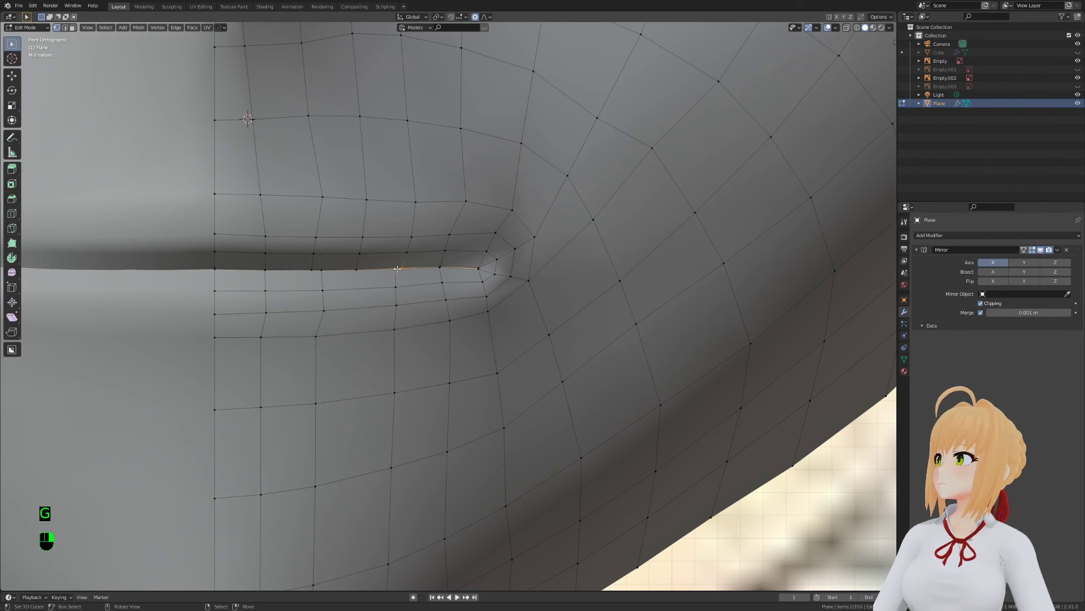
{"action": "left_click", "coordinate": [401, 268]}
{"action": "left_click", "coordinate": [442, 265], "text": "shift"}
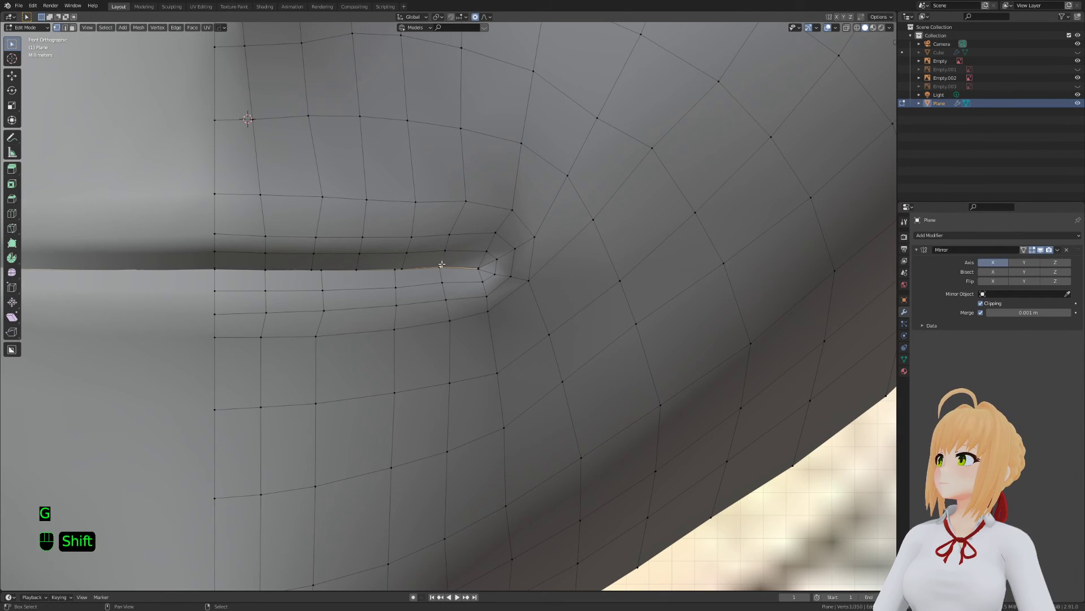
{"action": "key", "text": "g"}
{"action": "key", "text": "g"}
{"action": "left_click", "coordinate": [438, 270]}
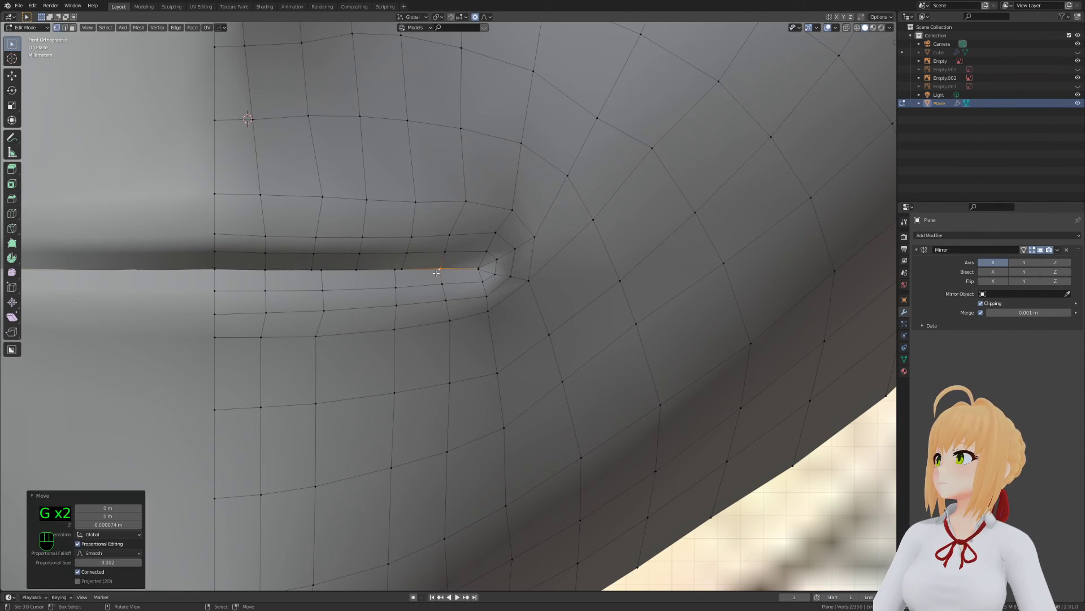
Check the mouth in object mode and smooth the vertices at the outer mouth corner repeatedly
{"action": "key", "text": "Tab"}
{"action": "key", "text": "a"}
{"action": "scroll", "coordinate": [469, 307], "scroll_direction": "down", "scroll_amount": 10}
{"action": "scroll", "coordinate": [509, 340], "scroll_direction": "up", "scroll_amount": 8}
{"action": "key", "text": "a"}
{"action": "key", "text": "a"}
{"action": "key", "text": "Tab"}
{"action": "middle_click_drag", "start_coordinate": [508, 339], "coordinate": [416, 348], "text": "shift"}
{"action": "key", "text": "KP_Decimal"}
{"action": "key", "text": "t"}
{"action": "key", "text": "t"}
{"action": "key", "text": "t"}
{"action": "key", "text": "t"}
{"action": "key", "text": "t"}
{"action": "key", "text": "t"}
{"action": "key", "text": "t"}
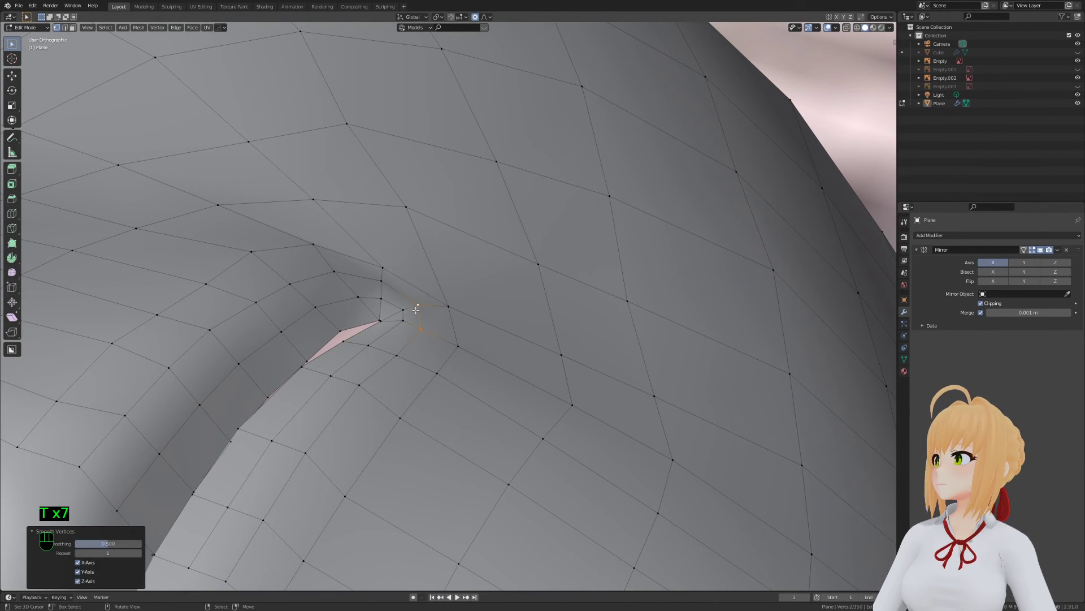
Turn off proportional editing and move and scale the small face inside the mouth corner
{"action": "key", "text": "3"}
{"action": "middle_click_drag", "start_coordinate": [394, 308], "coordinate": [417, 314]}
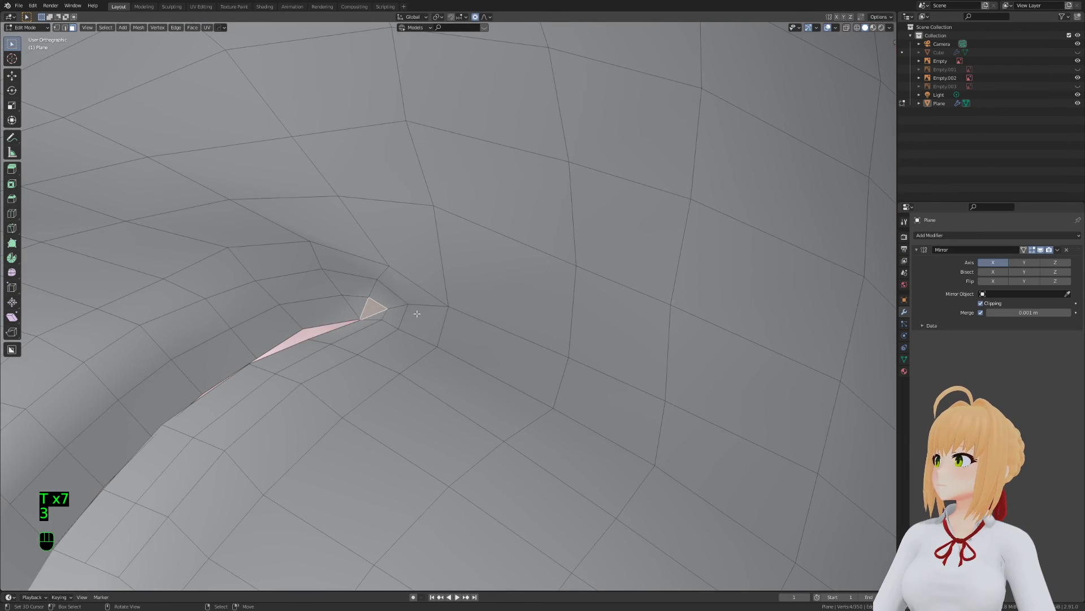
{"action": "left_click", "coordinate": [474, 17]}
{"action": "middle_click_drag", "start_coordinate": [539, 339], "coordinate": [619, 417]}
{"action": "key", "text": "g"}
{"action": "left_click", "coordinate": [615, 287]}
{"action": "scroll", "coordinate": [619, 417], "scroll_direction": "up", "scroll_amount": 3}
{"action": "key", "text": "s"}
{"action": "key", "text": "s"}
{"action": "left_click", "coordinate": [516, 385]}
Reposition the short edge at the inner end of the mouth opening and check its shading in object mode
{"action": "middle_click_drag", "start_coordinate": [516, 385], "coordinate": [298, 414]}
{"action": "key", "text": "2"}
{"action": "left_click", "coordinate": [292, 408]}
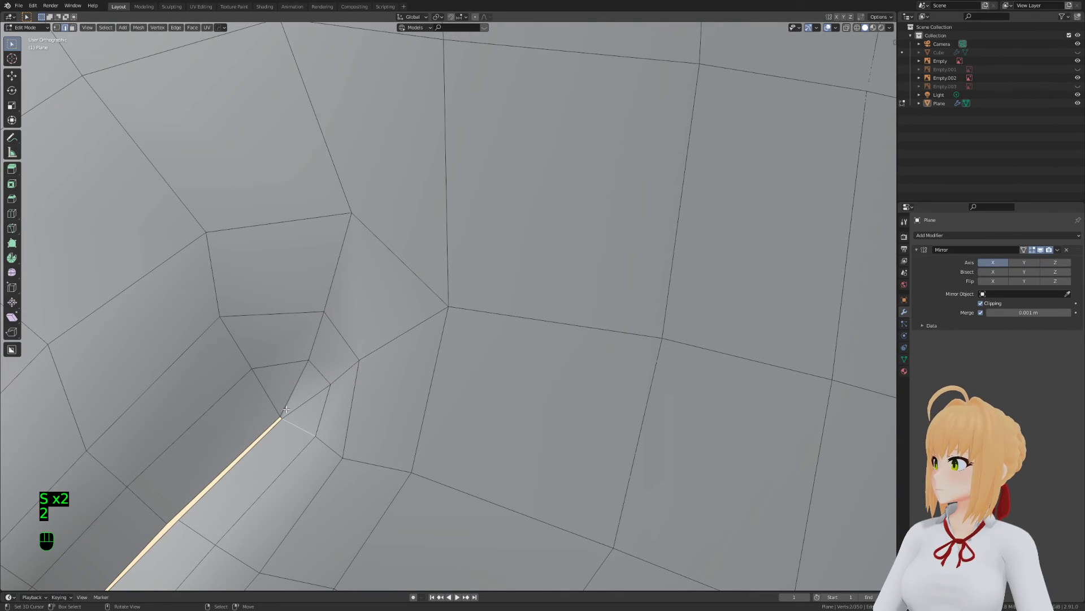
{"action": "middle_click_drag", "start_coordinate": [281, 417], "coordinate": [574, 335]}
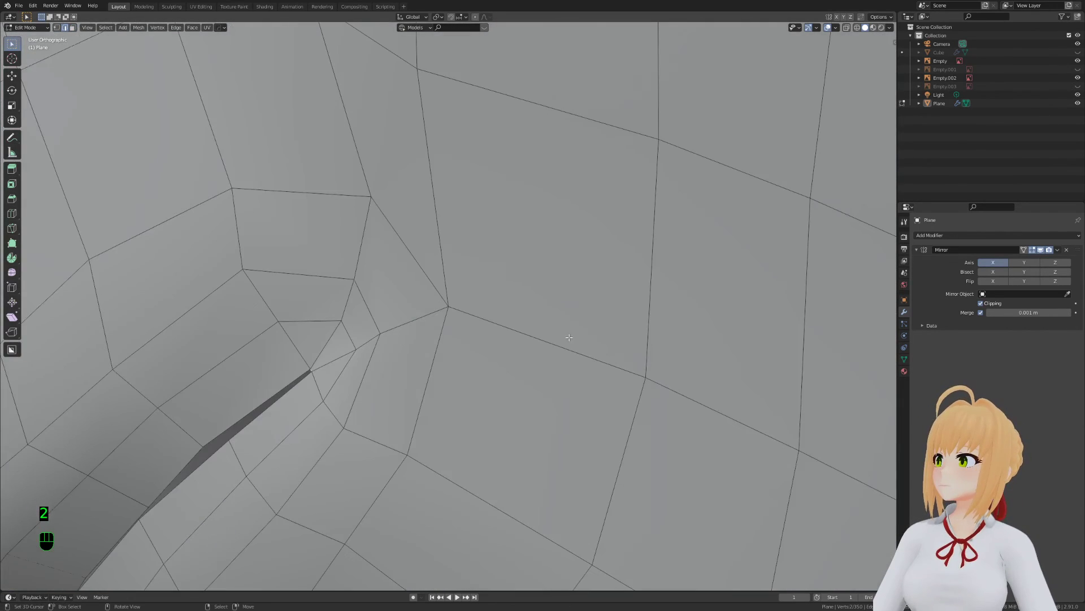
{"action": "key", "text": "g"}
{"action": "left_click", "coordinate": [320, 333]}
{"action": "middle_click_drag", "start_coordinate": [320, 333], "coordinate": [638, 286]}
{"action": "key", "text": "Tab"}
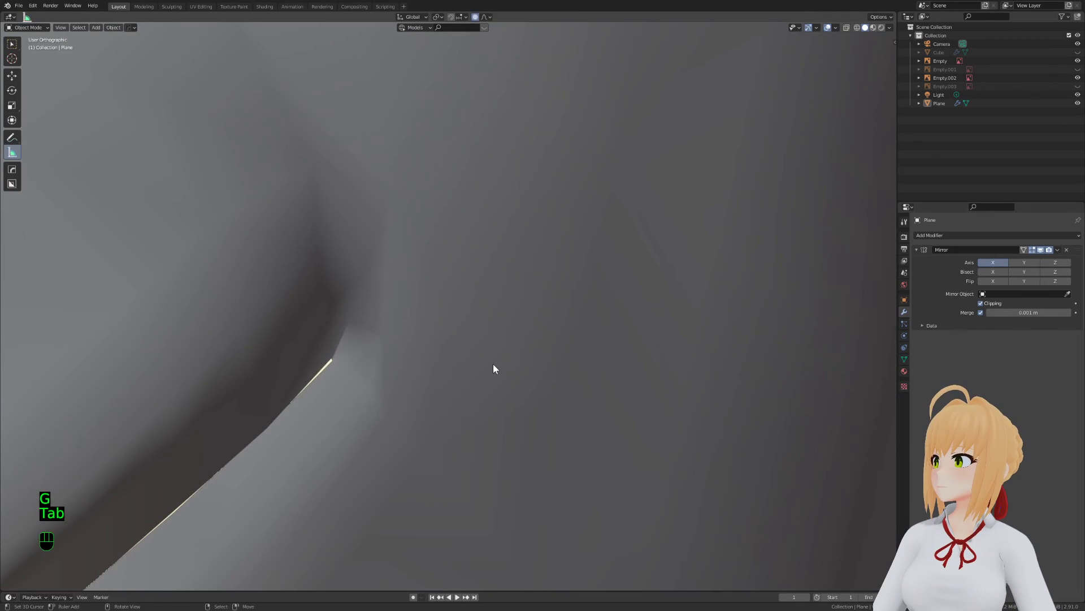
Move individual vertices around the mouth corner one by one to even out the small faces
{"action": "key", "text": "Tab"}
{"action": "key", "text": "1"}
{"action": "key", "text": "g"}
{"action": "left_click", "coordinate": [412, 381]}
{"action": "left_click", "coordinate": [430, 417]}
{"action": "key", "text": "g"}
{"action": "left_click", "coordinate": [427, 417]}
{"action": "left_click", "coordinate": [404, 385]}
{"action": "key", "text": "g"}
{"action": "left_click", "coordinate": [399, 385]}
{"action": "middle_click_drag", "start_coordinate": [399, 385], "coordinate": [349, 373]}
Smooth the selected vertices on the upper side of the mouth corner, check the result, and save the file
{"action": "left_click", "coordinate": [311, 297]}
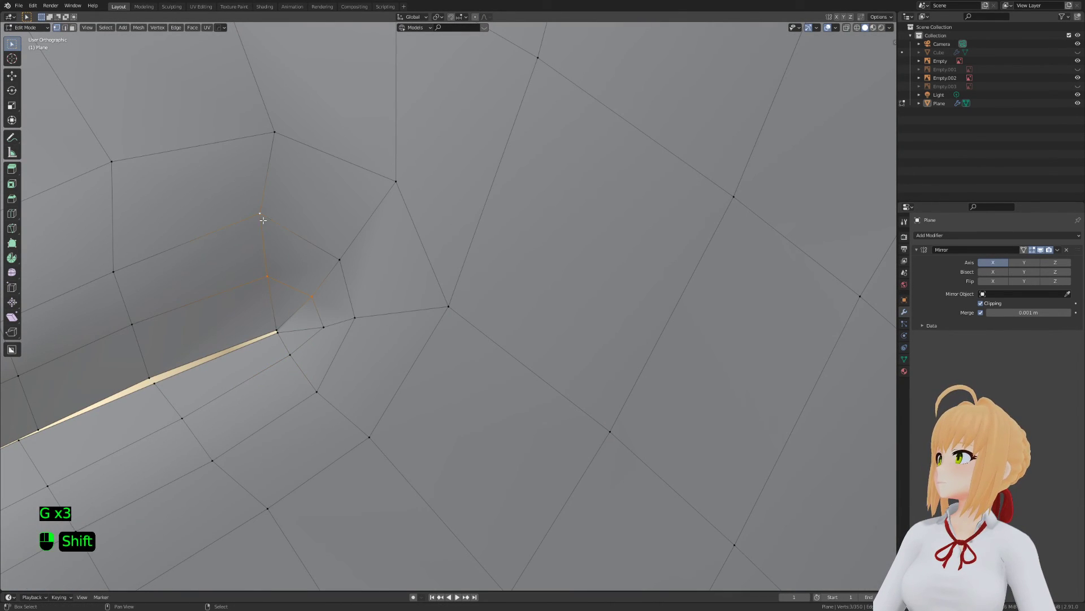
{"action": "key", "text": "t"}
{"action": "right_click", "coordinate": [339, 259]}
{"action": "key", "text": "Tab"}
{"action": "middle_click_drag", "start_coordinate": [342, 261], "coordinate": [503, 317]}
{"action": "key", "text": "Tab"}
{"action": "key", "text": "Tab"}
{"action": "key", "text": "ctrl+s"}
{"action": "key", "text": "Tab"}
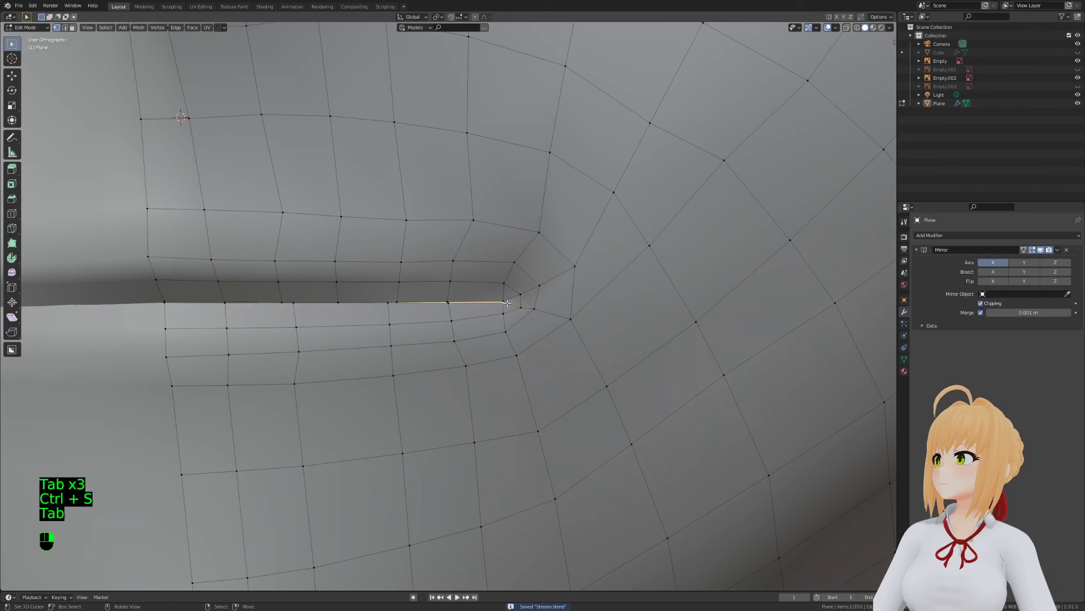
Scale the lower lip's edge segment beside the mouth corner to 0.437 and check the mouth in object mode
{"action": "key", "text": "s"}
{"action": "left_click", "coordinate": [561, 320]}
{"action": "key", "text": "s"}
{"action": "left_click", "coordinate": [449, 299]}
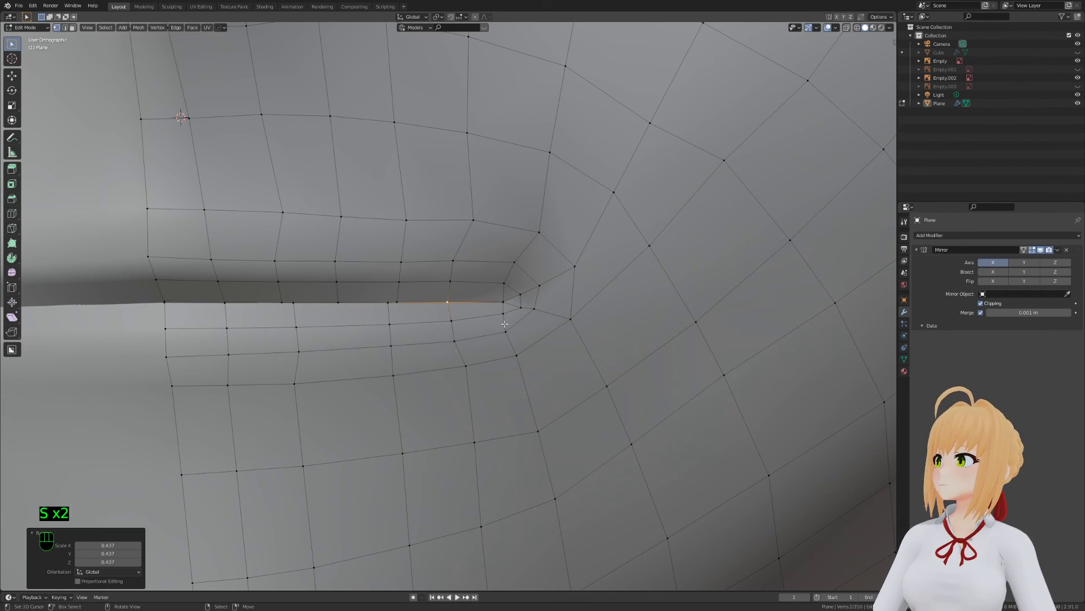
{"action": "key", "text": "Tab"}
{"action": "scroll", "coordinate": [398, 320], "scroll_direction": "down", "scroll_amount": 5}
{"action": "key", "text": "Tab"}
{"action": "scroll", "coordinate": [427, 340], "scroll_direction": "up", "scroll_amount": 4}
Select the upper part of the vertical edge loop below the lower lip and edge-slide it to even the spacing
{"action": "left_click", "coordinate": [439, 347], "text": "alt"}
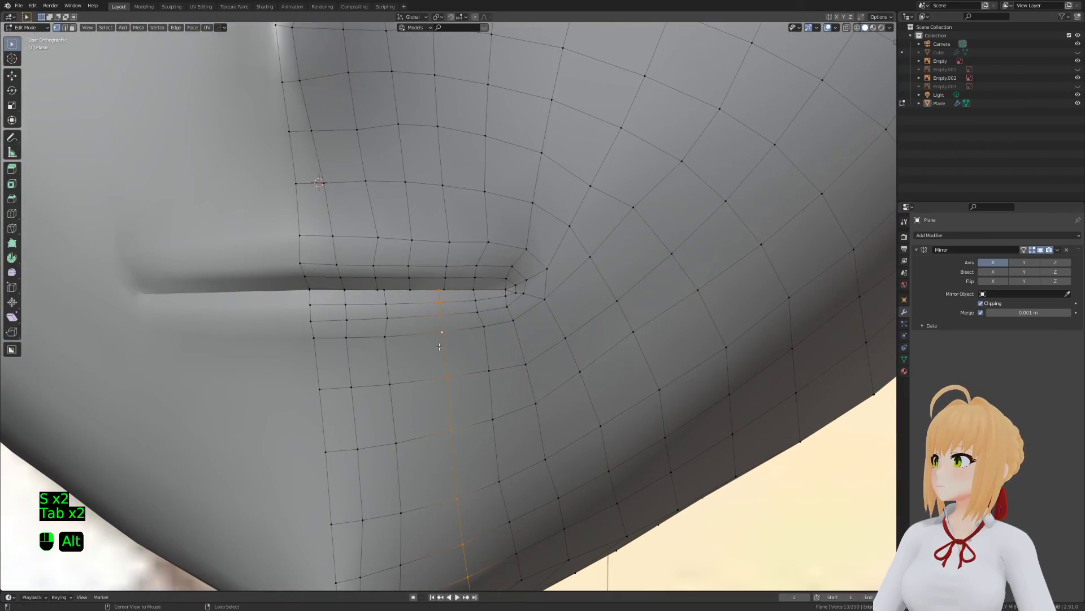
{"action": "key", "text": "z"}
{"action": "key", "text": "z"}
{"action": "key", "text": "z"}
{"action": "key", "text": "z"}
{"action": "middle_click_drag", "start_coordinate": [484, 527], "coordinate": [485, 527]}
{"action": "key", "text": "z"}
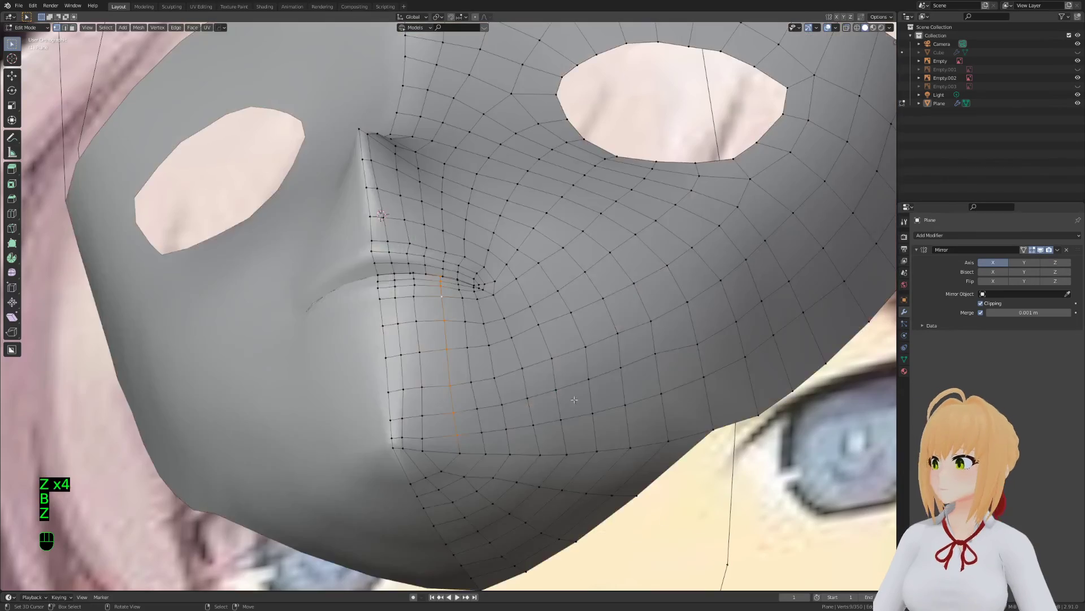
{"action": "middle_click_drag", "start_coordinate": [599, 417], "coordinate": [518, 460]}
{"action": "scroll", "coordinate": [518, 460], "scroll_direction": "up", "scroll_amount": 3}
{"action": "key", "text": "z"}
{"action": "scroll", "coordinate": [526, 396], "scroll_direction": "down", "scroll_amount": 3}
{"action": "key", "text": "b"}
{"action": "key", "text": "z"}
{"action": "scroll", "coordinate": [452, 395], "scroll_direction": "up", "scroll_amount": 5}
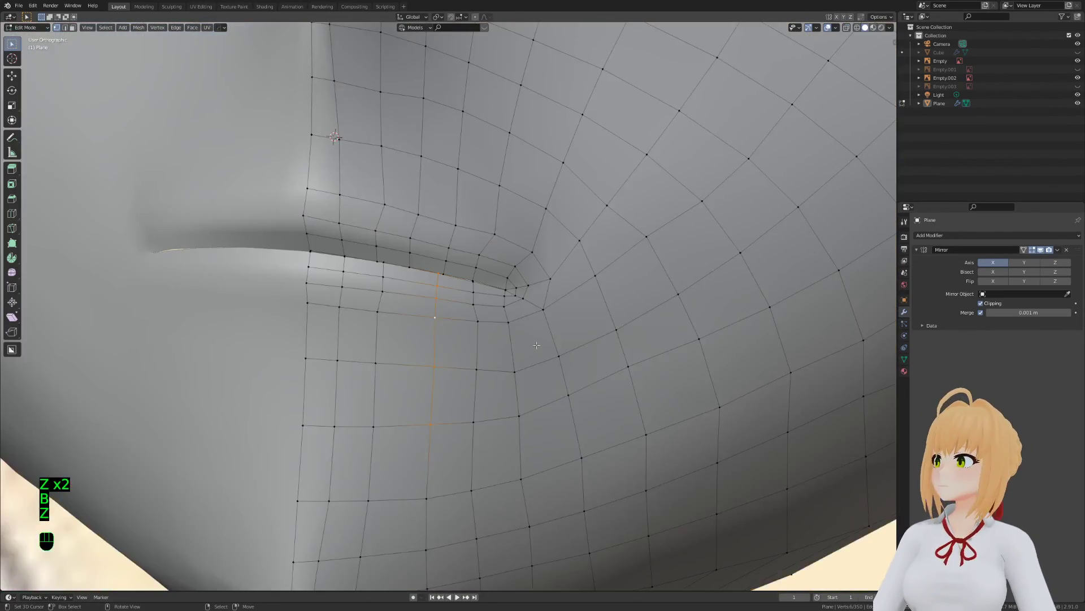
{"action": "key", "text": "g"}
{"action": "key", "text": "g"}
{"action": "left_click", "coordinate": [539, 347]}
Move a vertex of the lower lip near the middle of the mouth and check the face in object mode
{"action": "key", "text": "a"}
{"action": "key", "text": "a"}
{"action": "key", "text": "a"}
{"action": "middle_click_drag", "start_coordinate": [362, 334], "coordinate": [345, 330]}
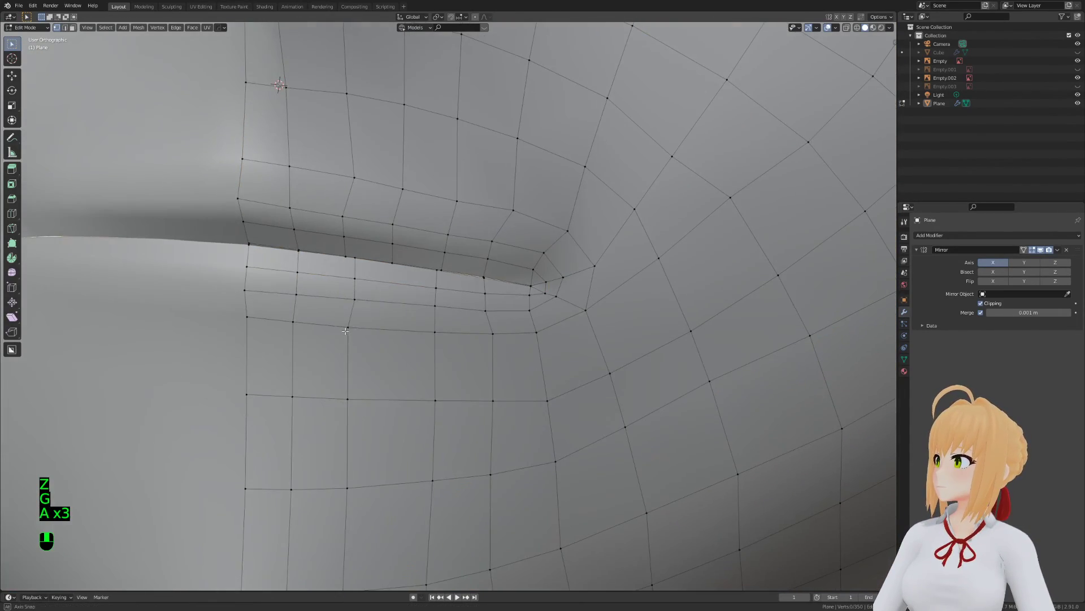
{"action": "key", "text": "g"}
{"action": "left_click", "coordinate": [355, 274]}
{"action": "key", "text": "Tab"}
{"action": "scroll", "coordinate": [426, 331], "scroll_direction": "down", "scroll_amount": 8}
{"action": "scroll", "coordinate": [429, 339], "scroll_direction": "up", "scroll_amount": 8}
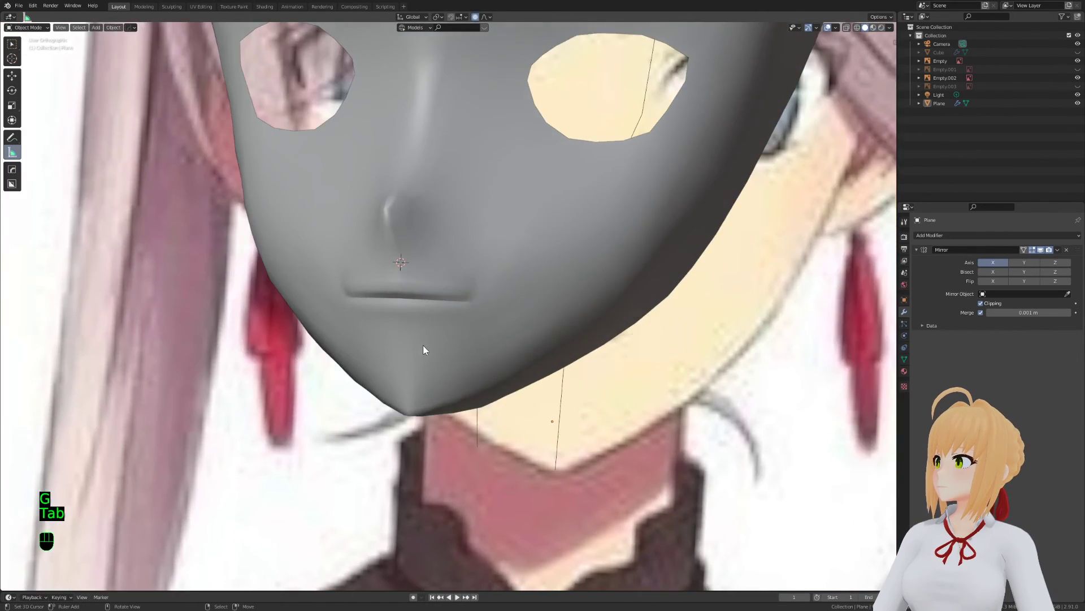
Vertex-slide the vertices just outside the mouth corner along their edges to even the spacing
{"action": "key", "text": "Tab"}
{"action": "key", "text": "g"}
{"action": "key", "text": "g"}
{"action": "key", "text": "g"}
{"action": "key", "text": "g"}
{"action": "key", "text": "g"}
{"action": "key", "text": "g"}
{"action": "key", "text": "g"}
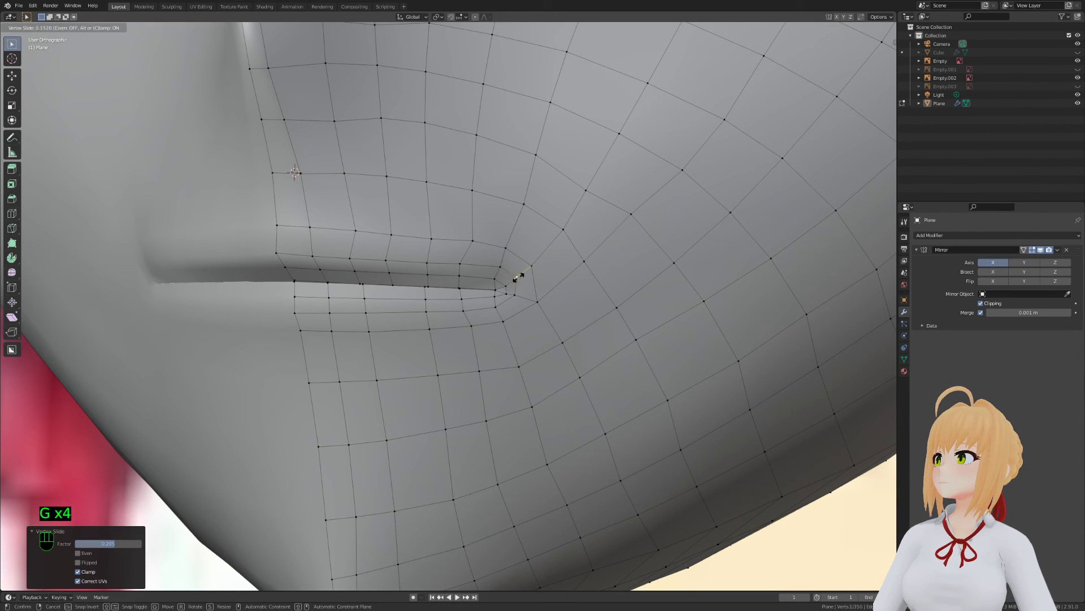
{"action": "left_click", "coordinate": [519, 297]}
Check the whole face in object mode and save the file
{"action": "key", "text": "Tab"}
{"action": "scroll", "coordinate": [514, 317], "scroll_direction": "down", "scroll_amount": 5}
{"action": "key", "text": "ctrl+s"}
{"action": "scroll", "coordinate": [498, 336], "scroll_direction": "down", "scroll_amount": 4}
{"action": "scroll", "coordinate": [481, 344], "scroll_direction": "up", "scroll_amount": 3}
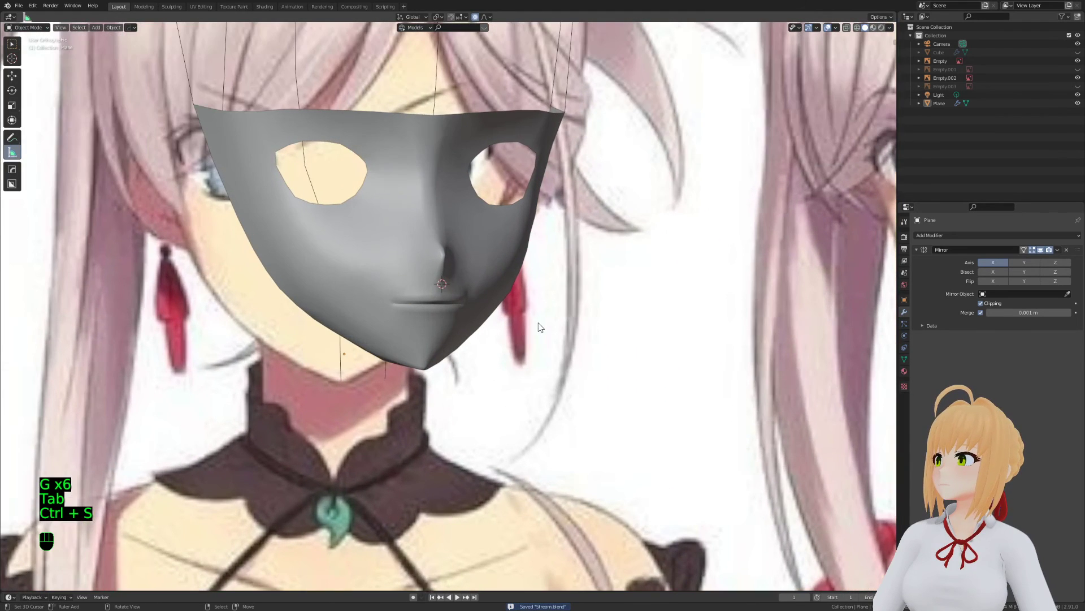
{"action": "key", "text": "a"}
{"action": "key", "text": "a"}
{"action": "key", "text": "a"}
{"action": "key", "text": "ctrl+s"}
{"action": "scroll", "coordinate": [454, 318], "scroll_direction": "up", "scroll_amount": 2}
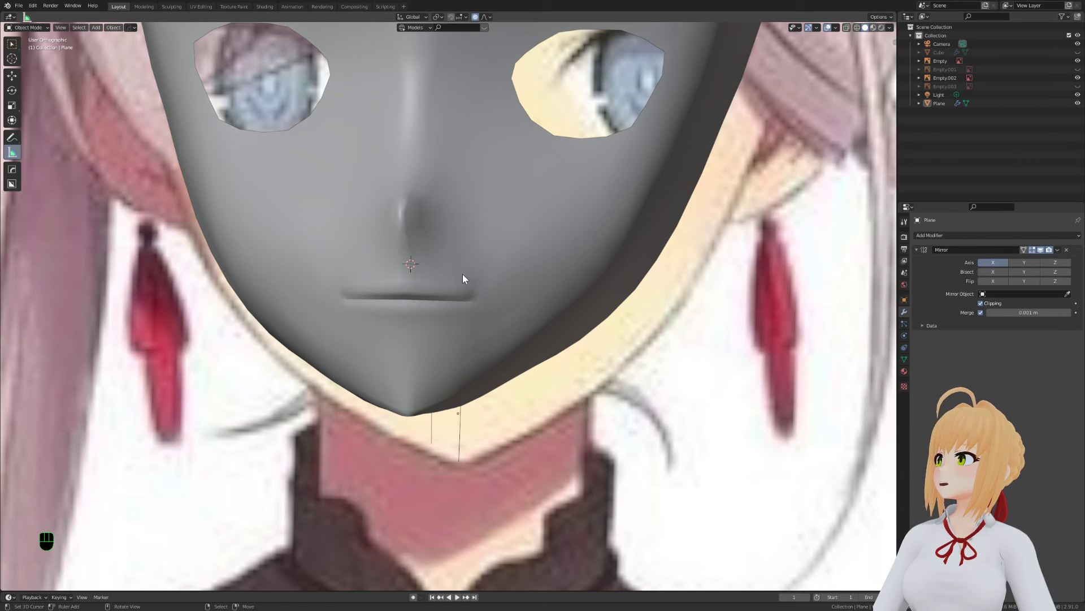
Move a jawline vertex beside the chin slightly using proportional editing with a reduced influence radius
{"action": "left_click", "coordinate": [510, 283]}
{"action": "key", "text": "Tab"}
{"action": "middle_click_drag", "start_coordinate": [510, 283], "coordinate": [487, 68]}
{"action": "key", "text": "g"}
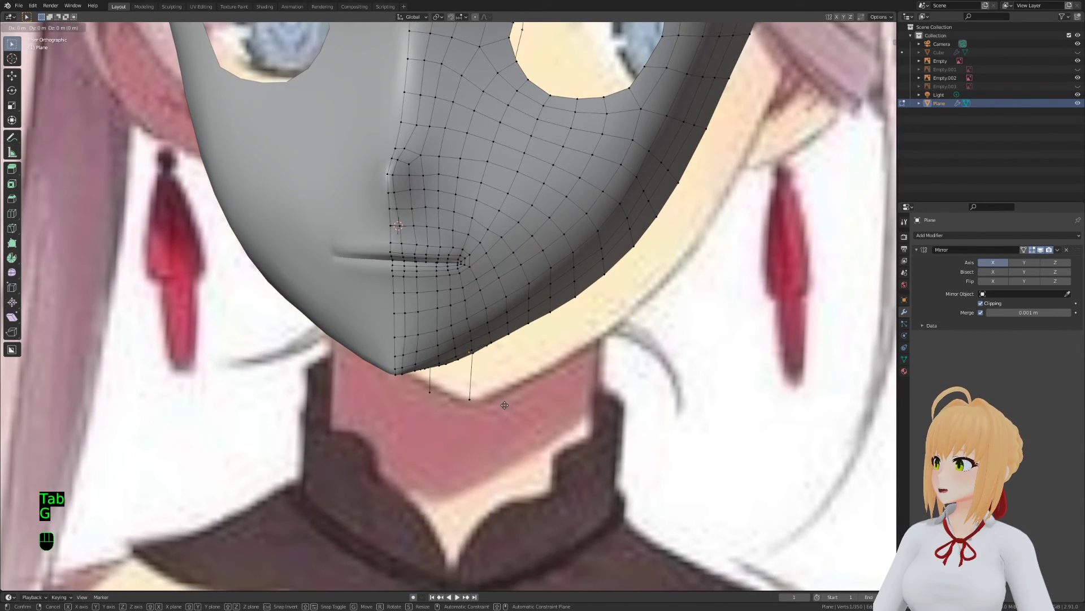
{"action": "key", "text": "g"}
{"action": "key", "text": "g"}
{"action": "right_click", "coordinate": [489, 367]}
{"action": "key", "text": "g"}
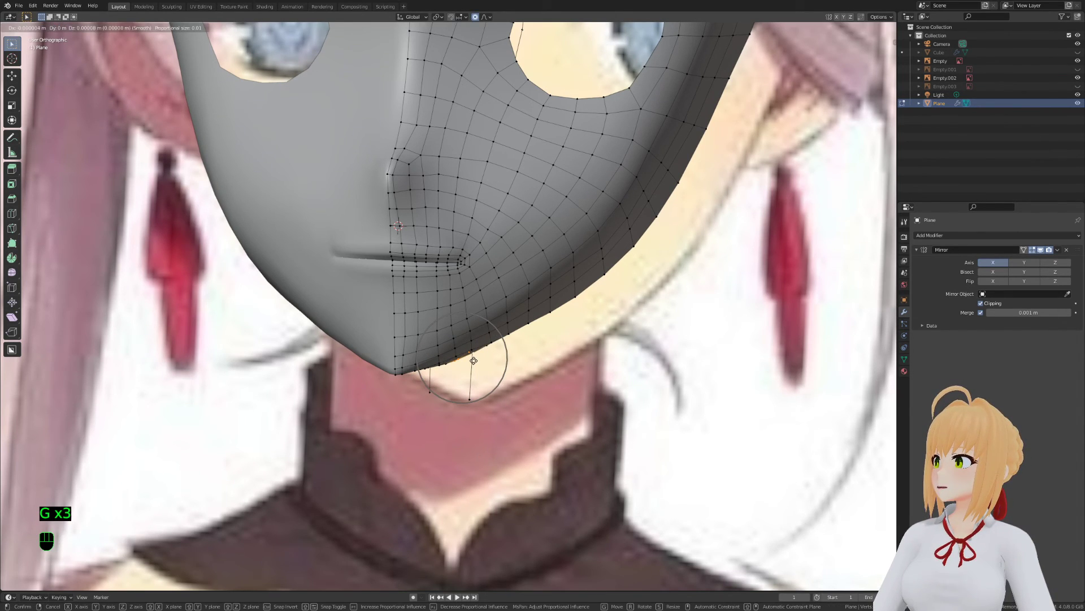
{"action": "scroll", "coordinate": [474, 357], "scroll_direction": "up", "scroll_amount": 4}
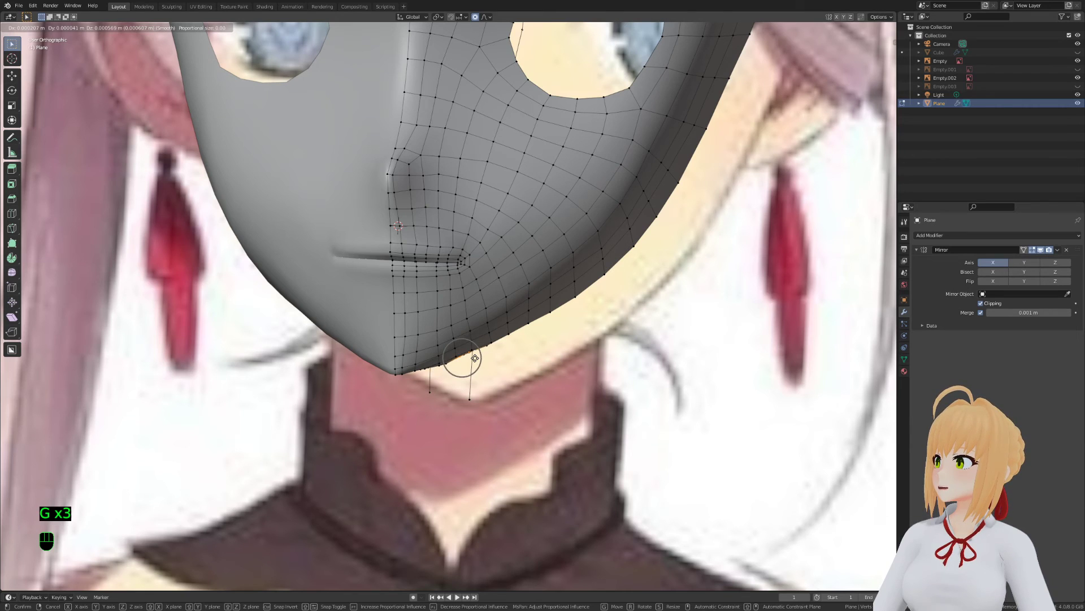
{"action": "left_click", "coordinate": [475, 357]}
Nudge the jawline beside the chin further from two viewing angles with proportional editing
{"action": "middle_click_drag", "start_coordinate": [447, 371], "coordinate": [451, 396]}
{"action": "key", "text": "g"}
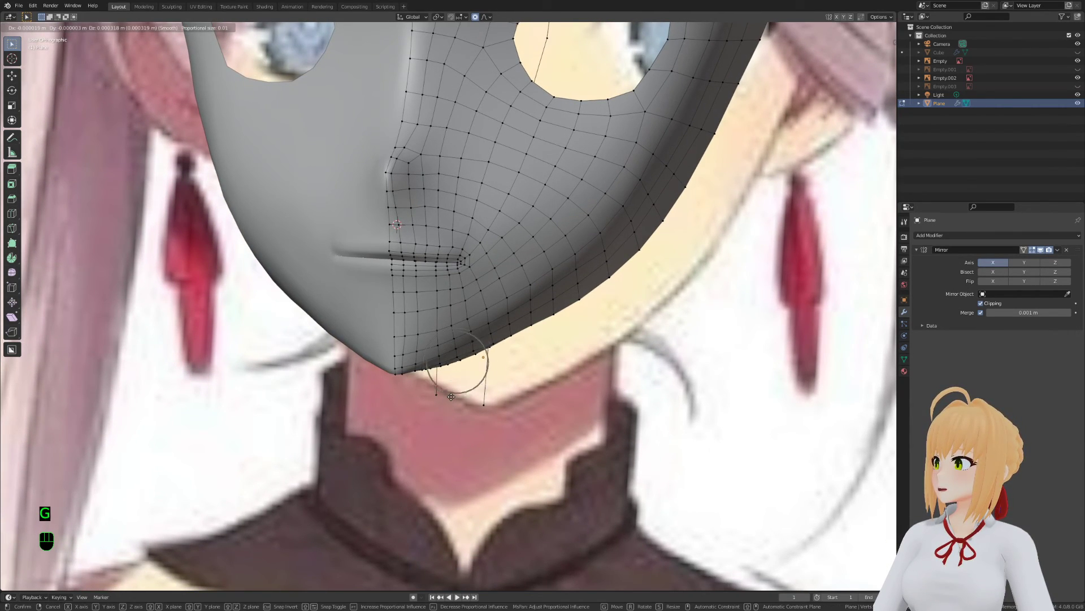
{"action": "scroll", "coordinate": [450, 395], "scroll_direction": "down", "scroll_amount": 2}
{"action": "left_click", "coordinate": [452, 396]}
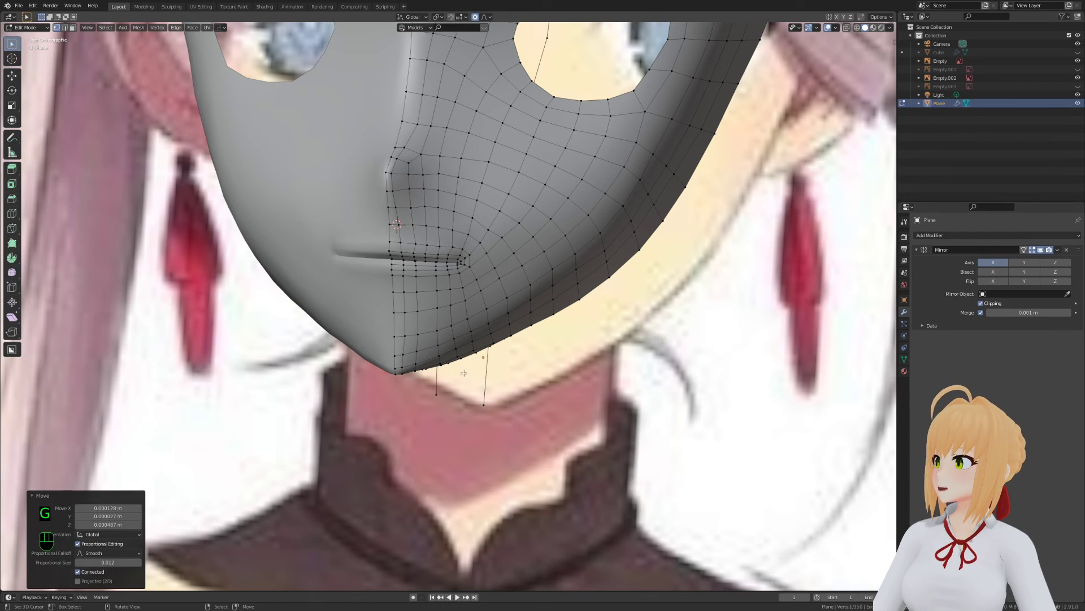
{"action": "key", "text": "2"}
{"action": "middle_click_drag", "start_coordinate": [464, 355], "coordinate": [478, 382]}
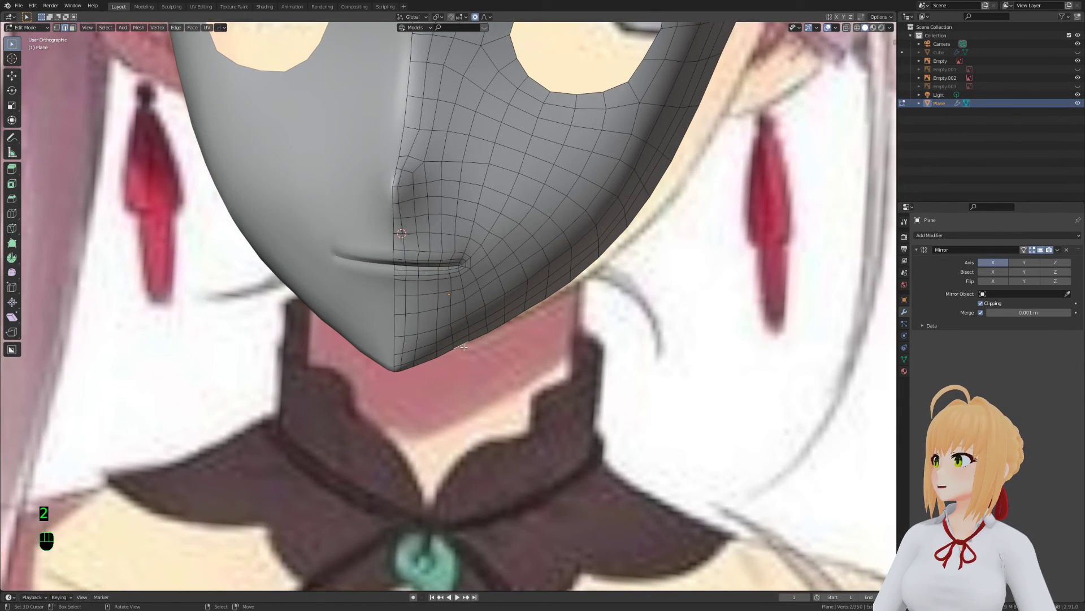
{"action": "key", "text": "g"}
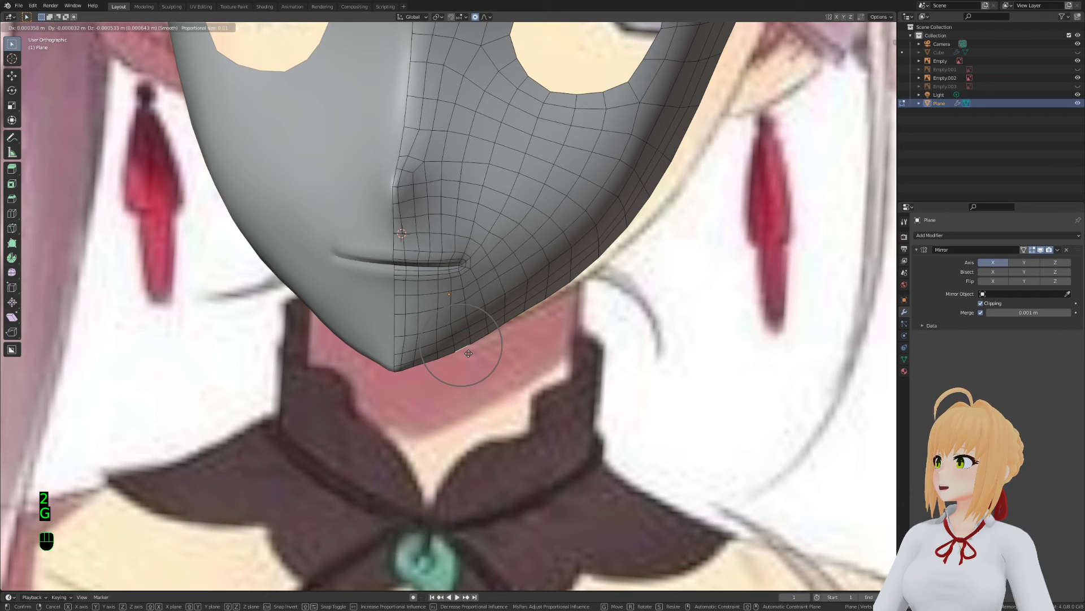
{"action": "left_click", "coordinate": [468, 352]}
{"action": "key", "text": "1"}
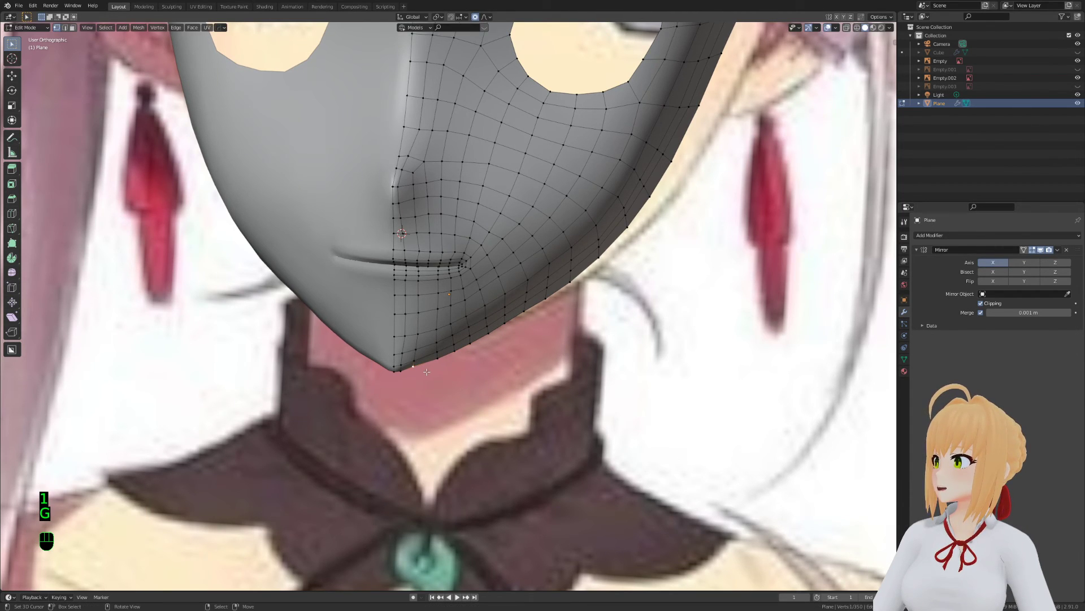
Box-select the vertices on the chin's underside beside the centre line and move them slightly
{"action": "middle_click_drag", "start_coordinate": [468, 352], "coordinate": [424, 393]}
{"action": "key", "text": "b"}
{"action": "left_click", "coordinate": [408, 375]}
{"action": "key", "text": "b"}
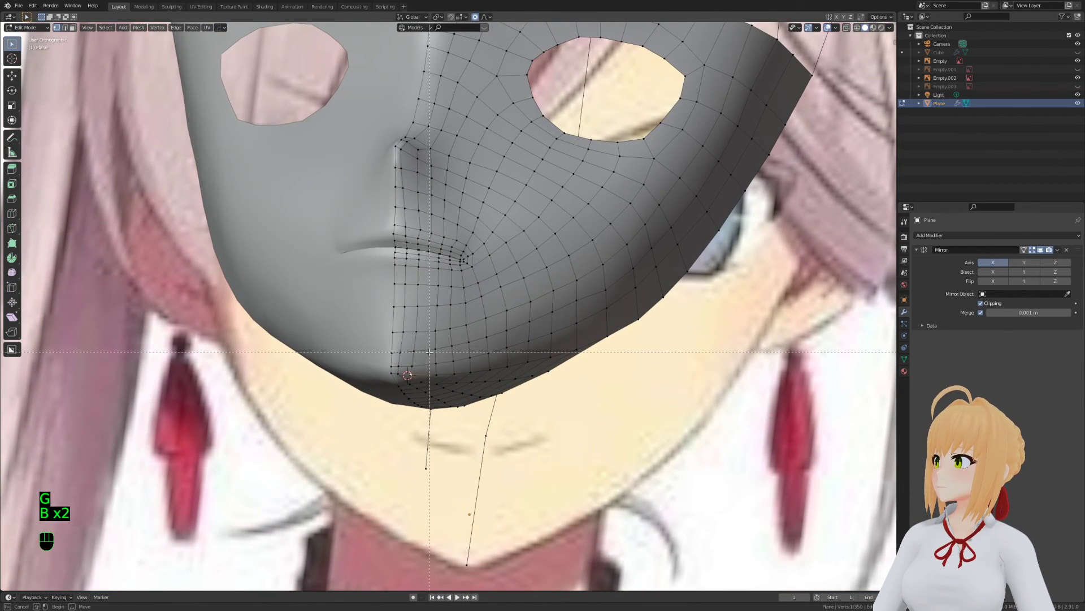
{"action": "left_click_drag", "start_coordinate": [409, 380], "coordinate": [408, 382]}
{"action": "scroll", "coordinate": [491, 389], "scroll_direction": "up", "scroll_amount": 6}
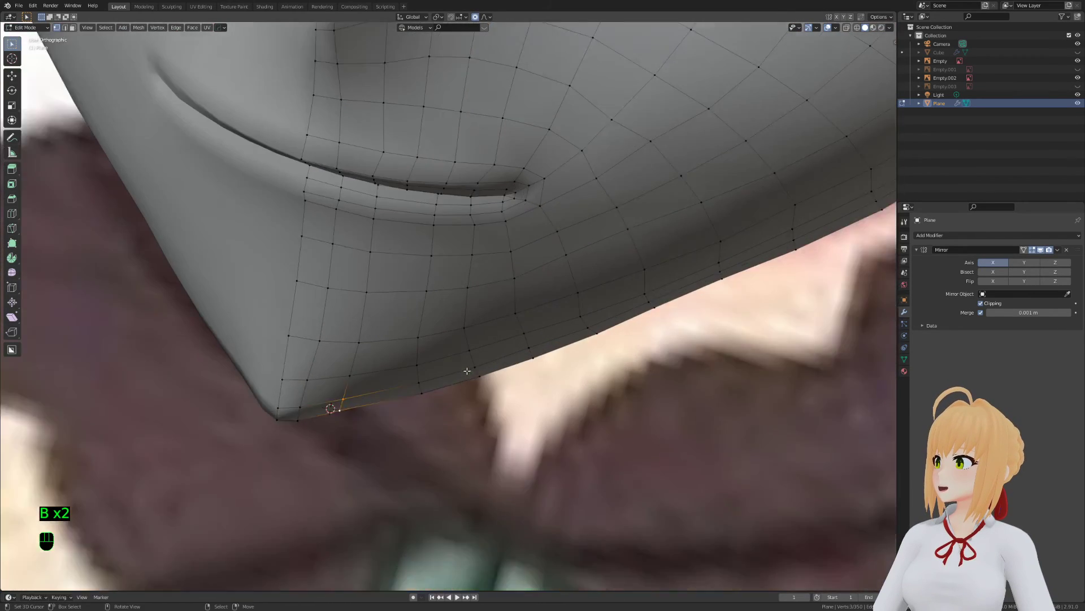
{"action": "key", "text": "g"}
{"action": "left_click", "coordinate": [495, 396]}
Box-select the jaw-edge vertices farther out from the chin, move them slightly, and save the file
{"action": "key", "text": "a"}
{"action": "key", "text": "a"}
{"action": "key", "text": "a"}
{"action": "key", "text": "b"}
{"action": "left_click_drag", "start_coordinate": [484, 356], "coordinate": [387, 438]}
{"action": "key", "text": "b"}
{"action": "left_click_drag", "start_coordinate": [390, 331], "coordinate": [492, 396]}
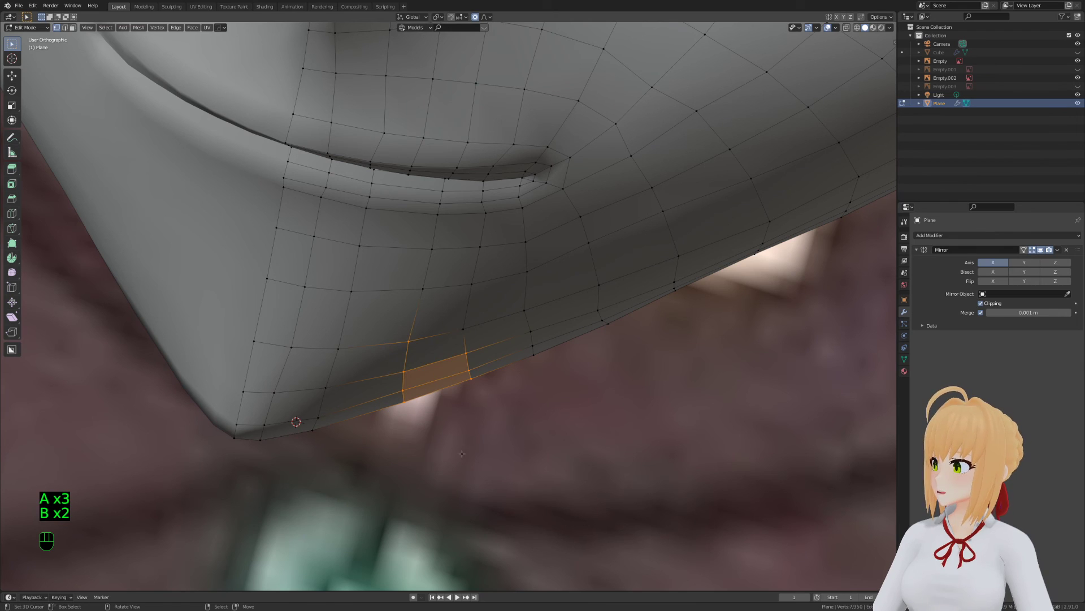
{"action": "key", "text": "g"}
{"action": "scroll", "coordinate": [463, 455], "scroll_direction": "down", "scroll_amount": 2}
{"action": "left_click", "coordinate": [463, 456]}
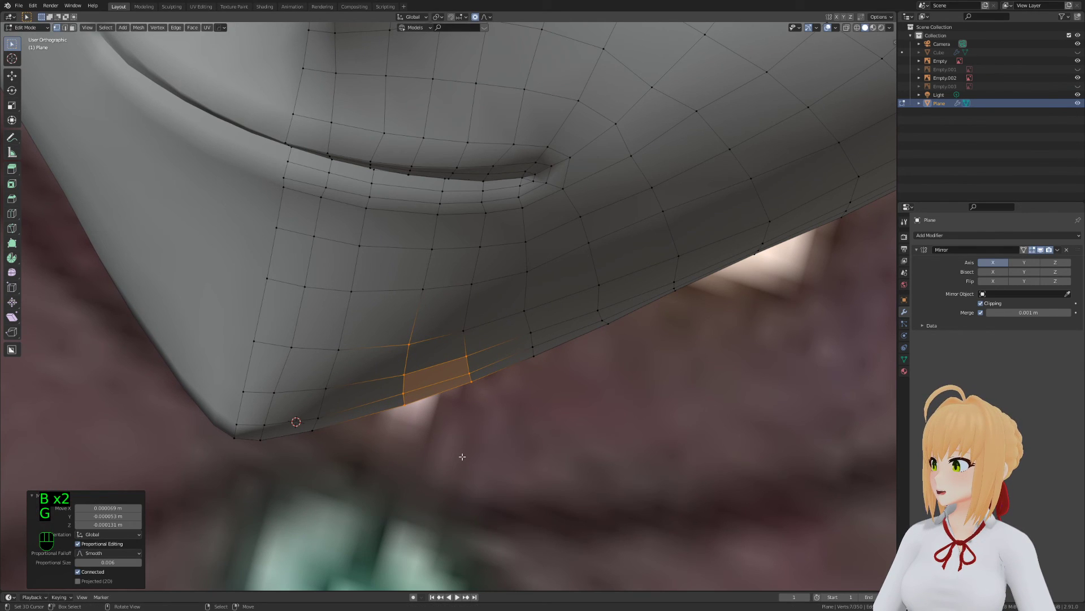
{"action": "key", "text": "Tab"}
{"action": "scroll", "coordinate": [386, 418], "scroll_direction": "down", "scroll_amount": 8}
{"action": "key", "text": "ctrl+s"}
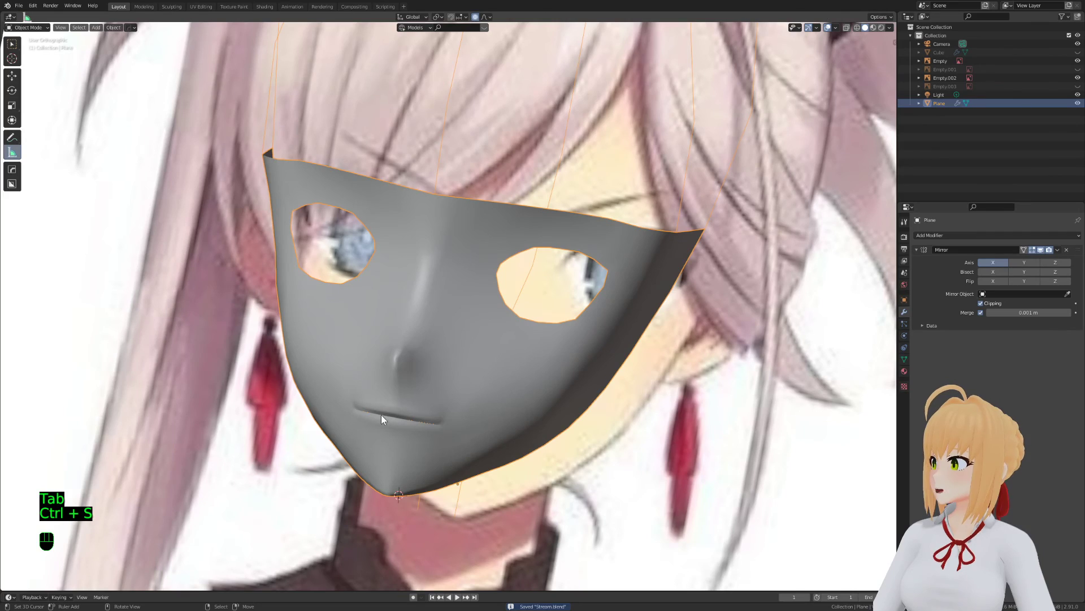
Examine the shape of the face in object mode from the front, side and below
{"action": "middle_click_drag", "start_coordinate": [416, 419], "coordinate": [368, 419]}
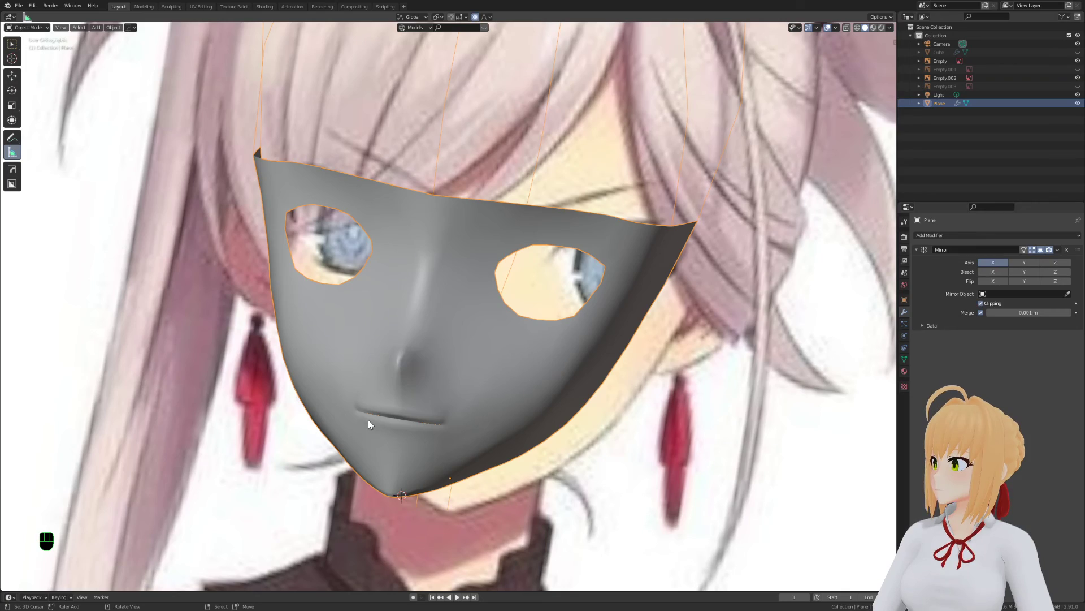
{"action": "scroll", "coordinate": [368, 419], "scroll_direction": "down", "scroll_amount": 5}
{"action": "middle_click_drag", "start_coordinate": [500, 385], "coordinate": [481, 335]}
{"action": "scroll", "coordinate": [514, 192], "scroll_direction": "up", "scroll_amount": 3}
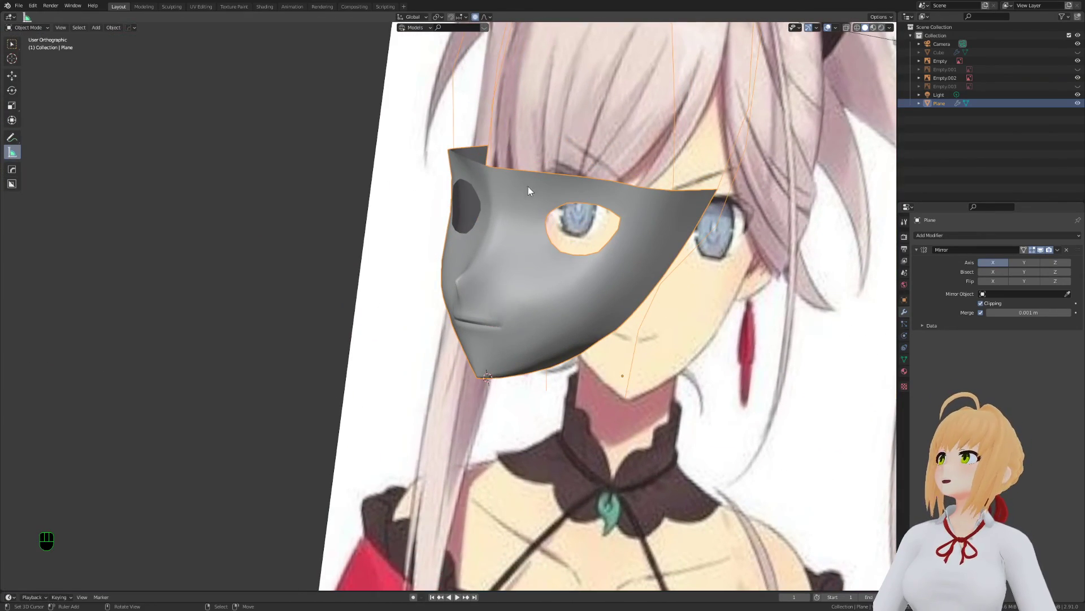
{"action": "middle_click_drag", "start_coordinate": [459, 271], "coordinate": [386, 129]}
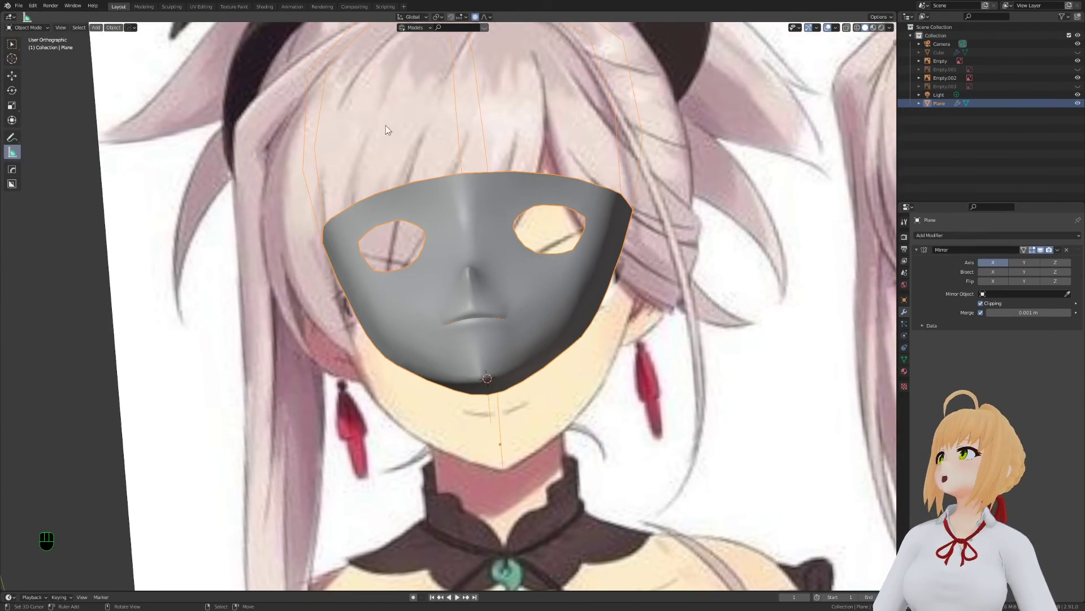
{"action": "middle_click_drag", "start_coordinate": [396, 286], "coordinate": [561, 334]}
{"action": "key", "text": "a"}
{"action": "key", "text": "a"}
{"action": "key", "text": "a"}
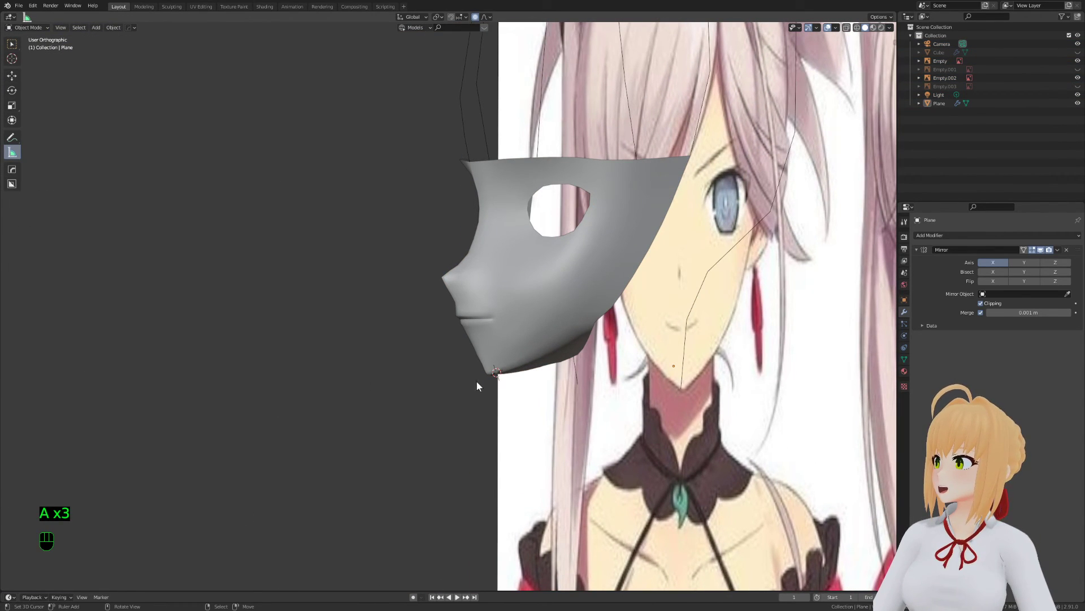
Select the edge loop along the lower jaw and compare its curve in edit and object mode
{"action": "left_click", "coordinate": [578, 297]}
{"action": "key", "text": "Tab"}
{"action": "key", "text": "2"}
{"action": "left_click", "coordinate": [587, 326], "text": "alt"}
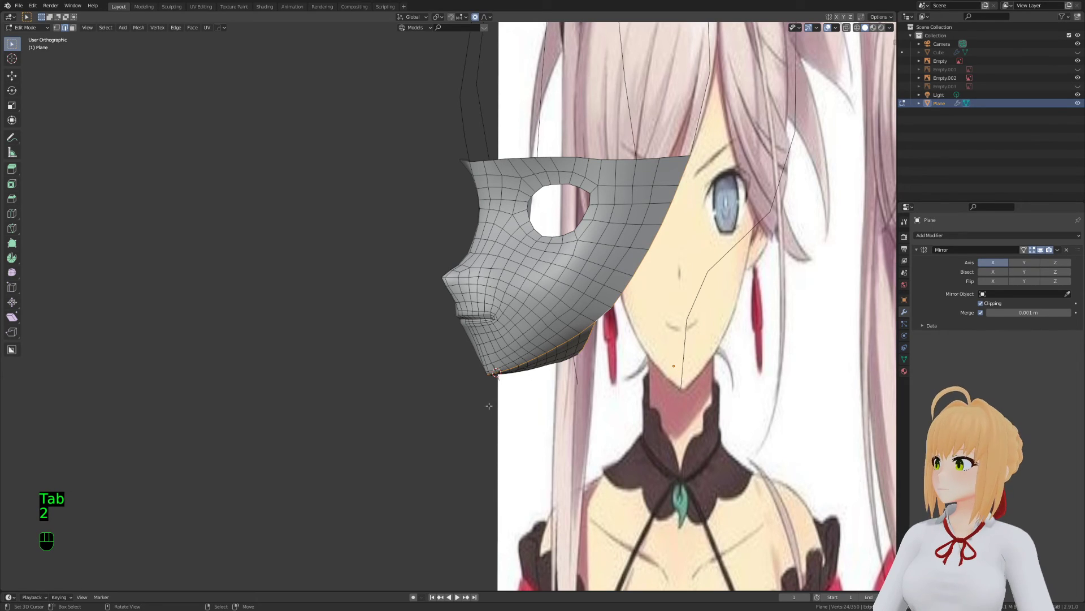
{"action": "mouse_move", "coordinate": [517, 327]}
{"action": "middle_mouse_down"}
{"action": "mouse_move", "coordinate": [558, 289]}
{"action": "mouse_move", "coordinate": [506, 329]}
{"action": "middle_mouse_up"}
{"action": "key", "text": "Tab"}
{"action": "key", "text": "Tab"}
{"action": "key", "text": "Tab"}
{"action": "key", "text": "Tab"}
{"action": "key", "text": "1"}
Select a cheek vertex on the contour seen from below and reposition it with proportional editing
{"action": "middle_click_drag", "start_coordinate": [531, 294], "coordinate": [569, 305]}
{"action": "key", "text": "t"}
{"action": "key", "text": "t"}
{"action": "key", "text": "3"}
{"action": "left_click", "coordinate": [563, 334]}
{"action": "key", "text": "1"}
{"action": "key", "text": "a"}
{"action": "key", "text": "a"}
{"action": "key", "text": "a"}
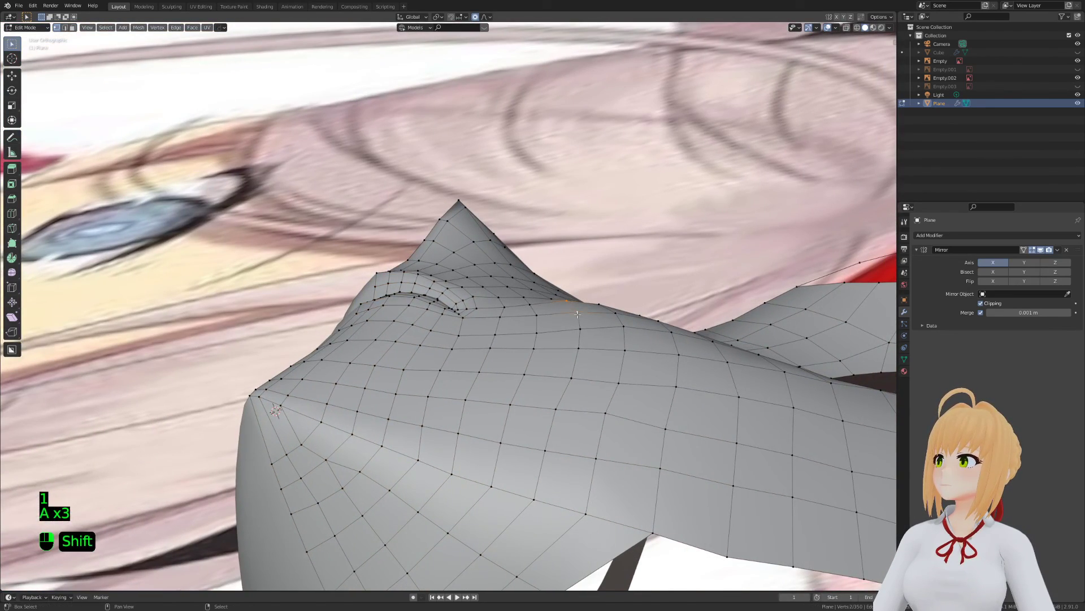
{"action": "key", "text": "g"}
{"action": "left_click", "coordinate": [573, 310]}
{"action": "middle_click_drag", "start_coordinate": [573, 311], "coordinate": [537, 244]}
{"action": "key", "text": "g"}
{"action": "left_click", "coordinate": [554, 245]}
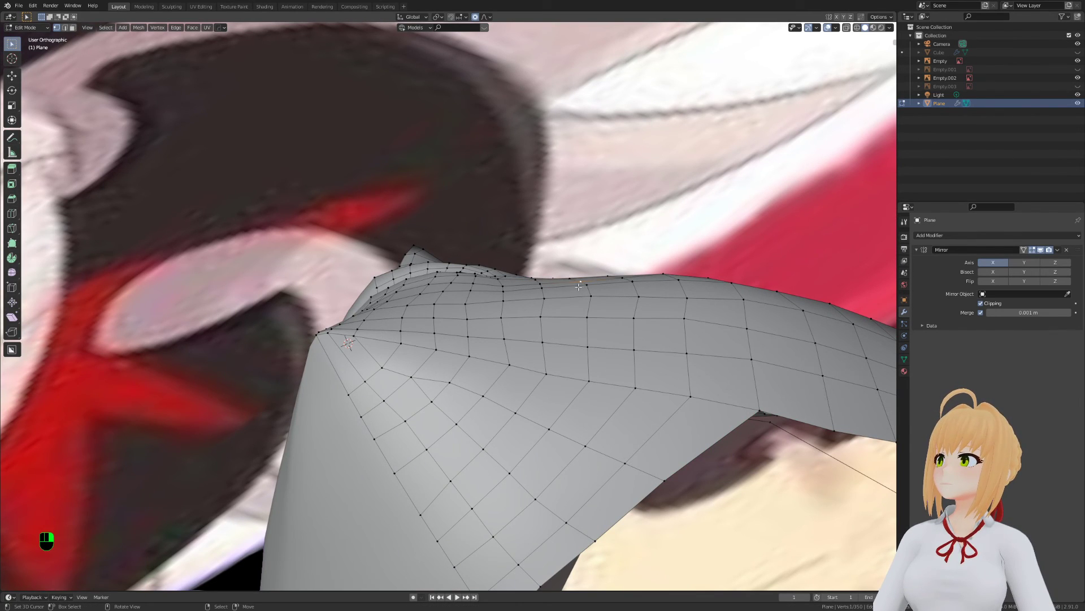
Adjust the cheek contour once more with proportional editing and check it in object mode
{"action": "key", "text": "g"}
{"action": "middle_click_drag", "start_coordinate": [540, 287], "coordinate": [546, 361]}
{"action": "left_click", "coordinate": [496, 231]}
{"action": "key", "text": "Tab"}
{"action": "key", "text": "Tab"}
{"action": "key", "text": "a"}
{"action": "key", "text": "a"}
{"action": "key", "text": "a"}
{"action": "middle_click_drag", "start_coordinate": [546, 362], "coordinate": [526, 377], "text": "shift"}
{"action": "middle_click_drag", "start_coordinate": [527, 377], "coordinate": [584, 356]}
Save the file and check the cheek and jaw shape in object mode
{"action": "key", "text": "Tab"}
{"action": "key", "text": "Tab"}
{"action": "key", "text": "ctrl+s"}
{"action": "key", "text": "Tab"}
{"action": "scroll", "coordinate": [514, 342], "scroll_direction": "down", "scroll_amount": 3}
{"action": "key", "text": "Tab"}
{"action": "scroll", "coordinate": [582, 379], "scroll_direction": "up", "scroll_amount": 2}
{"action": "middle_click_drag", "start_coordinate": [579, 396], "coordinate": [507, 342]}
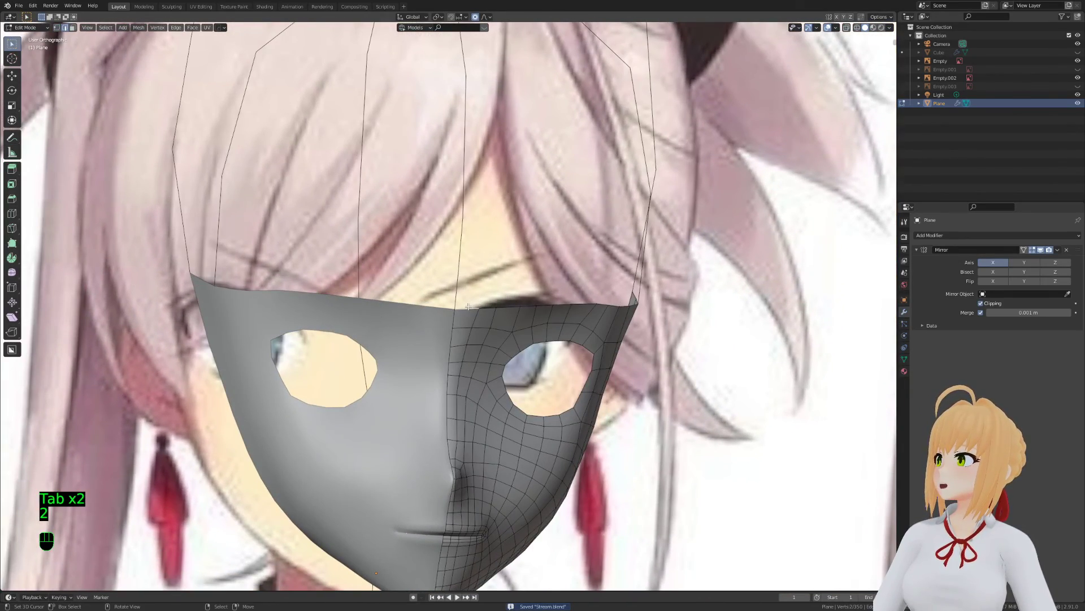
Move a vertex on the upper edge of the face above the eye in front view
{"action": "key", "text": "KP_3"}
{"action": "key", "text": "KP_1"}
{"action": "key", "text": "1"}
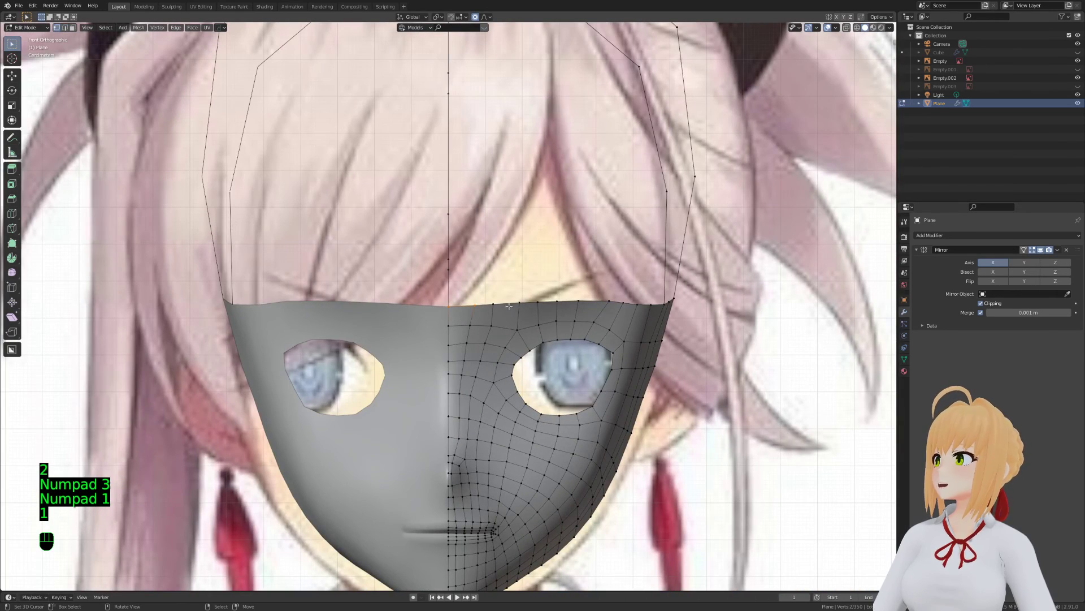
{"action": "key", "text": "g"}
{"action": "left_click", "coordinate": [596, 288]}
{"action": "key", "text": "a"}
{"action": "key", "text": "a"}
{"action": "key", "text": "a"}
Move a temple vertex beside the outer eye corner with proportional editing and save the file
{"action": "middle_click_drag", "start_coordinate": [597, 288], "coordinate": [372, 312]}
{"action": "key", "text": "g"}
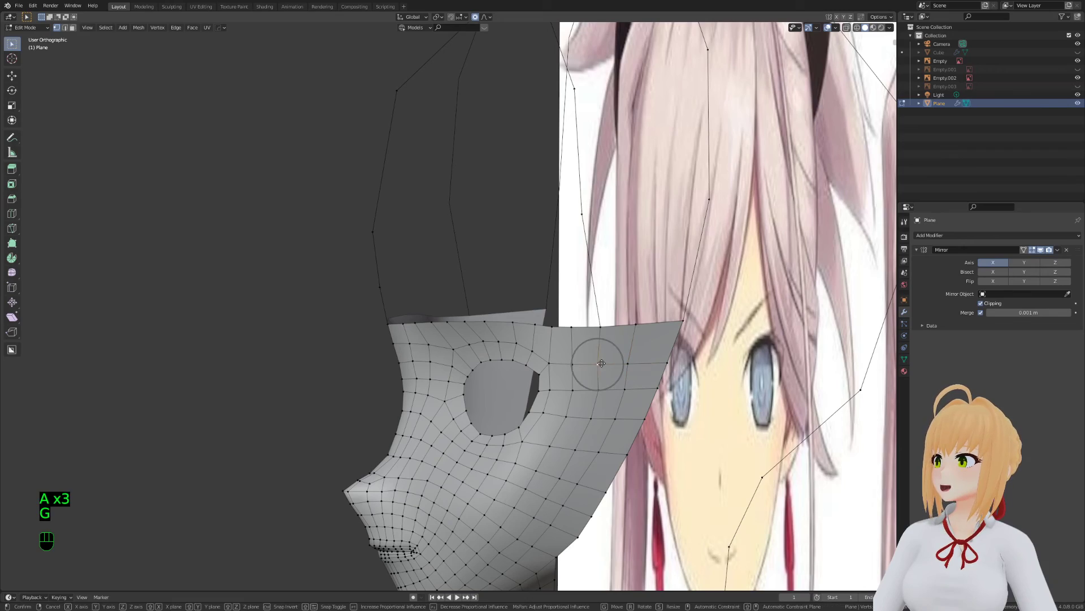
{"action": "left_click", "coordinate": [594, 362]}
{"action": "key", "text": "Tab"}
{"action": "key", "text": "ctrl+s"}
Examine the upper edge of the face and the head guide lines from several angles
{"action": "middle_click_drag", "start_coordinate": [466, 321], "coordinate": [592, 370]}
{"action": "key", "text": "Tab"}
{"action": "key", "text": "a"}
{"action": "key", "text": "a"}
{"action": "key", "text": "a"}
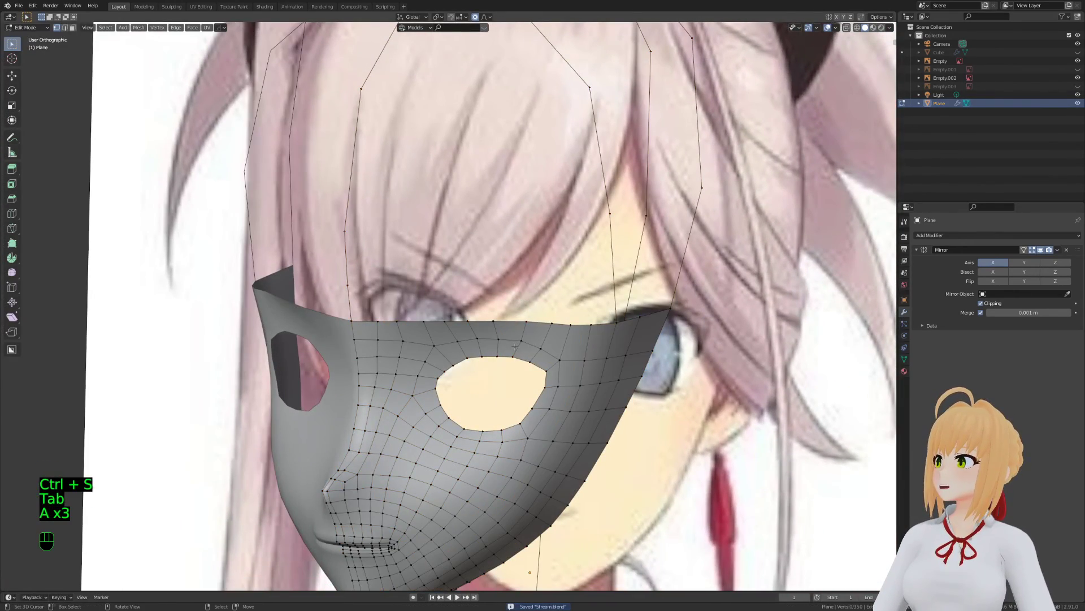
{"action": "middle_click_drag", "start_coordinate": [641, 333], "coordinate": [695, 334]}
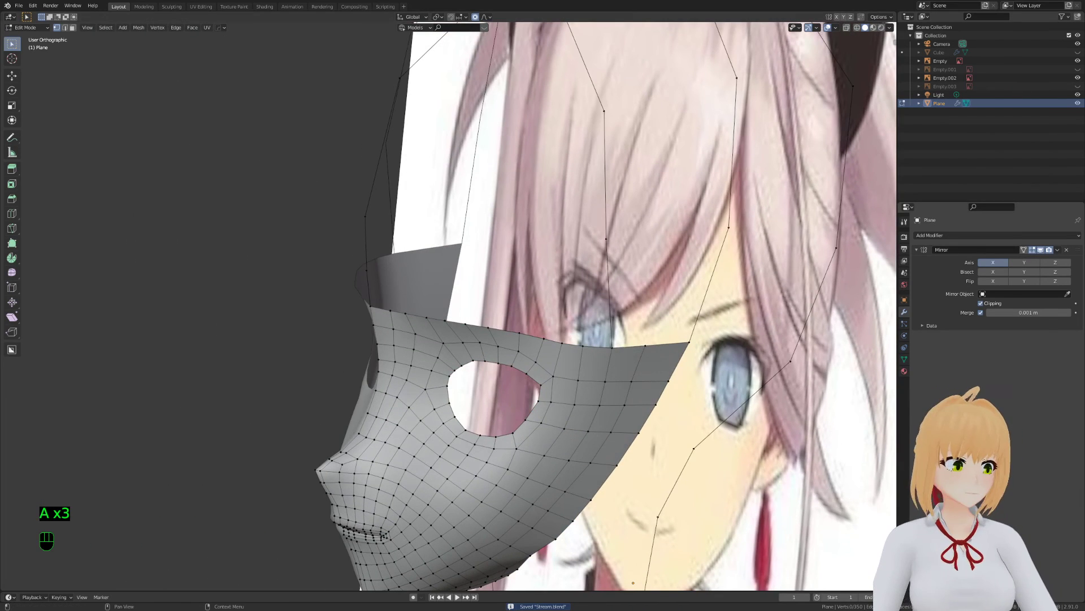
{"action": "middle_click_drag", "start_coordinate": [615, 334], "coordinate": [611, 366]}
{"action": "key", "text": "Tab"}
{"action": "key", "text": "Tab"}
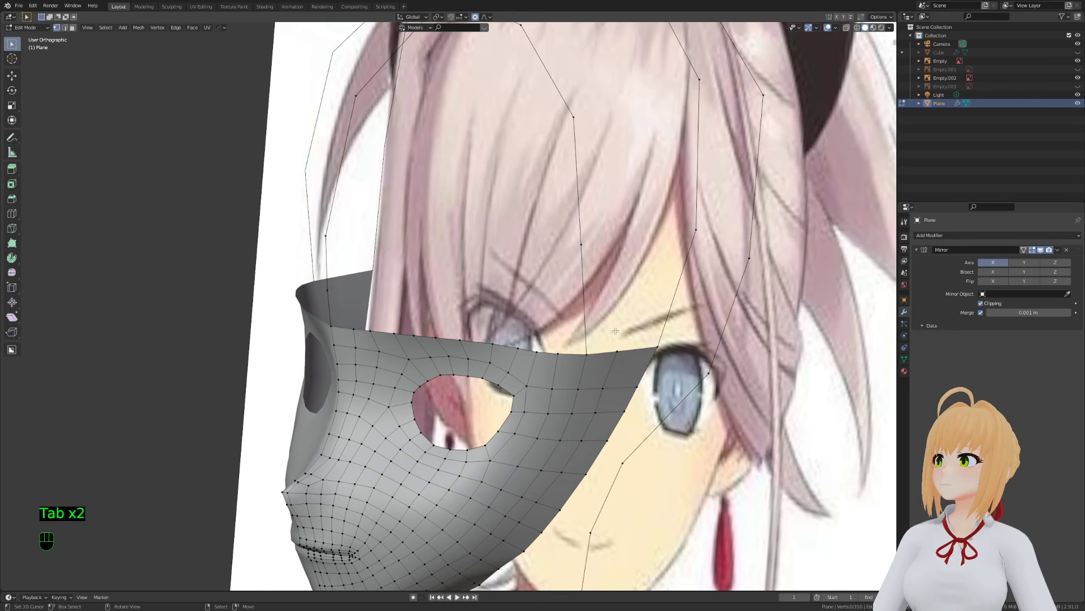
{"action": "key", "text": "a"}
{"action": "key", "text": "a"}
{"action": "key", "text": "a"}
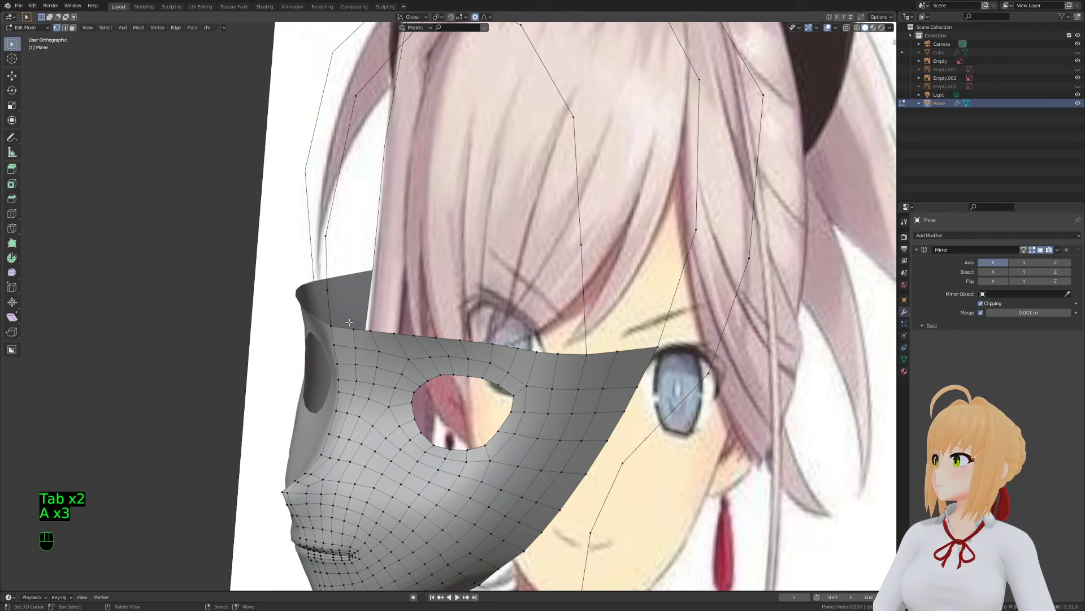
Add a vertex to the forehead profile line with a loop cut and move it outward in side view
{"action": "key", "text": "2"}
{"action": "left_click", "coordinate": [329, 308]}
{"action": "key", "text": "1"}
{"action": "right_click", "coordinate": [329, 228], "text": "ctrl"}
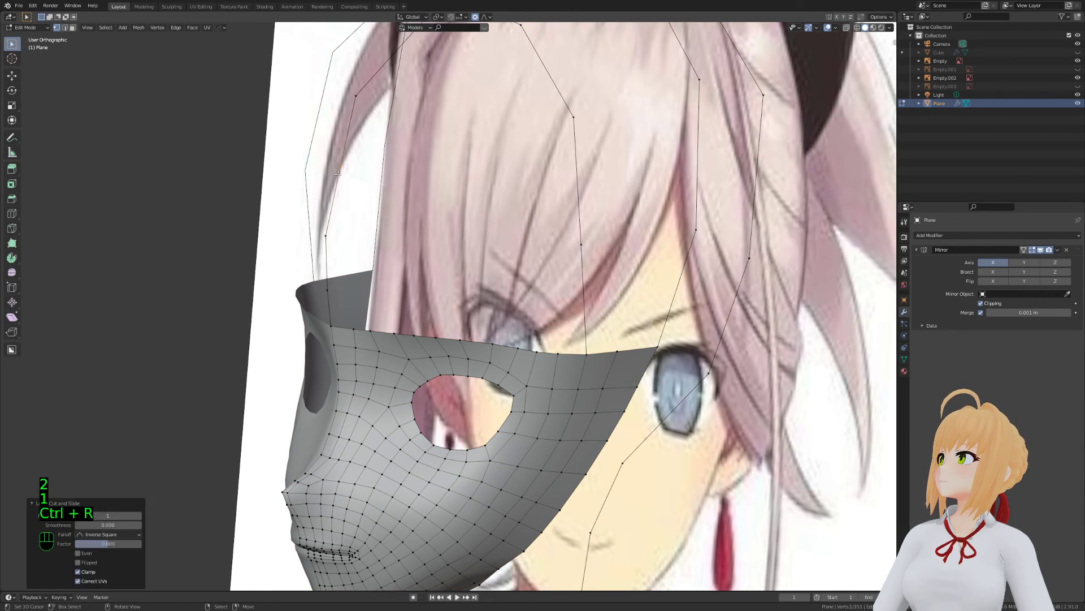
{"action": "key", "text": "KP_3"}
{"action": "key", "text": "g"}
{"action": "left_click", "coordinate": [334, 164]}
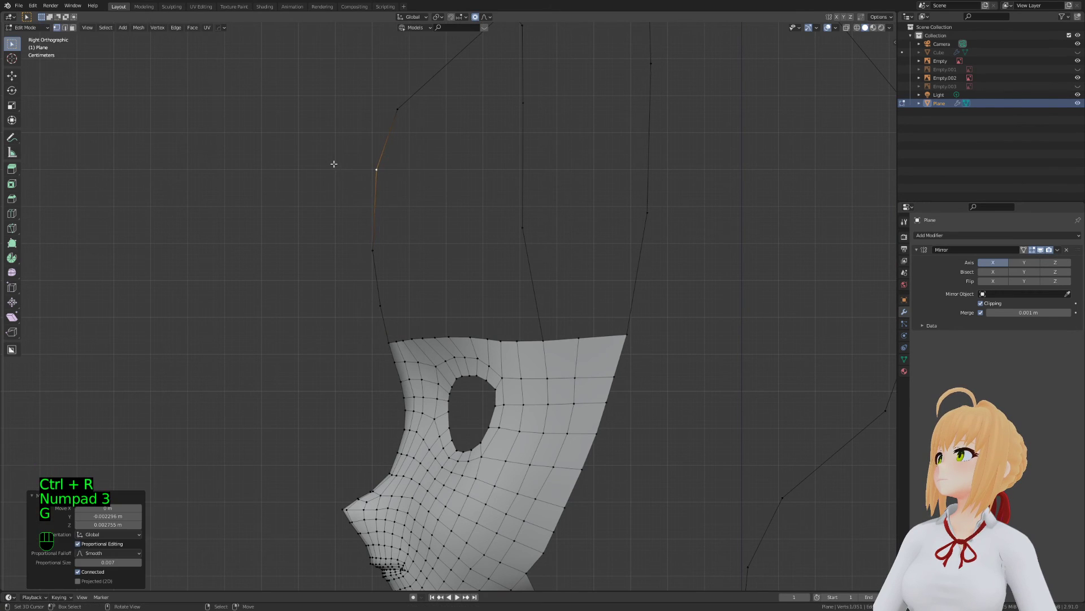
Cut the upper forehead segment of the profile line and move the new vertex outward to round the curve
{"action": "middle_click_drag", "start_coordinate": [456, 130], "coordinate": [450, 303], "text": "shift"}
{"action": "key", "text": "ctrl+r"}
{"action": "left_click", "coordinate": [442, 236]}
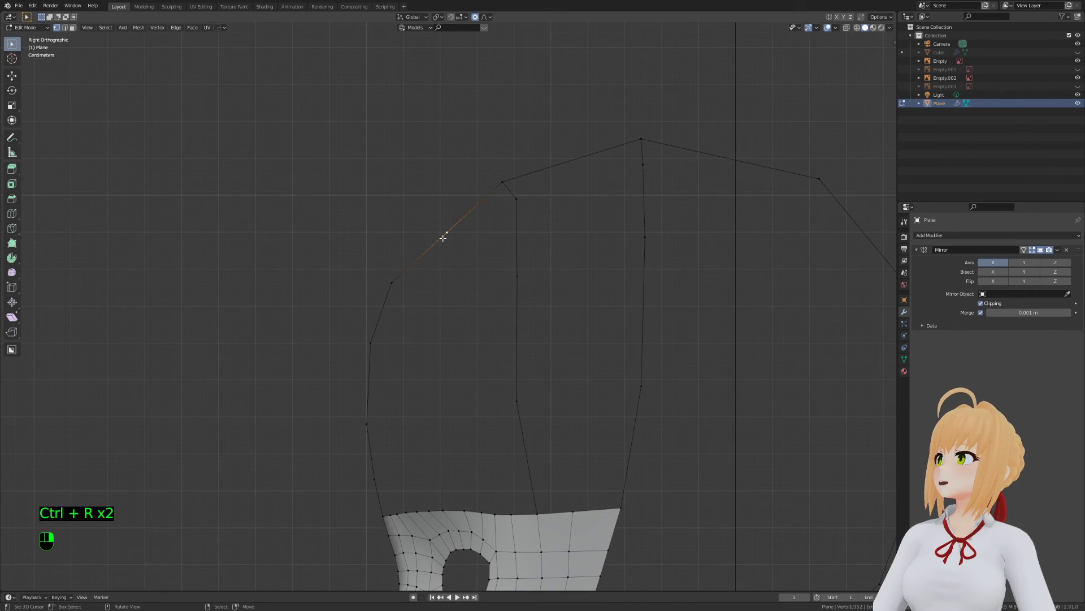
{"action": "key", "text": "g"}
{"action": "left_click", "coordinate": [438, 227]}
{"action": "scroll", "coordinate": [438, 227], "scroll_direction": "down", "scroll_amount": 4}
{"action": "scroll", "coordinate": [452, 340], "scroll_direction": "up", "scroll_amount": 2}
{"action": "key", "text": "a"}
{"action": "key", "text": "a"}
{"action": "key", "text": "a"}
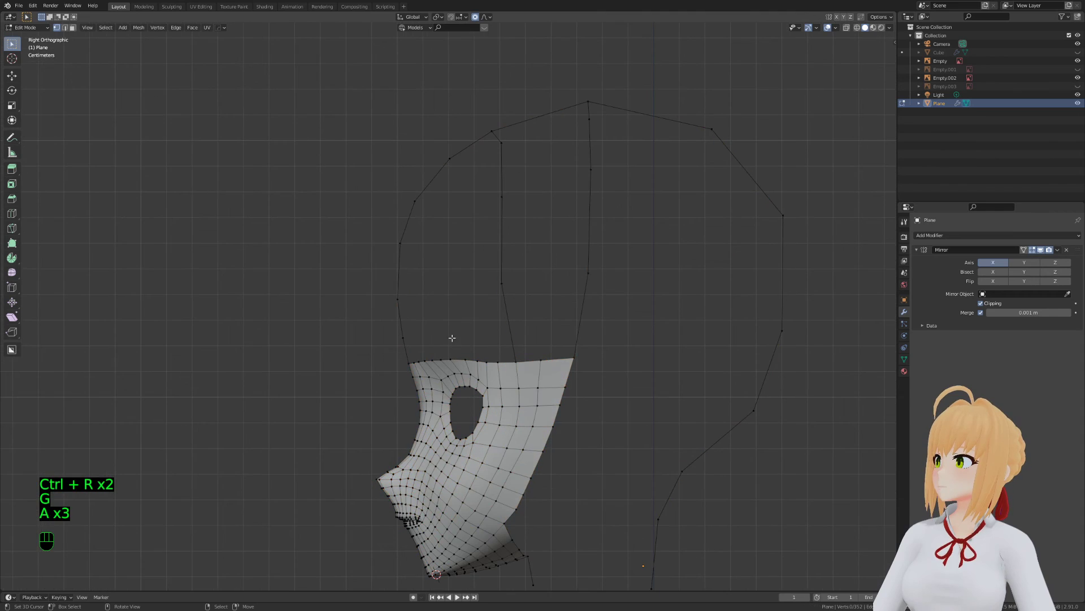
Connect the forehead profile line to the front side guide line with an edge and fill two faces upward between them
{"action": "key", "text": "f"}
{"action": "key", "text": "2"}
{"action": "key", "text": "ctrl+r"}
{"action": "key", "text": "2"}
{"action": "left_click", "coordinate": [472, 286]}
{"action": "key", "text": "f"}
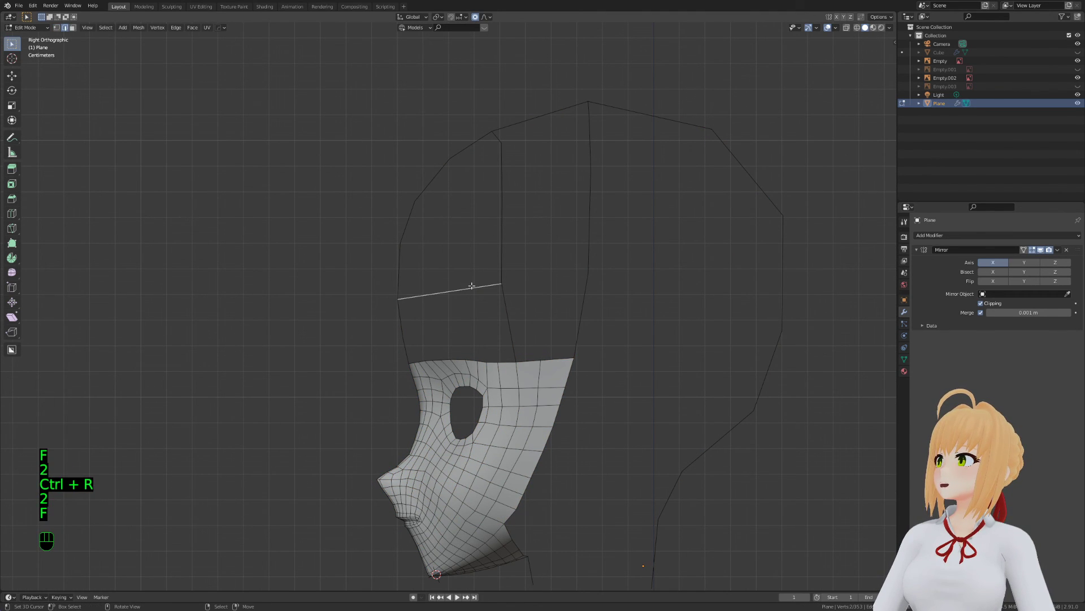
{"action": "key", "text": "f"}
{"action": "scroll", "coordinate": [449, 299], "scroll_direction": "up", "scroll_amount": 3, "text": "shift"}
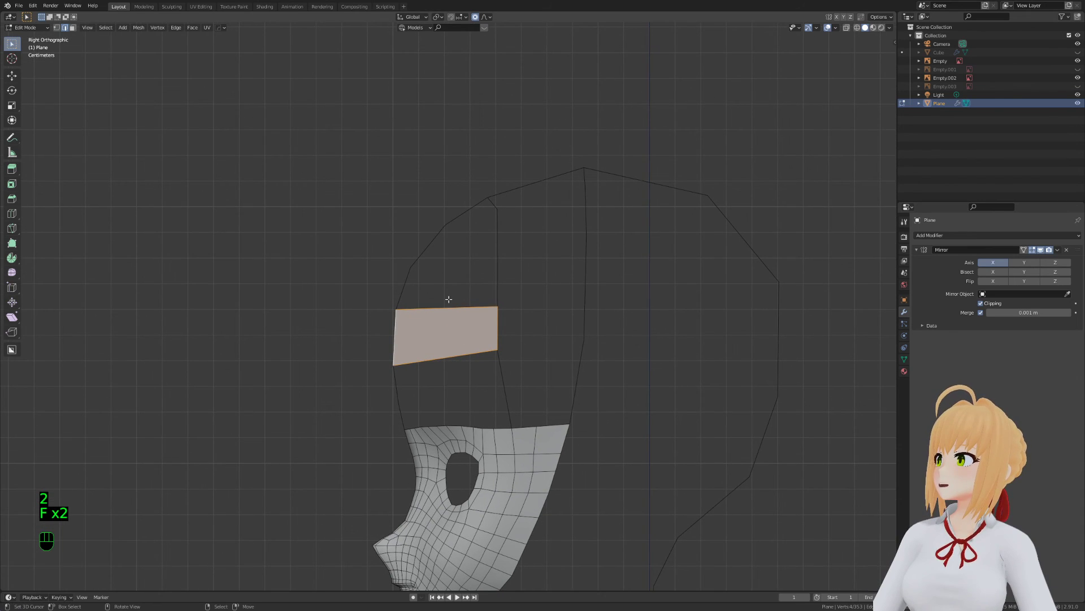
{"action": "key", "text": "f"}
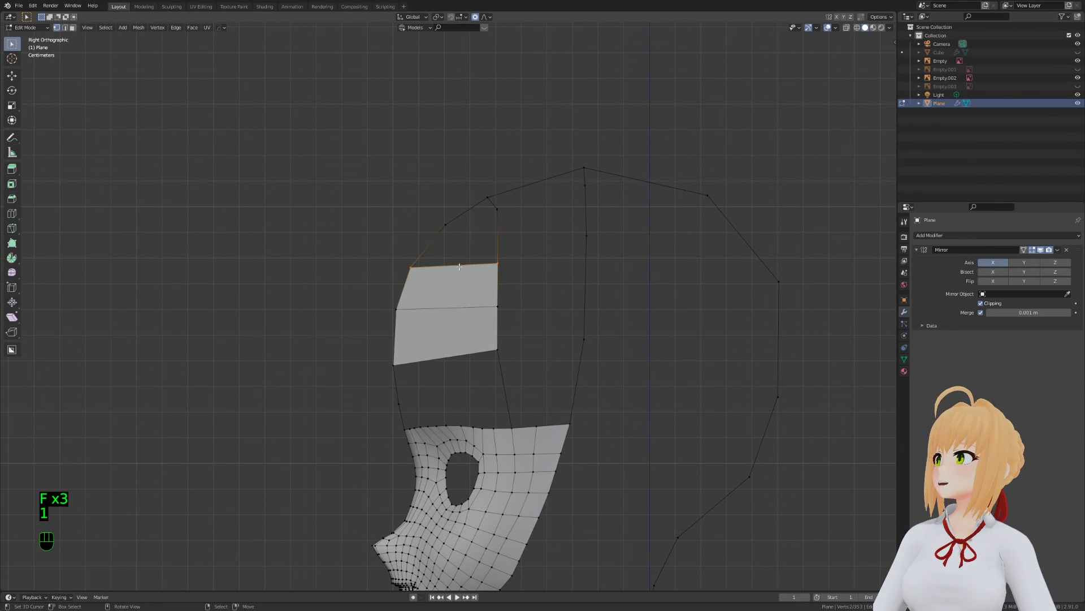
Add a vertex to the upper front guide line with a loop cut and fill the remaining faces up to its top
{"action": "key", "text": "ctrl+r"}
{"action": "right_click", "coordinate": [453, 270]}
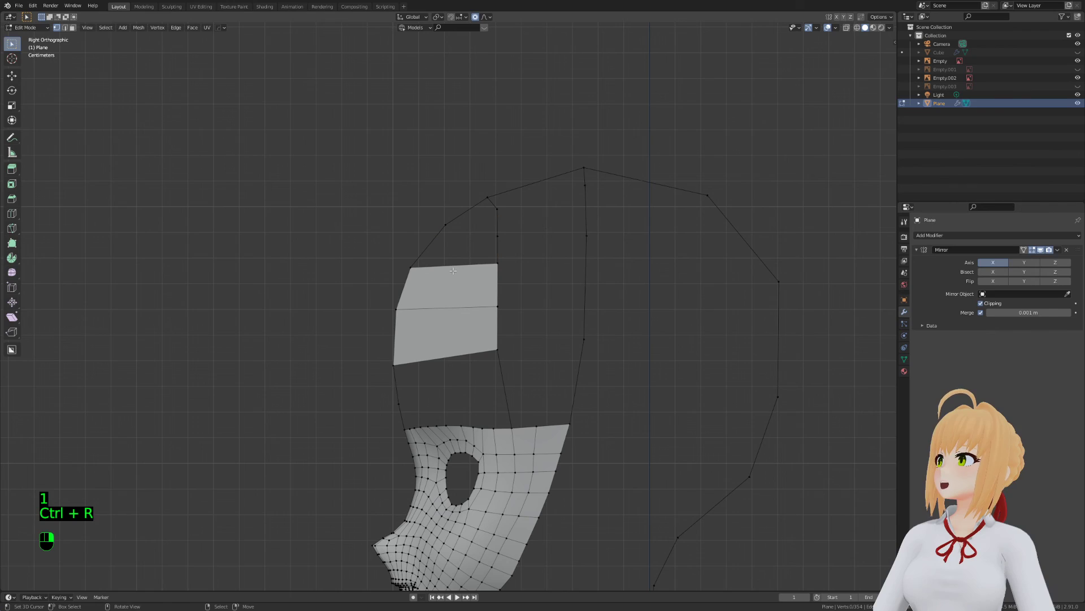
{"action": "key", "text": "2"}
{"action": "key", "text": "f"}
{"action": "key", "text": "f"}
{"action": "key", "text": "f"}
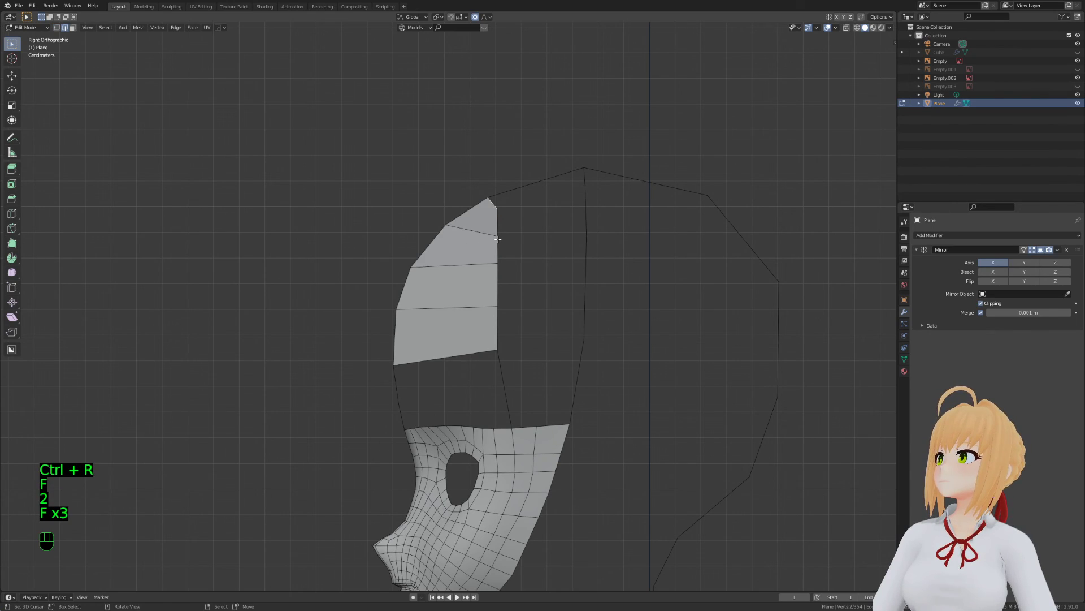
Delete the topmost forehead face together with the guide line's upper end, keeping the three faces below
{"action": "key", "text": "1"}
{"action": "middle_click_drag", "start_coordinate": [497, 239], "coordinate": [414, 287]}
{"action": "key", "text": "a"}
{"action": "key", "text": "a"}
{"action": "key", "text": "a"}
{"action": "key", "text": "a"}
{"action": "key", "text": "ctrl+r"}
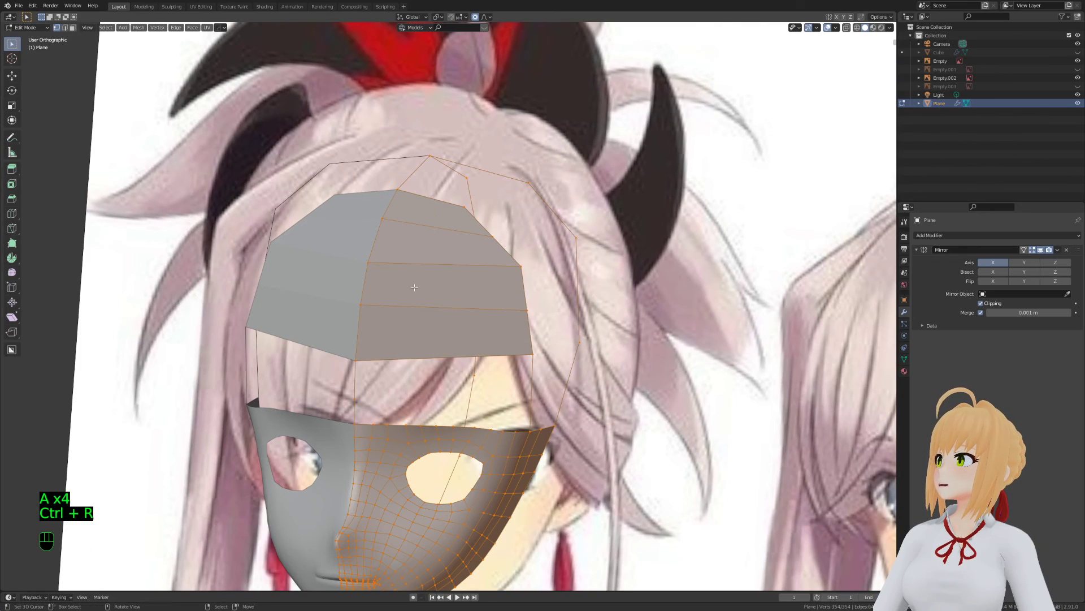
{"action": "left_click", "coordinate": [415, 287]}
{"action": "key", "text": "x"}
{"action": "left_click", "coordinate": [426, 157]}
{"action": "middle_click_drag", "start_coordinate": [447, 158], "coordinate": [442, 295], "text": "shift"}
{"action": "key", "text": "Tab"}
{"action": "key", "text": "Tab"}
{"action": "scroll", "coordinate": [474, 293], "scroll_direction": "up", "scroll_amount": 2}
{"action": "key", "text": "KP_3"}
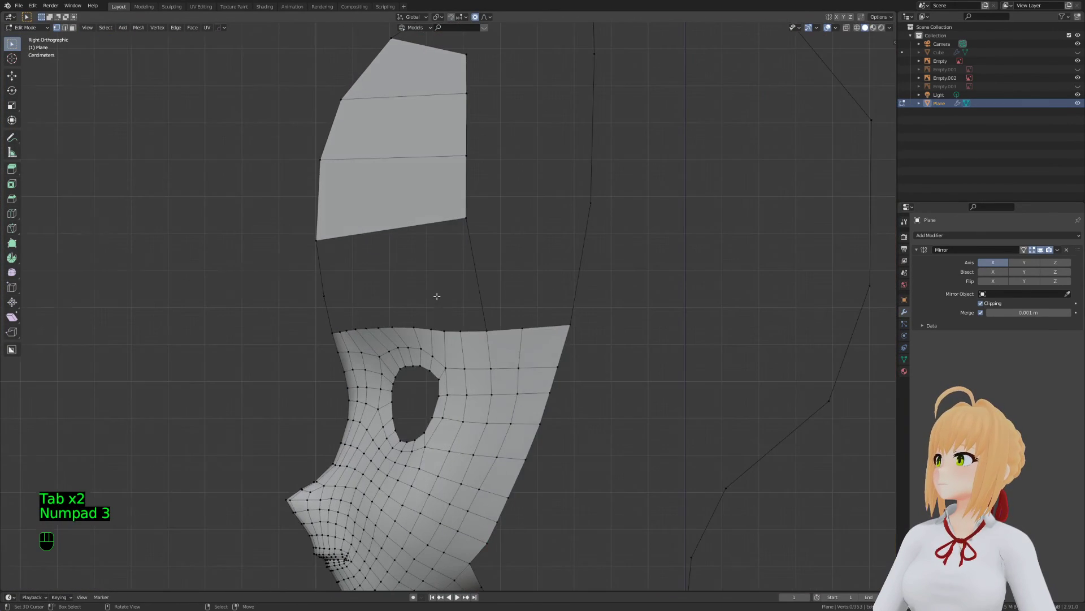
Move the lower rear corner vertex of the forehead strip backward in side view
{"action": "key", "text": "a"}
{"action": "key", "text": "a"}
{"action": "key", "text": "a"}
{"action": "key", "text": "1"}
{"action": "scroll", "coordinate": [581, 214], "scroll_direction": "down", "scroll_amount": 1}
{"action": "middle_click_drag", "start_coordinate": [578, 216], "coordinate": [556, 275], "text": "shift"}
{"action": "right_click", "coordinate": [443, 294]}
{"action": "key", "text": "g"}
{"action": "left_click", "coordinate": [453, 291]}
{"action": "right_click", "coordinate": [432, 252]}
{"action": "key", "text": "g"}
{"action": "left_click", "coordinate": [453, 248]}
{"action": "key", "text": "g"}
{"action": "key", "text": "ctrl+z"}
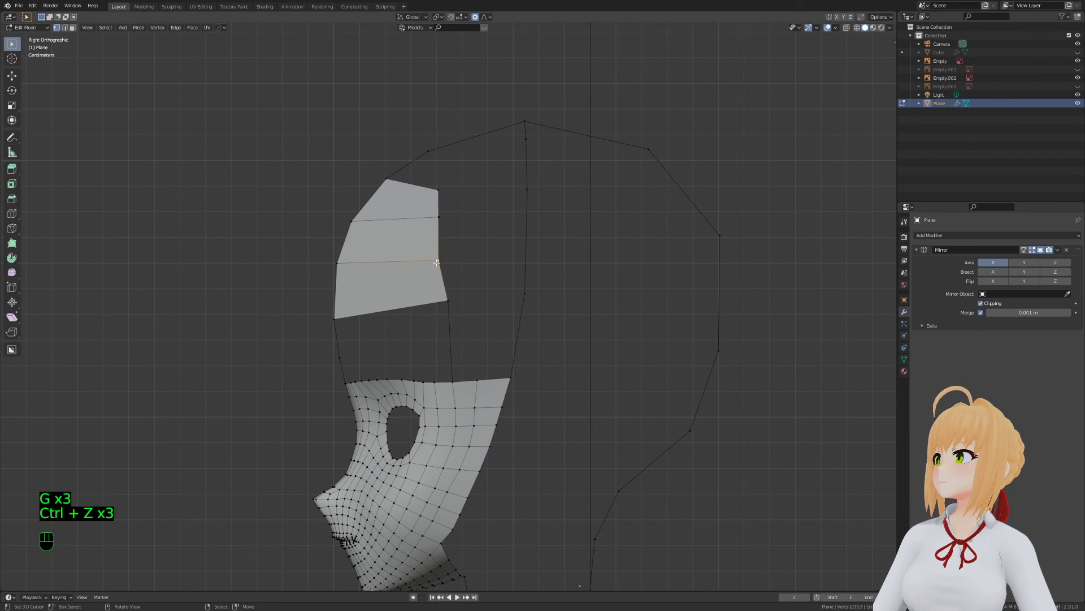
Move the rear vertices of the forehead strip backward in side view to give its edge a smooth curve
{"action": "key", "text": "g"}
{"action": "left_click", "coordinate": [446, 258]}
{"action": "right_click", "coordinate": [446, 302]}
{"action": "key", "text": "g"}
{"action": "left_click", "coordinate": [450, 303]}
{"action": "right_click", "coordinate": [450, 258]}
{"action": "key", "text": "g"}
{"action": "left_click", "coordinate": [449, 256]}
{"action": "key", "text": "g"}
{"action": "left_click", "coordinate": [446, 211]}
Fill a face between the lower segments of the front and rear guide lines, directly above the temple
{"action": "key", "text": "a"}
{"action": "key", "text": "a"}
{"action": "key", "text": "a"}
{"action": "key", "text": "2"}
{"action": "left_click", "coordinate": [521, 317]}
{"action": "left_click", "coordinate": [456, 325], "text": "shift"}
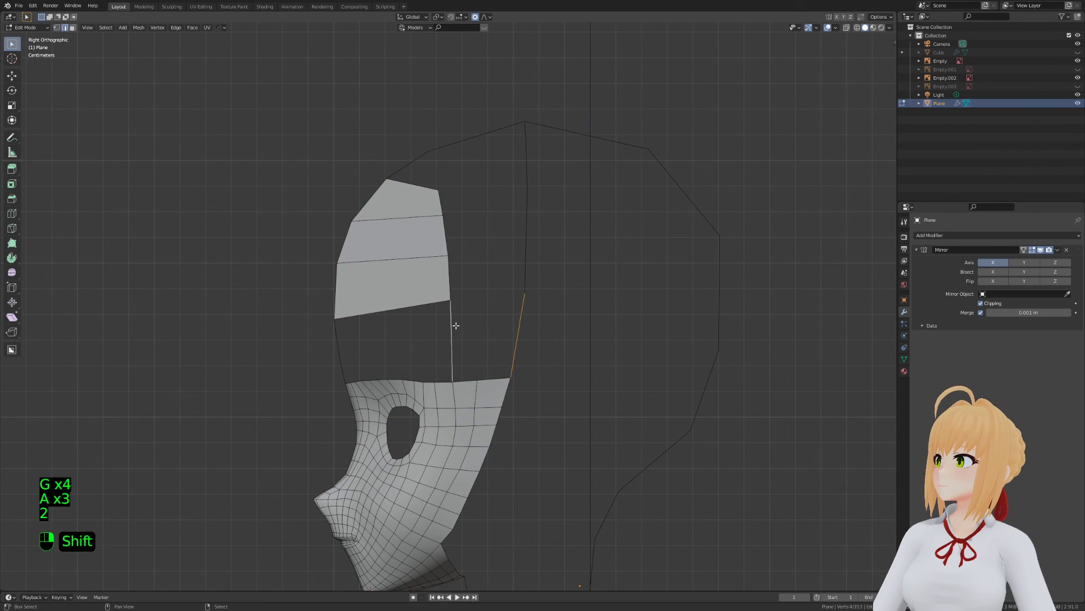
{"action": "key", "text": "f"}
{"action": "key", "text": "f"}
Add a vertex to the rear guide line above the temple face with a loop cut and slide it along the line
{"action": "key", "text": "ctrl+r"}
{"action": "left_click", "coordinate": [526, 246]}
{"action": "right_click", "coordinate": [526, 247]}
{"action": "key", "text": "1"}
{"action": "key", "text": "g"}
{"action": "key", "text": "g"}
{"action": "left_click", "coordinate": [527, 256]}
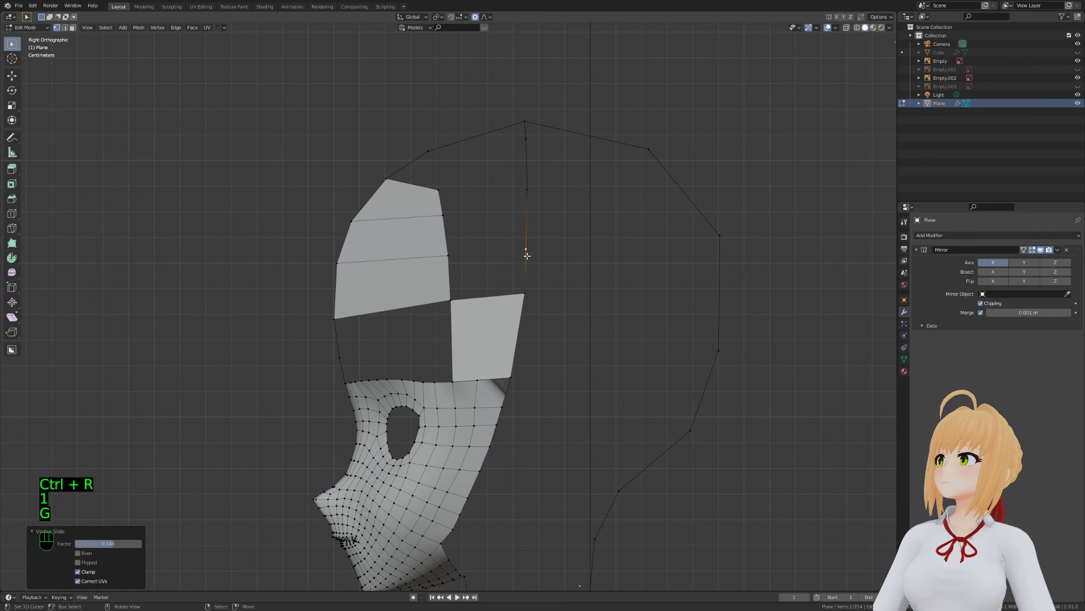
Fill two more faces upward between the forehead strip and the rear guide line
{"action": "key", "text": "2"}
{"action": "right_click", "coordinate": [496, 298]}
{"action": "key", "text": "f"}
{"action": "right_click", "coordinate": [521, 281]}
{"action": "right_click", "coordinate": [454, 277], "text": "shift"}
{"action": "key", "text": "f"}
{"action": "right_click", "coordinate": [490, 251]}
{"action": "key", "text": "f"}
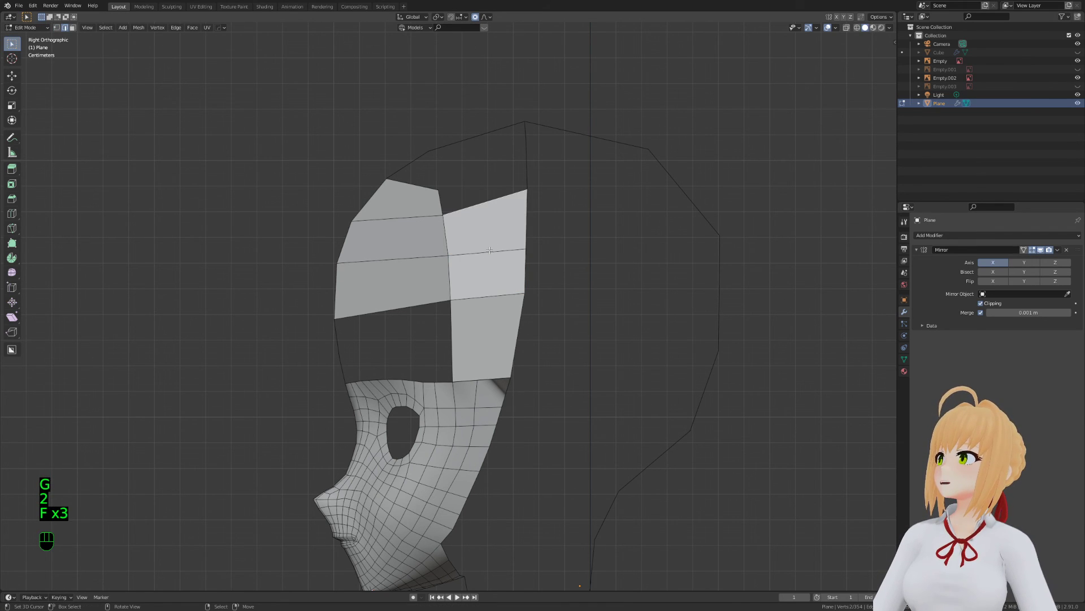
Cut the upper segment of the rear guide line, slide its vertices downward and fill the next side face
{"action": "key", "text": "1"}
{"action": "key", "text": "g"}
{"action": "left_click", "coordinate": [528, 182]}
{"action": "key", "text": "ctrl+r"}
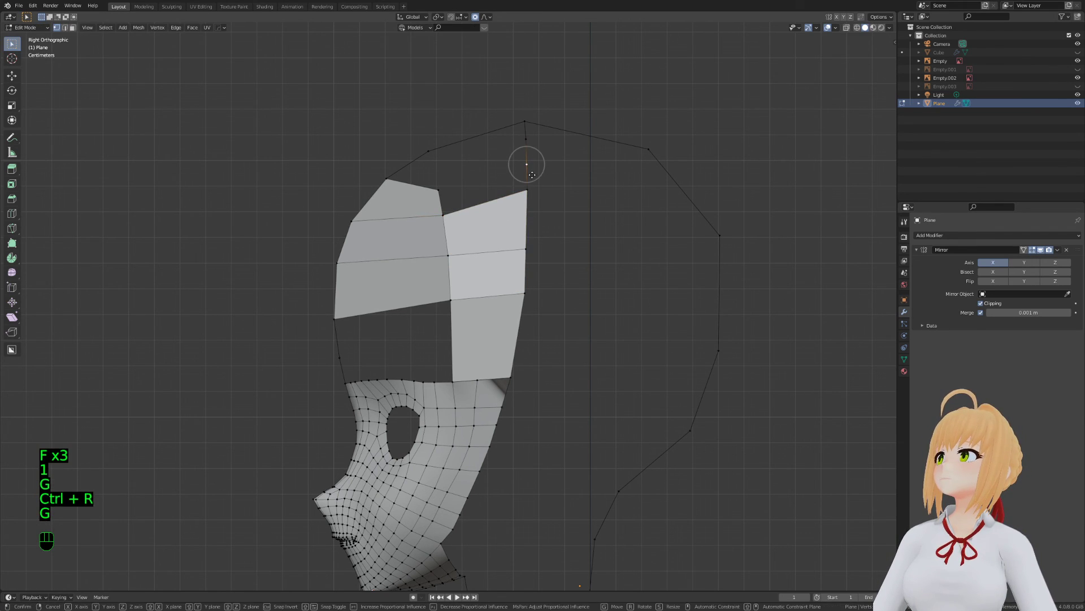
{"action": "left_click", "coordinate": [526, 165]}
{"action": "key", "text": "g"}
{"action": "key", "text": "g"}
{"action": "left_click", "coordinate": [502, 221]}
{"action": "key", "text": "2"}
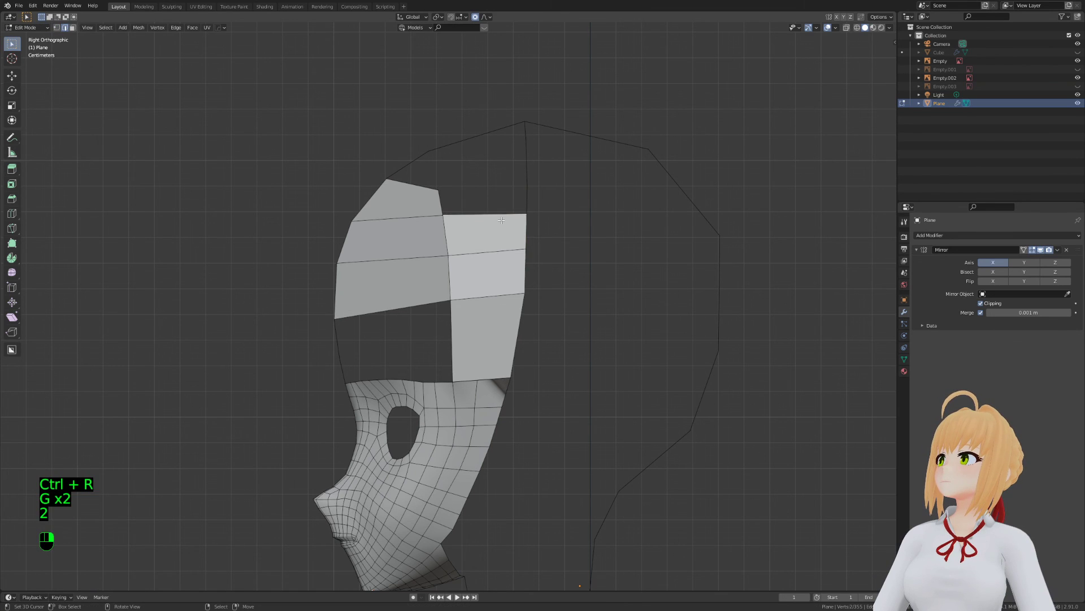
{"action": "key", "text": "f"}
Extrude an edge forward from the rear guide line's upper vertex and fill the face between it and the side strip
{"action": "key", "text": "a"}
{"action": "key", "text": "a"}
{"action": "key", "text": "a"}
{"action": "key", "text": "2"}
{"action": "right_click", "coordinate": [473, 141]}
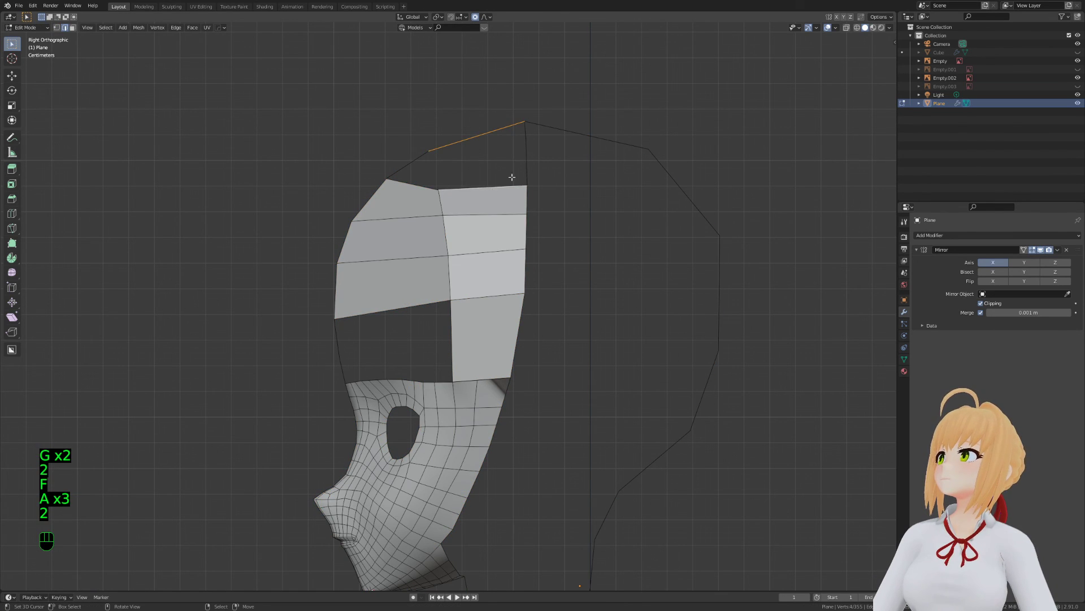
{"action": "key", "text": "1"}
{"action": "key", "text": "e"}
{"action": "left_click", "coordinate": [378, 190]}
{"action": "key", "text": "2"}
{"action": "key", "text": "f"}
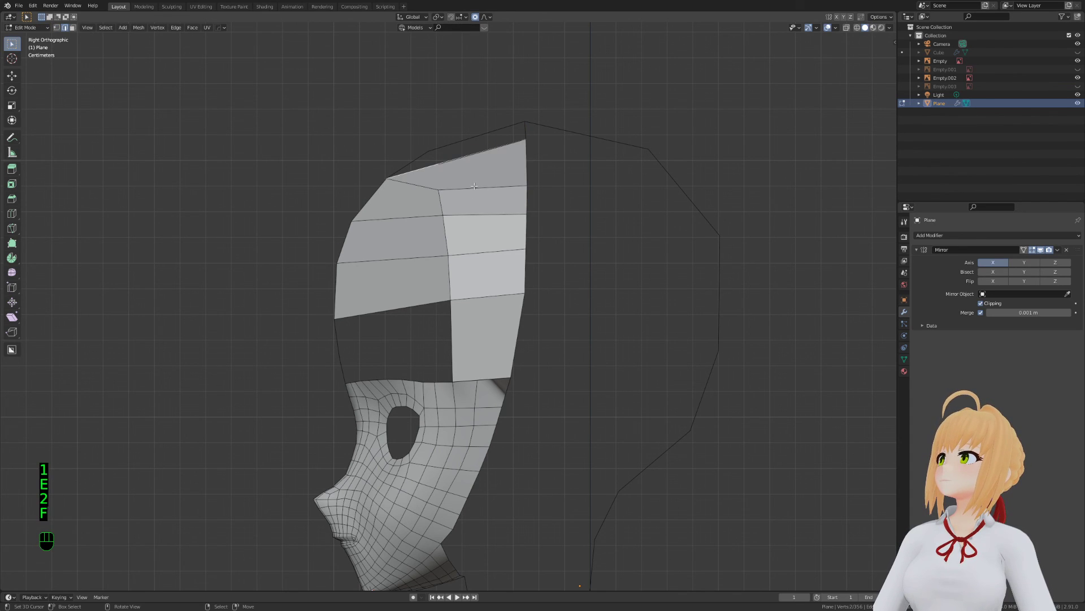
{"action": "key", "text": "ctrl+z"}
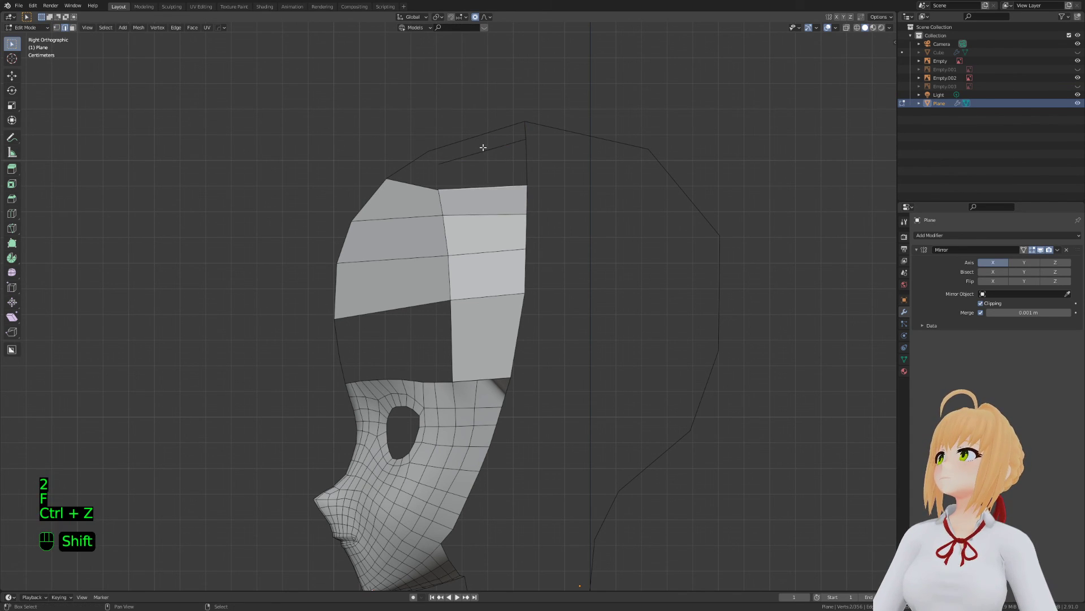
{"action": "key", "text": "f"}
Fill the narrow face below the crown profile line and the gap at the top of the forehead
{"action": "key", "text": "1"}
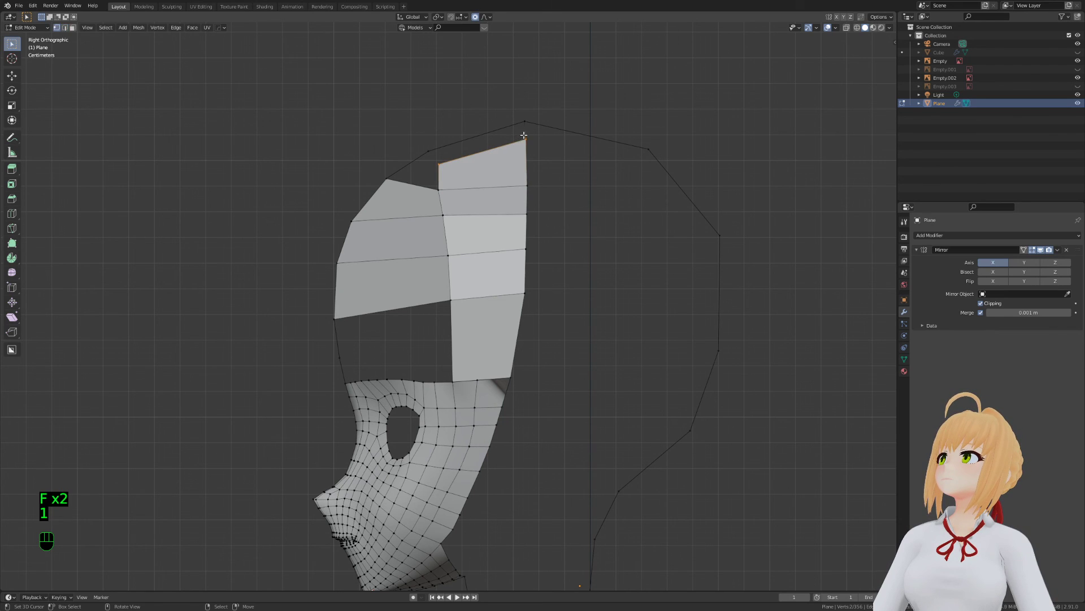
{"action": "key", "text": "2"}
{"action": "key", "text": "f"}
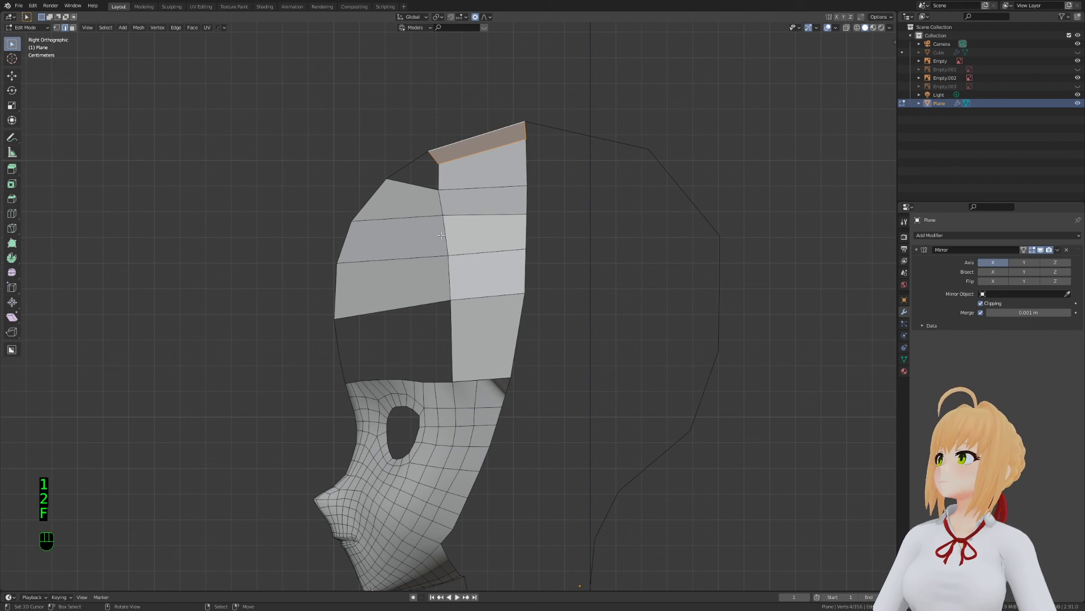
{"action": "key", "text": "f"}
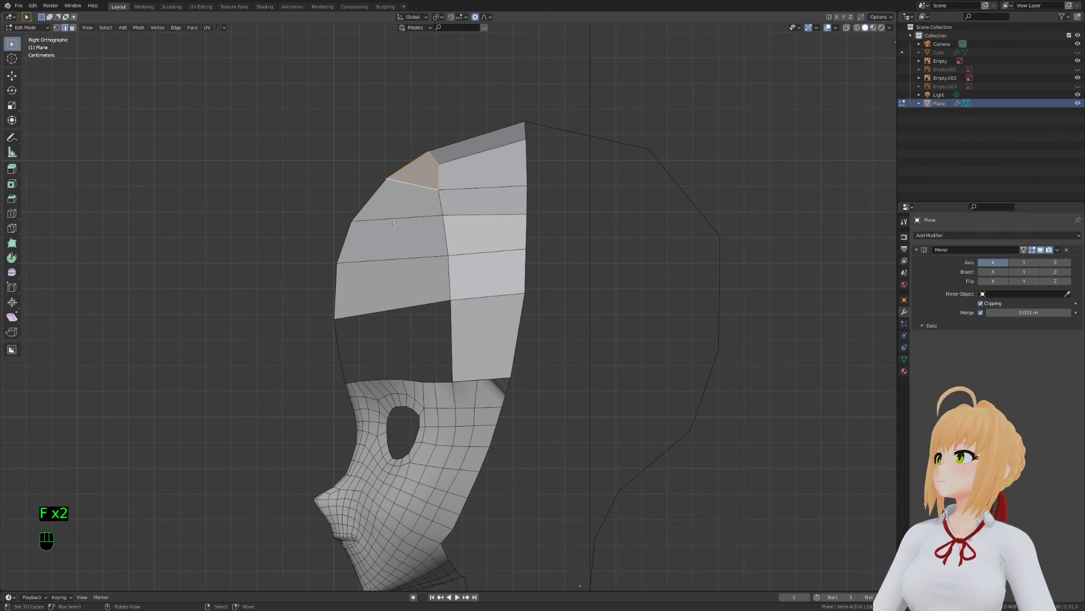
Move the inner vertex at the upper corner of the forehead outward to round the skull, checking the shape in object mode
{"action": "middle_click_drag", "start_coordinate": [438, 163], "coordinate": [540, 294]}
{"action": "key", "text": "1"}
{"action": "middle_click_drag", "start_coordinate": [452, 190], "coordinate": [716, 294]}
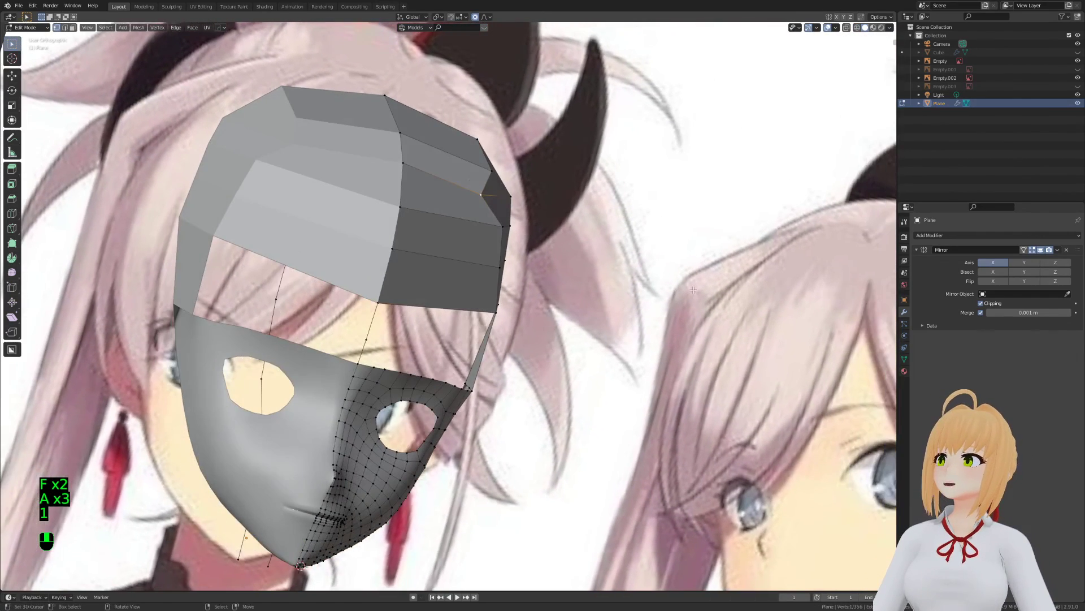
{"action": "key", "text": "g"}
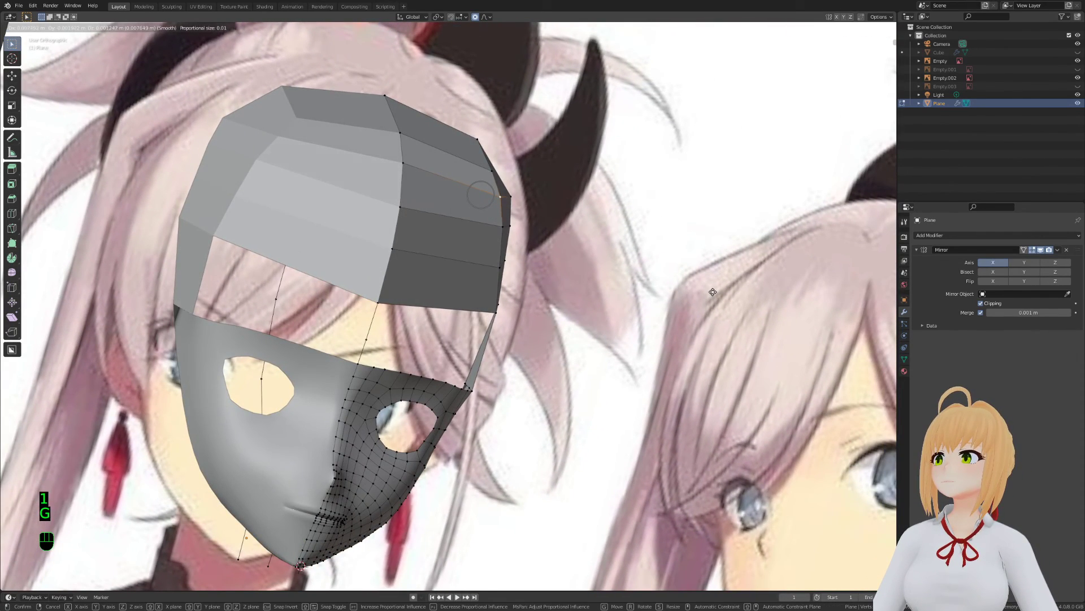
{"action": "left_click", "coordinate": [713, 291]}
{"action": "key", "text": "Tab"}
{"action": "middle_click_drag", "start_coordinate": [713, 292], "coordinate": [522, 273]}
{"action": "key", "text": "Tab"}
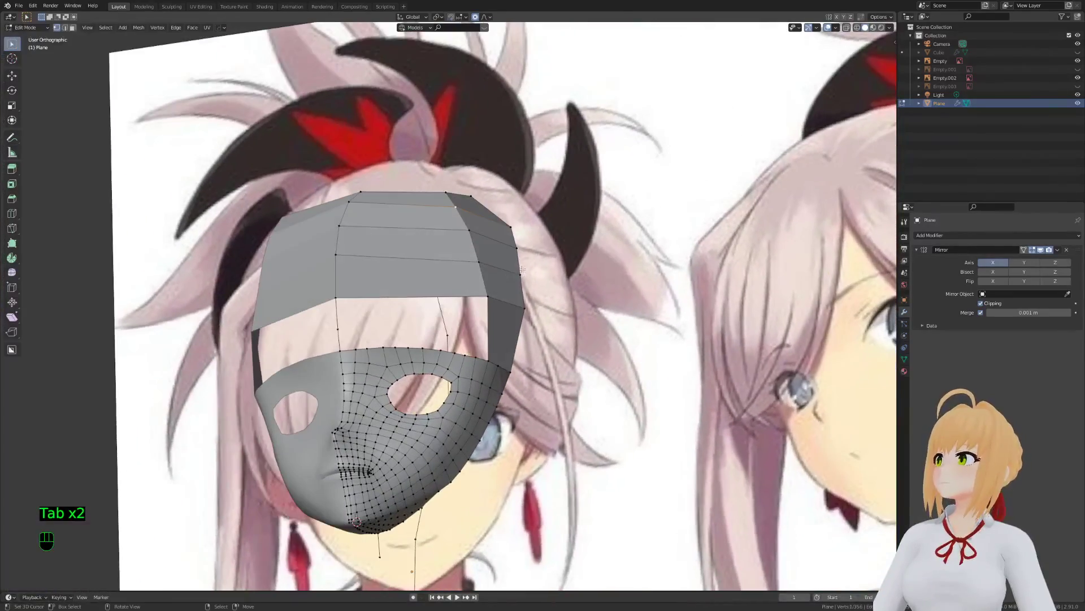
Add a vertical loop cut through the middle of the forehead strip and push it outward with Shrink/Fatten
{"action": "key", "text": "ctrl+r"}
{"action": "left_click", "coordinate": [448, 226]}
{"action": "right_click", "coordinate": [448, 226]}
{"action": "middle_click_drag", "start_coordinate": [452, 195], "coordinate": [626, 232]}
{"action": "key", "text": "alt+s"}
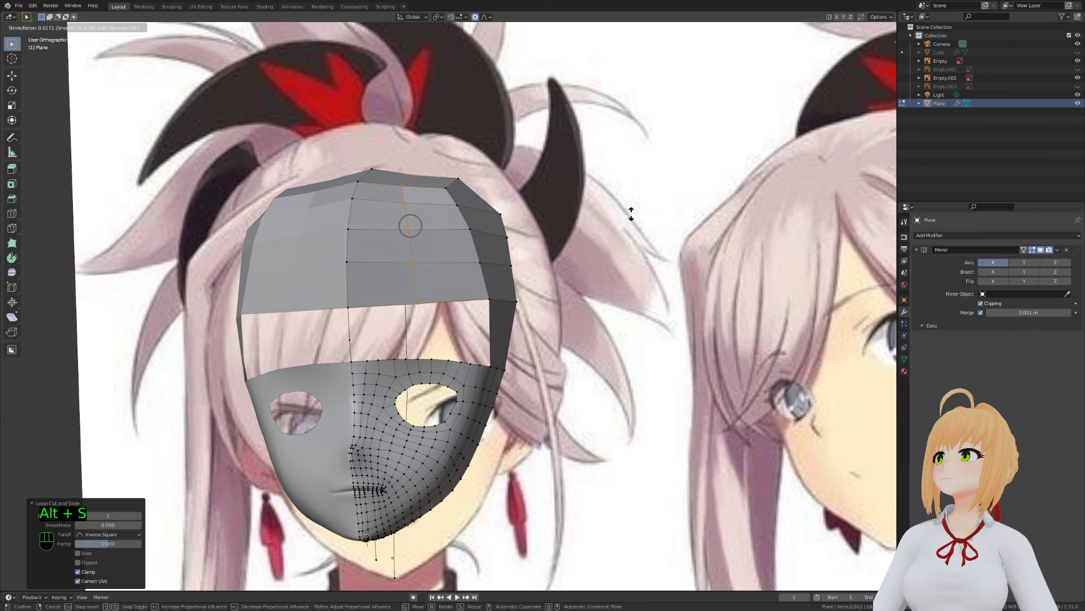
{"action": "left_click", "coordinate": [611, 264]}
Limit the selection to the lower vertices of the new forehead loop, adjust them with Shrink/Fatten and smooth them
{"action": "key", "text": "b"}
{"action": "left_click_drag", "start_coordinate": [483, 134], "coordinate": [391, 214]}
{"action": "middle_click_drag", "start_coordinate": [486, 226], "coordinate": [586, 160]}
{"action": "key", "text": "alt+s"}
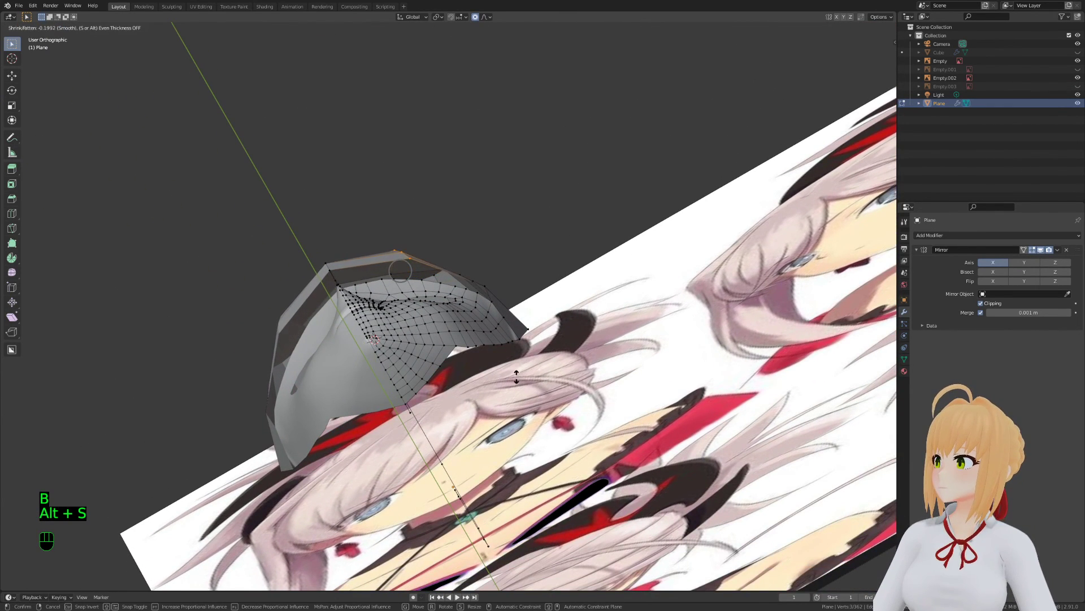
{"action": "left_click", "coordinate": [571, 250]}
{"action": "key", "text": "t"}
{"action": "middle_click_drag", "start_coordinate": [504, 219], "coordinate": [498, 294]}
{"action": "scroll", "coordinate": [396, 227], "scroll_direction": "up", "scroll_amount": 3}
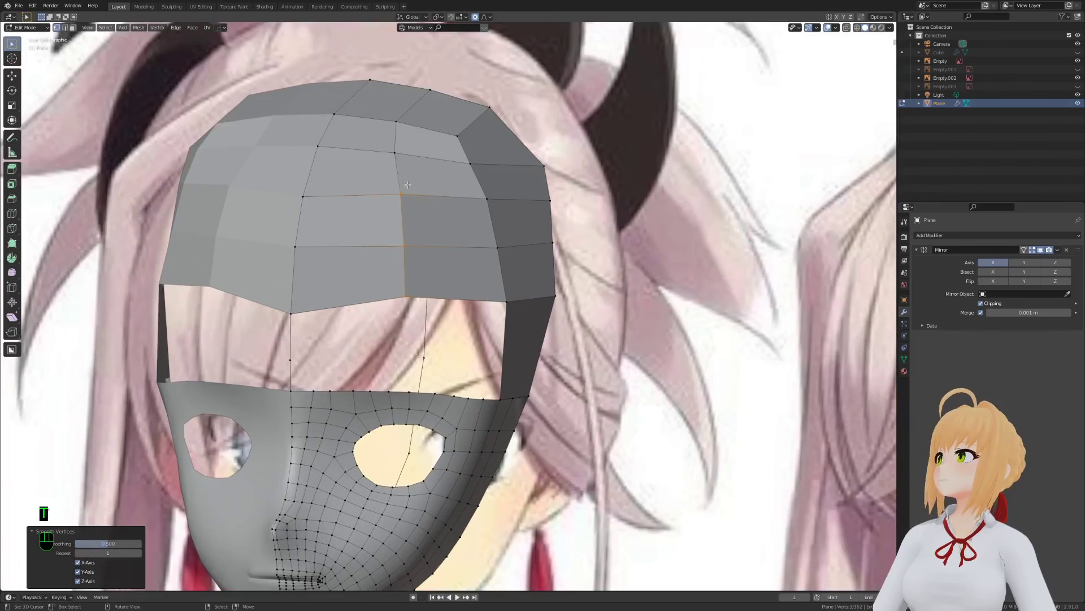
Slide a vertex of the new forehead loop along its edge and save the file
{"action": "left_click", "coordinate": [401, 195]}
{"action": "key", "text": "g"}
{"action": "key", "text": "g"}
{"action": "left_click", "coordinate": [401, 296]}
{"action": "key", "text": "Tab"}
{"action": "key", "text": "ctrl+s"}
{"action": "key", "text": "Tab"}
Move three vertices at the upper side corner of the forehead outward to even out the skull's curve
{"action": "middle_click_drag", "start_coordinate": [425, 299], "coordinate": [446, 258]}
{"action": "key", "text": "a"}
{"action": "key", "text": "a"}
{"action": "key", "text": "a"}
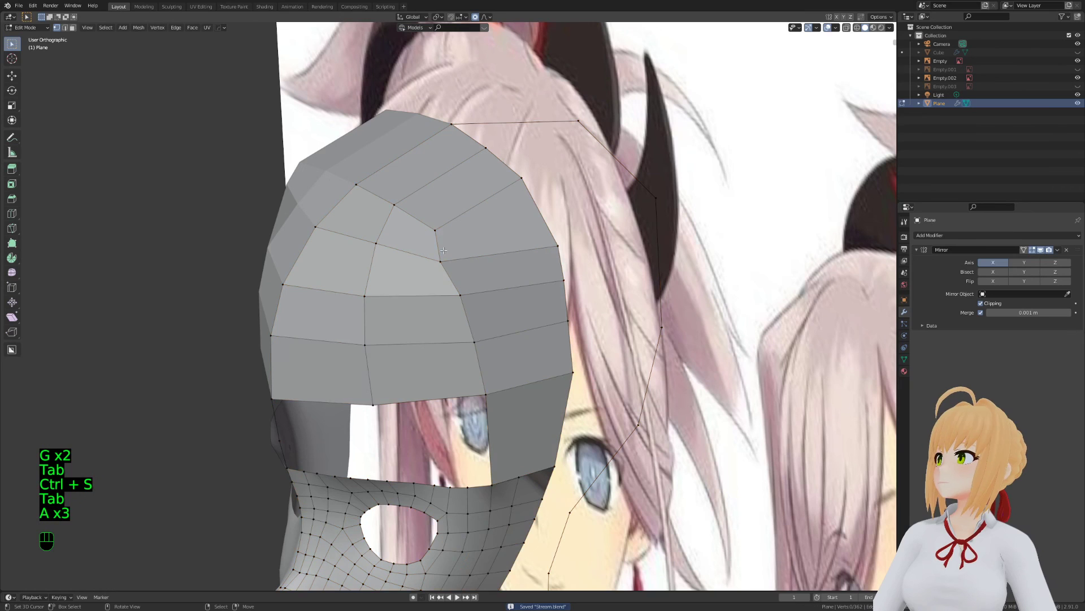
{"action": "right_click", "coordinate": [442, 265]}
{"action": "key", "text": "g"}
{"action": "left_click", "coordinate": [454, 263]}
{"action": "right_click", "coordinate": [461, 295]}
{"action": "key", "text": "g"}
{"action": "left_click", "coordinate": [461, 295]}
{"action": "right_click", "coordinate": [437, 231]}
{"action": "key", "text": "g"}
{"action": "left_click", "coordinate": [437, 230]}
{"action": "middle_click_drag", "start_coordinate": [436, 231], "coordinate": [510, 325]}
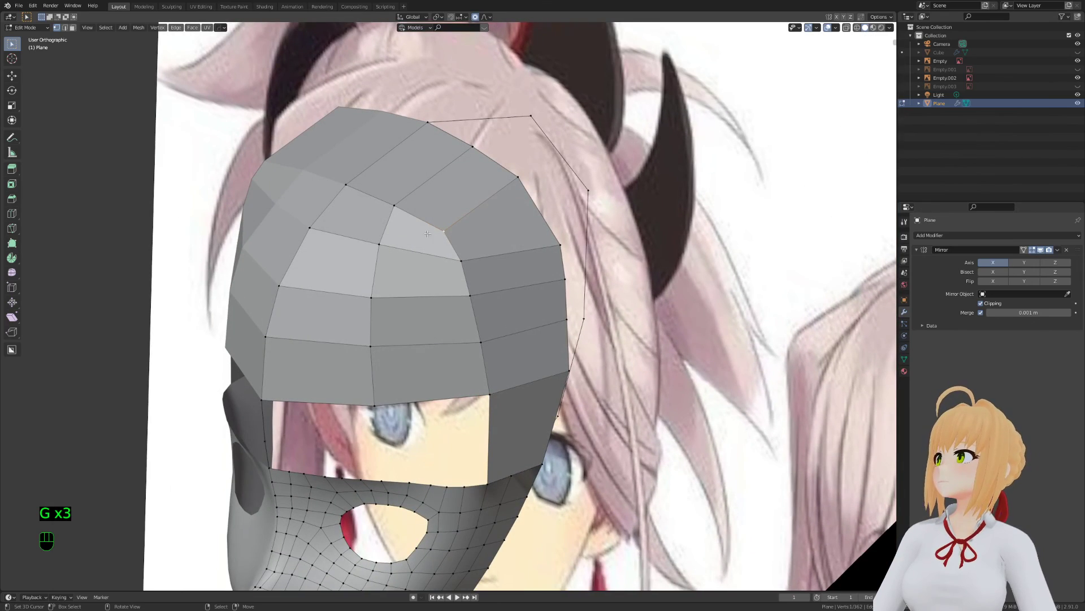
Examine the head shape in side and front views, in wireframe and solid shading, against the reference drawing
{"action": "key", "text": "Tab"}
{"action": "scroll", "coordinate": [452, 333], "scroll_direction": "down", "scroll_amount": 2}
{"action": "middle_click_drag", "start_coordinate": [466, 357], "coordinate": [531, 306]}
{"action": "key", "text": "Tab"}
{"action": "key", "text": "KP_3"}
{"action": "key", "text": "z"}
{"action": "key", "text": "a"}
{"action": "key", "text": "a"}
{"action": "key", "text": "a"}
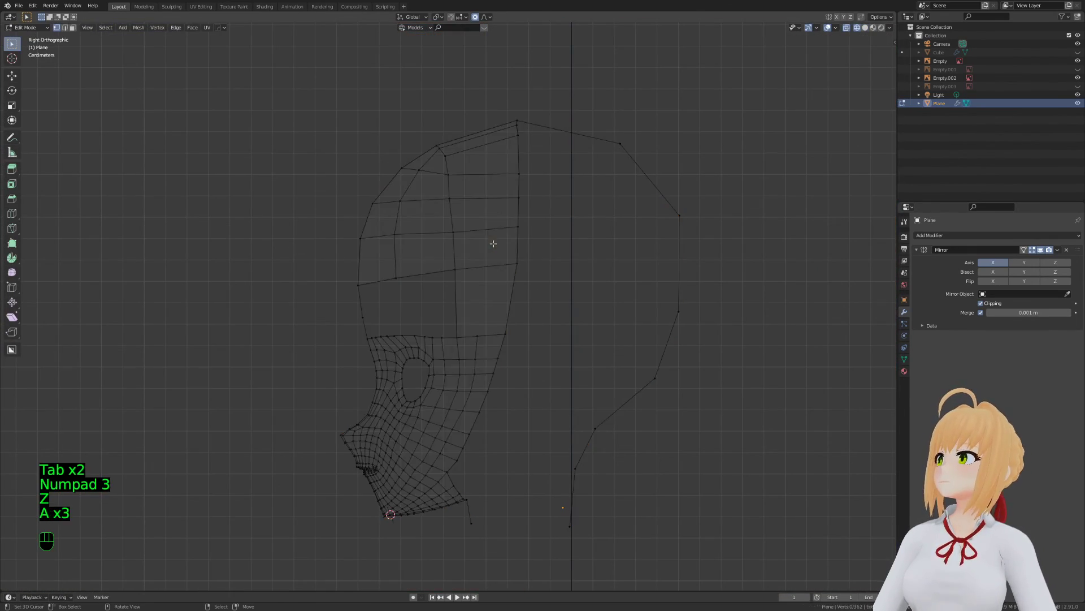
{"action": "key", "text": "KP_1"}
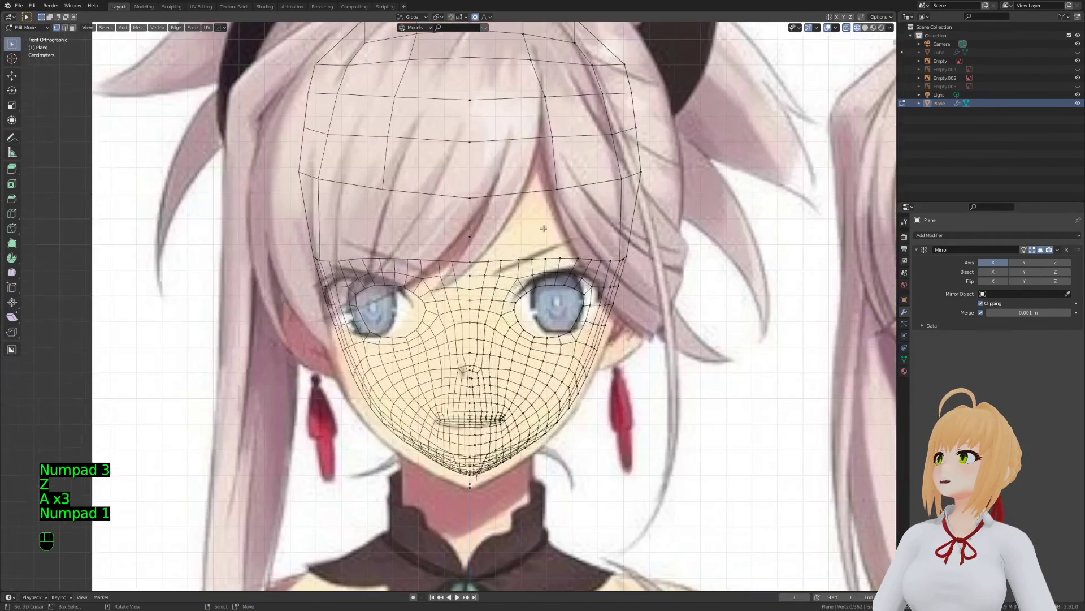
{"action": "key", "text": "z"}
{"action": "scroll", "coordinate": [511, 469], "scroll_direction": "up", "scroll_amount": 2}
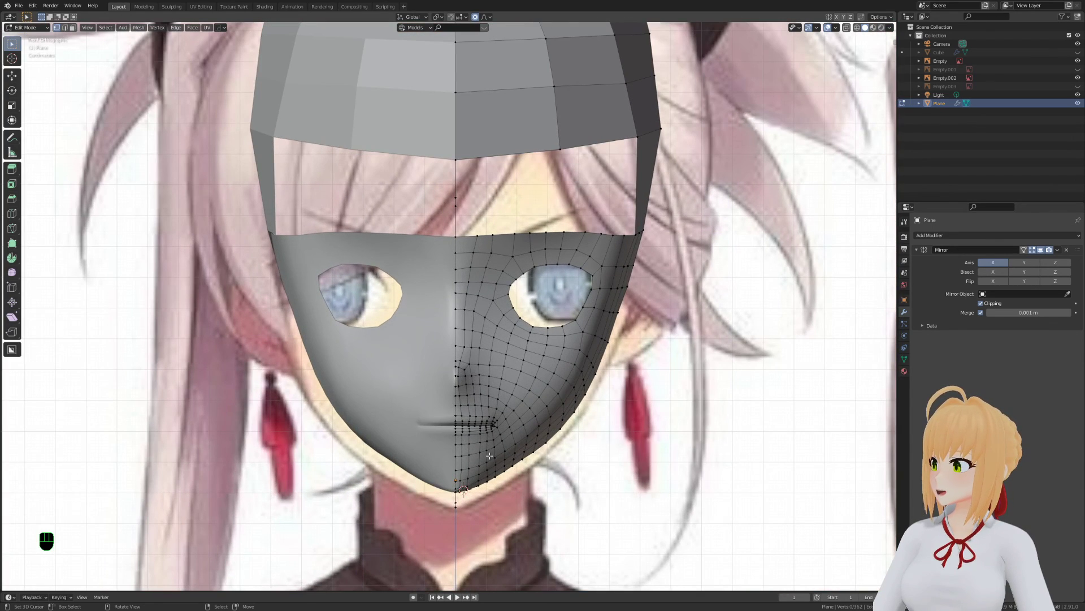
{"action": "scroll", "coordinate": [489, 455], "scroll_direction": "down", "scroll_amount": 1}
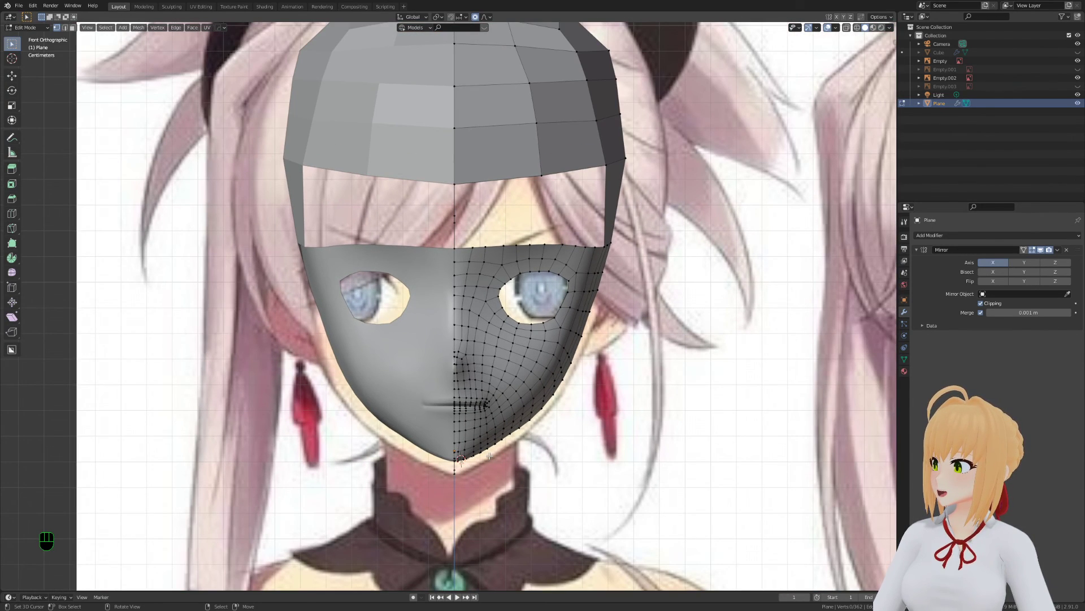
{"action": "scroll", "coordinate": [489, 456], "scroll_direction": "down", "scroll_amount": 2}
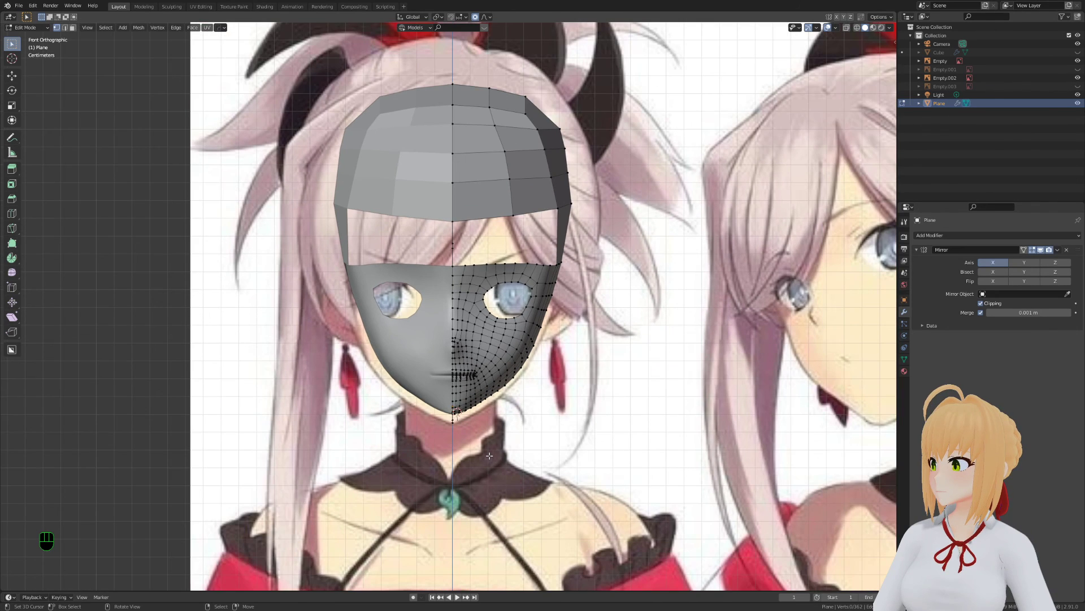
In wireframe front view, pull the skull's upper side corner inward and down with proportional editing to round its outline
{"action": "scroll", "coordinate": [489, 455], "scroll_direction": "up", "scroll_amount": 1}
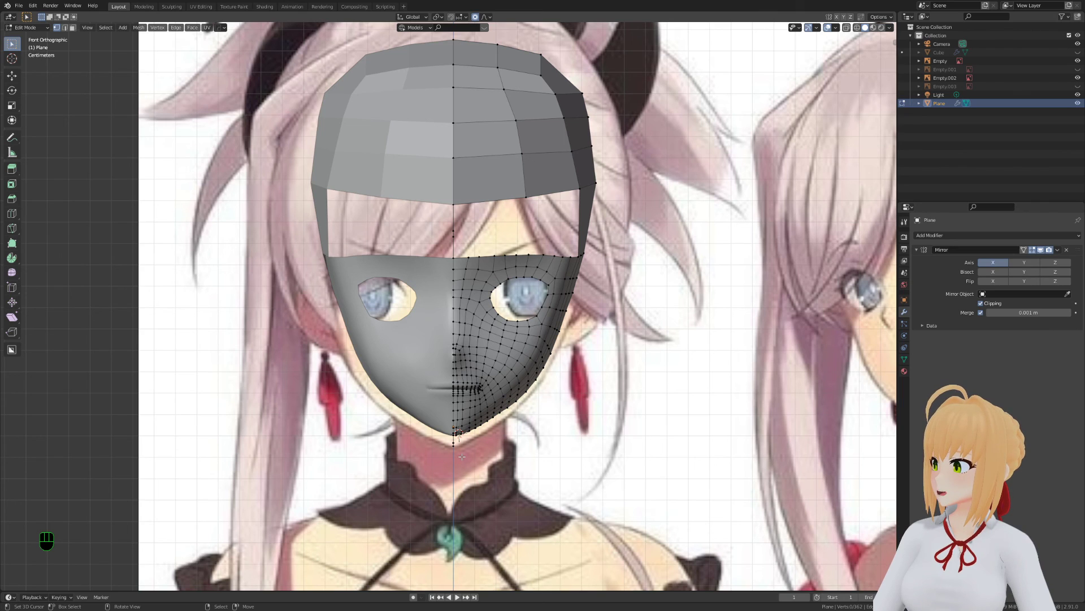
{"action": "key", "text": "shift+z"}
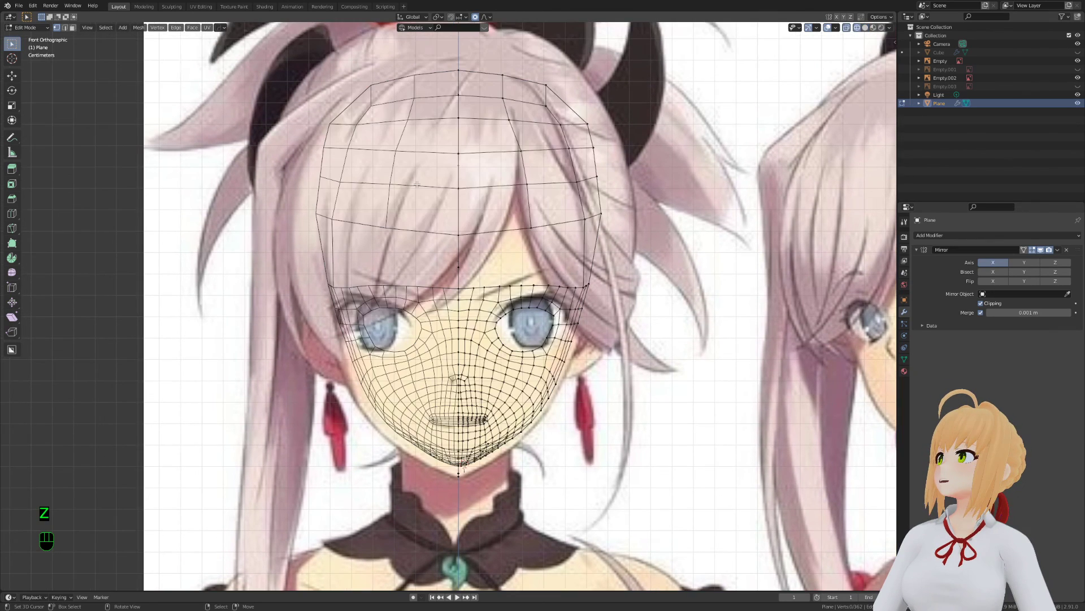
{"action": "key", "text": "a"}
{"action": "key", "text": "a"}
{"action": "key", "text": "a"}
{"action": "key", "text": "c"}
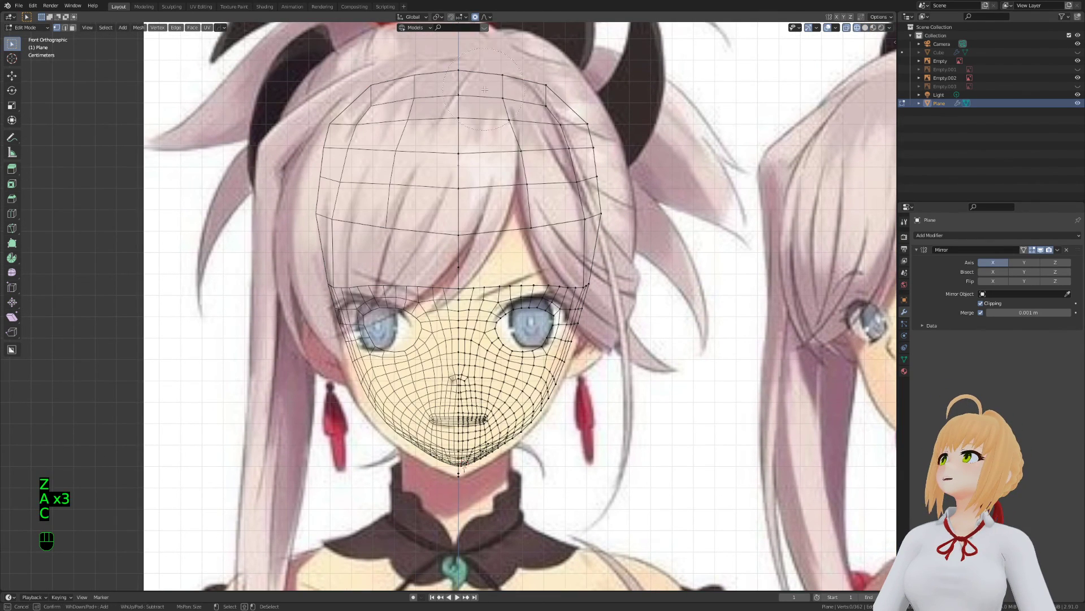
{"action": "left_click_drag", "start_coordinate": [561, 108], "coordinate": [614, 172]}
{"action": "key", "text": "g"}
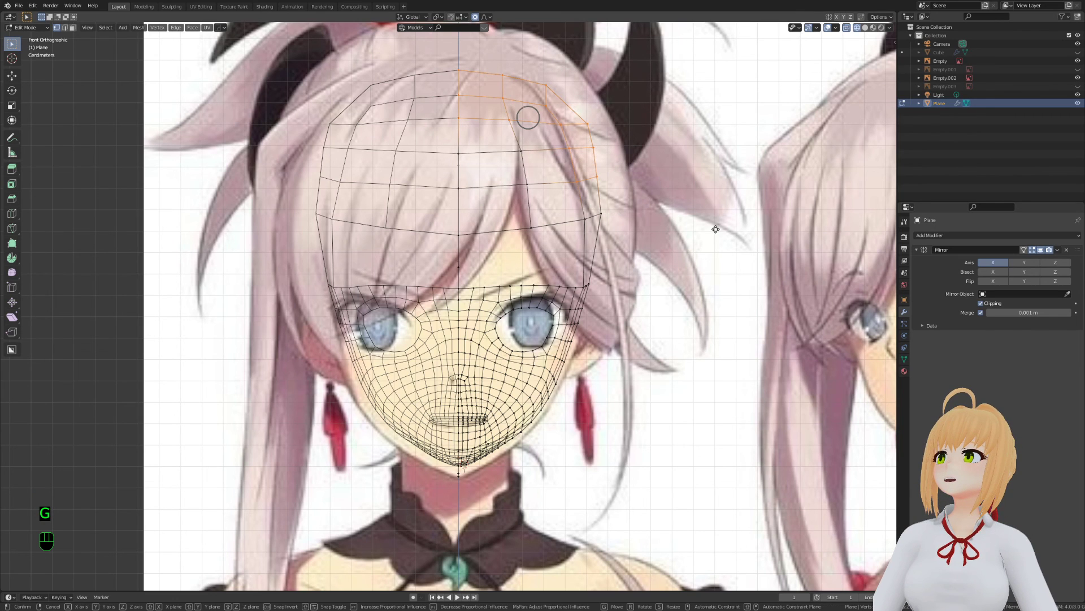
{"action": "key", "text": "g"}
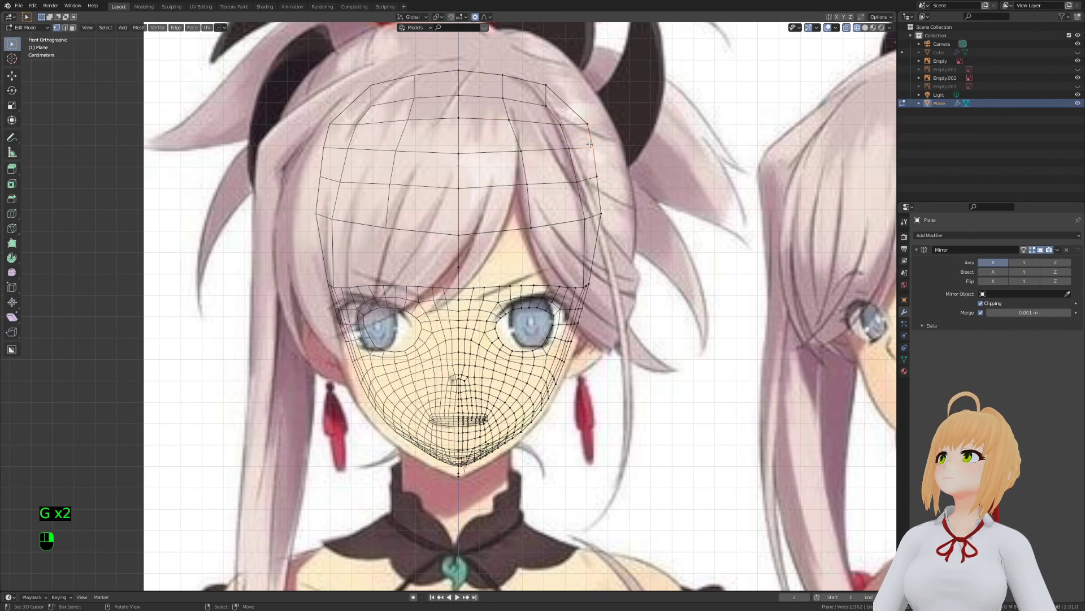
{"action": "key", "text": "g"}
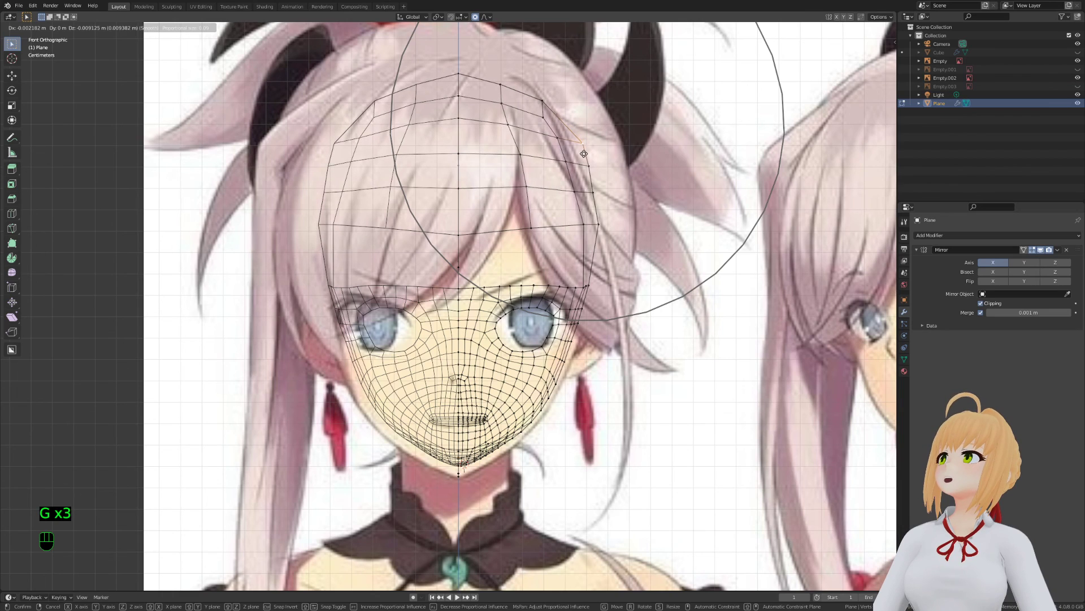
{"action": "right_click", "coordinate": [583, 160]}
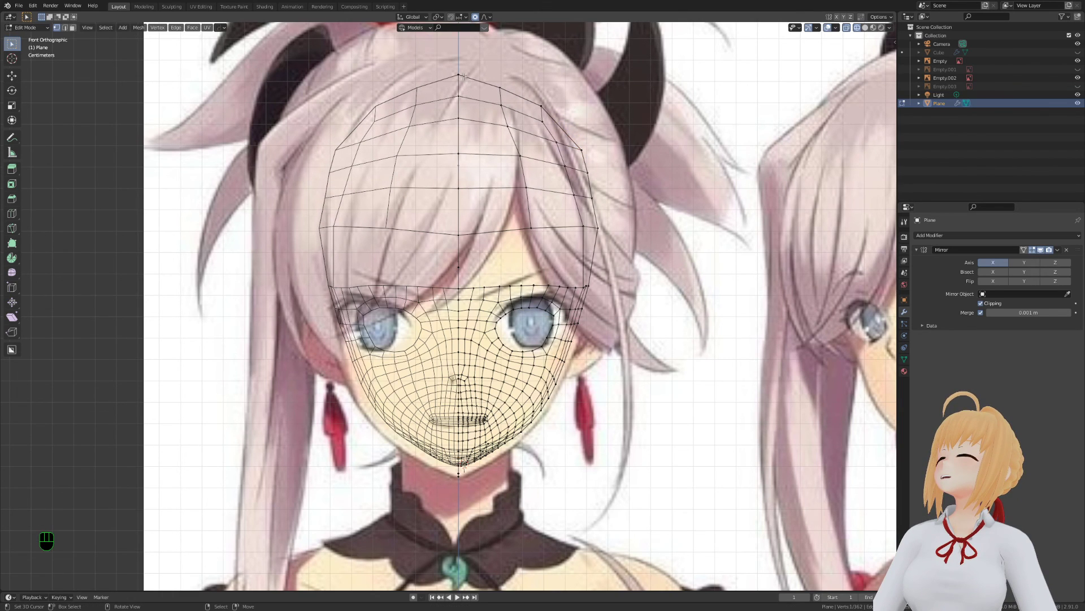
Lower the centre vertices of the crown with proportional editing and adjust the neighbouring top and side vertices to flatten the skull's curve
{"action": "key", "text": "g"}
{"action": "key", "text": "g"}
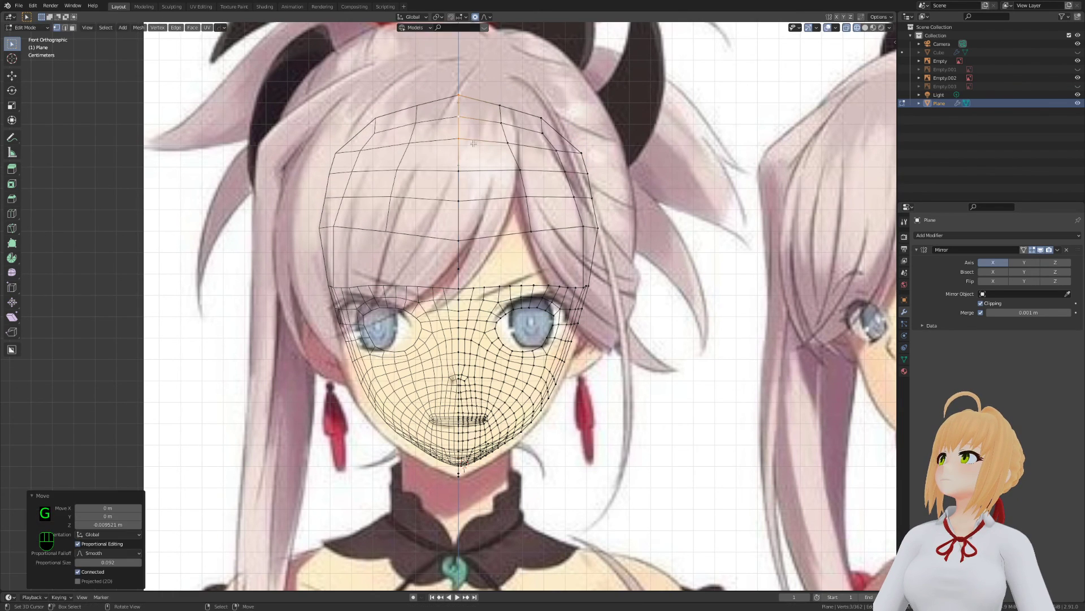
{"action": "left_click", "coordinate": [594, 162]}
{"action": "key", "text": "g"}
{"action": "left_click", "coordinate": [588, 161]}
{"action": "left_click", "coordinate": [492, 131]}
{"action": "key", "text": "g"}
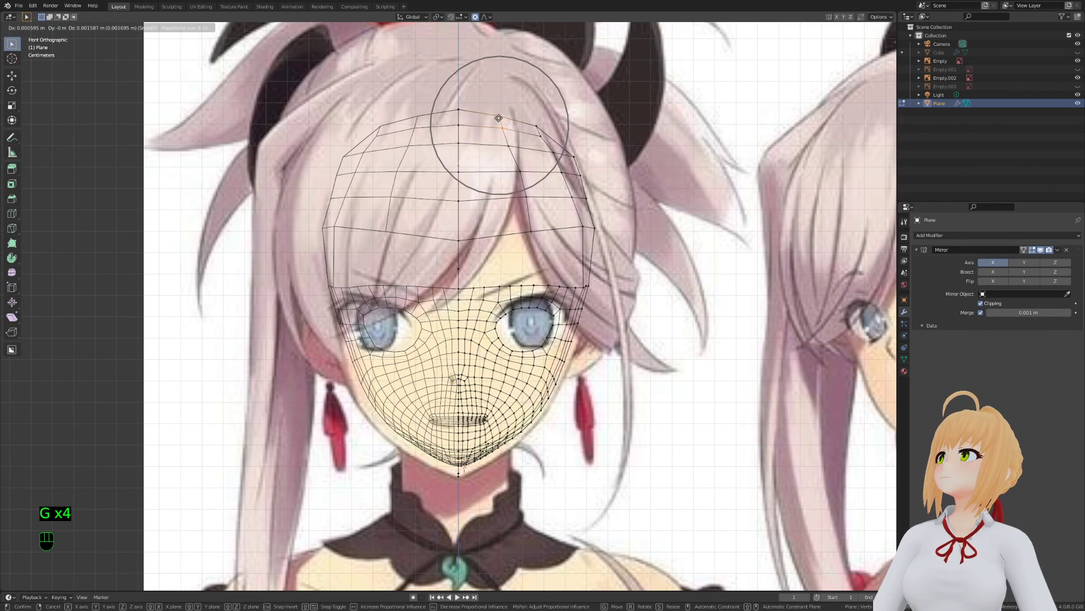
{"action": "right_click", "coordinate": [499, 117]}
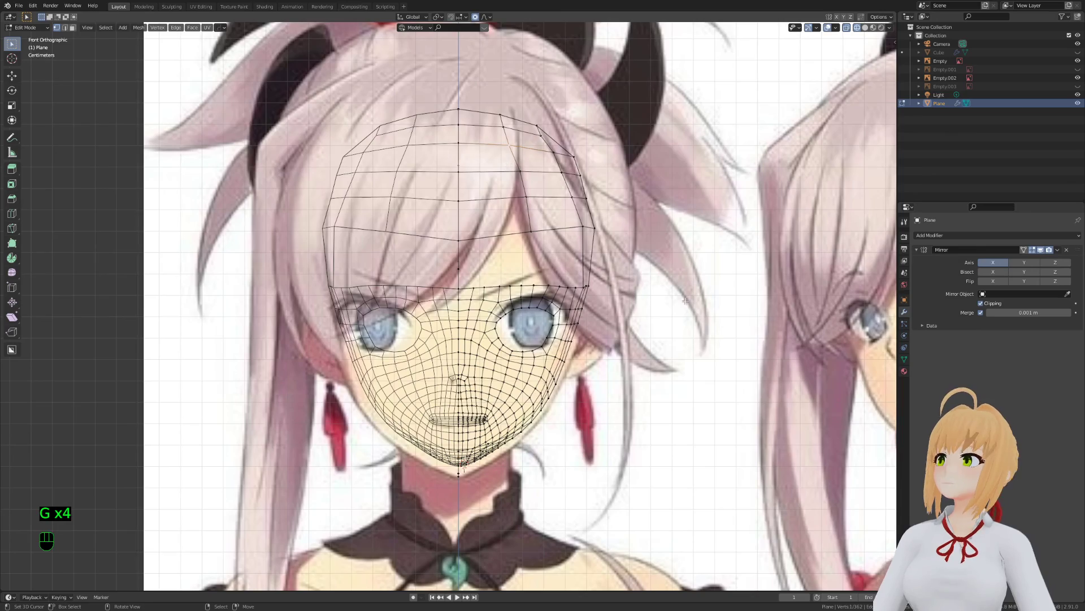
Return to solid shading and reposition a vertex on the crown to even out the skull's grid
{"action": "middle_click_drag", "start_coordinate": [686, 301], "coordinate": [540, 283]}
{"action": "key", "text": "z"}
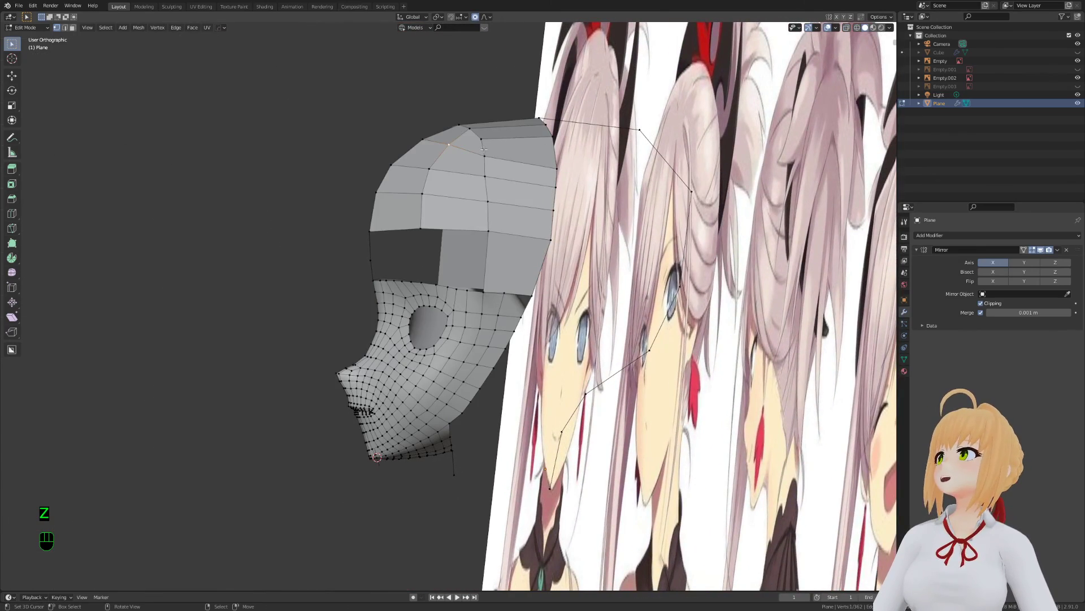
{"action": "key", "text": "g"}
{"action": "left_click", "coordinate": [492, 143]}
{"action": "key", "text": "Tab"}
{"action": "key", "text": "Tab"}
{"action": "middle_click_drag", "start_coordinate": [487, 308], "coordinate": [431, 335]}
Check the head in front perspective view, adjust the centre vertex on the forehead's lower edge and save the file
{"action": "key", "text": "Tab"}
{"action": "key", "text": "KP_1"}
{"action": "key", "text": "KP_5"}
{"action": "key", "text": "Tab"}
{"action": "key", "text": "Tab"}
{"action": "key", "text": "Tab"}
{"action": "key", "text": "Tab"}
{"action": "scroll", "coordinate": [660, 317], "scroll_direction": "up", "scroll_amount": 2}
{"action": "scroll", "coordinate": [473, 368], "scroll_direction": "up", "scroll_amount": 2}
{"action": "key", "text": "Tab"}
{"action": "left_click", "coordinate": [409, 230]}
{"action": "key", "text": "g"}
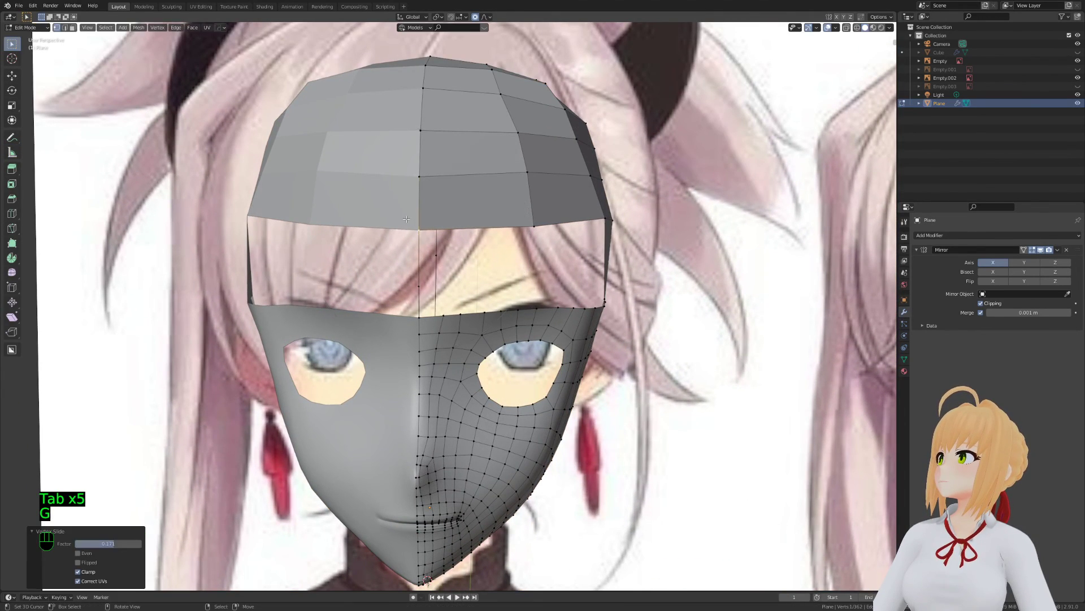
{"action": "left_click", "coordinate": [405, 218]}
{"action": "key", "text": "Tab"}
{"action": "middle_click_drag", "start_coordinate": [565, 300], "coordinate": [527, 306]}
{"action": "key", "text": "ctrl+s"}
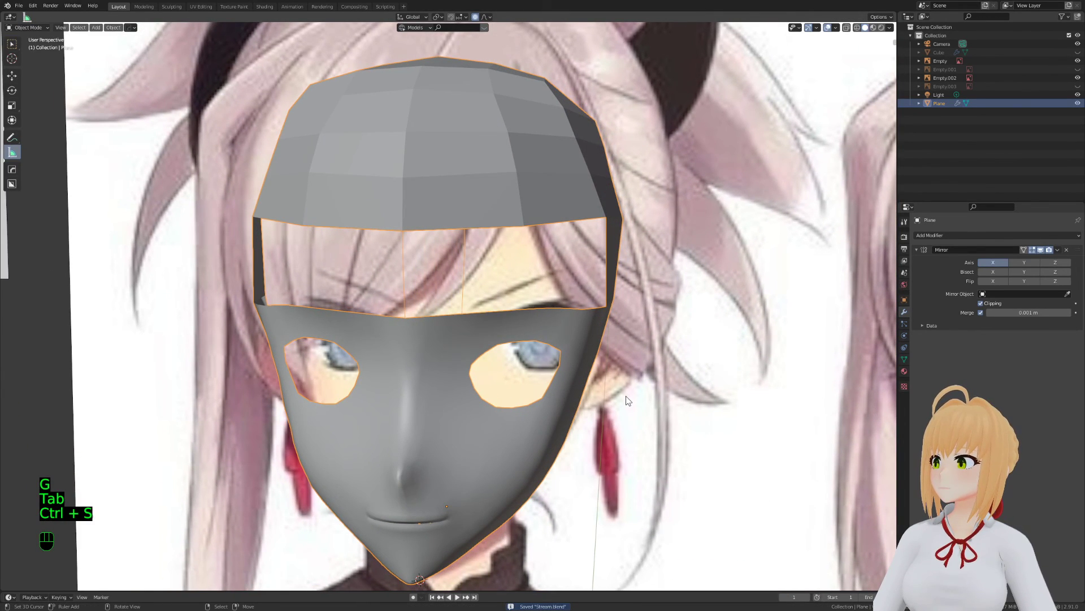
Add a centred vertical loop cut through the skull's side panel above the temple
{"action": "key", "text": "Tab"}
{"action": "middle_click_drag", "start_coordinate": [550, 382], "coordinate": [573, 320]}
{"action": "scroll", "coordinate": [573, 320], "scroll_direction": "up", "scroll_amount": 2}
{"action": "key", "text": "g"}
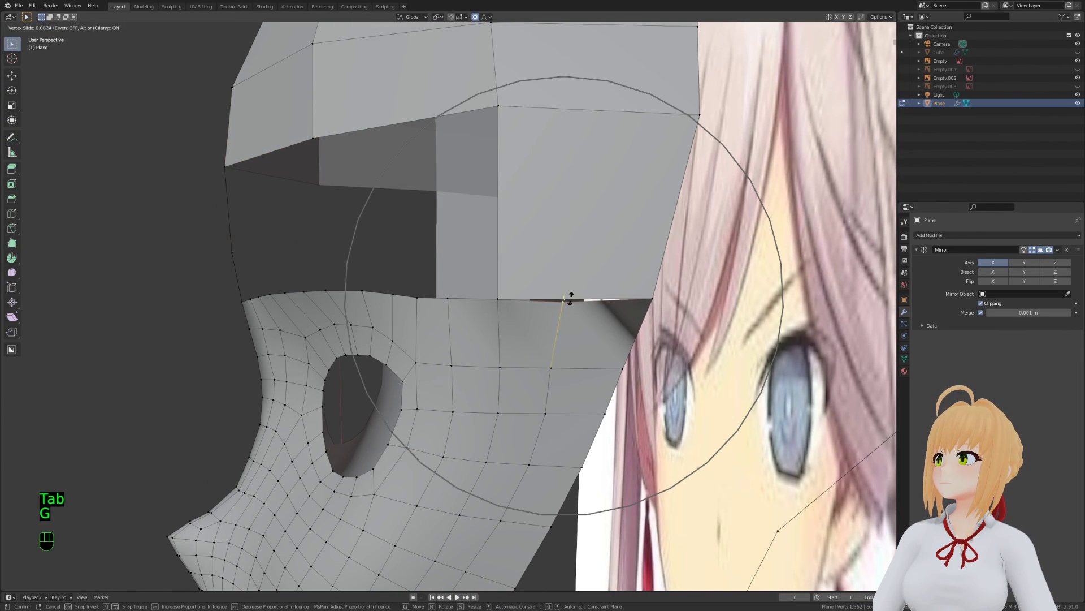
{"action": "right_click", "coordinate": [569, 296]}
{"action": "middle_click_drag", "start_coordinate": [570, 296], "coordinate": [498, 348], "text": "shift"}
{"action": "key", "text": "a"}
{"action": "key", "text": "a"}
{"action": "key", "text": "a"}
{"action": "key", "text": "ctrl+r"}
{"action": "left_click", "coordinate": [492, 256]}
{"action": "right_click", "coordinate": [492, 256]}
{"action": "middle_click_drag", "start_coordinate": [492, 256], "coordinate": [481, 199], "text": "shift"}
Merge the new loop's bottom vertex with the adjacent vertex on the face mesh's upper edge
{"action": "scroll", "coordinate": [481, 226], "scroll_direction": "up", "scroll_amount": 2}
{"action": "right_click", "coordinate": [471, 323]}
{"action": "left_click", "coordinate": [507, 304], "text": "shift"}
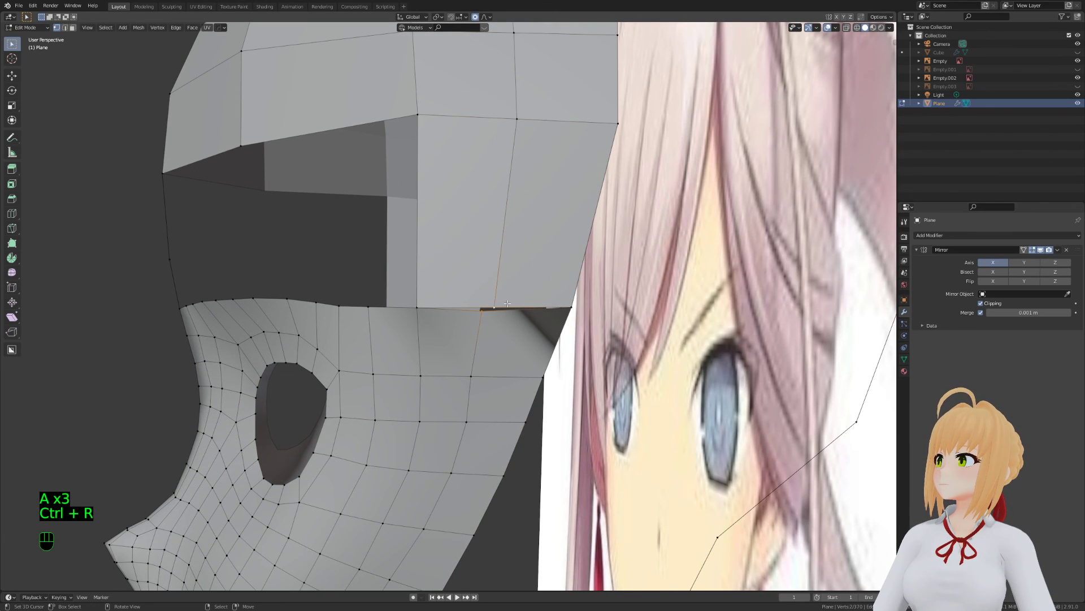
{"action": "key", "text": "m"}
{"action": "left_click", "coordinate": [483, 312]}
{"action": "key", "text": "a"}
{"action": "key", "text": "a"}
{"action": "key", "text": "a"}
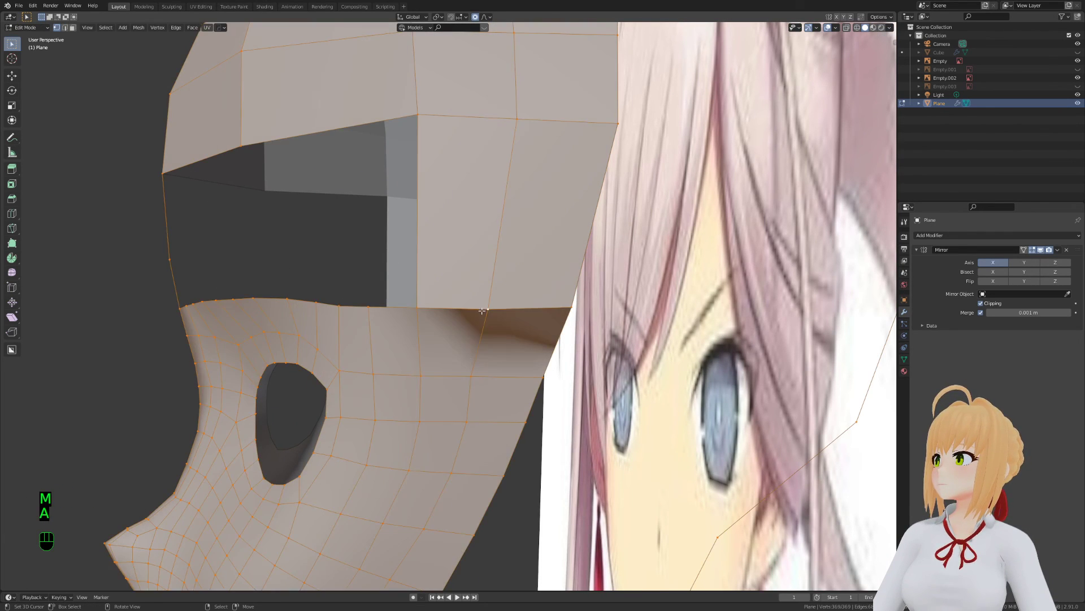
Slide the face mesh vertex just below the merged temple joint along its edge to even the spacing
{"action": "key", "text": "g"}
{"action": "key", "text": "g"}
{"action": "left_click", "coordinate": [388, 371]}
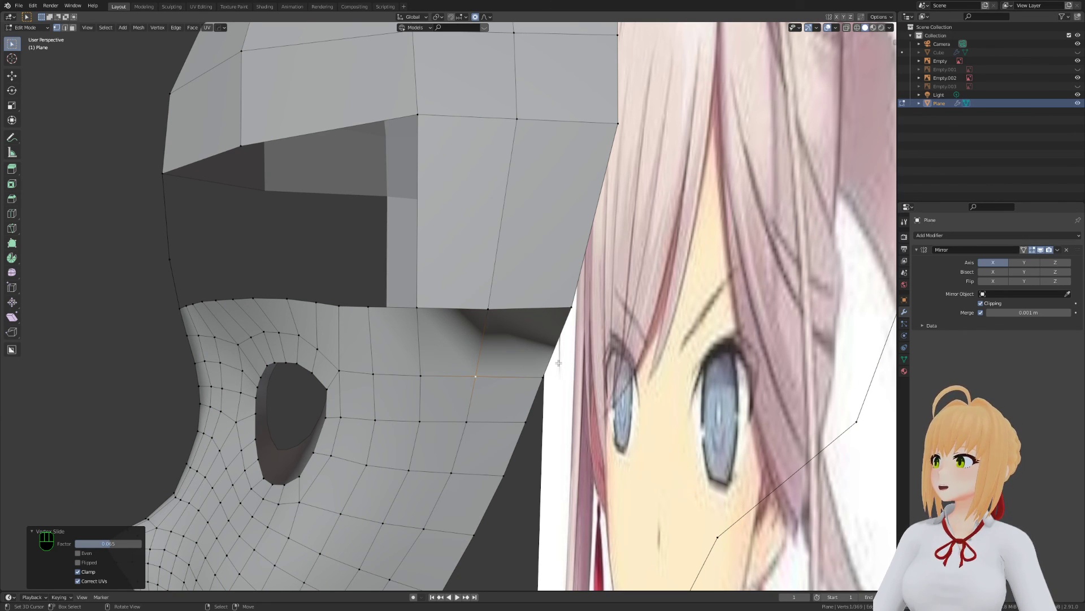
{"action": "key", "text": "a"}
{"action": "key", "text": "a"}
{"action": "key", "text": "a"}
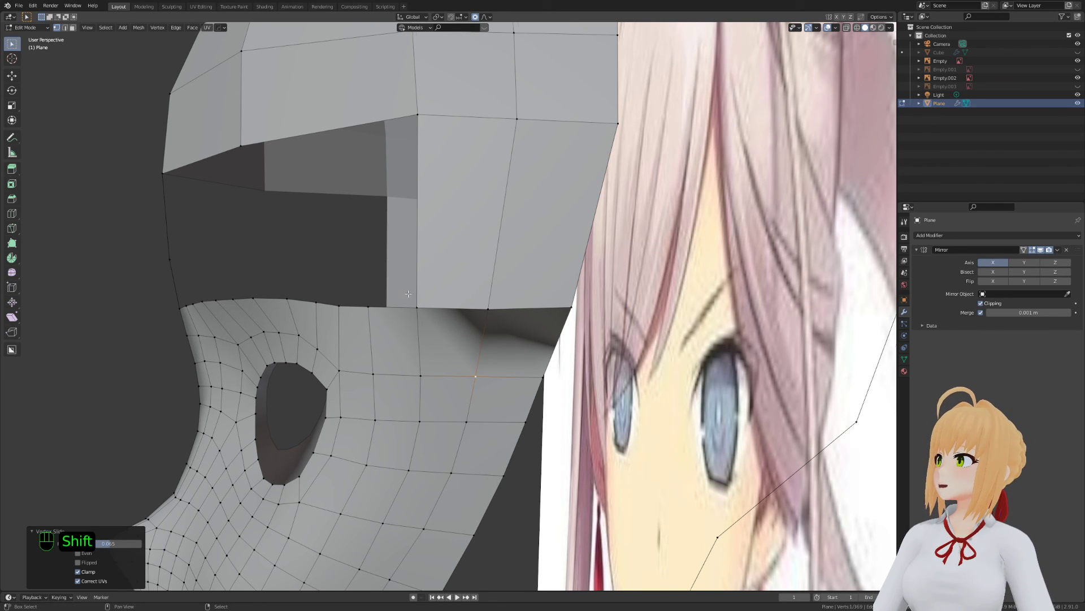
Recalculate the normals of the whole mesh and set the head to smooth shading
{"action": "middle_click_drag", "start_coordinate": [492, 352], "coordinate": [413, 344]}
{"action": "key", "text": "a"}
{"action": "key", "text": "shift+n"}
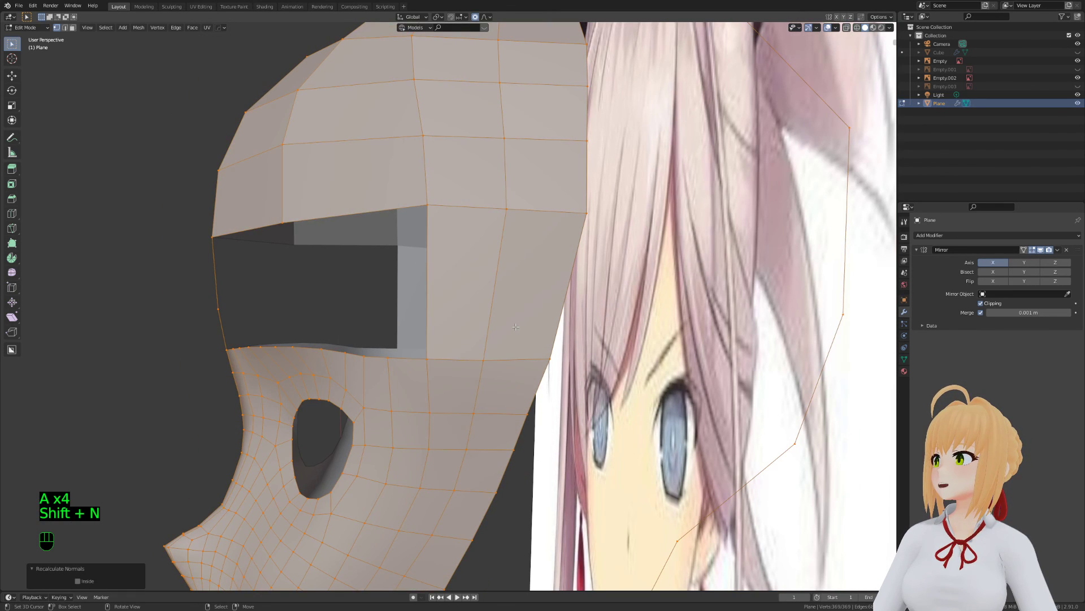
{"action": "key", "text": "Tab"}
{"action": "key", "text": "Tab"}
{"action": "key", "text": "Tab"}
{"action": "key", "text": "Tab"}
{"action": "key", "text": "w"}
{"action": "left_click", "coordinate": [479, 342]}
{"action": "key", "text": "Tab"}
{"action": "key", "text": "Tab"}
{"action": "key", "text": "Tab"}
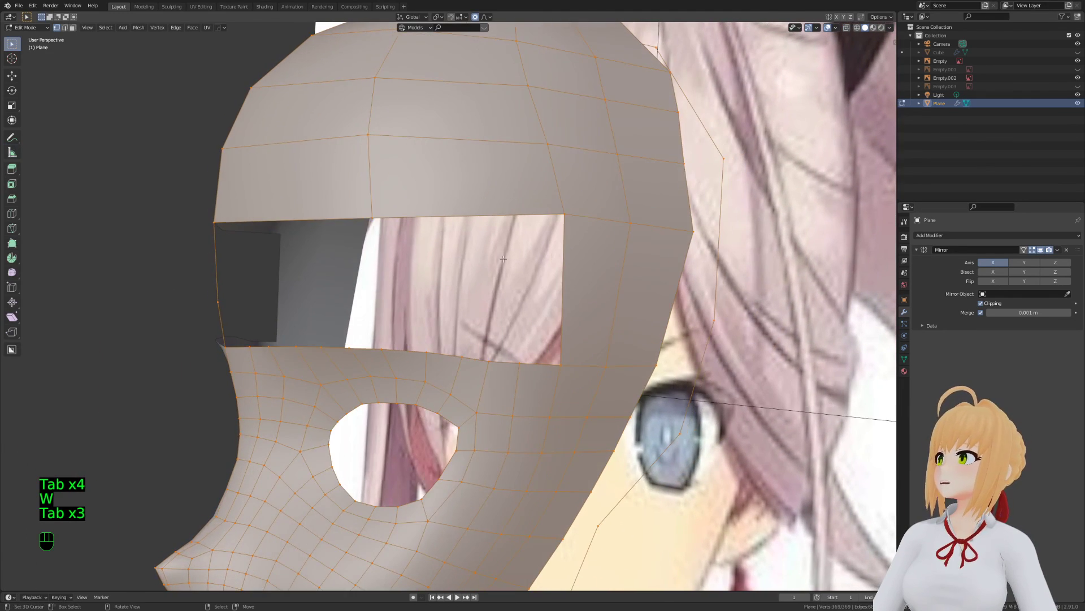
Add a centred horizontal loop cut across the side panel between the skull and the face's temple
{"action": "key", "text": "2"}
{"action": "key", "text": "a"}
{"action": "key", "text": "a"}
{"action": "key", "text": "a"}
{"action": "middle_click_drag", "start_coordinate": [526, 331], "coordinate": [475, 297], "text": "shift"}
{"action": "key", "text": "ctrl+r"}
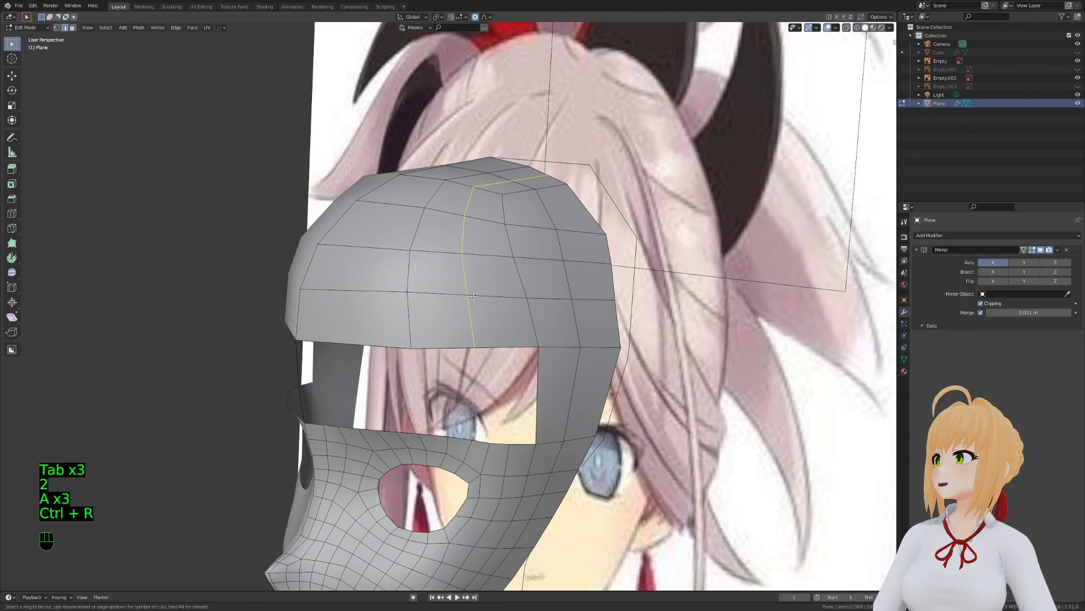
{"action": "middle_click_drag", "start_coordinate": [474, 296], "coordinate": [509, 328]}
{"action": "key", "text": "ctrl+r"}
{"action": "left_click", "coordinate": [532, 346]}
{"action": "right_click", "coordinate": [531, 346]}
Adjust the new side loop with Shrink/Fatten in front view and move its outer vertex to follow the head contour
{"action": "key", "text": "KP_1"}
{"action": "scroll", "coordinate": [724, 431], "scroll_direction": "up", "scroll_amount": 5}
{"action": "key", "text": "alt+s"}
{"action": "key", "text": "1"}
{"action": "key", "text": "g"}
{"action": "scroll", "coordinate": [542, 399], "scroll_direction": "up", "scroll_amount": 4}
{"action": "left_click", "coordinate": [542, 397]}
{"action": "left_click", "coordinate": [706, 337]}
{"action": "key", "text": "g"}
{"action": "left_click", "coordinate": [703, 338]}
{"action": "key", "text": "Tab"}
{"action": "key", "text": "Tab"}
{"action": "key", "text": "Tab"}
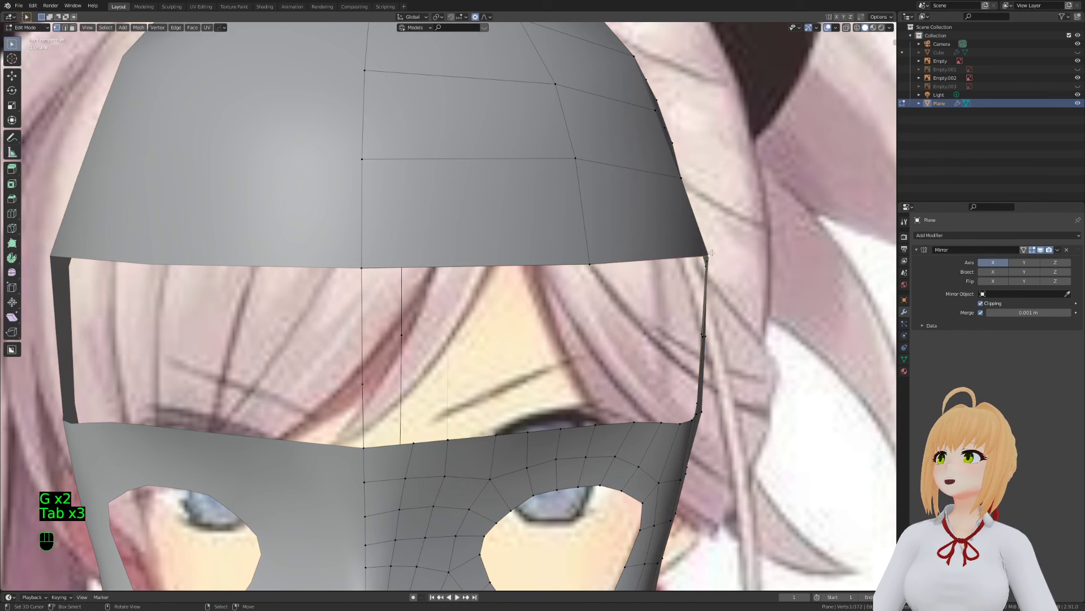
Select the side vertices just above the forehead's outer corner and push them outward with Shrink/Fatten
{"action": "left_click", "coordinate": [681, 178]}
{"action": "key", "text": "g"}
{"action": "middle_click_drag", "start_coordinate": [717, 197], "coordinate": [705, 198]}
{"action": "left_click", "coordinate": [705, 198], "text": "shift"}
{"action": "left_click", "coordinate": [691, 199], "text": "shift"}
{"action": "key", "text": "KP_1"}
{"action": "key", "text": "alt+s"}
{"action": "scroll", "coordinate": [729, 128], "scroll_direction": "down", "scroll_amount": 10}
Adjust the side of the skull around the forehead's outer corner and save the file
{"action": "left_click", "coordinate": [744, 119]}
{"action": "key", "text": "g"}
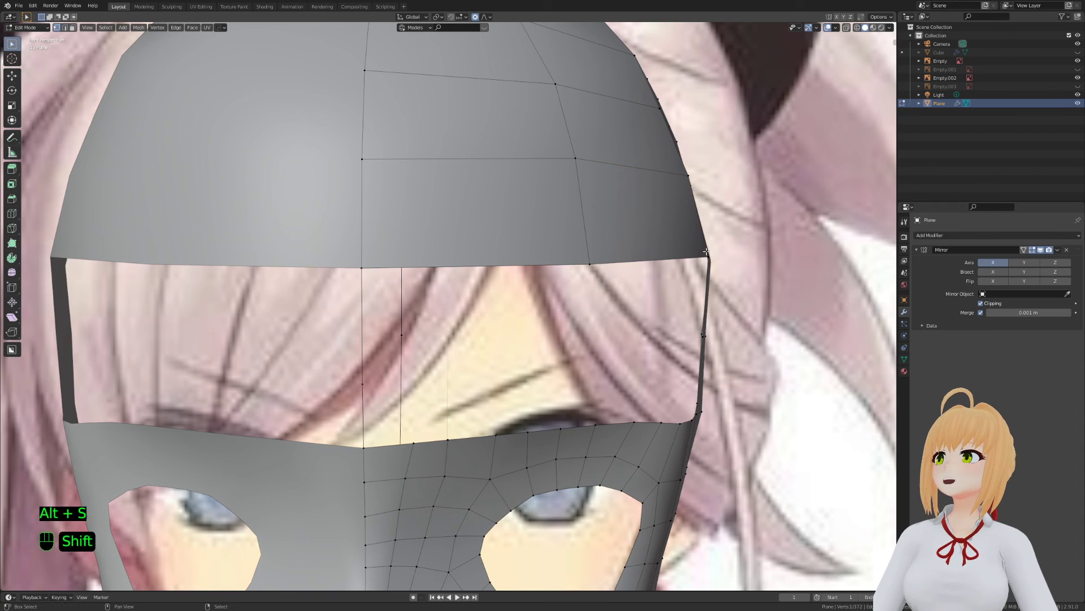
{"action": "left_click", "coordinate": [693, 253]}
{"action": "key", "text": "Tab"}
{"action": "key", "text": "Tab"}
{"action": "key", "text": "Tab"}
{"action": "scroll", "coordinate": [694, 256], "scroll_direction": "down", "scroll_amount": 8}
{"action": "key", "text": "a"}
{"action": "key", "text": "a"}
{"action": "key", "text": "a"}
{"action": "middle_click_drag", "start_coordinate": [495, 329], "coordinate": [528, 304]}
{"action": "key", "text": "Tab"}
{"action": "key", "text": "ctrl+s"}
Examine the smooth-shaded head from a three-quarter angle against the reference drawings, with and without the mesh's edit display
{"action": "key", "text": "Tab"}
{"action": "key", "text": "Tab"}
{"action": "key", "text": "Tab"}
{"action": "key", "text": "Tab"}
{"action": "key", "text": "Tab"}
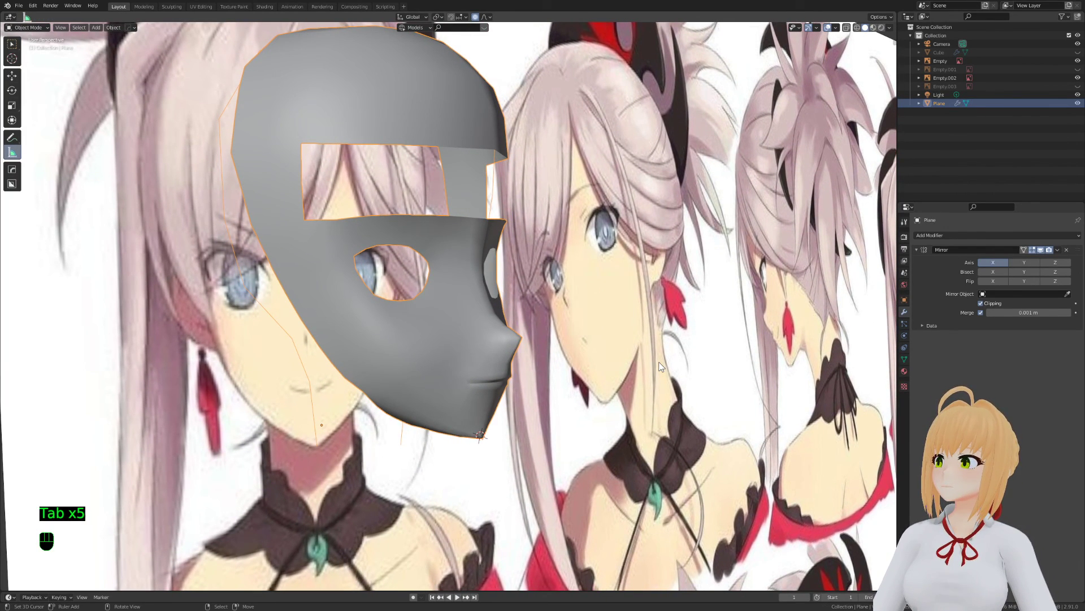
{"action": "scroll", "coordinate": [660, 366], "scroll_direction": "up", "scroll_amount": 3}
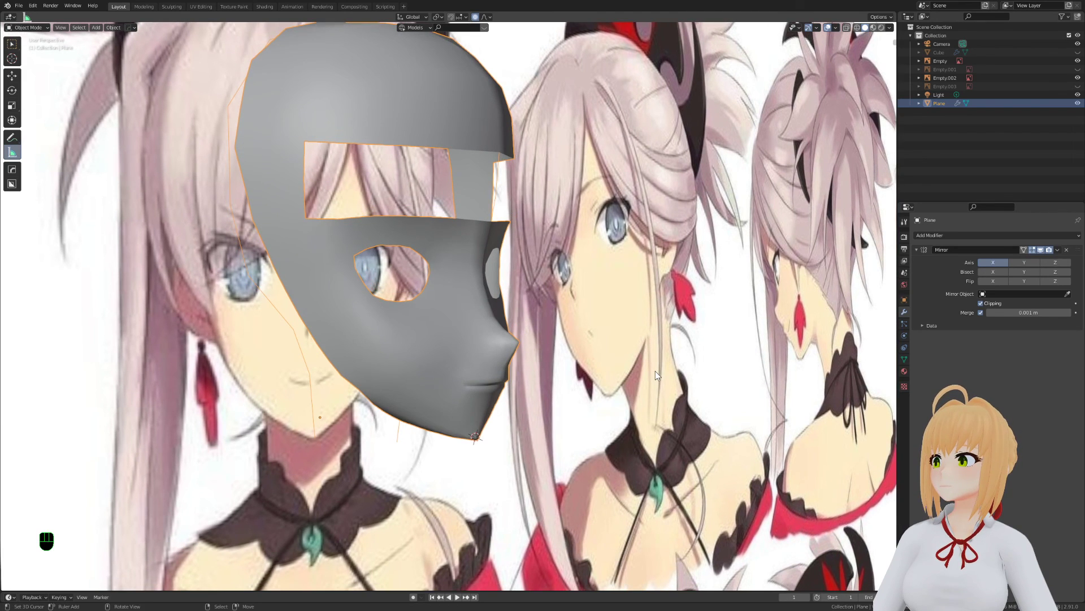
{"action": "key", "text": "Tab"}
{"action": "key", "text": "Tab"}
{"action": "key", "text": "Tab"}
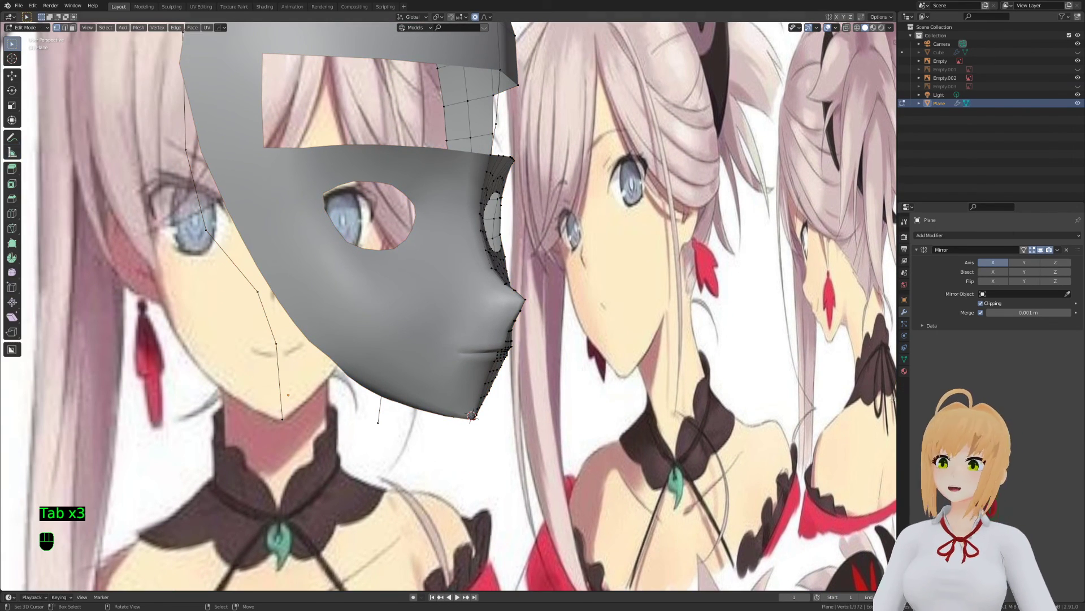
{"action": "key", "text": "Tab"}
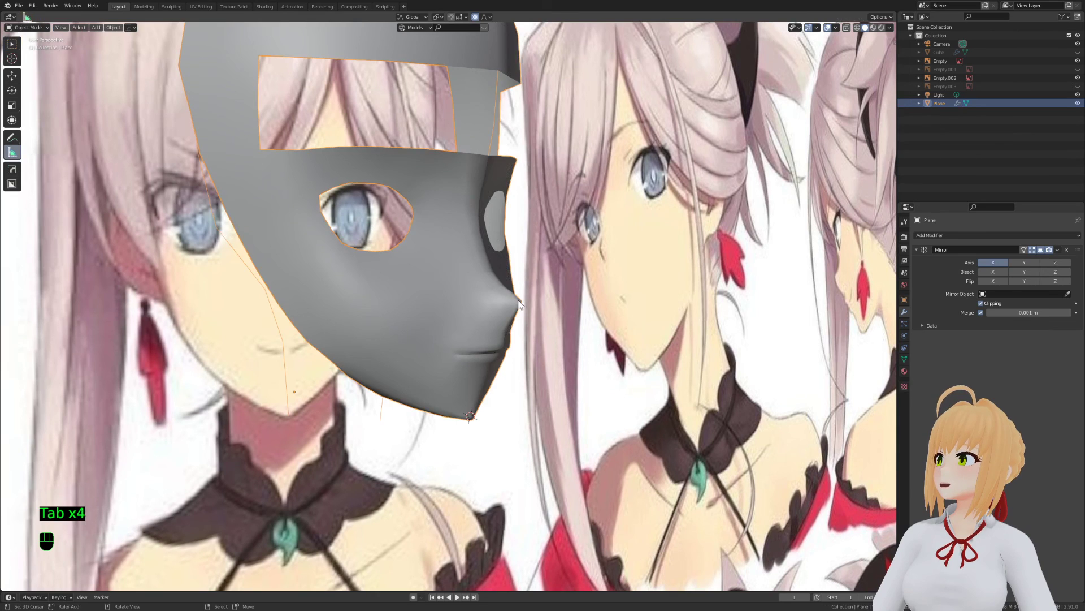
{"action": "middle_click_drag", "start_coordinate": [521, 284], "coordinate": [508, 334]}
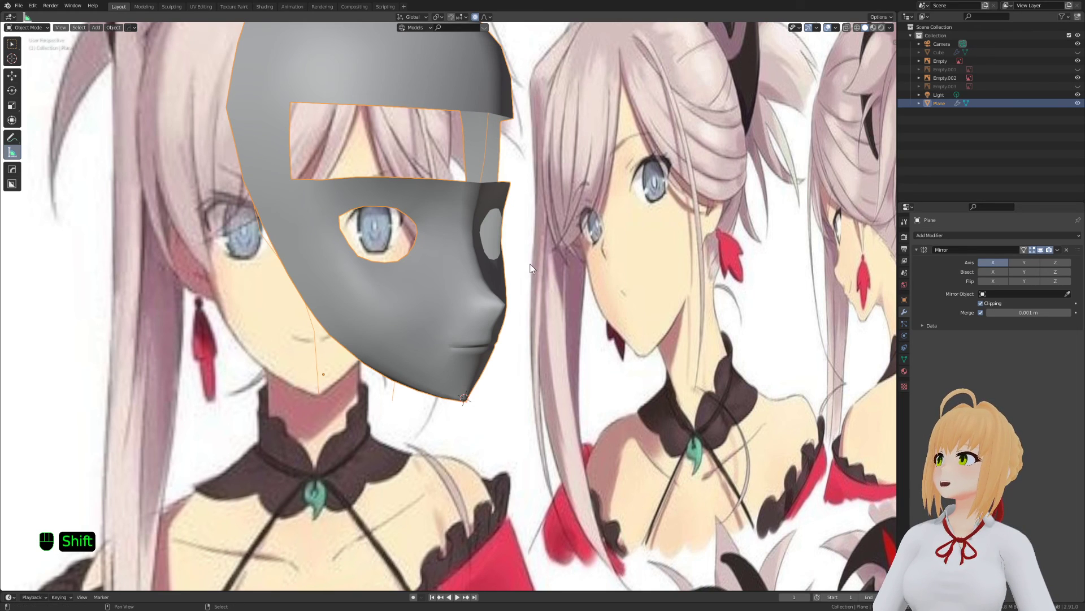
{"action": "middle_click_drag", "start_coordinate": [532, 263], "coordinate": [521, 322], "text": "shift"}
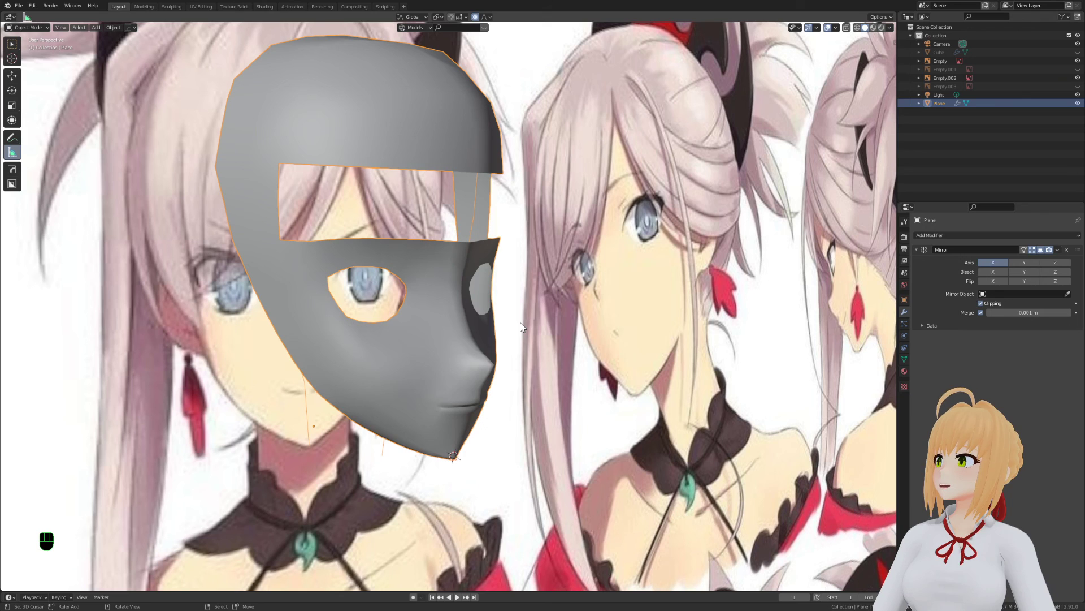